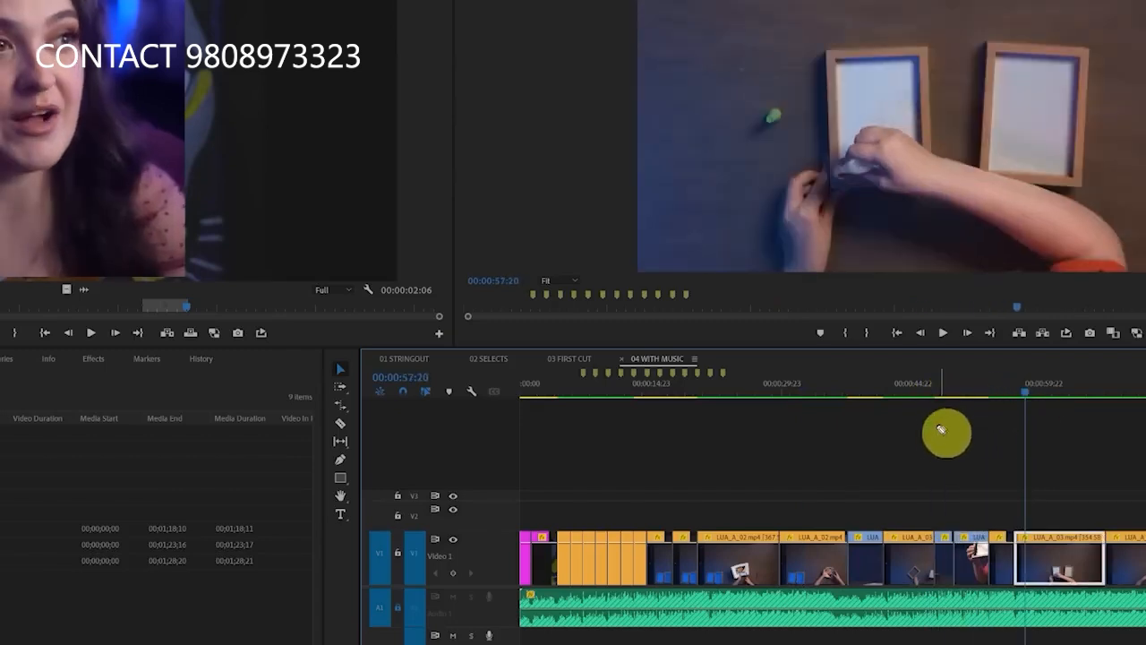
Mark the sequence preview with the screen pen and scrub the 04 WITH MUSIC sequence to 00:00:34:16
{"action": "left_click_drag", "start_coordinate": [916, 467], "coordinate": [955, 235]}
{"action": "mouse_move", "coordinate": [911, 285]}
{"action": "left_mouse_down"}
{"action": "mouse_move", "coordinate": [983, 285]}
{"action": "mouse_move", "coordinate": [985, 303]}
{"action": "left_mouse_up"}
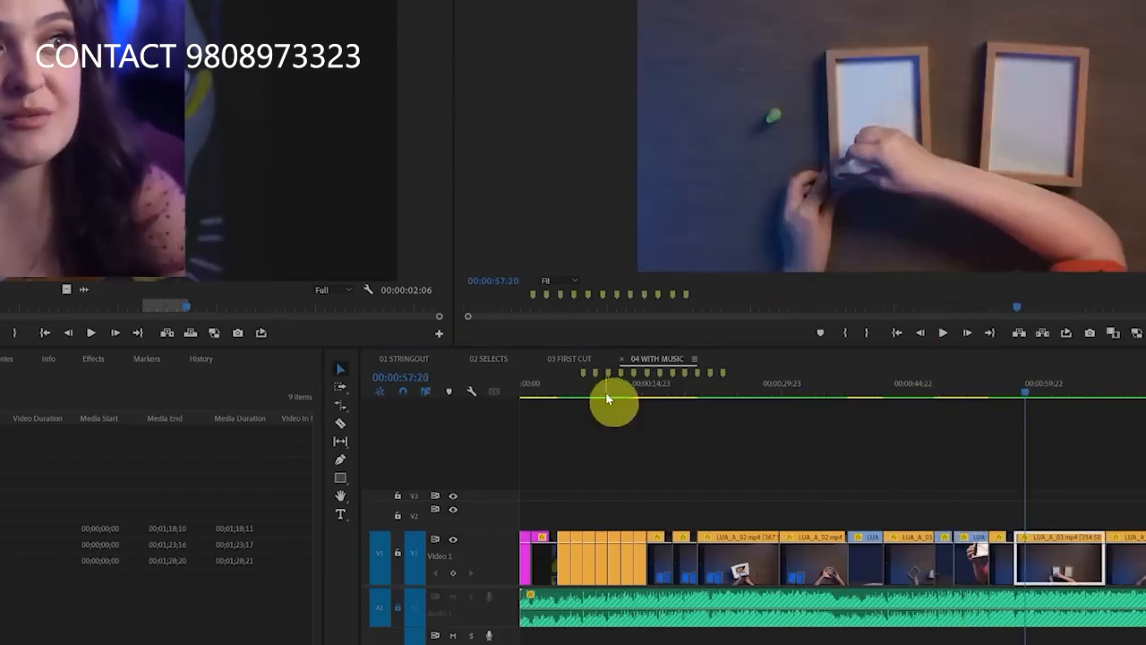
{"action": "left_click", "coordinate": [749, 394]}
{"action": "left_click_drag", "start_coordinate": [758, 396], "coordinate": [822, 394]}
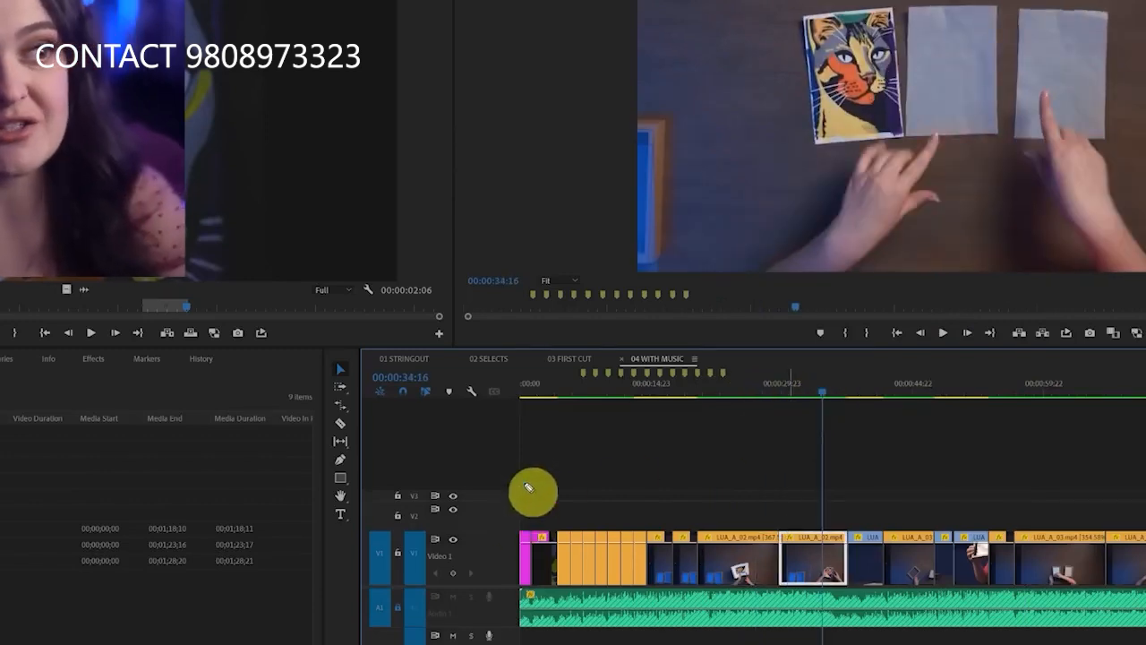
Outline the timeline with the screen pen and examine the clips of the 04 WITH MUSIC sequence up close and along its length
{"action": "left_click_drag", "start_coordinate": [525, 479], "coordinate": [508, 643]}
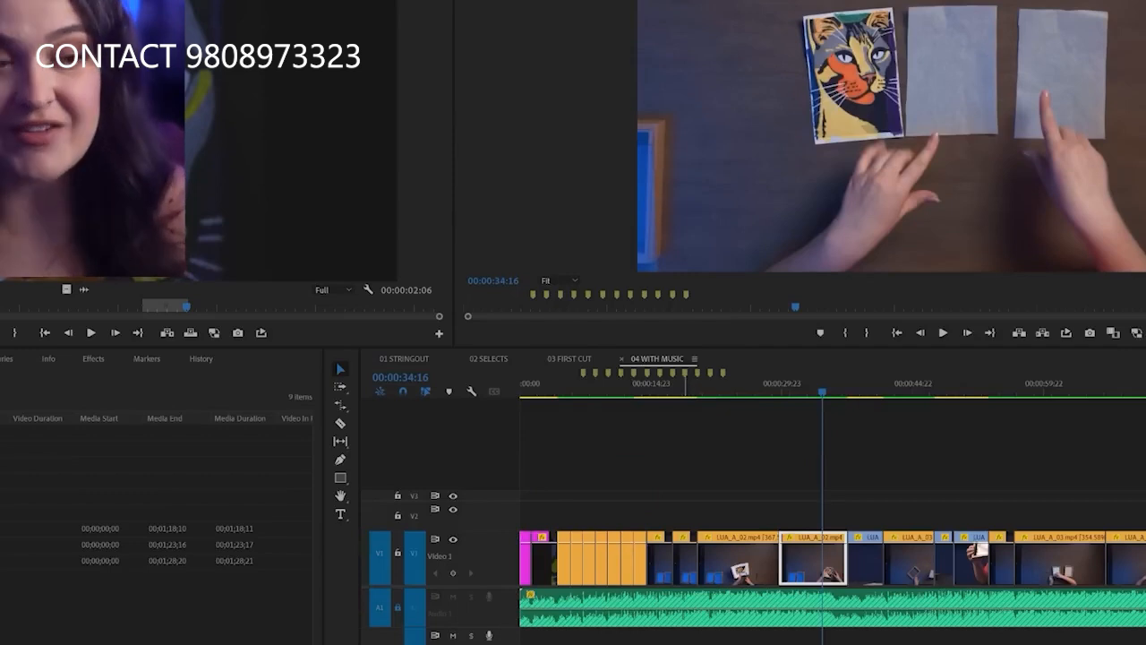
{"action": "left_click_drag", "start_coordinate": [833, 644], "coordinate": [966, 644]}
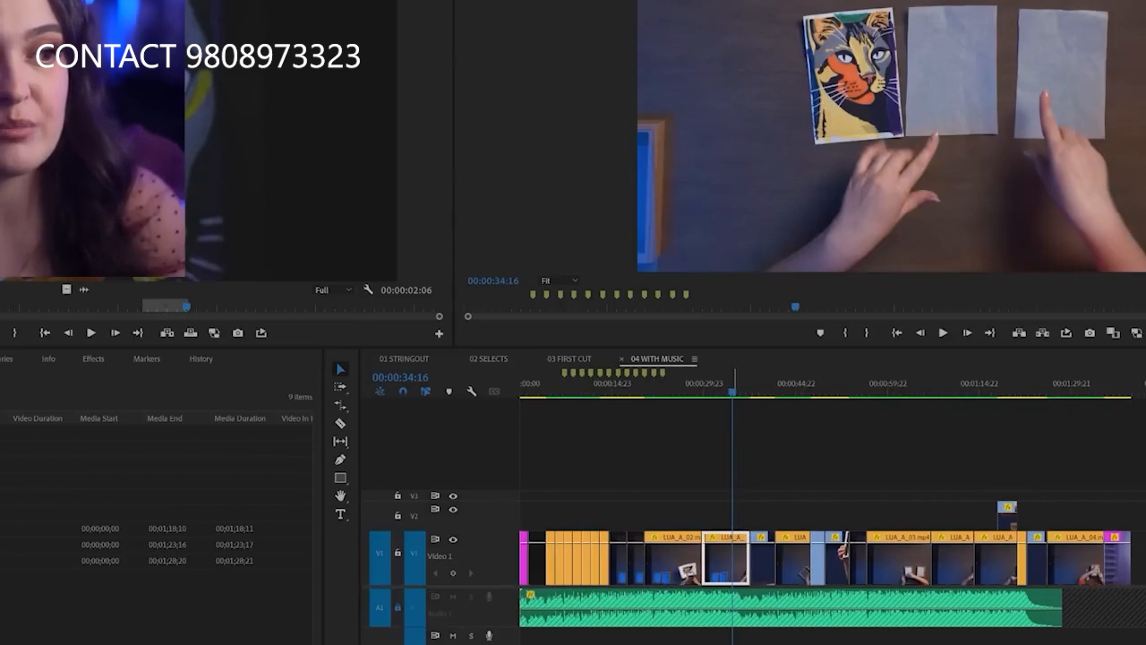
{"action": "key", "text": "equal"}
{"action": "key", "text": "equal"}
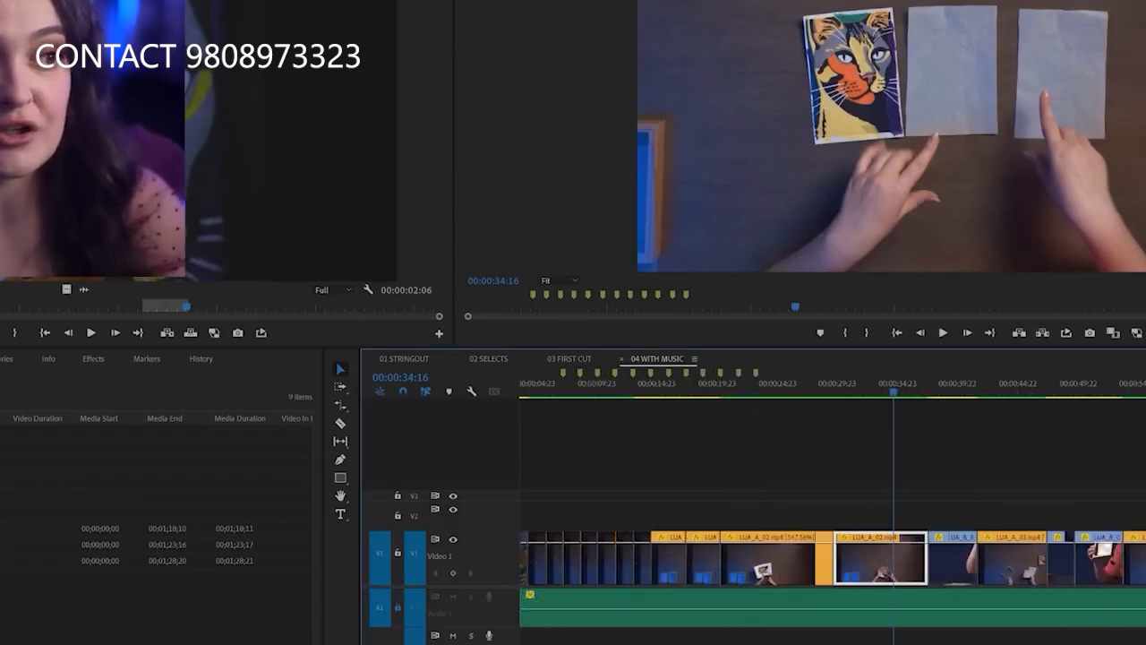
{"action": "key", "text": "minus"}
{"action": "key", "text": "minus"}
{"action": "scroll", "coordinate": [833, 538], "scroll_direction": "right", "scroll_amount": 5}
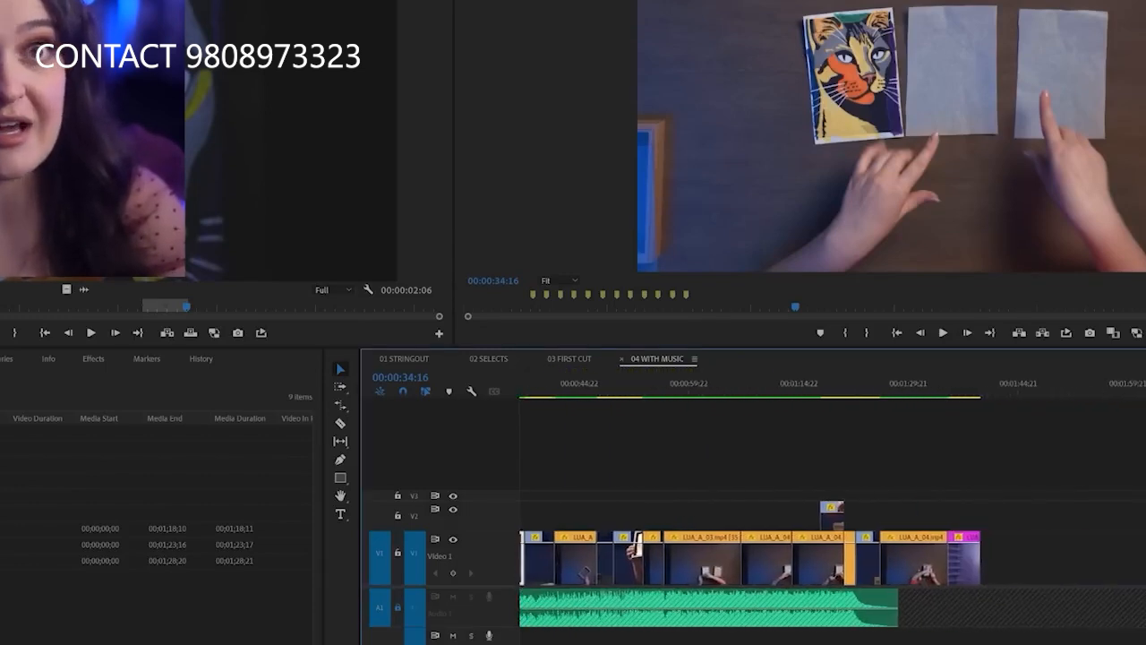
{"action": "scroll", "coordinate": [833, 537], "scroll_direction": "left", "scroll_amount": 5}
{"action": "left_click", "coordinate": [811, 468]}
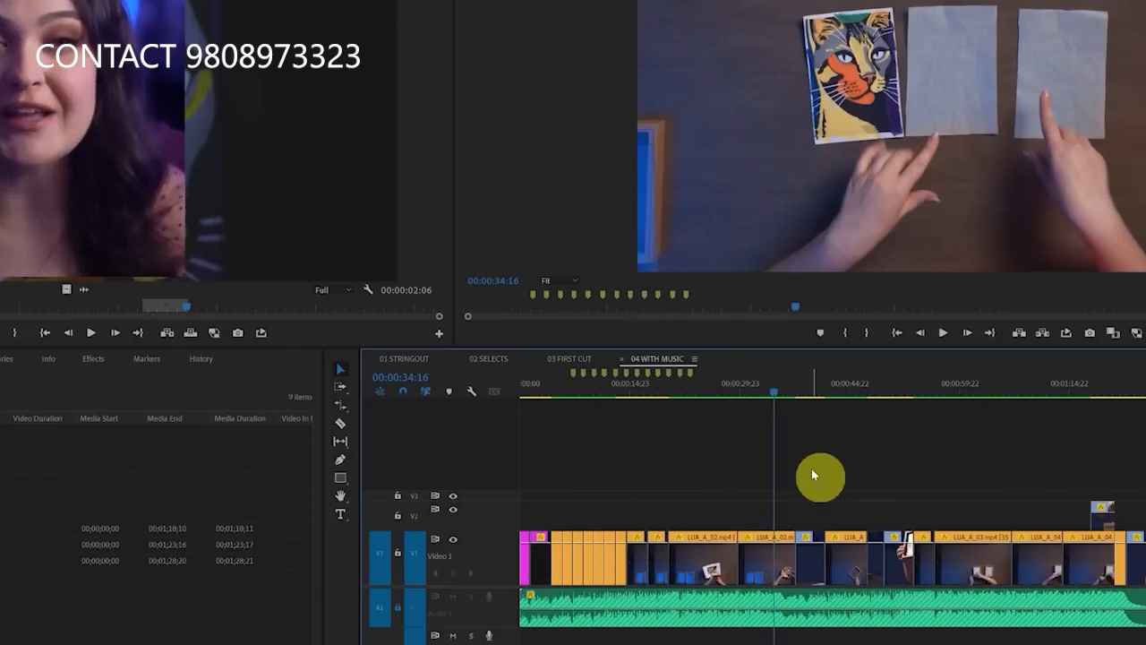
Preview the 04 WITH MUSIC sequence from 00:00:34:16, stopping and resuming its playback
{"action": "left_click", "coordinate": [945, 334]}
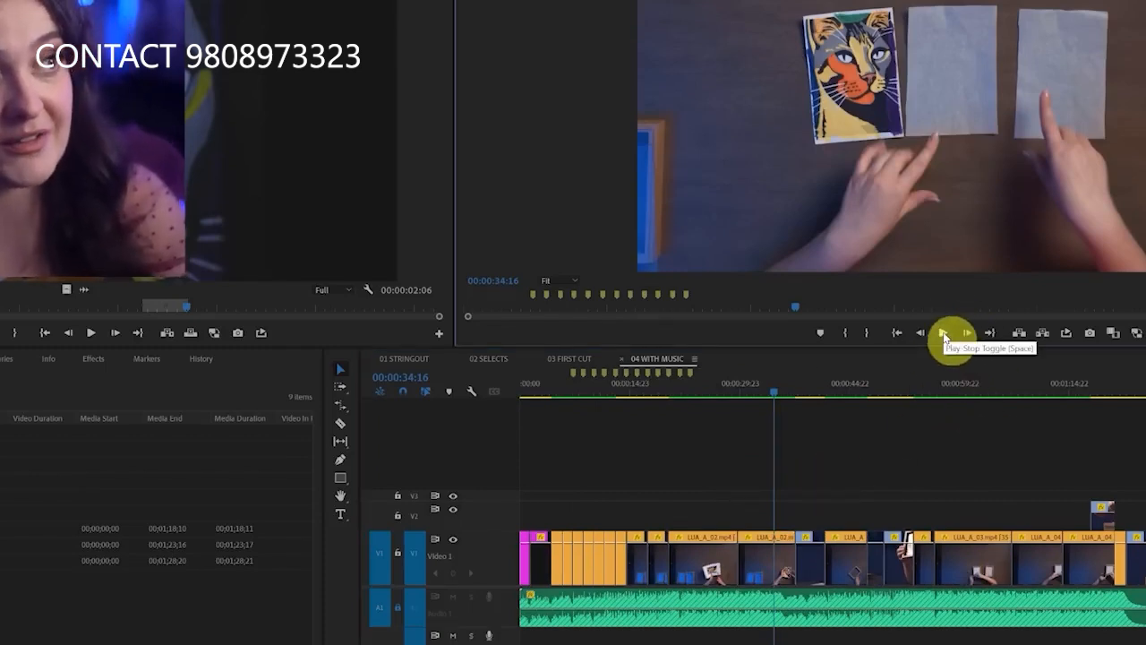
{"action": "left_click", "coordinate": [945, 334]}
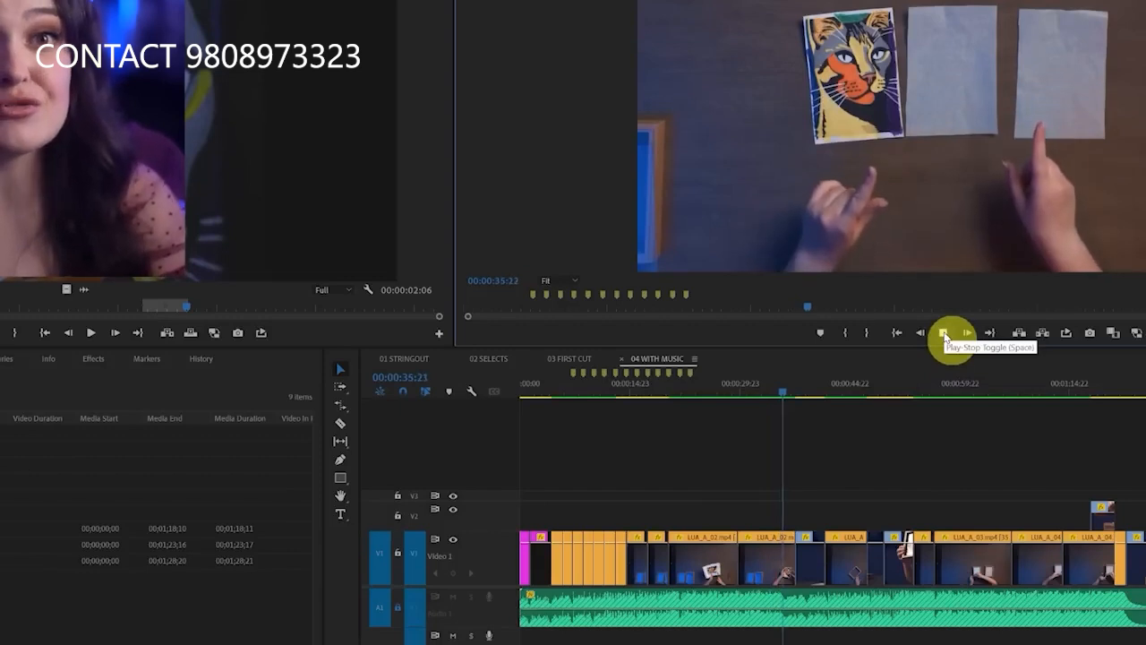
{"action": "left_click", "coordinate": [945, 334]}
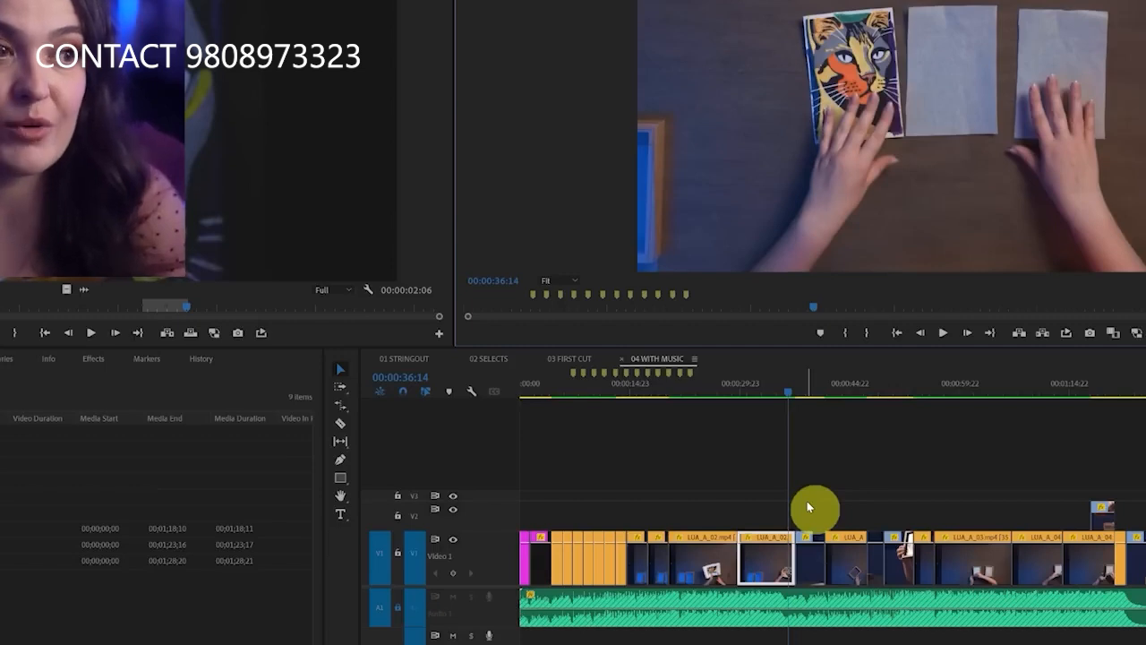
{"action": "key", "text": "space"}
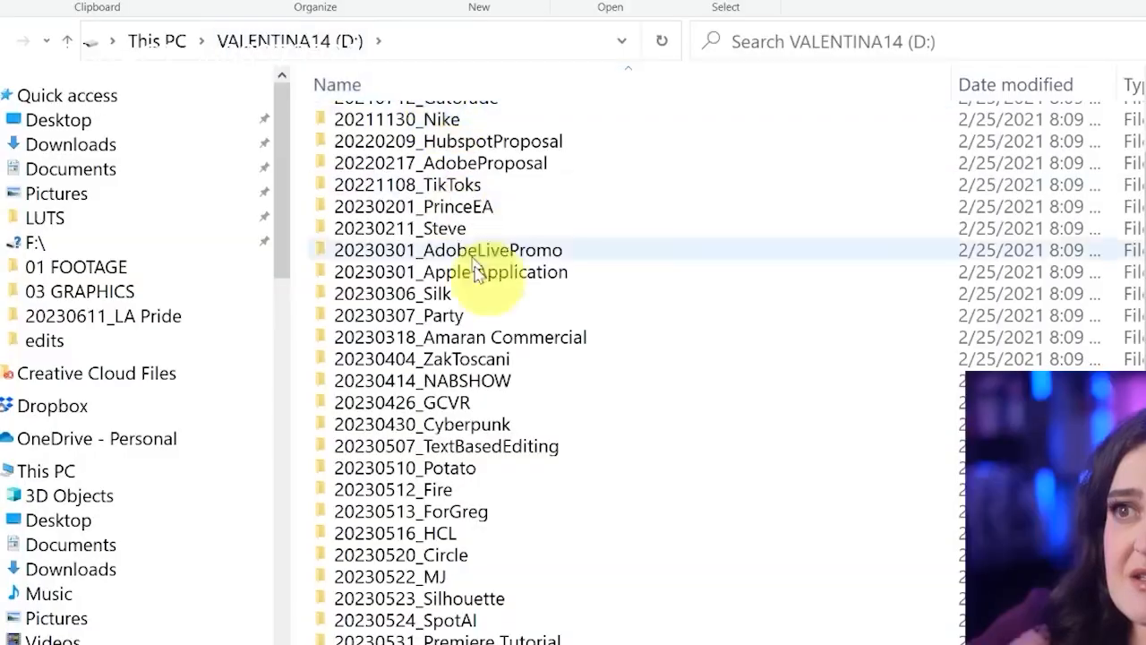
Switch to File Explorer, browse the dated project folders on the D: drive and open 20230601_Tutorial to view its subfolders
{"action": "scroll", "coordinate": [923, 5], "scroll_direction": "down", "scroll_amount": 1}
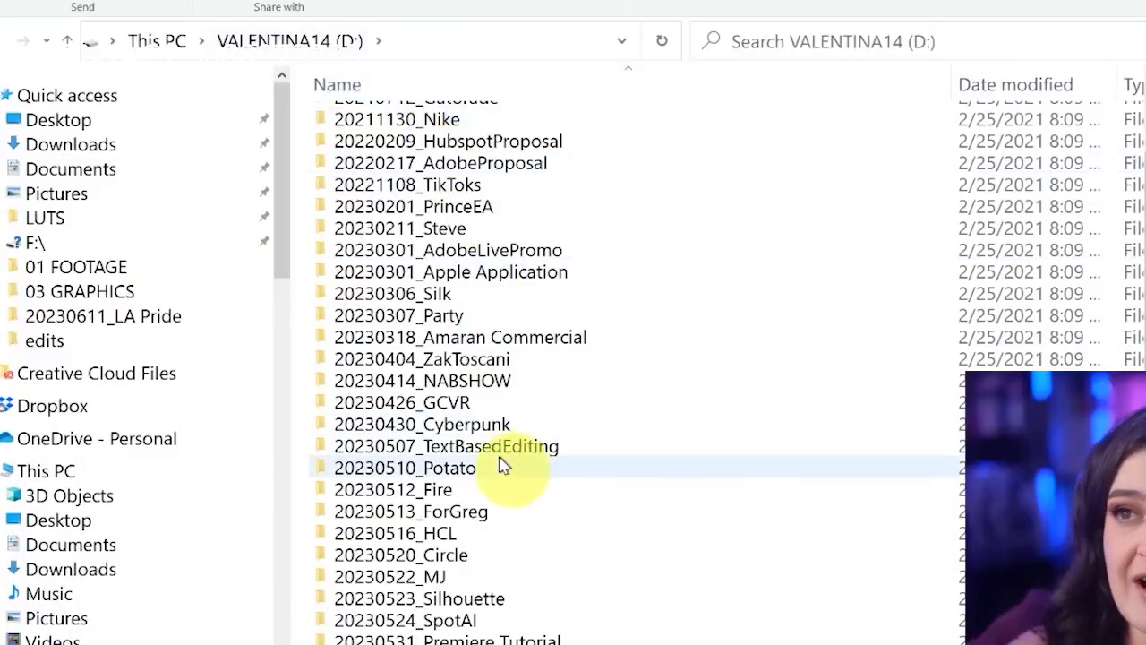
{"action": "scroll", "coordinate": [507, 448], "scroll_direction": "up", "scroll_amount": 2}
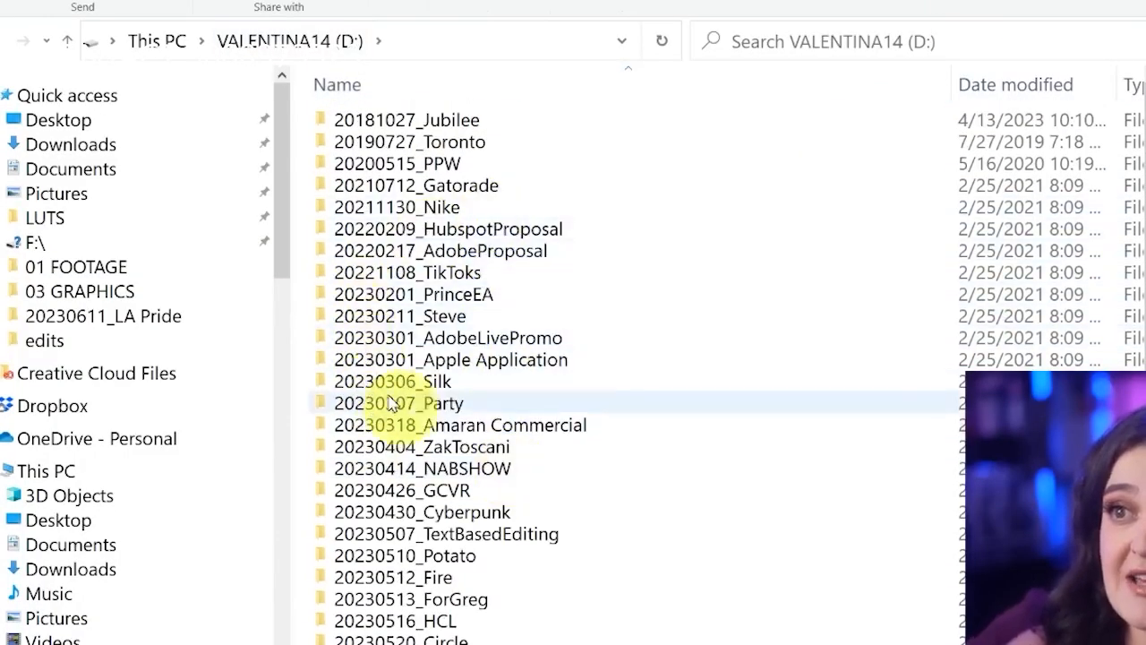
{"action": "scroll", "coordinate": [505, 404], "scroll_direction": "down", "scroll_amount": 2}
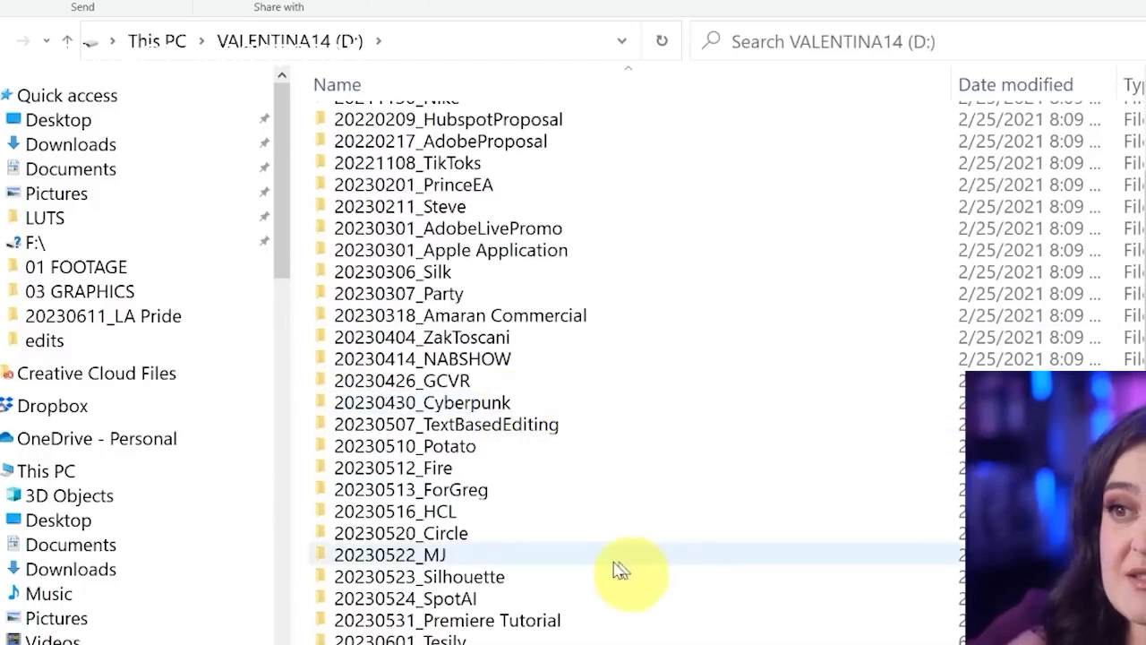
{"action": "double_click", "coordinate": [400, 638]}
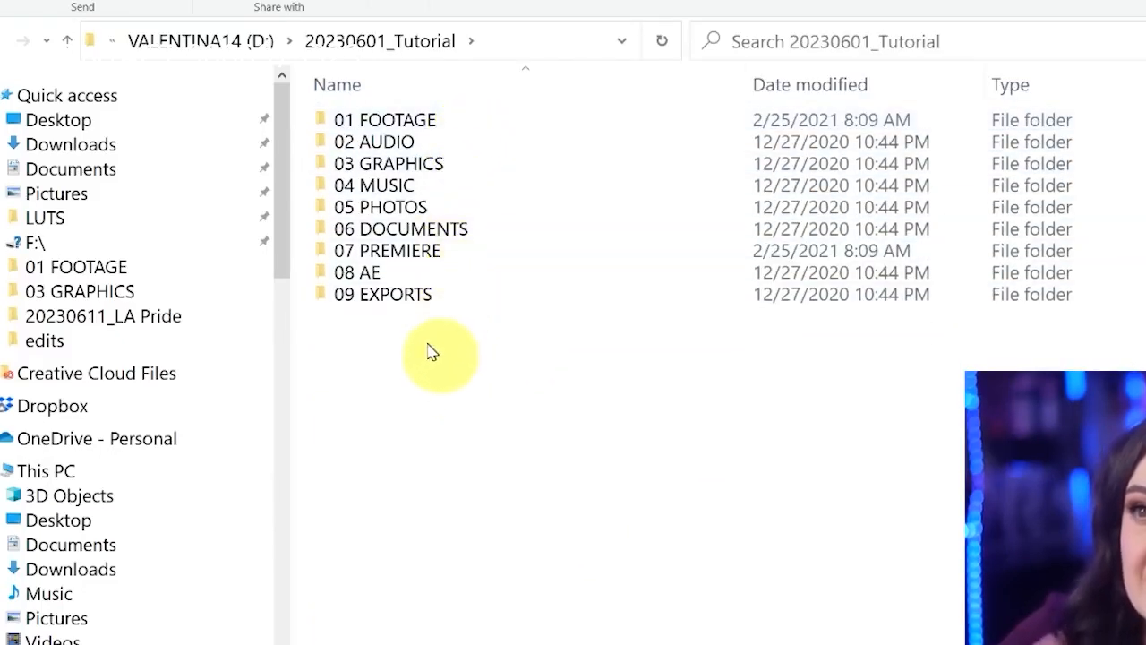
Inspect the subfolder structure of 20230426_GCVR and the 20230513 project folder, returning to the D: drive root after each
{"action": "left_click", "coordinate": [247, 52]}
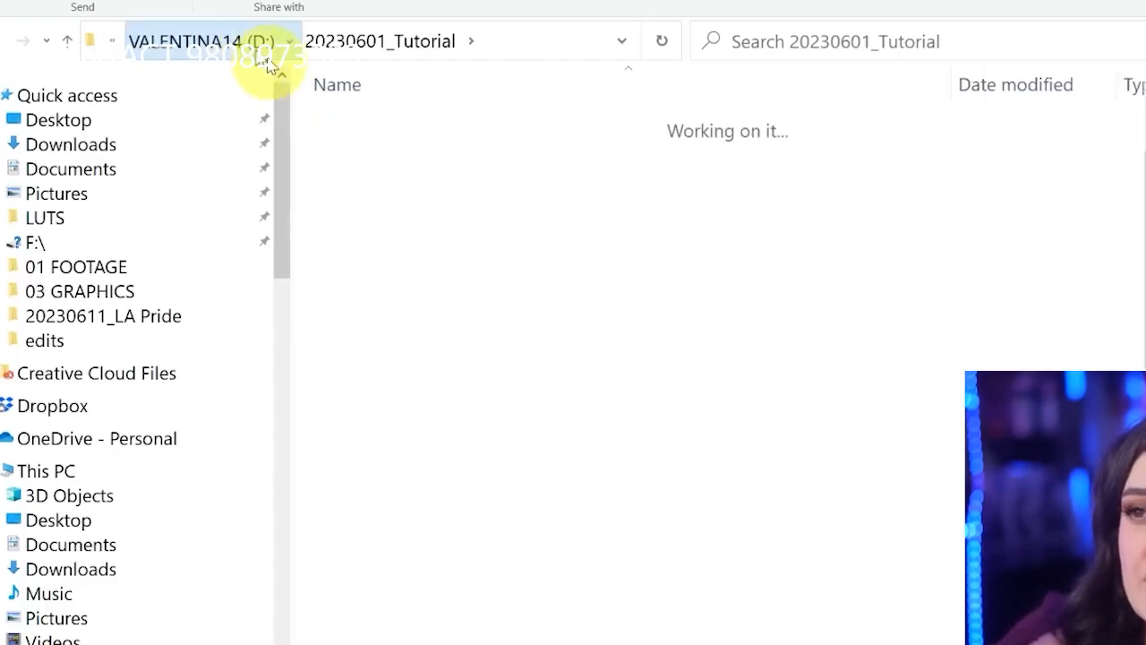
{"action": "double_click", "coordinate": [507, 405]}
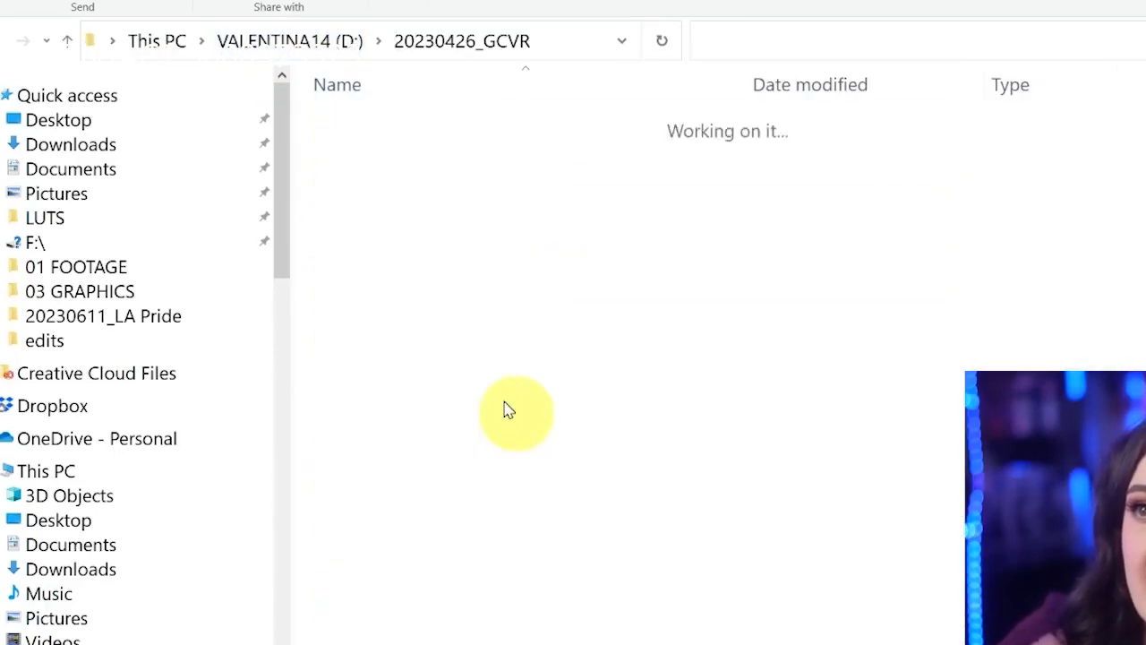
{"action": "left_click", "coordinate": [348, 49]}
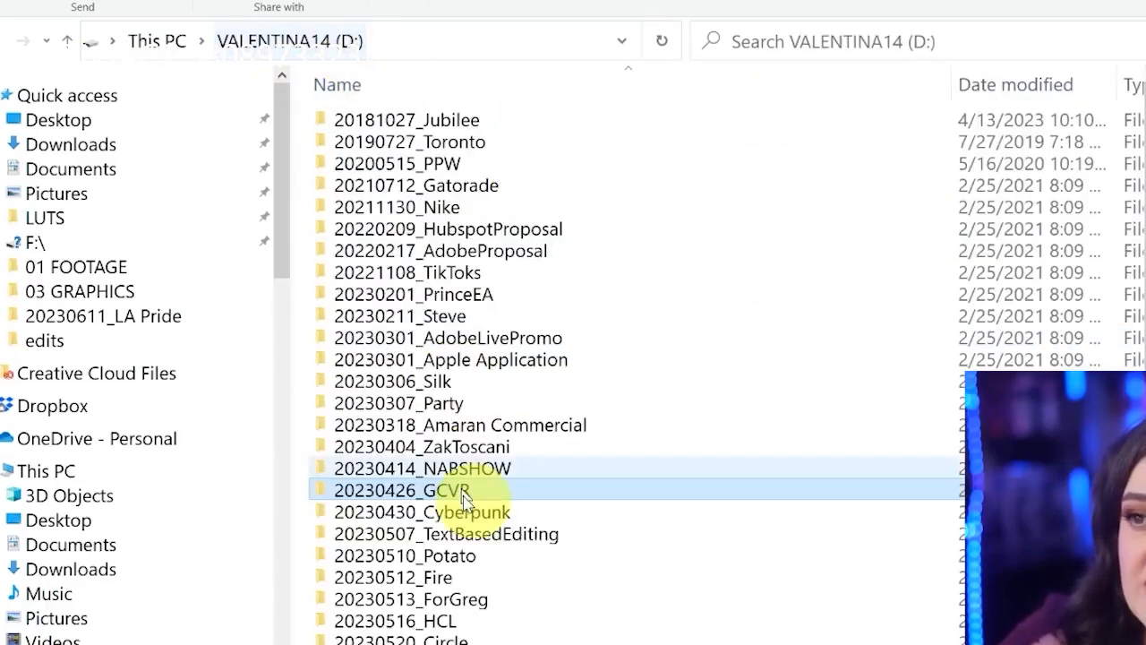
{"action": "double_click", "coordinate": [511, 606]}
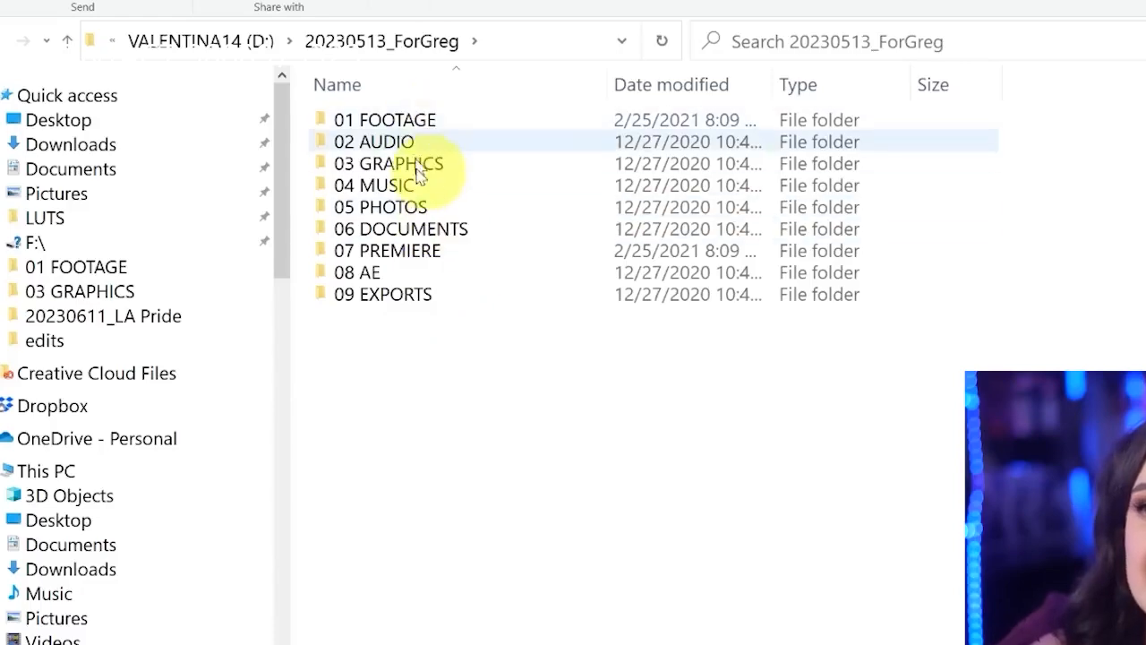
{"action": "left_click", "coordinate": [238, 49]}
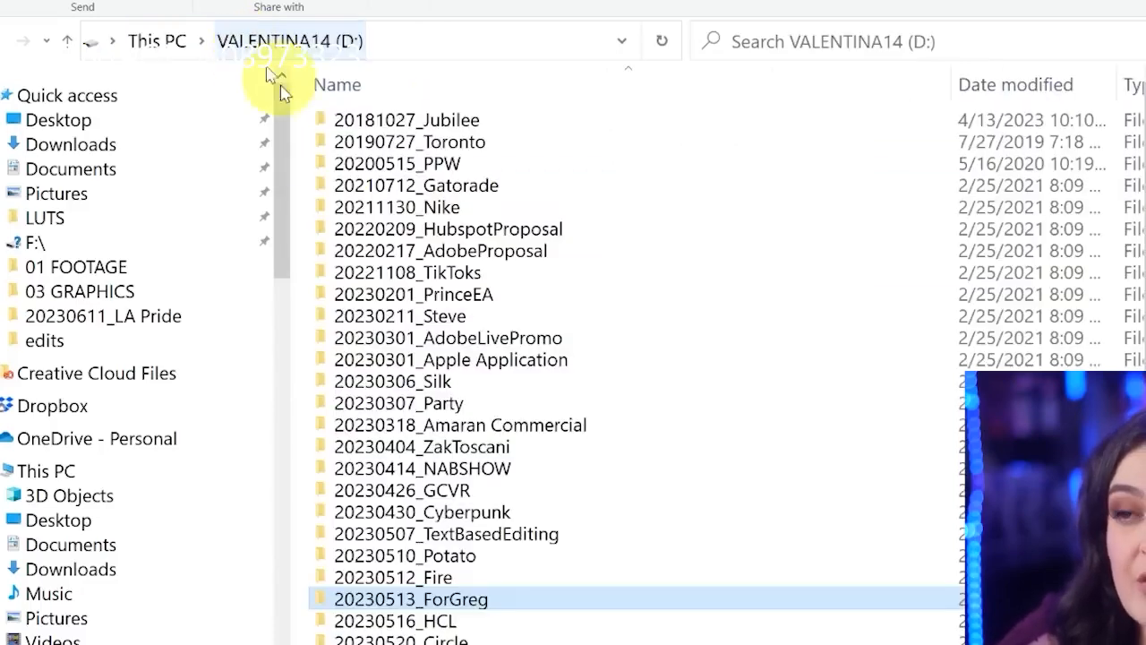
Examine the subfolders of xxxxxx_demo on the D: drive, return to the drive root and open 20230601_Tutorial
{"action": "scroll", "coordinate": [483, 510], "scroll_direction": "down", "scroll_amount": 2}
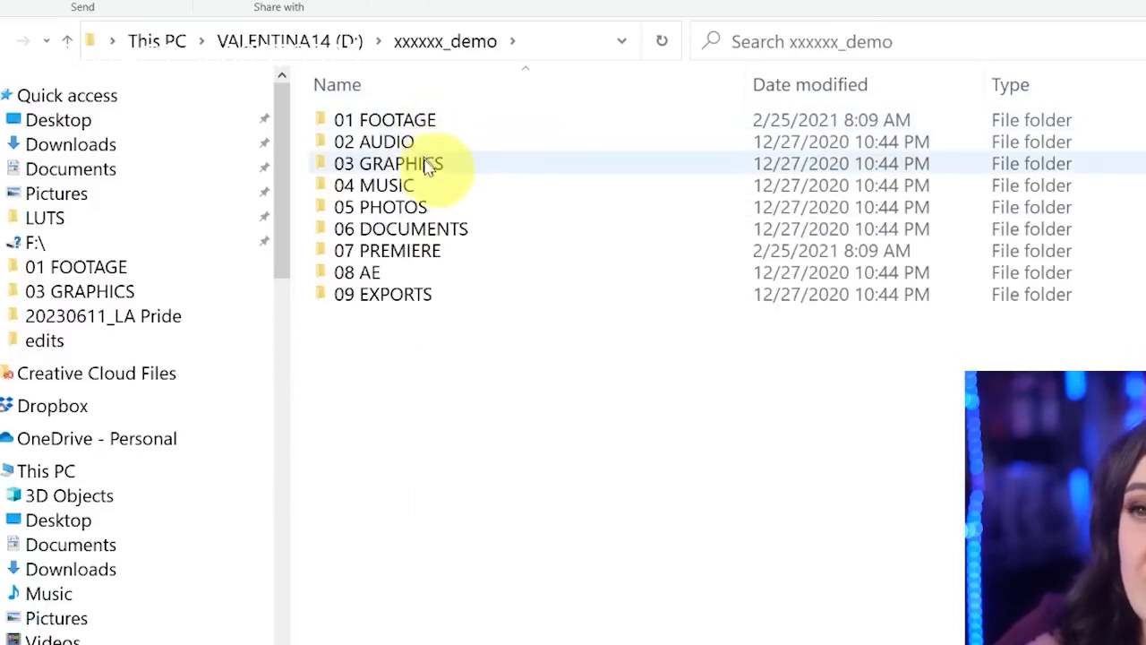
{"action": "left_click", "coordinate": [333, 44]}
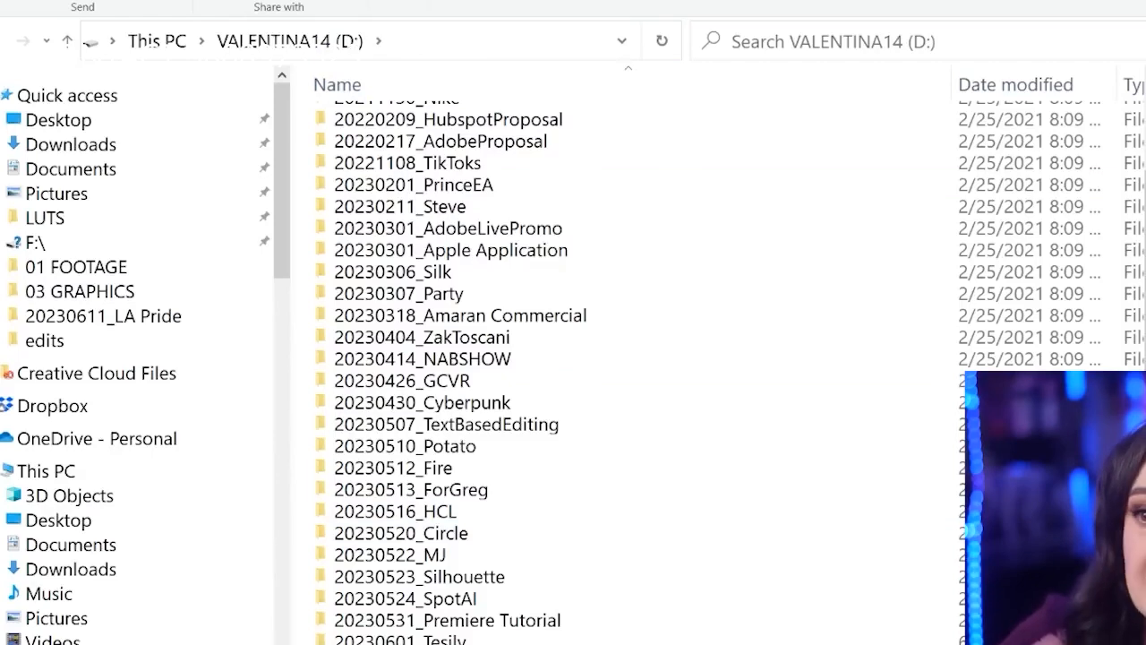
{"action": "scroll", "coordinate": [627, 358], "scroll_direction": "down", "scroll_amount": 1}
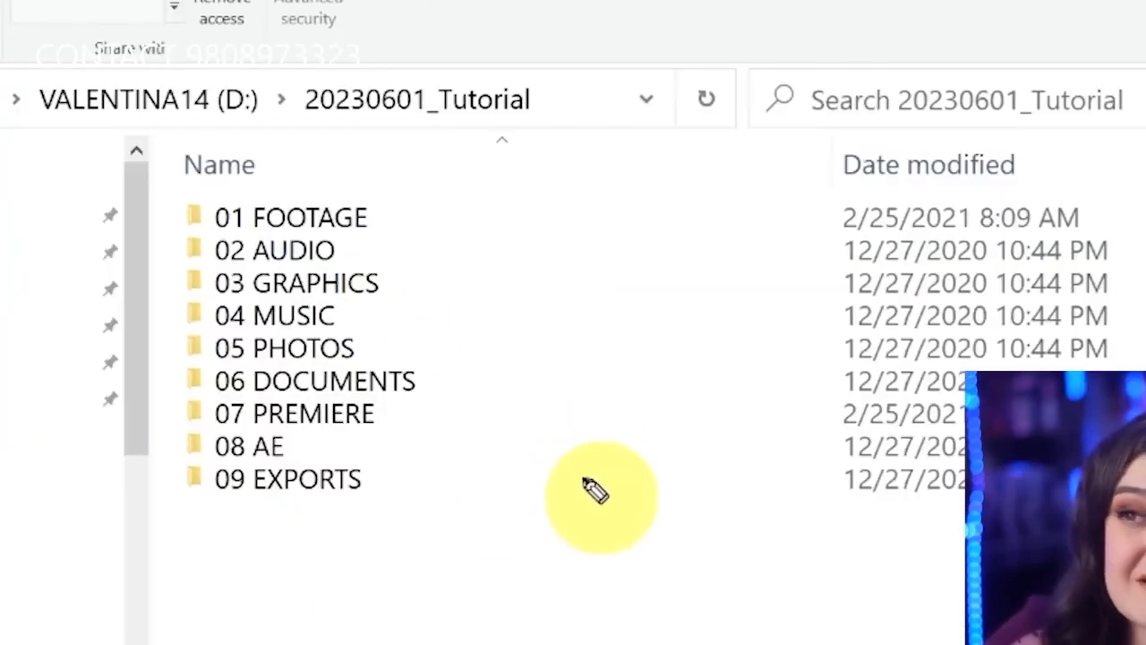
Circle the 01 FOOTAGE and 02 AUDIO folders with the screen pen and clear the marks
{"action": "mouse_move", "coordinate": [408, 192]}
{"action": "left_mouse_down"}
{"action": "mouse_move", "coordinate": [240, 194]}
{"action": "mouse_move", "coordinate": [333, 239]}
{"action": "mouse_move", "coordinate": [396, 236]}
{"action": "left_mouse_up"}
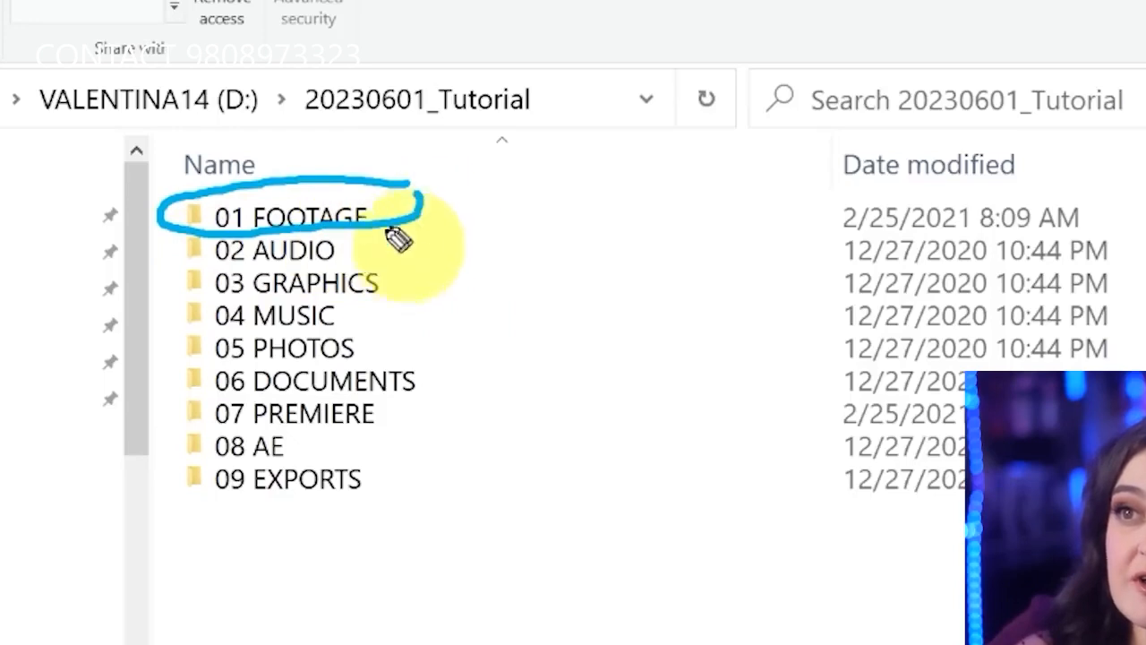
{"action": "left_click_drag", "start_coordinate": [240, 234], "coordinate": [379, 260]}
{"action": "key", "text": "Escape"}
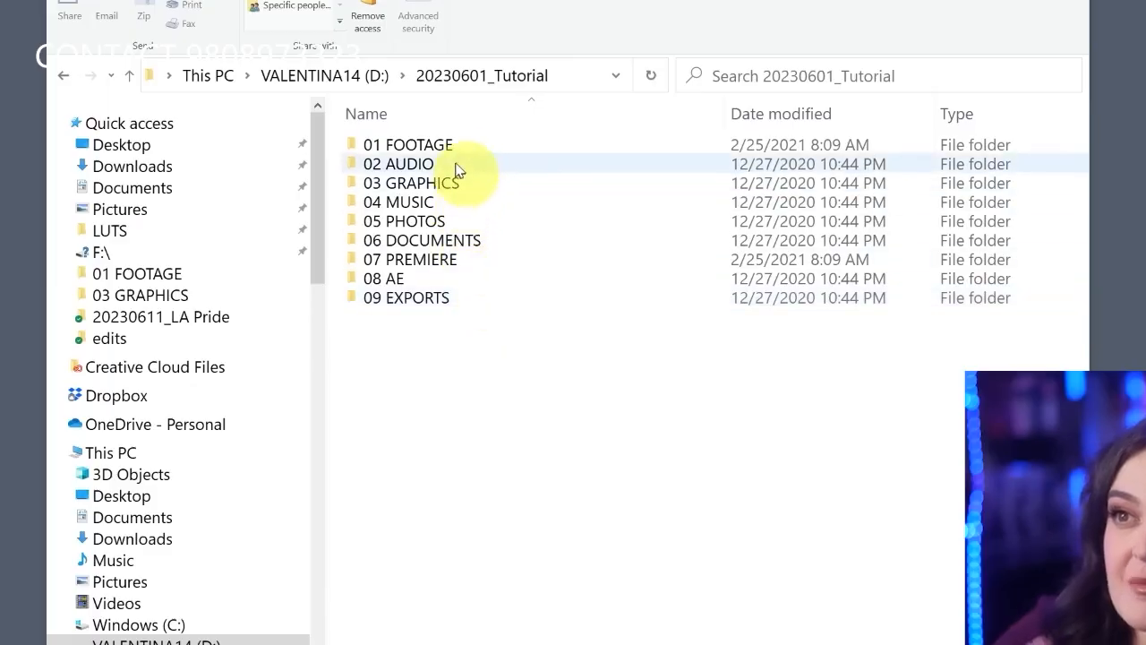
Open the 01 FOOTAGE folder, circle the letters in the clip names LUA_A_02 and LUA_B_03, and clear the pen marks
{"action": "double_click", "coordinate": [459, 148]}
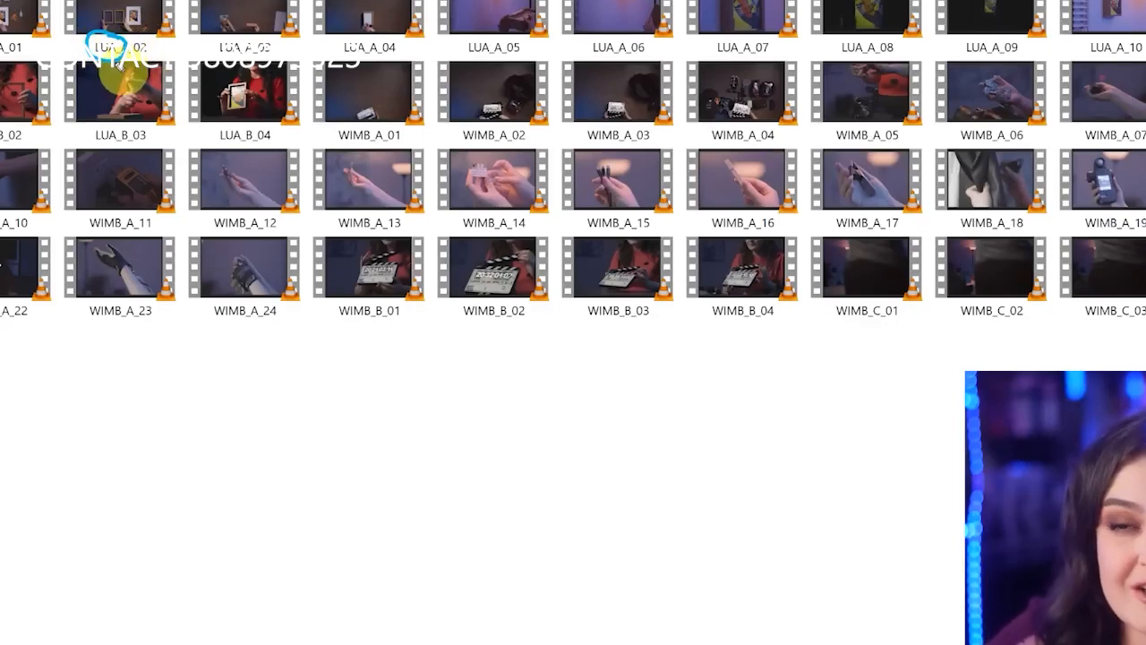
{"action": "mouse_move", "coordinate": [130, 44]}
{"action": "left_mouse_down"}
{"action": "mouse_move", "coordinate": [116, 49]}
{"action": "mouse_move", "coordinate": [126, 60]}
{"action": "mouse_move", "coordinate": [134, 48]}
{"action": "left_mouse_up"}
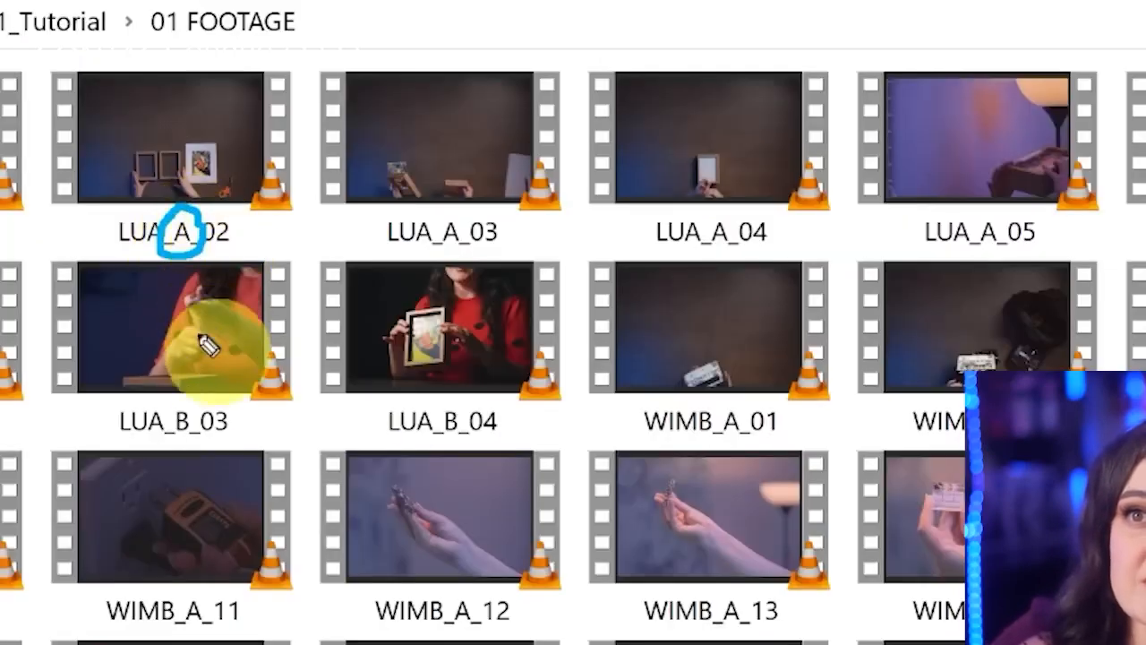
{"action": "mouse_move", "coordinate": [193, 402]}
{"action": "left_mouse_down"}
{"action": "mouse_move", "coordinate": [172, 442]}
{"action": "mouse_move", "coordinate": [196, 447]}
{"action": "mouse_move", "coordinate": [212, 428]}
{"action": "mouse_move", "coordinate": [200, 399]}
{"action": "left_mouse_up"}
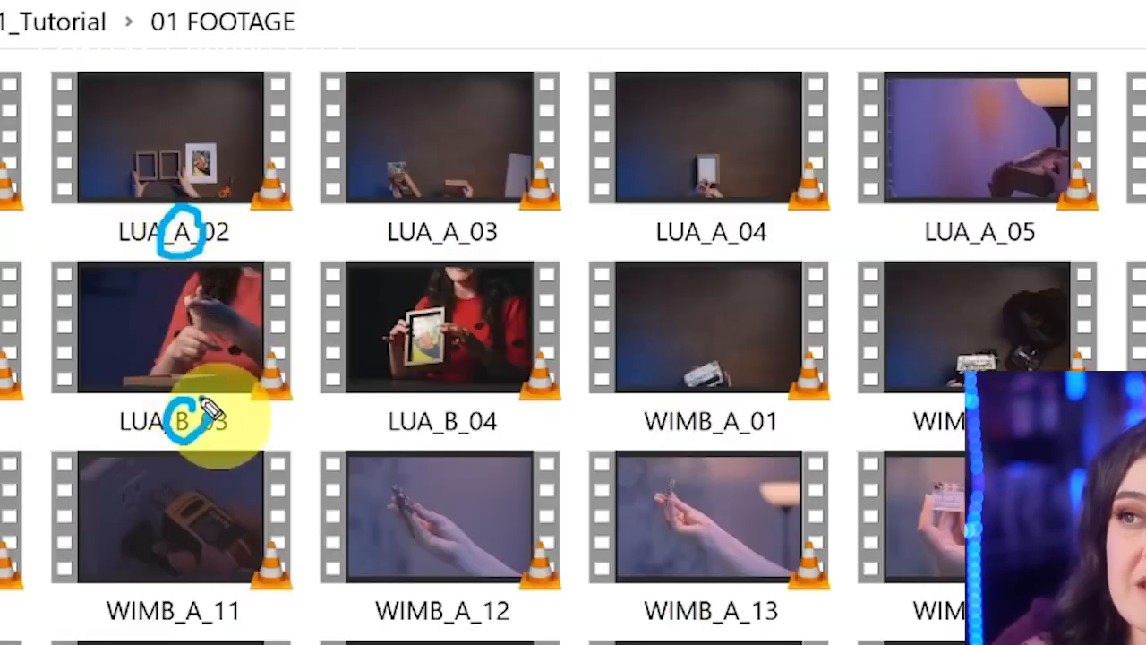
{"action": "key", "text": "Escape"}
Underline the clip numbers in the names LUA_A_02, LUA_A_03 and LUA_A_04 with the screen pen and clear the marks
{"action": "mouse_move", "coordinate": [252, 218]}
{"action": "left_mouse_down"}
{"action": "mouse_move", "coordinate": [215, 206]}
{"action": "mouse_move", "coordinate": [199, 256]}
{"action": "mouse_move", "coordinate": [249, 220]}
{"action": "left_mouse_up"}
{"action": "key", "text": "Escape"}
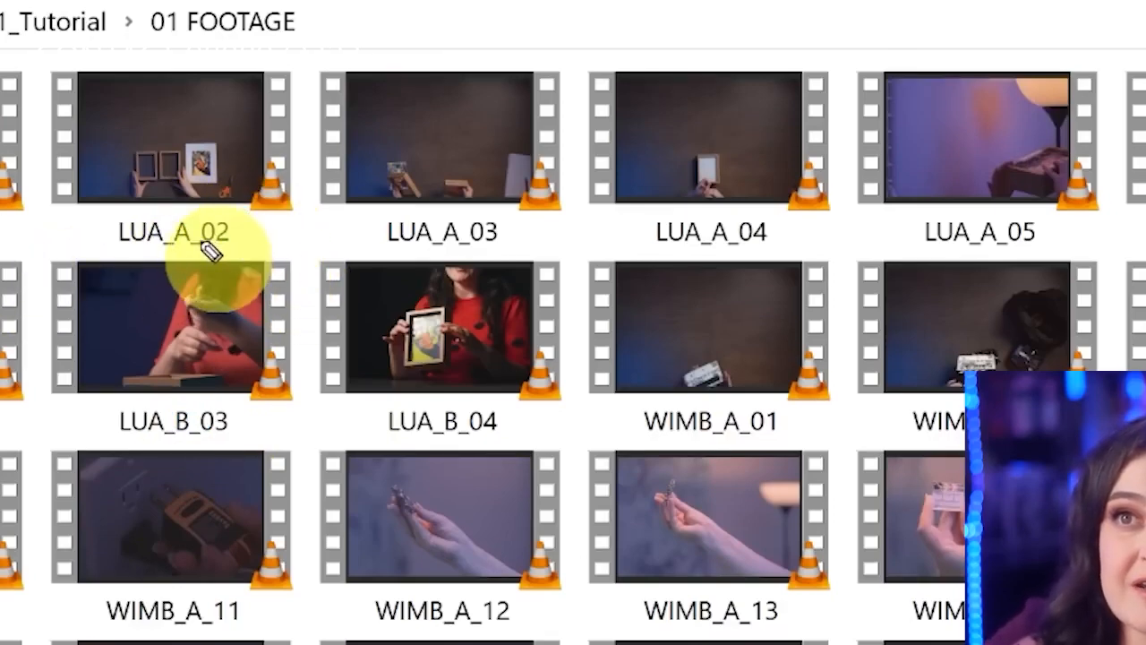
{"action": "left_click_drag", "start_coordinate": [200, 240], "coordinate": [226, 240]}
{"action": "left_click_drag", "start_coordinate": [473, 244], "coordinate": [502, 244]}
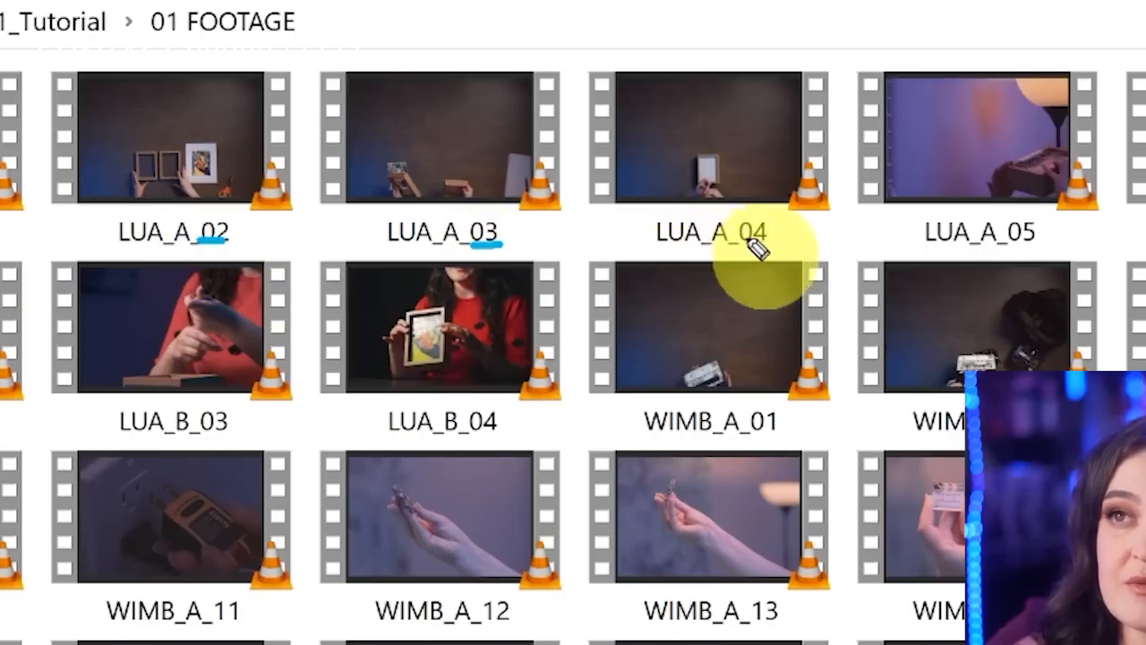
{"action": "left_click_drag", "start_coordinate": [743, 240], "coordinate": [770, 241]}
{"action": "key", "text": "Escape"}
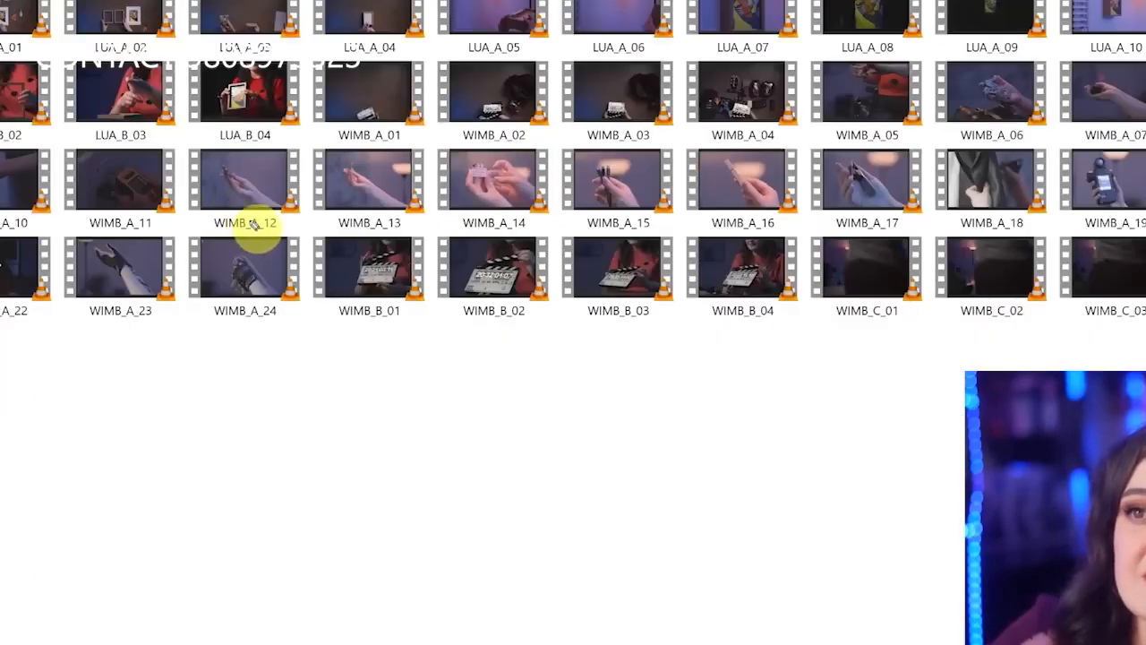
Circle the letters in the names WIMB_A_12, WIMB_B_02 and WIMB_C_01, mark another area of the clips, and clear the pen marks
{"action": "left_click_drag", "start_coordinate": [213, 225], "coordinate": [257, 241]}
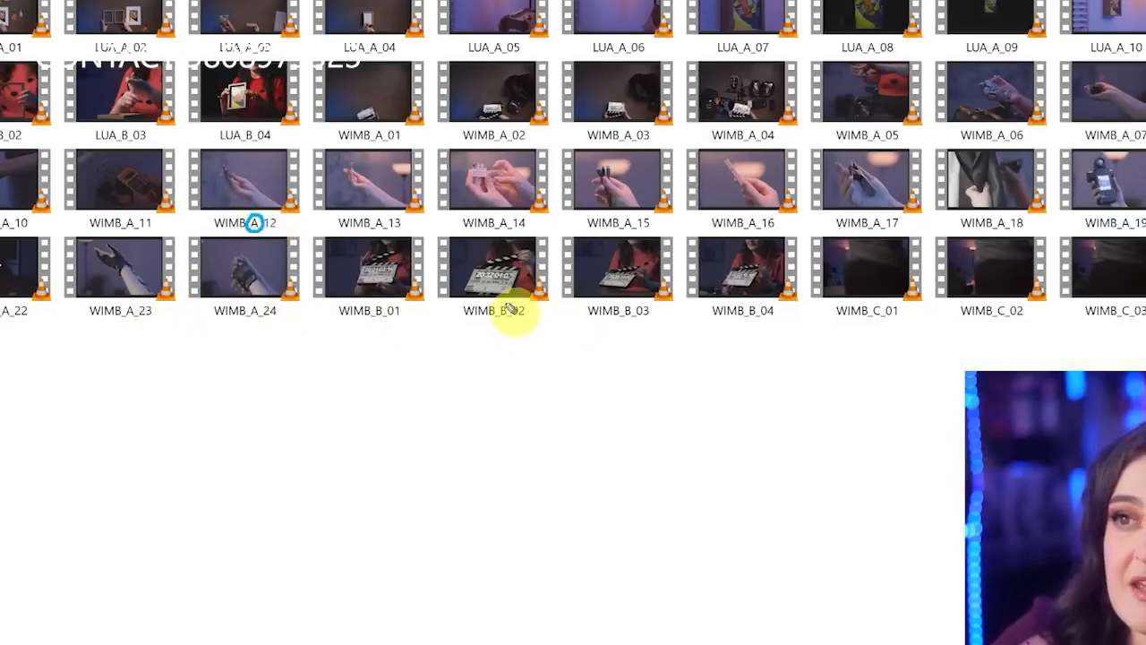
{"action": "left_click_drag", "start_coordinate": [509, 309], "coordinate": [511, 310]}
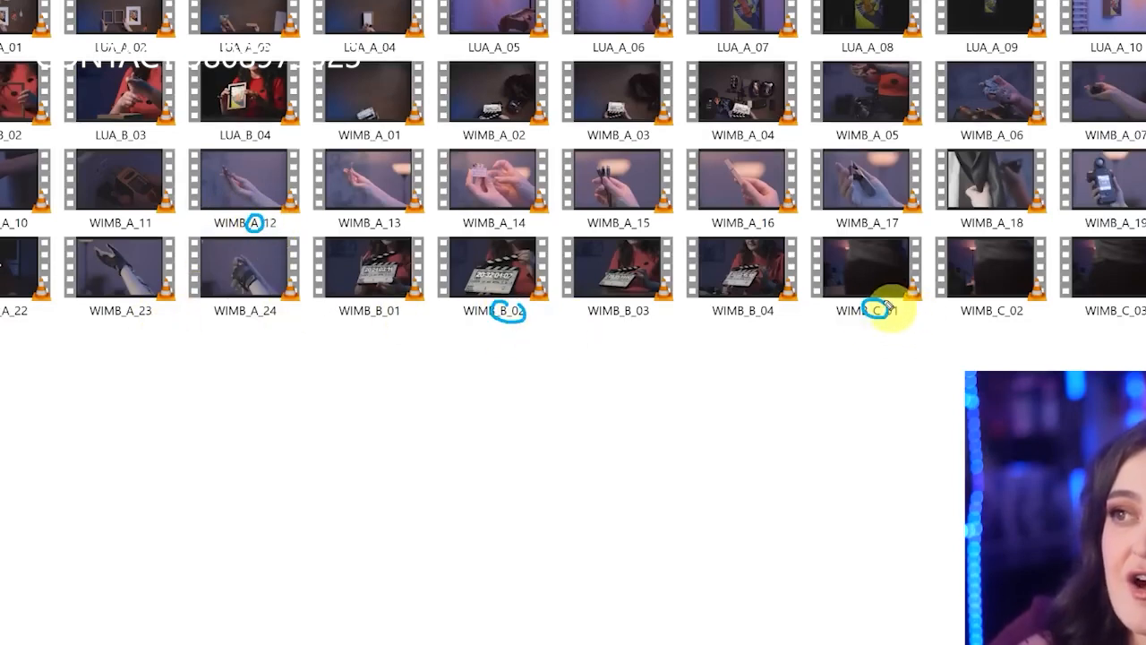
{"action": "key", "text": "Escape"}
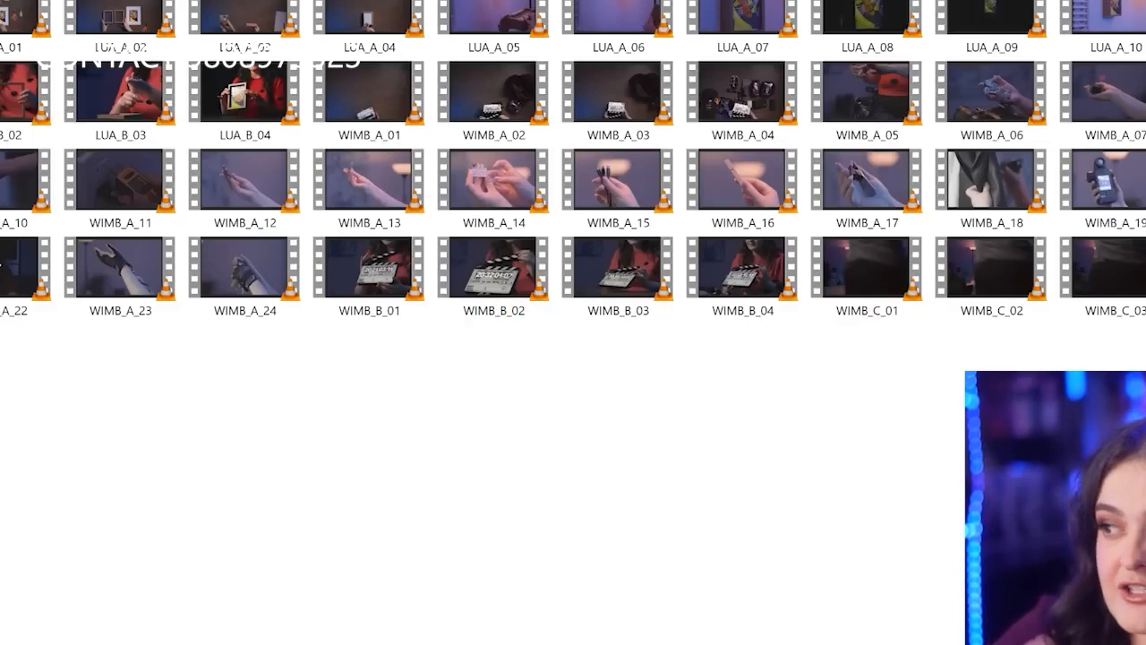
{"action": "mouse_move", "coordinate": [298, 61]}
{"action": "left_mouse_down"}
{"action": "mouse_move", "coordinate": [358, 167]}
{"action": "mouse_move", "coordinate": [1145, 238]}
{"action": "mouse_move", "coordinate": [13, 319]}
{"action": "mouse_move", "coordinate": [614, 161]}
{"action": "mouse_move", "coordinate": [134, 257]}
{"action": "mouse_move", "coordinate": [396, 168]}
{"action": "left_mouse_up"}
{"action": "key", "text": "Escape"}
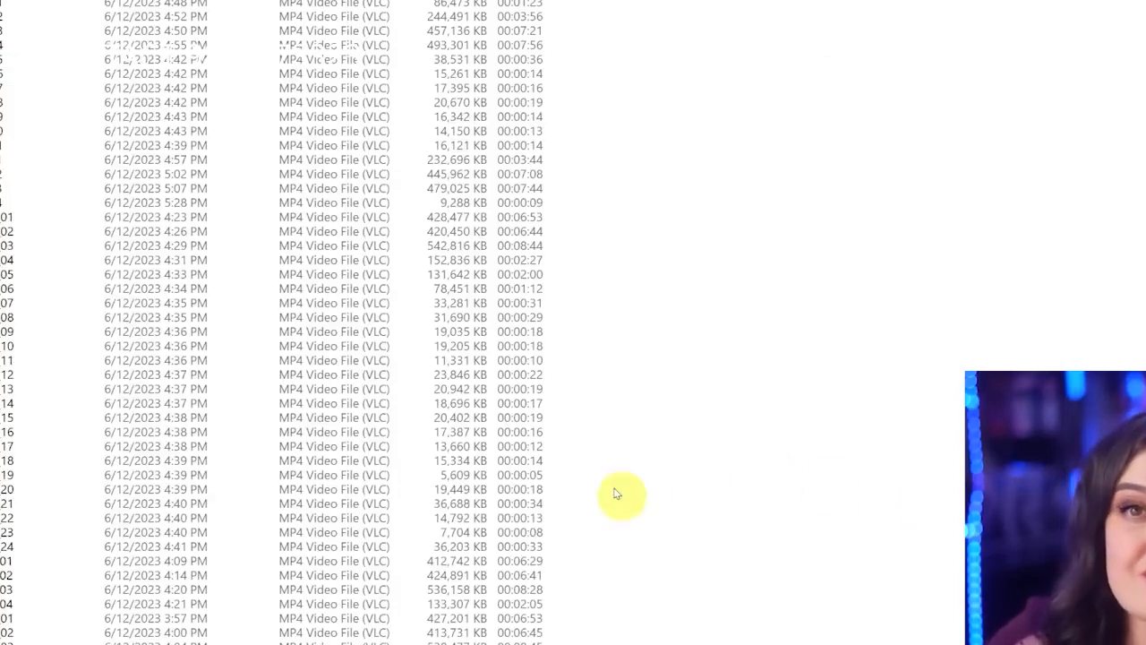
Return to the 20230601_Tutorial folder, open the 02 AUDIO folder, and switch to the Premiere Pro home screen
{"action": "left_click", "coordinate": [51, 7]}
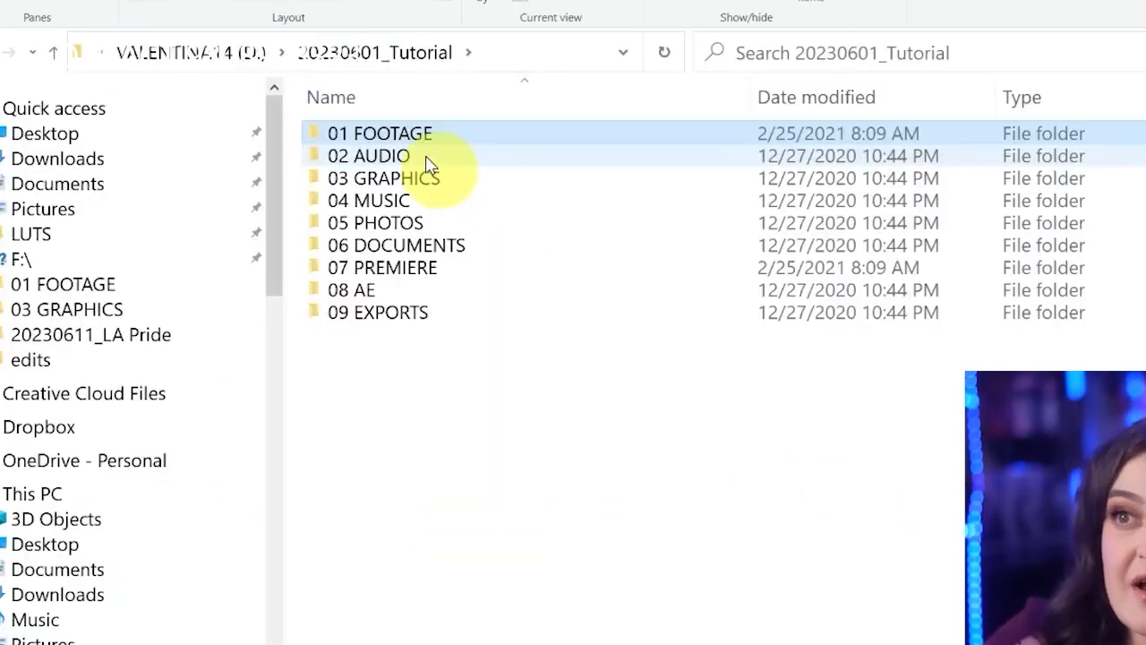
{"action": "double_click", "coordinate": [428, 165]}
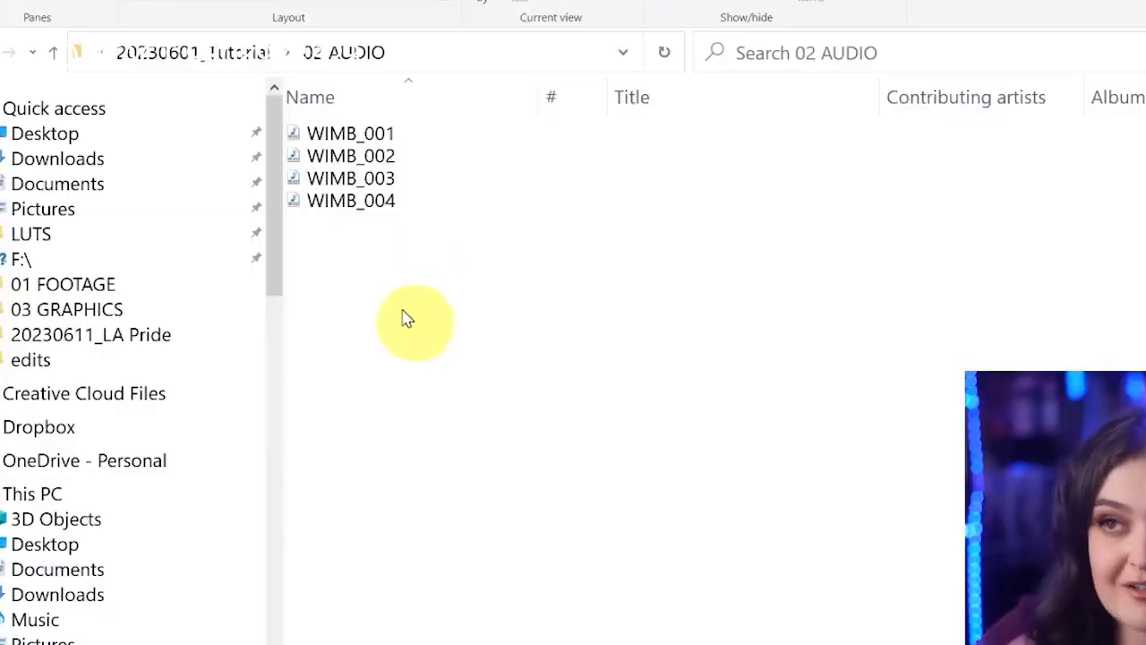
{"action": "left_click", "coordinate": [186, 52]}
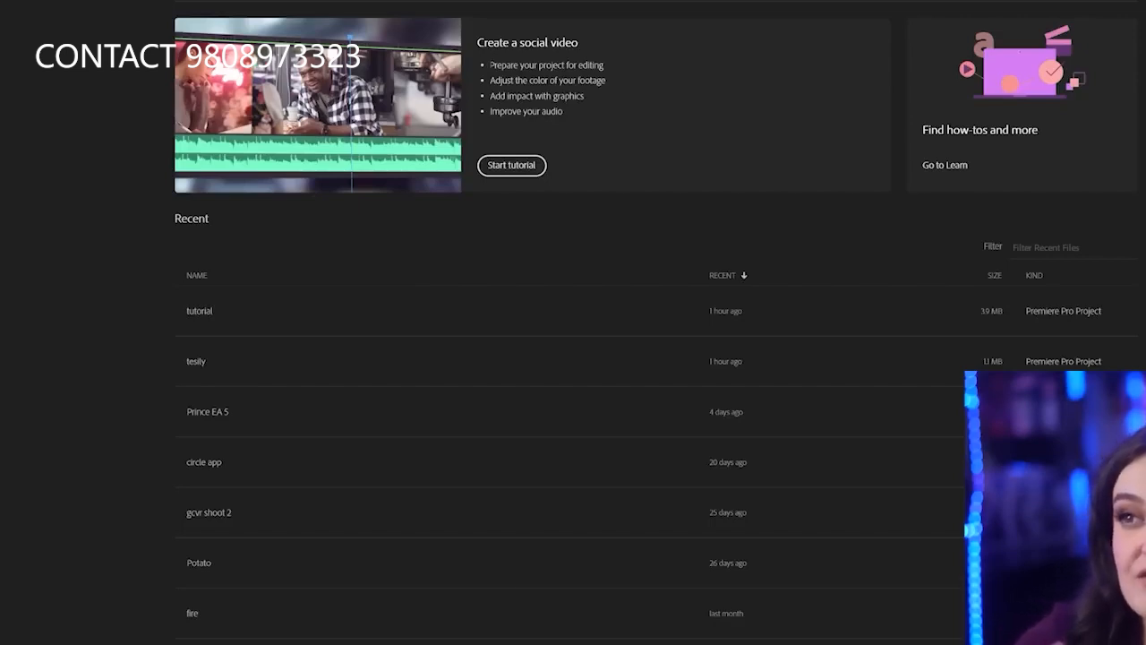
Circle the list of recent projects twice with the screen pen and clear the marks
{"action": "mouse_move", "coordinate": [1138, 202]}
{"action": "left_mouse_down"}
{"action": "mouse_move", "coordinate": [1030, 195]}
{"action": "mouse_move", "coordinate": [187, 373]}
{"action": "mouse_move", "coordinate": [260, 644]}
{"action": "mouse_move", "coordinate": [46, 331]}
{"action": "mouse_move", "coordinate": [320, 643]}
{"action": "left_mouse_up"}
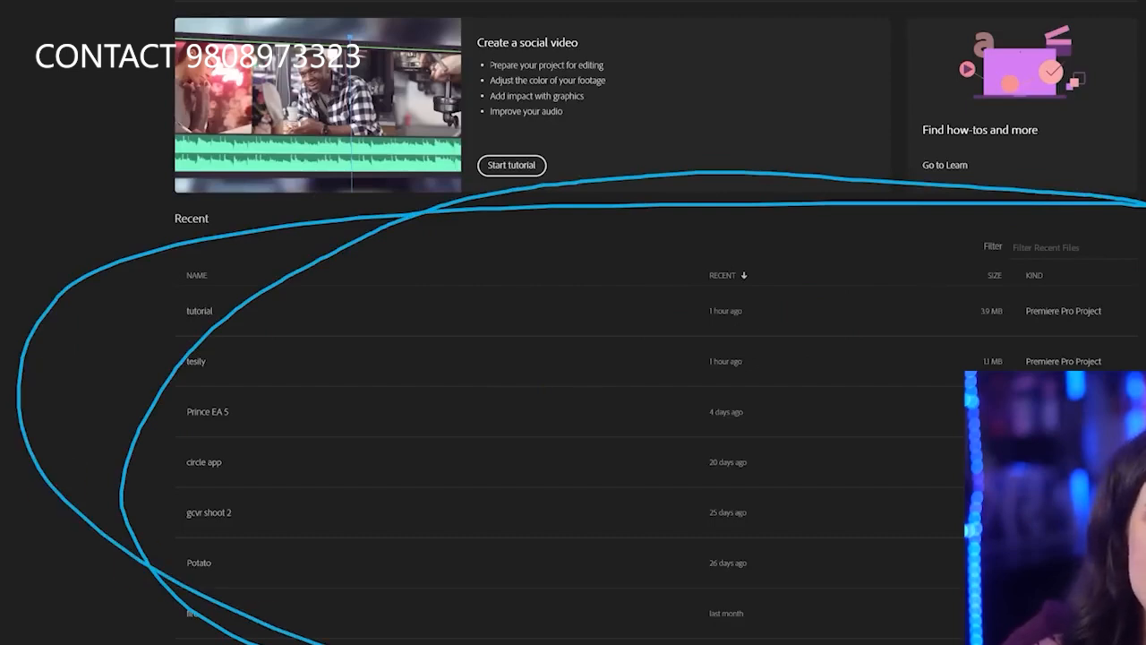
{"action": "key", "text": "Escape"}
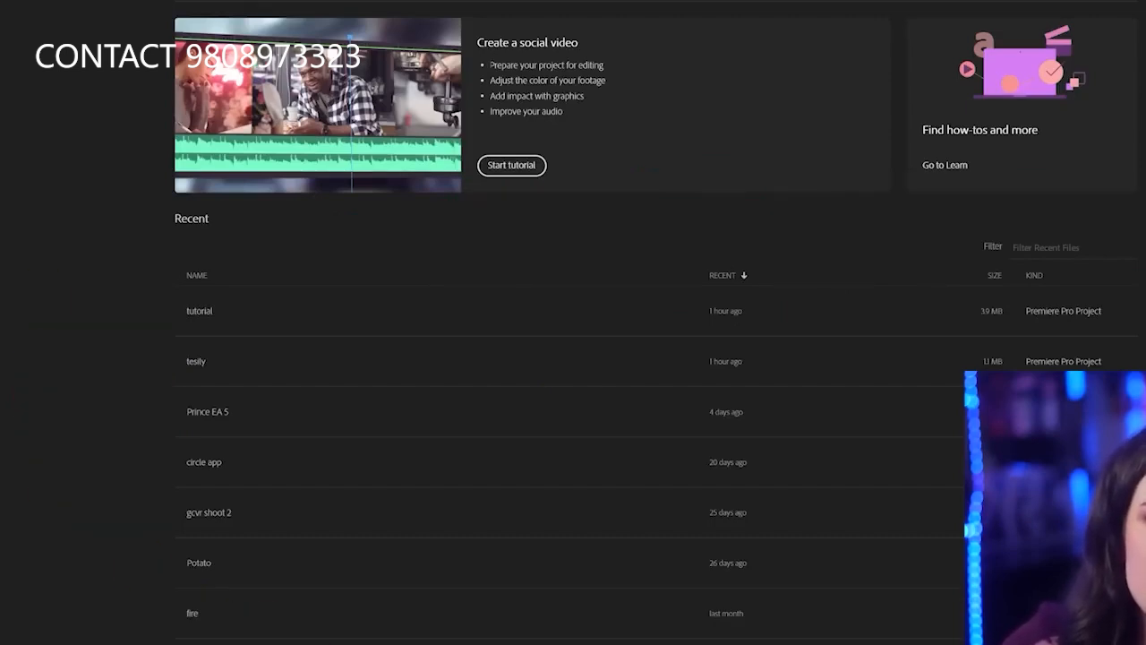
{"action": "mouse_move", "coordinate": [1145, 213]}
{"action": "left_mouse_down"}
{"action": "mouse_move", "coordinate": [13, 637]}
{"action": "mouse_move", "coordinate": [81, 643]}
{"action": "left_mouse_up"}
{"action": "left_click_drag", "start_coordinate": [1145, 267], "coordinate": [1027, 245]}
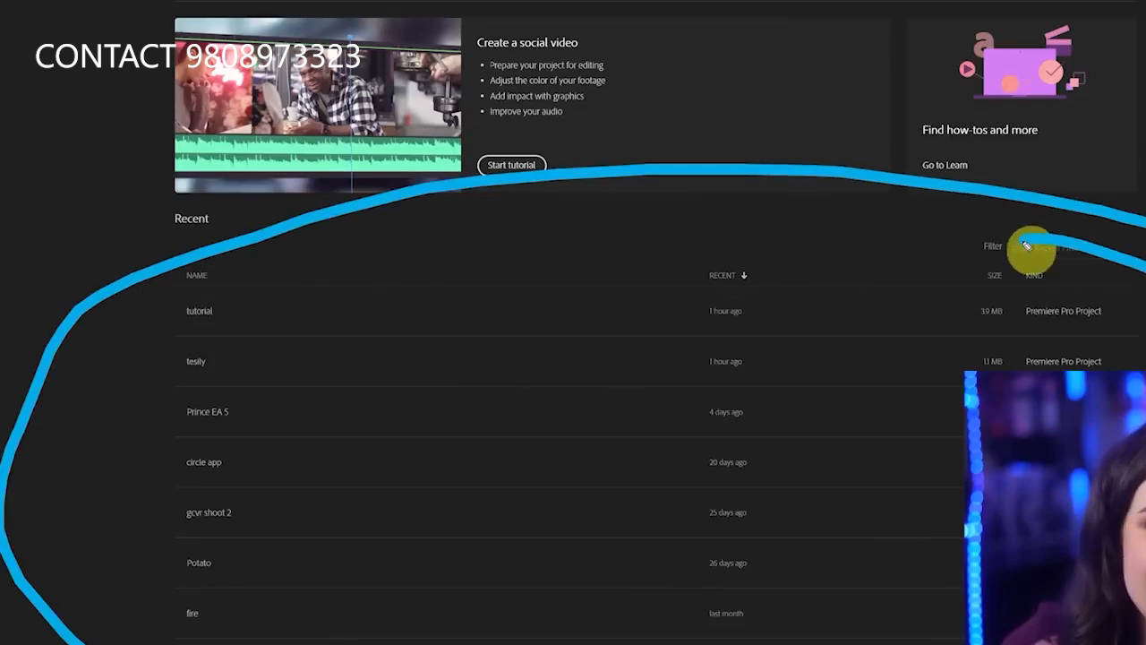
{"action": "key", "text": "Escape"}
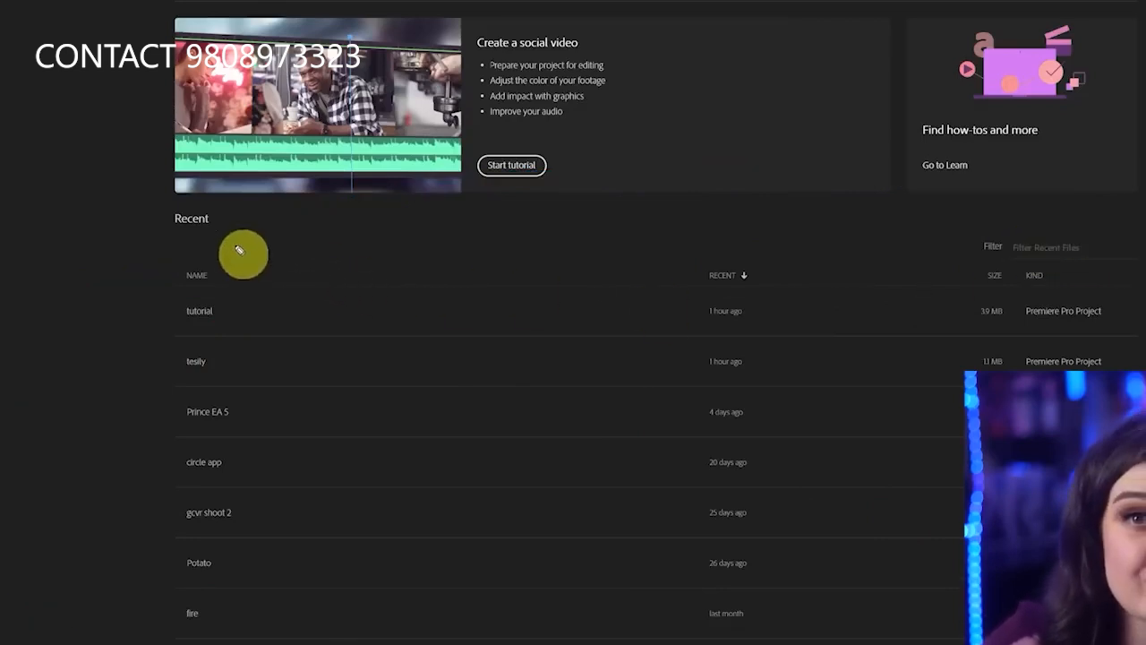
Cross out the recent projects list with two diagonal pen strokes and clear them
{"action": "mouse_move", "coordinate": [110, 217]}
{"action": "left_mouse_down"}
{"action": "mouse_move", "coordinate": [652, 495]}
{"action": "mouse_move", "coordinate": [966, 598]}
{"action": "left_mouse_up"}
{"action": "left_click_drag", "start_coordinate": [1120, 224], "coordinate": [320, 643]}
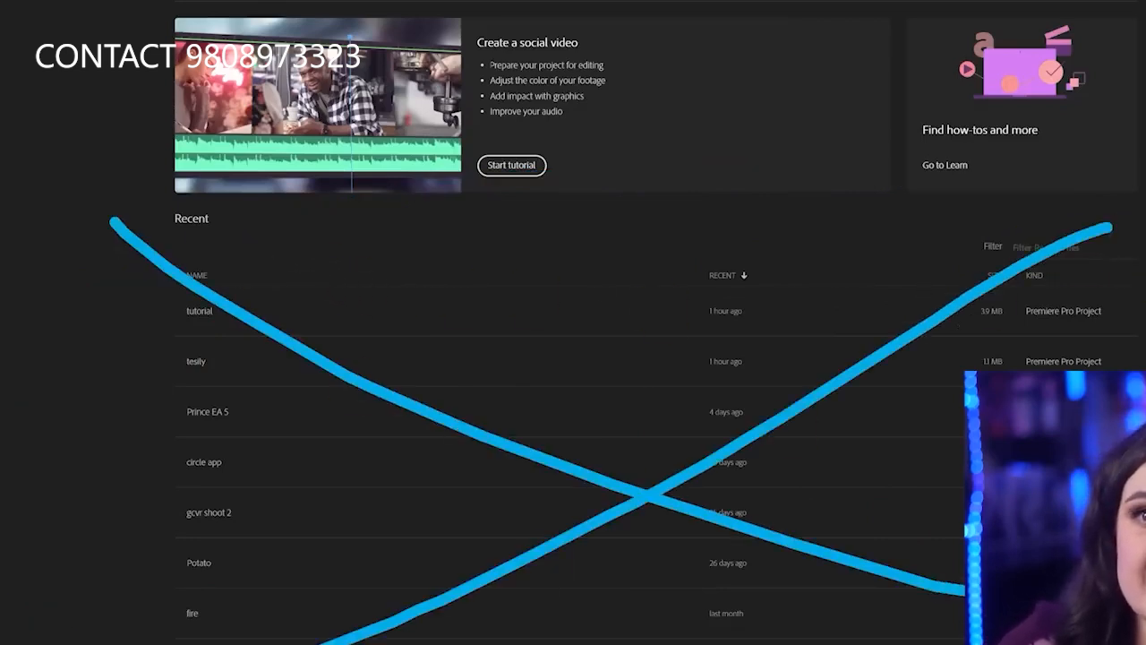
{"action": "key", "text": "Escape"}
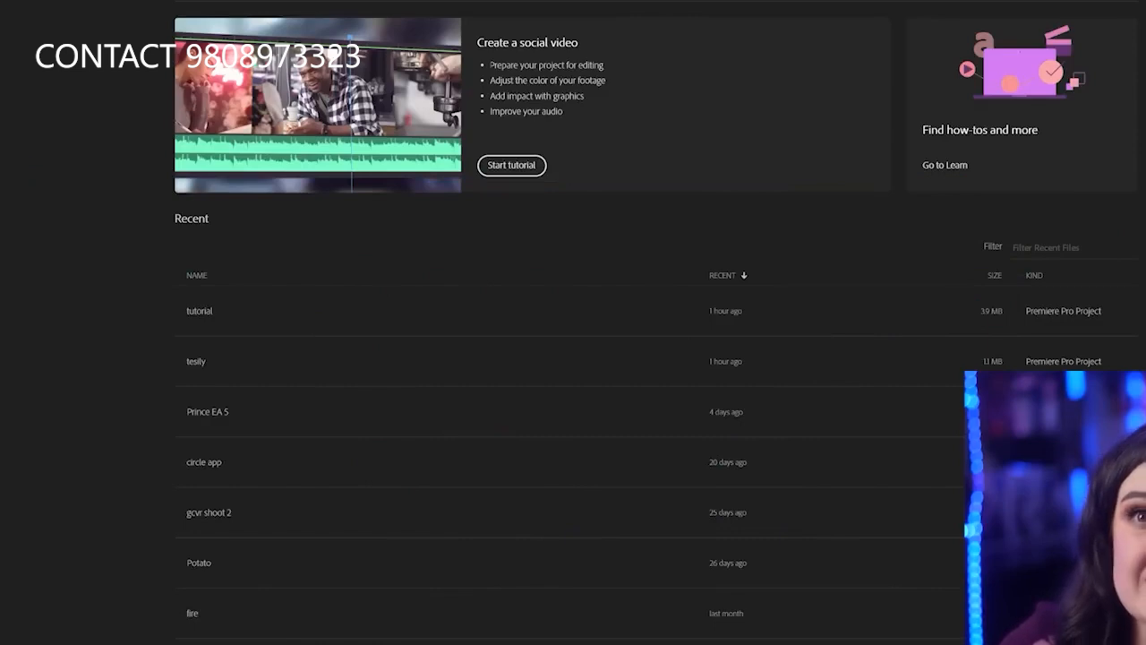
Draw pen arrows pointing at the New Project and Open Project options and clear the marks
{"action": "mouse_move", "coordinate": [287, 371]}
{"action": "left_mouse_down"}
{"action": "mouse_move", "coordinate": [194, 281]}
{"action": "mouse_move", "coordinate": [152, 268]}
{"action": "mouse_move", "coordinate": [193, 304]}
{"action": "left_mouse_up"}
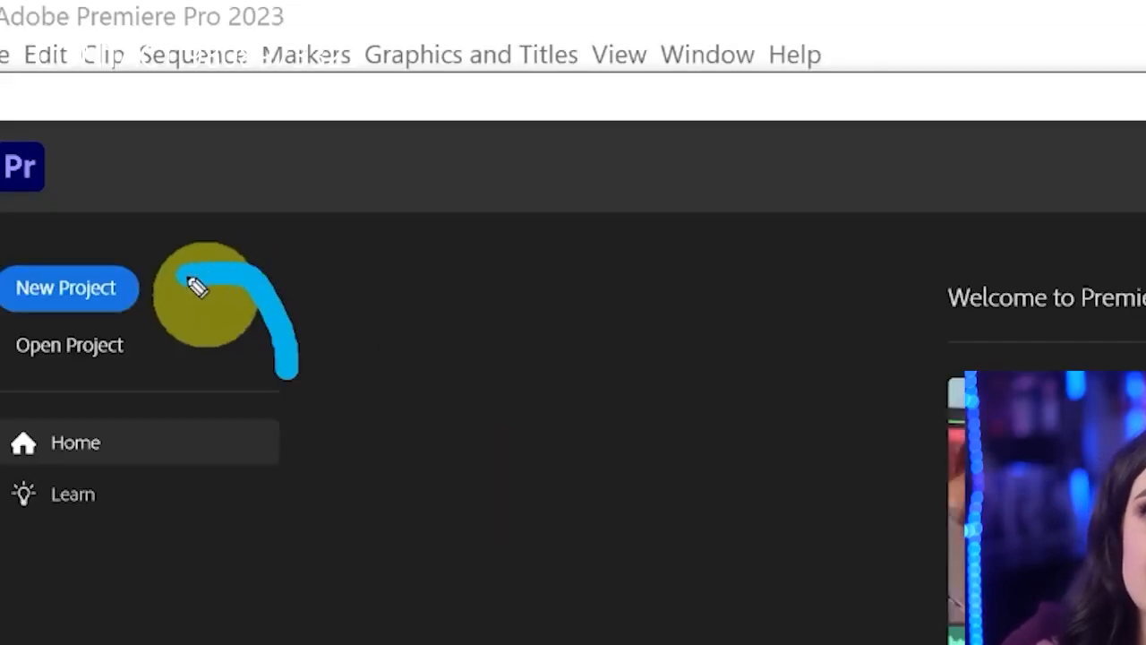
{"action": "mouse_move", "coordinate": [205, 424]}
{"action": "left_mouse_down"}
{"action": "mouse_move", "coordinate": [207, 362]}
{"action": "mouse_move", "coordinate": [161, 342]}
{"action": "left_mouse_up"}
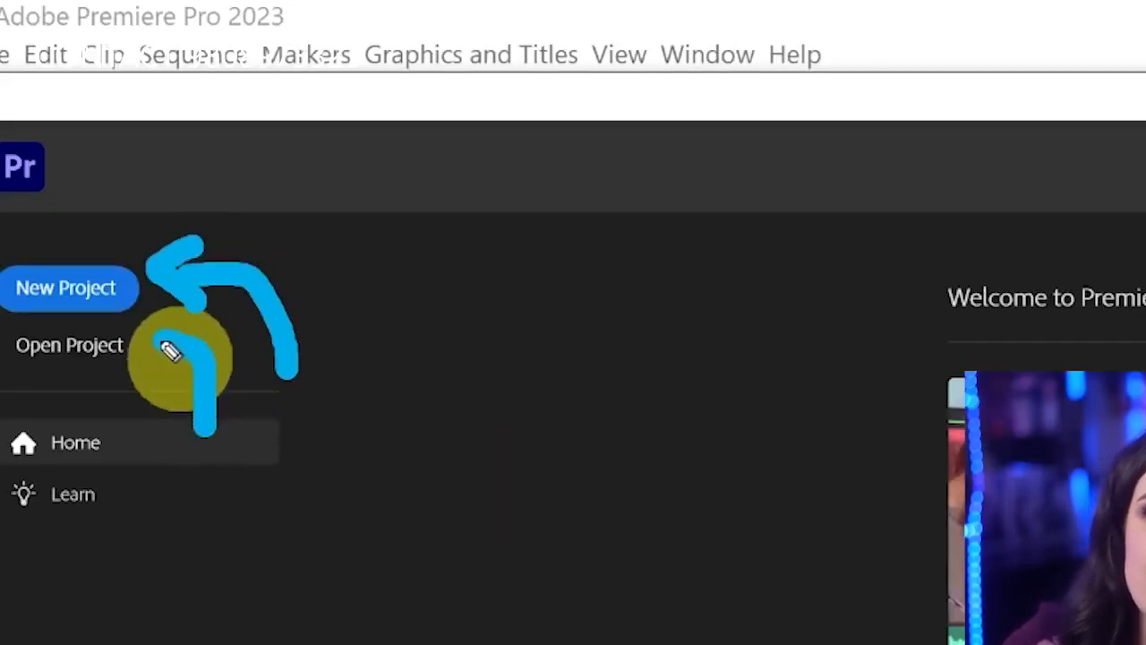
{"action": "mouse_move", "coordinate": [170, 383]}
{"action": "left_mouse_down"}
{"action": "mouse_move", "coordinate": [153, 343]}
{"action": "mouse_move", "coordinate": [172, 311]}
{"action": "left_mouse_up"}
{"action": "key", "text": "Escape"}
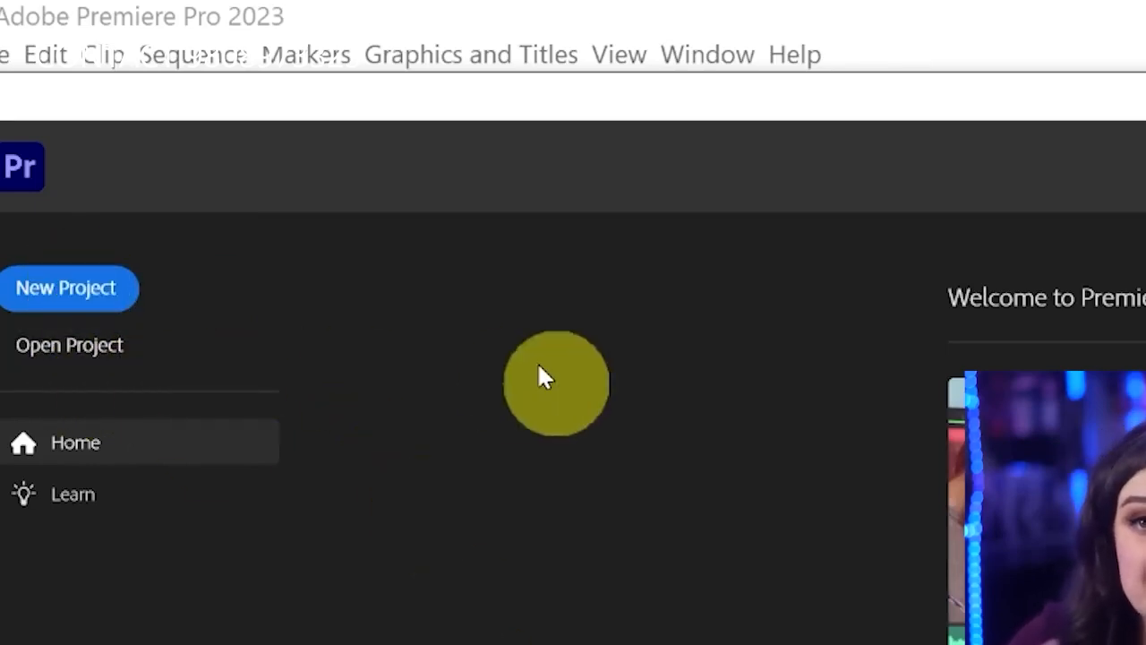
Start a new project and browse the import media to the 01 FOOTAGE folder inside 20230601_Tutorial
{"action": "left_click", "coordinate": [98, 296]}
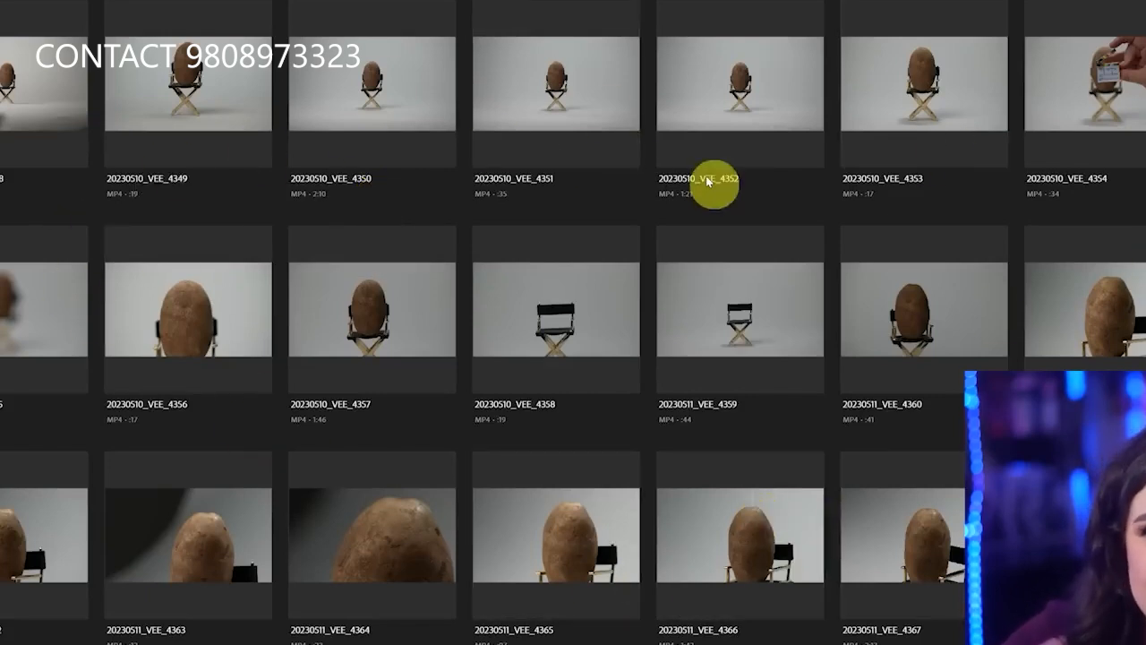
{"action": "mouse_move", "coordinate": [708, 180]}
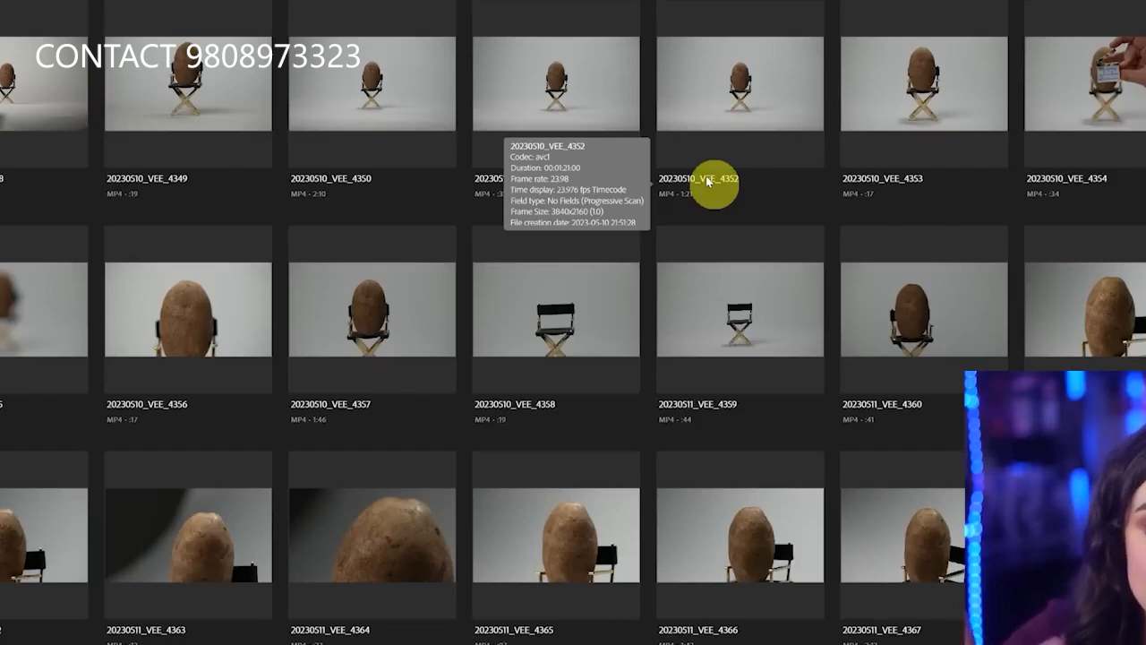
{"action": "left_click", "coordinate": [707, 181]}
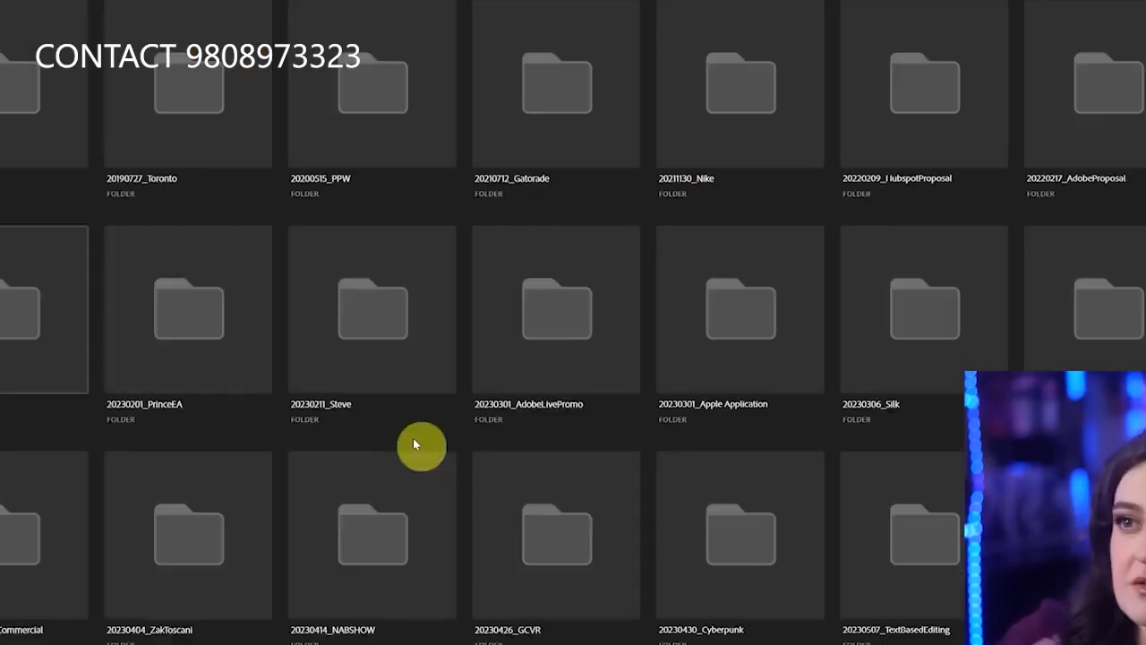
{"action": "scroll", "coordinate": [413, 448], "scroll_direction": "down", "scroll_amount": 5}
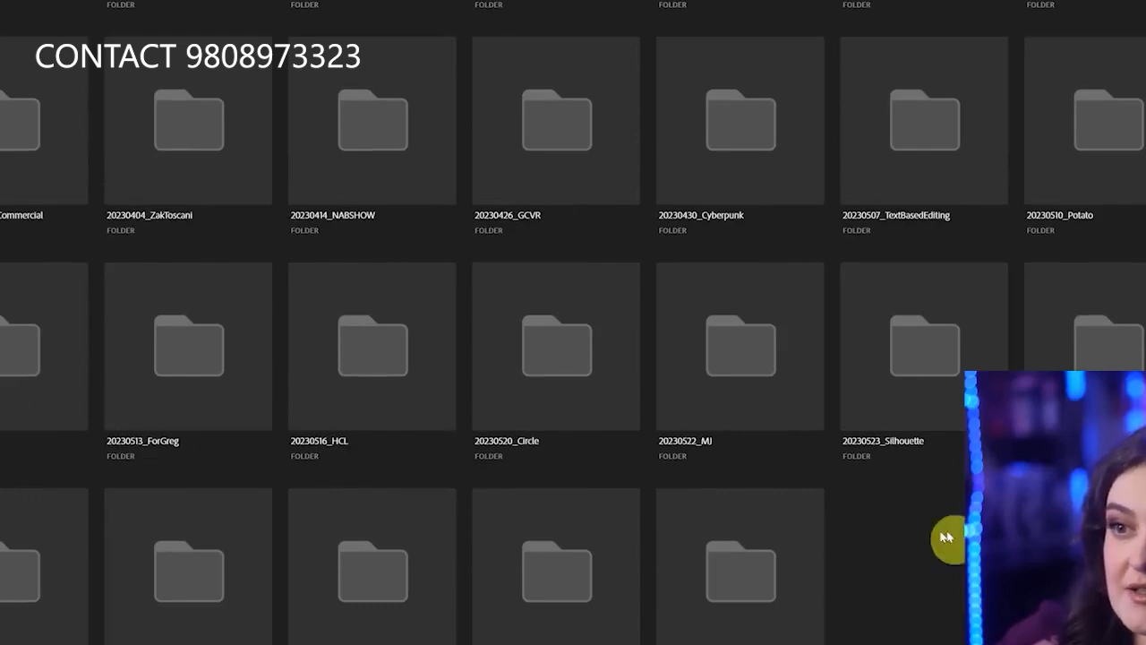
{"action": "double_click", "coordinate": [353, 568]}
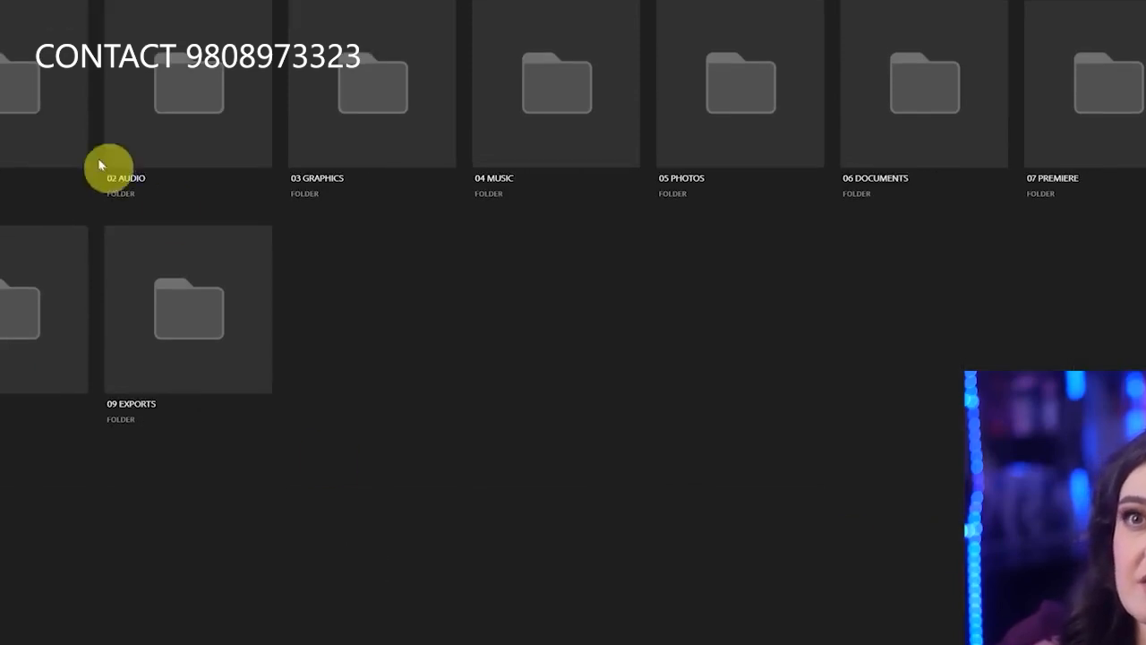
{"action": "double_click", "coordinate": [24, 74]}
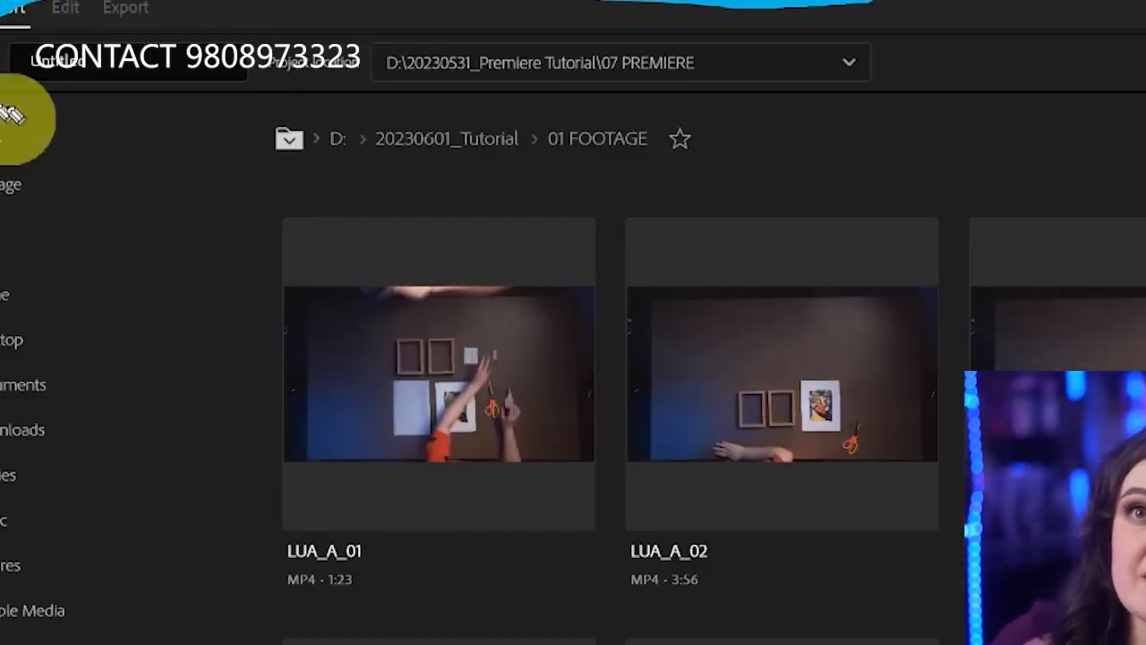
Draw several pen marks over the import page and undo each of them
{"action": "mouse_move", "coordinate": [2, 107]}
{"action": "left_mouse_down"}
{"action": "mouse_move", "coordinate": [555, 164]}
{"action": "mouse_move", "coordinate": [862, 96]}
{"action": "mouse_move", "coordinate": [863, 21]}
{"action": "mouse_move", "coordinate": [375, 40]}
{"action": "mouse_move", "coordinate": [282, 64]}
{"action": "mouse_move", "coordinate": [260, 96]}
{"action": "mouse_move", "coordinate": [514, 121]}
{"action": "mouse_move", "coordinate": [514, 110]}
{"action": "mouse_move", "coordinate": [869, 103]}
{"action": "mouse_move", "coordinate": [905, 67]}
{"action": "left_mouse_up"}
{"action": "key", "text": "ctrl+z"}
{"action": "key", "text": "ctrl+z"}
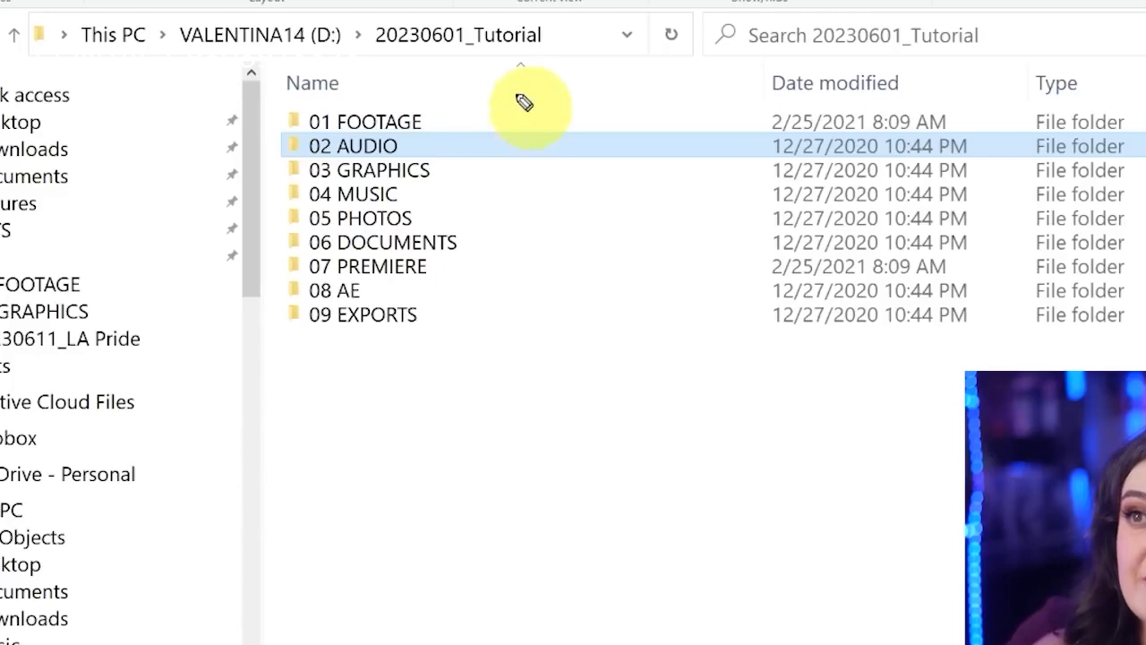
{"action": "mouse_move", "coordinate": [526, 79]}
{"action": "left_mouse_down"}
{"action": "mouse_move", "coordinate": [799, 151]}
{"action": "mouse_move", "coordinate": [672, 9]}
{"action": "left_mouse_up"}
{"action": "key", "text": "ctrl+z"}
{"action": "mouse_move", "coordinate": [281, 260]}
{"action": "left_mouse_down"}
{"action": "mouse_move", "coordinate": [306, 290]}
{"action": "mouse_move", "coordinate": [468, 289]}
{"action": "mouse_move", "coordinate": [468, 252]}
{"action": "mouse_move", "coordinate": [268, 258]}
{"action": "left_mouse_up"}
{"action": "key", "text": "ctrl+z"}
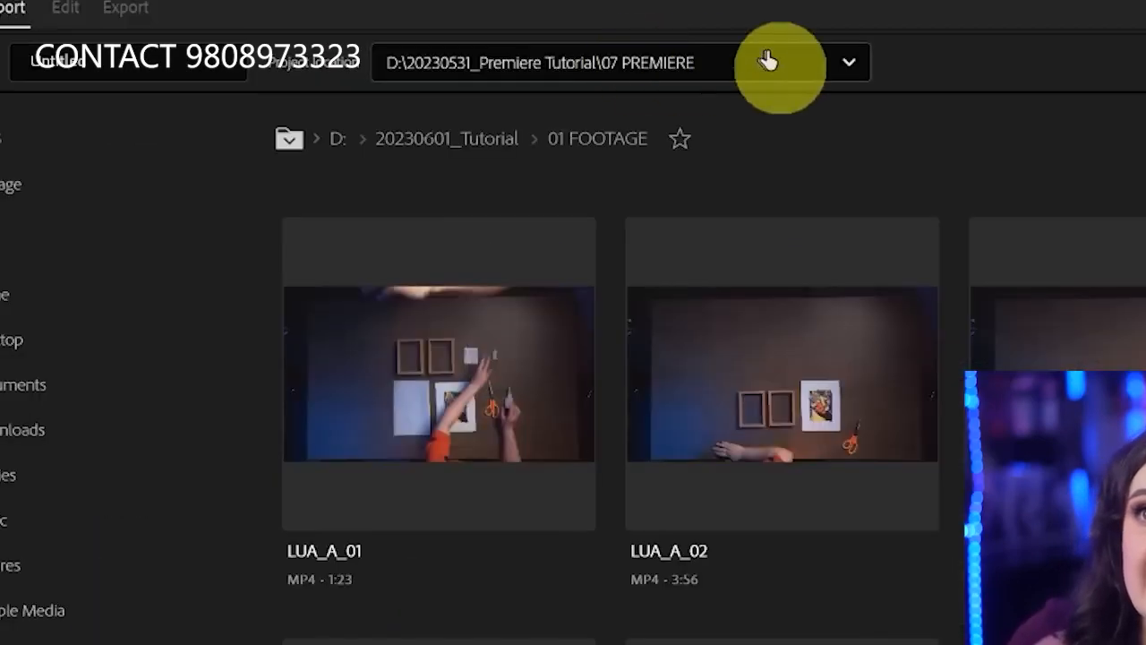
Set the project location to the 07 PREMIERE folder inside the Tutorial project folder
{"action": "left_click", "coordinate": [796, 63]}
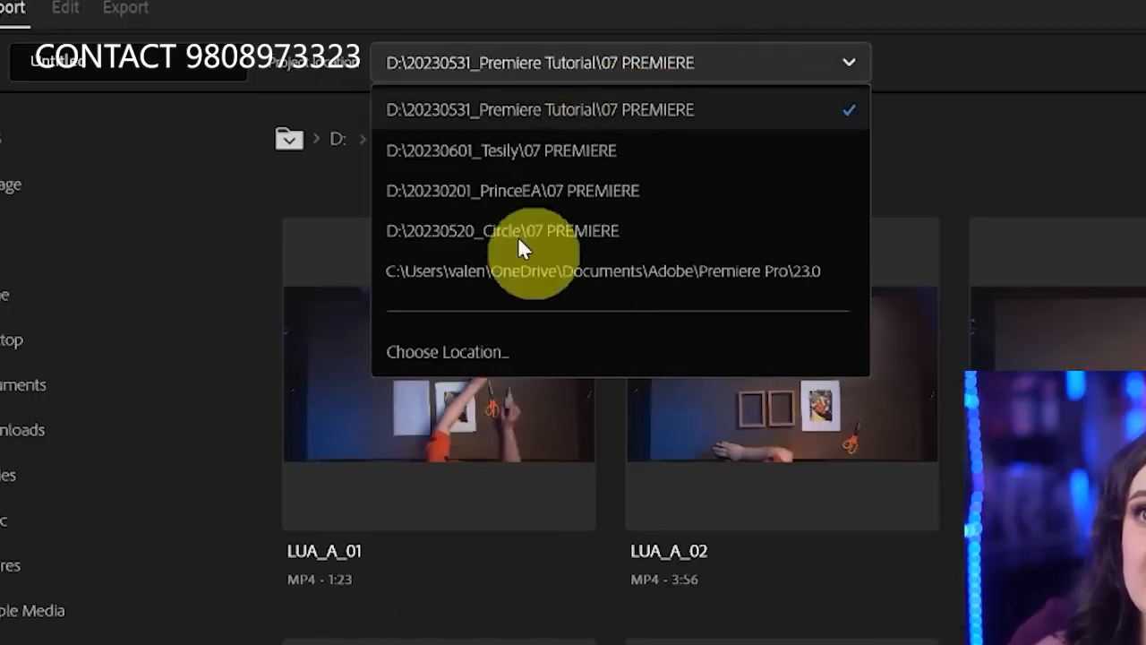
{"action": "left_click", "coordinate": [528, 352]}
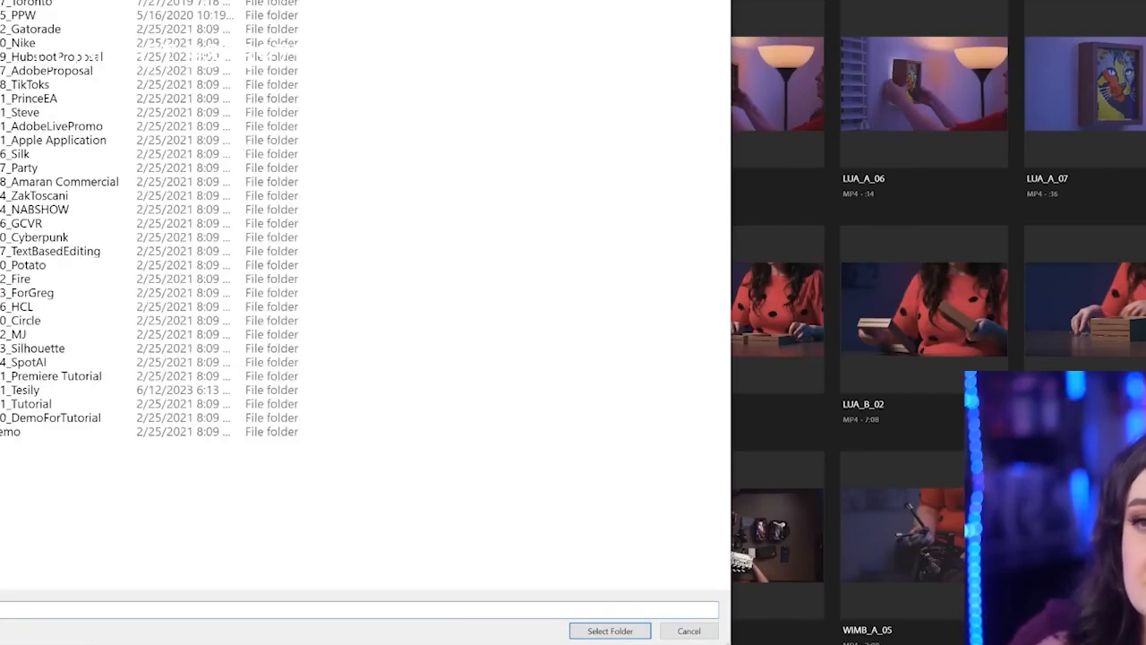
{"action": "double_click", "coordinate": [83, 405]}
{"action": "left_click", "coordinate": [28, 73]}
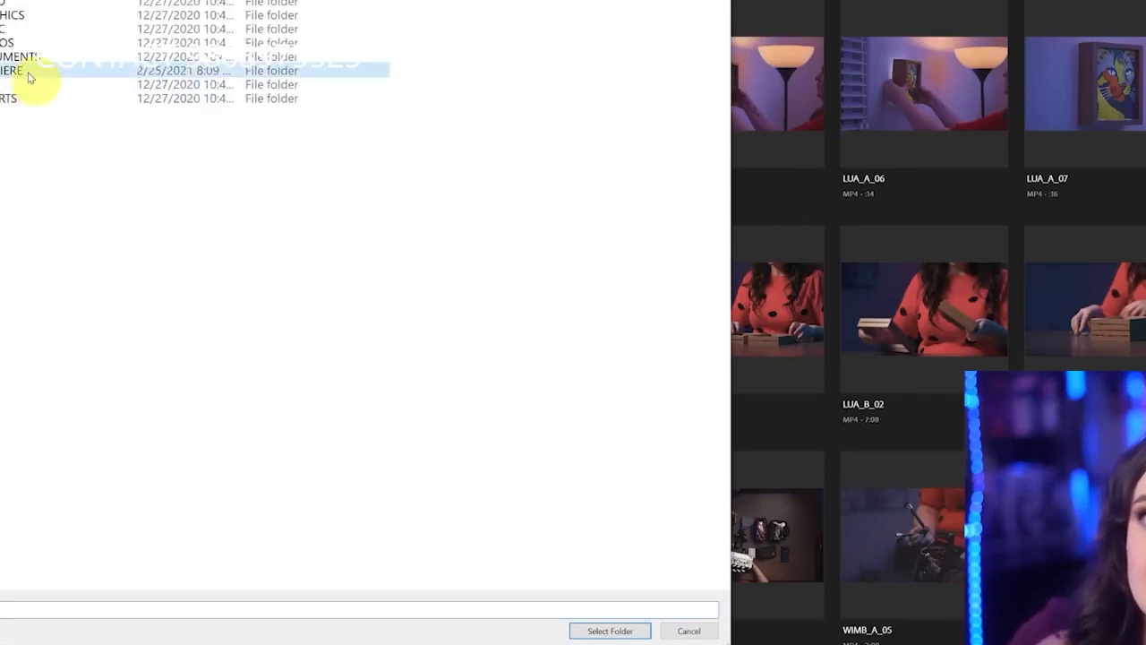
{"action": "left_click", "coordinate": [610, 631]}
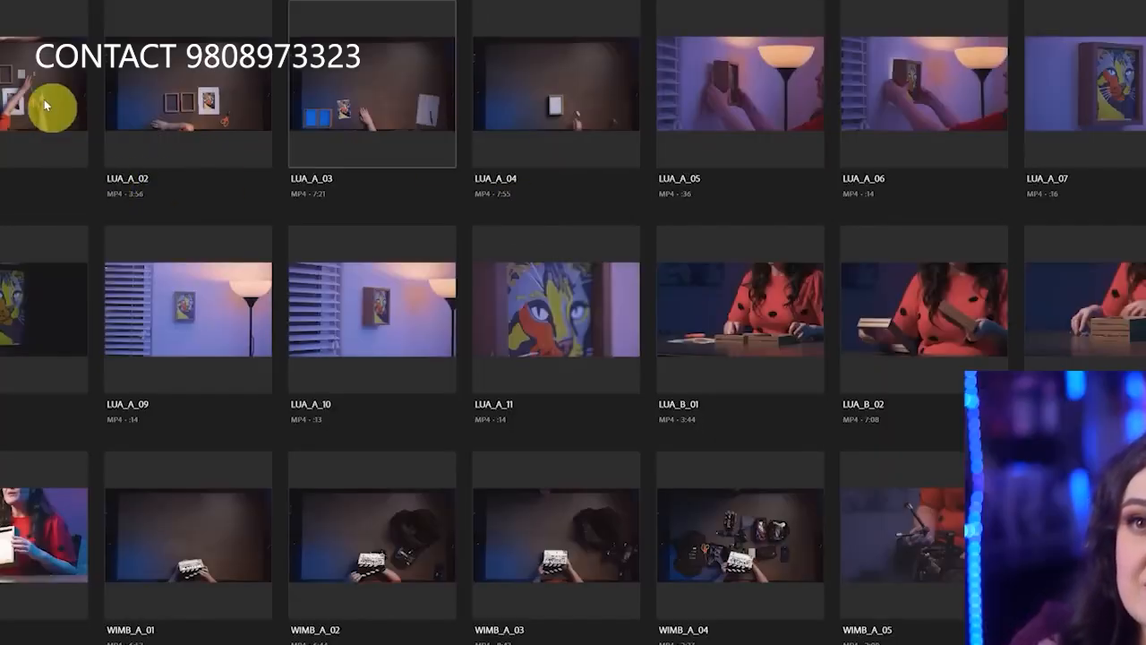
Select the clips LUA_A_01 through LUA_A_11 for import
{"action": "left_click", "coordinate": [44, 100]}
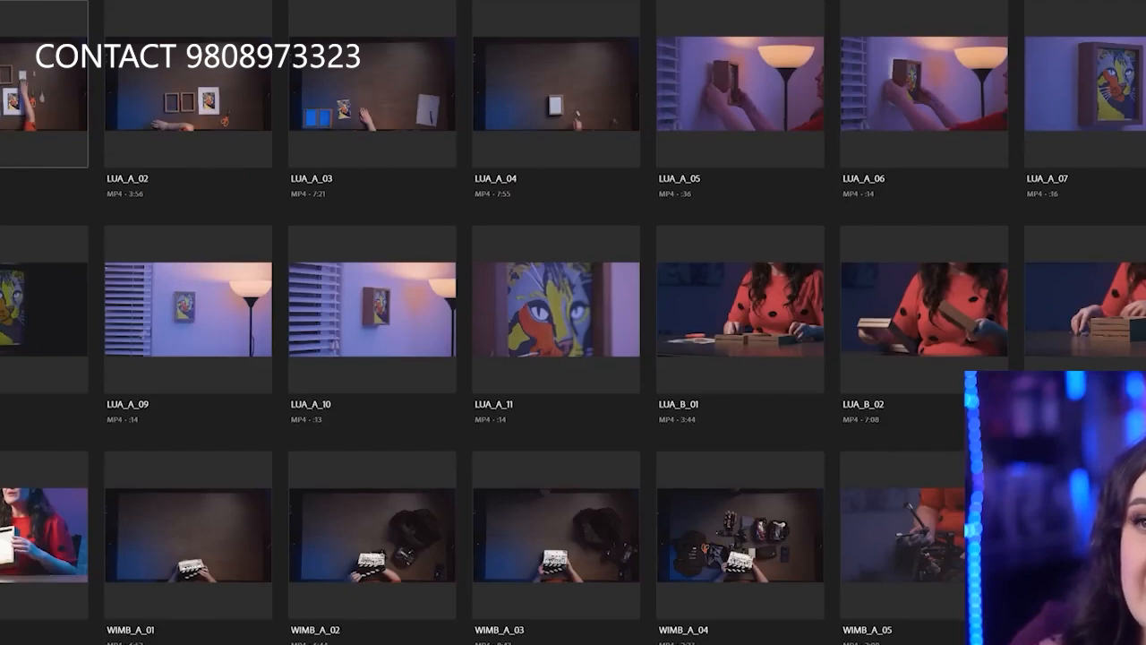
{"action": "left_click", "coordinate": [11, 25]}
{"action": "left_click", "coordinate": [130, 26]}
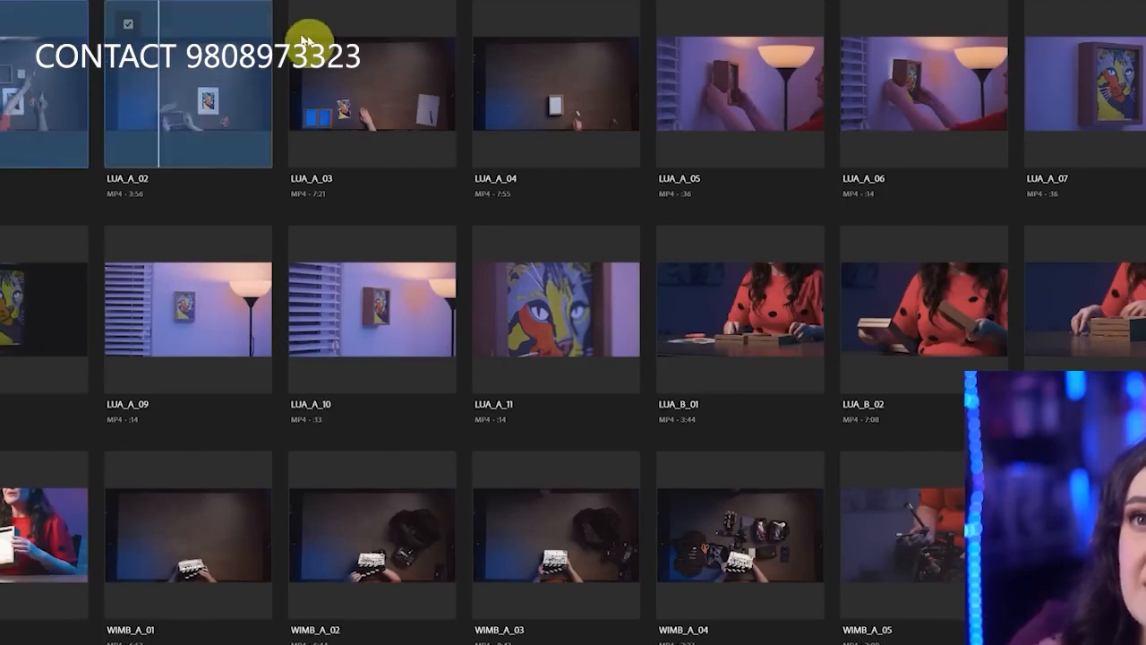
{"action": "left_click", "coordinate": [313, 25]}
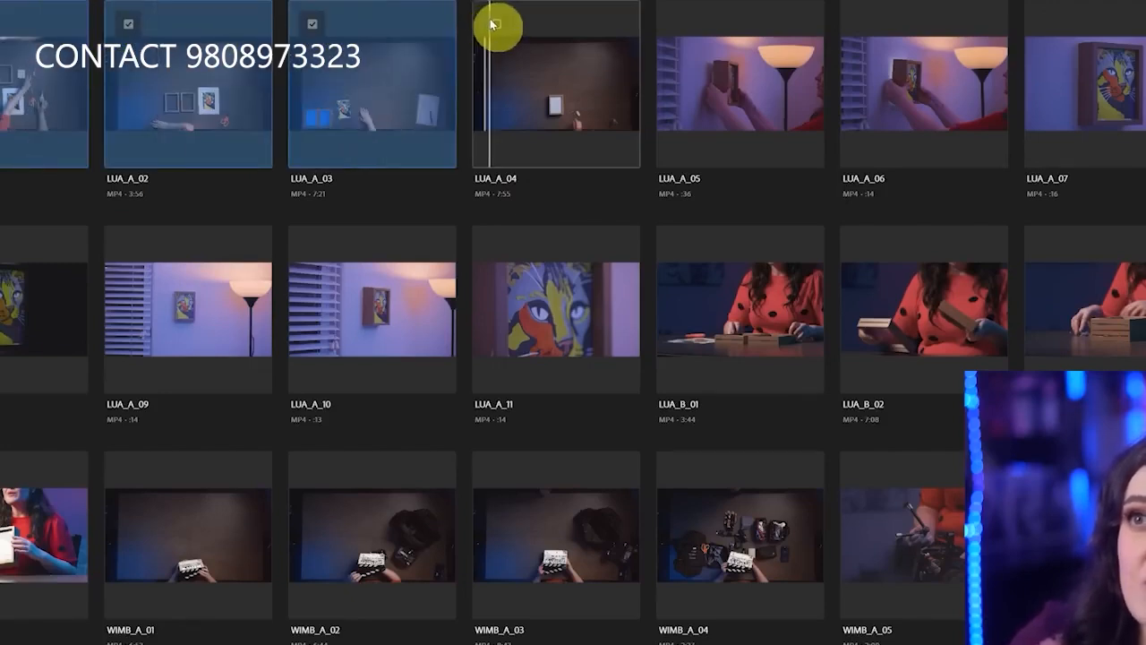
{"action": "left_click", "coordinate": [502, 27]}
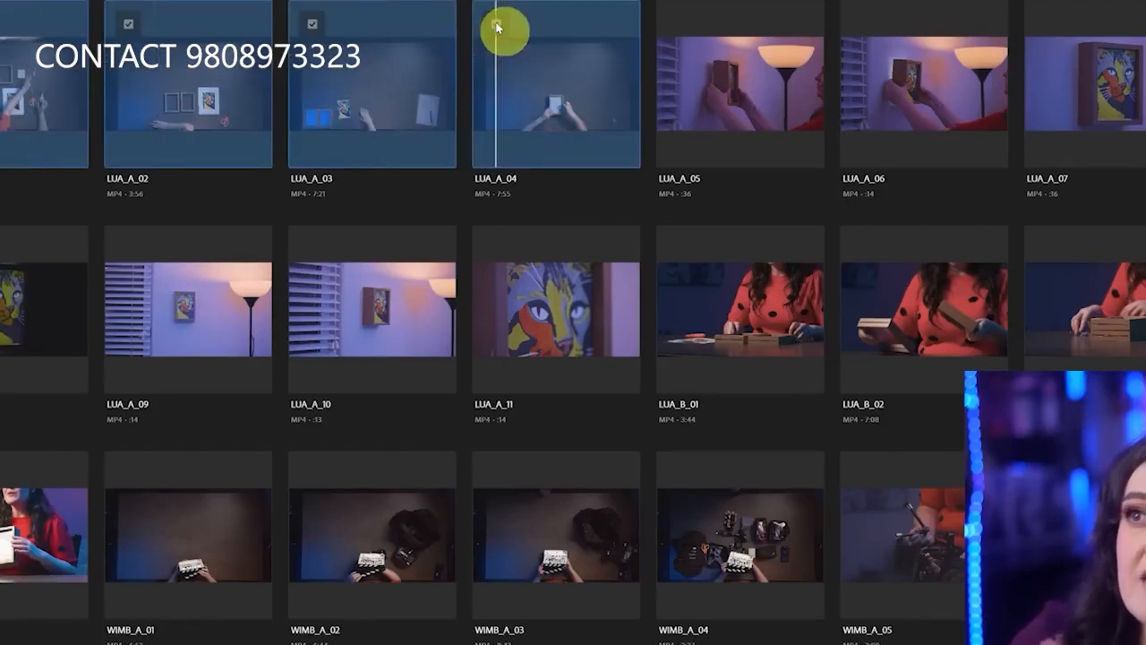
{"action": "left_click", "coordinate": [730, 52]}
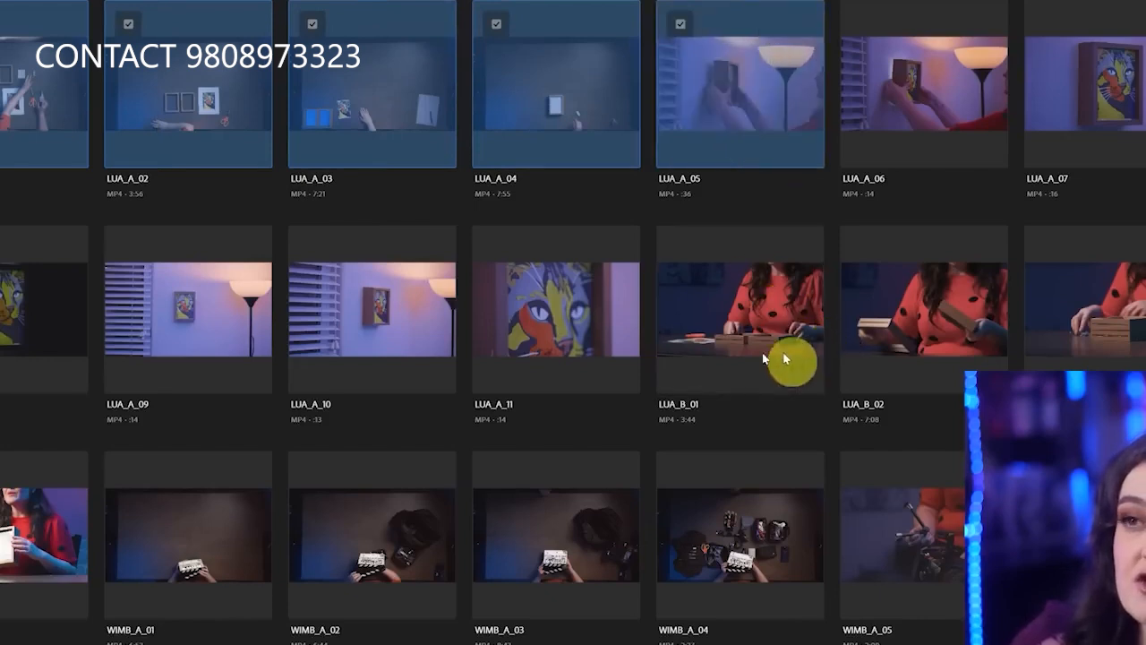
{"action": "left_click", "coordinate": [537, 338], "text": "shift"}
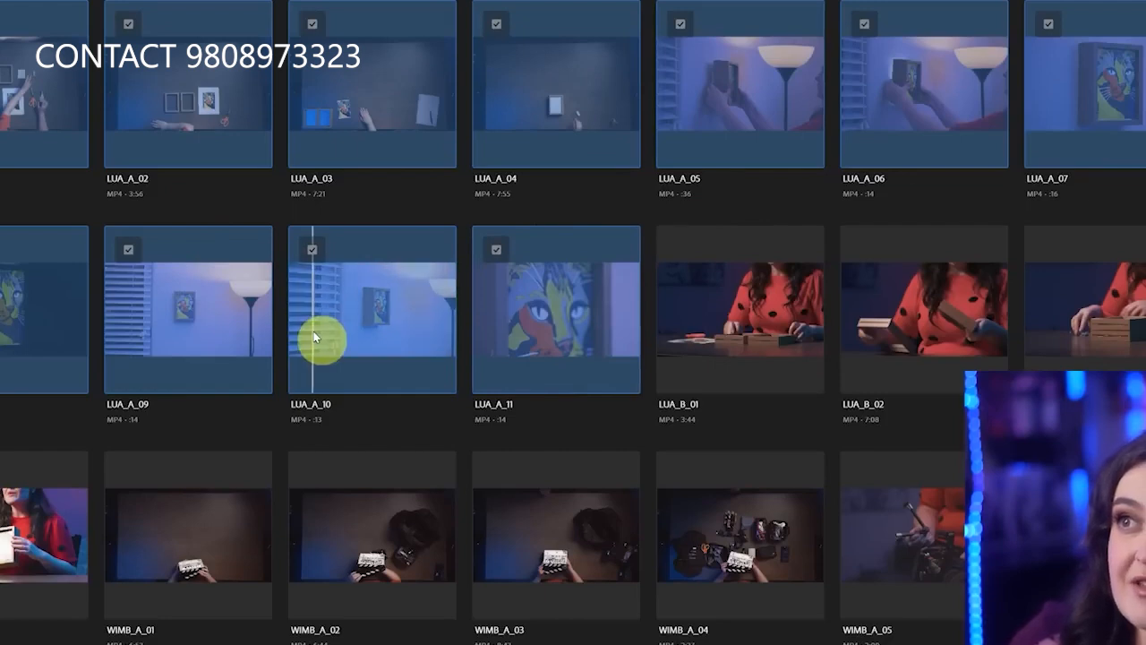
Add the clips LUA_B_01 through LUA_B_04 to the import selection and create the project with a sequence
{"action": "left_click", "coordinate": [728, 304], "text": "shift"}
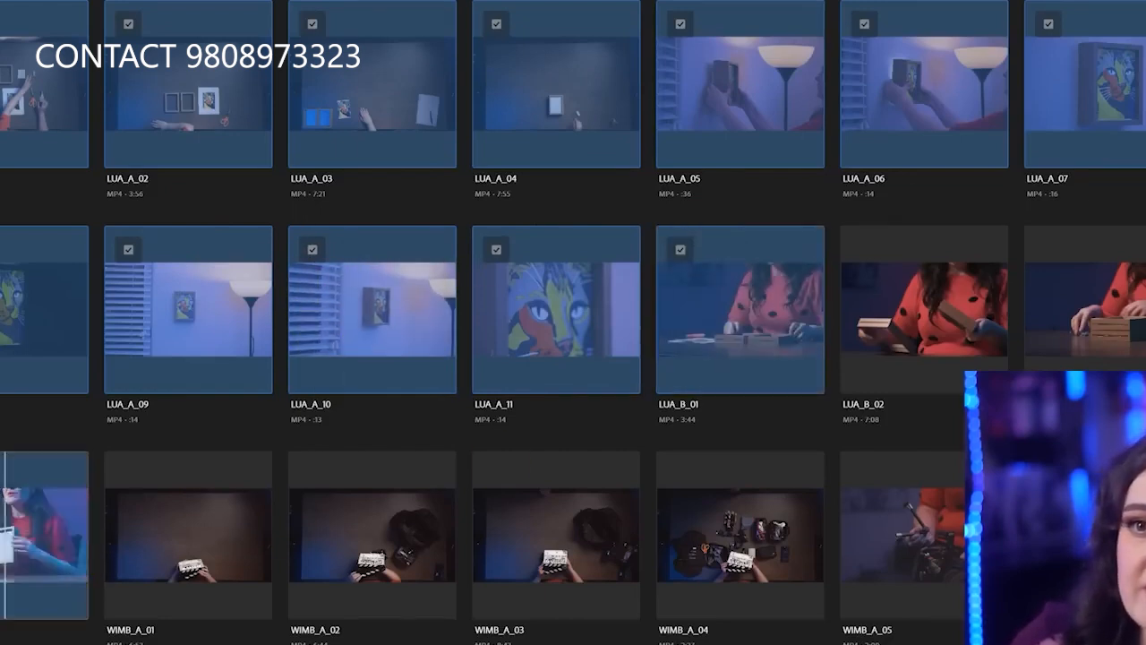
{"action": "left_click", "coordinate": [5, 537], "text": "shift"}
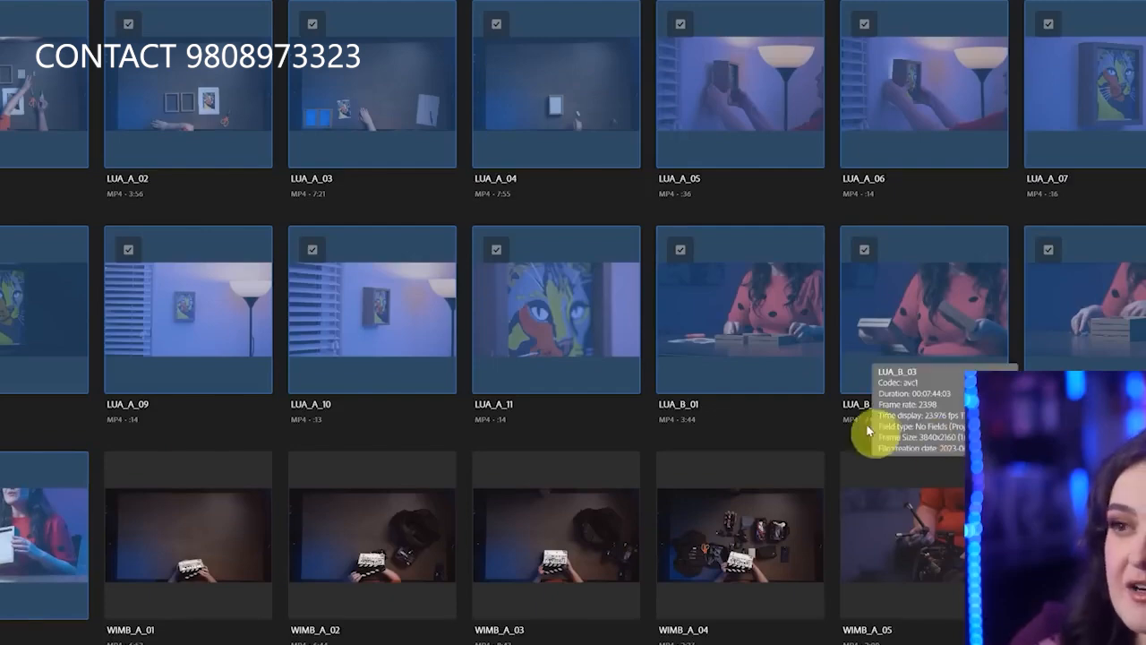
{"action": "scroll", "coordinate": [701, 439], "scroll_direction": "down", "scroll_amount": 10}
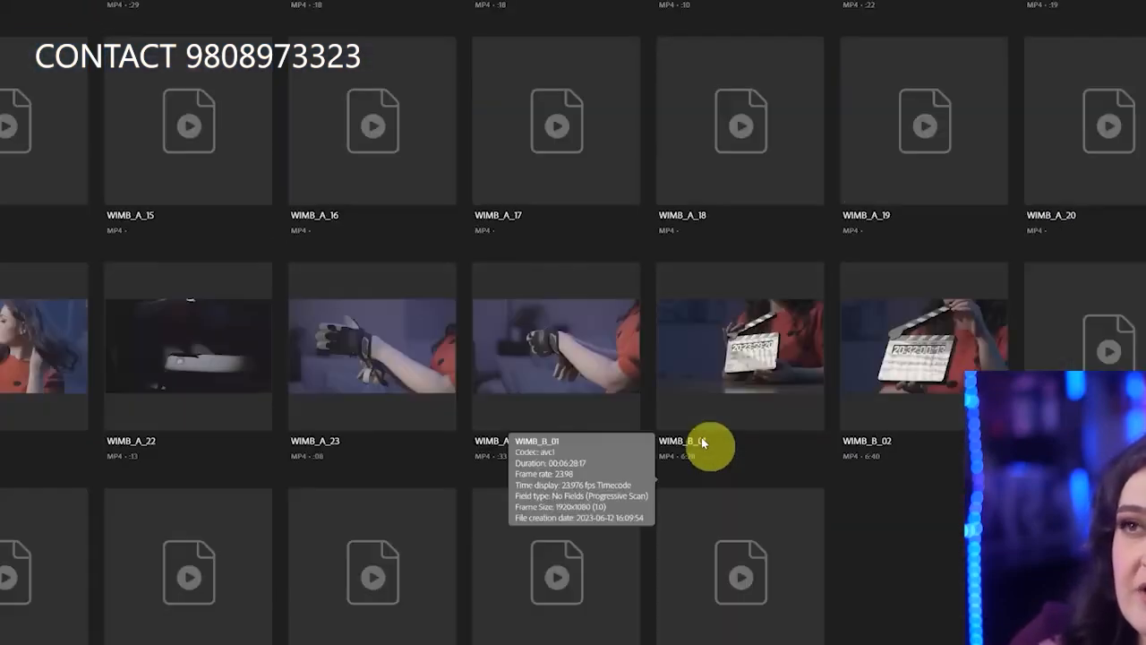
{"action": "scroll", "coordinate": [707, 435], "scroll_direction": "up", "scroll_amount": 8}
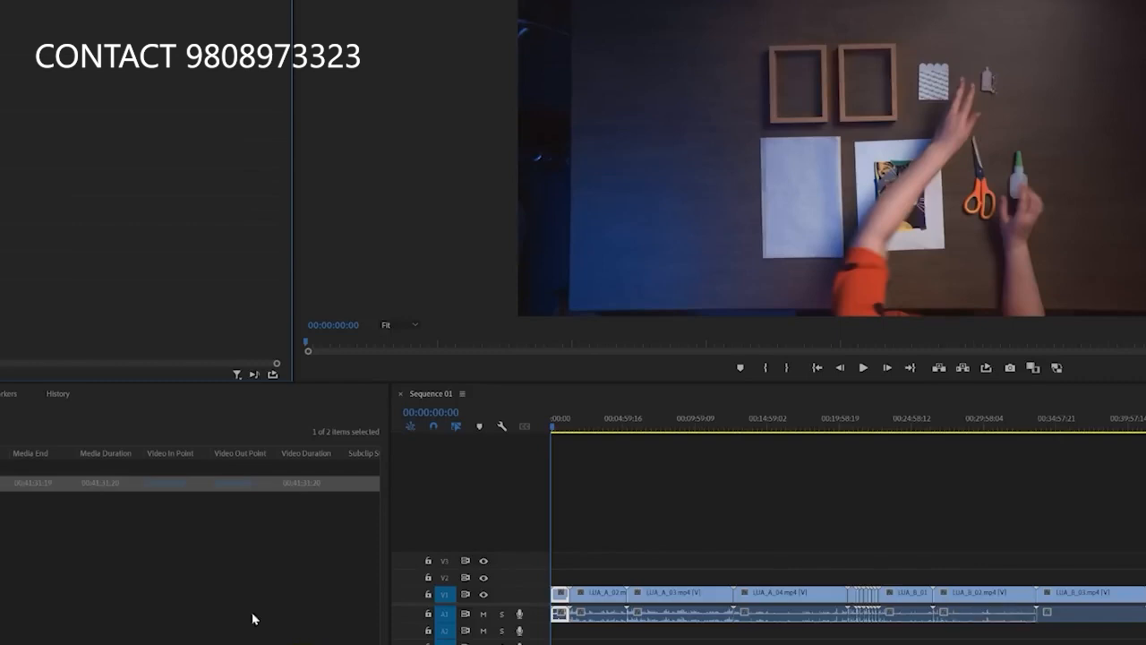
Expand the imported footage bin to list its clips with their frame rates and durations
{"action": "left_click", "coordinate": [2, 467]}
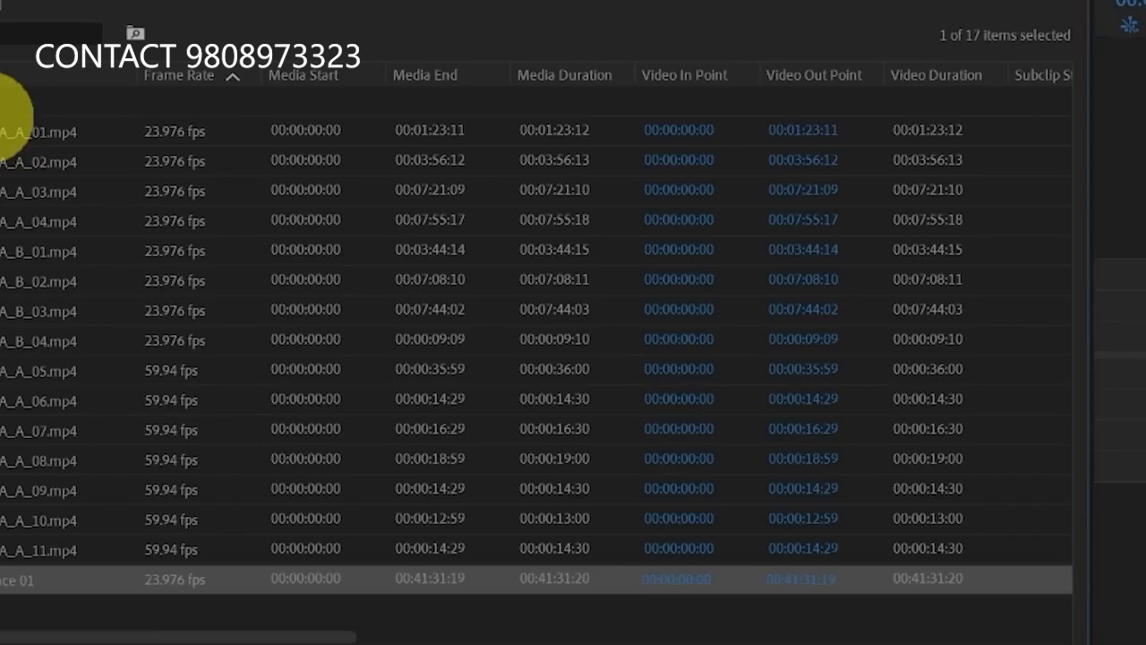
{"action": "left_click", "coordinate": [13, 125]}
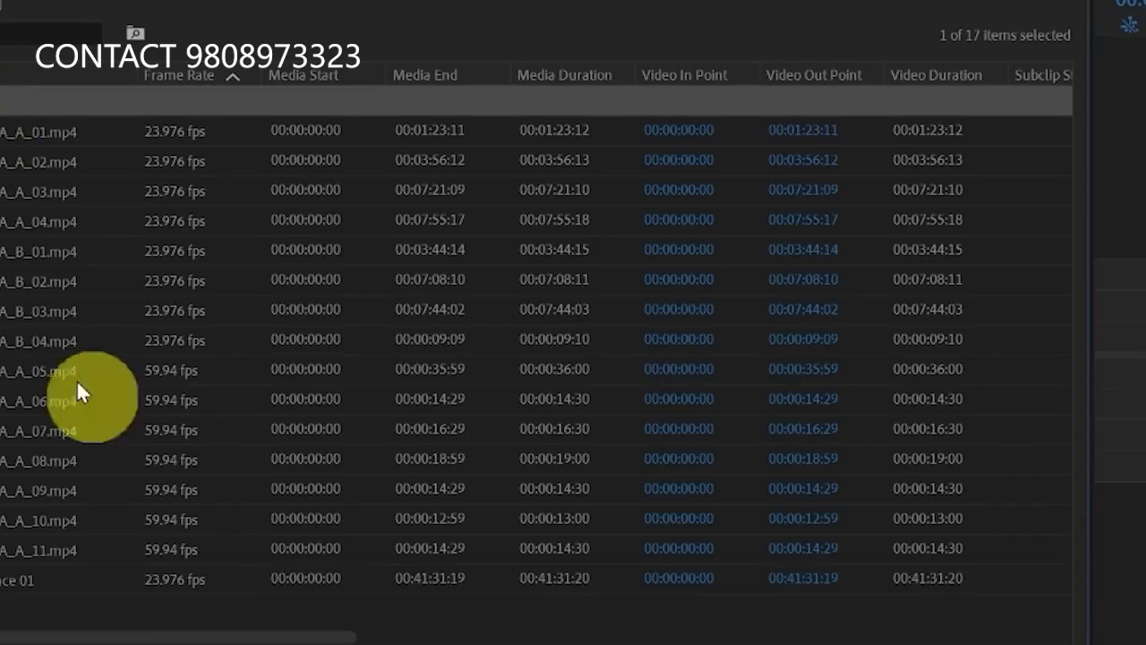
Delete the sequence listed below the LUA clips from the project bin
{"action": "left_click", "coordinate": [49, 578], "text": "shift"}
{"action": "key", "text": "Delete"}
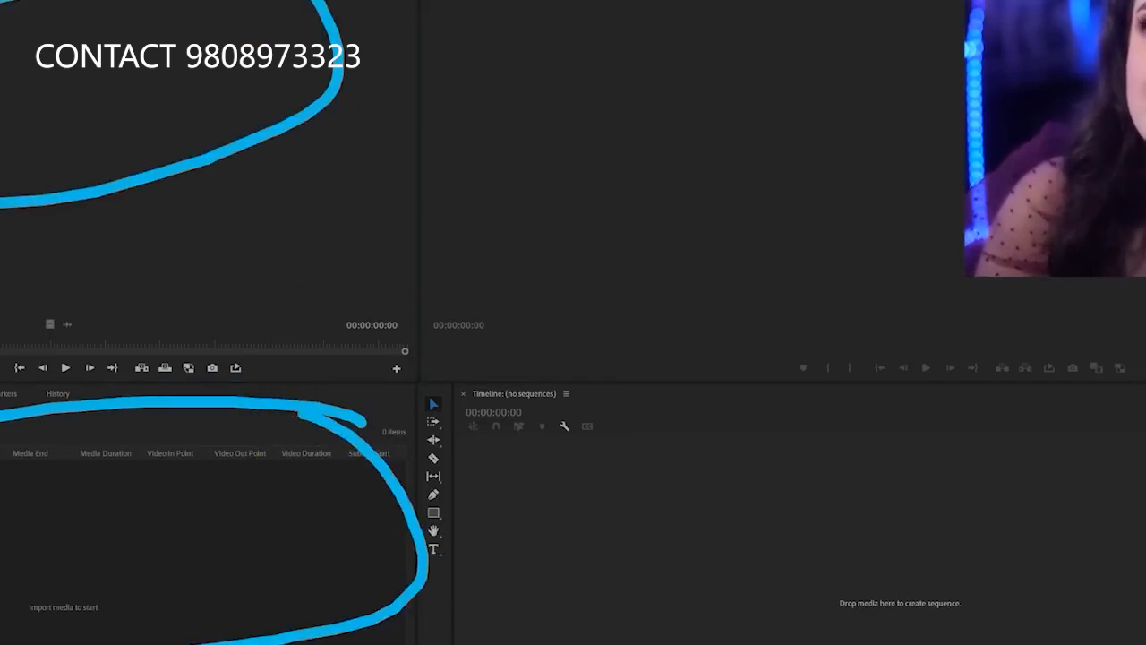
Circle the Source, Program, Project and Timeline panels with the screen pen and erase the markings
{"action": "mouse_move", "coordinate": [743, 2]}
{"action": "left_mouse_down"}
{"action": "mouse_move", "coordinate": [624, 343]}
{"action": "mouse_move", "coordinate": [1143, 235]}
{"action": "left_mouse_up"}
{"action": "mouse_move", "coordinate": [1095, 428]}
{"action": "left_mouse_down"}
{"action": "mouse_move", "coordinate": [591, 634]}
{"action": "mouse_move", "coordinate": [905, 467]}
{"action": "left_mouse_up"}
{"action": "key", "text": "e"}
{"action": "mouse_move", "coordinate": [235, 491]}
{"action": "left_mouse_down"}
{"action": "mouse_move", "coordinate": [0, 434]}
{"action": "mouse_move", "coordinate": [150, 409]}
{"action": "left_mouse_up"}
{"action": "mouse_move", "coordinate": [237, 7]}
{"action": "left_mouse_down"}
{"action": "mouse_move", "coordinate": [0, 1]}
{"action": "mouse_move", "coordinate": [274, 2]}
{"action": "left_mouse_up"}
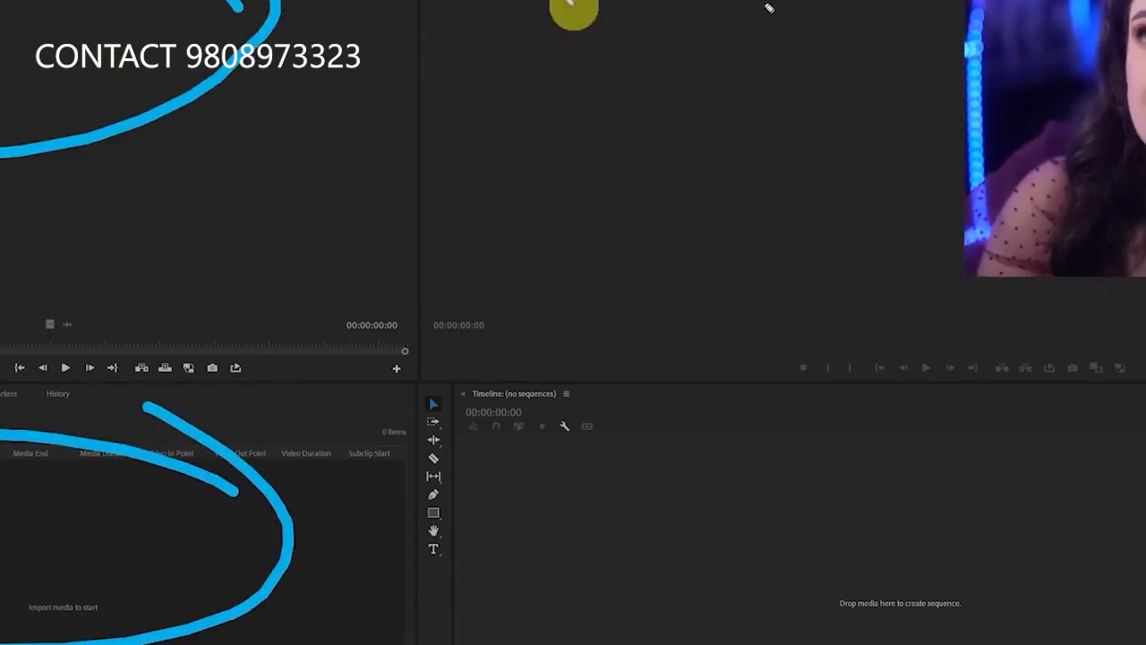
{"action": "left_click_drag", "start_coordinate": [582, 2], "coordinate": [965, 161]}
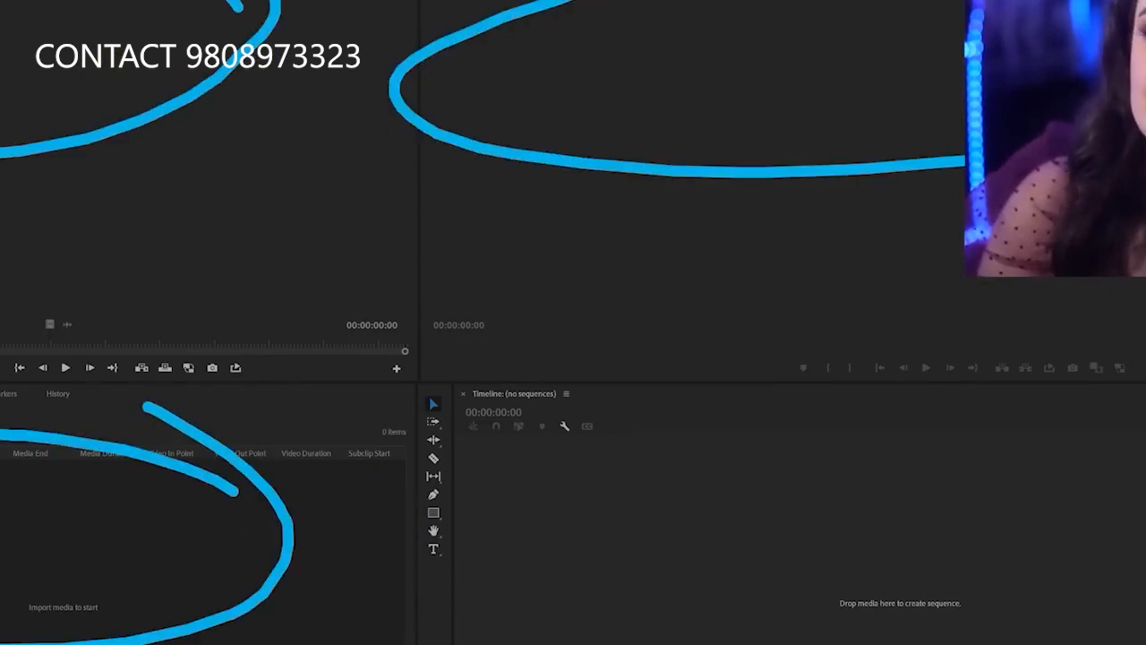
{"action": "left_click_drag", "start_coordinate": [1145, 455], "coordinate": [609, 643]}
{"action": "left_click_drag", "start_coordinate": [1104, 636], "coordinate": [1060, 448]}
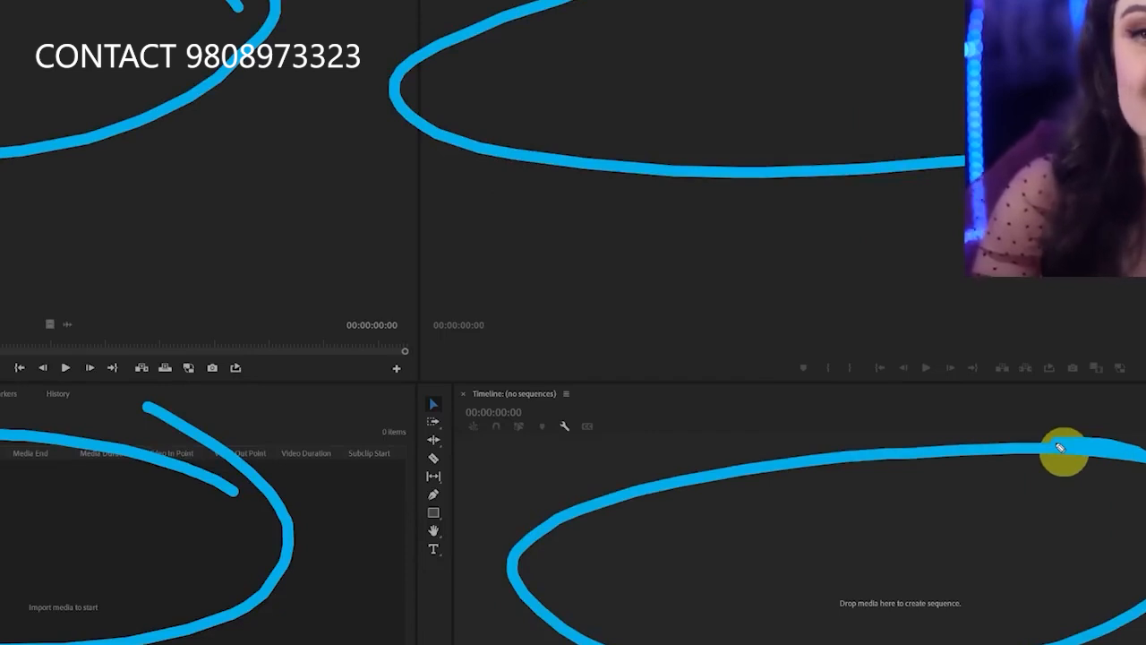
{"action": "key", "text": "e"}
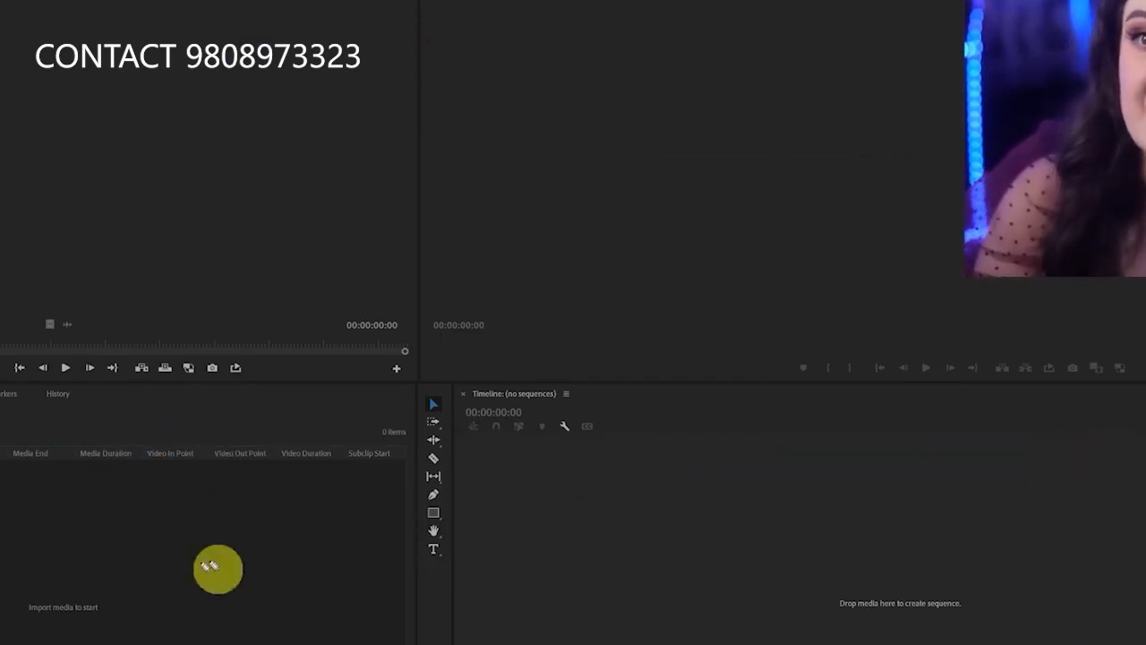
Circle the Project panel, erase the circle, handwrite a media label there and draw an arrow up to the Source monitor
{"action": "mouse_move", "coordinate": [259, 475]}
{"action": "left_mouse_down"}
{"action": "mouse_move", "coordinate": [403, 593]}
{"action": "mouse_move", "coordinate": [115, 468]}
{"action": "left_mouse_up"}
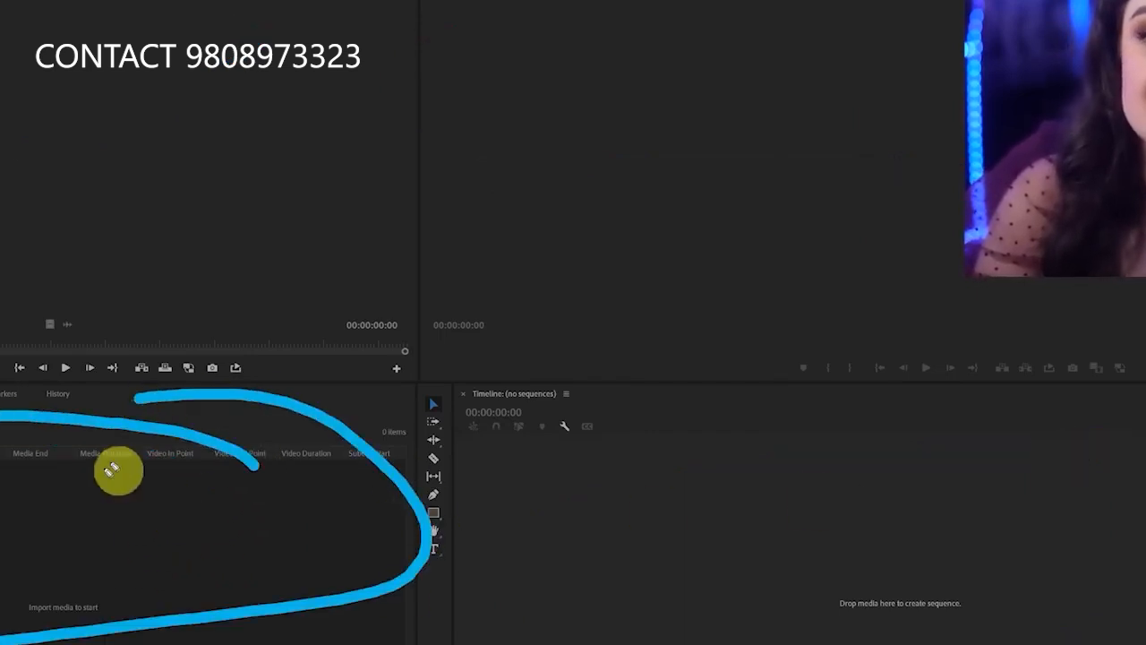
{"action": "key", "text": "e"}
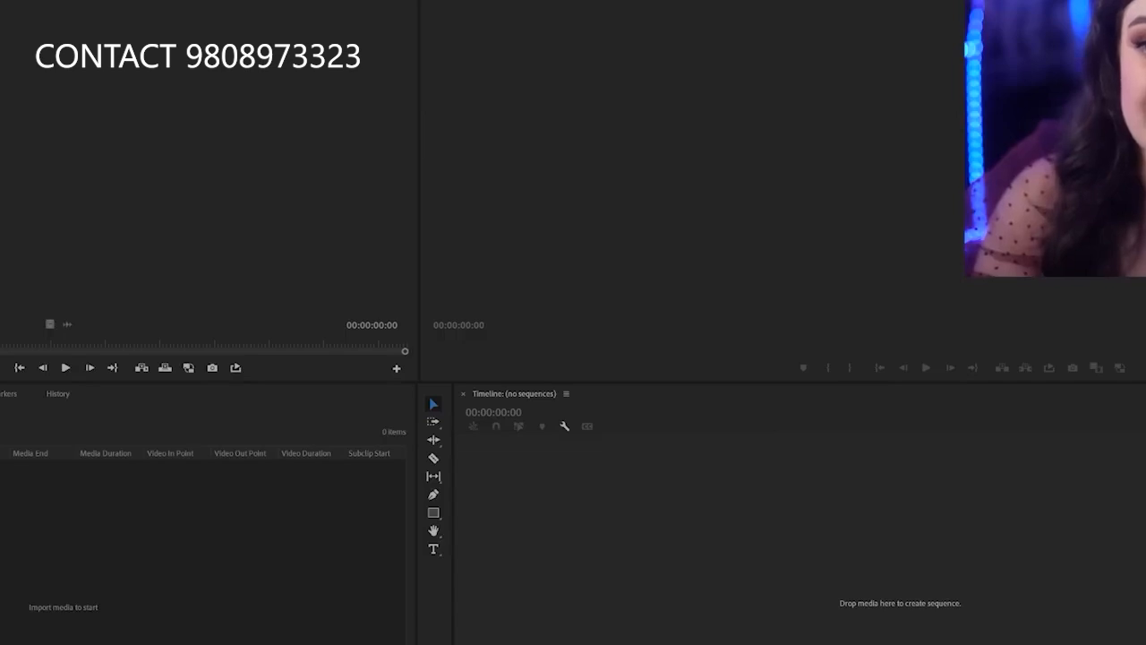
{"action": "mouse_move", "coordinate": [3, 638]}
{"action": "left_mouse_down"}
{"action": "mouse_move", "coordinate": [57, 597]}
{"action": "mouse_move", "coordinate": [95, 597]}
{"action": "mouse_move", "coordinate": [171, 549]}
{"action": "mouse_move", "coordinate": [199, 575]}
{"action": "left_mouse_up"}
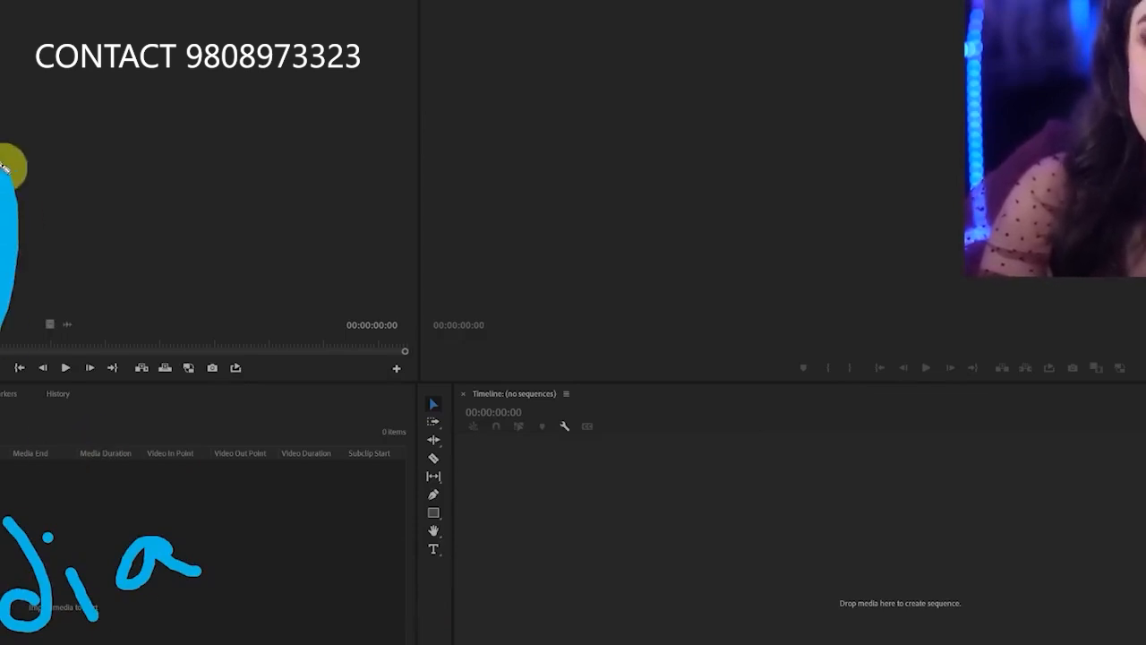
{"action": "left_click_drag", "start_coordinate": [5, 167], "coordinate": [117, 233]}
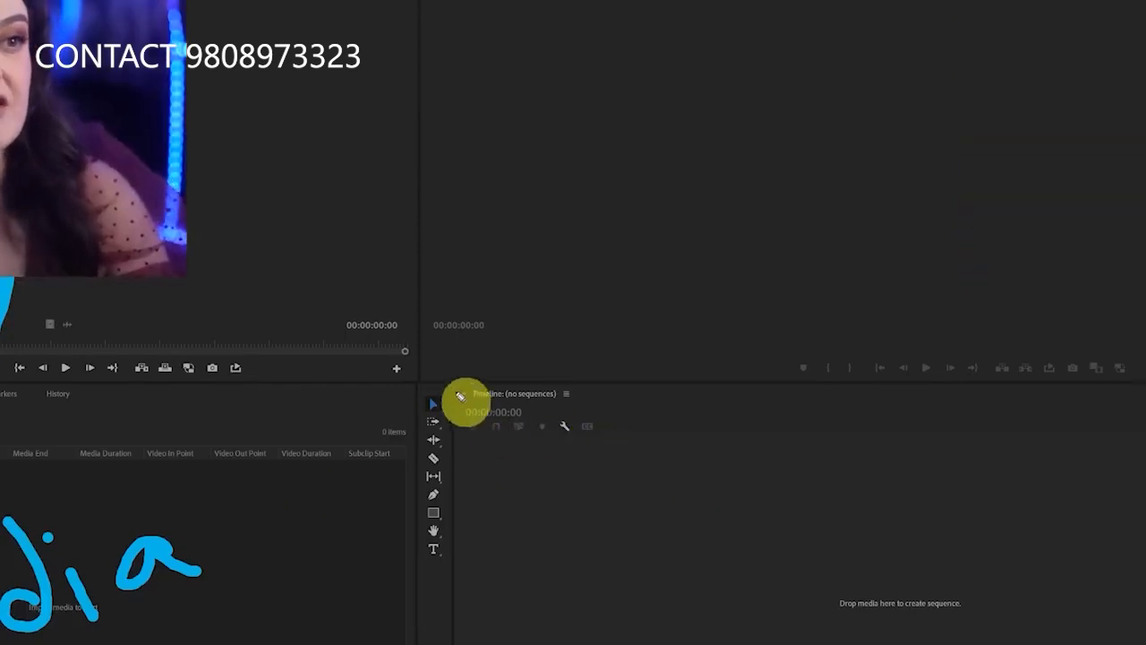
Underline the Timeline header, sketch a divided clip strip with an arrow up to the Program monitor, and clear the drawings
{"action": "left_click_drag", "start_coordinate": [462, 416], "coordinate": [609, 420]}
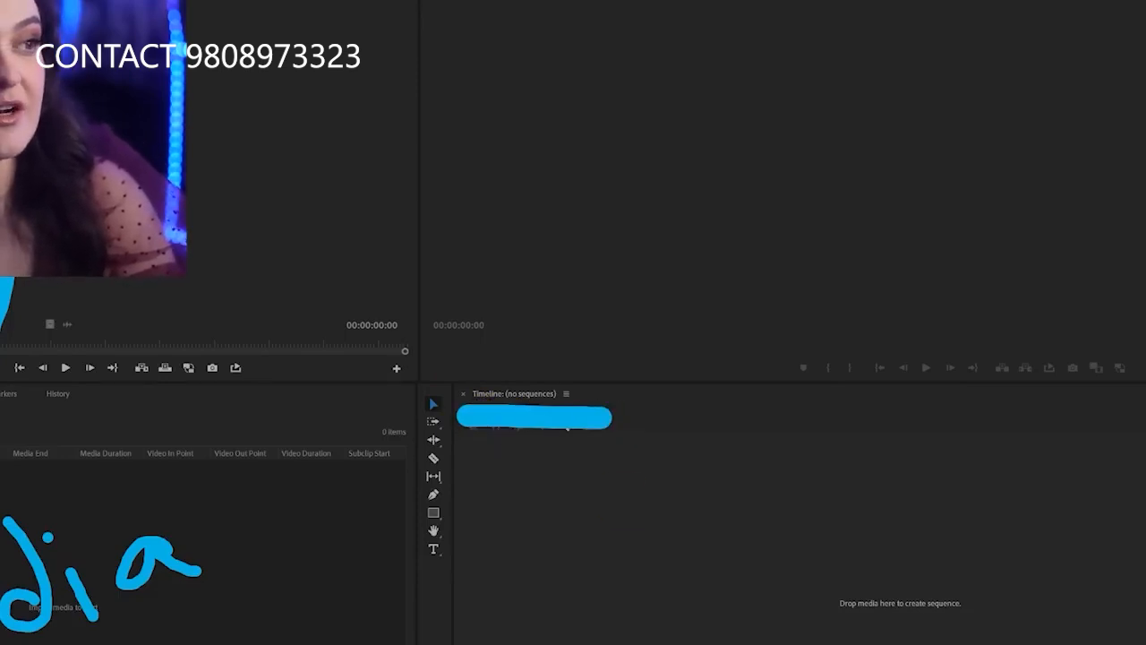
{"action": "mouse_move", "coordinate": [1145, 476]}
{"action": "left_mouse_down"}
{"action": "mouse_move", "coordinate": [555, 510]}
{"action": "mouse_move", "coordinate": [460, 540]}
{"action": "mouse_move", "coordinate": [453, 641]}
{"action": "left_mouse_up"}
{"action": "left_click_drag", "start_coordinate": [596, 494], "coordinate": [605, 623]}
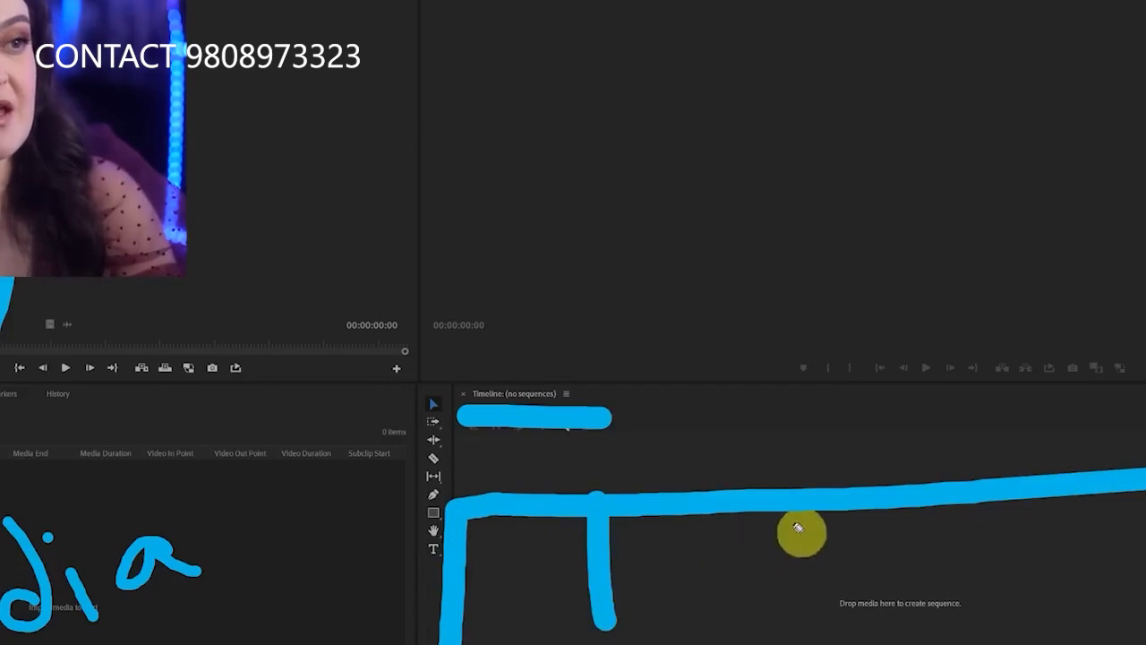
{"action": "left_click_drag", "start_coordinate": [792, 520], "coordinate": [845, 636]}
{"action": "left_click_drag", "start_coordinate": [986, 504], "coordinate": [1012, 635]}
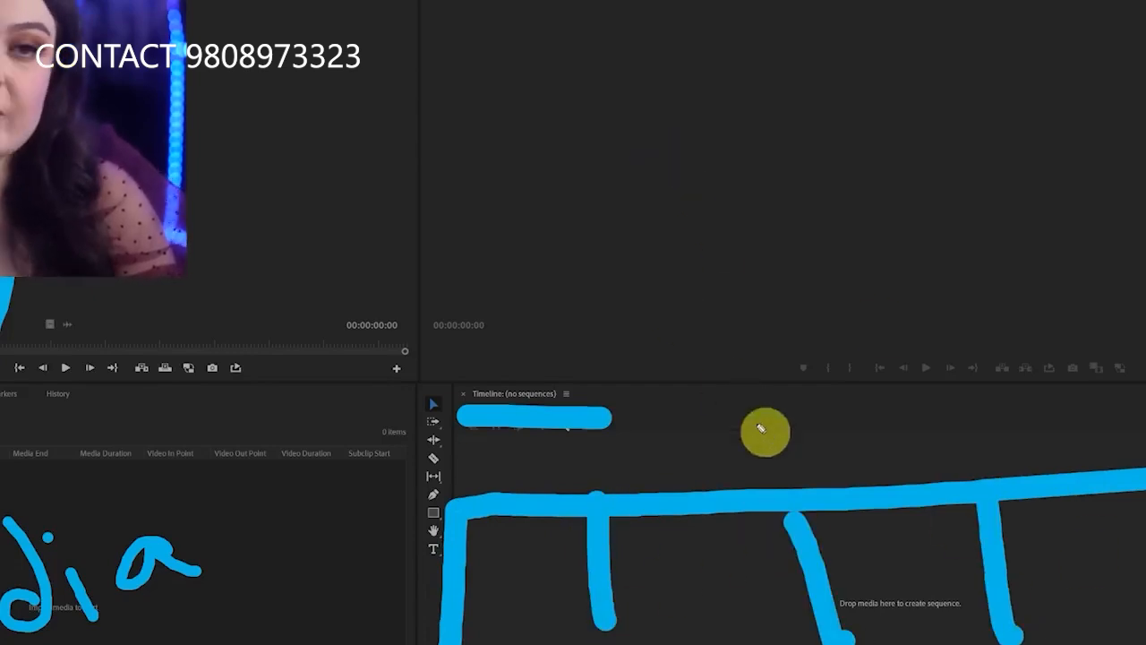
{"action": "left_click_drag", "start_coordinate": [806, 445], "coordinate": [834, 246]}
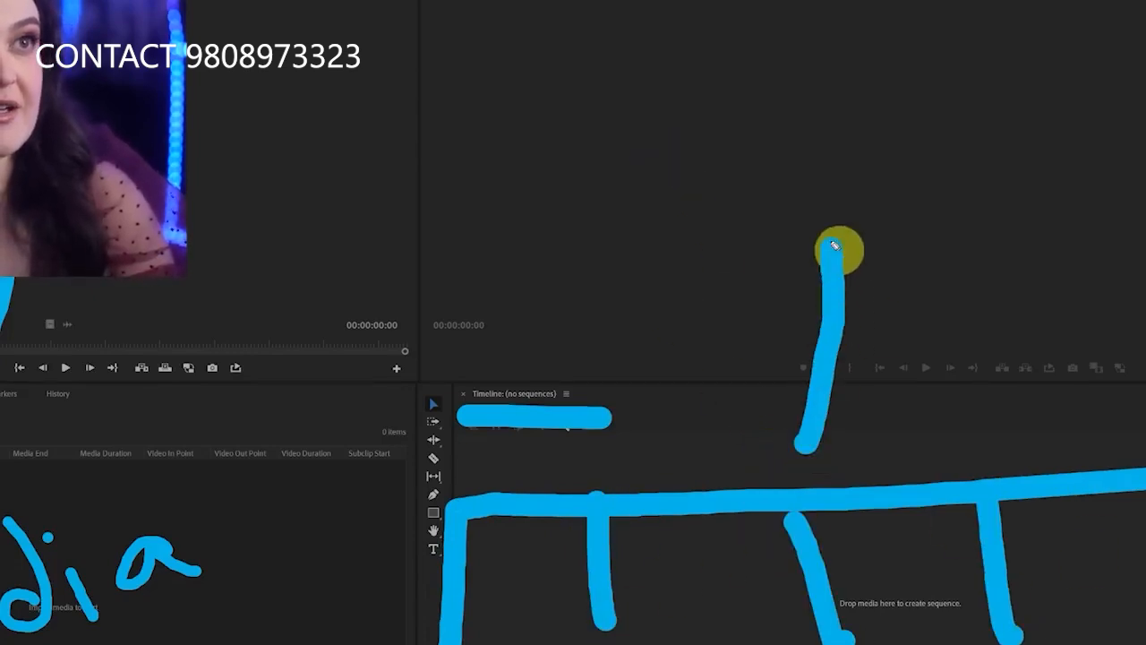
{"action": "mouse_move", "coordinate": [776, 313]}
{"action": "left_mouse_down"}
{"action": "mouse_move", "coordinate": [808, 266]}
{"action": "mouse_move", "coordinate": [901, 281]}
{"action": "left_mouse_up"}
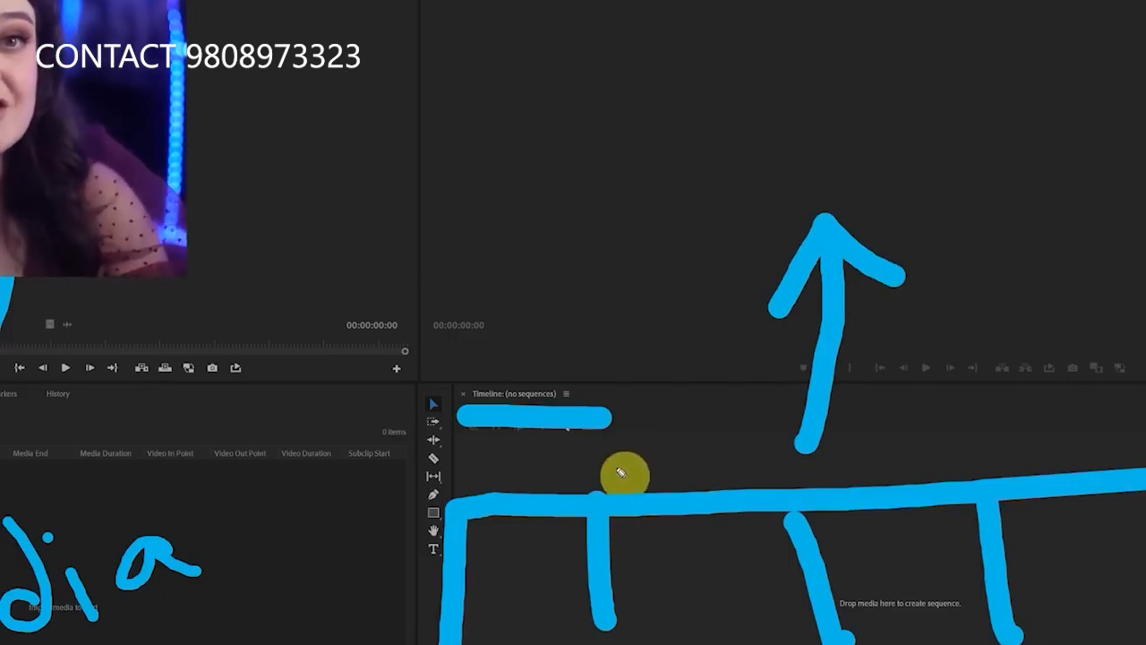
{"action": "key", "text": "Escape"}
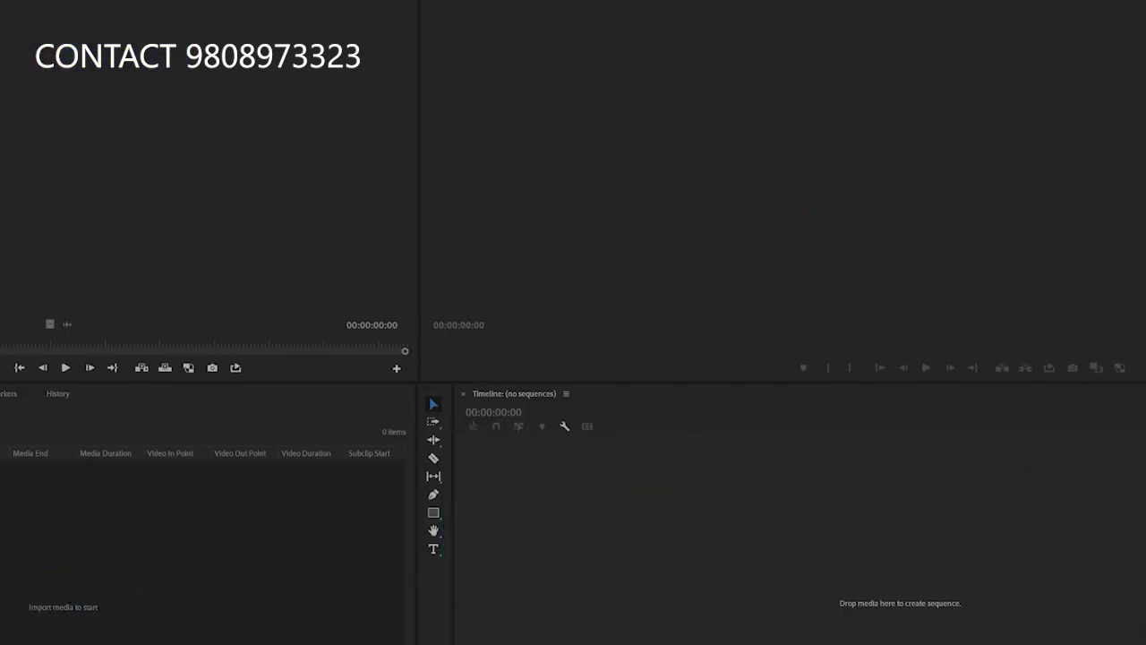
Sketch a clip in the Project panel pointing to the Source monitor and a Timeline clip strip pointing to the Program monitor
{"action": "mouse_move", "coordinate": [2, 507]}
{"action": "left_mouse_down"}
{"action": "mouse_move", "coordinate": [153, 499]}
{"action": "mouse_move", "coordinate": [2, 495]}
{"action": "left_mouse_up"}
{"action": "mouse_move", "coordinate": [2, 362]}
{"action": "left_mouse_down"}
{"action": "mouse_move", "coordinate": [18, 184]}
{"action": "mouse_move", "coordinate": [75, 171]}
{"action": "left_mouse_up"}
{"action": "left_click_drag", "start_coordinate": [498, 531], "coordinate": [509, 642]}
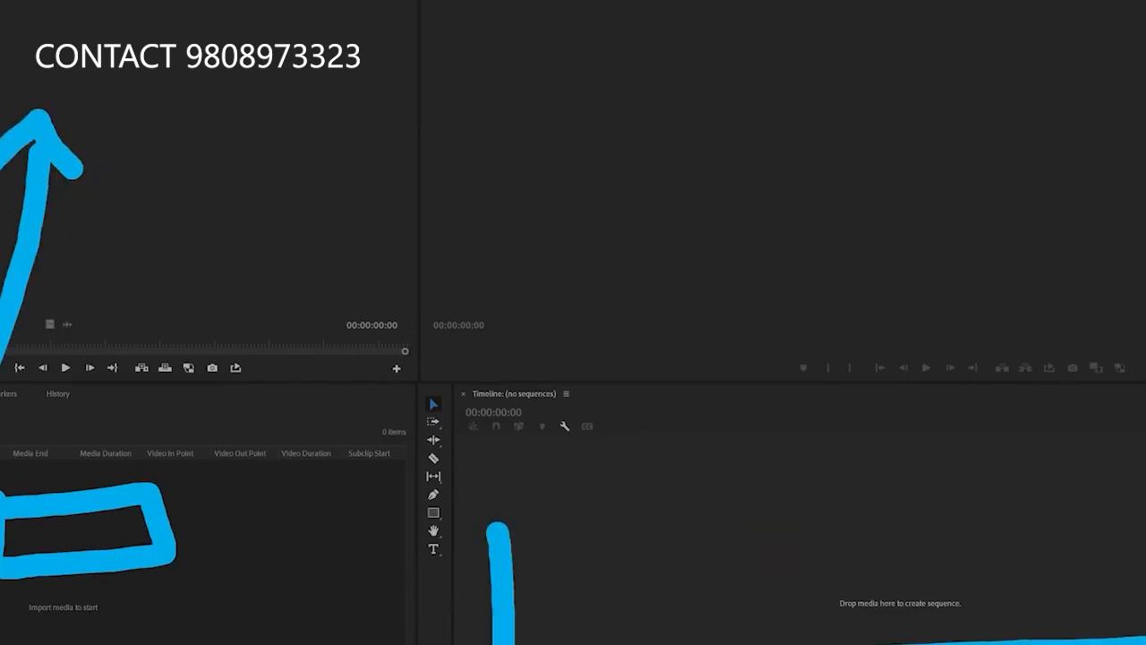
{"action": "left_click_drag", "start_coordinate": [1138, 492], "coordinate": [511, 523]}
{"action": "left_click_drag", "start_coordinate": [689, 525], "coordinate": [717, 598]}
{"action": "left_click_drag", "start_coordinate": [847, 529], "coordinate": [873, 613]}
{"action": "left_click_drag", "start_coordinate": [1003, 495], "coordinate": [1062, 637]}
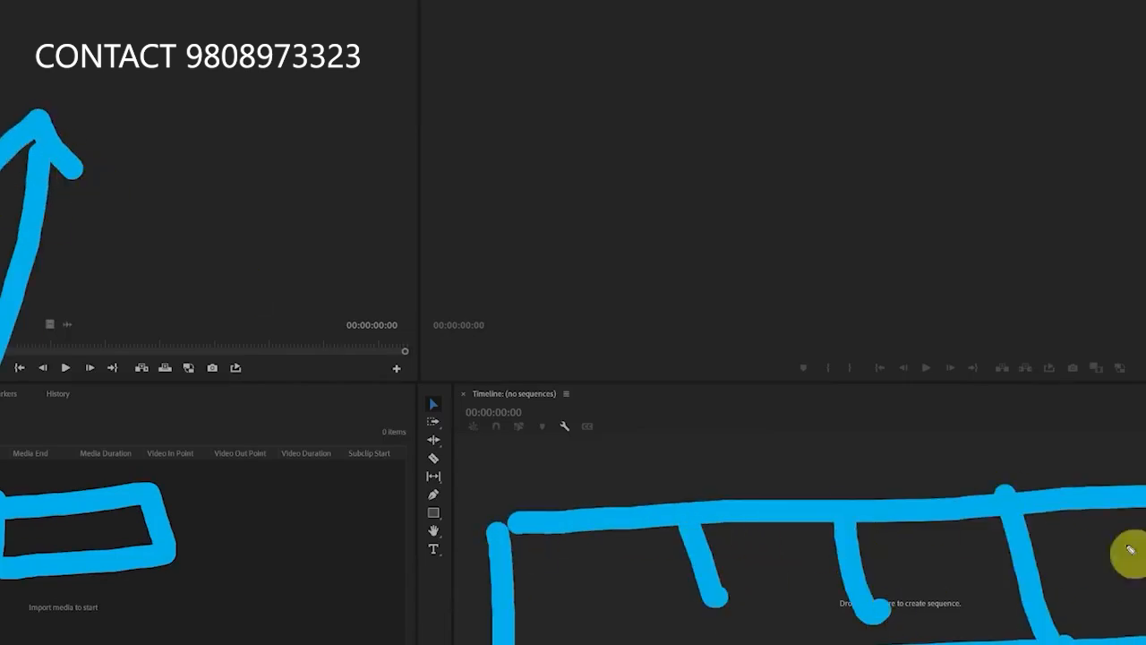
{"action": "left_click_drag", "start_coordinate": [806, 448], "coordinate": [826, 242]}
{"action": "left_click_drag", "start_coordinate": [758, 275], "coordinate": [883, 259]}
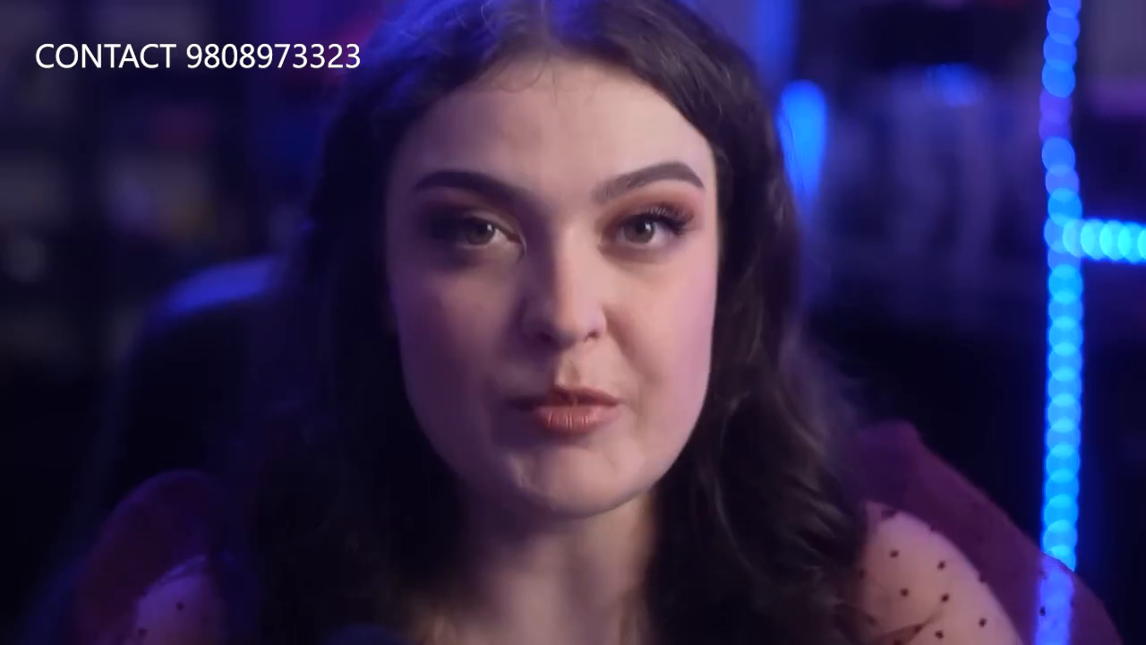
Try the Track Select Forward, Ripple Edit, Slip and Rectangle tools in turn and return to the Selection tool
{"action": "mouse_move", "coordinate": [459, 389]}
{"action": "left_mouse_down"}
{"action": "mouse_move", "coordinate": [425, 369]}
{"action": "mouse_move", "coordinate": [371, 548]}
{"action": "mouse_move", "coordinate": [509, 534]}
{"action": "mouse_move", "coordinate": [468, 366]}
{"action": "left_mouse_up"}
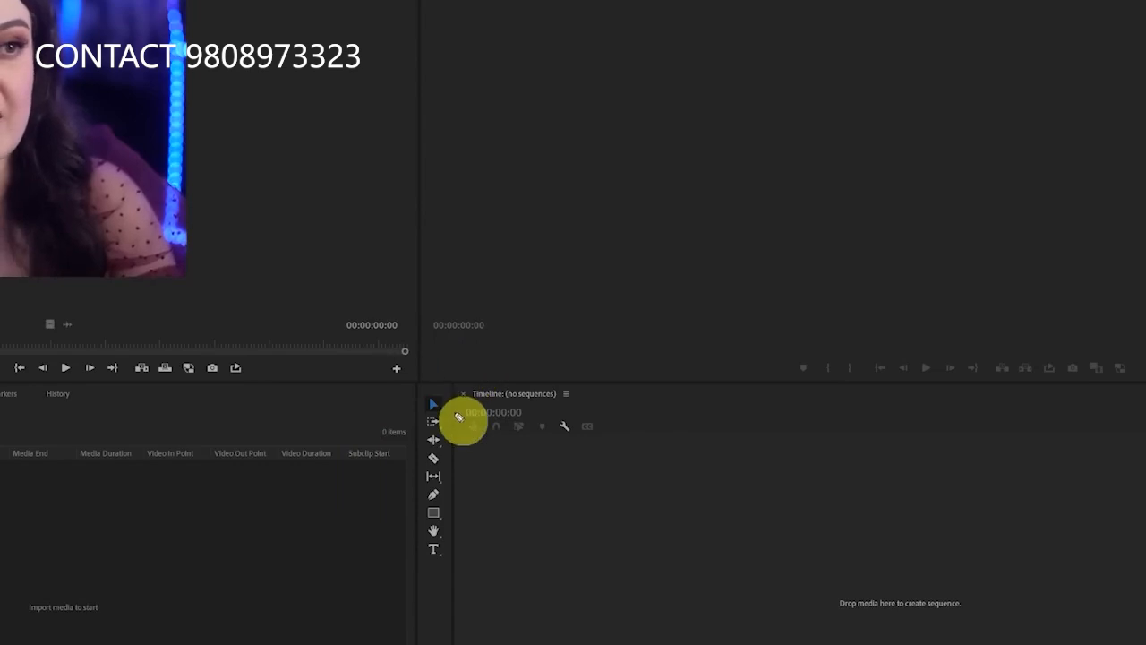
{"action": "left_click", "coordinate": [434, 408]}
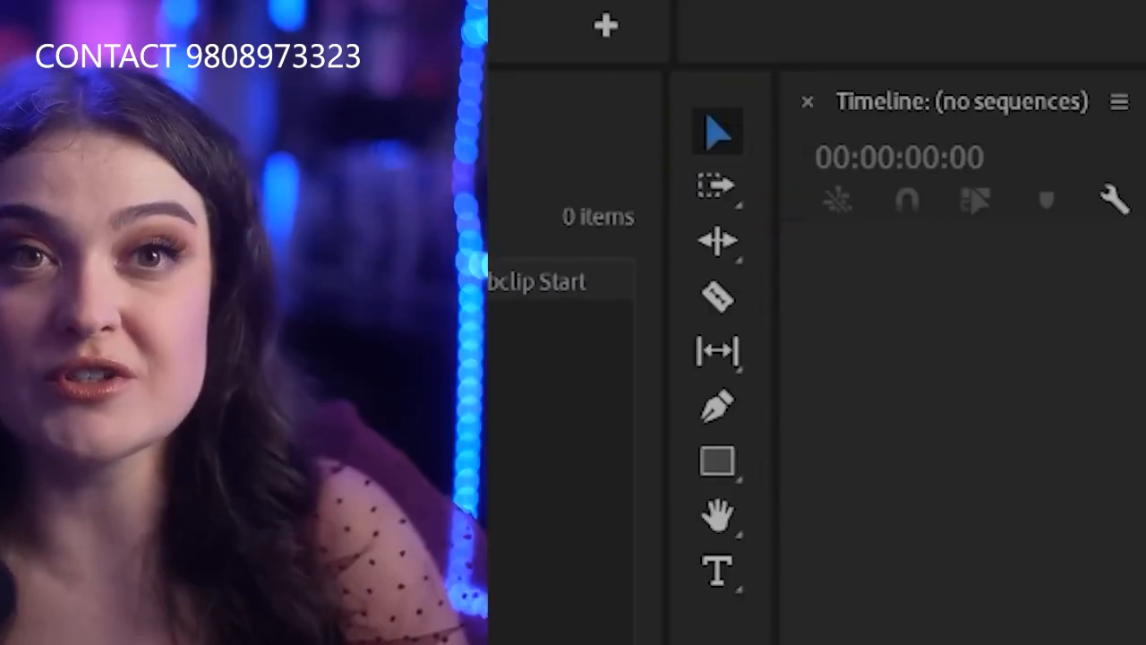
{"action": "left_click", "coordinate": [716, 187]}
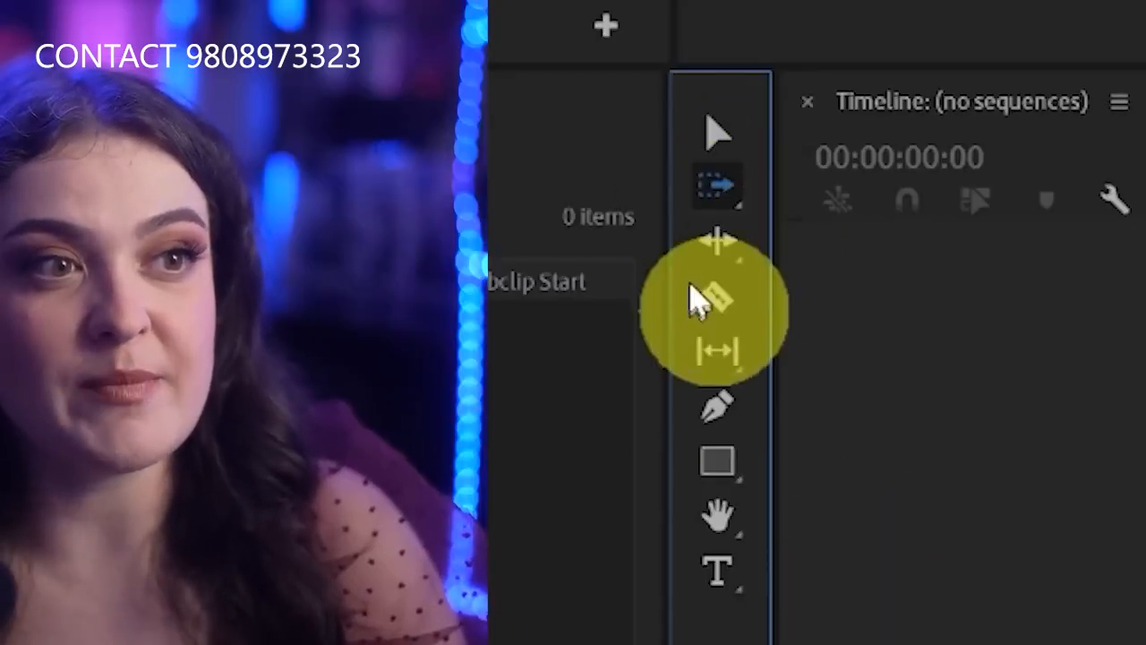
{"action": "left_click", "coordinate": [721, 245]}
{"action": "left_click", "coordinate": [723, 360]}
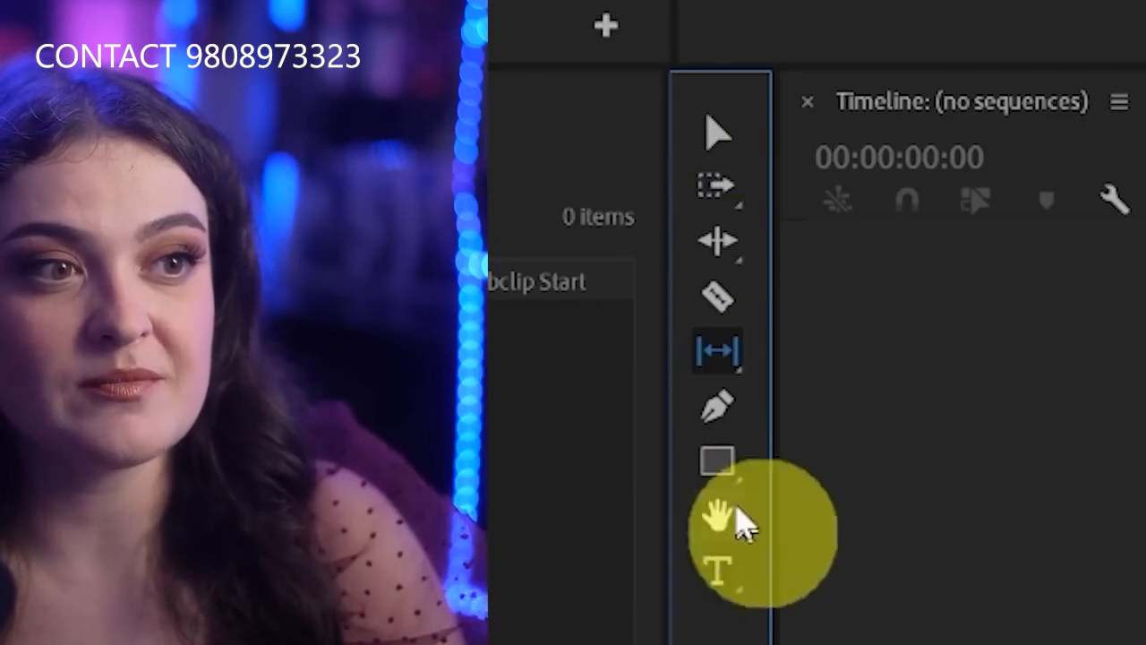
{"action": "left_click", "coordinate": [723, 464]}
{"action": "left_click", "coordinate": [717, 134]}
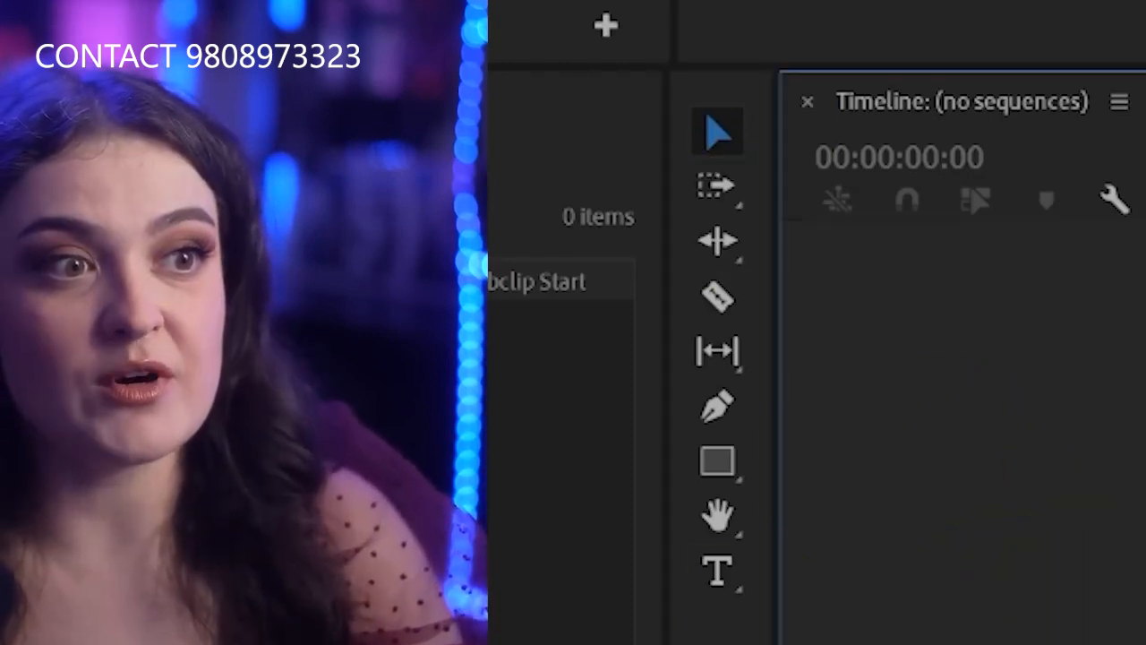
{"action": "key", "text": "a"}
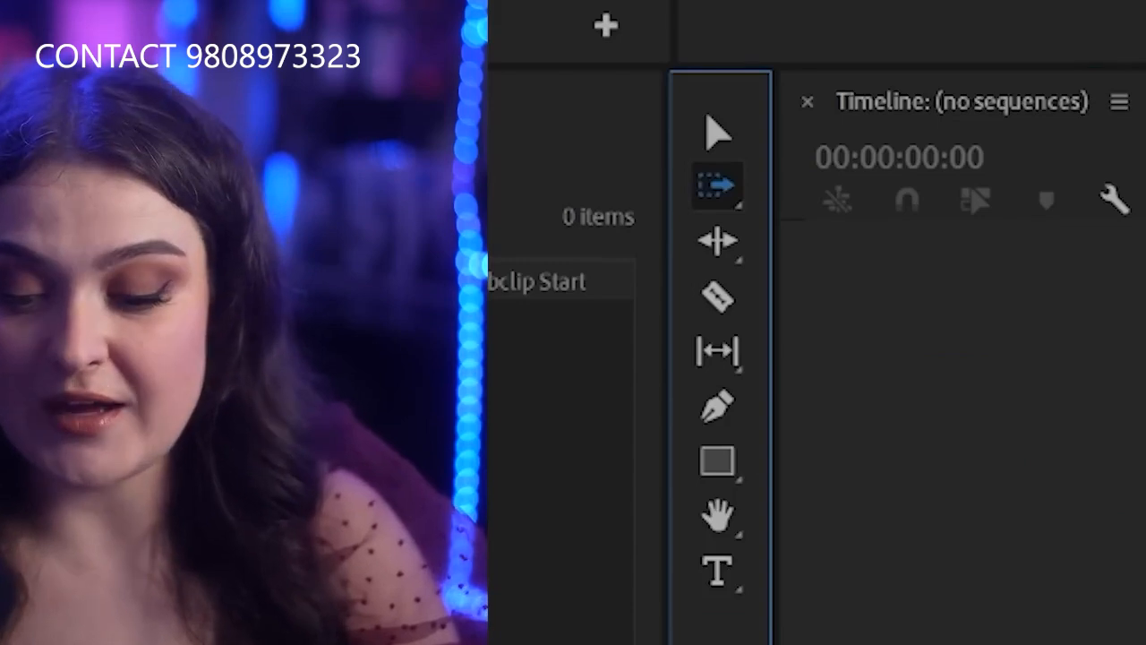
{"action": "key", "text": "v"}
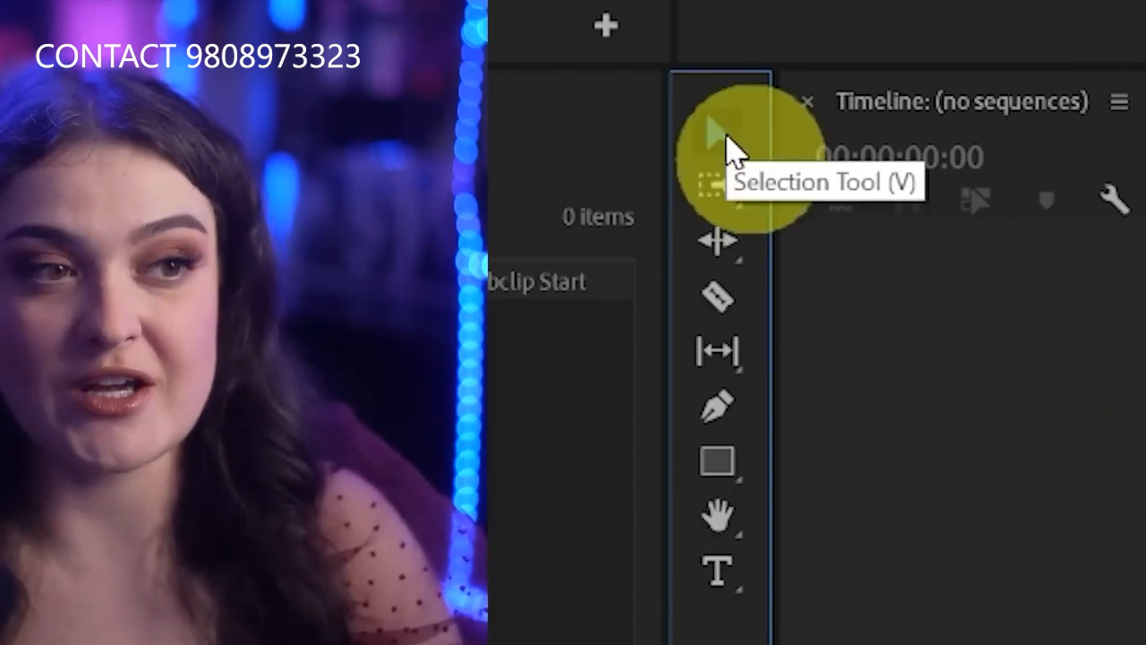
Outline tools in the Tools panel with the screen pen, clearing each marking
{"action": "key", "text": "ctrl+2"}
{"action": "mouse_move", "coordinate": [757, 97]}
{"action": "left_mouse_down"}
{"action": "mouse_move", "coordinate": [689, 66]}
{"action": "mouse_move", "coordinate": [686, 159]}
{"action": "mouse_move", "coordinate": [768, 87]}
{"action": "mouse_move", "coordinate": [676, 177]}
{"action": "mouse_move", "coordinate": [802, 105]}
{"action": "left_mouse_up"}
{"action": "key", "text": "Escape"}
{"action": "key", "text": "Escape"}
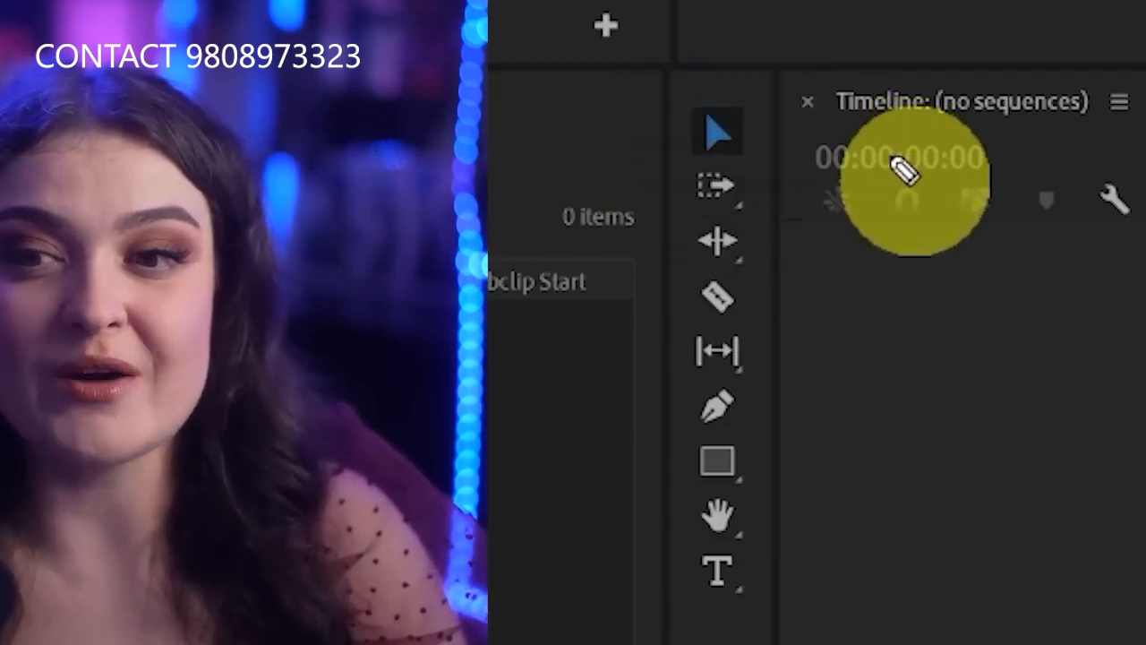
{"action": "mouse_move", "coordinate": [772, 22]}
{"action": "left_mouse_down"}
{"action": "mouse_move", "coordinate": [907, 260]}
{"action": "mouse_move", "coordinate": [962, 2]}
{"action": "left_mouse_up"}
{"action": "key", "text": "Escape"}
{"action": "mouse_move", "coordinate": [761, 94]}
{"action": "left_mouse_down"}
{"action": "mouse_move", "coordinate": [654, 95]}
{"action": "mouse_move", "coordinate": [685, 203]}
{"action": "mouse_move", "coordinate": [810, 88]}
{"action": "left_mouse_up"}
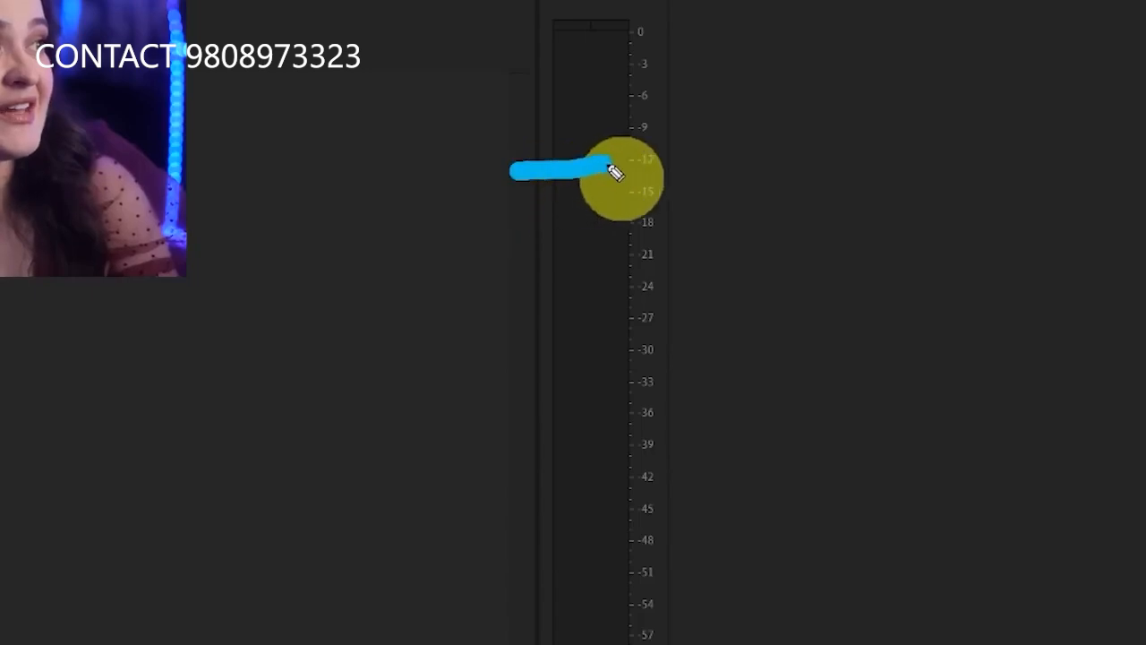
Mark the -6, 0 and -45 levels on the audio meters with the screen pen
{"action": "left_click_drag", "start_coordinate": [500, 95], "coordinate": [606, 97]}
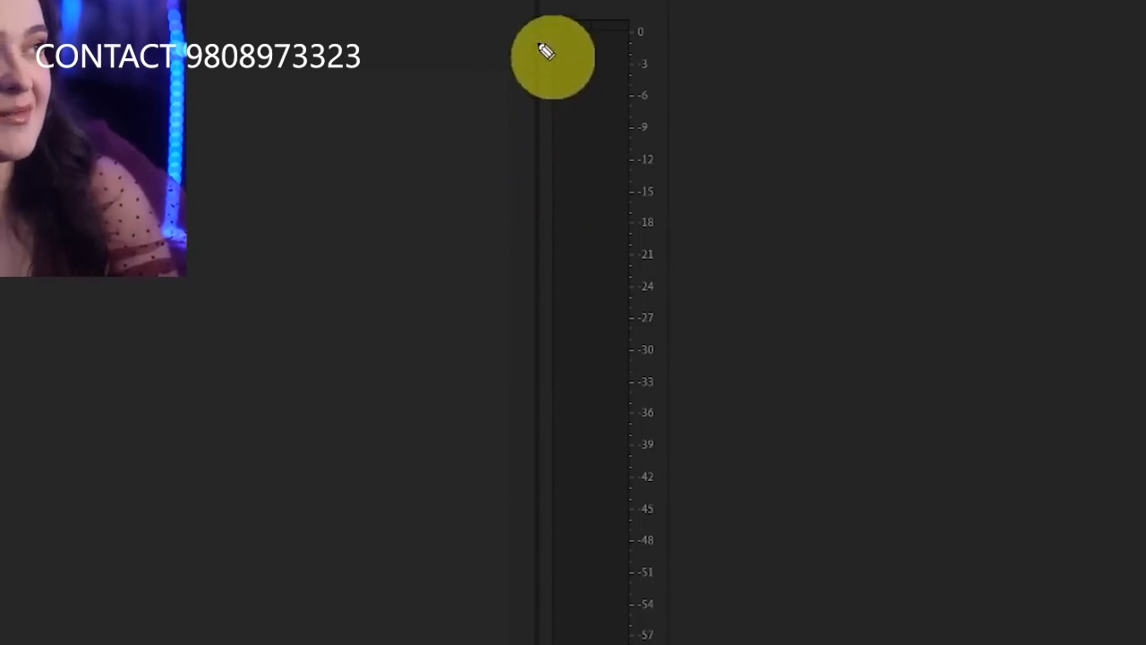
{"action": "left_click_drag", "start_coordinate": [536, 20], "coordinate": [645, 20]}
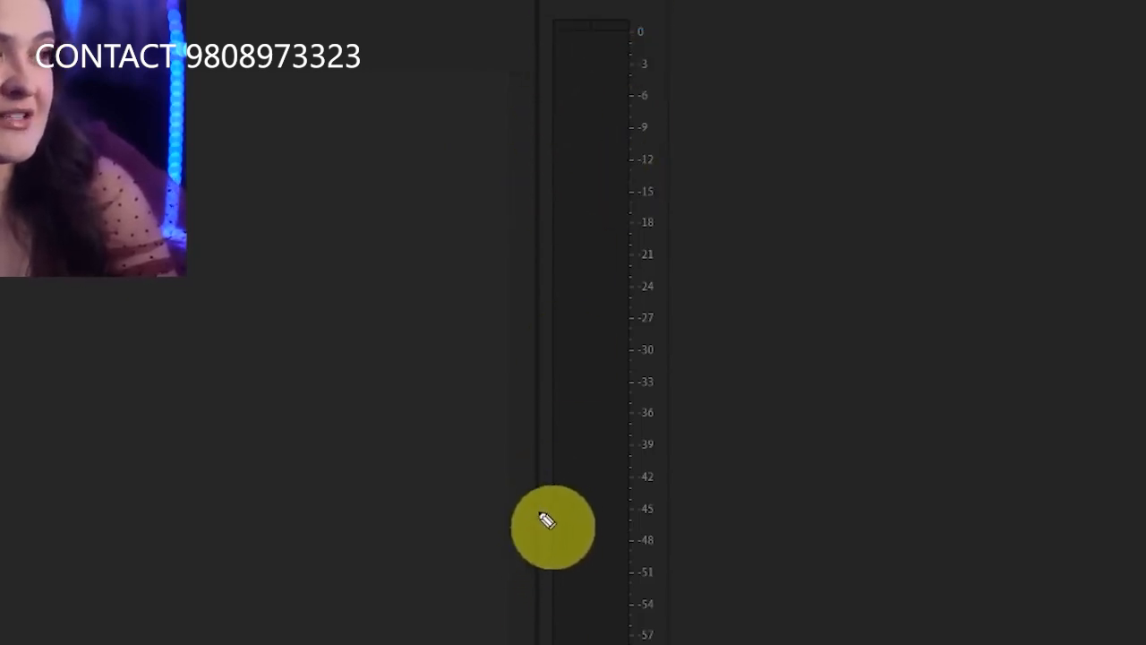
{"action": "mouse_move", "coordinate": [530, 506]}
{"action": "left_mouse_down"}
{"action": "mouse_move", "coordinate": [643, 508]}
{"action": "mouse_move", "coordinate": [542, 503]}
{"action": "mouse_move", "coordinate": [657, 509]}
{"action": "left_mouse_up"}
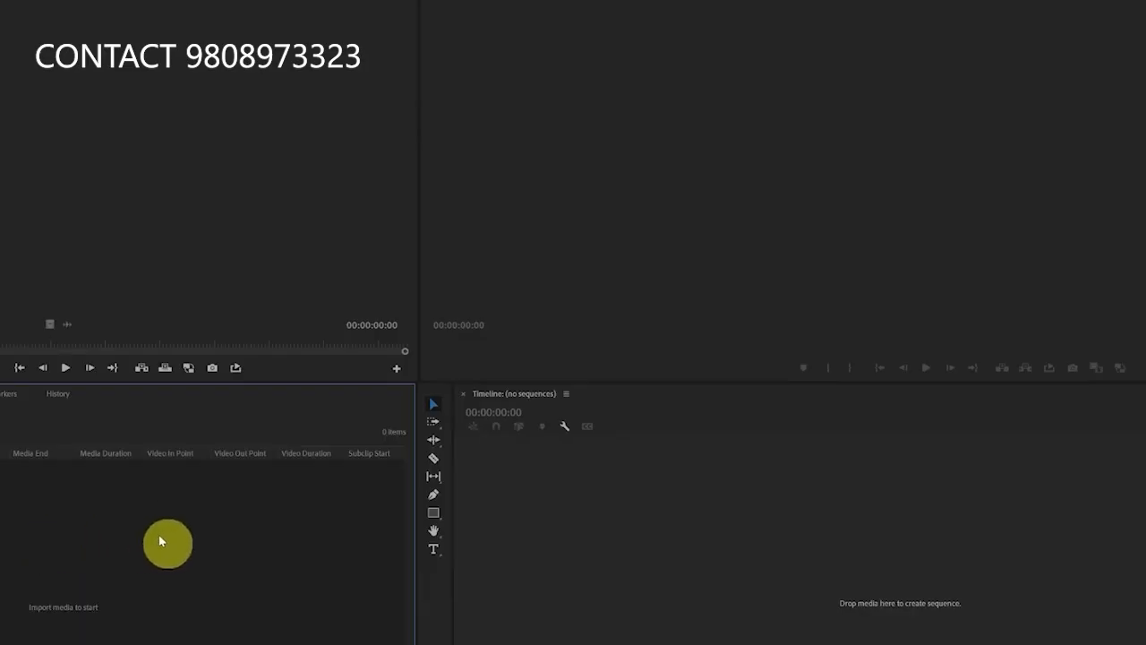
Dock the Project panel in the Program monitor's place, the Program monitor and Timeline in the Source group, and Lumetri Scopes in the Timeline's place
{"action": "left_click_drag", "start_coordinate": [1, 394], "coordinate": [501, 197]}
{"action": "left_click_drag", "start_coordinate": [466, 2], "coordinate": [135, 128]}
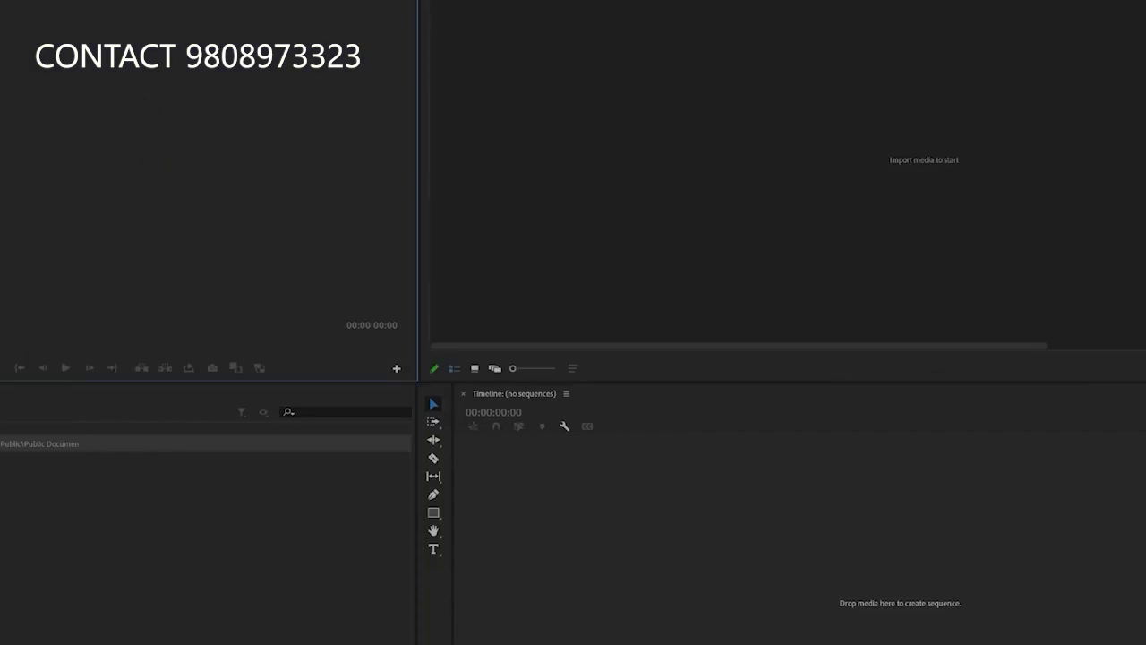
{"action": "left_click_drag", "start_coordinate": [108, 2], "coordinate": [637, 636]}
{"action": "left_click_drag", "start_coordinate": [525, 394], "coordinate": [206, 189]}
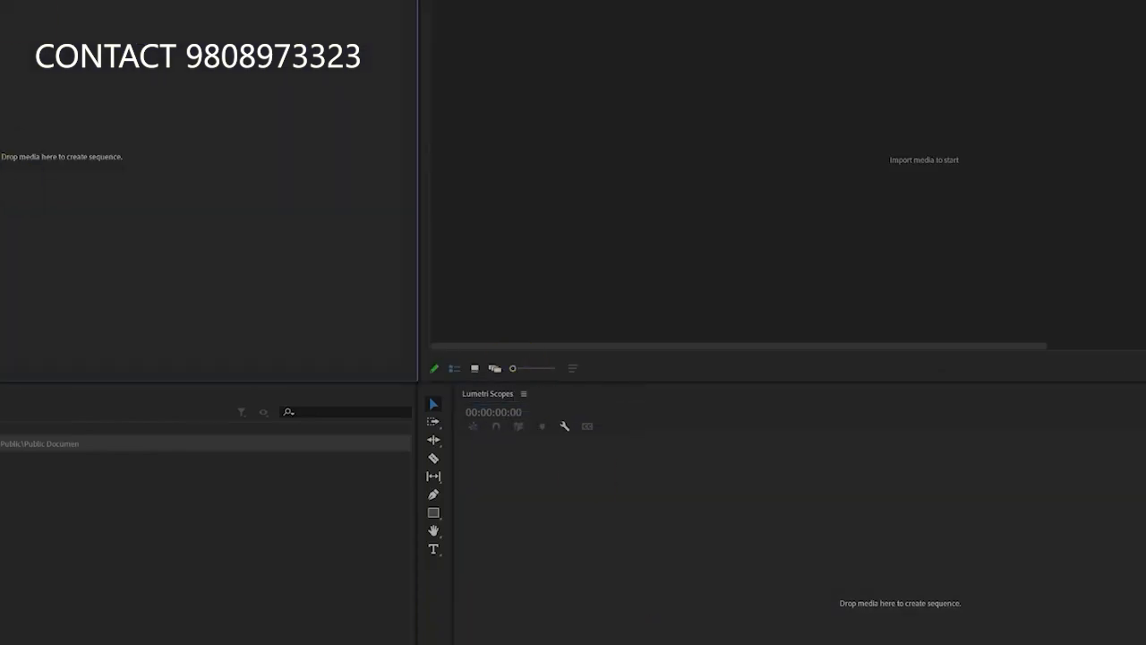
Dock the Audio Clip Mixer below the Source group, the Program monitor above Lumetri Scopes, and the Source monitor beside the Project panel
{"action": "left_click_drag", "start_coordinate": [2, 2], "coordinate": [2, 520]}
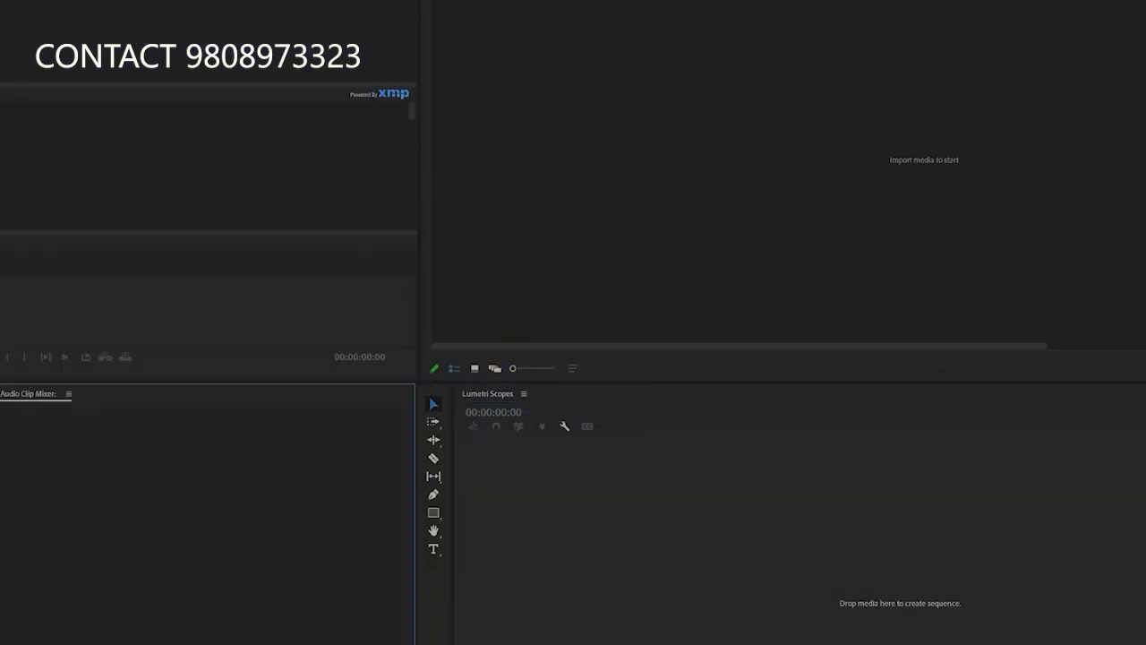
{"action": "left_click_drag", "start_coordinate": [54, 2], "coordinate": [539, 405]}
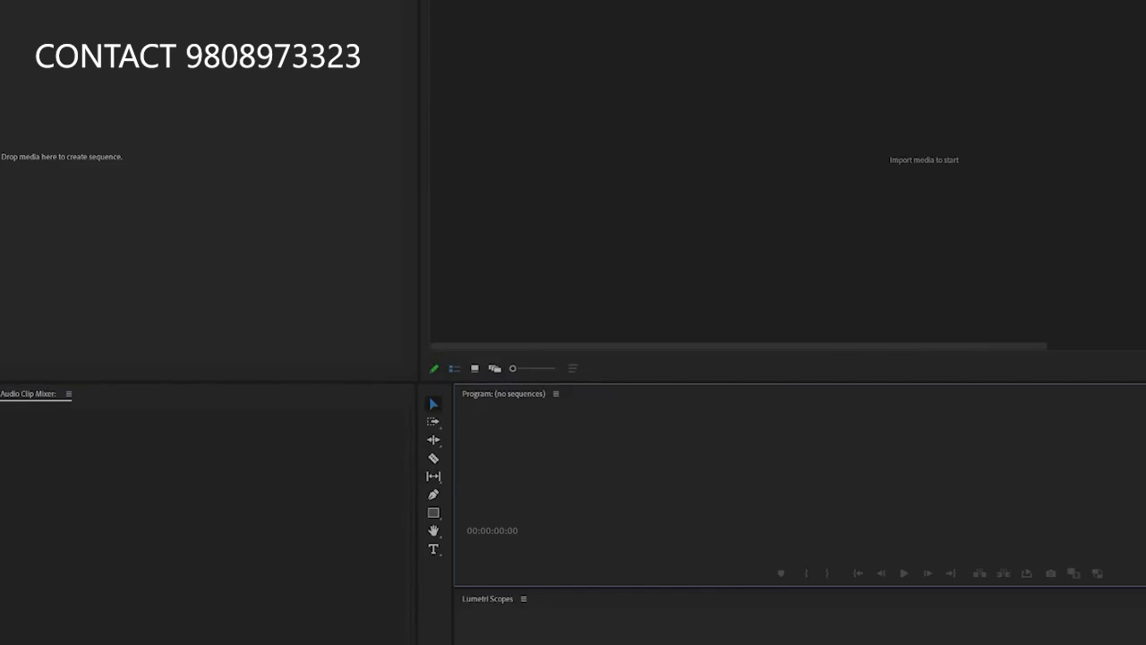
{"action": "left_click_drag", "start_coordinate": [63, 1], "coordinate": [100, 2]}
{"action": "left_click_drag", "start_coordinate": [210, 23], "coordinate": [1144, 161]}
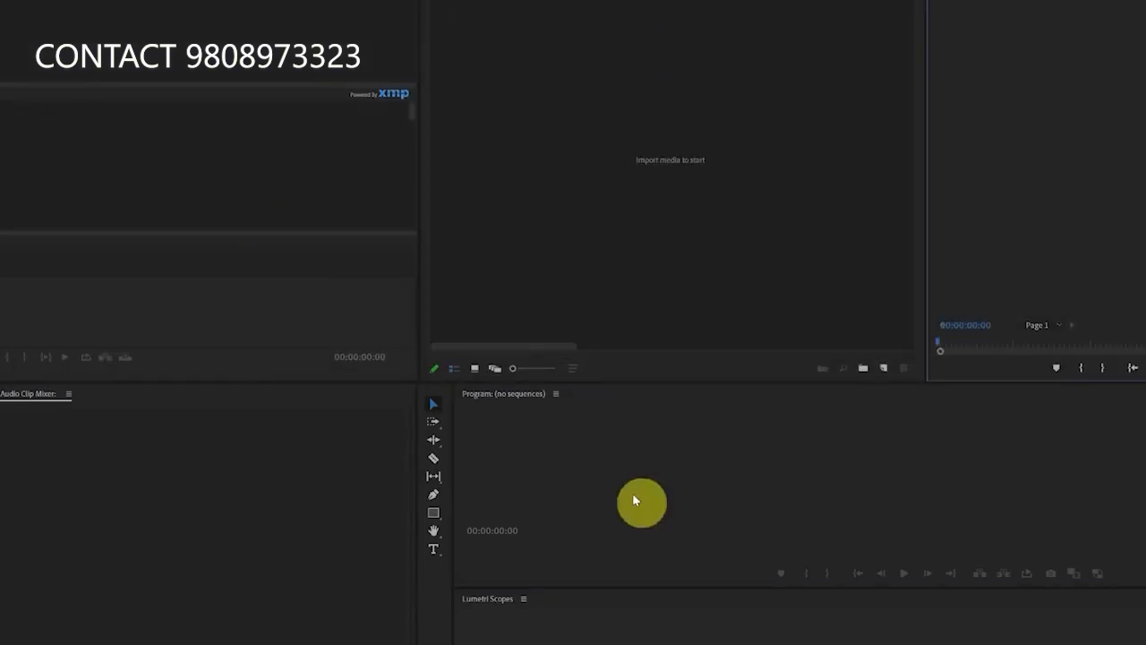
Group Lumetri Scopes with the Audio Clip Mixer, and dock the History and Effects panels as tabs beside the Program monitor
{"action": "left_click_drag", "start_coordinate": [498, 599], "coordinate": [21, 434]}
{"action": "left_click_drag", "start_coordinate": [116, 449], "coordinate": [701, 555]}
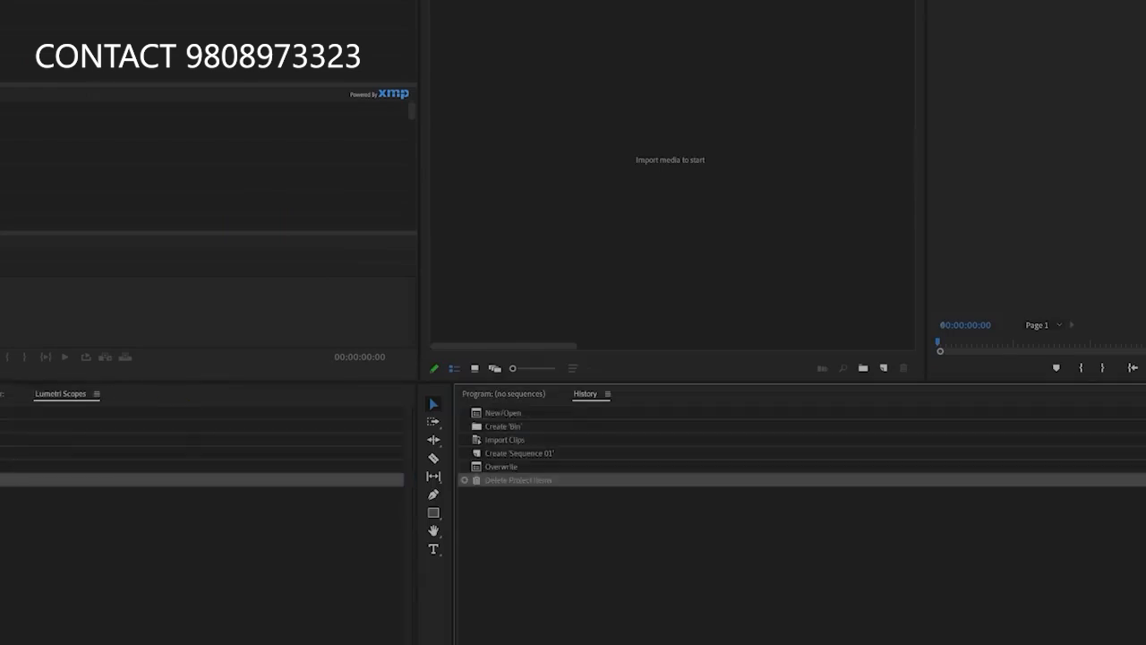
{"action": "left_click_drag", "start_coordinate": [4, 395], "coordinate": [716, 542]}
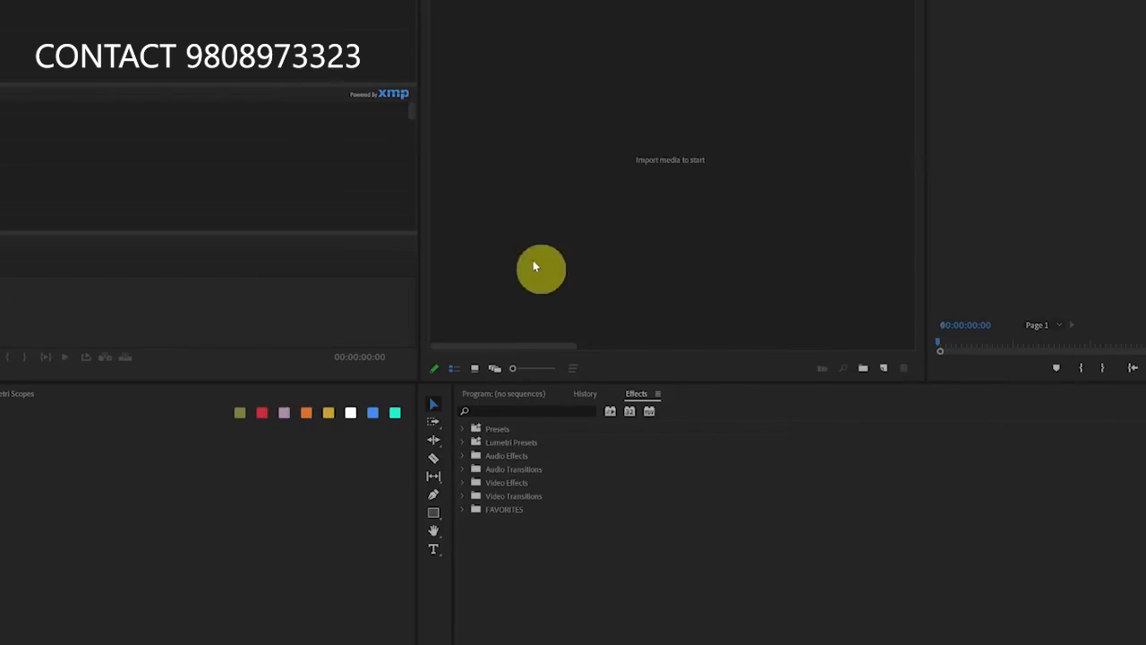
Reset the Editing workspace to its saved layout
{"action": "left_click", "coordinate": [56, 0]}
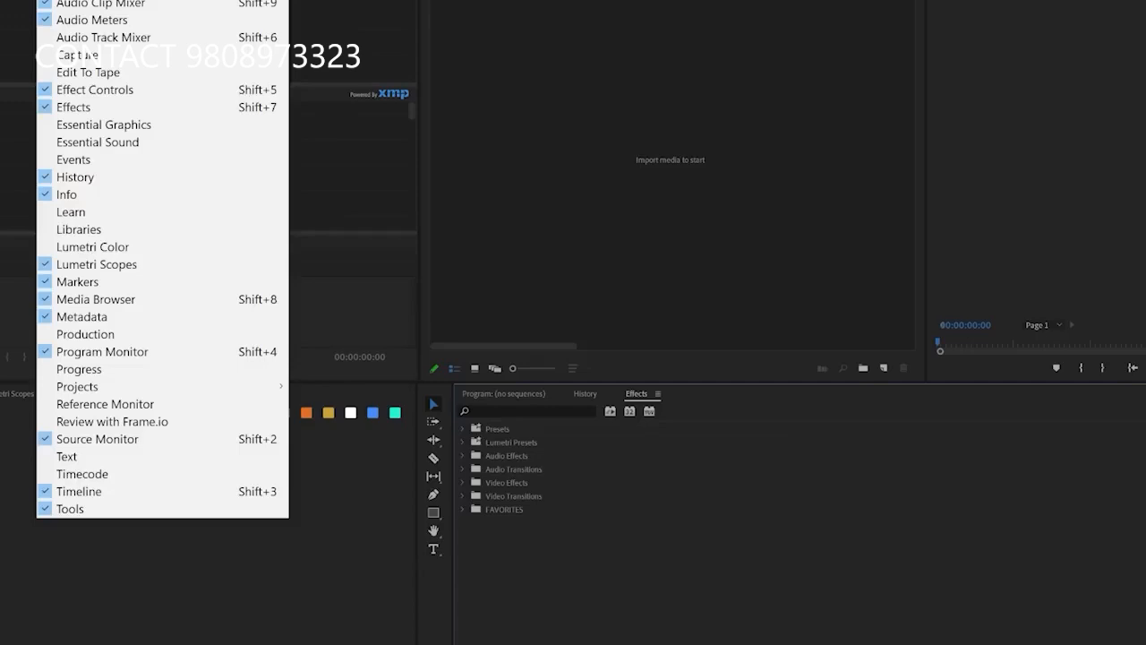
{"action": "mouse_move", "coordinate": [88, 0]}
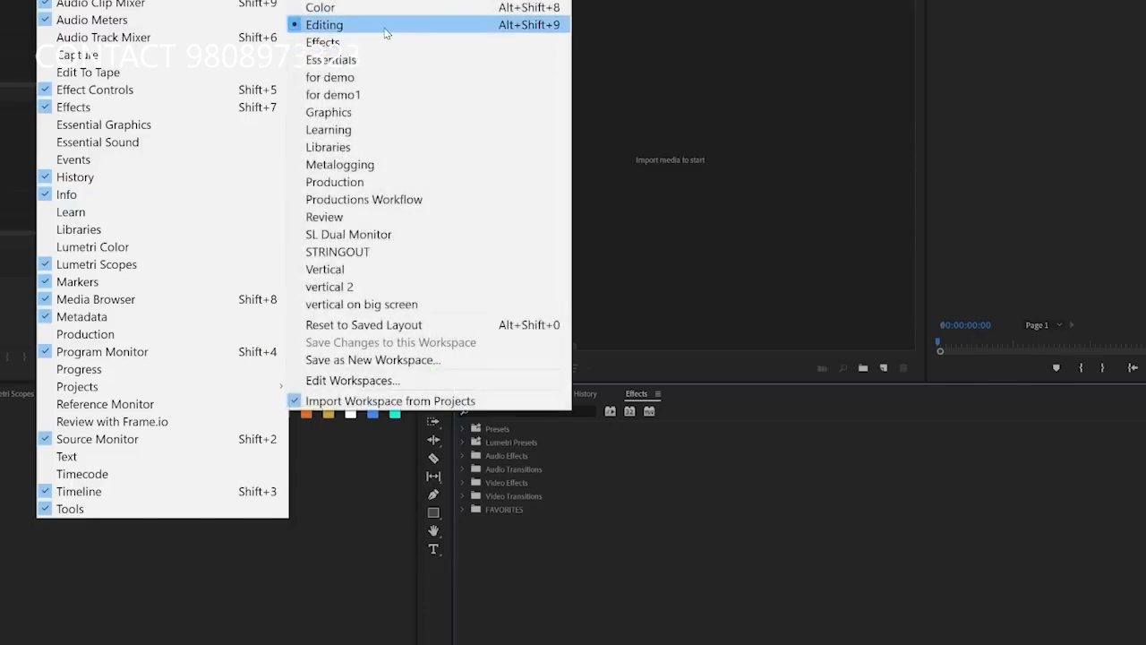
{"action": "left_click", "coordinate": [439, 327]}
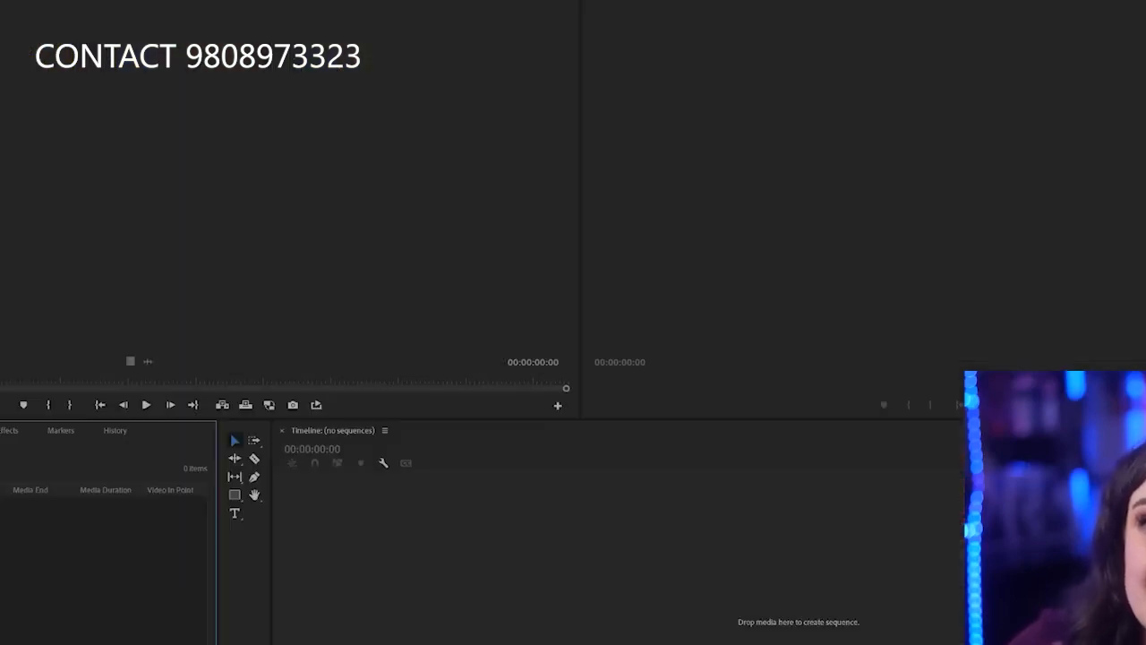
Start importing media into the project and browse up to the 01 FOOTAGE folder
{"action": "key", "text": "ctrl+m"}
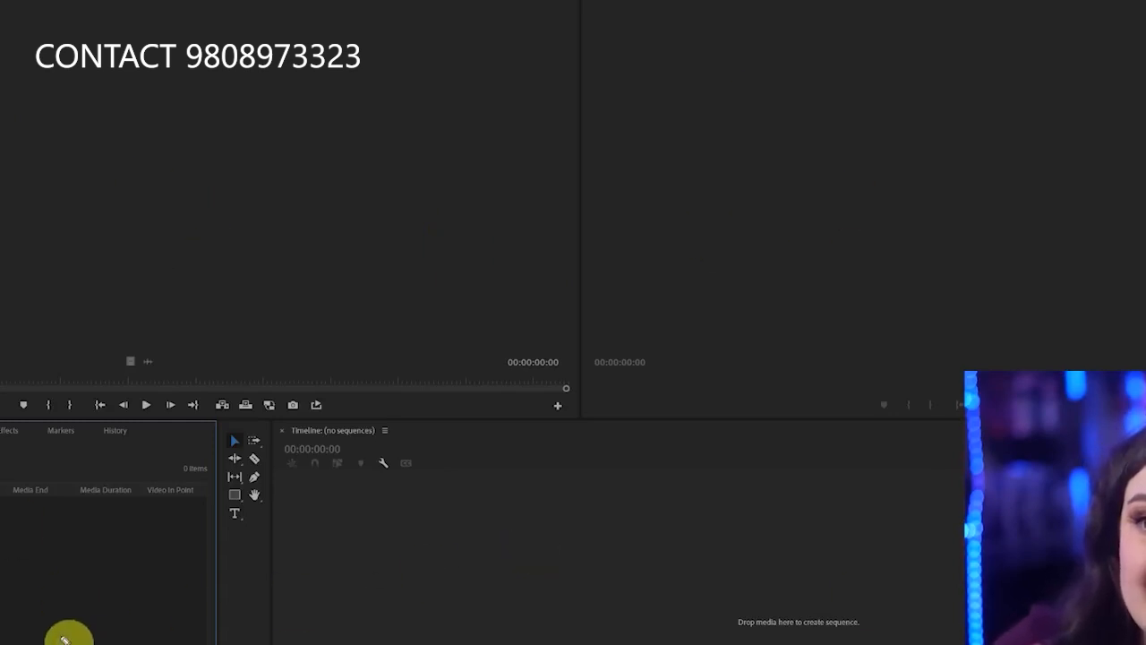
{"action": "mouse_move", "coordinate": [74, 532]}
{"action": "left_mouse_down"}
{"action": "mouse_move", "coordinate": [104, 580]}
{"action": "mouse_move", "coordinate": [72, 540]}
{"action": "left_mouse_up"}
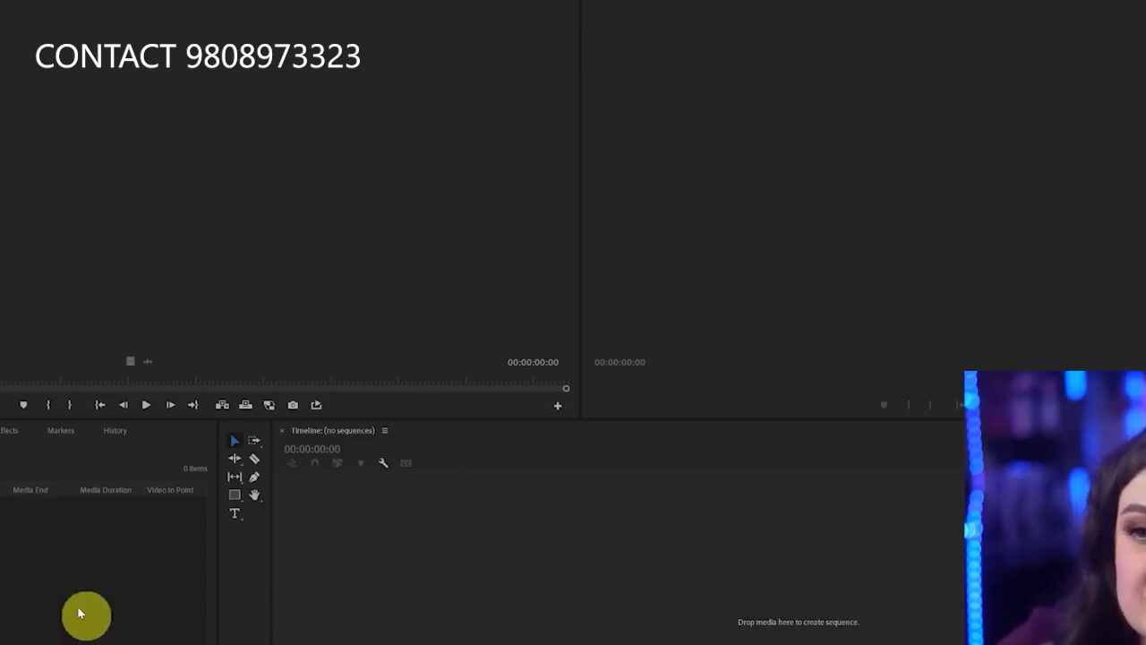
{"action": "double_click", "coordinate": [4, 578]}
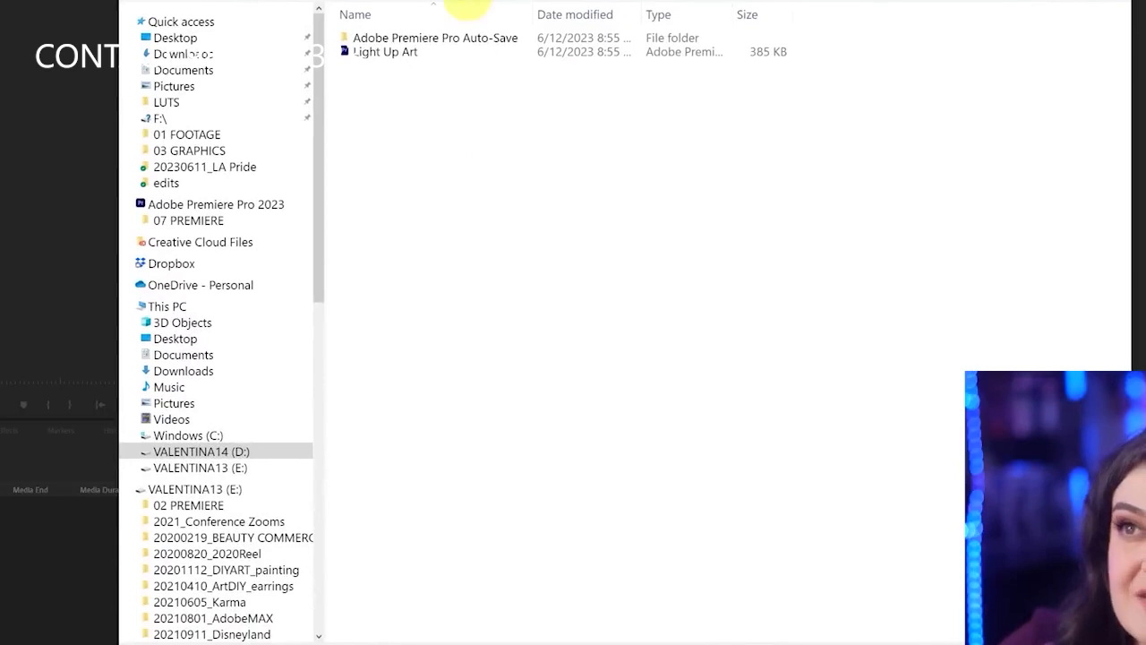
{"action": "key", "text": "alt+Up"}
{"action": "left_click", "coordinate": [439, 41]}
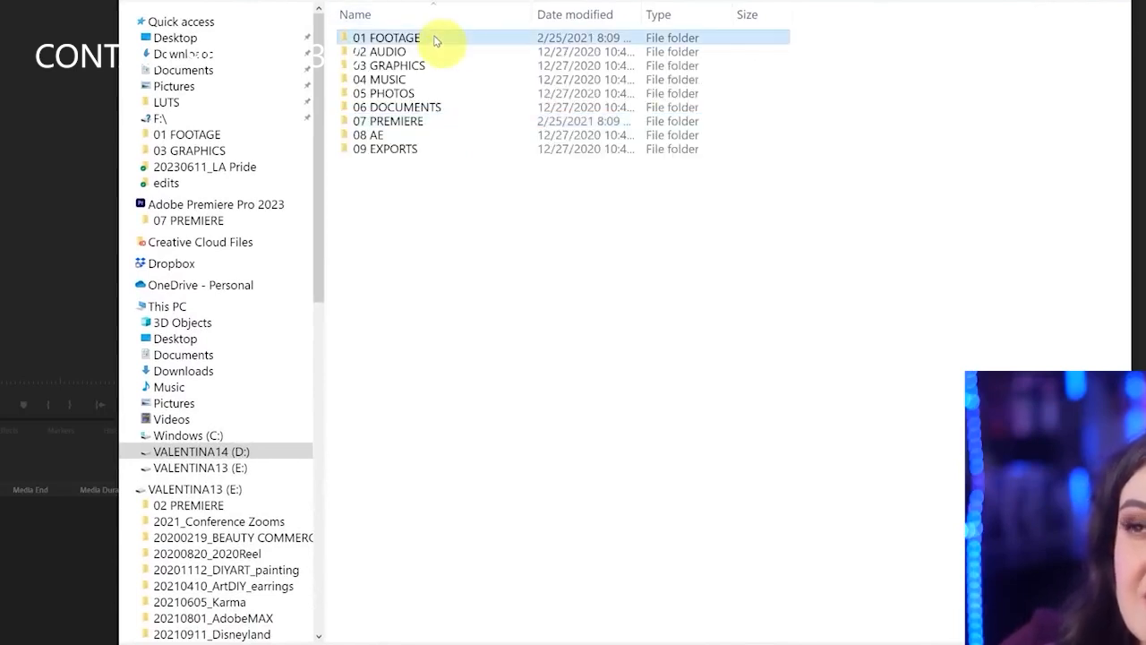
{"action": "double_click", "coordinate": [426, 40]}
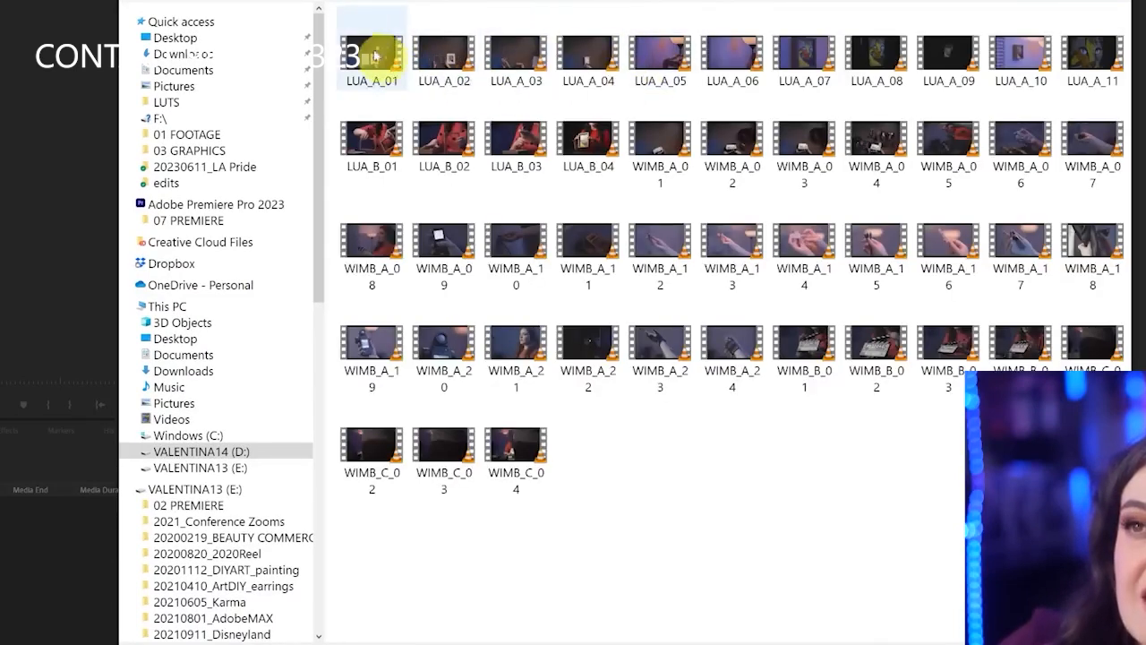
Import the clips from LUA_A_01 through LUA_B_04 into the Project panel
{"action": "left_click", "coordinate": [588, 150], "text": "shift"}
{"action": "left_click", "coordinate": [557, 270]}
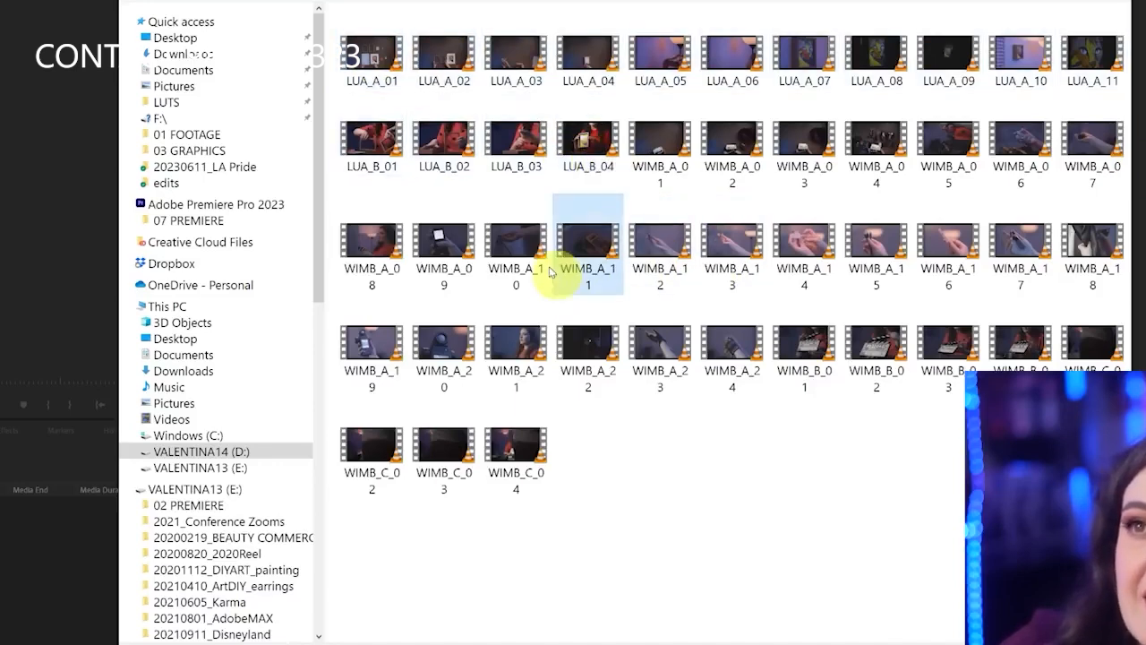
{"action": "left_click", "coordinate": [374, 61]}
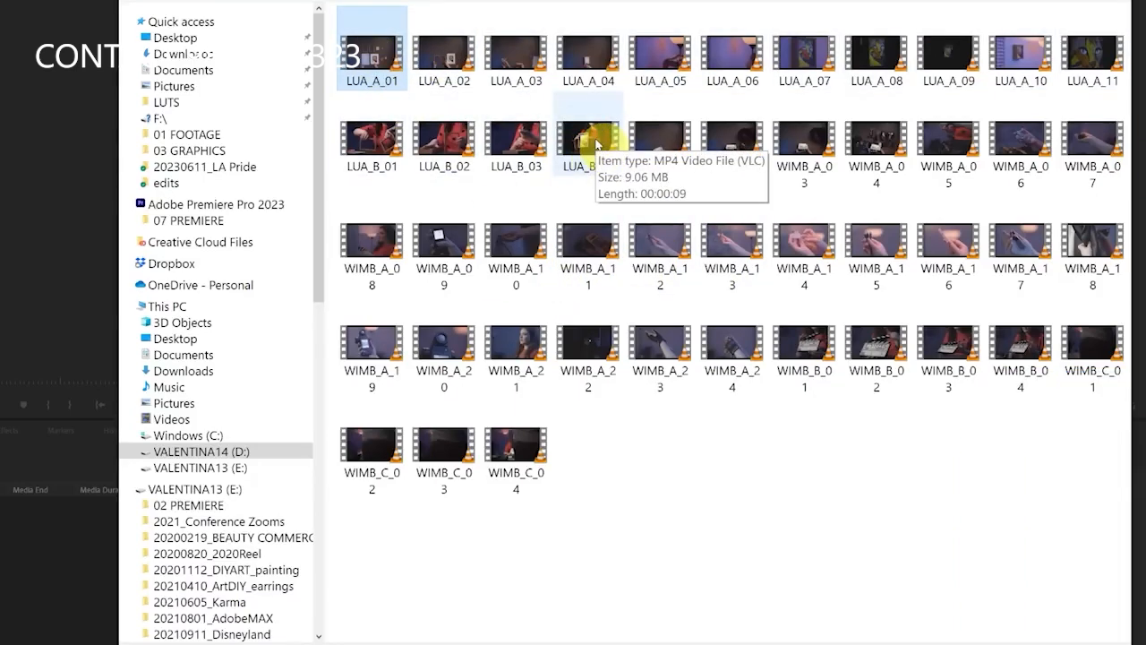
{"action": "left_click", "coordinate": [589, 143], "text": "shift"}
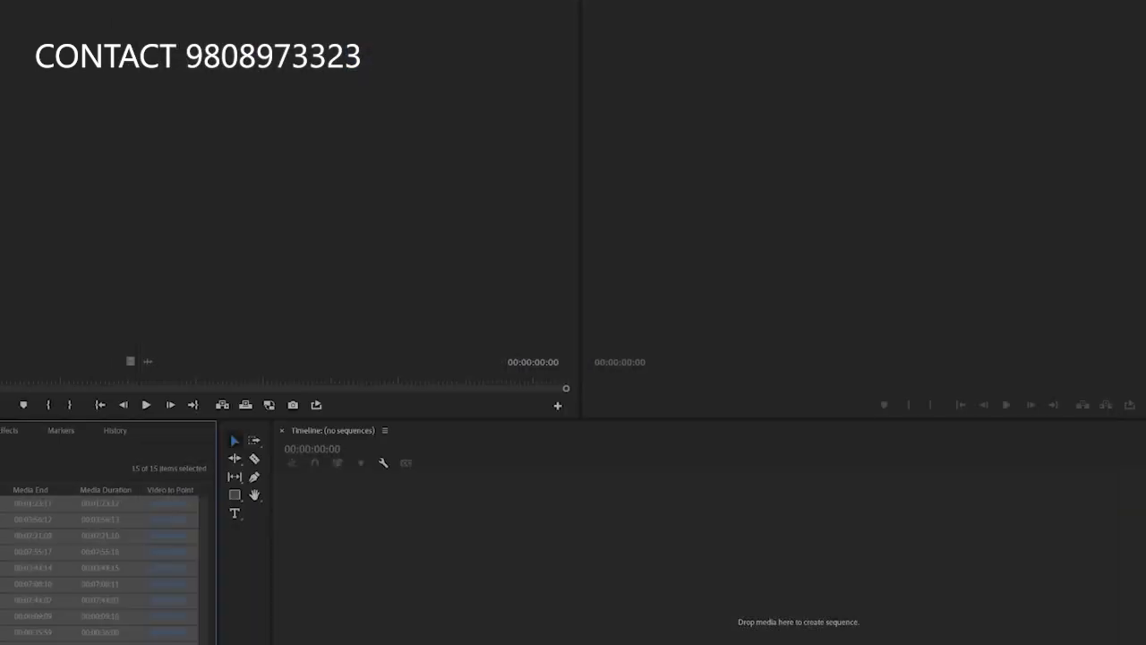
{"action": "left_click", "coordinate": [12, 567]}
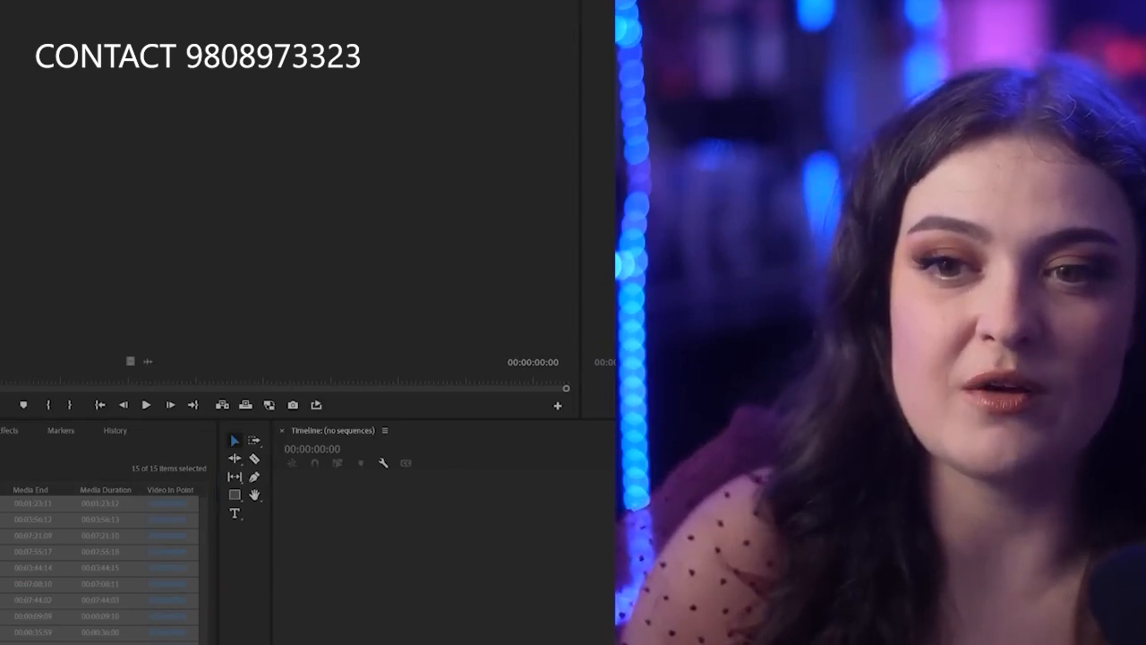
Examine the metadata columns of the imported clips in the Project panel's list view
{"action": "left_click", "coordinate": [13, 642]}
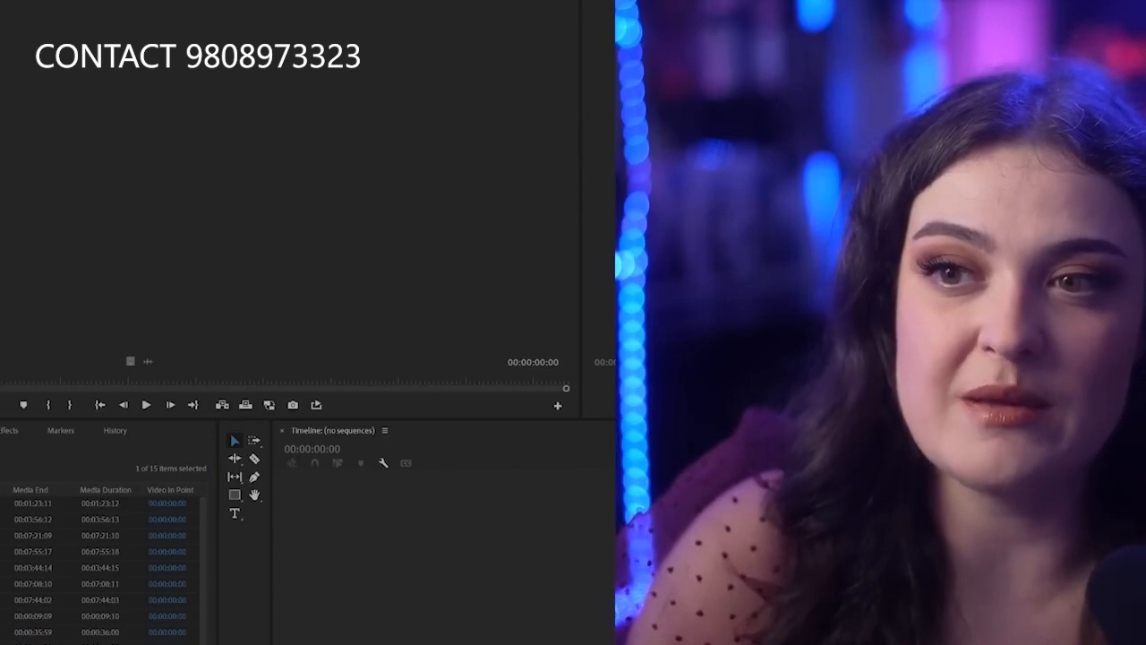
{"action": "mouse_move", "coordinate": [136, 492]}
{"action": "left_mouse_down"}
{"action": "mouse_move", "coordinate": [111, 460]}
{"action": "mouse_move", "coordinate": [52, 497]}
{"action": "mouse_move", "coordinate": [114, 533]}
{"action": "mouse_move", "coordinate": [145, 484]}
{"action": "left_mouse_up"}
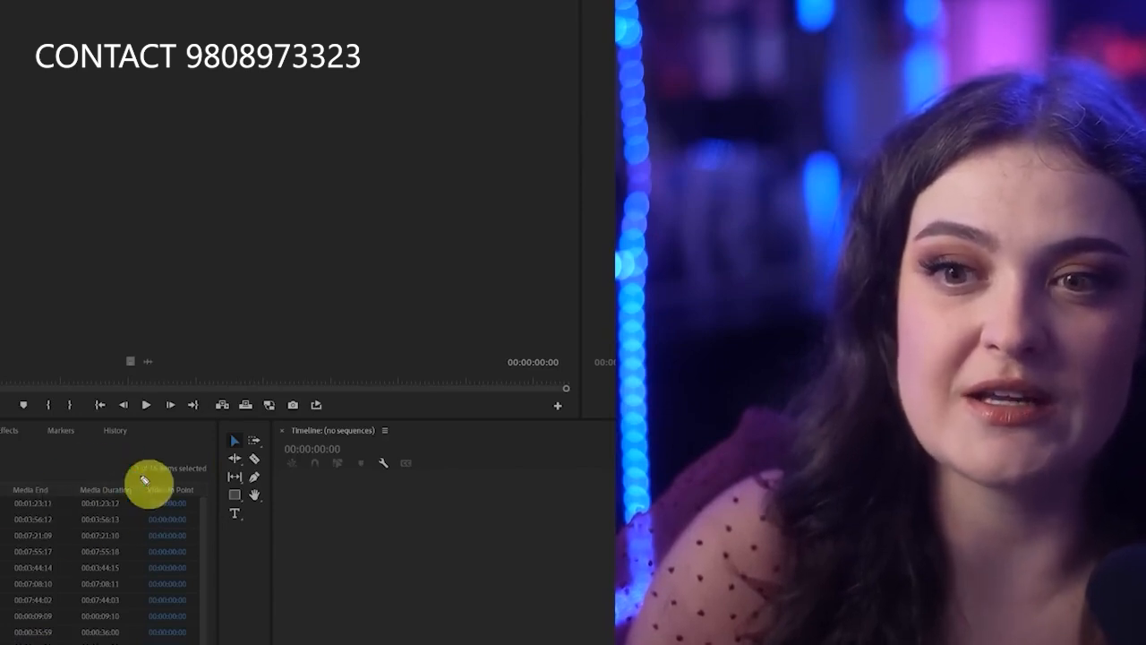
{"action": "scroll", "coordinate": [108, 564], "scroll_direction": "right", "scroll_amount": 3}
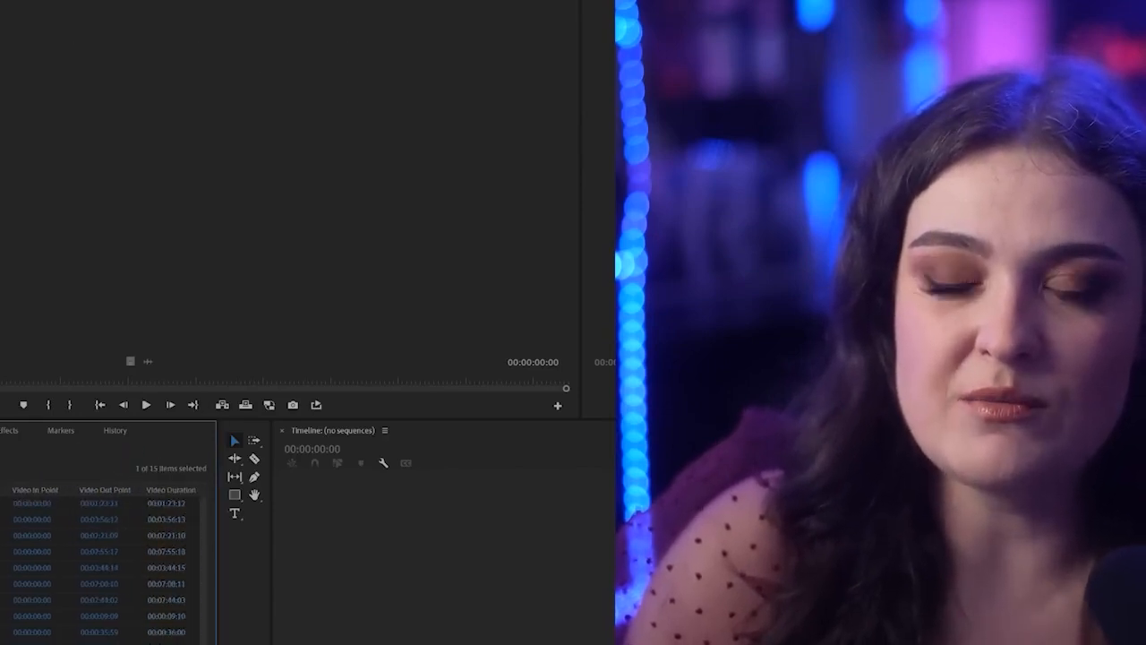
{"action": "scroll", "coordinate": [107, 564], "scroll_direction": "right", "scroll_amount": 5}
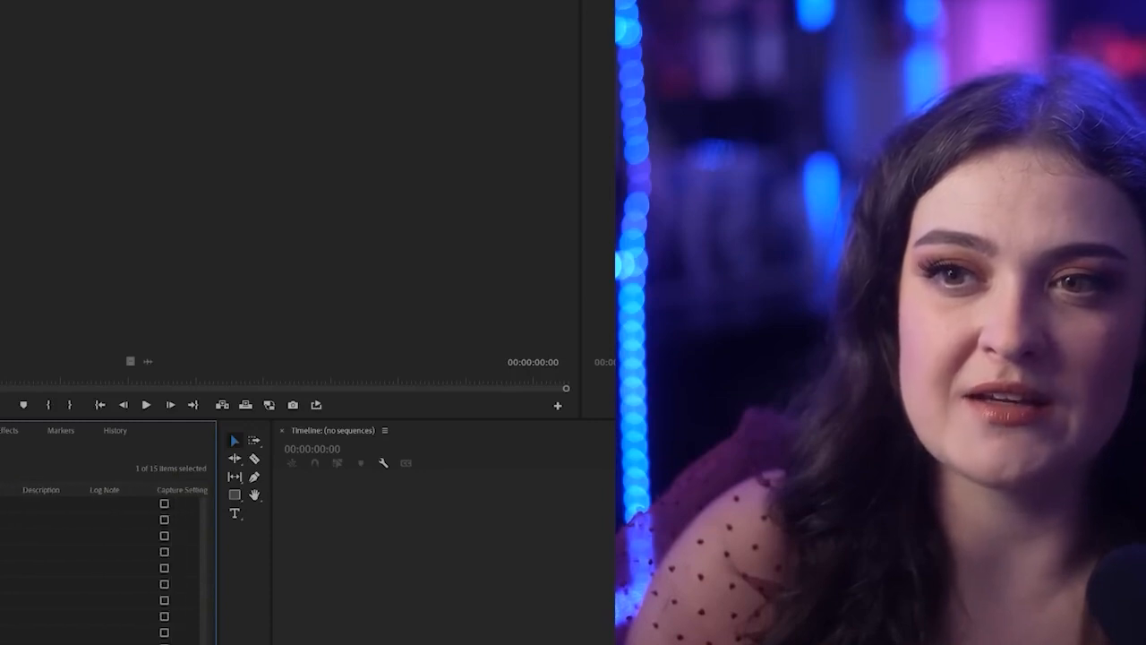
{"action": "scroll", "coordinate": [108, 564], "scroll_direction": "right", "scroll_amount": 5}
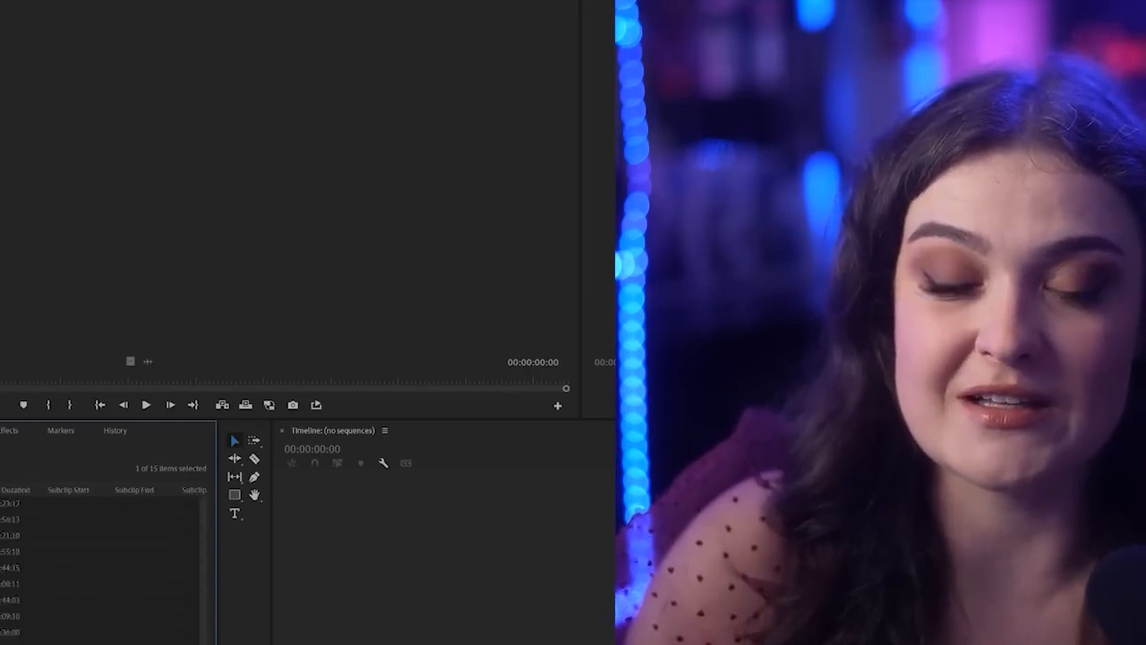
{"action": "scroll", "coordinate": [108, 565], "scroll_direction": "left", "scroll_amount": 5}
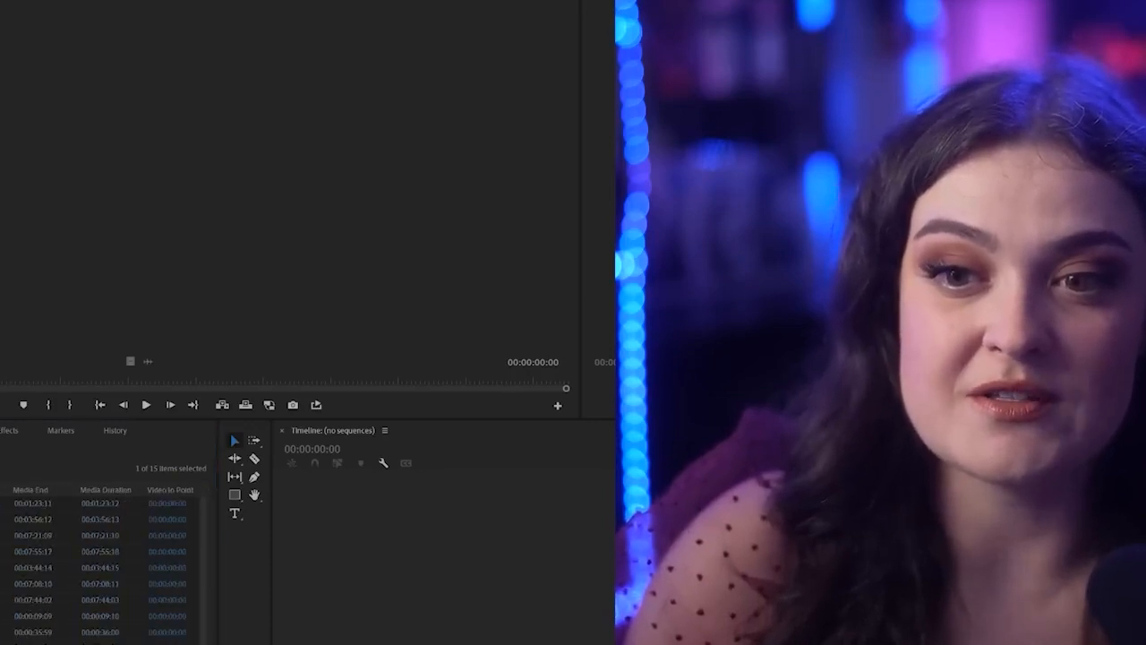
{"action": "scroll", "coordinate": [107, 564], "scroll_direction": "right", "scroll_amount": 5}
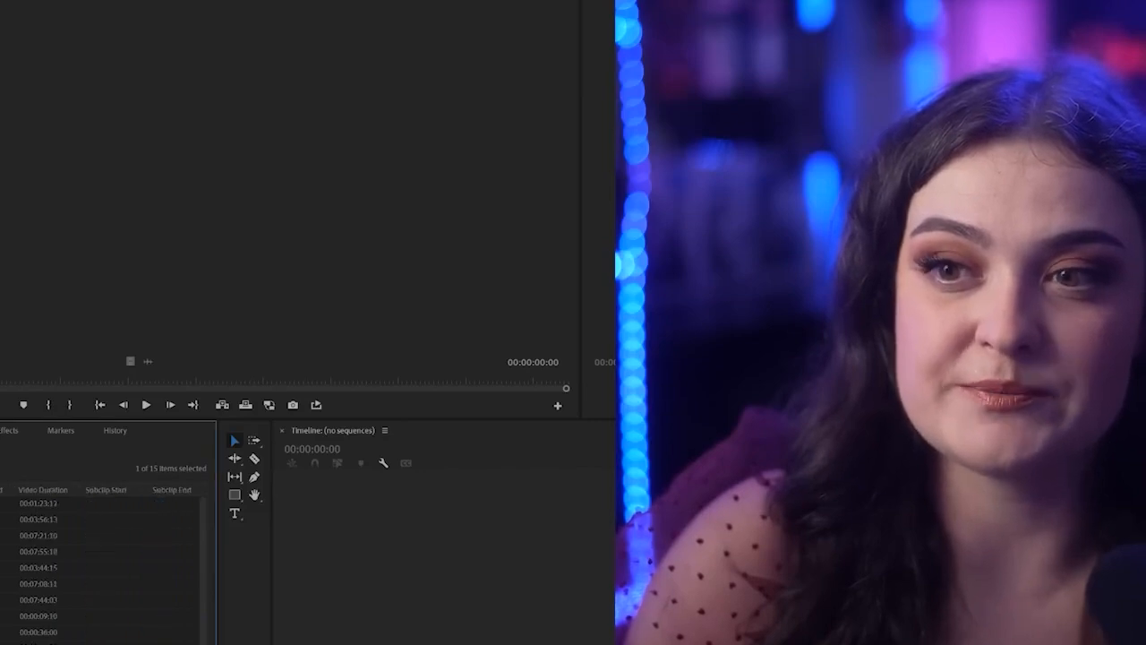
{"action": "scroll", "coordinate": [107, 564], "scroll_direction": "left", "scroll_amount": 5}
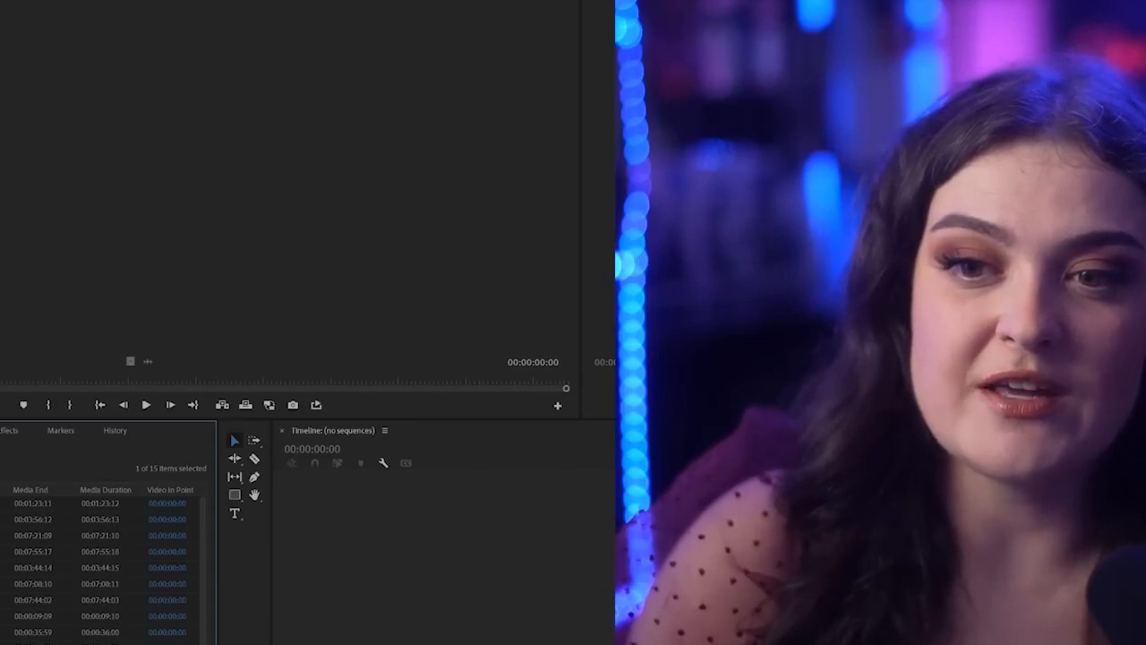
Show the imported clips in icon view and look over the individual thumbnails
{"action": "key", "text": "ctrl+Page_Down"}
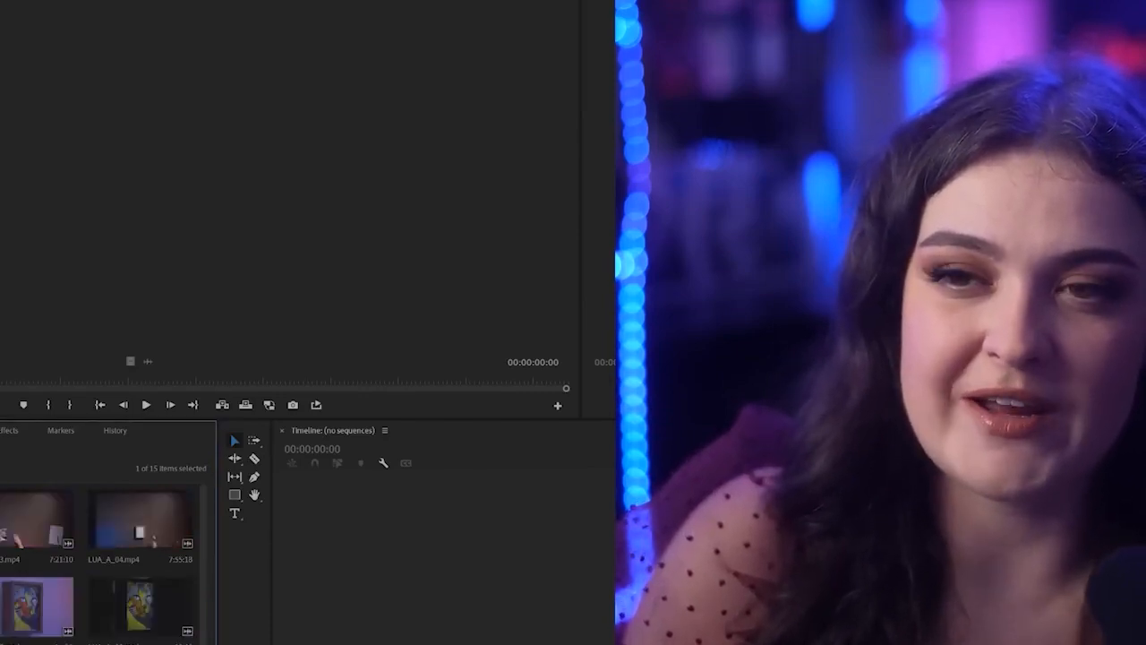
{"action": "left_click", "coordinate": [7, 524]}
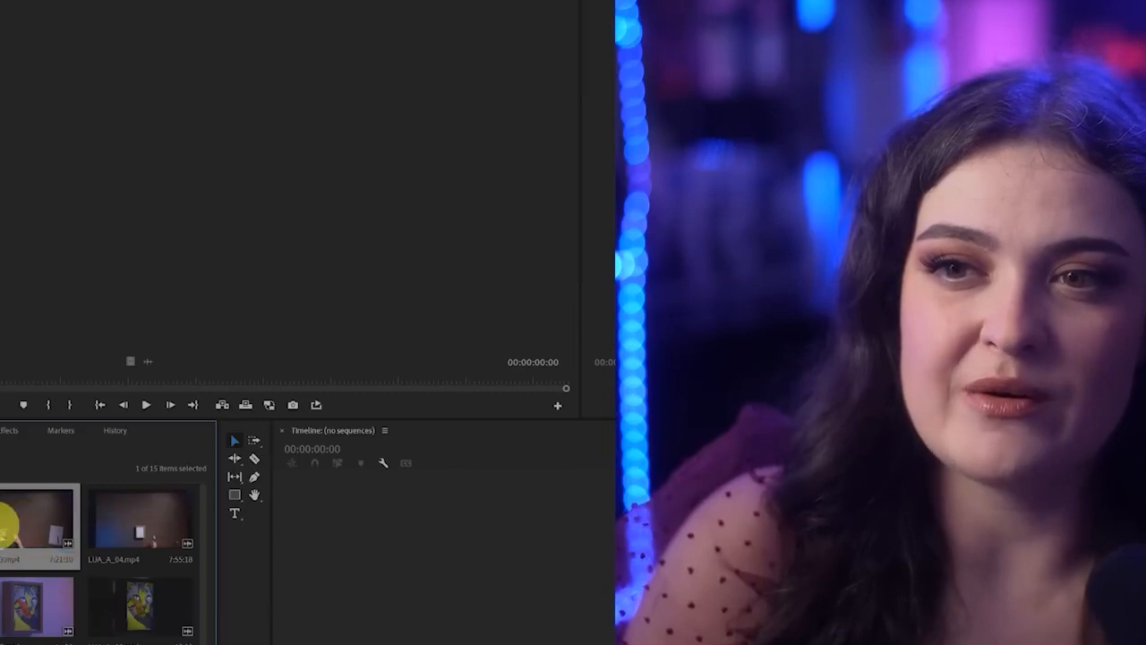
{"action": "left_click", "coordinate": [139, 527]}
{"action": "left_click", "coordinate": [27, 611]}
{"action": "left_click", "coordinate": [128, 608]}
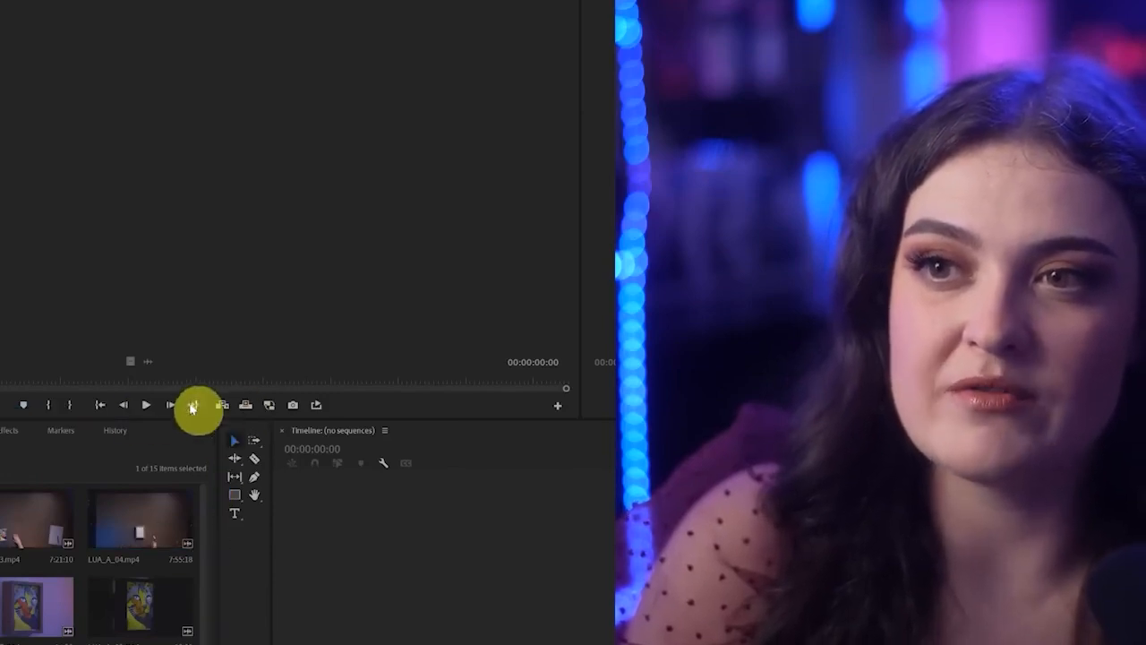
Enlarge the Project panel in height and width, increase the thumbnail size, and look through the clips
{"action": "left_click_drag", "start_coordinate": [193, 405], "coordinate": [206, 333]}
{"action": "left_click_drag", "start_coordinate": [218, 472], "coordinate": [295, 481]}
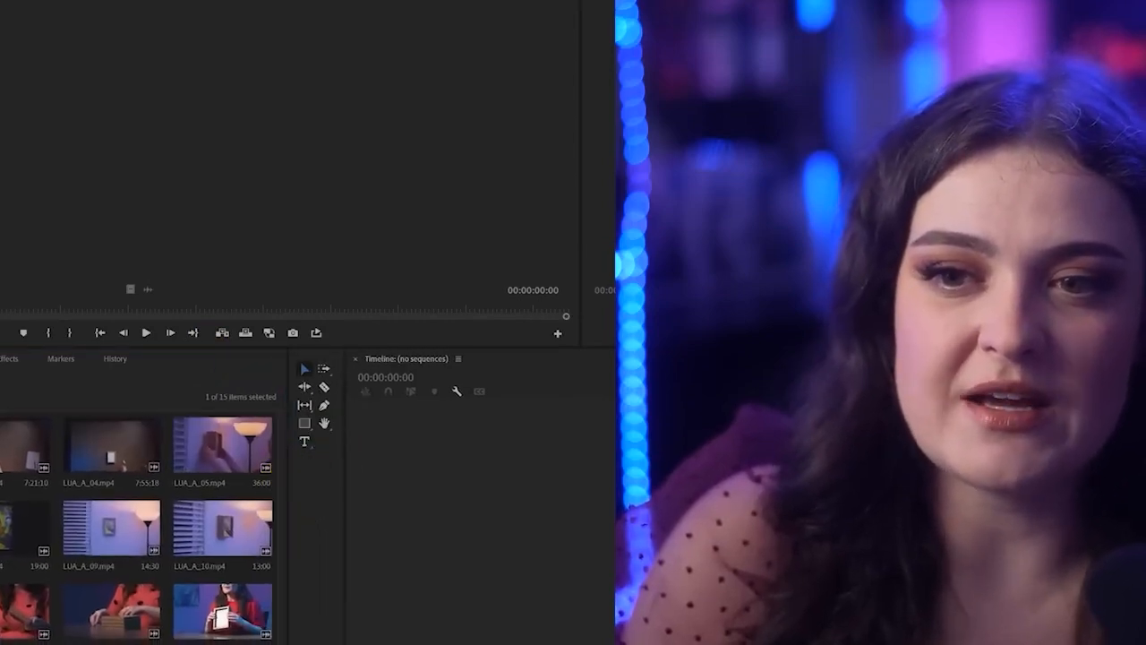
{"action": "left_click_drag", "start_coordinate": [2, 642], "coordinate": [19, 642]}
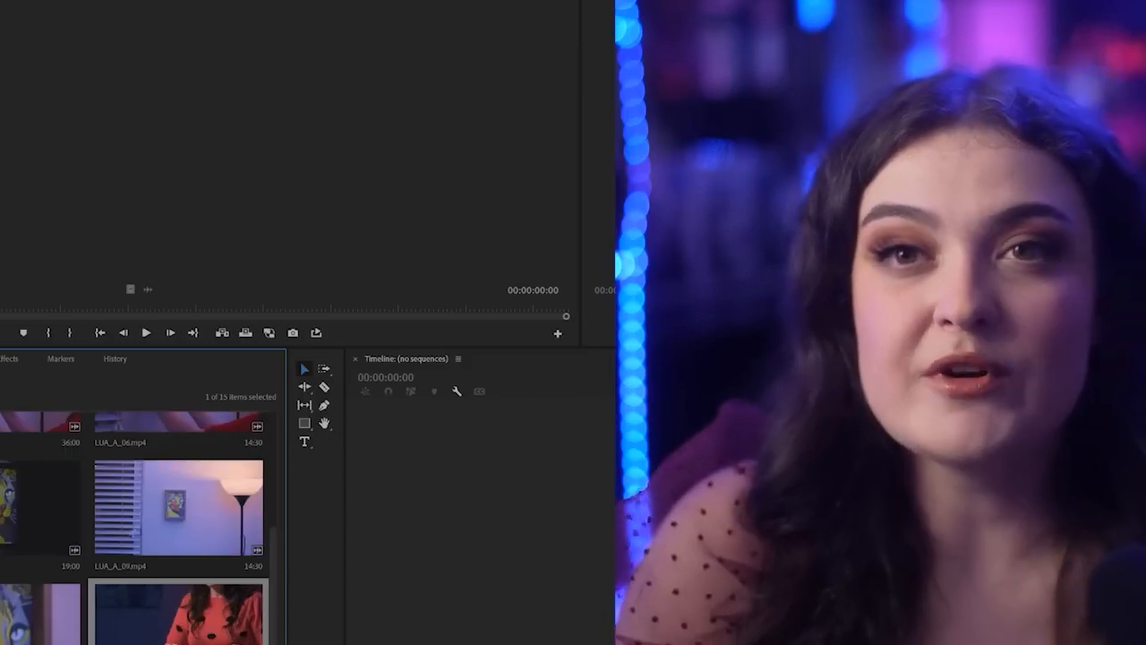
{"action": "scroll", "coordinate": [134, 520], "scroll_direction": "down", "scroll_amount": 1}
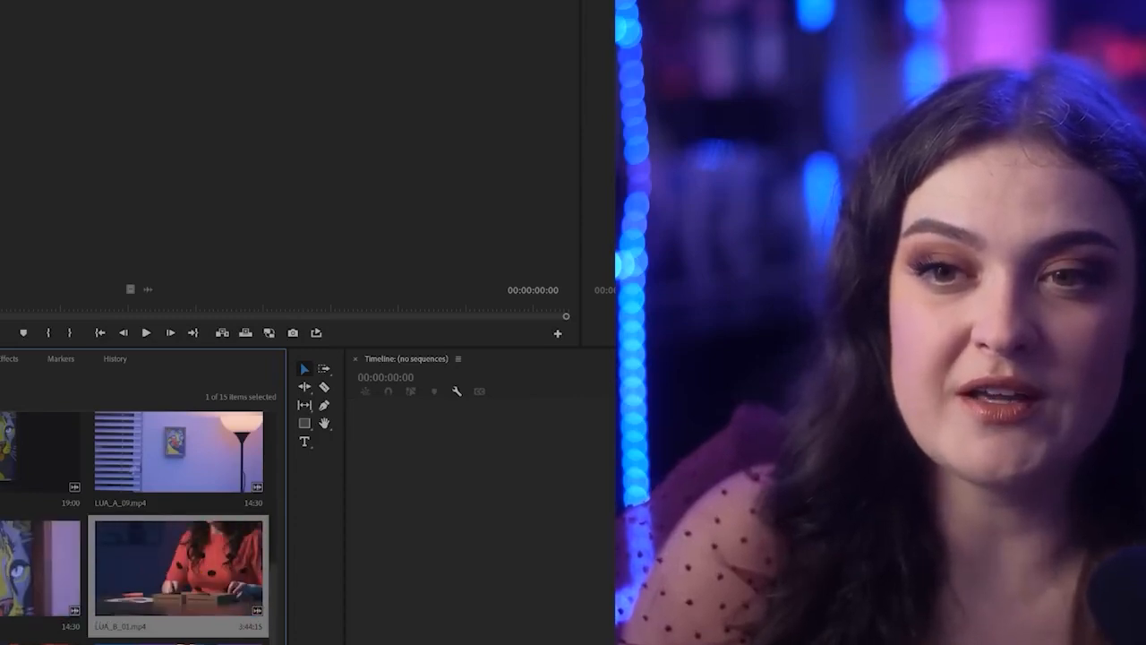
{"action": "scroll", "coordinate": [139, 529], "scroll_direction": "up", "scroll_amount": 3}
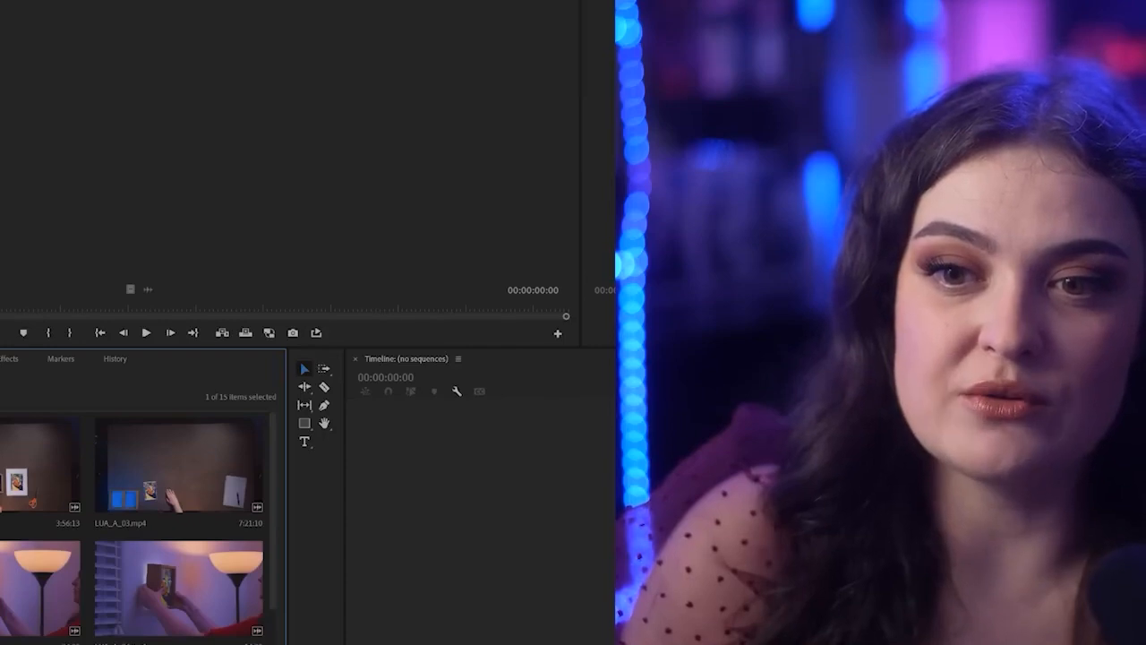
Return the Project panel to list view, deselect all clips, and maximize the panel to fill the screen
{"action": "key", "text": "ctrl+Page_Up"}
{"action": "key", "text": "ctrl+shift+a"}
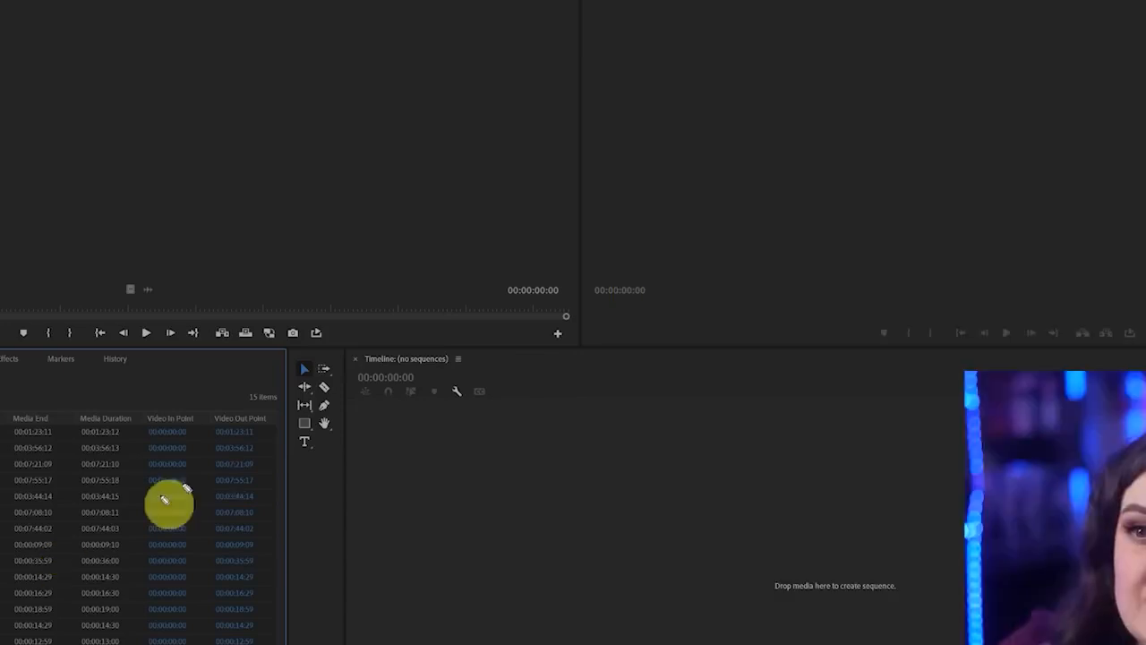
{"action": "mouse_move", "coordinate": [166, 461]}
{"action": "left_mouse_down"}
{"action": "mouse_move", "coordinate": [191, 395]}
{"action": "mouse_move", "coordinate": [386, 286]}
{"action": "mouse_move", "coordinate": [769, 417]}
{"action": "mouse_move", "coordinate": [844, 212]}
{"action": "left_mouse_up"}
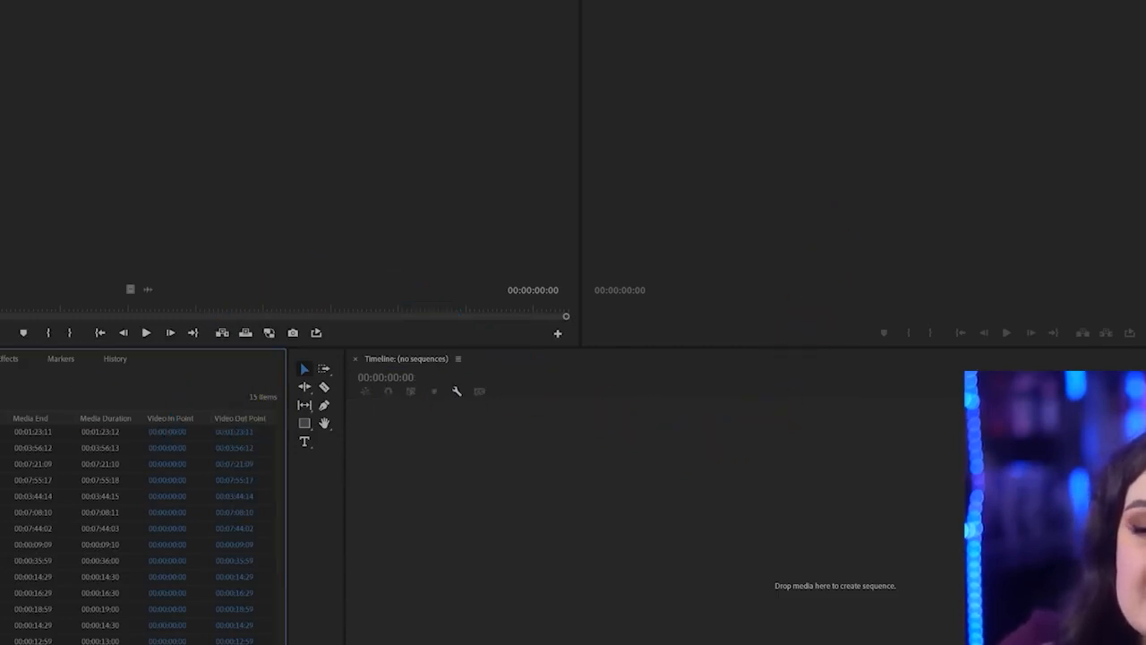
{"action": "left_click", "coordinate": [136, 418]}
{"action": "key", "text": "grave"}
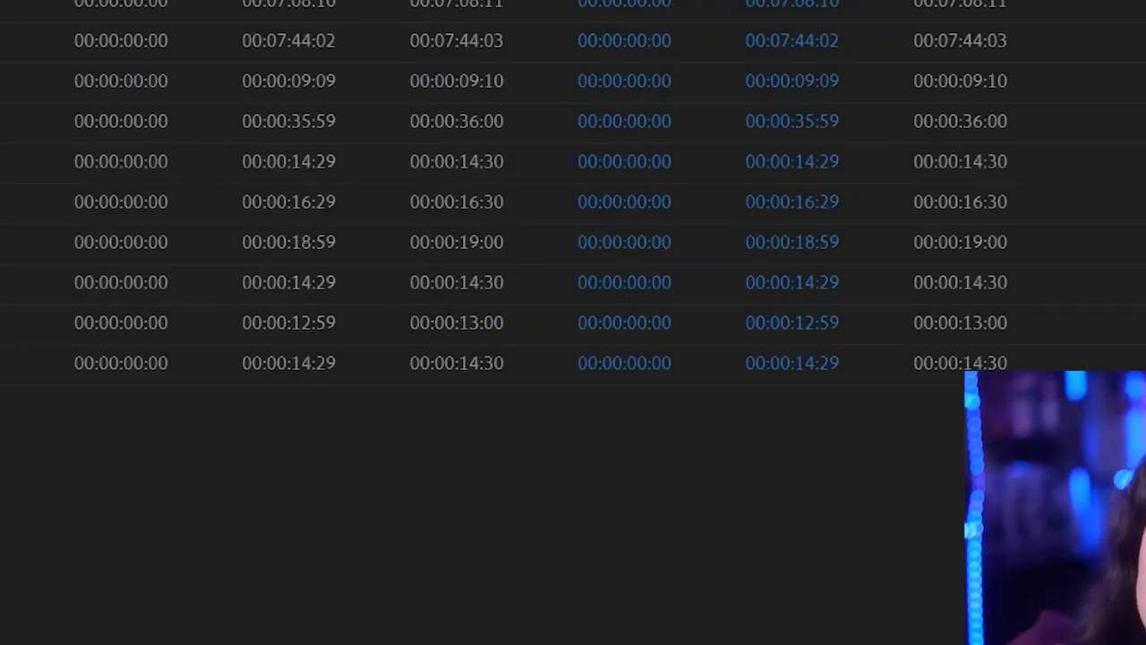
Move the video resolution column ahead of the media timecode columns and place the Video Duration column directly beside it
{"action": "left_click_drag", "start_coordinate": [9, 142], "coordinate": [2, 27]}
{"action": "left_click_drag", "start_coordinate": [7, 174], "coordinate": [0, 68]}
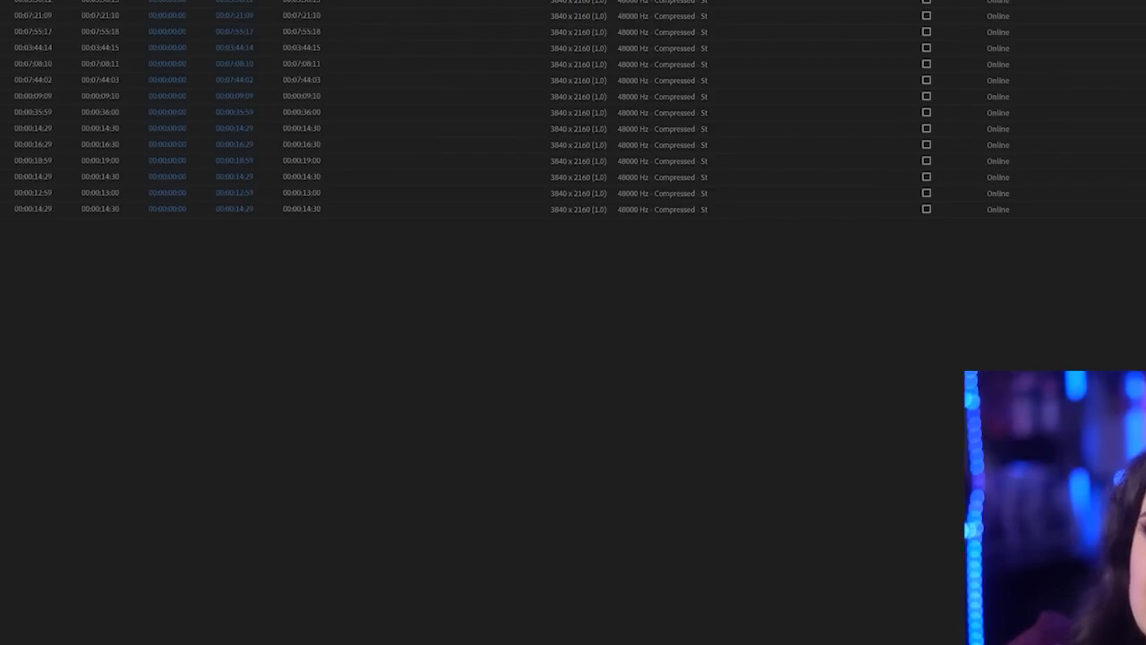
{"action": "left_click_drag", "start_coordinate": [579, 0], "coordinate": [2, 0]}
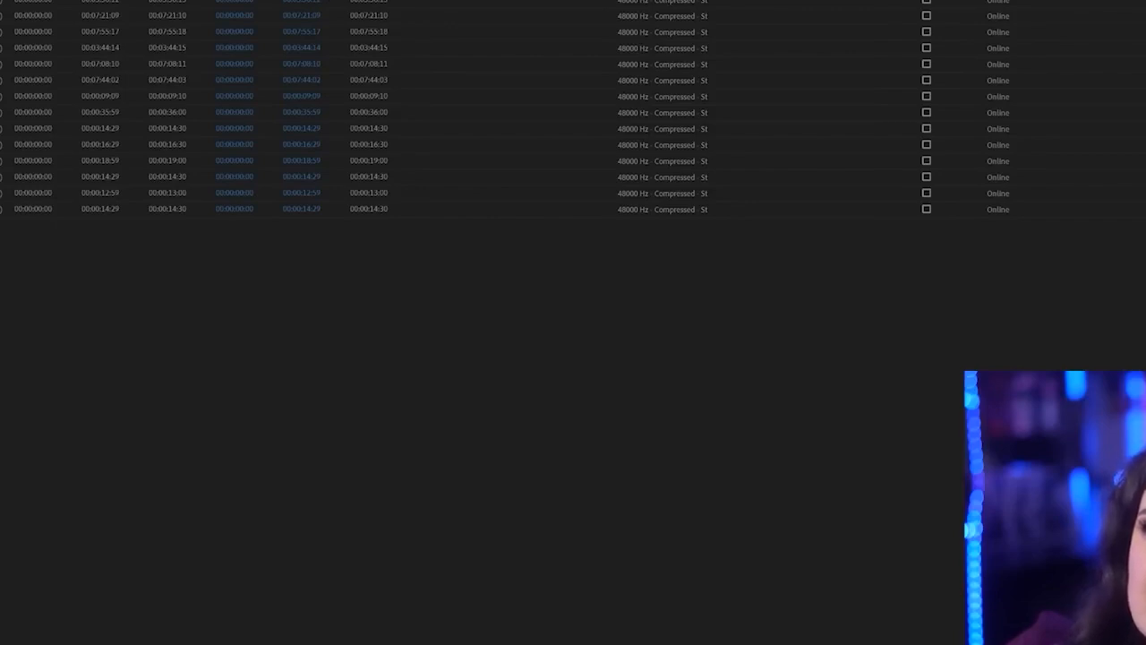
{"action": "left_click_drag", "start_coordinate": [370, 0], "coordinate": [22, 0]}
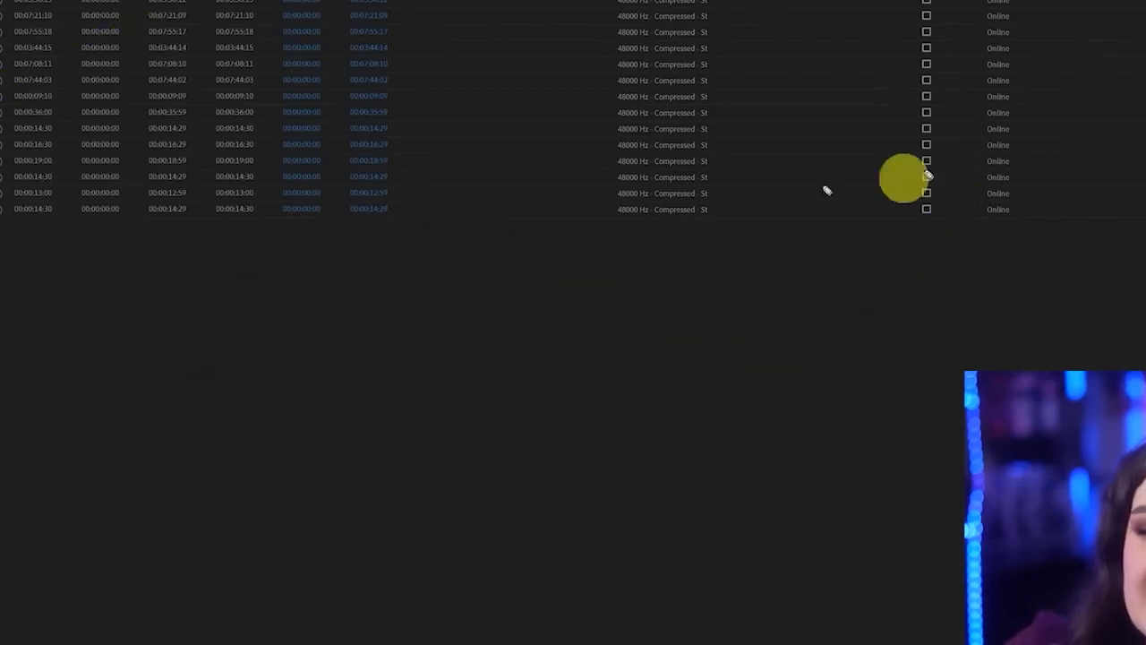
Restore the Project panel to its normal size and open the first clip in the Source Monitor
{"action": "key", "text": "grave"}
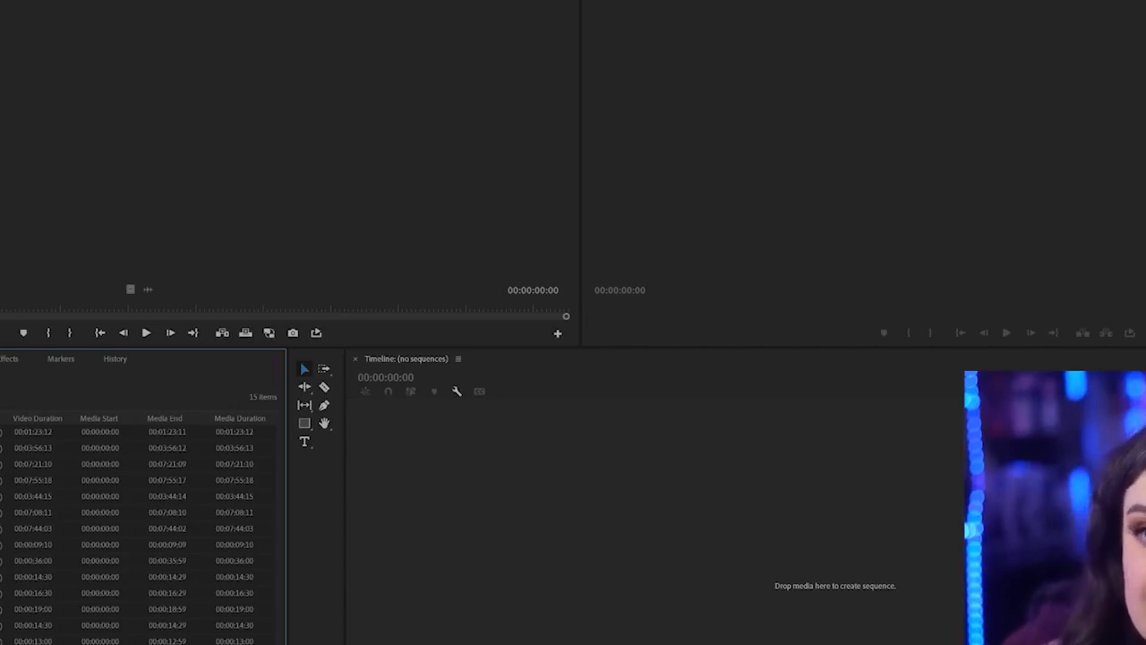
{"action": "double_click", "coordinate": [7, 432]}
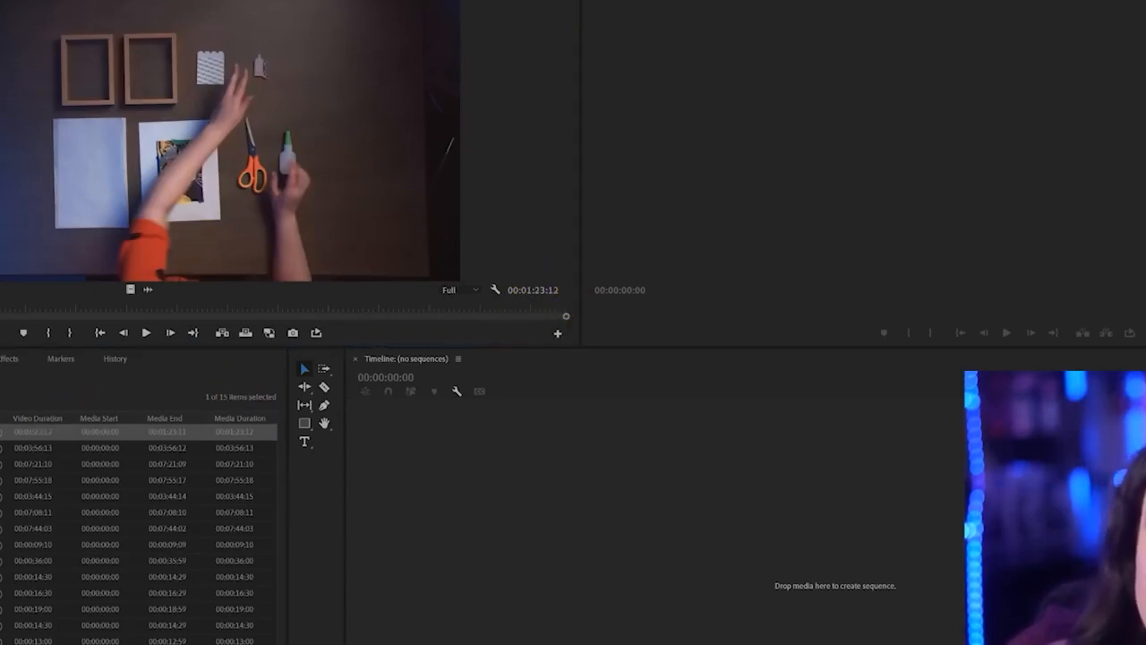
{"action": "left_click_drag", "start_coordinate": [24, 184], "coordinate": [43, 216]}
{"action": "left_click_drag", "start_coordinate": [0, 308], "coordinate": [411, 309]}
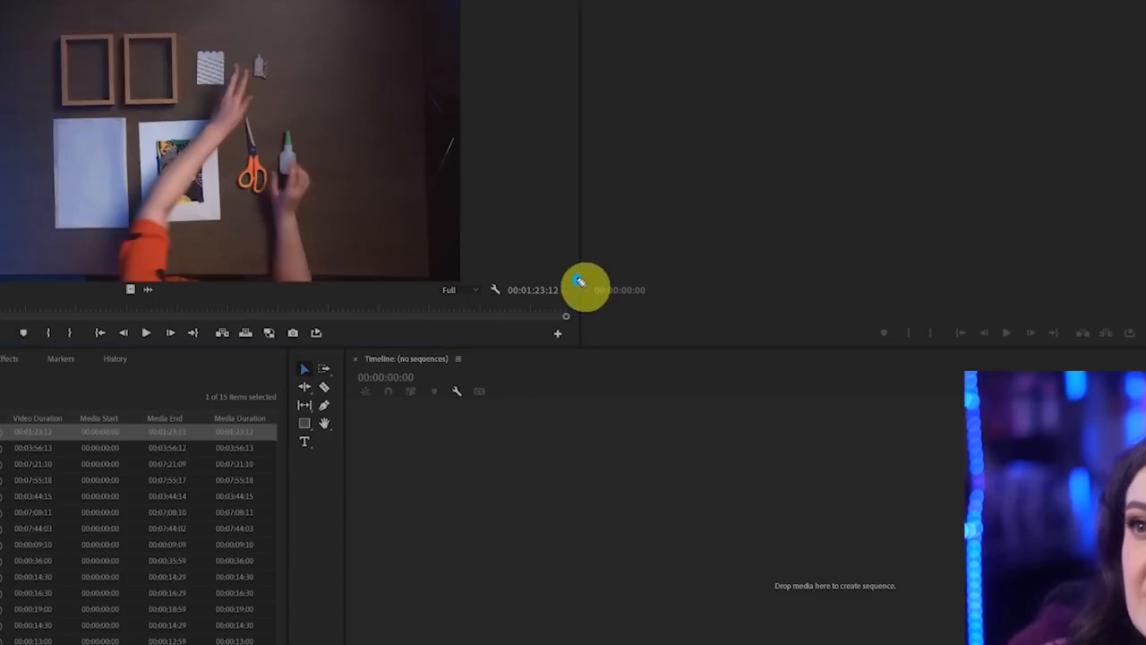
{"action": "mouse_move", "coordinate": [583, 281]}
{"action": "left_mouse_down"}
{"action": "mouse_move", "coordinate": [507, 268]}
{"action": "mouse_move", "coordinate": [487, 283]}
{"action": "mouse_move", "coordinate": [494, 321]}
{"action": "mouse_move", "coordinate": [588, 302]}
{"action": "left_mouse_up"}
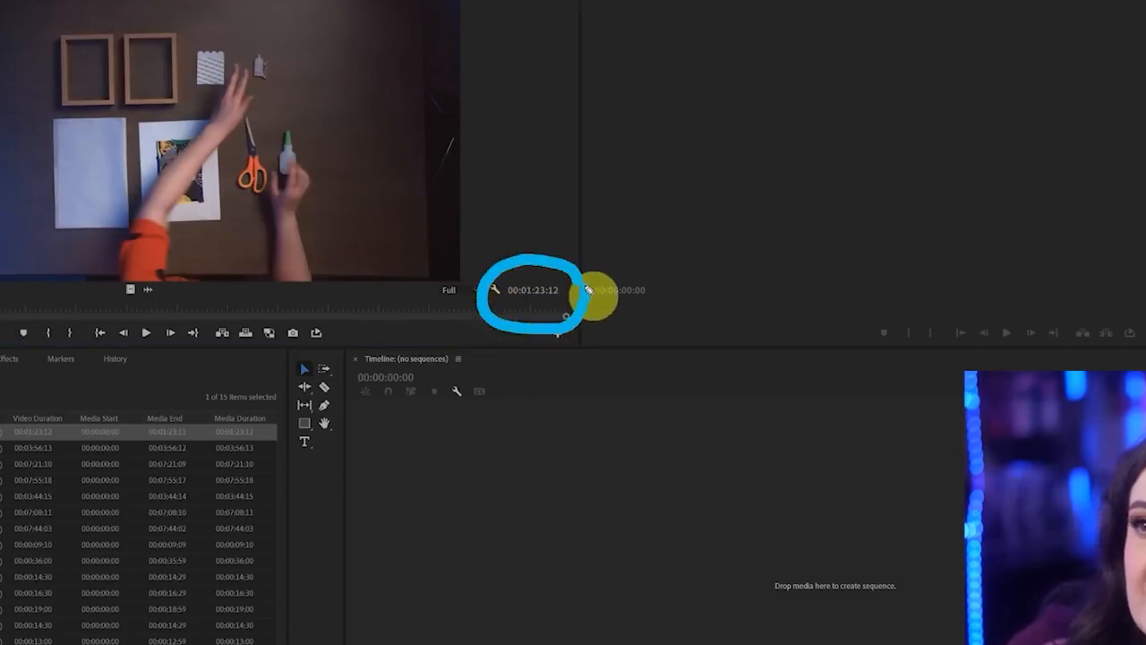
{"action": "left_click", "coordinate": [542, 304]}
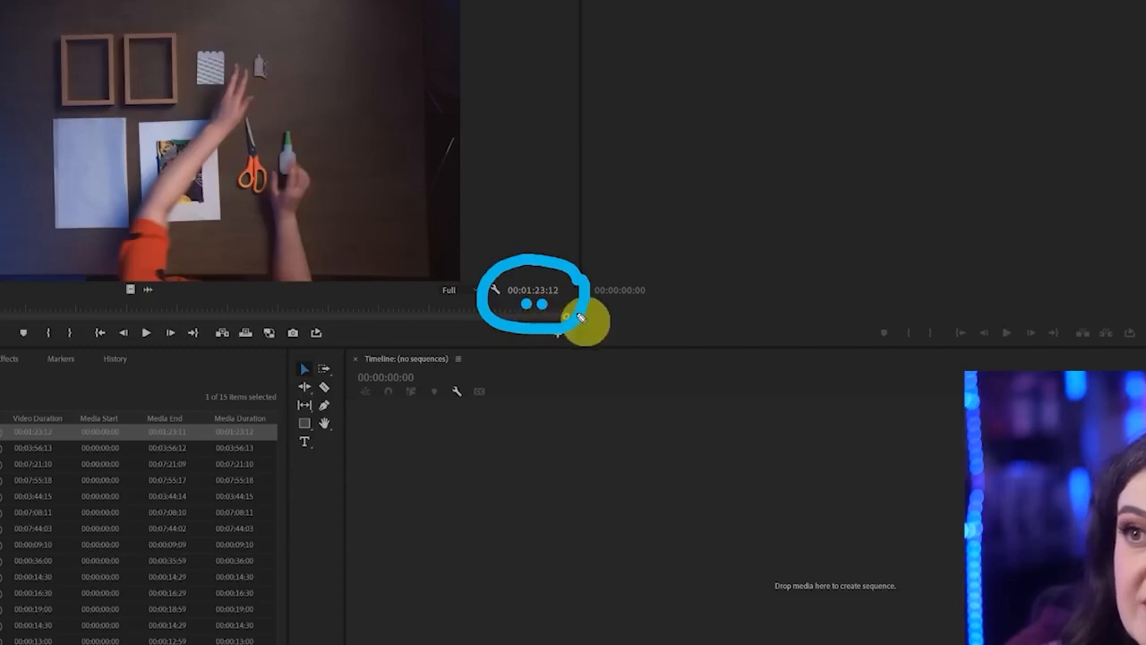
{"action": "key", "text": "Escape"}
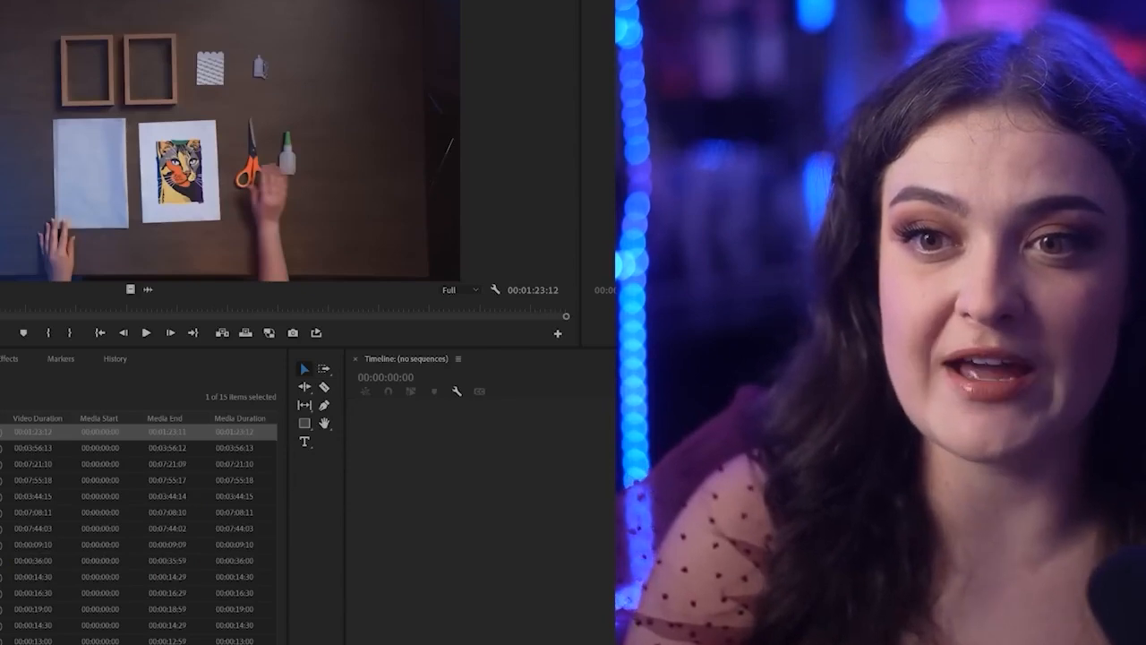
Preview the 36-second clip and the third-last clip in the Source Monitor, scrubbing the latter to a later frame with the framed picture hanging
{"action": "double_click", "coordinate": [4, 561]}
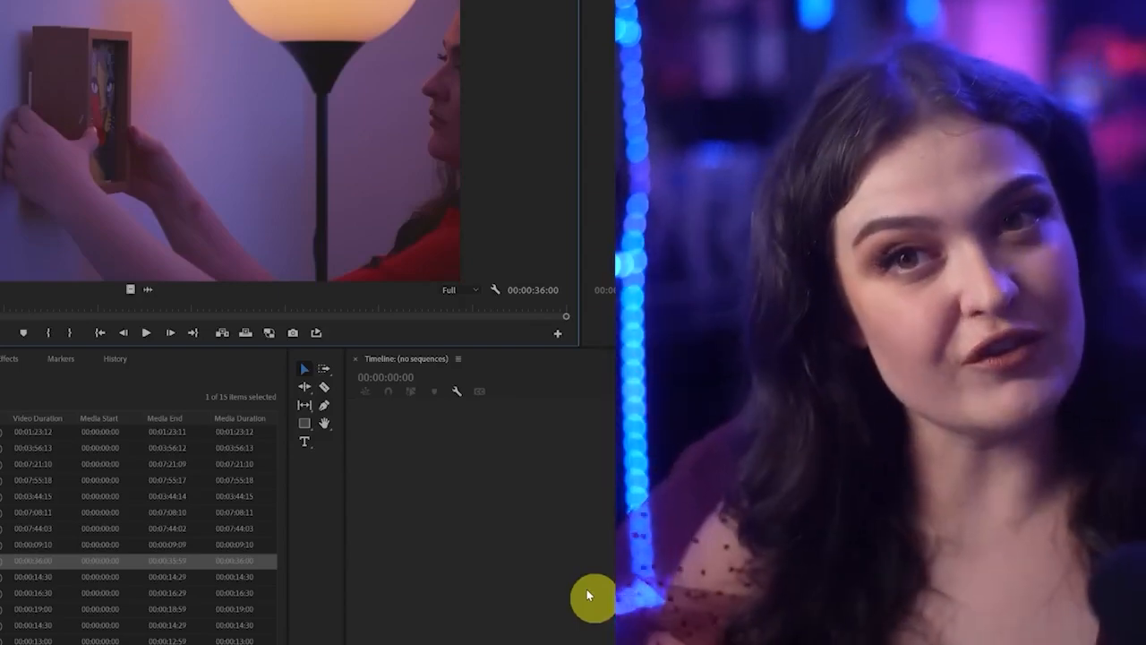
{"action": "left_click", "coordinate": [586, 590]}
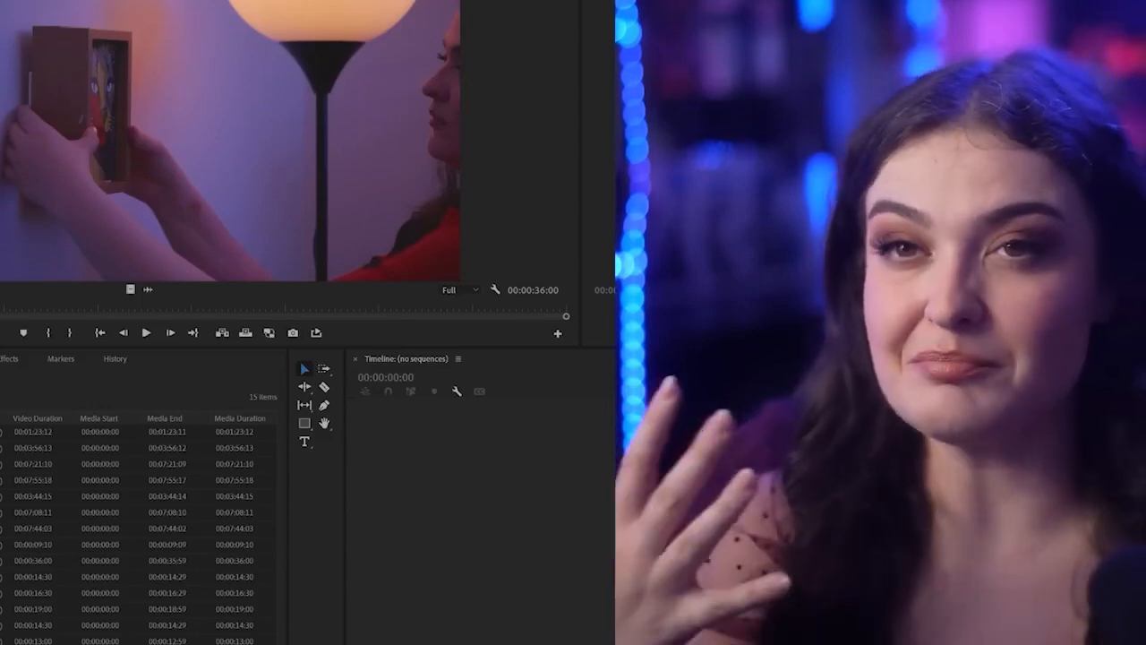
{"action": "double_click", "coordinate": [3, 626]}
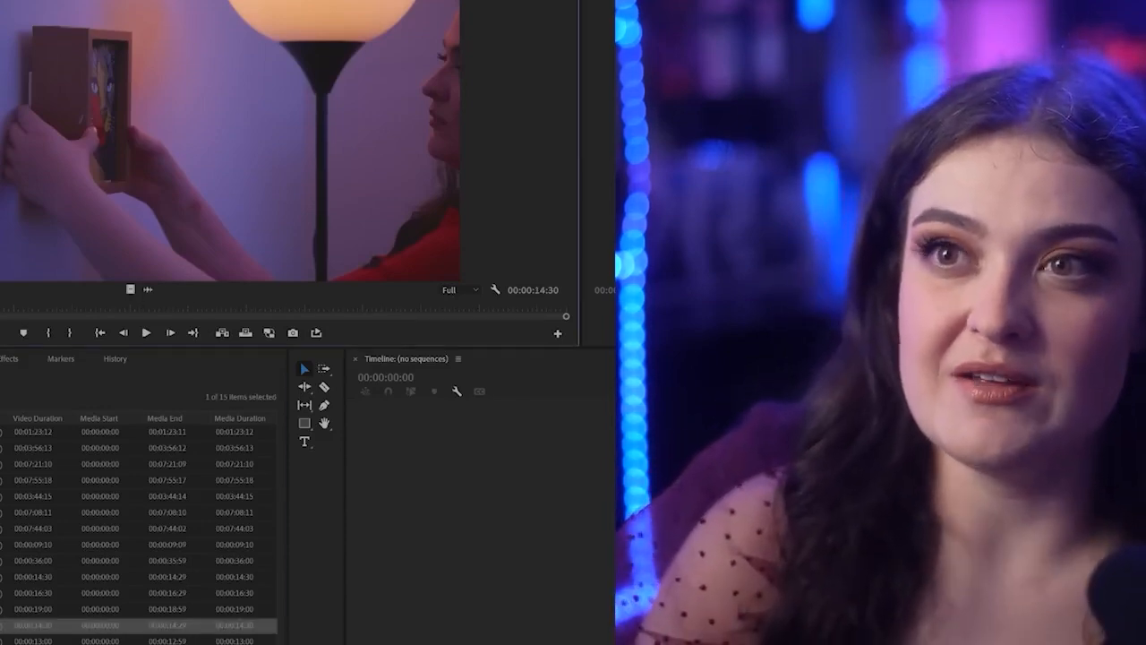
{"action": "left_click_drag", "start_coordinate": [232, 308], "coordinate": [421, 309]}
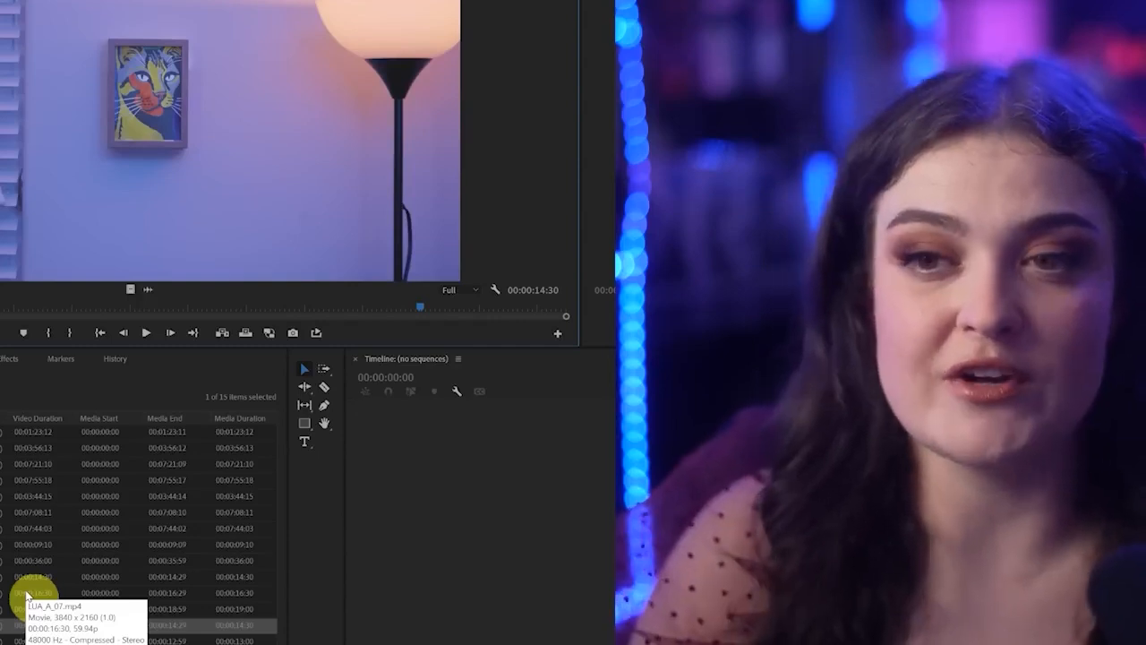
Select all seven 59.94 fps clips in the Project panel, assign them the Magenta label colour, and clear the selection
{"action": "left_click", "coordinate": [27, 561]}
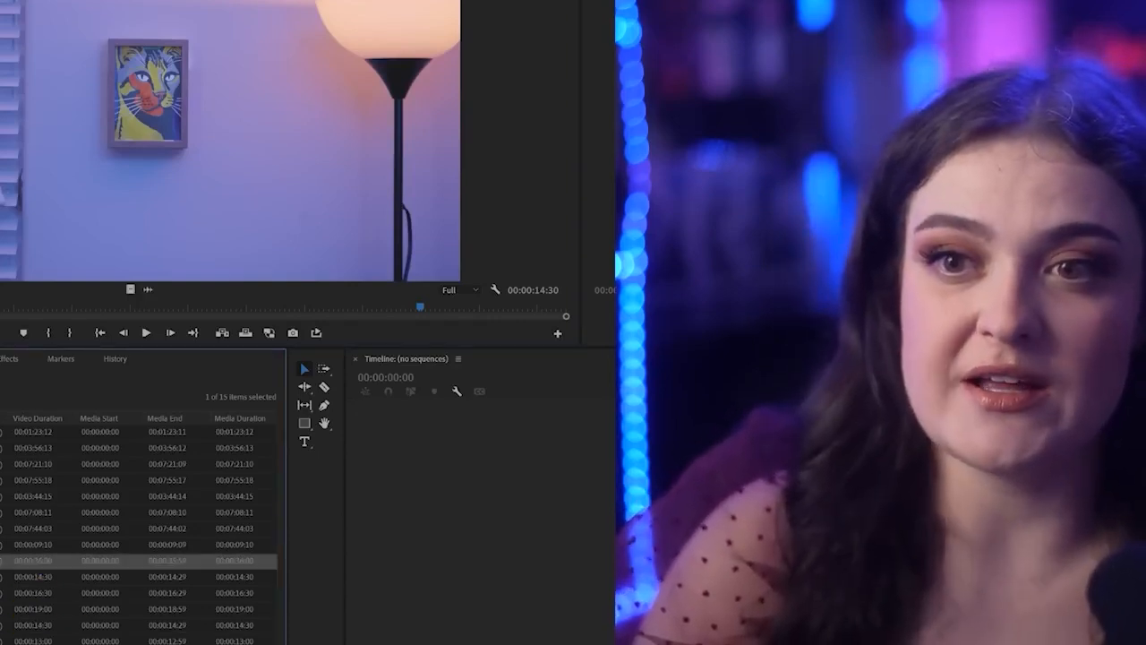
{"action": "left_click", "coordinate": [27, 644], "text": "shift"}
{"action": "left_click", "coordinate": [5, 644]}
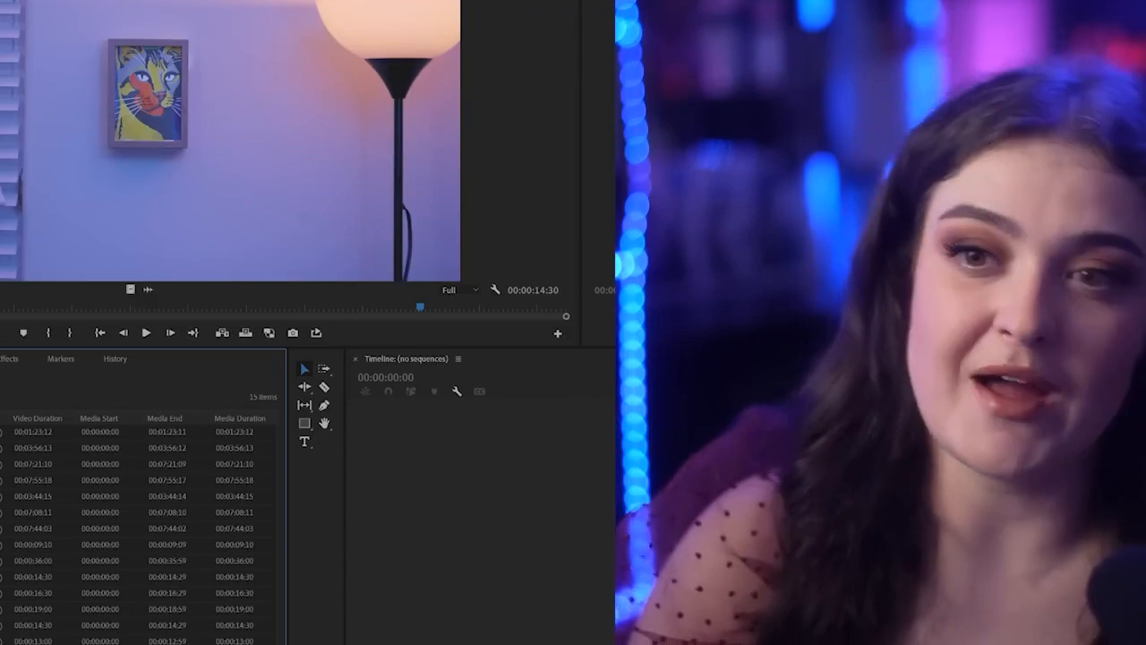
{"action": "left_click_drag", "start_coordinate": [5, 644], "coordinate": [5, 561]}
{"action": "left_click", "coordinate": [47, 631]}
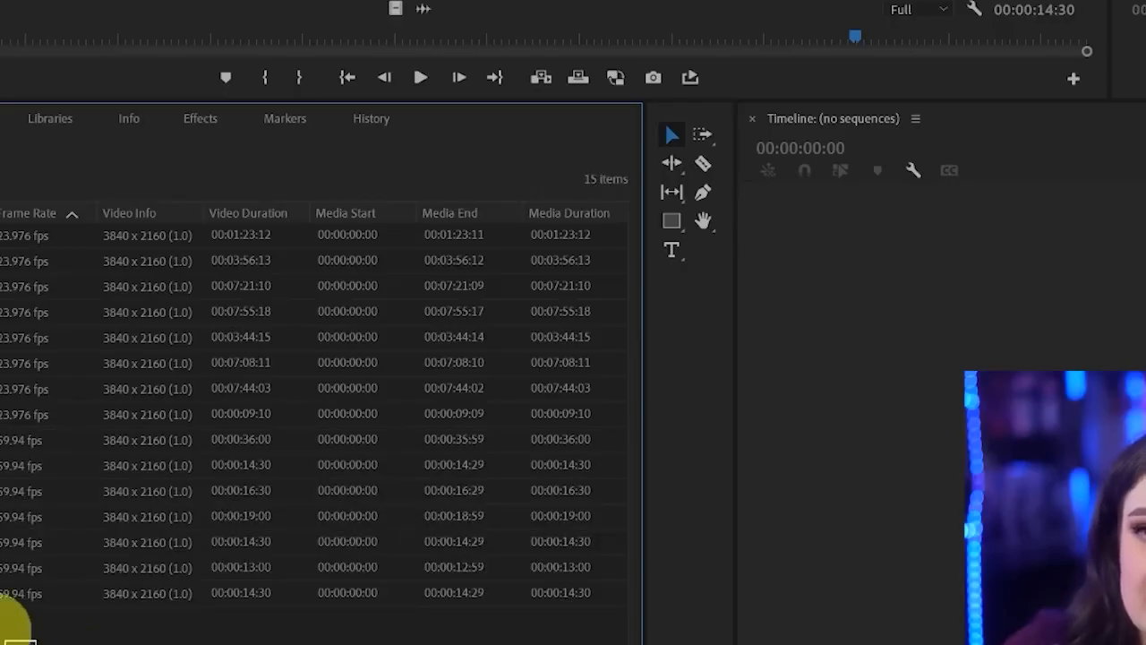
{"action": "left_click_drag", "start_coordinate": [36, 644], "coordinate": [35, 439]}
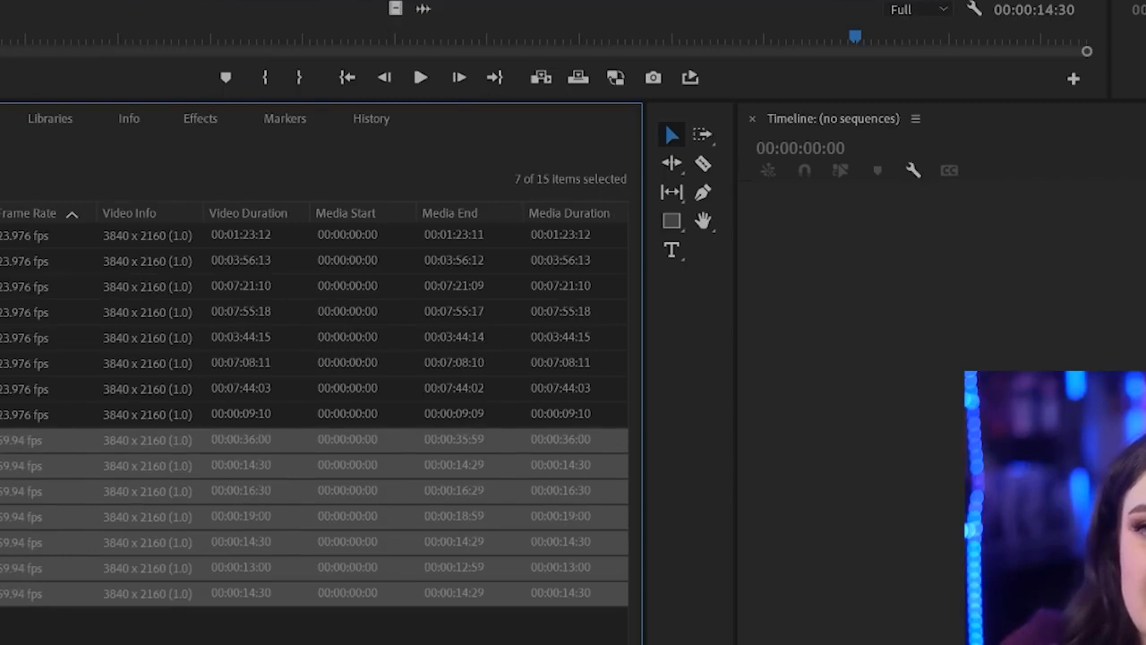
{"action": "right_click", "coordinate": [35, 439]}
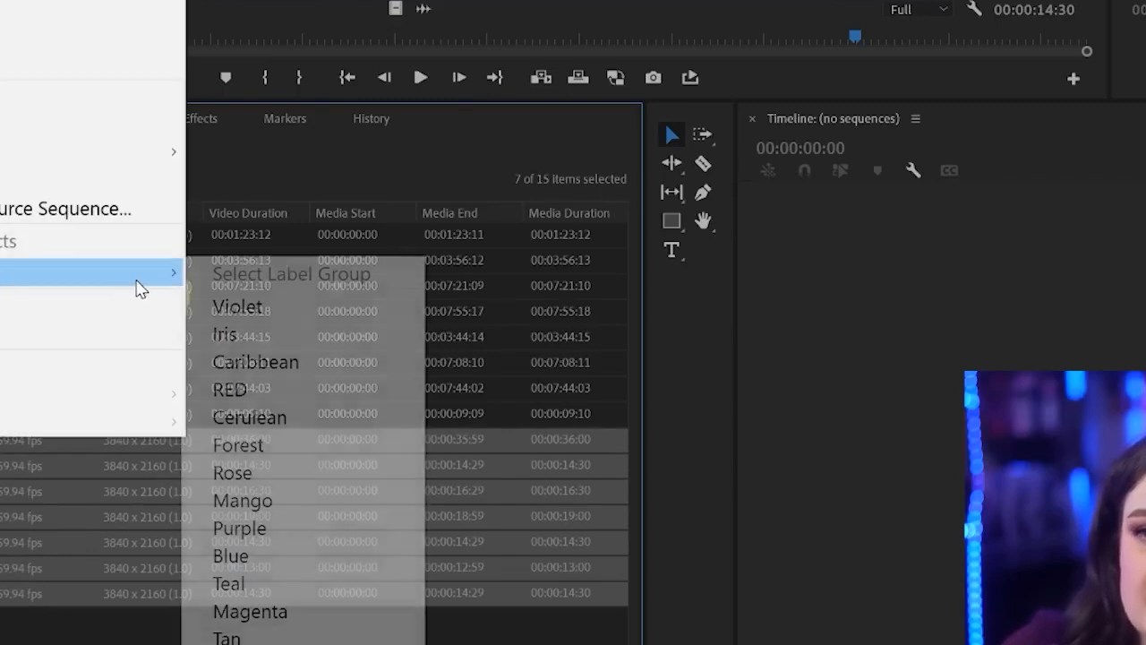
{"action": "mouse_move", "coordinate": [139, 279]}
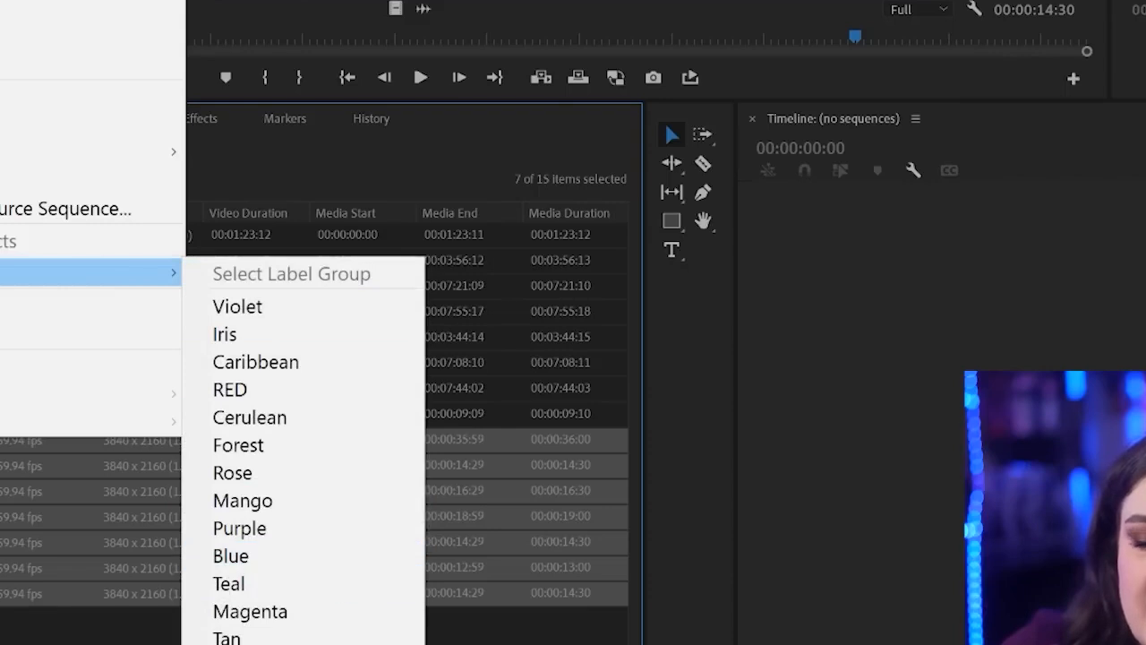
{"action": "left_click", "coordinate": [314, 633]}
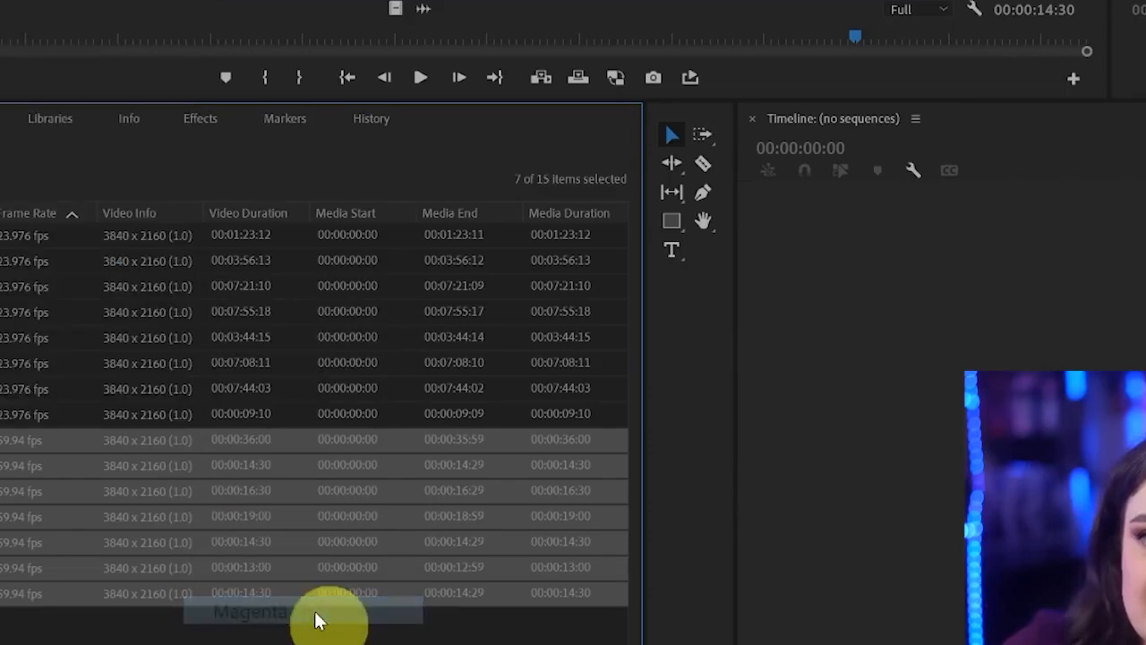
{"action": "left_click", "coordinate": [205, 634]}
{"action": "left_click", "coordinate": [294, 637]}
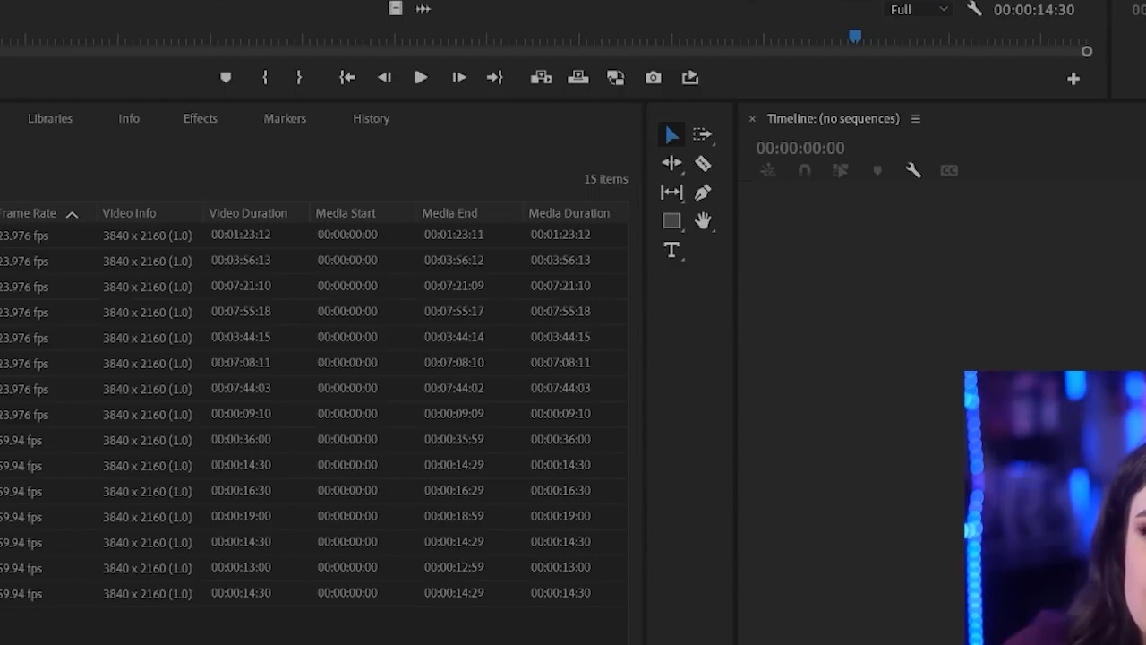
Select the first four 23.976 fps clips, assign them the Mango label colour, and clear the selection
{"action": "left_click", "coordinate": [24, 236]}
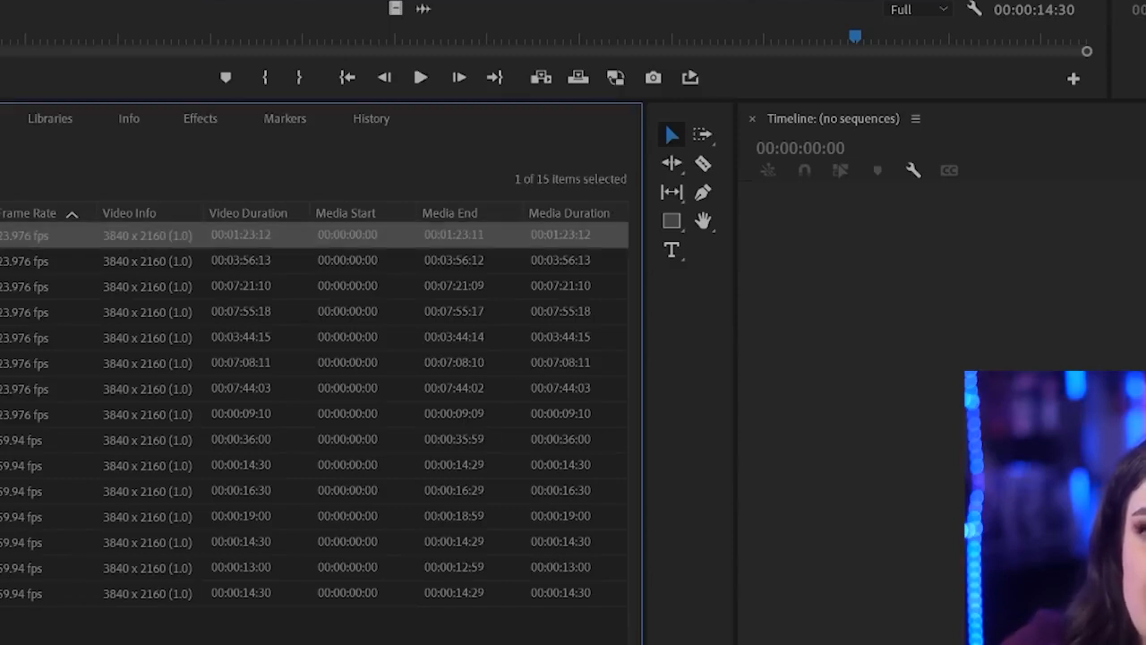
{"action": "left_click", "coordinate": [24, 313], "text": "shift"}
{"action": "right_click", "coordinate": [3, 286]}
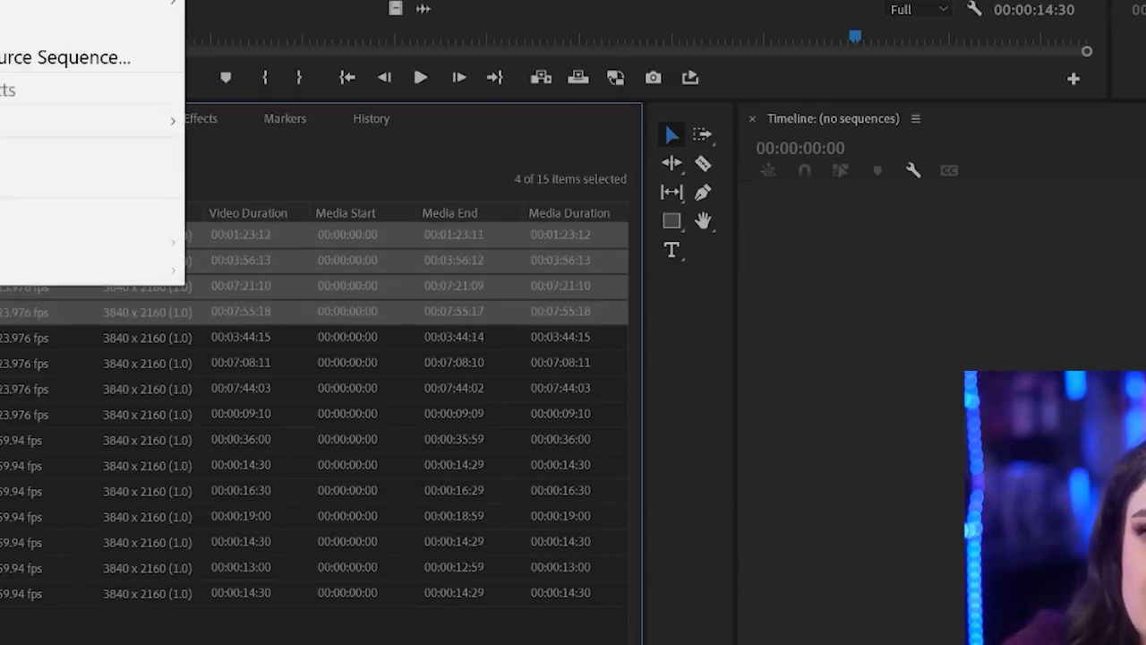
{"action": "mouse_move", "coordinate": [38, 111]}
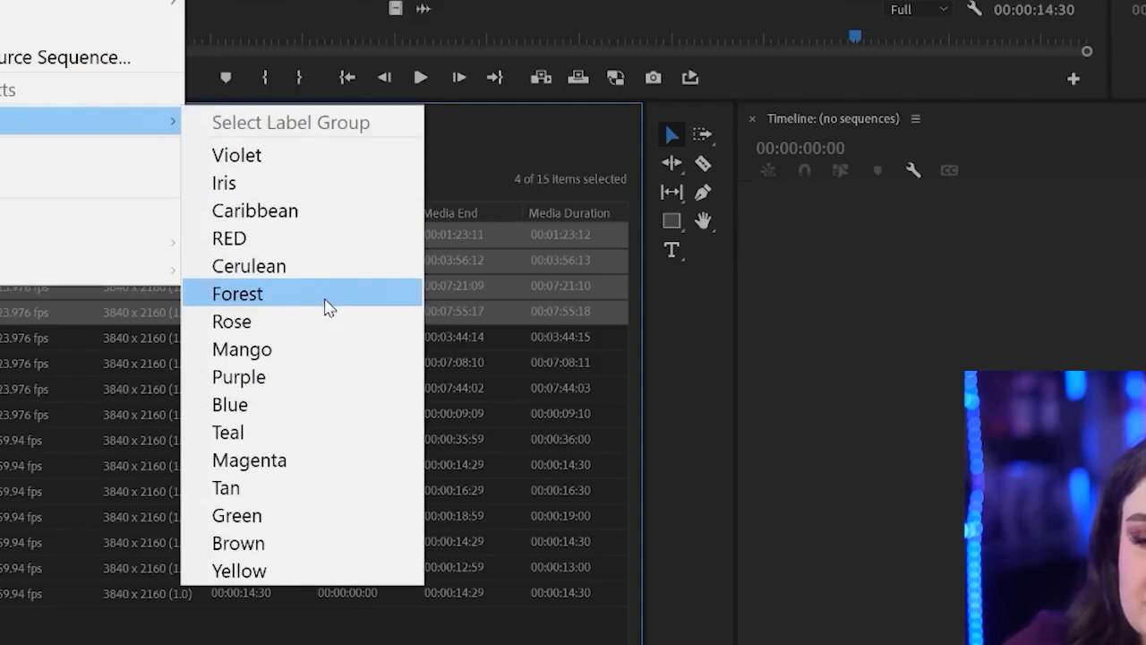
{"action": "left_click", "coordinate": [332, 349]}
{"action": "left_click", "coordinate": [8, 622]}
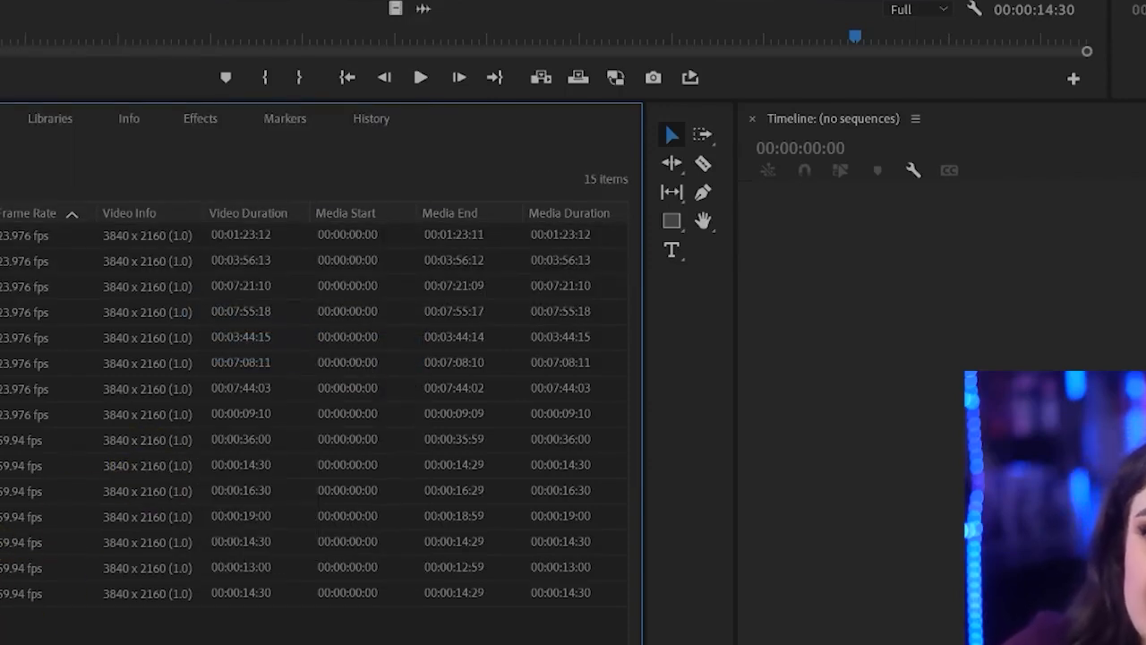
{"action": "left_click", "coordinate": [2, 248]}
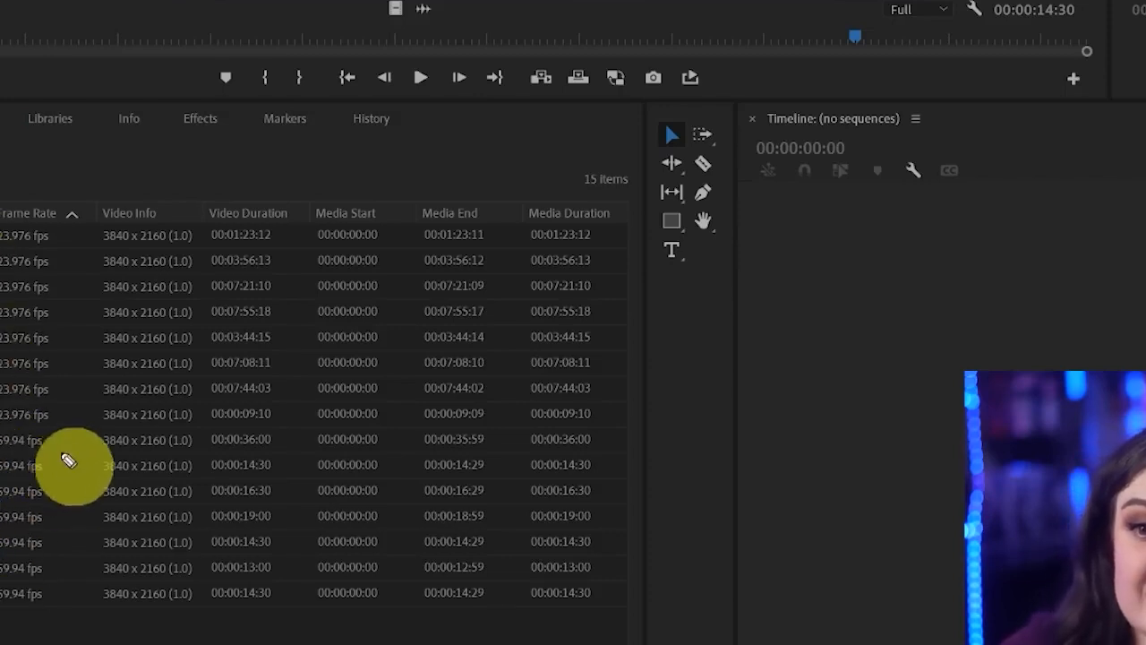
{"action": "mouse_move", "coordinate": [76, 444]}
{"action": "left_mouse_down"}
{"action": "mouse_move", "coordinate": [36, 640]}
{"action": "mouse_move", "coordinate": [112, 448]}
{"action": "left_mouse_up"}
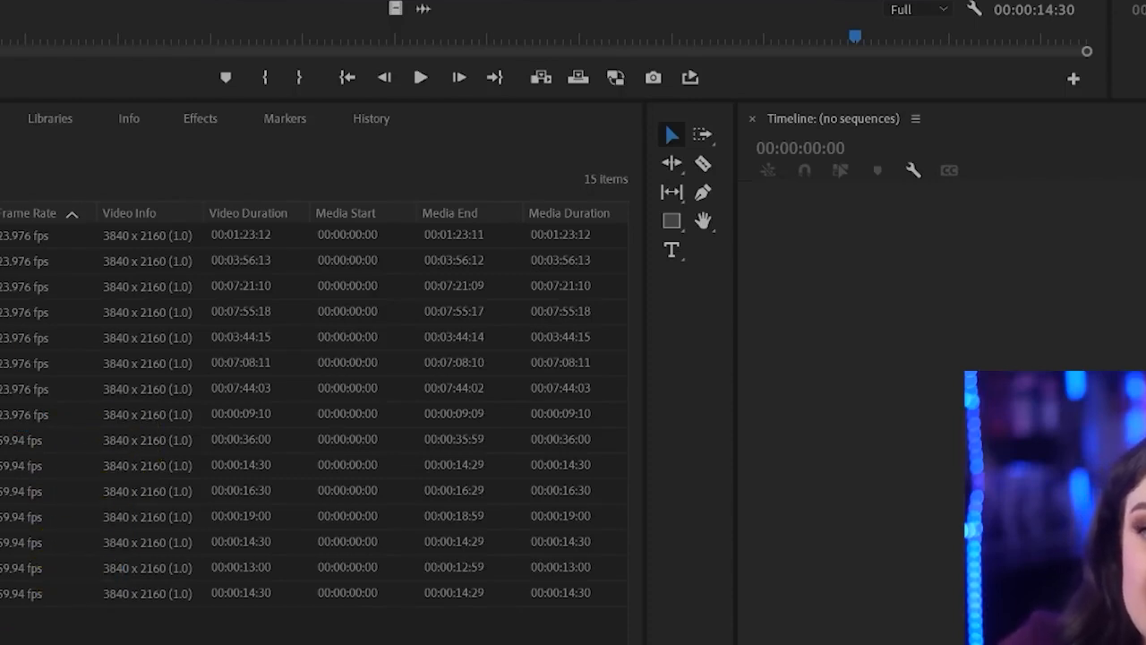
Show the clips in icon view, look through the thumbnails, and return the Project panel to list view
{"action": "key", "text": "ctrl+Page_Down"}
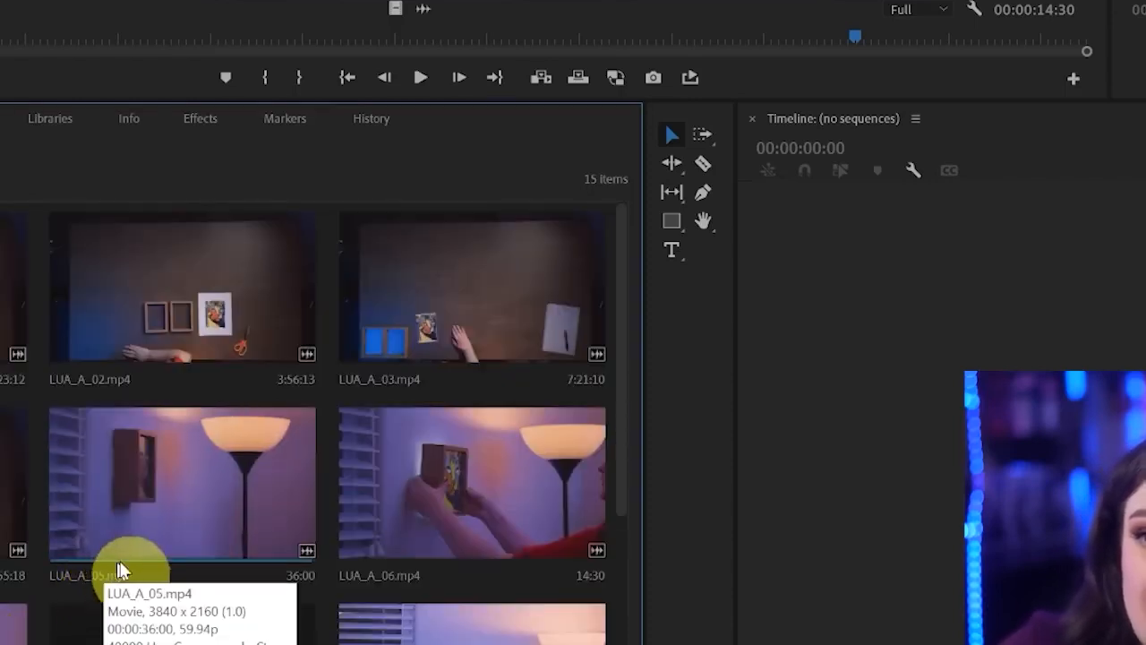
{"action": "scroll", "coordinate": [359, 538], "scroll_direction": "down", "scroll_amount": 4}
{"action": "scroll", "coordinate": [412, 532], "scroll_direction": "up", "scroll_amount": 4}
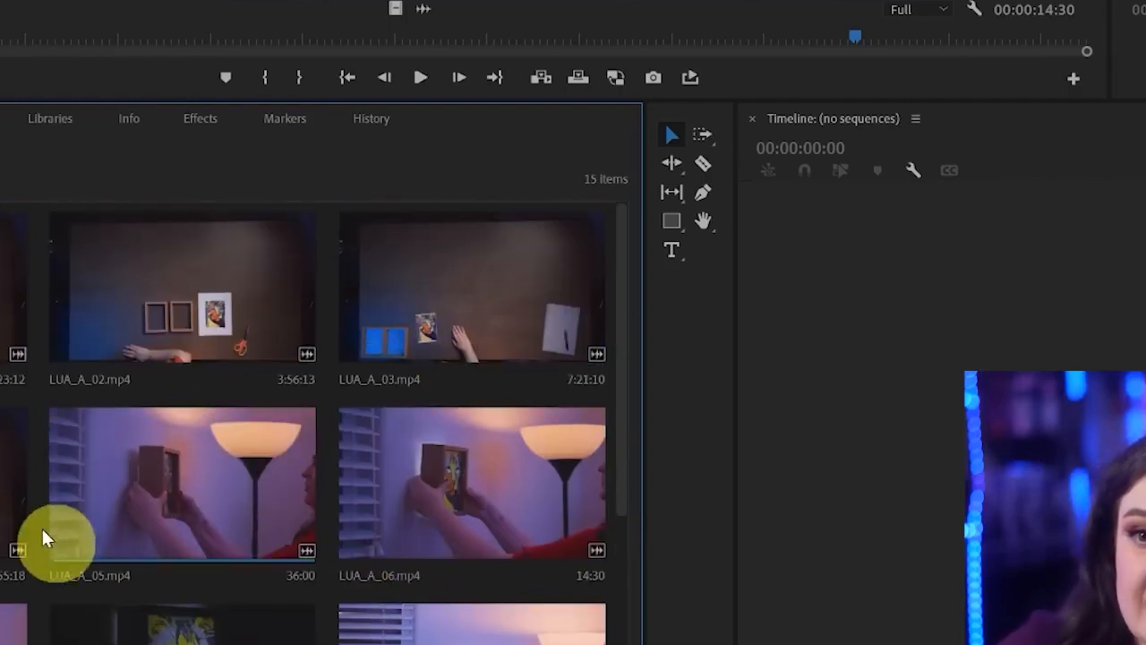
{"action": "scroll", "coordinate": [70, 576], "scroll_direction": "down", "scroll_amount": 5}
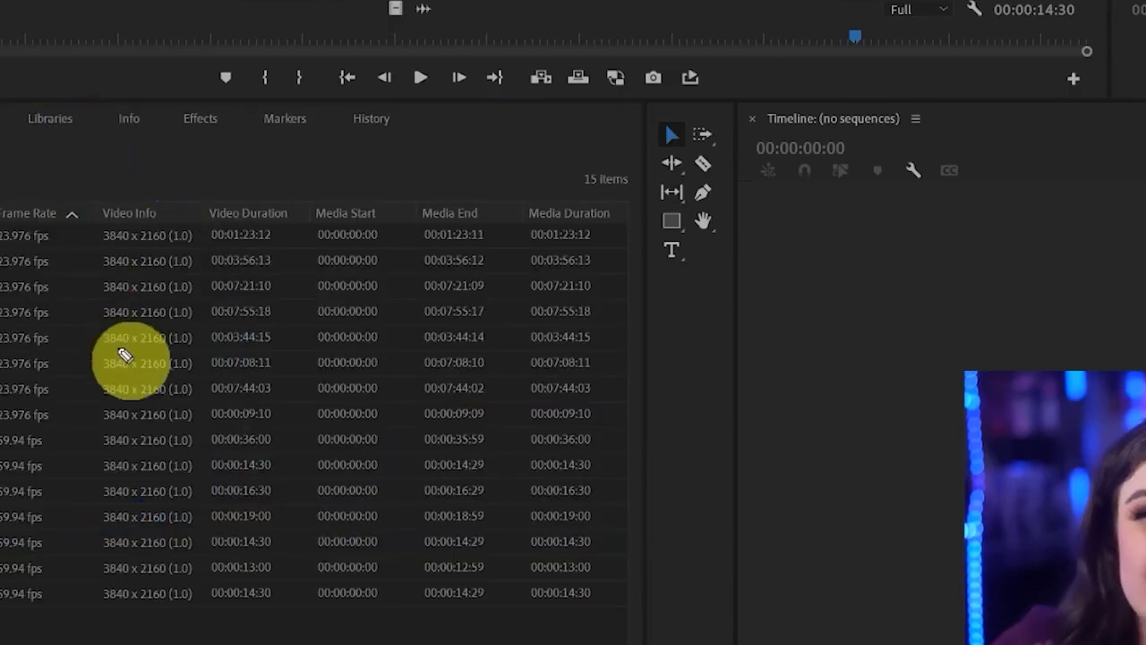
{"action": "mouse_move", "coordinate": [72, 215]}
{"action": "left_mouse_down"}
{"action": "mouse_move", "coordinate": [39, 180]}
{"action": "mouse_move", "coordinate": [0, 170]}
{"action": "left_mouse_up"}
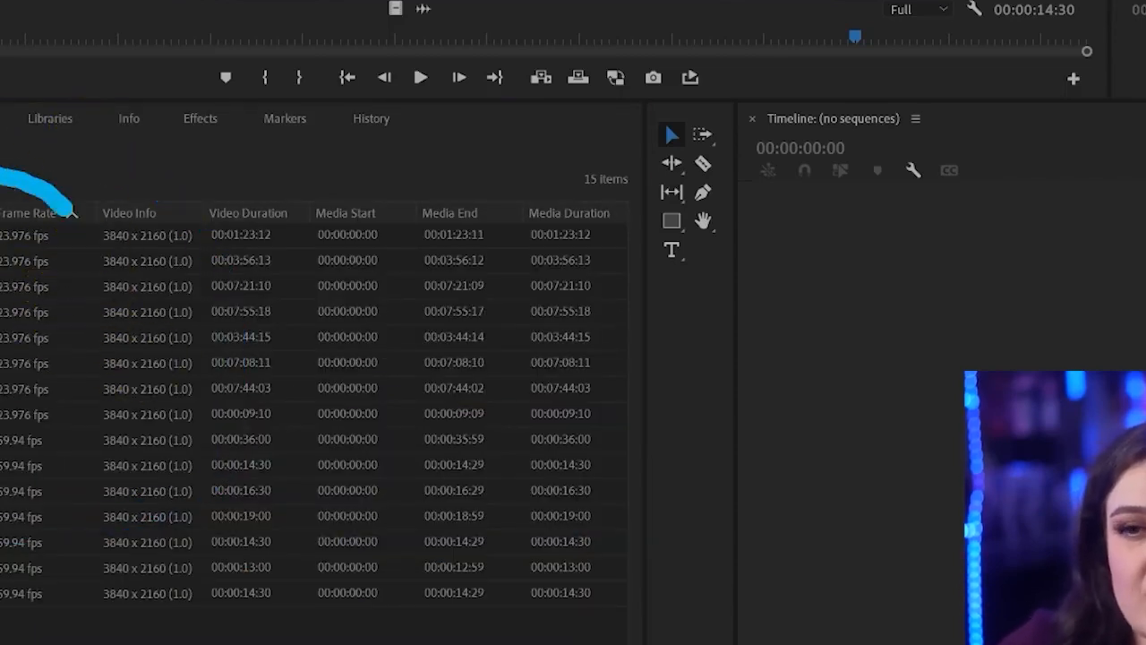
{"action": "left_click_drag", "start_coordinate": [174, 641], "coordinate": [51, 128]}
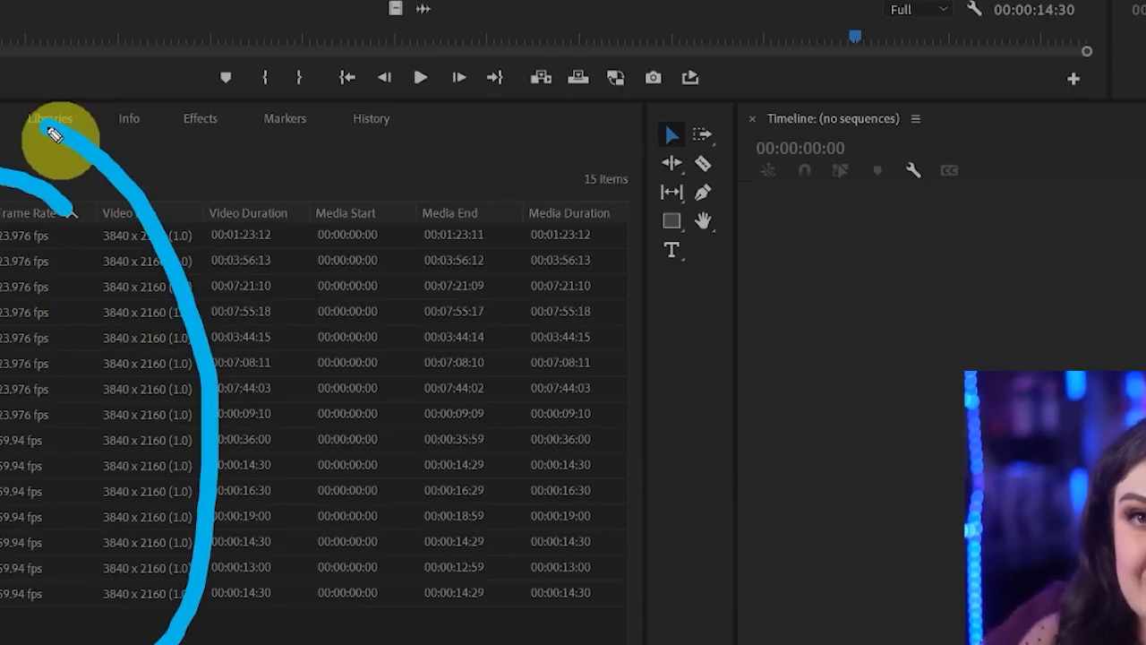
{"action": "key", "text": "Escape"}
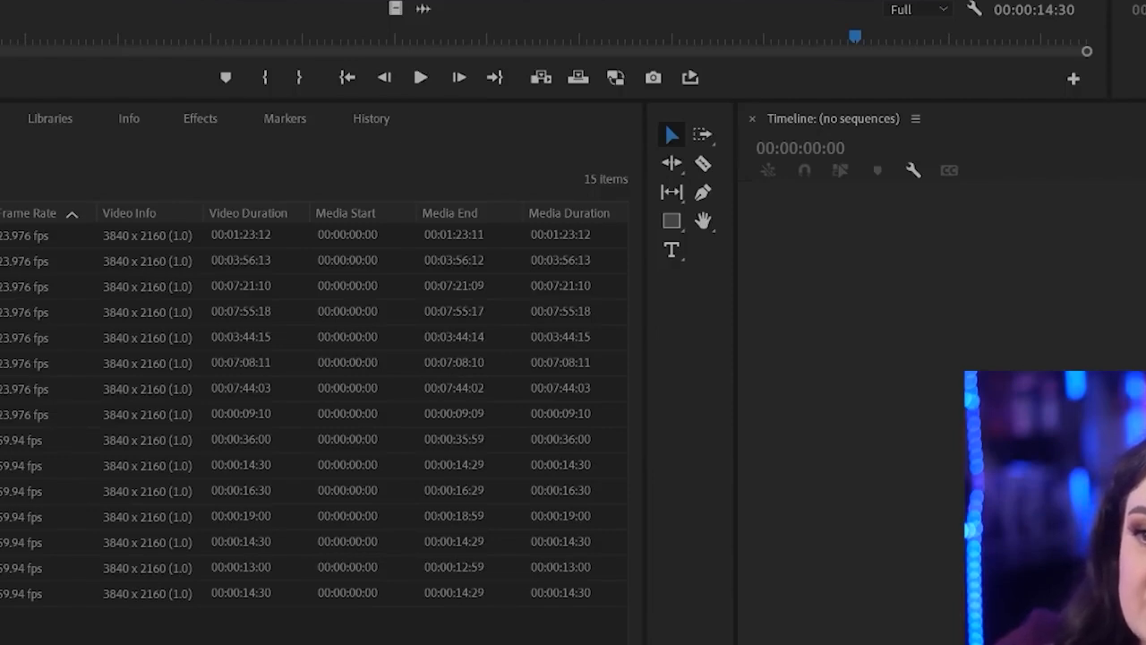
Create a new bin in the Project panel, deselect everything, and create a second bin
{"action": "key", "text": "ctrl+b"}
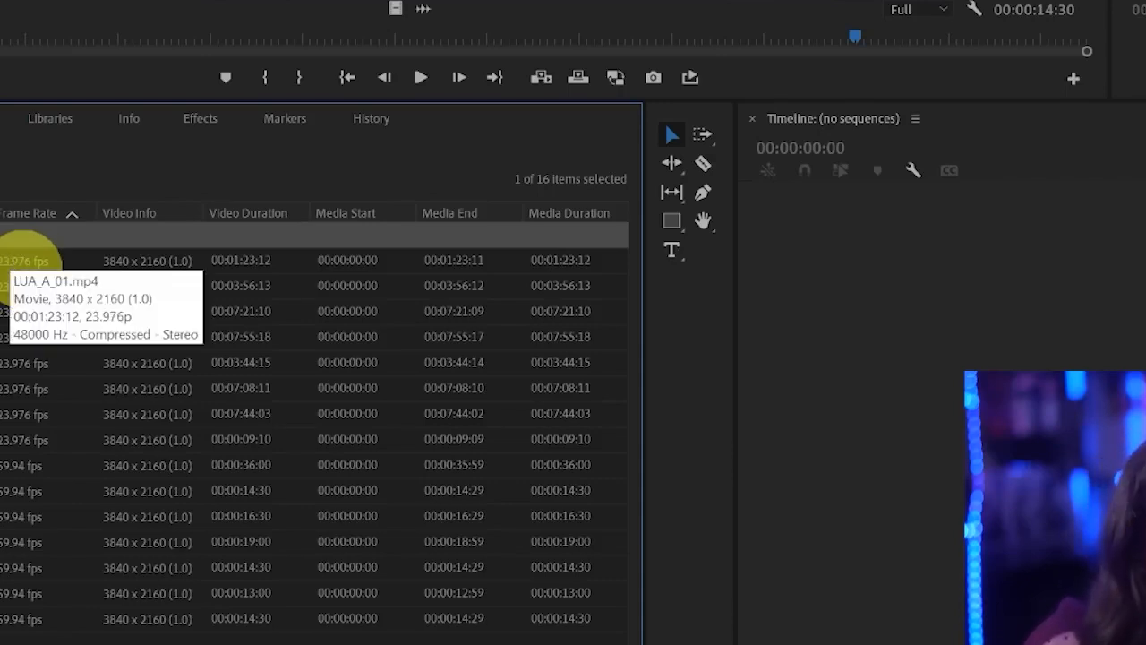
{"action": "left_click", "coordinate": [22, 260]}
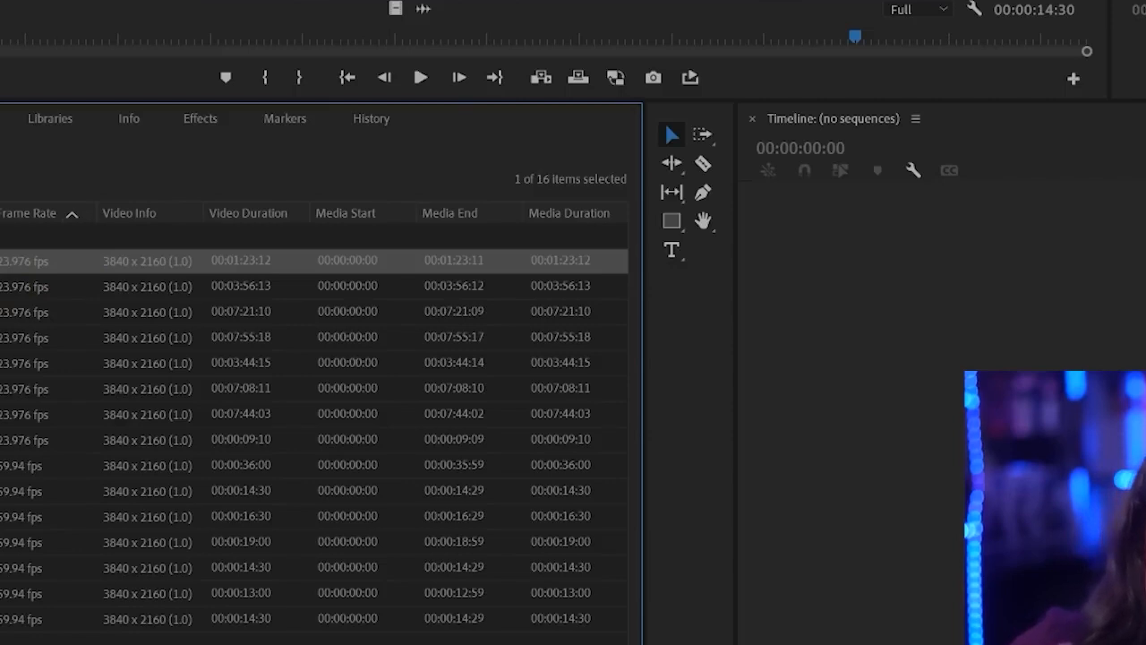
{"action": "left_click", "coordinate": [11, 235]}
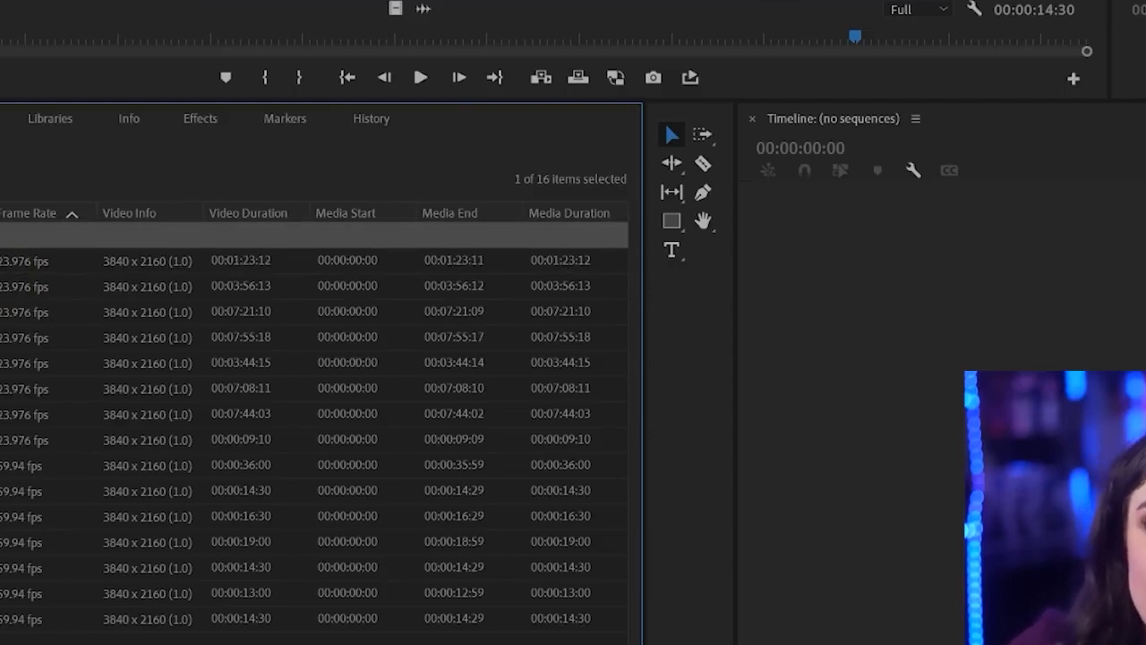
{"action": "key", "text": "ctrl+shift+a"}
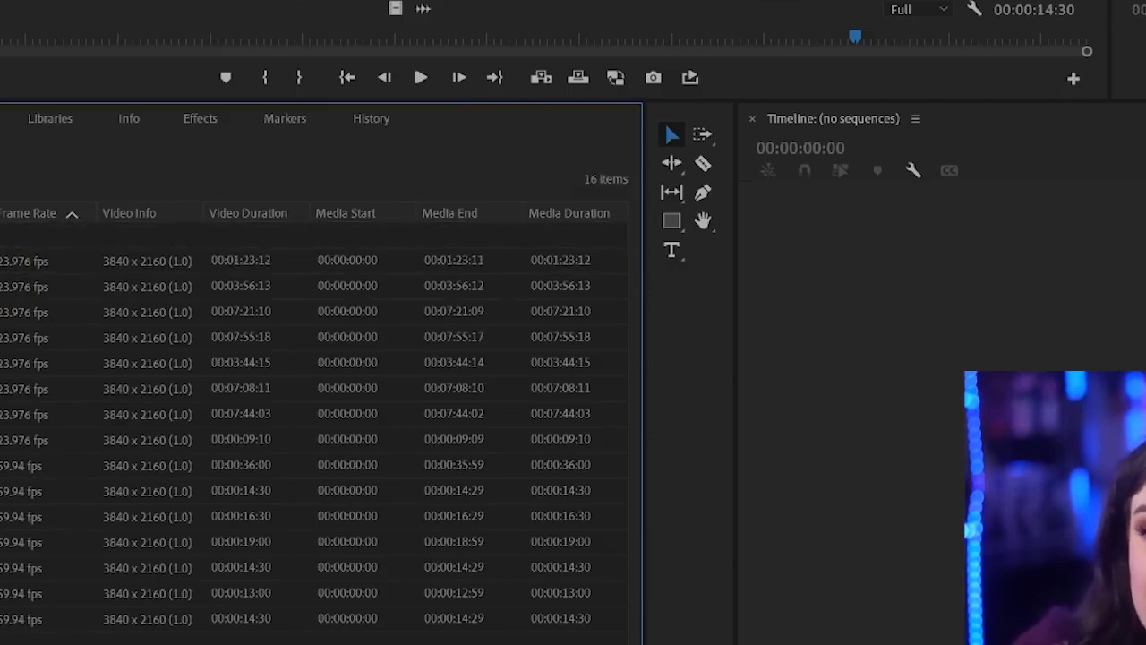
{"action": "key", "text": "ctrl+b"}
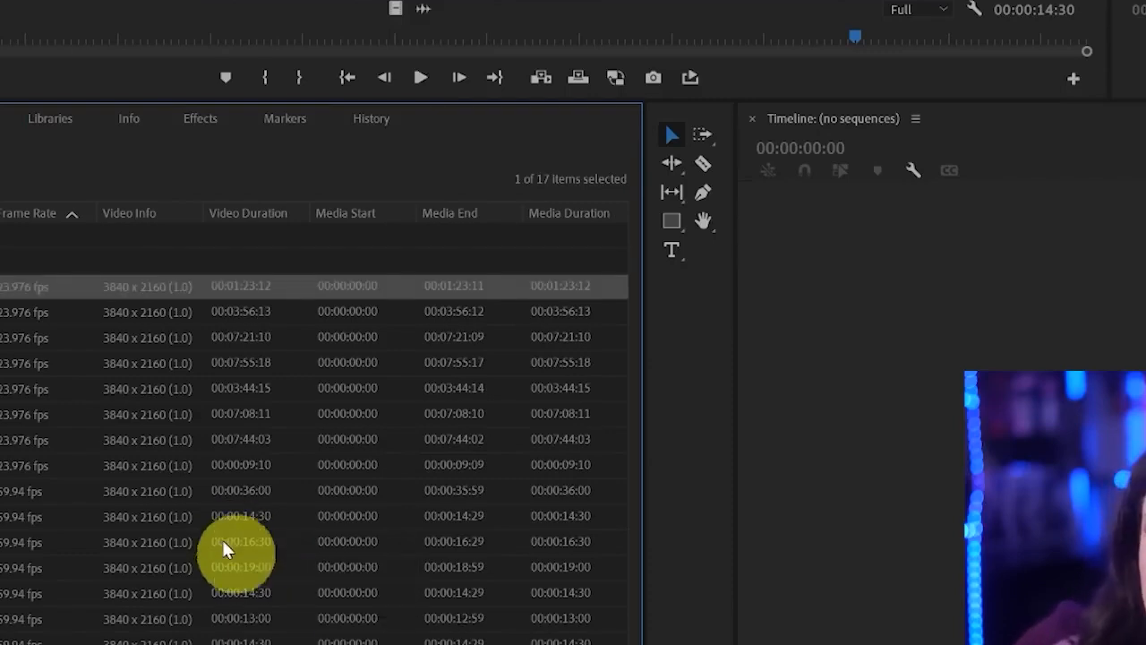
Create three more bins at the root level of the Project panel, deselecting everything before each one
{"action": "key", "text": "ctrl+shift+a"}
{"action": "key", "text": "ctrl+b"}
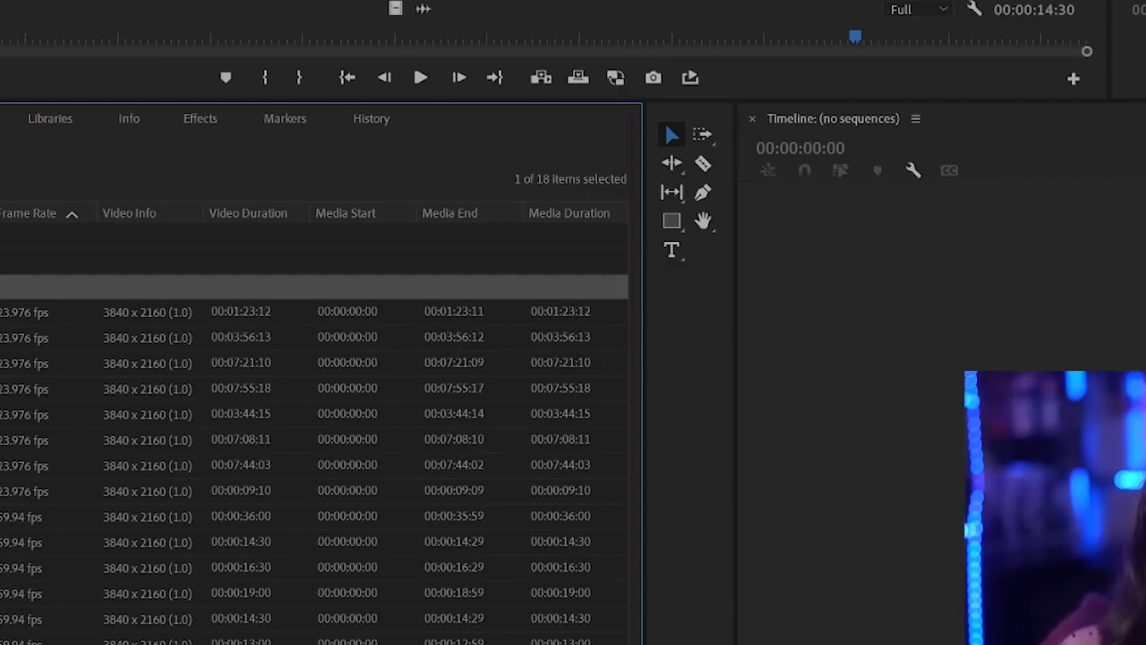
{"action": "key", "text": "Return"}
{"action": "key", "text": "ctrl+shift+a"}
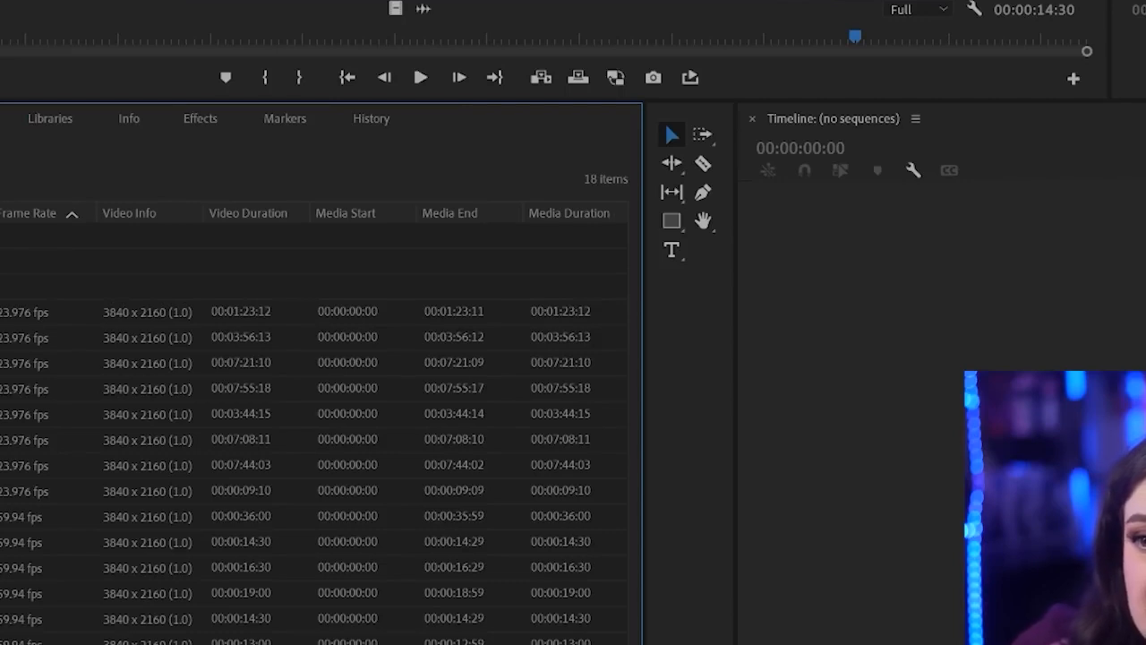
{"action": "key", "text": "ctrl+b"}
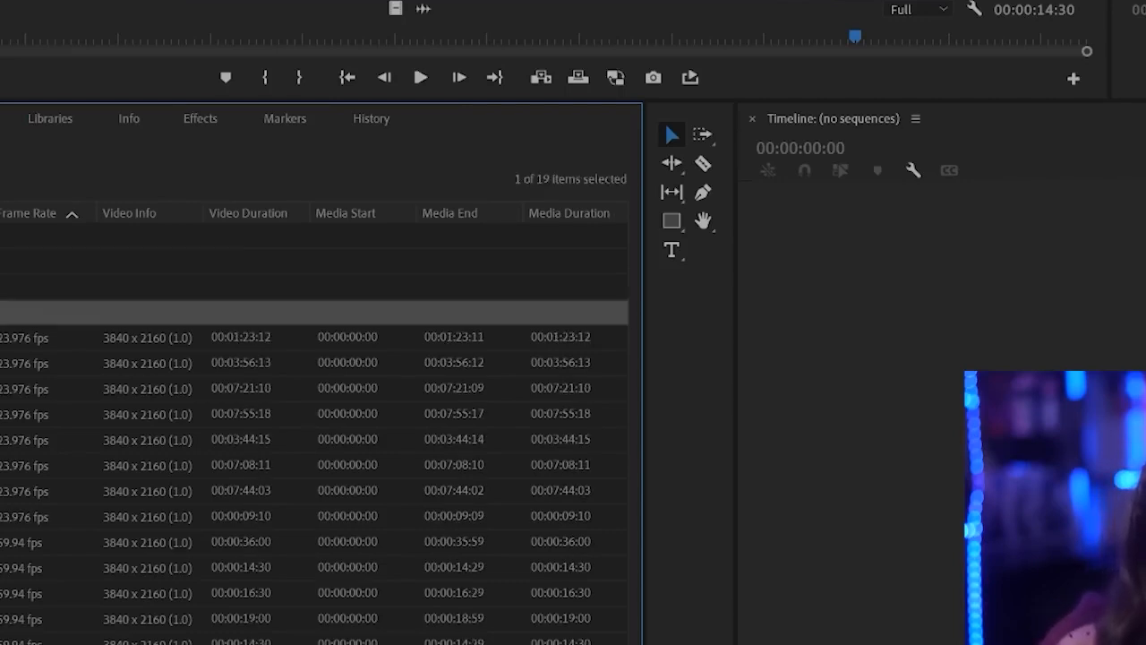
{"action": "key", "text": "Down"}
{"action": "key", "text": "ctrl+shift+a"}
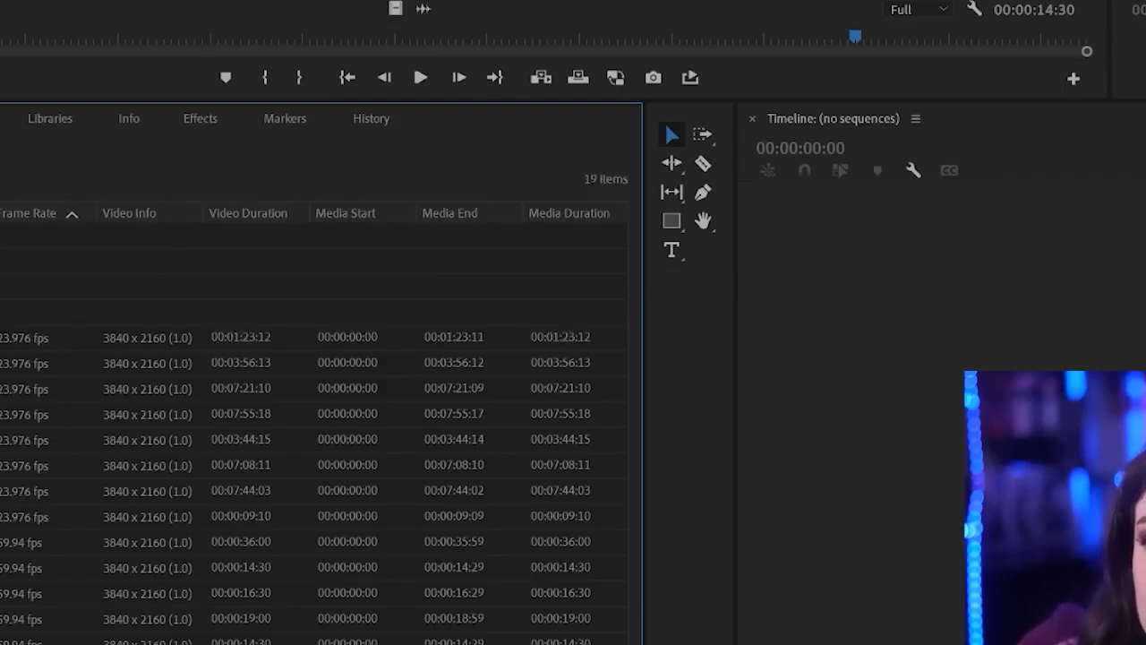
{"action": "key", "text": "ctrl+b"}
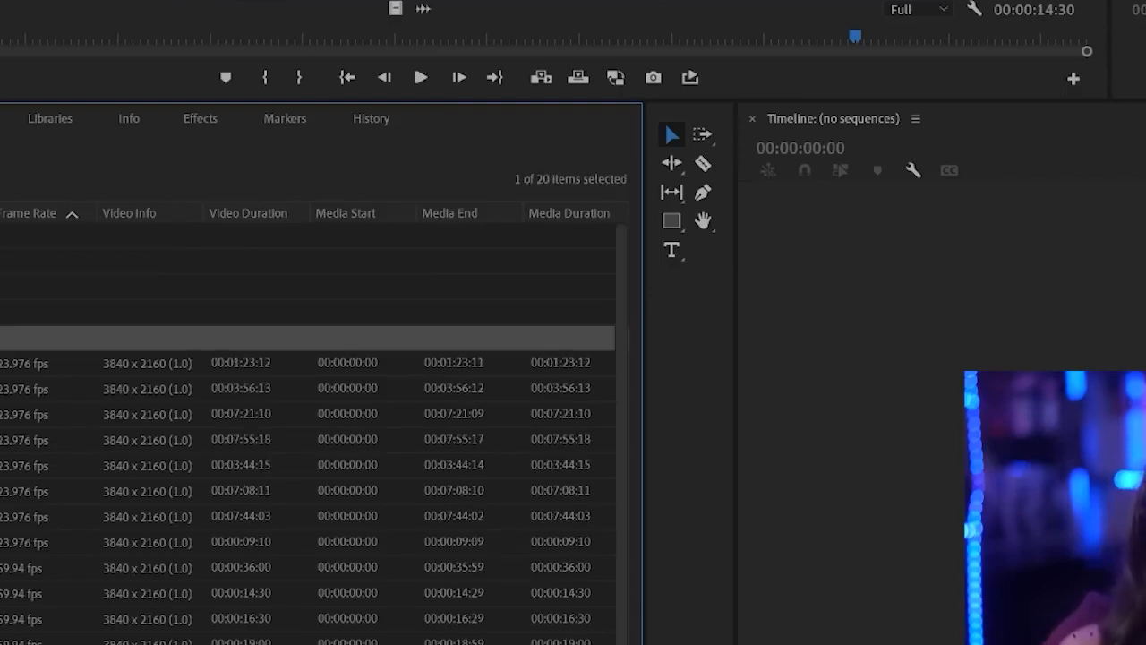
{"action": "key", "text": "Return"}
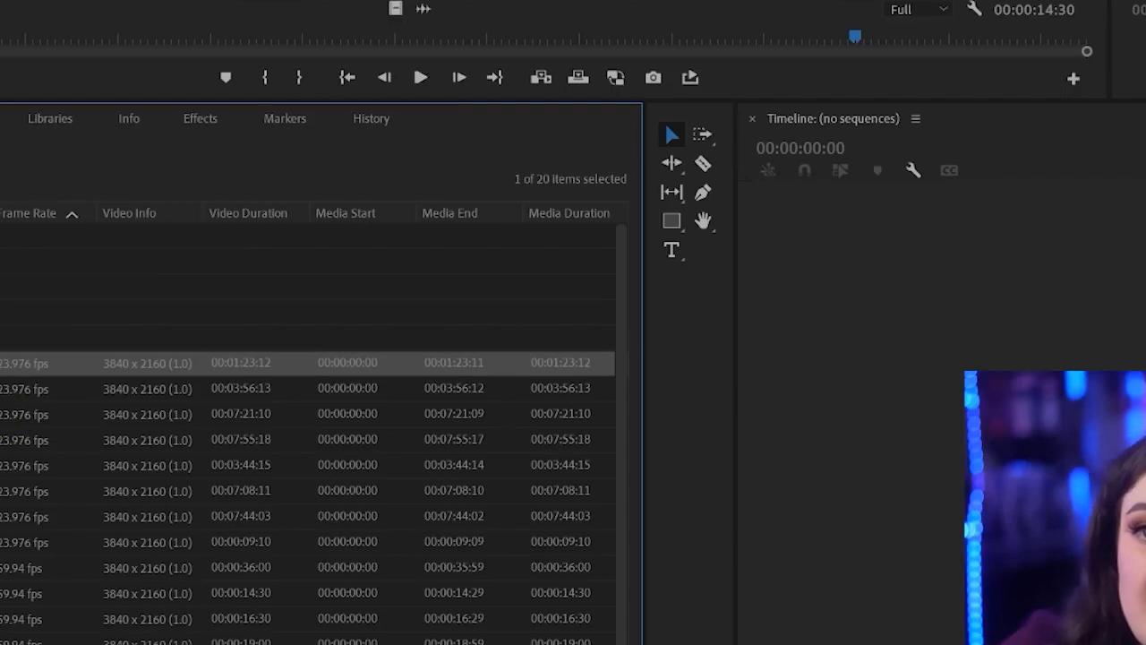
Select all 15 clips in the Project panel and move them into the first bin
{"action": "left_click", "coordinate": [1, 287]}
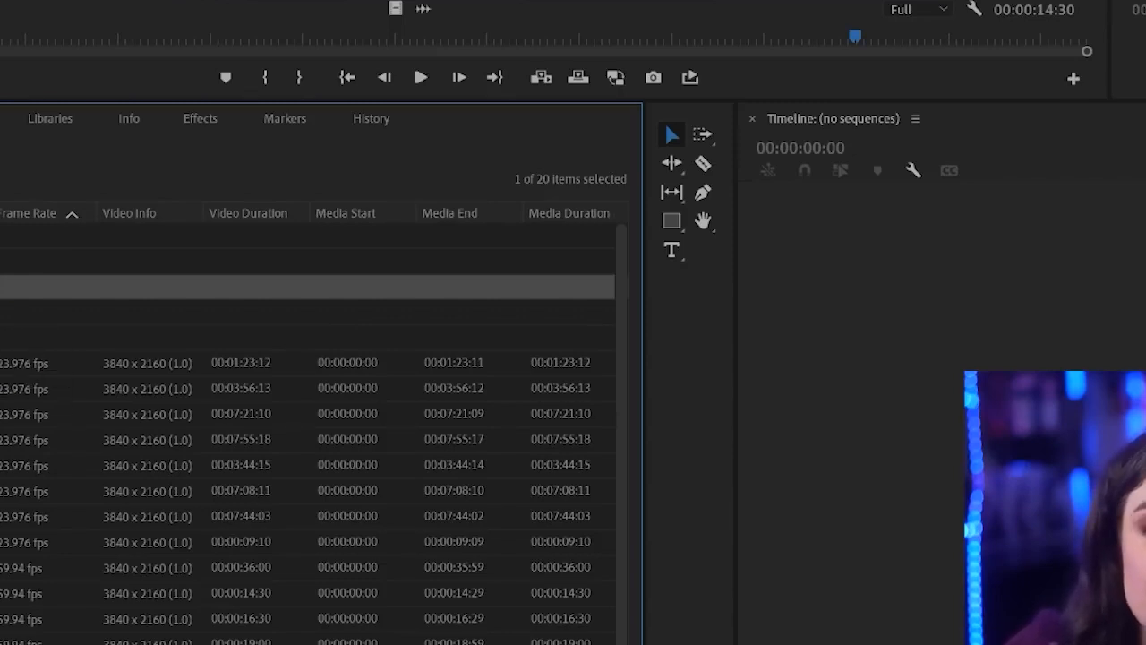
{"action": "key", "text": "Up"}
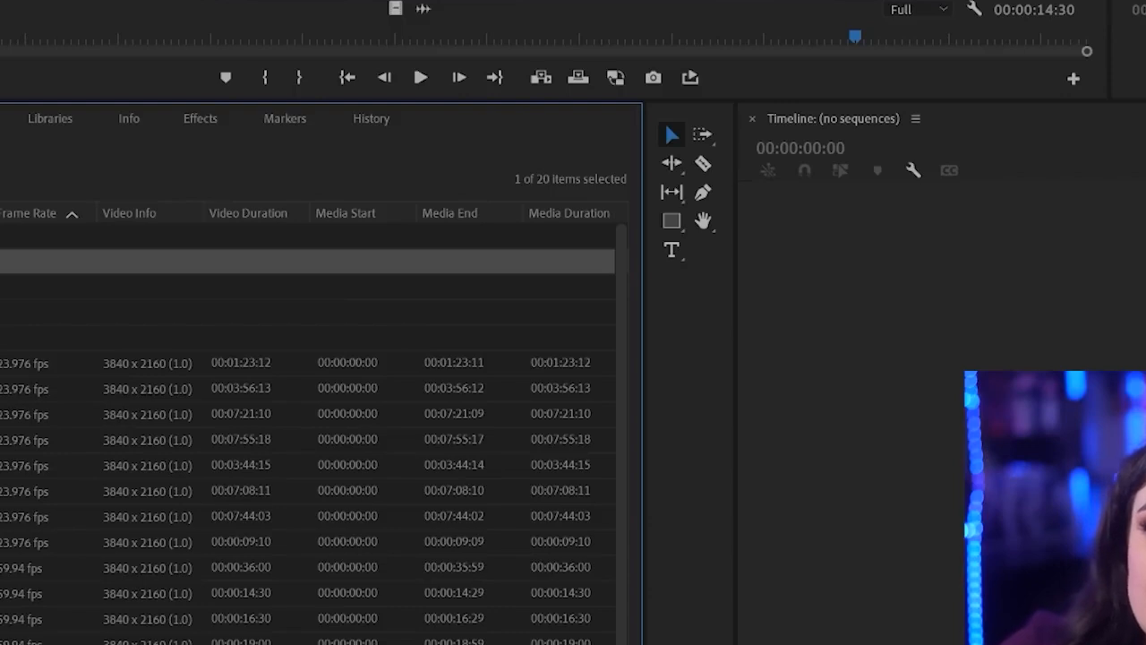
{"action": "left_click", "coordinate": [9, 235]}
{"action": "left_click", "coordinate": [9, 364]}
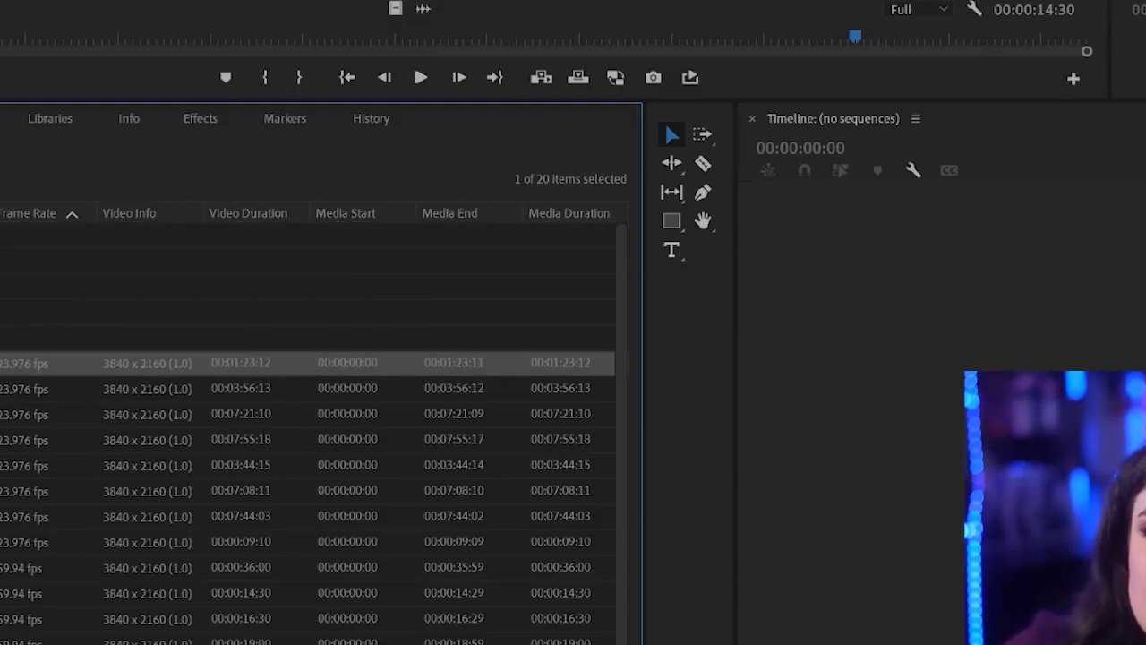
{"action": "left_click", "coordinate": [9, 640], "text": "shift"}
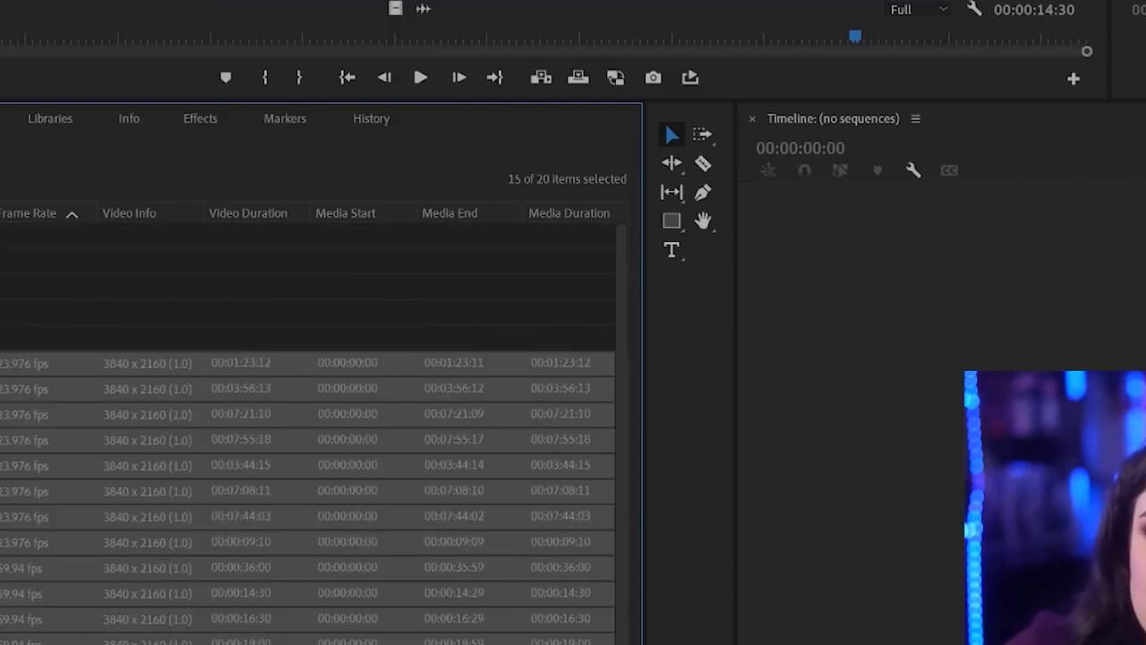
{"action": "left_click_drag", "start_coordinate": [9, 363], "coordinate": [9, 235]}
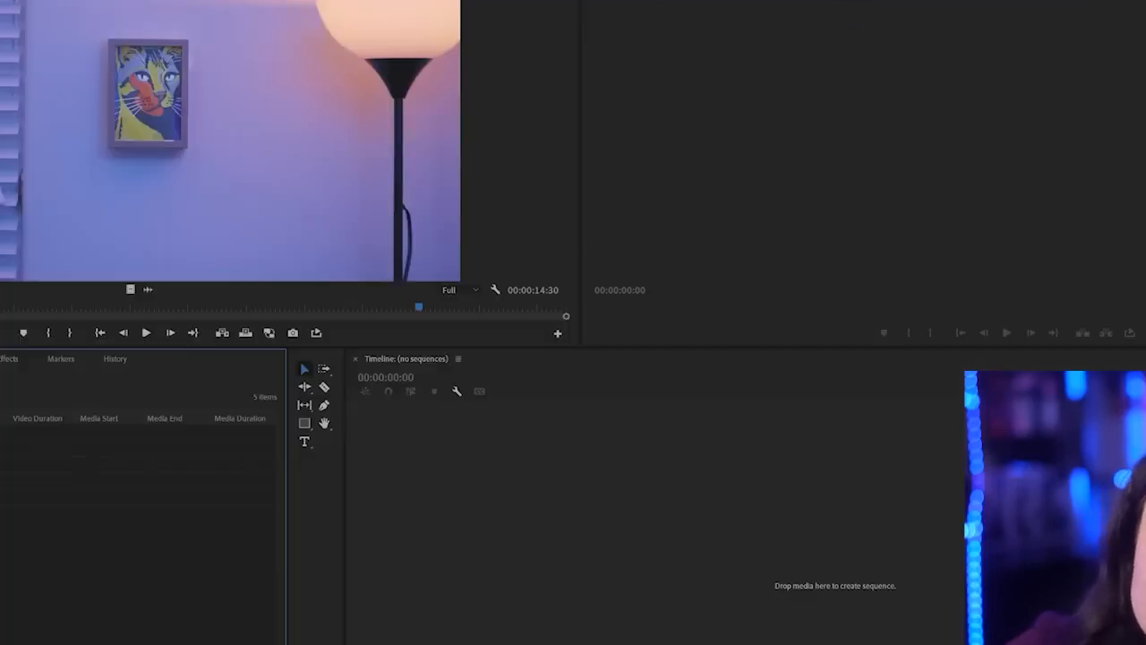
{"action": "mouse_move", "coordinate": [0, 0]}
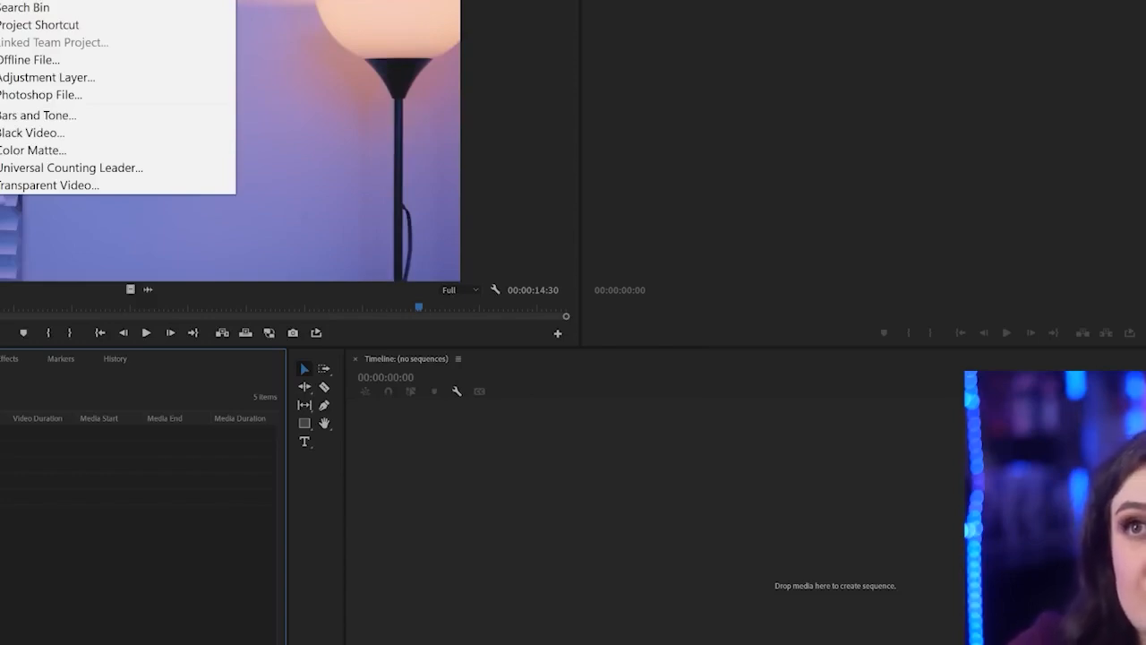
{"action": "left_click", "coordinate": [158, 524]}
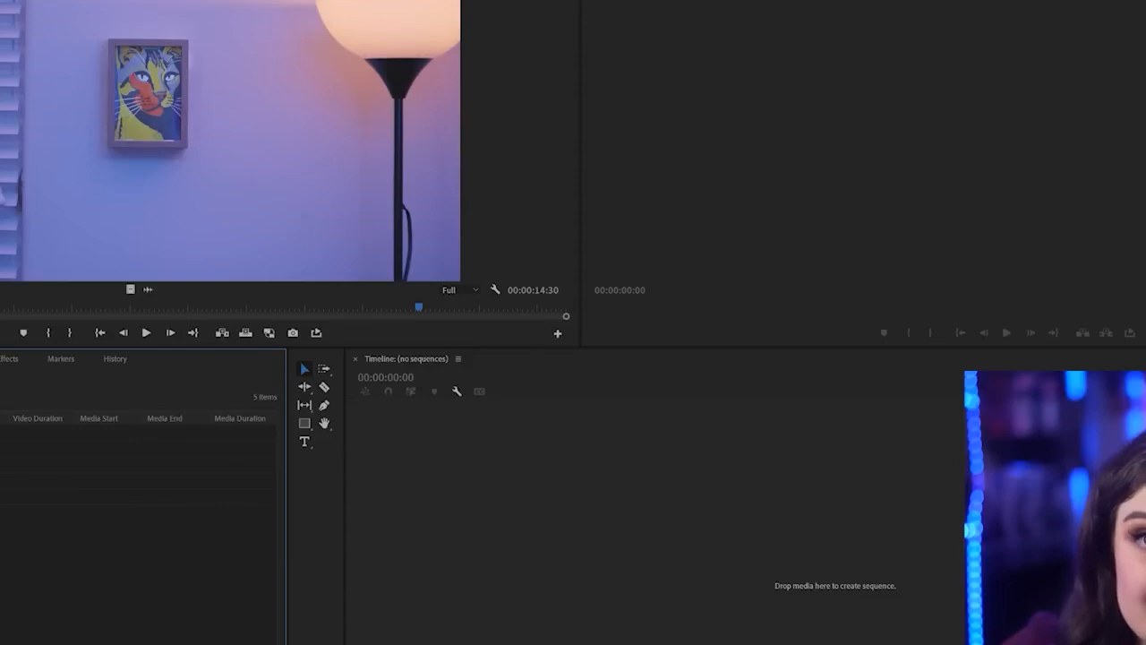
{"action": "left_click", "coordinate": [245, 644]}
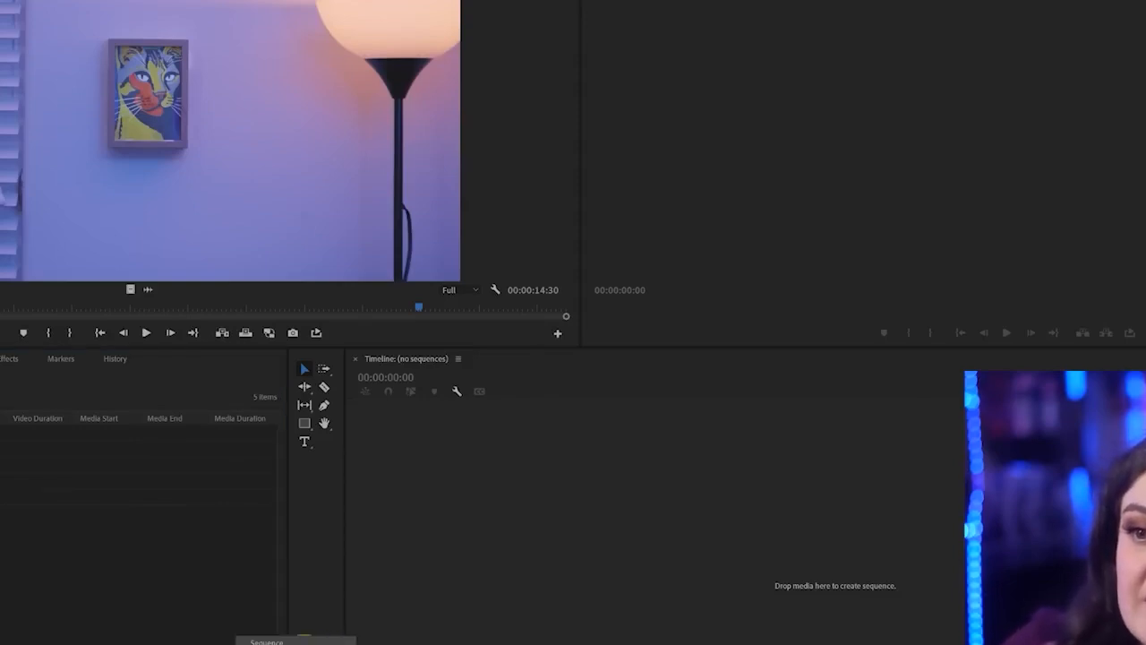
{"action": "left_click", "coordinate": [285, 641]}
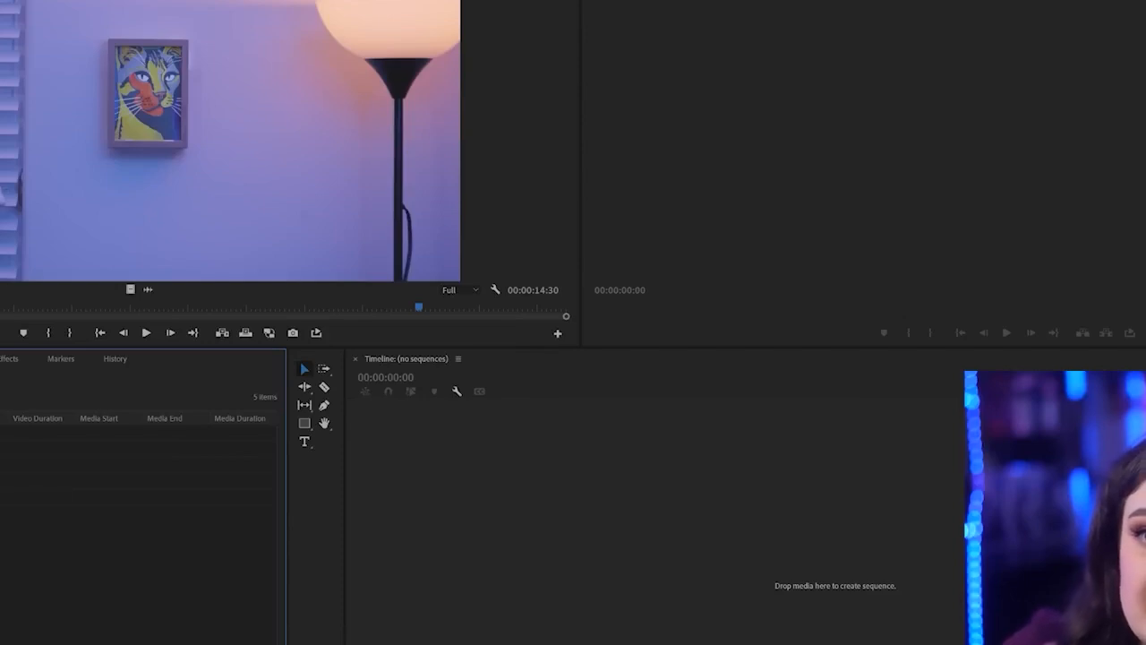
Start a new sequence in the third bin and browse the sequence preset folders, collapsing and re-expanding the ARRI group
{"action": "left_click", "coordinate": [9, 465]}
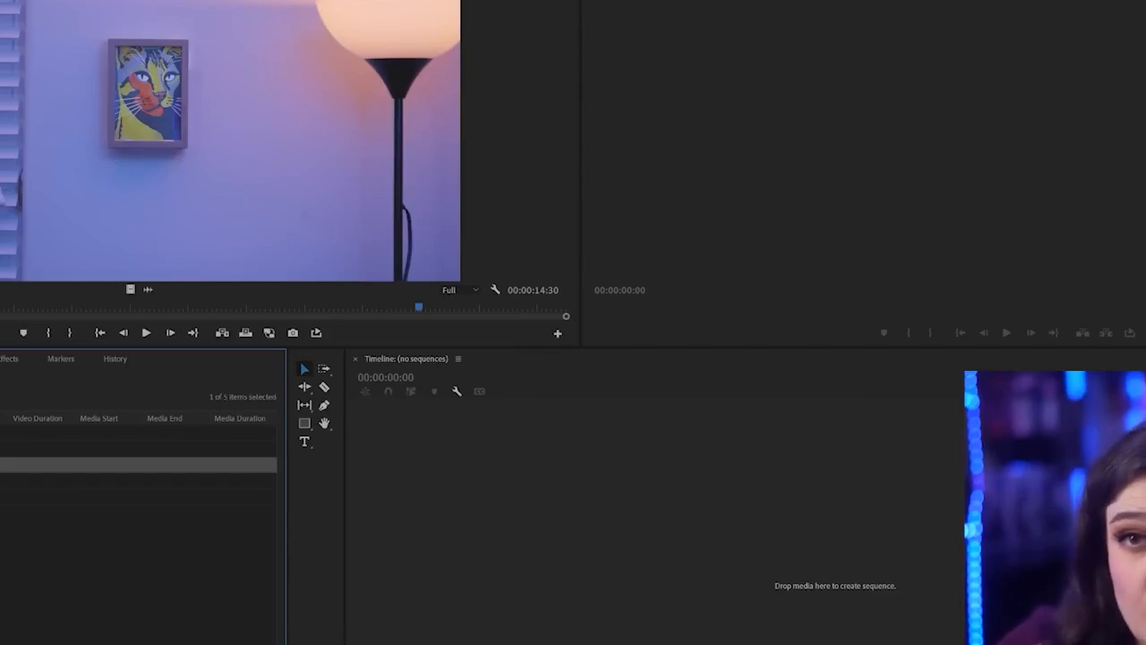
{"action": "left_click", "coordinate": [240, 644]}
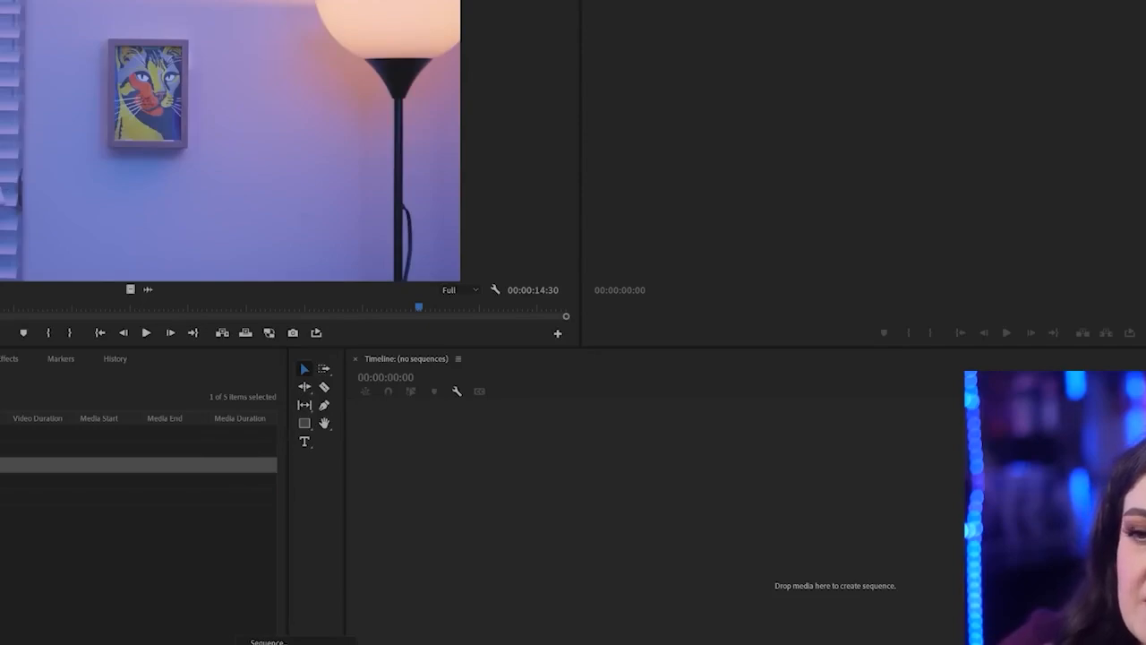
{"action": "left_click", "coordinate": [300, 641]}
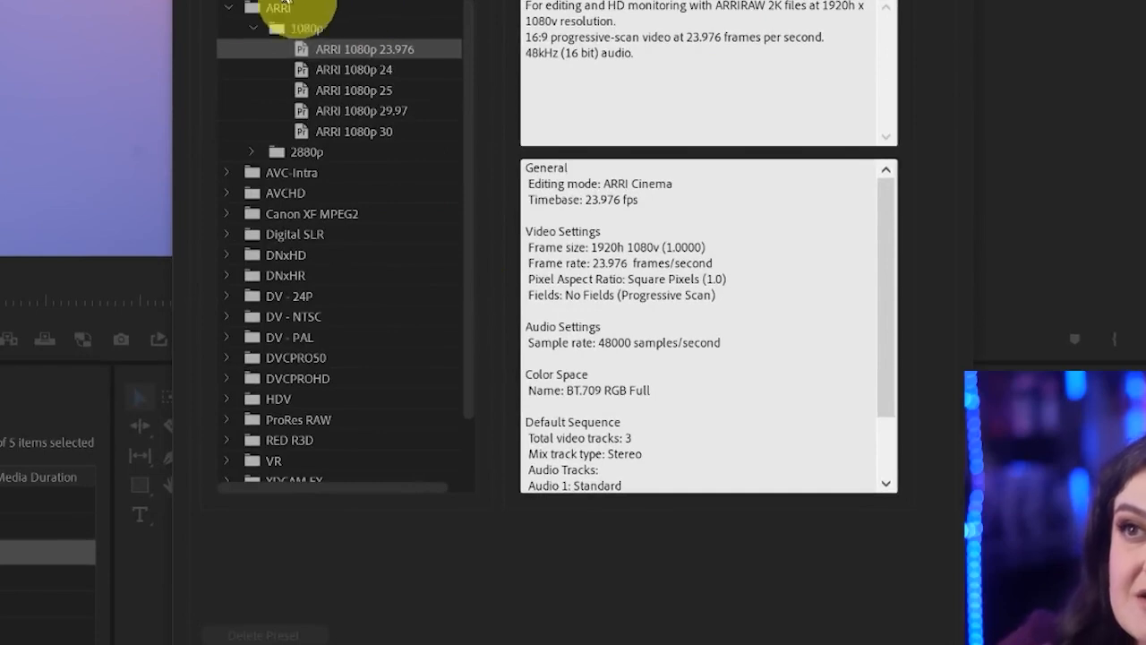
{"action": "left_click", "coordinate": [230, 8]}
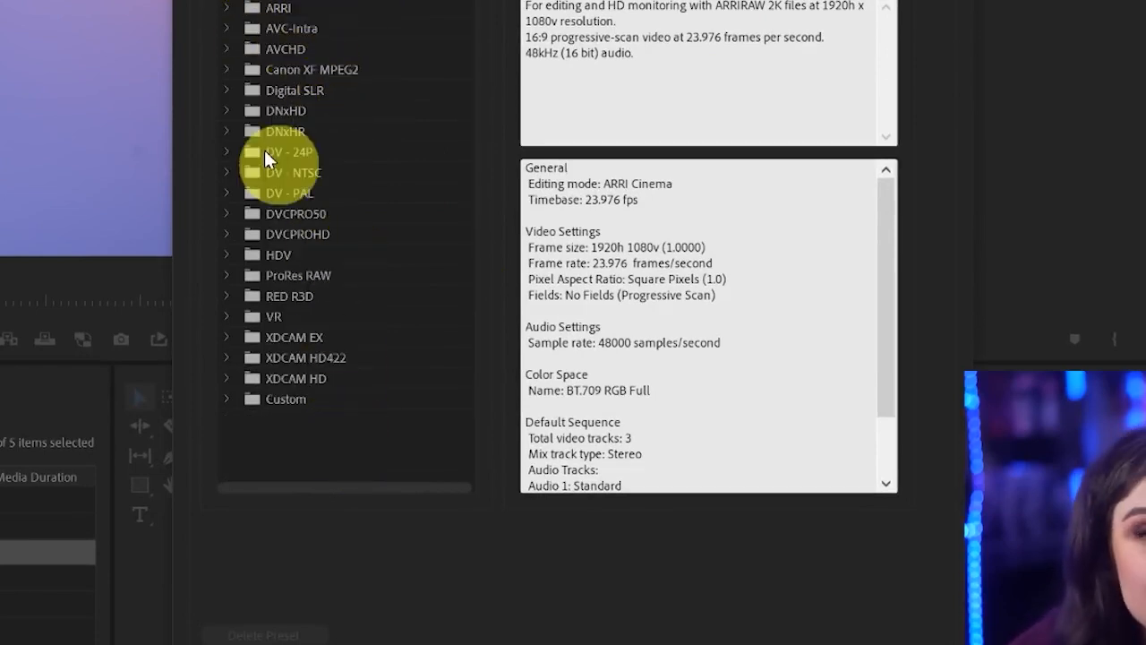
{"action": "left_click", "coordinate": [226, 8]}
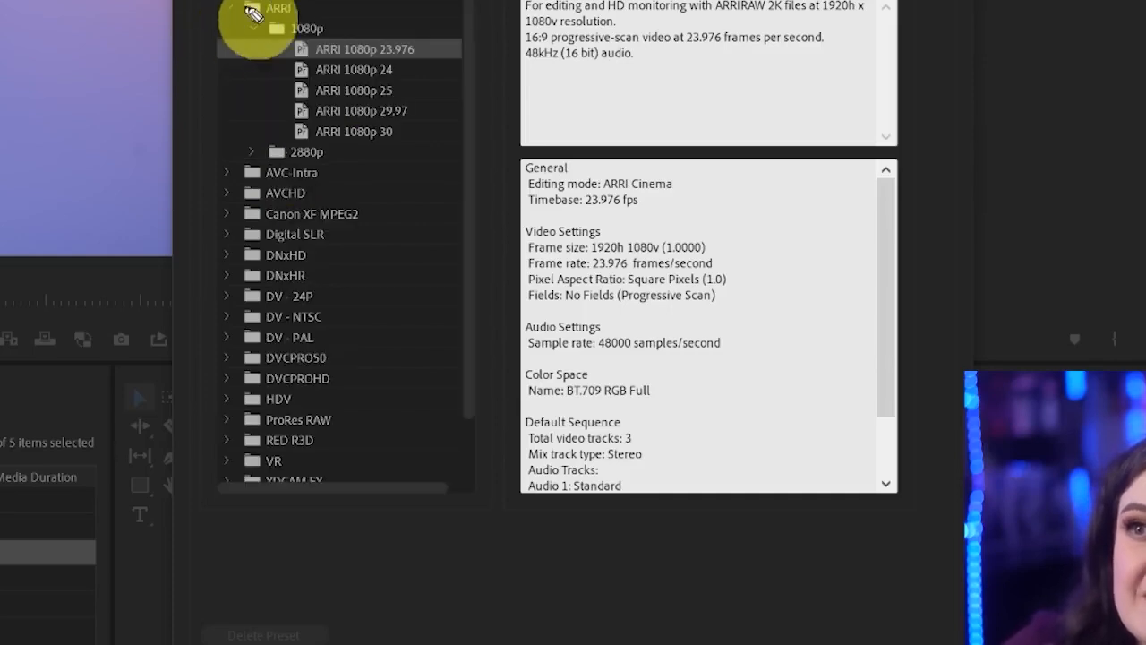
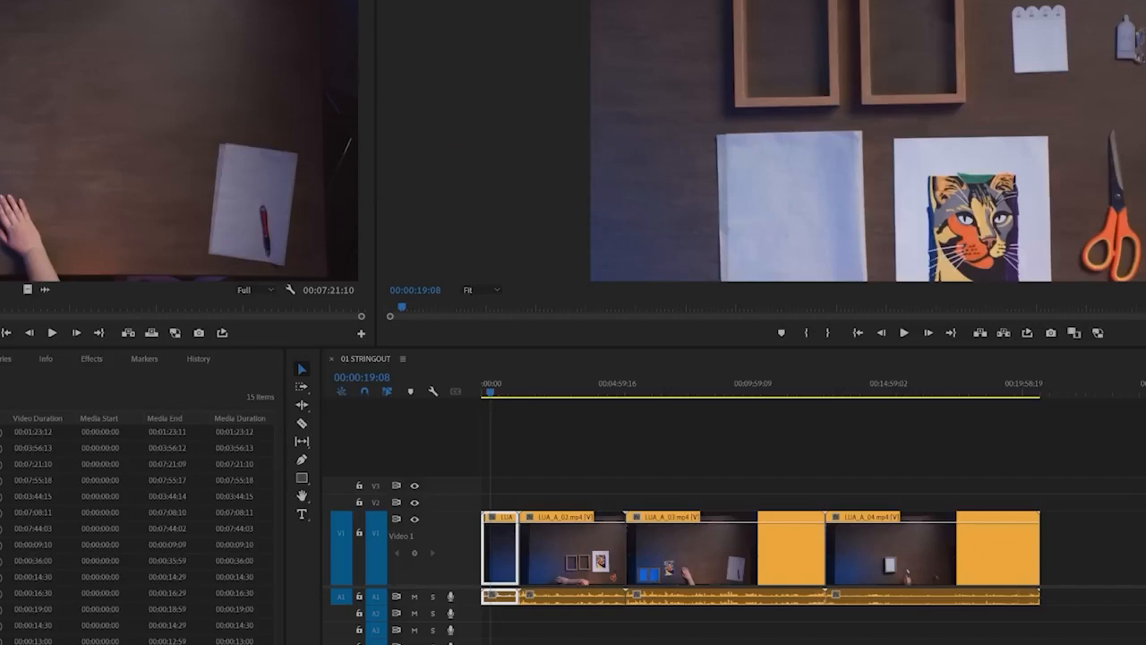
Show the Effect Controls for the first timeline clip and reduce its Scale until the whole tabletop is visible inside the frame
{"action": "key", "text": "shift+5"}
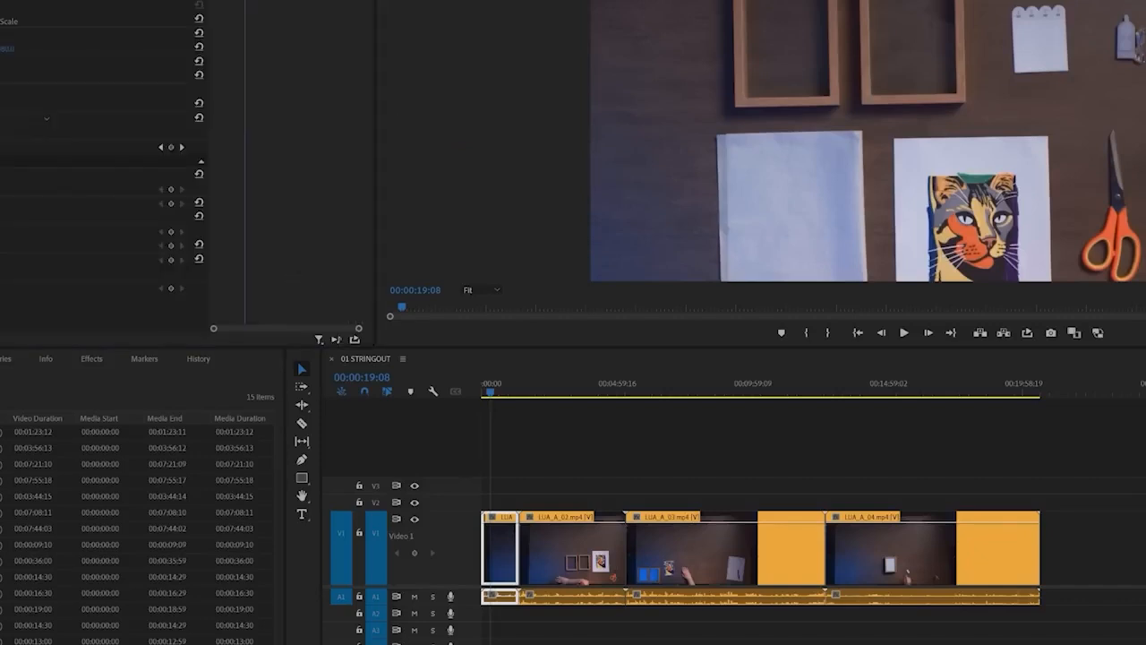
{"action": "key", "text": "shift+2"}
{"action": "key", "text": "shift+5"}
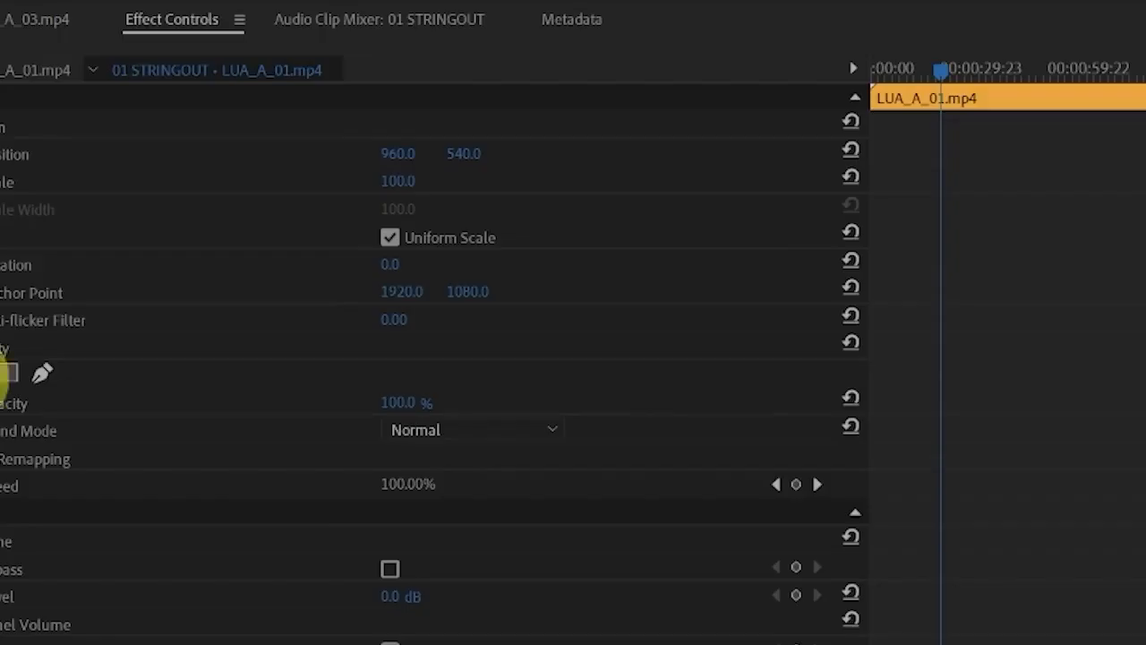
{"action": "mouse_move", "coordinate": [1, 360]}
{"action": "left_mouse_down"}
{"action": "mouse_move", "coordinate": [564, 364]}
{"action": "mouse_move", "coordinate": [421, 75]}
{"action": "mouse_move", "coordinate": [2, 60]}
{"action": "left_mouse_up"}
{"action": "key", "text": "ctrl+z"}
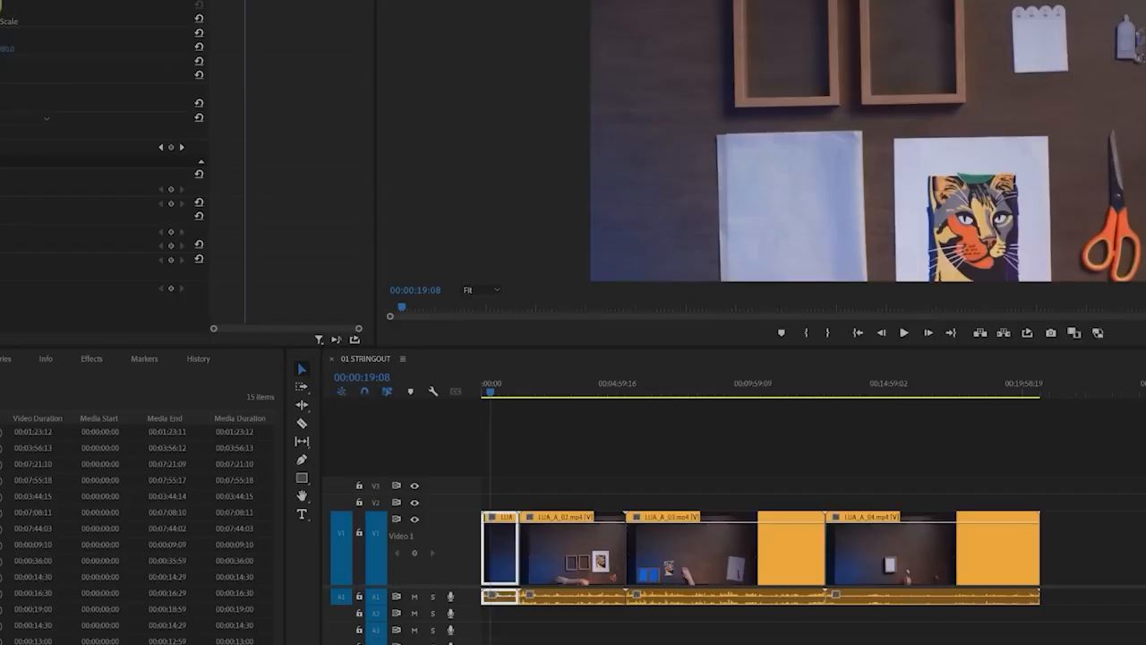
{"action": "mouse_move", "coordinate": [8, 16]}
{"action": "left_mouse_down"}
{"action": "mouse_move", "coordinate": [40, 11]}
{"action": "mouse_move", "coordinate": [5, 8]}
{"action": "left_mouse_up"}
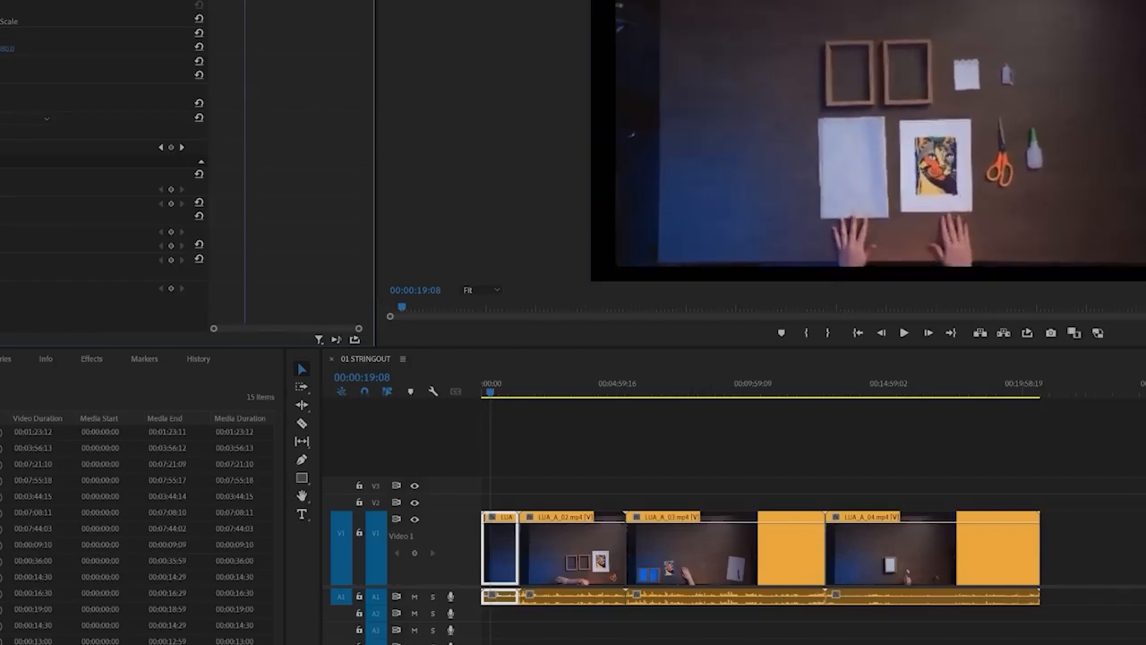
Apply Set to Frame Size to the first clip in the 01 STRINGOUT sequence
{"action": "right_click", "coordinate": [500, 548]}
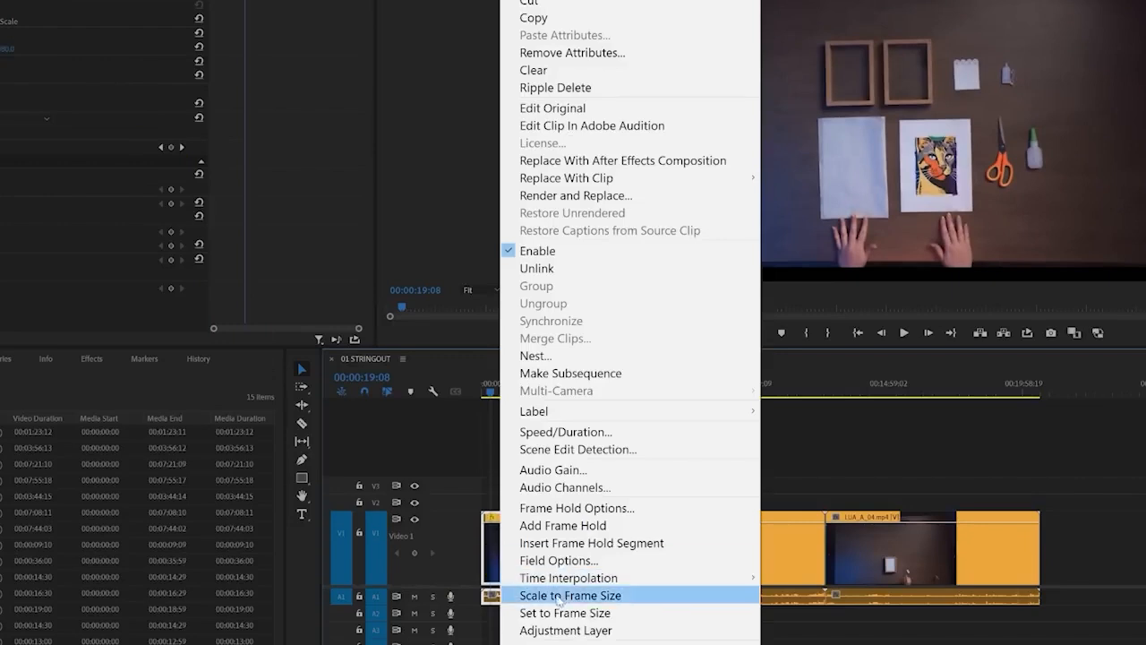
{"action": "left_click", "coordinate": [592, 614]}
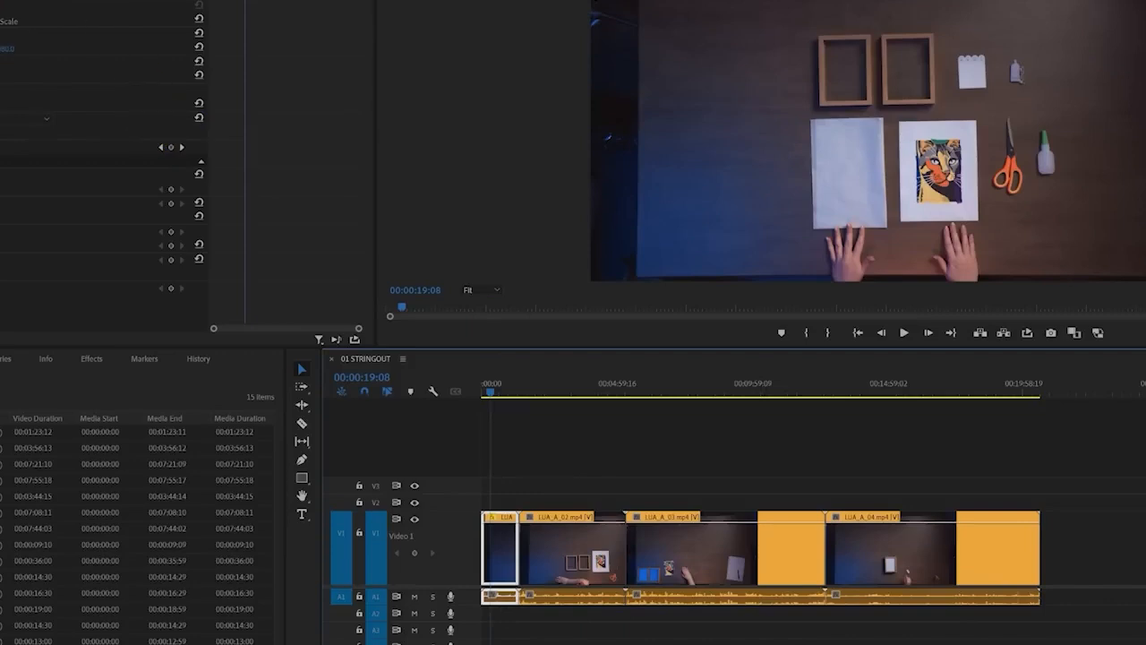
{"action": "left_click", "coordinate": [6, 4]}
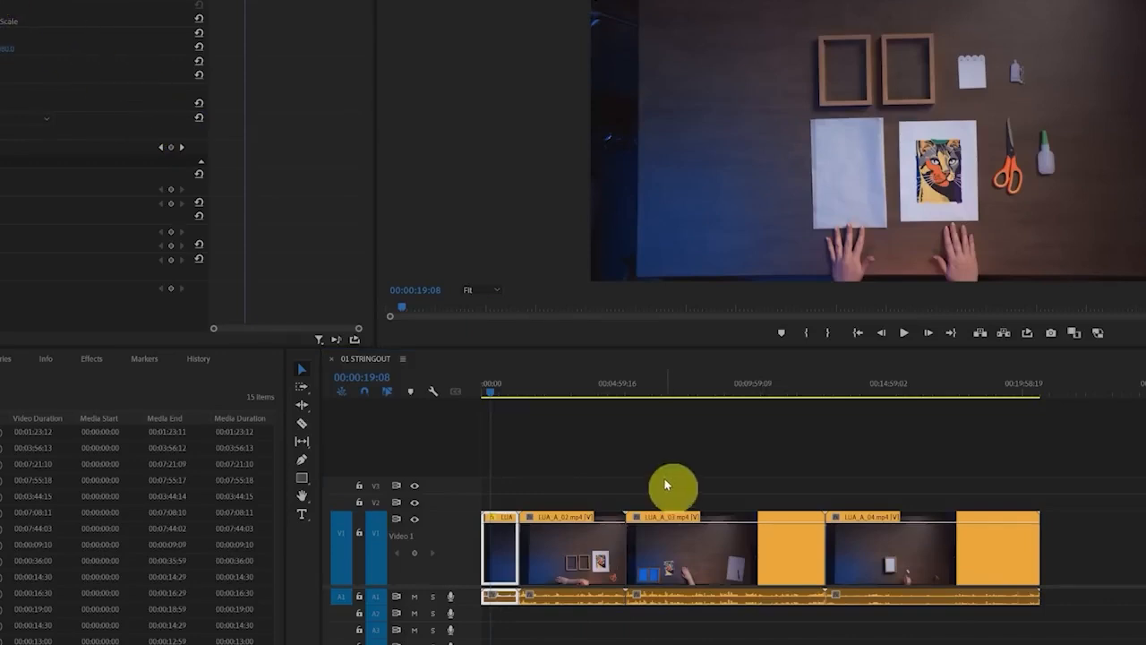
View LUA_A_02.mp4 in the sequence and apply Set to Frame Size to it
{"action": "left_click", "coordinate": [564, 403]}
{"action": "left_click", "coordinate": [589, 558]}
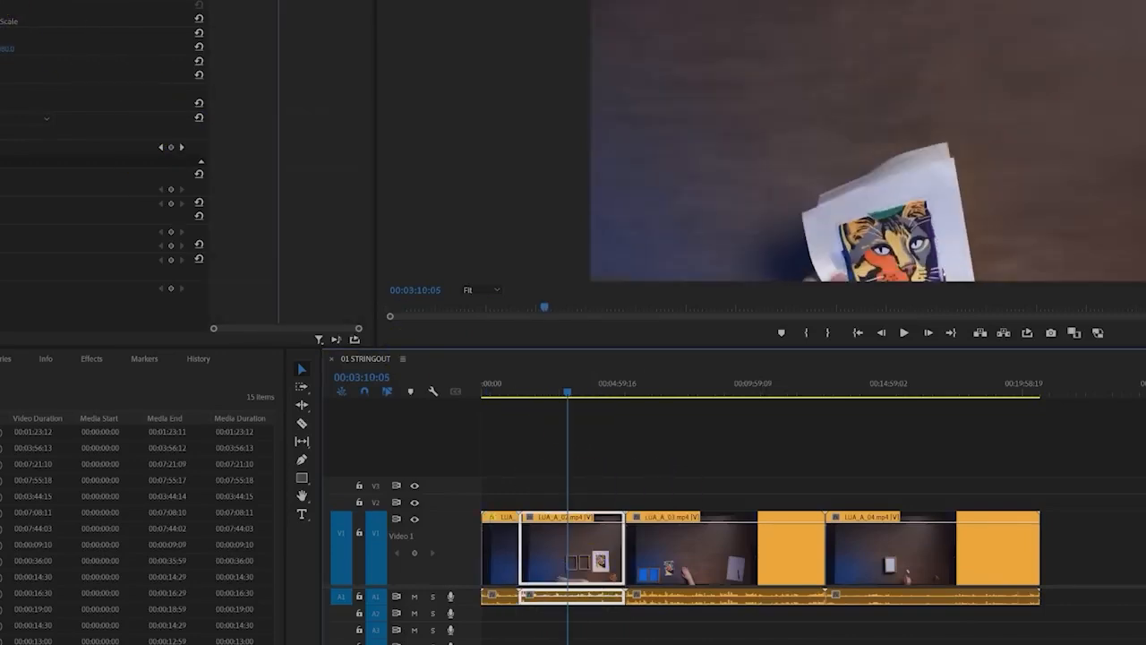
{"action": "left_click", "coordinate": [2, 5]}
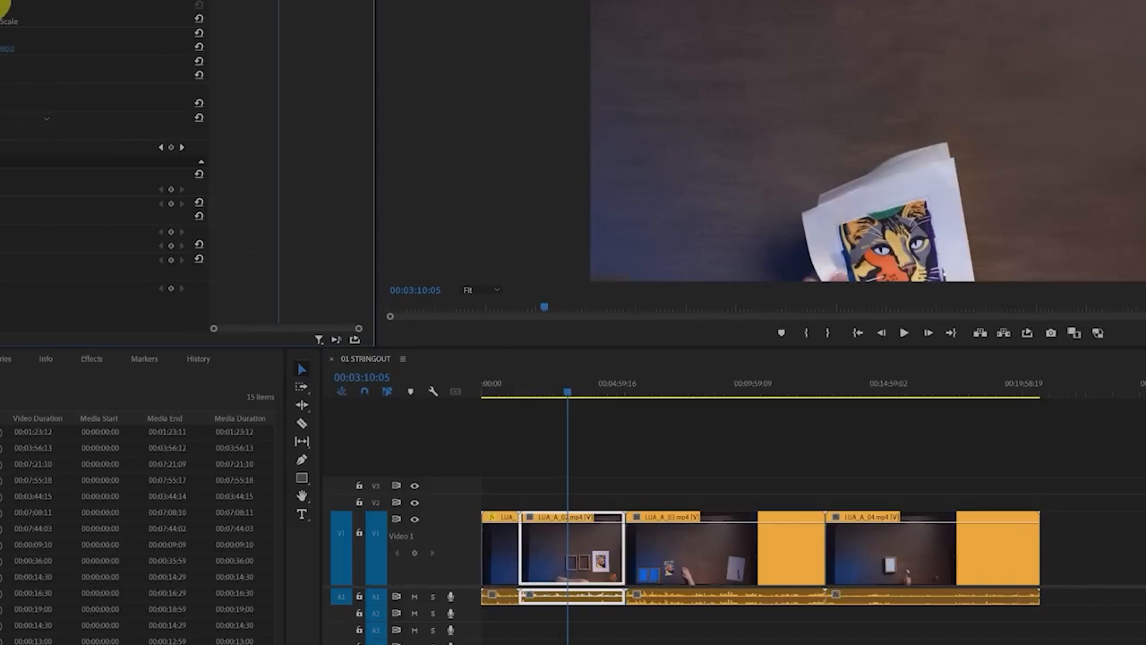
{"action": "right_click", "coordinate": [555, 540]}
{"action": "left_click", "coordinate": [752, 614]}
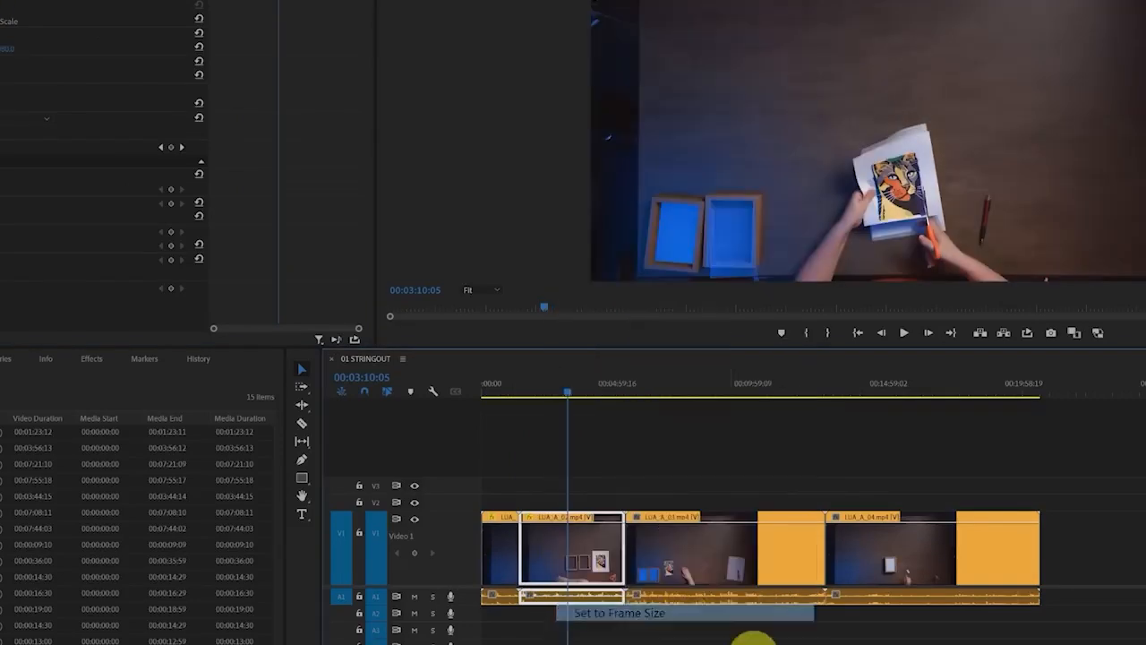
{"action": "left_click", "coordinate": [785, 643]}
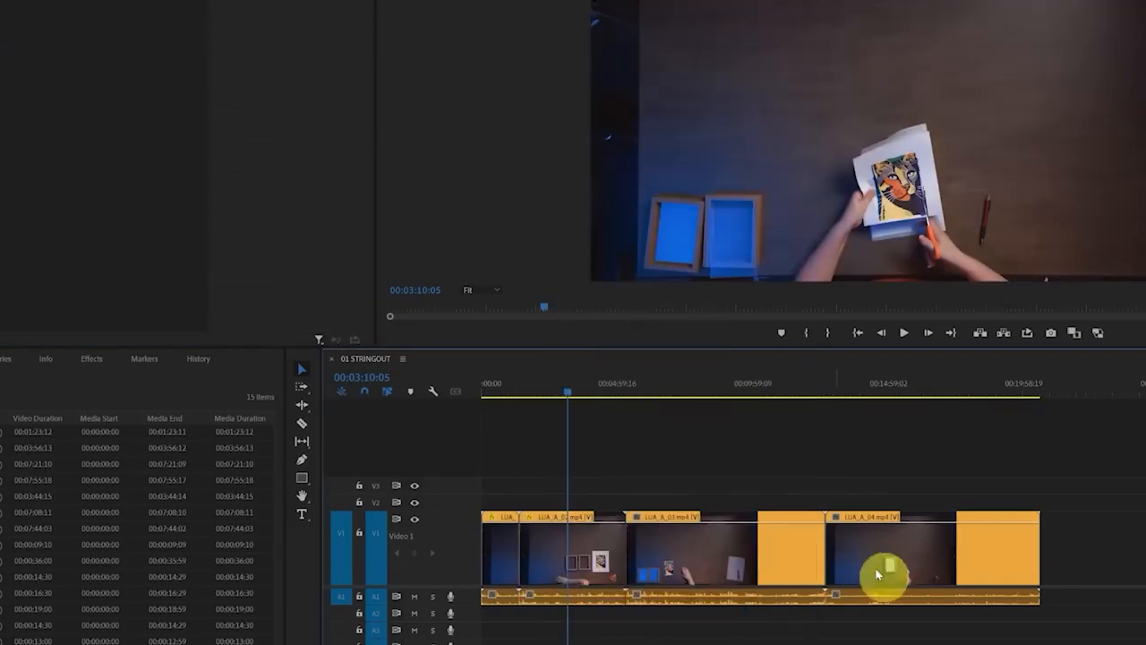
Select all four clips in the sequence and apply Set to Frame Size to them
{"action": "left_click_drag", "start_coordinate": [1136, 432], "coordinate": [522, 586]}
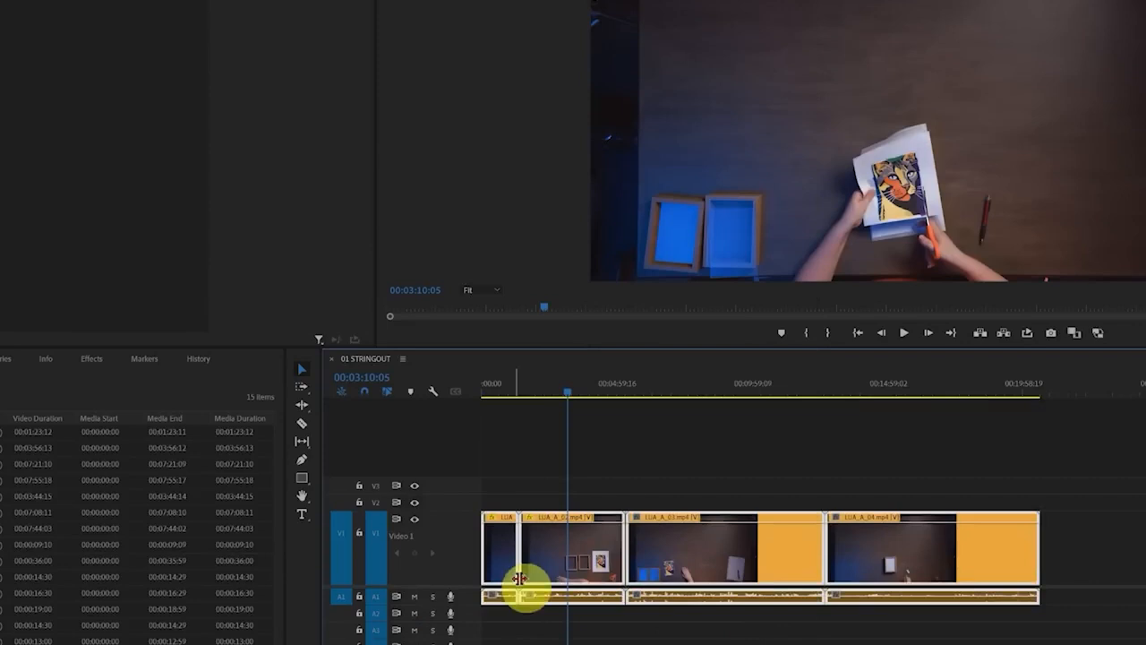
{"action": "right_click", "coordinate": [576, 550]}
{"action": "left_click", "coordinate": [664, 633]}
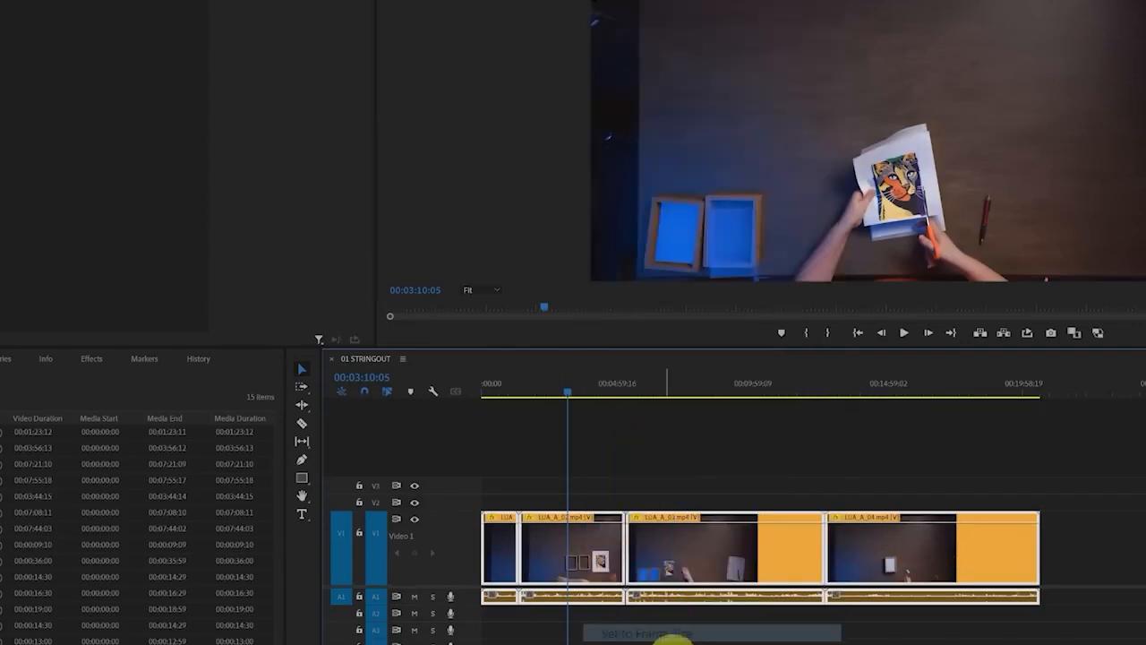
{"action": "left_click_drag", "start_coordinate": [721, 383], "coordinate": [683, 394]}
{"action": "left_click", "coordinate": [566, 390]}
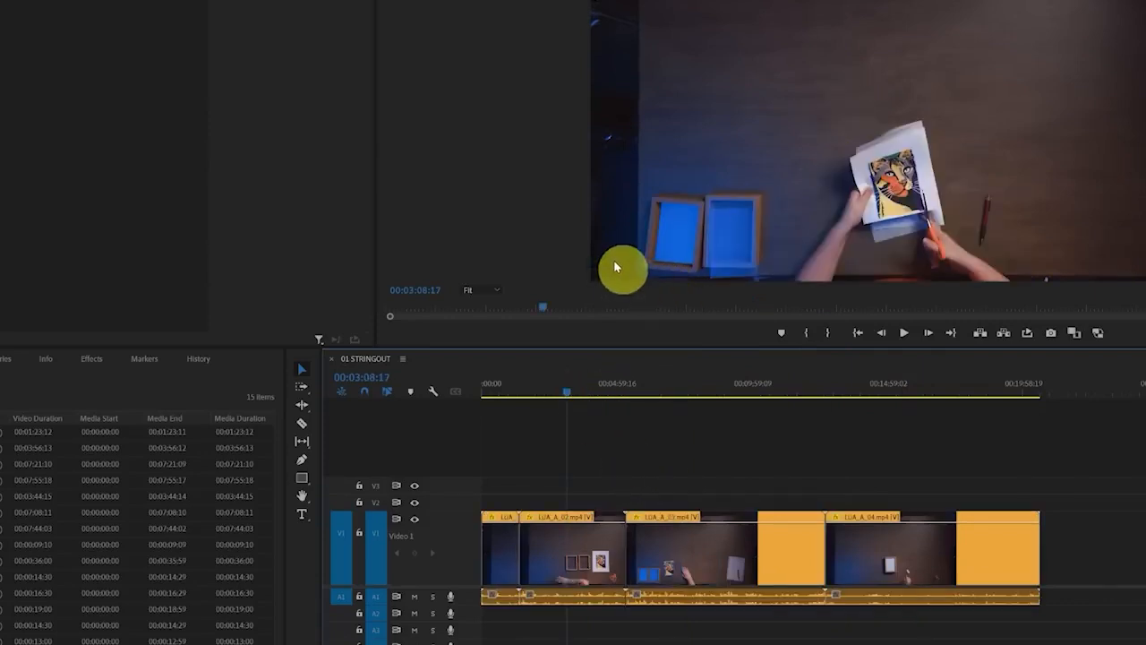
Scale up LUA_A_02.mp4 to crop out the dark left edge of the table, and check the framing around 00:04:06
{"action": "mouse_move", "coordinate": [642, 2]}
{"action": "left_mouse_down"}
{"action": "mouse_move", "coordinate": [640, 230]}
{"action": "mouse_move", "coordinate": [1145, 257]}
{"action": "left_mouse_up"}
{"action": "key", "text": "Escape"}
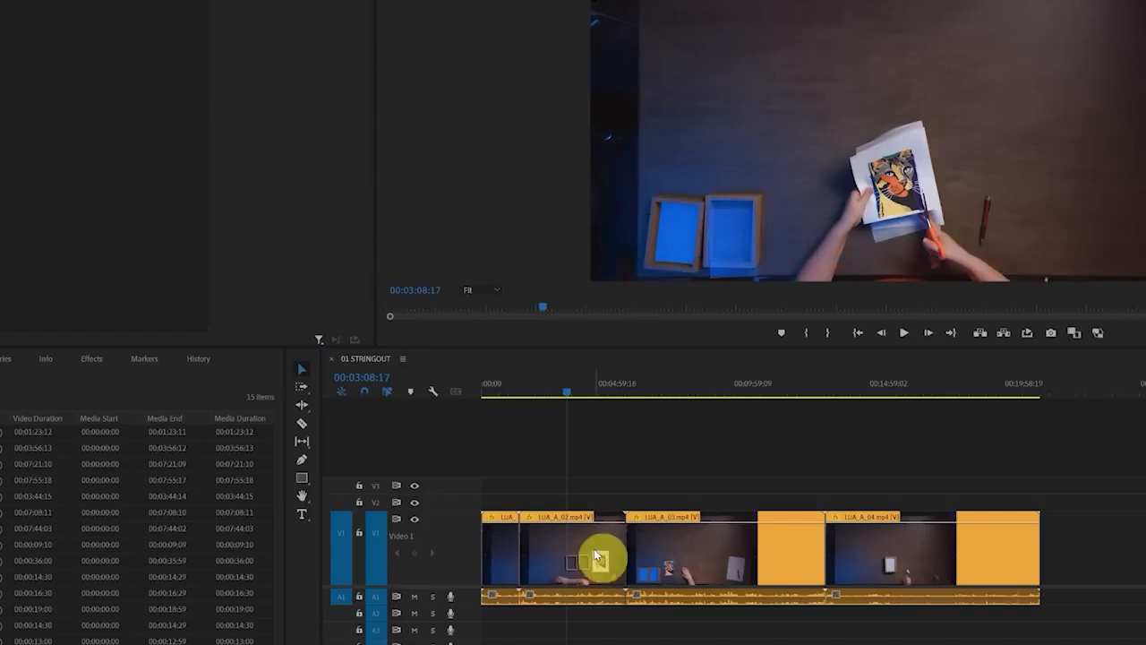
{"action": "left_click", "coordinate": [591, 545]}
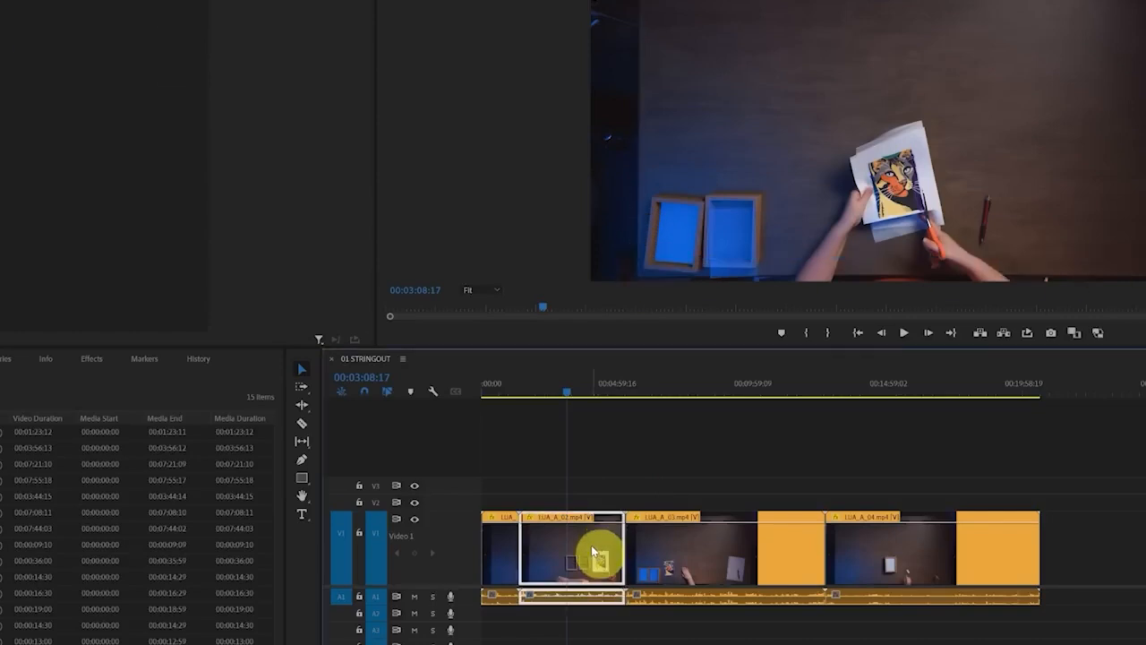
{"action": "left_click_drag", "start_coordinate": [618, 1], "coordinate": [629, 263]}
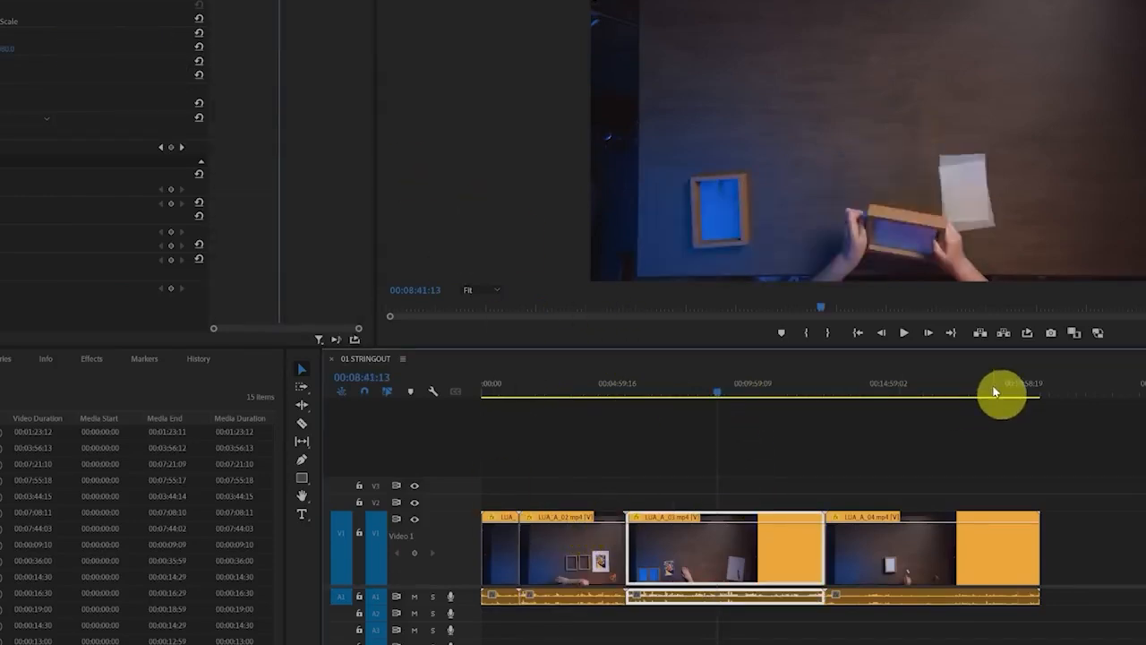
{"action": "left_click", "coordinate": [586, 383]}
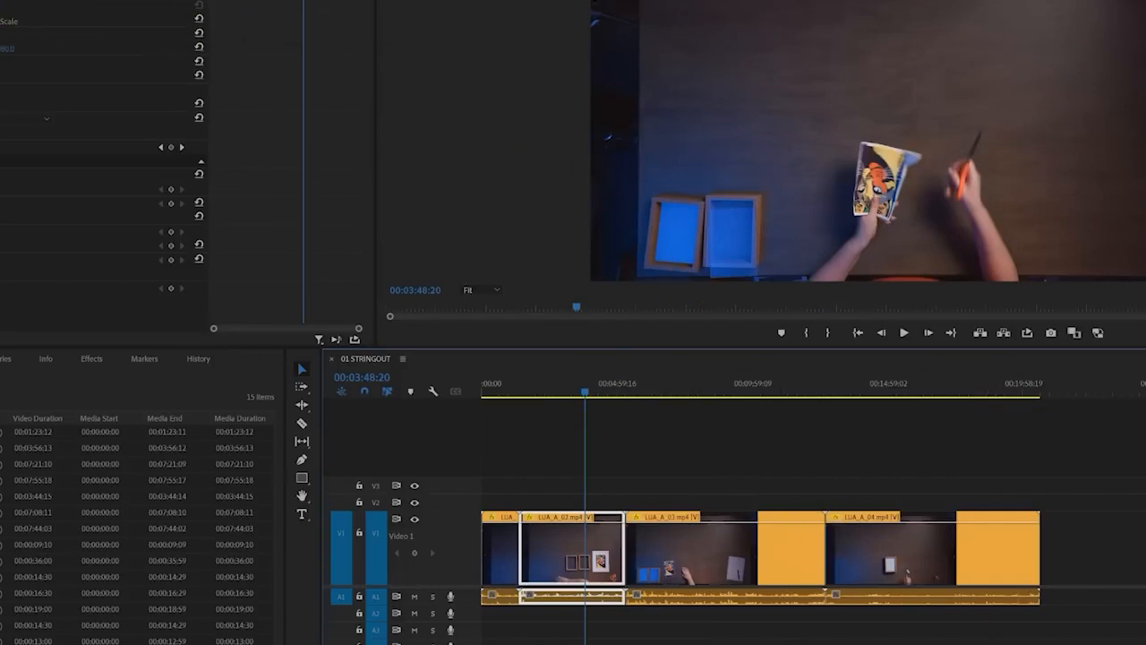
{"action": "left_click_drag", "start_coordinate": [0, 4], "coordinate": [2, 8]}
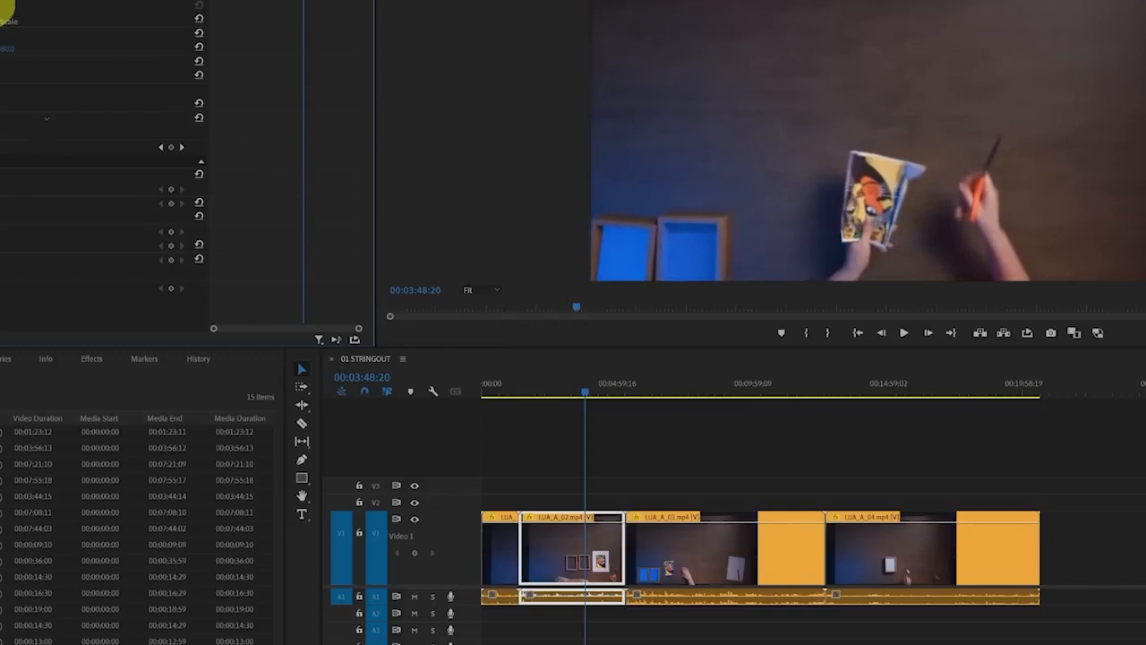
{"action": "left_click", "coordinate": [597, 394]}
{"action": "left_click_drag", "start_coordinate": [599, 395], "coordinate": [594, 397]}
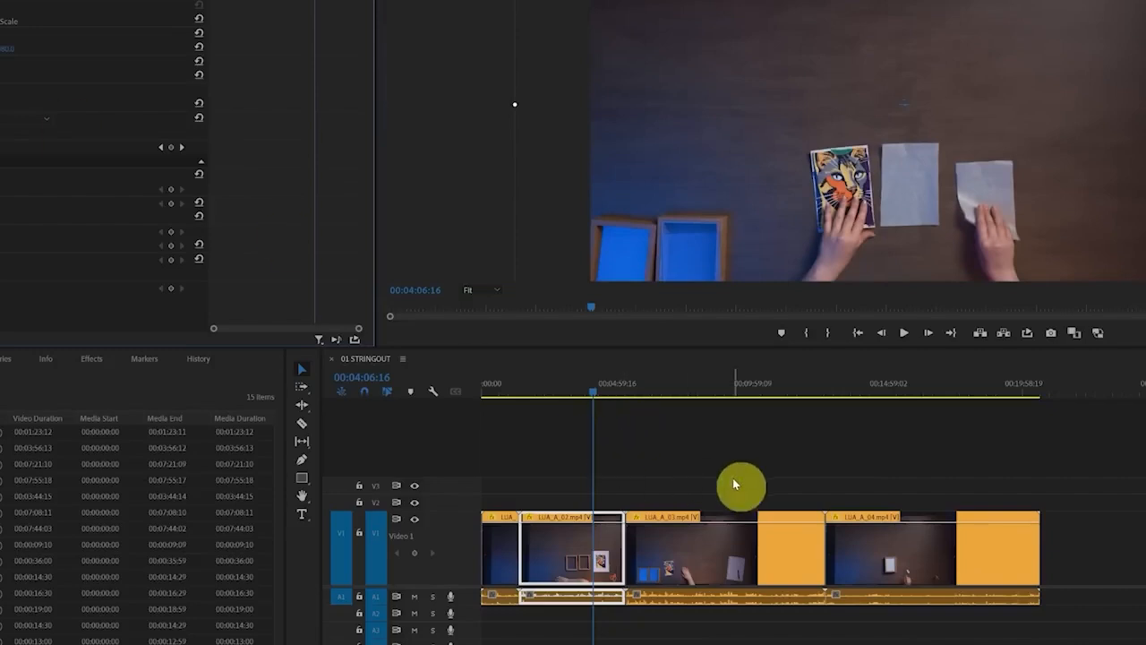
Apply the enlarged scale of LUA_A_02.mp4 to all four clips and check the framing in the last and first clips
{"action": "left_click_drag", "start_coordinate": [1054, 455], "coordinate": [376, 554]}
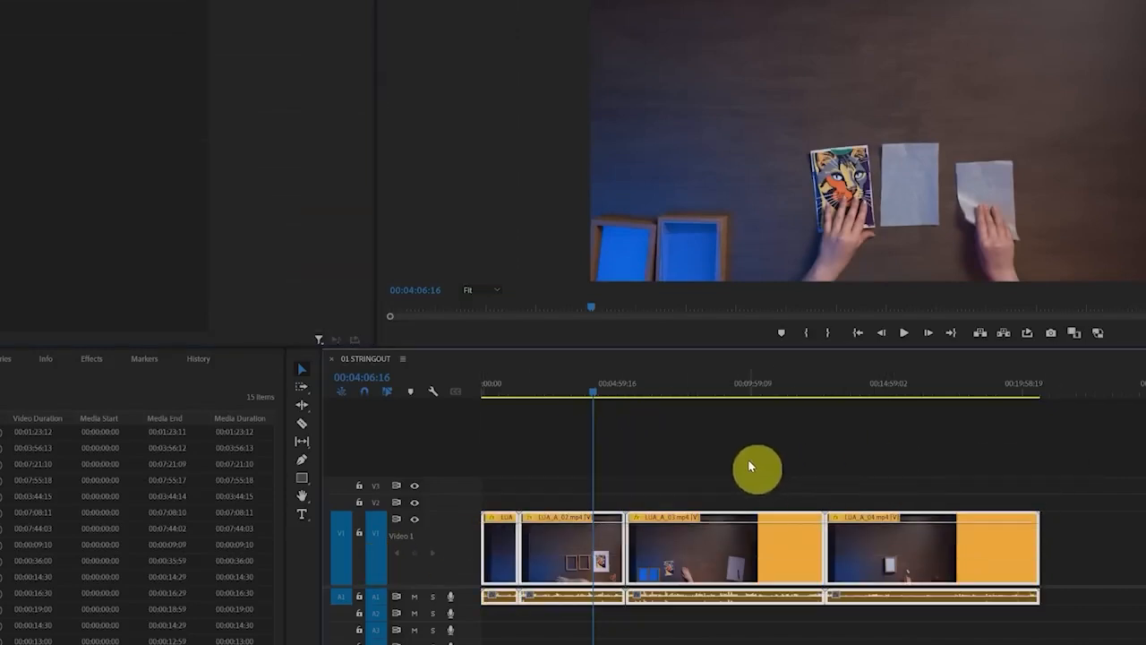
{"action": "left_click", "coordinate": [910, 390]}
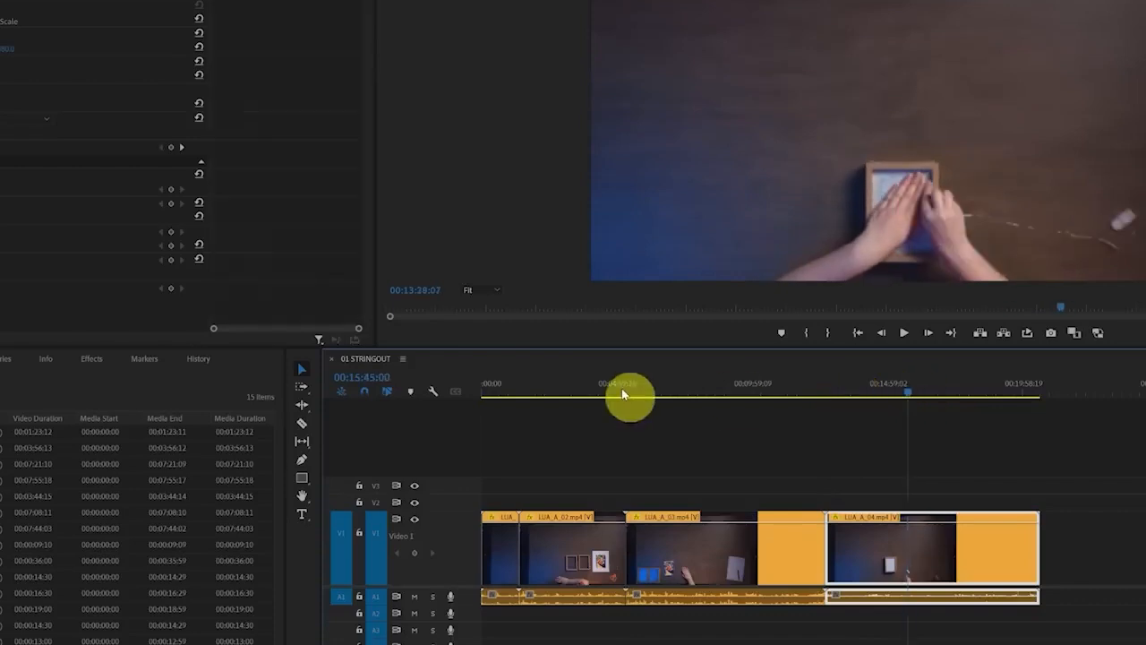
{"action": "left_click_drag", "start_coordinate": [622, 388], "coordinate": [495, 392]}
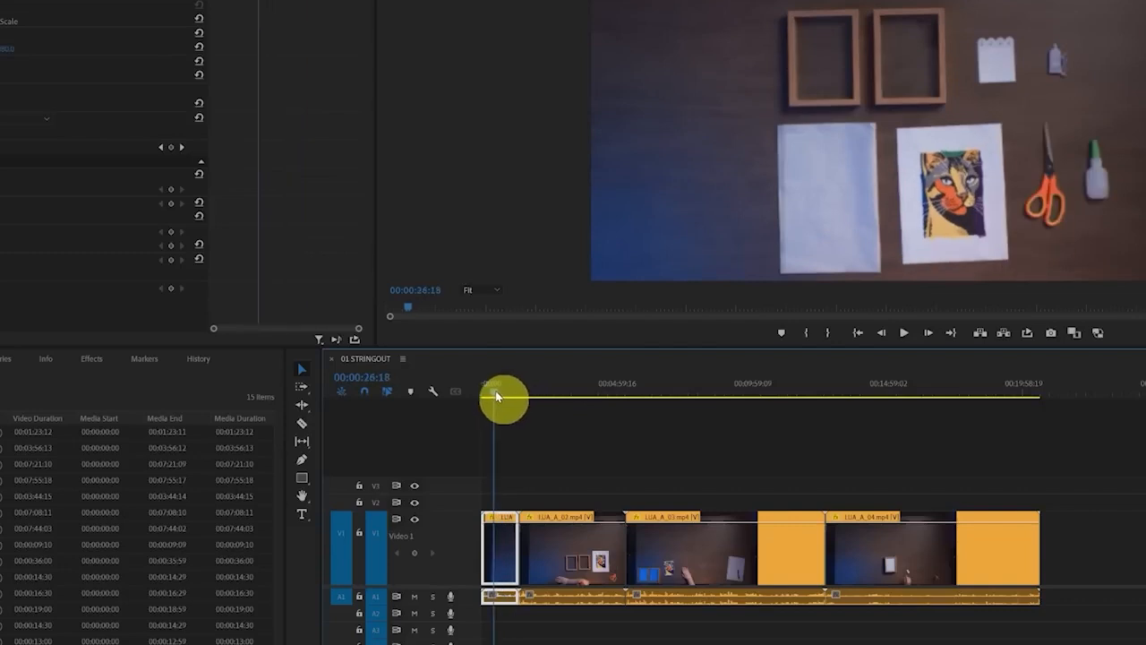
Shift the first clip's picture upward and rotate it slightly to straighten the tabletop in the frame
{"action": "mouse_move", "coordinate": [768, 9]}
{"action": "left_mouse_down"}
{"action": "mouse_move", "coordinate": [762, 199]}
{"action": "mouse_move", "coordinate": [886, 271]}
{"action": "mouse_move", "coordinate": [1111, 210]}
{"action": "mouse_move", "coordinate": [1057, 13]}
{"action": "mouse_move", "coordinate": [773, 26]}
{"action": "mouse_move", "coordinate": [768, 12]}
{"action": "left_mouse_up"}
{"action": "mouse_move", "coordinate": [590, 2]}
{"action": "left_mouse_down"}
{"action": "mouse_move", "coordinate": [584, 134]}
{"action": "mouse_move", "coordinate": [648, 299]}
{"action": "mouse_move", "coordinate": [1144, 278]}
{"action": "left_mouse_up"}
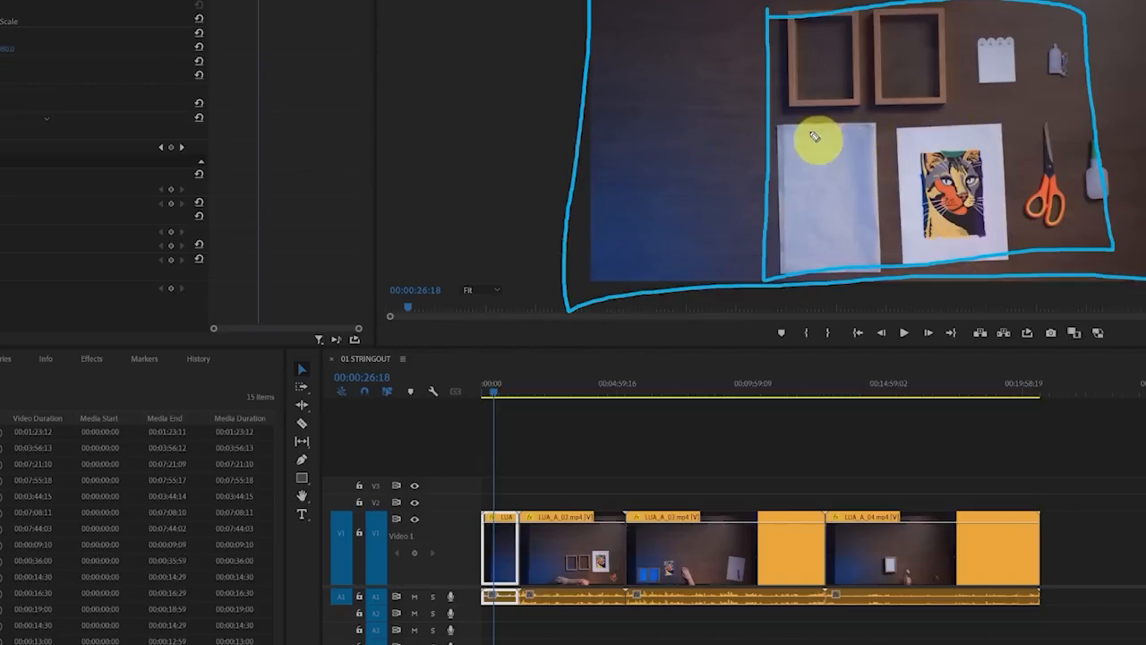
{"action": "key", "text": "Escape"}
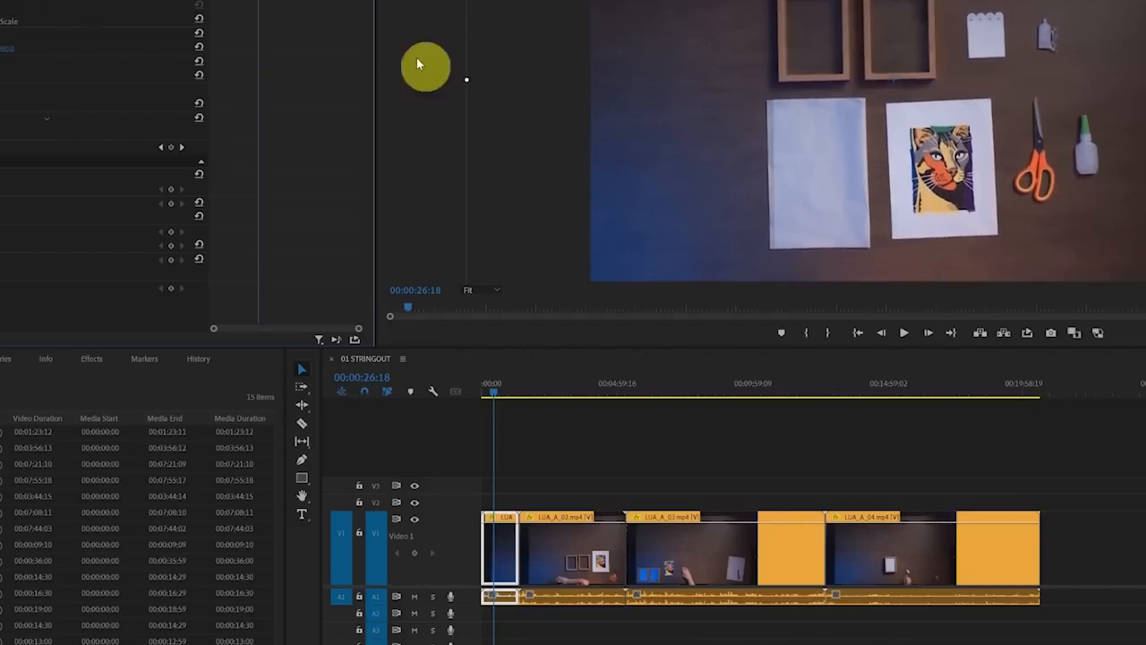
{"action": "left_click_drag", "start_coordinate": [670, 136], "coordinate": [1145, 45]}
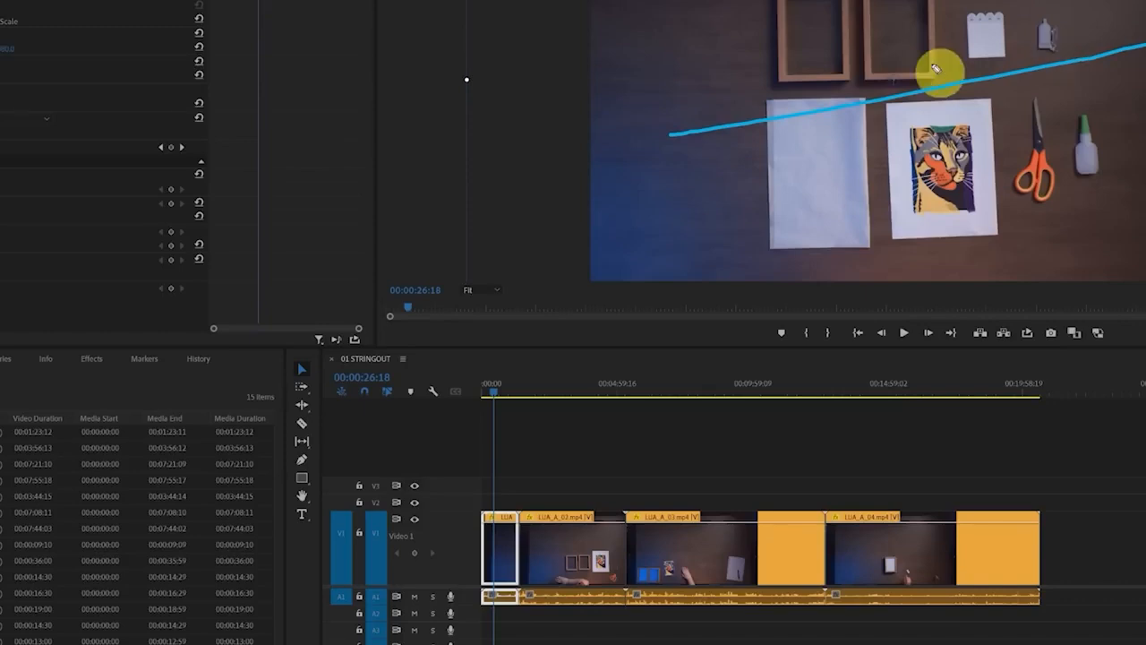
{"action": "key", "text": "Escape"}
{"action": "left_click_drag", "start_coordinate": [712, 2], "coordinate": [771, 11]}
{"action": "key", "text": "Escape"}
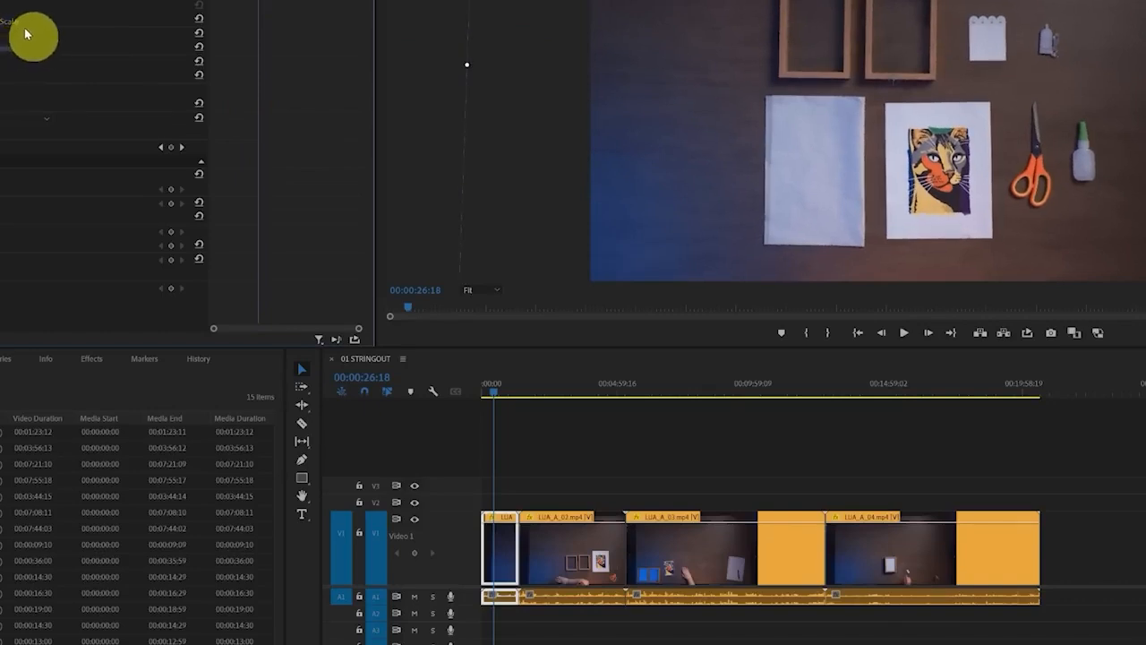
{"action": "left_click_drag", "start_coordinate": [7, 0], "coordinate": [0, 1]}
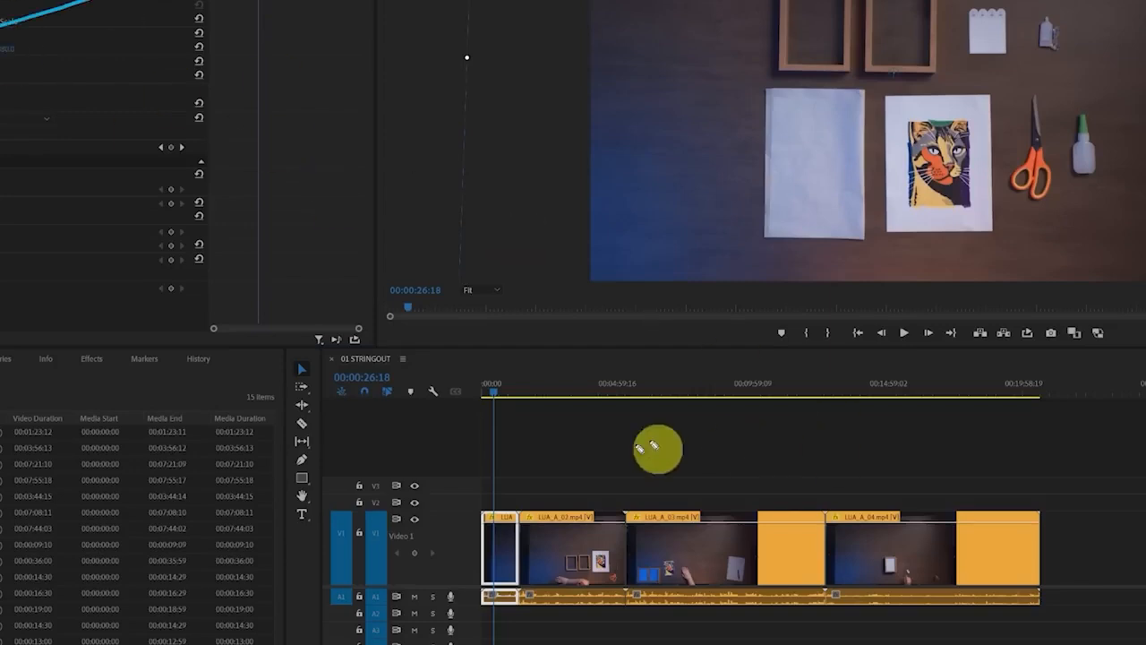
{"action": "mouse_move", "coordinate": [1075, 468]}
{"action": "left_mouse_down"}
{"action": "mouse_move", "coordinate": [760, 642]}
{"action": "mouse_move", "coordinate": [1005, 458]}
{"action": "left_mouse_up"}
{"action": "key", "text": "Escape"}
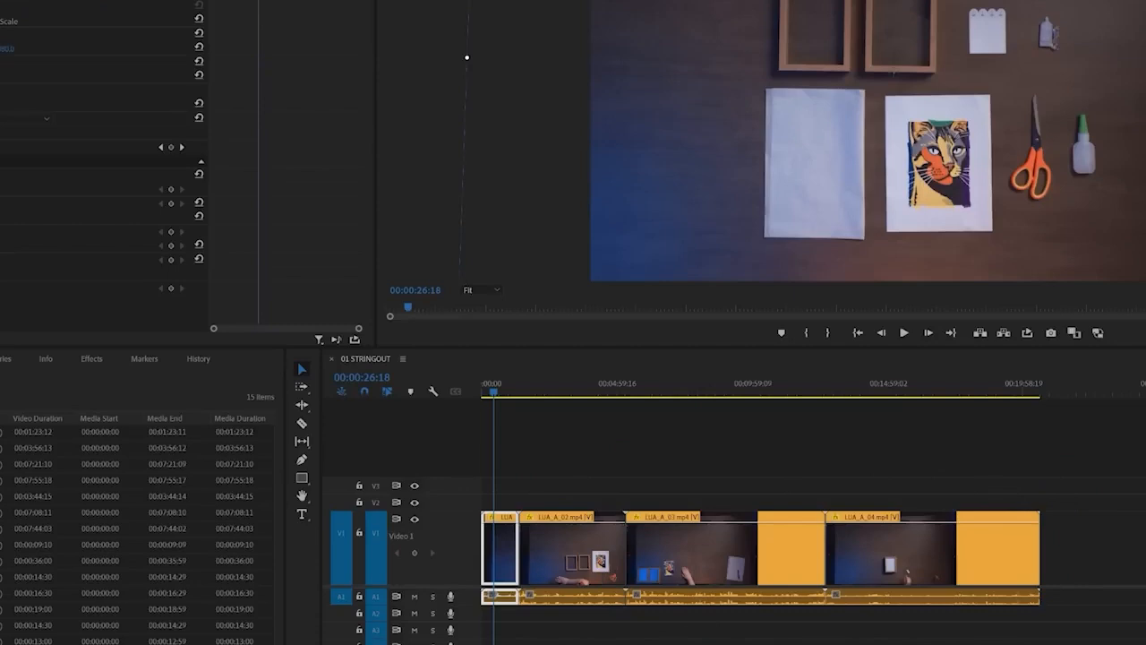
Apply the first clip's motion adjustments to the other three clips and scrub to about 00:08:23 to check them
{"action": "left_click_drag", "start_coordinate": [534, 448], "coordinate": [1110, 586]}
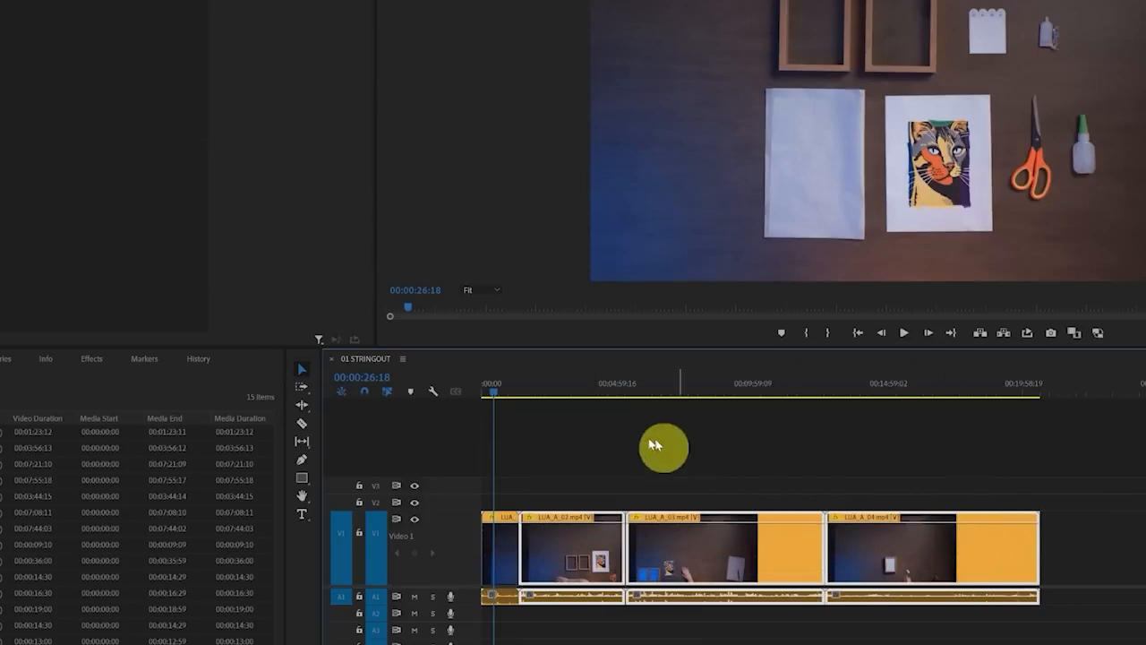
{"action": "left_click", "coordinate": [573, 394]}
{"action": "left_click_drag", "start_coordinate": [573, 394], "coordinate": [712, 391]}
{"action": "left_click", "coordinate": [811, 463]}
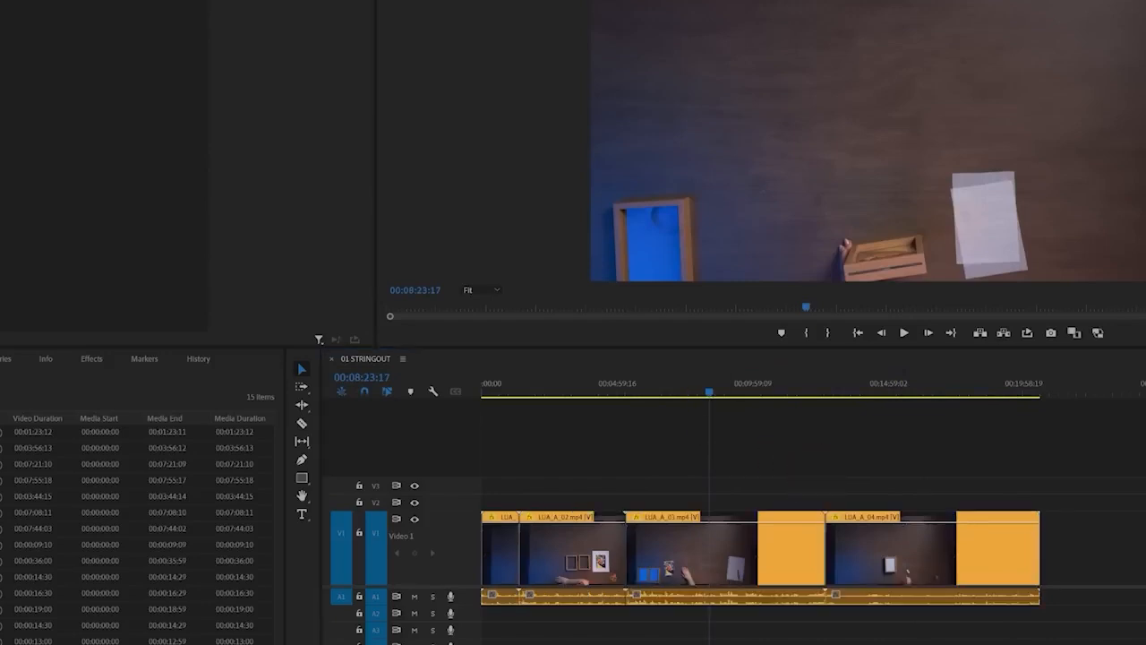
{"action": "mouse_move", "coordinate": [0, 392]}
{"action": "left_mouse_down"}
{"action": "mouse_move", "coordinate": [732, 409]}
{"action": "mouse_move", "coordinate": [760, 471]}
{"action": "left_mouse_up"}
{"action": "mouse_move", "coordinate": [714, 440]}
{"action": "left_mouse_down"}
{"action": "mouse_move", "coordinate": [755, 473]}
{"action": "mouse_move", "coordinate": [769, 444]}
{"action": "left_mouse_up"}
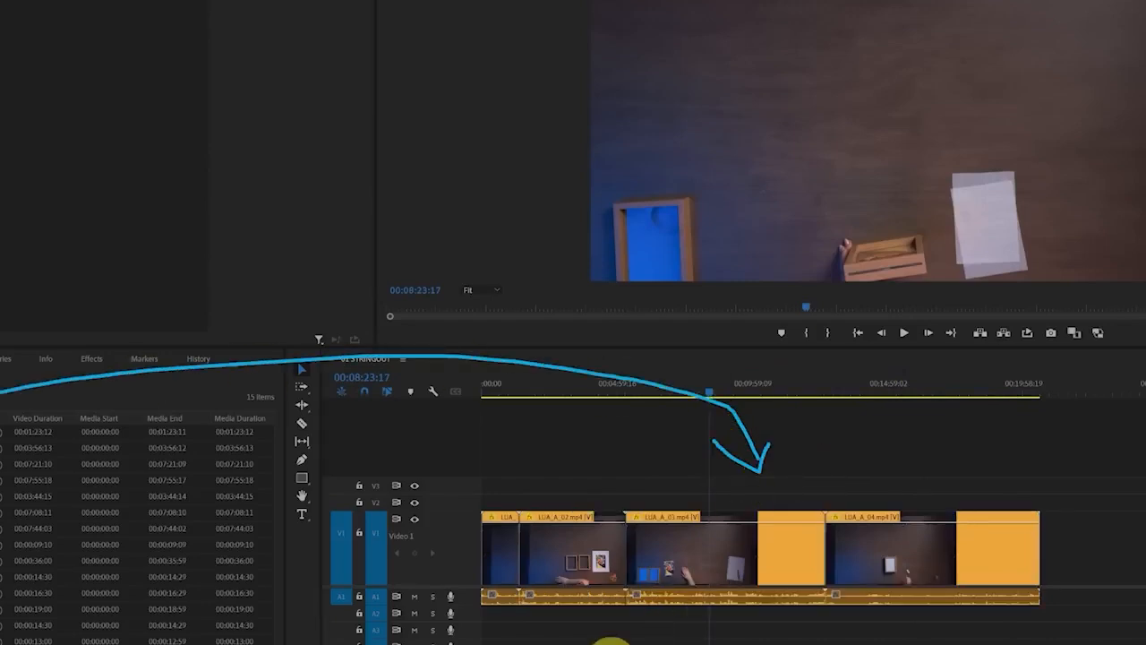
{"action": "mouse_move", "coordinate": [472, 584]}
{"action": "left_mouse_down"}
{"action": "mouse_move", "coordinate": [621, 621]}
{"action": "mouse_move", "coordinate": [964, 633]}
{"action": "mouse_move", "coordinate": [1064, 604]}
{"action": "mouse_move", "coordinate": [1025, 574]}
{"action": "mouse_move", "coordinate": [443, 583]}
{"action": "left_mouse_up"}
Select LUA_A_03.mp4 and expand audio track A1 to show its waveforms
{"action": "left_click", "coordinate": [600, 575]}
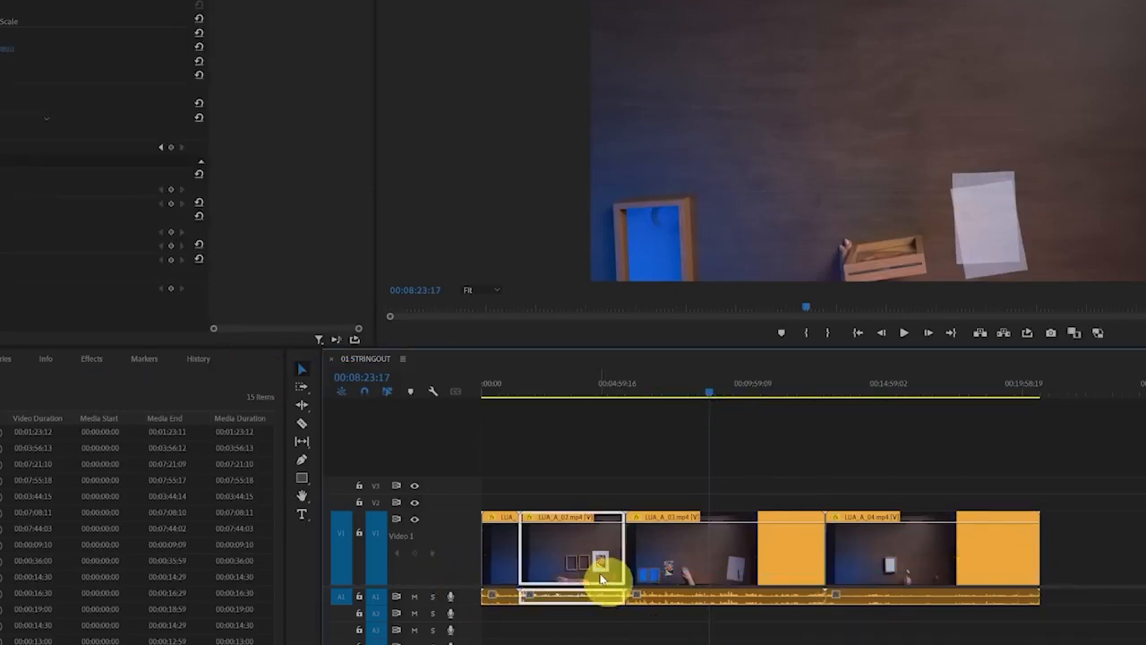
{"action": "left_click_drag", "start_coordinate": [600, 576], "coordinate": [506, 558]}
{"action": "left_click", "coordinate": [755, 557]}
{"action": "double_click", "coordinate": [464, 607]}
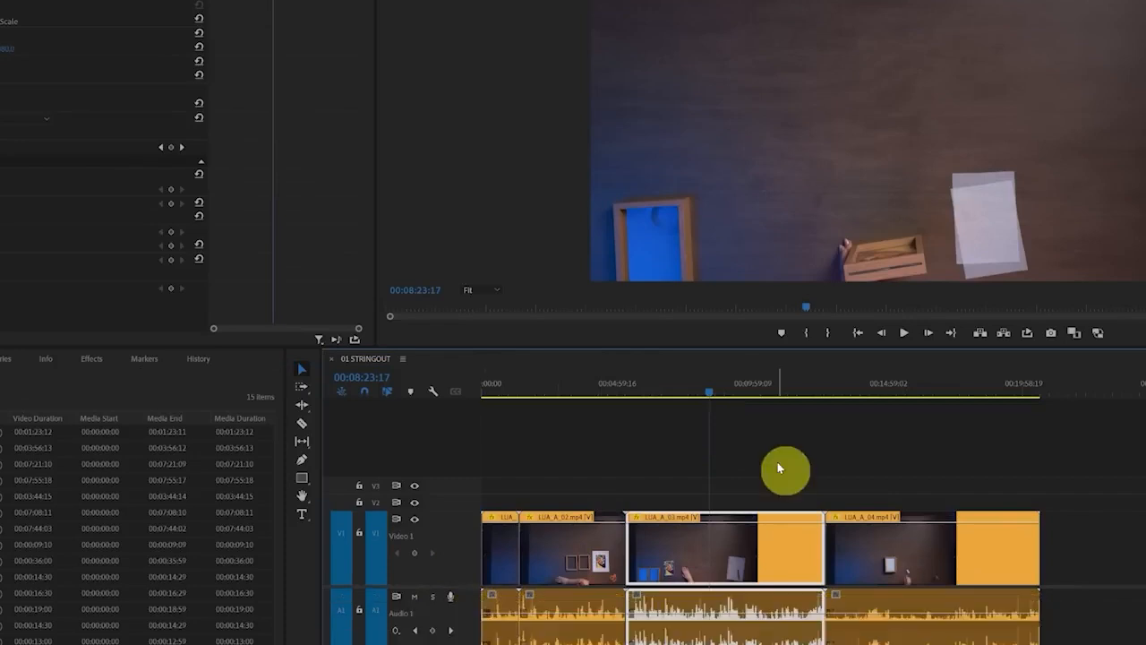
Play the sequence from 00:09:09:18, mute audio track A1 and resume playback
{"action": "left_click", "coordinate": [730, 392]}
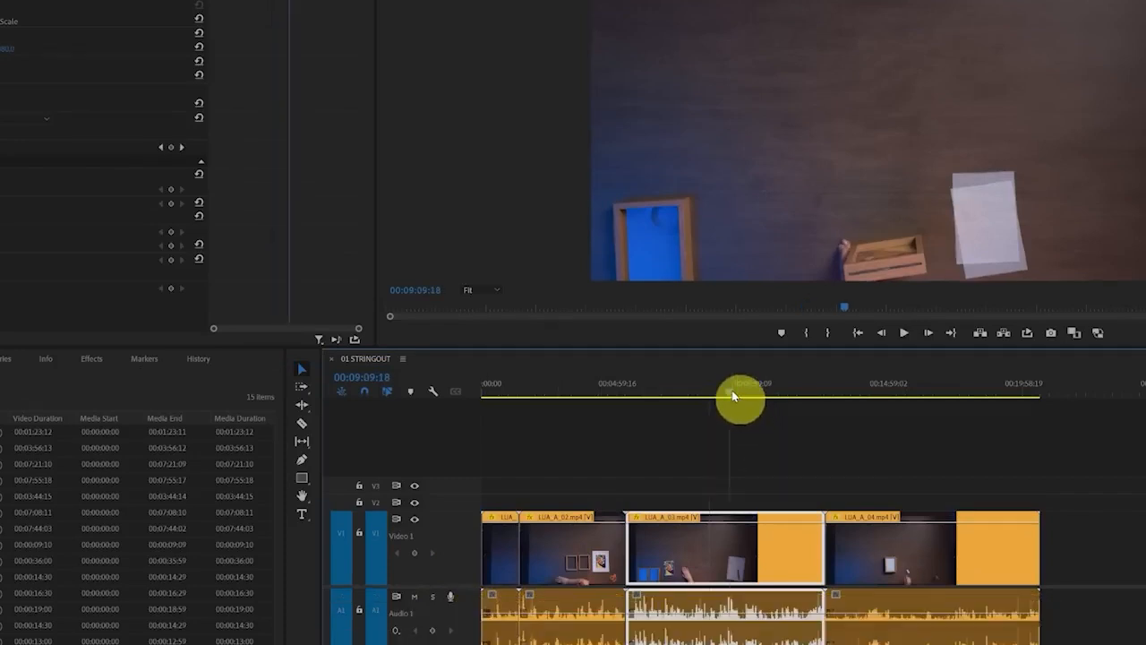
{"action": "key", "text": "space"}
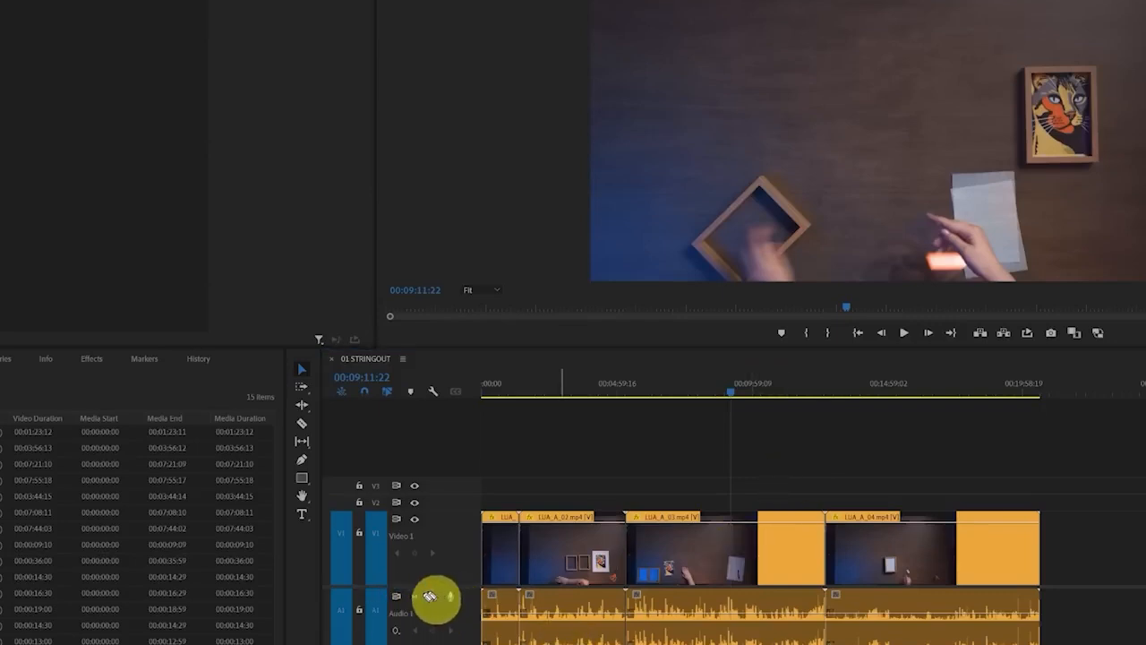
{"action": "left_click", "coordinate": [414, 598]}
{"action": "key", "text": "space"}
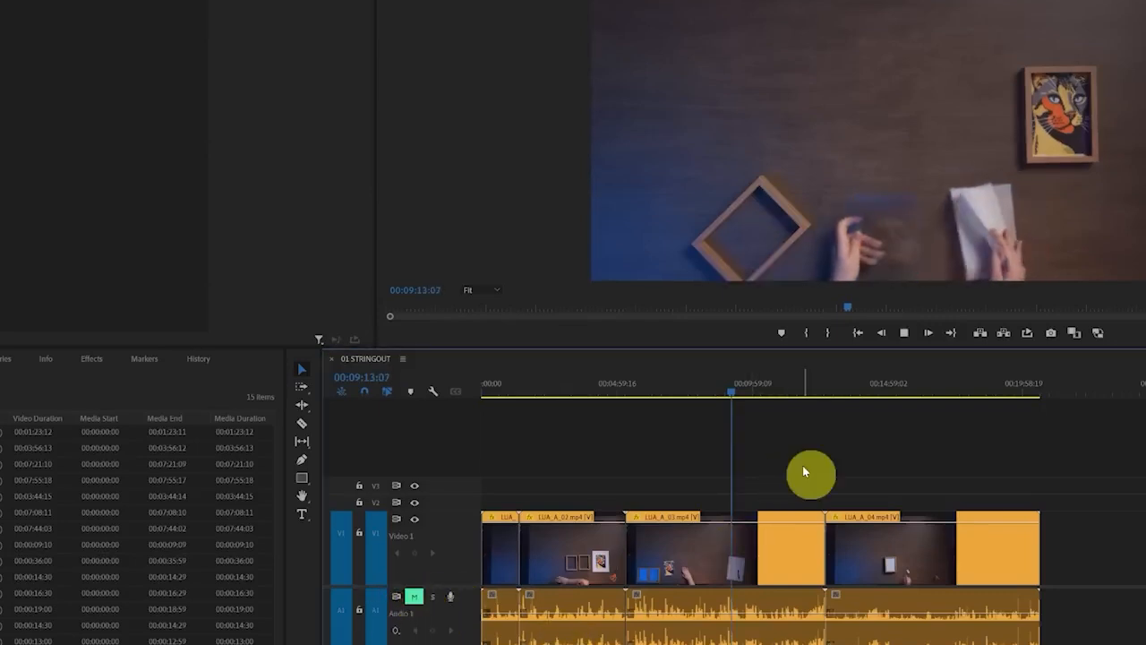
Unlink the video and audio of LUA_A_03.mp4 and select each part separately to check the split
{"action": "left_click", "coordinate": [695, 629]}
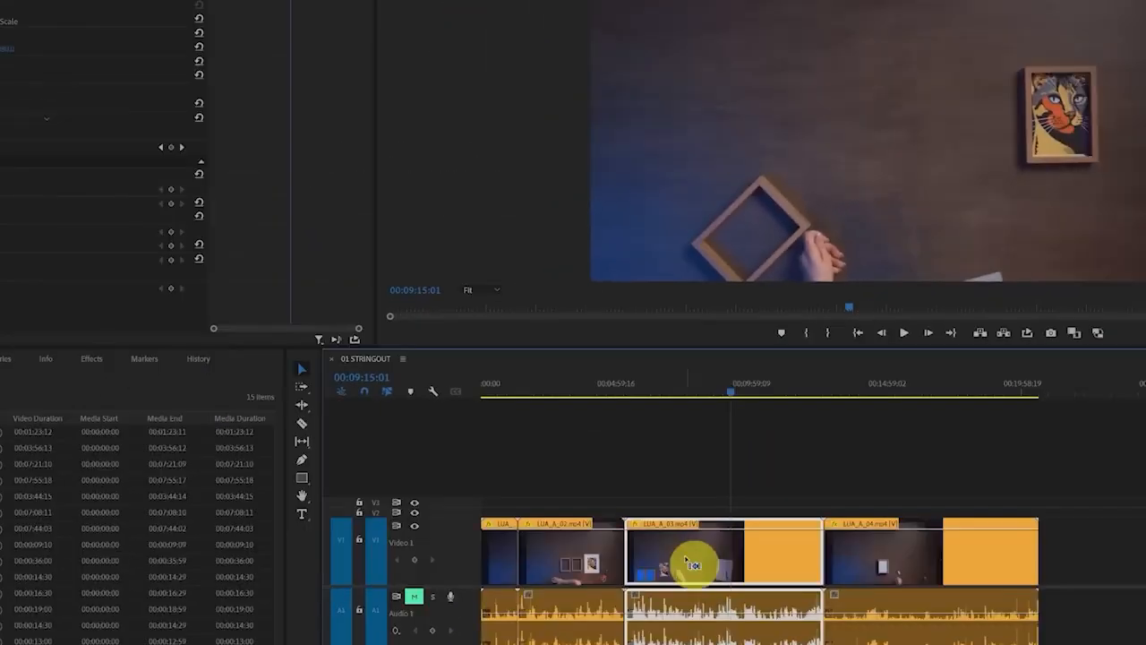
{"action": "right_click", "coordinate": [671, 618]}
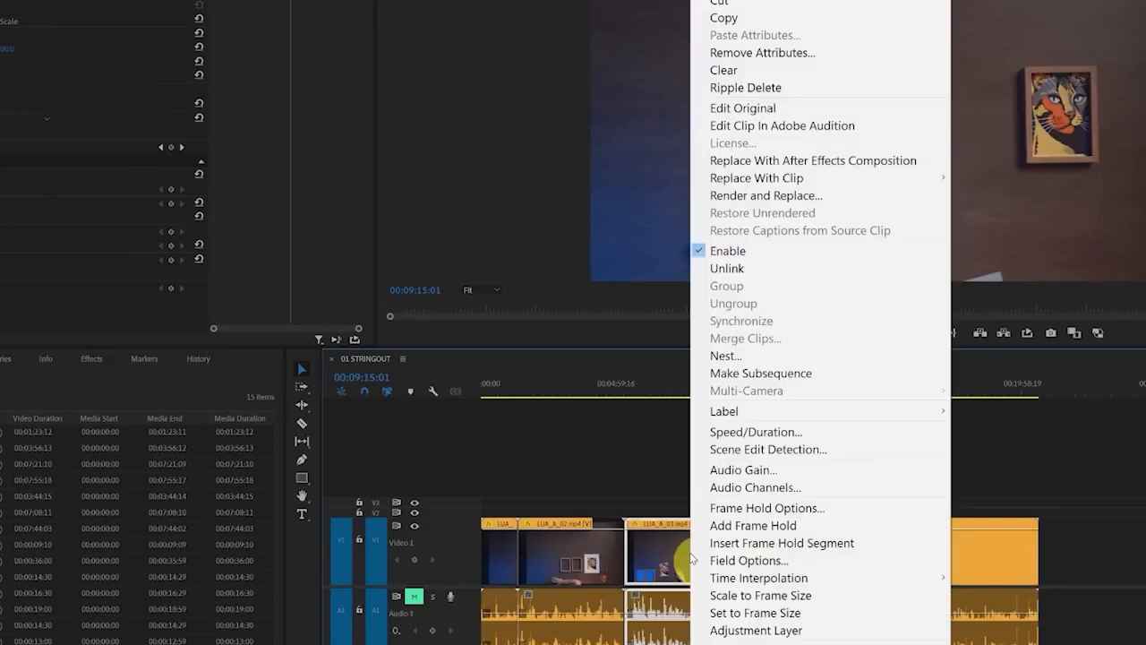
{"action": "left_click", "coordinate": [769, 268]}
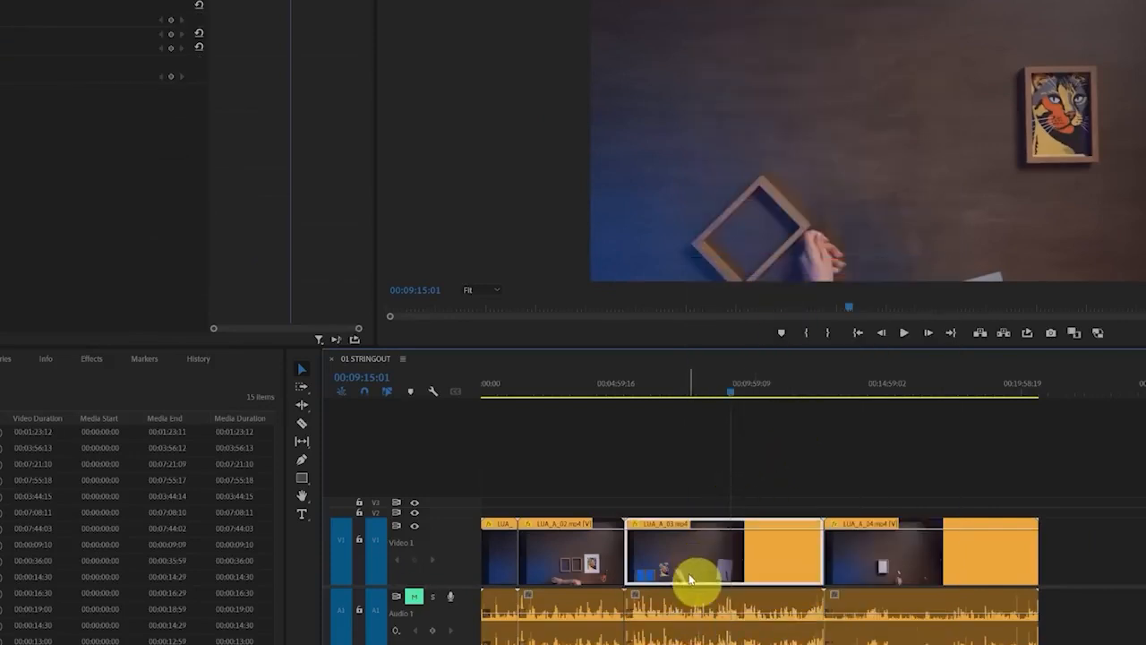
{"action": "left_click", "coordinate": [697, 629]}
{"action": "left_click", "coordinate": [696, 582]}
{"action": "left_click", "coordinate": [698, 623]}
{"action": "left_click", "coordinate": [696, 580]}
{"action": "left_click", "coordinate": [693, 629]}
{"action": "left_click", "coordinate": [691, 579]}
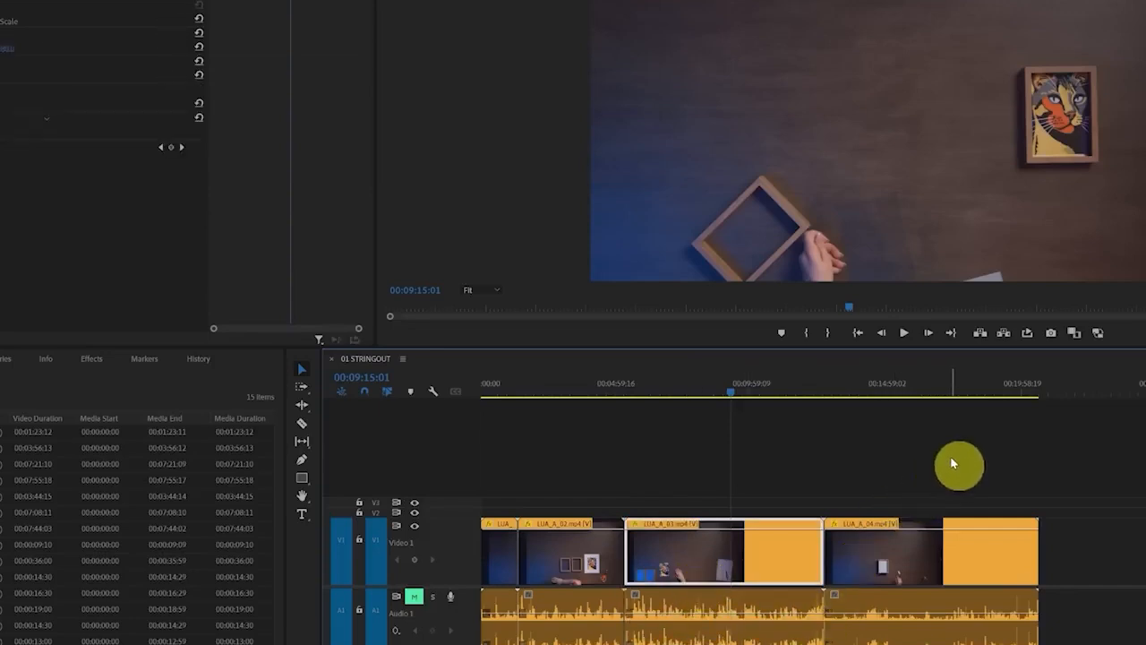
Select every clip in the 01 STRINGOUT sequence and unlink their video from their audio
{"action": "left_click_drag", "start_coordinate": [953, 463], "coordinate": [508, 627]}
{"action": "left_click", "coordinate": [928, 463]}
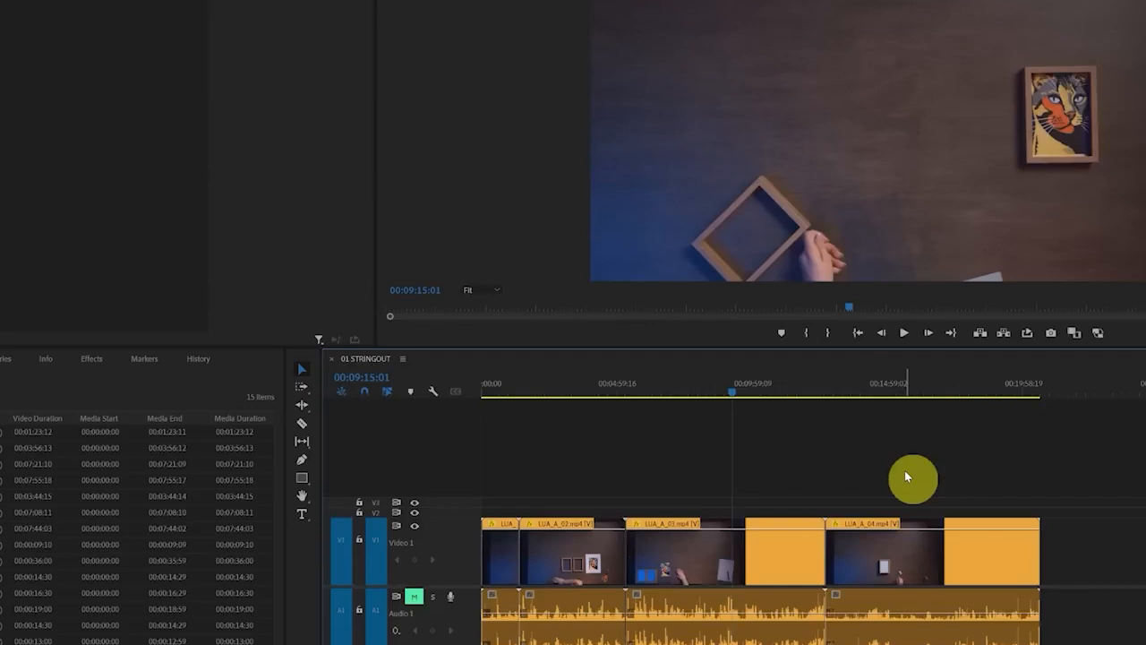
{"action": "key", "text": "ctrl+a"}
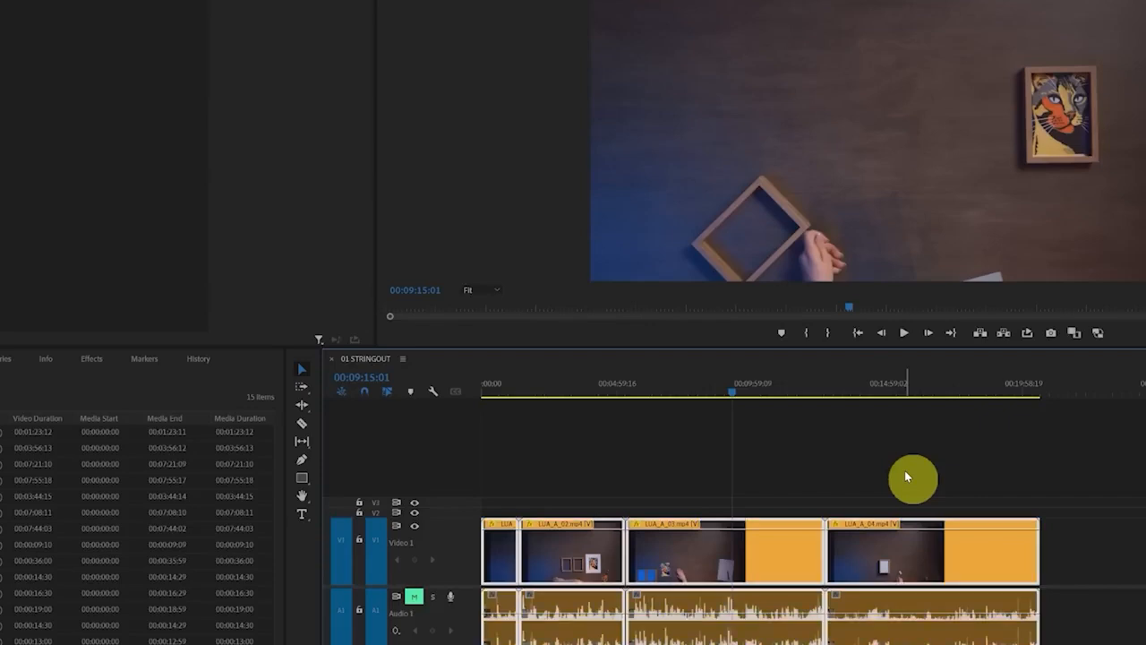
{"action": "right_click", "coordinate": [707, 572]}
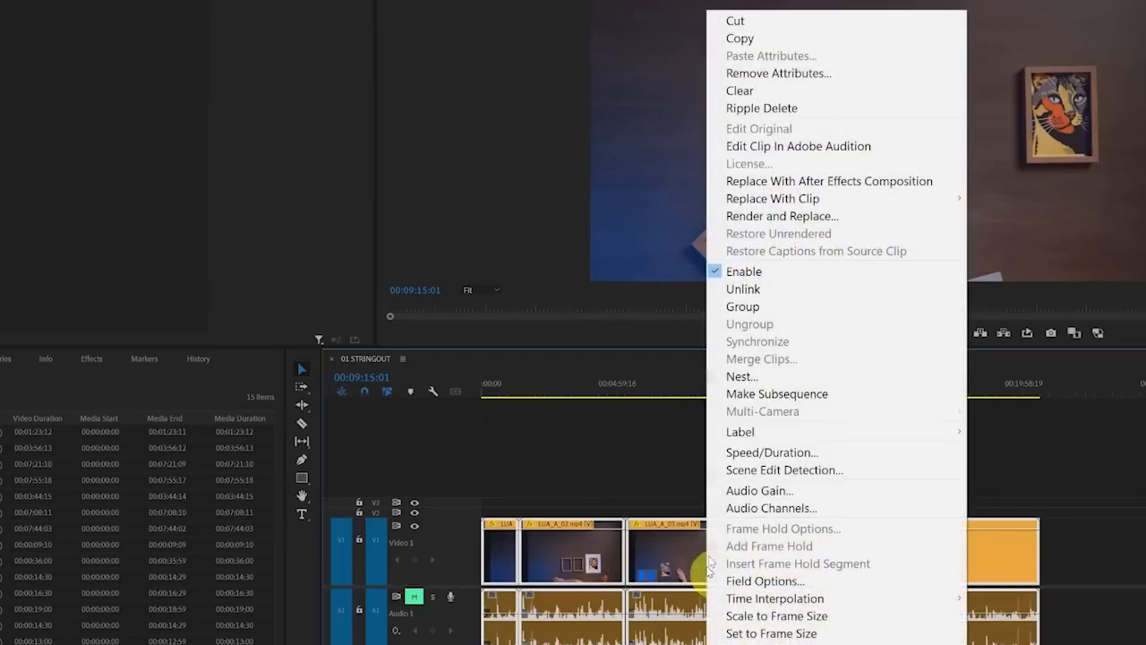
{"action": "left_click", "coordinate": [761, 288]}
Select the unlinked audio clips individually and undo the unlinking of all clips
{"action": "left_click", "coordinate": [587, 622]}
{"action": "left_click", "coordinate": [947, 617]}
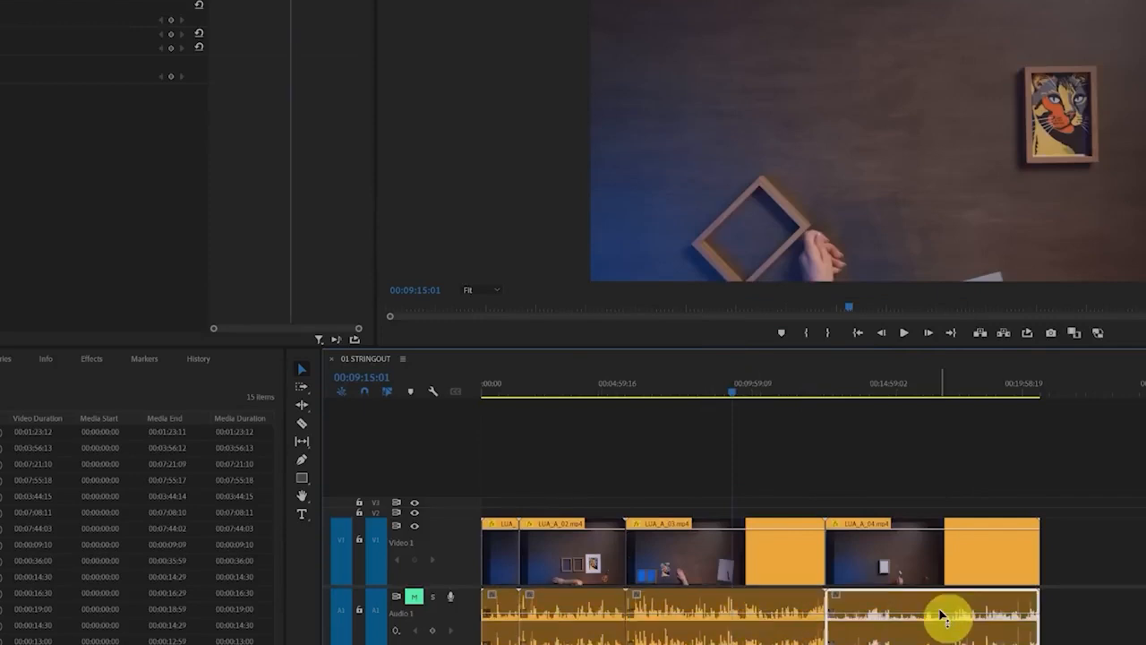
{"action": "left_click", "coordinate": [520, 620]}
{"action": "left_click", "coordinate": [697, 634]}
{"action": "left_click", "coordinate": [1003, 624]}
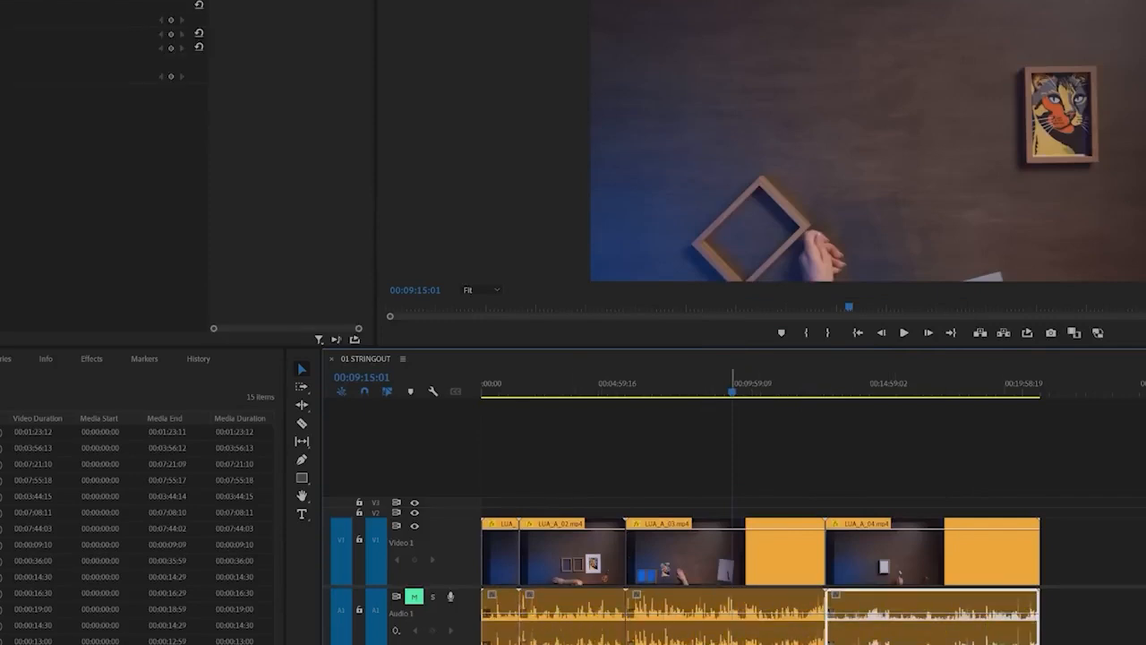
{"action": "key", "text": "ctrl+z"}
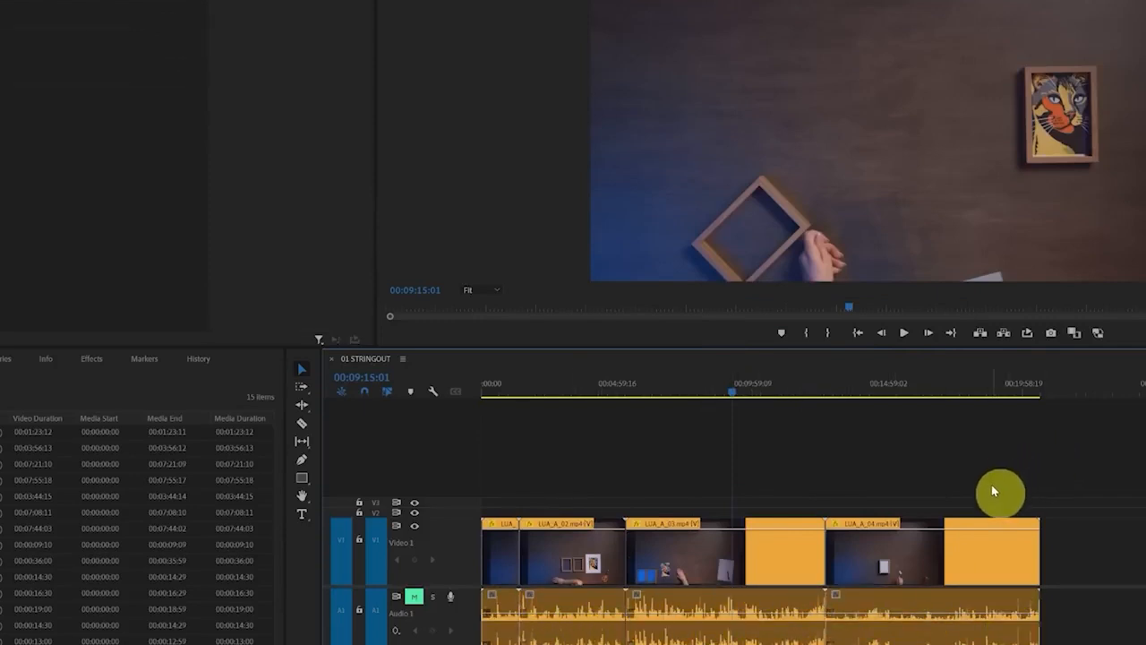
Unlink all four clips in the sequence once more and select their audio parts one at a time
{"action": "left_click_drag", "start_coordinate": [994, 485], "coordinate": [499, 624]}
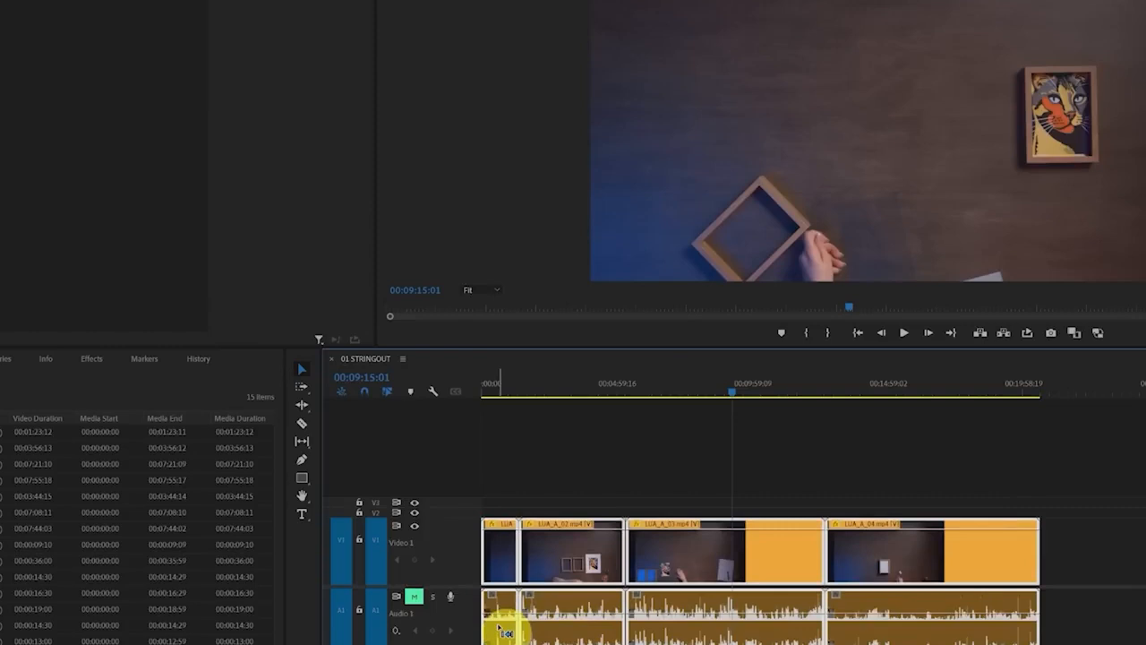
{"action": "key", "text": "ctrl+l"}
{"action": "left_click", "coordinate": [717, 620]}
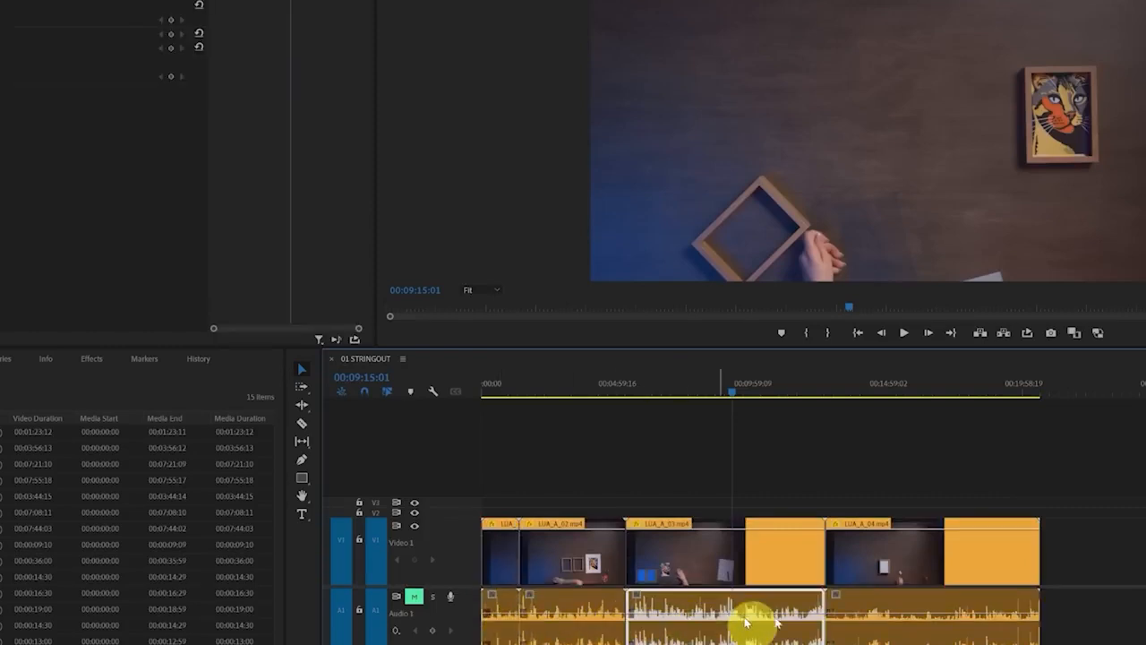
{"action": "left_click", "coordinate": [909, 626]}
{"action": "left_click", "coordinate": [588, 625]}
{"action": "left_click", "coordinate": [498, 615]}
{"action": "left_click", "coordinate": [715, 597]}
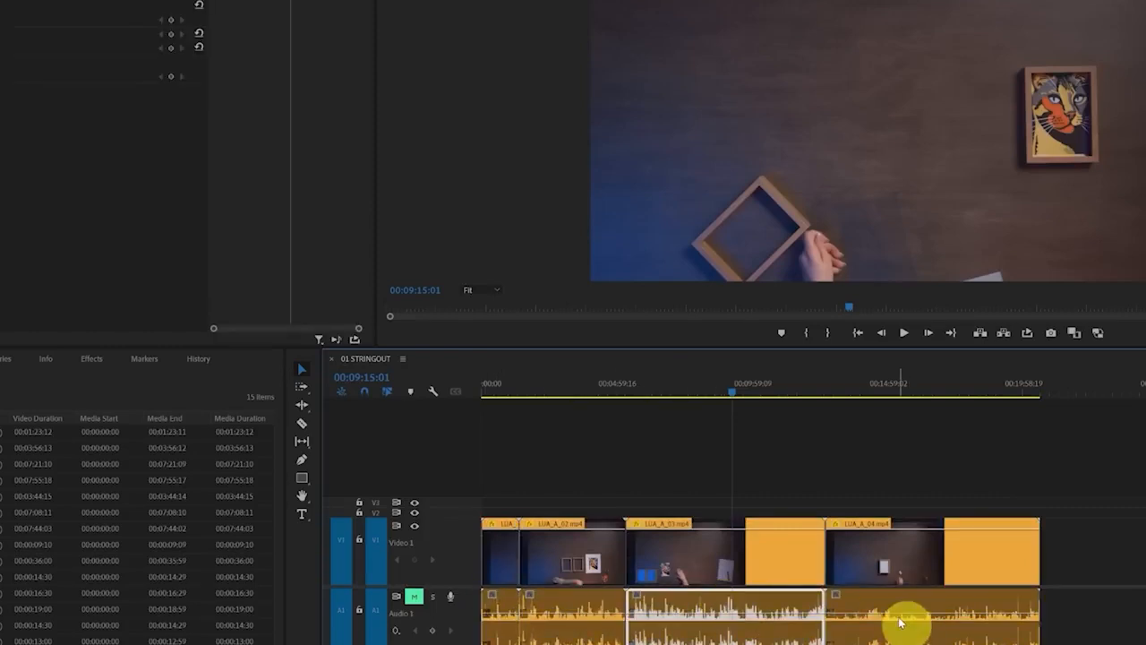
{"action": "left_click", "coordinate": [900, 619]}
{"action": "left_click", "coordinate": [826, 643]}
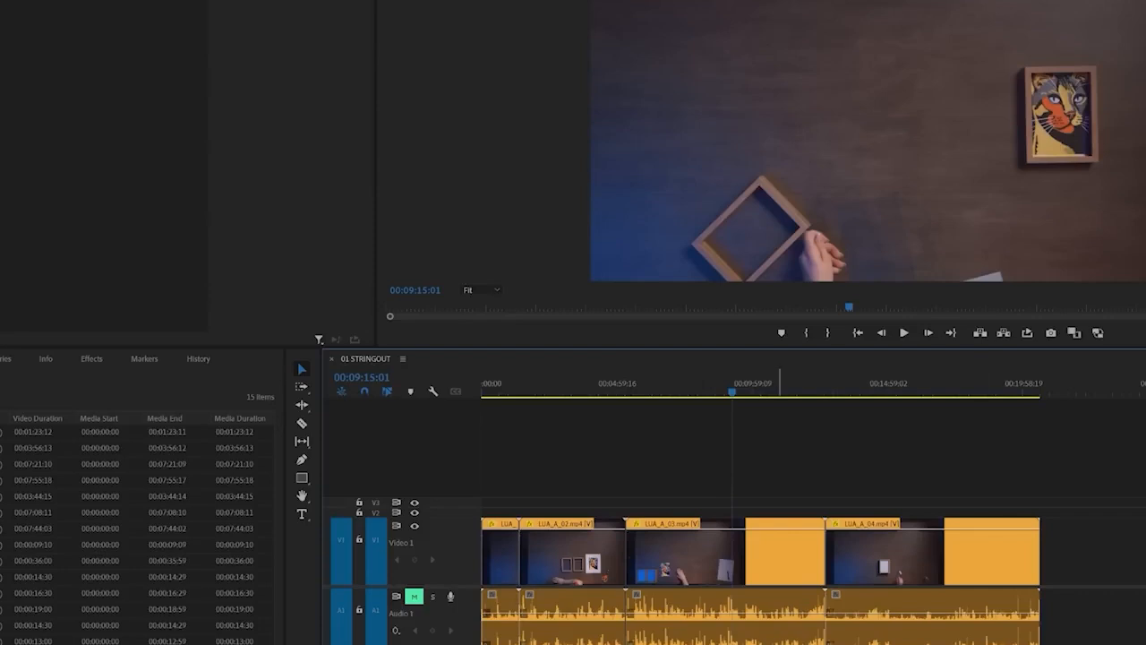
Select only the audio parts of all four linked clips, leaving their video parts unselected
{"action": "left_click_drag", "start_coordinate": [780, 644], "coordinate": [501, 630]}
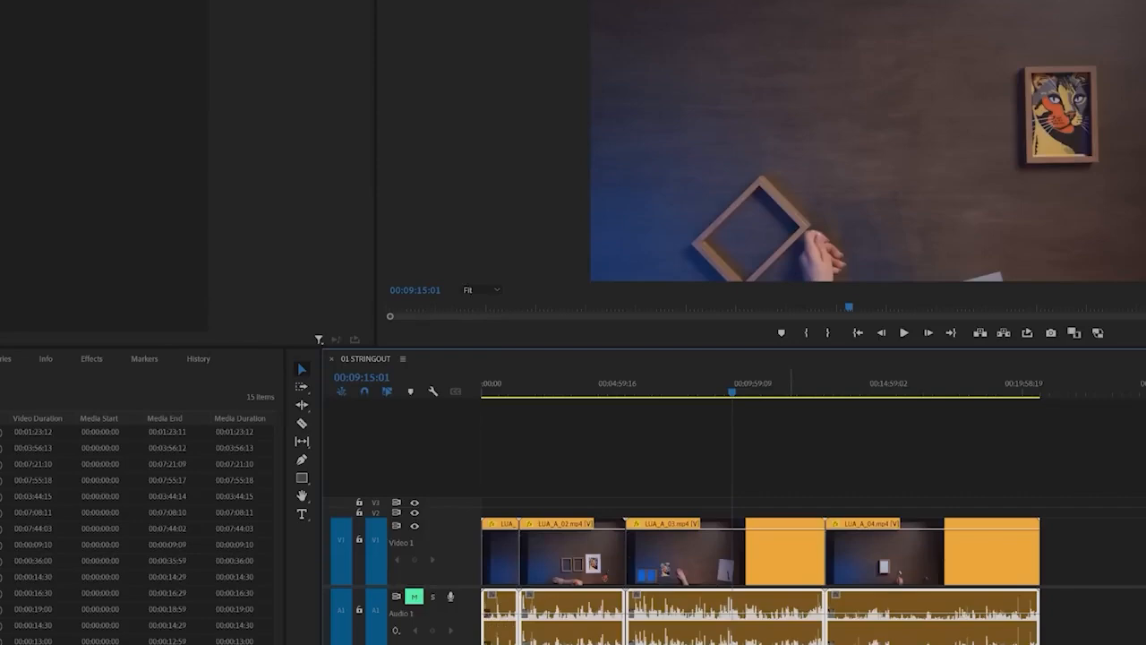
Turn off Linked Selection and select the video part of LUA_A_03.mp4 on its own
{"action": "left_click", "coordinate": [621, 614]}
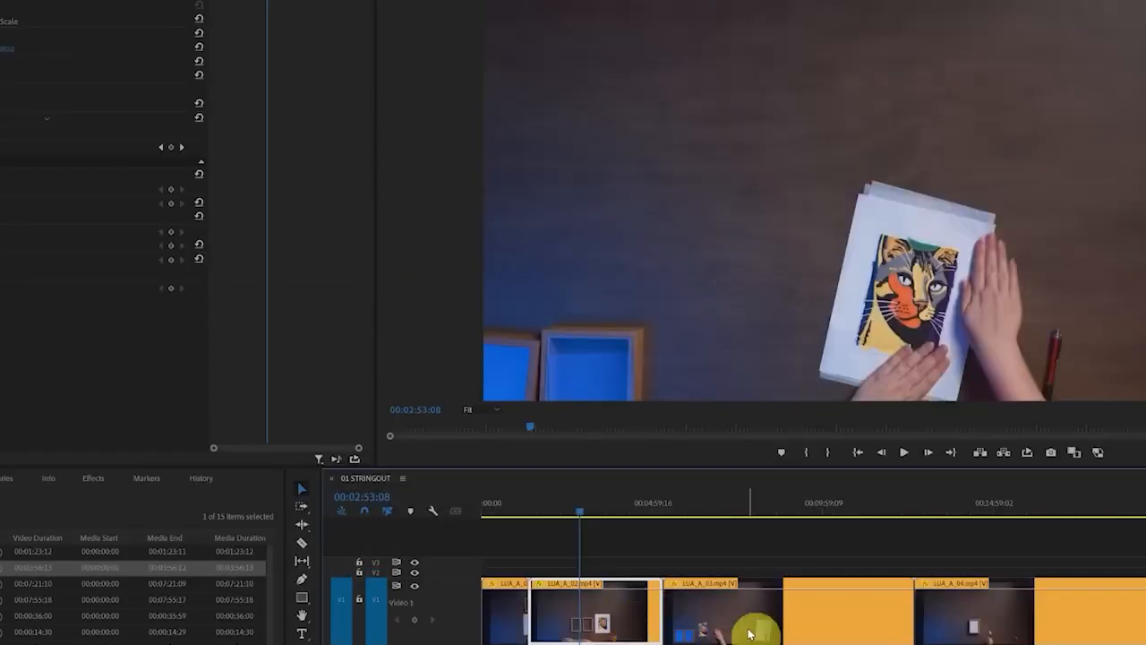
{"action": "right_click", "coordinate": [695, 618]}
{"action": "left_click", "coordinate": [656, 550]}
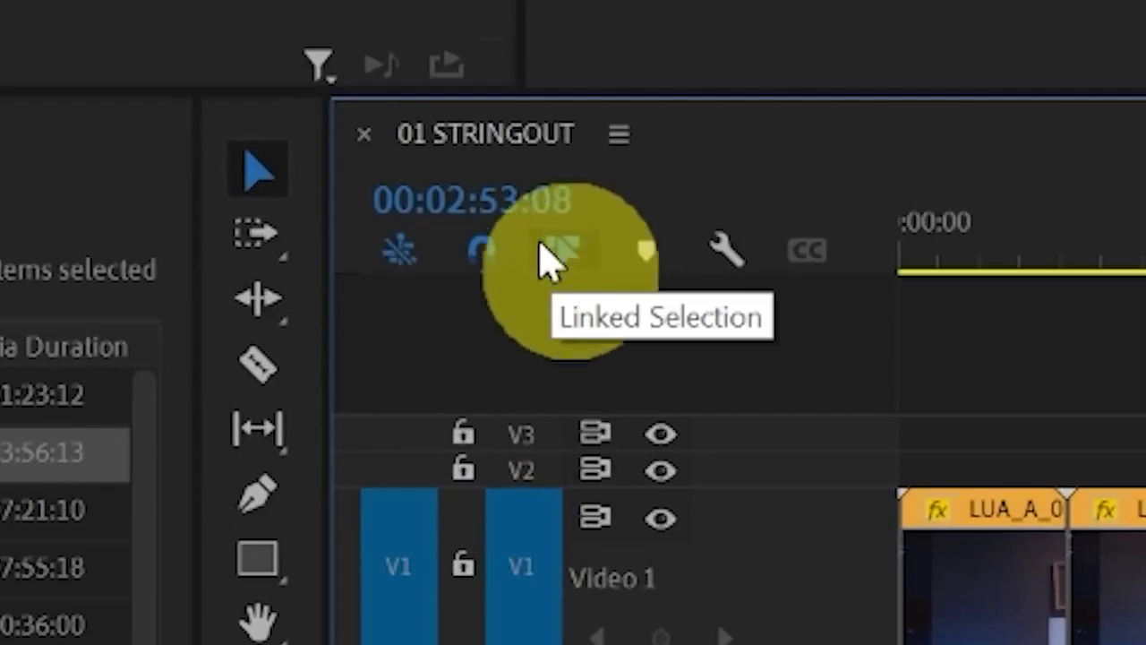
{"action": "left_click", "coordinate": [551, 265]}
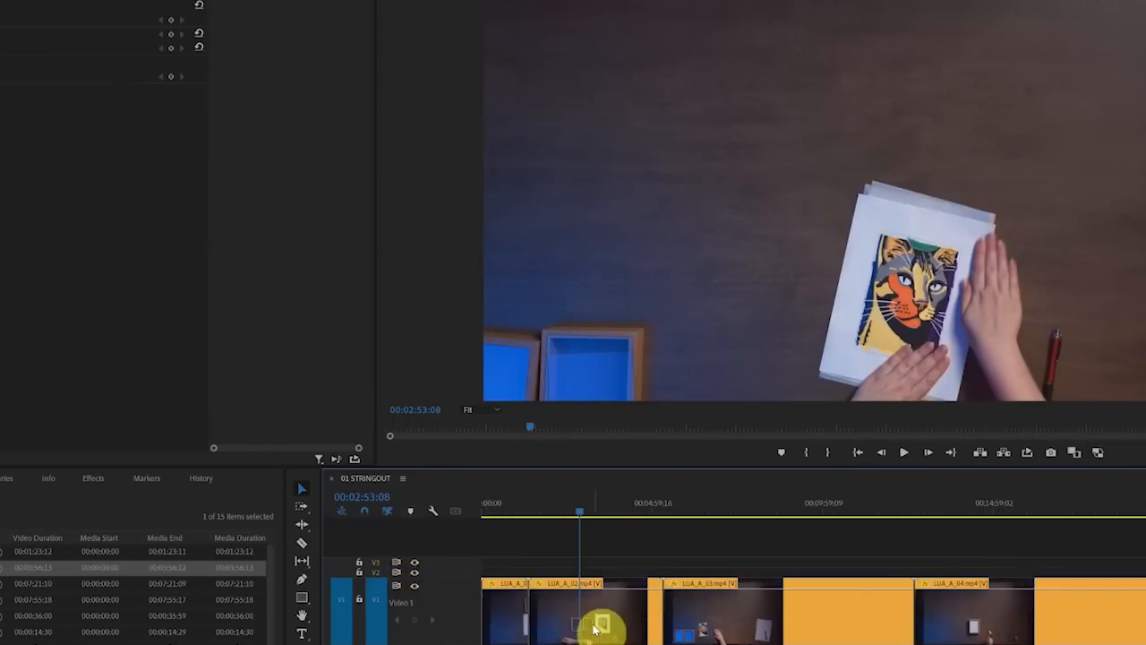
{"action": "left_click", "coordinate": [782, 607]}
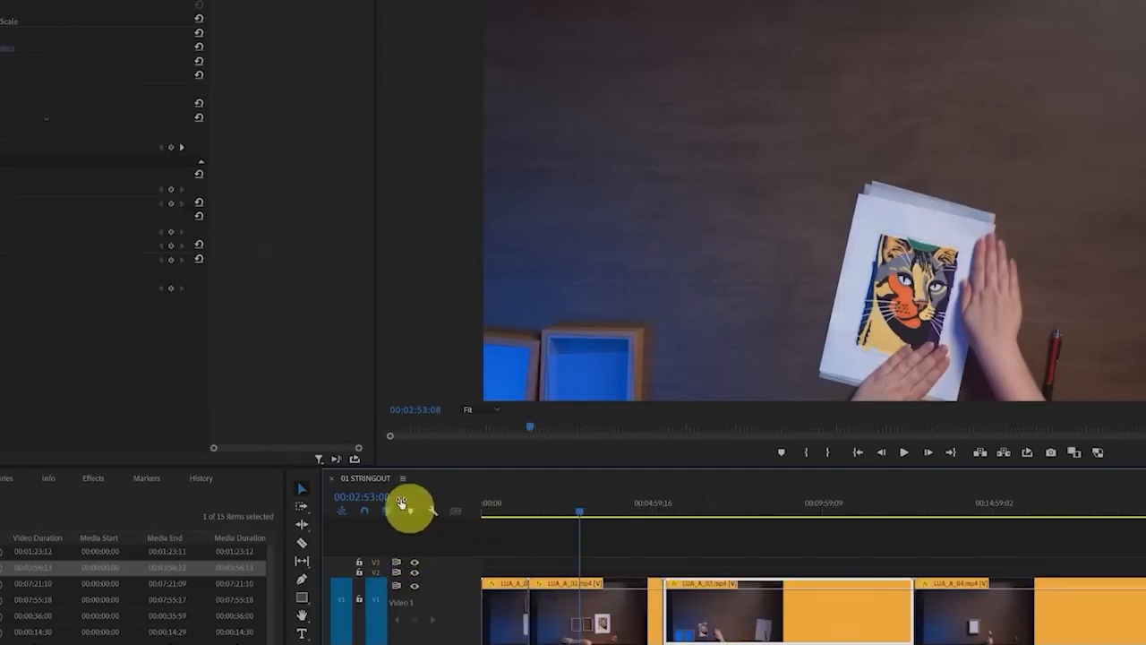
{"action": "left_click", "coordinate": [807, 643]}
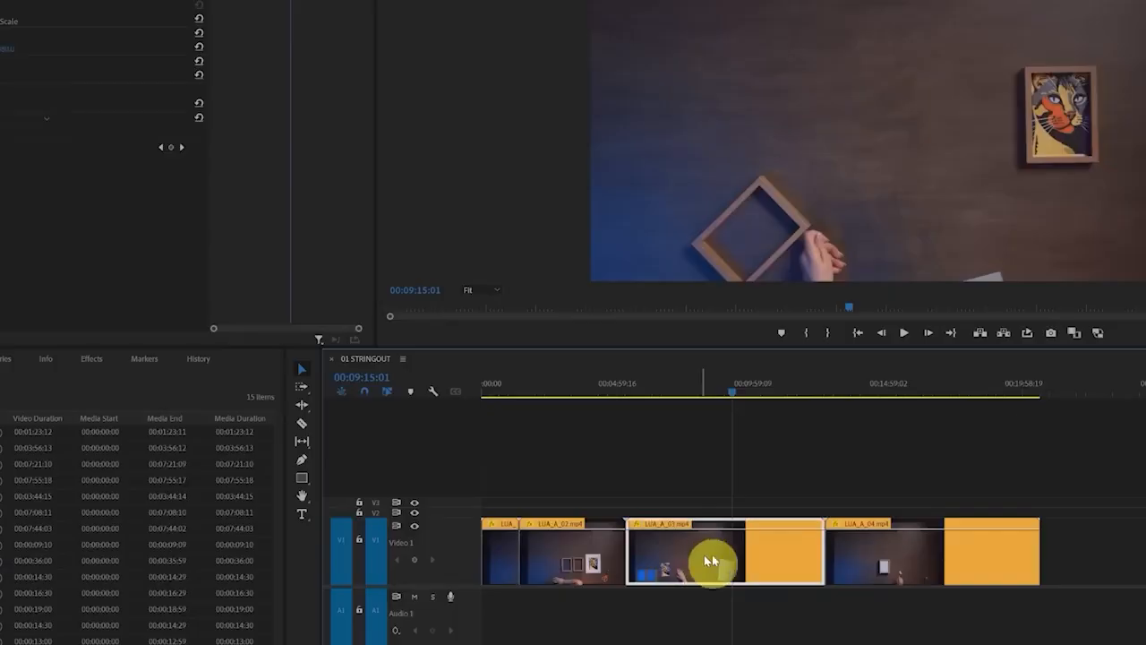
Select each of the four video clips on V1 in turn to check them without their audio
{"action": "left_click_drag", "start_coordinate": [711, 558], "coordinate": [532, 538]}
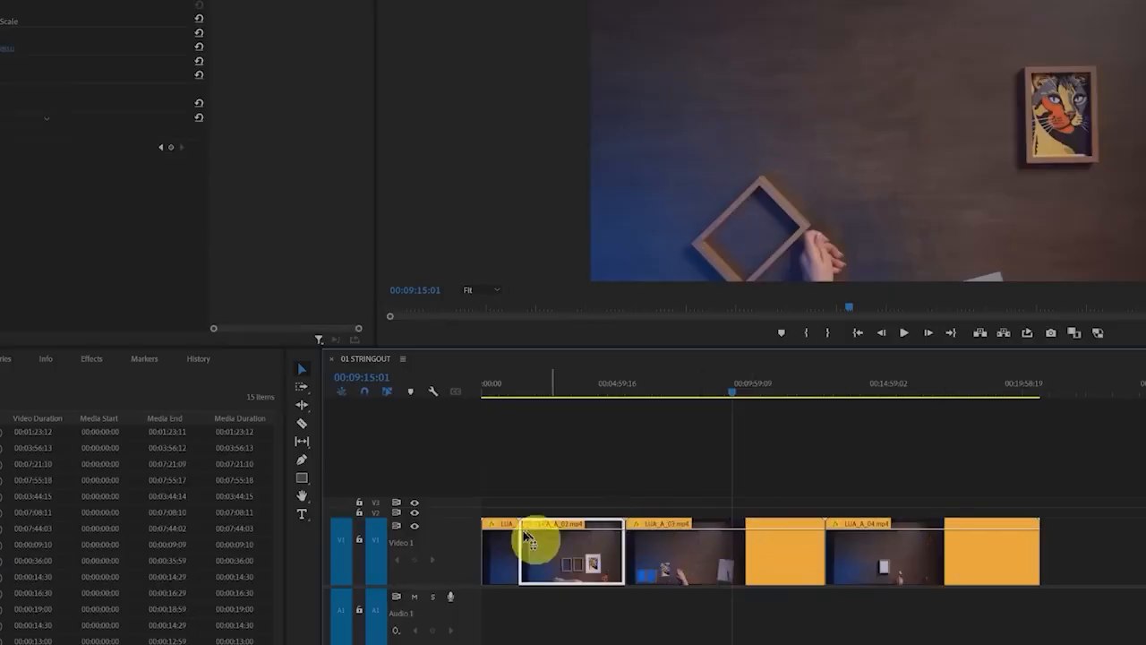
{"action": "left_click", "coordinate": [508, 557]}
{"action": "left_click", "coordinate": [586, 557]}
{"action": "left_click", "coordinate": [713, 555]}
{"action": "left_click", "coordinate": [916, 552]}
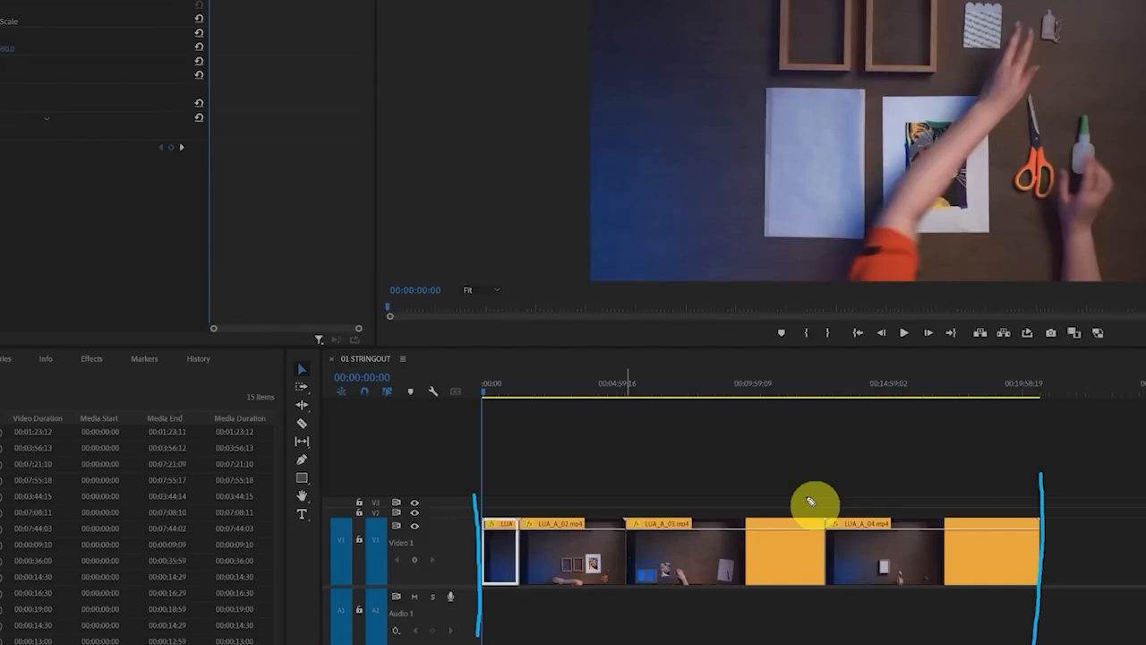
Move the playhead from the start of the sequence to 00:07:19:20 and view that frame
{"action": "mouse_move", "coordinate": [451, 286]}
{"action": "left_mouse_down"}
{"action": "mouse_move", "coordinate": [354, 301]}
{"action": "mouse_move", "coordinate": [433, 328]}
{"action": "mouse_move", "coordinate": [460, 284]}
{"action": "left_mouse_up"}
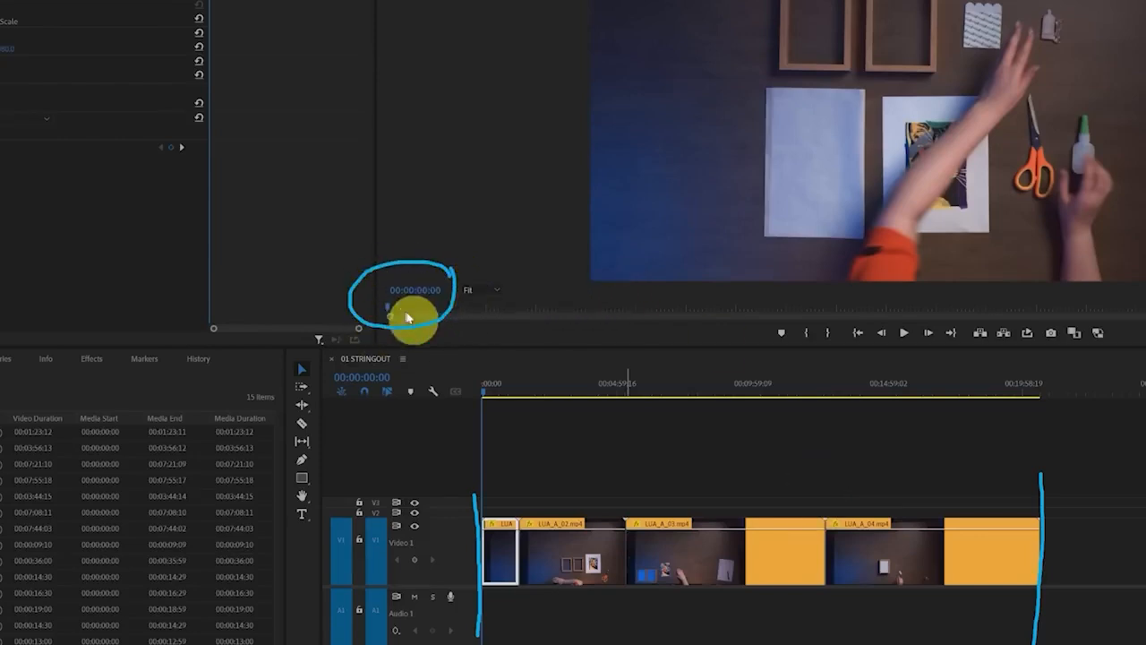
{"action": "mouse_move", "coordinate": [525, 397]}
{"action": "left_mouse_down"}
{"action": "mouse_move", "coordinate": [850, 392]}
{"action": "mouse_move", "coordinate": [681, 395]}
{"action": "left_mouse_up"}
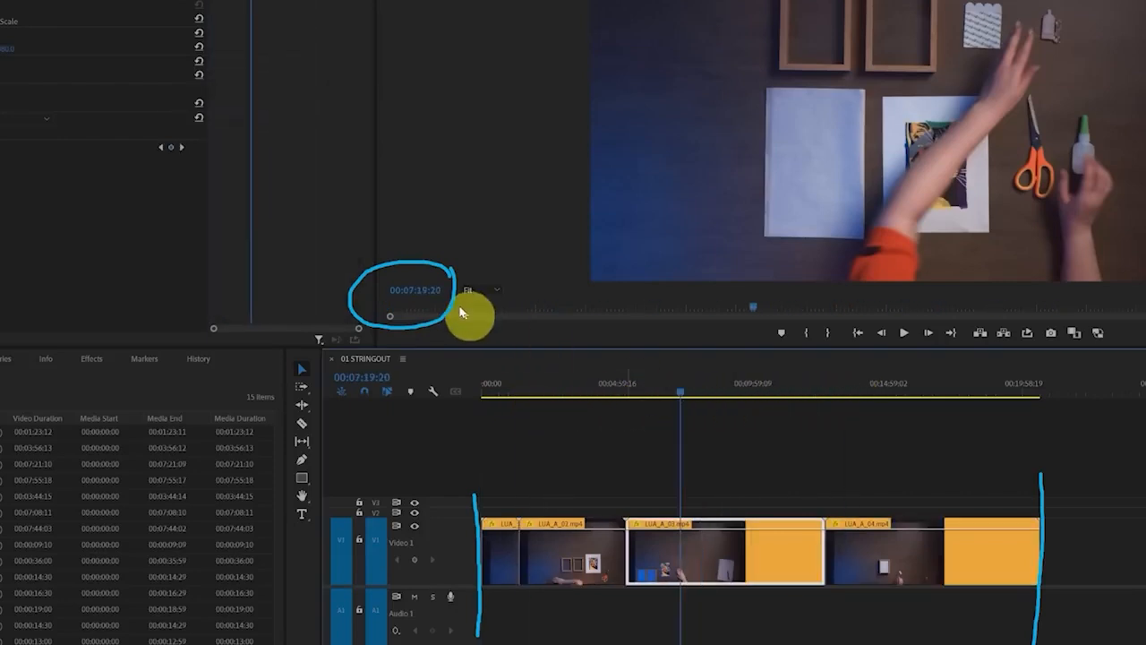
{"action": "left_click_drag", "start_coordinate": [450, 276], "coordinate": [485, 306]}
{"action": "key", "text": "ctrl+shift+7"}
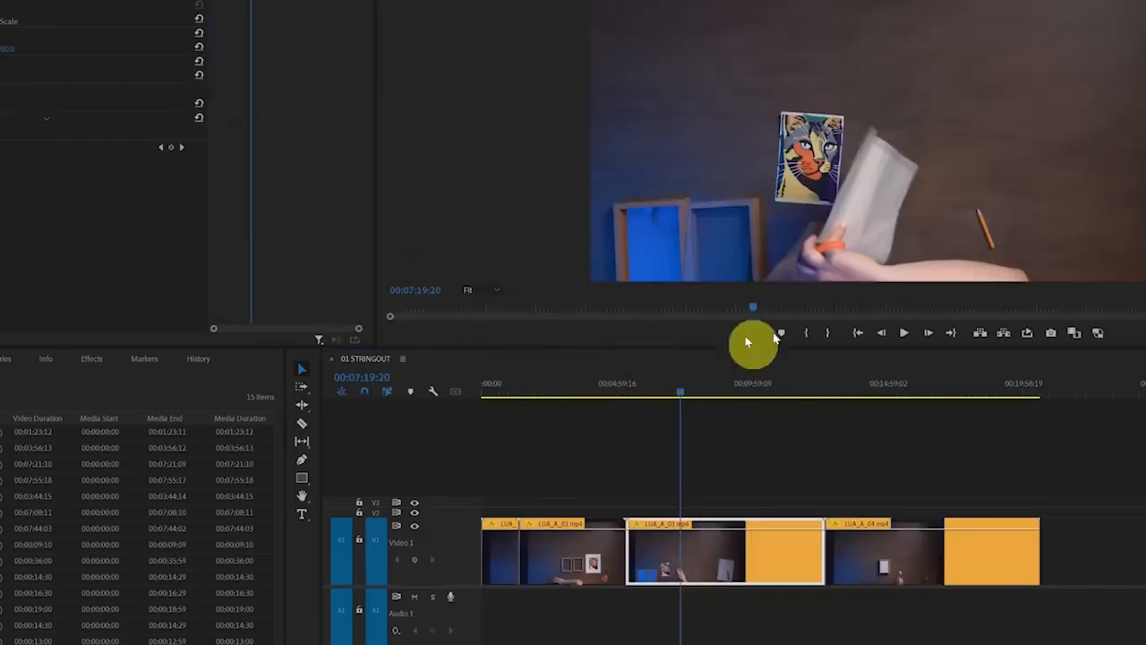
{"action": "mouse_move", "coordinate": [772, 284]}
{"action": "left_mouse_down"}
{"action": "mouse_move", "coordinate": [753, 285]}
{"action": "mouse_move", "coordinate": [770, 336]}
{"action": "mouse_move", "coordinate": [782, 292]}
{"action": "mouse_move", "coordinate": [657, 308]}
{"action": "mouse_move", "coordinate": [1013, 313]}
{"action": "mouse_move", "coordinate": [588, 314]}
{"action": "mouse_move", "coordinate": [908, 310]}
{"action": "left_mouse_up"}
{"action": "key", "text": "ctrl+shift+7"}
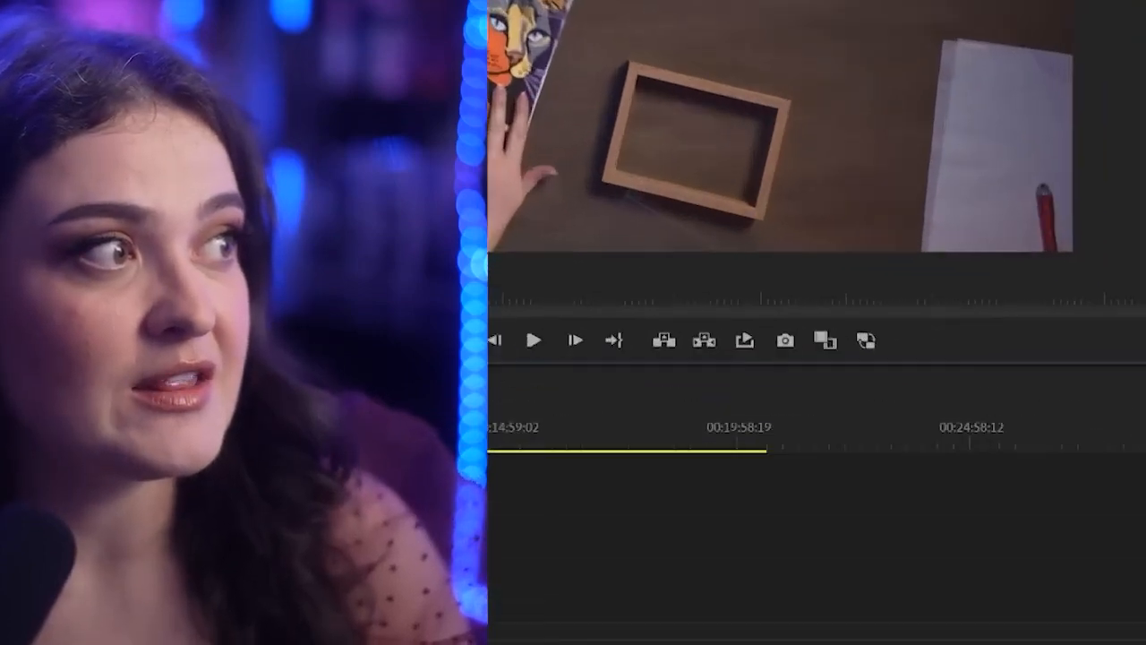
Enlarge the Program Monitor by lowering the boundary between it and the timeline
{"action": "left_click", "coordinate": [1126, 217]}
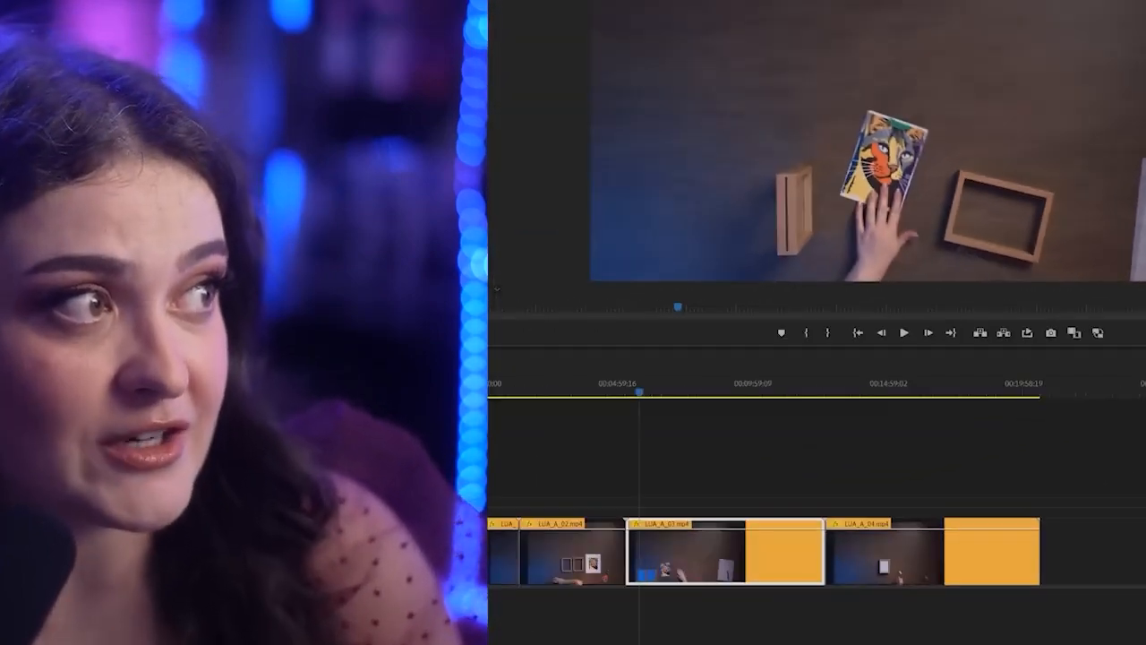
{"action": "left_click_drag", "start_coordinate": [486, 347], "coordinate": [484, 467]}
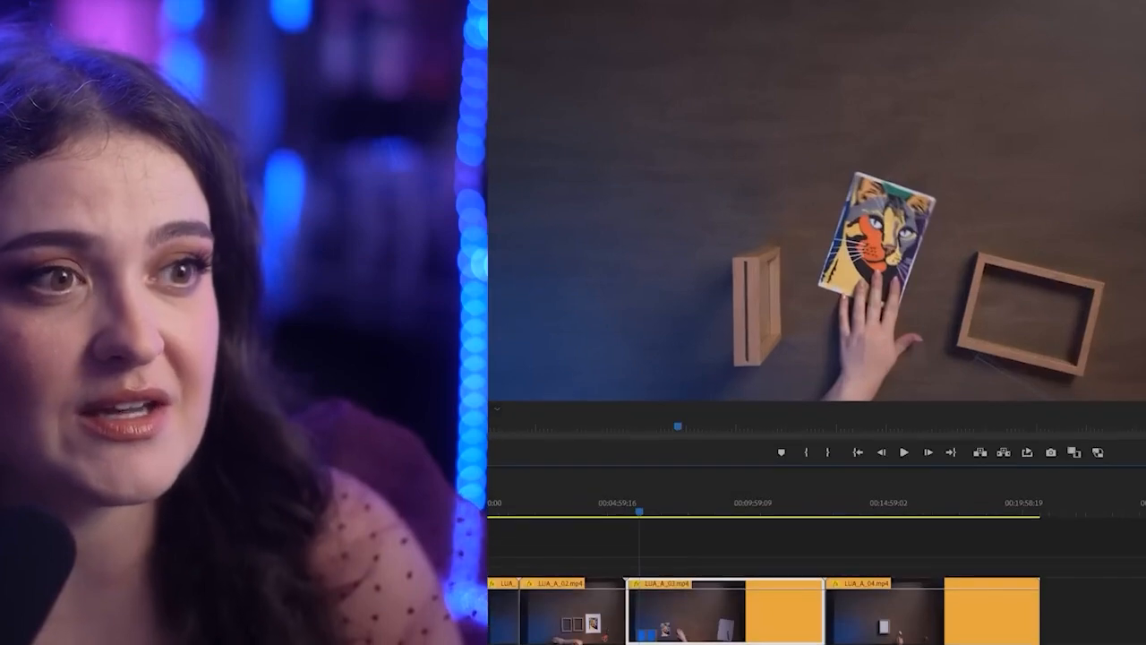
{"action": "left_click", "coordinate": [379, 485]}
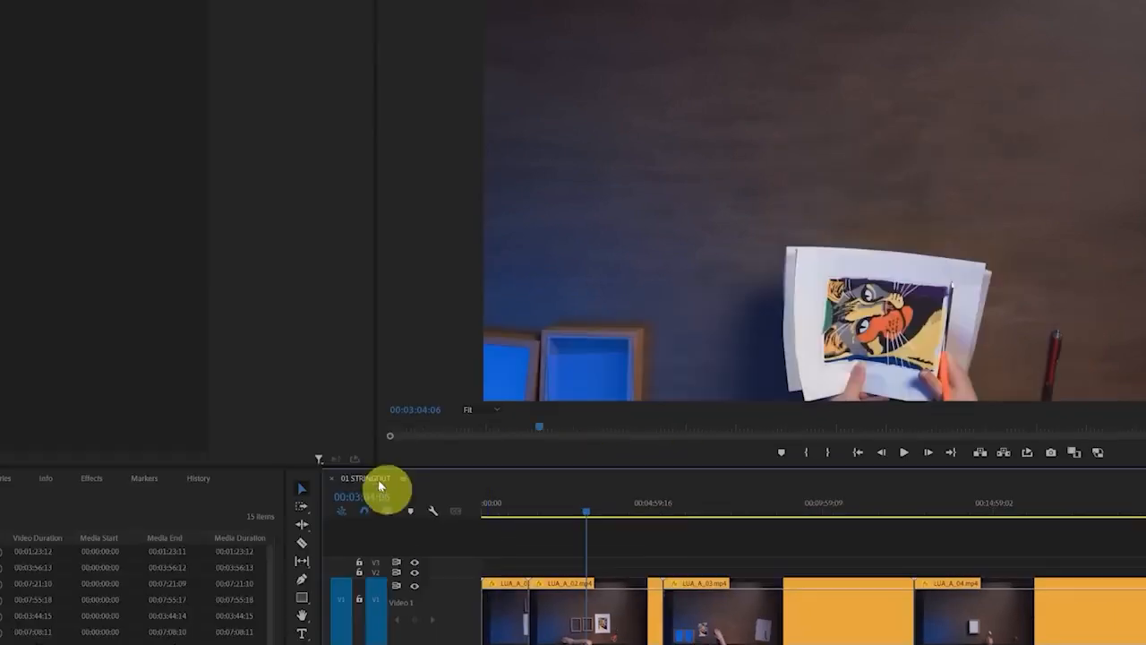
{"action": "mouse_move", "coordinate": [405, 468]}
{"action": "left_mouse_down"}
{"action": "mouse_move", "coordinate": [343, 461]}
{"action": "mouse_move", "coordinate": [425, 510]}
{"action": "mouse_move", "coordinate": [406, 452]}
{"action": "left_mouse_up"}
{"action": "mouse_move", "coordinate": [1145, 519]}
{"action": "left_mouse_down"}
{"action": "mouse_move", "coordinate": [369, 589]}
{"action": "mouse_move", "coordinate": [334, 644]}
{"action": "mouse_move", "coordinate": [962, 537]}
{"action": "left_mouse_up"}
{"action": "key", "text": "Delete"}
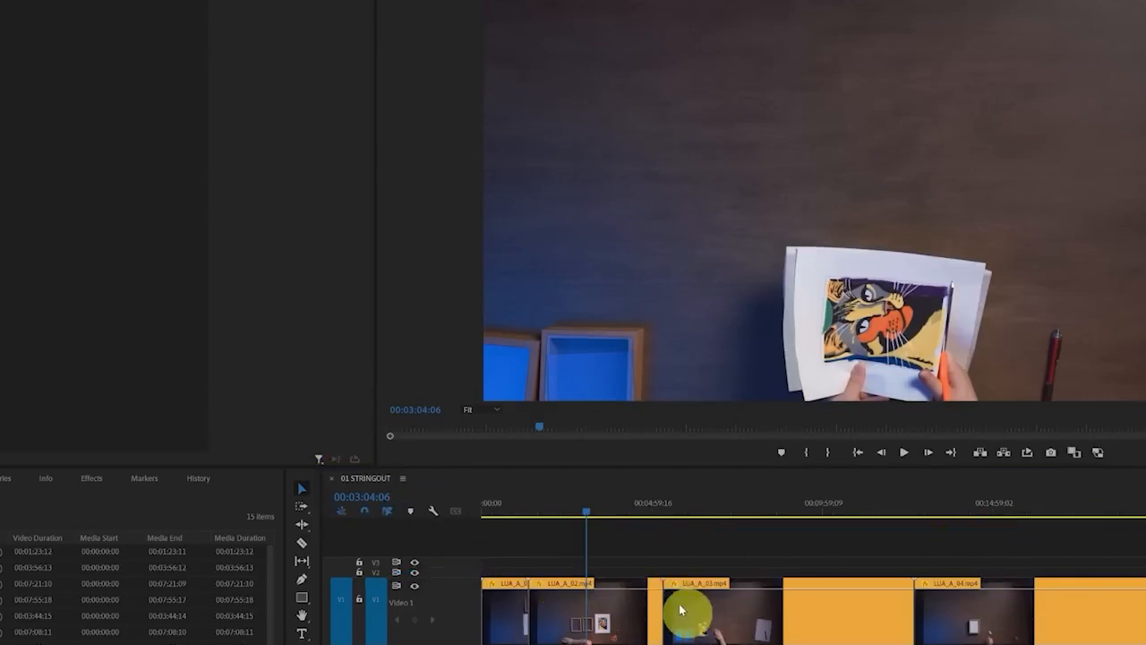
Select the LUA_A_02.mp4 clip in the 01 STRINGOUT sequence
{"action": "left_click", "coordinate": [600, 632]}
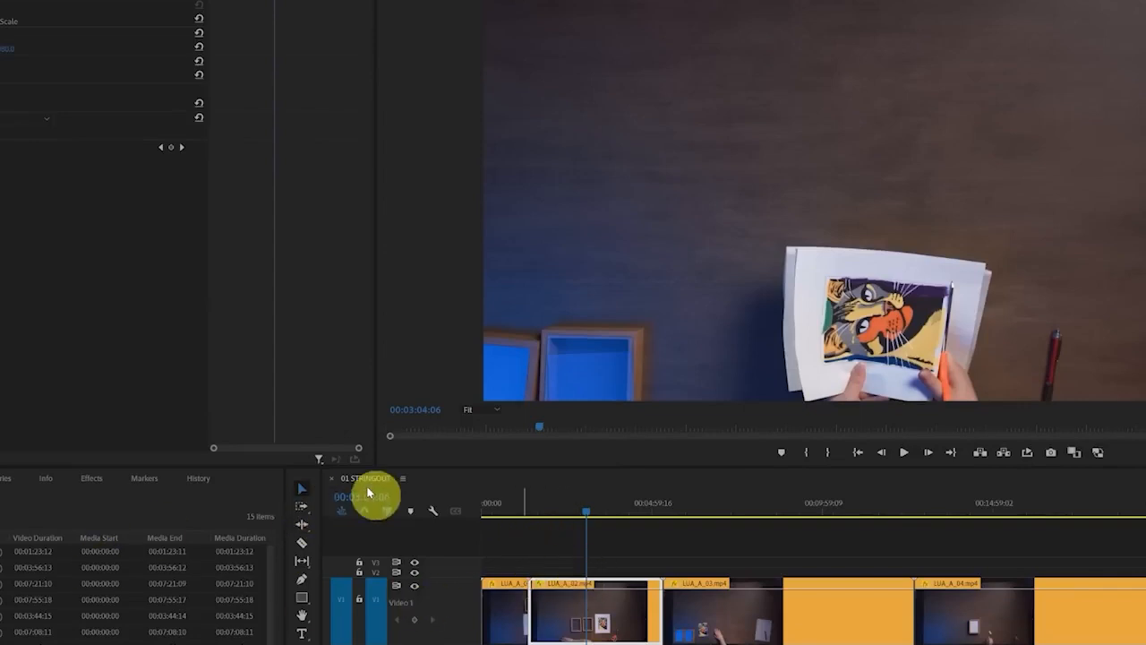
{"action": "mouse_move", "coordinate": [409, 481]}
{"action": "left_mouse_down"}
{"action": "mouse_move", "coordinate": [314, 465]}
{"action": "mouse_move", "coordinate": [352, 509]}
{"action": "mouse_move", "coordinate": [424, 475]}
{"action": "mouse_move", "coordinate": [360, 447]}
{"action": "mouse_move", "coordinate": [374, 489]}
{"action": "left_mouse_up"}
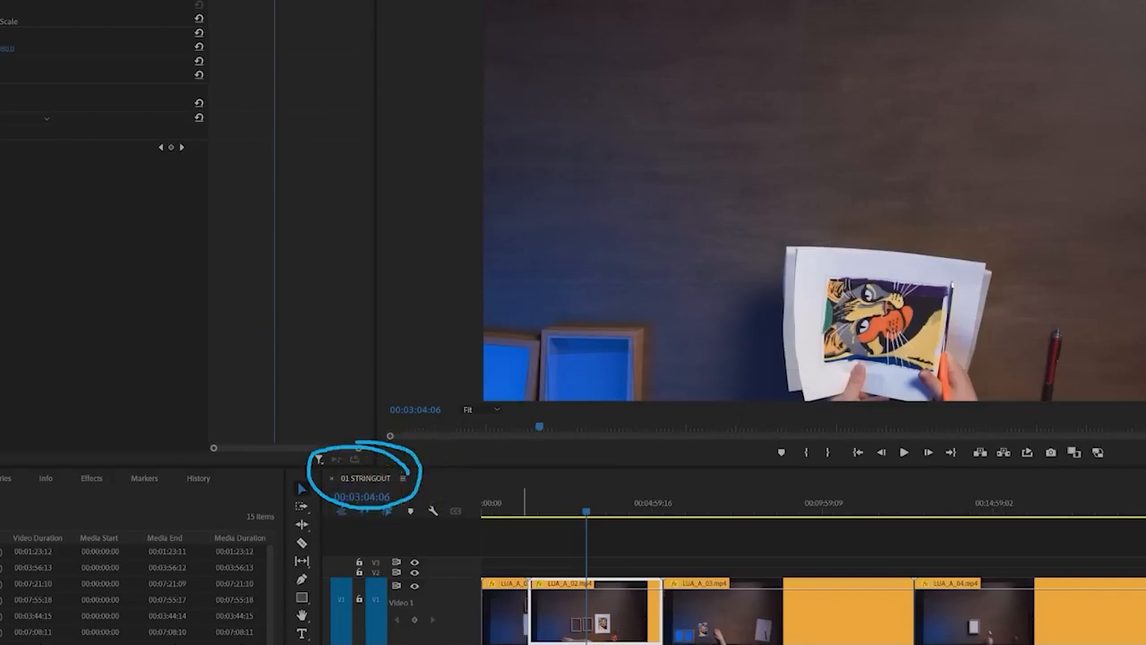
Go up to the project's parent bin and reopen the bin that holds the footage clips
{"action": "left_click", "coordinate": [2, 497]}
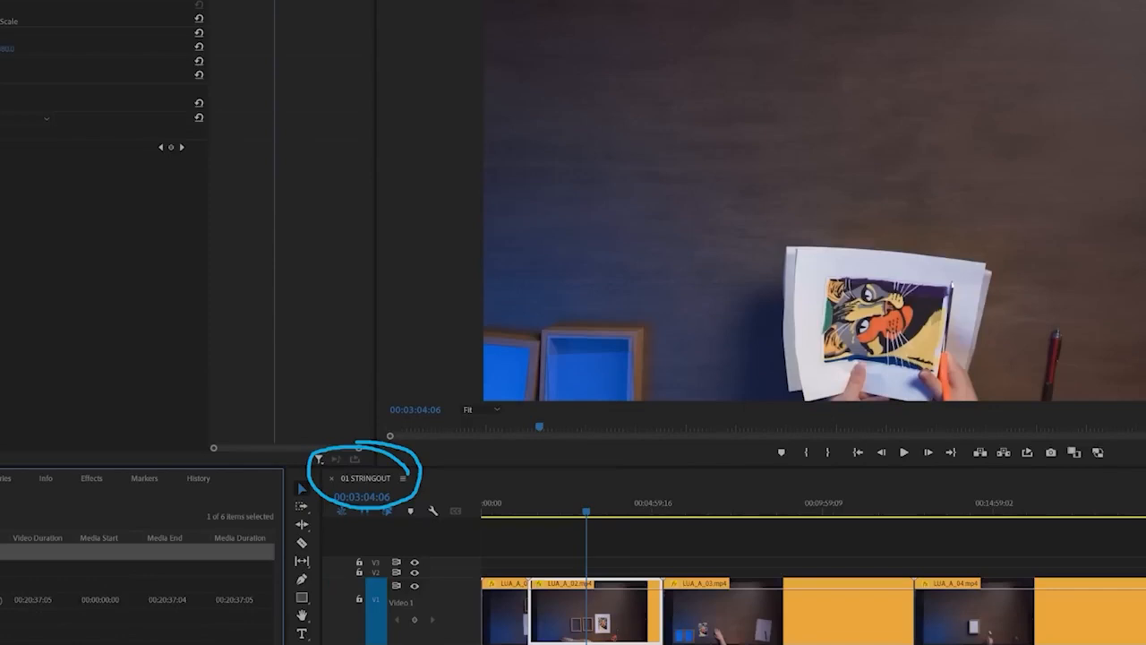
{"action": "left_click", "coordinate": [4, 584]}
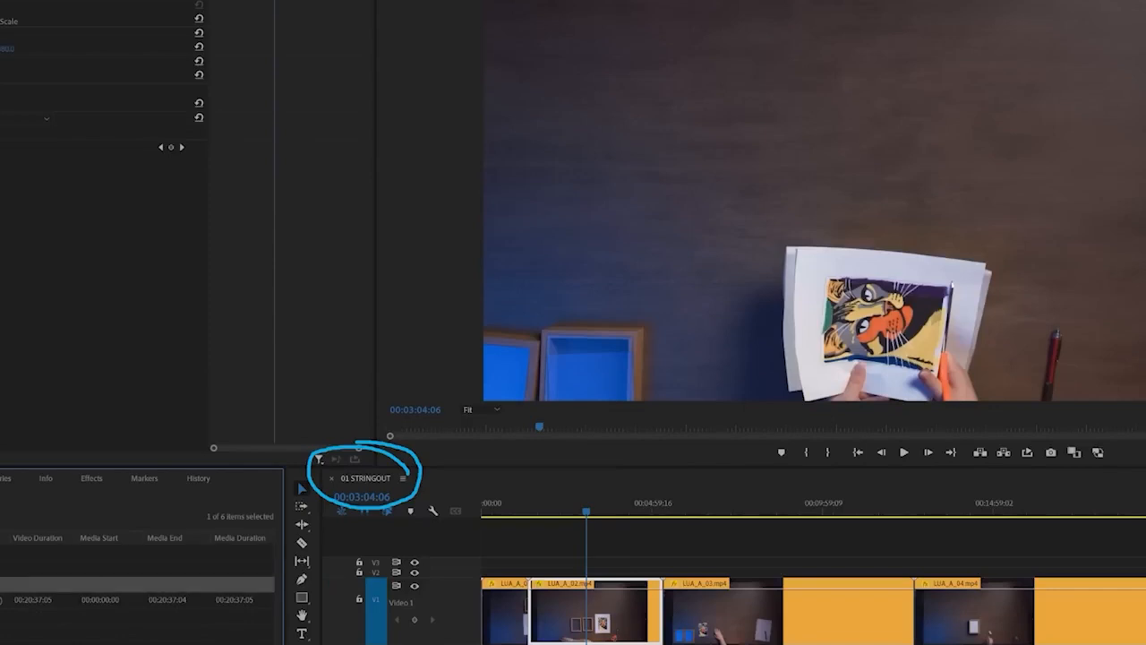
{"action": "double_click", "coordinate": [4, 584]}
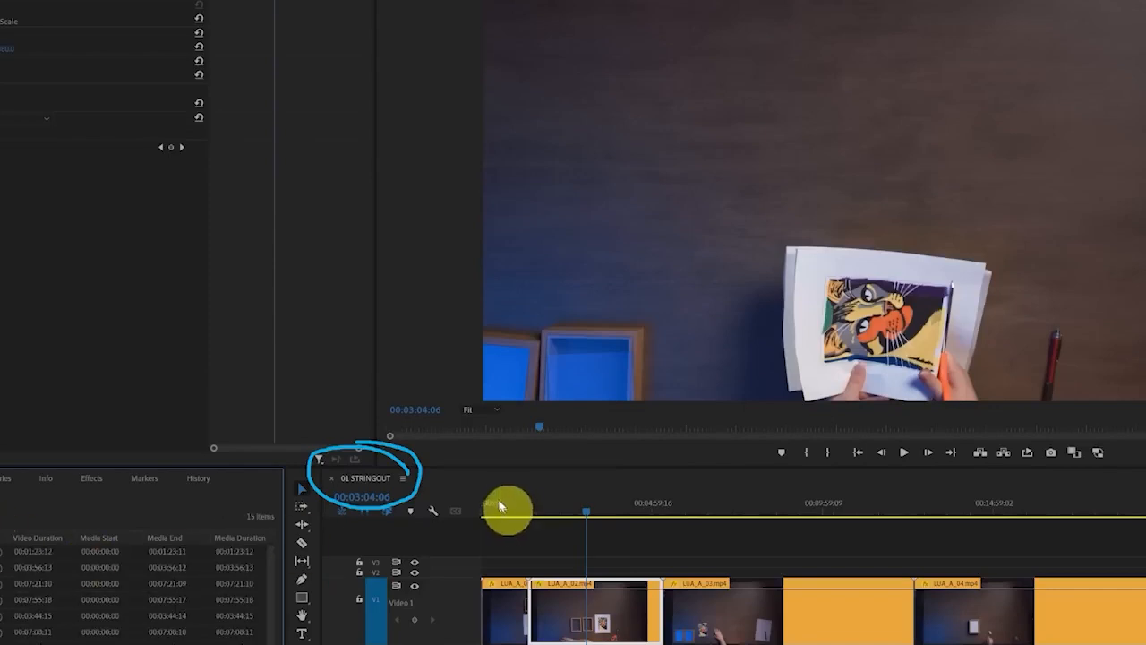
Reveal the 01 STRINGOUT sequence in the project and duplicate it
{"action": "left_click", "coordinate": [374, 481]}
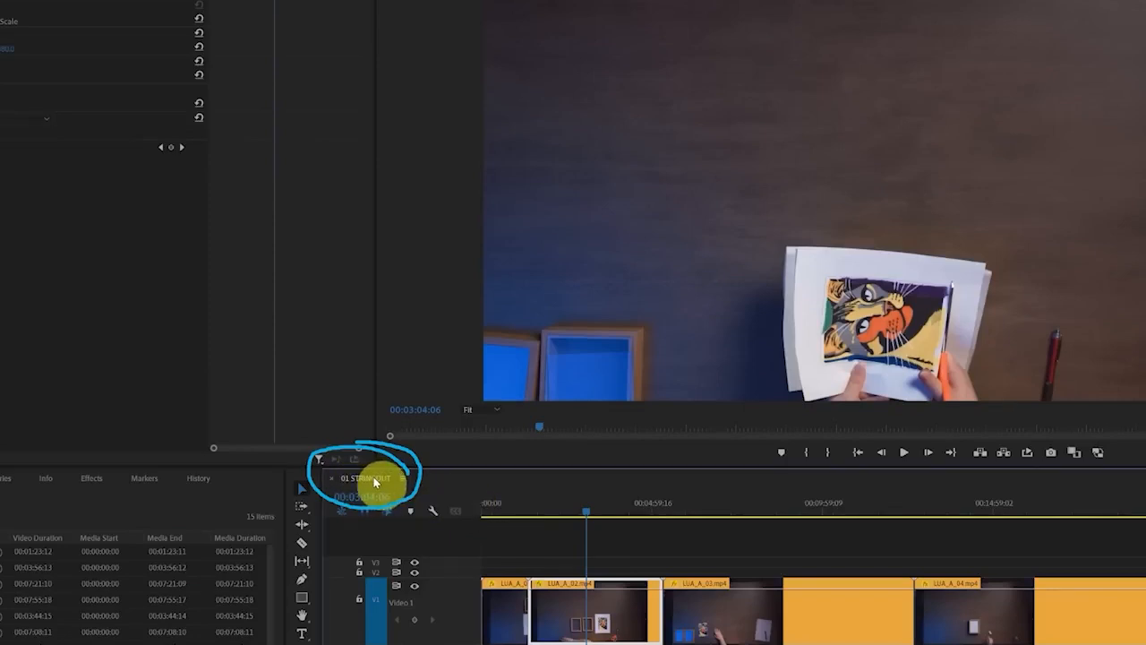
{"action": "right_click", "coordinate": [374, 481]}
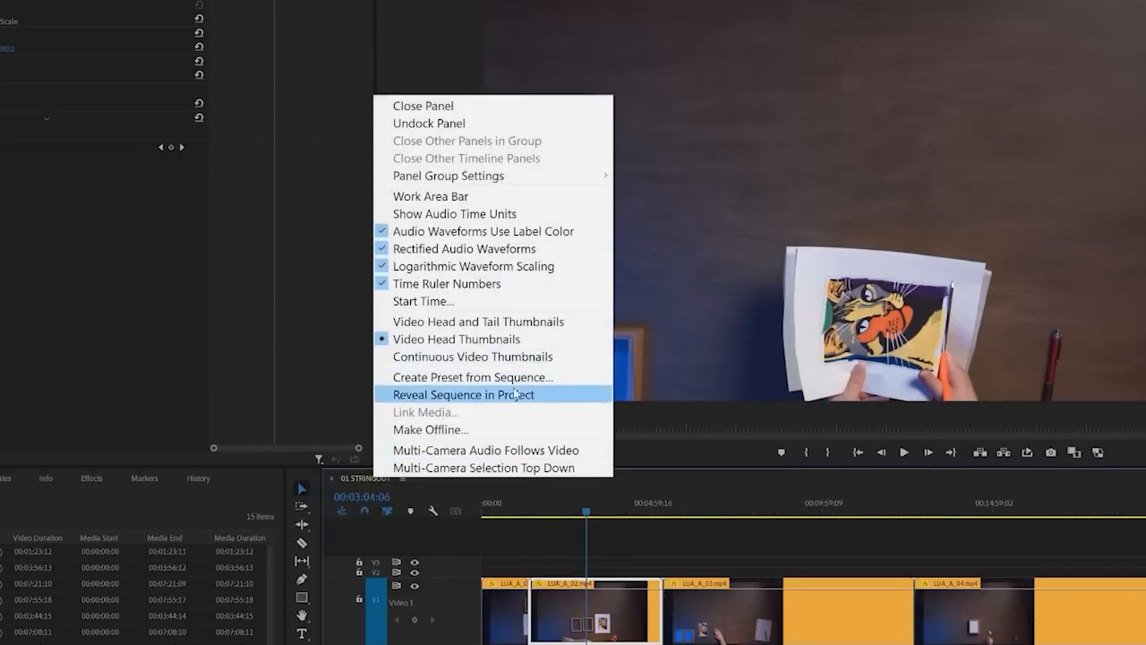
{"action": "left_click", "coordinate": [544, 397]}
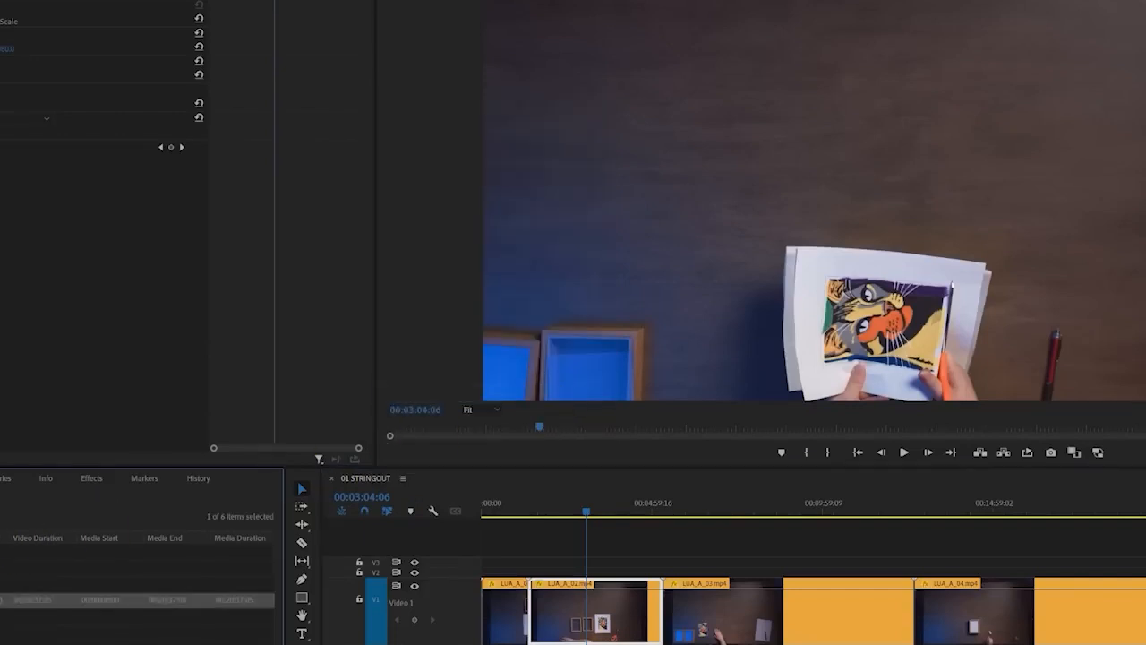
{"action": "right_click", "coordinate": [2, 600]}
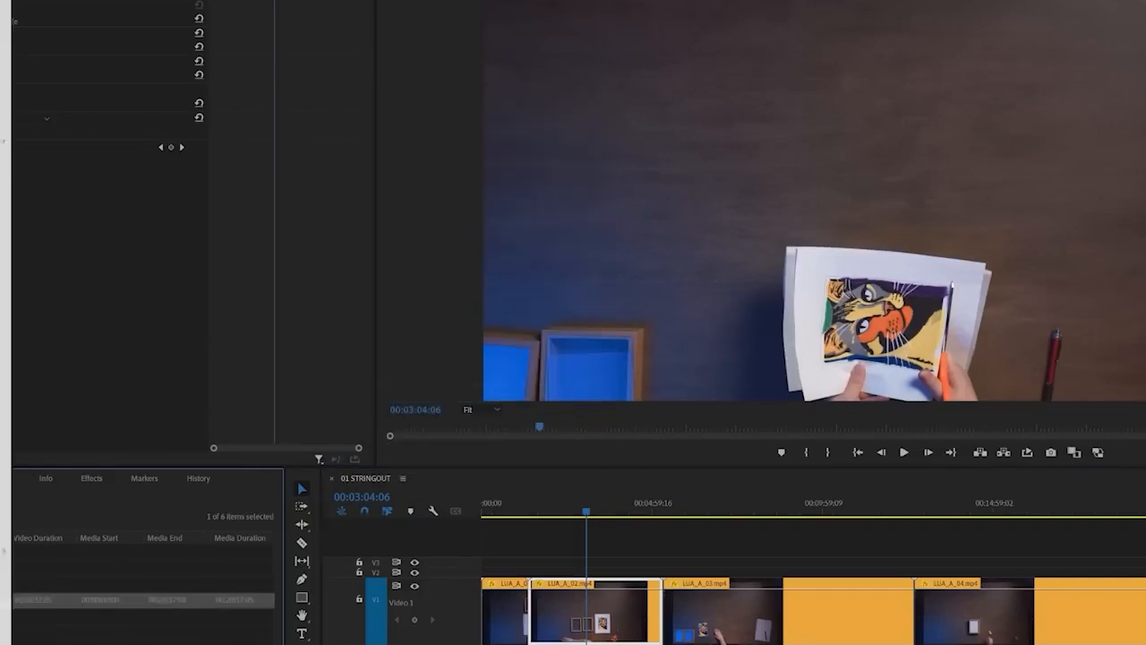
{"action": "left_click", "coordinate": [4, 62]}
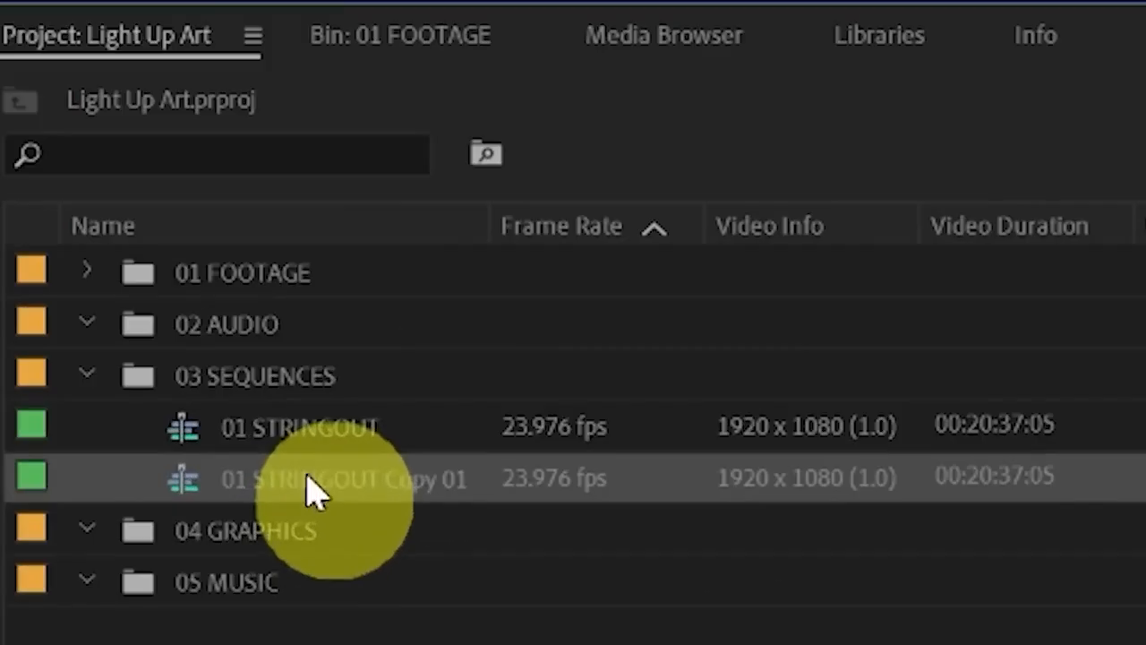
Rename the duplicated sequence as 02 SELECTS
{"action": "left_click", "coordinate": [259, 481]}
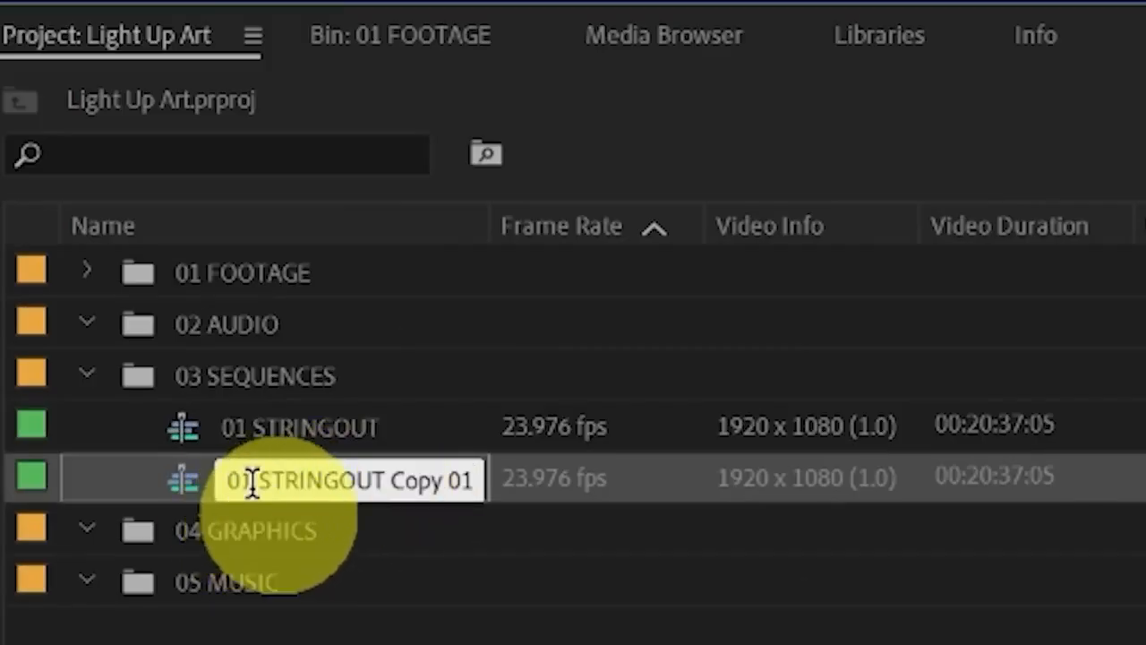
{"action": "key", "text": "BackSpace"}
{"action": "type", "text": "2"}
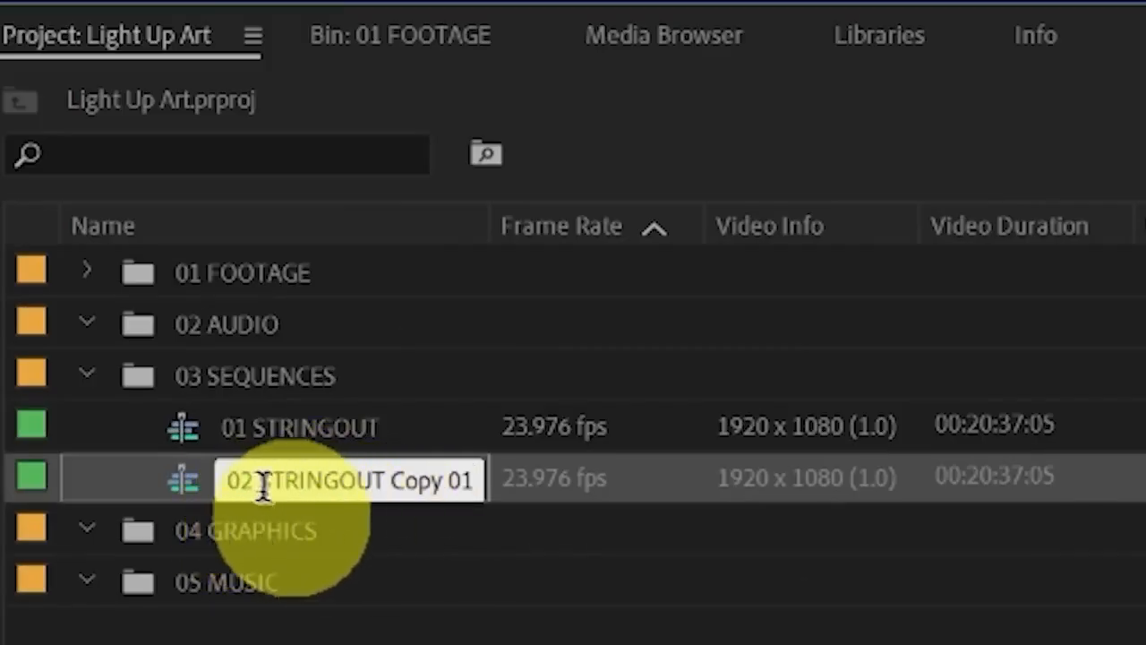
{"action": "left_click_drag", "start_coordinate": [262, 484], "coordinate": [481, 486]}
{"action": "type", "text": "SELECTS"}
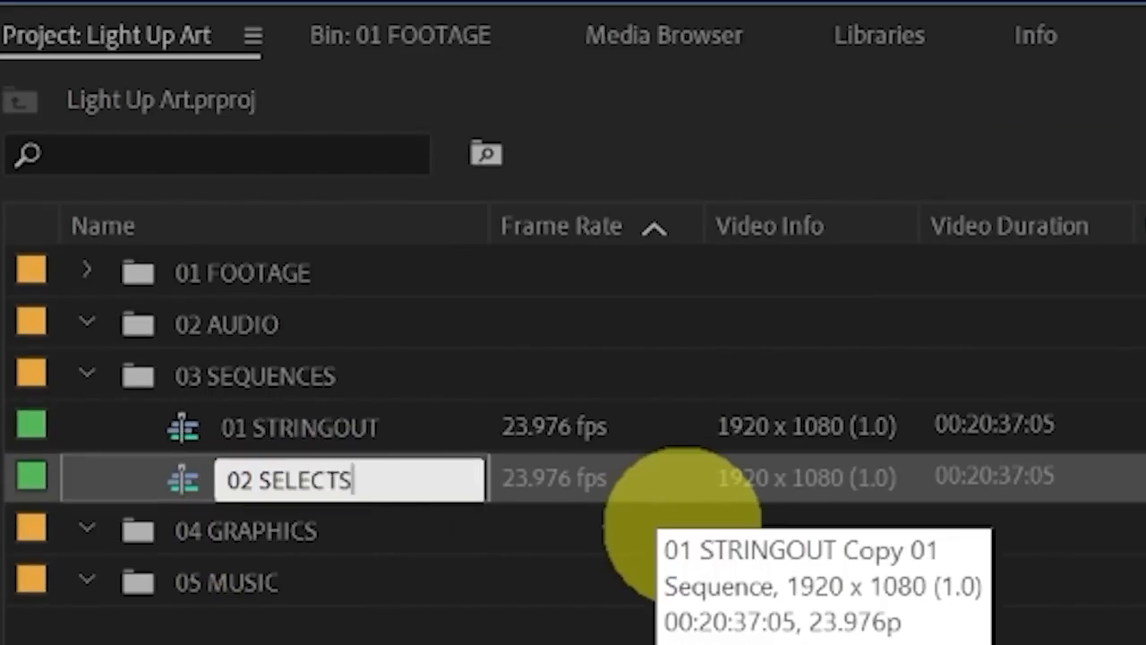
{"action": "key", "text": "Tab"}
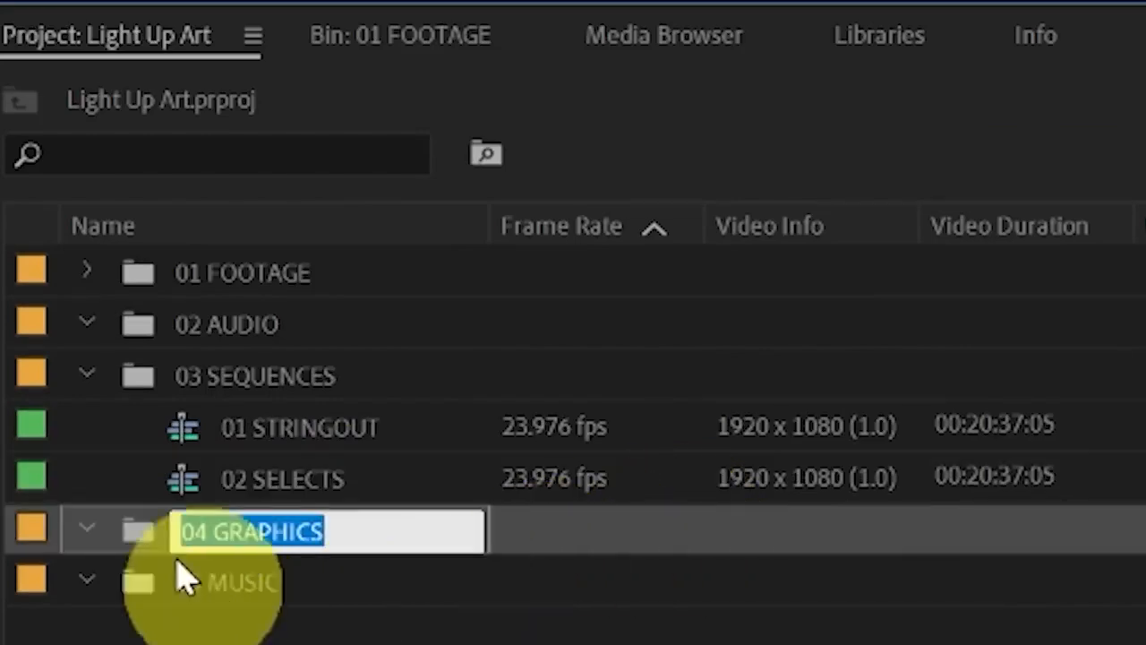
Open the 02 SELECTS sequence in the timeline, then switch to 01 STRINGOUT and back to compare the two
{"action": "double_click", "coordinate": [198, 489]}
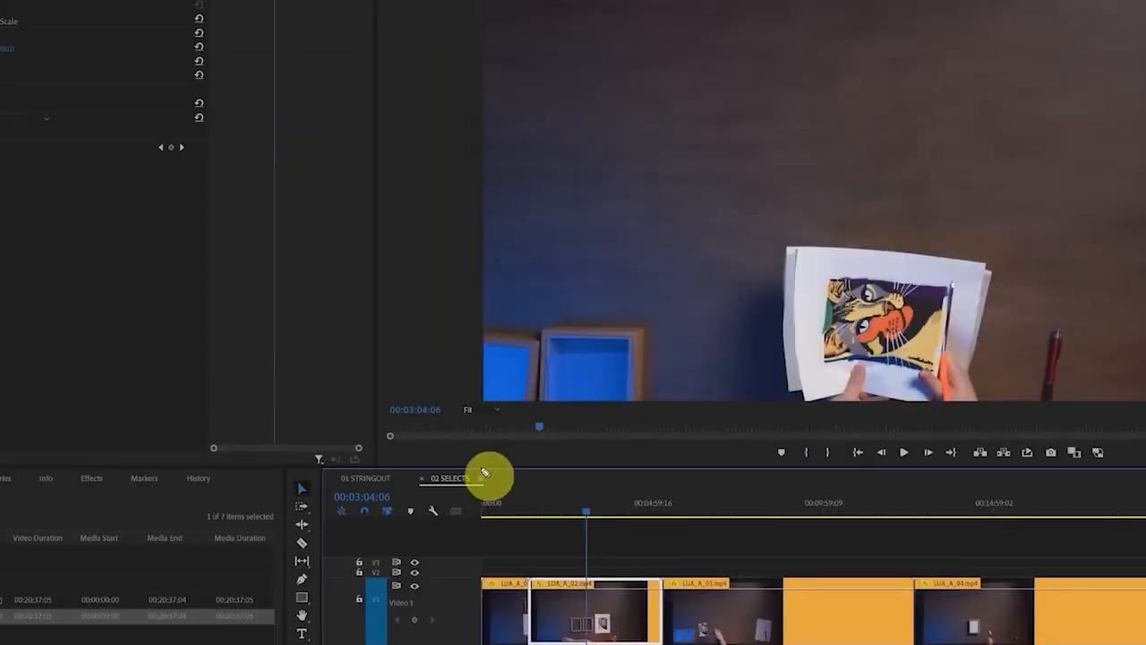
{"action": "mouse_move", "coordinate": [484, 472]}
{"action": "left_mouse_down"}
{"action": "mouse_move", "coordinate": [416, 469]}
{"action": "mouse_move", "coordinate": [427, 511]}
{"action": "mouse_move", "coordinate": [486, 505]}
{"action": "mouse_move", "coordinate": [489, 471]}
{"action": "left_mouse_up"}
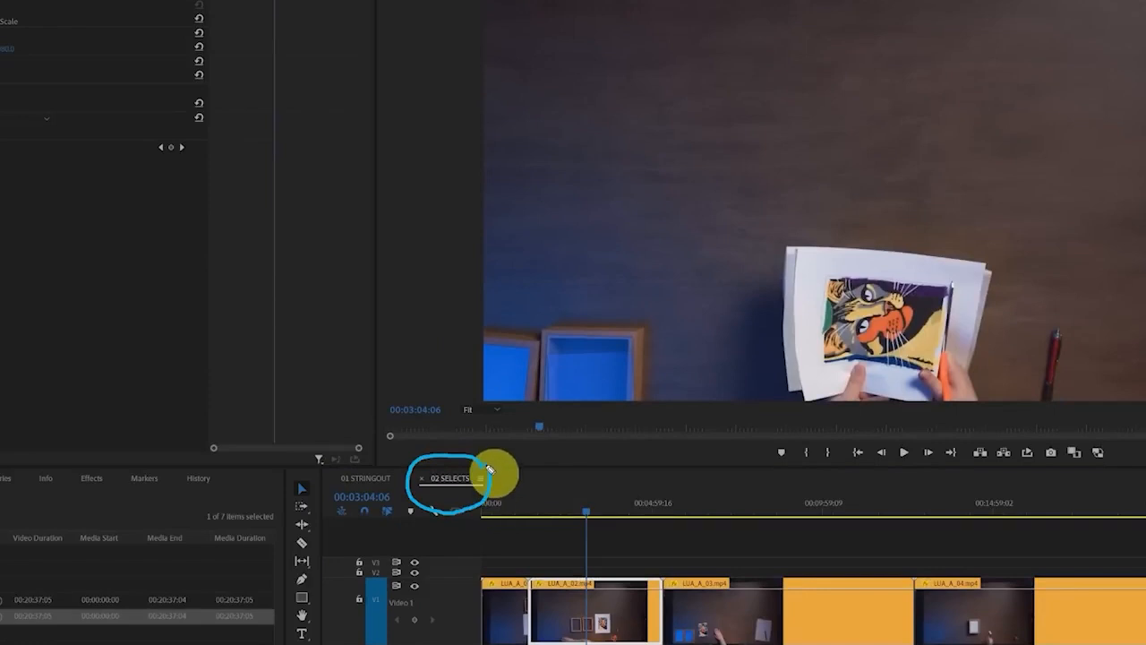
{"action": "left_click", "coordinate": [370, 479]}
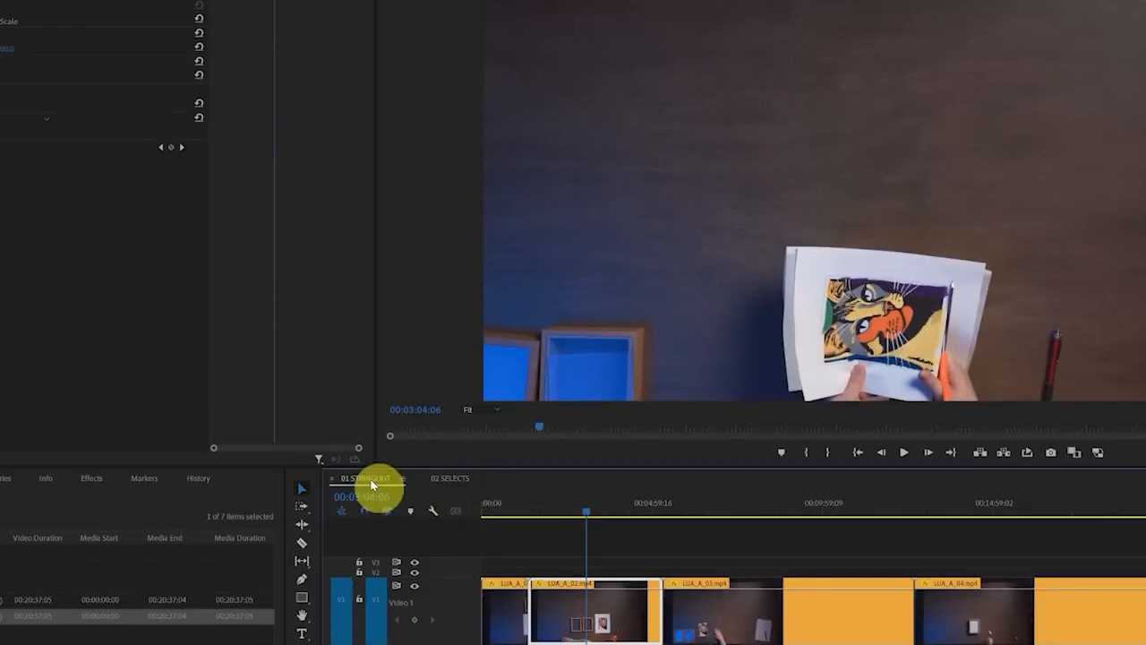
{"action": "left_click", "coordinate": [452, 479]}
Move the playhead to 00:00:13:12 in 02 SELECTS to view the craft materials in the first clip
{"action": "mouse_move", "coordinate": [492, 461]}
{"action": "left_mouse_down"}
{"action": "mouse_move", "coordinate": [447, 447]}
{"action": "mouse_move", "coordinate": [415, 491]}
{"action": "mouse_move", "coordinate": [502, 479]}
{"action": "left_mouse_up"}
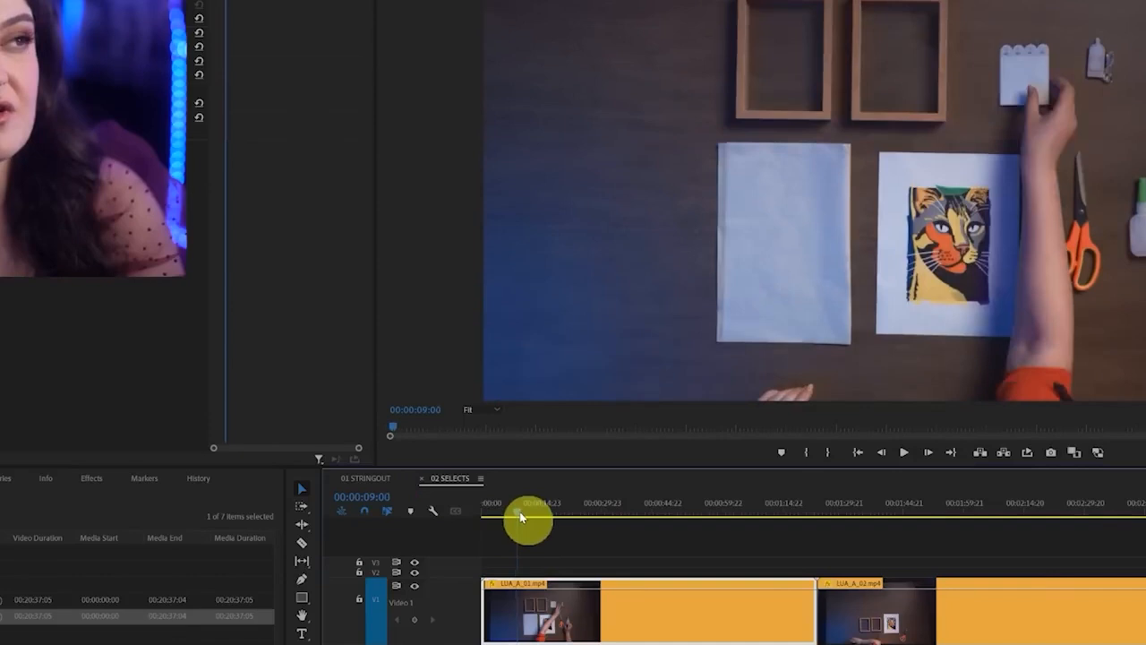
{"action": "mouse_move", "coordinate": [519, 512]}
{"action": "left_mouse_down"}
{"action": "mouse_move", "coordinate": [547, 514]}
{"action": "mouse_move", "coordinate": [537, 519]}
{"action": "left_mouse_up"}
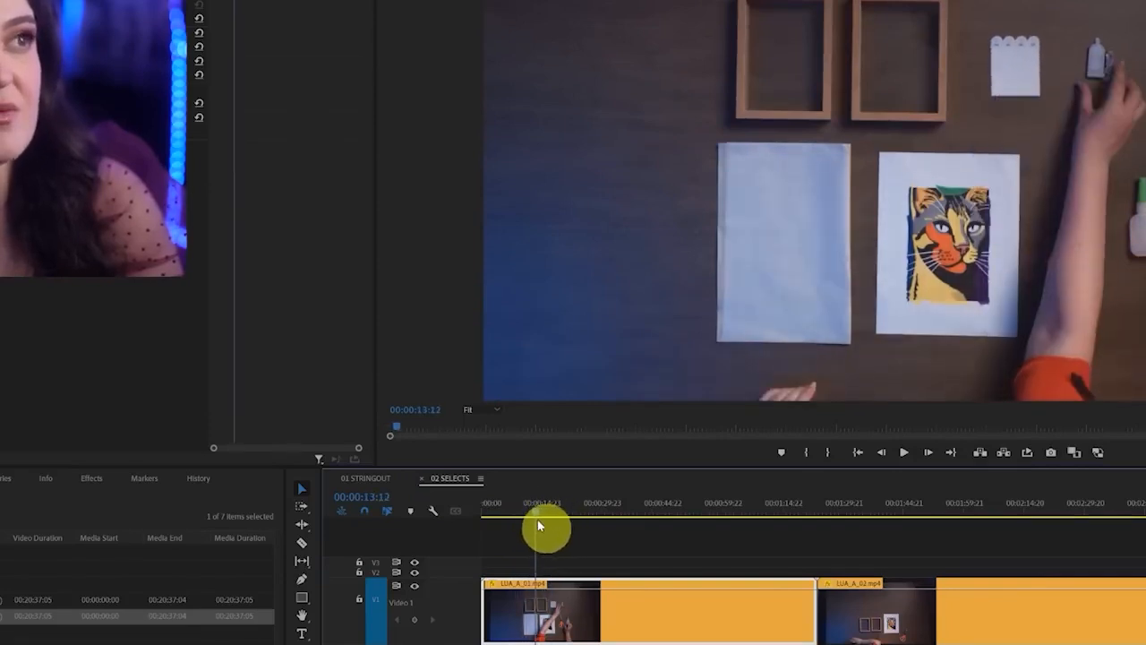
{"action": "mouse_move", "coordinate": [717, 6]}
{"action": "left_mouse_down"}
{"action": "mouse_move", "coordinate": [713, 411]}
{"action": "mouse_move", "coordinate": [843, 4]}
{"action": "mouse_move", "coordinate": [614, 25]}
{"action": "left_mouse_up"}
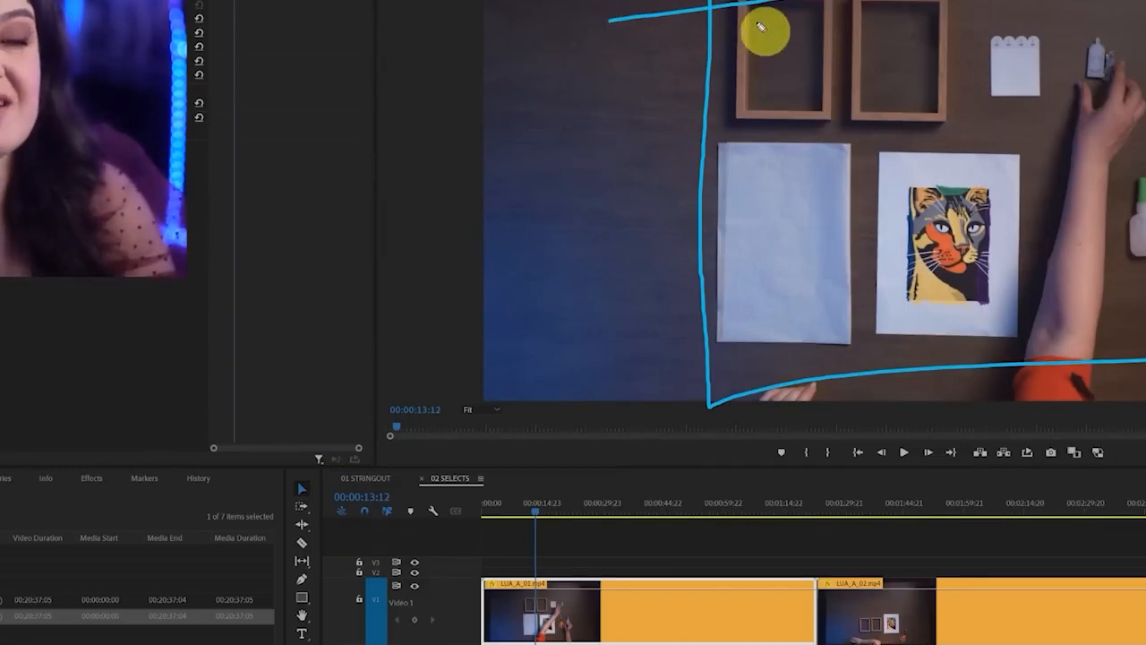
{"action": "key", "text": "ctrl+z"}
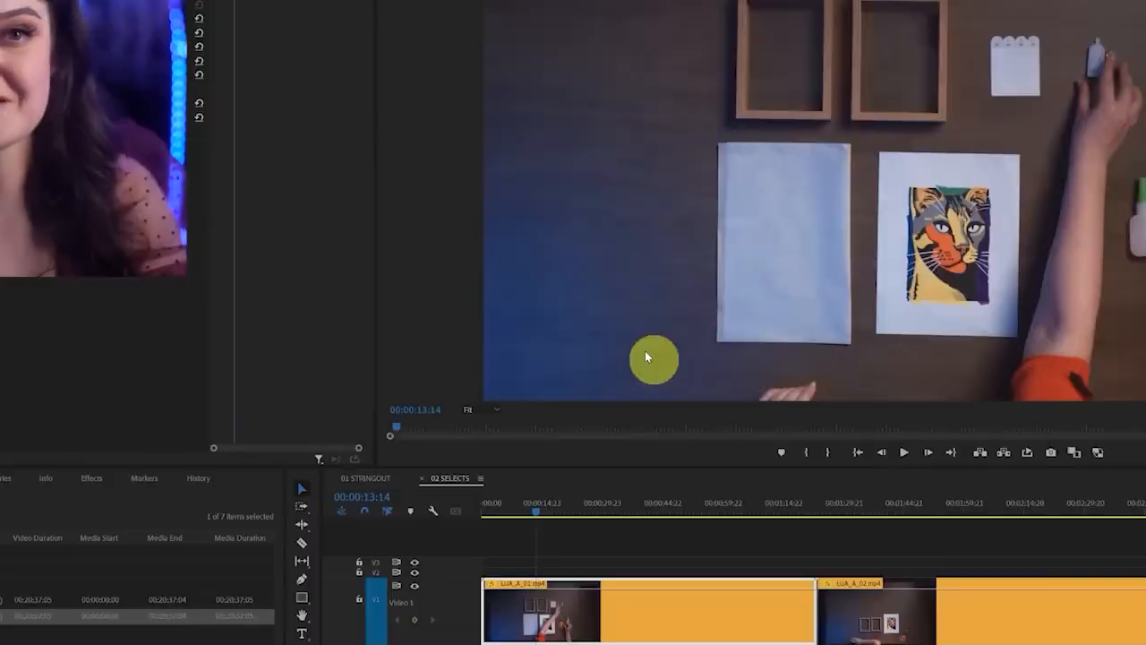
Reverse the speed of the LUA_A_01.mp4 clip in the 02 SELECTS sequence
{"action": "right_click", "coordinate": [620, 618]}
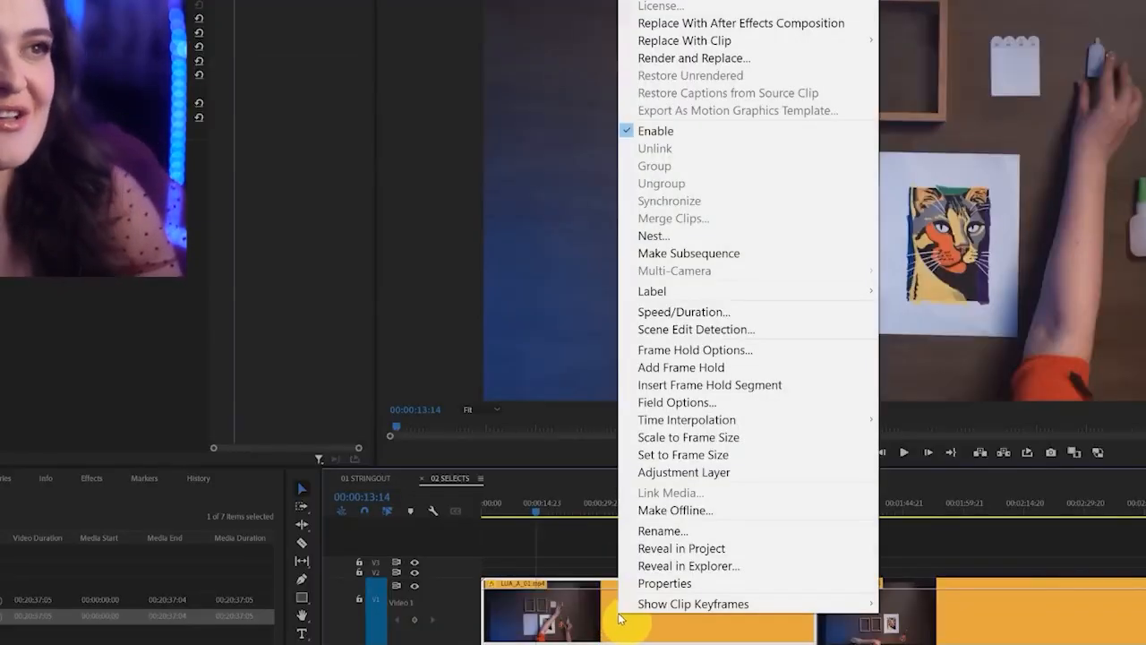
{"action": "left_click", "coordinate": [758, 313]}
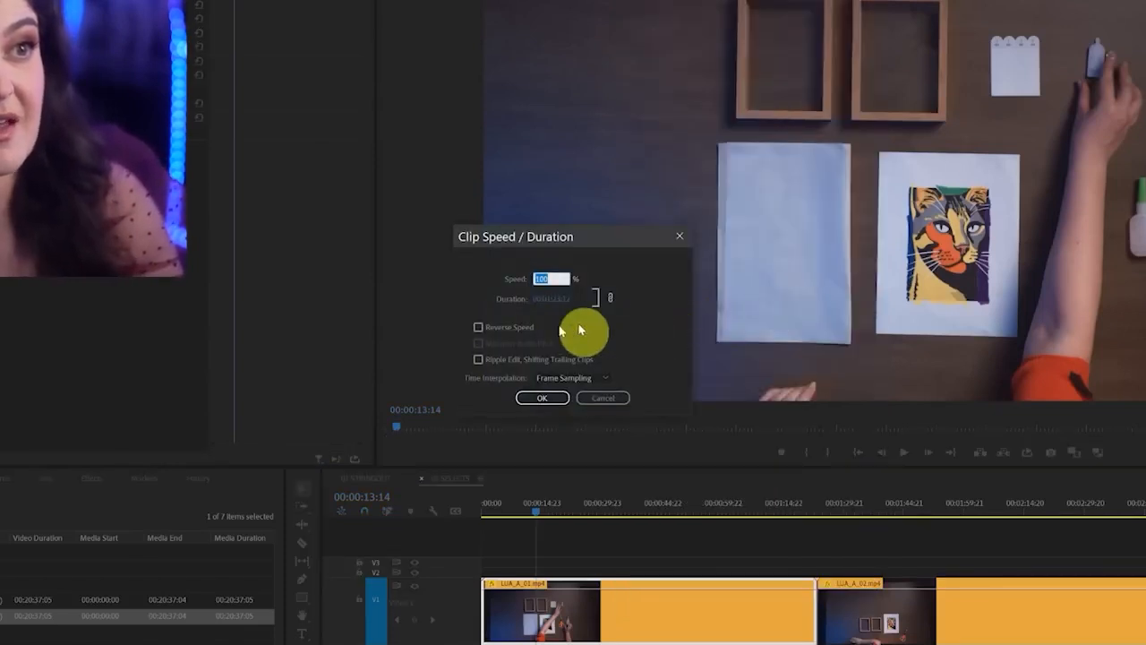
{"action": "left_click", "coordinate": [515, 327]}
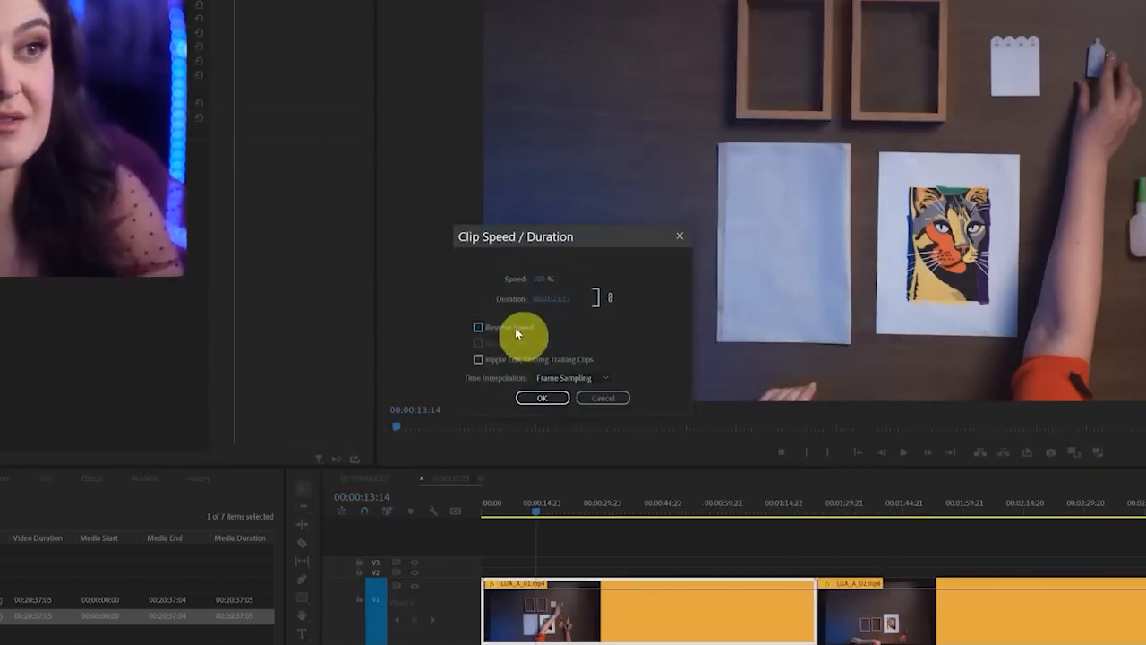
{"action": "left_click", "coordinate": [553, 400]}
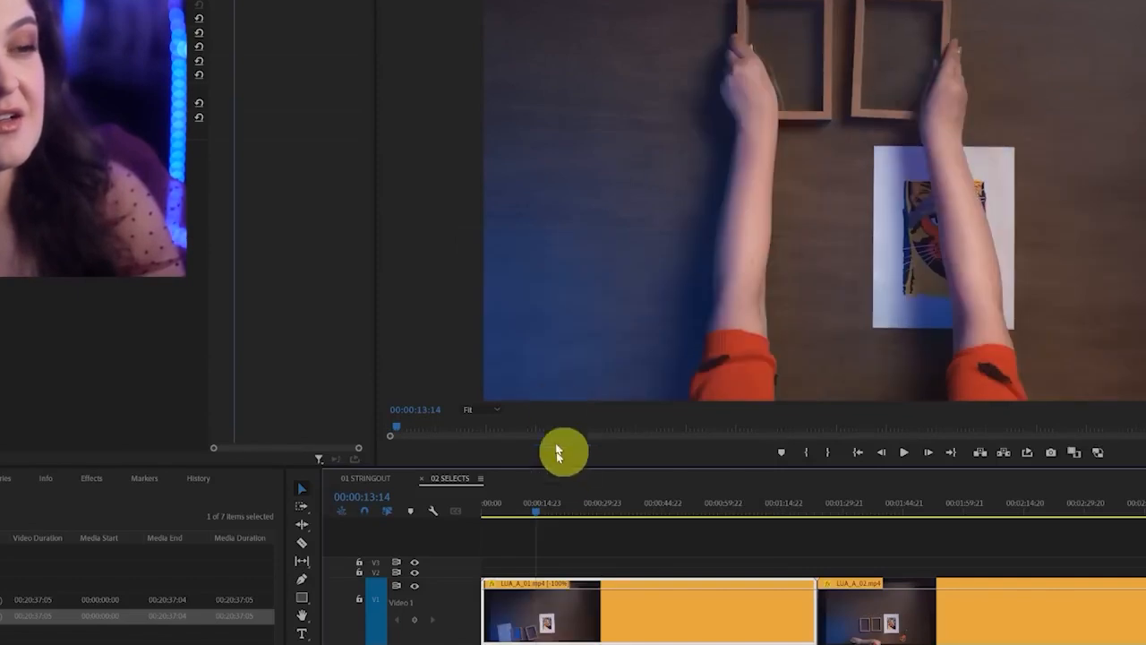
Check the reversed LUA_A_01.mp4 clip by viewing its frame at 00:01:19:22 and one near its beginning
{"action": "left_click", "coordinate": [805, 514]}
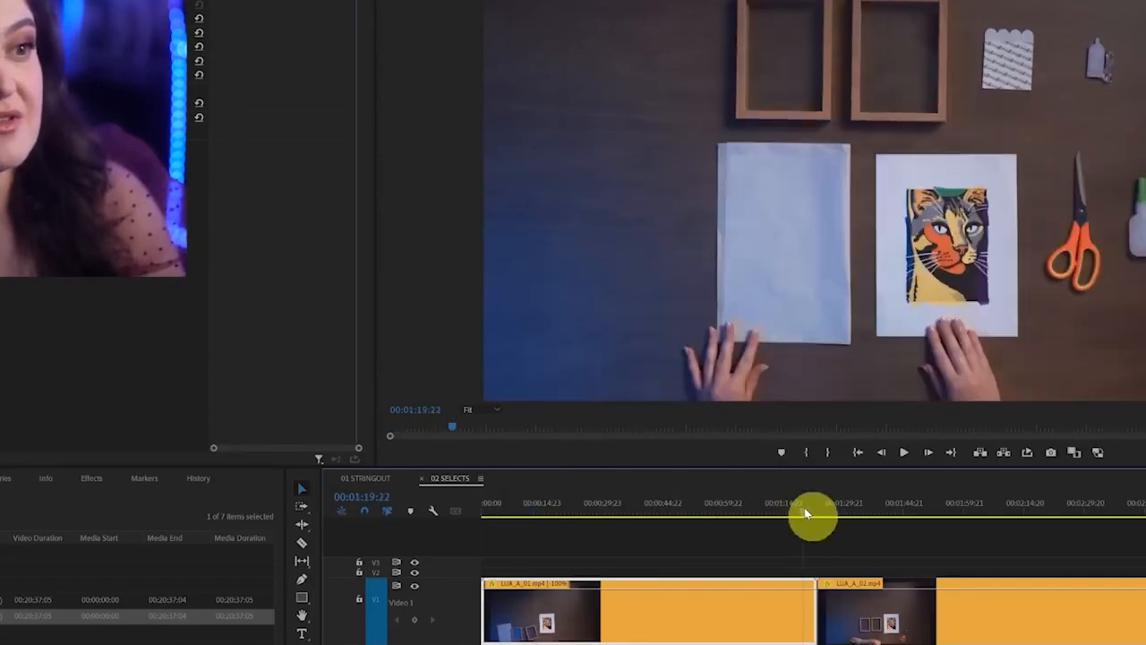
{"action": "left_click", "coordinate": [488, 508]}
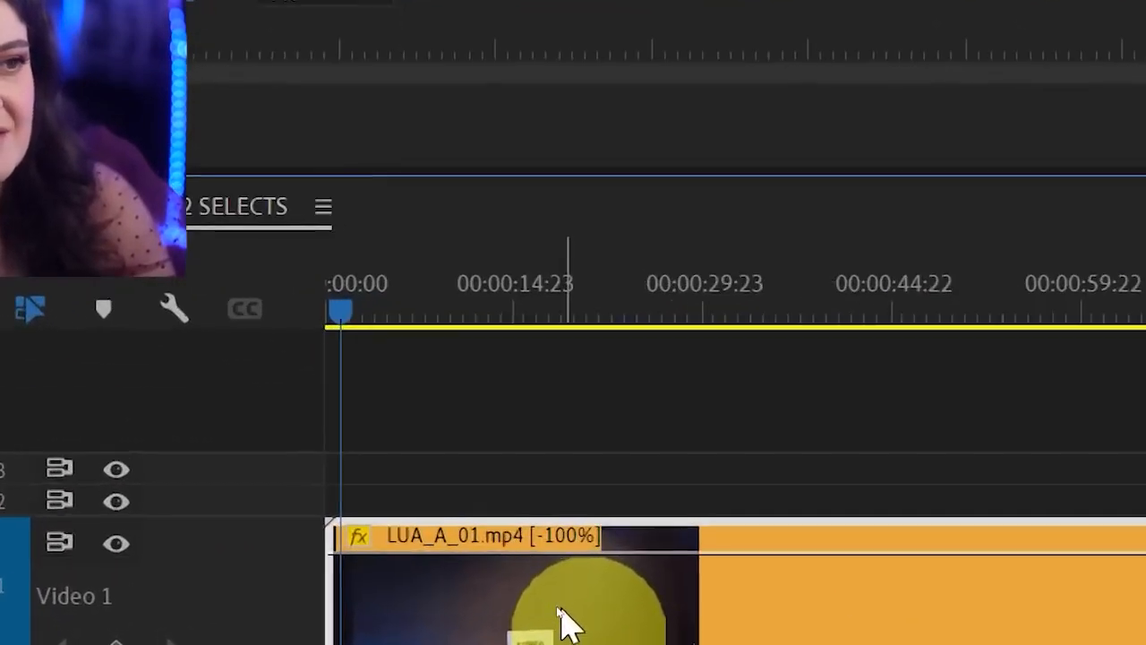
{"action": "mouse_move", "coordinate": [513, 502]}
{"action": "left_mouse_down"}
{"action": "mouse_move", "coordinate": [500, 572]}
{"action": "mouse_move", "coordinate": [635, 580]}
{"action": "mouse_move", "coordinate": [638, 476]}
{"action": "mouse_move", "coordinate": [391, 439]}
{"action": "left_mouse_up"}
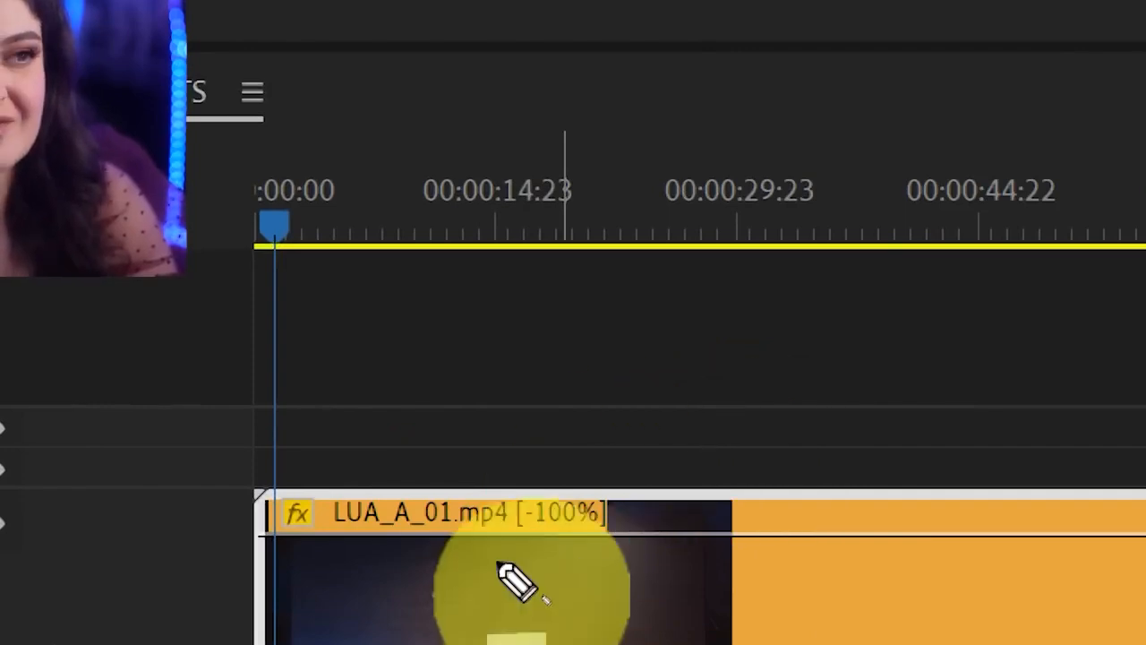
{"action": "left_click_drag", "start_coordinate": [537, 543], "coordinate": [614, 535]}
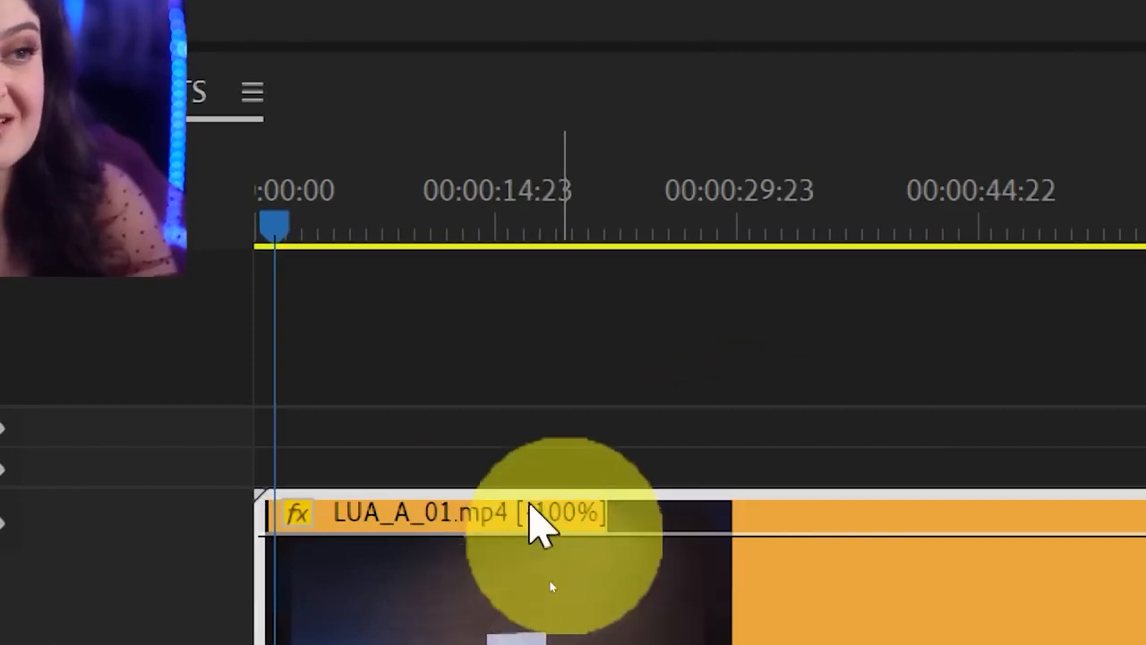
Split the reversed LUA_A_01.mp4 clip at 00:00:08:12 with the Razor tool
{"action": "scroll", "coordinate": [529, 505], "scroll_direction": "right", "scroll_amount": 15}
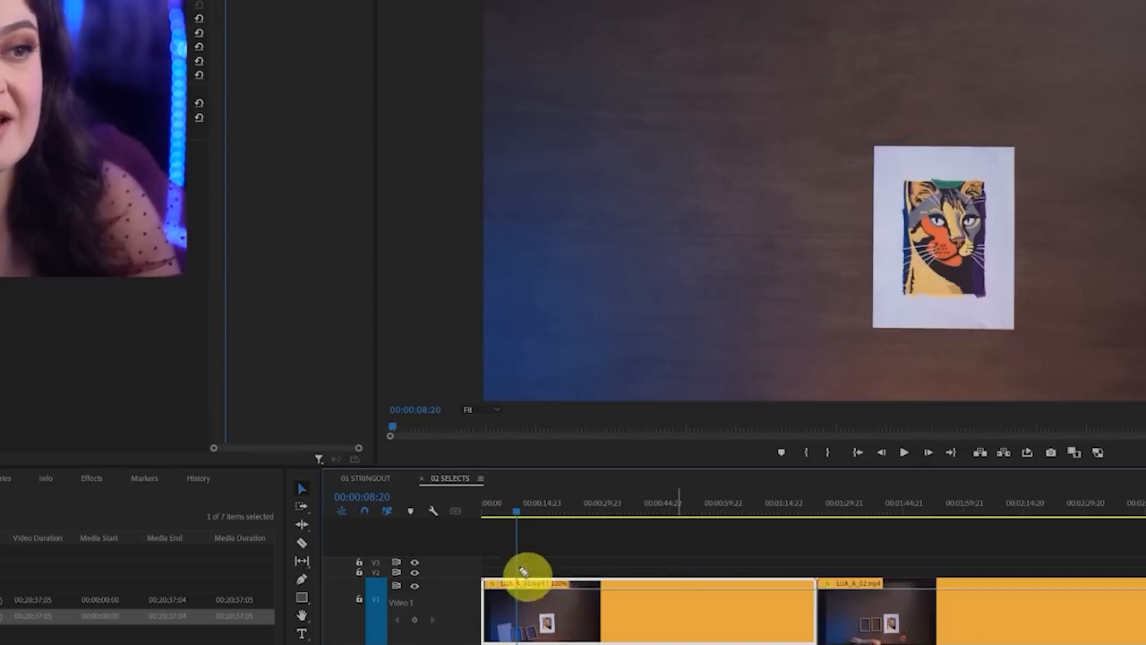
{"action": "left_click_drag", "start_coordinate": [519, 539], "coordinate": [514, 640]}
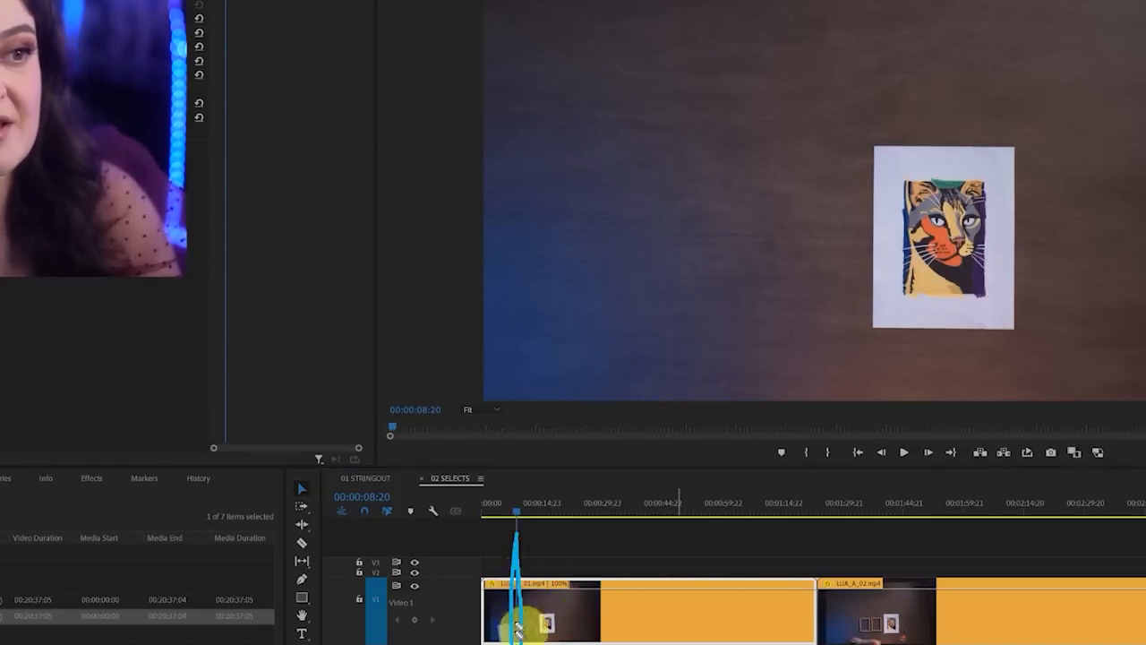
{"action": "mouse_move", "coordinate": [520, 518]}
{"action": "left_mouse_down"}
{"action": "mouse_move", "coordinate": [499, 518]}
{"action": "mouse_move", "coordinate": [520, 519]}
{"action": "left_mouse_up"}
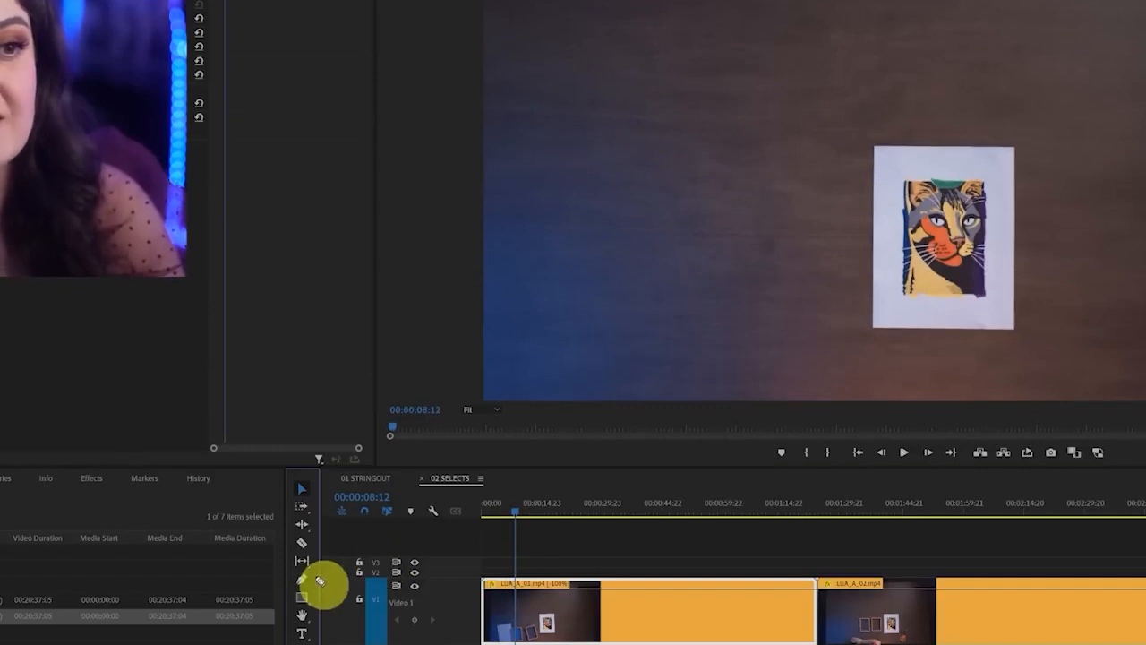
{"action": "left_click", "coordinate": [303, 542]}
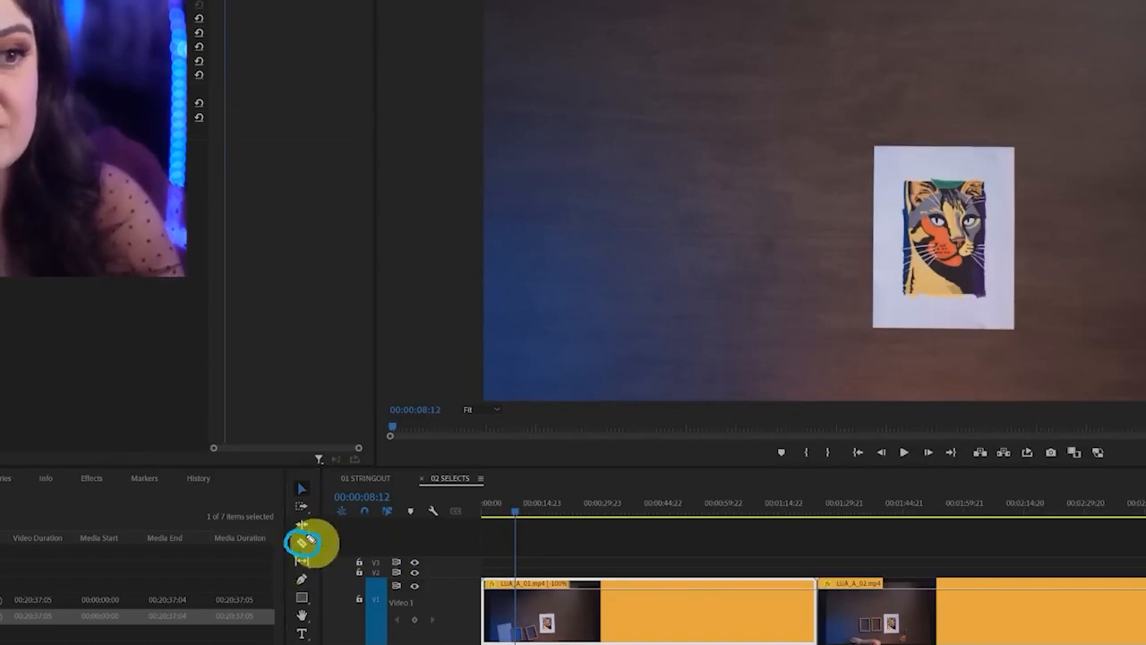
{"action": "left_click", "coordinate": [516, 602]}
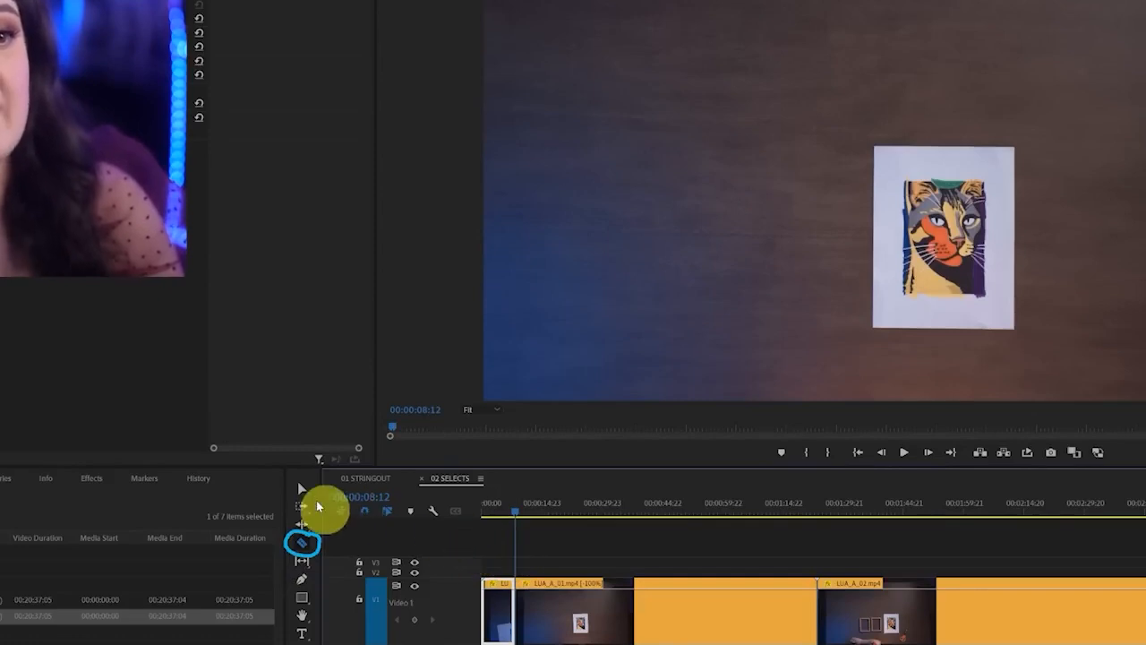
Delete the short piece before the cut and move the remaining LUA_A_01.mp4 clip to the start of the sequence
{"action": "left_click", "coordinate": [303, 490]}
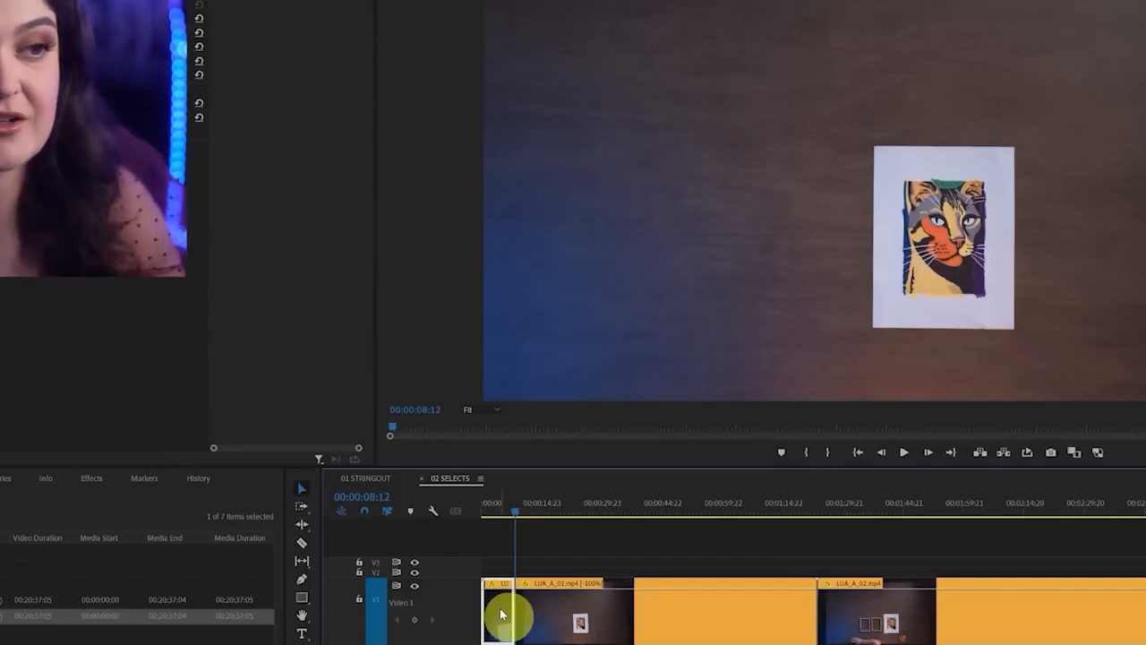
{"action": "left_click_drag", "start_coordinate": [504, 615], "coordinate": [533, 616]}
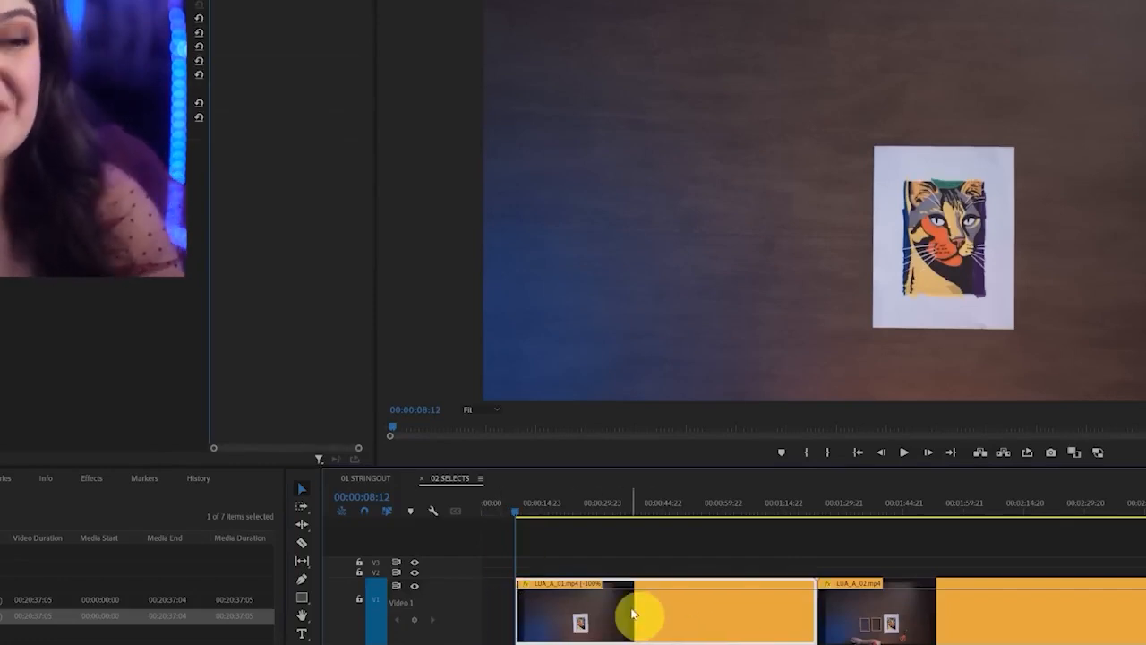
{"action": "left_click_drag", "start_coordinate": [624, 622], "coordinate": [582, 625]}
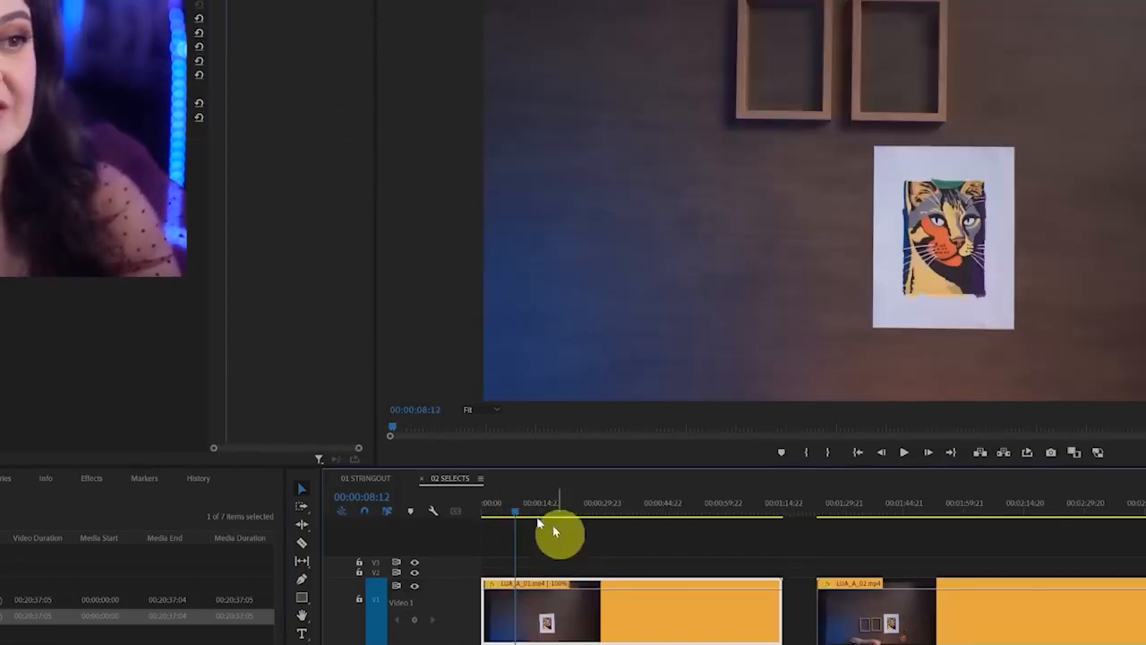
Cut the LUA_A_01.mp4 clip at 00:00:03:16 and 00:00:06:16 to isolate the section where the wooden frames are placed
{"action": "left_click", "coordinate": [484, 510]}
{"action": "mouse_move", "coordinate": [483, 512]}
{"action": "left_mouse_down"}
{"action": "mouse_move", "coordinate": [512, 513]}
{"action": "mouse_move", "coordinate": [499, 518]}
{"action": "left_mouse_up"}
{"action": "left_click", "coordinate": [302, 543]}
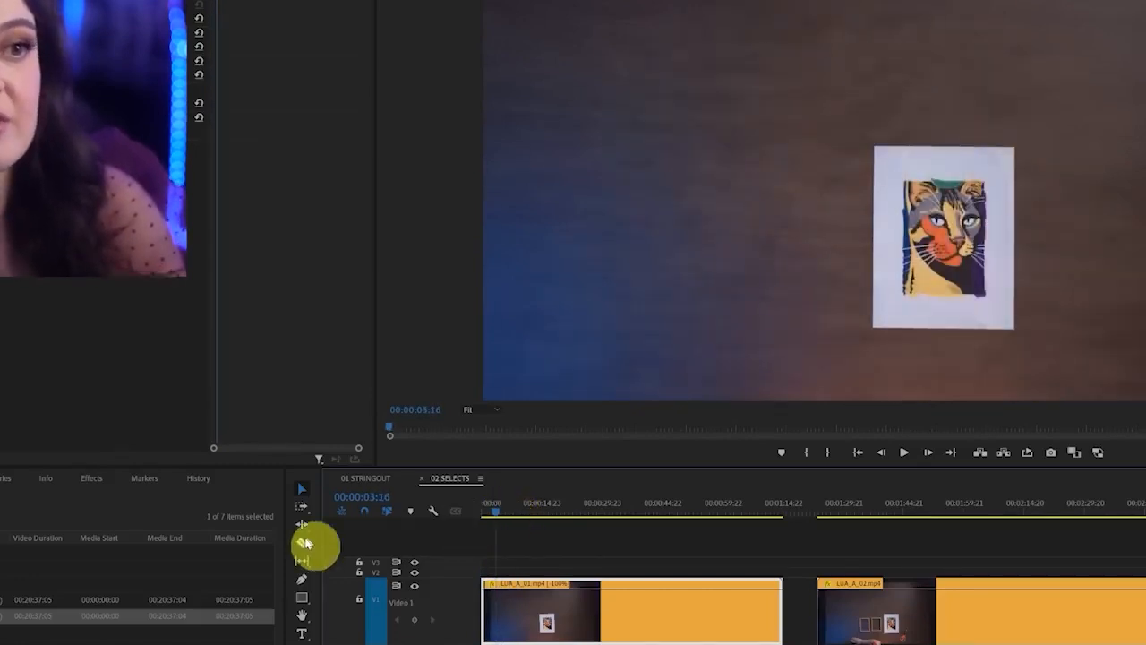
{"action": "left_click", "coordinate": [498, 598]}
{"action": "left_click", "coordinate": [506, 517]}
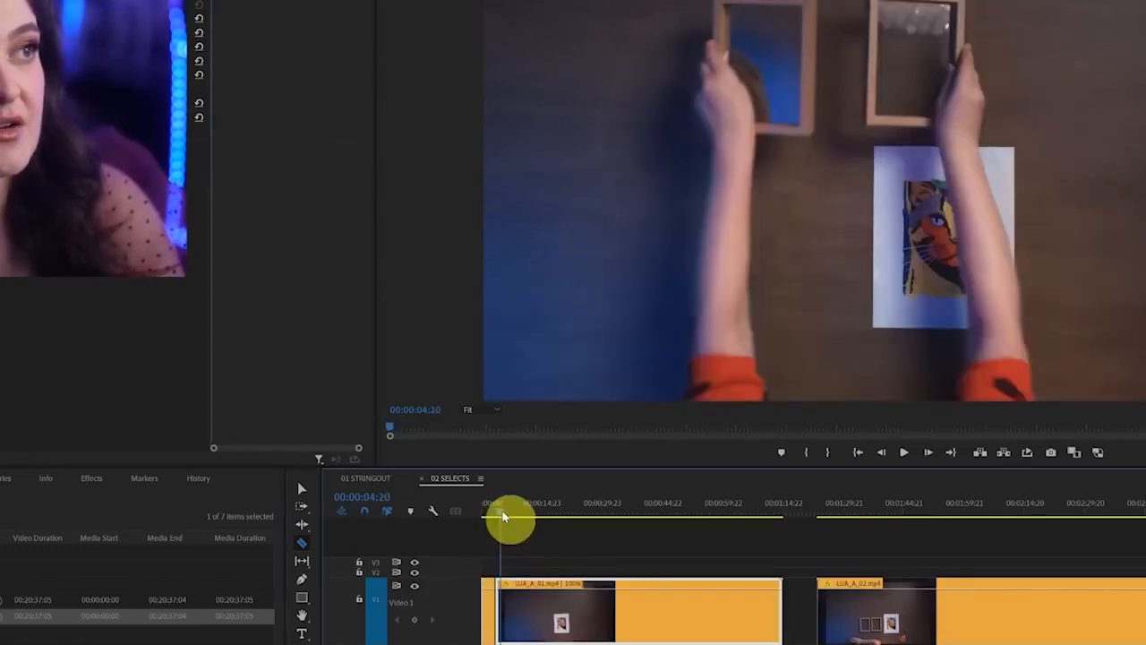
{"action": "left_click_drag", "start_coordinate": [506, 516], "coordinate": [508, 518]}
{"action": "left_click", "coordinate": [511, 597]}
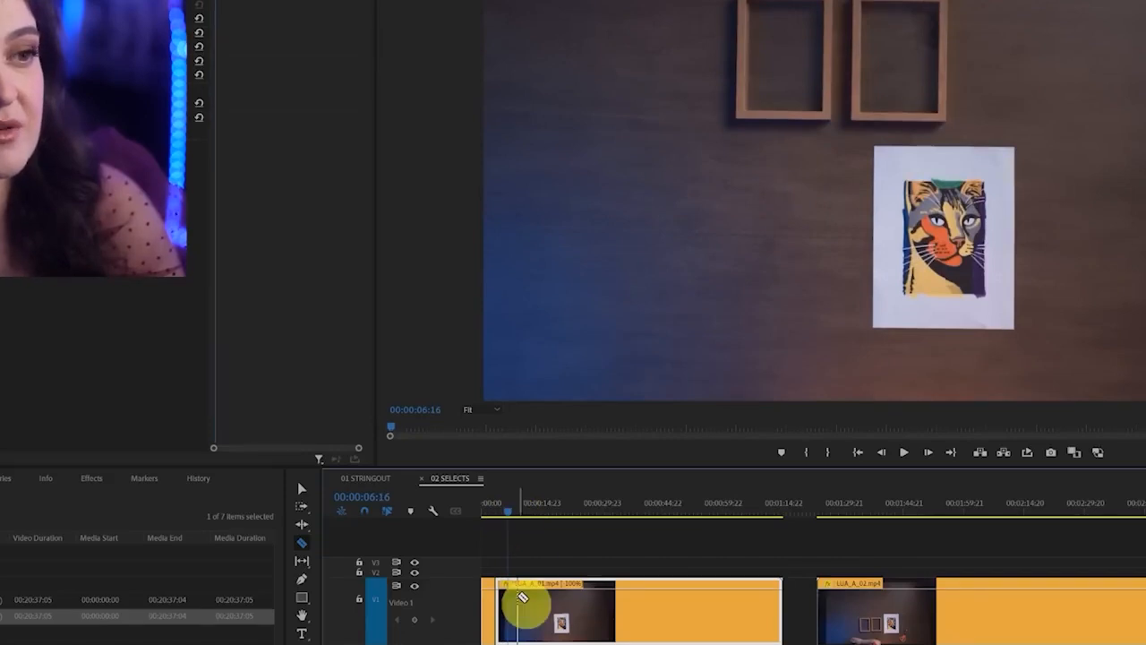
{"action": "left_click", "coordinate": [303, 487]}
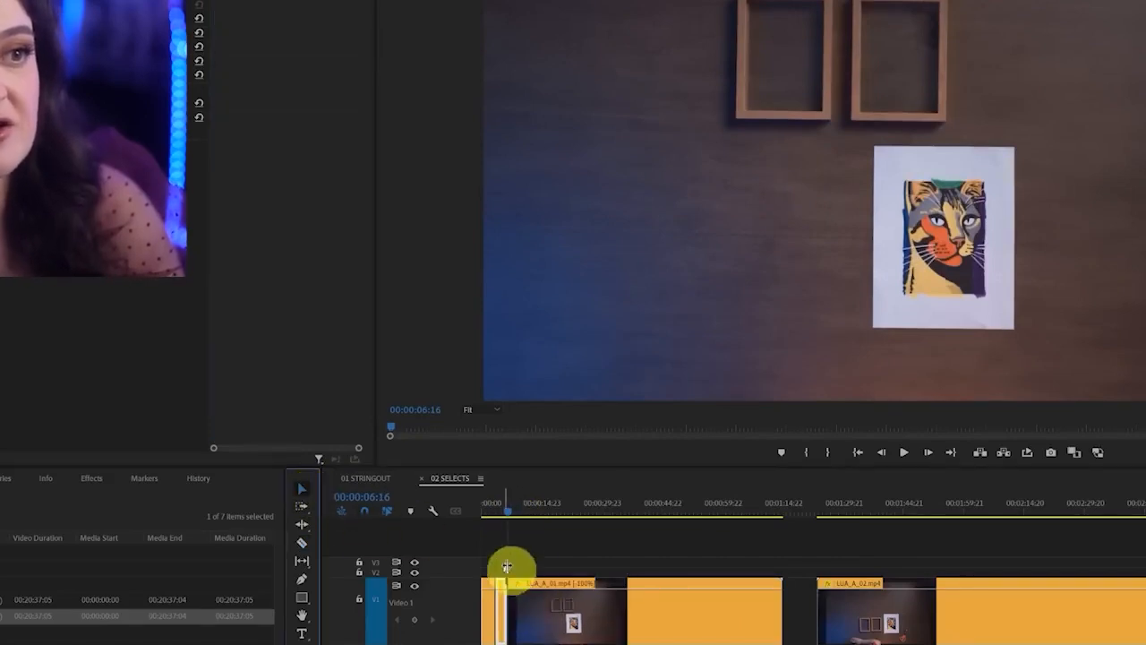
Delete the section between 00:00:03:16 and 00:00:06:16 and move the following LUA_A_01.mp4 clip back to close the gap
{"action": "key", "text": "Delete"}
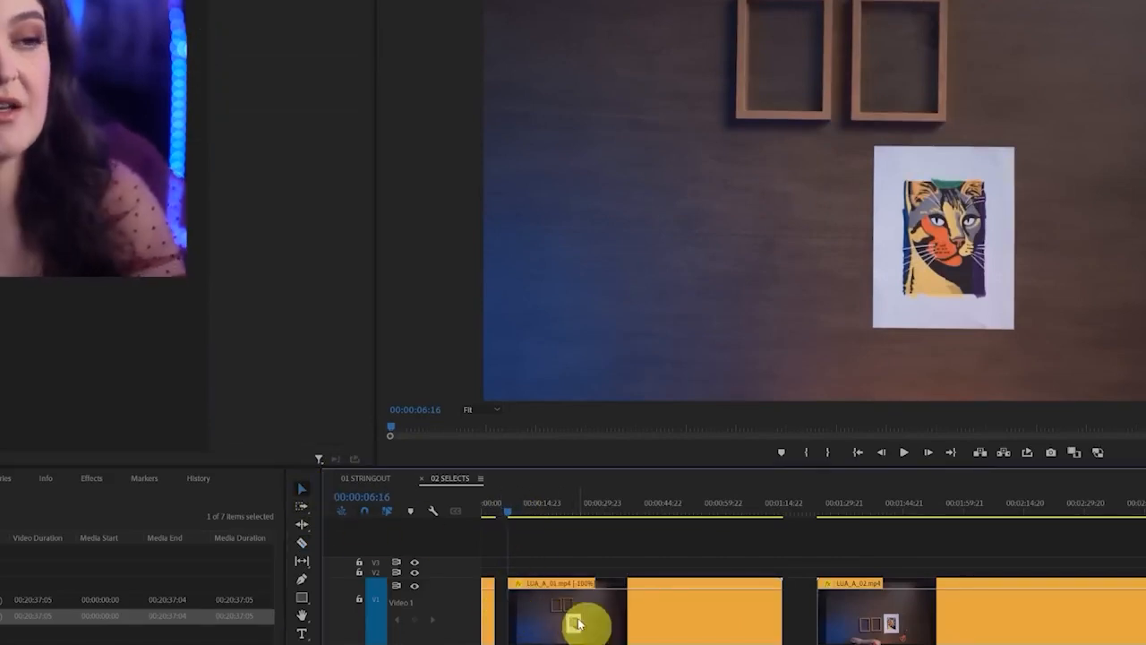
{"action": "left_click_drag", "start_coordinate": [597, 626], "coordinate": [585, 626]}
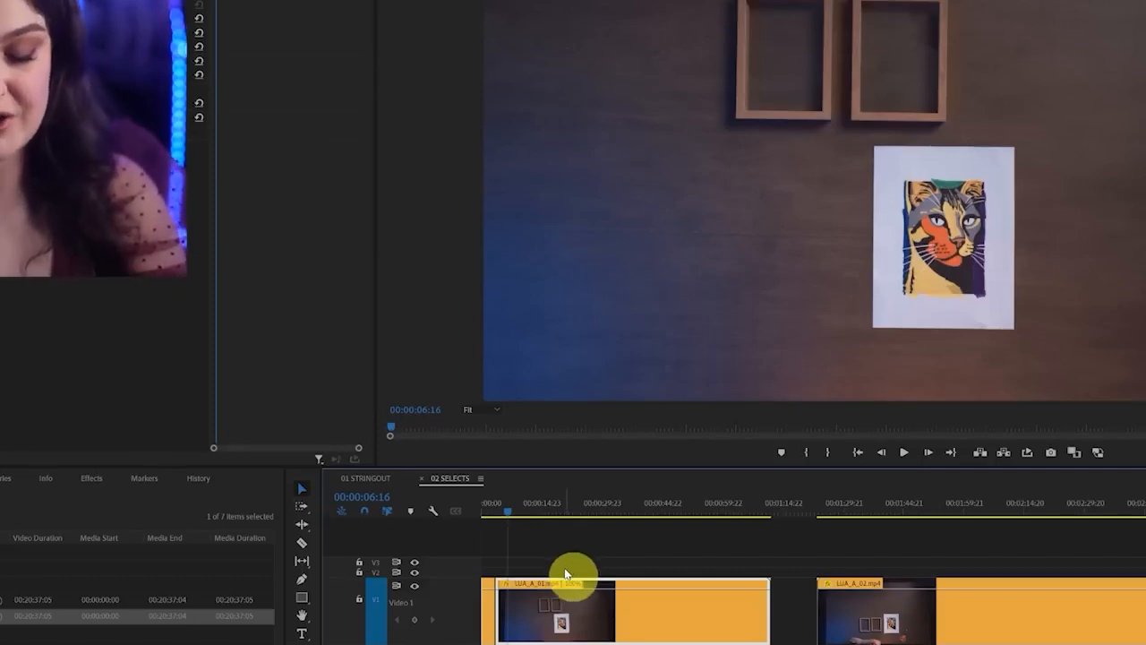
Cut the LUA_A_01.mp4 clip at 00:00:08:00 and 00:00:09:18 to isolate the section where the blank paper is placed
{"action": "left_click_drag", "start_coordinate": [507, 519], "coordinate": [516, 518]}
{"action": "left_click_drag", "start_coordinate": [930, 644], "coordinate": [575, 644]}
{"action": "mouse_move", "coordinate": [636, 523]}
{"action": "left_mouse_down"}
{"action": "mouse_move", "coordinate": [637, 513]}
{"action": "mouse_move", "coordinate": [641, 644]}
{"action": "left_mouse_up"}
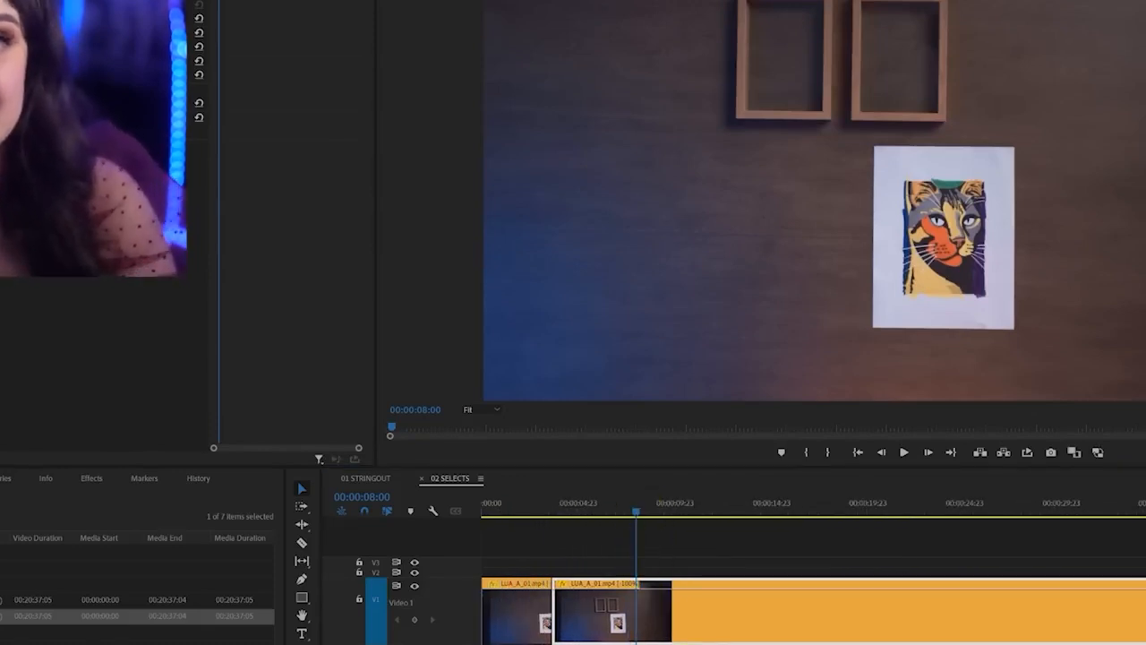
{"action": "left_click_drag", "start_coordinate": [634, 499], "coordinate": [630, 644]}
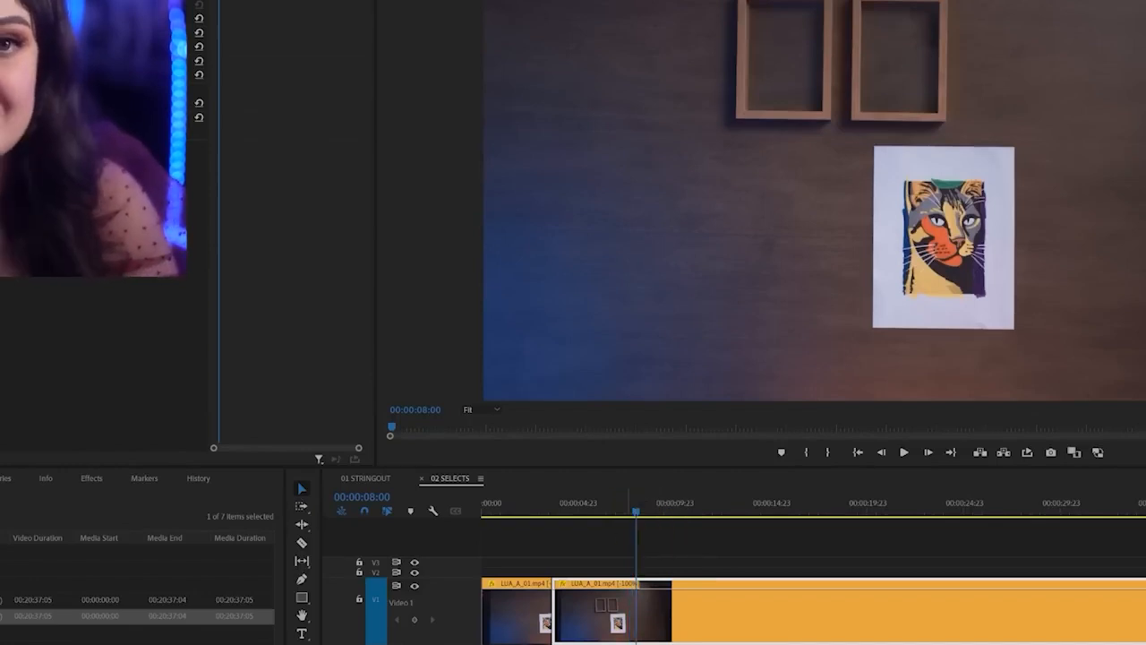
{"action": "left_click", "coordinate": [651, 626]}
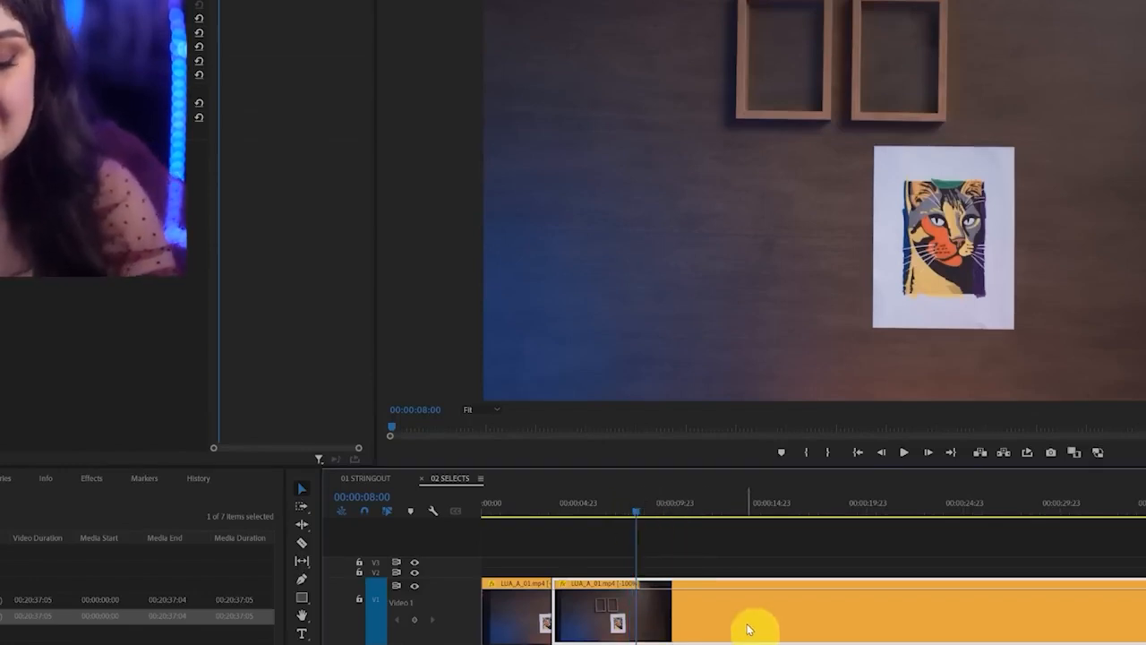
{"action": "key", "text": "ctrl+v"}
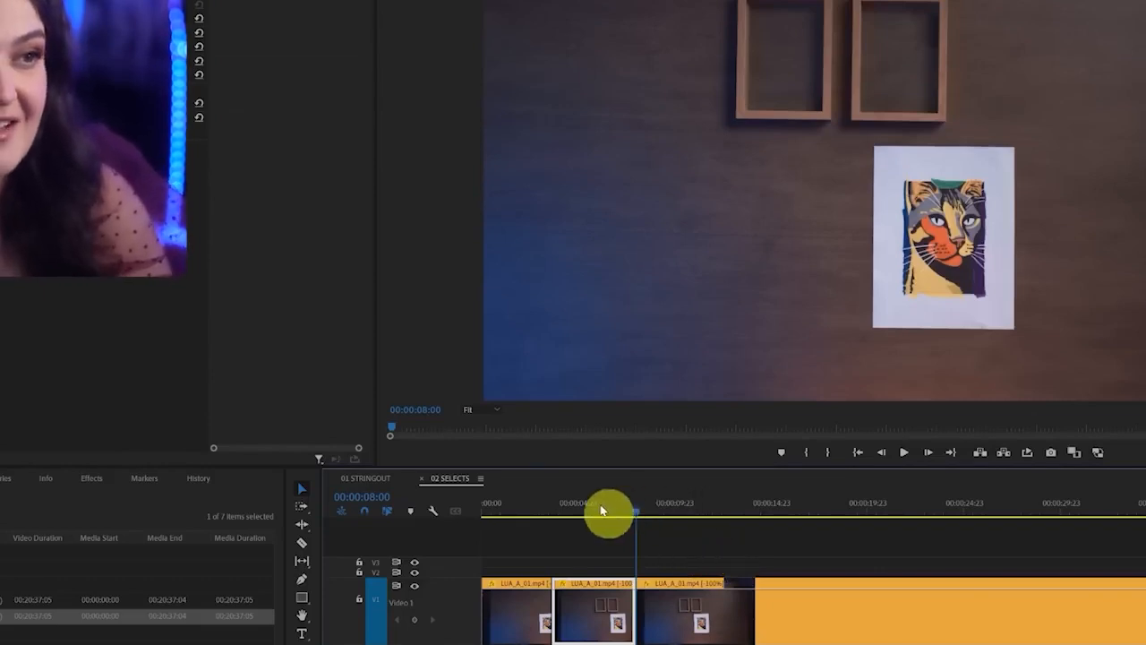
{"action": "left_click", "coordinate": [642, 507]}
{"action": "mouse_move", "coordinate": [656, 518]}
{"action": "left_mouse_down"}
{"action": "mouse_move", "coordinate": [680, 511]}
{"action": "mouse_move", "coordinate": [664, 517]}
{"action": "mouse_move", "coordinate": [678, 523]}
{"action": "left_mouse_up"}
{"action": "key", "text": "ctrl+k"}
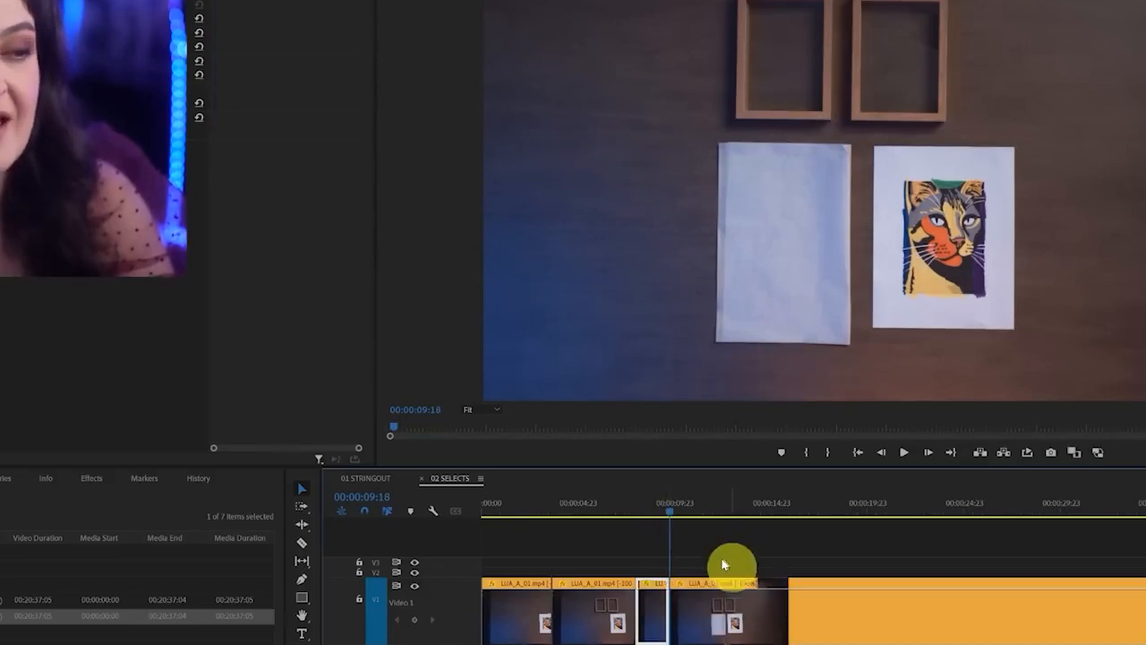
Try a ripple delete on the short piece between 00:00:08:00 and 00:00:09:18, and undo it
{"action": "left_click", "coordinate": [655, 622]}
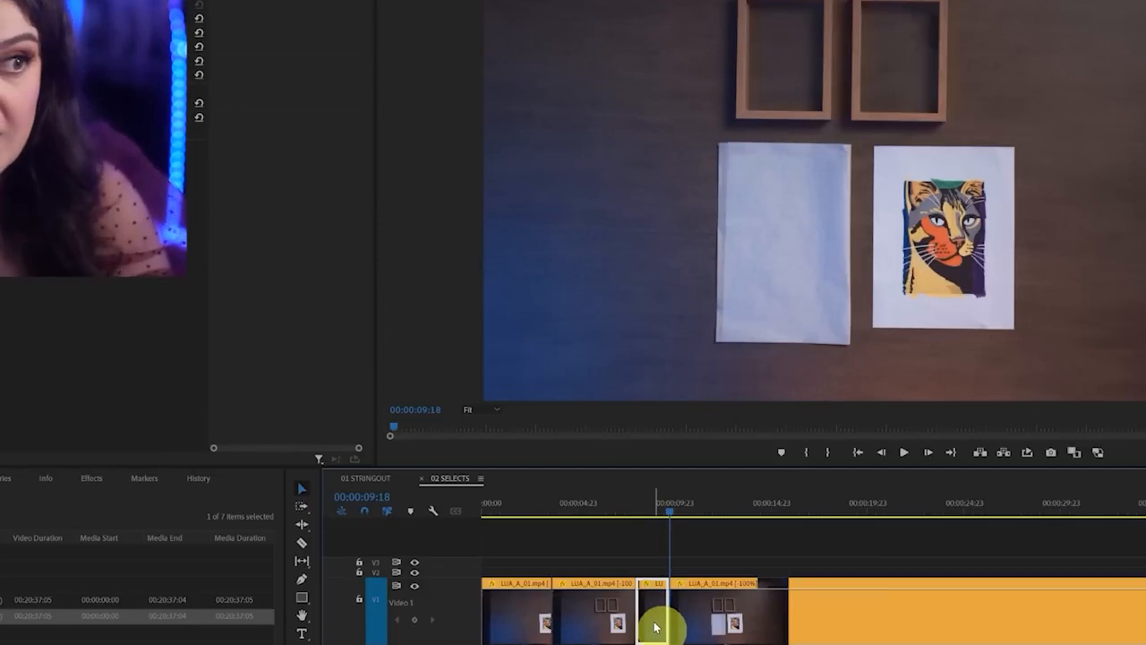
{"action": "right_click", "coordinate": [652, 620]}
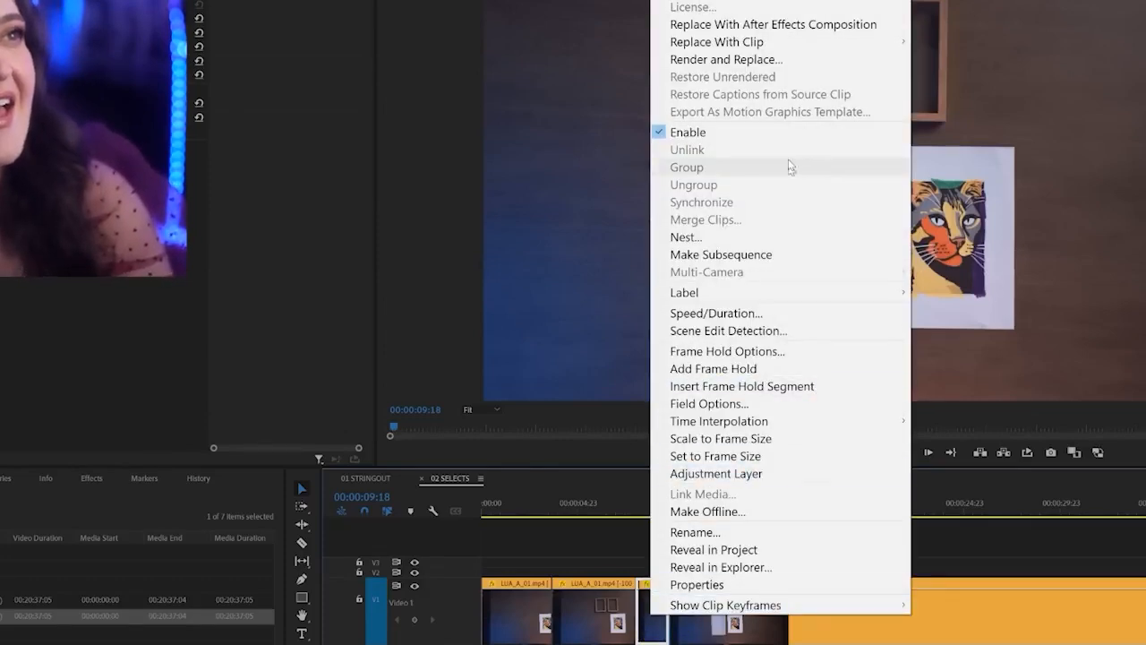
{"action": "left_click", "coordinate": [753, 0]}
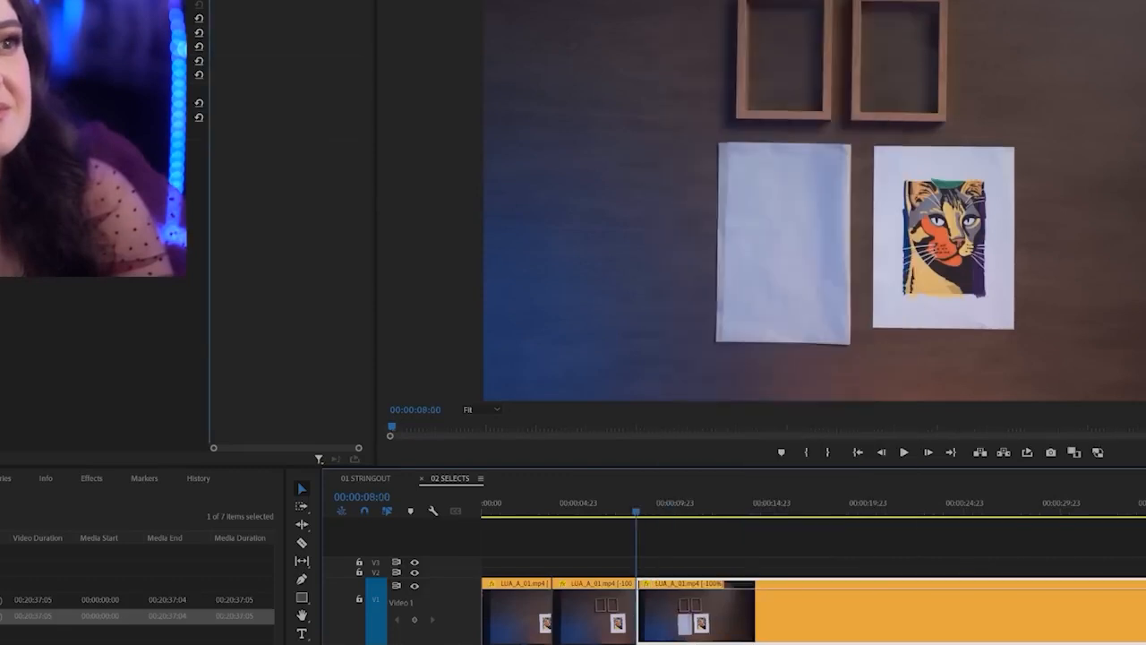
{"action": "mouse_move", "coordinate": [637, 514]}
{"action": "left_mouse_down"}
{"action": "mouse_move", "coordinate": [650, 514]}
{"action": "mouse_move", "coordinate": [632, 514]}
{"action": "left_mouse_up"}
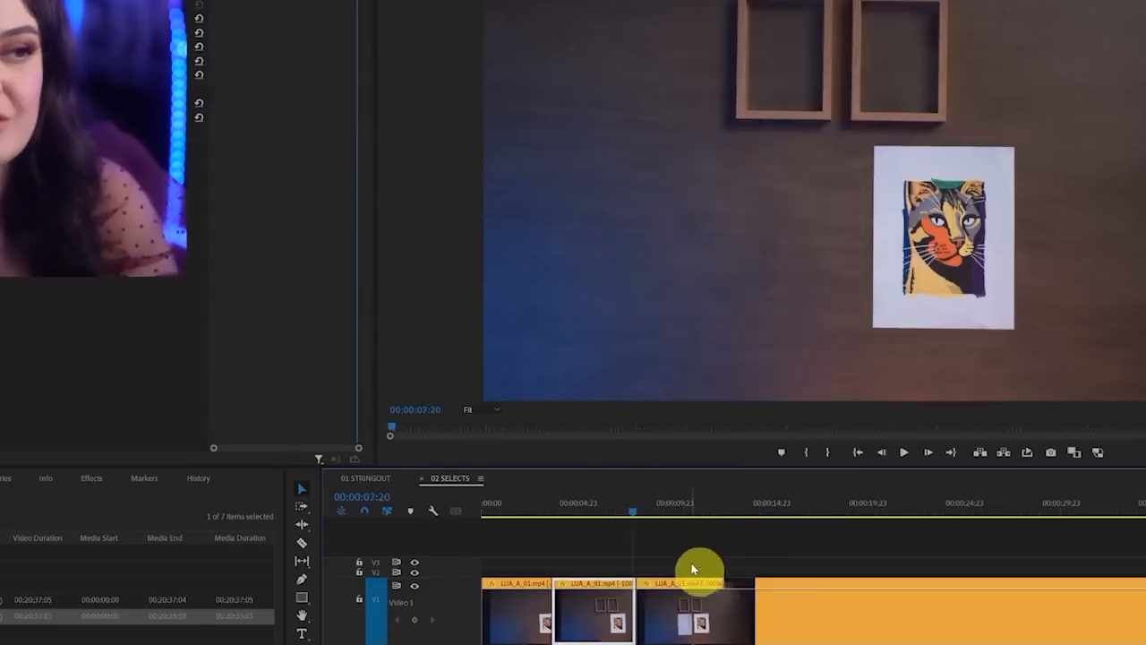
{"action": "key", "text": "ctrl+z"}
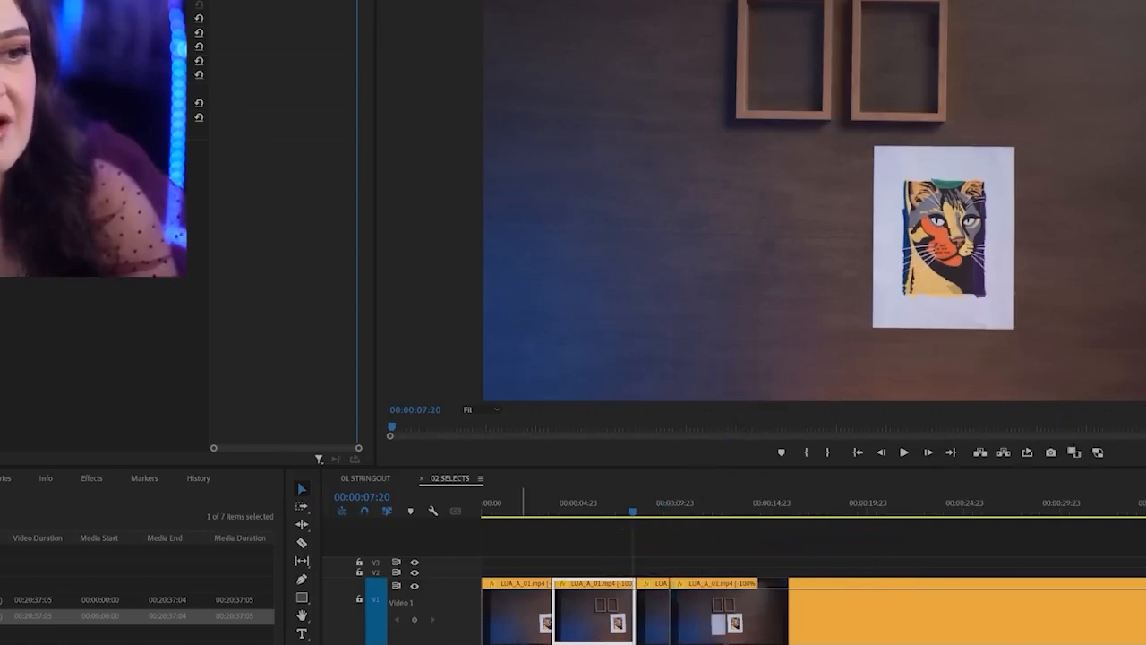
Ripple delete the short LUA_A_01.mp4 piece between 00:00:08:00 and 00:00:09:18
{"action": "key", "text": "minus"}
{"action": "key", "text": "minus"}
{"action": "key", "text": "minus"}
{"action": "left_click", "coordinate": [531, 612]}
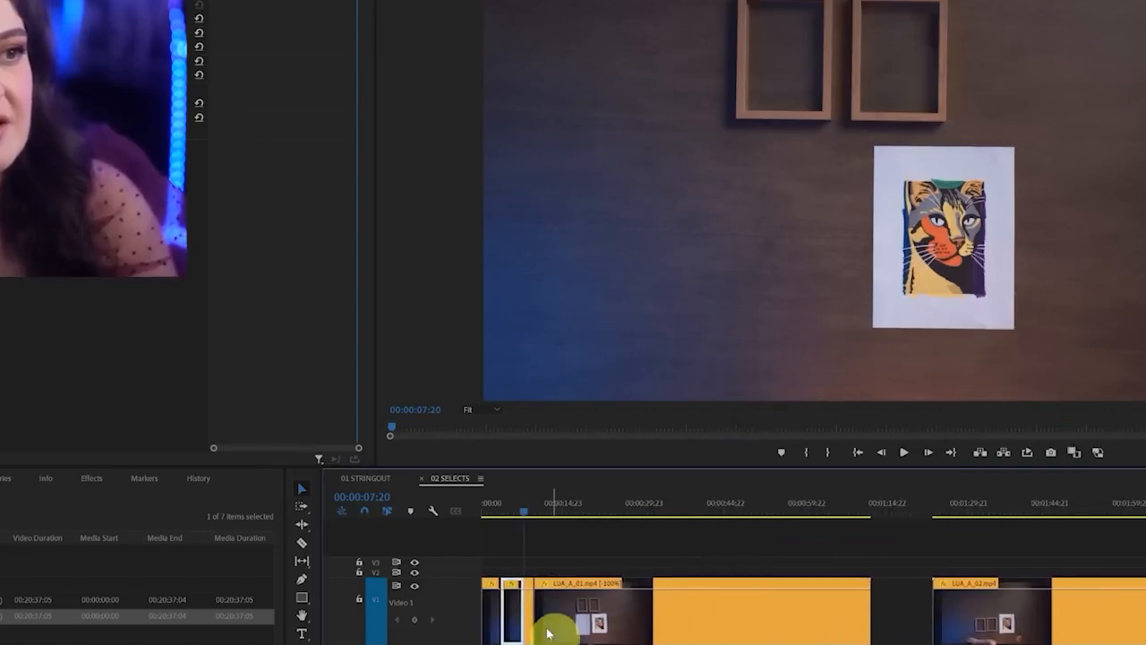
{"action": "right_click", "coordinate": [529, 612]}
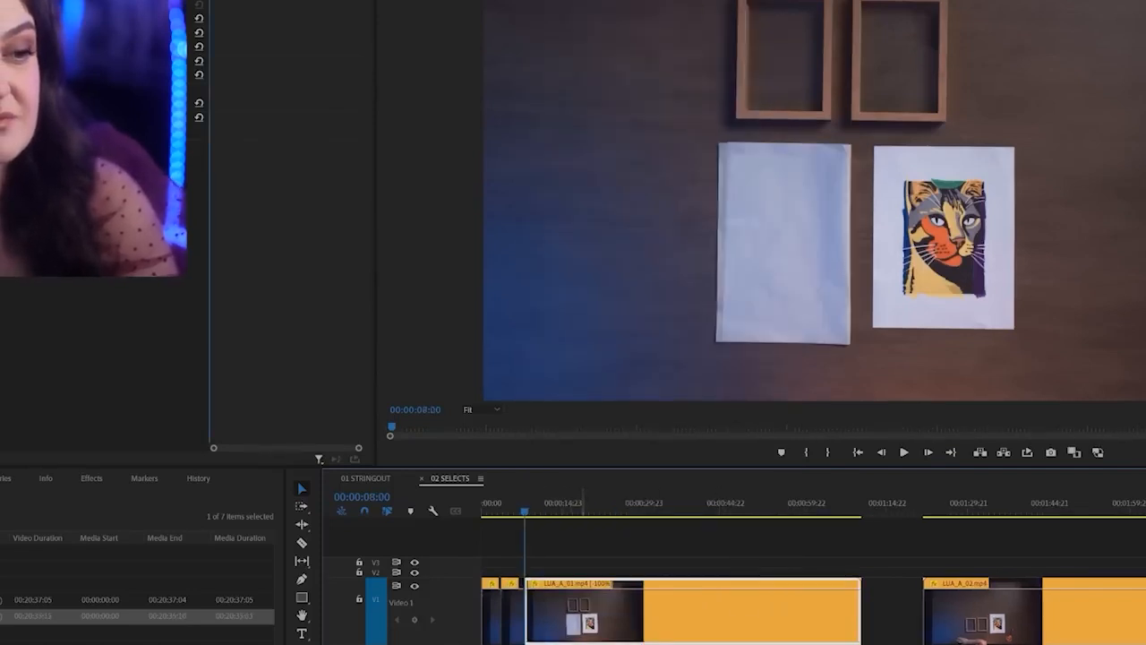
Cut the LUA_A_01.mp4 clip at 00:00:10:07 and 00:00:12:03 to isolate the section where the small hangers are placed
{"action": "key", "text": "equal"}
{"action": "key", "text": "equal"}
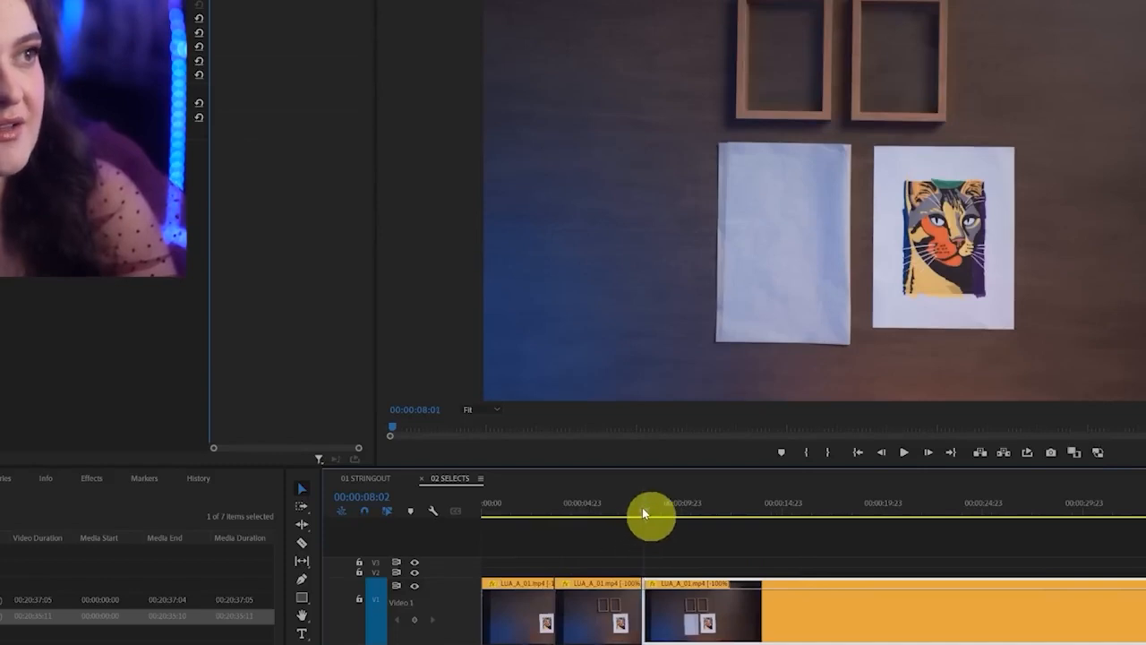
{"action": "left_click_drag", "start_coordinate": [642, 513], "coordinate": [685, 512]}
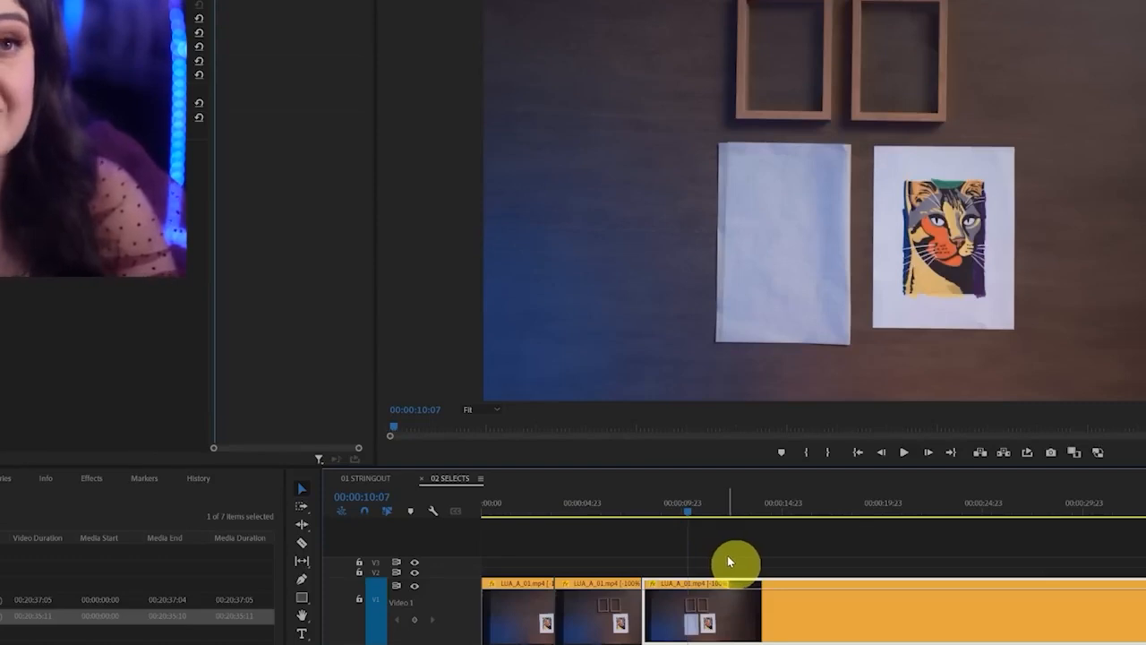
{"action": "key", "text": "ctrl+k"}
{"action": "left_click_drag", "start_coordinate": [689, 512], "coordinate": [721, 518]}
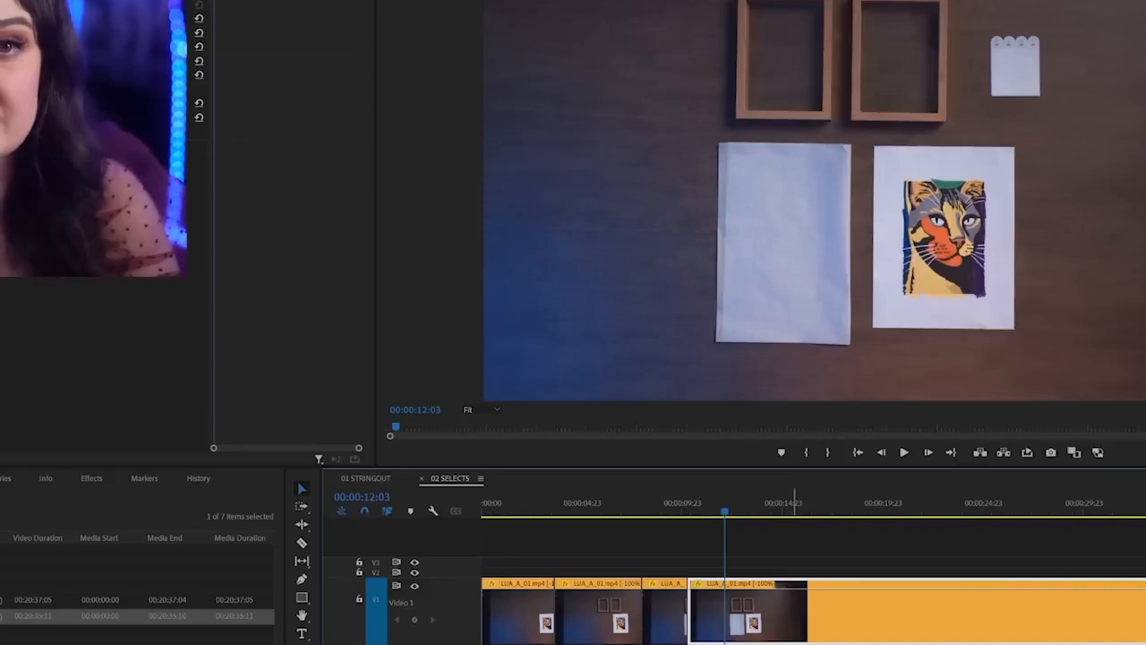
{"action": "key", "text": "ctrl+k"}
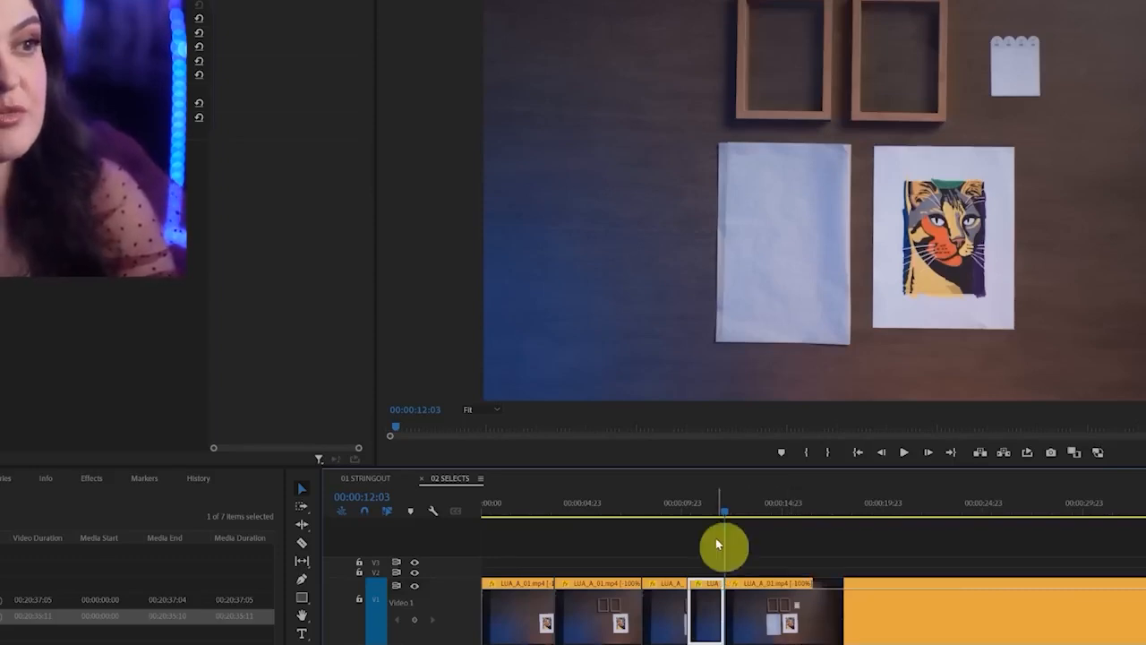
Ripple delete the isolated piece between 00:00:10:07 and 00:00:12:03
{"action": "mouse_move", "coordinate": [717, 558]}
{"action": "left_mouse_down"}
{"action": "mouse_move", "coordinate": [667, 640]}
{"action": "mouse_move", "coordinate": [756, 609]}
{"action": "mouse_move", "coordinate": [732, 562]}
{"action": "left_mouse_up"}
{"action": "key", "text": "Up"}
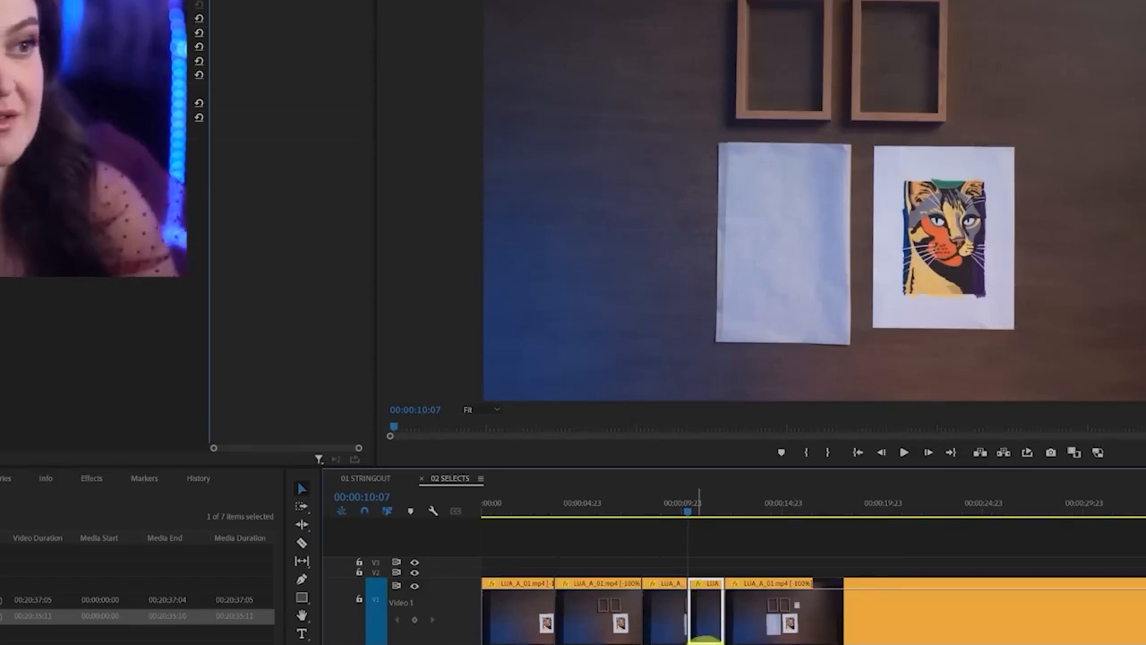
{"action": "key", "text": "shift+Delete"}
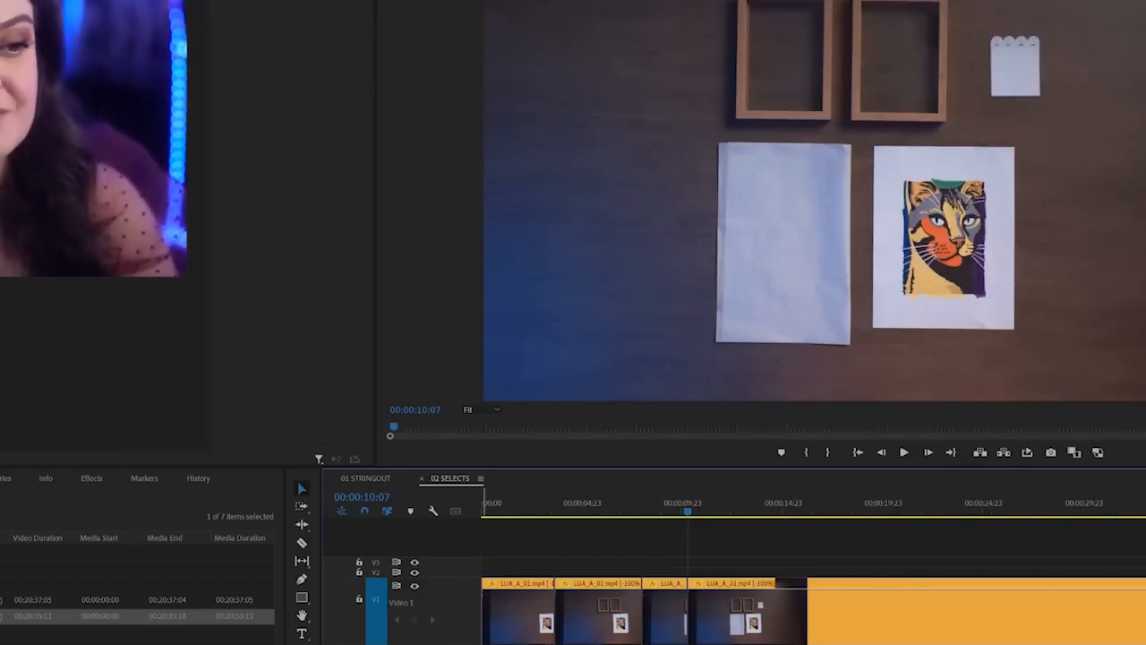
Isolate the short piece ending at 00:00:14:12 with two cuts in the LUA_A_01.mp4 clip and ripple delete it
{"action": "left_click", "coordinate": [717, 515]}
{"action": "left_click_drag", "start_coordinate": [716, 515], "coordinate": [774, 517]}
{"action": "key", "text": "ctrl+k"}
{"action": "key", "text": "ctrl+k"}
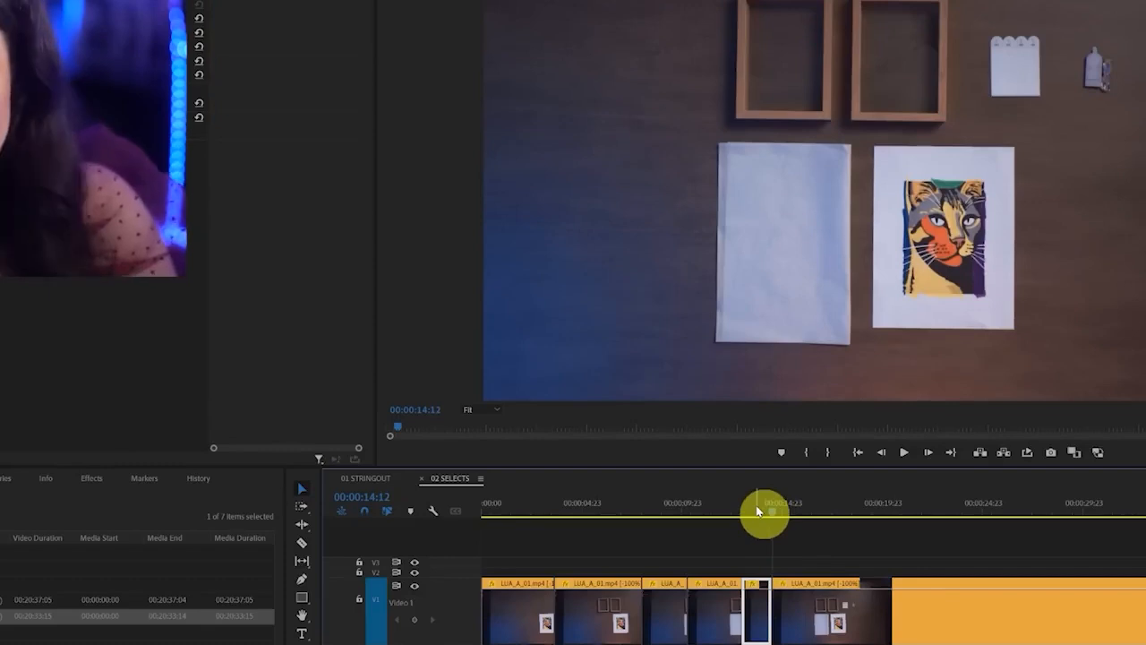
{"action": "key", "text": "shift+Delete"}
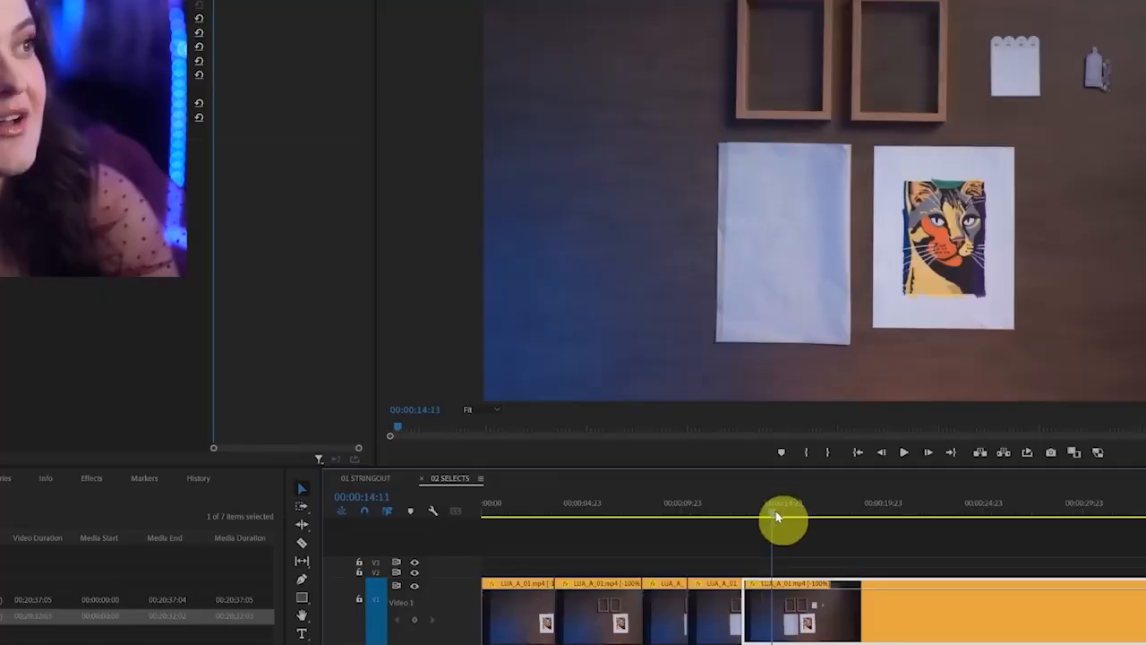
Cut the LUA_A_01.mp4 clip at about 00:00:16:00 and place the playhead at 00:00:17:07, once the scissors are in place
{"action": "left_click_drag", "start_coordinate": [776, 515], "coordinate": [830, 529]}
{"action": "key", "text": "ctrl+k"}
{"action": "key", "text": "equal"}
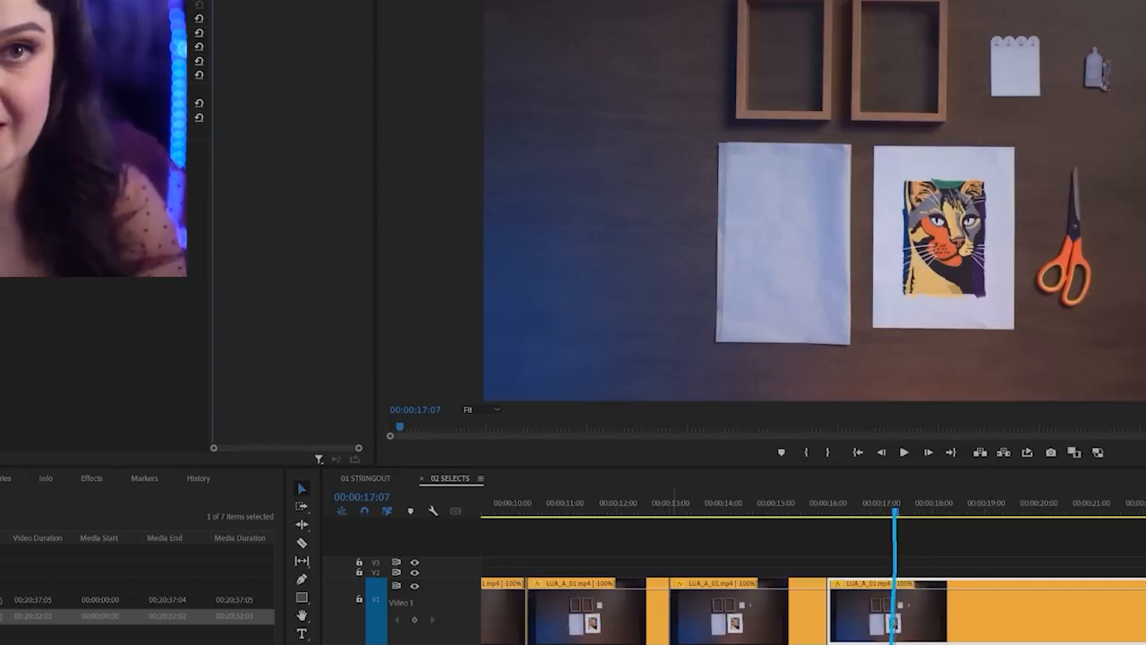
{"action": "left_click_drag", "start_coordinate": [824, 553], "coordinate": [825, 644]}
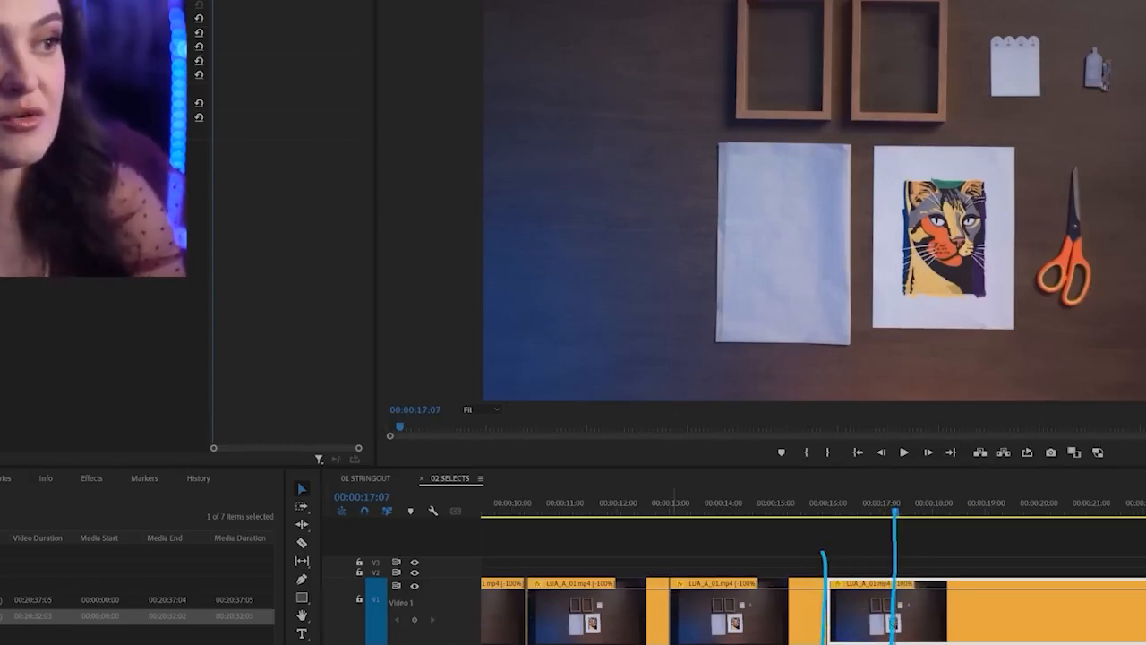
{"action": "mouse_move", "coordinate": [898, 644]}
{"action": "left_mouse_down"}
{"action": "mouse_move", "coordinate": [901, 546]}
{"action": "mouse_move", "coordinate": [821, 553]}
{"action": "left_mouse_up"}
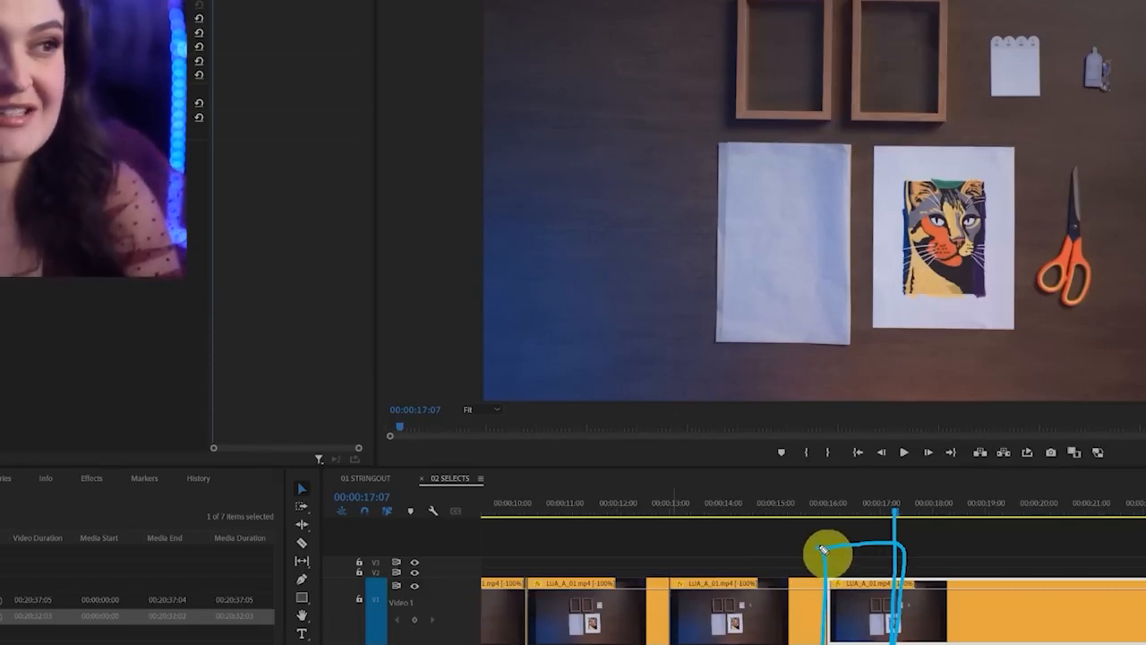
{"action": "mouse_move", "coordinate": [906, 539]}
{"action": "left_mouse_down"}
{"action": "mouse_move", "coordinate": [1144, 531]}
{"action": "mouse_move", "coordinate": [1144, 519]}
{"action": "mouse_move", "coordinate": [1132, 553]}
{"action": "left_mouse_up"}
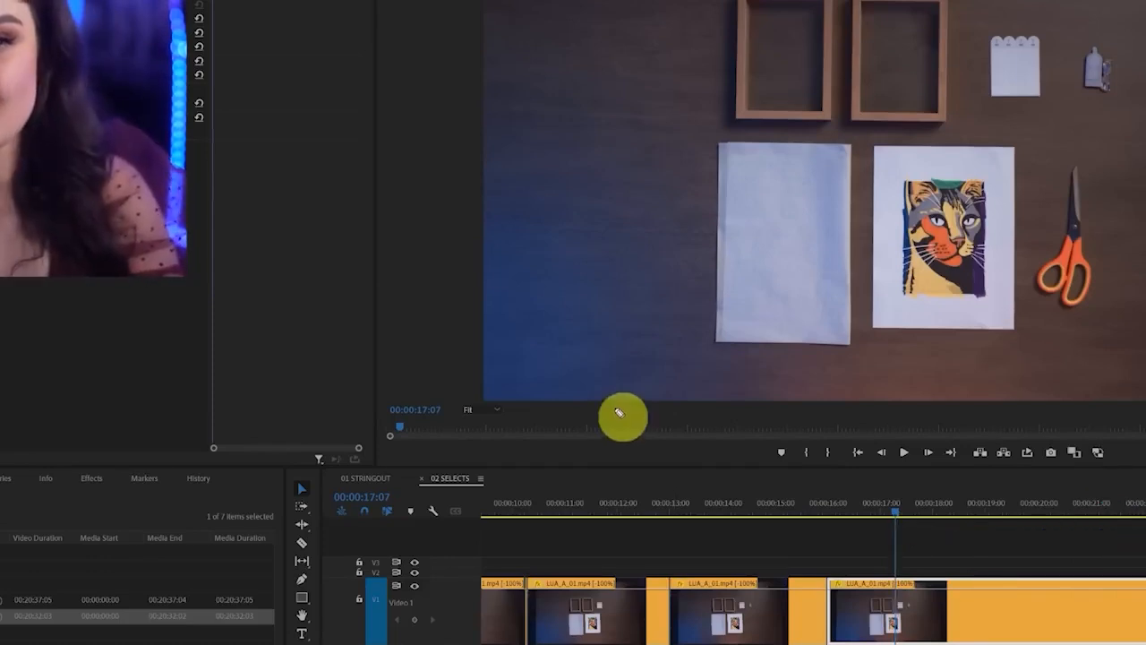
{"action": "mouse_move", "coordinate": [645, 296]}
{"action": "left_mouse_down"}
{"action": "mouse_move", "coordinate": [325, 529]}
{"action": "mouse_move", "coordinate": [640, 265]}
{"action": "left_mouse_up"}
{"action": "left_click_drag", "start_coordinate": [490, 411], "coordinate": [800, 564]}
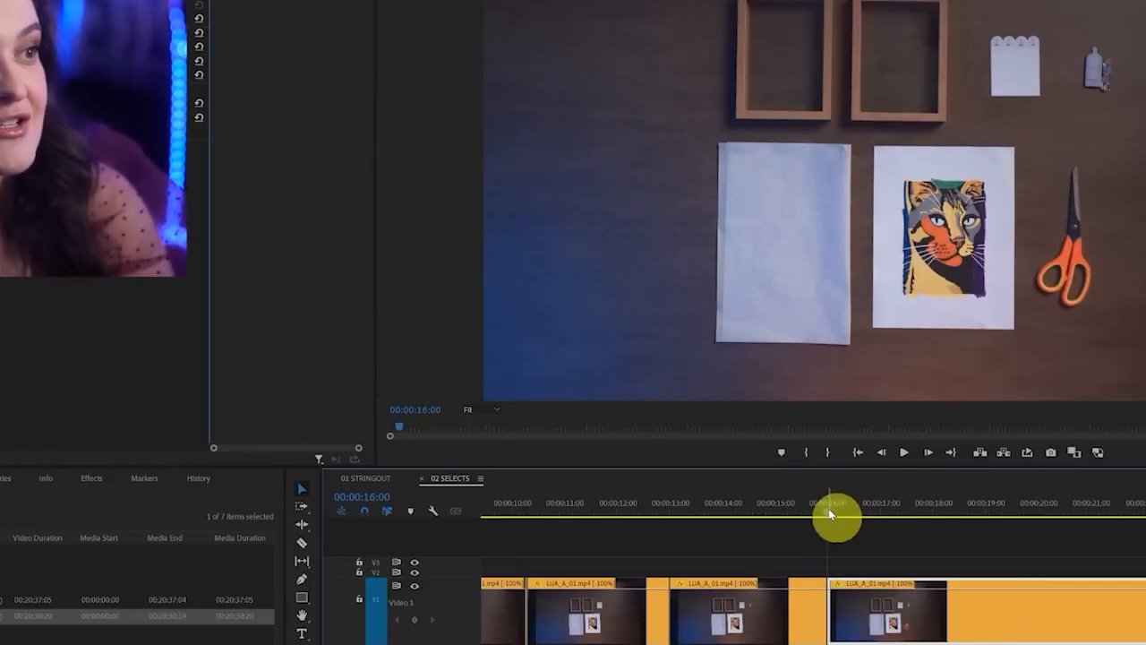
Split the LUA_A_01.mp4 clip at 00:00:18:21 and ripple trim the new piece's start up to the playhead at 00:00:19:20
{"action": "left_click_drag", "start_coordinate": [829, 510], "coordinate": [1033, 518]}
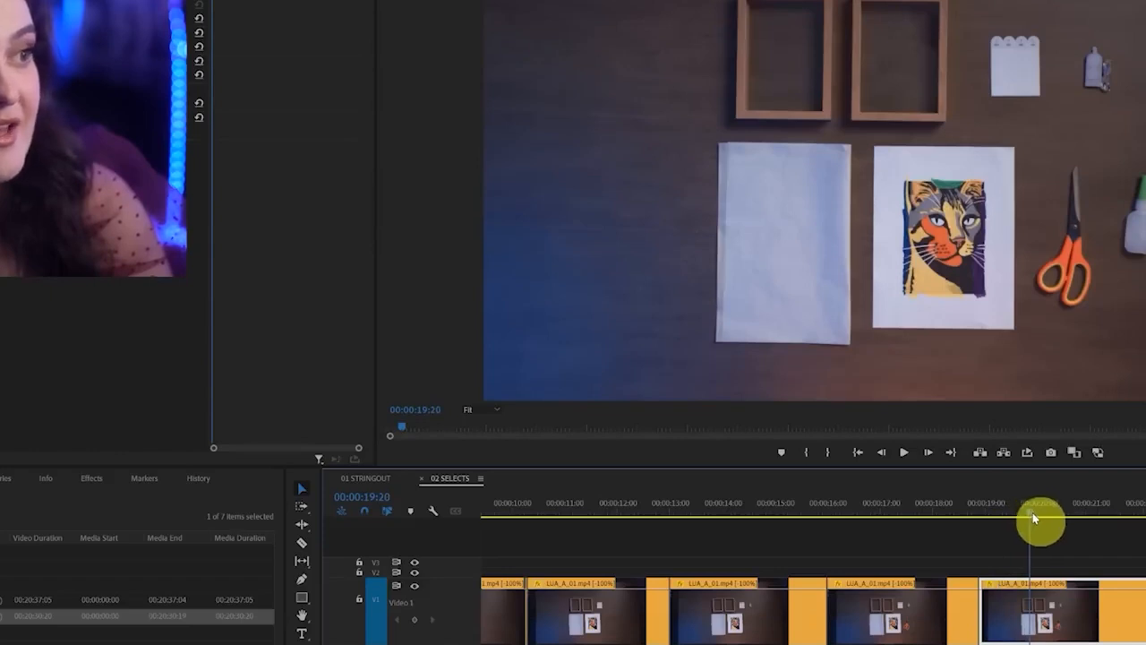
{"action": "key", "text": "q"}
{"action": "scroll", "coordinate": [1014, 551], "scroll_direction": "down", "scroll_amount": 5}
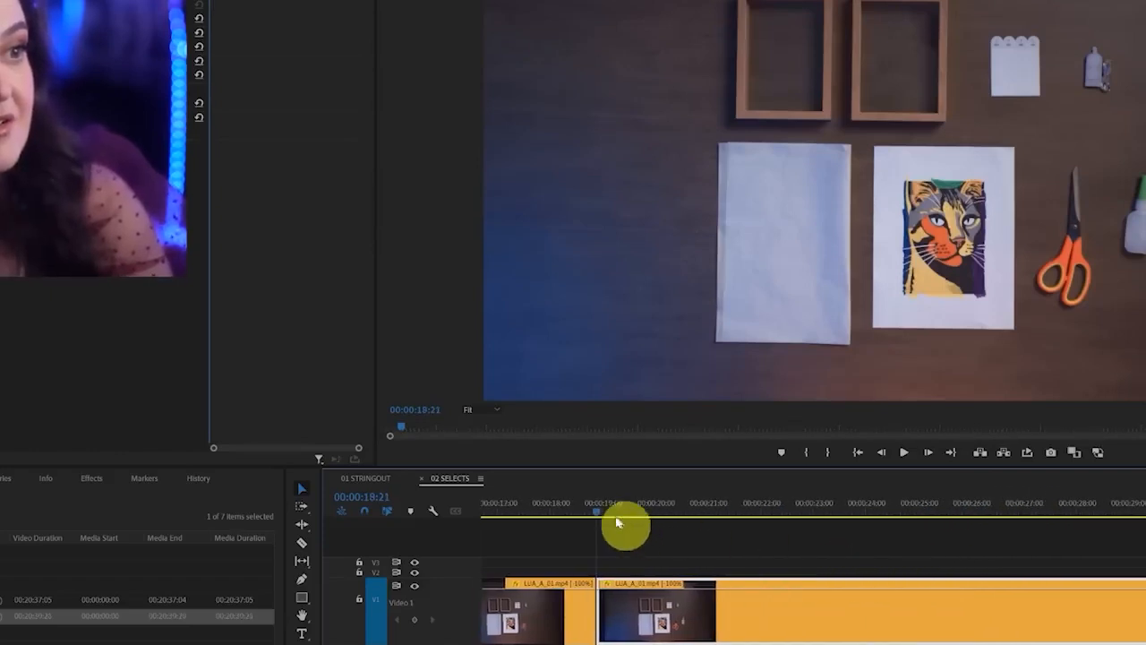
Split the remaining LUA_A_01.mp4 clip at about 00:00:35:00 and place the playhead at 00:00:31:22 within the piece before the cut
{"action": "left_click_drag", "start_coordinate": [618, 523], "coordinate": [755, 532]}
{"action": "left_click", "coordinate": [721, 571]}
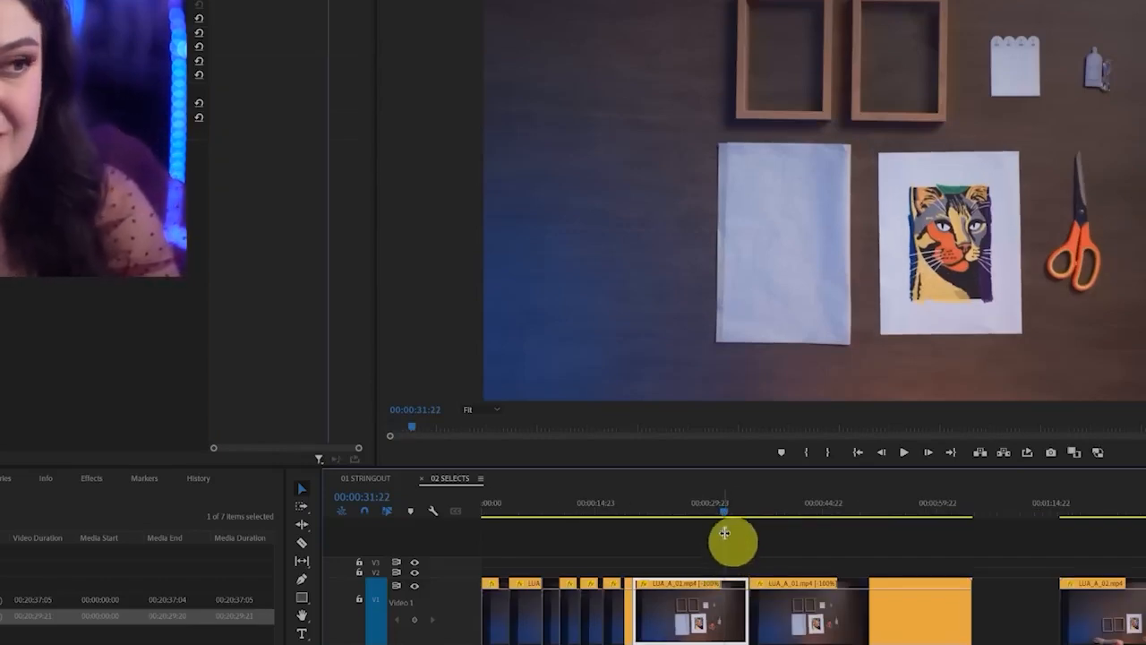
{"action": "left_click_drag", "start_coordinate": [752, 554], "coordinate": [748, 644]}
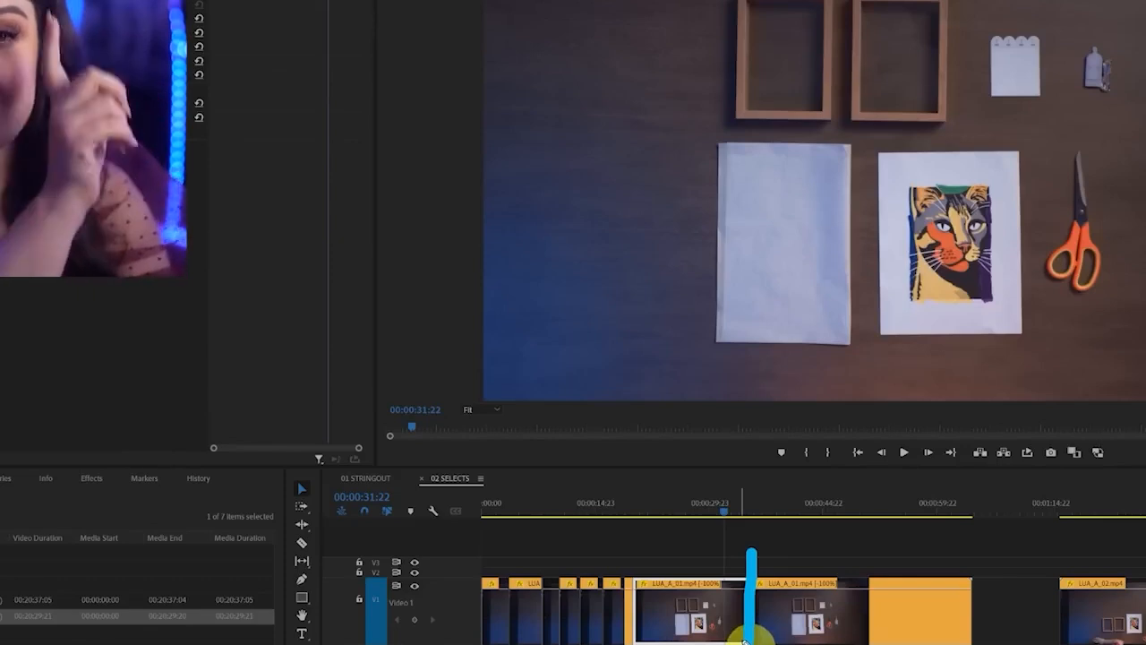
{"action": "left_click_drag", "start_coordinate": [722, 559], "coordinate": [721, 644]}
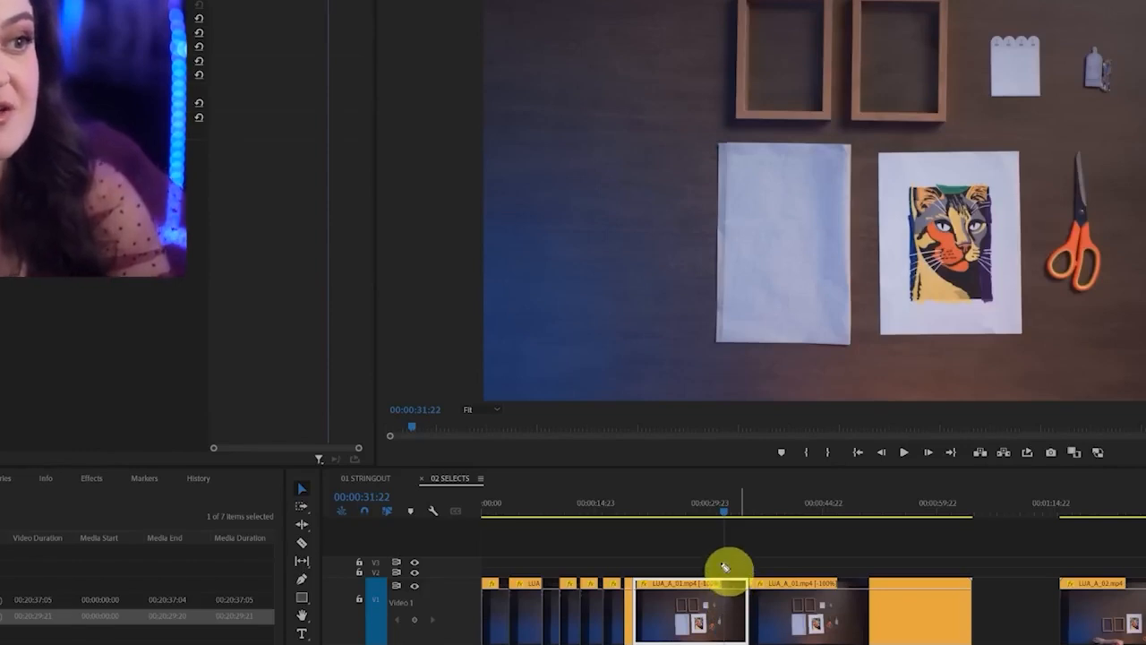
{"action": "left_click_drag", "start_coordinate": [722, 561], "coordinate": [721, 644]}
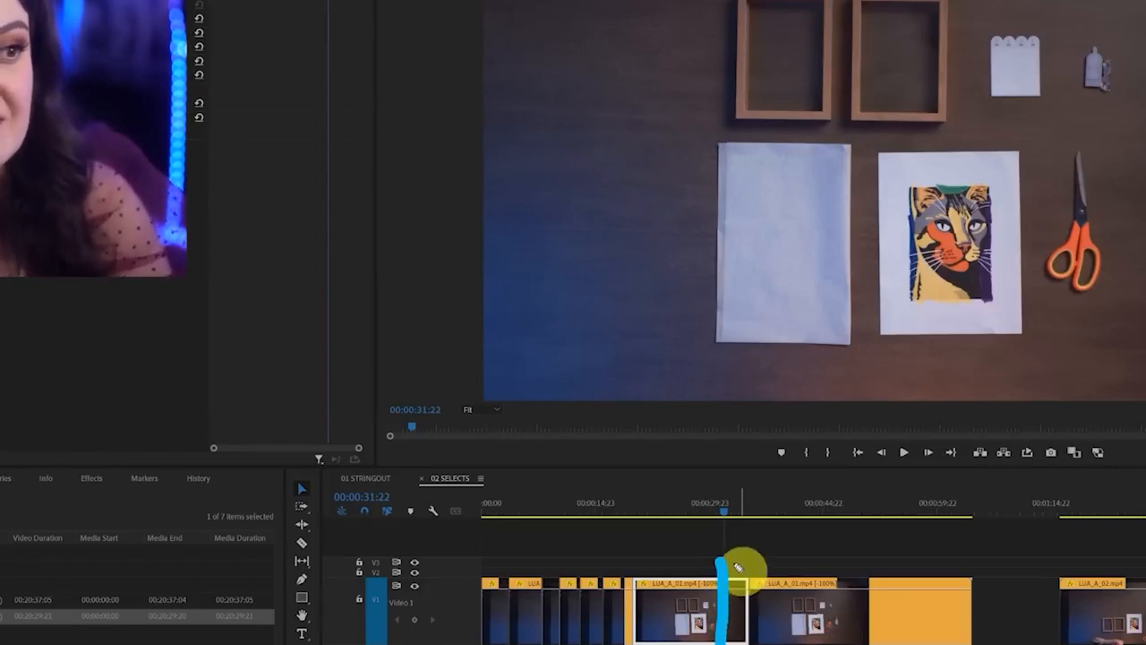
{"action": "left_click_drag", "start_coordinate": [740, 558], "coordinate": [744, 641]}
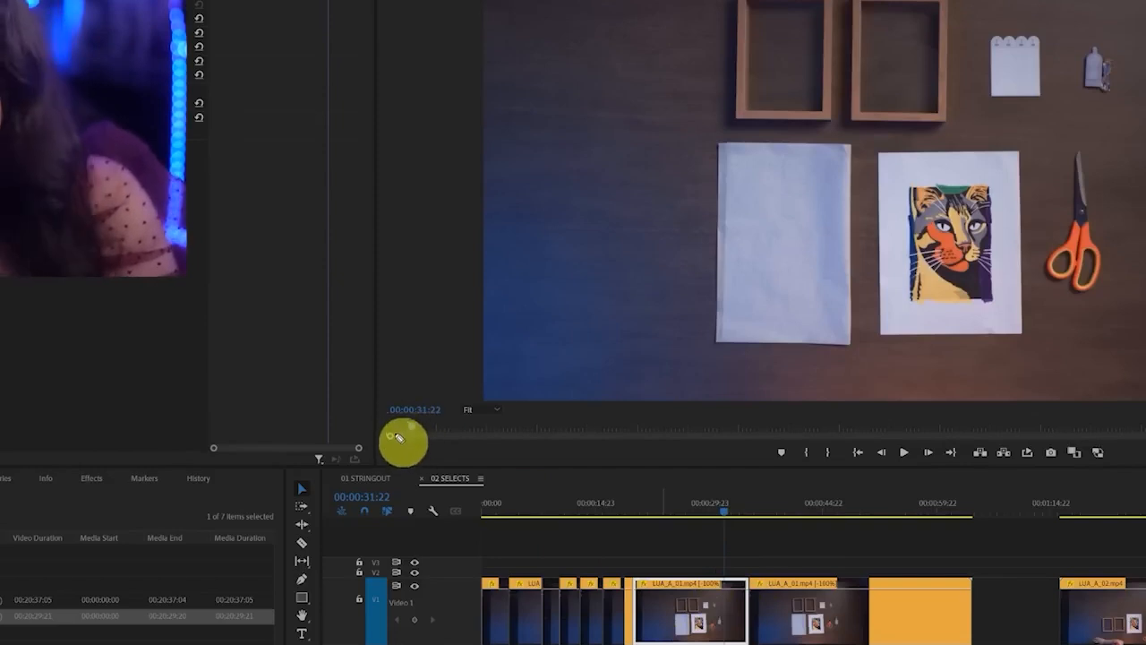
{"action": "mouse_move", "coordinate": [350, 224]}
{"action": "left_mouse_down"}
{"action": "mouse_move", "coordinate": [432, 488]}
{"action": "mouse_move", "coordinate": [688, 464]}
{"action": "mouse_move", "coordinate": [696, 166]}
{"action": "left_mouse_up"}
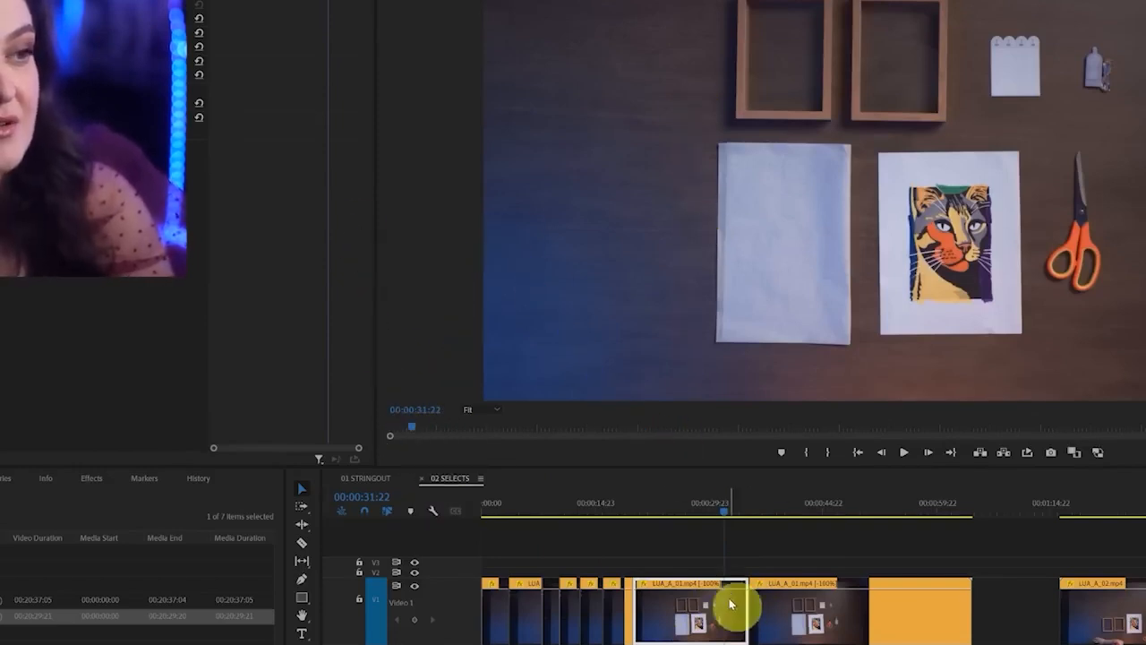
Ripple trim the end of the selected LUA_A_01.mp4 piece back to the playhead at 00:00:31:22
{"action": "left_click_drag", "start_coordinate": [724, 558], "coordinate": [726, 641]}
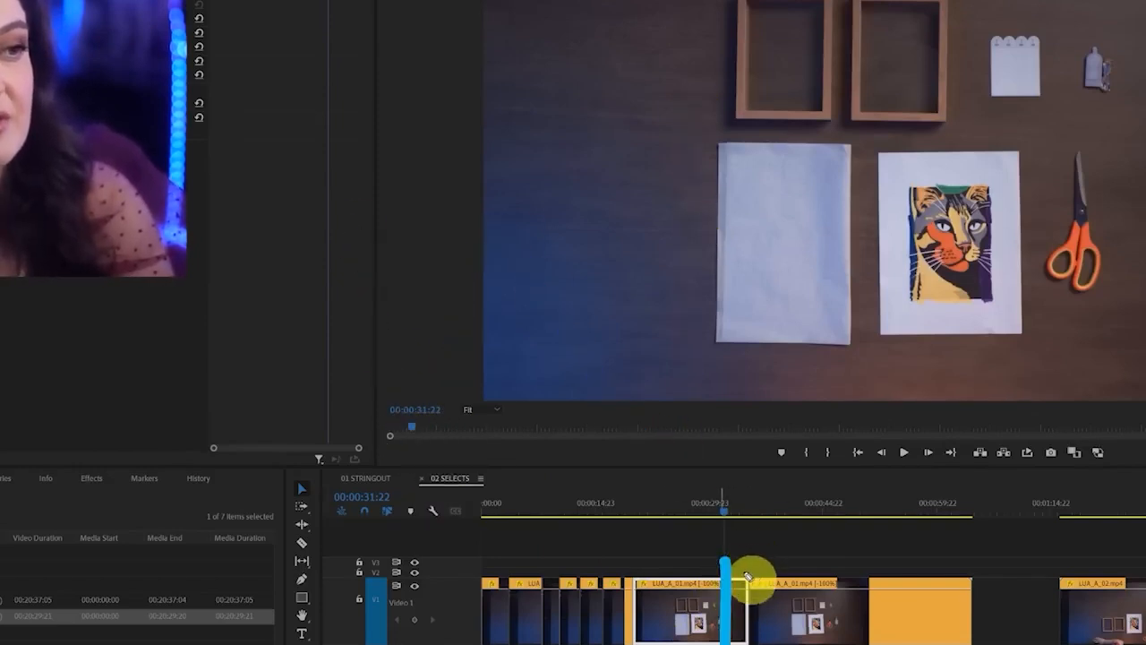
{"action": "left_click_drag", "start_coordinate": [740, 556], "coordinate": [748, 641]}
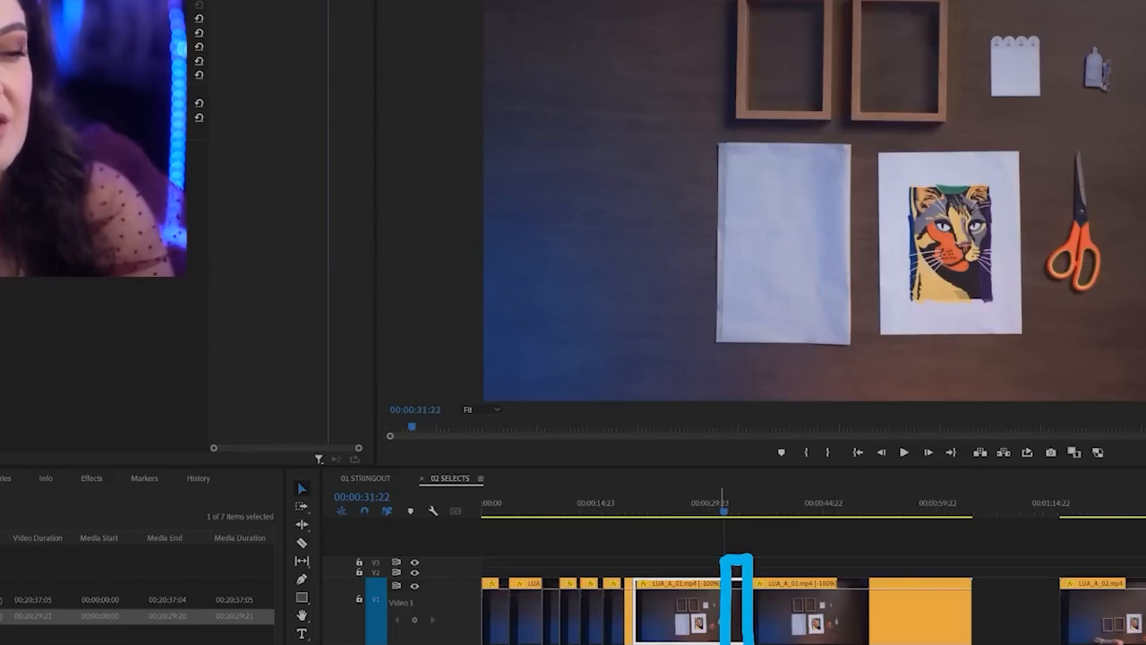
{"action": "left_click", "coordinate": [735, 622]}
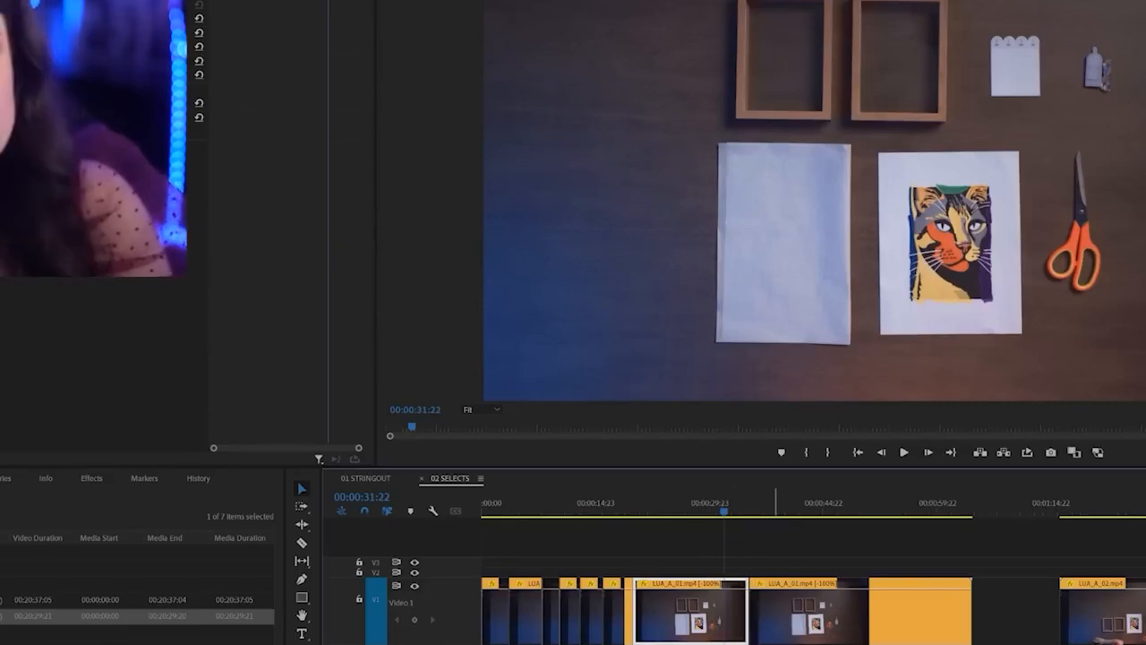
{"action": "key", "text": "w"}
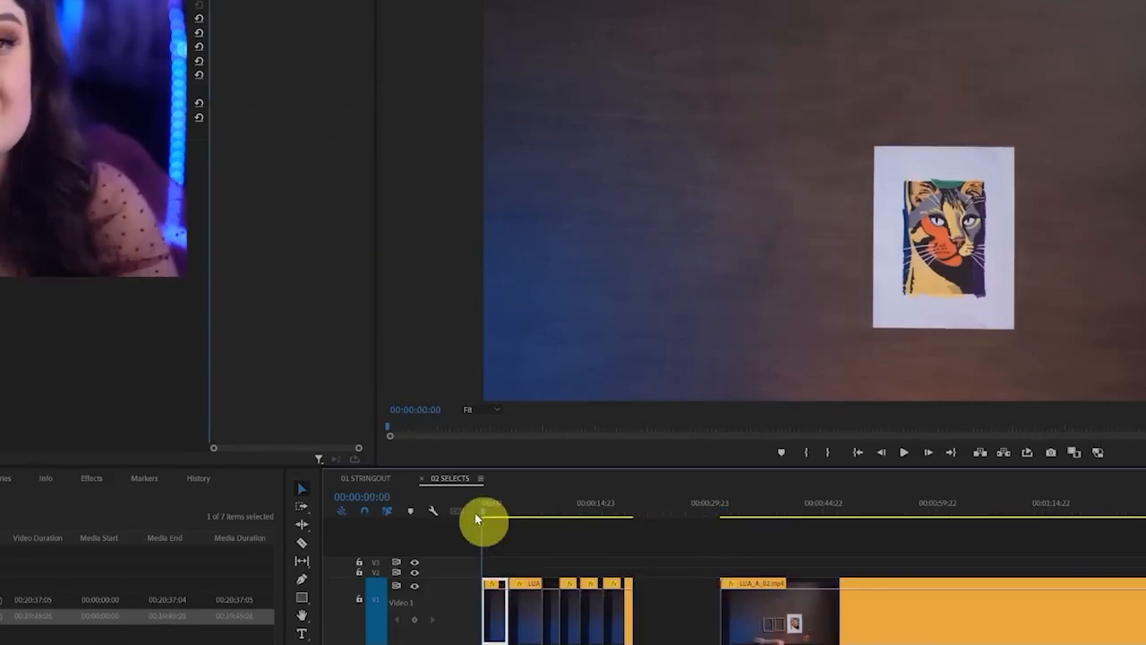
Scrub through the selects sequence and examine the long LUA_A_04.mp4 clip for how slowly its action plays
{"action": "left_click_drag", "start_coordinate": [478, 514], "coordinate": [639, 514]}
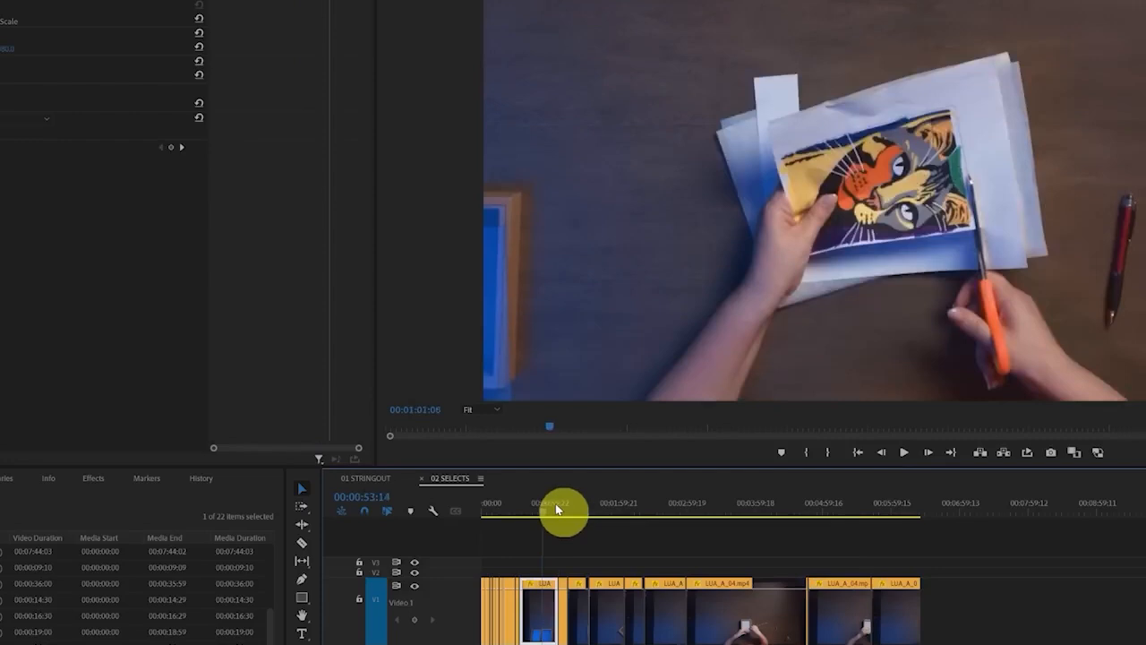
{"action": "left_click_drag", "start_coordinate": [558, 511], "coordinate": [785, 509]}
{"action": "left_click", "coordinate": [755, 616]}
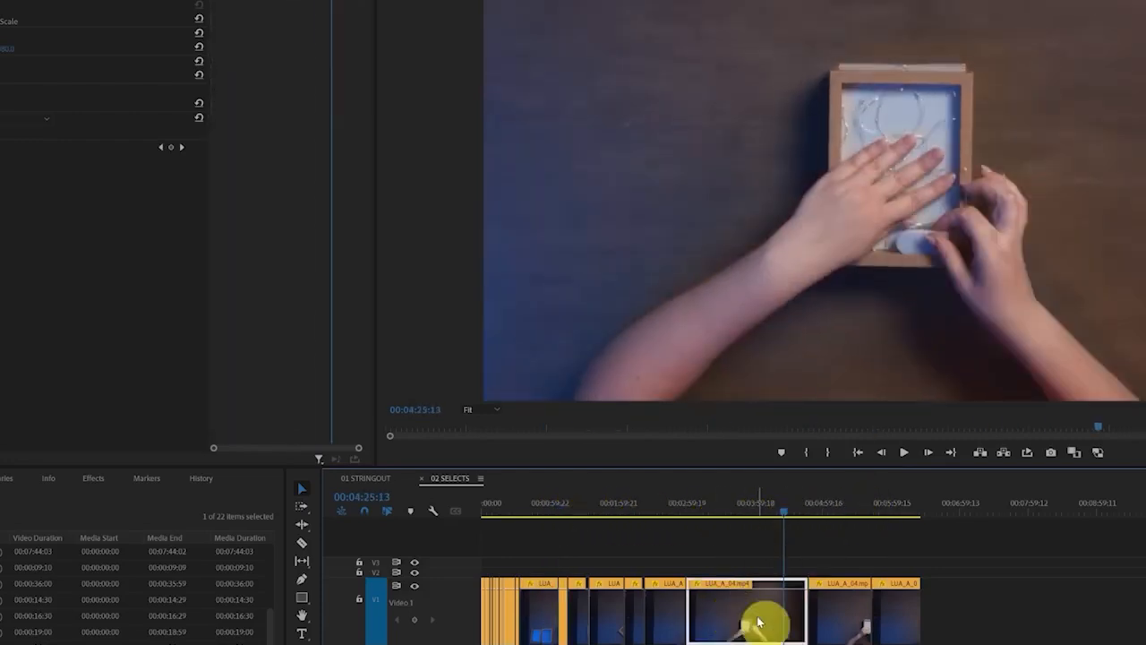
{"action": "mouse_move", "coordinate": [851, 551]}
{"action": "left_mouse_down"}
{"action": "mouse_move", "coordinate": [671, 568]}
{"action": "mouse_move", "coordinate": [873, 568]}
{"action": "mouse_move", "coordinate": [842, 560]}
{"action": "left_mouse_up"}
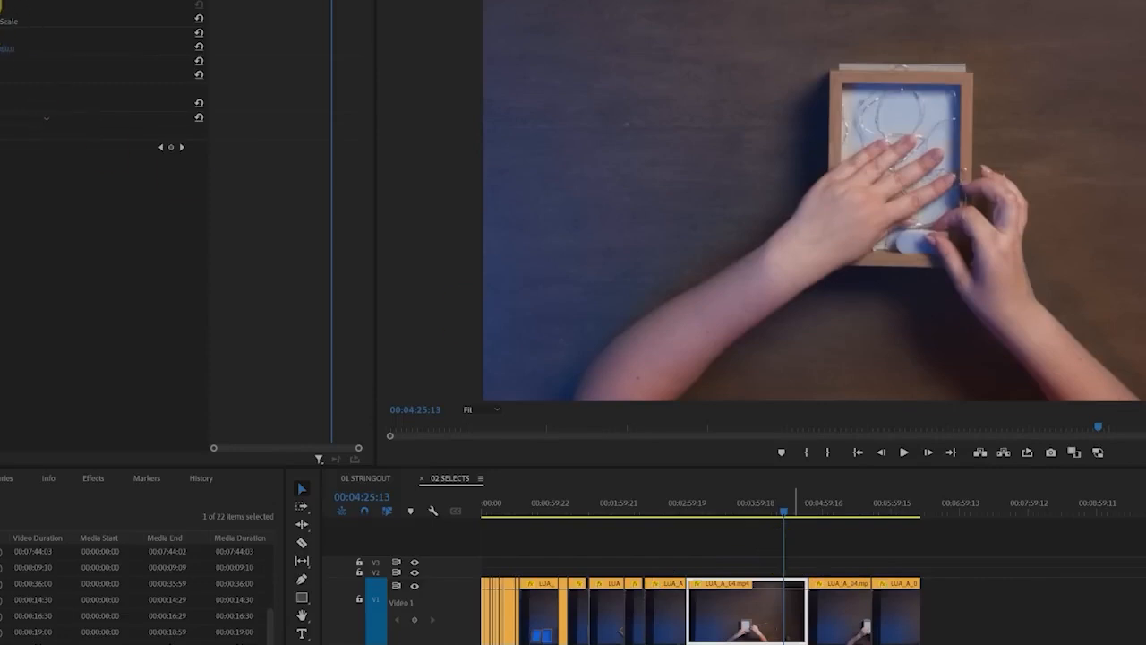
{"action": "left_click_drag", "start_coordinate": [0, 5], "coordinate": [108, 0]}
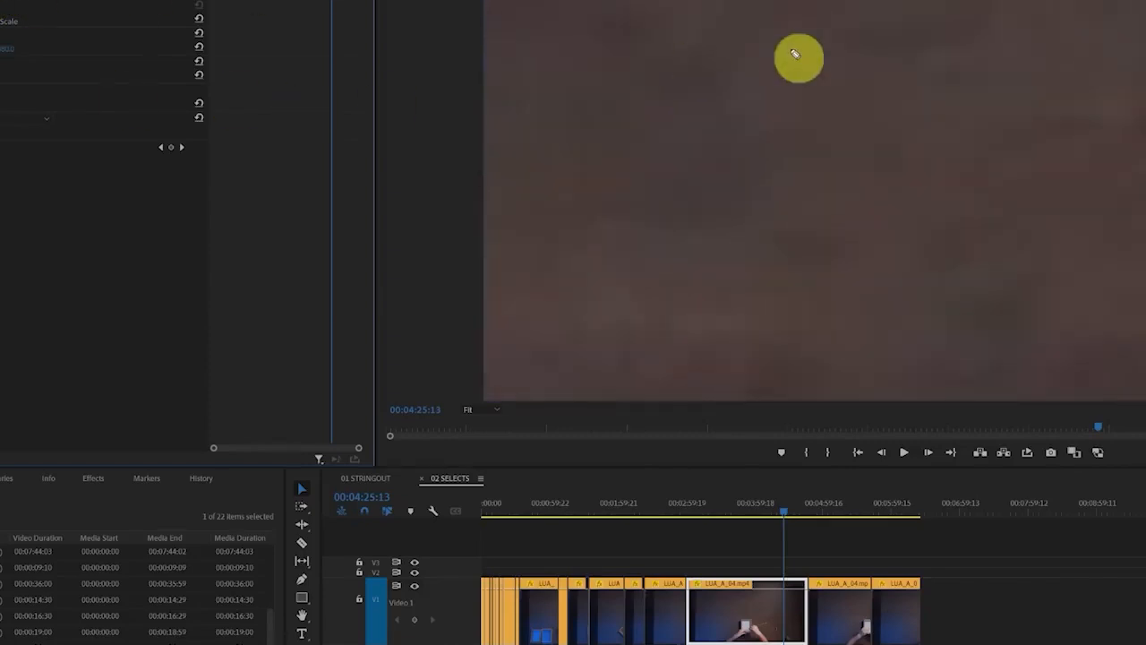
{"action": "mouse_move", "coordinate": [773, 38]}
{"action": "left_mouse_down"}
{"action": "mouse_move", "coordinate": [816, 81]}
{"action": "mouse_move", "coordinate": [769, 39]}
{"action": "left_mouse_up"}
{"action": "left_click_drag", "start_coordinate": [887, 59], "coordinate": [885, 61]}
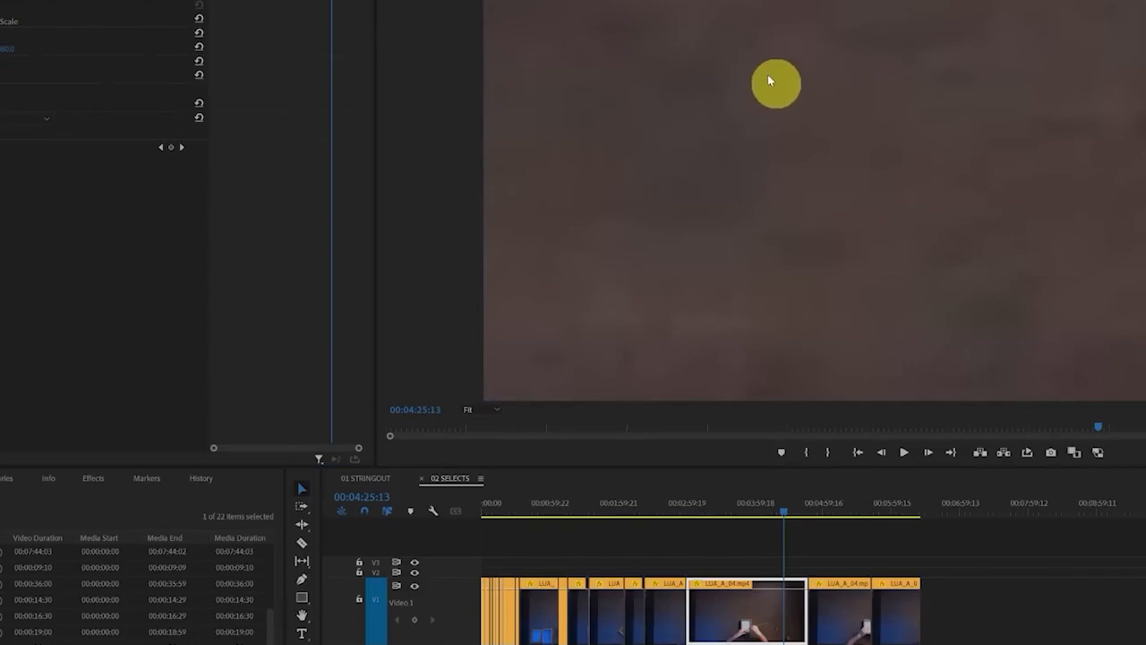
{"action": "left_click_drag", "start_coordinate": [699, 517], "coordinate": [788, 513]}
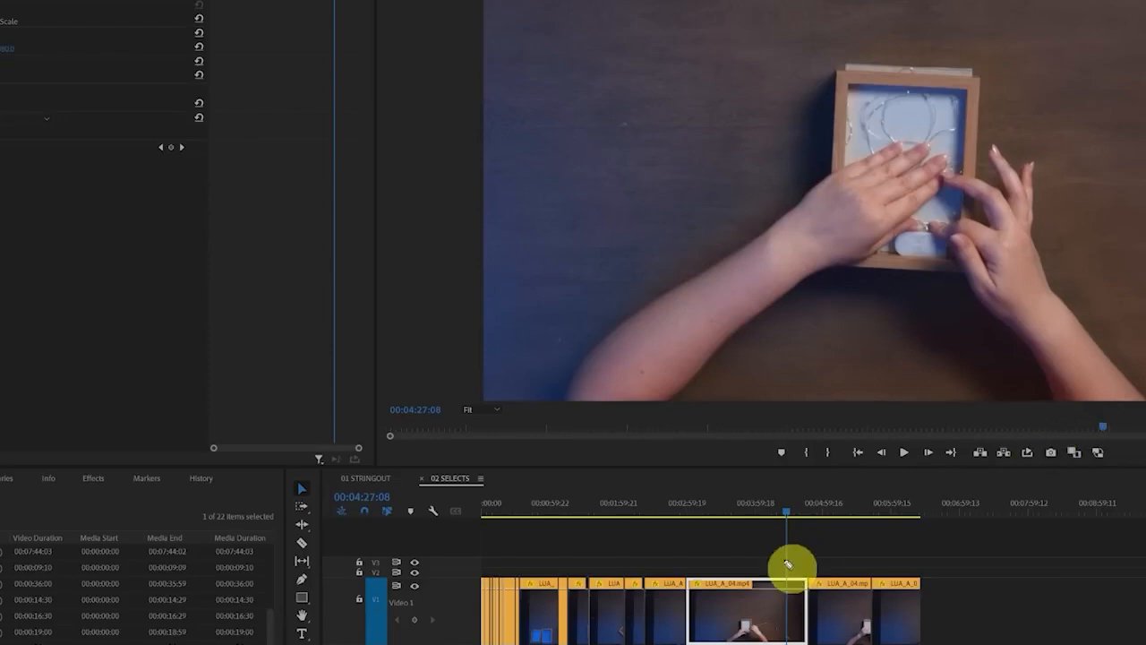
{"action": "mouse_move", "coordinate": [678, 556]}
{"action": "left_mouse_down"}
{"action": "mouse_move", "coordinate": [674, 623]}
{"action": "mouse_move", "coordinate": [827, 562]}
{"action": "mouse_move", "coordinate": [650, 556]}
{"action": "left_mouse_up"}
{"action": "left_click", "coordinate": [490, 512]}
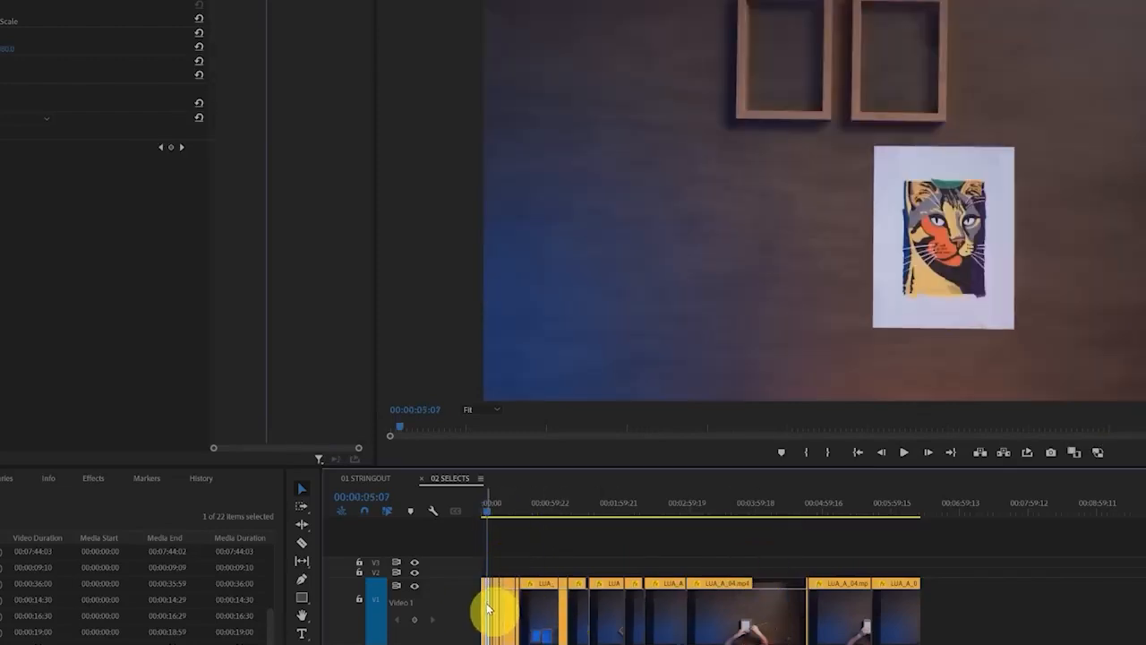
Set the LUA_A_04.mp4 clip's speed to 200% without rippling the trailing clips
{"action": "left_click", "coordinate": [744, 512]}
{"action": "left_click", "coordinate": [772, 609]}
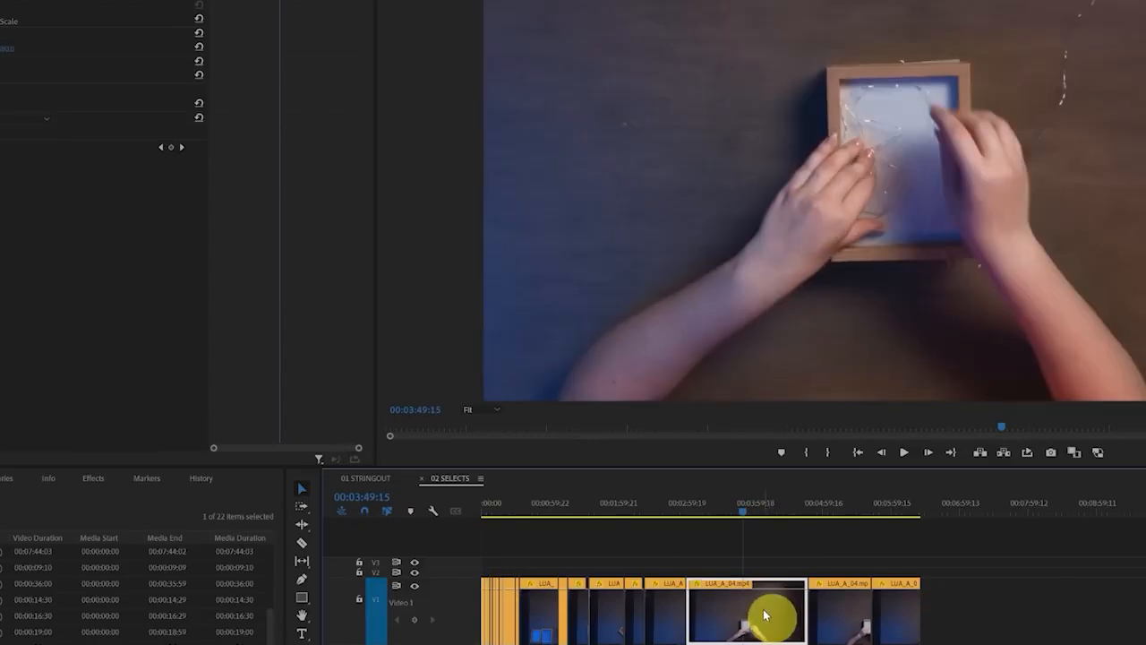
{"action": "right_click", "coordinate": [763, 618]}
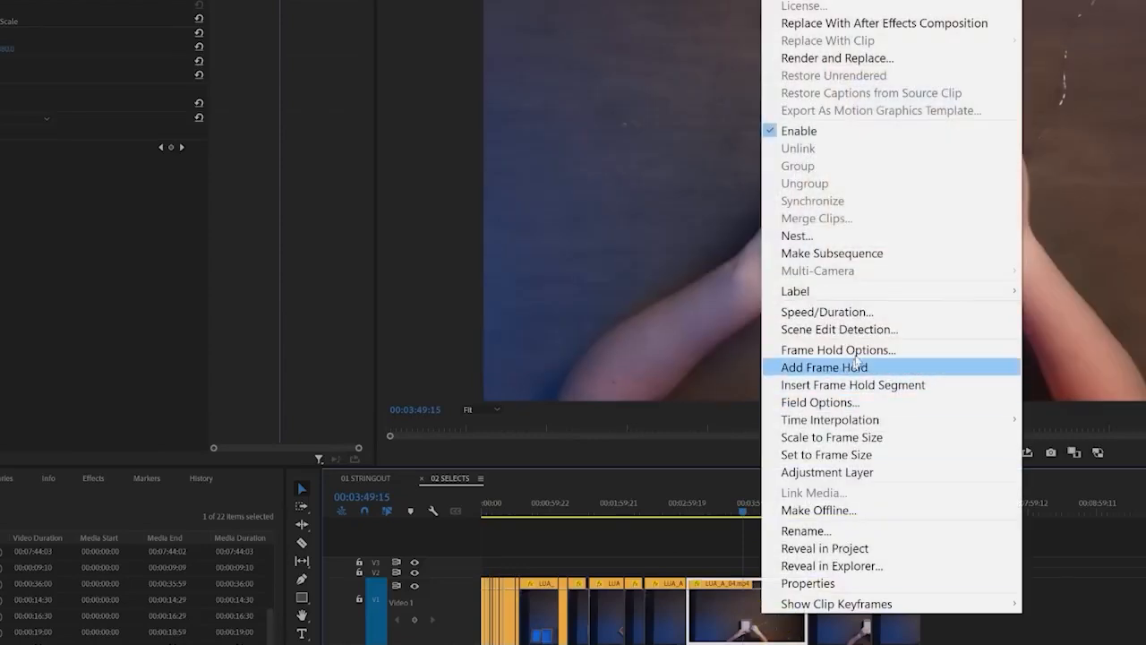
{"action": "left_click", "coordinate": [915, 312]}
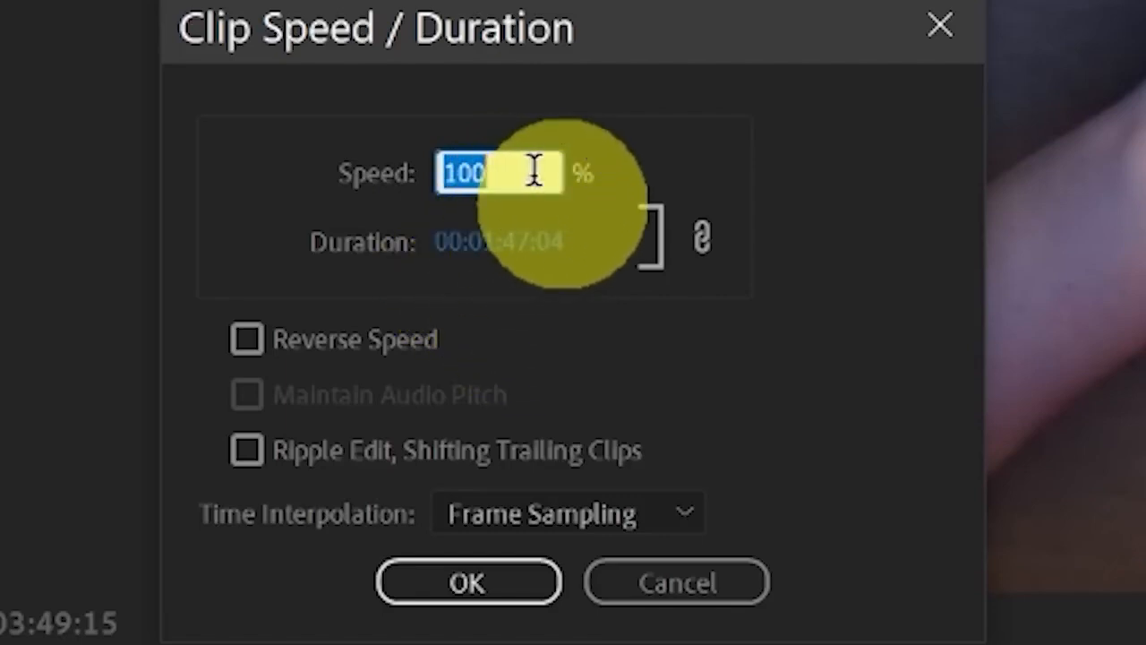
{"action": "type", "text": "200"}
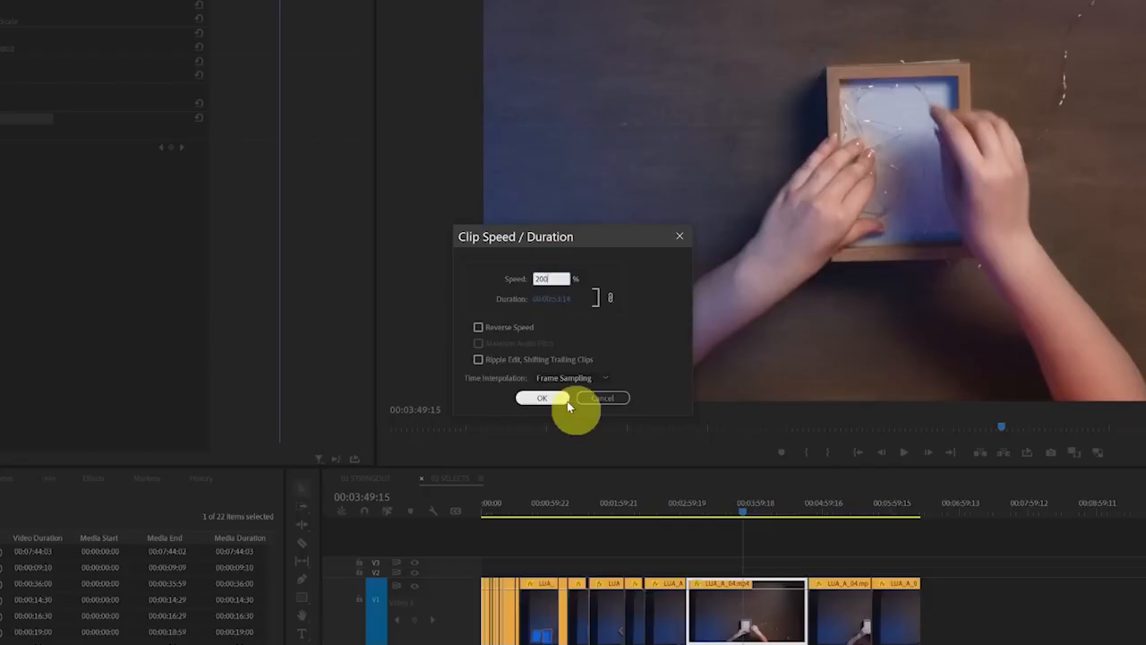
{"action": "left_click", "coordinate": [568, 403]}
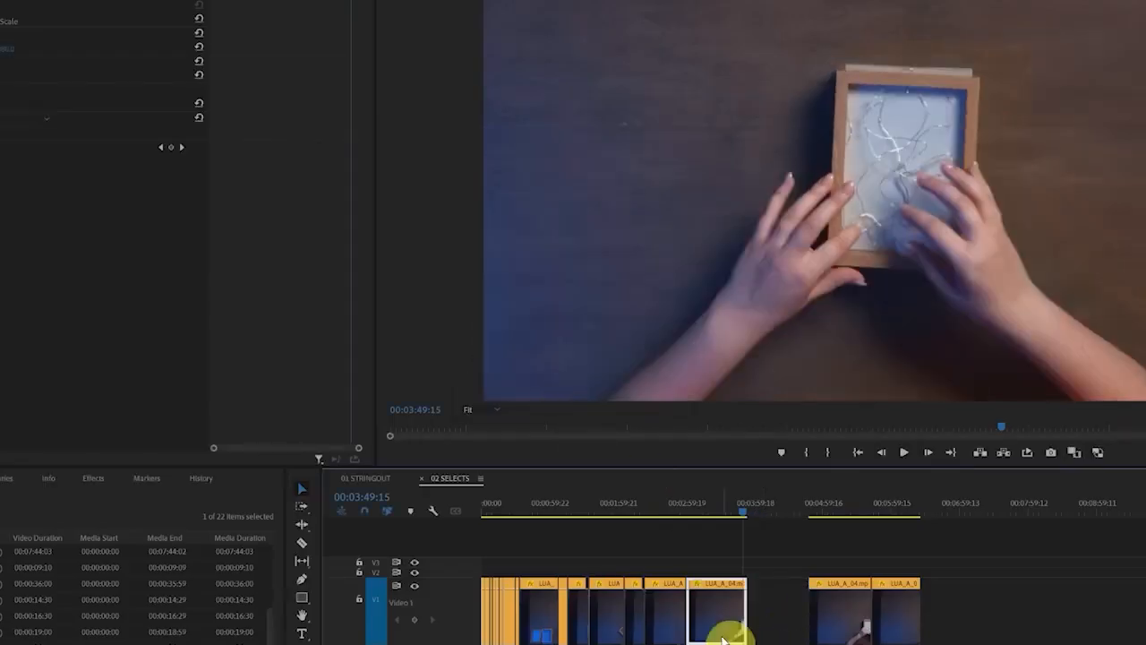
Ripple delete the gap after the sped-up LUA_A_04.mp4 clip on the video track
{"action": "left_click", "coordinate": [780, 590]}
{"action": "left_click_drag", "start_coordinate": [815, 579], "coordinate": [851, 589]}
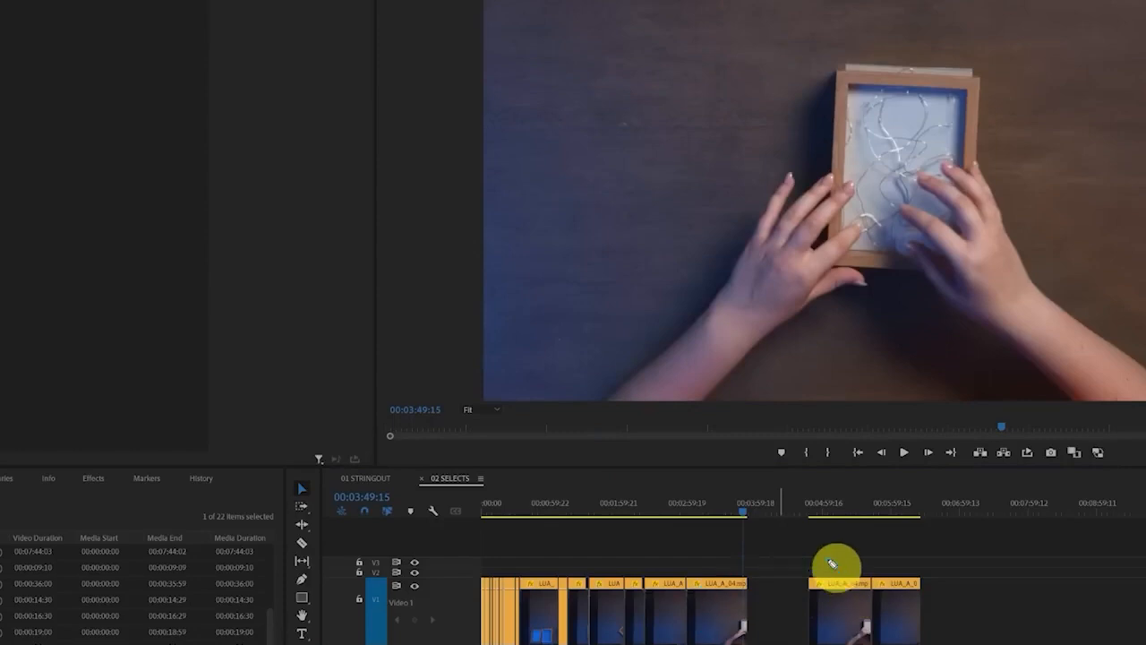
{"action": "right_click", "coordinate": [780, 607]}
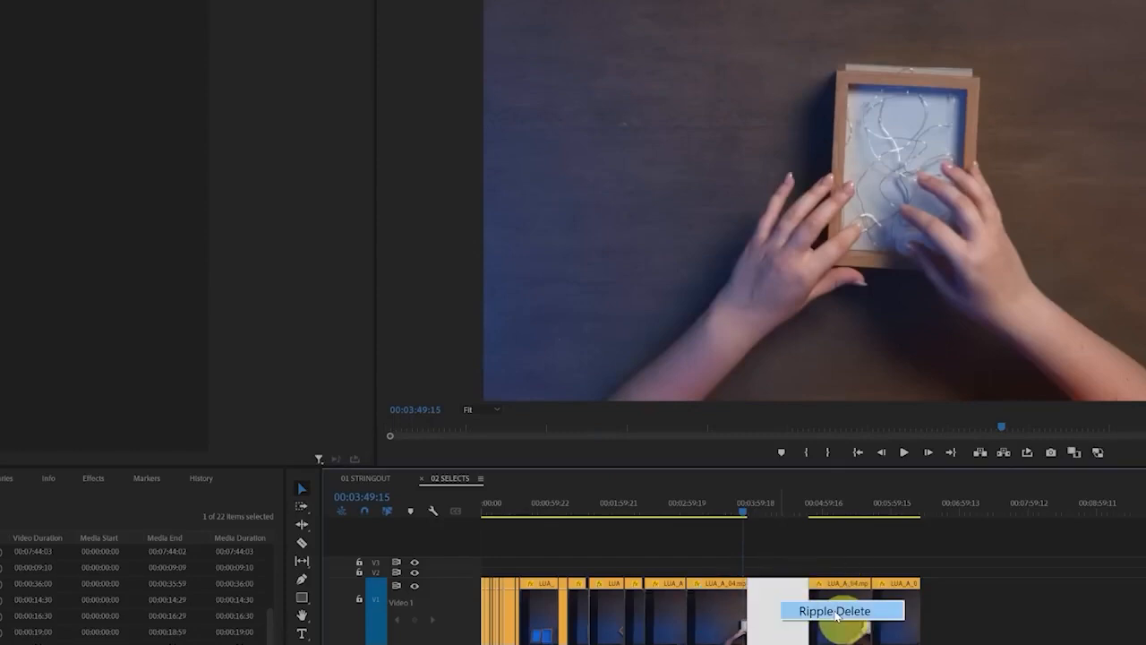
{"action": "left_click", "coordinate": [836, 611]}
{"action": "left_click", "coordinate": [694, 509]}
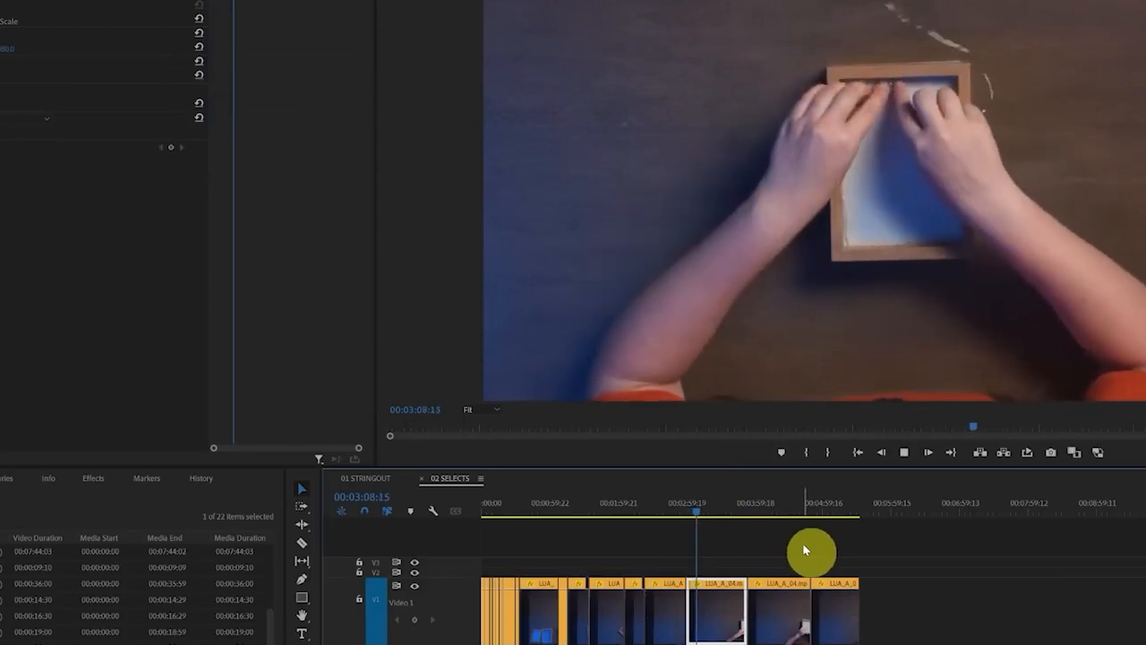
{"action": "right_click", "coordinate": [736, 613]}
{"action": "left_click", "coordinate": [798, 310]}
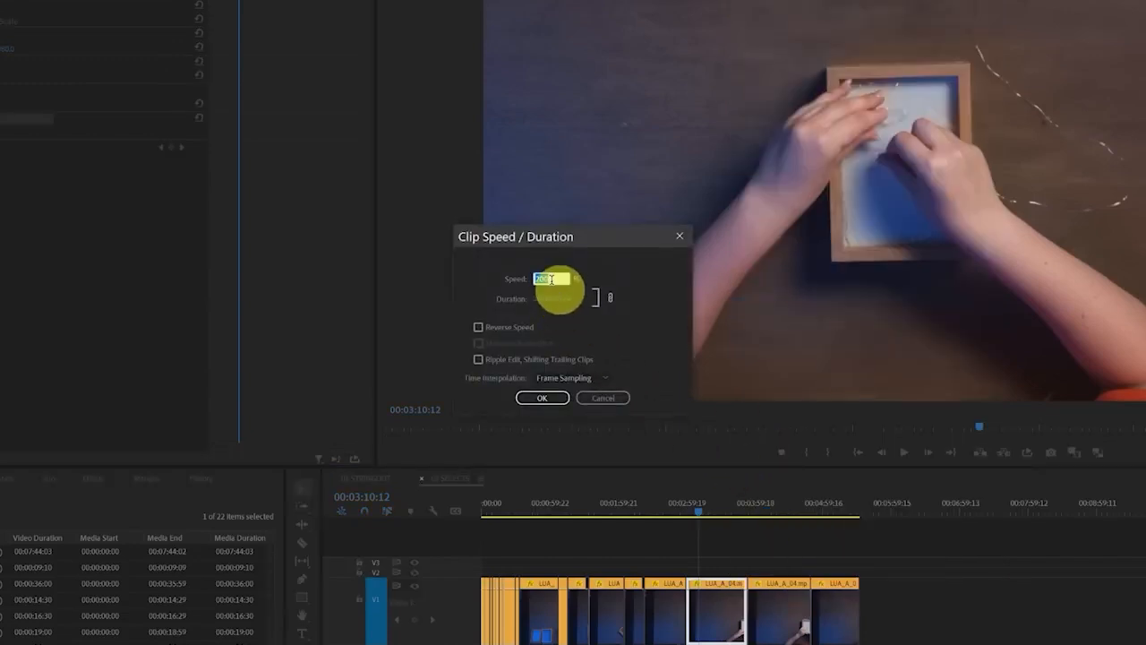
{"action": "left_click", "coordinate": [602, 397]}
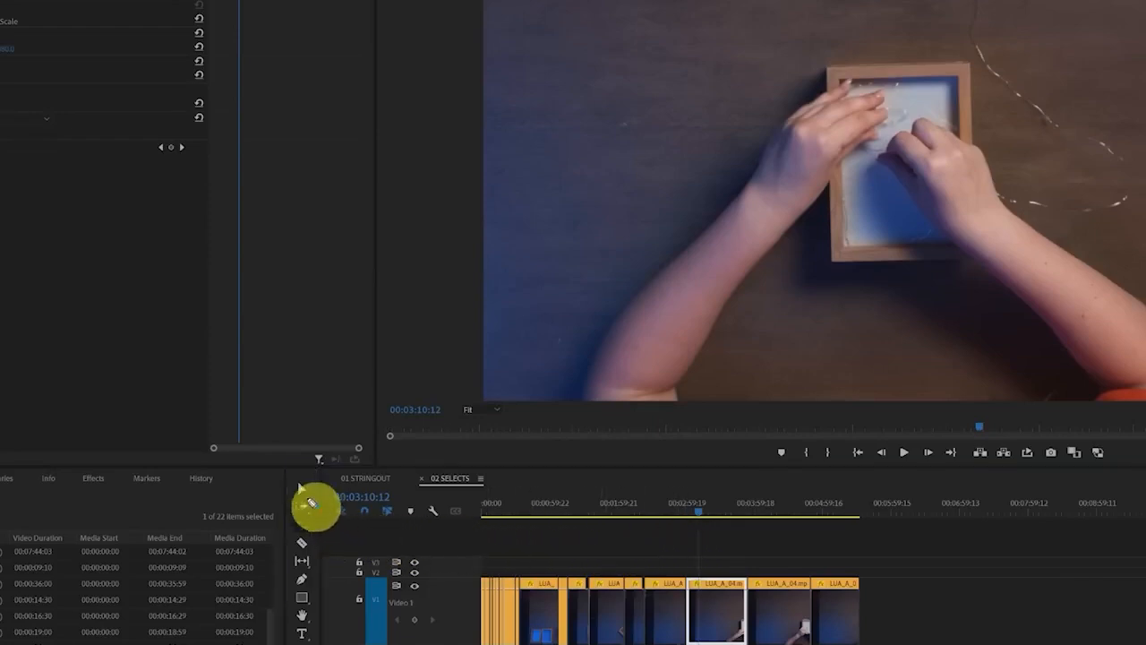
Shorten the LUA_A_04.mp4 clip from its end with the Rate Stretch tool to a speed of about 529%
{"action": "left_click_drag", "start_coordinate": [308, 501], "coordinate": [319, 507]}
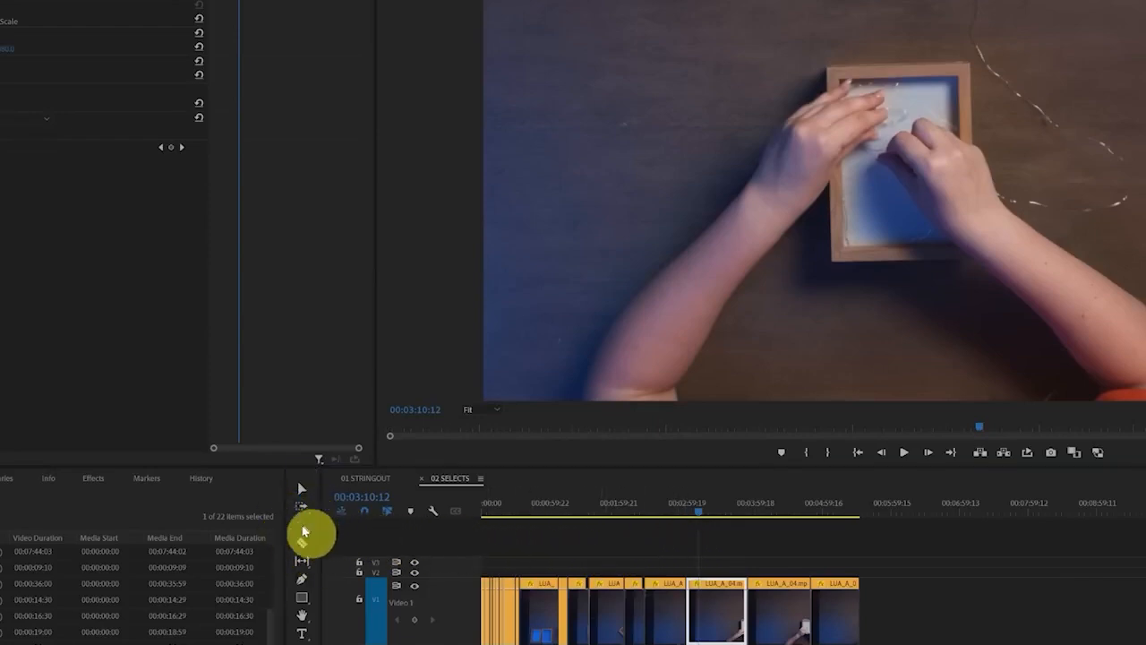
{"action": "left_click", "coordinate": [301, 526]}
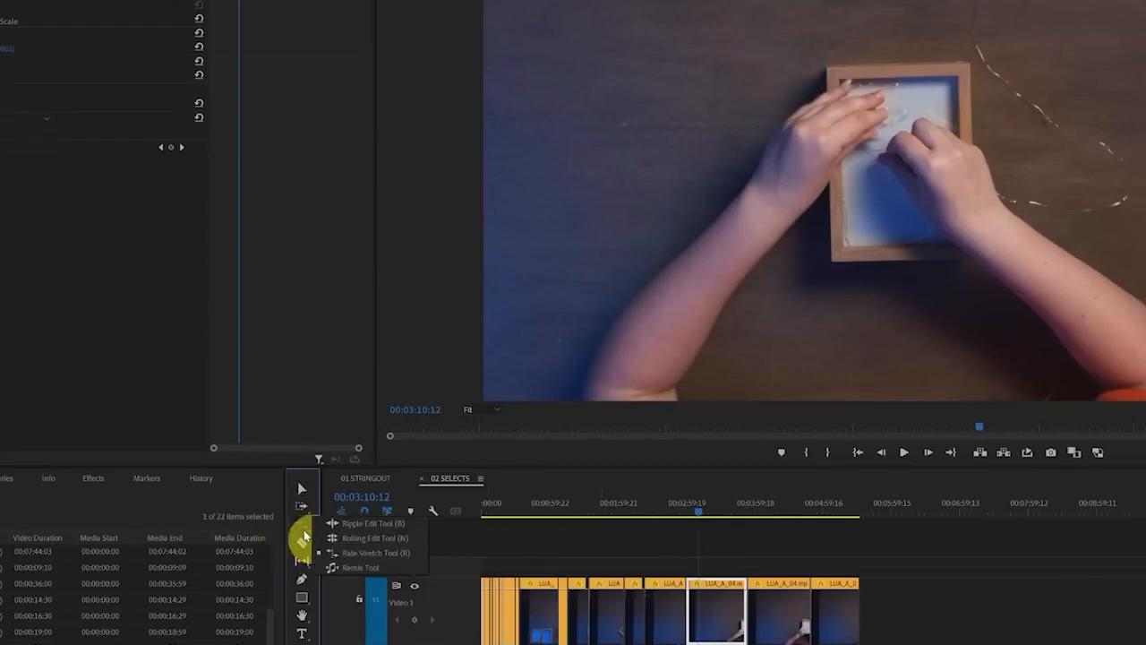
{"action": "left_click", "coordinate": [400, 524]}
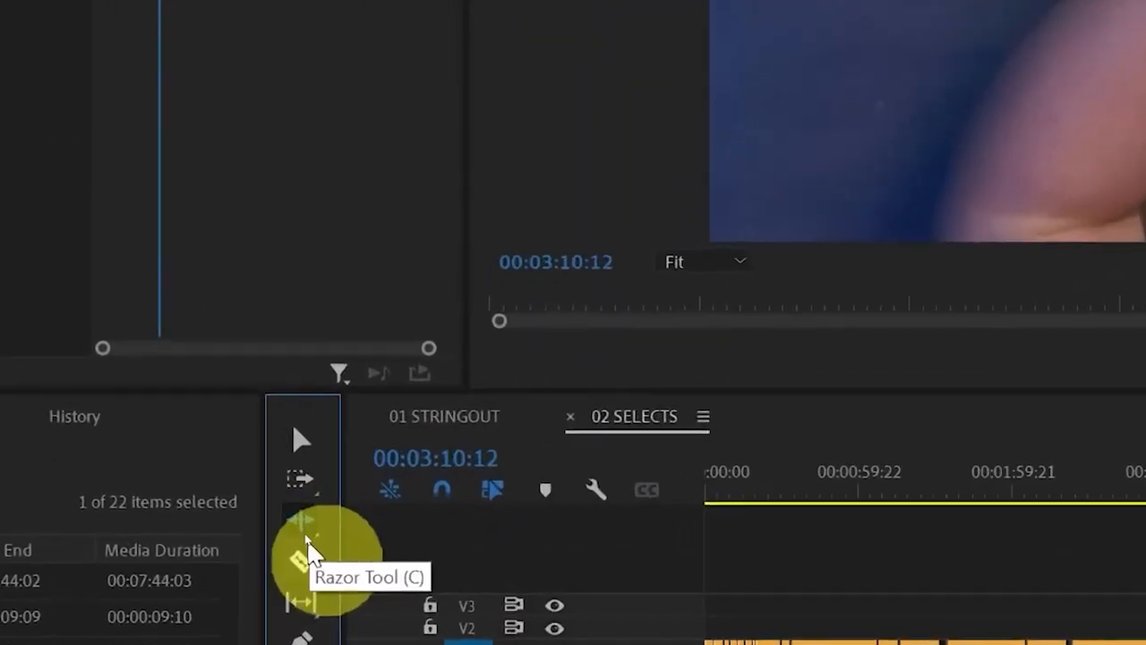
{"action": "left_click", "coordinate": [304, 521]}
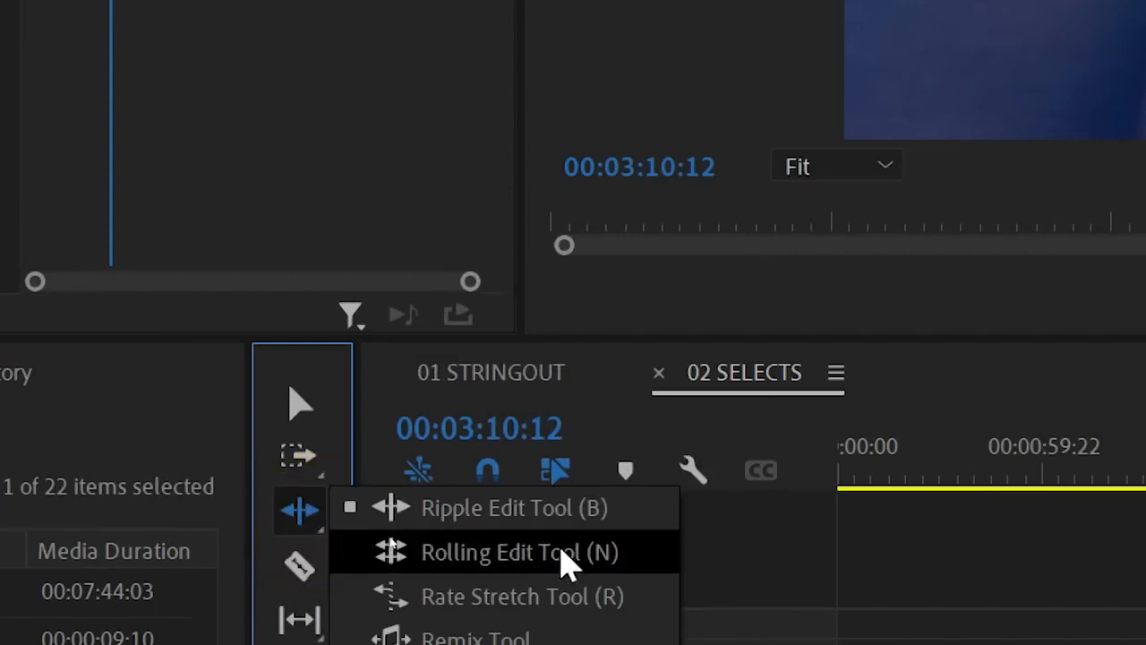
{"action": "left_click", "coordinate": [618, 602]}
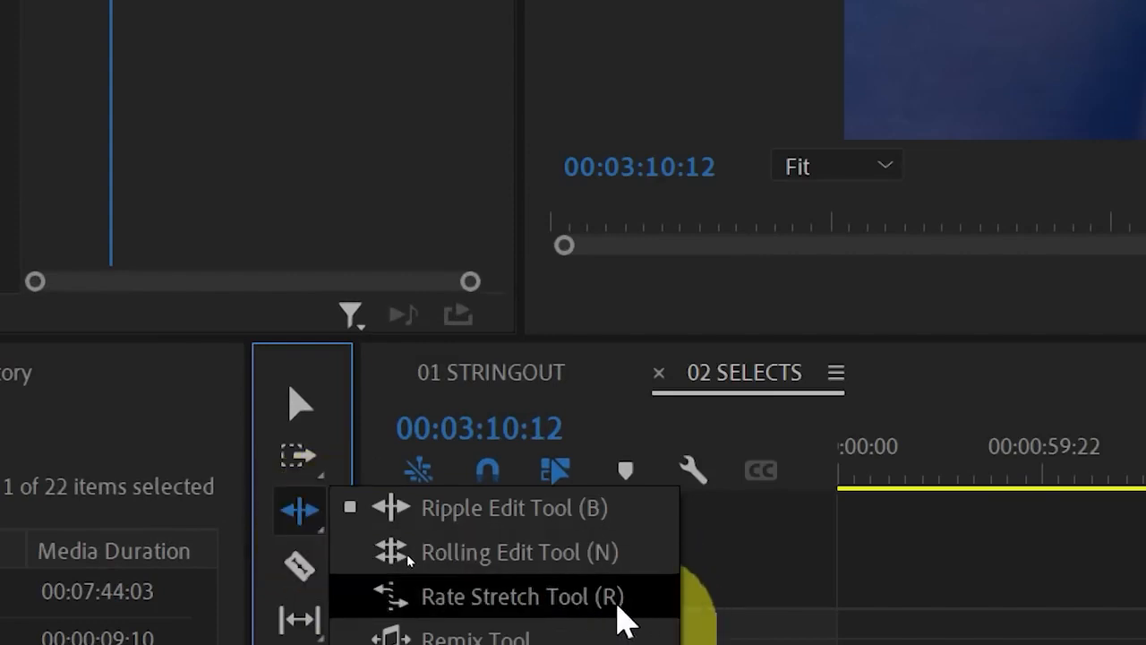
{"action": "left_click", "coordinate": [627, 604]}
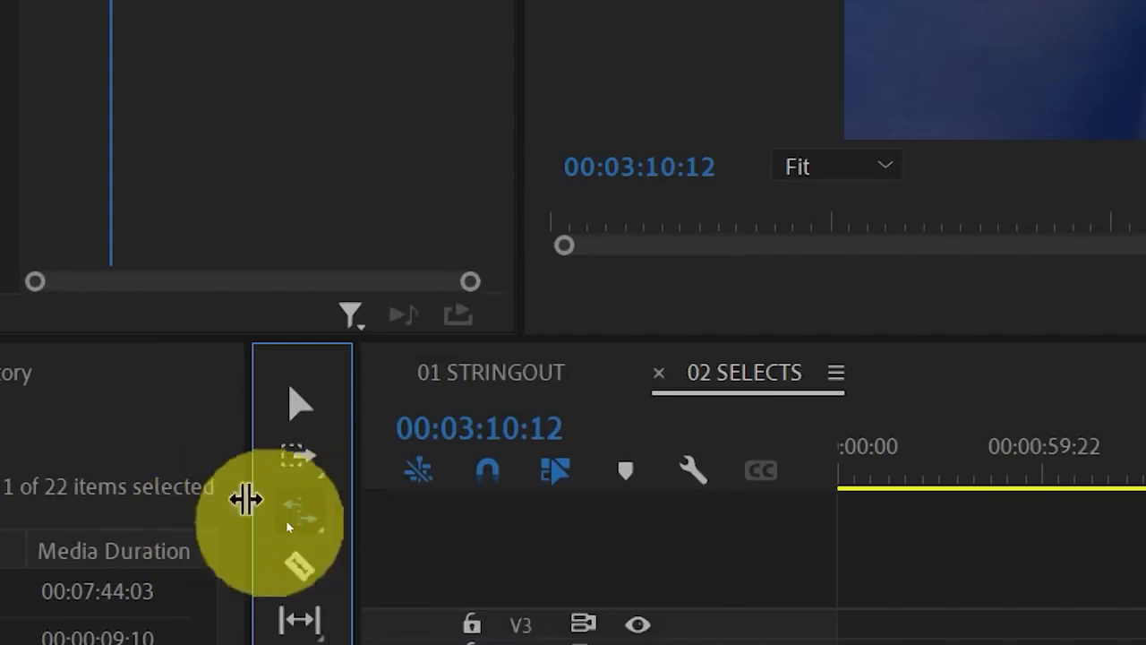
{"action": "left_click_drag", "start_coordinate": [317, 528], "coordinate": [603, 612]}
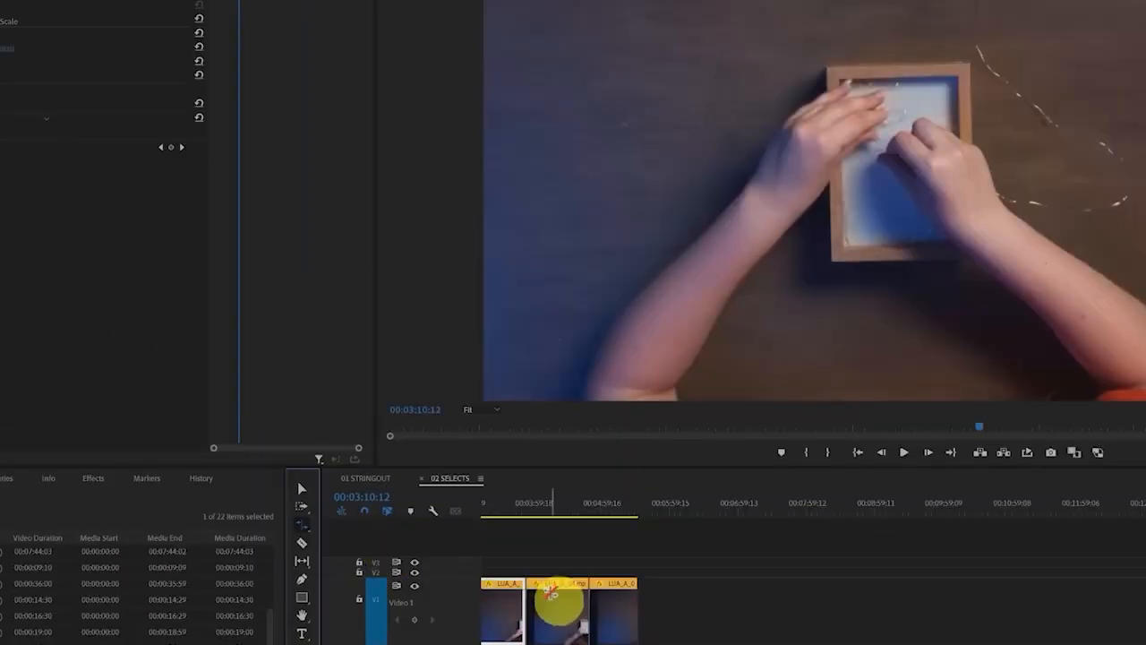
{"action": "scroll", "coordinate": [564, 609], "scroll_direction": "left", "scroll_amount": 4}
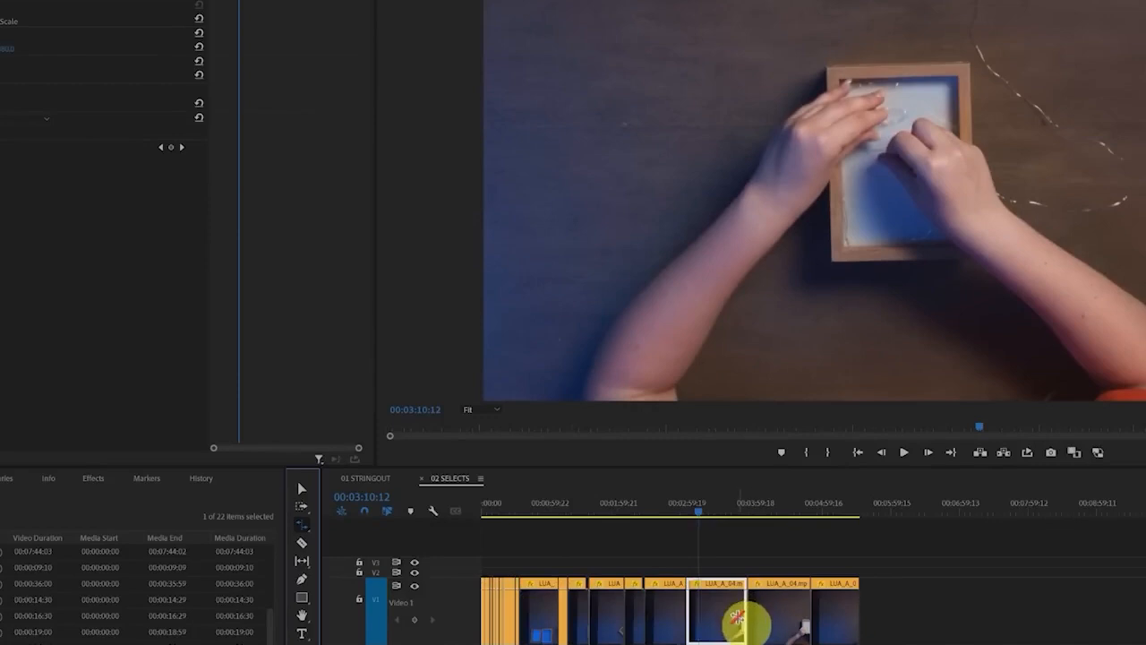
{"action": "key", "text": "="}
{"action": "key", "text": "="}
{"action": "key", "text": "="}
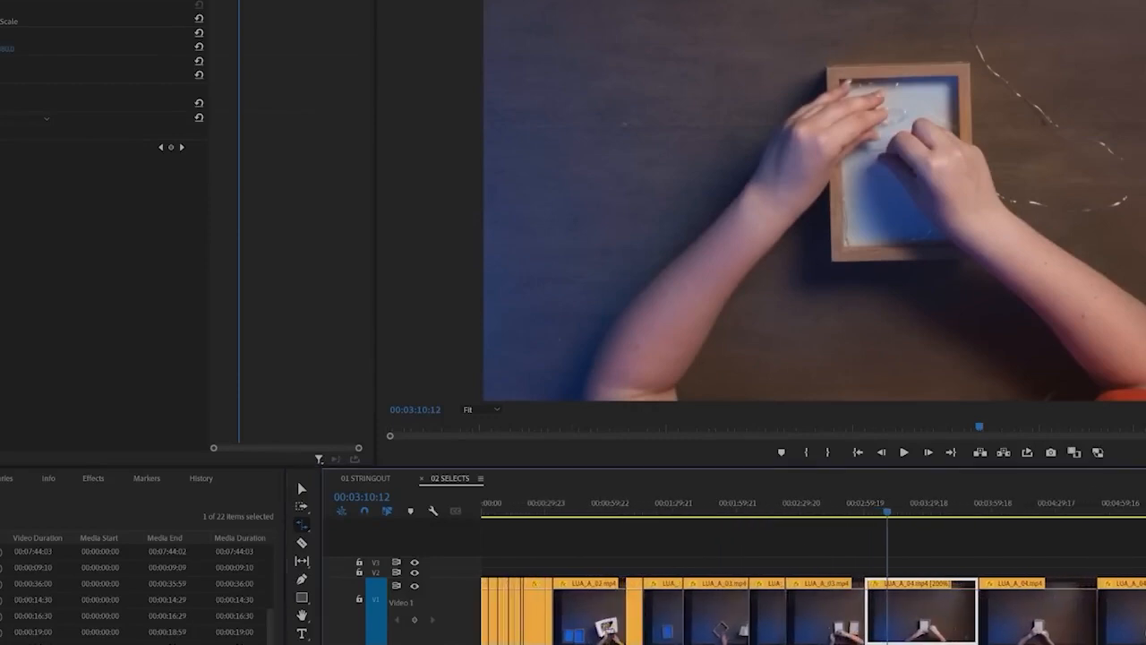
{"action": "left_click_drag", "start_coordinate": [994, 609], "coordinate": [922, 609]}
Play the stretched LUA_A_04.mp4 clip from near its start to check its speed
{"action": "left_click_drag", "start_coordinate": [883, 515], "coordinate": [900, 515]}
{"action": "key", "text": "="}
{"action": "key", "text": "="}
{"action": "key", "text": "="}
{"action": "key", "text": "="}
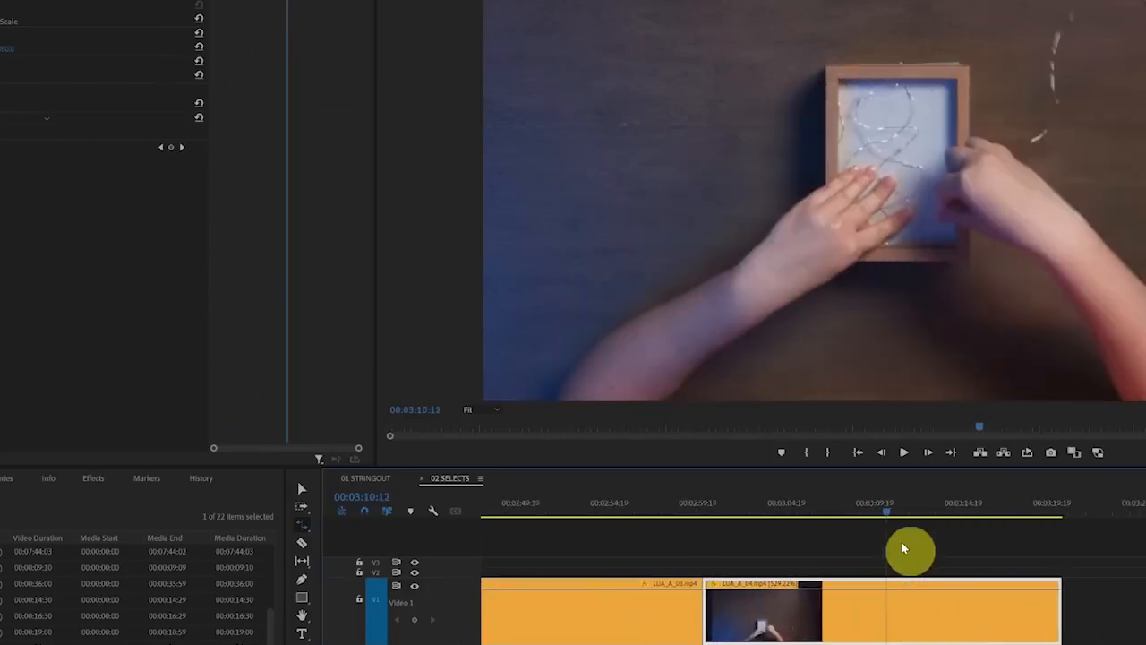
{"action": "left_click", "coordinate": [722, 508]}
{"action": "key", "text": "space"}
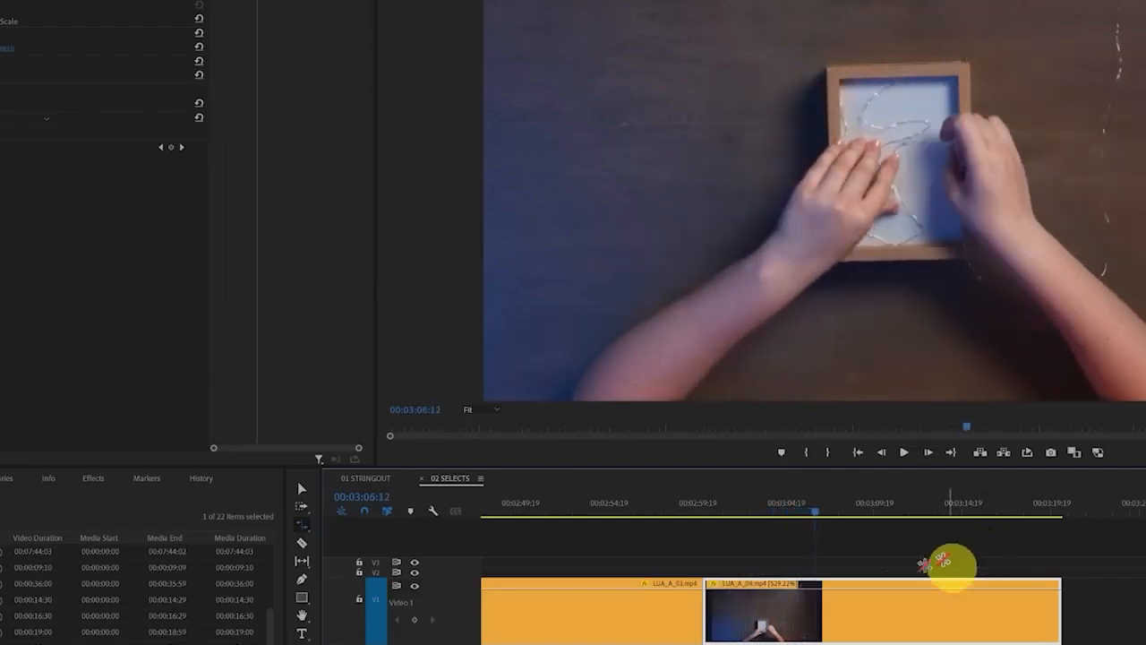
Rate stretch the end of the LUA_A_04.mp4 clip further inward to about 1531% speed and play it from near its start
{"action": "left_click", "coordinate": [786, 604]}
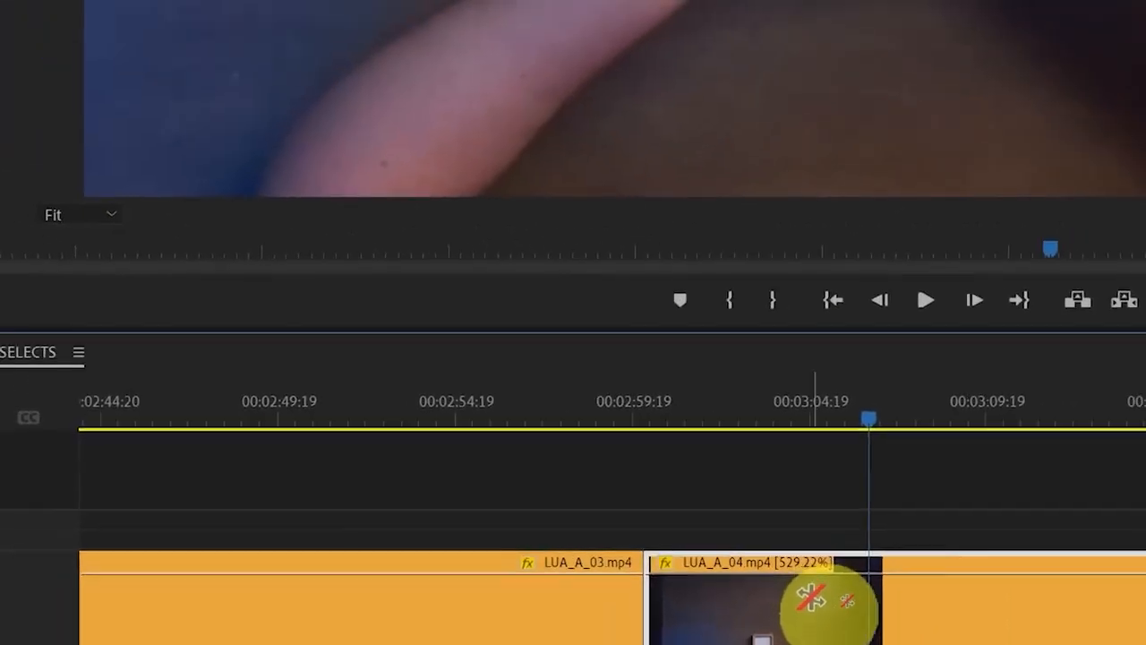
{"action": "left_click_drag", "start_coordinate": [1105, 616], "coordinate": [911, 615]}
{"action": "left_click", "coordinate": [639, 417]}
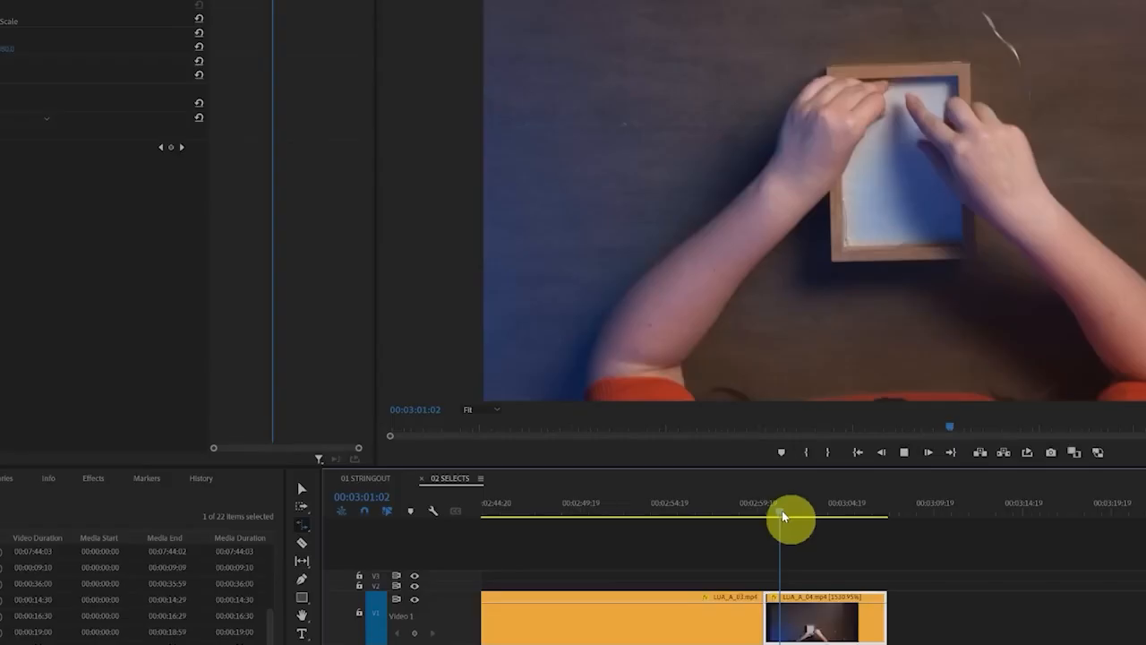
{"action": "key", "text": "space"}
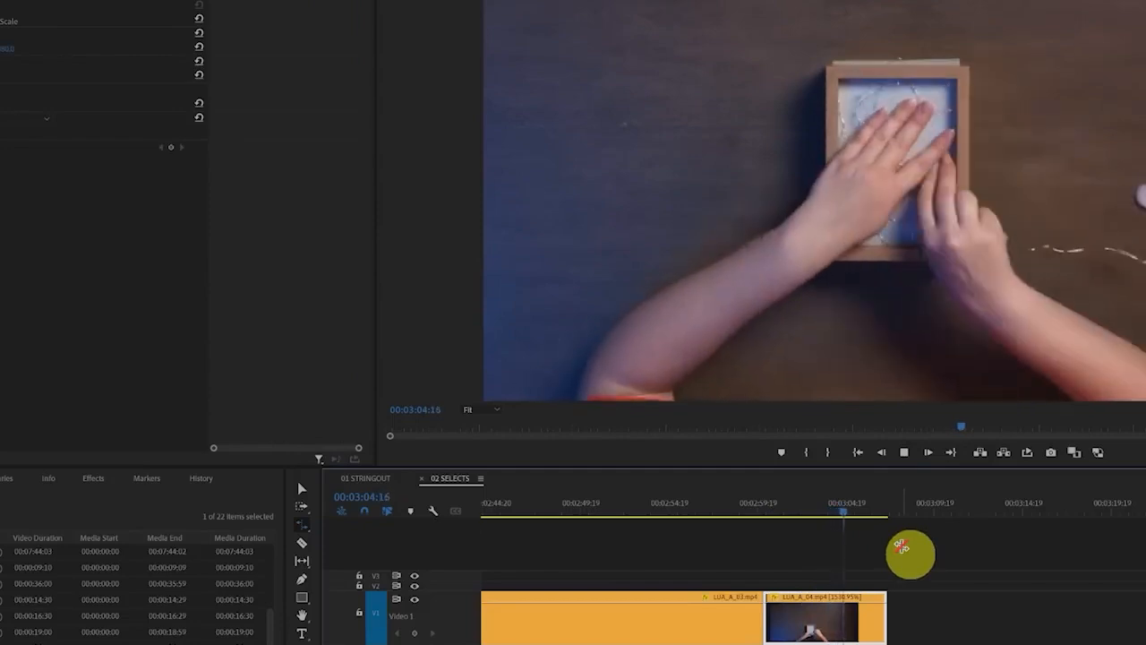
Stop playback of the sped-up LUA_A_04.mp4 clip and switch back to the Selection tool
{"action": "key", "text": "space"}
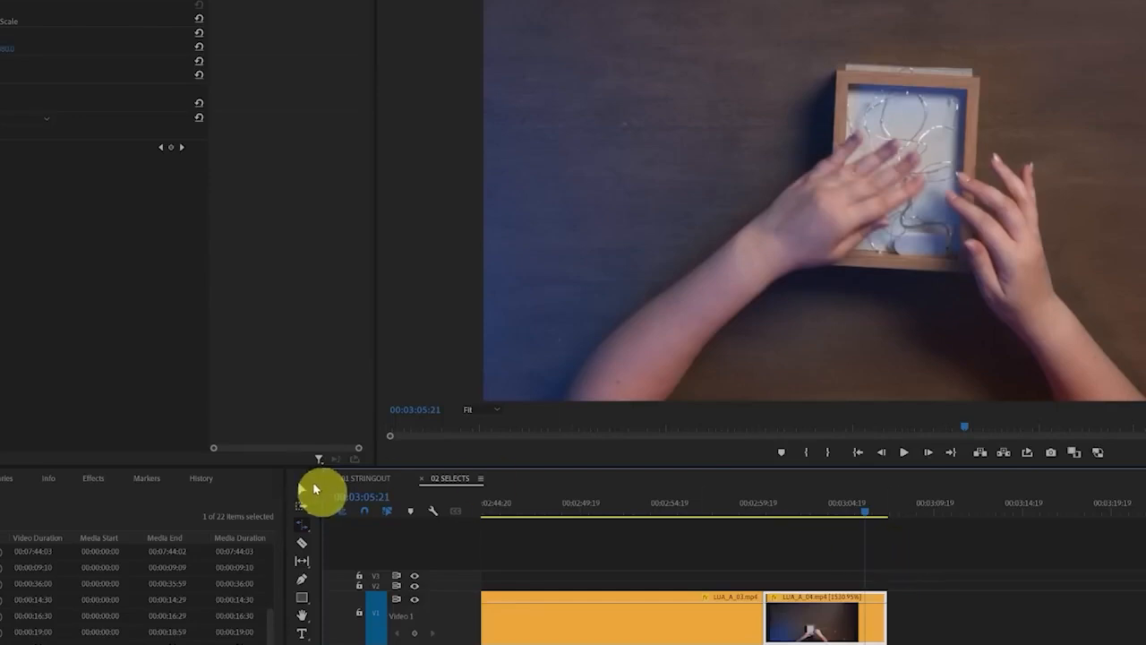
{"action": "left_click", "coordinate": [307, 490]}
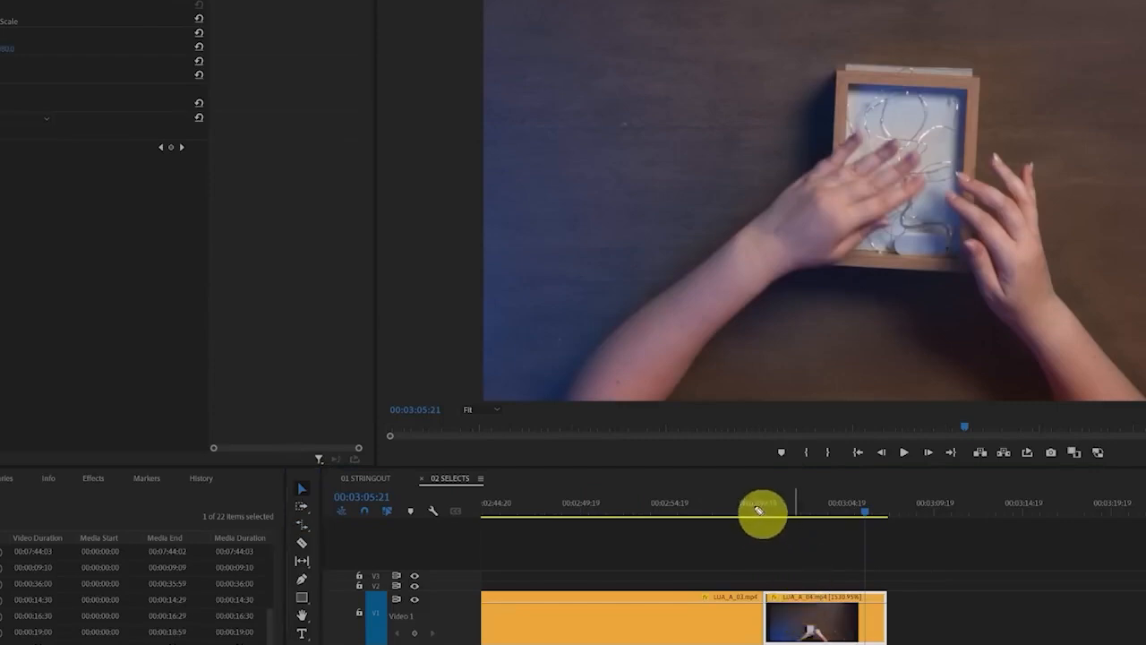
{"action": "mouse_move", "coordinate": [758, 510]}
{"action": "left_mouse_down"}
{"action": "mouse_move", "coordinate": [796, 546]}
{"action": "mouse_move", "coordinate": [895, 547]}
{"action": "mouse_move", "coordinate": [824, 494]}
{"action": "mouse_move", "coordinate": [755, 489]}
{"action": "mouse_move", "coordinate": [896, 537]}
{"action": "mouse_move", "coordinate": [758, 499]}
{"action": "left_mouse_up"}
{"action": "key", "text": "Escape"}
{"action": "key", "text": "Escape"}
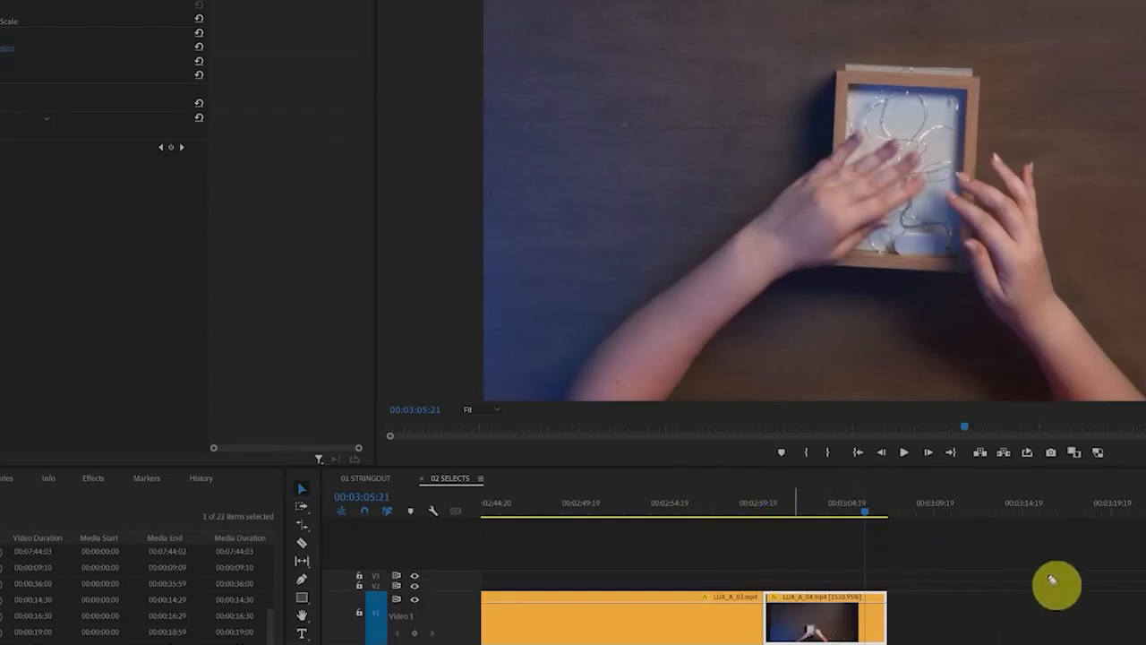
{"action": "mouse_move", "coordinate": [1051, 579]}
{"action": "left_mouse_down"}
{"action": "mouse_move", "coordinate": [1103, 570]}
{"action": "mouse_move", "coordinate": [1067, 568]}
{"action": "left_mouse_up"}
{"action": "key", "text": "Escape"}
{"action": "left_click_drag", "start_coordinate": [901, 517], "coordinate": [1119, 519]}
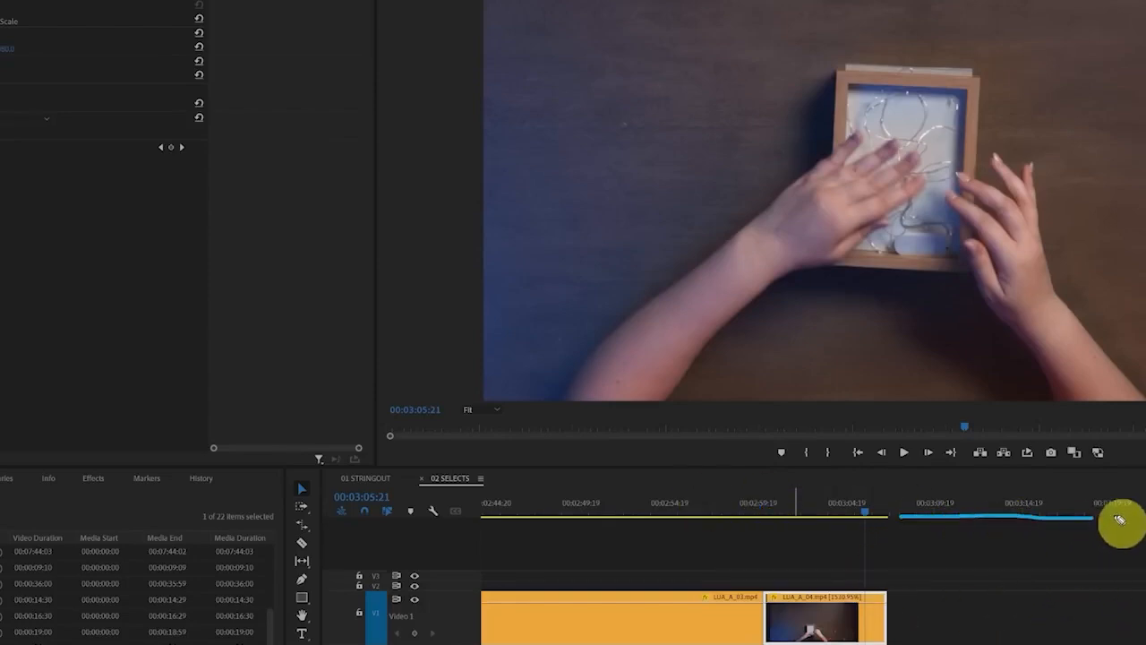
{"action": "key", "text": "Escape"}
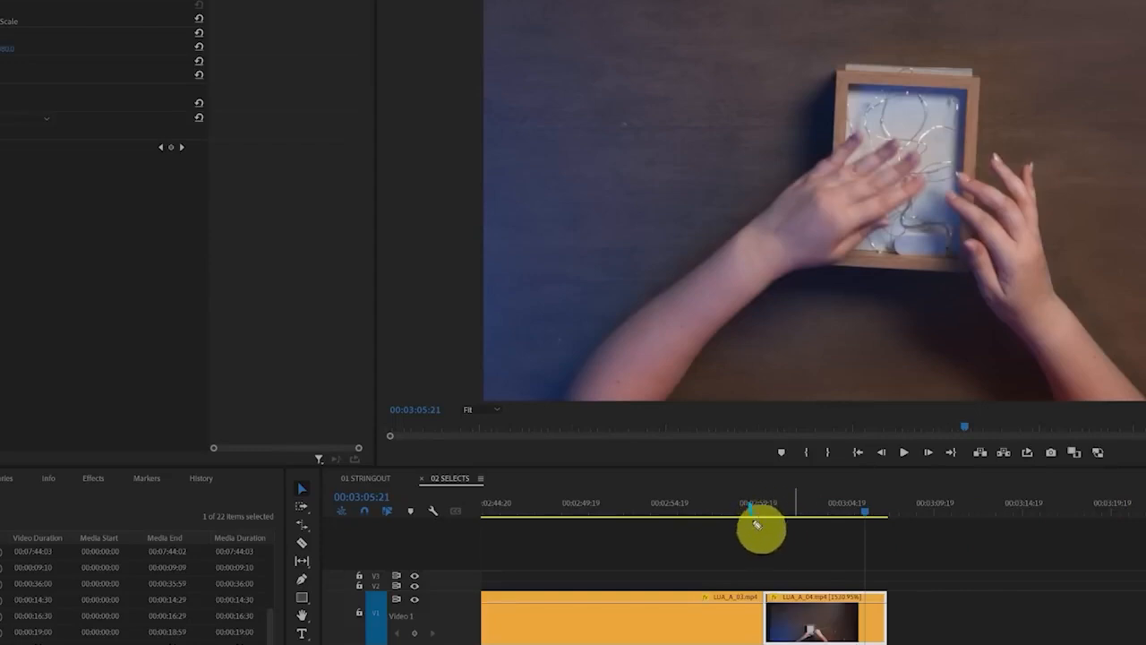
{"action": "mouse_move", "coordinate": [757, 524]}
{"action": "left_mouse_down"}
{"action": "mouse_move", "coordinate": [806, 489]}
{"action": "mouse_move", "coordinate": [744, 493]}
{"action": "left_mouse_up"}
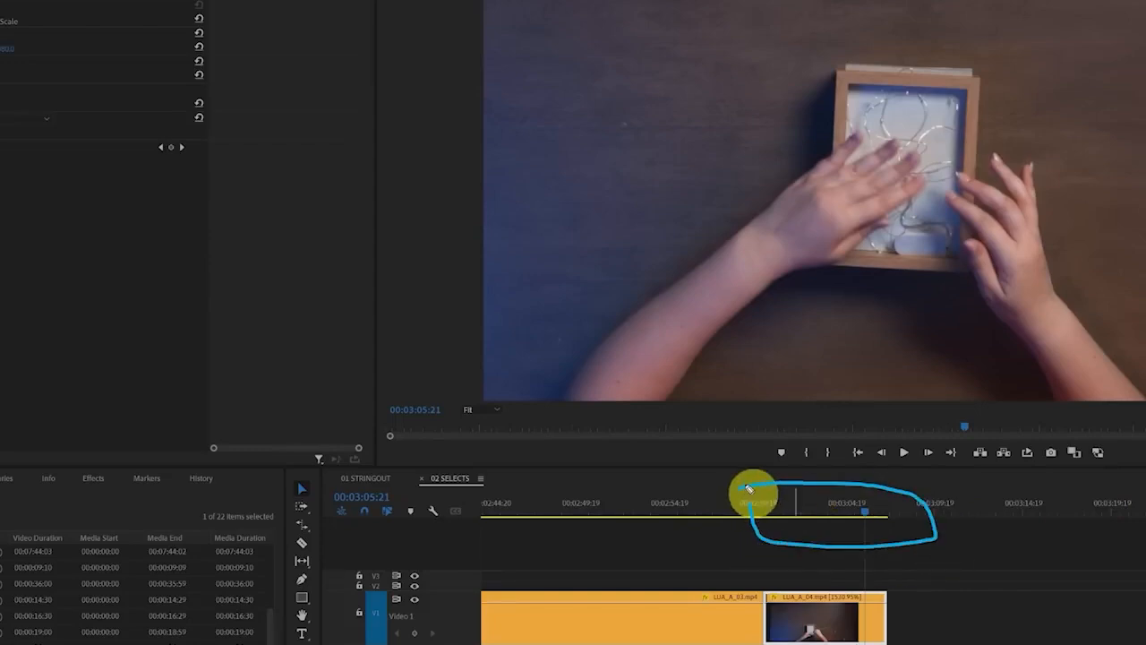
{"action": "left_click_drag", "start_coordinate": [749, 489], "coordinate": [753, 535]}
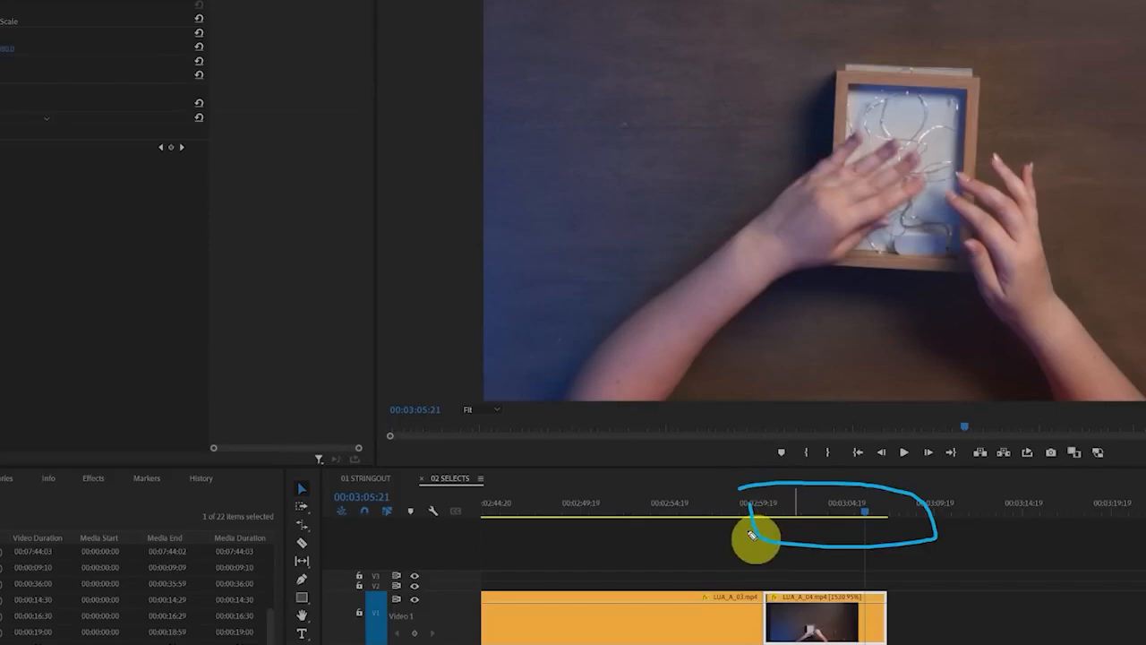
{"action": "left_click_drag", "start_coordinate": [752, 535], "coordinate": [956, 583]}
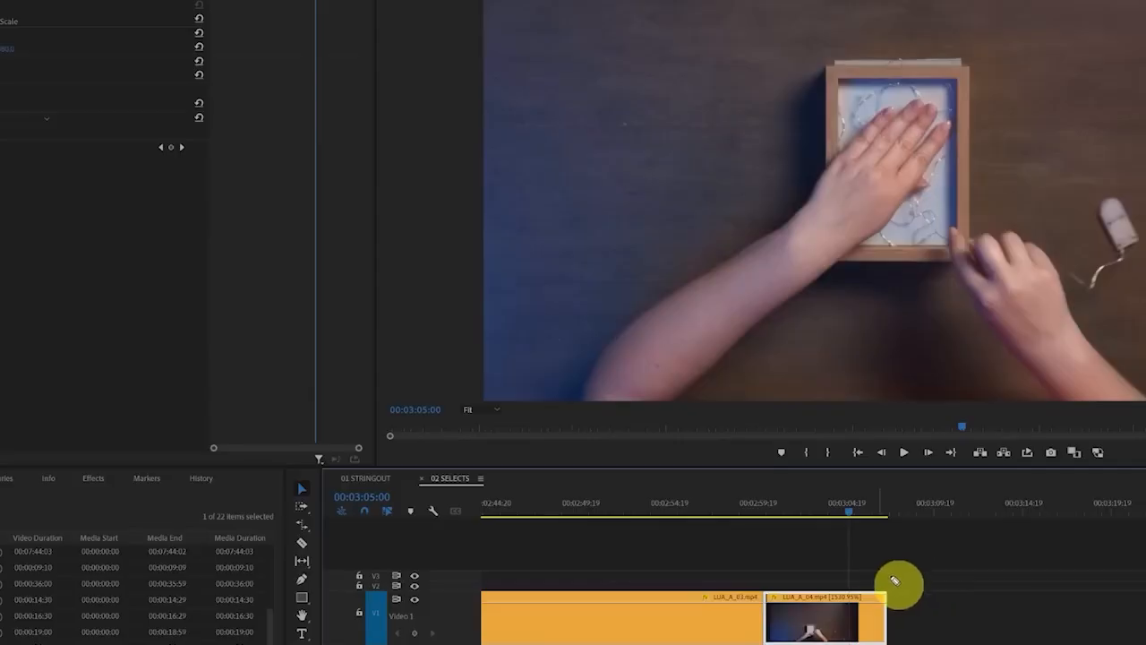
{"action": "mouse_move", "coordinate": [894, 577]}
{"action": "left_mouse_down"}
{"action": "mouse_move", "coordinate": [869, 558]}
{"action": "mouse_move", "coordinate": [749, 643]}
{"action": "left_mouse_up"}
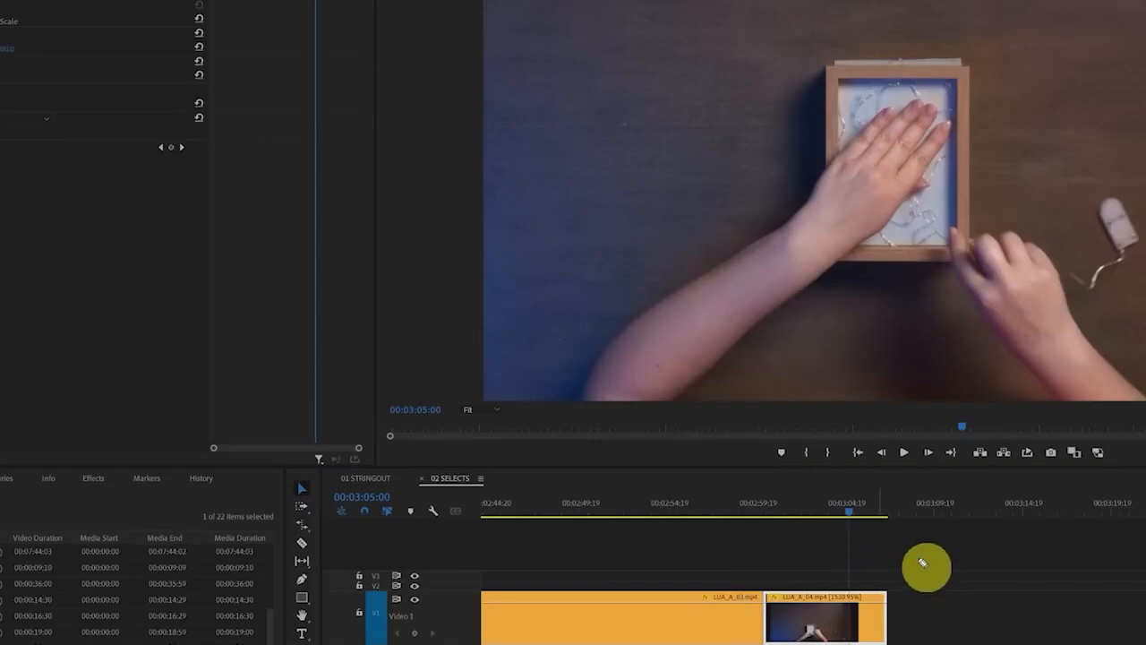
{"action": "left_click", "coordinate": [158, 200]}
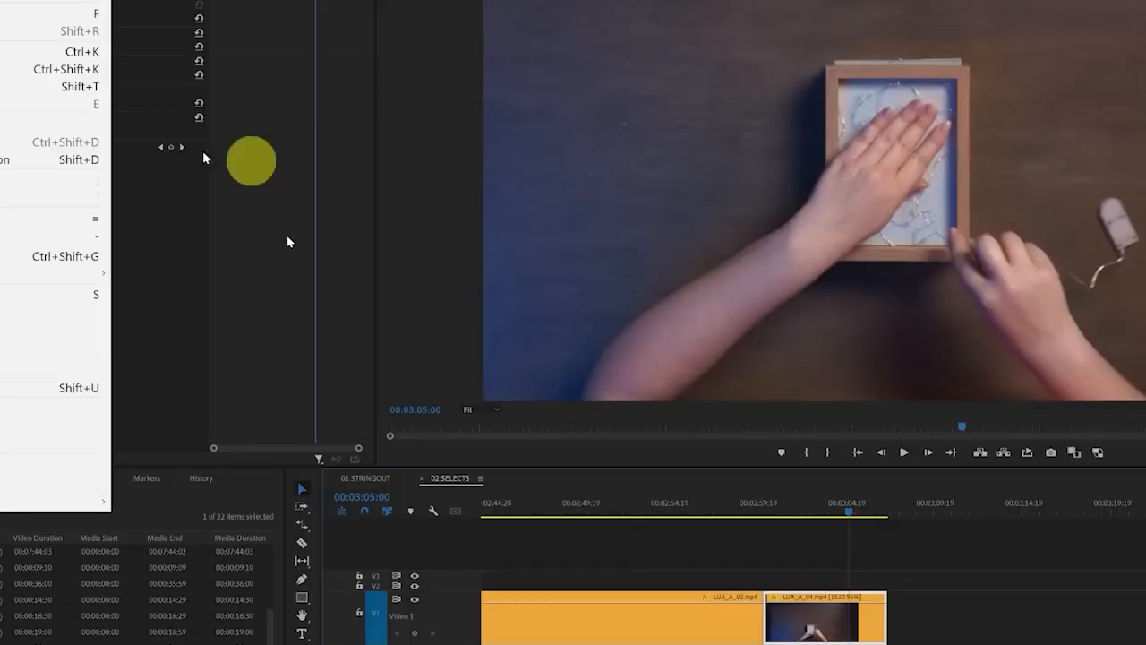
{"action": "left_click", "coordinate": [754, 523]}
Move the playhead to the start of the sped-up LUA_A_04.mp4 clip at 00:03:00:04
{"action": "left_click_drag", "start_coordinate": [848, 514], "coordinate": [782, 525]}
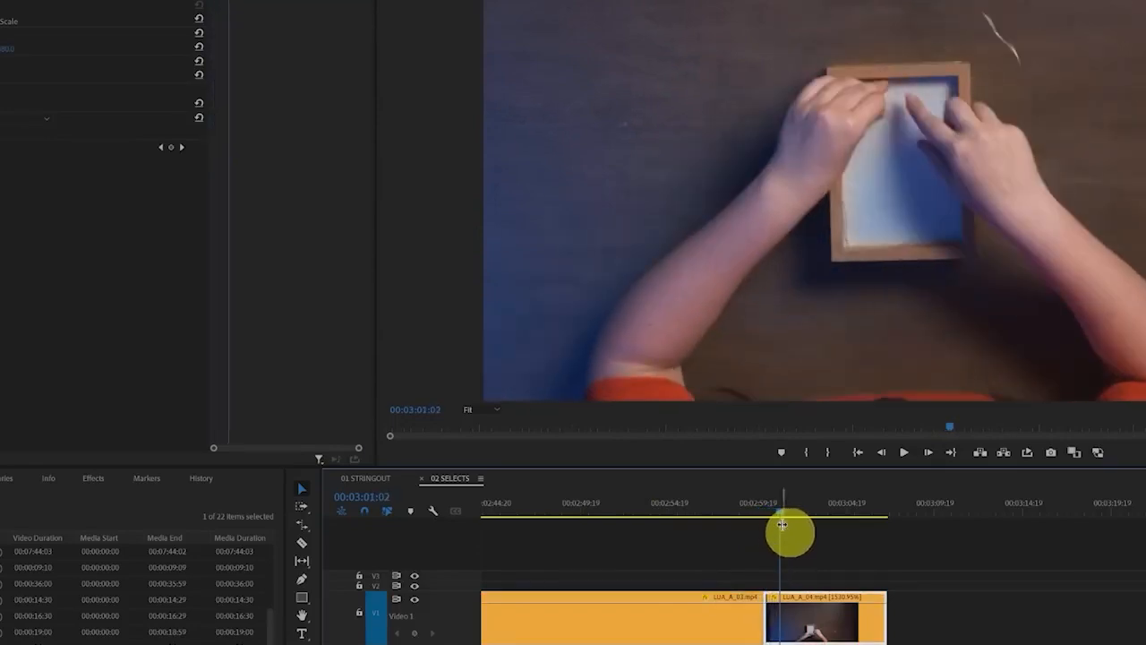
{"action": "left_click_drag", "start_coordinate": [877, 555], "coordinate": [876, 400]}
{"action": "left_click_drag", "start_coordinate": [852, 445], "coordinate": [889, 412]}
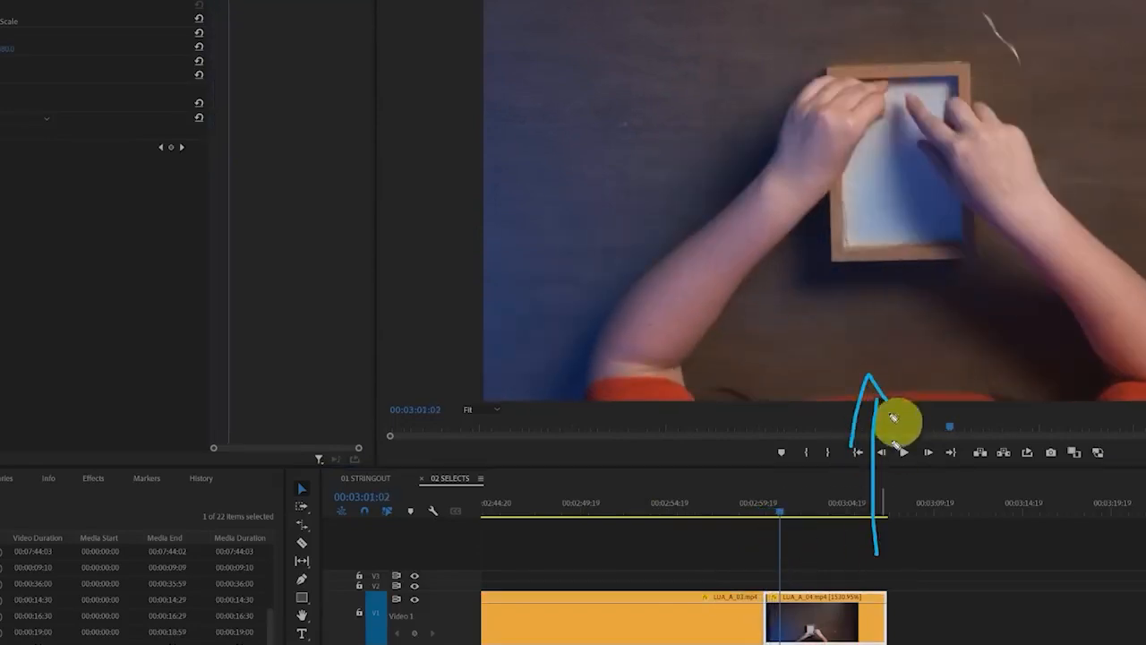
{"action": "left_click_drag", "start_coordinate": [870, 623], "coordinate": [871, 644]}
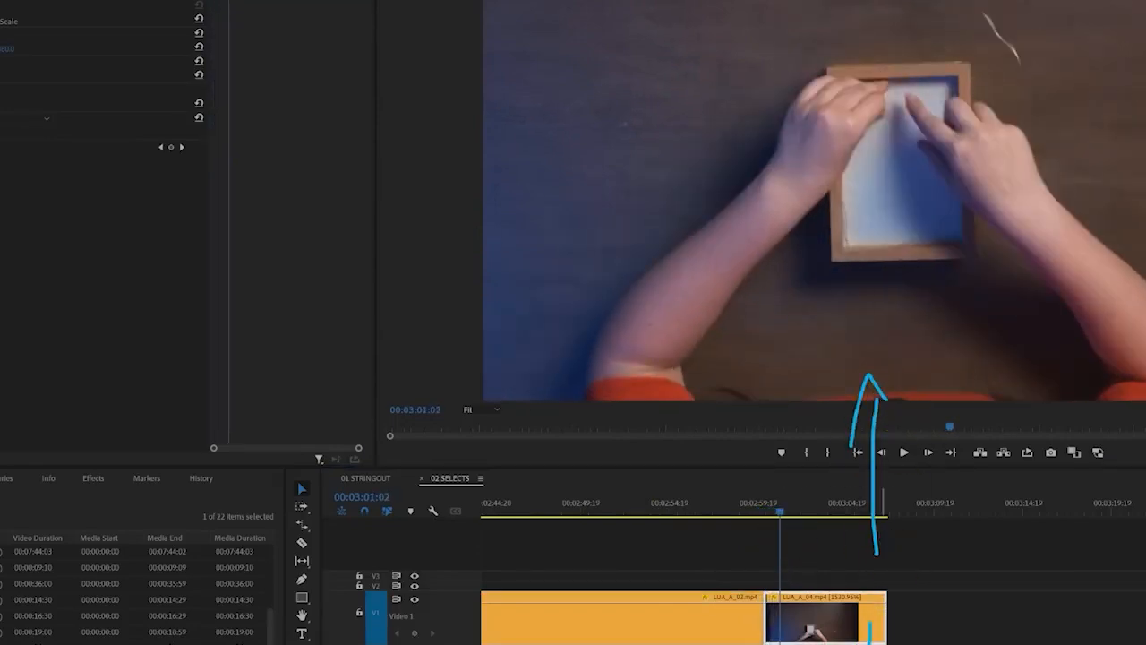
{"action": "left_click", "coordinate": [882, 562]}
{"action": "key", "text": "Up"}
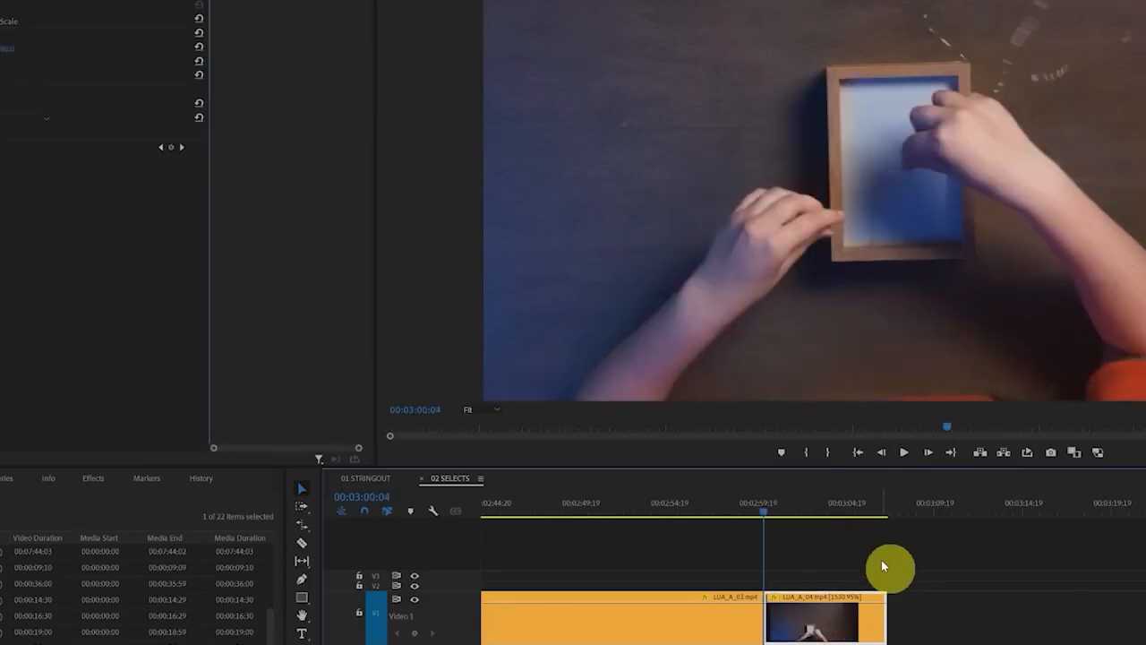
{"action": "key", "text": "Down"}
{"action": "key", "text": "Up"}
{"action": "key", "text": "Down"}
{"action": "key", "text": "Up"}
{"action": "left_click_drag", "start_coordinate": [555, 311], "coordinate": [751, 256]}
{"action": "mouse_move", "coordinate": [681, 271]}
{"action": "left_mouse_down"}
{"action": "mouse_move", "coordinate": [708, 371]}
{"action": "mouse_move", "coordinate": [775, 365]}
{"action": "left_mouse_up"}
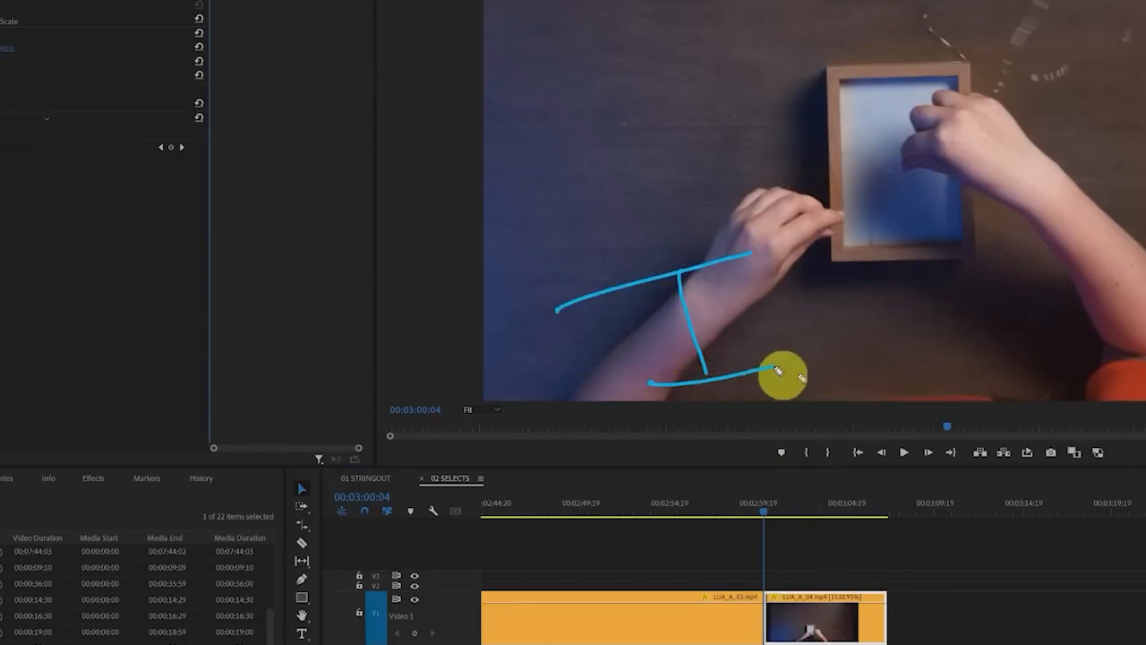
Mark an In point at the start of the sped-up LUA_A_04.mp4 clip and an Out point at its end, 00:03:07:04
{"action": "left_click", "coordinate": [863, 565]}
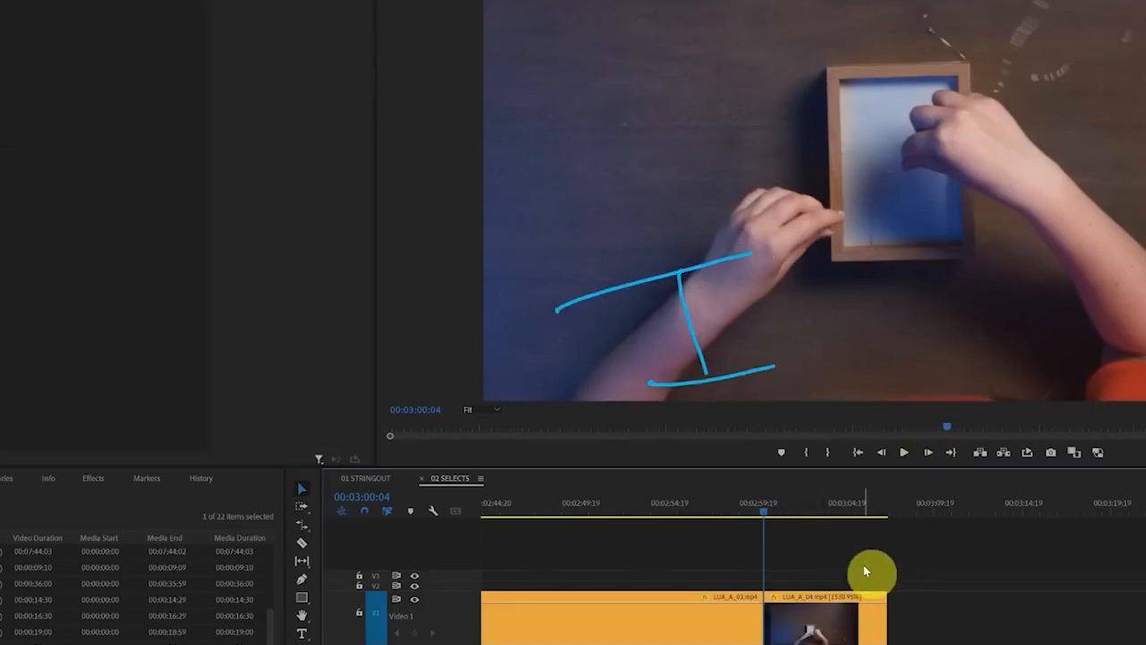
{"action": "key", "text": "i"}
{"action": "mouse_move", "coordinate": [945, 496]}
{"action": "left_mouse_down"}
{"action": "mouse_move", "coordinate": [761, 590]}
{"action": "mouse_move", "coordinate": [865, 438]}
{"action": "mouse_move", "coordinate": [786, 499]}
{"action": "mouse_move", "coordinate": [923, 495]}
{"action": "mouse_move", "coordinate": [763, 541]}
{"action": "mouse_move", "coordinate": [763, 641]}
{"action": "left_mouse_up"}
{"action": "key", "text": "Escape"}
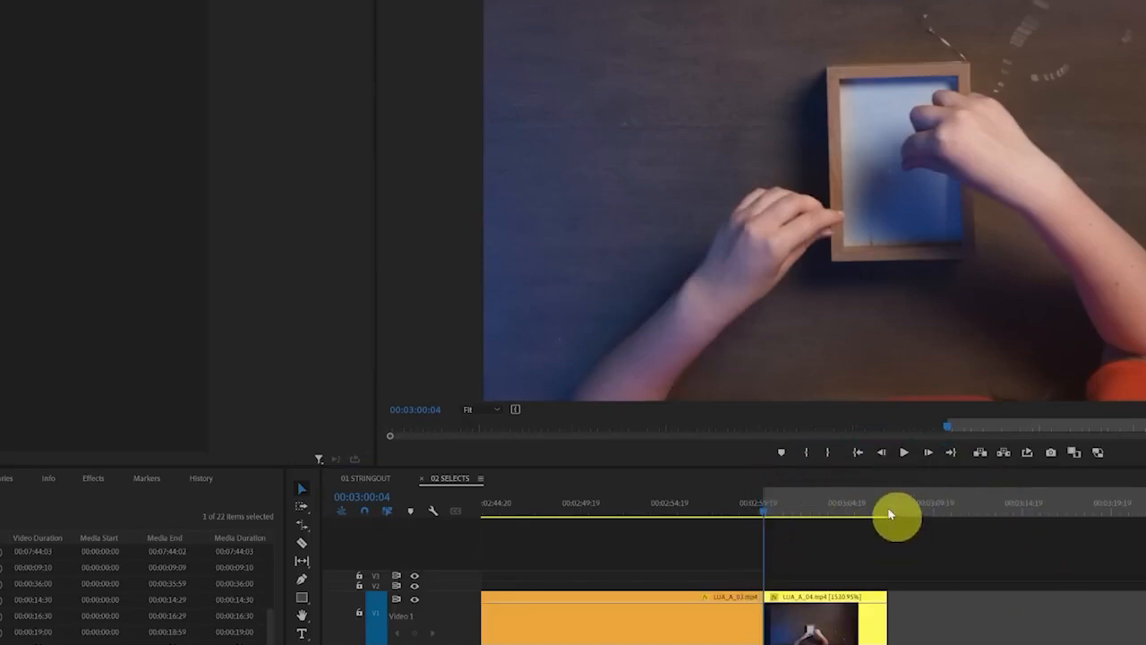
{"action": "key", "text": "Down"}
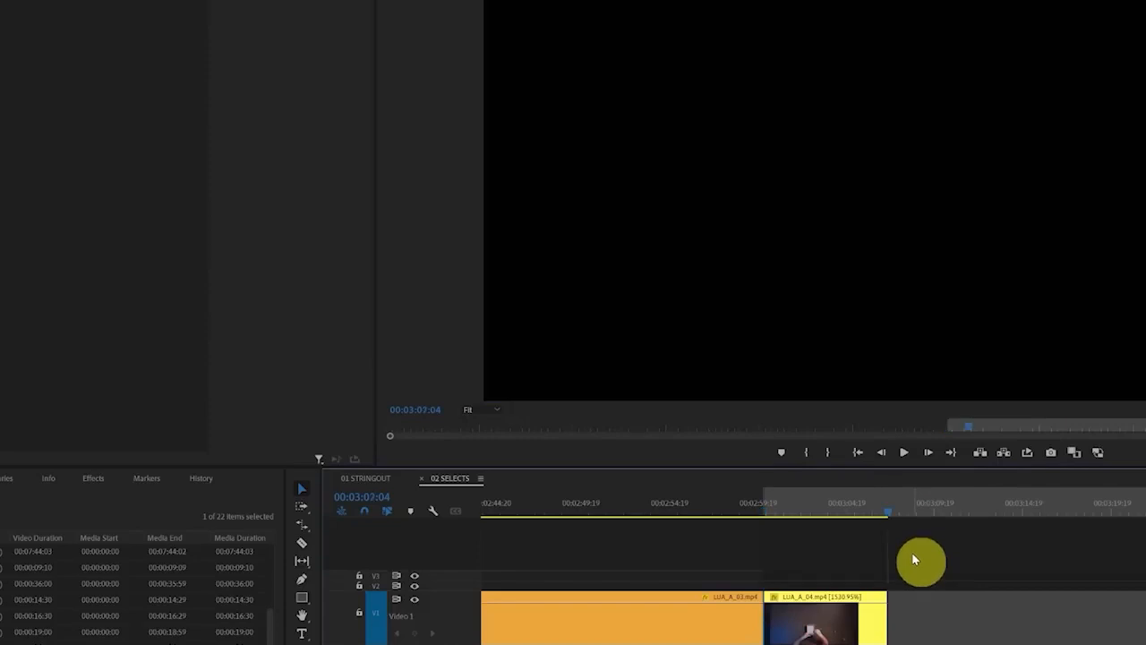
{"action": "mouse_move", "coordinate": [872, 225]}
{"action": "left_mouse_down"}
{"action": "mouse_move", "coordinate": [774, 209]}
{"action": "mouse_move", "coordinate": [895, 201]}
{"action": "mouse_move", "coordinate": [849, 215]}
{"action": "left_mouse_up"}
{"action": "mouse_move", "coordinate": [760, 451]}
{"action": "left_mouse_down"}
{"action": "mouse_move", "coordinate": [939, 552]}
{"action": "mouse_move", "coordinate": [734, 469]}
{"action": "left_mouse_up"}
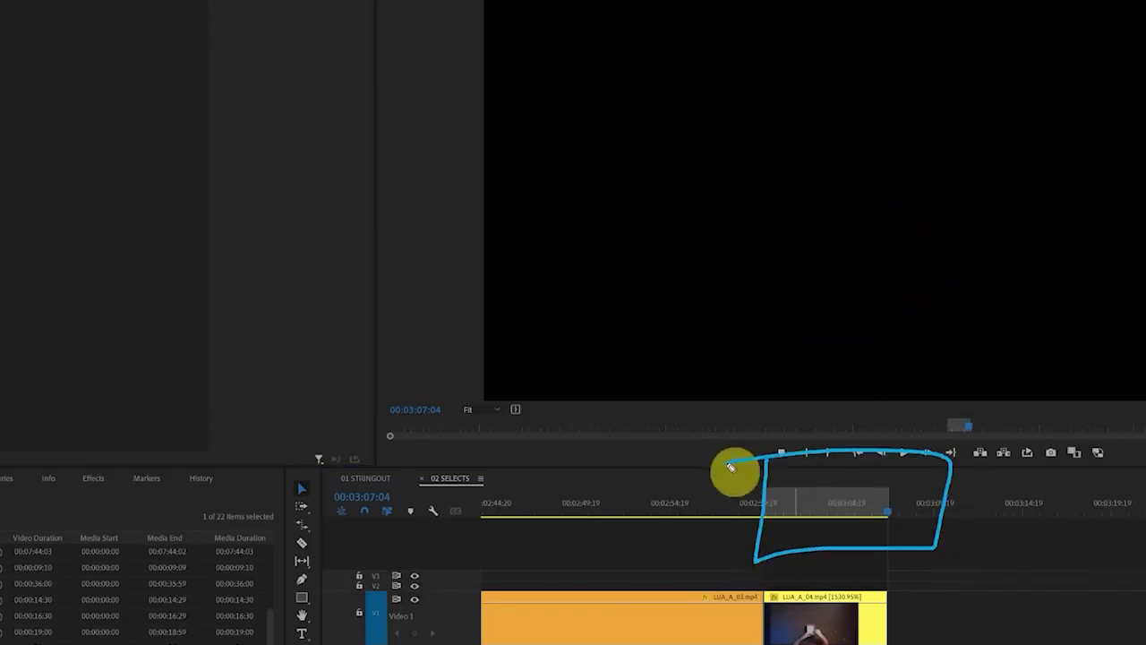
Render the video preview for the marked In to Out range of the 02 SELECTS sequence
{"action": "key", "text": "alt+s"}
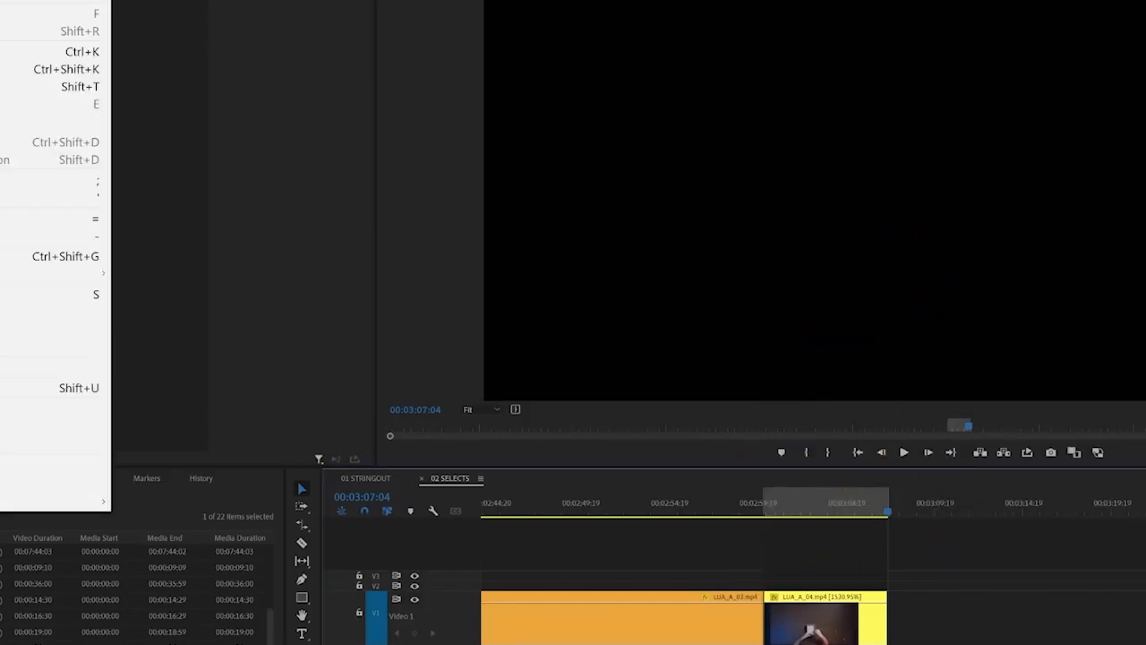
{"action": "key", "text": "Return"}
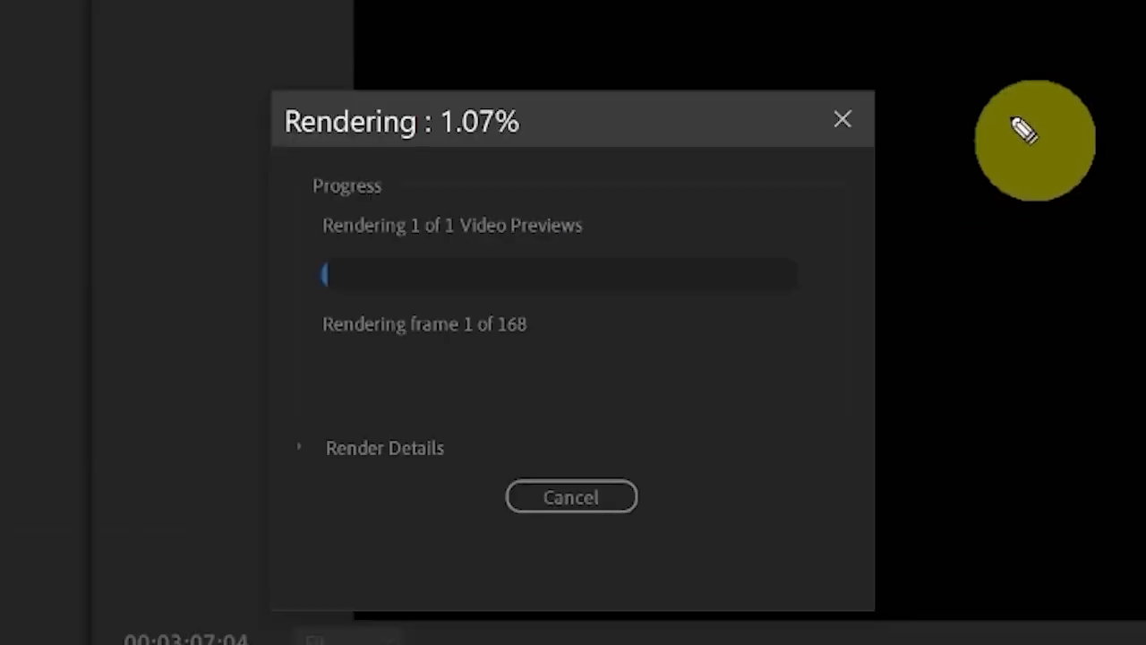
{"action": "mouse_move", "coordinate": [745, 189]}
{"action": "left_mouse_down"}
{"action": "mouse_move", "coordinate": [396, 246]}
{"action": "mouse_move", "coordinate": [715, 211]}
{"action": "mouse_move", "coordinate": [679, 166]}
{"action": "left_mouse_up"}
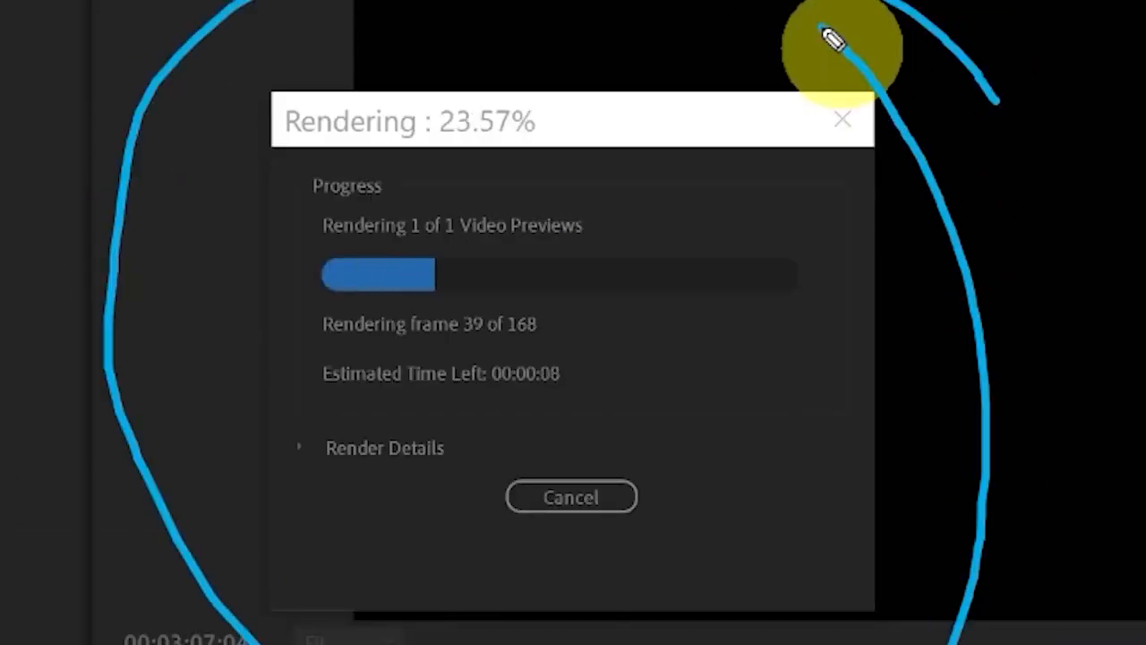
{"action": "mouse_move", "coordinate": [350, 391]}
{"action": "left_mouse_down"}
{"action": "mouse_move", "coordinate": [506, 395]}
{"action": "mouse_move", "coordinate": [591, 358]}
{"action": "mouse_move", "coordinate": [301, 349]}
{"action": "mouse_move", "coordinate": [351, 405]}
{"action": "left_mouse_up"}
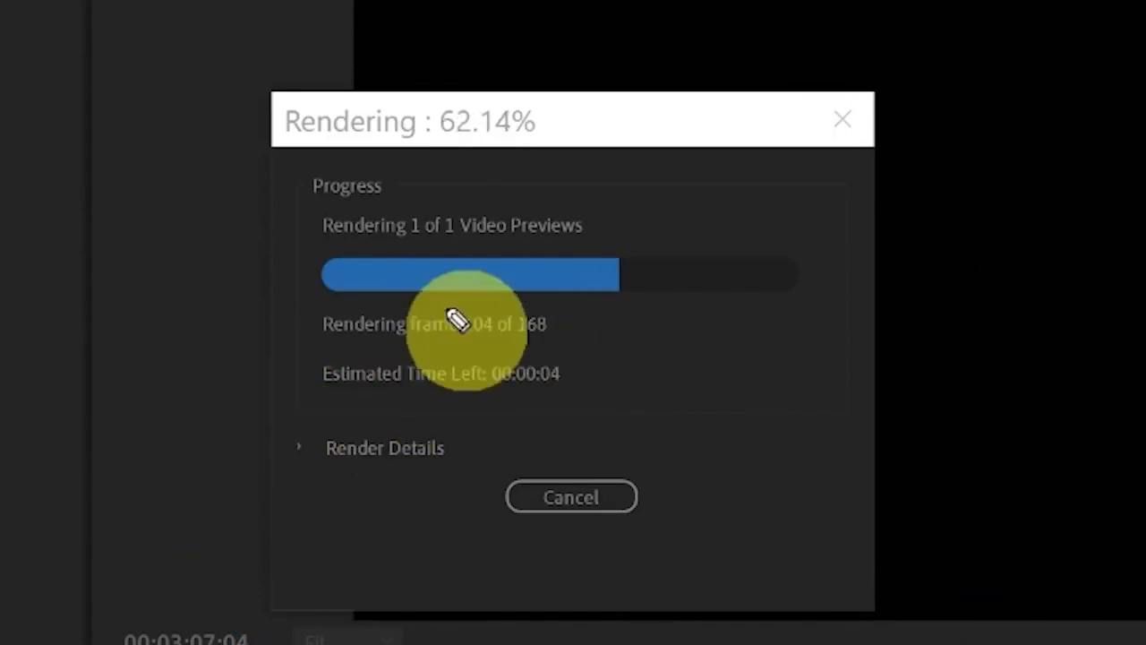
{"action": "mouse_move", "coordinate": [418, 313]}
{"action": "left_mouse_down"}
{"action": "mouse_move", "coordinate": [411, 352]}
{"action": "mouse_move", "coordinate": [570, 356]}
{"action": "mouse_move", "coordinate": [570, 302]}
{"action": "mouse_move", "coordinate": [374, 318]}
{"action": "left_mouse_up"}
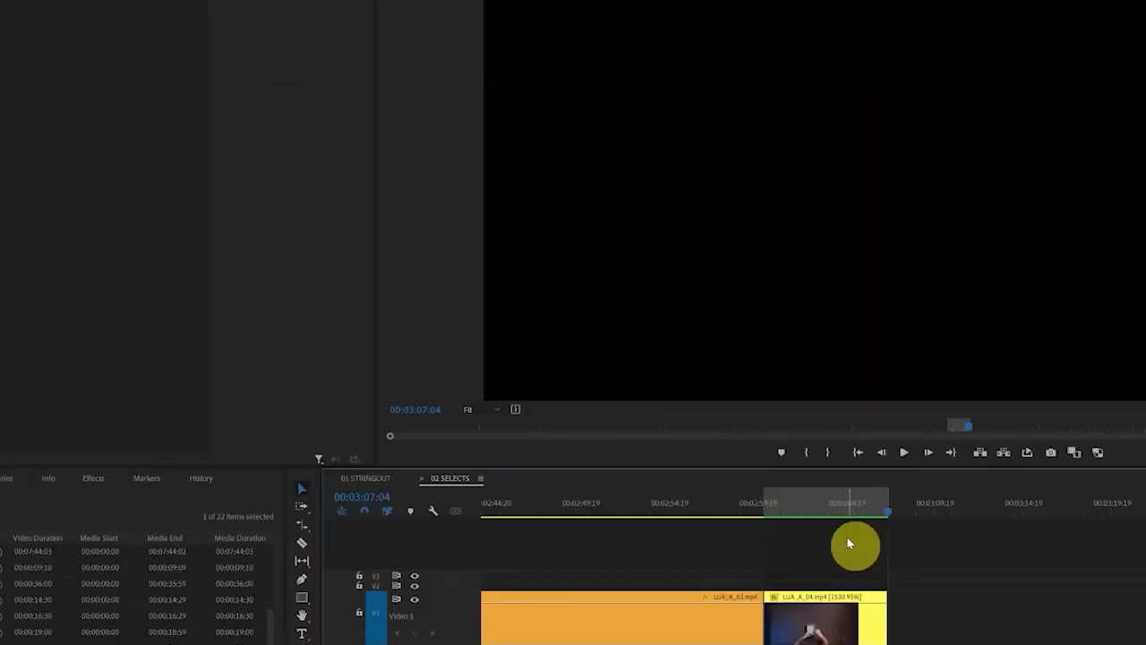
{"action": "mouse_move", "coordinate": [885, 510]}
{"action": "left_mouse_down"}
{"action": "mouse_move", "coordinate": [819, 500]}
{"action": "mouse_move", "coordinate": [822, 565]}
{"action": "mouse_move", "coordinate": [883, 480]}
{"action": "left_mouse_up"}
Play the rendered LUA_A_04.mp4 section from its start to check the playback
{"action": "key", "text": "Up"}
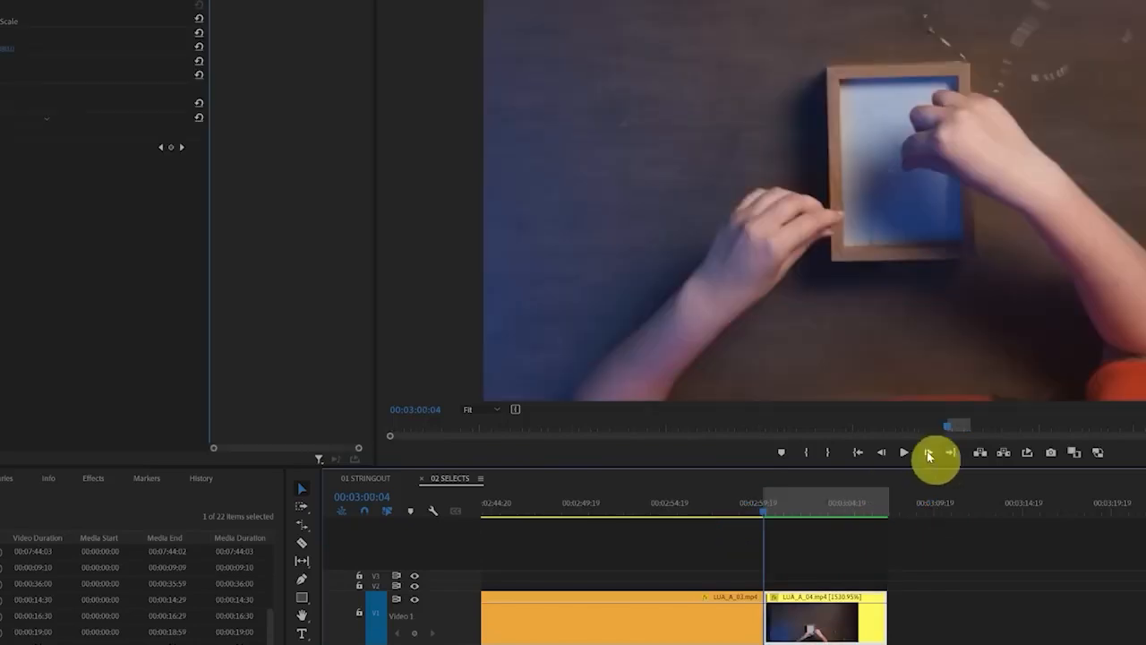
{"action": "key", "text": "space"}
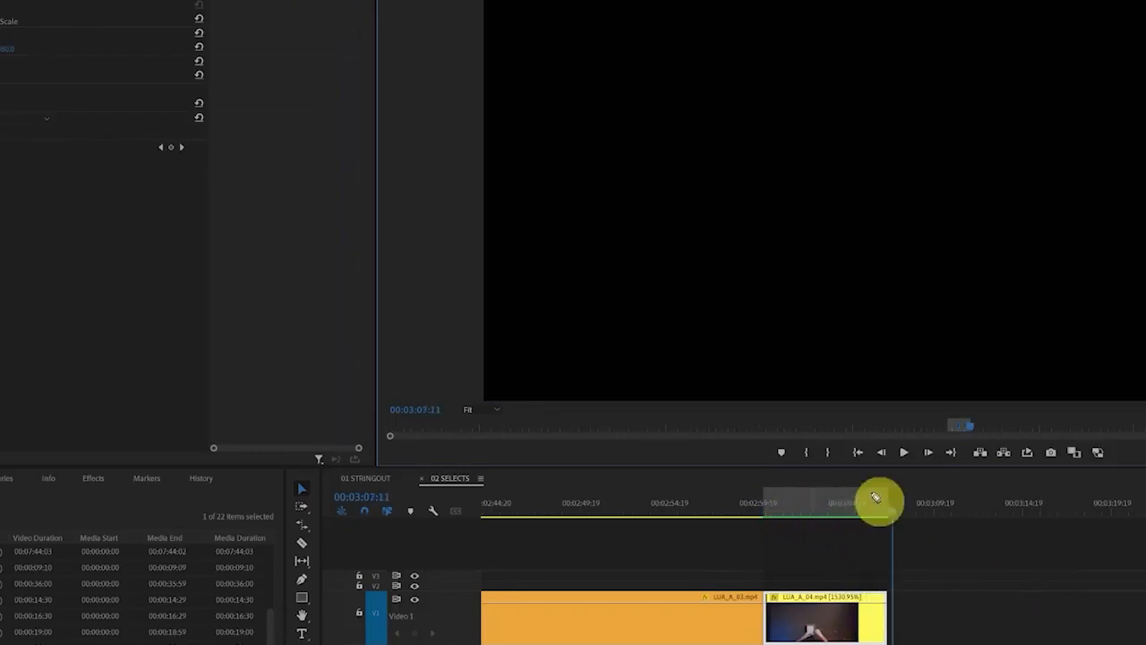
{"action": "mouse_move", "coordinate": [866, 485]}
{"action": "left_mouse_down"}
{"action": "mouse_move", "coordinate": [942, 510]}
{"action": "mouse_move", "coordinate": [862, 477]}
{"action": "left_mouse_up"}
Clear the sequence's In and Out points and ripple delete the gap after the rendered LUA_A_04.mp4 clip
{"action": "right_click", "coordinate": [833, 504]}
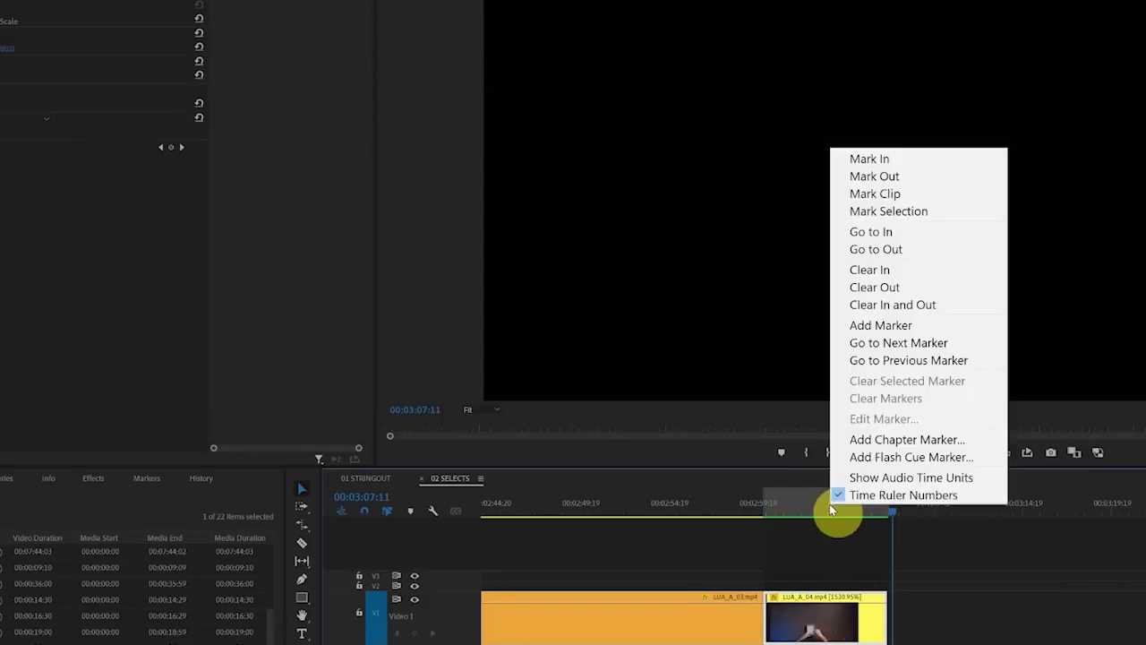
{"action": "left_click", "coordinate": [923, 304]}
{"action": "right_click", "coordinate": [930, 630]}
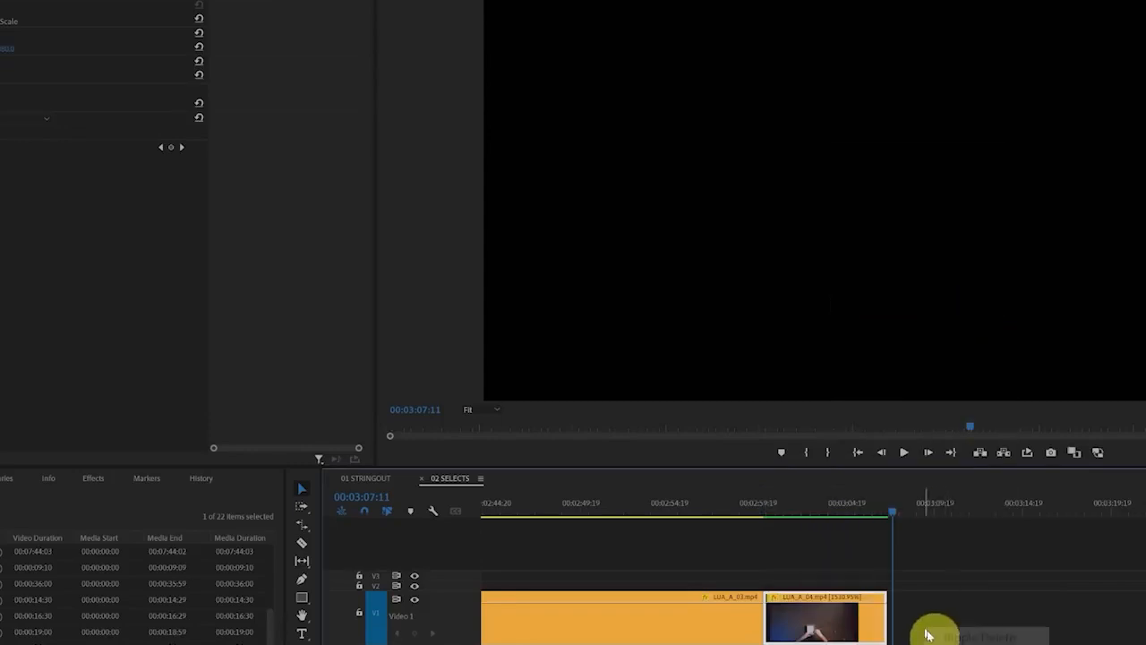
{"action": "left_click", "coordinate": [958, 637]}
Play part of the LUA_A_02.mp4 clip from about 00:00:48 to review the cutting section
{"action": "key", "text": "minus"}
{"action": "key", "text": "minus"}
{"action": "key", "text": "minus"}
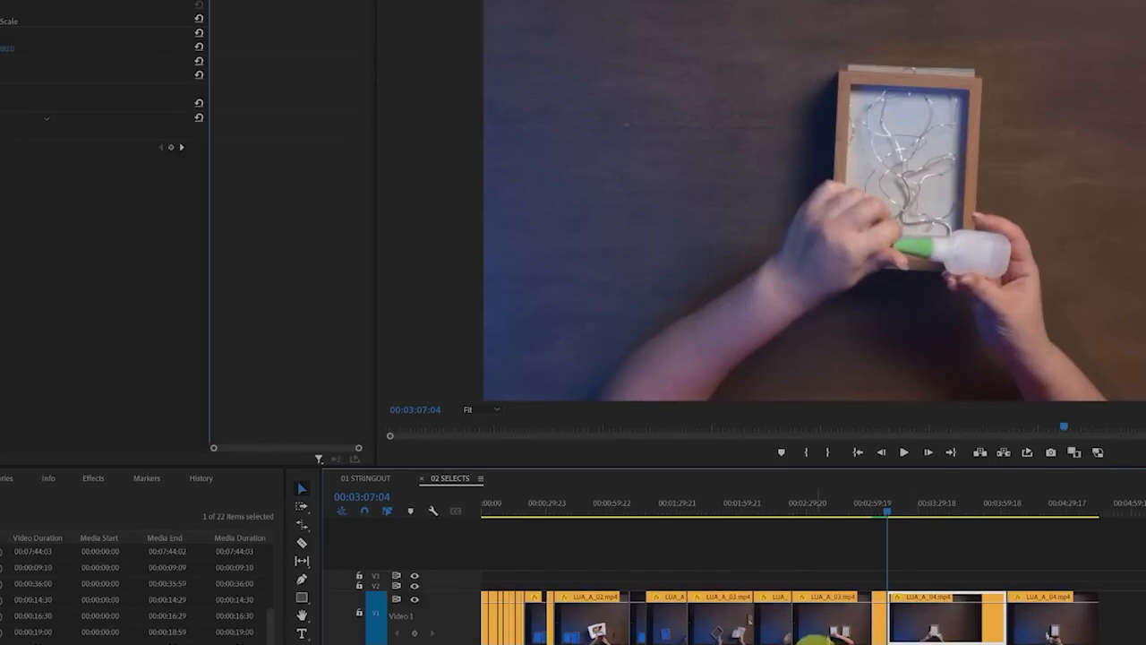
{"action": "mouse_move", "coordinate": [593, 512]}
{"action": "left_mouse_down"}
{"action": "mouse_move", "coordinate": [607, 517]}
{"action": "mouse_move", "coordinate": [578, 524]}
{"action": "left_mouse_up"}
{"action": "left_click_drag", "start_coordinate": [584, 519], "coordinate": [579, 518]}
{"action": "key", "text": "space"}
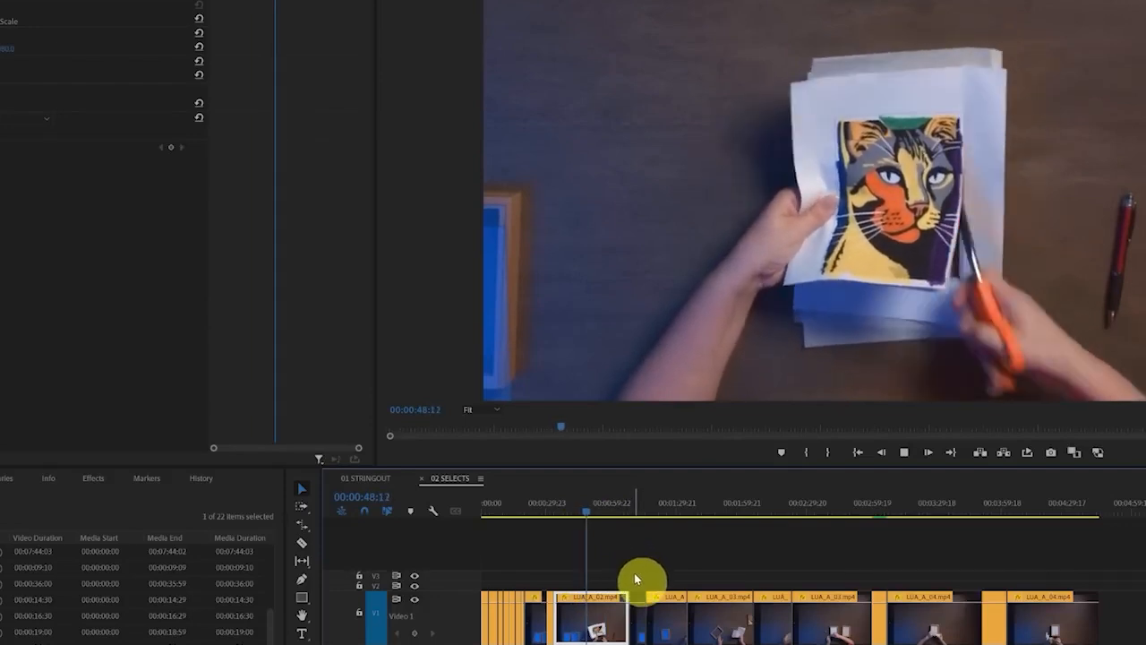
{"action": "key", "text": "space"}
Speed up the long LUA_A_02.mp4, LUA_A_03.mp4 and LUA_A_04.mp4 clips by shortening them from their ends with the Rate Stretch tool
{"action": "left_click_drag", "start_coordinate": [624, 604], "coordinate": [573, 609]}
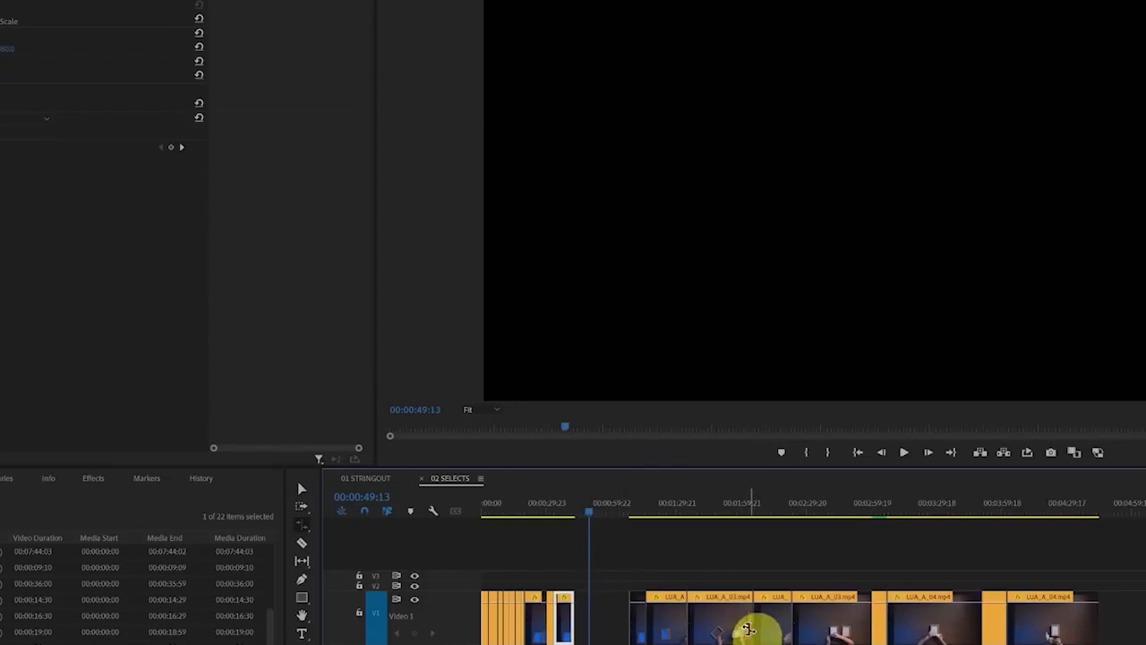
{"action": "left_click_drag", "start_coordinate": [750, 621], "coordinate": [702, 618]}
{"action": "left_click_drag", "start_coordinate": [685, 615], "coordinate": [810, 622]}
{"action": "left_click_drag", "start_coordinate": [1004, 622], "coordinate": [913, 623]}
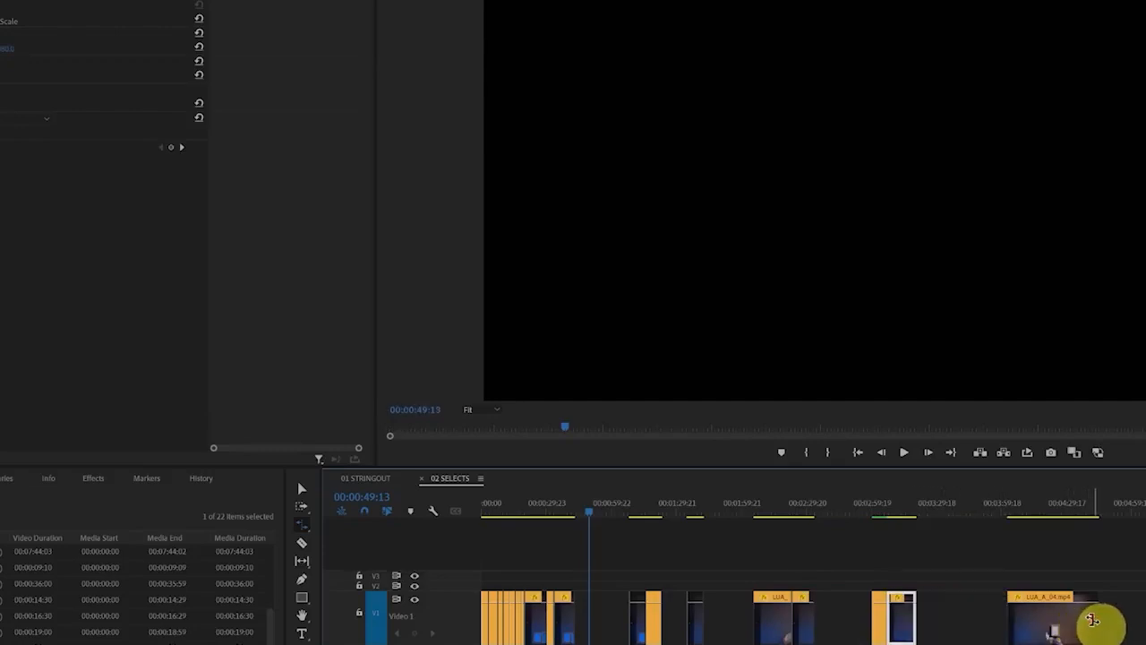
{"action": "left_click_drag", "start_coordinate": [1095, 622], "coordinate": [1020, 624]}
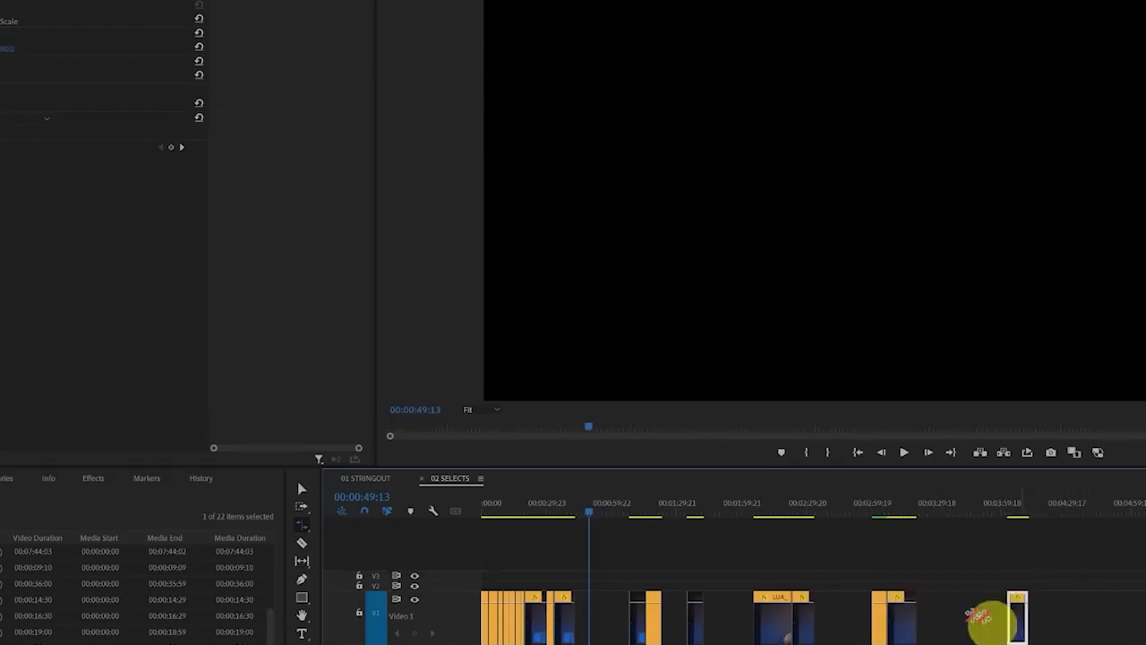
Try to close the gaps between the clips in the 02 SELECTS sequence by ripple deleting them one at a time
{"action": "key", "text": "v"}
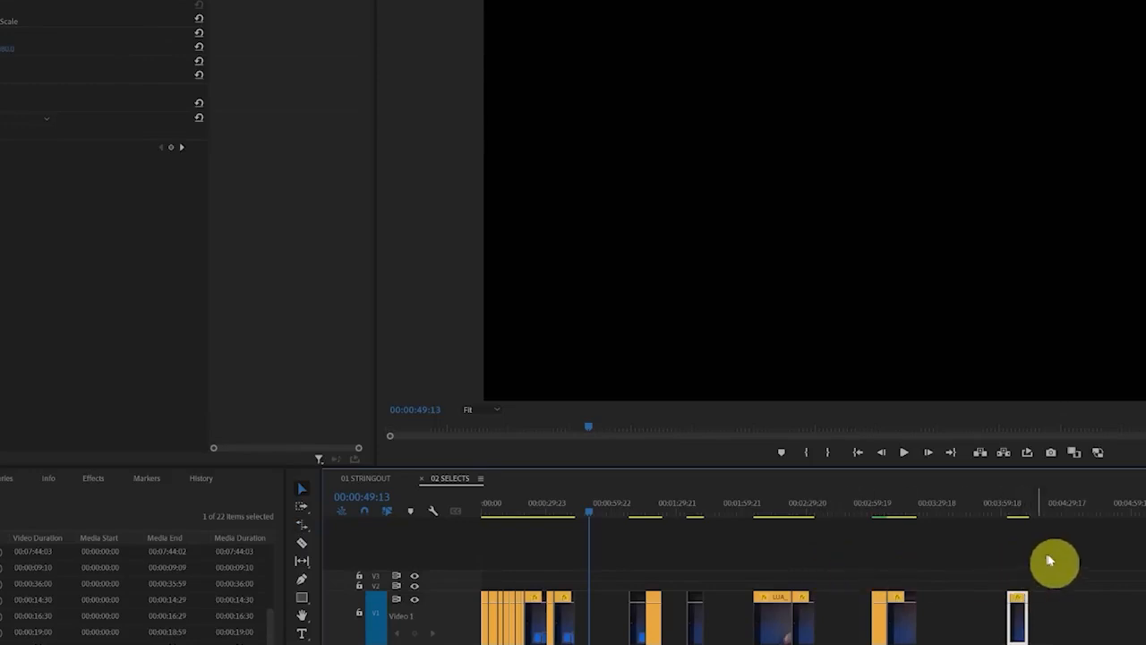
{"action": "left_click_drag", "start_coordinate": [1057, 558], "coordinate": [506, 643]}
{"action": "left_click_drag", "start_coordinate": [609, 621], "coordinate": [943, 624]}
{"action": "left_click", "coordinate": [943, 624]}
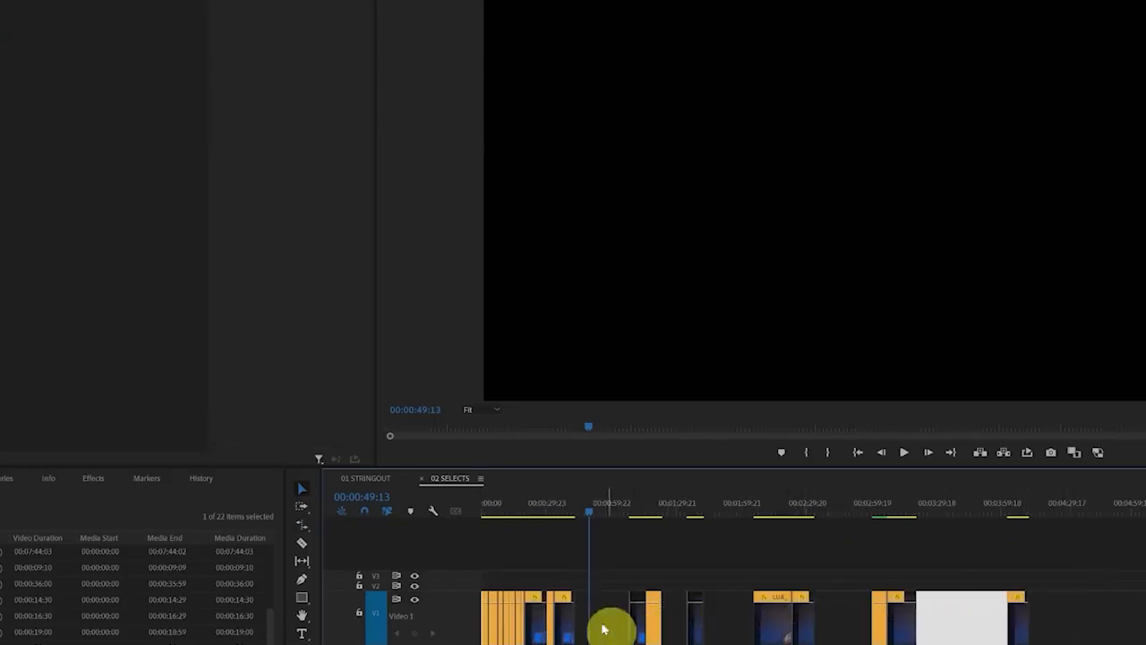
{"action": "left_click", "coordinate": [608, 624]}
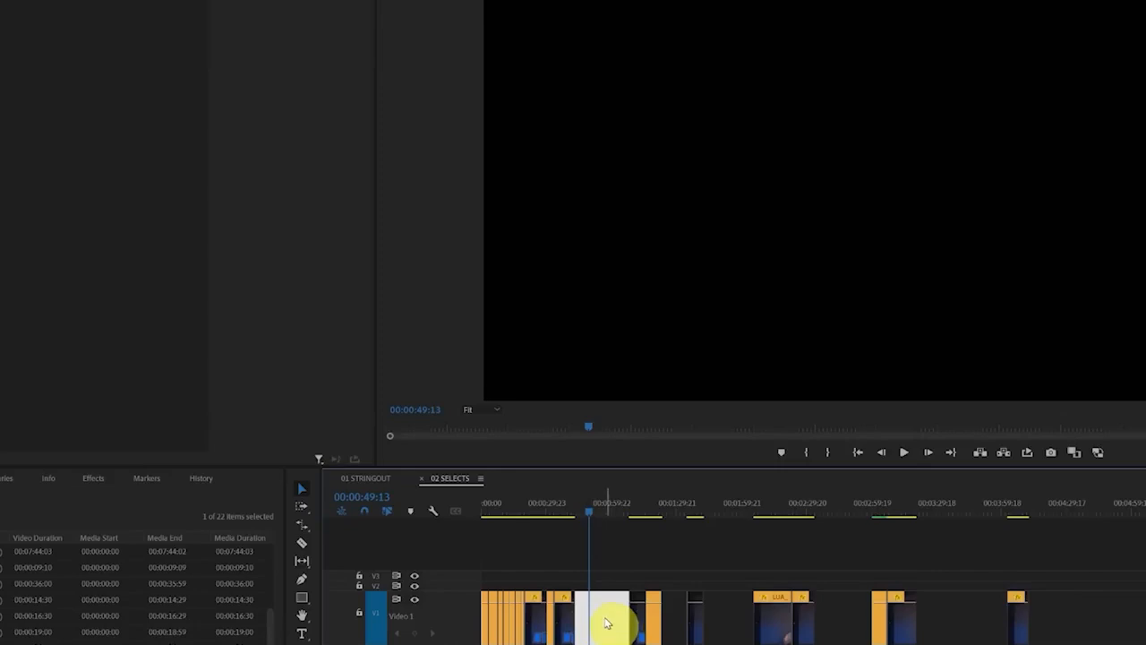
{"action": "right_click", "coordinate": [602, 618]}
{"action": "left_click", "coordinate": [663, 622]}
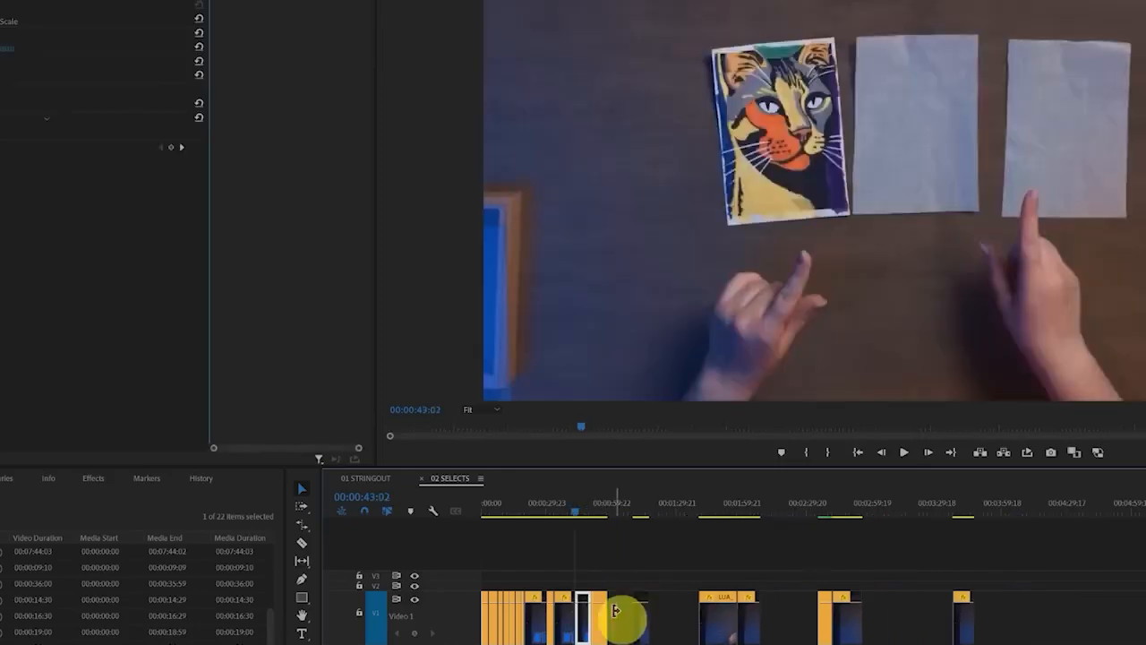
{"action": "right_click", "coordinate": [629, 618]}
{"action": "left_click", "coordinate": [663, 620]}
{"action": "right_click", "coordinate": [648, 617]}
{"action": "left_click", "coordinate": [676, 621]}
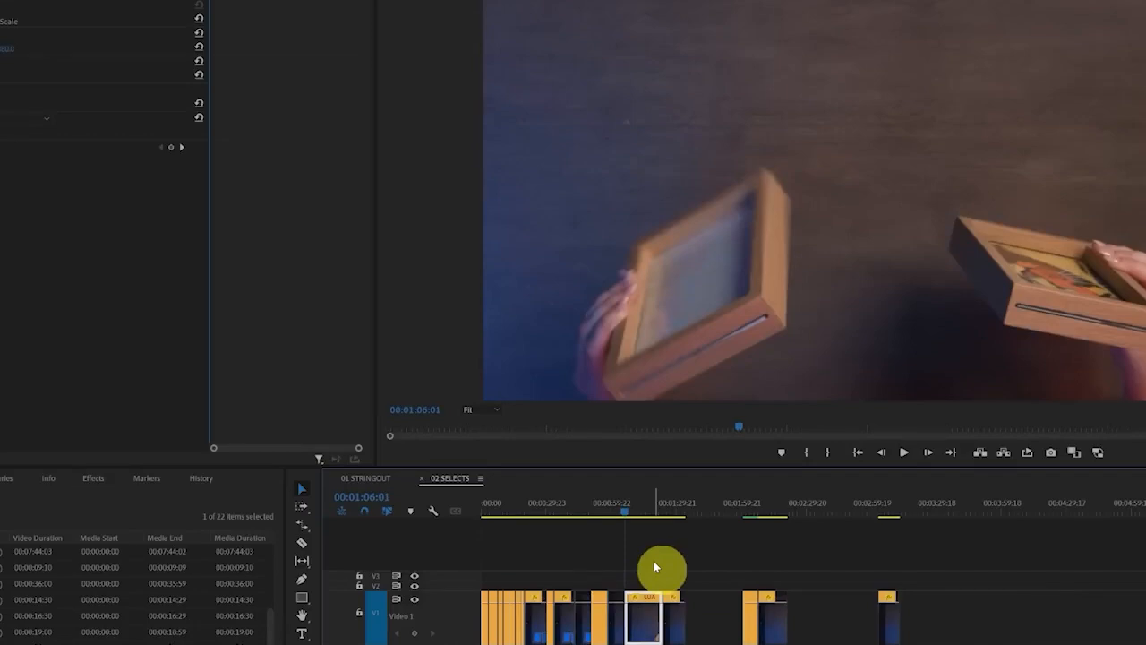
Undo the individual gap deletions in the 02 SELECTS sequence
{"action": "key", "text": "ctrl+z"}
{"action": "key", "text": "ctrl+z"}
{"action": "key", "text": "ctrl+z"}
{"action": "left_click", "coordinate": [655, 562]}
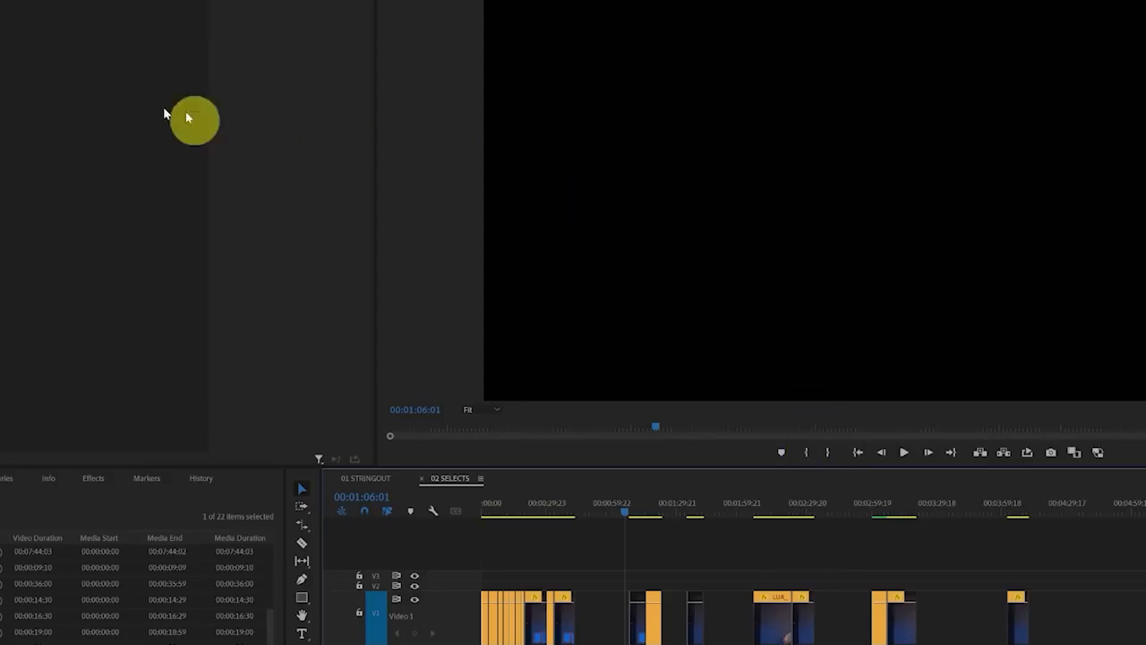
Open the Keyboard Shortcuts settings and search for the Close Gap command
{"action": "left_click", "coordinate": [0, 0]}
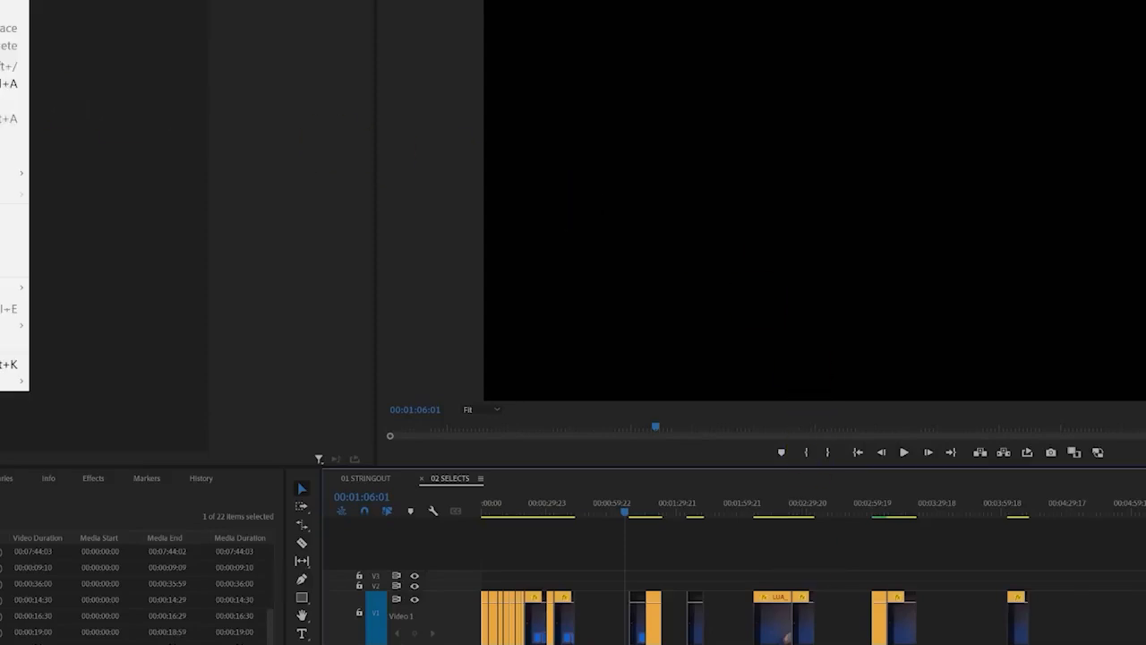
{"action": "left_click", "coordinate": [9, 363]}
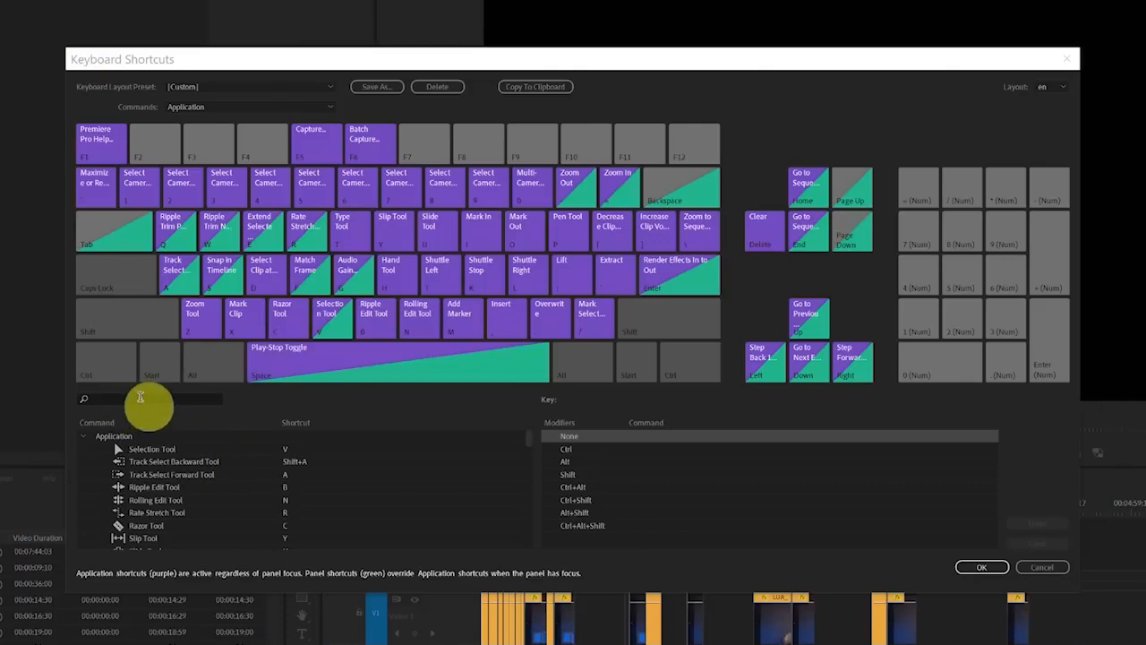
{"action": "left_click", "coordinate": [148, 400]}
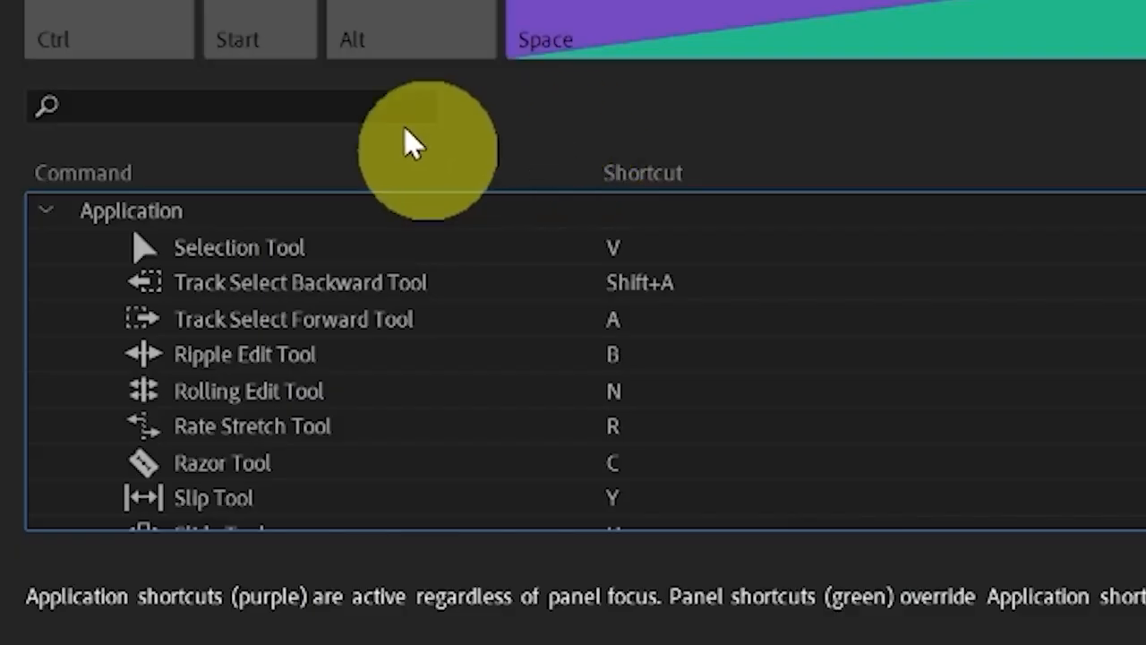
{"action": "left_click", "coordinate": [295, 104]}
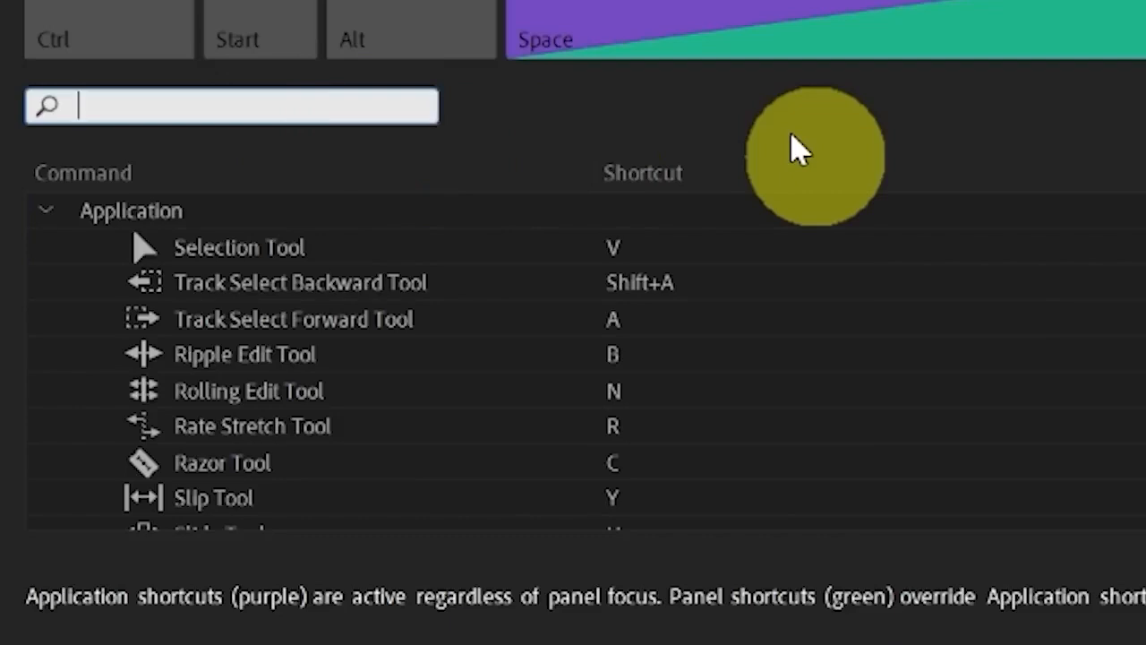
{"action": "type", "text": "close ga"}
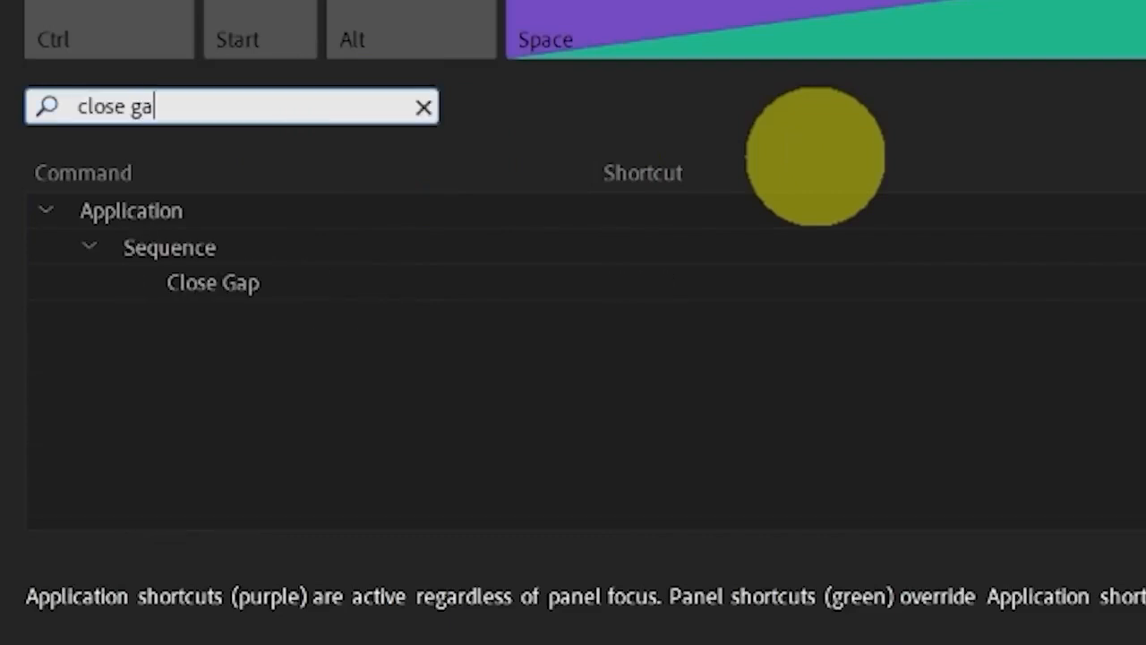
Assign the shortcut Ctrl+Alt+G to the Close Gap command and save the keyboard layout
{"action": "key", "text": "ctrl+shift+3"}
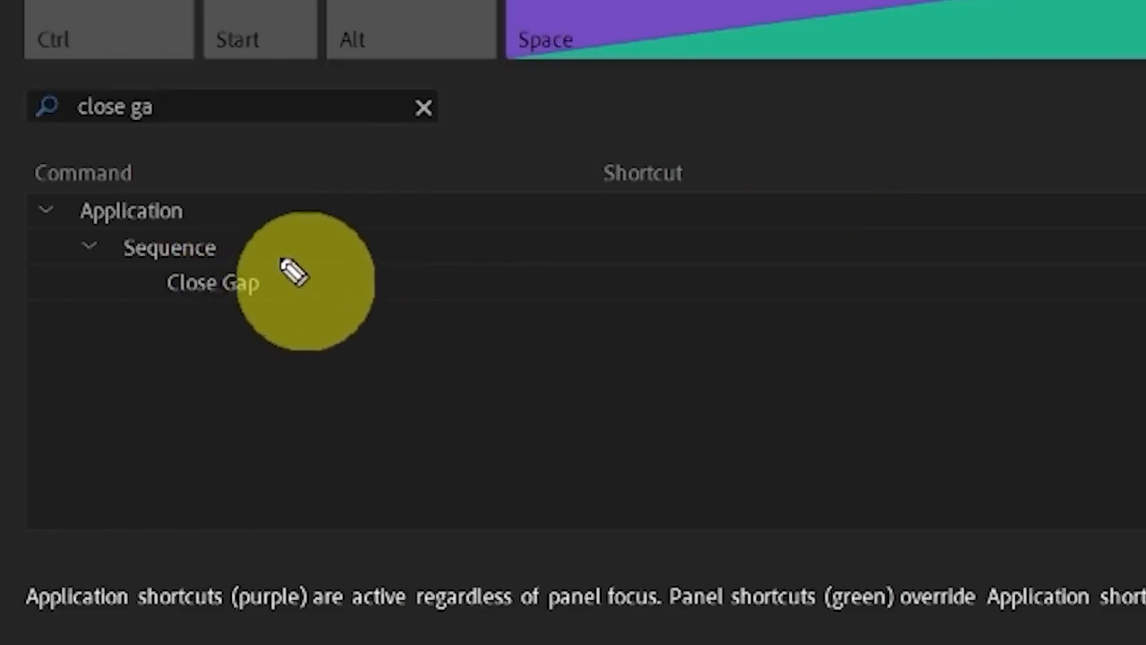
{"action": "mouse_move", "coordinate": [284, 260]}
{"action": "left_mouse_down"}
{"action": "mouse_move", "coordinate": [293, 315]}
{"action": "mouse_move", "coordinate": [293, 273]}
{"action": "left_mouse_up"}
{"action": "mouse_move", "coordinate": [705, 255]}
{"action": "left_mouse_down"}
{"action": "mouse_move", "coordinate": [616, 324]}
{"action": "mouse_move", "coordinate": [727, 283]}
{"action": "left_mouse_up"}
{"action": "key", "text": "ctrl+shift+7"}
{"action": "left_click", "coordinate": [634, 296]}
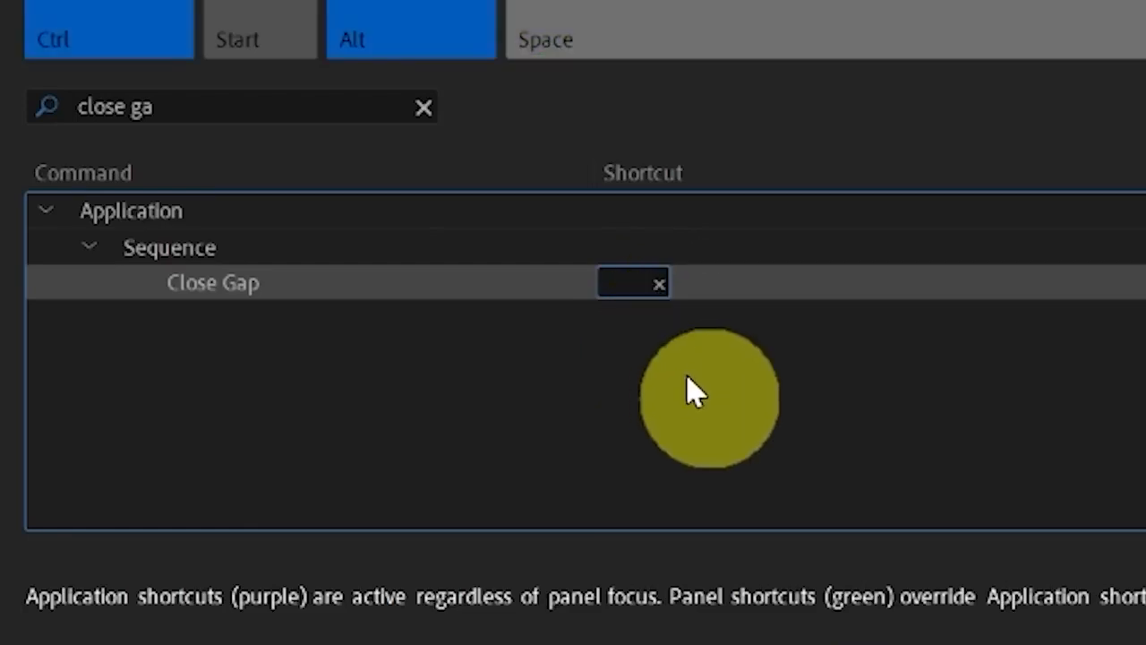
{"action": "key", "text": "ctrl+alt+g"}
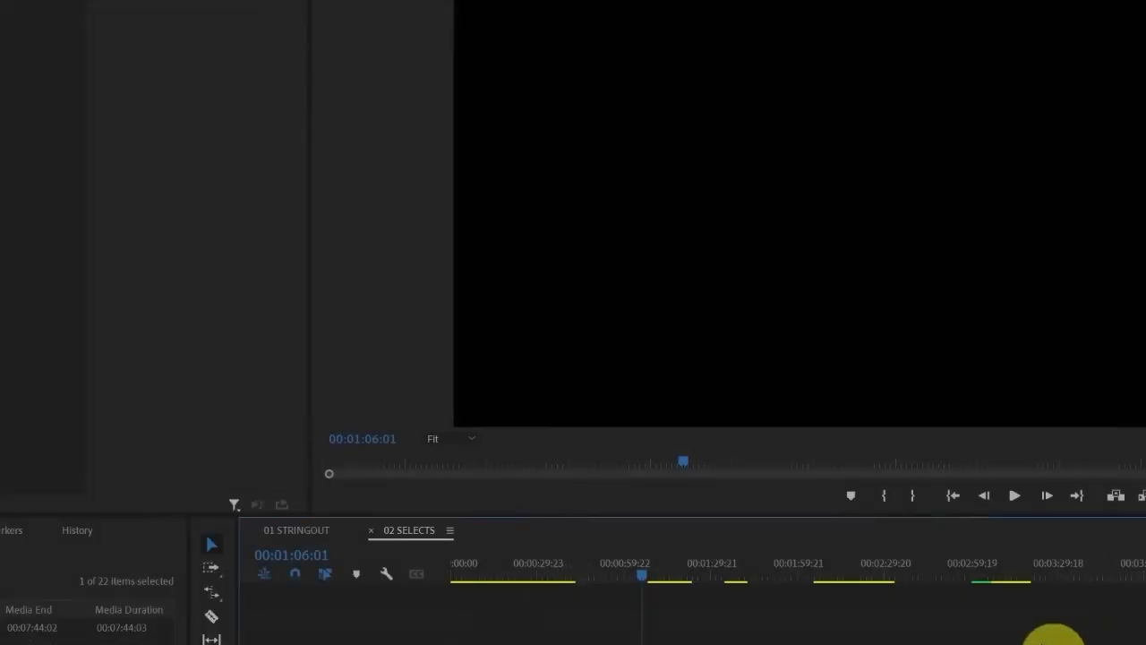
Close all gaps in the 02 SELECTS sequence at once with Close Gap and return the playhead to the start
{"action": "key", "text": "ctrl+alt+g"}
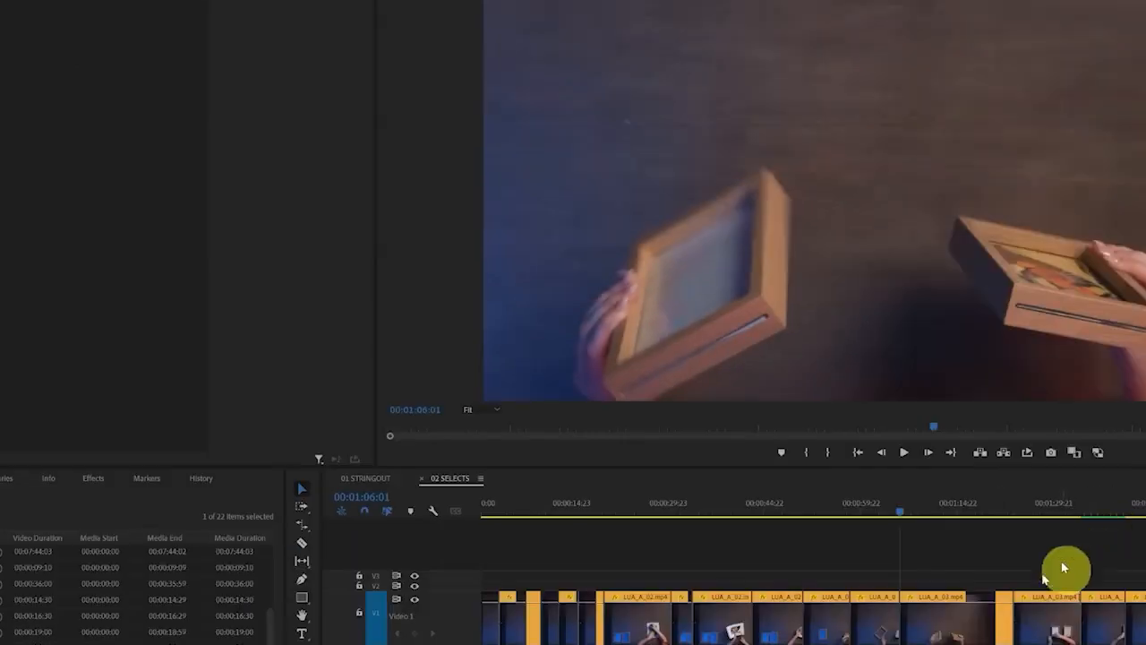
{"action": "mouse_move", "coordinate": [1145, 557]}
{"action": "left_mouse_down"}
{"action": "mouse_move", "coordinate": [456, 594]}
{"action": "mouse_move", "coordinate": [573, 644]}
{"action": "mouse_move", "coordinate": [1145, 573]}
{"action": "left_mouse_up"}
{"action": "left_click_drag", "start_coordinate": [643, 508], "coordinate": [453, 509]}
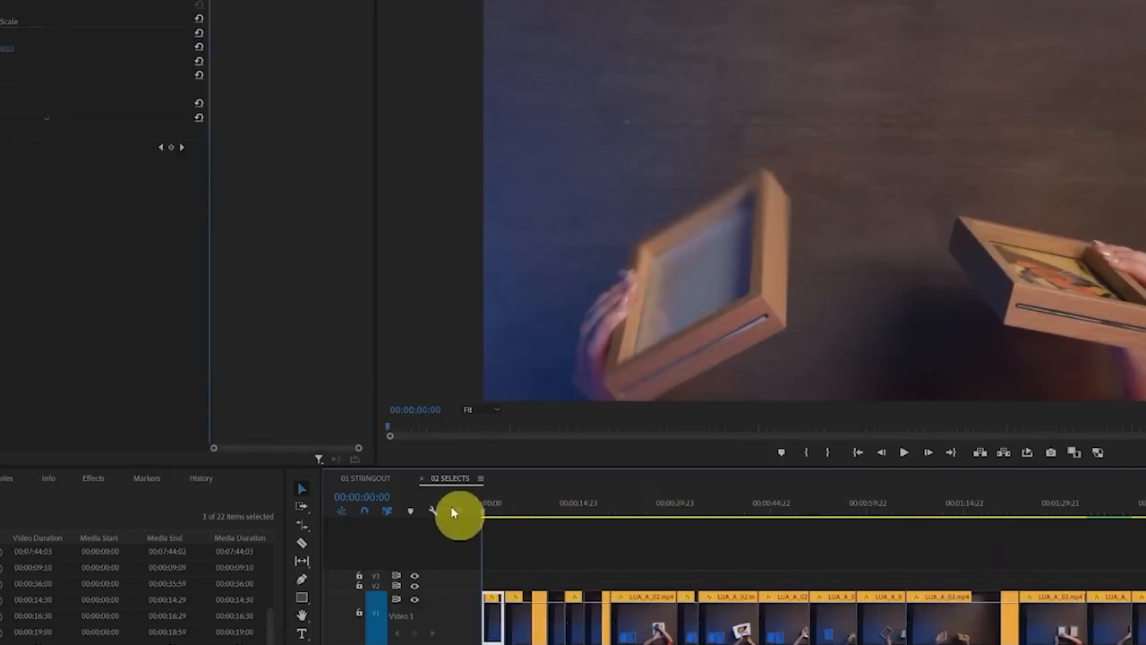
{"action": "left_click", "coordinate": [606, 537]}
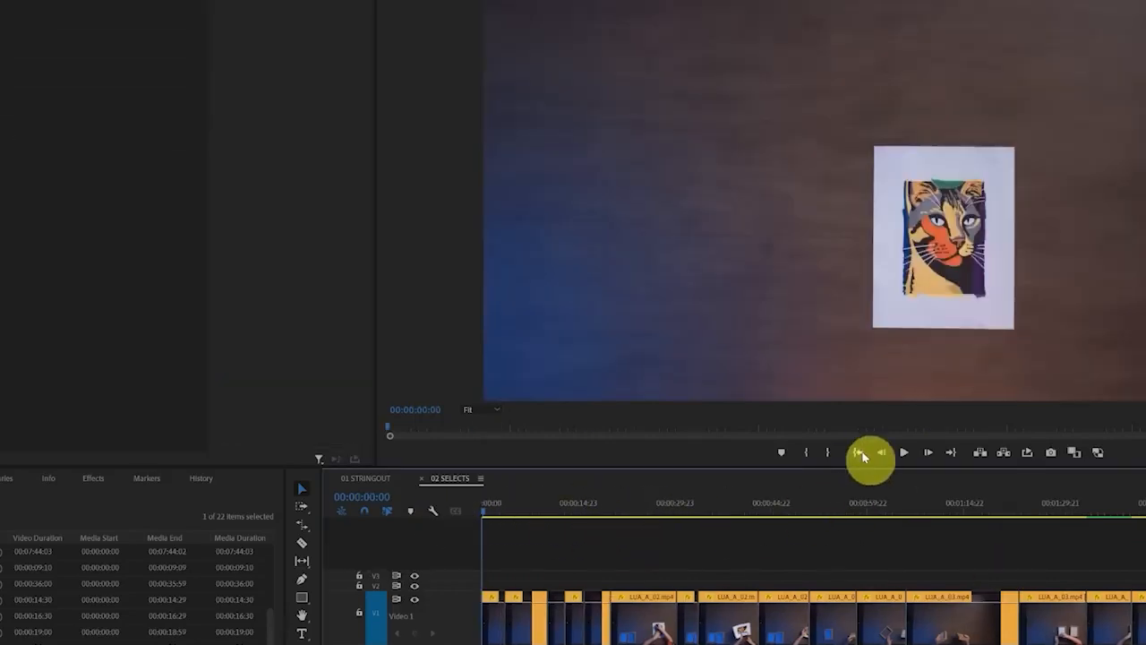
Mark an In point at the start and an Out point at the end of the 02 SELECTS sequence
{"action": "left_click", "coordinate": [858, 455]}
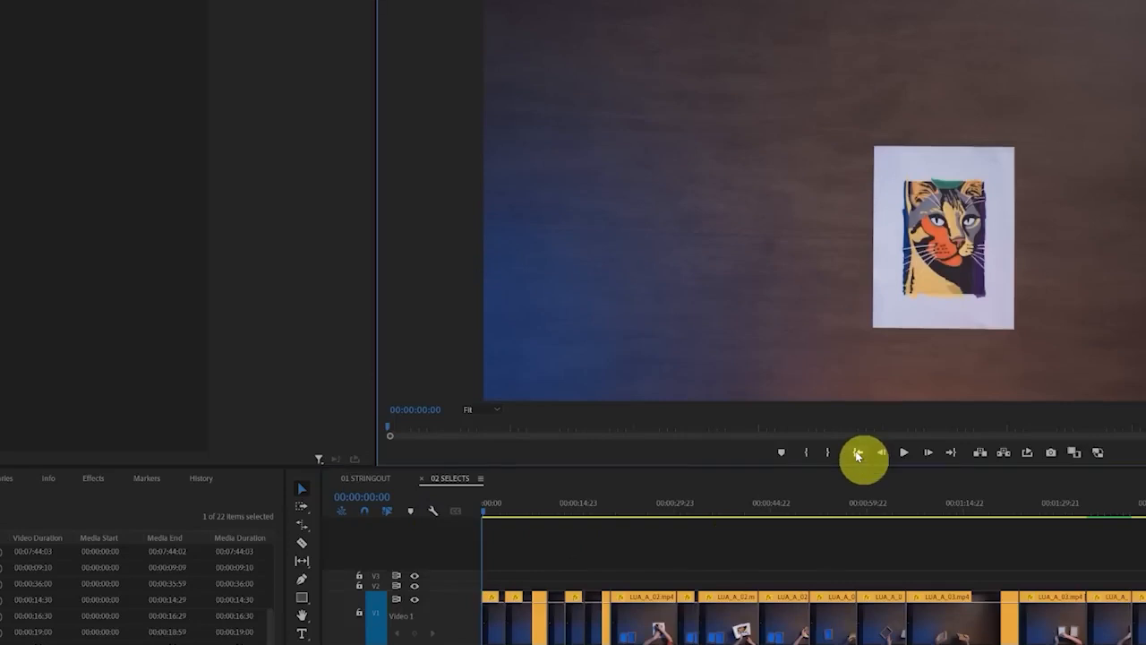
{"action": "left_click", "coordinate": [954, 457]}
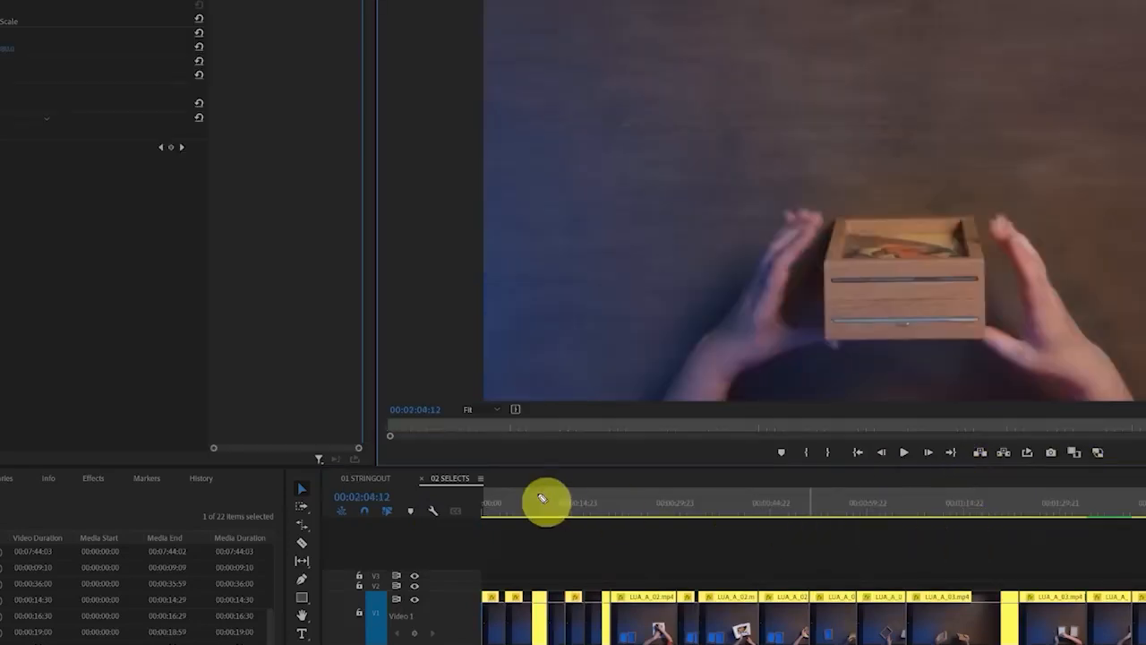
{"action": "left_click_drag", "start_coordinate": [476, 480], "coordinate": [476, 591]}
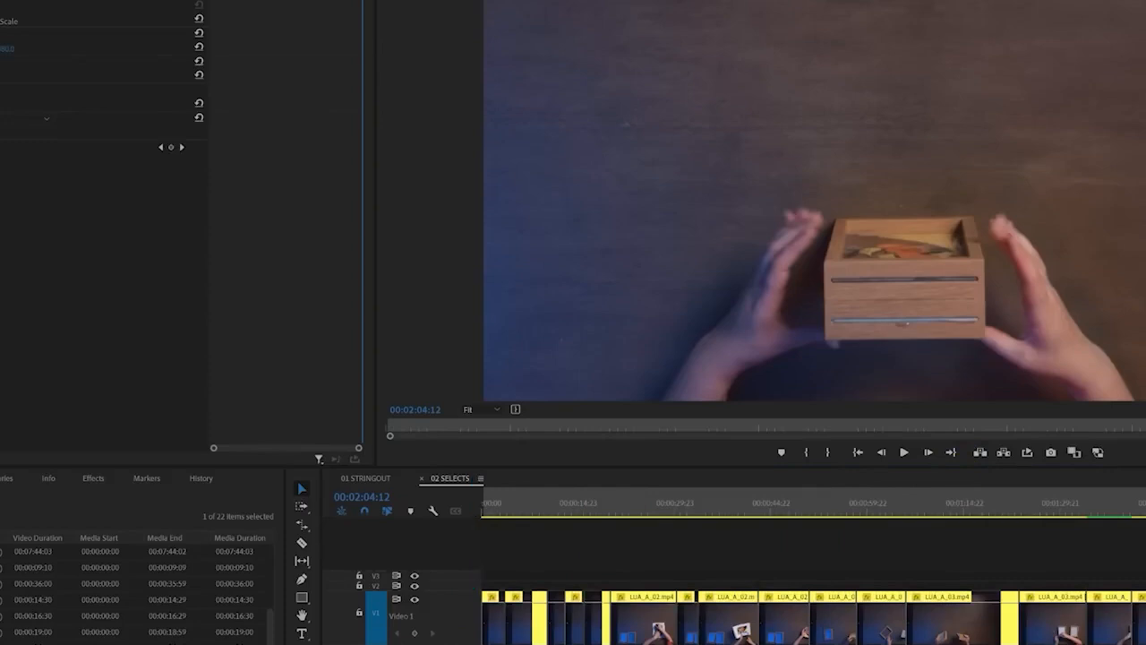
{"action": "key", "text": "alt+s"}
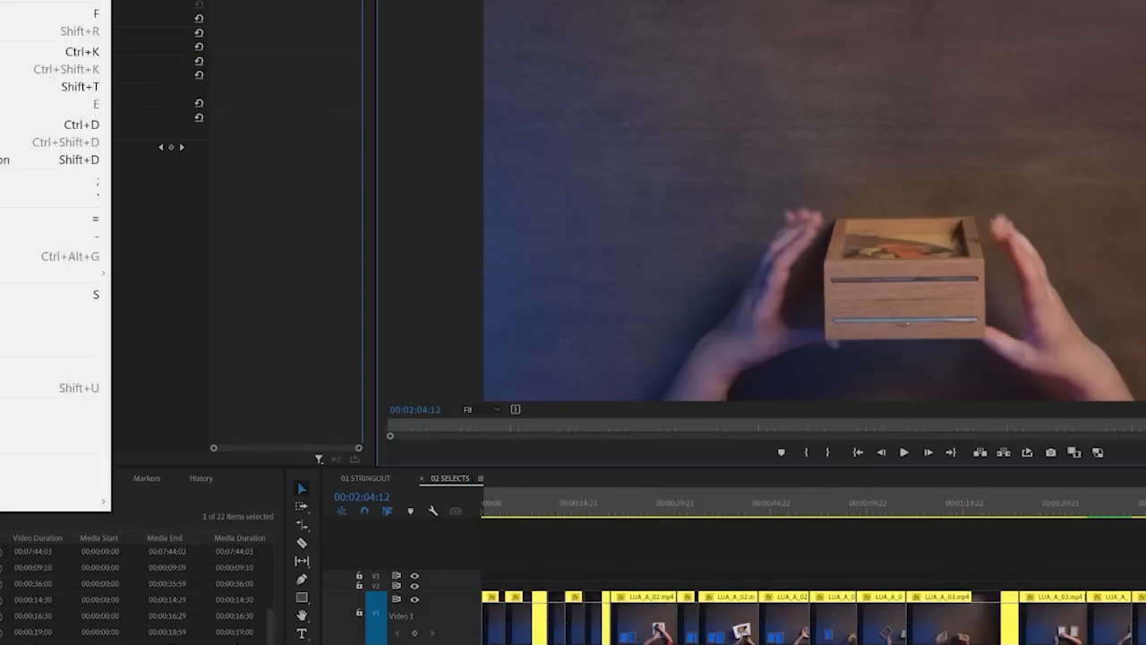
{"action": "left_click", "coordinate": [542, 526]}
Clear the In and Out points and render video previews for the whole 02 SELECTS sequence
{"action": "right_click", "coordinate": [577, 513]}
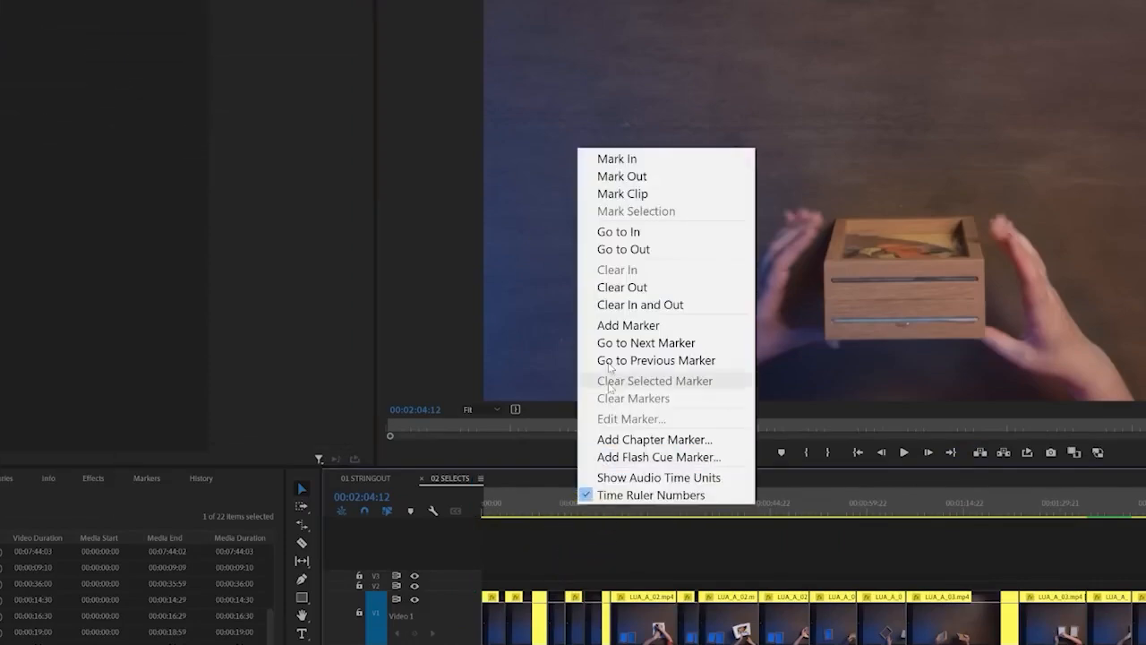
{"action": "left_click", "coordinate": [661, 303]}
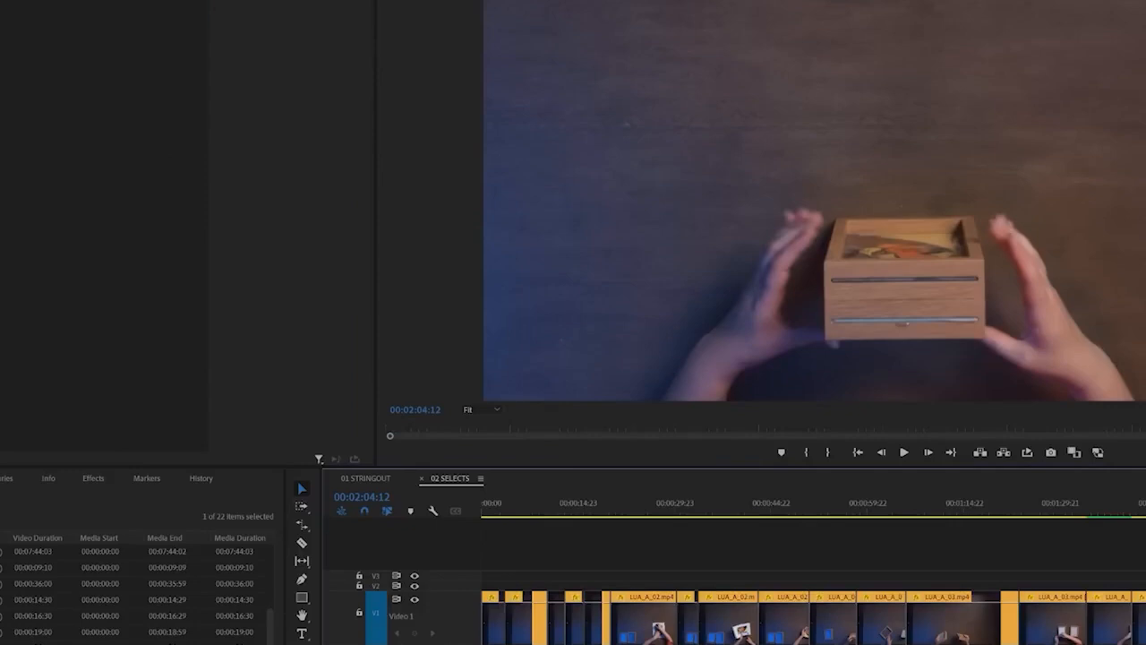
{"action": "left_click", "coordinate": [0, 0]}
{"action": "left_click", "coordinate": [0, 0]}
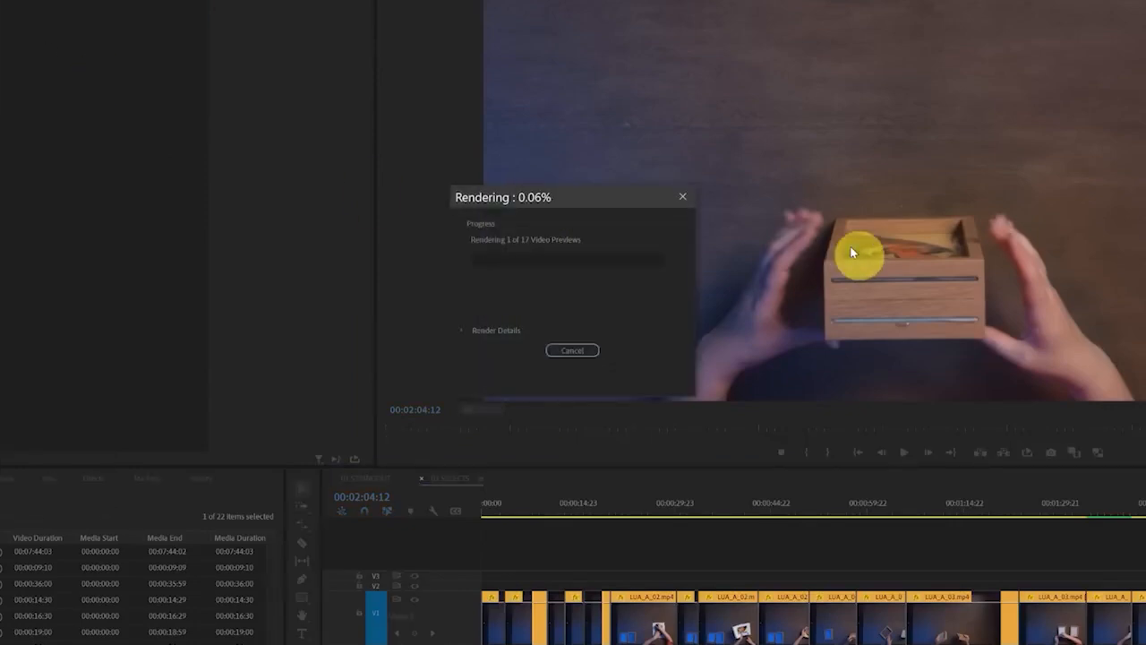
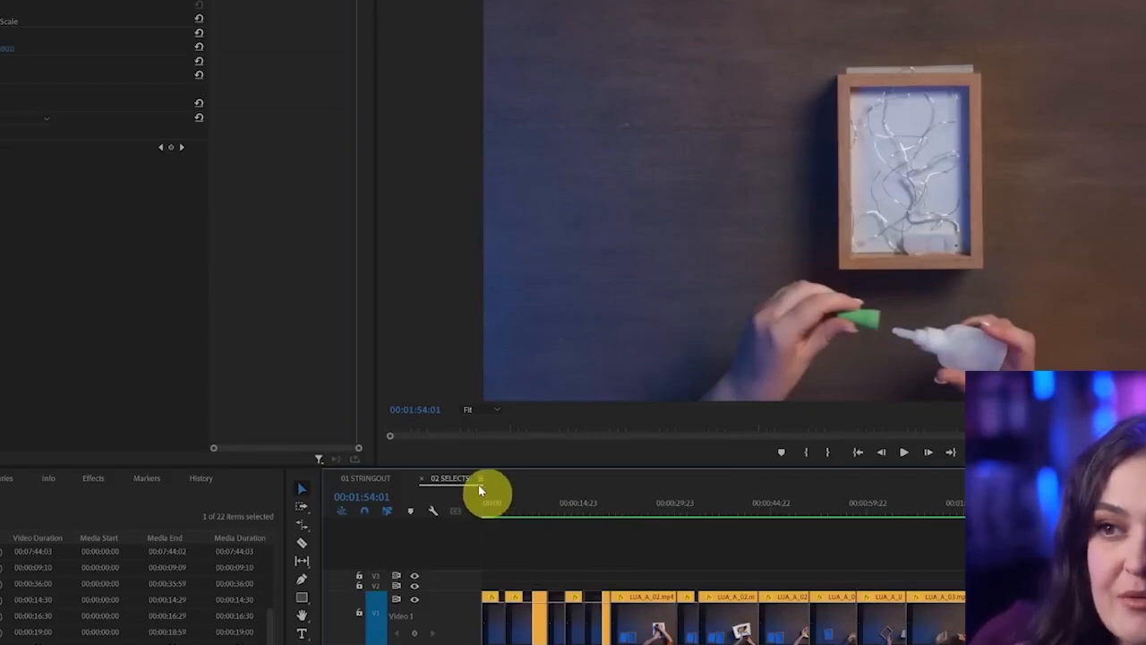
Reveal the 02 SELECTS sequence in the project and duplicate it
{"action": "right_click", "coordinate": [448, 484]}
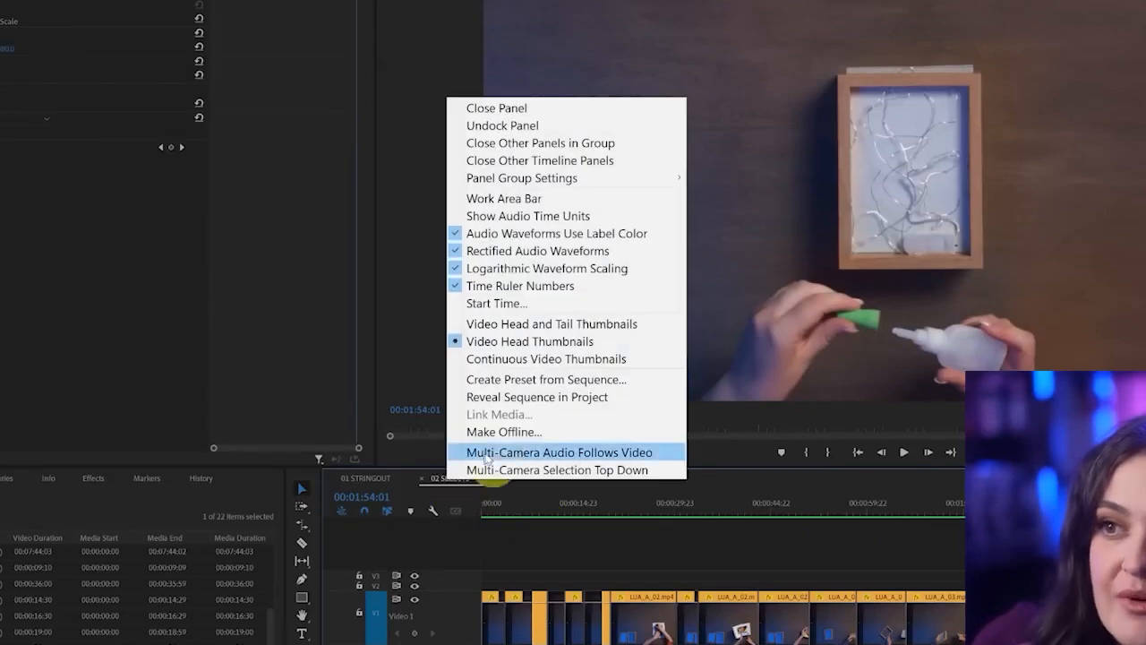
{"action": "left_click", "coordinate": [567, 400]}
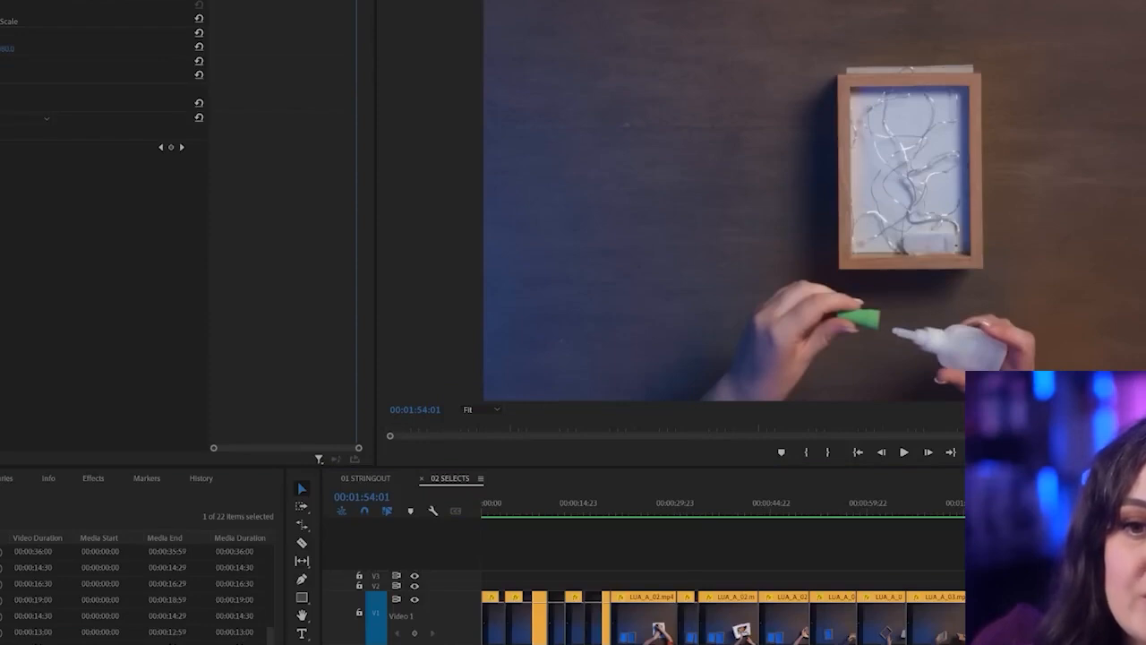
{"action": "right_click", "coordinate": [2, 568]}
{"action": "left_click", "coordinate": [2, 80]}
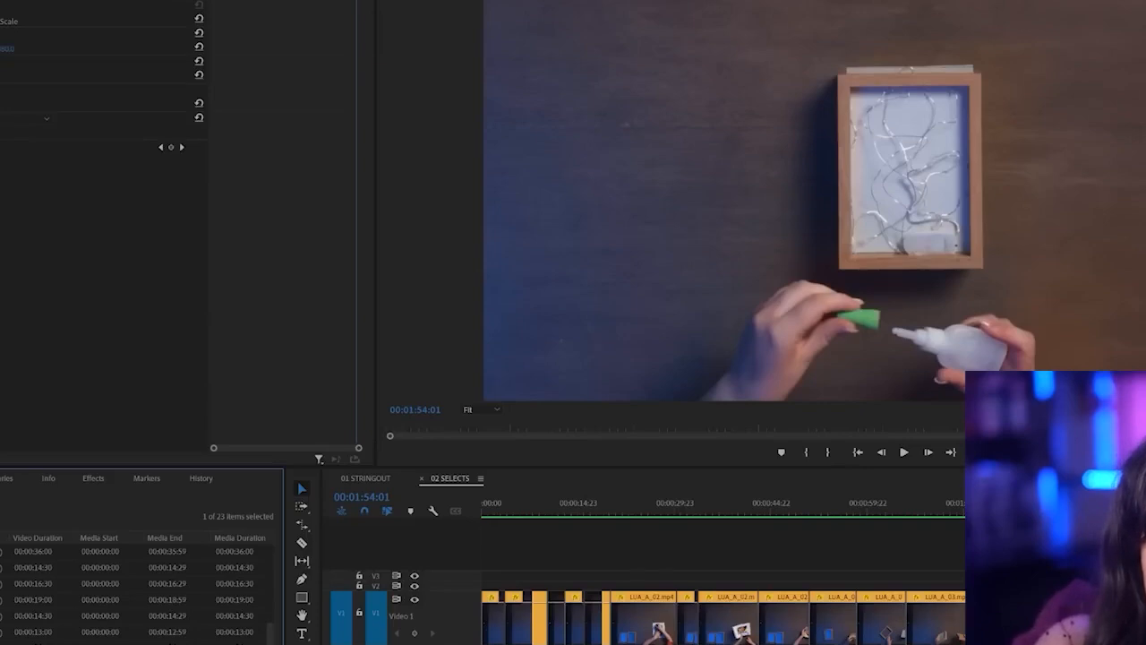
Rename the duplicated sequence 03 FIRST CUT and open it in the timeline
{"action": "left_click", "coordinate": [2, 584]}
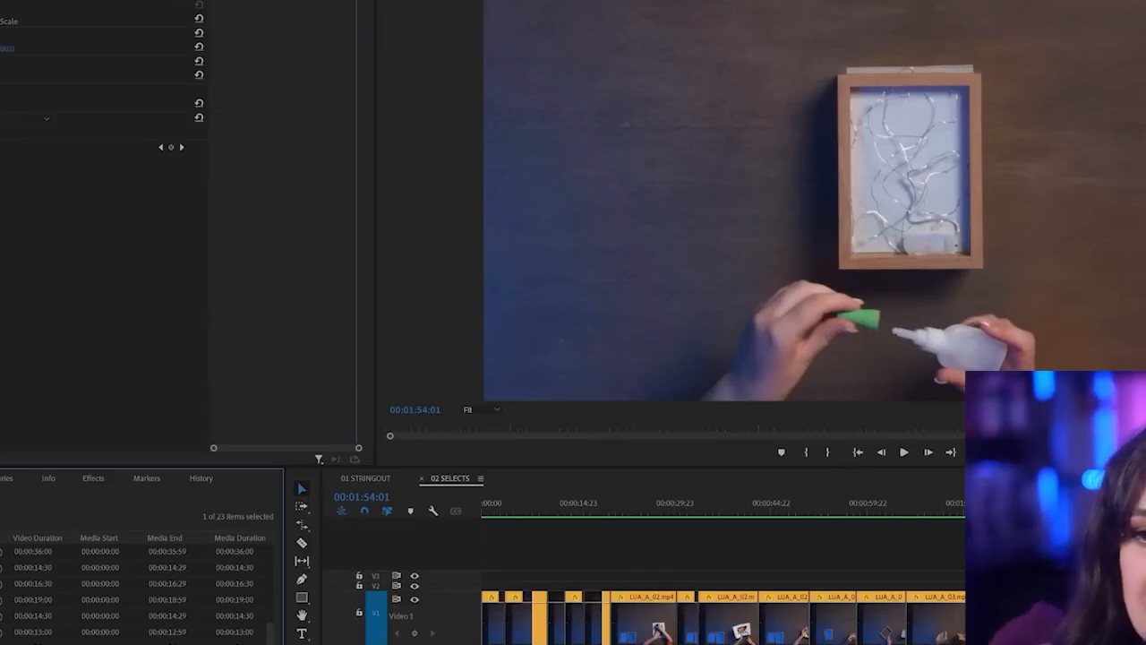
{"action": "left_click", "coordinate": [1, 568]}
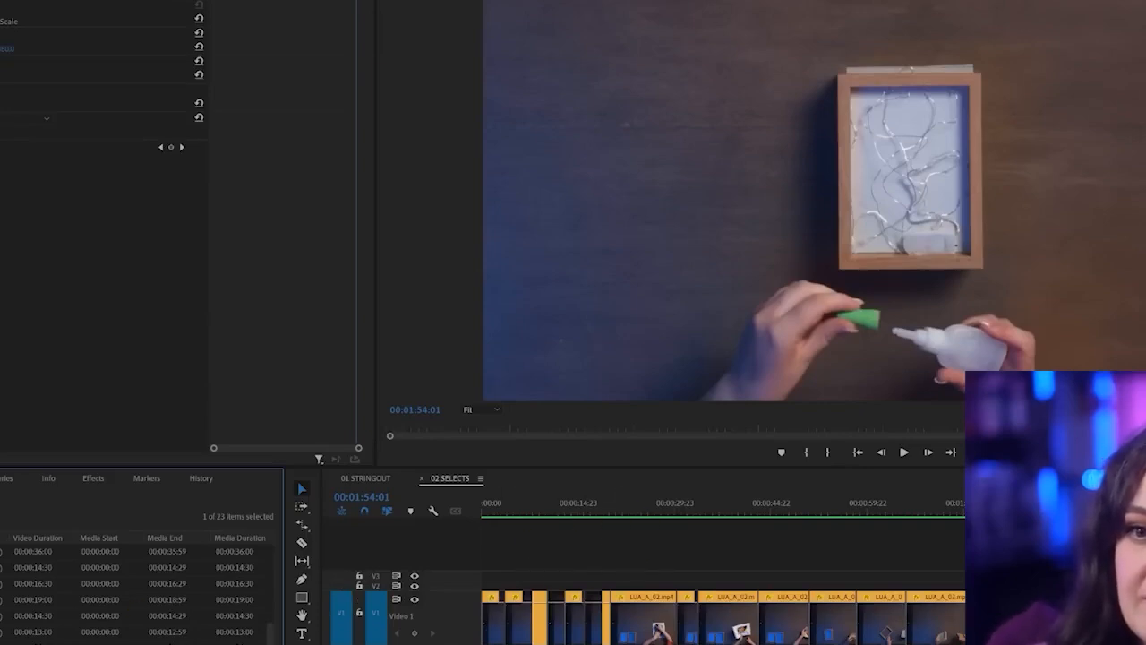
{"action": "double_click", "coordinate": [2, 584]}
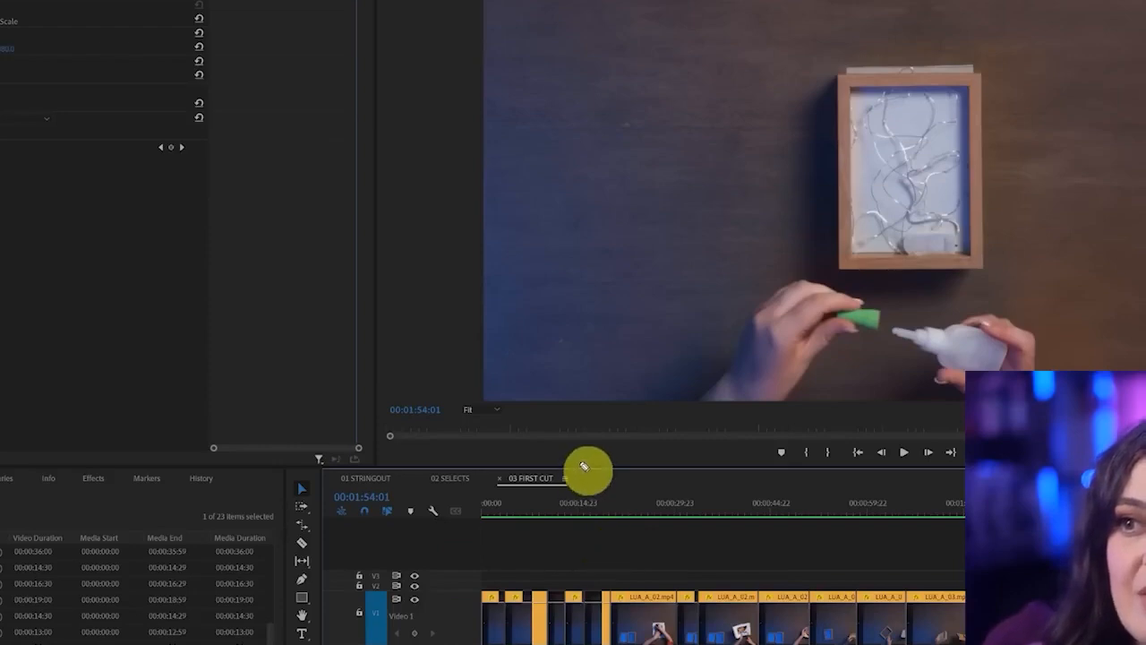
{"action": "left_click_drag", "start_coordinate": [580, 462], "coordinate": [595, 489]}
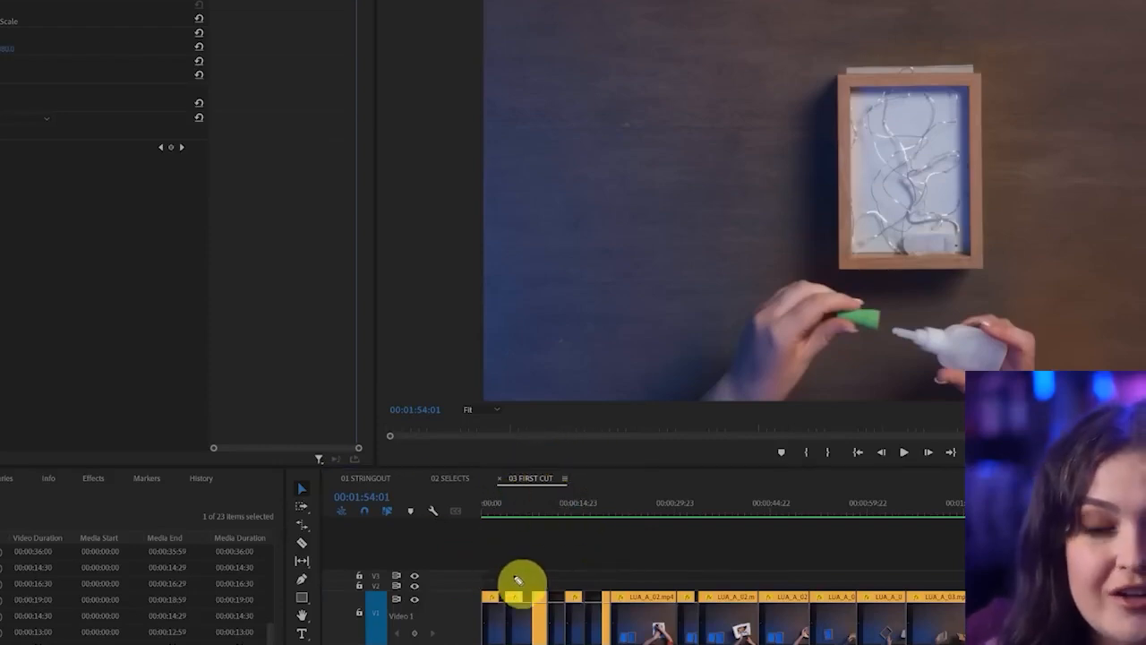
Scrub the 03 FIRST CUT sequence to the shot of the hands holding the wooden frame at 00:00:51:23
{"action": "left_click", "coordinate": [819, 511]}
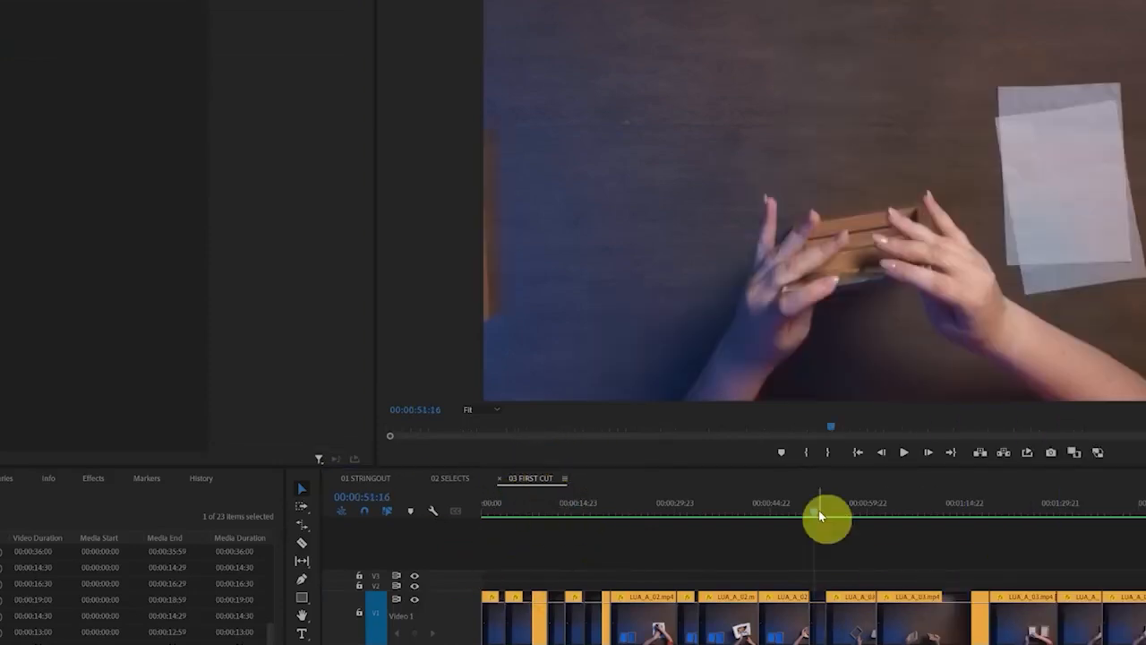
{"action": "mouse_move", "coordinate": [810, 510]}
{"action": "left_mouse_down"}
{"action": "mouse_move", "coordinate": [823, 510]}
{"action": "mouse_move", "coordinate": [810, 513]}
{"action": "left_mouse_up"}
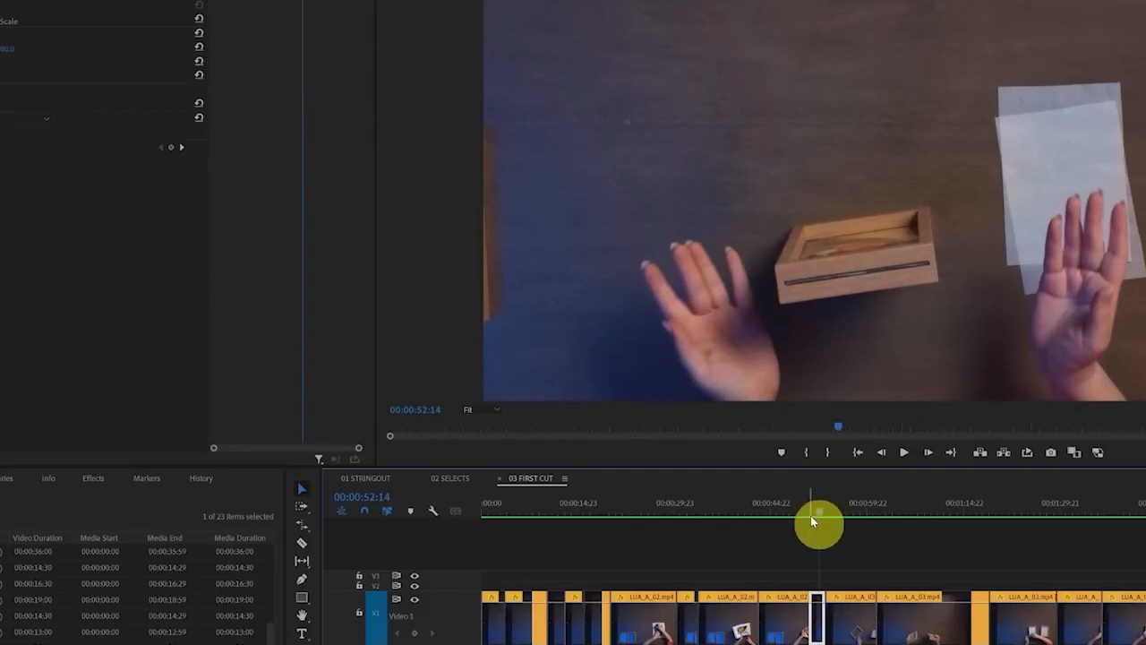
{"action": "left_click_drag", "start_coordinate": [811, 515], "coordinate": [818, 516]}
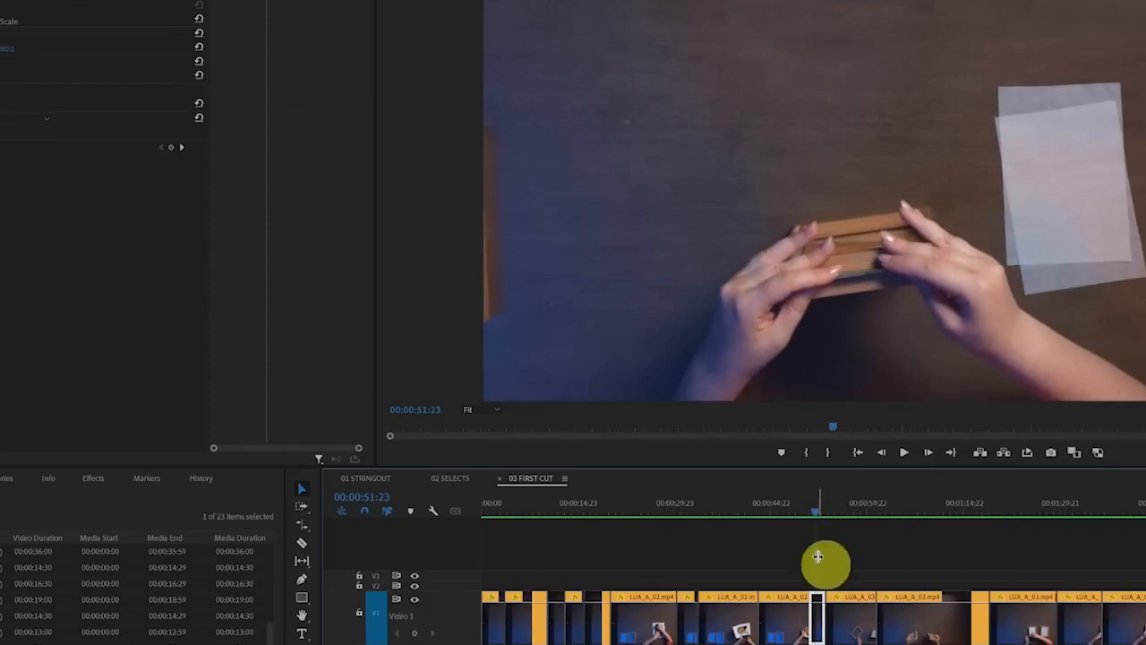
Show the footage bin as thumbnails, find the B-camera clip LUA_B_01.mp4 and load it in the Source Monitor
{"action": "scroll", "coordinate": [31, 568], "scroll_direction": "down", "scroll_amount": 5}
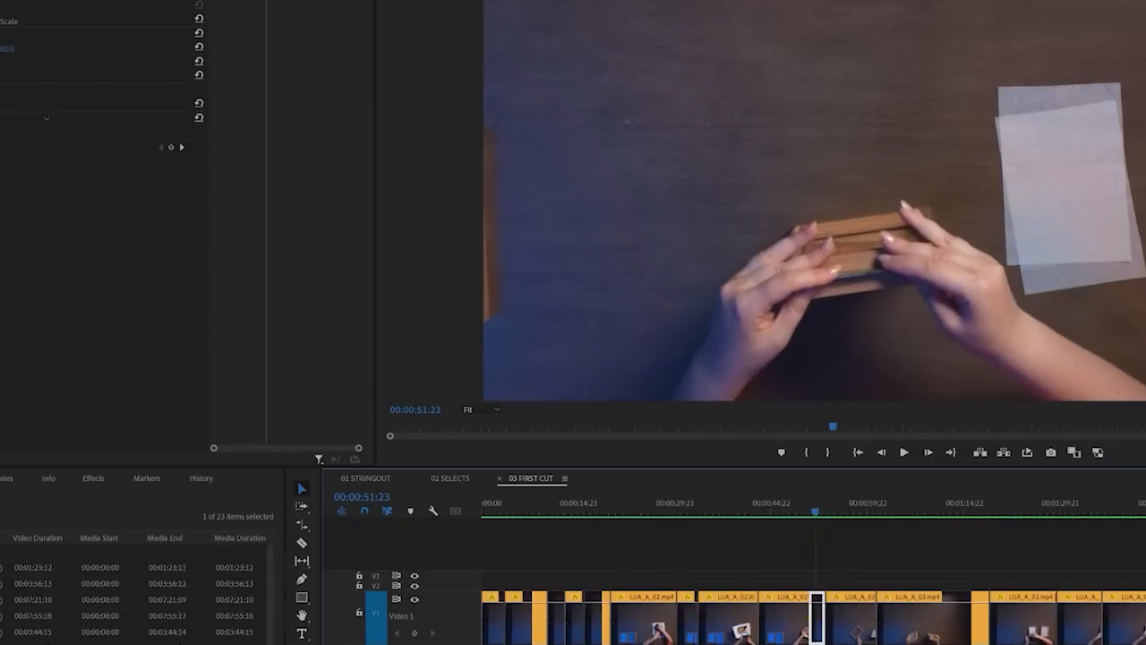
{"action": "left_click", "coordinate": [2, 478]}
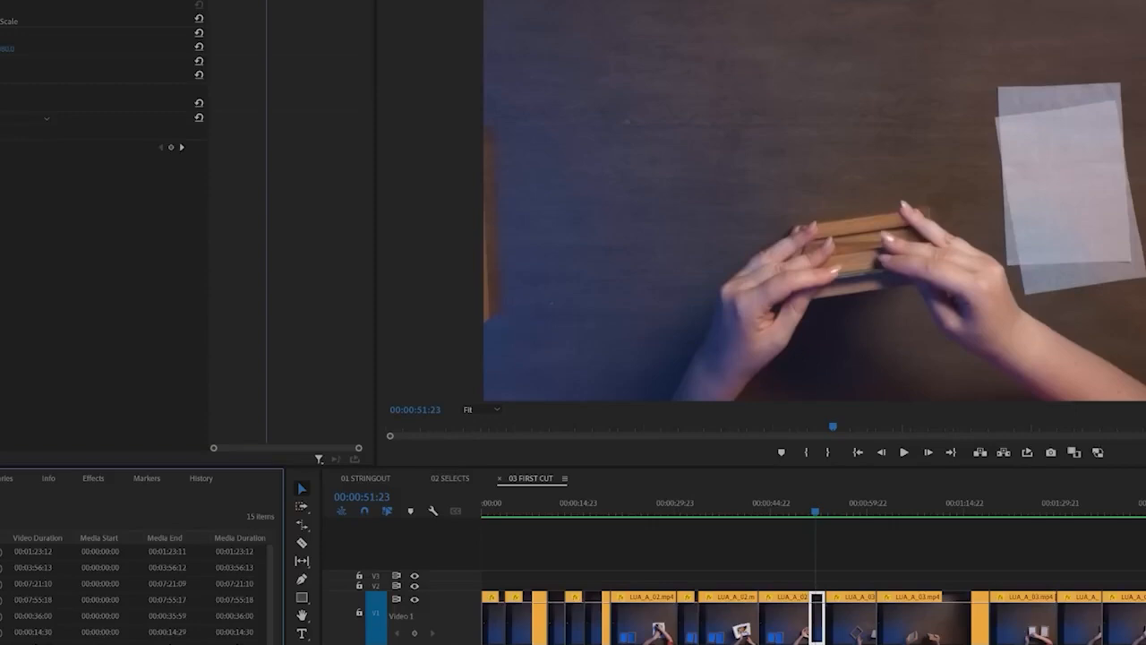
{"action": "key", "text": "ctrl+Page_Down"}
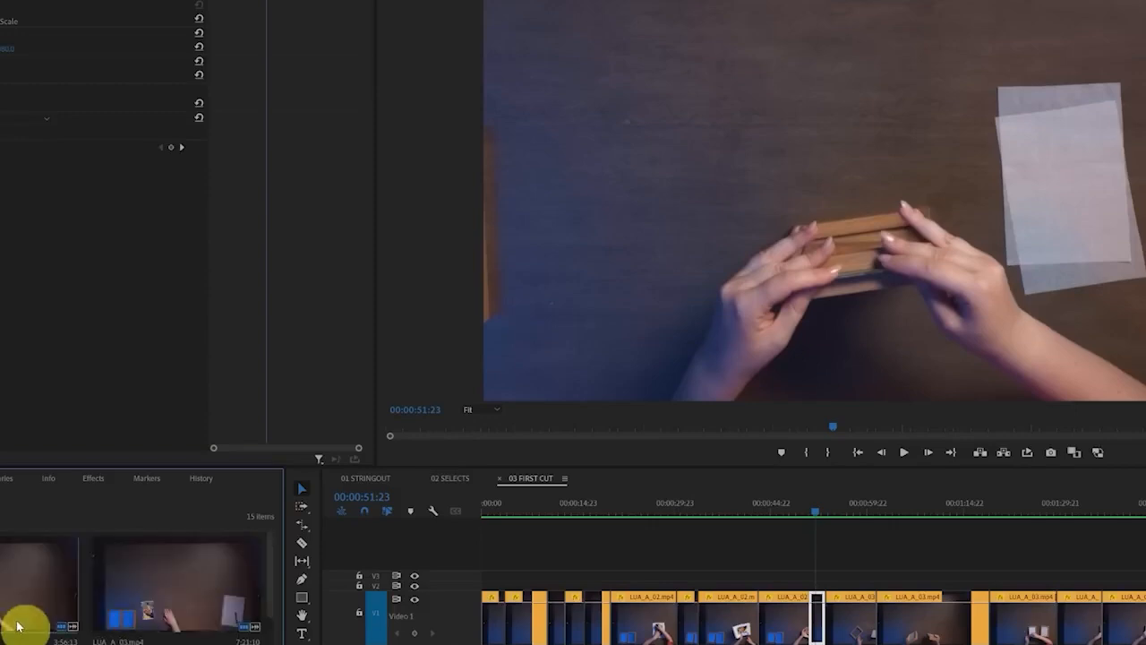
{"action": "scroll", "coordinate": [18, 627], "scroll_direction": "down", "scroll_amount": 3}
{"action": "scroll", "coordinate": [17, 627], "scroll_direction": "down", "scroll_amount": 3}
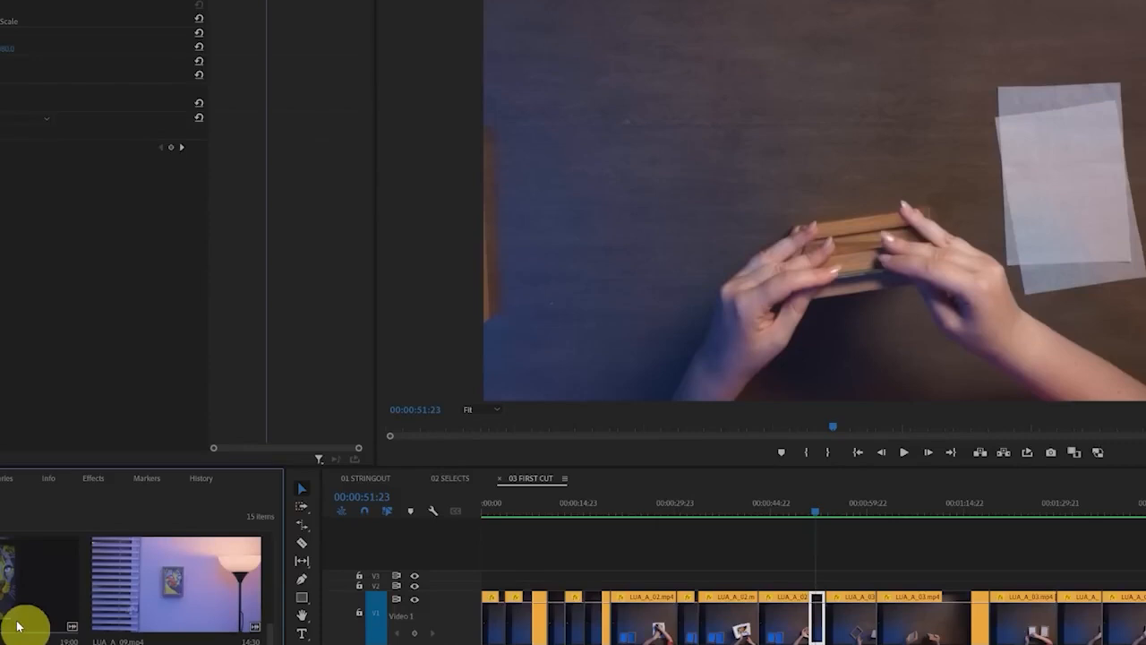
{"action": "scroll", "coordinate": [17, 627], "scroll_direction": "down", "scroll_amount": 3}
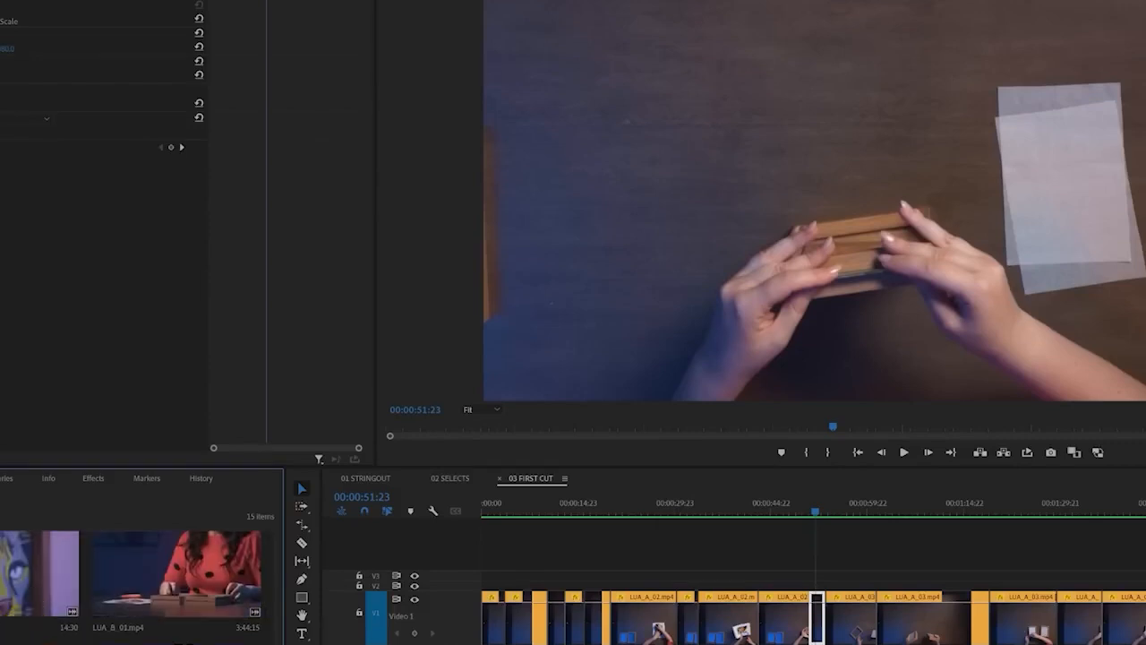
{"action": "double_click", "coordinate": [182, 583]}
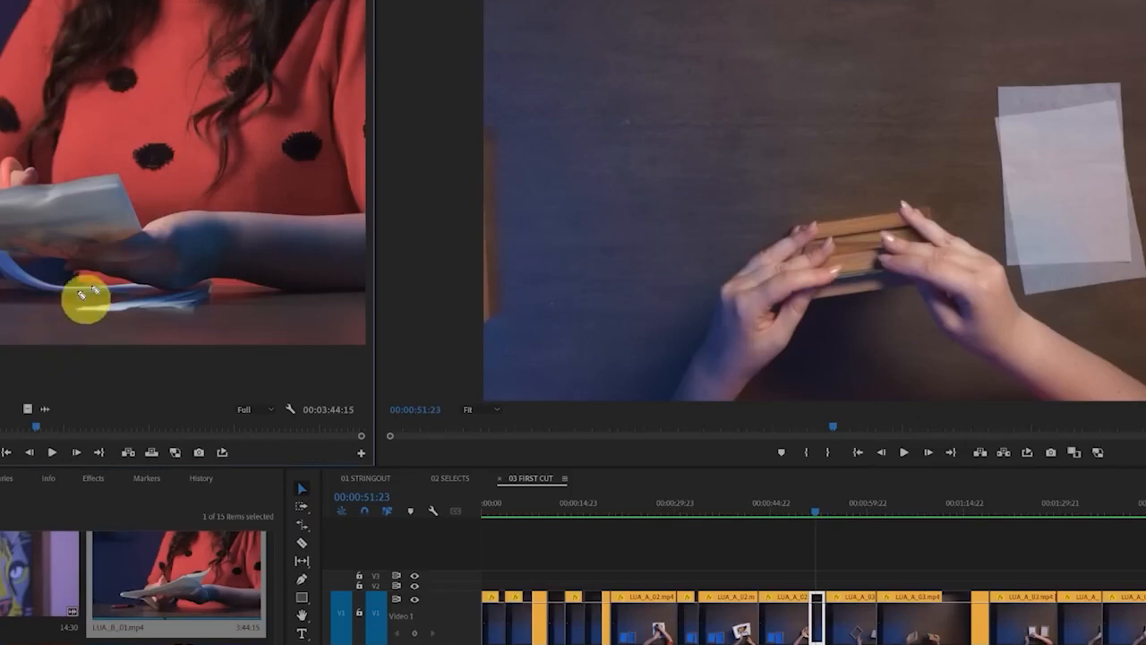
{"action": "mouse_move", "coordinate": [185, 148]}
{"action": "left_mouse_down"}
{"action": "mouse_move", "coordinate": [38, 342]}
{"action": "mouse_move", "coordinate": [320, 266]}
{"action": "left_mouse_up"}
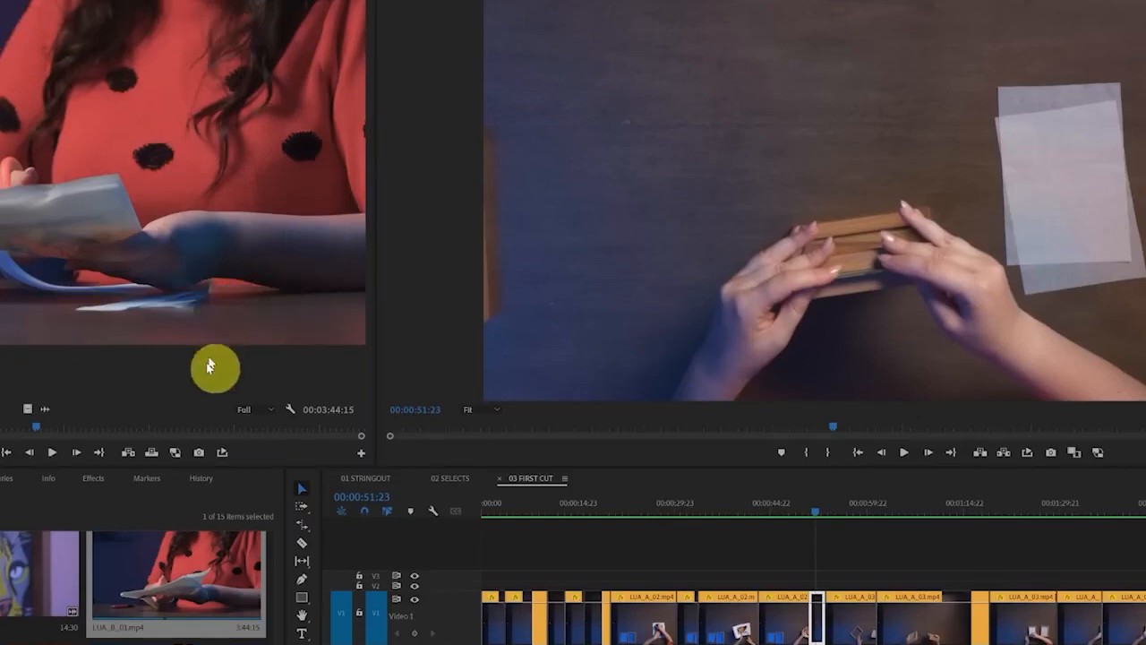
{"action": "left_click_drag", "start_coordinate": [970, 189], "coordinate": [801, 171]}
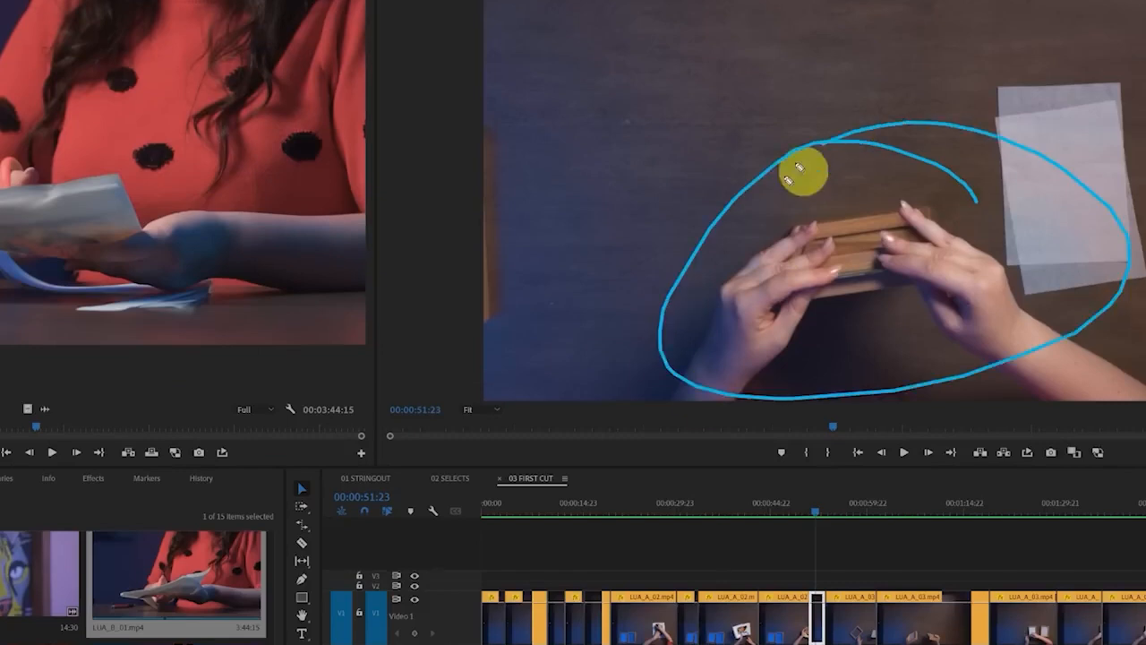
Load LUA_B_02.mp4 in the Source Monitor and scrub to the shot of the cat print held above the frame
{"action": "left_click", "coordinate": [202, 425]}
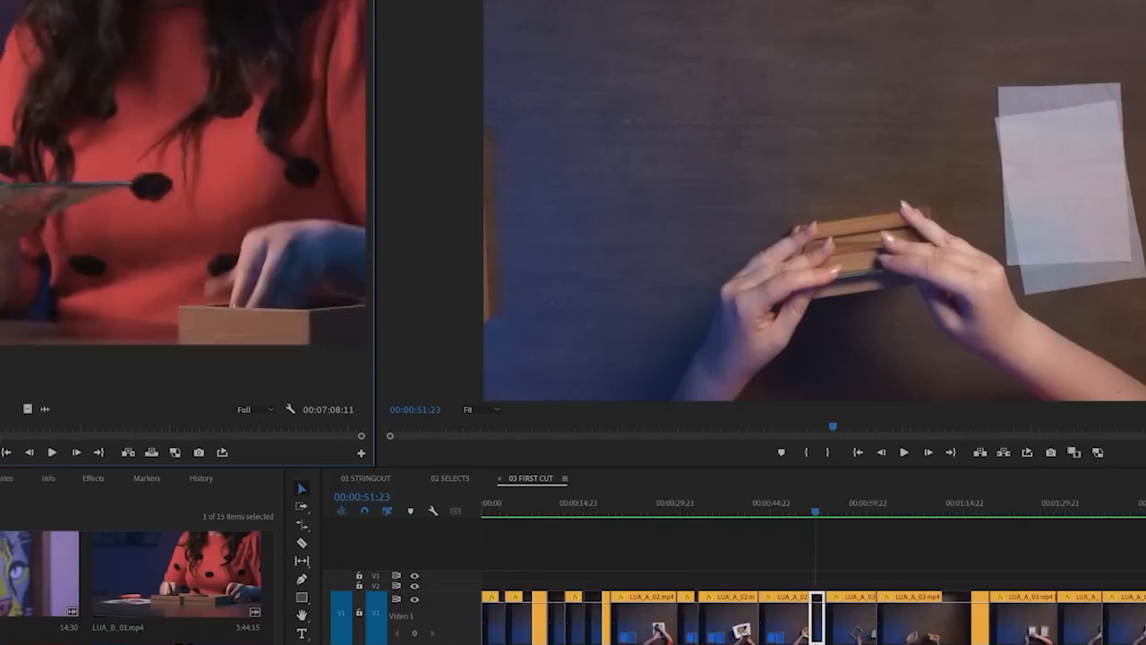
{"action": "left_click_drag", "start_coordinate": [828, 585], "coordinate": [829, 590]}
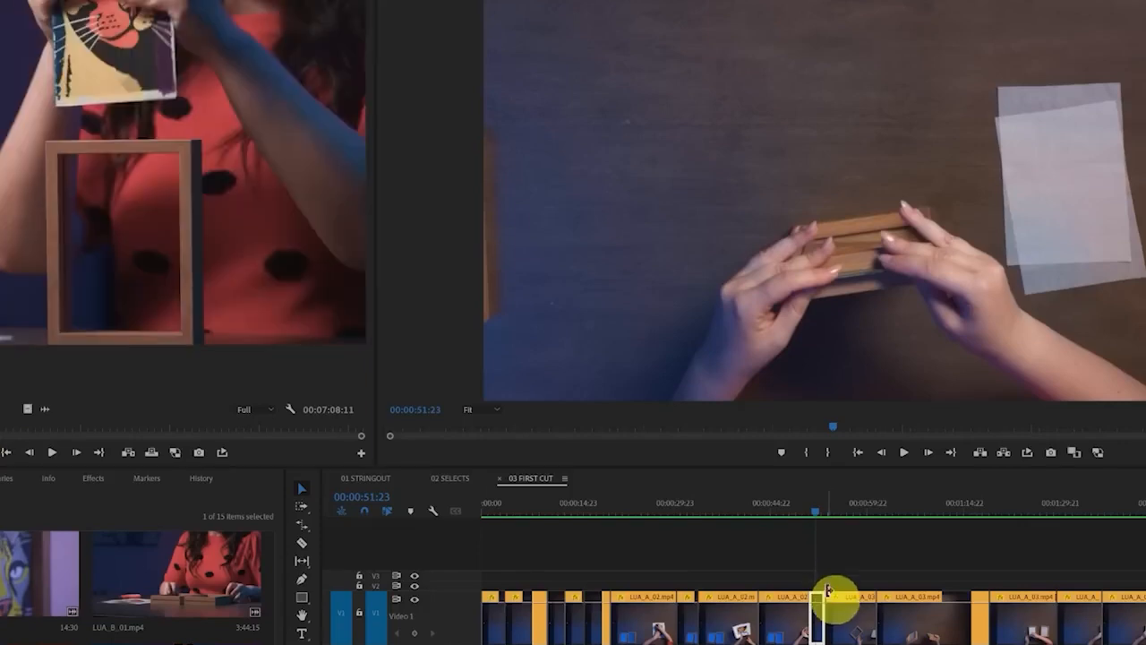
{"action": "mouse_move", "coordinate": [225, 11]}
{"action": "left_mouse_down"}
{"action": "mouse_move", "coordinate": [0, 281]}
{"action": "mouse_move", "coordinate": [260, 16]}
{"action": "left_mouse_up"}
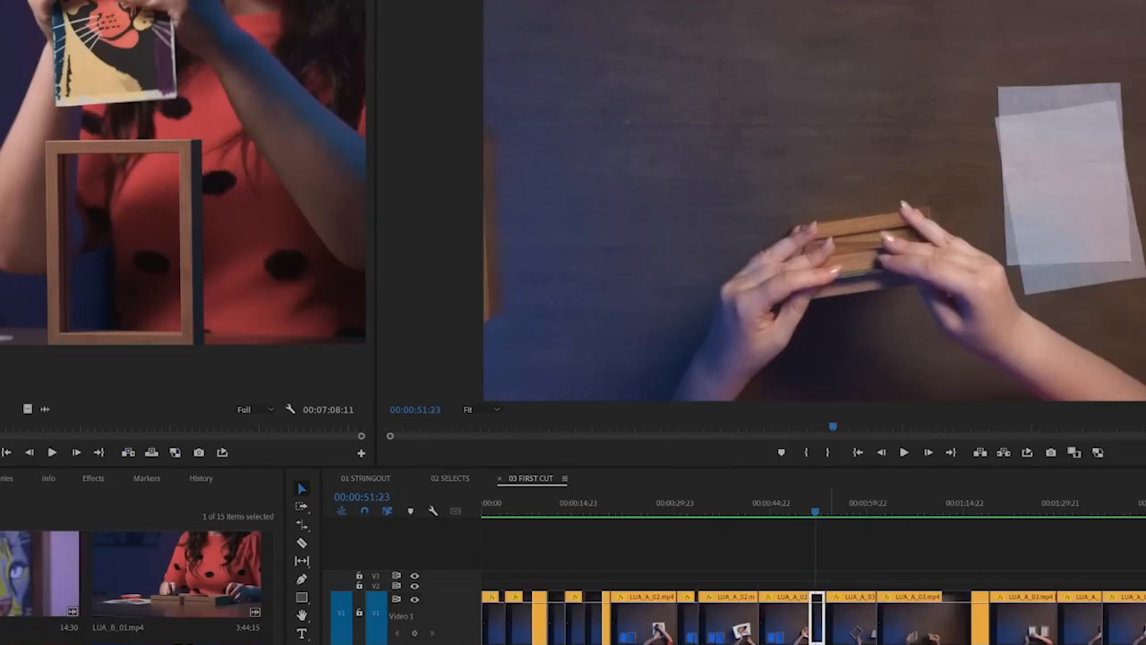
Try placing the whole LUA_B_02.mp4 clip on track V1 at 00:00:51:23
{"action": "left_click_drag", "start_coordinate": [3, 573], "coordinate": [818, 614]}
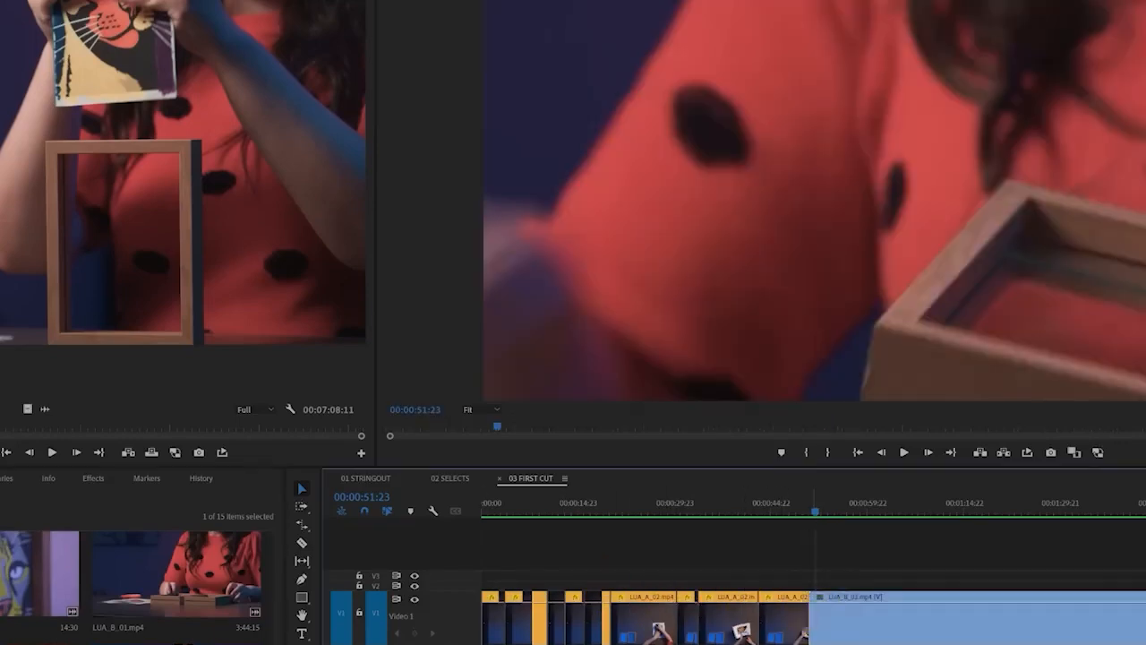
{"action": "key", "text": "minus"}
{"action": "key", "text": "minus"}
{"action": "key", "text": "minus"}
{"action": "key", "text": "minus"}
{"action": "key", "text": "minus"}
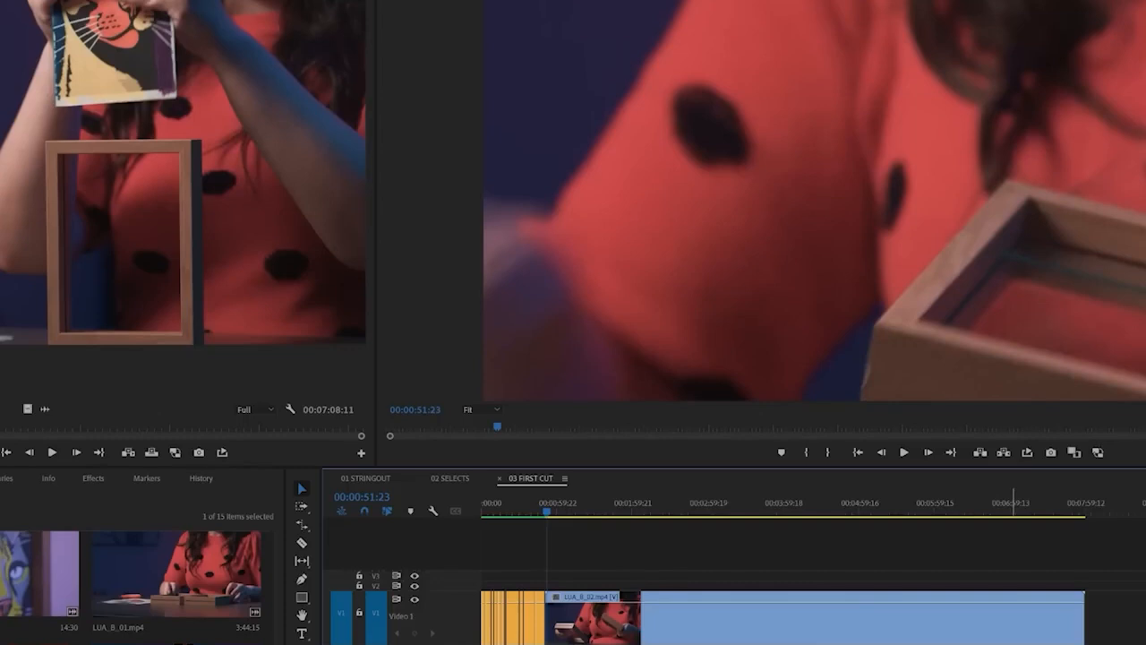
{"action": "key", "text": "ctrl+z"}
Move the playhead to the cut at 00:00:50:23, where the short clip of the print entering the frame begins
{"action": "key", "text": "equal"}
{"action": "key", "text": "equal"}
{"action": "key", "text": "equal"}
{"action": "key", "text": "equal"}
{"action": "key", "text": "equal"}
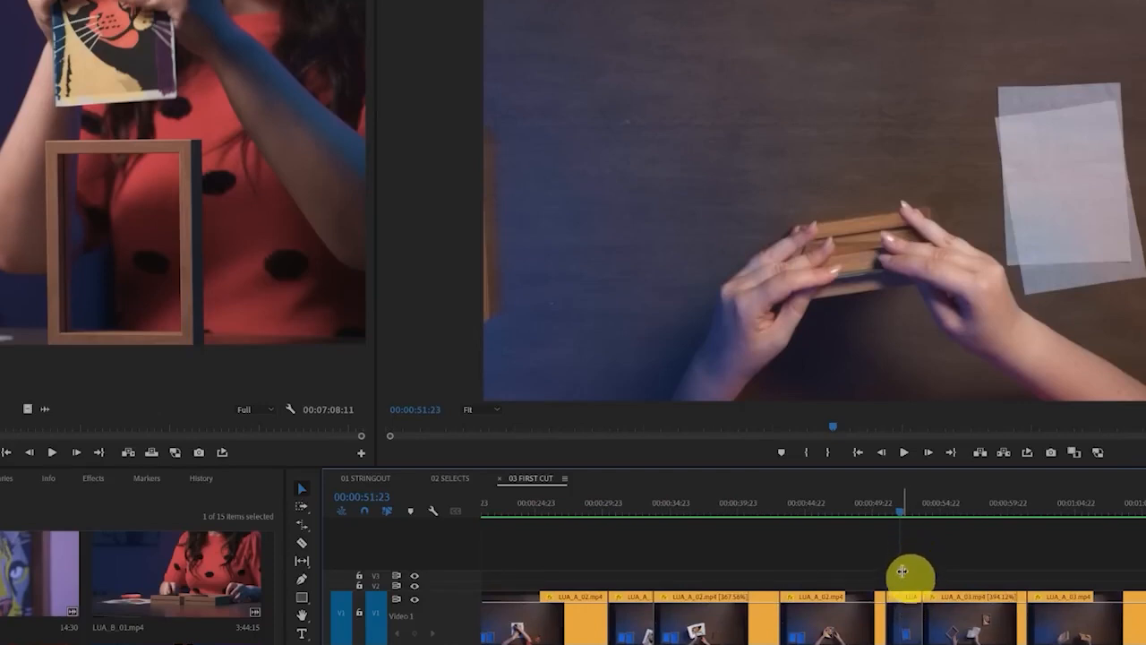
{"action": "mouse_move", "coordinate": [887, 553]}
{"action": "left_mouse_down"}
{"action": "mouse_move", "coordinate": [887, 644]}
{"action": "mouse_move", "coordinate": [898, 590]}
{"action": "mouse_move", "coordinate": [885, 644]}
{"action": "left_mouse_up"}
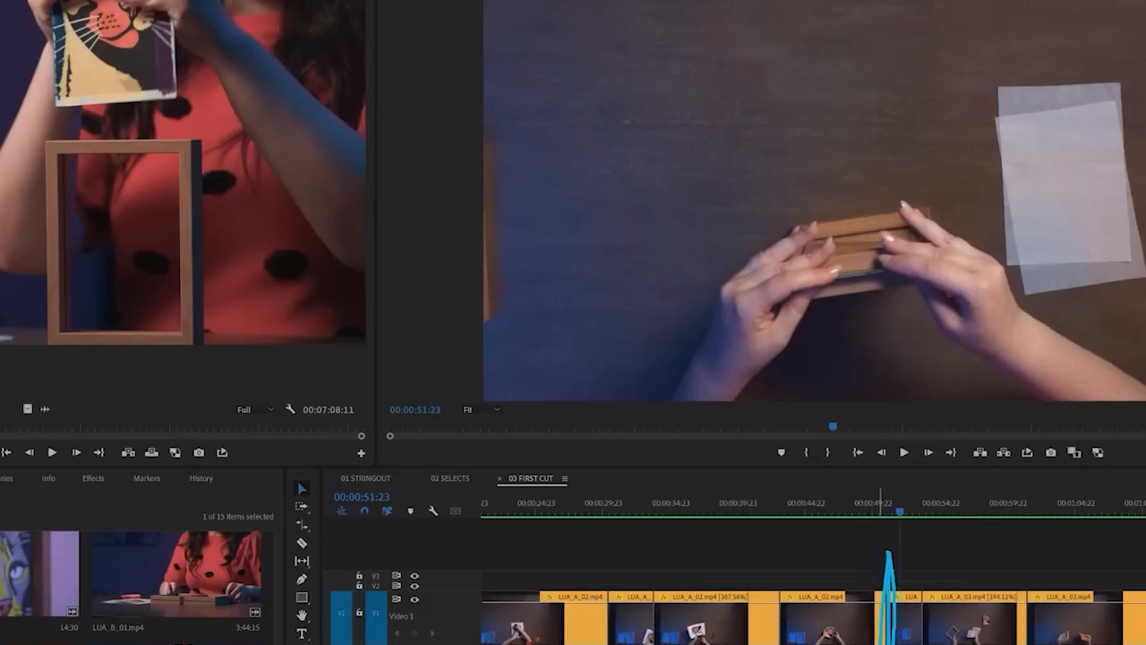
{"action": "left_click", "coordinate": [886, 516]}
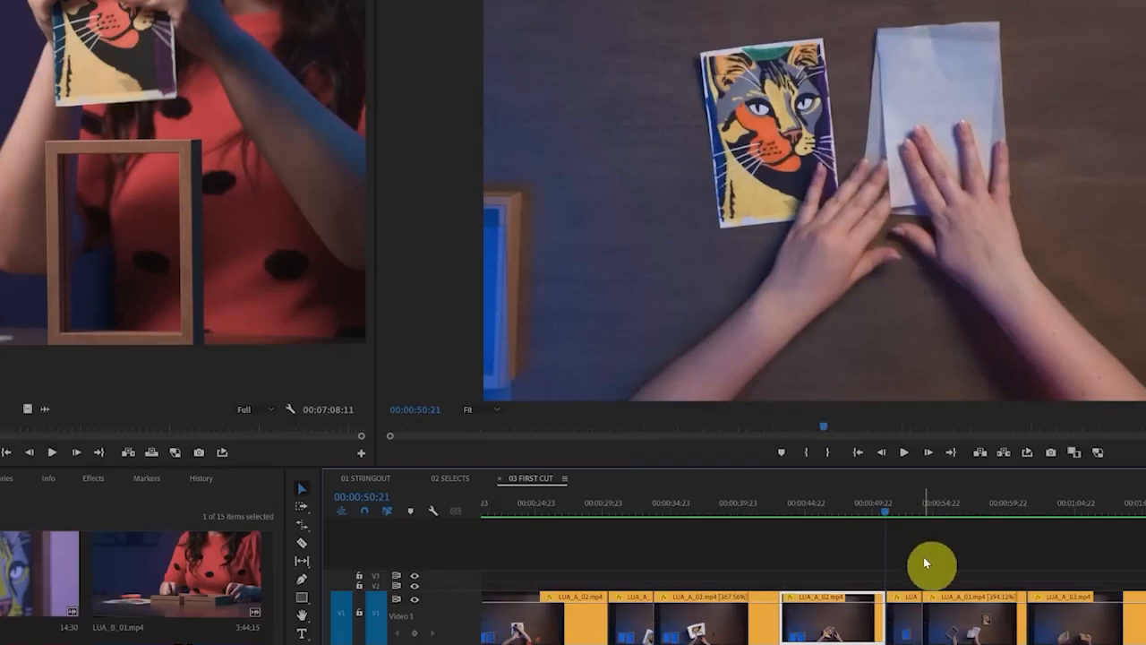
{"action": "key", "text": "Down"}
{"action": "key", "text": "Up"}
{"action": "key", "text": "Up"}
{"action": "key", "text": "Up"}
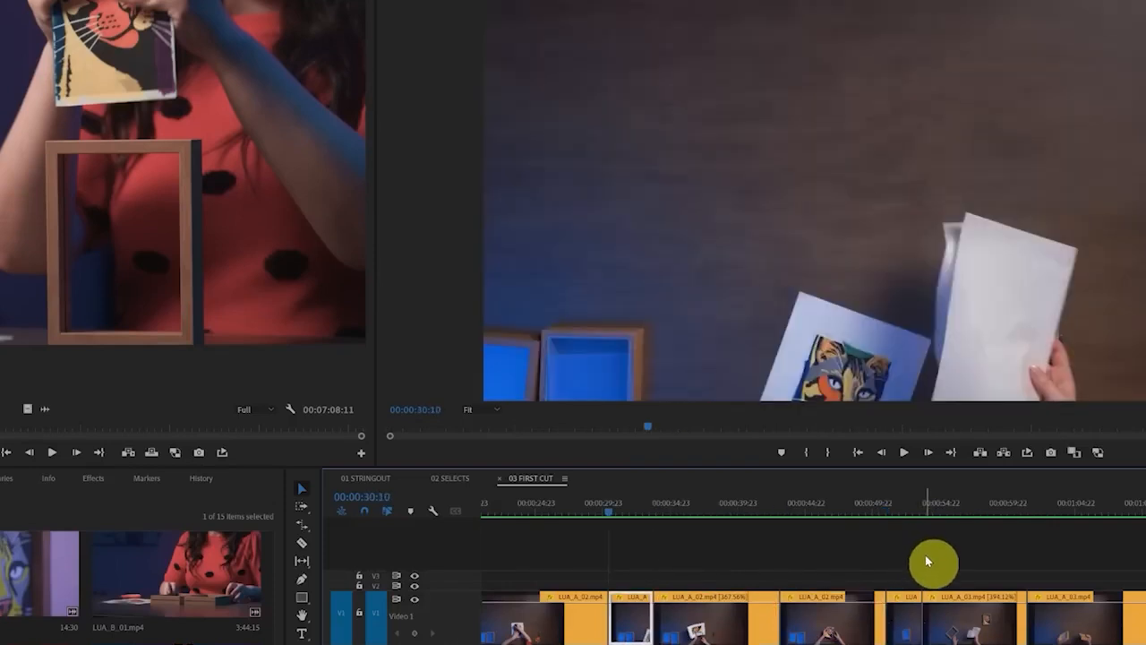
{"action": "key", "text": "Down"}
{"action": "key", "text": "Down"}
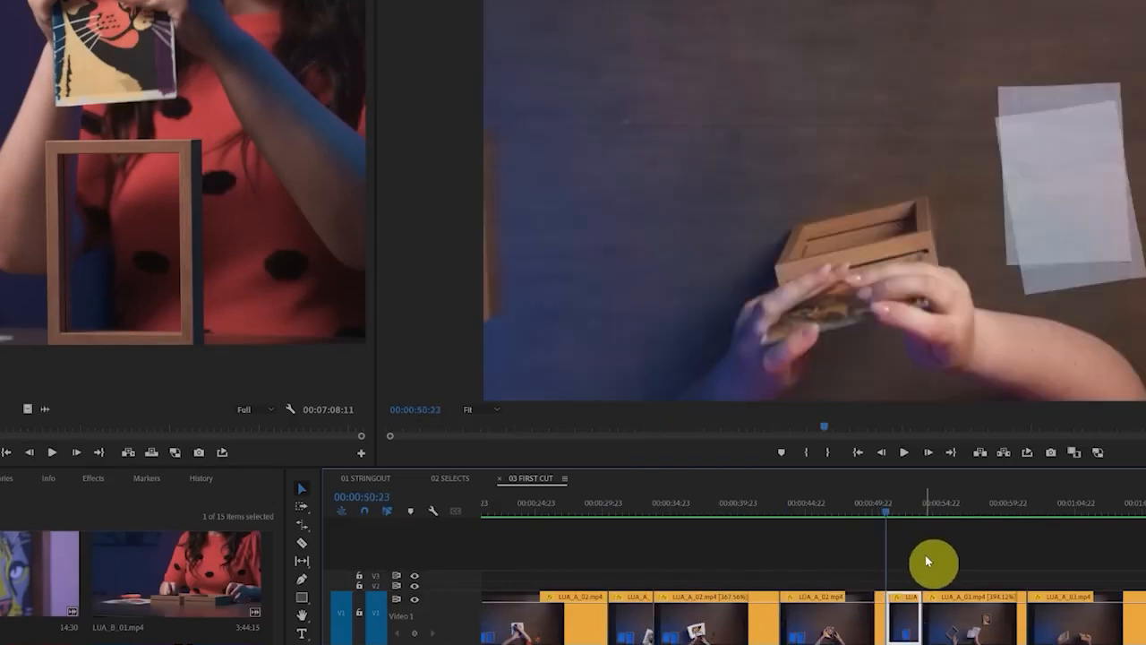
{"action": "key", "text": "Down"}
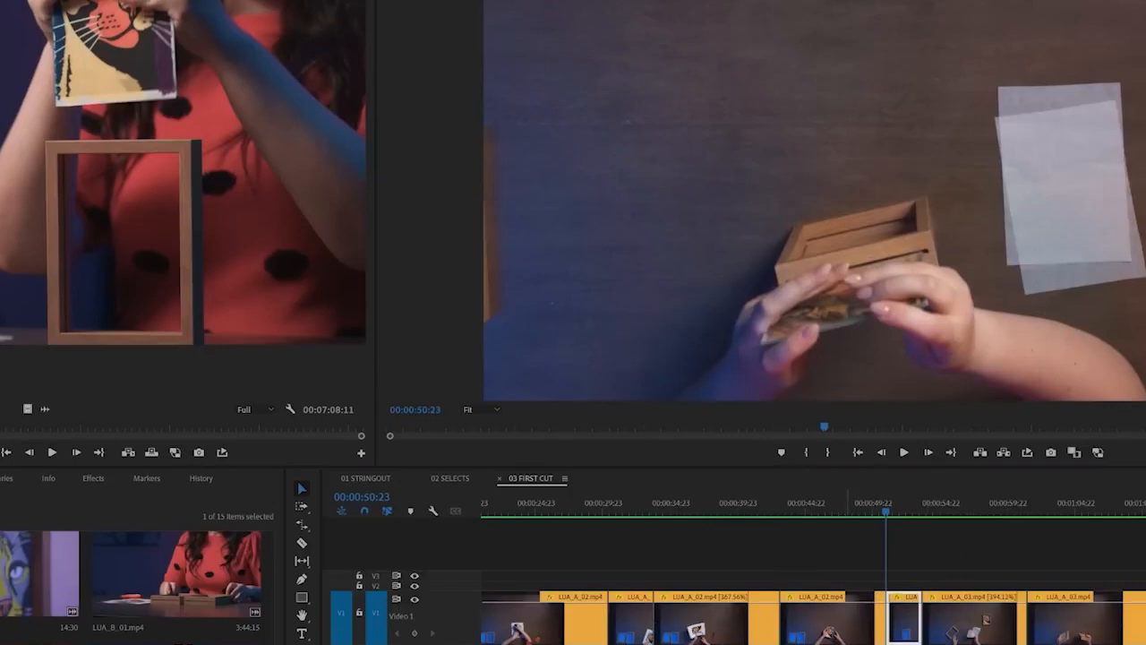
Mark In and Out points in LUA_B_02.mp4 around the roughly 4-second action of putting the cat print into the frame
{"action": "mouse_move", "coordinate": [242, 130]}
{"action": "left_mouse_down"}
{"action": "mouse_move", "coordinate": [111, 25]}
{"action": "mouse_move", "coordinate": [197, 102]}
{"action": "left_mouse_up"}
{"action": "mouse_move", "coordinate": [172, 235]}
{"action": "left_mouse_down"}
{"action": "mouse_move", "coordinate": [485, 218]}
{"action": "mouse_move", "coordinate": [831, 399]}
{"action": "mouse_move", "coordinate": [874, 573]}
{"action": "mouse_move", "coordinate": [856, 560]}
{"action": "mouse_move", "coordinate": [890, 554]}
{"action": "left_mouse_up"}
{"action": "key", "text": "Escape"}
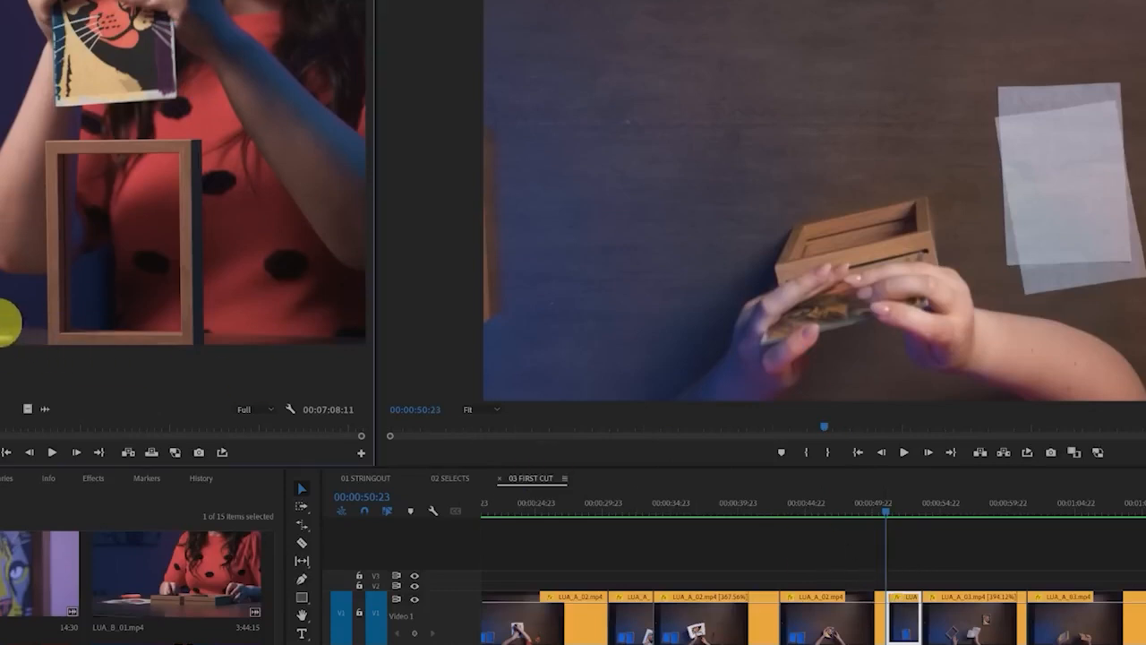
{"action": "key", "text": "i"}
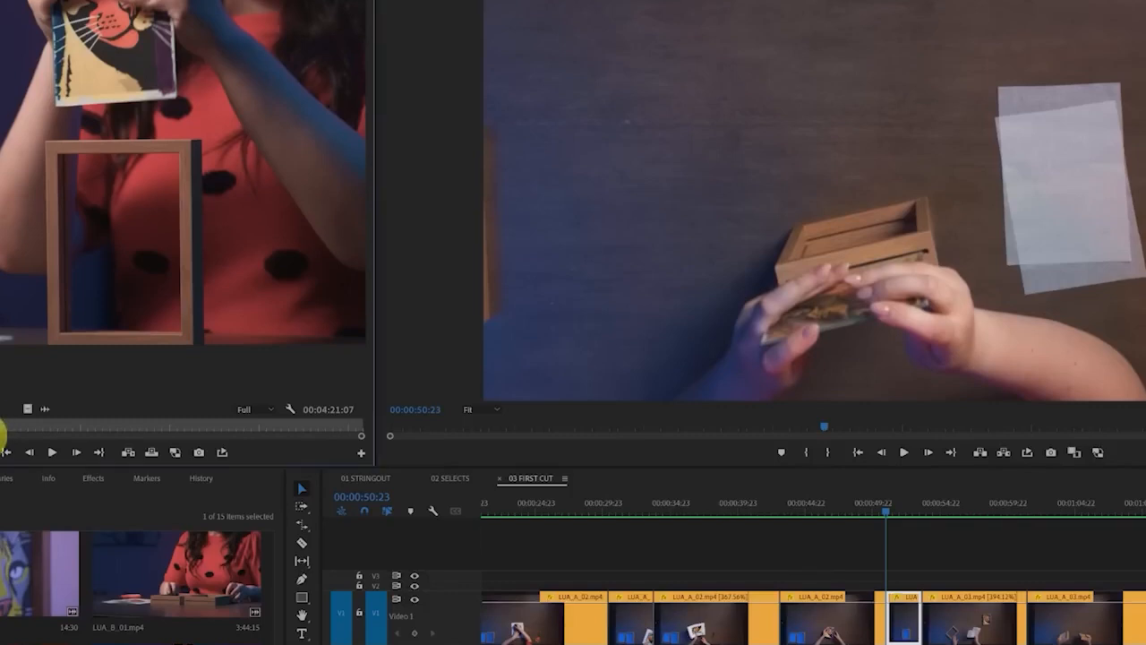
{"action": "left_click_drag", "start_coordinate": [0, 437], "coordinate": [4, 438]}
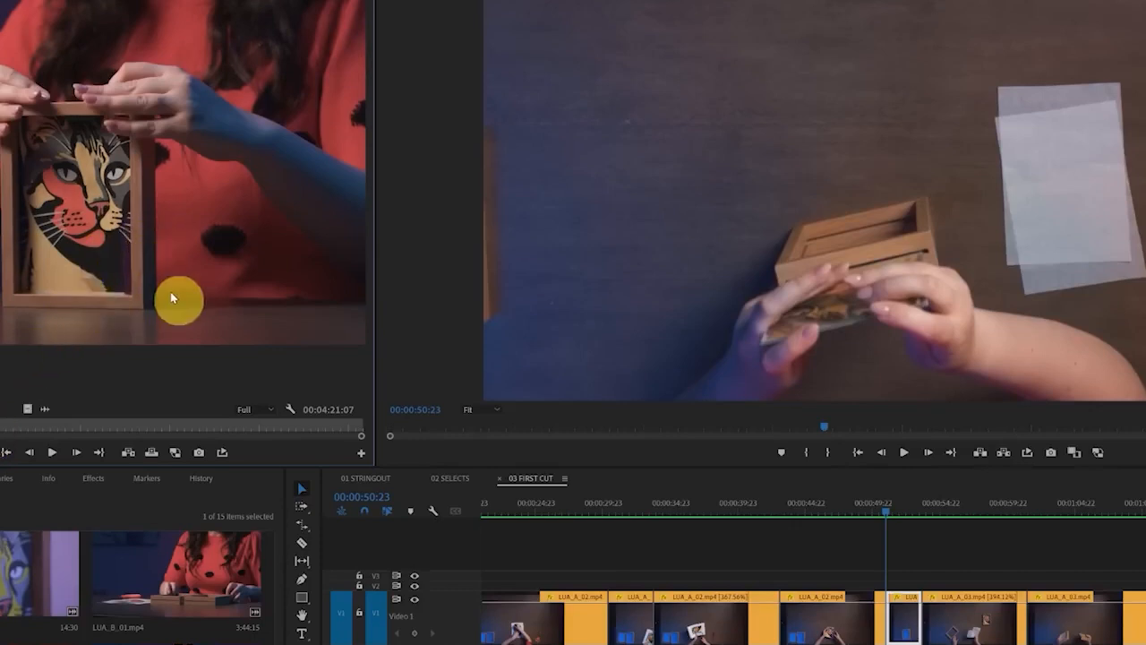
{"action": "key", "text": "o"}
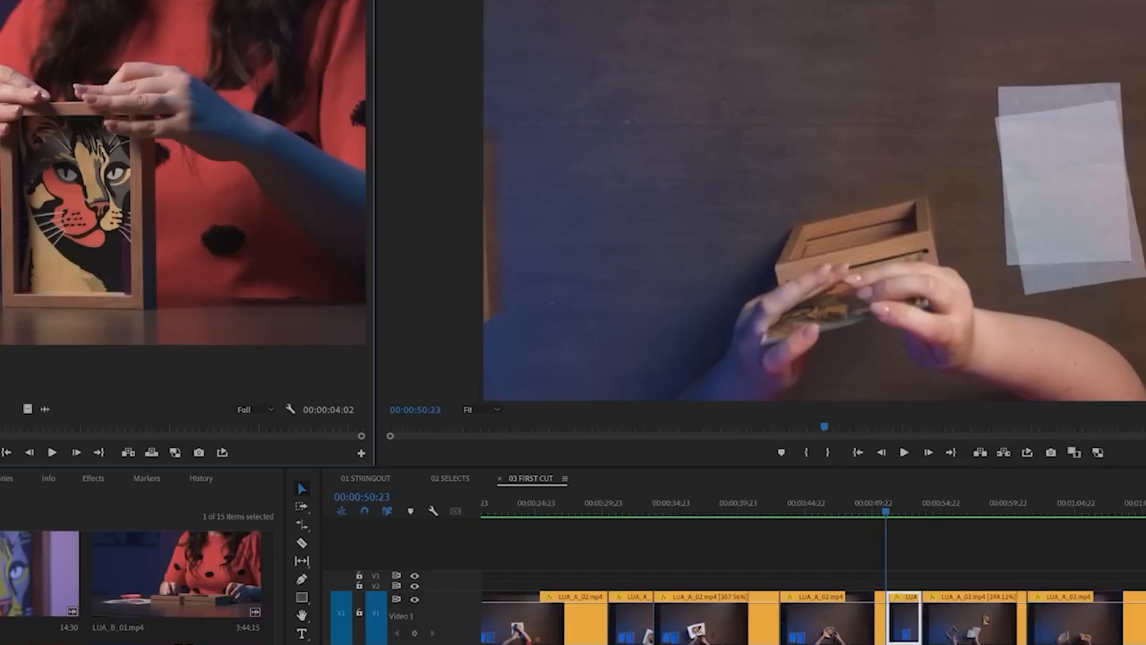
Place the marked LUA_B_02.mp4 segment on track V2 at 00:00:50:23 and expand the track's height
{"action": "left_click_drag", "start_coordinate": [717, 583], "coordinate": [894, 594]}
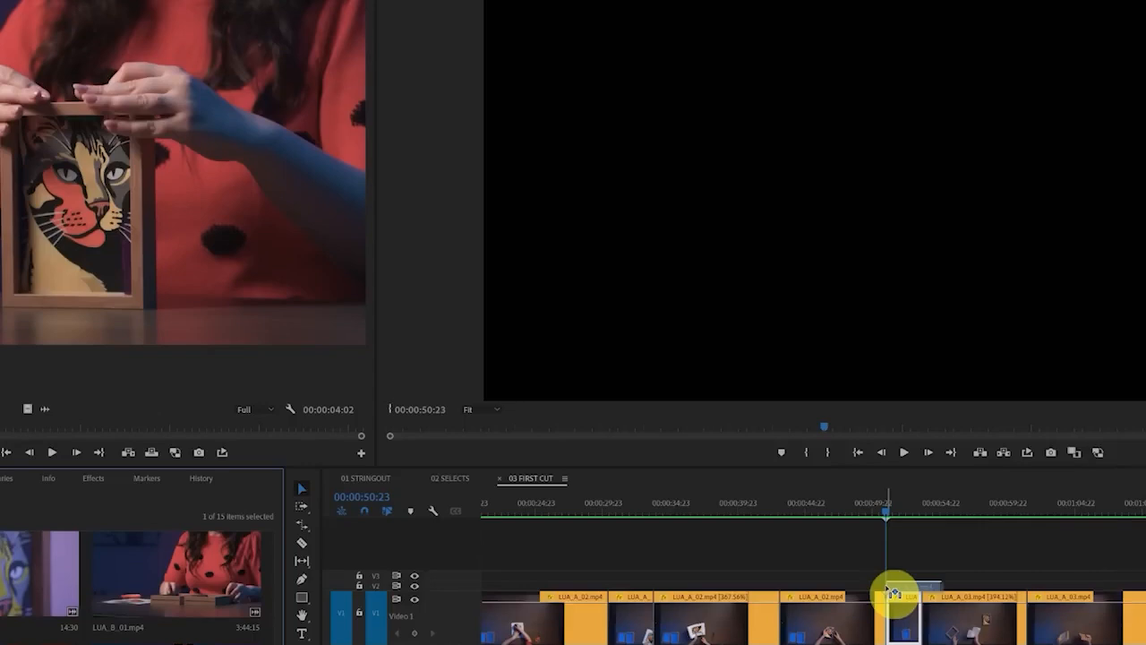
{"action": "left_click_drag", "start_coordinate": [894, 593], "coordinate": [893, 594]}
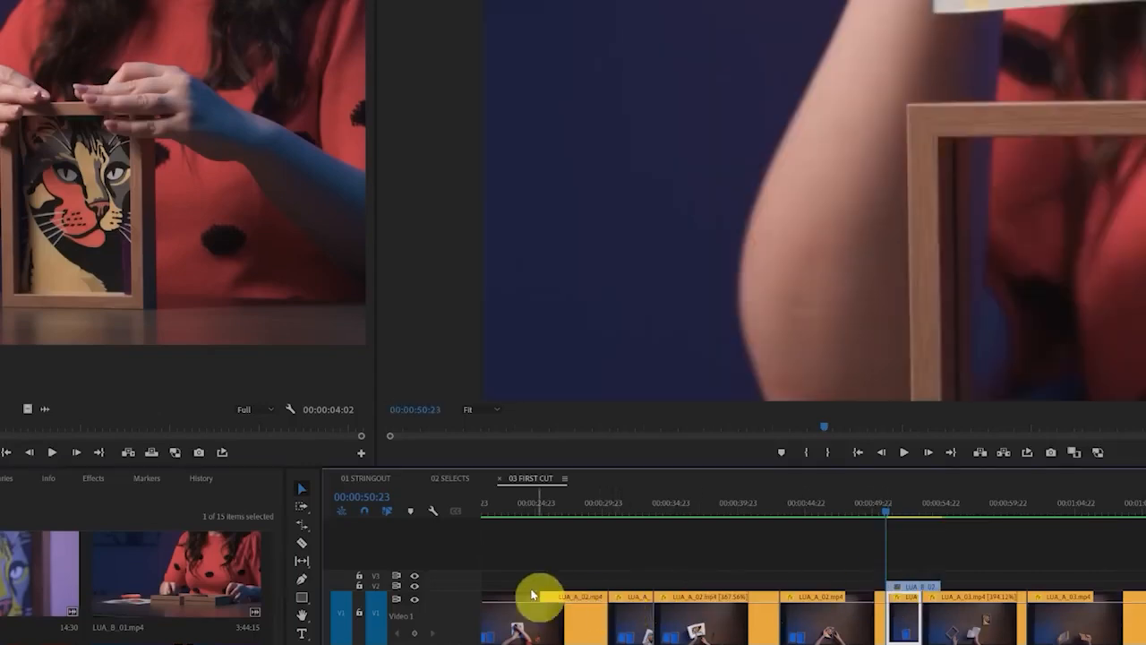
{"action": "double_click", "coordinate": [439, 587]}
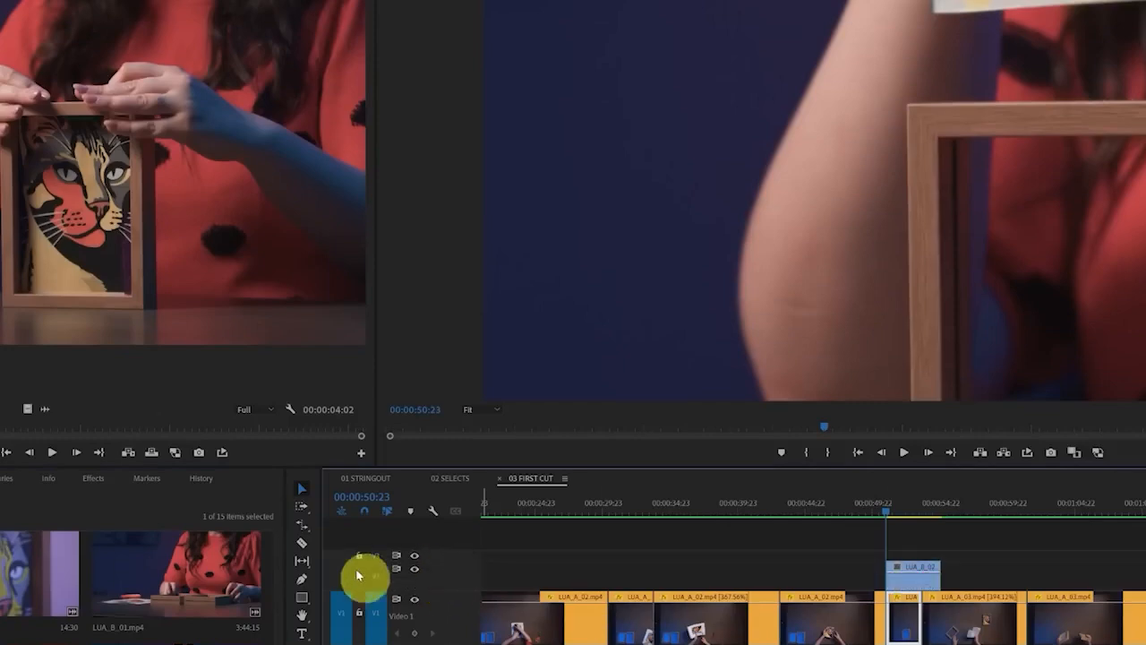
Fit the LUA_B_02.mp4 clip on track V2 to the sequence with Set to Frame Size, comparing it with and without the change
{"action": "mouse_move", "coordinate": [914, 511]}
{"action": "left_mouse_down"}
{"action": "mouse_move", "coordinate": [896, 507]}
{"action": "mouse_move", "coordinate": [929, 509]}
{"action": "mouse_move", "coordinate": [879, 515]}
{"action": "mouse_move", "coordinate": [905, 515]}
{"action": "left_mouse_up"}
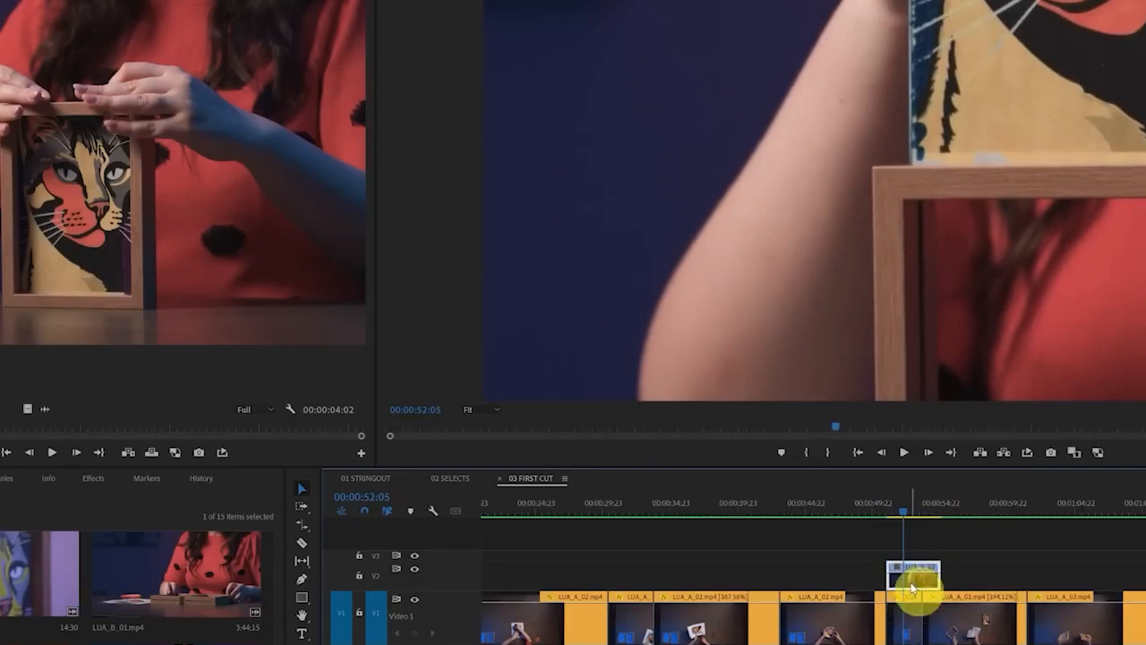
{"action": "right_click", "coordinate": [918, 580]}
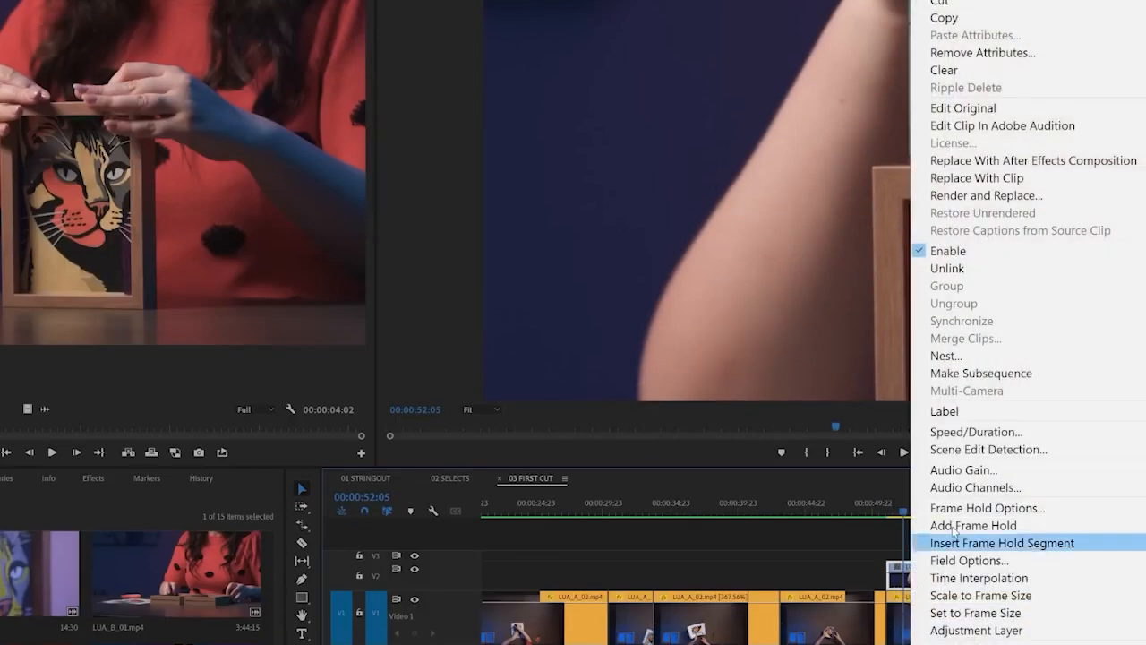
{"action": "left_click", "coordinate": [982, 614]}
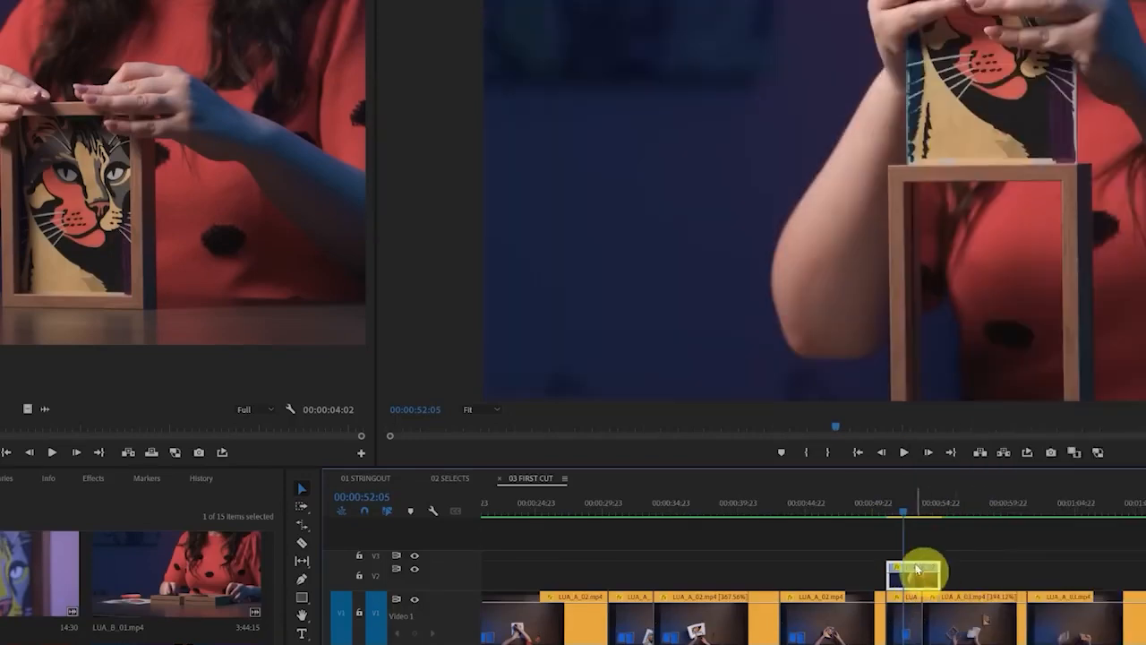
{"action": "key", "text": "ctrl+z"}
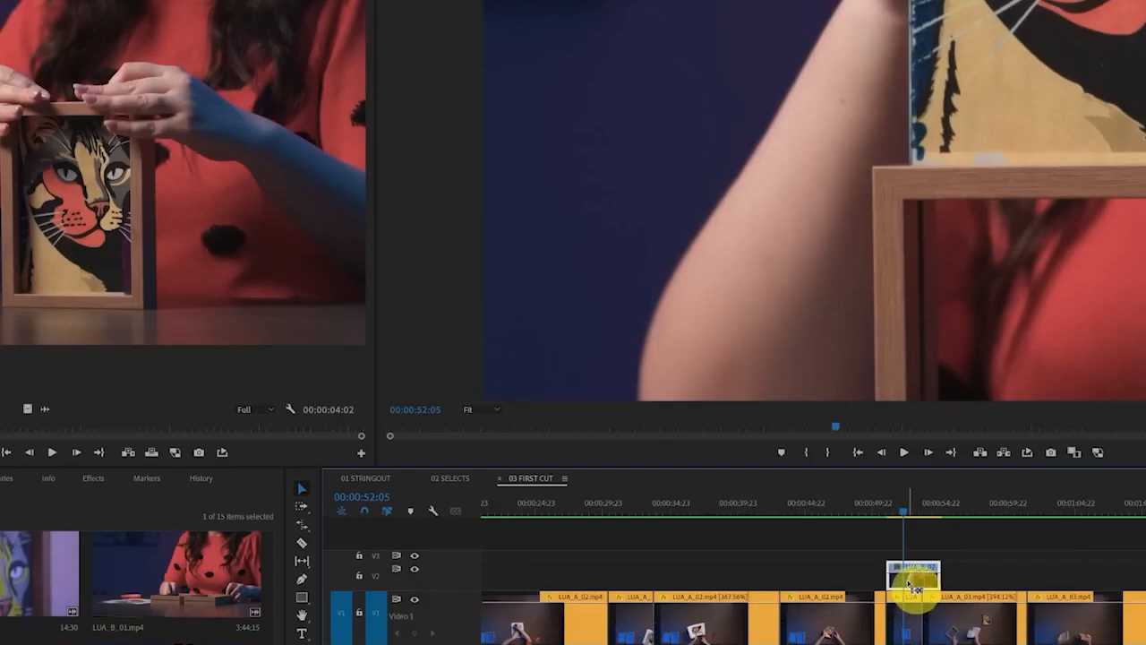
{"action": "key", "text": "ctrl+shift+z"}
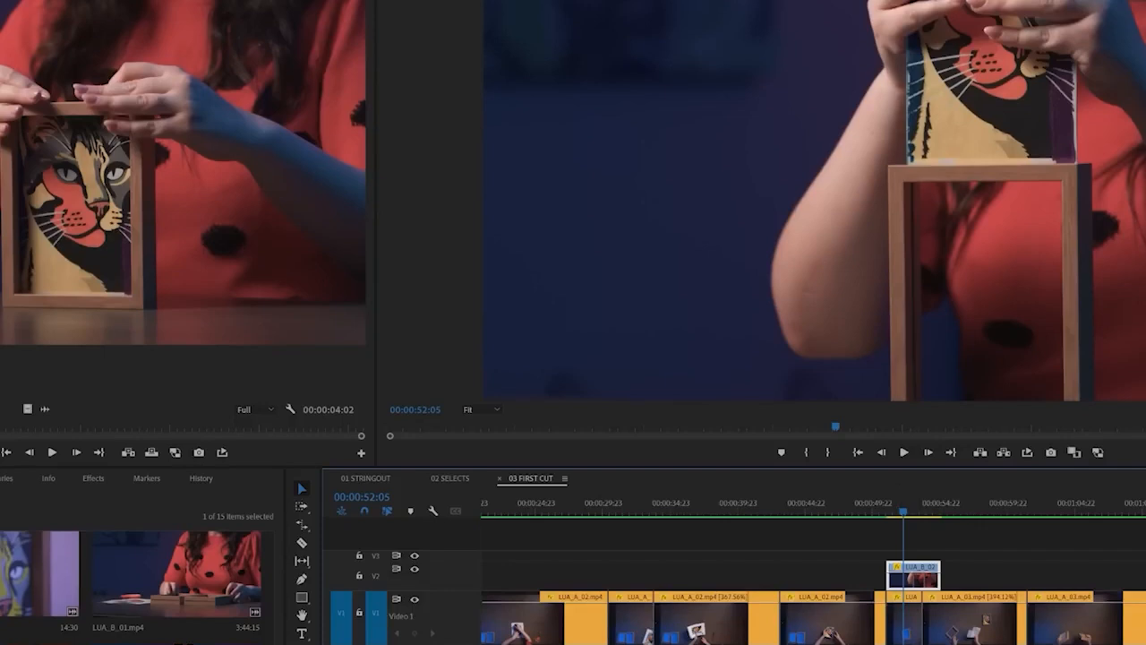
Try shifting the following V1 clips later and moving the LUA_B_02.mp4 clip from V2 down into the opened gap
{"action": "left_click_drag", "start_coordinate": [877, 644], "coordinate": [776, 632]}
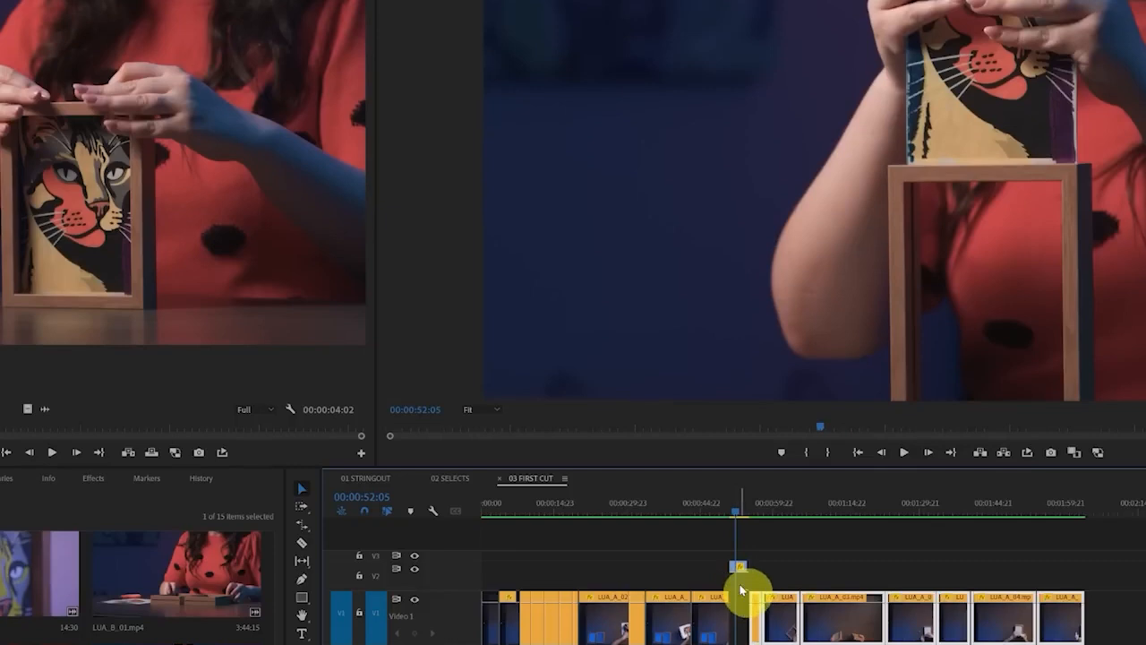
{"action": "left_click_drag", "start_coordinate": [741, 568], "coordinate": [740, 638]}
{"action": "key", "text": "ctrl+z"}
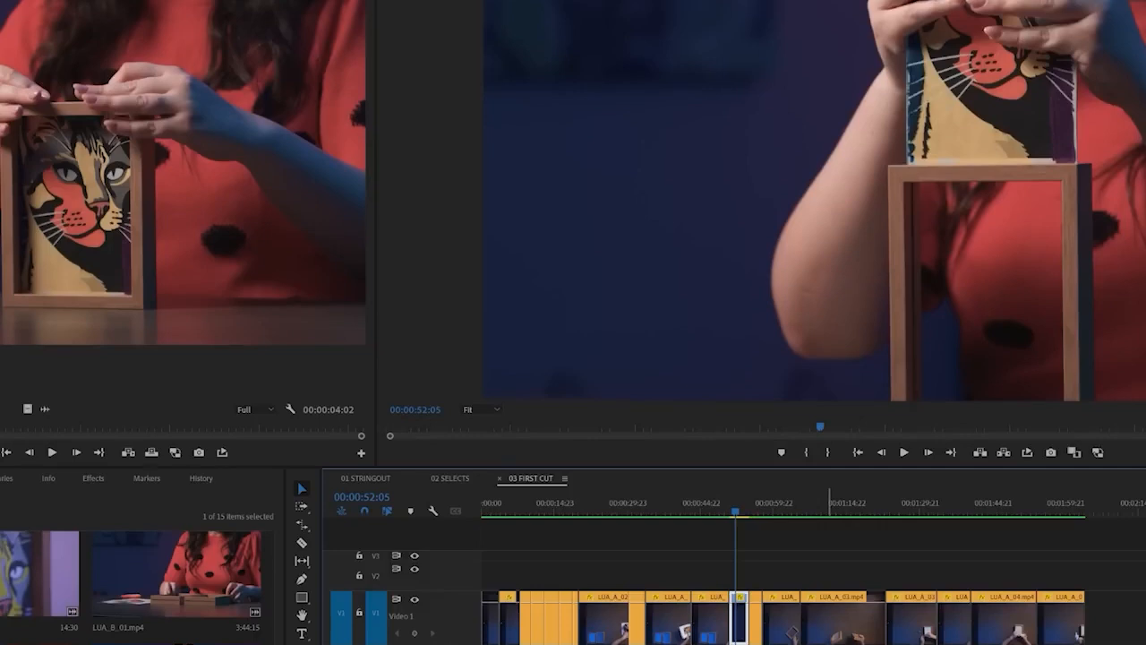
{"action": "key", "text": "ctrl+z"}
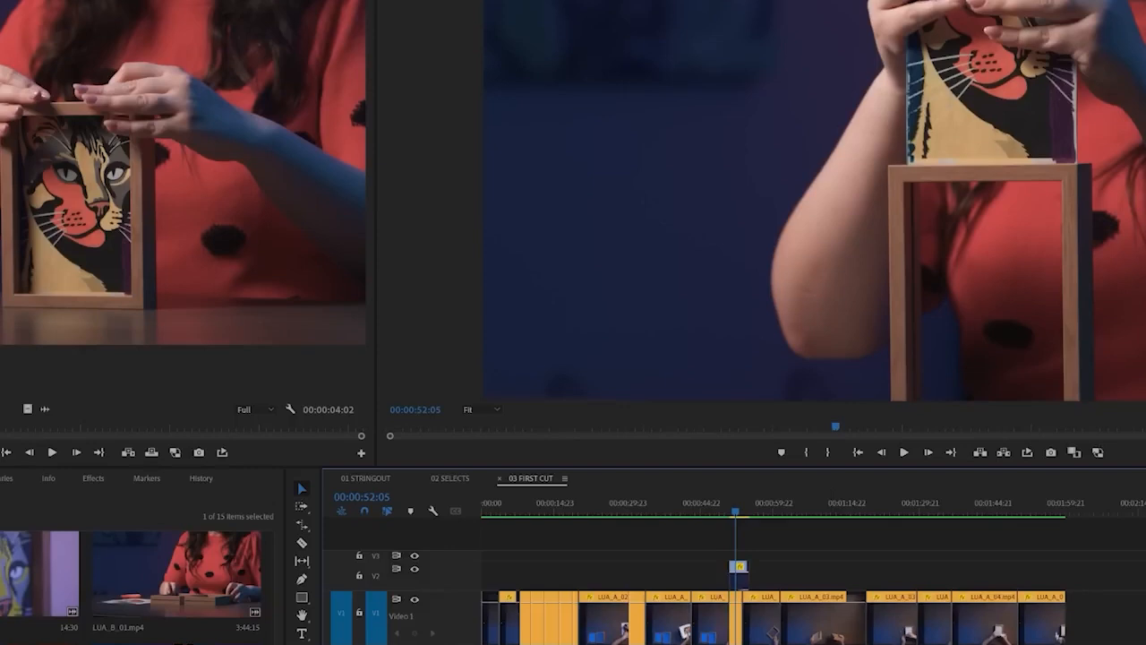
Use the Track Select Forward tool on the V1 clips from the second LUA_A_03.mp4 clip onward, and return to the Selection tool
{"action": "key", "text": "equal"}
{"action": "key", "text": "equal"}
{"action": "key", "text": "equal"}
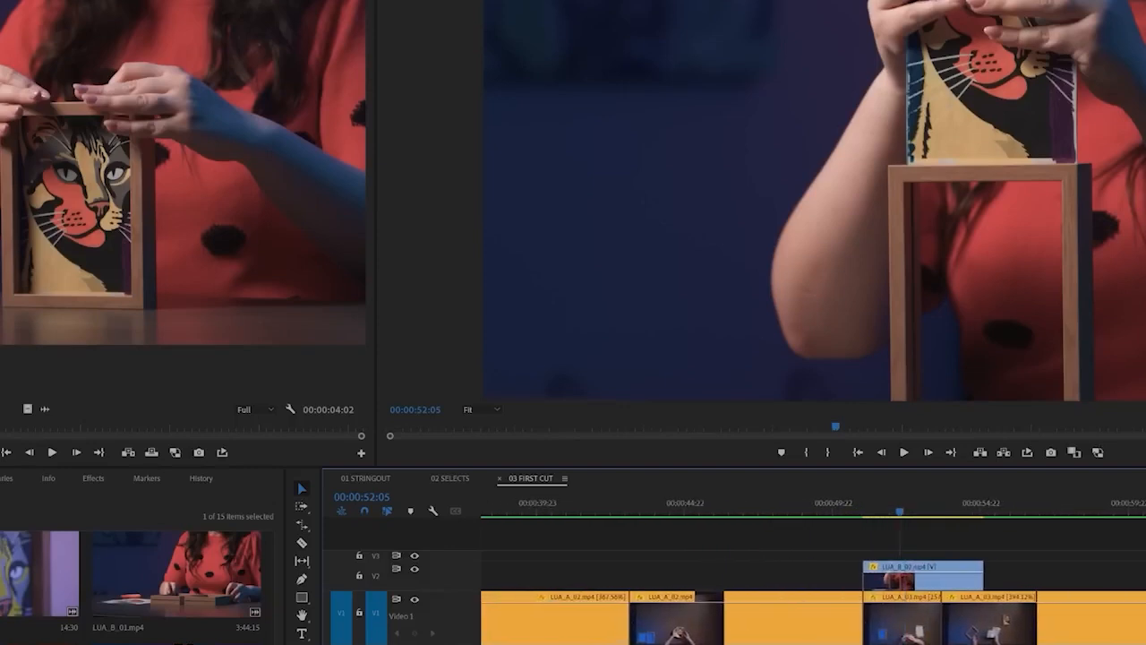
{"action": "scroll", "coordinate": [858, 641], "scroll_direction": "right", "scroll_amount": 10}
{"action": "scroll", "coordinate": [905, 641], "scroll_direction": "left", "scroll_amount": 5}
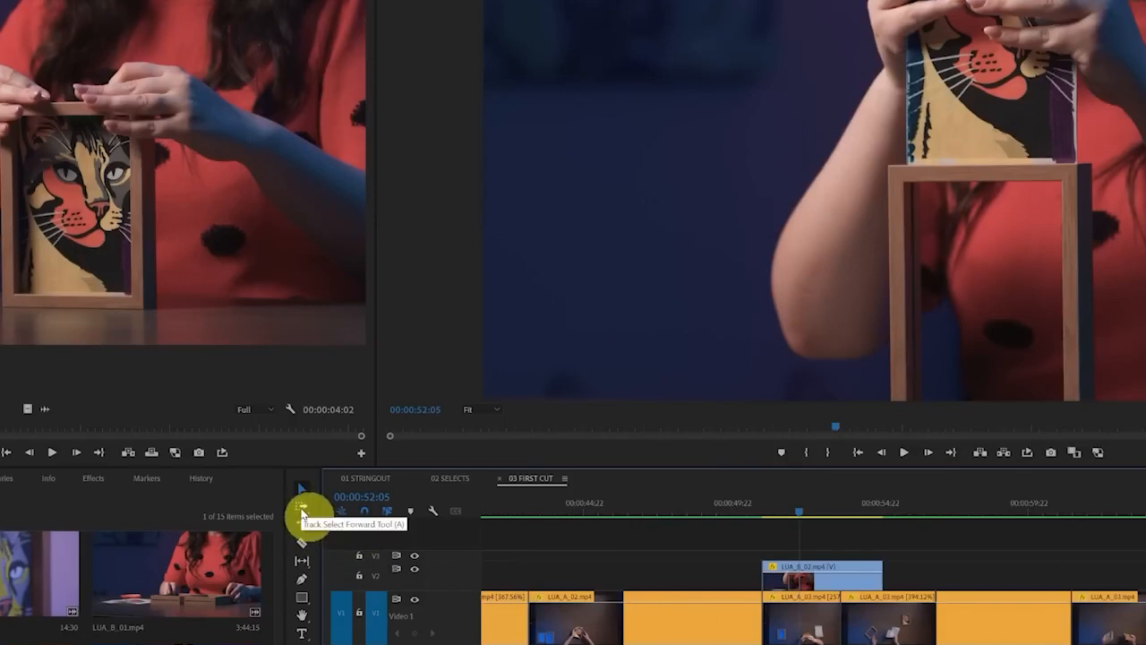
{"action": "left_click", "coordinate": [302, 508]}
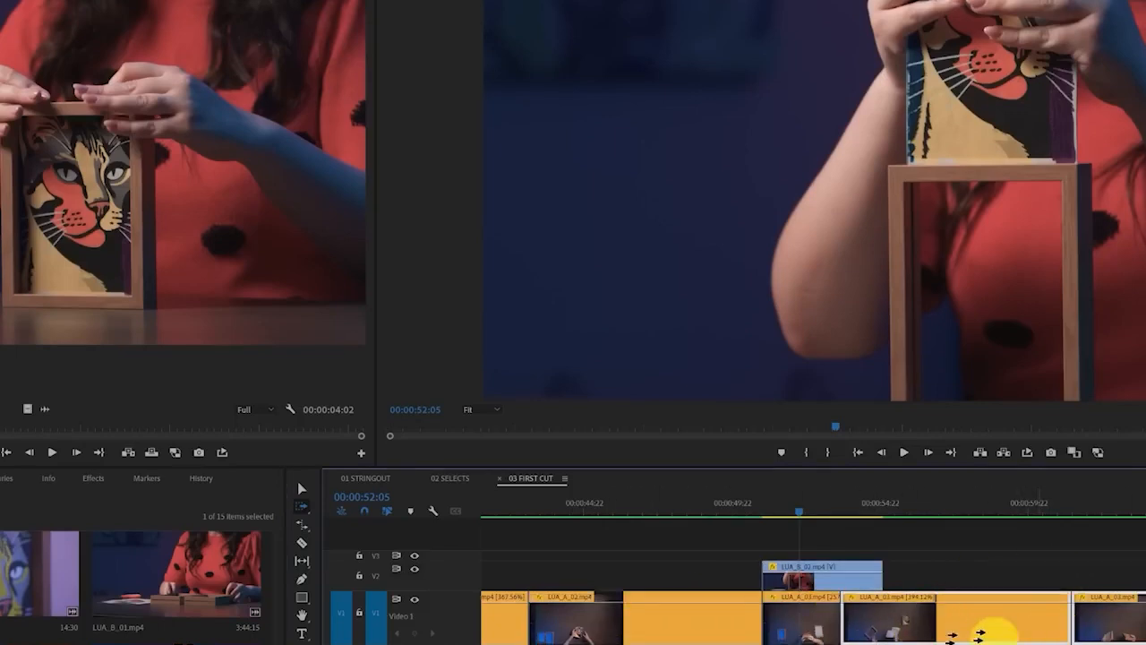
{"action": "key", "text": "backslash"}
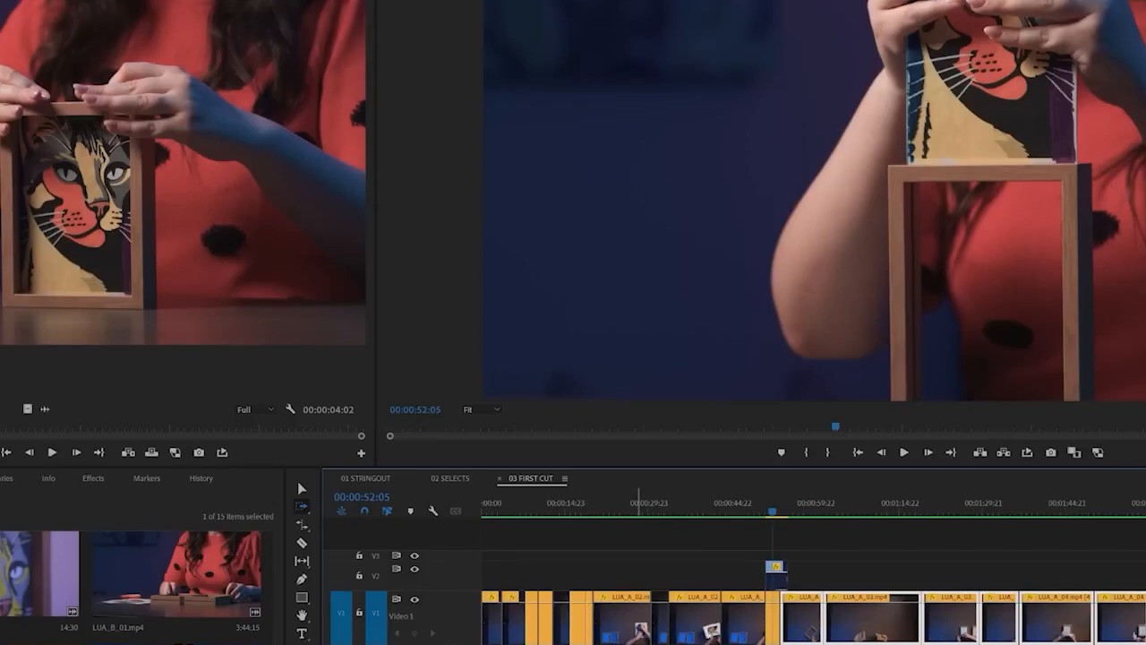
{"action": "key", "text": "equal"}
{"action": "key", "text": "equal"}
{"action": "key", "text": "equal"}
{"action": "key", "text": "equal"}
{"action": "key", "text": "equal"}
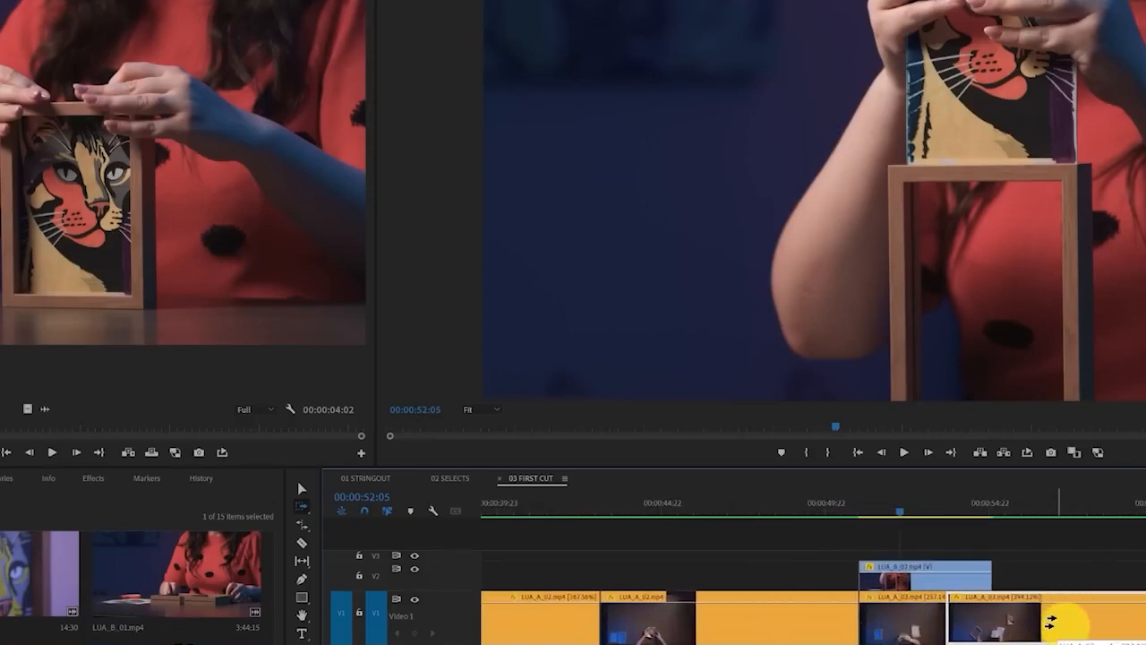
{"action": "key", "text": "v"}
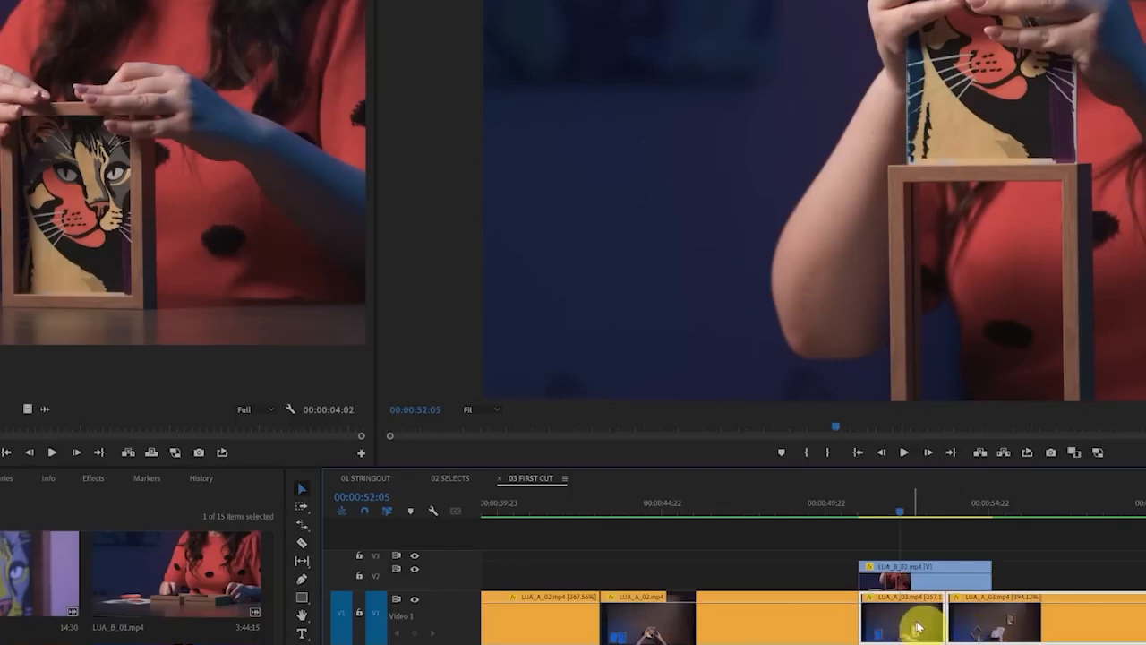
Try inserting the V2 LUA_B_02.mp4 clip into V1 ahead of the LUA_A_03.mp4 clips, and undo back to before its placement on V2
{"action": "left_click_drag", "start_coordinate": [918, 630], "coordinate": [985, 616]}
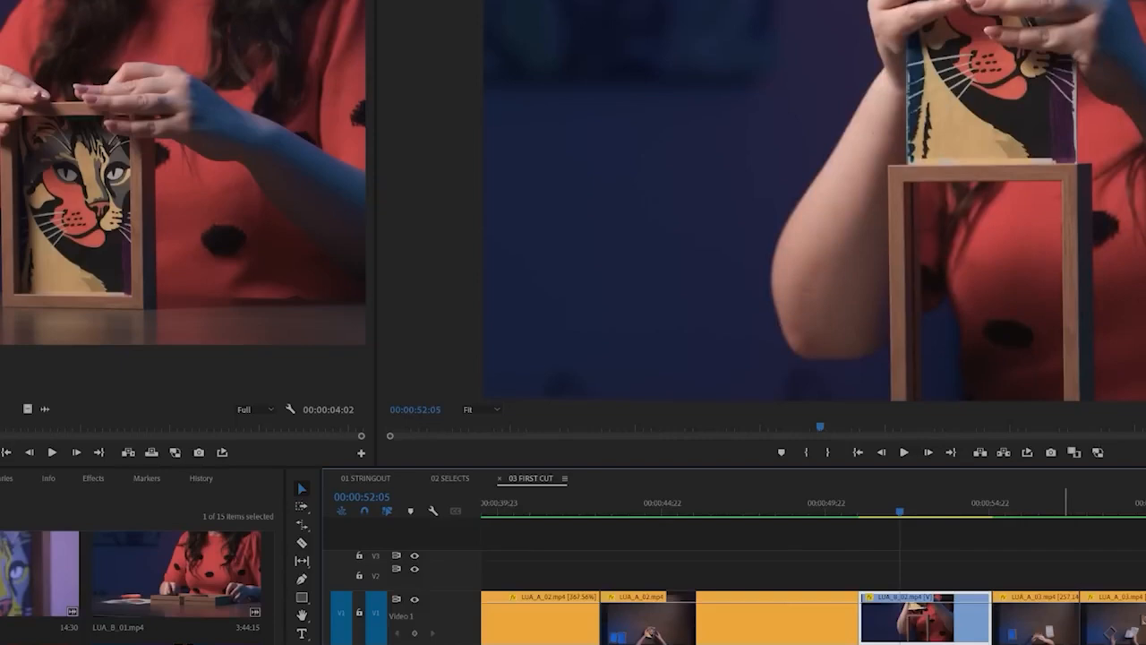
{"action": "key", "text": "ctrl+z"}
{"action": "key", "text": "ctrl+z"}
{"action": "key", "text": "ctrl+z"}
{"action": "key", "text": "ctrl+z"}
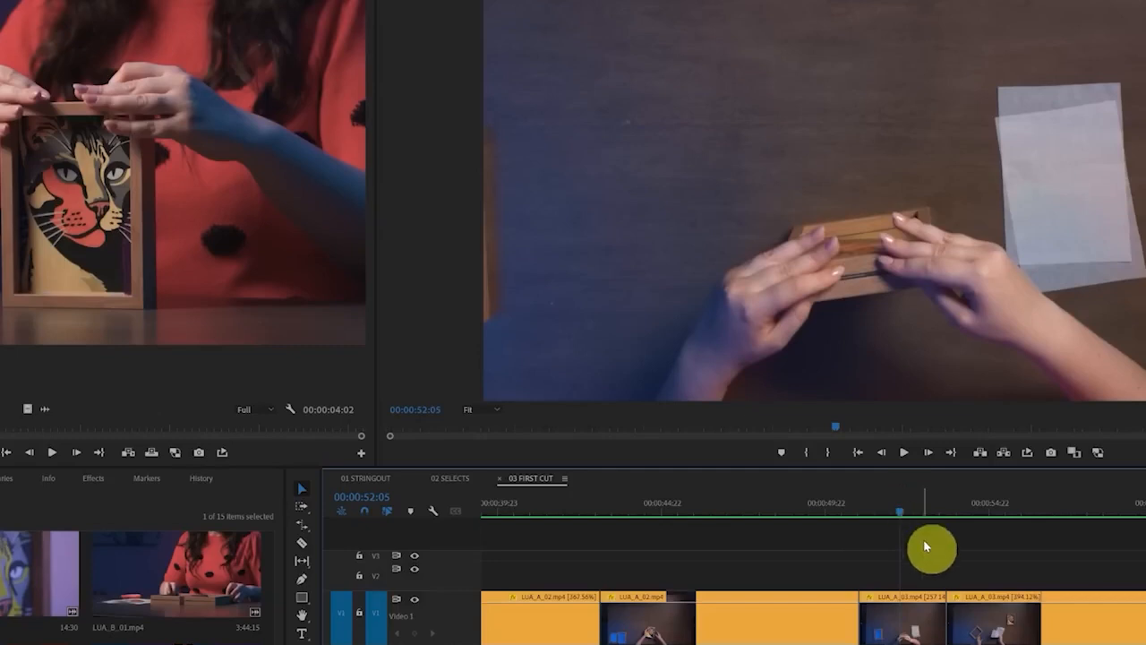
Try the Insert command with the marked LUA_B_02.mp4 segment on track V1 at 00:00:50:23
{"action": "key", "text": "Up"}
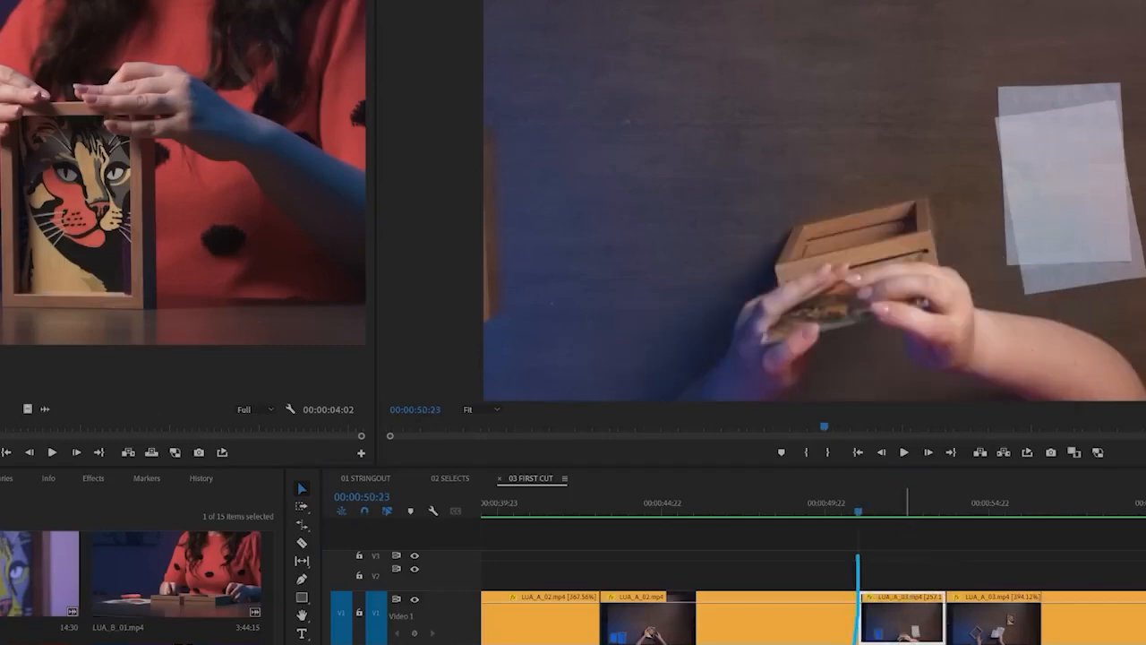
{"action": "left_click", "coordinate": [131, 456]}
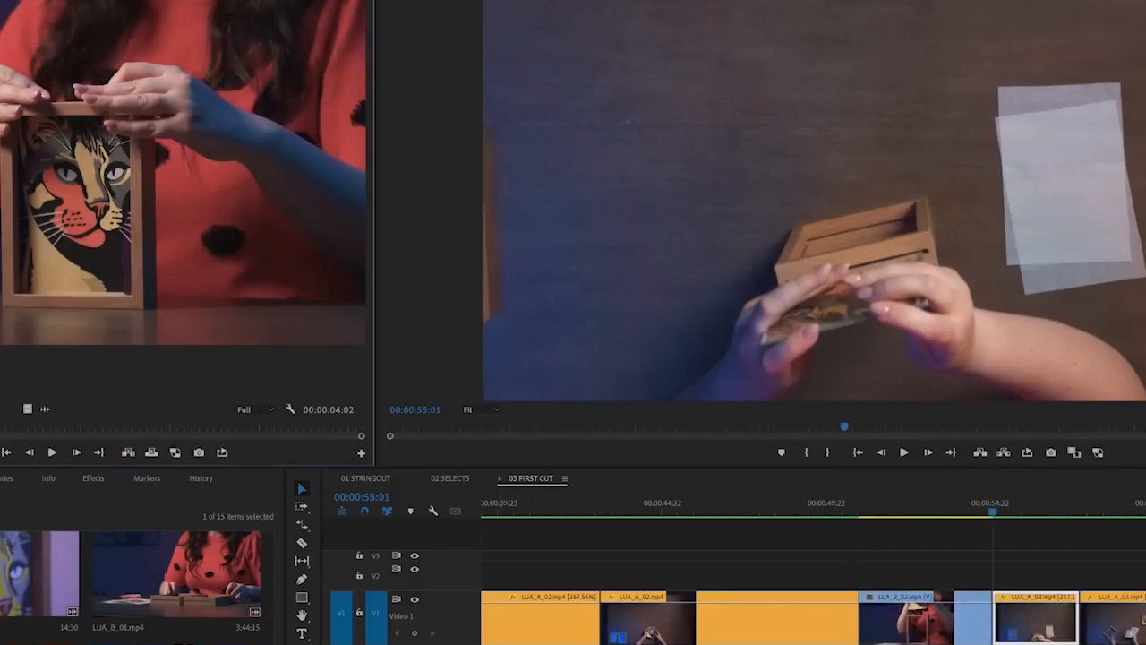
{"action": "key", "text": "backslash"}
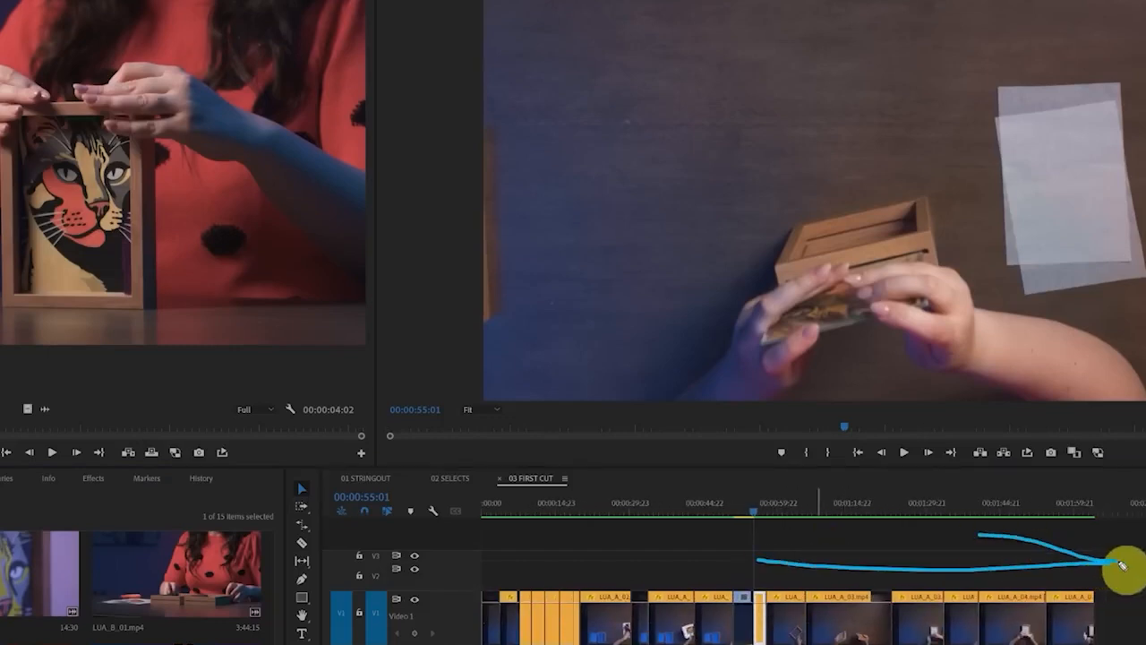
{"action": "left_click", "coordinate": [877, 560]}
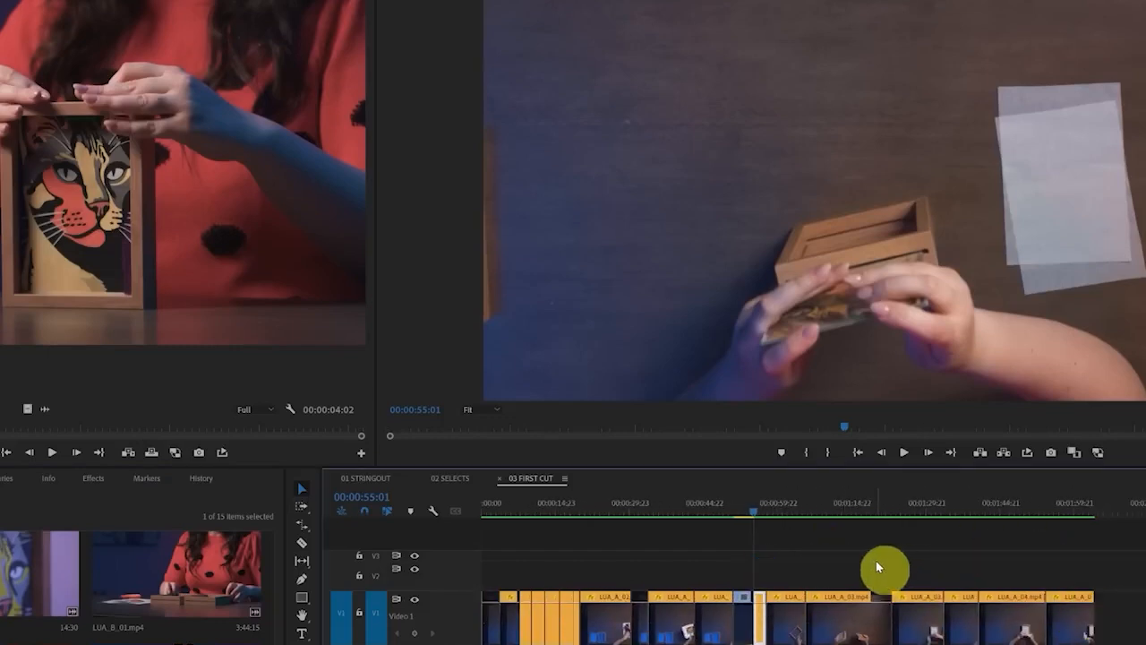
{"action": "key", "text": "q"}
{"action": "left_click", "coordinate": [129, 453]}
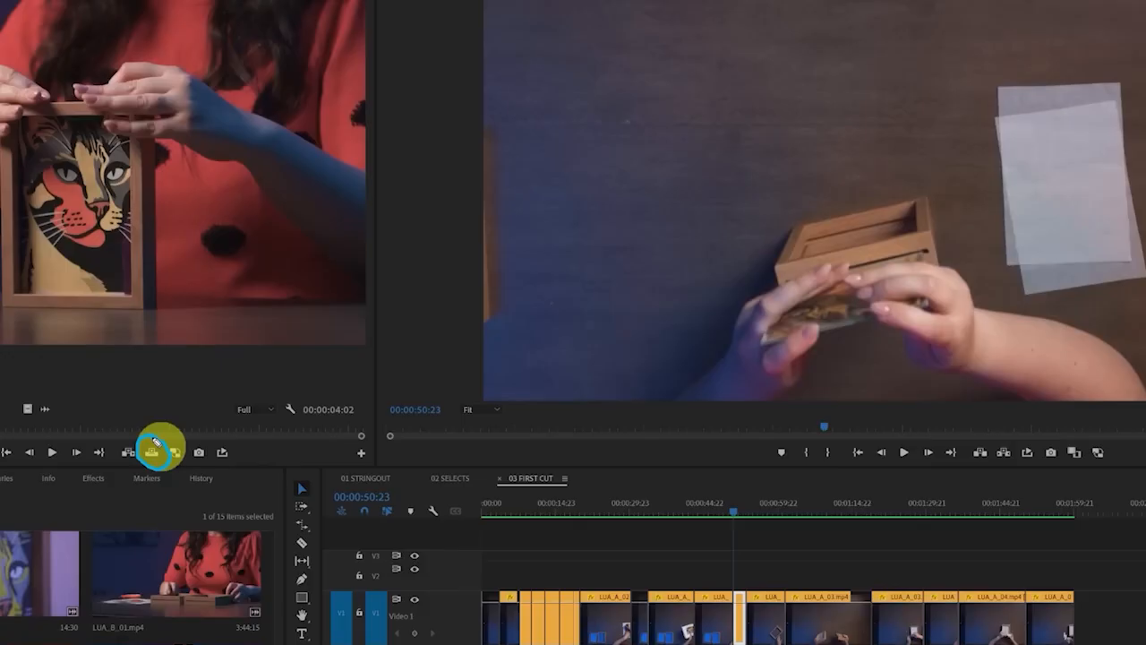
Try the Overwrite command with the marked LUA_B_02.mp4 segment on track V1 at 00:00:50:23
{"action": "scroll", "coordinate": [729, 623], "scroll_direction": "up", "scroll_amount": 5}
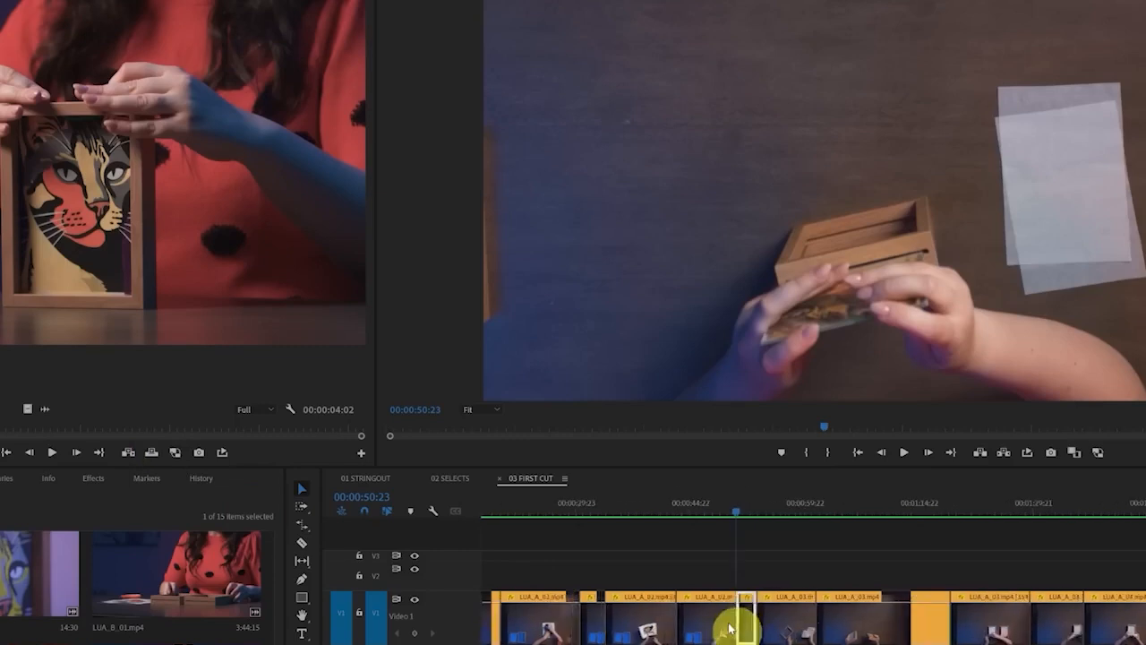
{"action": "scroll", "coordinate": [729, 627], "scroll_direction": "up", "scroll_amount": 1}
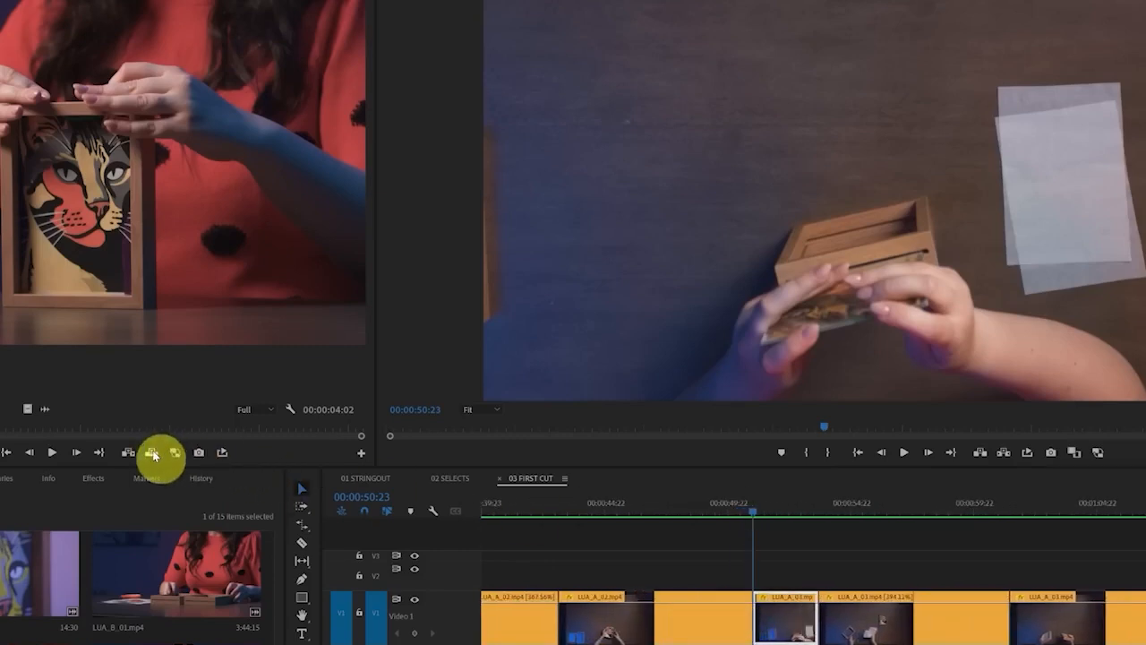
{"action": "left_click", "coordinate": [152, 455]}
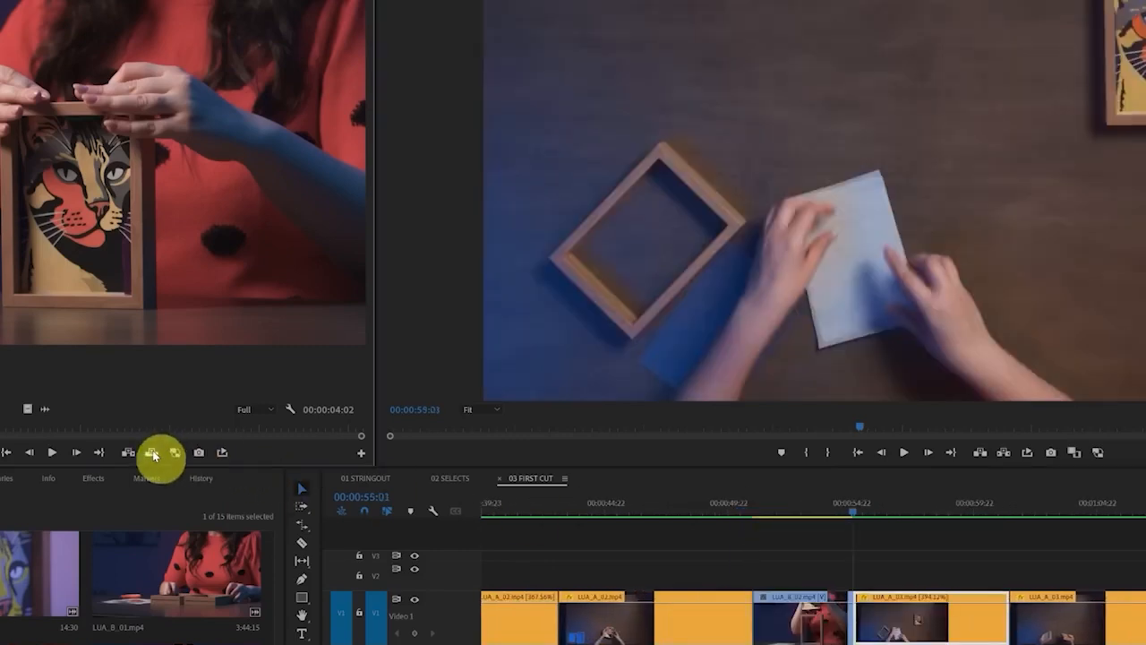
{"action": "key", "text": "ctrl+z"}
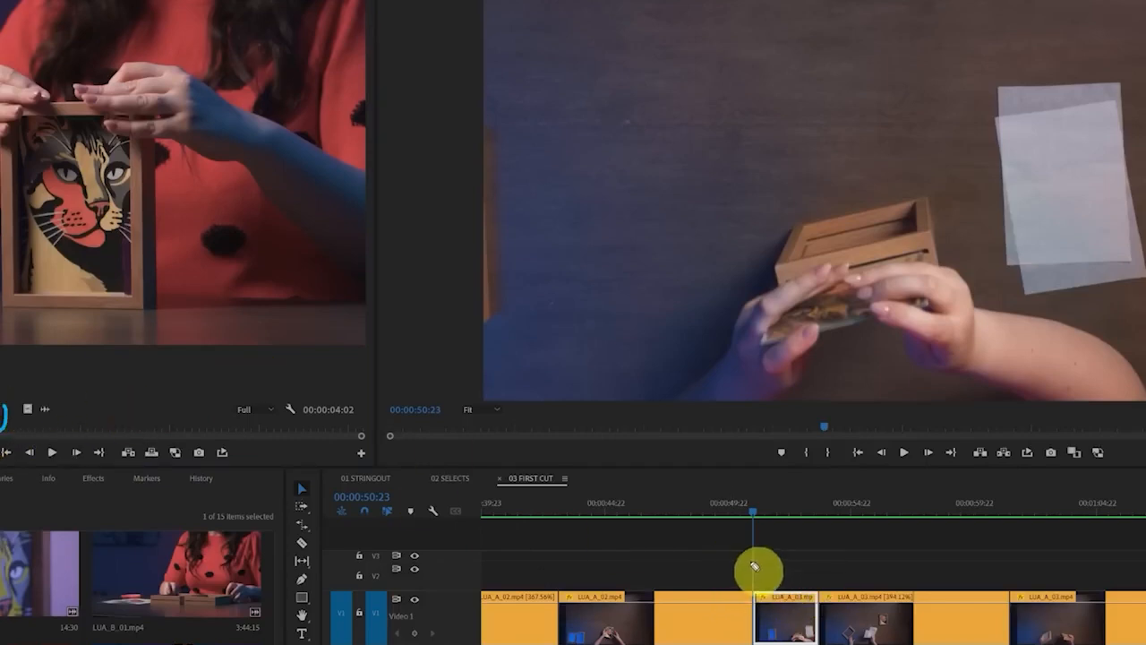
Try placing the marked LUA_B_02.mp4 segment from the project footage on track V2 at 00:00:50:23
{"action": "mouse_move", "coordinate": [750, 557]}
{"action": "left_mouse_down"}
{"action": "mouse_move", "coordinate": [751, 581]}
{"action": "mouse_move", "coordinate": [818, 598]}
{"action": "mouse_move", "coordinate": [914, 583]}
{"action": "mouse_move", "coordinate": [878, 556]}
{"action": "mouse_move", "coordinate": [747, 558]}
{"action": "left_mouse_up"}
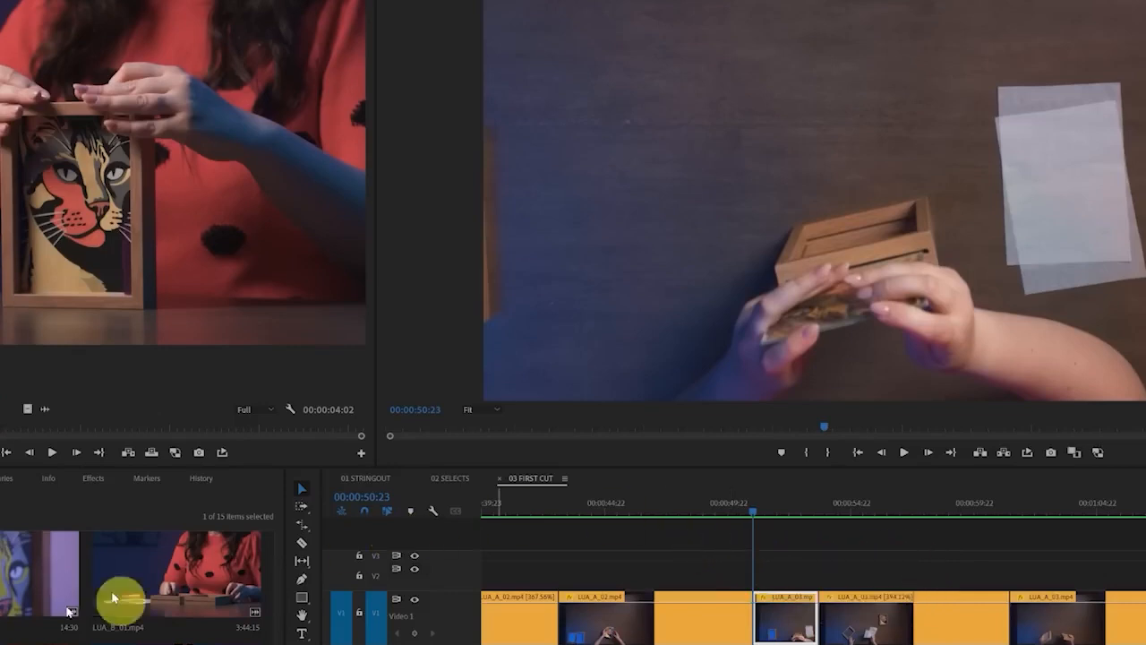
{"action": "left_click_drag", "start_coordinate": [120, 601], "coordinate": [762, 578]}
{"action": "key", "text": "ctrl+z"}
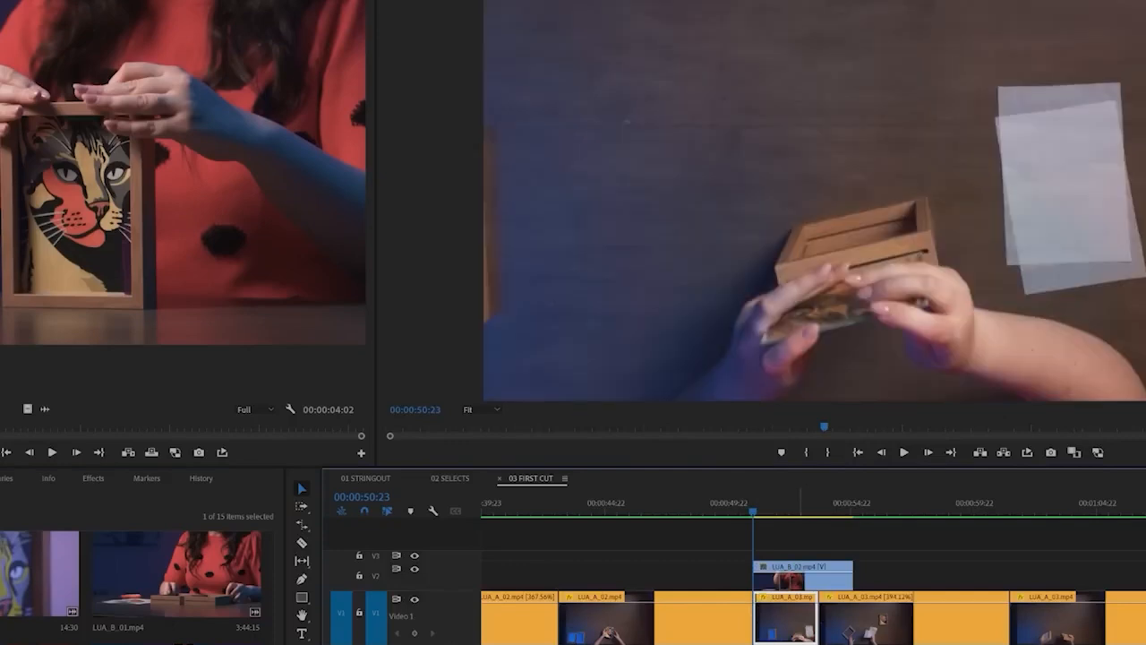
Try placing only the video of the marked LUA_B_02.mp4 segment on track V2 at 00:00:50:23
{"action": "mouse_move", "coordinate": [30, 396]}
{"action": "left_mouse_down"}
{"action": "mouse_move", "coordinate": [16, 394]}
{"action": "mouse_move", "coordinate": [26, 428]}
{"action": "mouse_move", "coordinate": [43, 403]}
{"action": "mouse_move", "coordinate": [30, 396]}
{"action": "mouse_move", "coordinate": [13, 410]}
{"action": "left_mouse_up"}
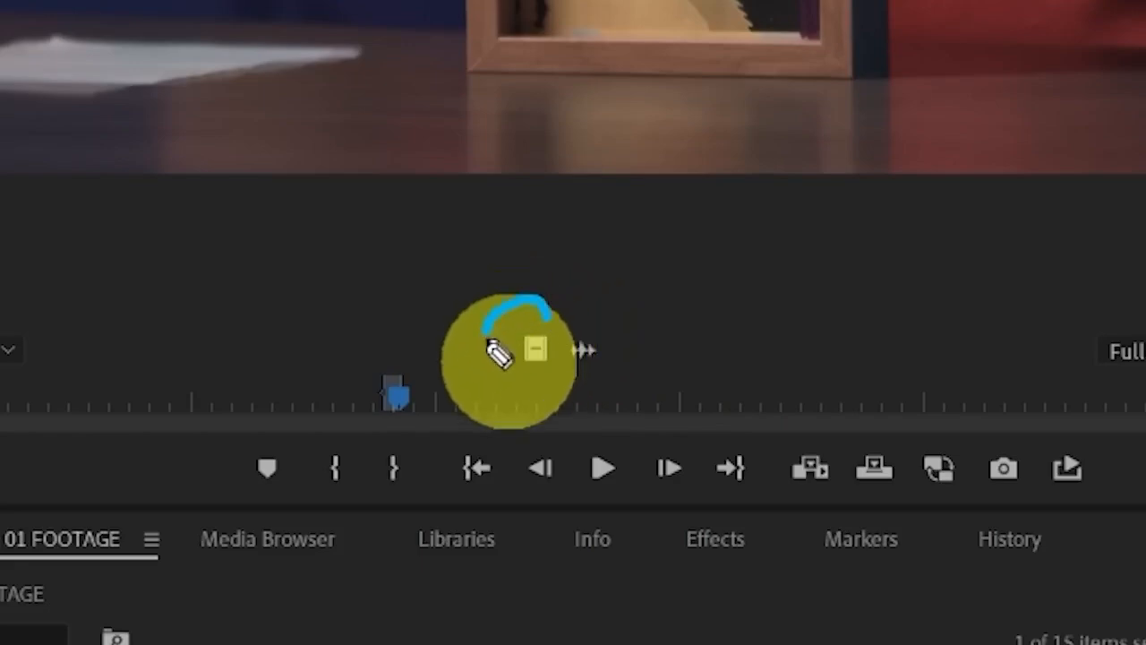
{"action": "mouse_move", "coordinate": [499, 354]}
{"action": "left_mouse_down"}
{"action": "mouse_move", "coordinate": [520, 387]}
{"action": "mouse_move", "coordinate": [576, 371]}
{"action": "left_mouse_up"}
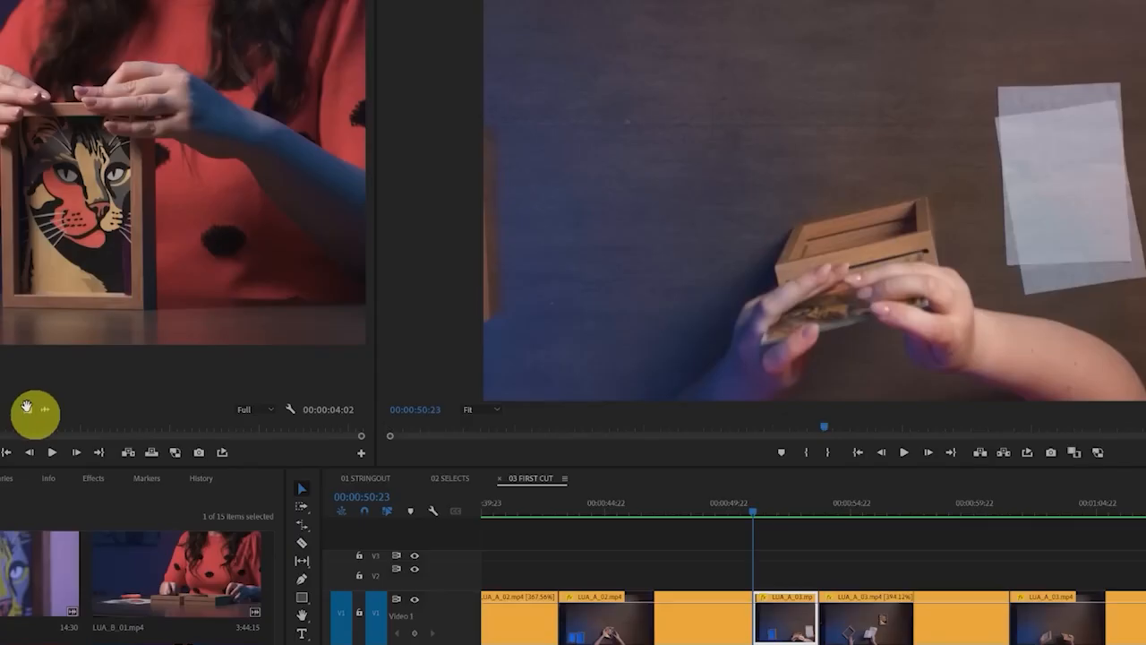
{"action": "left_click_drag", "start_coordinate": [27, 408], "coordinate": [764, 584]}
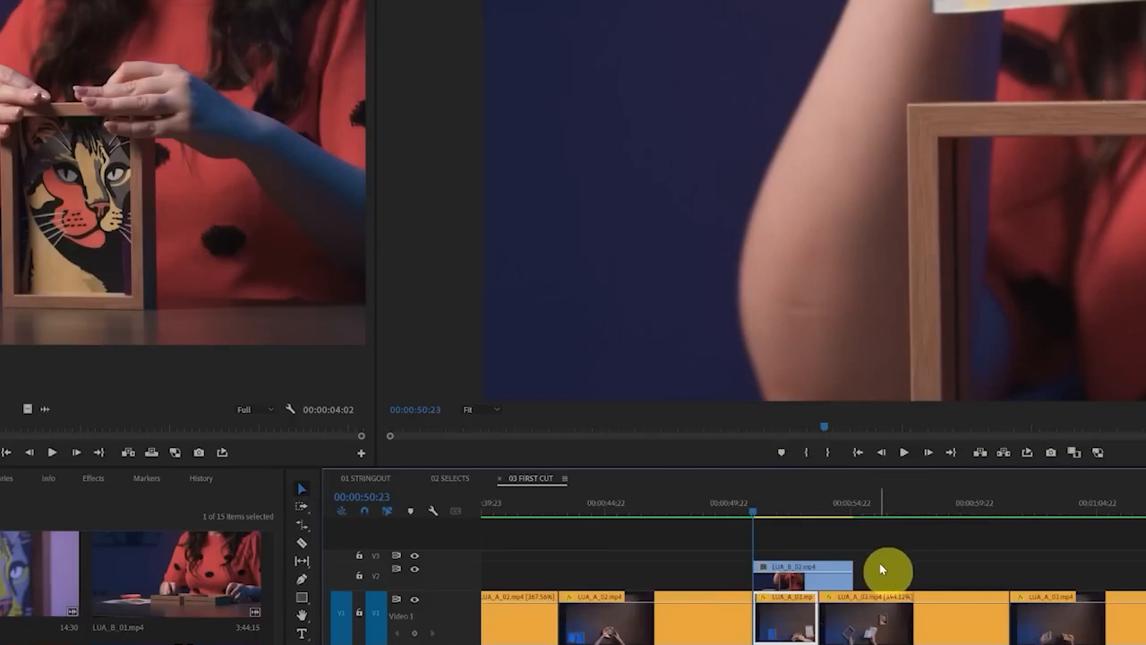
{"action": "key", "text": "ctrl+z"}
{"action": "mouse_move", "coordinate": [872, 588]}
{"action": "left_mouse_down"}
{"action": "mouse_move", "coordinate": [482, 570]}
{"action": "mouse_move", "coordinate": [312, 612]}
{"action": "mouse_move", "coordinate": [856, 637]}
{"action": "mouse_move", "coordinate": [853, 579]}
{"action": "left_mouse_up"}
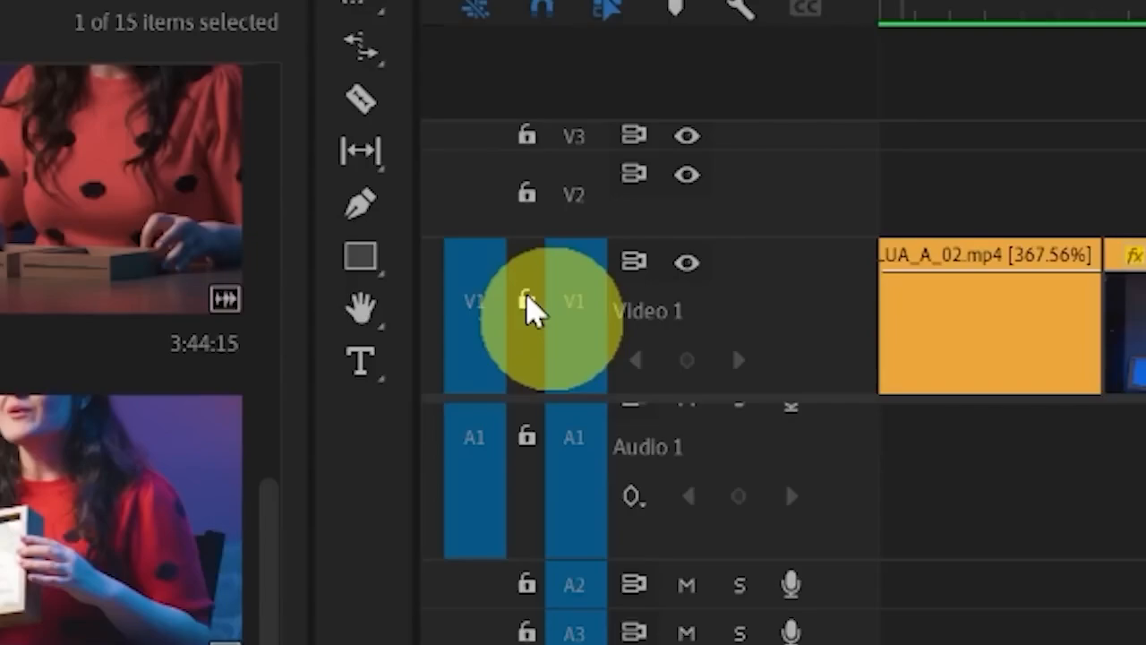
Lock track V1, and insert the marked LUA_B_02.mp4 segment at 00:00:50:23 with its video source patched to V2
{"action": "left_click", "coordinate": [359, 613]}
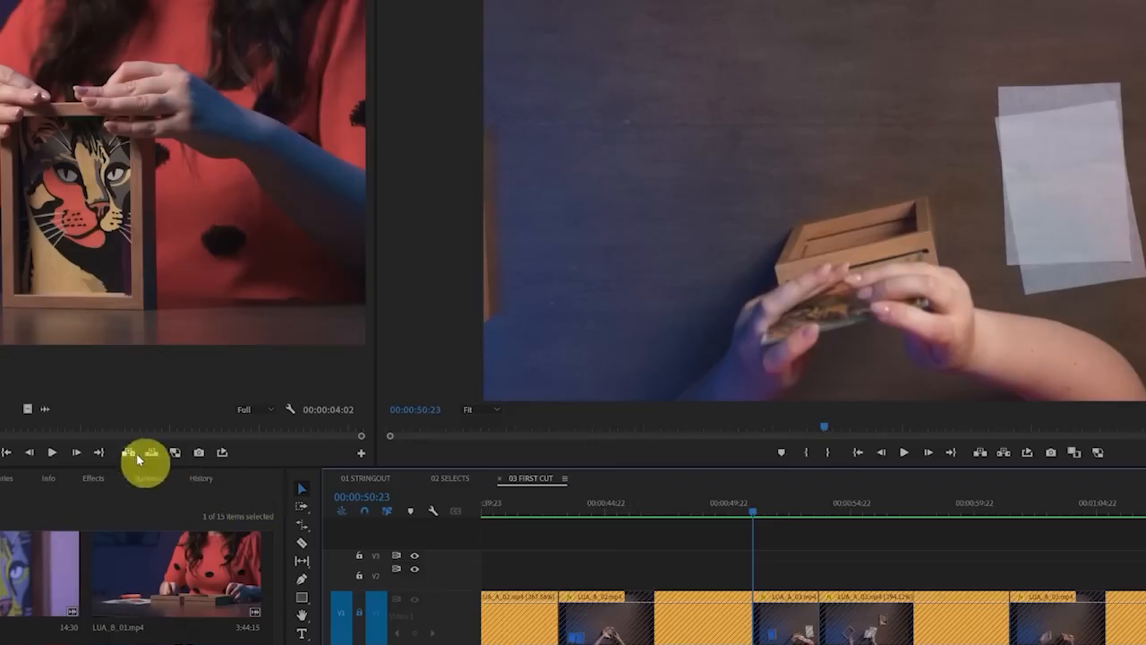
{"action": "left_click", "coordinate": [131, 455]}
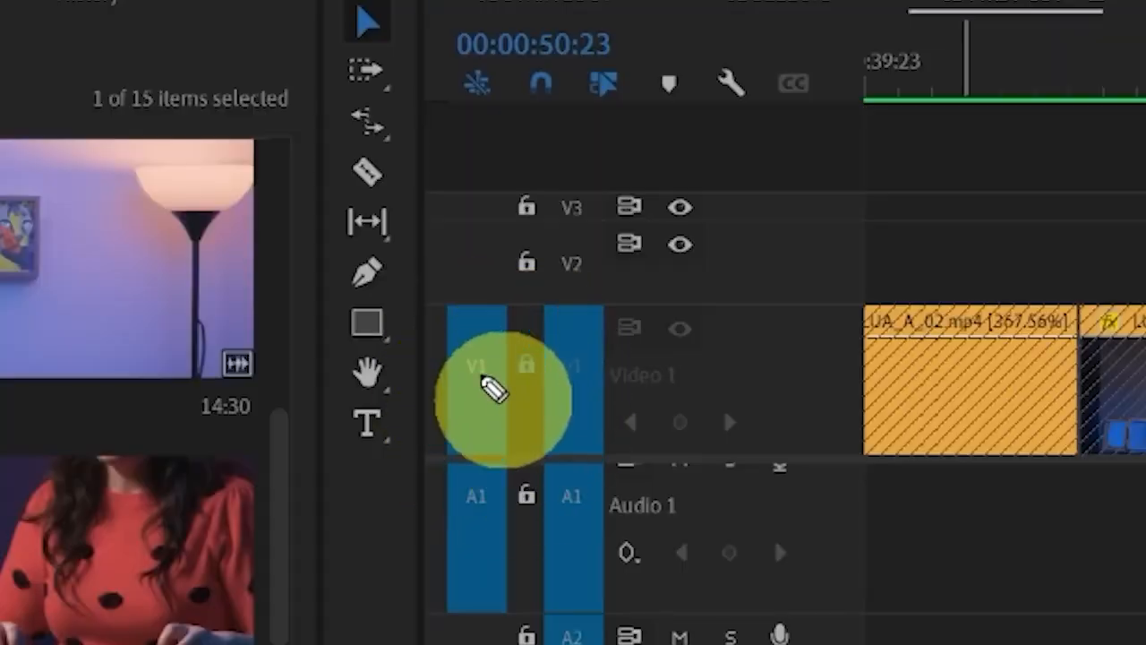
{"action": "left_click_drag", "start_coordinate": [497, 365], "coordinate": [528, 269]}
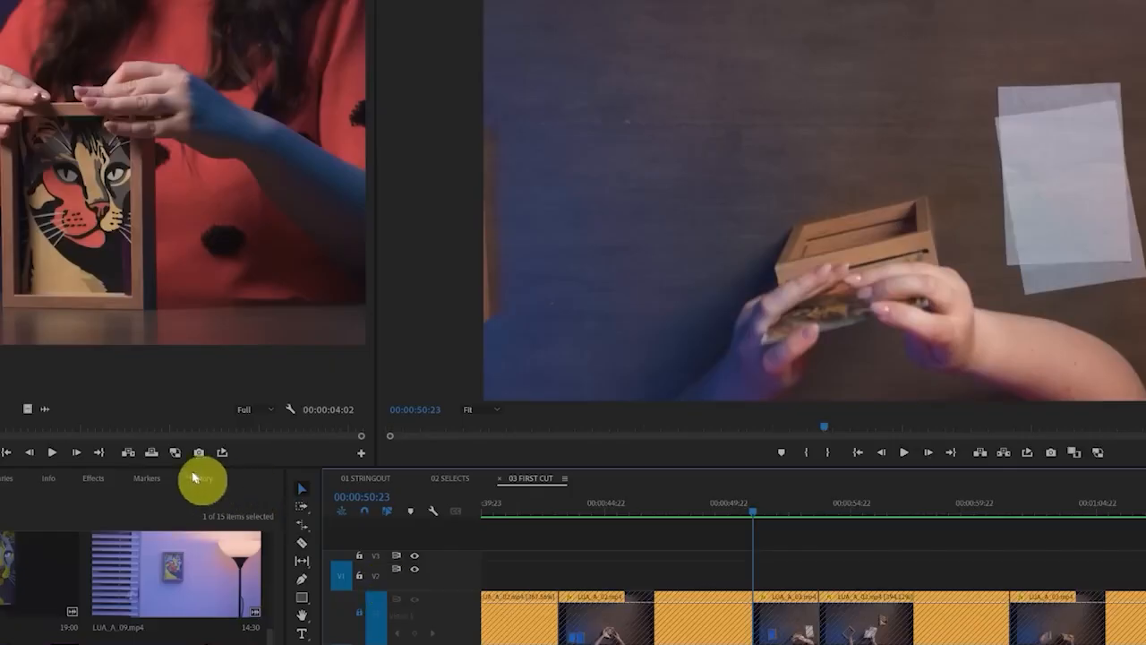
{"action": "left_click", "coordinate": [132, 454]}
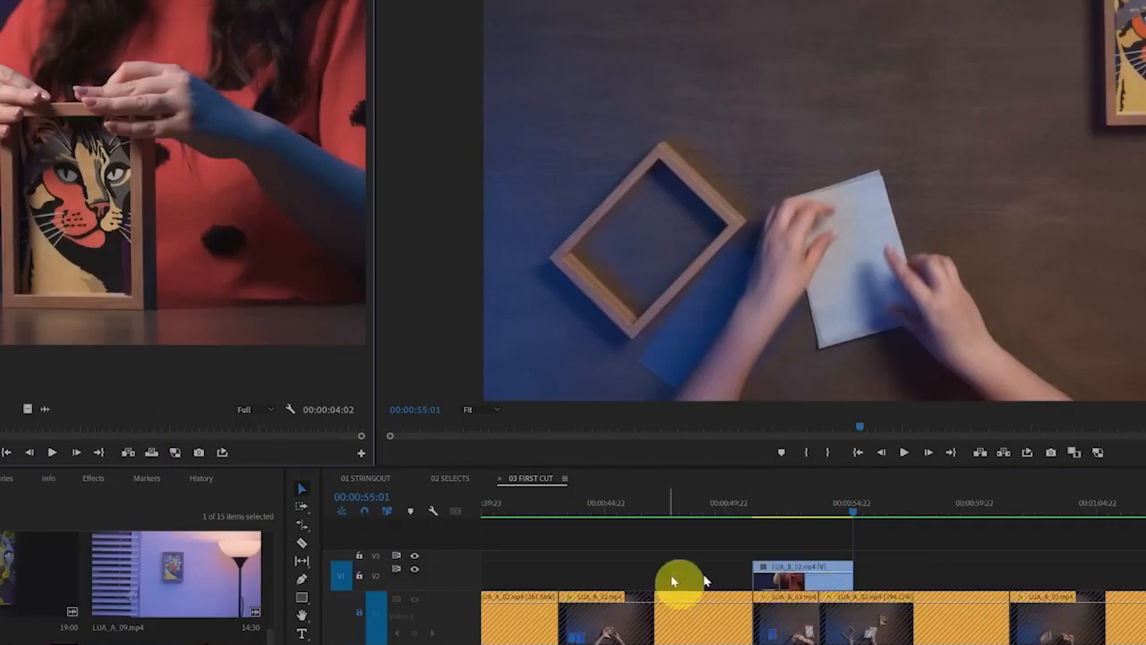
Undo the last insert, unlock track V1, and try inserting the marked LUA_B_02.mp4 segment on track V2 at 00:00:50:23
{"action": "key", "text": "ctrl+z"}
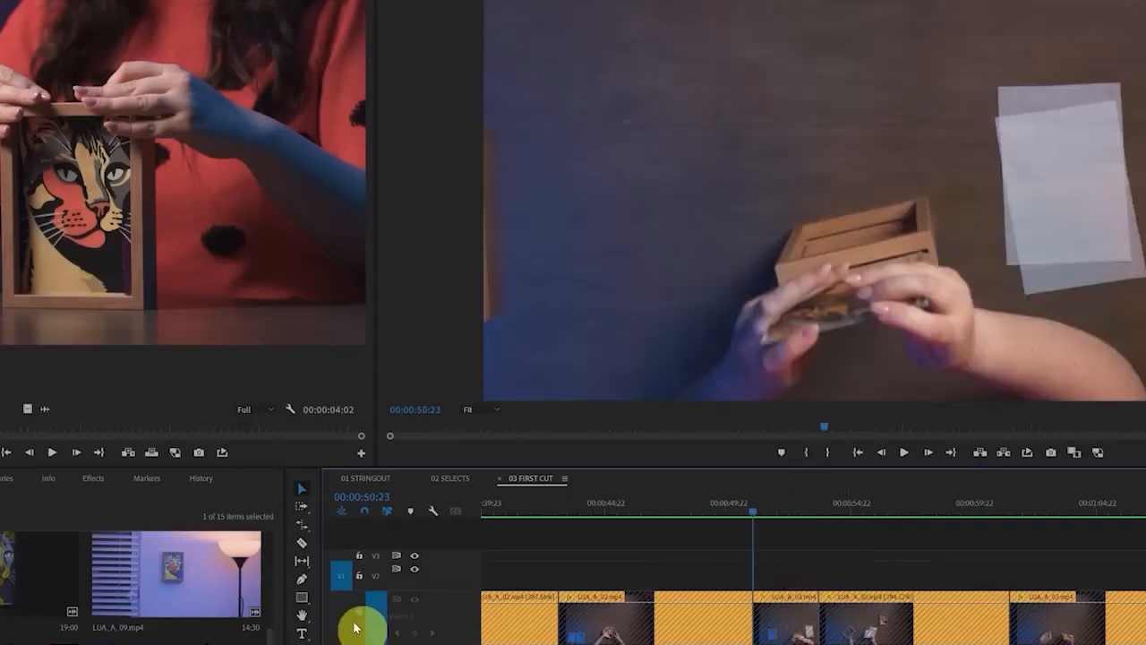
{"action": "left_click", "coordinate": [355, 629]}
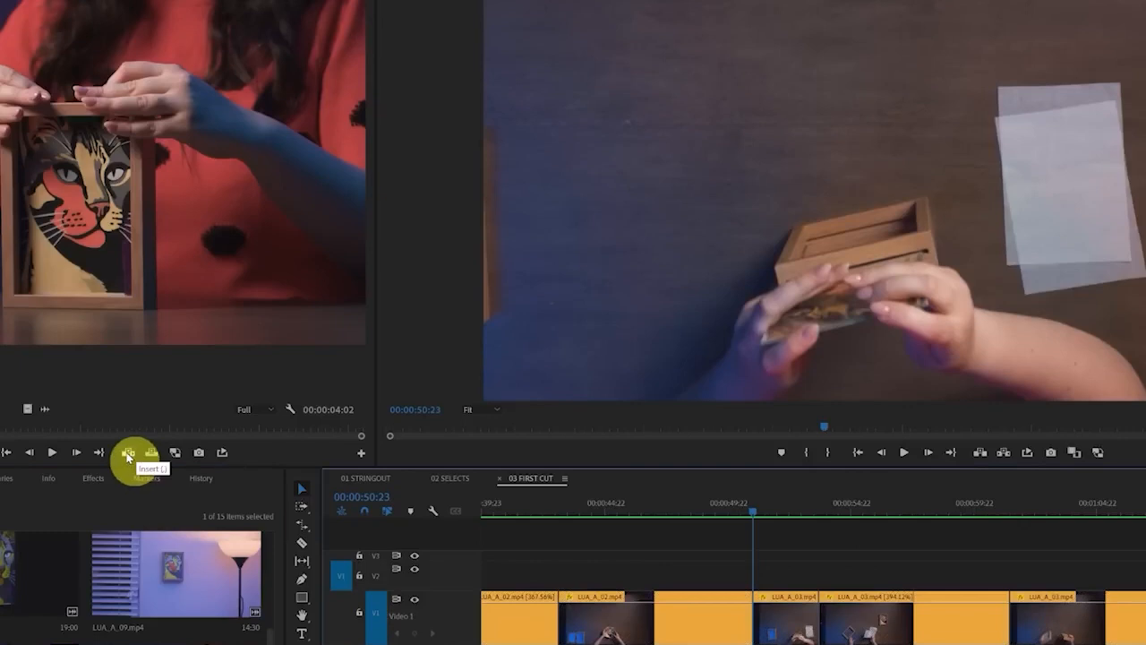
{"action": "left_click", "coordinate": [128, 455]}
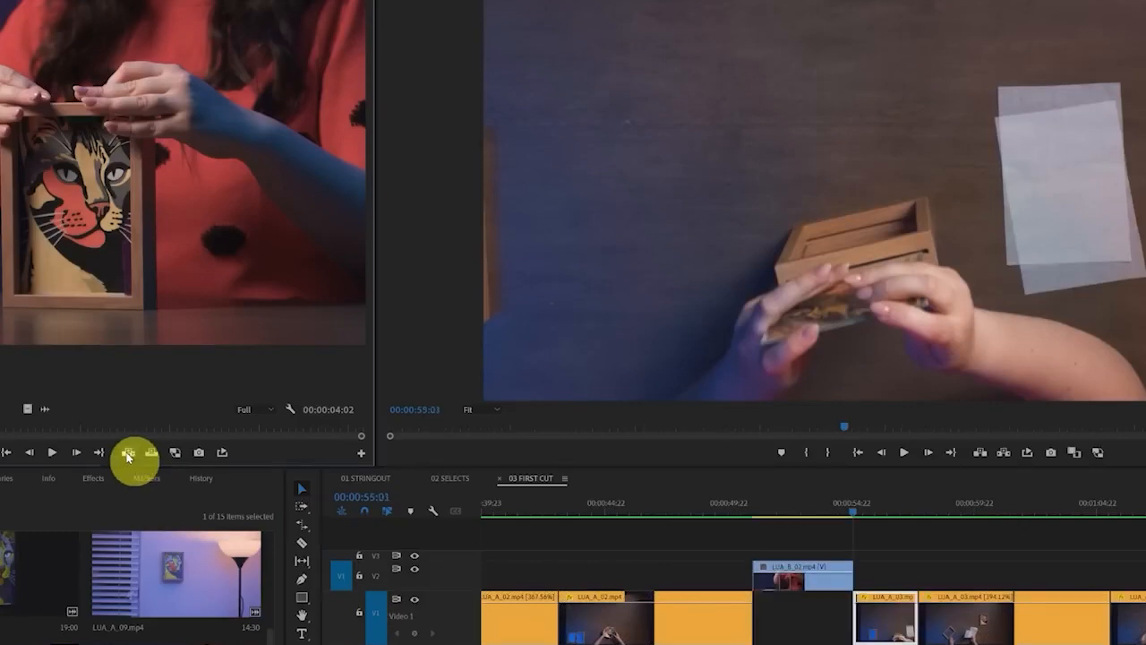
{"action": "key", "text": "ctrl+z"}
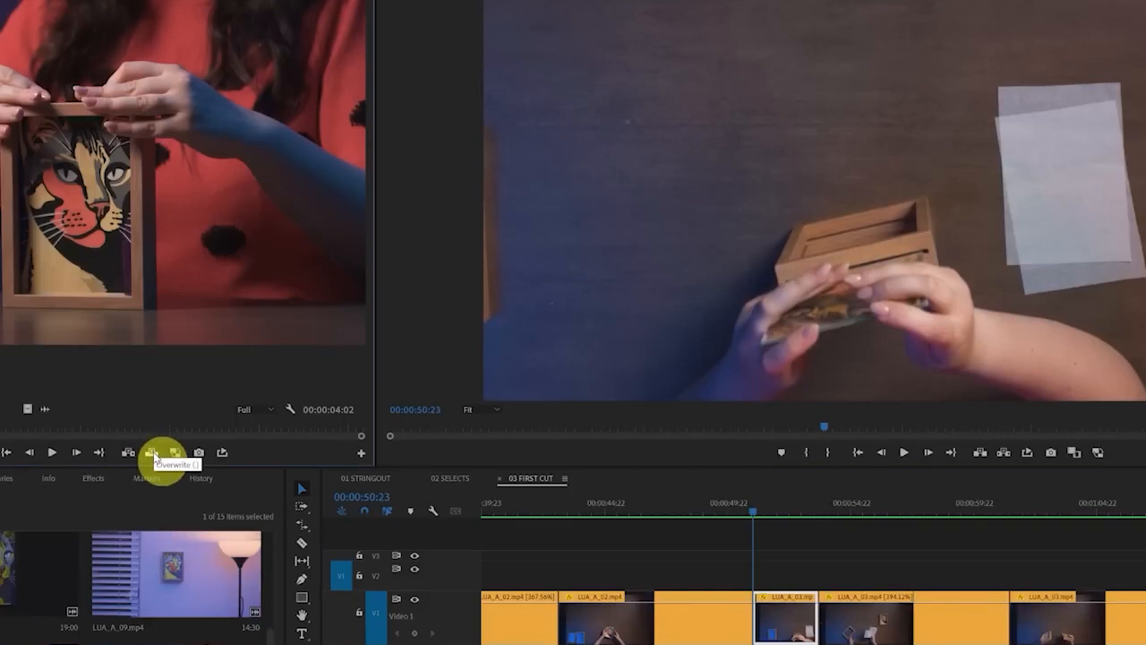
Overwrite the marked LUA_B_02.mp4 segment onto track V2 at 00:00:50:23, and select the placed clip
{"action": "left_click", "coordinate": [152, 455]}
{"action": "left_click", "coordinate": [828, 559]}
{"action": "left_click", "coordinate": [847, 631]}
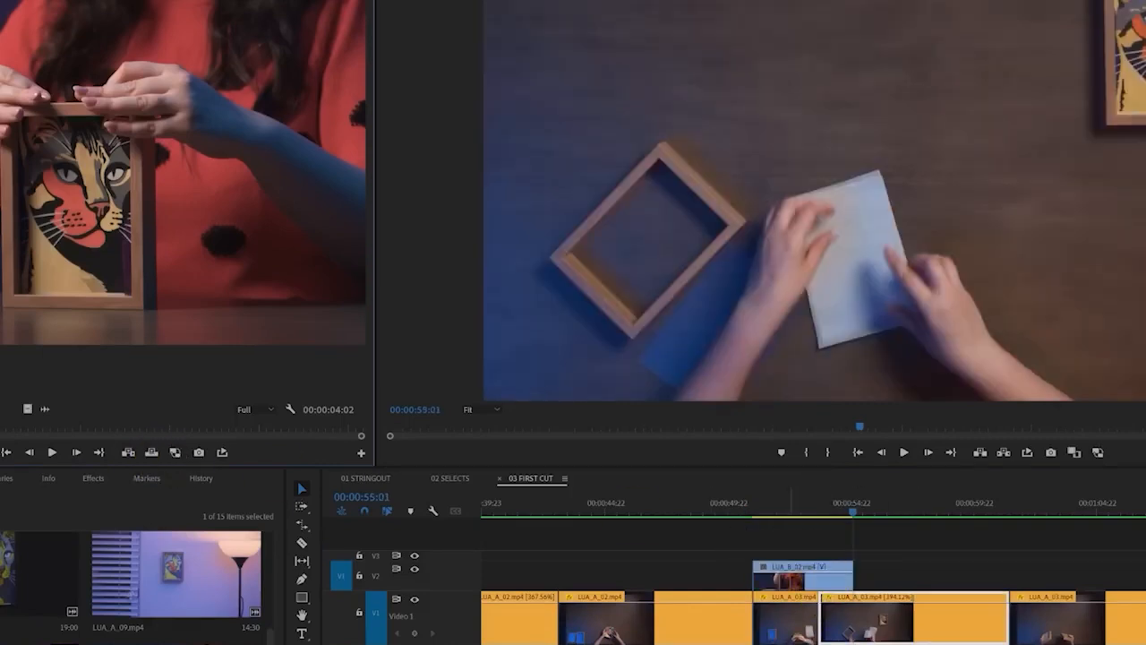
{"action": "left_click", "coordinate": [807, 583]}
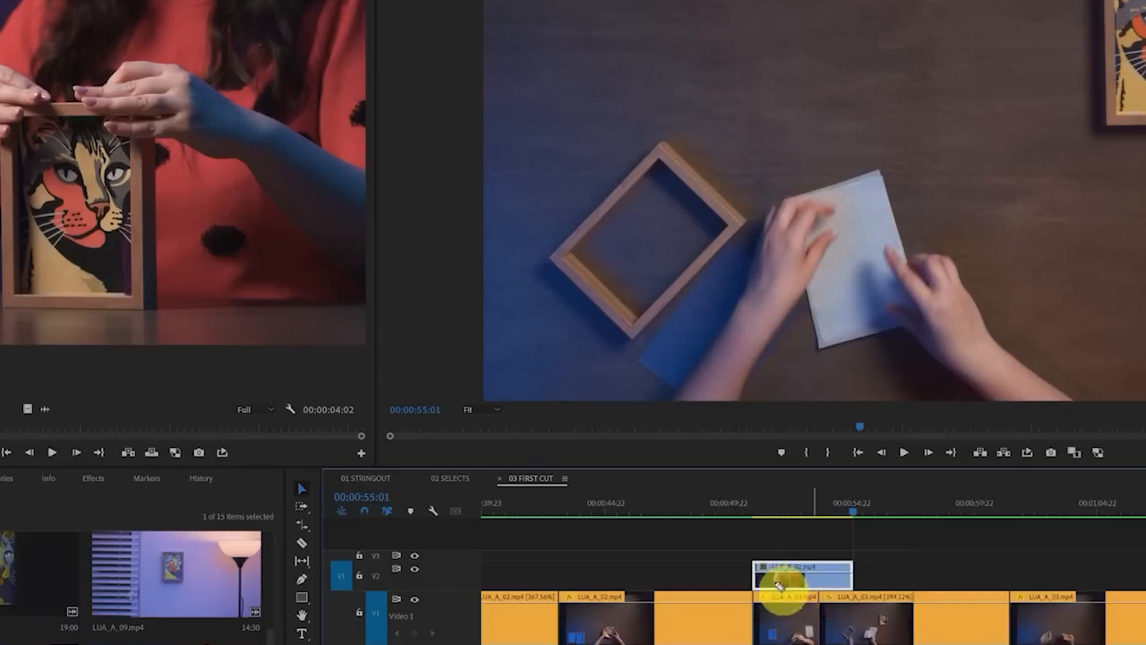
{"action": "mouse_move", "coordinate": [777, 576]}
{"action": "left_mouse_down"}
{"action": "mouse_move", "coordinate": [760, 613]}
{"action": "mouse_move", "coordinate": [777, 611]}
{"action": "left_mouse_up"}
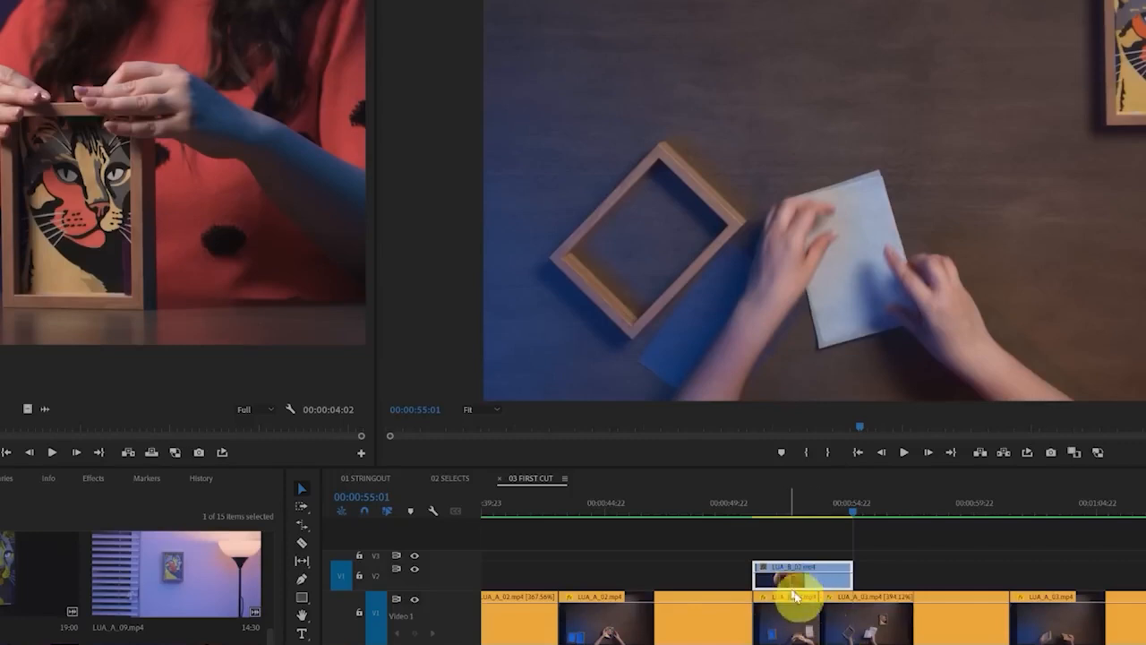
Try shifting the V1 clips from 00:00:50:23 to 00:00:55:01 and moving LUA_B_02.mp4 from V2 down into the gap
{"action": "key", "text": "b"}
{"action": "left_click", "coordinate": [900, 627]}
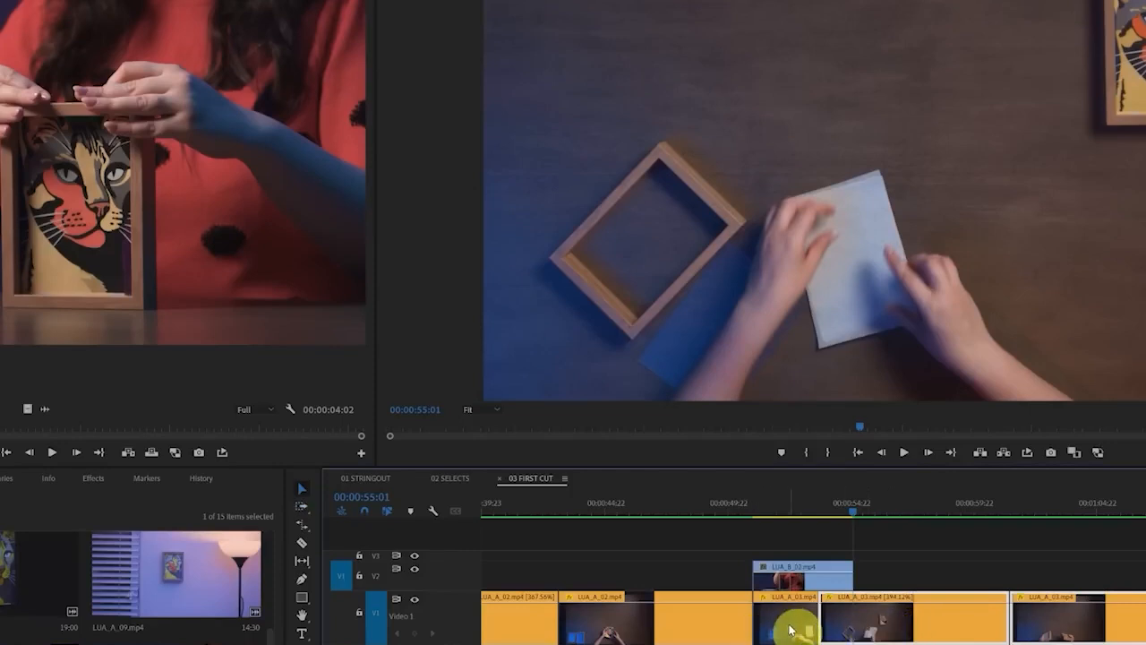
{"action": "left_click_drag", "start_coordinate": [791, 631], "coordinate": [955, 638]}
{"action": "left_click_drag", "start_coordinate": [808, 580], "coordinate": [811, 618]}
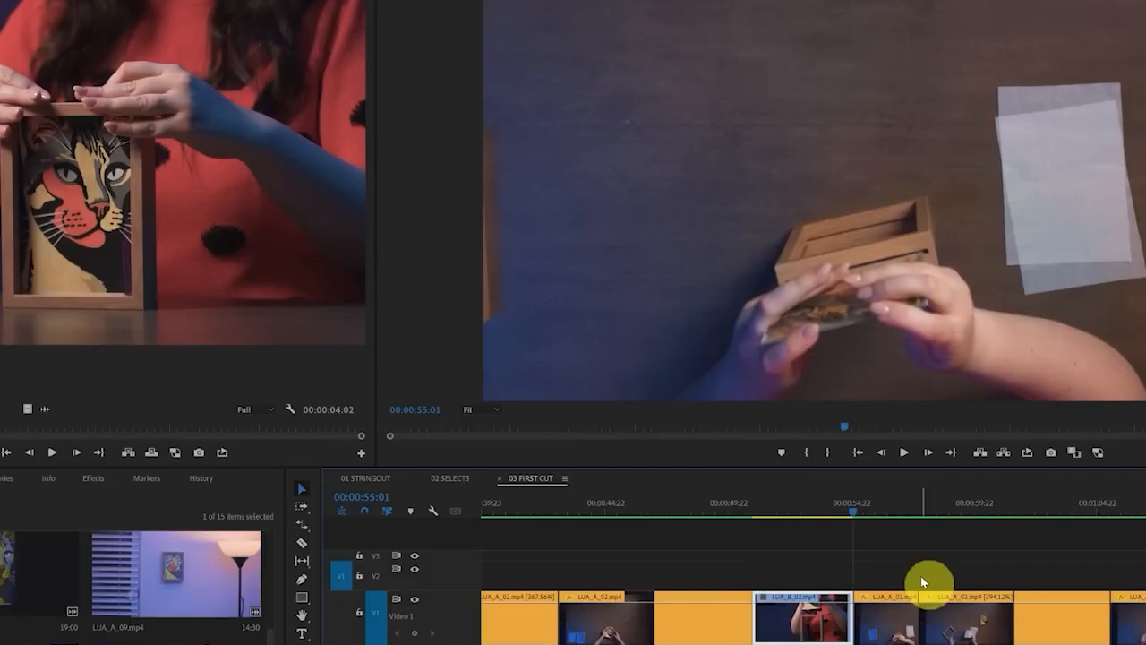
Undo the move of LUA_B_02.mp4 to V1, and try nudging the clip down one track instead
{"action": "key", "text": "ctrl+z"}
{"action": "left_click", "coordinate": [800, 582]}
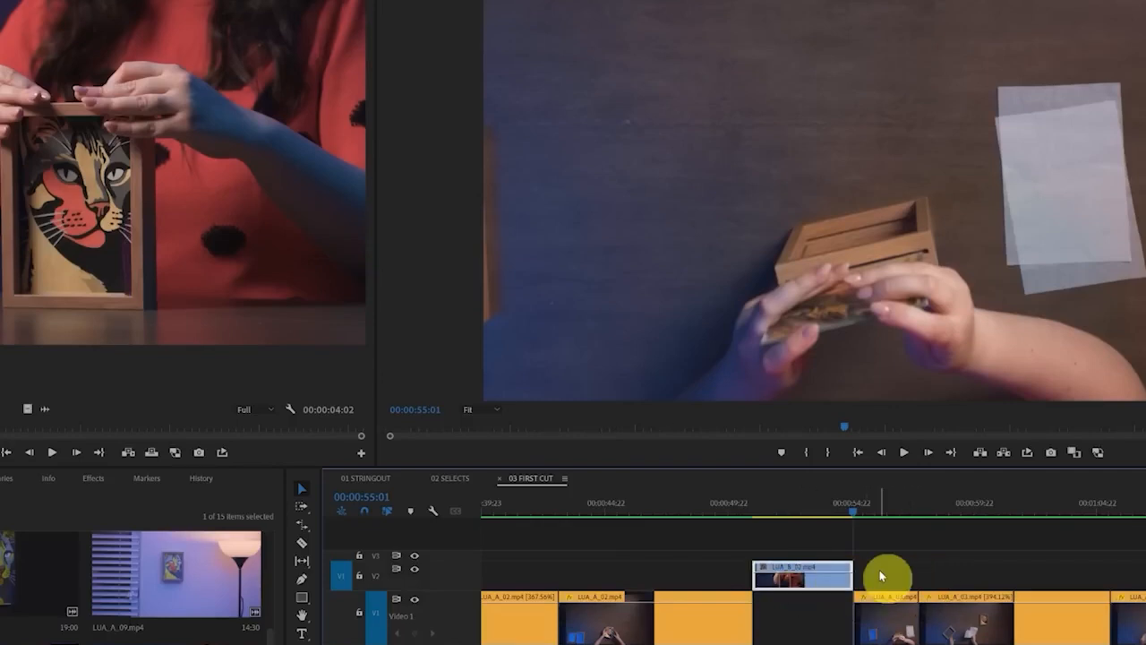
{"action": "key", "text": "alt+Down"}
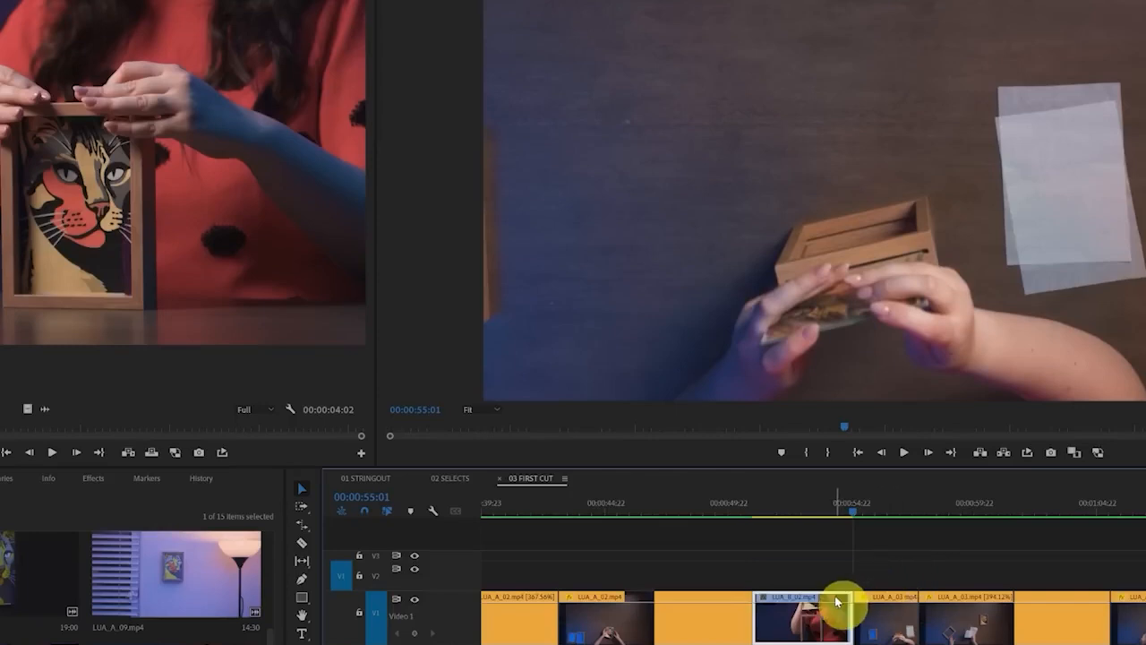
Move the LUA_B_02.mp4 clip from V2 down to V1 at 00:00:50:23 as an insert that pushes the following clips later
{"action": "left_click_drag", "start_coordinate": [837, 602], "coordinate": [790, 580]}
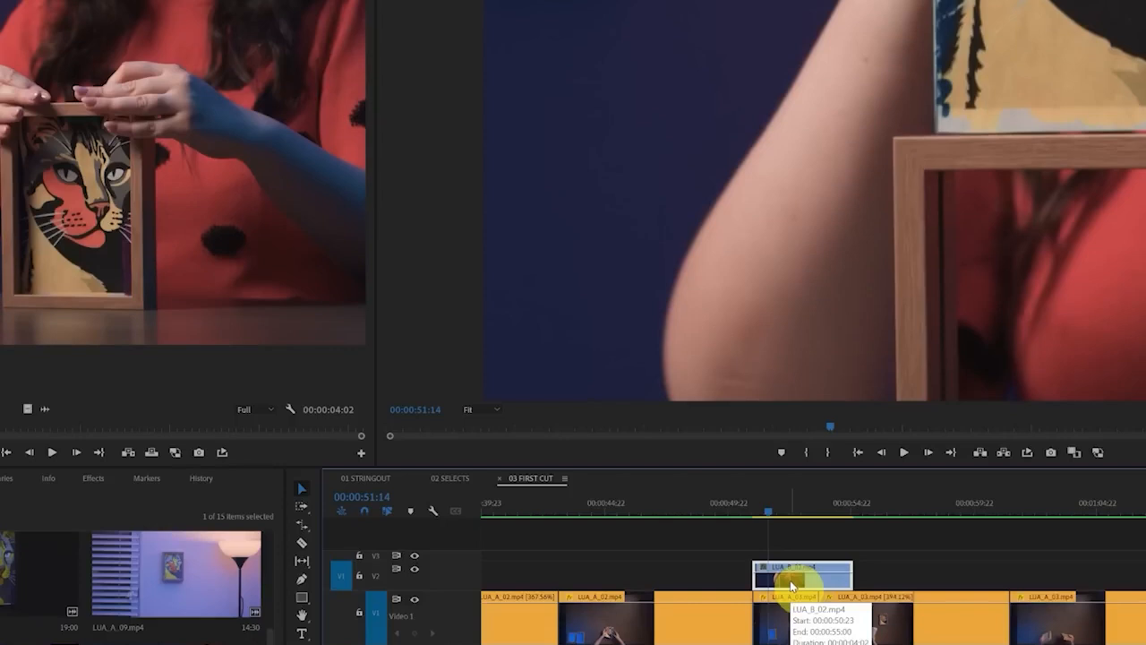
{"action": "left_click_drag", "start_coordinate": [790, 581], "coordinate": [790, 580]}
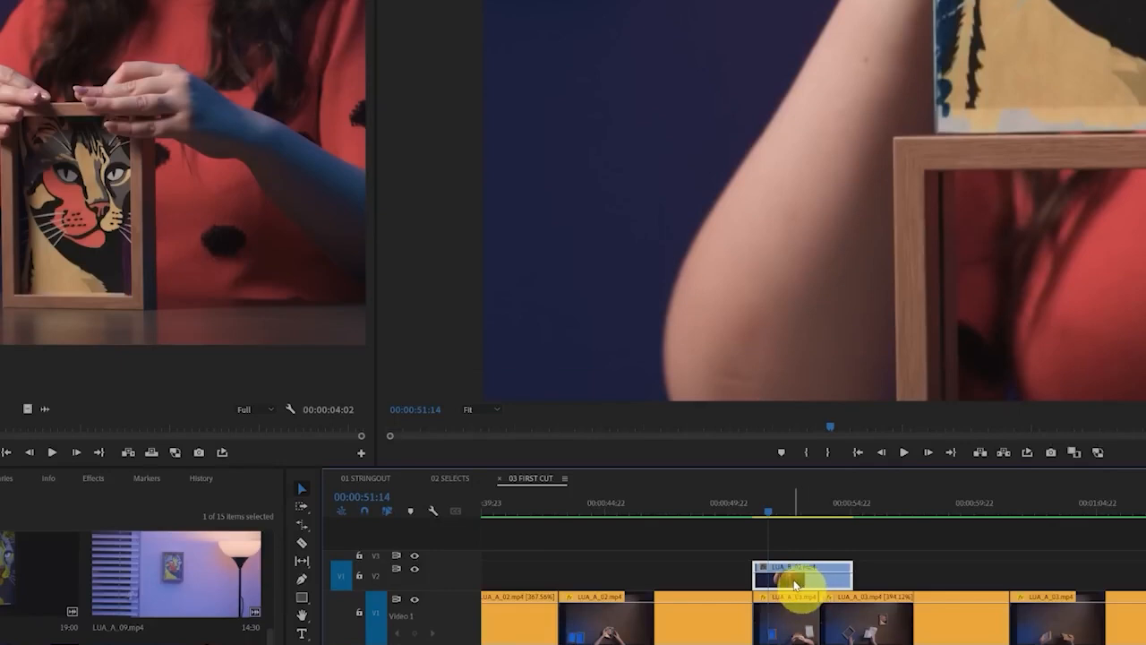
{"action": "left_click_drag", "start_coordinate": [794, 584], "coordinate": [794, 630]}
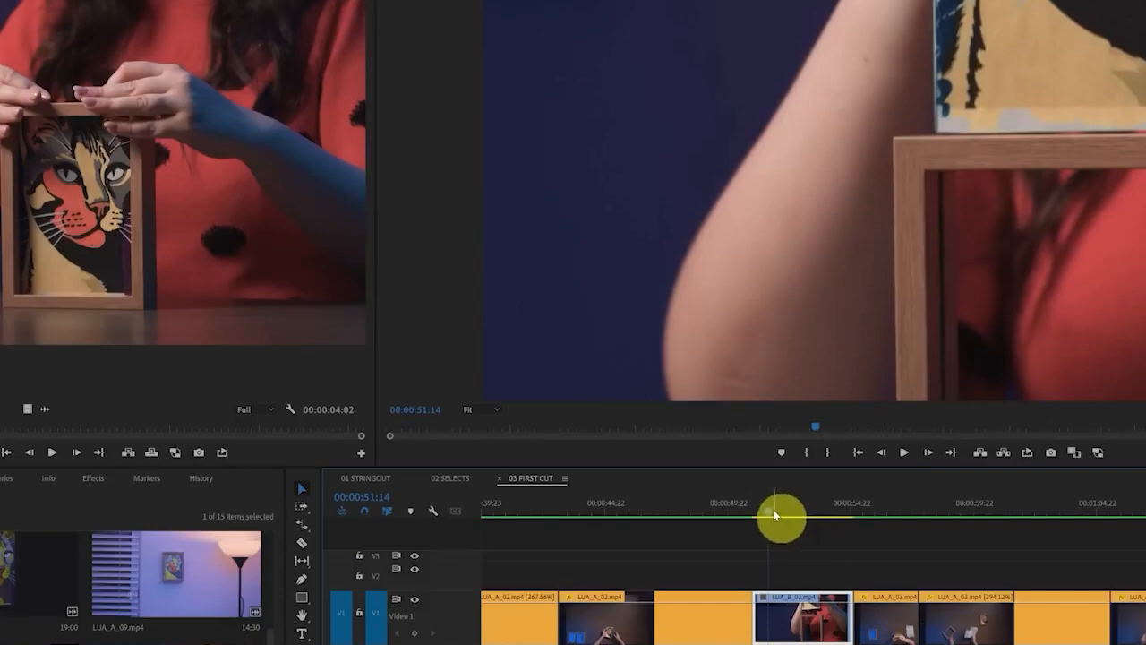
Apply Set to Frame Size to the LUA_B_02.mp4 clip on track V1
{"action": "left_click_drag", "start_coordinate": [780, 517], "coordinate": [800, 541]}
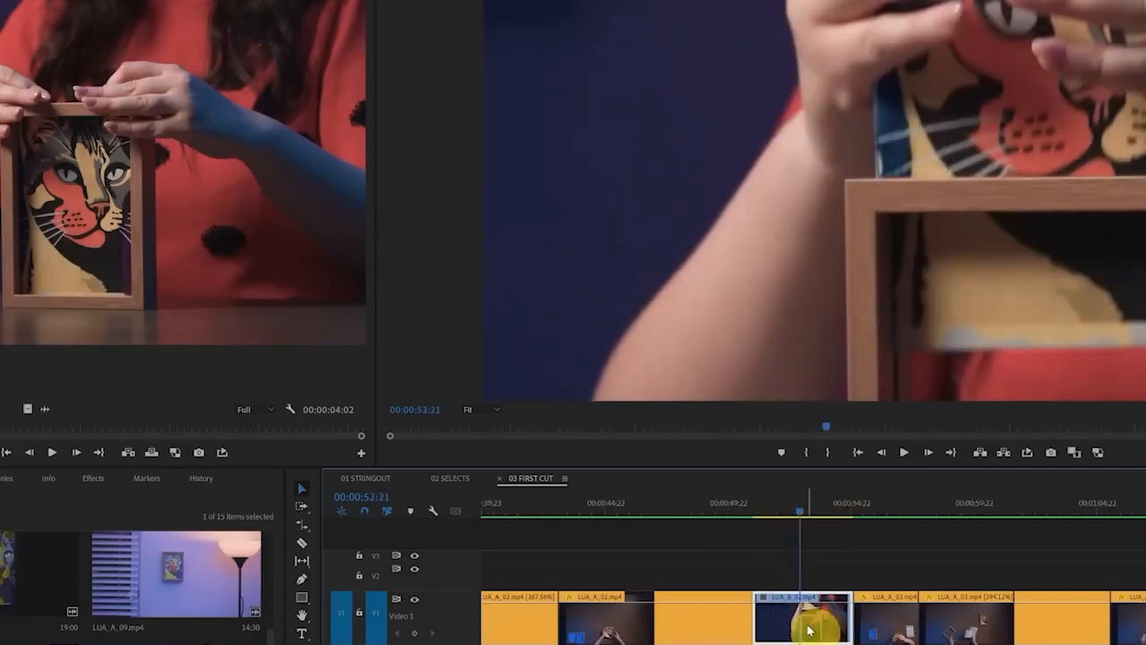
{"action": "right_click", "coordinate": [809, 630]}
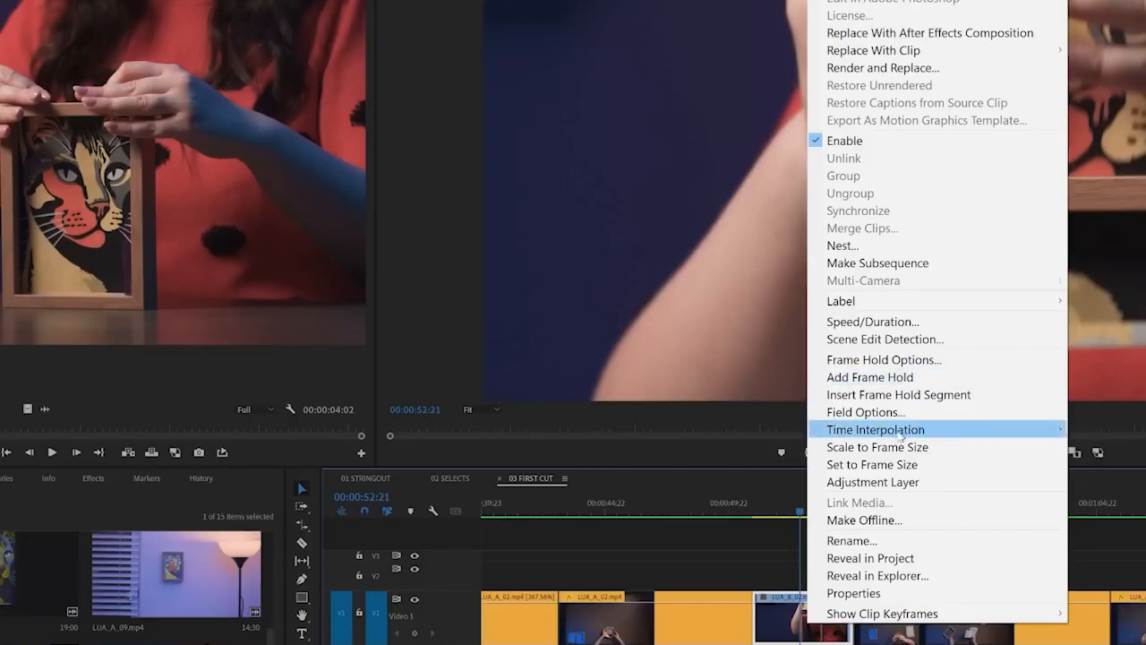
{"action": "left_click", "coordinate": [898, 466]}
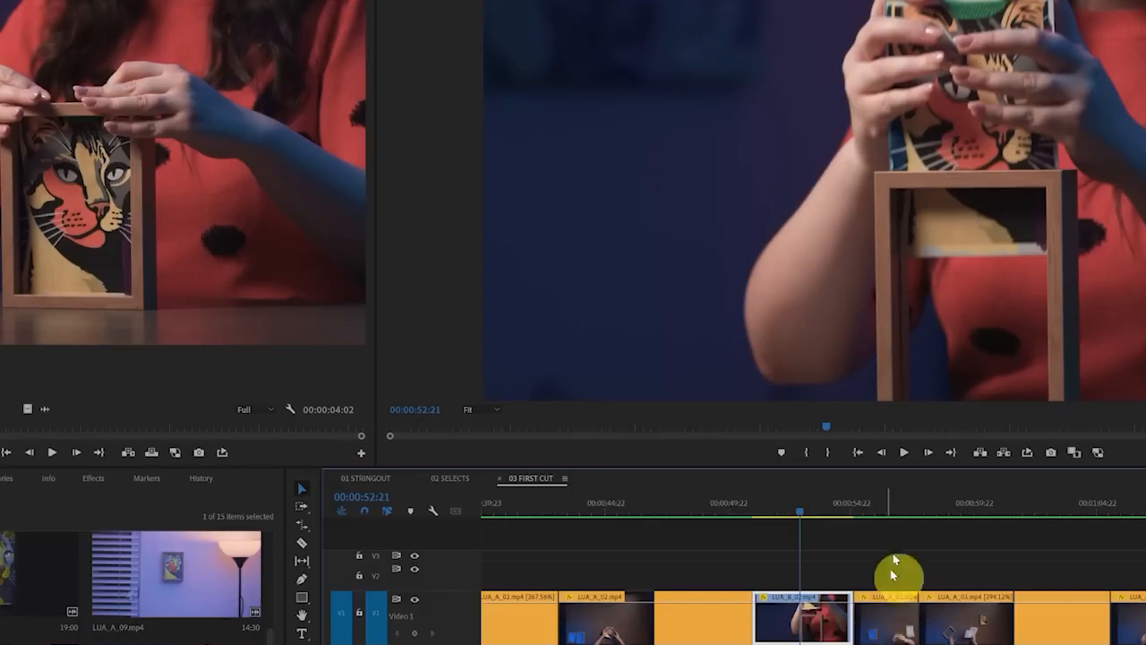
Ripple delete the short LUA_A_03.mp4 clip right after LUA_B_02.mp4 at 00:00:55:01, and review the cut
{"action": "left_click", "coordinate": [893, 508]}
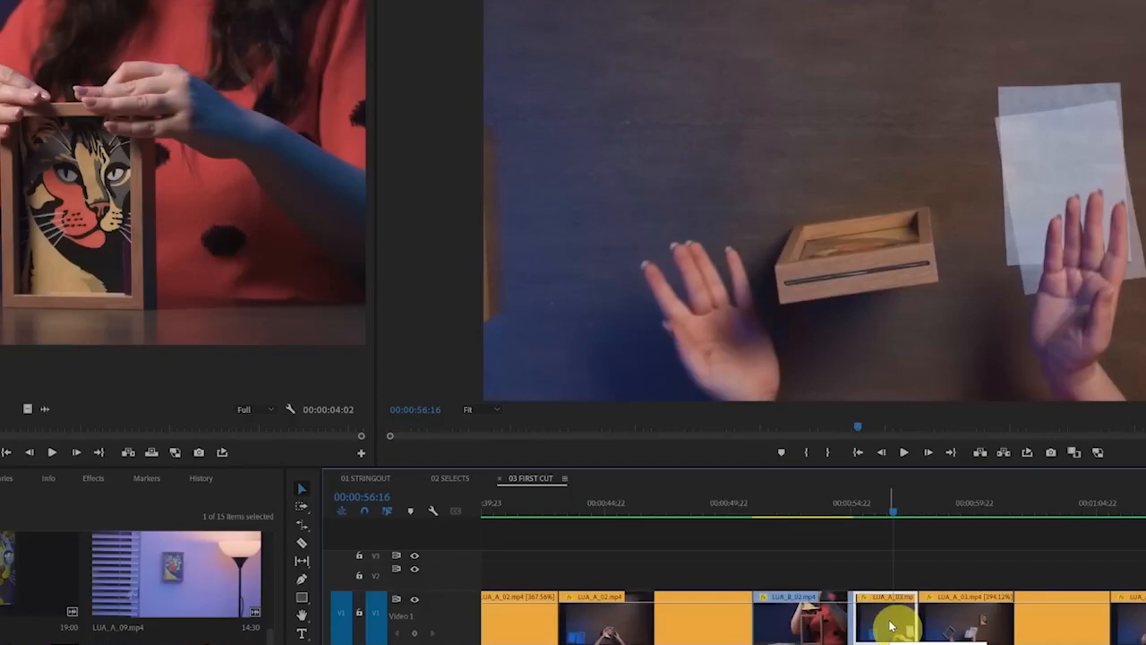
{"action": "key", "text": "shift+Delete"}
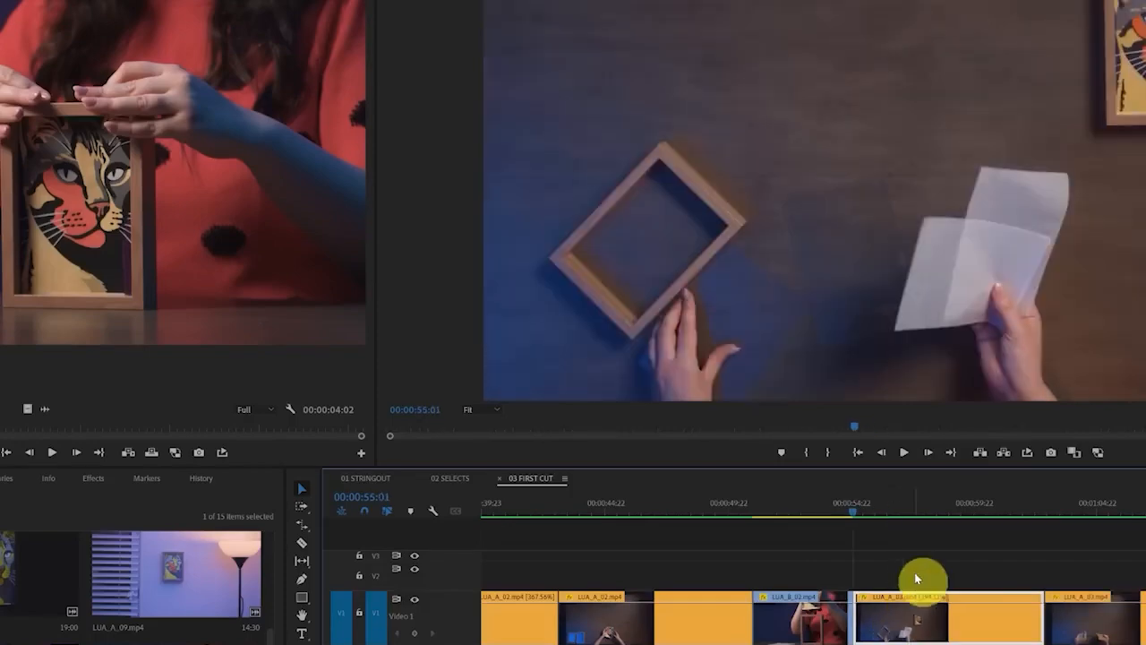
{"action": "left_click", "coordinate": [815, 515]}
{"action": "left_click_drag", "start_coordinate": [815, 515], "coordinate": [983, 521]}
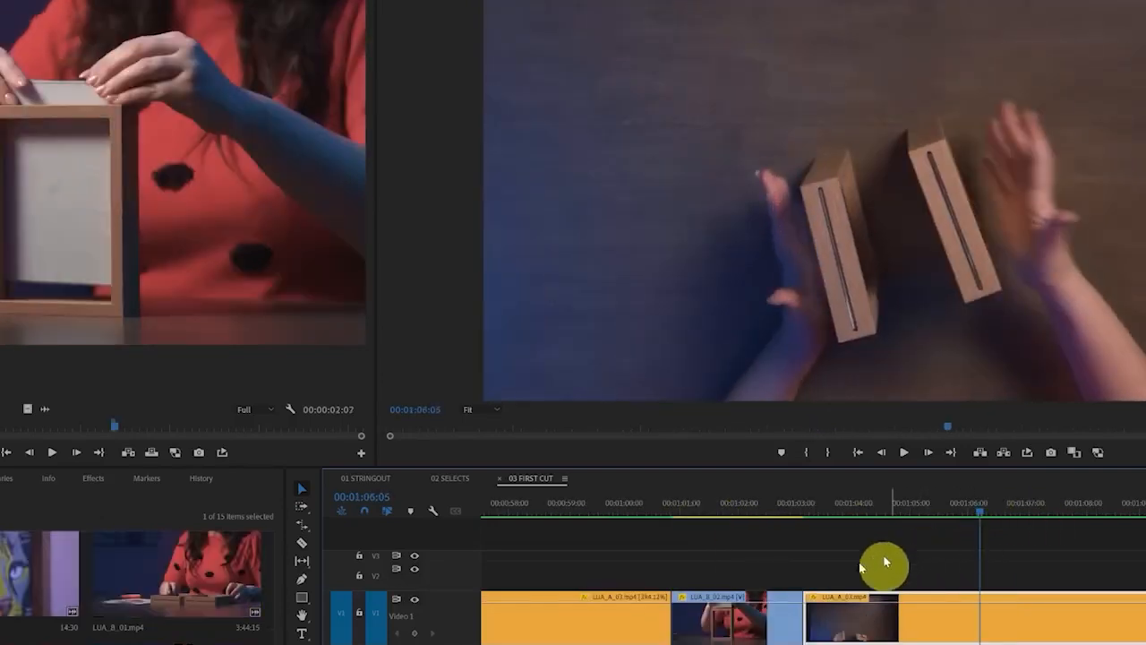
Ripple trim the start of the LUA_A_03.mp4 clip that begins at 00:01:03:03, removing everything up to 00:01:06:14
{"action": "left_click", "coordinate": [825, 511]}
{"action": "left_click_drag", "start_coordinate": [824, 511], "coordinate": [1004, 527]}
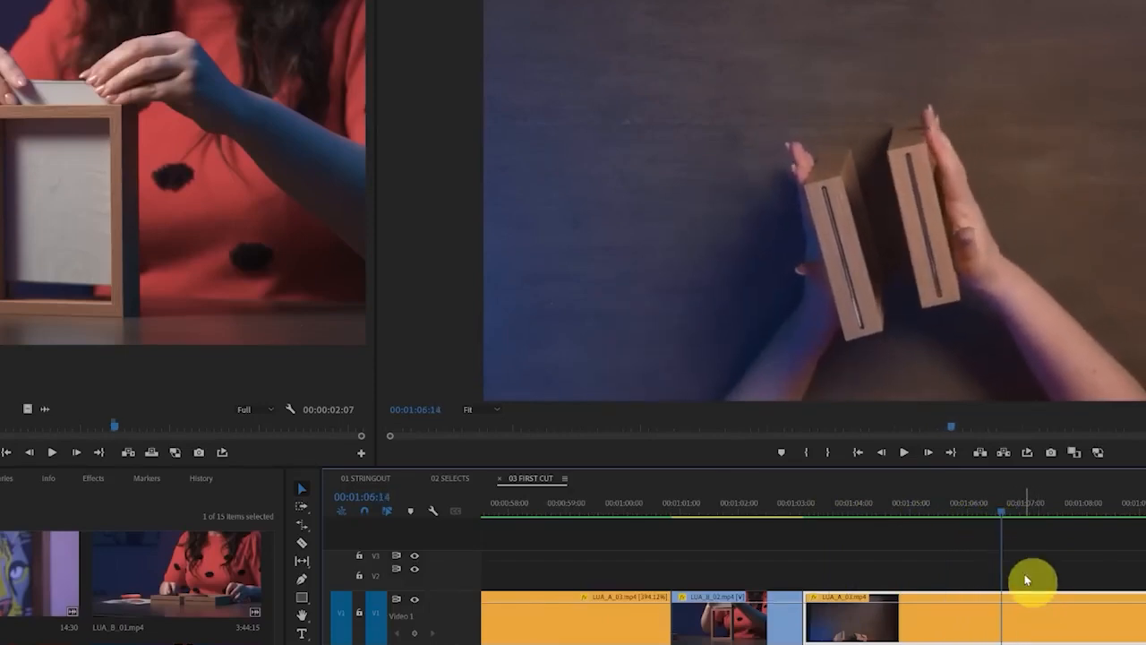
{"action": "left_click_drag", "start_coordinate": [1046, 521], "coordinate": [1003, 487]}
{"action": "left_click_drag", "start_coordinate": [963, 548], "coordinate": [1145, 618]}
{"action": "key", "text": "e"}
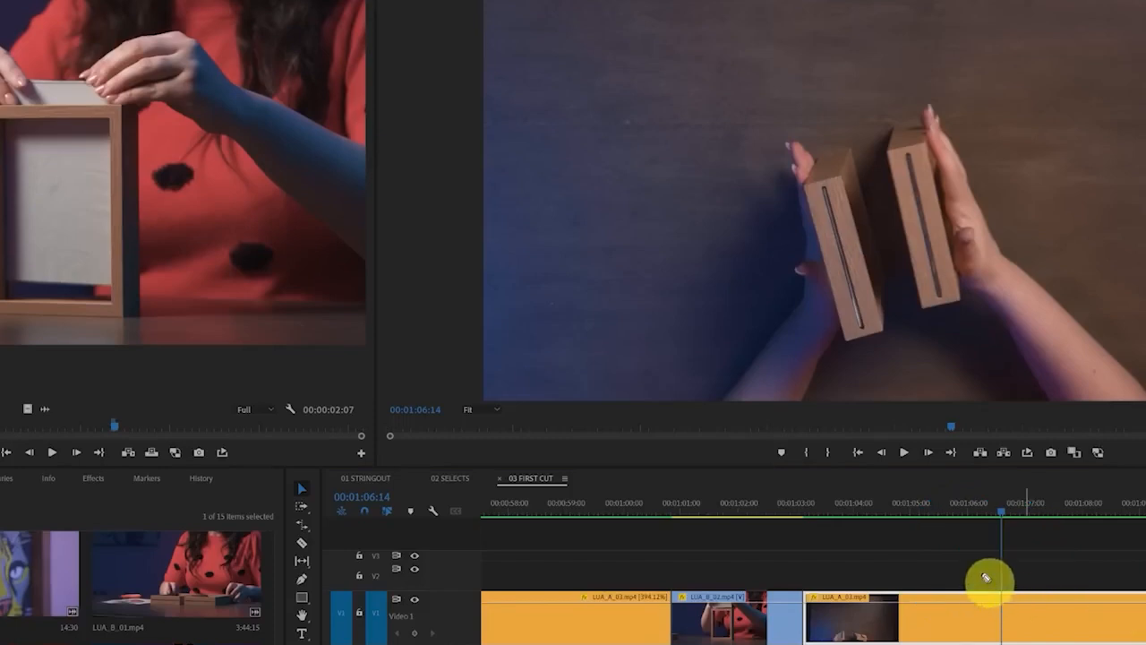
{"action": "left_click_drag", "start_coordinate": [1001, 528], "coordinate": [1000, 644]}
{"action": "mouse_move", "coordinate": [992, 568]}
{"action": "left_mouse_down"}
{"action": "mouse_move", "coordinate": [832, 568]}
{"action": "mouse_move", "coordinate": [836, 550]}
{"action": "mouse_move", "coordinate": [830, 581]}
{"action": "mouse_move", "coordinate": [810, 572]}
{"action": "left_mouse_up"}
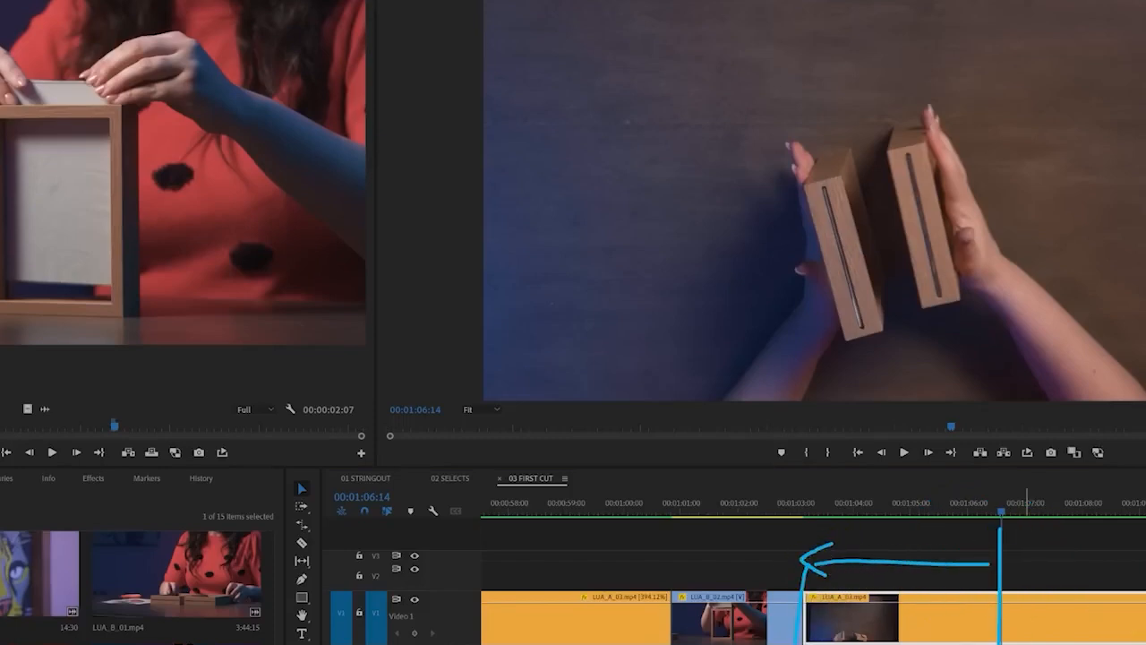
{"action": "key", "text": "Escape"}
{"action": "left_click", "coordinate": [836, 636]}
{"action": "key", "text": "q"}
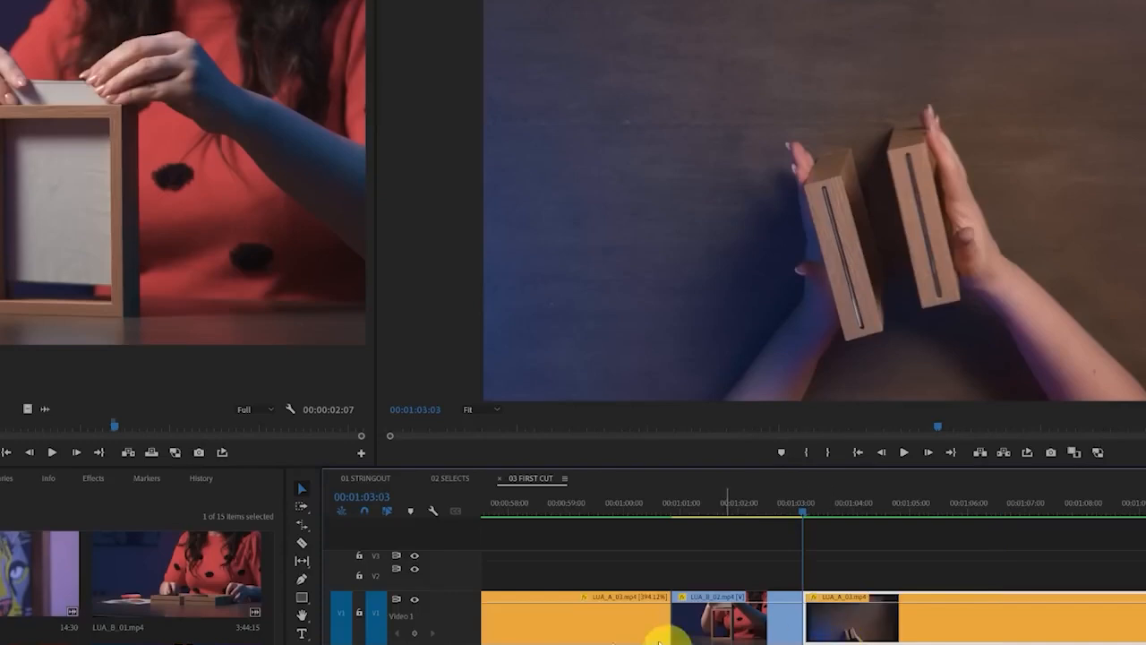
Mark new in and out points around a 00:00:04:00 segment of LUA_B_02.mp4 showing the frames being held
{"action": "left_click_drag", "start_coordinate": [114, 424], "coordinate": [117, 428]}
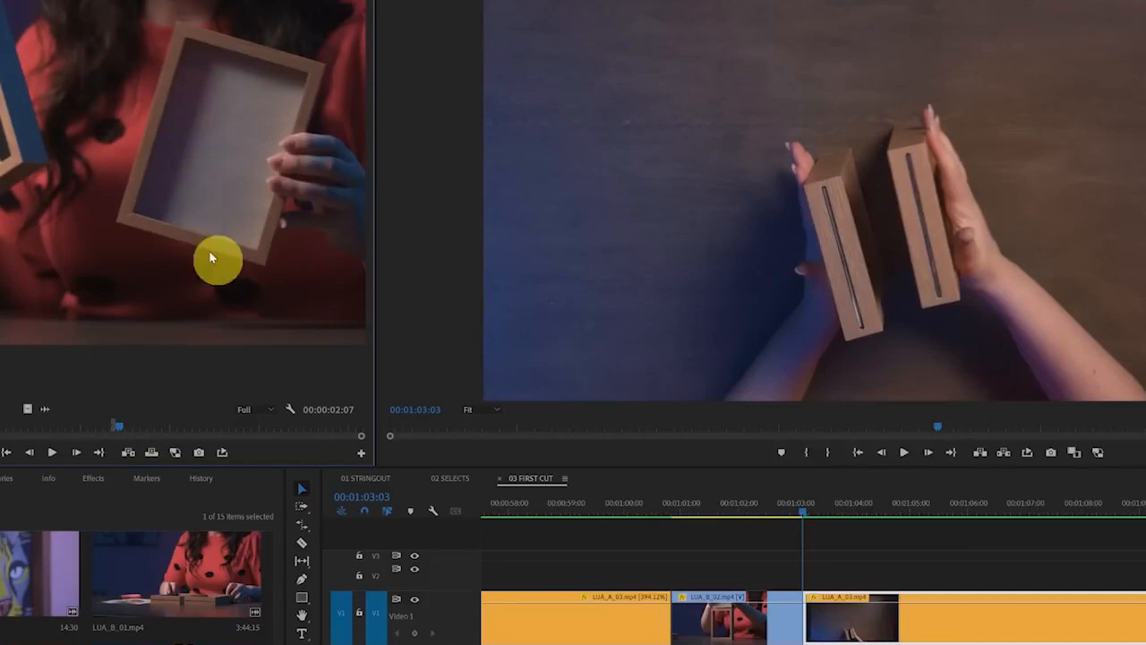
{"action": "key", "text": "i"}
{"action": "key", "text": "space"}
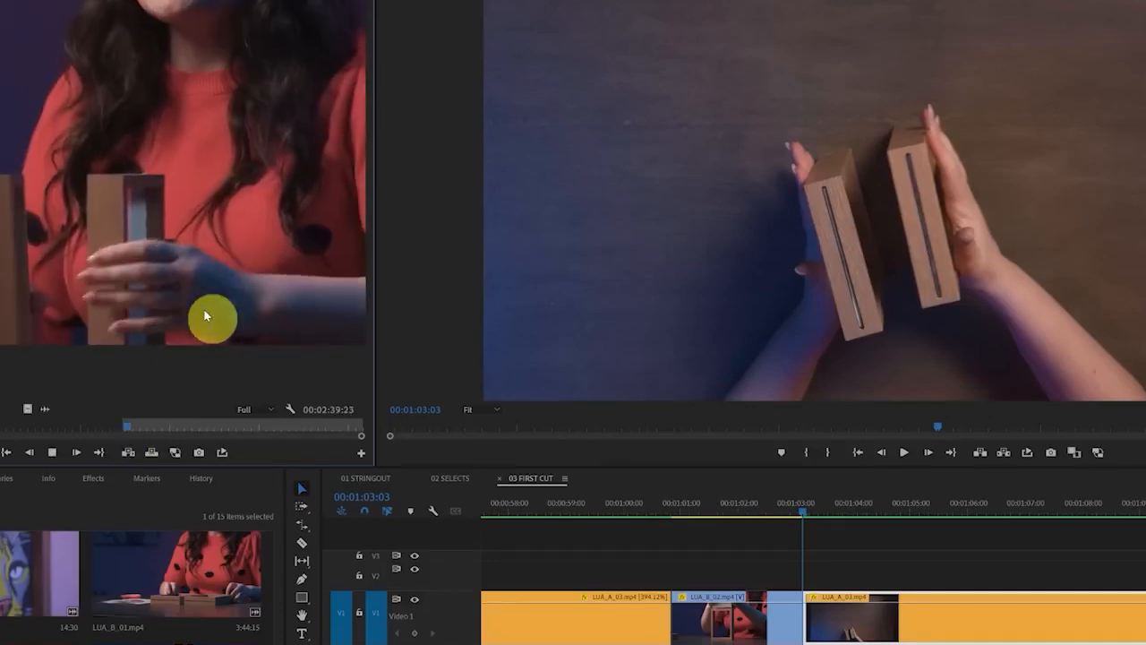
{"action": "key", "text": "space"}
{"action": "key", "text": "o"}
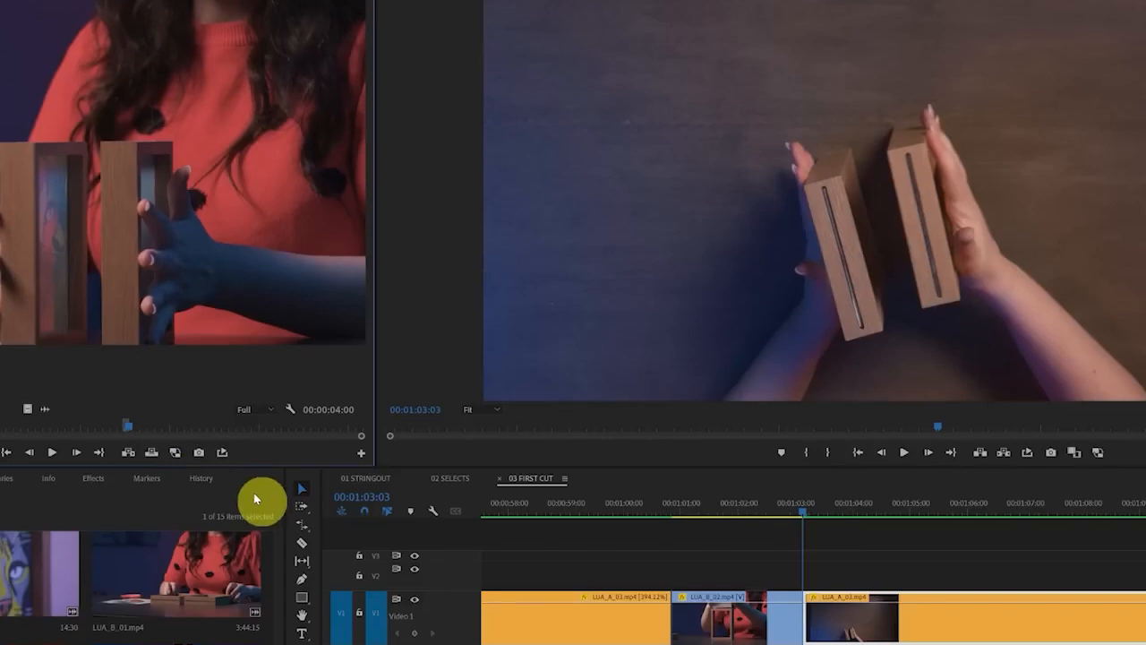
Insert the marked LUA_B_02.mp4 segment on track V1 at 00:01:03:03, and review the transition into LUA_A_03.mp4
{"action": "left_click", "coordinate": [867, 580]}
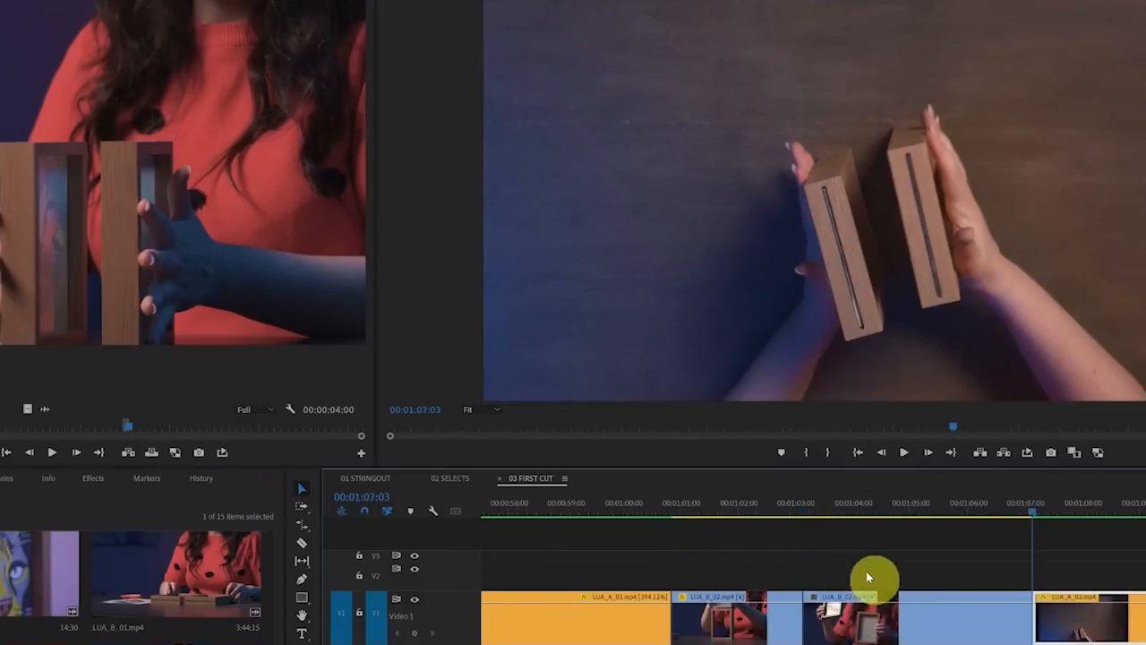
{"action": "left_click_drag", "start_coordinate": [806, 506], "coordinate": [1024, 537]}
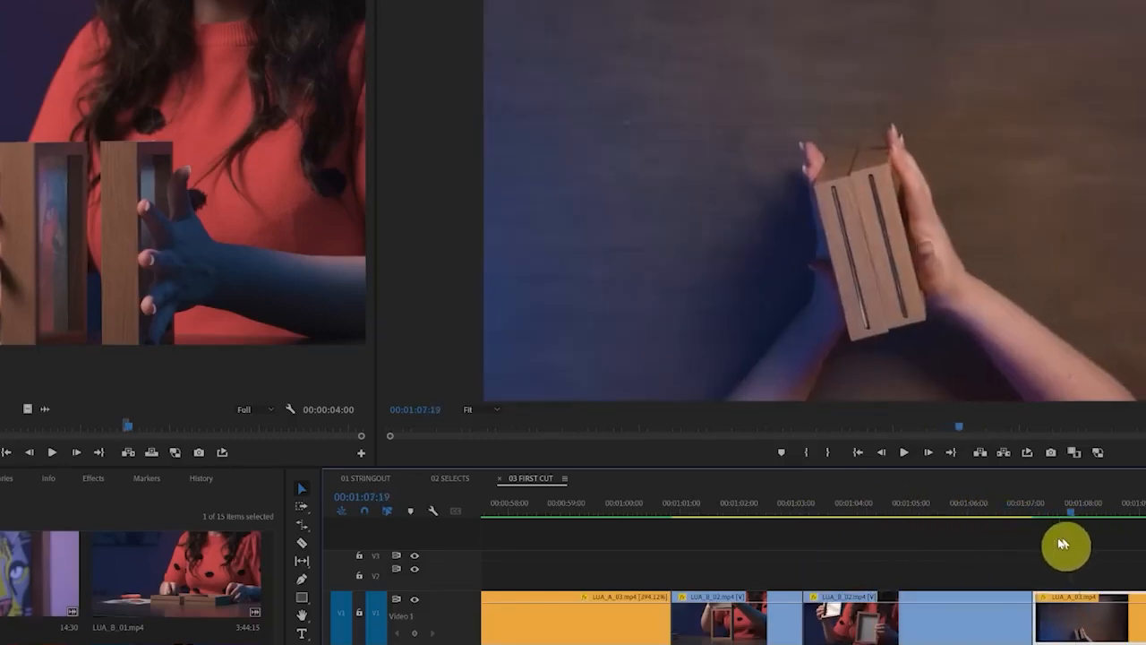
{"action": "left_click_drag", "start_coordinate": [1059, 541], "coordinate": [926, 579]}
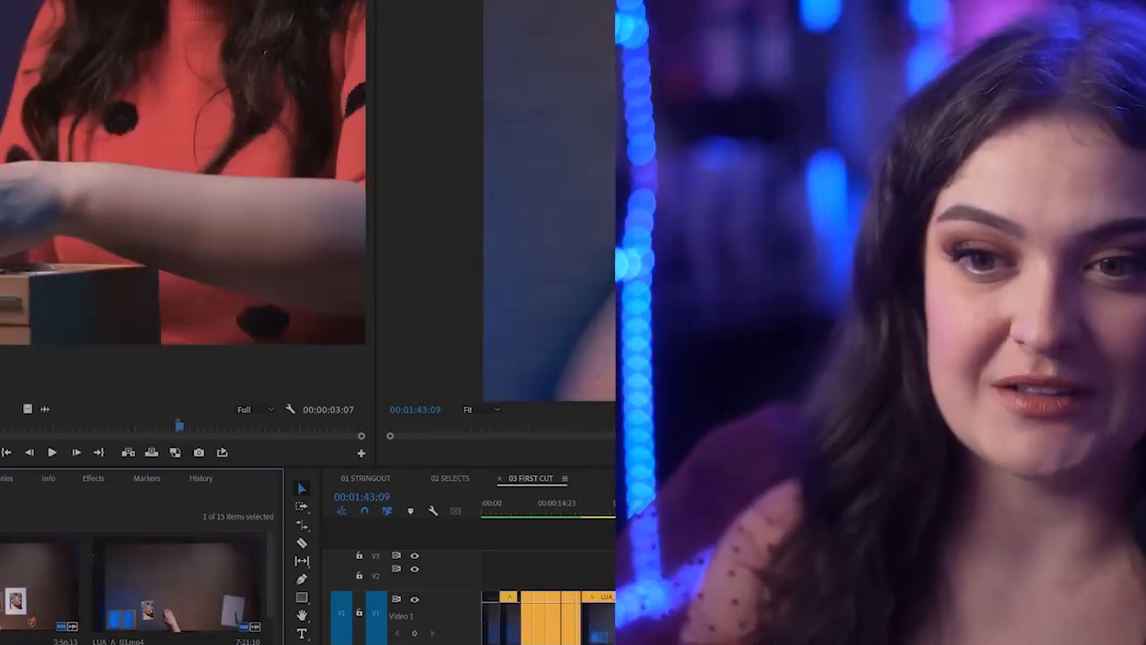
Show the project footage as a list, and open the 00:00:19:00 clip and a 00:00:14:30 clip as source footage
{"action": "key", "text": "ctrl+Page_Up"}
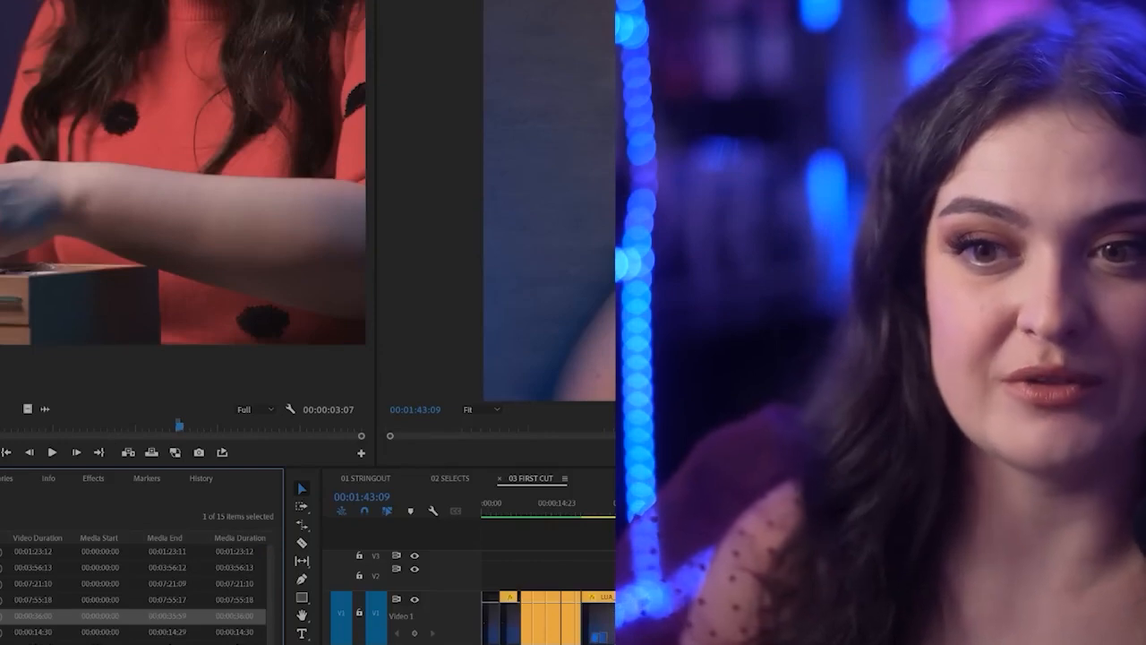
{"action": "scroll", "coordinate": [134, 591], "scroll_direction": "down", "scroll_amount": 2}
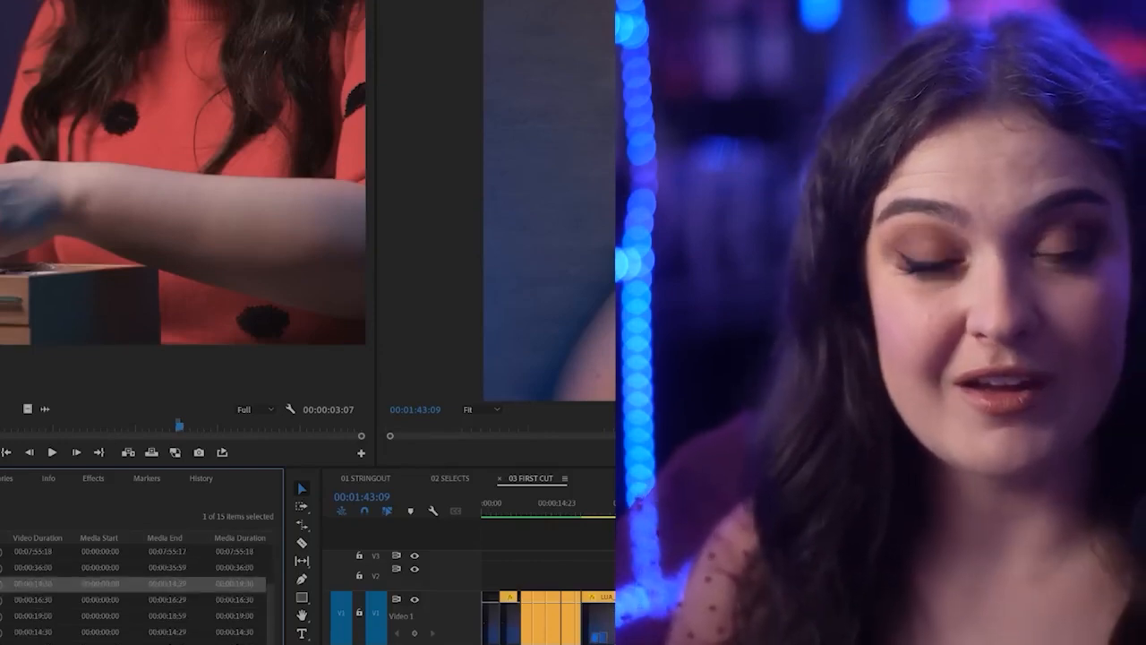
{"action": "key", "text": "Up"}
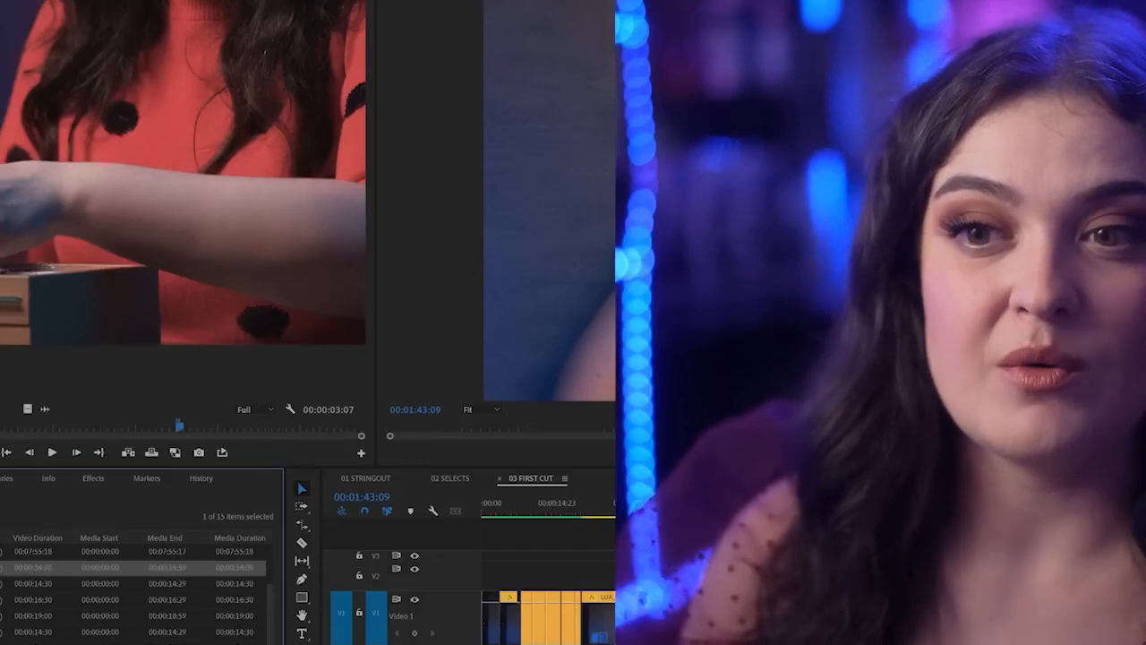
{"action": "double_click", "coordinate": [10, 616]}
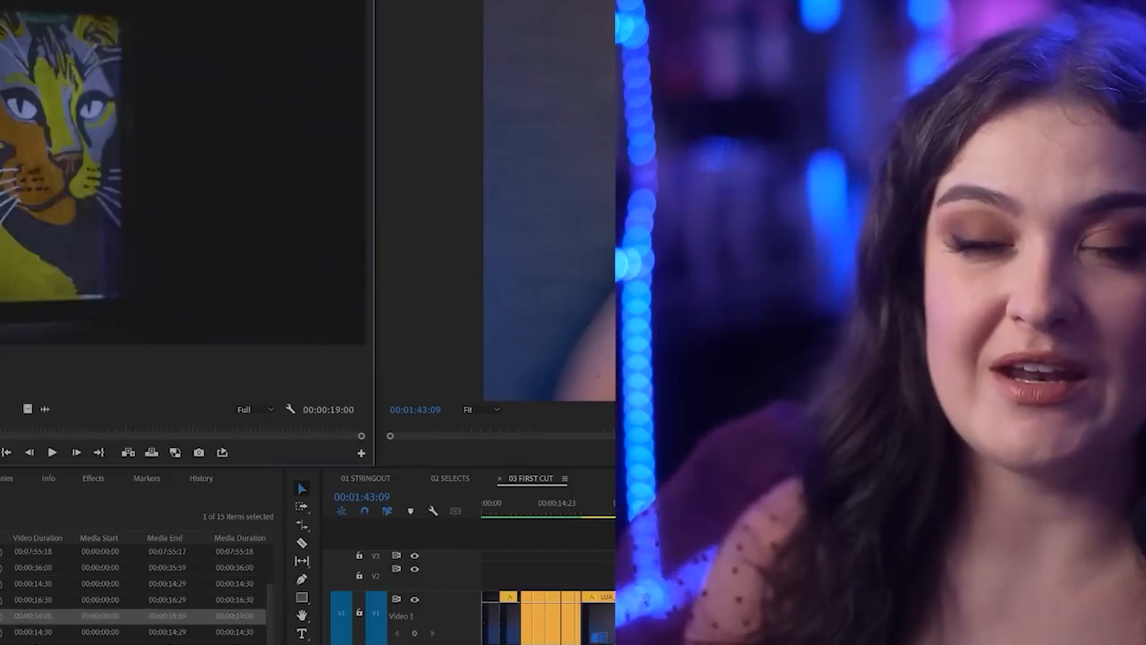
{"action": "double_click", "coordinate": [11, 584]}
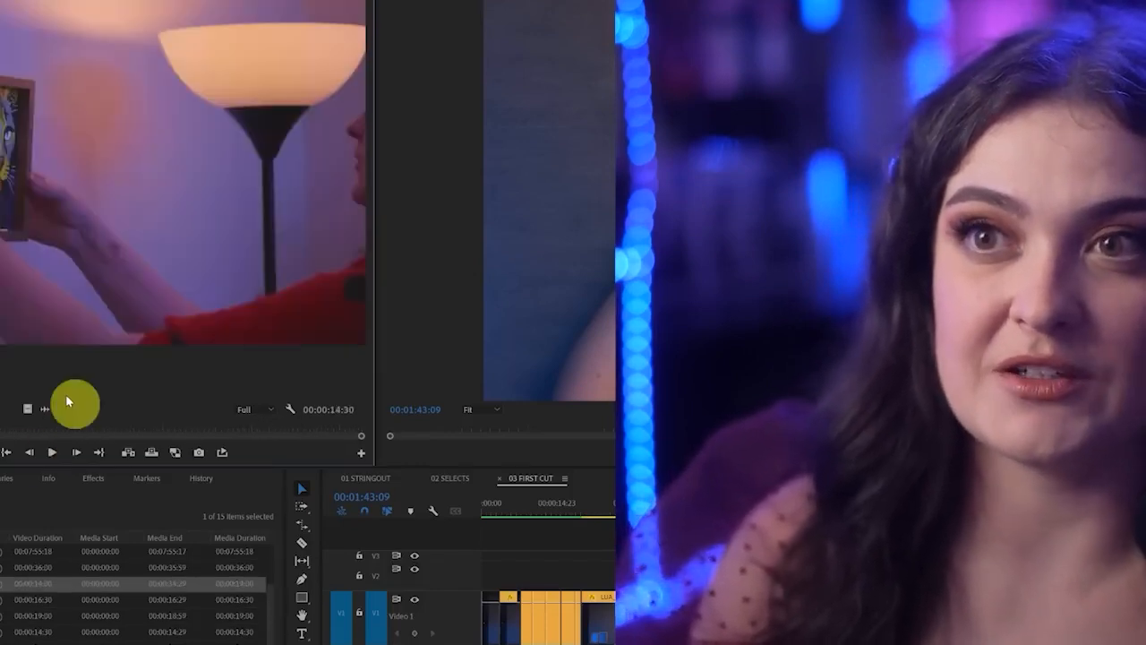
Mark a 00:00:01:43 segment of the 00:00:14:30 source clip and insert it at the end of 03 FIRST CUT, at 00:01:48:18
{"action": "left_click", "coordinate": [52, 452]}
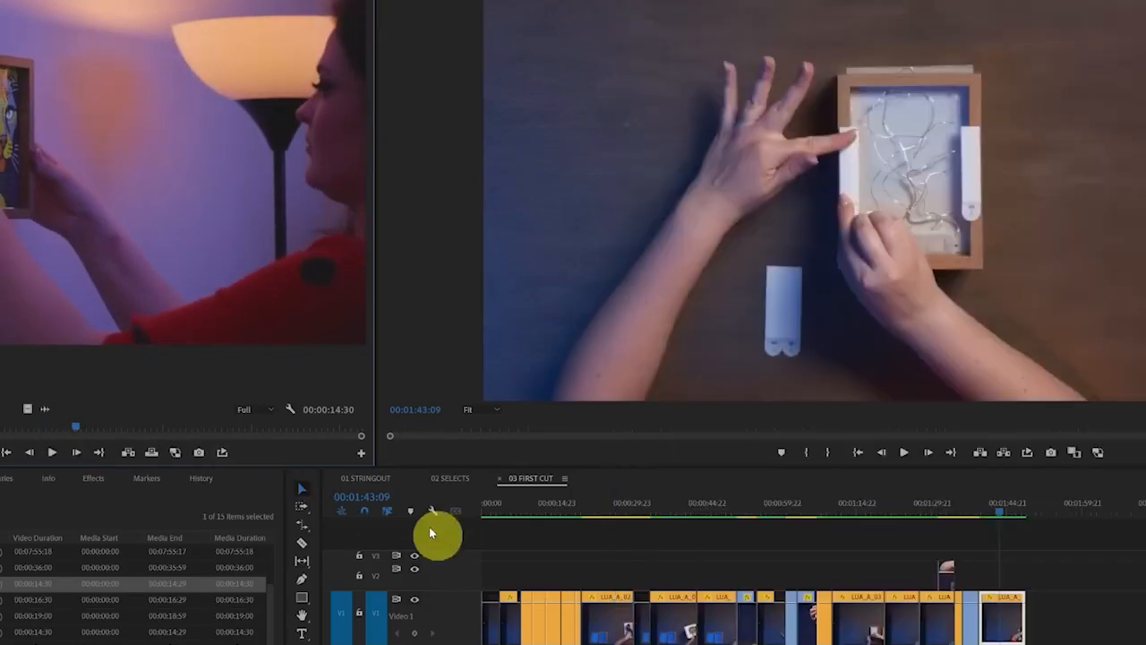
{"action": "left_click", "coordinate": [1040, 509]}
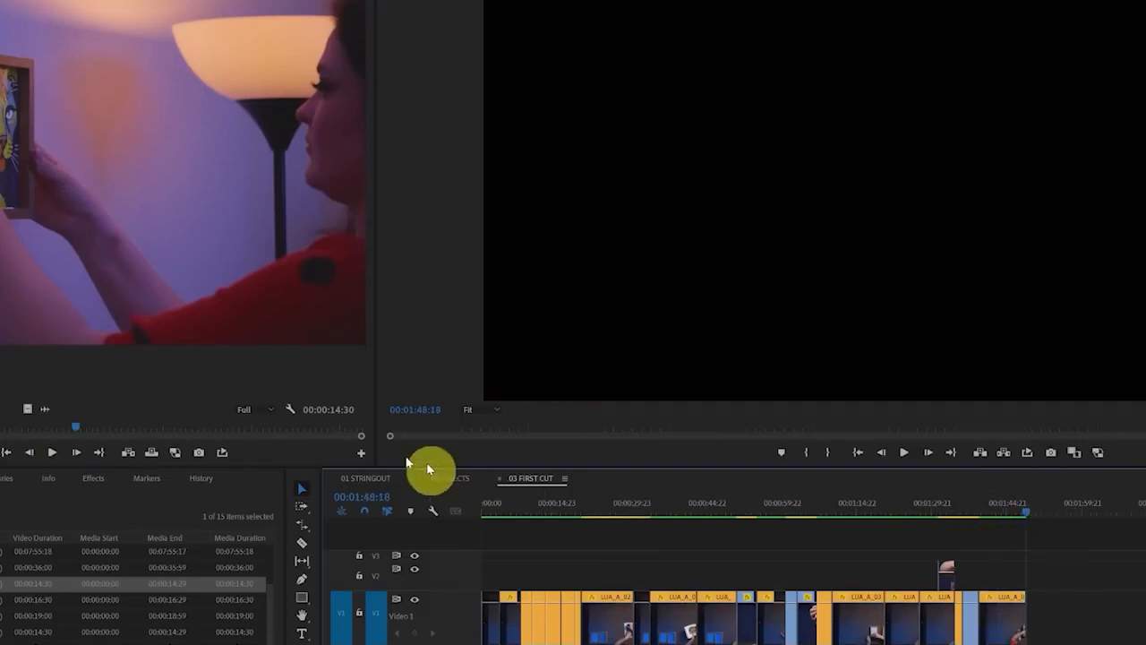
{"action": "left_click_drag", "start_coordinate": [4, 435], "coordinate": [31, 434]}
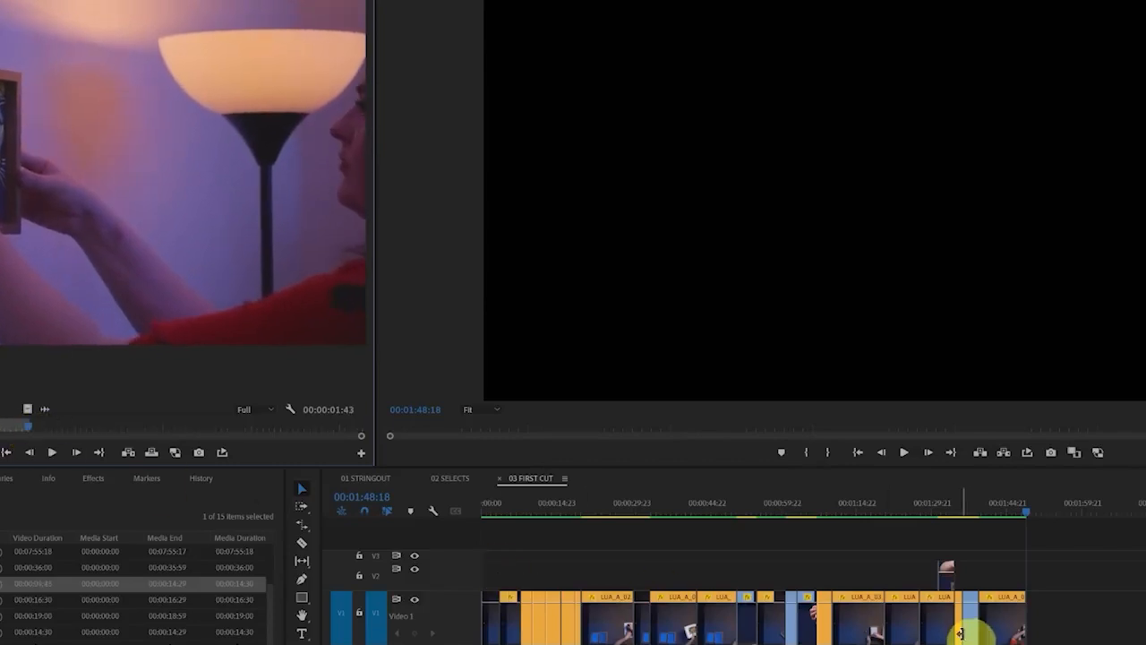
Apply Set to Frame Size to the clip inserted at the end of the sequence
{"action": "left_click", "coordinate": [1031, 507]}
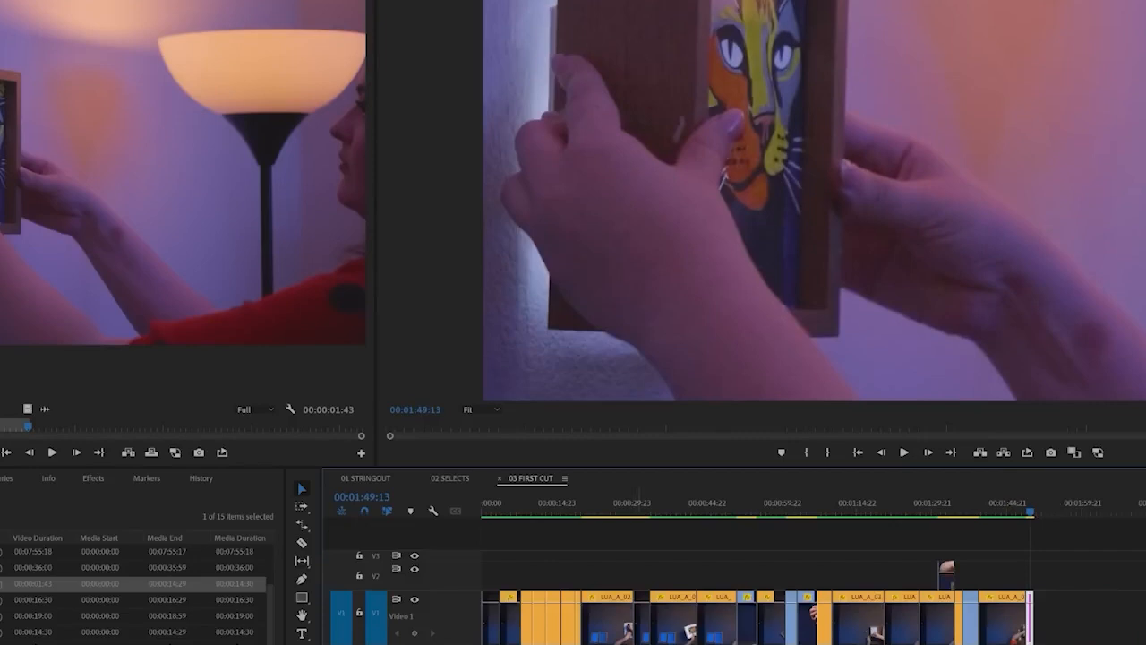
{"action": "right_click", "coordinate": [1030, 620]}
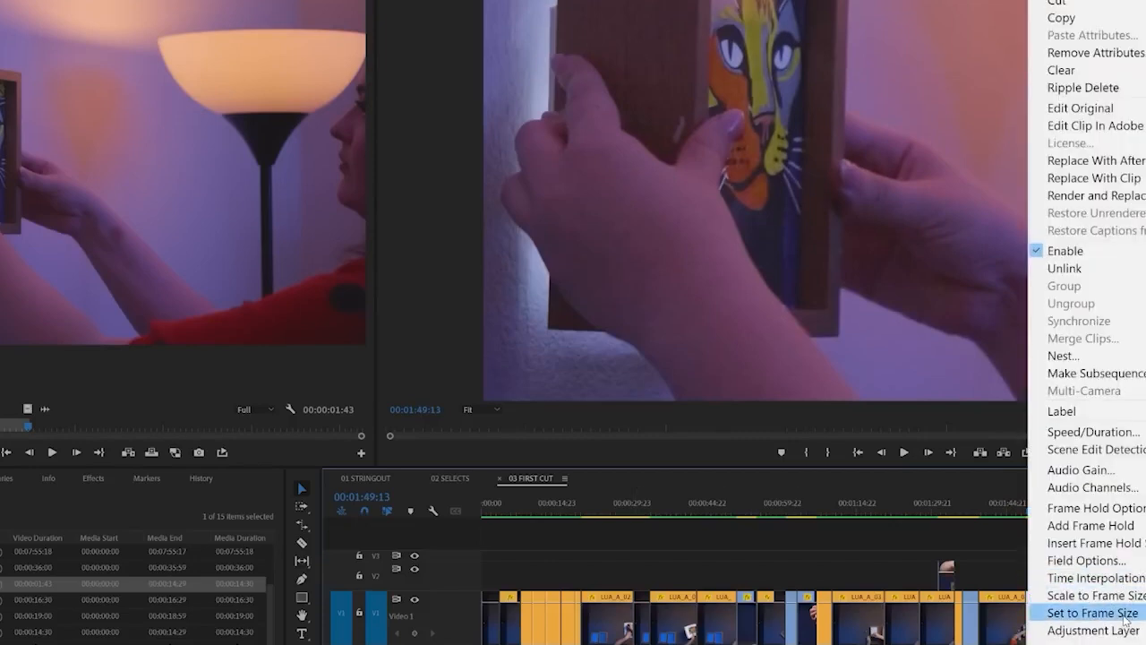
{"action": "left_click", "coordinate": [1093, 612]}
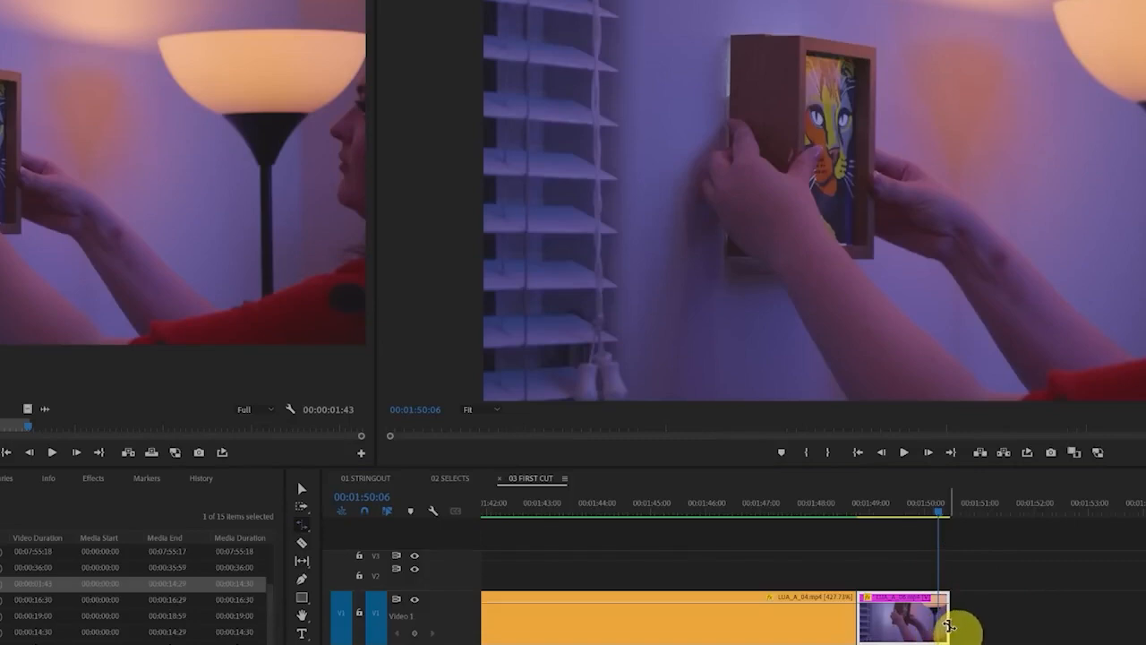
Rate stretch the end of the last clip to about 00:01:53:11 and play back the slowed motion
{"action": "left_click_drag", "start_coordinate": [948, 622], "coordinate": [1145, 621]}
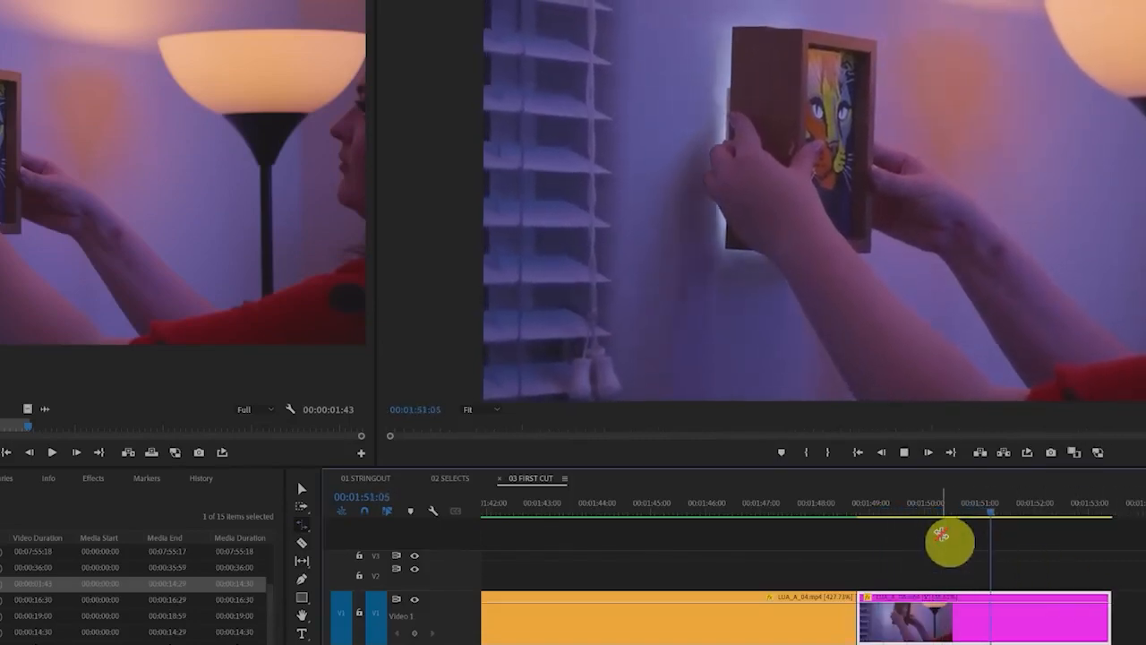
{"action": "key", "text": "space"}
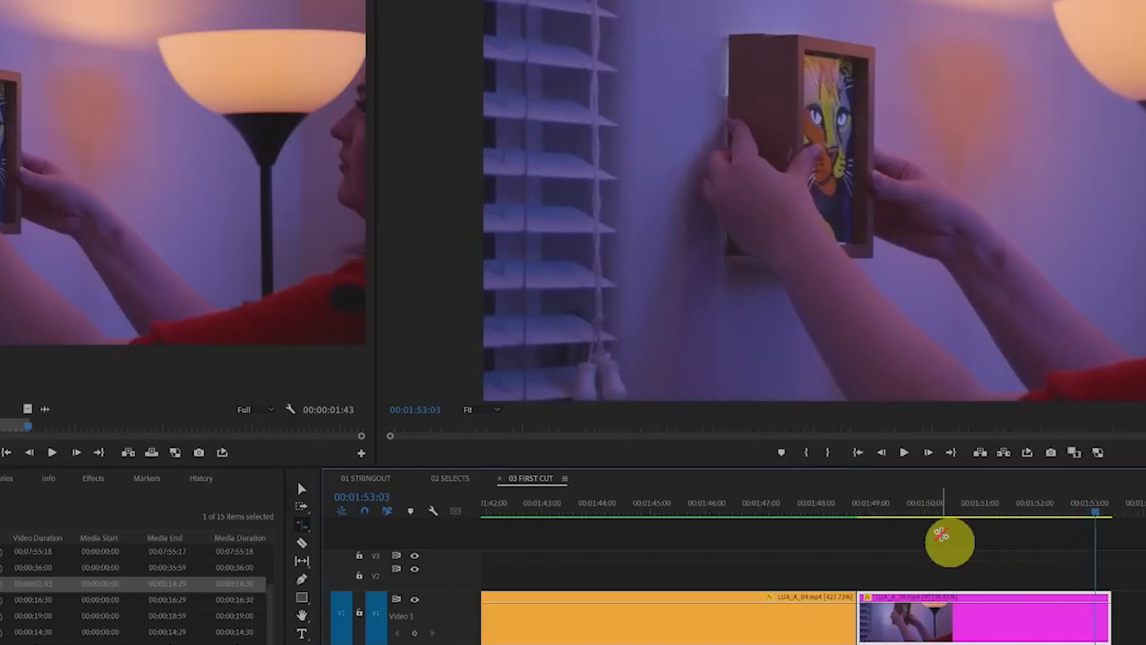
{"action": "left_click", "coordinate": [885, 509]}
{"action": "key", "text": "space"}
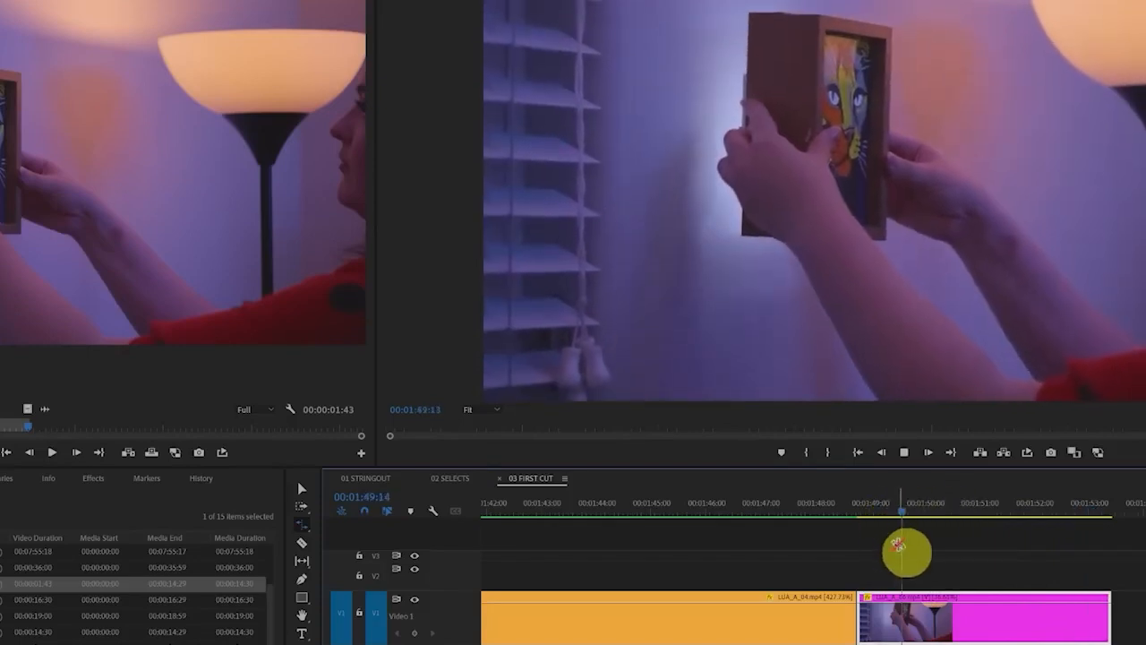
Rate stretch the last clip's end further, to about 00:01:56:17, and play back the slower motion
{"action": "left_click", "coordinate": [1072, 631]}
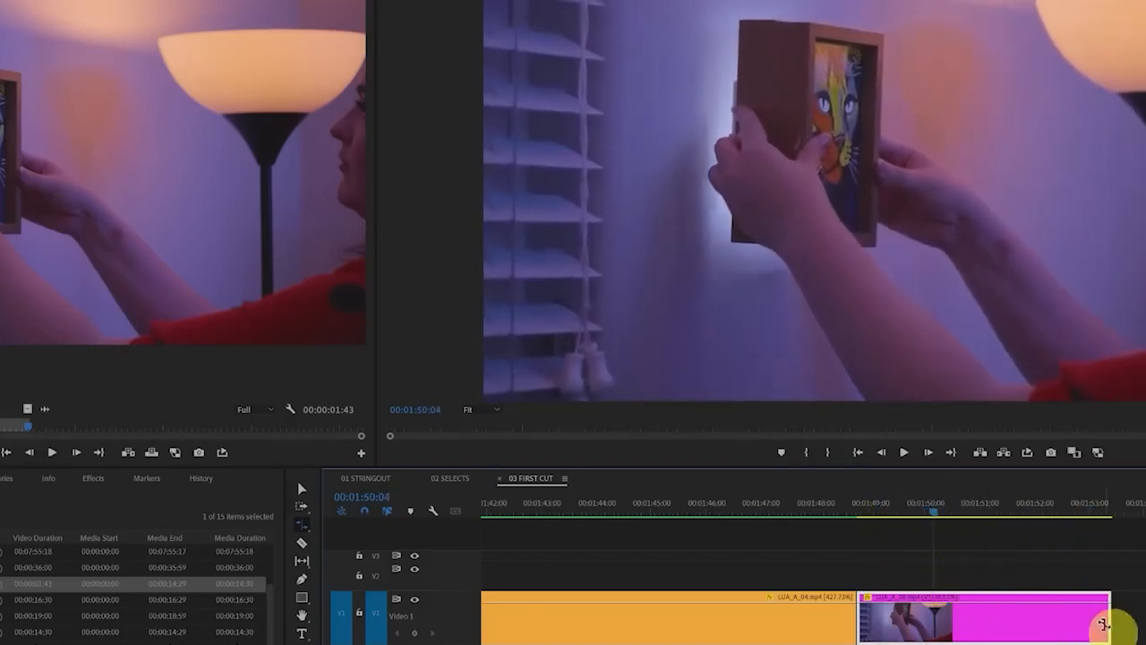
{"action": "left_click_drag", "start_coordinate": [1103, 625], "coordinate": [1145, 624]}
{"action": "key", "text": "space"}
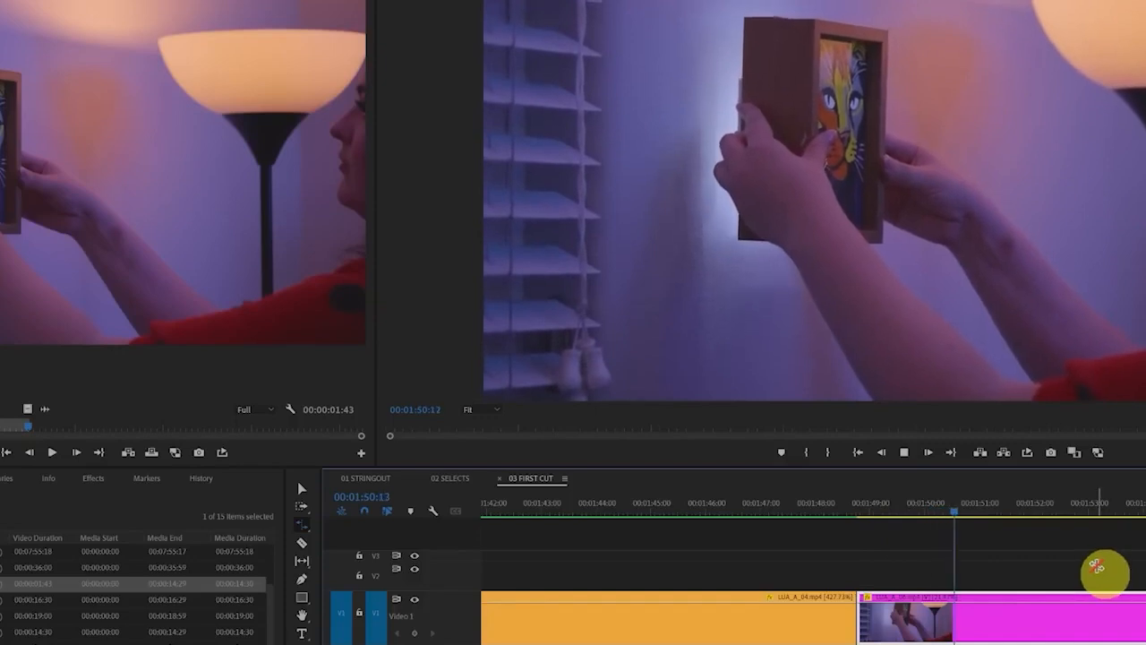
{"action": "key", "text": "space"}
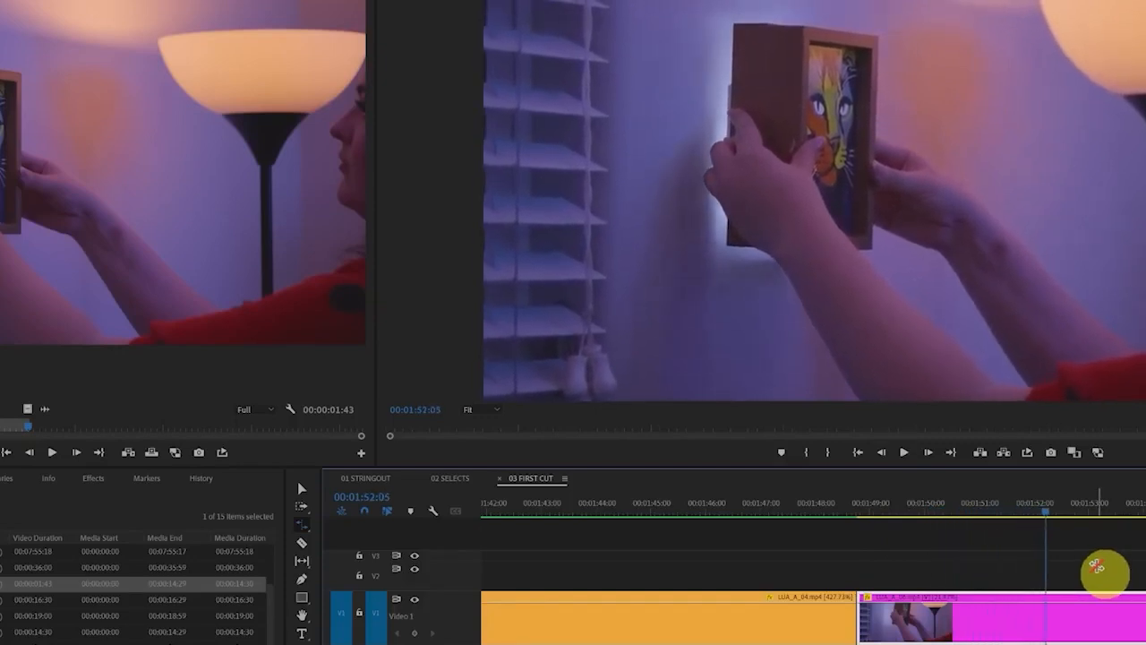
Rate stretch the last clip's end to about 00:02:01:05 and review the extreme slow motion in playback
{"action": "scroll", "coordinate": [993, 550], "scroll_direction": "right", "scroll_amount": 5}
{"action": "left_click_drag", "start_coordinate": [1044, 627], "coordinate": [1145, 627]}
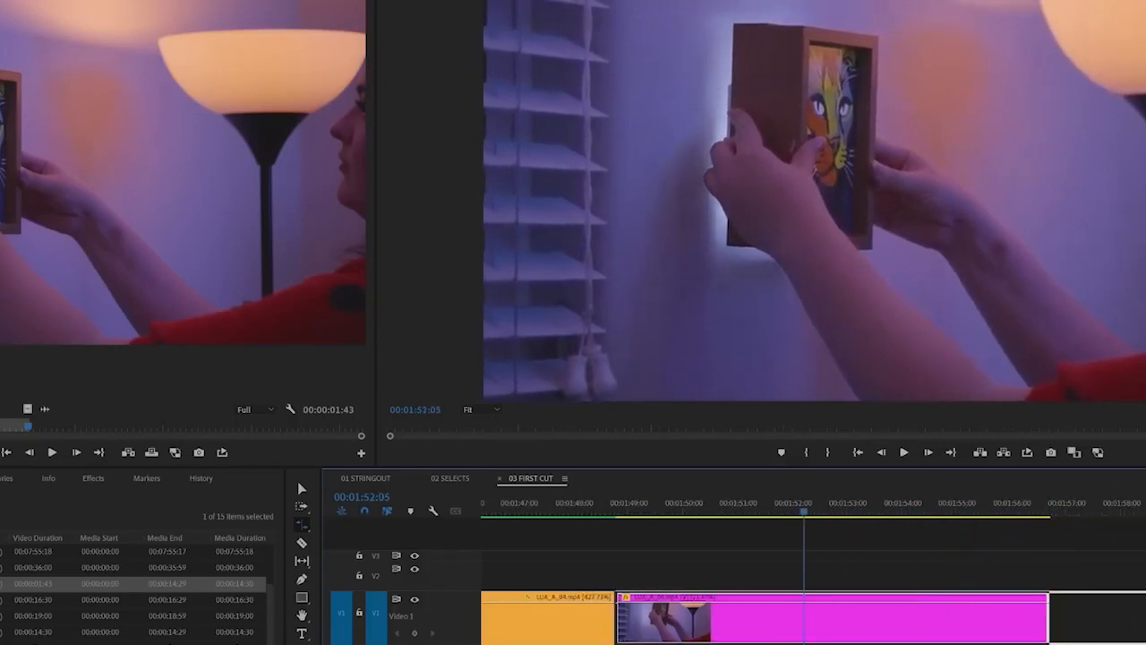
{"action": "key", "text": "space"}
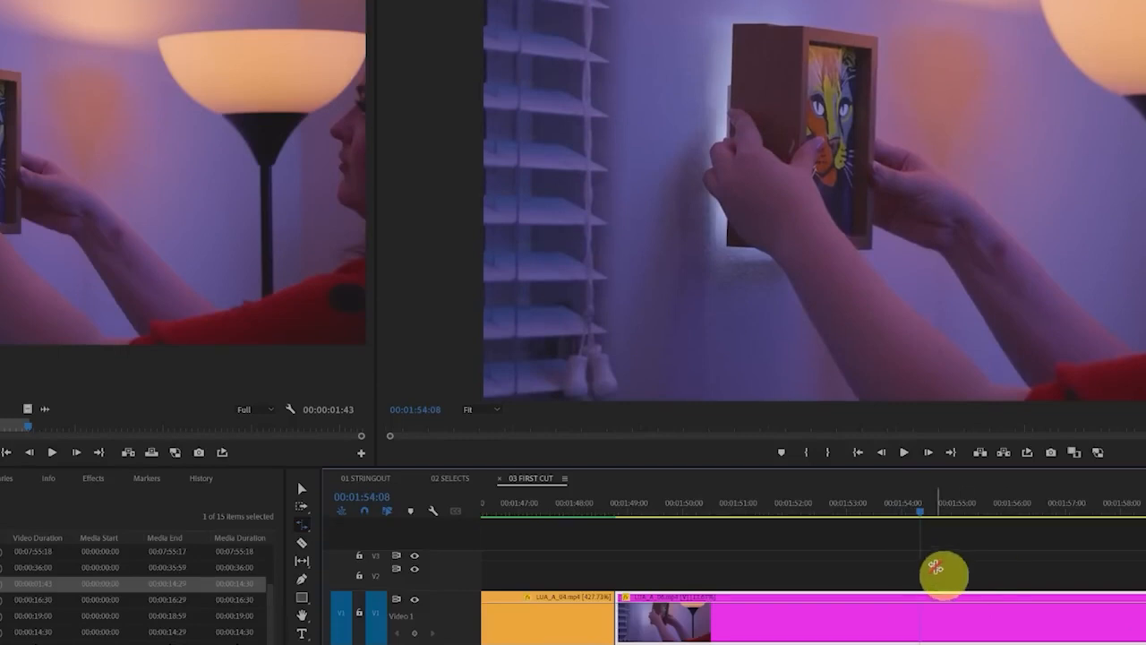
{"action": "key", "text": "space"}
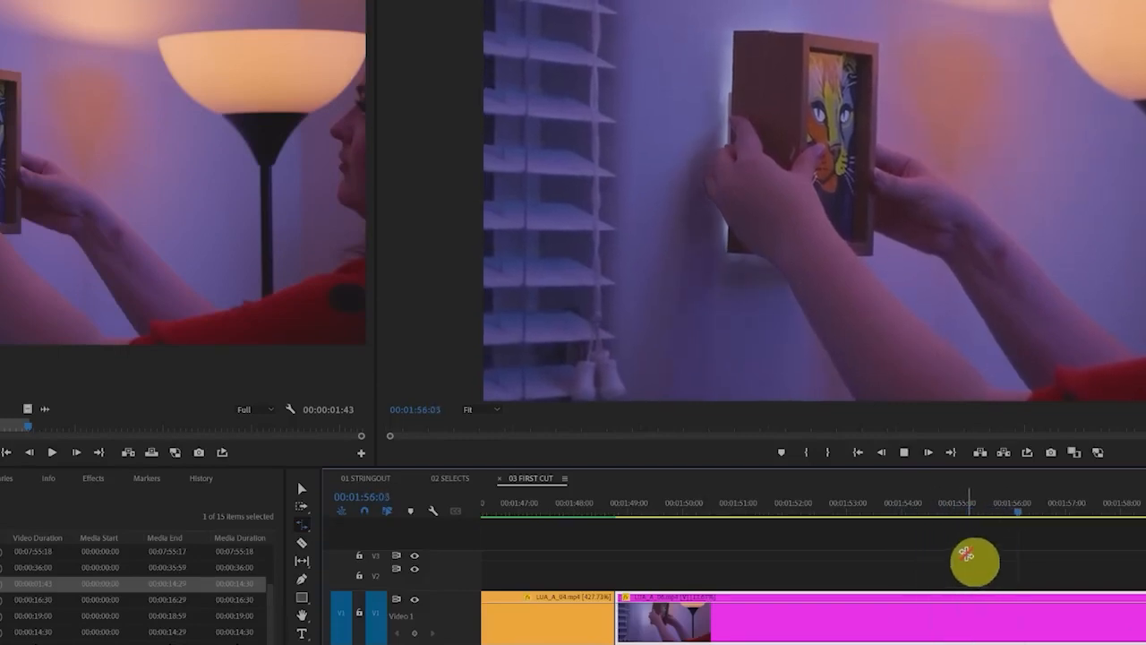
{"action": "key", "text": "space"}
{"action": "left_click", "coordinate": [703, 509]}
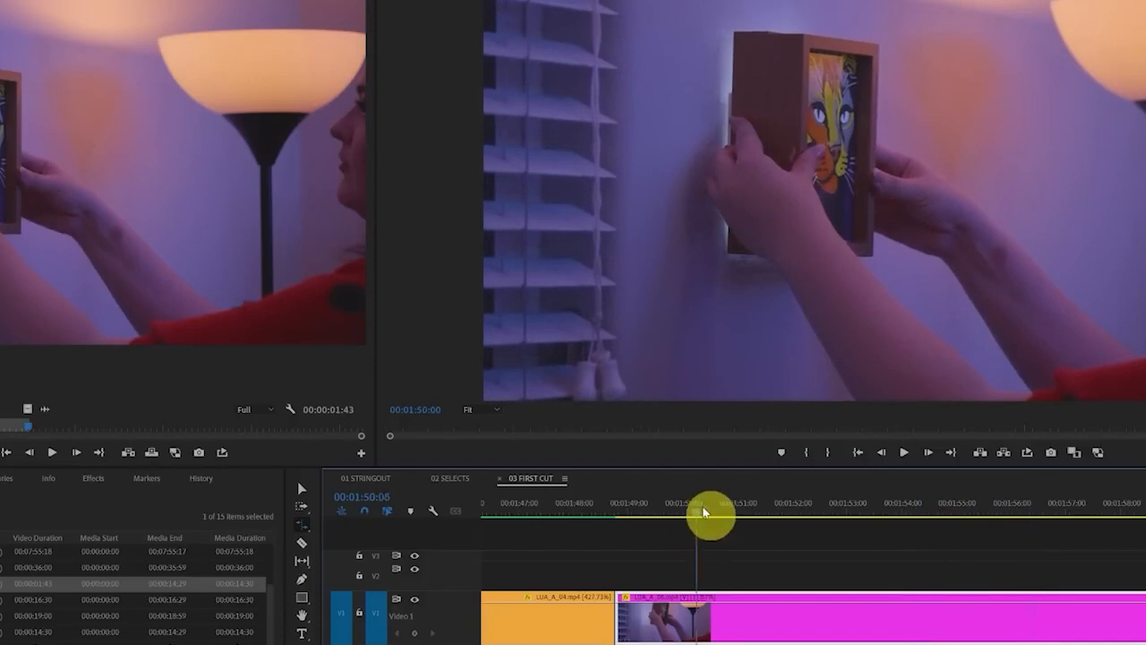
{"action": "key", "text": "space"}
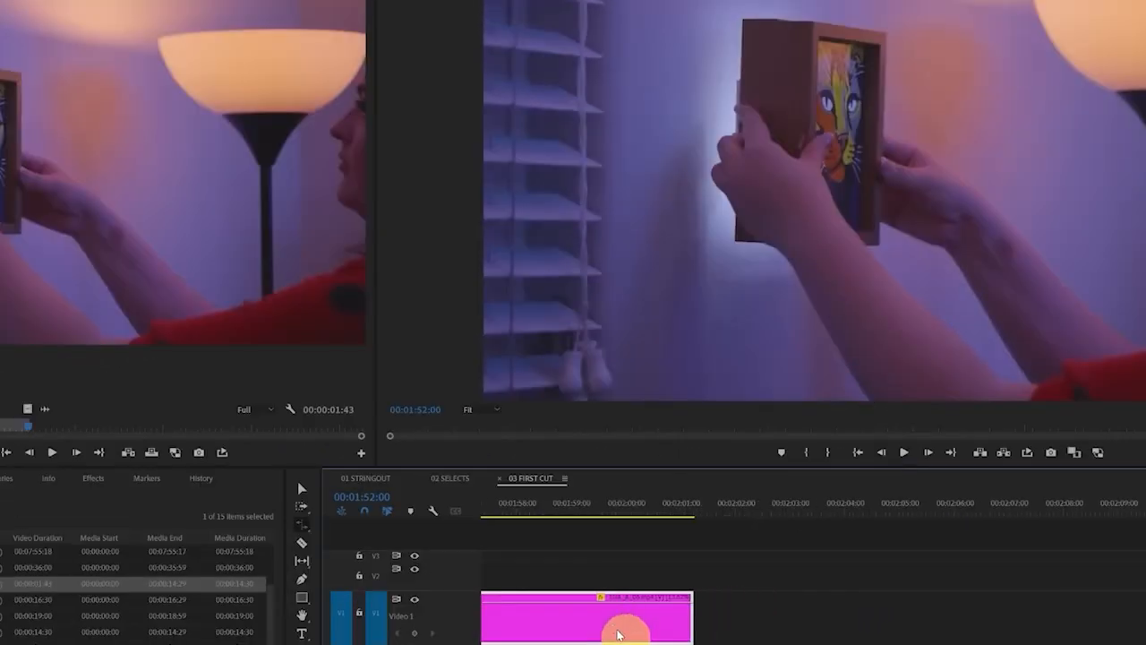
Delete the rate-stretched clip from the end of 03 FIRST CUT
{"action": "scroll", "coordinate": [654, 640], "scroll_direction": "up", "scroll_amount": 5}
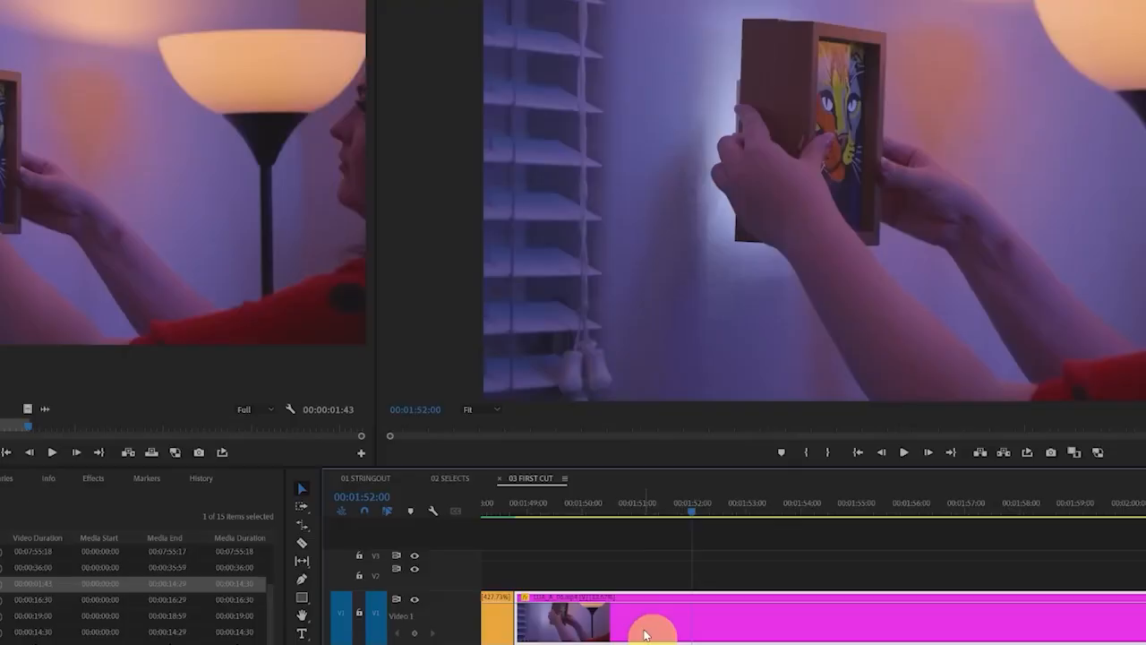
{"action": "key", "text": "Delete"}
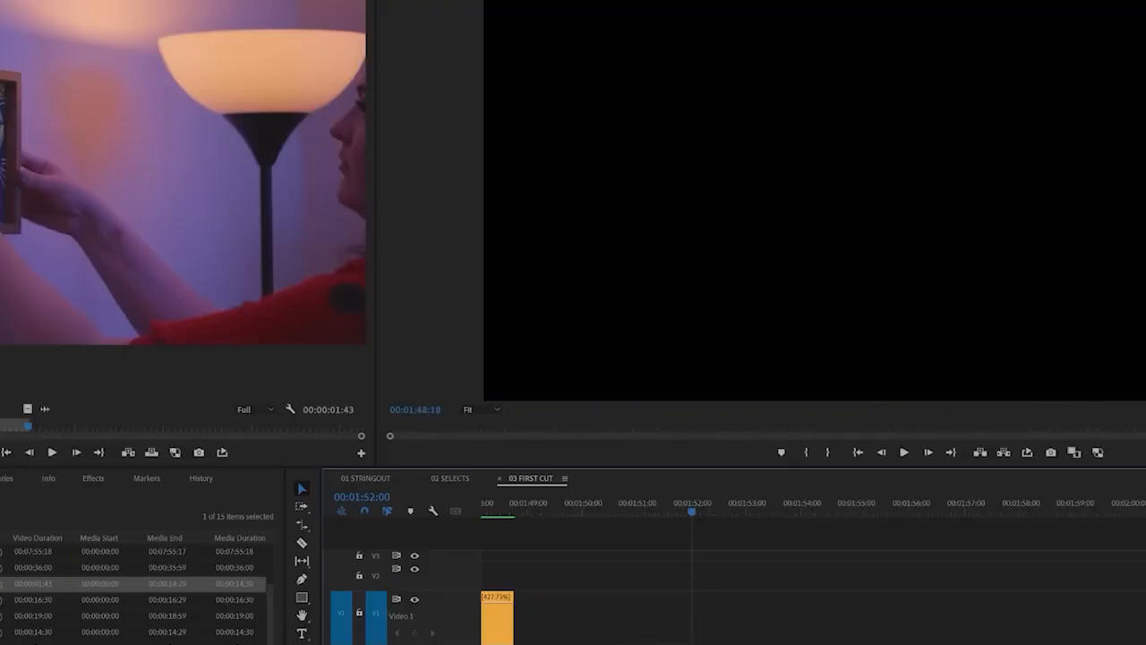
Interpret the seven 59.94 fps clips in the 01 FOOTAGE bin at an assumed frame rate of 23.976 fps
{"action": "left_click", "coordinate": [7, 472]}
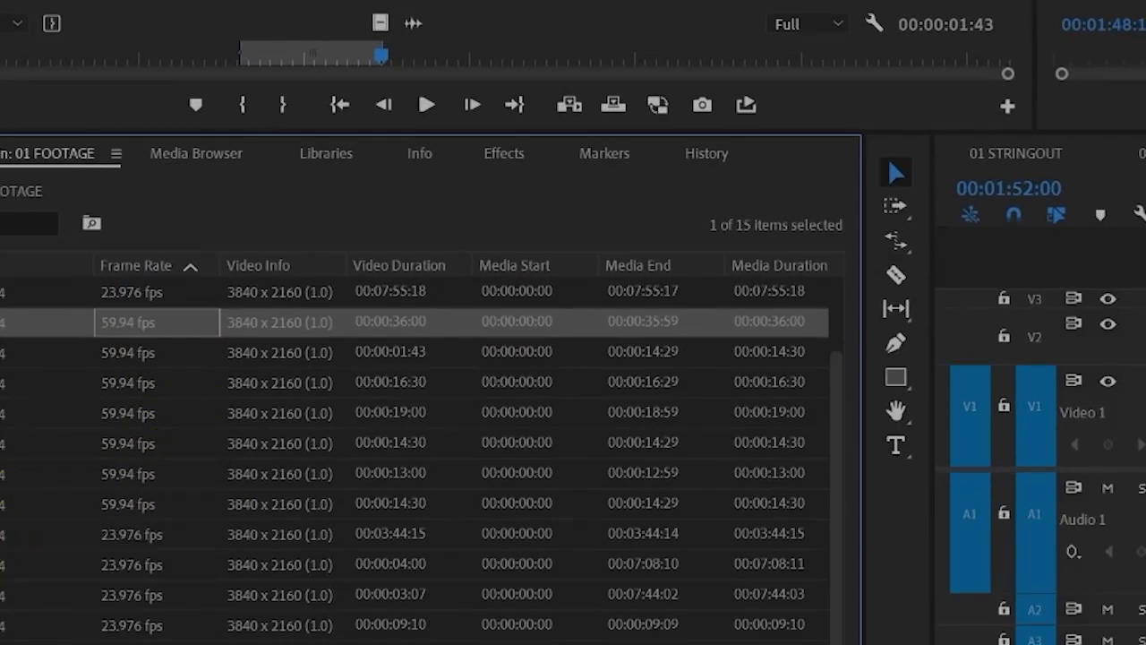
{"action": "left_click", "coordinate": [4, 504], "text": "shift"}
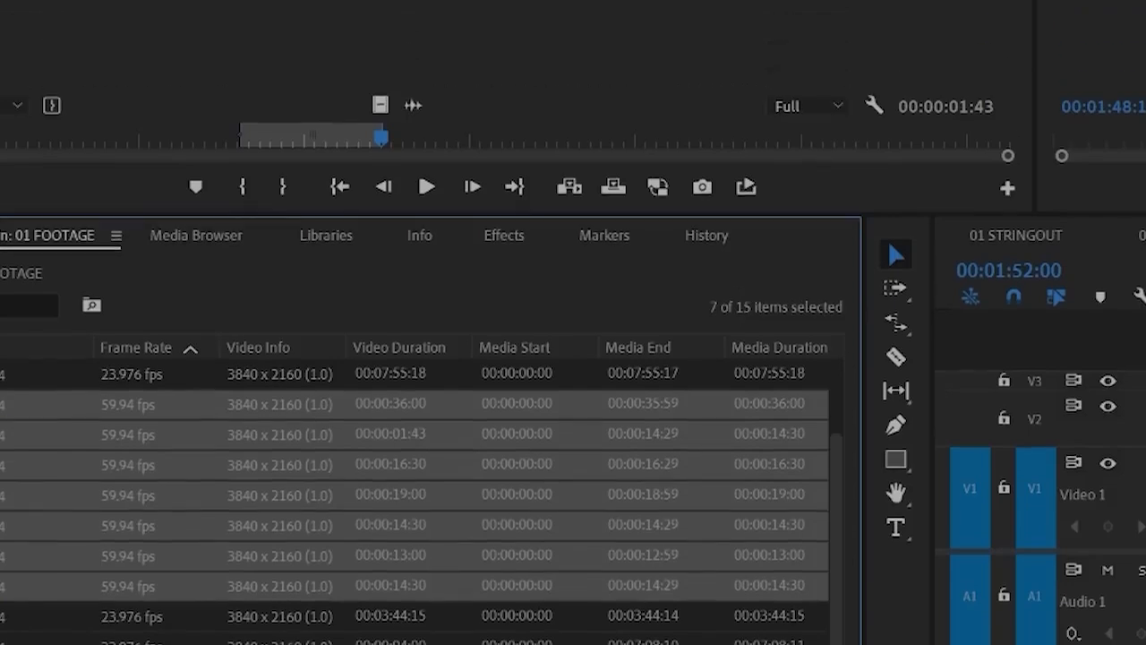
{"action": "right_click", "coordinate": [4, 503]}
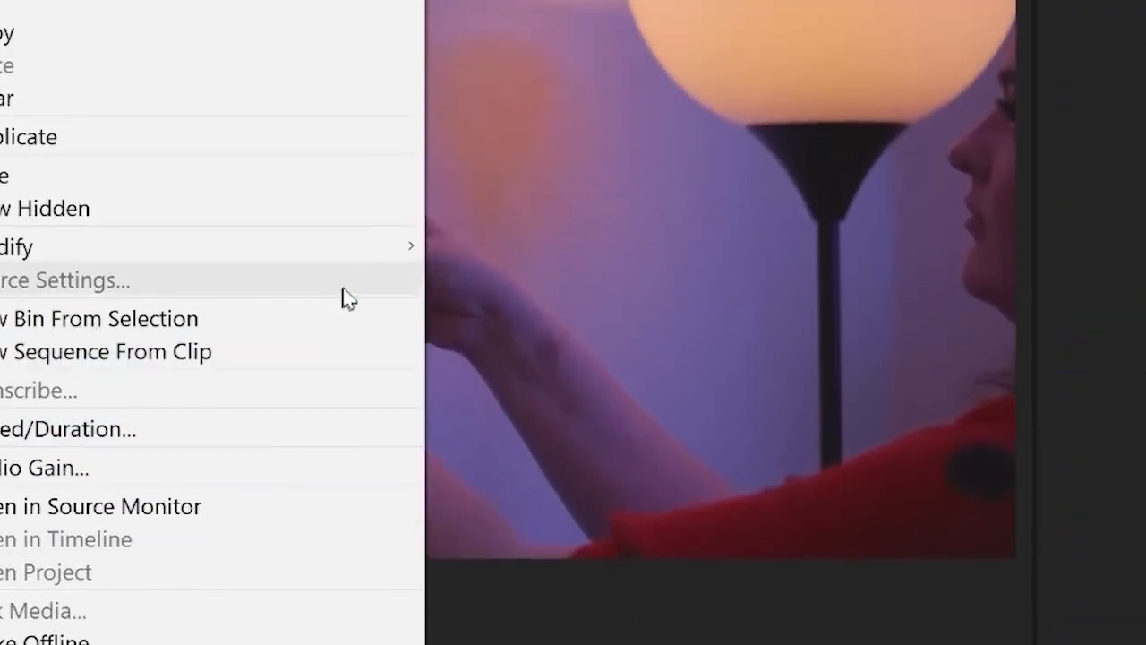
{"action": "mouse_move", "coordinate": [426, 260]}
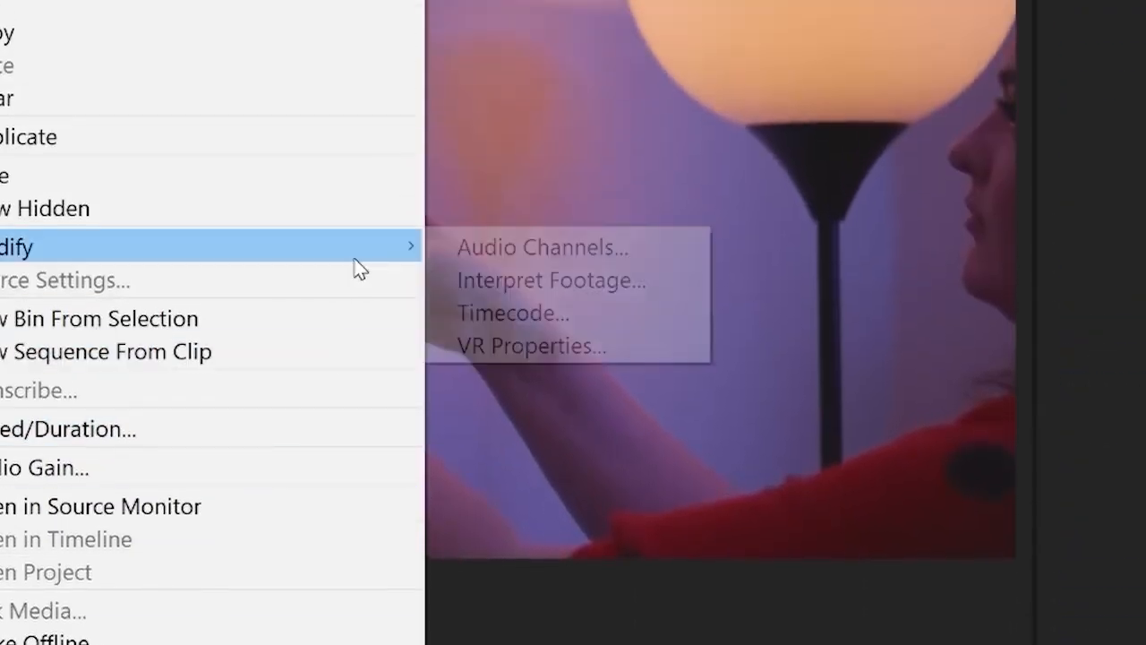
{"action": "left_click", "coordinate": [670, 296]}
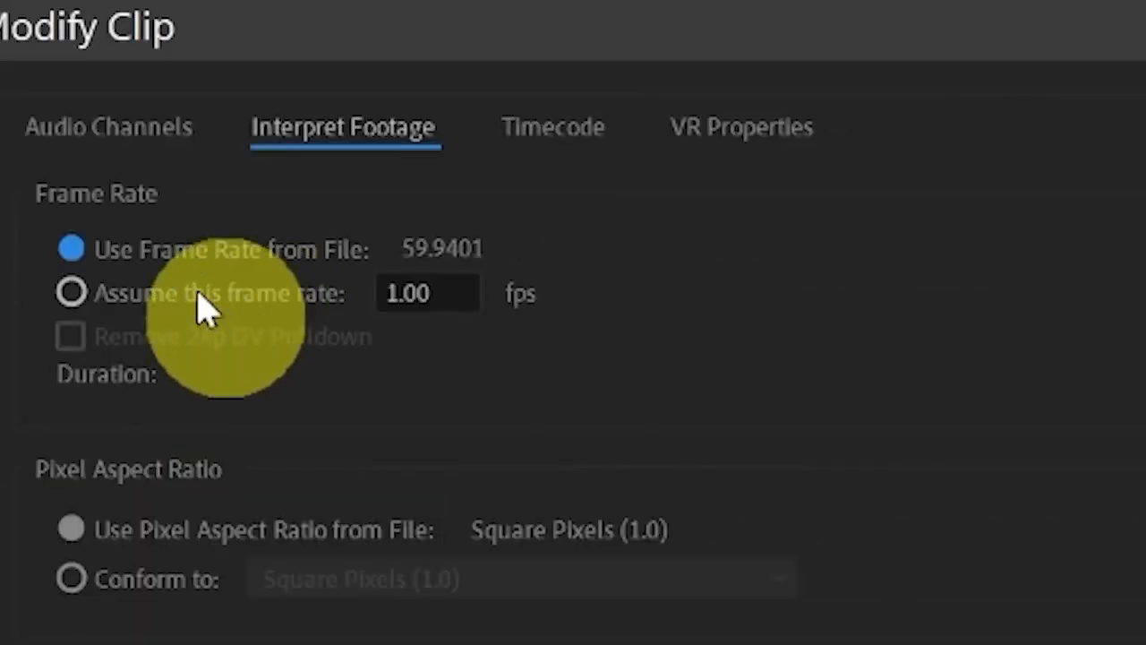
{"action": "left_click", "coordinate": [204, 309]}
{"action": "left_click", "coordinate": [439, 298]}
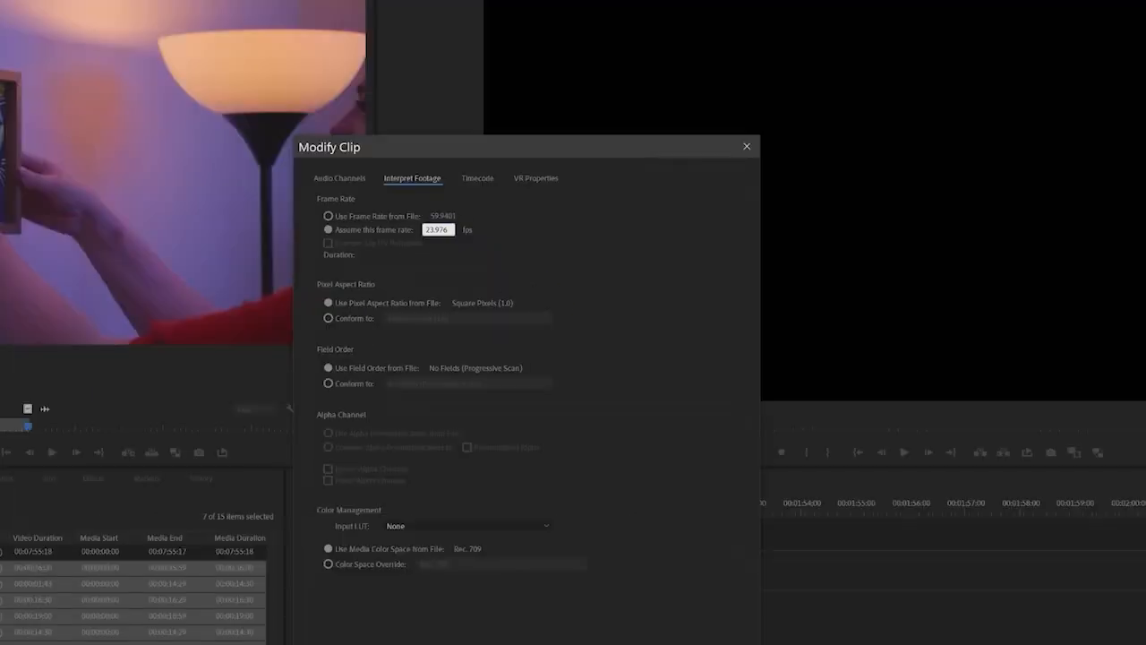
{"action": "key", "text": "Return"}
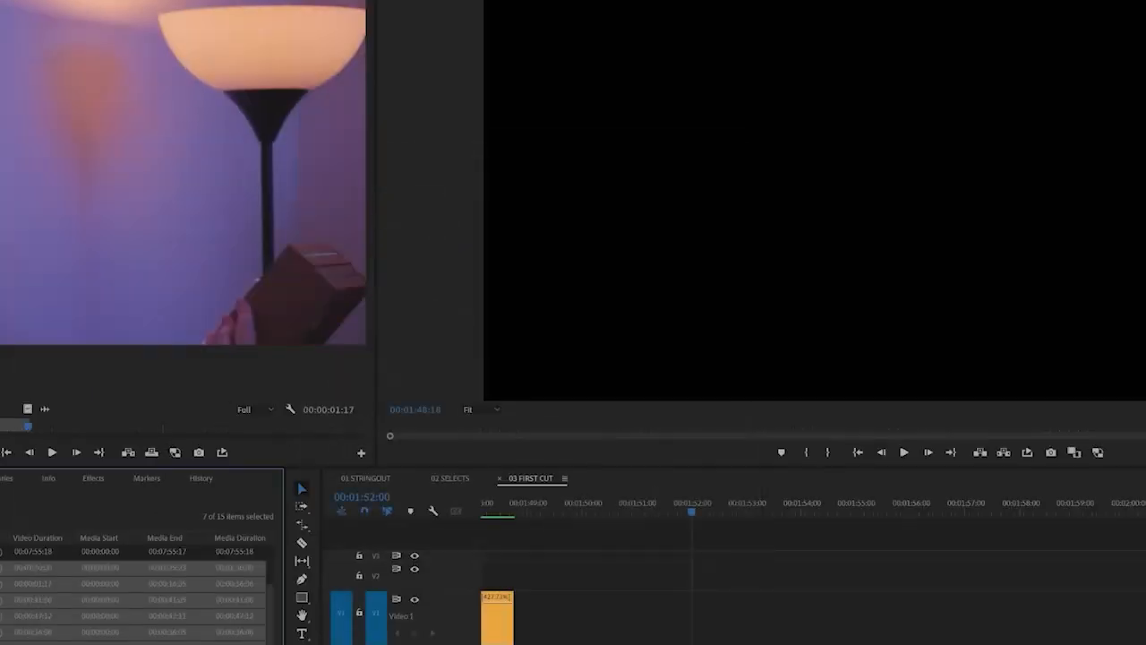
Open the 00:01:30:00 reinterpreted clip as source footage and play part of it to check the slow motion
{"action": "left_click", "coordinate": [36, 551]}
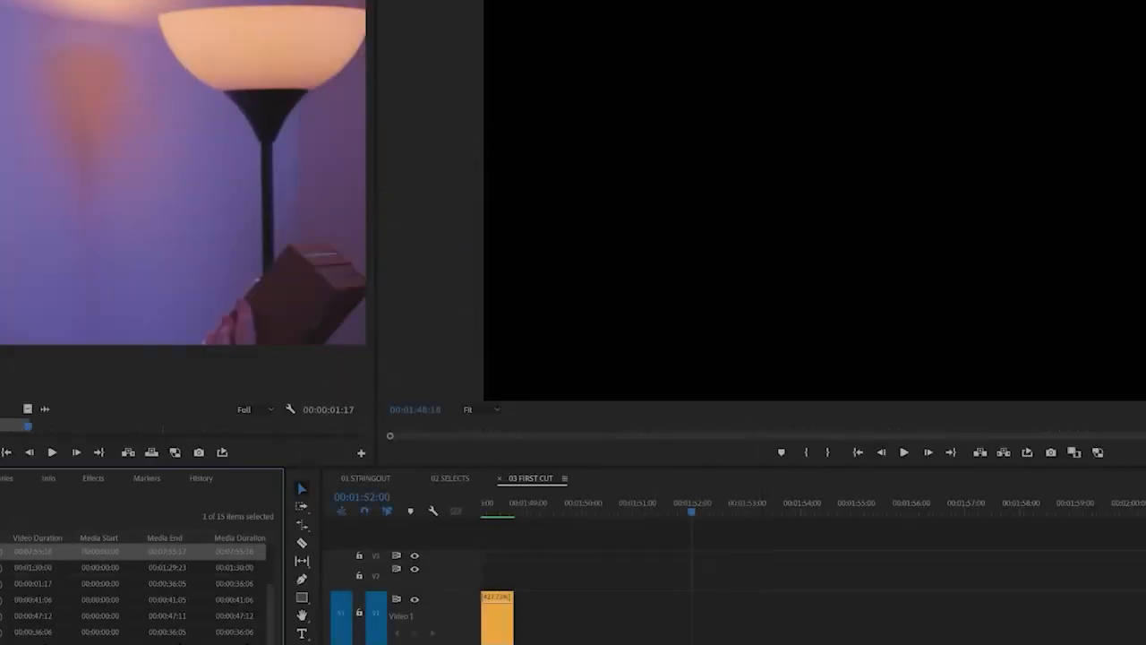
{"action": "double_click", "coordinate": [4, 568]}
{"action": "left_click", "coordinate": [80, 427]}
{"action": "key", "text": "space"}
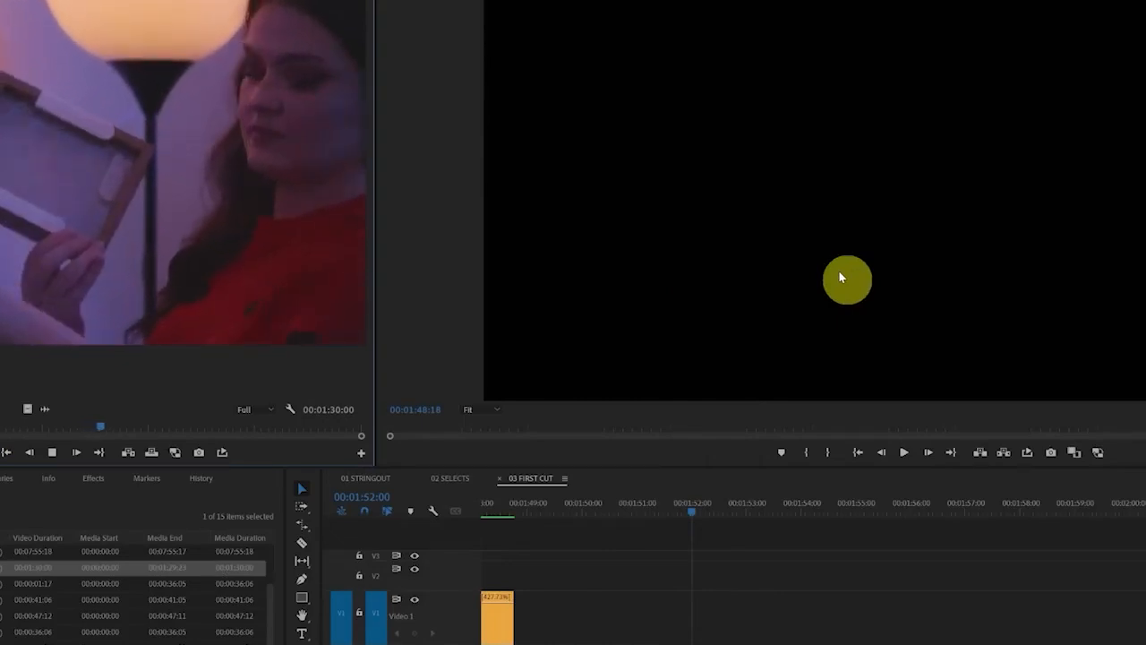
{"action": "key", "text": "space"}
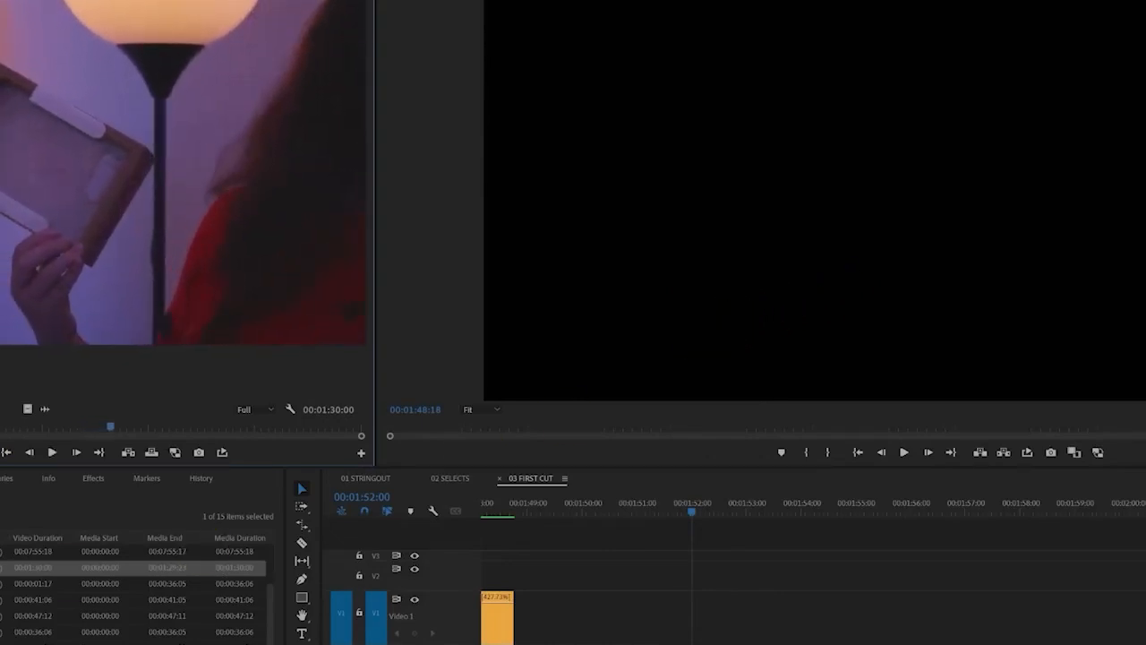
Open the first 00:00:36:06 clip as source footage and mark a 00:00:04:10 segment of the picture being hung
{"action": "double_click", "coordinate": [3, 584]}
{"action": "left_click_drag", "start_coordinate": [262, 427], "coordinate": [727, 413]}
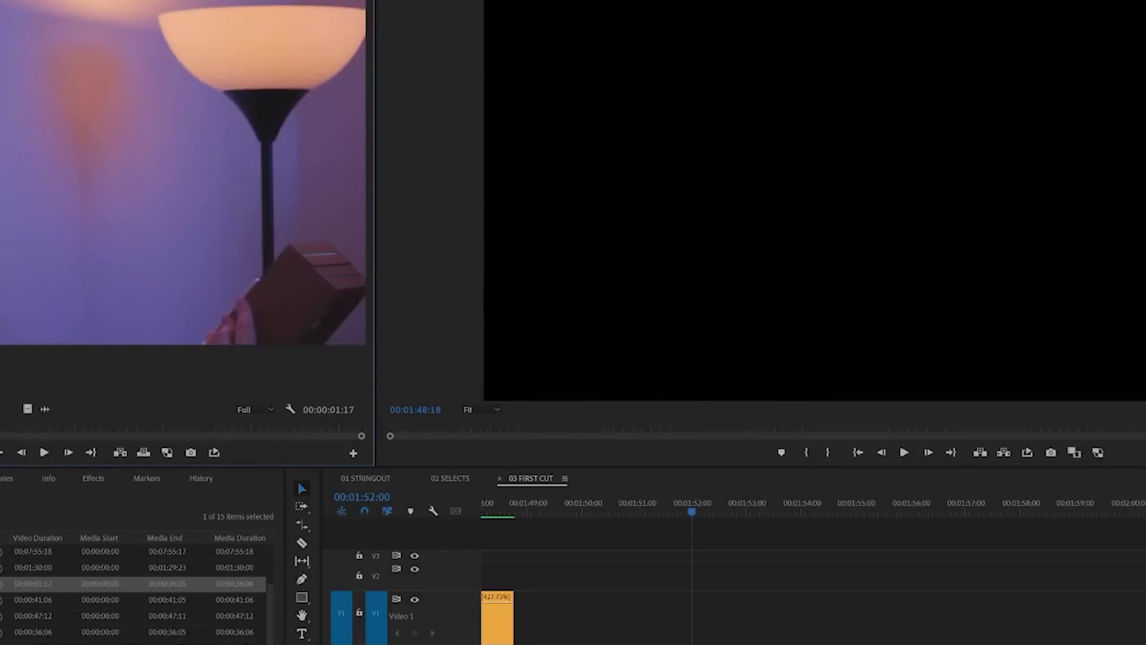
{"action": "mouse_move", "coordinate": [1, 430]}
{"action": "left_mouse_down"}
{"action": "mouse_move", "coordinate": [126, 428]}
{"action": "mouse_move", "coordinate": [0, 429]}
{"action": "left_mouse_up"}
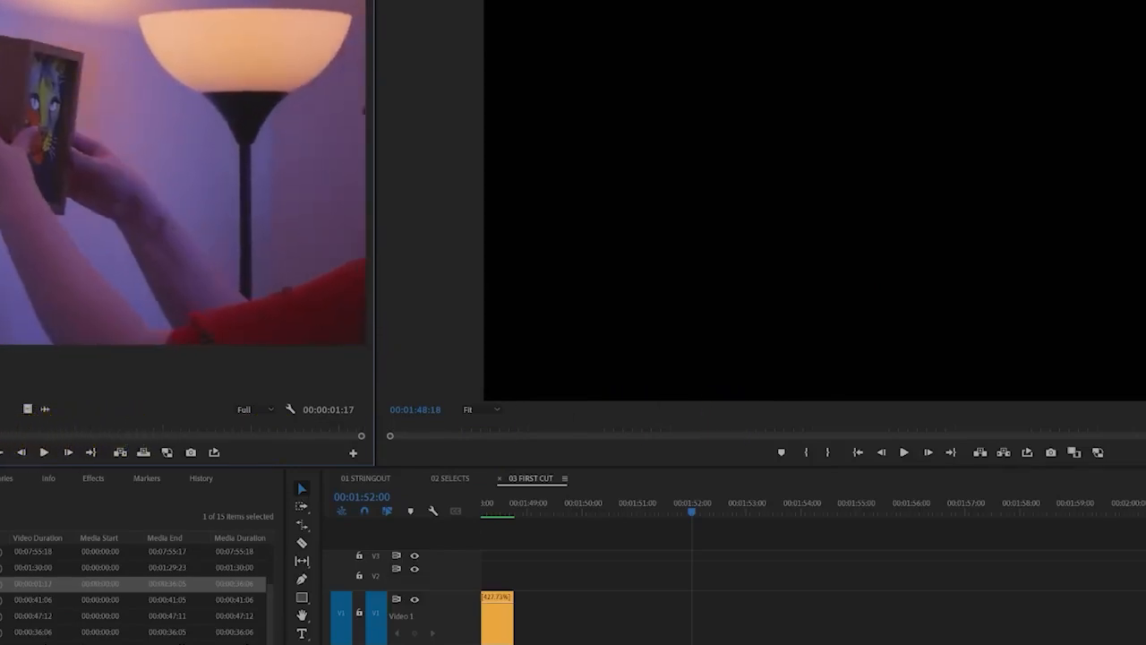
{"action": "key", "text": "space"}
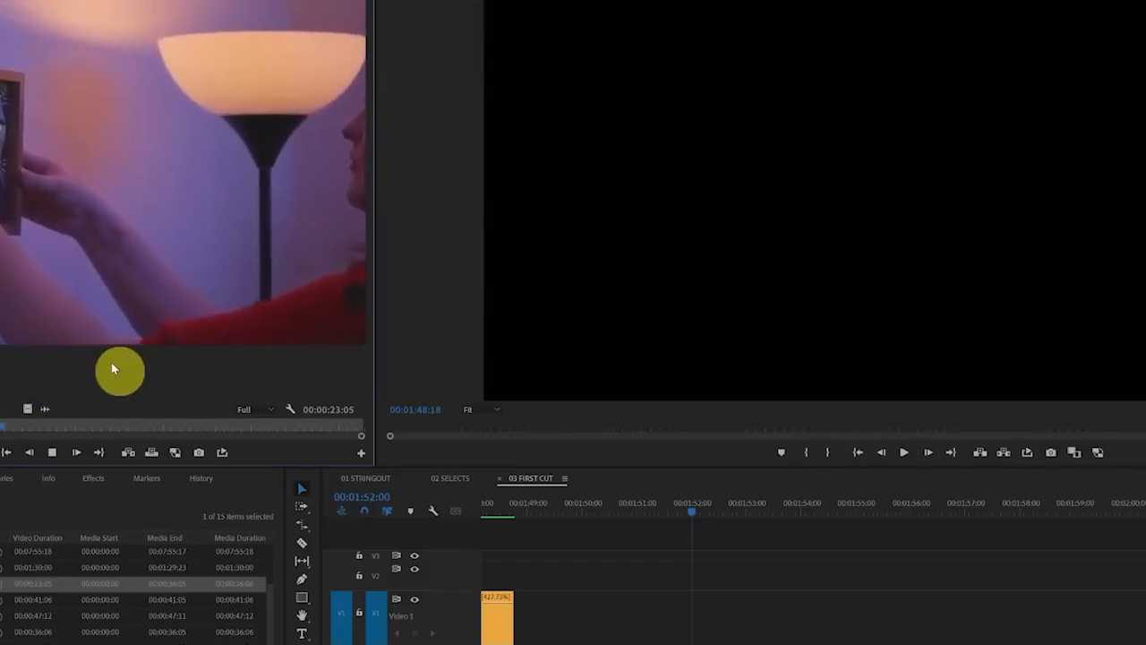
{"action": "key", "text": "space"}
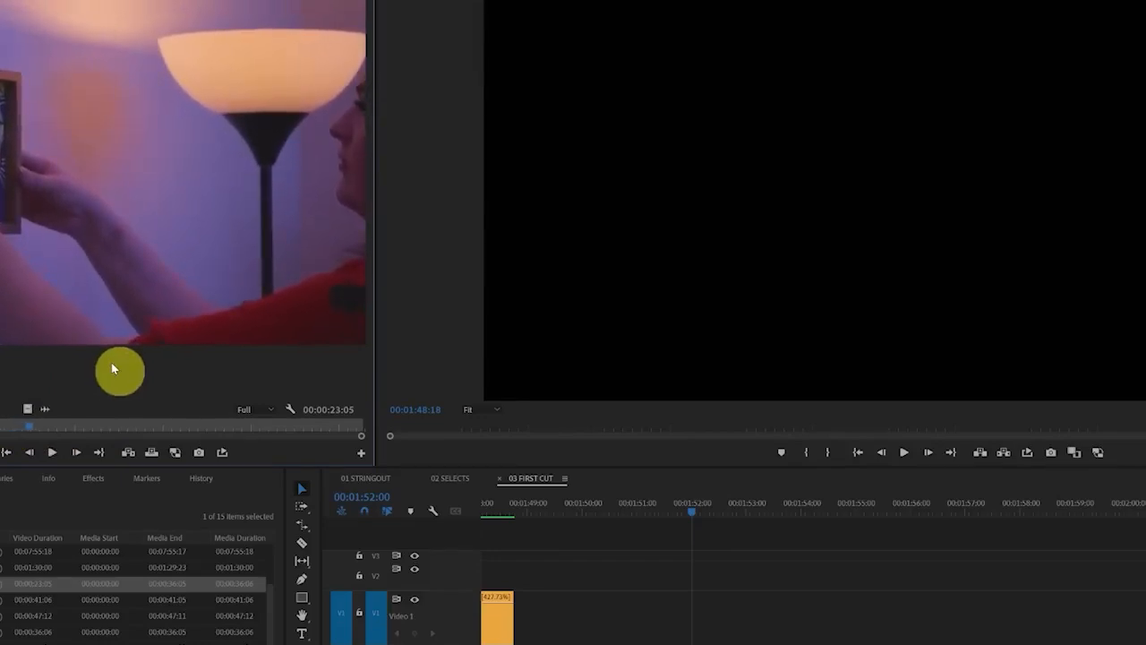
{"action": "key", "text": "o"}
Insert the marked segment on track V1 at the end of LUA_A_04.mp4, at 00:01:48:18
{"action": "scroll", "coordinate": [610, 627], "scroll_direction": "left", "scroll_amount": 3}
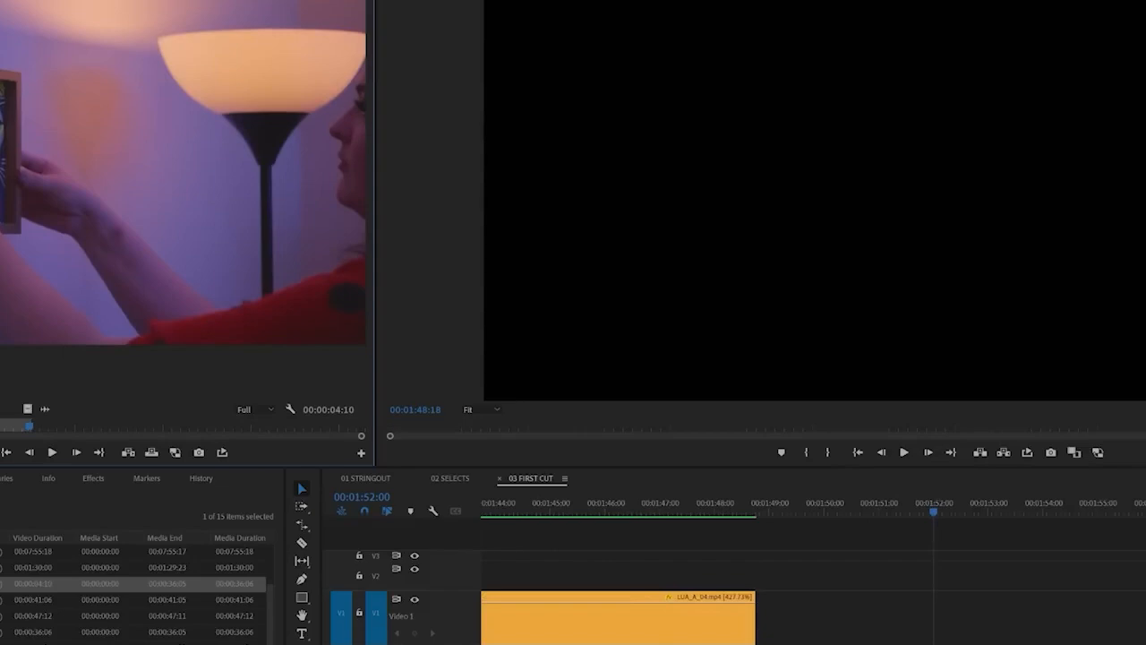
{"action": "left_click", "coordinate": [770, 516]}
{"action": "left_click", "coordinate": [128, 451]}
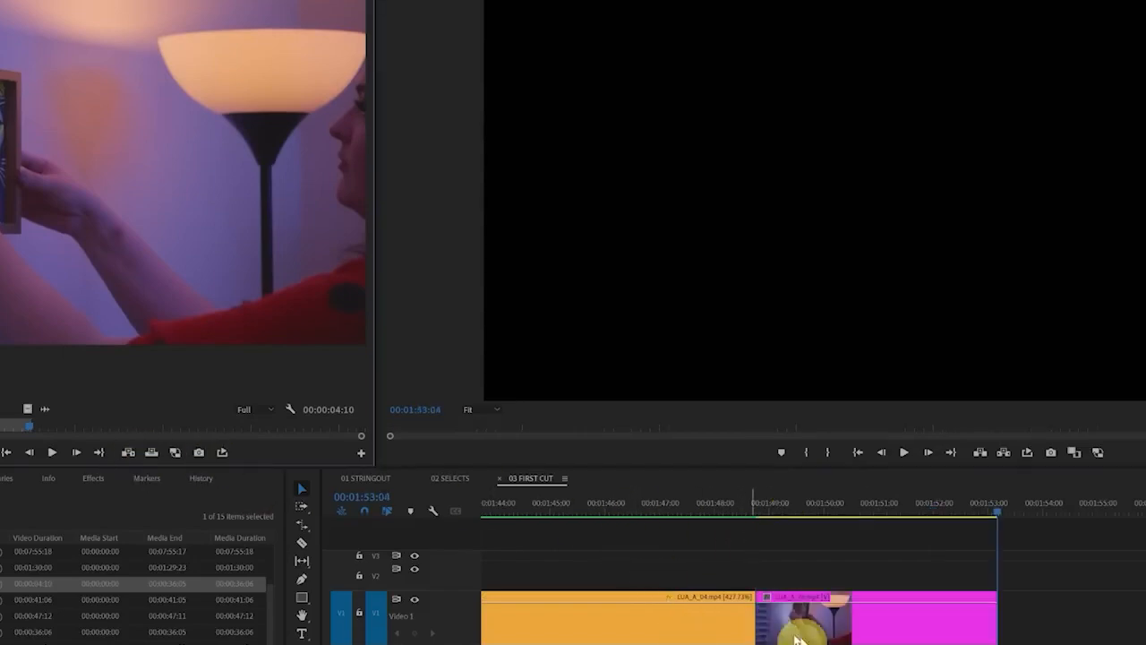
Show the whole 03 FIRST CUT sequence in the timeline and move the playhead to its start at 00:00:00:00
{"action": "left_click", "coordinate": [827, 519]}
{"action": "key", "text": "backslash"}
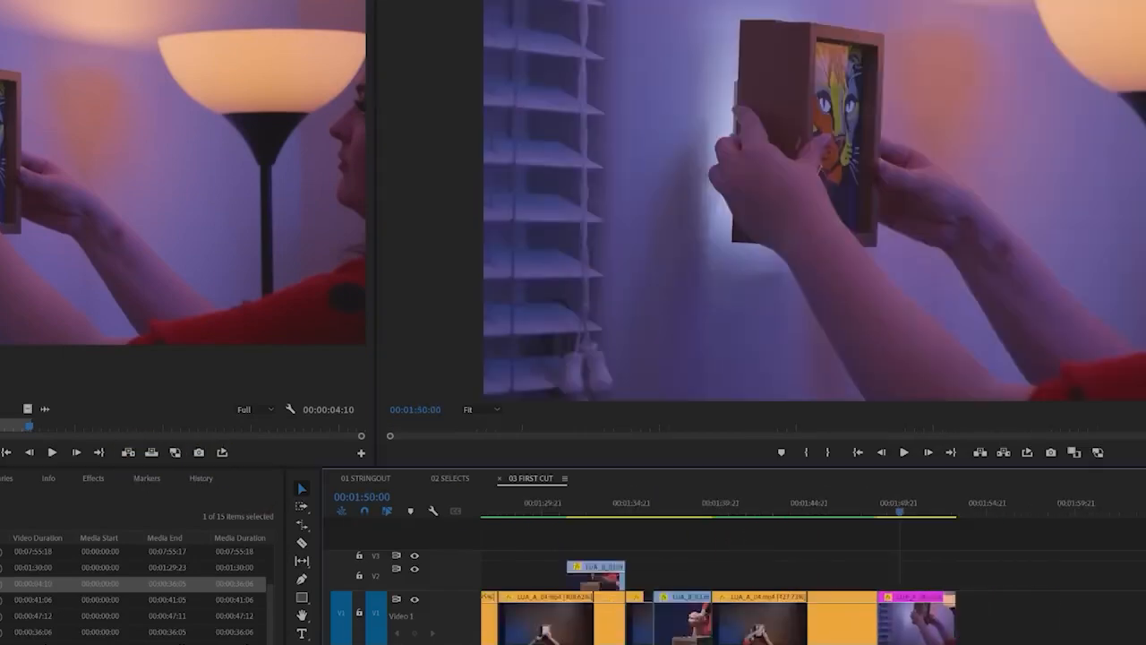
{"action": "scroll", "coordinate": [554, 577], "scroll_direction": "left", "scroll_amount": 3}
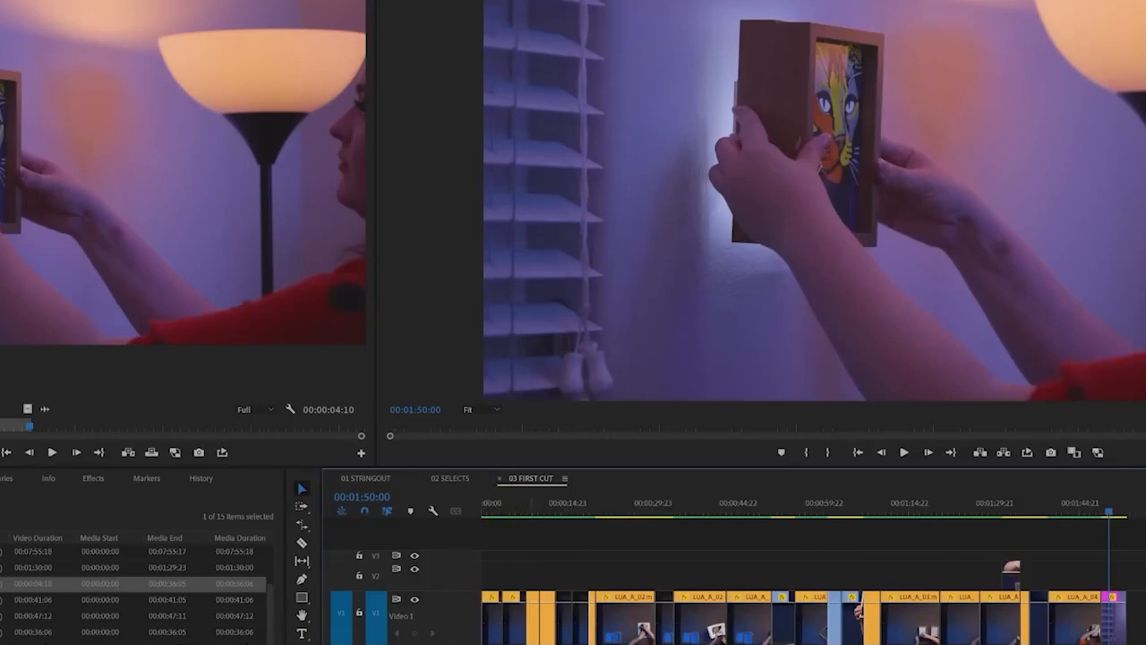
{"action": "left_click_drag", "start_coordinate": [743, 528], "coordinate": [782, 537]}
{"action": "left_click", "coordinate": [858, 455]}
{"action": "left_click_drag", "start_coordinate": [804, 502], "coordinate": [442, 514]}
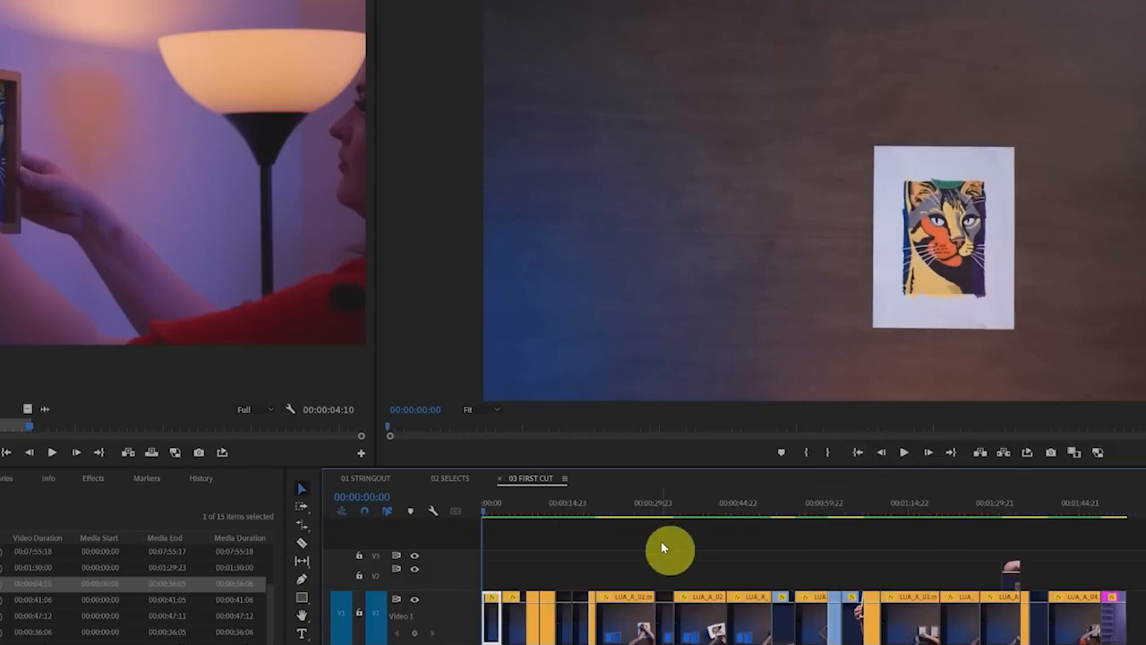
Show the 01 FOOTAGE bin as thumbnails, open the 00:00:47:12 clip as source footage and skim through it for an opening shot
{"action": "double_click", "coordinate": [9, 632]}
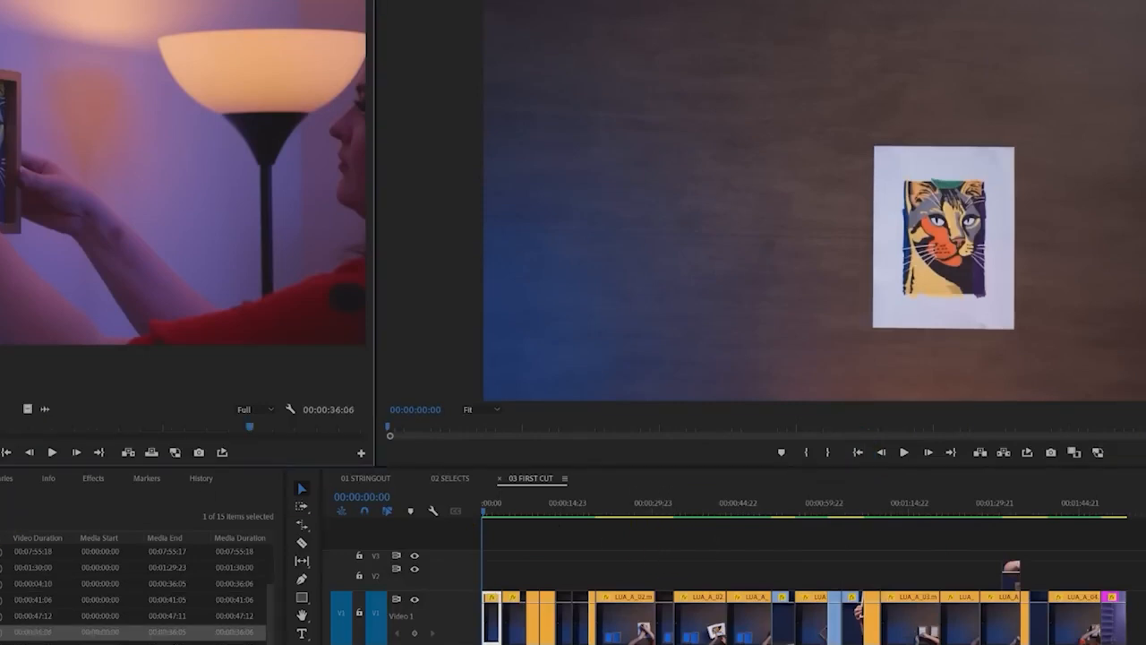
{"action": "key", "text": "ctrl+Page_Down"}
{"action": "scroll", "coordinate": [134, 587], "scroll_direction": "down", "scroll_amount": 3}
{"action": "scroll", "coordinate": [133, 607], "scroll_direction": "down", "scroll_amount": 2}
{"action": "scroll", "coordinate": [132, 608], "scroll_direction": "up", "scroll_amount": 3}
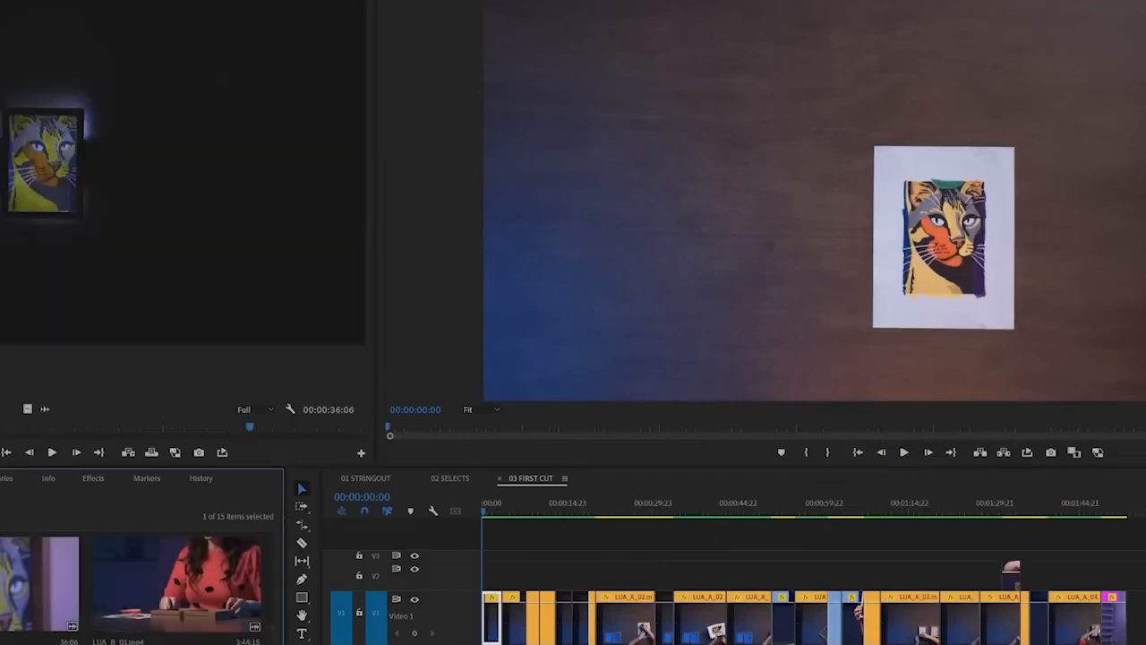
{"action": "scroll", "coordinate": [132, 607], "scroll_direction": "down", "scroll_amount": 3}
{"action": "double_click", "coordinate": [11, 586]}
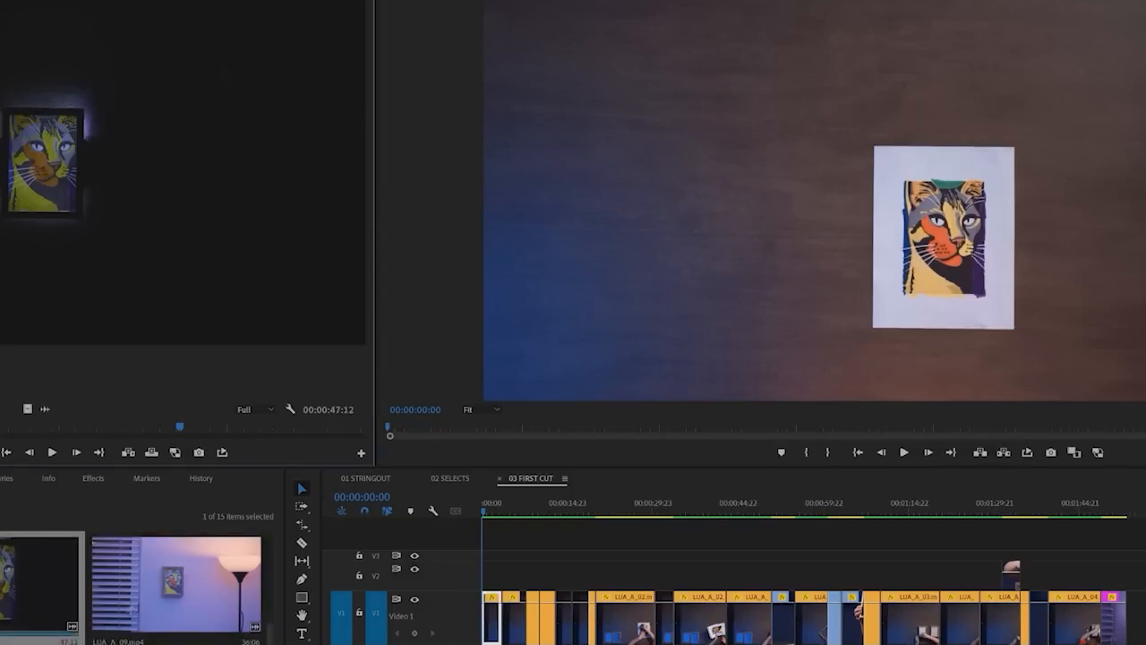
{"action": "left_click_drag", "start_coordinate": [0, 441], "coordinate": [602, 446]}
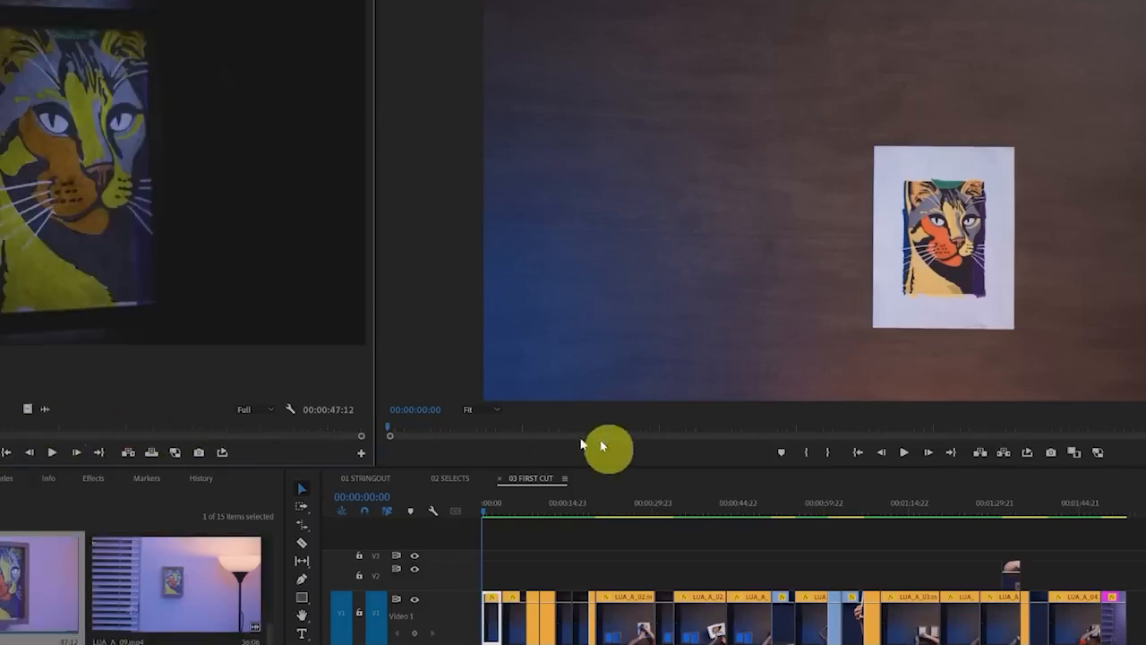
{"action": "left_click_drag", "start_coordinate": [0, 430], "coordinate": [161, 428]}
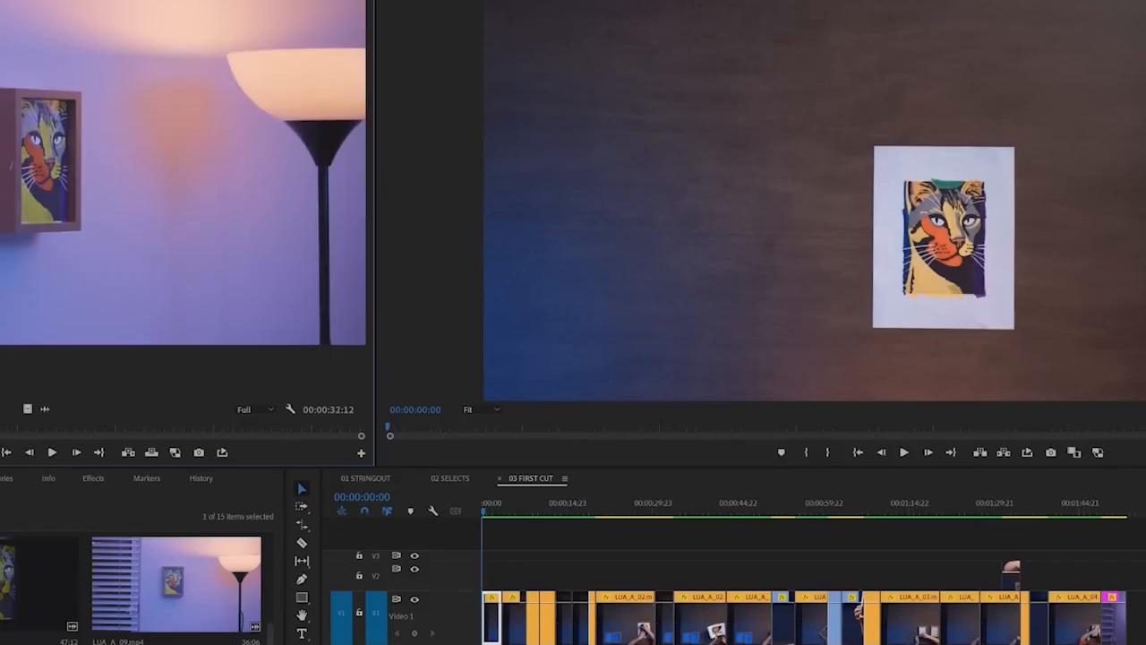
Mark a 00:00:02:04 segment of the room going dark around the picture and insert it at the start of track V1
{"action": "key", "text": "i"}
{"action": "key", "text": "space"}
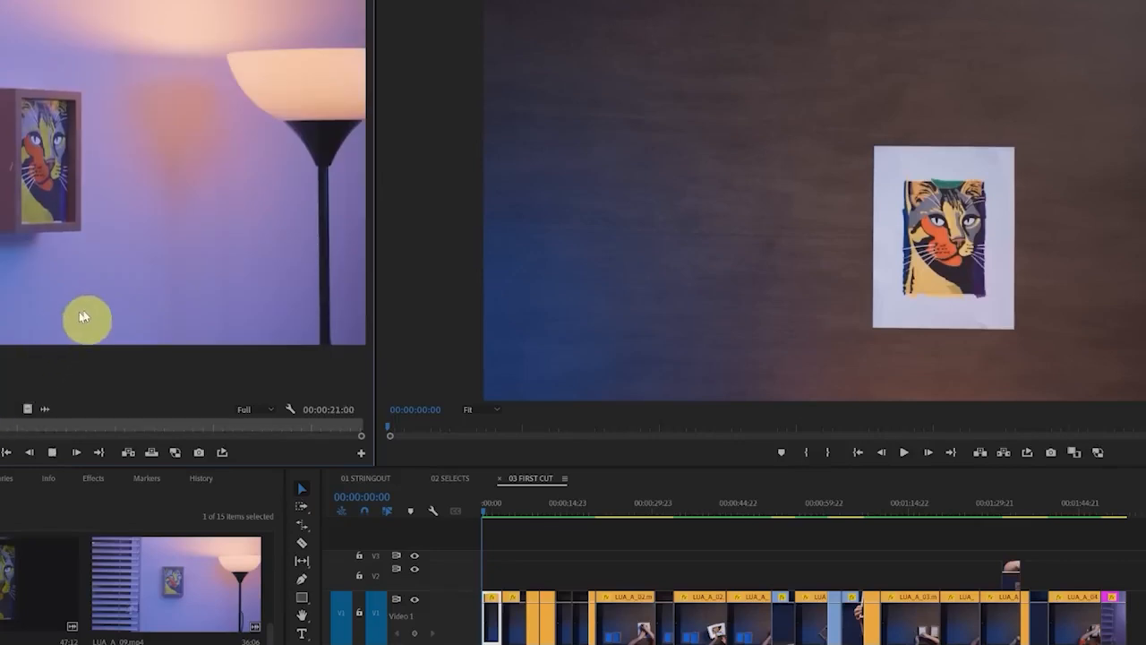
{"action": "key", "text": "space"}
{"action": "key", "text": "space"}
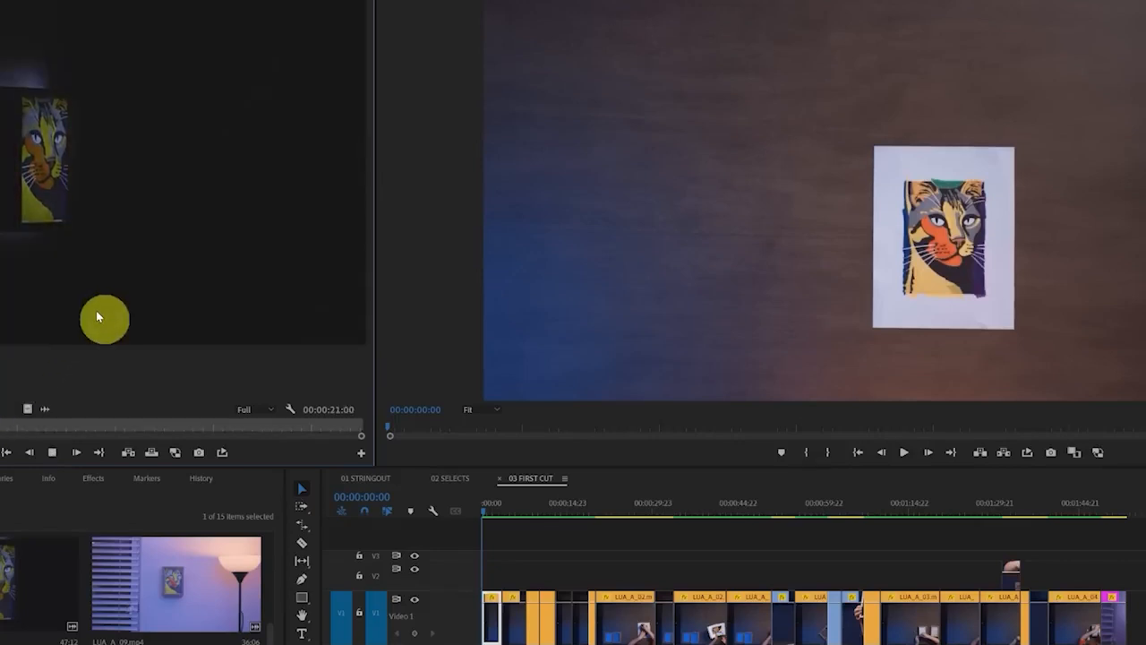
{"action": "key", "text": "space"}
{"action": "key", "text": "o"}
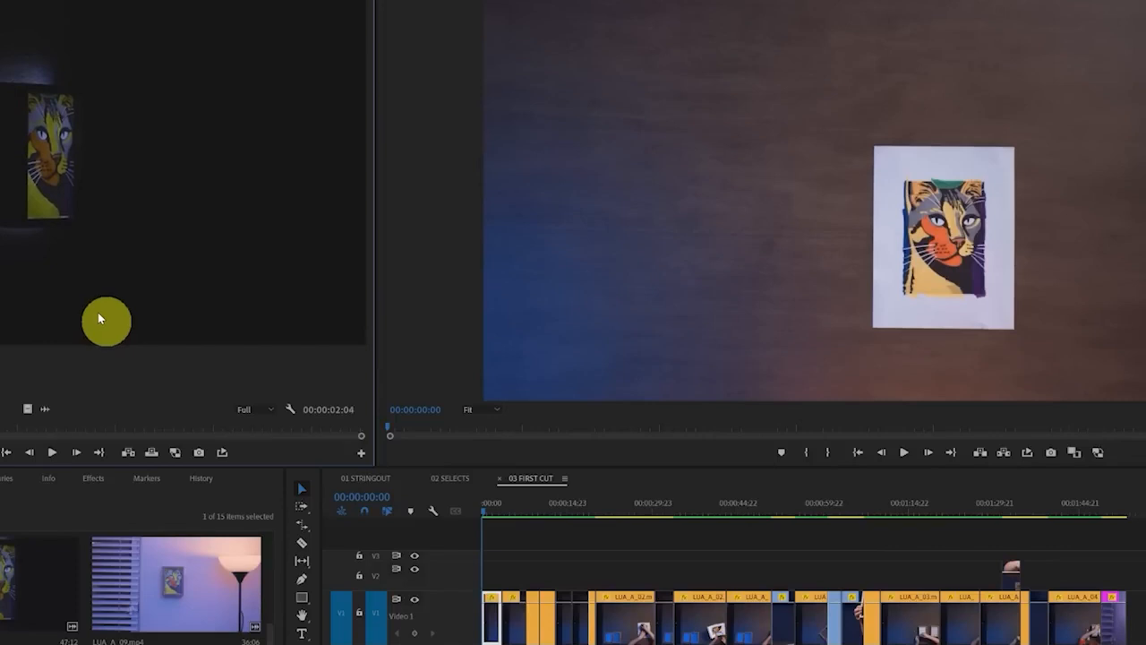
{"action": "left_click", "coordinate": [129, 453]}
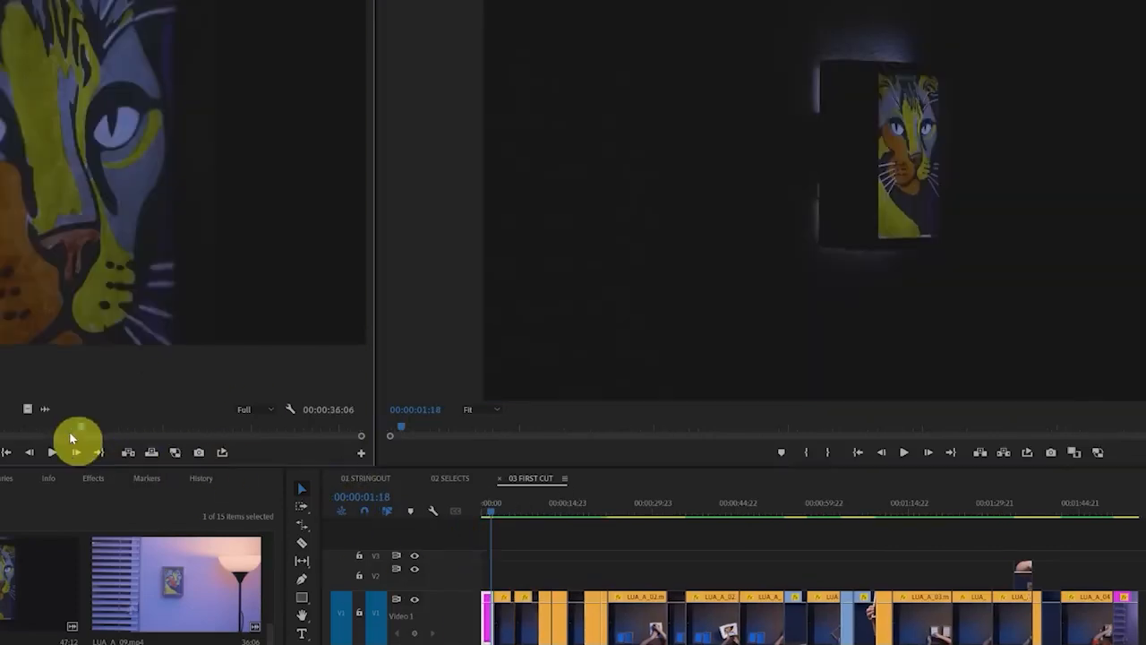
Mark a 00:00:02:06 close-up of the glowing cat picture in the same clip and insert it right after the opening shot
{"action": "mouse_move", "coordinate": [72, 431]}
{"action": "left_mouse_down"}
{"action": "mouse_move", "coordinate": [150, 429]}
{"action": "mouse_move", "coordinate": [137, 430]}
{"action": "left_mouse_up"}
{"action": "key", "text": "i"}
{"action": "key", "text": "o"}
{"action": "left_click", "coordinate": [523, 576]}
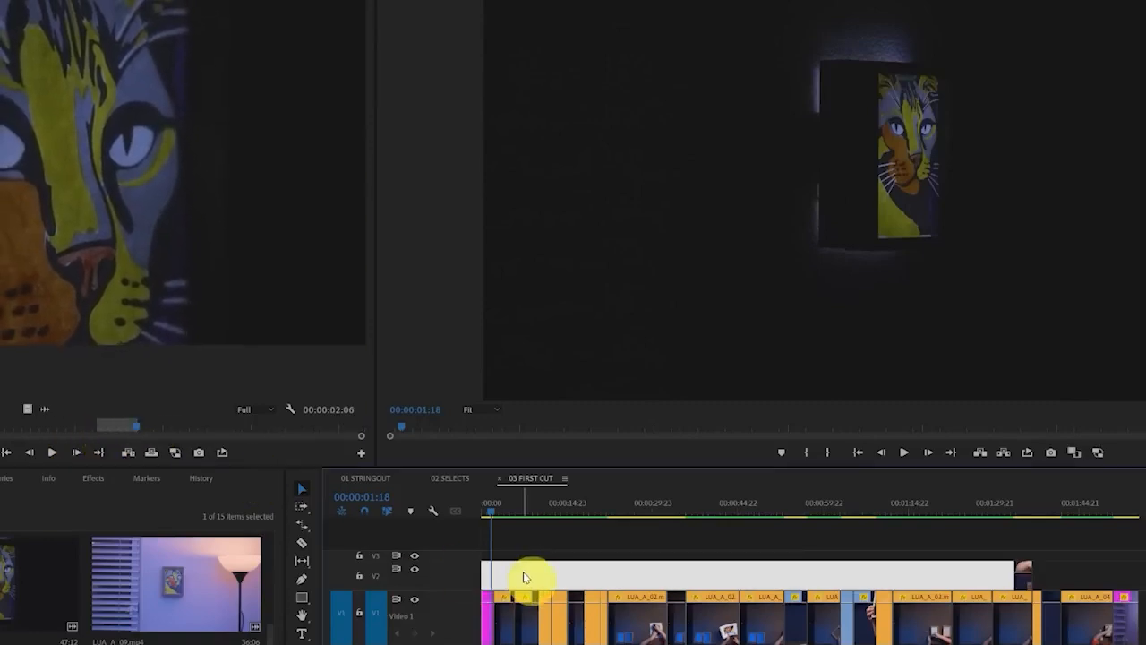
{"action": "key", "text": "Down"}
{"action": "left_click", "coordinate": [126, 452]}
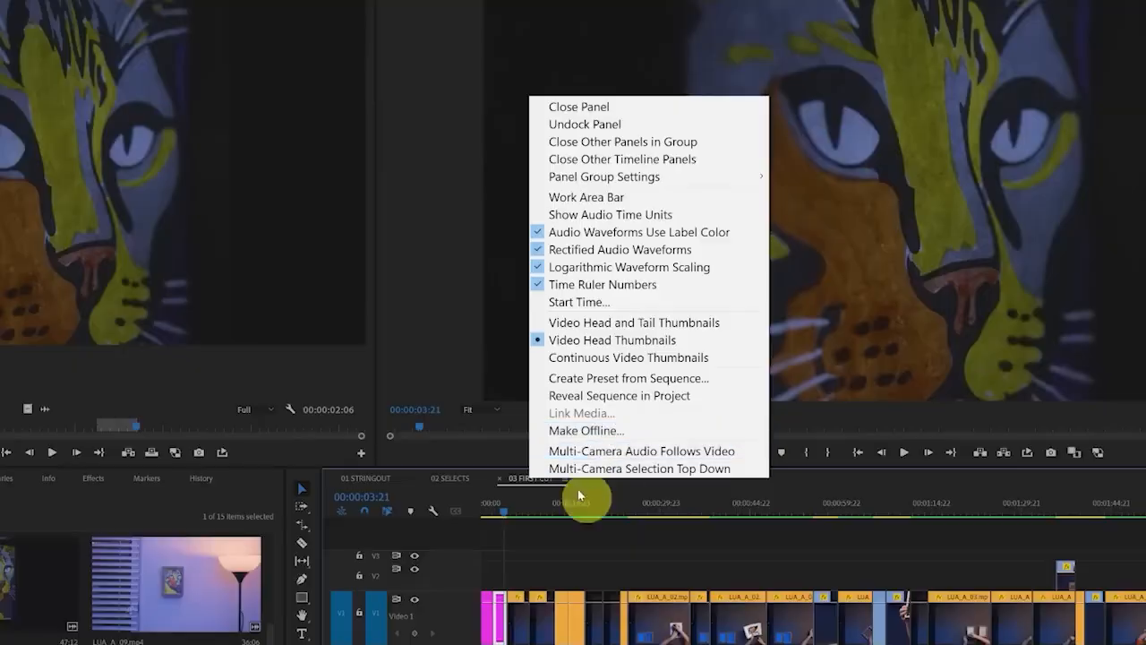
Reveal the 03 FIRST CUT sequence in the project, duplicate it as 04 WITH MUSIC and open the copy
{"action": "left_click", "coordinate": [659, 396]}
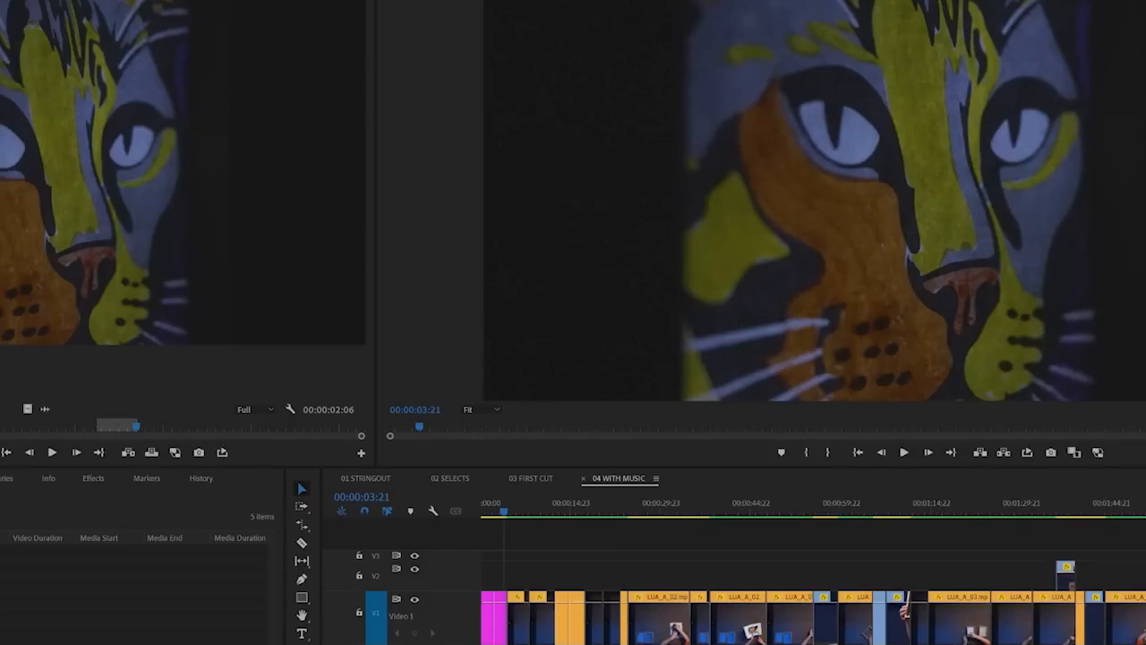
Show the Essential Sound panel and rearrange the workspace, narrowing the source monitor and bin to enlarge the program monitor and timeline
{"action": "left_click", "coordinate": [94, 205]}
{"action": "left_click", "coordinate": [58, 0]}
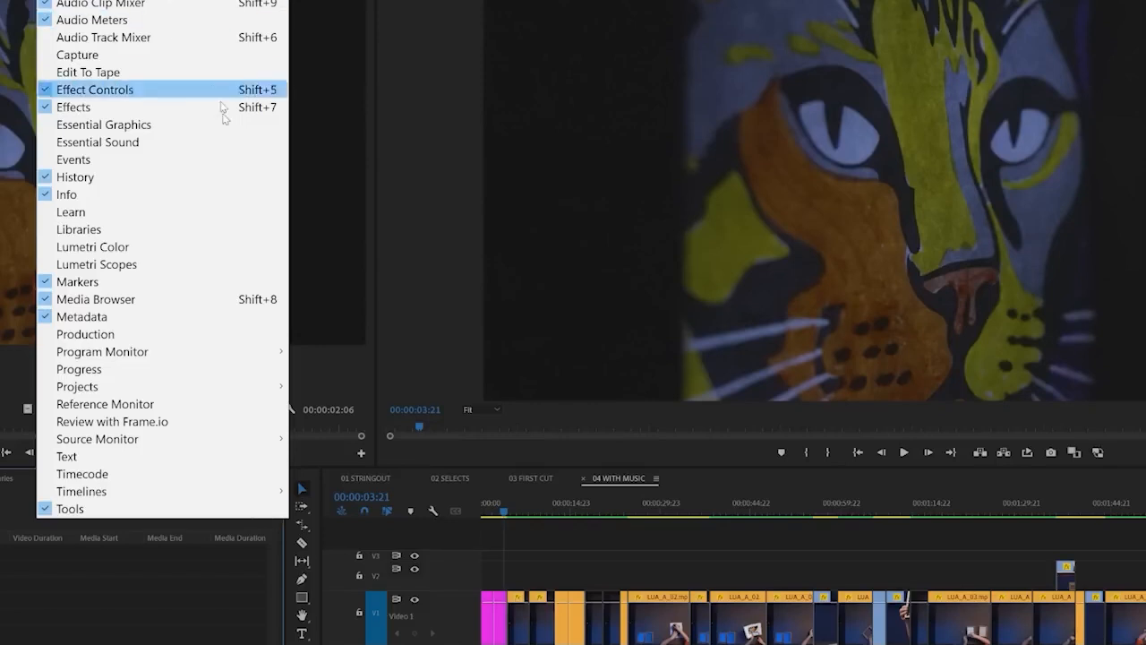
{"action": "left_click", "coordinate": [164, 145]}
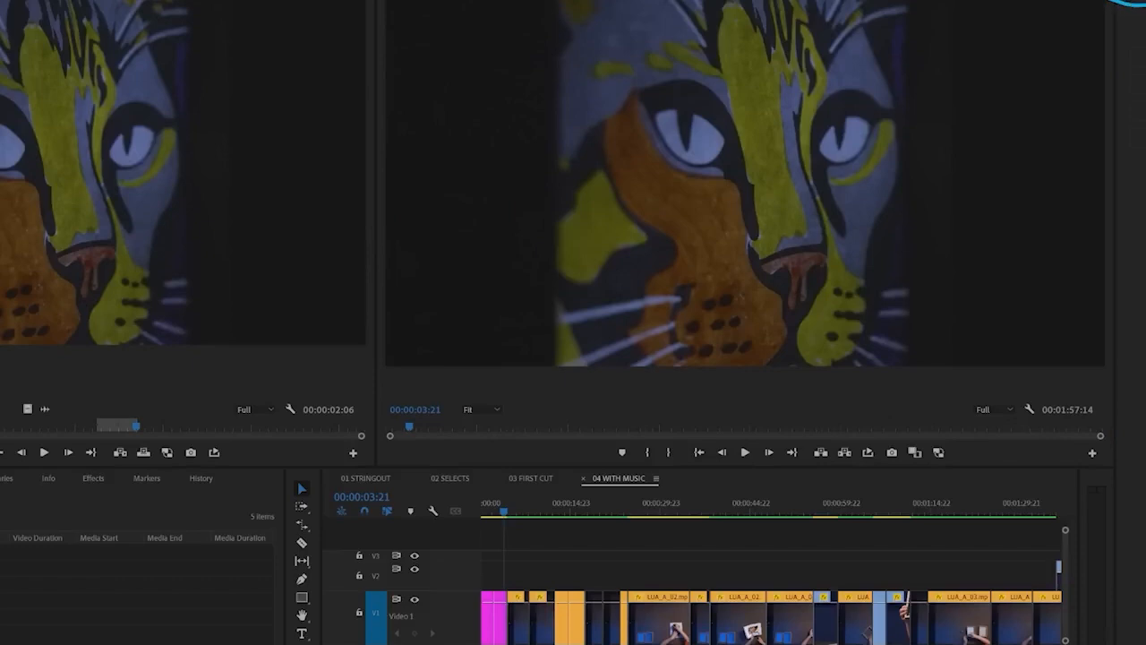
{"action": "left_click", "coordinate": [347, 374]}
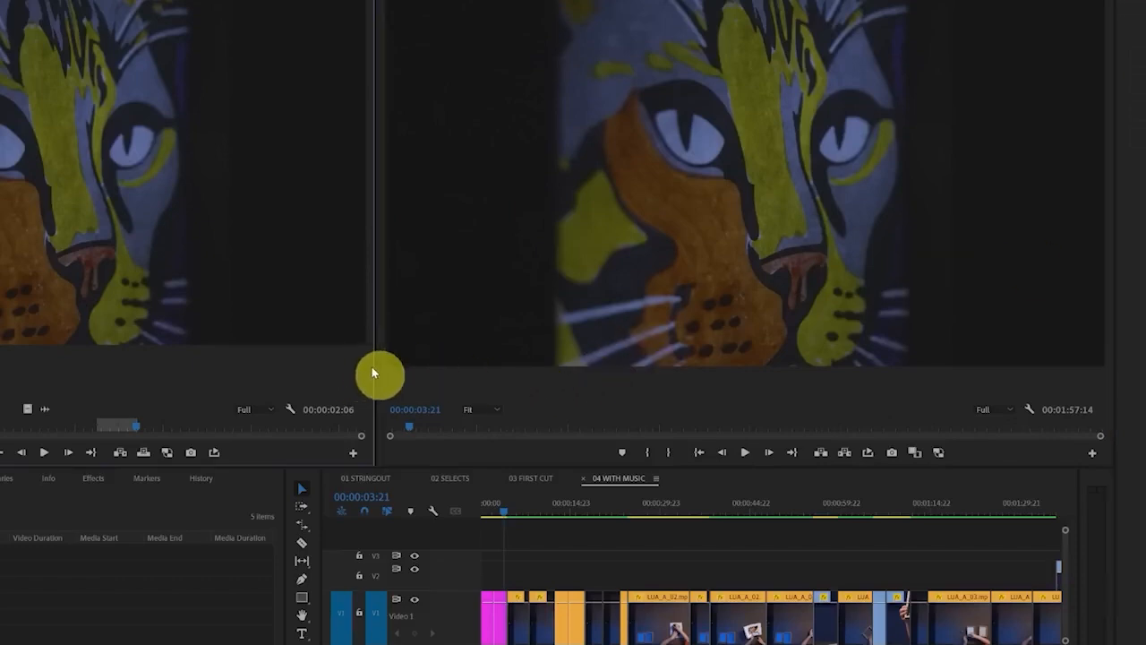
{"action": "left_click_drag", "start_coordinate": [377, 367], "coordinate": [315, 376]}
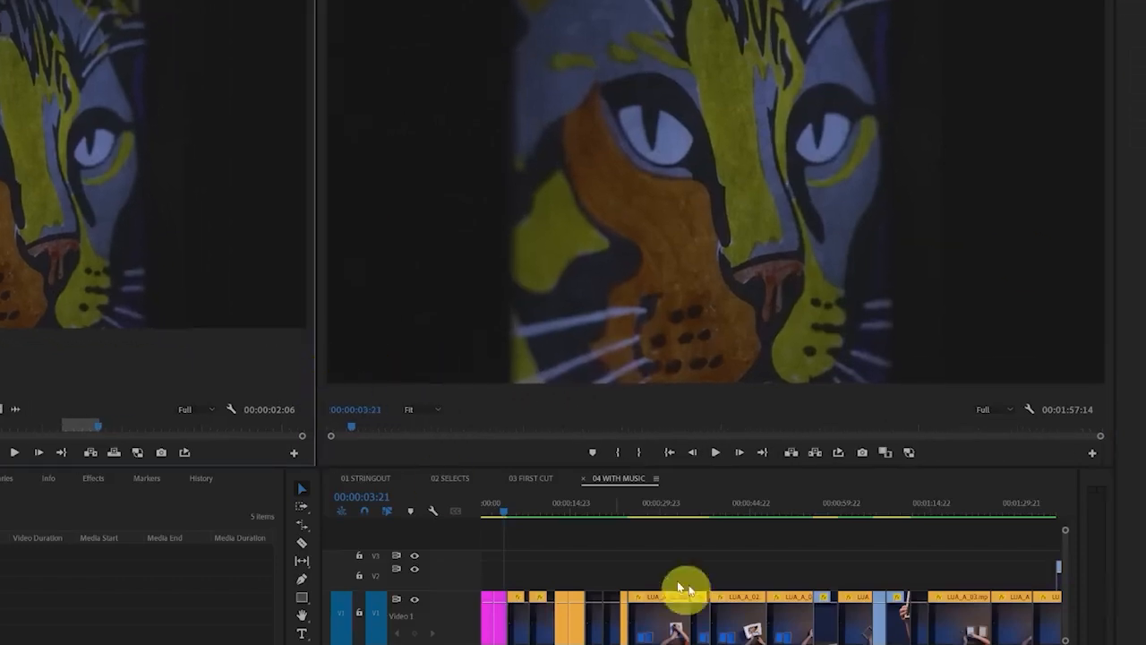
{"action": "left_click", "coordinate": [319, 587]}
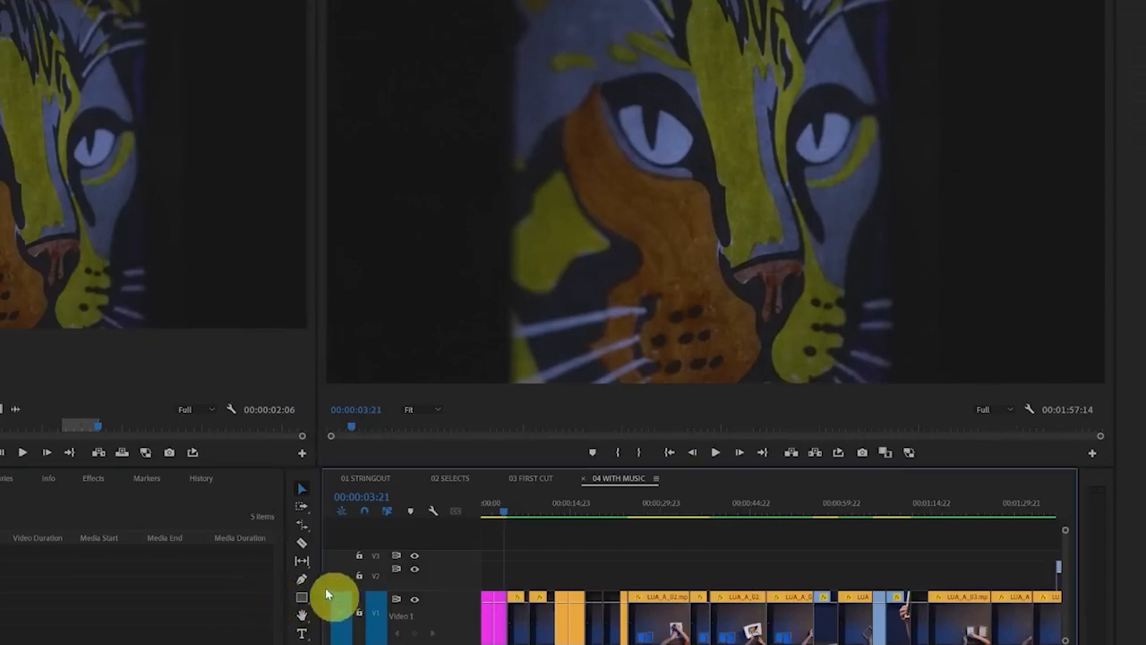
{"action": "left_click_drag", "start_coordinate": [284, 597], "coordinate": [204, 596]}
Browse the Adobe Stock music in Essential Sound and filter it by the Happy mood
{"action": "left_click", "coordinate": [1143, 0]}
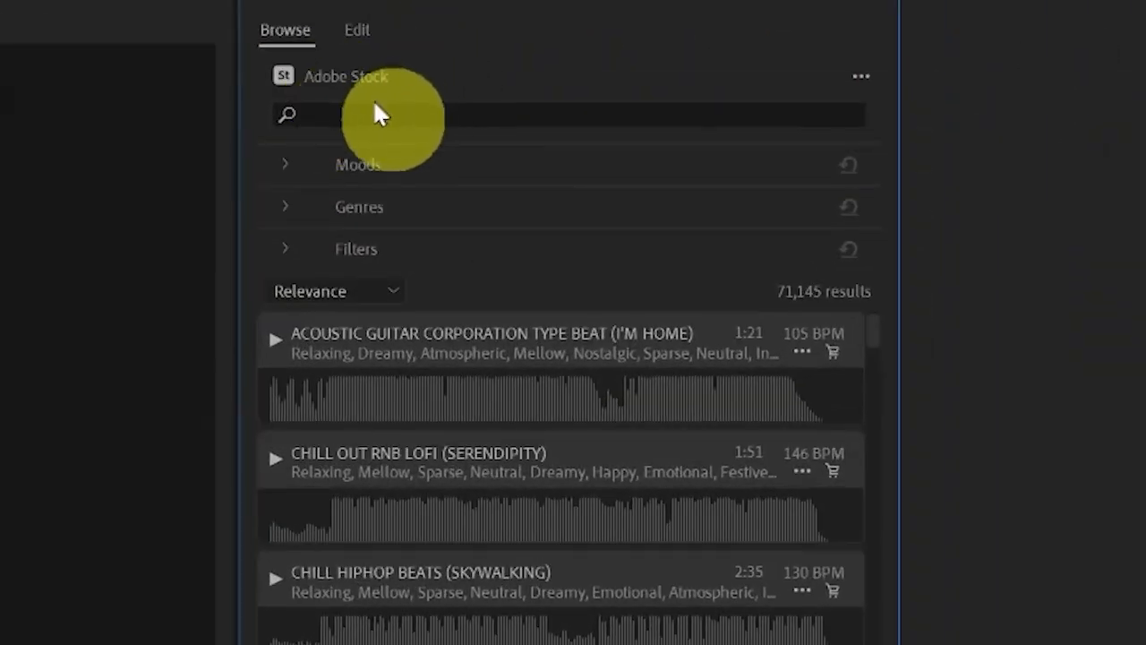
{"action": "left_click", "coordinate": [287, 169]}
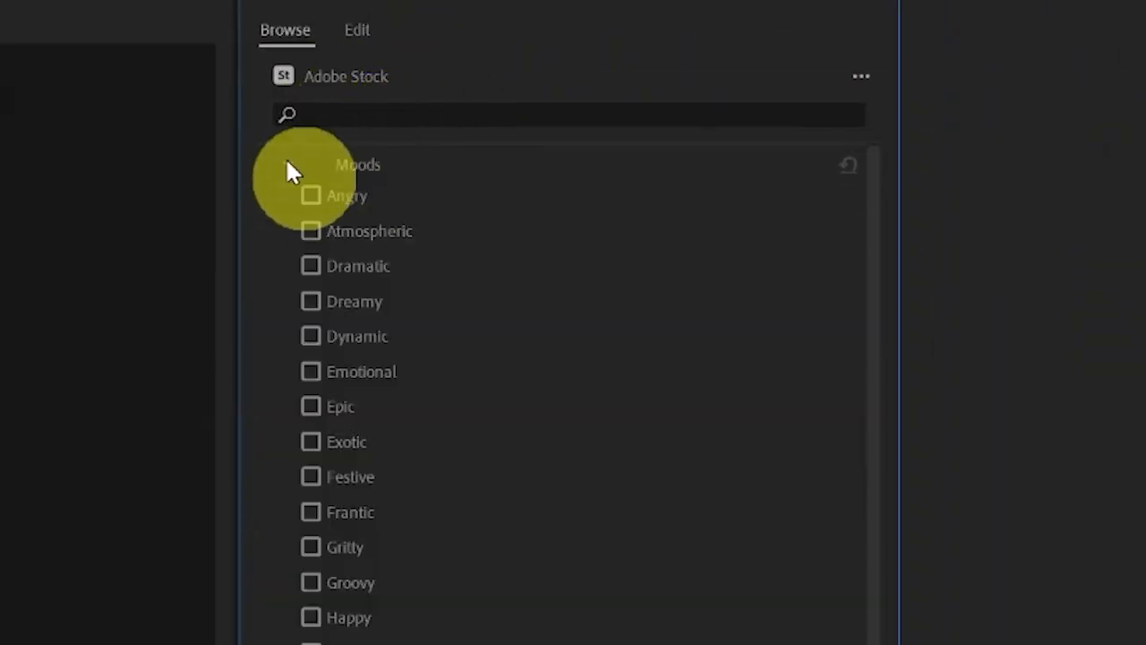
{"action": "left_click", "coordinate": [313, 619]}
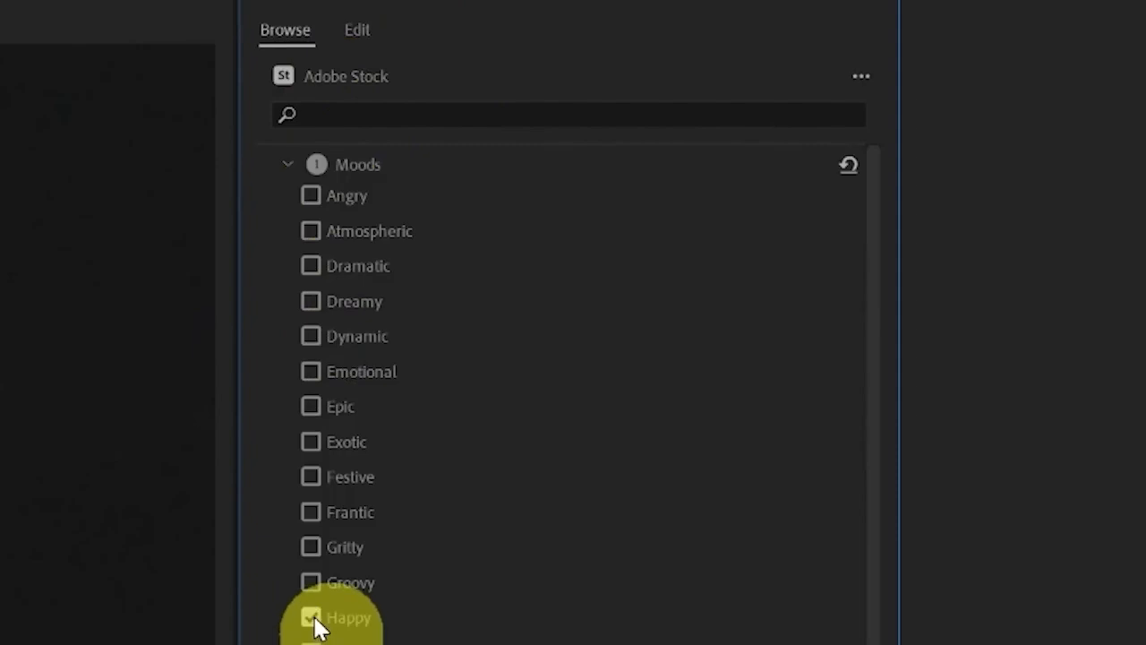
{"action": "left_click", "coordinate": [285, 164]}
Filter the stock music by the Pop and Dance genres
{"action": "left_click", "coordinate": [289, 212]}
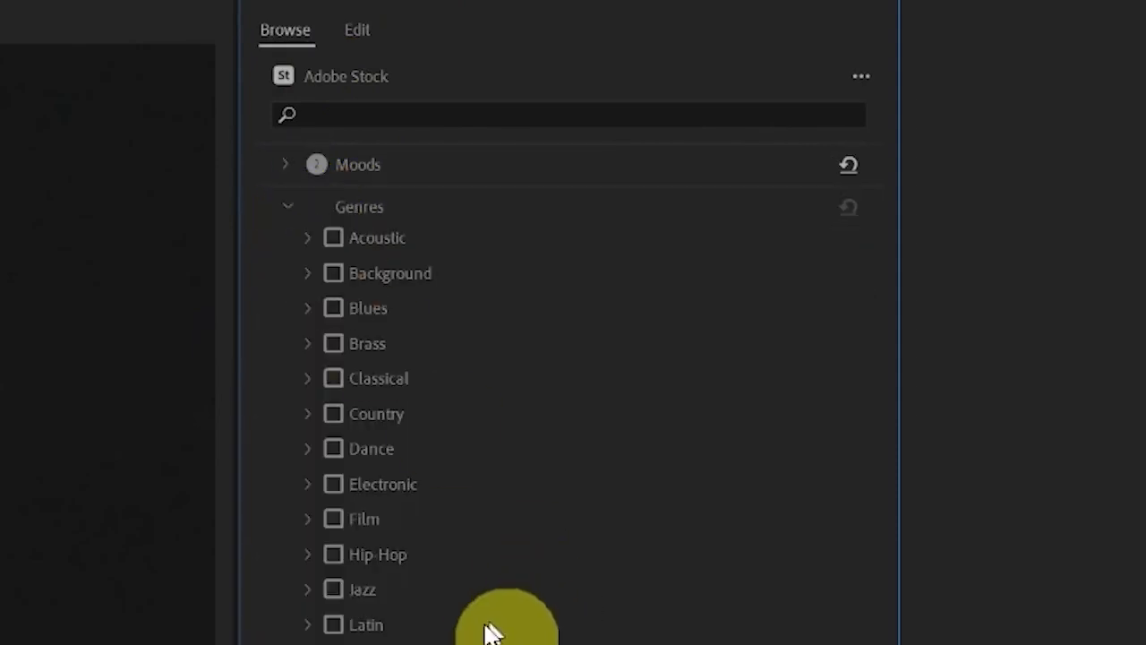
{"action": "scroll", "coordinate": [314, 607], "scroll_direction": "down", "scroll_amount": 3}
{"action": "left_click", "coordinate": [331, 475]}
{"action": "scroll", "coordinate": [332, 479], "scroll_direction": "down", "scroll_amount": 1}
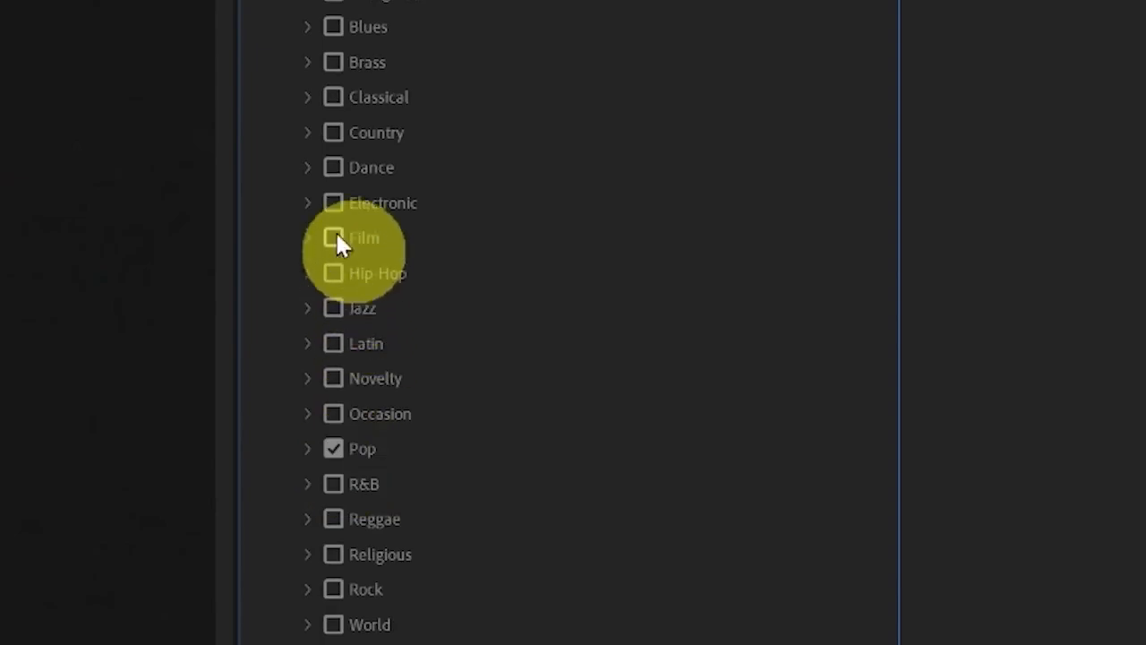
{"action": "left_click", "coordinate": [335, 168]}
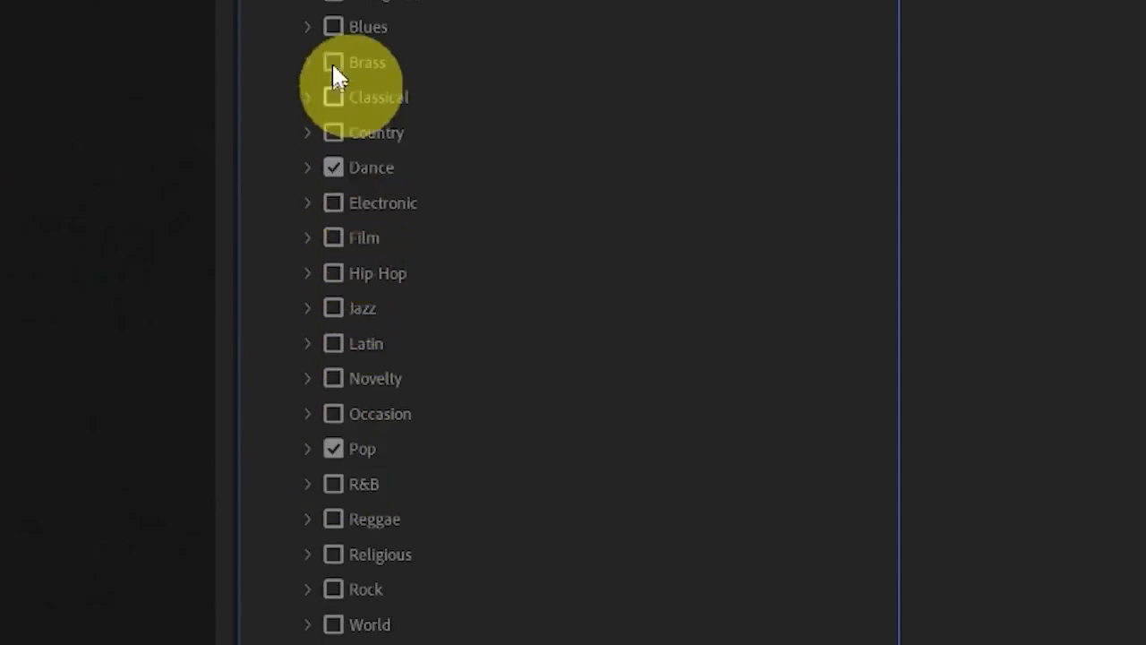
{"action": "left_click", "coordinate": [309, 0]}
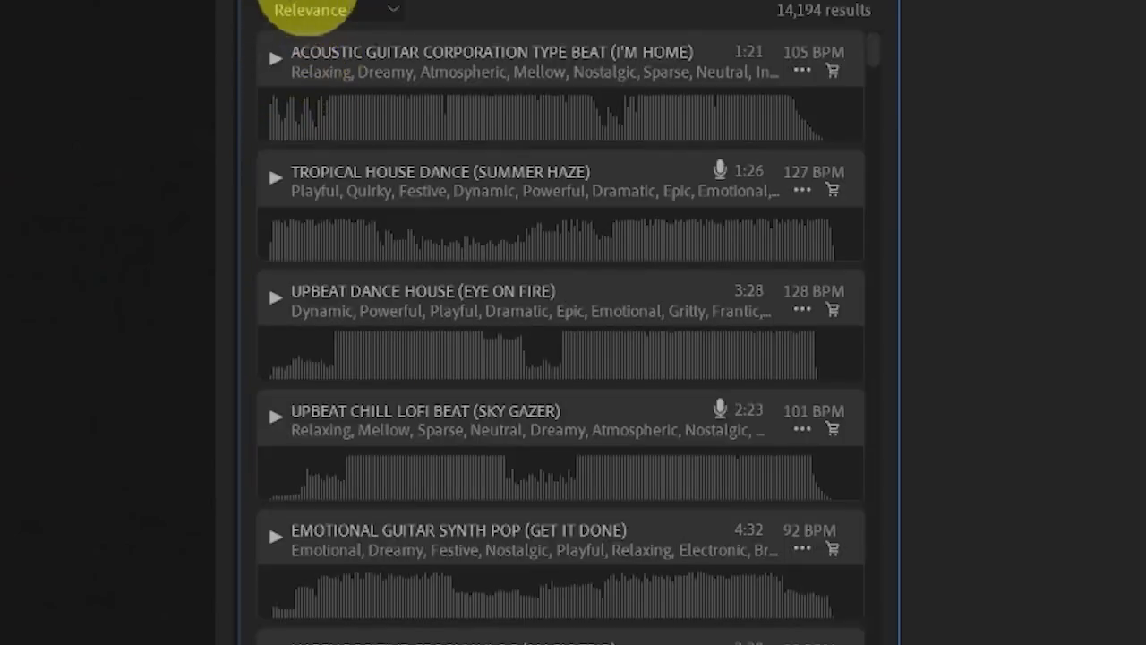
Set the stock music's minimum tempo to 134 BPM and raise its minimum duration slightly above 0:00
{"action": "scroll", "coordinate": [287, 17], "scroll_direction": "up", "scroll_amount": 5}
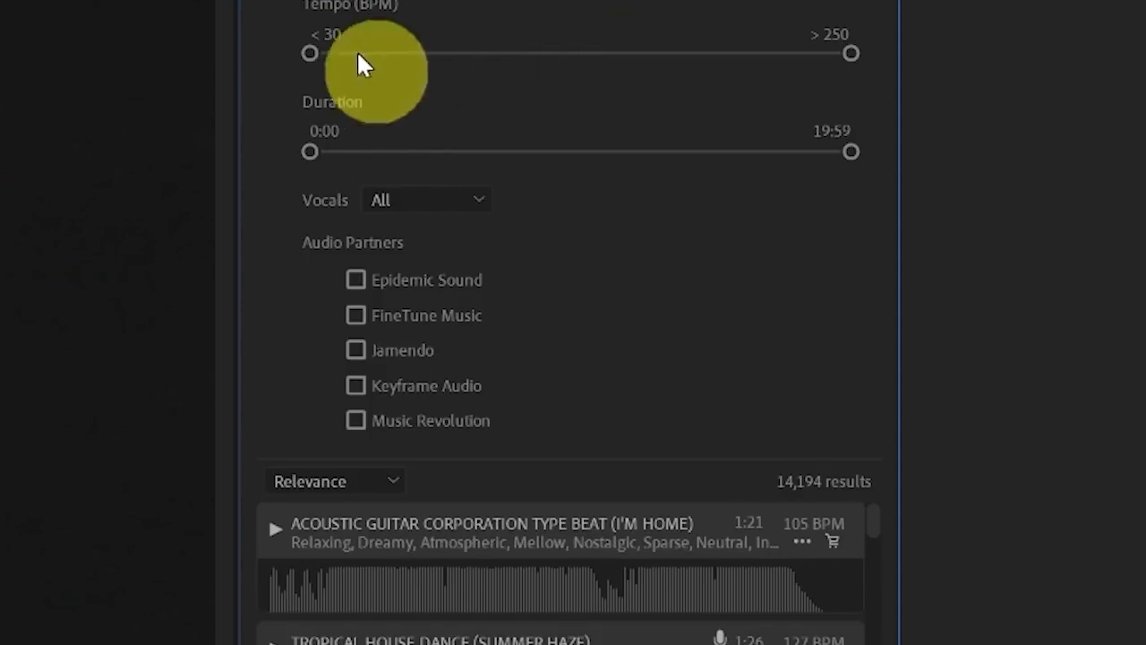
{"action": "left_click_drag", "start_coordinate": [312, 54], "coordinate": [566, 54]}
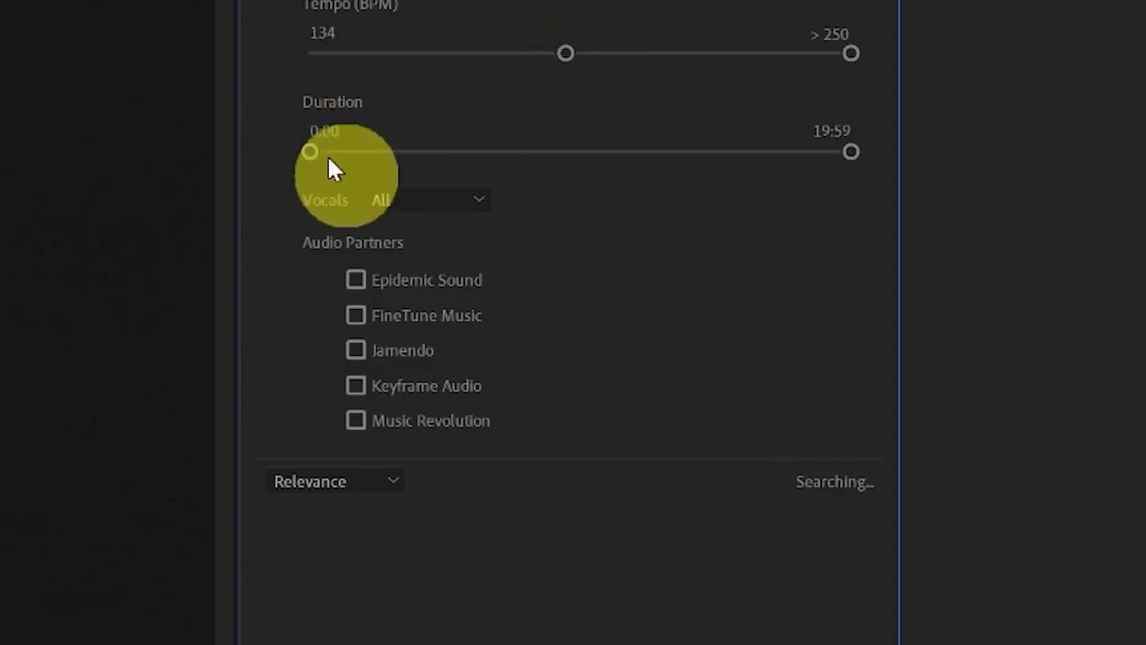
{"action": "left_click_drag", "start_coordinate": [313, 152], "coordinate": [341, 148]}
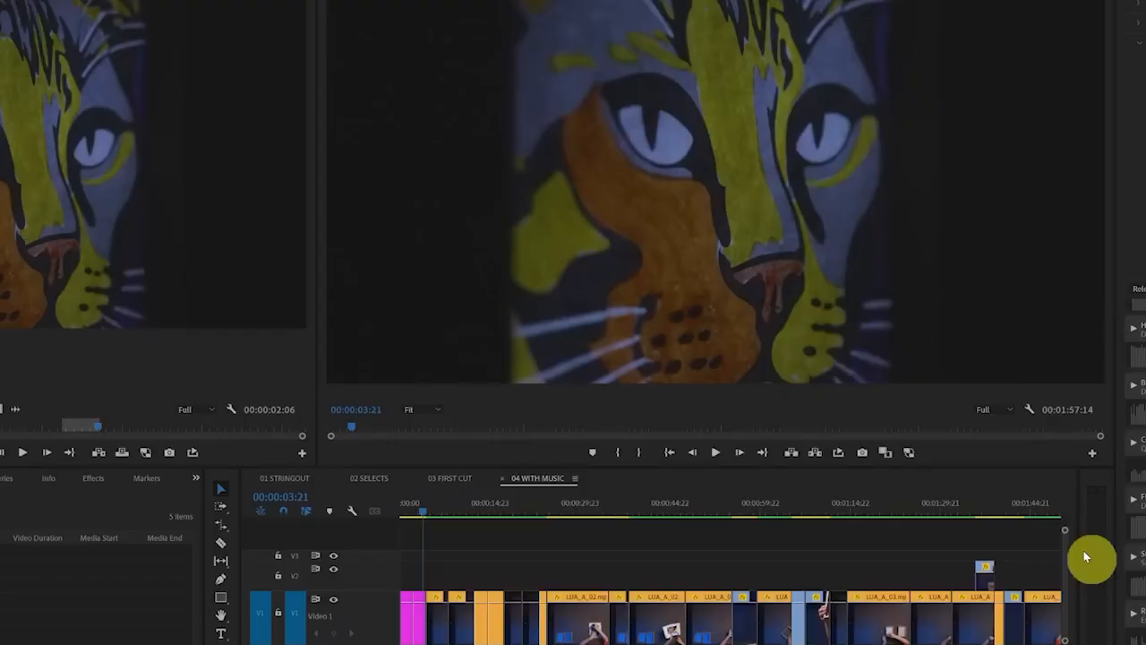
Preview a stock track in sync with 04 WITH MUSIC from 00:00:00:00 and place it in the timeline at the sequence start
{"action": "left_click_drag", "start_coordinate": [432, 507], "coordinate": [393, 644]}
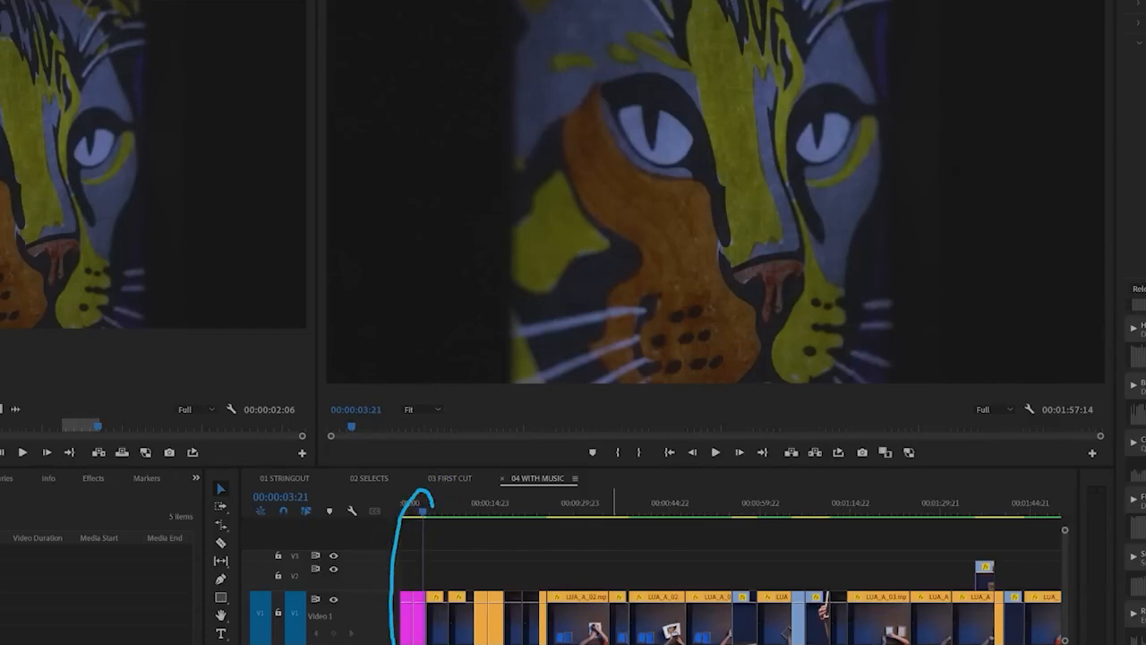
{"action": "left_click_drag", "start_coordinate": [423, 513], "coordinate": [402, 516]}
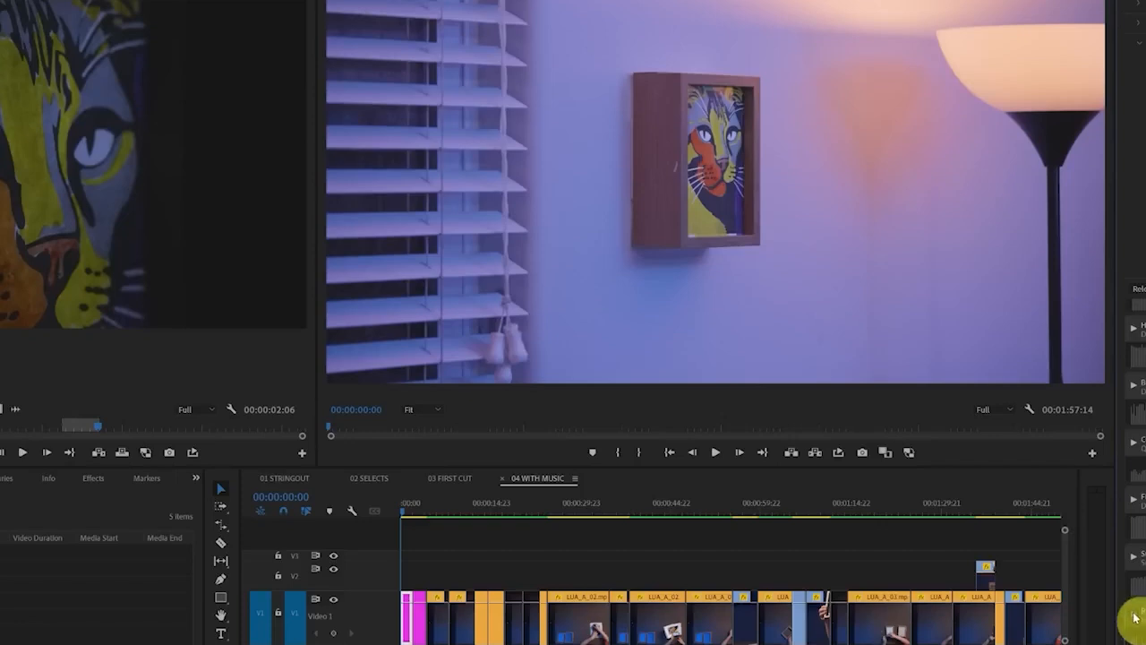
{"action": "key", "text": "space"}
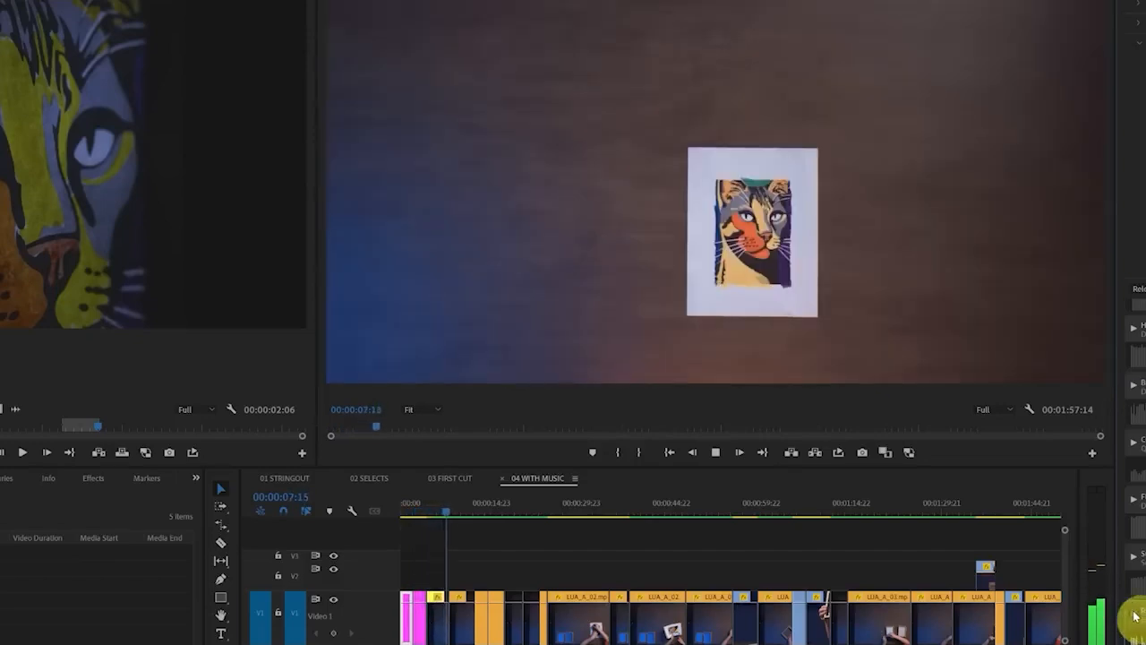
{"action": "key", "text": "space"}
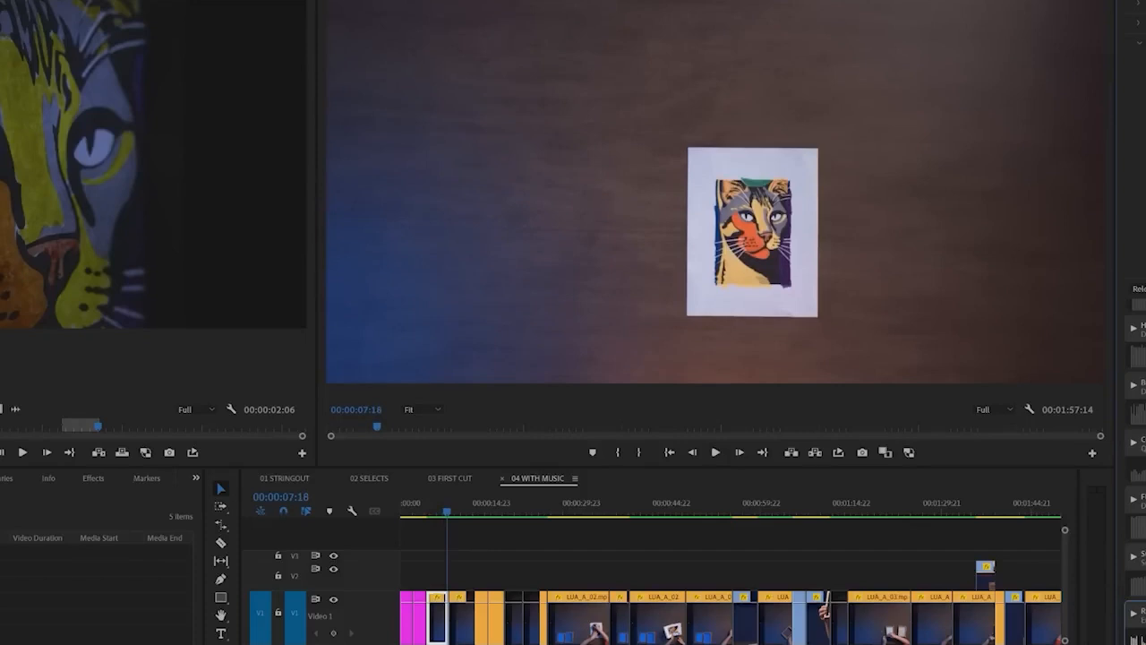
{"action": "left_click_drag", "start_coordinate": [1136, 618], "coordinate": [403, 644]}
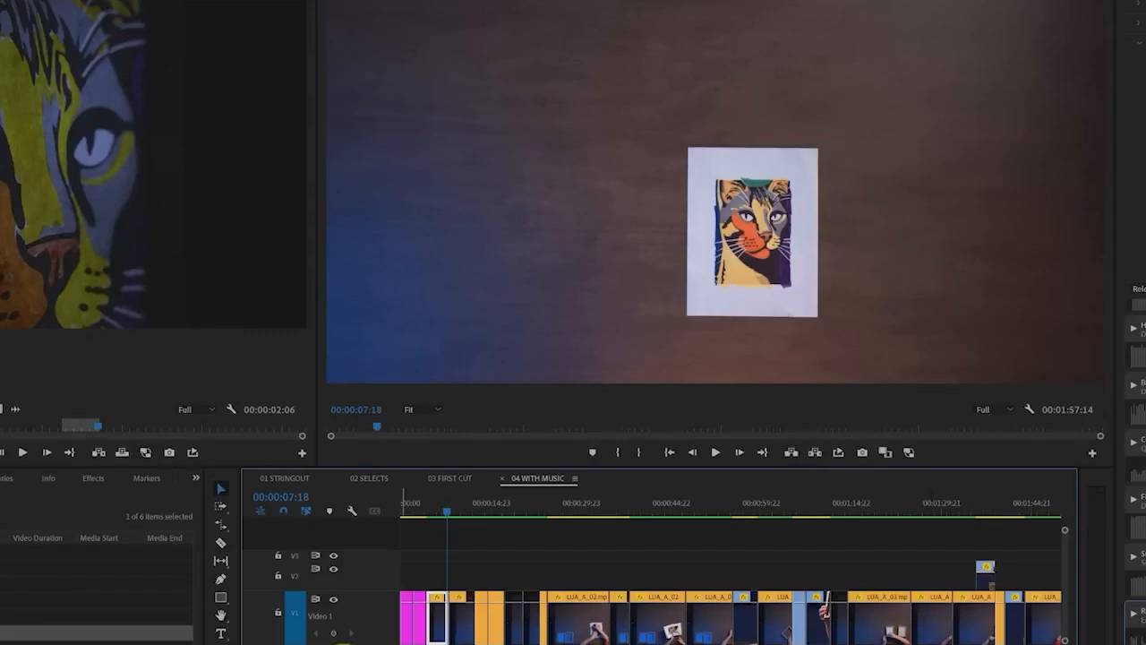
Preview more stock tracks in sync with 04 WITH MUSIC from 00:00:00:00 and place two of them in the timeline at the sequence start
{"action": "left_click_drag", "start_coordinate": [410, 514], "coordinate": [388, 512]}
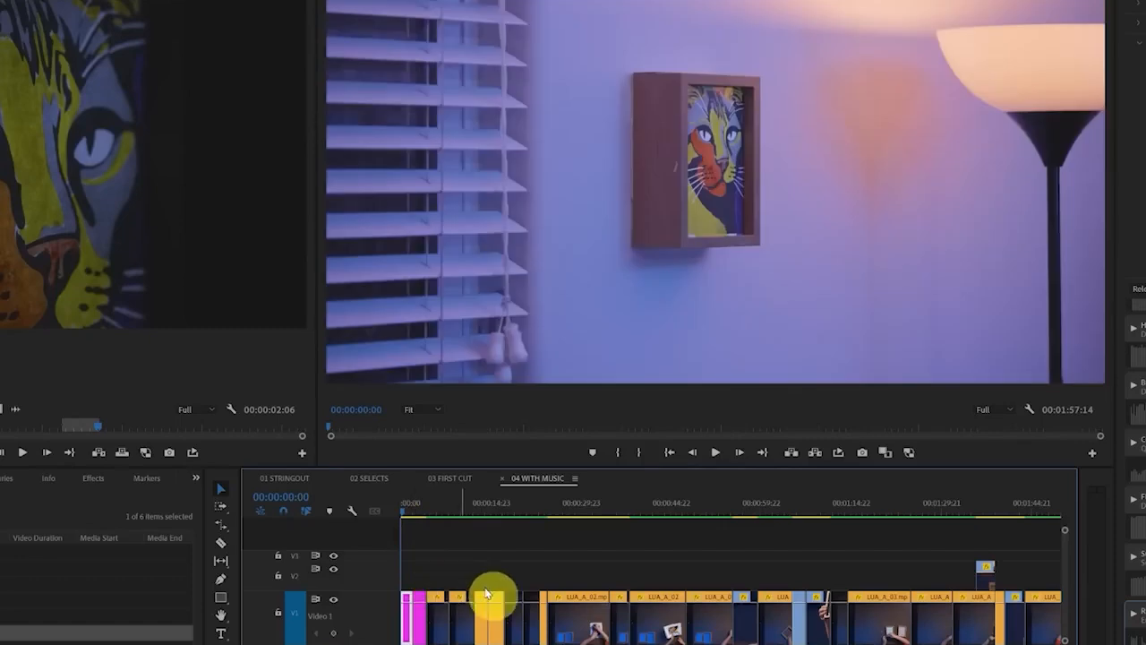
{"action": "scroll", "coordinate": [1138, 573], "scroll_direction": "down", "scroll_amount": 3}
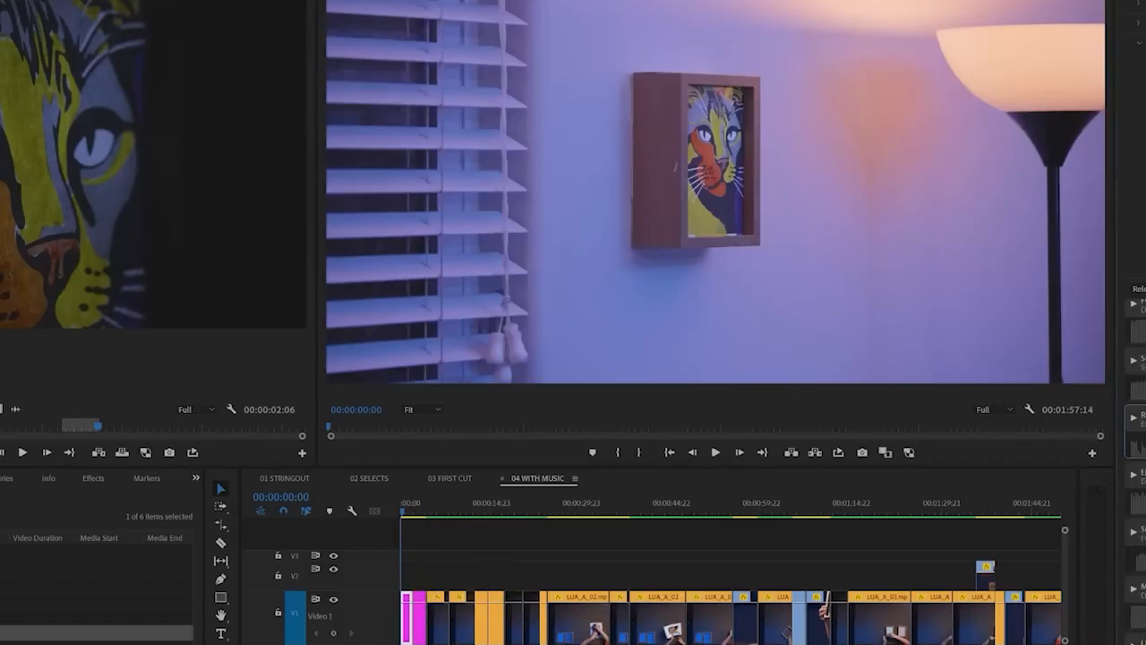
{"action": "key", "text": "space"}
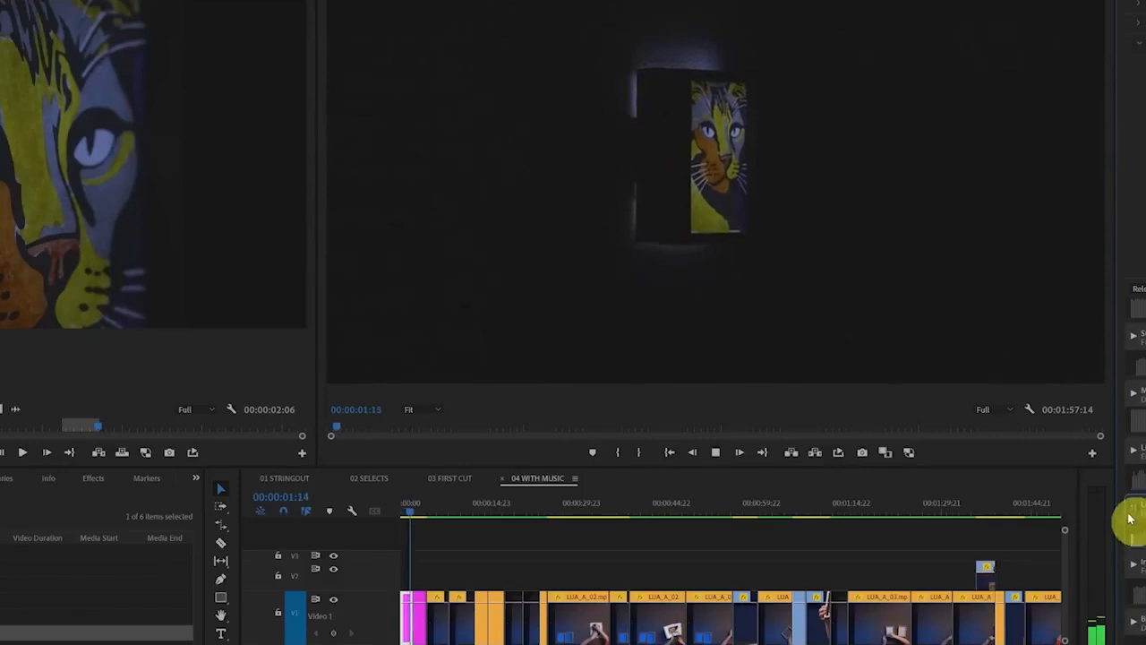
{"action": "key", "text": "space"}
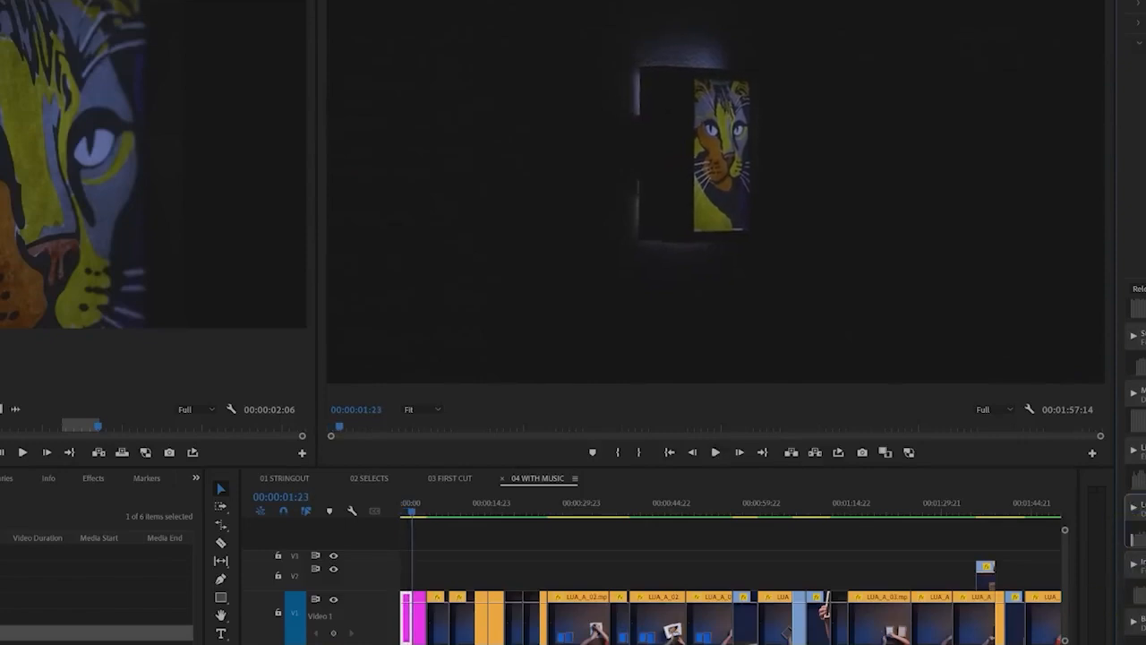
{"action": "key", "text": "Home"}
{"action": "key", "text": "space"}
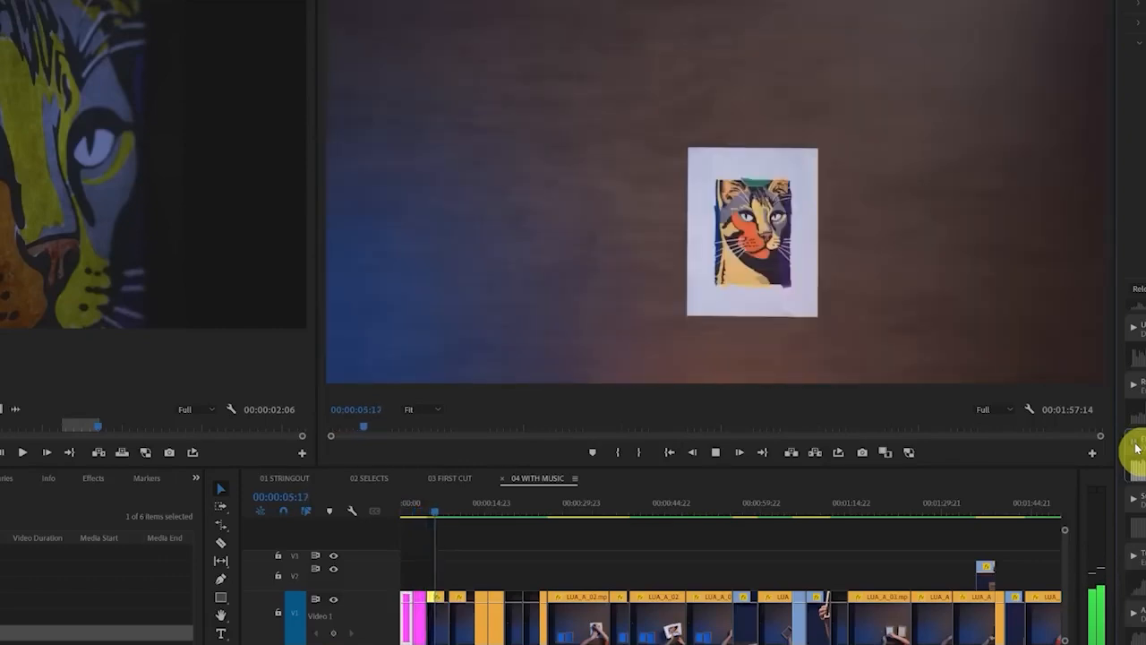
{"action": "key", "text": "space"}
{"action": "left_click_drag", "start_coordinate": [1139, 455], "coordinate": [402, 642]}
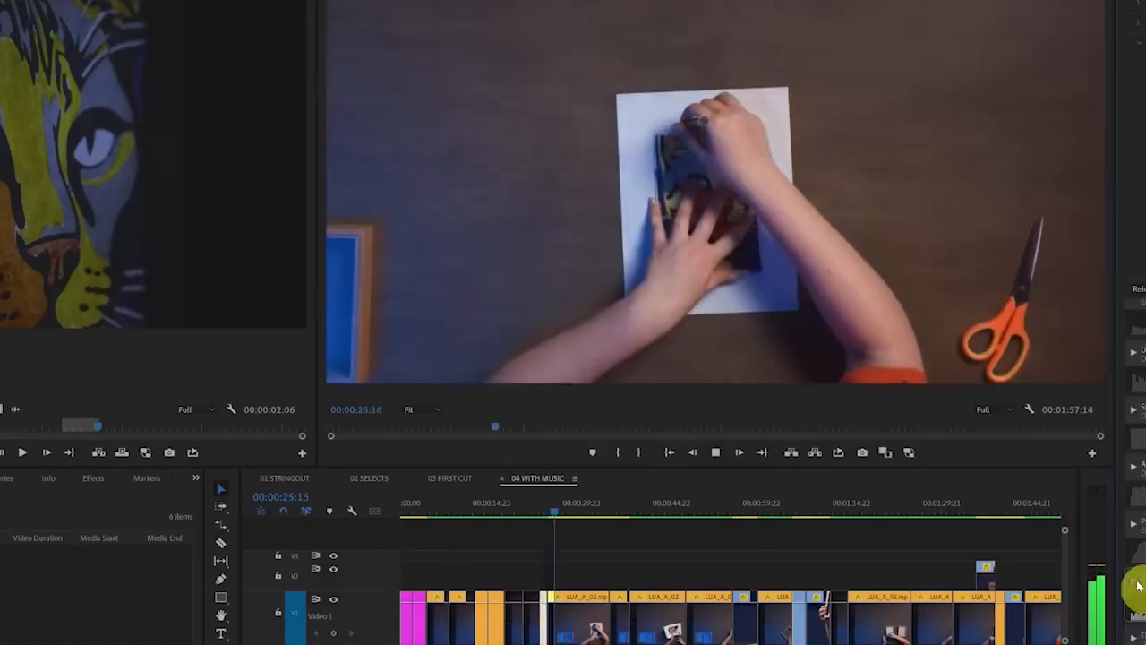
{"action": "left_click", "coordinate": [1137, 582]}
{"action": "left_click_drag", "start_coordinate": [1145, 588], "coordinate": [408, 643]}
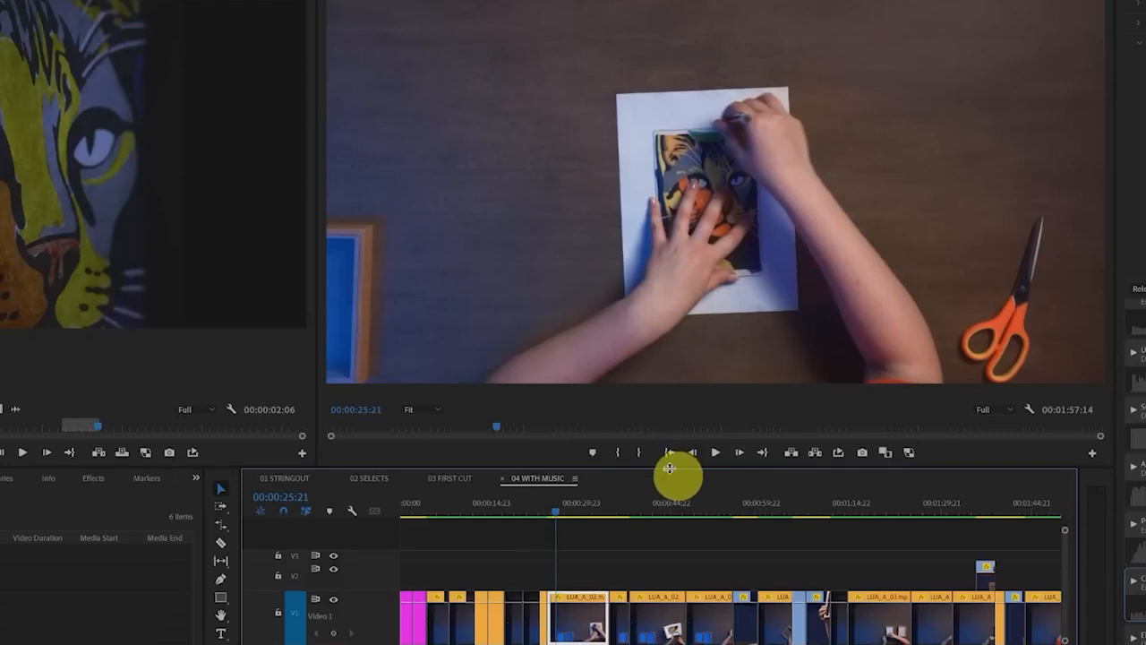
Enlarge the timeline area and fit the whole 04 WITH MUSIC sequence in view
{"action": "left_click_drag", "start_coordinate": [669, 467], "coordinate": [673, 353]}
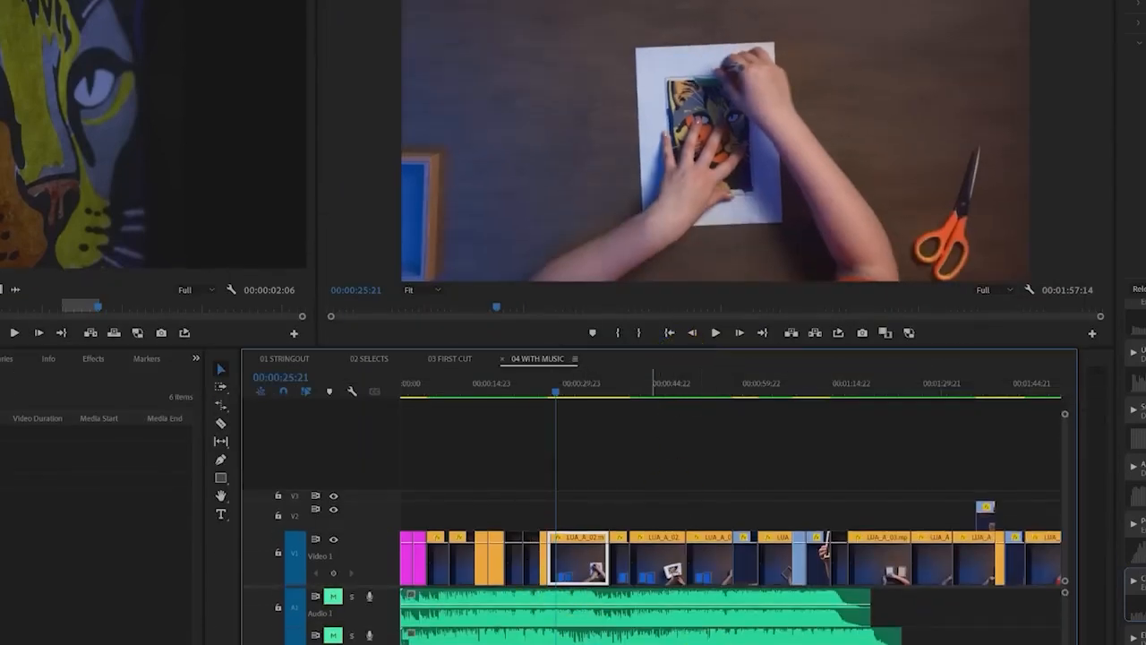
{"action": "scroll", "coordinate": [642, 466], "scroll_direction": "down", "scroll_amount": 3}
{"action": "scroll", "coordinate": [643, 466], "scroll_direction": "up", "scroll_amount": 2}
{"action": "scroll", "coordinate": [729, 466], "scroll_direction": "up", "scroll_amount": 1}
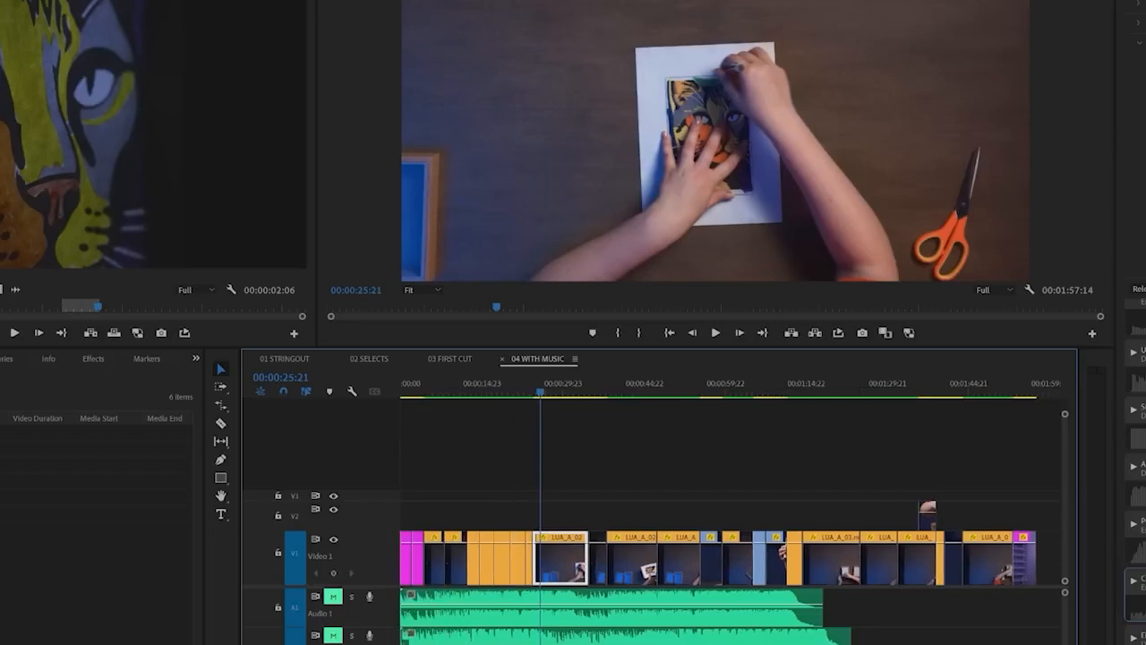
Unmute Audio 1 and the audio track below it, and mute both tracks again
{"action": "left_click", "coordinate": [332, 595]}
{"action": "left_click", "coordinate": [333, 635]}
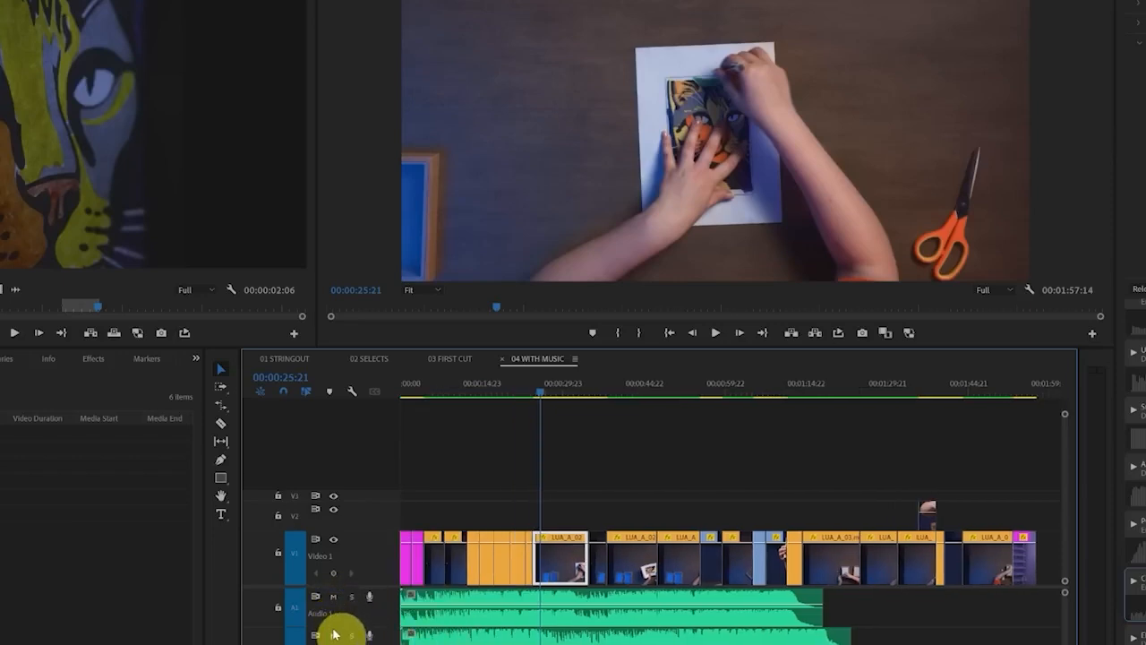
{"action": "left_click", "coordinate": [333, 635]}
{"action": "left_click", "coordinate": [334, 596]}
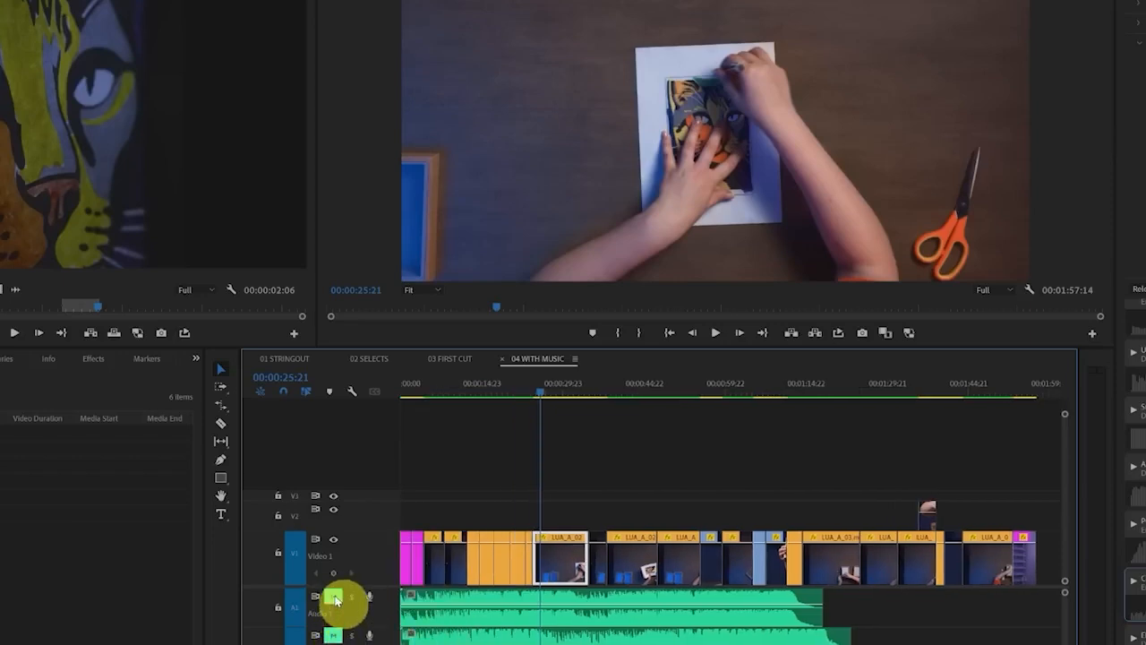
Play 04 WITH MUSIC from 00:00:28:16 with no clip selected to check the music level
{"action": "left_click", "coordinate": [556, 393]}
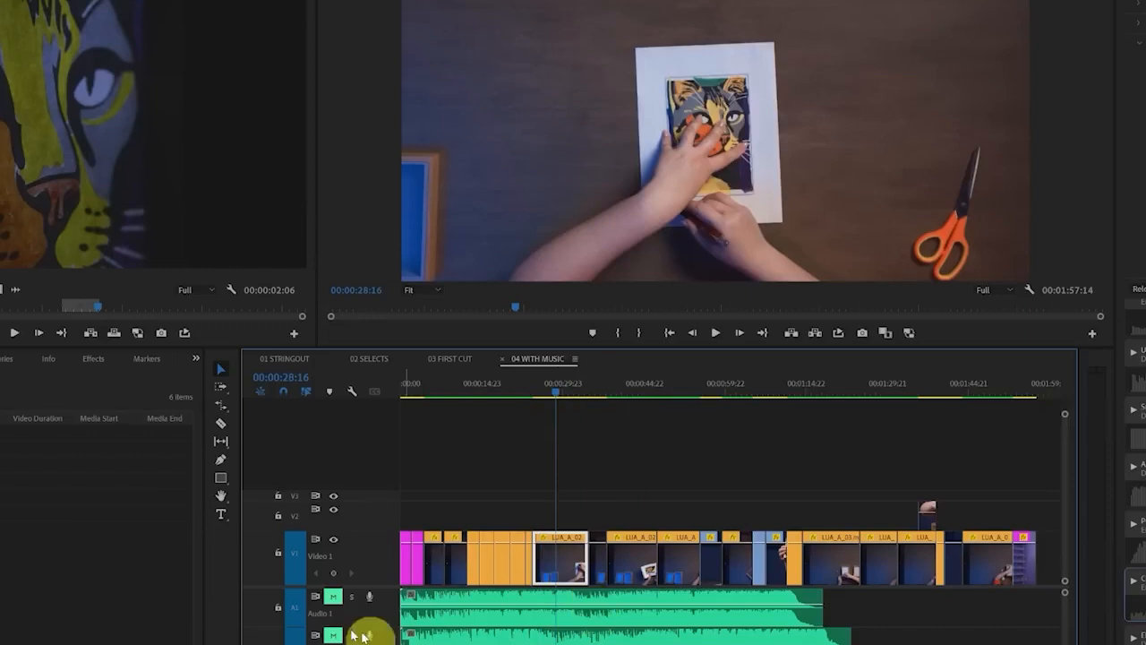
{"action": "left_click", "coordinate": [473, 644]}
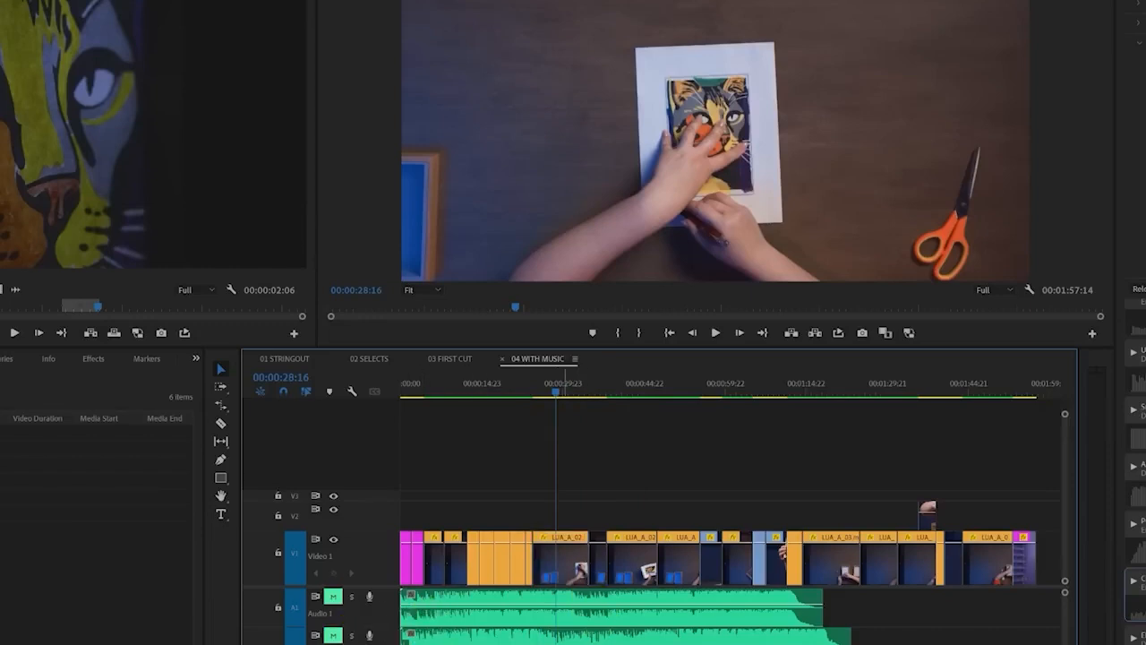
{"action": "key", "text": "space"}
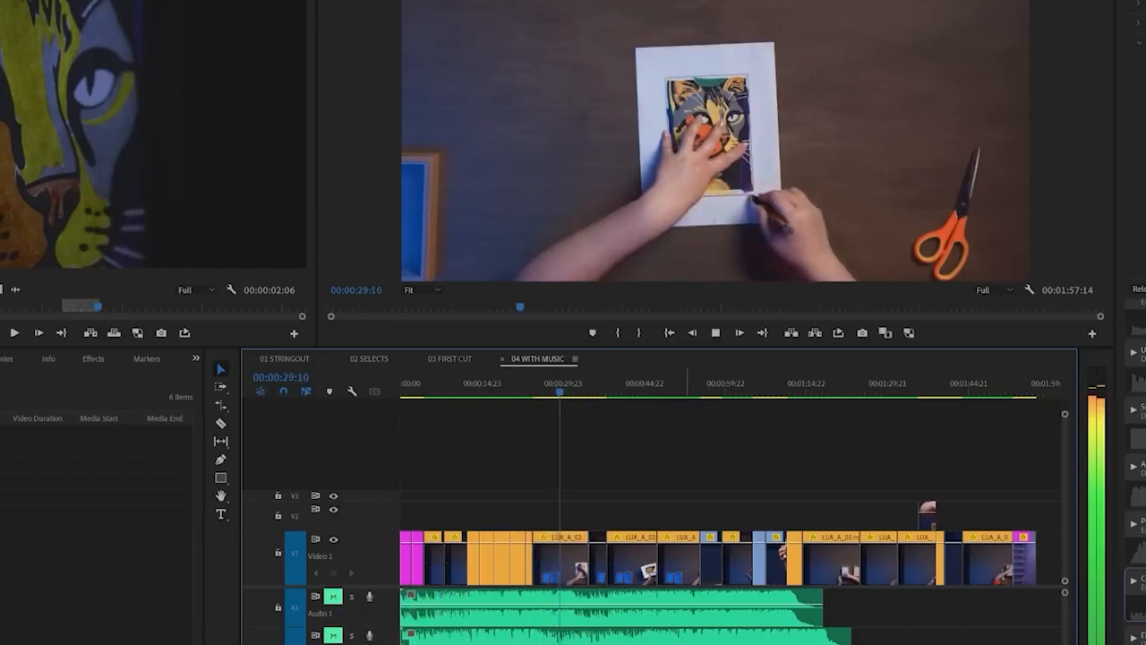
{"action": "key", "text": "space"}
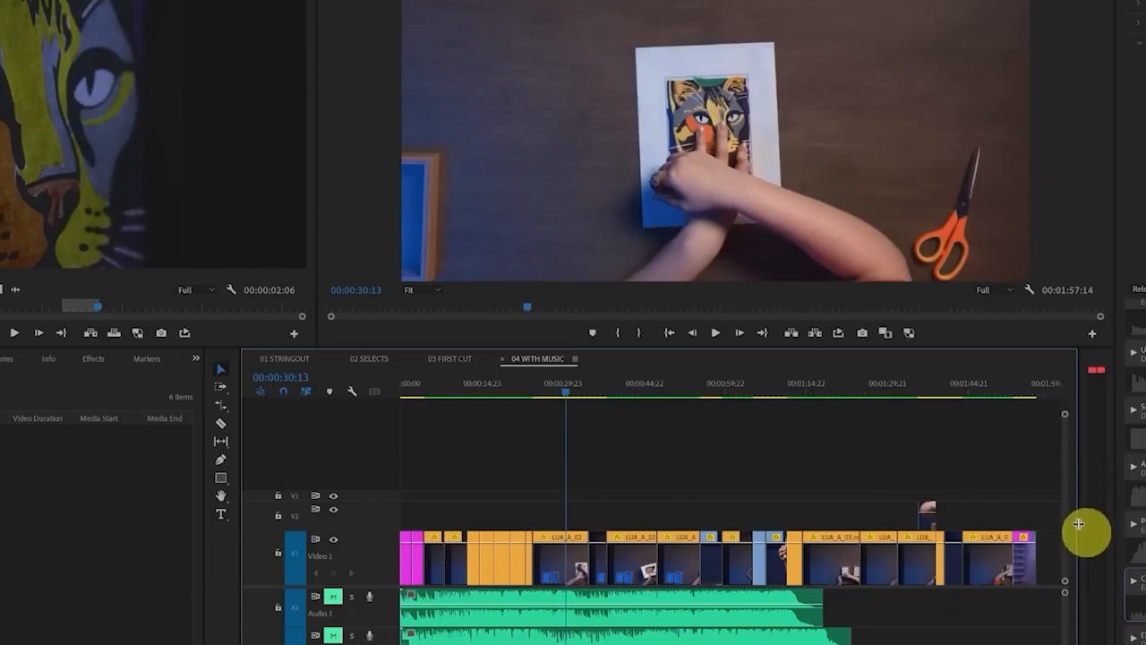
Widen the audio meters beside the timeline so their decibel scale is readable
{"action": "left_click_drag", "start_coordinate": [1083, 535], "coordinate": [999, 536]}
{"action": "mouse_move", "coordinate": [1098, 360]}
{"action": "left_mouse_down"}
{"action": "mouse_move", "coordinate": [1028, 357]}
{"action": "mouse_move", "coordinate": [996, 376]}
{"action": "mouse_move", "coordinate": [1077, 388]}
{"action": "mouse_move", "coordinate": [1100, 356]}
{"action": "left_mouse_up"}
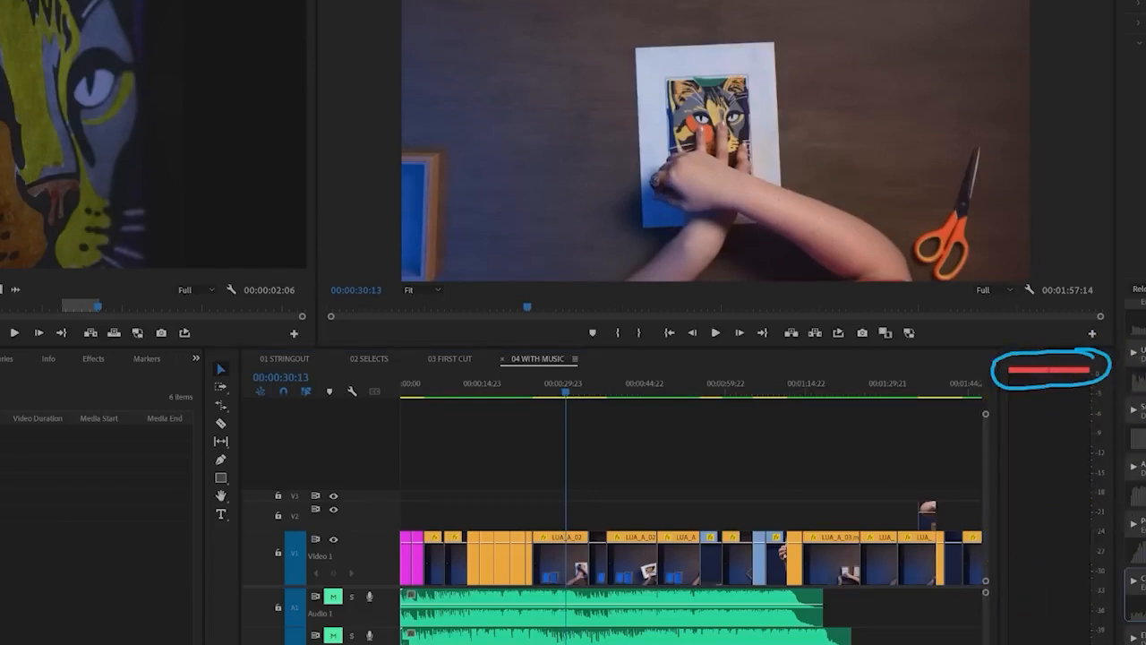
{"action": "left_click_drag", "start_coordinate": [1057, 644], "coordinate": [1058, 417]}
{"action": "key", "text": "Escape"}
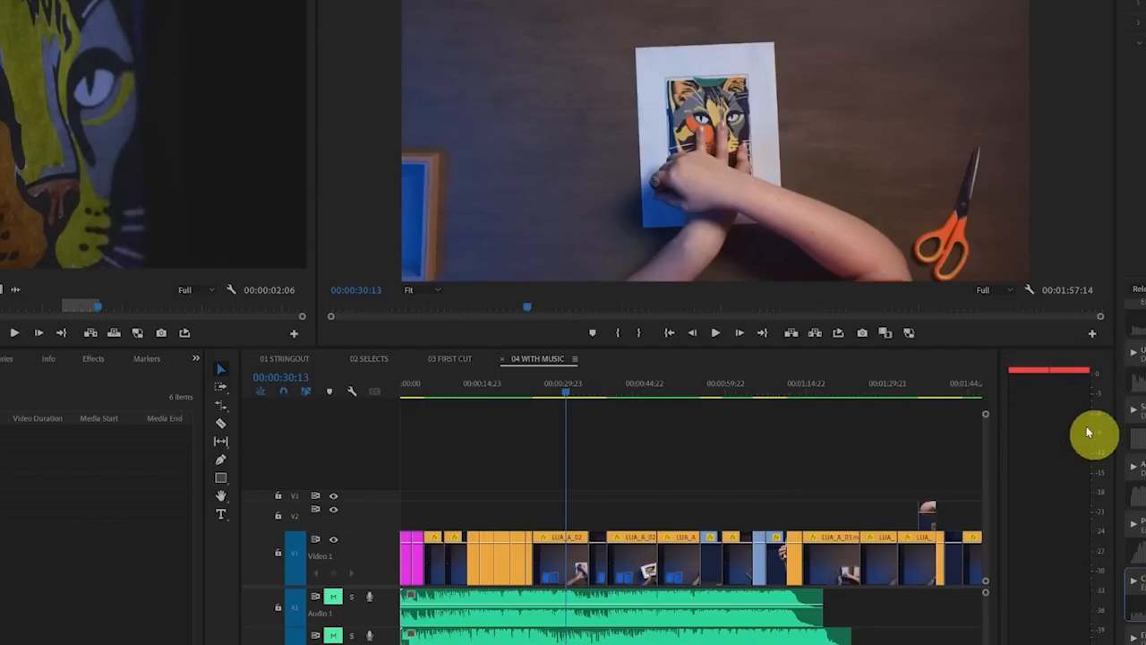
Play the sequence on from 00:00:30:13 and watch the audio meters for peaking music
{"action": "key", "text": "space"}
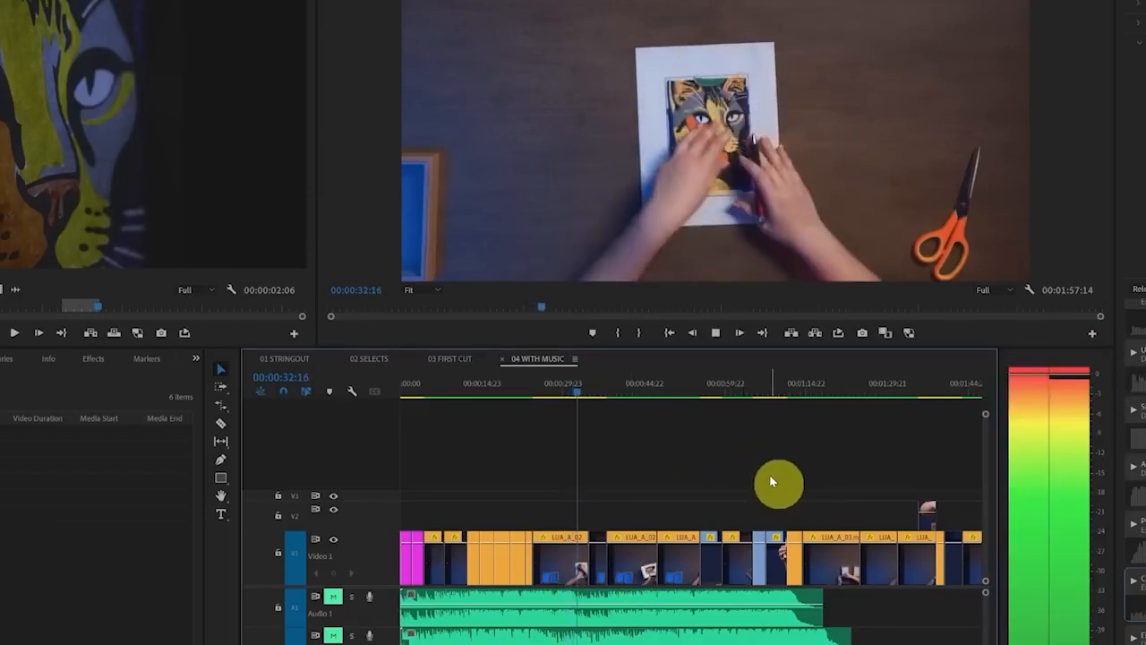
{"action": "key", "text": "space"}
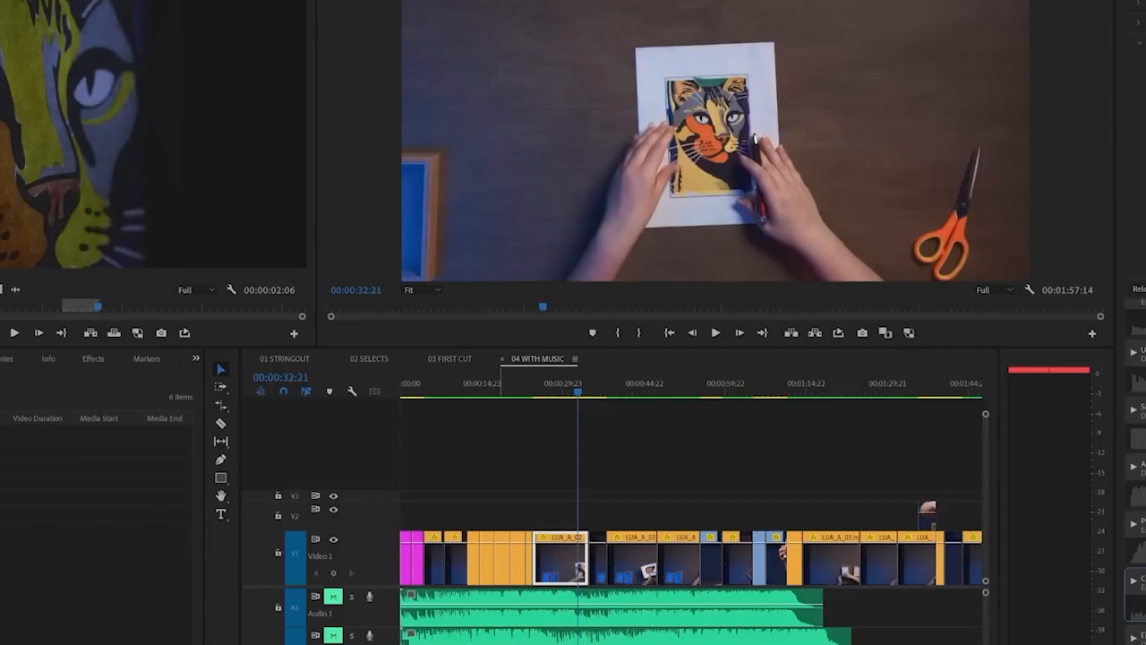
{"action": "left_click", "coordinate": [587, 457]}
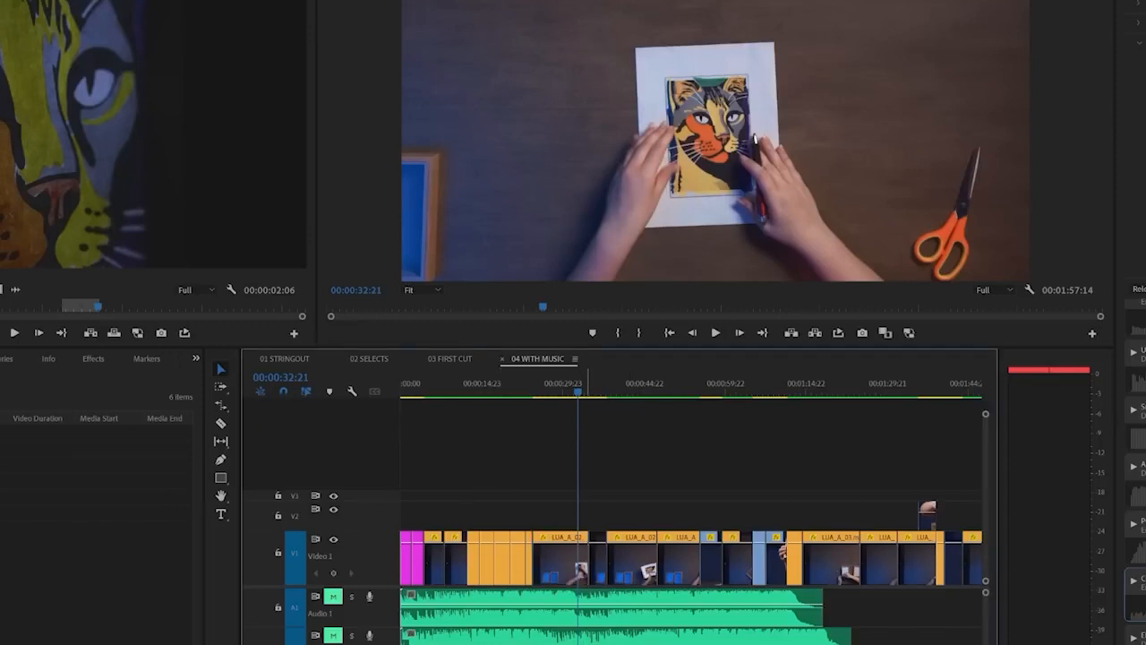
{"action": "key", "text": "space"}
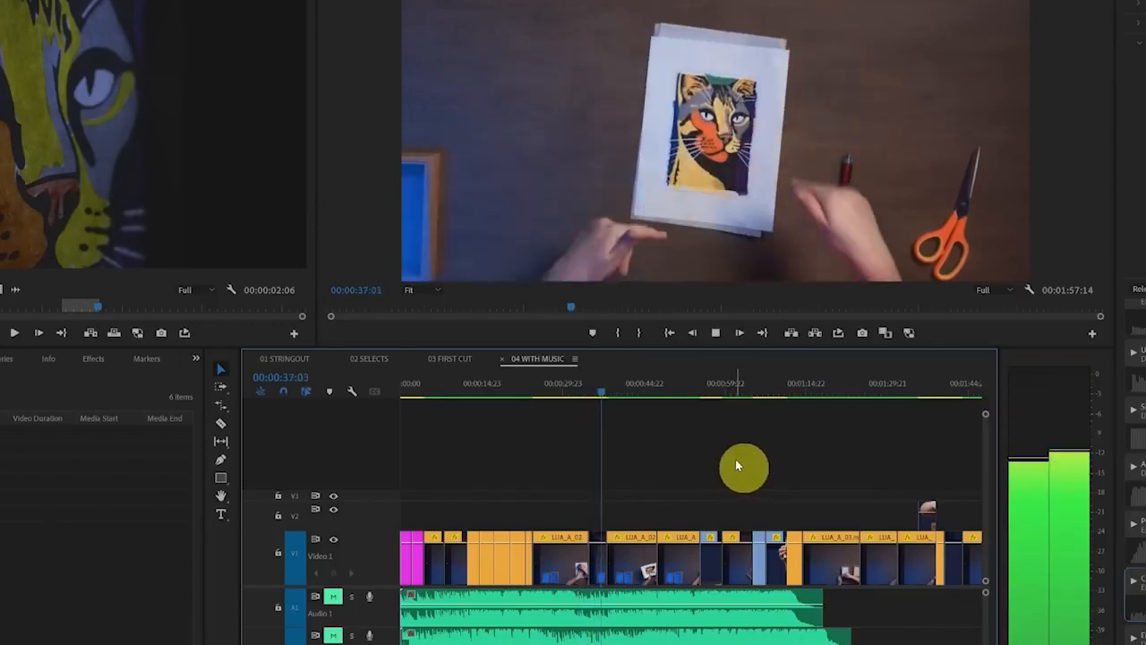
{"action": "key", "text": "space"}
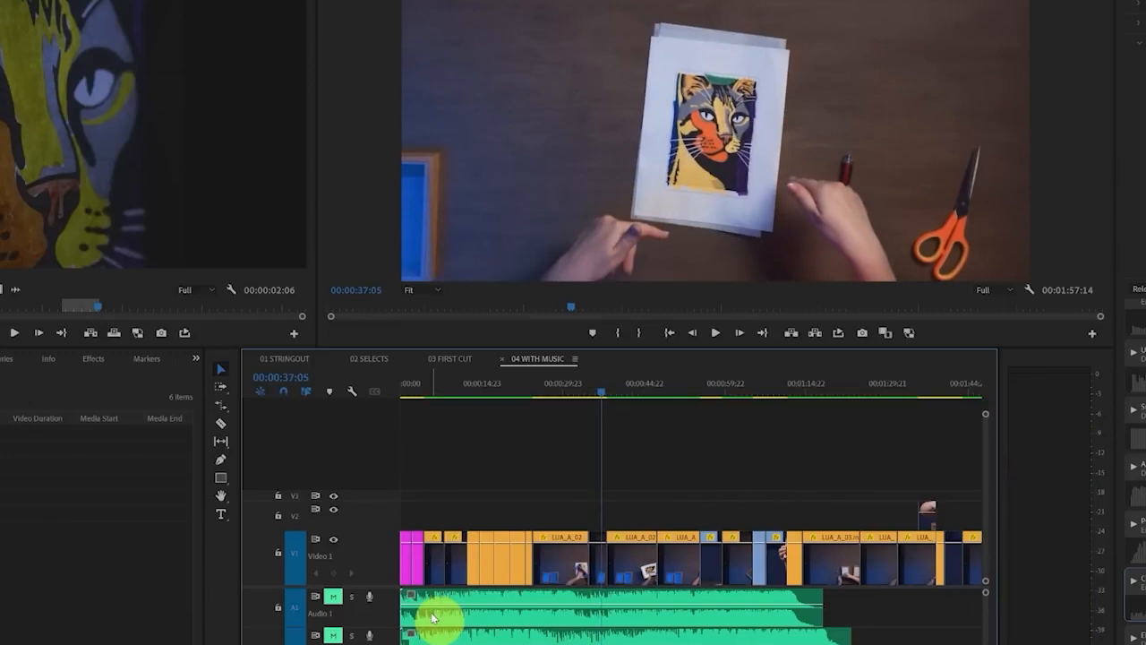
Select the music clip below Audio 1, unmute both audio tracks and solo the selected clip's track
{"action": "left_click", "coordinate": [507, 636]}
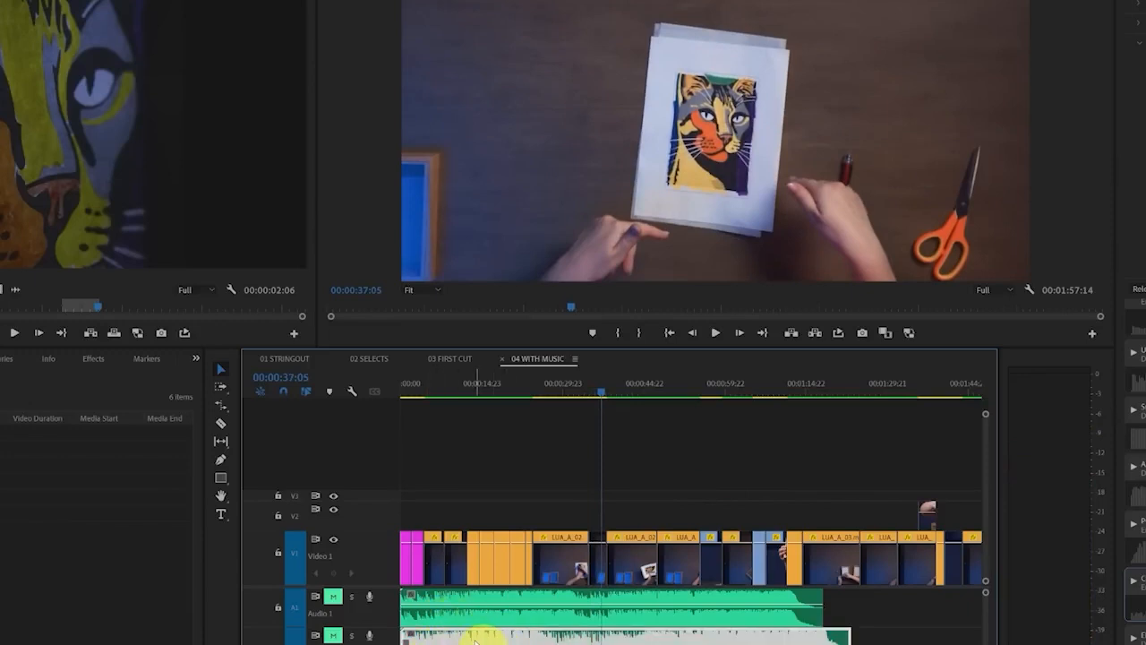
{"action": "left_click", "coordinate": [333, 635]}
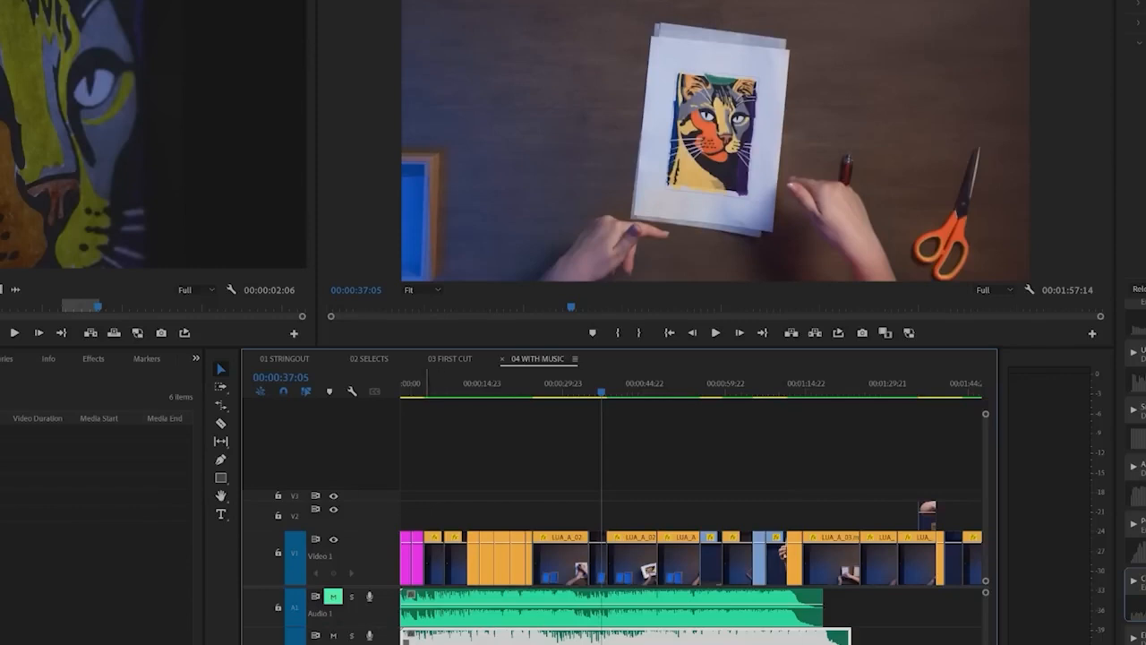
{"action": "left_click", "coordinate": [333, 596]}
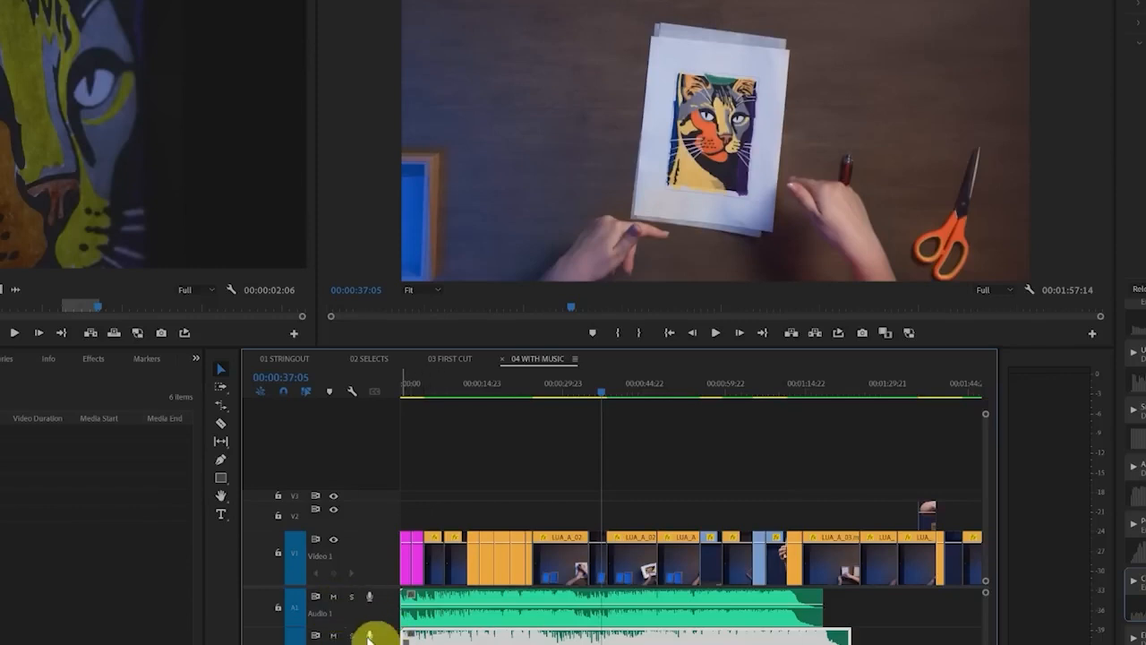
{"action": "left_click", "coordinate": [352, 636]}
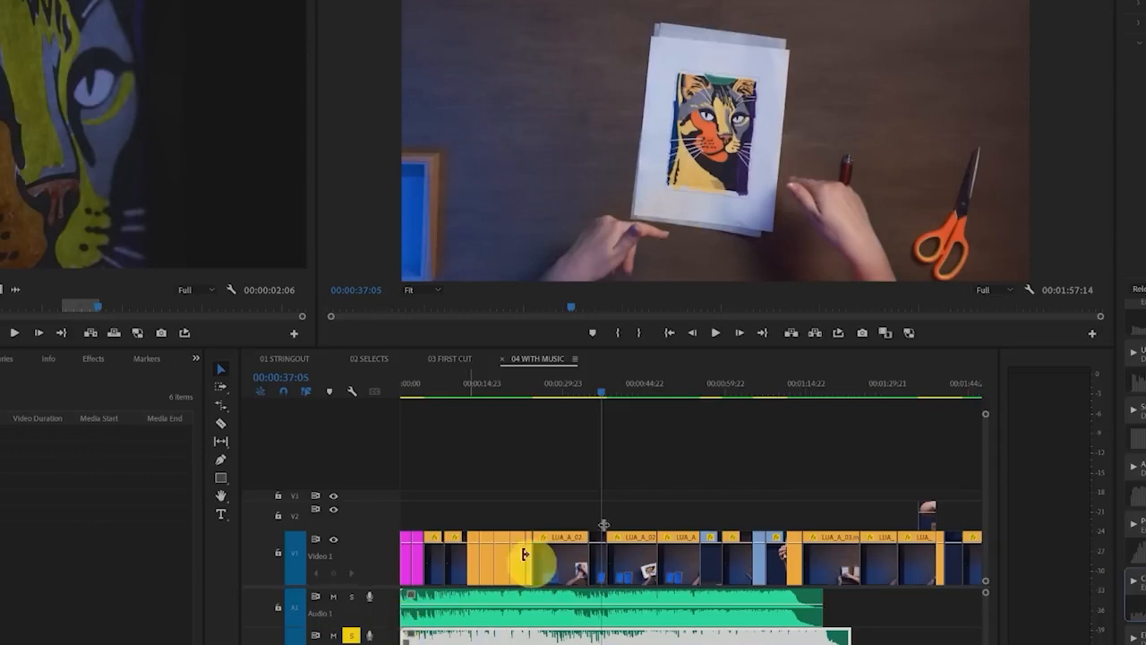
Play a few seconds of the soloed music around 00:00:42:00 to check its level on the meters
{"action": "left_click", "coordinate": [616, 383]}
{"action": "key", "text": "space"}
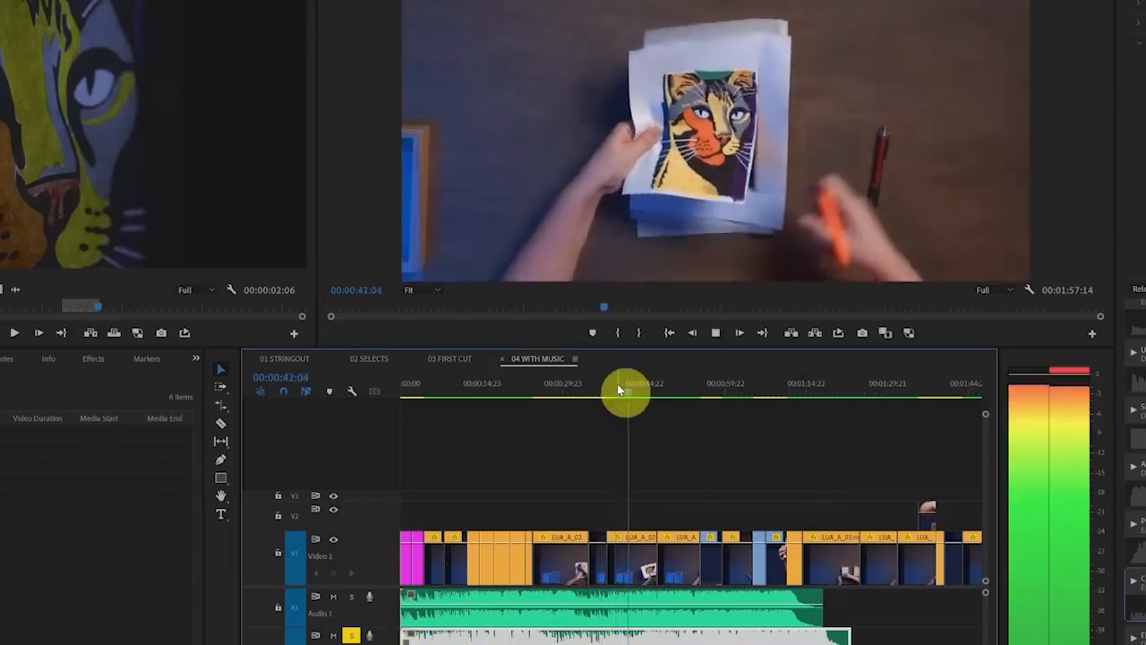
{"action": "key", "text": "space"}
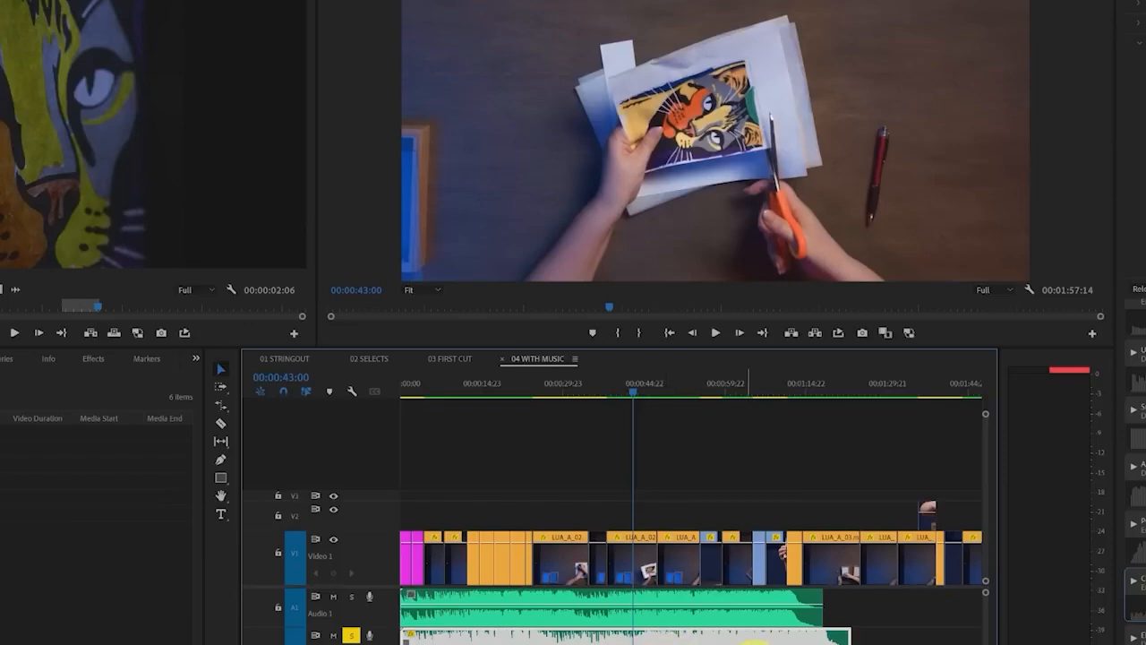
Adjust the selected music clip's audio gain by -6 dB
{"action": "right_click", "coordinate": [643, 639]}
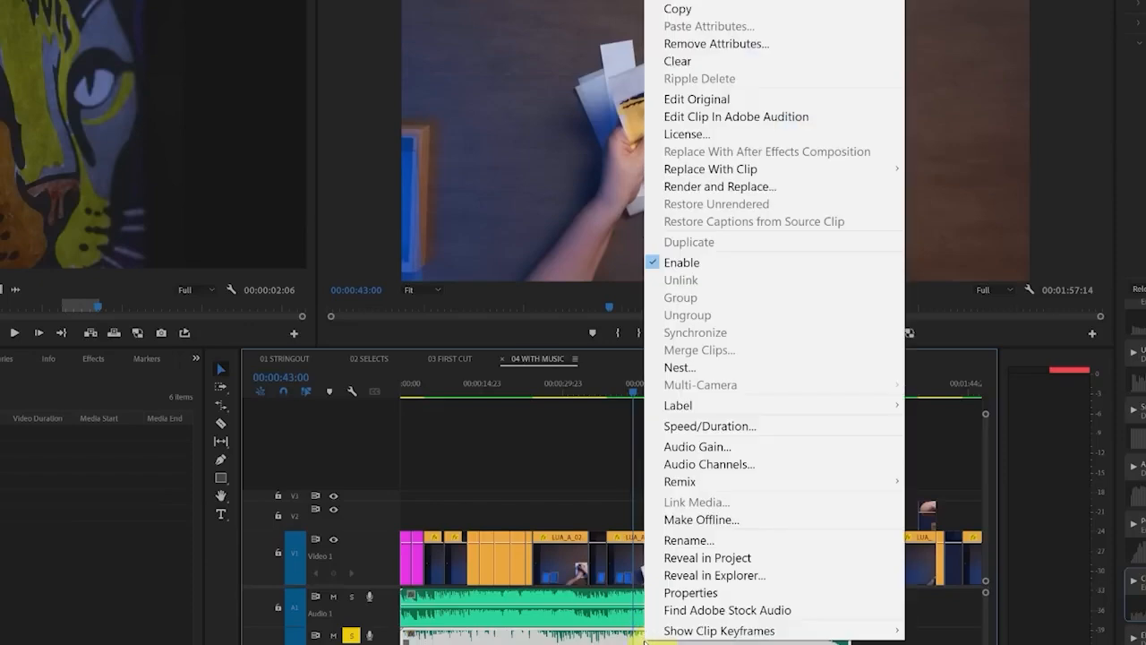
{"action": "left_click", "coordinate": [792, 445]}
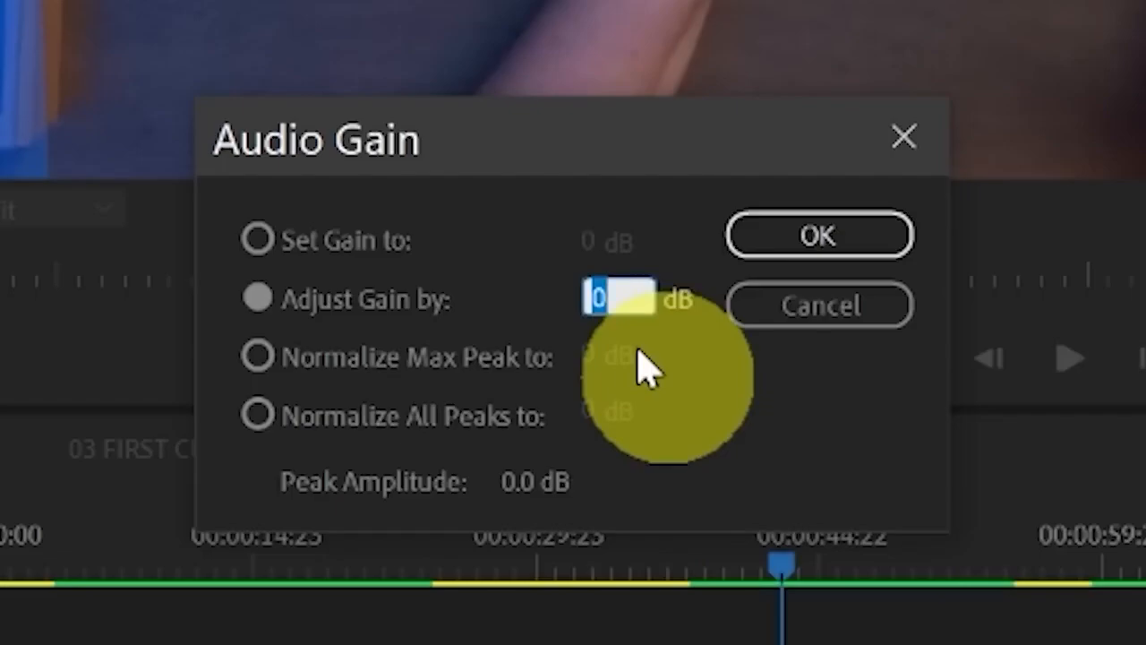
{"action": "type", "text": "-6"}
{"action": "key", "text": "Return"}
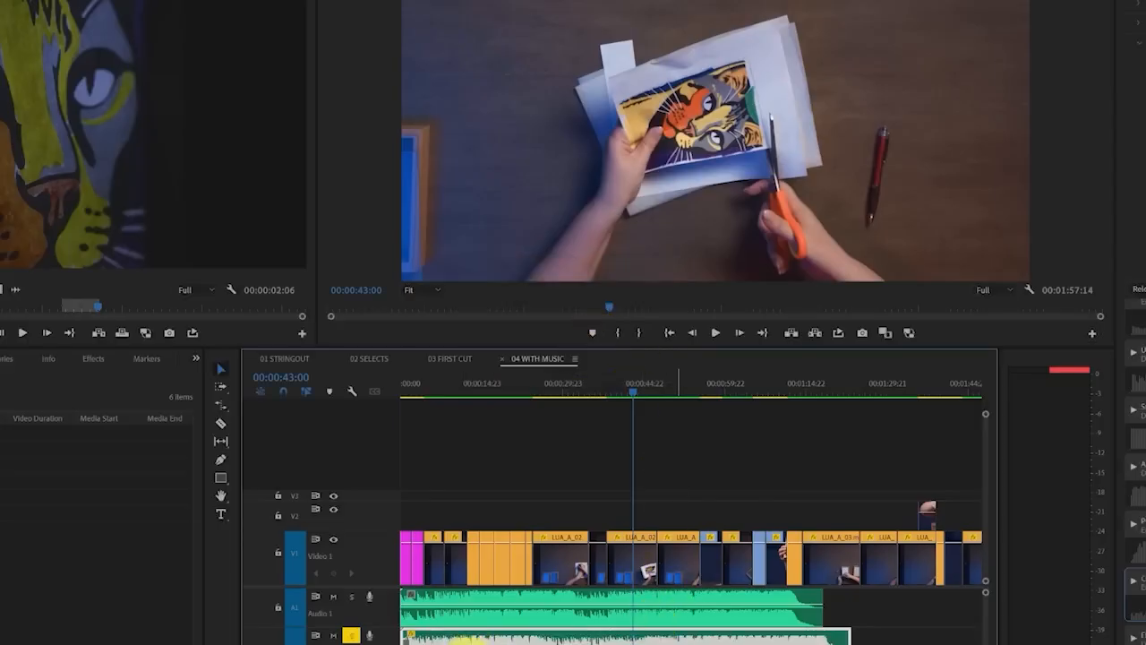
Undo the gain adjustment on the selected music clip
{"action": "mouse_move", "coordinate": [448, 637]}
{"action": "left_mouse_down"}
{"action": "mouse_move", "coordinate": [823, 638]}
{"action": "mouse_move", "coordinate": [647, 636]}
{"action": "left_mouse_up"}
{"action": "key", "text": "Escape"}
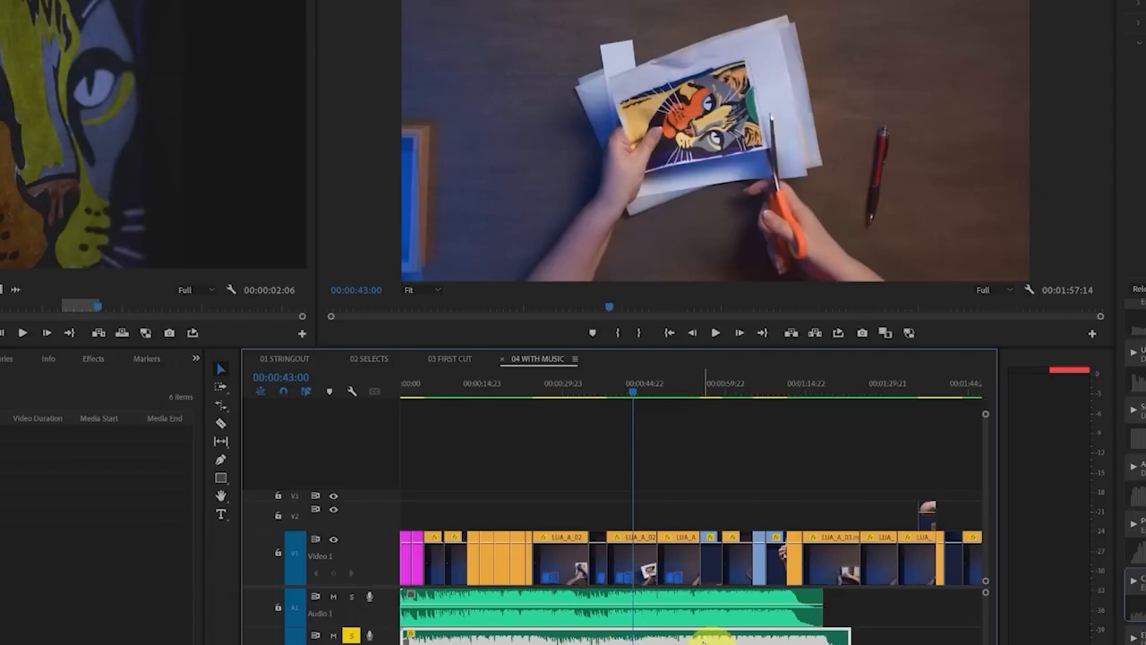
{"action": "key", "text": "ctrl+z"}
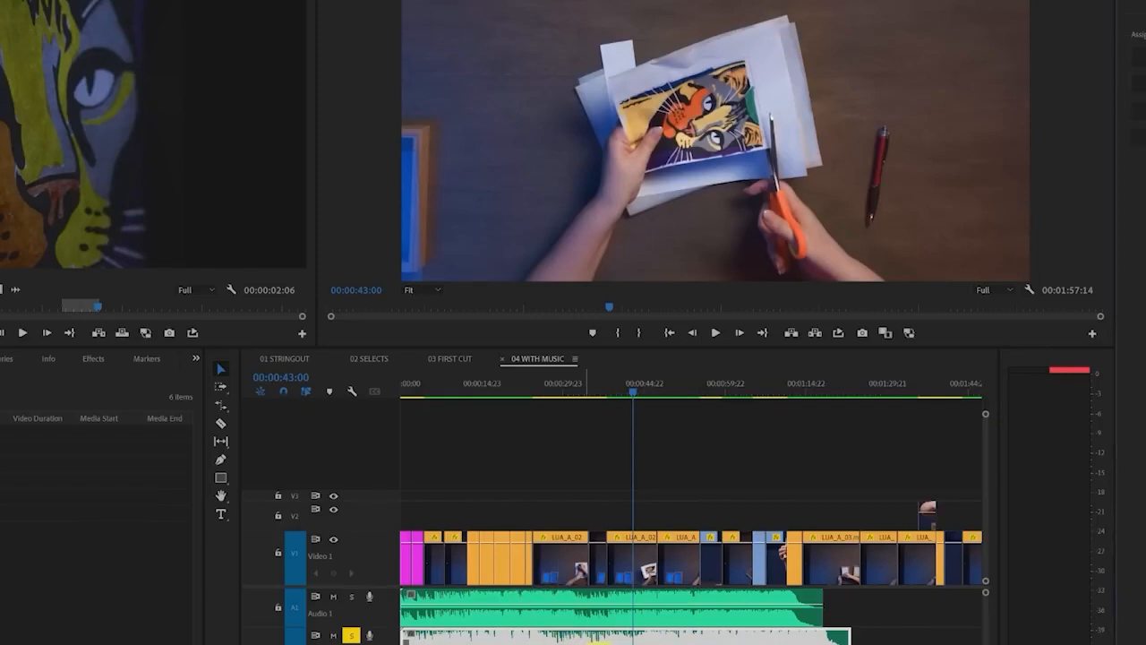
Assign the Music audio type to the selected clip in Essential Sound and play on from 00:00:43:00 to check the level
{"action": "left_click", "coordinate": [1139, 84]}
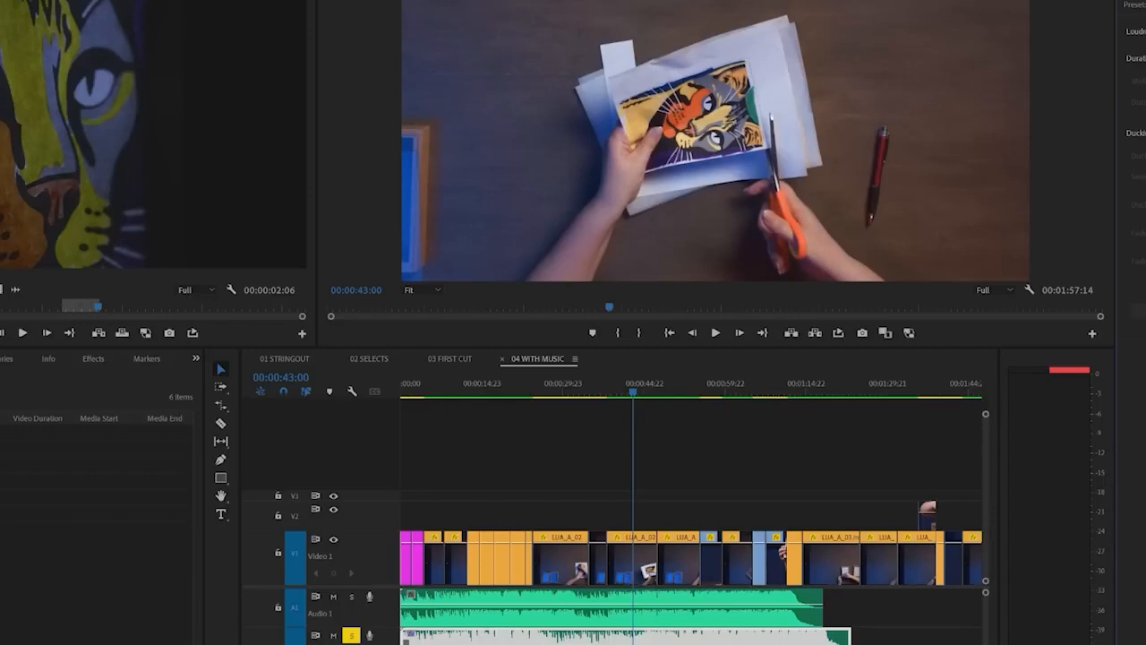
{"action": "left_click", "coordinate": [733, 467]}
{"action": "key", "text": "space"}
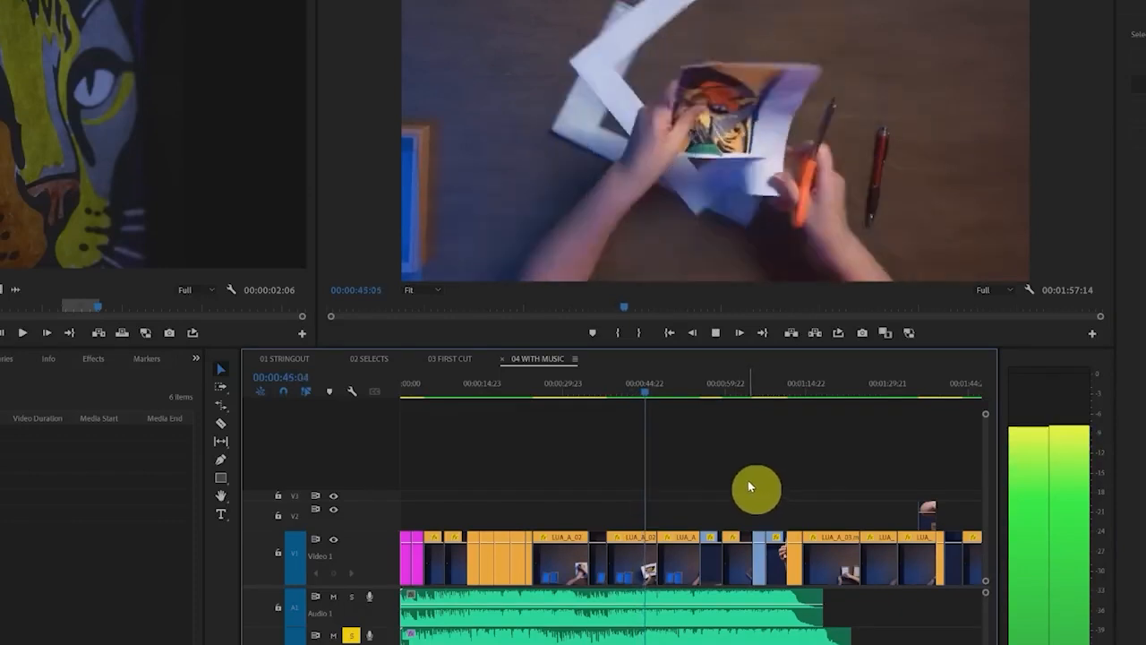
Select the Audio 1 music clip, solo its track instead of Audio 2 and play it to check the level
{"action": "key", "text": "space"}
{"action": "left_click", "coordinate": [417, 613]}
{"action": "left_click", "coordinate": [352, 598]}
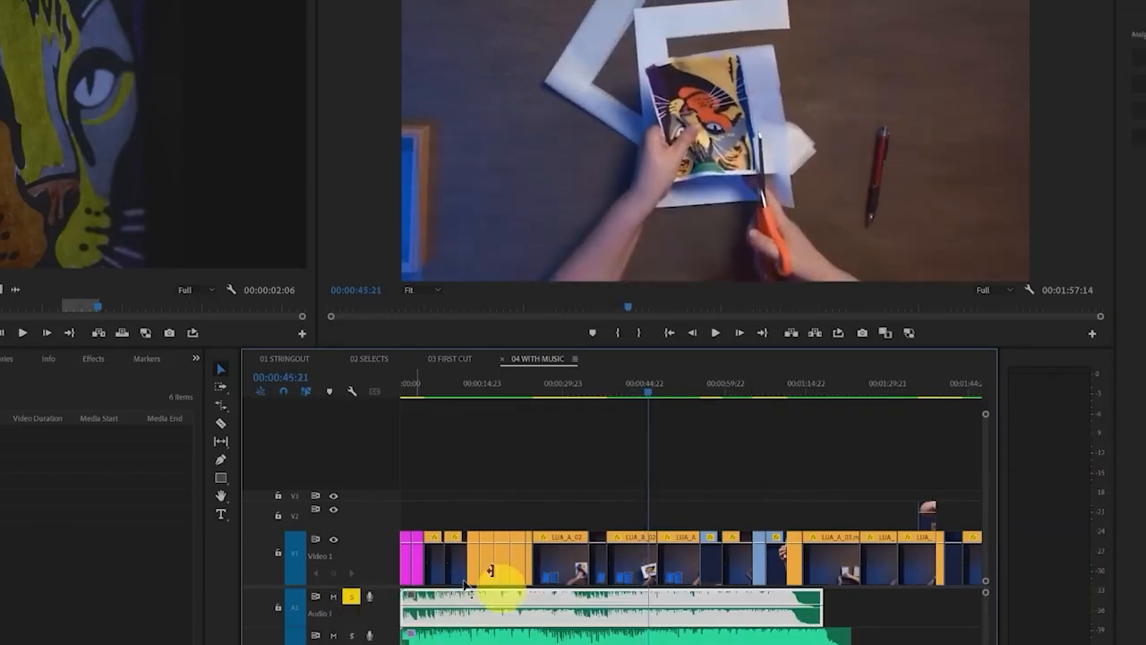
{"action": "key", "text": "space"}
Increase the audio gain of the Audio 1 music clip and play on briefly from 00:00:46:14 to check the meters
{"action": "right_click", "coordinate": [685, 612]}
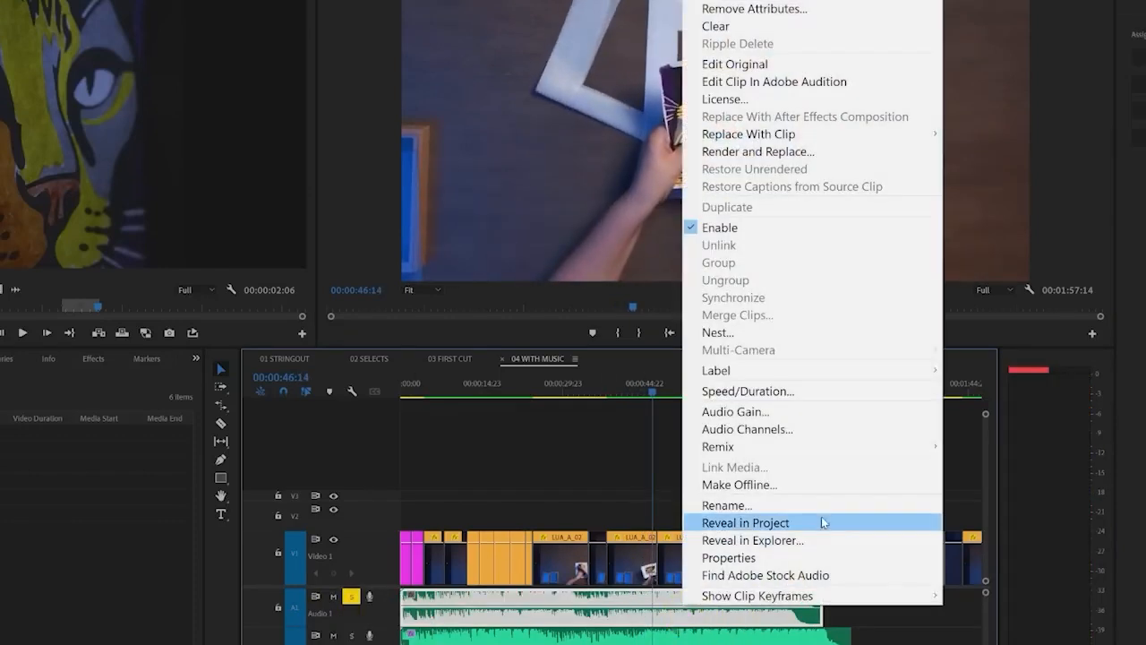
{"action": "left_click", "coordinate": [824, 414]}
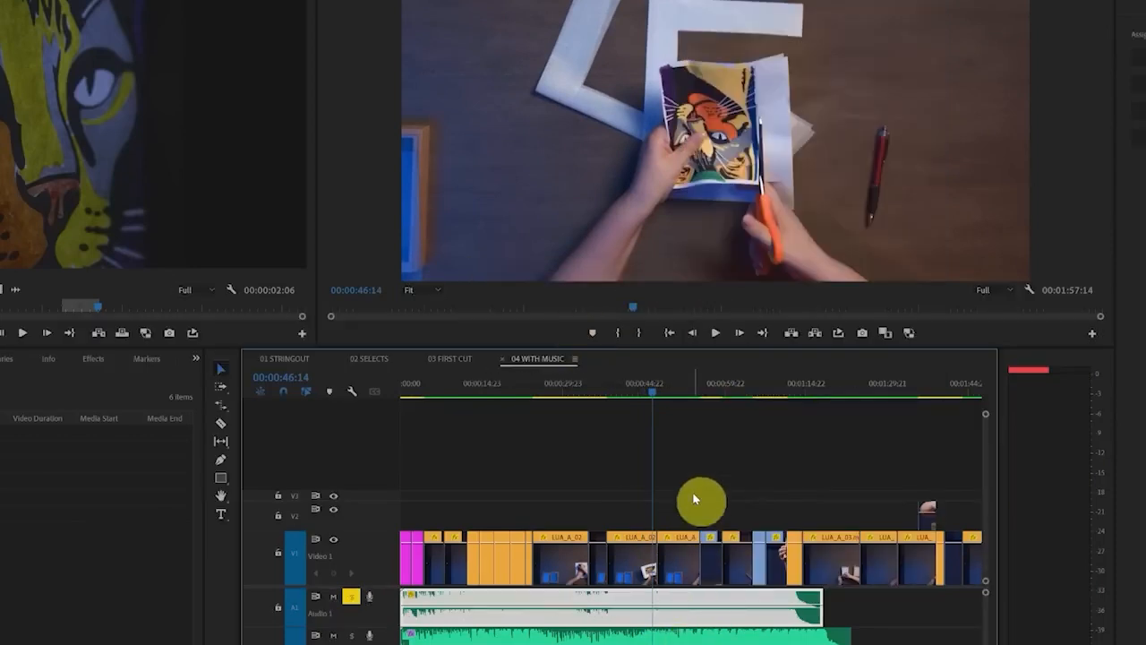
{"action": "key", "text": "space"}
{"action": "key", "text": "space"}
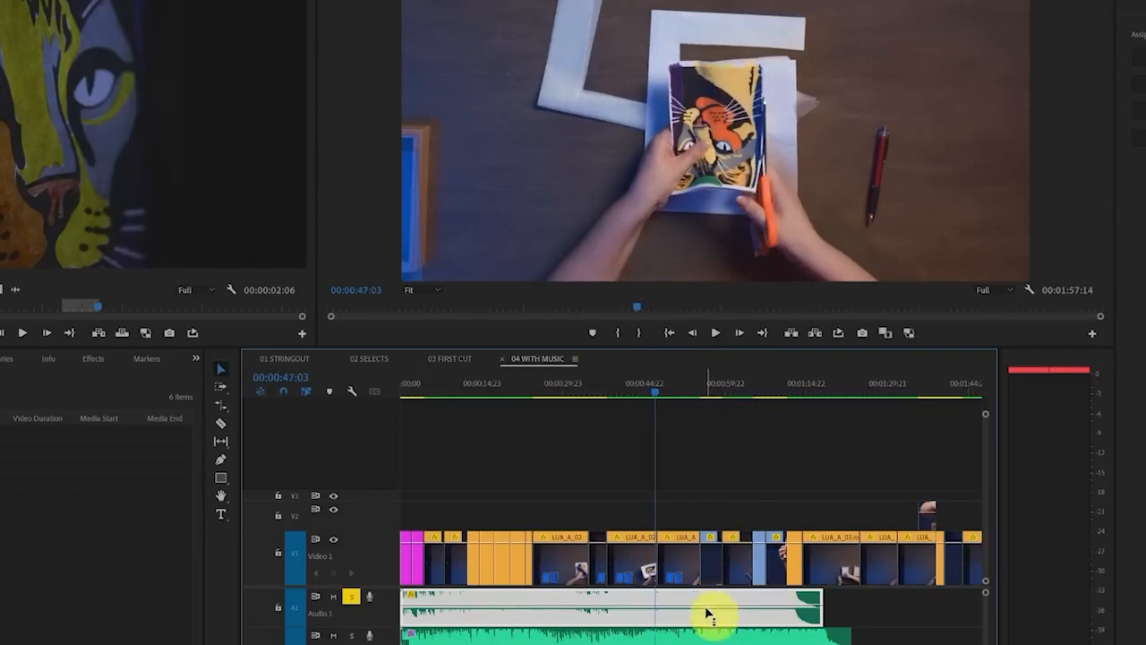
Adjust the Audio 1 music clip's gain by -12 dB, then recheck its playback level and unsolo the track
{"action": "right_click", "coordinate": [704, 617]}
{"action": "left_click", "coordinate": [808, 414]}
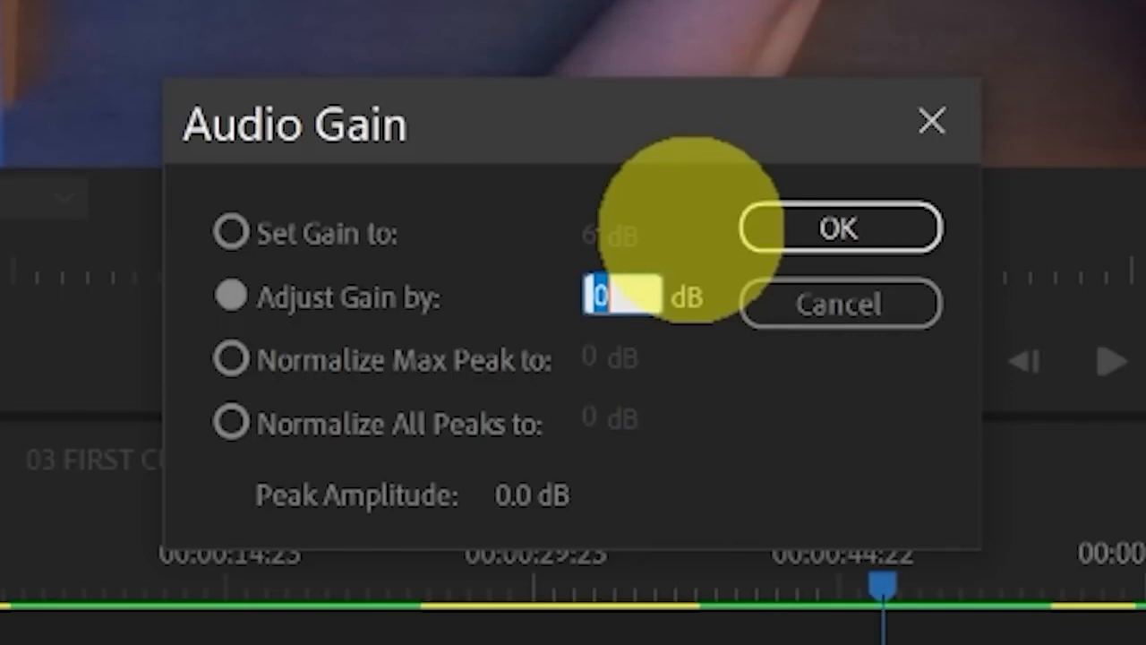
{"action": "type", "text": "-1"}
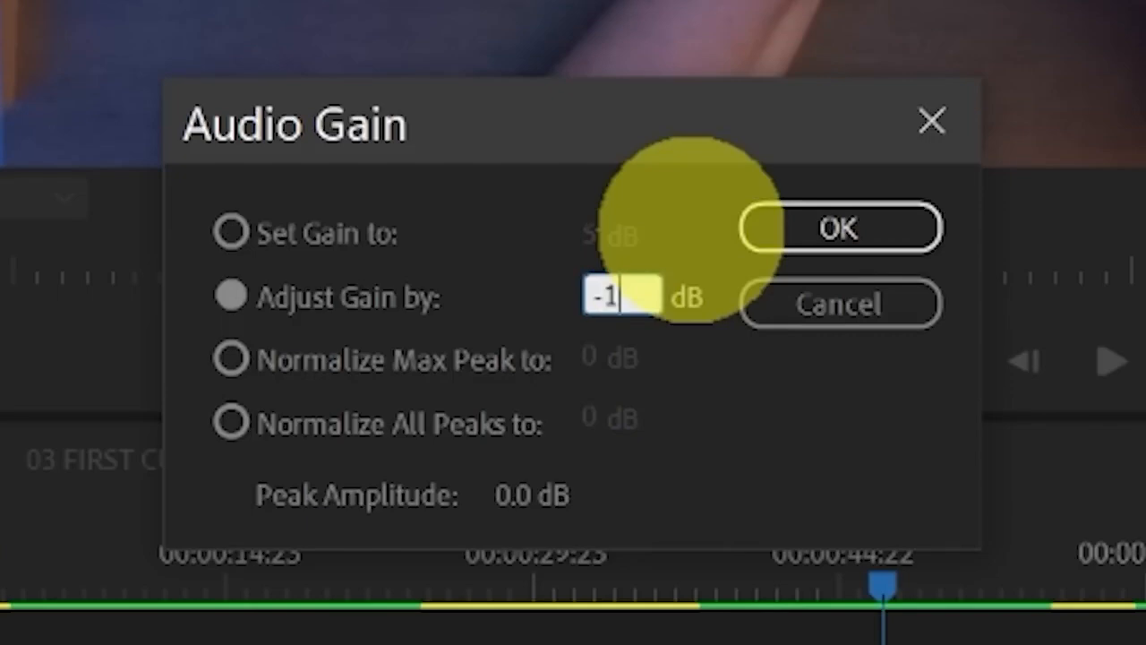
{"action": "type", "text": "2"}
{"action": "left_click", "coordinate": [693, 382]}
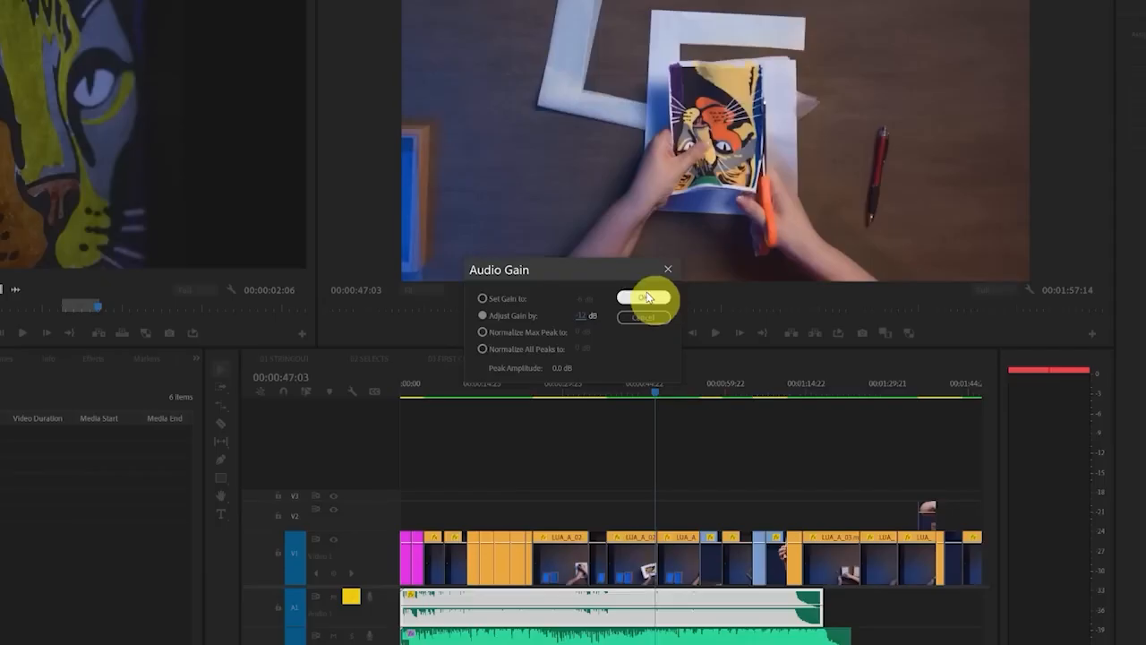
{"action": "key", "text": "space"}
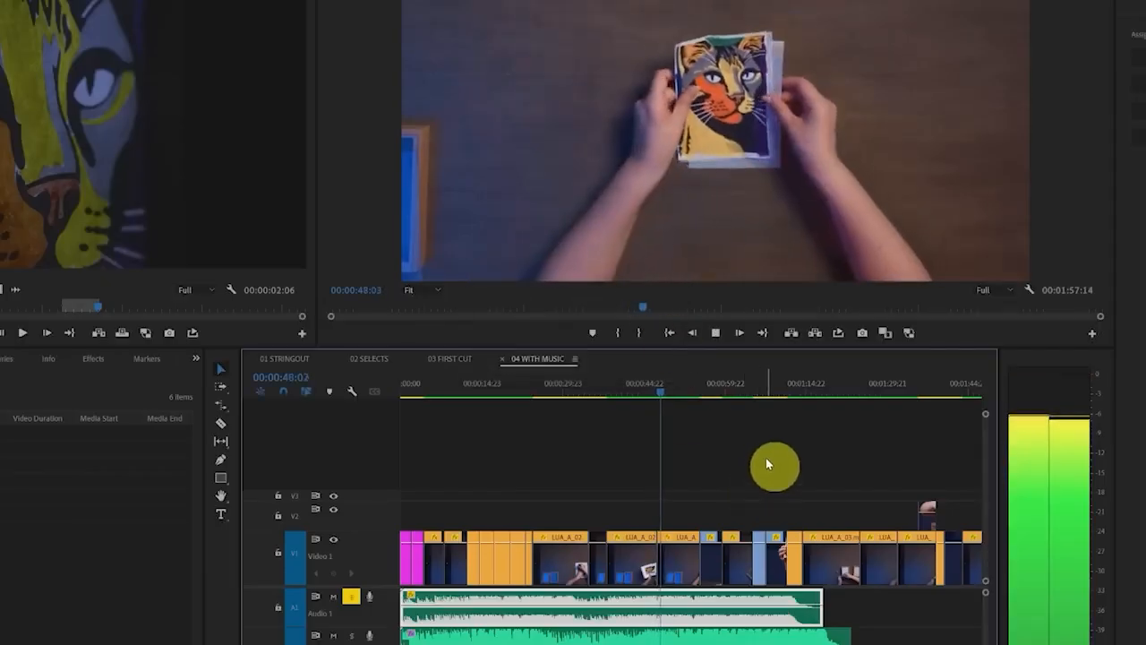
{"action": "key", "text": "space"}
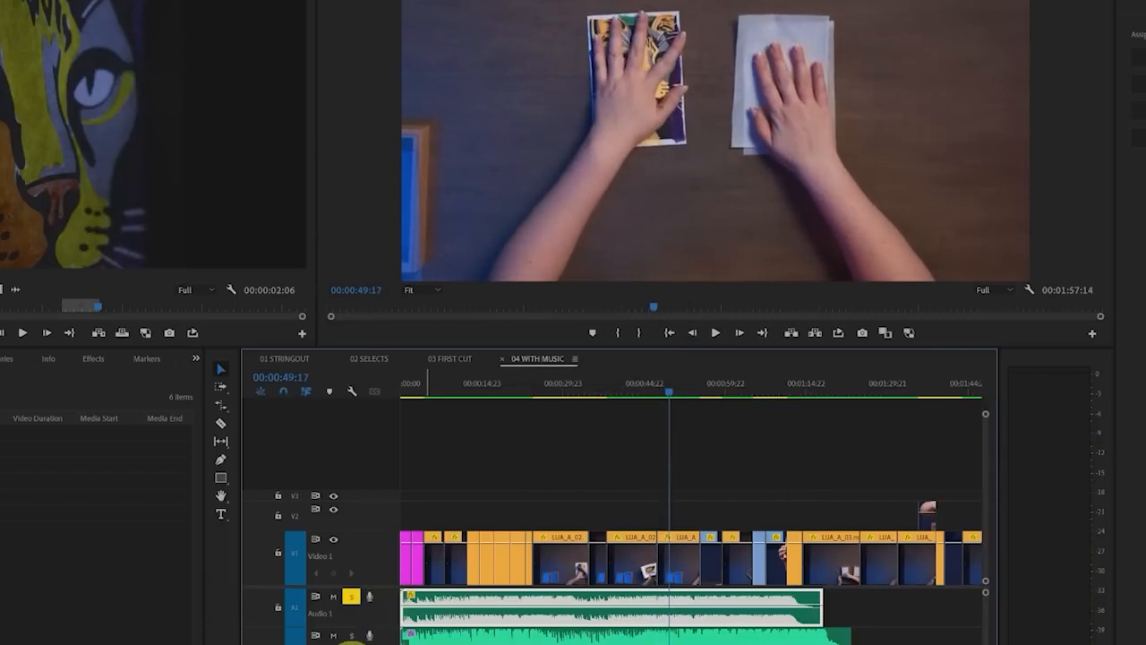
{"action": "left_click", "coordinate": [352, 597]}
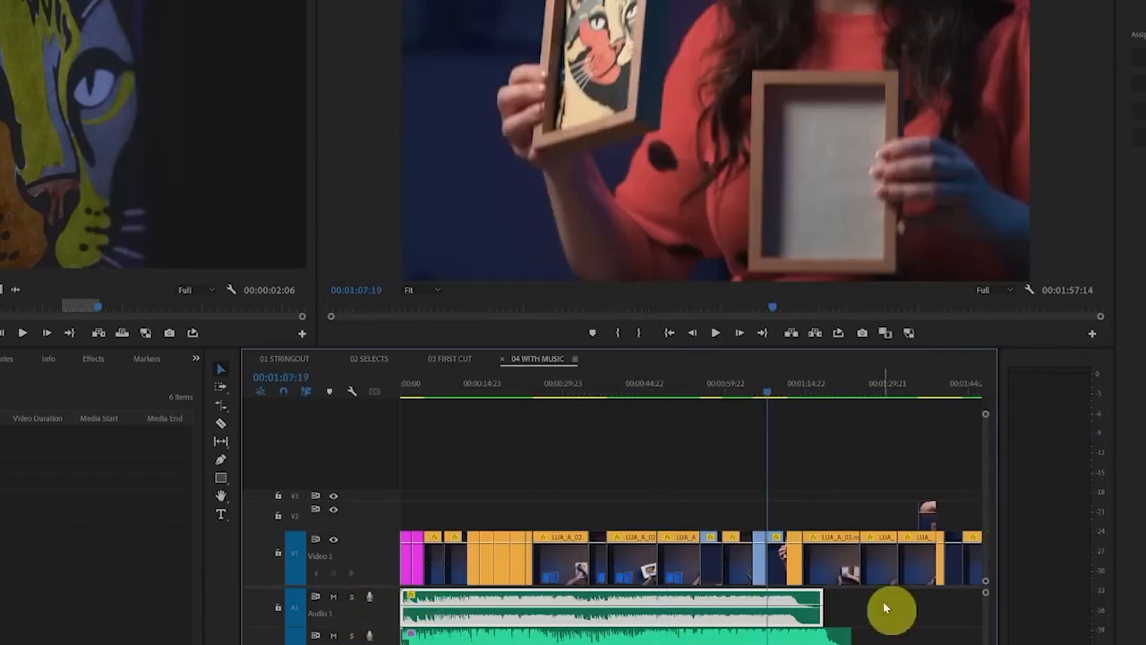
Delete the music clips on Audio 1 and Audio 2 and move the remaining CHILL POP UPBEAT GROOVE clip to Audio 1
{"action": "left_click_drag", "start_coordinate": [884, 603], "coordinate": [686, 641]}
{"action": "key", "text": "Delete"}
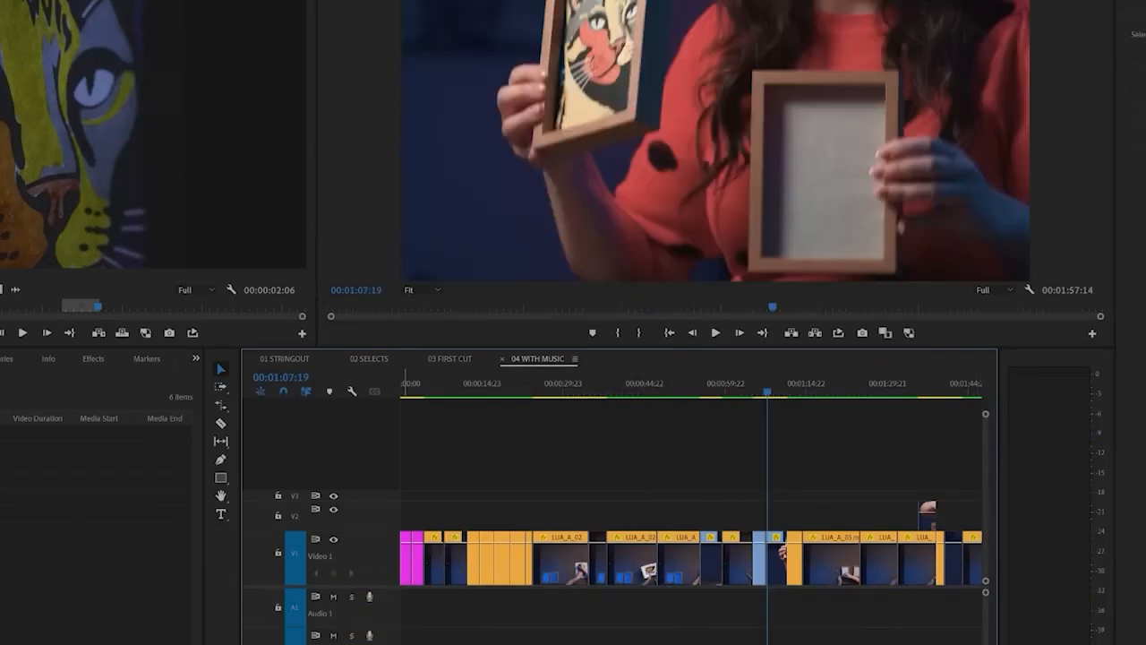
{"action": "left_click_drag", "start_coordinate": [430, 643], "coordinate": [446, 599]}
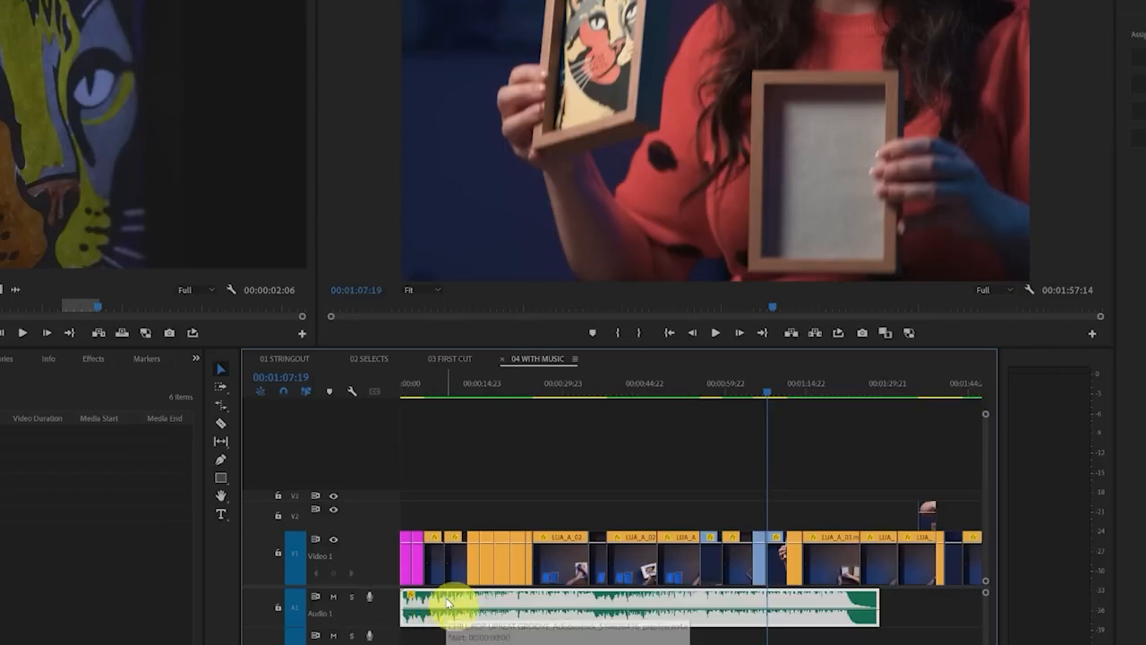
Reveal the Audio 1 music clip in the project and show the music files in its bin
{"action": "right_click", "coordinate": [447, 605]}
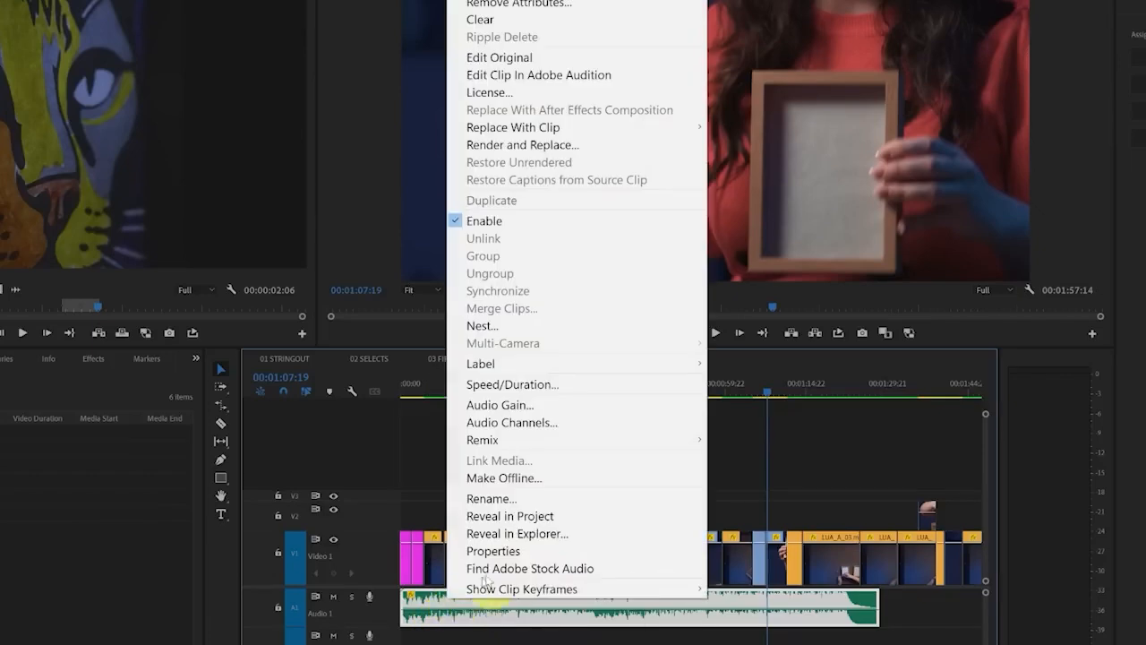
{"action": "left_click", "coordinate": [597, 513]}
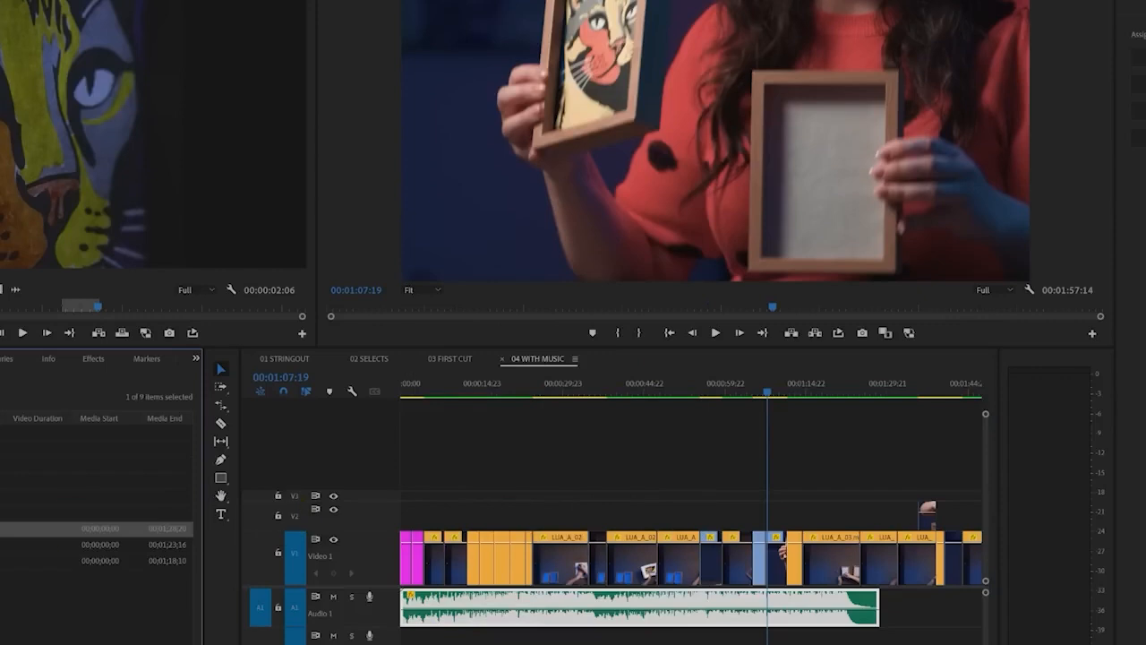
{"action": "left_click", "coordinate": [54, 513]}
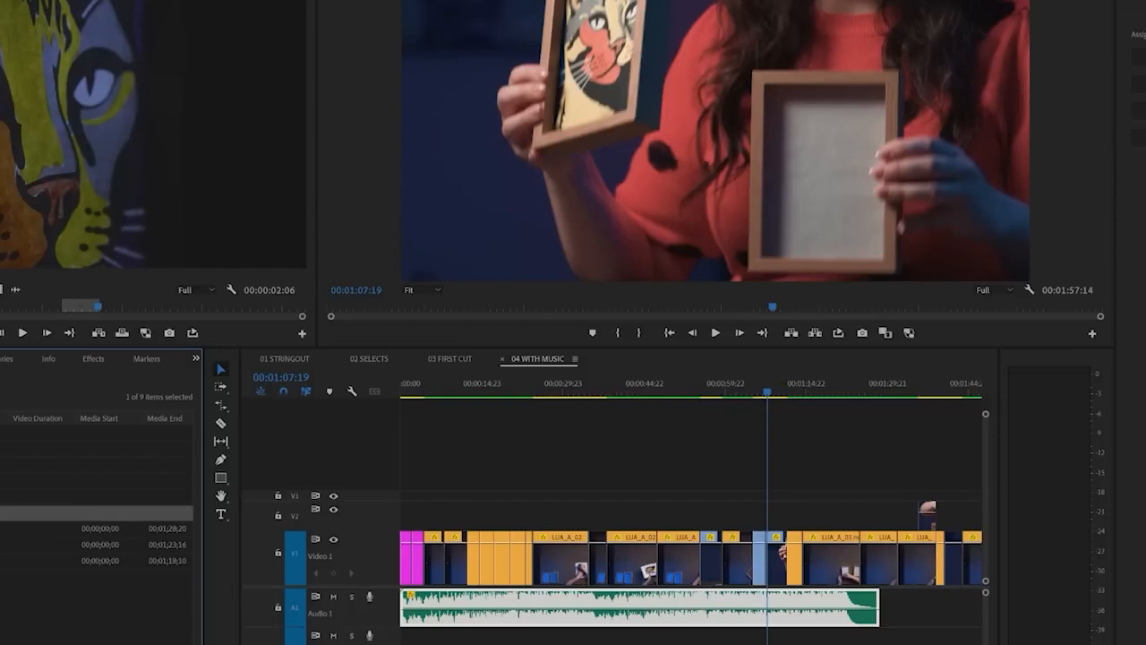
{"action": "left_click", "coordinate": [4, 418]}
{"action": "left_click", "coordinate": [4, 496]}
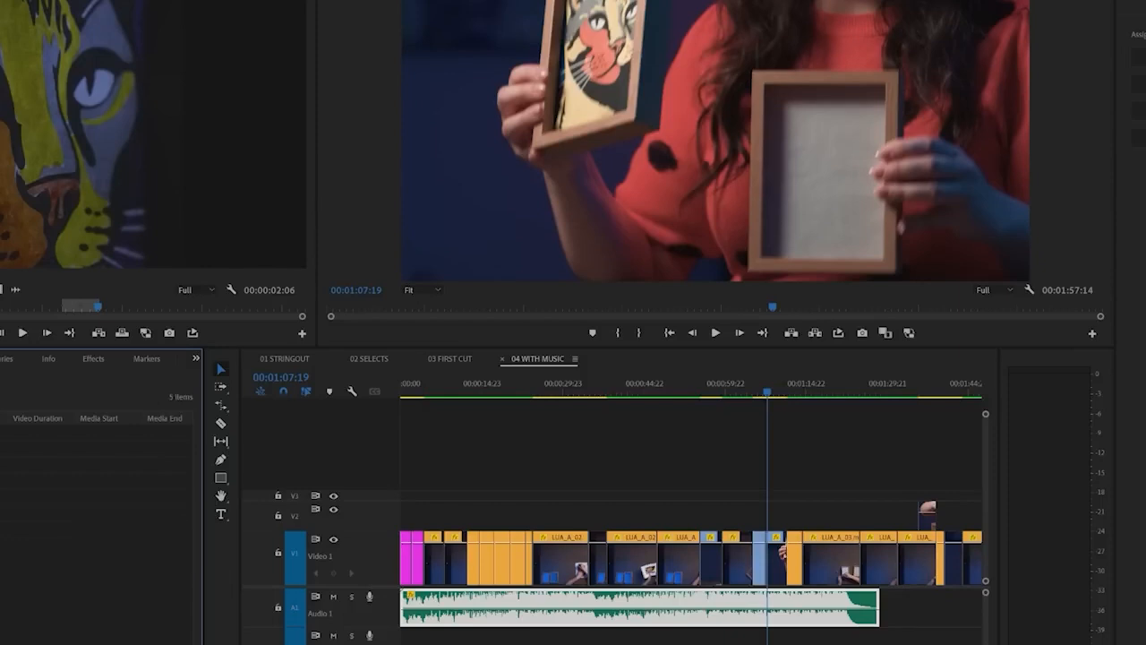
{"action": "left_click", "coordinate": [4, 496]}
Confirm the Adobe Stock license for the REFLECTIVE UPBEAT DANCE POP music track
{"action": "left_click_drag", "start_coordinate": [3, 529], "coordinate": [498, 642]}
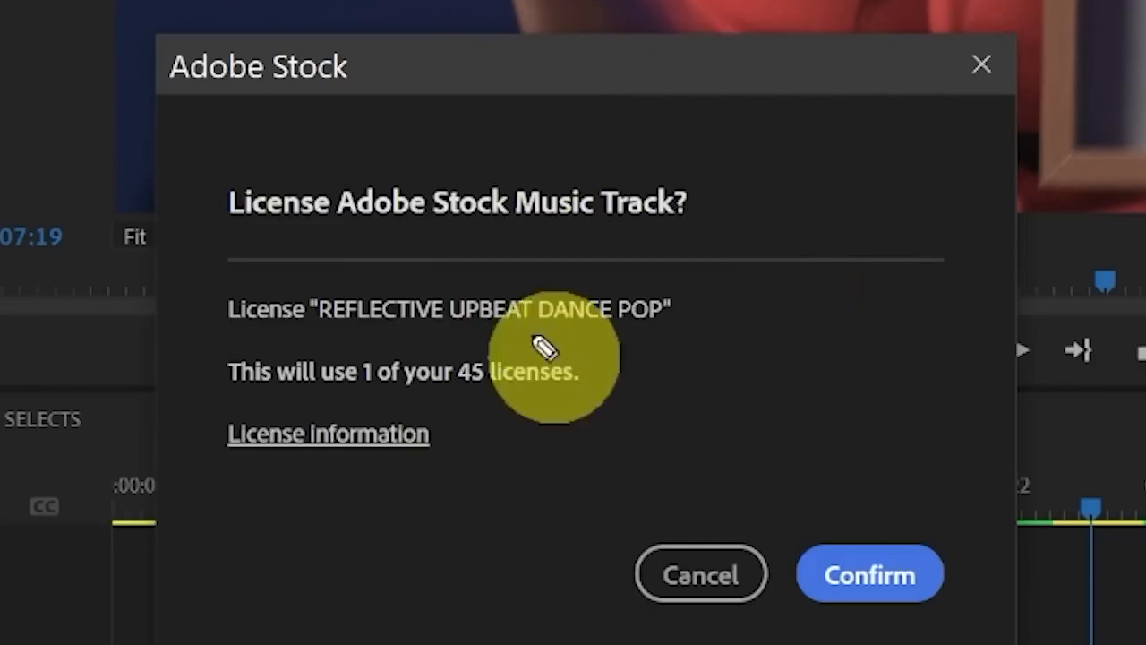
{"action": "mouse_move", "coordinate": [648, 328]}
{"action": "left_mouse_down"}
{"action": "mouse_move", "coordinate": [222, 333]}
{"action": "mouse_move", "coordinate": [549, 431]}
{"action": "mouse_move", "coordinate": [658, 316]}
{"action": "left_mouse_up"}
{"action": "key", "text": "Escape"}
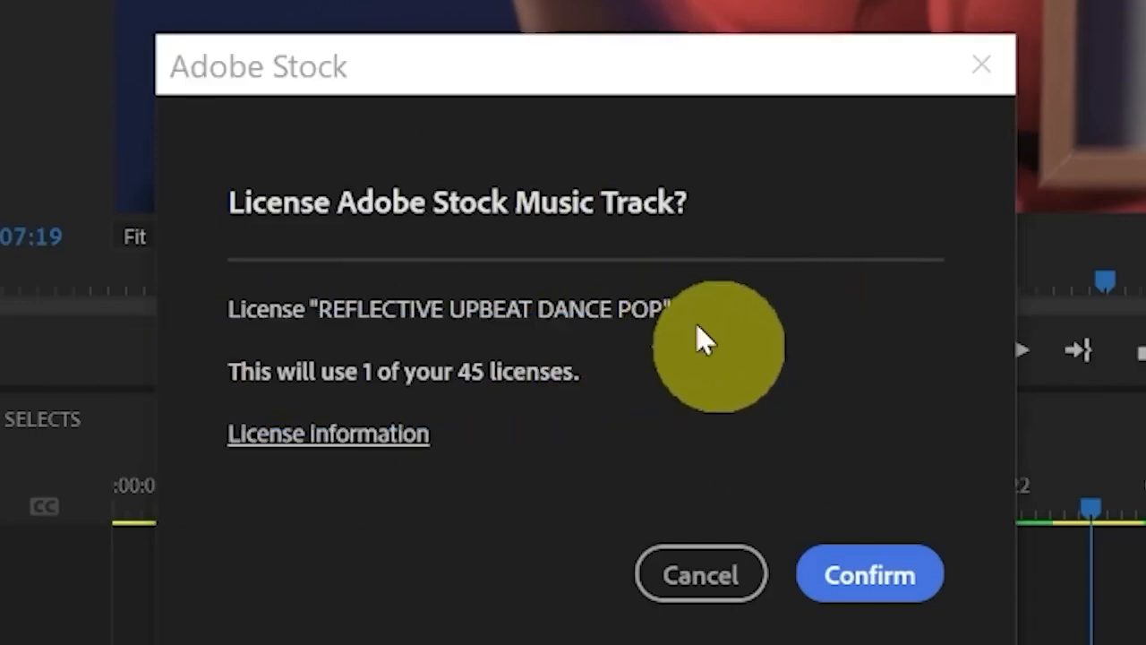
{"action": "left_click", "coordinate": [869, 582]}
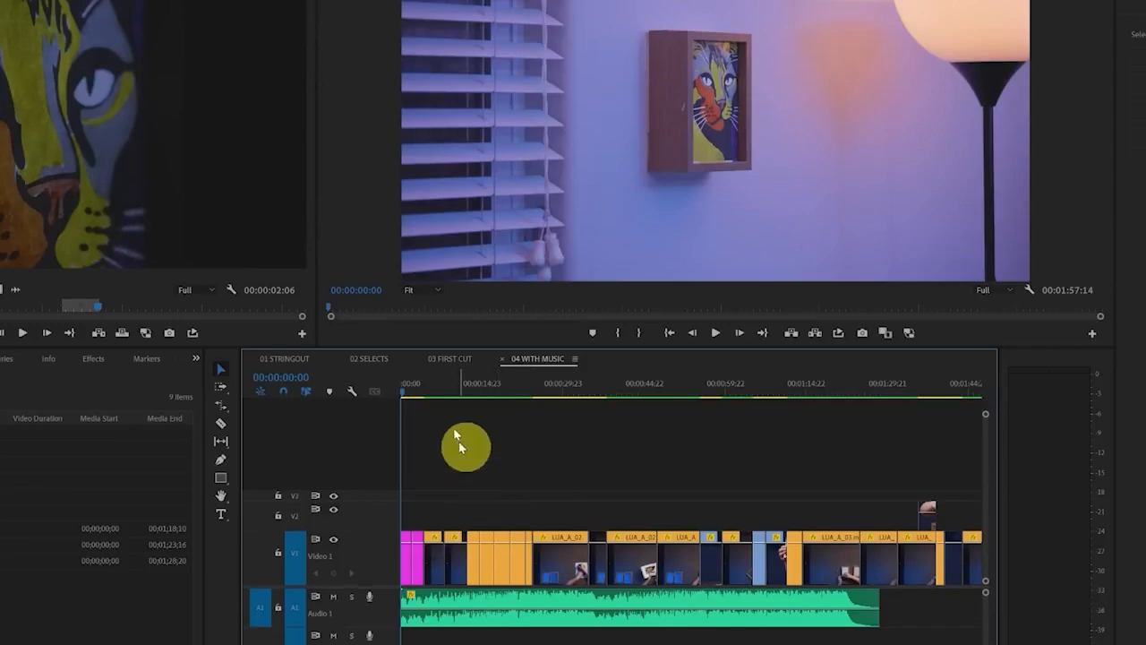
Split the video and music clips at 00:00:09:10 and select the music pieces on either side of the cut
{"action": "left_click", "coordinate": [452, 387]}
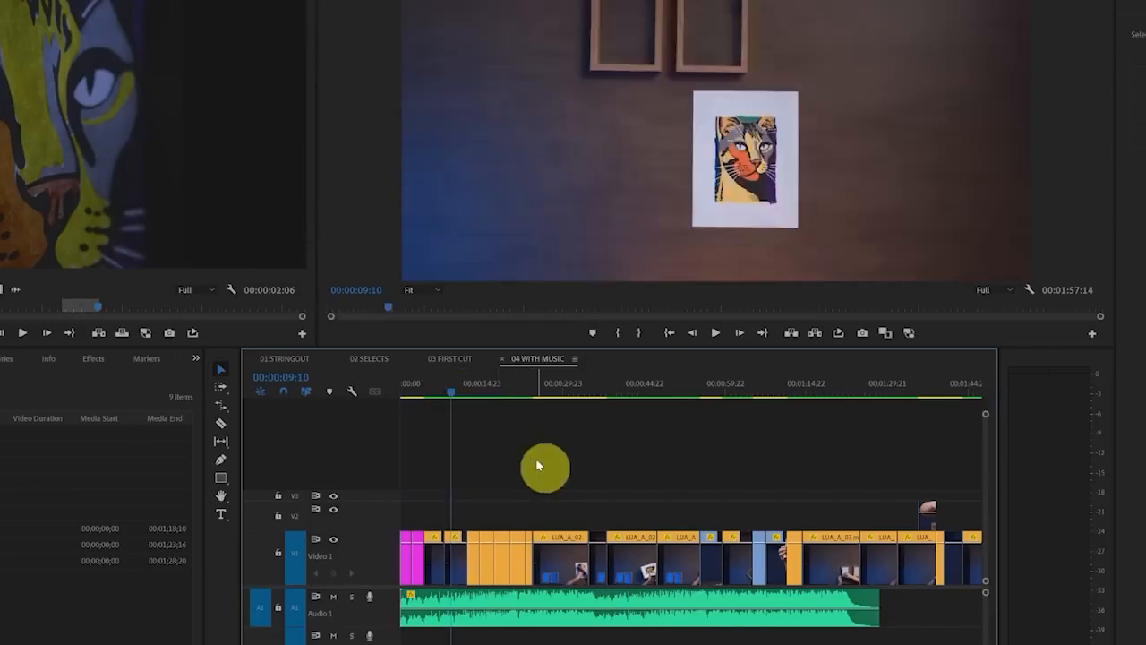
{"action": "key", "text": "ctrl+k"}
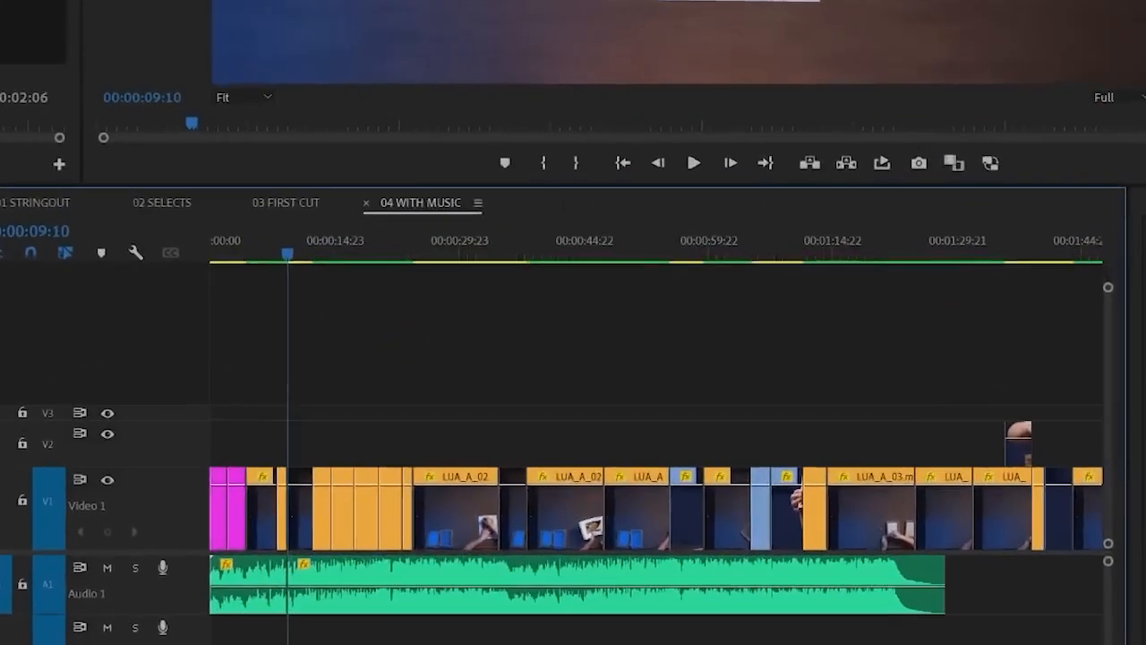
{"action": "key", "text": "equal"}
{"action": "key", "text": "equal"}
{"action": "key", "text": "equal"}
{"action": "key", "text": "equal"}
{"action": "left_click", "coordinate": [626, 561]}
{"action": "left_click", "coordinate": [424, 564]}
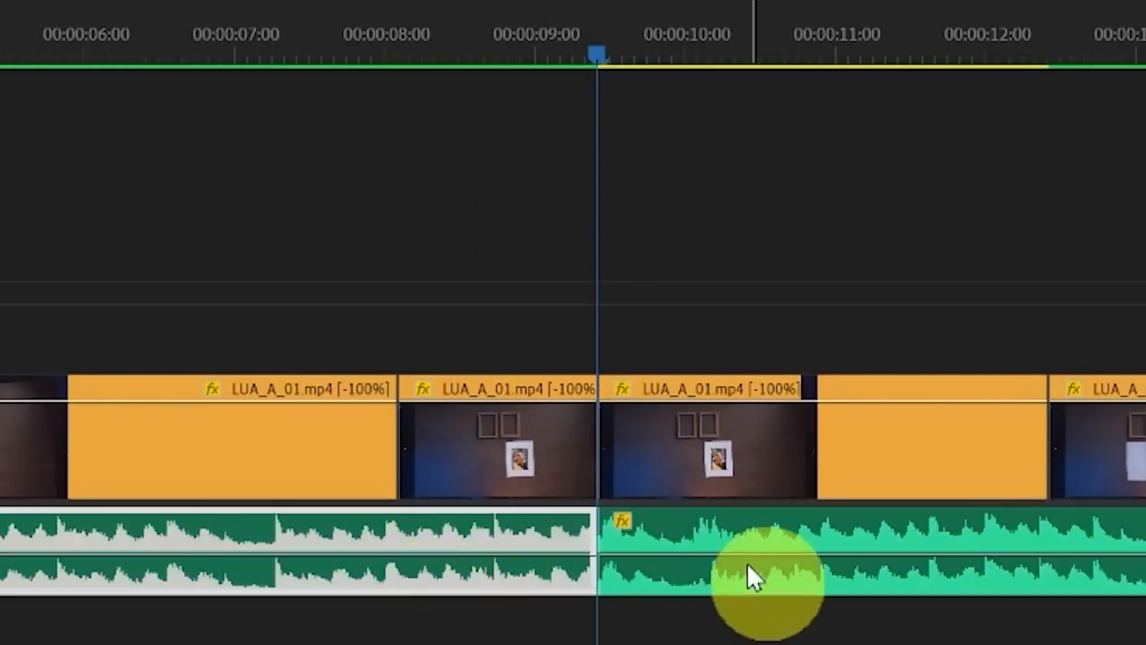
{"action": "left_click", "coordinate": [747, 561]}
{"action": "left_click", "coordinate": [536, 563]}
{"action": "left_click", "coordinate": [750, 561]}
{"action": "left_click", "coordinate": [425, 573]}
{"action": "left_click", "coordinate": [773, 537]}
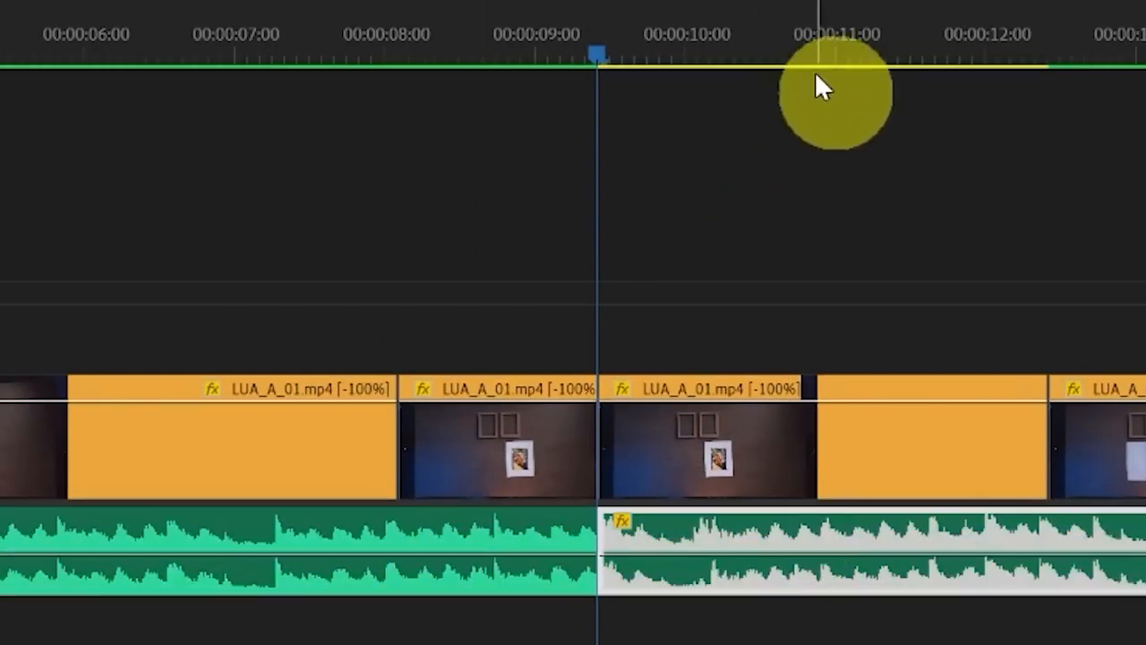
Split the video and music clips again at 00:00:10:14 and select each of the resulting music pieces
{"action": "left_click", "coordinate": [774, 55]}
{"action": "left_click", "coordinate": [960, 240]}
{"action": "key", "text": "ctrl+k"}
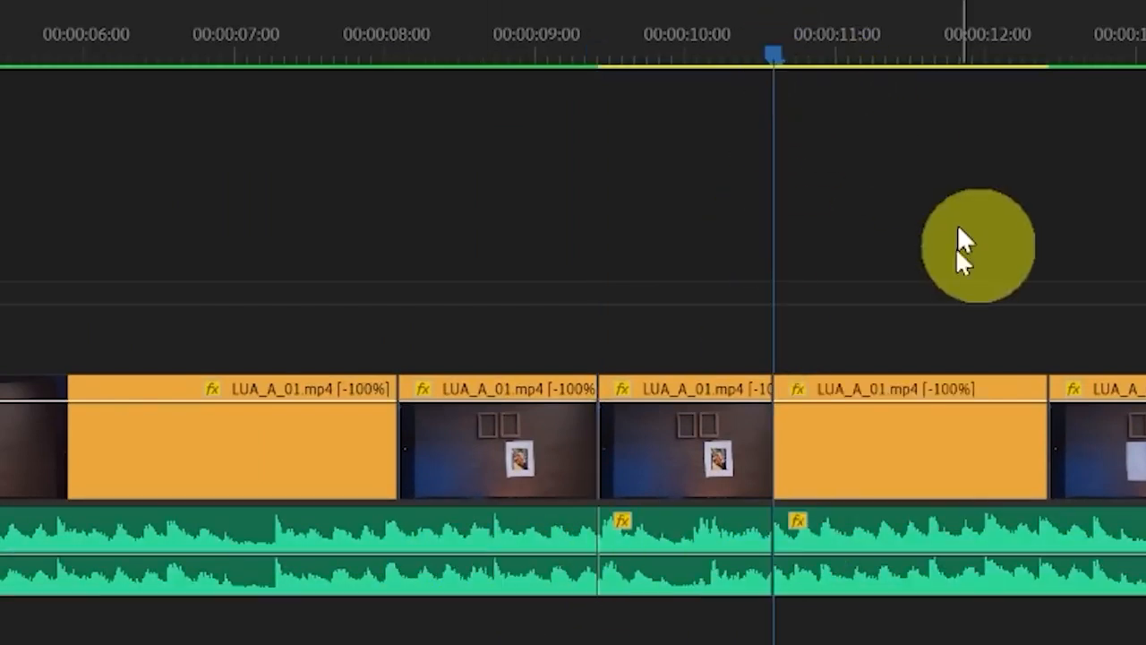
{"action": "left_click", "coordinate": [917, 547]}
{"action": "left_click", "coordinate": [290, 566]}
{"action": "left_click", "coordinate": [895, 549]}
{"action": "left_click", "coordinate": [591, 565]}
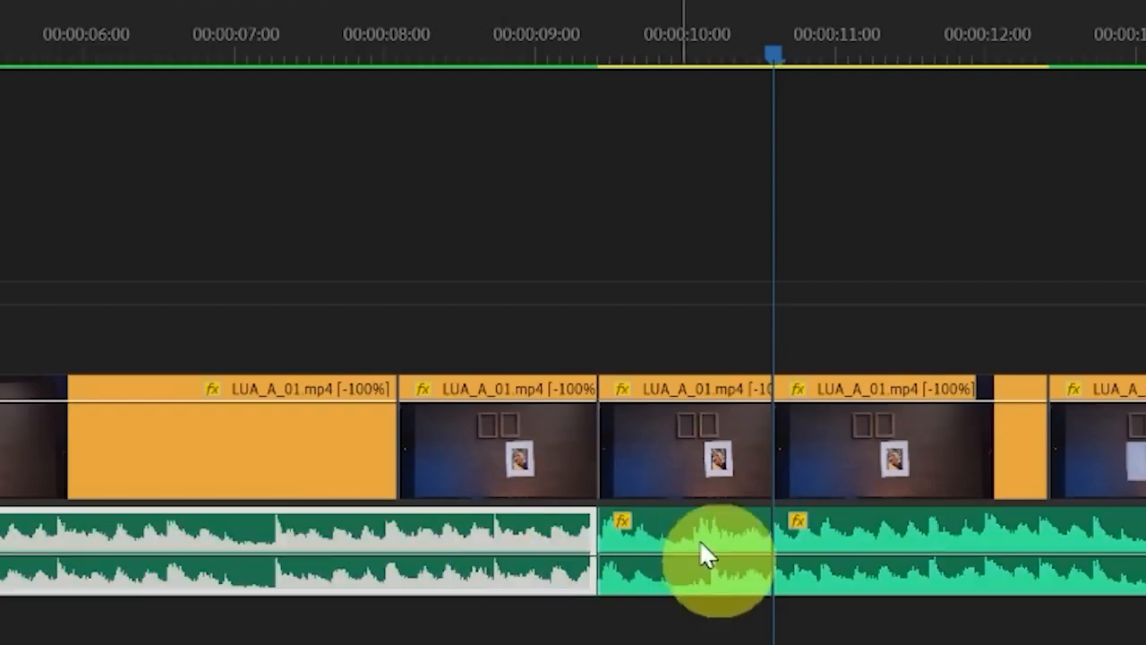
{"action": "left_click", "coordinate": [702, 548]}
{"action": "left_click", "coordinate": [1021, 538]}
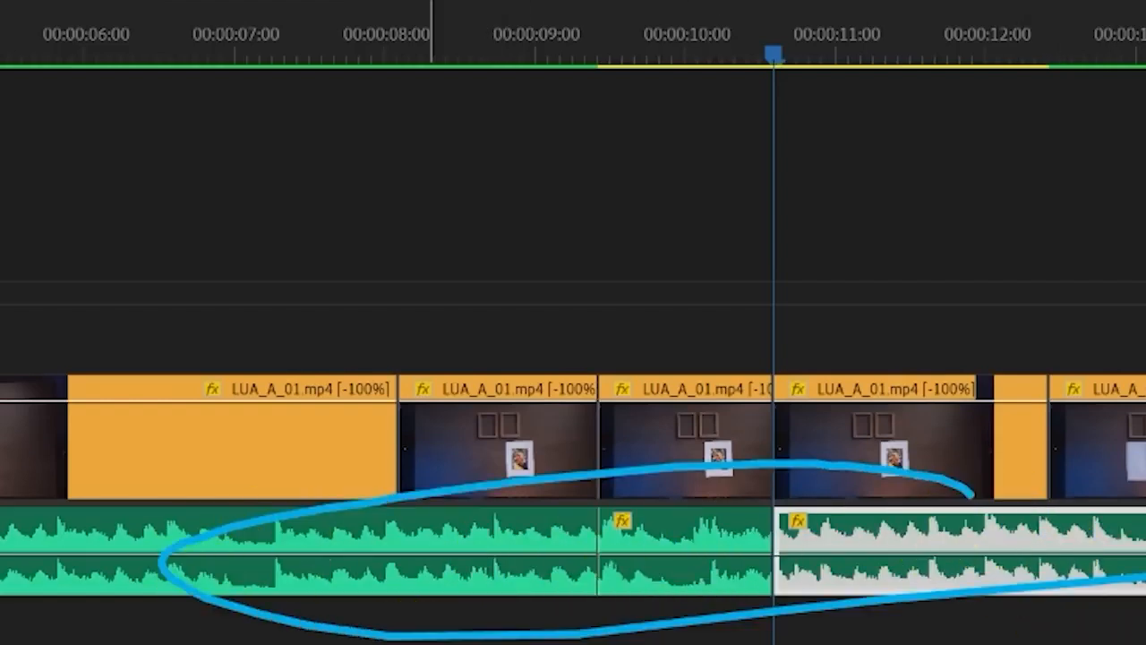
{"action": "left_click", "coordinate": [639, 259]}
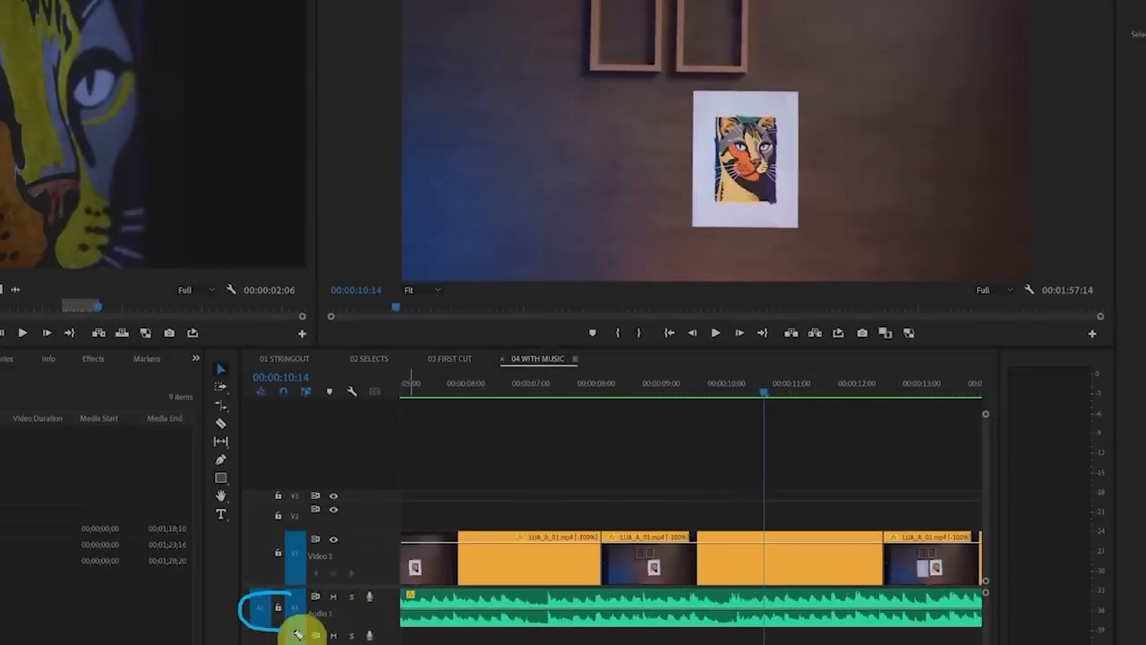
Lock the Audio 1 track to protect the uncut music from edits
{"action": "left_click", "coordinate": [278, 609]}
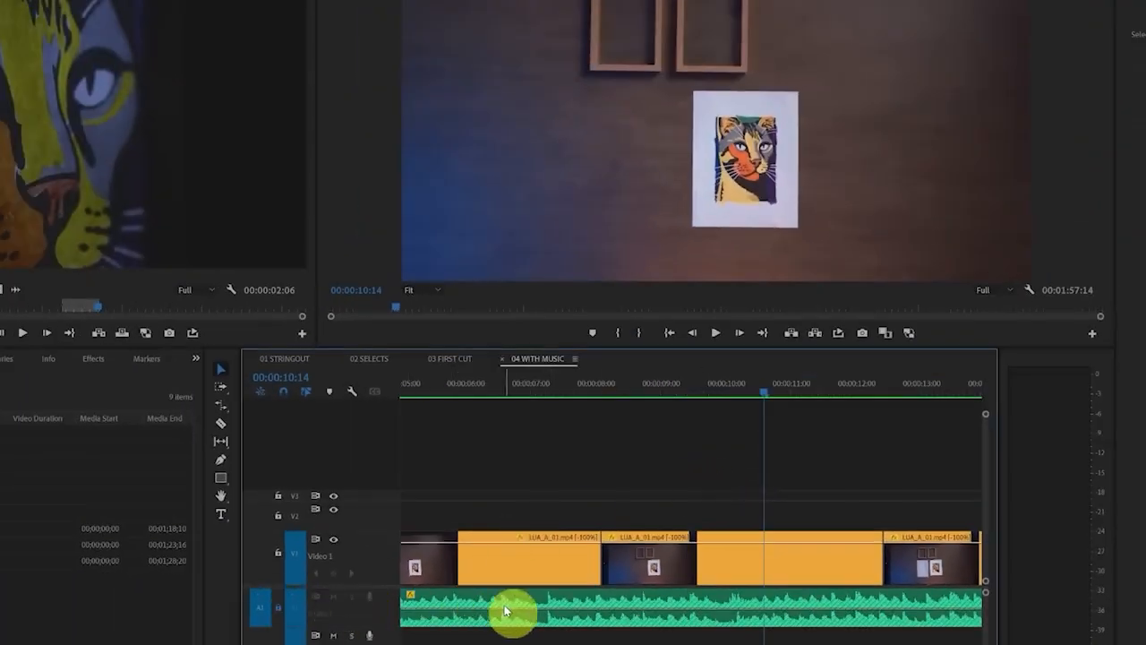
{"action": "mouse_move", "coordinate": [460, 644]}
{"action": "left_mouse_down"}
{"action": "mouse_move", "coordinate": [547, 627]}
{"action": "mouse_move", "coordinate": [475, 637]}
{"action": "left_mouse_up"}
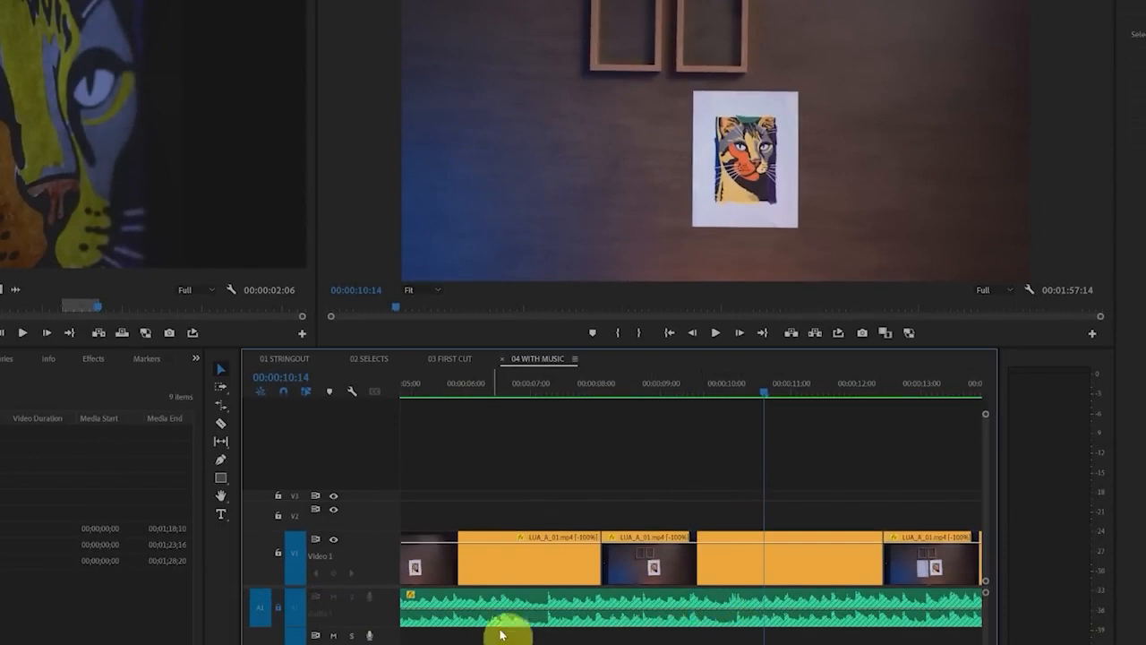
{"action": "scroll", "coordinate": [602, 619], "scroll_direction": "down", "scroll_amount": 3}
{"action": "scroll", "coordinate": [602, 619], "scroll_direction": "down", "scroll_amount": 3}
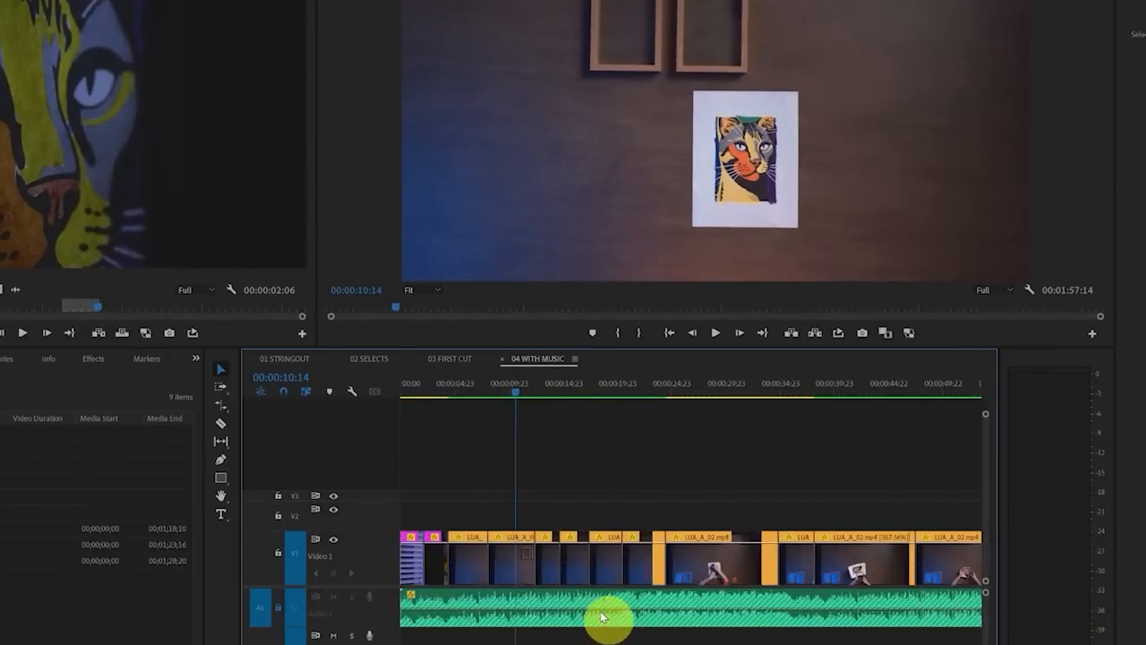
{"action": "scroll", "coordinate": [602, 618], "scroll_direction": "down", "scroll_amount": 3}
{"action": "key", "text": "minus"}
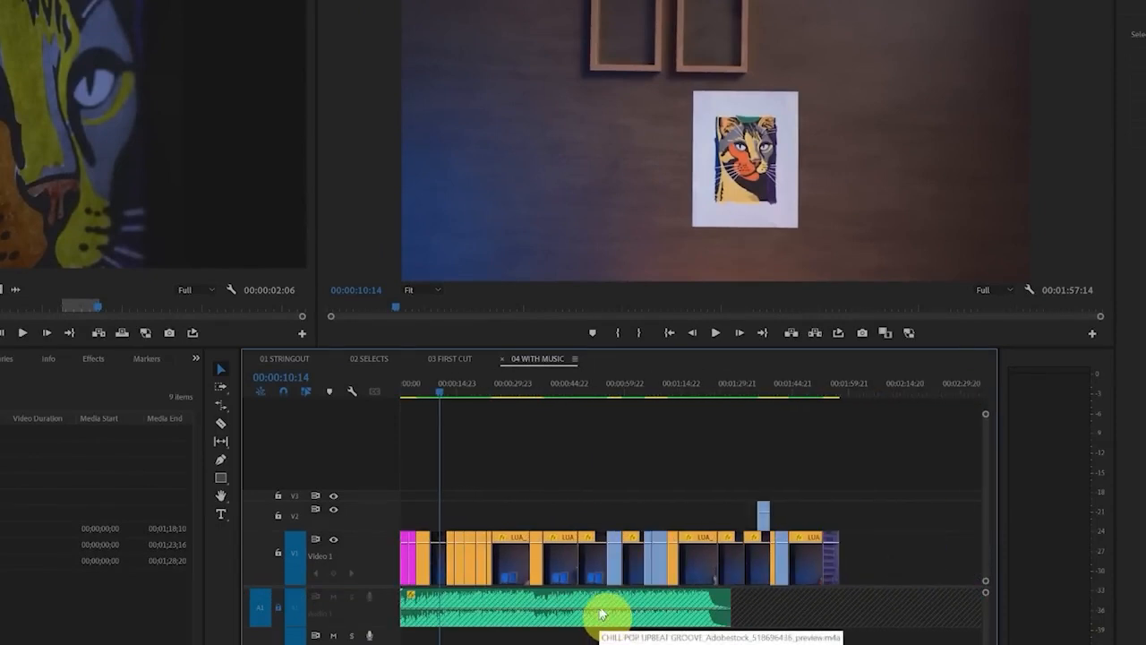
{"action": "mouse_move", "coordinate": [884, 506]}
{"action": "left_mouse_down"}
{"action": "mouse_move", "coordinate": [705, 467]}
{"action": "mouse_move", "coordinate": [888, 551]}
{"action": "left_mouse_up"}
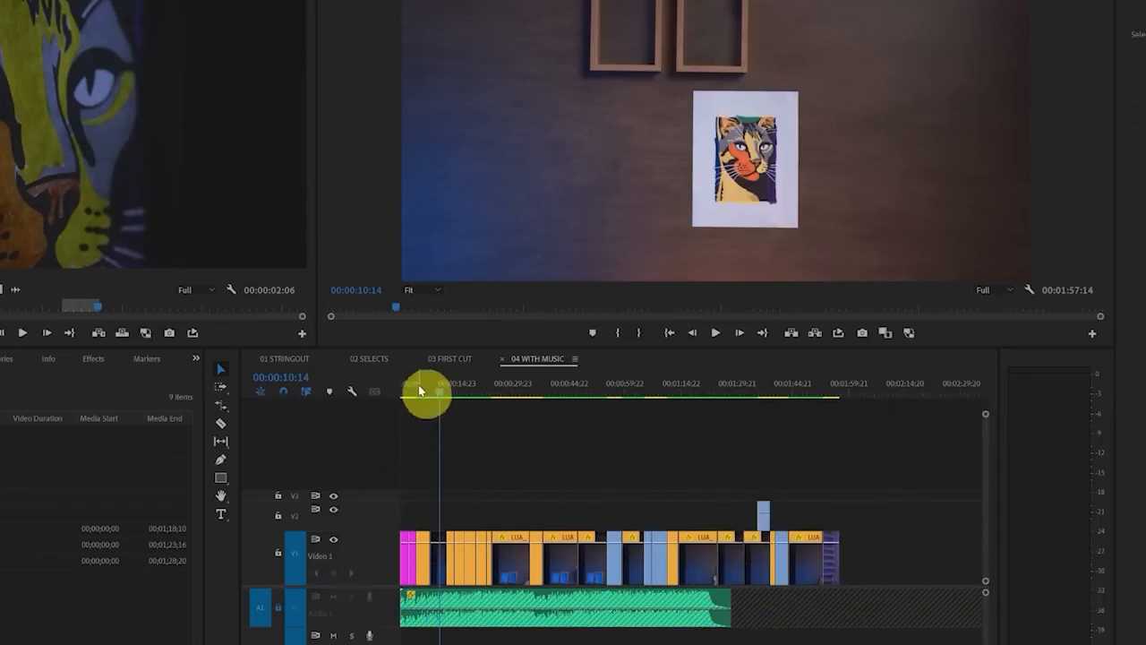
Play the sequence from the start to 00:00:01:09 to find the music beat for the first cut
{"action": "left_click_drag", "start_coordinate": [419, 385], "coordinate": [350, 406]}
{"action": "key", "text": "equal"}
{"action": "key", "text": "equal"}
{"action": "key", "text": "equal"}
{"action": "key", "text": "equal"}
{"action": "key", "text": "equal"}
{"action": "key", "text": "equal"}
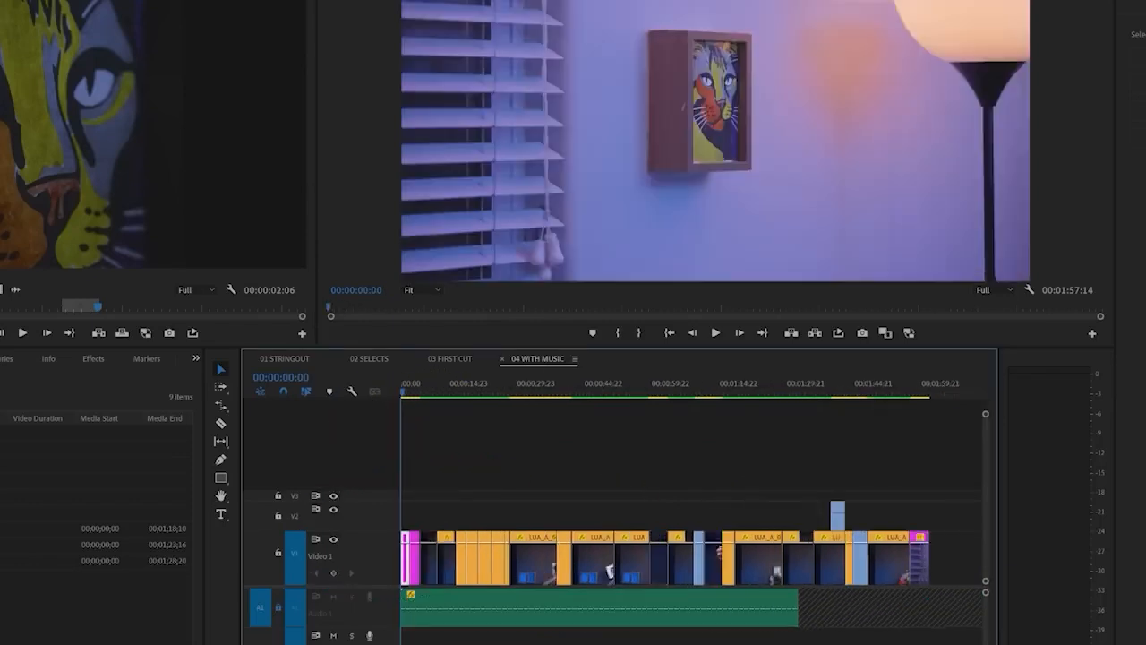
{"action": "key", "text": "space"}
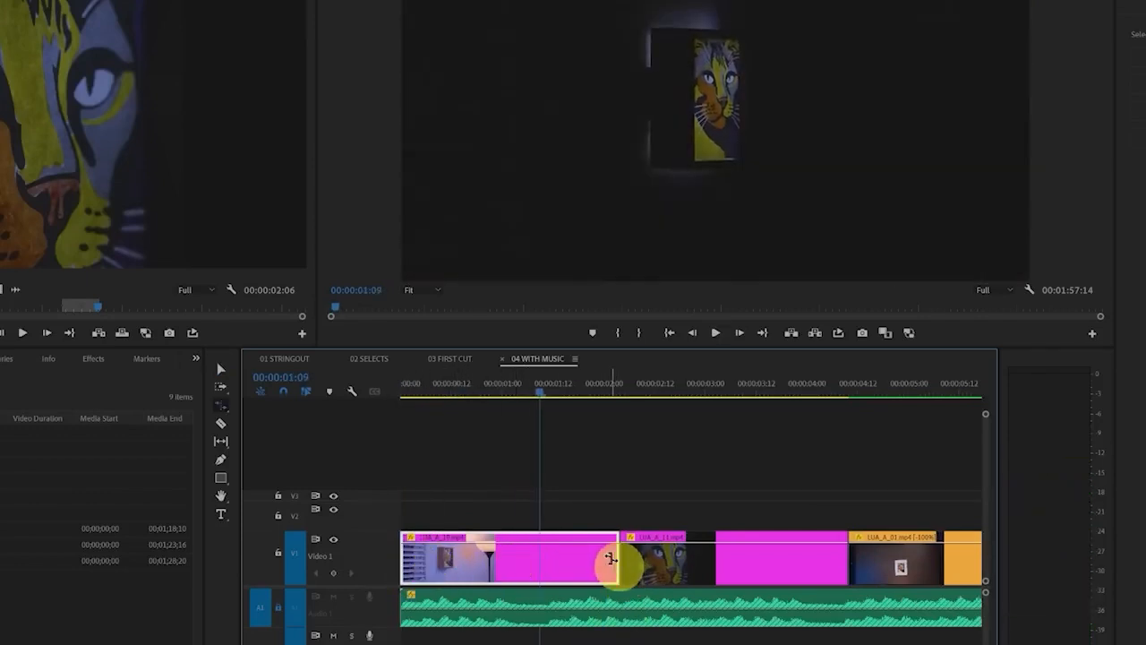
Shorten the first video clip to end at 00:00:01:09 with Rate Stretch and ripple delete the gap after it
{"action": "left_click_drag", "start_coordinate": [614, 558], "coordinate": [538, 560]}
{"action": "key", "text": "v"}
{"action": "right_click", "coordinate": [577, 559]}
{"action": "left_click", "coordinate": [599, 570]}
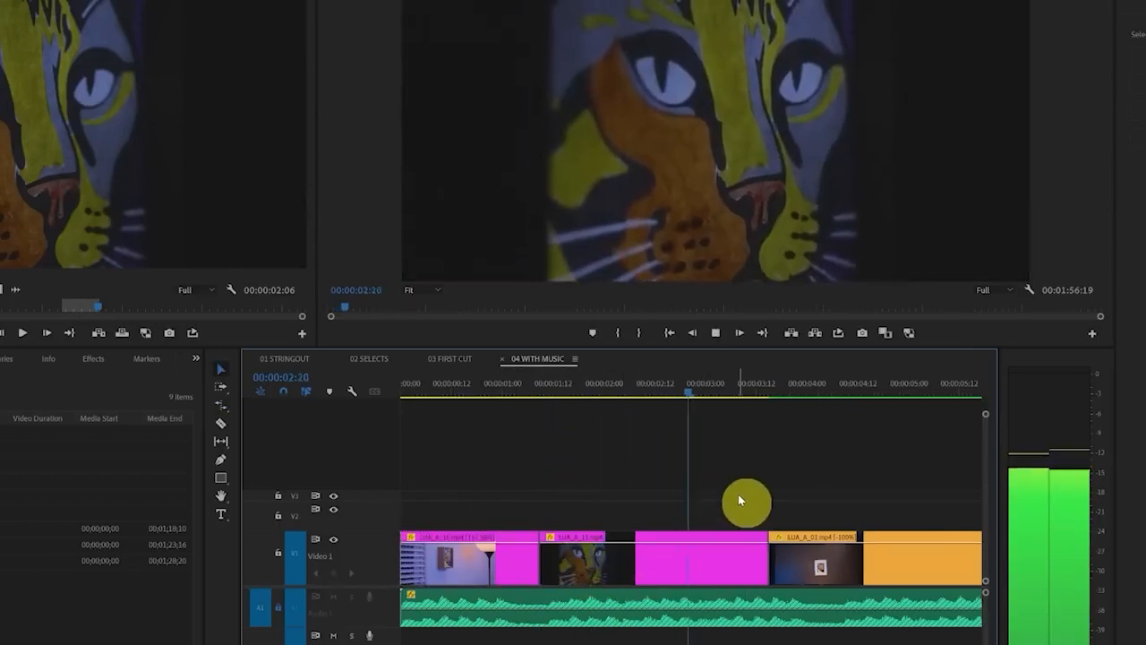
Find the next music beat by playback and move all clips after the second one to start at 00:00:04:08
{"action": "key", "text": "space"}
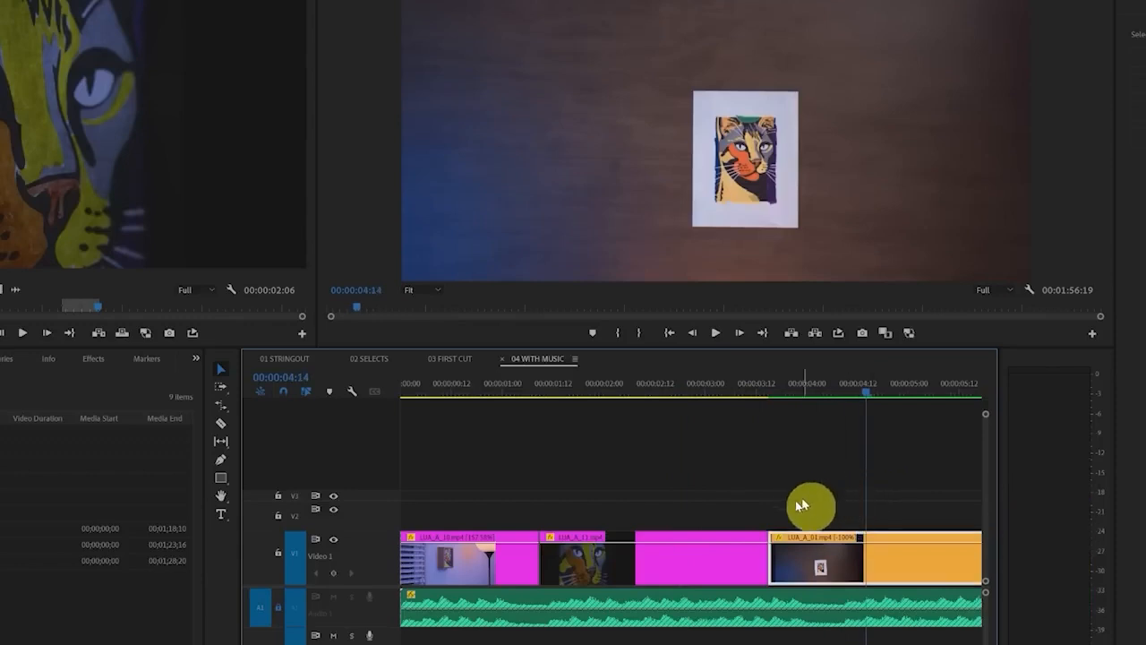
{"action": "key", "text": "space"}
{"action": "key", "text": "space"}
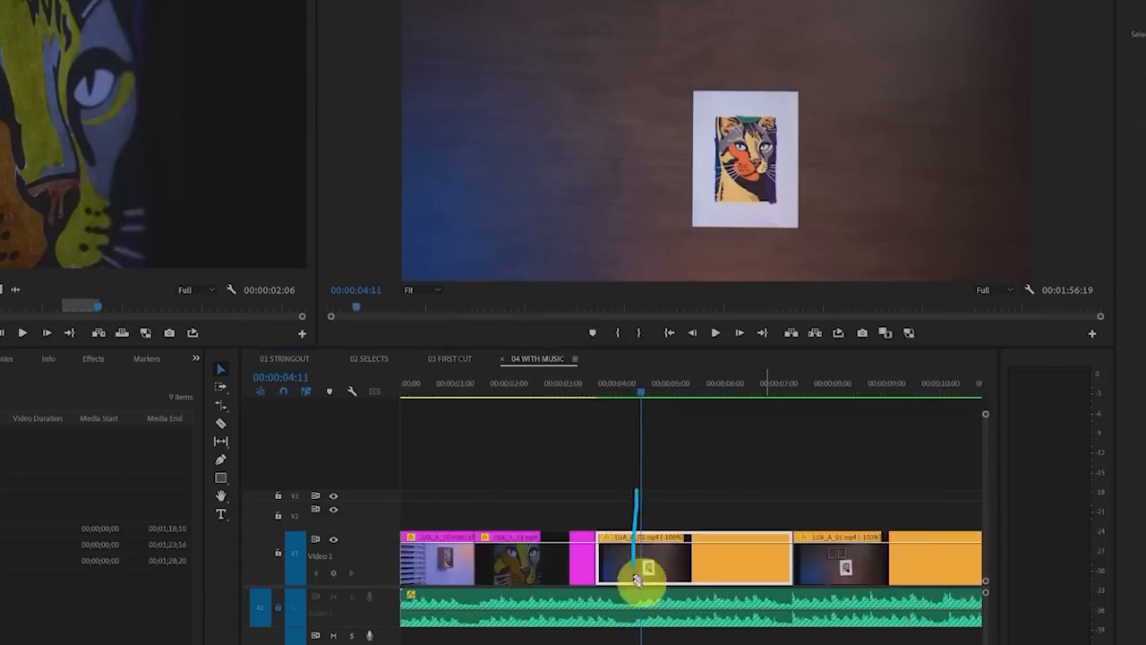
{"action": "left_click", "coordinate": [634, 482]}
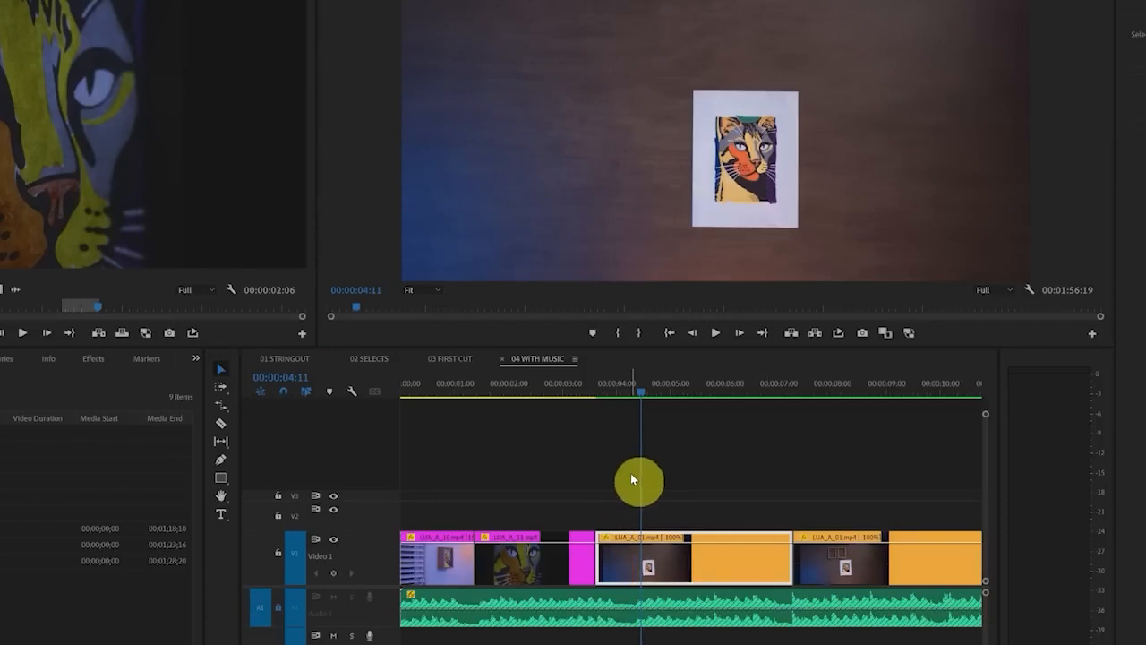
{"action": "left_click", "coordinate": [717, 519]}
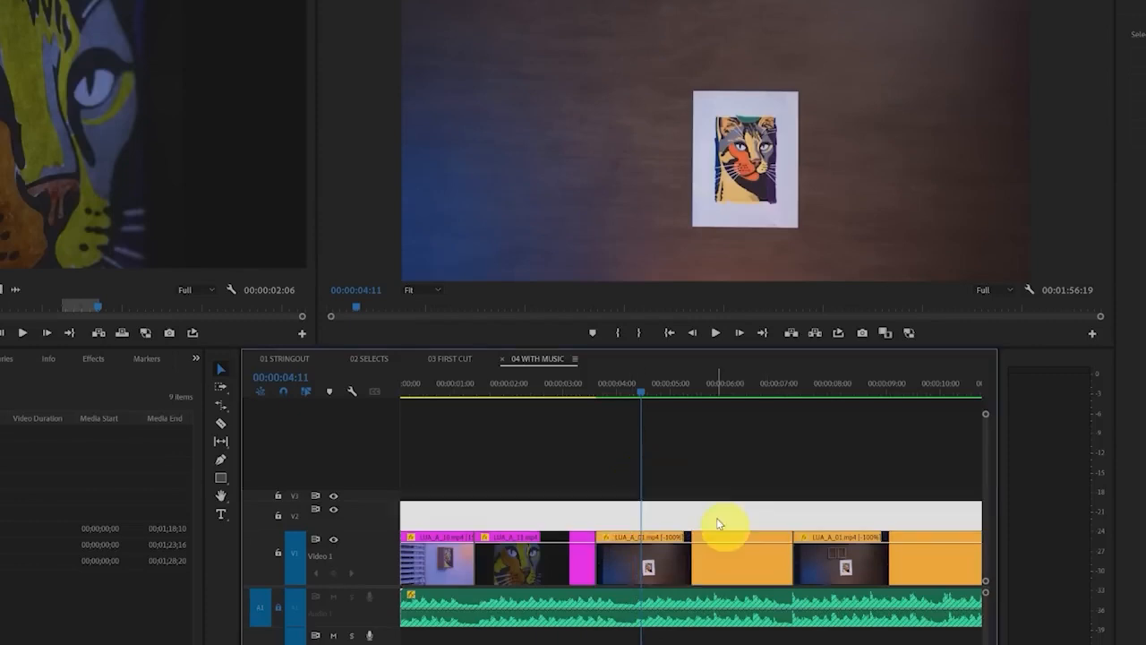
{"action": "left_click", "coordinate": [666, 562]}
{"action": "key", "text": "v"}
{"action": "mouse_move", "coordinate": [638, 566]}
{"action": "left_mouse_down"}
{"action": "mouse_move", "coordinate": [688, 570]}
{"action": "mouse_move", "coordinate": [674, 568]}
{"action": "left_mouse_up"}
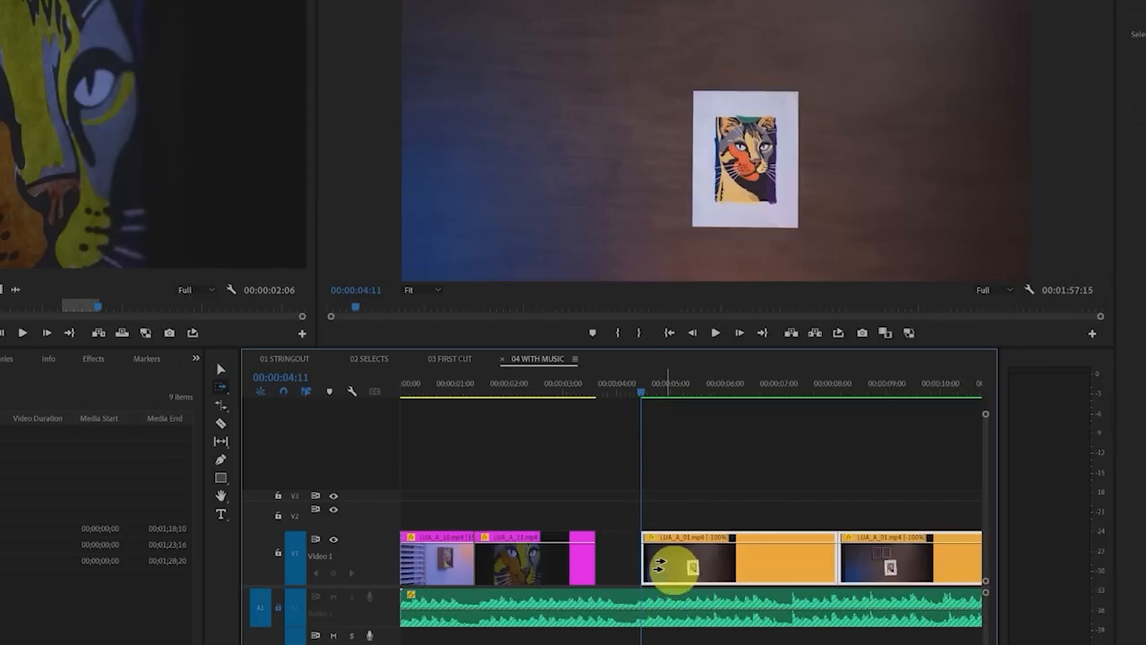
{"action": "left_click", "coordinate": [635, 392]}
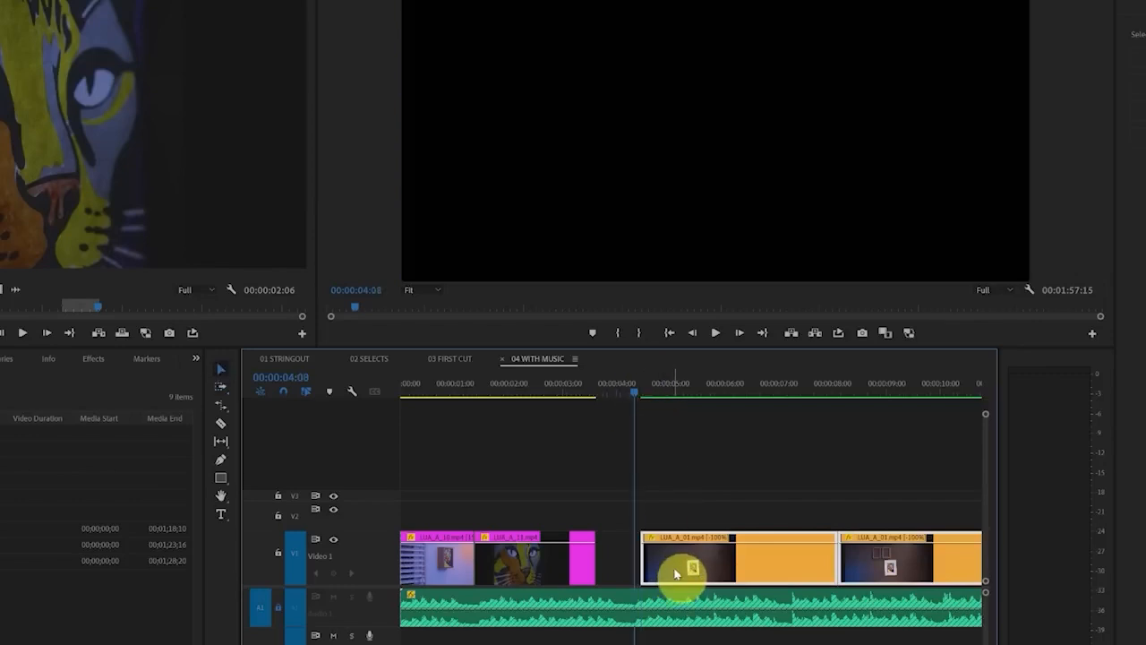
{"action": "left_click_drag", "start_coordinate": [676, 573], "coordinate": [672, 568]}
Extend the second video clip's end to close the gap up to 00:00:04:08 and play back the new cut
{"action": "left_click", "coordinate": [563, 577]}
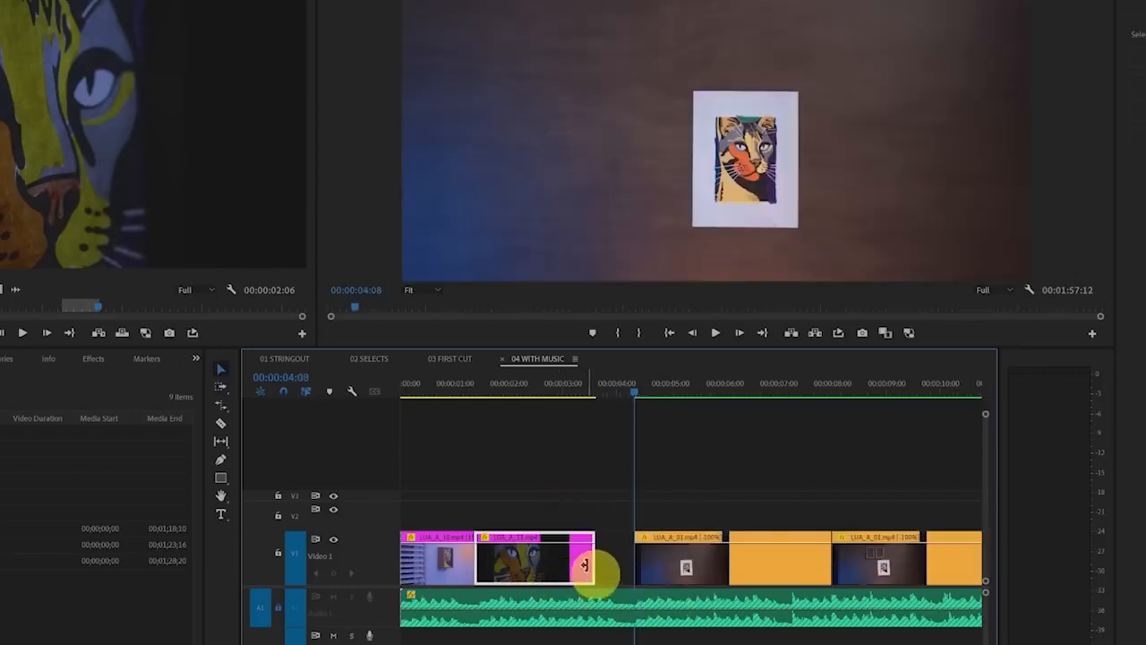
{"action": "left_click_drag", "start_coordinate": [584, 566], "coordinate": [632, 566]}
{"action": "left_click", "coordinate": [525, 383]}
{"action": "key", "text": "space"}
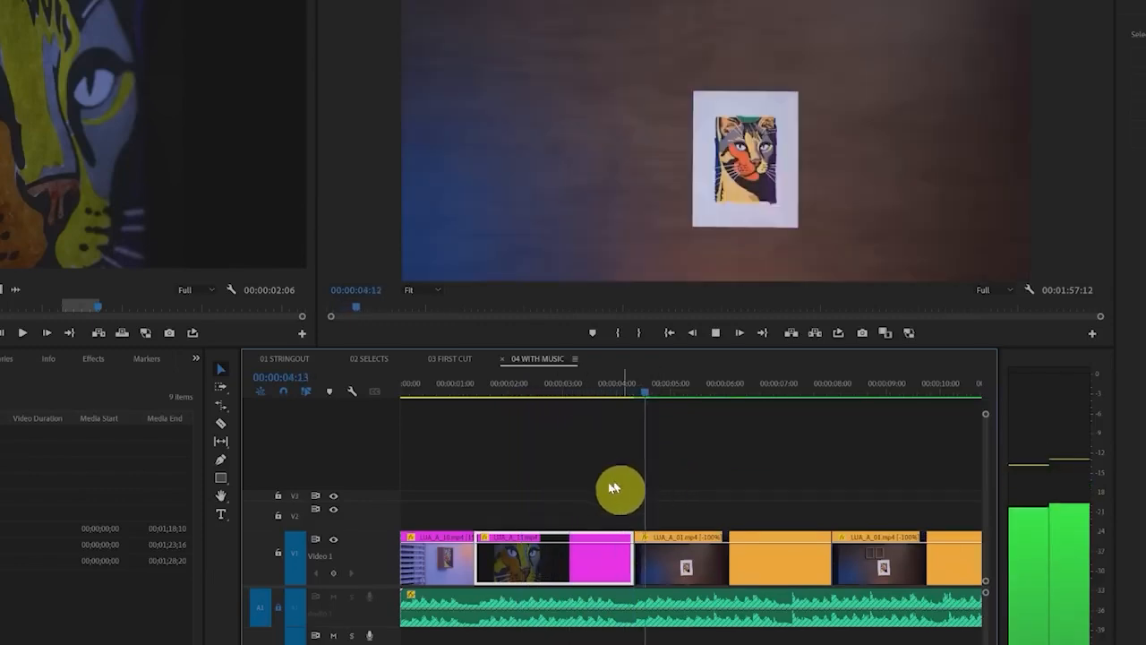
Stop playback on the music beat at 00:00:05:19 and trim the third video clip to end there
{"action": "scroll", "coordinate": [581, 485], "scroll_direction": "right", "scroll_amount": 3}
{"action": "key", "text": "space"}
{"action": "left_click", "coordinate": [627, 553]}
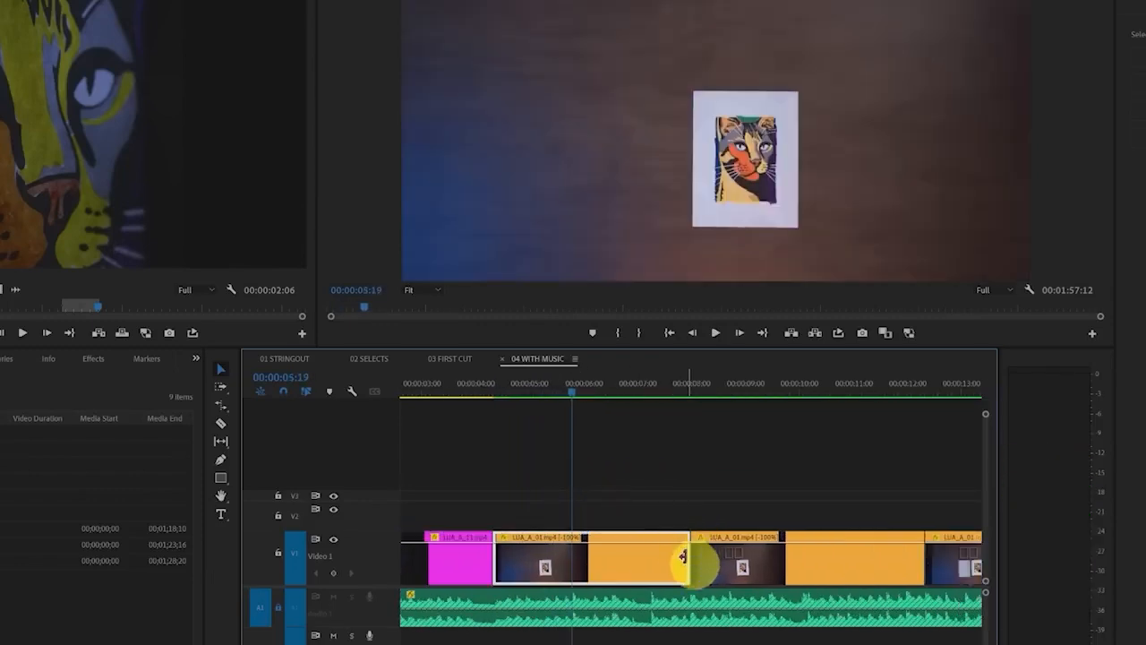
{"action": "left_click", "coordinate": [583, 615]}
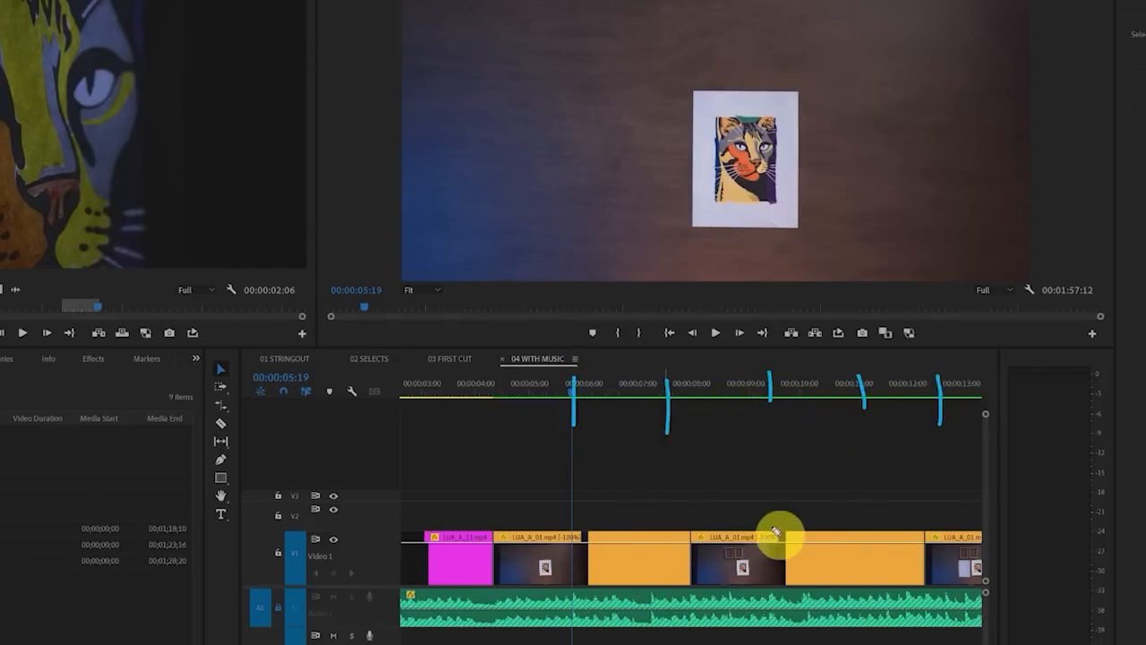
{"action": "left_click", "coordinate": [622, 563]}
{"action": "left_click_drag", "start_coordinate": [683, 553], "coordinate": [570, 559]}
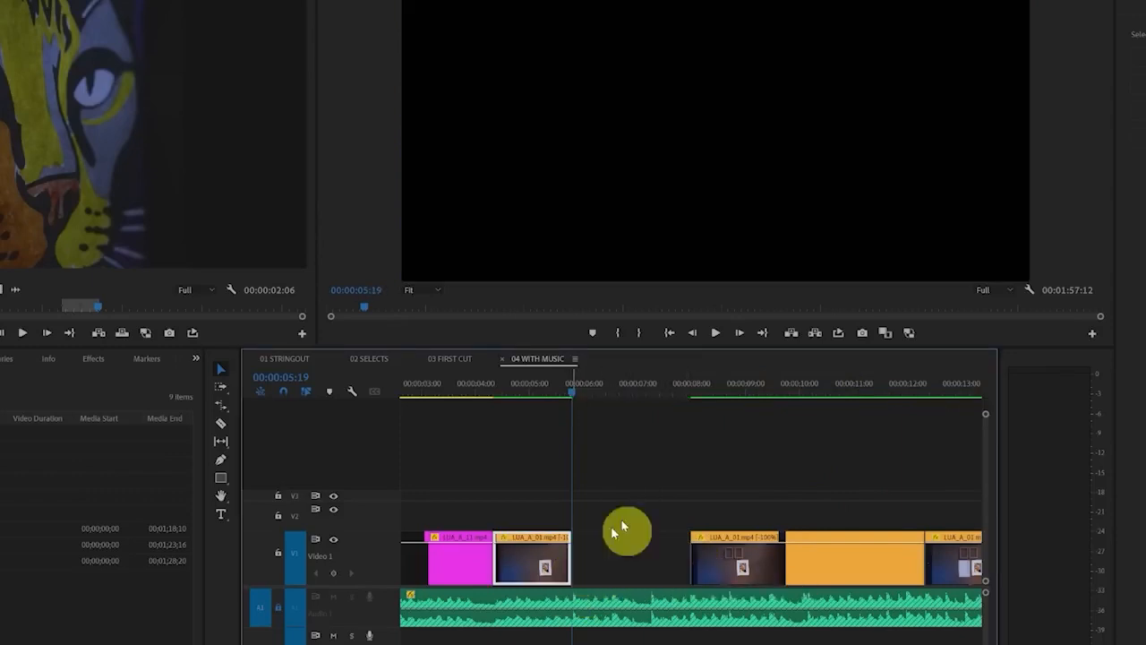
Play on to the next beat, move the fourth video clip against the third and trim it to end at 00:00:07:07
{"action": "key", "text": "space"}
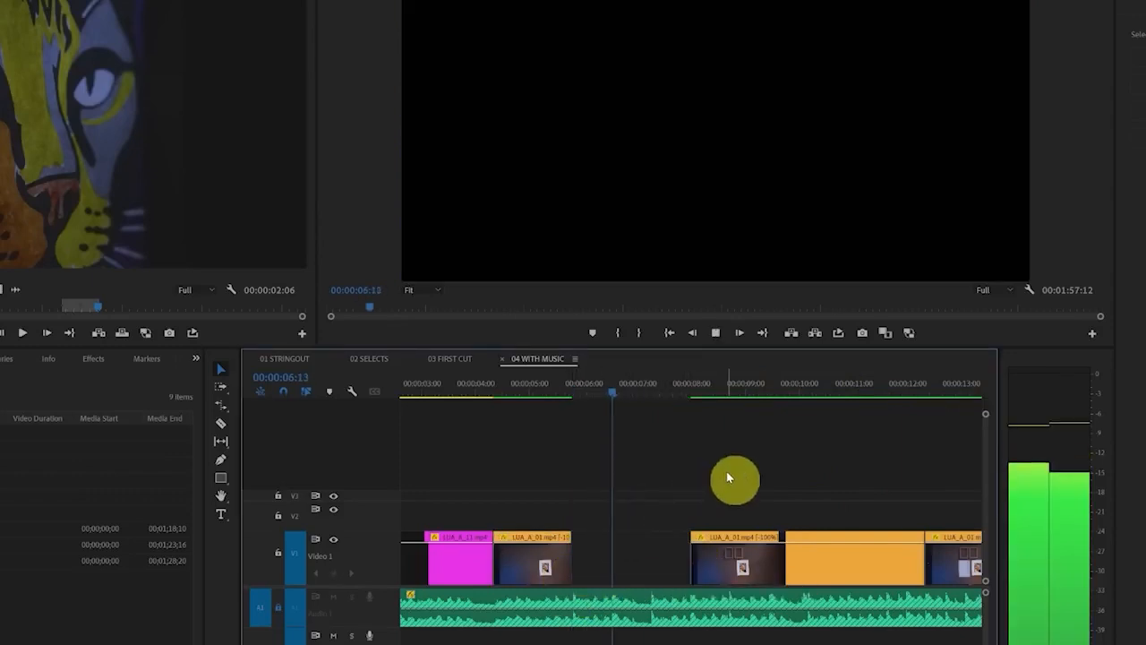
{"action": "key", "text": "space"}
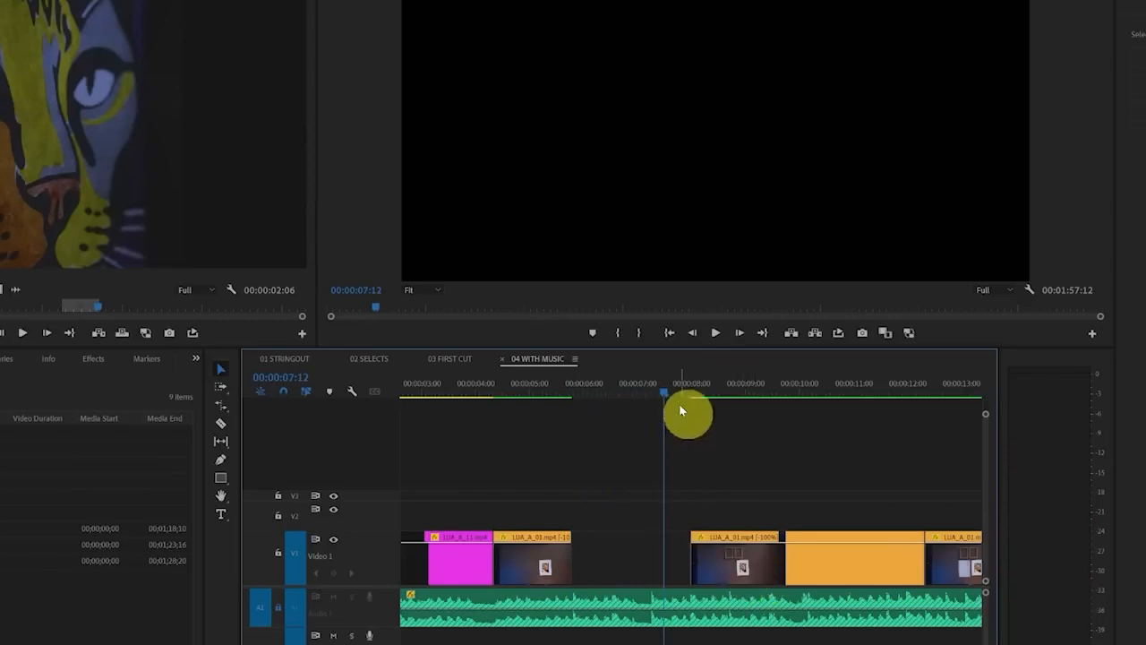
{"action": "left_click_drag", "start_coordinate": [662, 389], "coordinate": [655, 392]}
{"action": "left_click_drag", "start_coordinate": [755, 576], "coordinate": [637, 578]}
{"action": "left_click_drag", "start_coordinate": [799, 565], "coordinate": [653, 567]}
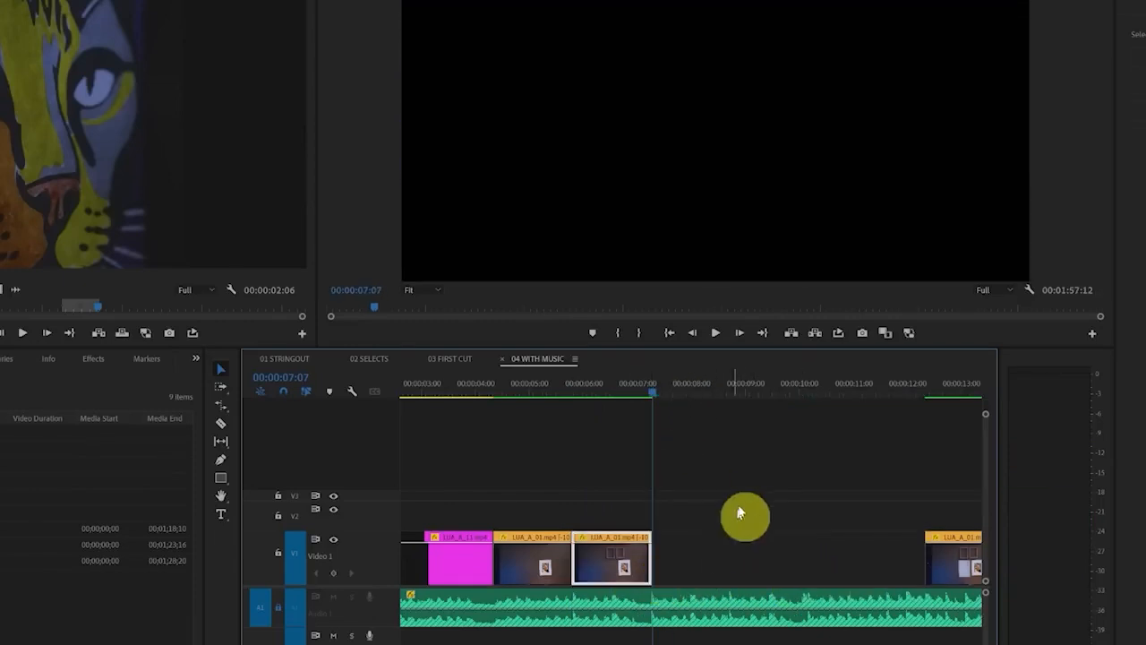
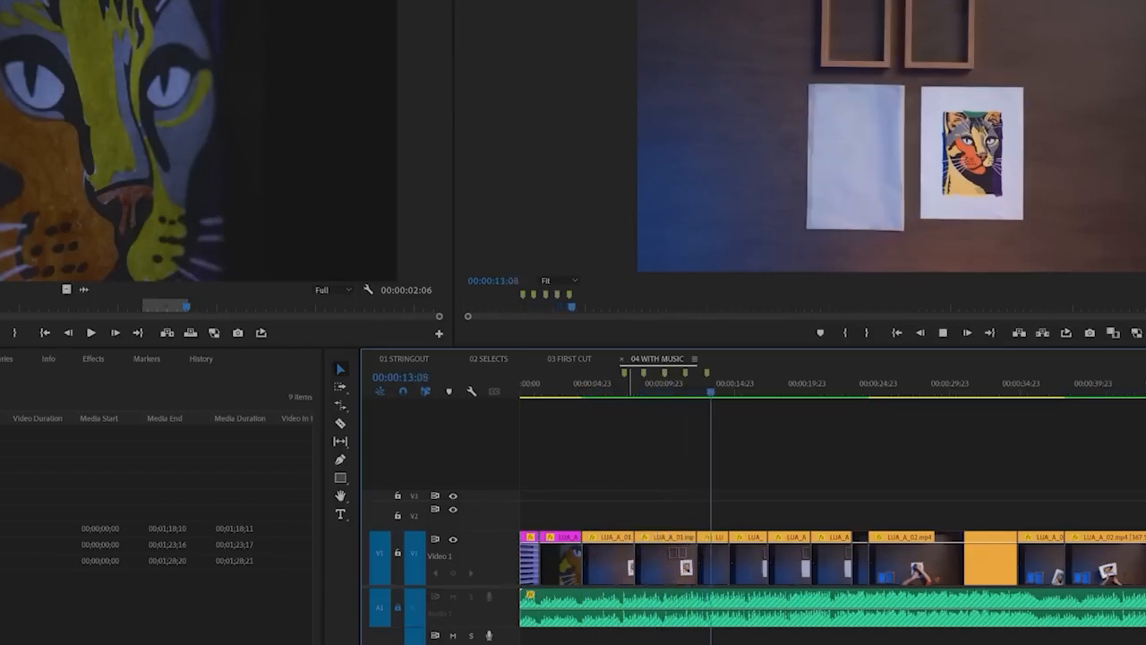
Examine the timeline markers placed on the music beats and the timeline's Snap setting
{"action": "left_click", "coordinate": [665, 515]}
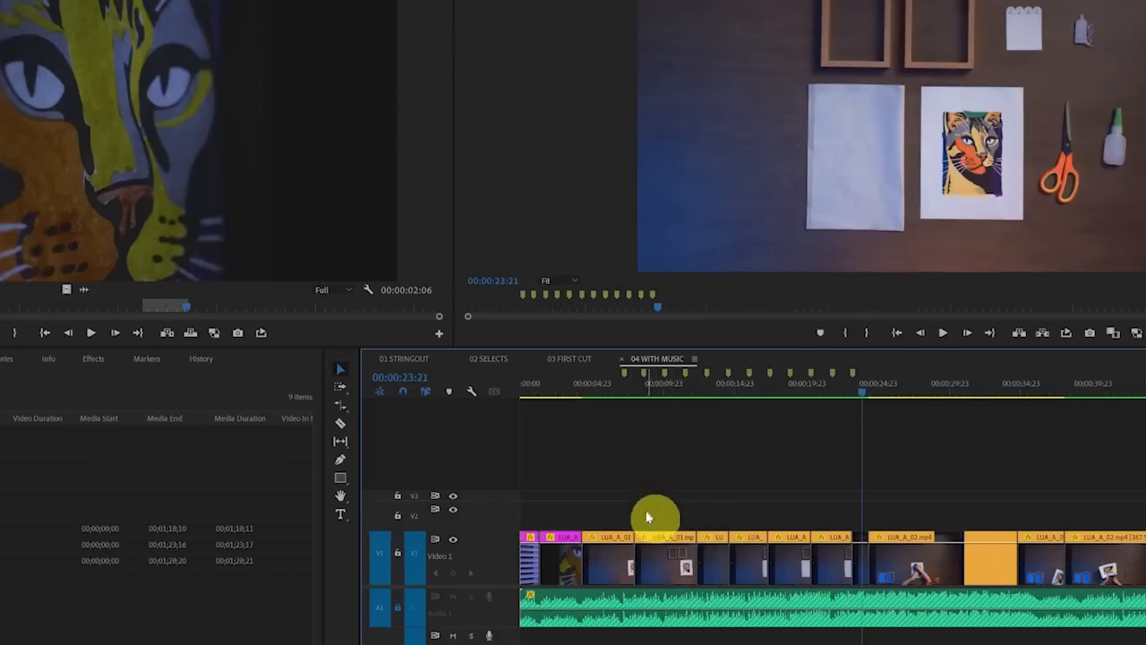
{"action": "scroll", "coordinate": [646, 518], "scroll_direction": "up", "scroll_amount": 6}
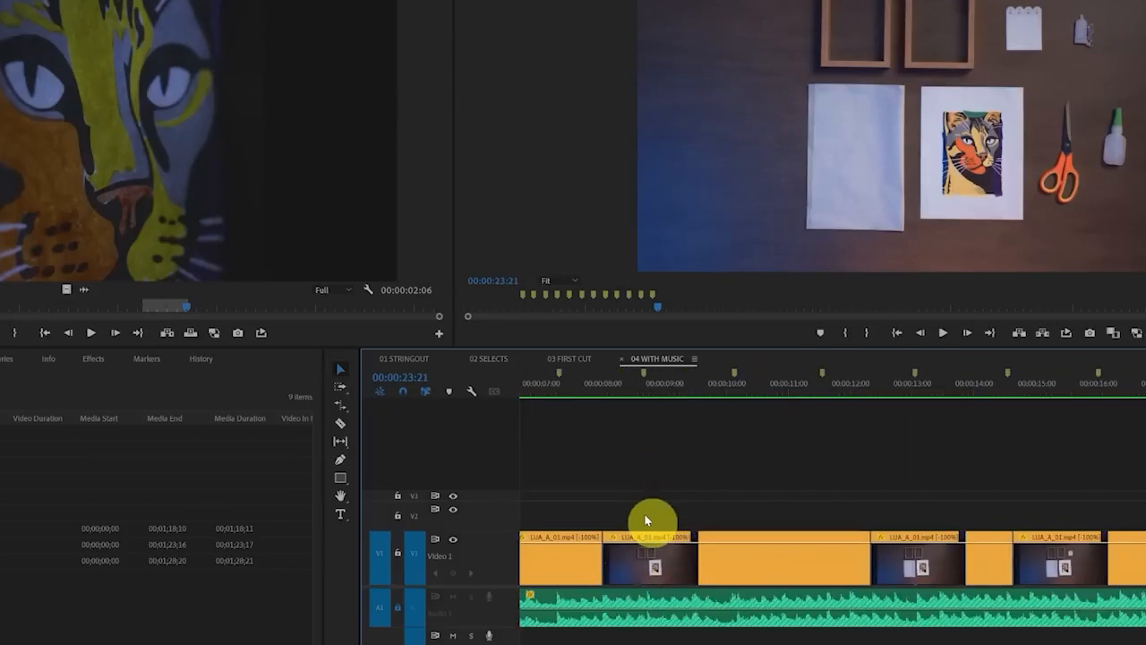
{"action": "scroll", "coordinate": [644, 513], "scroll_direction": "up", "scroll_amount": 2}
{"action": "left_click_drag", "start_coordinate": [695, 350], "coordinate": [696, 351]}
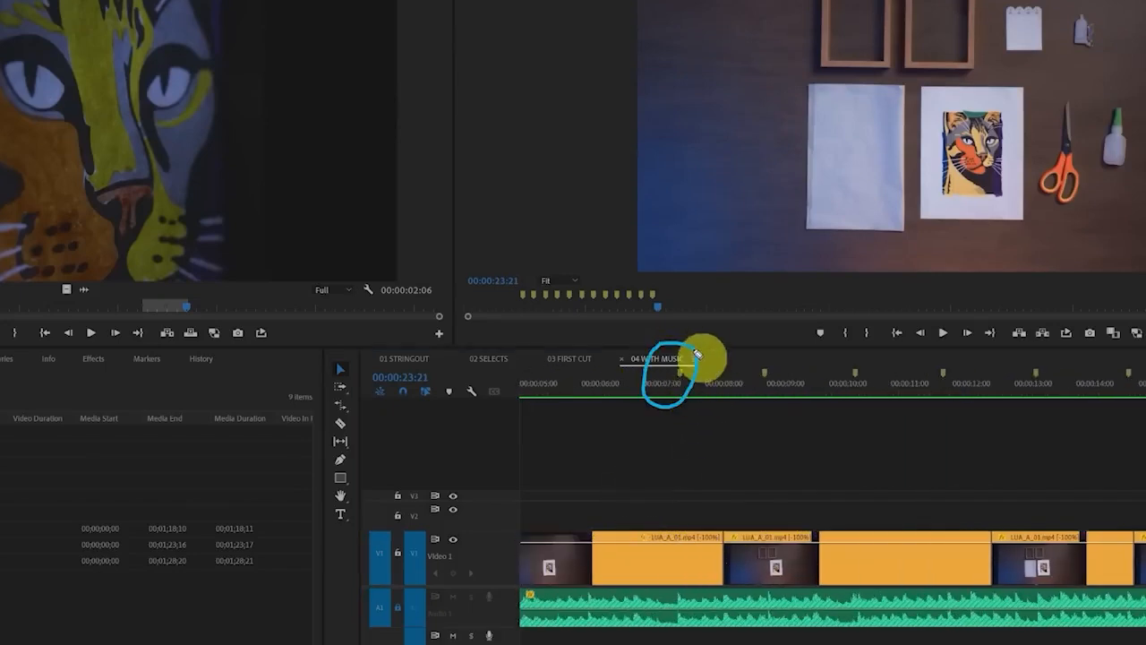
{"action": "mouse_move", "coordinate": [785, 352]}
{"action": "left_mouse_down"}
{"action": "mouse_move", "coordinate": [774, 389]}
{"action": "mouse_move", "coordinate": [781, 346]}
{"action": "left_mouse_up"}
{"action": "mouse_move", "coordinate": [851, 357]}
{"action": "left_mouse_down"}
{"action": "mouse_move", "coordinate": [825, 368]}
{"action": "mouse_move", "coordinate": [854, 352]}
{"action": "left_mouse_up"}
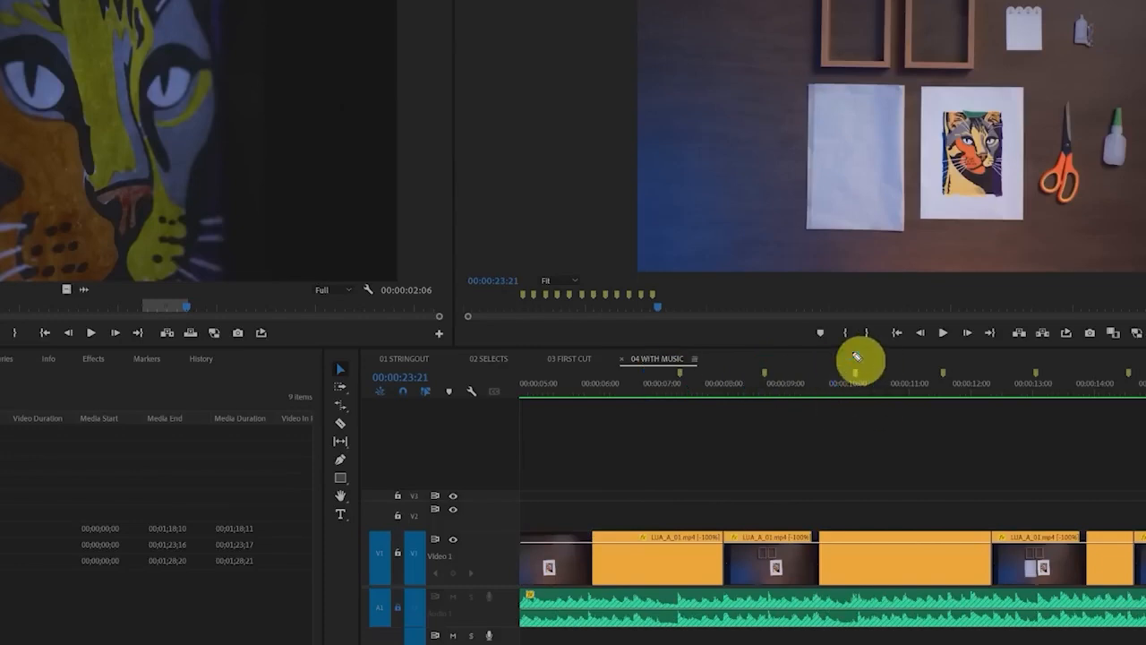
{"action": "mouse_move", "coordinate": [418, 377]}
{"action": "left_mouse_down"}
{"action": "mouse_move", "coordinate": [390, 388]}
{"action": "mouse_move", "coordinate": [418, 382]}
{"action": "left_mouse_up"}
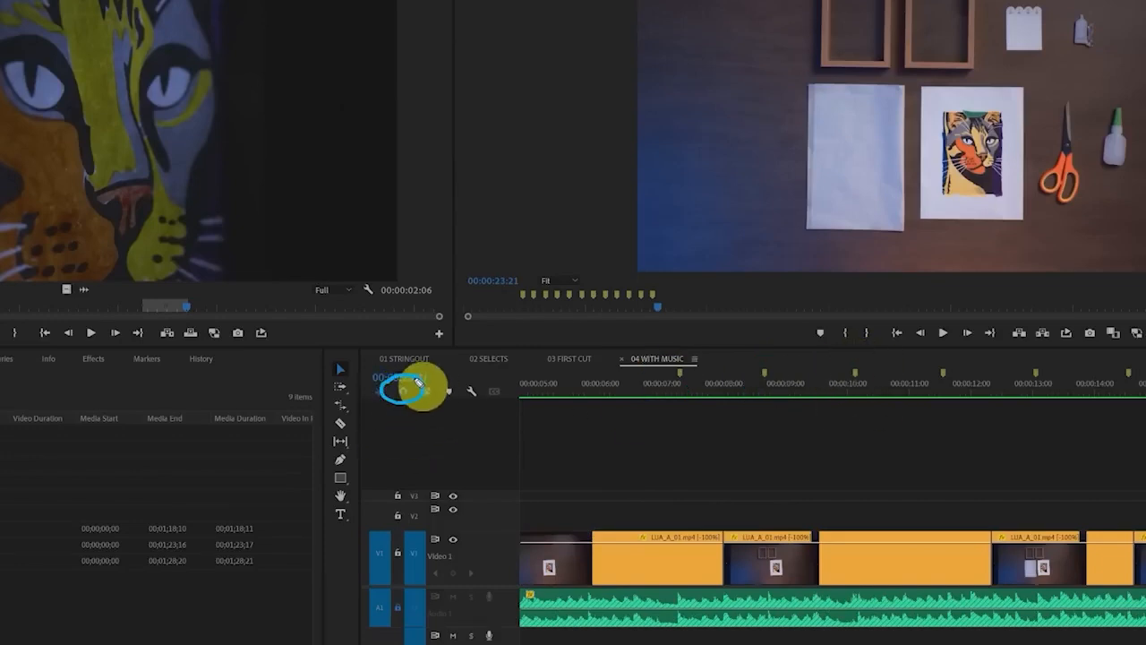
Move the clip near 00:00:08:00 to start on the first beat marker and trim it to end on the second
{"action": "left_click", "coordinate": [831, 568]}
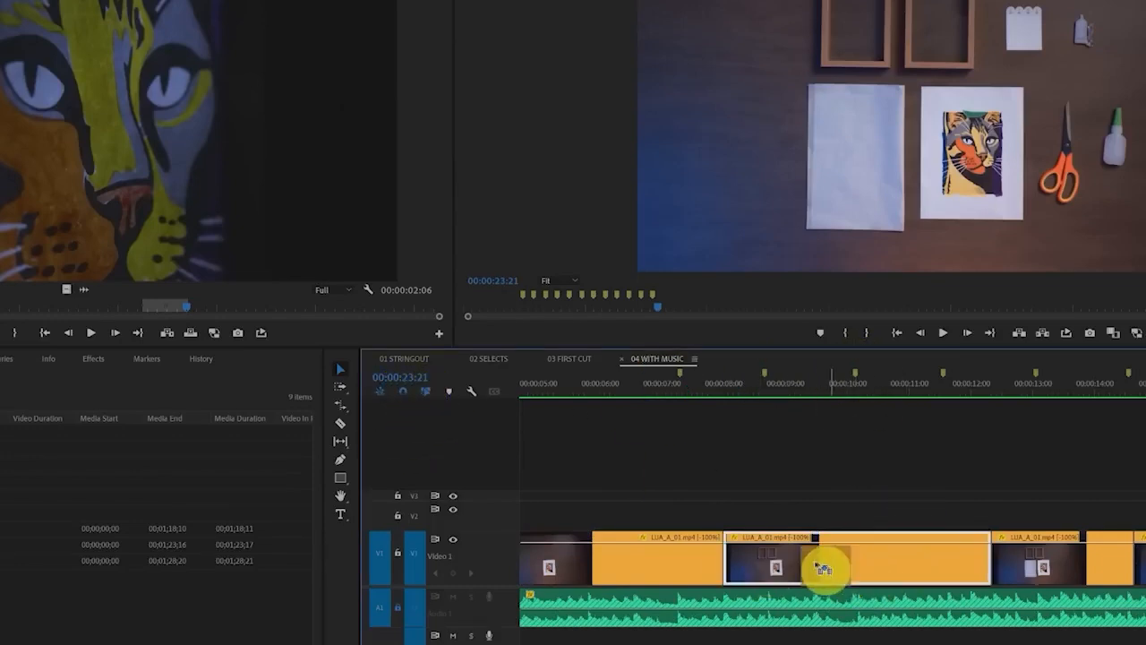
{"action": "left_click_drag", "start_coordinate": [823, 568], "coordinate": [788, 568]}
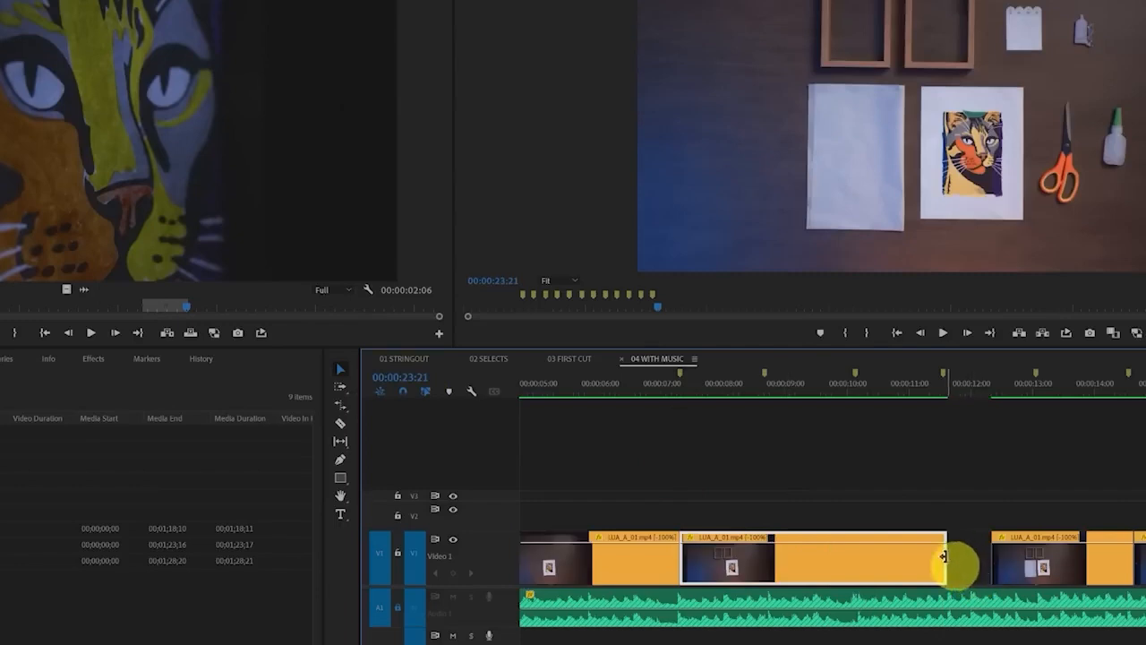
{"action": "left_click_drag", "start_coordinate": [944, 557], "coordinate": [765, 563]}
Move the next five video clips end to end and trim each one to end on the following beat marker
{"action": "mouse_move", "coordinate": [1062, 564]}
{"action": "left_mouse_down"}
{"action": "mouse_move", "coordinate": [846, 567]}
{"action": "mouse_move", "coordinate": [876, 559]}
{"action": "mouse_move", "coordinate": [857, 562]}
{"action": "left_mouse_up"}
{"action": "left_click_drag", "start_coordinate": [1145, 566], "coordinate": [911, 566]}
{"action": "left_click_drag", "start_coordinate": [912, 566], "coordinate": [874, 563]}
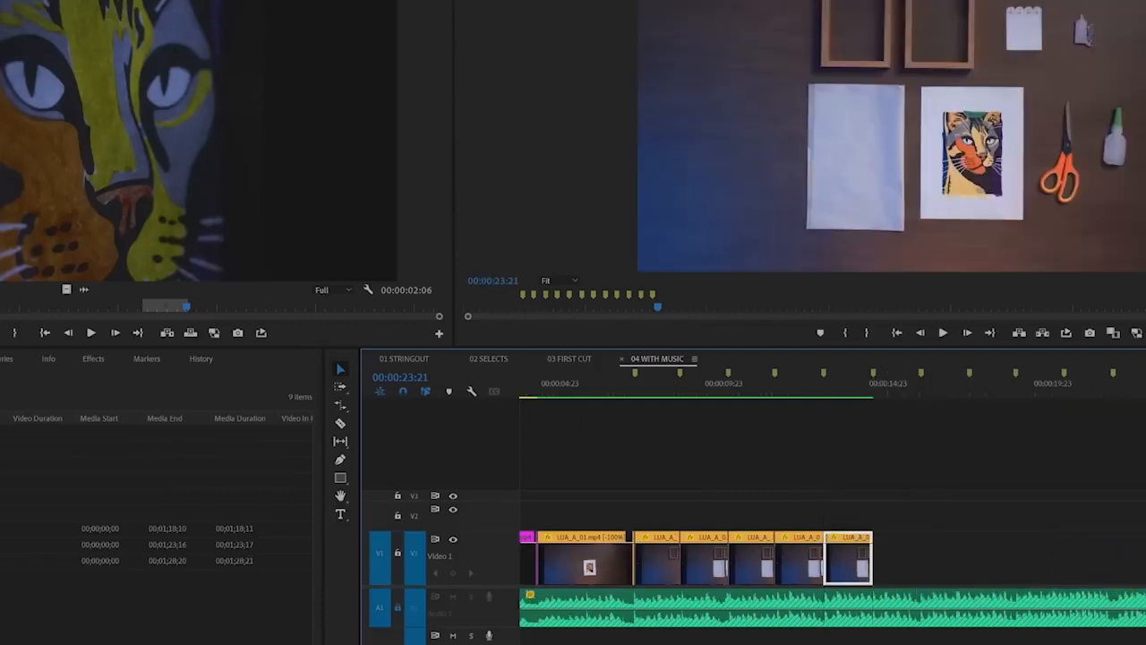
{"action": "left_click_drag", "start_coordinate": [1145, 568], "coordinate": [873, 568]}
Play back the marker-timed cuts from 00:00:05:03
{"action": "left_click", "coordinate": [912, 386]}
{"action": "left_click", "coordinate": [564, 389]}
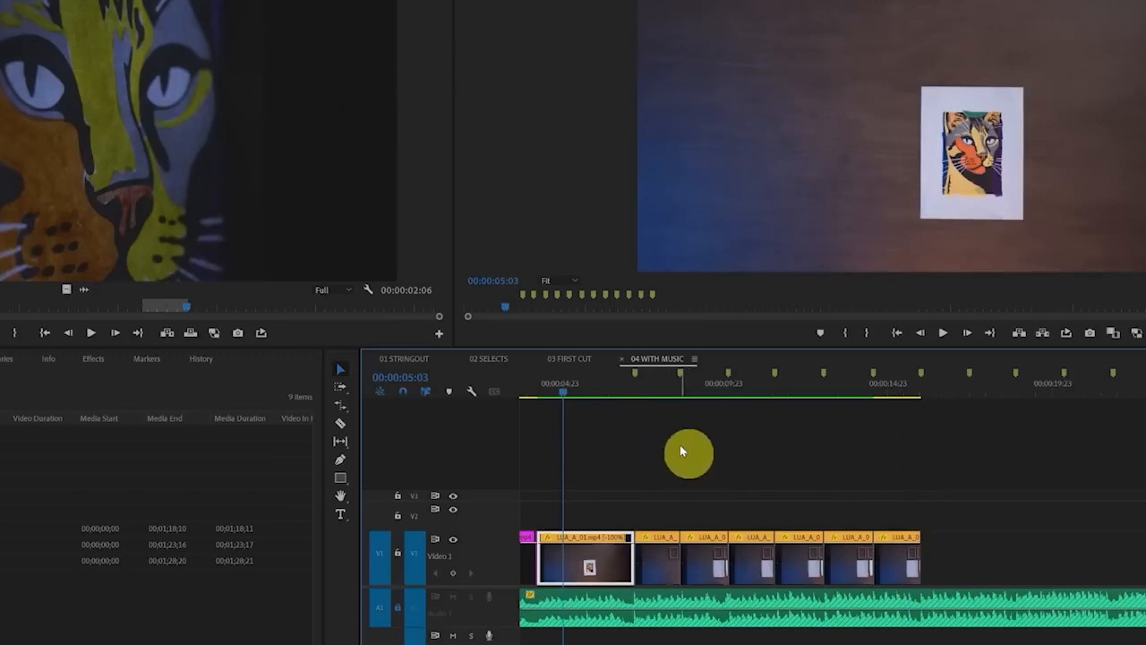
{"action": "key", "text": "space"}
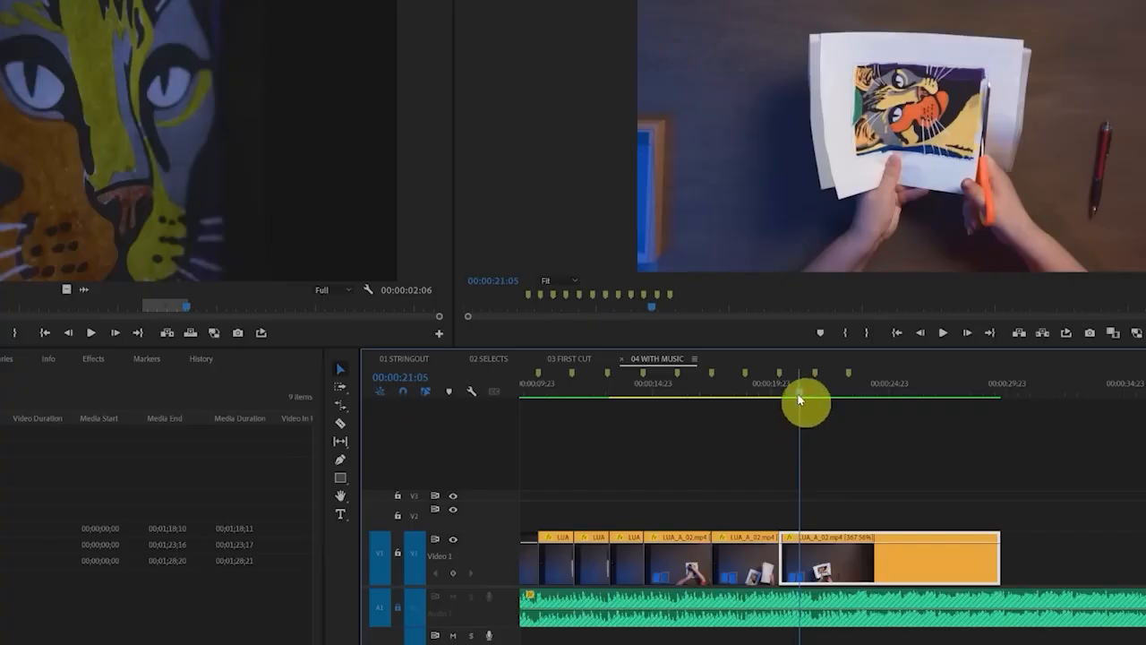
Scrub the timeline to 00:00:21:16, and turn off Play audio while scrubbing in the Audio preferences
{"action": "mouse_move", "coordinate": [799, 399]}
{"action": "left_mouse_down"}
{"action": "mouse_move", "coordinate": [821, 395]}
{"action": "mouse_move", "coordinate": [801, 396]}
{"action": "mouse_move", "coordinate": [811, 400]}
{"action": "left_mouse_up"}
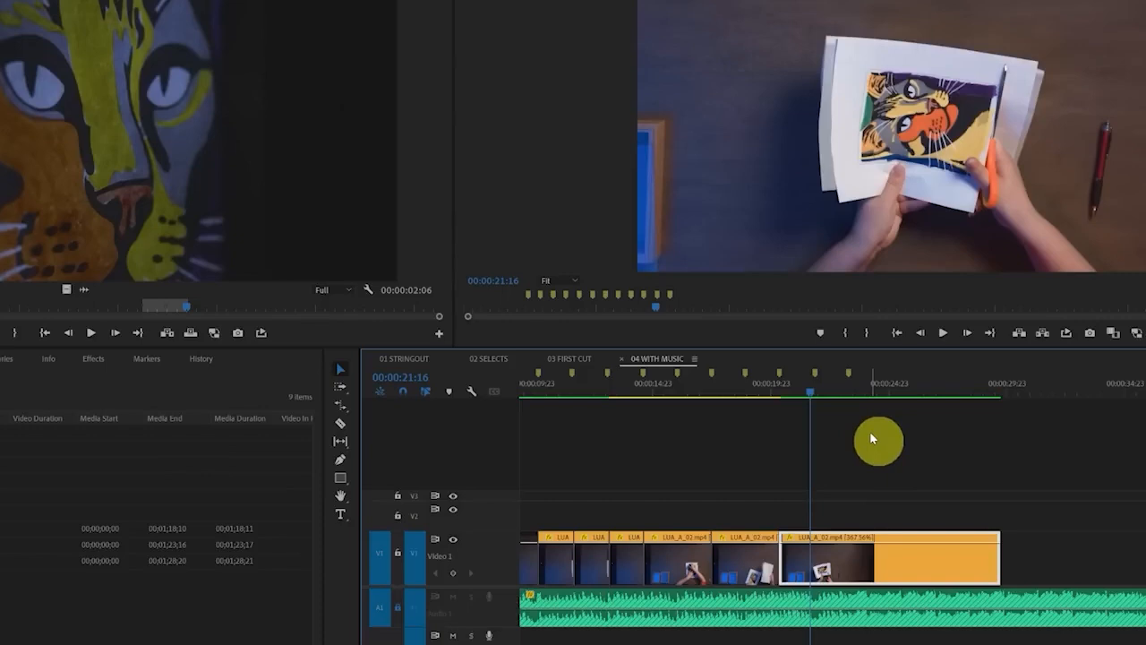
{"action": "left_click", "coordinate": [0, 0]}
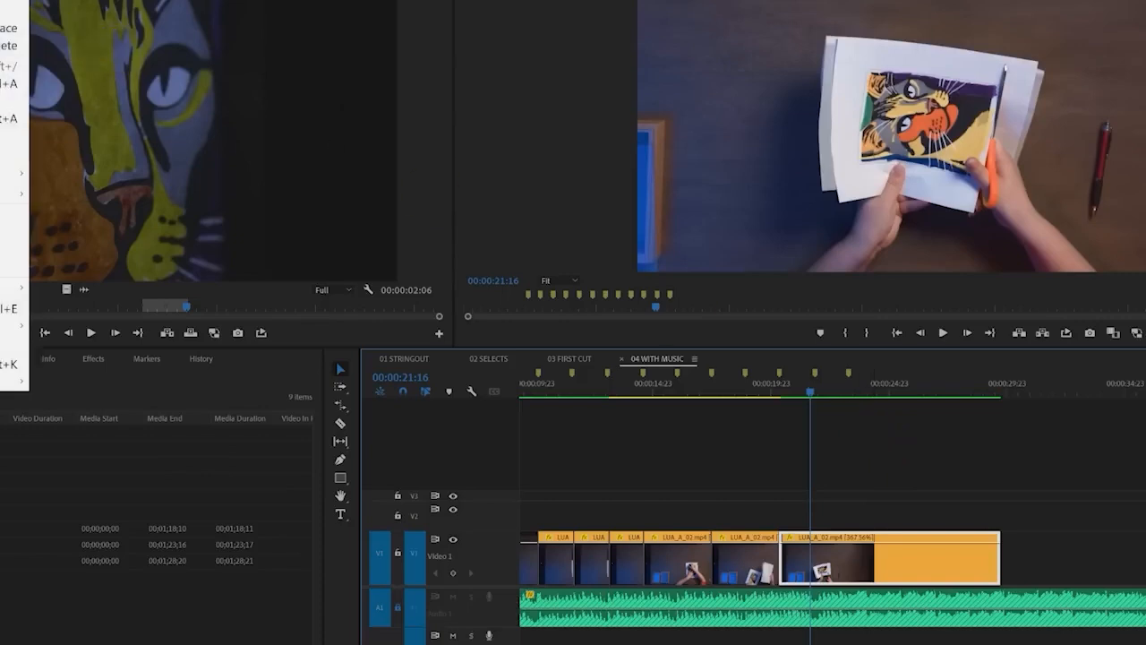
{"action": "mouse_move", "coordinate": [18, 381]}
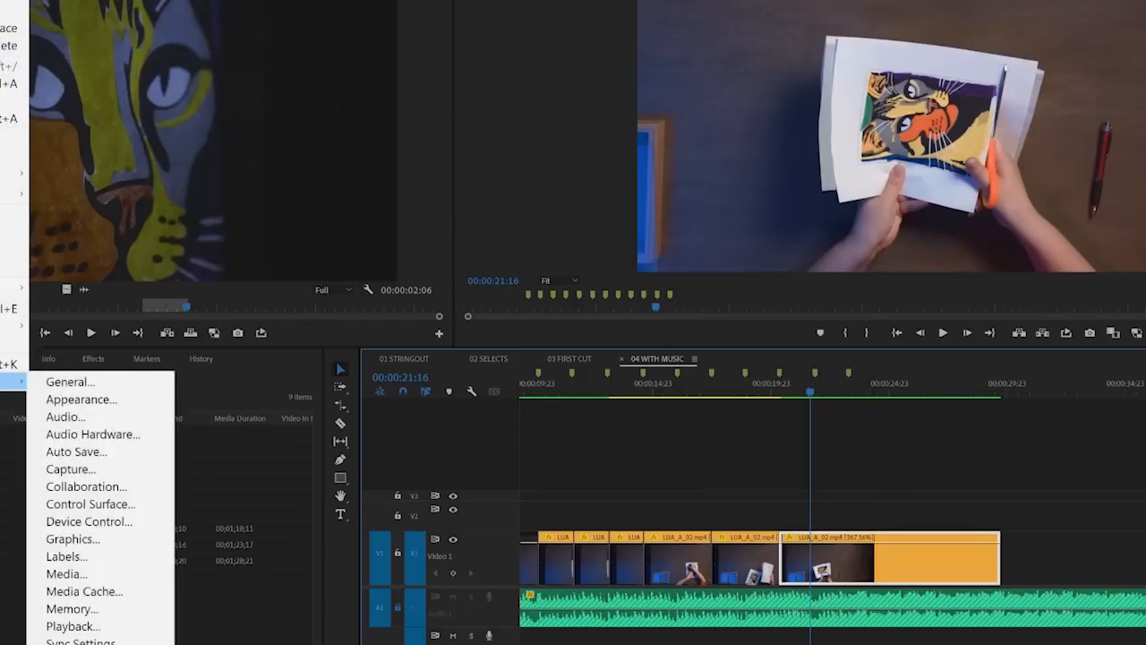
{"action": "left_click", "coordinate": [109, 413]}
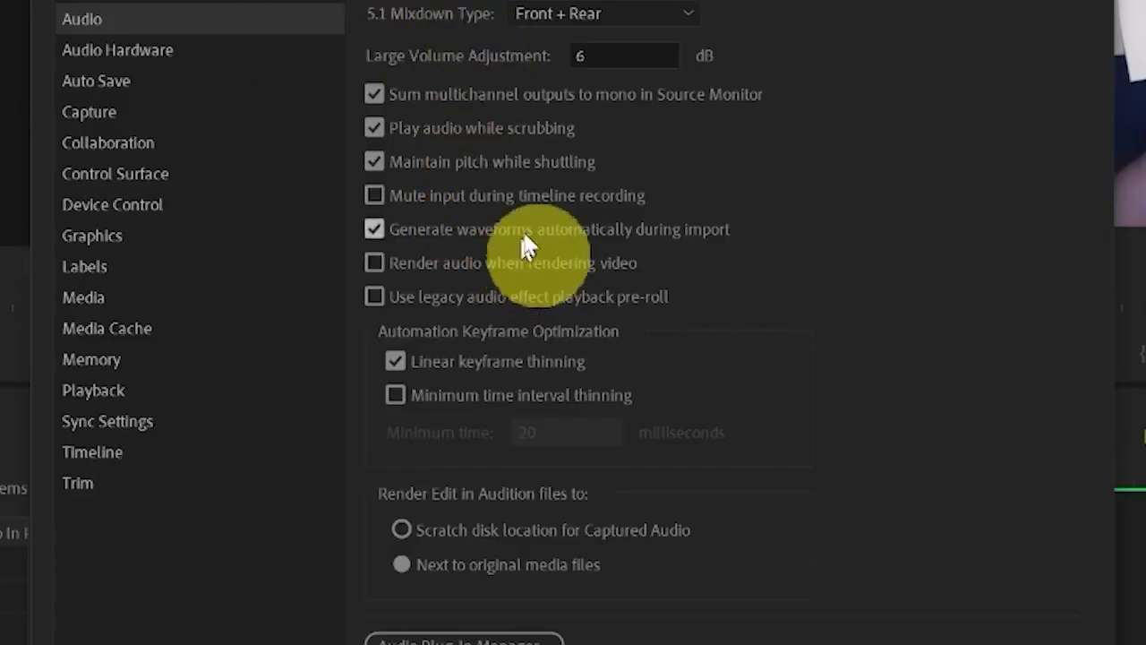
{"action": "left_click", "coordinate": [529, 128]}
{"action": "left_click", "coordinate": [742, 524]}
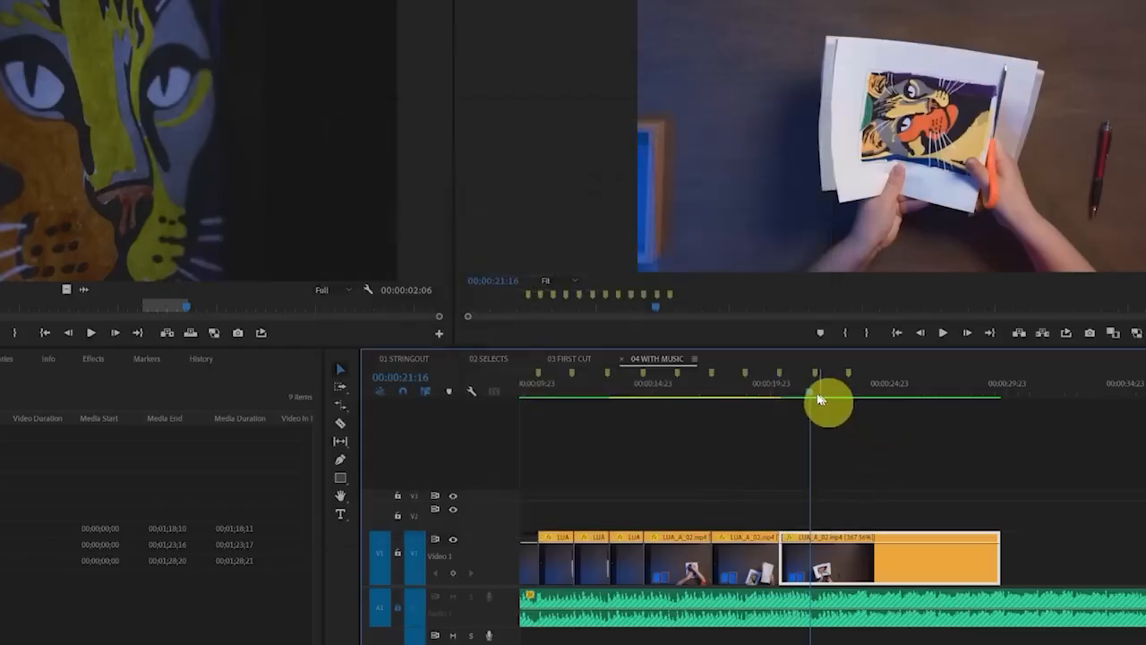
Scrub the timeline to 00:00:22:15 to test the audio setting and play on from there
{"action": "left_click_drag", "start_coordinate": [818, 399], "coordinate": [836, 397]}
{"action": "left_click", "coordinate": [895, 453]}
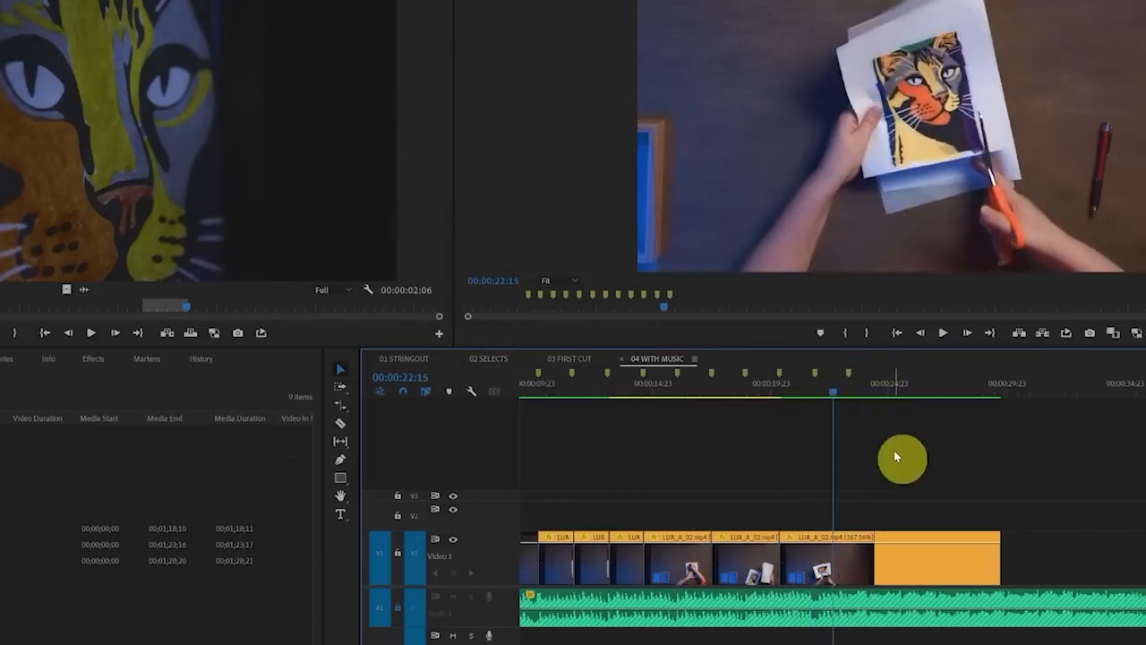
{"action": "key", "text": "space"}
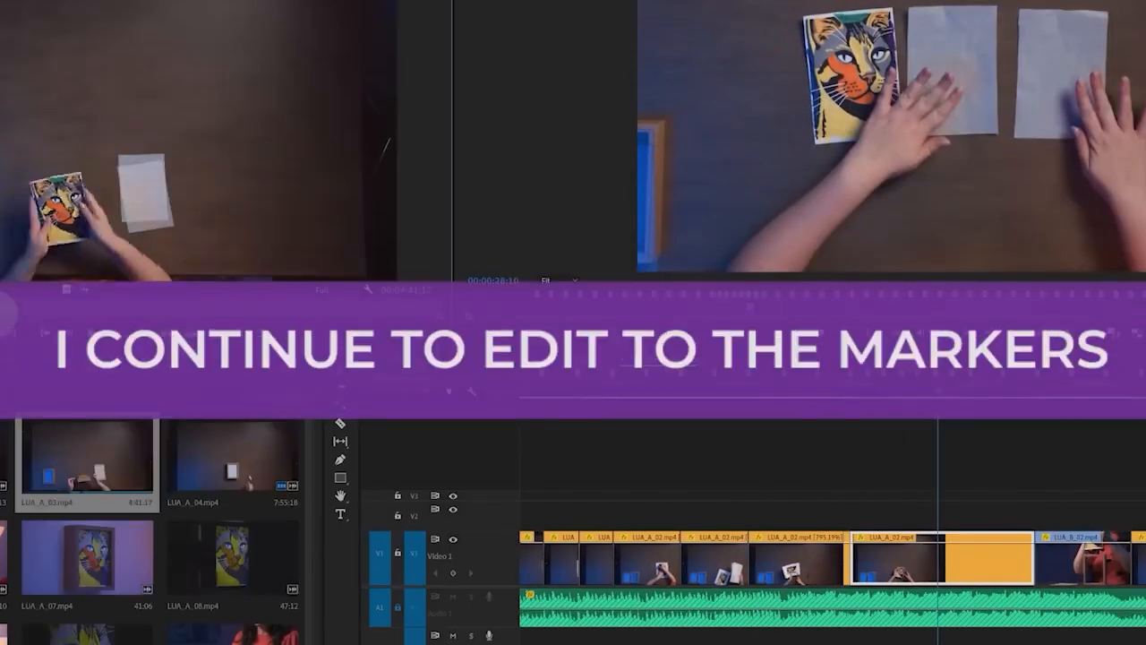
Continue moving and trimming the LUA_A_03.mp4 and LUA_B_02.mp4 clips so that each cut falls on a beat marker
{"action": "left_click", "coordinate": [1053, 397]}
{"action": "scroll", "coordinate": [1097, 406], "scroll_direction": "down", "scroll_amount": 2}
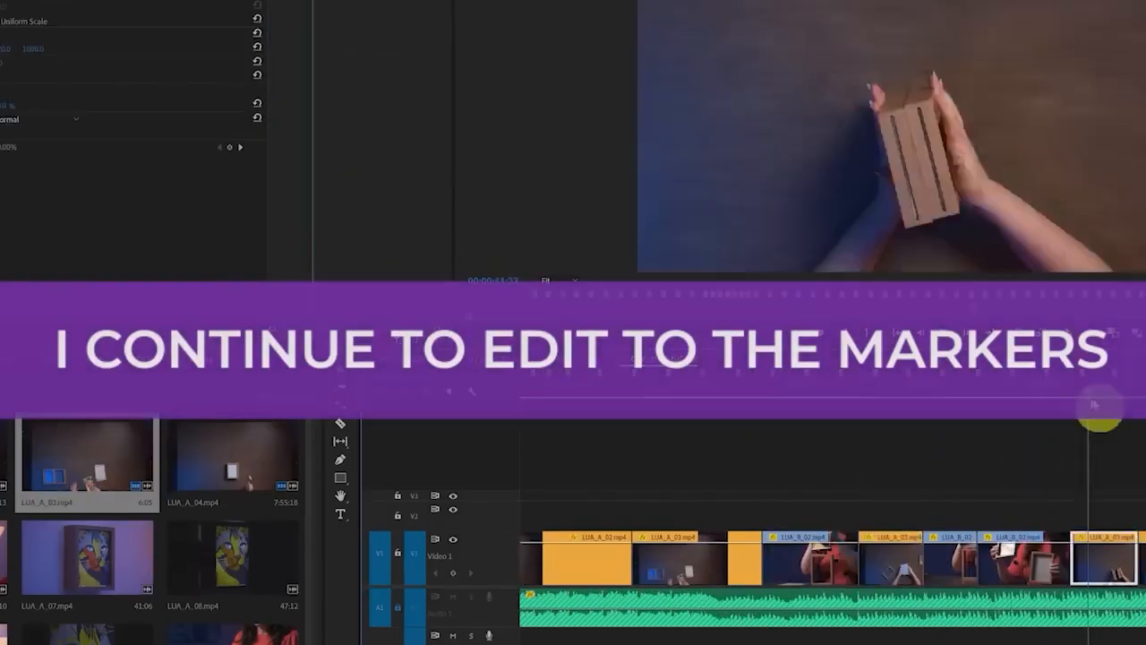
{"action": "scroll", "coordinate": [910, 504], "scroll_direction": "up", "scroll_amount": 4}
{"action": "left_click", "coordinate": [907, 556]}
{"action": "scroll", "coordinate": [958, 557], "scroll_direction": "down", "scroll_amount": 3}
{"action": "left_click", "coordinate": [996, 555]}
{"action": "scroll", "coordinate": [986, 502], "scroll_direction": "down", "scroll_amount": 3}
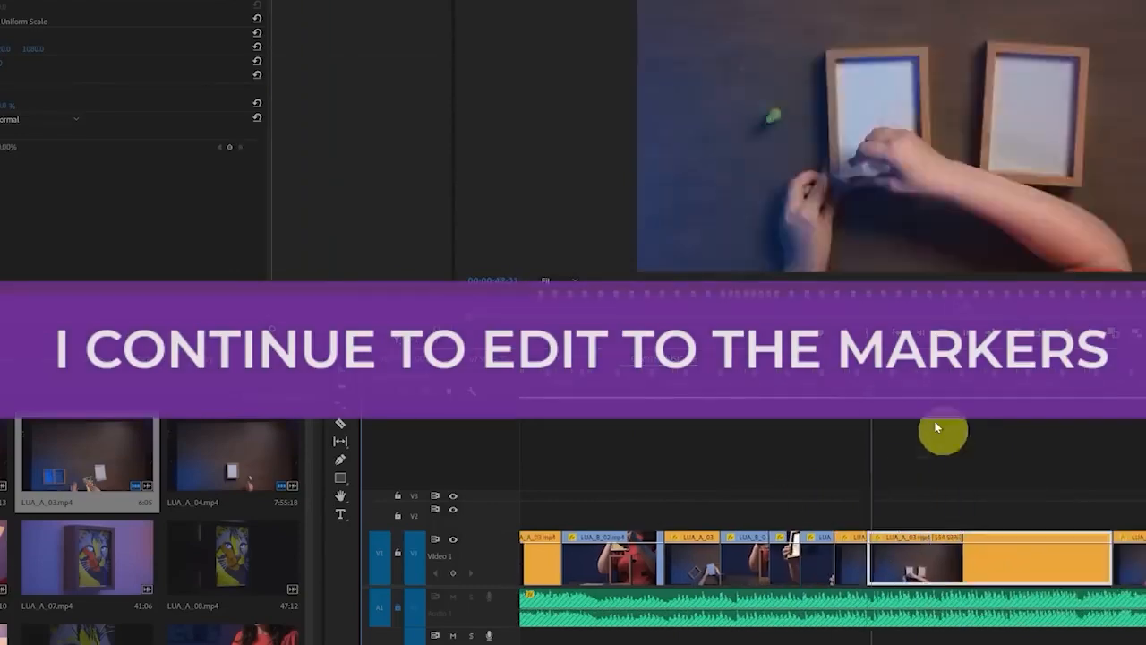
Open the footage of the red-dressed woman with the wooden box from the bin and add an excerpt of it to the sequence
{"action": "scroll", "coordinate": [232, 555], "scroll_direction": "down", "scroll_amount": 1}
{"action": "double_click", "coordinate": [232, 596]}
{"action": "left_click", "coordinate": [223, 307]}
{"action": "left_click_drag", "start_coordinate": [224, 179], "coordinate": [949, 557]}
Trim the end of the music clip to the end of the last video clip and play back the ending from 00:00:59:22
{"action": "left_click", "coordinate": [968, 392]}
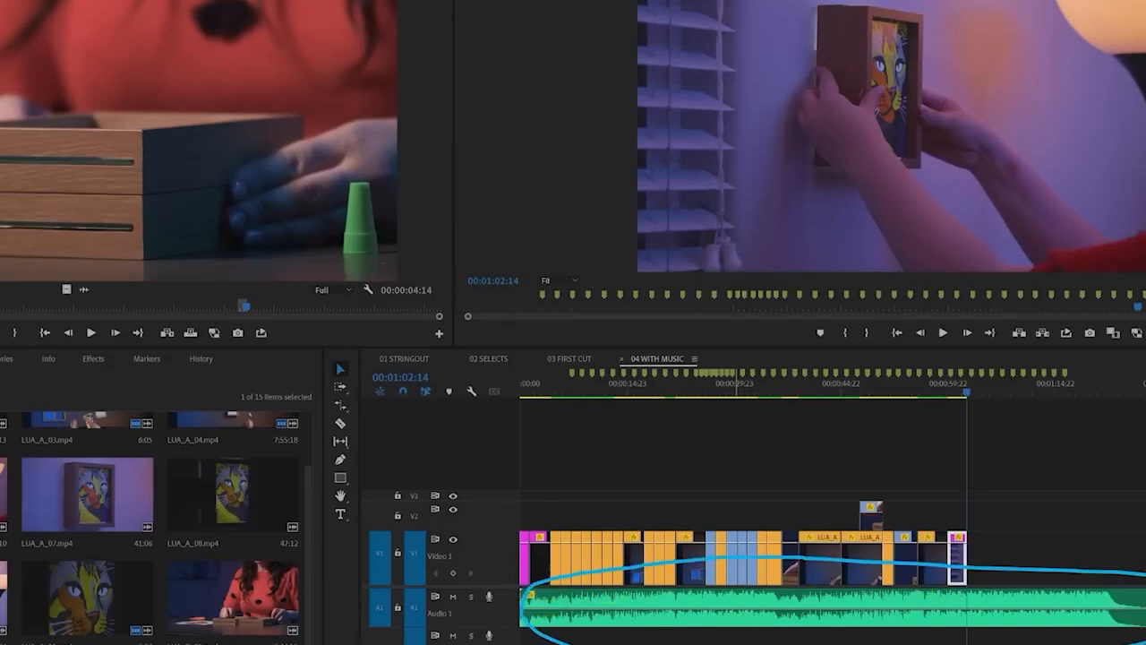
{"action": "left_click", "coordinate": [1102, 603]}
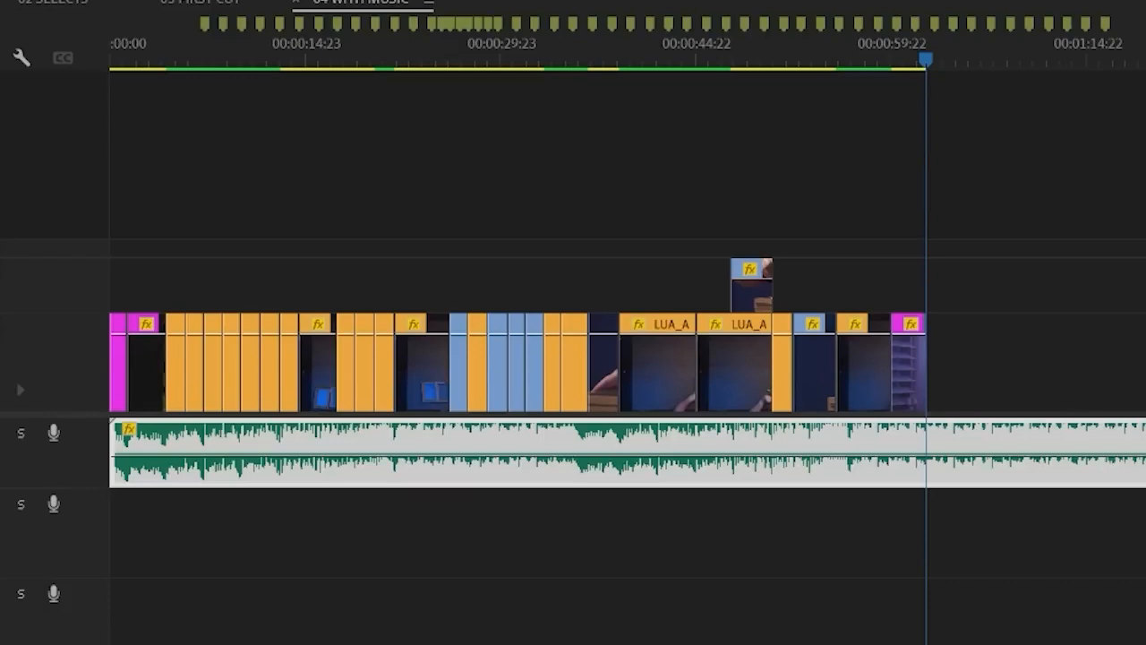
{"action": "left_click_drag", "start_coordinate": [1145, 460], "coordinate": [923, 460]}
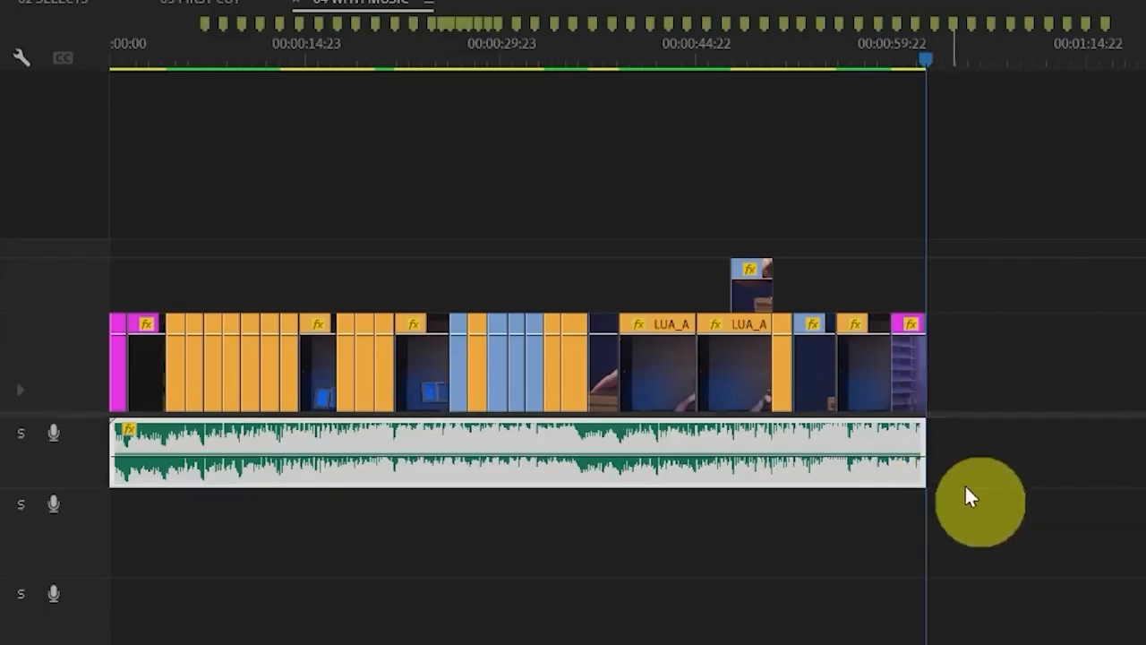
{"action": "left_click", "coordinate": [894, 61]}
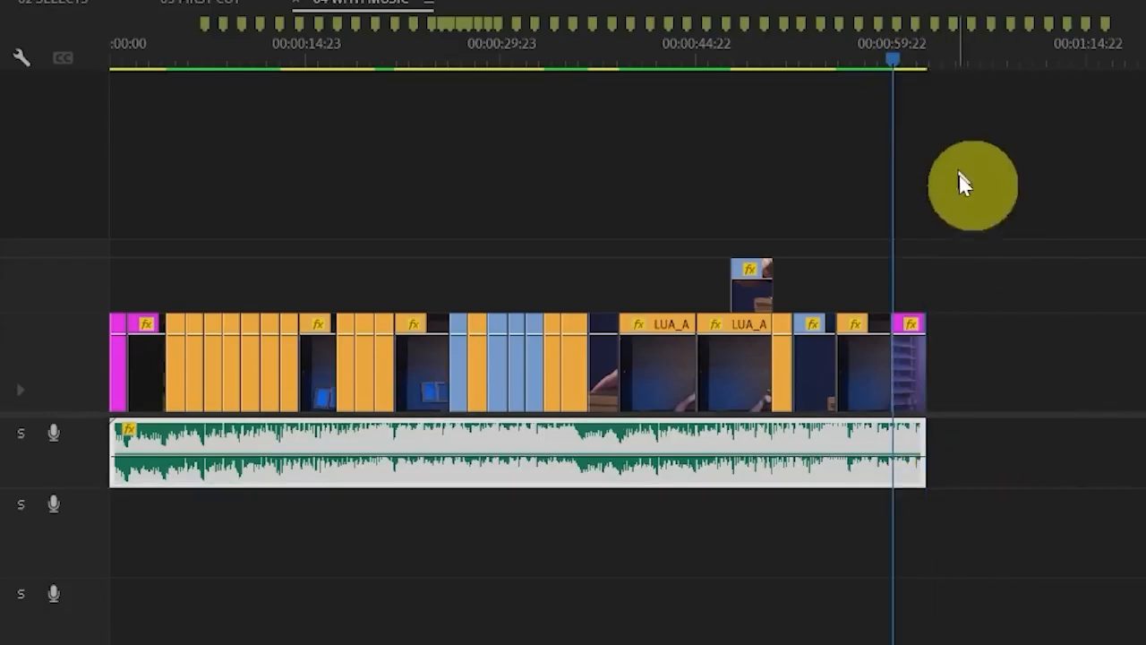
{"action": "key", "text": "space"}
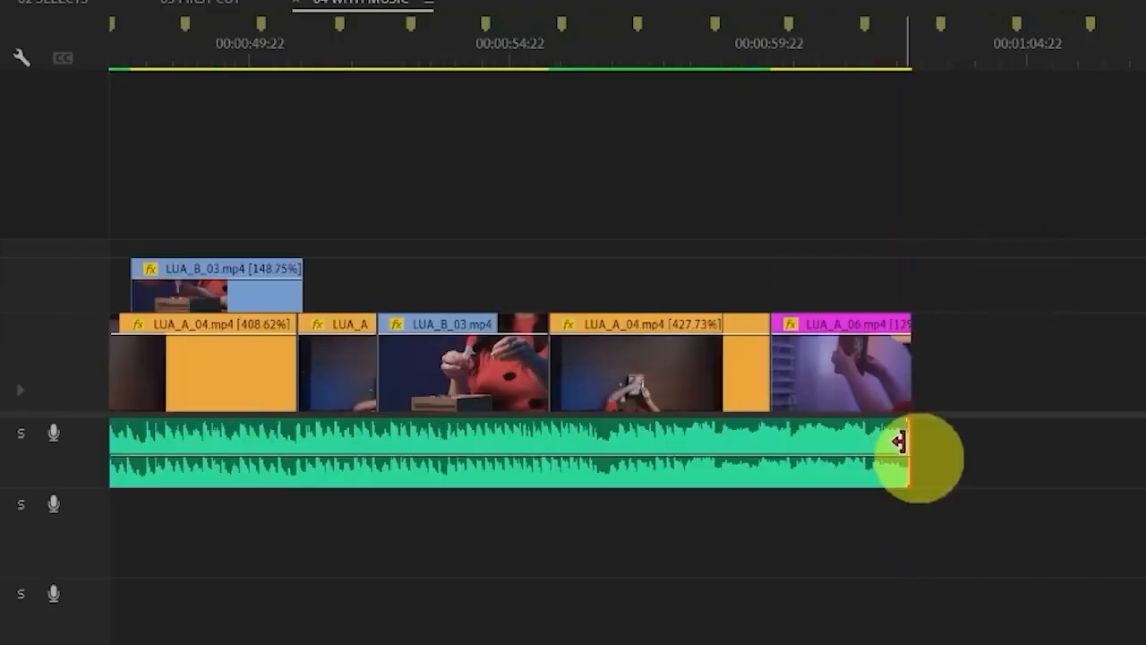
{"action": "left_click", "coordinate": [898, 440]}
{"action": "left_click", "coordinate": [741, 55]}
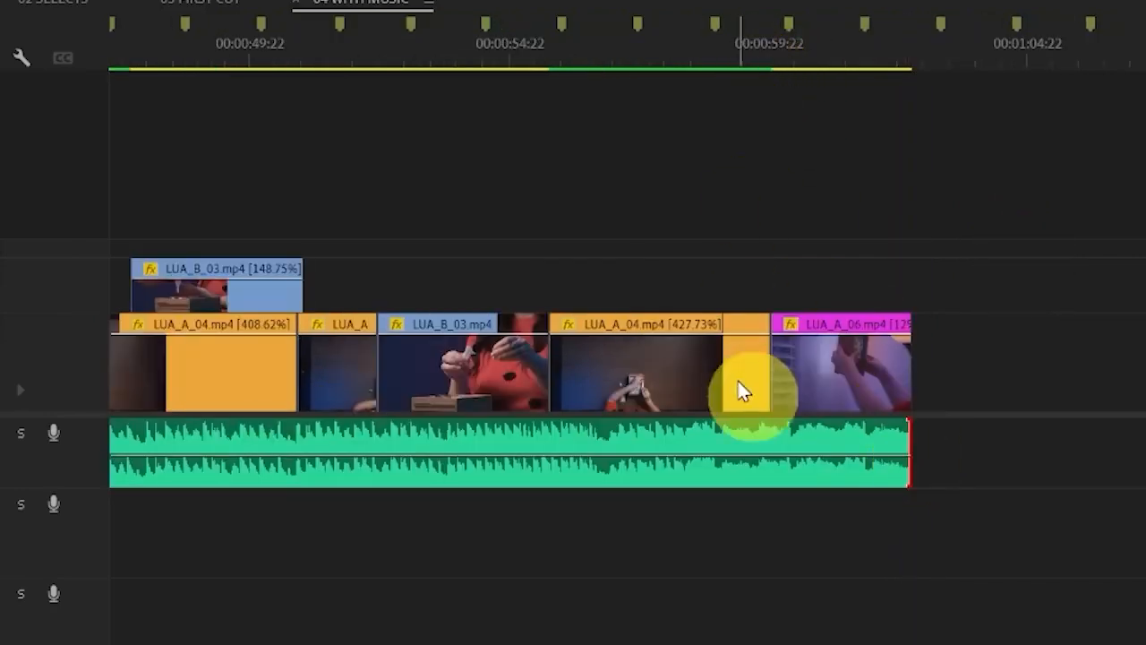
{"action": "mouse_move", "coordinate": [297, 544]}
{"action": "left_mouse_down"}
{"action": "mouse_move", "coordinate": [468, 562]}
{"action": "mouse_move", "coordinate": [723, 559]}
{"action": "mouse_move", "coordinate": [766, 569]}
{"action": "mouse_move", "coordinate": [880, 643]}
{"action": "left_mouse_up"}
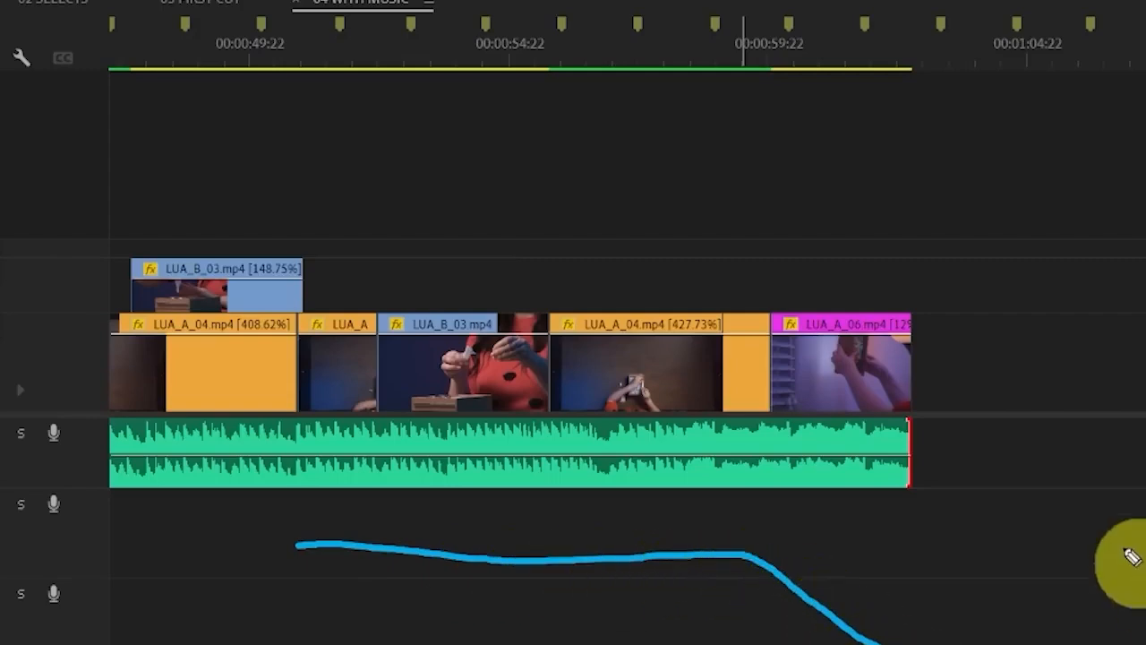
{"action": "key", "text": "Escape"}
{"action": "left_click", "coordinate": [943, 457]}
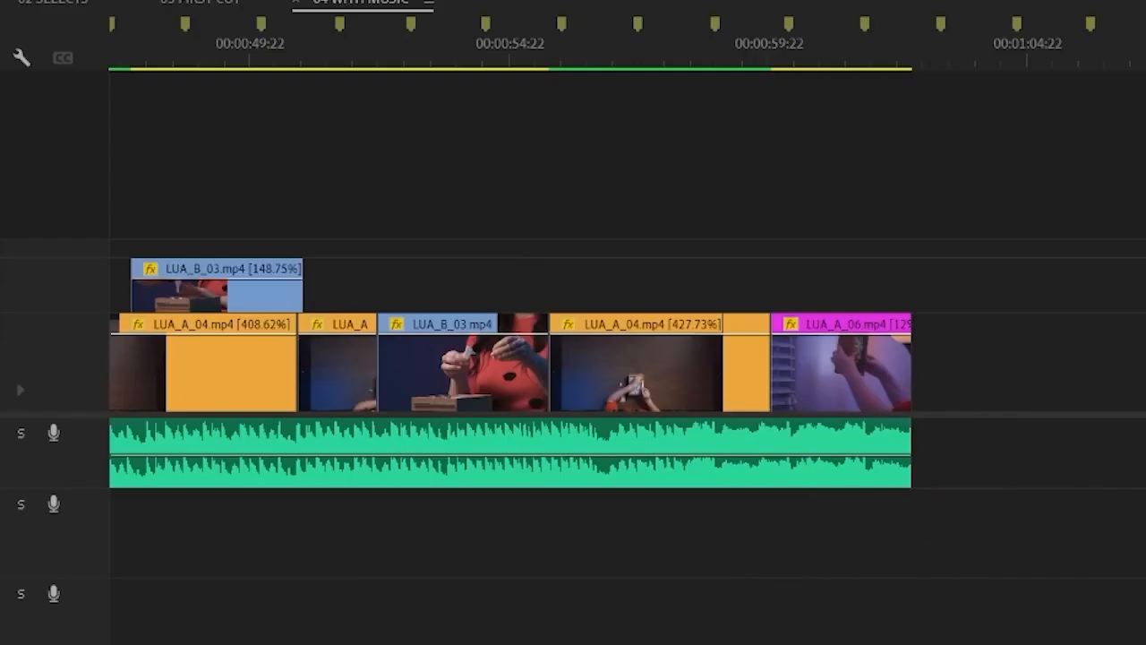
Search the effects for "fade" to find the audio transitions
{"action": "left_click_drag", "start_coordinate": [104, 345], "coordinate": [136, 350]}
{"action": "left_click", "coordinate": [91, 359]}
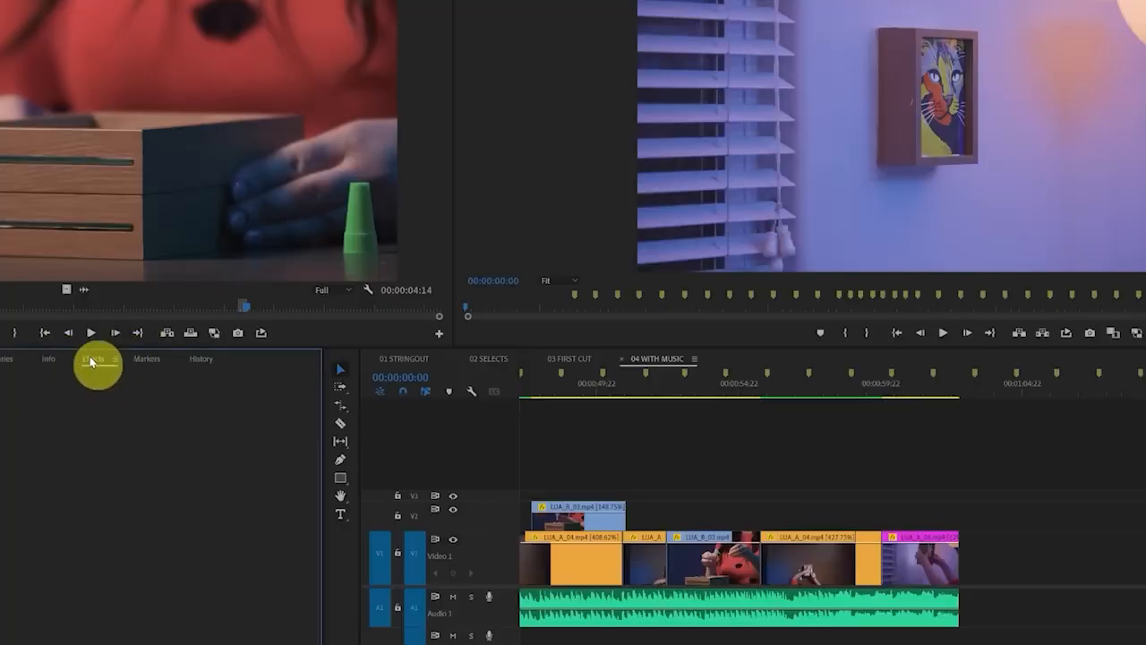
{"action": "left_click", "coordinate": [18, 217]}
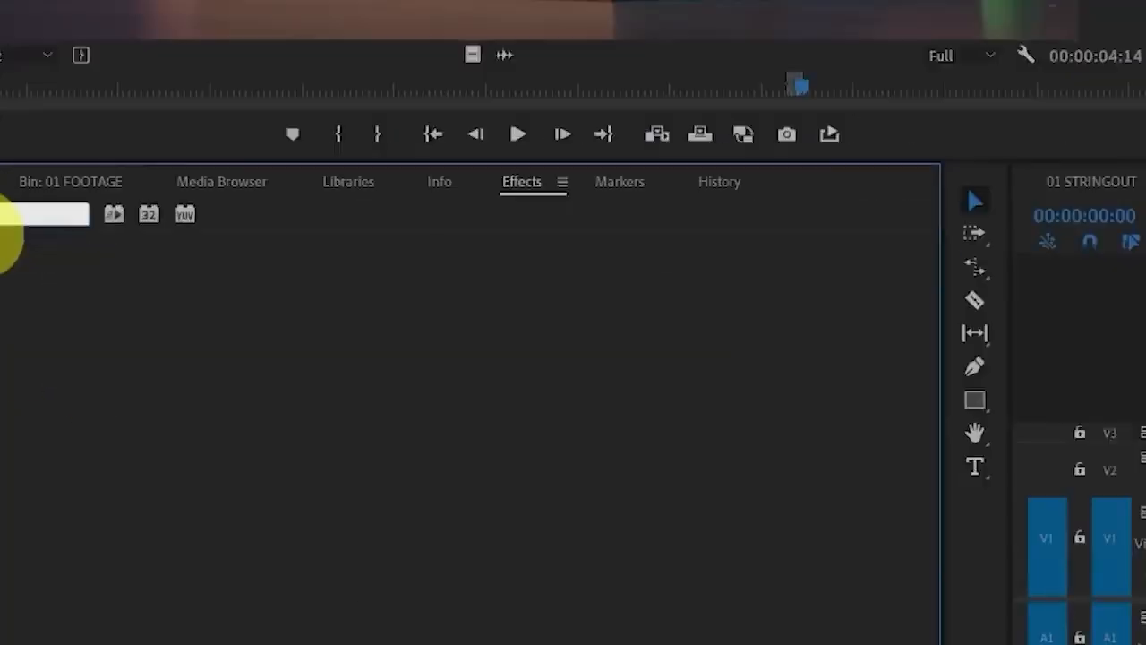
{"action": "type", "text": "fade"}
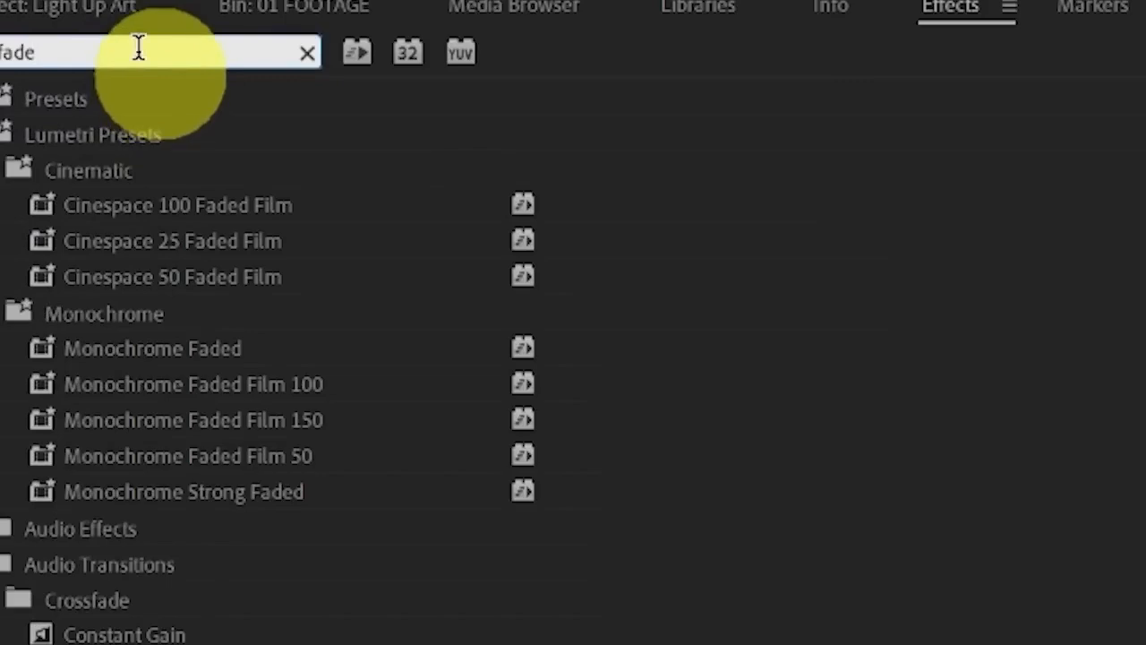
{"action": "mouse_move", "coordinate": [166, 543]}
{"action": "left_mouse_down"}
{"action": "mouse_move", "coordinate": [0, 589]}
{"action": "mouse_move", "coordinate": [322, 644]}
{"action": "mouse_move", "coordinate": [159, 529]}
{"action": "left_mouse_up"}
{"action": "key", "text": "Escape"}
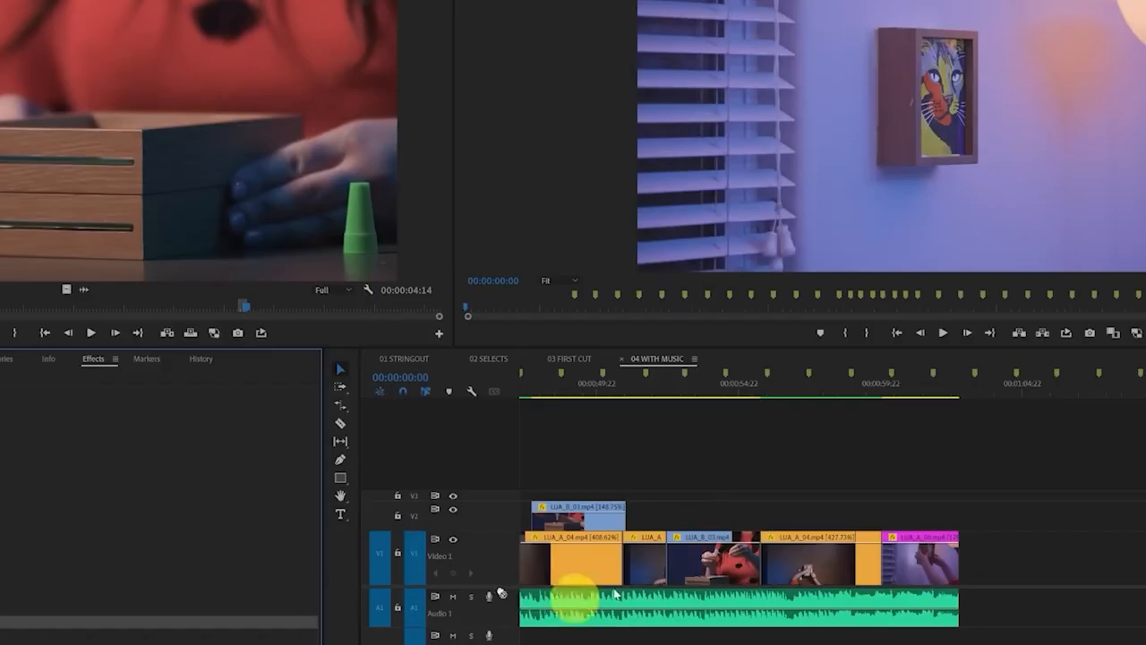
Apply the Exponential Fade transition to the end of the music clip and play back the ending from 00:00:54:00
{"action": "left_click_drag", "start_coordinate": [615, 594], "coordinate": [957, 616]}
{"action": "left_click", "coordinate": [713, 389]}
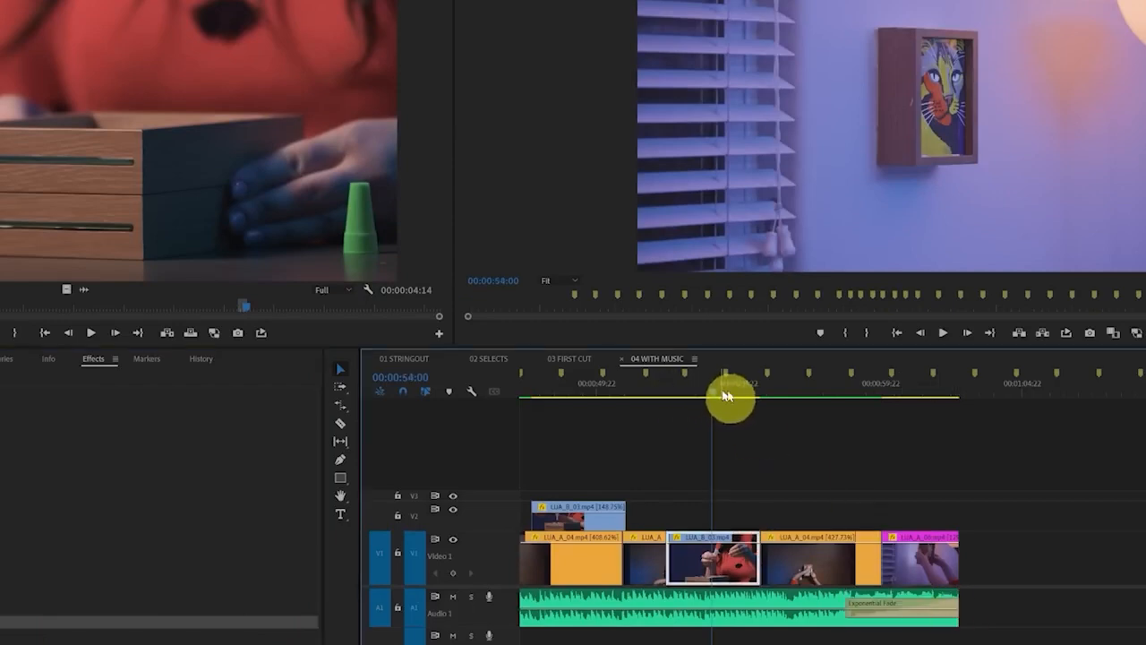
{"action": "key", "text": "space"}
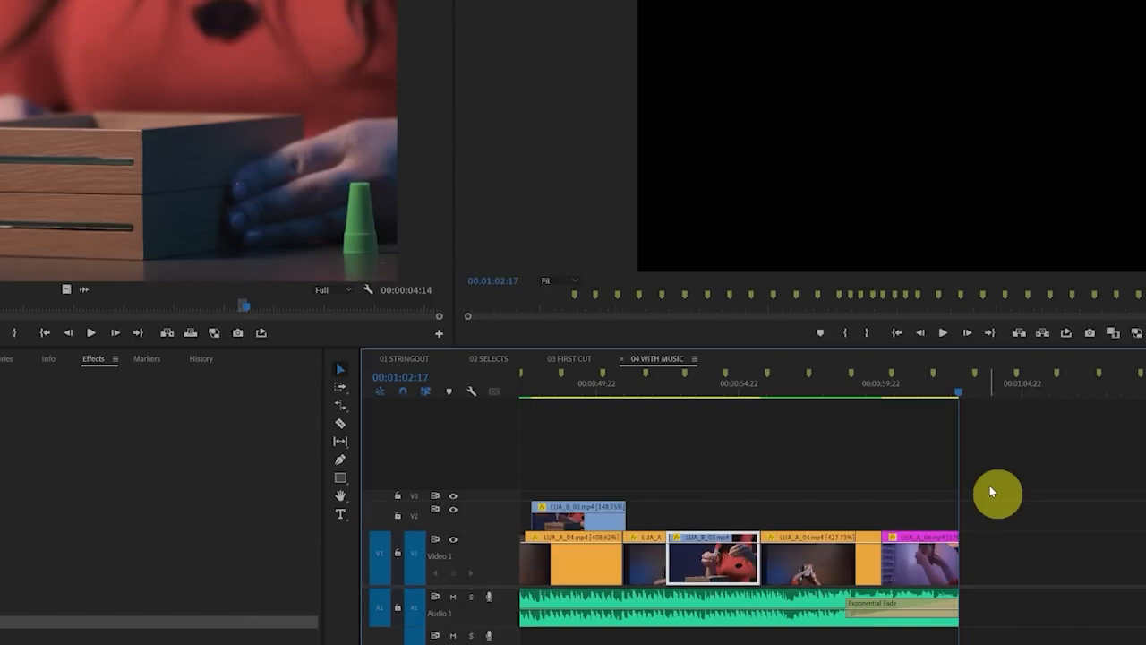
Undo the Exponential Fade and the trim at the end of the music clip
{"action": "left_click", "coordinate": [890, 614]}
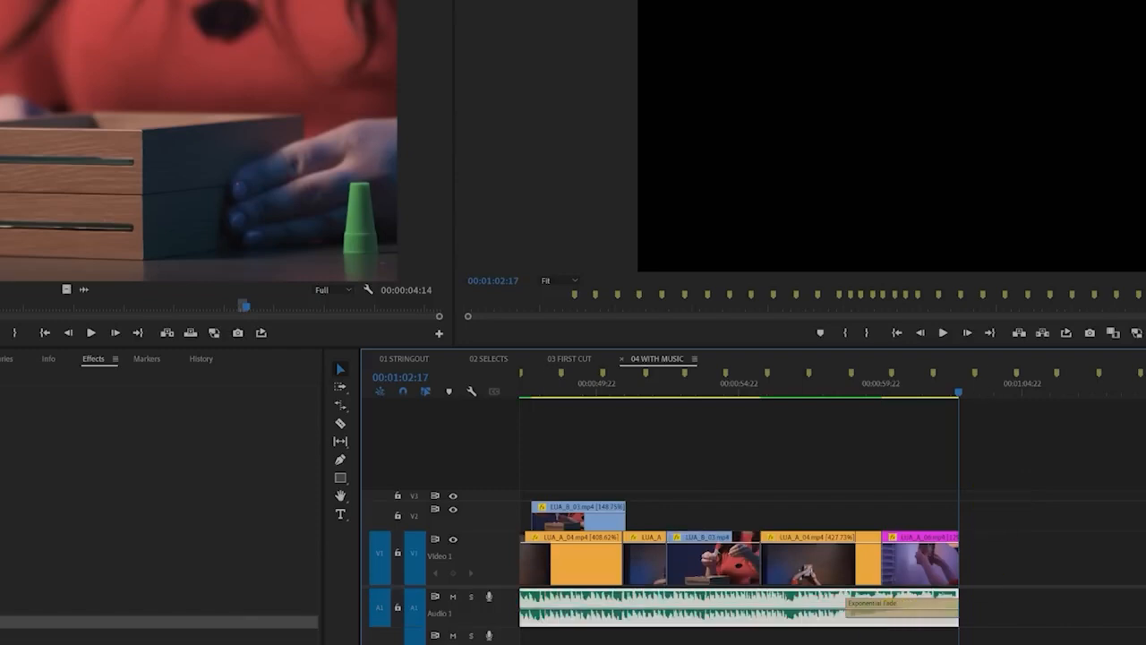
{"action": "key", "text": "backslash"}
{"action": "key", "text": "ctrl+z"}
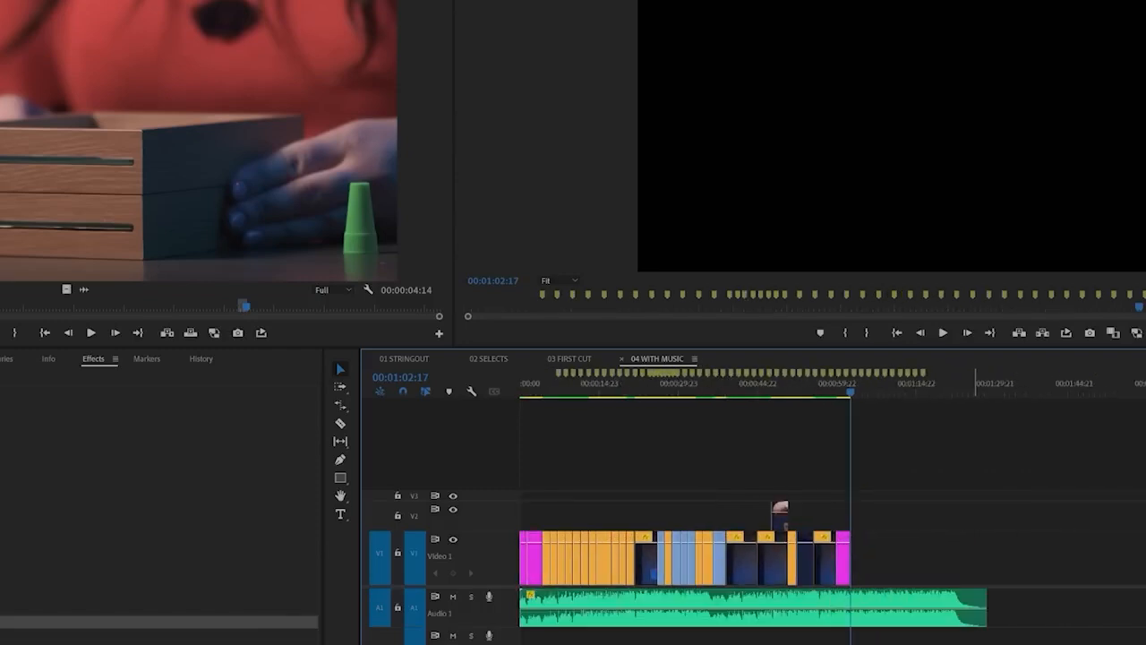
Cut the music clip at about 00:00:45 and move its second part earlier so it ends with the last video clip
{"action": "key", "text": "c"}
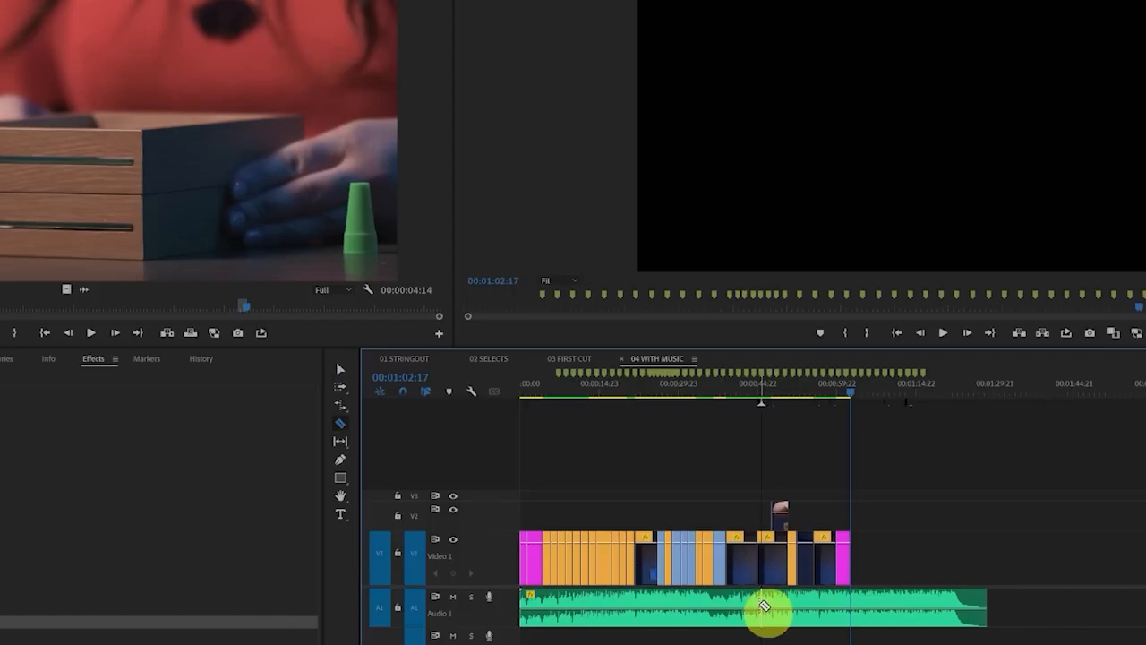
{"action": "left_click", "coordinate": [762, 607]}
{"action": "key", "text": "v"}
{"action": "left_click", "coordinate": [936, 606]}
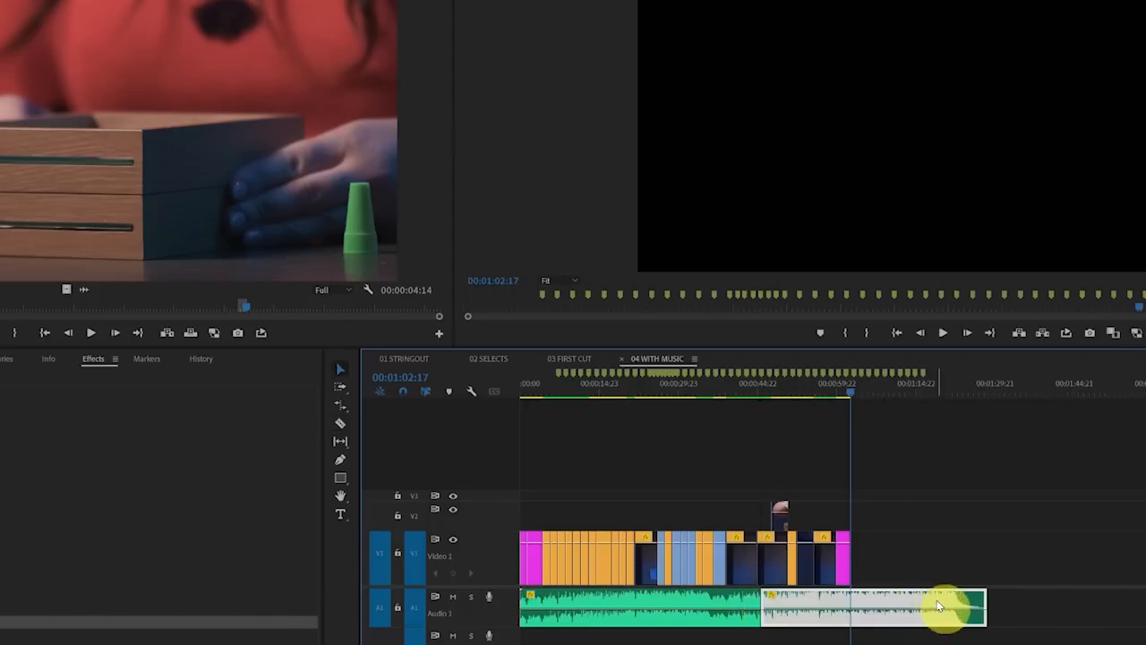
{"action": "left_click_drag", "start_coordinate": [936, 606], "coordinate": [806, 610]}
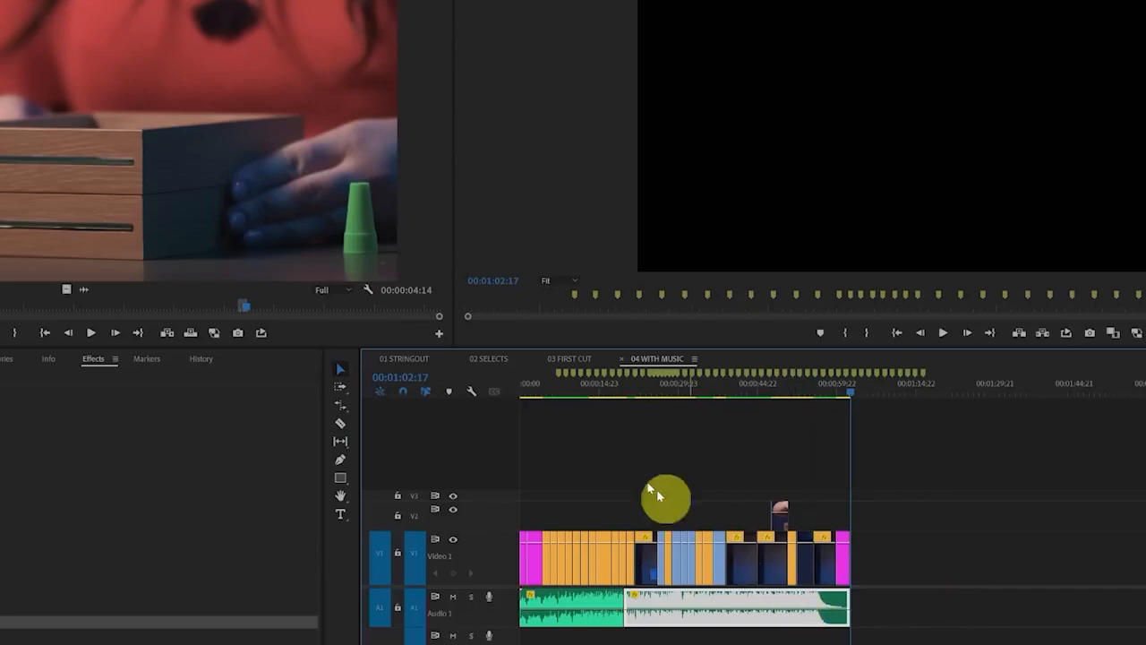
Play back the join between the two music parts from about 00:00:18:17
{"action": "left_click", "coordinate": [616, 401]}
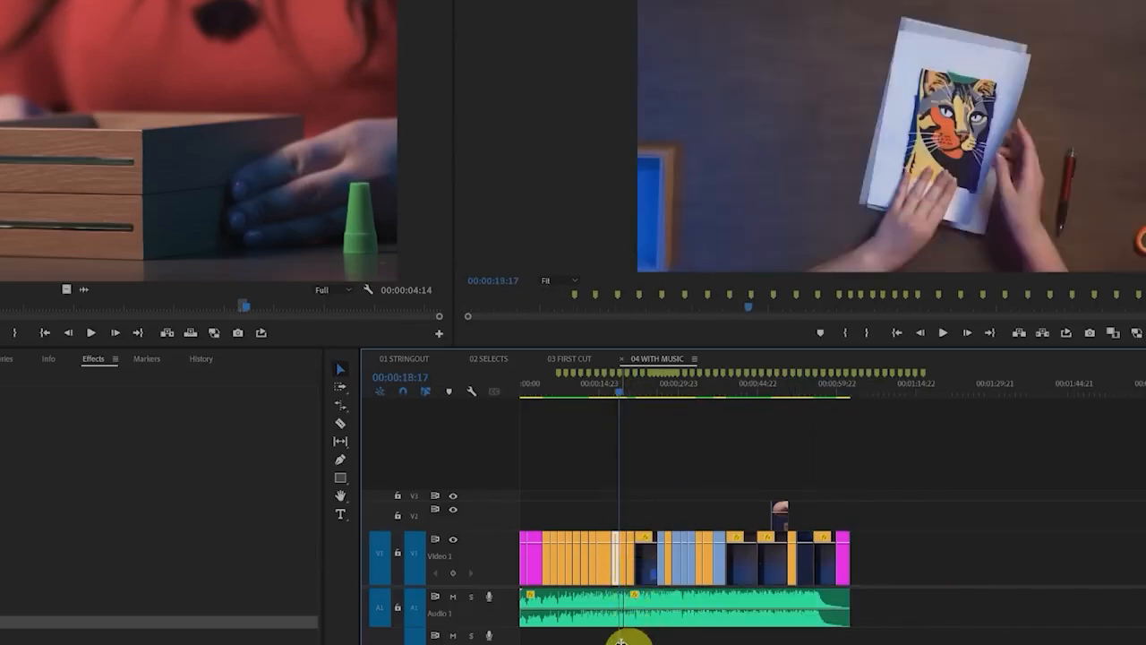
{"action": "key", "text": "="}
{"action": "key", "text": "="}
{"action": "key", "text": "="}
{"action": "key", "text": "="}
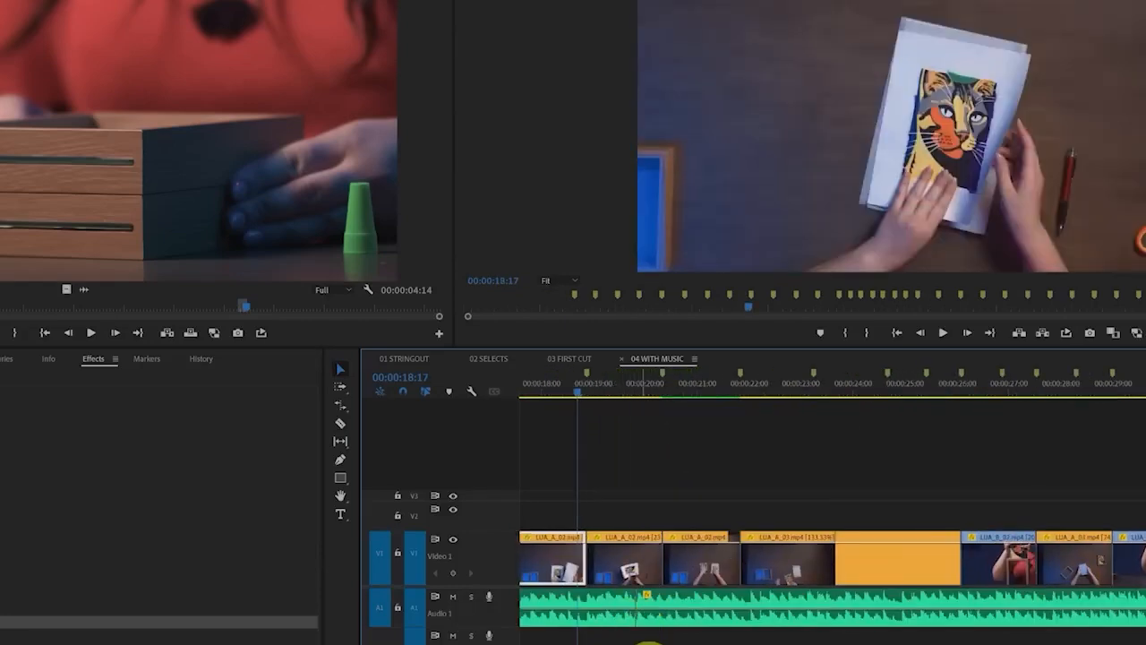
{"action": "mouse_move", "coordinate": [657, 644]}
{"action": "left_mouse_down"}
{"action": "mouse_move", "coordinate": [629, 644]}
{"action": "mouse_move", "coordinate": [641, 644]}
{"action": "left_mouse_up"}
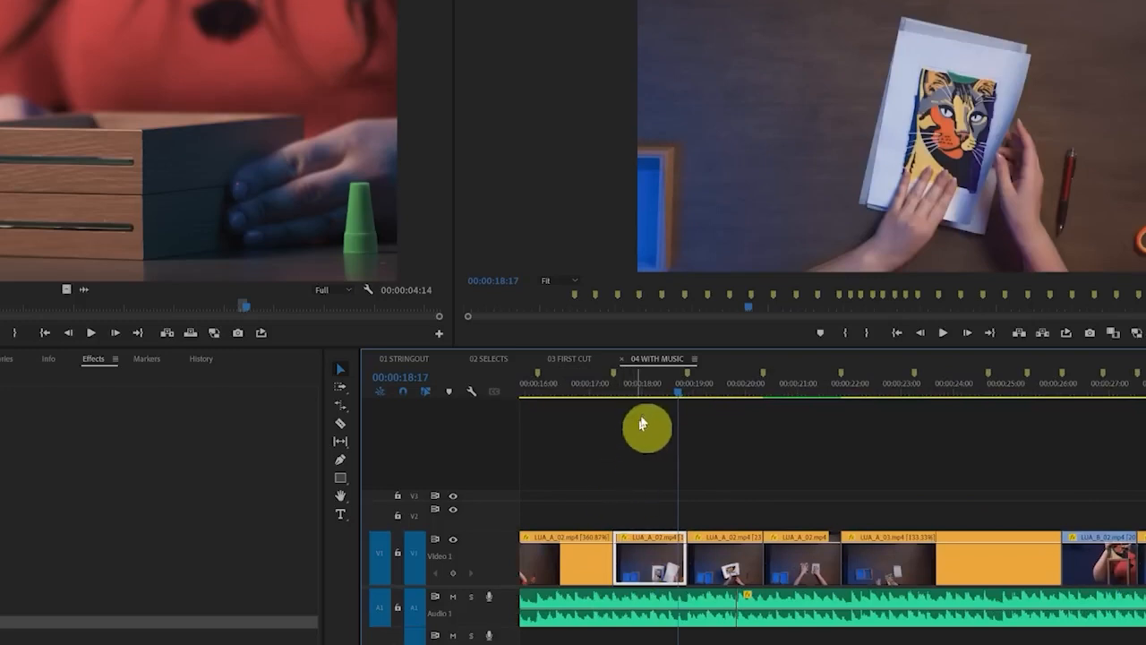
{"action": "left_click", "coordinate": [666, 385]}
{"action": "key", "text": "space"}
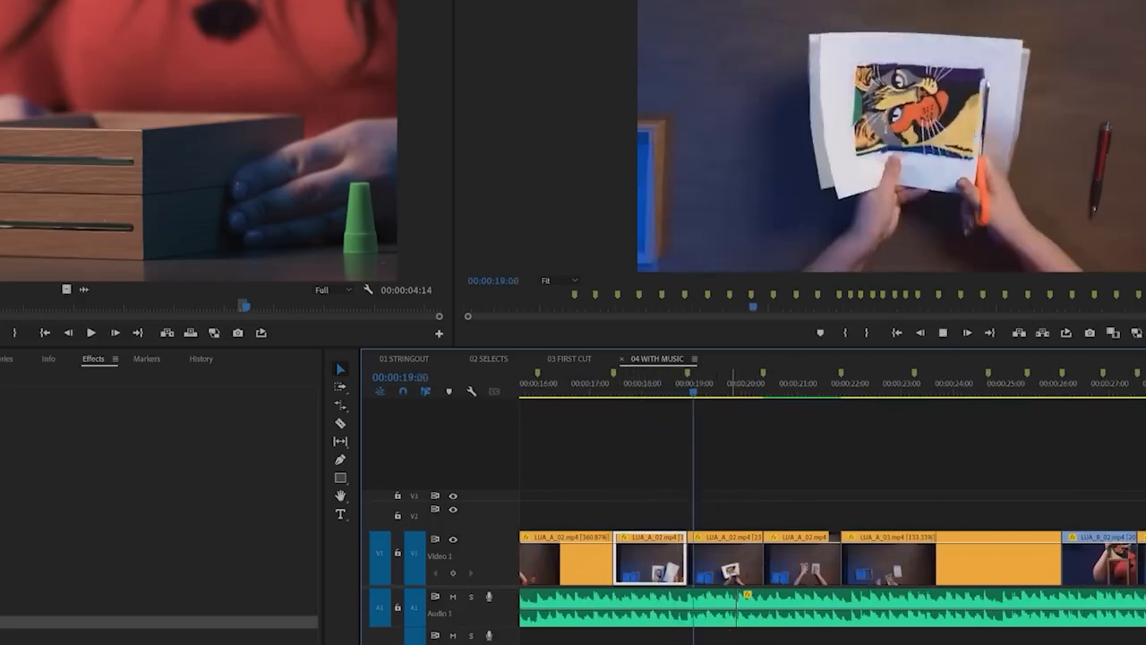
{"action": "key", "text": "space"}
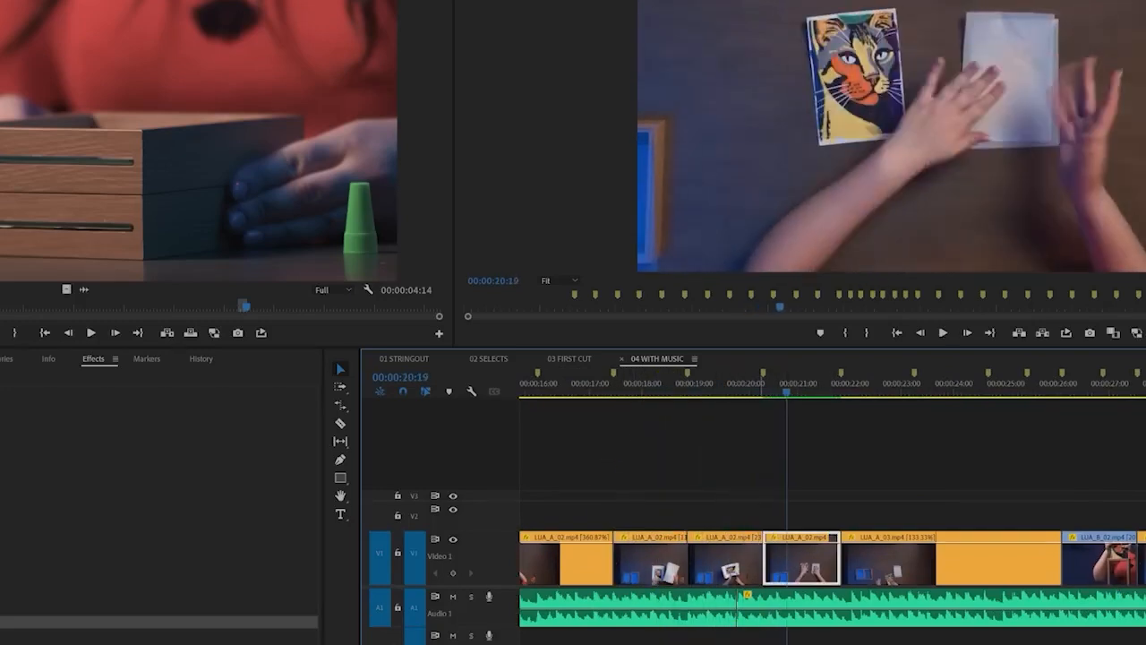
{"action": "scroll", "coordinate": [748, 466], "scroll_direction": "down", "scroll_amount": 7}
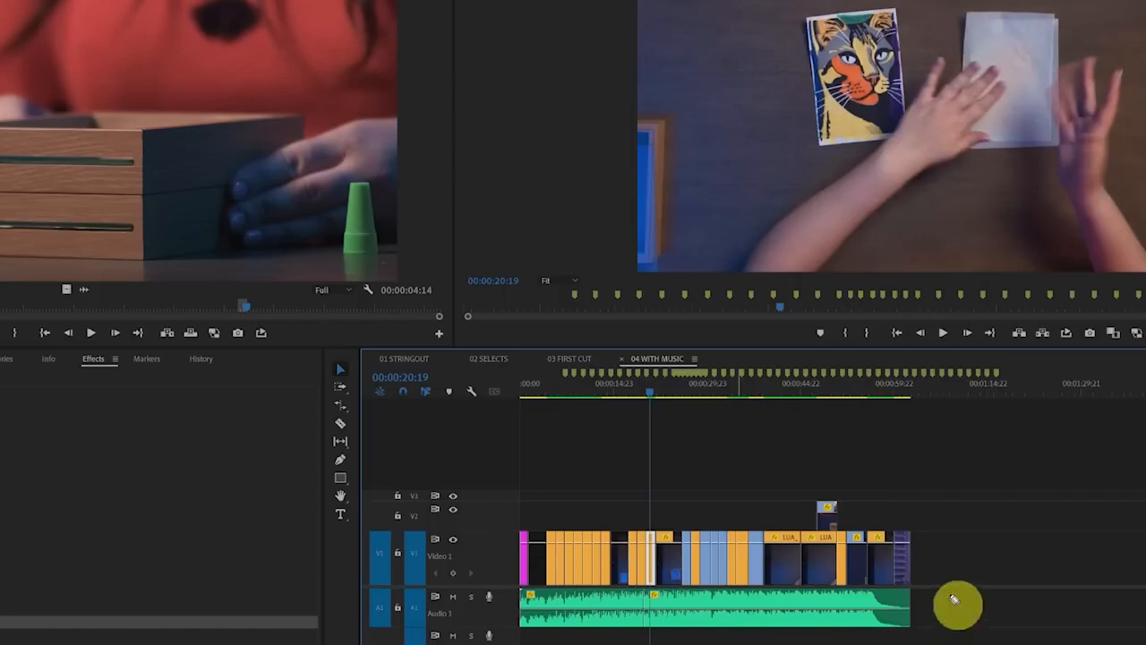
{"action": "left_click_drag", "start_coordinate": [950, 590], "coordinate": [1025, 630]}
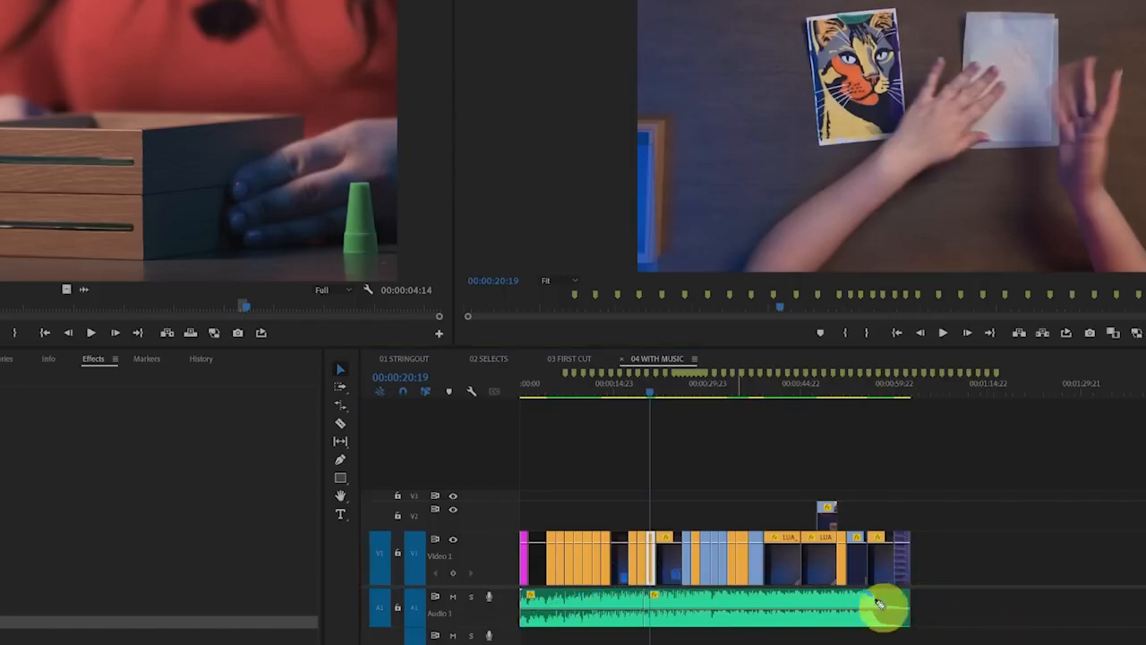
{"action": "left_click_drag", "start_coordinate": [876, 601], "coordinate": [940, 618]}
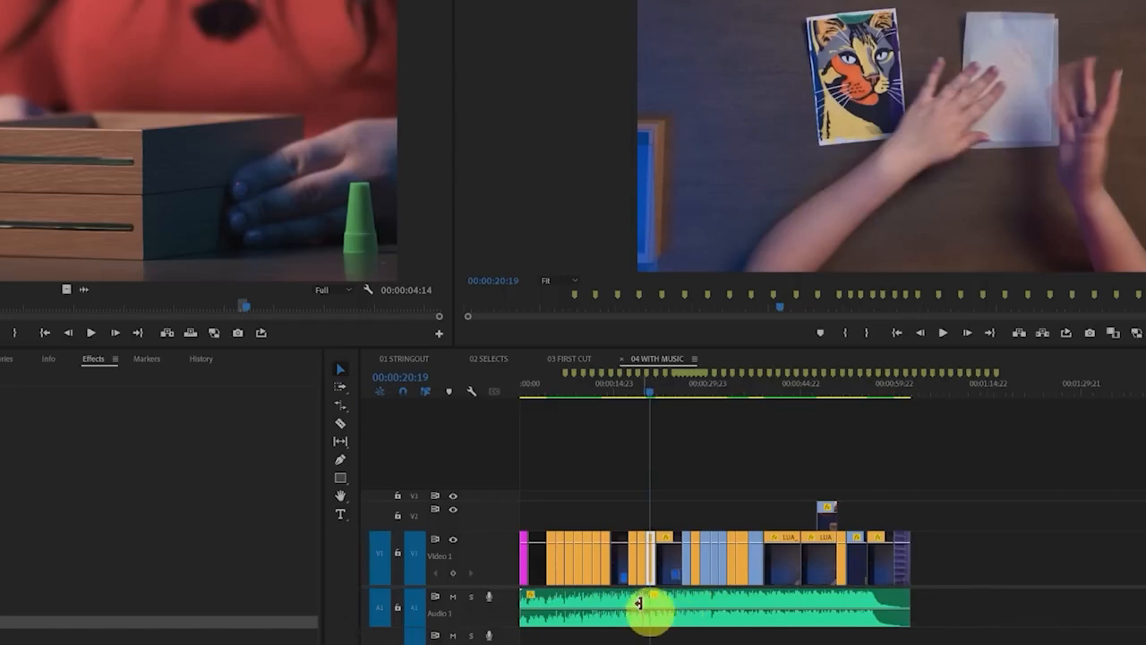
{"action": "left_click_drag", "start_coordinate": [639, 603], "coordinate": [665, 616]}
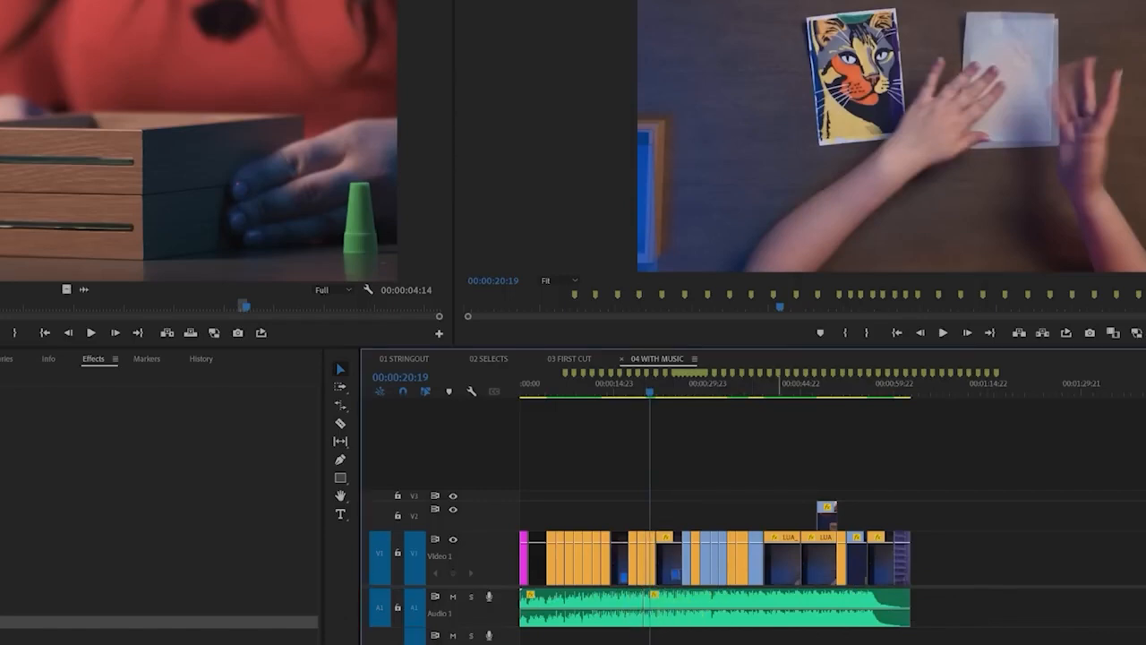
Undo the move and the cut of the music clip
{"action": "key", "text": "ctrl+z"}
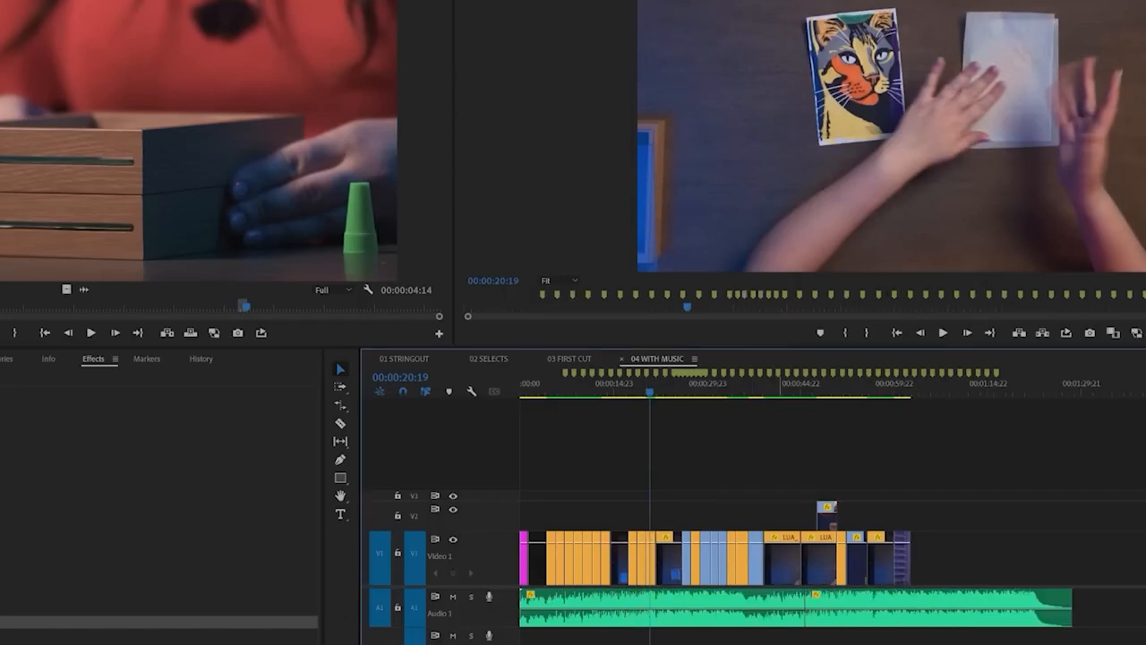
{"action": "left_click", "coordinate": [846, 623]}
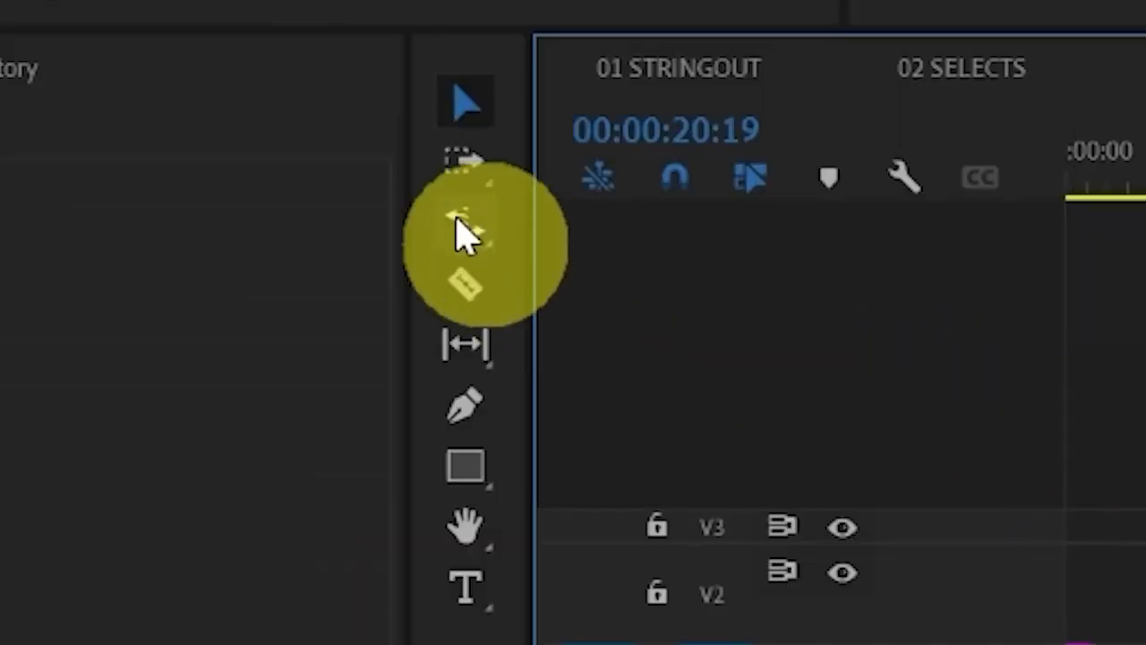
Shorten the music clip on A1 with the Remix Tool so it ends near the end of the last video clip
{"action": "left_click", "coordinate": [461, 235]}
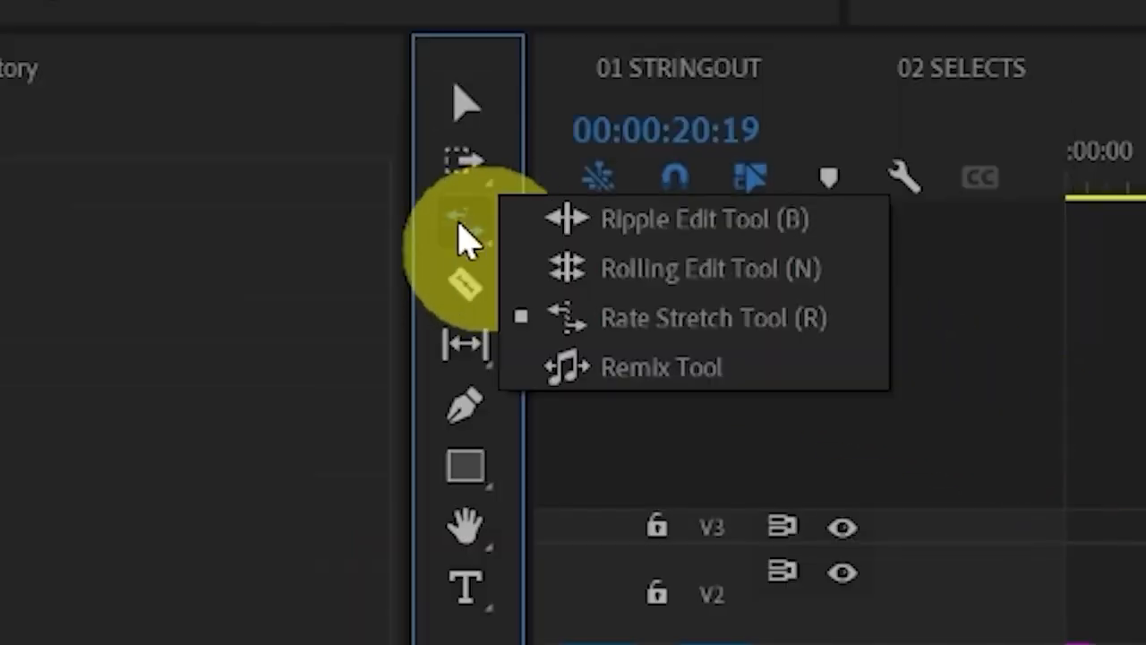
{"action": "left_click", "coordinate": [803, 326]}
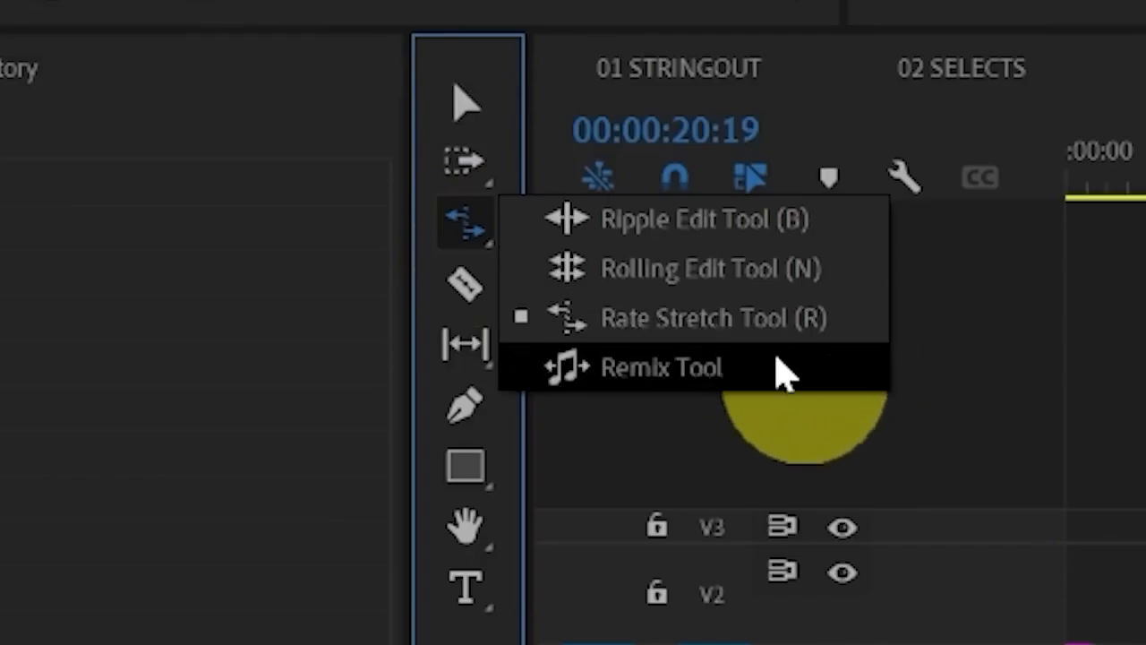
{"action": "left_click", "coordinate": [780, 369]}
{"action": "left_click_drag", "start_coordinate": [1080, 609], "coordinate": [922, 606]}
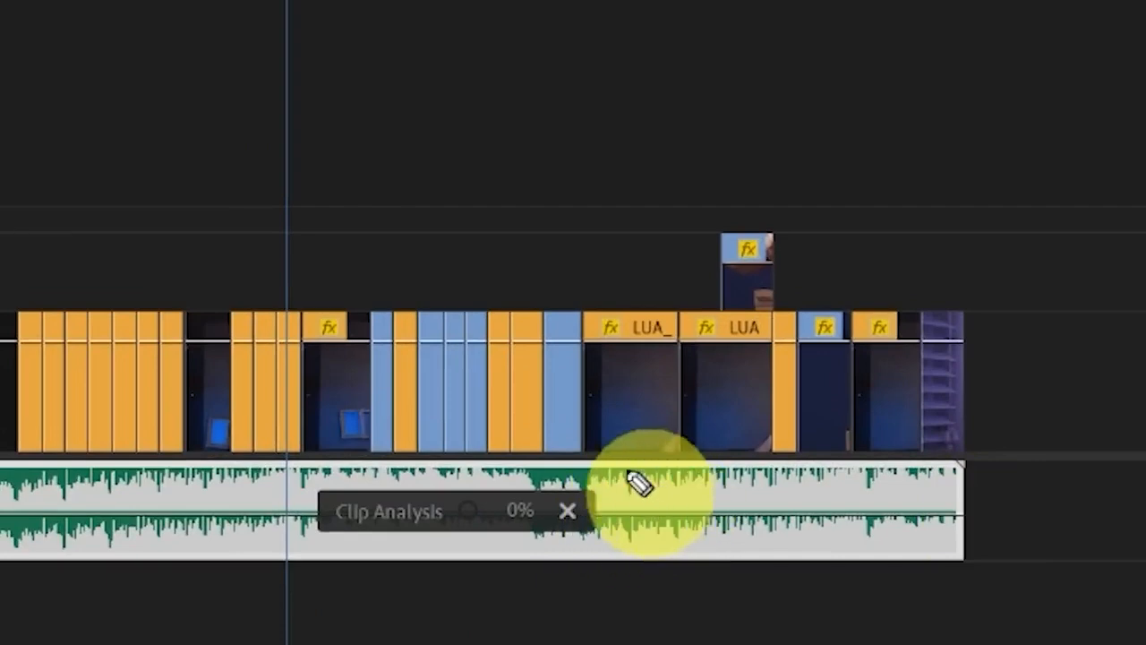
{"action": "mouse_move", "coordinate": [640, 484]}
{"action": "left_mouse_down"}
{"action": "mouse_move", "coordinate": [486, 643]}
{"action": "mouse_move", "coordinate": [45, 476]}
{"action": "left_mouse_up"}
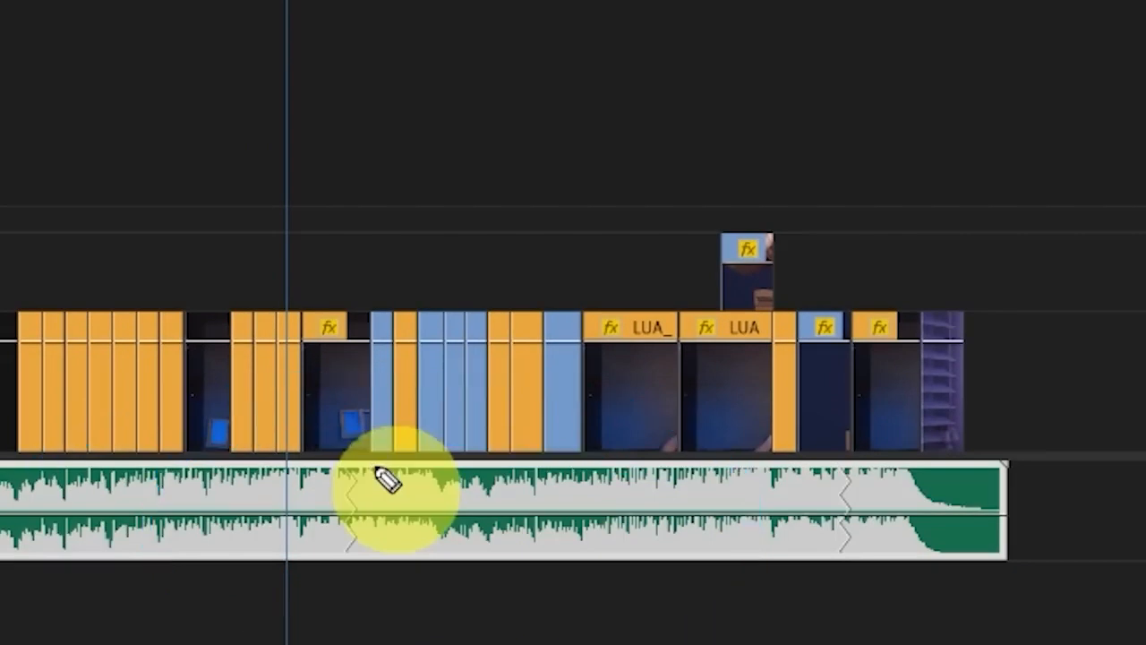
{"action": "mouse_move", "coordinate": [349, 455]}
{"action": "left_mouse_down"}
{"action": "mouse_move", "coordinate": [321, 495]}
{"action": "mouse_move", "coordinate": [339, 591]}
{"action": "left_mouse_up"}
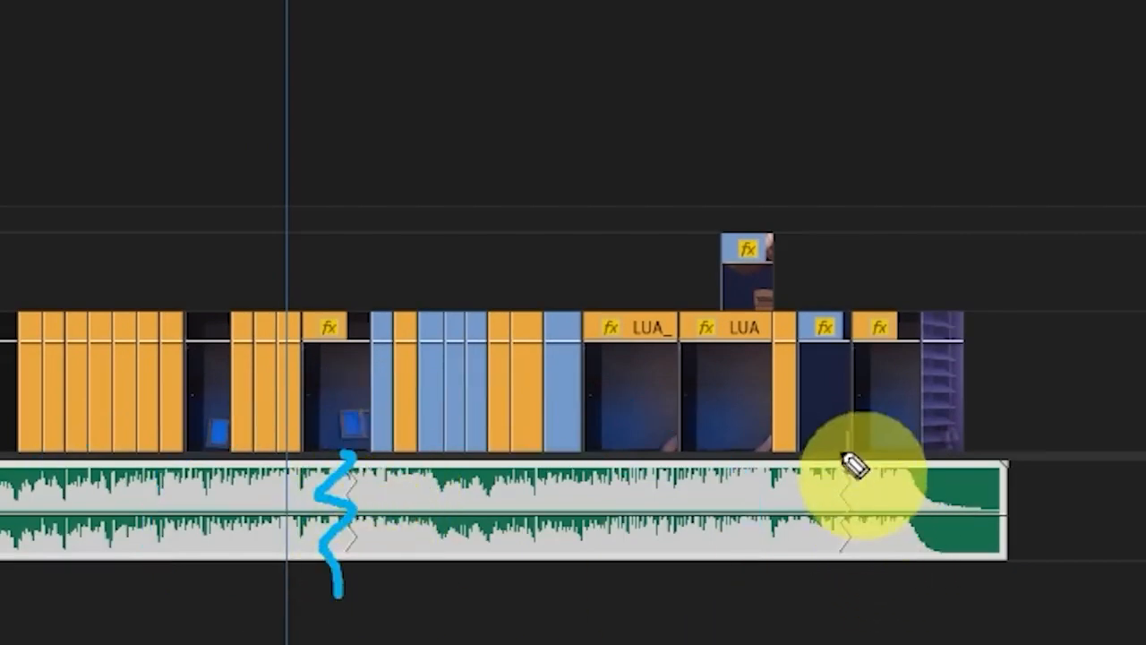
{"action": "left_click_drag", "start_coordinate": [847, 450], "coordinate": [840, 548]}
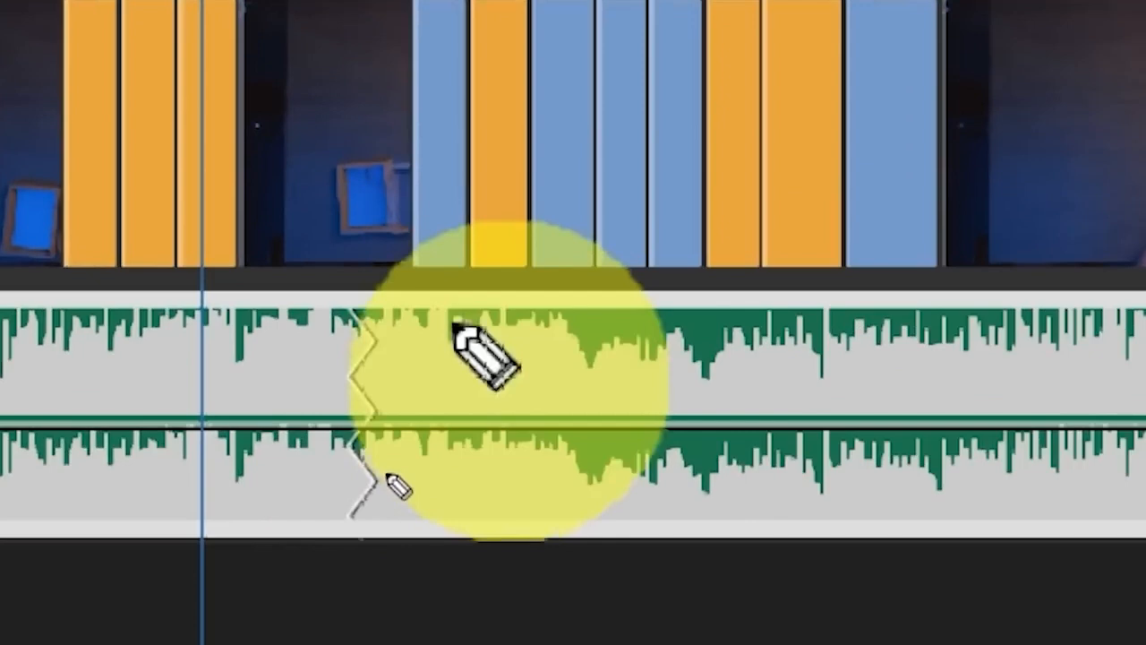
{"action": "left_click_drag", "start_coordinate": [351, 414], "coordinate": [379, 550]}
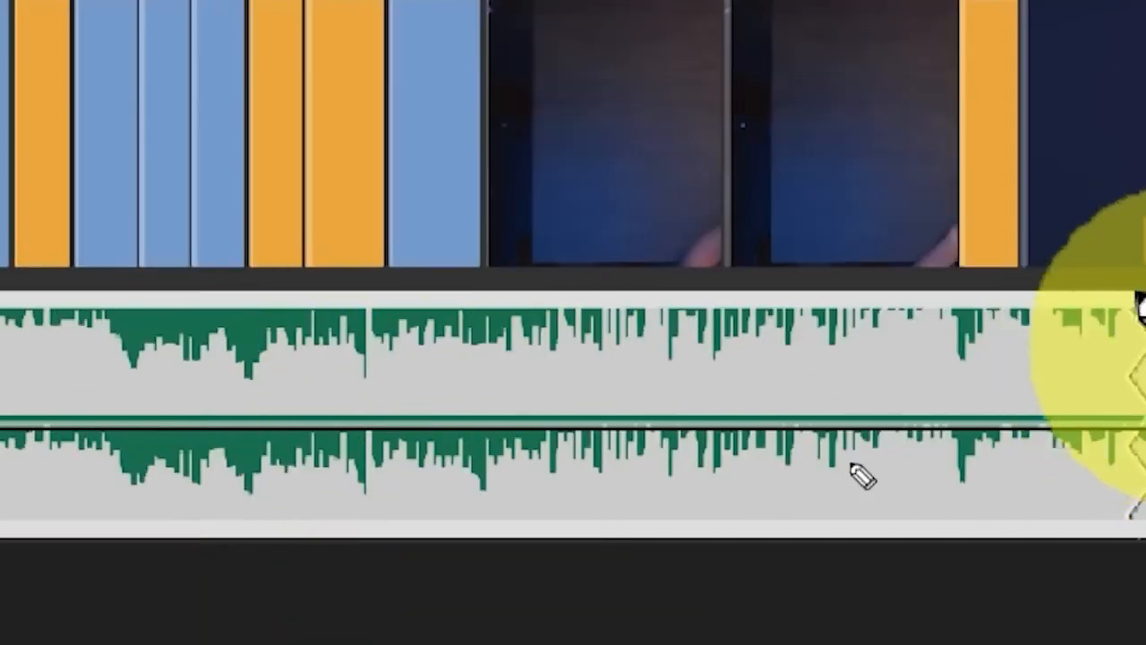
{"action": "left_click_drag", "start_coordinate": [1141, 295], "coordinate": [1125, 521]}
{"action": "key", "text": "Escape"}
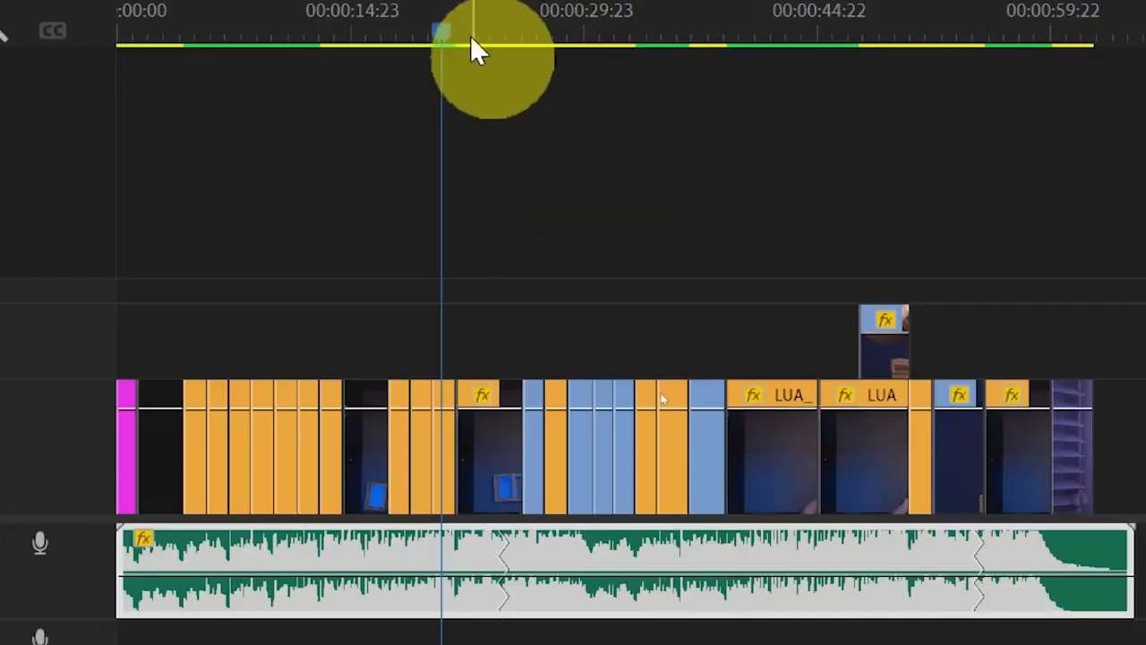
Play back the remixed music across both of its remix seams
{"action": "mouse_move", "coordinate": [475, 37]}
{"action": "left_mouse_down"}
{"action": "mouse_move", "coordinate": [512, 191]}
{"action": "mouse_move", "coordinate": [548, 258]}
{"action": "left_mouse_up"}
{"action": "key", "text": "space"}
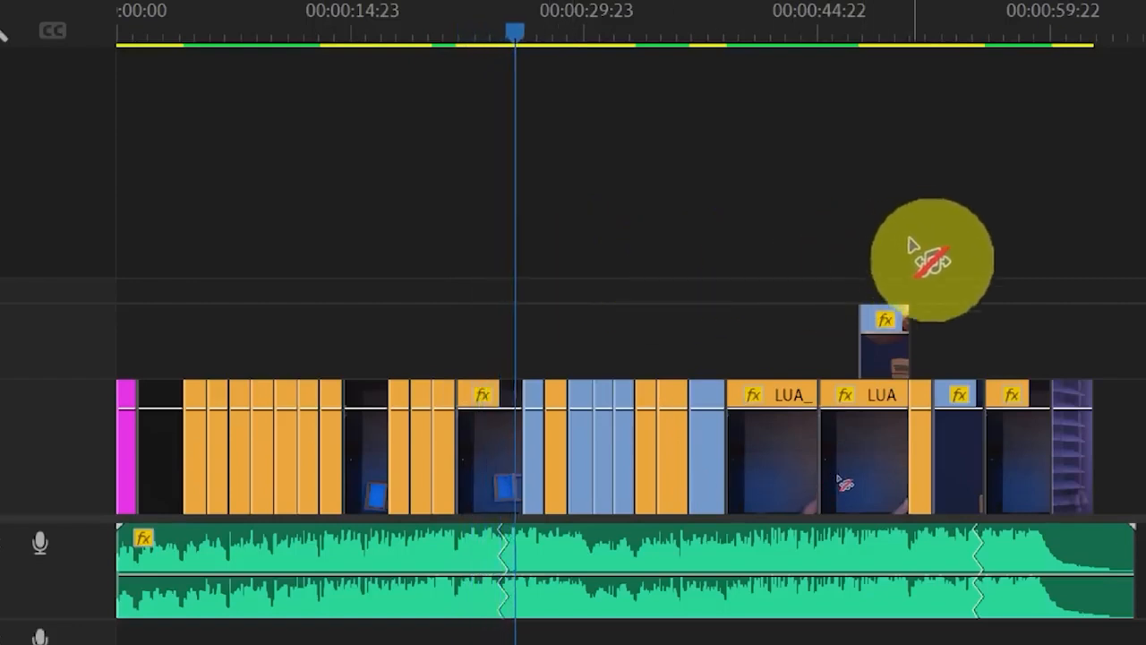
{"action": "mouse_move", "coordinate": [965, 34]}
{"action": "left_mouse_down"}
{"action": "mouse_move", "coordinate": [978, 34]}
{"action": "mouse_move", "coordinate": [960, 34]}
{"action": "left_mouse_up"}
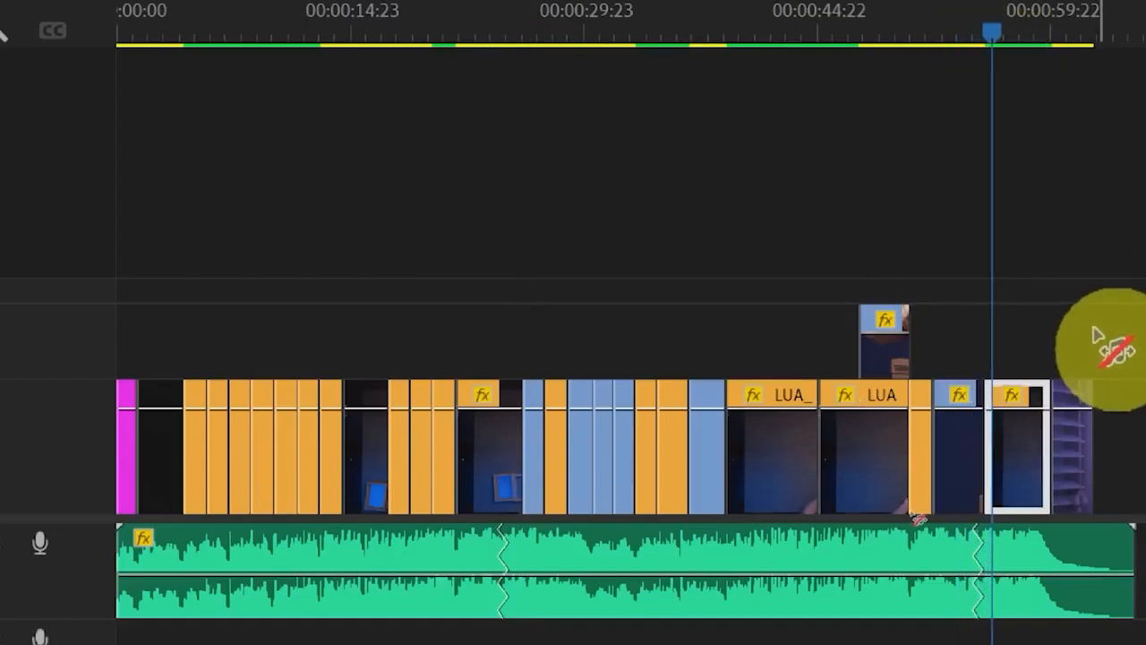
Extend the end of the remixed music clip with the Remix Tool to about 00:01:11:04, past the last video clip
{"action": "left_click", "coordinate": [1048, 551]}
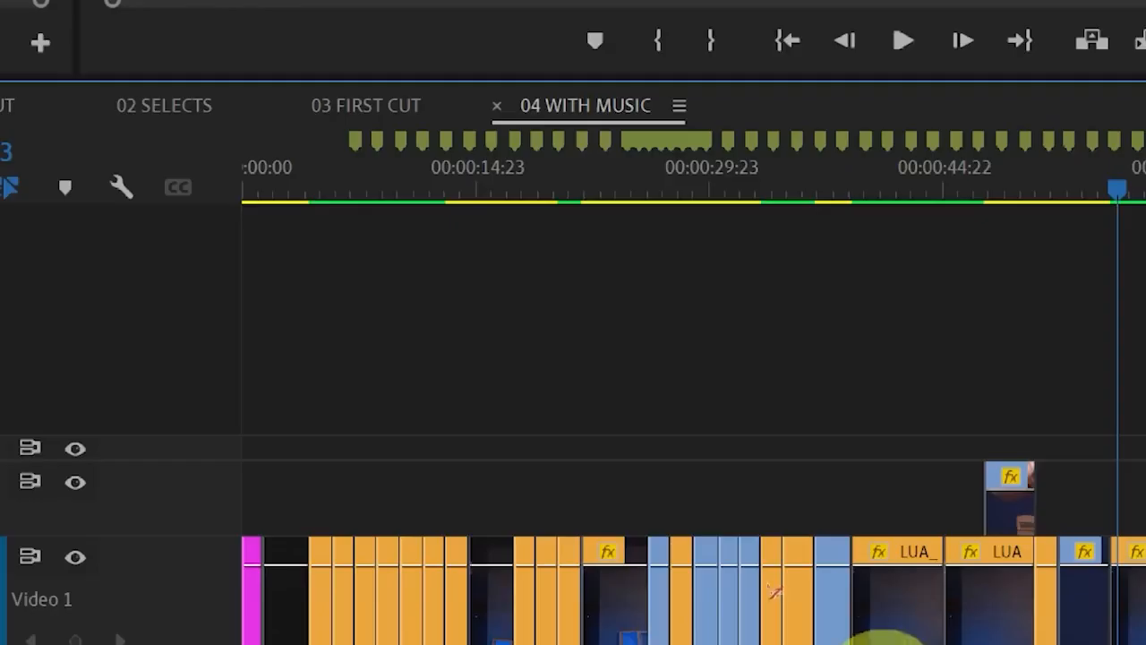
{"action": "scroll", "coordinate": [727, 461], "scroll_direction": "down", "scroll_amount": 8}
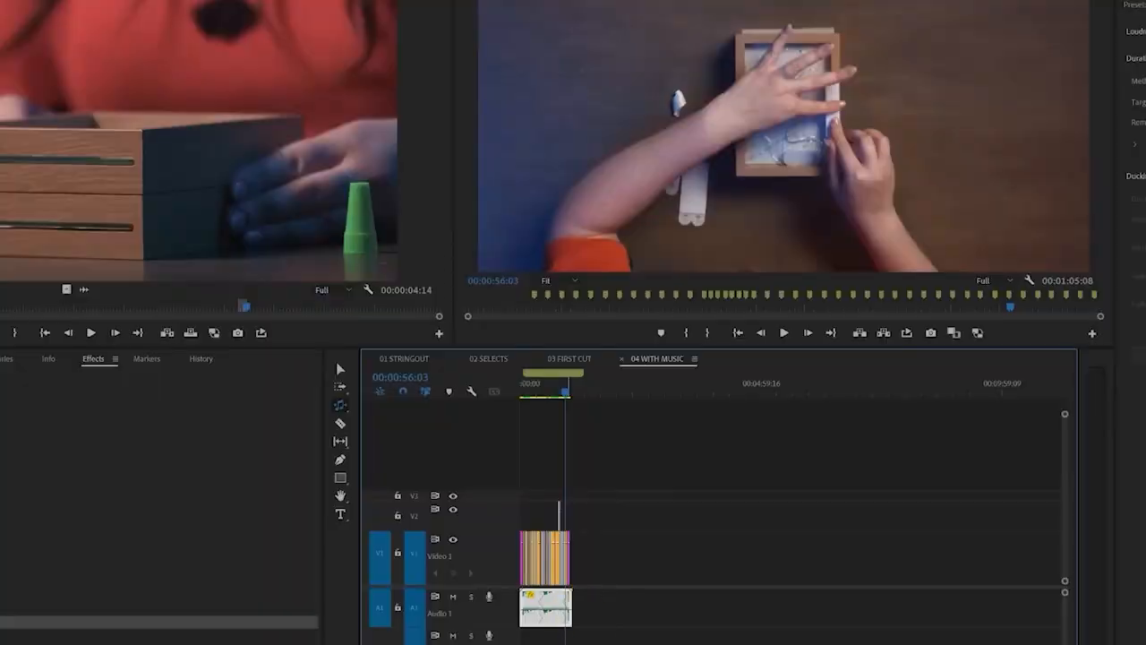
{"action": "key", "text": "equal"}
{"action": "key", "text": "equal"}
{"action": "key", "text": "equal"}
{"action": "key", "text": "equal"}
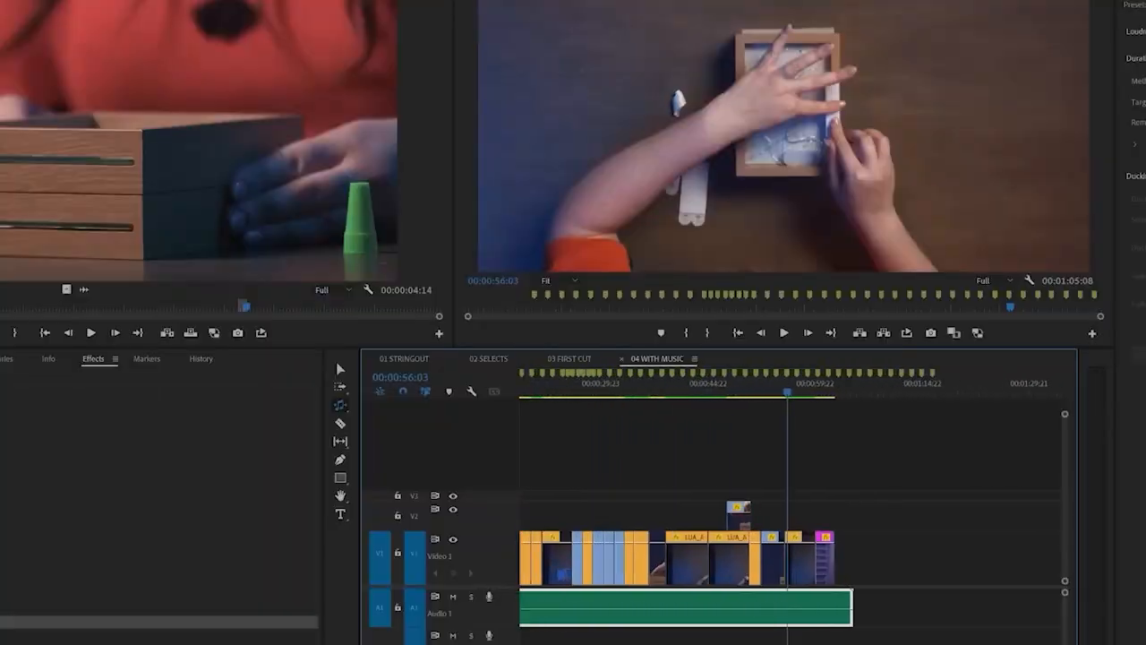
{"action": "left_click", "coordinate": [824, 394]}
{"action": "left_click_drag", "start_coordinate": [826, 396], "coordinate": [821, 397]}
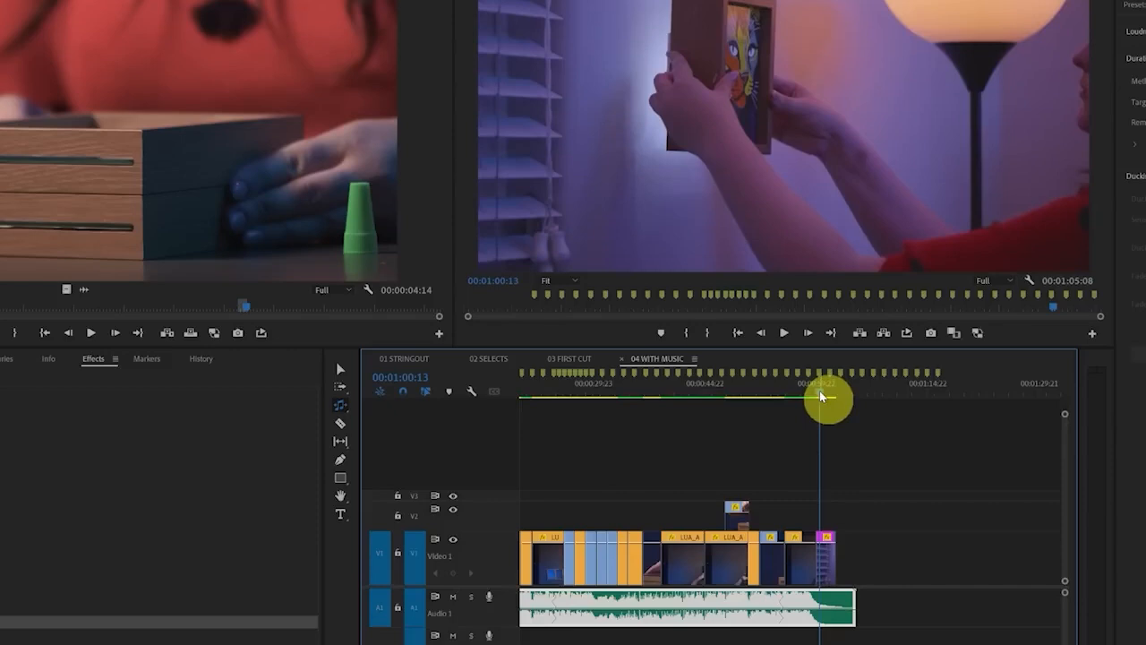
{"action": "left_click_drag", "start_coordinate": [853, 609], "coordinate": [902, 610]}
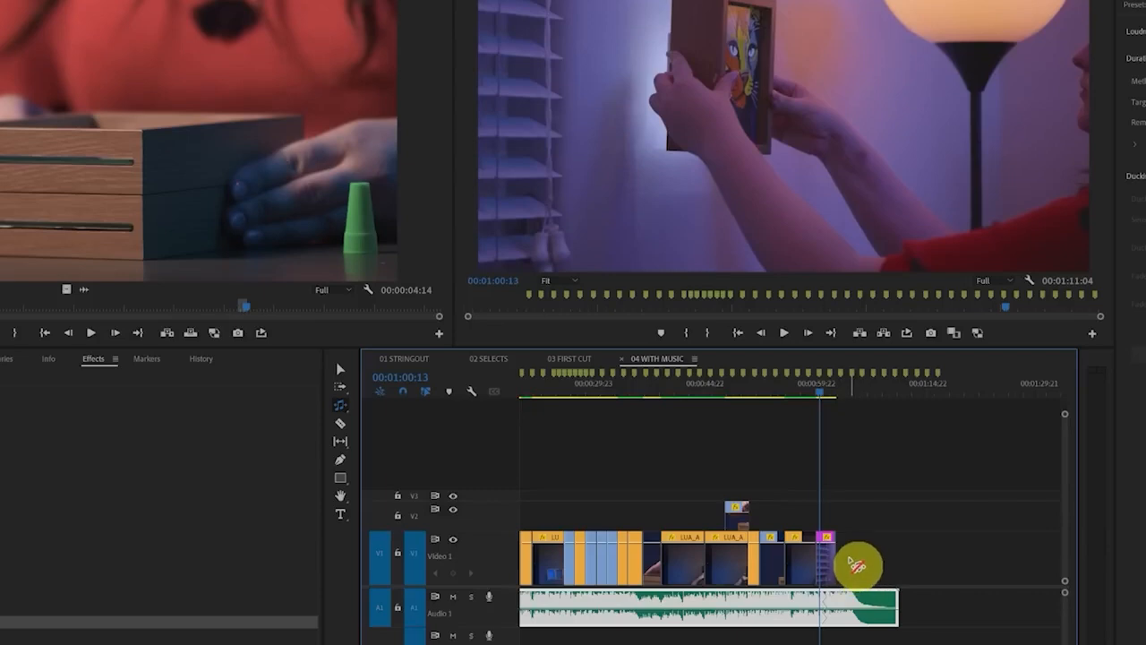
Reveal the last video clip's source in the project and open LUA_A_07.mp4 in the source monitor
{"action": "left_click", "coordinate": [826, 594]}
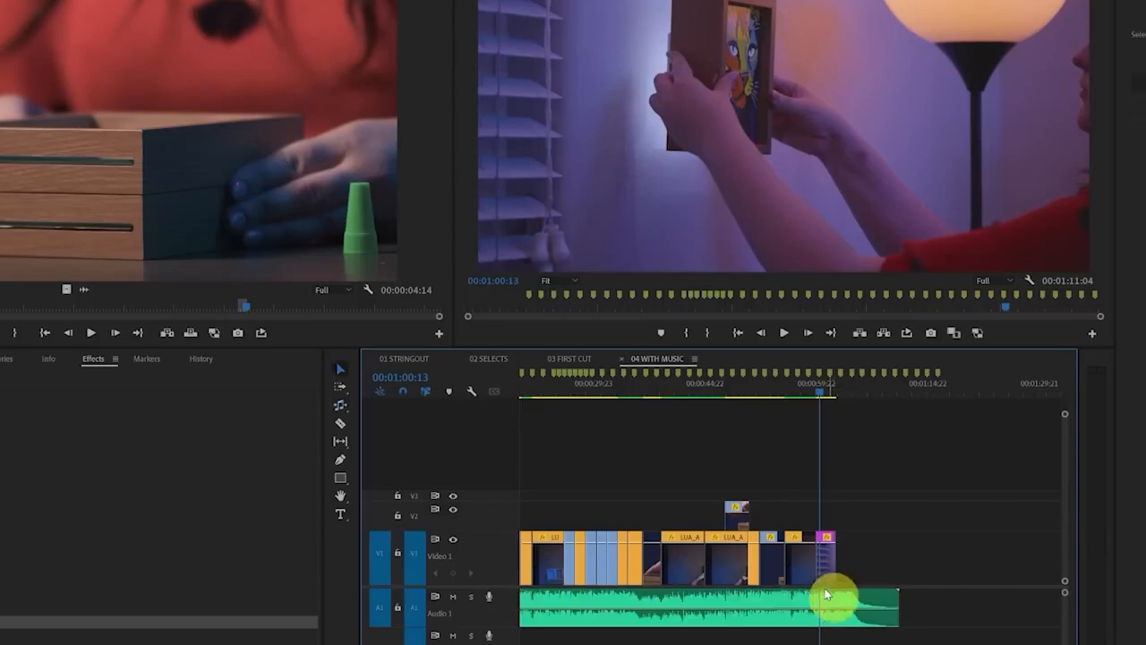
{"action": "right_click", "coordinate": [824, 578]}
{"action": "left_click", "coordinate": [868, 643]}
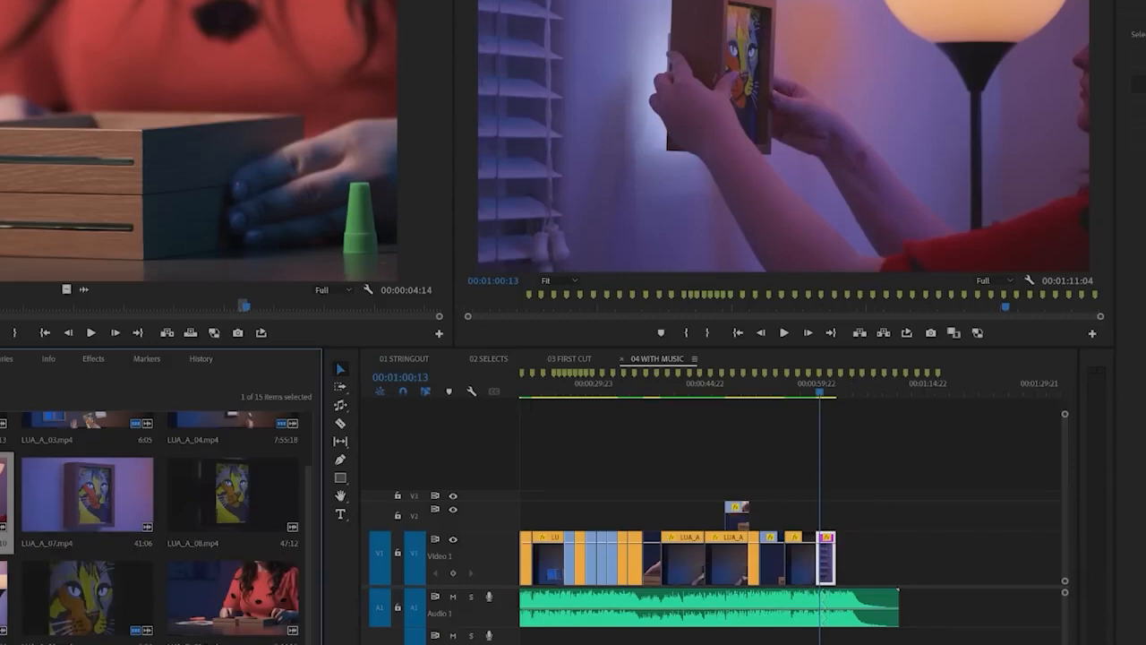
{"action": "double_click", "coordinate": [57, 503]}
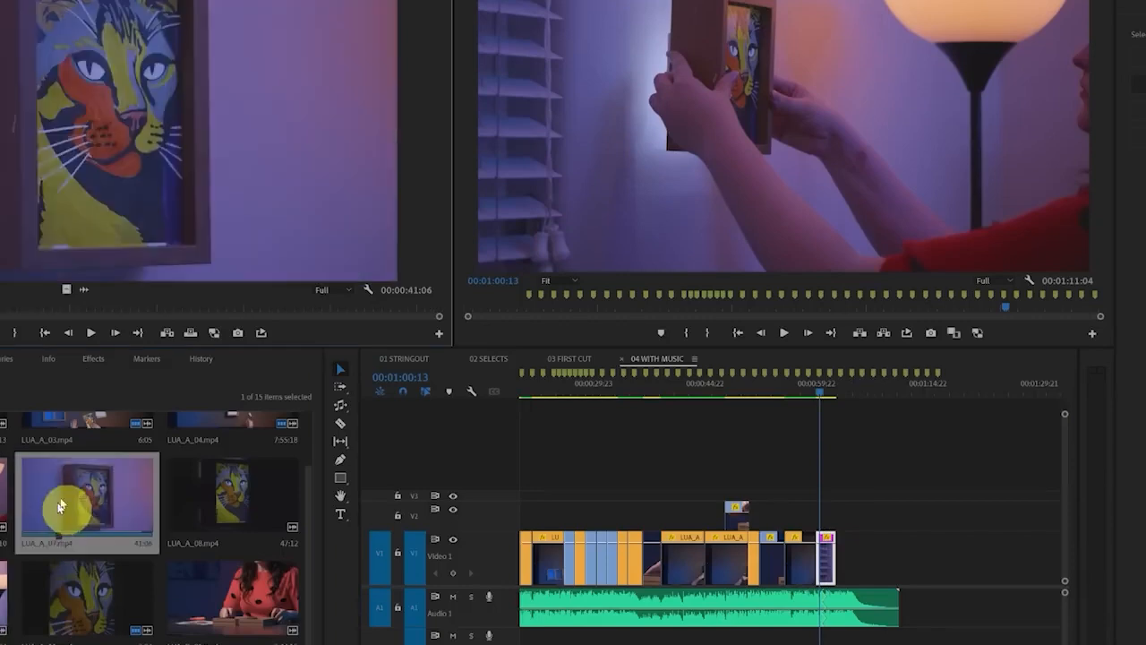
Add a 00:00:03:18 excerpt of LUA_A_07.mp4 directly after the last clip on V1 and play back the ending from 00:01:00:13
{"action": "left_click", "coordinate": [284, 309]}
{"action": "left_click_drag", "start_coordinate": [285, 309], "coordinate": [844, 560]}
{"action": "key", "text": "i"}
{"action": "key", "text": "o"}
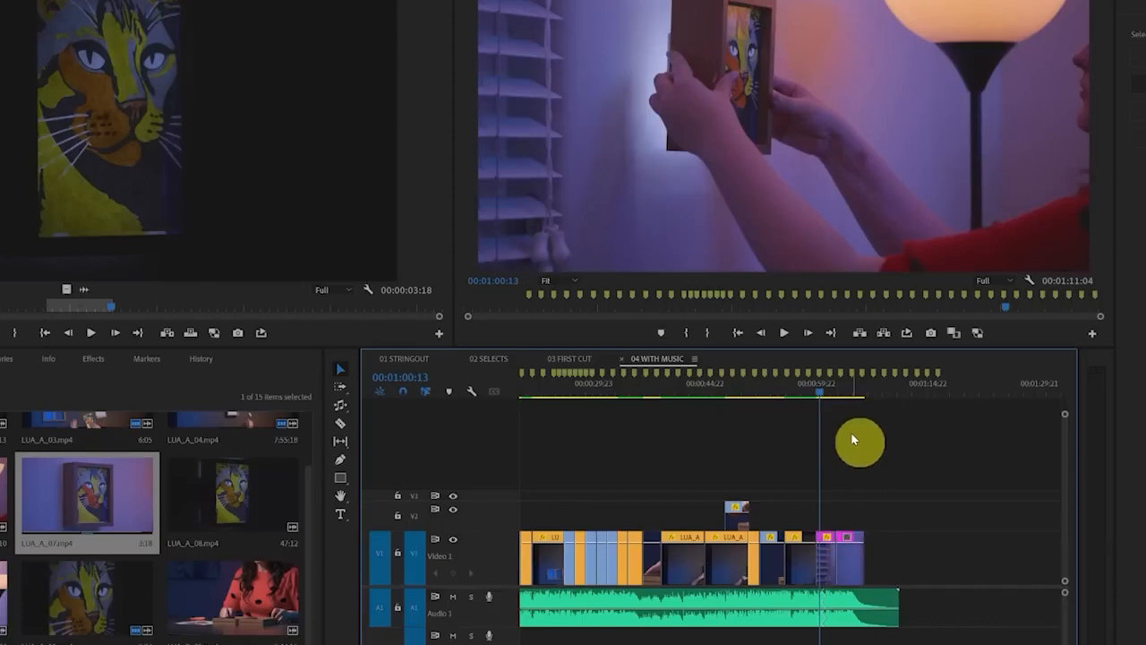
{"action": "left_click", "coordinate": [850, 561]}
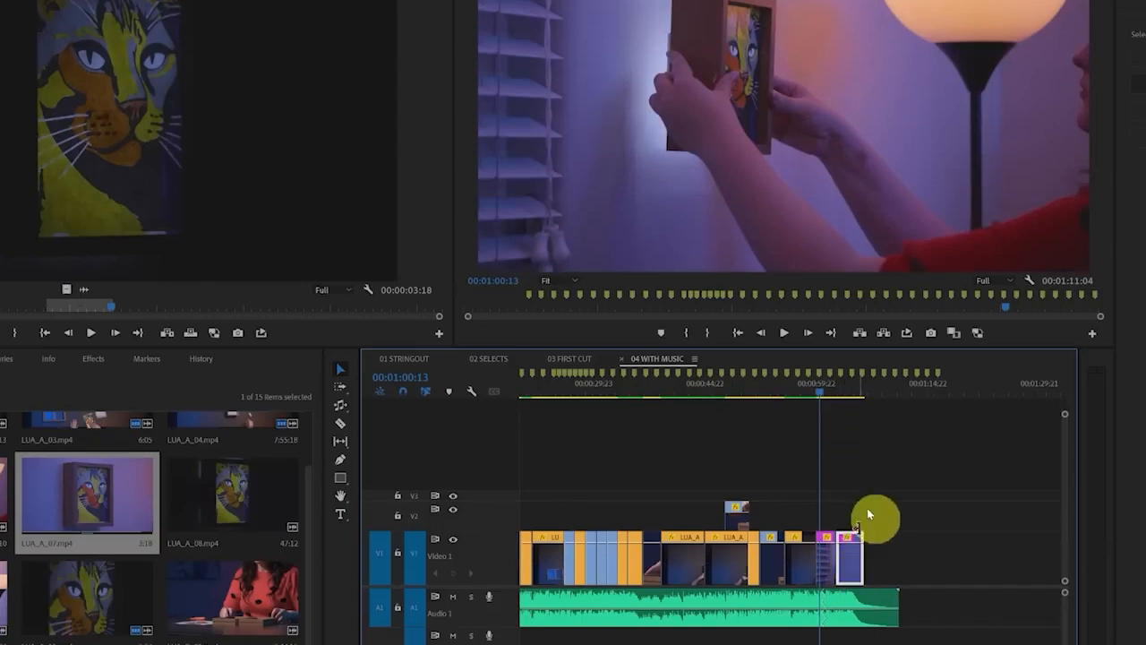
{"action": "key", "text": "space"}
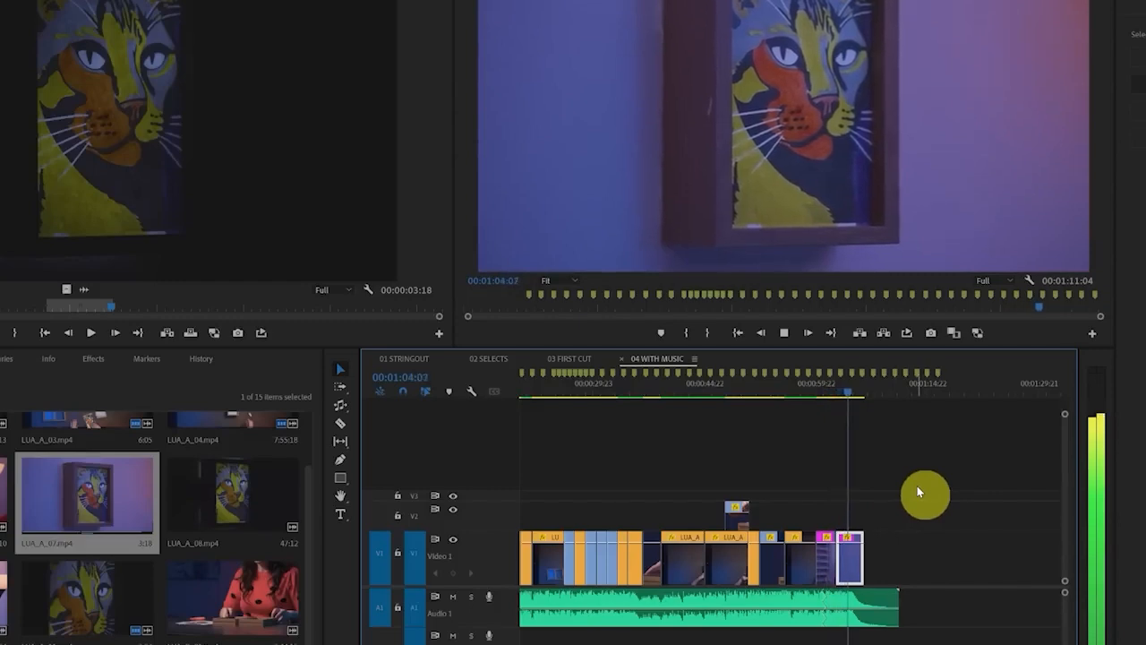
Mark the frame at 00:01:05:05 on the last clip, LUA_A_07.mp4, with a clip marker
{"action": "key", "text": "space"}
{"action": "scroll", "coordinate": [869, 578], "scroll_direction": "up", "scroll_amount": 9}
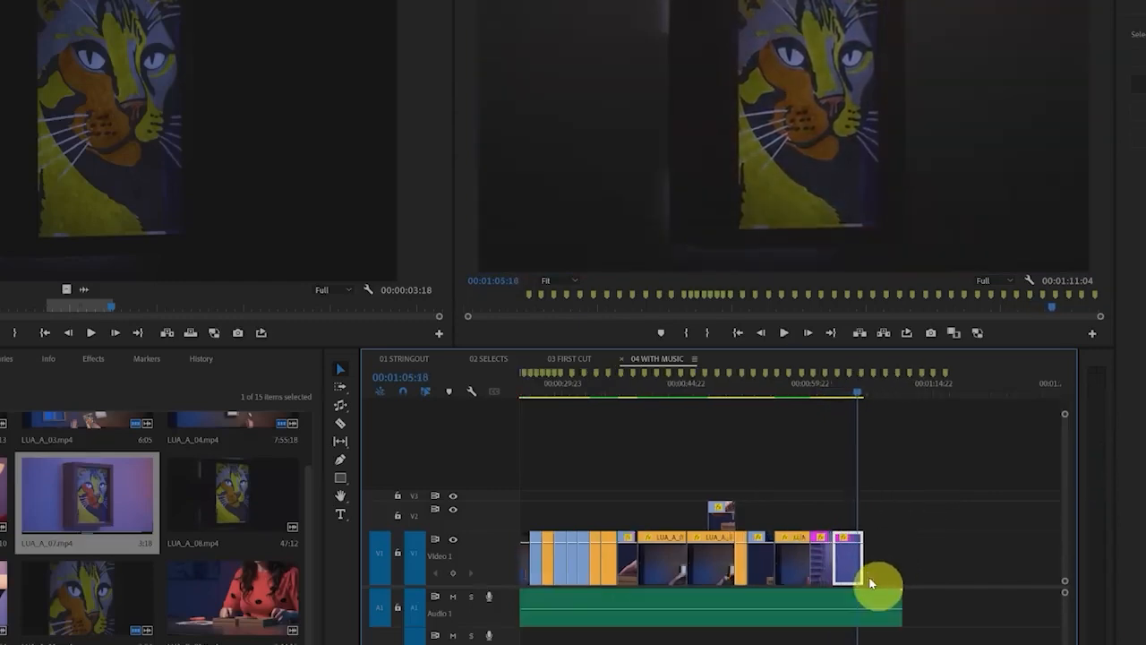
{"action": "scroll", "coordinate": [863, 577], "scroll_direction": "down", "scroll_amount": 2}
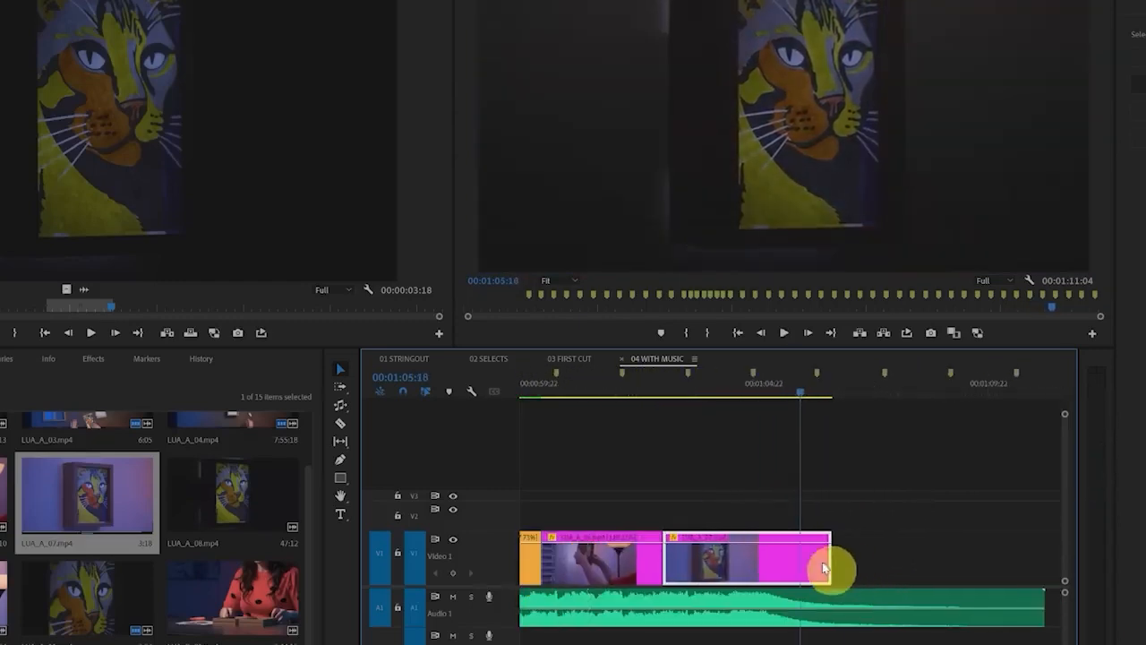
{"action": "left_click", "coordinate": [732, 397]}
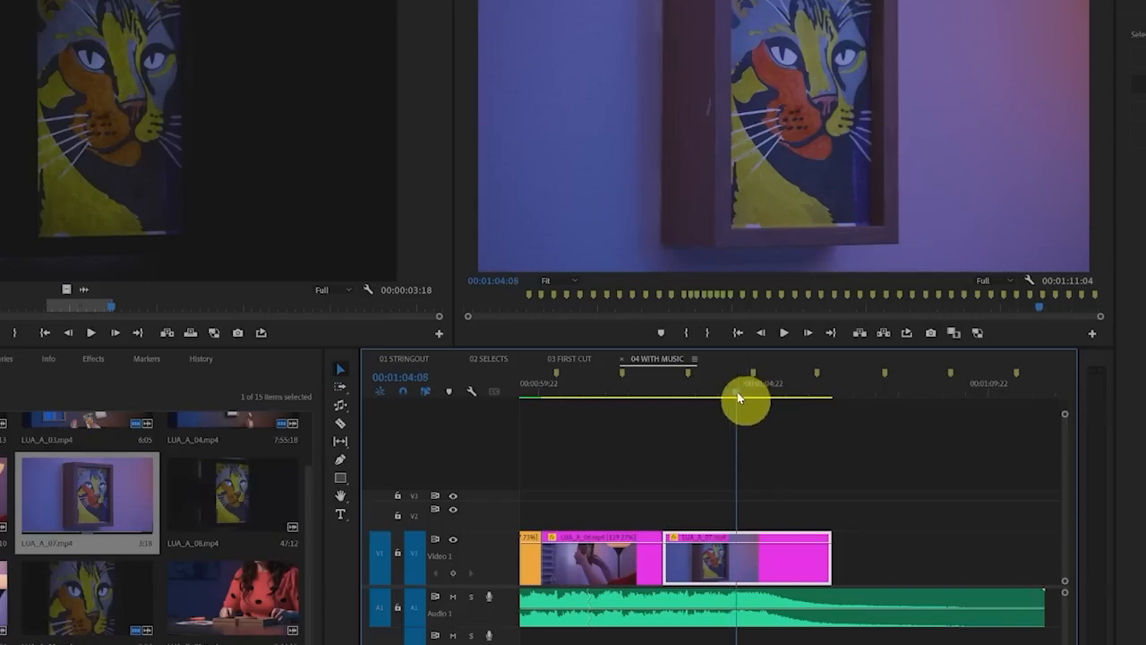
{"action": "left_click_drag", "start_coordinate": [738, 398], "coordinate": [779, 400]}
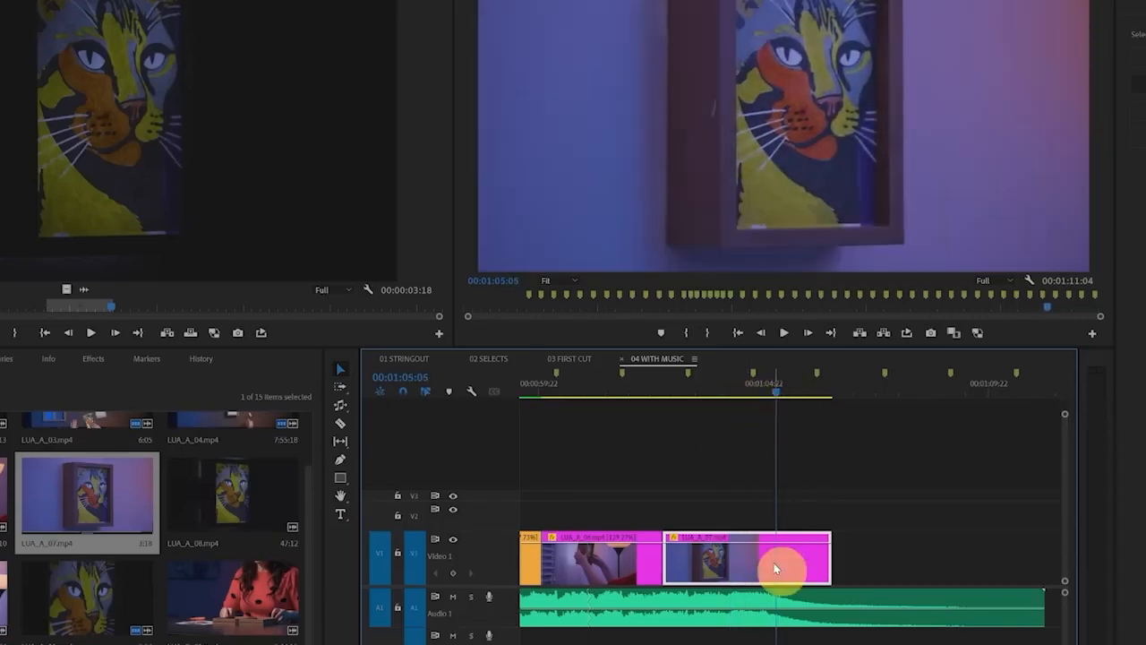
{"action": "mouse_move", "coordinate": [778, 566]}
{"action": "left_mouse_down"}
{"action": "mouse_move", "coordinate": [792, 543]}
{"action": "mouse_move", "coordinate": [762, 529]}
{"action": "mouse_move", "coordinate": [815, 588]}
{"action": "mouse_move", "coordinate": [731, 542]}
{"action": "mouse_move", "coordinate": [824, 610]}
{"action": "mouse_move", "coordinate": [817, 548]}
{"action": "left_mouse_up"}
{"action": "mouse_move", "coordinate": [813, 365]}
{"action": "left_mouse_down"}
{"action": "mouse_move", "coordinate": [714, 436]}
{"action": "mouse_move", "coordinate": [525, 397]}
{"action": "left_mouse_up"}
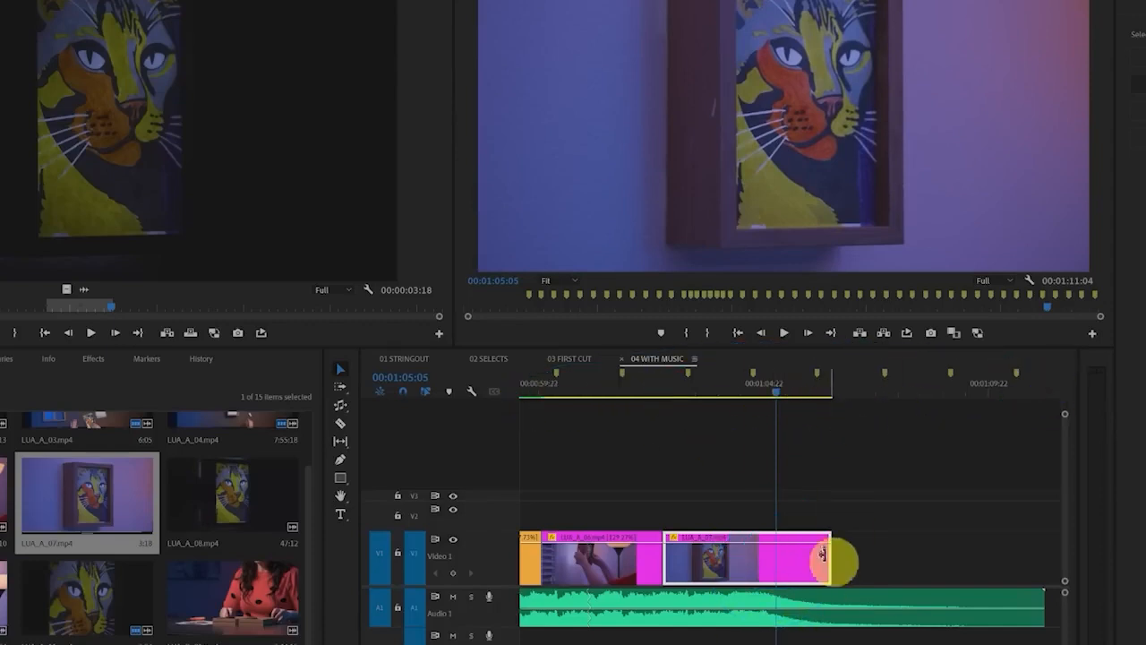
{"action": "left_click", "coordinate": [773, 567]}
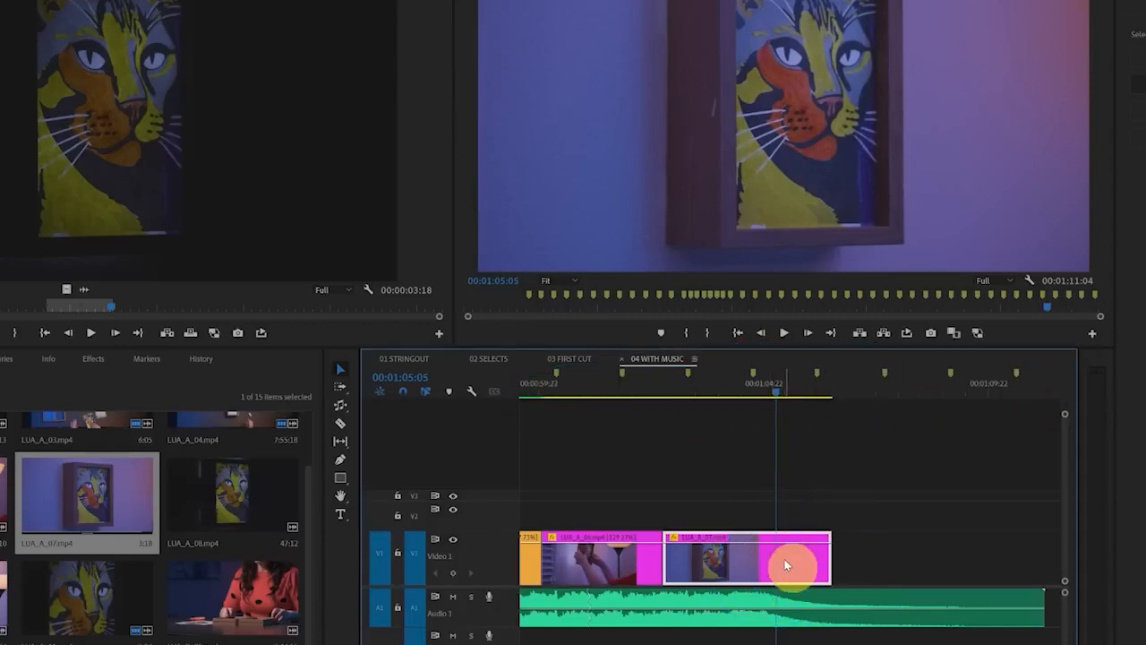
{"action": "key", "text": "m"}
{"action": "mouse_move", "coordinate": [788, 573]}
{"action": "left_mouse_down"}
{"action": "mouse_move", "coordinate": [776, 598]}
{"action": "mouse_move", "coordinate": [785, 571]}
{"action": "left_mouse_up"}
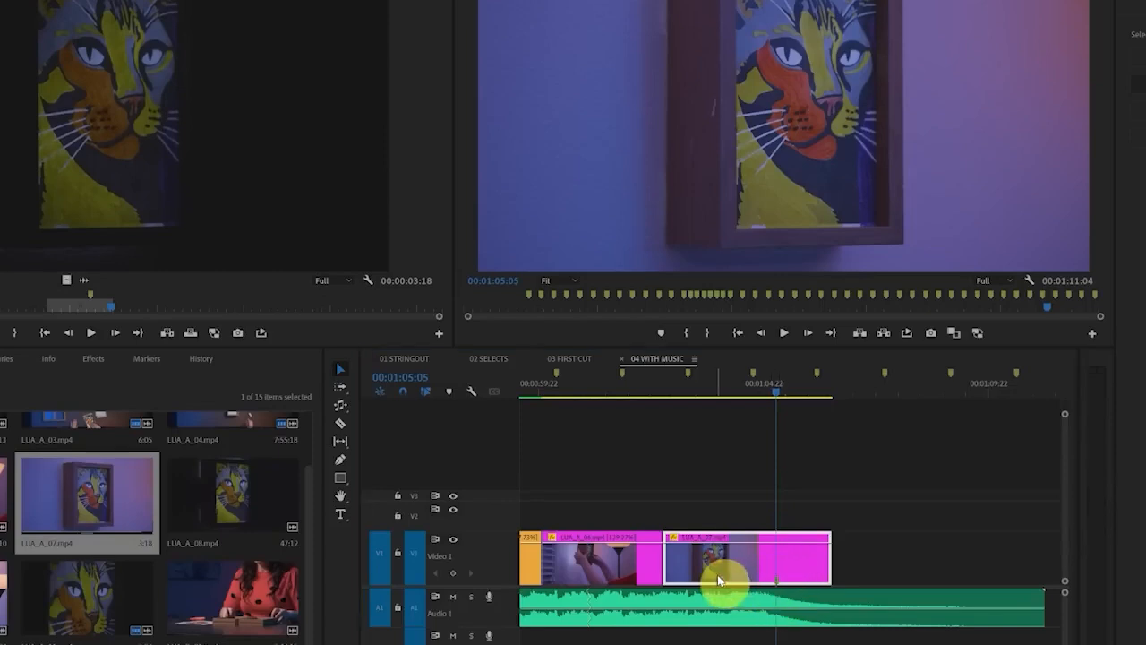
Ripple-trim the start of the last clip, extend its end to the end of the music at 00:01:11:04, and play back from 00:01:01:16
{"action": "left_click_drag", "start_coordinate": [669, 566], "coordinate": [708, 571]}
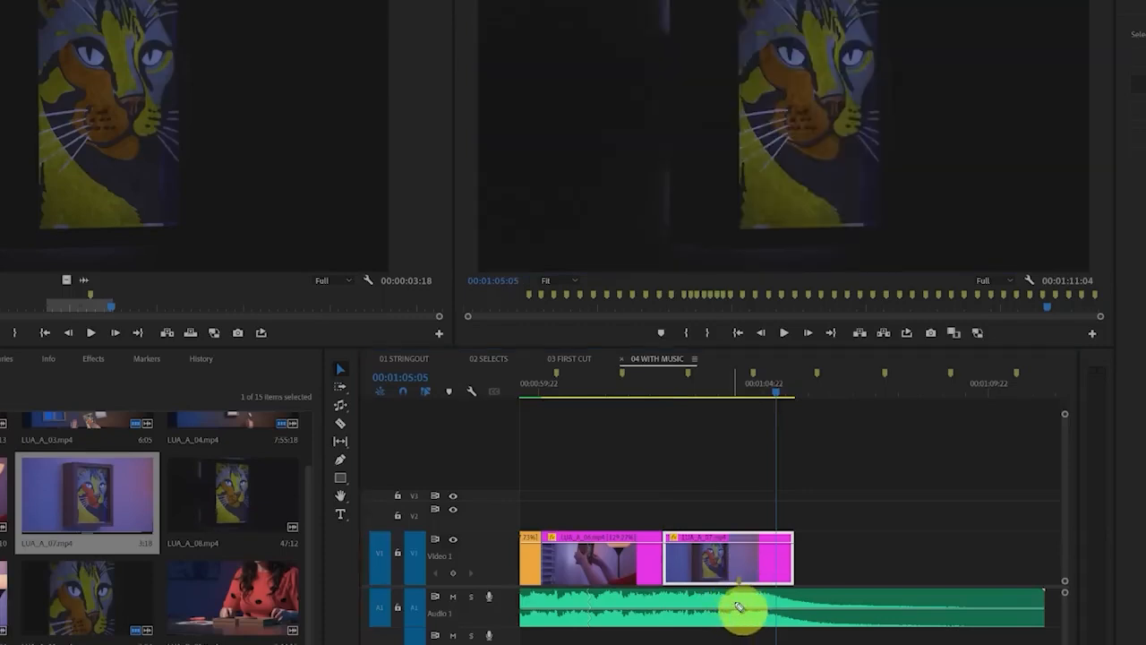
{"action": "mouse_move", "coordinate": [670, 566]}
{"action": "left_mouse_down"}
{"action": "mouse_move", "coordinate": [701, 568]}
{"action": "mouse_move", "coordinate": [689, 568]}
{"action": "left_mouse_up"}
{"action": "left_click_drag", "start_coordinate": [775, 564], "coordinate": [1043, 564]}
{"action": "left_click", "coordinate": [617, 387]}
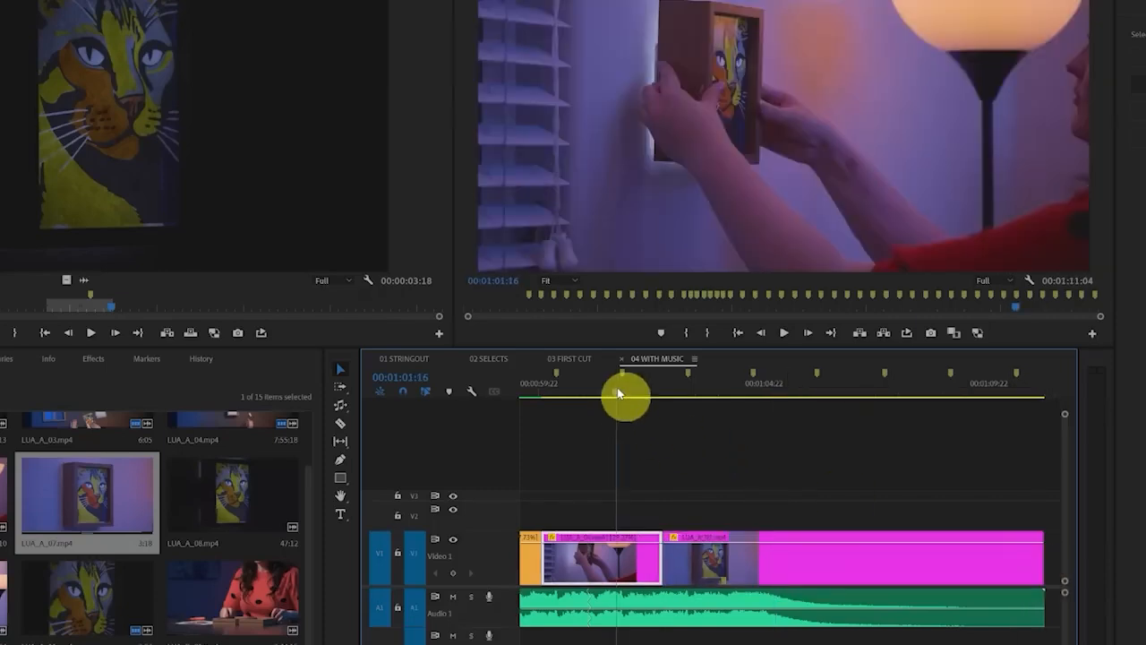
{"action": "key", "text": "space"}
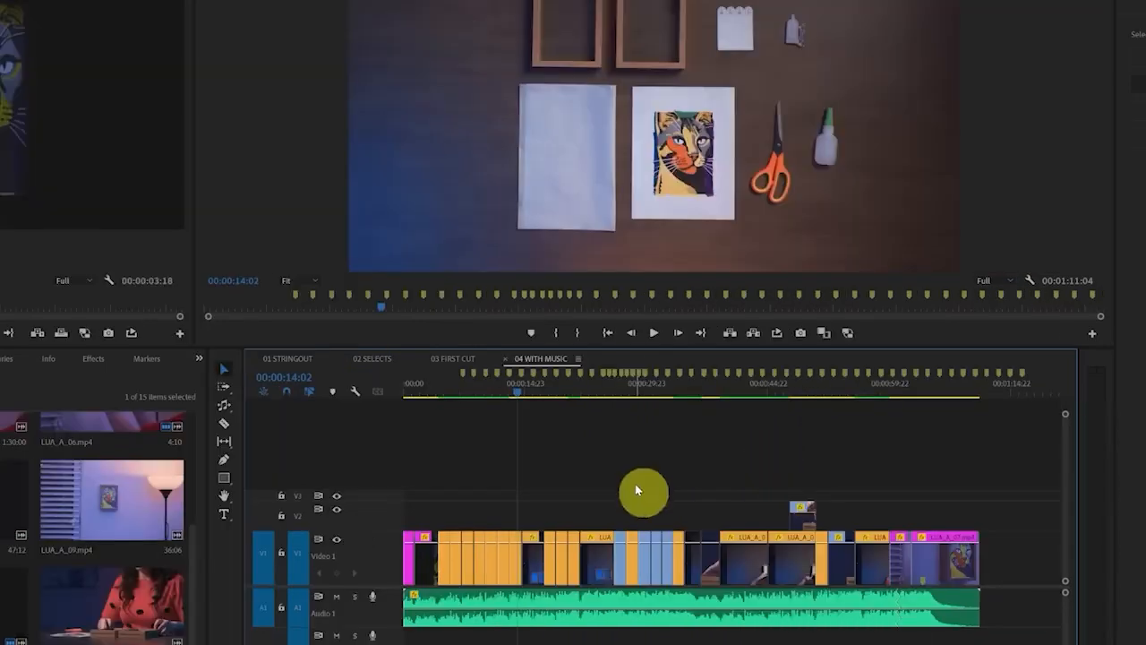
{"action": "left_click_drag", "start_coordinate": [770, 557], "coordinate": [1033, 626]}
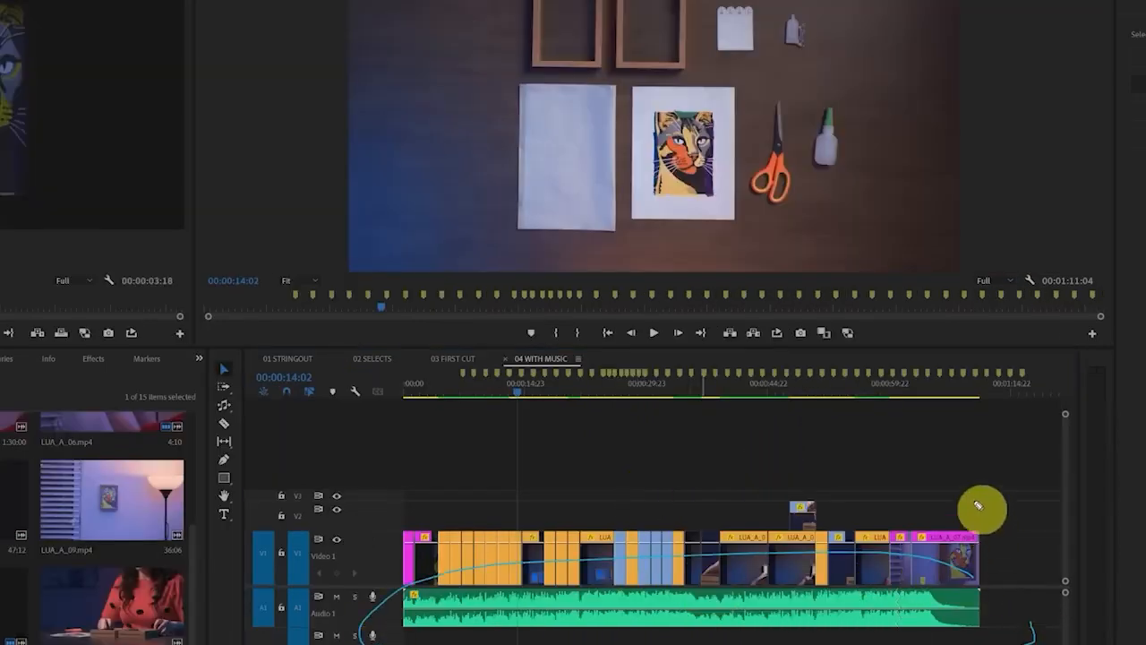
{"action": "mouse_move", "coordinate": [967, 490]}
{"action": "left_mouse_down"}
{"action": "mouse_move", "coordinate": [873, 468]}
{"action": "mouse_move", "coordinate": [696, 586]}
{"action": "mouse_move", "coordinate": [971, 543]}
{"action": "mouse_move", "coordinate": [574, 500]}
{"action": "left_mouse_up"}
{"action": "key", "text": "Delete"}
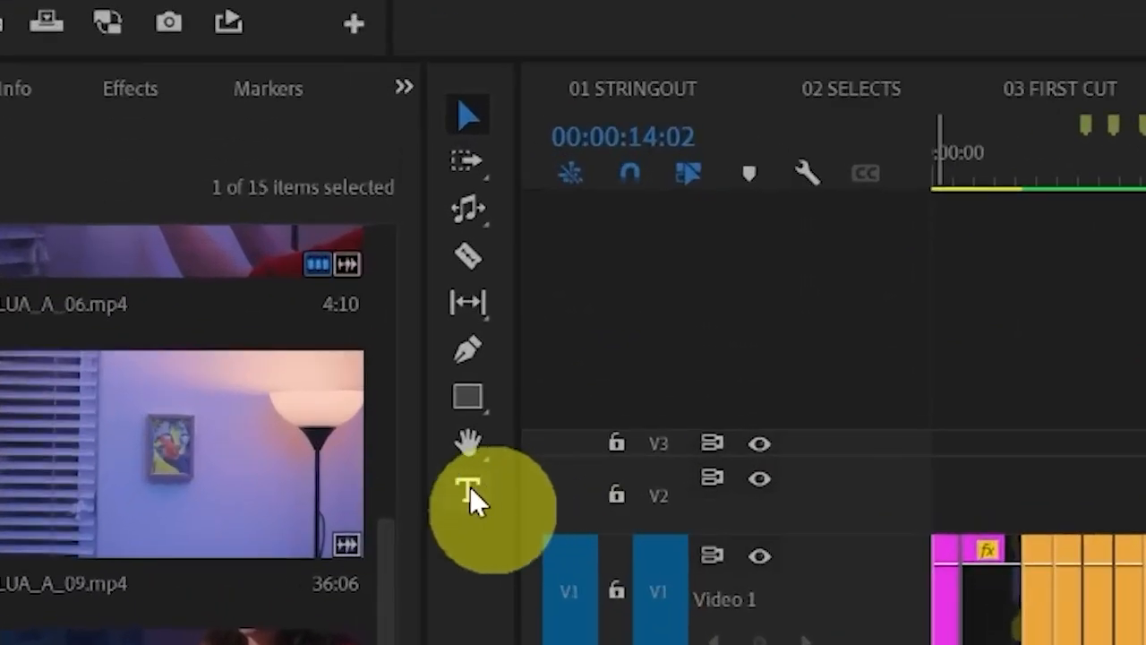
Add a two-line text title reading "floating frames" beside the wooden frames at 00:00:14:02 with the Type tool
{"action": "left_click", "coordinate": [470, 490]}
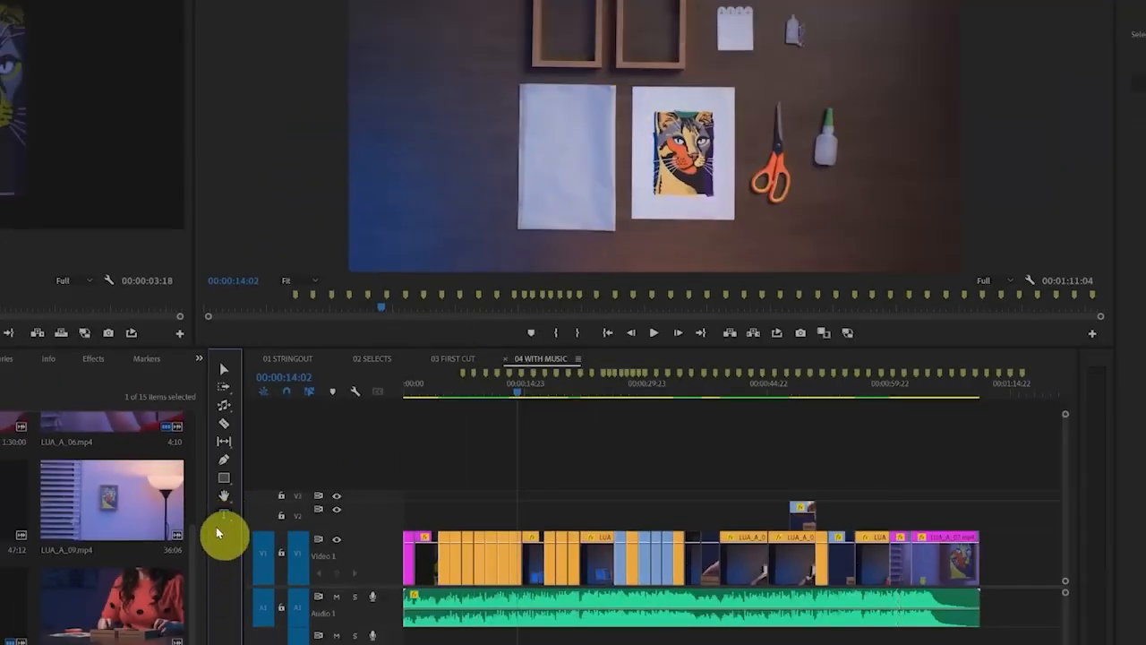
{"action": "left_click", "coordinate": [434, 9]}
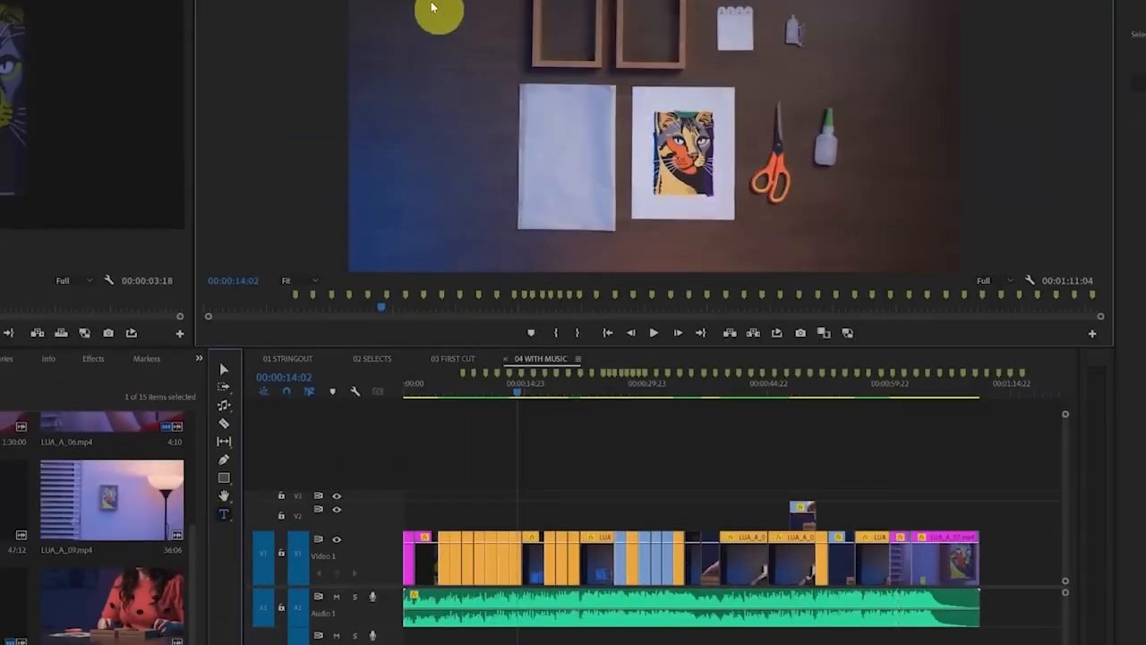
{"action": "type", "text": "floating"}
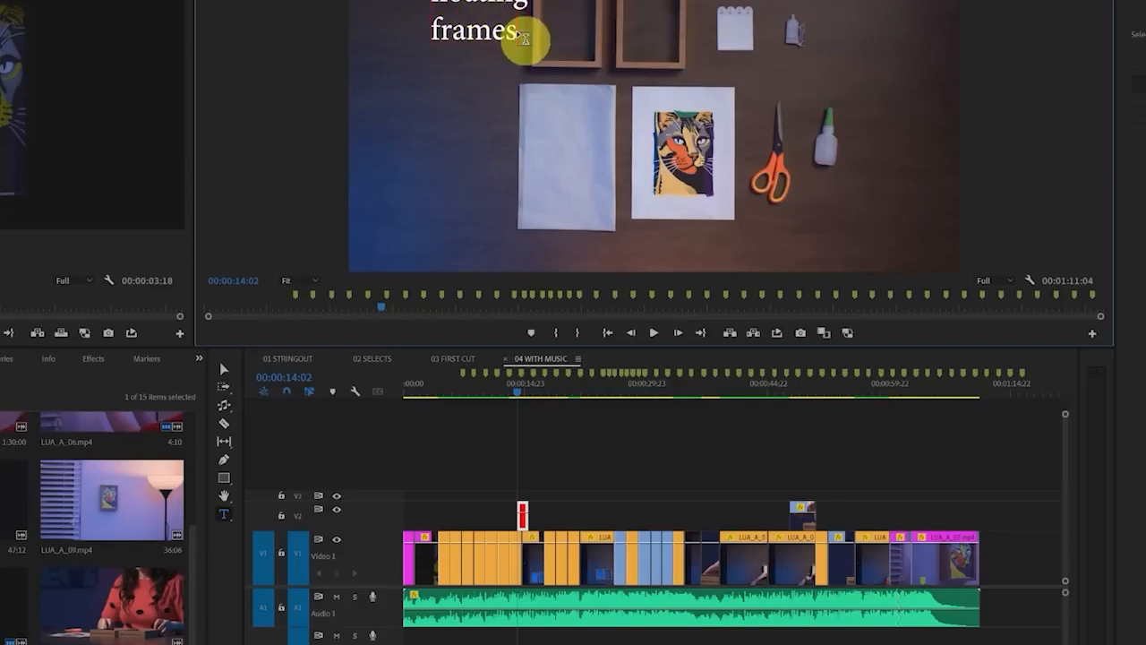
{"action": "left_click", "coordinate": [520, 33]}
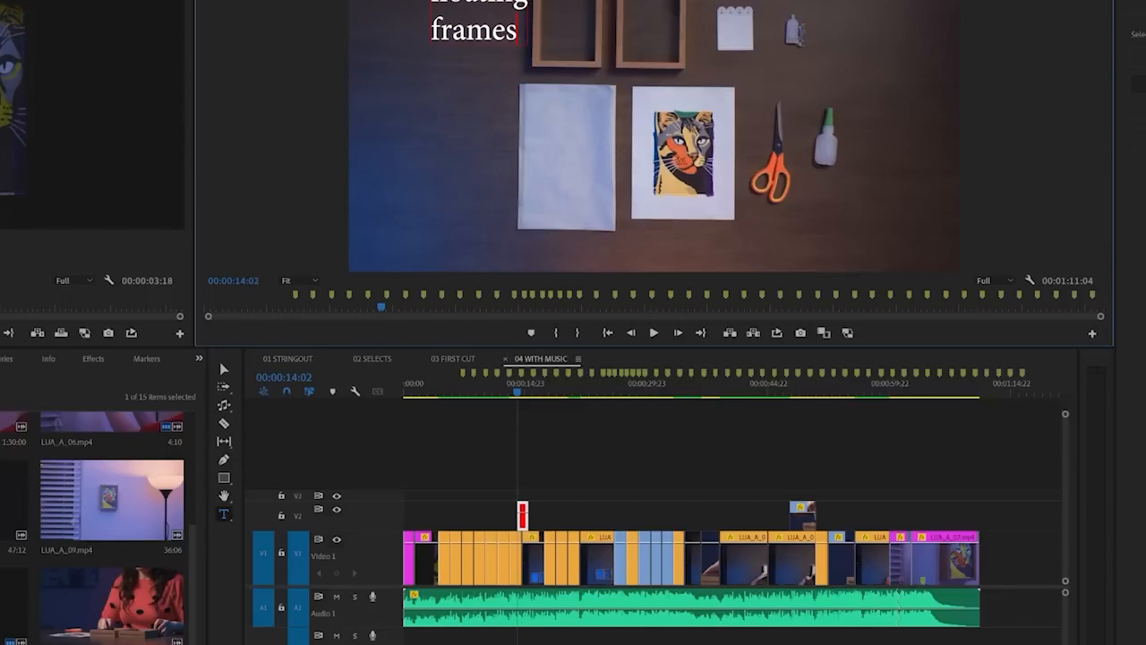
Show the Essential Graphics settings and set the font of the whole "floating frames" title to Poppins
{"action": "left_click", "coordinate": [59, 0]}
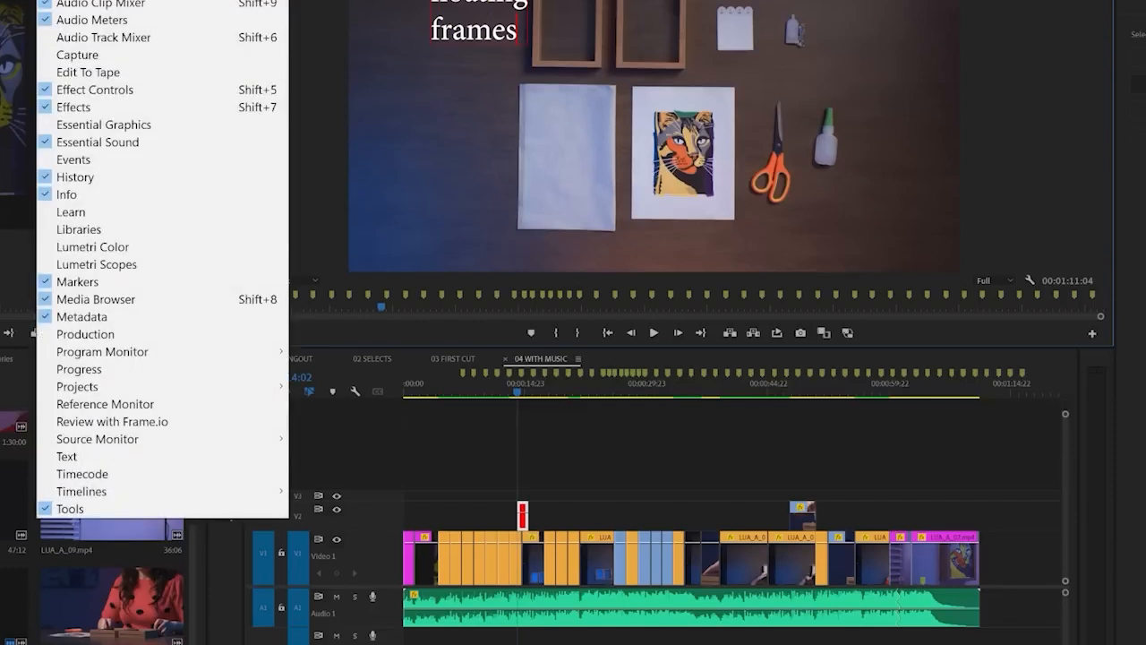
{"action": "left_click", "coordinate": [176, 127]}
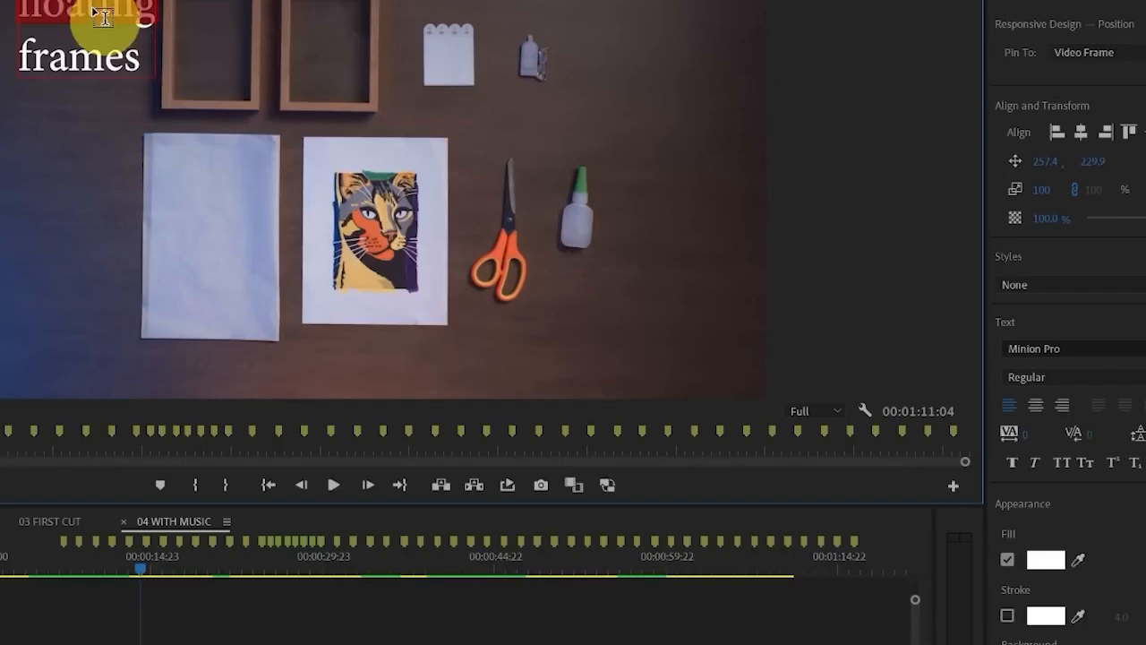
{"action": "double_click", "coordinate": [118, 16]}
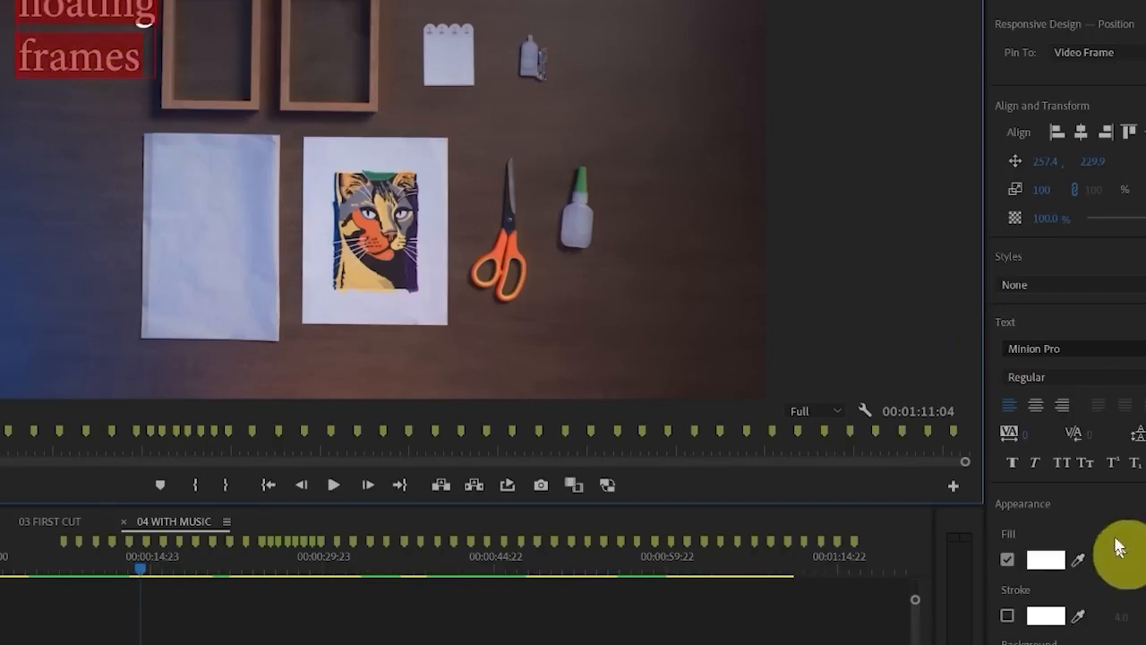
{"action": "left_click", "coordinate": [1135, 348]}
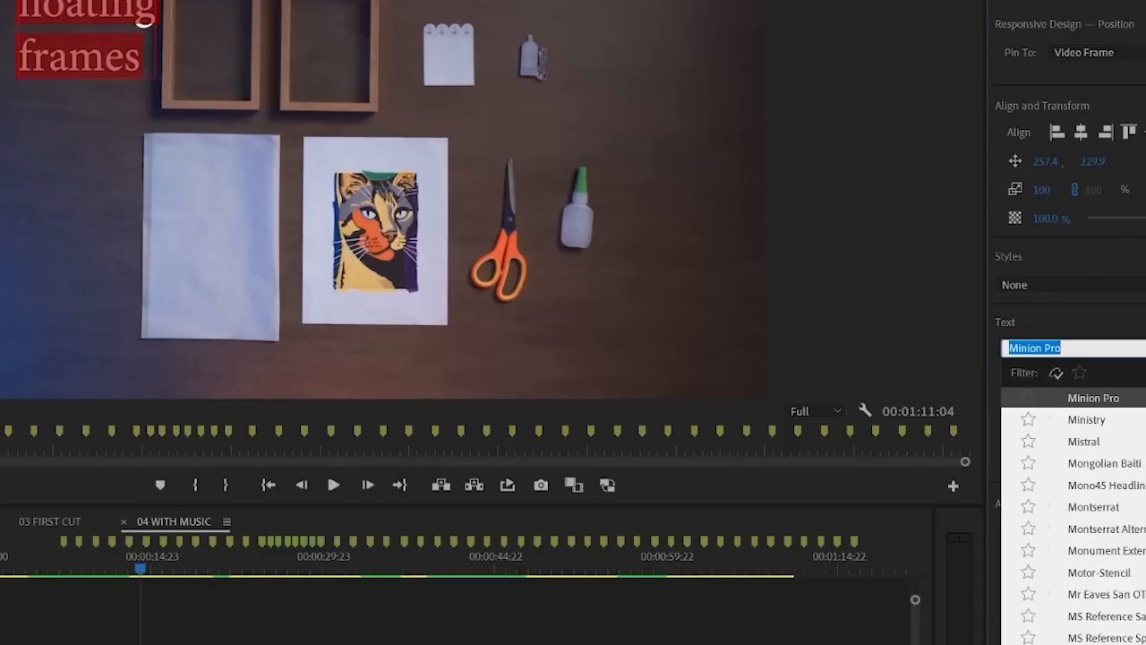
{"action": "scroll", "coordinate": [1075, 515], "scroll_direction": "down", "scroll_amount": 5}
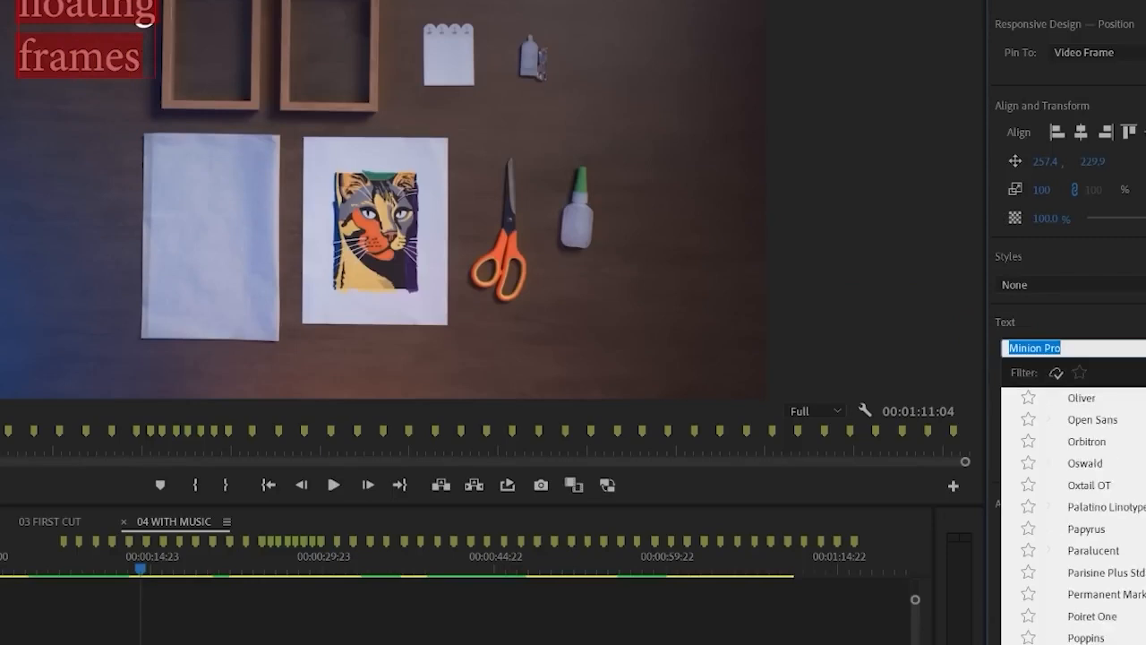
{"action": "scroll", "coordinate": [1074, 515], "scroll_direction": "down", "scroll_amount": 3}
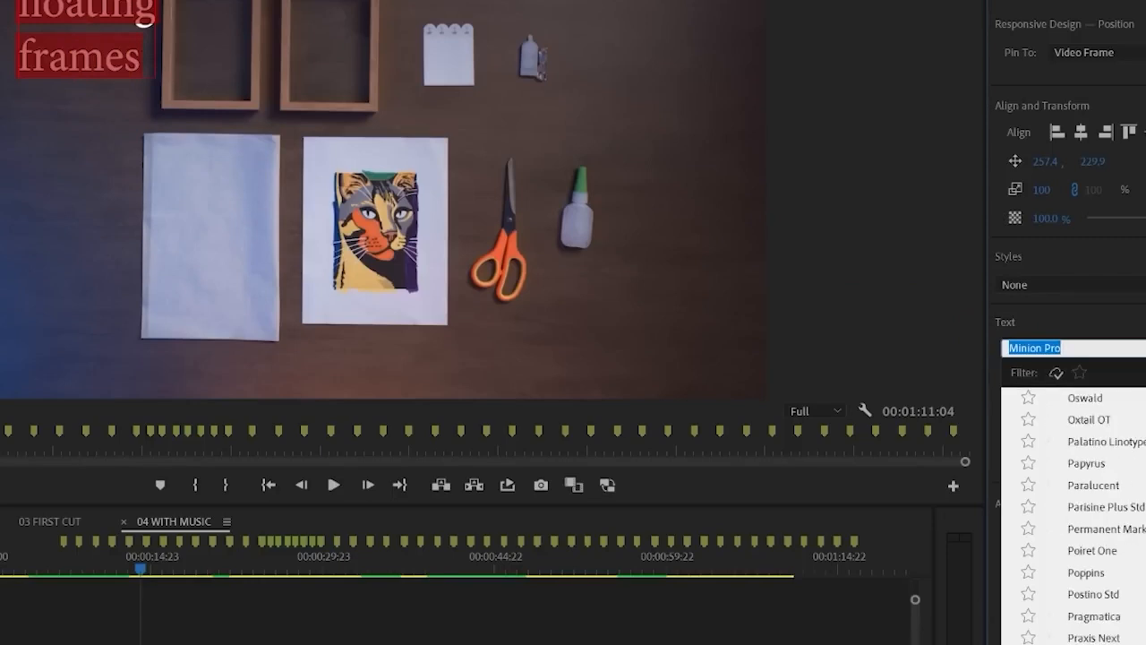
{"action": "left_click", "coordinate": [1087, 572]}
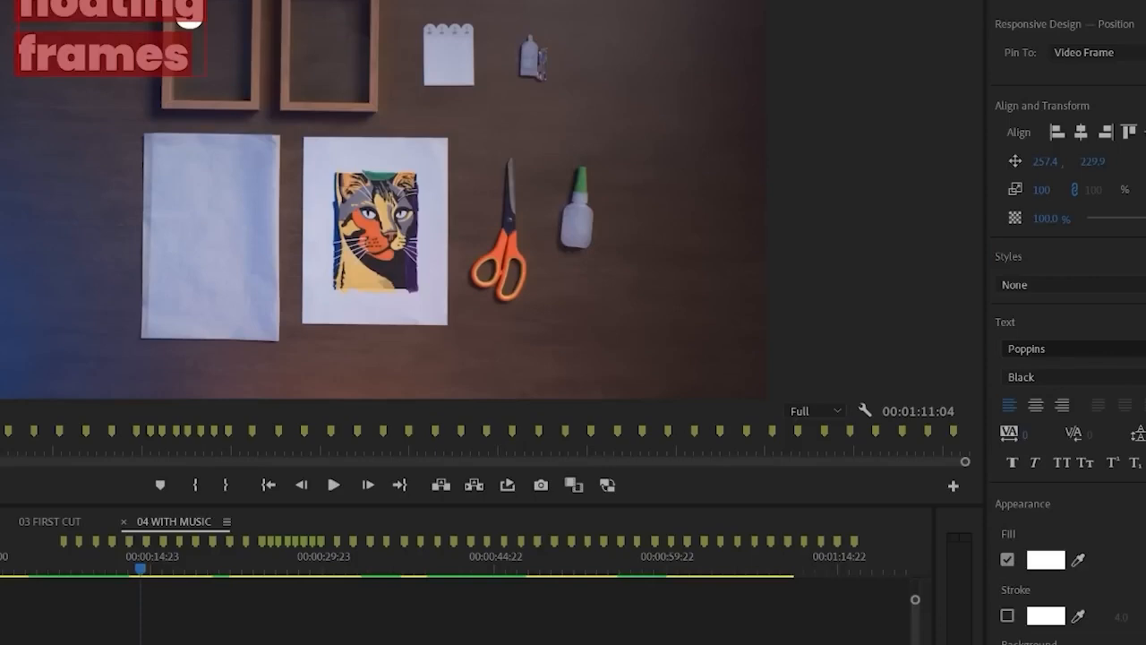
Format the title in all caps with right alignment, tracking 26 and tighter leading, and position it at about 544.4, 259.9
{"action": "left_click", "coordinate": [1064, 464]}
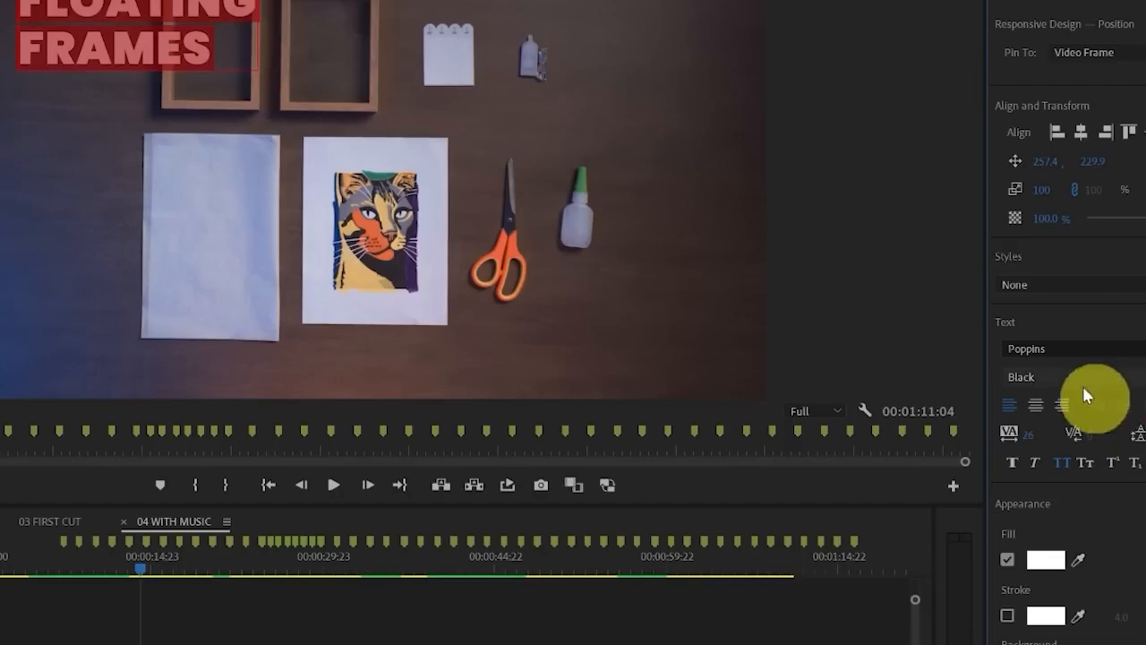
{"action": "left_click", "coordinate": [1061, 406]}
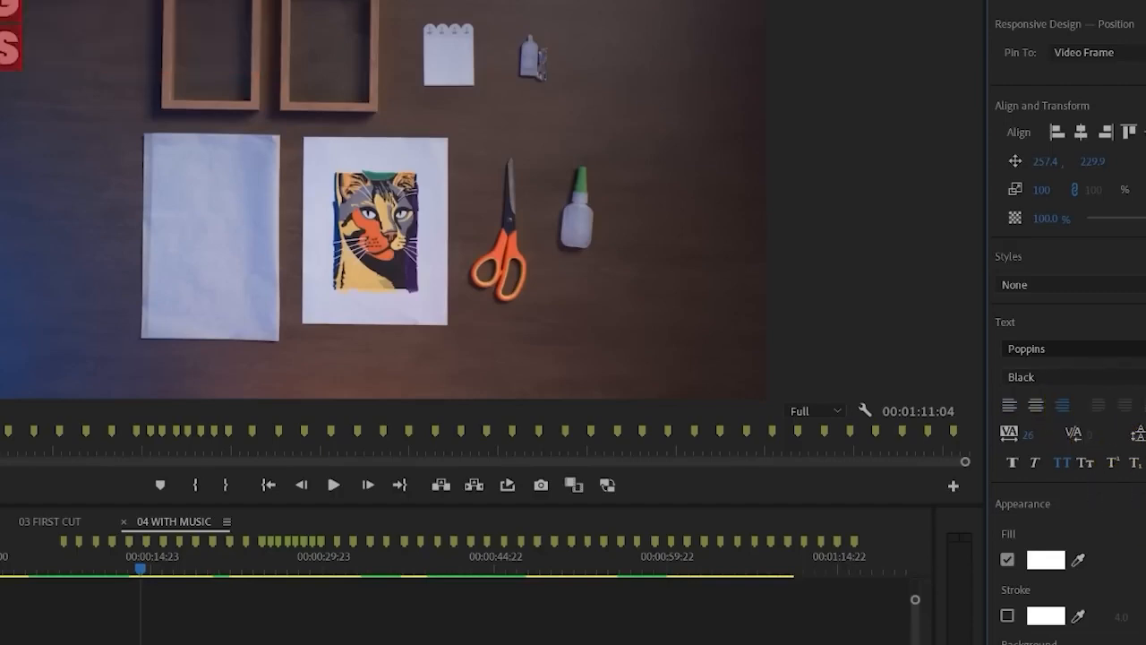
{"action": "mouse_move", "coordinate": [1055, 176]}
{"action": "left_mouse_down"}
{"action": "mouse_move", "coordinate": [1070, 170]}
{"action": "mouse_move", "coordinate": [1052, 159]}
{"action": "left_mouse_up"}
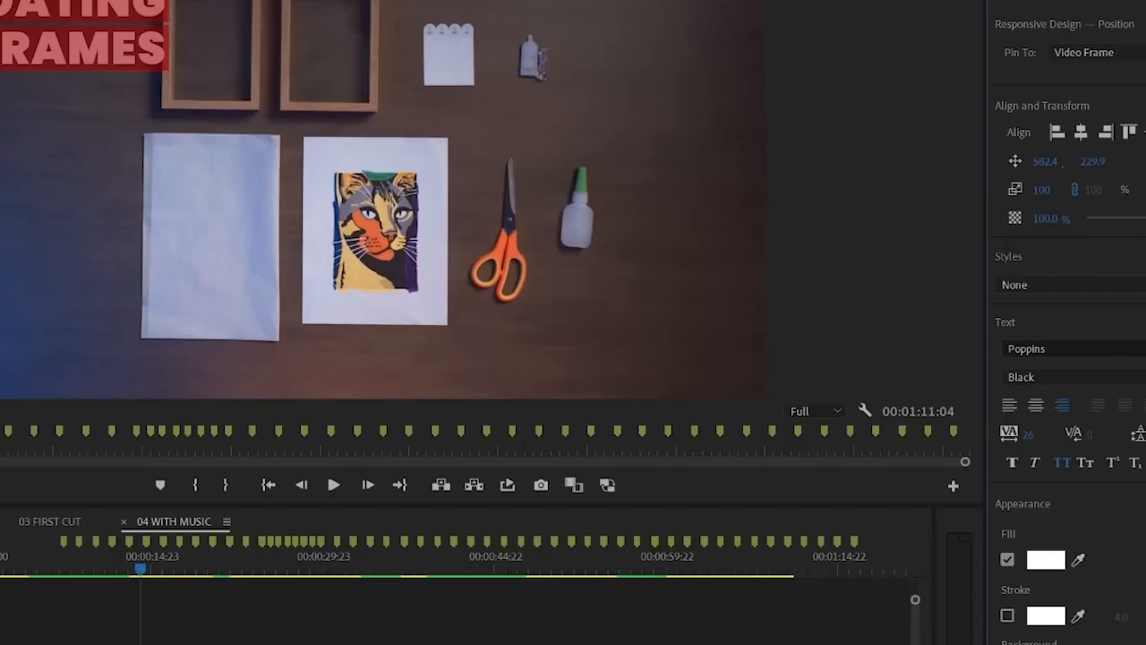
{"action": "left_click_drag", "start_coordinate": [1145, 377], "coordinate": [1140, 377]}
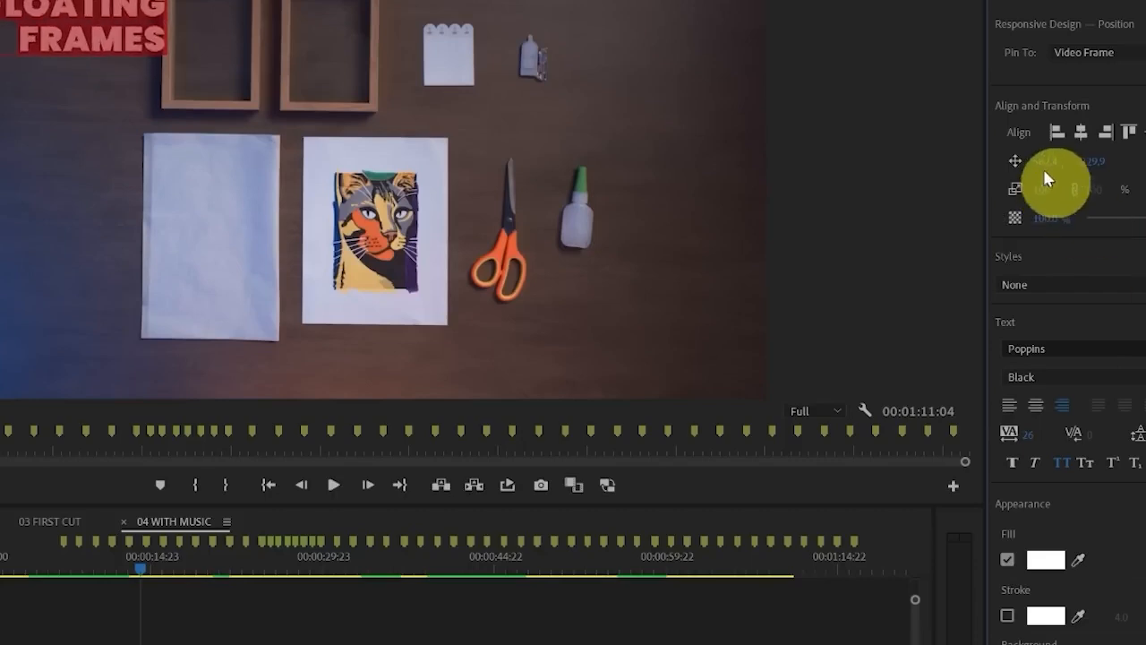
{"action": "mouse_move", "coordinate": [1145, 90]}
{"action": "left_mouse_down"}
{"action": "mouse_move", "coordinate": [993, 115]}
{"action": "mouse_move", "coordinate": [1145, 238]}
{"action": "mouse_move", "coordinate": [1130, 91]}
{"action": "left_mouse_up"}
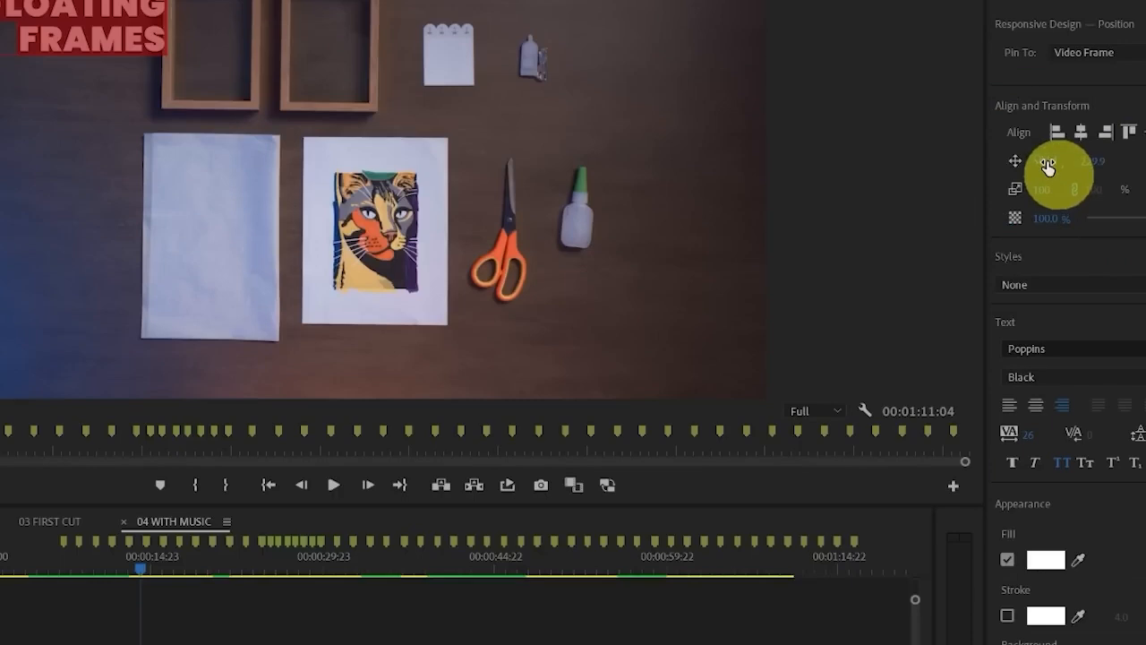
{"action": "left_click_drag", "start_coordinate": [1048, 166], "coordinate": [1125, 165]}
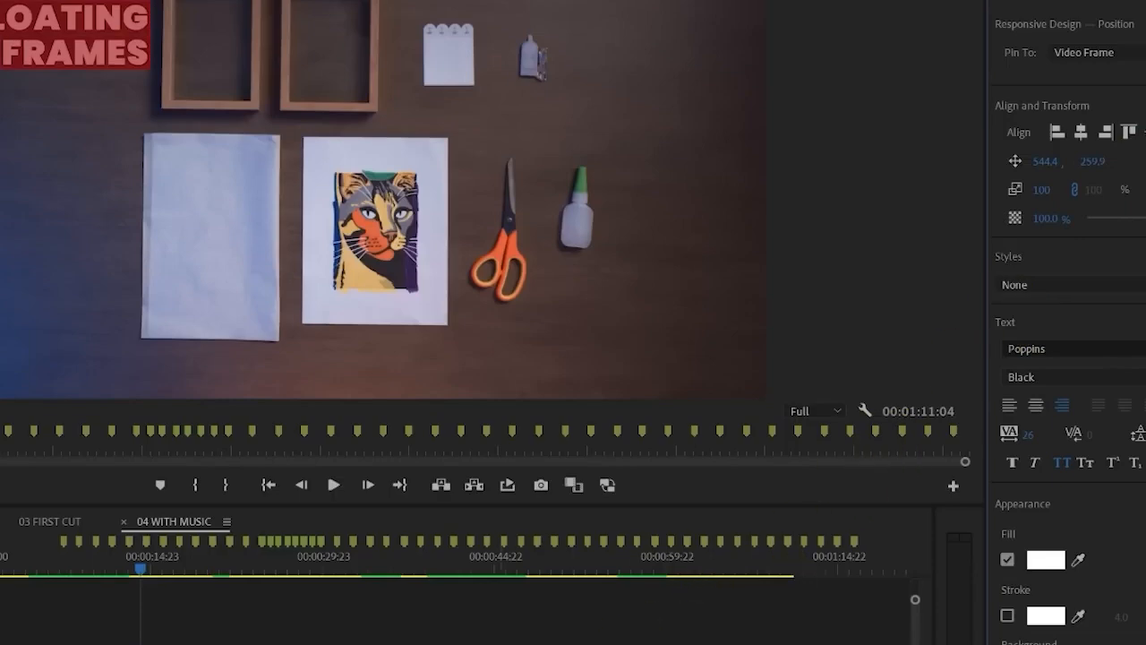
Place the FLOATING FRAMES title on V2 over the frames shot and fit a duplicate of it directly after, over the next shot
{"action": "left_click", "coordinate": [214, 640]}
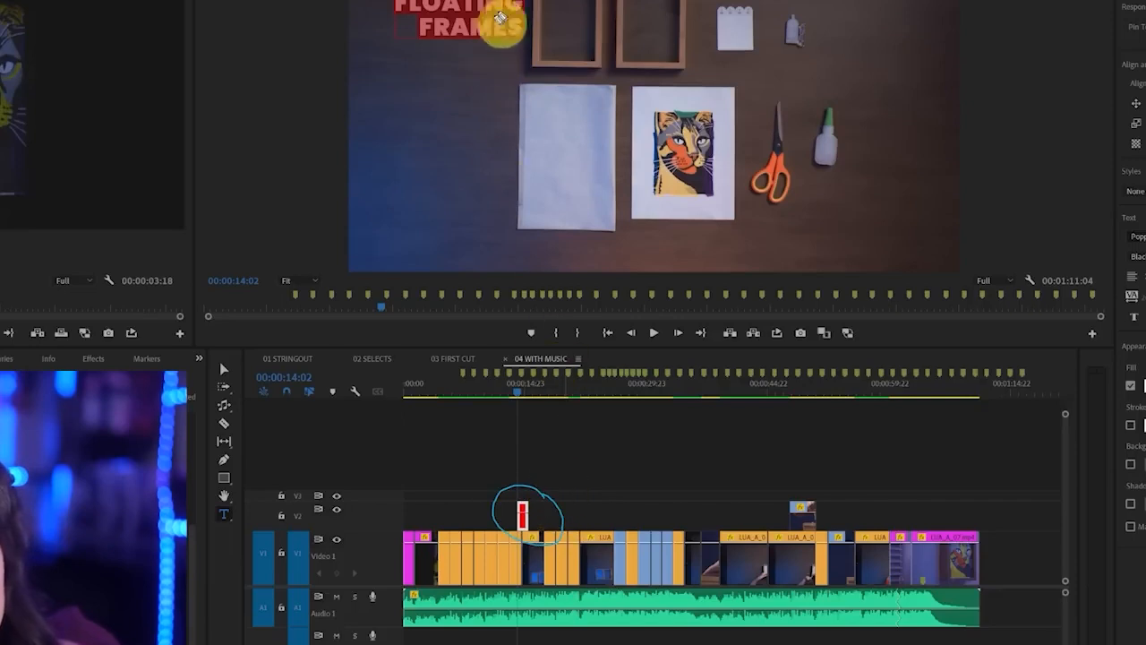
{"action": "mouse_move", "coordinate": [494, 77]}
{"action": "left_mouse_down"}
{"action": "mouse_move", "coordinate": [530, 455]}
{"action": "mouse_move", "coordinate": [555, 443]}
{"action": "left_mouse_up"}
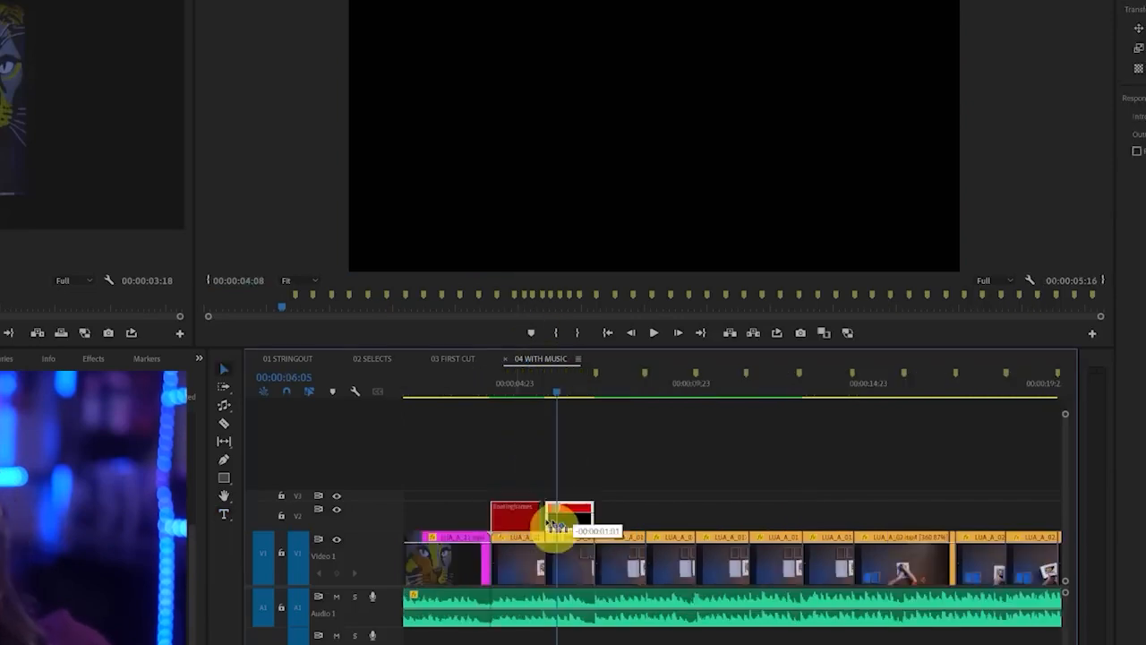
{"action": "mouse_move", "coordinate": [552, 525]}
{"action": "left_mouse_down"}
{"action": "mouse_move", "coordinate": [691, 511]}
{"action": "mouse_move", "coordinate": [632, 517]}
{"action": "left_mouse_up"}
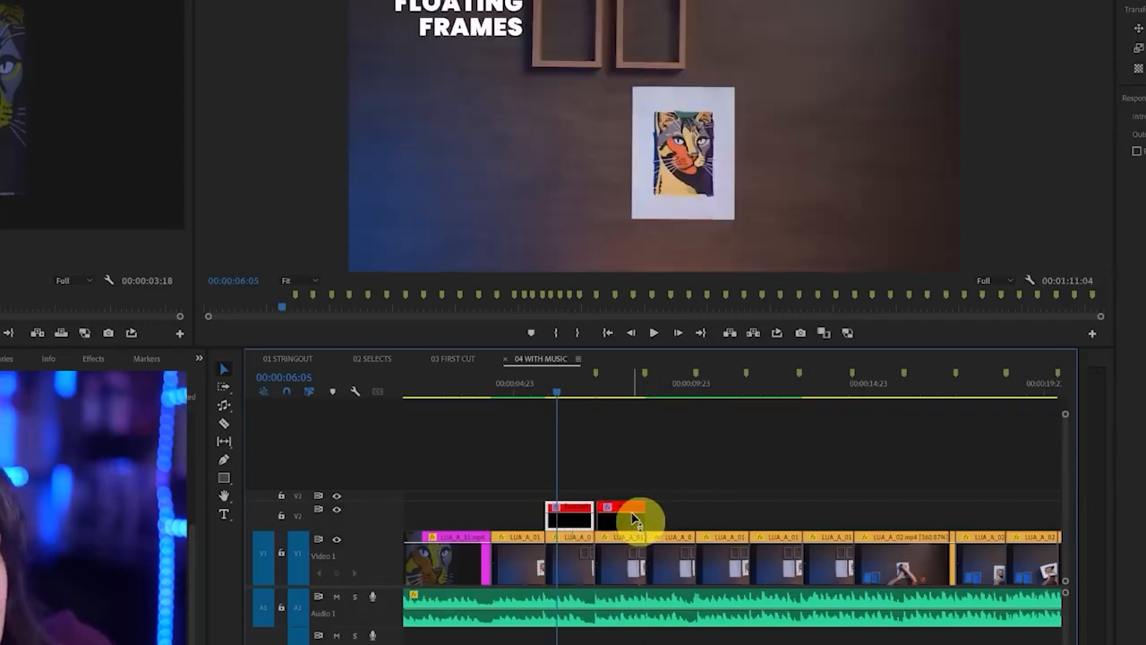
{"action": "left_click", "coordinate": [621, 392]}
{"action": "left_click", "coordinate": [625, 516]}
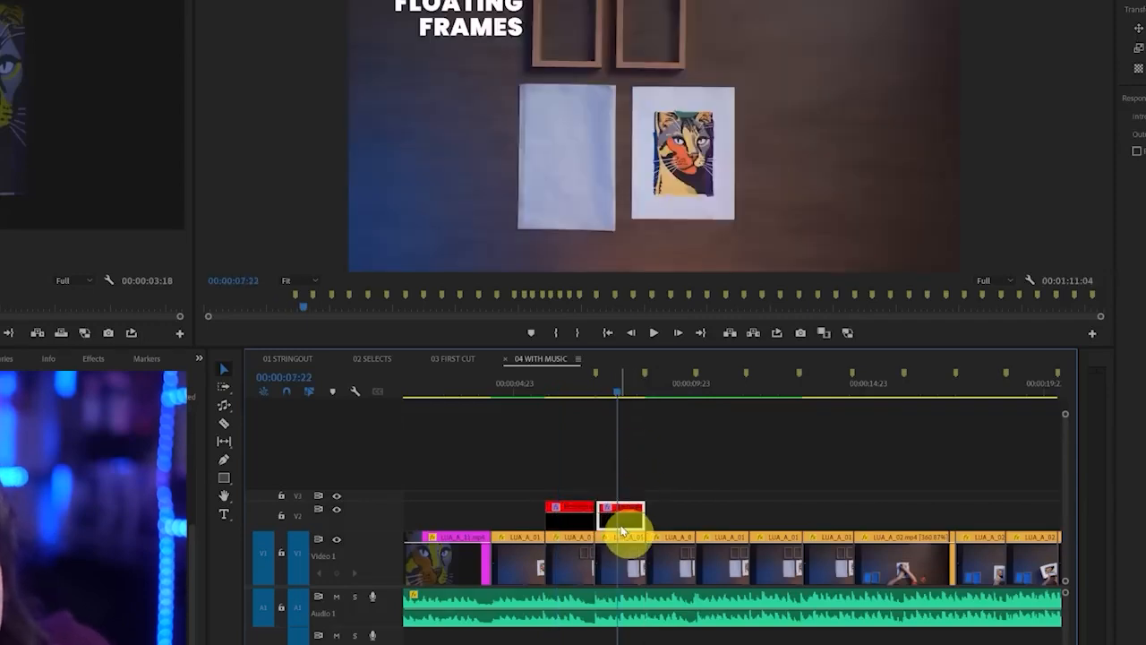
{"action": "left_click_drag", "start_coordinate": [646, 517], "coordinate": [636, 520]}
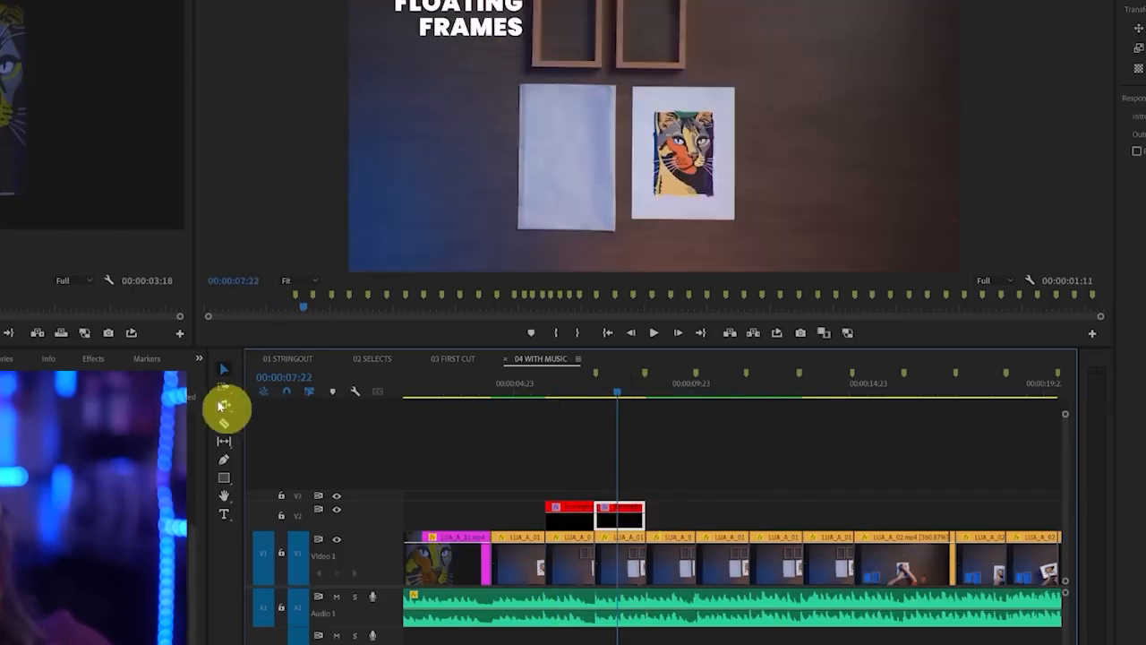
Move the duplicated title beside the blank paper sheet at 00:00:07:22 and replace its text with PARCHMENT PAPER
{"action": "left_click", "coordinate": [448, 32]}
{"action": "left_click_drag", "start_coordinate": [457, 34], "coordinate": [439, 175]}
{"action": "double_click", "coordinate": [472, 170]}
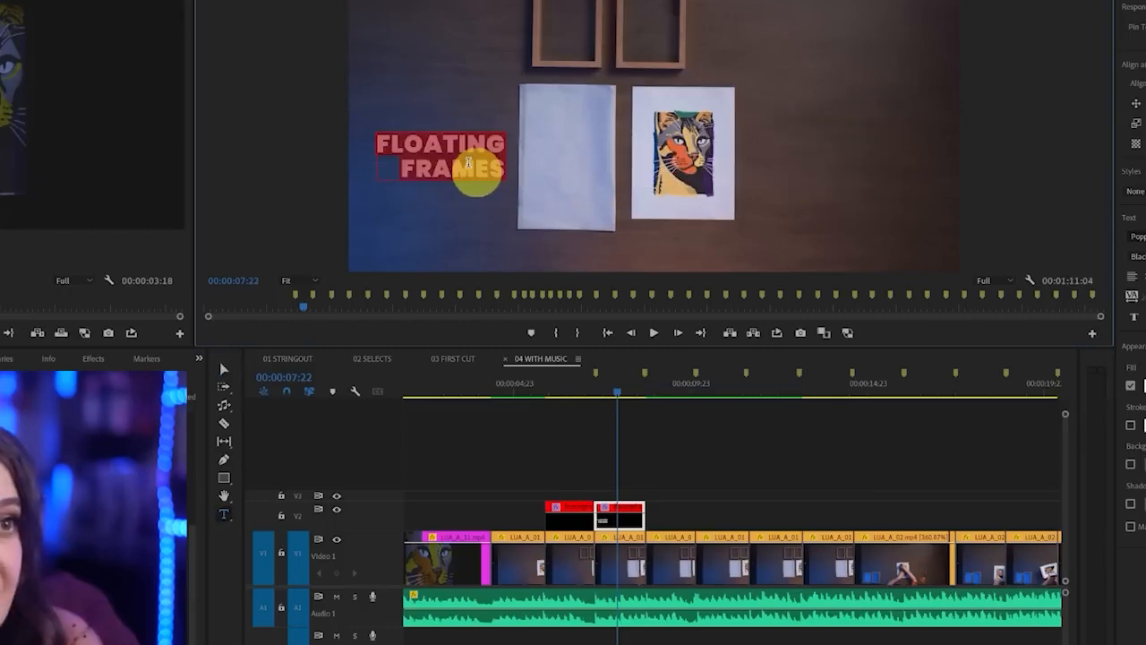
{"action": "type", "text": "PARCHMENT"}
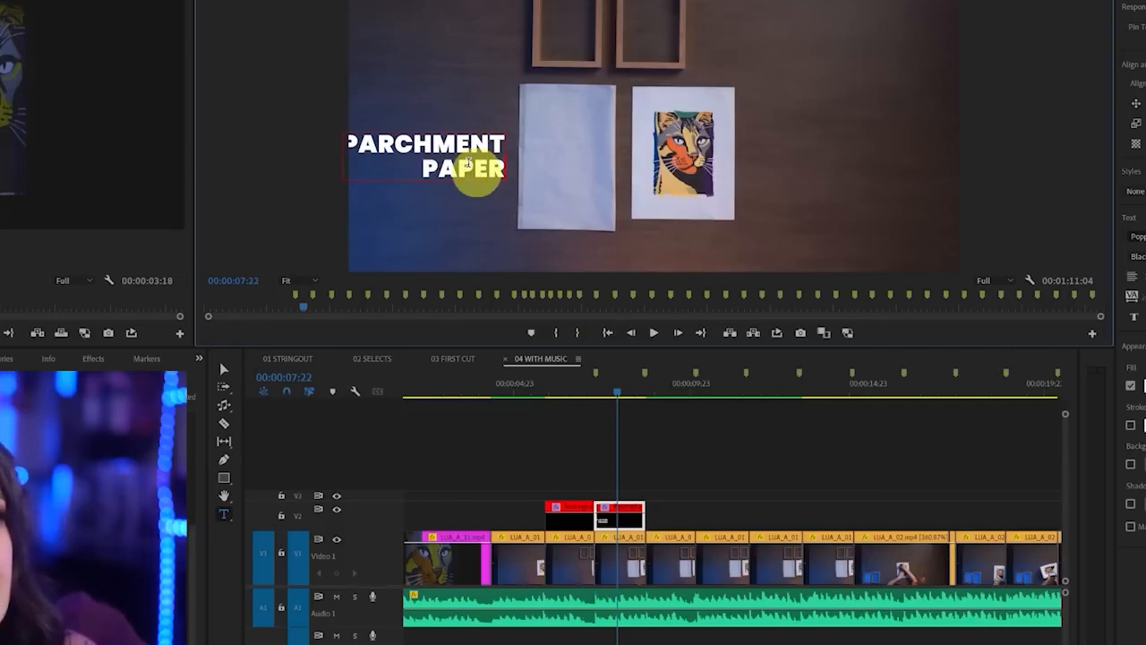
Reduce the font size of the PARCHMENT PAPER title and shrink the FLOATING FRAMES title to match, comparing the two shots
{"action": "key", "text": "ctrl+a"}
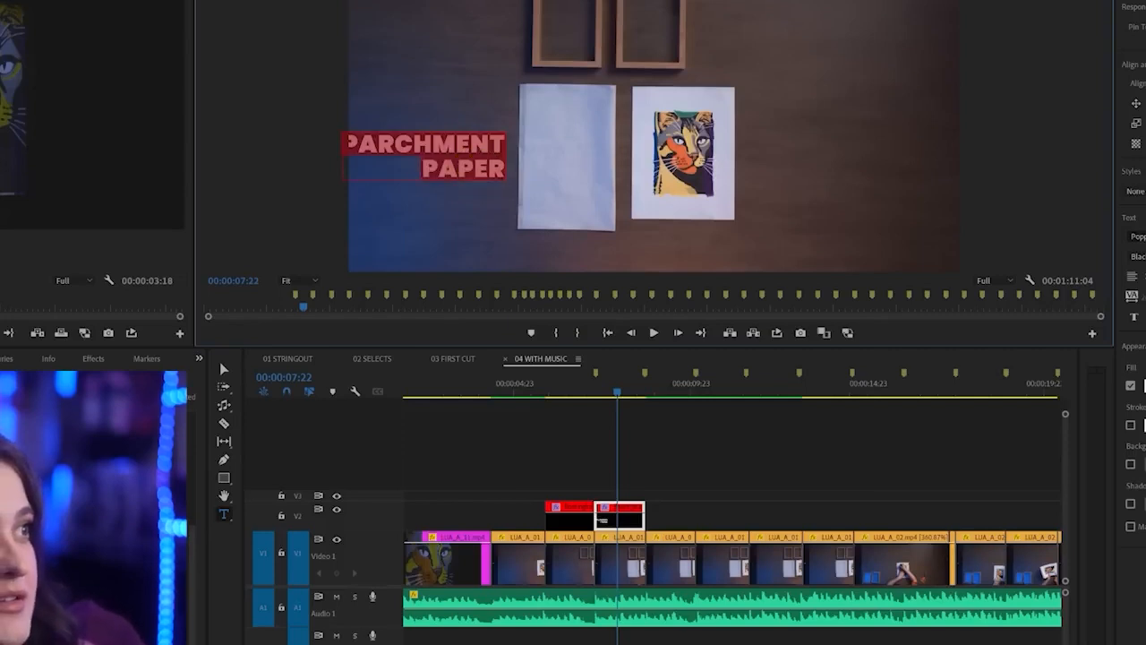
{"action": "left_click_drag", "start_coordinate": [1145, 256], "coordinate": [1139, 256]}
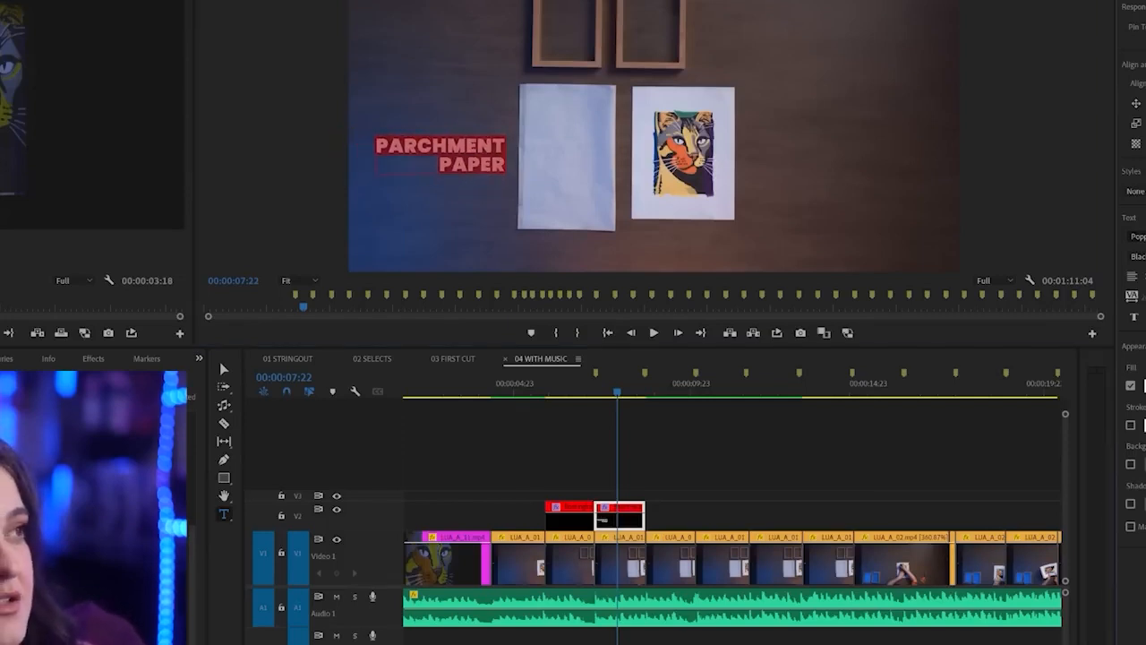
{"action": "left_click", "coordinate": [570, 387]}
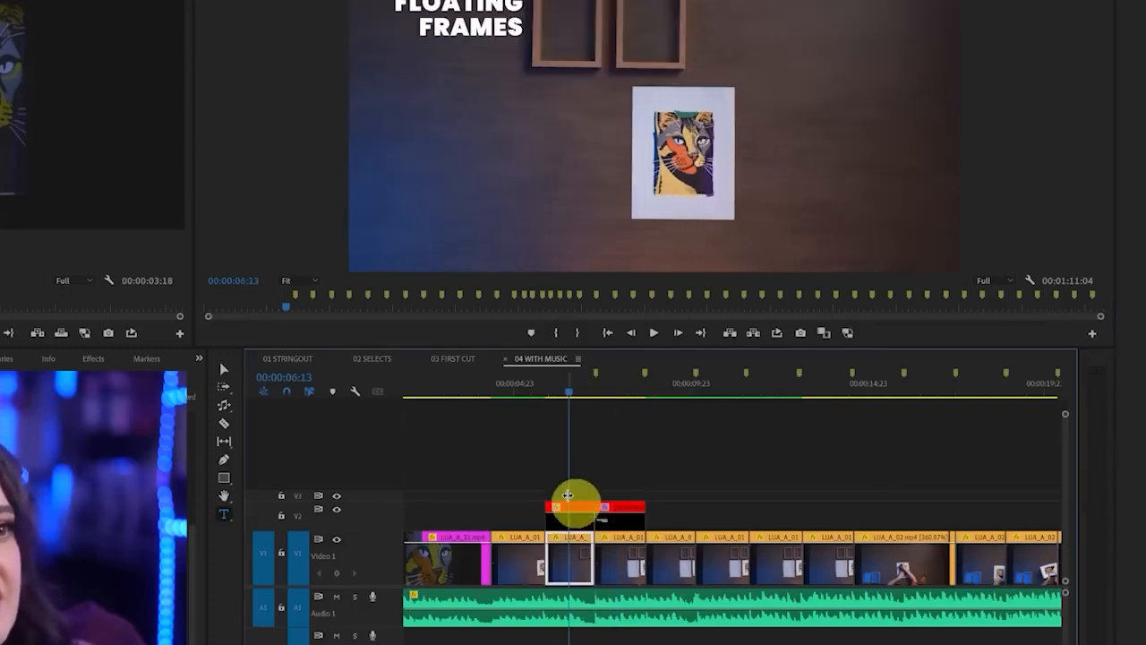
{"action": "left_click", "coordinate": [573, 510]}
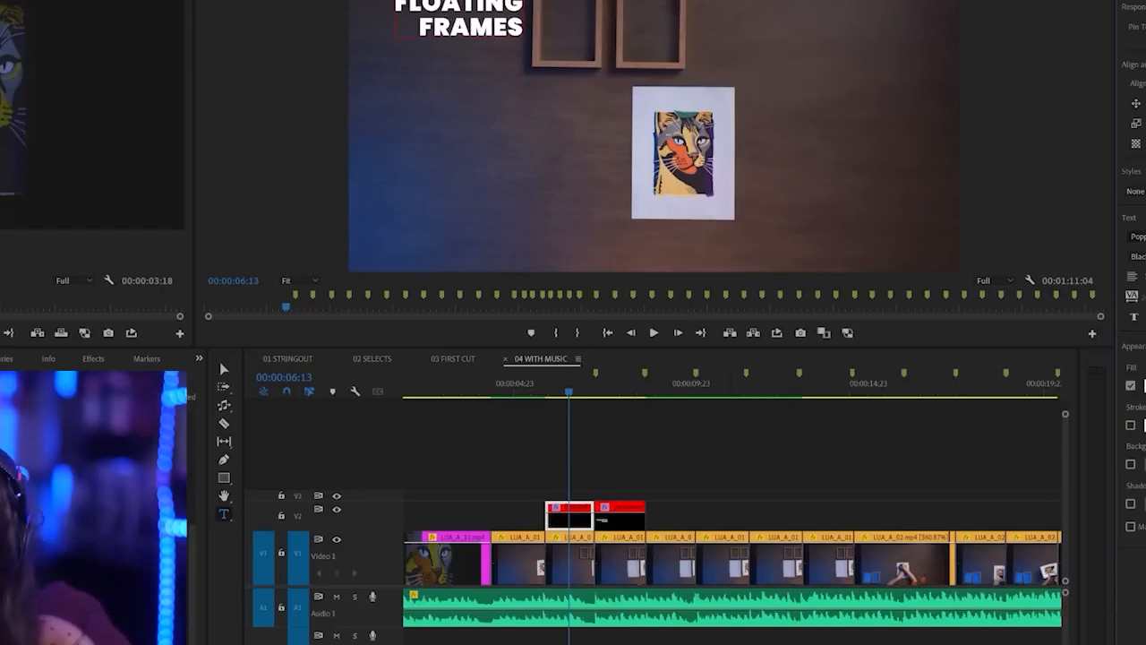
{"action": "left_click", "coordinate": [615, 388]}
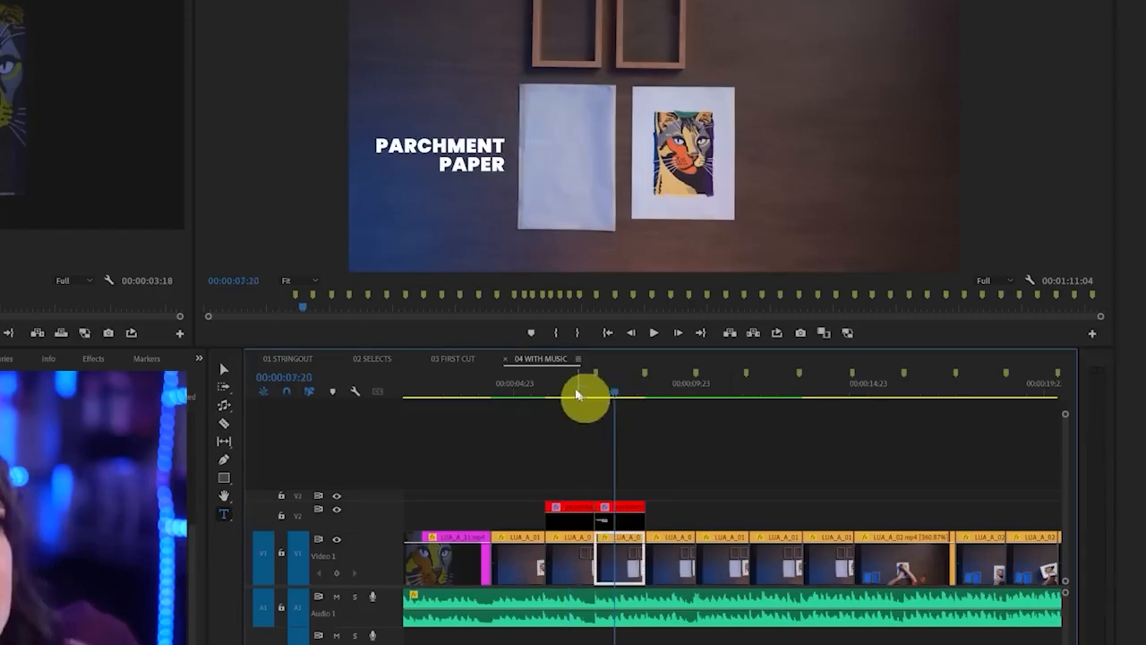
{"action": "left_click", "coordinate": [576, 382]}
{"action": "left_click", "coordinate": [615, 388]}
{"action": "left_click", "coordinate": [568, 389]}
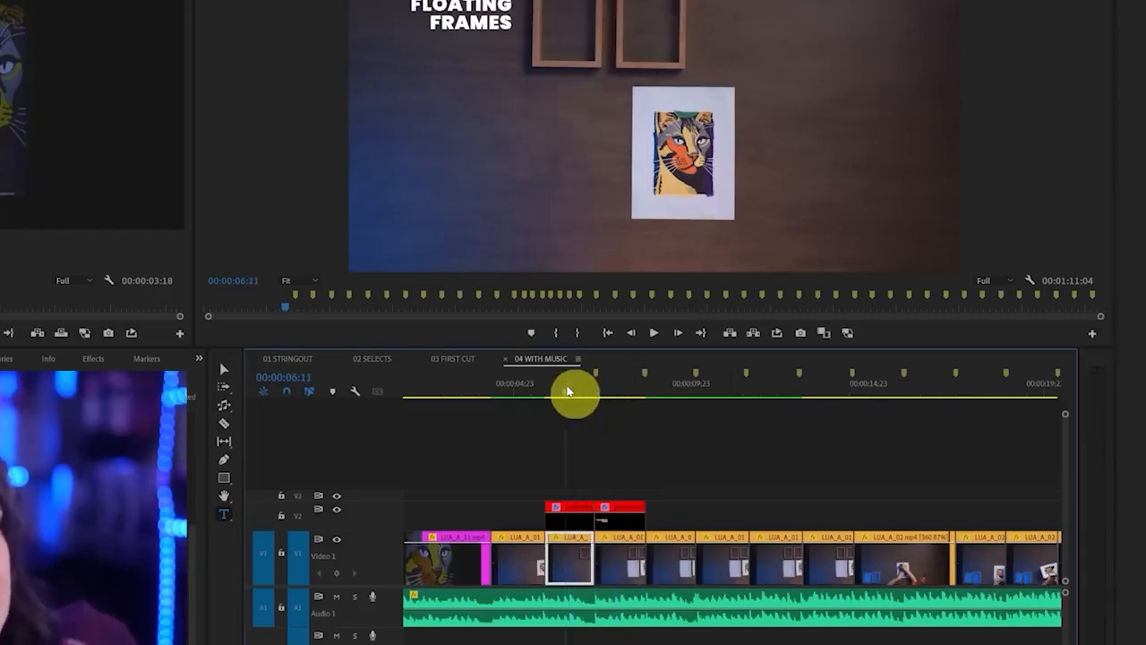
Duplicate the FLOATING FRAMES title directly before the original on V2 and fit the copy over the artwork shot
{"action": "left_click", "coordinate": [571, 518]}
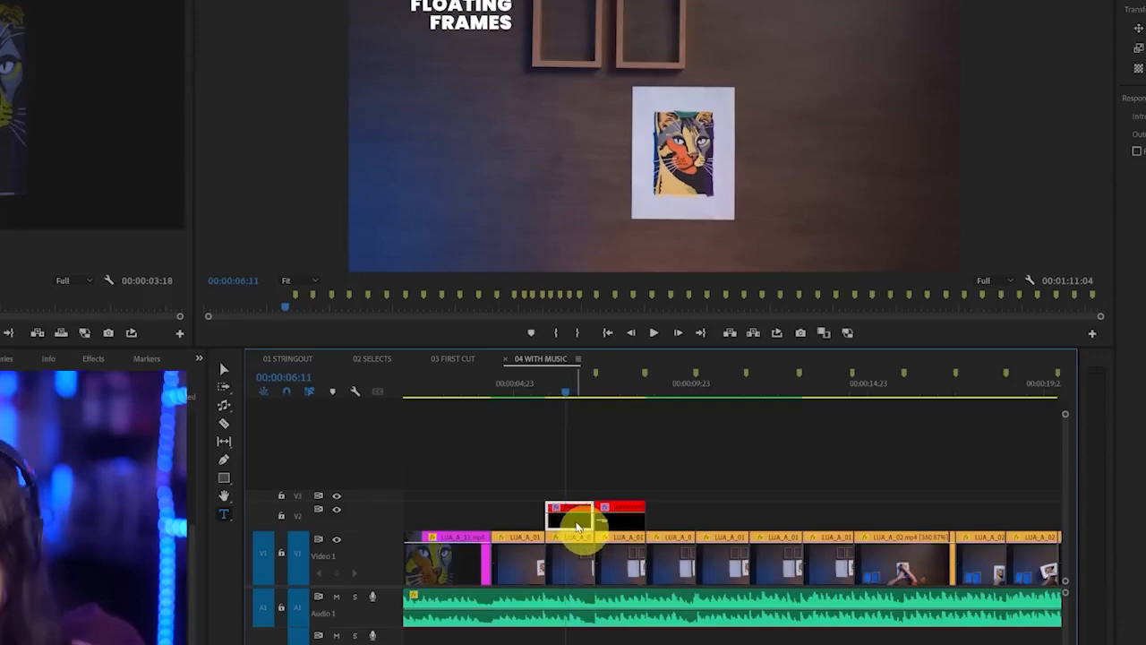
{"action": "left_click_drag", "start_coordinate": [578, 526], "coordinate": [553, 520]}
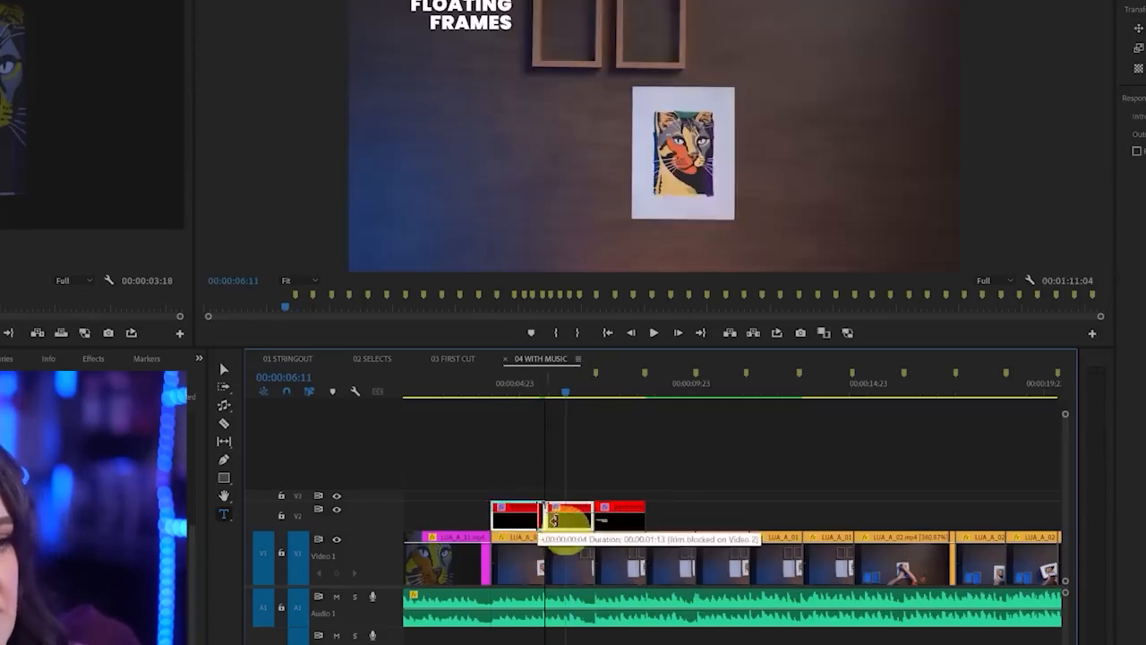
{"action": "left_click", "coordinate": [525, 391]}
{"action": "left_click", "coordinate": [525, 507]}
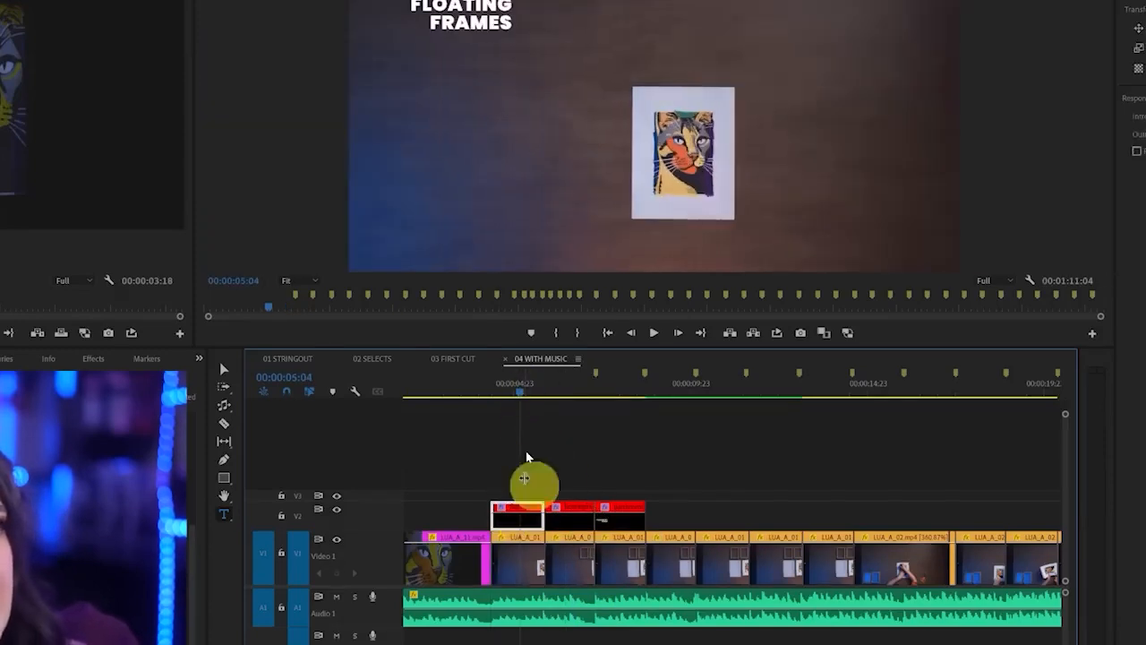
Move the copied title to the right side of the cat artwork, left-align it and replace its text with ARTWORK
{"action": "left_click", "coordinate": [225, 370]}
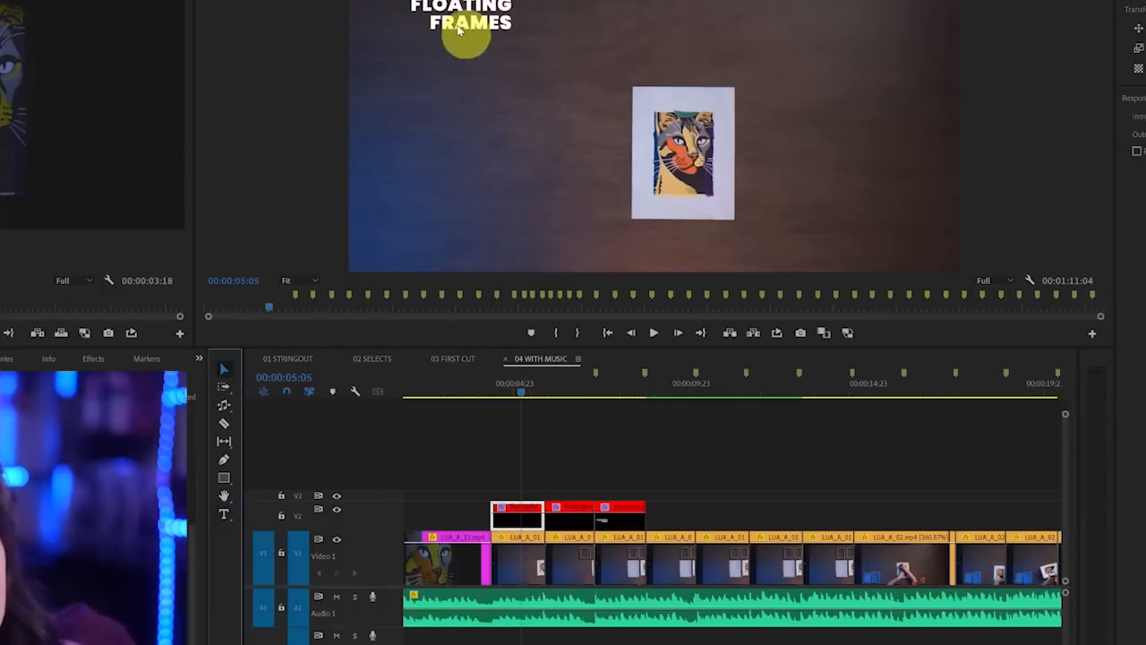
{"action": "left_click", "coordinate": [460, 31]}
{"action": "left_click_drag", "start_coordinate": [492, 24], "coordinate": [824, 166]}
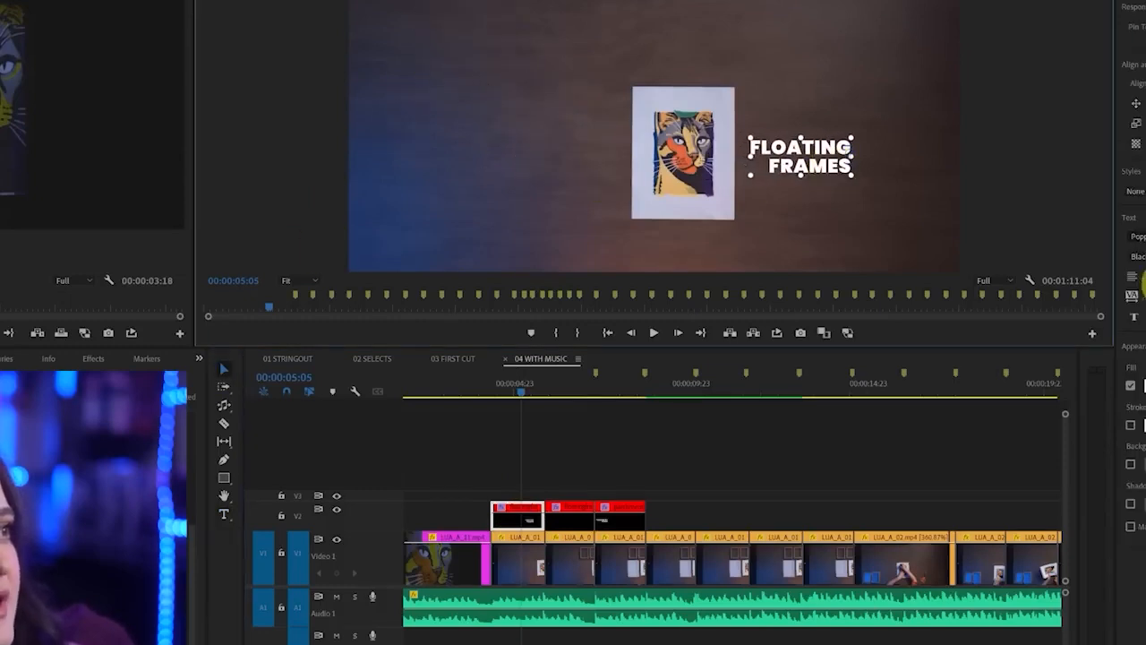
{"action": "left_click", "coordinate": [1134, 277]}
{"action": "left_click_drag", "start_coordinate": [903, 155], "coordinate": [807, 145]}
{"action": "double_click", "coordinate": [809, 141]}
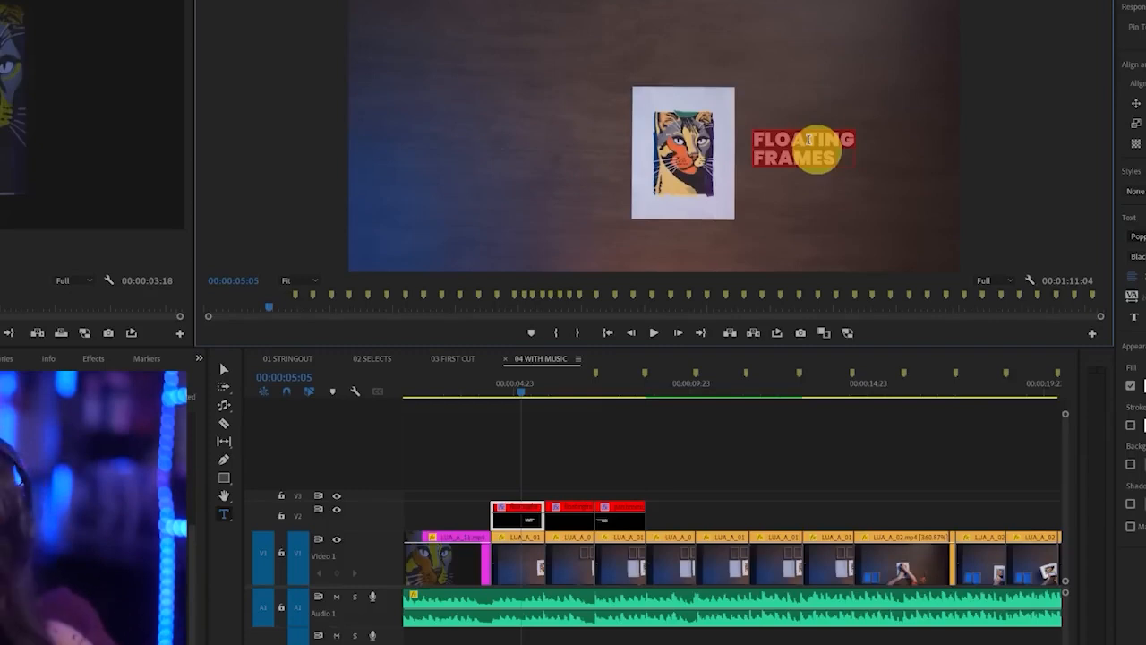
{"action": "type", "text": "ARTWORK"}
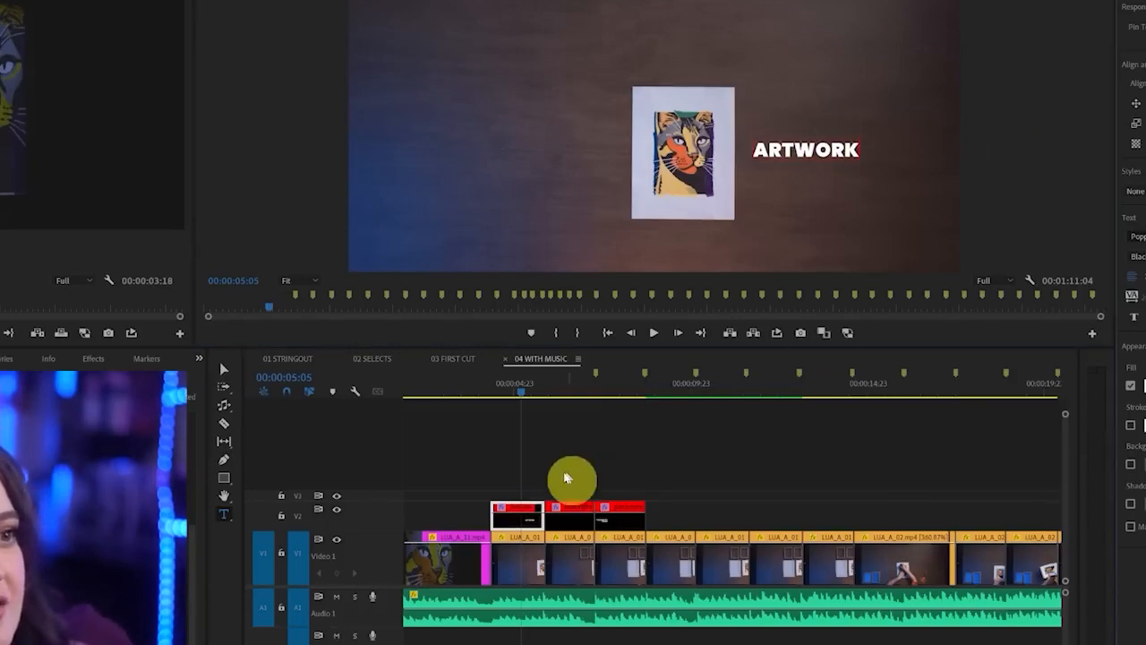
{"action": "left_click", "coordinate": [529, 396]}
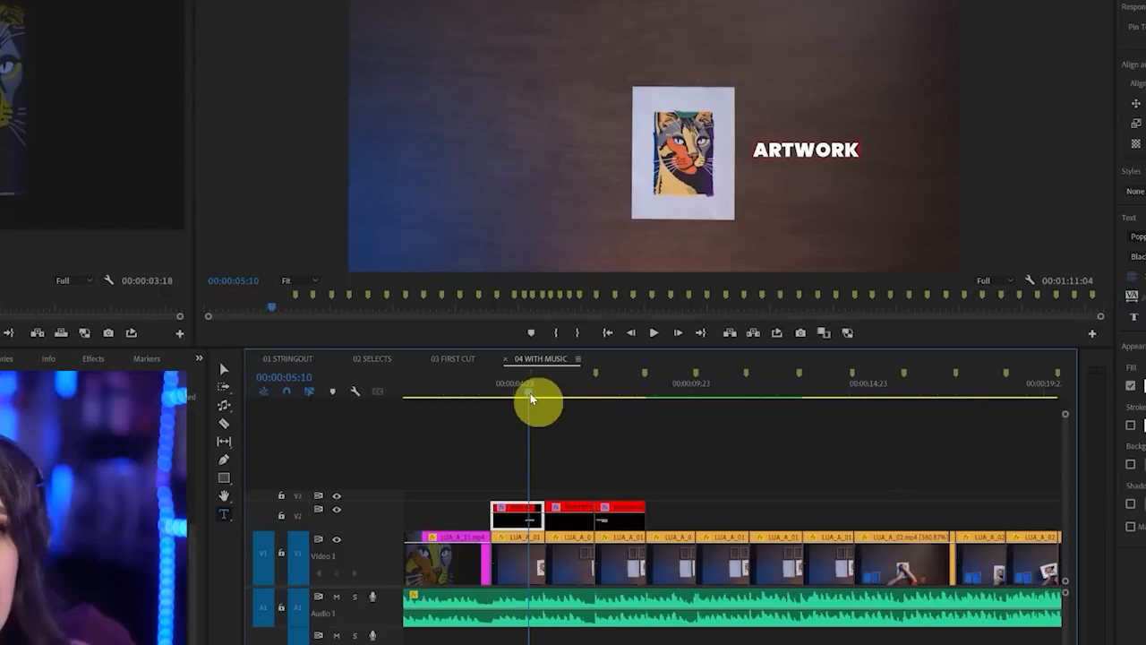
Duplicate the titles over the next material shots and extend the FAIRY LIGHT copy to the end of the last table shot
{"action": "left_click", "coordinate": [627, 531]}
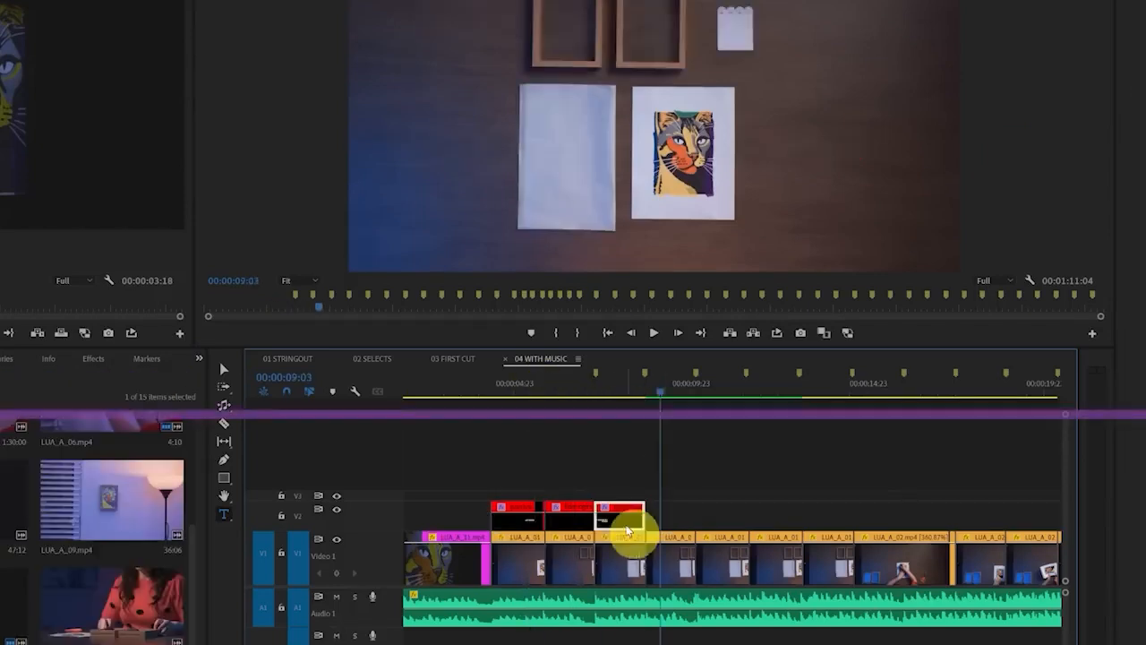
{"action": "left_click_drag", "start_coordinate": [757, 530], "coordinate": [728, 531]}
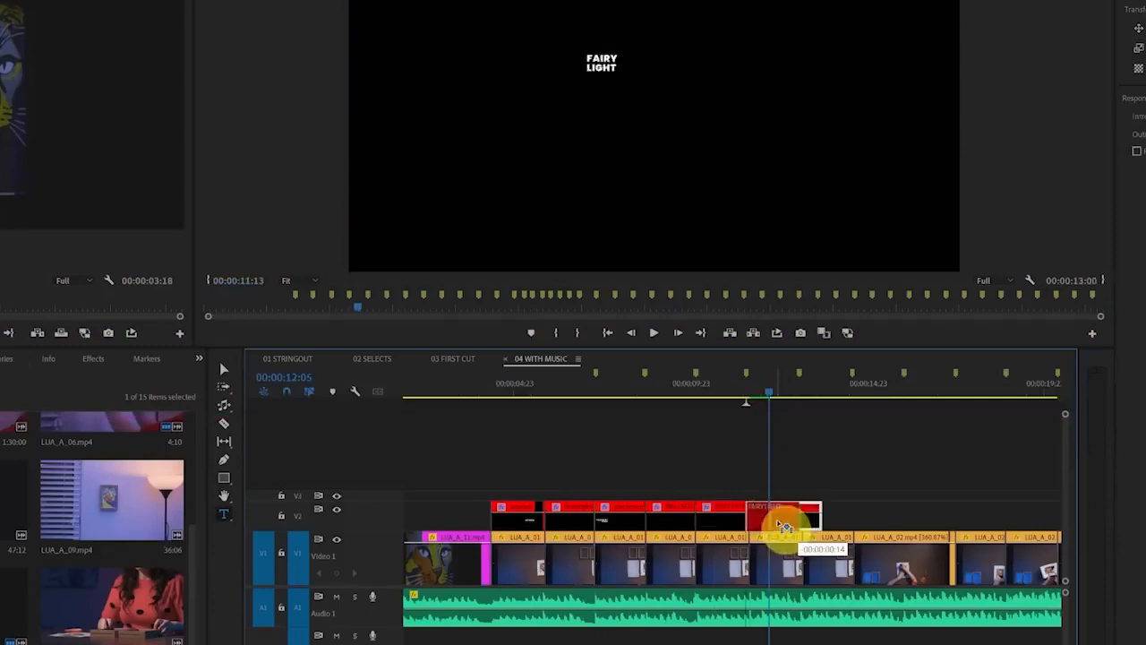
{"action": "left_click_drag", "start_coordinate": [800, 519], "coordinate": [852, 523]}
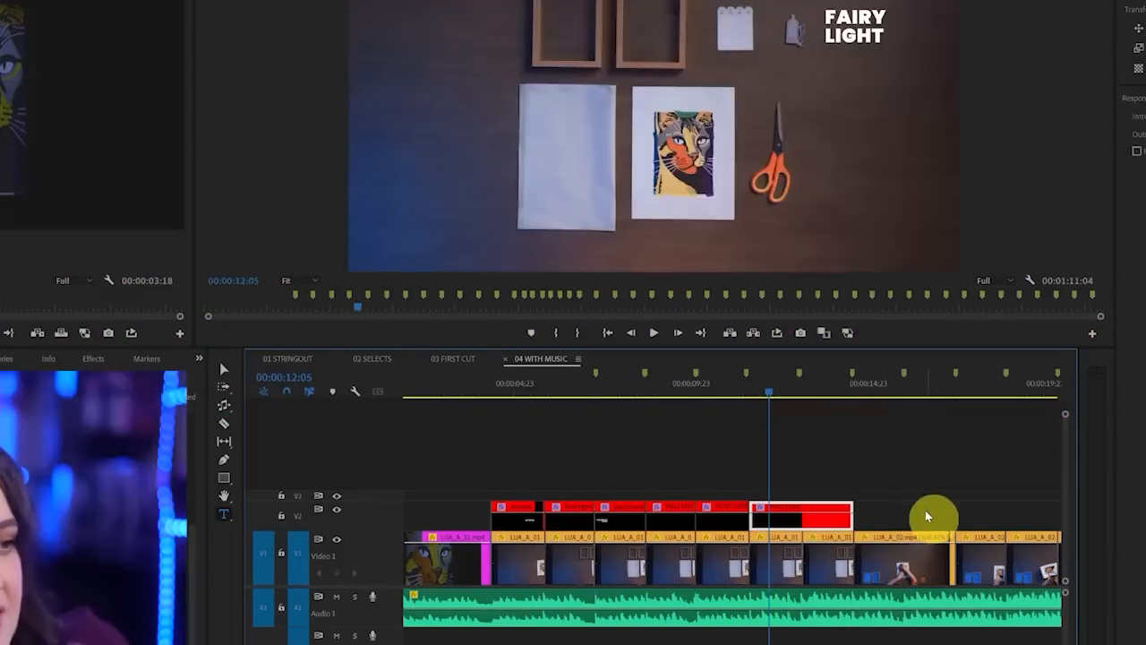
Split the extended title at the cut between the two shots and turn its first part into SCISSORS beside the scissors
{"action": "key", "text": "c"}
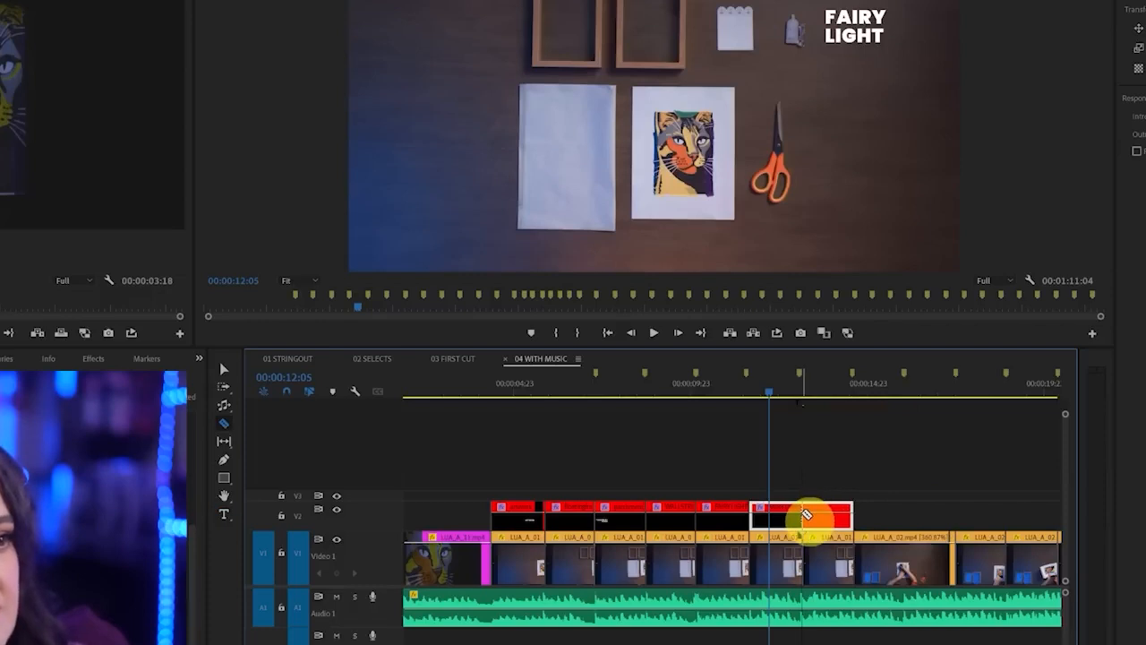
{"action": "left_click", "coordinate": [806, 514]}
{"action": "key", "text": "v"}
{"action": "left_click_drag", "start_coordinate": [781, 394], "coordinate": [797, 393]}
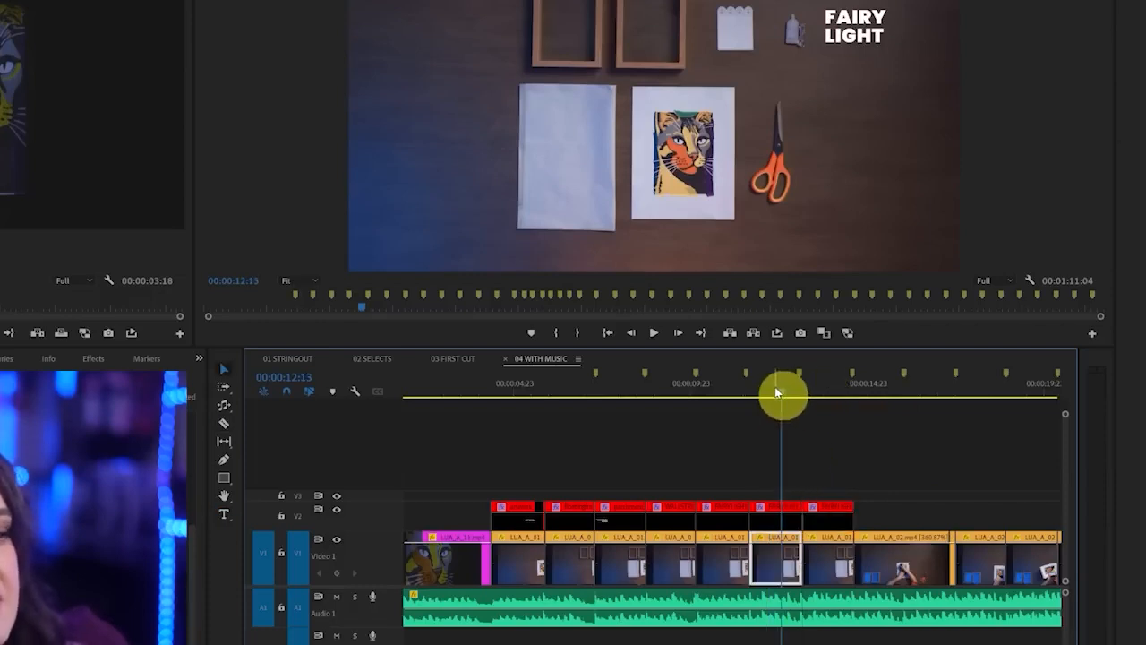
{"action": "left_click", "coordinate": [776, 518]}
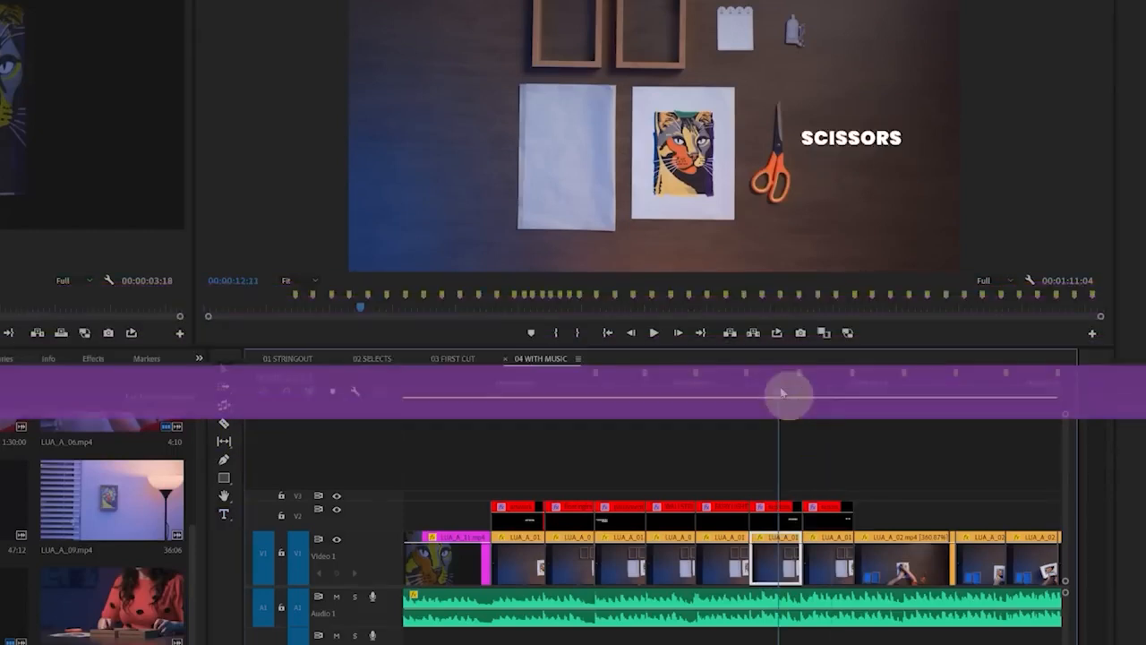
Place a copy of the ARTWORK title on V2 over the cat close-up, cut off where the first material title starts
{"action": "left_click", "coordinate": [516, 399]}
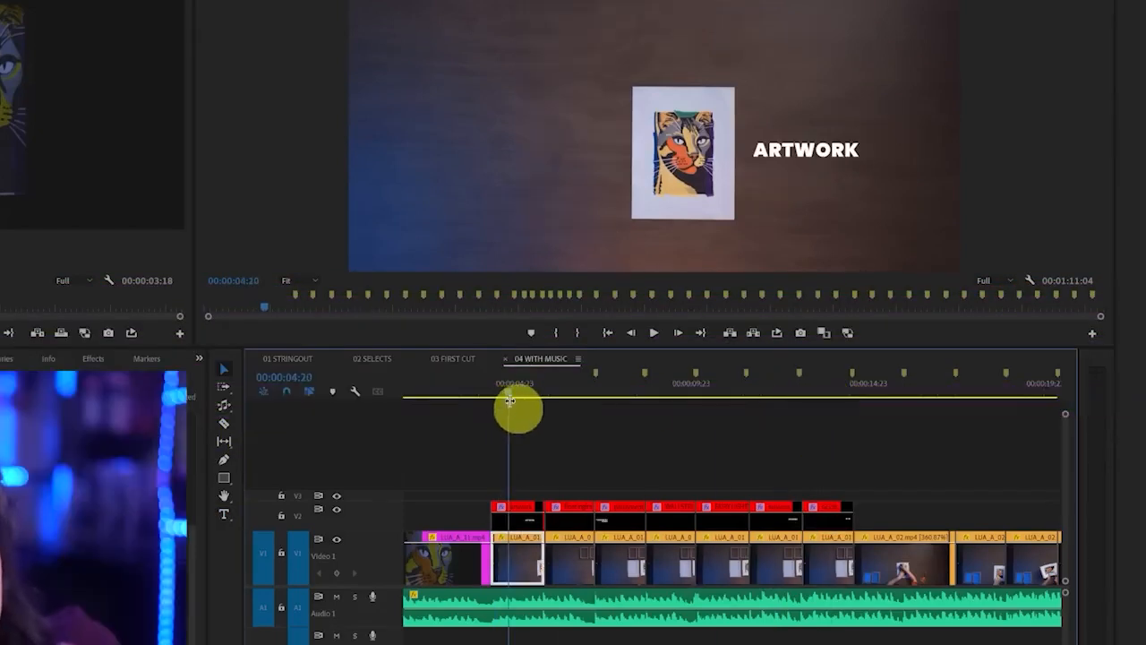
{"action": "scroll", "coordinate": [605, 489], "scroll_direction": "left", "scroll_amount": 2}
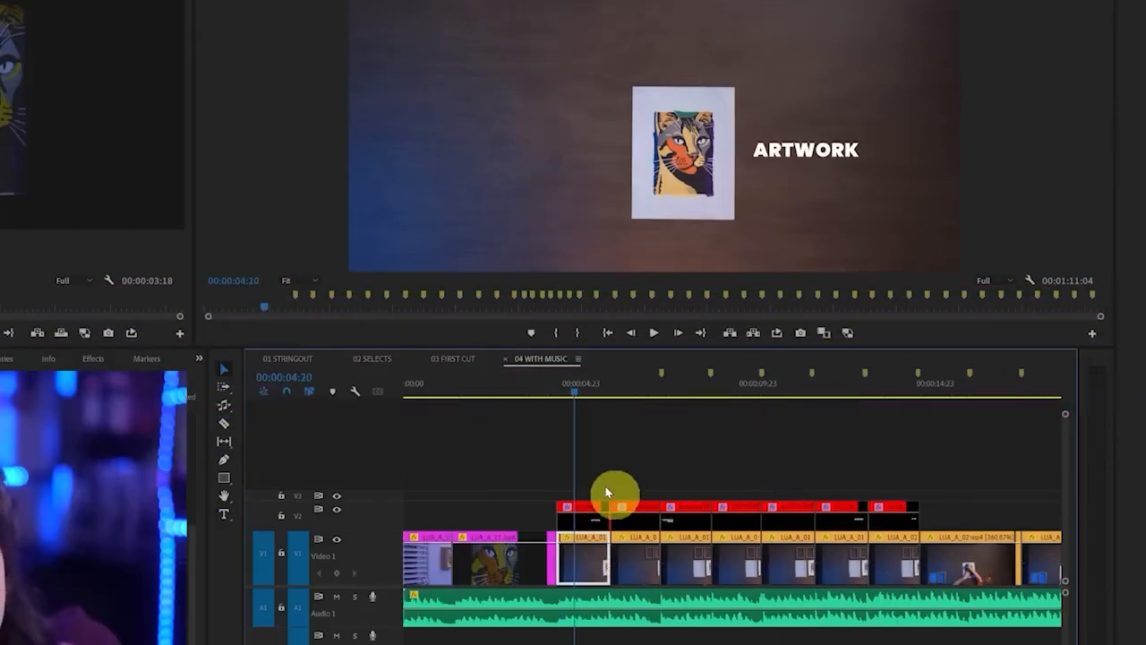
{"action": "left_click_drag", "start_coordinate": [554, 506], "coordinate": [459, 511]}
{"action": "key", "text": "c"}
{"action": "left_click", "coordinate": [557, 518]}
{"action": "key", "text": "v"}
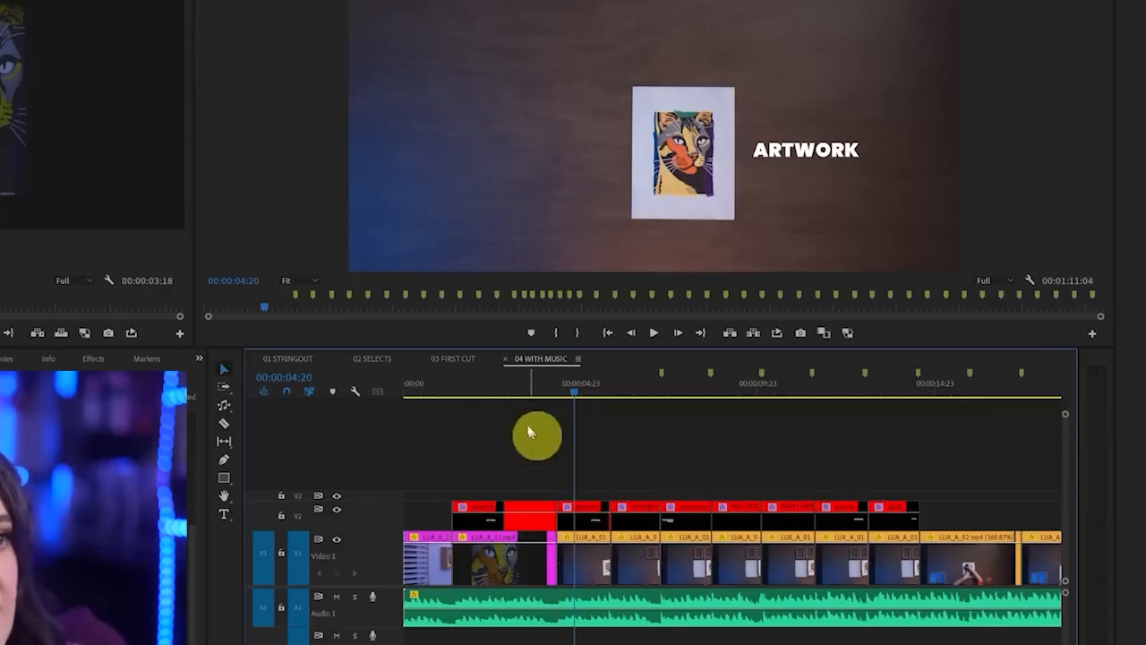
Replace the text of the copied title over the cat close-up with TOOLS, working at 00:00:02:21
{"action": "left_click", "coordinate": [507, 395]}
{"action": "left_click", "coordinate": [513, 520]}
{"action": "double_click", "coordinate": [809, 152]}
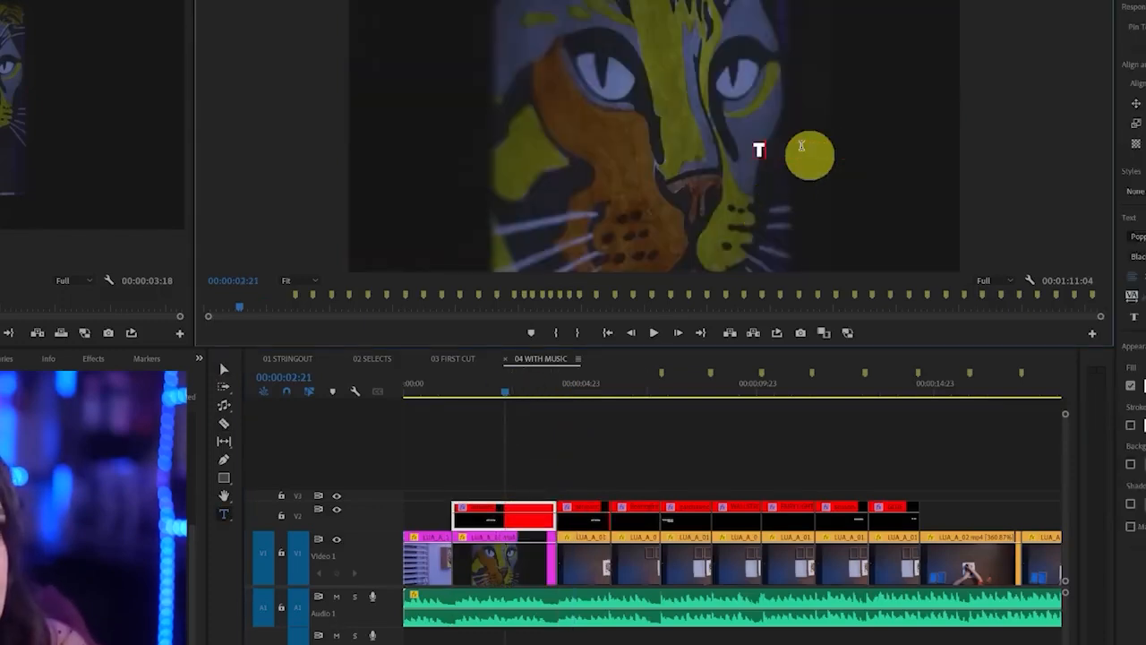
Center the TOOLS title in the frame horizontally and vertically, enlarge it across most of the picture and widen its tracking
{"action": "double_click", "coordinate": [808, 153]}
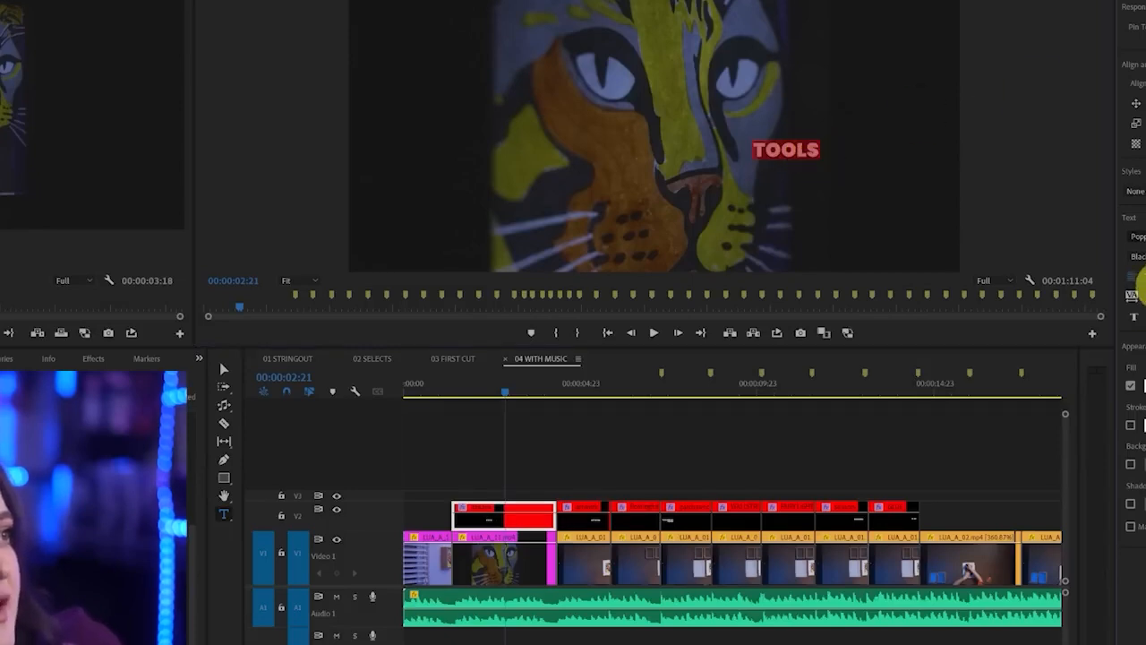
{"action": "left_click", "coordinate": [1145, 84]}
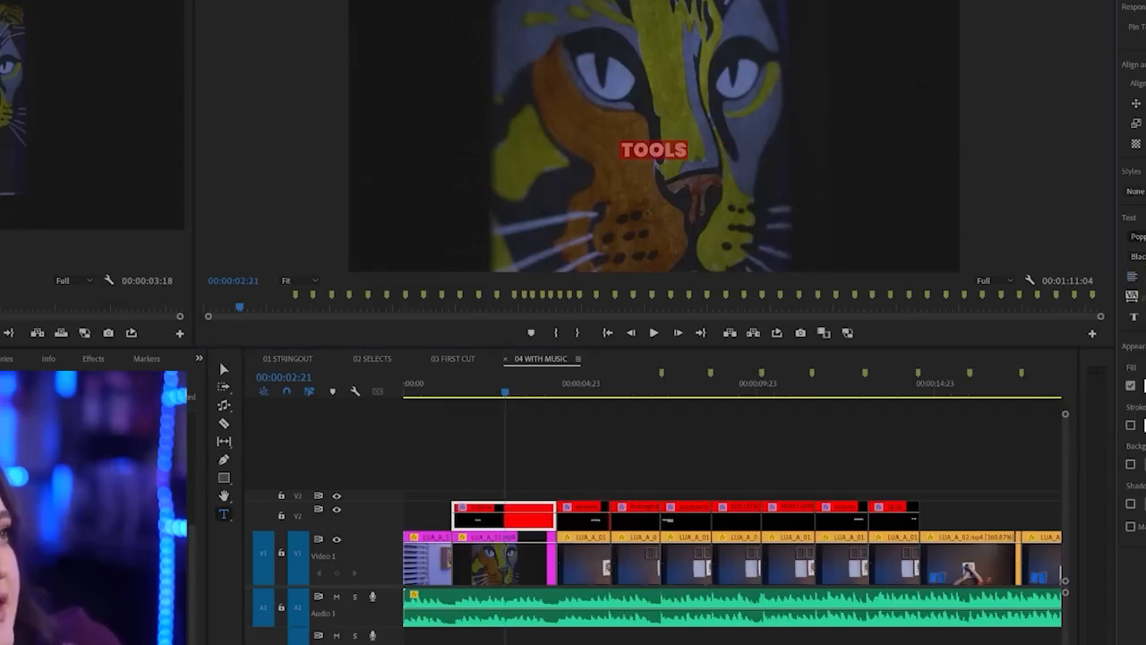
{"action": "left_click", "coordinate": [1145, 83]}
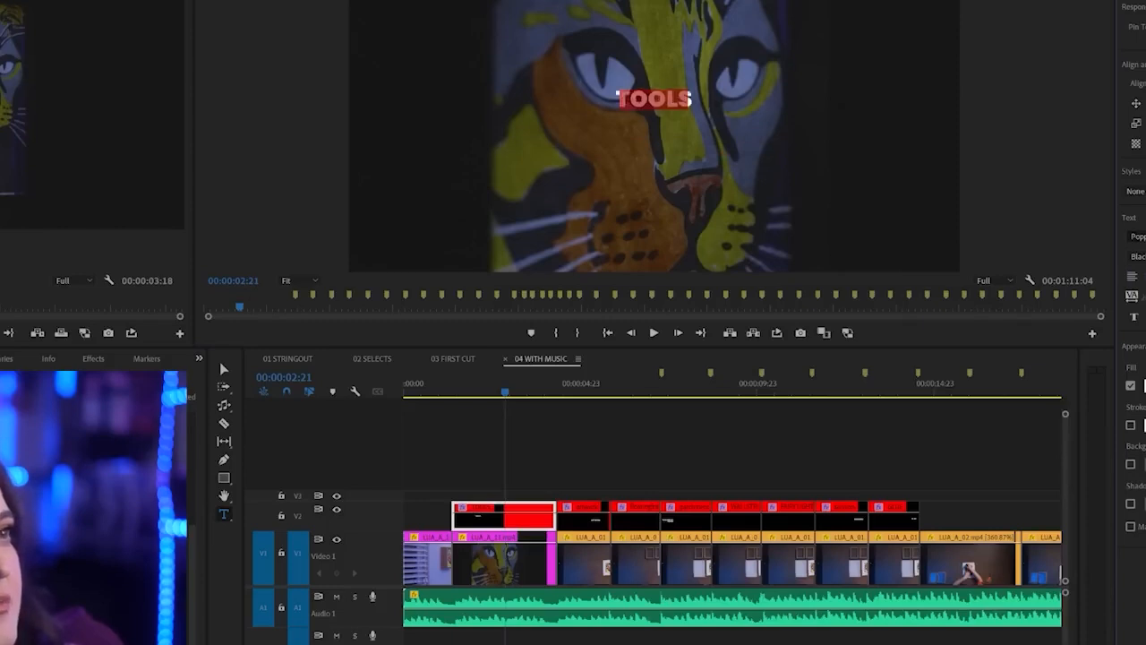
{"action": "left_click_drag", "start_coordinate": [1145, 257], "coordinate": [1145, 257]}
{"action": "left_click", "coordinate": [1145, 83]}
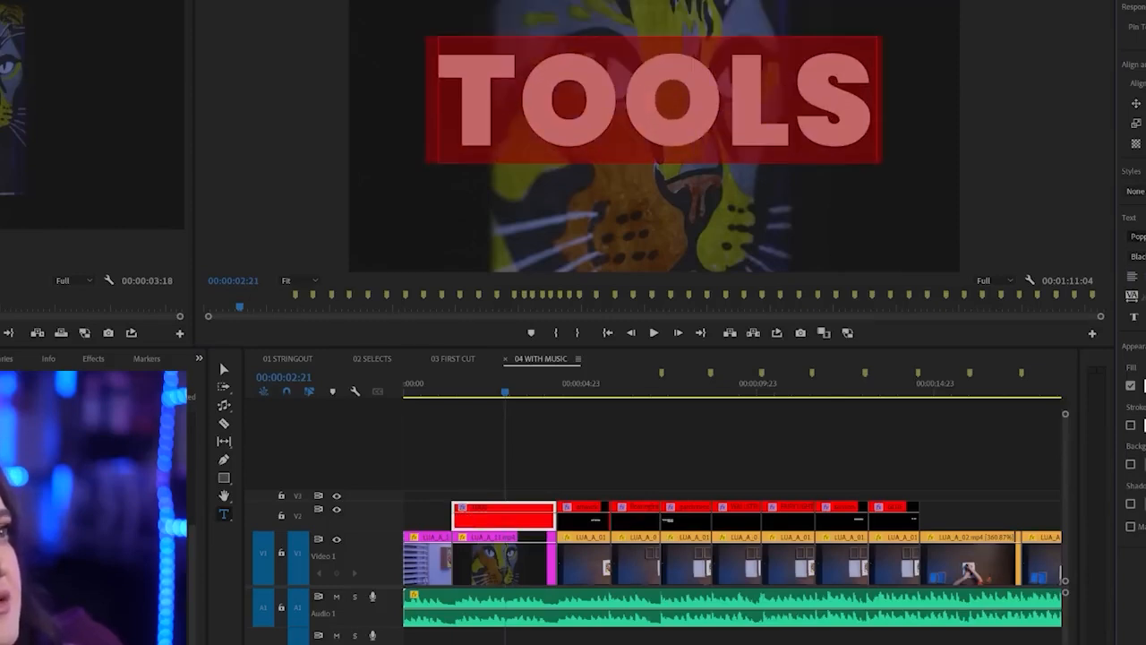
{"action": "left_click", "coordinate": [1145, 83]}
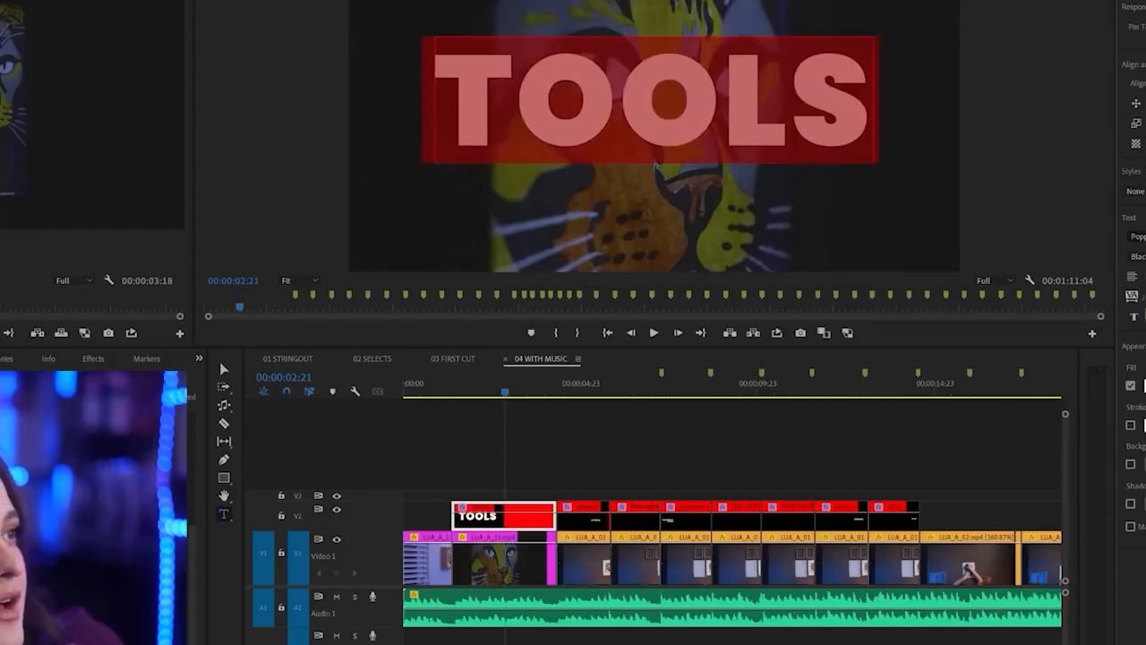
{"action": "left_click_drag", "start_coordinate": [1145, 299], "coordinate": [1145, 298]}
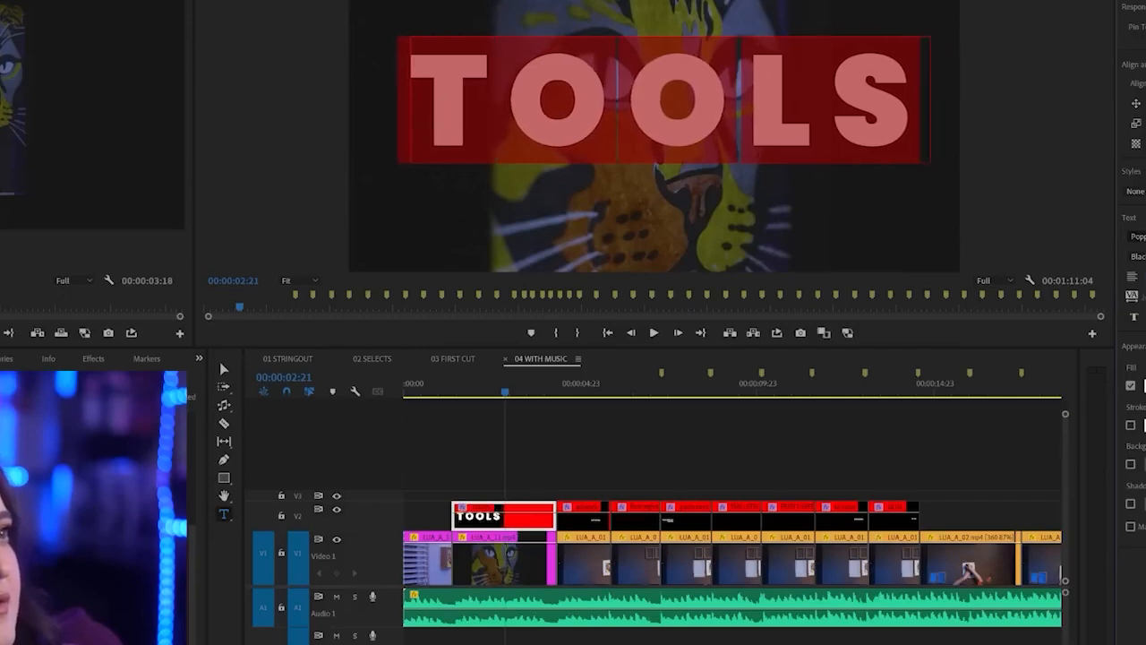
Trim the start of the TOOLS title so it covers only the second half of the cat close-up, and enlarge the track heights
{"action": "left_click", "coordinate": [533, 448]}
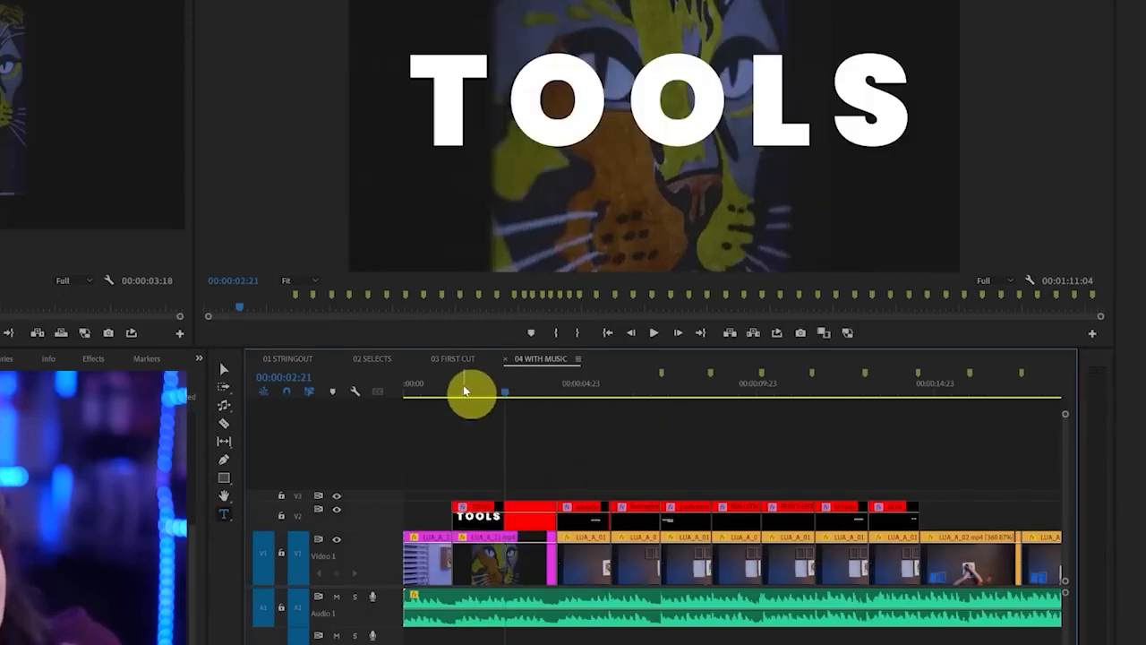
{"action": "mouse_move", "coordinate": [556, 487]}
{"action": "left_mouse_down"}
{"action": "mouse_move", "coordinate": [466, 540]}
{"action": "mouse_move", "coordinate": [563, 472]}
{"action": "left_mouse_up"}
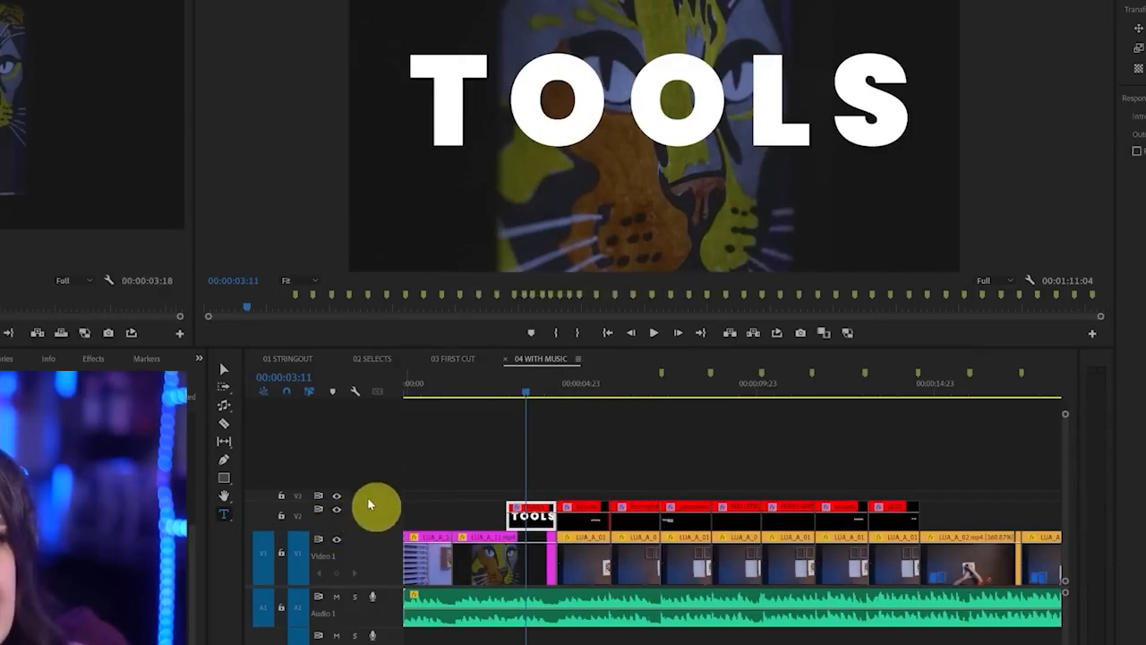
{"action": "left_click_drag", "start_coordinate": [368, 502], "coordinate": [368, 461]}
{"action": "key", "text": "alt+equal"}
{"action": "mouse_move", "coordinate": [457, 634]}
{"action": "left_mouse_down"}
{"action": "mouse_move", "coordinate": [418, 634]}
{"action": "mouse_move", "coordinate": [659, 634]}
{"action": "mouse_move", "coordinate": [507, 625]}
{"action": "mouse_move", "coordinate": [788, 630]}
{"action": "left_mouse_up"}
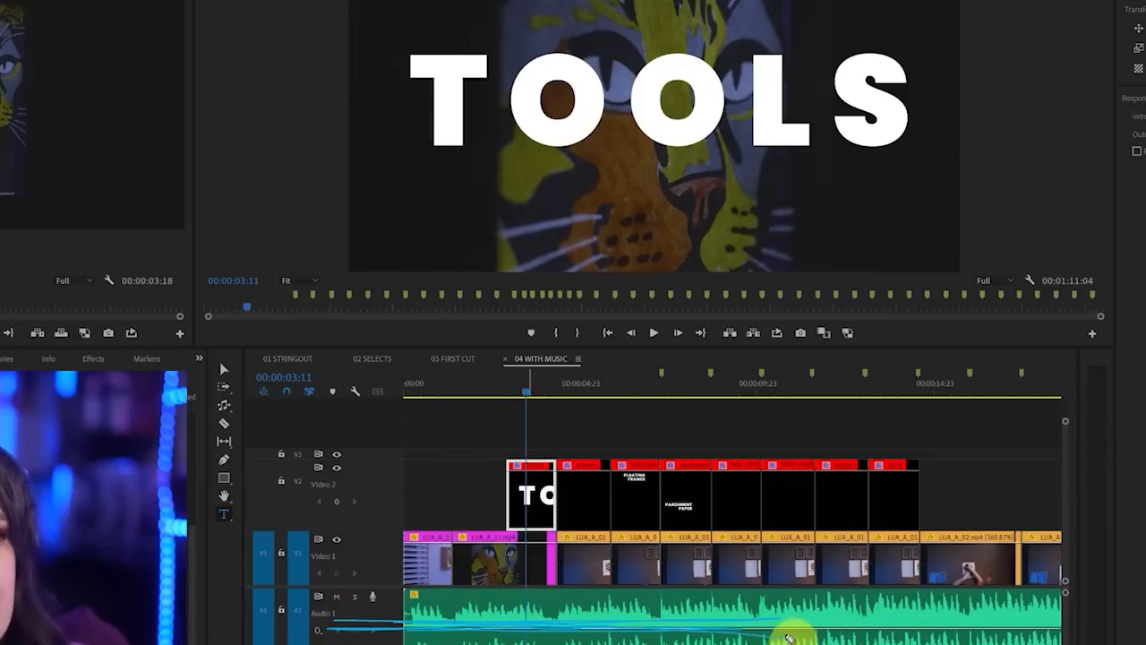
Lower the opacity of the TOOLS title using its opacity line in the timeline, and show the clip's effect settings
{"action": "left_click_drag", "start_coordinate": [489, 476], "coordinate": [535, 479]}
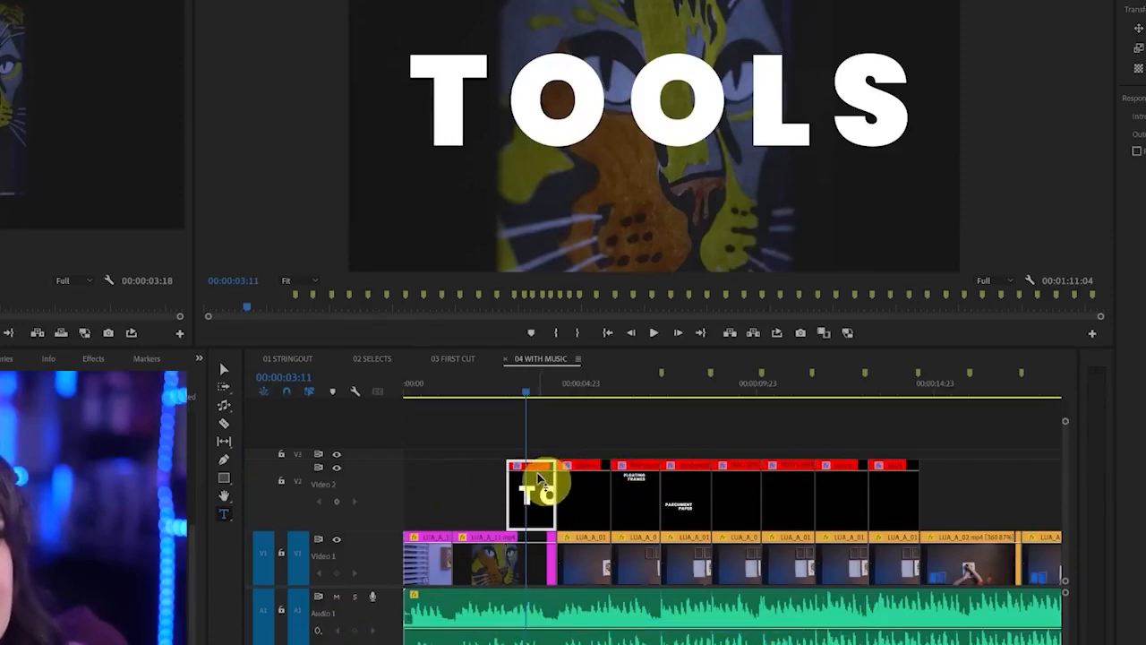
{"action": "mouse_move", "coordinate": [538, 479]}
{"action": "left_mouse_down"}
{"action": "mouse_move", "coordinate": [540, 511]}
{"action": "mouse_move", "coordinate": [539, 500]}
{"action": "left_mouse_up"}
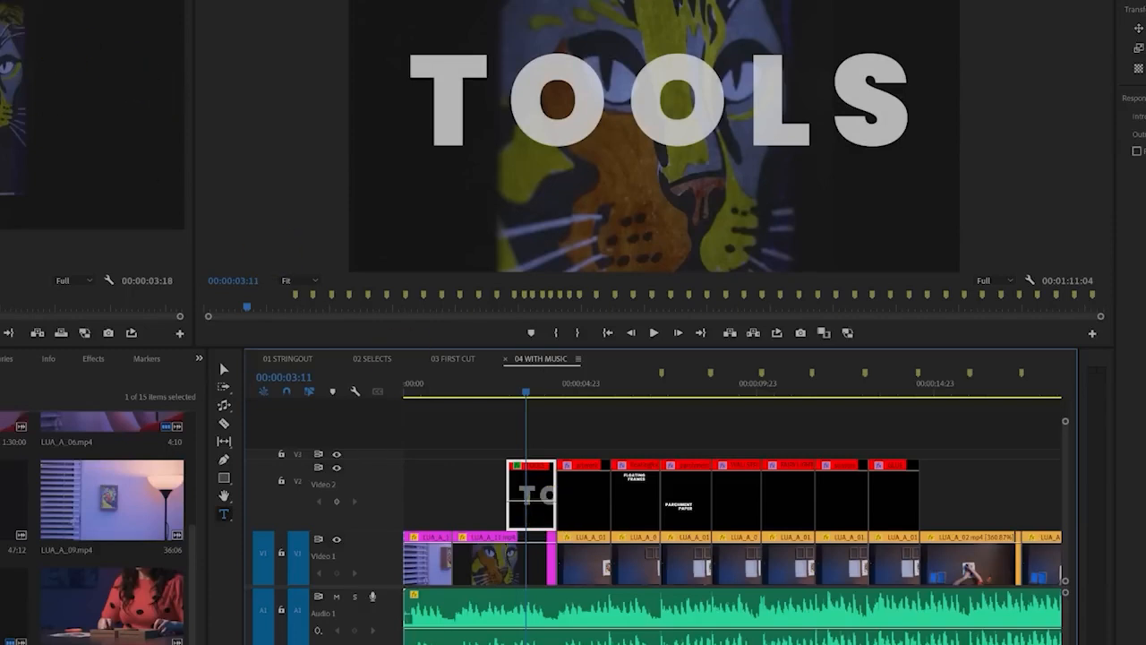
{"action": "left_click", "coordinate": [25, 1]}
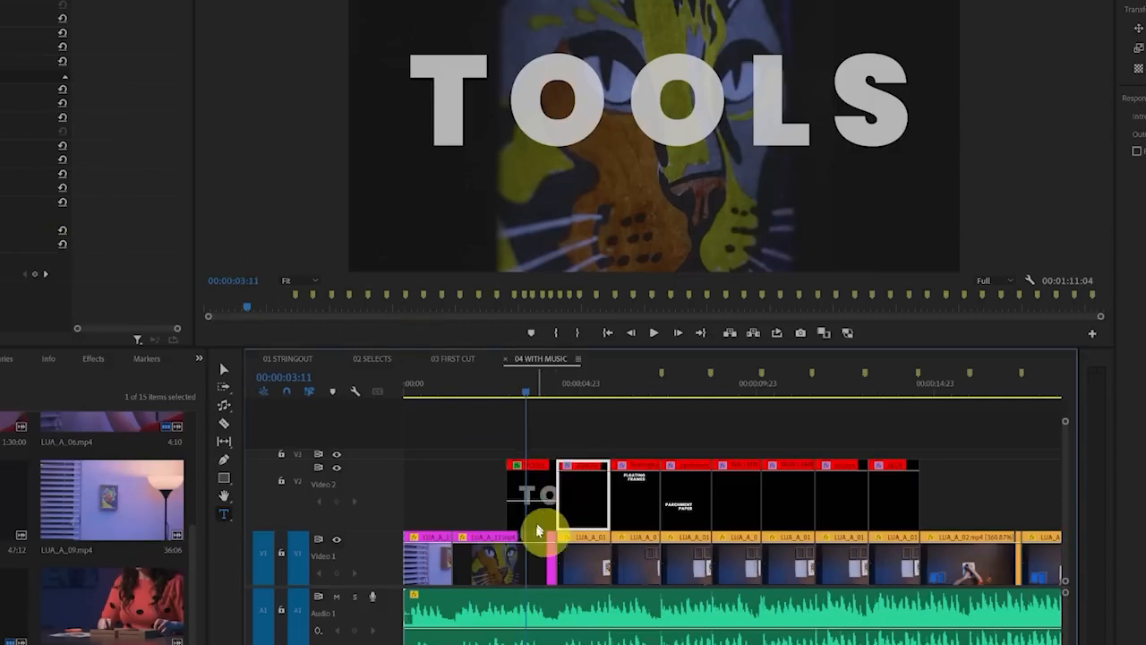
Lower the opacity of the TOOLS title further so more of the cat close-up shows through the letters
{"action": "left_click", "coordinate": [530, 560]}
{"action": "left_click", "coordinate": [542, 510]}
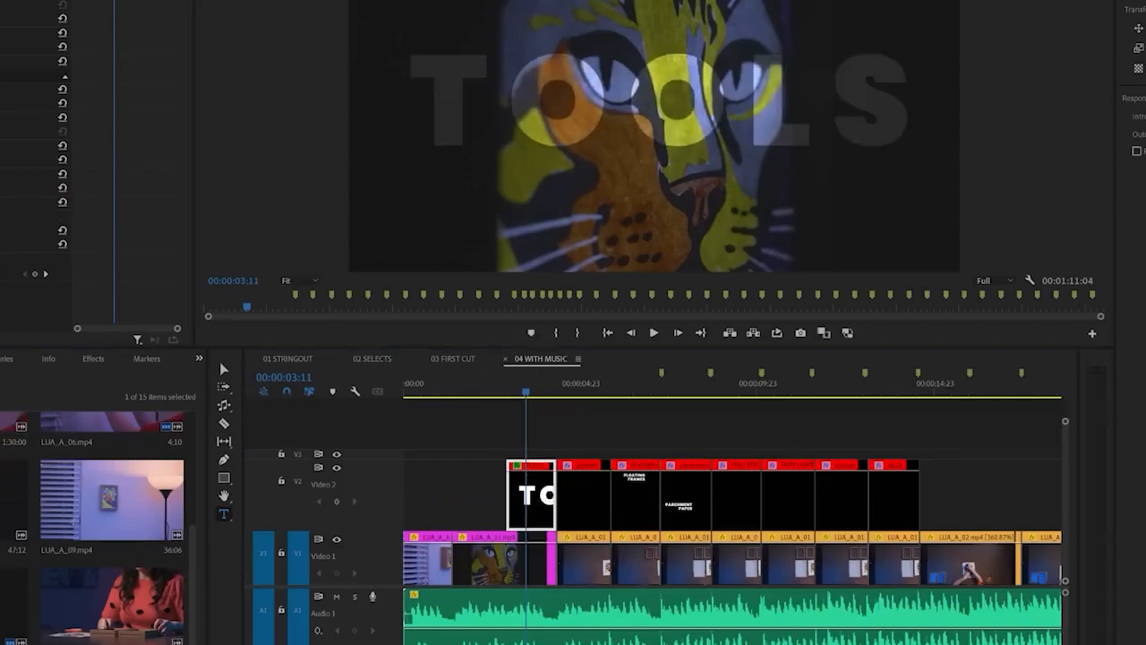
{"action": "left_click", "coordinate": [545, 480]}
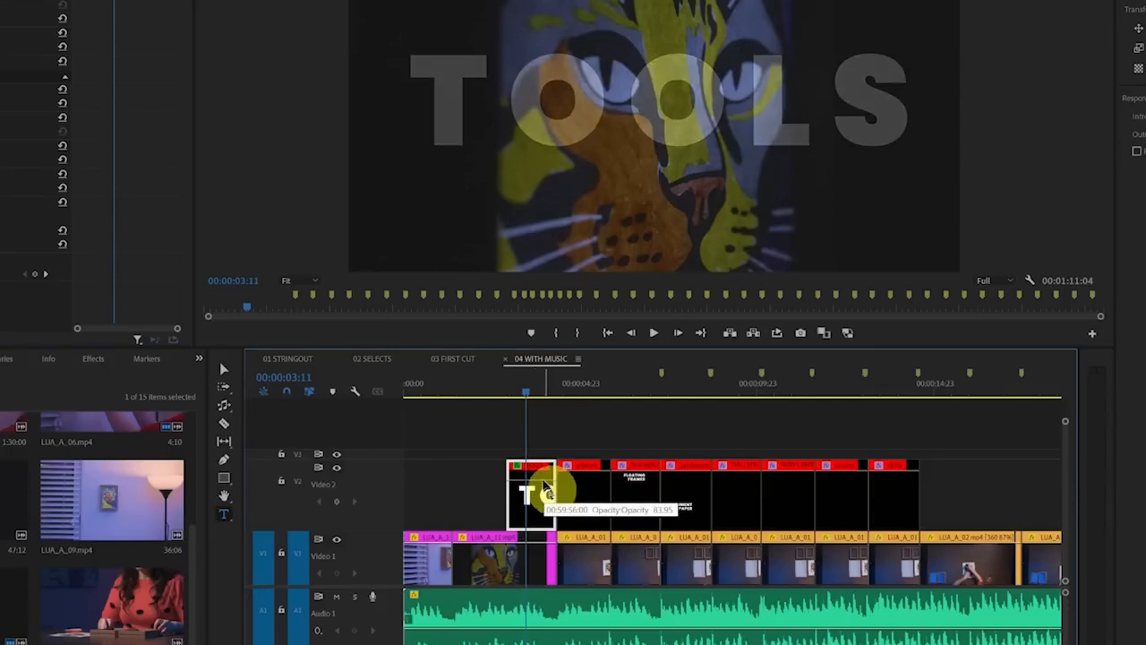
Copy the ARTWORK title to the start of the sequence, above the first clip, and place the playhead at 00:00:00:04
{"action": "left_click", "coordinate": [592, 502]}
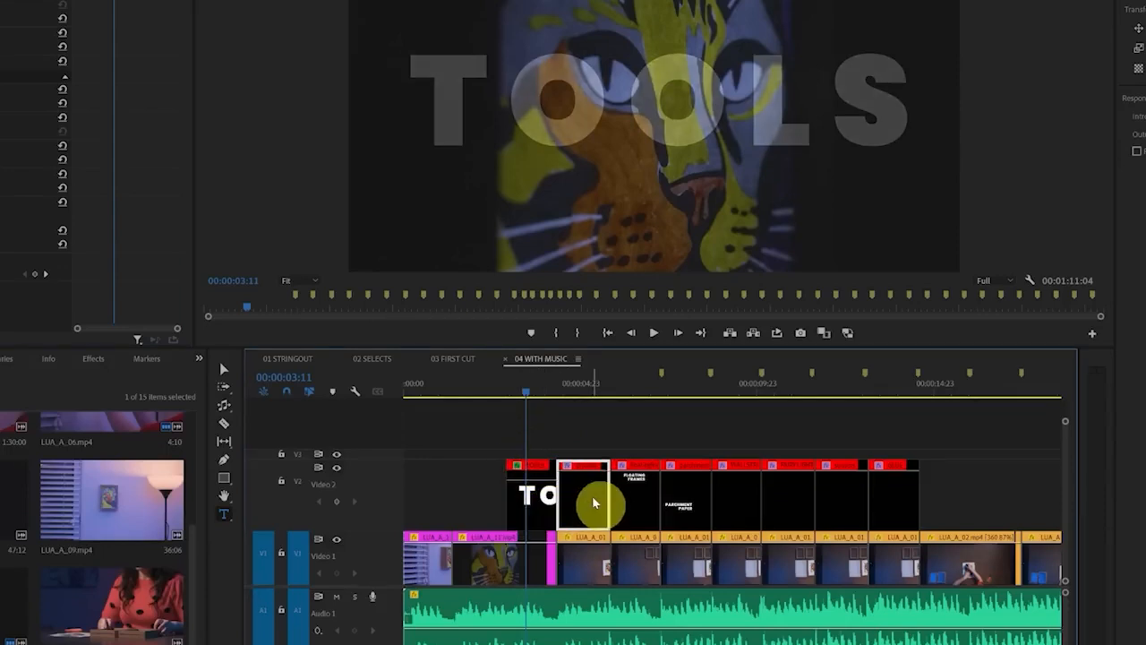
{"action": "left_click_drag", "start_coordinate": [588, 499], "coordinate": [450, 513]}
{"action": "left_click", "coordinate": [412, 388]}
{"action": "left_click", "coordinate": [423, 489]}
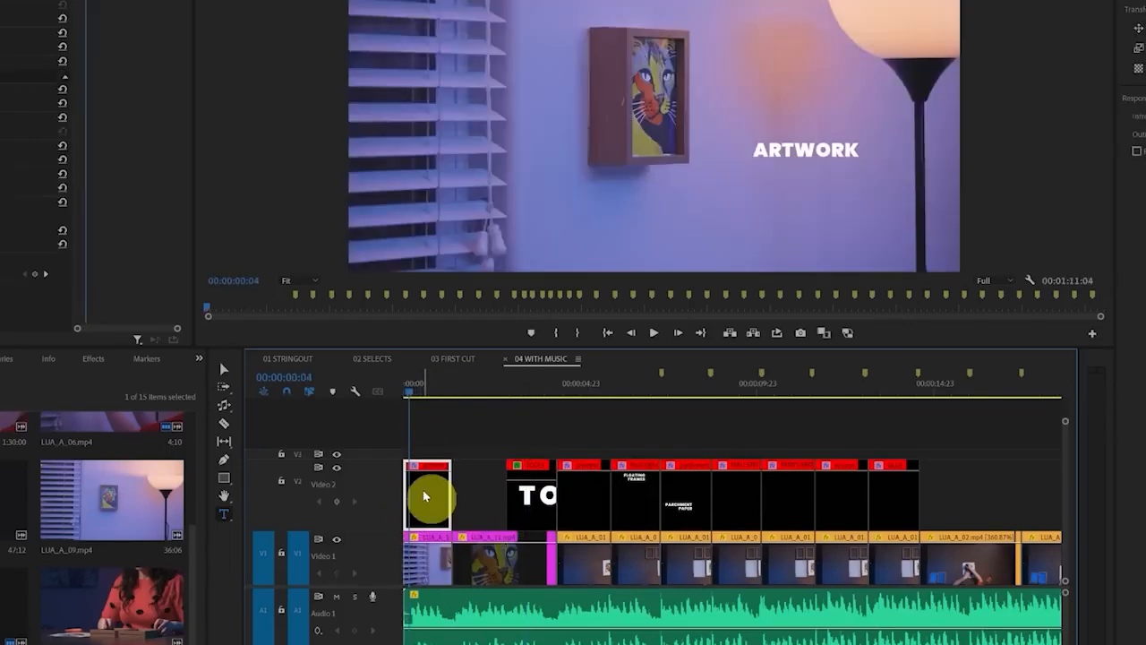
Change the copied title's text to LIGHT UP ART, broken over three lines
{"action": "left_click", "coordinate": [891, 90]}
{"action": "double_click", "coordinate": [832, 156]}
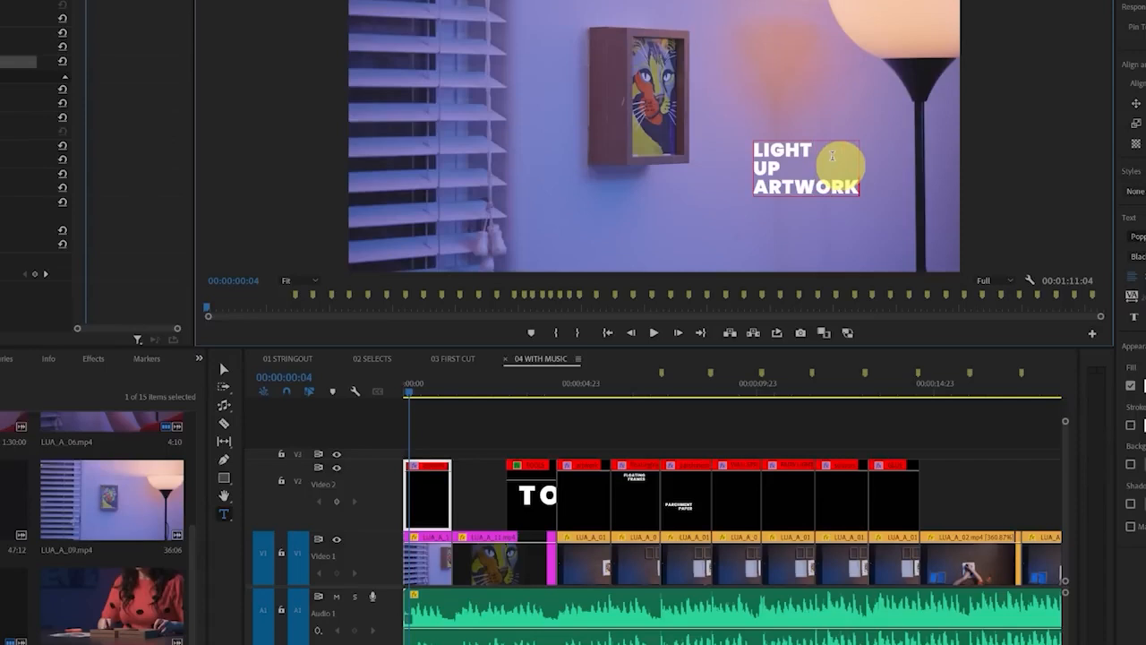
{"action": "left_click_drag", "start_coordinate": [803, 190], "coordinate": [929, 204]}
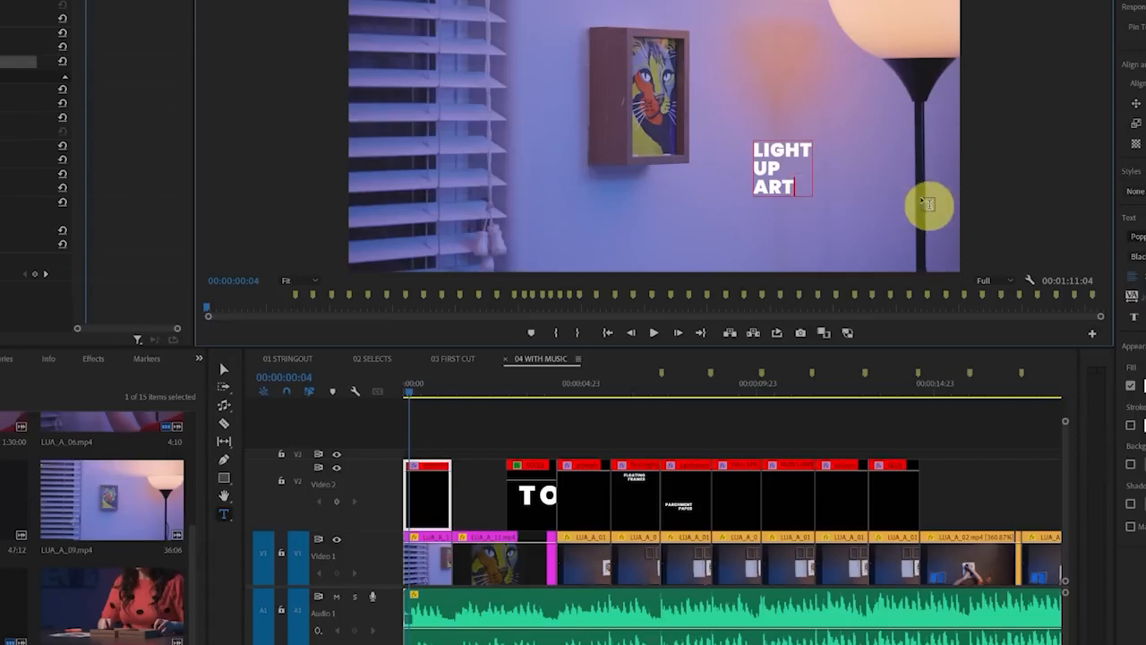
{"action": "left_click", "coordinate": [224, 369]}
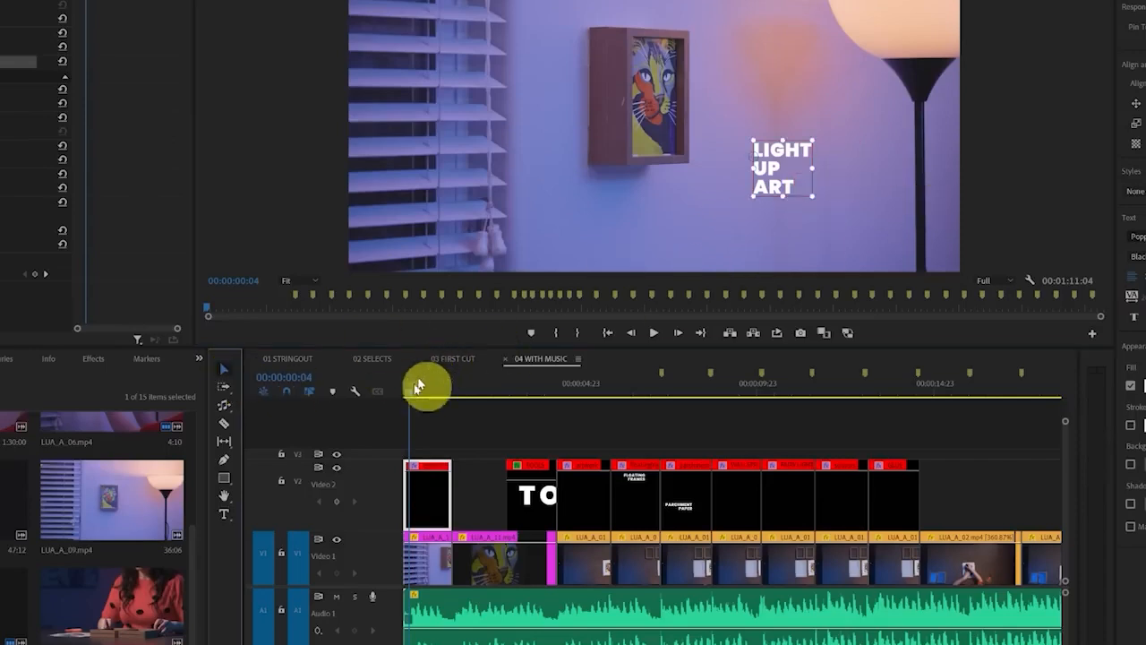
Trim the start of the LIGHT UP ART title to 00:00:00:16, where the room is dark
{"action": "scroll", "coordinate": [418, 431], "scroll_direction": "up", "scroll_amount": 5}
{"action": "scroll", "coordinate": [529, 439], "scroll_direction": "up", "scroll_amount": 1}
{"action": "left_click", "coordinate": [436, 392]}
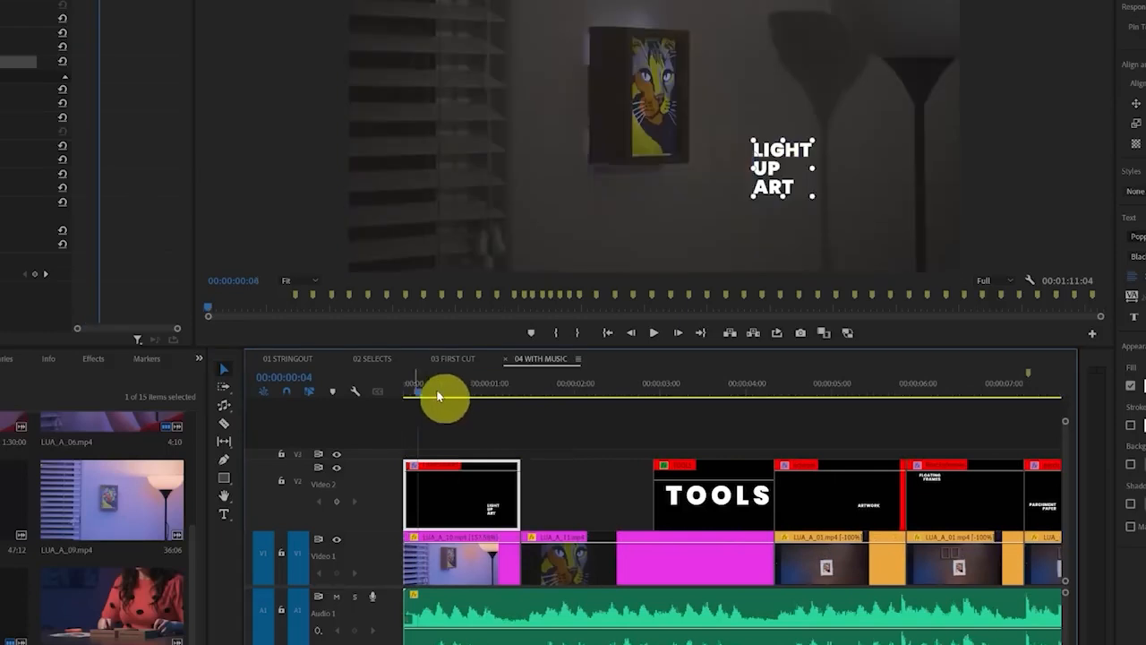
{"action": "left_click_drag", "start_coordinate": [438, 395], "coordinate": [459, 405]}
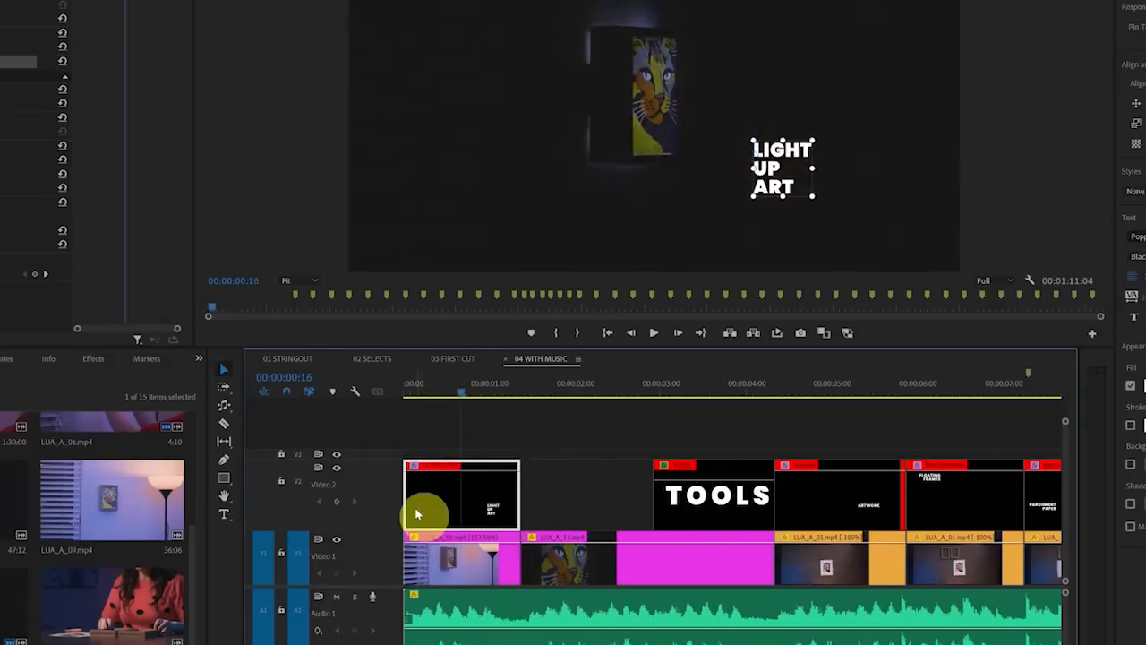
{"action": "left_click_drag", "start_coordinate": [415, 514], "coordinate": [473, 510]}
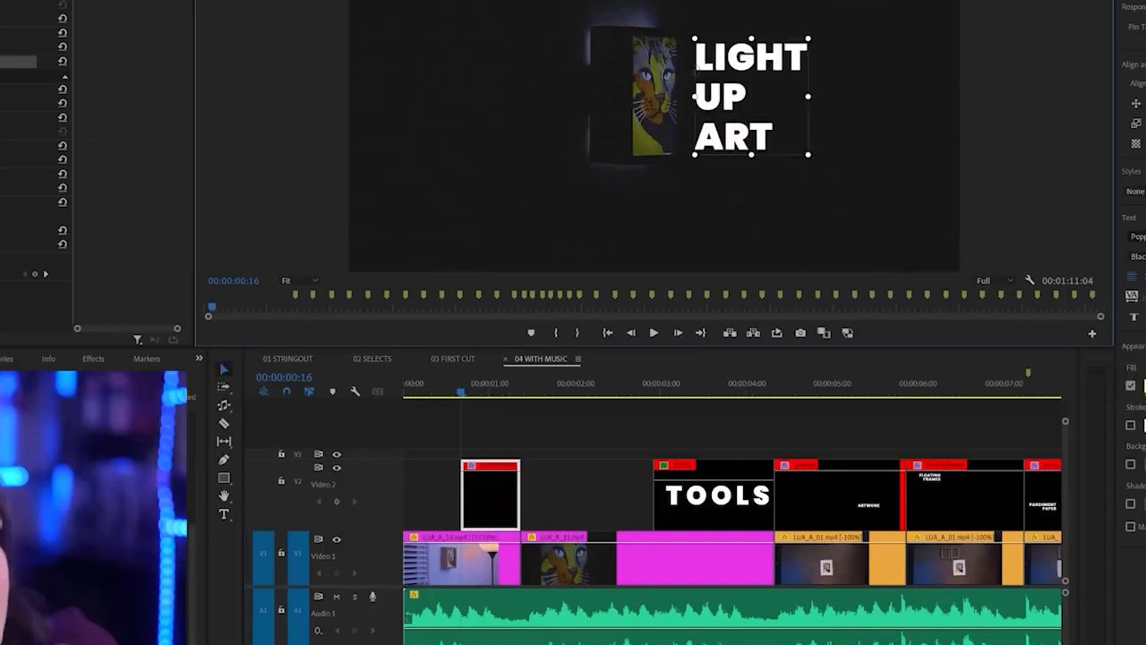
Enlarge the LIGHT UP ART title beside the framed artwork and set its fill color to pale yellow
{"action": "left_click", "coordinate": [1143, 386]}
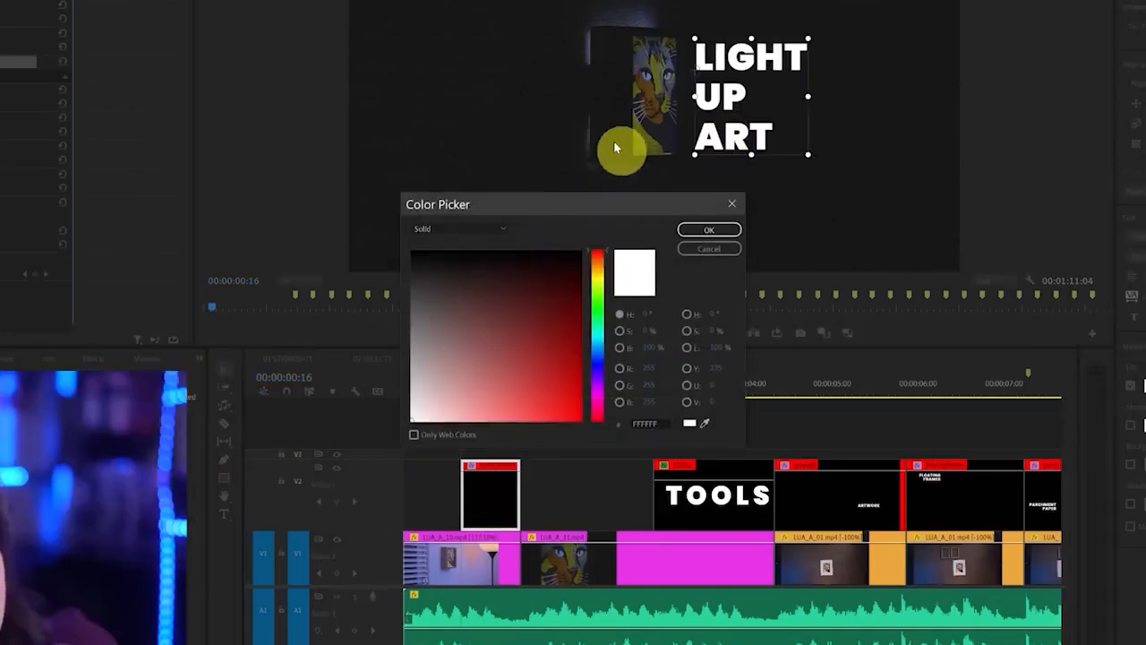
{"action": "left_click", "coordinate": [597, 283]}
{"action": "left_click", "coordinate": [488, 422]}
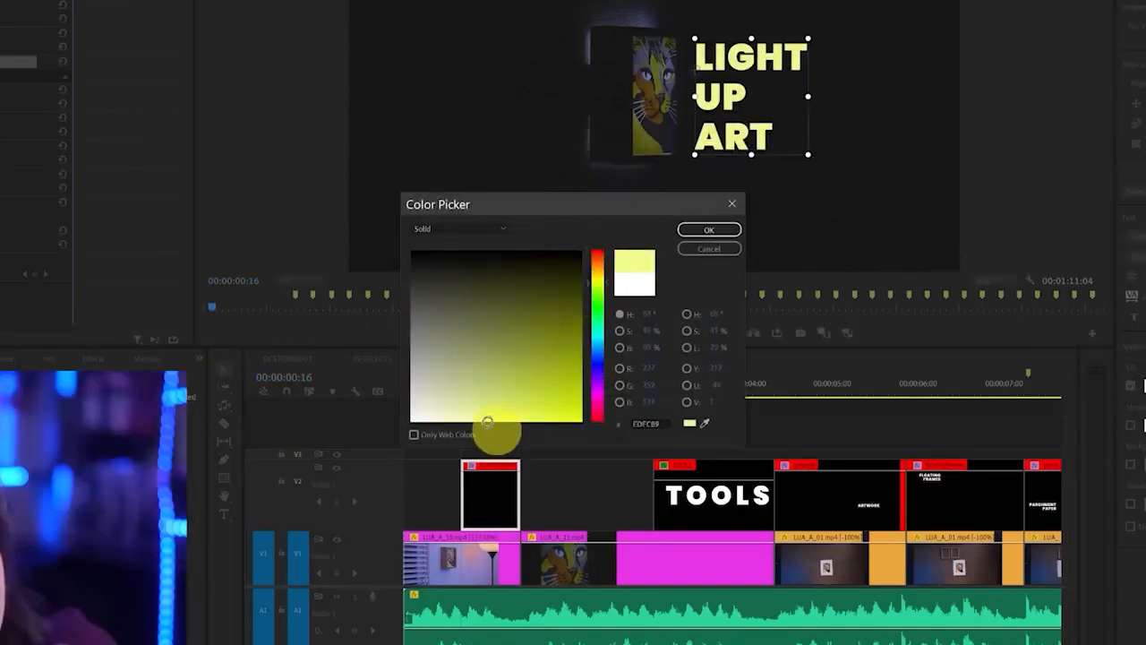
{"action": "left_click", "coordinate": [709, 229]}
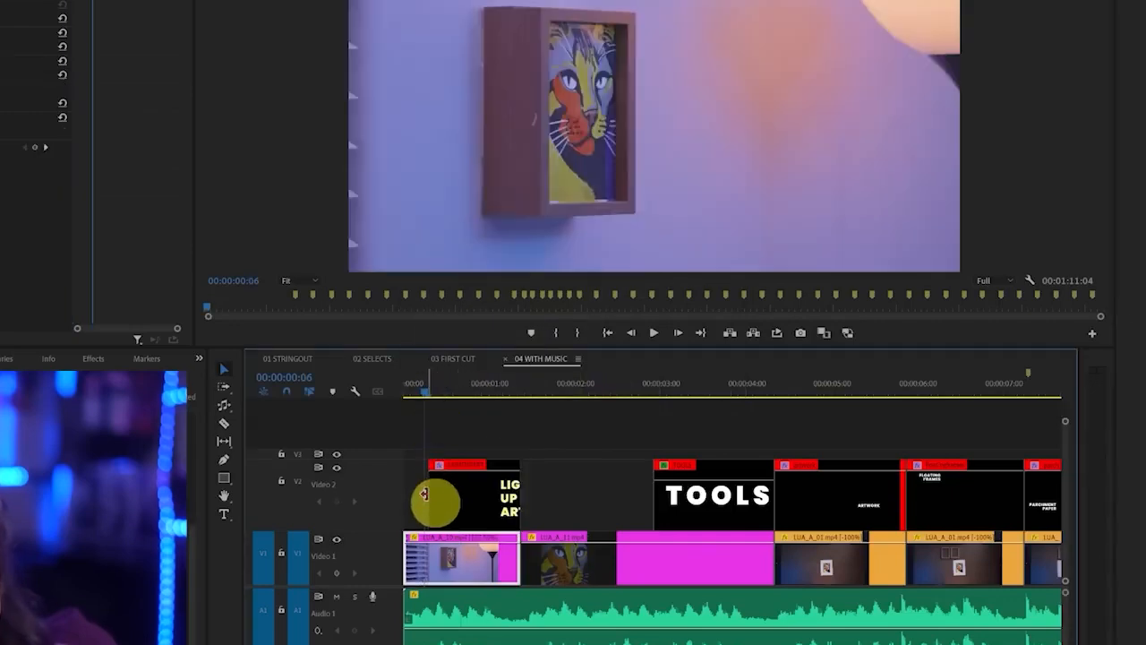
Enlarge the framed-artwork shot and its LIGHT UP ART title, and extend the title's start back to 00:00:00:06
{"action": "left_click_drag", "start_coordinate": [435, 499], "coordinate": [425, 499]}
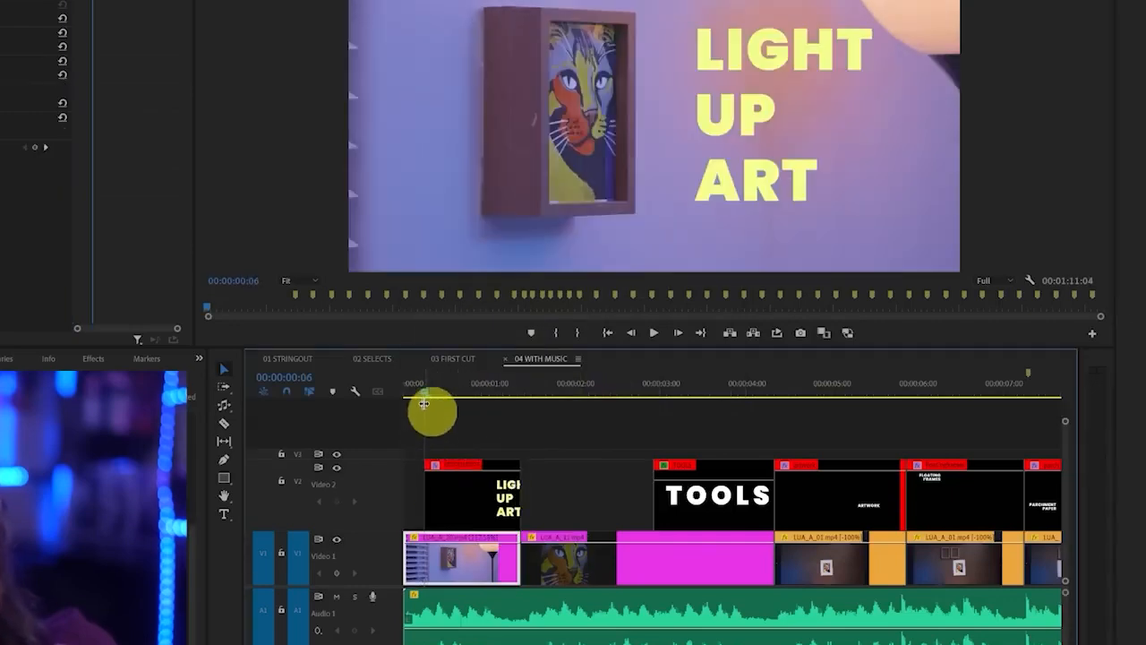
{"action": "left_click_drag", "start_coordinate": [423, 404], "coordinate": [460, 397]}
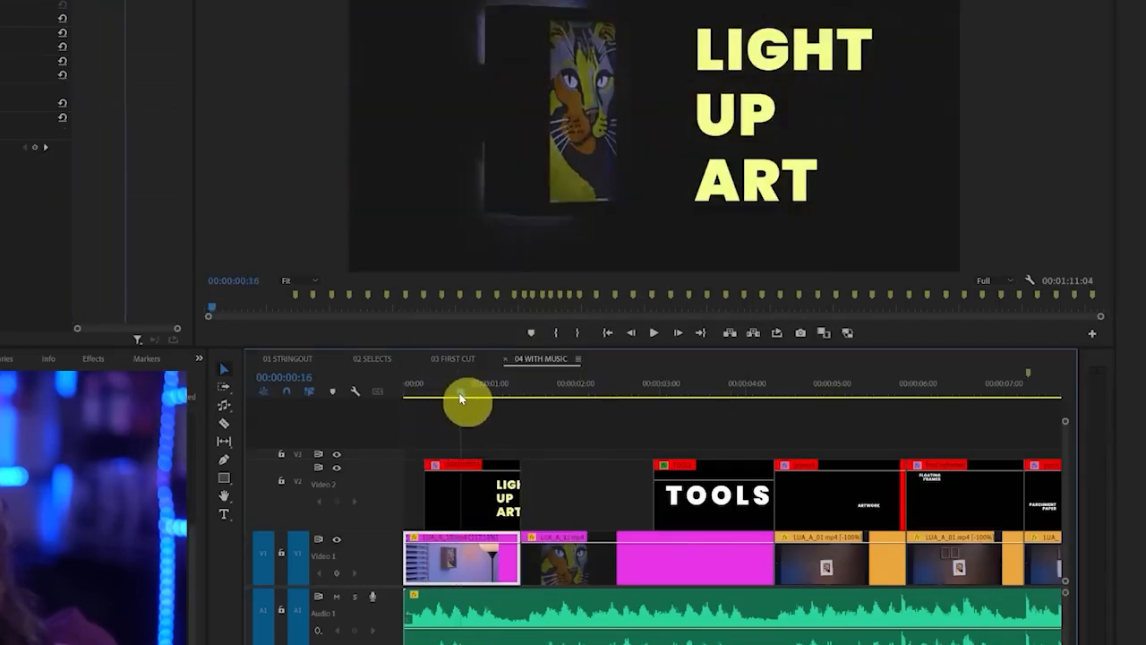
Fade in the LIGHT UP ART title with opacity keyframes, from zero at the clip's start to full at 00:00:00:16
{"action": "left_click", "coordinate": [475, 504]}
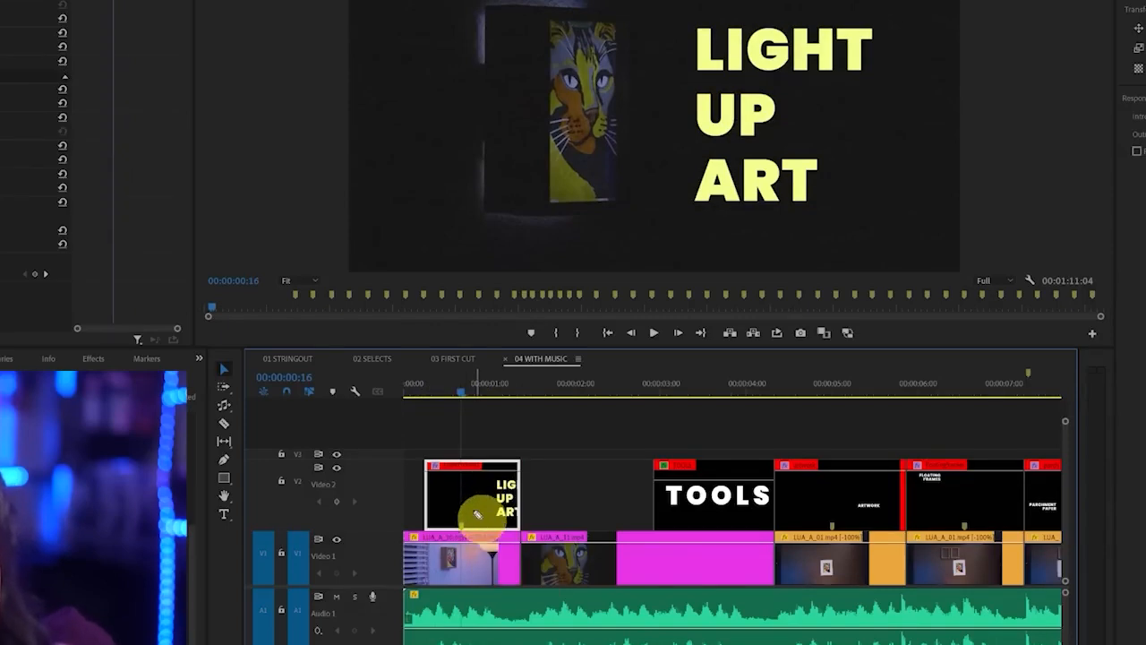
{"action": "mouse_move", "coordinate": [475, 512]}
{"action": "left_mouse_down"}
{"action": "mouse_move", "coordinate": [440, 535]}
{"action": "mouse_move", "coordinate": [478, 530]}
{"action": "left_mouse_up"}
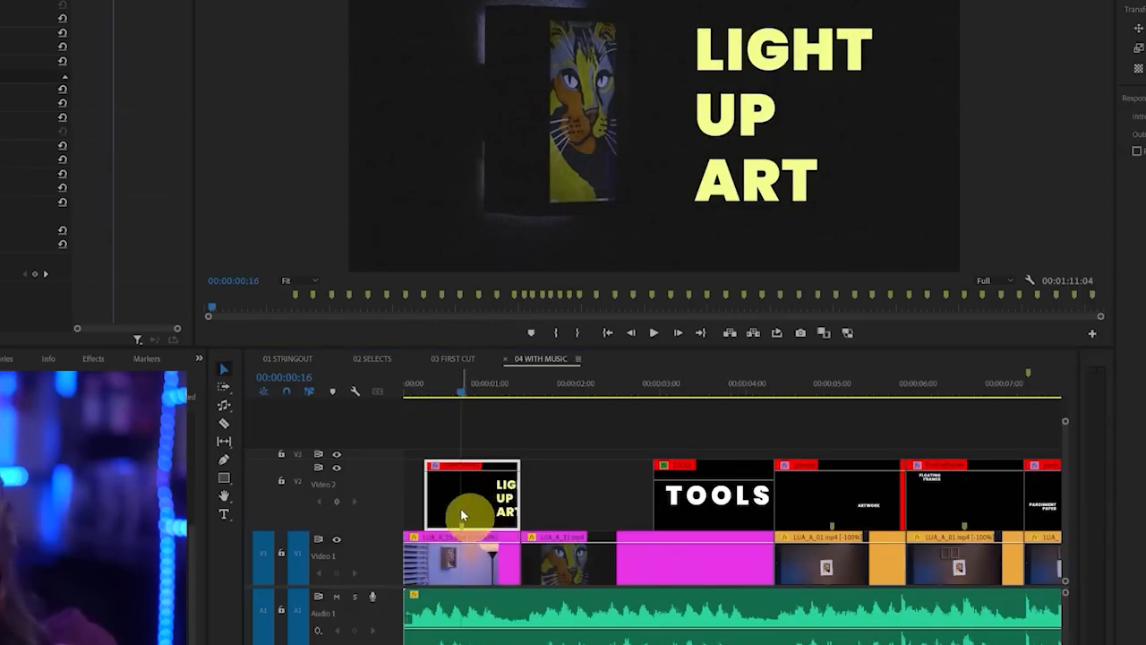
{"action": "scroll", "coordinate": [426, 529], "scroll_direction": "up", "scroll_amount": 5}
{"action": "scroll", "coordinate": [458, 535], "scroll_direction": "up", "scroll_amount": 2}
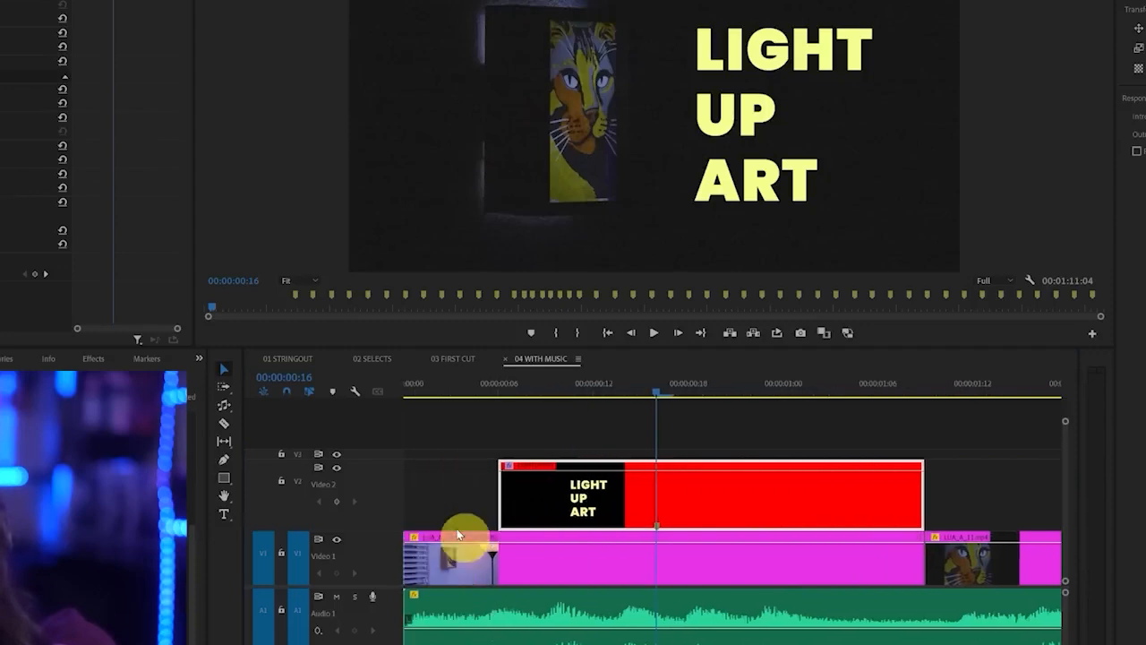
{"action": "scroll", "coordinate": [458, 535], "scroll_direction": "down", "scroll_amount": 1}
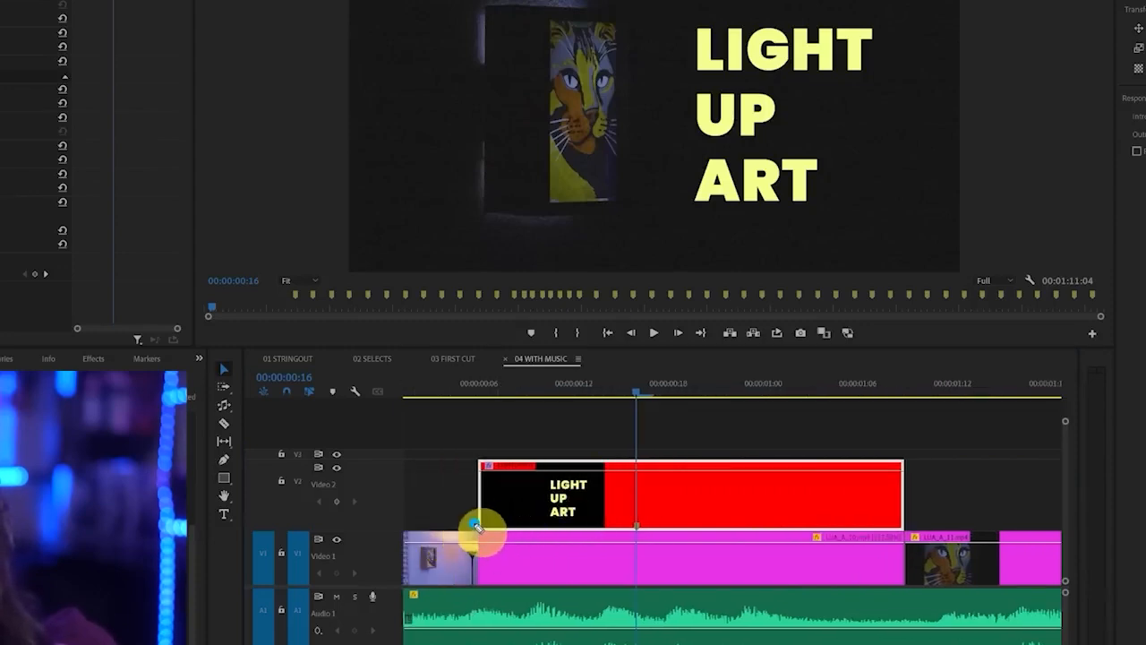
{"action": "left_click", "coordinate": [638, 471], "text": "ctrl"}
{"action": "left_click", "coordinate": [638, 472], "text": "ctrl"}
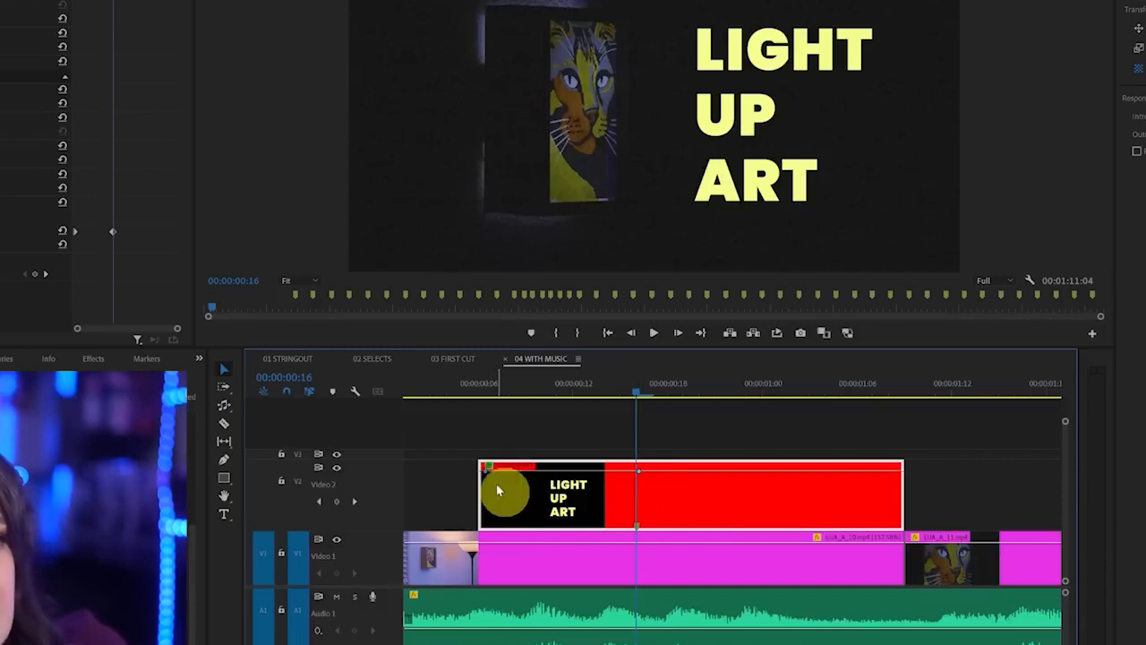
{"action": "left_click_drag", "start_coordinate": [484, 474], "coordinate": [484, 537]}
Review the LIGHT UP ART fade-in, first over the footage and then with Video 1 temporarily hidden
{"action": "left_click", "coordinate": [455, 395]}
{"action": "key", "text": "space"}
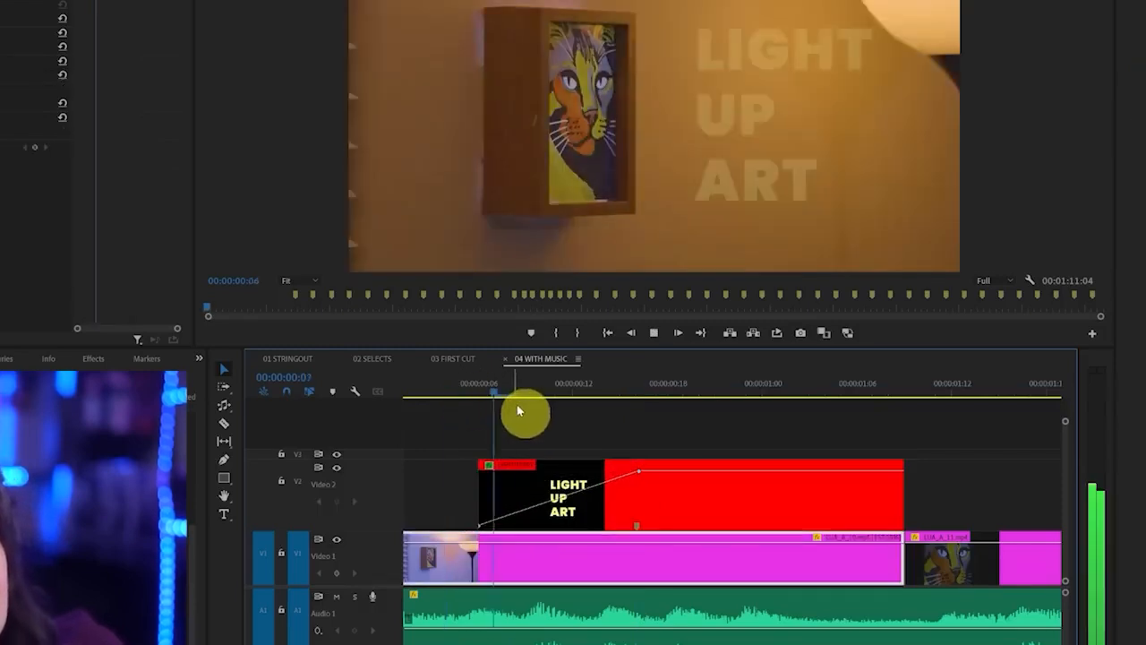
{"action": "mouse_move", "coordinate": [541, 392]}
{"action": "left_mouse_down"}
{"action": "mouse_move", "coordinate": [514, 397]}
{"action": "mouse_move", "coordinate": [609, 397]}
{"action": "mouse_move", "coordinate": [558, 403]}
{"action": "left_mouse_up"}
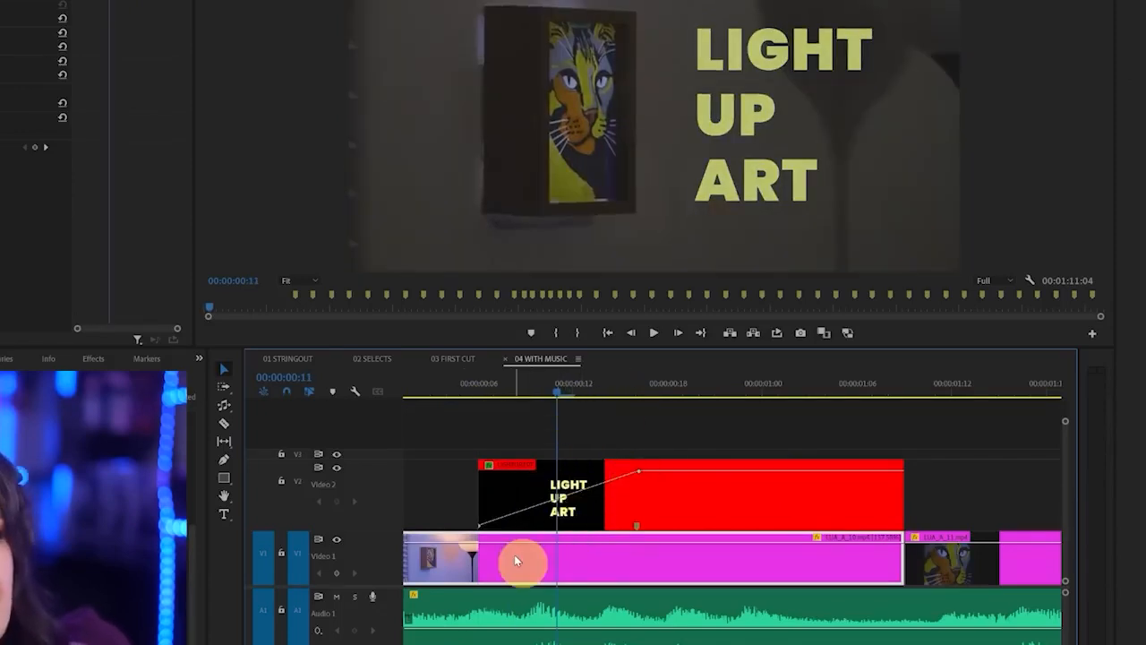
{"action": "left_click", "coordinate": [337, 540]}
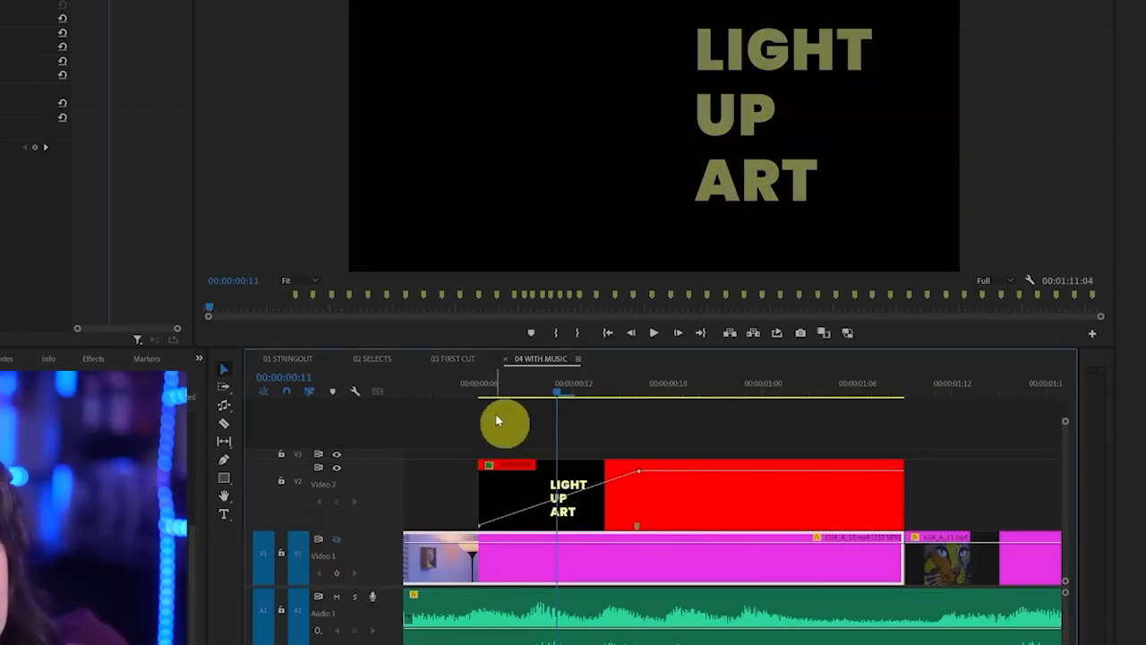
{"action": "mouse_move", "coordinate": [475, 395]}
{"action": "left_mouse_down"}
{"action": "mouse_move", "coordinate": [593, 396]}
{"action": "mouse_move", "coordinate": [468, 410]}
{"action": "mouse_move", "coordinate": [653, 397]}
{"action": "mouse_move", "coordinate": [472, 416]}
{"action": "mouse_move", "coordinate": [661, 409]}
{"action": "mouse_move", "coordinate": [478, 430]}
{"action": "mouse_move", "coordinate": [700, 417]}
{"action": "left_mouse_up"}
{"action": "left_click", "coordinate": [338, 540]}
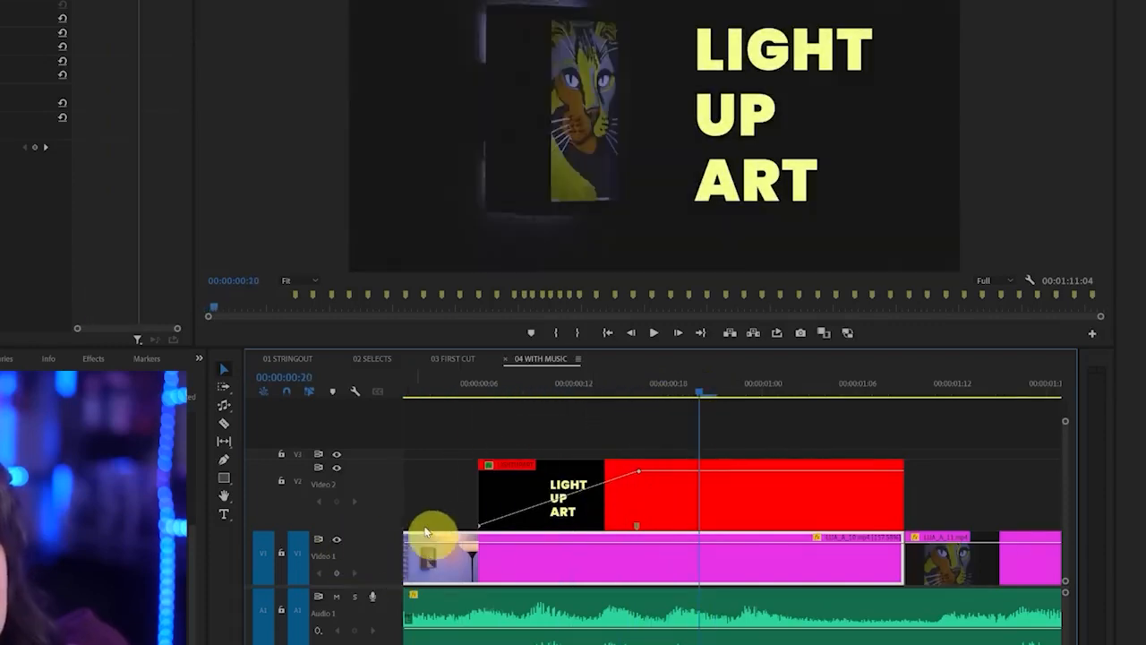
Review the material titles over the tabletop shots, from ARTWORK to PARCHMENT PAPER at 00:00:08:08
{"action": "key", "text": "minus"}
{"action": "key", "text": "minus"}
{"action": "key", "text": "minus"}
{"action": "key", "text": "minus"}
{"action": "key", "text": "minus"}
{"action": "key", "text": "minus"}
{"action": "key", "text": "minus"}
{"action": "key", "text": "minus"}
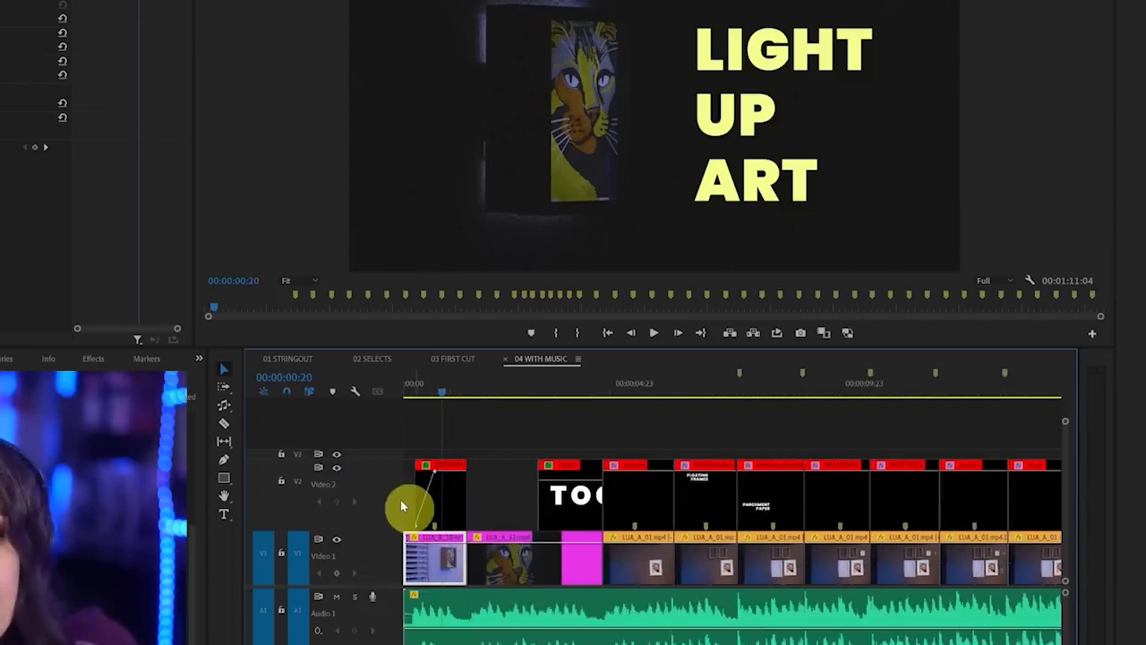
{"action": "left_click", "coordinate": [640, 388]}
{"action": "left_click", "coordinate": [694, 388]}
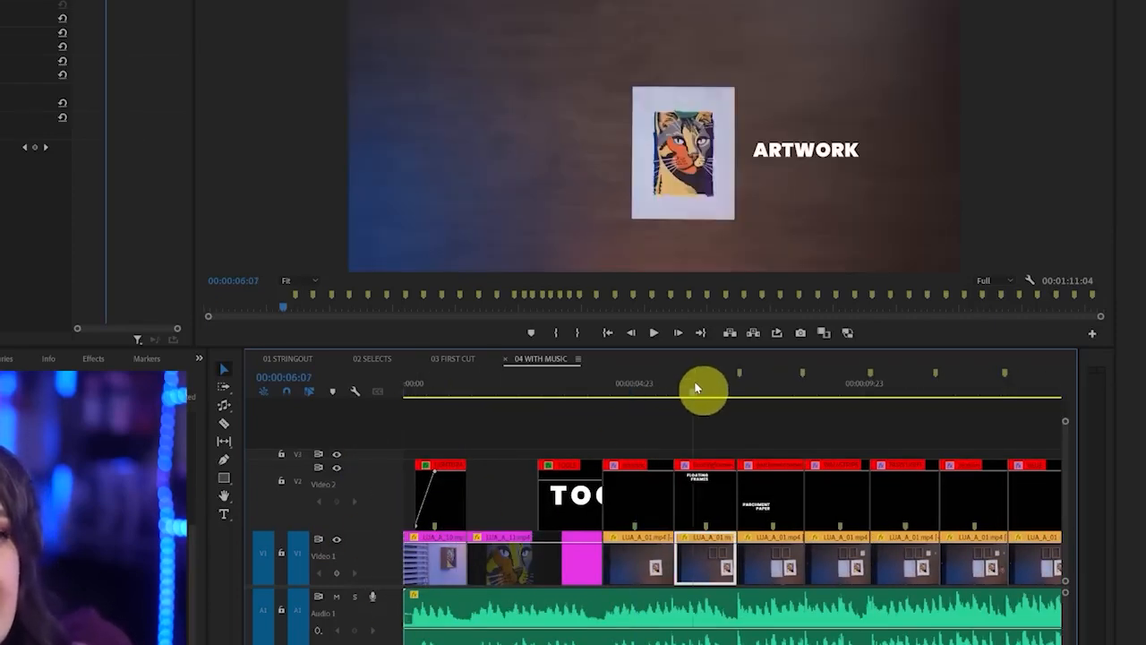
{"action": "left_click", "coordinate": [791, 387]}
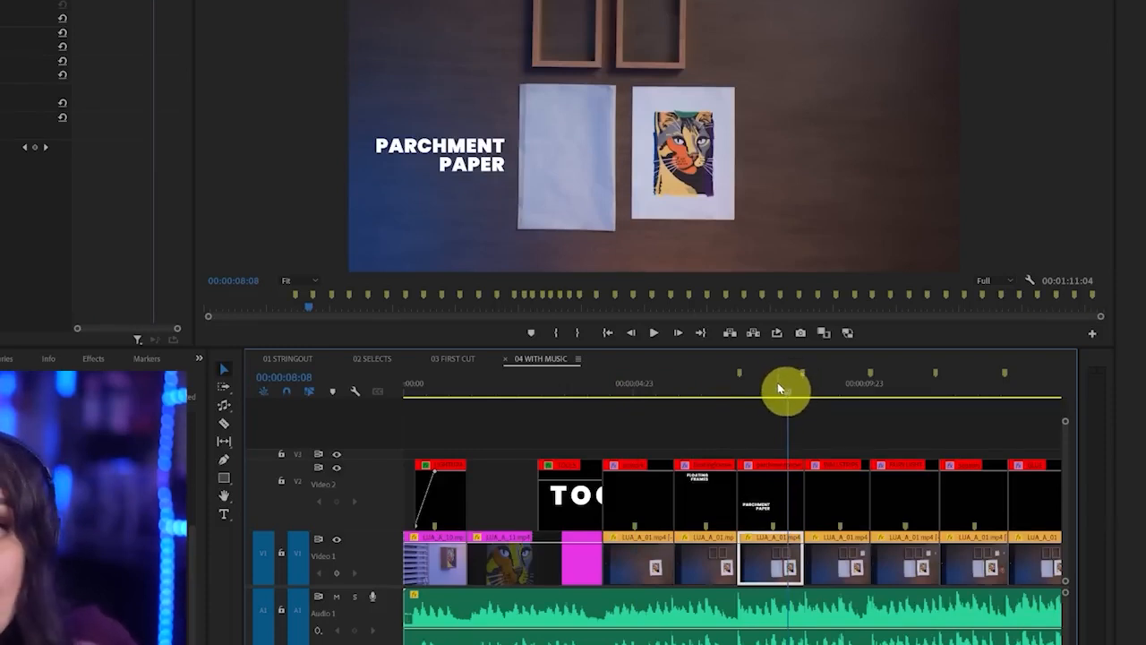
Hide the Video 2 track and look through the tabletop shots without their titles
{"action": "left_click", "coordinate": [337, 470]}
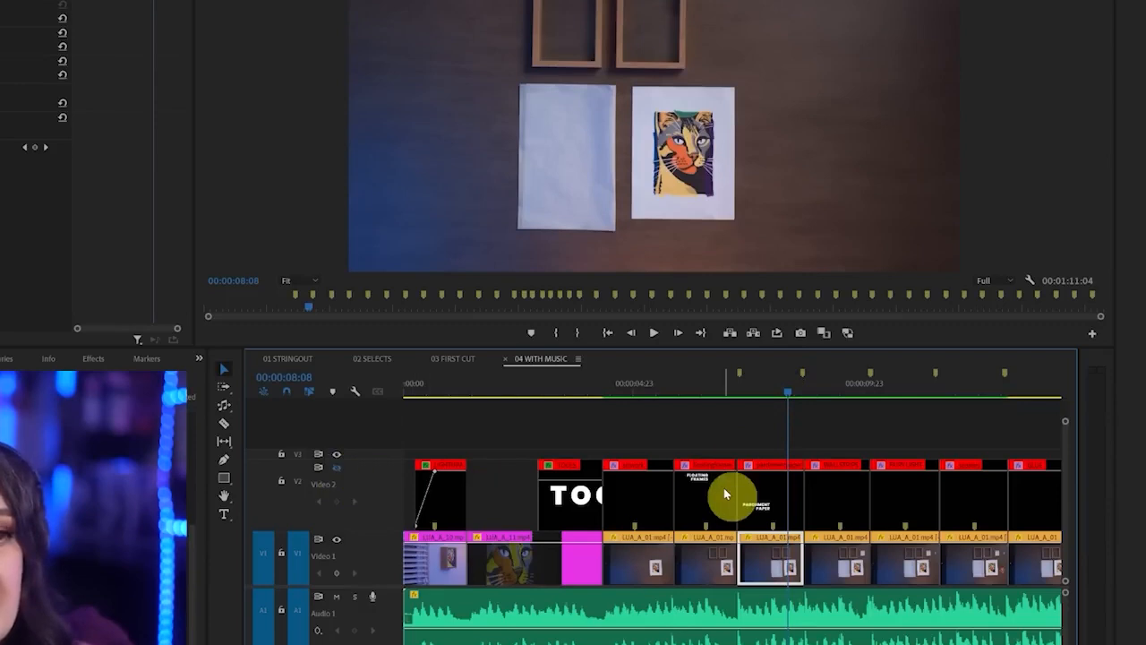
{"action": "left_click_drag", "start_coordinate": [804, 382], "coordinate": [903, 402]}
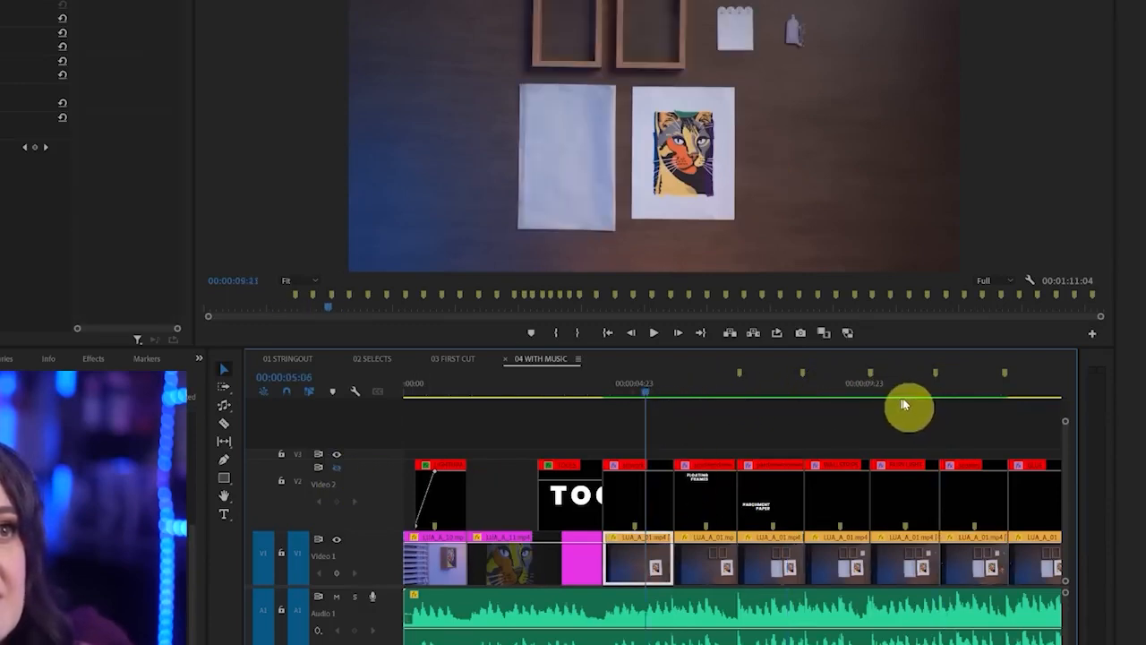
{"action": "mouse_move", "coordinate": [355, 464]}
{"action": "left_mouse_down"}
{"action": "mouse_move", "coordinate": [317, 469]}
{"action": "mouse_move", "coordinate": [369, 463]}
{"action": "left_mouse_up"}
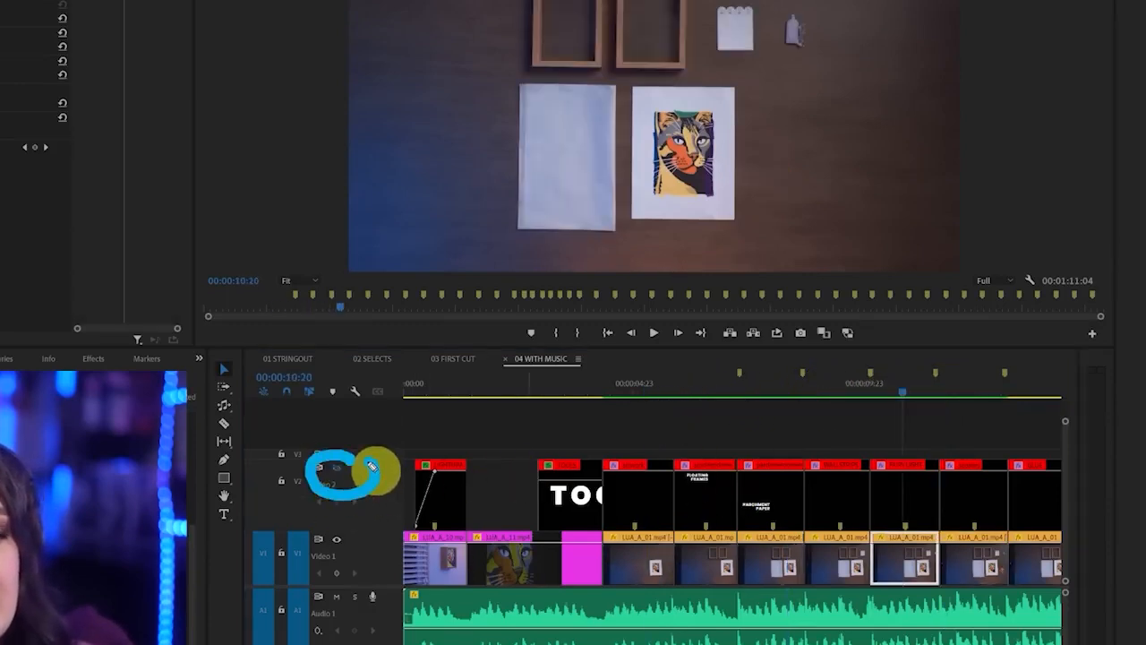
{"action": "key", "text": "Escape"}
Show Video 2 again and review the material titles up to FAIRY LIGHT at 00:00:10:06
{"action": "left_click", "coordinate": [336, 470]}
{"action": "left_click_drag", "start_coordinate": [770, 390], "coordinate": [586, 402]}
{"action": "left_click", "coordinate": [878, 397]}
{"action": "key", "text": "minus"}
{"action": "key", "text": "minus"}
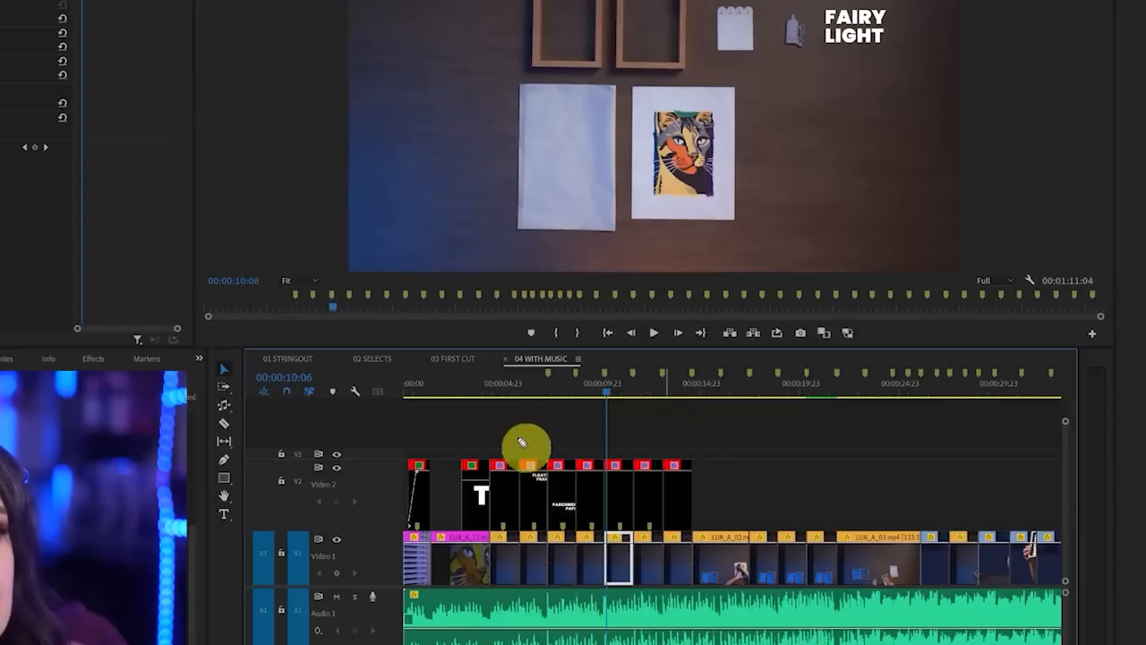
Hide Video 2 and move the three titles starting with FLOATING FRAMES up to the Video 3 track
{"action": "mouse_move", "coordinate": [518, 432]}
{"action": "left_mouse_down"}
{"action": "mouse_move", "coordinate": [520, 504]}
{"action": "mouse_move", "coordinate": [571, 542]}
{"action": "mouse_move", "coordinate": [609, 532]}
{"action": "mouse_move", "coordinate": [604, 435]}
{"action": "mouse_move", "coordinate": [502, 435]}
{"action": "left_mouse_up"}
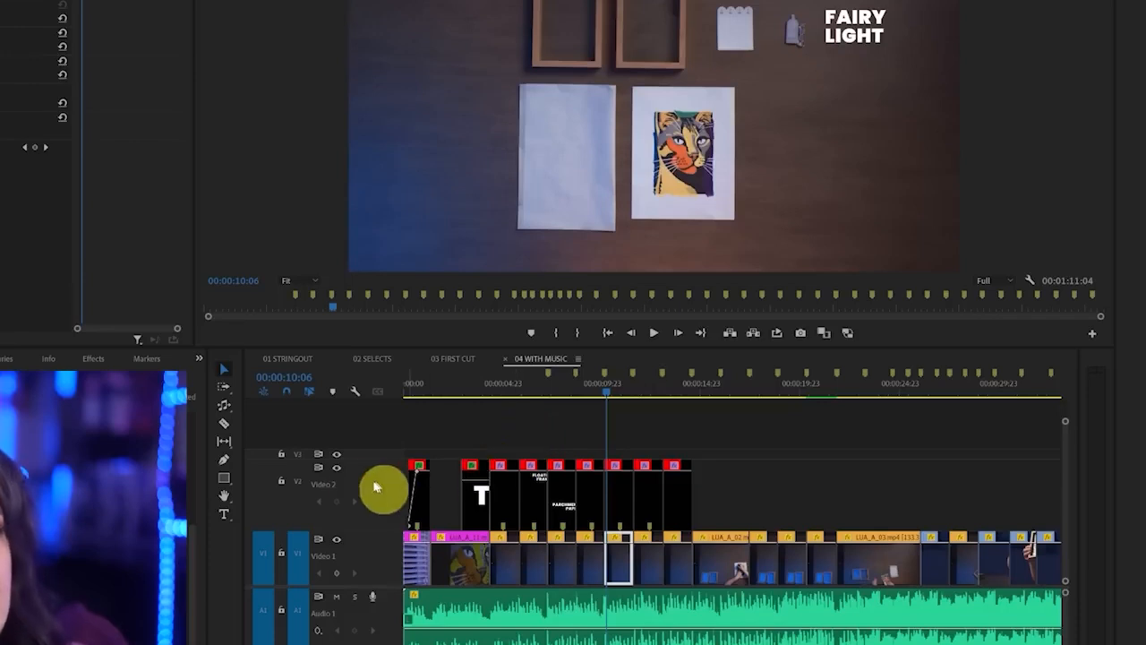
{"action": "mouse_move", "coordinate": [356, 464]}
{"action": "left_mouse_down"}
{"action": "mouse_move", "coordinate": [325, 488]}
{"action": "mouse_move", "coordinate": [363, 459]}
{"action": "left_mouse_up"}
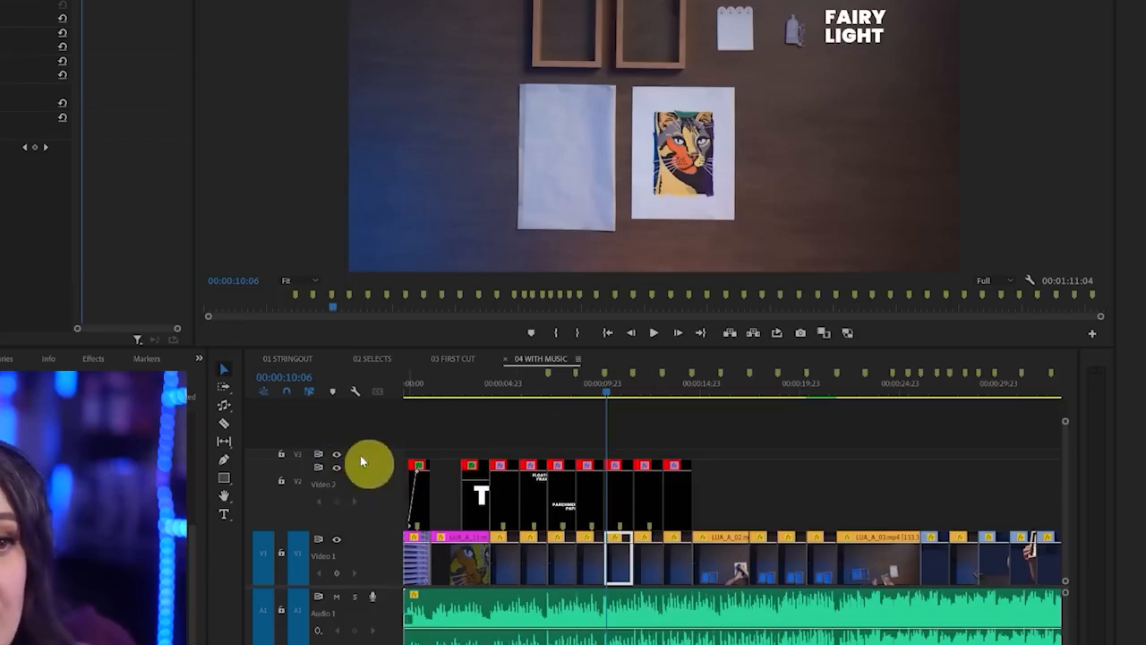
{"action": "left_click", "coordinate": [337, 467]}
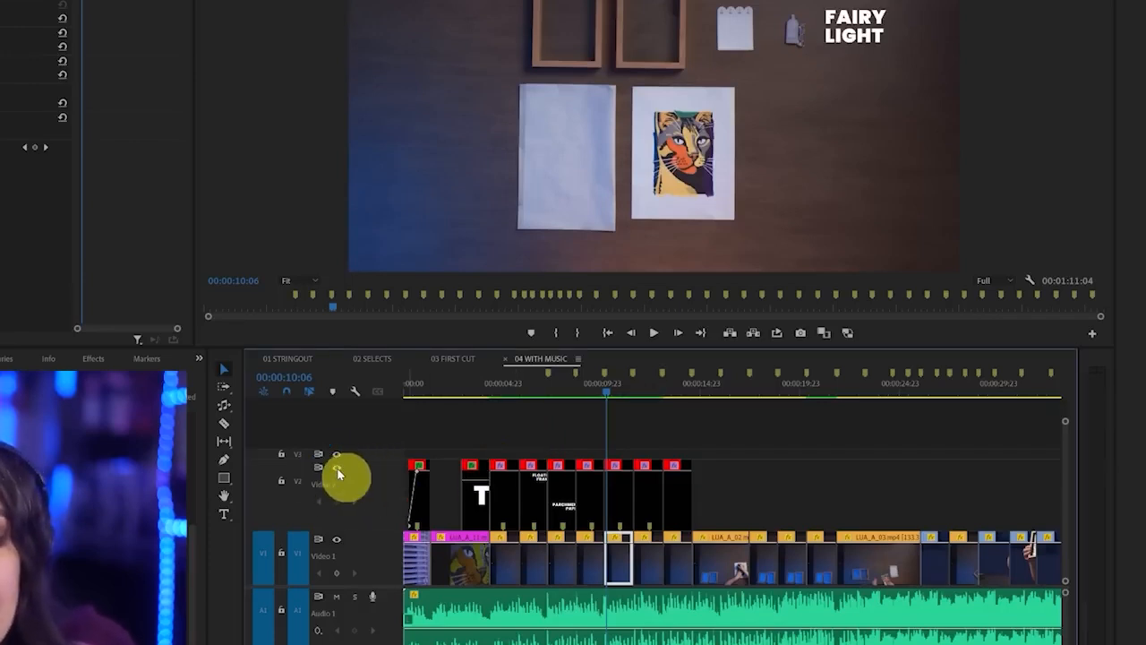
{"action": "left_click_drag", "start_coordinate": [532, 440], "coordinate": [562, 458]}
{"action": "left_click_drag", "start_coordinate": [562, 457], "coordinate": [562, 456]}
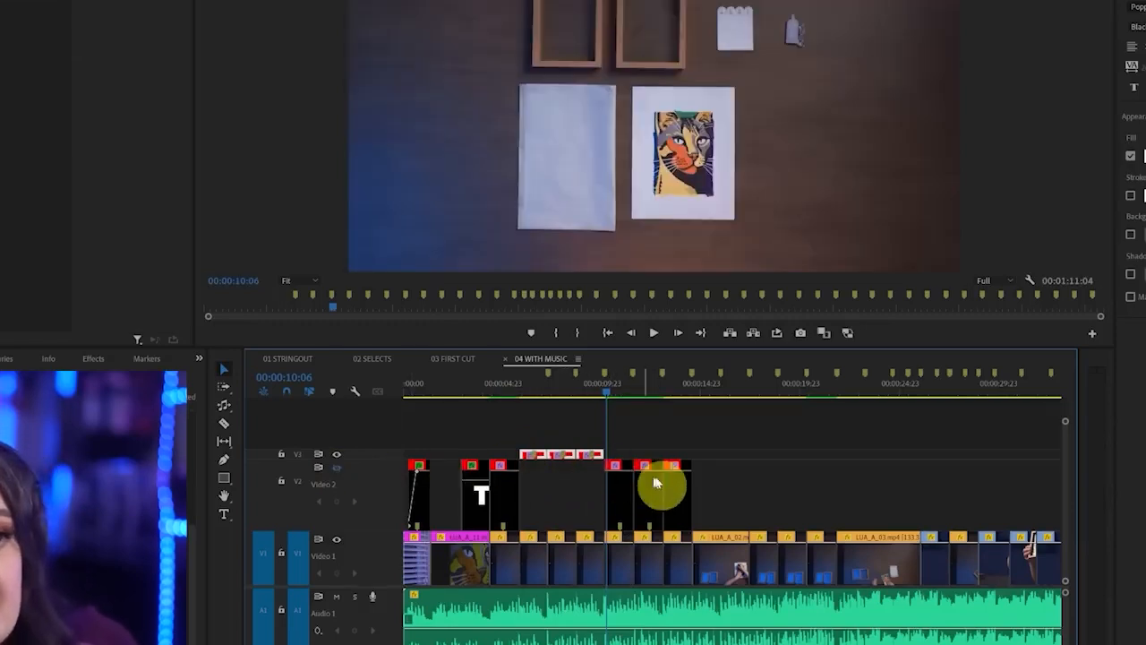
Preview the shots up to 00:00:12:20, return the three moved titles to Video 2 and show that track again
{"action": "left_click", "coordinate": [518, 395]}
{"action": "left_click_drag", "start_coordinate": [517, 391], "coordinate": [657, 413]}
{"action": "key", "text": "ctrl+z"}
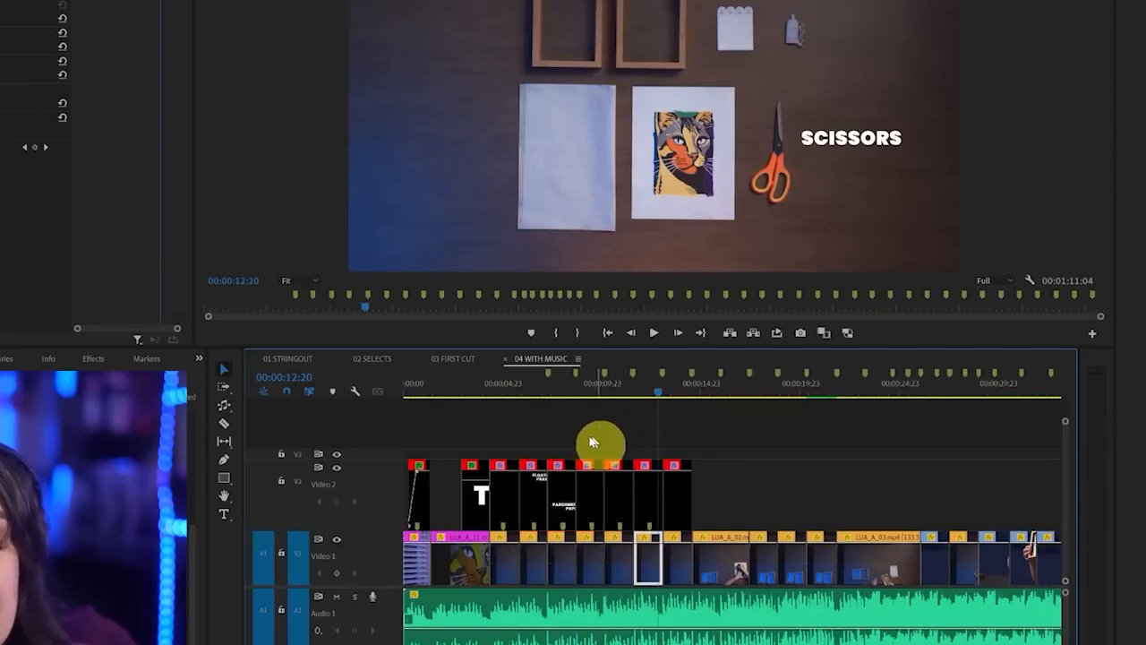
Disable only the three titles FLOATING FRAMES, PARCHMENT PAPER and the one following them on Video 2
{"action": "left_click_drag", "start_coordinate": [525, 434], "coordinate": [589, 487]}
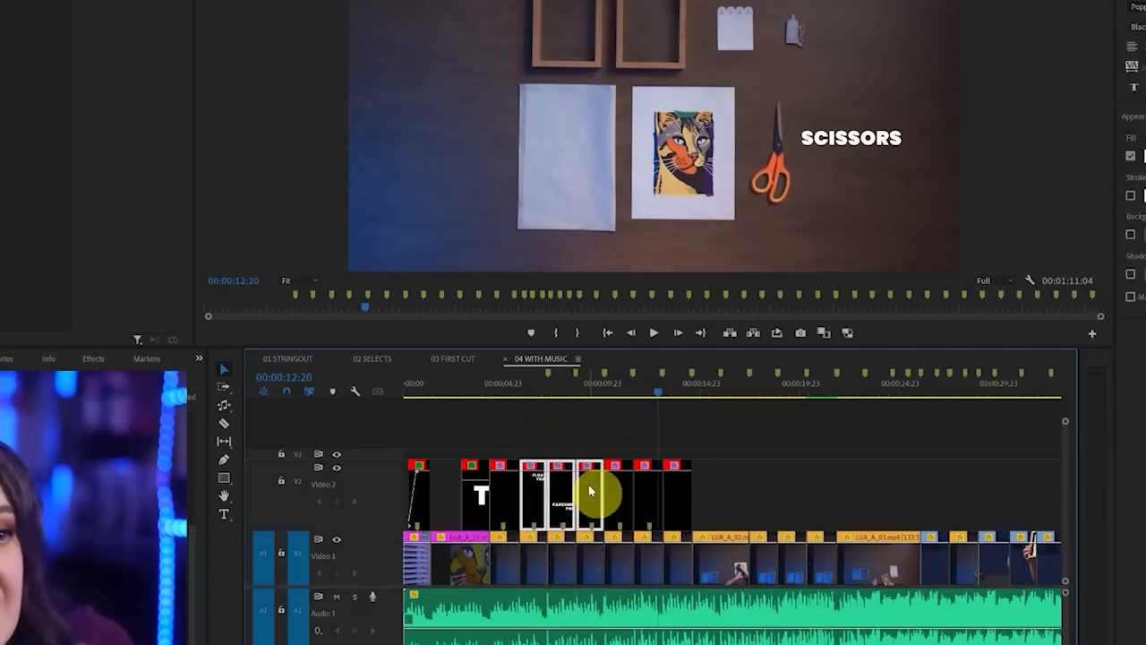
{"action": "right_click", "coordinate": [588, 484]}
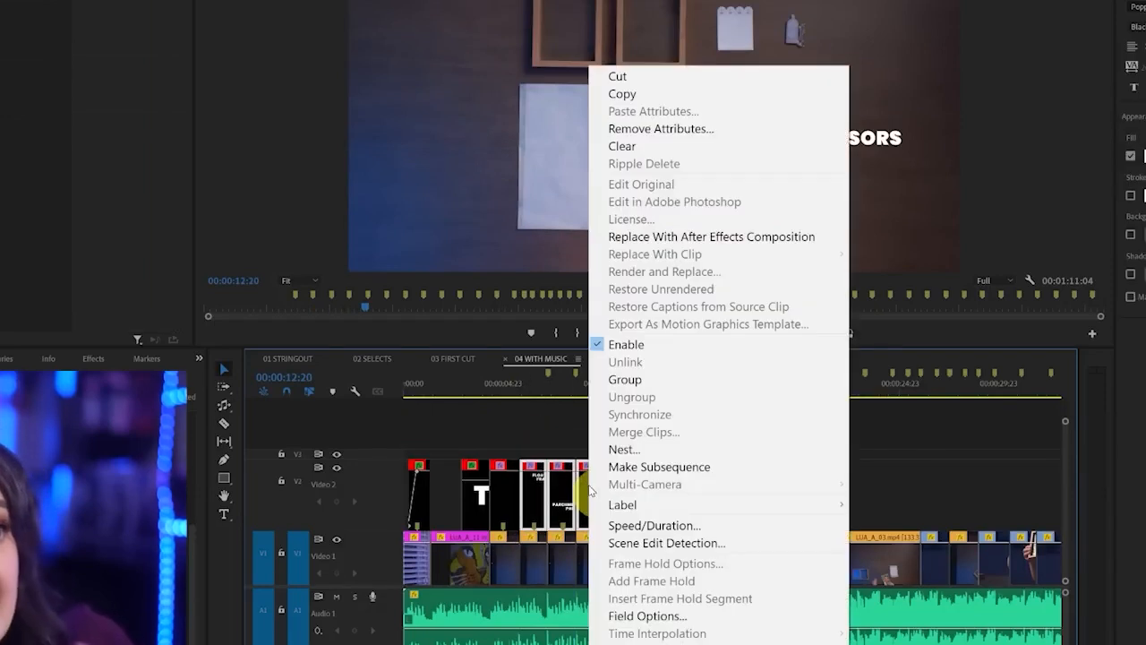
{"action": "left_click", "coordinate": [665, 351]}
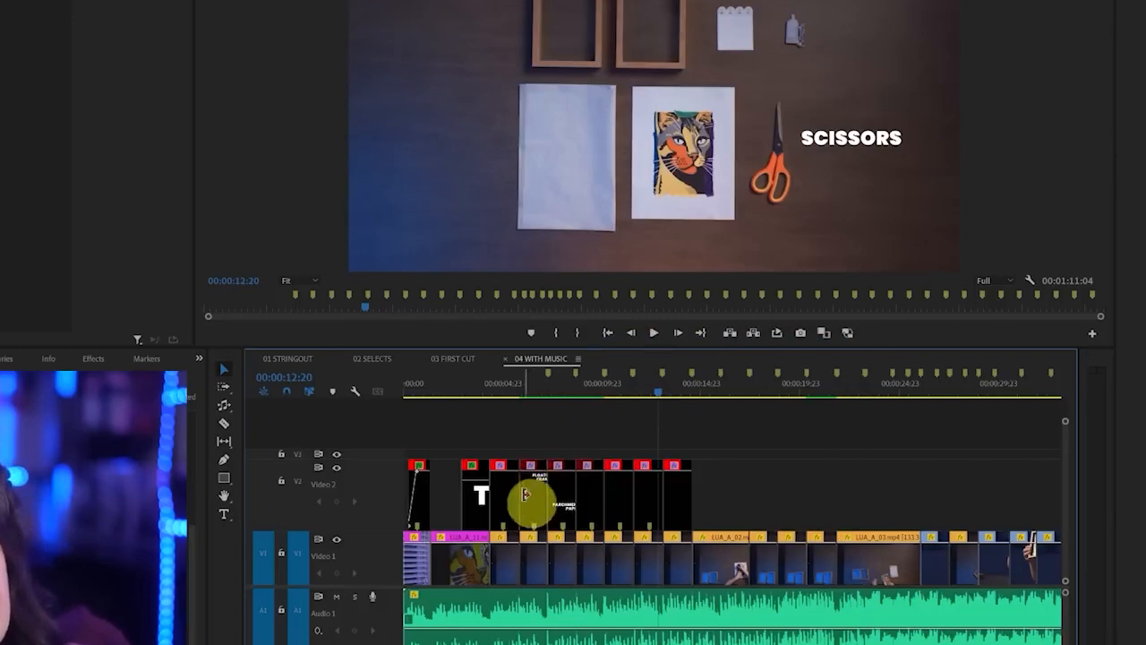
{"action": "scroll", "coordinate": [512, 512], "scroll_direction": "up", "scroll_amount": 2}
{"action": "scroll", "coordinate": [511, 512], "scroll_direction": "up", "scroll_amount": 2}
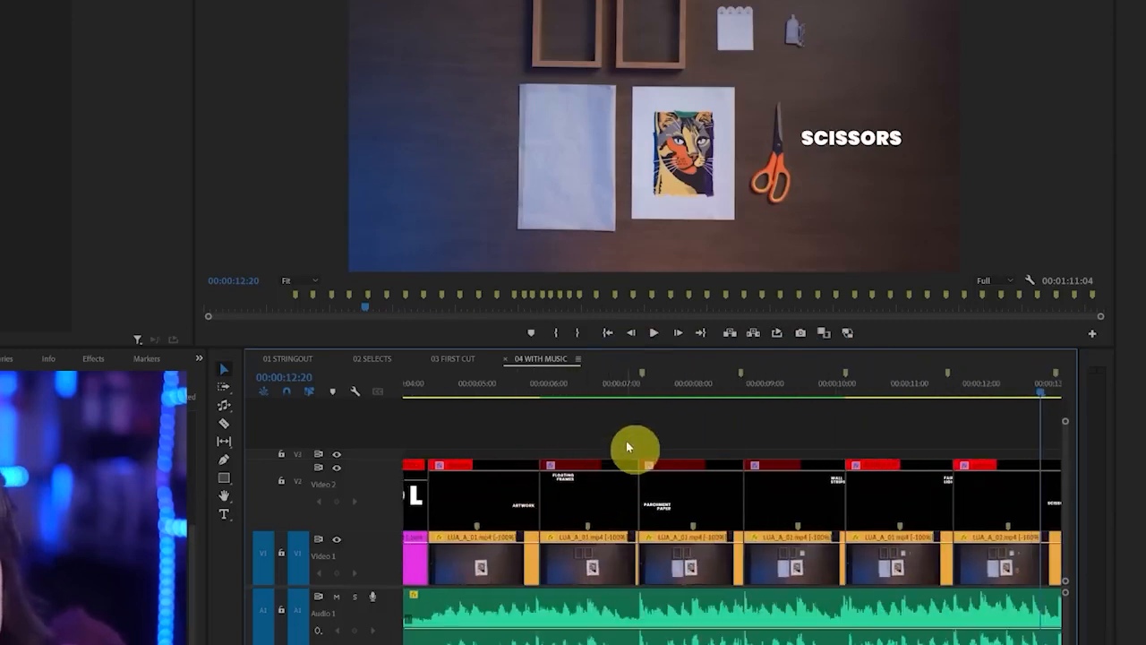
{"action": "left_click_drag", "start_coordinate": [493, 457], "coordinate": [511, 460]}
{"action": "mouse_move", "coordinate": [624, 463]}
{"action": "left_mouse_down"}
{"action": "mouse_move", "coordinate": [532, 466]}
{"action": "mouse_move", "coordinate": [585, 505]}
{"action": "mouse_move", "coordinate": [637, 455]}
{"action": "left_mouse_up"}
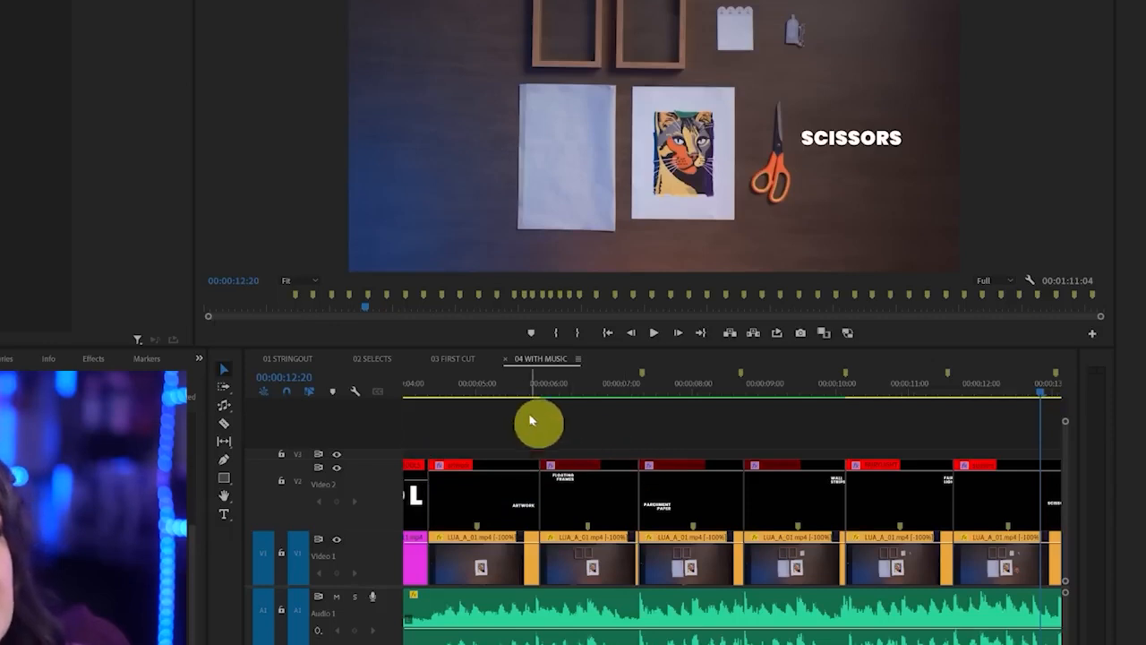
Check the shots under the three disabled titles around 00:00:08:01 and enable these titles again
{"action": "left_click", "coordinate": [511, 391]}
{"action": "left_click_drag", "start_coordinate": [601, 392], "coordinate": [884, 395]}
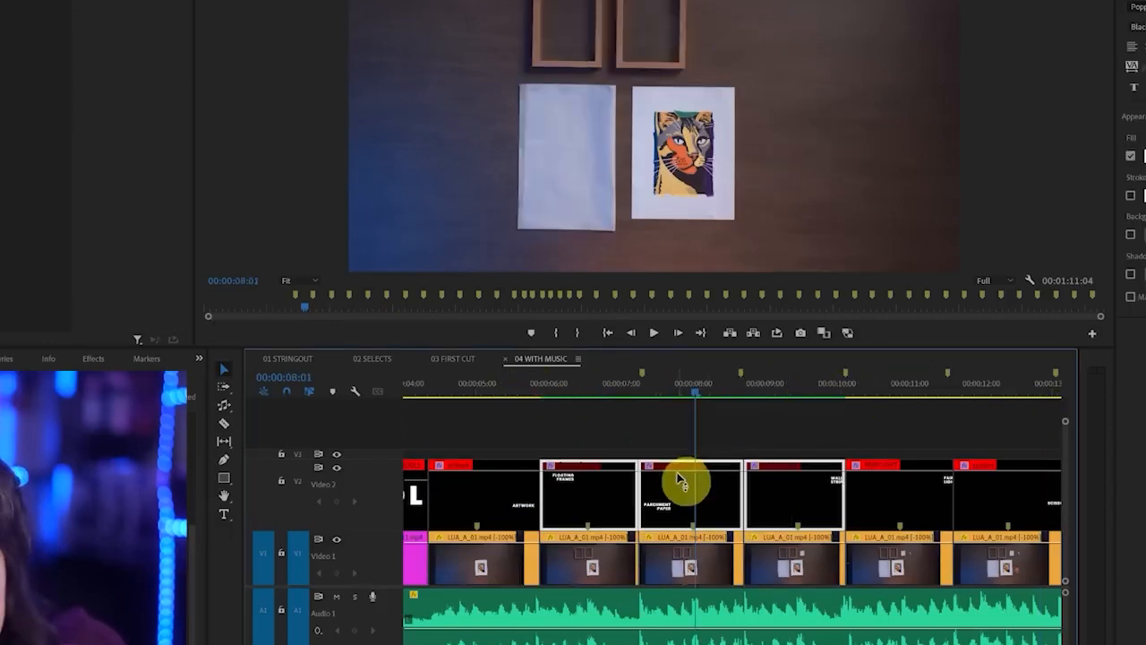
{"action": "right_click", "coordinate": [673, 488]}
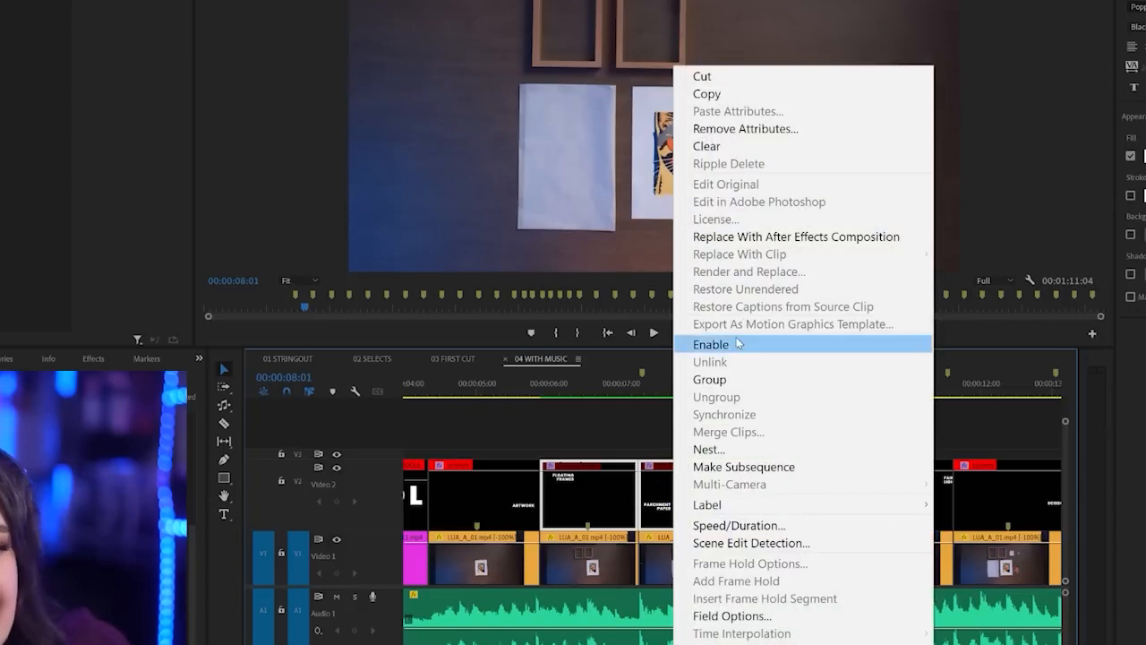
{"action": "left_click", "coordinate": [708, 344]}
Switch the three titles starting with FLOATING FRAMES off and on repeatedly, leaving them enabled
{"action": "left_click", "coordinate": [563, 429]}
{"action": "left_click_drag", "start_coordinate": [561, 430], "coordinate": [760, 494]}
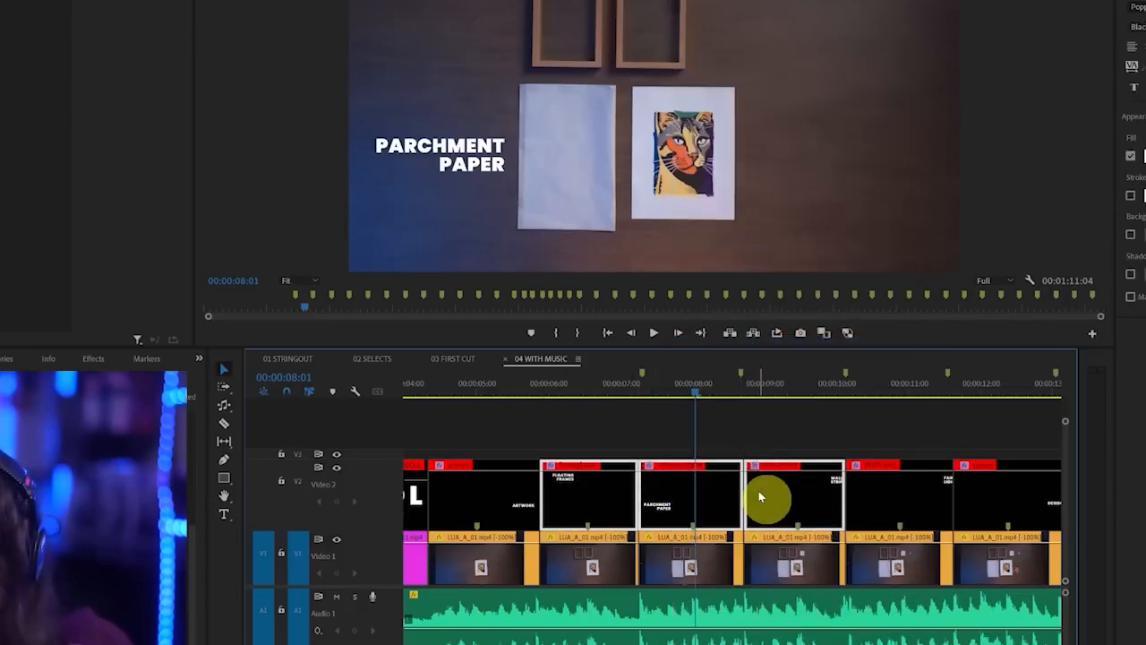
{"action": "key", "text": "shift+e"}
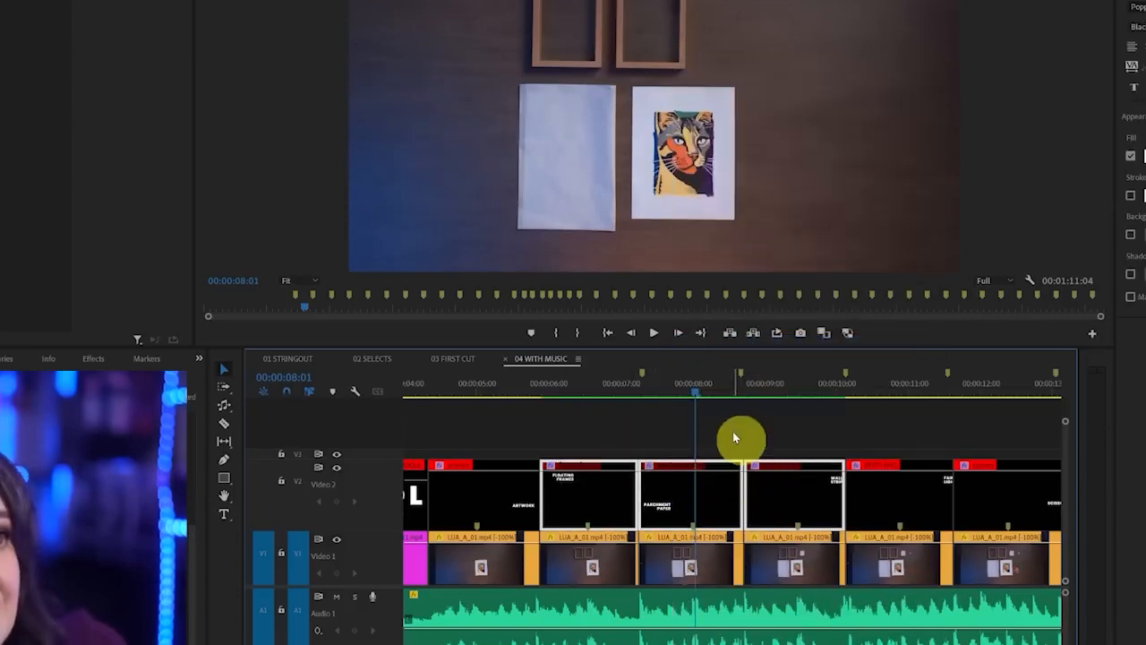
{"action": "key", "text": "shift+e"}
{"action": "key", "text": "shift+e"}
{"action": "key", "text": "shift+e"}
{"action": "left_click", "coordinate": [587, 426]}
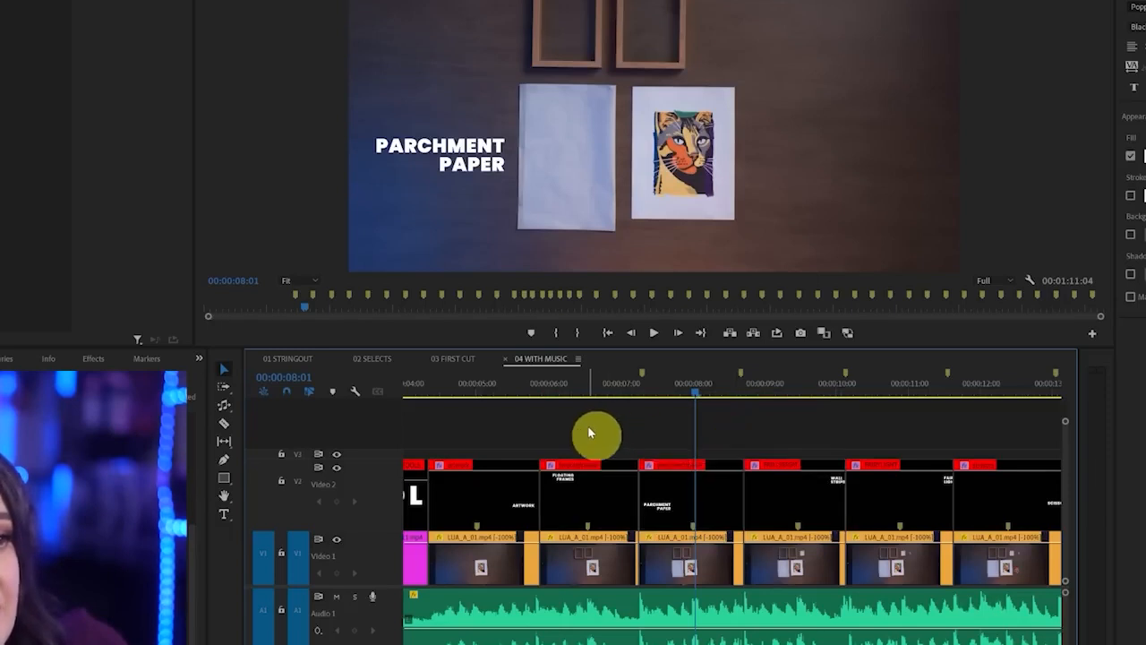
Look through the whole sequence with its added titles, ending at 00:00:47:18
{"action": "scroll", "coordinate": [609, 439], "scroll_direction": "down", "scroll_amount": 3}
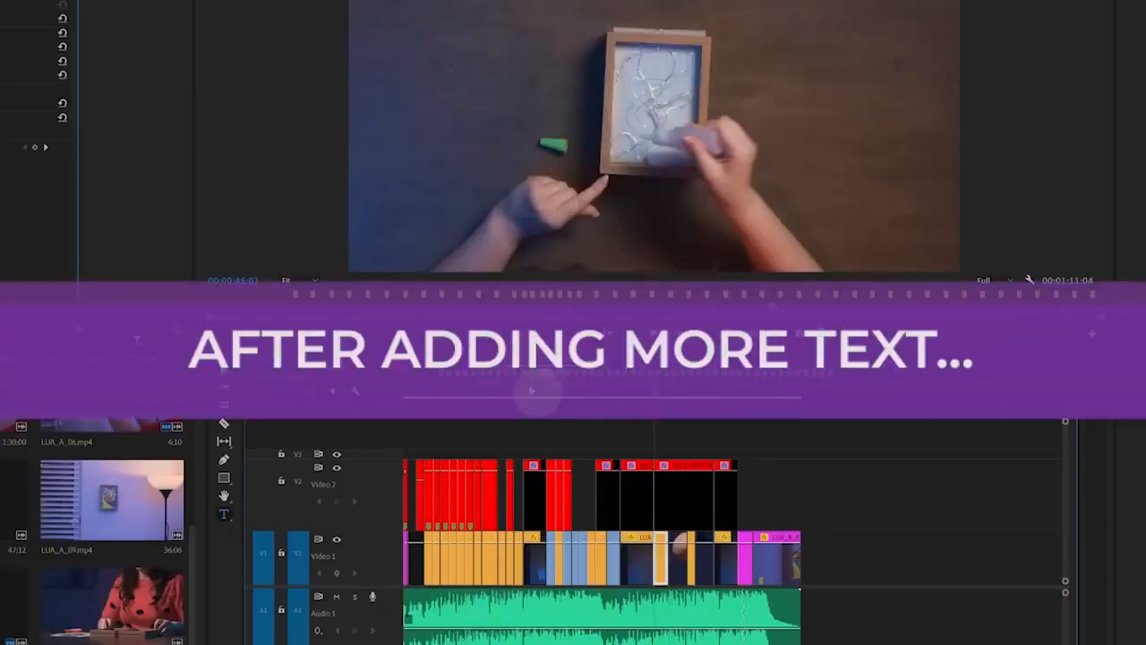
{"action": "left_click", "coordinate": [498, 390]}
{"action": "left_click", "coordinate": [472, 387]}
{"action": "left_click", "coordinate": [543, 385]}
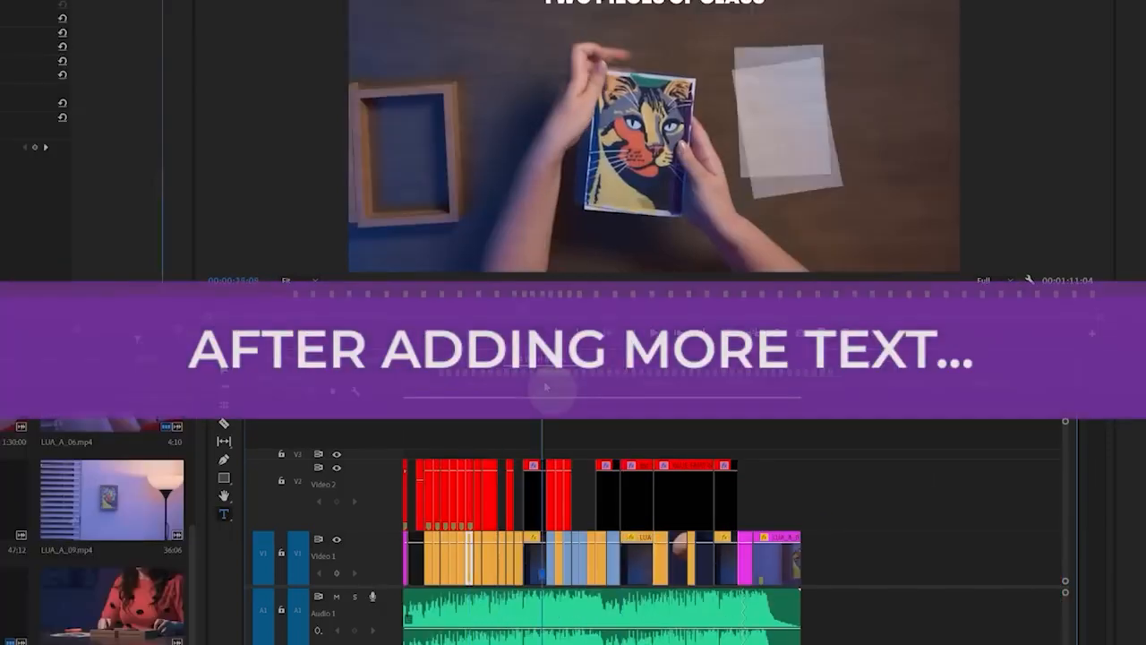
{"action": "left_click", "coordinate": [669, 385]}
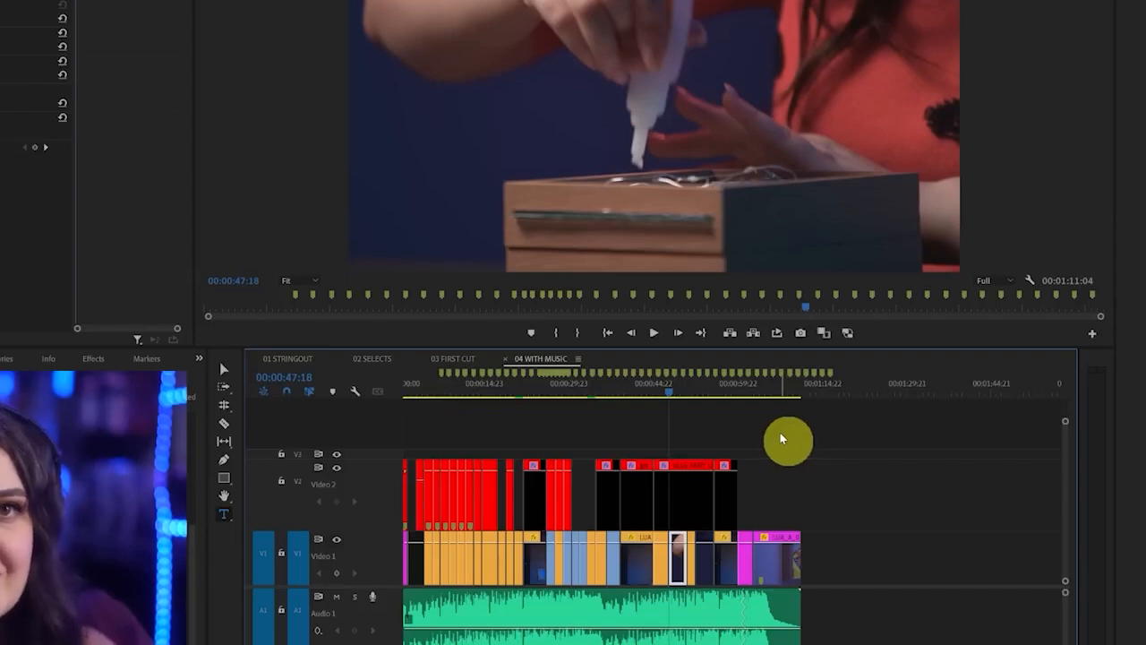
Change the font of all Video 2 titles at once to another family in Bold and check them at TWO PIECES OF GLASS and ARTWORK
{"action": "left_click_drag", "start_coordinate": [785, 433], "coordinate": [363, 479]}
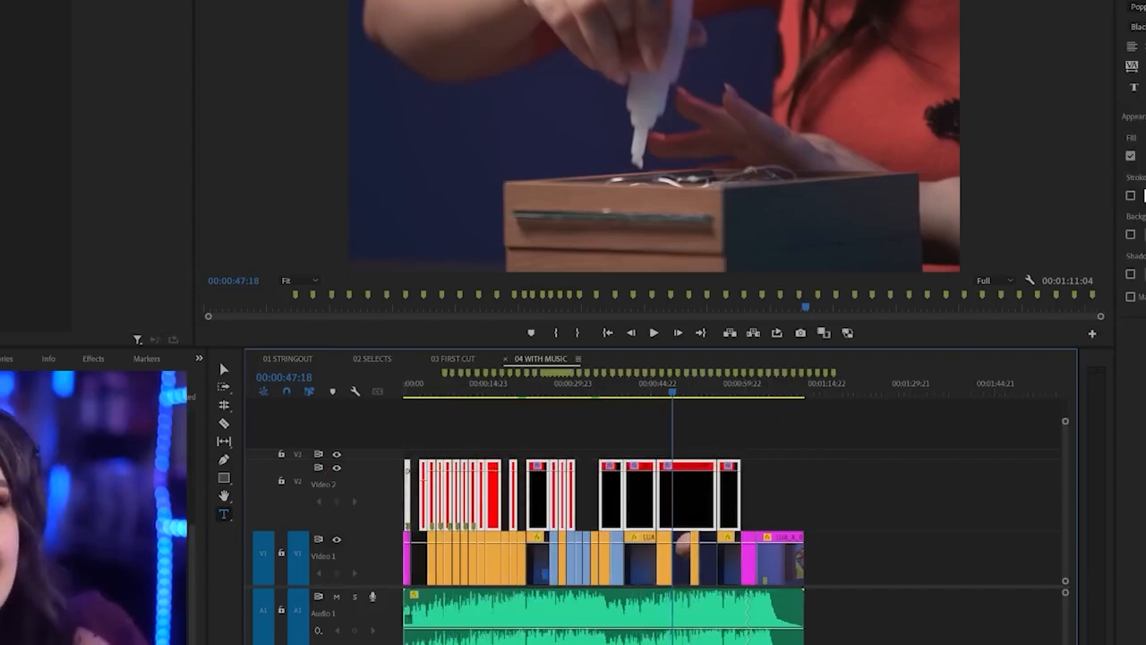
{"action": "left_click", "coordinate": [1139, 7]}
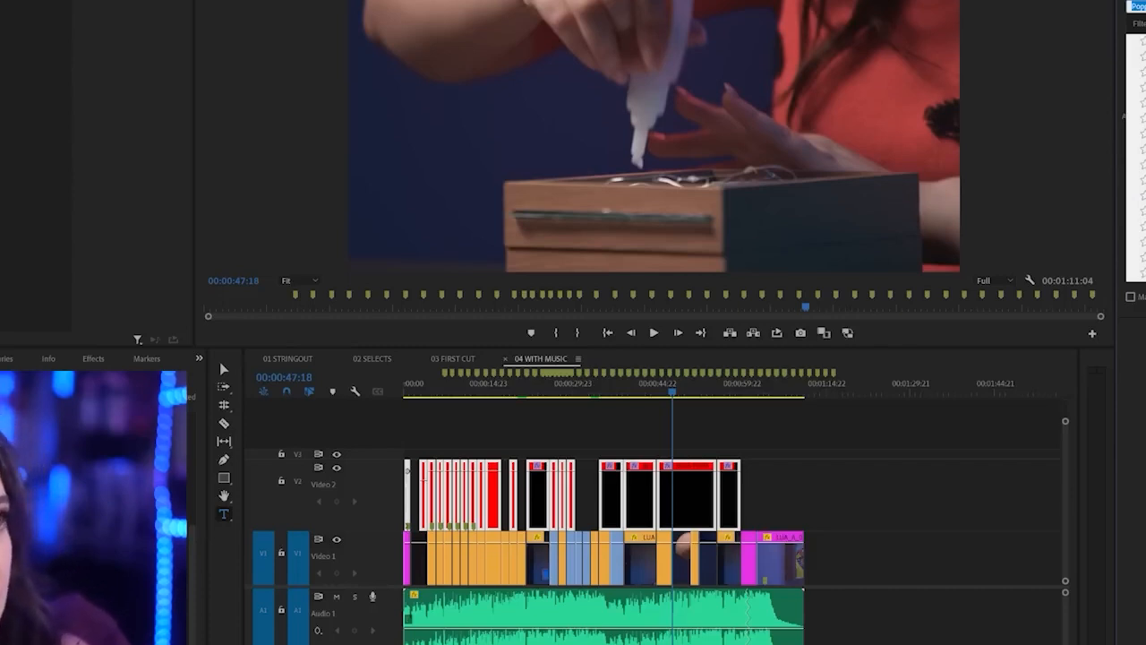
{"action": "left_click", "coordinate": [1140, 41]}
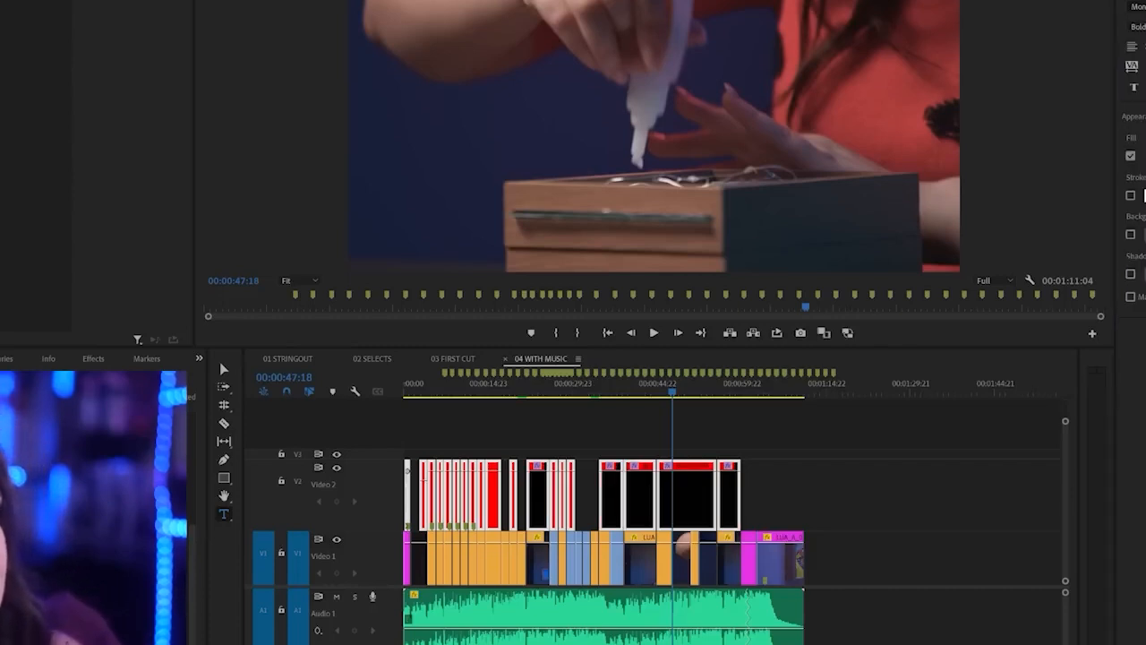
{"action": "left_click", "coordinate": [547, 392]}
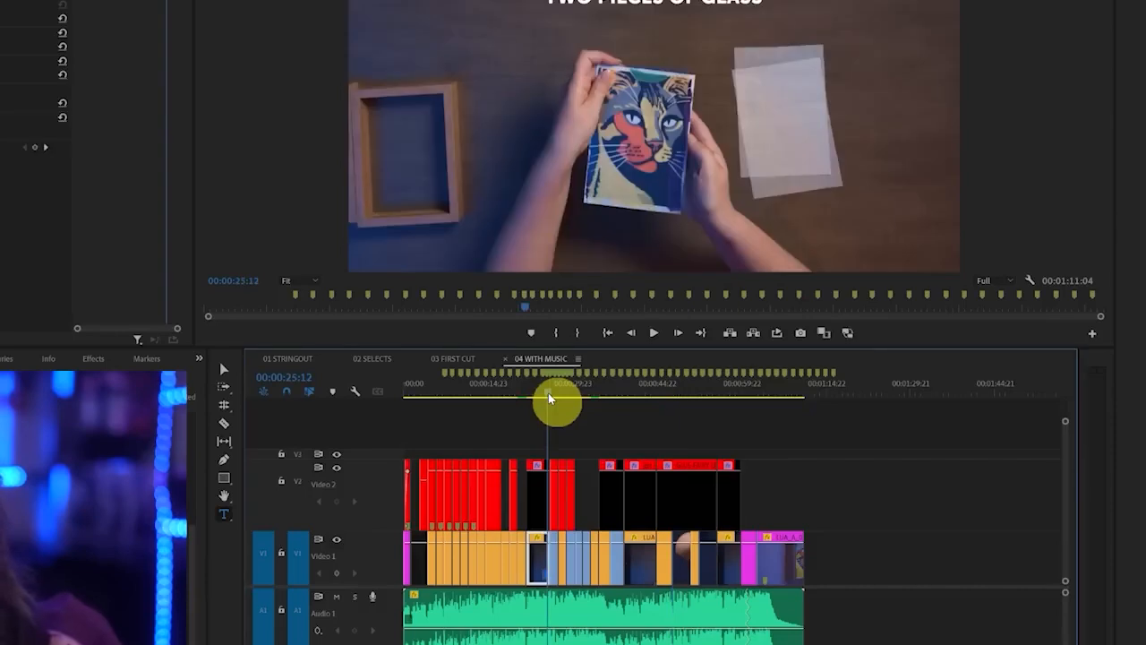
{"action": "left_click_drag", "start_coordinate": [483, 392], "coordinate": [440, 397]}
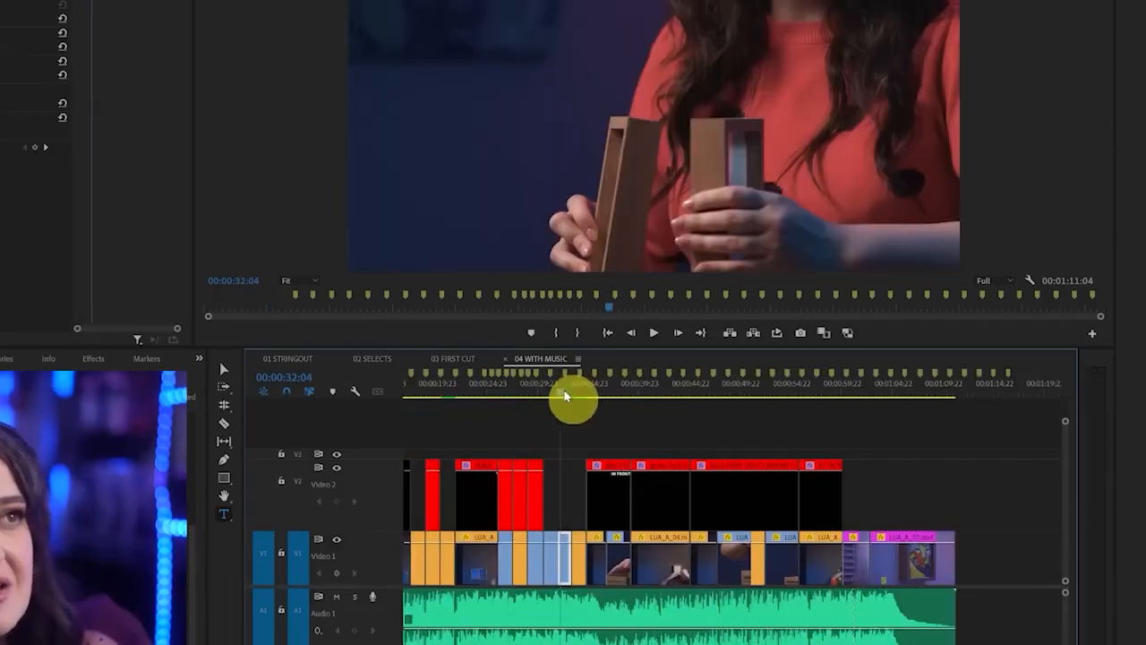
Apply Lumetri Color's automatic correction to the Video 1 clip at 00:00:31:10 and adjust its exposure
{"action": "left_click_drag", "start_coordinate": [564, 392], "coordinate": [552, 393]}
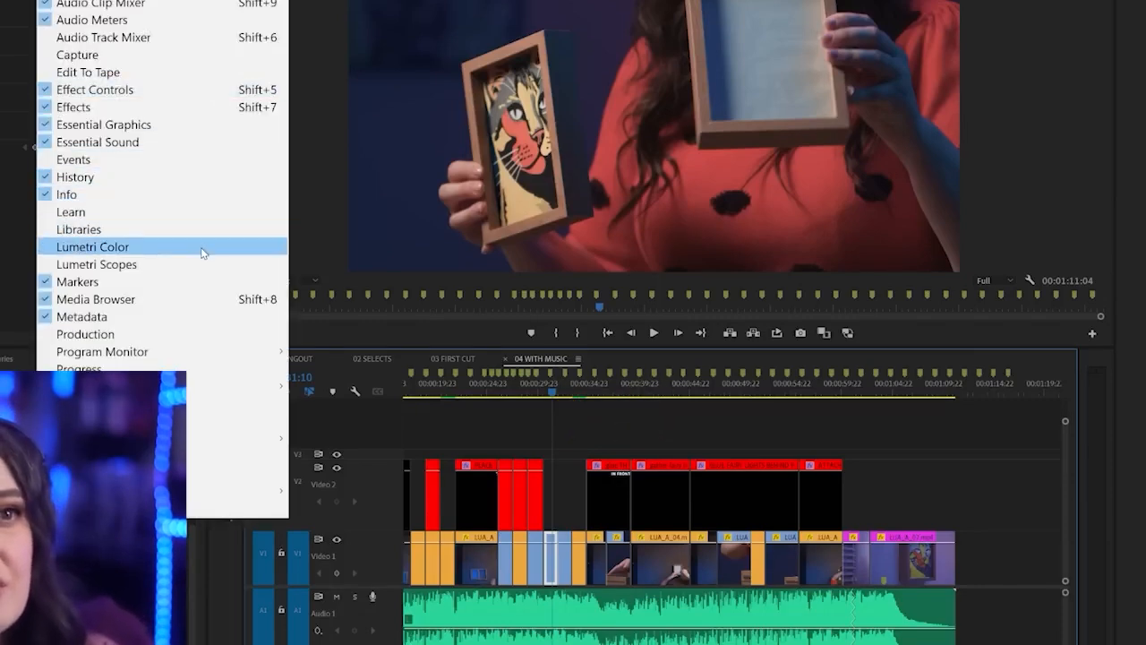
{"action": "left_click", "coordinate": [200, 247]}
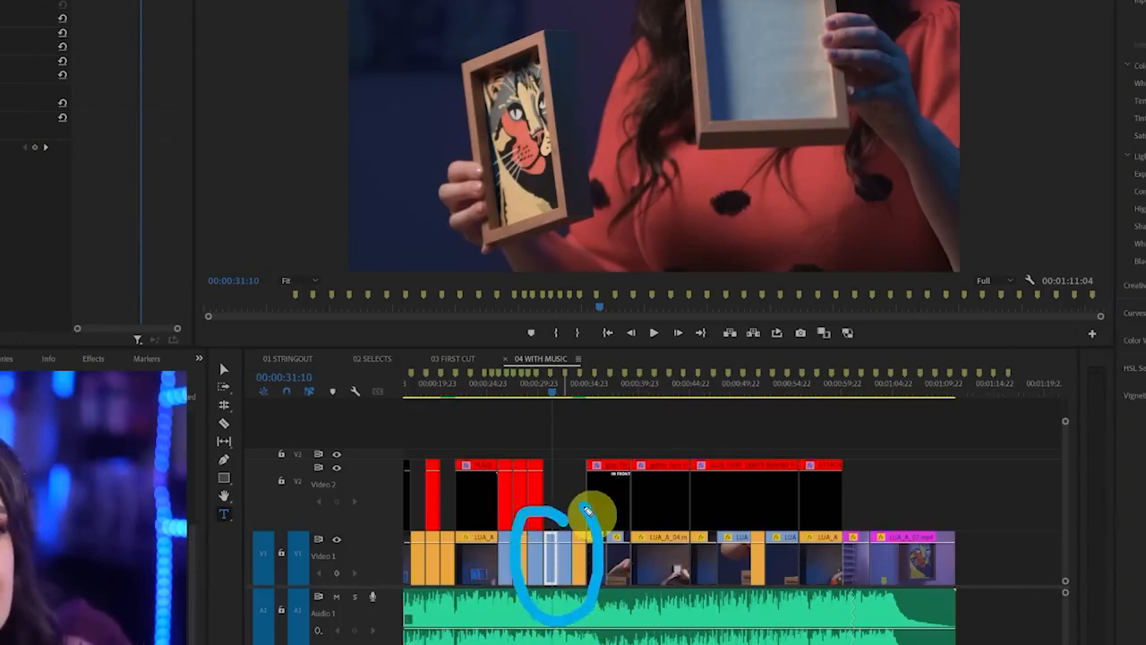
{"action": "left_click", "coordinate": [553, 549]}
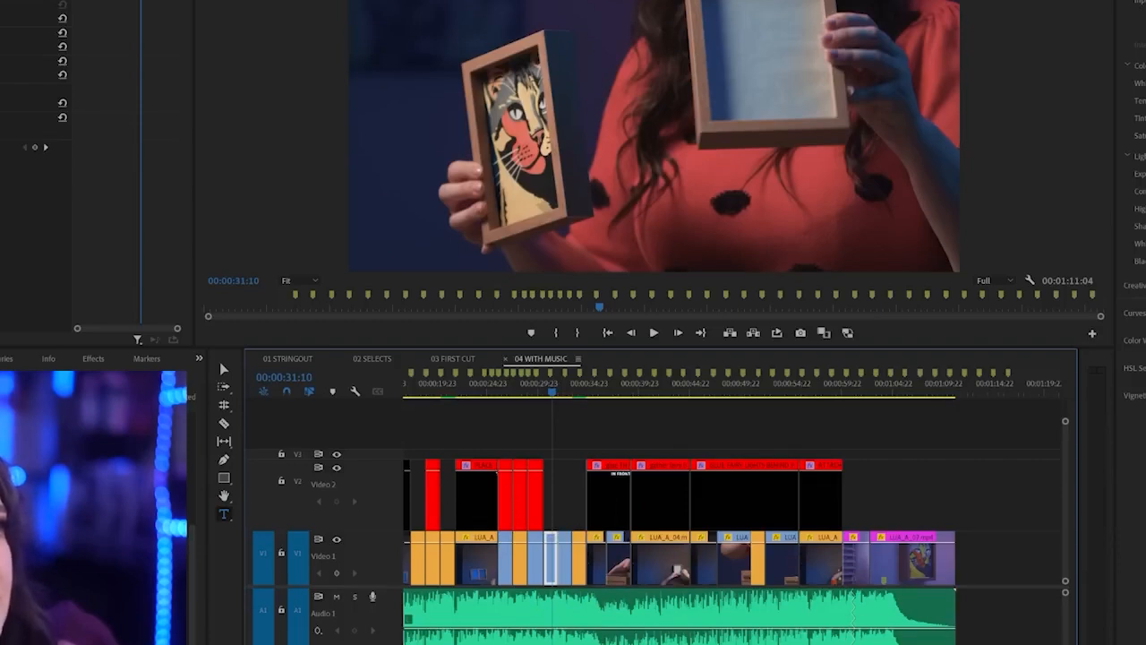
{"action": "left_click", "coordinate": [1145, 26]}
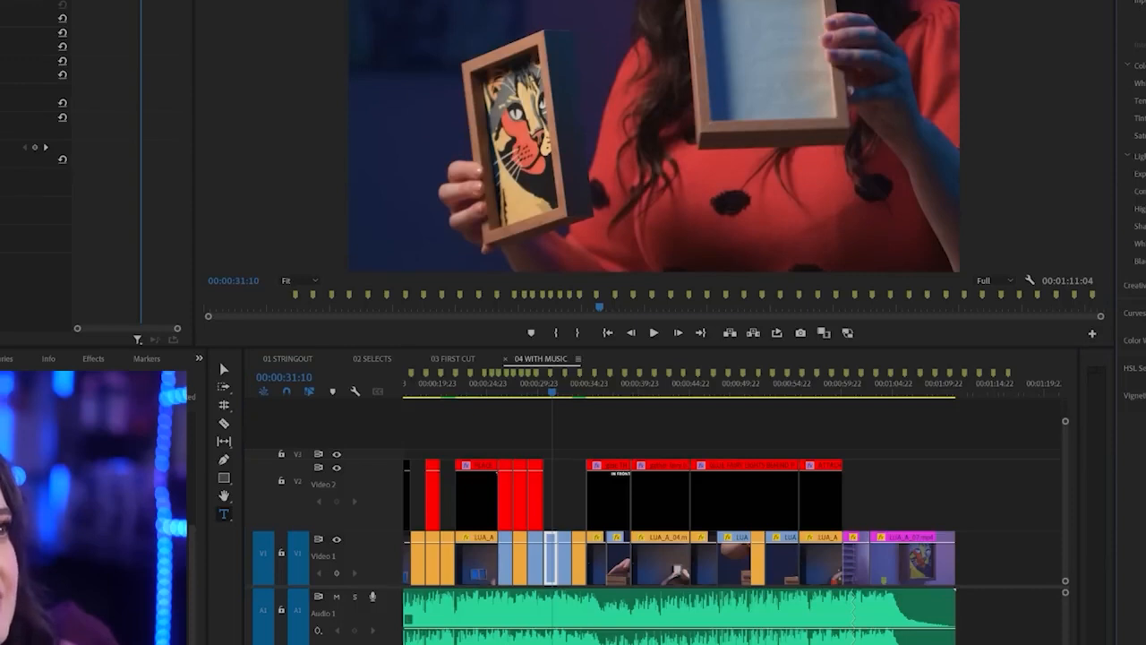
{"action": "left_click_drag", "start_coordinate": [1145, 174], "coordinate": [1145, 173]}
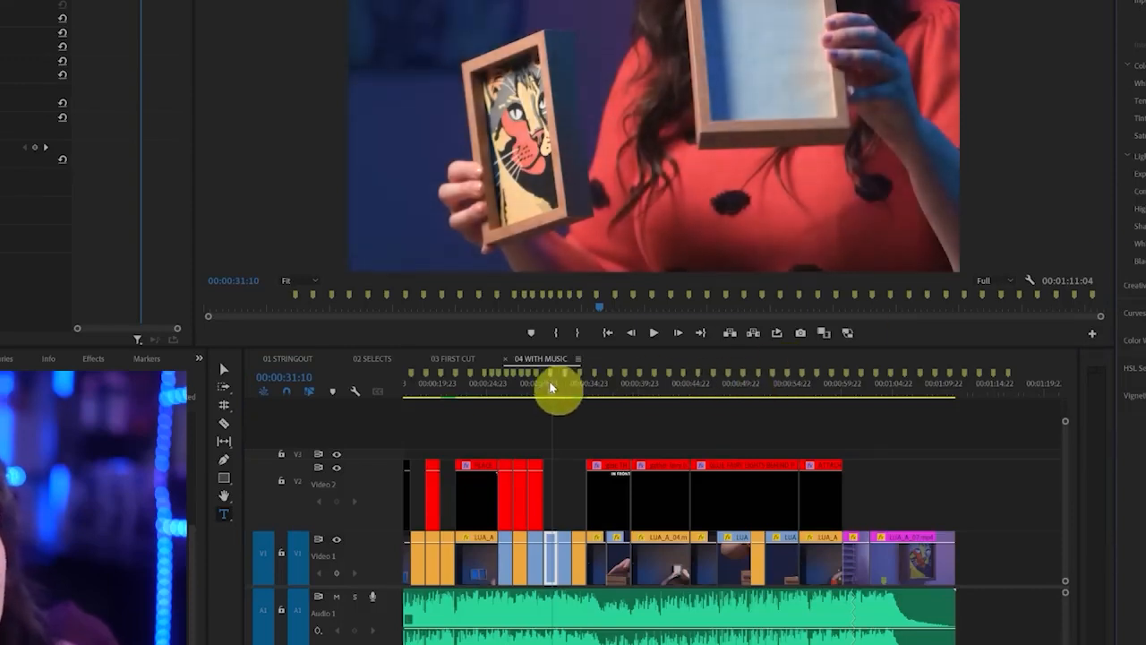
{"action": "left_click_drag", "start_coordinate": [551, 389], "coordinate": [554, 397]}
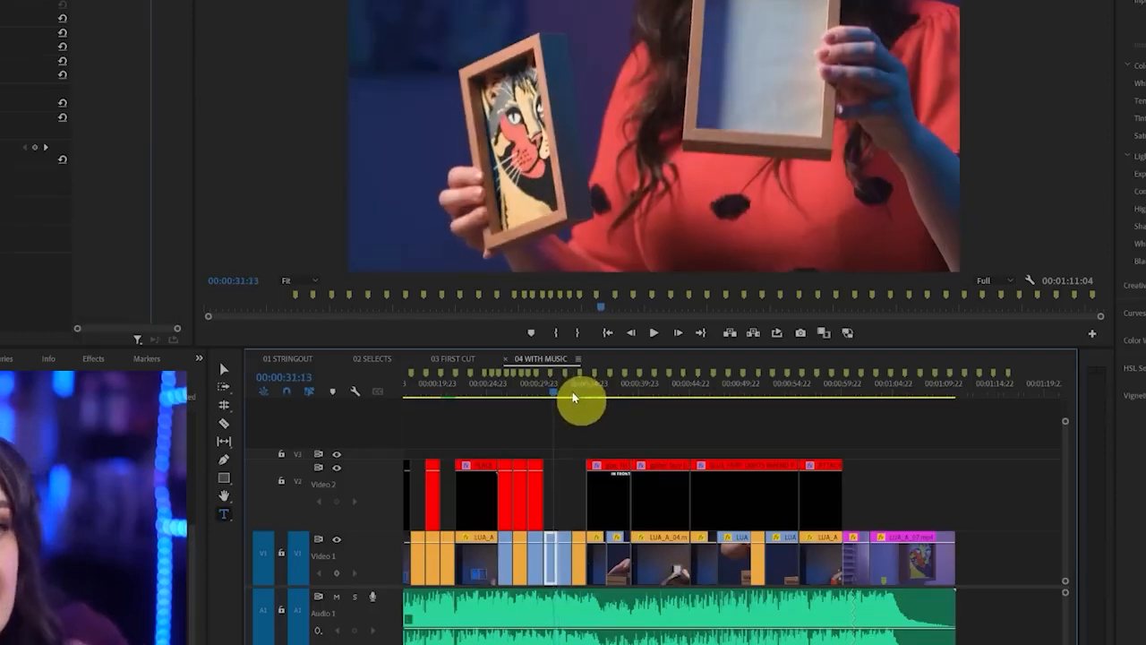
Copy the Lumetri Color effect from the corrected clip and paste it onto the Video 1 clip at 00:00:32:10
{"action": "left_click", "coordinate": [16, 162]}
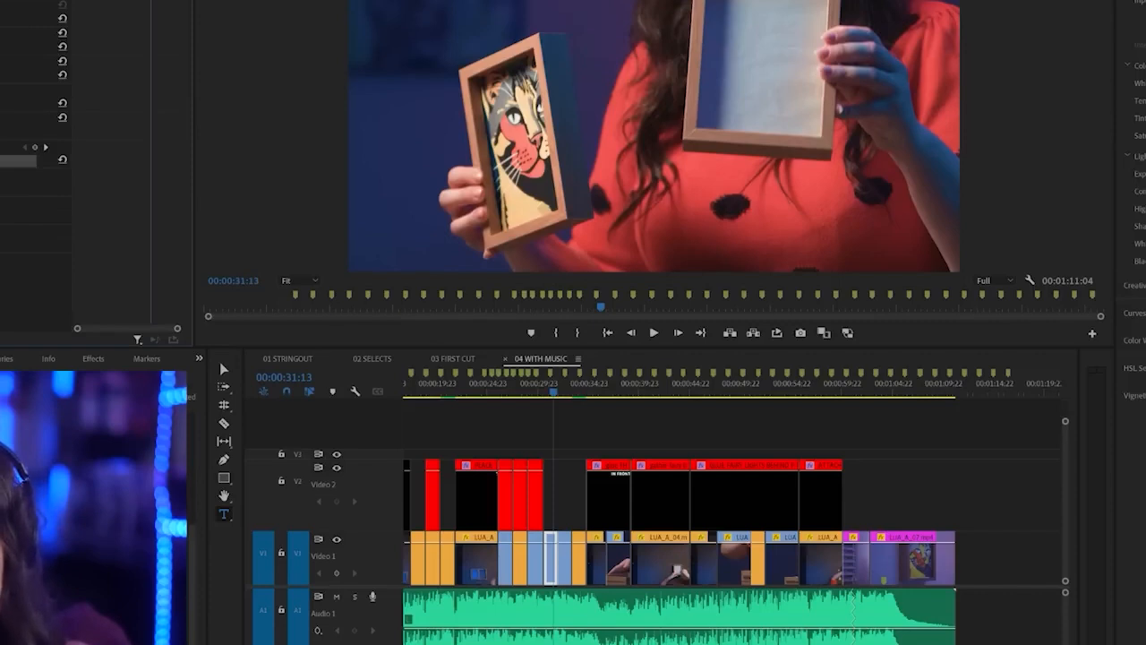
{"action": "left_click", "coordinate": [567, 395]}
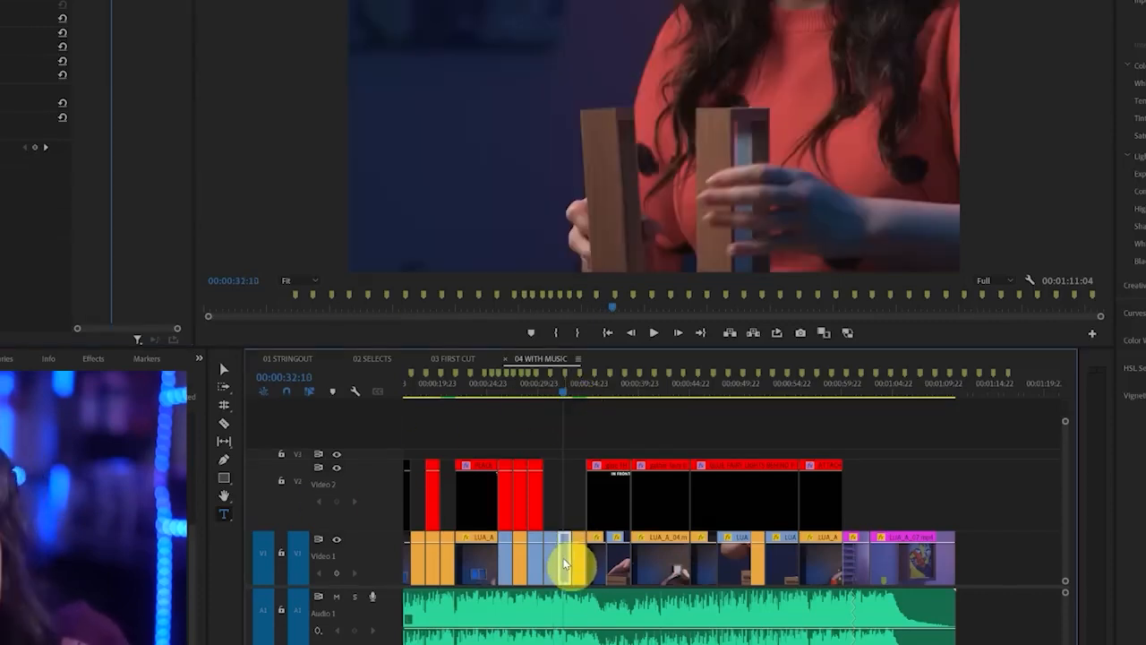
{"action": "key", "text": "ctrl+v"}
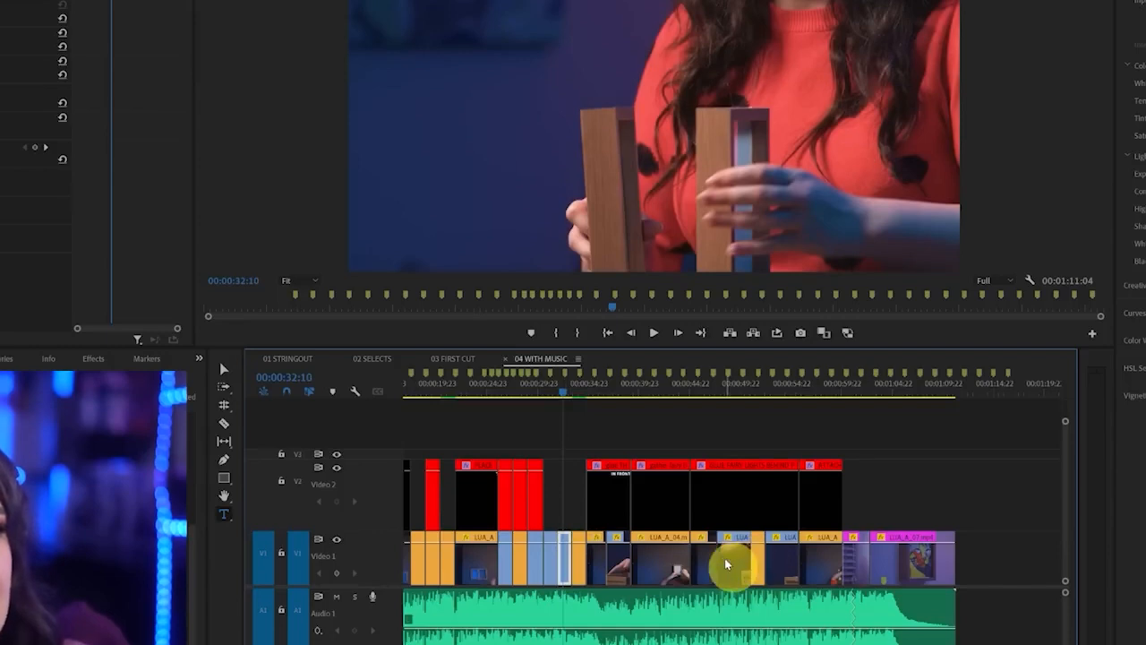
Paste the copied Lumetri Color effect onto the LUA_B_02.mp4 clip that starts at 00:00:36:17 on Video 1
{"action": "left_click", "coordinate": [623, 557]}
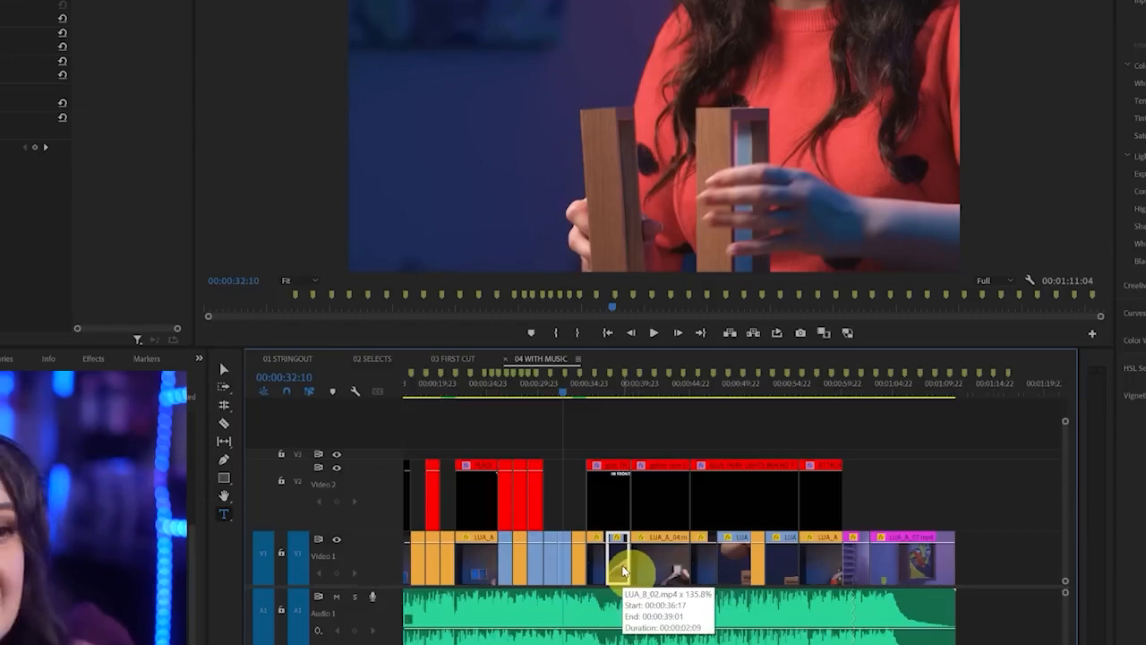
{"action": "scroll", "coordinate": [620, 562], "scroll_direction": "up", "scroll_amount": 6}
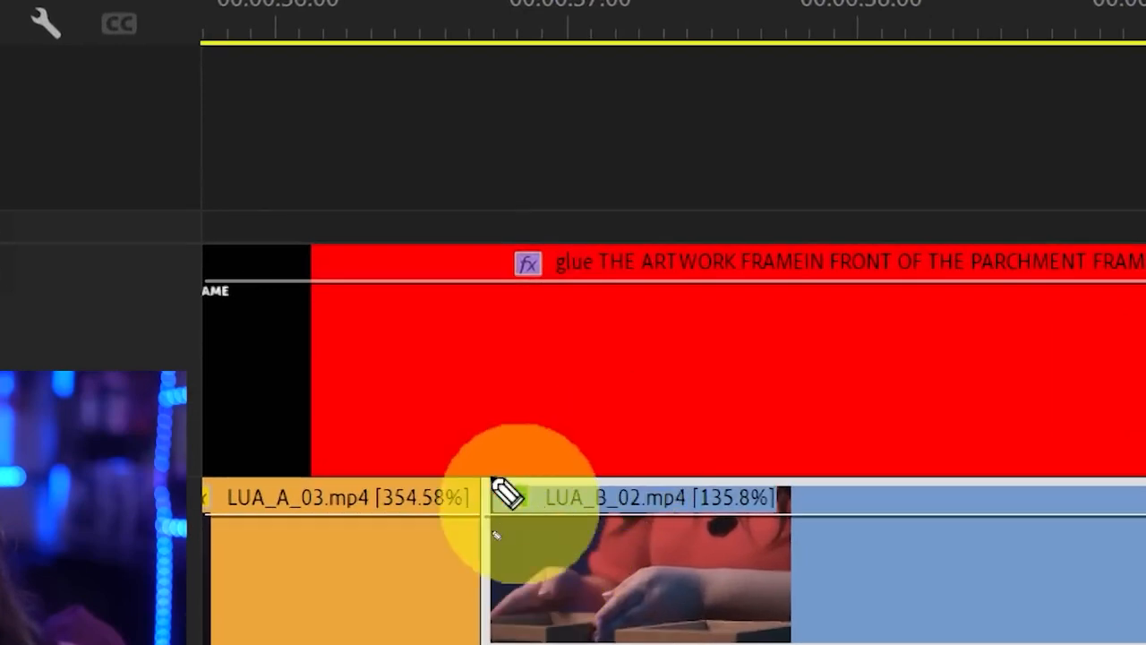
{"action": "key", "text": "v"}
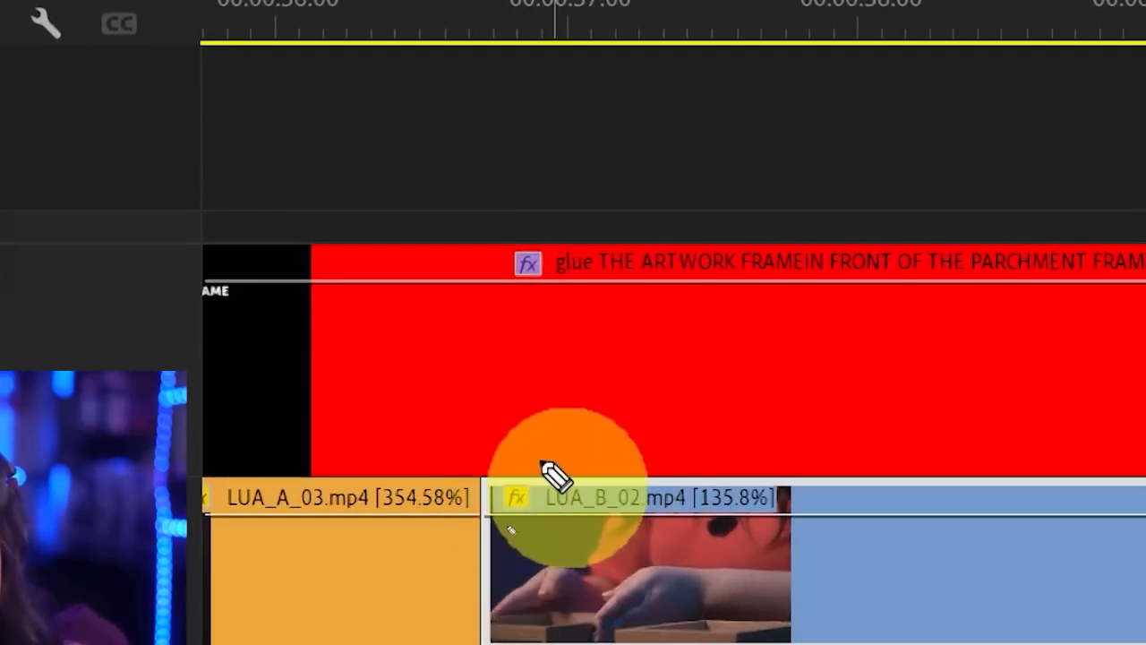
{"action": "mouse_move", "coordinate": [537, 452]}
{"action": "left_mouse_down"}
{"action": "mouse_move", "coordinate": [444, 545]}
{"action": "mouse_move", "coordinate": [583, 512]}
{"action": "mouse_move", "coordinate": [555, 437]}
{"action": "left_mouse_up"}
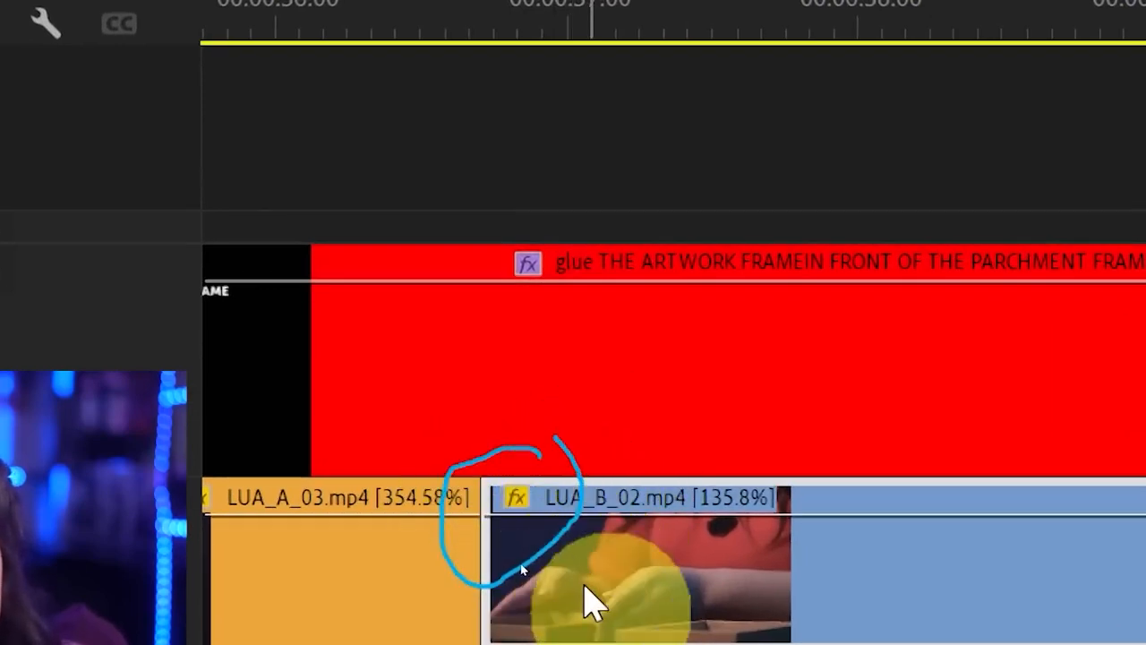
{"action": "left_click", "coordinate": [591, 606]}
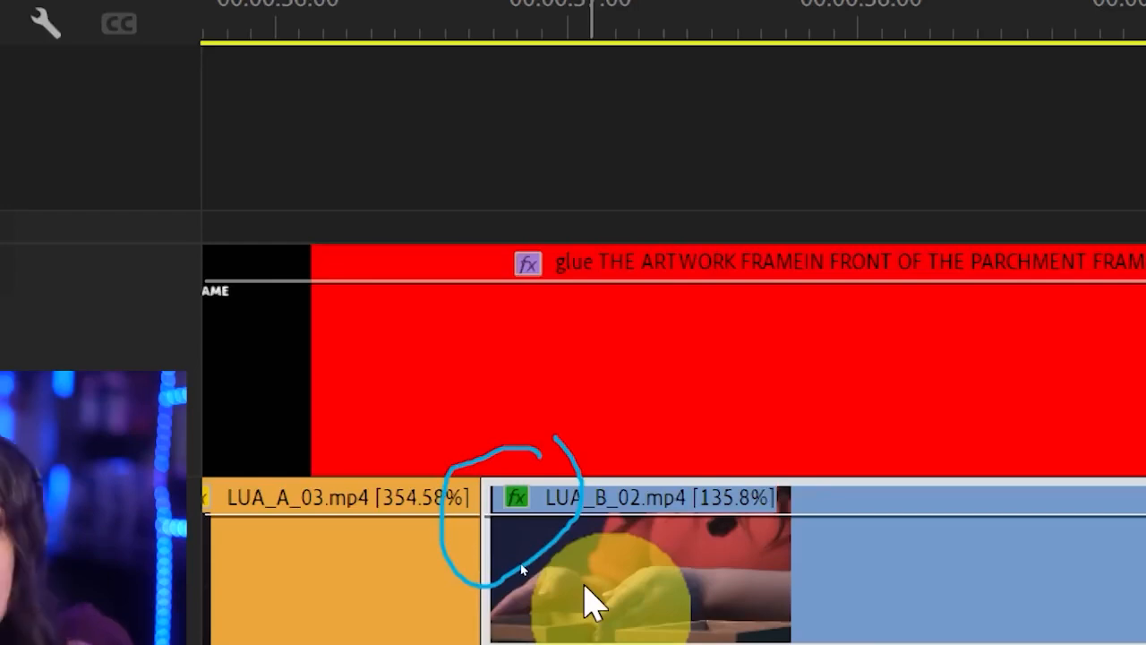
{"action": "scroll", "coordinate": [585, 577], "scroll_direction": "down", "scroll_amount": 8}
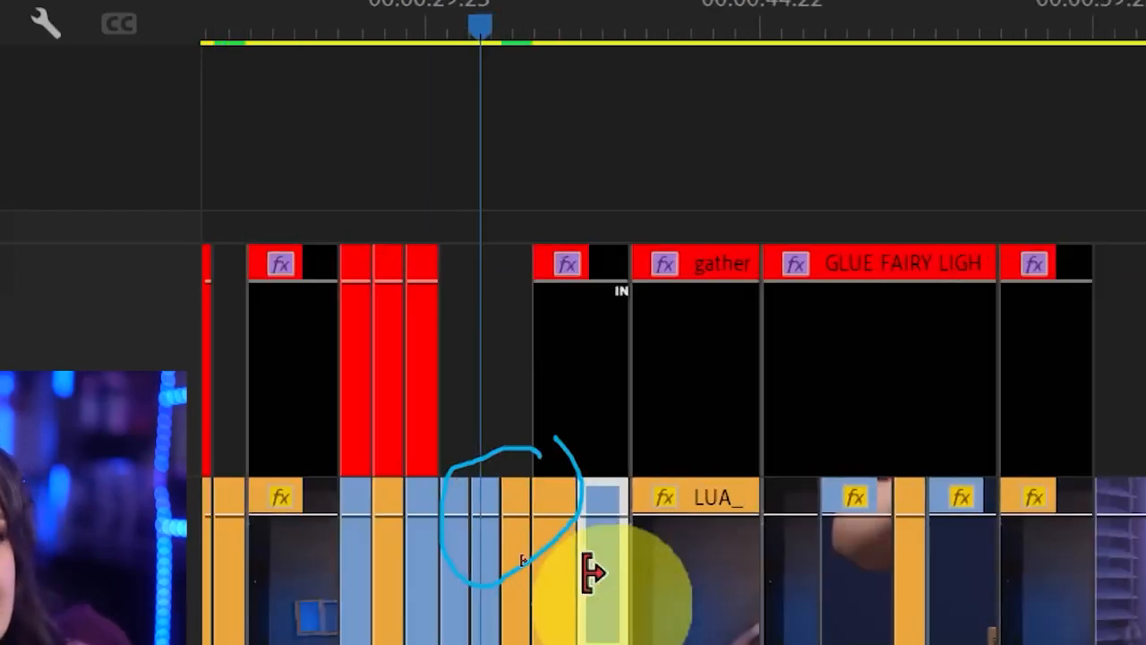
{"action": "scroll", "coordinate": [422, 582], "scroll_direction": "down", "scroll_amount": 10}
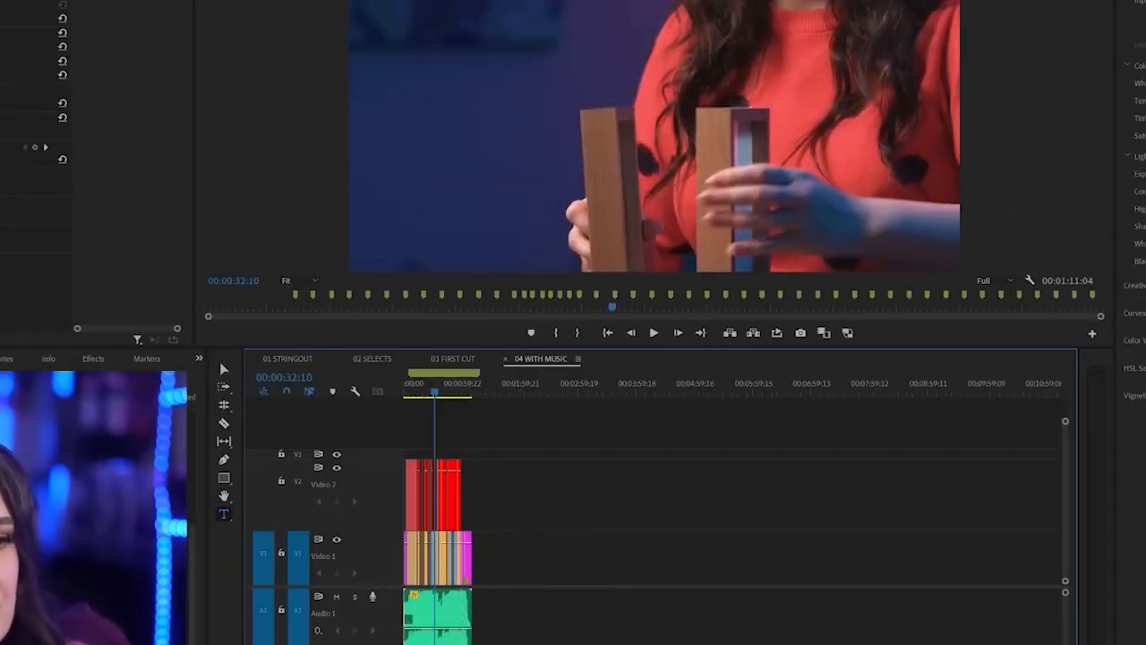
Select and copy the Lumetri Color effect of the already corrected Video 1 clip at 00:00:31:07
{"action": "key", "text": "equal"}
{"action": "key", "text": "equal"}
{"action": "key", "text": "equal"}
{"action": "key", "text": "equal"}
{"action": "key", "text": "equal"}
{"action": "key", "text": "equal"}
{"action": "key", "text": "equal"}
{"action": "key", "text": "equal"}
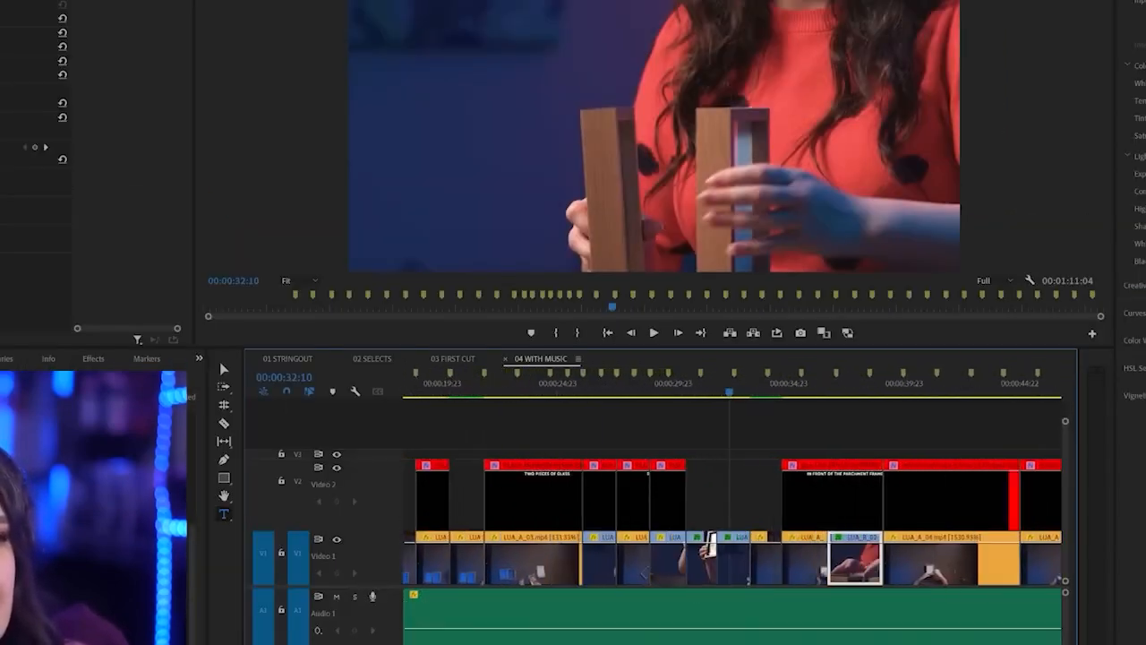
{"action": "key", "text": "equal"}
{"action": "scroll", "coordinate": [703, 587], "scroll_direction": "down", "scroll_amount": 3}
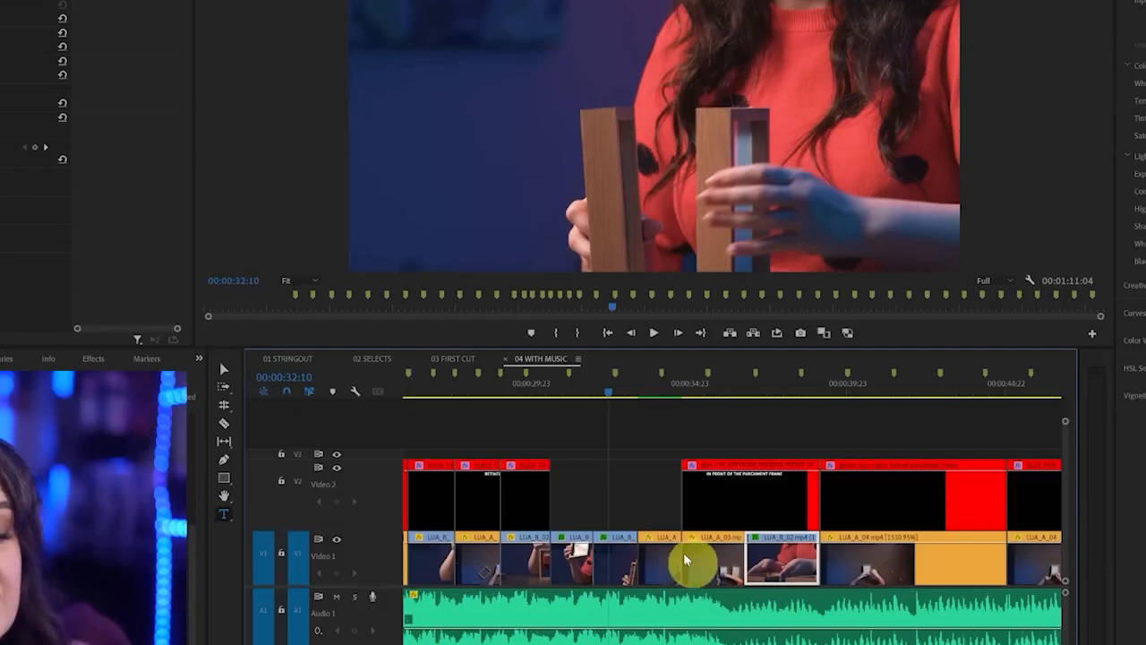
{"action": "left_click", "coordinate": [573, 385]}
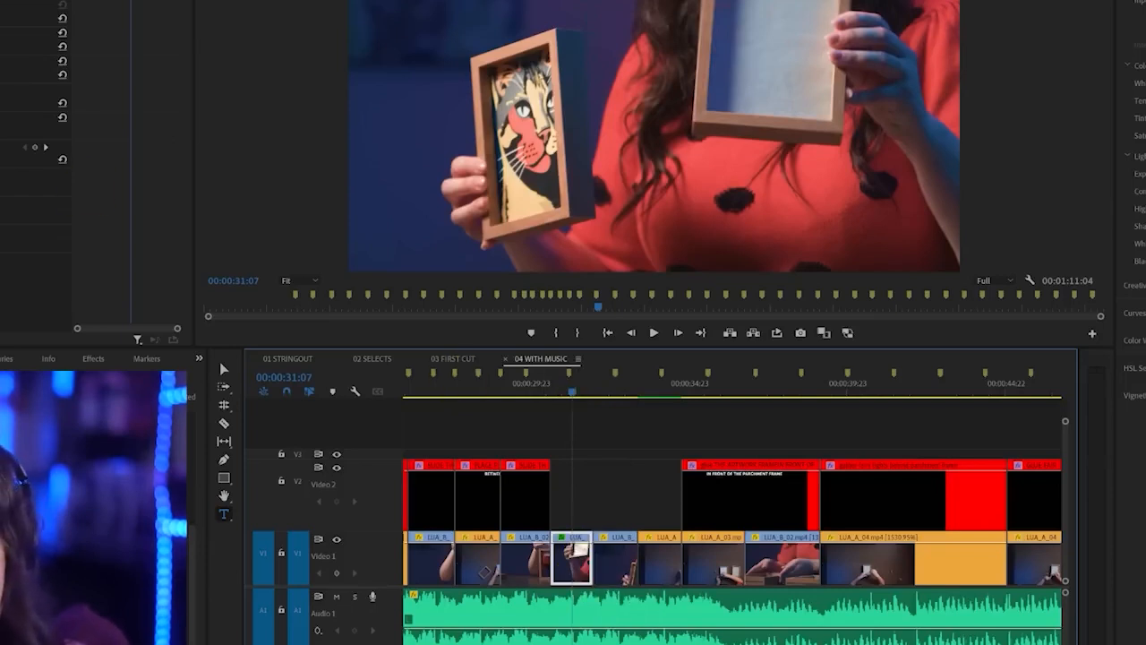
{"action": "left_click", "coordinate": [11, 161]}
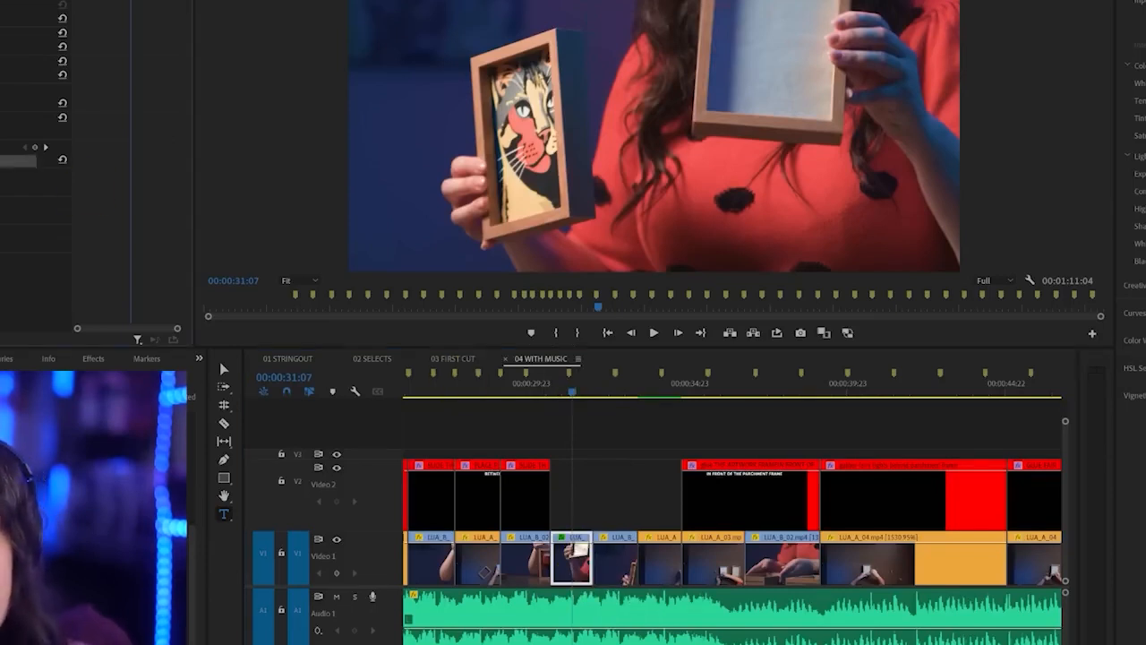
Select every clip in the Iris label group and paste the copied Lumetri Color effect onto all of them
{"action": "right_click", "coordinate": [571, 564]}
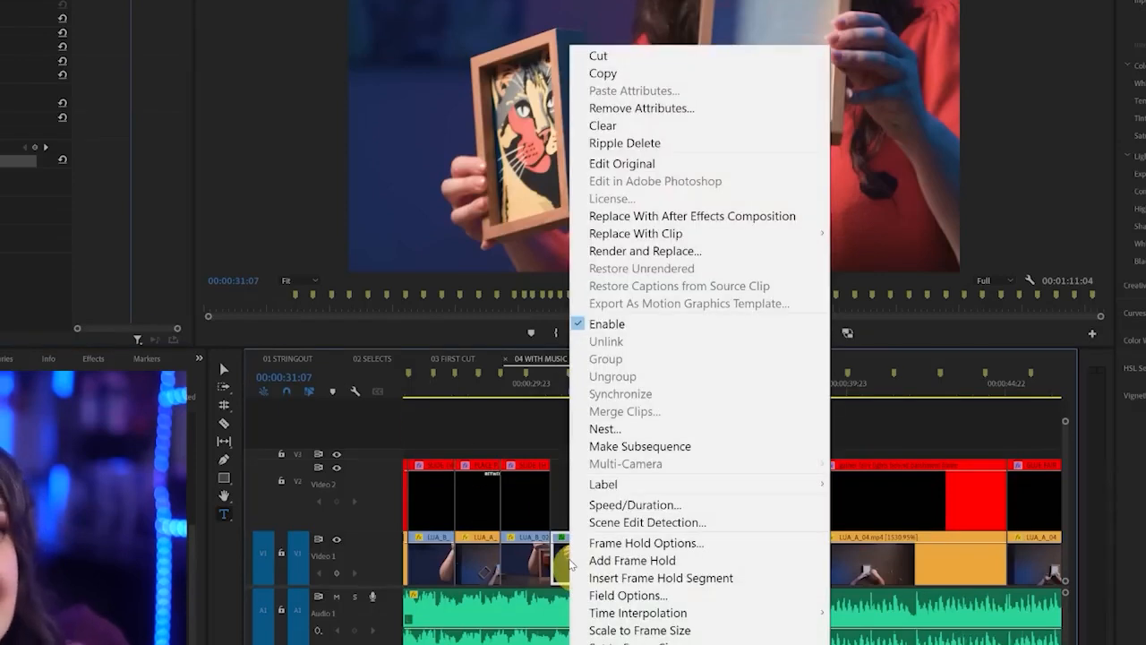
{"action": "mouse_move", "coordinate": [700, 491]}
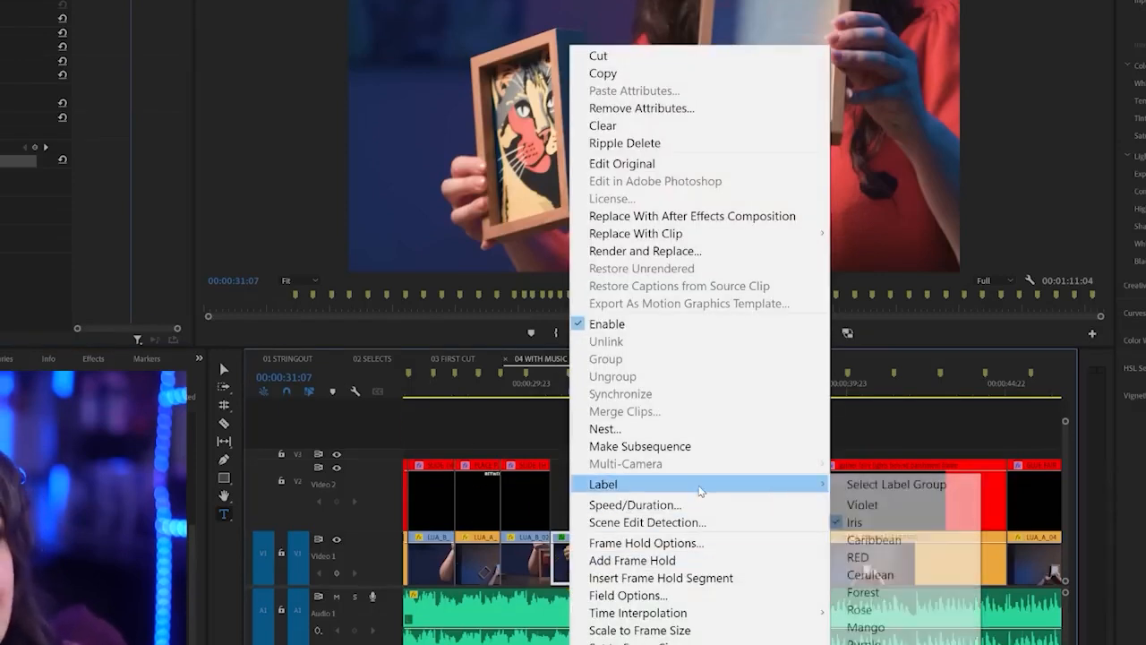
{"action": "left_click", "coordinate": [877, 486]}
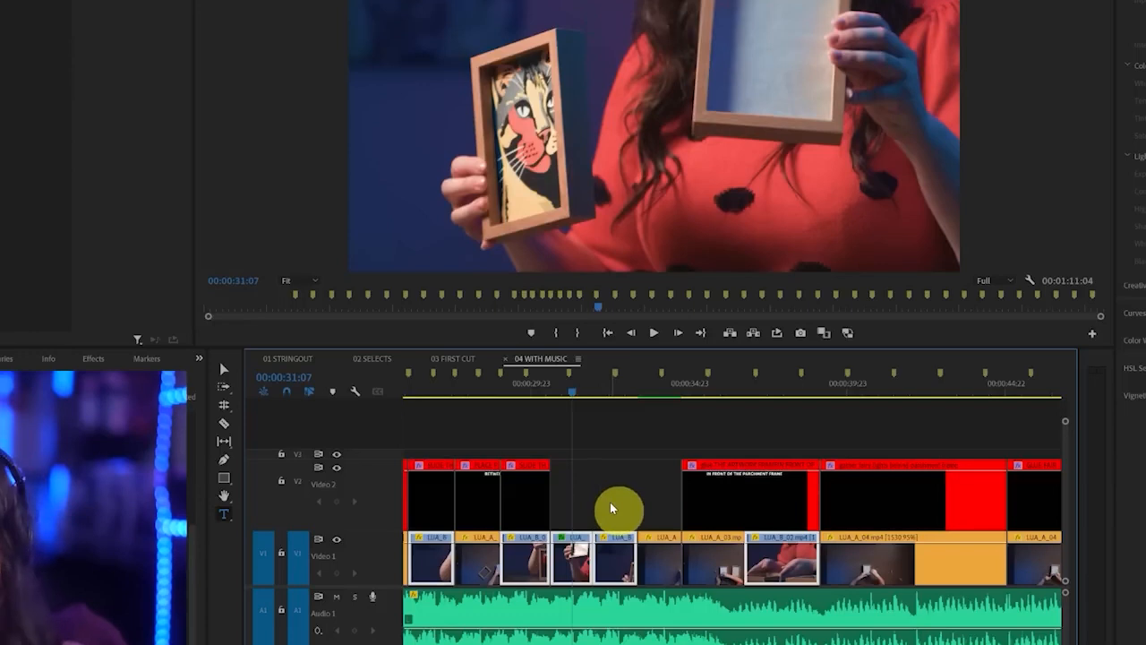
{"action": "key", "text": "ctrl+v"}
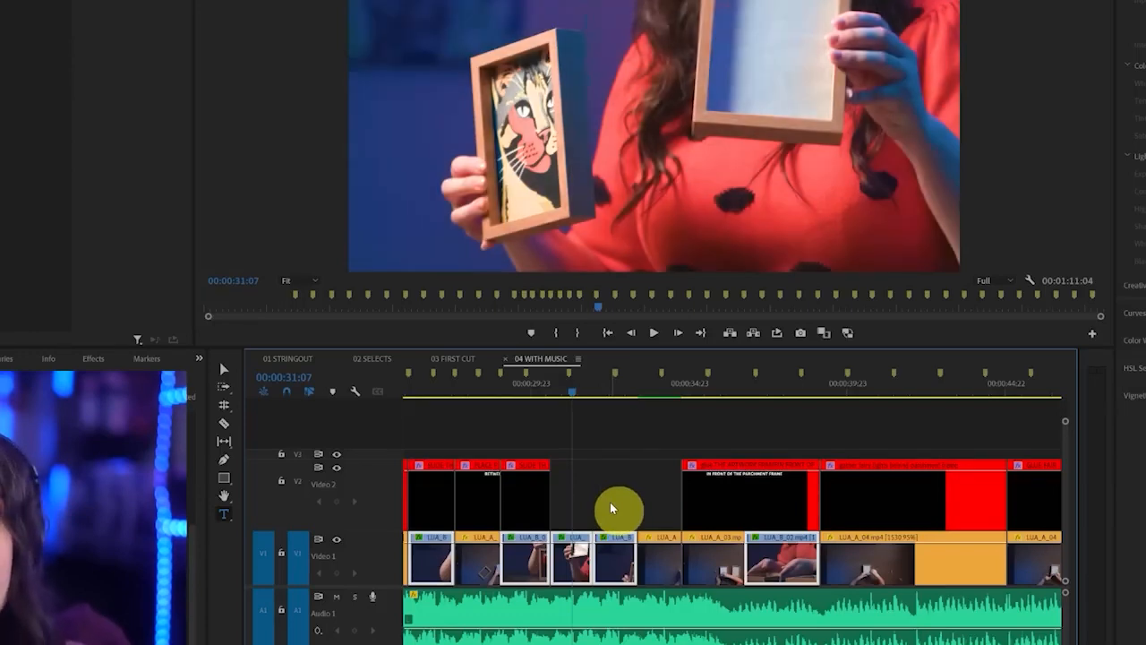
{"action": "left_click", "coordinate": [613, 506]}
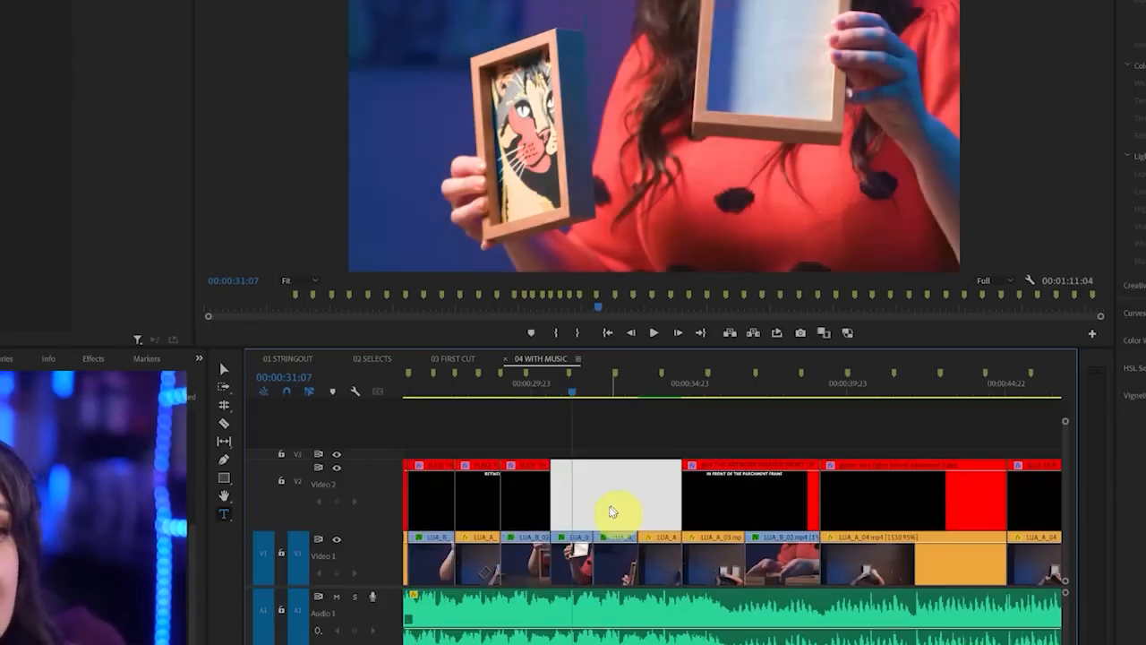
Delete the duplicate Lumetri Color effect from the clip at 00:00:31:07 and check the corrected clips at 00:00:32:20 and 00:00:38:06
{"action": "left_click", "coordinate": [578, 562]}
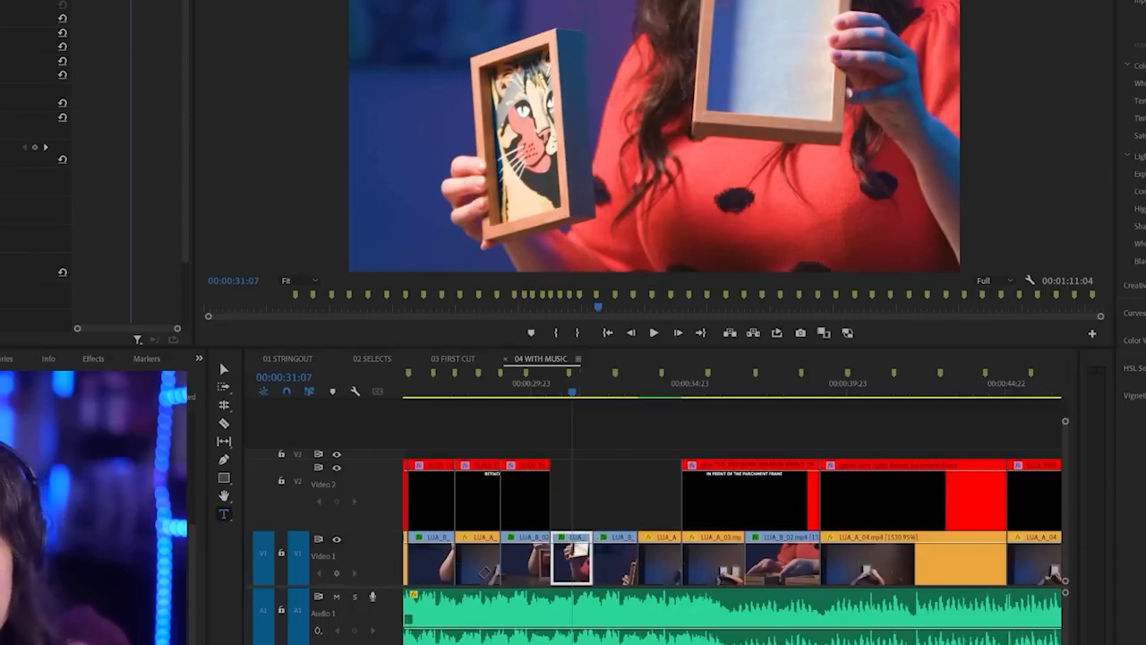
{"action": "left_click", "coordinate": [18, 273]}
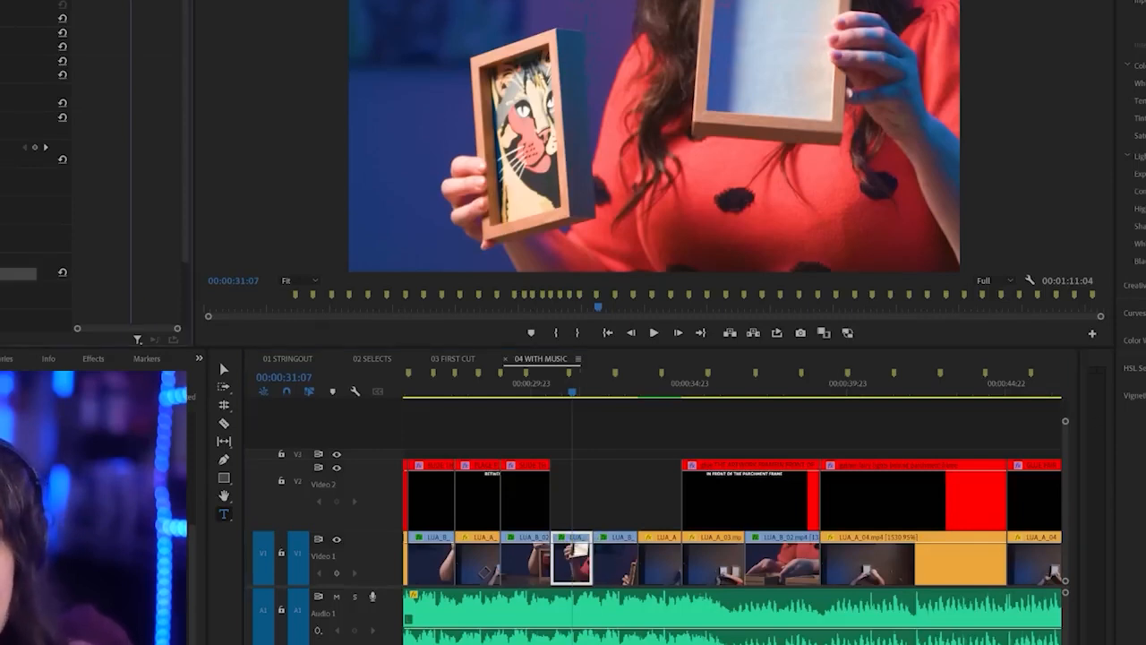
{"action": "key", "text": "Delete"}
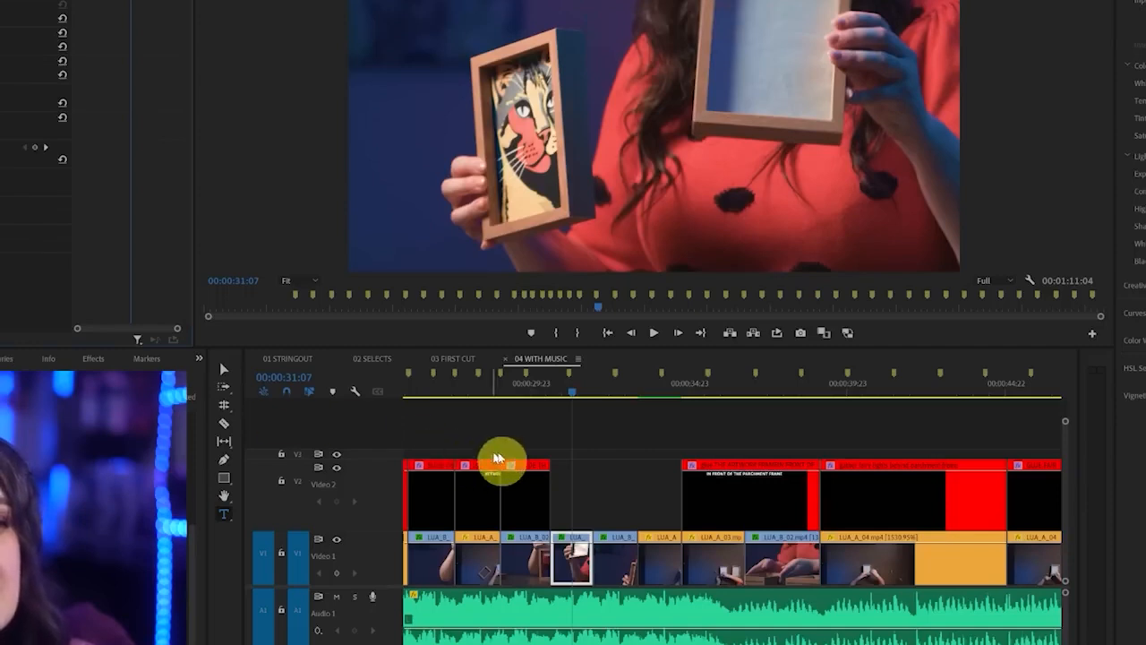
{"action": "left_click", "coordinate": [624, 395]}
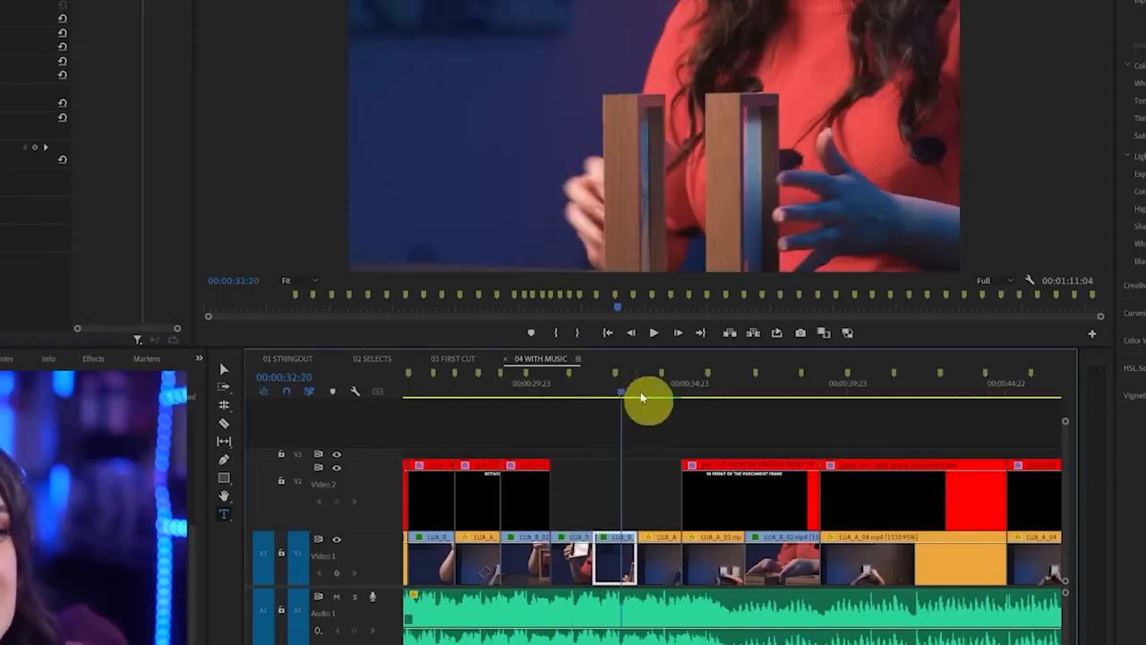
{"action": "left_click", "coordinate": [778, 394]}
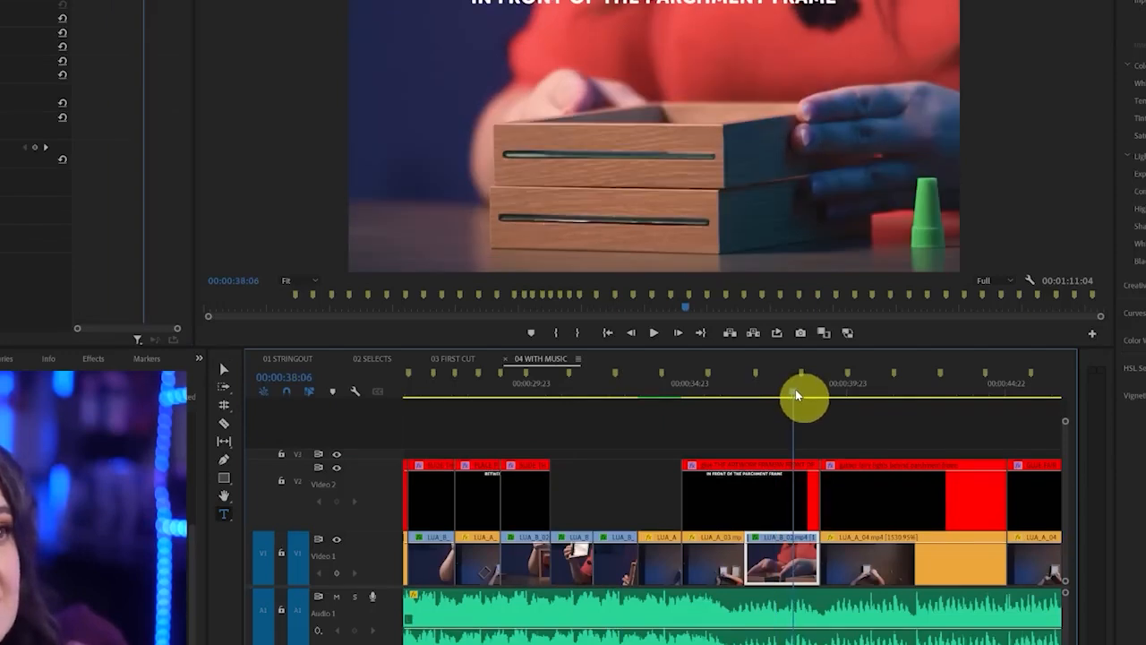
Adjust the Lumetri Color exposure of the overhead Video 1 clip at 00:00:35:16 under the PARCHMENT FRAME title
{"action": "left_click", "coordinate": [709, 391]}
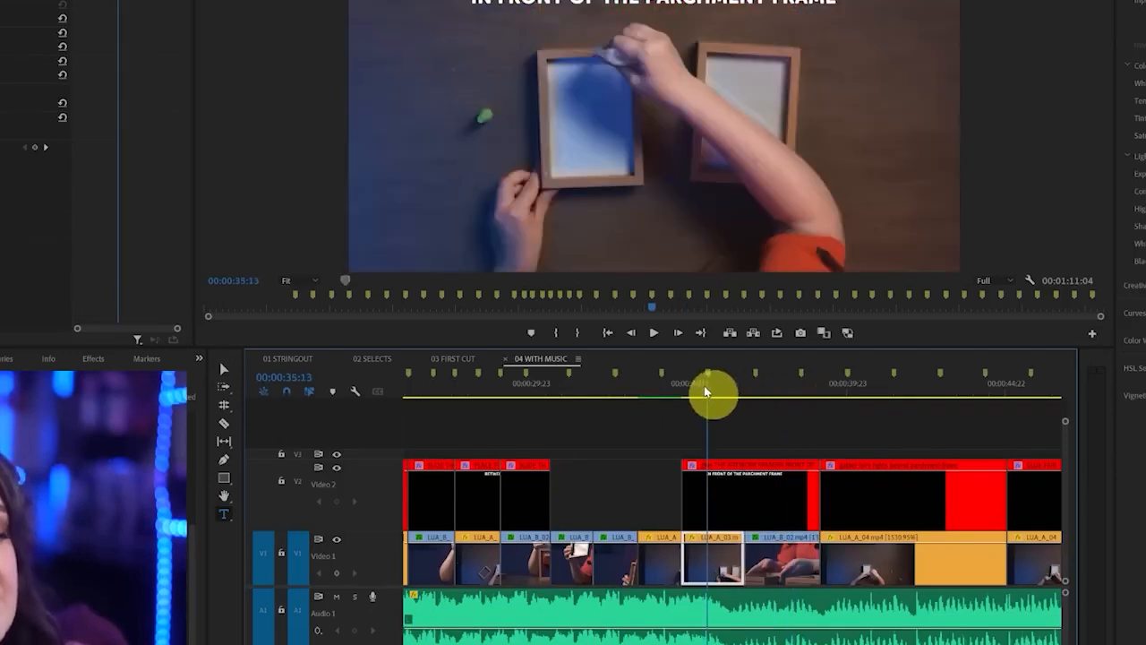
{"action": "left_click", "coordinate": [655, 391]}
{"action": "left_click", "coordinate": [713, 392]}
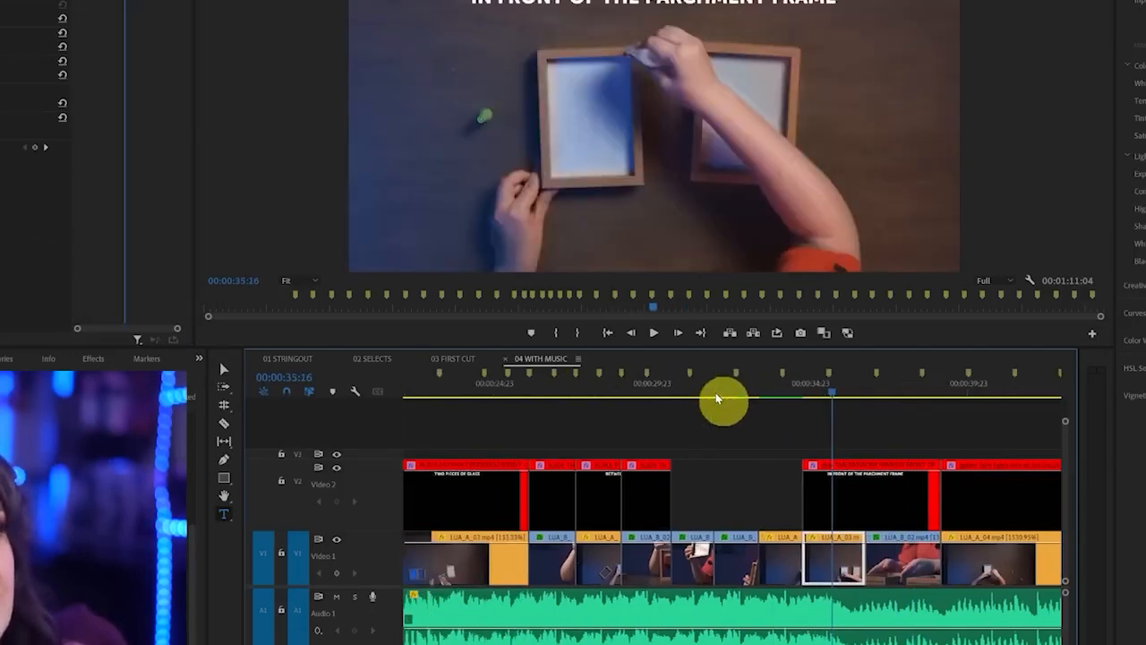
{"action": "left_click", "coordinate": [726, 562]}
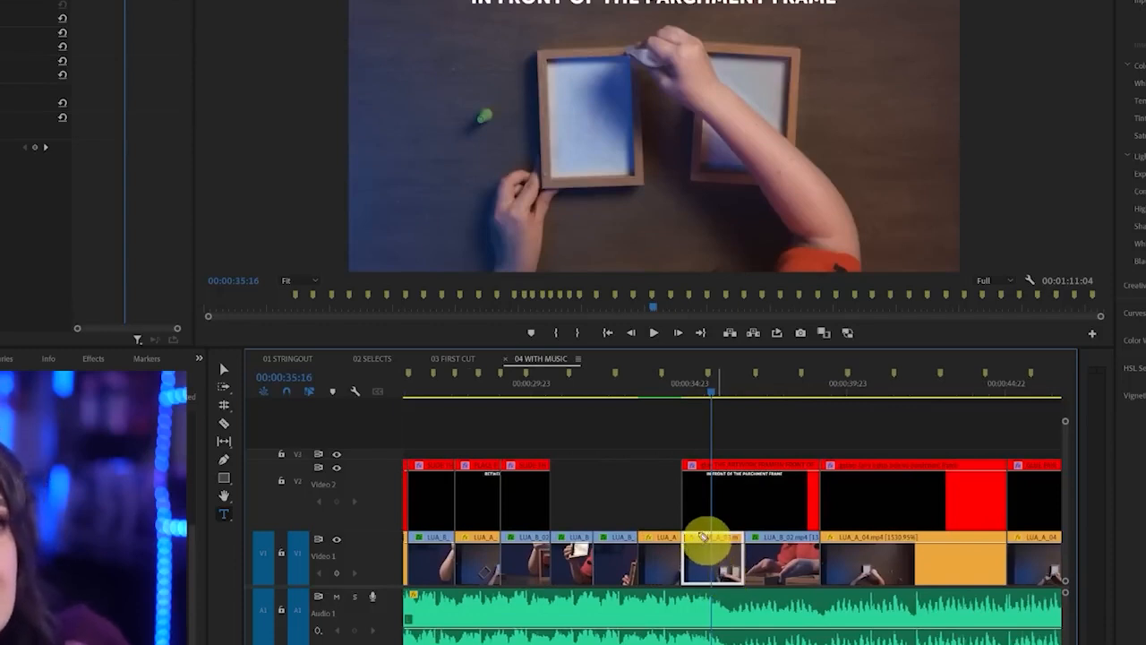
{"action": "left_click_drag", "start_coordinate": [842, 65], "coordinate": [394, 168]}
{"action": "left_click_drag", "start_coordinate": [515, 246], "coordinate": [832, 18]}
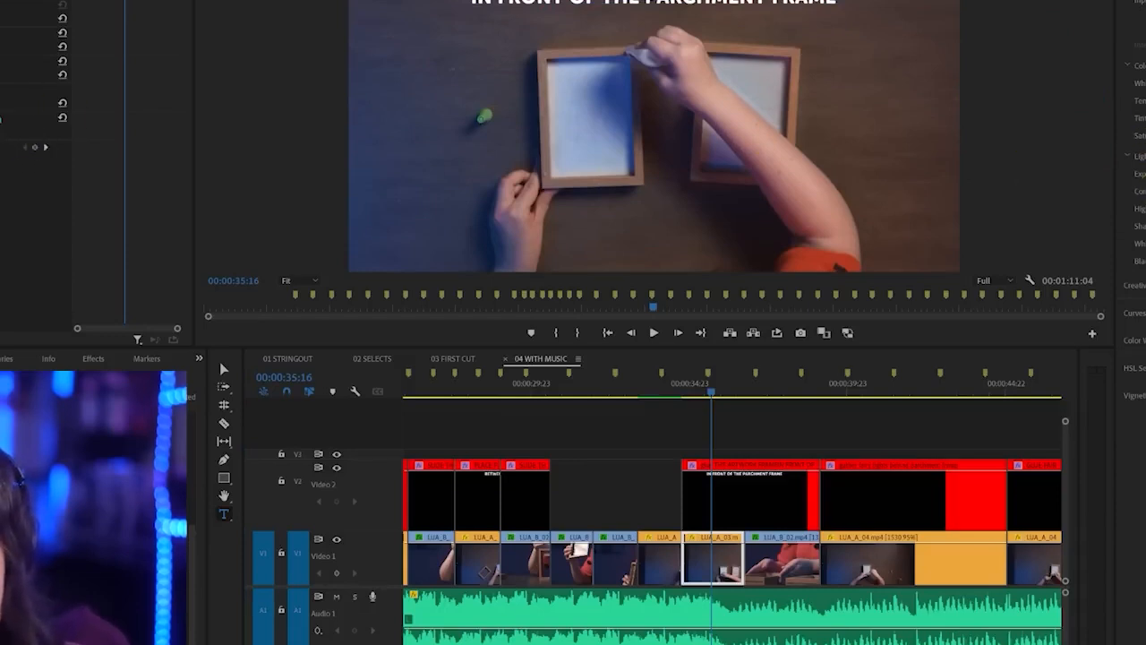
{"action": "mouse_move", "coordinate": [755, 550]}
{"action": "left_mouse_down"}
{"action": "mouse_move", "coordinate": [665, 539]}
{"action": "mouse_move", "coordinate": [735, 614]}
{"action": "mouse_move", "coordinate": [765, 523]}
{"action": "mouse_move", "coordinate": [671, 589]}
{"action": "mouse_move", "coordinate": [766, 541]}
{"action": "left_mouse_up"}
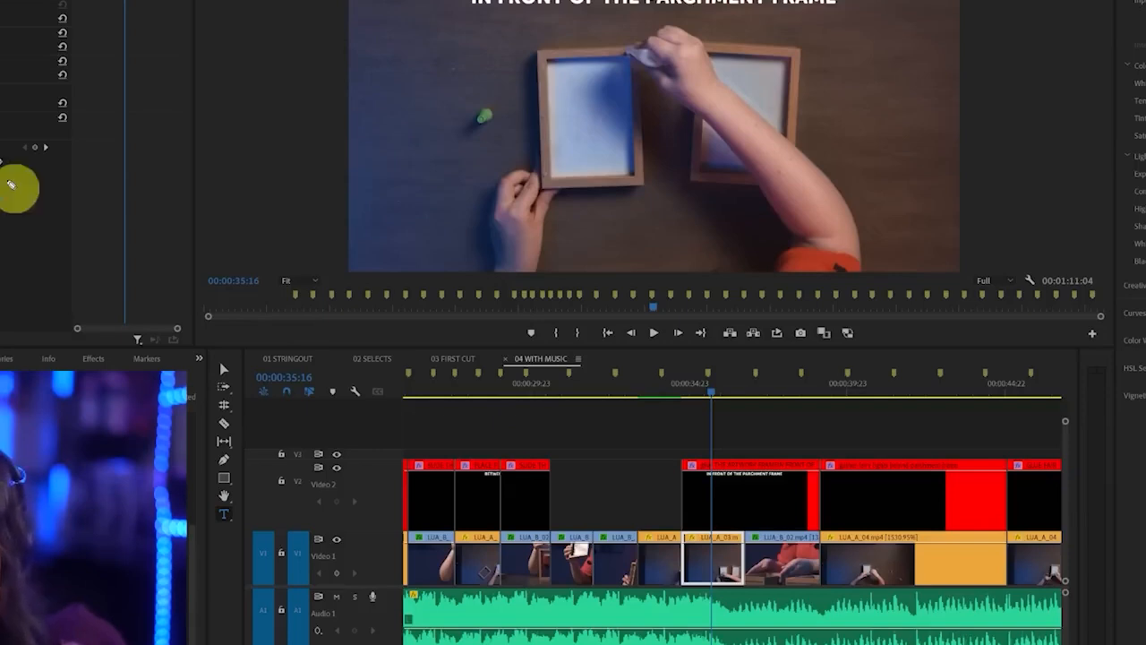
{"action": "left_click_drag", "start_coordinate": [8, 179], "coordinate": [0, 167]}
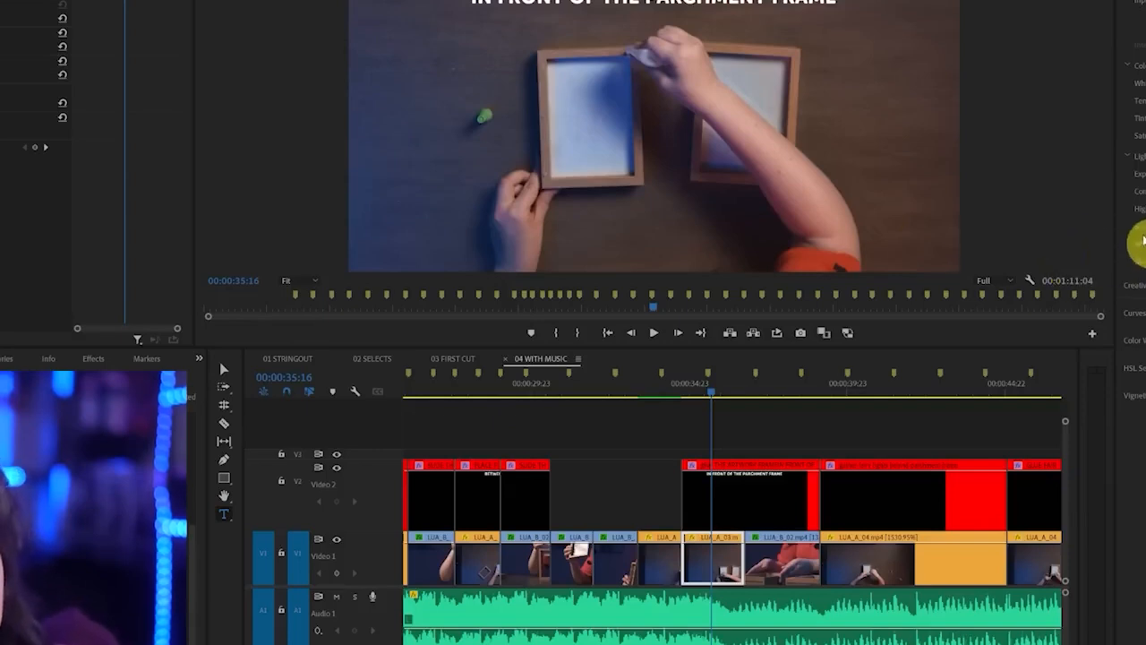
{"action": "left_click", "coordinate": [1145, 174]}
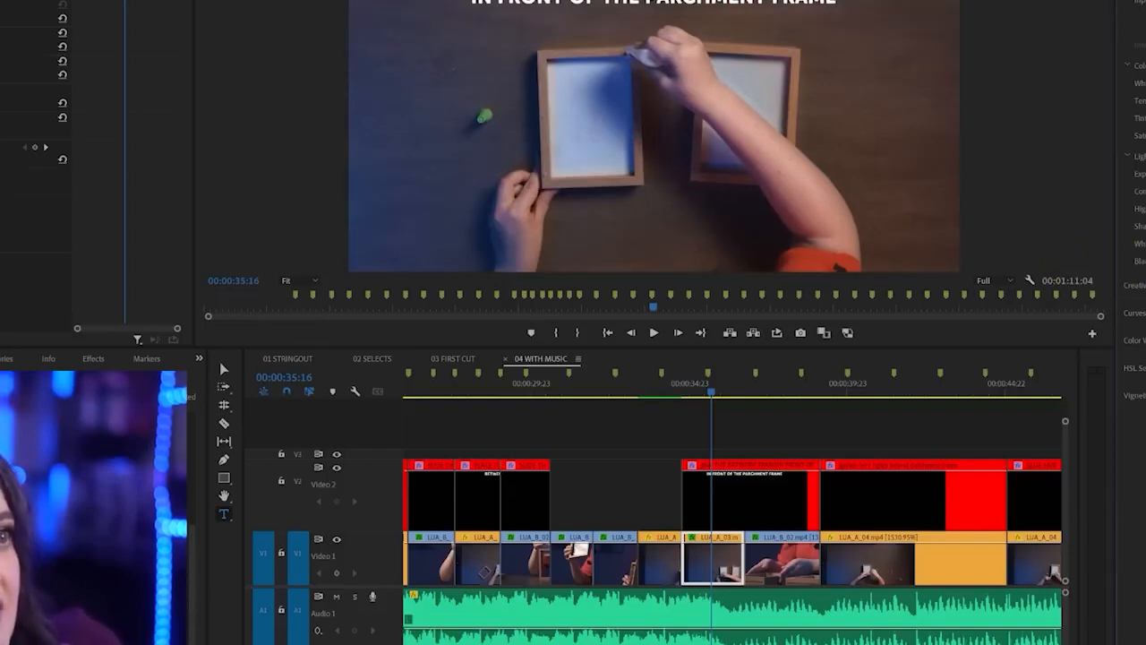
{"action": "left_click_drag", "start_coordinate": [1142, 174], "coordinate": [1145, 174]}
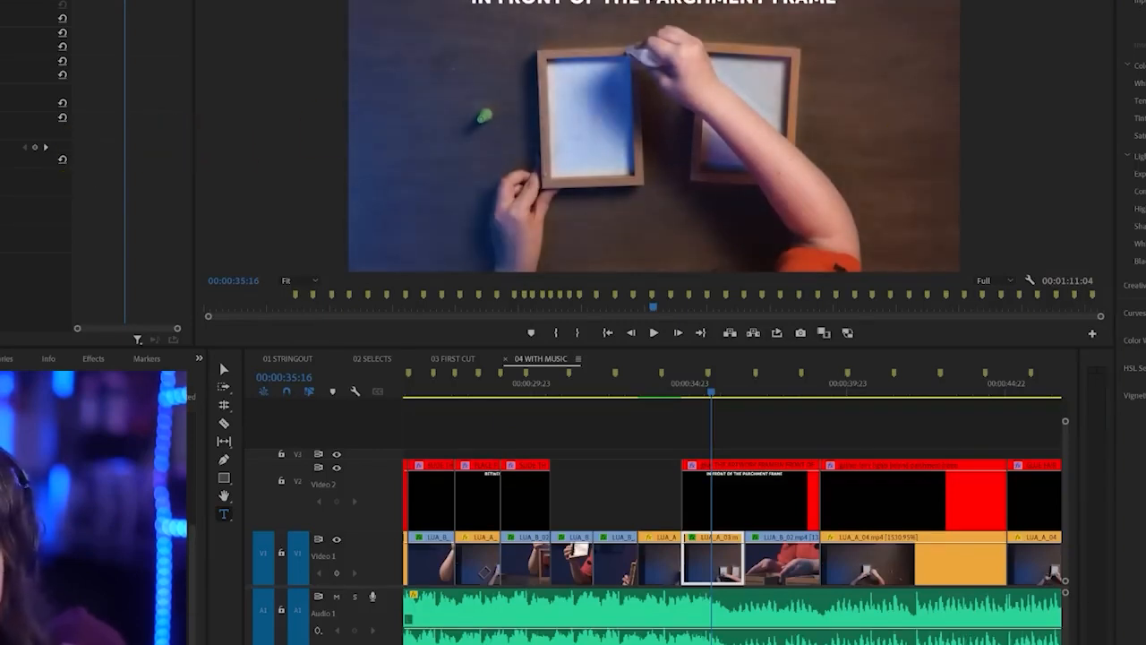
Copy the Lumetri Color effect from the clip at 00:00:35:16 and select all other clips in the Mango label group
{"action": "left_click", "coordinate": [1, 162]}
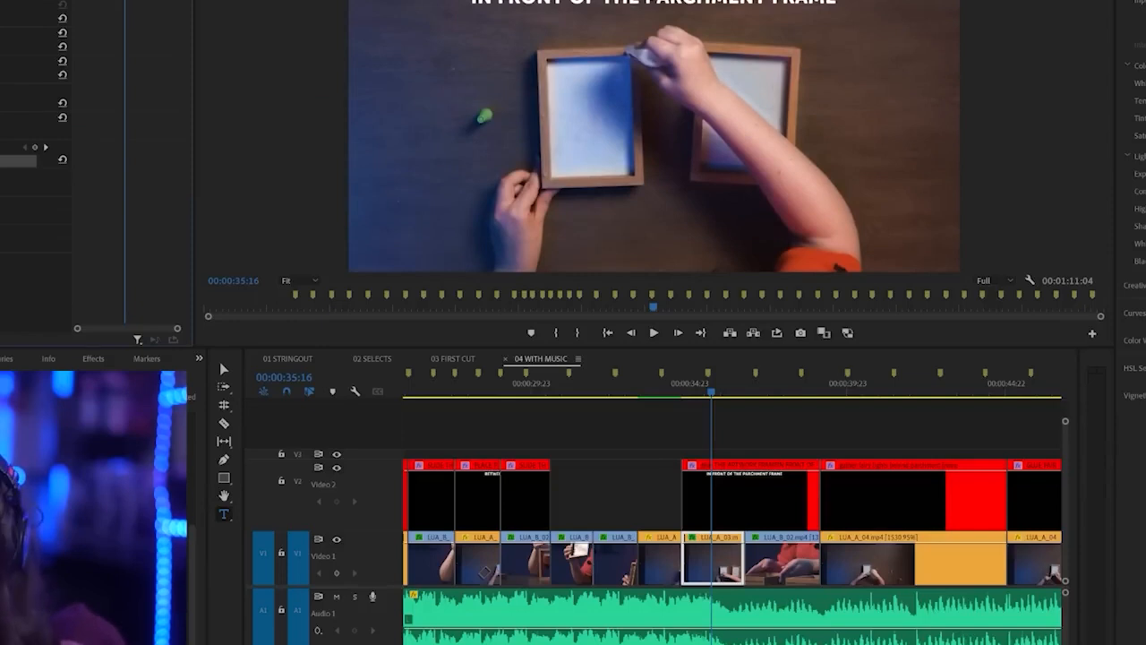
{"action": "right_click", "coordinate": [704, 560]}
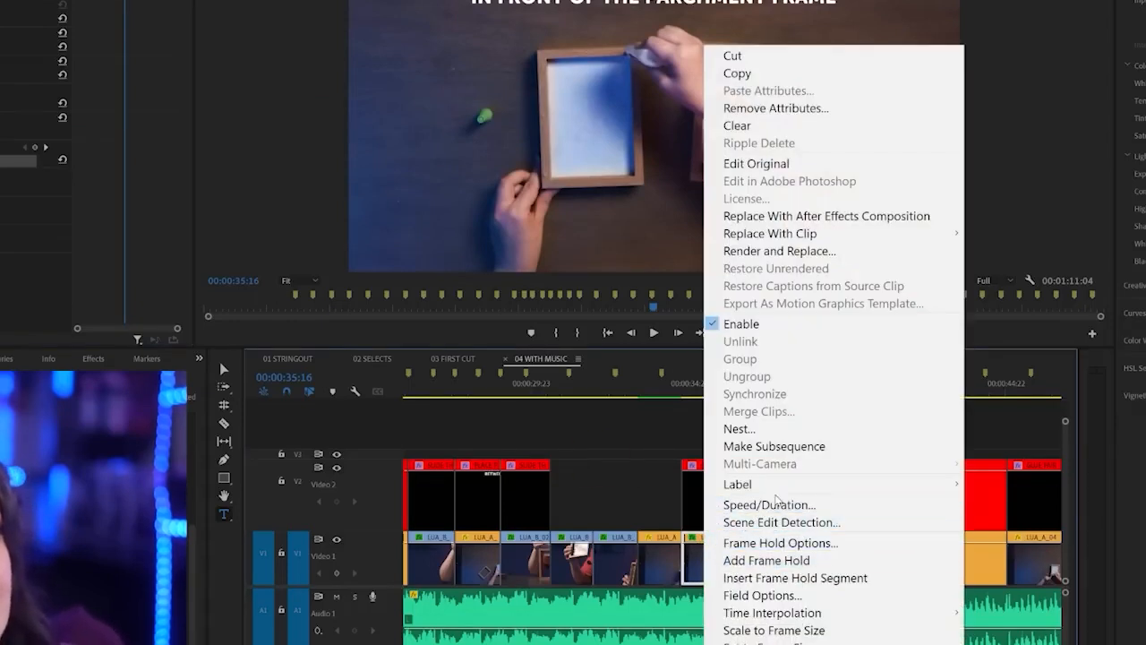
{"action": "mouse_move", "coordinate": [818, 493]}
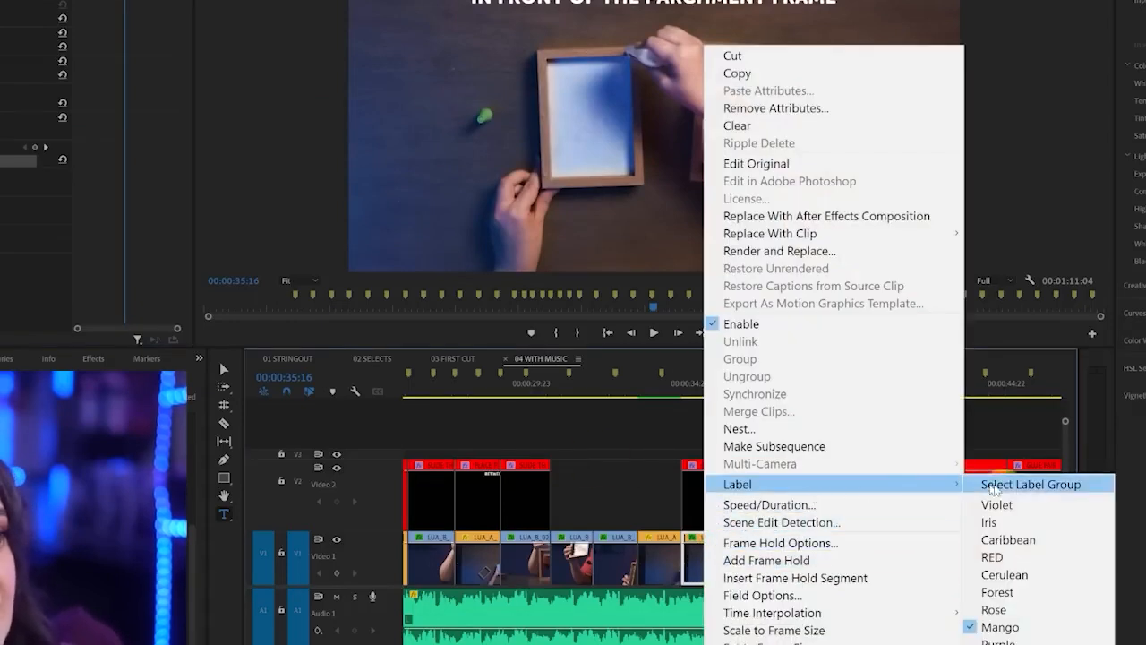
{"action": "left_click", "coordinate": [1050, 488]}
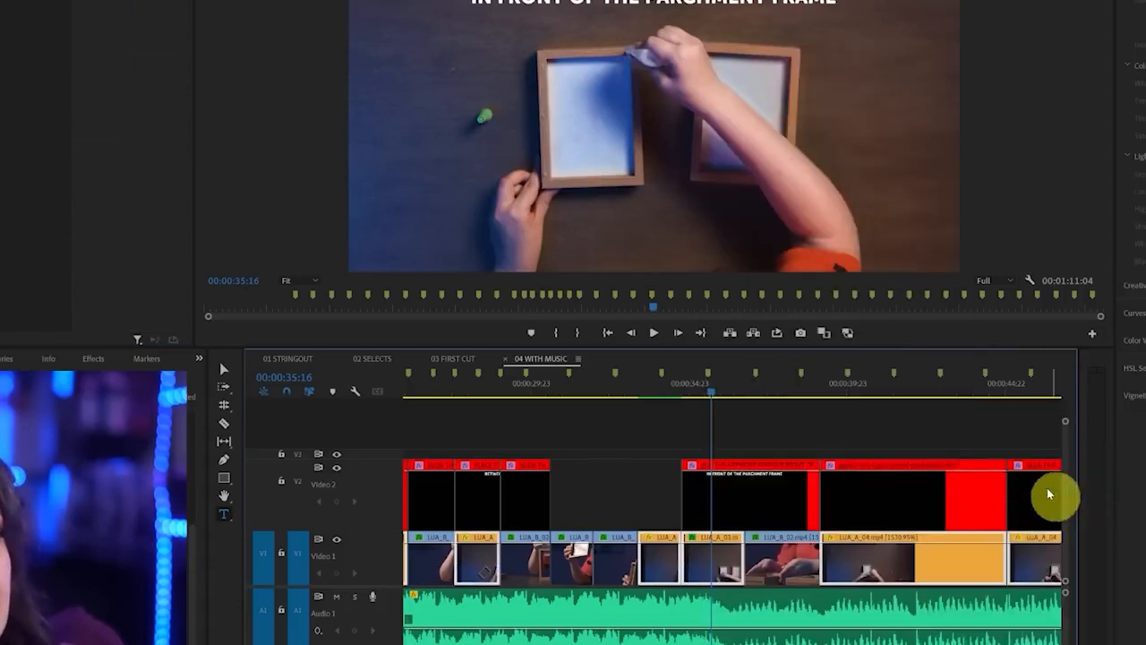
{"action": "left_click", "coordinate": [708, 567]}
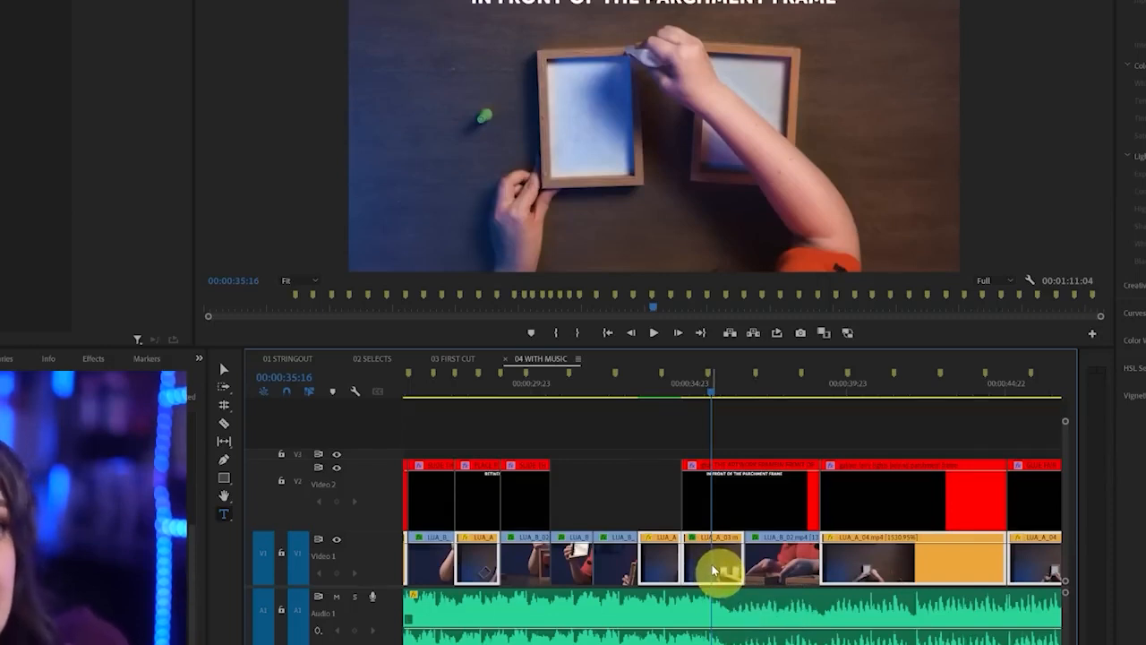
{"action": "left_click", "coordinate": [709, 570], "text": "shift"}
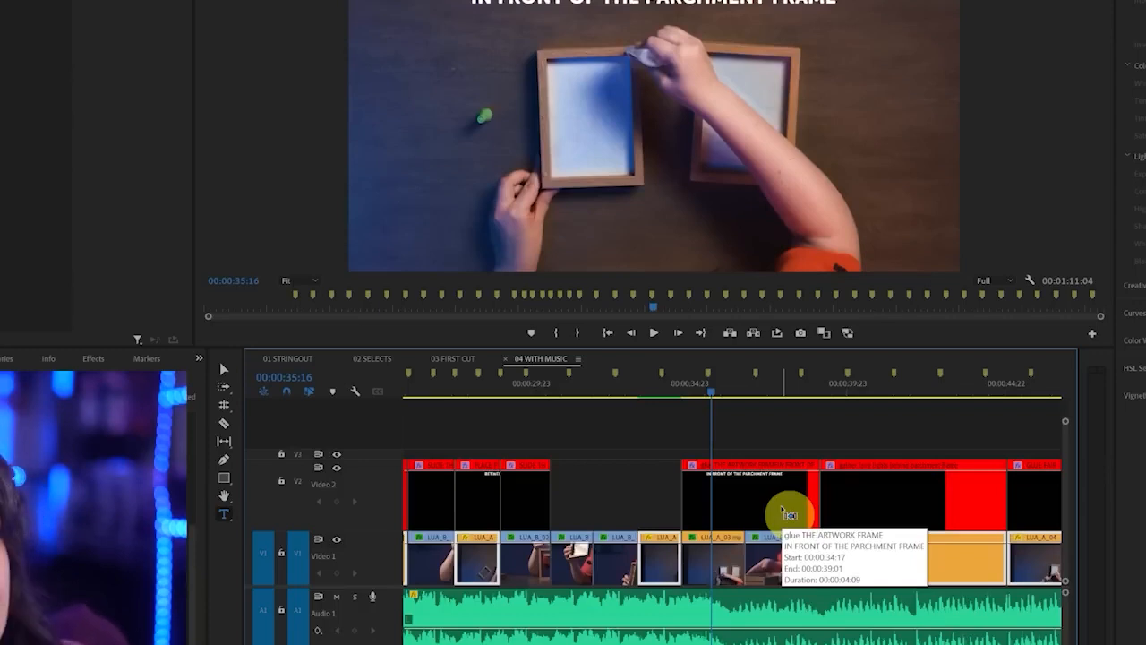
Paste the copied Lumetri Color effect onto the selected Mango clips and check the result at 00:00:56:19
{"action": "left_click_drag", "start_coordinate": [652, 394], "coordinate": [910, 395]}
{"action": "left_click", "coordinate": [815, 485]}
{"action": "left_click", "coordinate": [940, 391]}
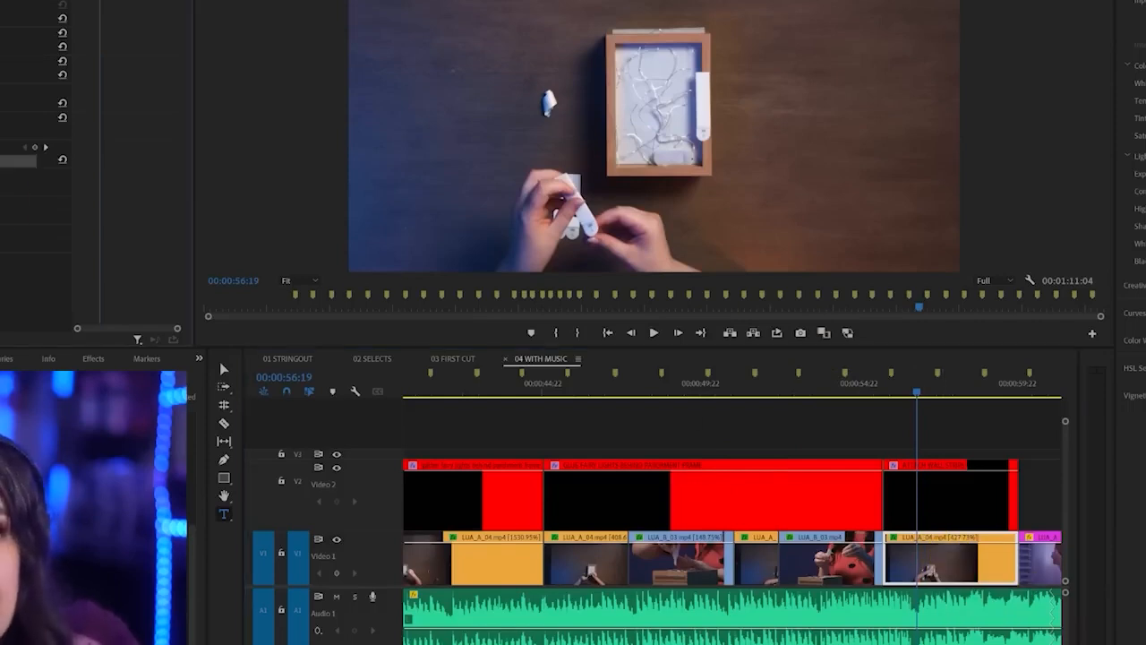
Select all clips in the Mango label group and open Remove Attributes for them
{"action": "left_click", "coordinate": [760, 567]}
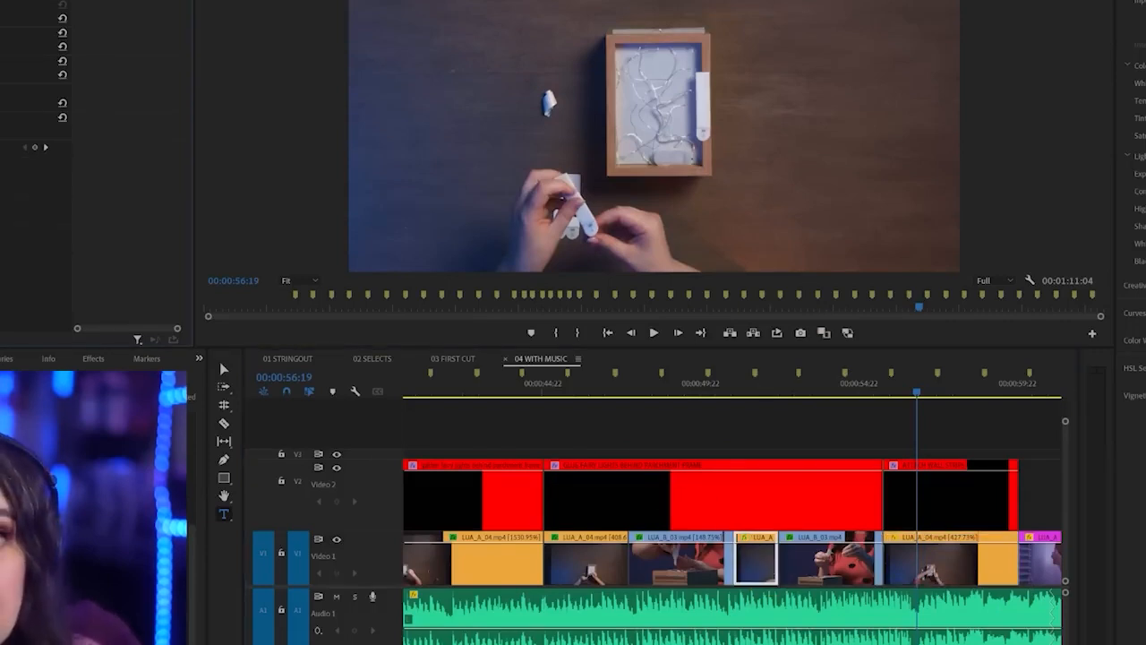
{"action": "right_click", "coordinate": [749, 569]}
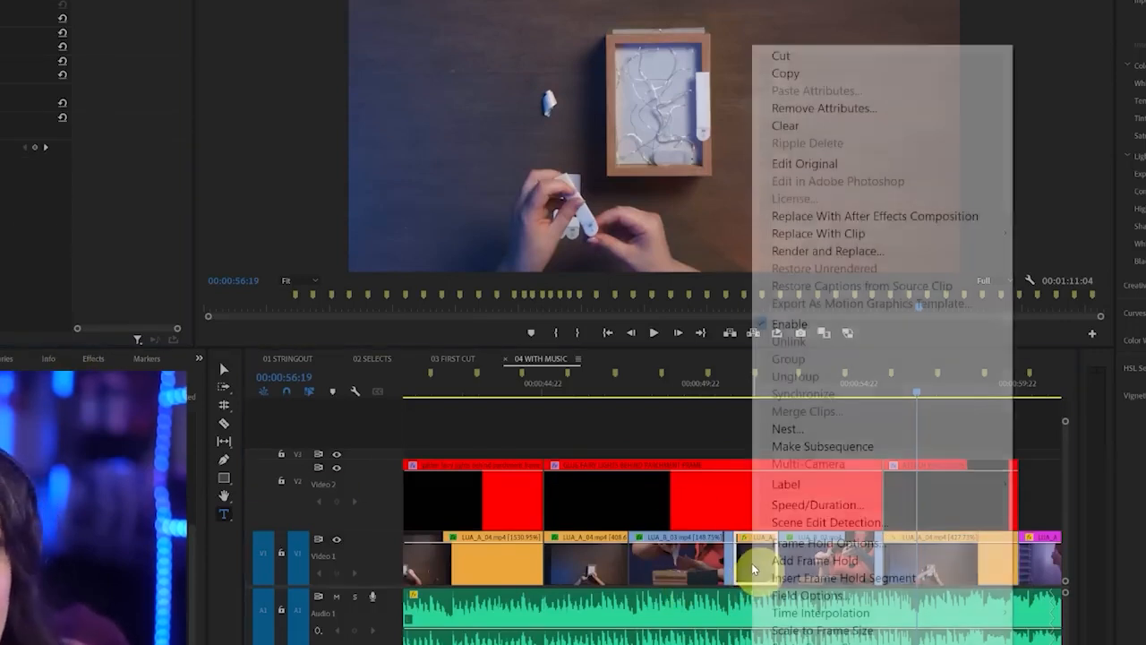
{"action": "mouse_move", "coordinate": [853, 485]}
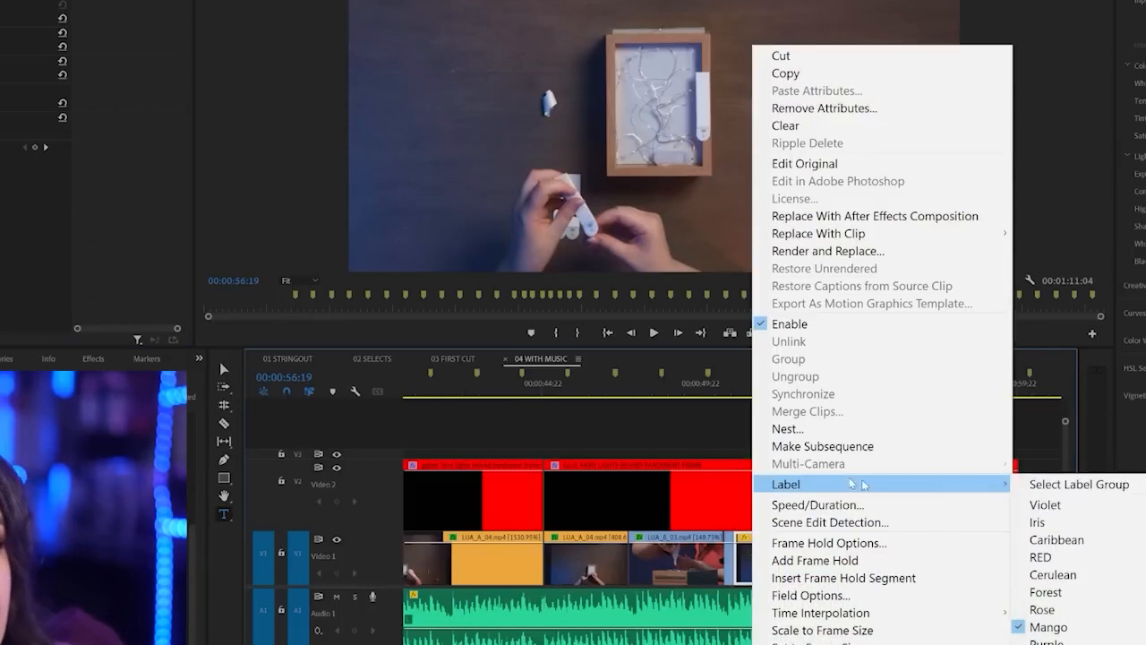
{"action": "left_click", "coordinate": [1048, 486]}
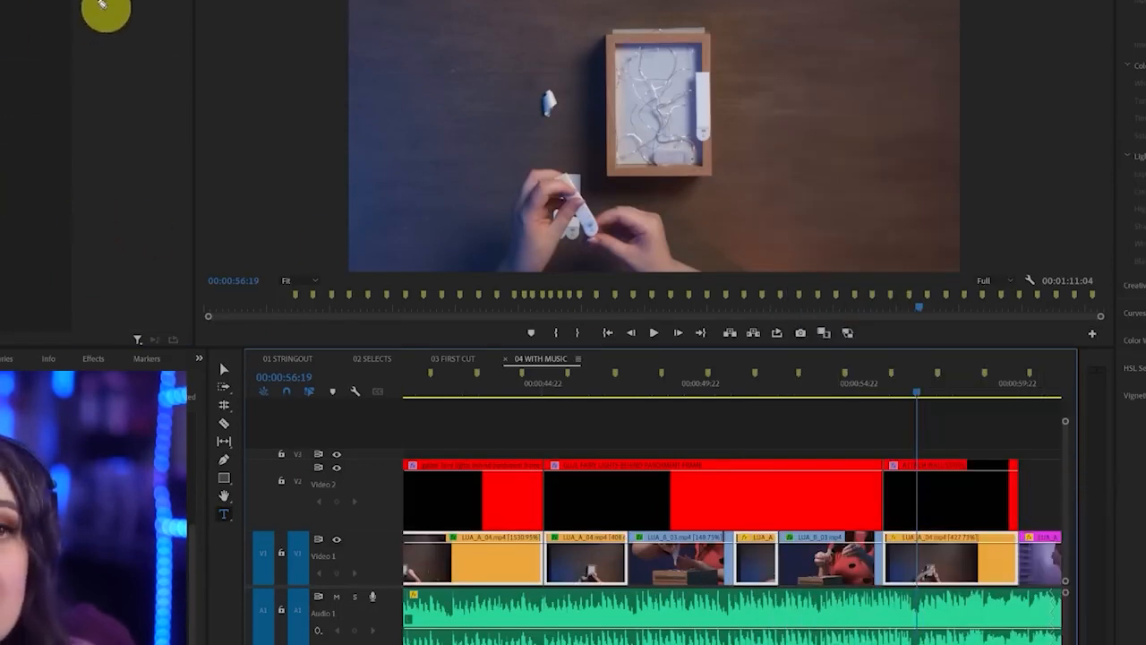
{"action": "left_click_drag", "start_coordinate": [0, 230], "coordinate": [136, 0]}
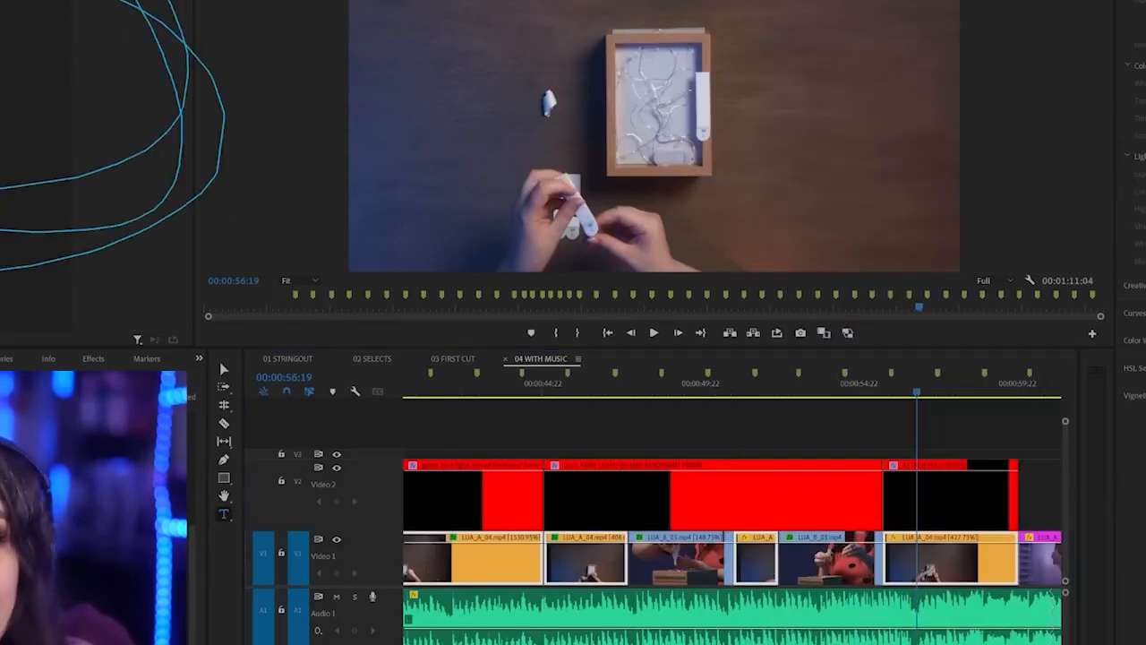
{"action": "right_click", "coordinate": [751, 560]}
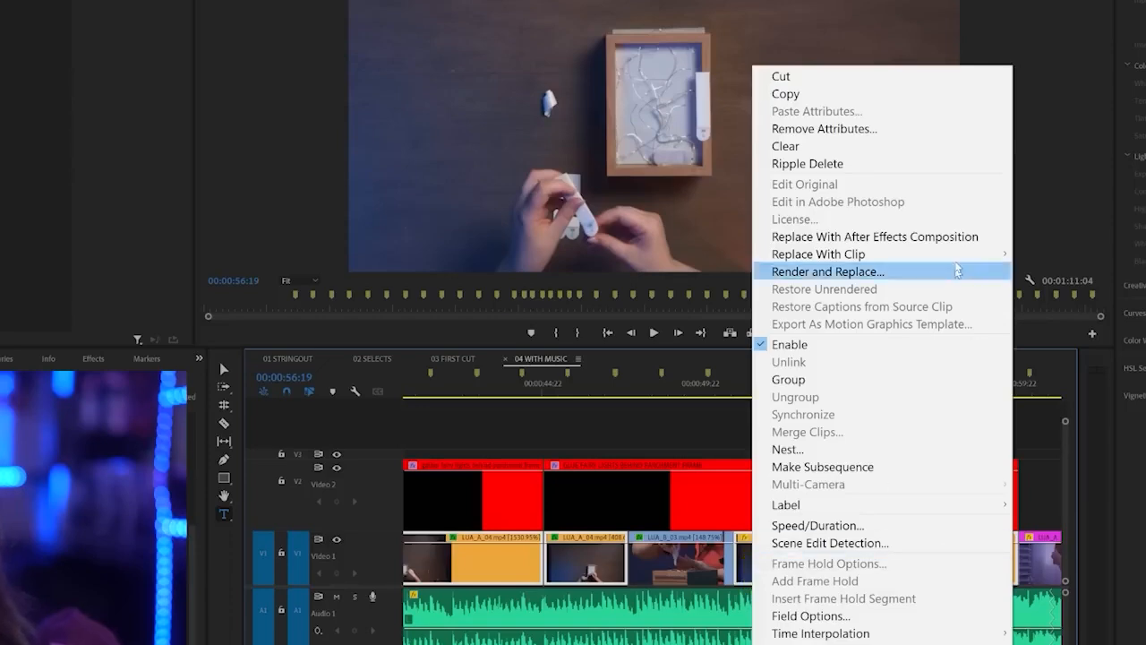
{"action": "left_click", "coordinate": [968, 132]}
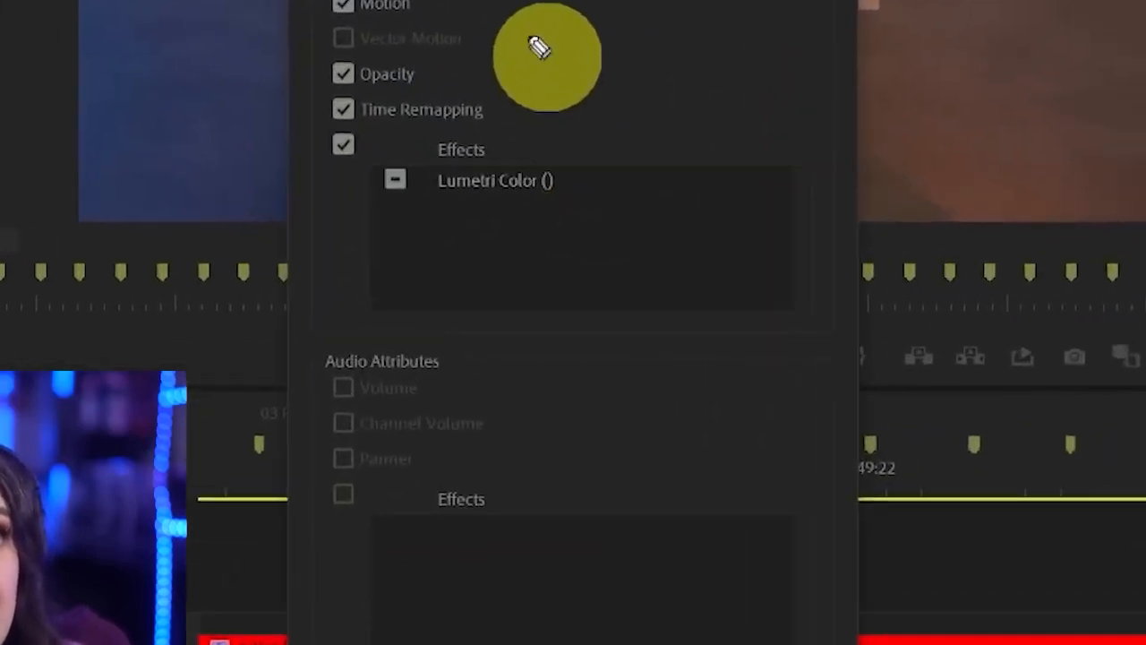
Remove only the Lumetri Color effect from the selected Mango clips, leaving Motion, Opacity and Time Remapping out of the removal
{"action": "mouse_move", "coordinate": [538, 17]}
{"action": "left_mouse_down"}
{"action": "mouse_move", "coordinate": [257, 4]}
{"action": "mouse_move", "coordinate": [345, 303]}
{"action": "mouse_move", "coordinate": [683, 67]}
{"action": "mouse_move", "coordinate": [280, 2]}
{"action": "left_mouse_up"}
{"action": "key", "text": "Escape"}
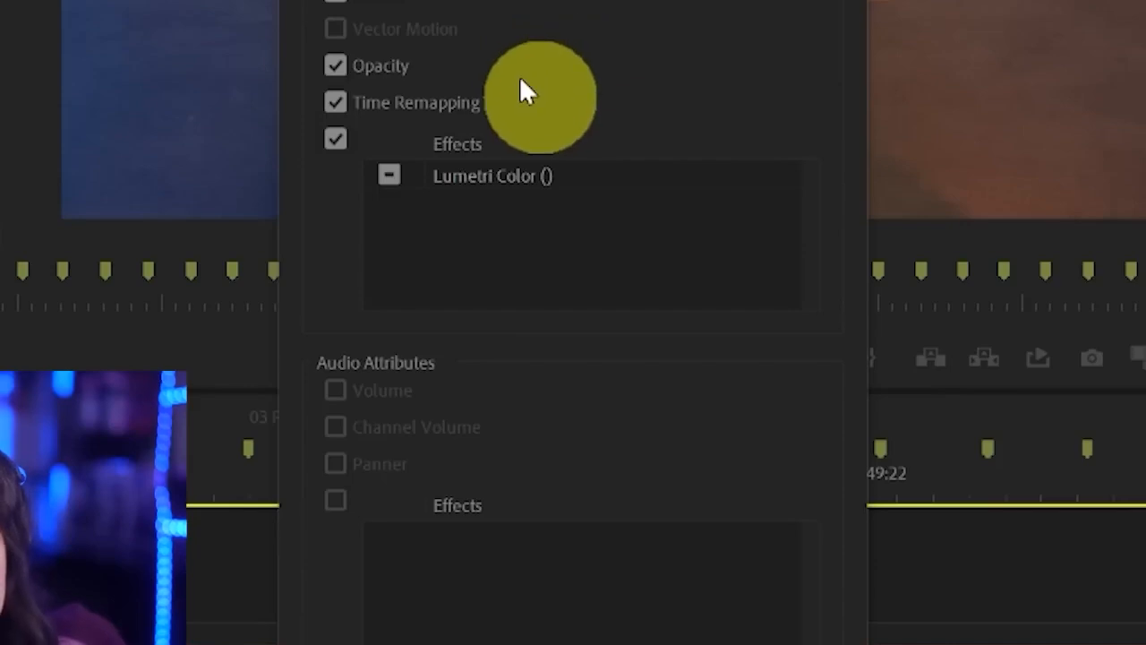
{"action": "left_click", "coordinate": [338, 67]}
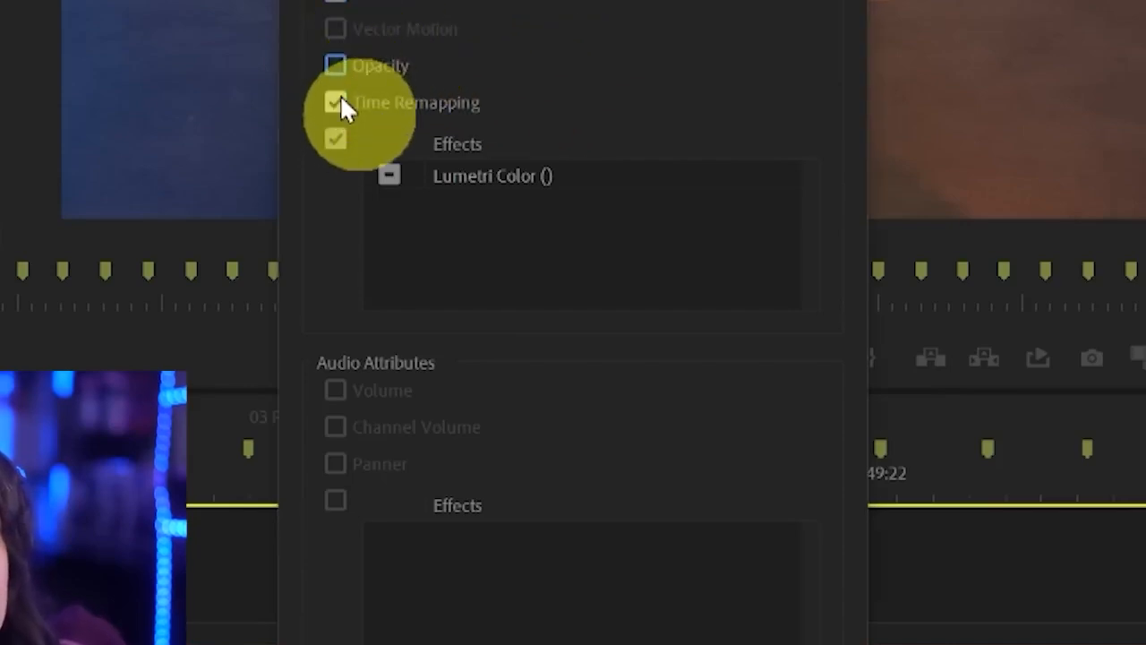
{"action": "left_click", "coordinate": [338, 100]}
{"action": "mouse_move", "coordinate": [593, 123]}
{"action": "left_mouse_down"}
{"action": "mouse_move", "coordinate": [249, 139]}
{"action": "mouse_move", "coordinate": [659, 206]}
{"action": "mouse_move", "coordinate": [545, 57]}
{"action": "left_mouse_up"}
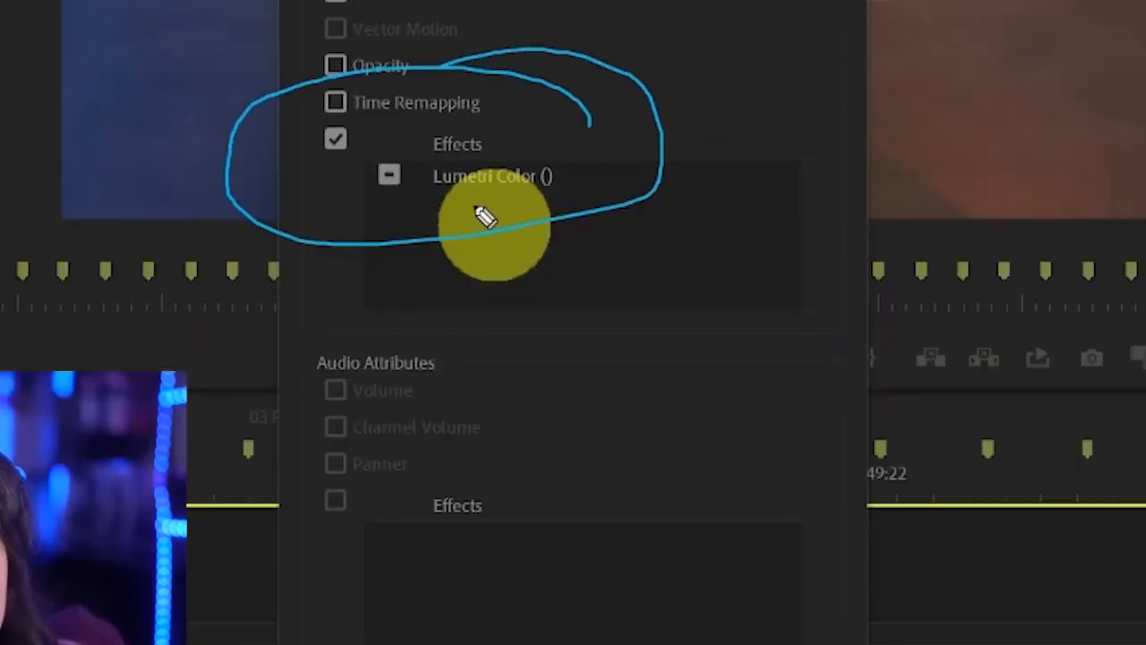
{"action": "key", "text": "ctrl+z"}
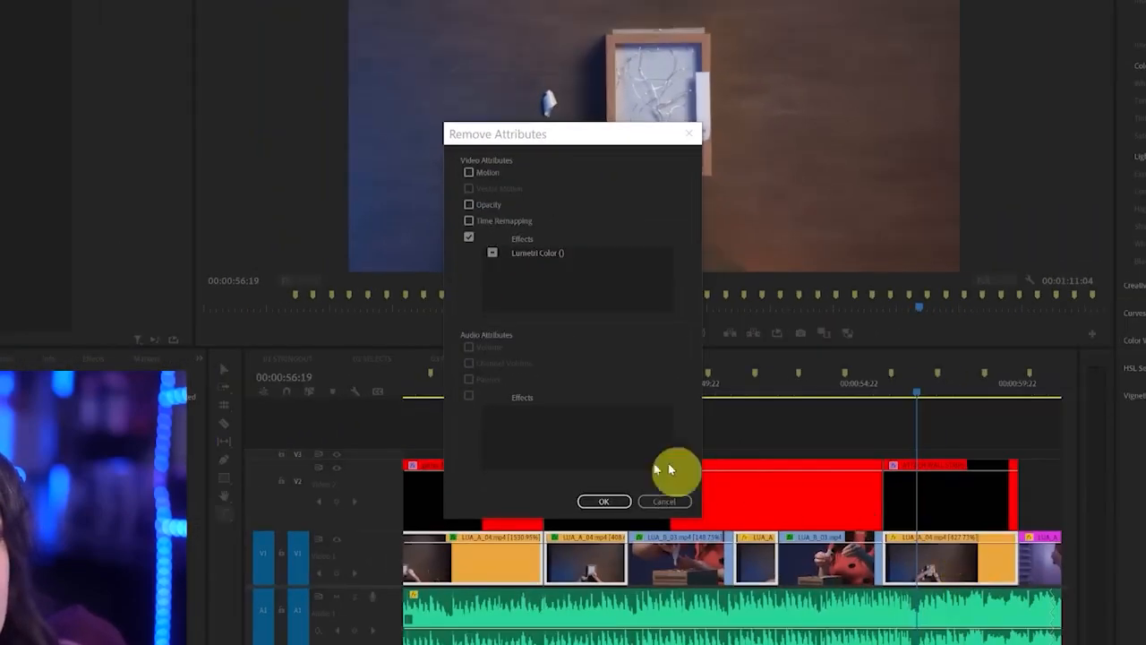
{"action": "left_click", "coordinate": [604, 504]}
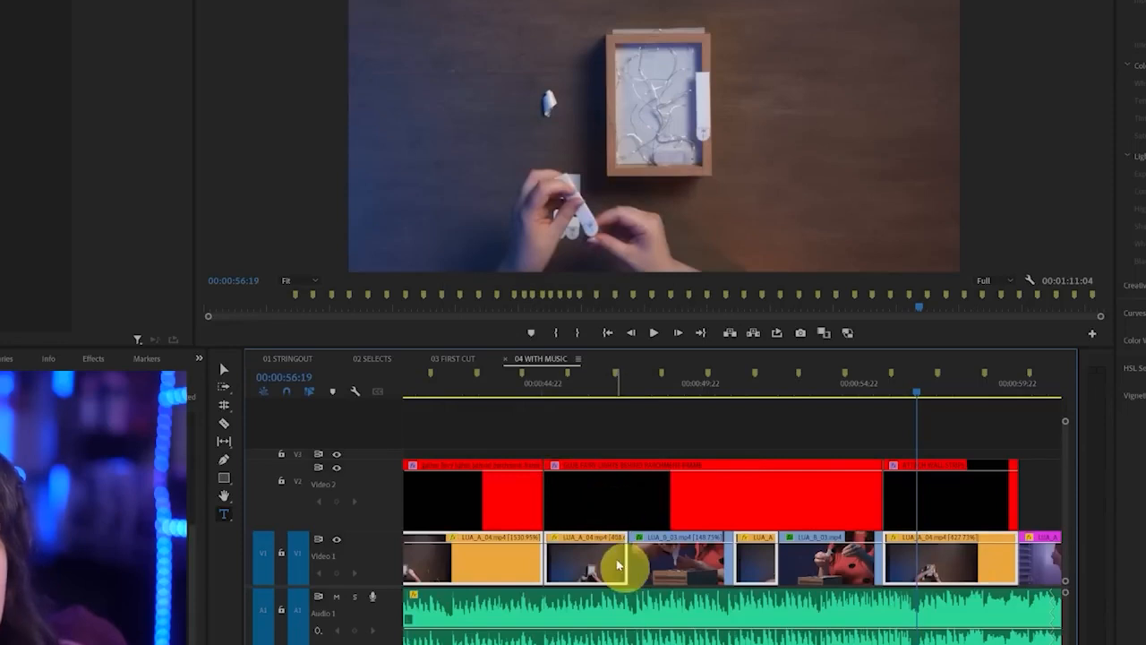
Check the overhead clip at 00:00:41:22 and undo the Lumetri Color removal on the Mango clips
{"action": "scroll", "coordinate": [617, 559], "scroll_direction": "up", "scroll_amount": 5}
{"action": "left_click_drag", "start_coordinate": [590, 396], "coordinate": [830, 394]}
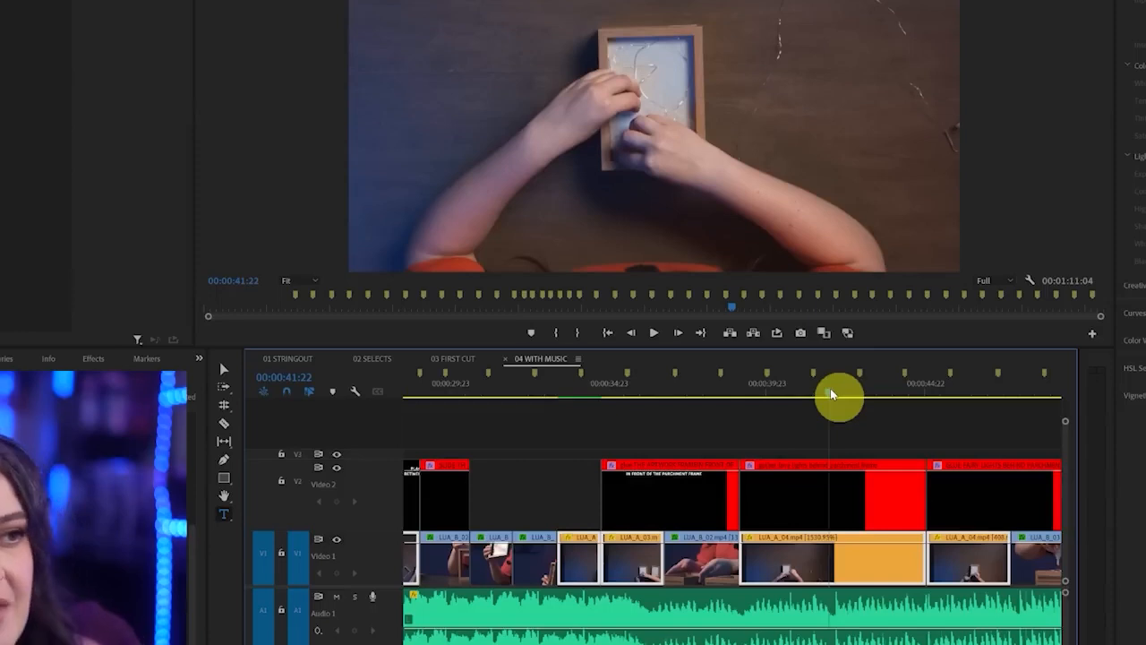
{"action": "left_click", "coordinate": [792, 429]}
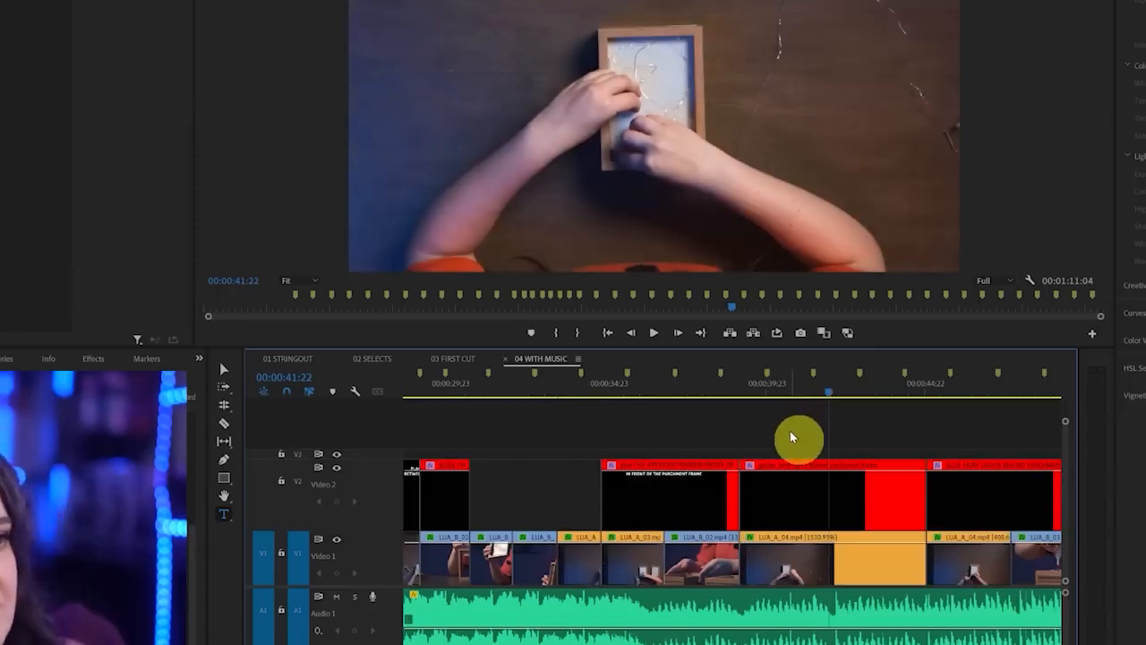
{"action": "scroll", "coordinate": [786, 443], "scroll_direction": "right", "scroll_amount": 5}
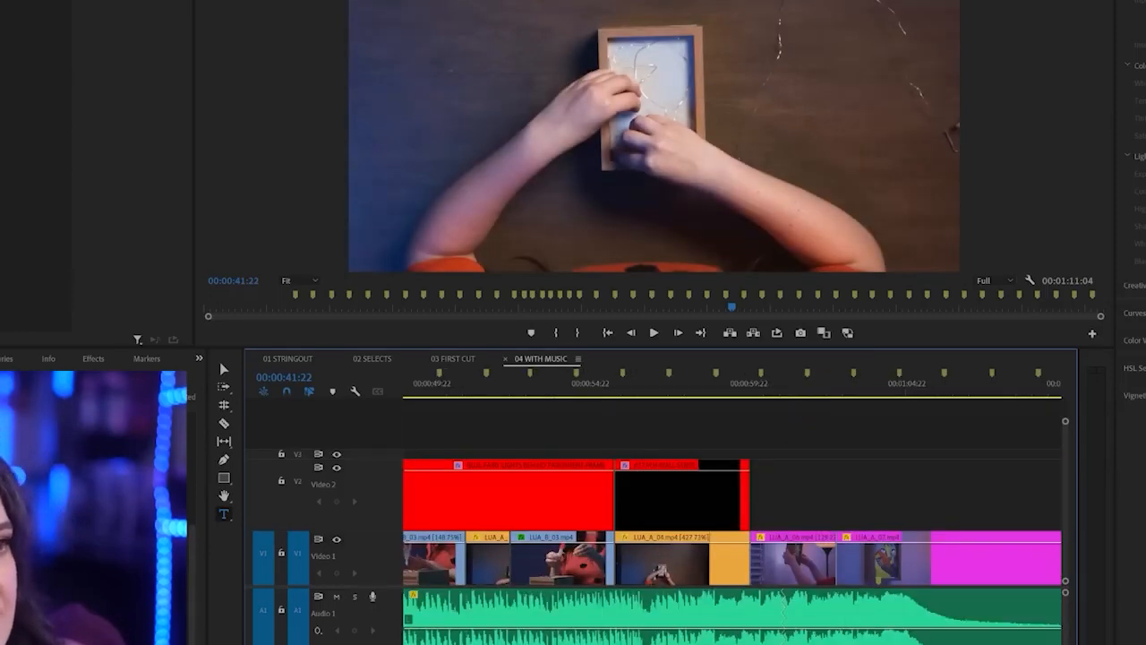
{"action": "scroll", "coordinate": [732, 501], "scroll_direction": "left", "scroll_amount": 2}
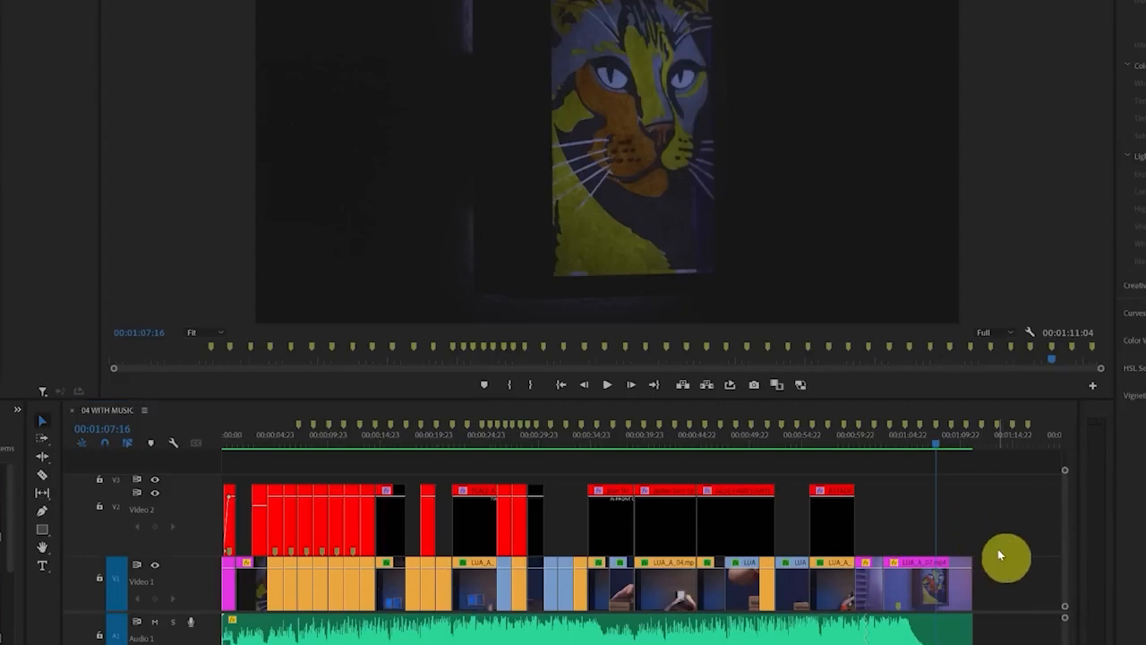
Trim the end of the last Video 1 clip and the Audio 1 music to the playhead at 00:01:07:16
{"action": "left_click", "coordinate": [955, 584]}
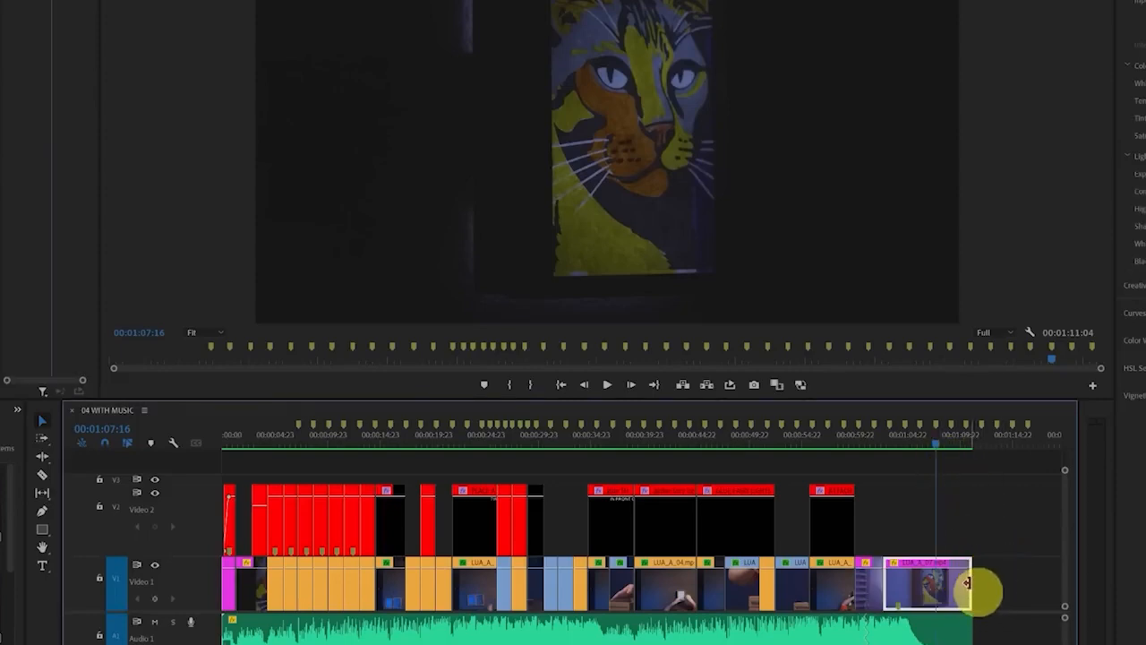
{"action": "key", "text": "w"}
{"action": "left_click_drag", "start_coordinate": [967, 631], "coordinate": [936, 630]}
{"action": "scroll", "coordinate": [929, 640], "scroll_direction": "up", "scroll_amount": 6}
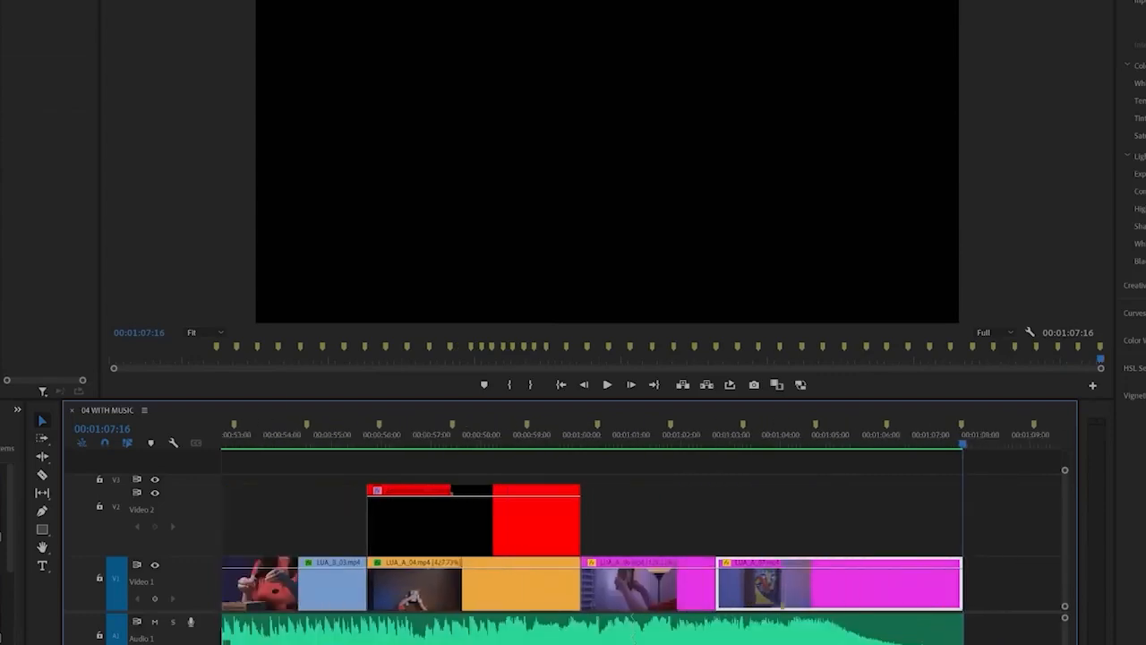
{"action": "scroll", "coordinate": [929, 640], "scroll_direction": "down", "scroll_amount": 1}
Add a Constant Power crossfade to the end of the Audio 1 music and adjust its length to start before 00:01:06:07
{"action": "left_click", "coordinate": [897, 448]}
{"action": "left_click", "coordinate": [907, 638]}
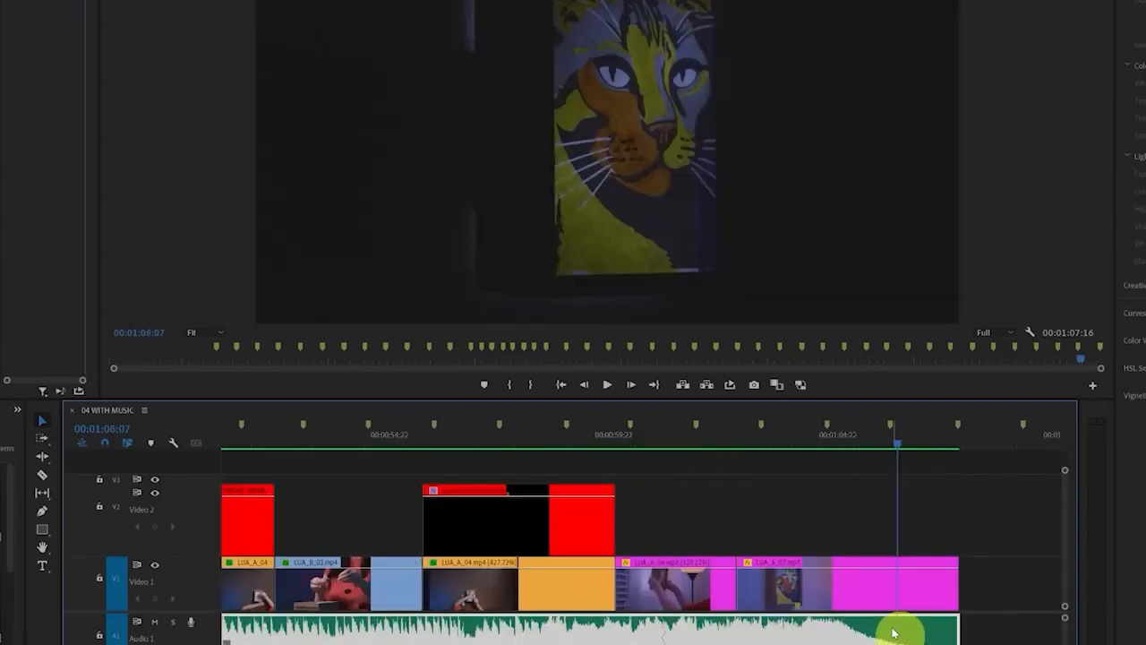
{"action": "left_click", "coordinate": [857, 640]}
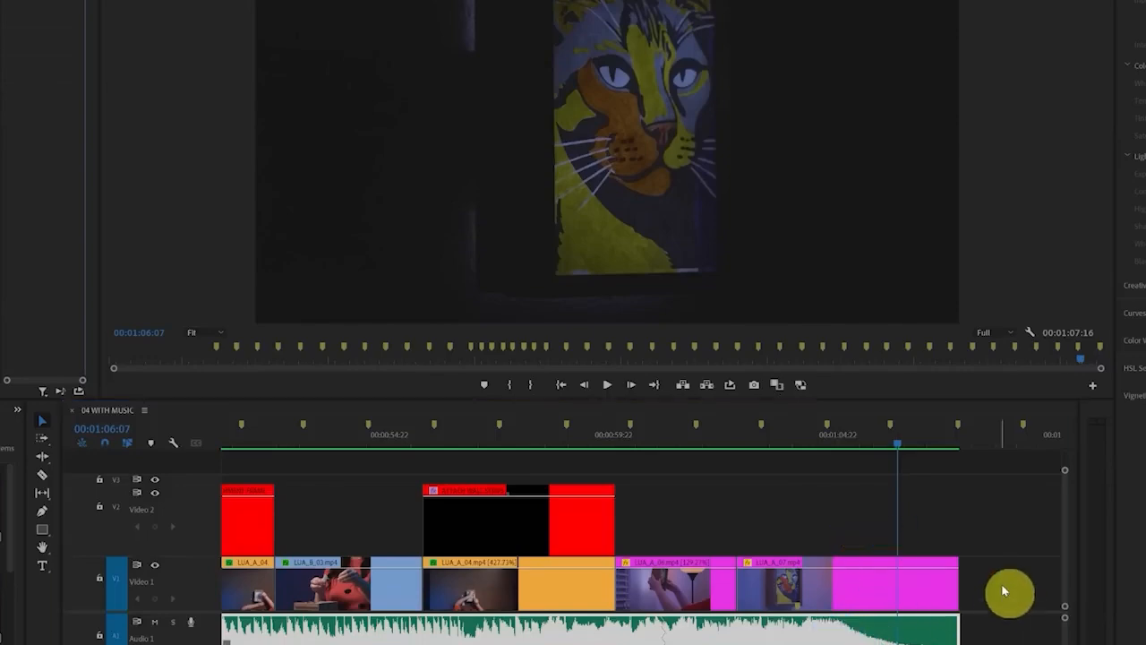
{"action": "left_click", "coordinate": [16, 412]}
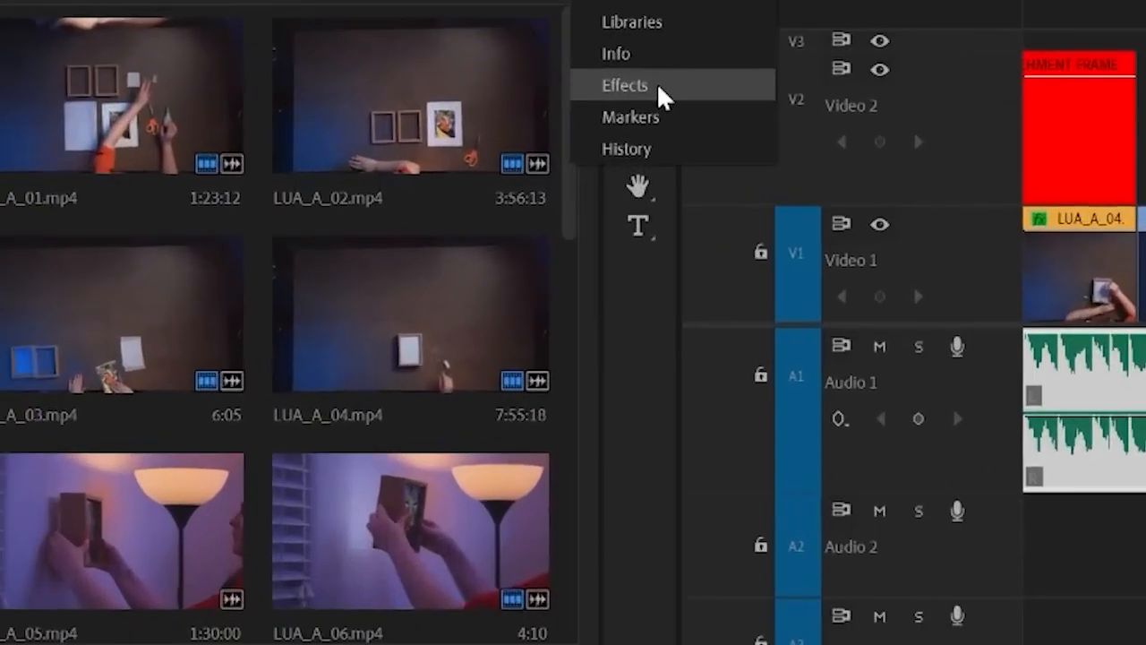
{"action": "left_click", "coordinate": [40, 499]}
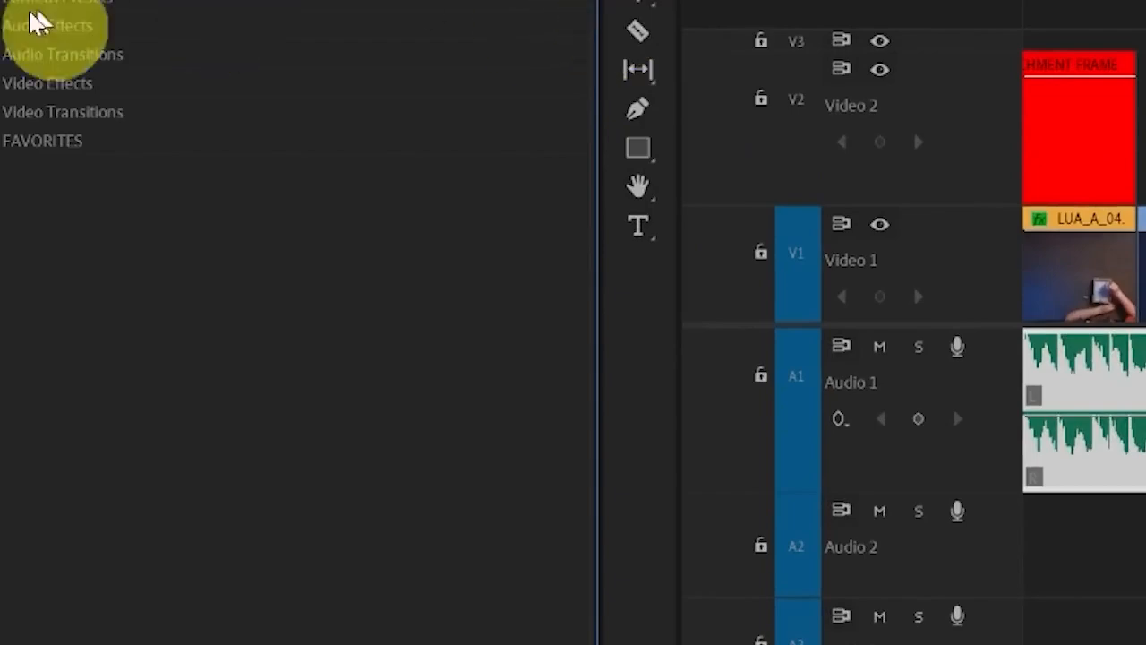
{"action": "left_click", "coordinate": [6, 53]}
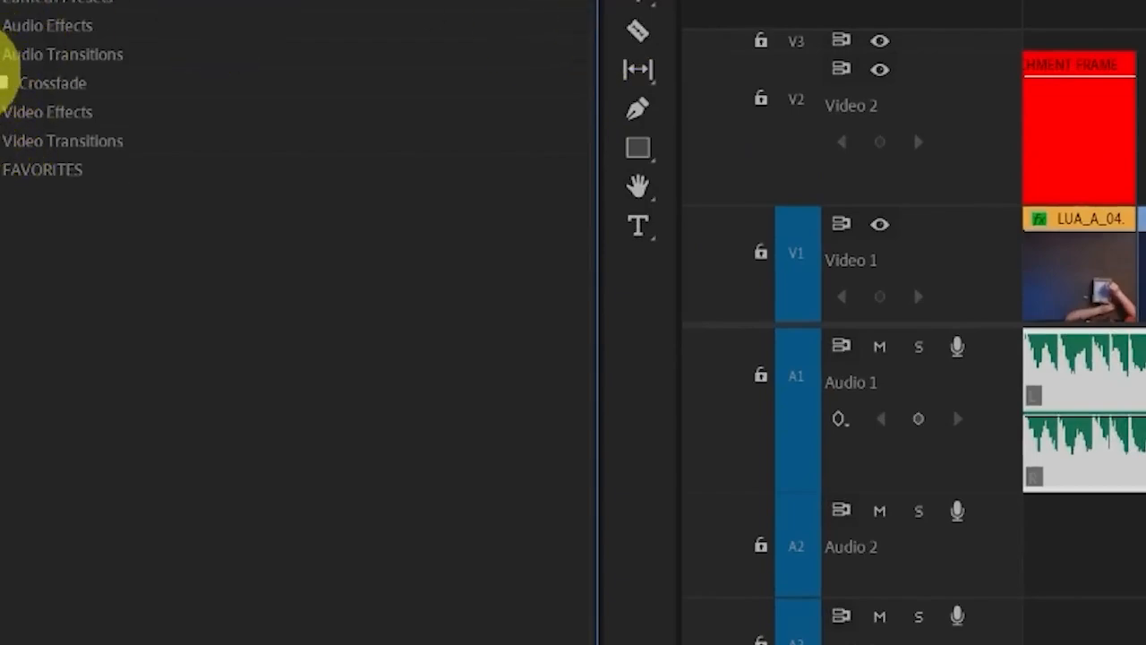
{"action": "left_click", "coordinate": [7, 81]}
{"action": "left_click", "coordinate": [77, 140]}
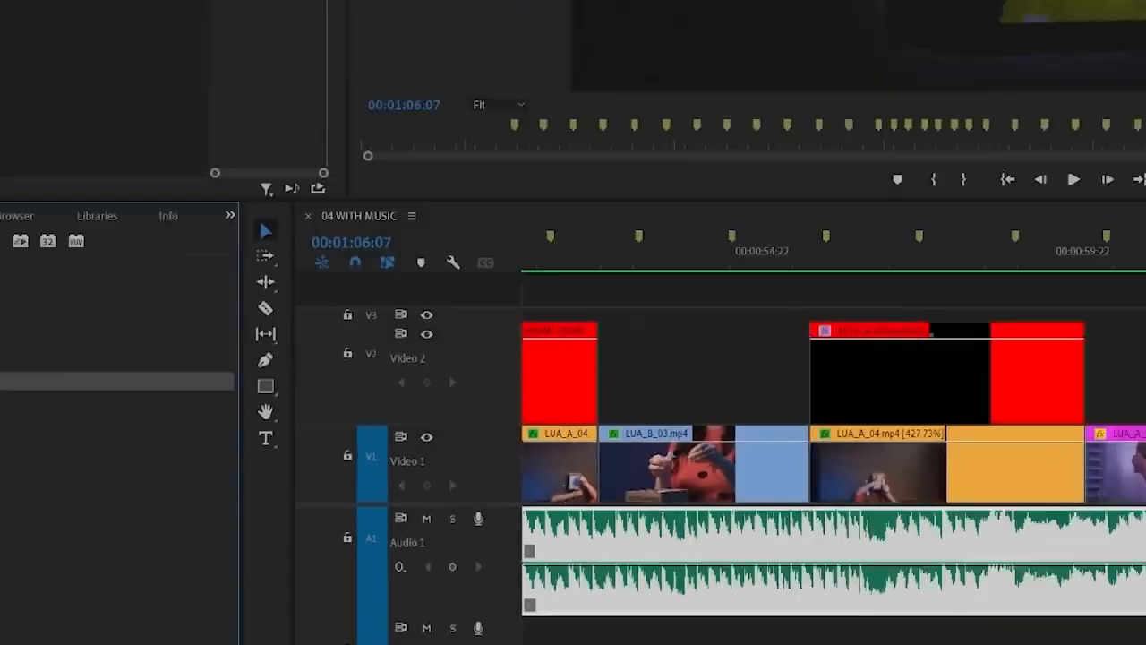
{"action": "left_click_drag", "start_coordinate": [54, 382], "coordinate": [966, 641]}
{"action": "left_click_drag", "start_coordinate": [772, 639], "coordinate": [881, 638]}
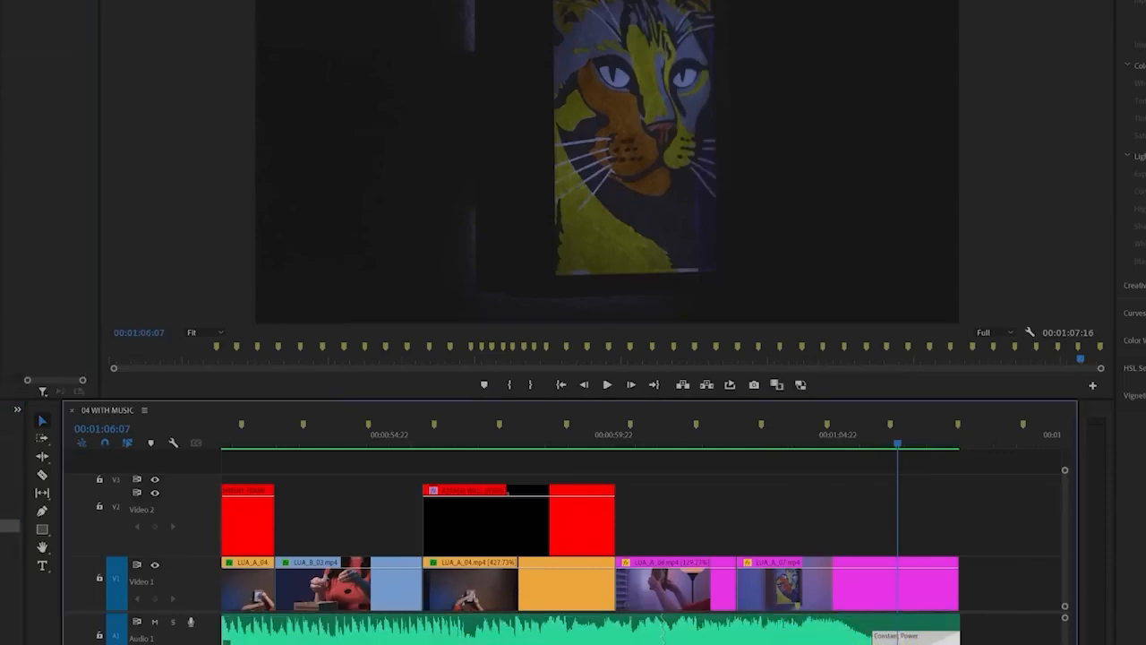
Add a Cross Dissolve to the end of the last Video 1 clip, matching the length of the audio crossfade
{"action": "left_click", "coordinate": [9, 526]}
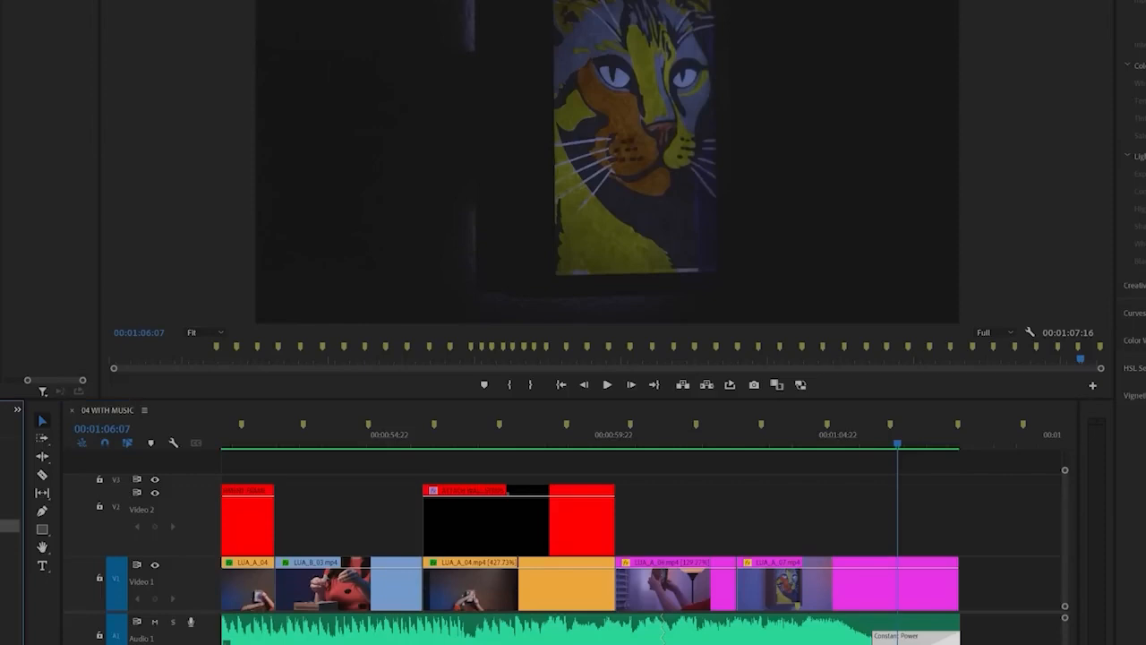
{"action": "left_click_drag", "start_coordinate": [9, 526], "coordinate": [878, 589]}
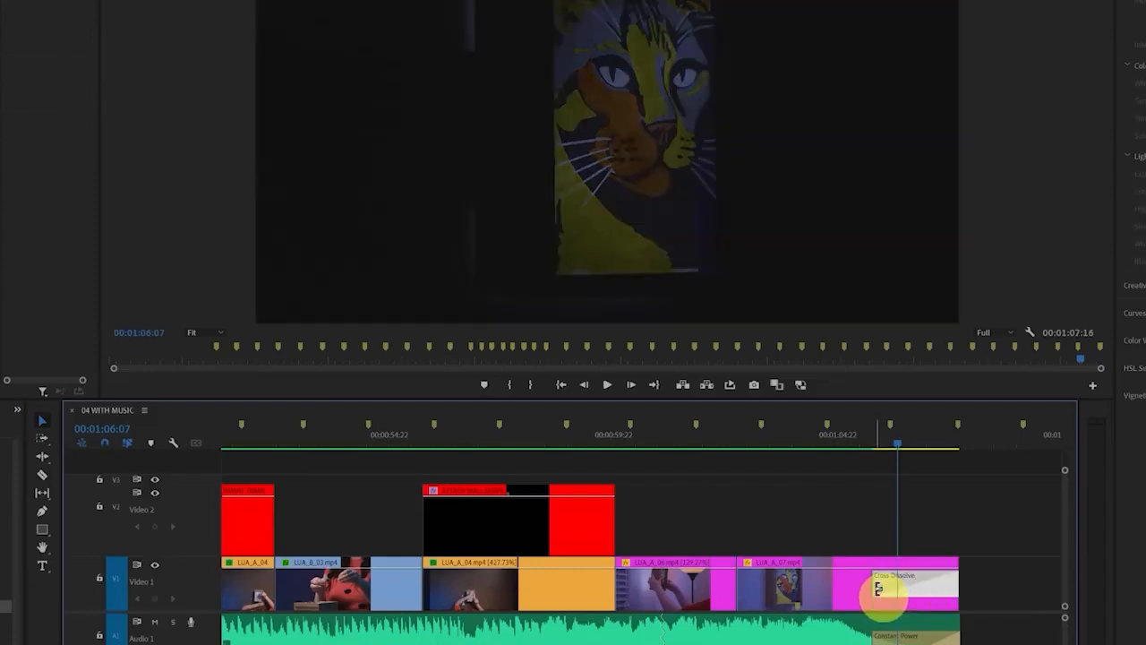
Play the finished 04 WITH MUSIC sequence from its beginning to review the edit
{"action": "key", "text": "Up"}
{"action": "key", "text": "space"}
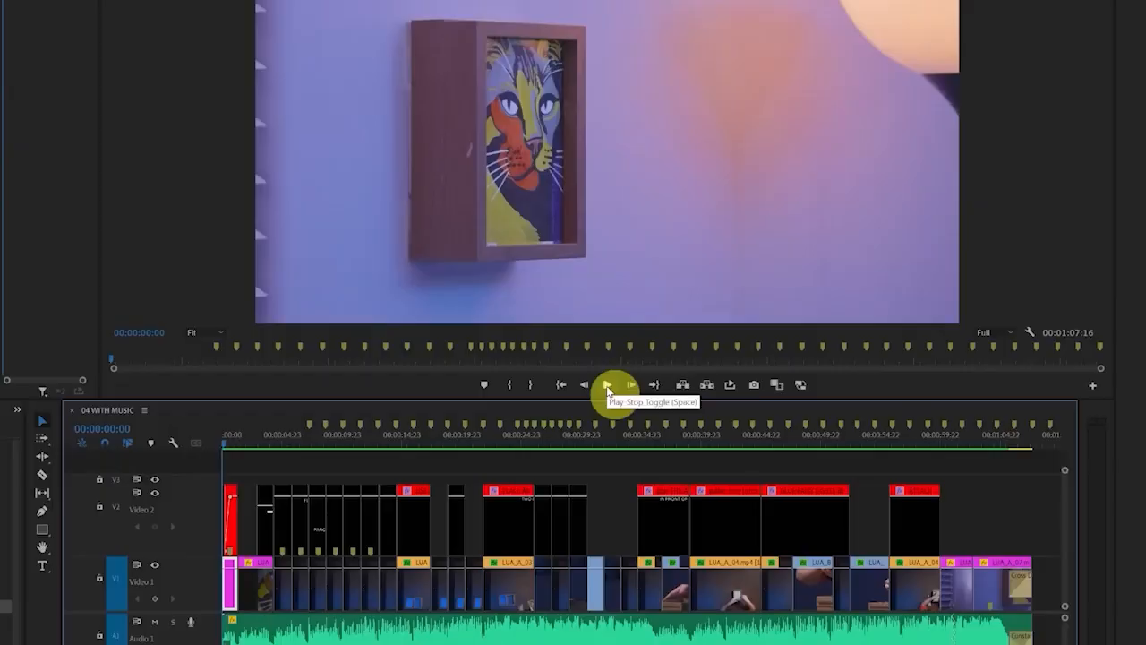
{"action": "left_click", "coordinate": [608, 385]}
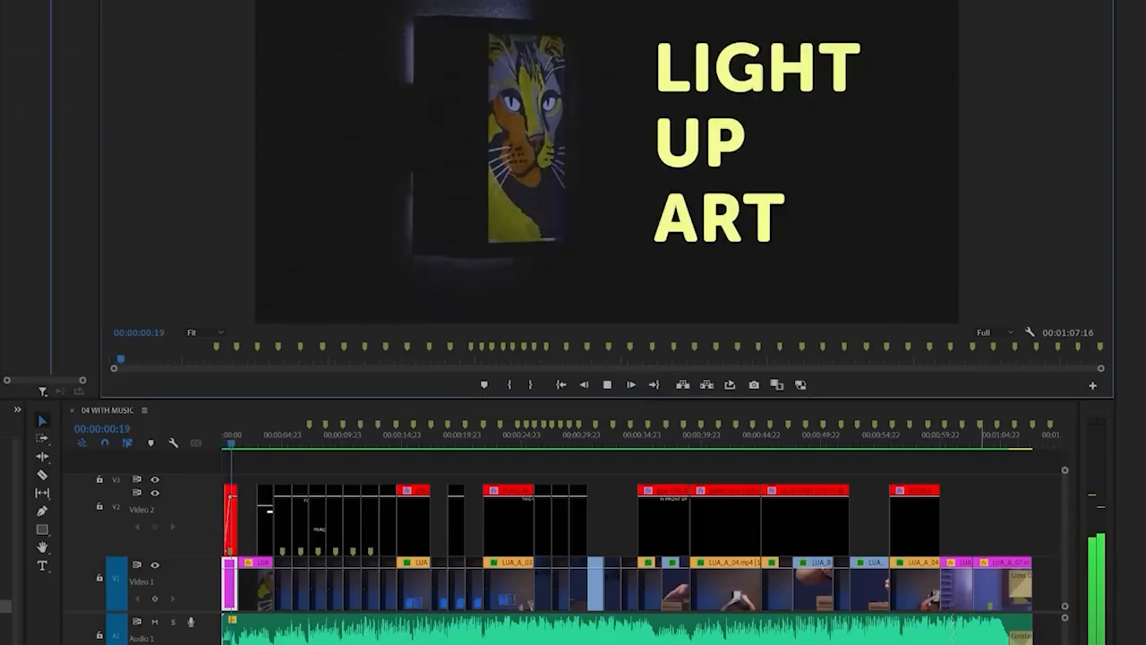
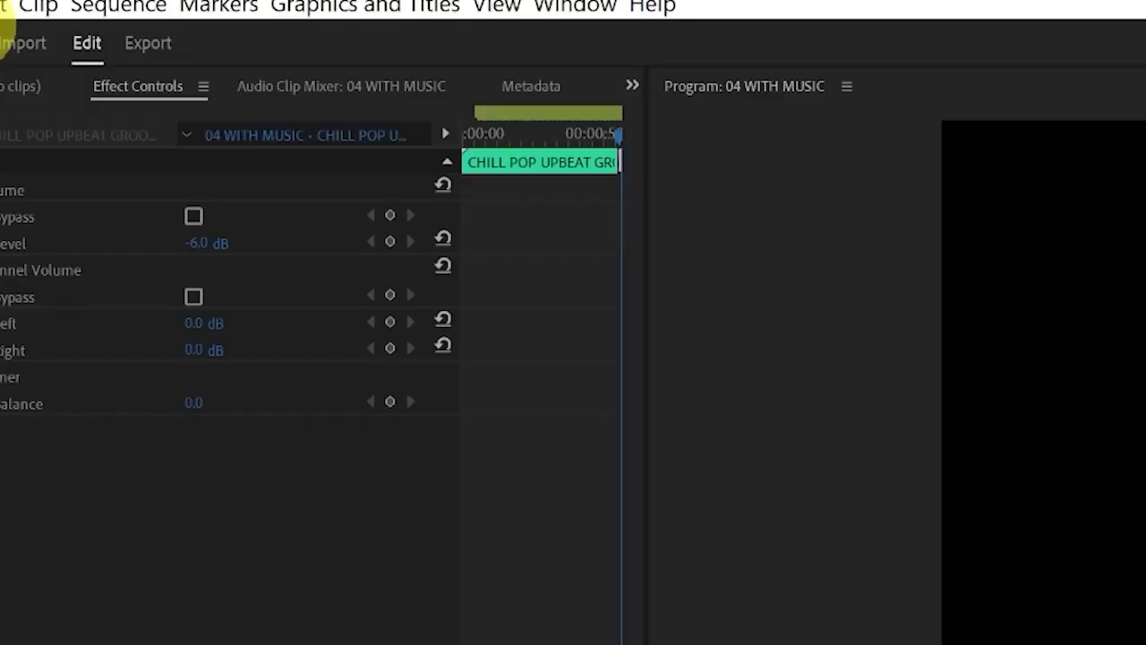
Save the currently open project and close it
{"action": "left_click", "coordinate": [2, 5]}
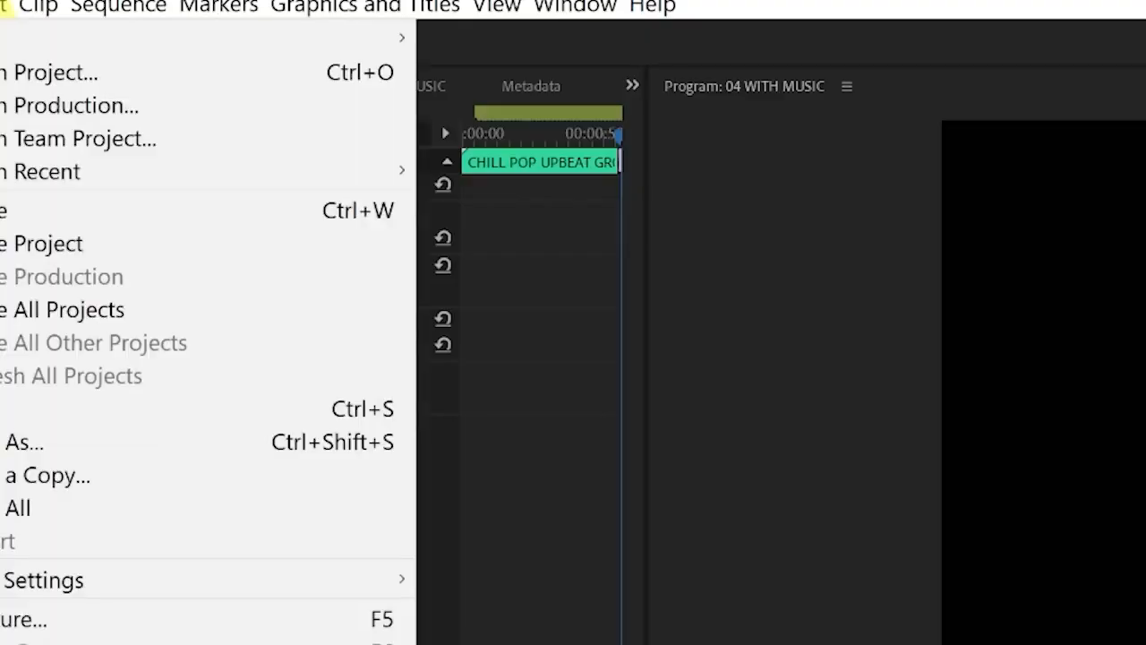
{"action": "left_click", "coordinate": [75, 409]}
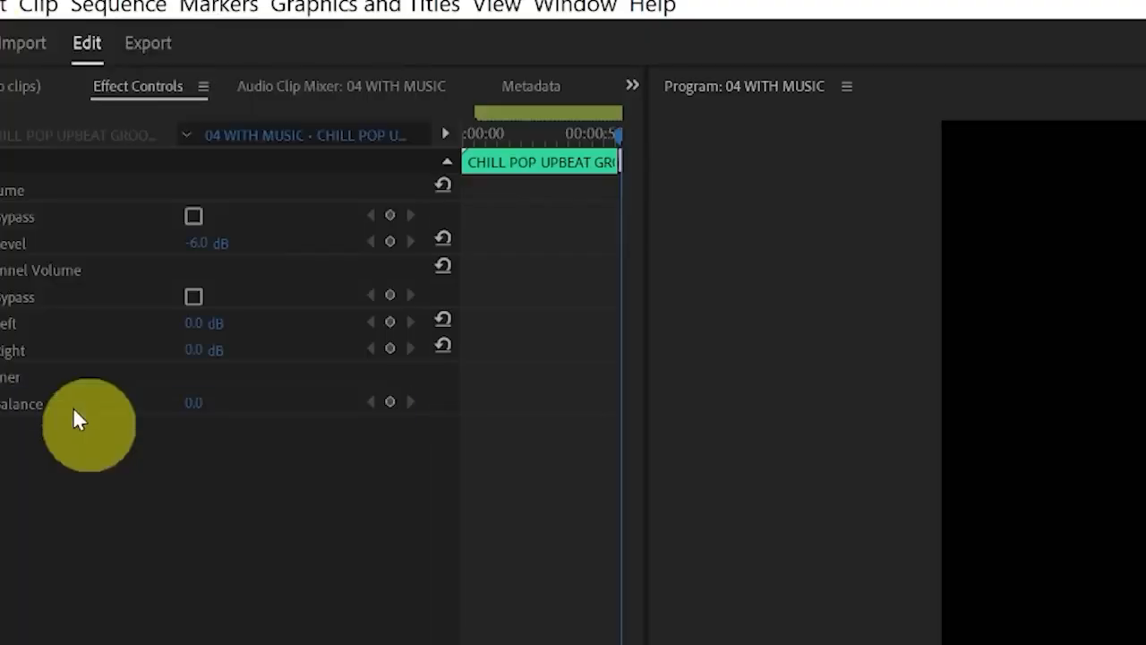
{"action": "left_click", "coordinate": [2, 5]}
{"action": "left_click", "coordinate": [33, 239]}
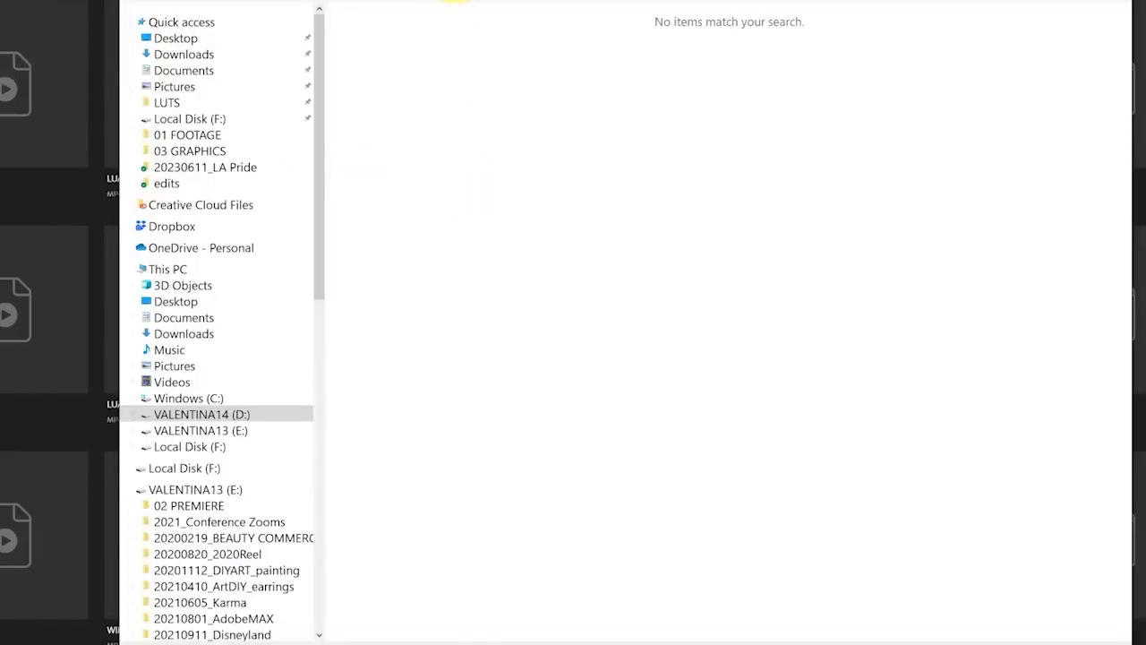
Create a new project named WHATS IN MY BAG, stored in the 07 PREMIERE folder of 20230601_Tutorial
{"action": "left_click", "coordinate": [429, 126]}
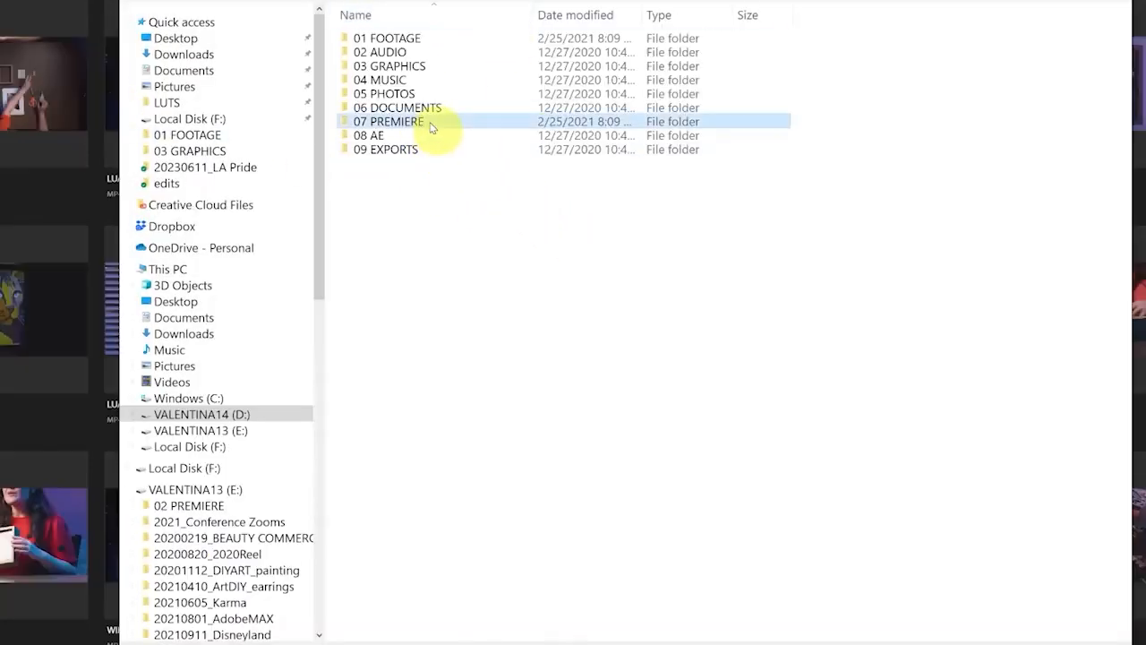
{"action": "mouse_move", "coordinate": [439, 103]}
{"action": "left_mouse_down"}
{"action": "mouse_move", "coordinate": [299, 123]}
{"action": "mouse_move", "coordinate": [333, 124]}
{"action": "mouse_move", "coordinate": [372, 148]}
{"action": "left_mouse_up"}
{"action": "key", "text": "Escape"}
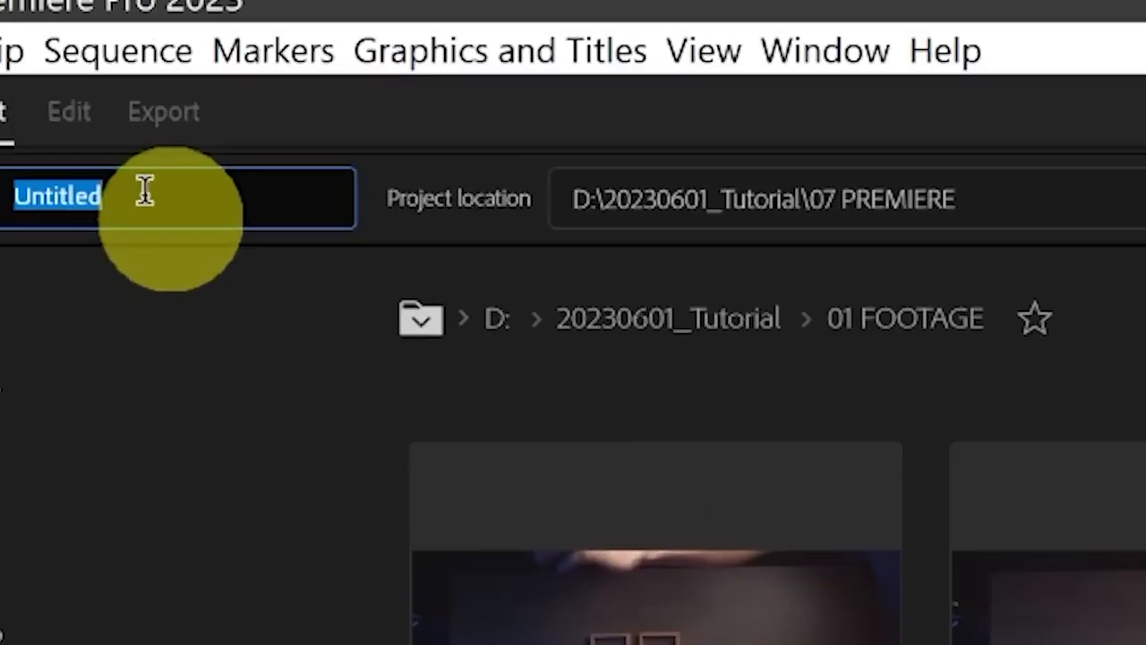
{"action": "type", "text": "W"}
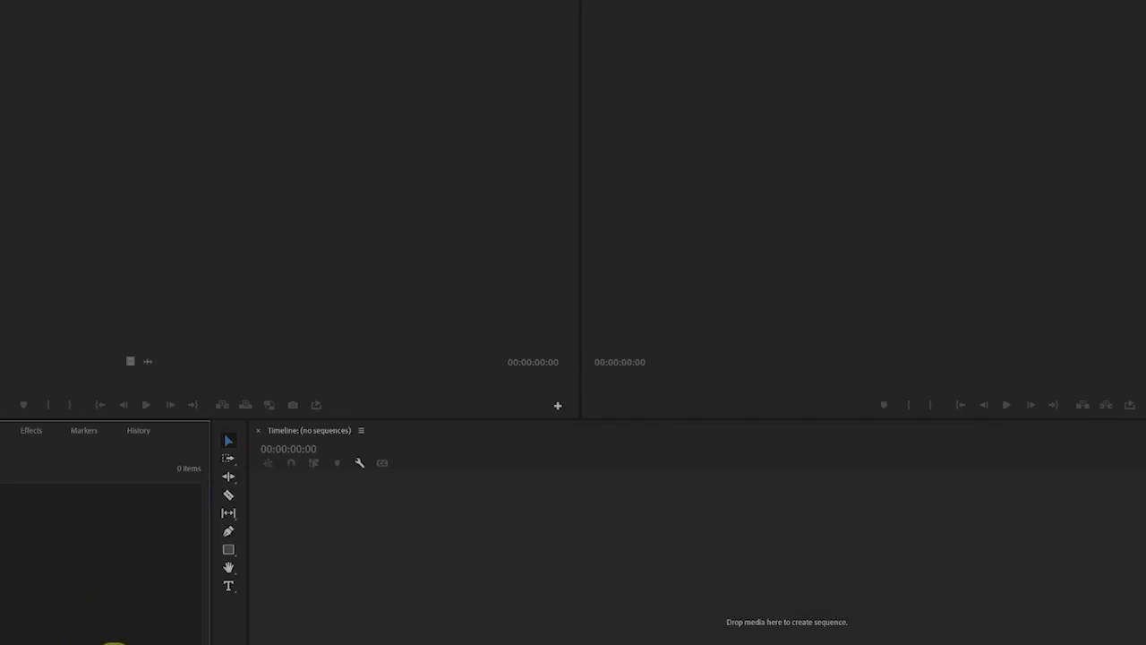
Import the 01 FOOTAGE and 02 AUDIO folders from the 20230601_Tutorial folder into the project as bins
{"action": "mouse_move", "coordinate": [56, 574]}
{"action": "left_mouse_down"}
{"action": "mouse_move", "coordinate": [21, 520]}
{"action": "mouse_move", "coordinate": [2, 528]}
{"action": "left_mouse_up"}
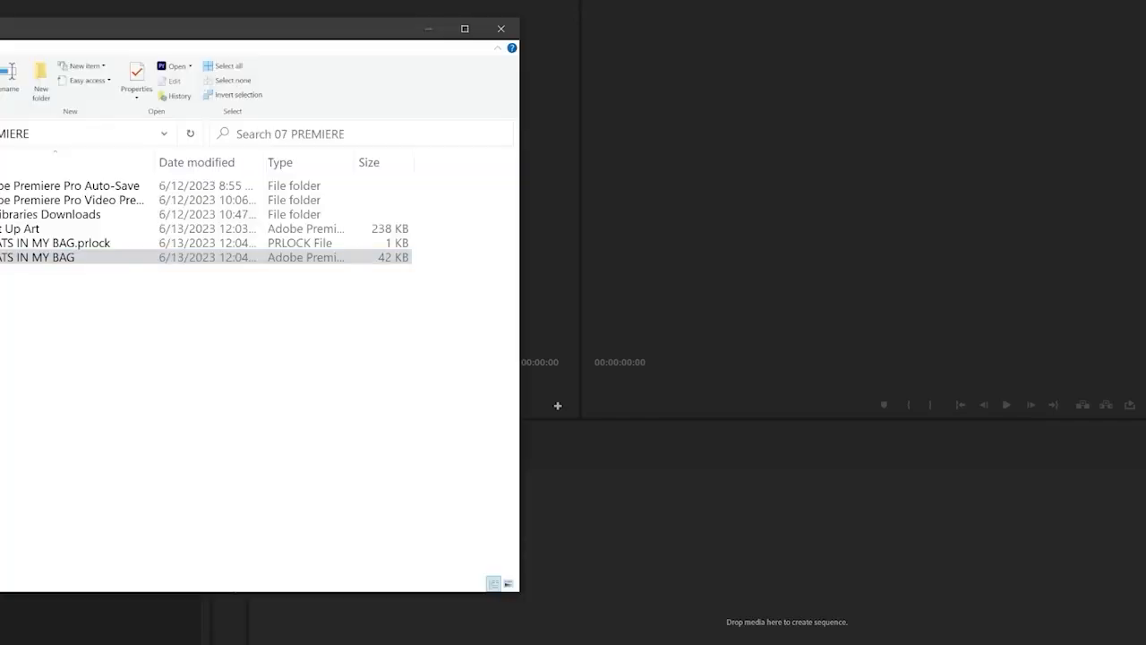
{"action": "left_click_drag", "start_coordinate": [383, 19], "coordinate": [954, 56]}
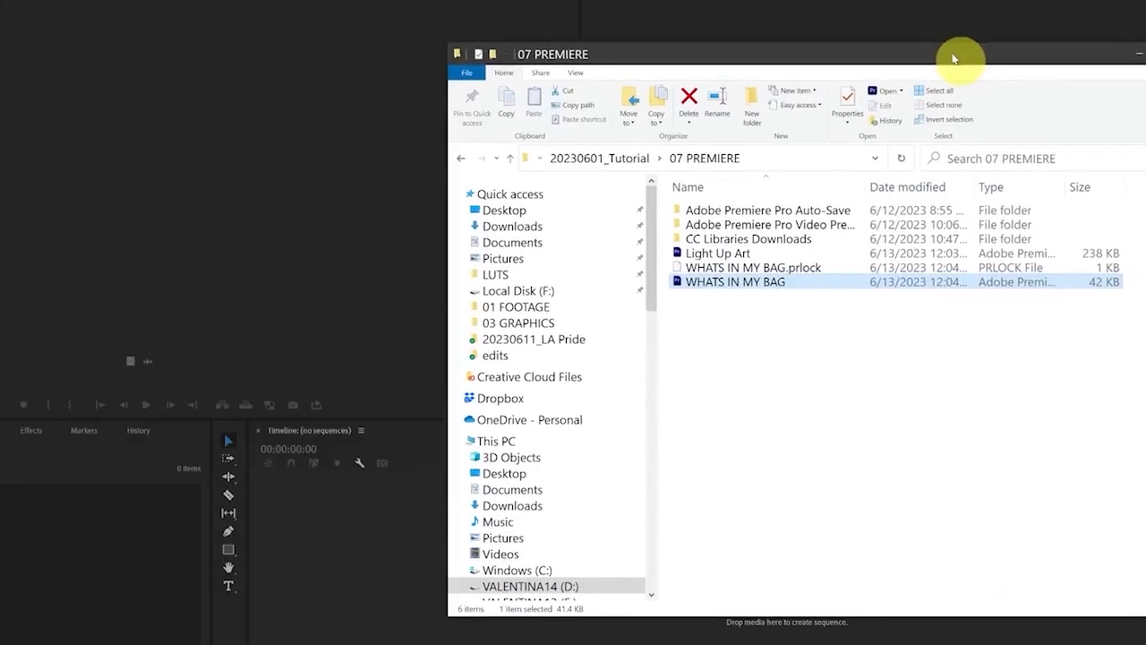
{"action": "left_click", "coordinate": [618, 161]}
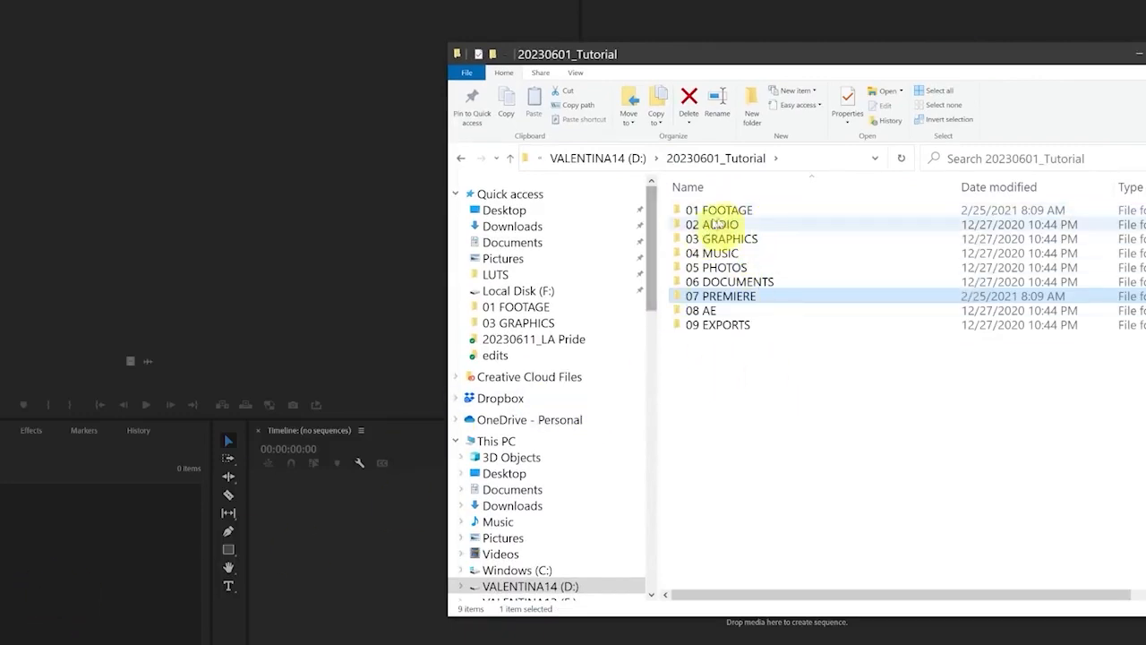
{"action": "left_click", "coordinate": [755, 213]}
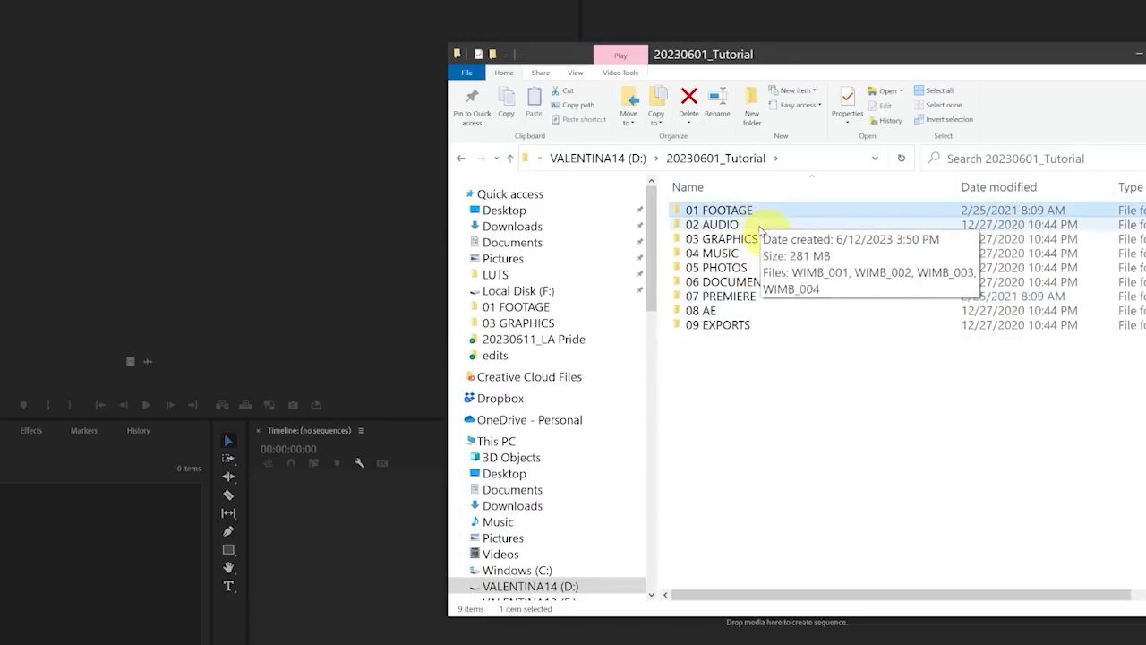
{"action": "left_click", "coordinate": [762, 230], "text": "shift"}
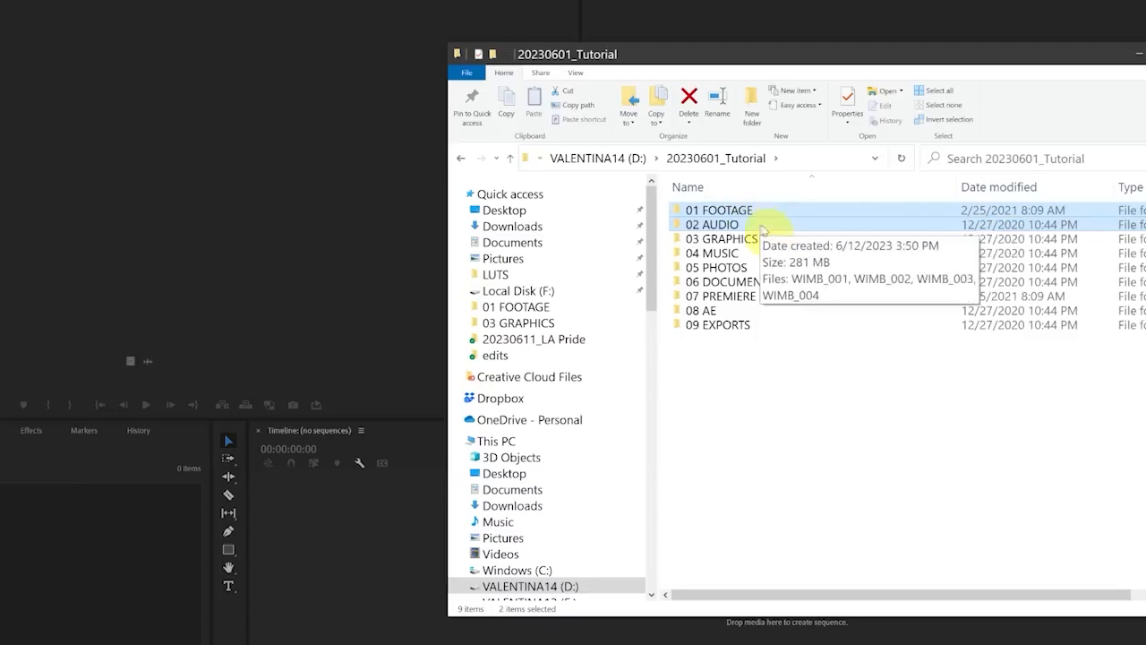
{"action": "left_click_drag", "start_coordinate": [745, 213], "coordinate": [51, 591]}
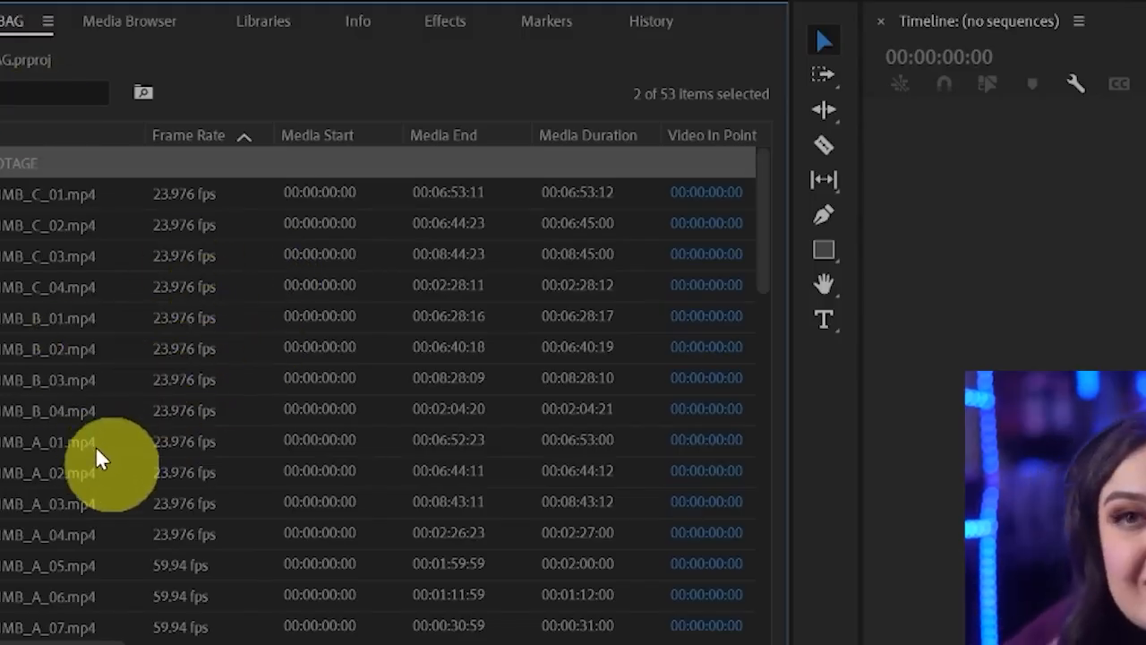
Sort the imported clips in the project by name in ascending order
{"action": "mouse_move", "coordinate": [98, 453]}
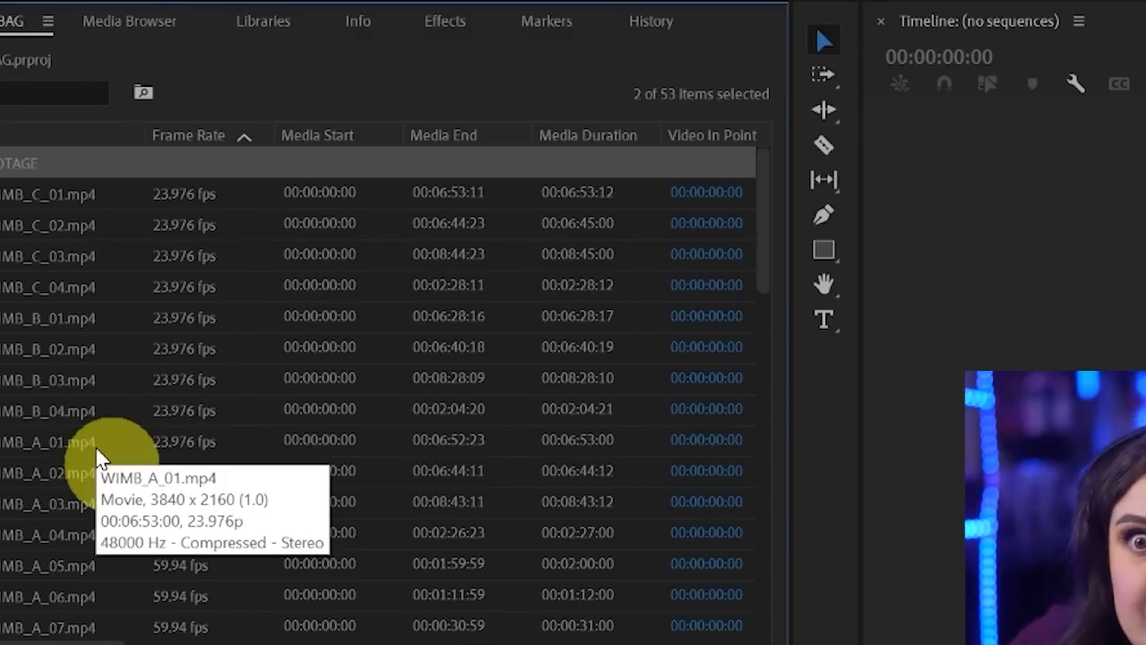
{"action": "left_click", "coordinate": [0, 134]}
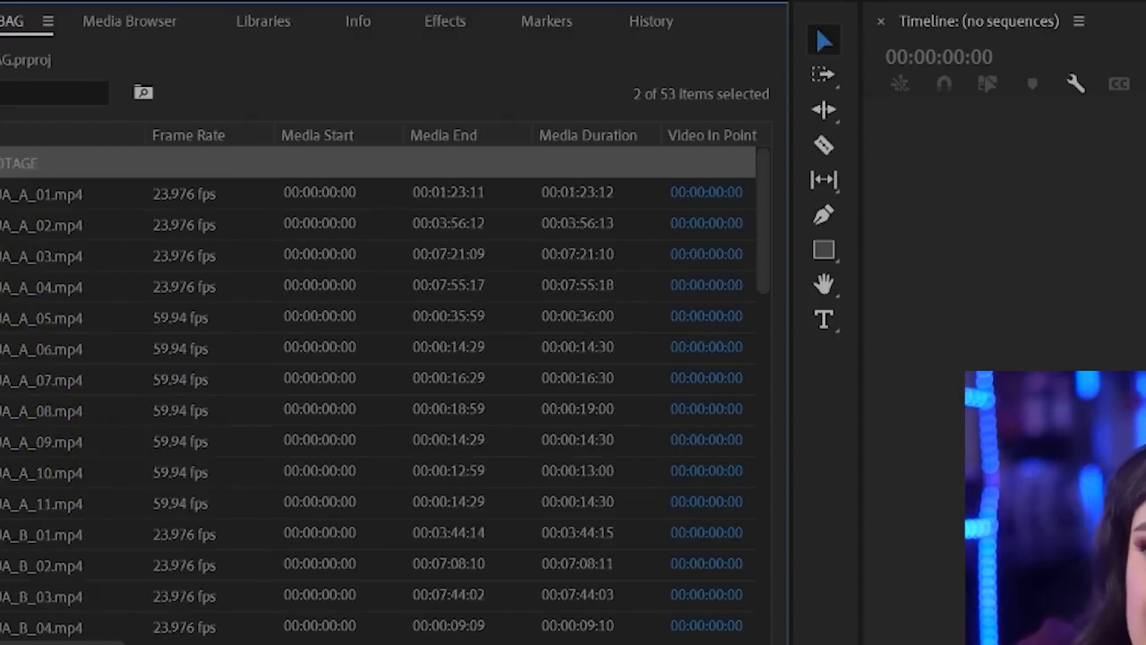
{"action": "left_click", "coordinate": [22, 197]}
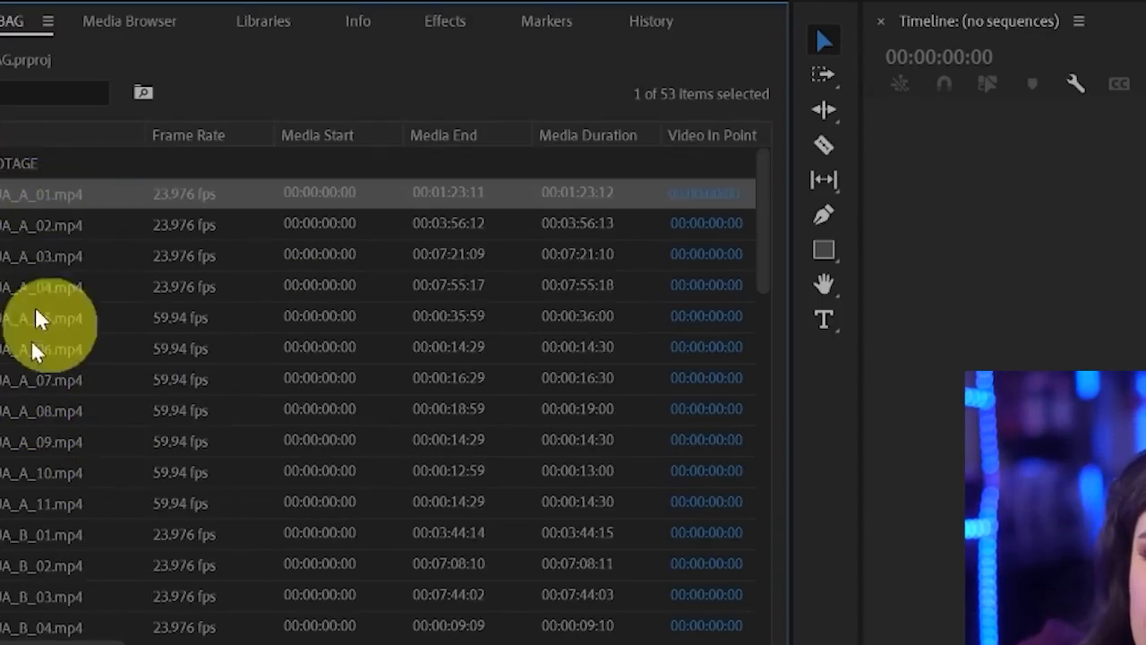
{"action": "scroll", "coordinate": [20, 480], "scroll_direction": "down", "scroll_amount": 2}
{"action": "scroll", "coordinate": [20, 481], "scroll_direction": "up", "scroll_amount": 3}
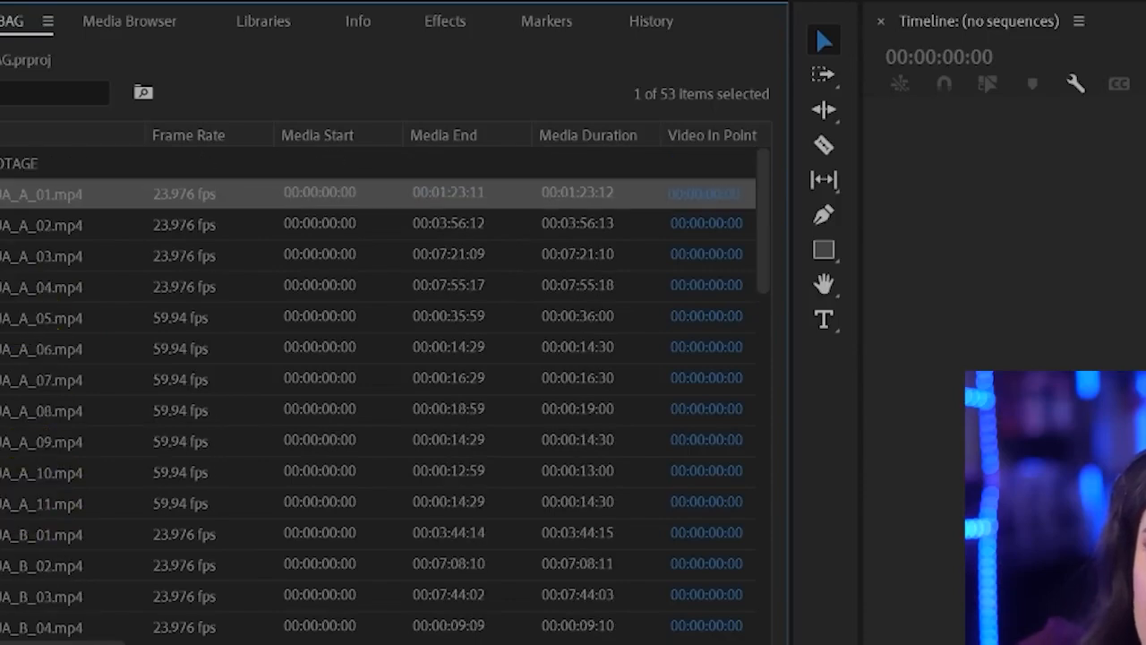
Filter the project for the LUA clips, delete all of them from the footage bin, and clear the filter
{"action": "left_click", "coordinate": [8, 93]}
{"action": "type", "text": "aqua"}
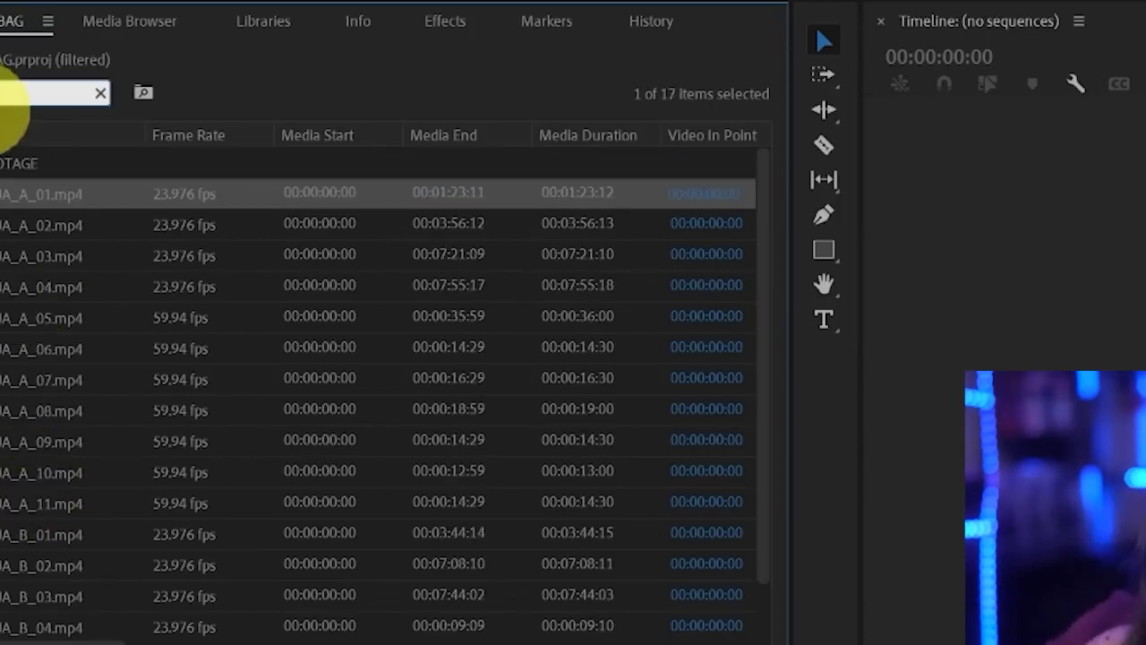
{"action": "scroll", "coordinate": [32, 355], "scroll_direction": "down", "scroll_amount": 1}
{"action": "scroll", "coordinate": [49, 385], "scroll_direction": "up", "scroll_amount": 1}
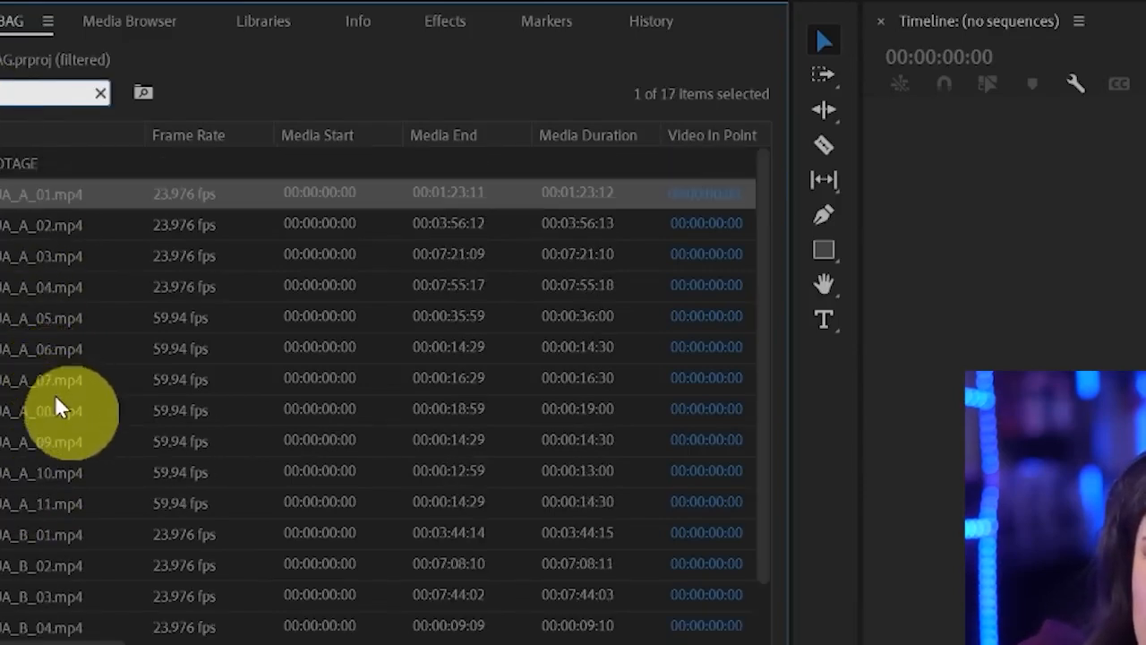
{"action": "scroll", "coordinate": [40, 341], "scroll_direction": "down", "scroll_amount": 1}
{"action": "left_click", "coordinate": [45, 561], "text": "shift"}
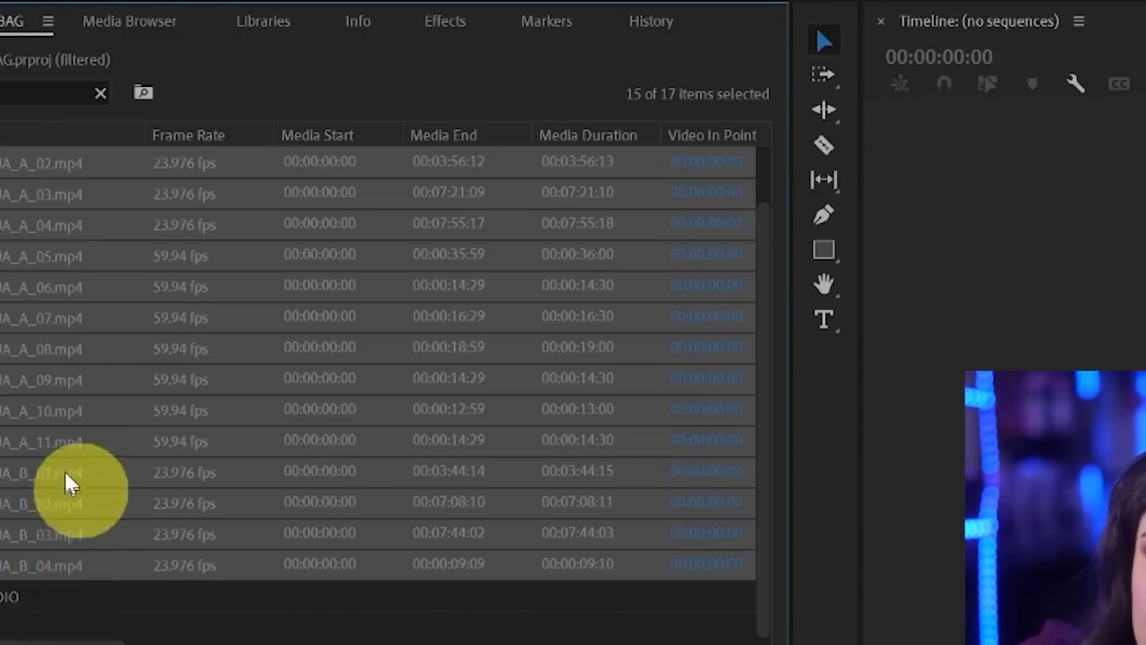
{"action": "scroll", "coordinate": [64, 470], "scroll_direction": "up", "scroll_amount": 1}
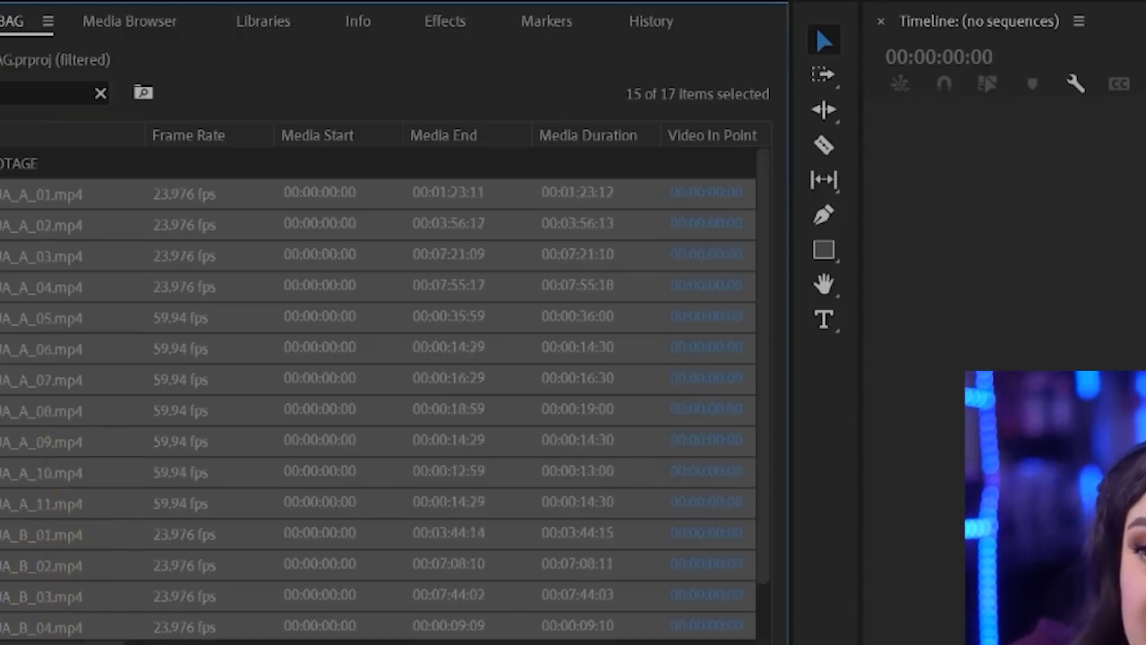
{"action": "key", "text": "Delete"}
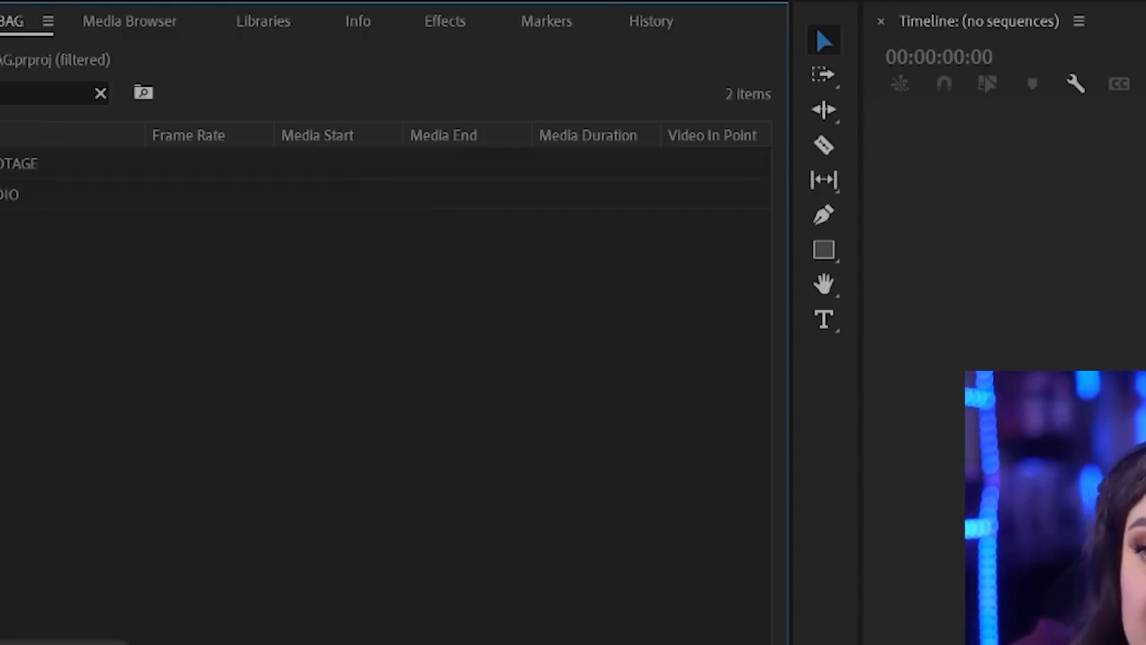
{"action": "left_click", "coordinate": [100, 95]}
Assign the Mango label colour to the 23.976 fps clips WIMB_A_01 through WIMB_A_04 in the footage bin
{"action": "scroll", "coordinate": [21, 389], "scroll_direction": "down", "scroll_amount": 6}
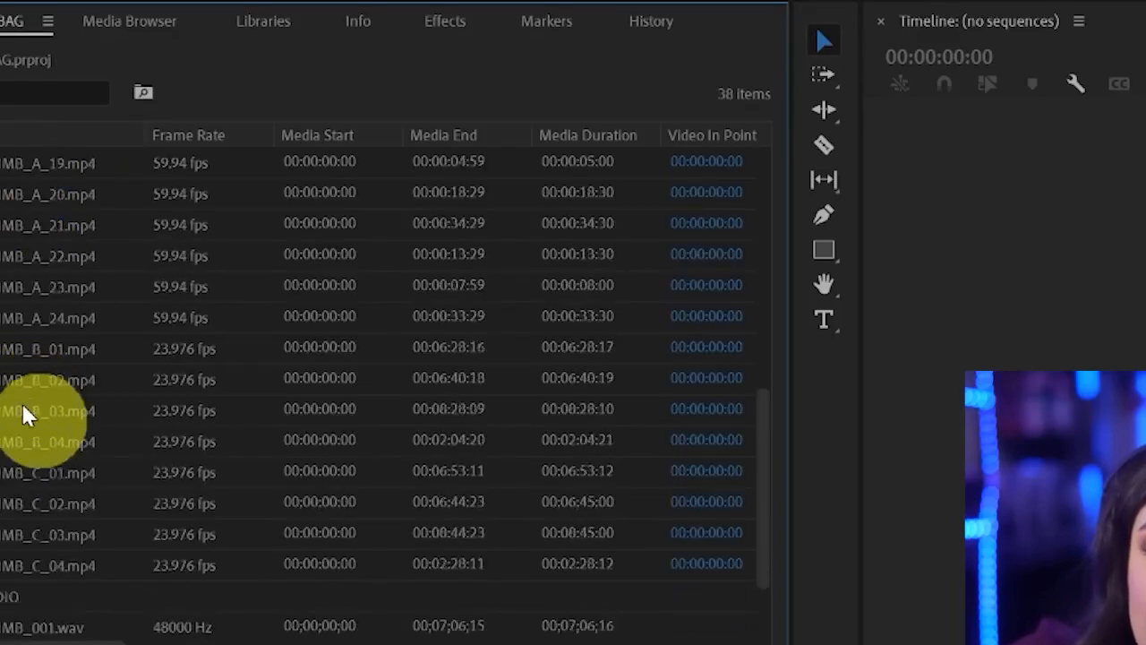
{"action": "scroll", "coordinate": [26, 410], "scroll_direction": "up", "scroll_amount": 6}
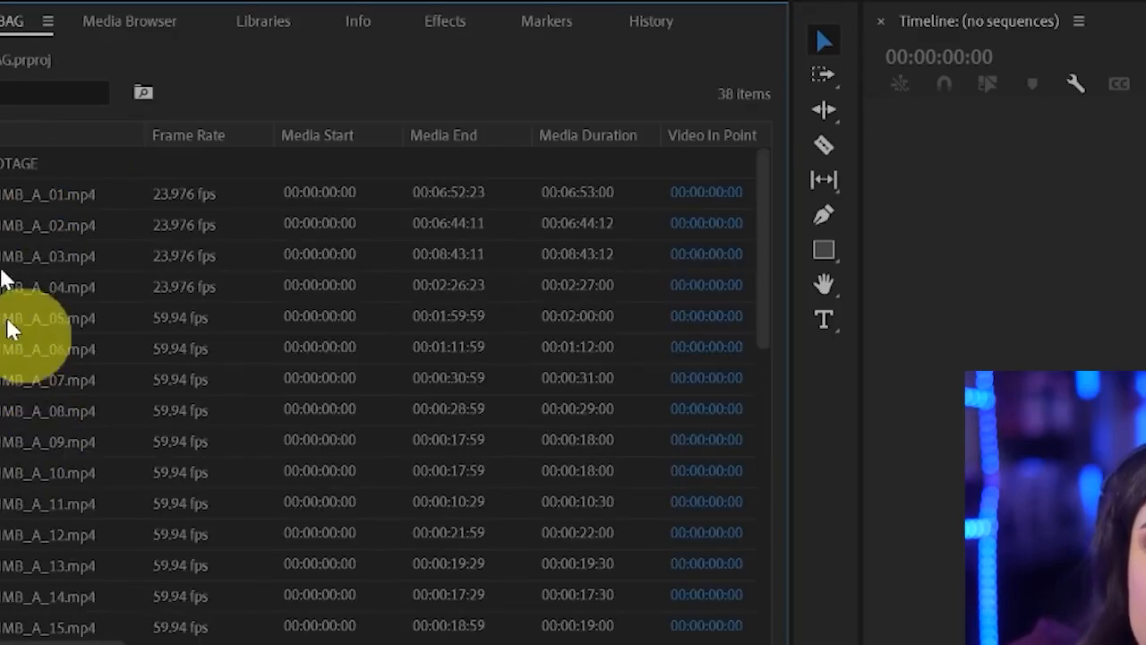
{"action": "left_click", "coordinate": [14, 195]}
{"action": "scroll", "coordinate": [35, 522], "scroll_direction": "down", "scroll_amount": 2}
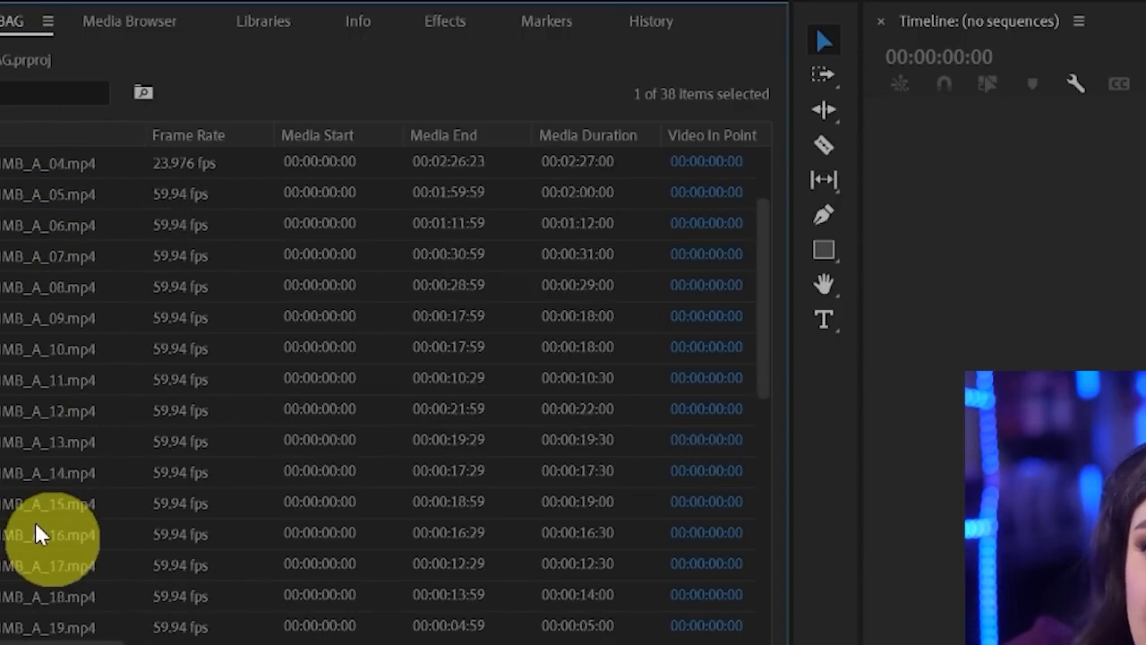
{"action": "scroll", "coordinate": [35, 522], "scroll_direction": "up", "scroll_amount": 2}
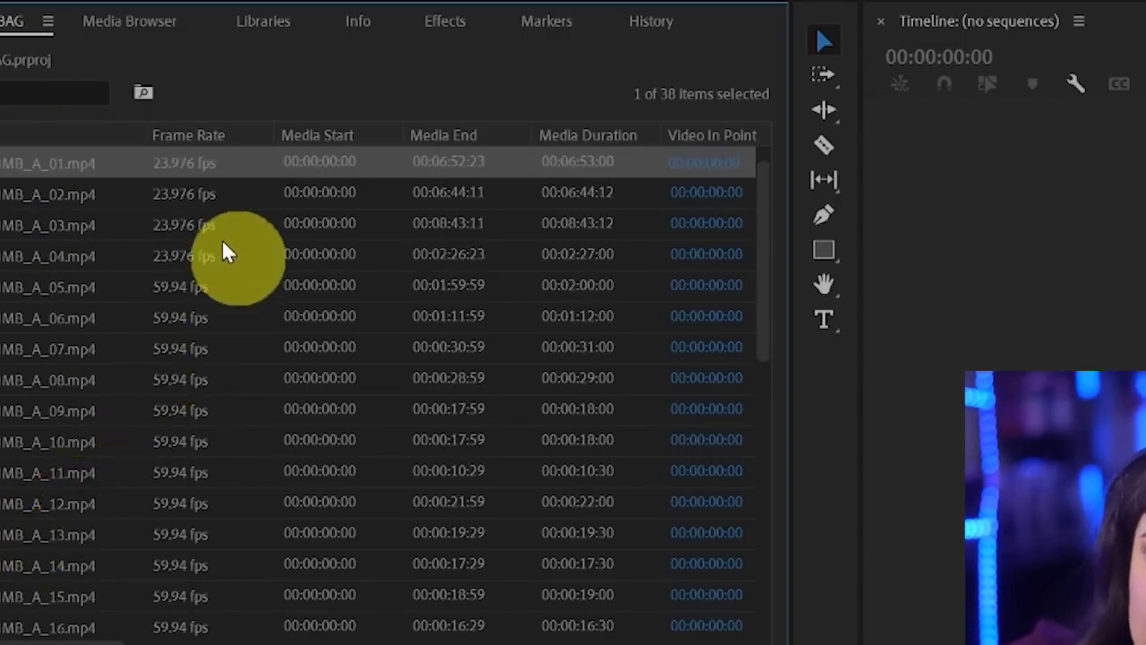
{"action": "scroll", "coordinate": [215, 287], "scroll_direction": "up", "scroll_amount": 1}
{"action": "mouse_move", "coordinate": [188, 300]}
{"action": "left_mouse_down"}
{"action": "mouse_move", "coordinate": [120, 355]}
{"action": "mouse_move", "coordinate": [177, 503]}
{"action": "mouse_move", "coordinate": [238, 422]}
{"action": "mouse_move", "coordinate": [229, 313]}
{"action": "mouse_move", "coordinate": [165, 294]}
{"action": "mouse_move", "coordinate": [105, 379]}
{"action": "mouse_move", "coordinate": [261, 423]}
{"action": "left_mouse_up"}
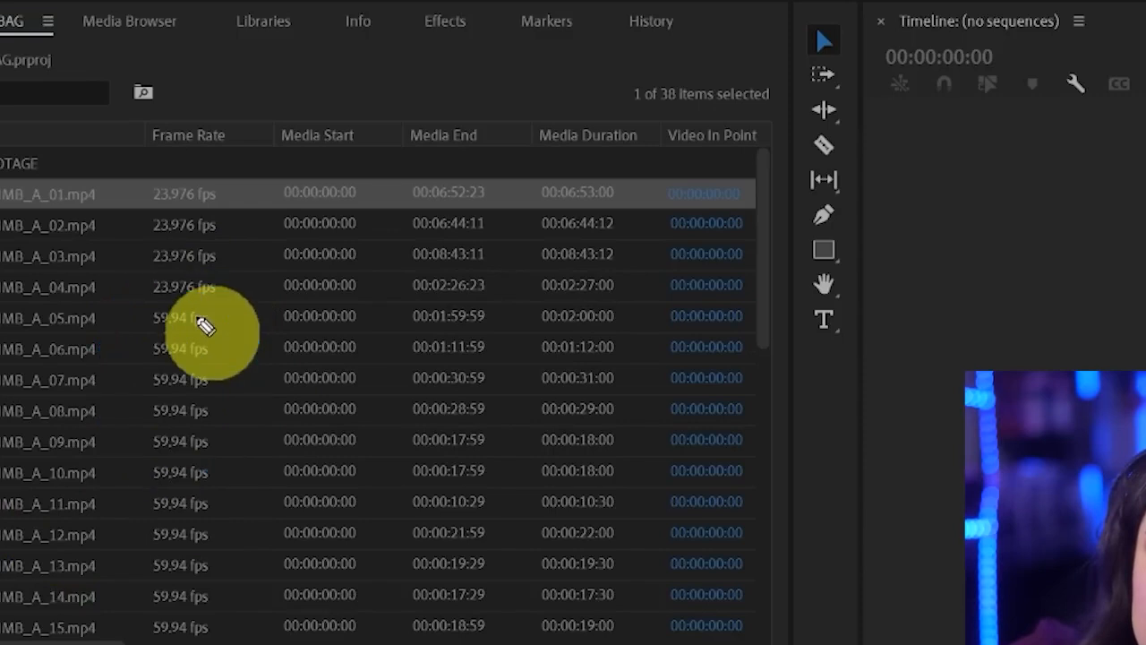
{"action": "left_click", "coordinate": [29, 289], "text": "shift"}
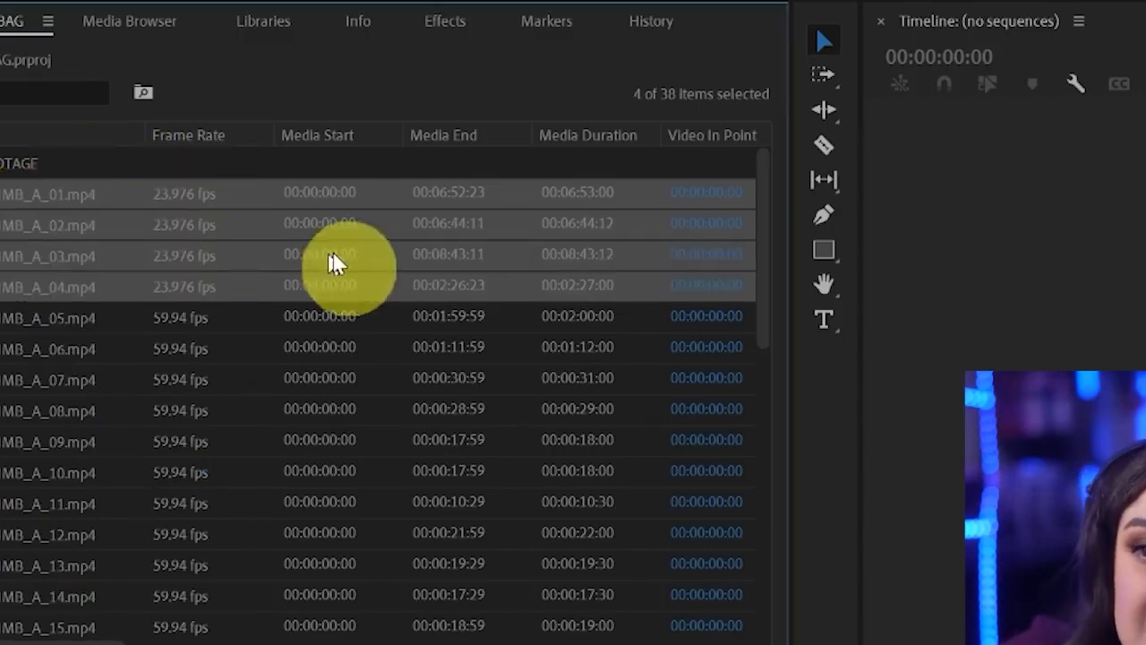
{"action": "right_click", "coordinate": [4, 192]}
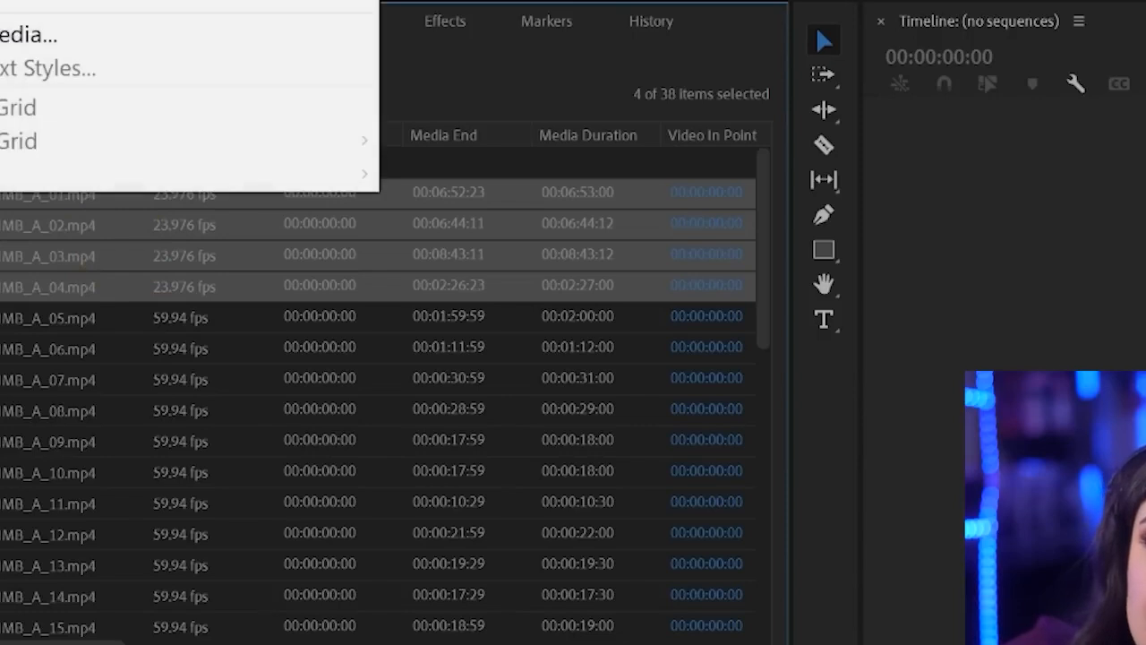
{"action": "mouse_move", "coordinate": [253, 2]}
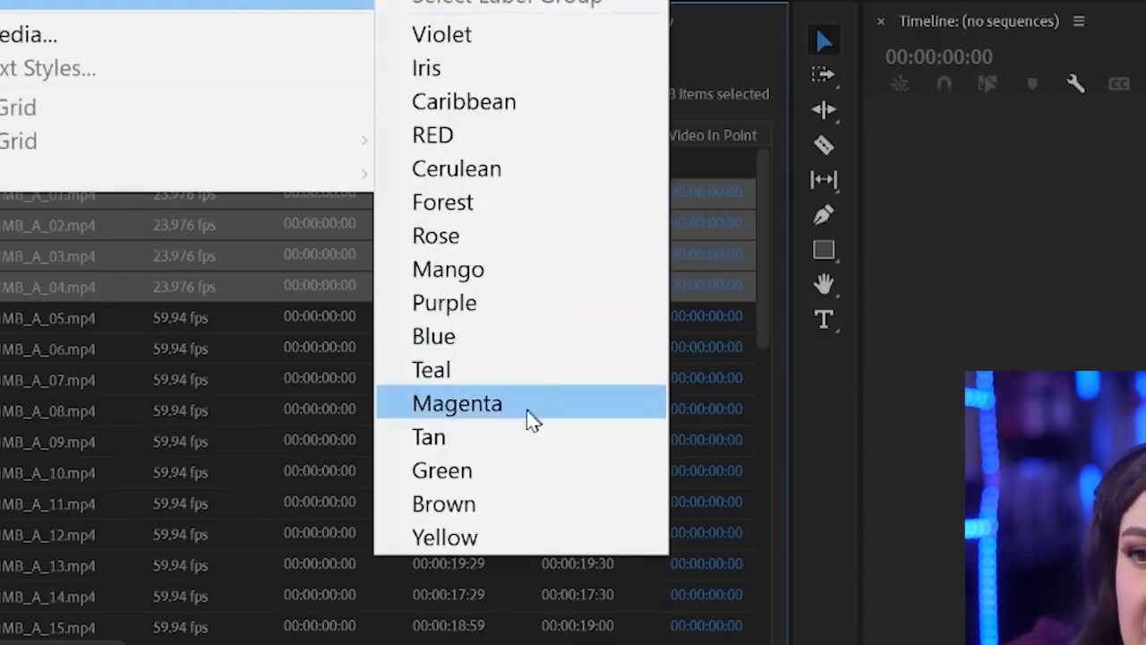
{"action": "left_click", "coordinate": [526, 280]}
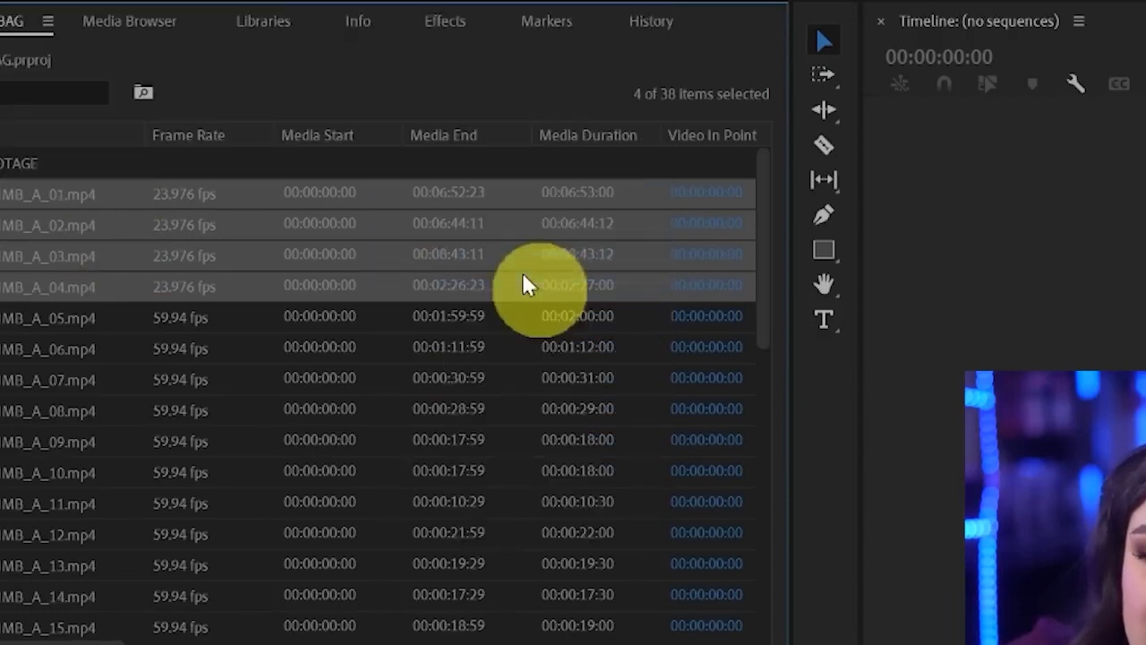
Assign the Teal label colour to the 59.94 fps clips WIMB_A_05 through WIMB_A_24 in the footage bin
{"action": "left_click", "coordinate": [199, 321]}
{"action": "scroll", "coordinate": [4, 428], "scroll_direction": "down", "scroll_amount": 6}
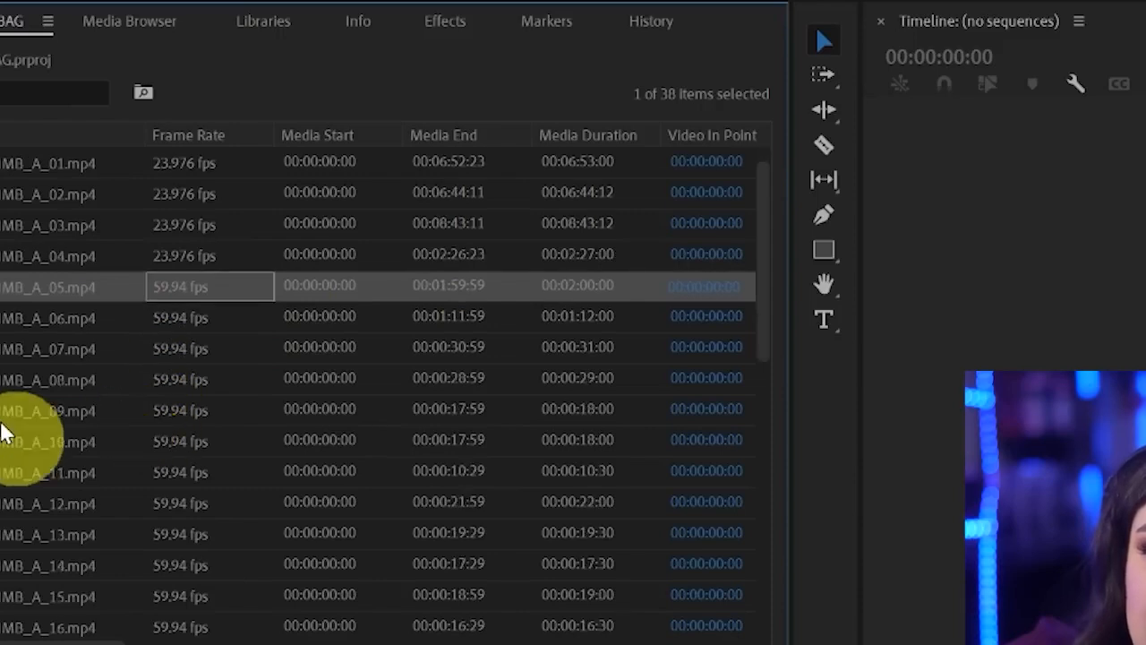
{"action": "scroll", "coordinate": [4, 432], "scroll_direction": "down", "scroll_amount": 2}
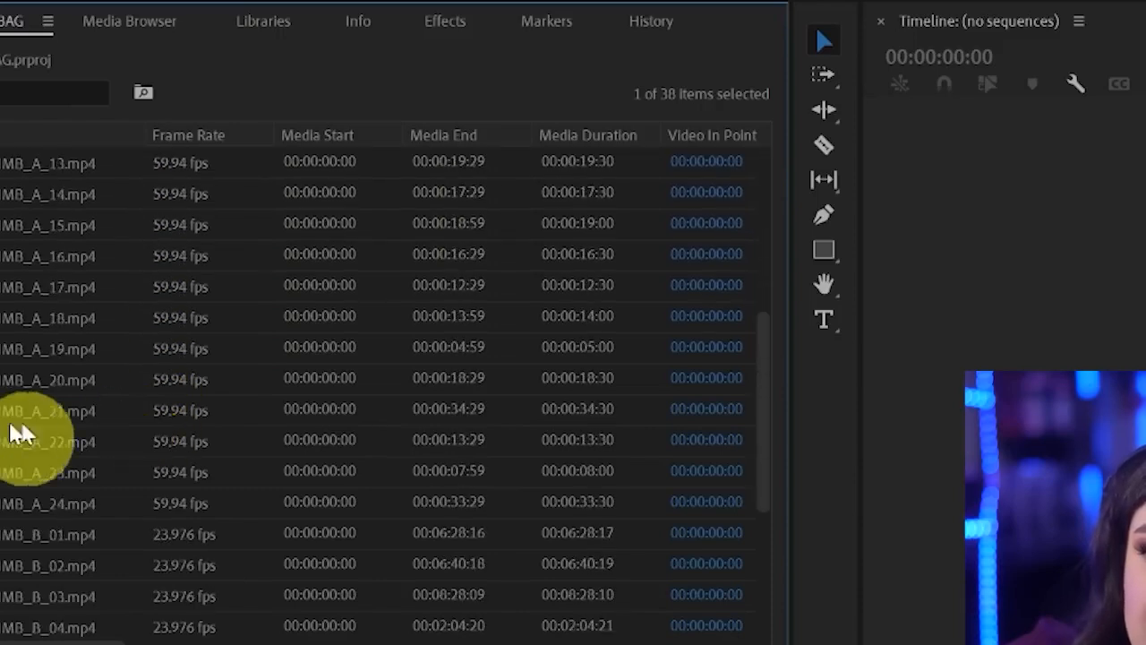
{"action": "left_click", "coordinate": [45, 503], "text": "shift"}
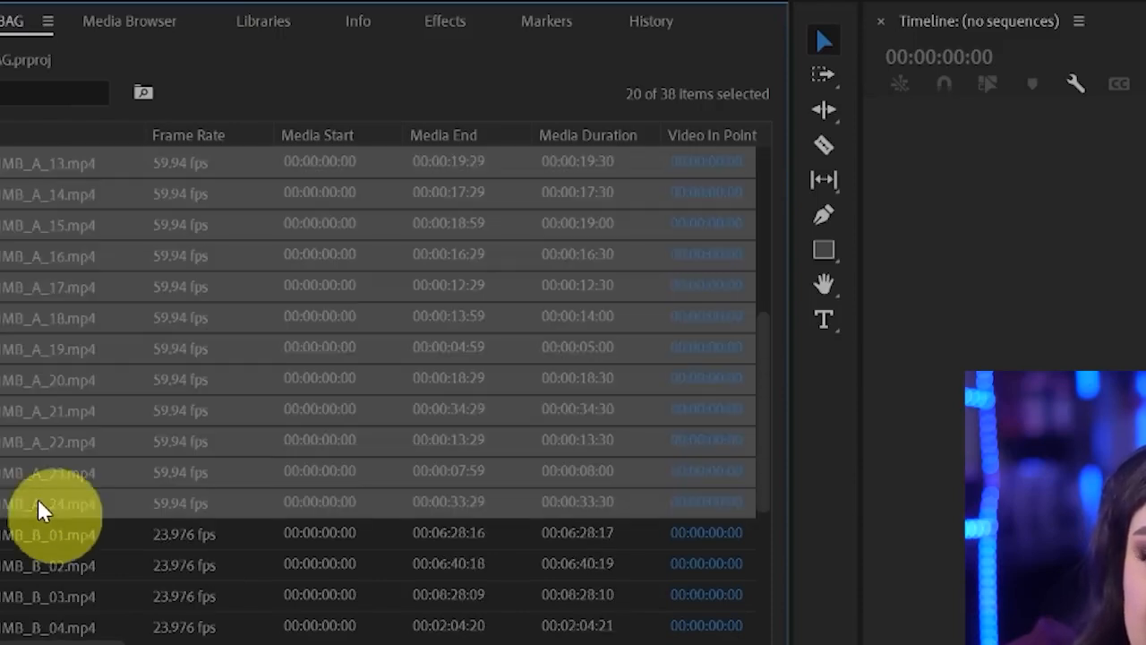
{"action": "scroll", "coordinate": [18, 445], "scroll_direction": "up", "scroll_amount": 6}
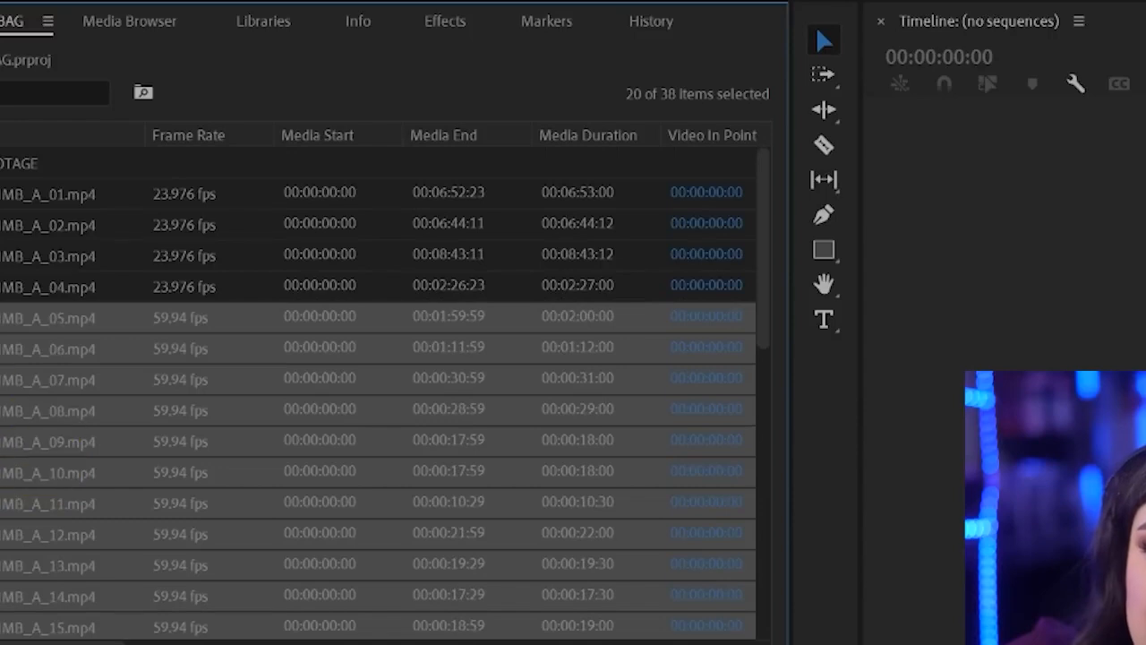
{"action": "right_click", "coordinate": [3, 319]}
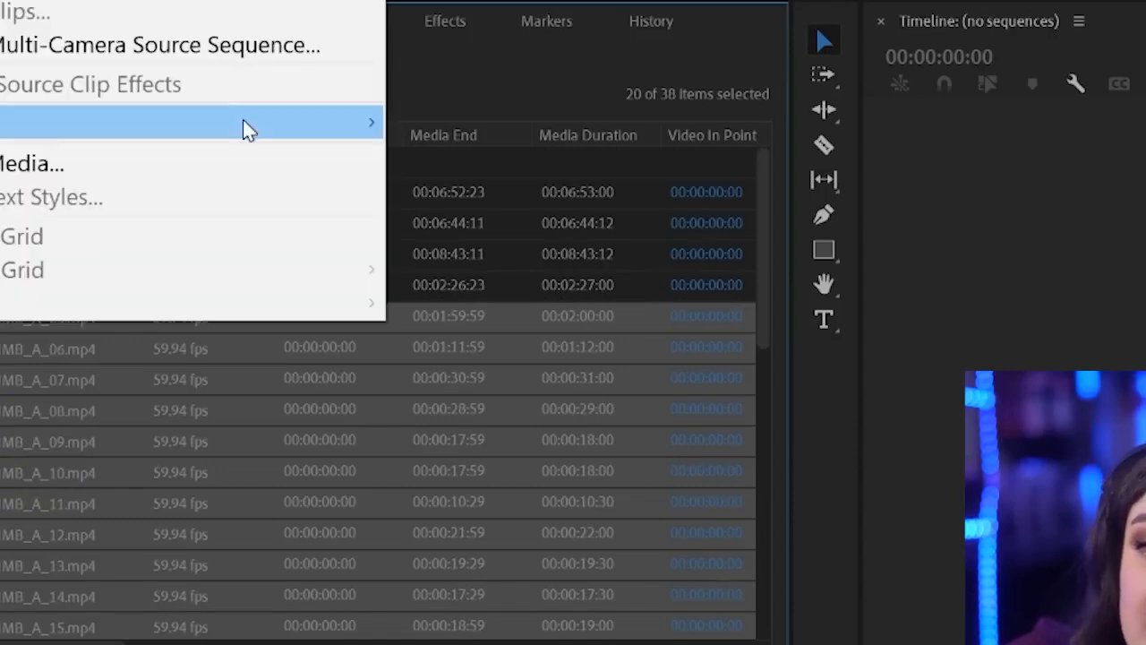
{"action": "mouse_move", "coordinate": [245, 123]}
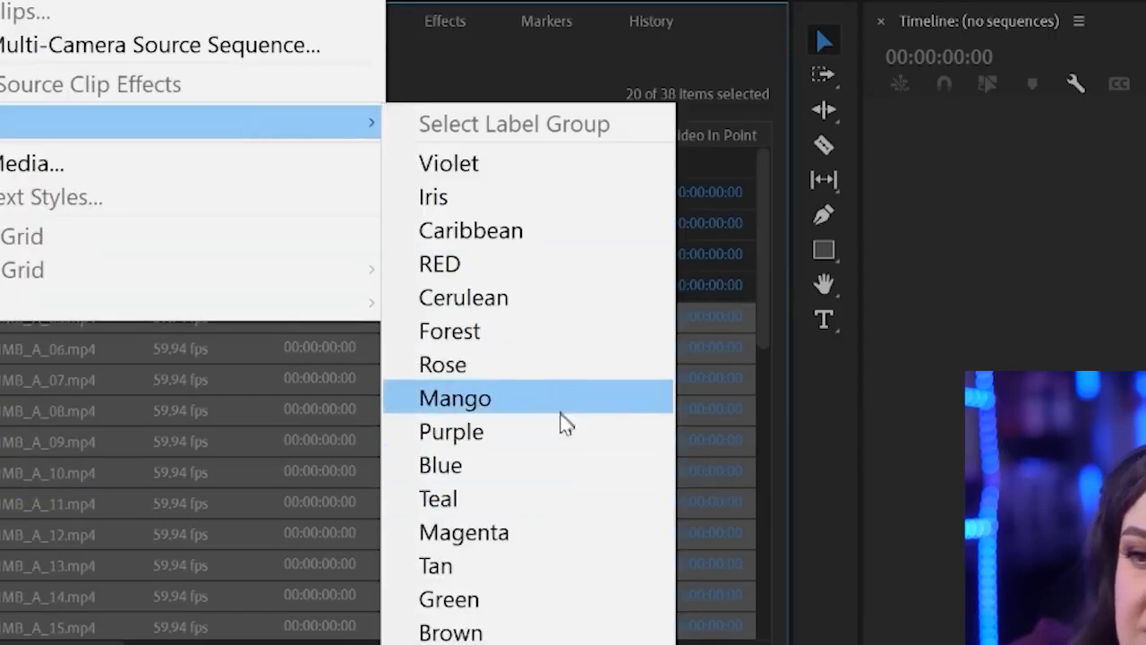
{"action": "left_click", "coordinate": [558, 498]}
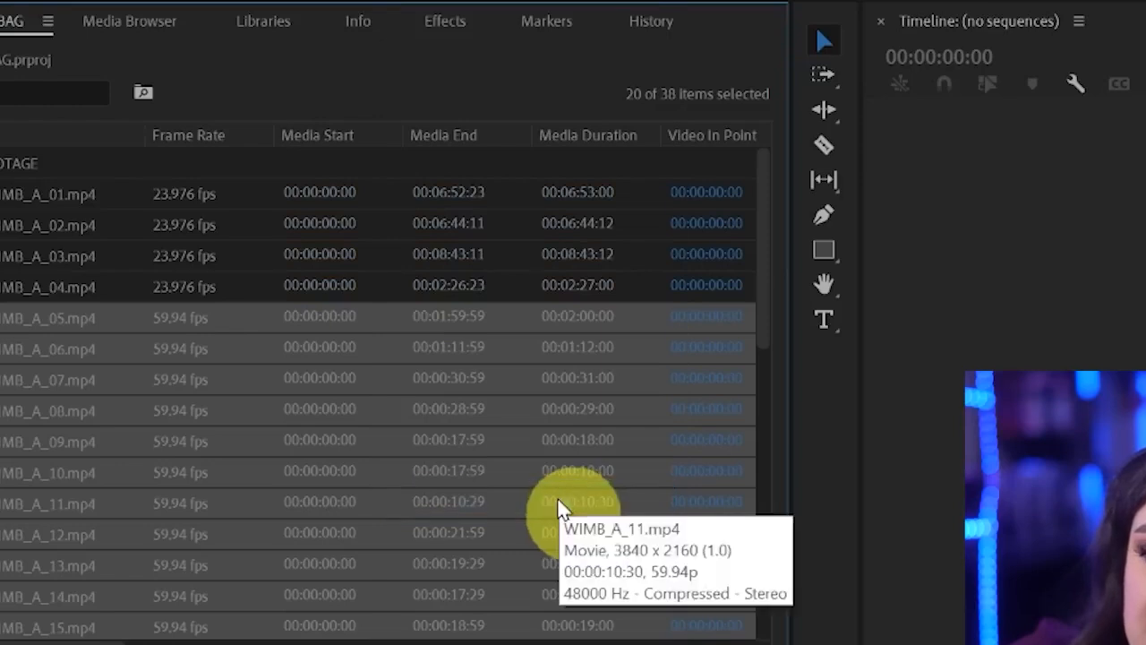
Assign the Magenta label colour to the clips WIMB_C_01 through WIMB_C_04 in the footage bin
{"action": "scroll", "coordinate": [558, 498], "scroll_direction": "down", "scroll_amount": 5}
{"action": "scroll", "coordinate": [9, 421], "scroll_direction": "down", "scroll_amount": 2}
{"action": "left_click", "coordinate": [83, 350]}
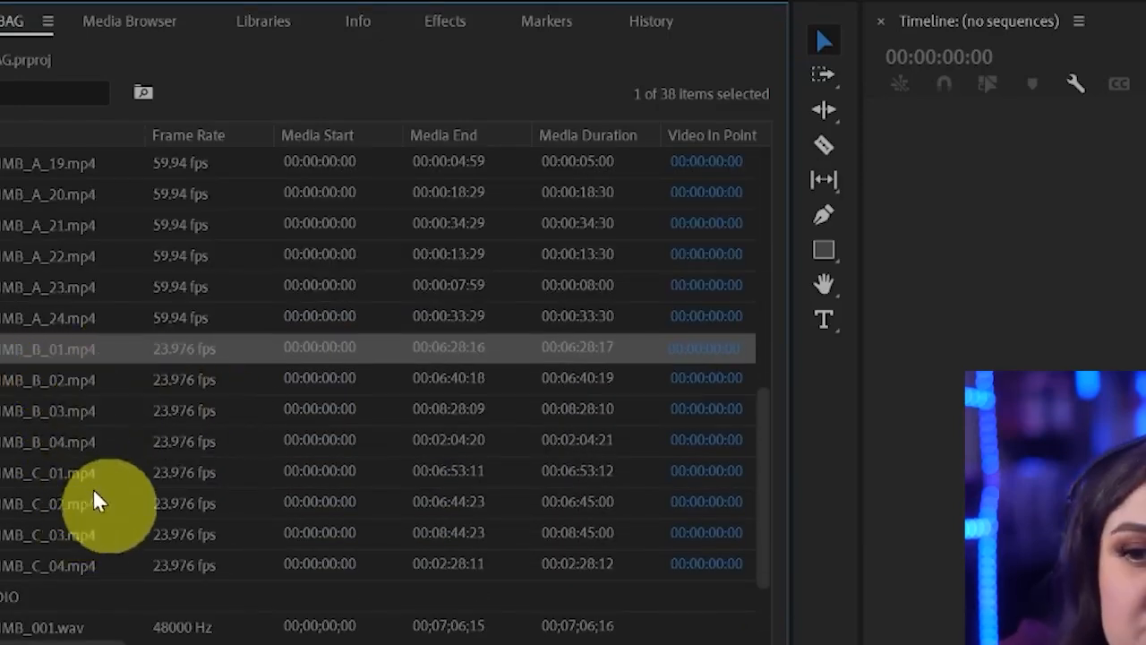
{"action": "left_click", "coordinate": [51, 440], "text": "shift"}
{"action": "left_click", "coordinate": [5, 475]}
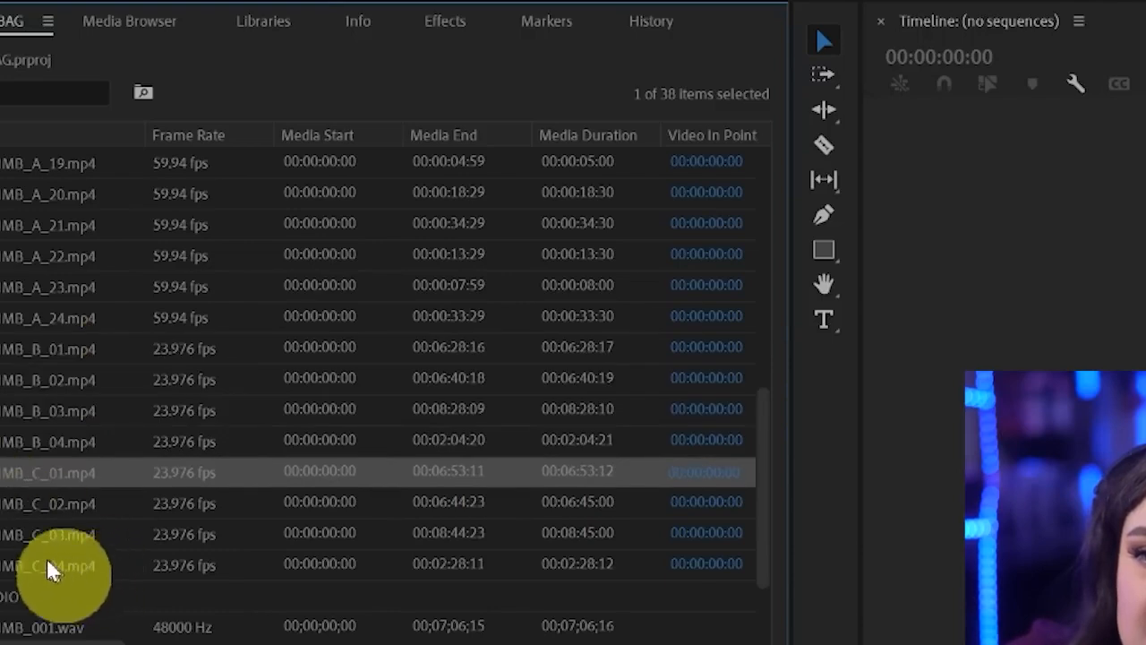
{"action": "left_click", "coordinate": [48, 565]}
{"action": "left_click", "coordinate": [41, 475]}
{"action": "left_click", "coordinate": [20, 571], "text": "shift"}
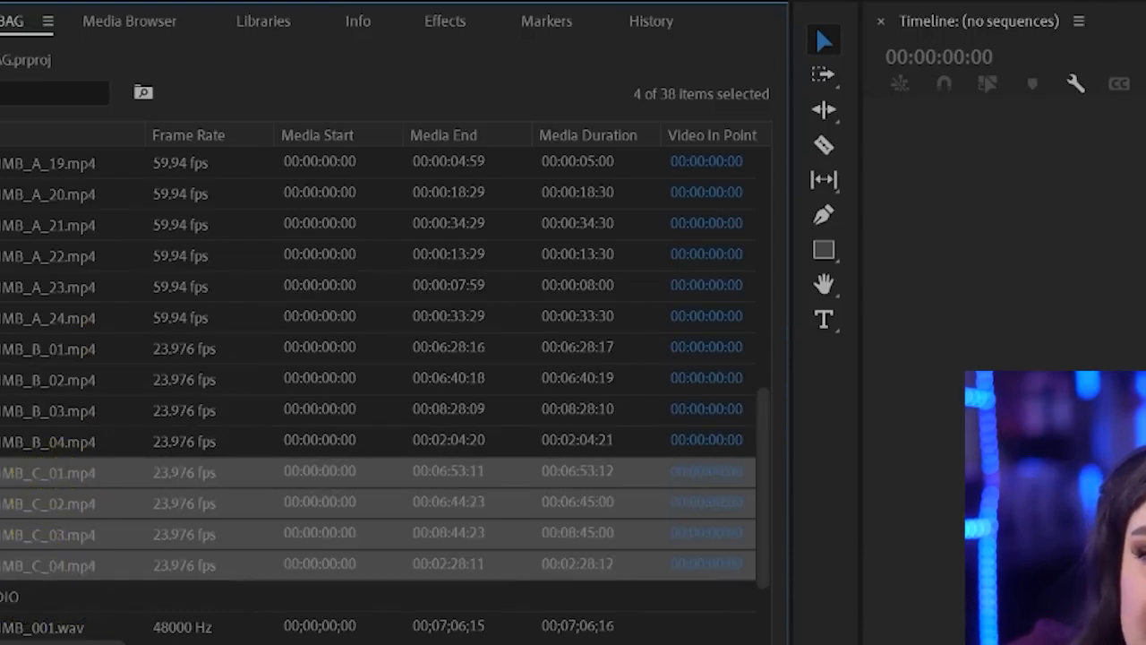
{"action": "right_click", "coordinate": [36, 472]}
{"action": "mouse_move", "coordinate": [264, 132]}
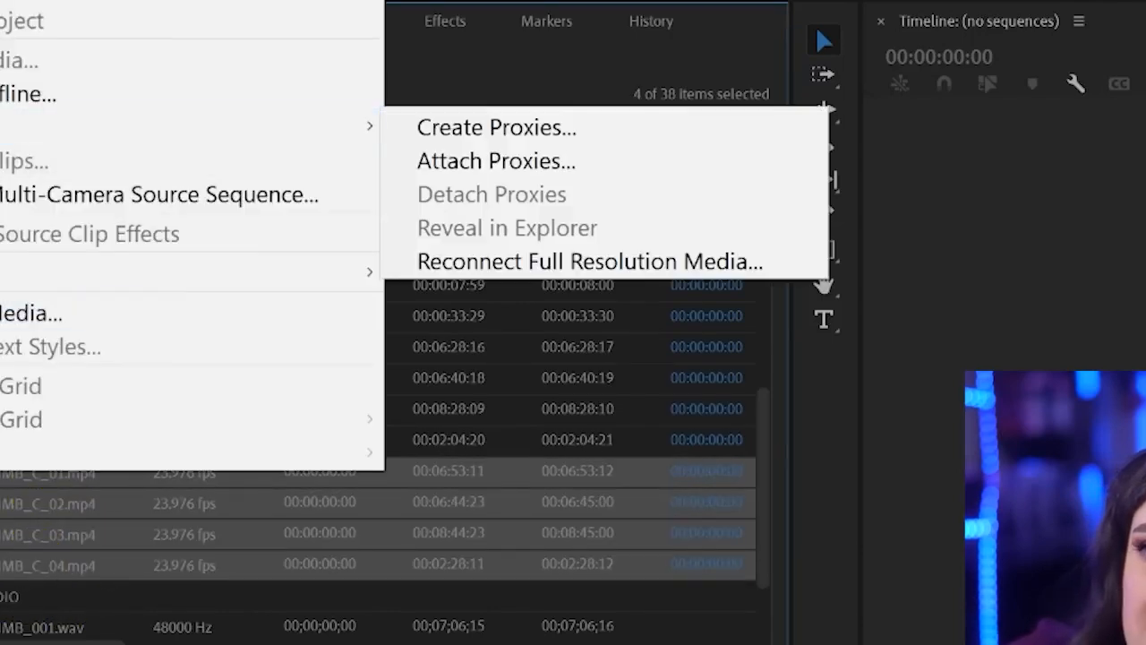
{"action": "mouse_move", "coordinate": [184, 274]}
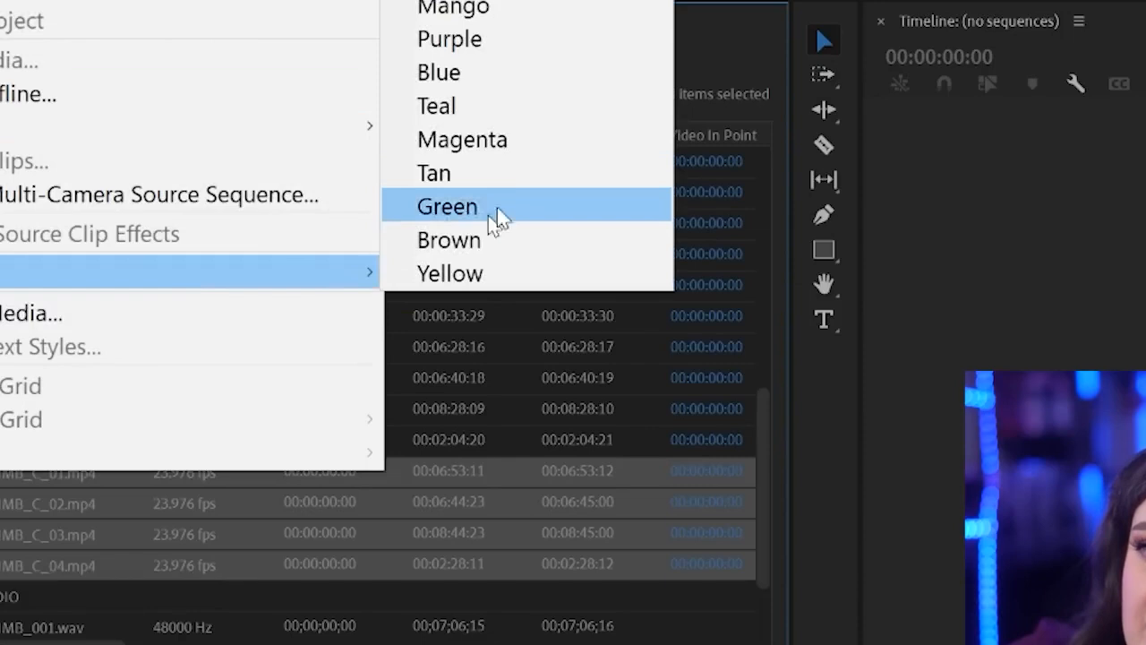
{"action": "left_click", "coordinate": [531, 146]}
Review the labelled footage clips and the four WAV recordings, WIMB_001 through WIMB_004, in the audio bin
{"action": "left_click", "coordinate": [118, 414]}
{"action": "scroll", "coordinate": [20, 484], "scroll_direction": "up", "scroll_amount": 6}
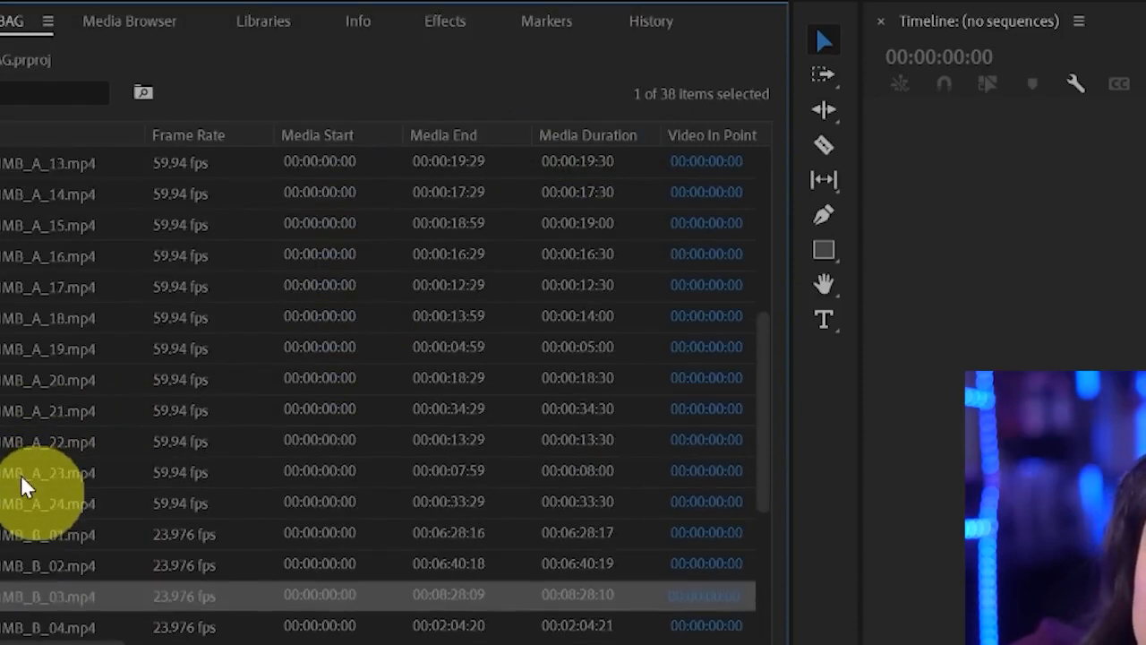
{"action": "scroll", "coordinate": [20, 474], "scroll_direction": "down", "scroll_amount": 6}
{"action": "left_click", "coordinate": [58, 506]}
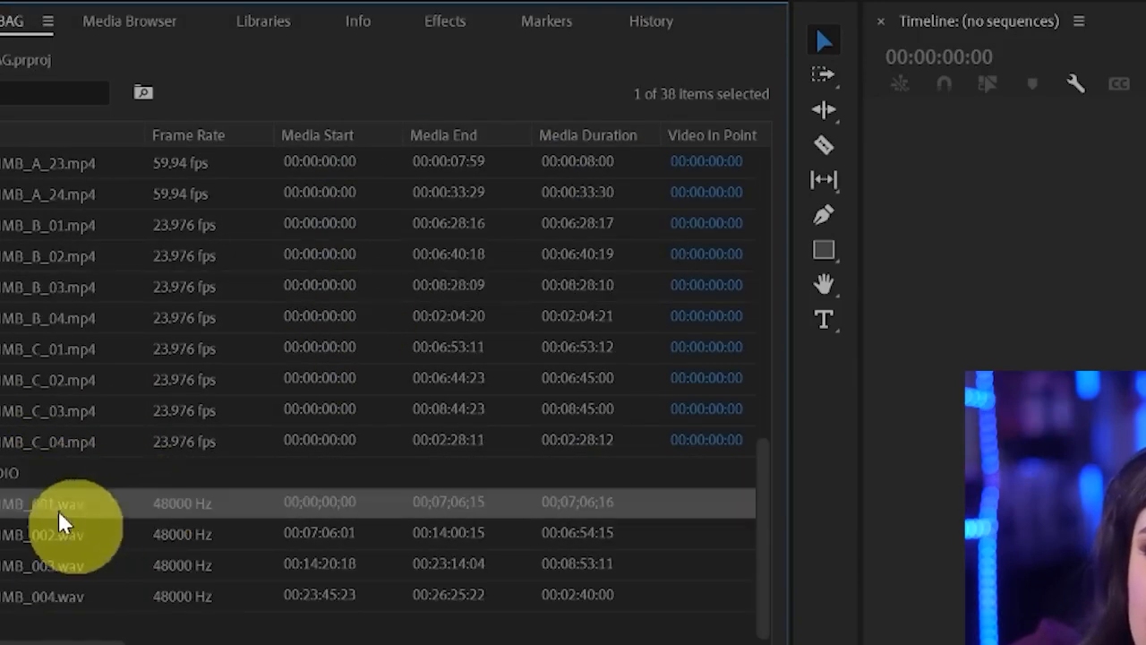
{"action": "left_click", "coordinate": [44, 596]}
{"action": "left_click", "coordinate": [54, 509]}
{"action": "left_click", "coordinate": [52, 584]}
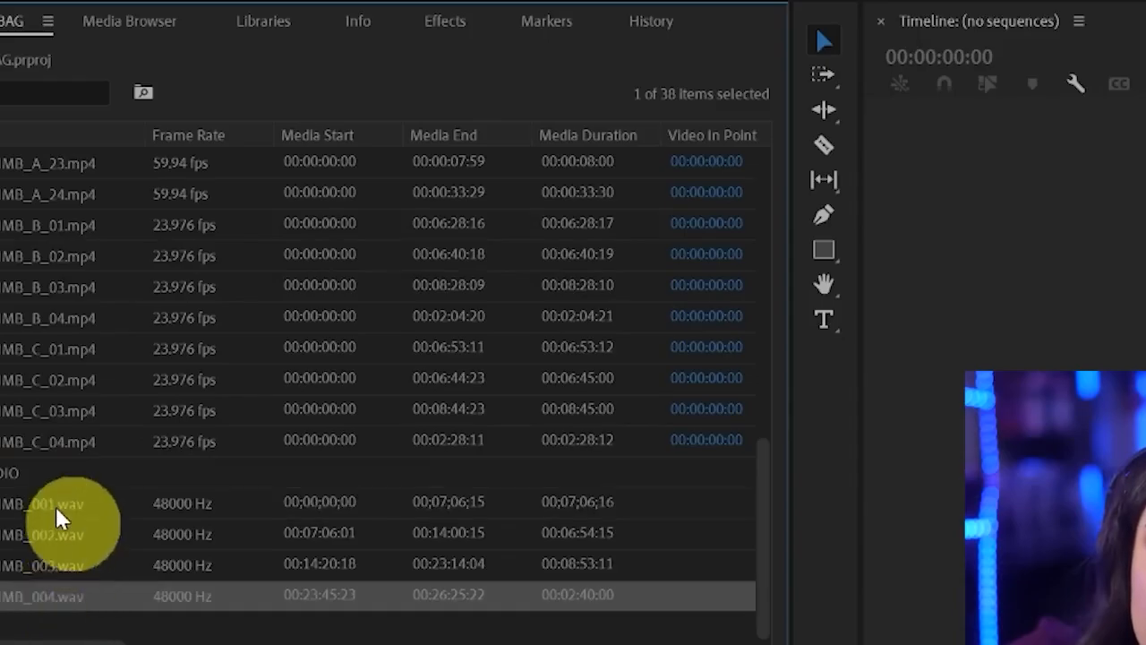
{"action": "scroll", "coordinate": [56, 506], "scroll_direction": "up", "scroll_amount": 6}
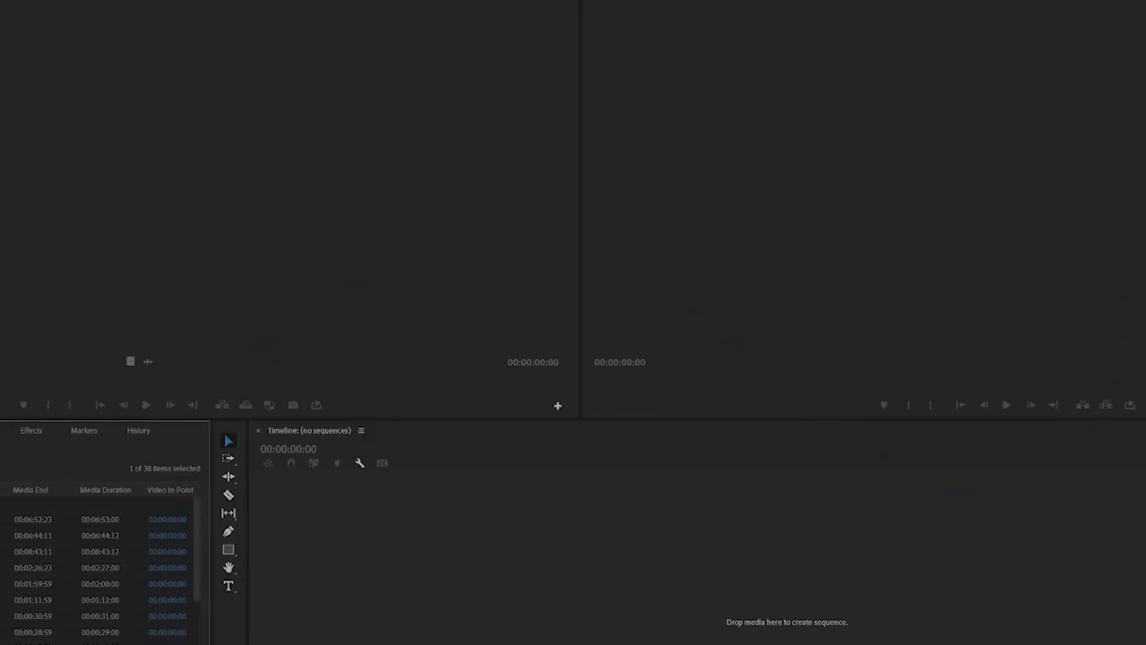
Maximize the project list and move the Video Info and Video Duration columns directly after Frame Rate
{"action": "key", "text": "grave"}
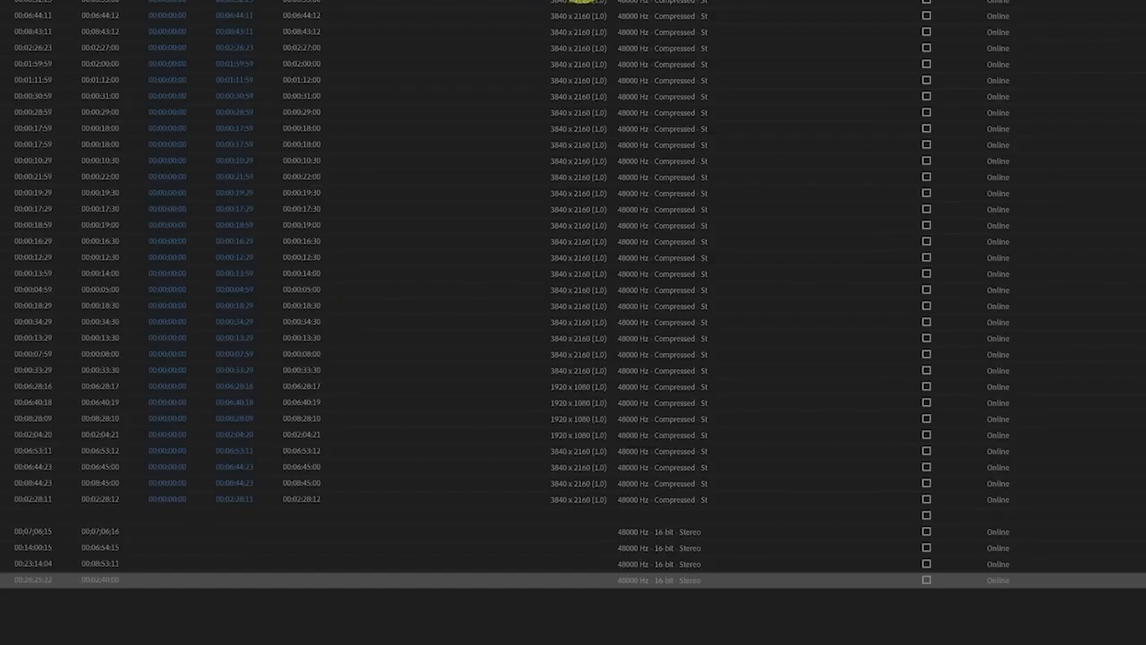
{"action": "left_click_drag", "start_coordinate": [579, 2], "coordinate": [1, 2]}
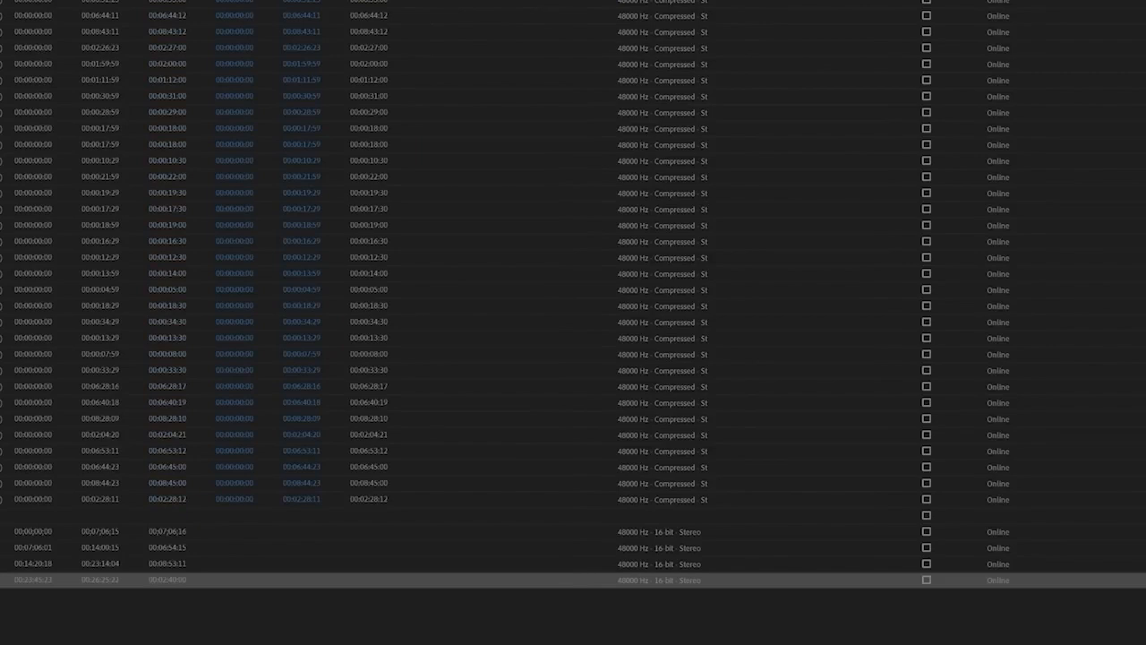
{"action": "left_click_drag", "start_coordinate": [369, 2], "coordinate": [2, 2]}
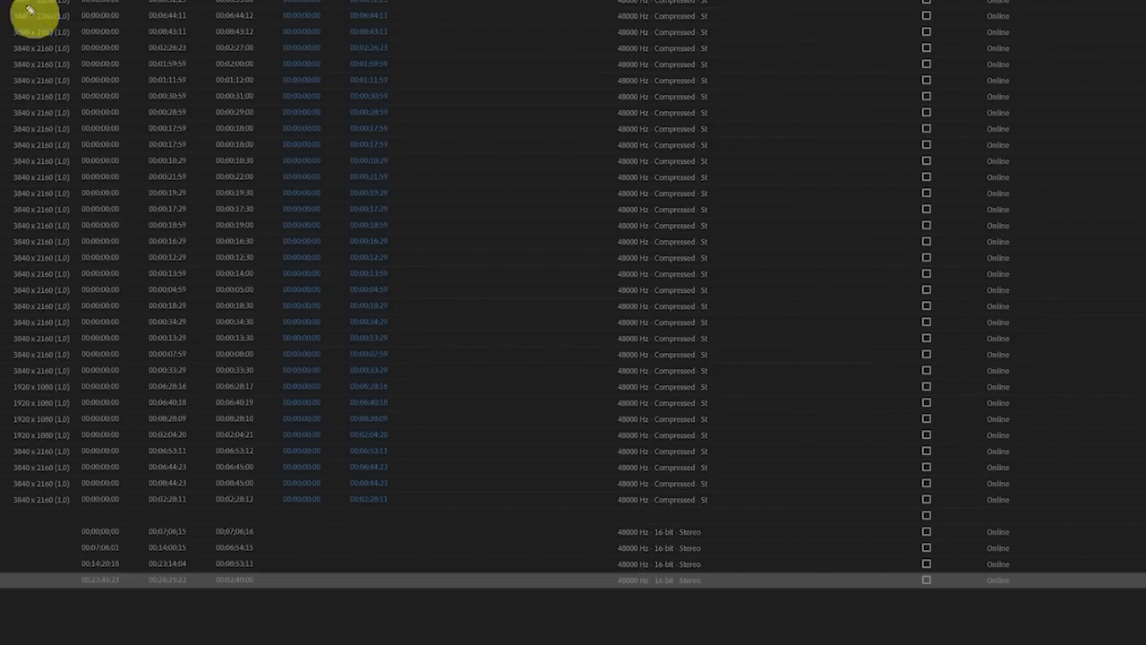
{"action": "left_click_drag", "start_coordinate": [3, 4], "coordinate": [4, 161]}
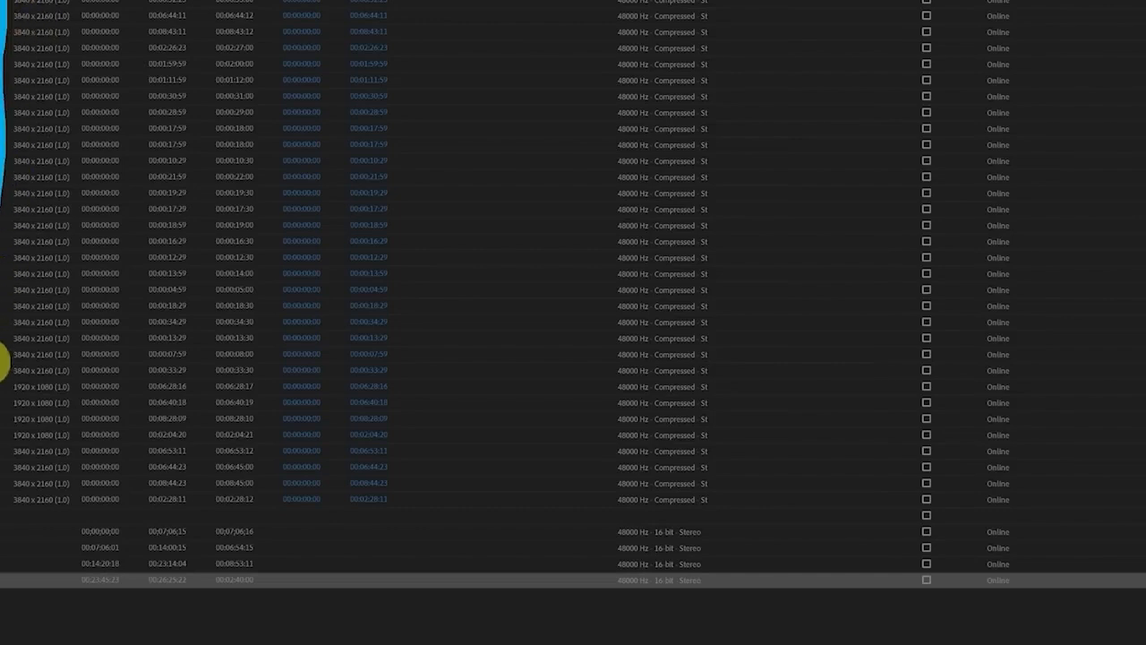
{"action": "mouse_move", "coordinate": [3, 362]}
{"action": "left_mouse_down"}
{"action": "mouse_move", "coordinate": [72, 386]}
{"action": "mouse_move", "coordinate": [102, 179]}
{"action": "mouse_move", "coordinate": [97, 1]}
{"action": "left_mouse_up"}
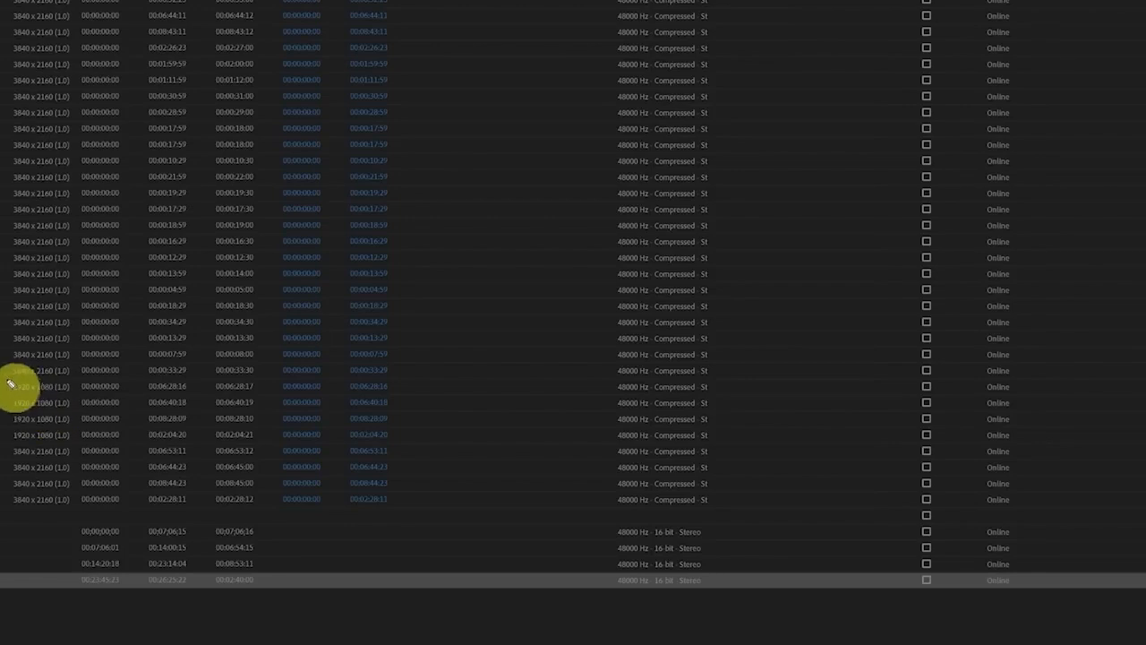
{"action": "mouse_move", "coordinate": [5, 450]}
{"action": "left_mouse_down"}
{"action": "mouse_move", "coordinate": [82, 455]}
{"action": "mouse_move", "coordinate": [87, 389]}
{"action": "mouse_move", "coordinate": [66, 375]}
{"action": "mouse_move", "coordinate": [13, 381]}
{"action": "left_mouse_up"}
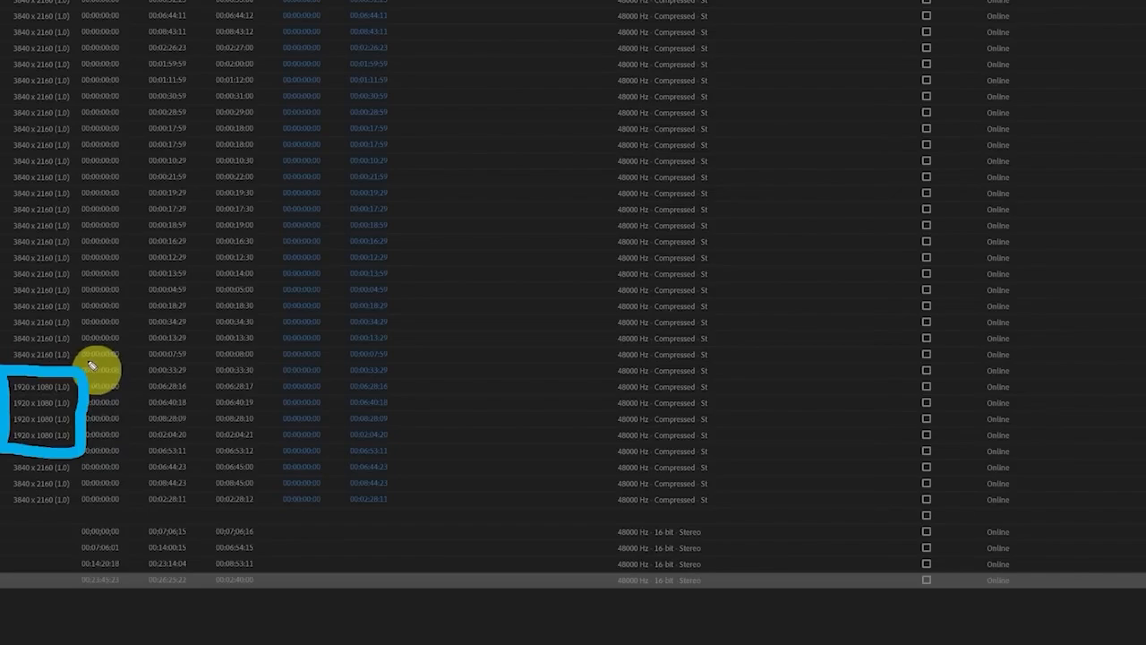
{"action": "left_click_drag", "start_coordinate": [82, 383], "coordinate": [167, 333]}
{"action": "mouse_move", "coordinate": [89, 363]}
{"action": "left_mouse_down"}
{"action": "mouse_move", "coordinate": [97, 389]}
{"action": "mouse_move", "coordinate": [130, 394]}
{"action": "left_mouse_up"}
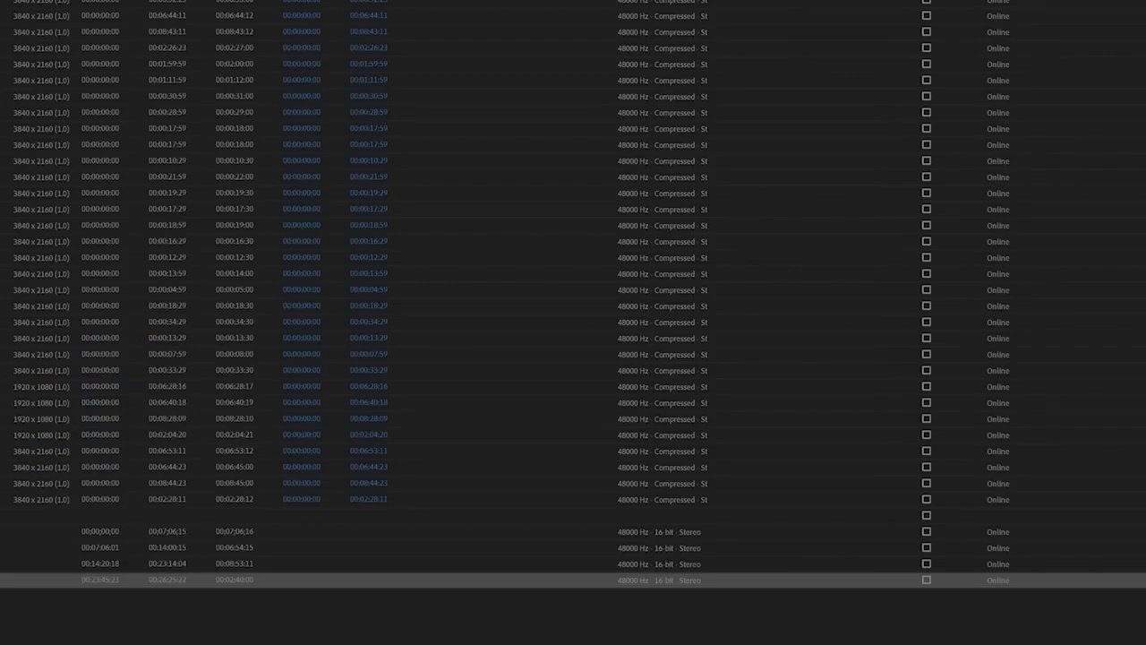
{"action": "mouse_move", "coordinate": [7, 192]}
{"action": "left_mouse_down"}
{"action": "mouse_move", "coordinate": [217, 332]}
{"action": "mouse_move", "coordinate": [839, 320]}
{"action": "mouse_move", "coordinate": [817, 214]}
{"action": "mouse_move", "coordinate": [205, 219]}
{"action": "mouse_move", "coordinate": [15, 257]}
{"action": "mouse_move", "coordinate": [11, 305]}
{"action": "left_mouse_up"}
Restore the full workspace and create a new sequence from the 1920 x 1080 clip WIMB_B_01.mp4
{"action": "left_click", "coordinate": [42, 387]}
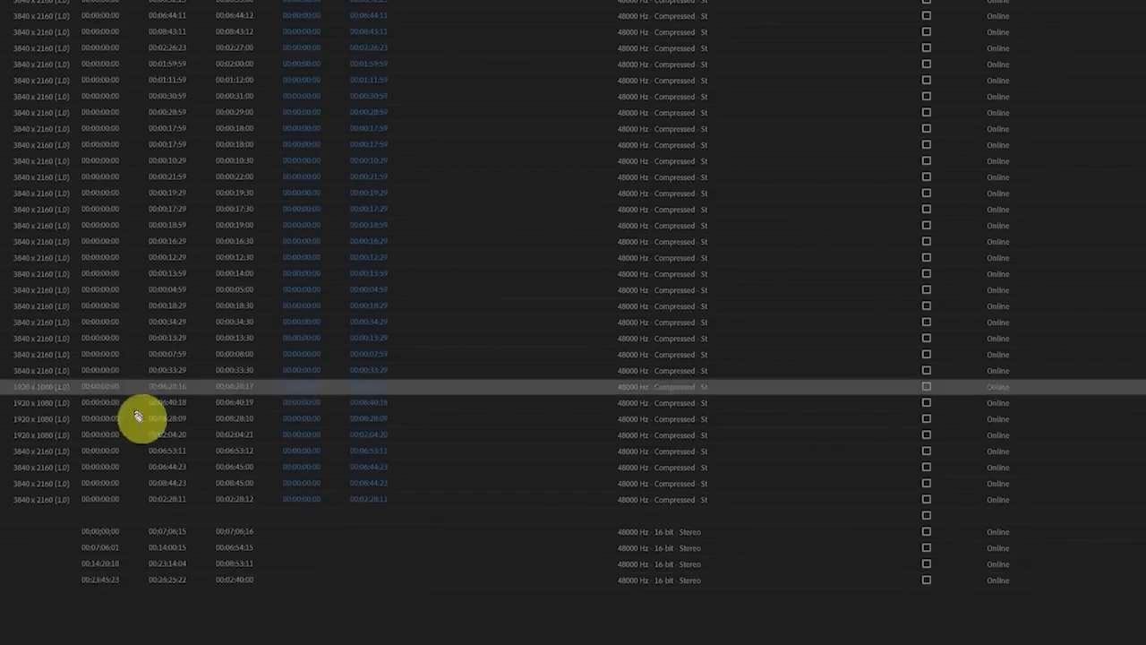
{"action": "mouse_move", "coordinate": [56, 506]}
{"action": "left_mouse_down"}
{"action": "mouse_move", "coordinate": [830, 502]}
{"action": "mouse_move", "coordinate": [732, 369]}
{"action": "left_mouse_up"}
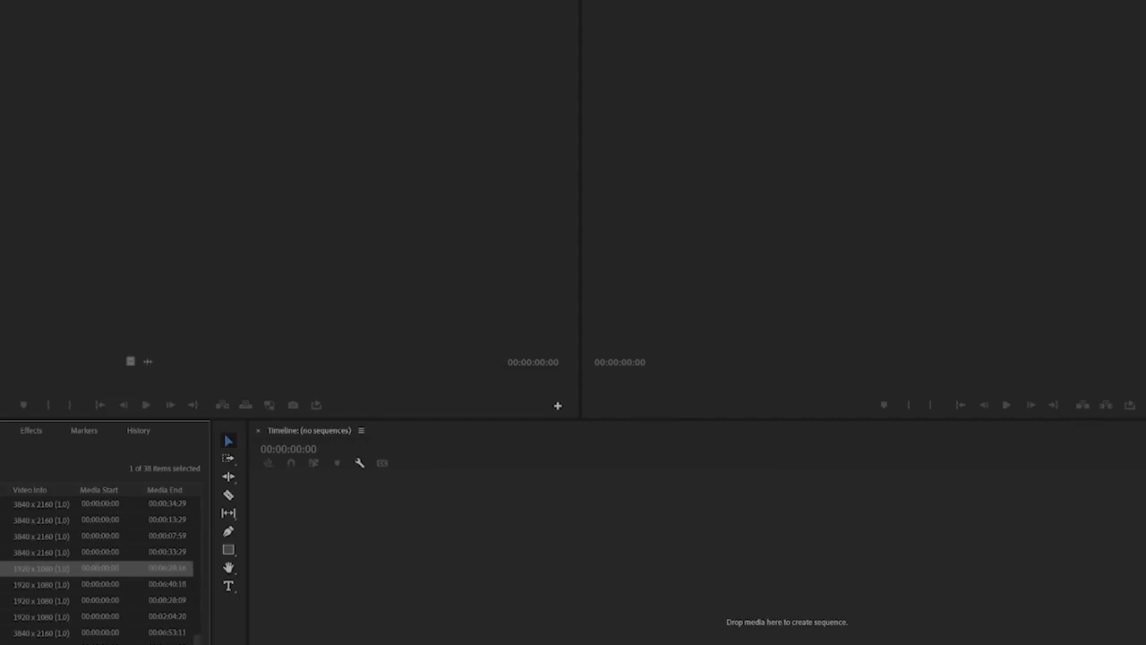
{"action": "mouse_move", "coordinate": [2, 557]}
{"action": "left_mouse_down"}
{"action": "mouse_move", "coordinate": [47, 568]}
{"action": "mouse_move", "coordinate": [162, 643]}
{"action": "left_mouse_up"}
{"action": "scroll", "coordinate": [101, 572], "scroll_direction": "down", "scroll_amount": 2}
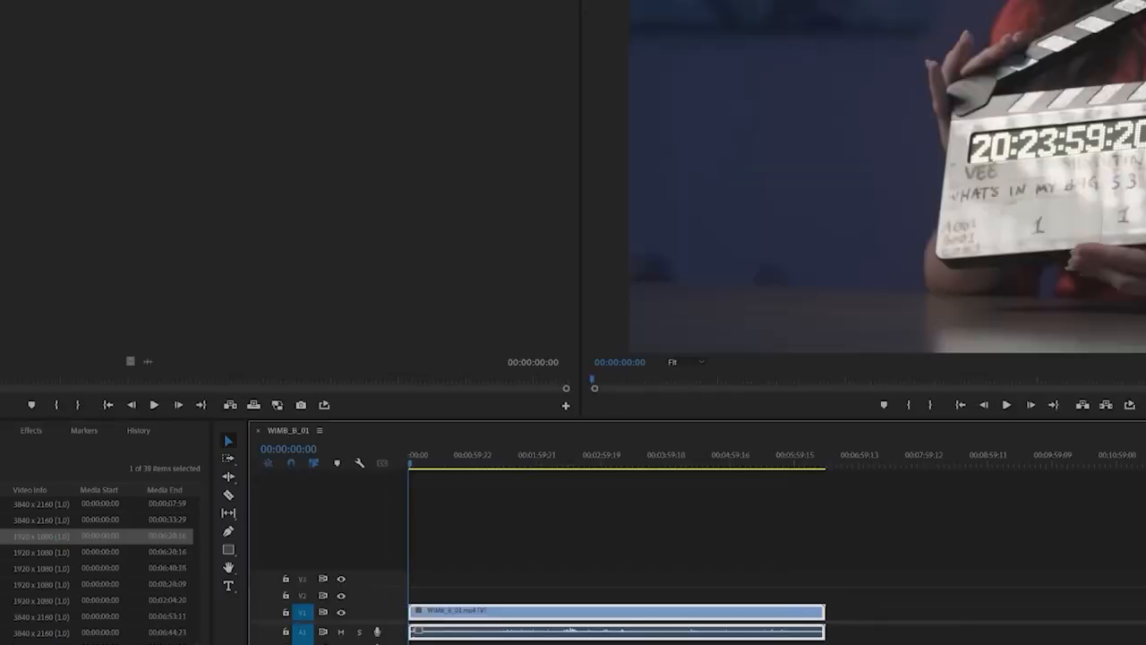
{"action": "mouse_move", "coordinate": [352, 405]}
{"action": "left_mouse_down"}
{"action": "mouse_move", "coordinate": [287, 393]}
{"action": "mouse_move", "coordinate": [286, 504]}
{"action": "mouse_move", "coordinate": [338, 361]}
{"action": "left_mouse_up"}
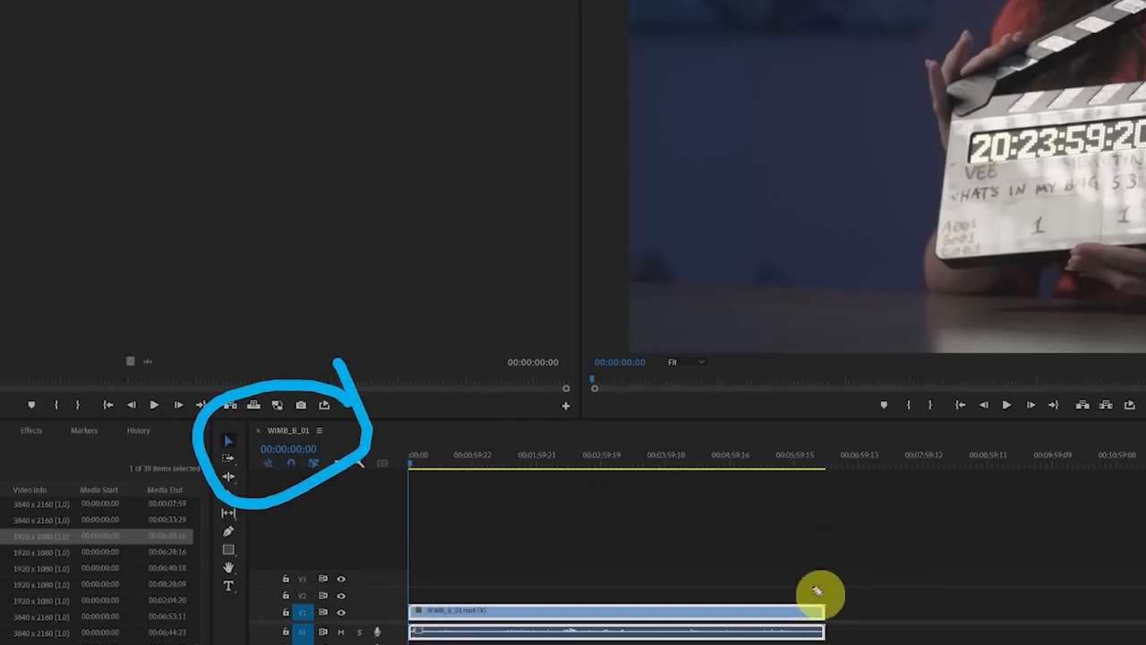
{"action": "mouse_move", "coordinate": [817, 591]}
{"action": "left_mouse_down"}
{"action": "mouse_move", "coordinate": [379, 546]}
{"action": "mouse_move", "coordinate": [1005, 609]}
{"action": "mouse_move", "coordinate": [576, 545]}
{"action": "mouse_move", "coordinate": [717, 551]}
{"action": "left_mouse_up"}
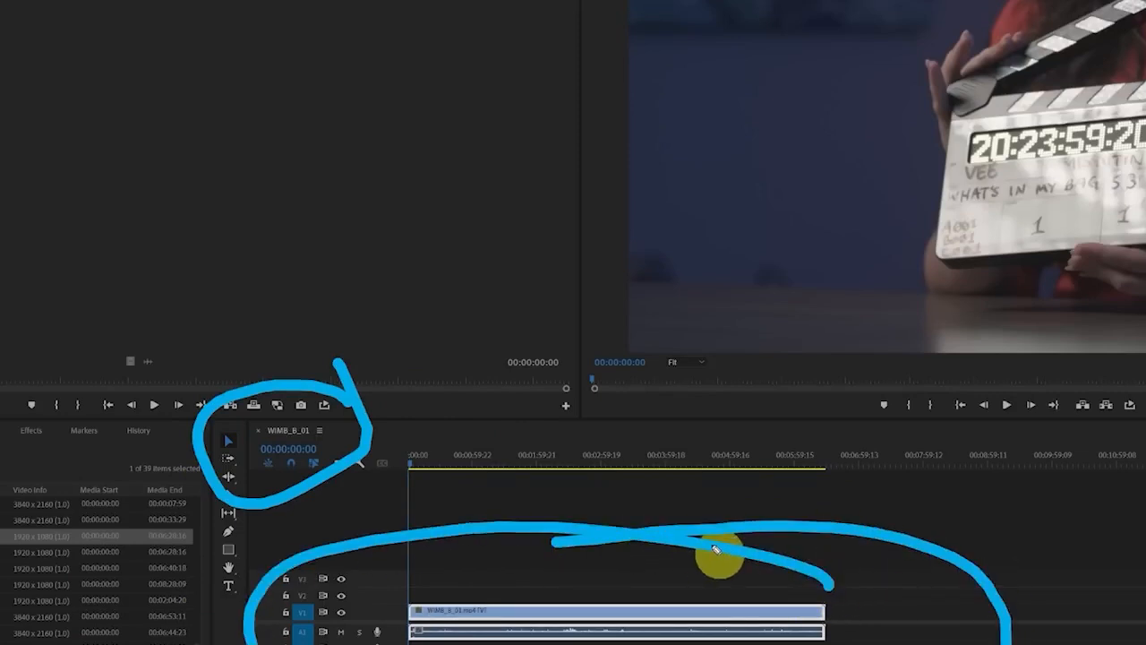
{"action": "key", "text": "ctrl+shift+7"}
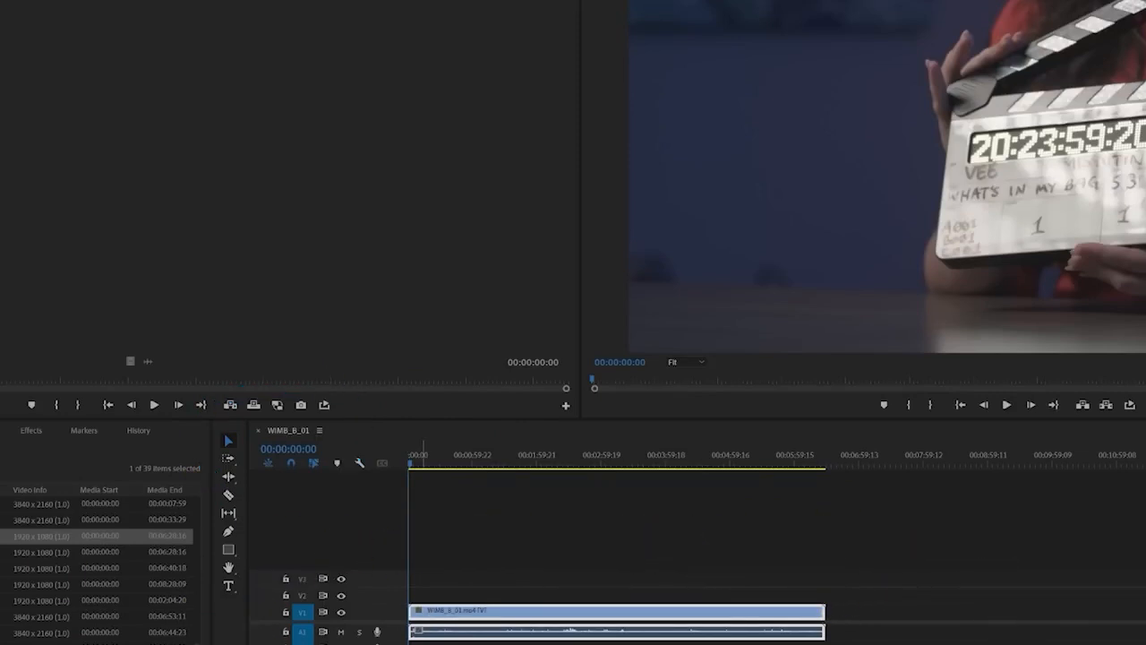
Collapse the 01 FOOTAGE and 02 AUDIO bins and create a new top-level bin named 03 SEQUENCE
{"action": "scroll", "coordinate": [98, 569], "scroll_direction": "up", "scroll_amount": 8}
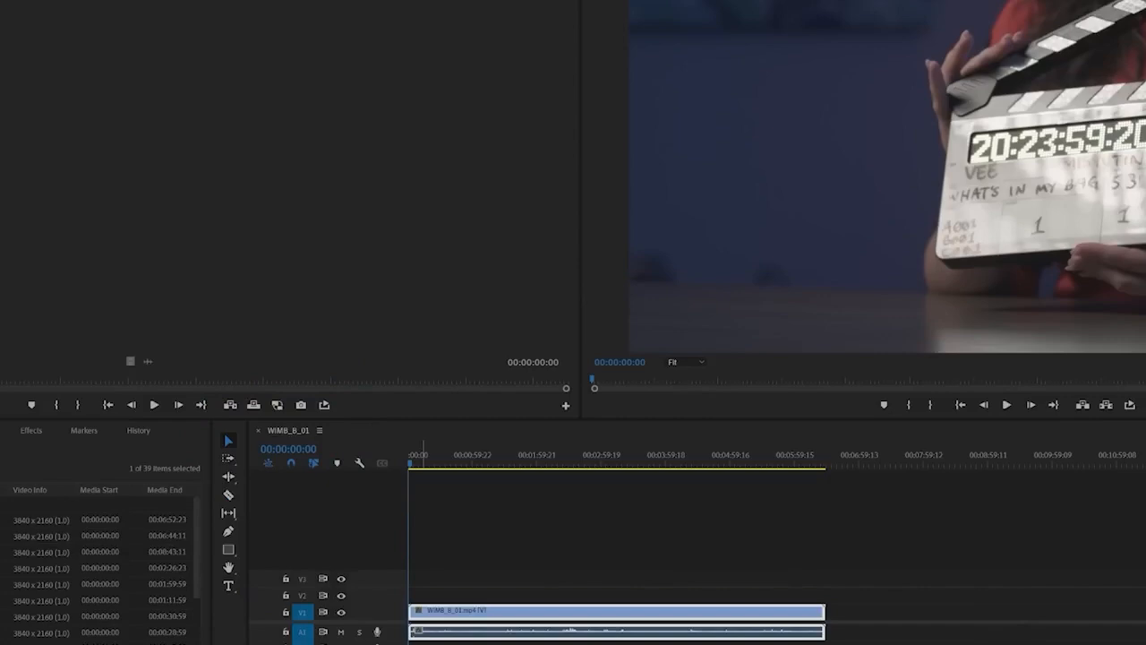
{"action": "left_click", "coordinate": [0, 512]}
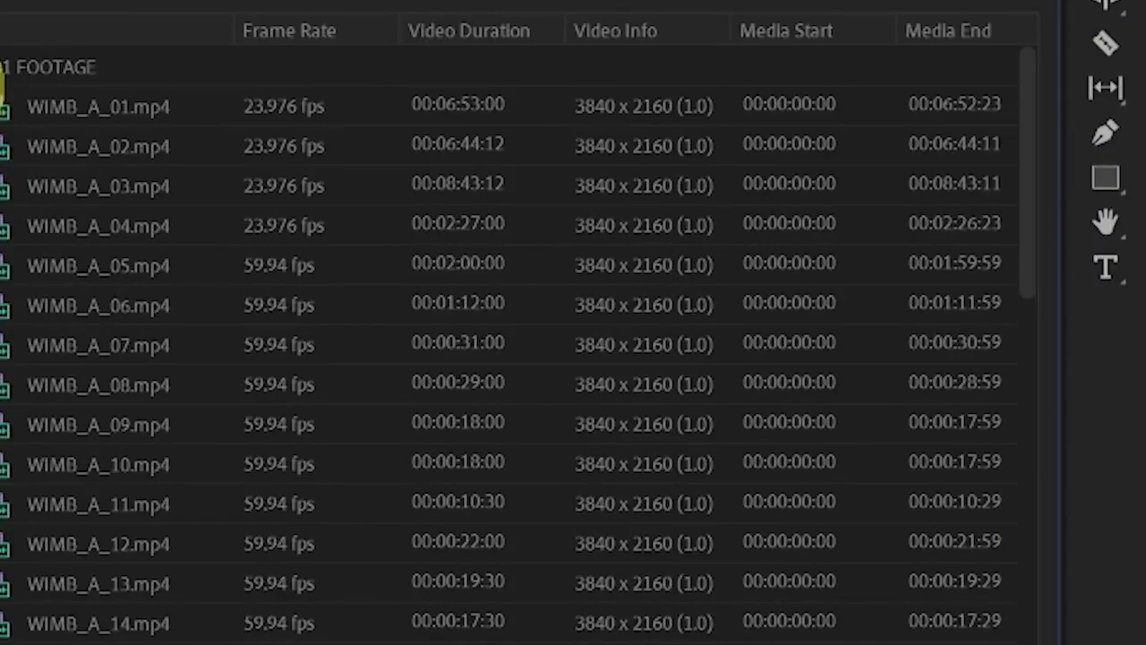
{"action": "left_click", "coordinate": [2, 71]}
{"action": "left_click", "coordinate": [2, 107]}
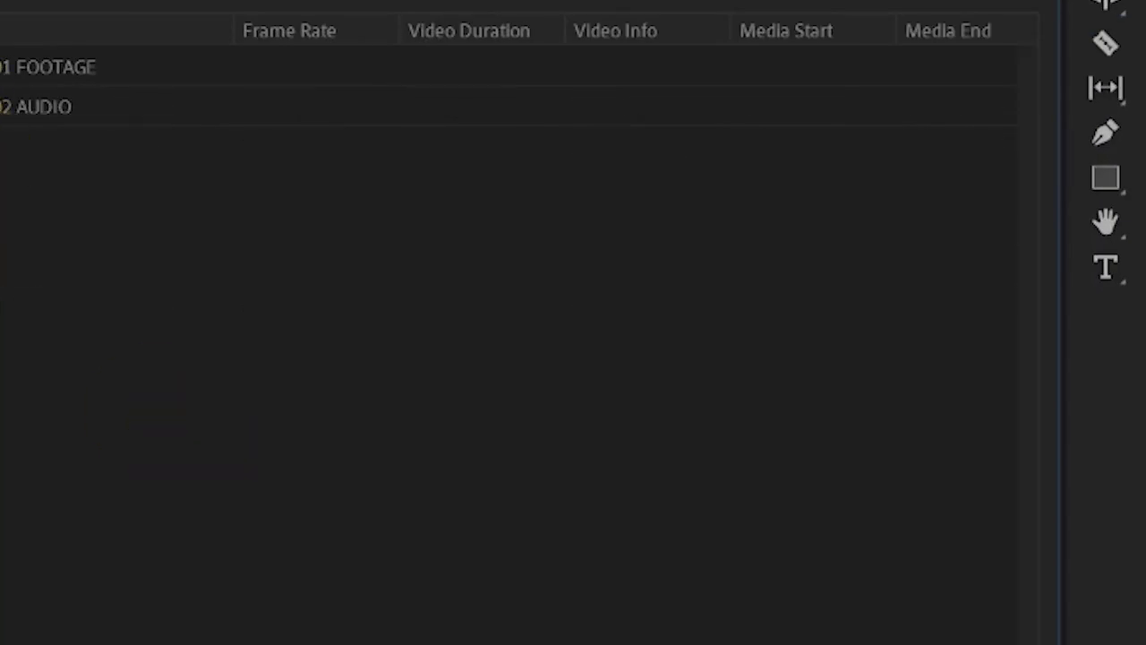
{"action": "key", "text": "ctrl+b"}
{"action": "type", "text": "03 S"}
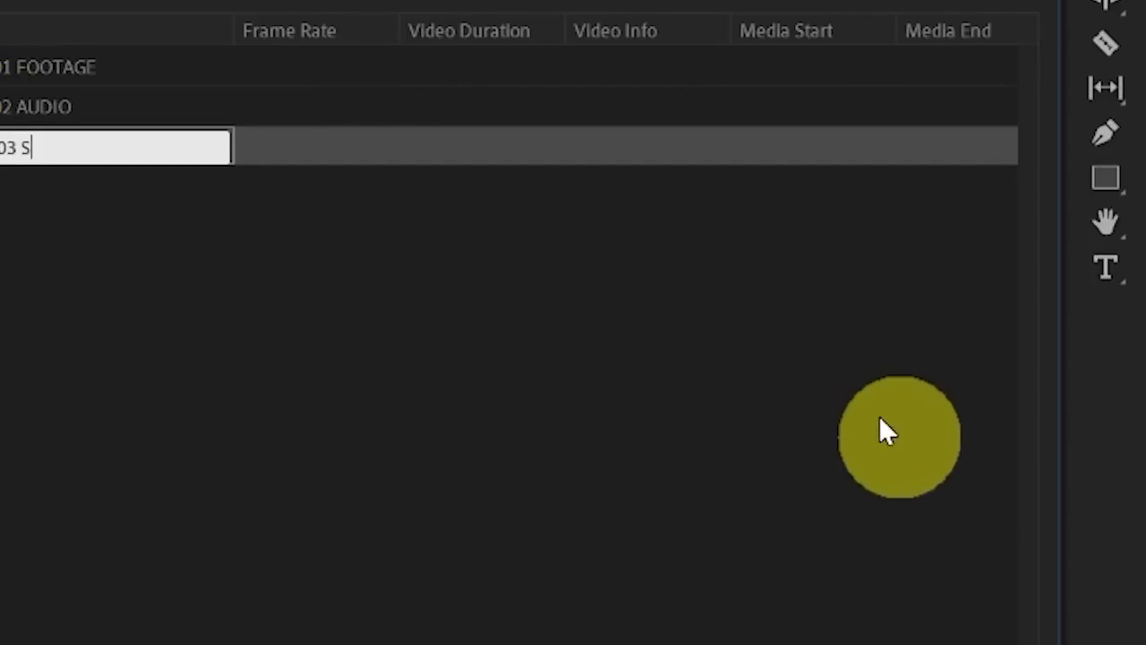
{"action": "type", "text": "EQUENCE"}
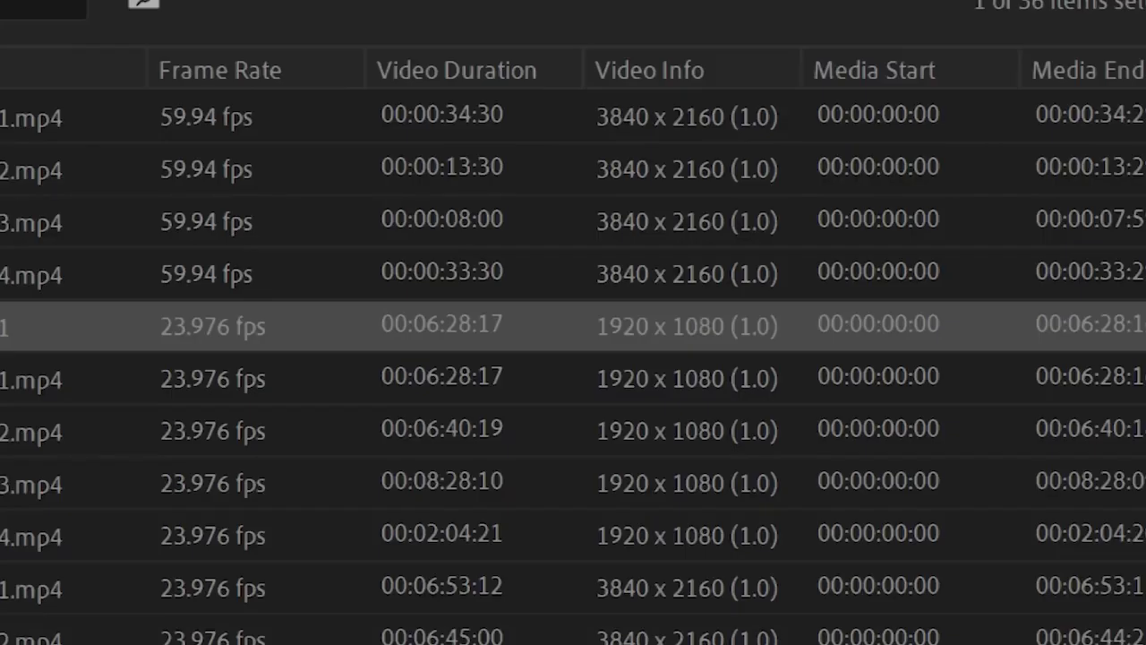
{"action": "key", "text": "ctrl+shift+a"}
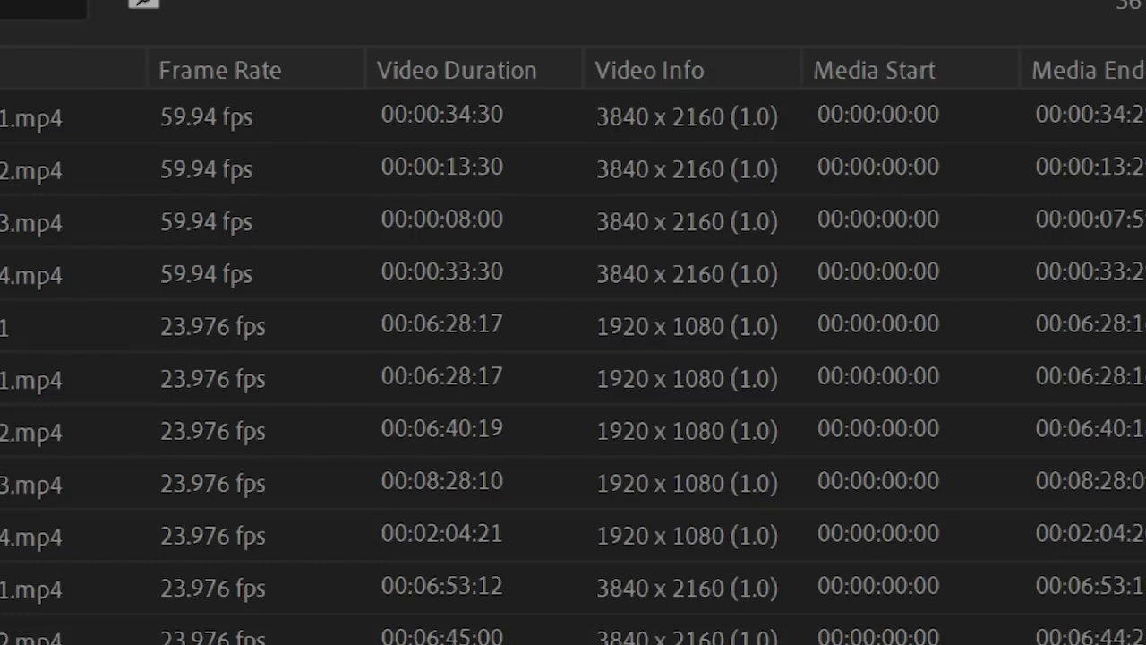
Move the new 1920 x 1080 sequence into the 03 SEQUENCE bin and rename it 01 STRINGOUT
{"action": "left_click", "coordinate": [4, 327]}
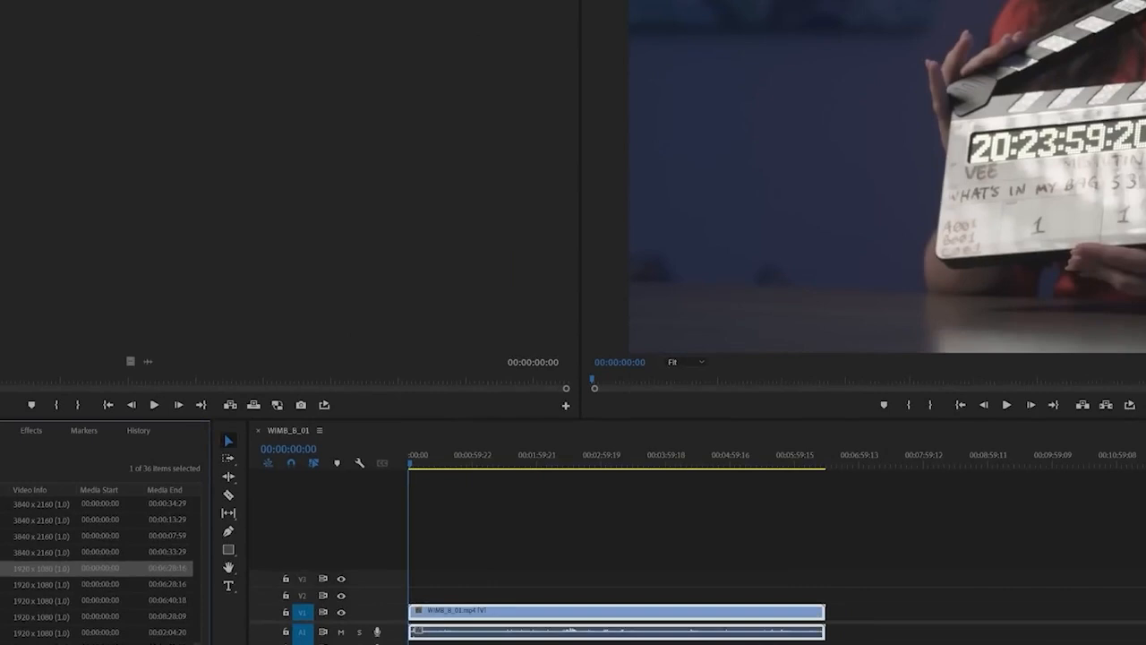
{"action": "key", "text": "ctrl+shift+a"}
{"action": "left_click", "coordinate": [3, 641]}
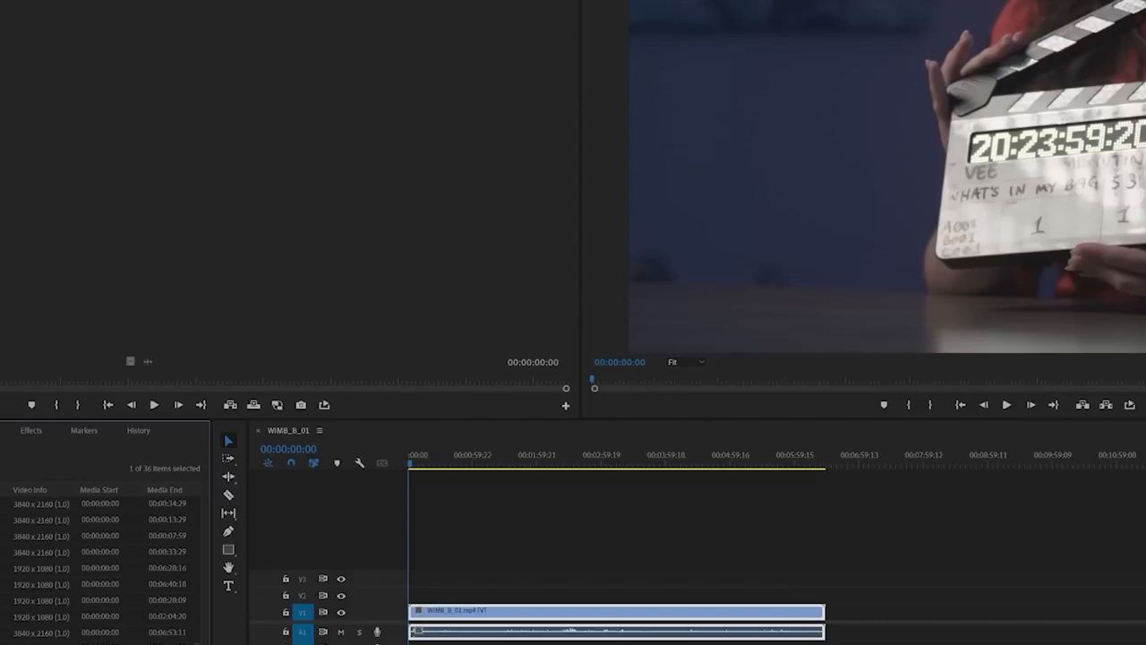
{"action": "key", "text": "Return"}
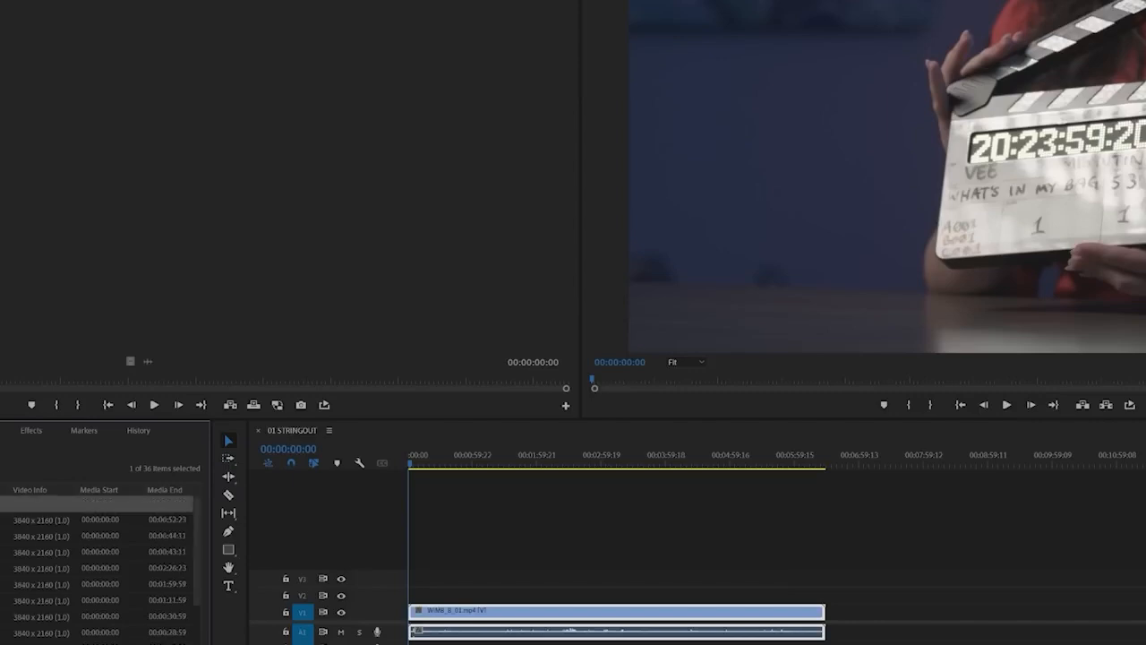
Stack WIMB_A_01.mp4 on V2 and WIMB_C_01.mp4 on V3 at the start of the sequence, above WIMB_B_01.mp4
{"action": "left_click_drag", "start_coordinate": [427, 466], "coordinate": [462, 531]}
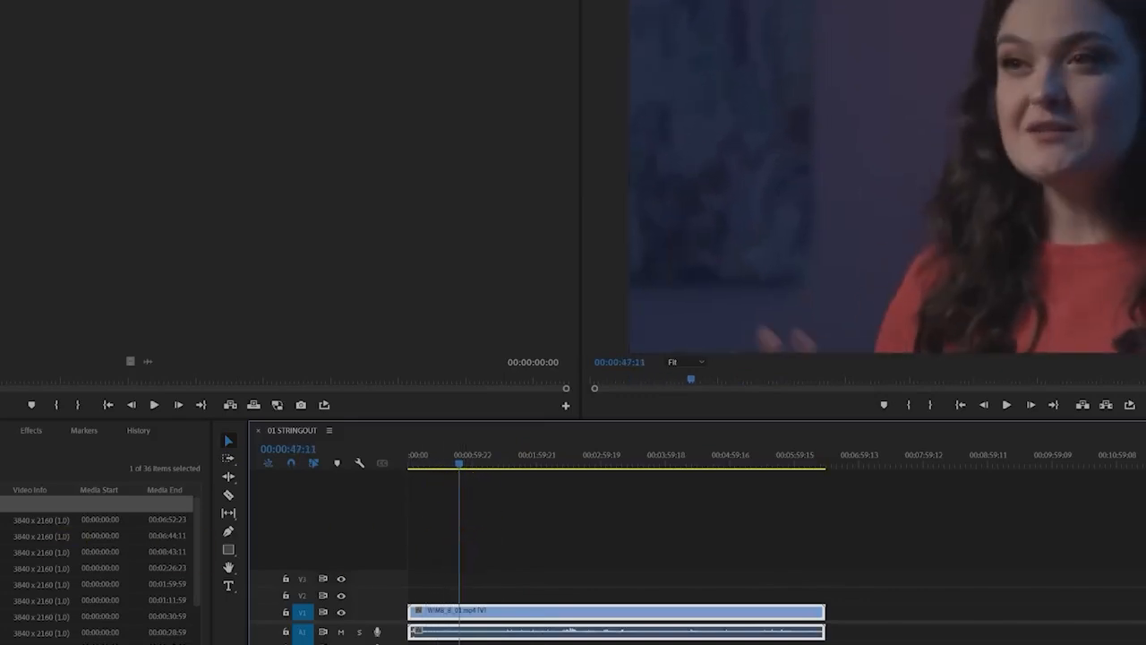
{"action": "left_click", "coordinate": [9, 520]}
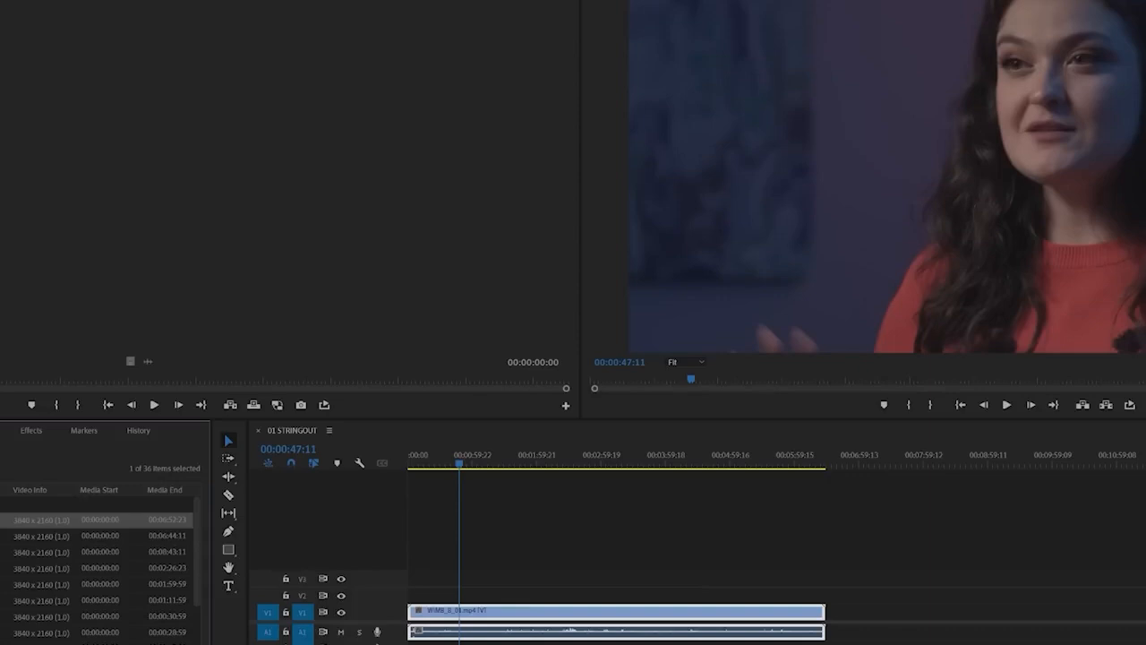
{"action": "double_click", "coordinate": [9, 519]}
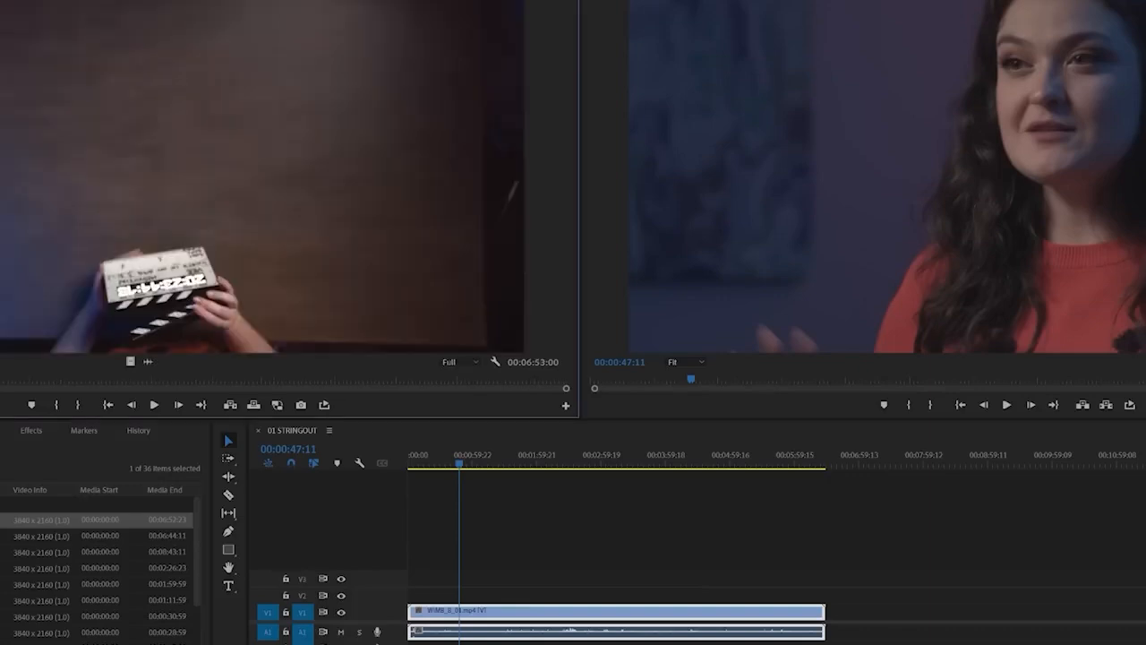
{"action": "left_click_drag", "start_coordinate": [9, 520], "coordinate": [411, 598]}
{"action": "scroll", "coordinate": [98, 565], "scroll_direction": "down", "scroll_amount": 2}
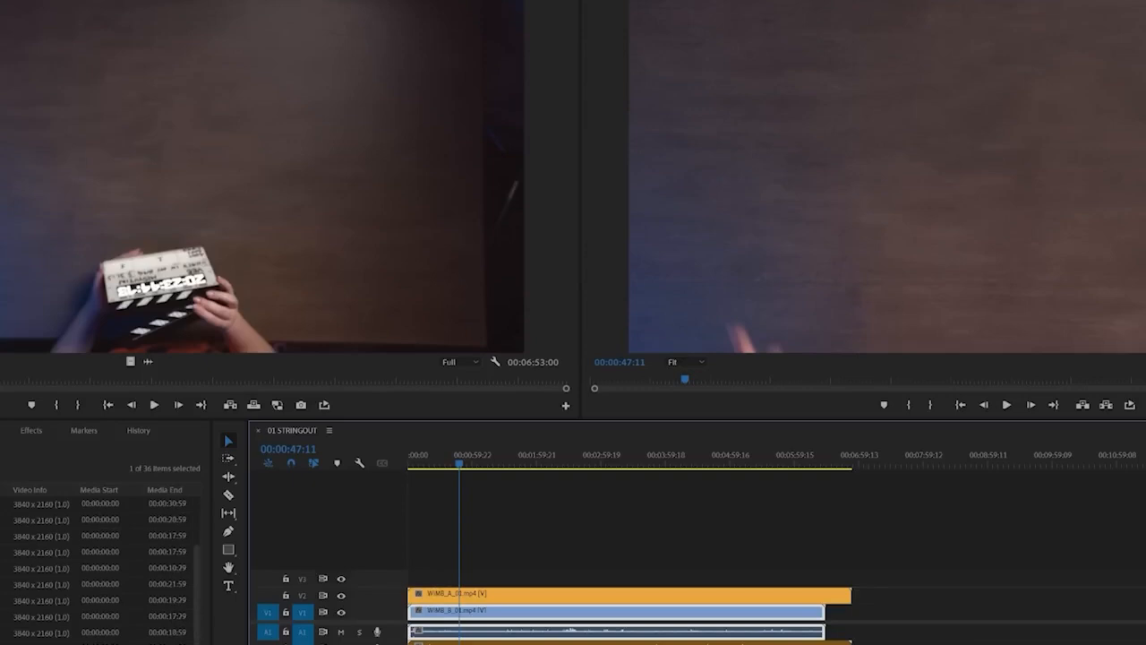
{"action": "scroll", "coordinate": [98, 565], "scroll_direction": "down", "scroll_amount": 2}
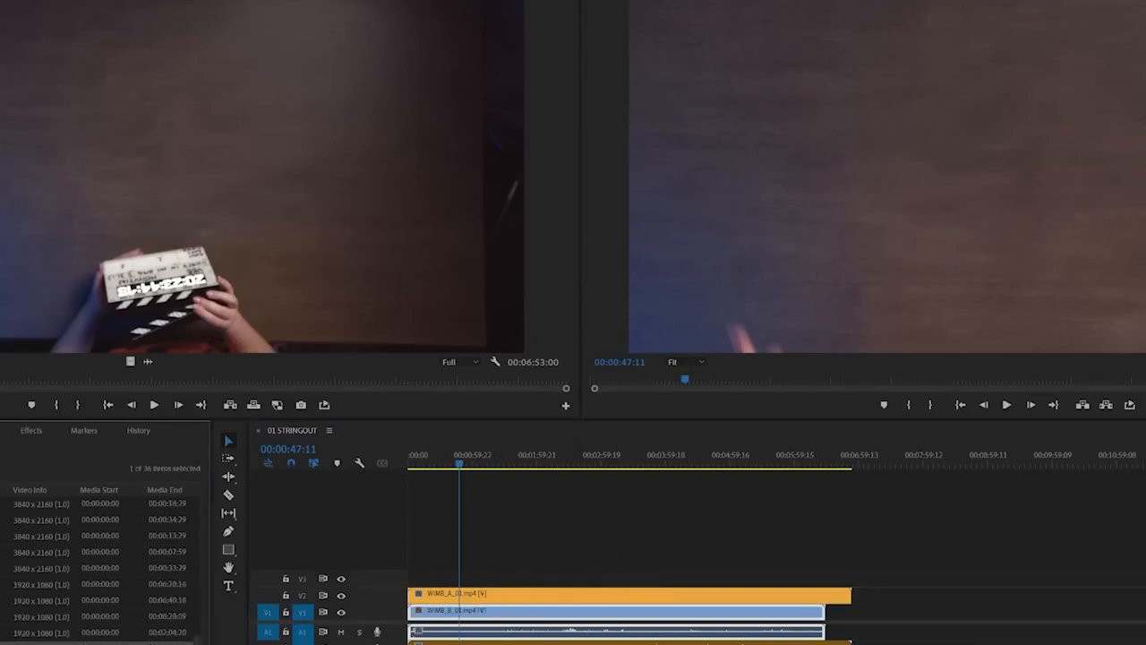
{"action": "left_click_drag", "start_coordinate": [99, 639], "coordinate": [414, 578]}
Toggle the output of tracks V3 and V2 to compare the framing of the three camera angles, including around 00:02:39:06
{"action": "left_click", "coordinate": [490, 583]}
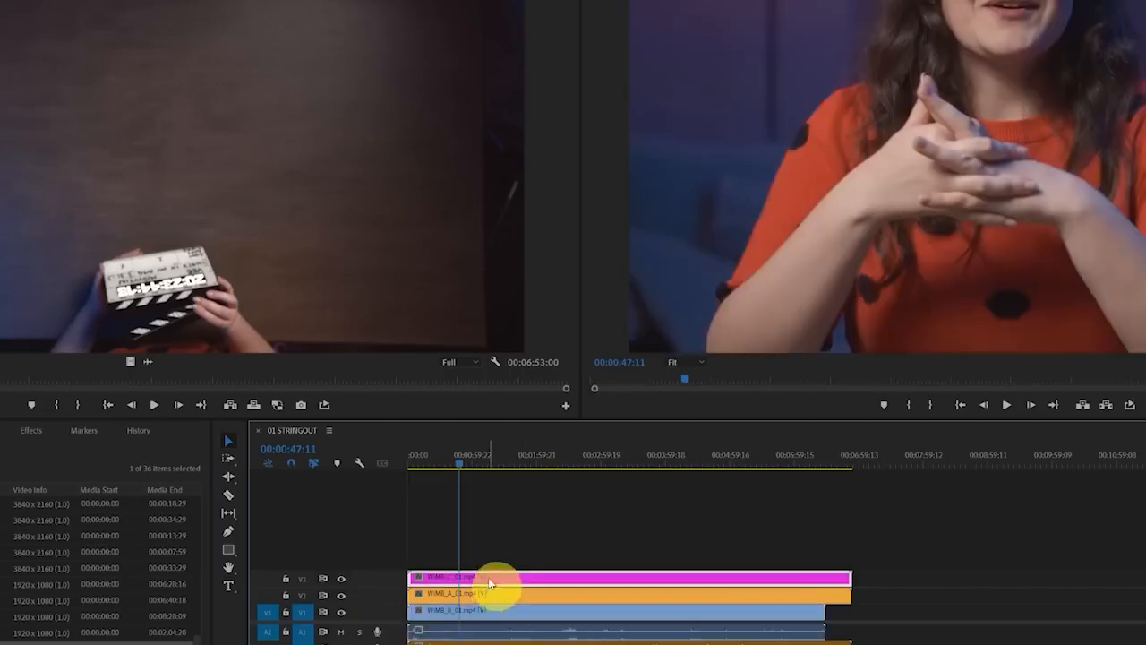
{"action": "left_click", "coordinate": [469, 609]}
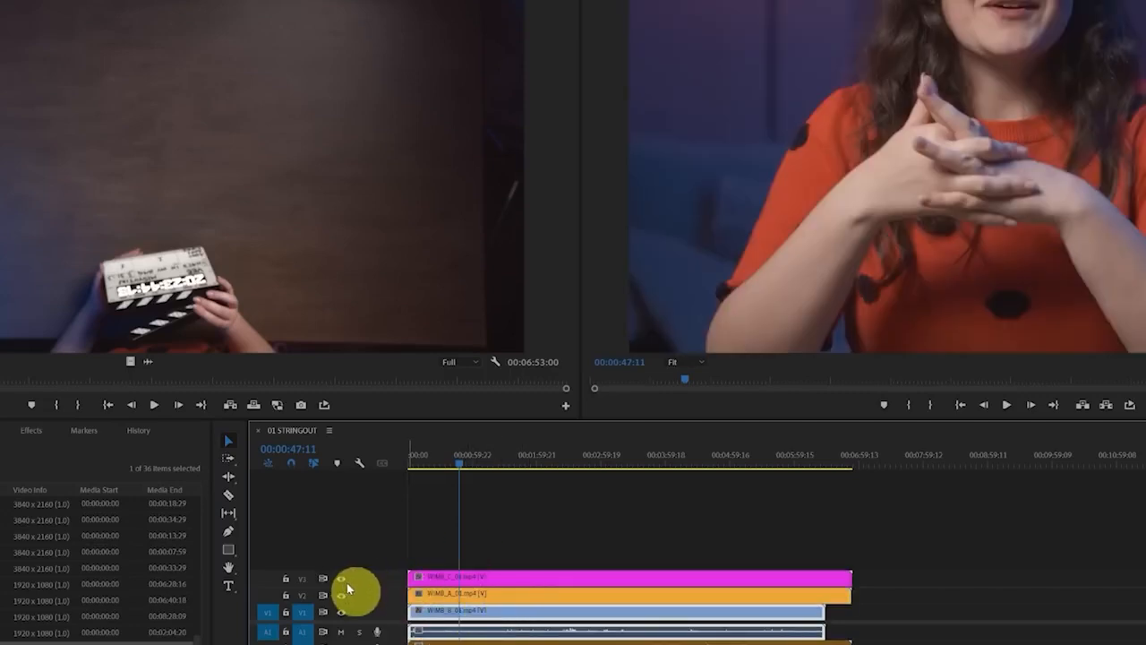
{"action": "left_click", "coordinate": [342, 580]}
{"action": "left_click", "coordinate": [341, 593]}
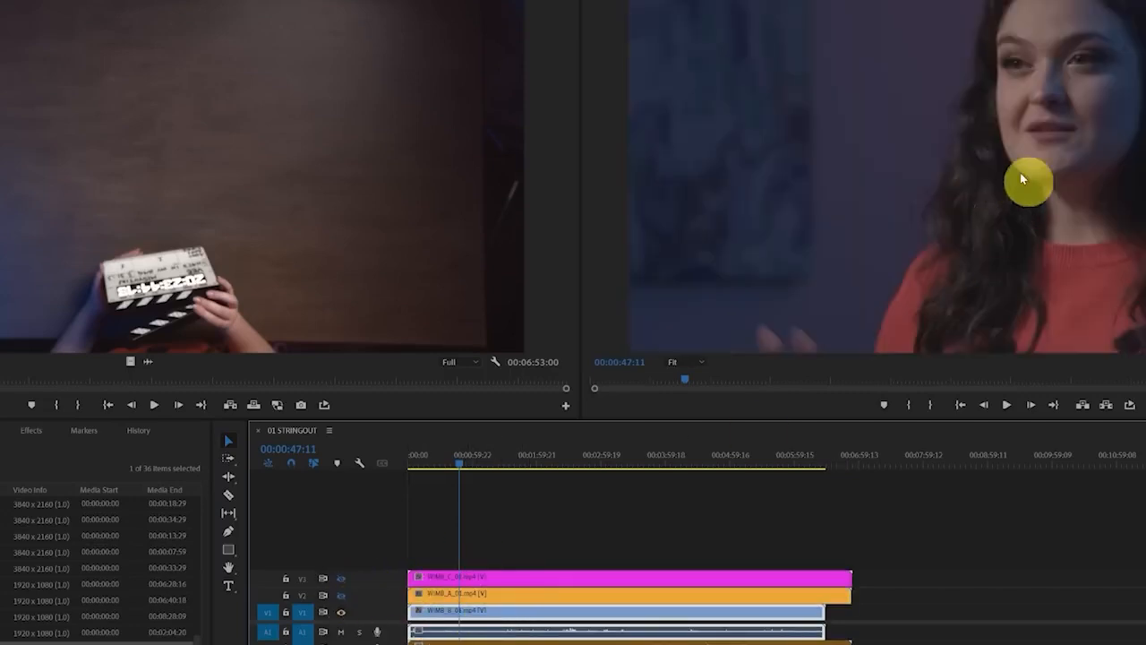
{"action": "left_click", "coordinate": [343, 594]}
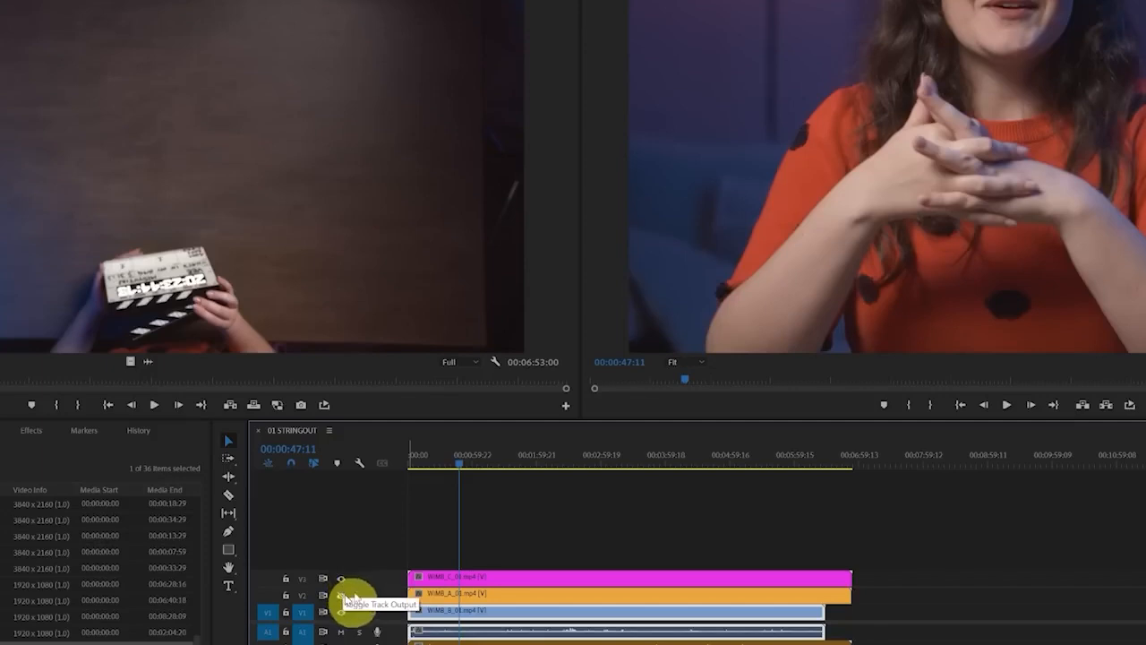
{"action": "left_click", "coordinate": [499, 580]}
{"action": "left_click", "coordinate": [341, 581]}
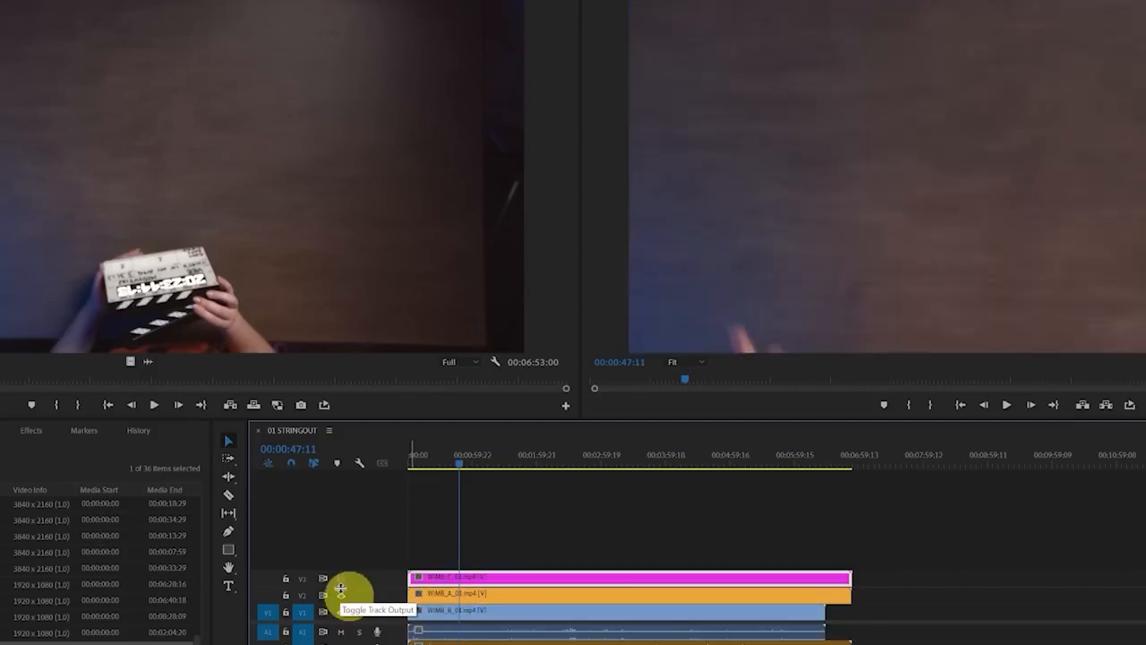
{"action": "left_click", "coordinate": [580, 458]}
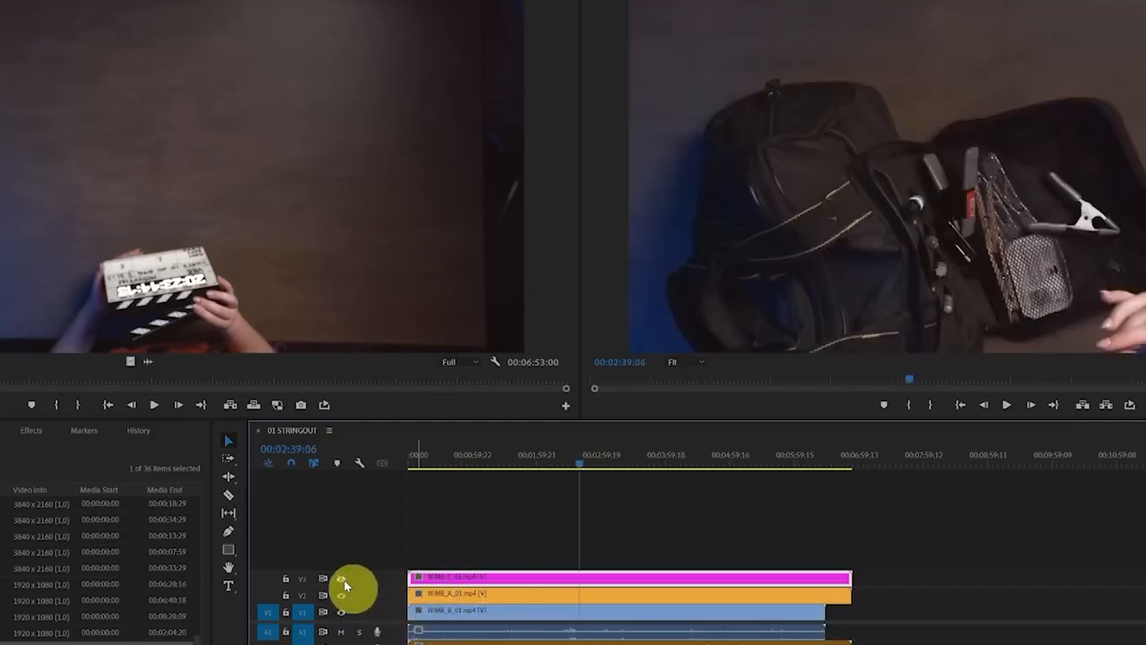
{"action": "left_click", "coordinate": [344, 579]}
Fit the stacked camera clips to the sequence frame size and check the framing of the V3 and V2 clips
{"action": "left_click_drag", "start_coordinate": [465, 543], "coordinate": [517, 611]}
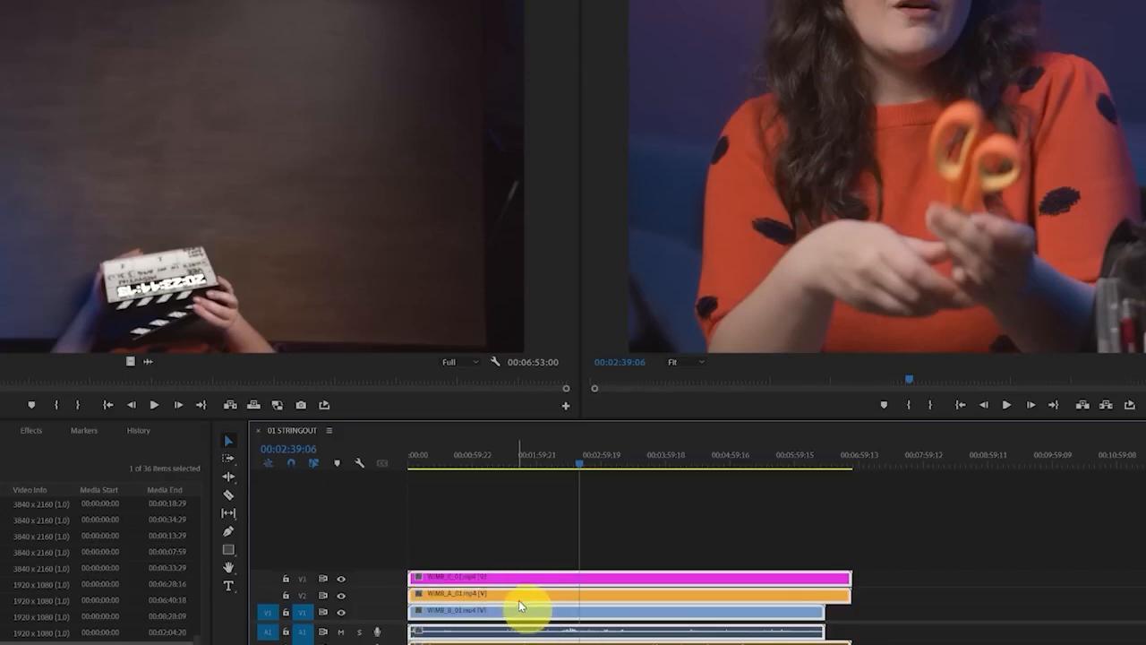
{"action": "key", "text": "shift+s"}
{"action": "left_click", "coordinate": [599, 549]}
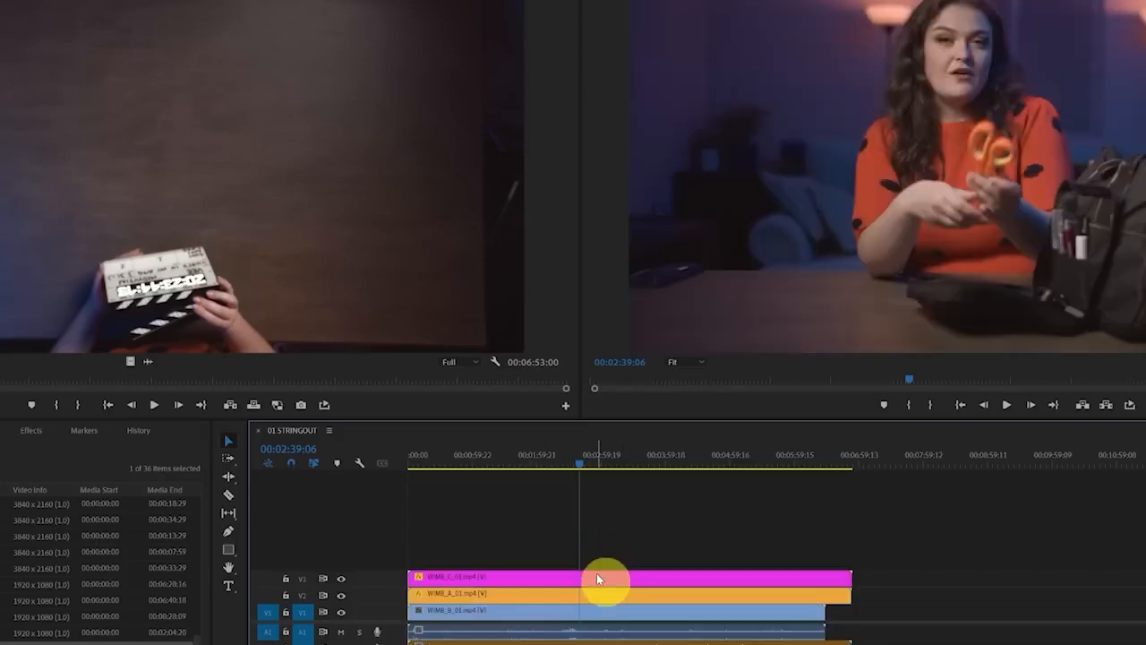
{"action": "left_click", "coordinate": [598, 576]}
{"action": "left_click", "coordinate": [339, 579]}
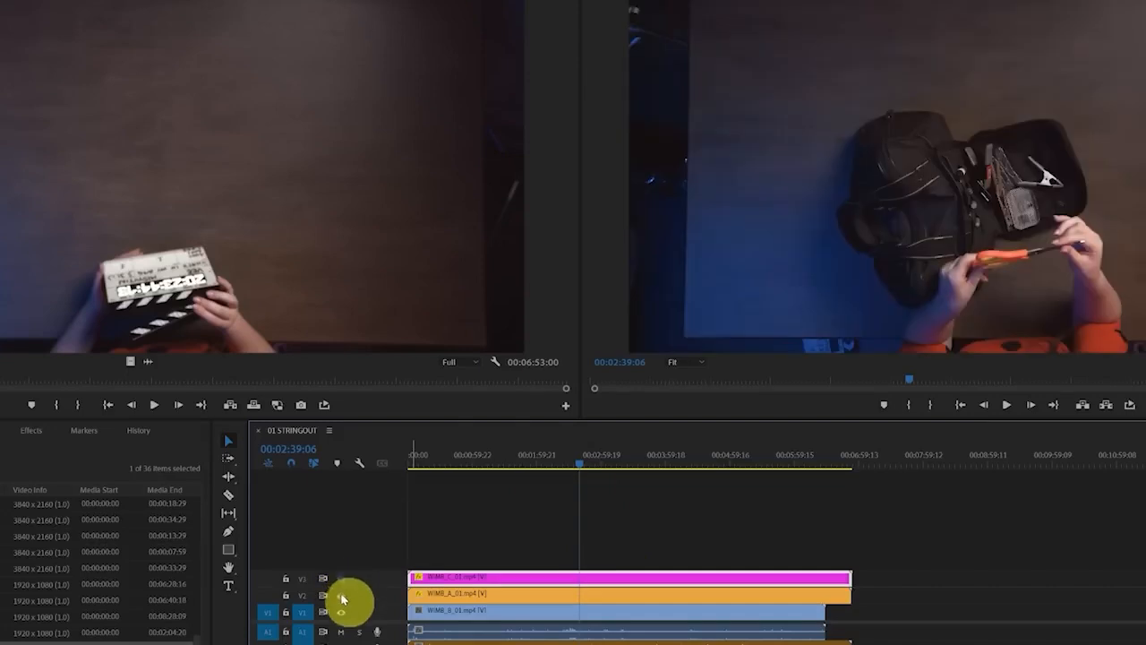
{"action": "left_click", "coordinate": [340, 580]}
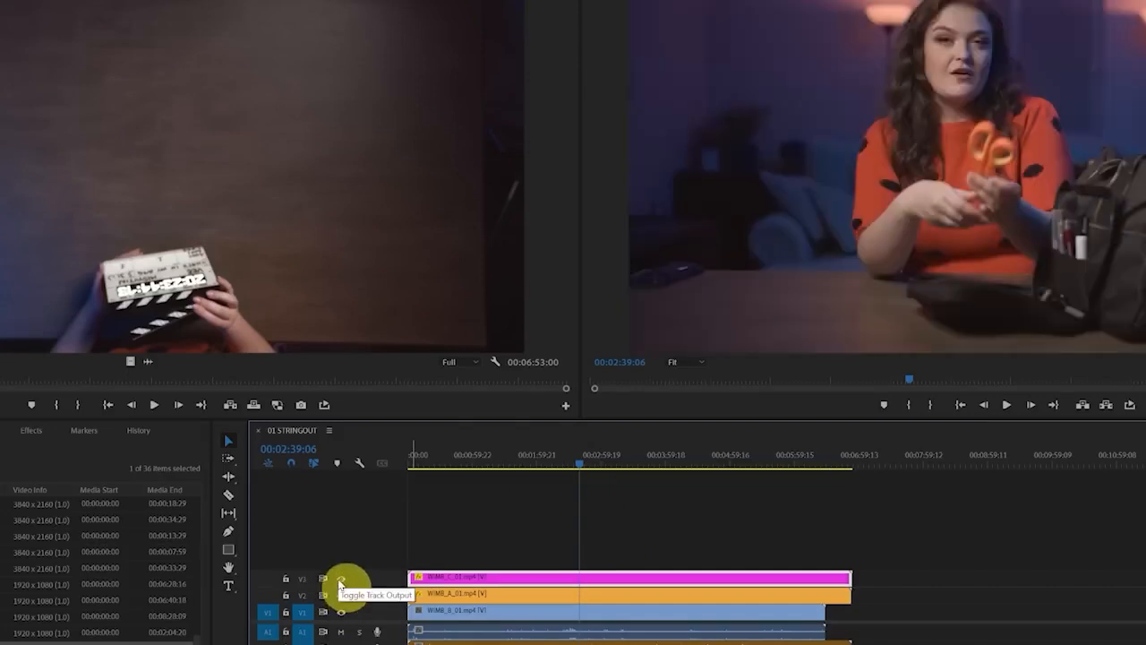
{"action": "left_click", "coordinate": [822, 524]}
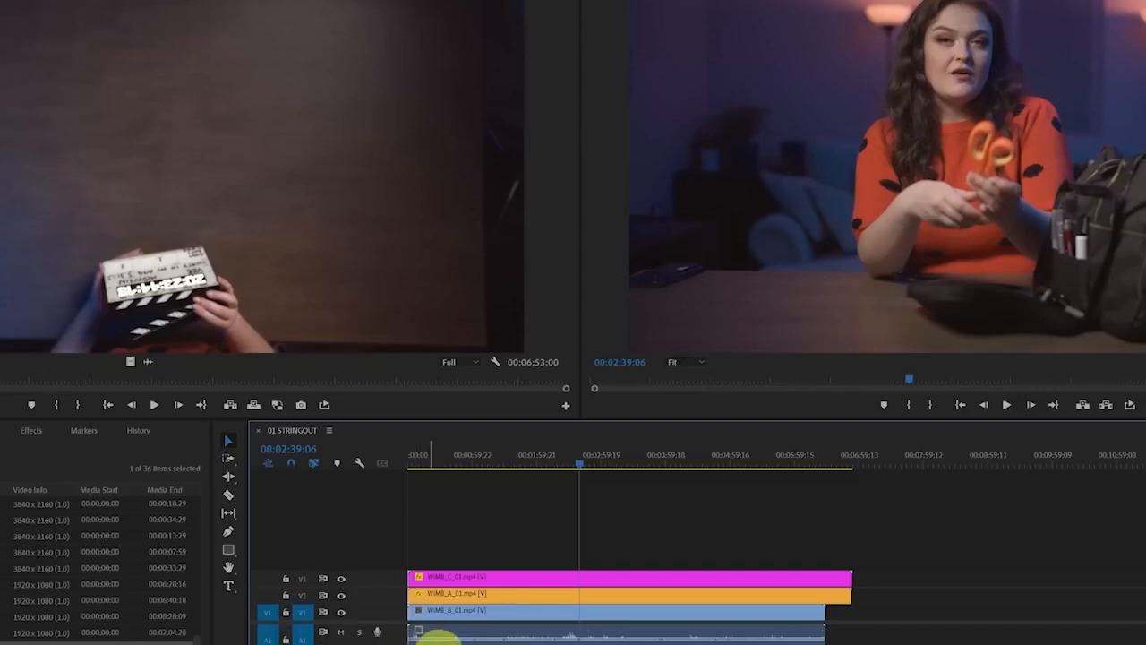
Expand the 02 AUDIO bin and place the first WAV recording at the sequence start, on the track below the camera audio
{"action": "left_click", "coordinate": [701, 464]}
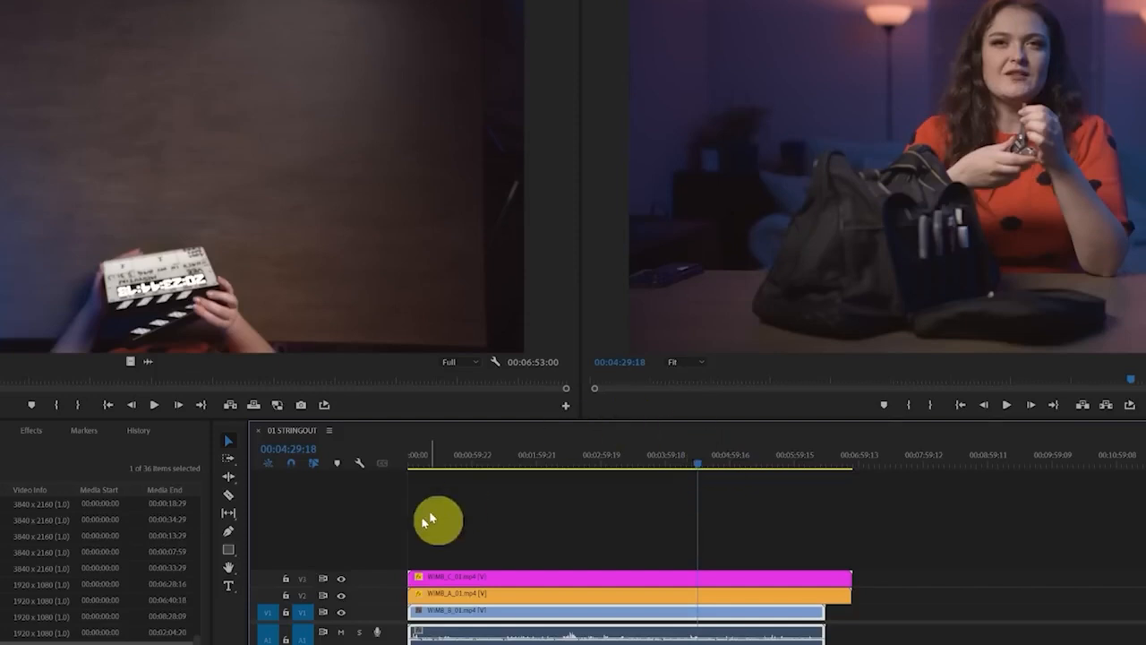
{"action": "scroll", "coordinate": [98, 574], "scroll_direction": "down", "scroll_amount": 1}
{"action": "left_click", "coordinate": [7, 639]}
{"action": "scroll", "coordinate": [53, 627], "scroll_direction": "down", "scroll_amount": 2}
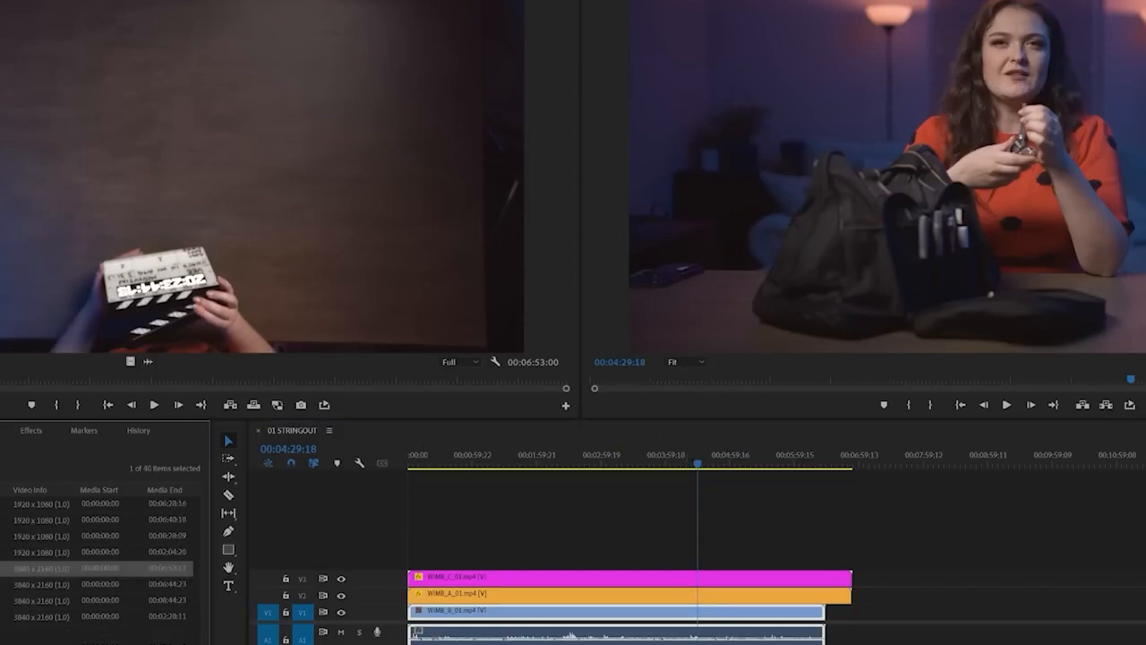
{"action": "left_click", "coordinate": [54, 643]}
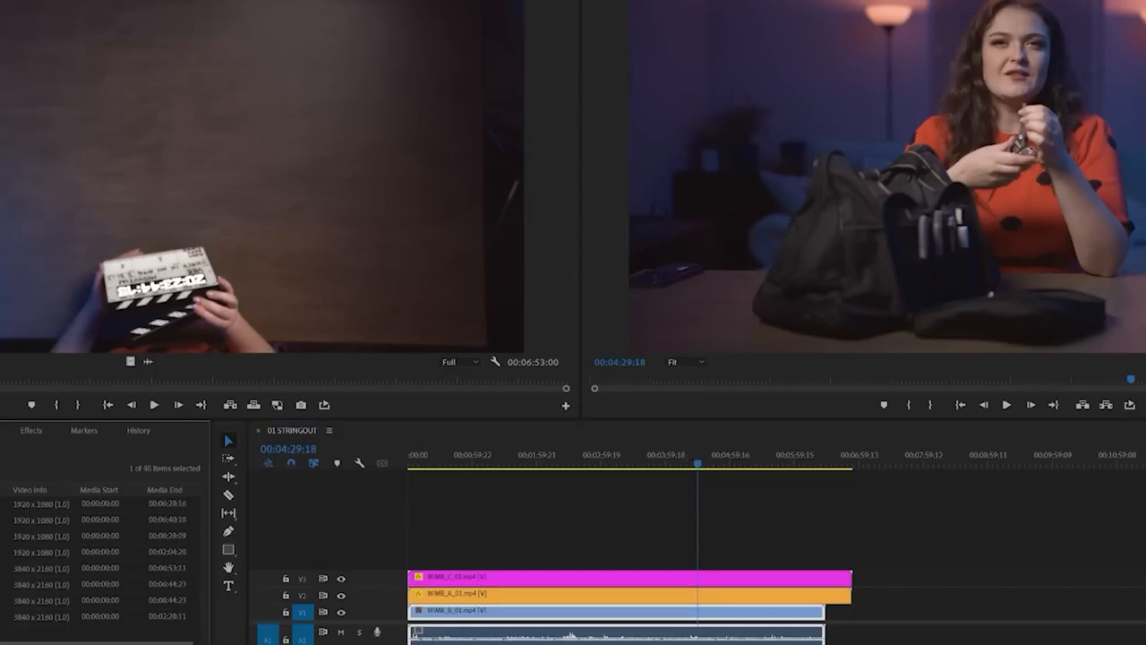
{"action": "left_click_drag", "start_coordinate": [434, 642], "coordinate": [410, 643]}
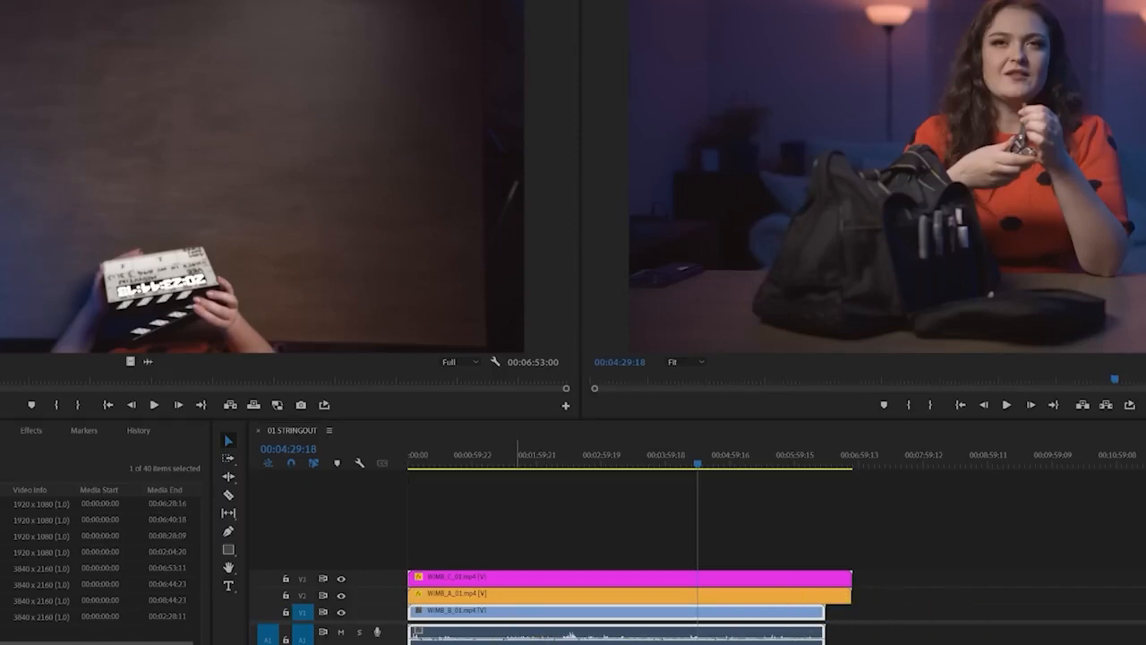
Give the audio section more room and enlarge the audio tracks and time scale so the waveforms can be compared
{"action": "left_click_drag", "start_coordinate": [377, 622], "coordinate": [376, 548]}
{"action": "key", "text": "equal"}
{"action": "key", "text": "equal"}
{"action": "key", "text": "equal"}
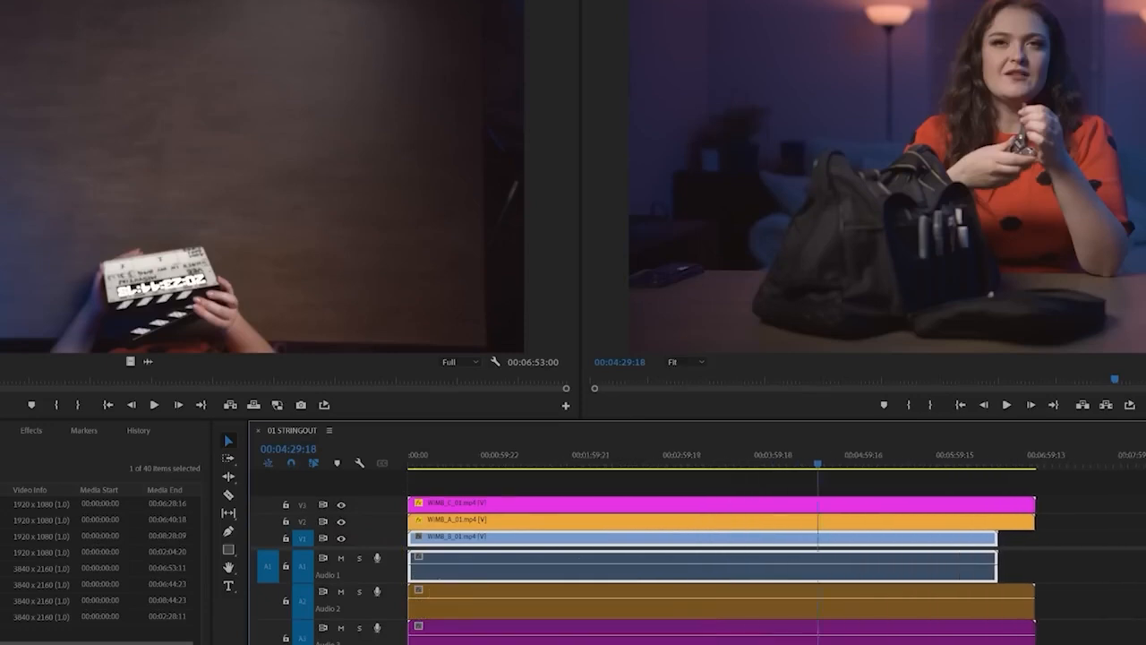
{"action": "scroll", "coordinate": [777, 556], "scroll_direction": "up", "scroll_amount": 5}
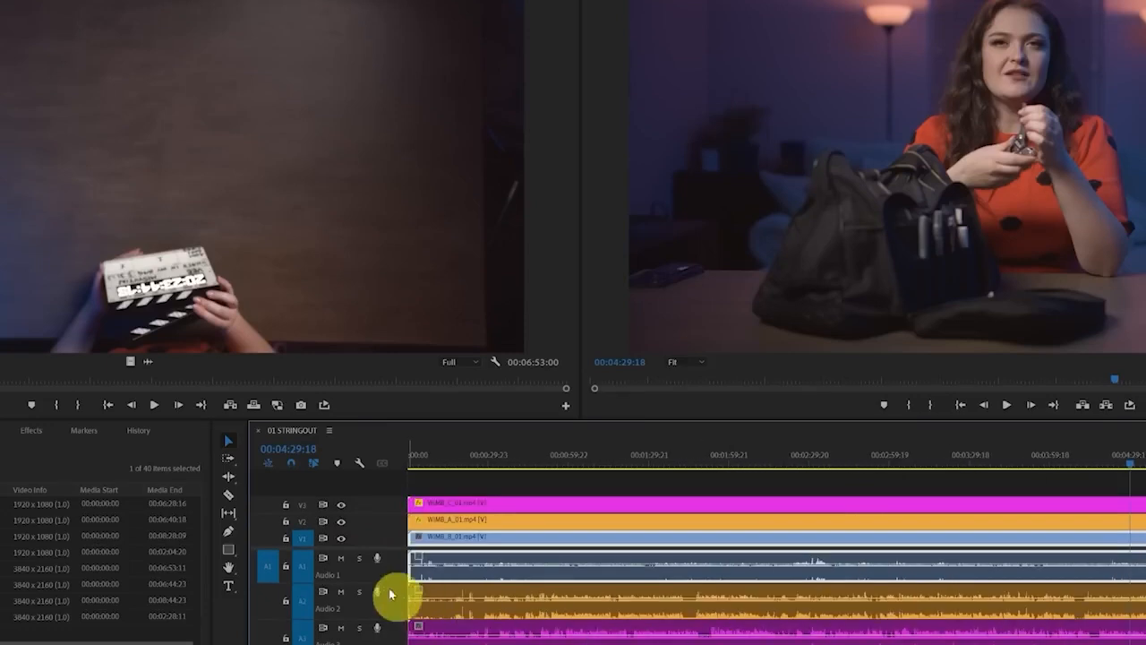
{"action": "left_click_drag", "start_coordinate": [383, 584], "coordinate": [399, 644]}
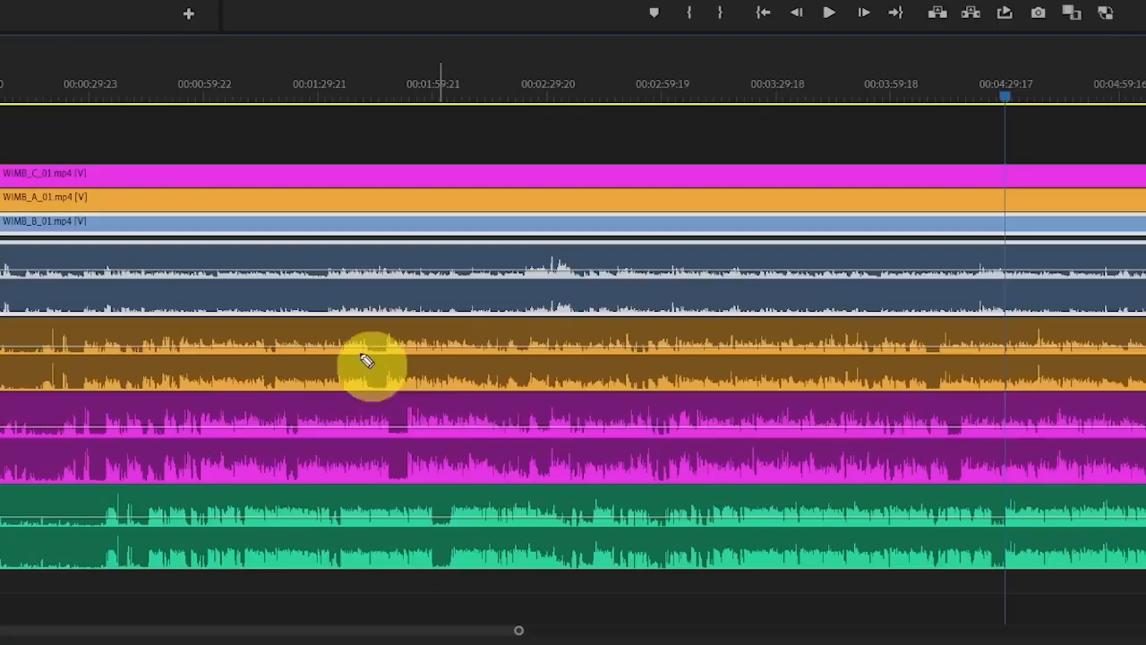
Compare the pauses in the waveforms of the camera audio and WAV tracks to judge how far they are offset
{"action": "mouse_move", "coordinate": [358, 340]}
{"action": "left_mouse_down"}
{"action": "mouse_move", "coordinate": [378, 365]}
{"action": "mouse_move", "coordinate": [392, 355]}
{"action": "left_mouse_up"}
{"action": "key", "text": "ctrl+z"}
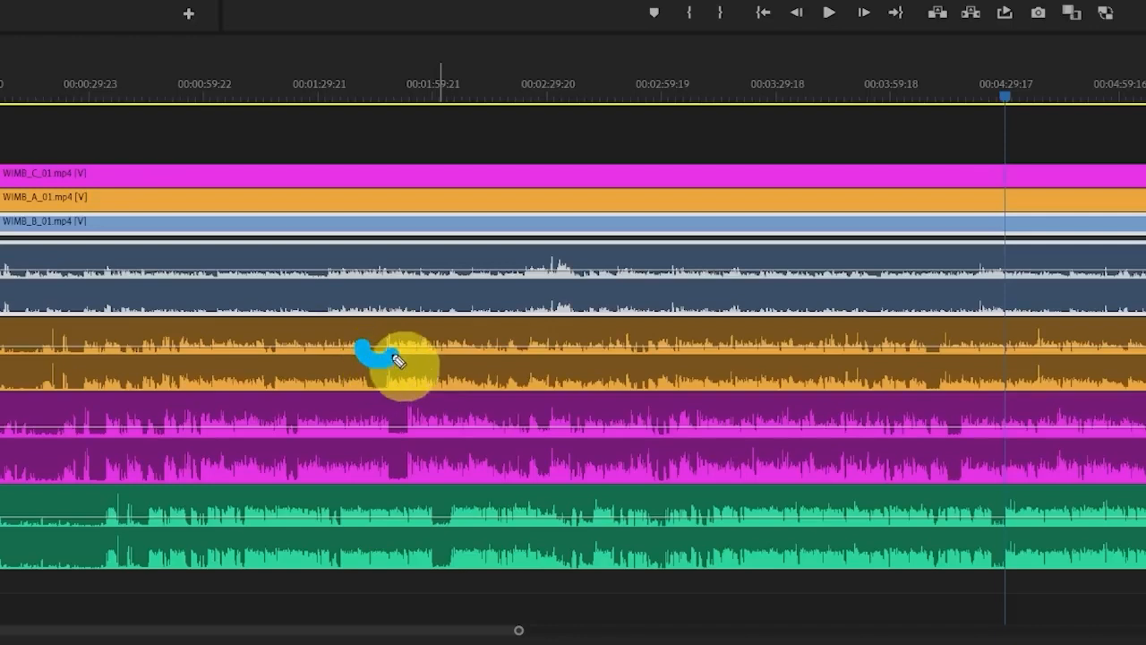
{"action": "left_click_drag", "start_coordinate": [377, 470], "coordinate": [410, 478]}
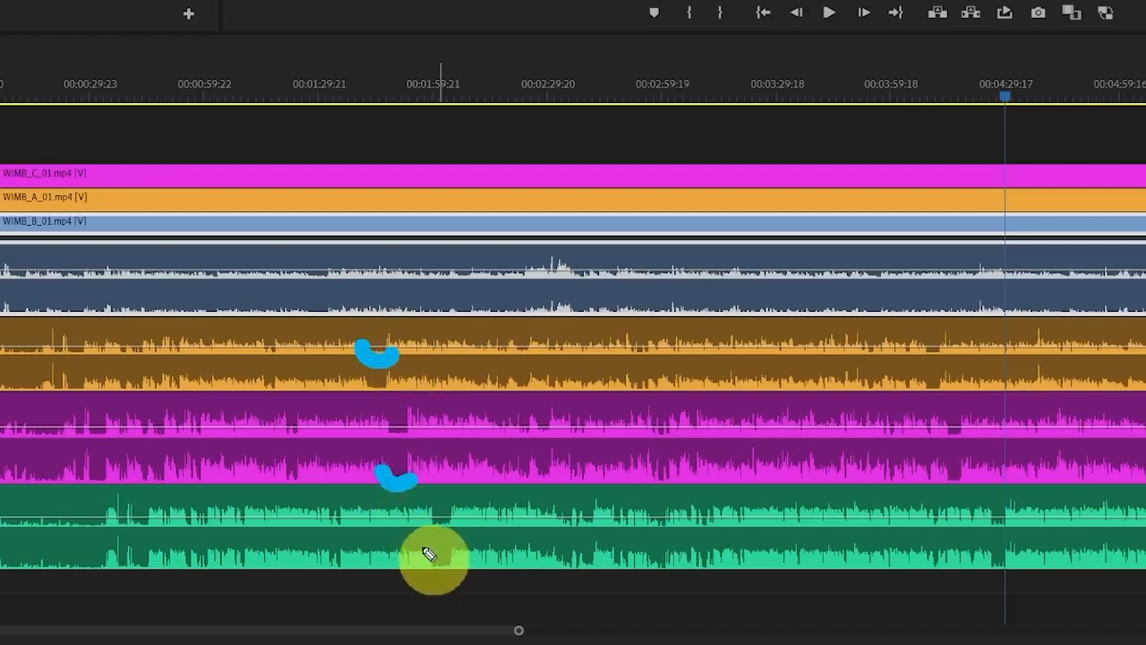
{"action": "left_click_drag", "start_coordinate": [424, 553], "coordinate": [463, 562]}
{"action": "mouse_move", "coordinate": [299, 305]}
{"action": "left_mouse_down"}
{"action": "mouse_move", "coordinate": [321, 323]}
{"action": "mouse_move", "coordinate": [340, 311]}
{"action": "left_mouse_up"}
{"action": "key", "text": "e"}
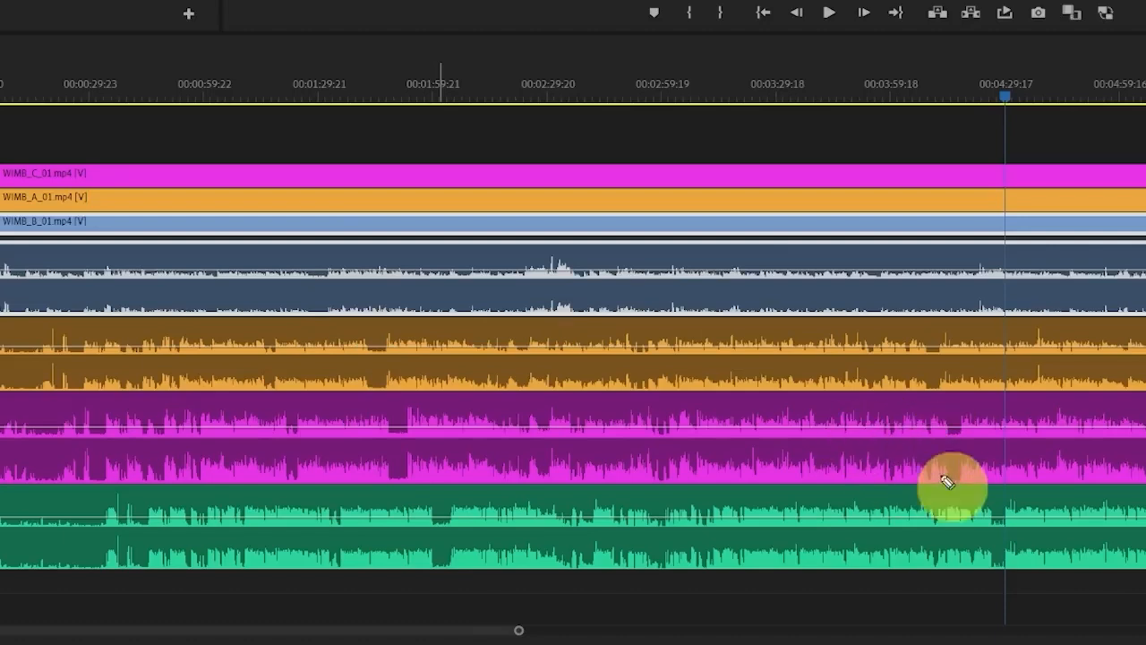
{"action": "left_click_drag", "start_coordinate": [916, 347], "coordinate": [945, 355]}
{"action": "left_click_drag", "start_coordinate": [939, 472], "coordinate": [963, 484]}
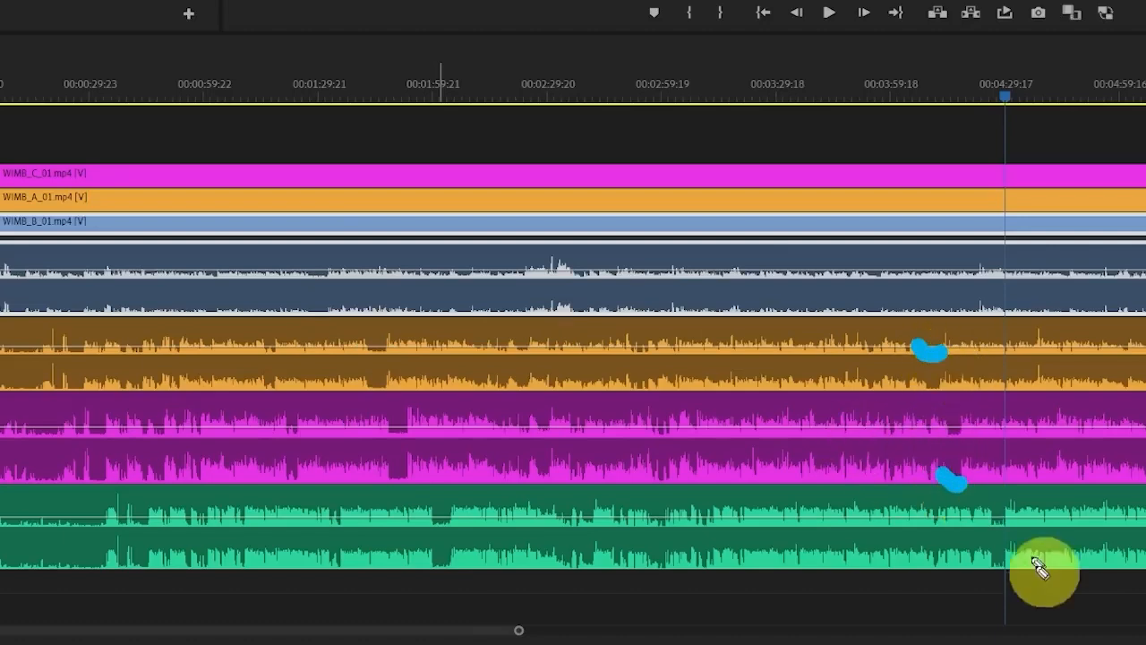
{"action": "left_click_drag", "start_coordinate": [984, 562], "coordinate": [1014, 565]}
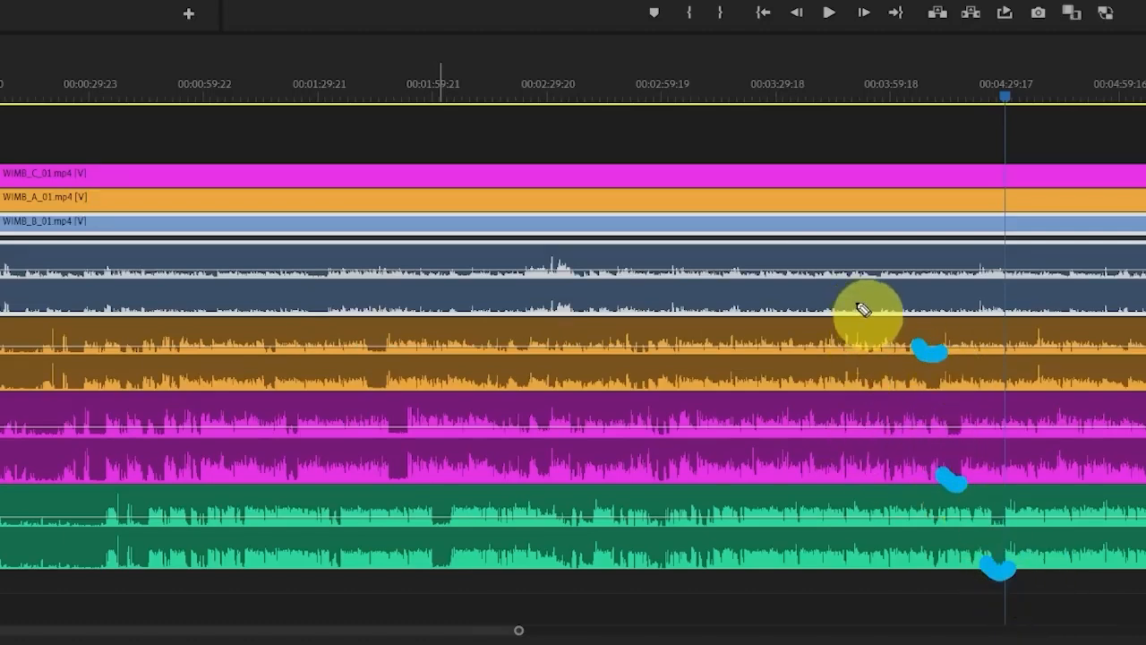
{"action": "mouse_move", "coordinate": [857, 302]}
{"action": "left_mouse_down"}
{"action": "mouse_move", "coordinate": [882, 316]}
{"action": "mouse_move", "coordinate": [882, 306]}
{"action": "left_mouse_up"}
{"action": "key", "text": "Escape"}
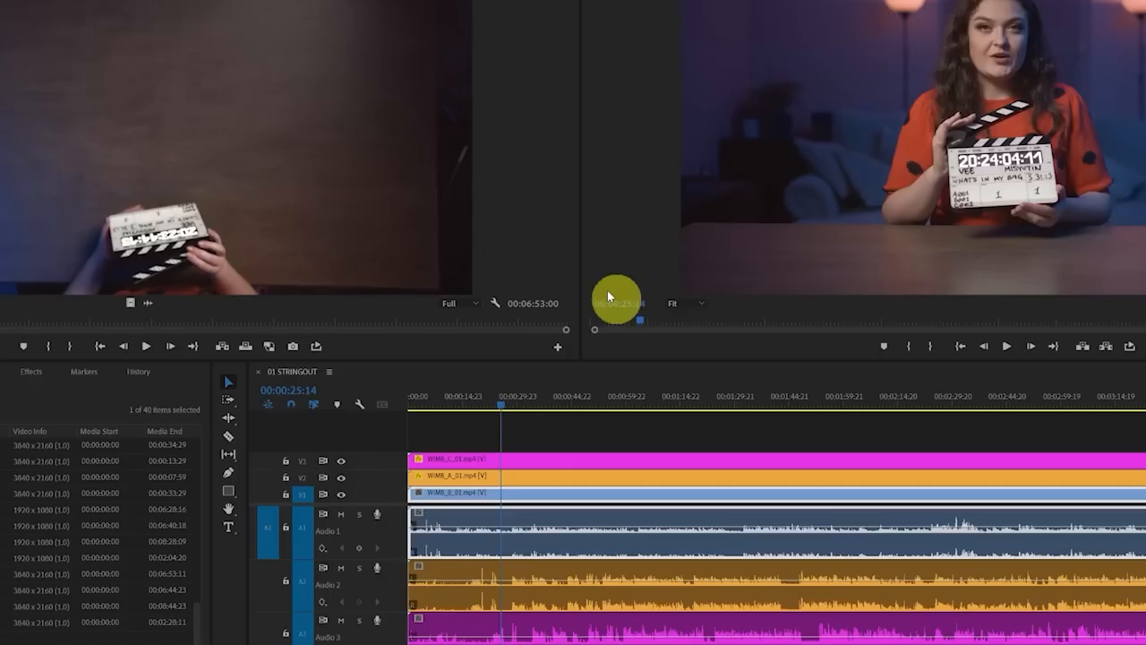
Advance the playhead frame by frame to 00:00:26:01, the exact frame where the clapperboard closes in the top camera clip
{"action": "left_click", "coordinate": [601, 248]}
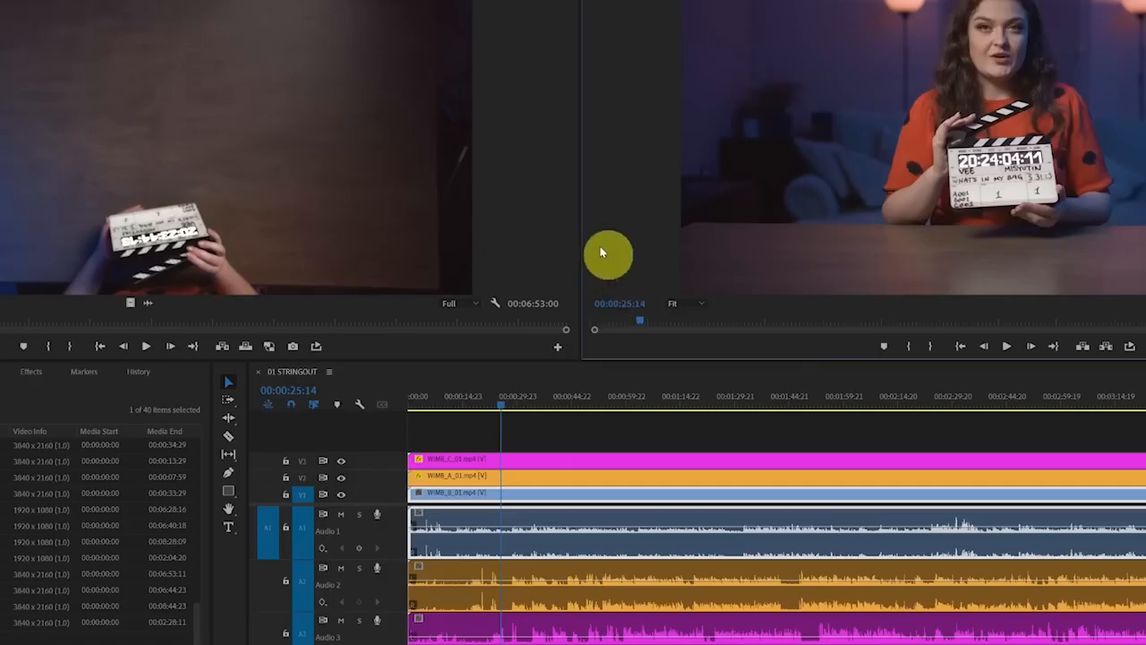
{"action": "key", "text": "Right"}
{"action": "key", "text": "Right"}
{"action": "key", "text": "Right"}
{"action": "key", "text": "Right"}
{"action": "key", "text": "Right"}
{"action": "key", "text": "Right"}
{"action": "key", "text": "Right"}
{"action": "key", "text": "Right"}
{"action": "key", "text": "Right"}
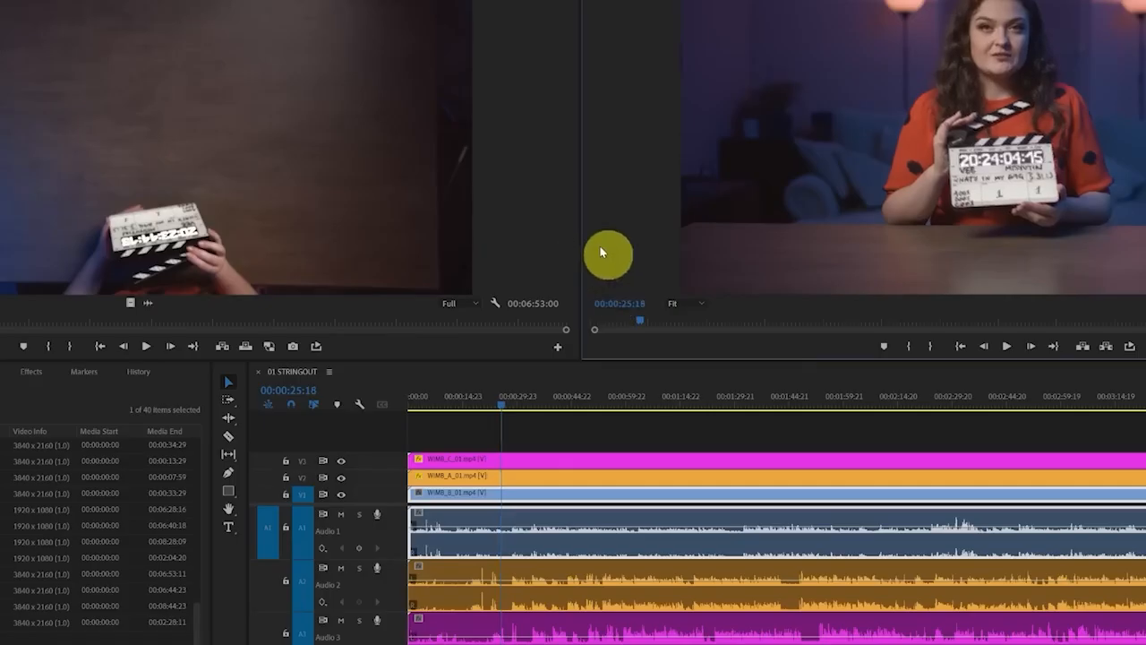
{"action": "key", "text": "Right"}
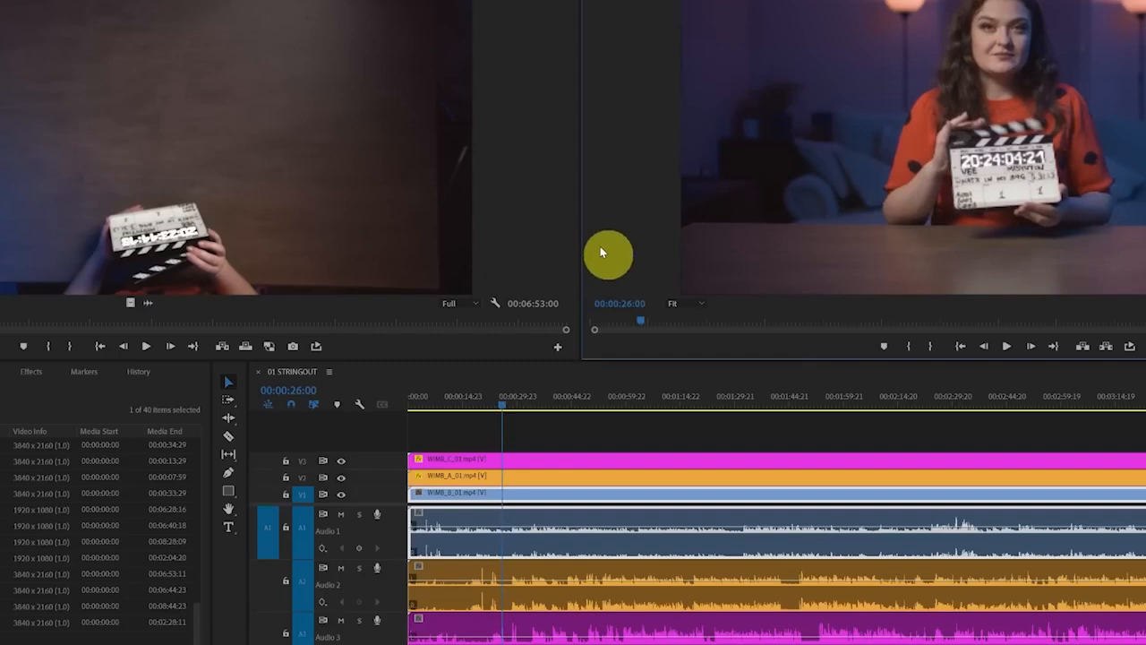
{"action": "key", "text": "Right"}
Enlarge the video tracks and the time scale, and locate the clap spike in the WIMB_C_01 waveform at the playhead
{"action": "left_click_drag", "start_coordinate": [391, 430], "coordinate": [472, 436]}
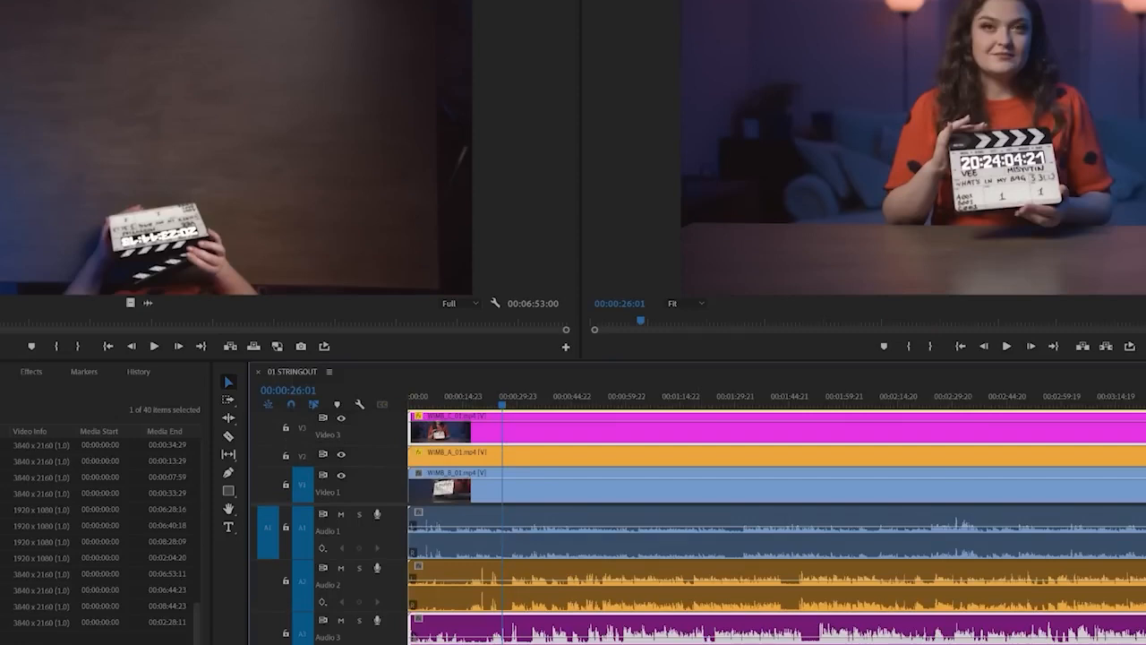
{"action": "key", "text": "="}
{"action": "key", "text": "="}
{"action": "key", "text": "="}
{"action": "key", "text": "="}
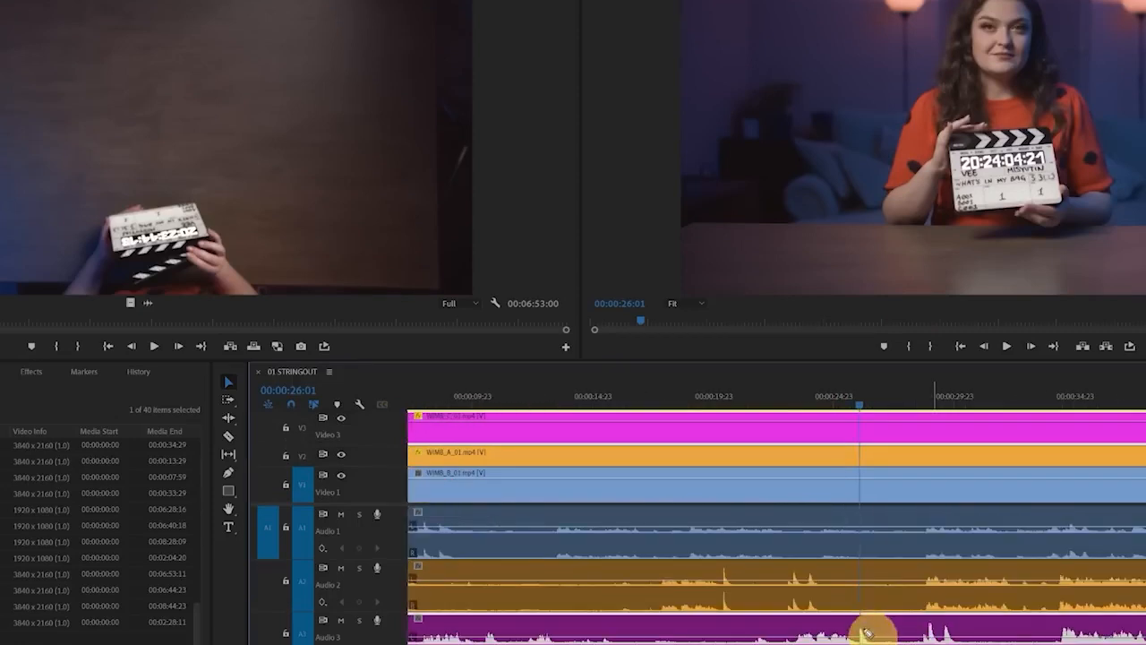
{"action": "left_click", "coordinate": [864, 632]}
{"action": "left_click", "coordinate": [859, 632]}
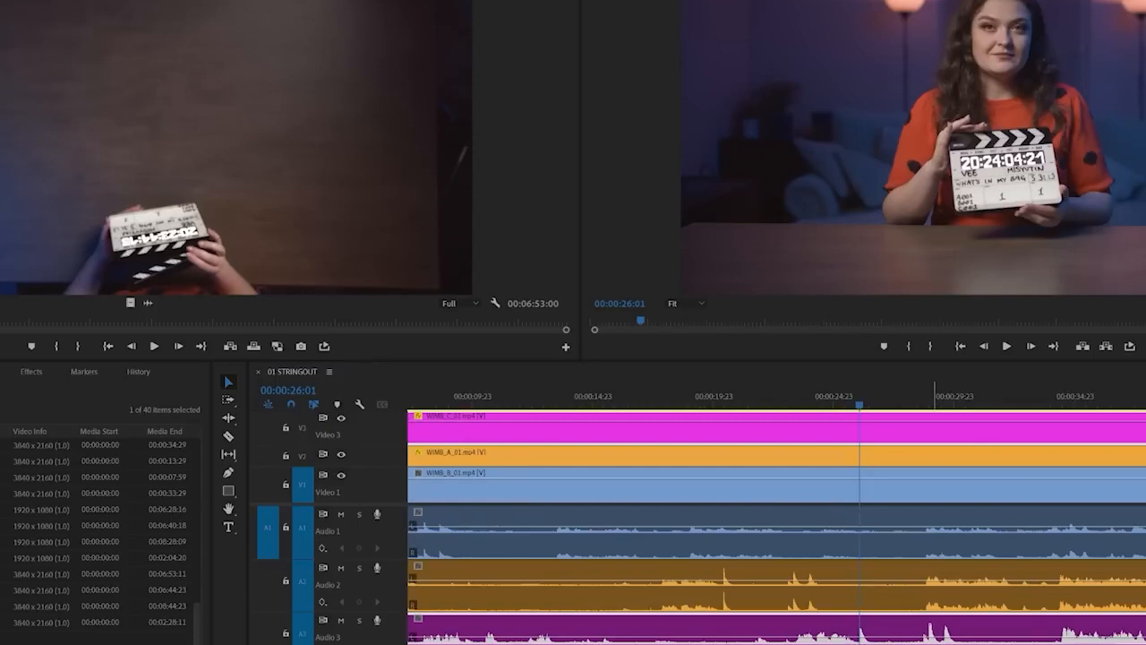
Shift WIMB_A_01 to start at about 5 seconds and WIMB_B_01 at about 20 seconds, lining their clap spikes up with the playhead
{"action": "left_click", "coordinate": [724, 587]}
{"action": "left_click", "coordinate": [748, 577]}
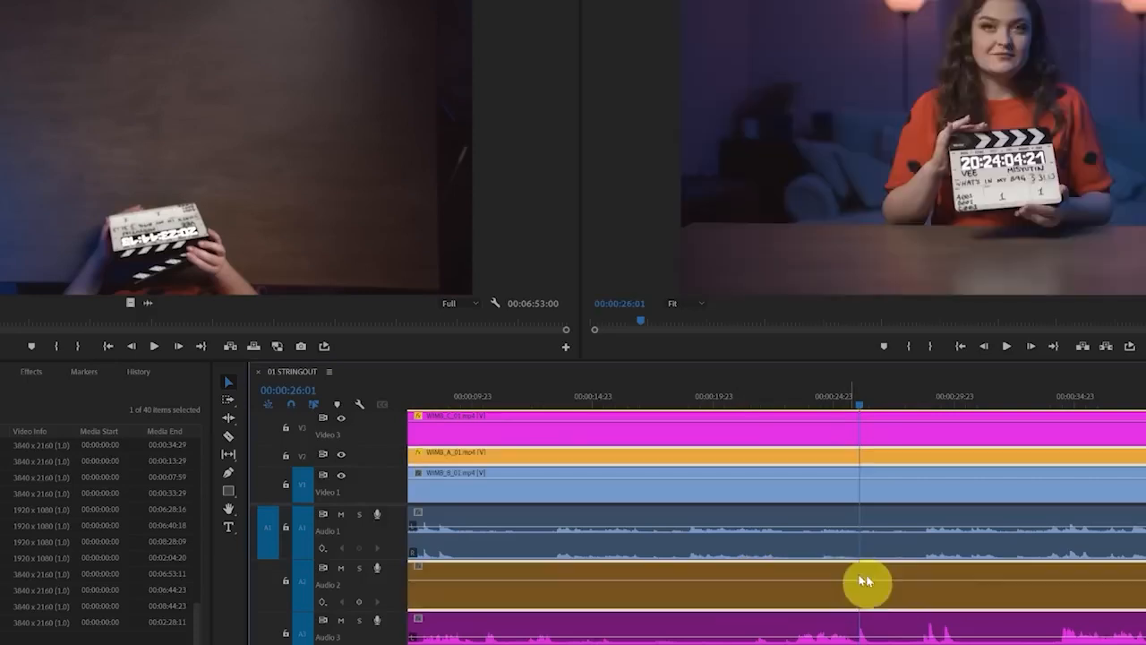
{"action": "left_click", "coordinate": [544, 493]}
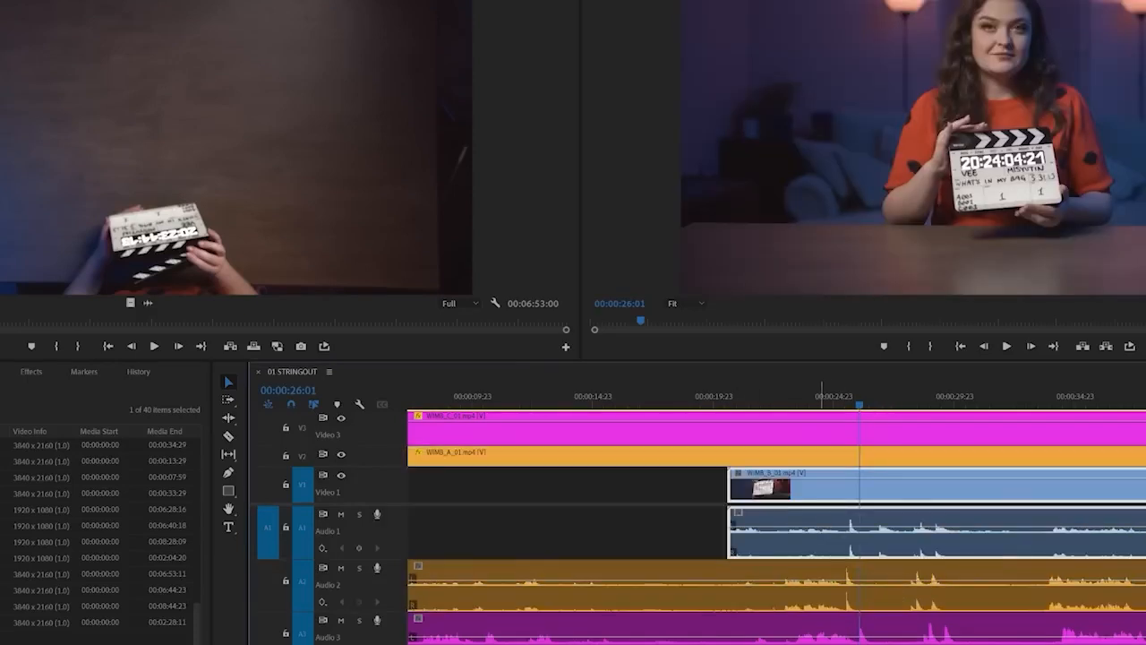
{"action": "scroll", "coordinate": [821, 573], "scroll_direction": "left", "scroll_amount": 3}
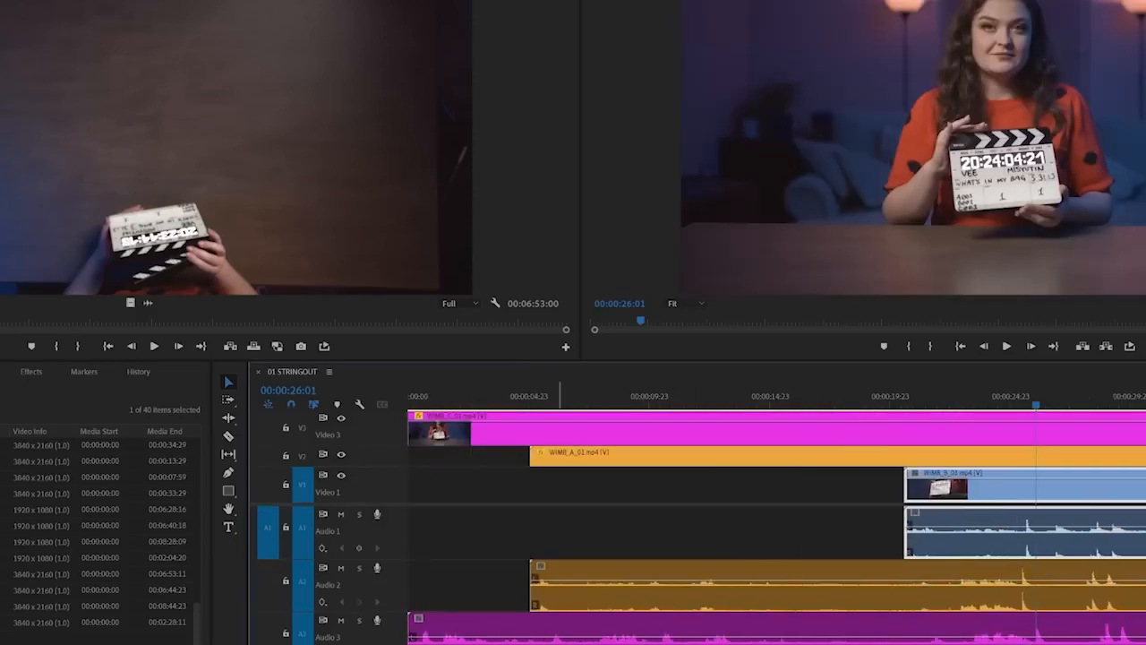
{"action": "key", "text": "ctrl+shift+a"}
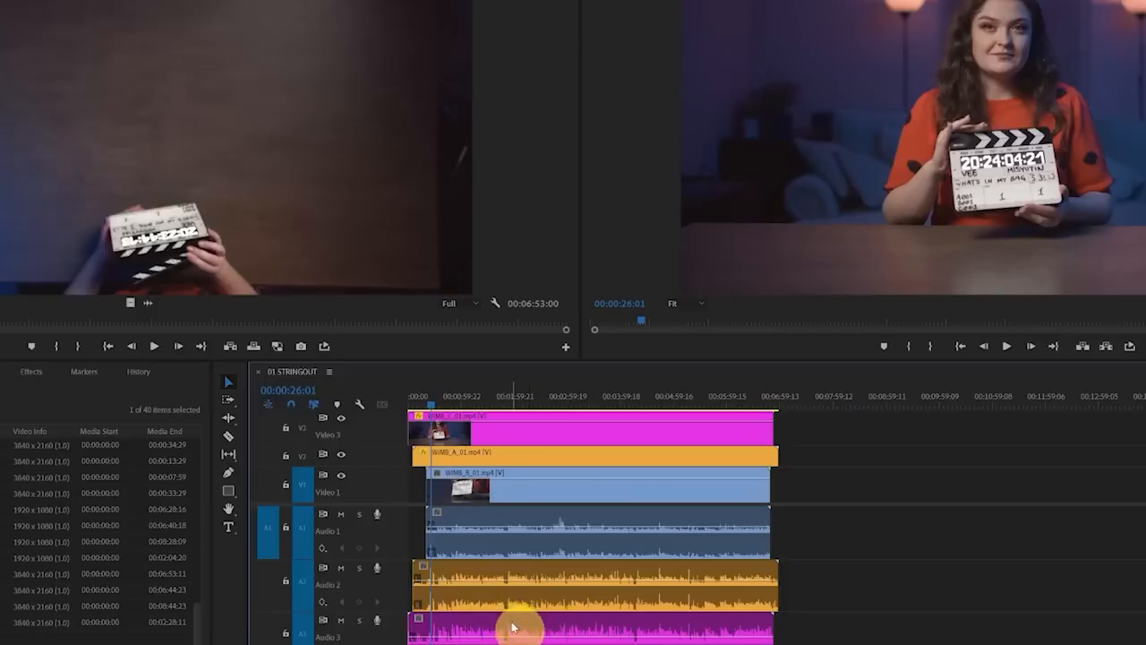
Place WIMB_B_02 on V1 at about 00:08:40, leaving a gap after the first take
{"action": "scroll", "coordinate": [103, 537], "scroll_direction": "up", "scroll_amount": 5}
{"action": "scroll", "coordinate": [103, 537], "scroll_direction": "up", "scroll_amount": 2}
{"action": "left_click", "coordinate": [18, 462]}
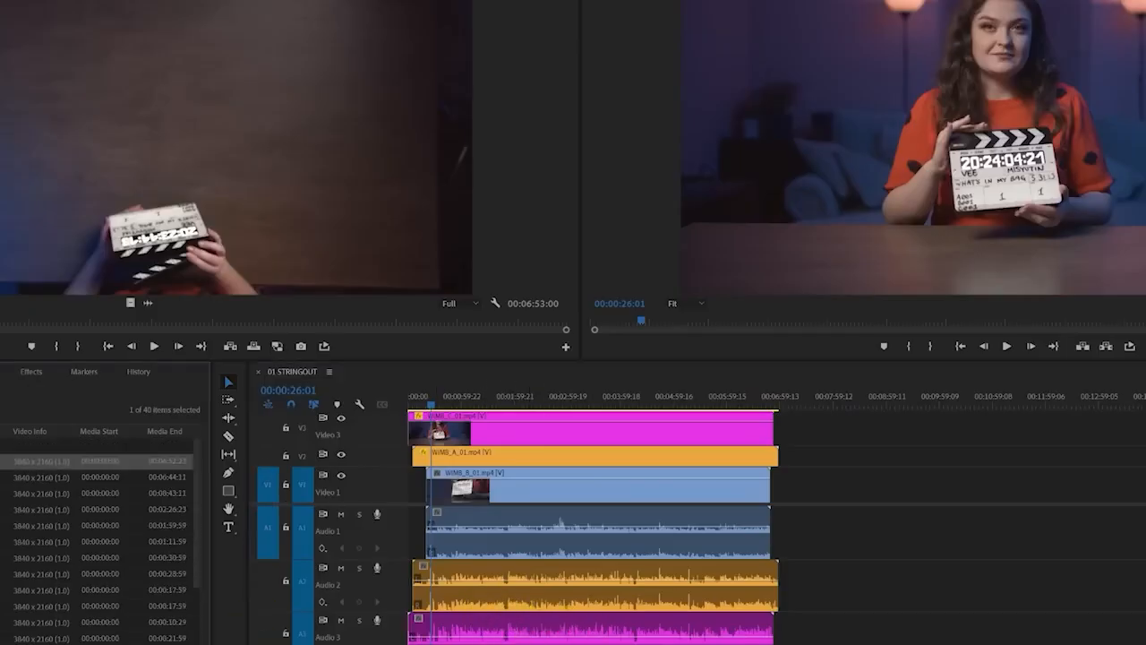
{"action": "scroll", "coordinate": [98, 537], "scroll_direction": "down", "scroll_amount": 5}
{"action": "left_click", "coordinate": [36, 606]}
{"action": "left_click_drag", "start_coordinate": [36, 606], "coordinate": [876, 494]}
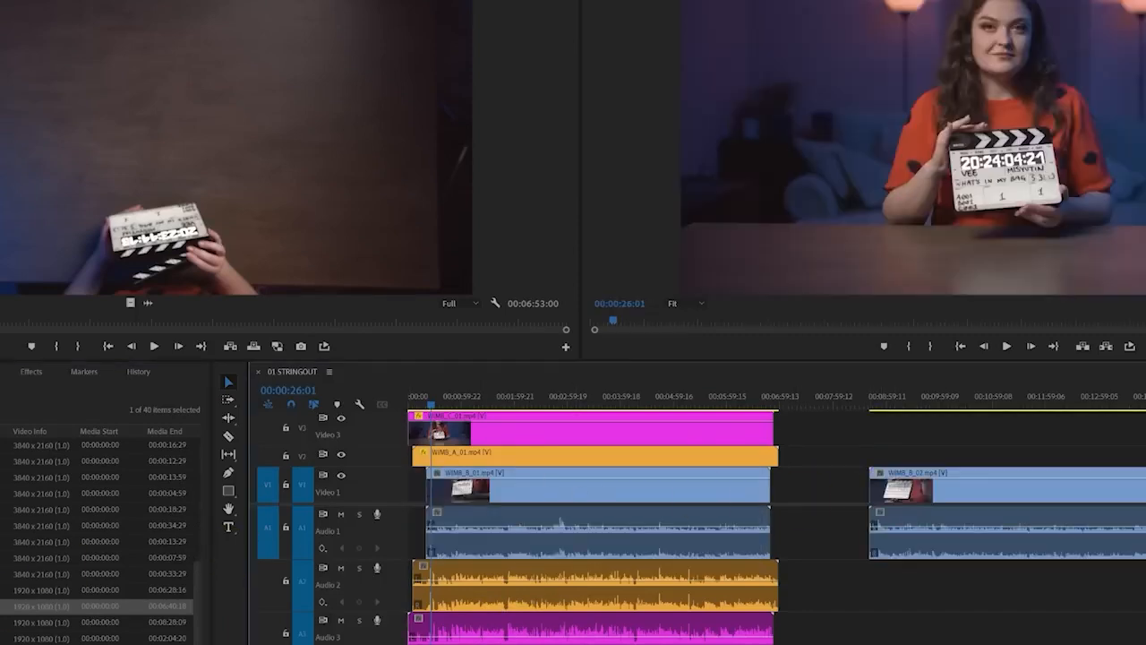
Stack WIMB_A_02 on V2 and WIMB_C_02 on V3 in line with WIMB_B_02, and add the second WAV recording below
{"action": "scroll", "coordinate": [99, 537], "scroll_direction": "up", "scroll_amount": 5}
{"action": "left_click_drag", "start_coordinate": [98, 477], "coordinate": [873, 472]}
{"action": "scroll", "coordinate": [99, 538], "scroll_direction": "down", "scroll_amount": 3}
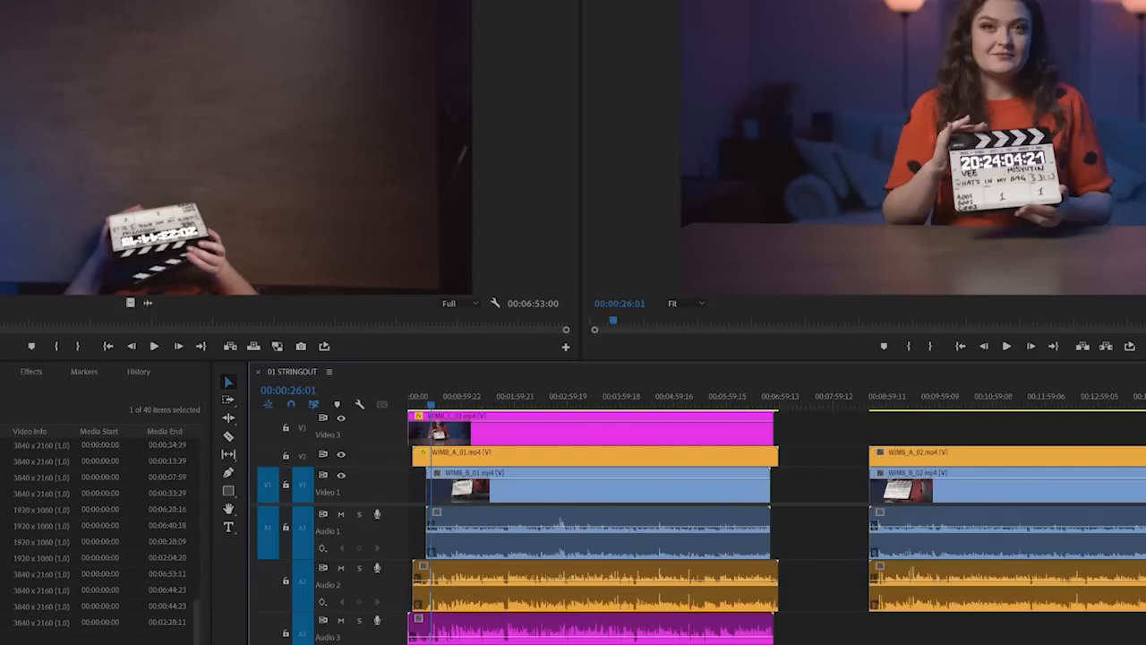
{"action": "left_click_drag", "start_coordinate": [99, 589], "coordinate": [881, 431]}
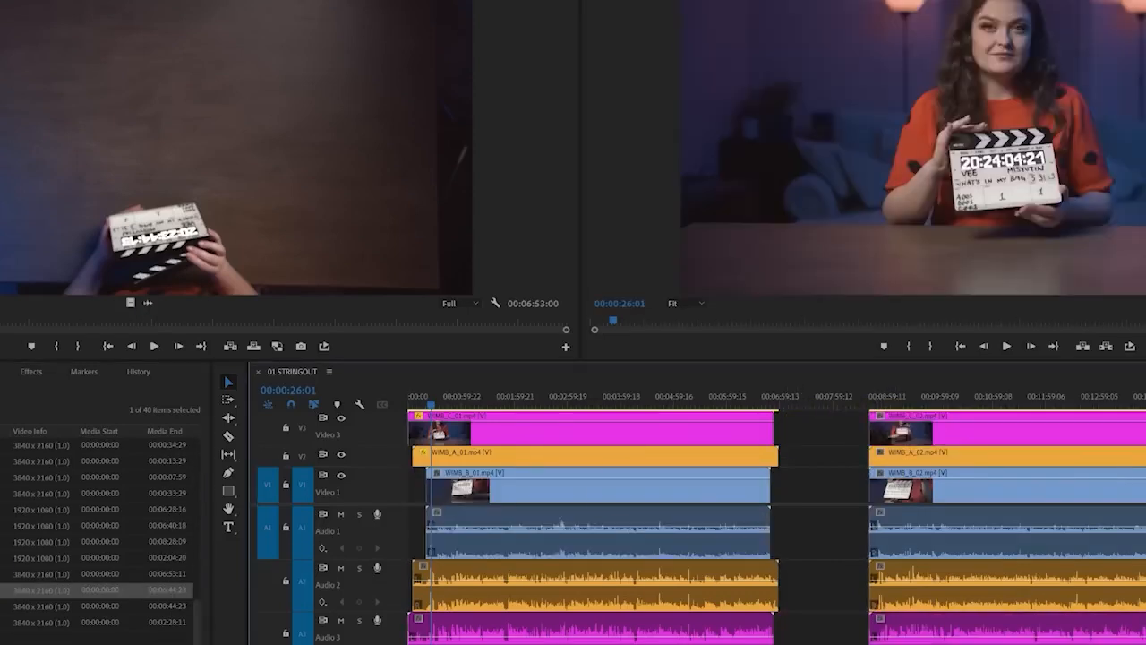
{"action": "left_click", "coordinate": [36, 640]}
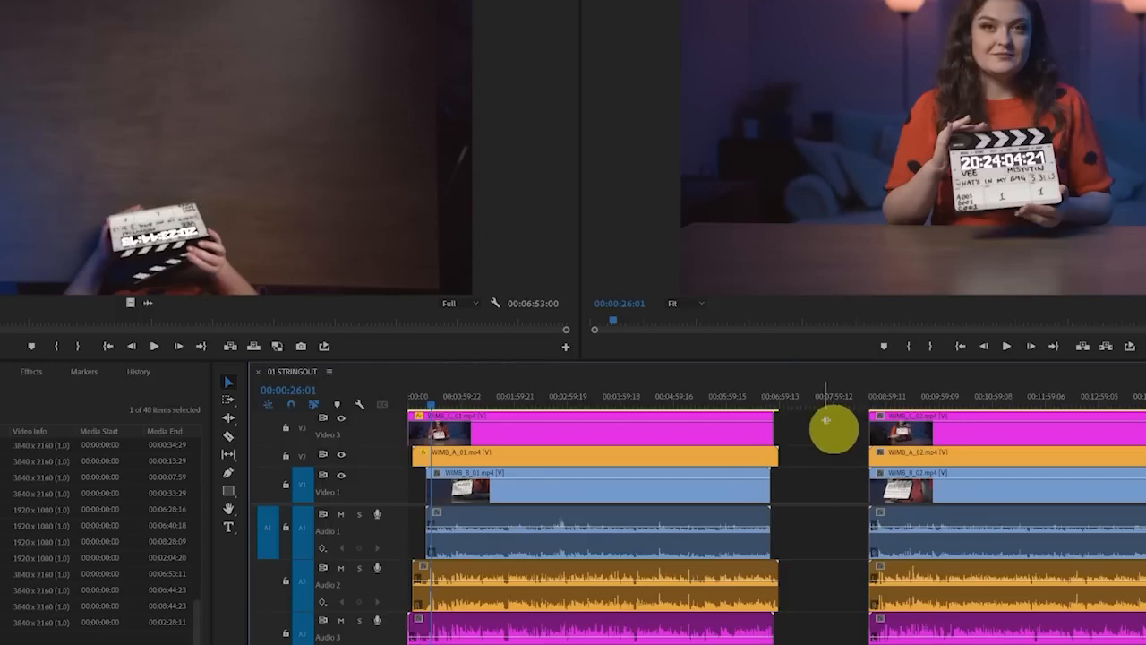
Synchronize all second-take clips by audio with the Mix Down channel, and check the clap frame across the stacked camera angles
{"action": "left_click_drag", "start_coordinate": [824, 426], "coordinate": [976, 640]}
{"action": "right_click", "coordinate": [937, 546]}
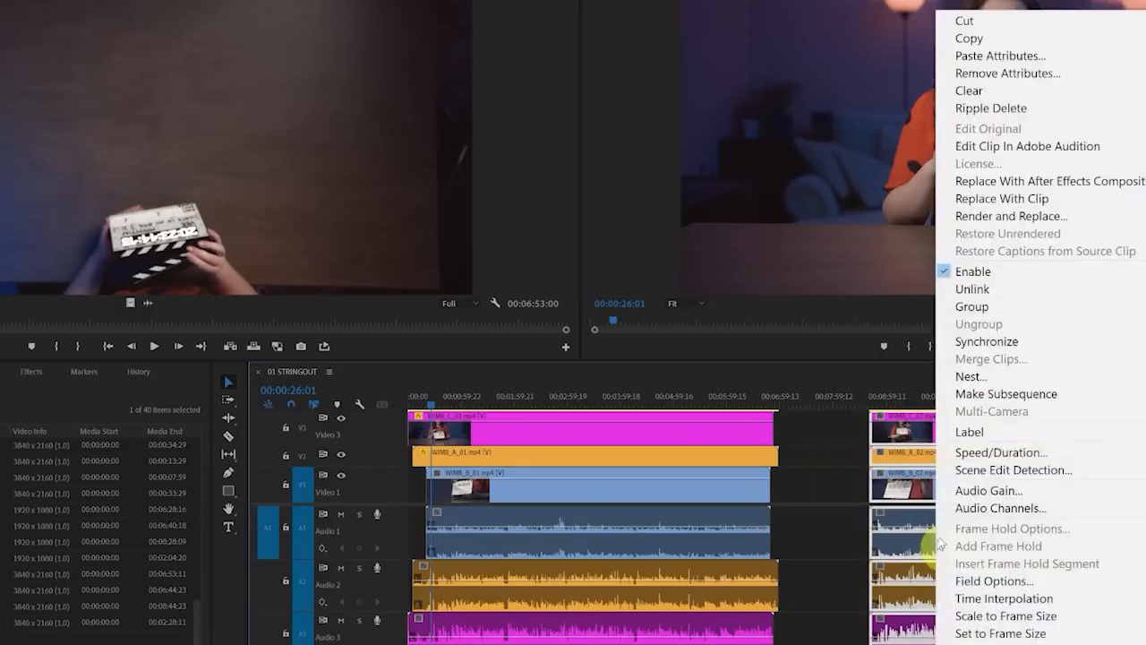
{"action": "left_click", "coordinate": [1068, 344]}
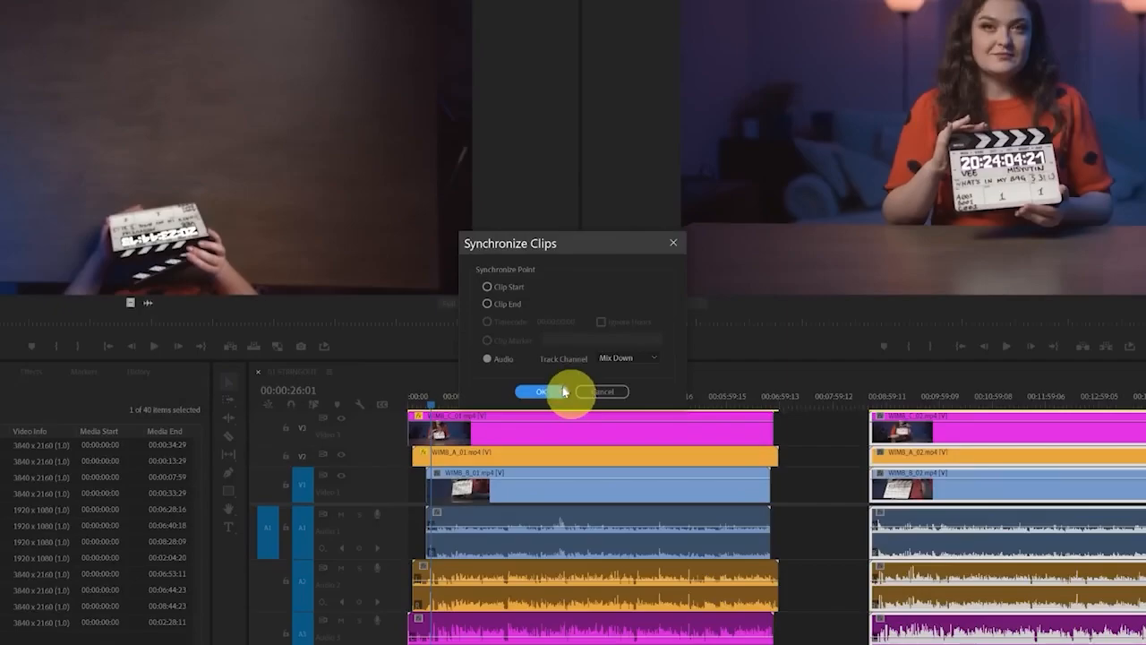
{"action": "left_click", "coordinate": [564, 385]}
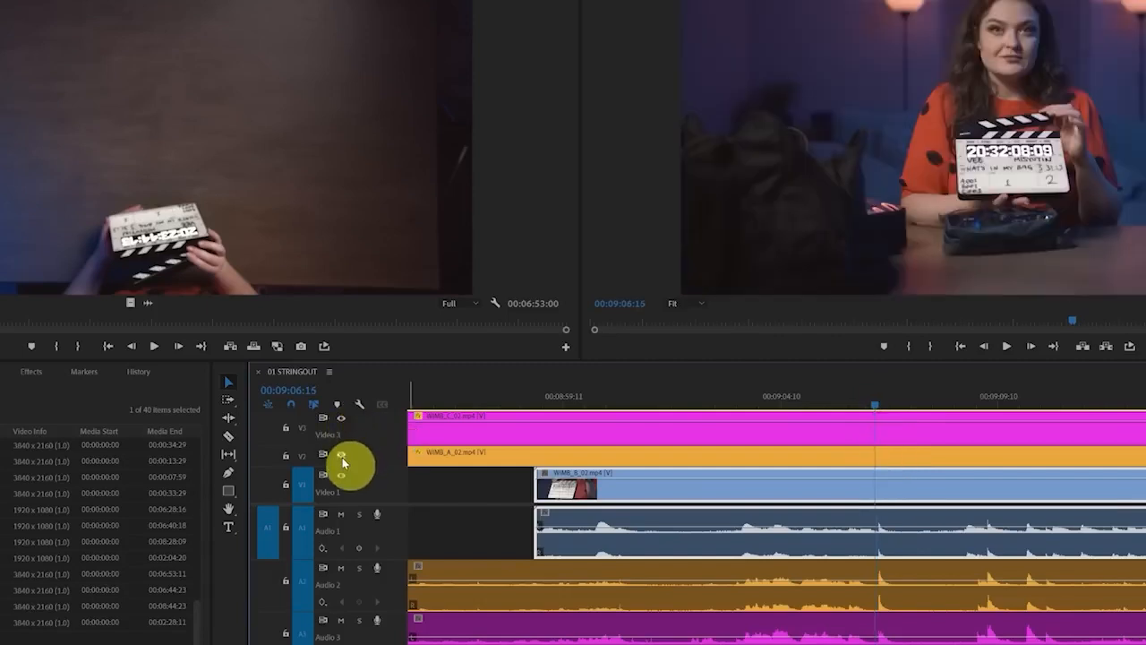
{"action": "left_click", "coordinate": [342, 419]}
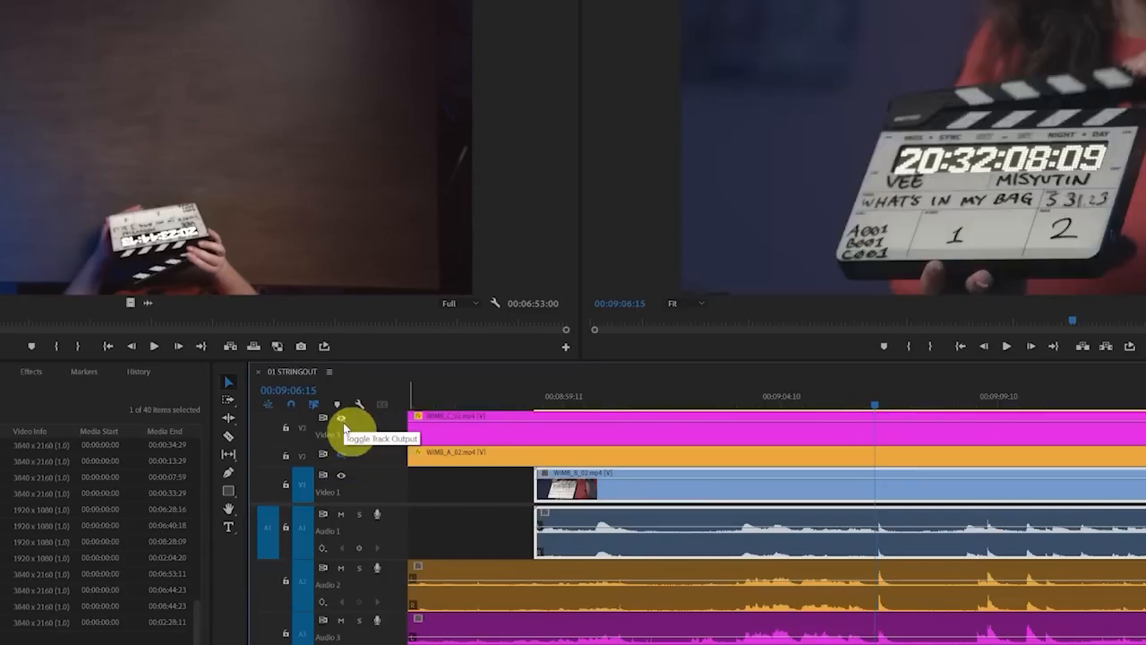
{"action": "left_click", "coordinate": [341, 418]}
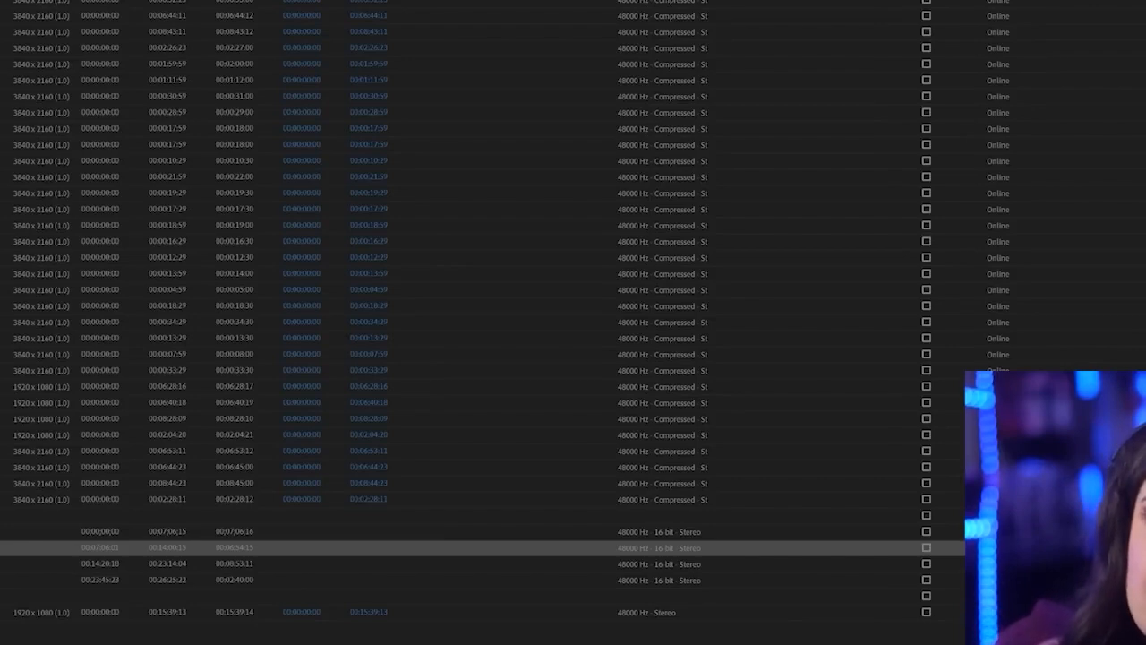
Create a multi-camera source sequence from the three first-take camera clips and first WAV, synchronized by Mix Down audio with Camera 1 sequence settings
{"action": "left_click", "coordinate": [41, 4]}
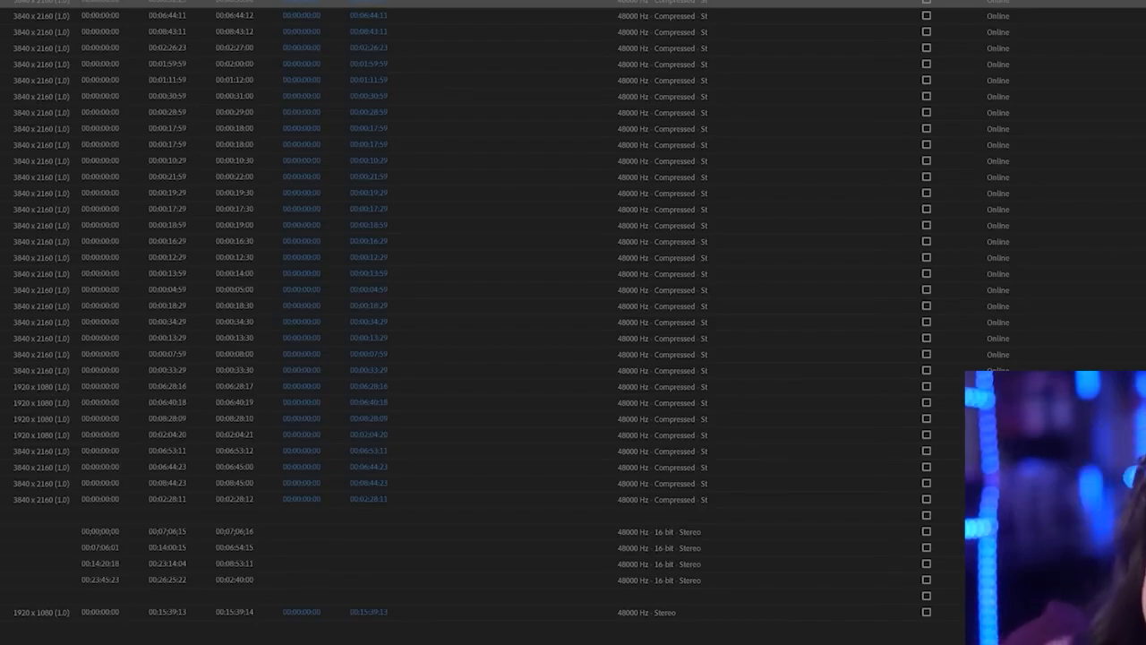
{"action": "left_click", "coordinate": [42, 387], "text": "ctrl"}
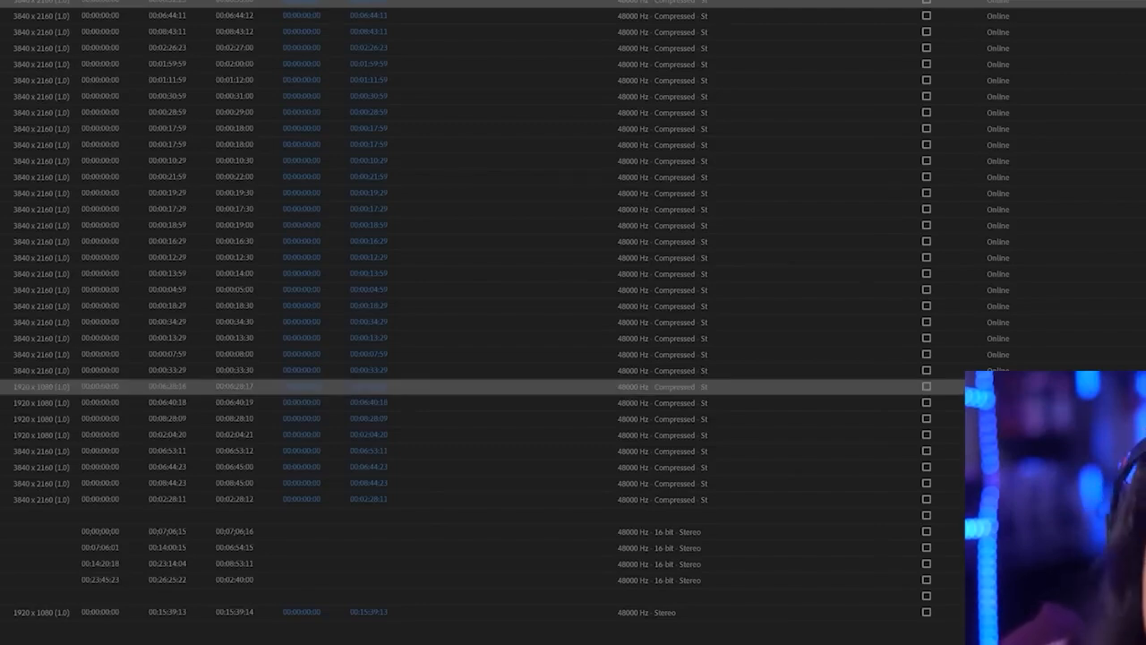
{"action": "left_click", "coordinate": [41, 452], "text": "ctrl"}
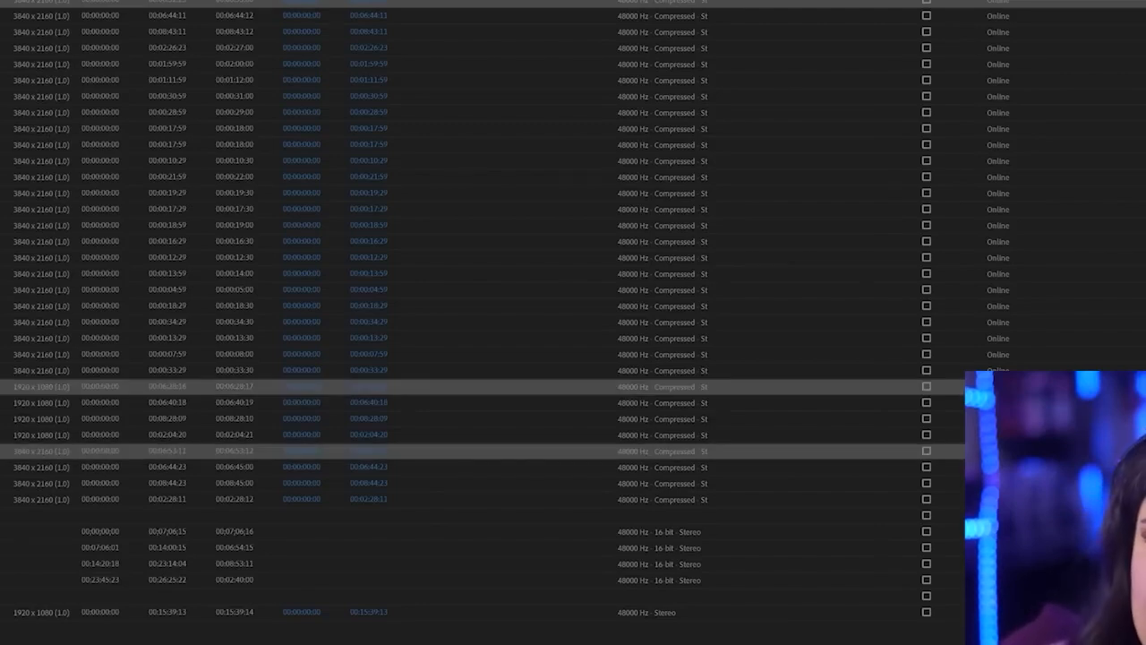
{"action": "left_click", "coordinate": [6, 532], "text": "ctrl"}
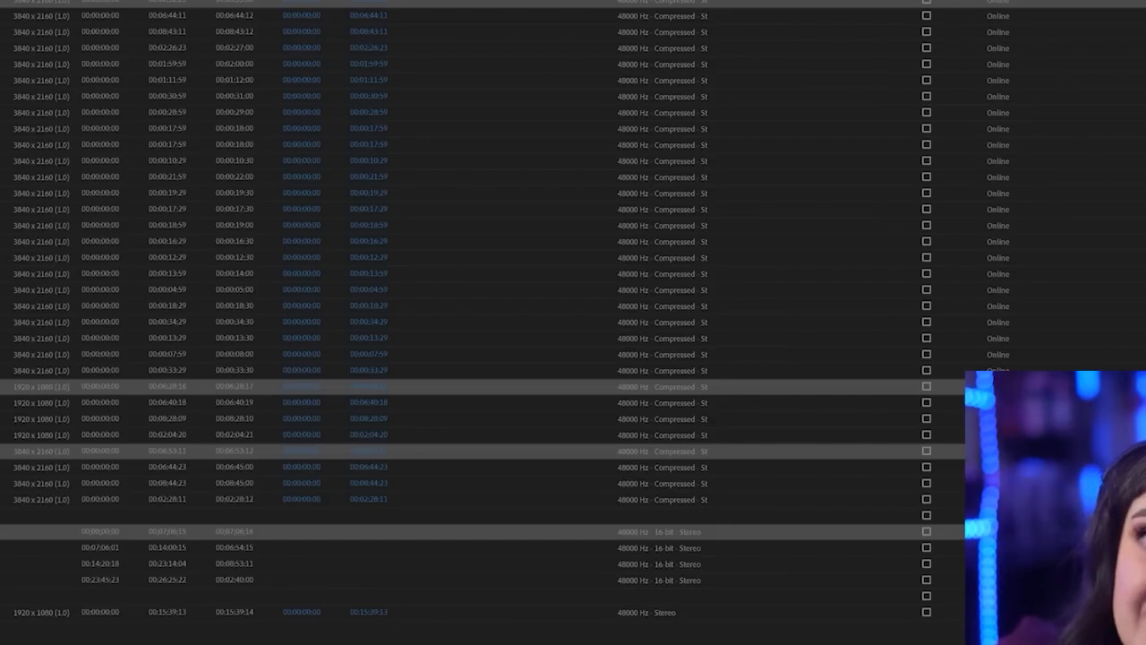
{"action": "right_click", "coordinate": [0, 3]}
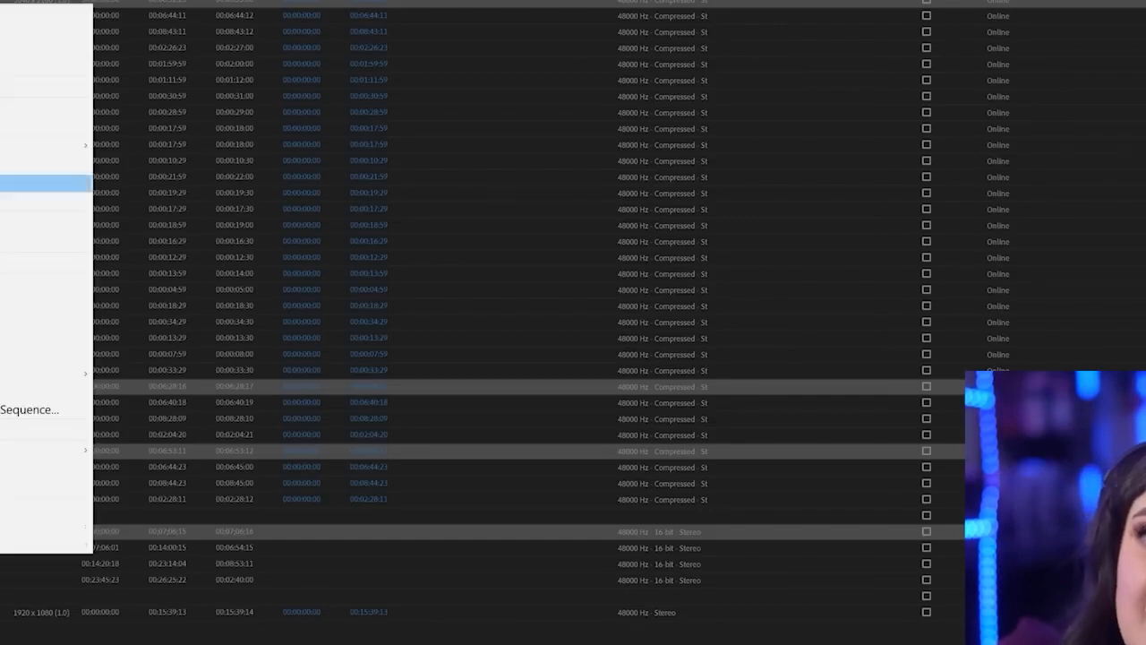
{"action": "left_click", "coordinate": [37, 415]}
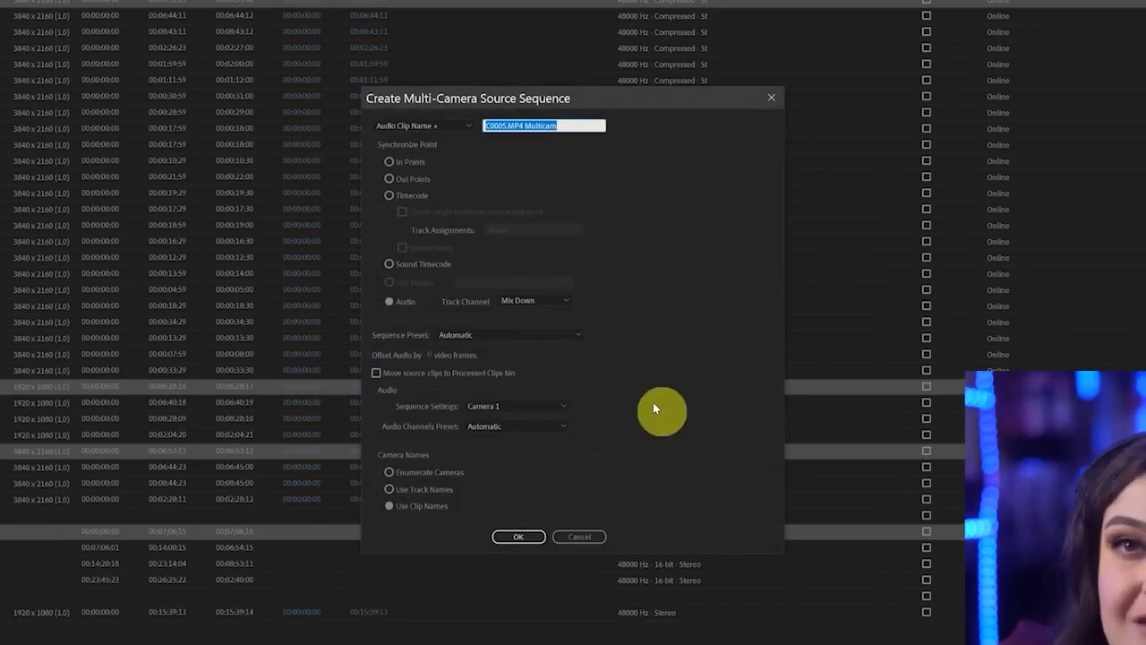
{"action": "left_click", "coordinate": [452, 125]}
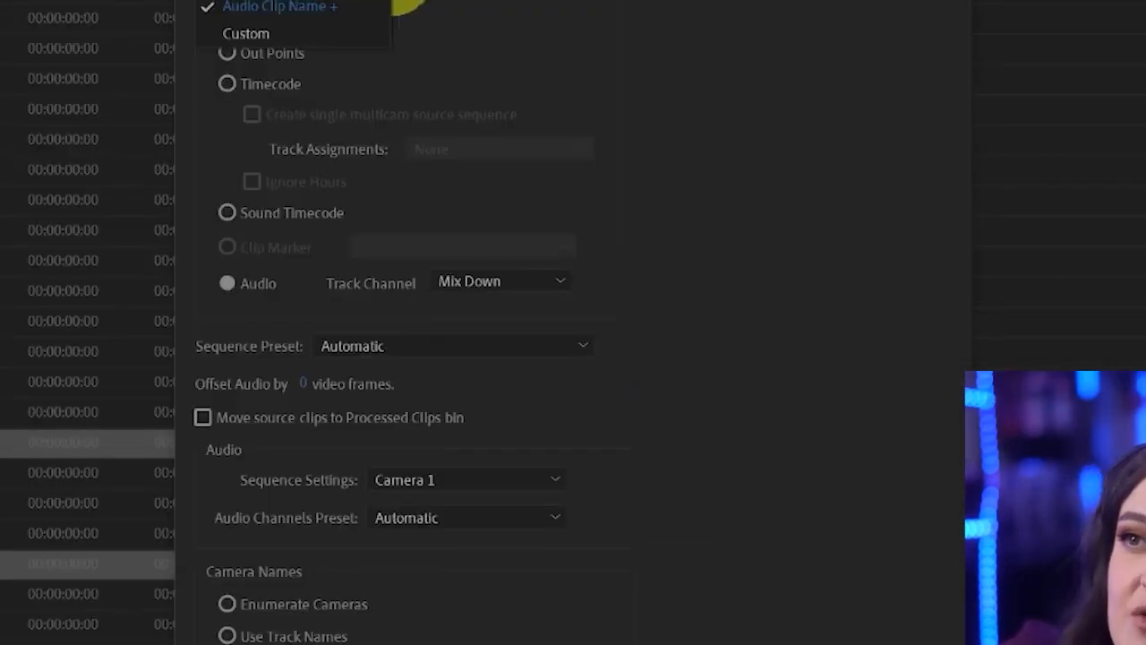
{"action": "left_click", "coordinate": [332, 6]}
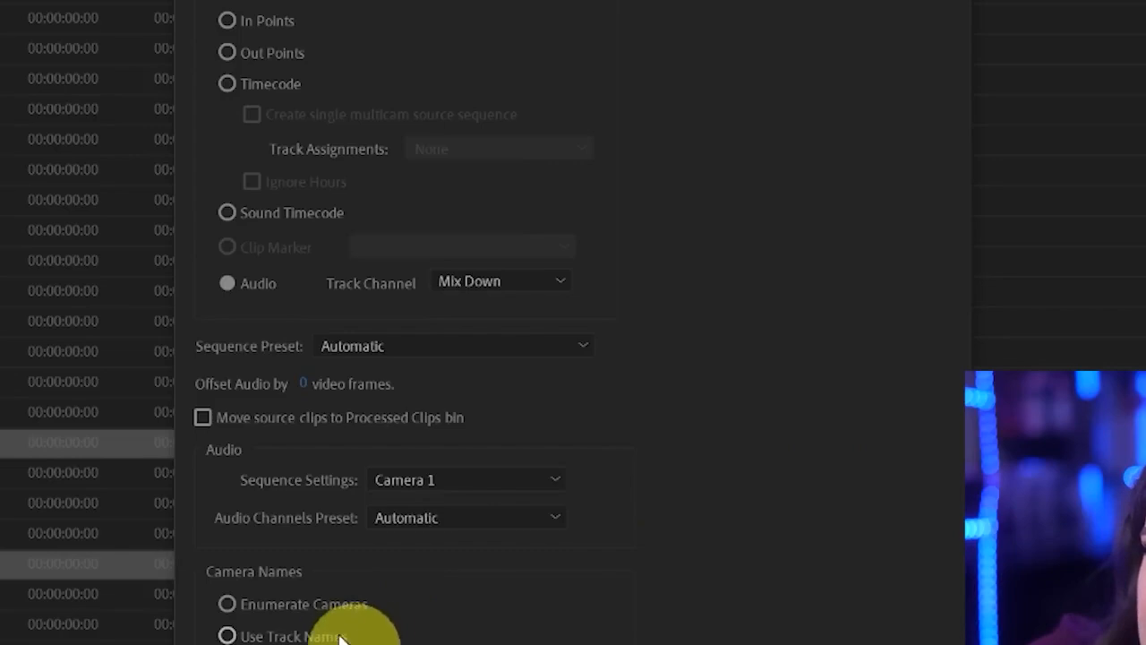
{"action": "left_click", "coordinate": [338, 603]}
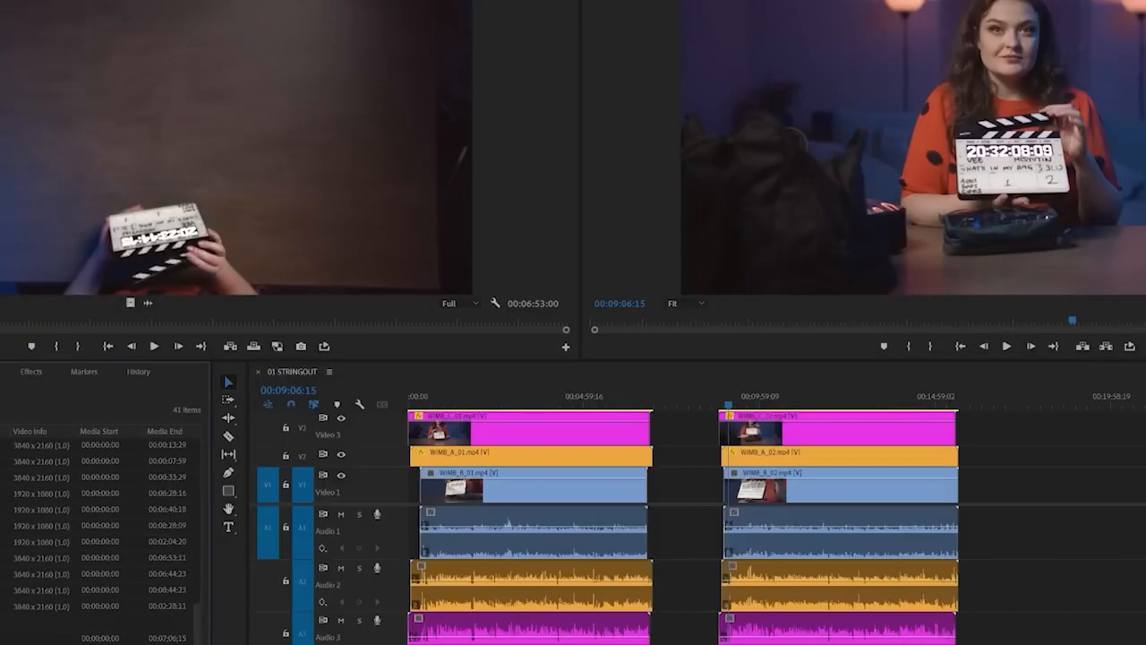
Open the new multi-camera source sequence in the source monitor, scrub into it and switch between its three camera angles
{"action": "double_click", "coordinate": [2, 623]}
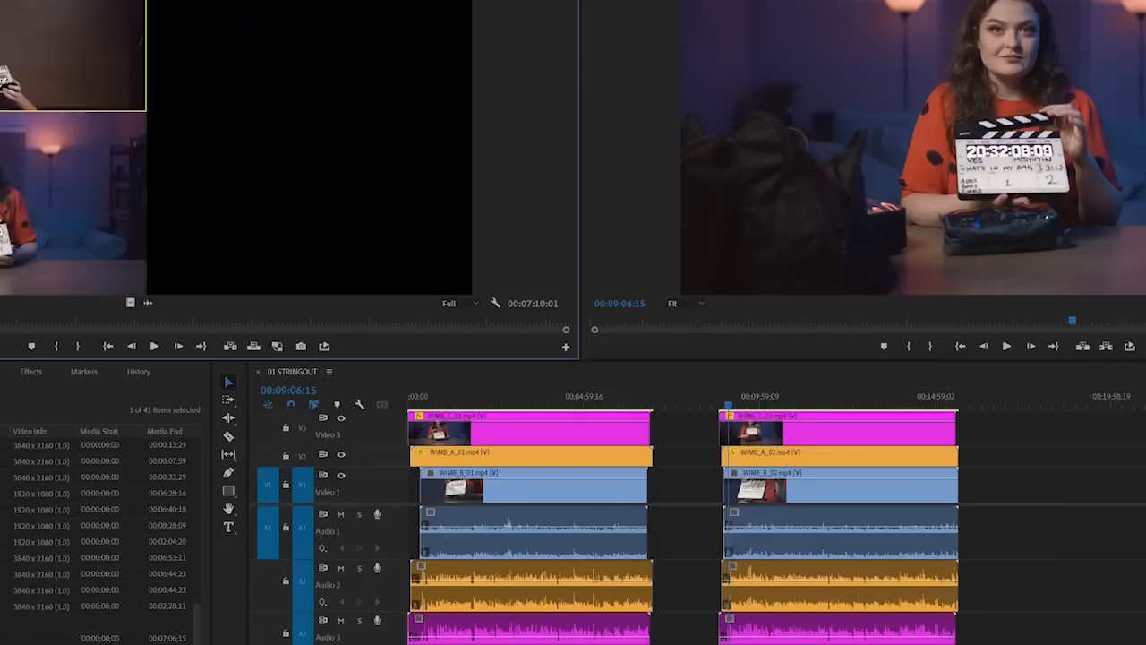
{"action": "left_click_drag", "start_coordinate": [0, 323], "coordinate": [21, 322]}
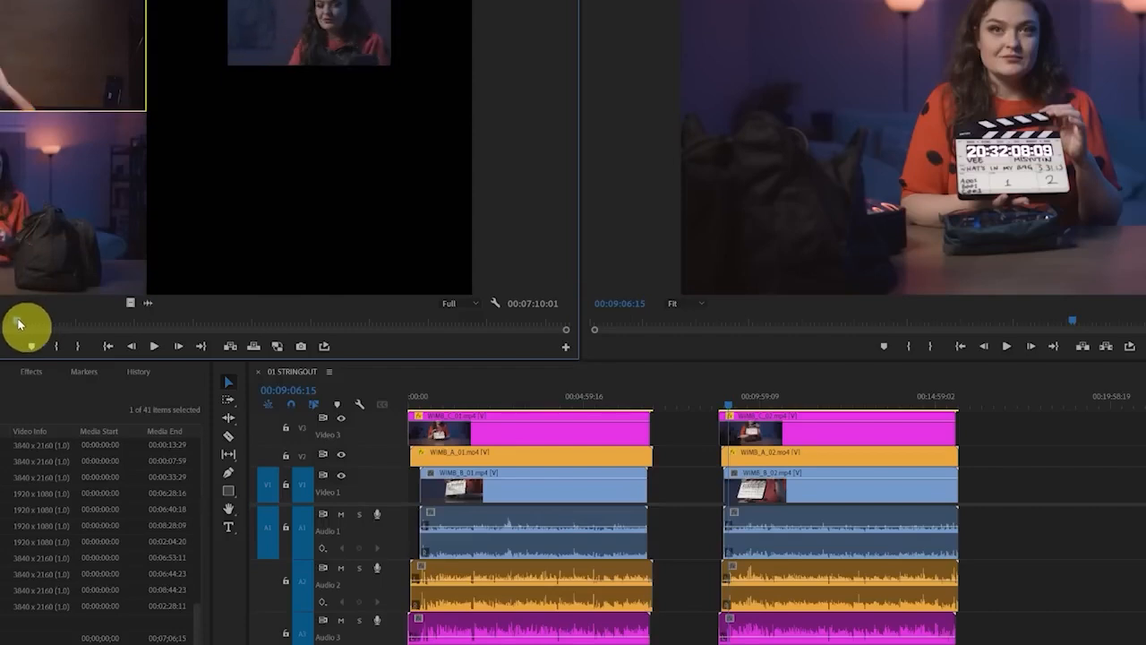
{"action": "left_click", "coordinate": [309, 108]}
{"action": "left_click", "coordinate": [51, 132]}
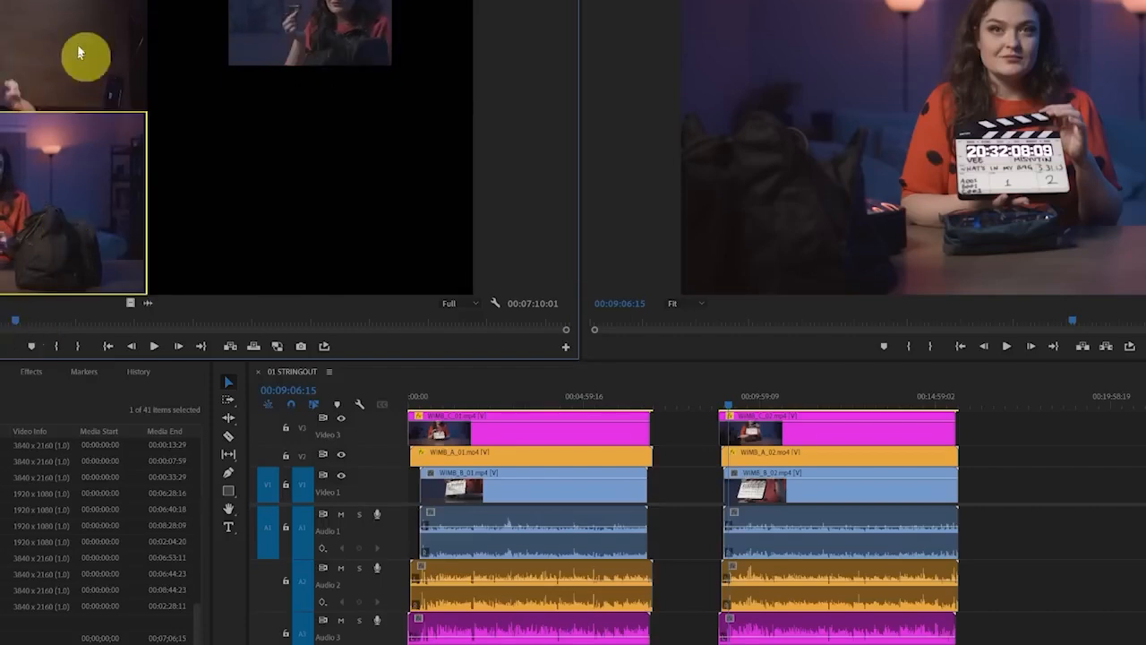
{"action": "left_click", "coordinate": [80, 51]}
{"action": "left_click", "coordinate": [238, 31]}
{"action": "left_click", "coordinate": [49, 130]}
{"action": "left_click", "coordinate": [80, 52]}
{"action": "left_click", "coordinate": [27, 125]}
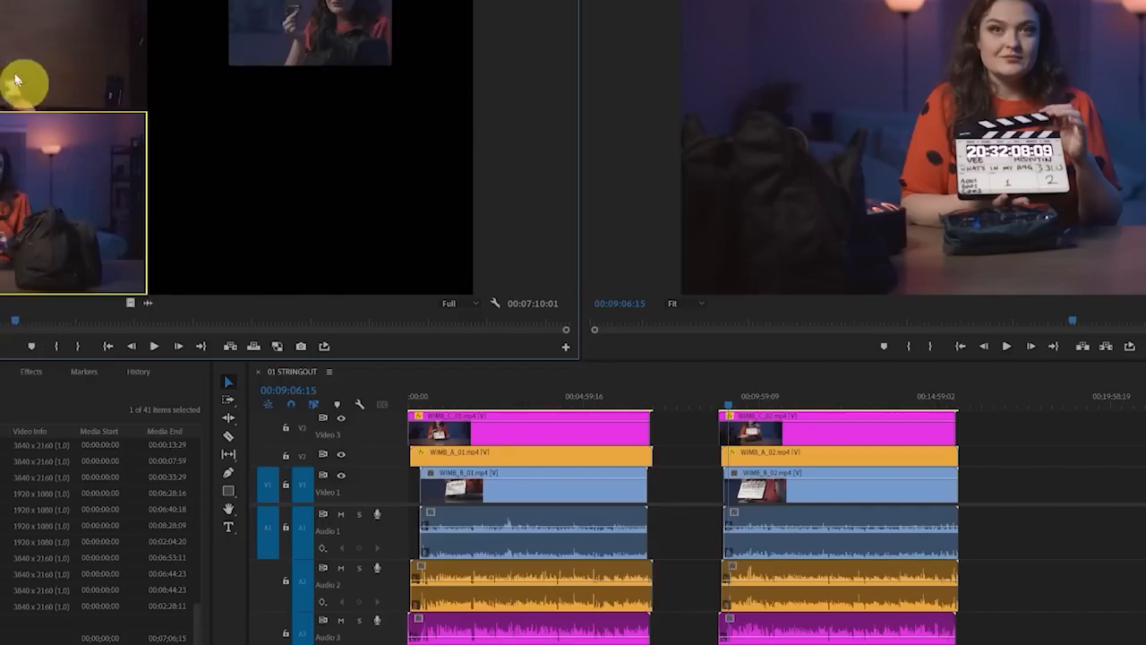
{"action": "left_click", "coordinate": [204, 54]}
{"action": "left_click", "coordinate": [14, 224]}
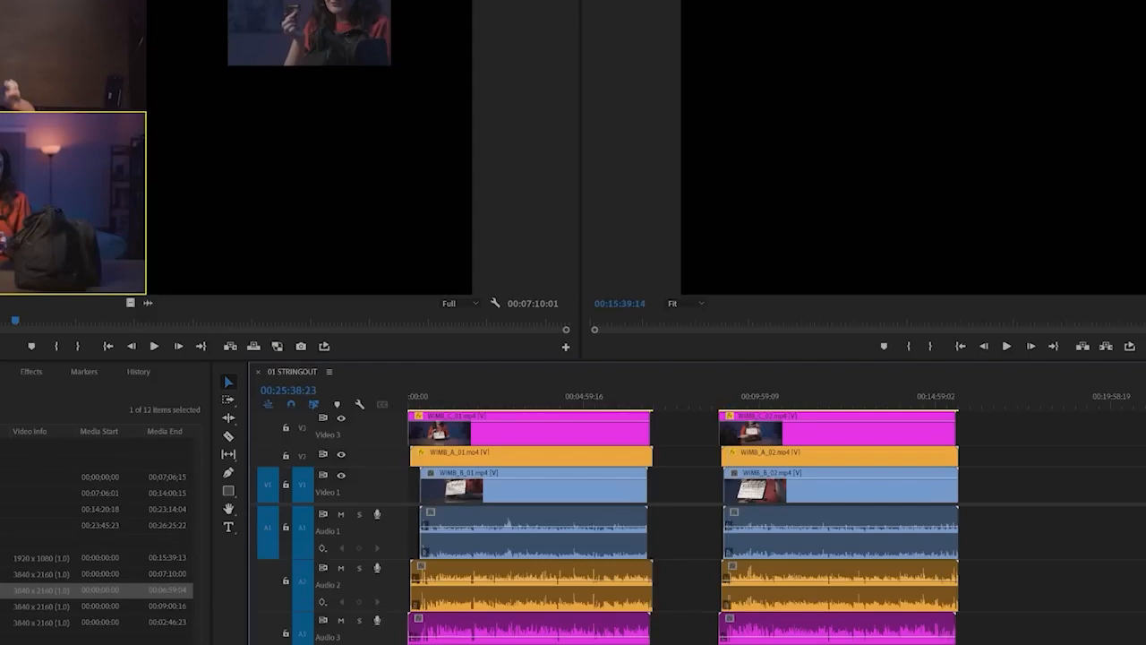
Open the first and second takes' multi-camera source sequences in turn and scrub to the middle of the second to examine its angles
{"action": "double_click", "coordinate": [7, 574]}
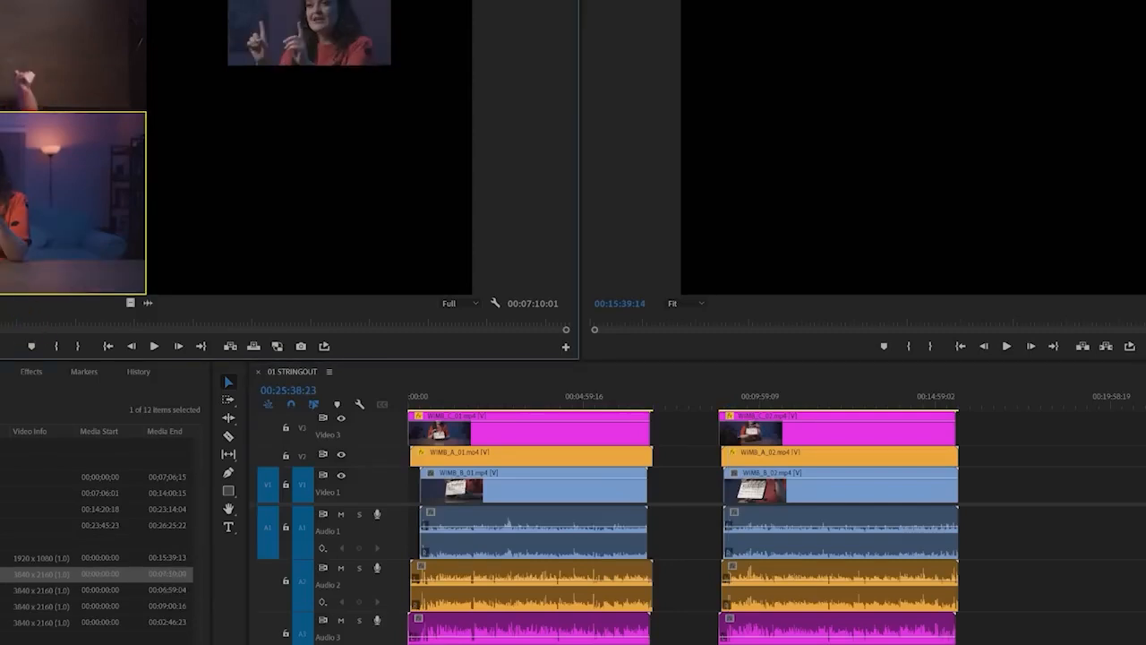
{"action": "double_click", "coordinate": [7, 590]}
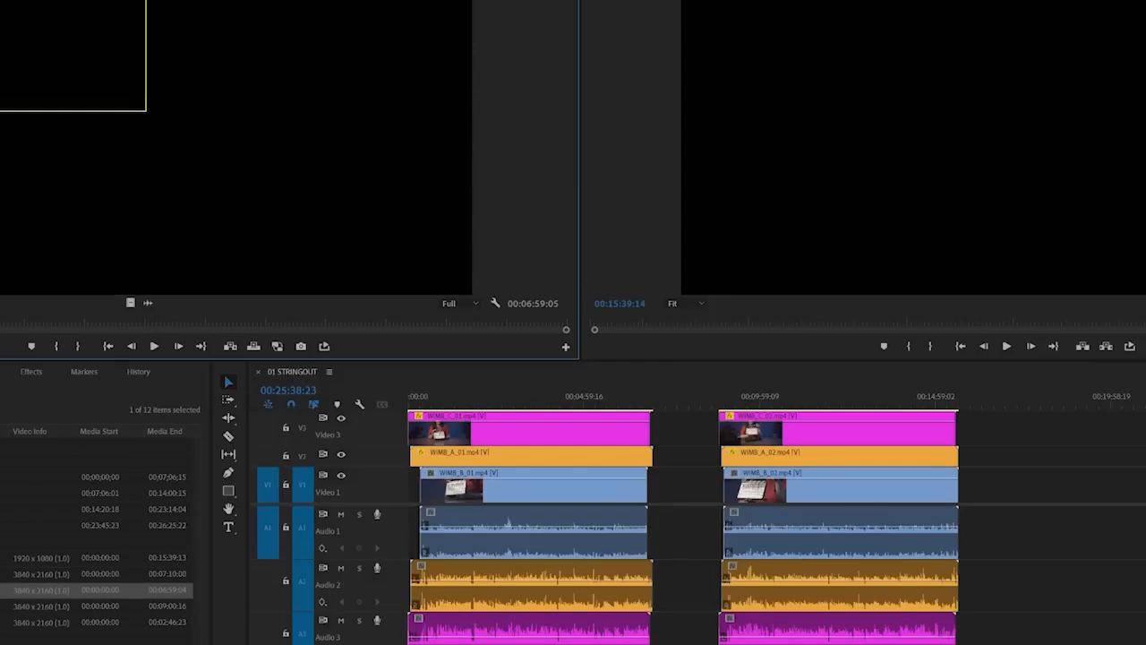
{"action": "left_click_drag", "start_coordinate": [22, 315], "coordinate": [224, 304]}
{"action": "mouse_move", "coordinate": [222, 8]}
{"action": "left_mouse_down"}
{"action": "mouse_move", "coordinate": [417, 71]}
{"action": "mouse_move", "coordinate": [404, 4]}
{"action": "left_mouse_up"}
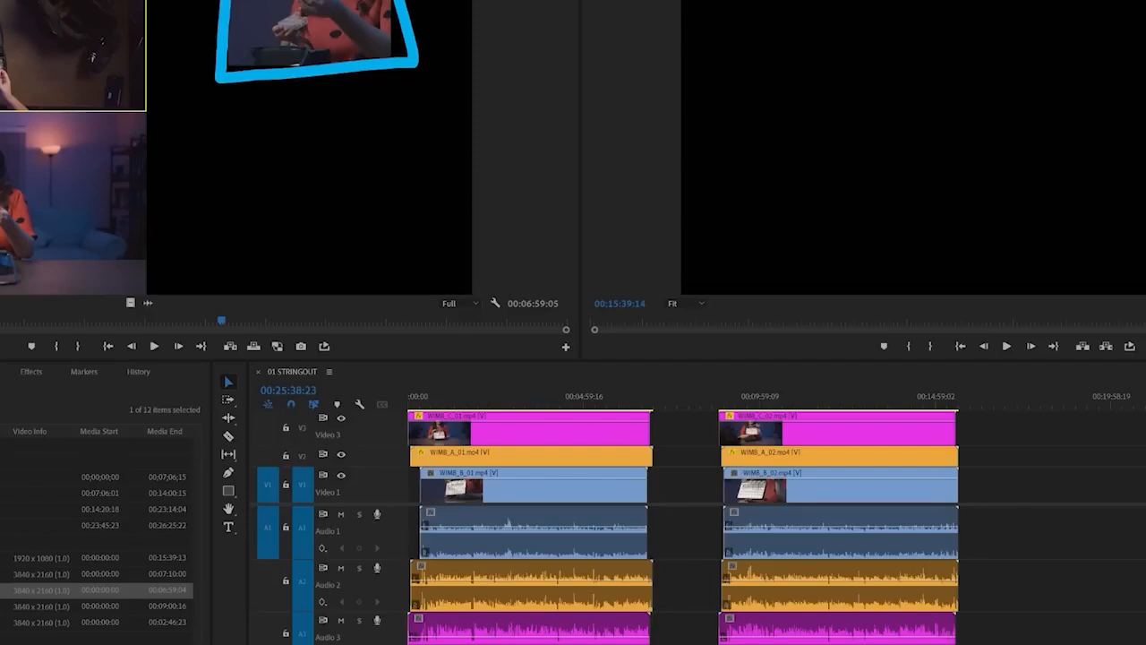
Open the third and fourth takes' multi-camera source sequences in turn and scrub into each to examine its camera angles
{"action": "mouse_move", "coordinate": [1, 269]}
{"action": "left_mouse_down"}
{"action": "mouse_move", "coordinate": [113, 15]}
{"action": "mouse_move", "coordinate": [143, 2]}
{"action": "left_mouse_up"}
{"action": "key", "text": "Escape"}
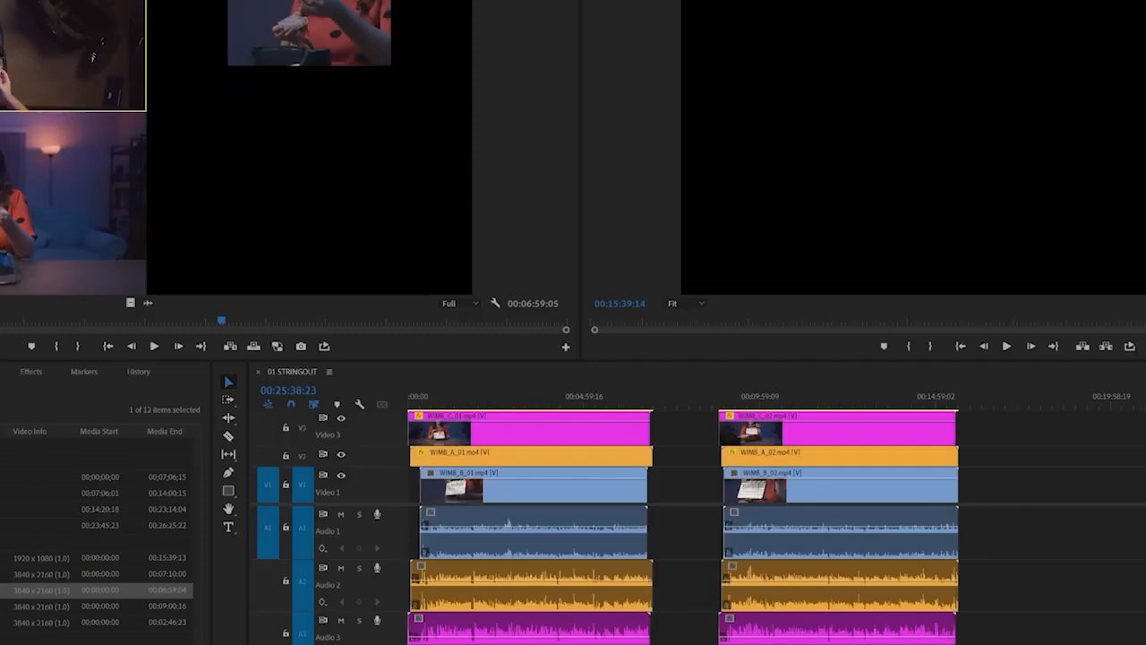
{"action": "double_click", "coordinate": [2, 606]}
{"action": "left_click", "coordinate": [33, 322]}
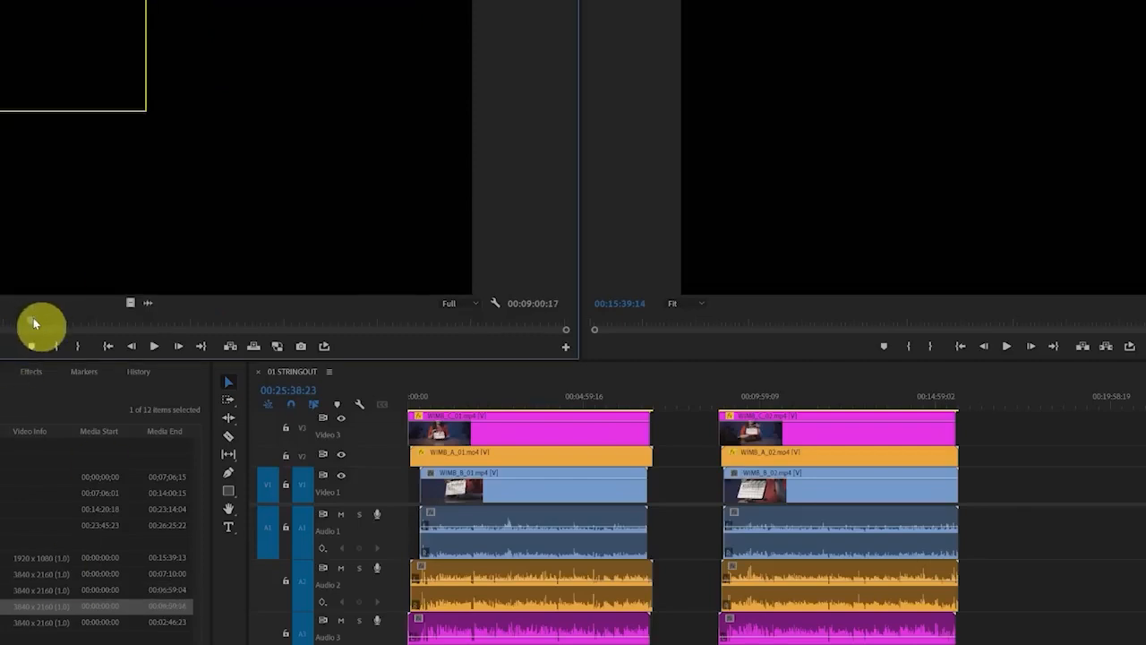
{"action": "left_click_drag", "start_coordinate": [33, 322], "coordinate": [55, 323]}
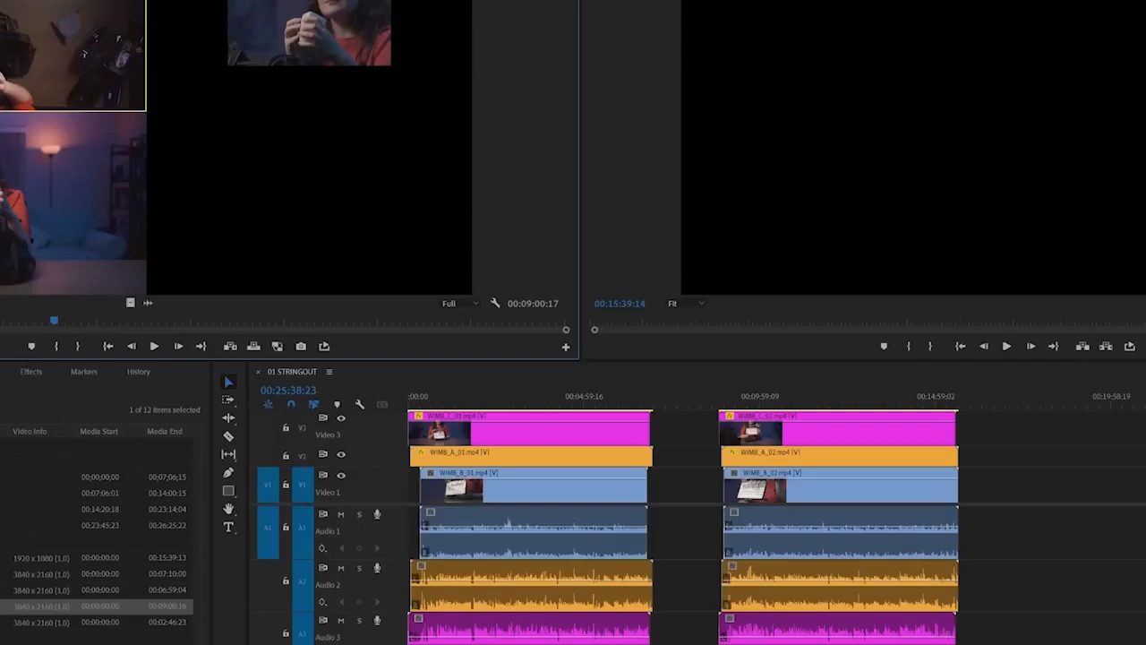
{"action": "double_click", "coordinate": [9, 621]}
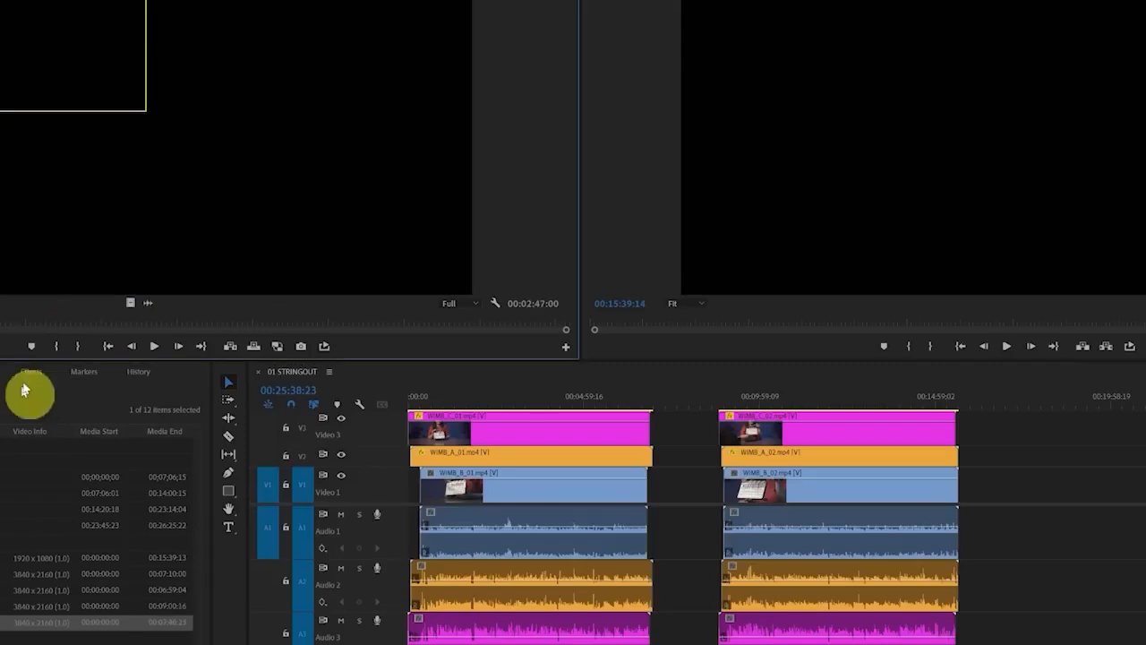
{"action": "left_click", "coordinate": [65, 319]}
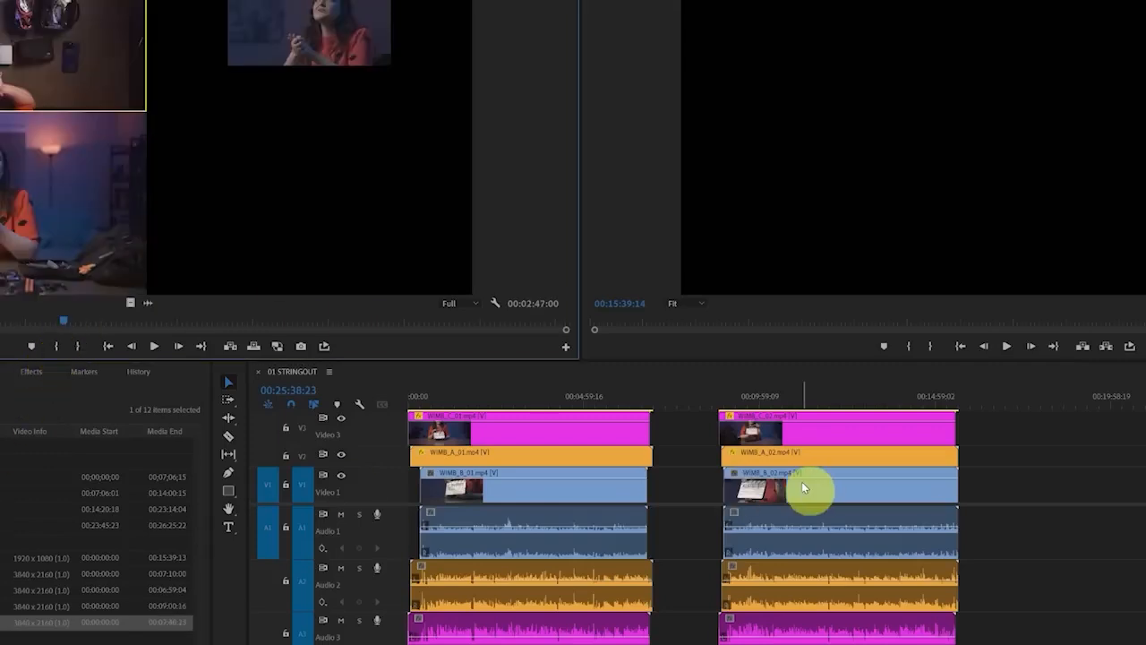
Place the Take 1 multi-camera sequence after the second take's clips in 01 STRINGOUT and move the playhead to 00:19:45:04
{"action": "left_click", "coordinate": [1, 574]}
{"action": "key", "text": "shift+3"}
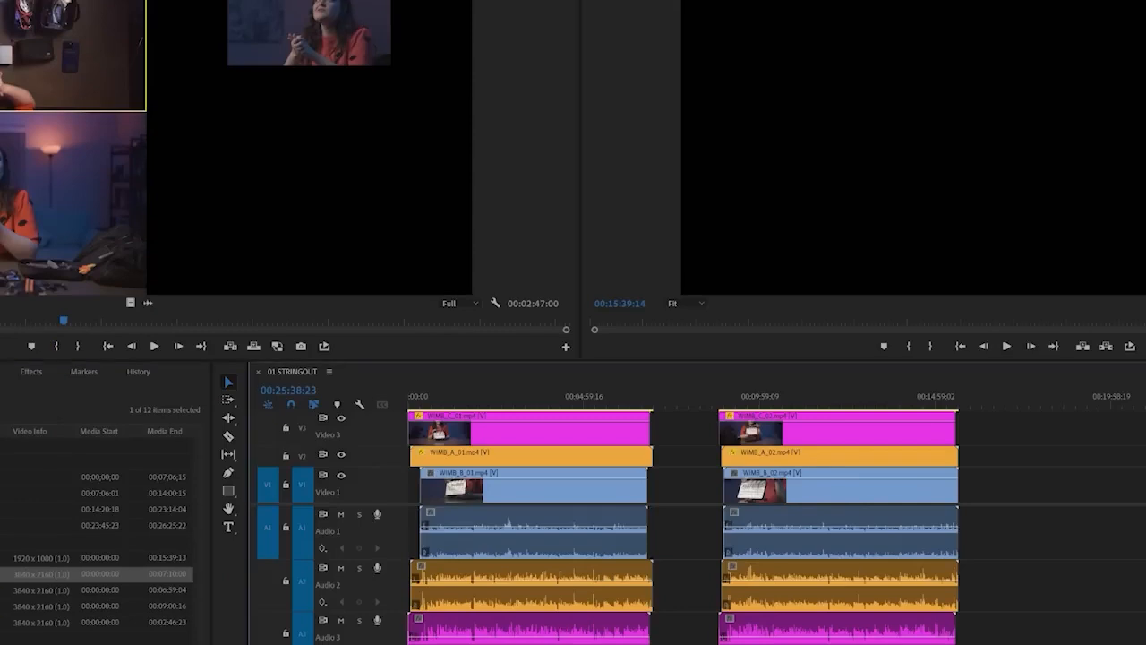
{"action": "left_click_drag", "start_coordinate": [2, 574], "coordinate": [890, 508]}
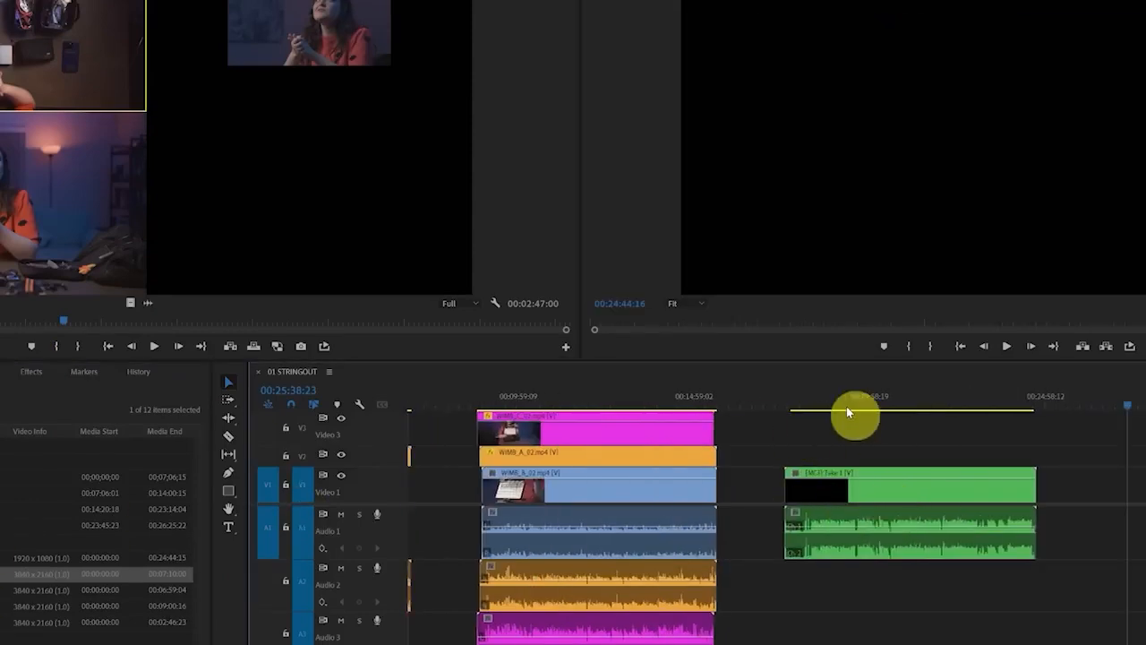
{"action": "left_click", "coordinate": [853, 410]}
{"action": "left_click_drag", "start_coordinate": [853, 410], "coordinate": [863, 408]}
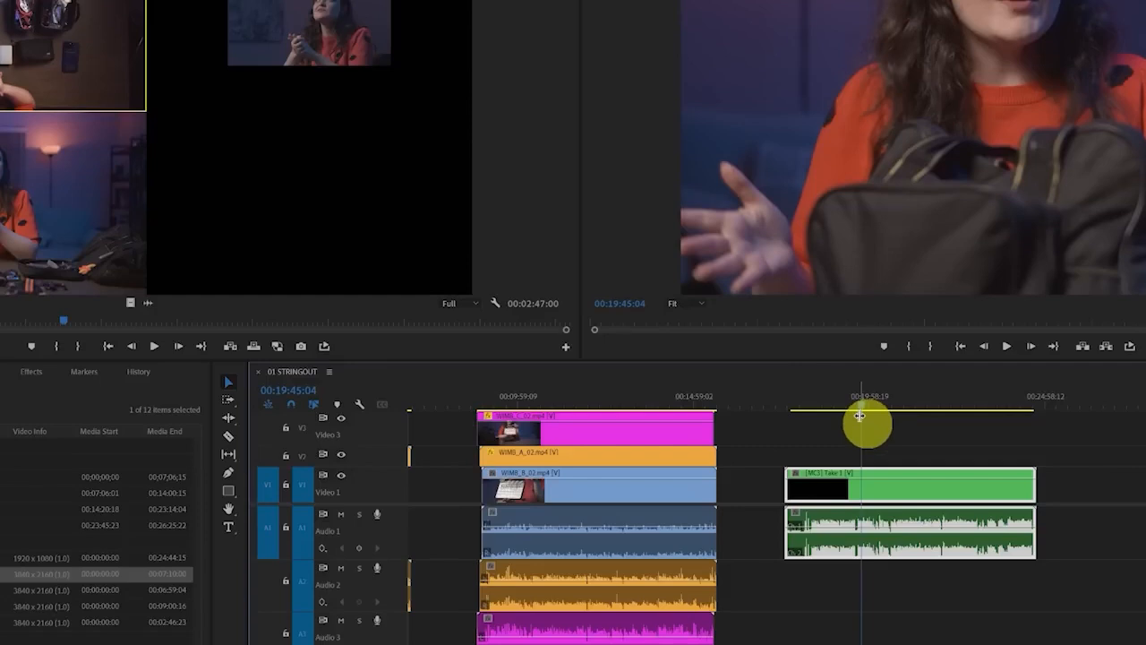
Switch the Take 1 multi-camera clip repeatedly between its three camera angles, ending on camera 3
{"action": "key", "text": "2"}
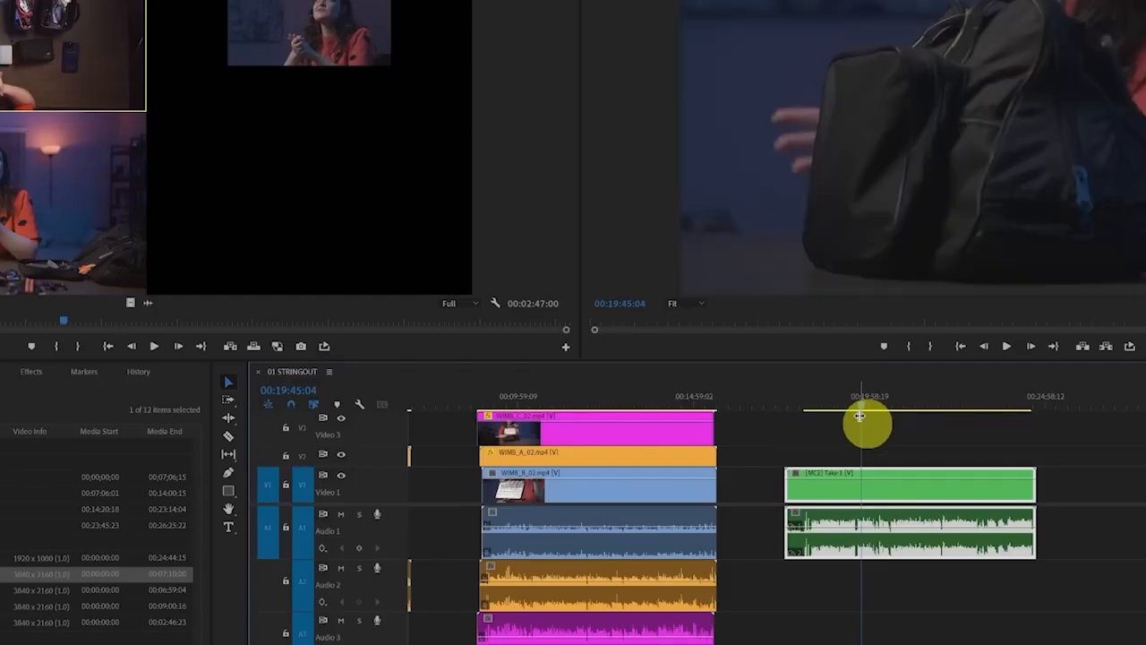
{"action": "key", "text": "3"}
{"action": "key", "text": "1"}
{"action": "key", "text": "2"}
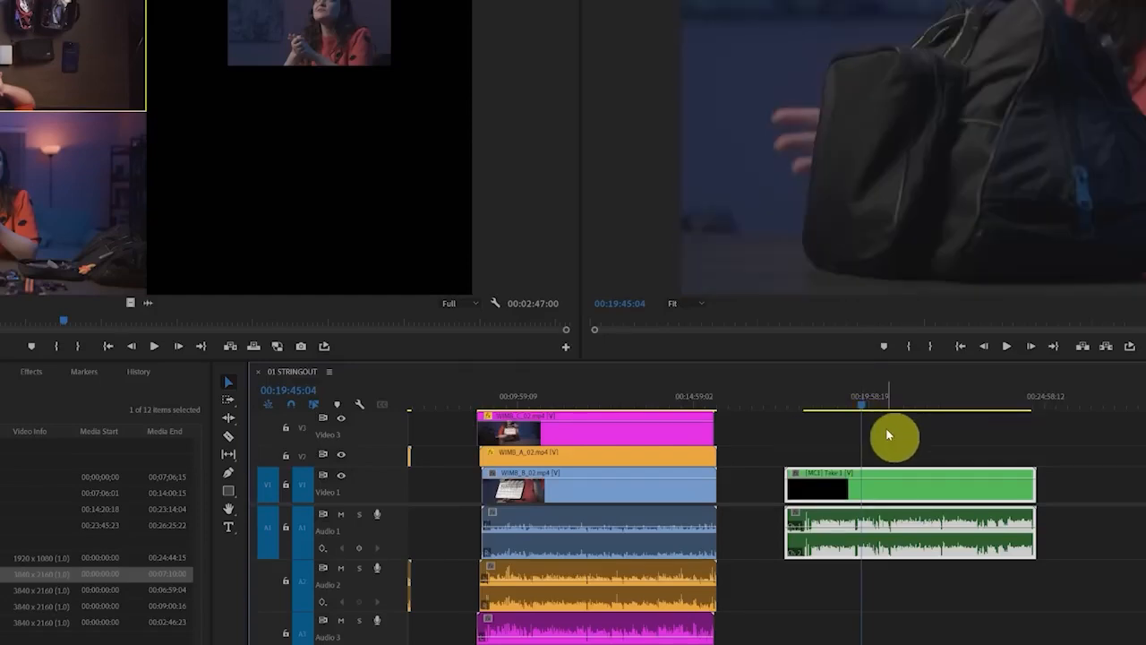
{"action": "key", "text": "3"}
{"action": "key", "text": "1"}
{"action": "key", "text": "2"}
{"action": "key", "text": "3"}
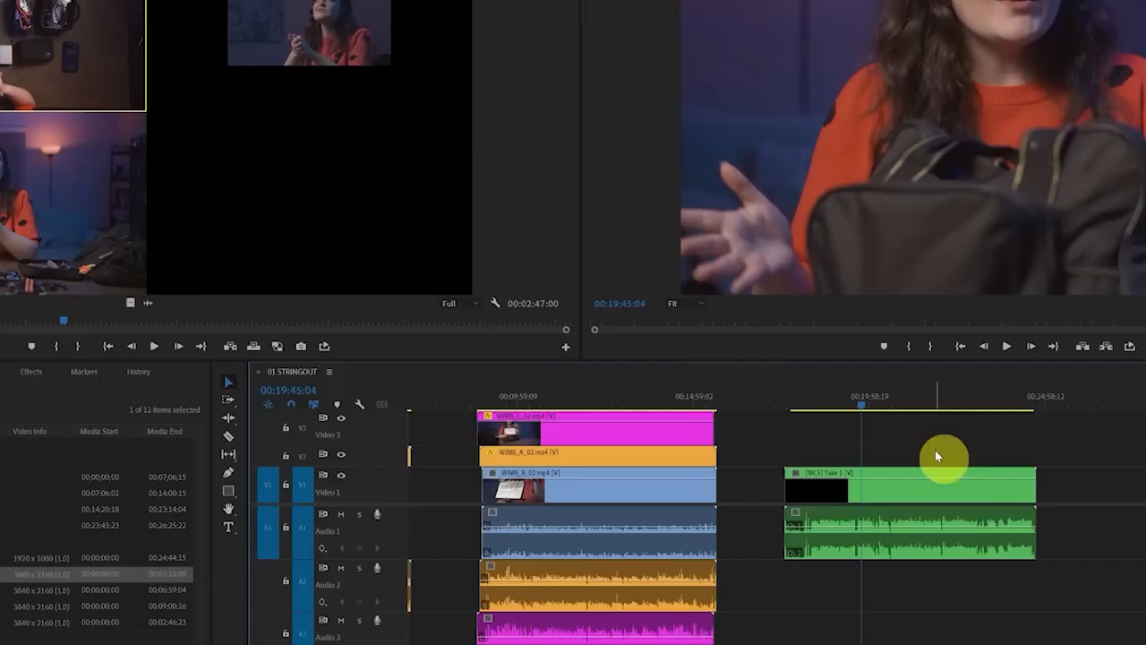
Open the Take 1 clip's nested sequence and move the playhead to 00:01:47:04
{"action": "left_click", "coordinate": [889, 530]}
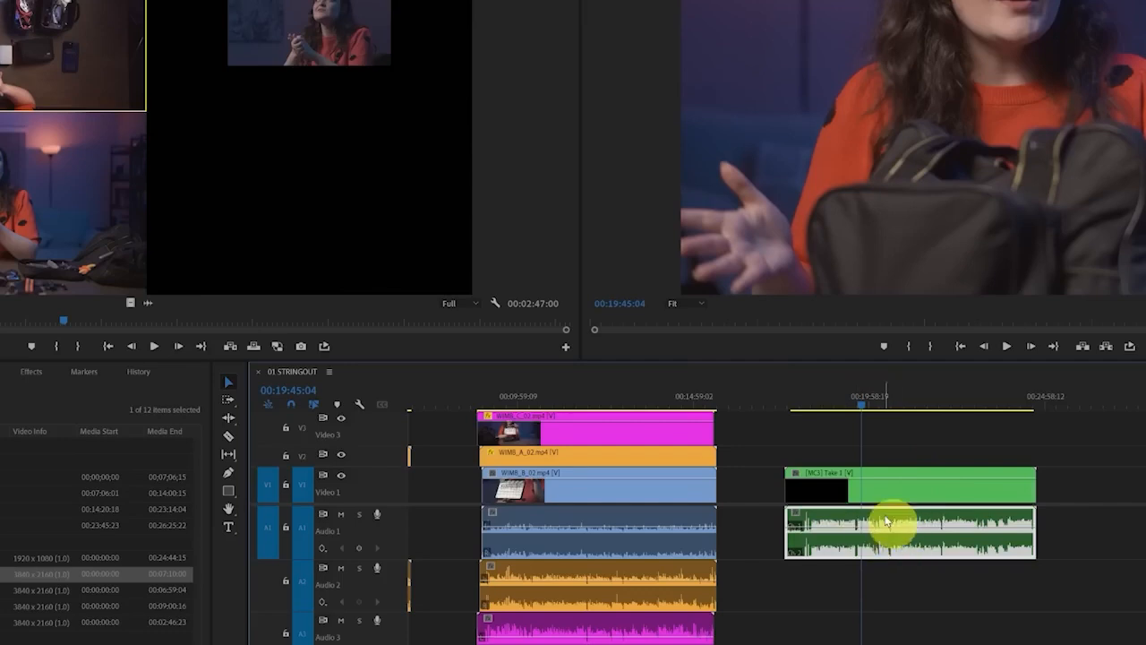
{"action": "double_click", "coordinate": [883, 523]}
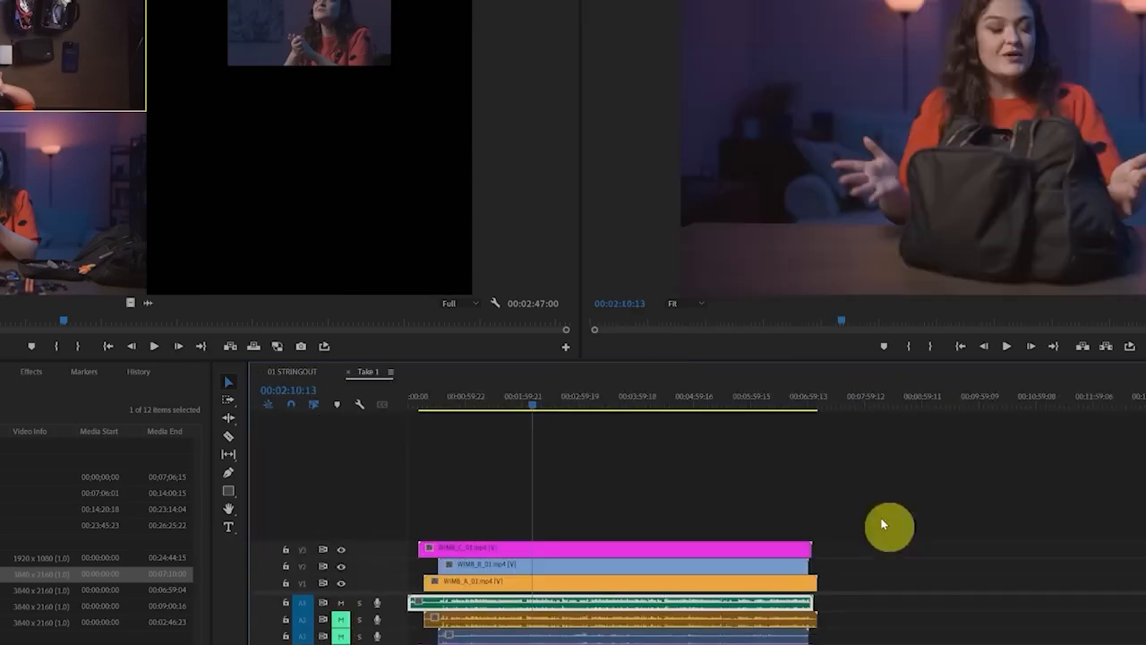
{"action": "left_click", "coordinate": [495, 399]}
{"action": "left_click", "coordinate": [510, 400]}
Scale down the camera clips in the Take 1 sequence, ending with WIMB_A_01, to fit the 1920 x 1080 stringout frame
{"action": "left_click", "coordinate": [513, 555]}
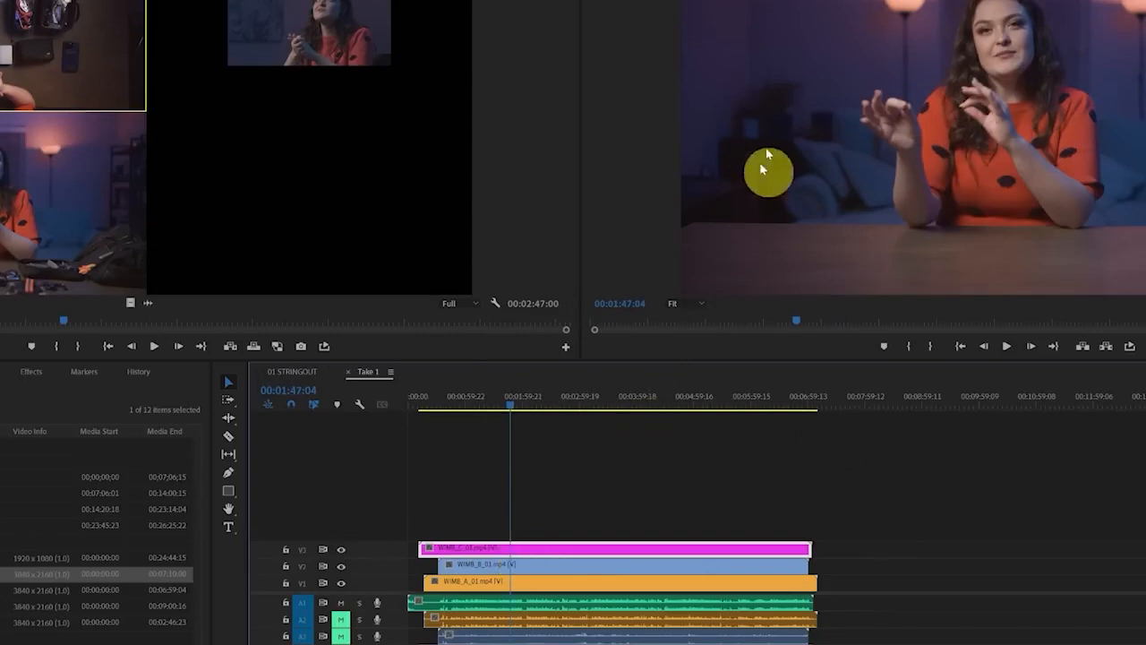
{"action": "left_click", "coordinate": [16, 7]}
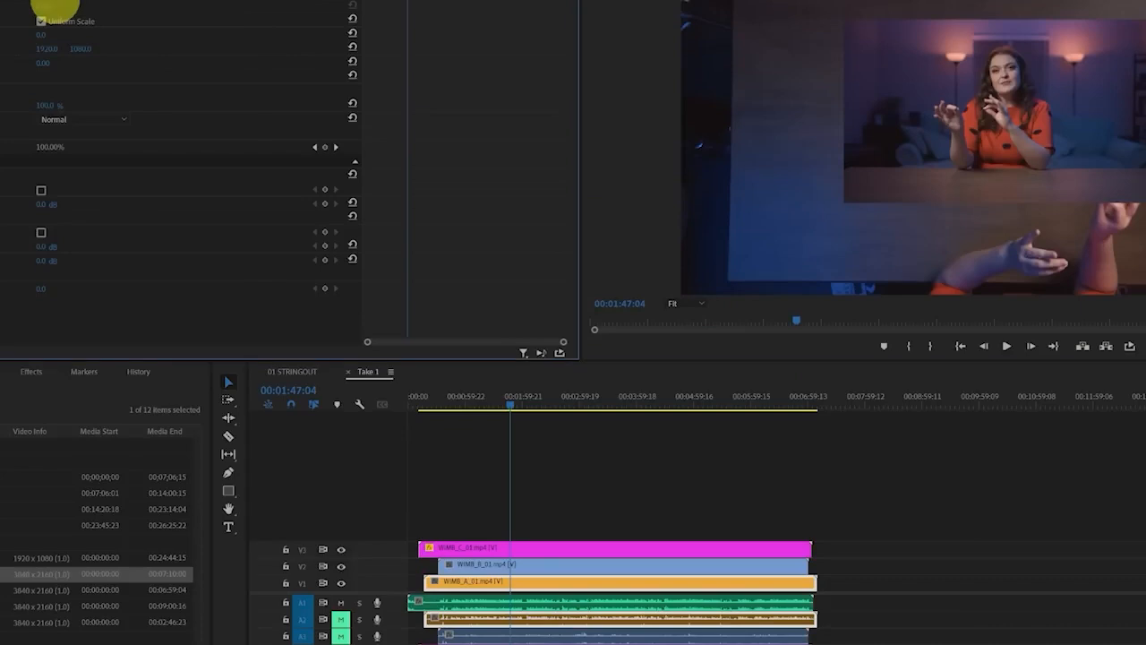
{"action": "key", "text": "Return"}
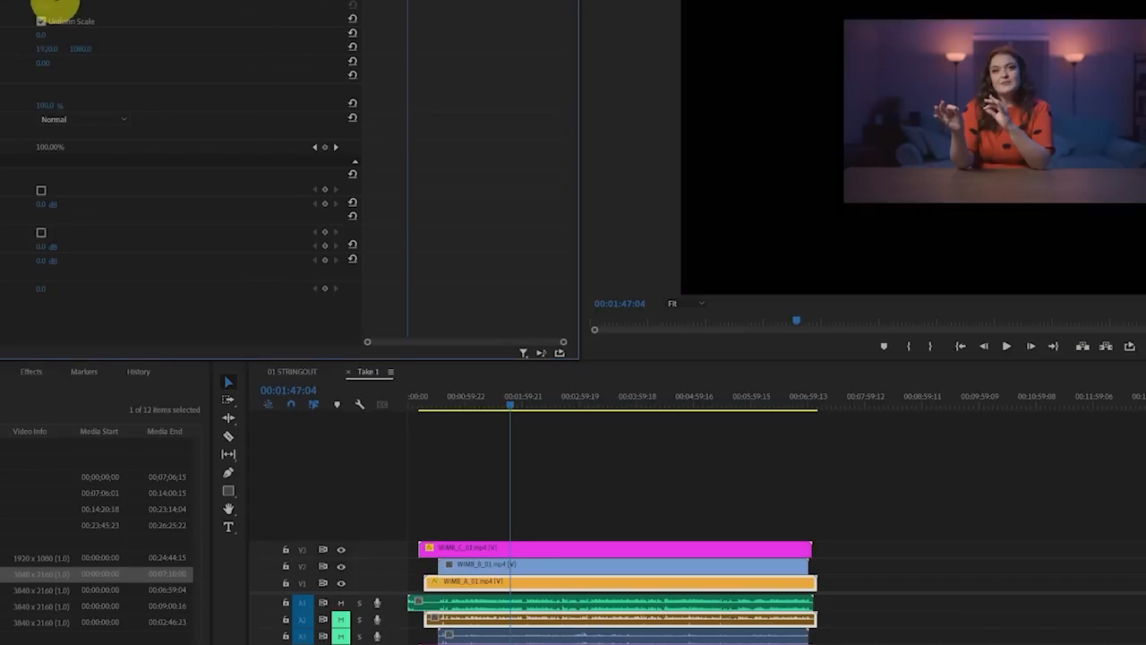
Hide the V3 and V2 tracks to check each angle, scale WIMB_A_01 up slightly, and show both tracks again
{"action": "left_click", "coordinate": [342, 551]}
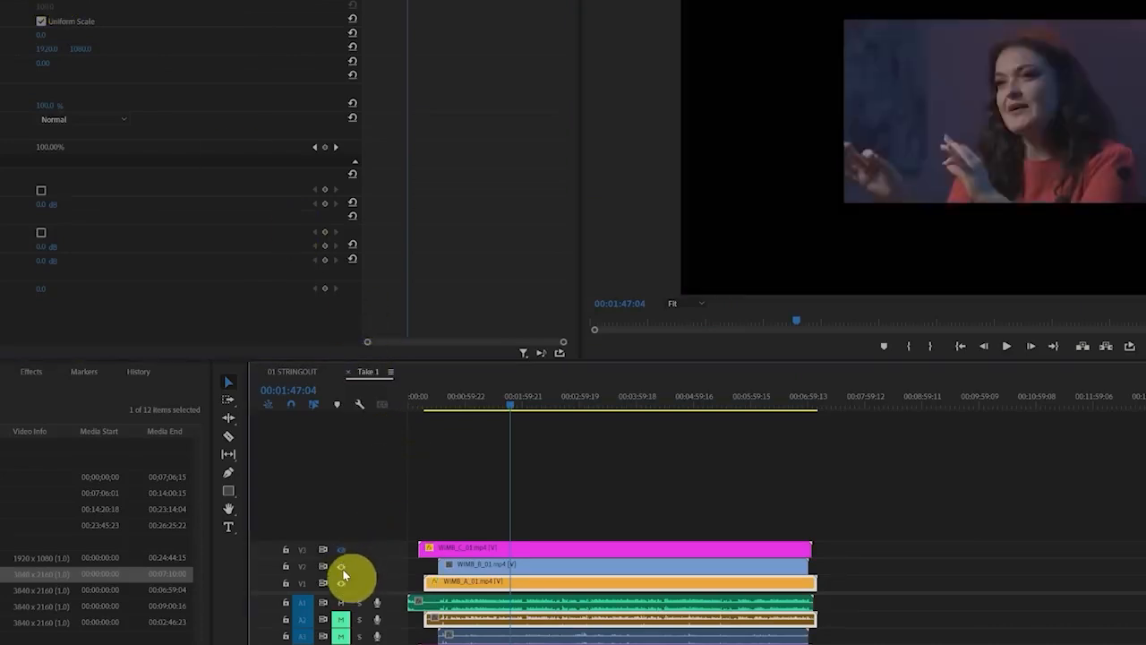
{"action": "left_click", "coordinate": [342, 568]}
{"action": "left_click", "coordinate": [343, 567]}
{"action": "left_click", "coordinate": [341, 552]}
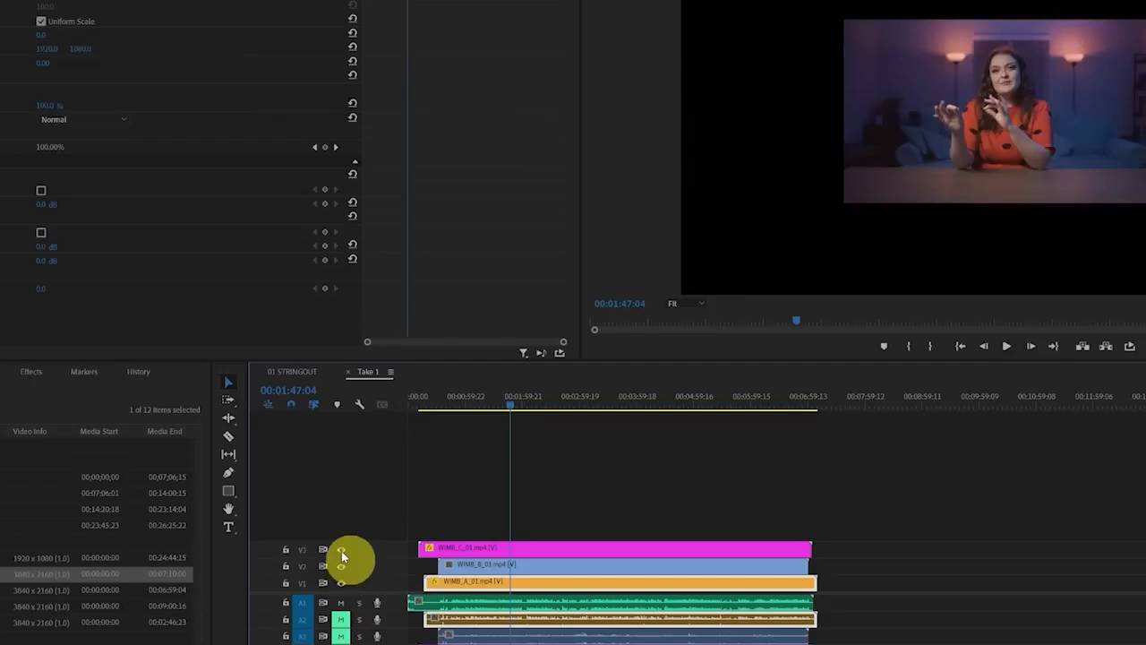
{"action": "left_click", "coordinate": [342, 566]}
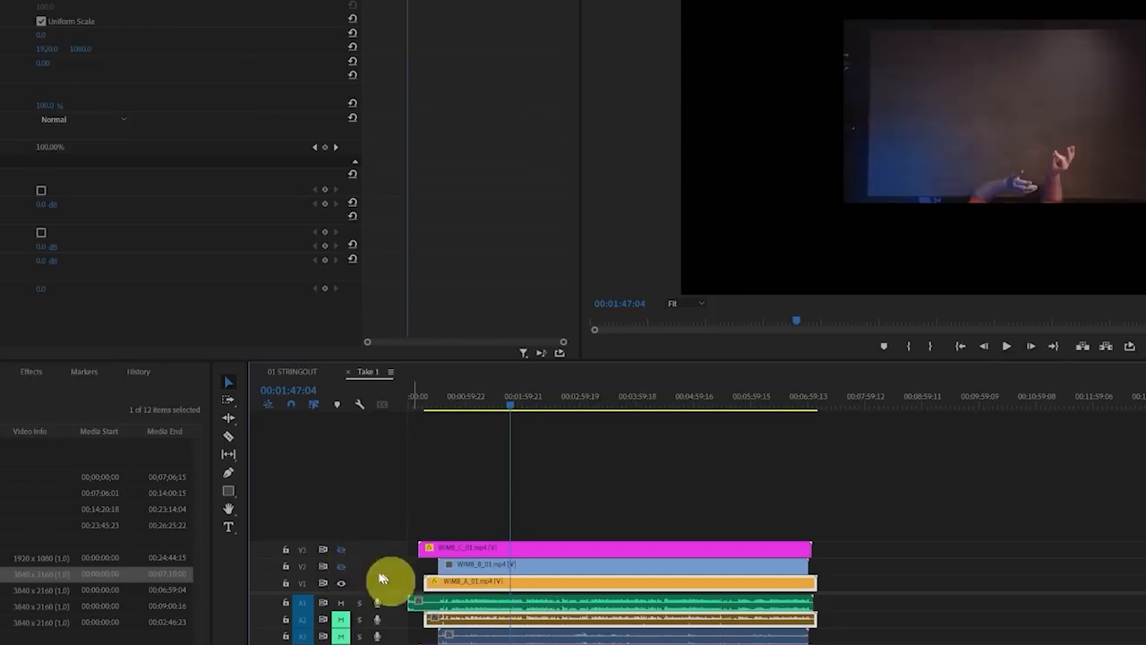
{"action": "left_click", "coordinate": [65, 10]}
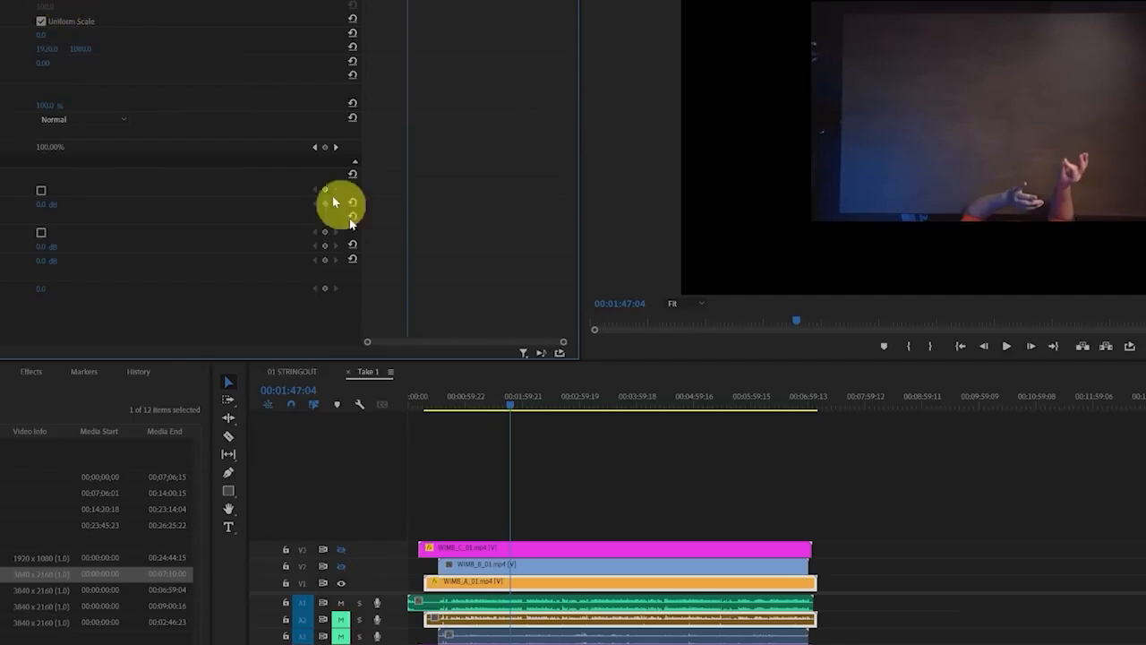
{"action": "left_click", "coordinate": [341, 559]}
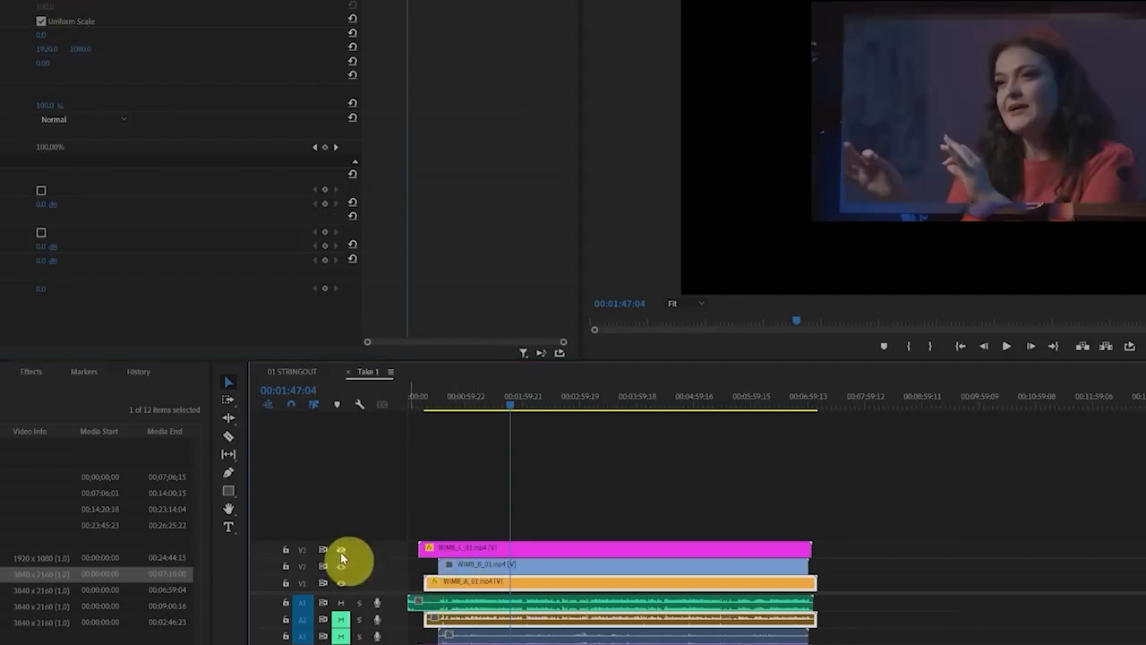
Return to 01 STRINGOUT, move the playhead to 00:20:08:01 and cycle the Take 1 clip through its rescaled camera angles
{"action": "left_click", "coordinate": [307, 373]}
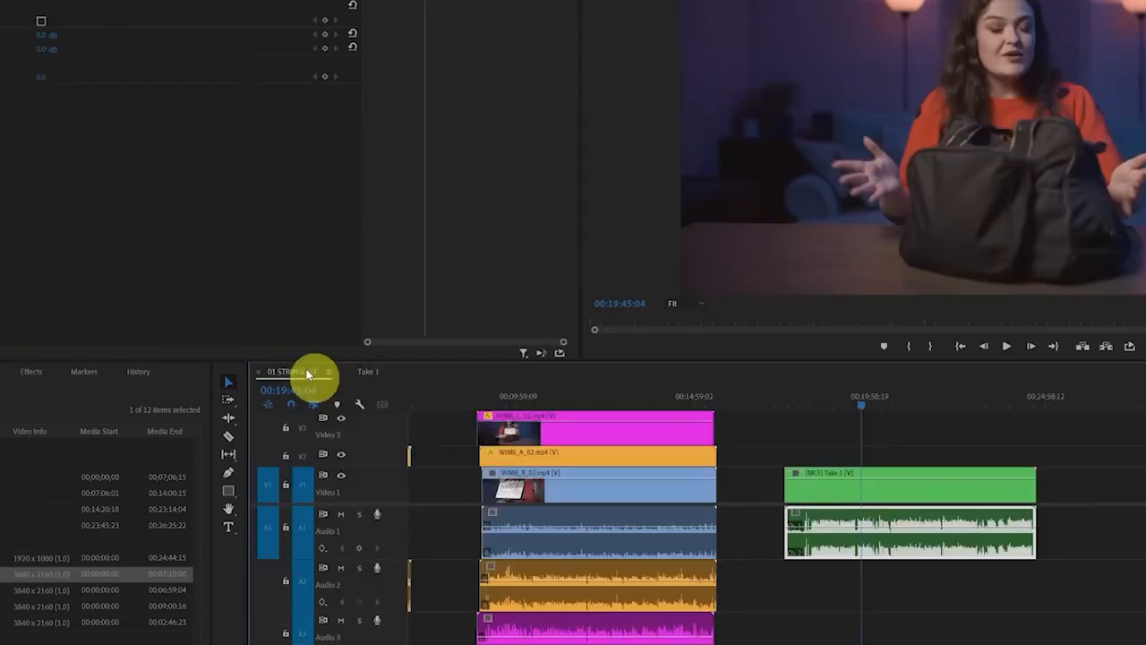
{"action": "left_click", "coordinate": [876, 398]}
{"action": "left_click", "coordinate": [885, 482]}
{"action": "key", "text": "2"}
{"action": "key", "text": "3"}
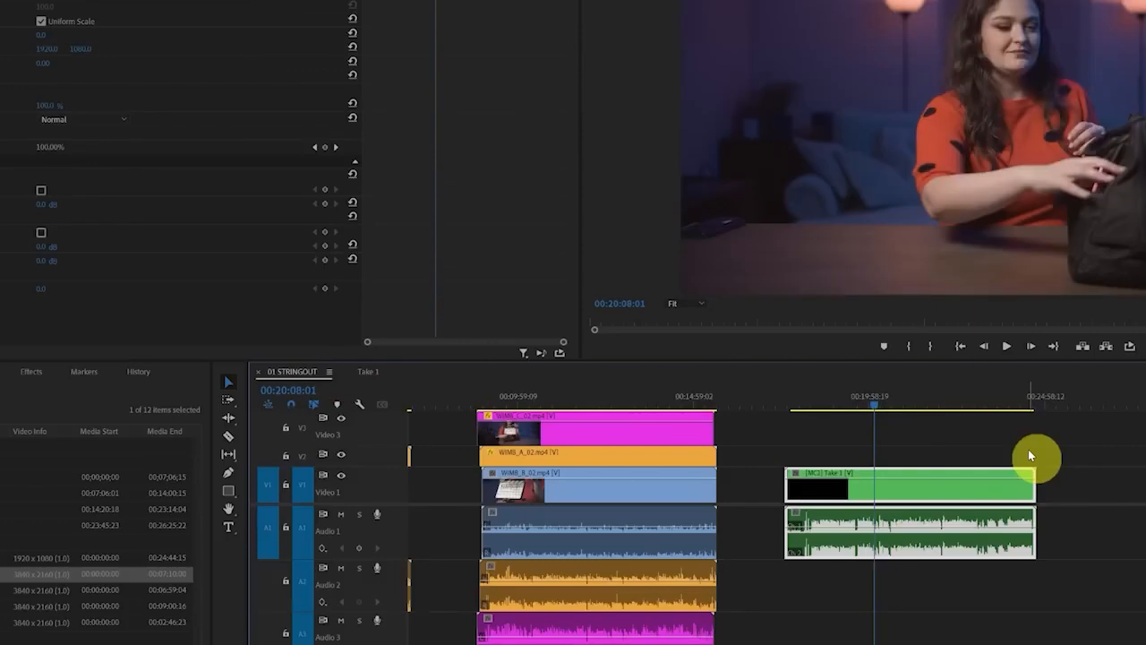
{"action": "key", "text": "1"}
{"action": "key", "text": "2"}
{"action": "key", "text": "3"}
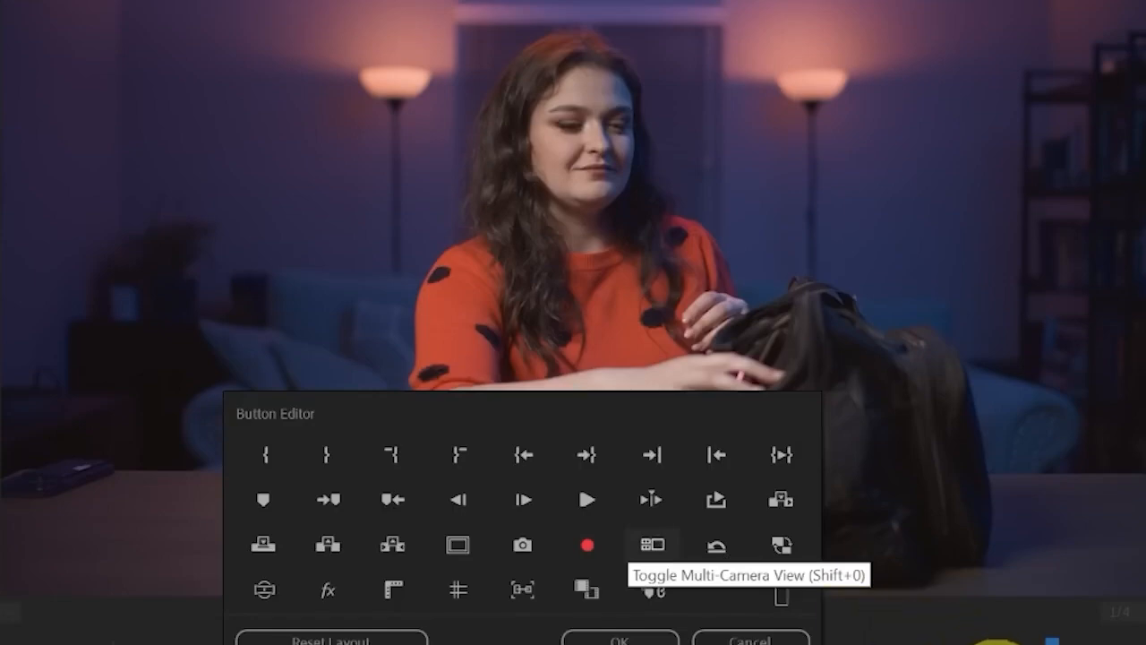
Confirm the multi-camera buttons for the program monitor, then turn on multi-camera view and widen the monitor
{"action": "left_click", "coordinate": [651, 643]}
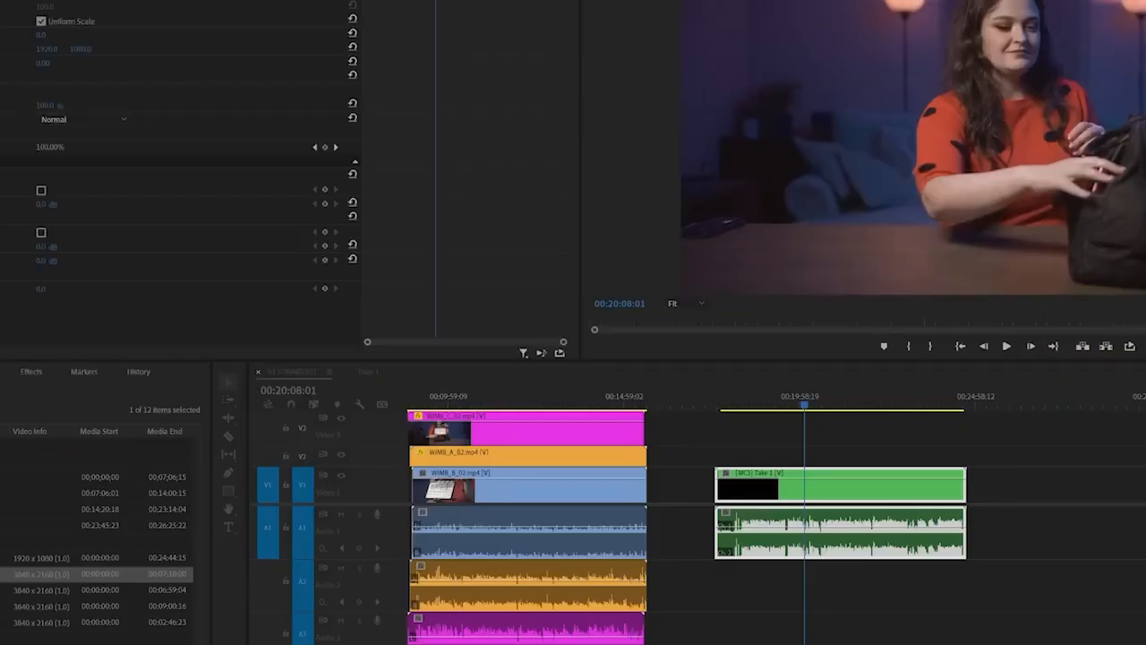
{"action": "key", "text": "shift+0"}
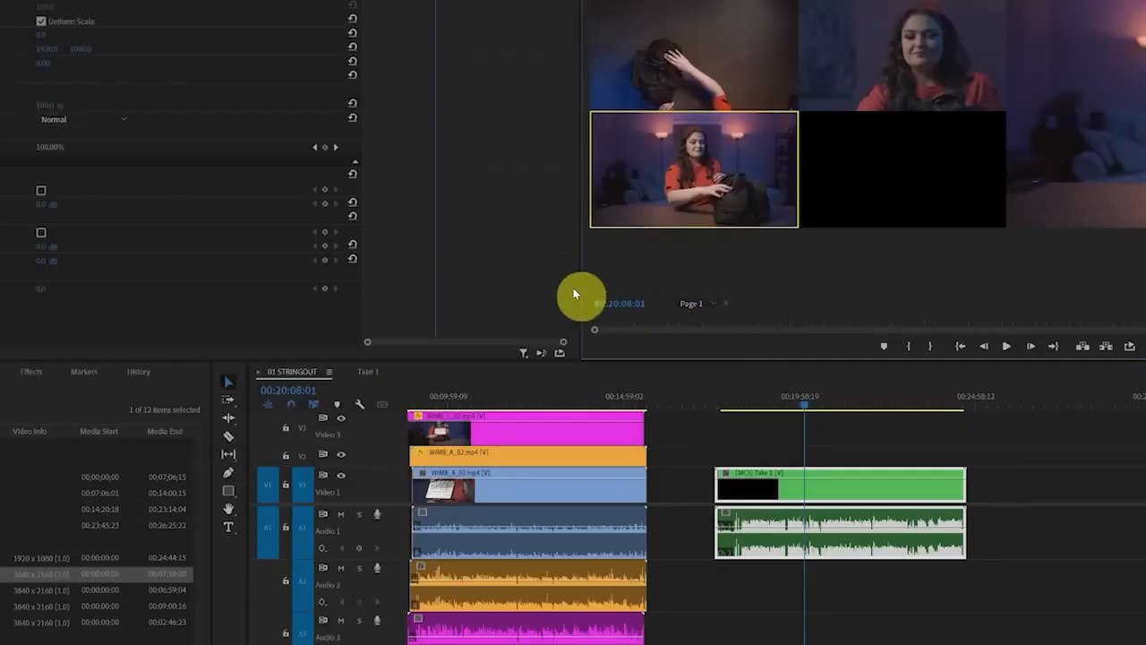
{"action": "left_click_drag", "start_coordinate": [580, 284], "coordinate": [15, 307]}
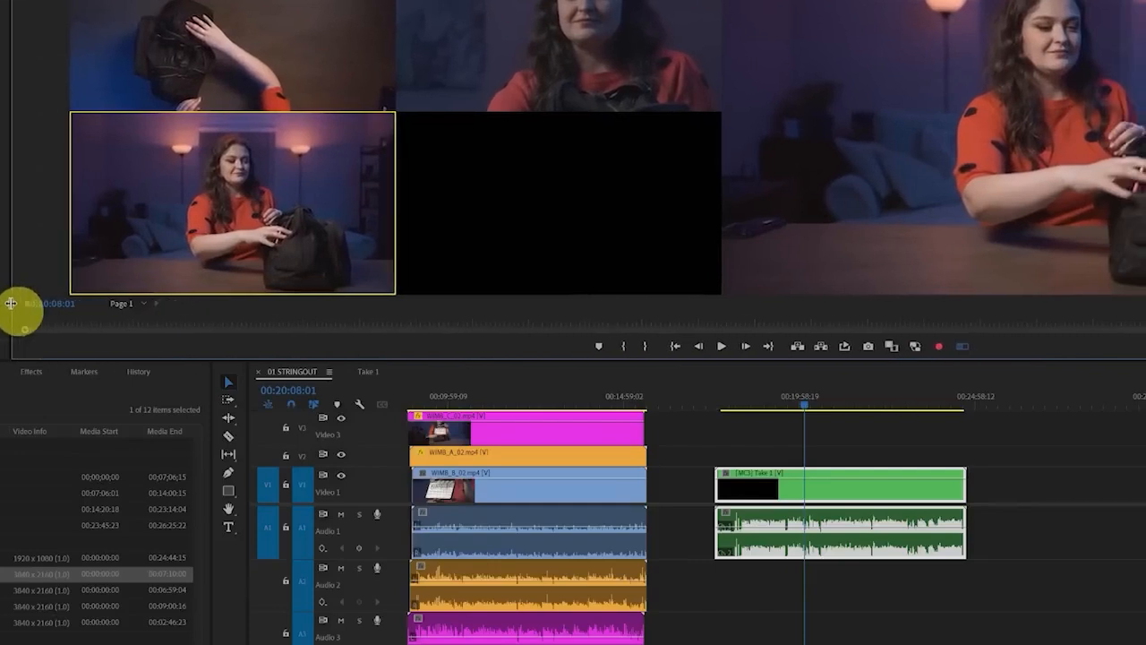
Examine the multi-camera view while switching the Take 1 clip through cameras 1, 2 and 3
{"action": "mouse_move", "coordinate": [59, 2]}
{"action": "left_mouse_down"}
{"action": "mouse_move", "coordinate": [55, 315]}
{"action": "mouse_move", "coordinate": [649, 331]}
{"action": "mouse_move", "coordinate": [687, 4]}
{"action": "left_mouse_up"}
{"action": "mouse_move", "coordinate": [881, 1]}
{"action": "left_mouse_down"}
{"action": "mouse_move", "coordinate": [785, 200]}
{"action": "mouse_move", "coordinate": [1144, 168]}
{"action": "left_mouse_up"}
{"action": "key", "text": "Escape"}
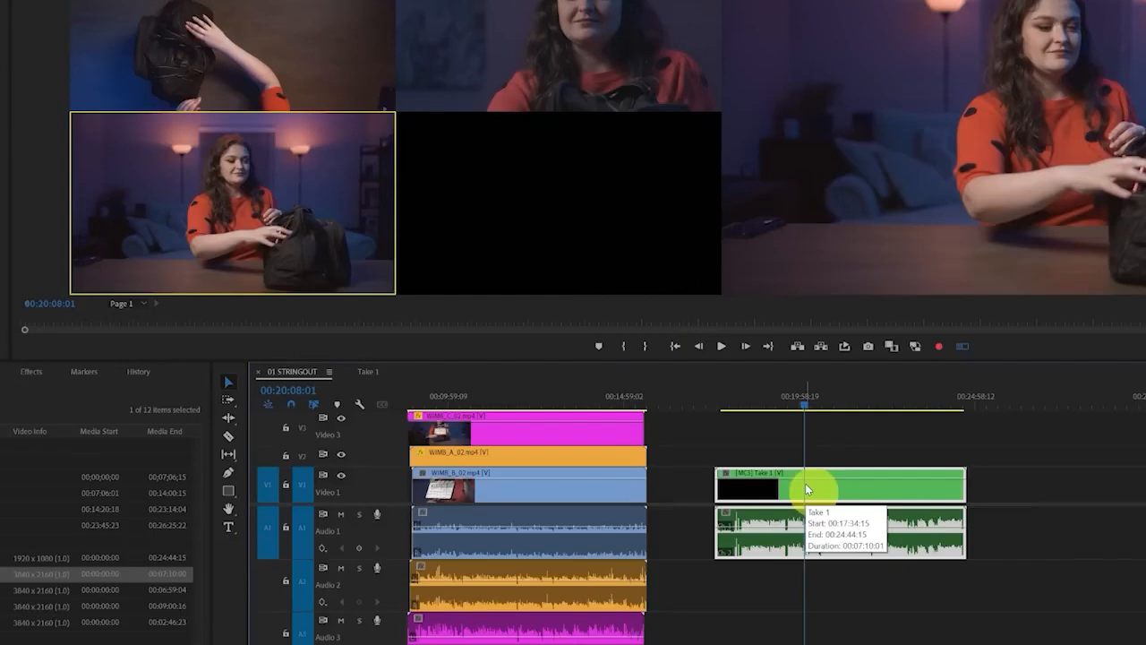
{"action": "key", "text": "1"}
{"action": "key", "text": "2"}
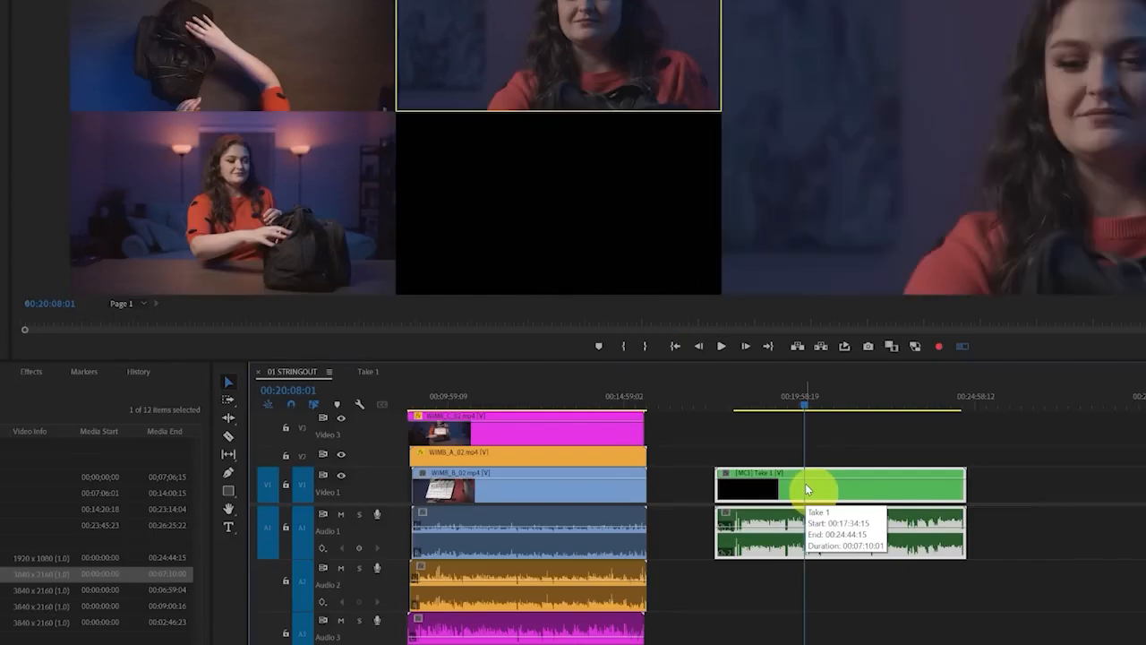
{"action": "key", "text": "3"}
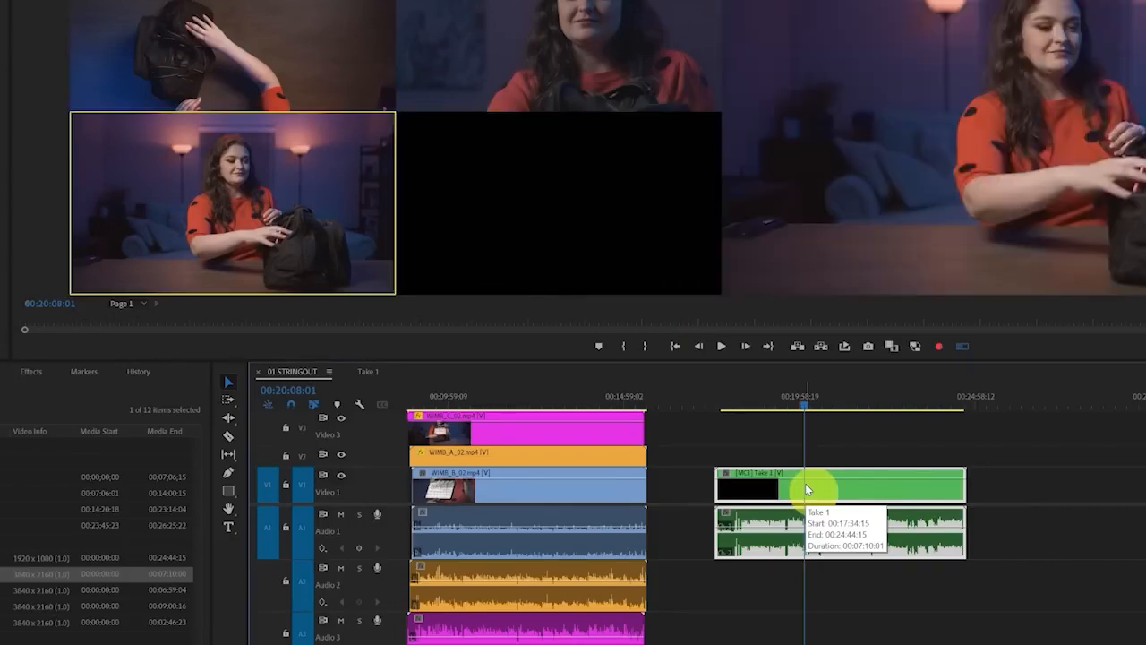
Record a live multi-camera edit of the Take 1 clip up to about 00:20:31:03, cutting between cameras 1, 2 and 3
{"action": "left_click", "coordinate": [940, 347]}
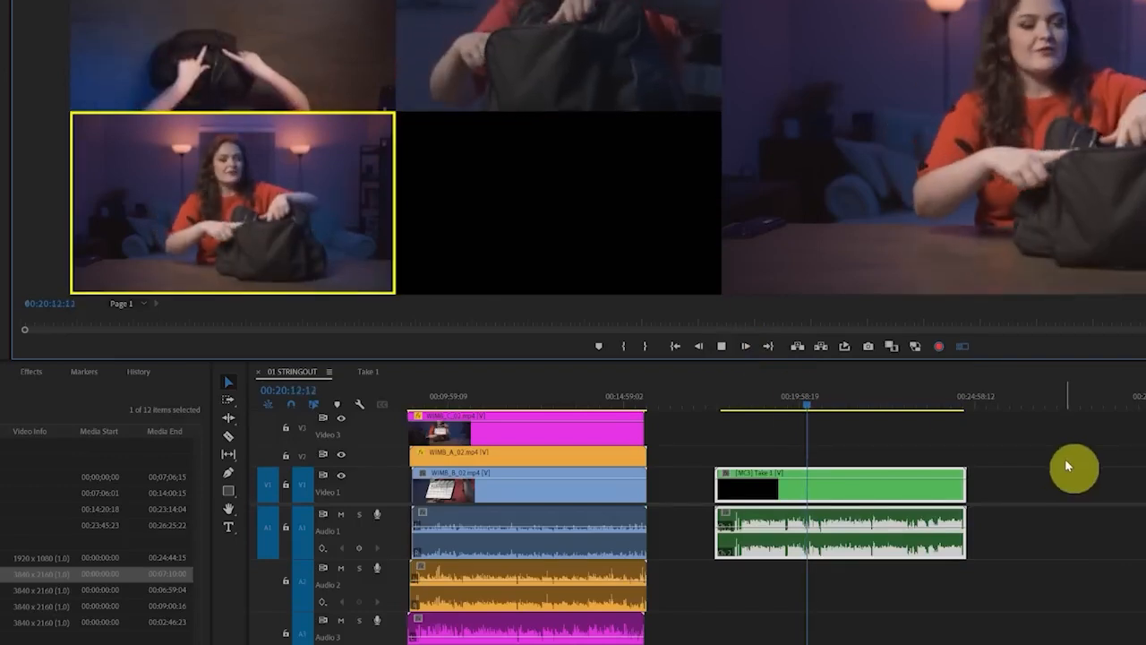
{"action": "key", "text": "1"}
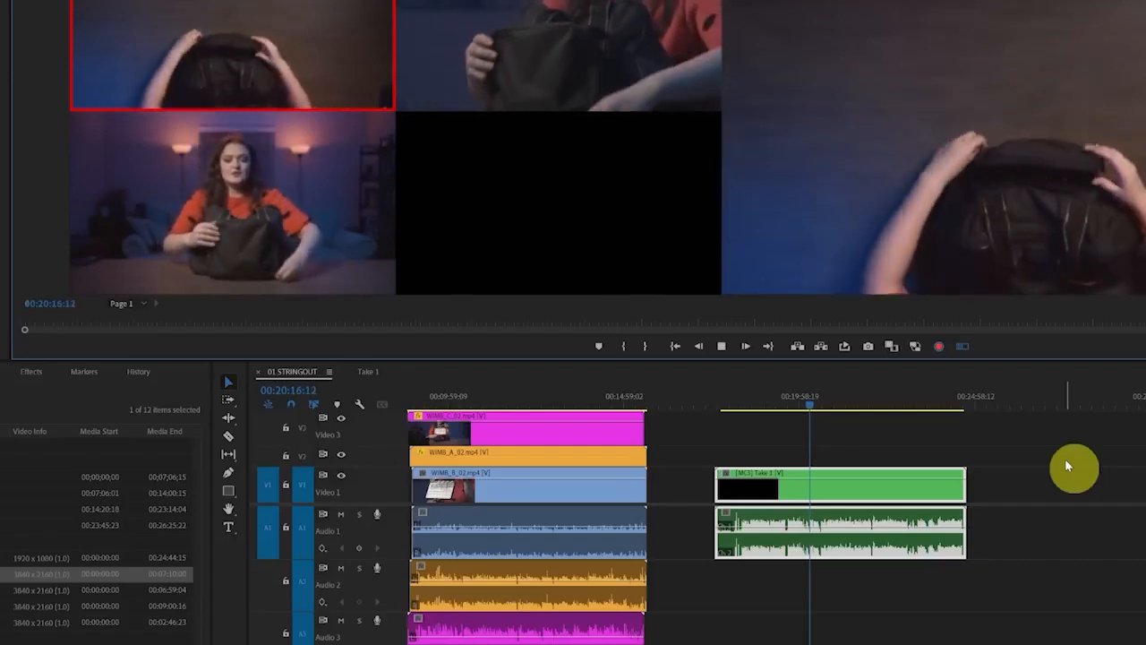
{"action": "key", "text": "2"}
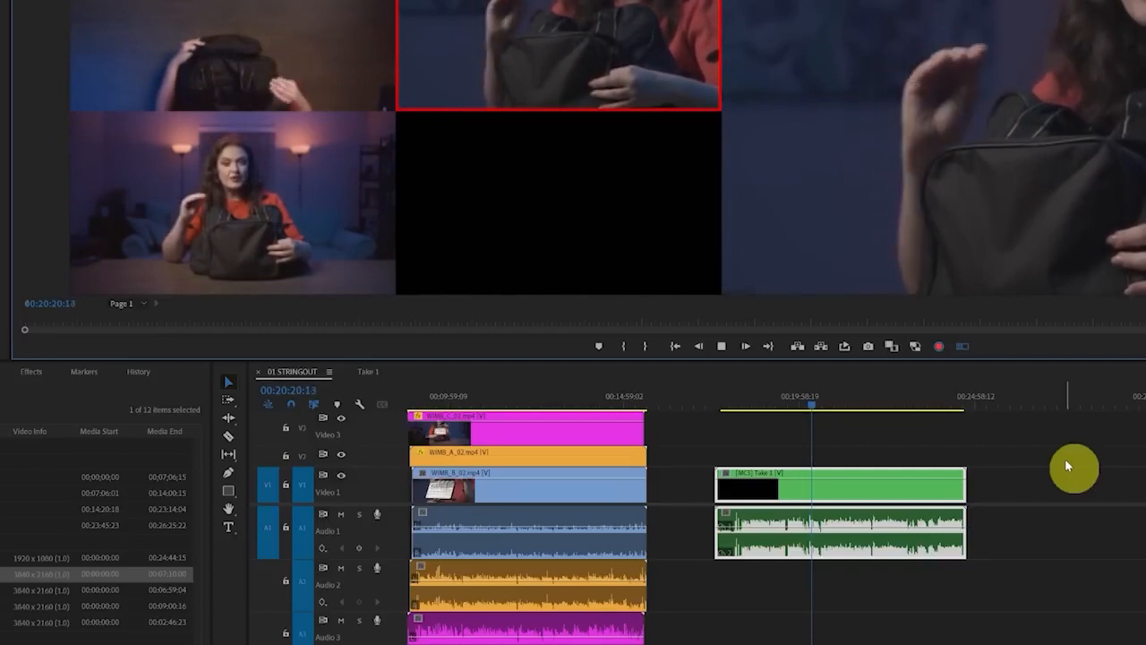
{"action": "key", "text": "3"}
{"action": "key", "text": "2"}
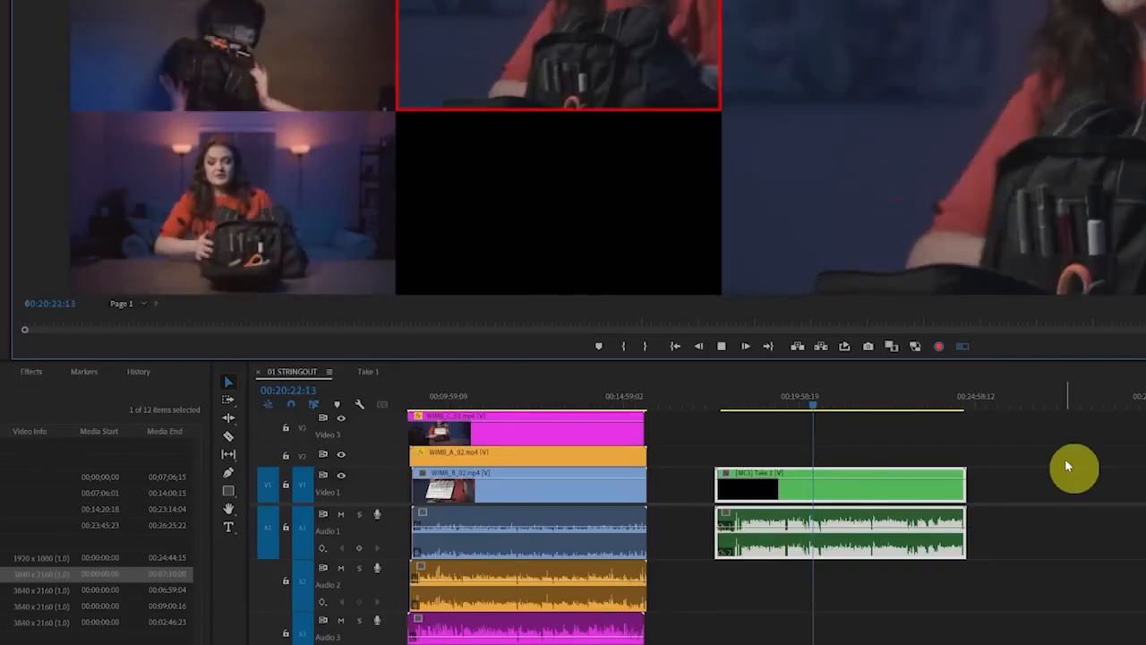
{"action": "key", "text": "1"}
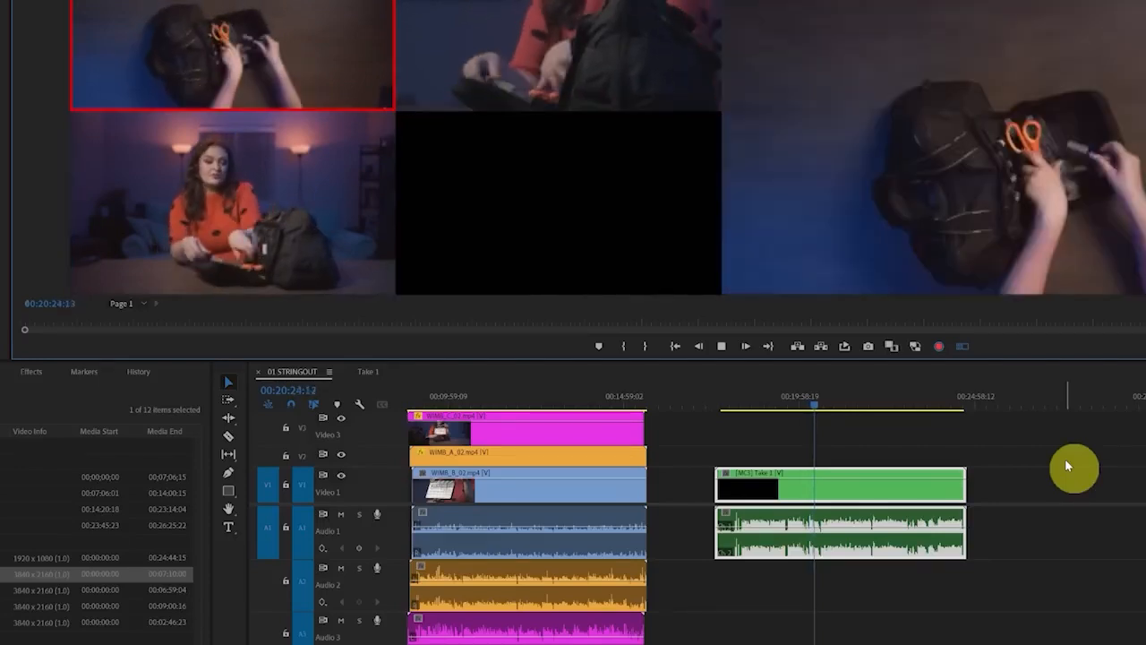
{"action": "key", "text": "2"}
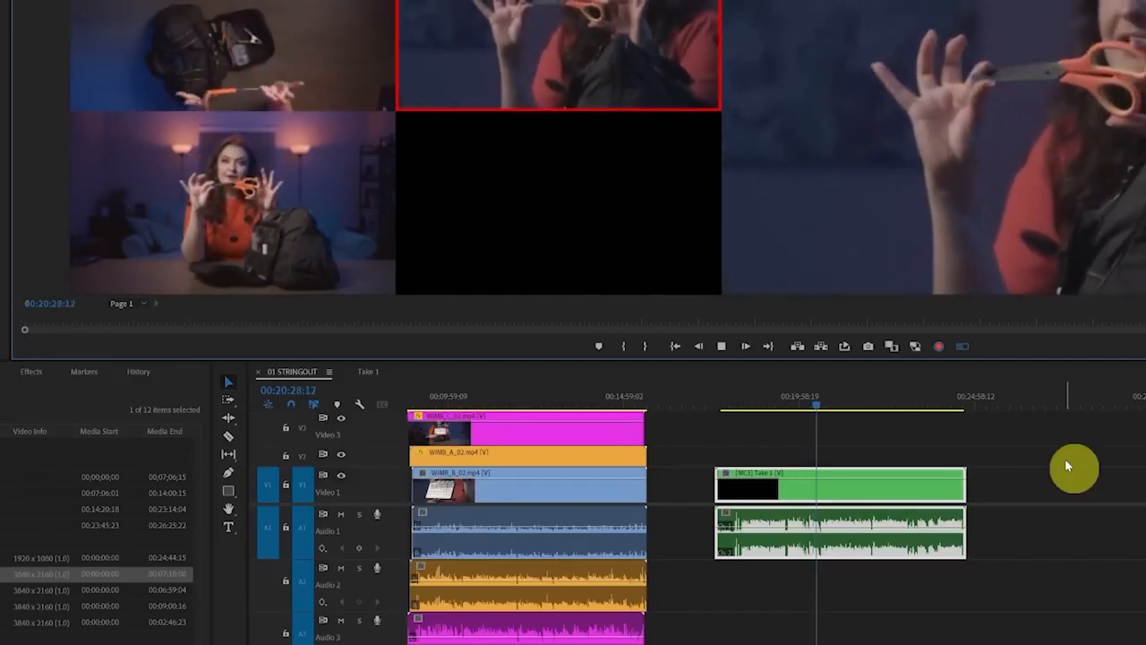
{"action": "key", "text": "3"}
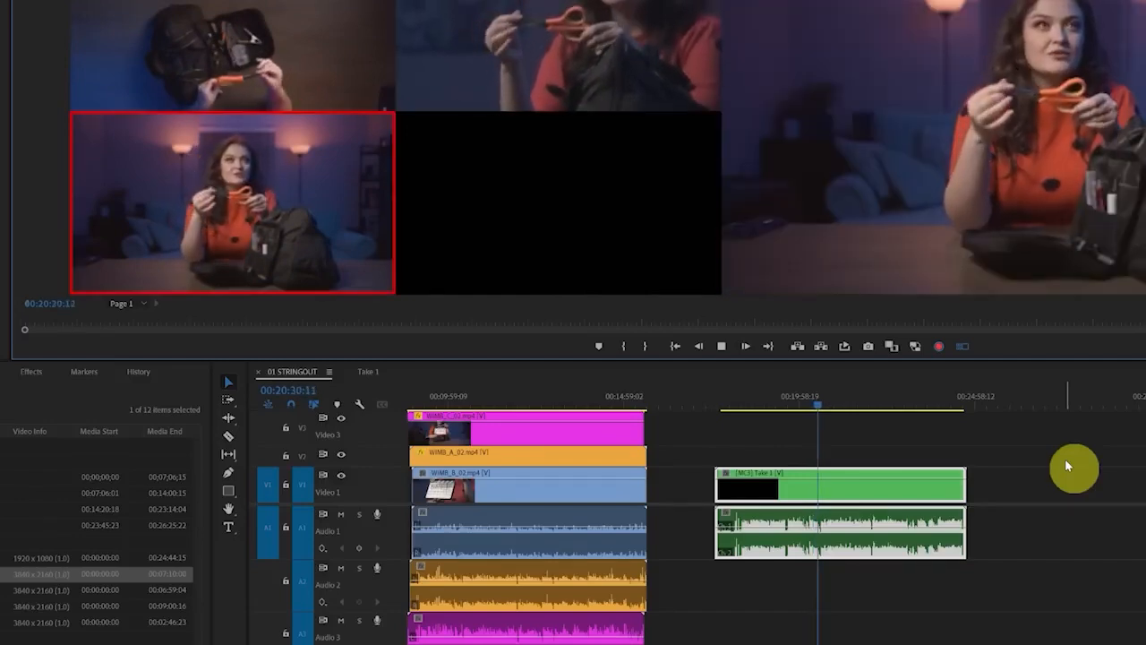
{"action": "key", "text": "space"}
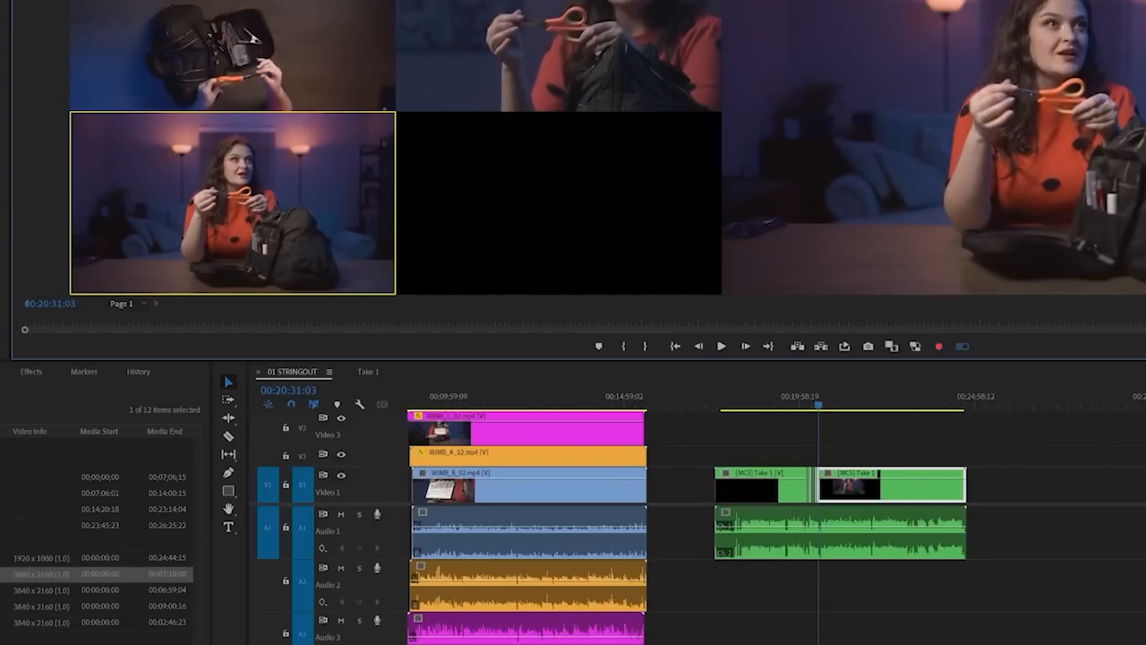
Switch the Take 1 segment at 00:20:19:04 to camera 3 and the one at 00:20:21:09 to camera 2
{"action": "key", "text": "shift+3"}
{"action": "key", "text": "equal"}
{"action": "key", "text": "equal"}
{"action": "key", "text": "equal"}
{"action": "key", "text": "equal"}
{"action": "key", "text": "equal"}
{"action": "key", "text": "equal"}
{"action": "key", "text": "equal"}
{"action": "key", "text": "equal"}
{"action": "key", "text": "equal"}
{"action": "key", "text": "equal"}
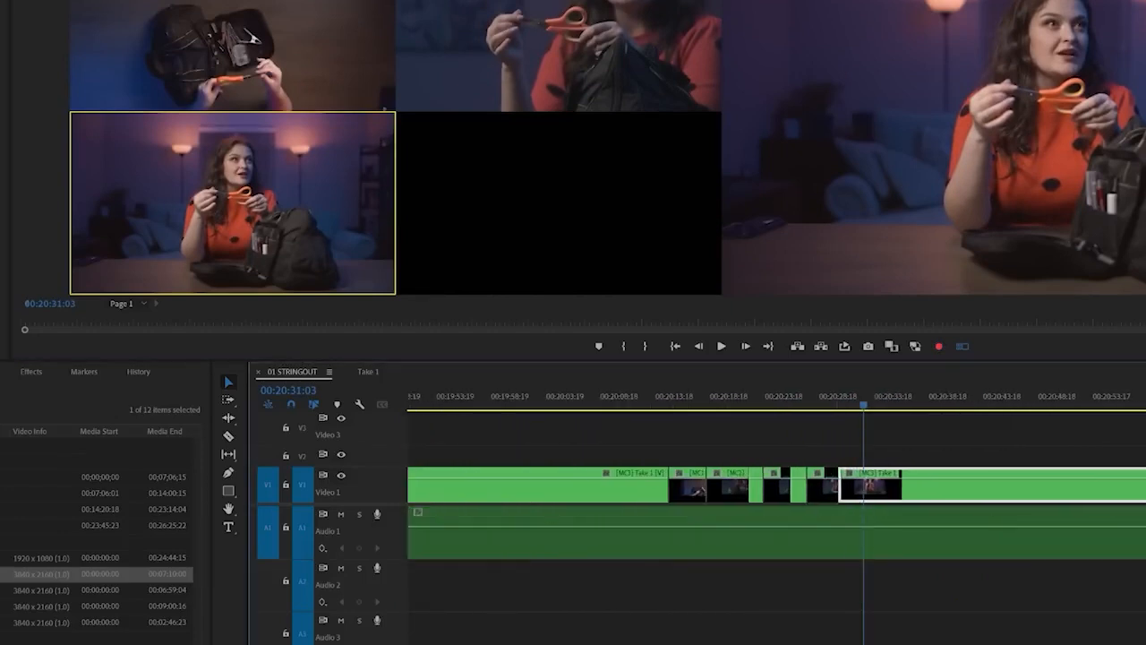
{"action": "left_click", "coordinate": [704, 410]}
{"action": "left_click_drag", "start_coordinate": [836, 442], "coordinate": [677, 484]}
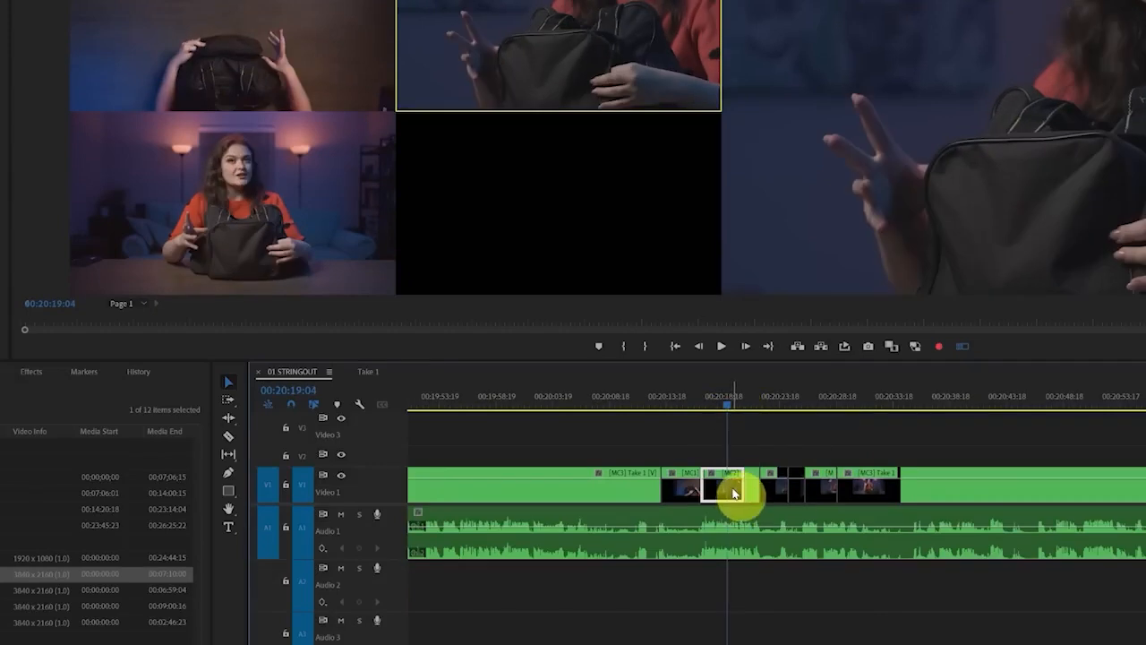
{"action": "key", "text": "3"}
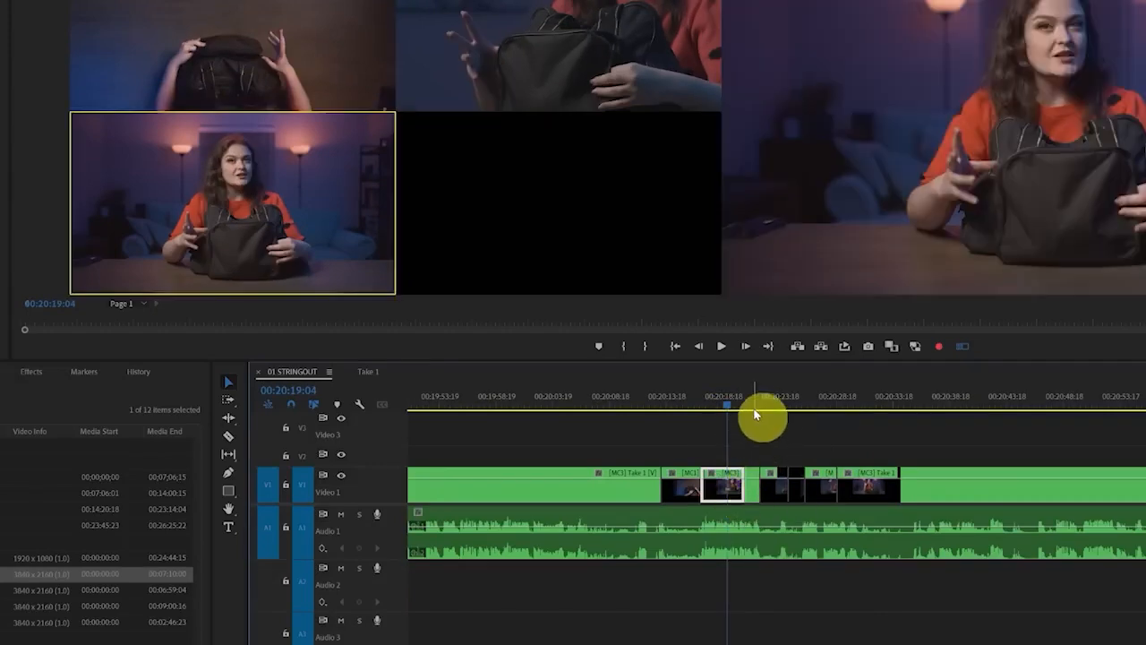
{"action": "key", "text": "2"}
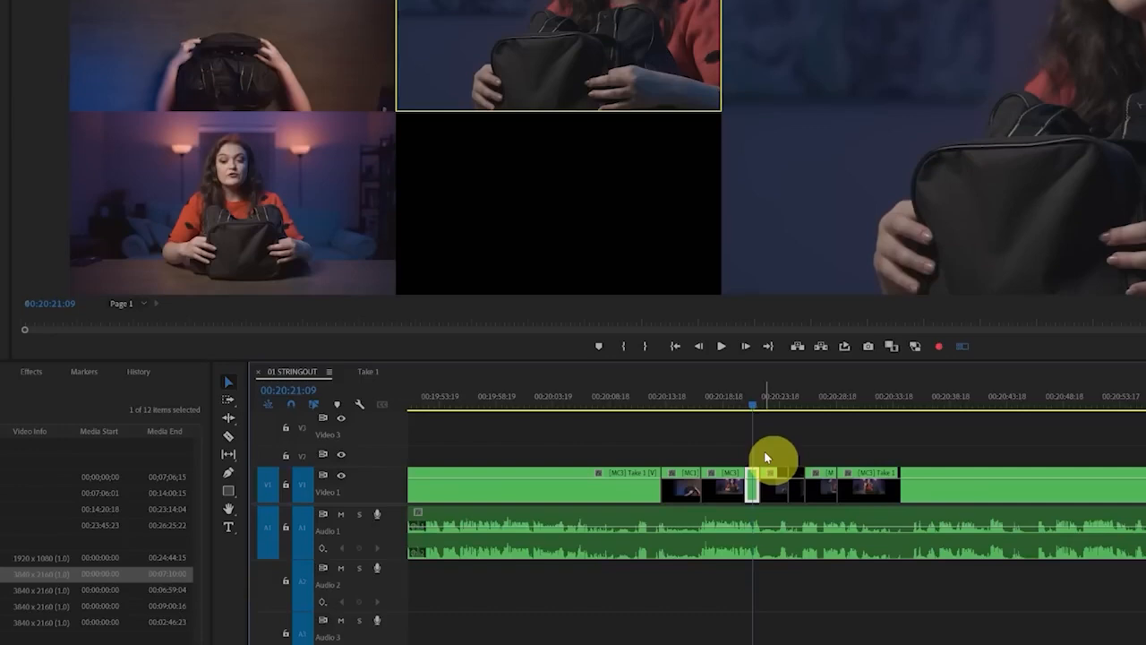
Roll the Take 1 cut into the camera 3 segment earlier and the last two cuts later with the Rolling Edit tool
{"action": "key", "text": "="}
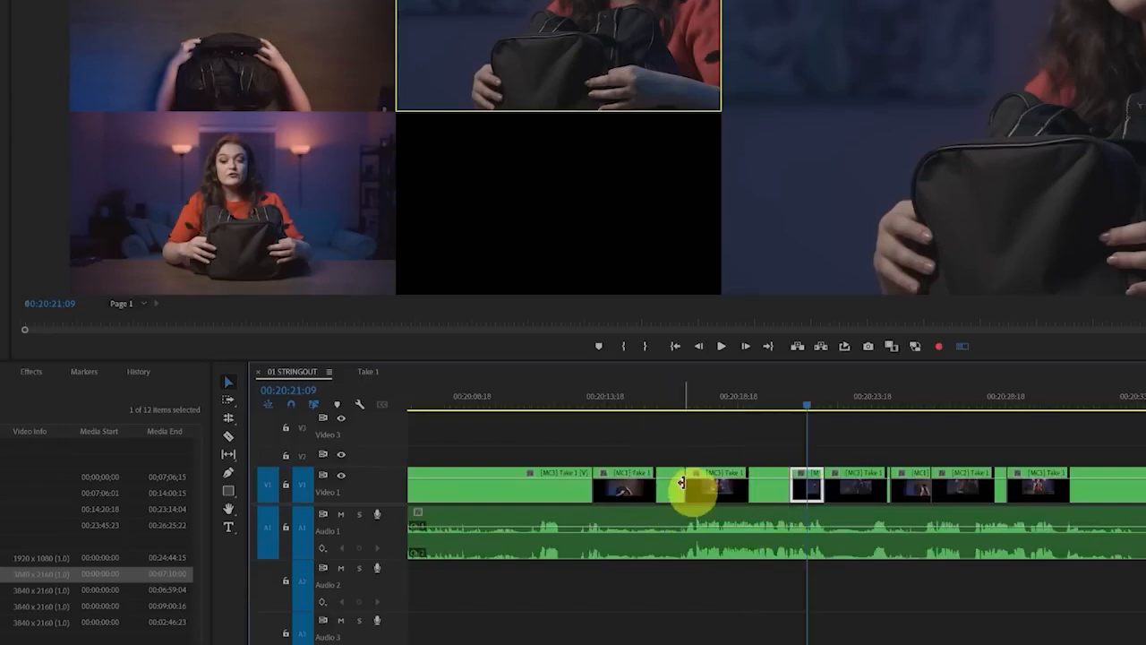
{"action": "key", "text": "n"}
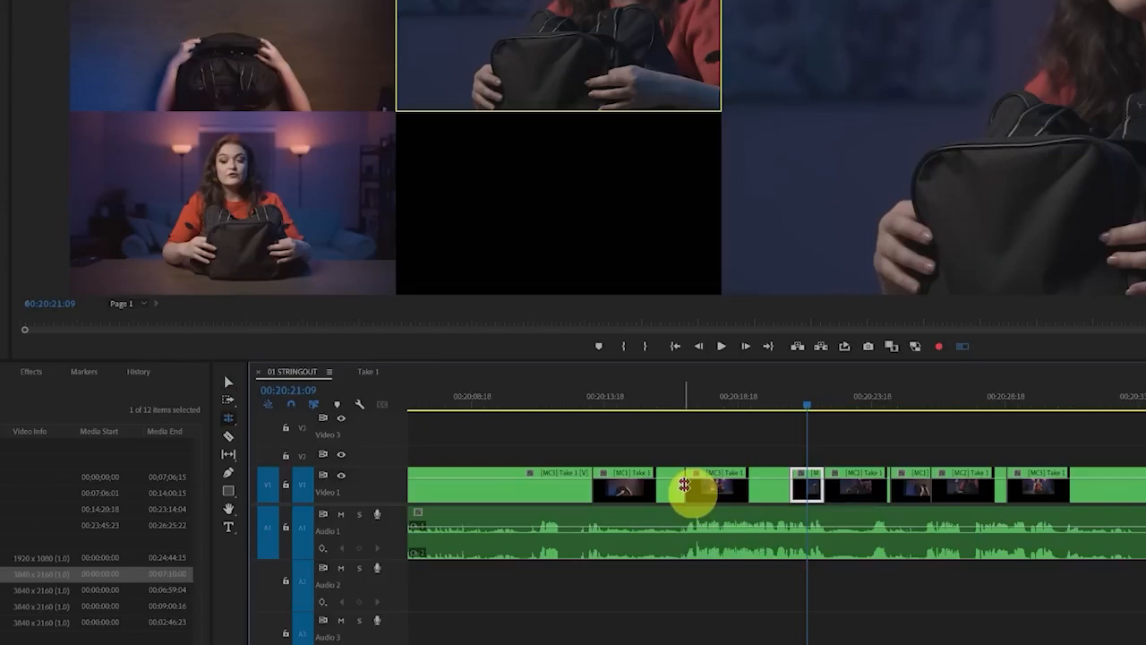
{"action": "left_click_drag", "start_coordinate": [644, 454], "coordinate": [932, 302]}
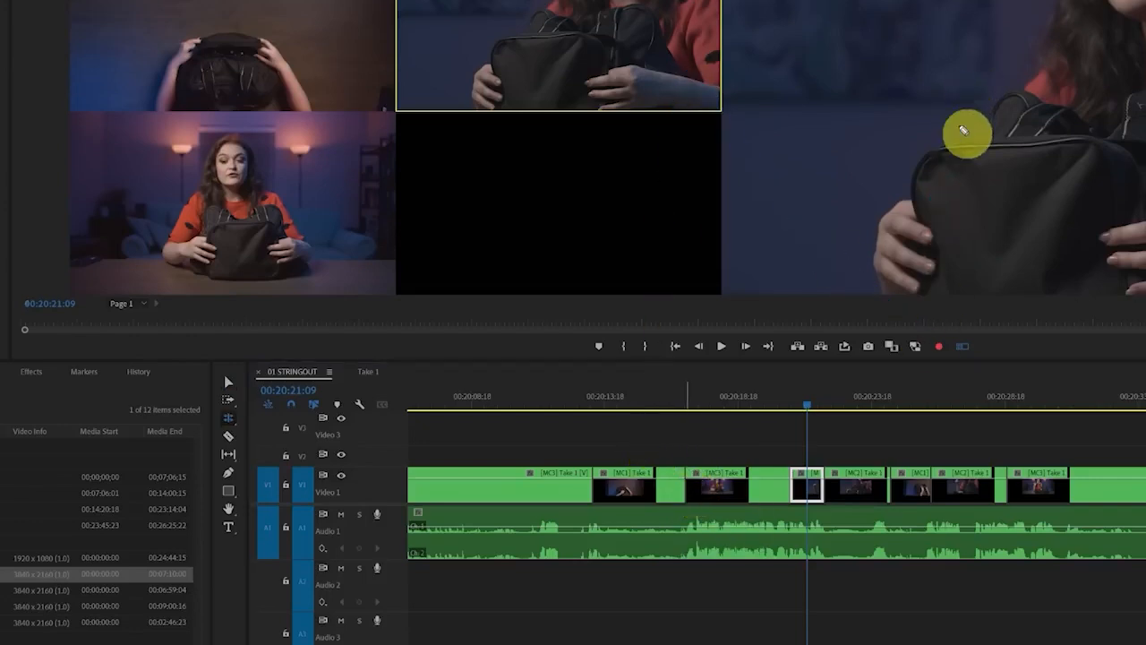
{"action": "mouse_move", "coordinate": [678, 486]}
{"action": "left_mouse_down"}
{"action": "mouse_move", "coordinate": [724, 489]}
{"action": "mouse_move", "coordinate": [656, 489]}
{"action": "left_mouse_up"}
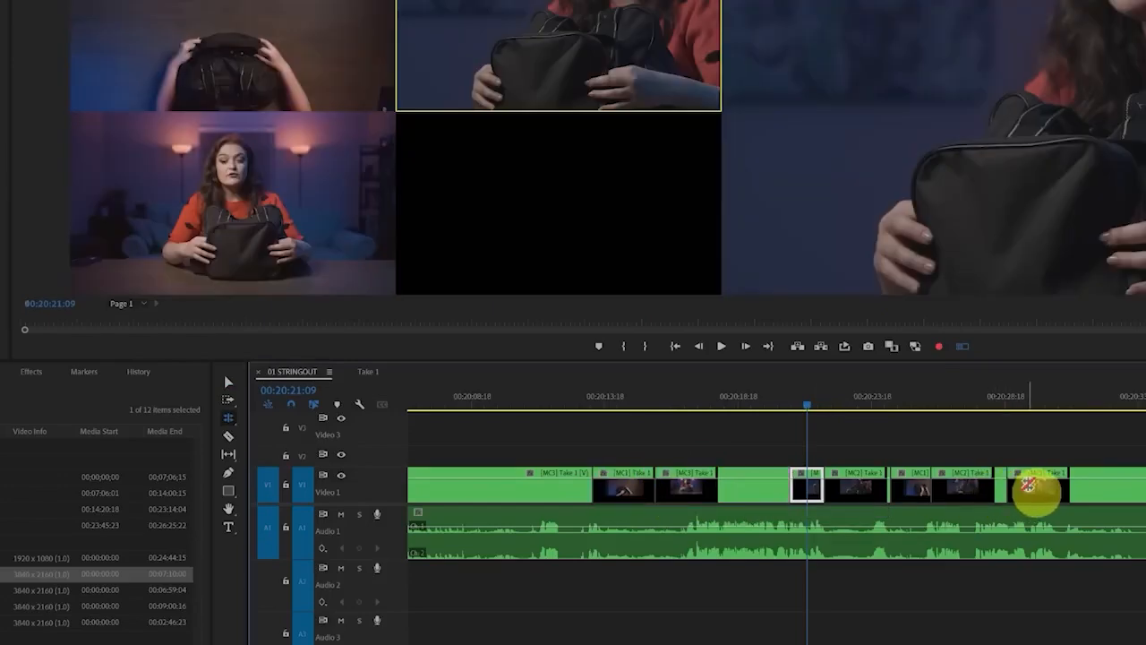
{"action": "left_click_drag", "start_coordinate": [1011, 485], "coordinate": [1080, 486]}
{"action": "left_click_drag", "start_coordinate": [935, 486], "coordinate": [899, 486]}
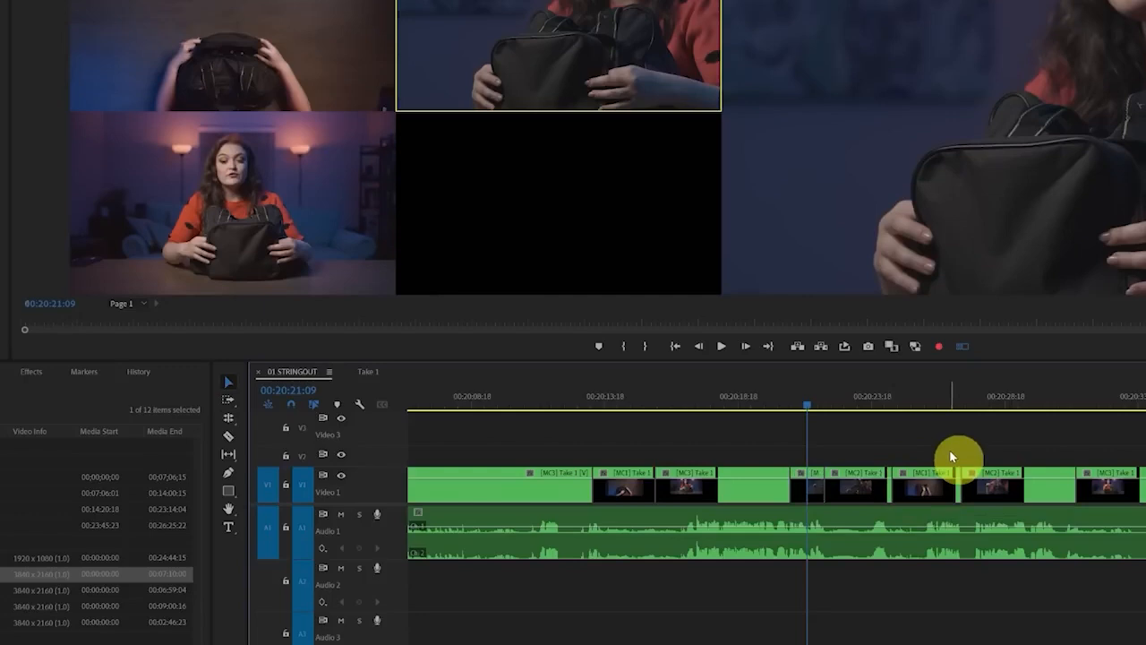
Flatten the cut multi-camera segments in the middle of Take 1 into their source camera clips
{"action": "left_click_drag", "start_coordinate": [1031, 450], "coordinate": [632, 491]}
{"action": "right_click", "coordinate": [632, 492]}
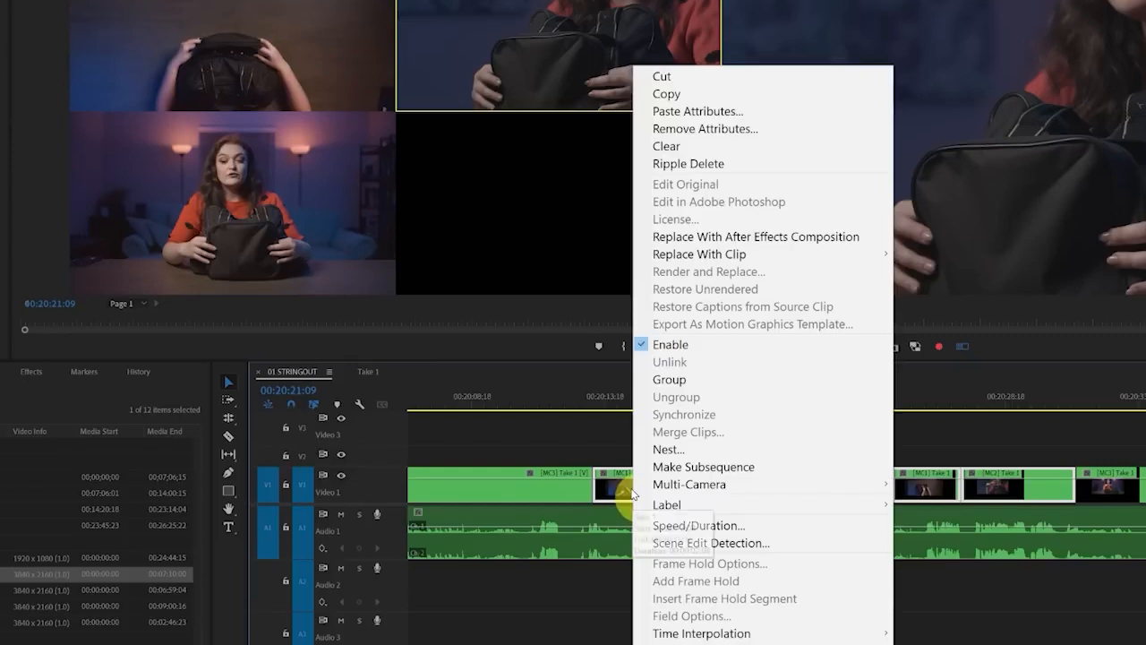
{"action": "mouse_move", "coordinate": [766, 483]}
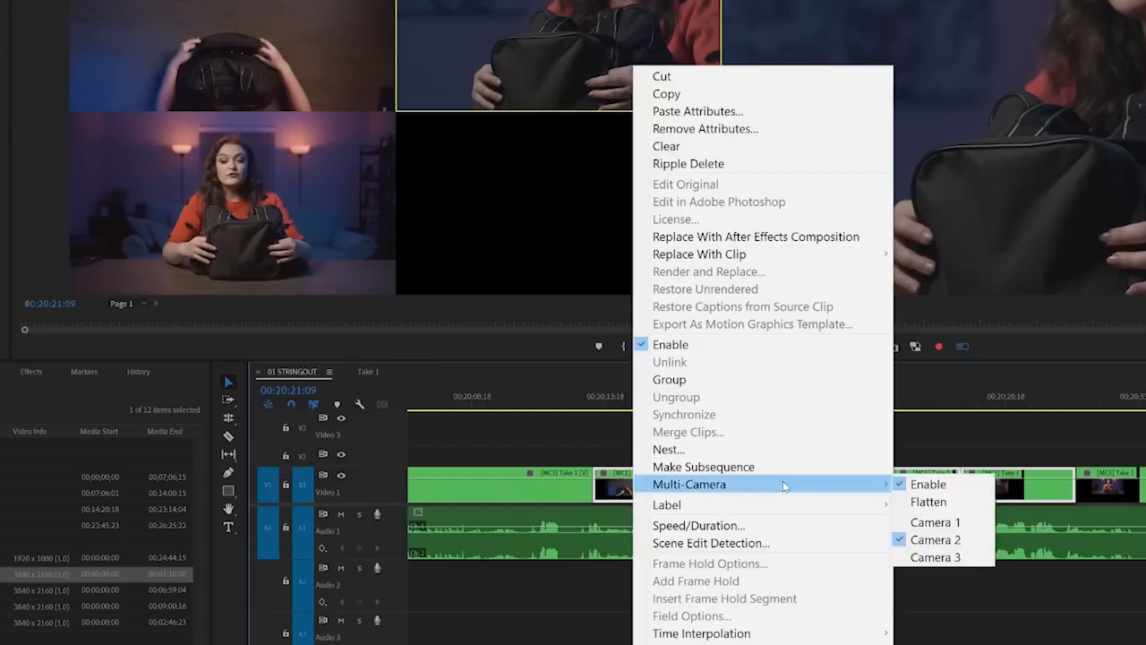
{"action": "left_click", "coordinate": [955, 504]}
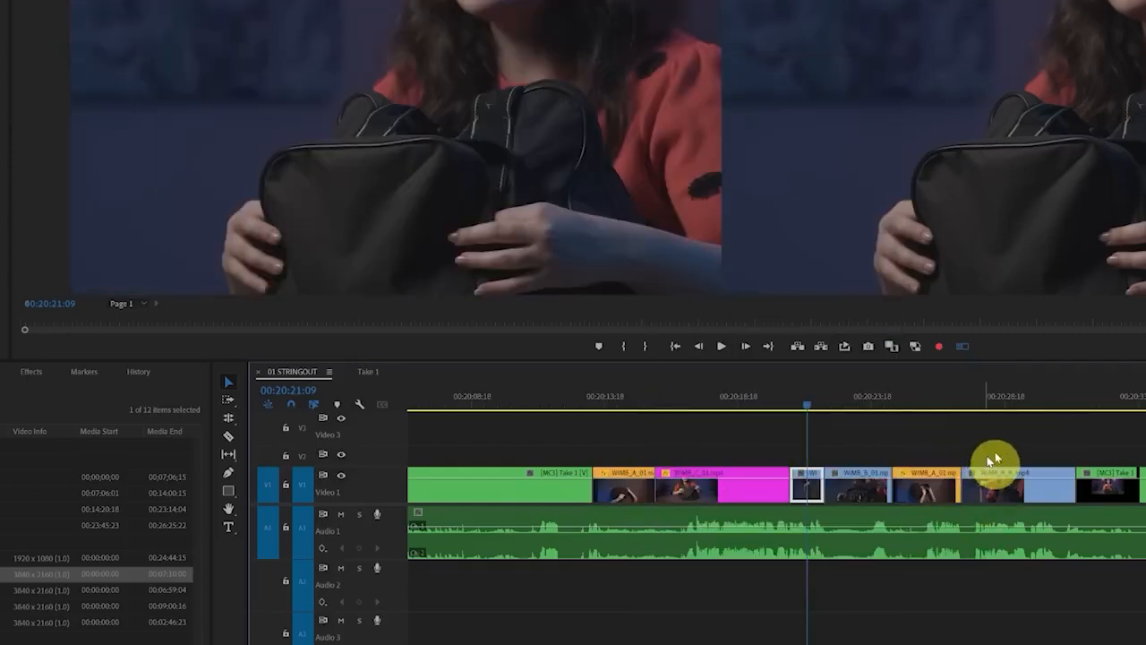
Place a fresh copy of the Take 1 multi-camera sequence after the edited one, just past 00:25:21:23
{"action": "left_click_drag", "start_coordinate": [1022, 443], "coordinate": [966, 452]}
{"action": "scroll", "coordinate": [793, 457], "scroll_direction": "down", "scroll_amount": 10}
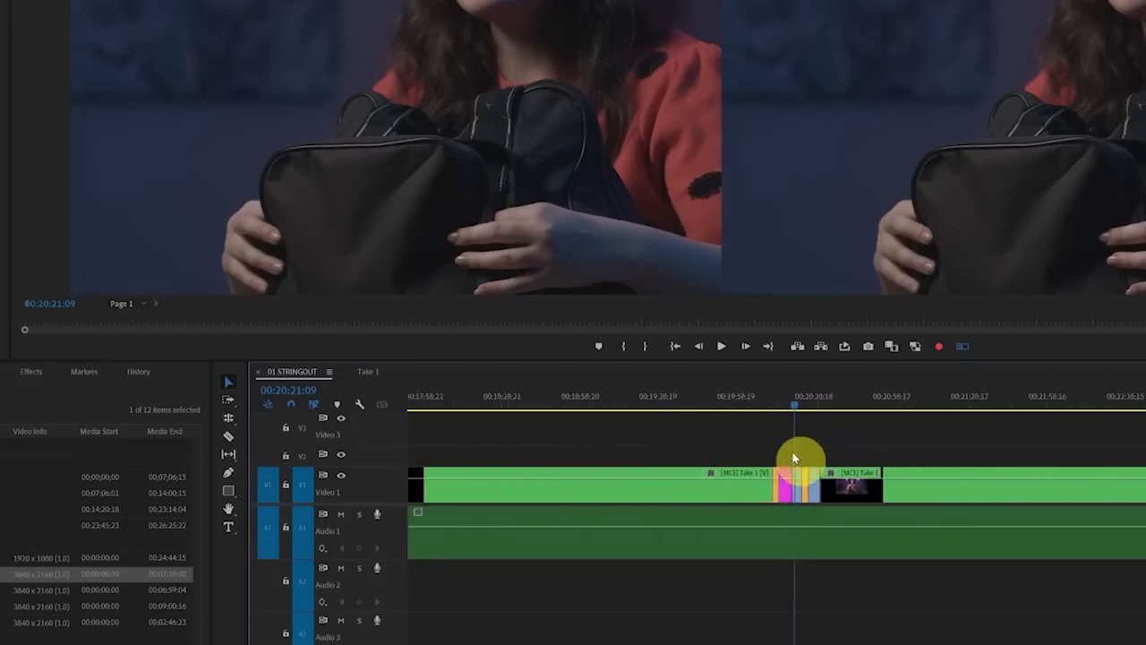
{"action": "scroll", "coordinate": [793, 456], "scroll_direction": "down", "scroll_amount": 10}
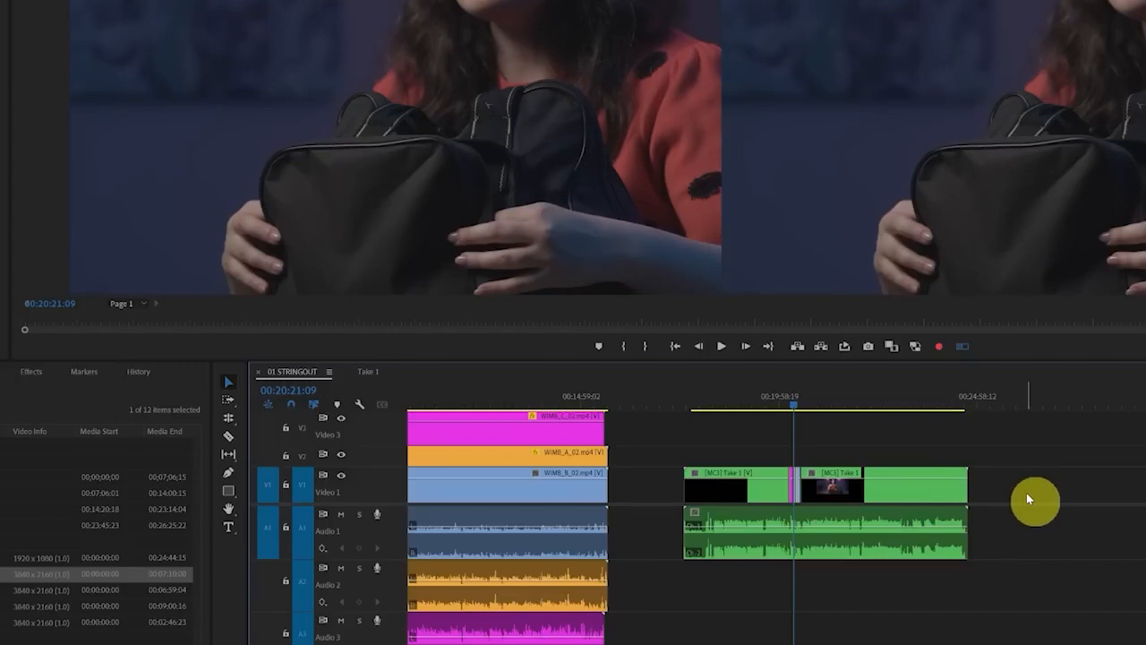
{"action": "scroll", "coordinate": [624, 506], "scroll_direction": "up", "scroll_amount": 5}
{"action": "scroll", "coordinate": [762, 470], "scroll_direction": "down", "scroll_amount": 2}
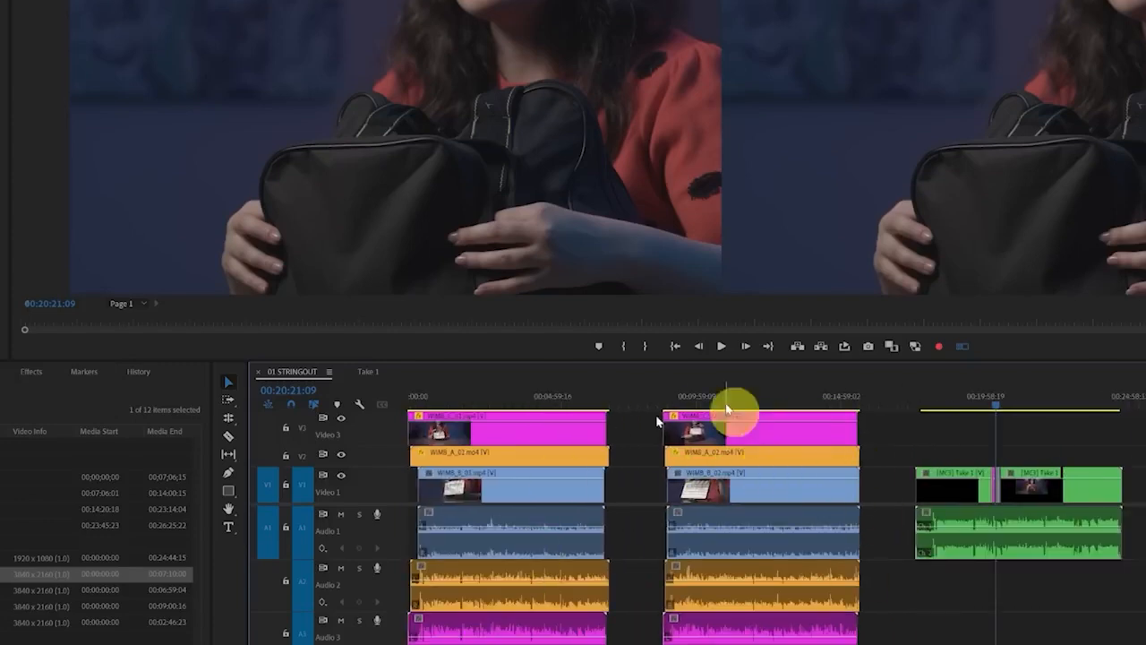
{"action": "scroll", "coordinate": [853, 517], "scroll_direction": "down", "scroll_amount": 1}
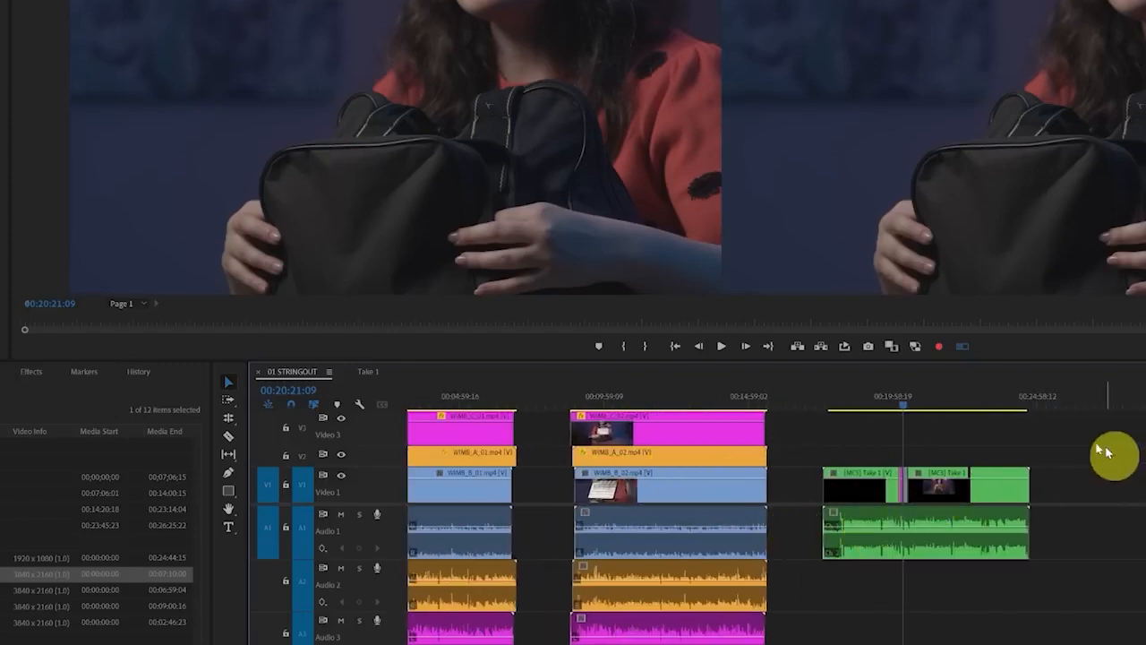
{"action": "left_click", "coordinate": [1050, 398]}
{"action": "left_click_drag", "start_coordinate": [1137, 484], "coordinate": [1079, 530]}
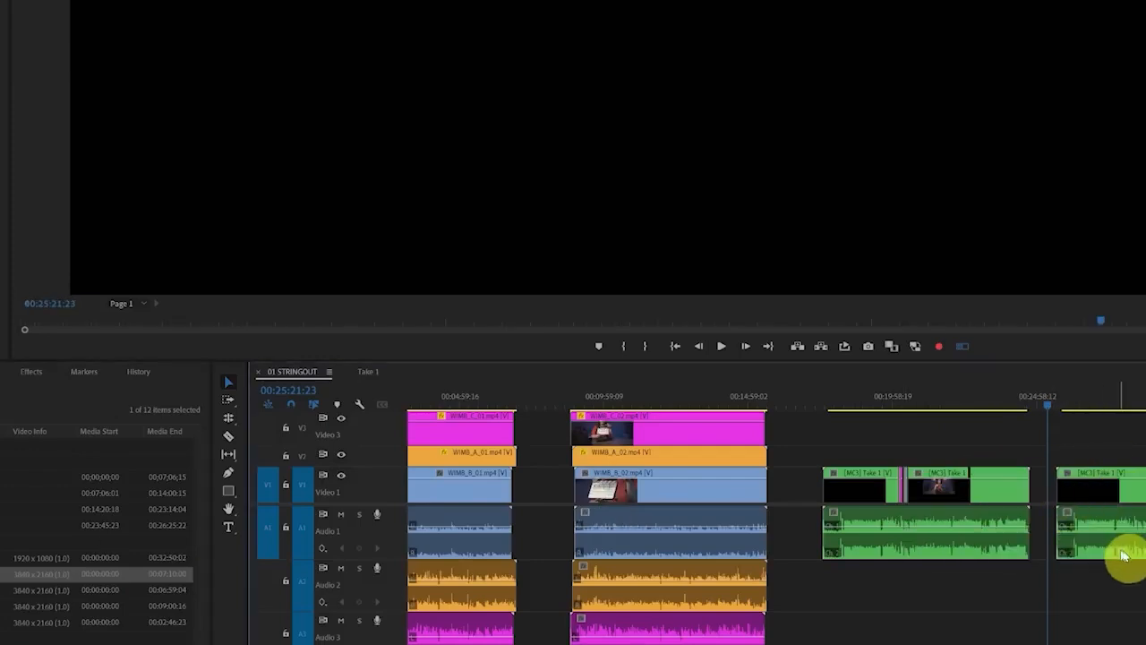
{"action": "scroll", "coordinate": [1043, 578], "scroll_direction": "down", "scroll_amount": 3}
{"action": "left_click", "coordinate": [905, 492]}
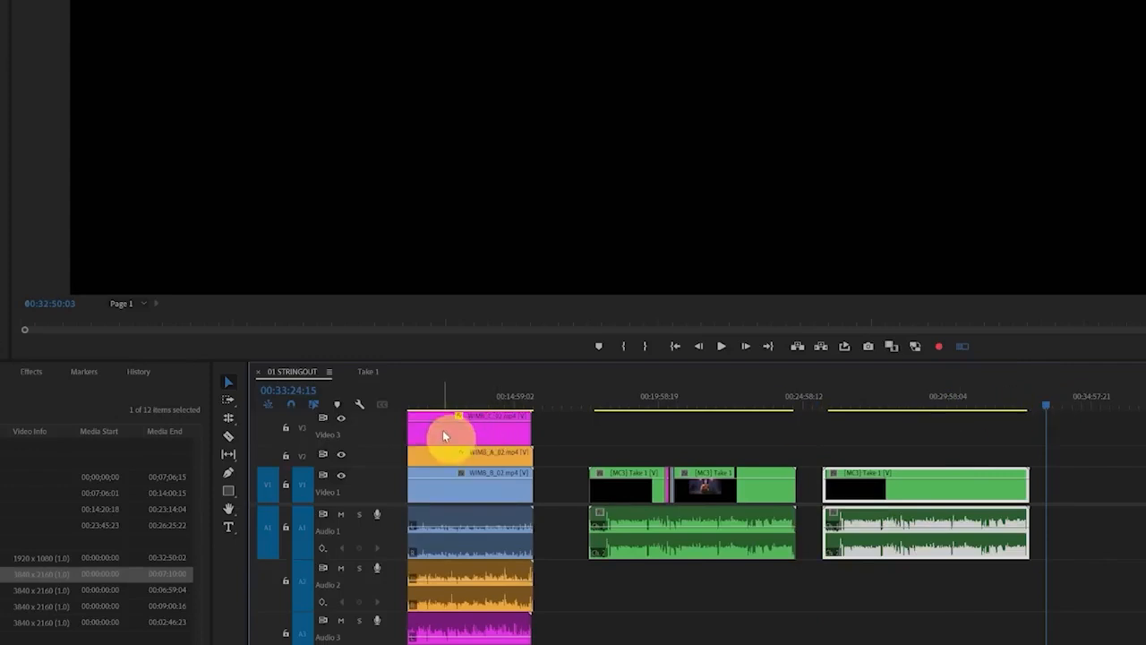
Turn off inserting sequences as nests and place the four take sequences as individual clips, back to back from 00:33:24:15
{"action": "left_click", "coordinate": [268, 404]}
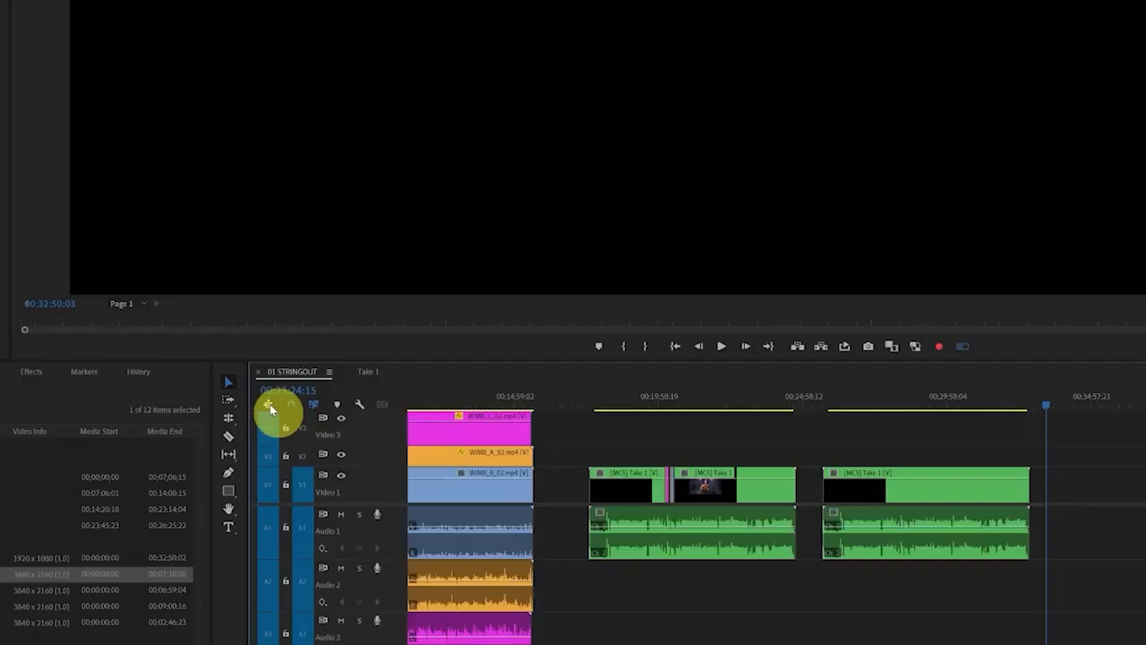
{"action": "left_click_drag", "start_coordinate": [21, 546], "coordinate": [1144, 489]}
{"action": "scroll", "coordinate": [1144, 490], "scroll_direction": "down", "scroll_amount": 5}
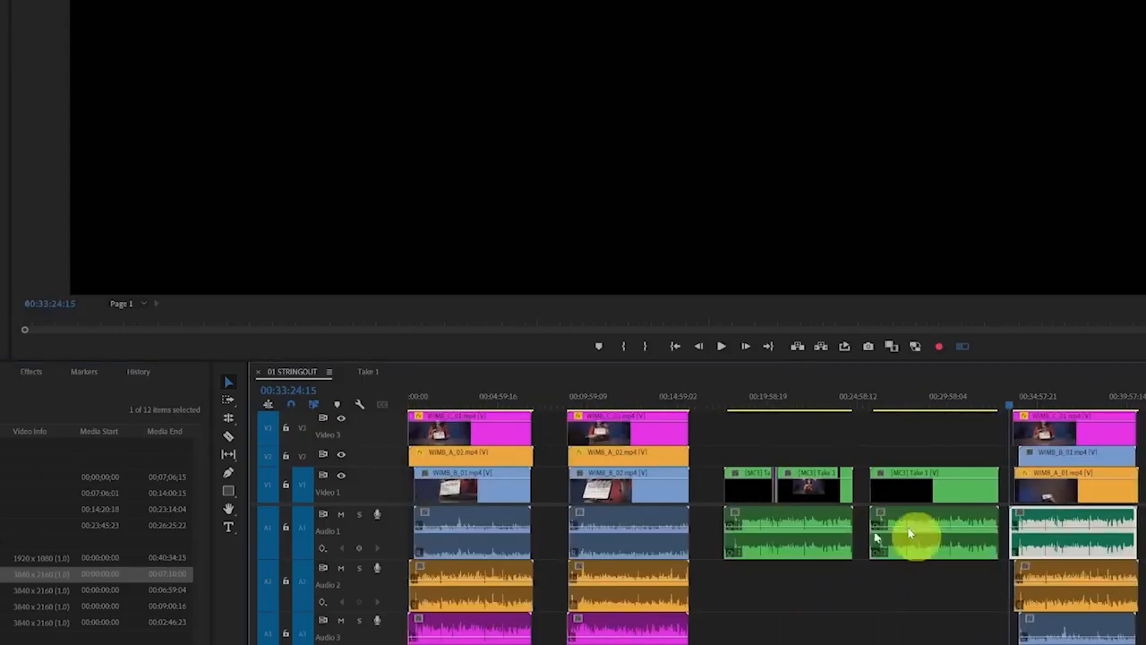
{"action": "left_click", "coordinate": [2, 590]}
{"action": "left_click_drag", "start_coordinate": [2, 590], "coordinate": [1144, 491]}
{"action": "scroll", "coordinate": [1145, 555], "scroll_direction": "down", "scroll_amount": 2}
{"action": "left_click", "coordinate": [2, 606]}
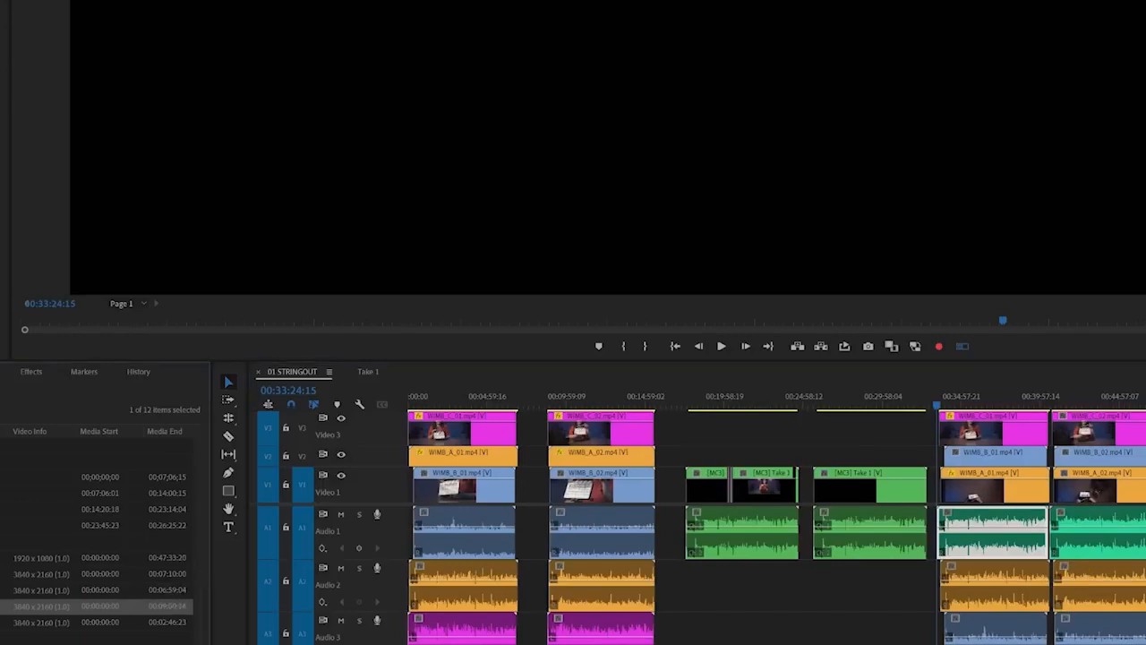
{"action": "left_click", "coordinate": [2, 622], "text": "shift"}
{"action": "left_click_drag", "start_coordinate": [2, 622], "coordinate": [1144, 490]}
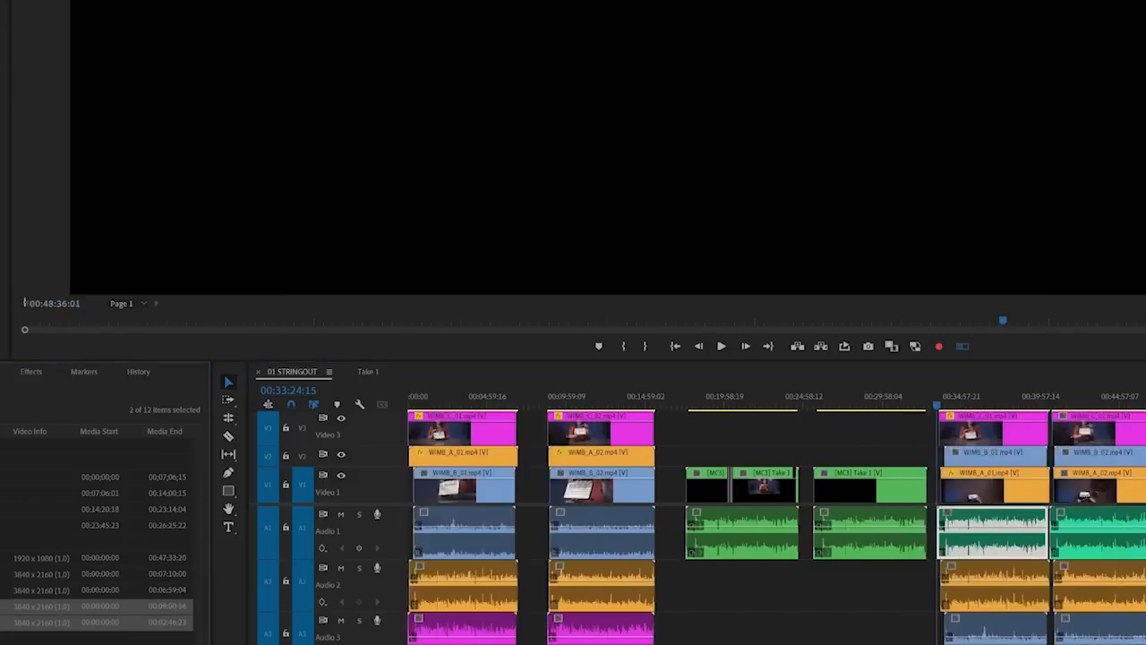
Ripple delete all older clips ahead of the new takes, and close the gaps at the sequence start and before the third take
{"action": "key", "text": "backslash"}
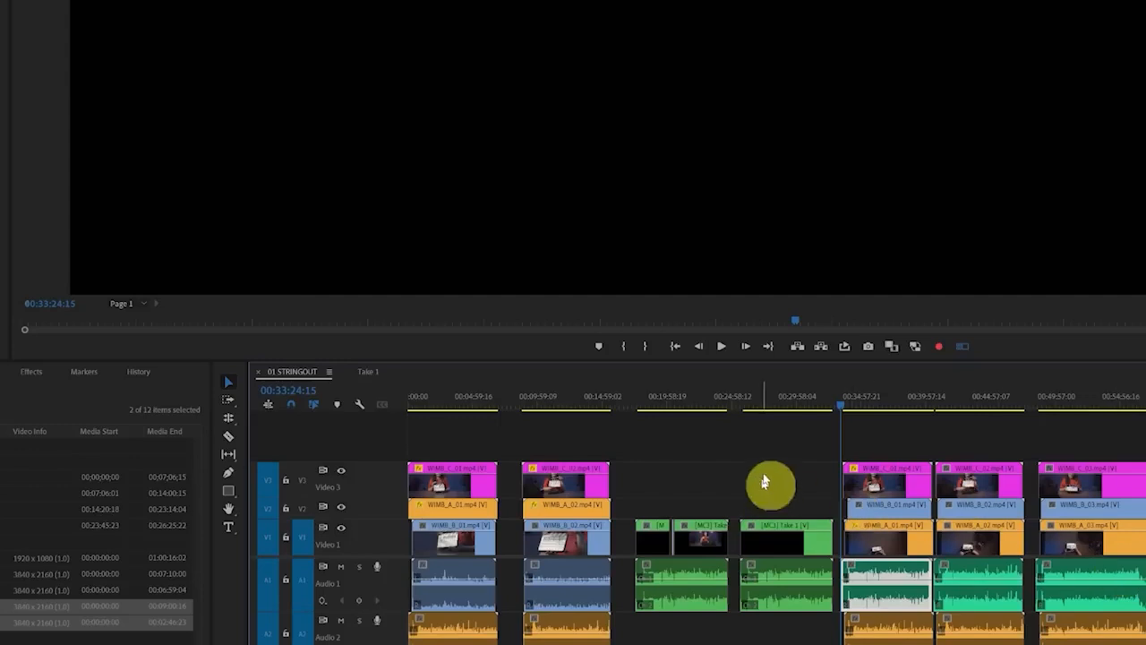
{"action": "left_click_drag", "start_coordinate": [787, 440], "coordinate": [407, 644]}
{"action": "key", "text": "shift+Delete"}
{"action": "right_click", "coordinate": [440, 543]}
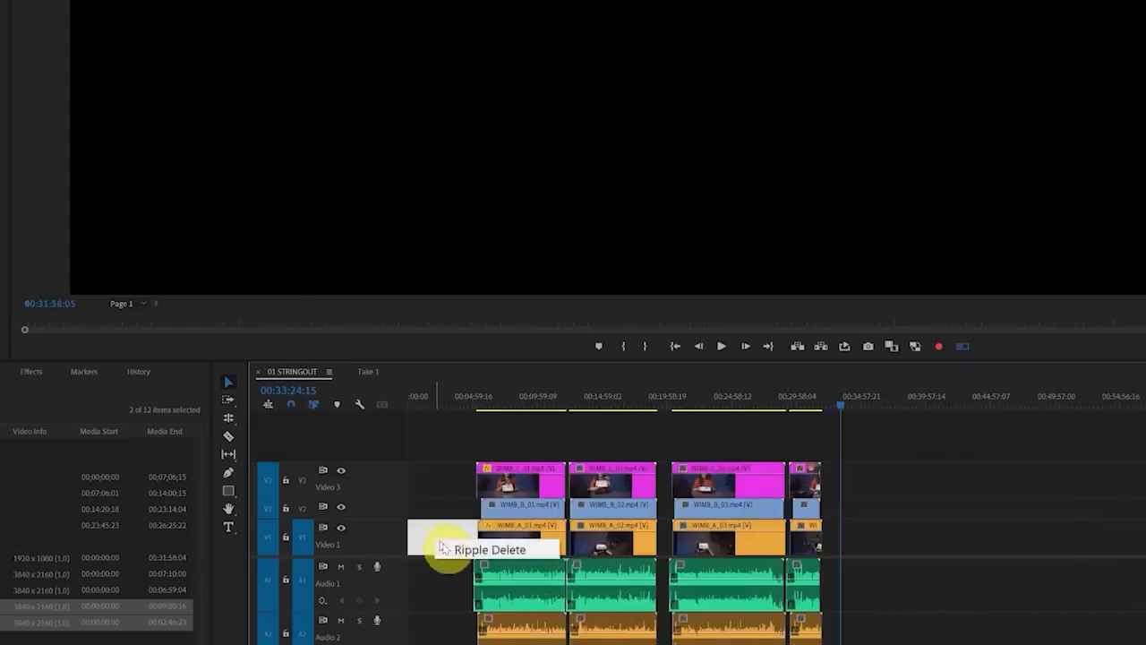
{"action": "left_click", "coordinate": [448, 551]}
{"action": "left_click", "coordinate": [431, 567]}
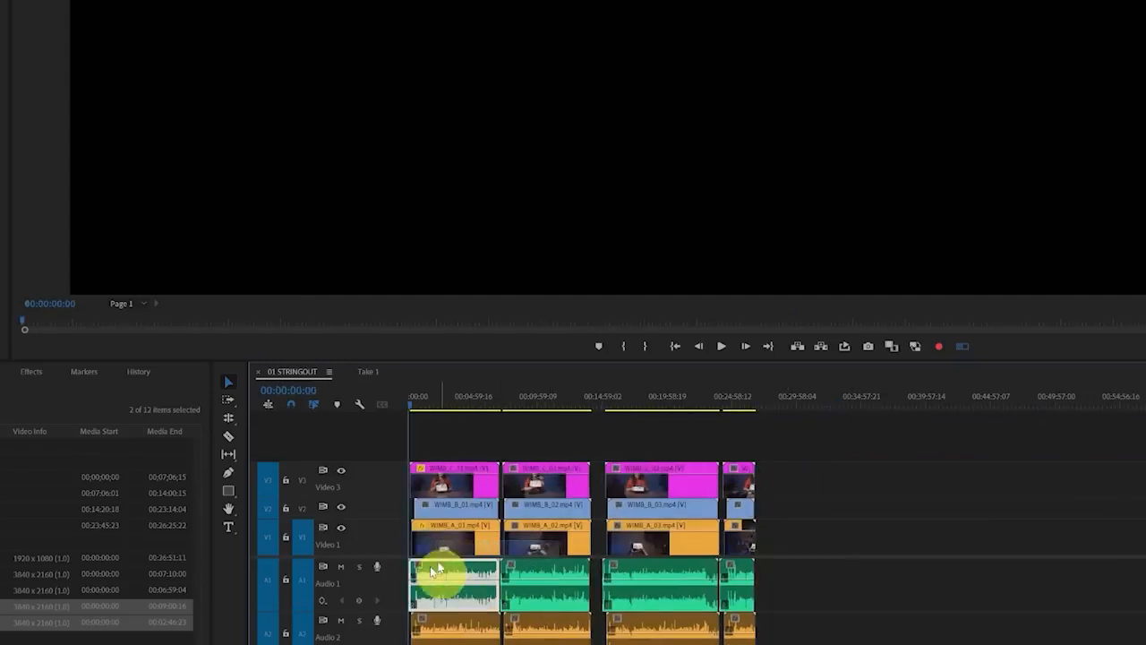
{"action": "right_click", "coordinate": [596, 538]}
{"action": "left_click", "coordinate": [626, 546]}
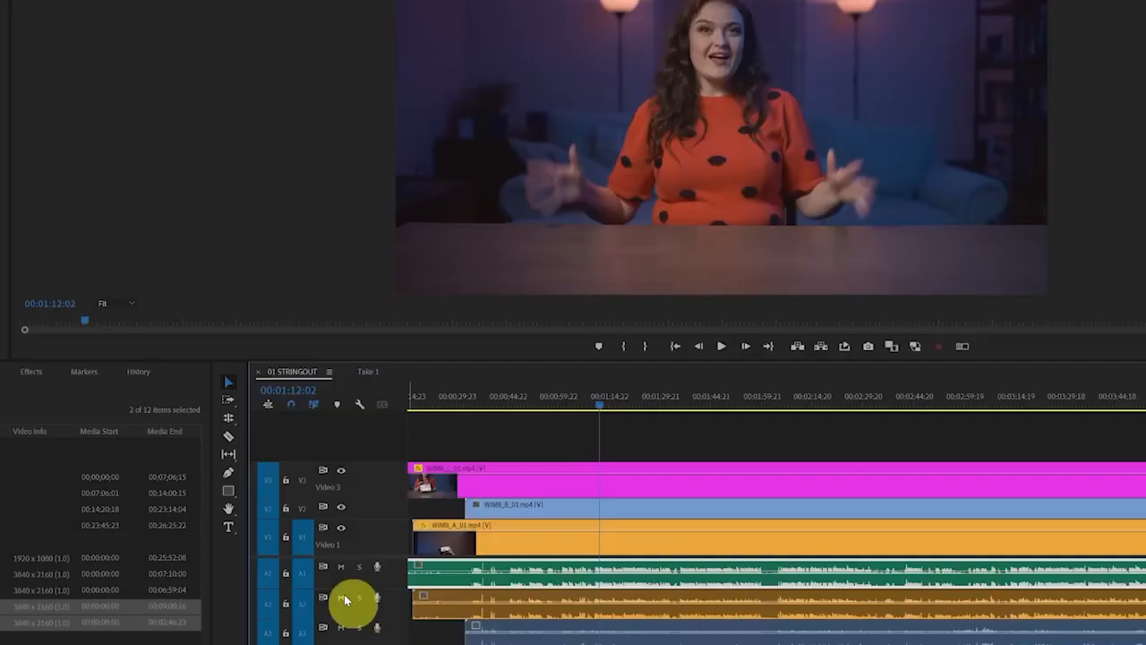
Mute the camera audio on tracks A2 and A3
{"action": "left_click", "coordinate": [341, 597]}
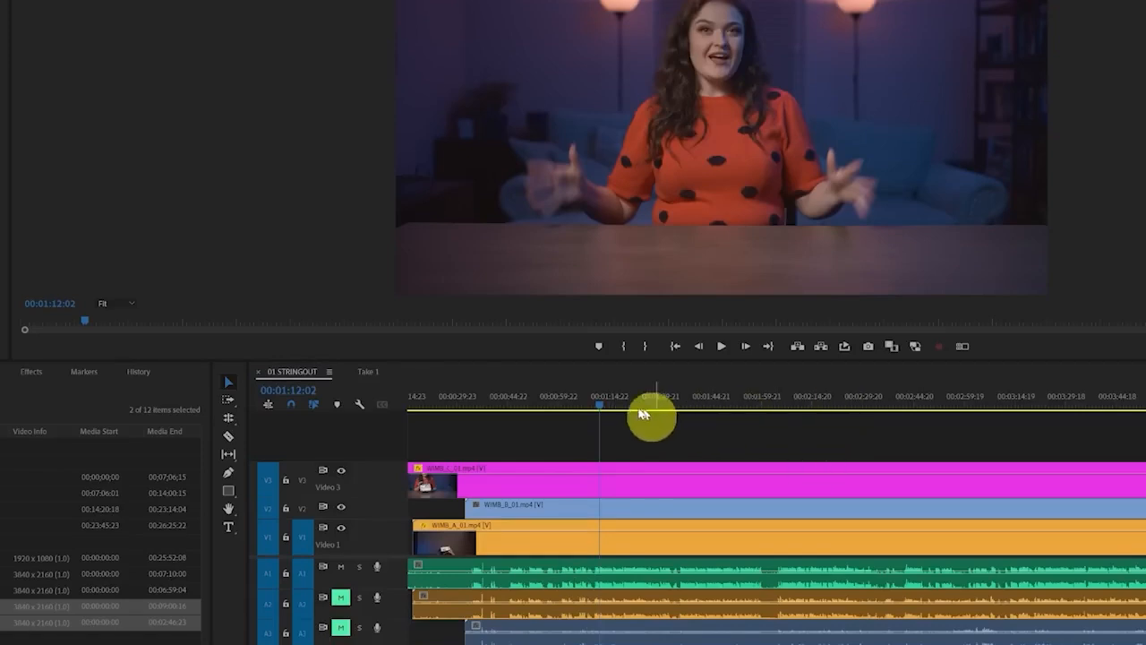
Split the first take at 00:01:10:07 on the targeted tracks V1, A1, A2 and A3, and check the resulting pieces
{"action": "left_click", "coordinate": [594, 405]}
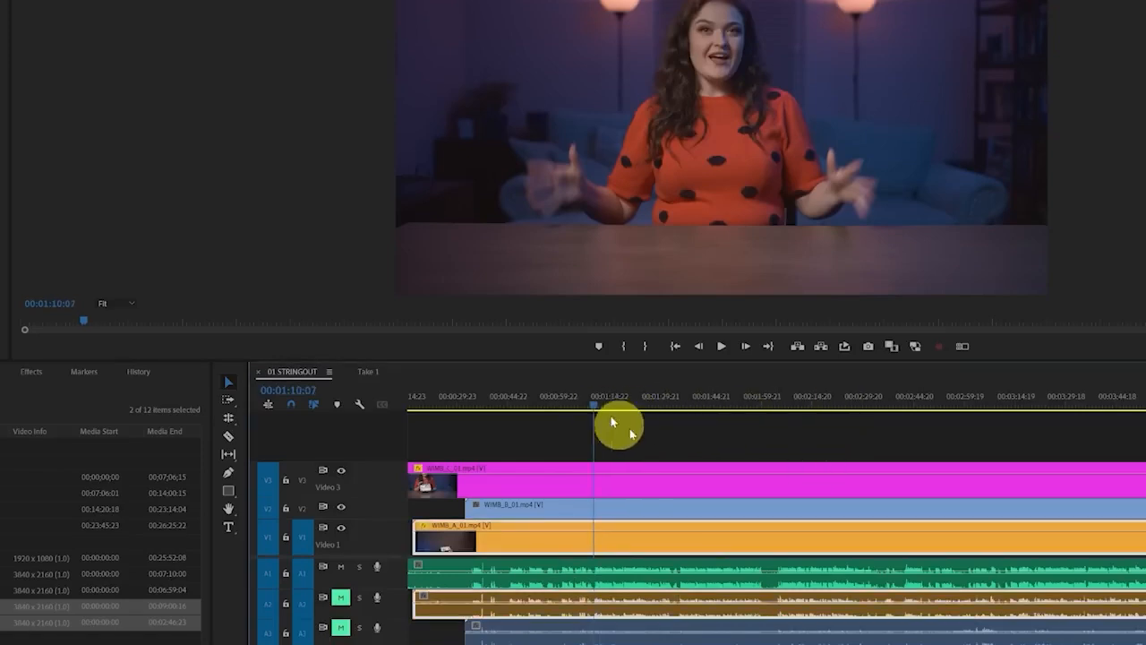
{"action": "left_click", "coordinate": [671, 450]}
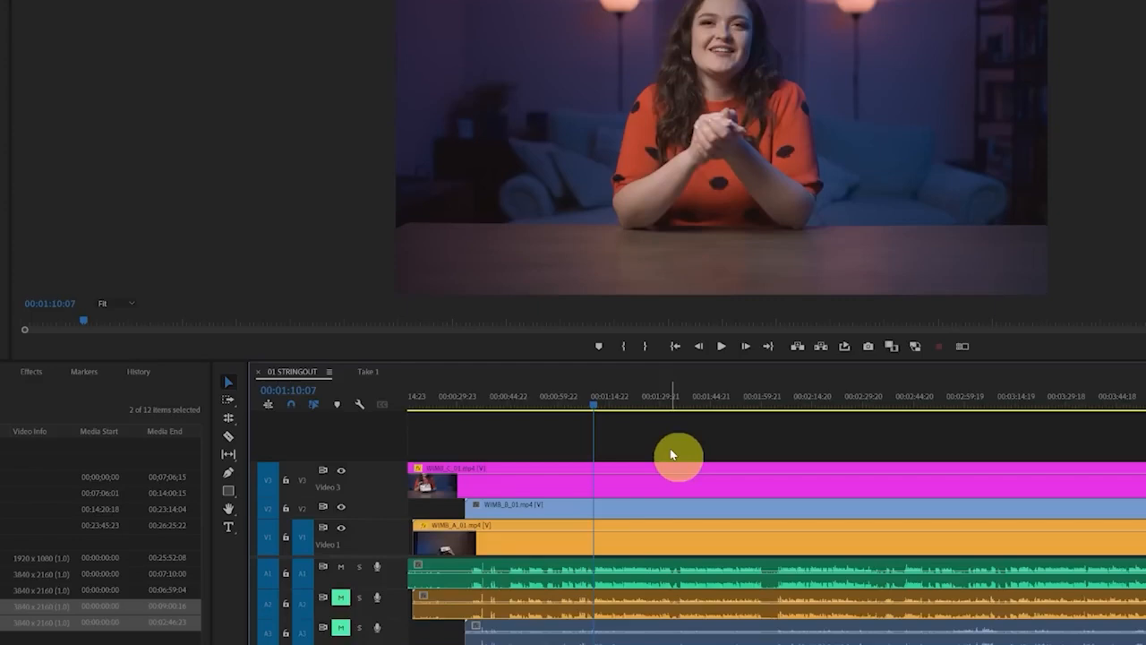
{"action": "key", "text": "ctrl+k"}
{"action": "left_click", "coordinate": [614, 538]}
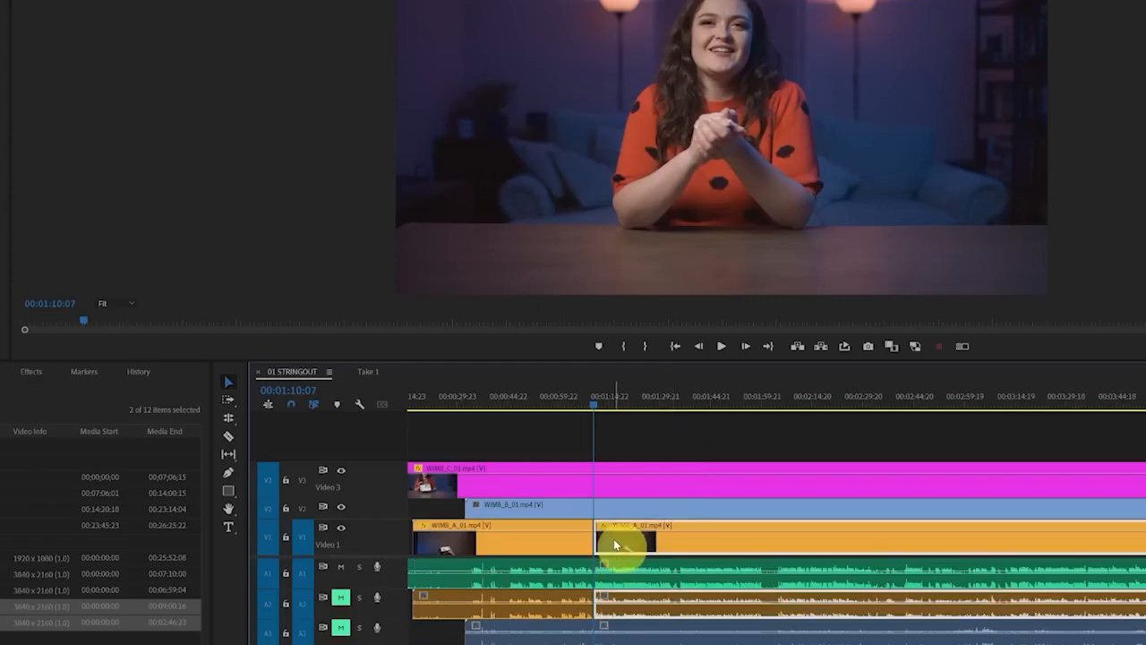
{"action": "left_click", "coordinate": [622, 508]}
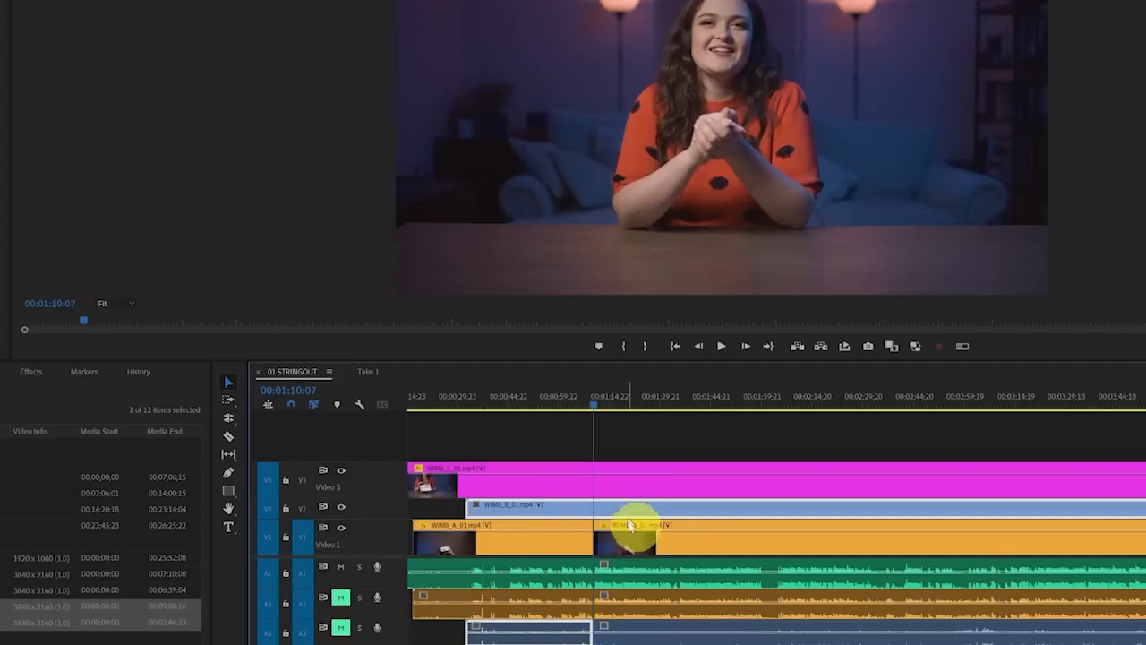
{"action": "left_click", "coordinate": [630, 639]}
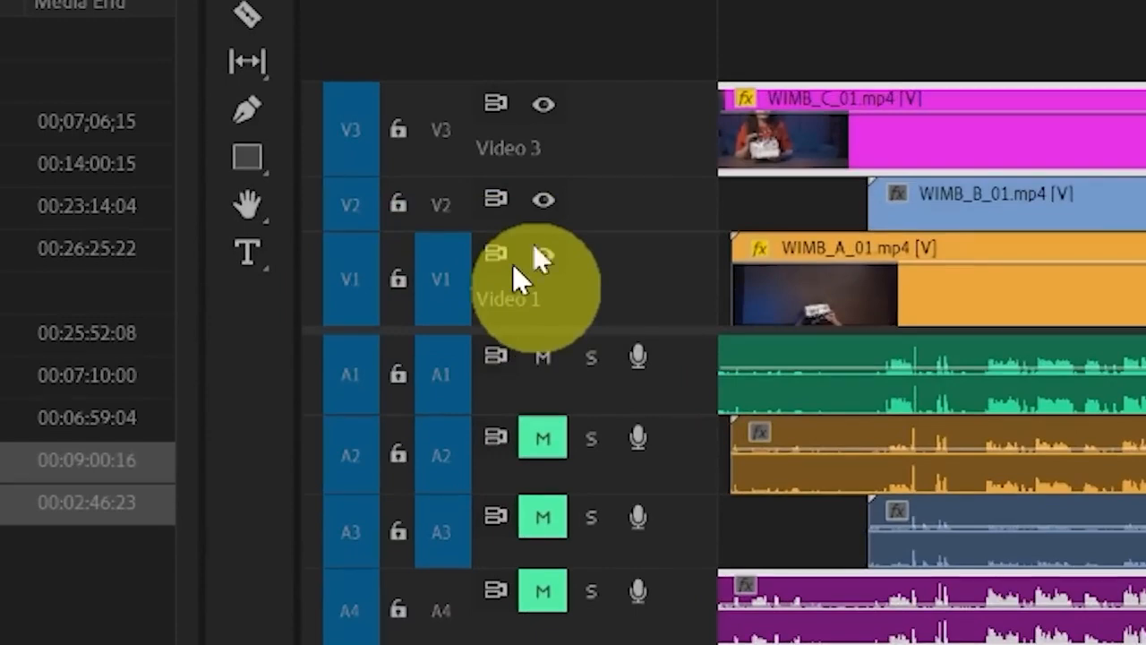
Target tracks V2, V3 and A4 as well, and split their clips at 00:01:10:07
{"action": "left_click", "coordinate": [456, 125]}
{"action": "left_click", "coordinate": [444, 206]}
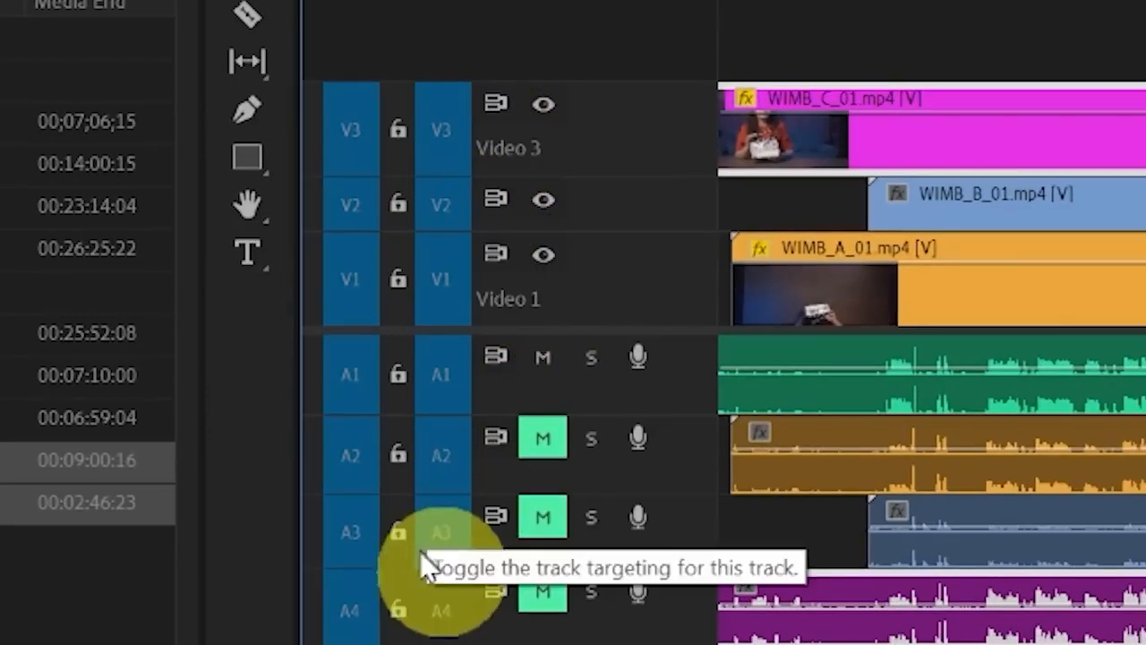
{"action": "left_click", "coordinate": [438, 610]}
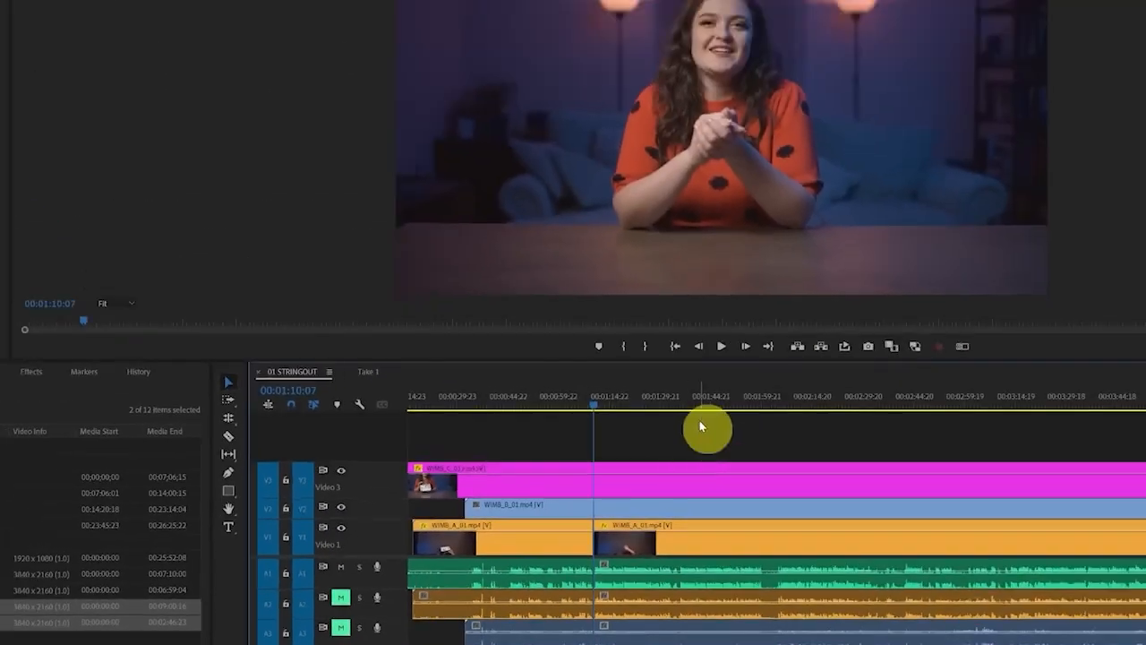
{"action": "key", "text": "ctrl+k"}
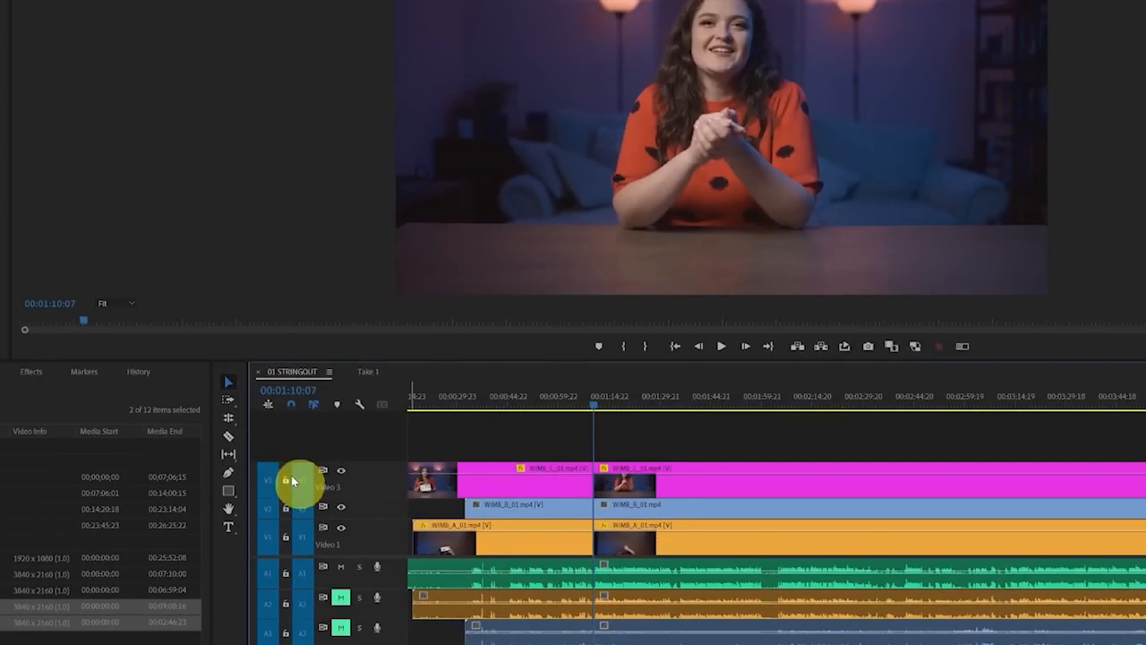
Ripple delete all clips ahead of the 00:01:10:07 cut and play the new start of the first take
{"action": "left_click_drag", "start_coordinate": [471, 440], "coordinate": [541, 643]}
{"action": "key", "text": "shift+Delete"}
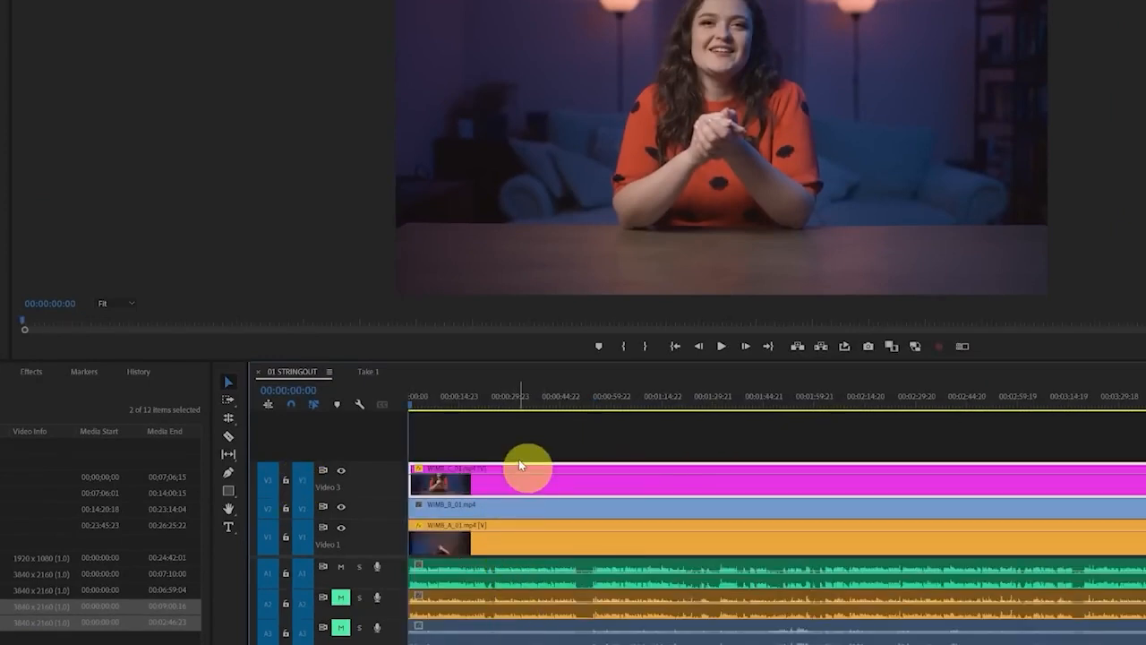
{"action": "key", "text": "space"}
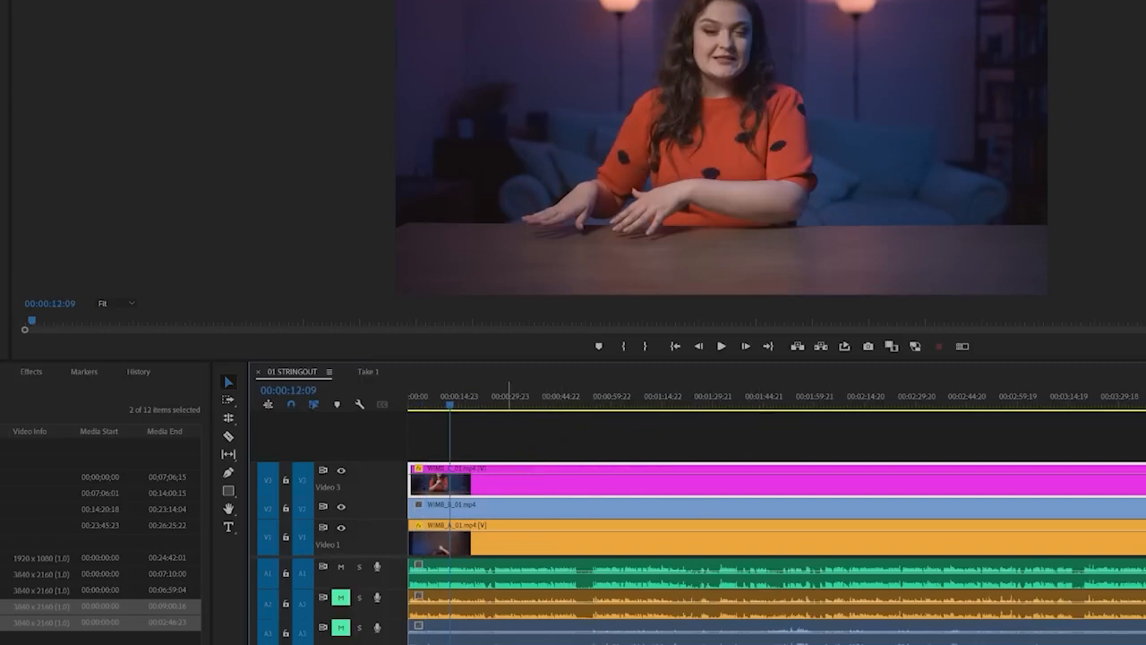
{"action": "key", "text": "minus"}
{"action": "key", "text": "minus"}
{"action": "key", "text": "minus"}
{"action": "key", "text": "minus"}
{"action": "key", "text": "minus"}
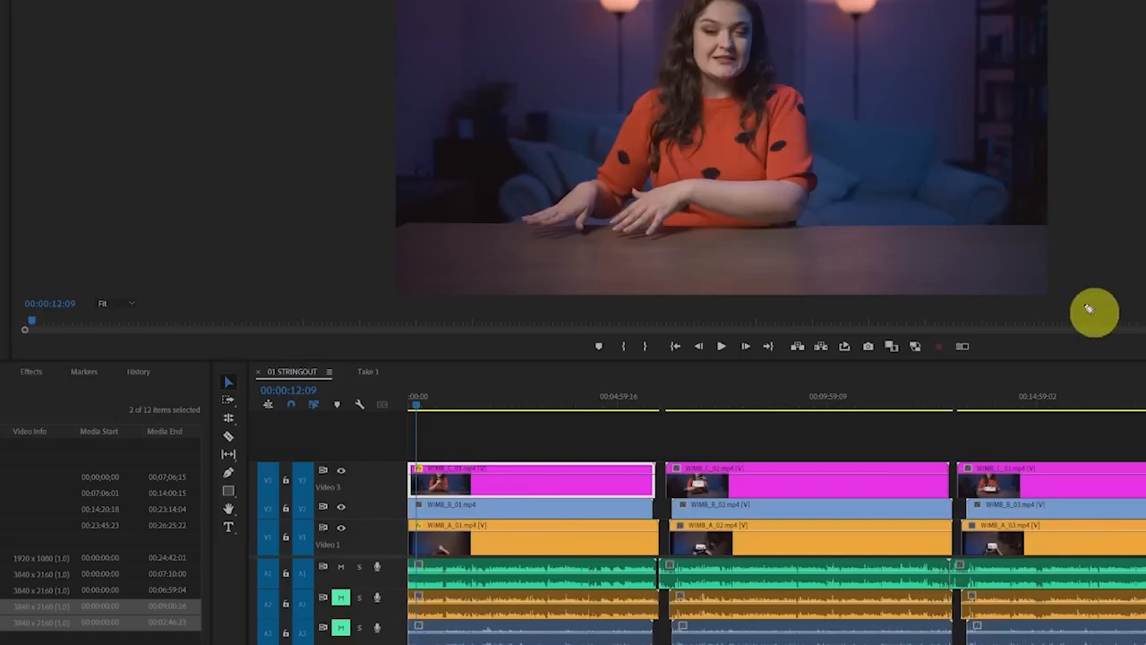
{"action": "left_click", "coordinate": [553, 428]}
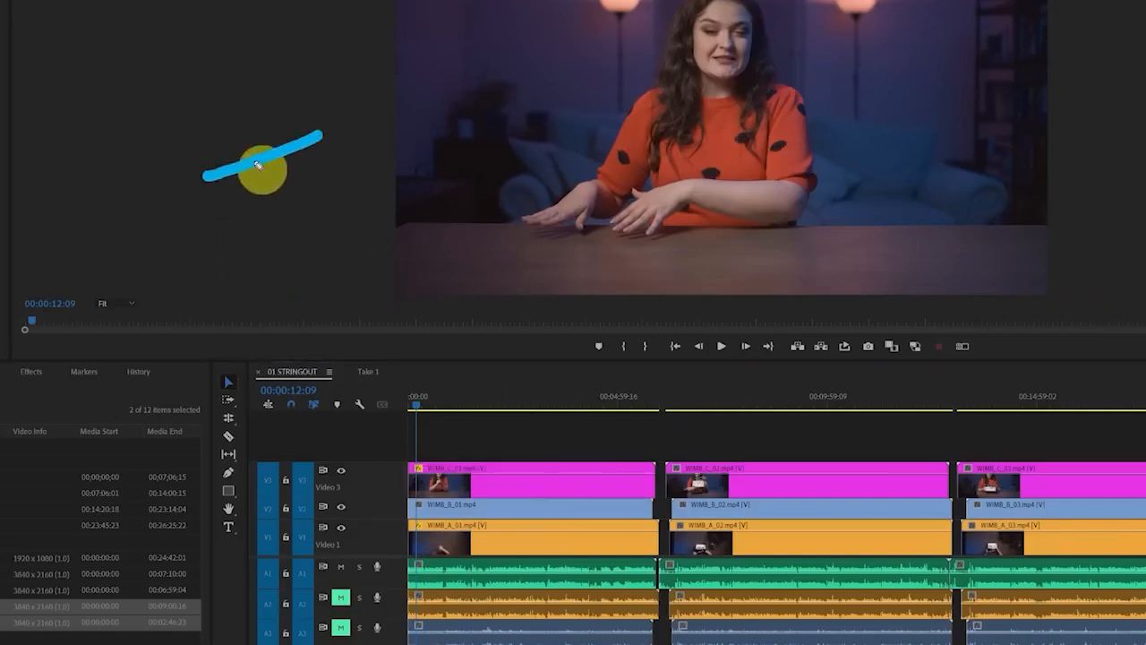
{"action": "left_click_drag", "start_coordinate": [256, 163], "coordinate": [192, 231]}
{"action": "left_click_drag", "start_coordinate": [380, 112], "coordinate": [401, 239]}
{"action": "mouse_move", "coordinate": [467, 89]}
{"action": "left_mouse_down"}
{"action": "mouse_move", "coordinate": [394, 165]}
{"action": "mouse_move", "coordinate": [489, 193]}
{"action": "left_mouse_up"}
{"action": "mouse_move", "coordinate": [532, 61]}
{"action": "left_mouse_down"}
{"action": "mouse_move", "coordinate": [575, 176]}
{"action": "mouse_move", "coordinate": [771, 118]}
{"action": "left_mouse_up"}
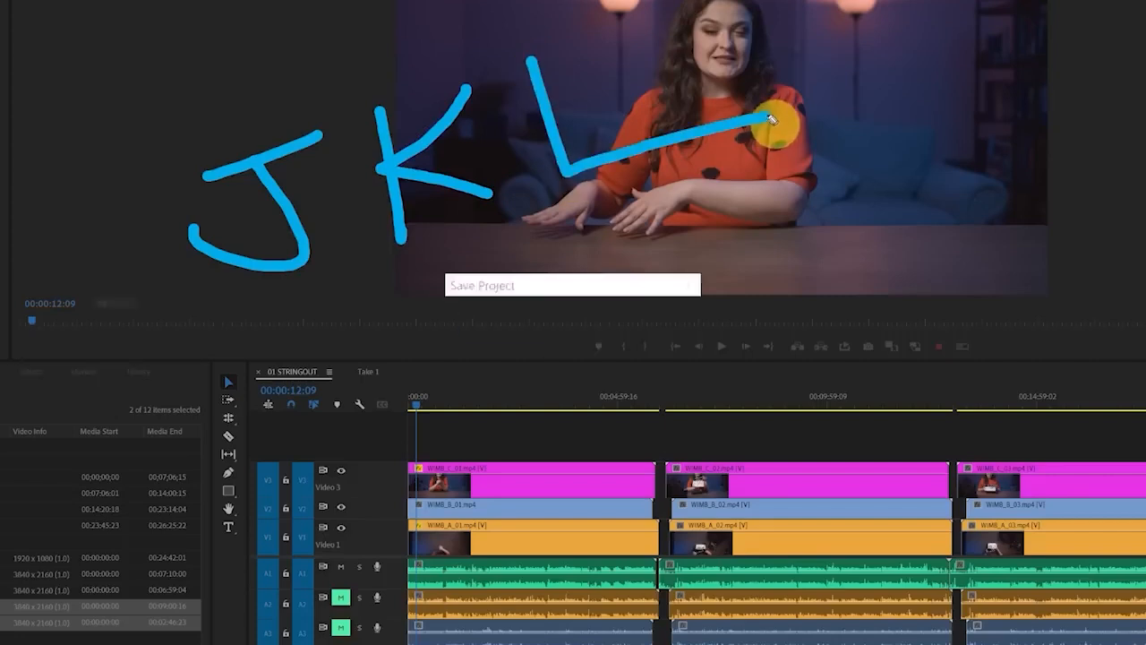
{"action": "mouse_move", "coordinate": [231, 83]}
{"action": "left_mouse_down"}
{"action": "mouse_move", "coordinate": [110, 133]}
{"action": "mouse_move", "coordinate": [187, 133]}
{"action": "left_mouse_up"}
{"action": "left_click", "coordinate": [381, 45]}
{"action": "left_click_drag", "start_coordinate": [532, 8], "coordinate": [564, 6]}
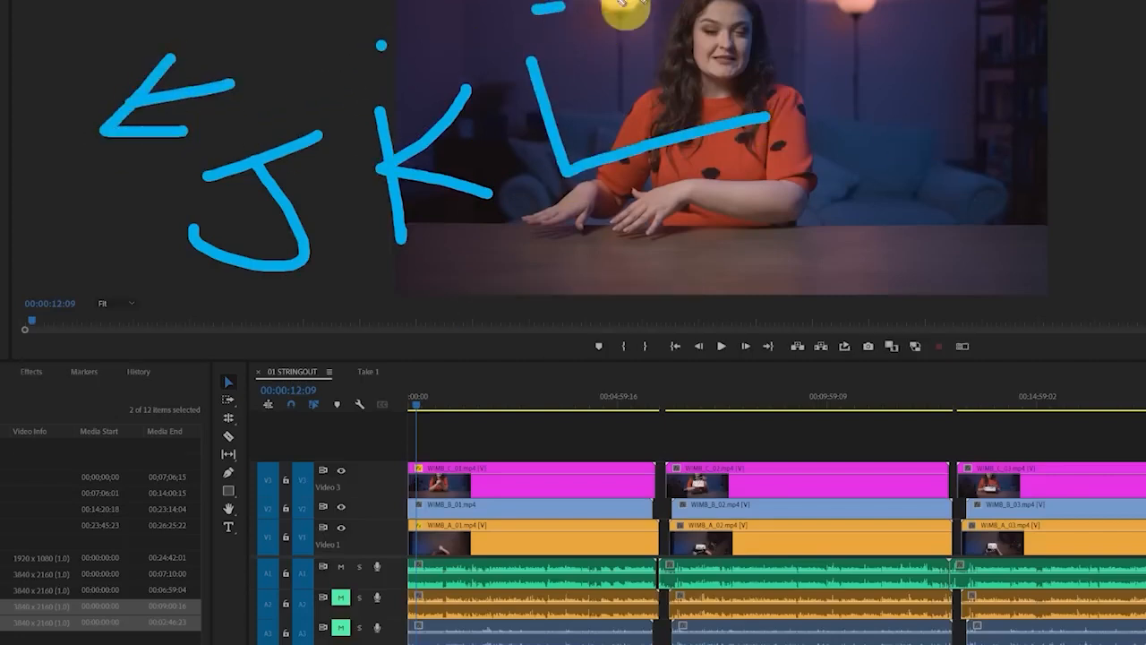
{"action": "left_click_drag", "start_coordinate": [634, 3], "coordinate": [655, 17]}
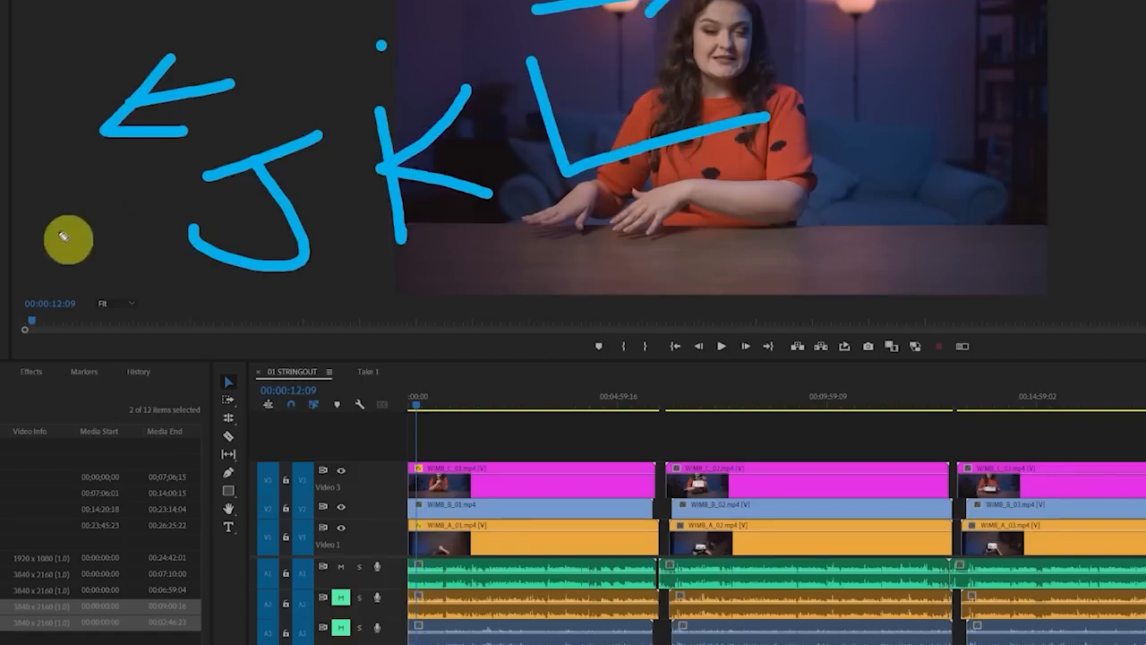
{"action": "mouse_move", "coordinate": [51, 218]}
{"action": "left_mouse_down"}
{"action": "mouse_move", "coordinate": [153, 205]}
{"action": "mouse_move", "coordinate": [41, 286]}
{"action": "left_mouse_up"}
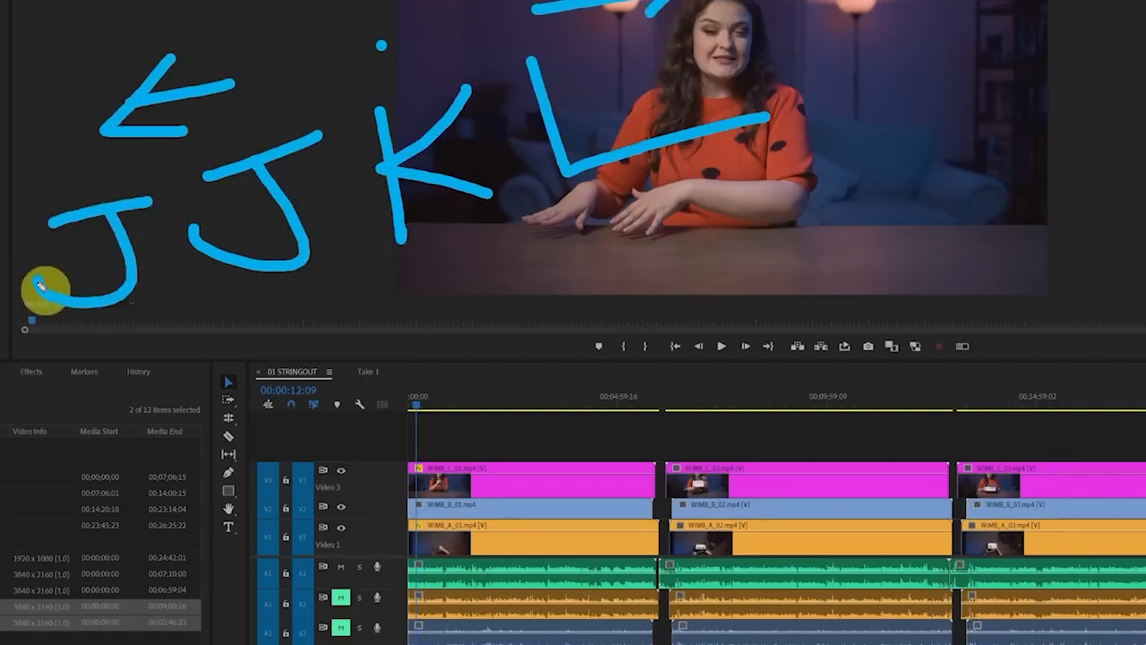
{"action": "mouse_move", "coordinate": [791, 3]}
{"action": "left_mouse_down"}
{"action": "mouse_move", "coordinate": [816, 86]}
{"action": "mouse_move", "coordinate": [975, 60]}
{"action": "left_mouse_up"}
{"action": "left_click_drag", "start_coordinate": [935, 7], "coordinate": [1012, 3]}
{"action": "key", "text": "Escape"}
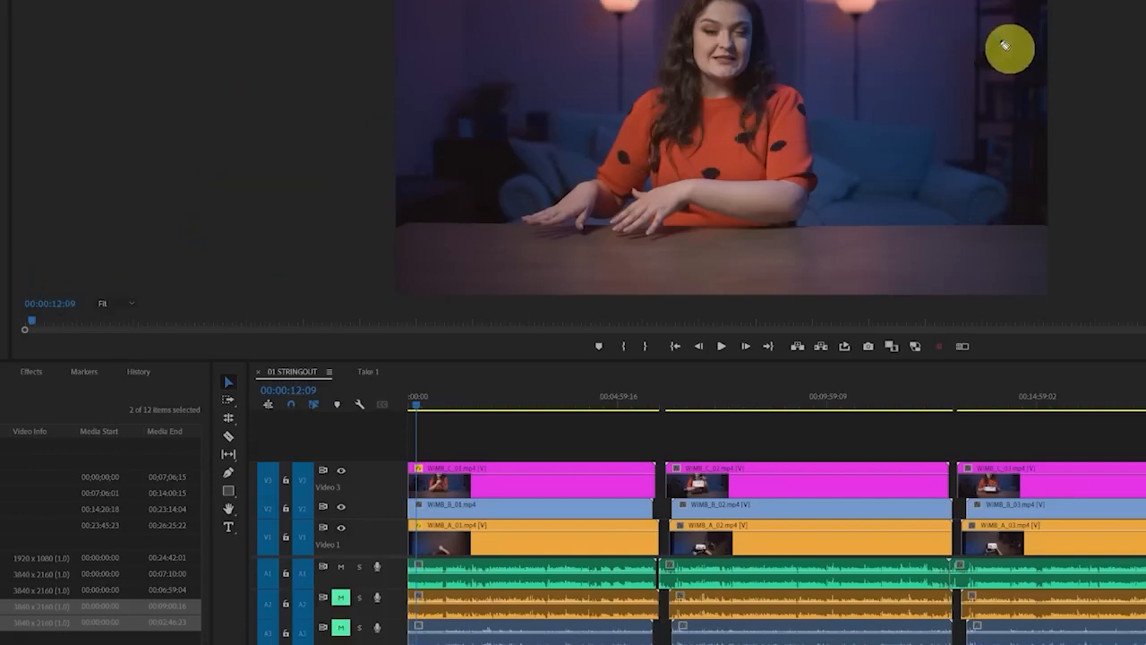
Review the opening of the first take and ripple trim away everything before 00:00:25:07 on all tracks
{"action": "left_click", "coordinate": [469, 436]}
{"action": "scroll", "coordinate": [428, 468], "scroll_direction": "up", "scroll_amount": 4}
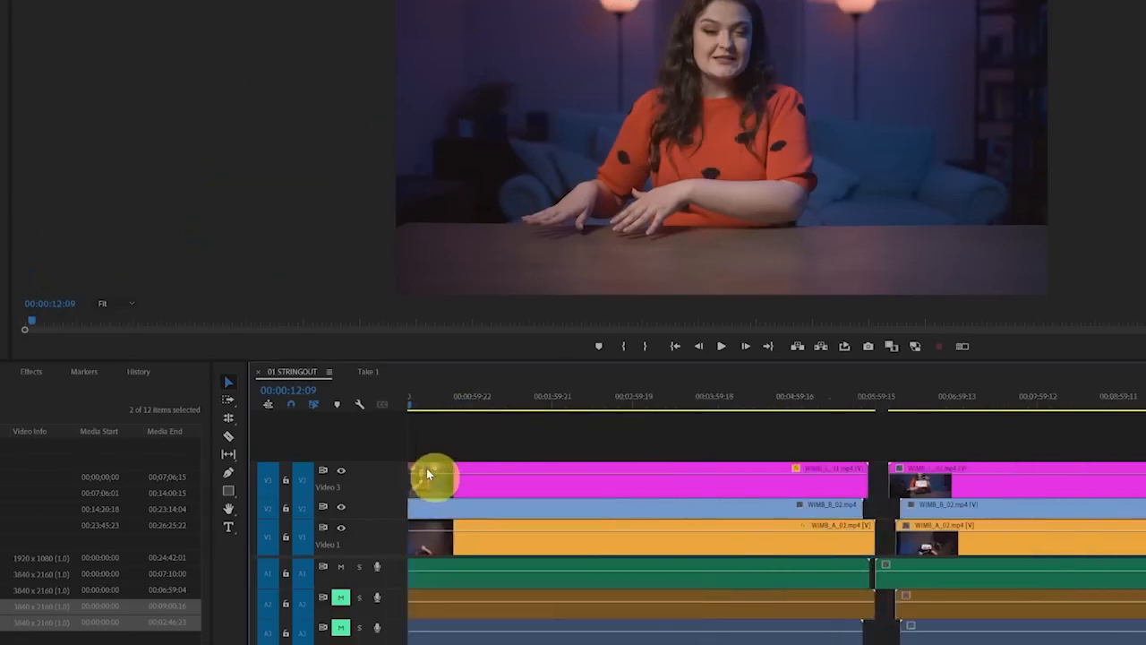
{"action": "scroll", "coordinate": [517, 449], "scroll_direction": "up", "scroll_amount": 1}
{"action": "scroll", "coordinate": [568, 452], "scroll_direction": "down", "scroll_amount": 4}
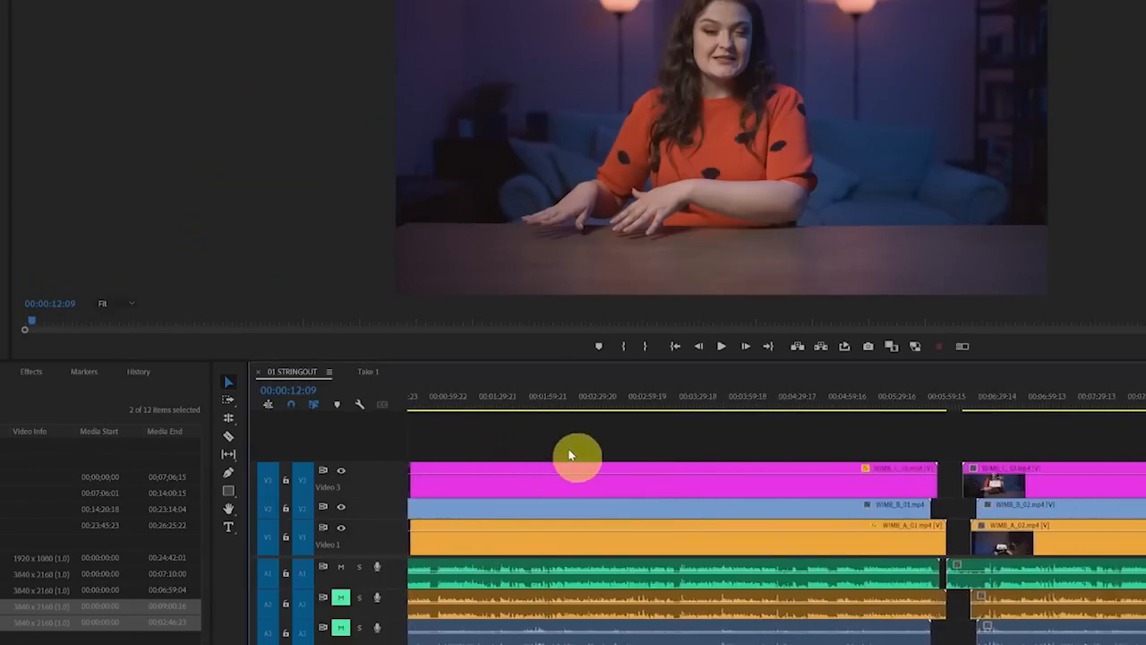
{"action": "scroll", "coordinate": [566, 450], "scroll_direction": "up", "scroll_amount": 4}
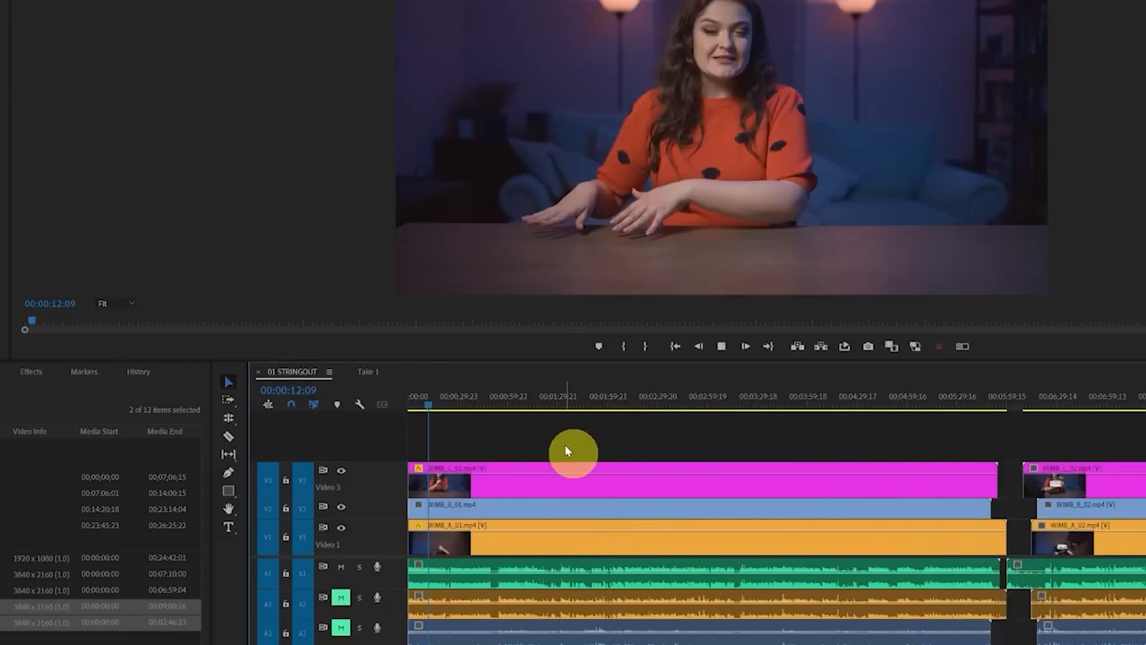
{"action": "key", "text": "space"}
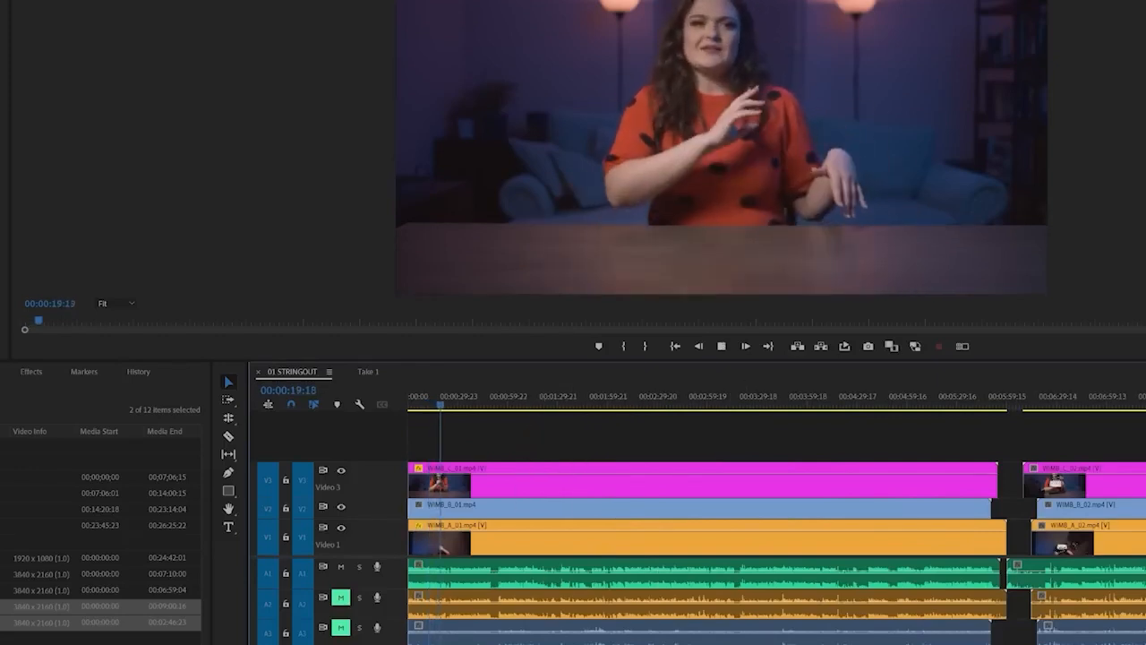
{"action": "key", "text": "="}
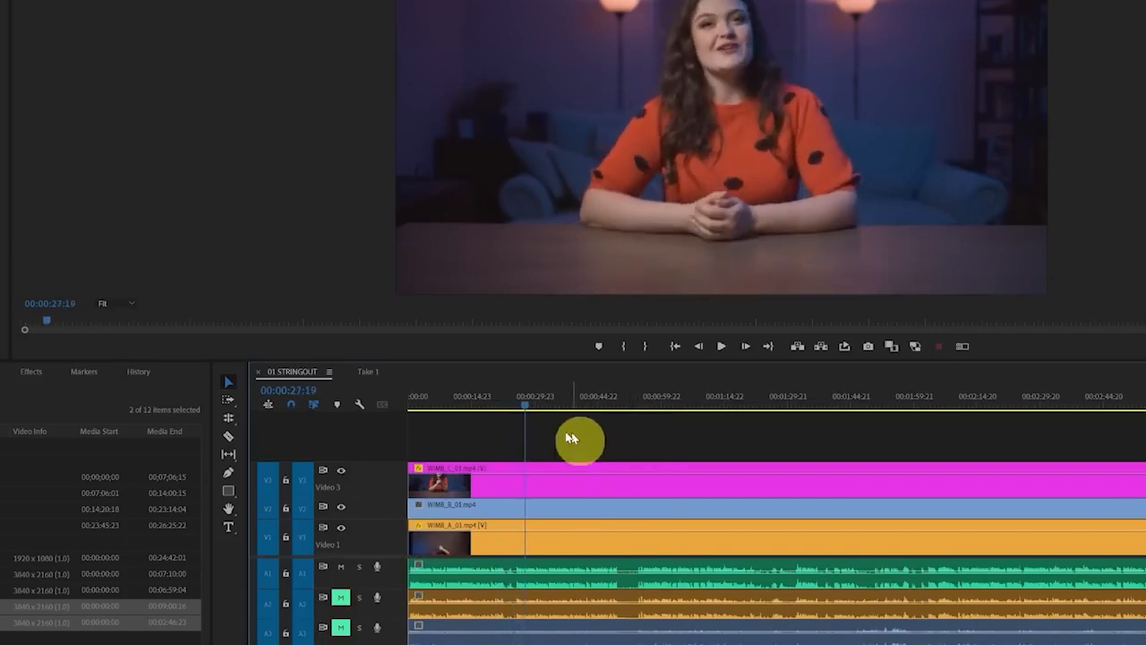
{"action": "left_click", "coordinate": [514, 409]}
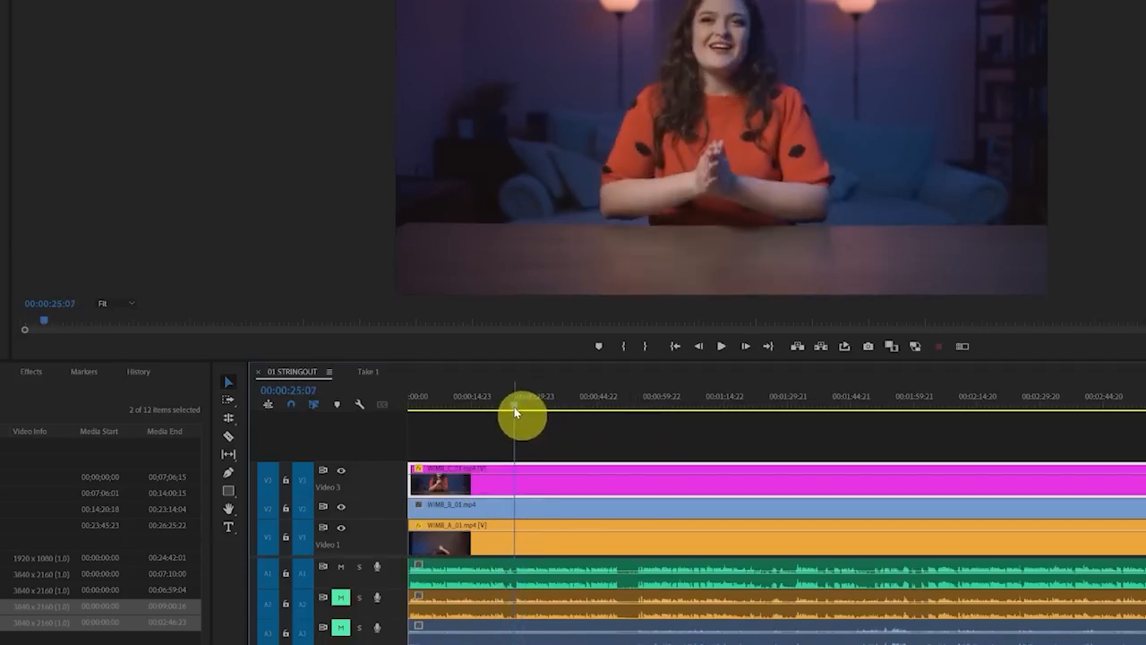
{"action": "key", "text": "Home"}
Play the take to 00:00:24:20 and split only the selected V3 clip there, leaving the other tracks uncut
{"action": "key", "text": "space"}
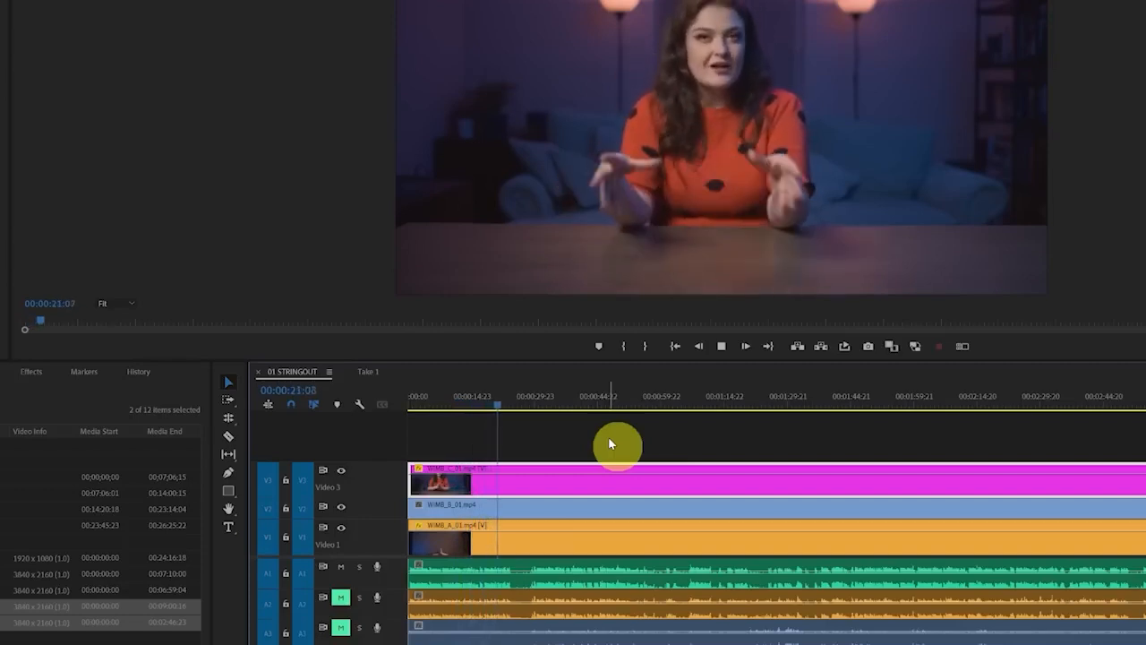
{"action": "key", "text": "space"}
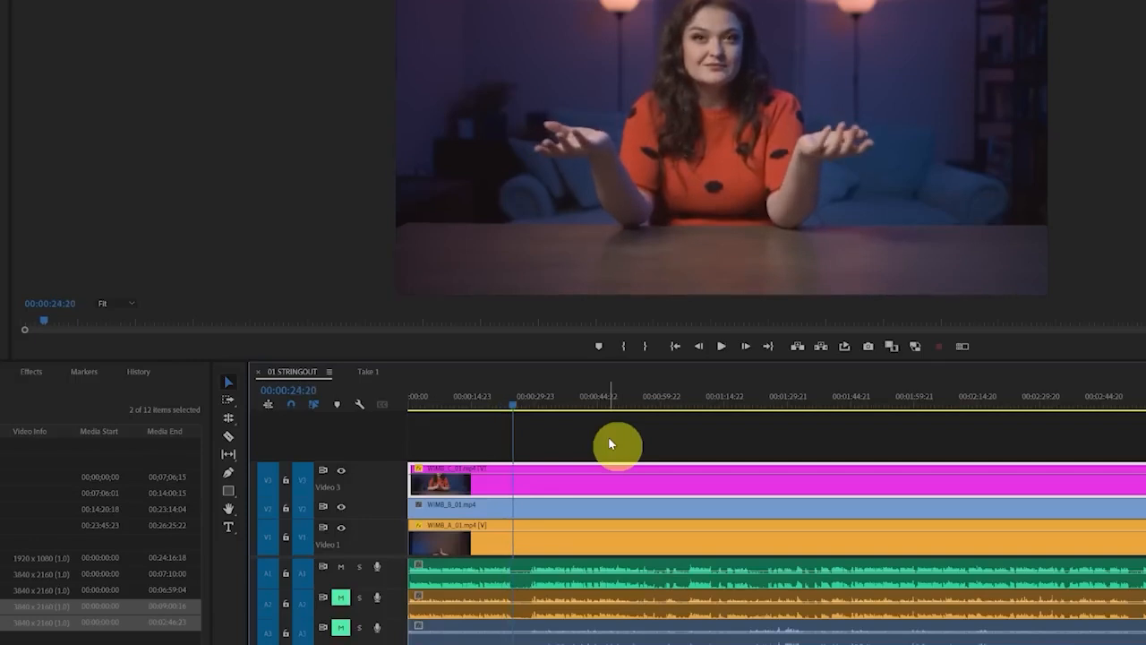
{"action": "key", "text": "ctrl+k"}
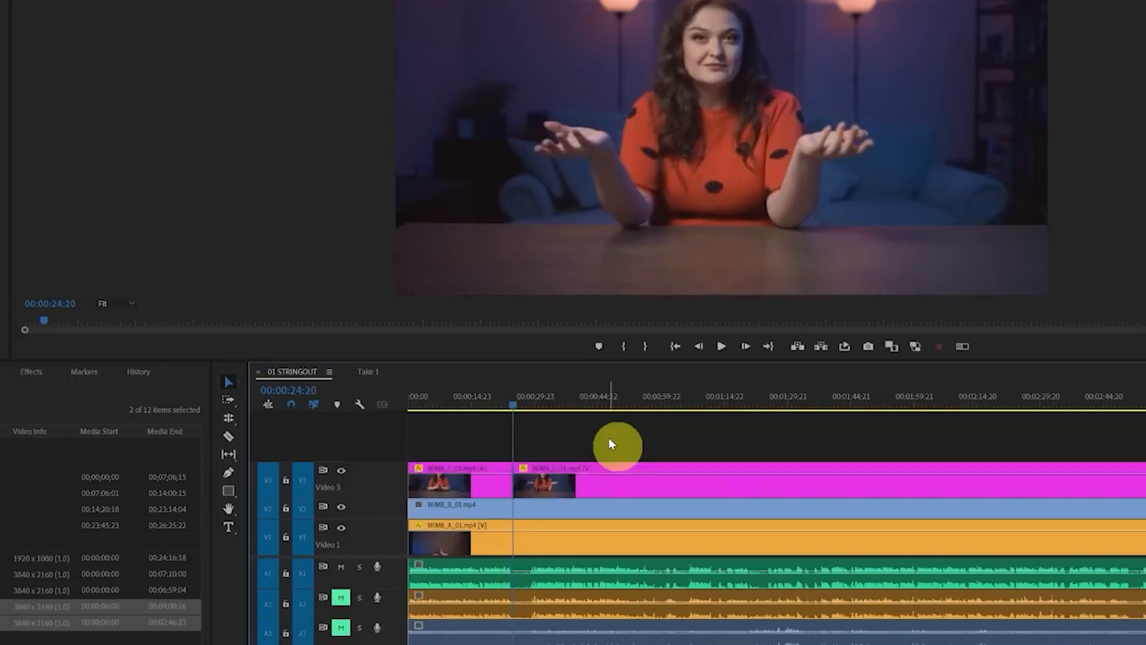
{"action": "left_click", "coordinate": [568, 493]}
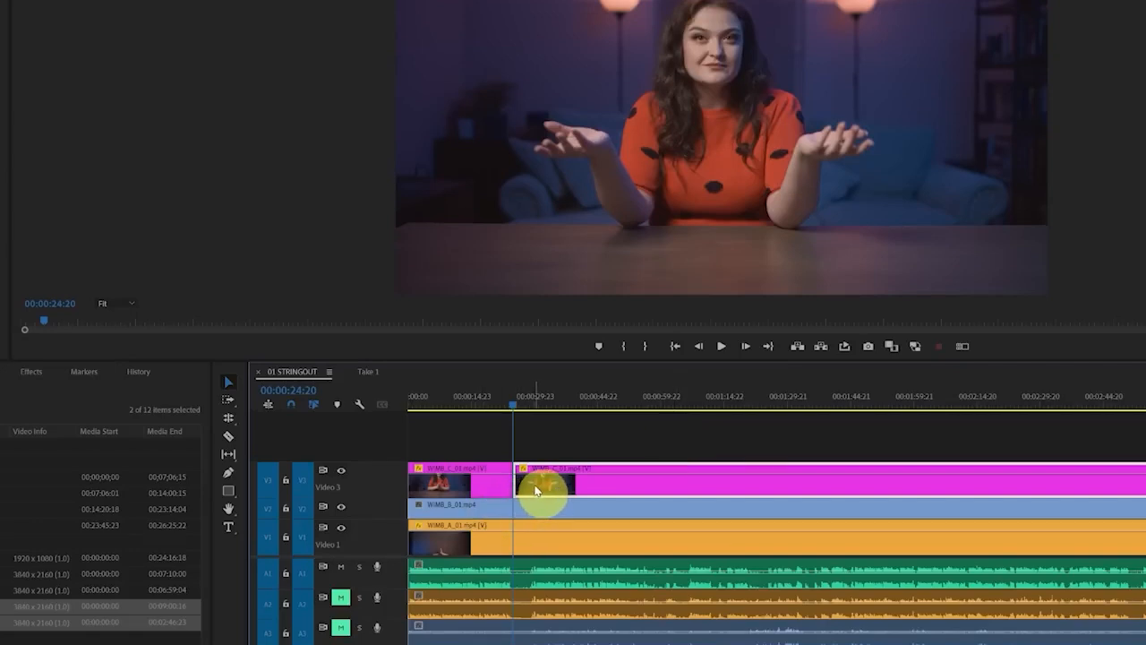
{"action": "left_click", "coordinate": [565, 449]}
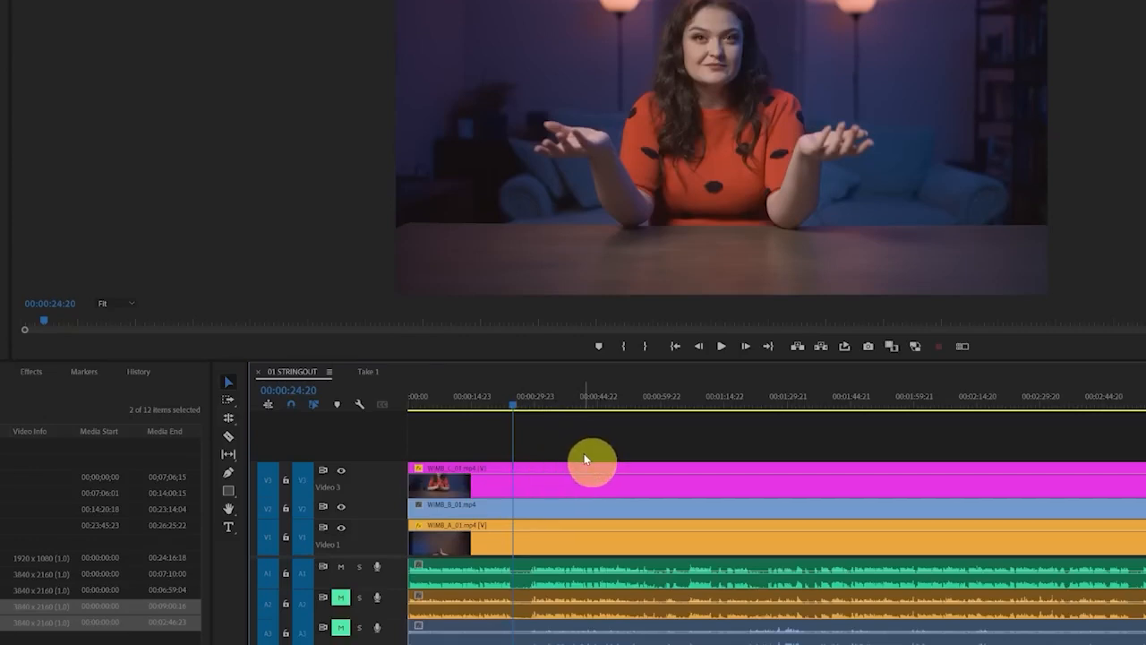
Split all targeted tracks at 00:00:24:20 with no clip selected, check the pieces track by track, and undo the split
{"action": "key", "text": "ctrl+k"}
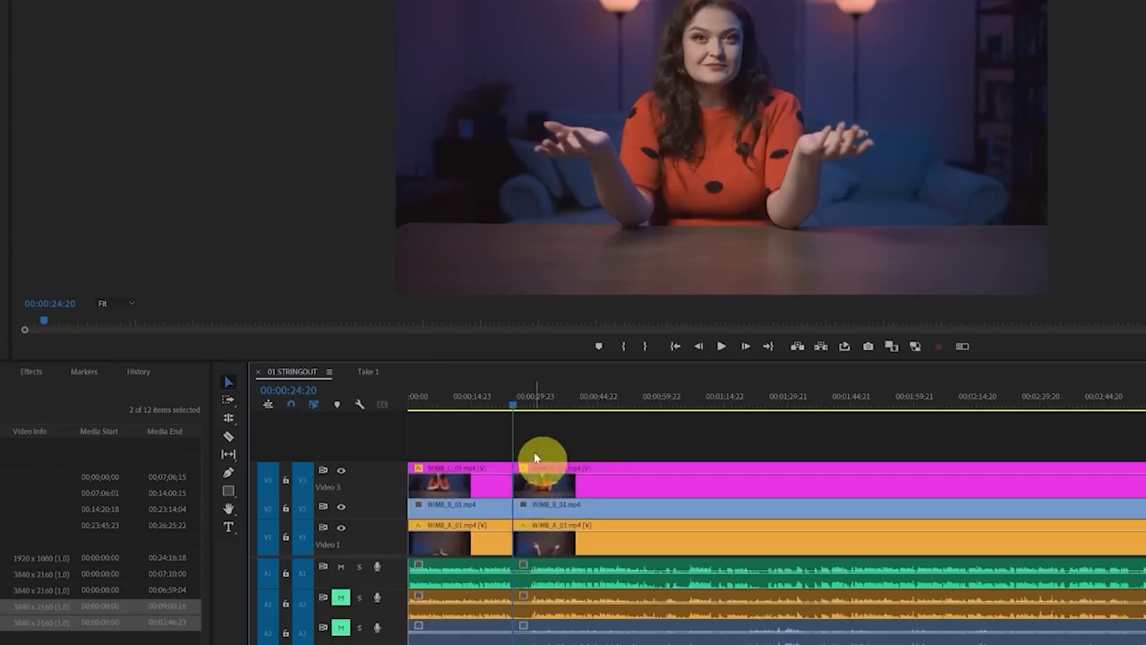
{"action": "left_click", "coordinate": [552, 508]}
{"action": "left_click", "coordinate": [545, 570]}
{"action": "left_click", "coordinate": [544, 638]}
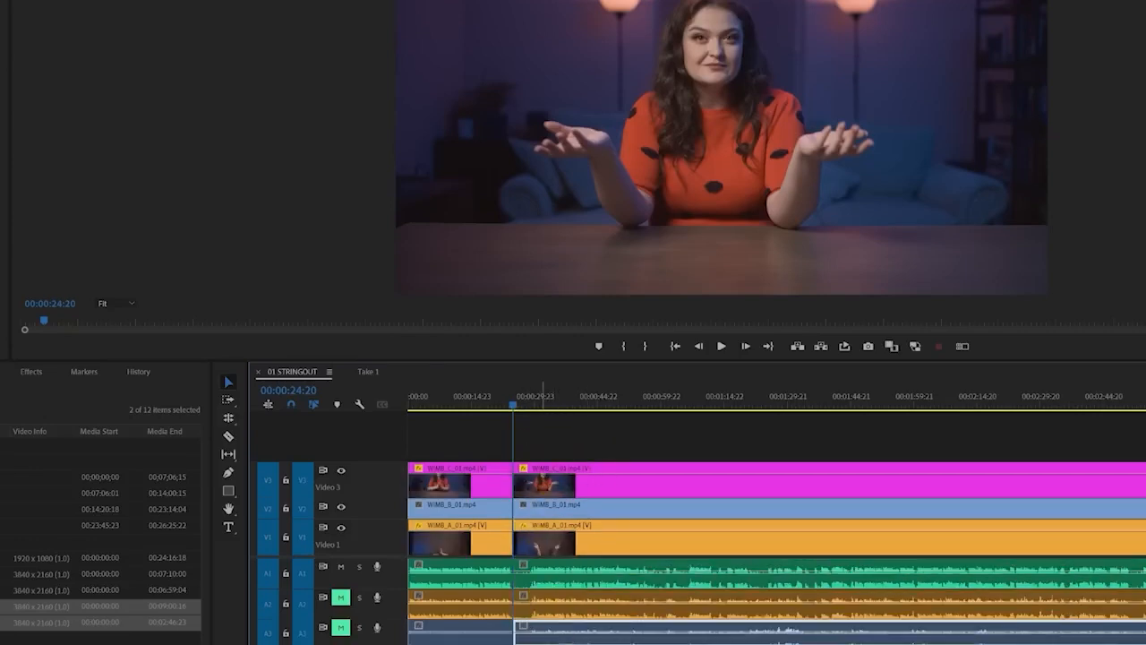
{"action": "left_click", "coordinate": [530, 493]}
{"action": "left_click", "coordinate": [543, 534]}
{"action": "left_click", "coordinate": [565, 448]}
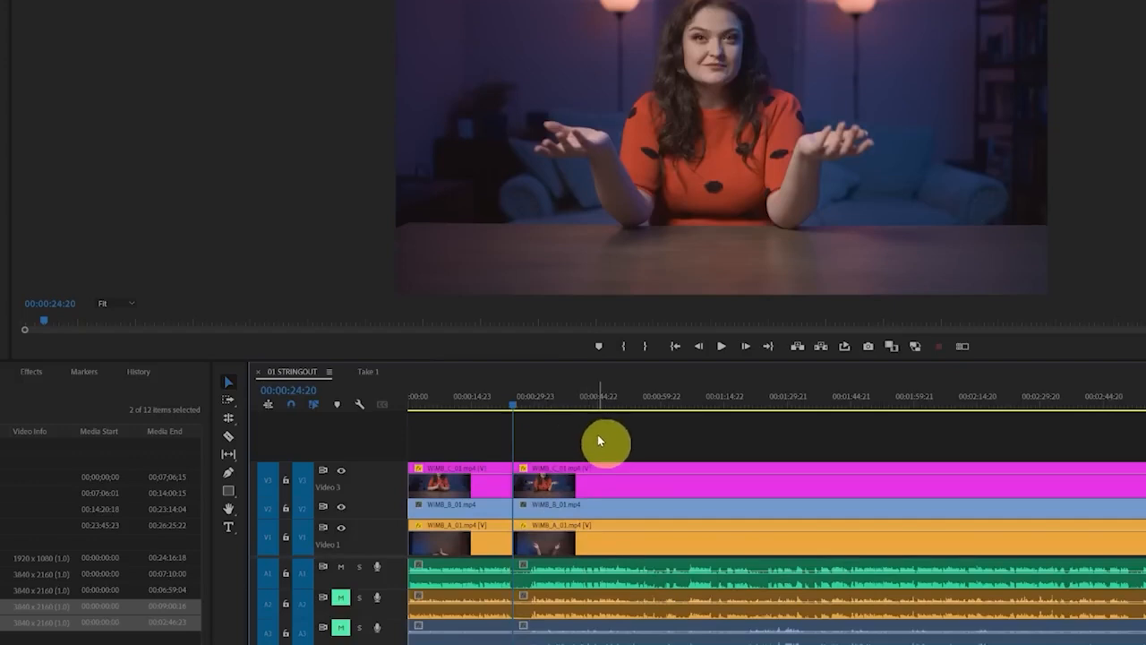
{"action": "key", "text": "ctrl+z"}
Try the split at 00:00:24:20 with the V3 clip selected and again with nothing selected, undoing the cuts
{"action": "left_click", "coordinate": [554, 490]}
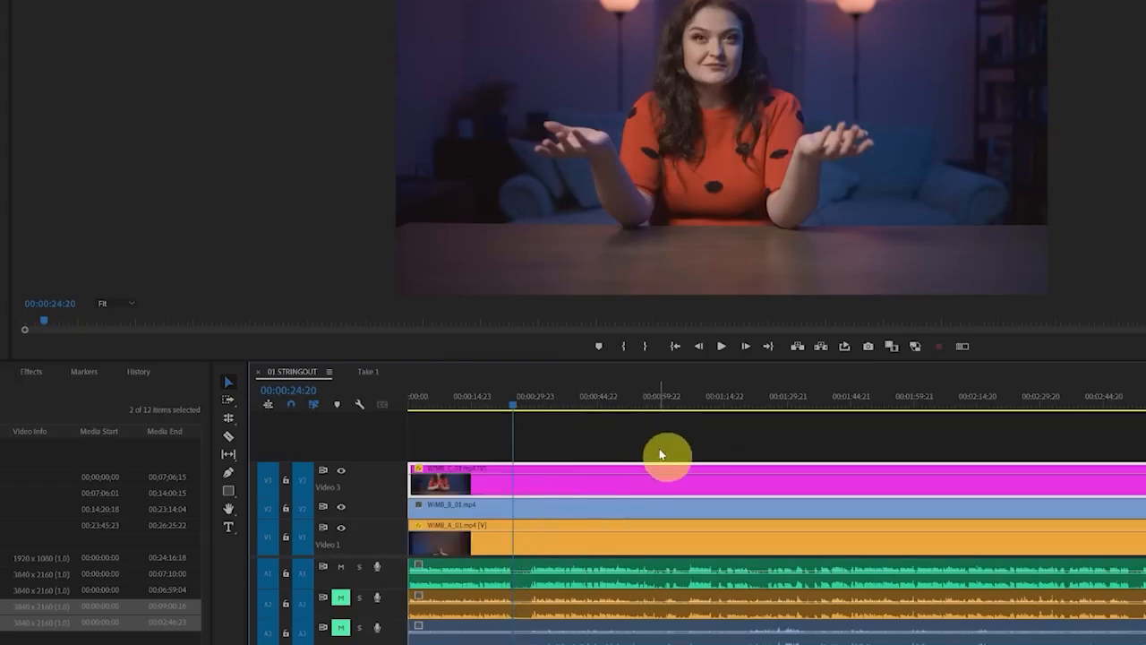
{"action": "key", "text": "ctrl+k"}
{"action": "left_click", "coordinate": [570, 484]}
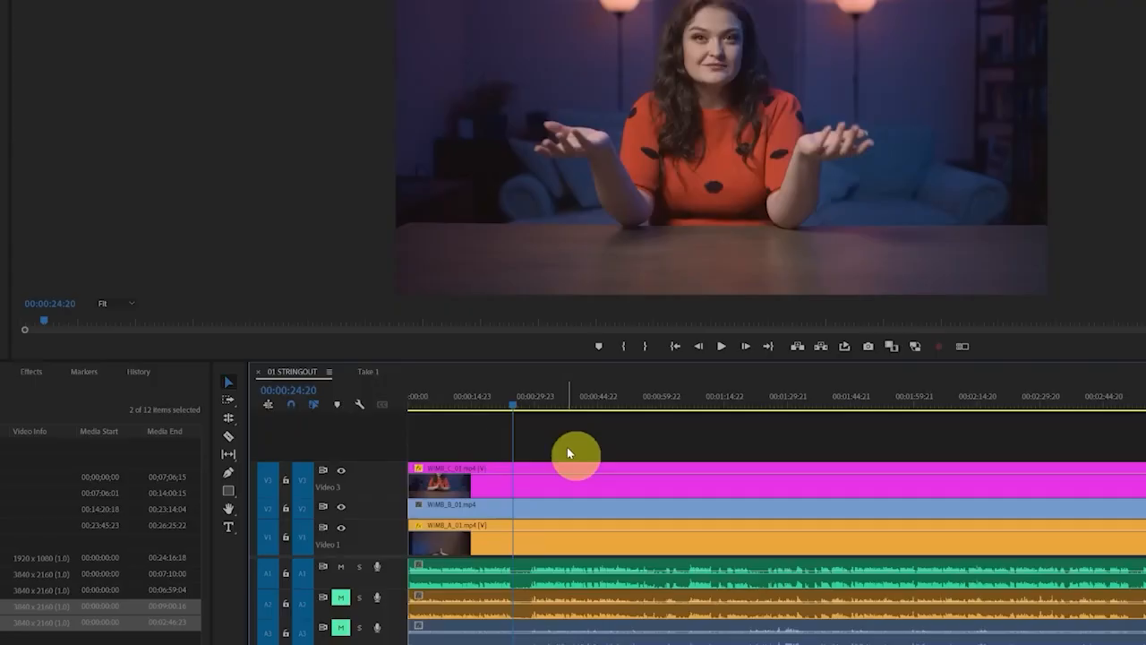
{"action": "key", "text": "ctrl+k"}
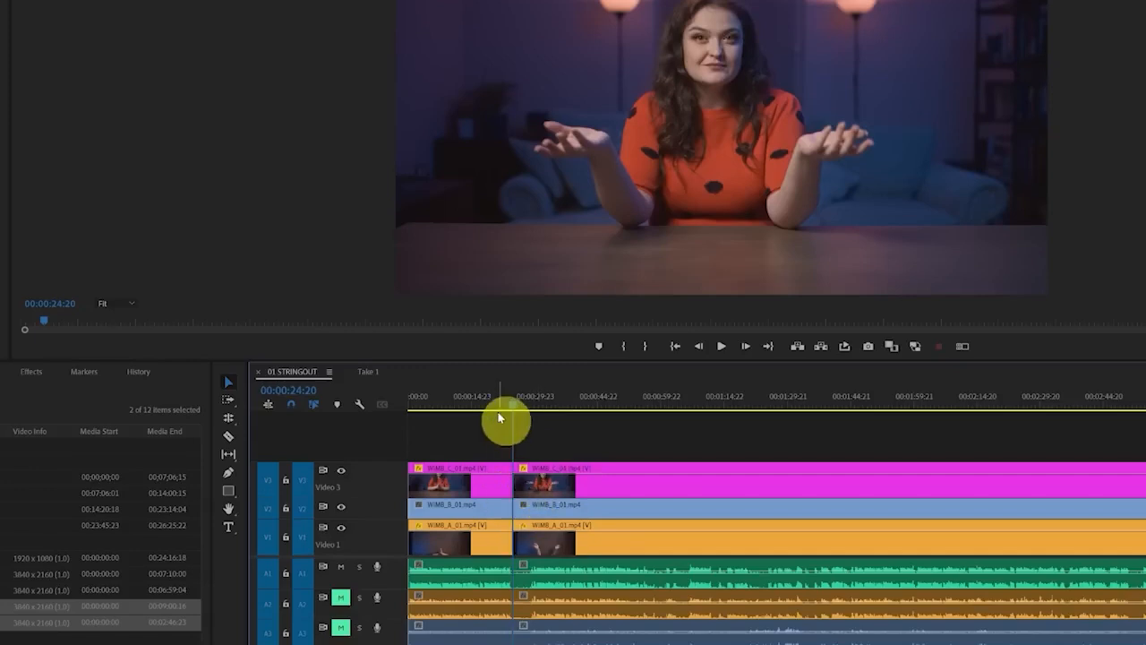
{"action": "key", "text": "ctrl+z"}
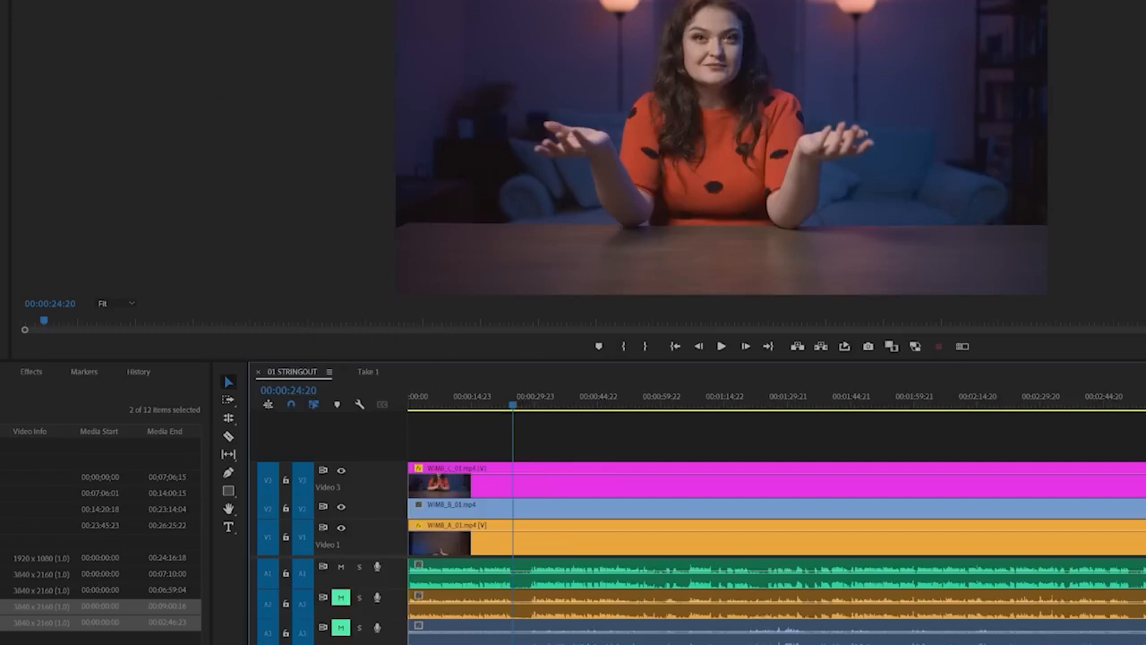
Turn off Selection Follows Playhead and scrub the sequence to 00:00:28:00
{"action": "left_click", "coordinate": [0, 0]}
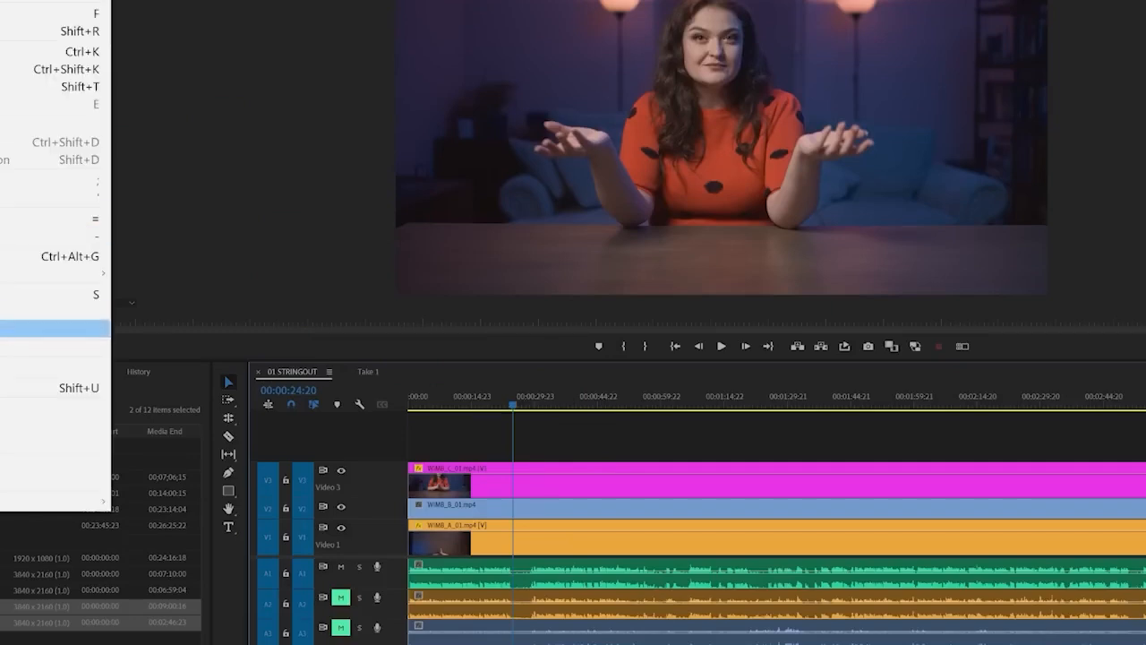
{"action": "left_click", "coordinate": [2, 329]}
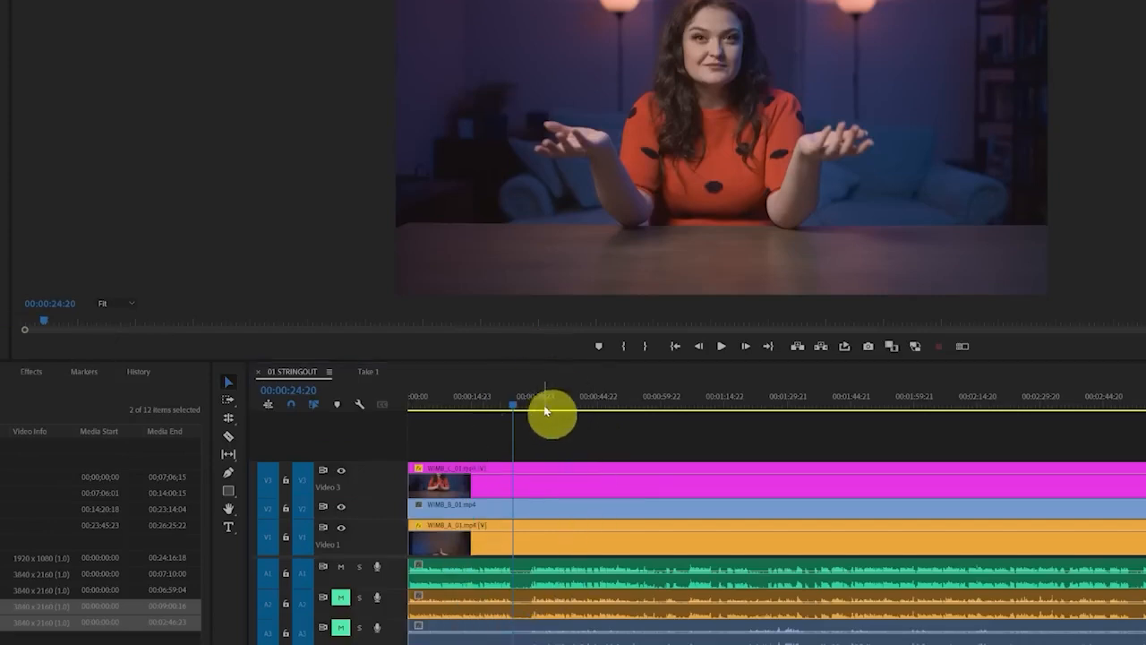
{"action": "left_click_drag", "start_coordinate": [508, 403], "coordinate": [524, 439]}
Turn on Selection Follows Playhead, scrub the sequence to 00:01:01:10, and turn the option off again
{"action": "left_click", "coordinate": [0, 0]}
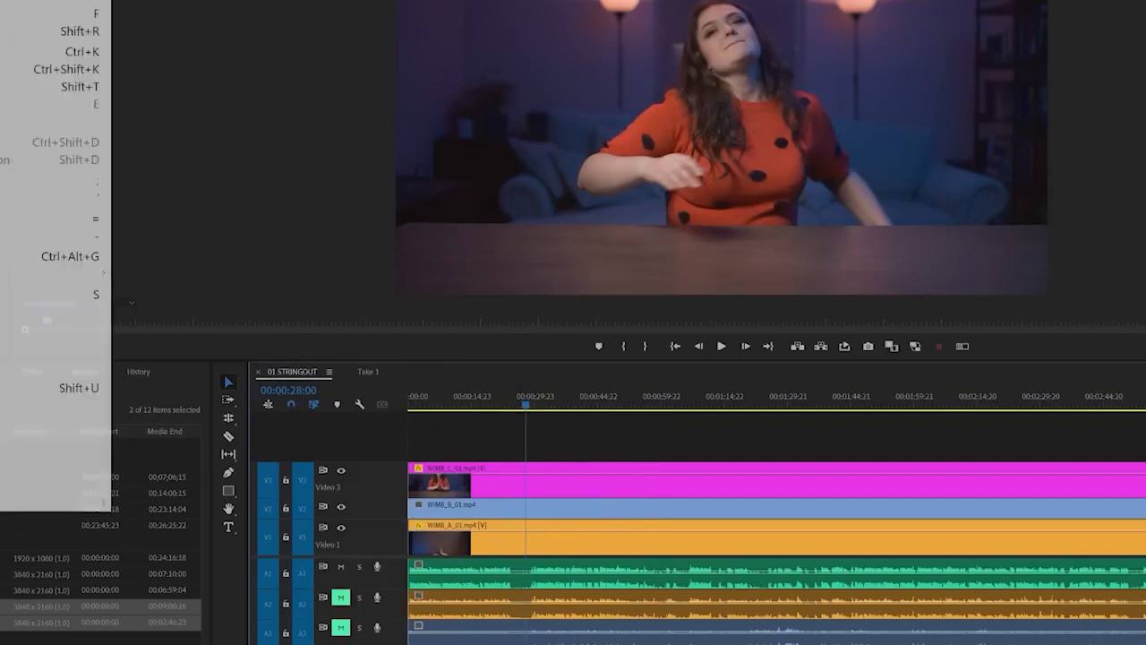
{"action": "left_click", "coordinate": [0, 329]}
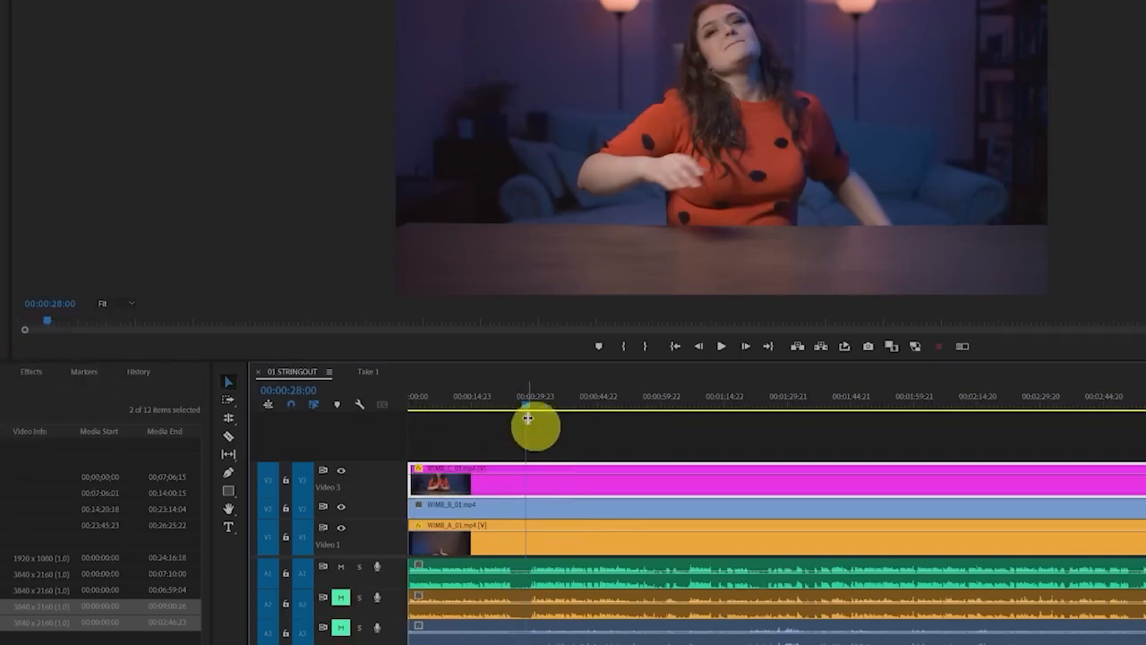
{"action": "left_click_drag", "start_coordinate": [527, 405], "coordinate": [667, 423]}
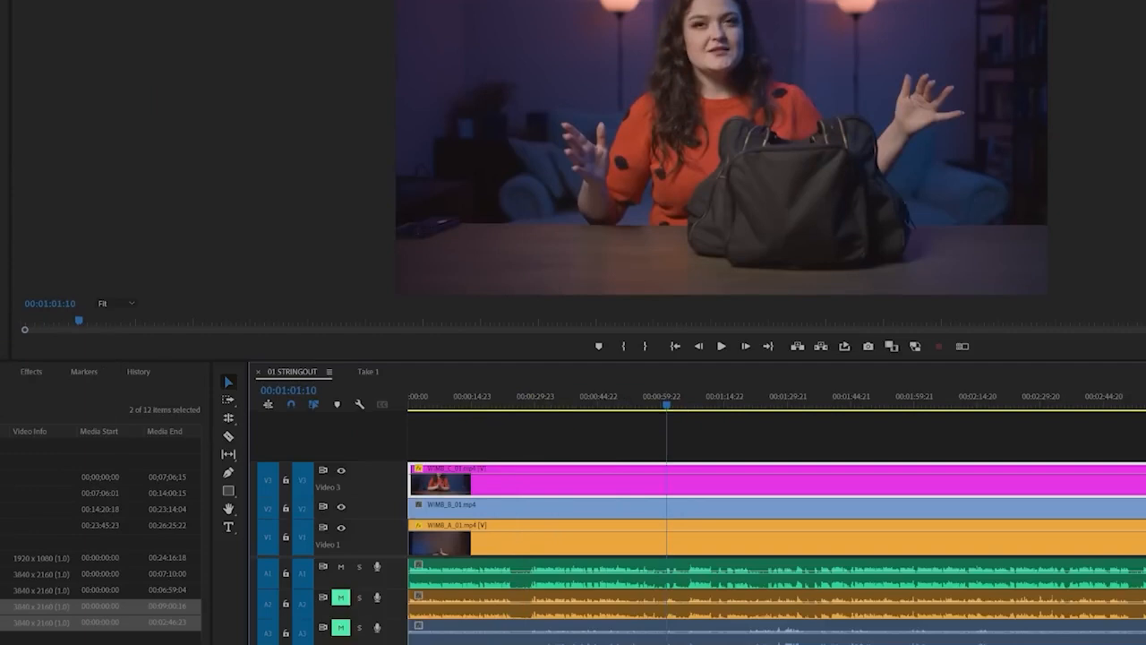
{"action": "left_click", "coordinate": [0, 0]}
{"action": "left_click", "coordinate": [0, 328]}
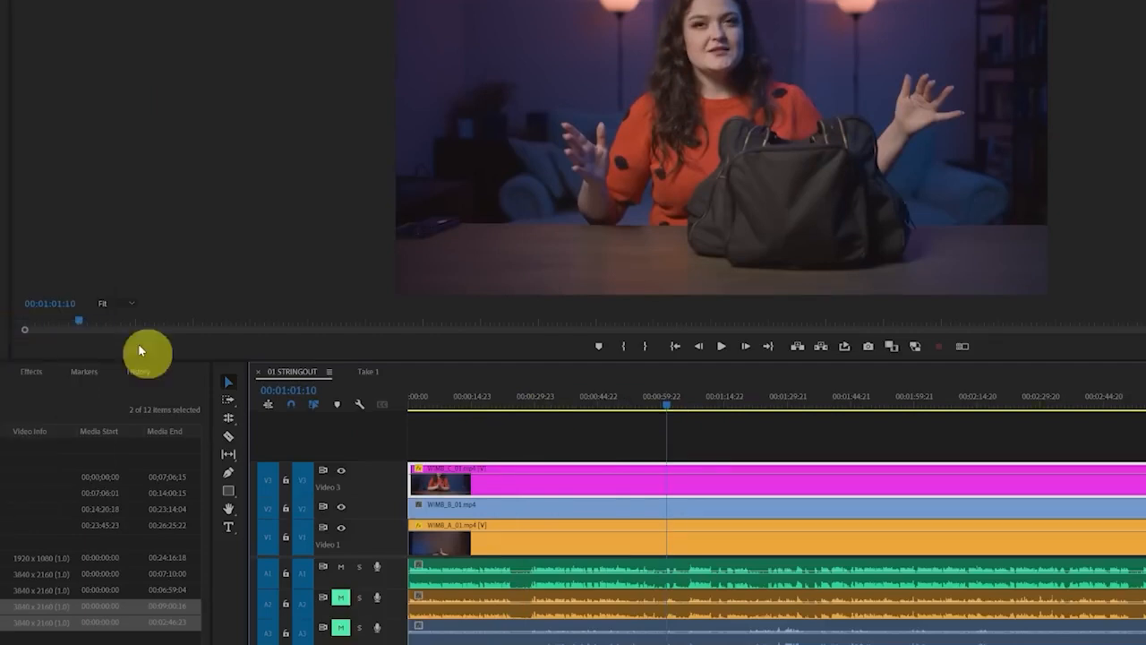
Split all targeted tracks at 00:00:24:12 and ripple trim away the section from there to 00:00:28:12
{"action": "left_click", "coordinate": [511, 404]}
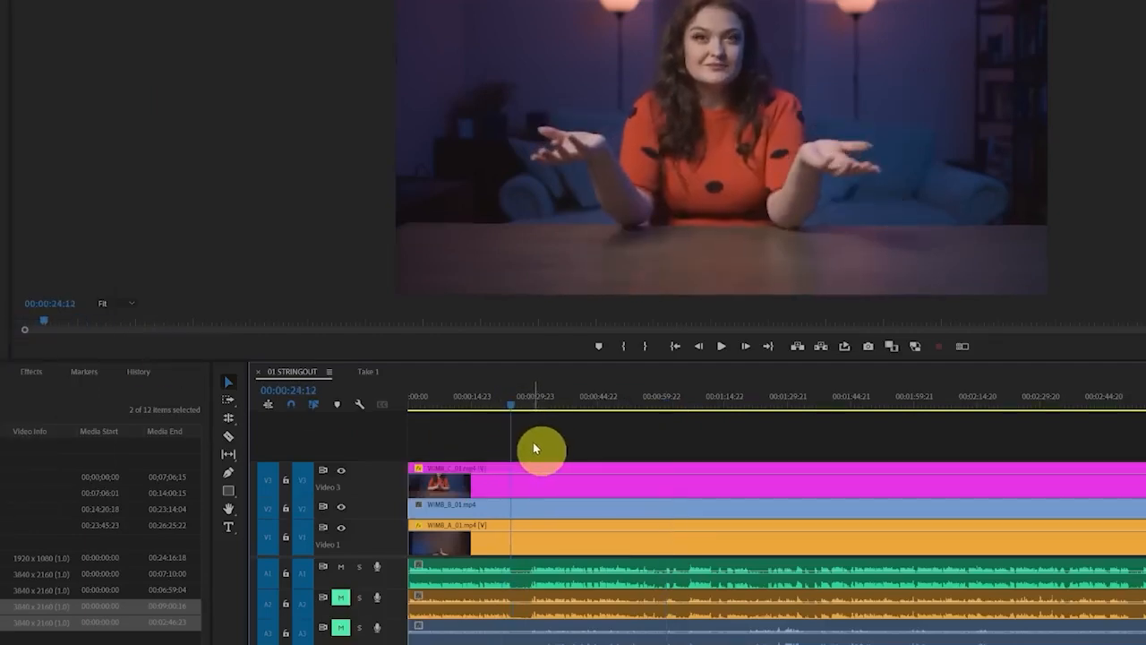
{"action": "key", "text": "ctrl+k"}
{"action": "left_click_drag", "start_coordinate": [514, 404], "coordinate": [531, 411]}
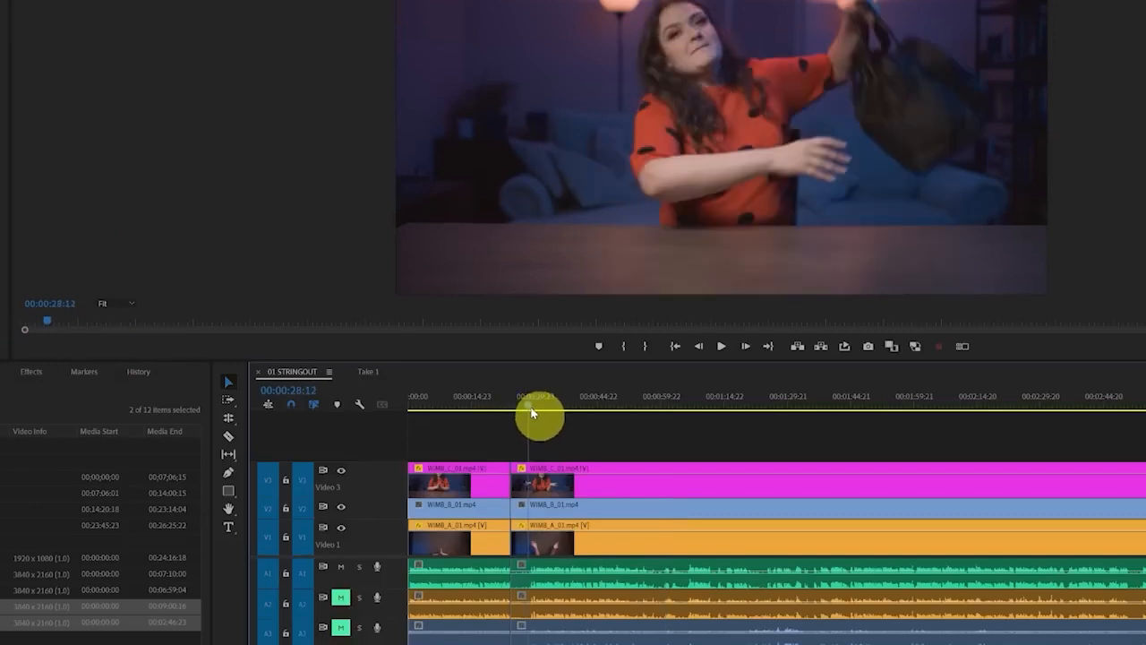
{"action": "key", "text": "q"}
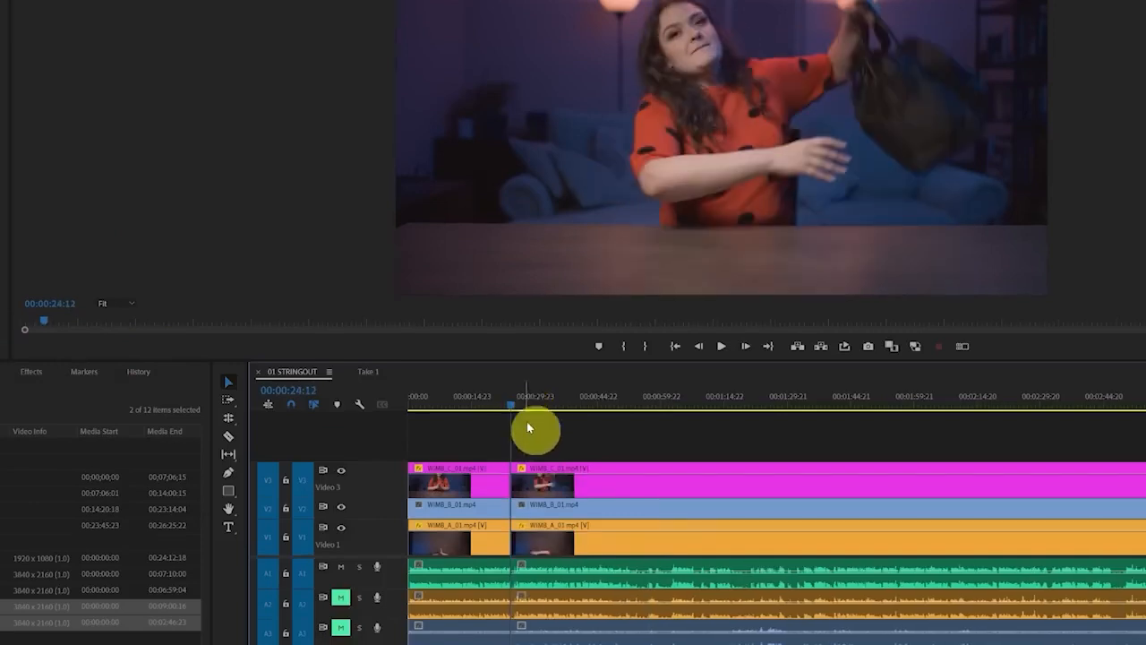
Find the pause in the waveform, place the playhead at 00:02:46:19, and make the Audio 1 track taller
{"action": "scroll", "coordinate": [486, 607], "scroll_direction": "down", "scroll_amount": 4}
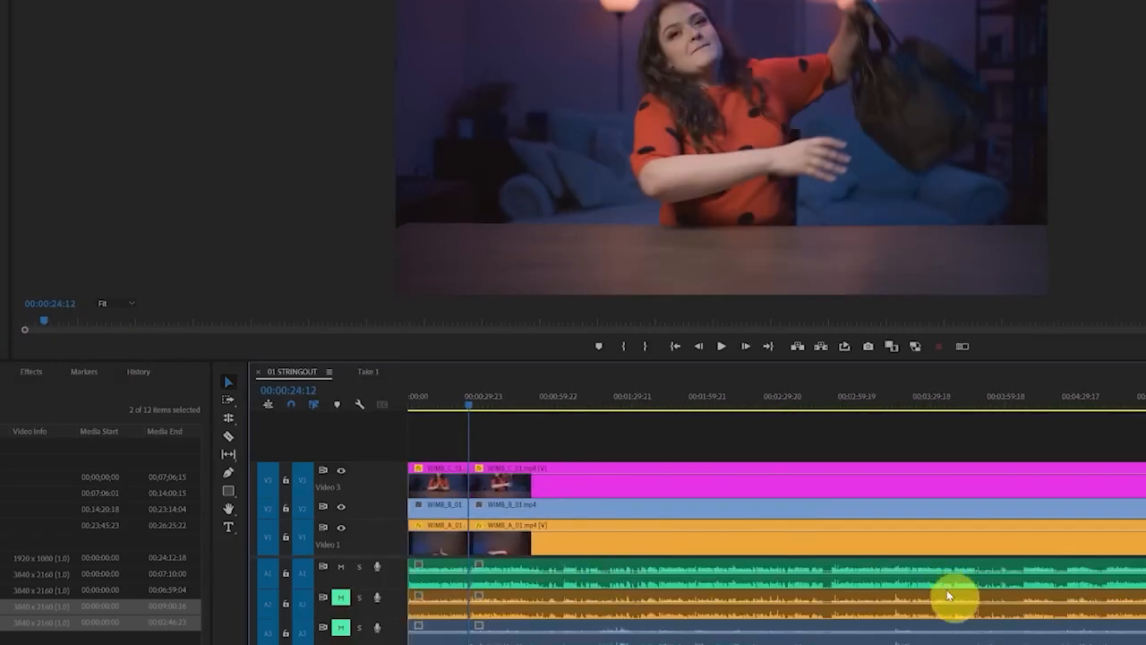
{"action": "scroll", "coordinate": [949, 596], "scroll_direction": "up", "scroll_amount": 5}
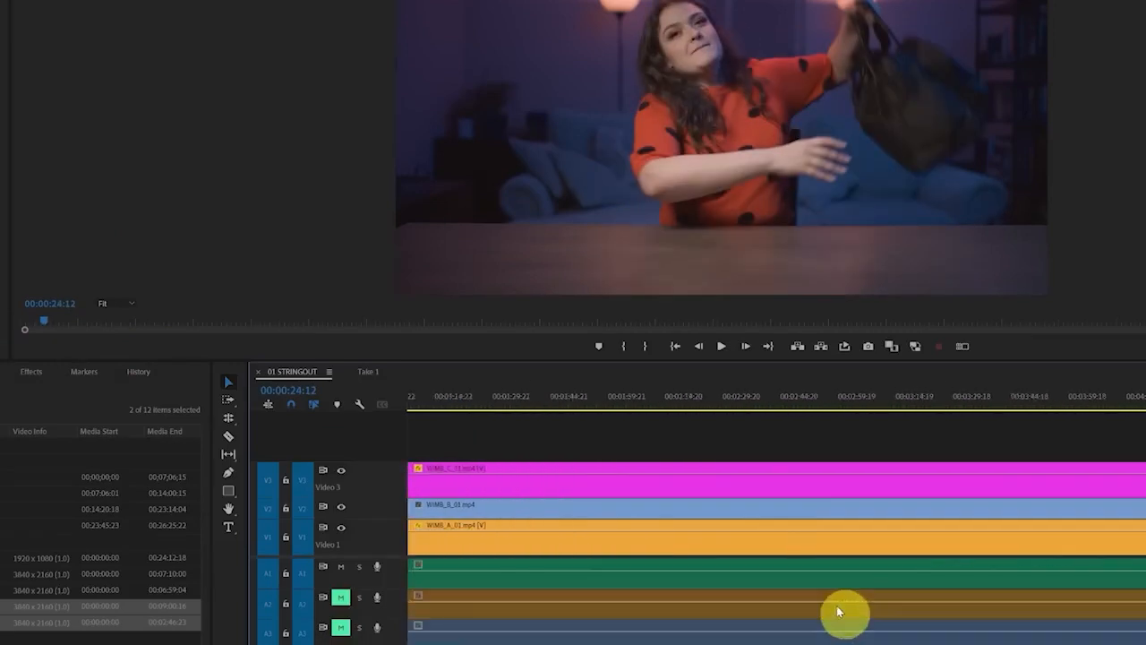
{"action": "left_click", "coordinate": [790, 408]}
{"action": "scroll", "coordinate": [819, 582], "scroll_direction": "up", "scroll_amount": 2}
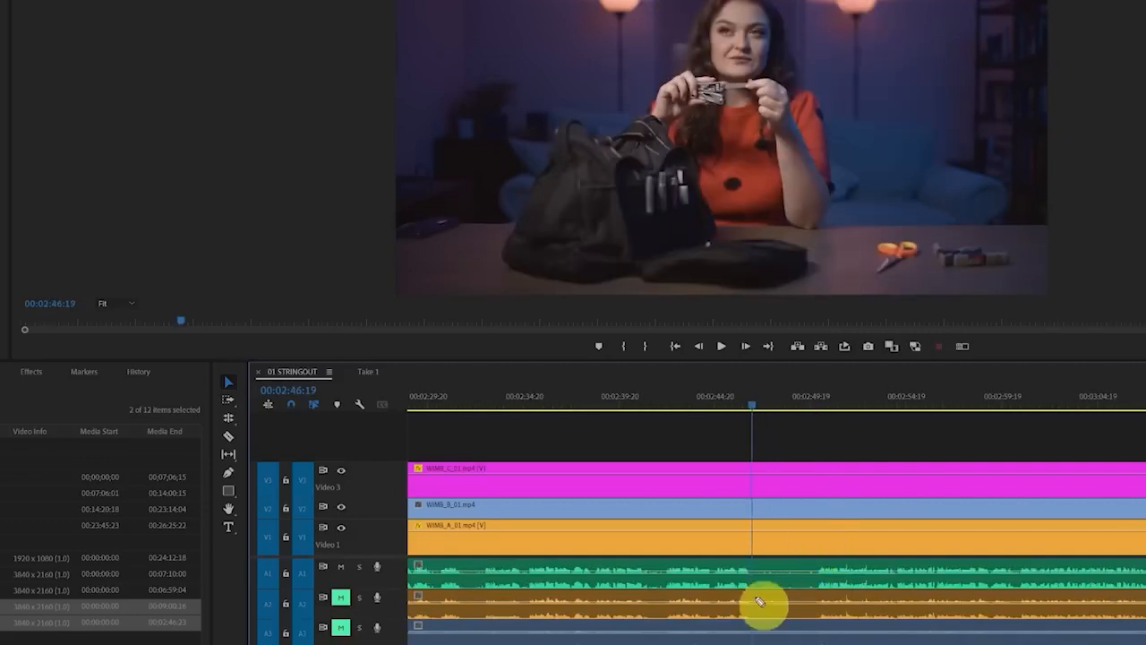
{"action": "mouse_move", "coordinate": [740, 598]}
{"action": "left_mouse_down"}
{"action": "mouse_move", "coordinate": [767, 633]}
{"action": "mouse_move", "coordinate": [831, 607]}
{"action": "left_mouse_up"}
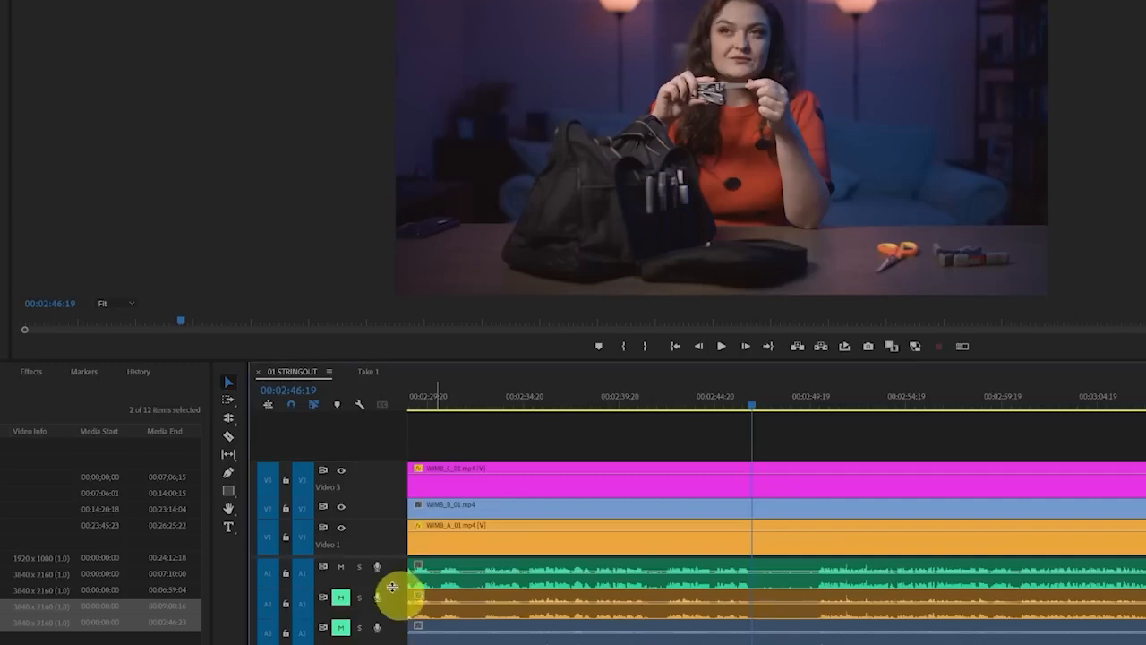
{"action": "left_click_drag", "start_coordinate": [392, 588], "coordinate": [395, 621]}
Split all targeted tracks at 00:02:46:19 and ripple trim away the silent pause that follows
{"action": "scroll", "coordinate": [792, 643], "scroll_direction": "up", "scroll_amount": 5}
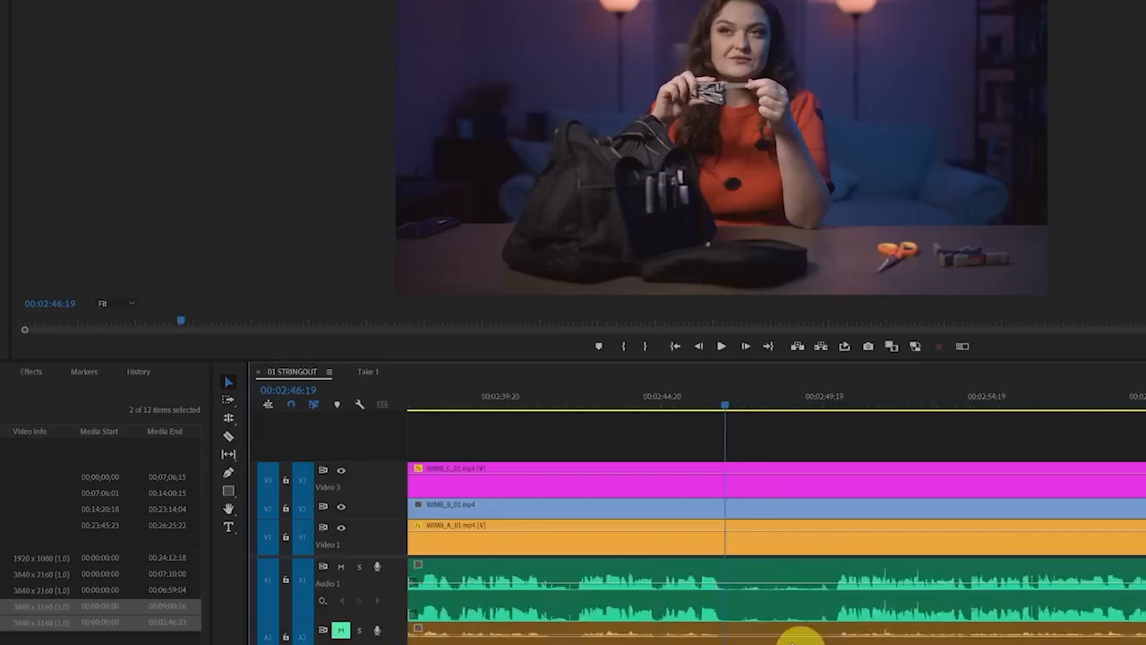
{"action": "scroll", "coordinate": [792, 637], "scroll_direction": "down", "scroll_amount": 2}
{"action": "key", "text": "ctrl+k"}
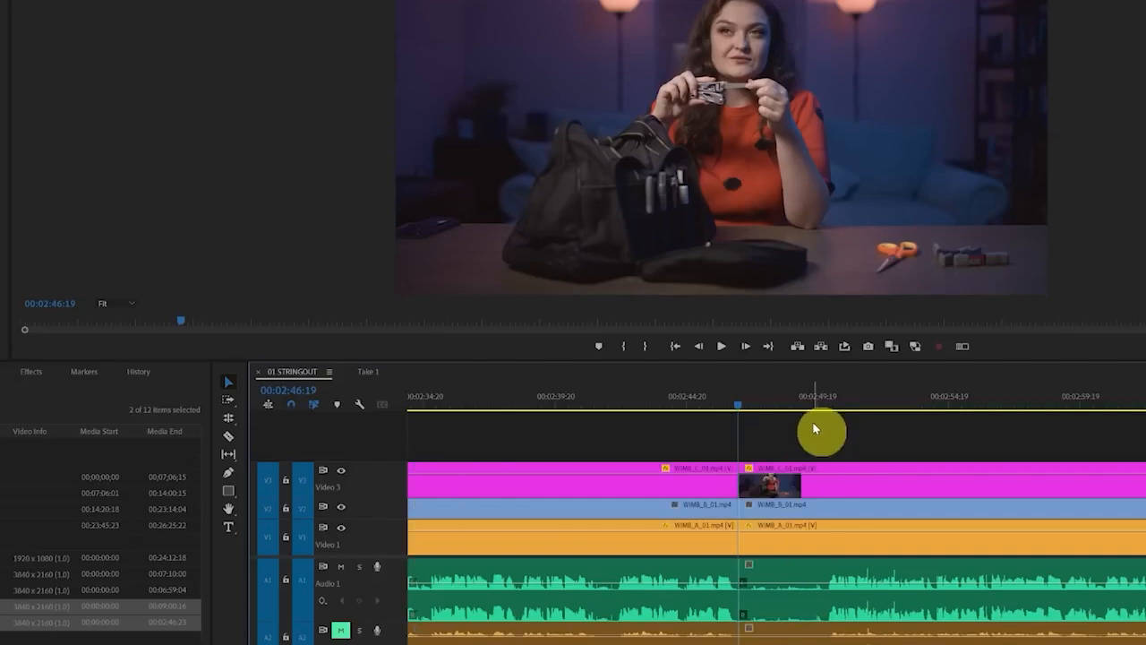
{"action": "key", "text": "Up"}
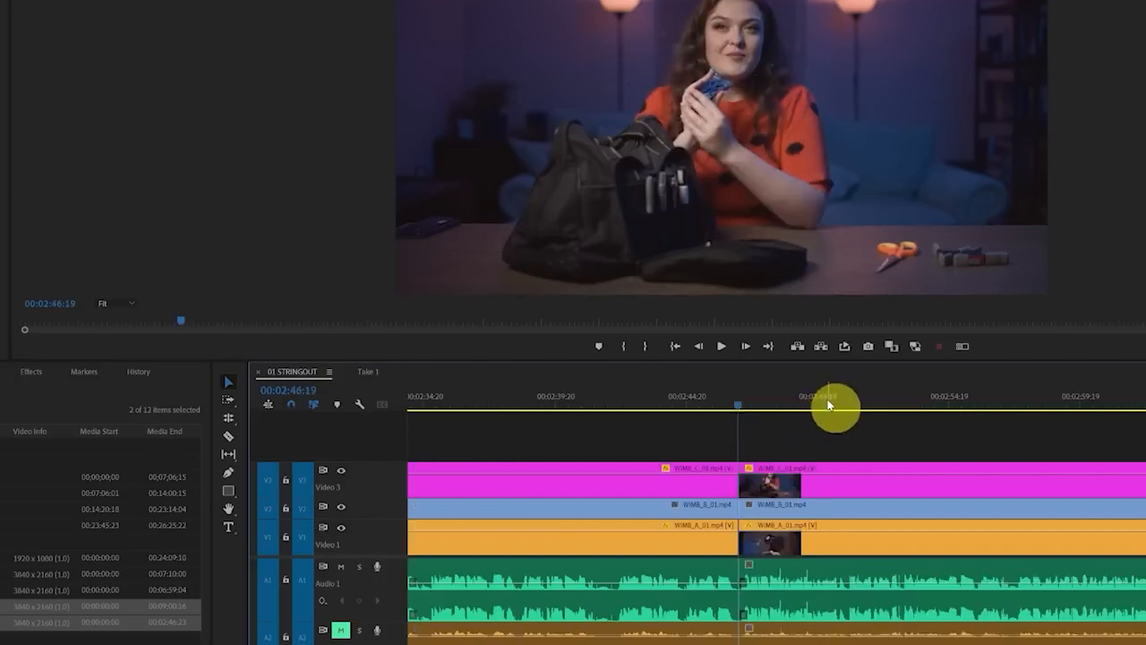
{"action": "scroll", "coordinate": [797, 561], "scroll_direction": "down", "scroll_amount": 5}
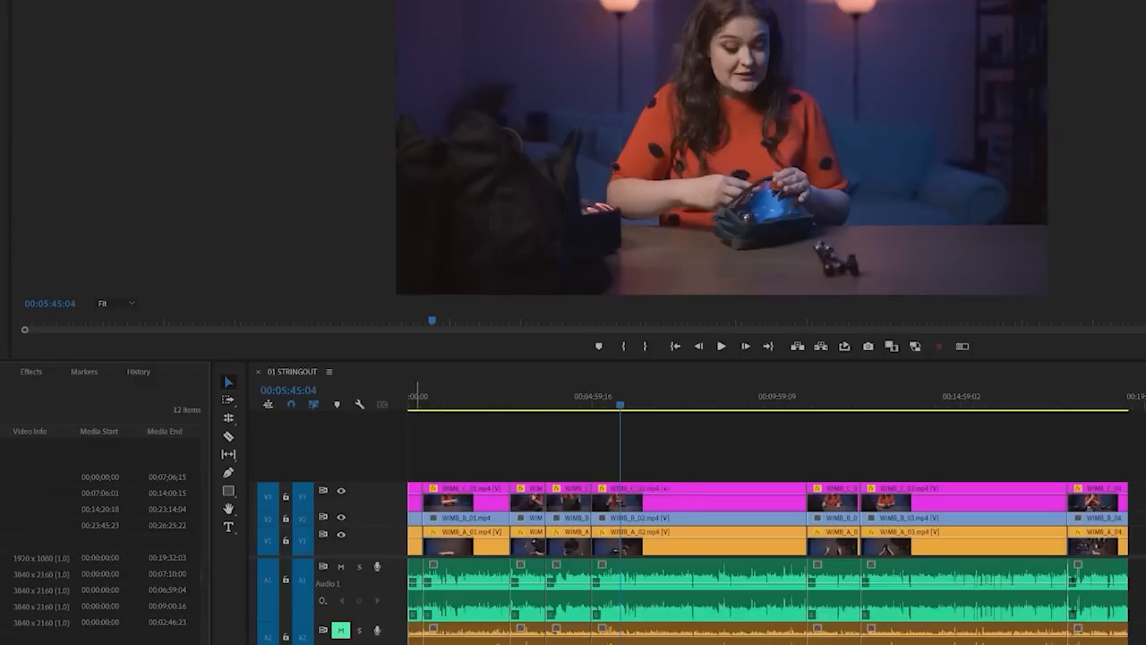
Duplicate the 01 STRINGOUT sequence as 02 FIRST CUT and open only the copy in the timeline
{"action": "left_click", "coordinate": [36, 574]}
{"action": "left_click", "coordinate": [35, 622], "text": "shift"}
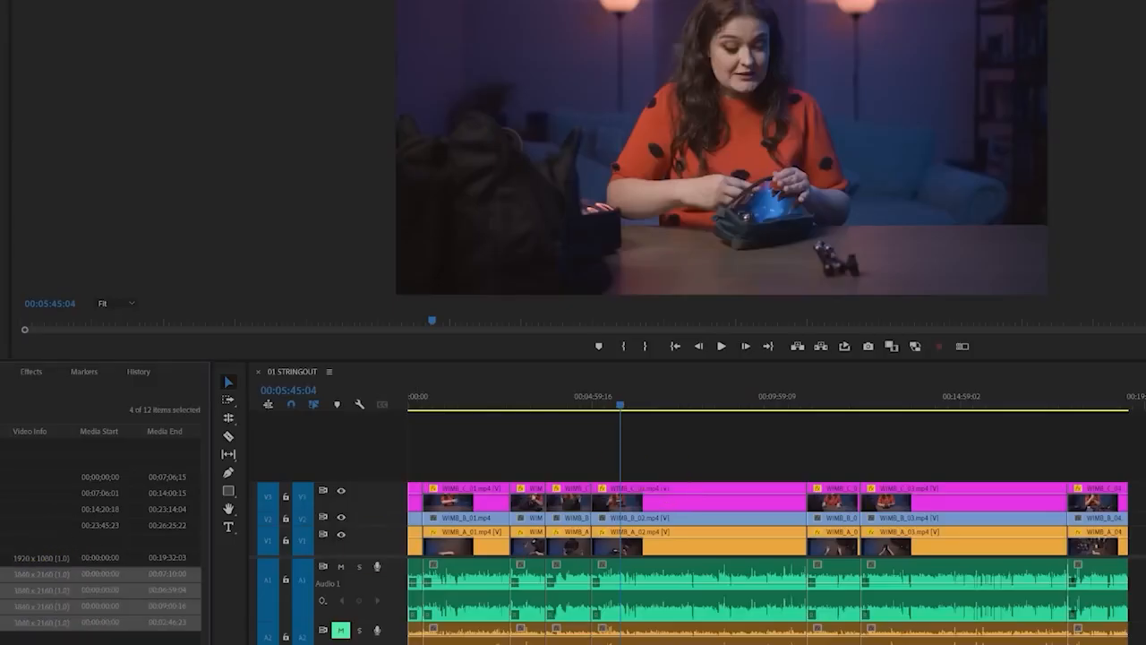
{"action": "key", "text": "ctrl+shift+a"}
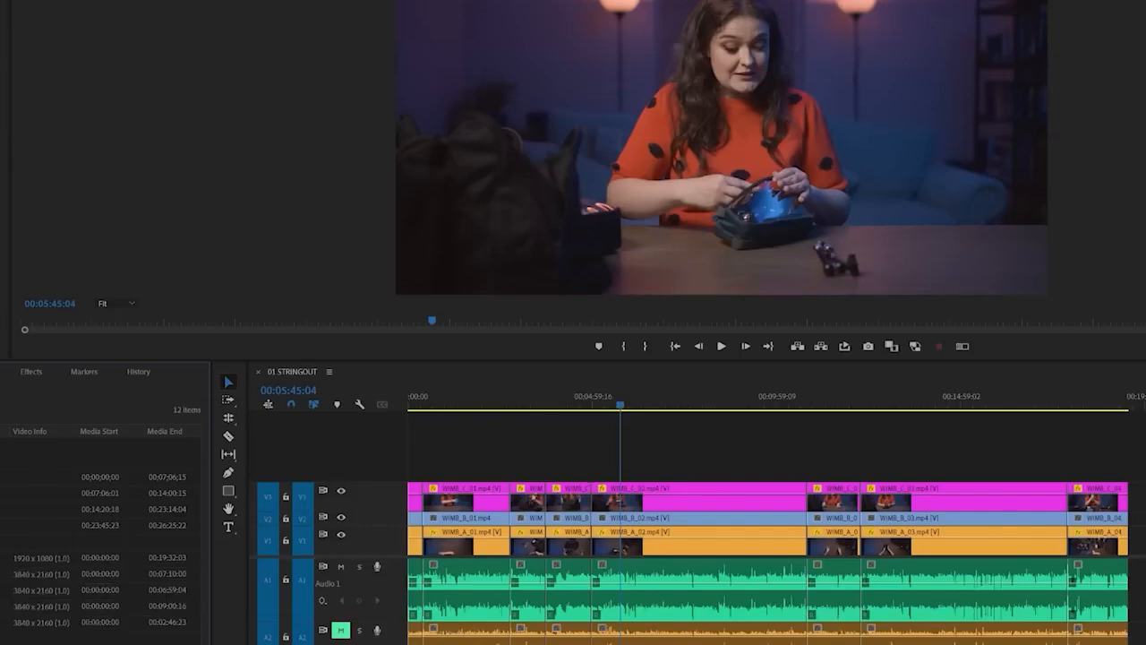
{"action": "left_click", "coordinate": [9, 558]}
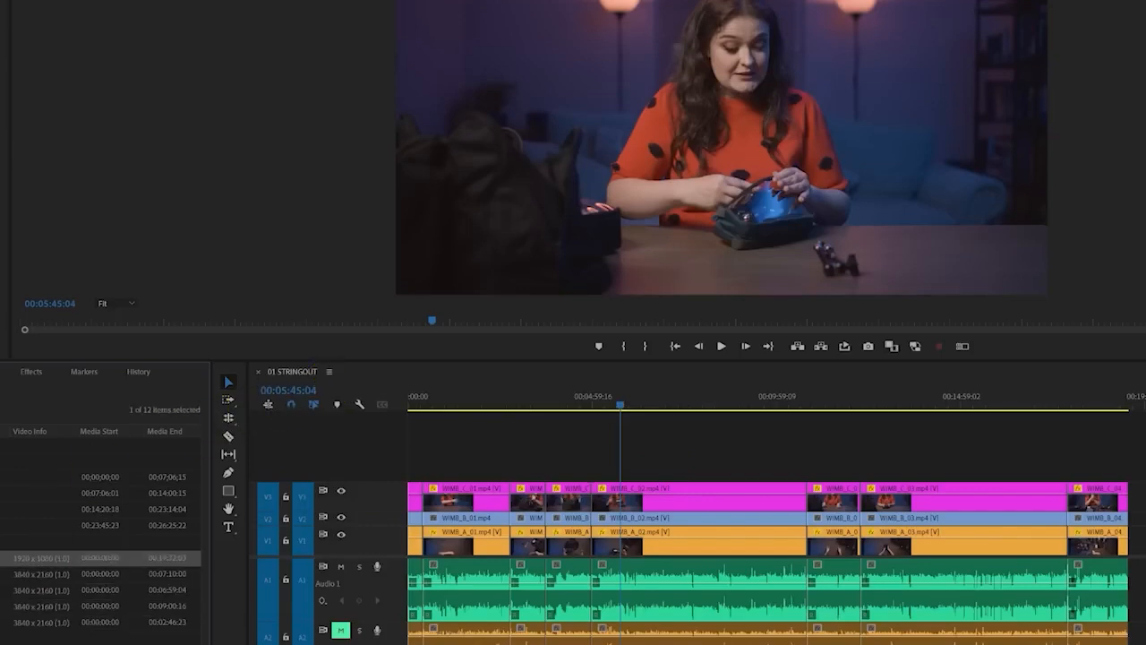
{"action": "left_click", "coordinate": [1, 60]}
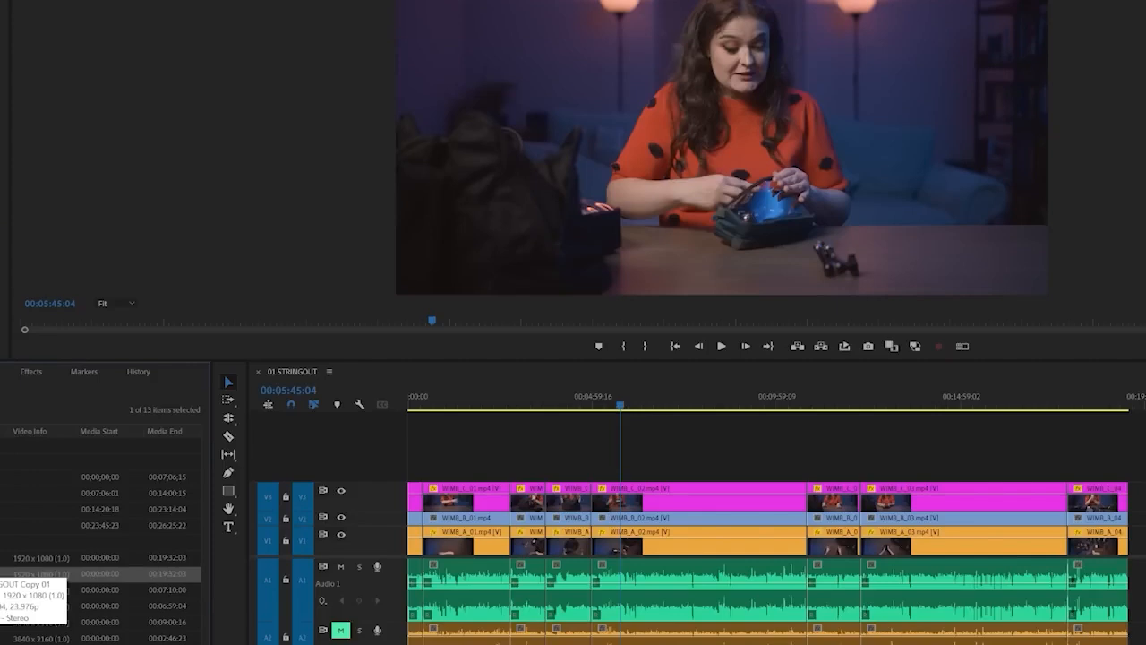
{"action": "key", "text": "Return"}
{"action": "double_click", "coordinate": [2, 574]}
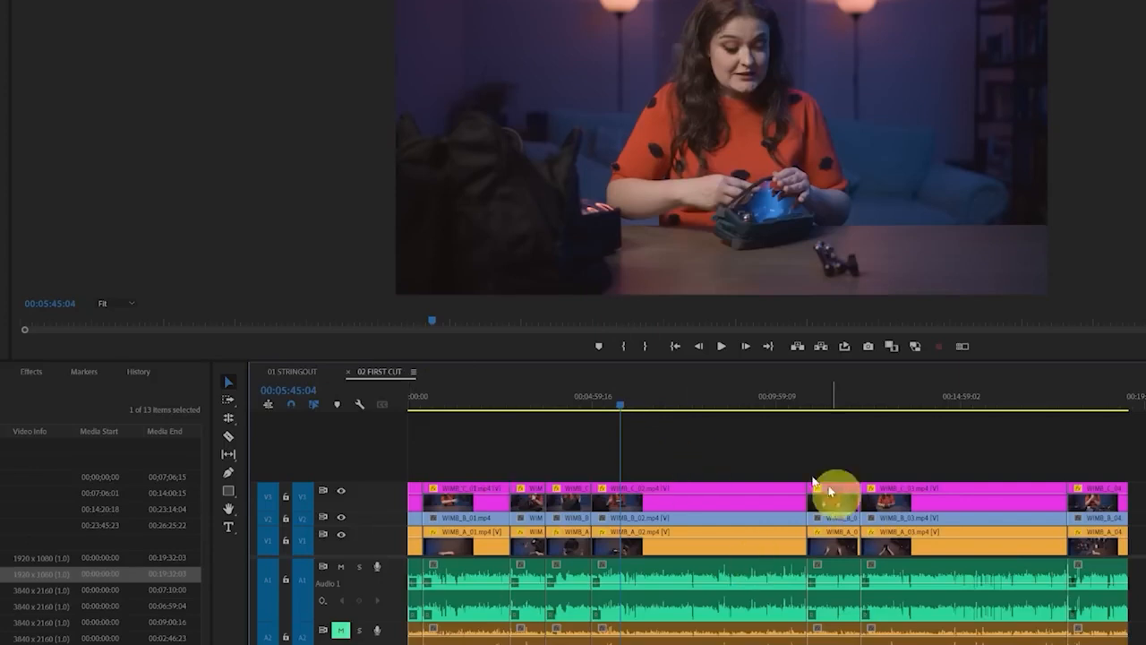
{"action": "left_click", "coordinate": [258, 372]}
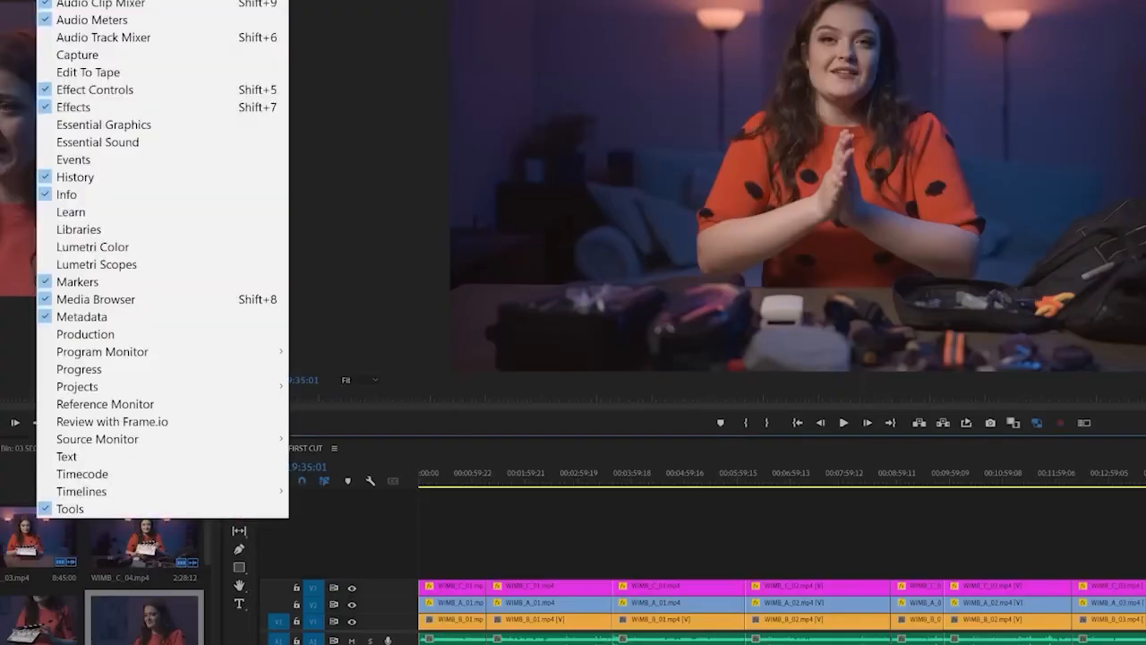
Review the list of untranscribed source clips for 02 FIRST CUT and transcribe all 16 selected clips
{"action": "left_click", "coordinate": [149, 457]}
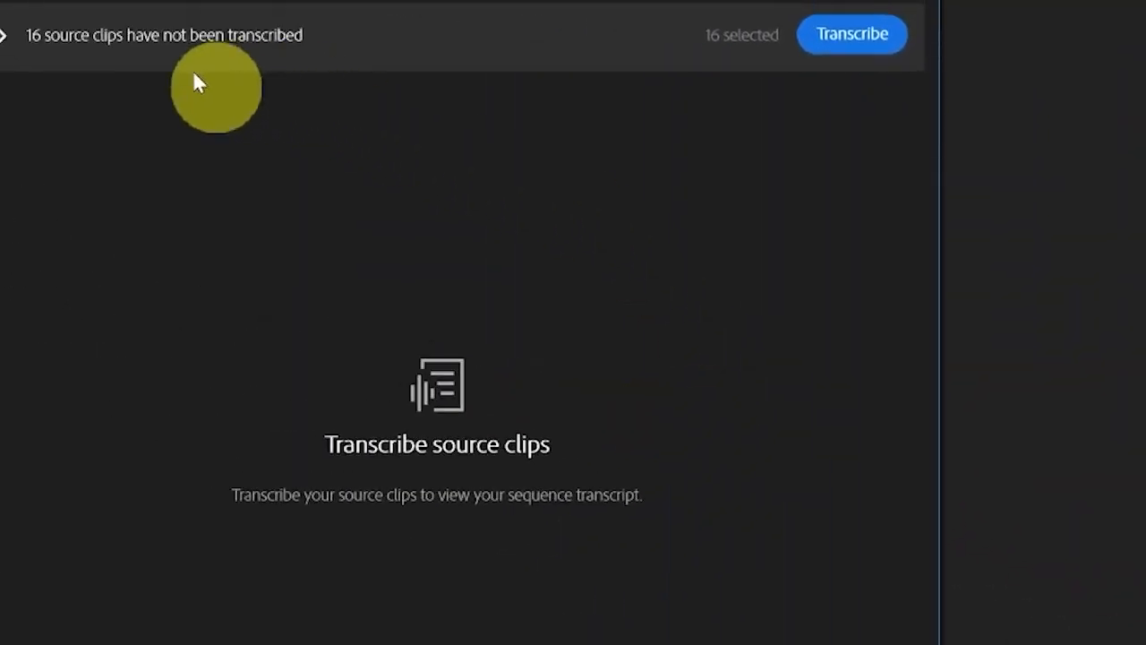
{"action": "left_click", "coordinate": [4, 37]}
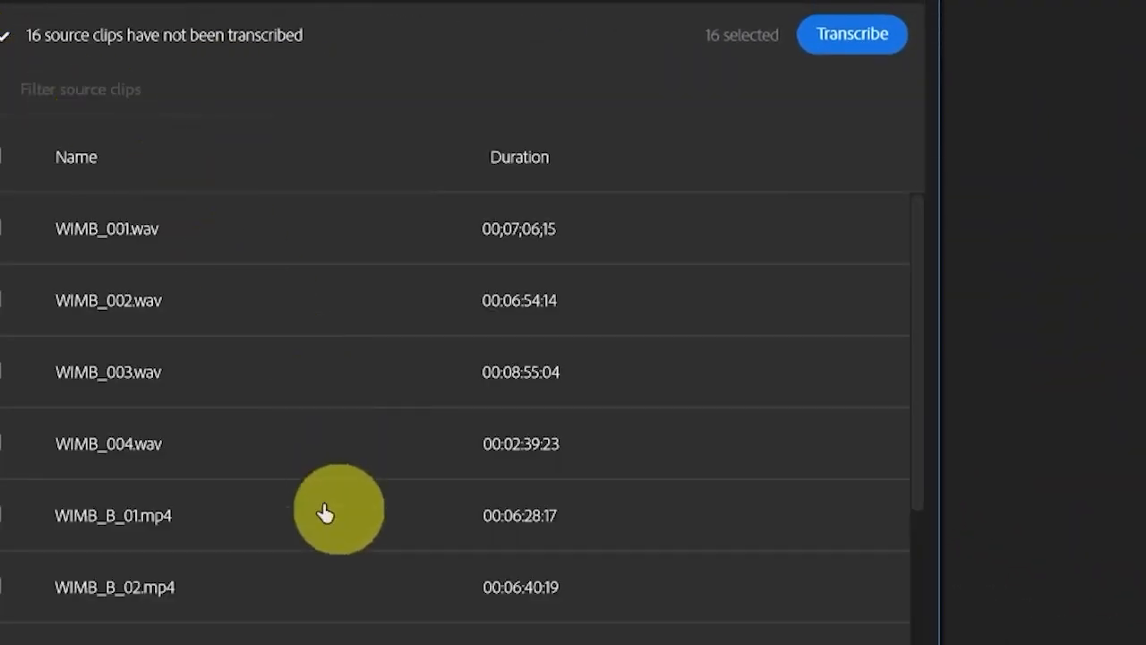
{"action": "scroll", "coordinate": [316, 602], "scroll_direction": "down", "scroll_amount": 6}
{"action": "scroll", "coordinate": [315, 605], "scroll_direction": "up", "scroll_amount": 7}
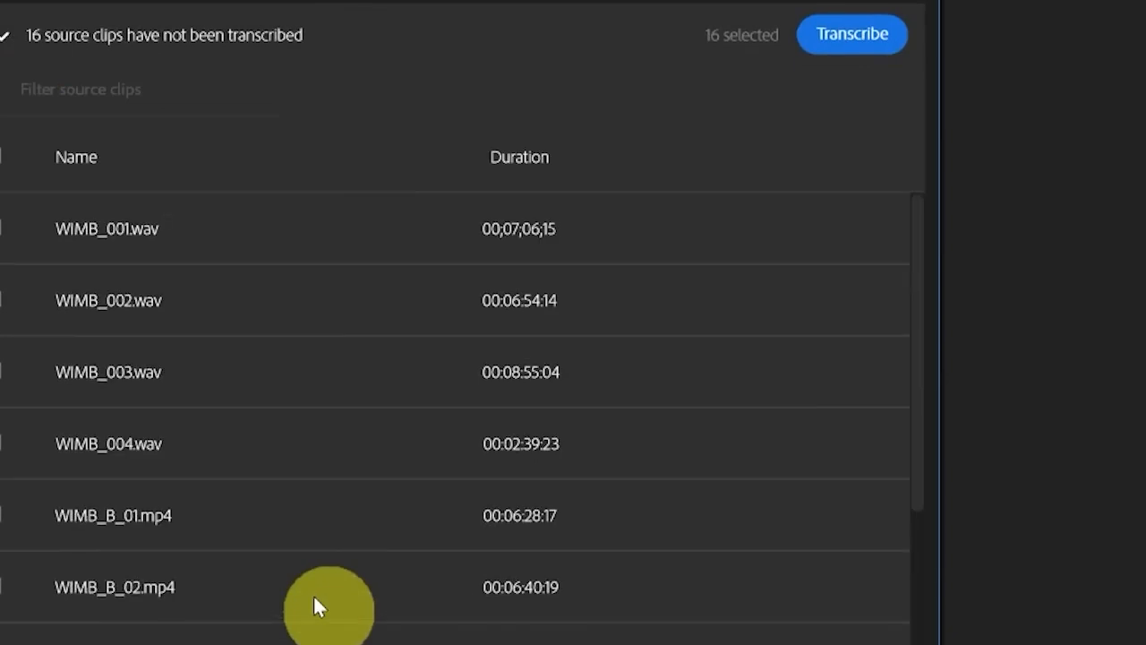
{"action": "left_click", "coordinate": [861, 50]}
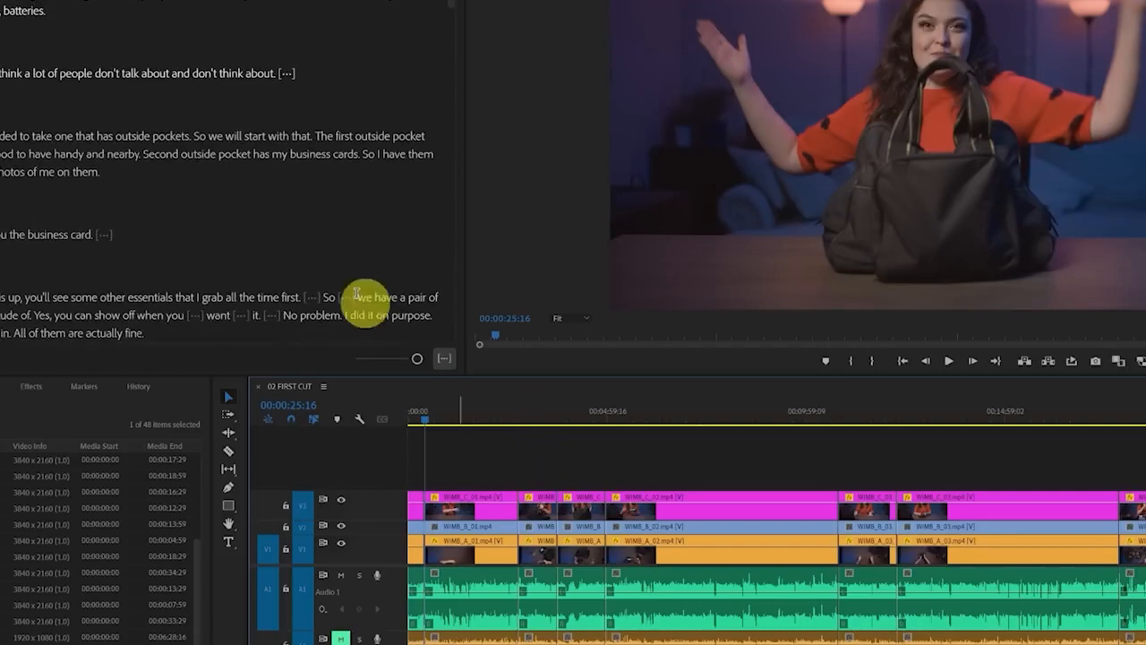
Play 02 FIRST CUT from 00:00:25:18 to 00:00:38:02 while following the spoken words in the transcript
{"action": "scroll", "coordinate": [96, 194], "scroll_direction": "up", "scroll_amount": 1}
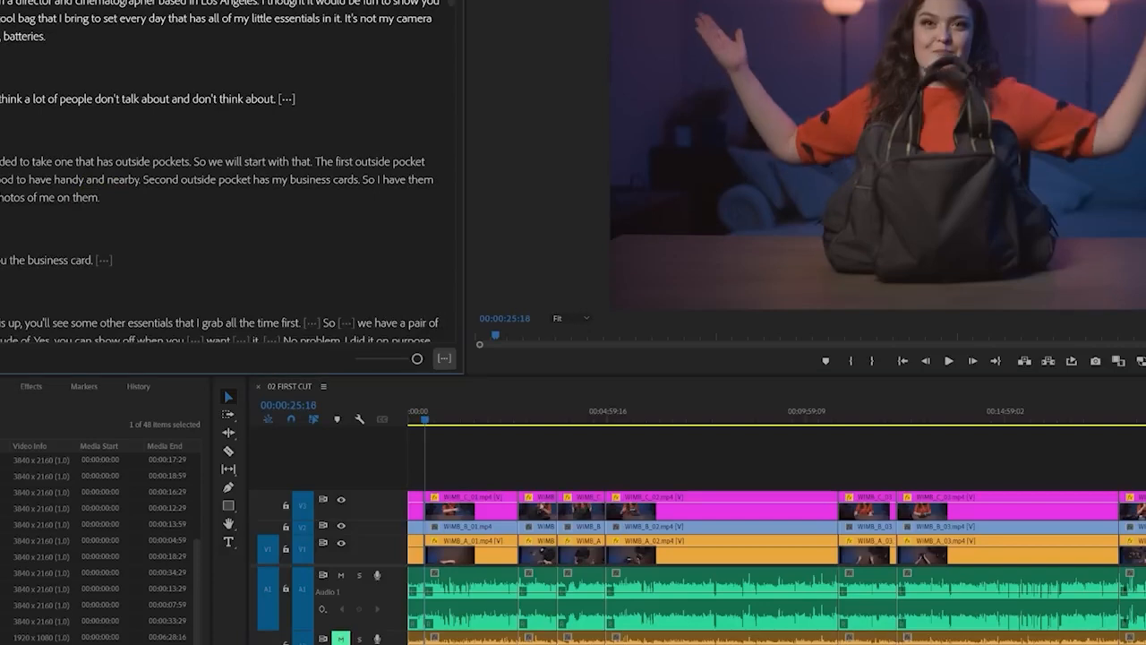
{"action": "left_click", "coordinate": [948, 361]}
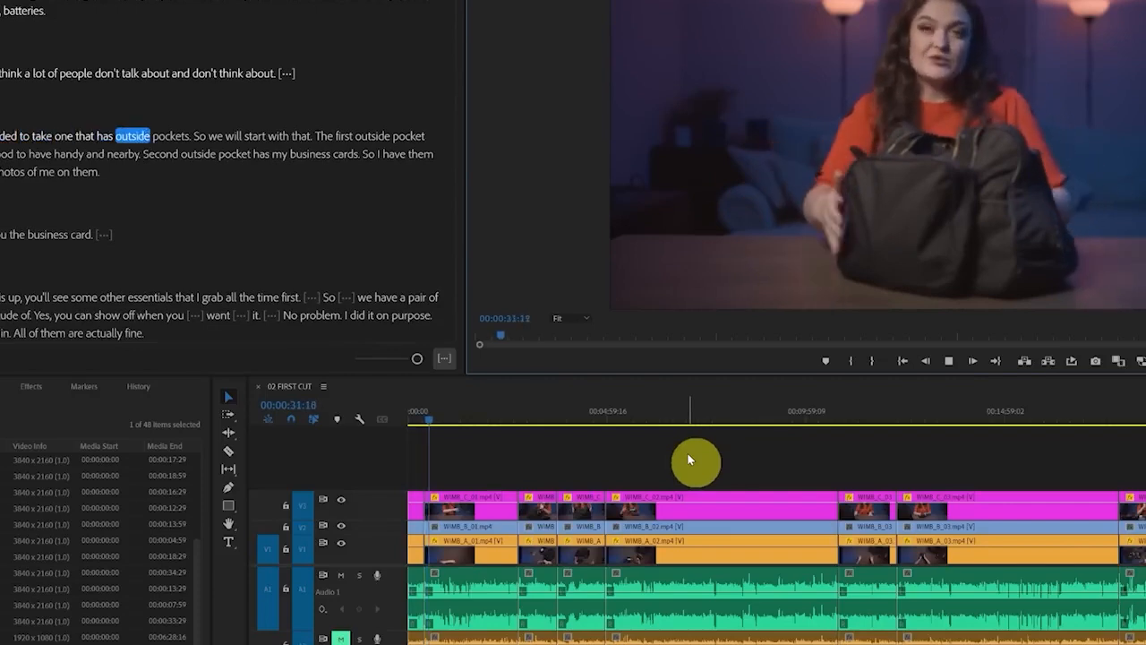
{"action": "key", "text": "space"}
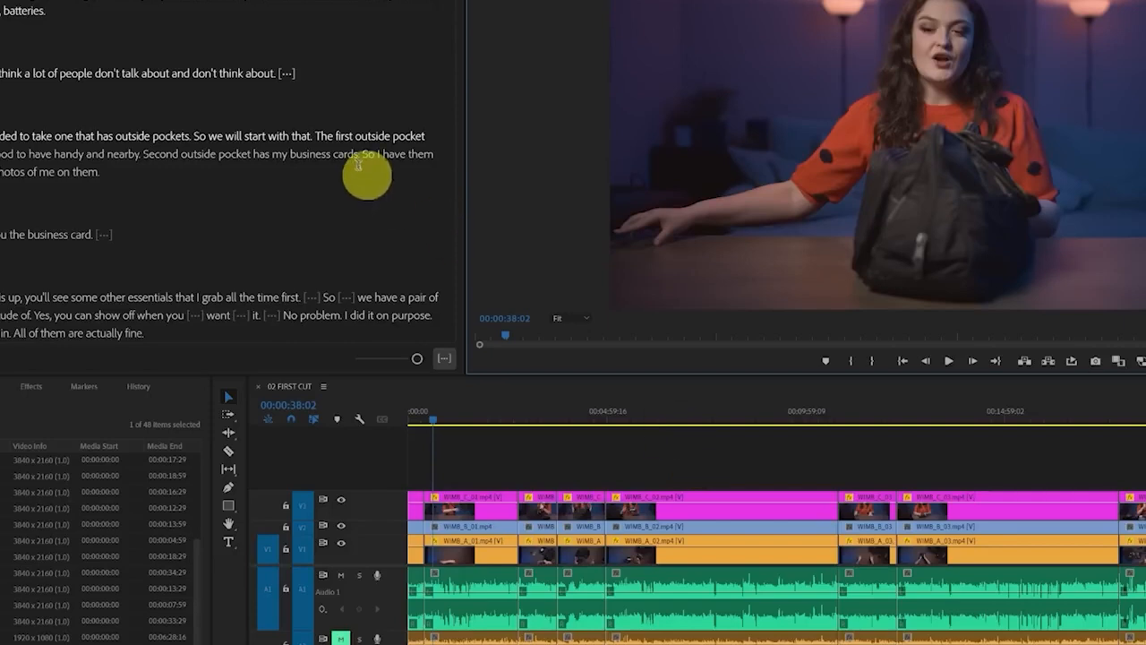
Delete the transcript passage ending in "So we will start with that." to cut it from the sequence
{"action": "left_click_drag", "start_coordinate": [314, 136], "coordinate": [2, 137]}
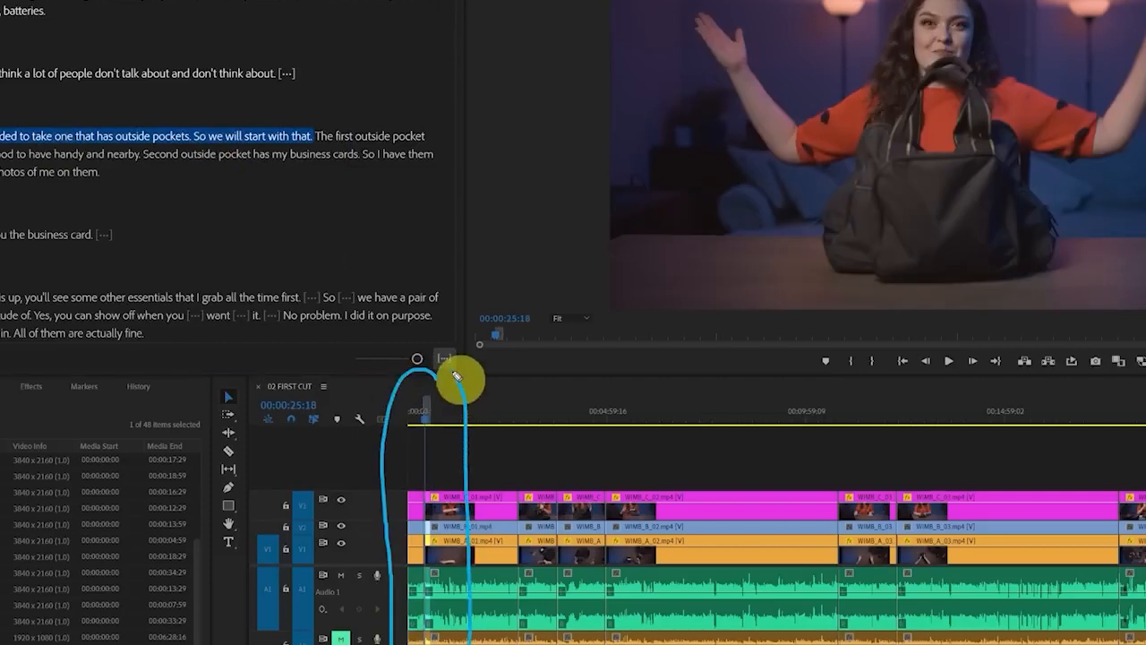
{"action": "left_click", "coordinate": [311, 137]}
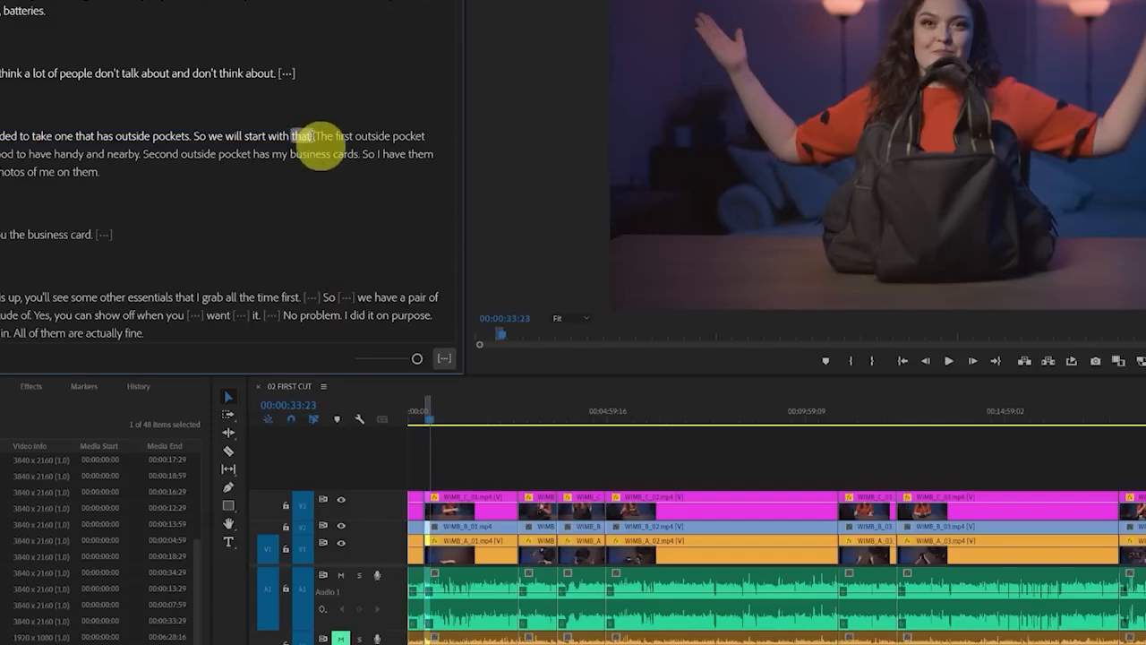
{"action": "left_click_drag", "start_coordinate": [309, 137], "coordinate": [5, 136]}
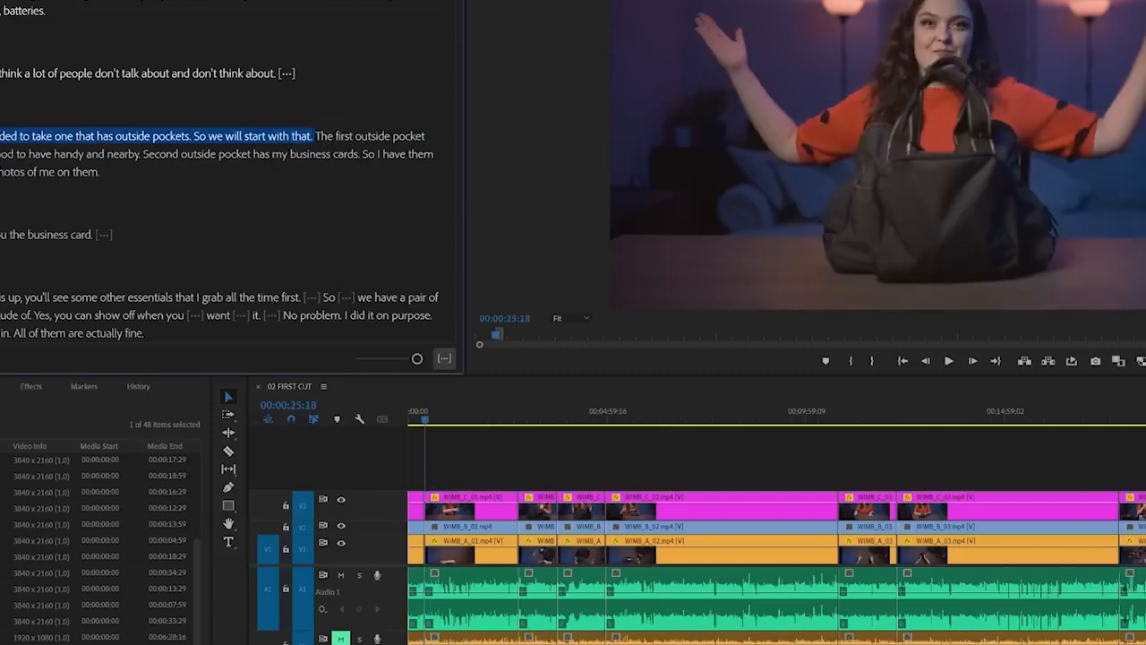
{"action": "key", "text": "Delete"}
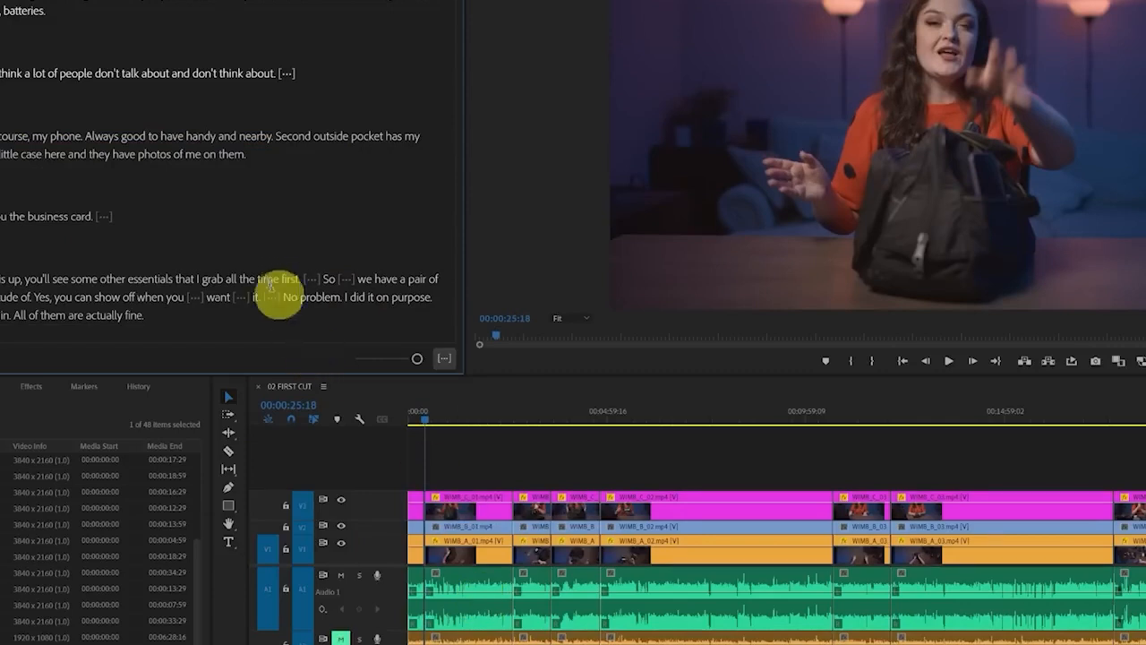
Read the transcript around "essentials that I grab all the time first" and play the sequence up to 00:01:07:07 to compare the two takes
{"action": "double_click", "coordinate": [268, 279]}
{"action": "left_click", "coordinate": [194, 280]}
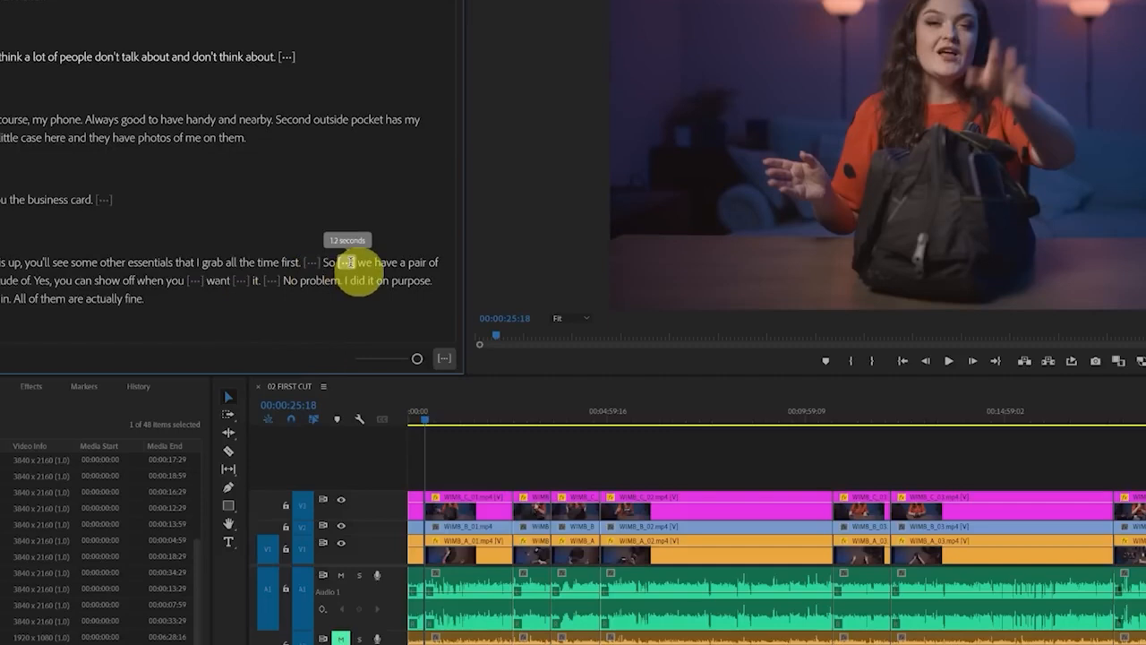
{"action": "scroll", "coordinate": [348, 262], "scroll_direction": "down", "scroll_amount": 1}
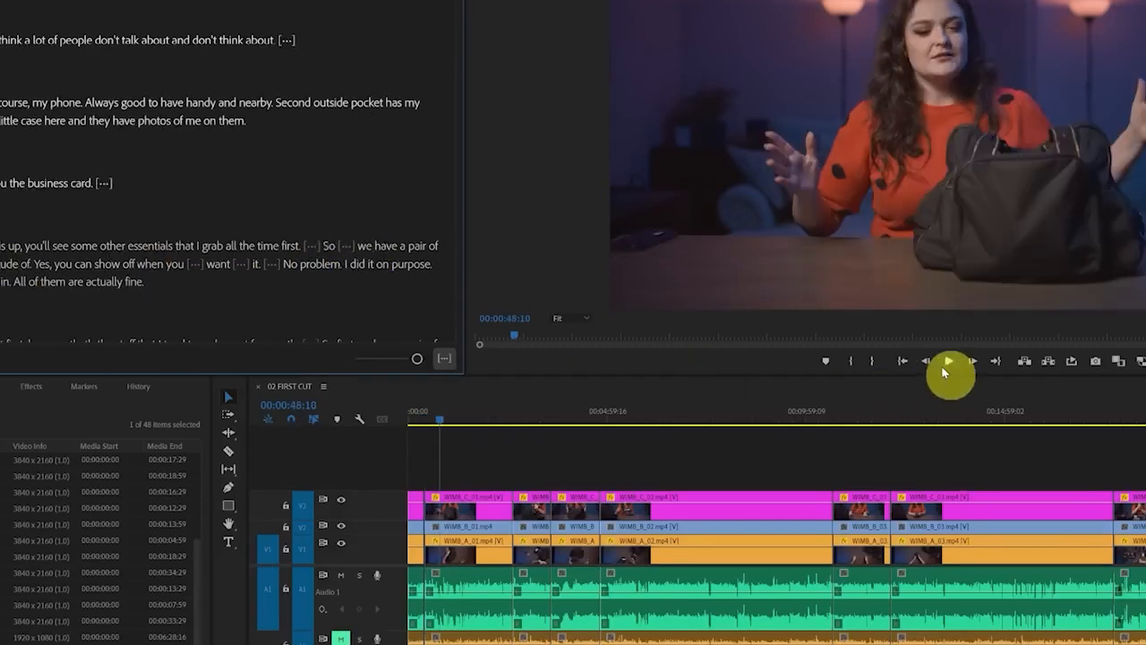
{"action": "left_click", "coordinate": [949, 363]}
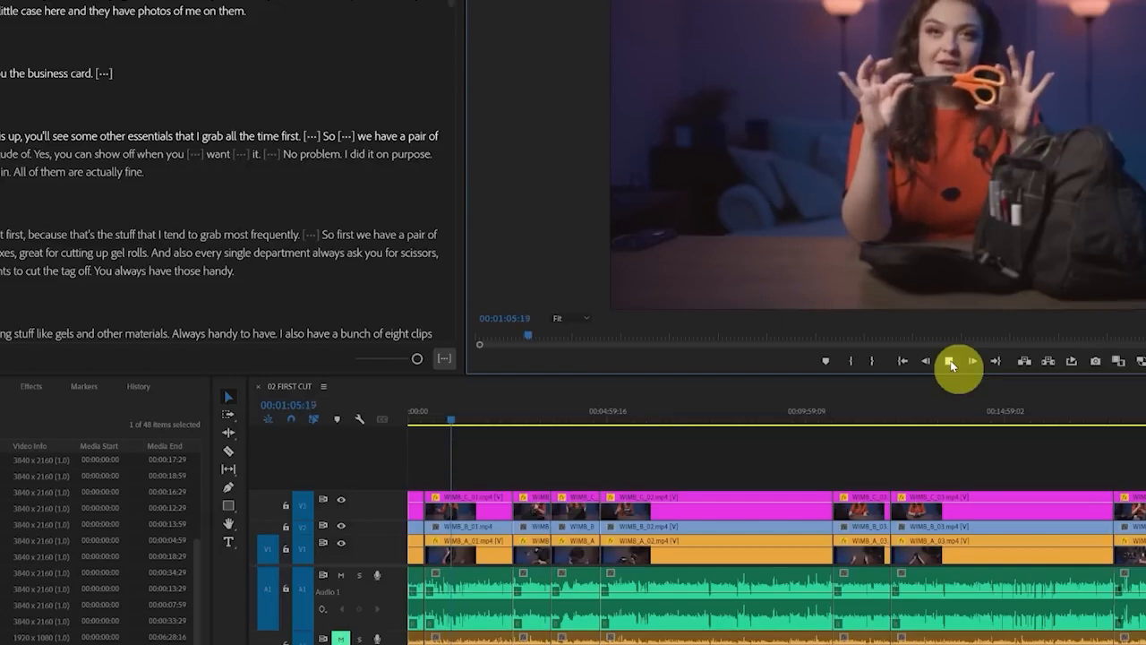
{"action": "left_click", "coordinate": [951, 360]}
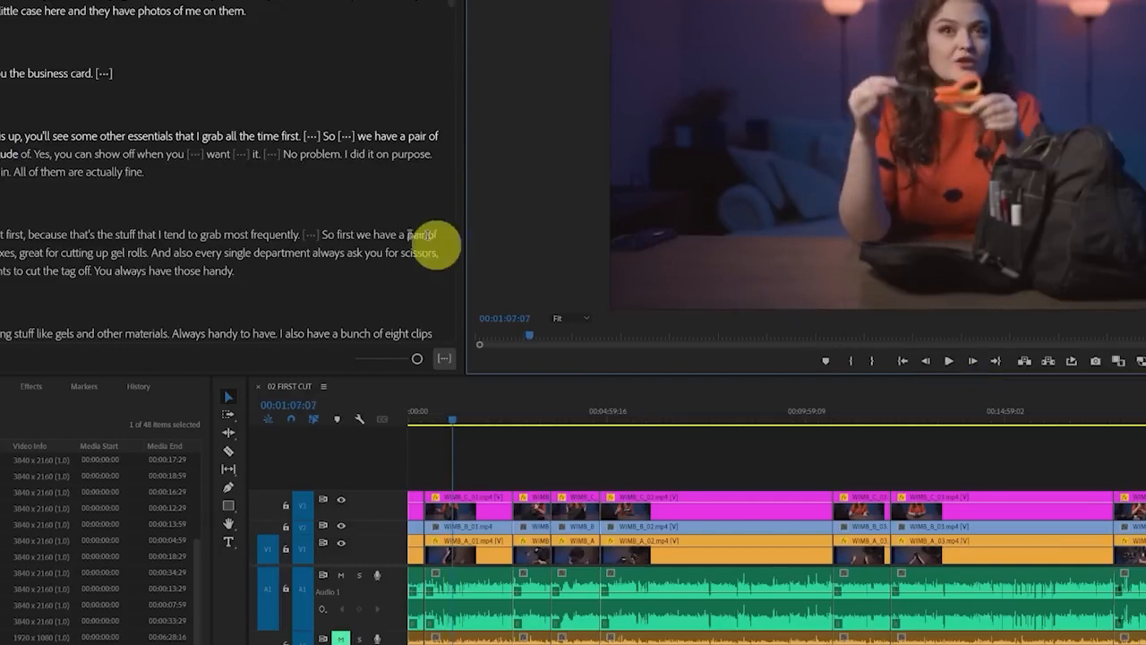
Extract the transcript passage ending "you'll see some other essentials that I grab all the time first. So" from 02 FIRST CUT, including its pauses
{"action": "left_click_drag", "start_coordinate": [125, 136], "coordinate": [2, 137]}
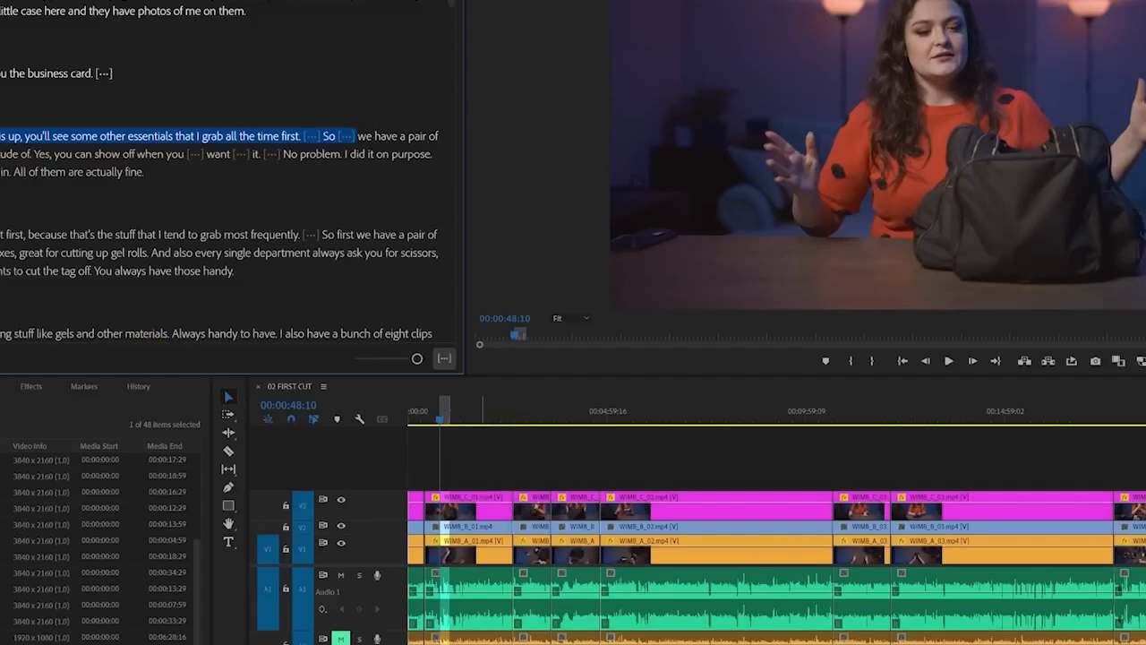
{"action": "key", "text": "shift+3"}
{"action": "key", "text": "equal"}
{"action": "key", "text": "equal"}
{"action": "key", "text": "equal"}
{"action": "key", "text": "equal"}
{"action": "key", "text": "equal"}
{"action": "key", "text": "equal"}
{"action": "key", "text": "equal"}
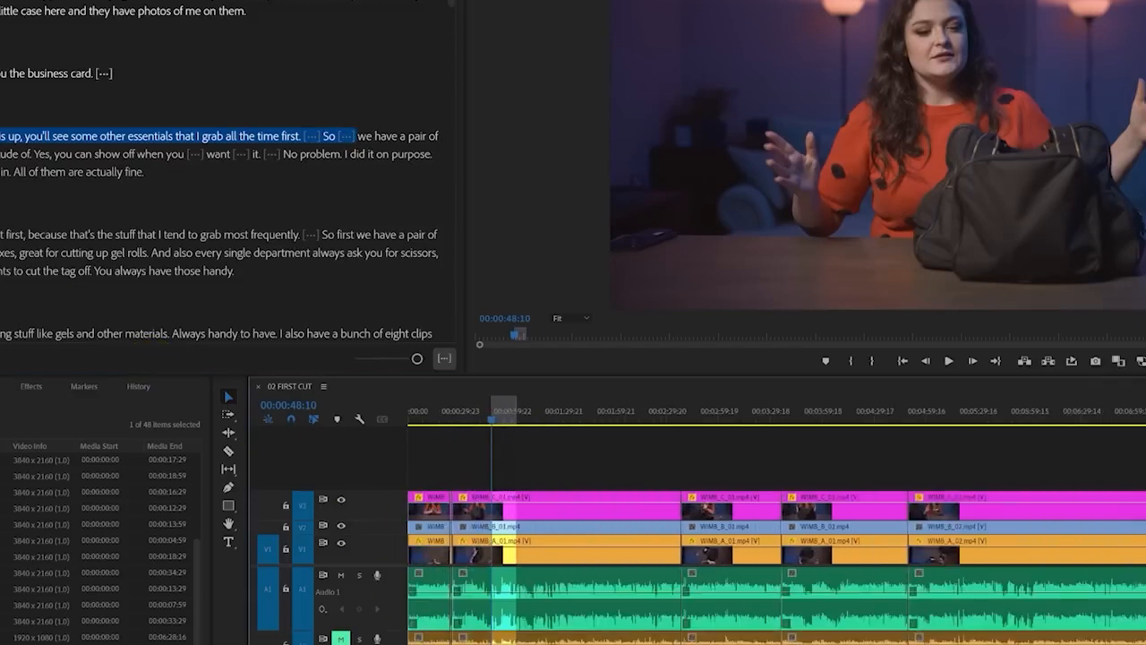
{"action": "left_click", "coordinate": [643, 565]}
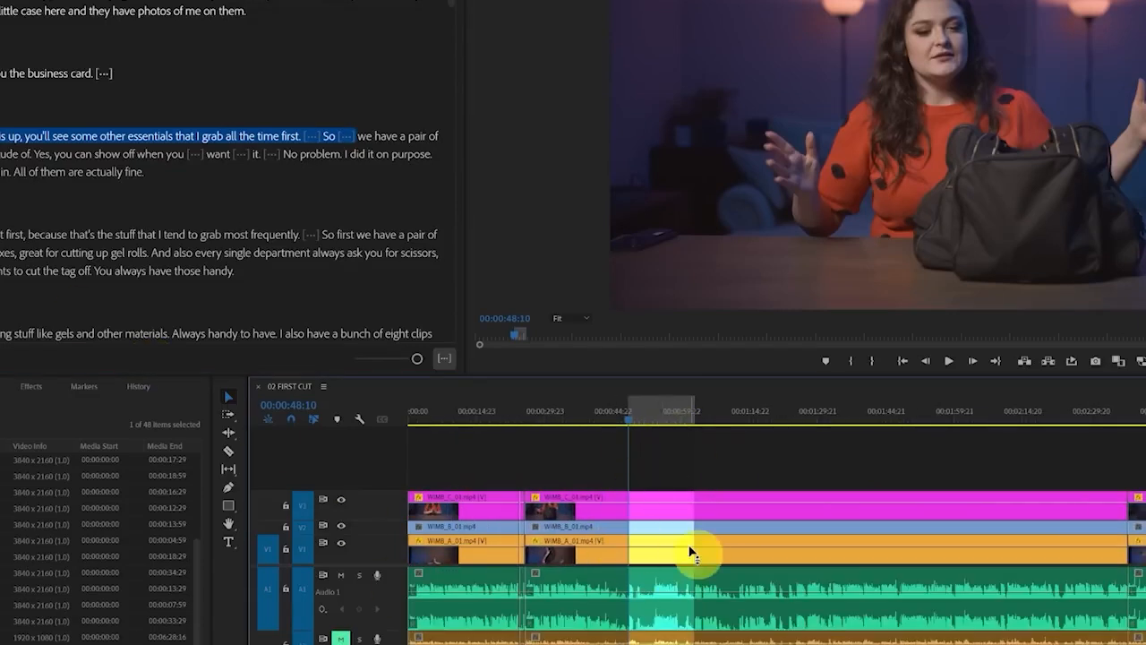
{"action": "right_click", "coordinate": [261, 137]}
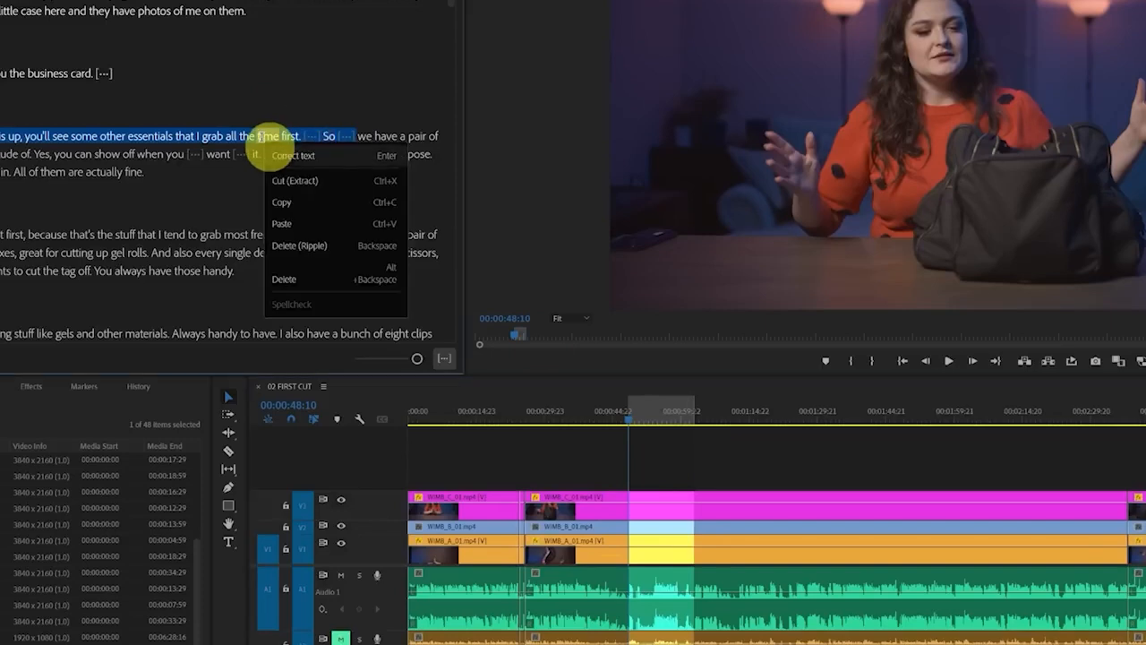
{"action": "left_click", "coordinate": [314, 188]}
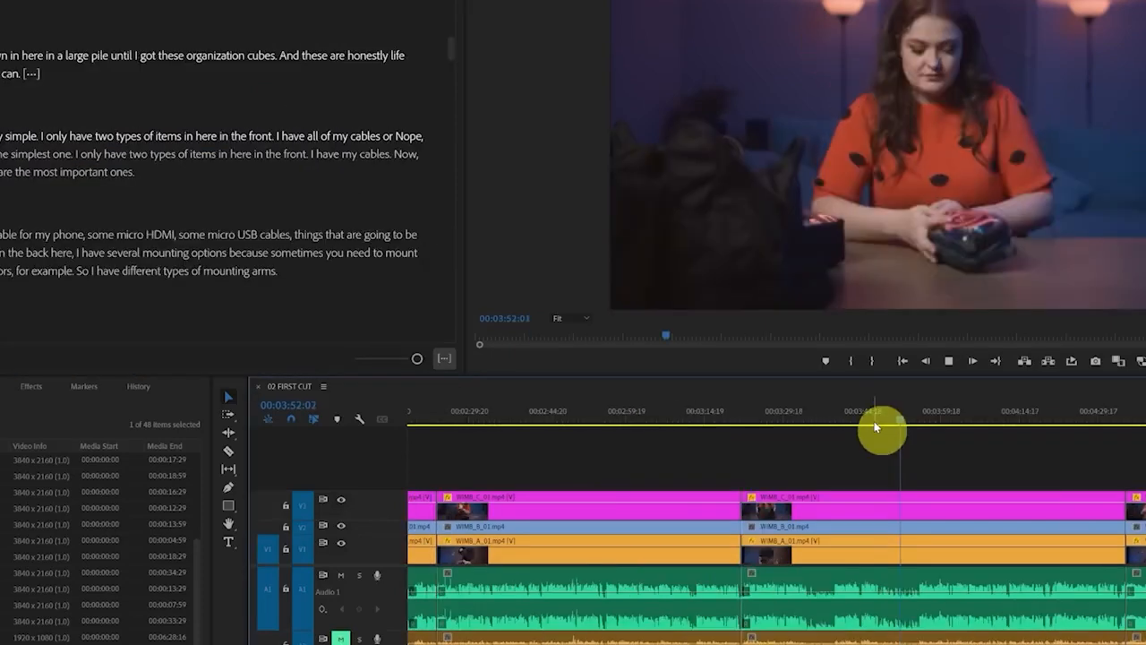
Play the retake about the two types of items to find its start, and split the clips at 00:03:55:09
{"action": "left_click", "coordinate": [866, 423]}
{"action": "key", "text": "space"}
{"action": "key", "text": "space"}
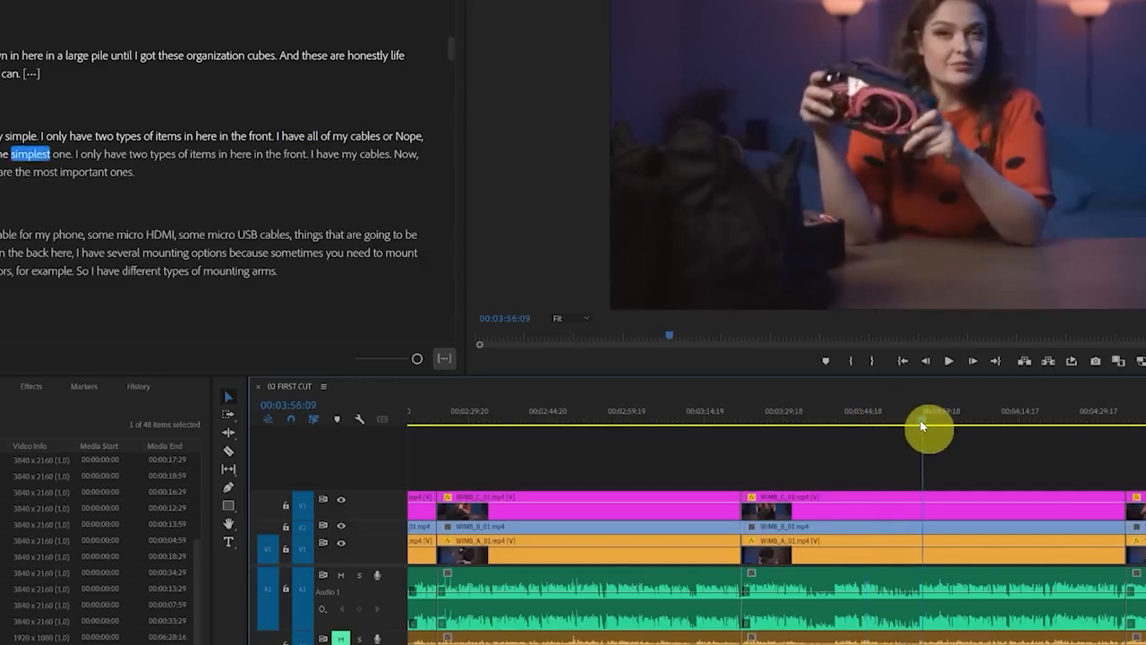
{"action": "key", "text": "space"}
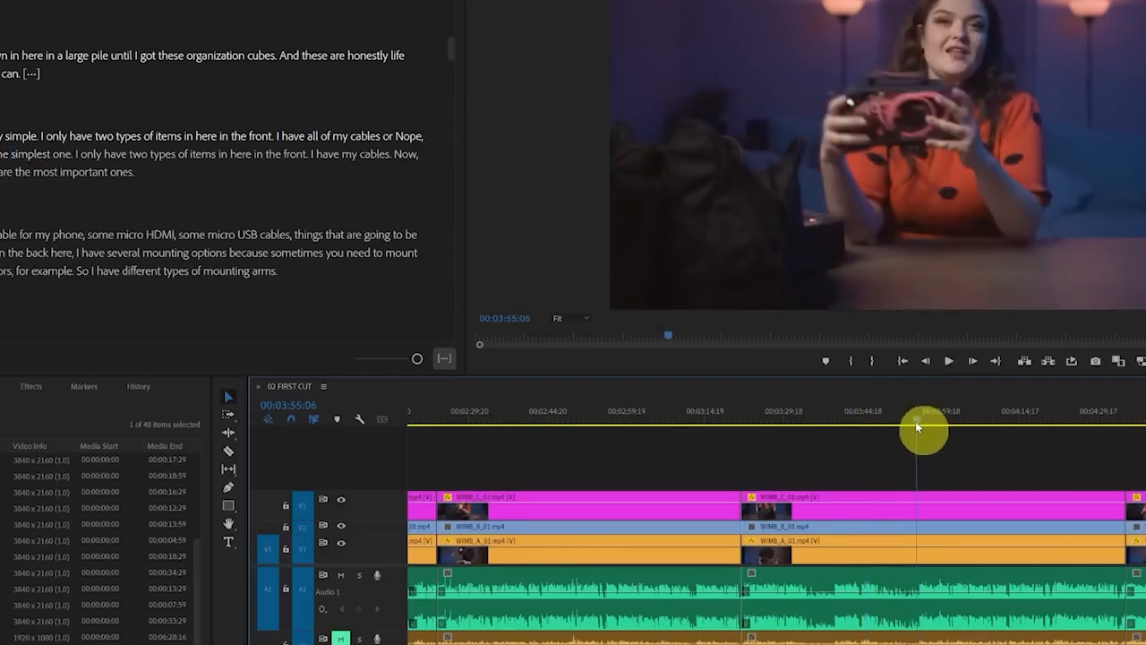
{"action": "key", "text": "ctrl+k"}
Ripple trim away the section from 00:03:34:10 to the cut at 00:03:55:09
{"action": "left_click", "coordinate": [800, 419]}
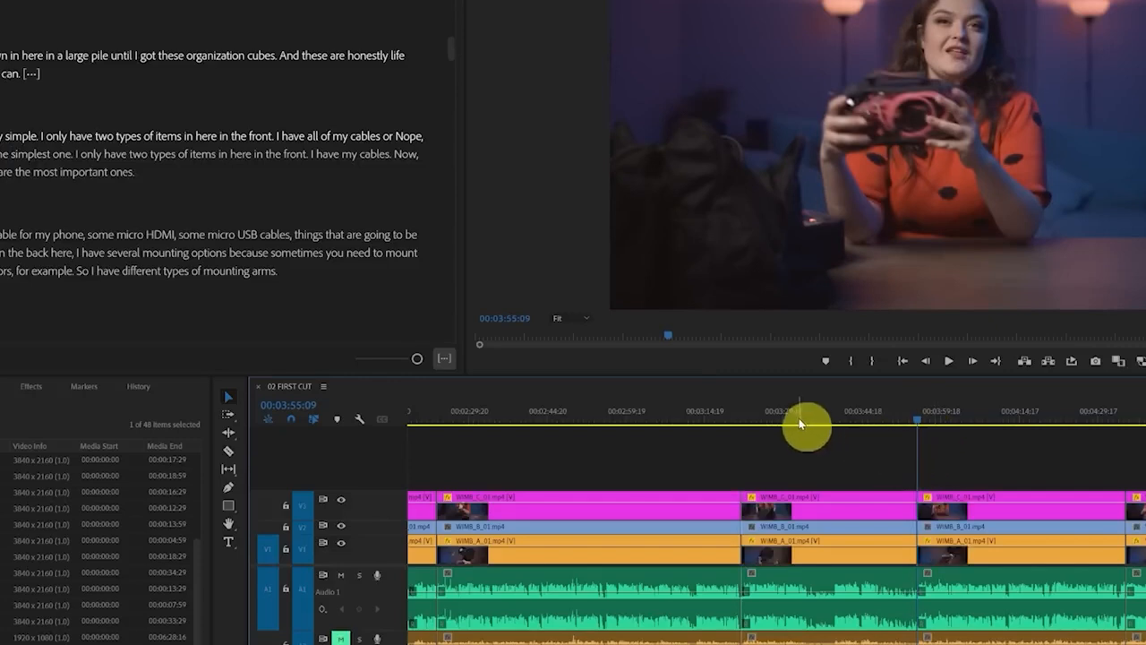
{"action": "left_click_drag", "start_coordinate": [808, 417], "coordinate": [809, 417]}
{"action": "mouse_move", "coordinate": [804, 464]}
{"action": "left_mouse_down"}
{"action": "mouse_move", "coordinate": [807, 614]}
{"action": "mouse_move", "coordinate": [935, 464]}
{"action": "mouse_move", "coordinate": [801, 469]}
{"action": "left_mouse_up"}
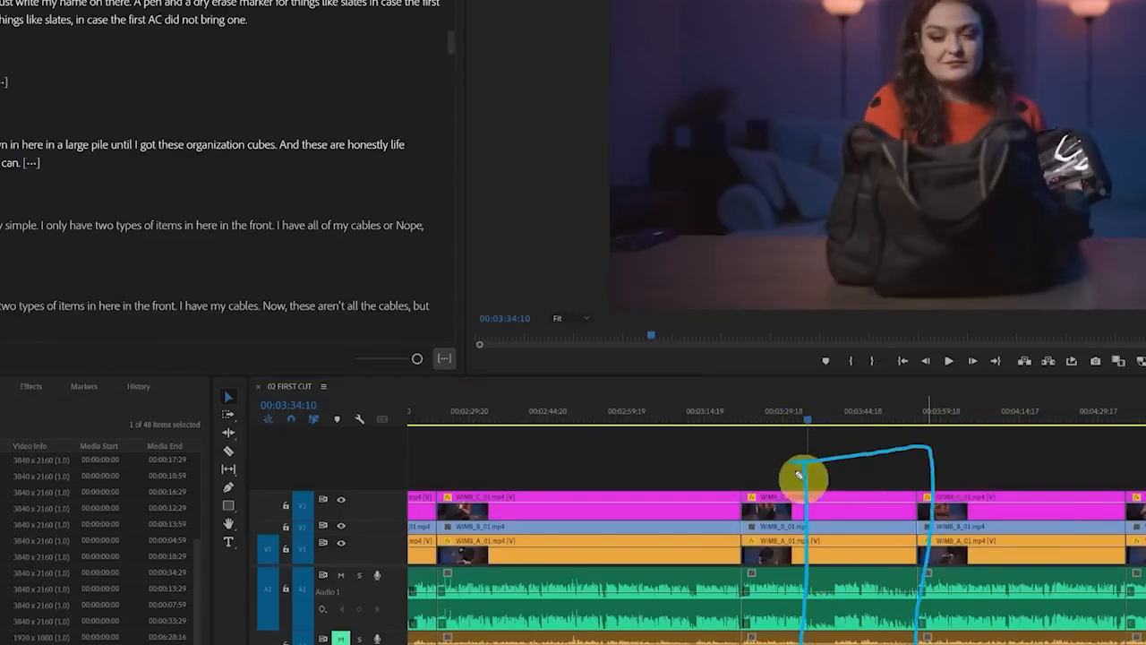
{"action": "mouse_move", "coordinate": [779, 287]}
{"action": "left_mouse_down"}
{"action": "mouse_move", "coordinate": [859, 302]}
{"action": "mouse_move", "coordinate": [907, 185]}
{"action": "left_mouse_up"}
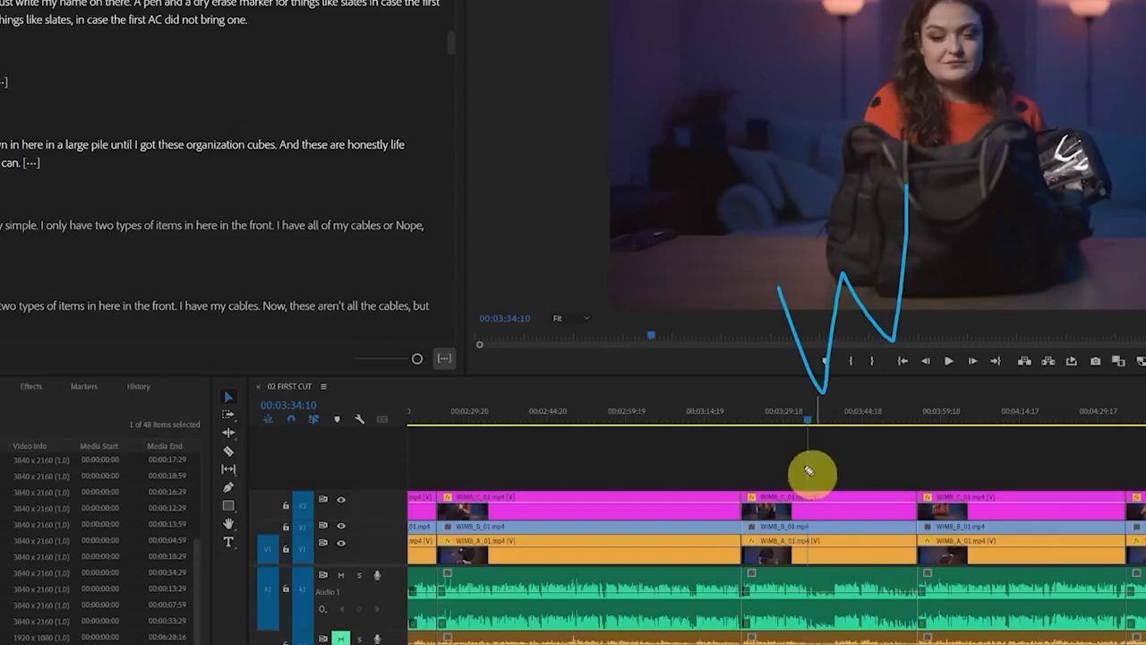
{"action": "key", "text": "w"}
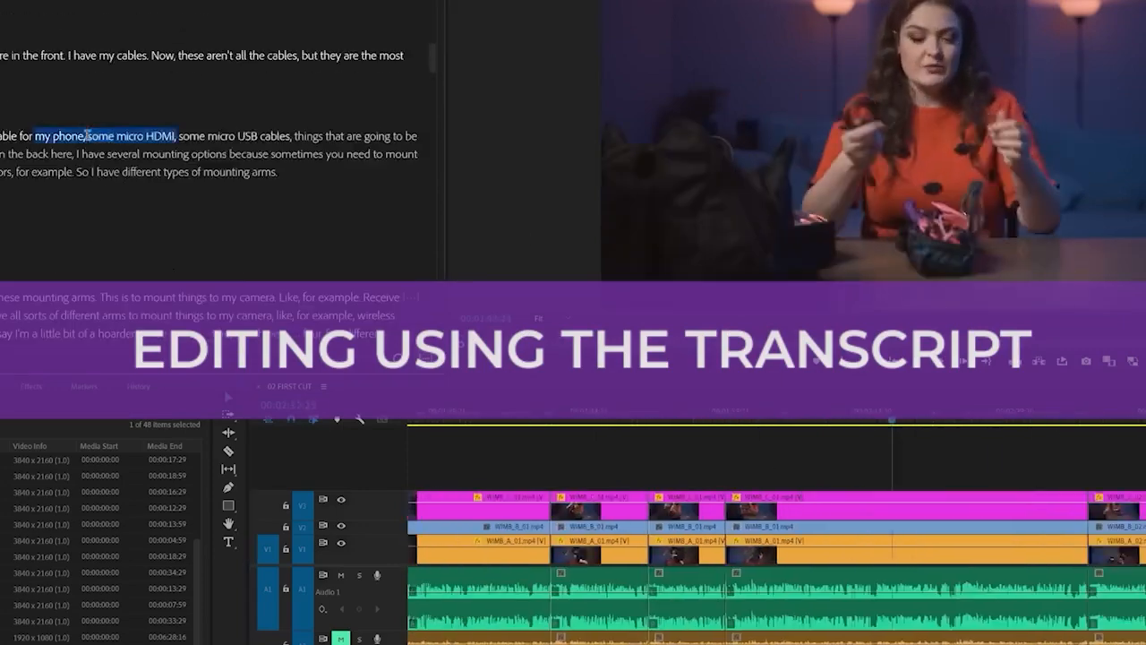
Move the final transcript passage, from the cinematographer's introduction through "You ready? Let's go.", to the beginning of 02 FIRST CUT
{"action": "left_click", "coordinate": [780, 422]}
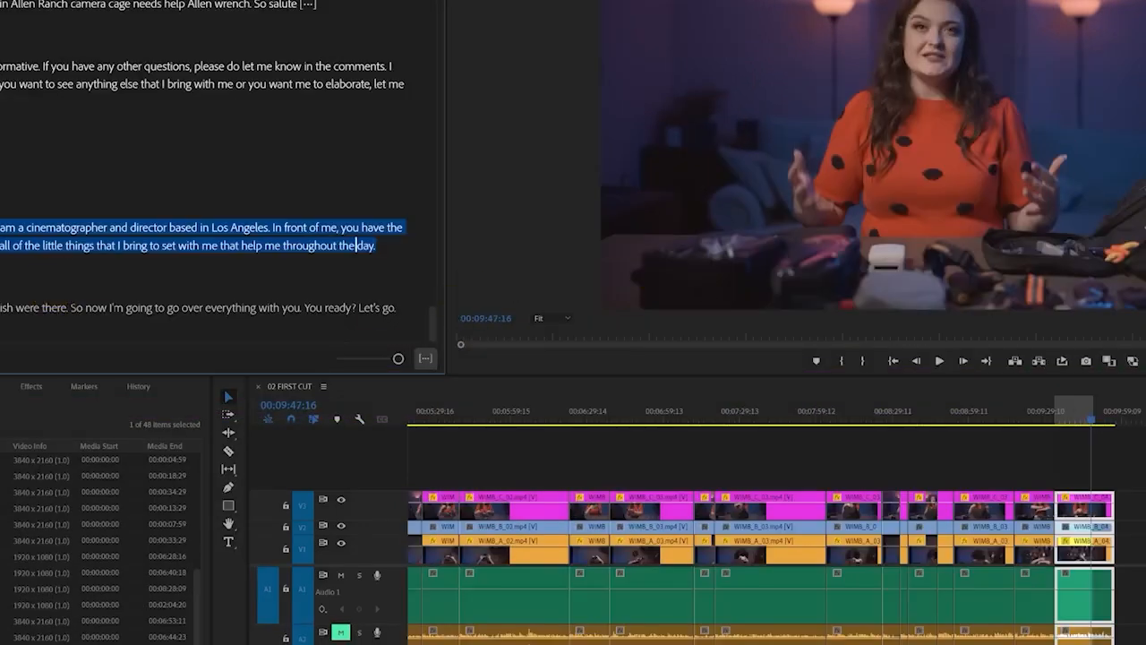
{"action": "key", "text": "ctrl+x"}
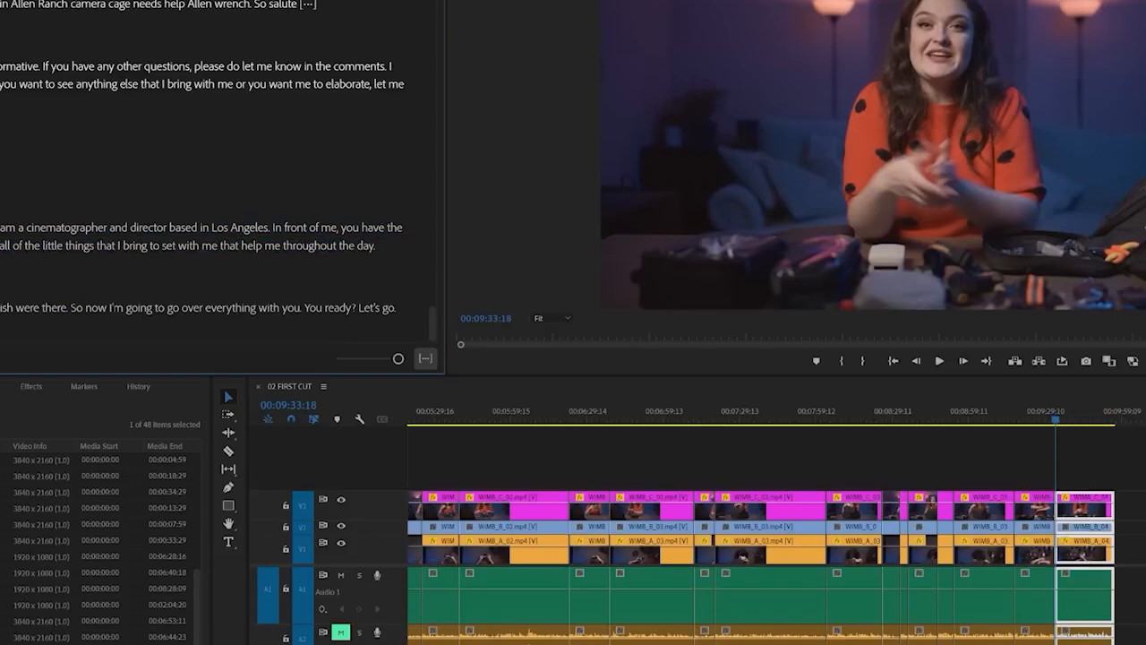
{"action": "left_click_drag", "start_coordinate": [55, 269], "coordinate": [392, 315]}
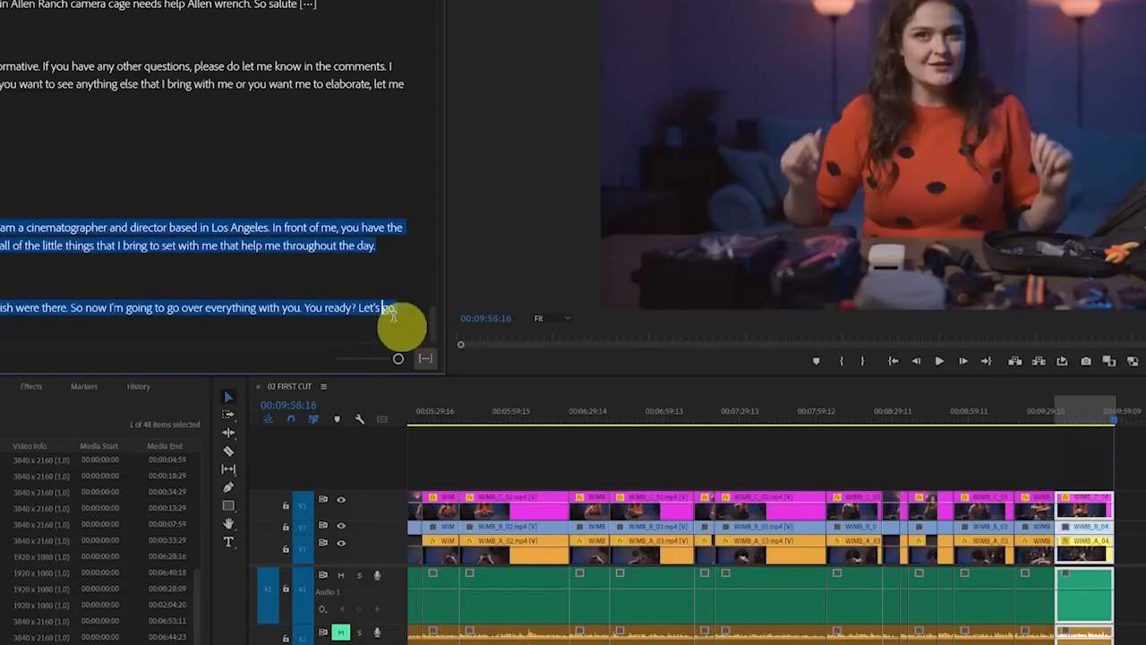
{"action": "right_click", "coordinate": [7, 228]}
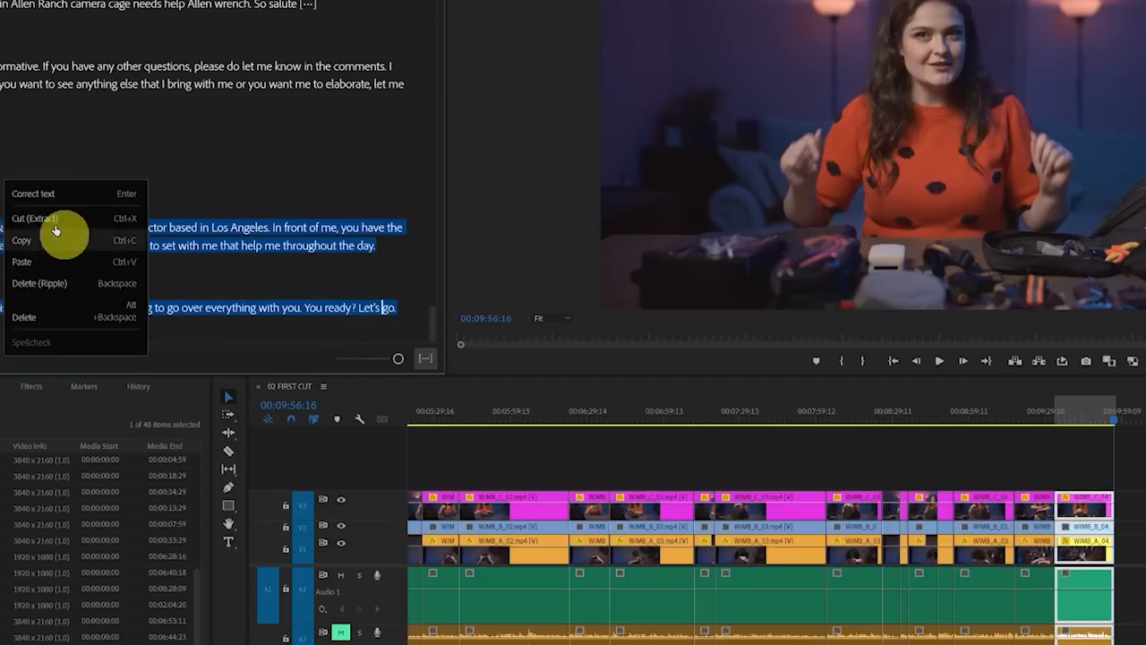
{"action": "left_click", "coordinate": [38, 221]}
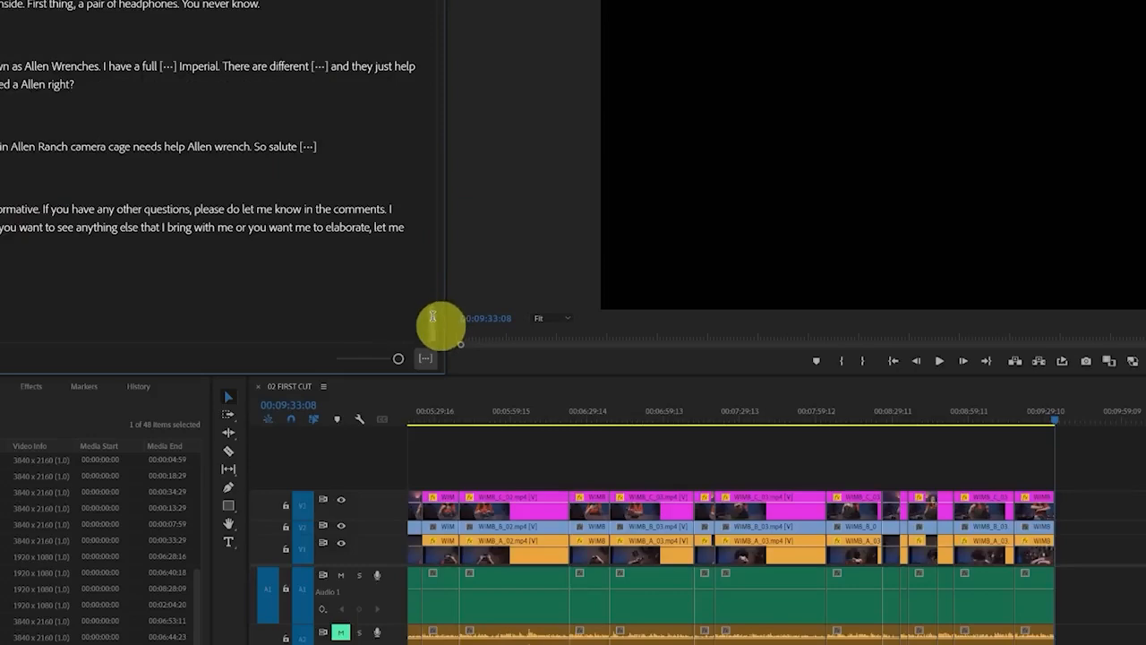
{"action": "left_click_drag", "start_coordinate": [432, 319], "coordinate": [434, 3]}
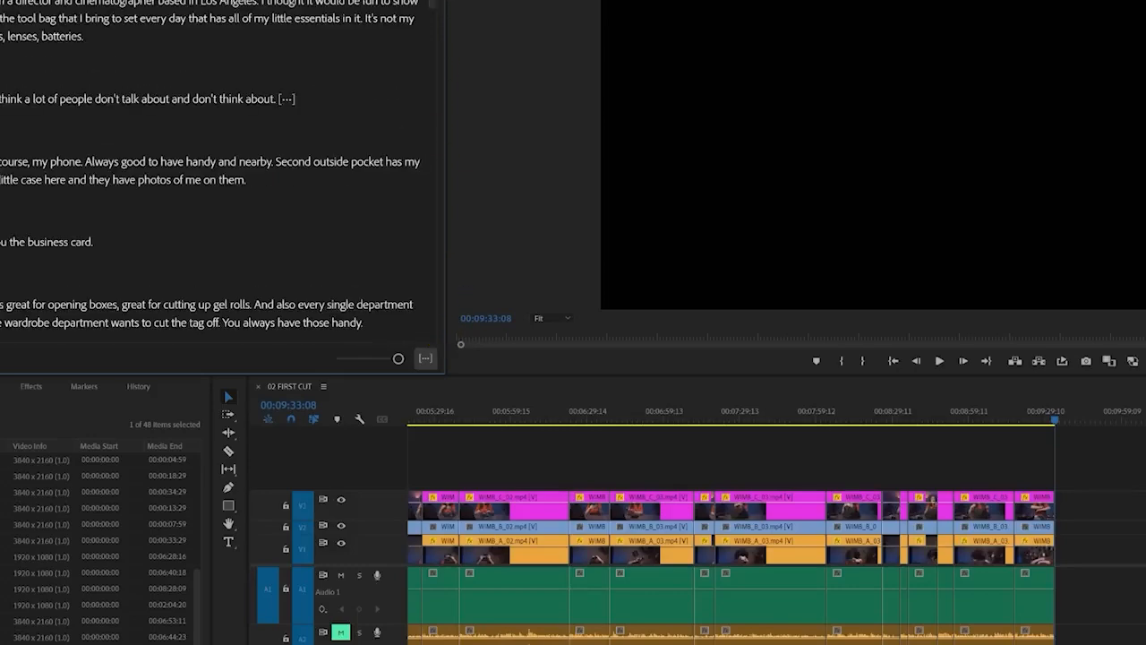
{"action": "key", "text": "space"}
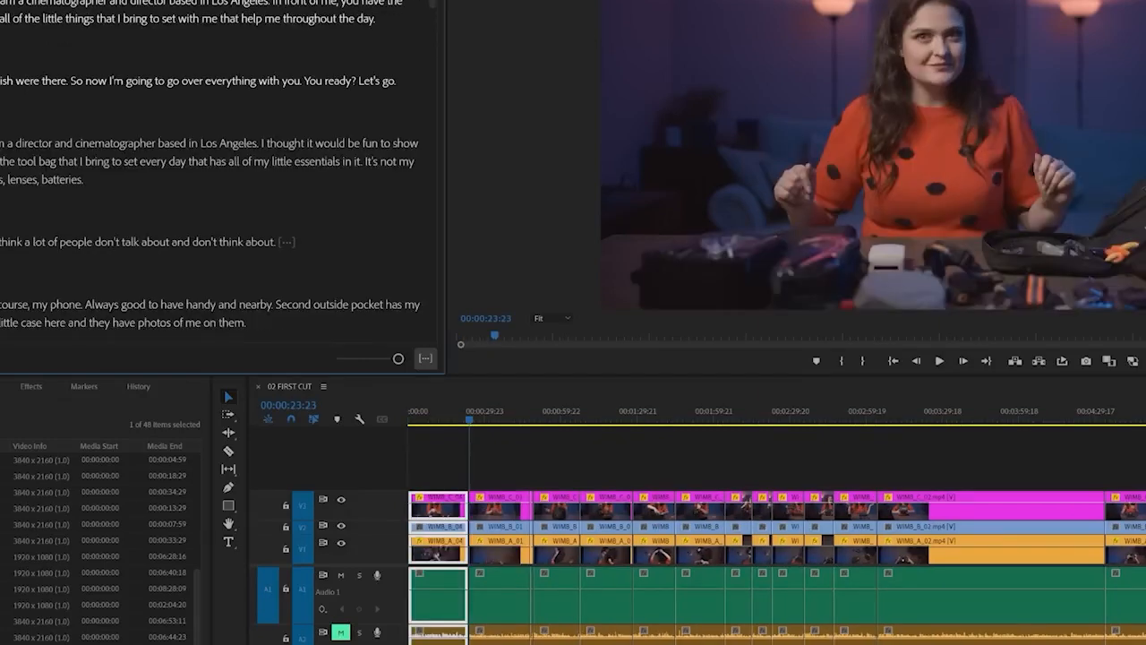
Select the old introduction in the transcript, from the "director and cinematographer based in Los Angeles" paragraph through "don't think about."
{"action": "left_click_drag", "start_coordinate": [0, 143], "coordinate": [80, 197]}
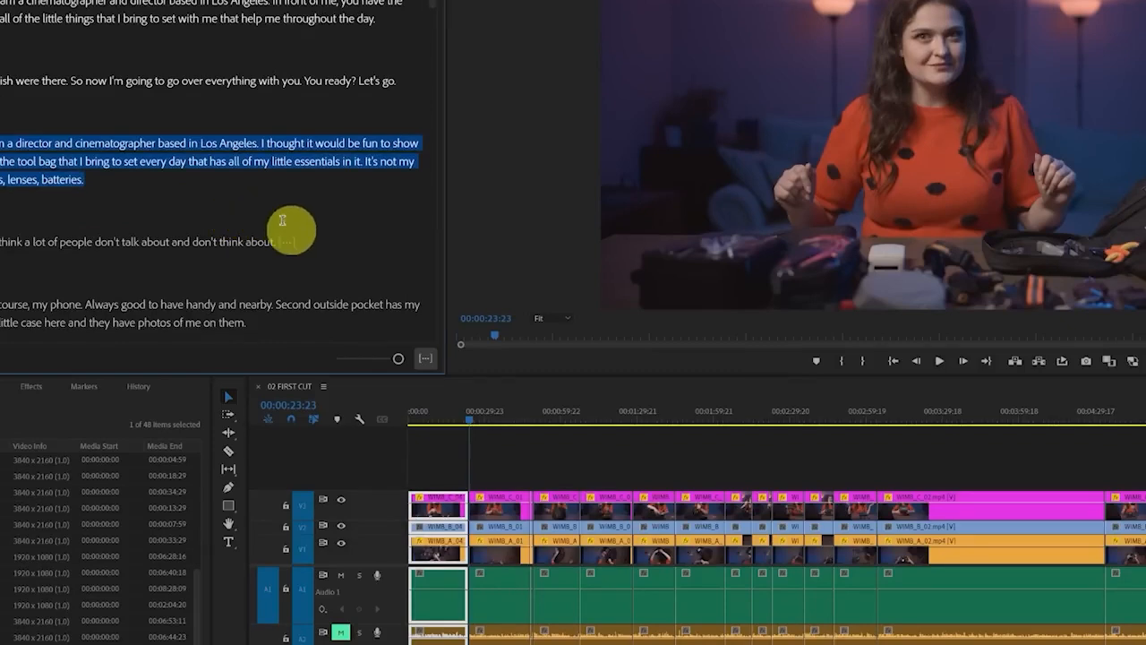
{"action": "left_click", "coordinate": [313, 248], "text": "shift"}
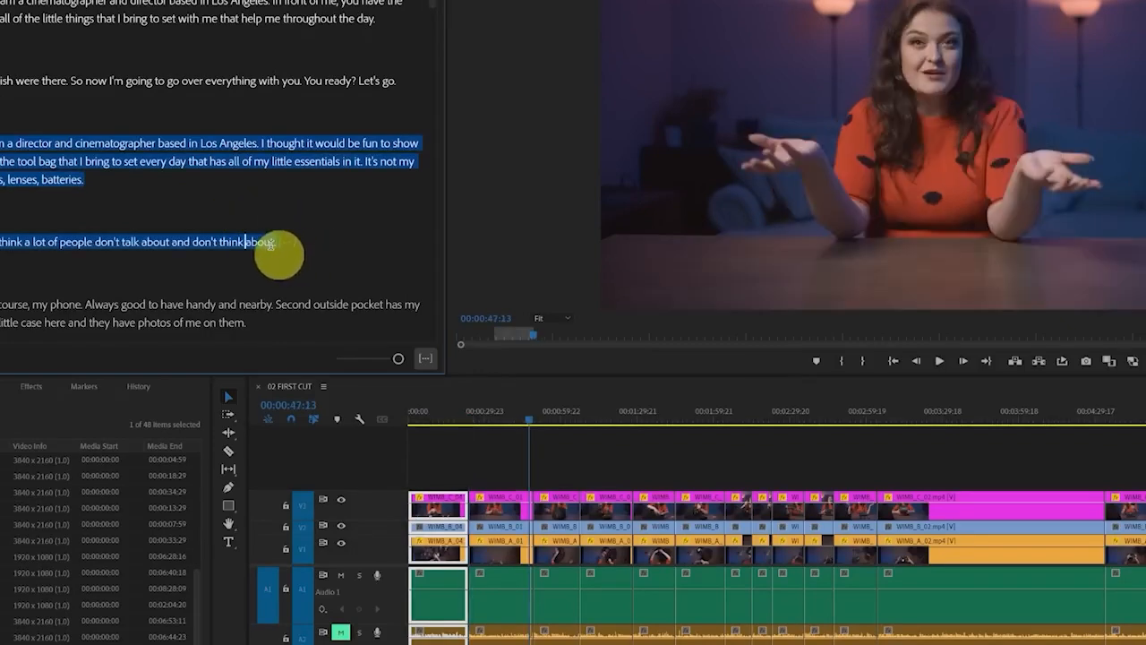
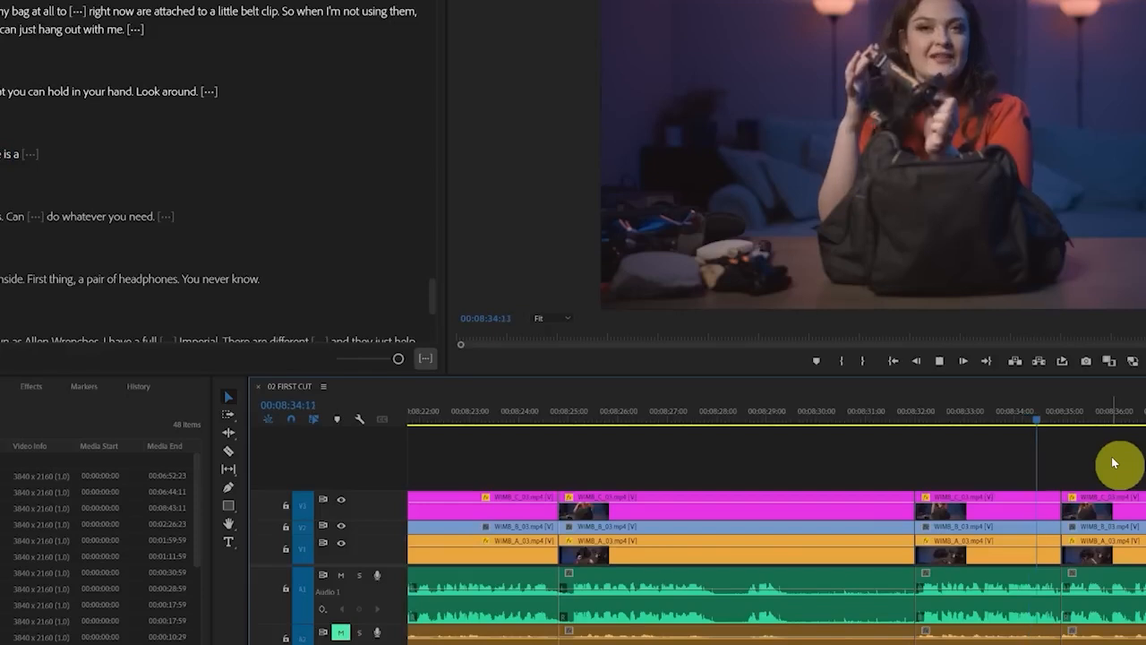
Apply a Constant Power crossfade to the A1 audio cut at about 00:08:35:00 and shorten its duration to a few frames
{"action": "left_click", "coordinate": [1042, 418]}
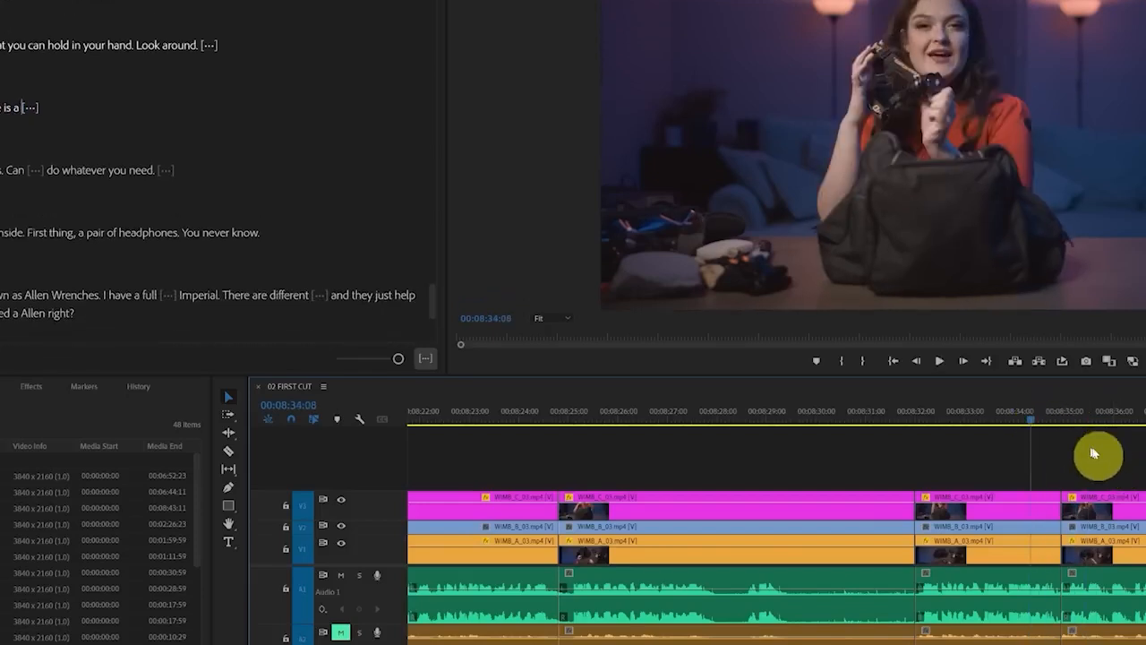
{"action": "key", "text": "space"}
{"action": "key", "text": "space"}
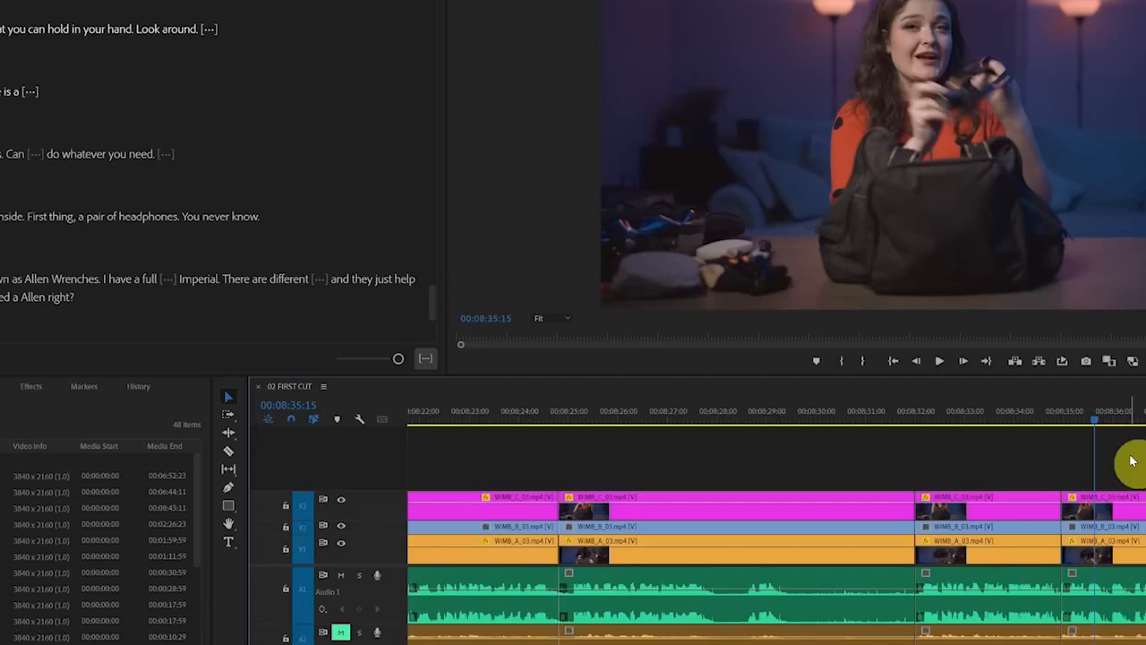
{"action": "left_click", "coordinate": [30, 386]}
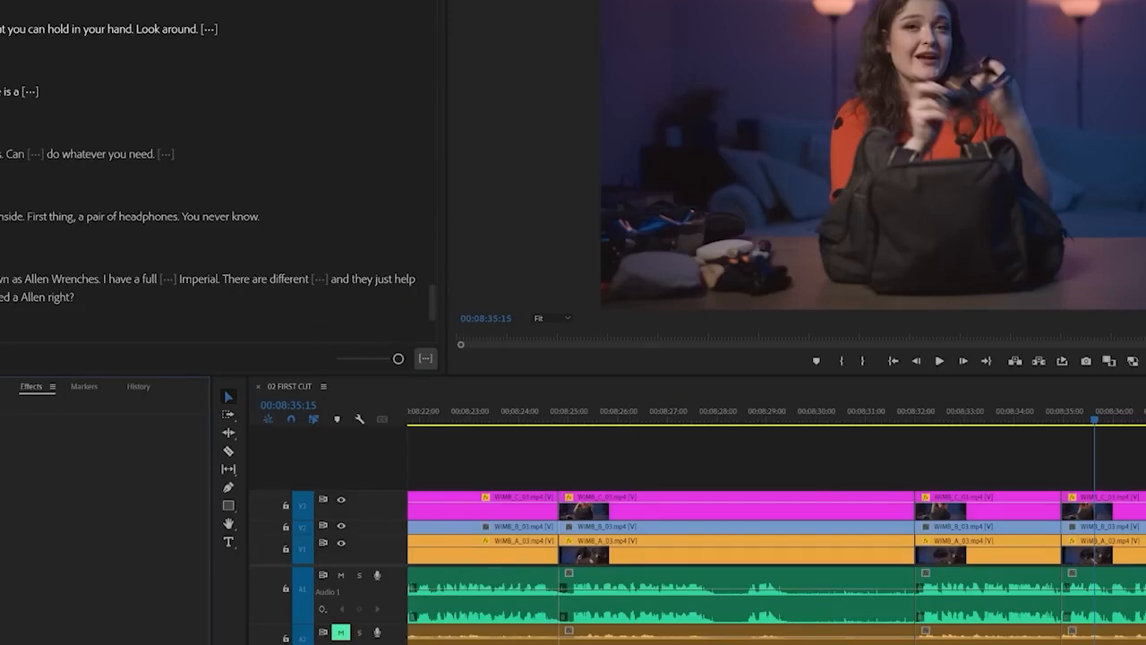
{"action": "left_click", "coordinate": [5, 502]}
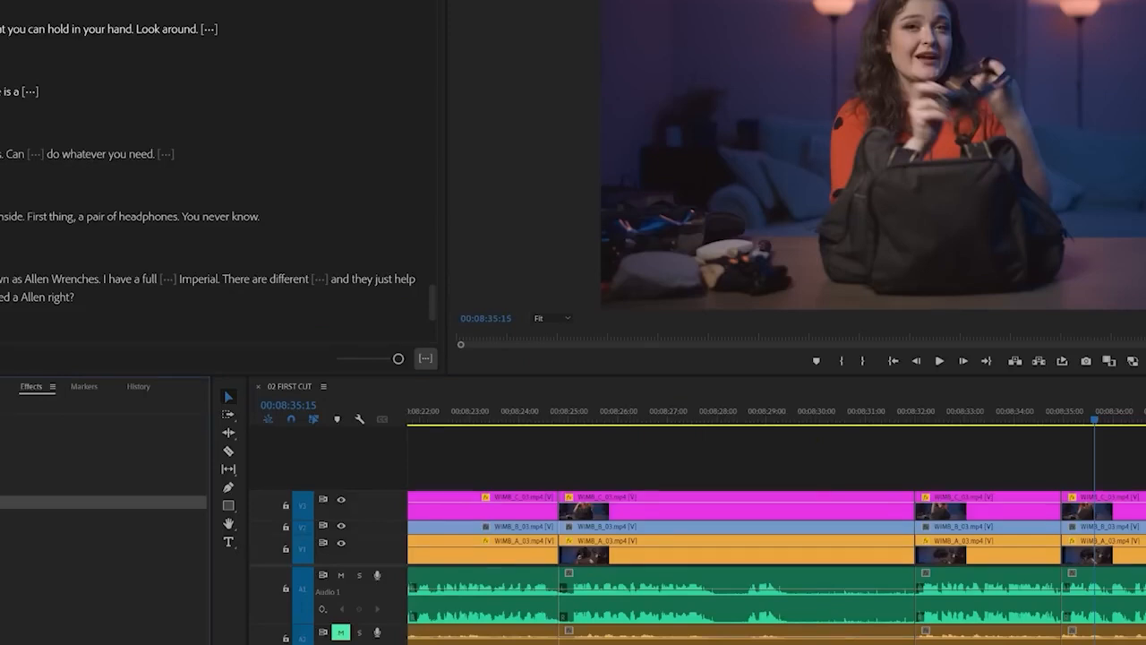
{"action": "left_click_drag", "start_coordinate": [681, 493], "coordinate": [1051, 599]}
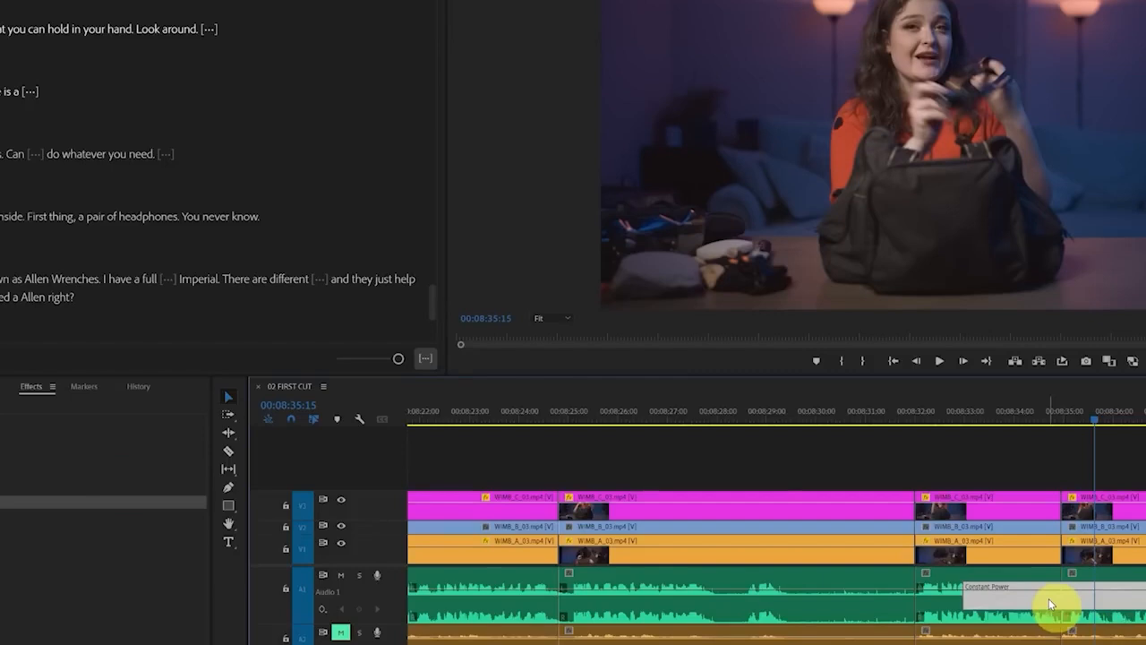
{"action": "double_click", "coordinate": [1049, 598]}
{"action": "left_click", "coordinate": [552, 321]}
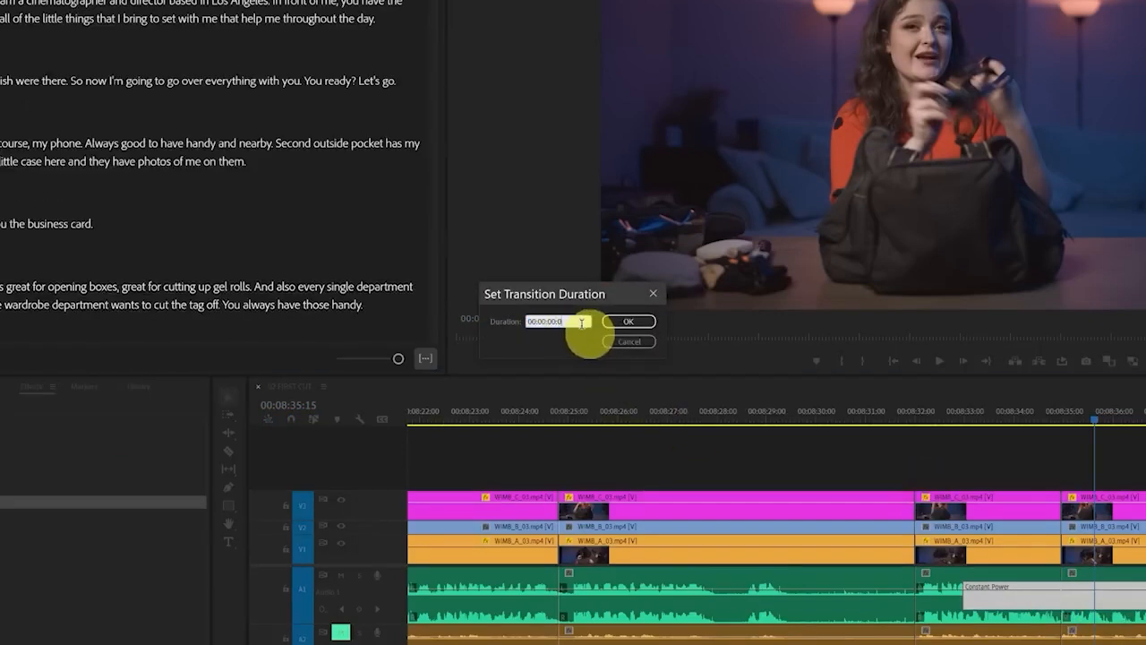
{"action": "left_click", "coordinate": [628, 322]}
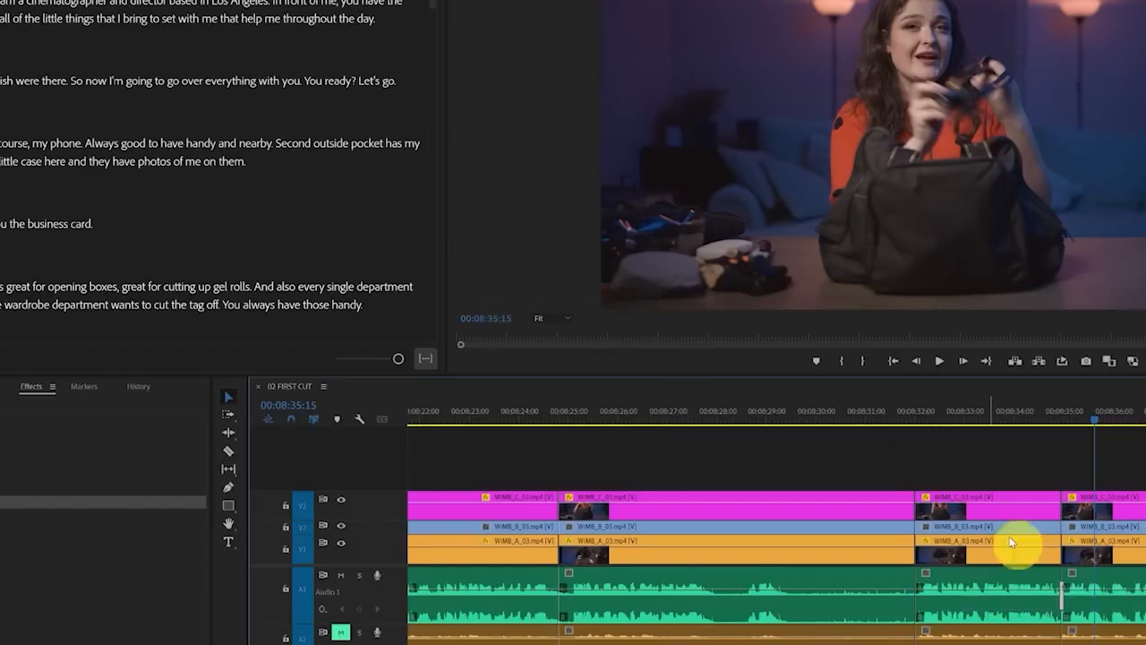
Play the sequence from 00:08:33:23 across the crossfaded A1 cut to check how the audio sounds
{"action": "scroll", "coordinate": [1075, 615], "scroll_direction": "up", "scroll_amount": 5}
{"action": "scroll", "coordinate": [1039, 616], "scroll_direction": "down", "scroll_amount": 8}
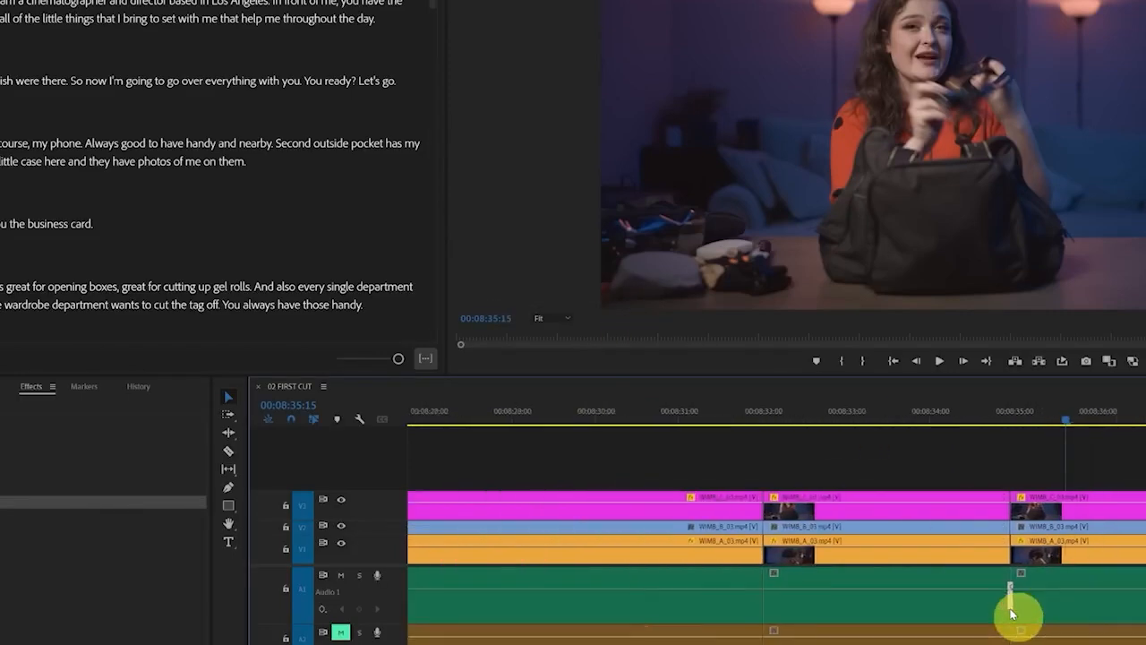
{"action": "left_click", "coordinate": [958, 429]}
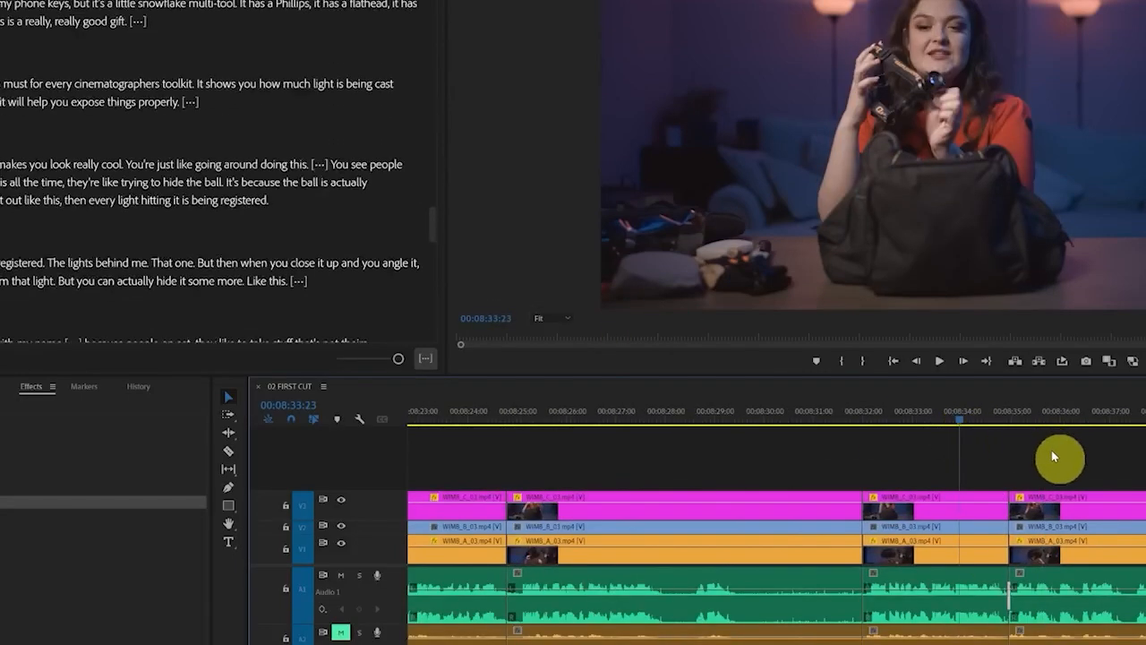
{"action": "key", "text": "space"}
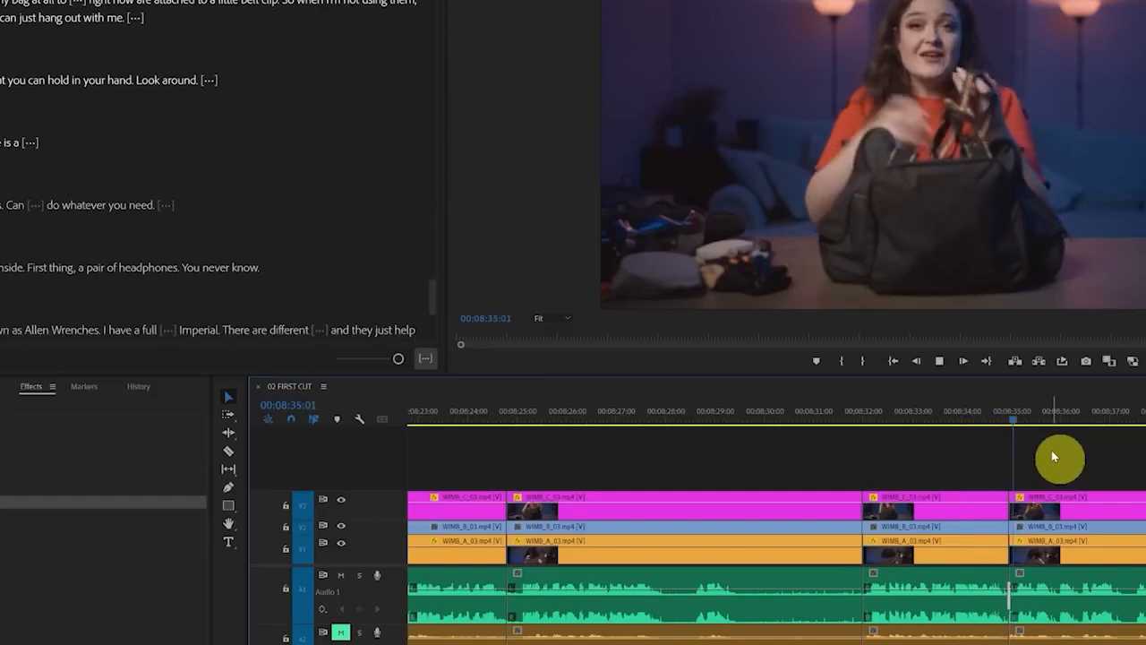
{"action": "key", "text": "space"}
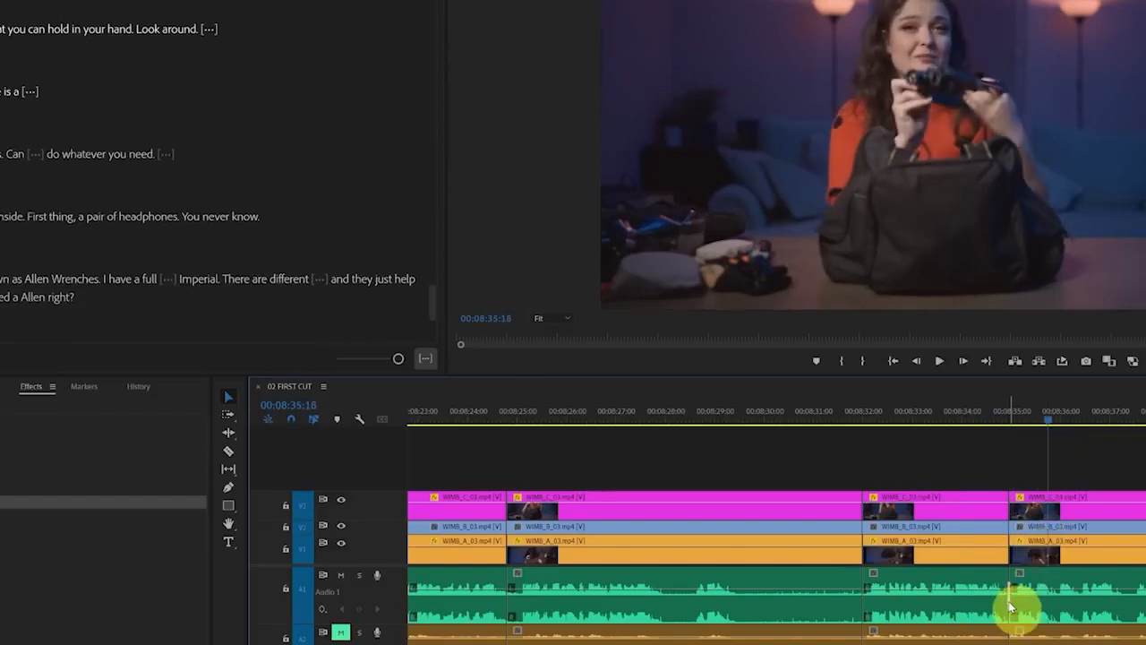
Select all edit points on audio track A1 across the whole sequence and inspect the cut near 00:01:40:06
{"action": "scroll", "coordinate": [1011, 608], "scroll_direction": "down", "scroll_amount": 10}
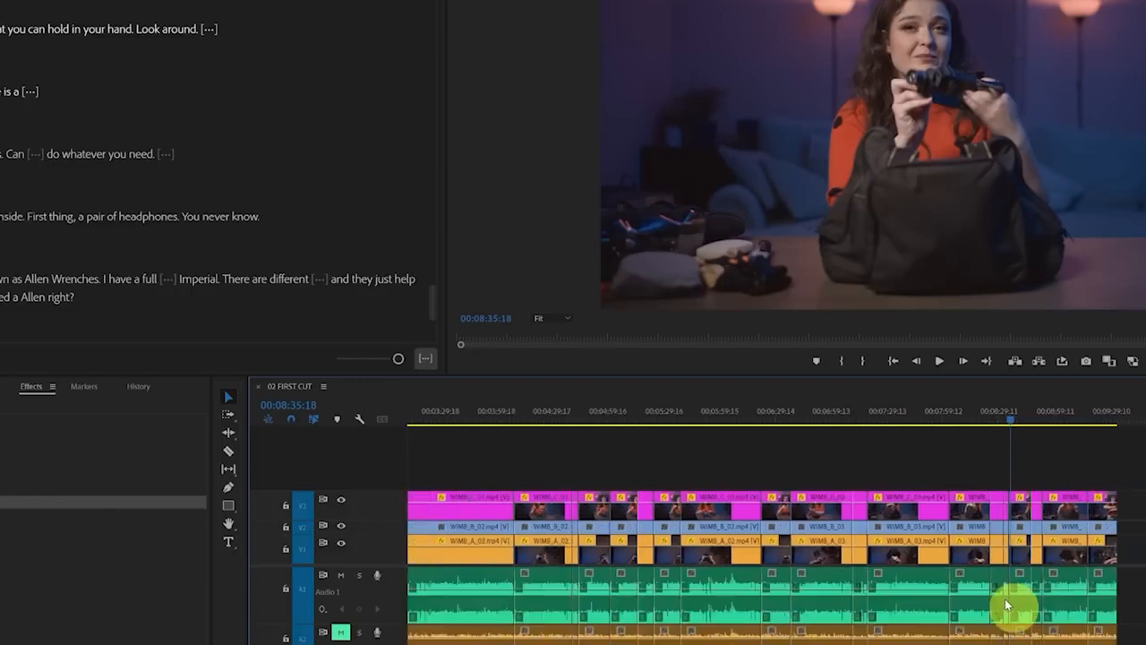
{"action": "scroll", "coordinate": [1005, 599], "scroll_direction": "down", "scroll_amount": 4}
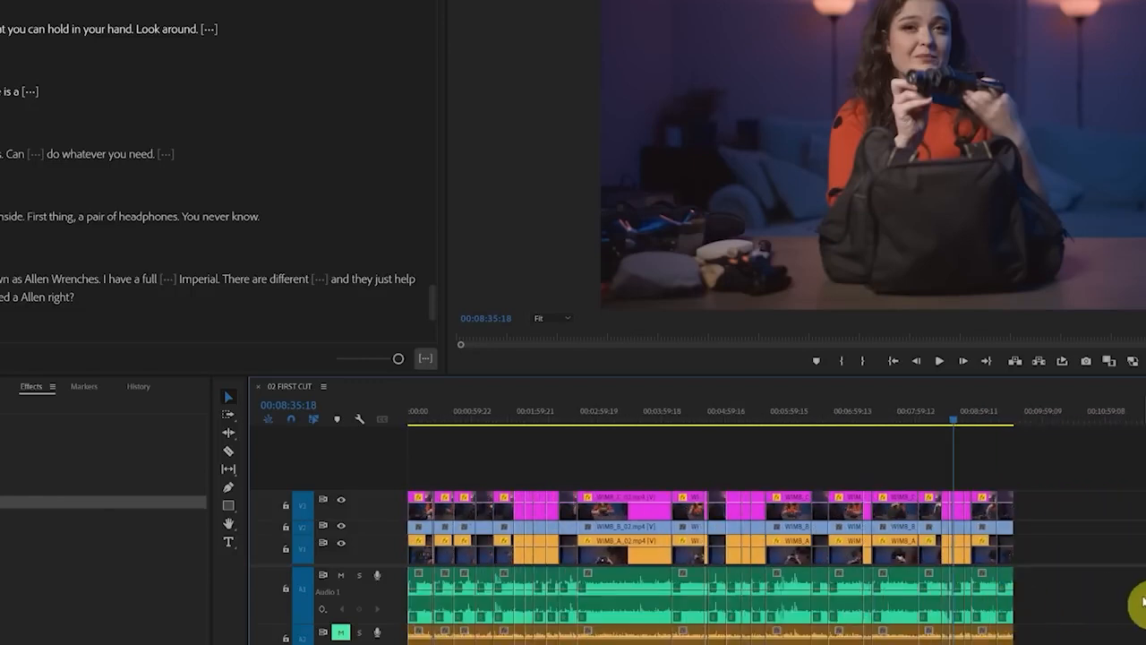
{"action": "left_click_drag", "start_coordinate": [1096, 585], "coordinate": [387, 590]}
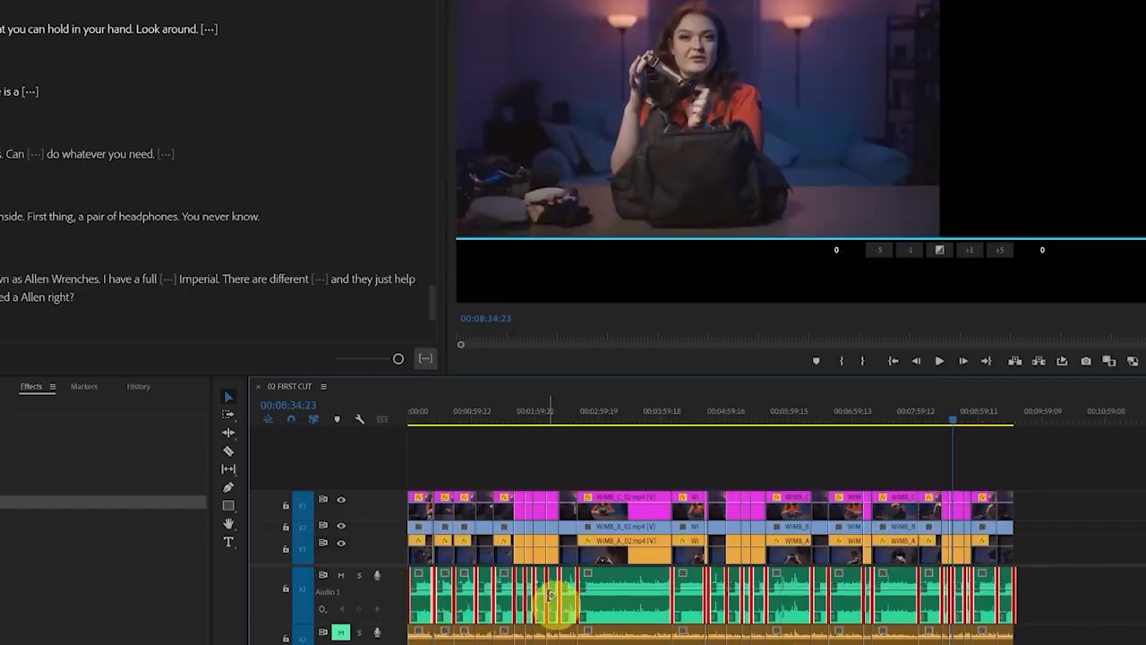
{"action": "left_click", "coordinate": [817, 535]}
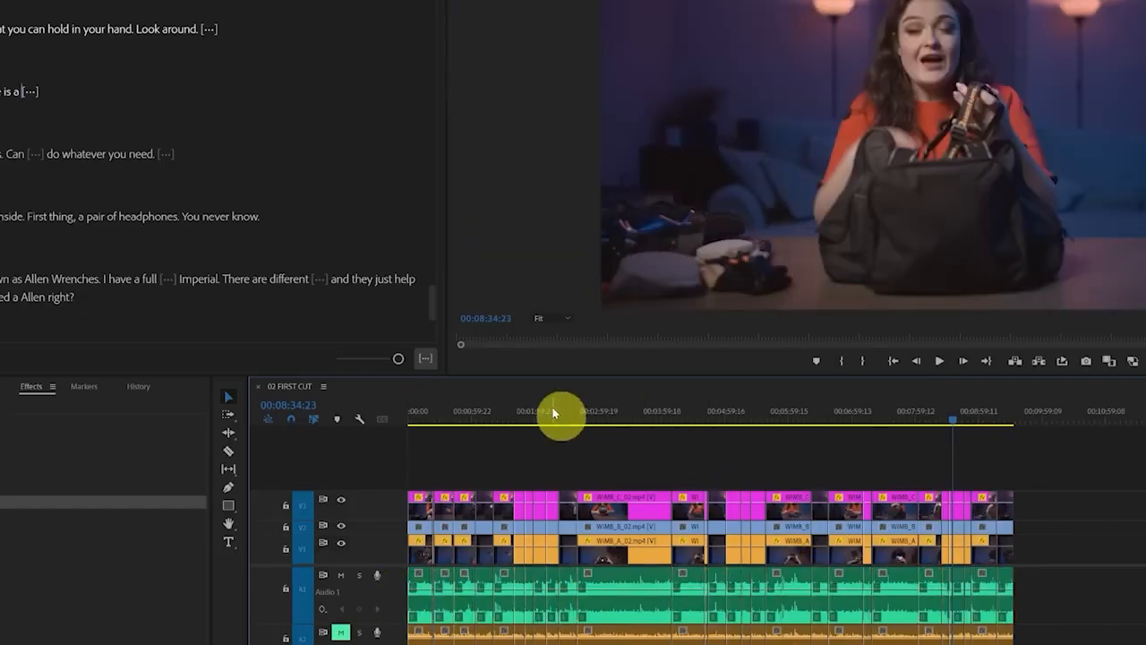
{"action": "left_click", "coordinate": [530, 413]}
{"action": "scroll", "coordinate": [498, 584], "scroll_direction": "up", "scroll_amount": 6}
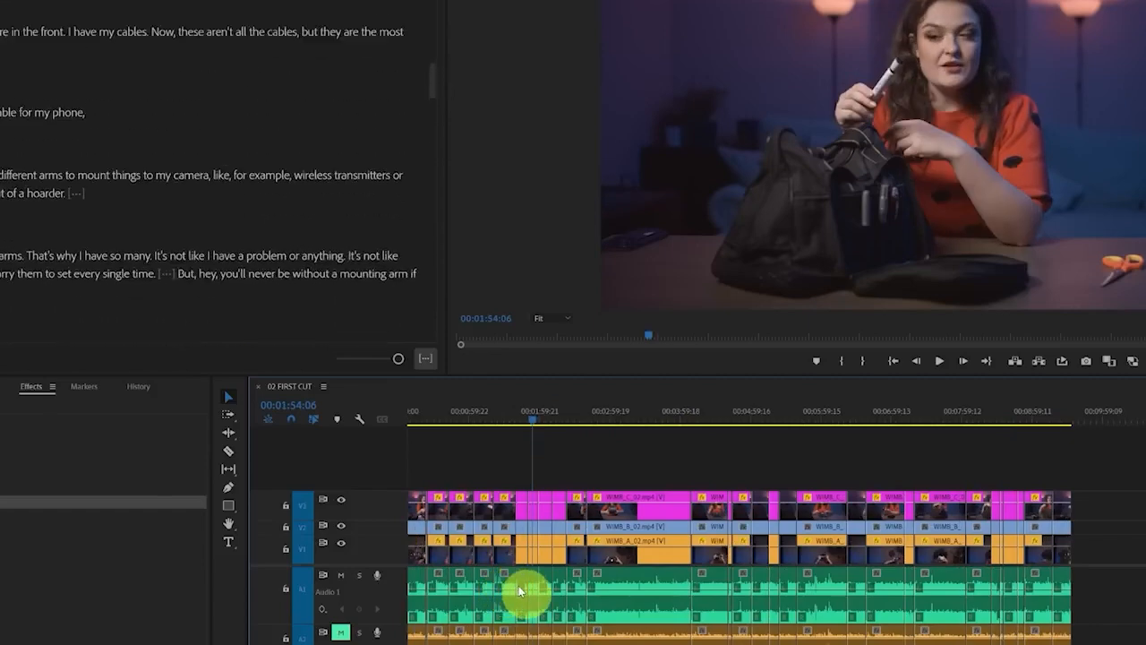
{"action": "scroll", "coordinate": [522, 589], "scroll_direction": "up", "scroll_amount": 5}
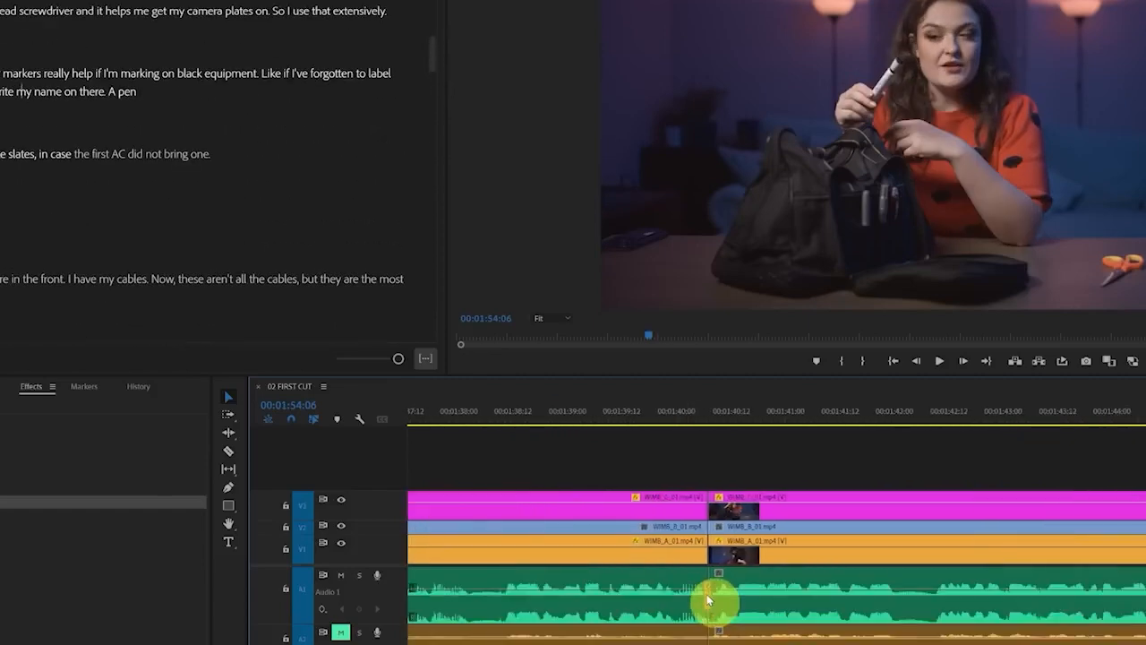
{"action": "scroll", "coordinate": [708, 598], "scroll_direction": "down", "scroll_amount": 12}
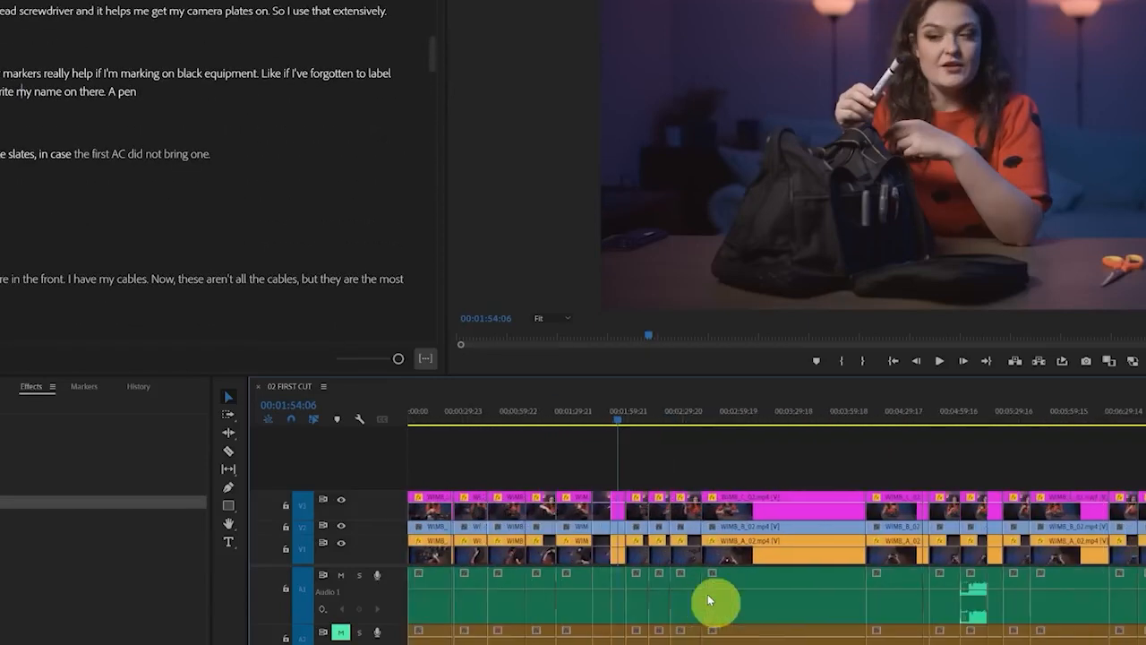
Compare the wide and close-up camera angles at 00:03:13:05 by toggling the visibility of video track V3
{"action": "left_click", "coordinate": [599, 419]}
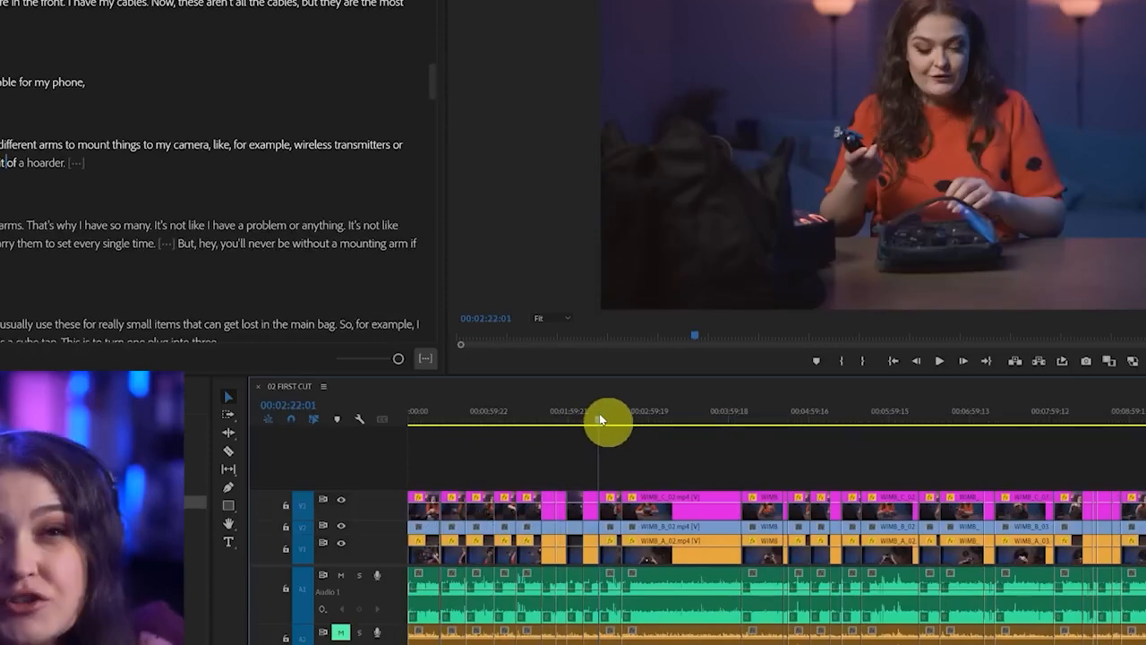
{"action": "left_click", "coordinate": [668, 415]}
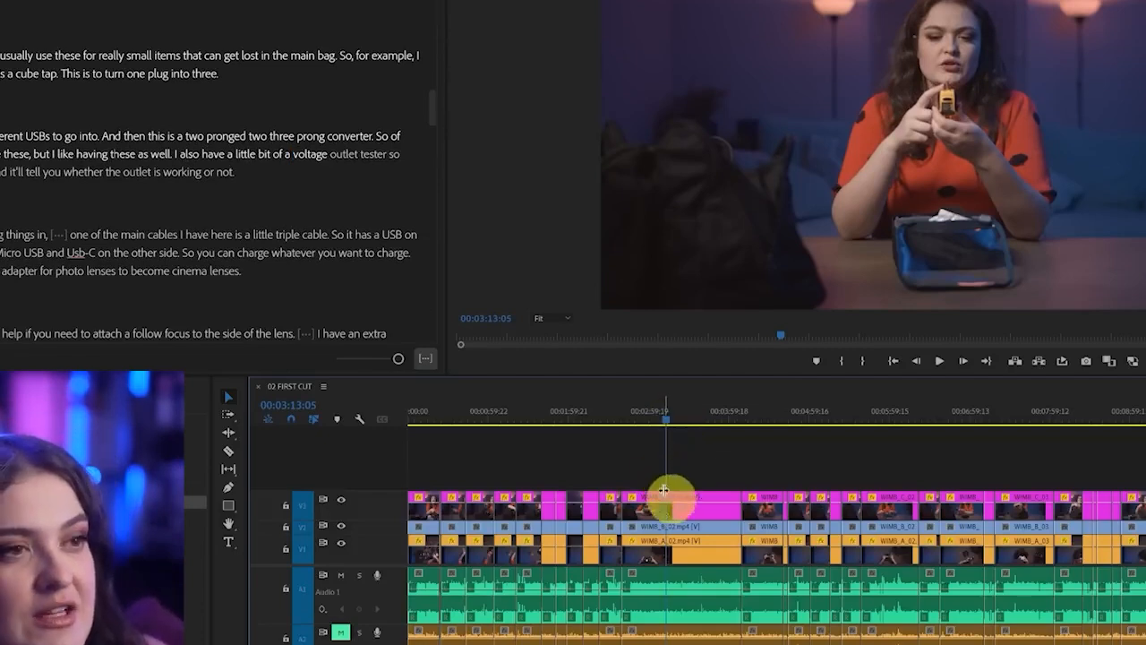
{"action": "left_click", "coordinate": [342, 500]}
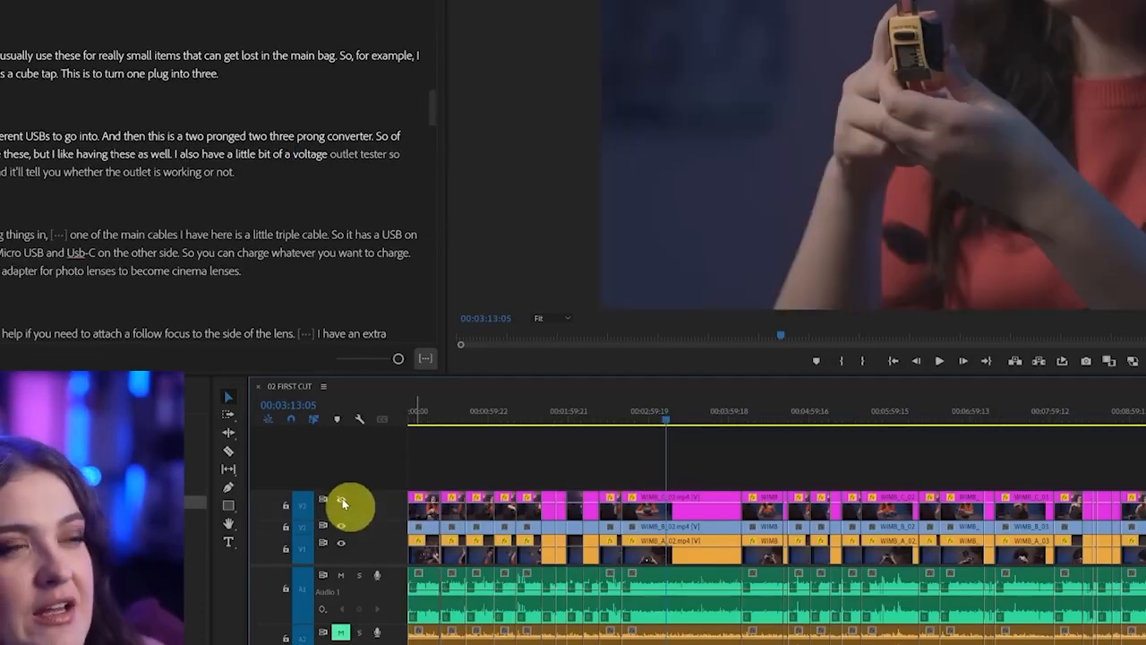
{"action": "left_click", "coordinate": [342, 500]}
{"action": "left_click", "coordinate": [342, 500]}
{"action": "left_click", "coordinate": [342, 500]}
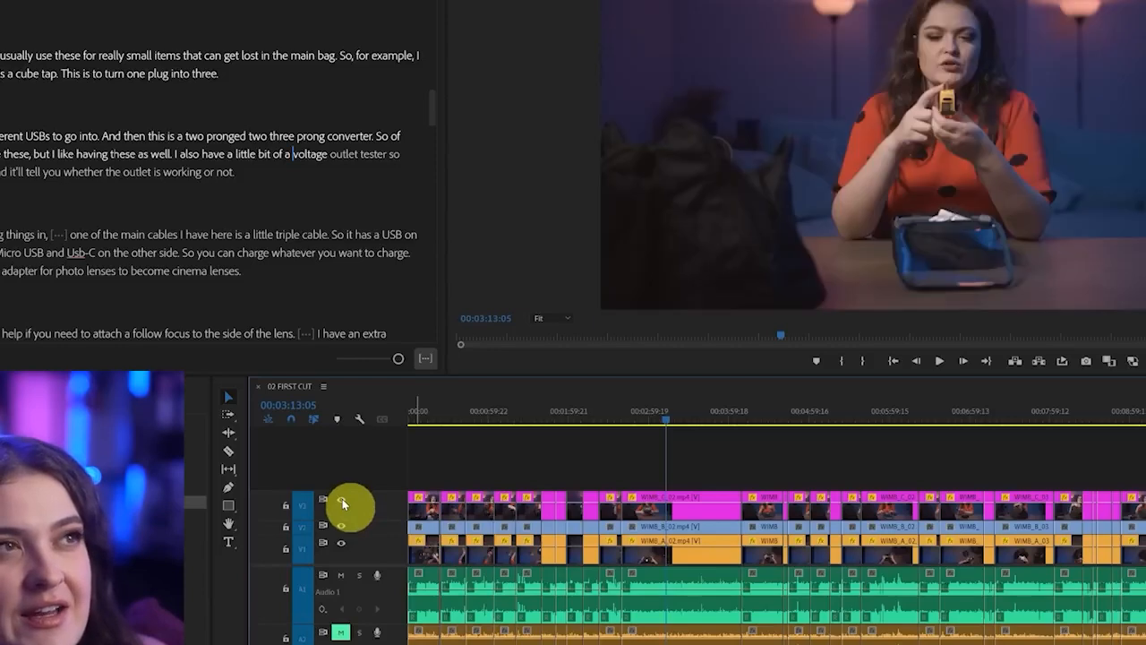
{"action": "left_click", "coordinate": [342, 500]}
{"action": "left_click", "coordinate": [342, 500]}
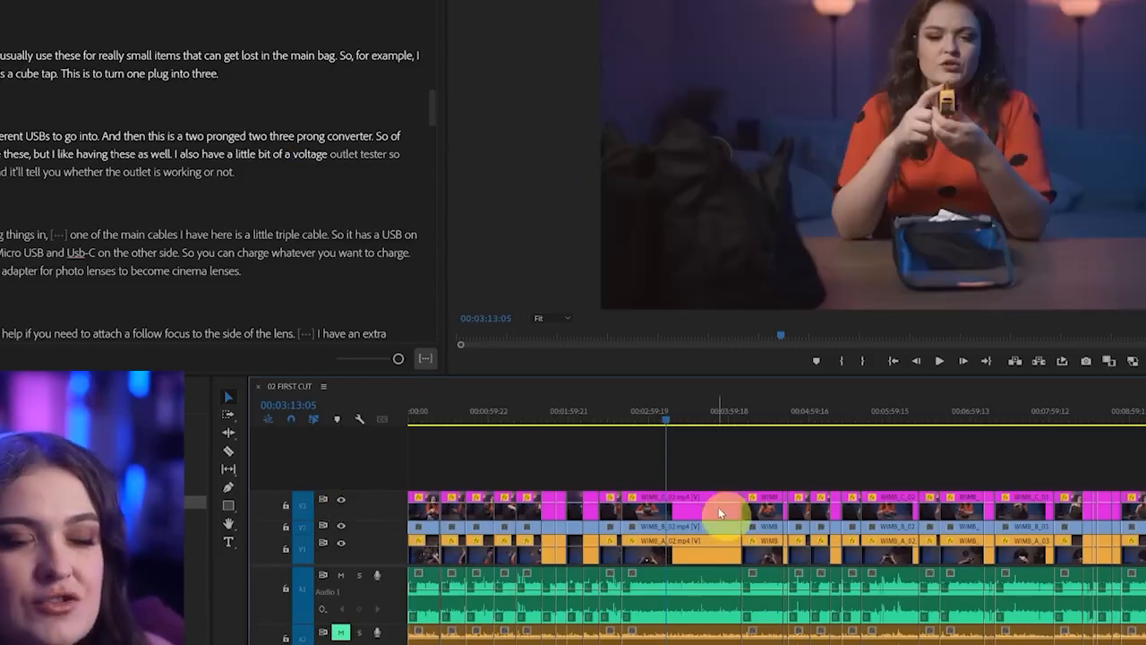
Trim the end of the long V3 clip WIMB_C_02.mp4 back to about 00:03:21, and select the V2 clip beneath it
{"action": "left_click", "coordinate": [697, 416]}
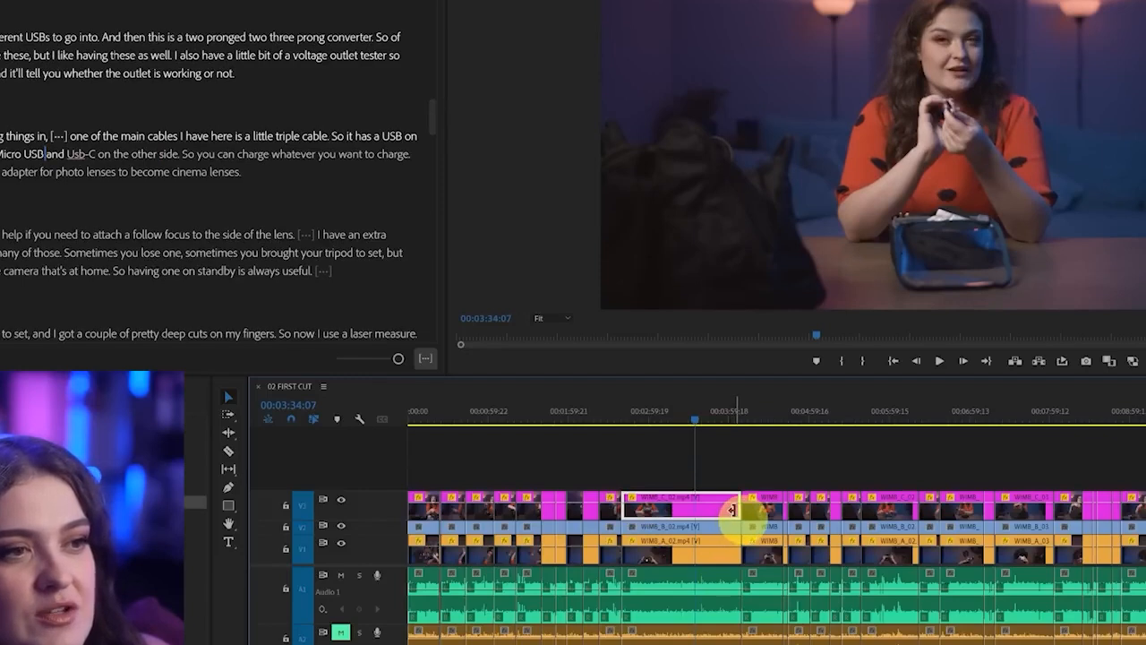
{"action": "left_click_drag", "start_coordinate": [732, 509], "coordinate": [674, 513]}
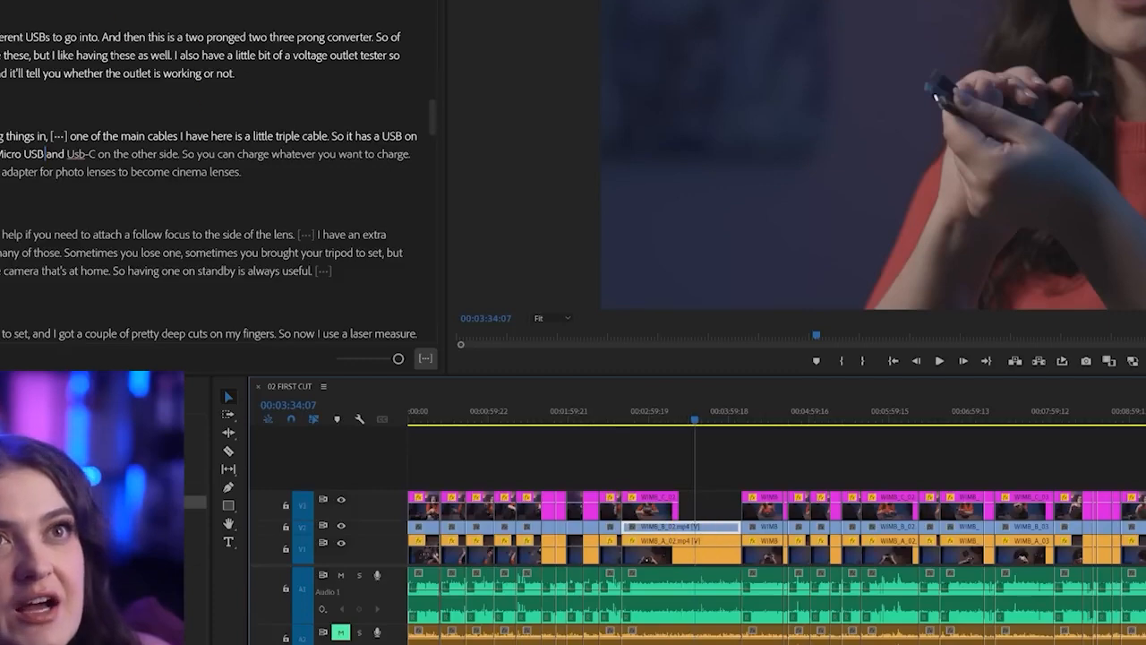
Show the Comparison View for the sequence and widen its monitor for a larger side-by-side picture
{"action": "left_click", "coordinate": [185, 245]}
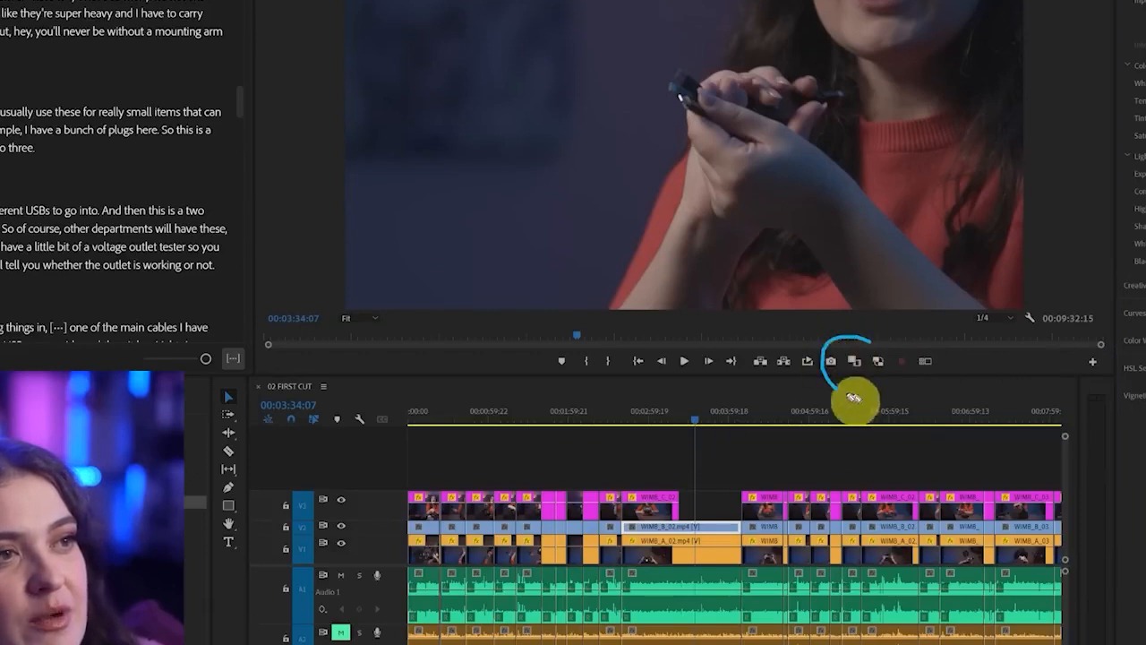
{"action": "left_click", "coordinate": [856, 361]}
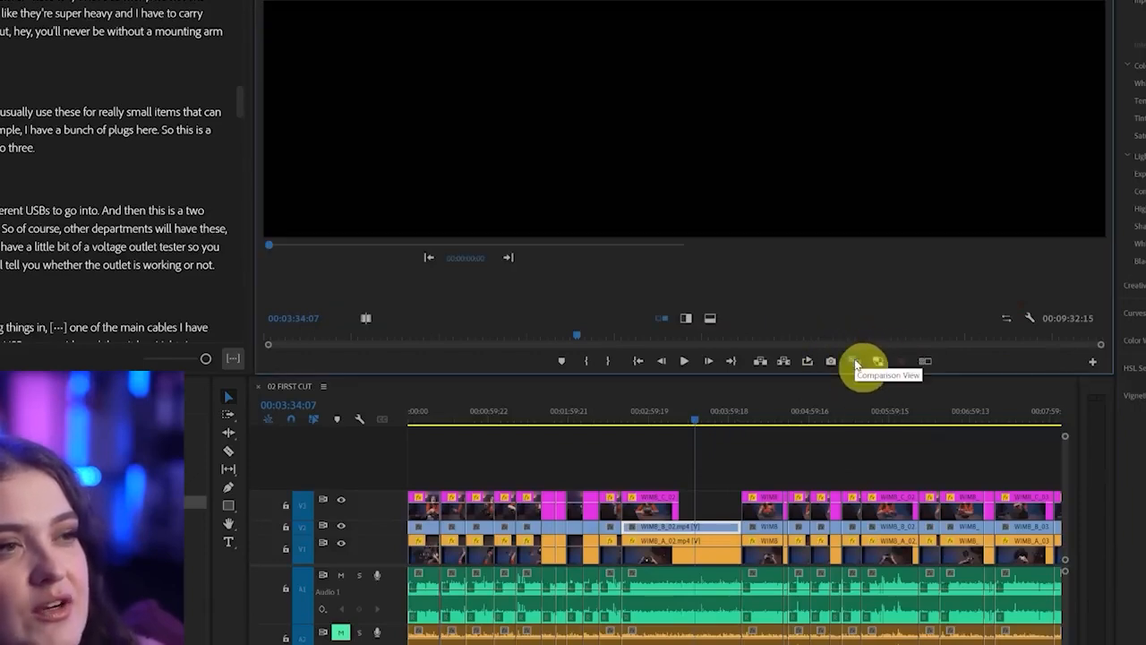
{"action": "left_click_drag", "start_coordinate": [255, 249], "coordinate": [53, 248]}
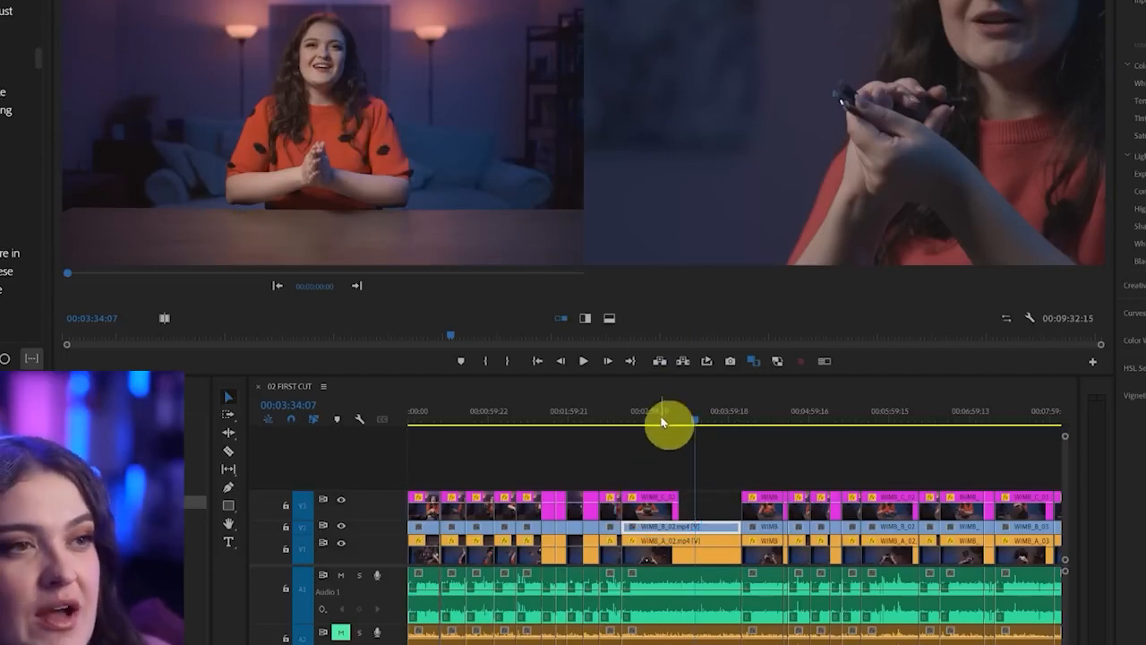
Set the comparison's reference frame to the wide shot at 00:03:12:09 and its current frame to the close-up at 00:03:36:19
{"action": "left_click", "coordinate": [662, 422]}
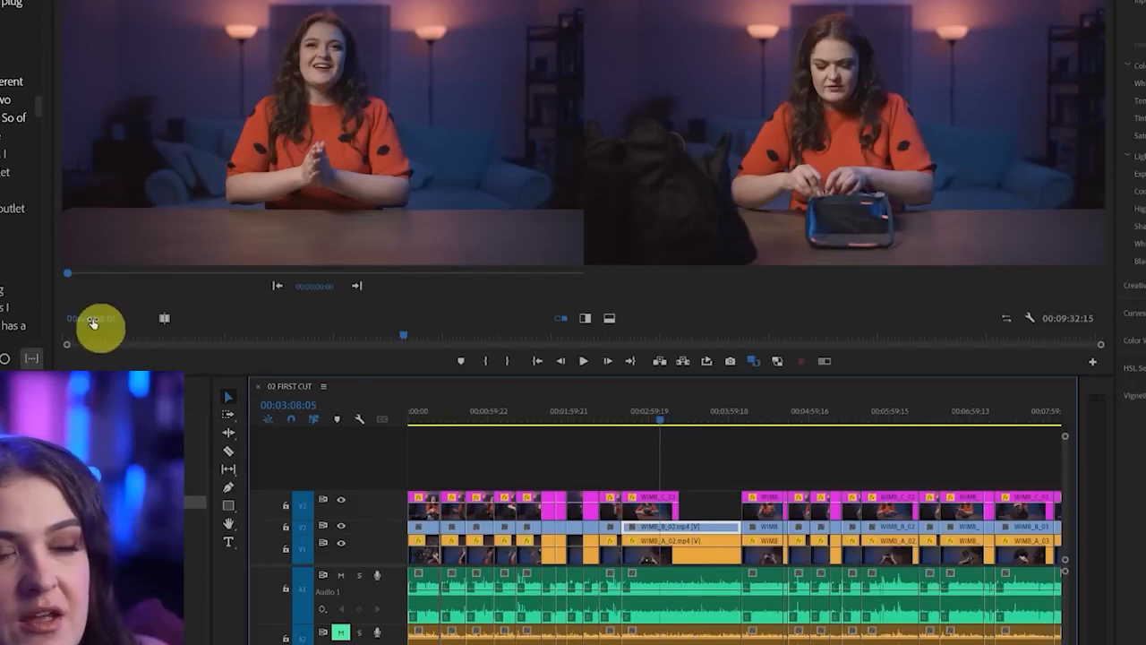
{"action": "left_click", "coordinate": [103, 319]}
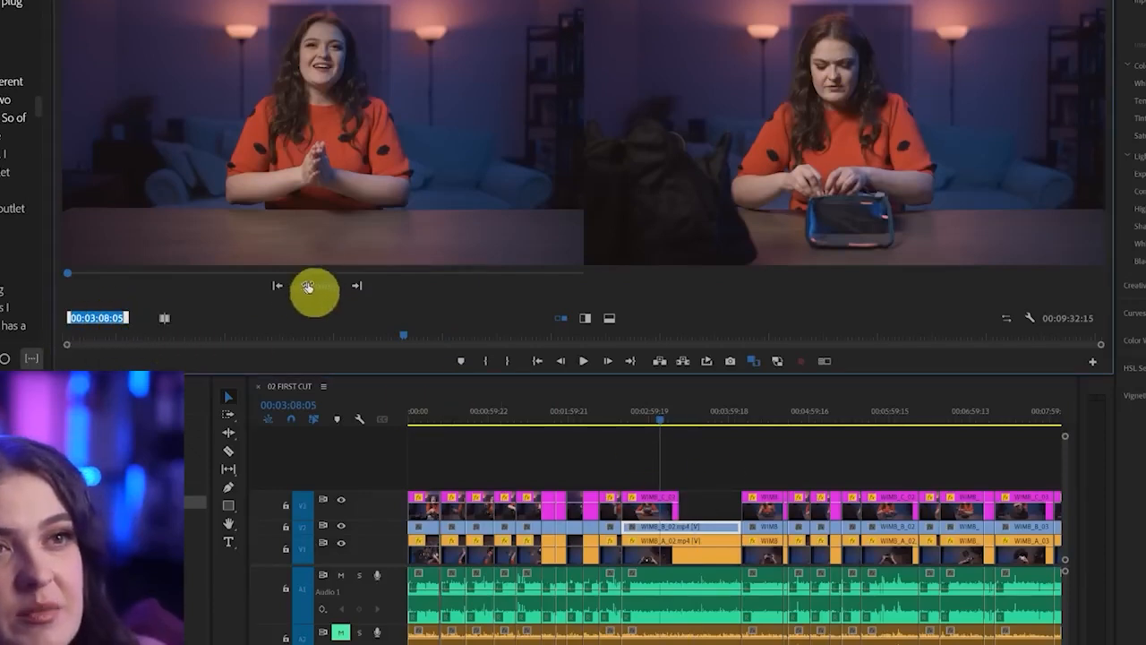
{"action": "key", "text": "Return"}
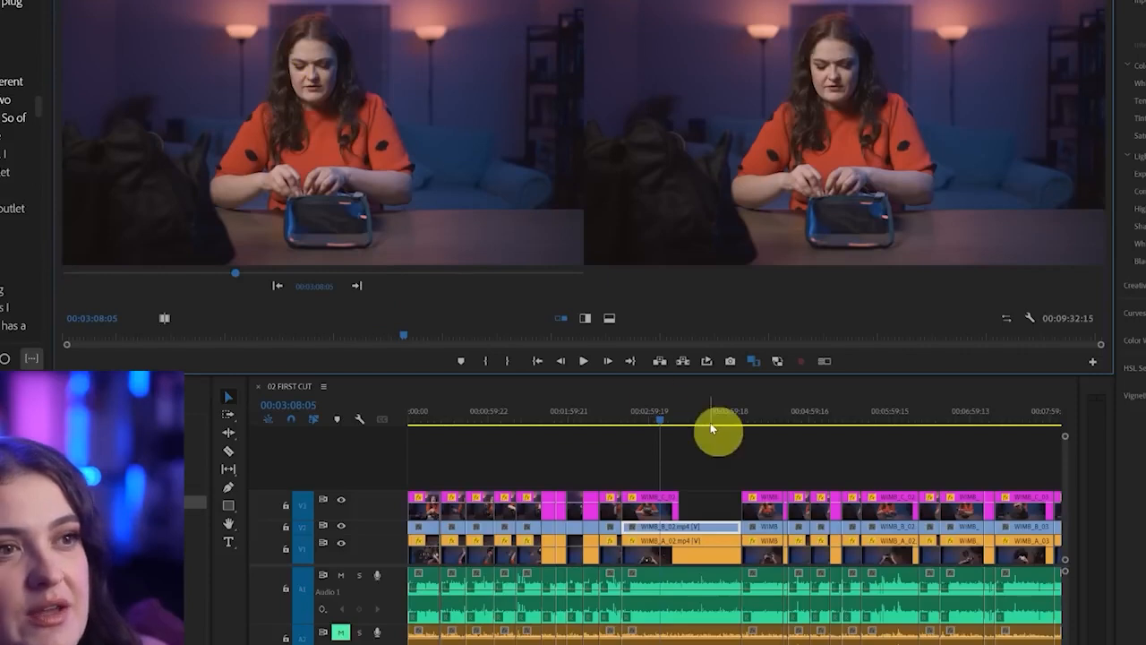
{"action": "left_click_drag", "start_coordinate": [686, 421], "coordinate": [698, 427]}
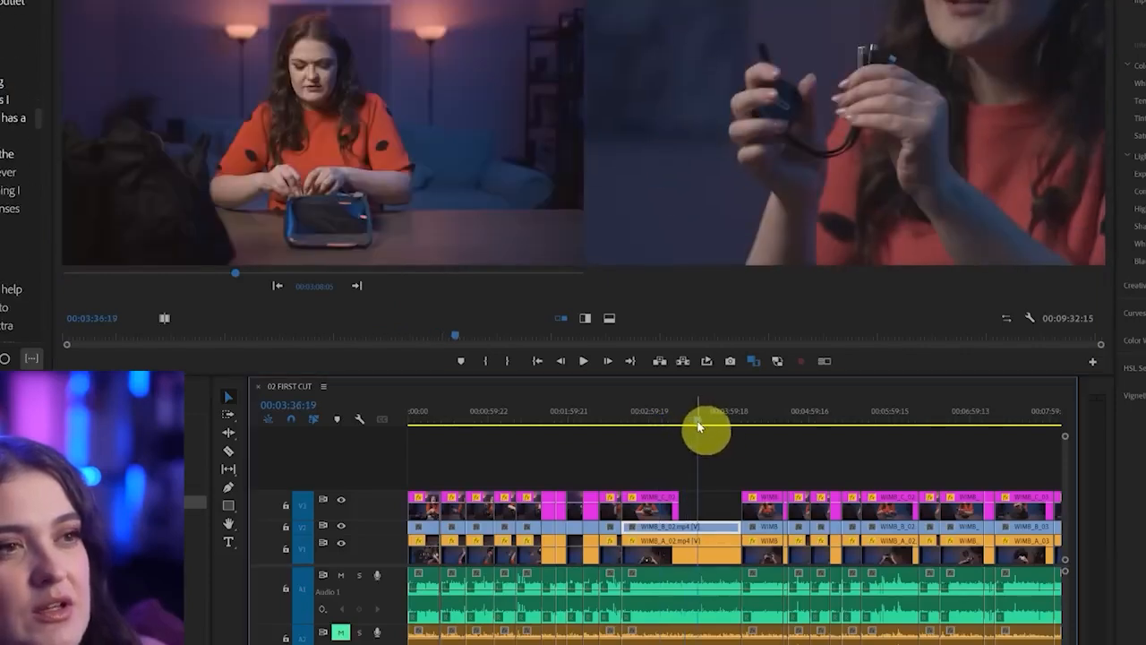
{"action": "left_click", "coordinate": [239, 273]}
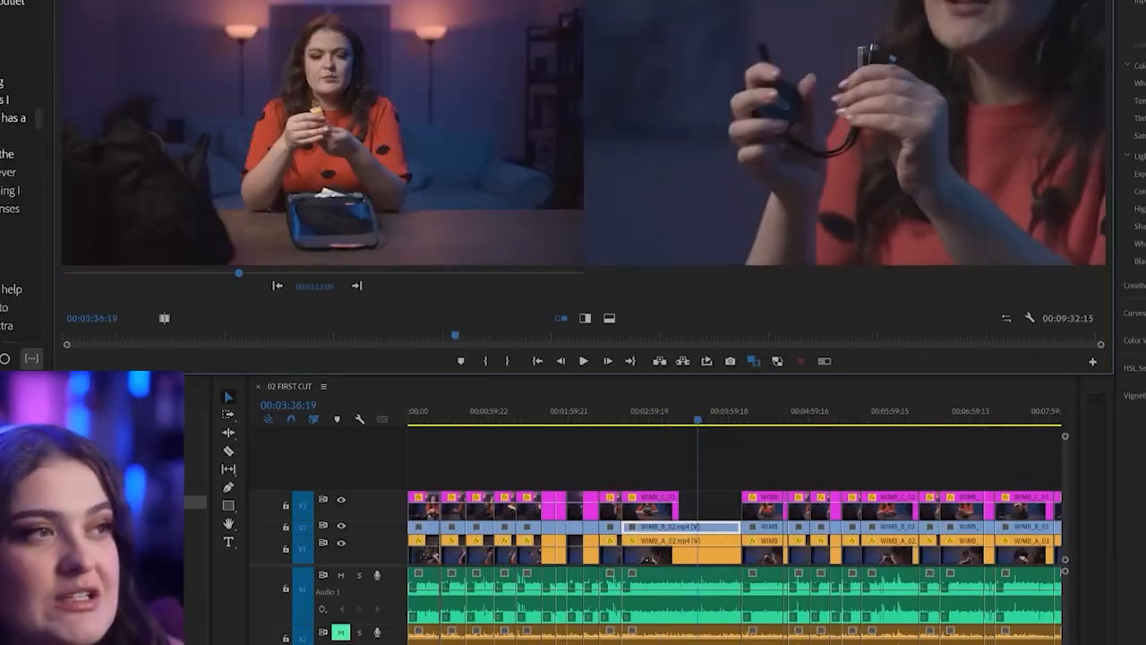
Match the selected V2 close-up clip's colour to the wide reference frame in the Lumetri colour wheels
{"action": "left_click", "coordinate": [1135, 340]}
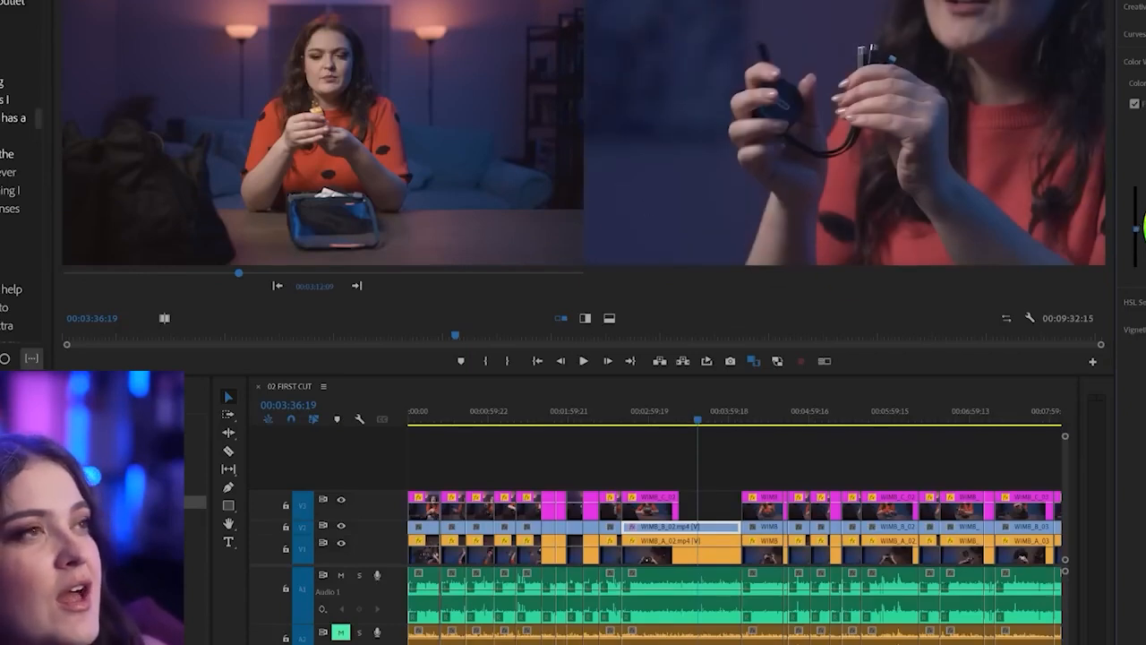
{"action": "left_click", "coordinate": [1145, 0]}
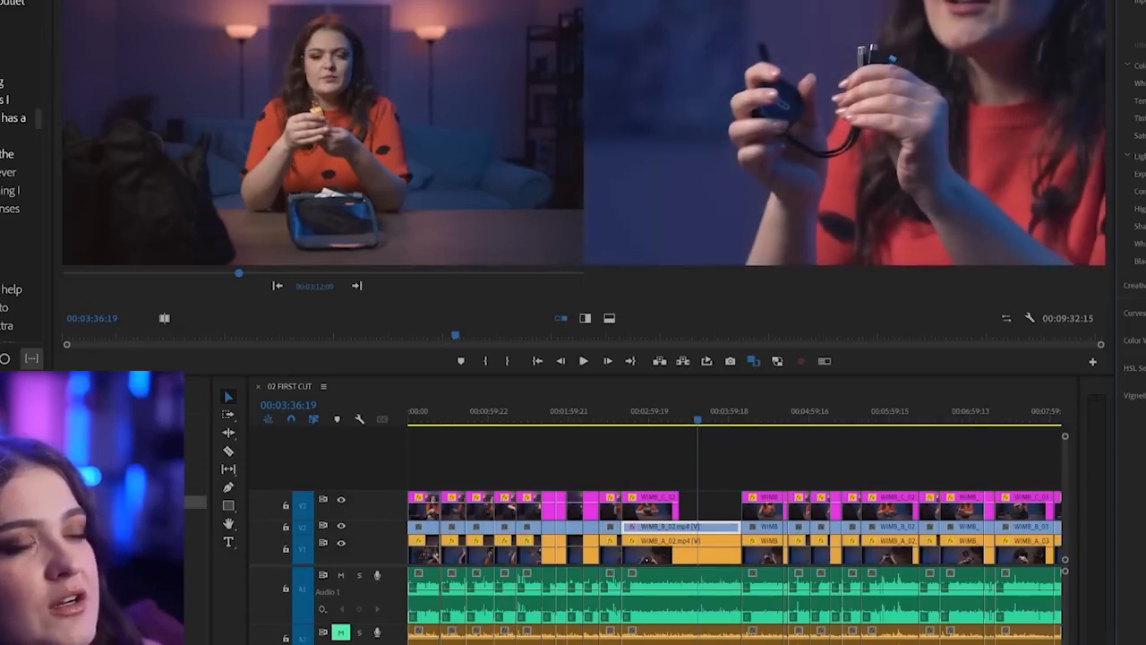
Put the comparison's current frame at 00:03:46:20 and trim the V2 close-up clip back to the V3 clip's end, exposing the overhead clip
{"action": "mouse_move", "coordinate": [721, 425]}
{"action": "left_mouse_down"}
{"action": "mouse_move", "coordinate": [704, 417]}
{"action": "mouse_move", "coordinate": [726, 421]}
{"action": "mouse_move", "coordinate": [714, 422]}
{"action": "left_mouse_up"}
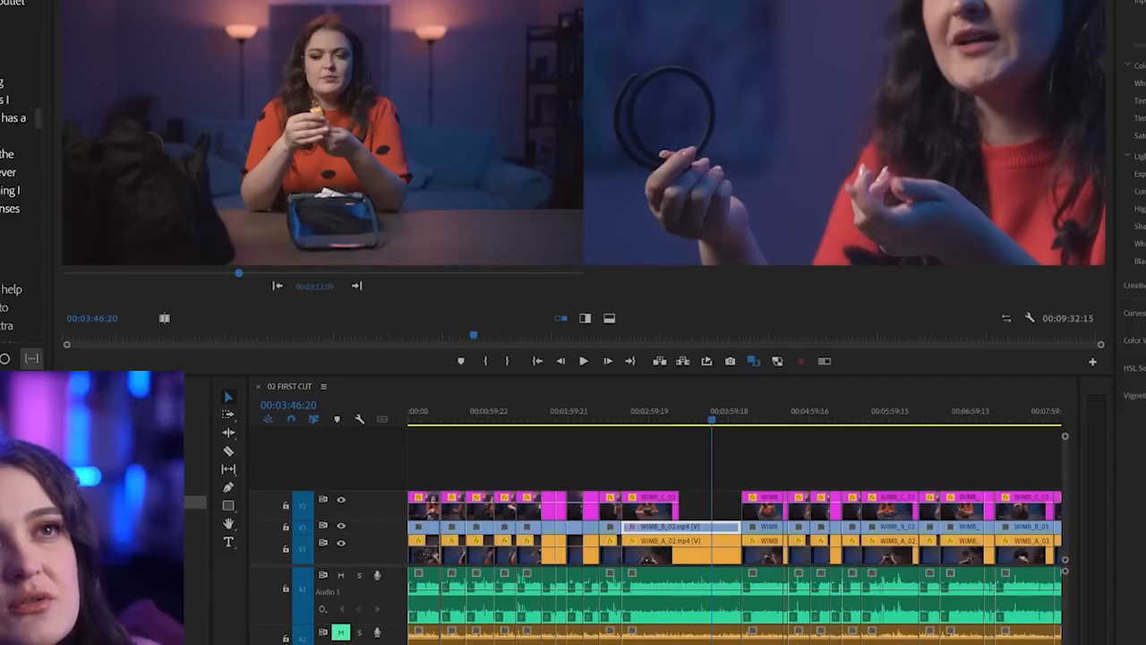
{"action": "key", "text": "shift+5"}
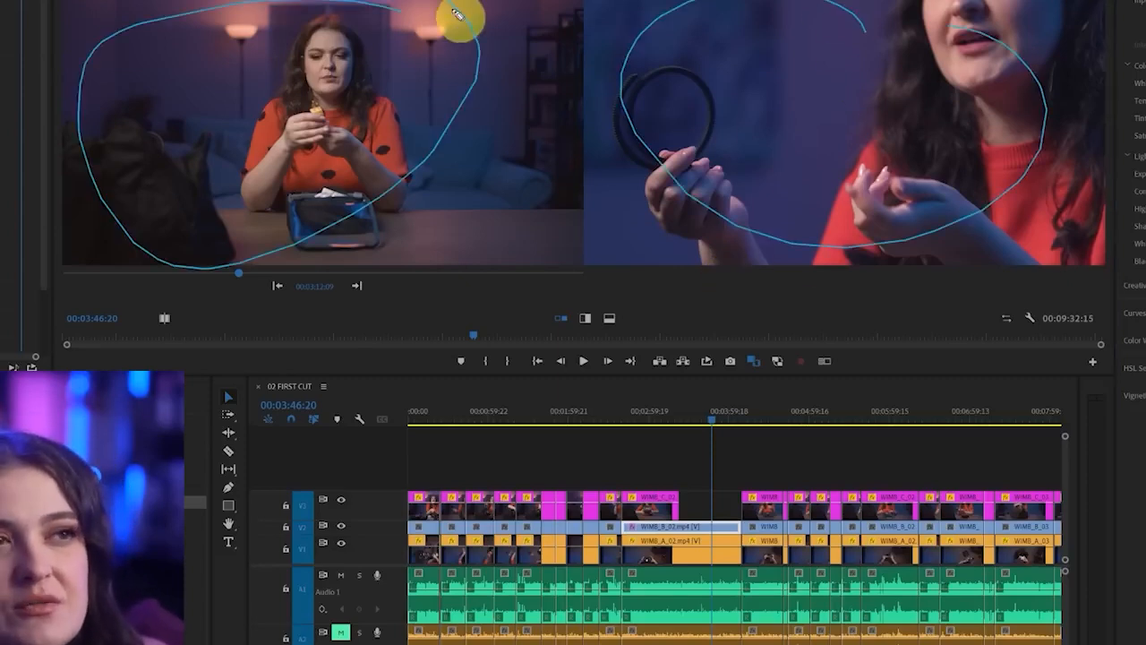
{"action": "left_click_drag", "start_coordinate": [741, 526], "coordinate": [674, 527]}
{"action": "left_click", "coordinate": [702, 552]}
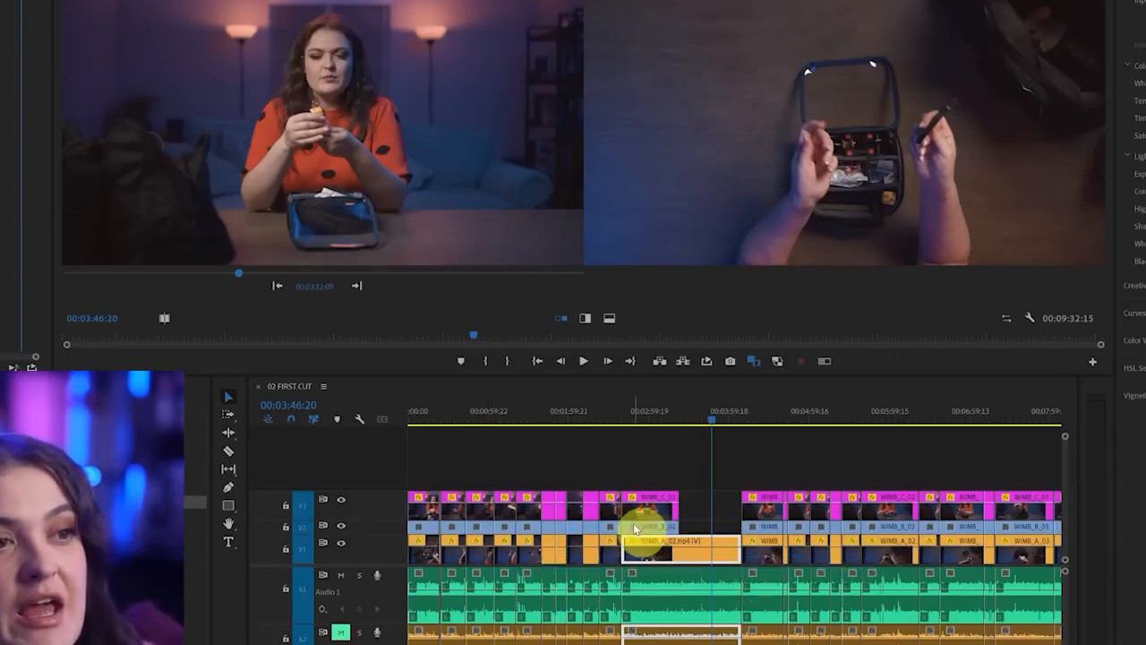
Restore the trimmed V2 and V3 clips to full length, and paste the matched close-up's colour correction onto the other V2 clips in its label group
{"action": "left_click_drag", "start_coordinate": [640, 538], "coordinate": [752, 527]}
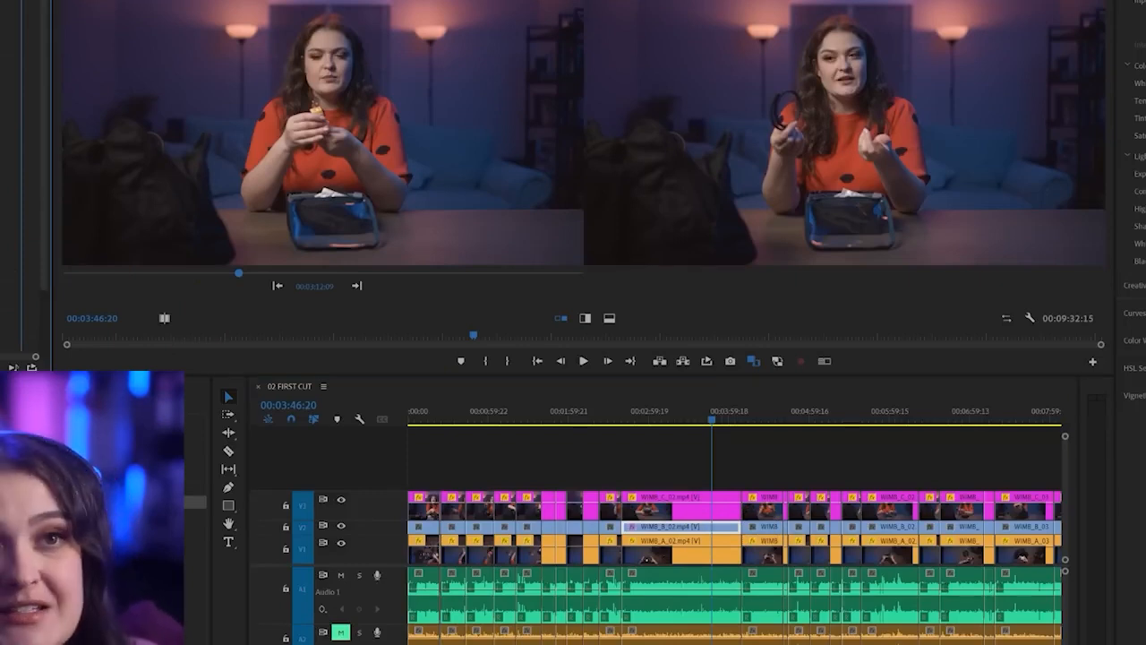
{"action": "right_click", "coordinate": [701, 535]}
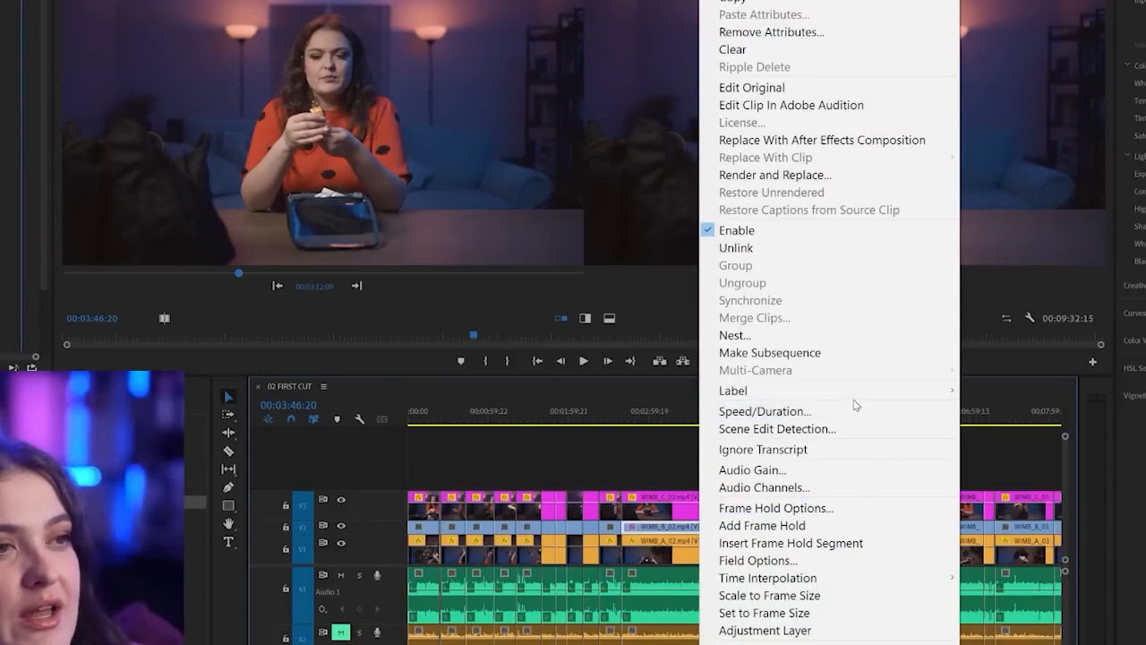
{"action": "mouse_move", "coordinate": [860, 392]}
{"action": "left_click", "coordinate": [1005, 391]}
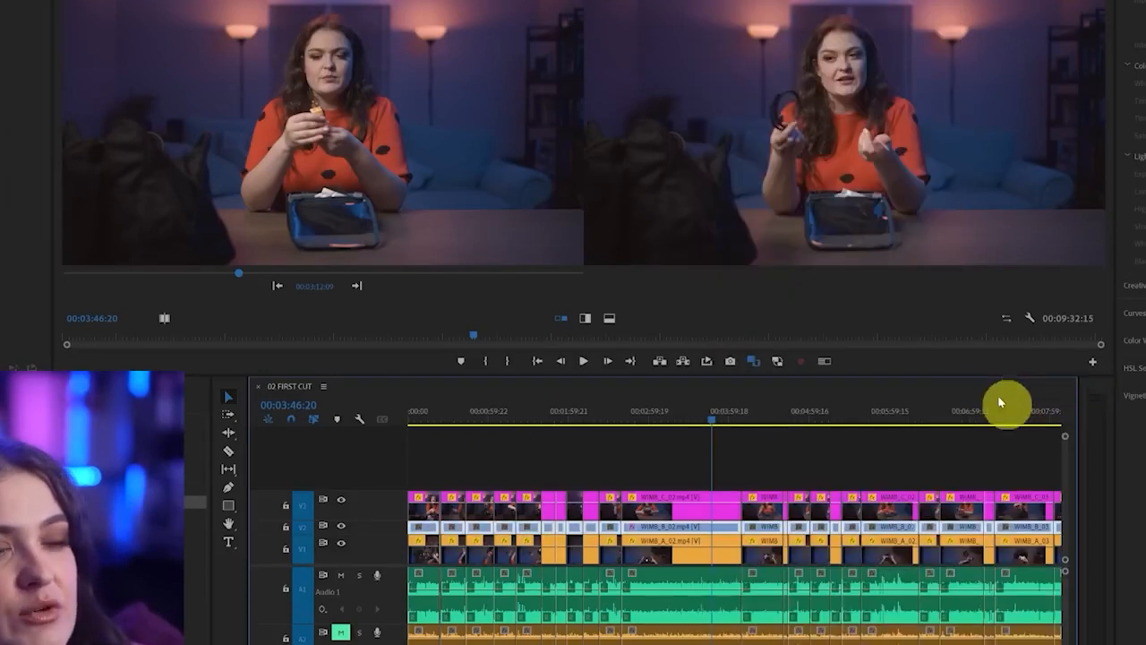
{"action": "left_click", "coordinate": [677, 533], "text": "shift"}
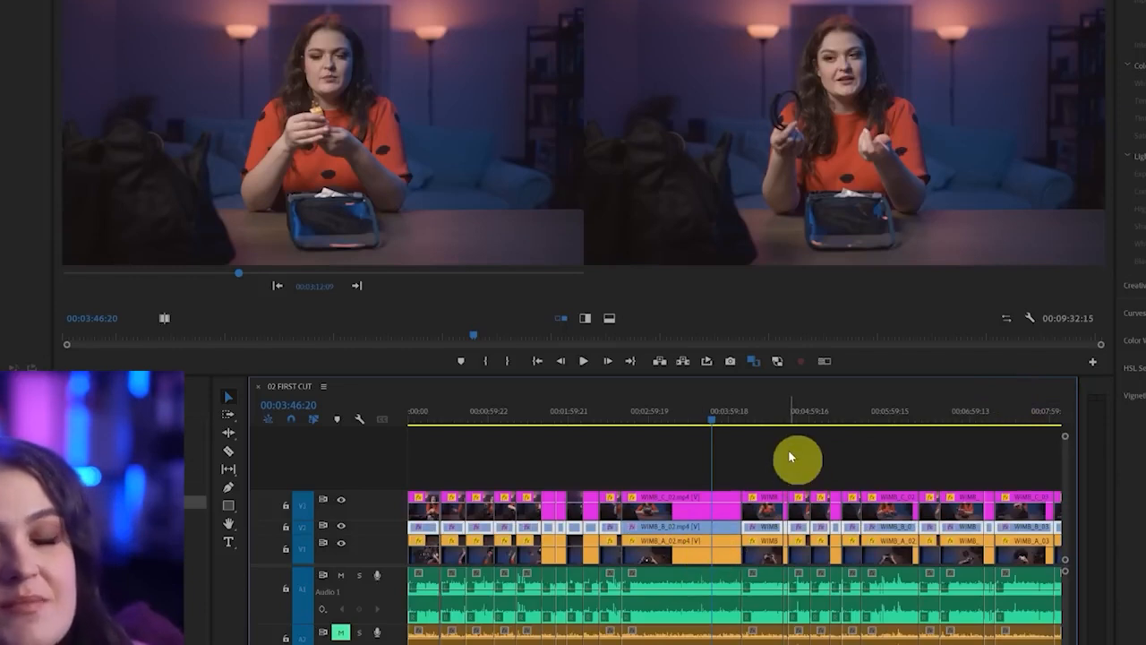
Paste the colour correction of the long overhead V1 clip WIMB_A_02.mp4 onto the other clips in its label group
{"action": "left_click", "coordinate": [712, 548]}
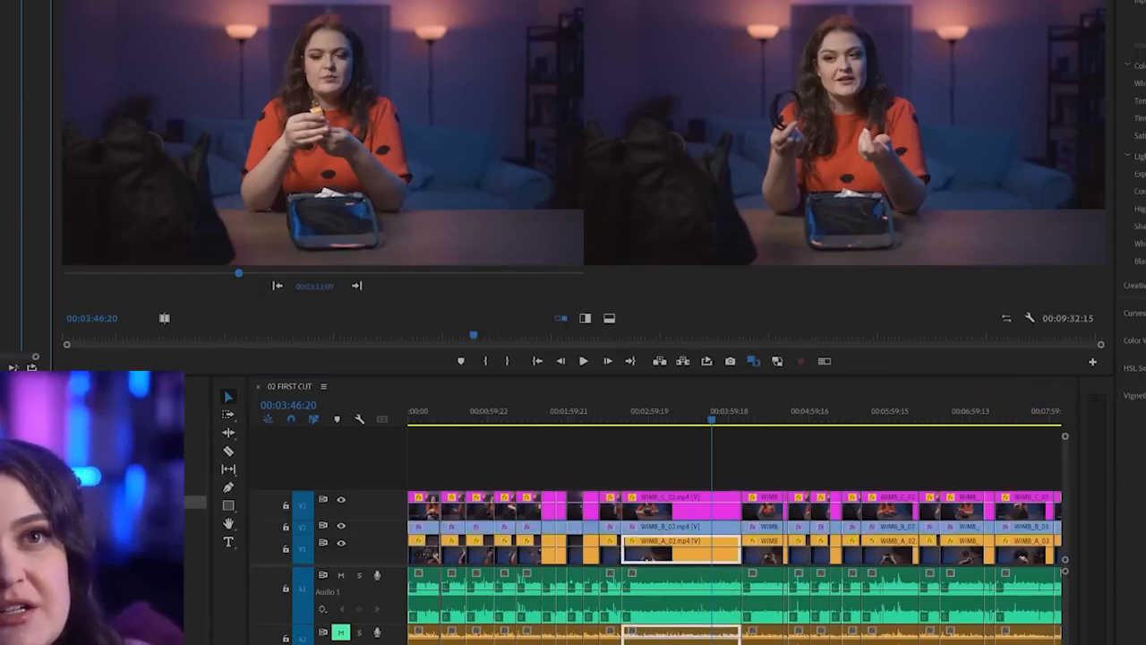
{"action": "right_click", "coordinate": [685, 562]}
{"action": "mouse_move", "coordinate": [896, 391]}
{"action": "left_click", "coordinate": [980, 392]}
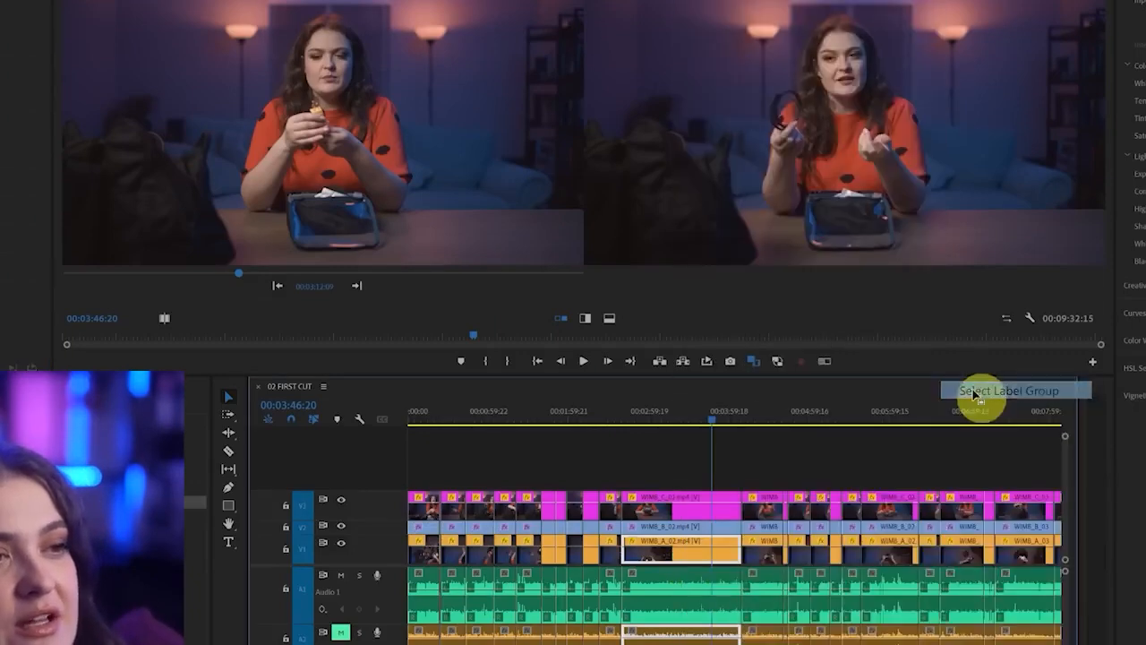
{"action": "left_click", "coordinate": [680, 561], "text": "shift"}
{"action": "left_click", "coordinate": [681, 561], "text": "shift"}
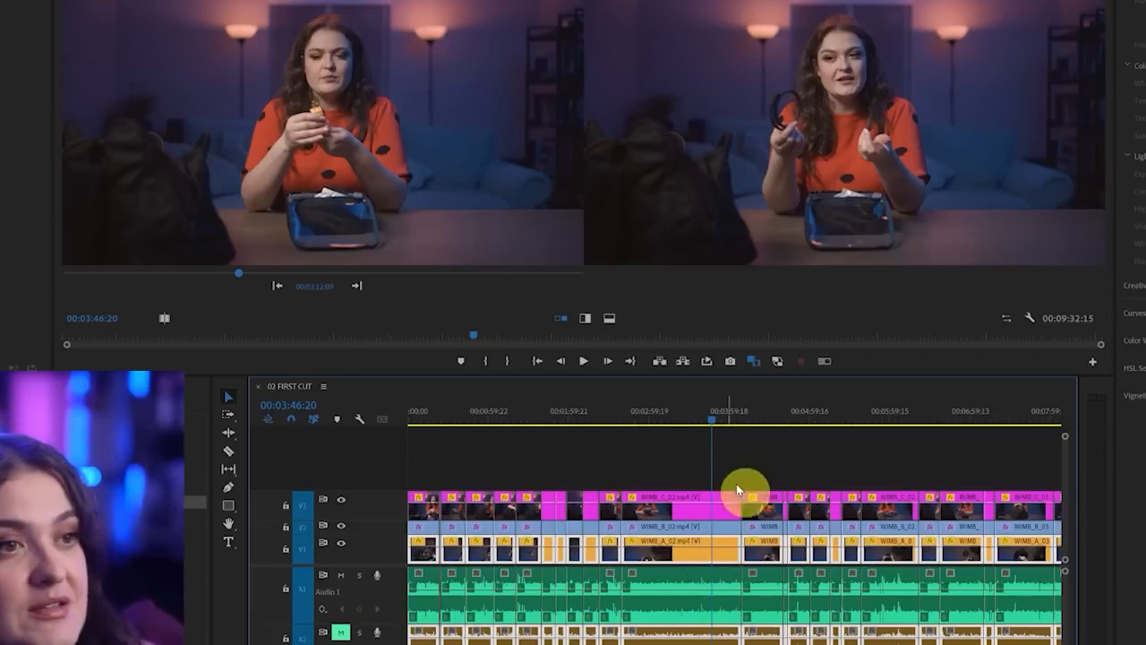
Hide the V3 and V2 tracks and turn off Comparison View to show only the overhead footage
{"action": "left_click", "coordinate": [767, 420]}
{"action": "left_click", "coordinate": [340, 501]}
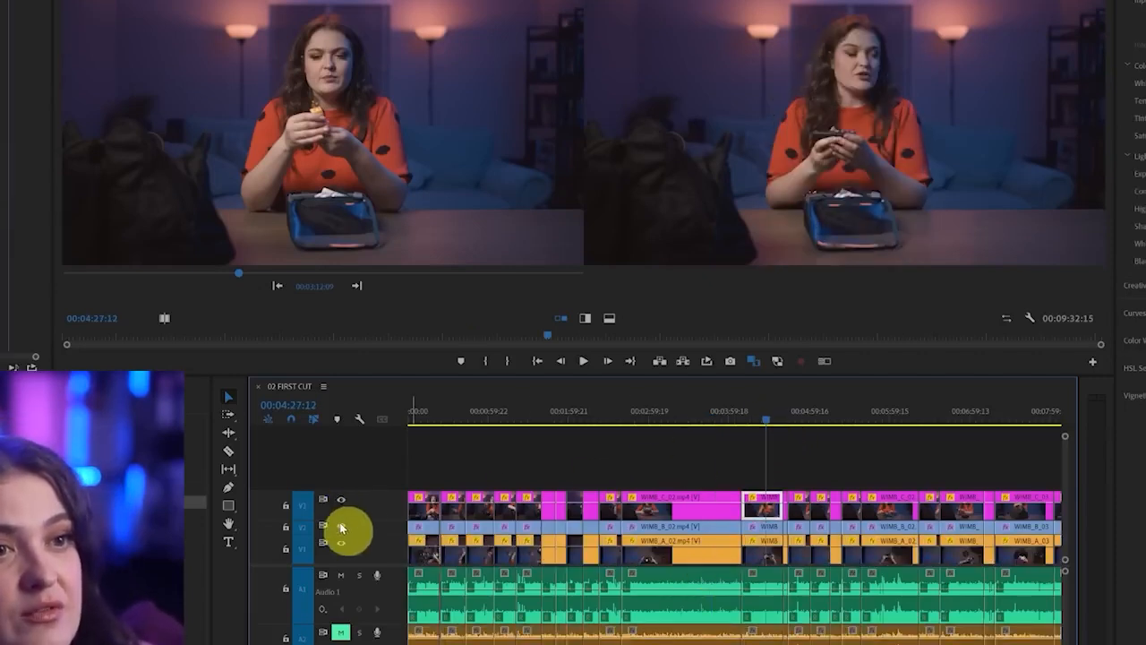
{"action": "left_click", "coordinate": [341, 526]}
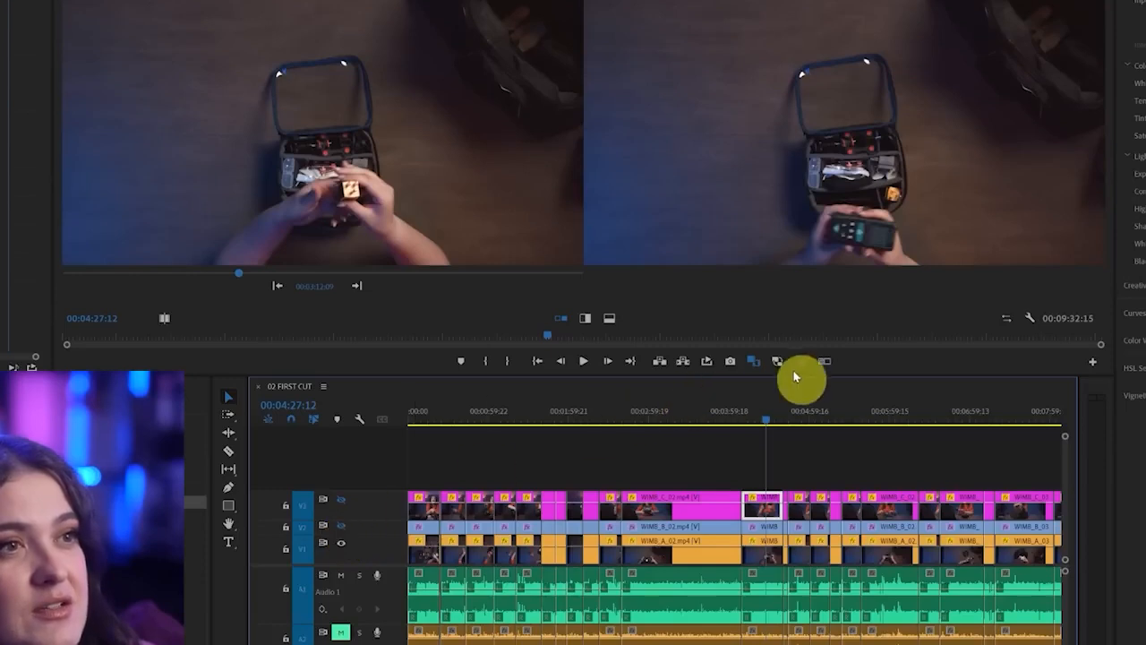
{"action": "left_click", "coordinate": [755, 361]}
Check the overhead clips' colour at several points across the sequence, including 00:05:12:16, 00:07:17:15, 00:08:08:19 and 00:02:51:15
{"action": "left_click", "coordinate": [828, 416]}
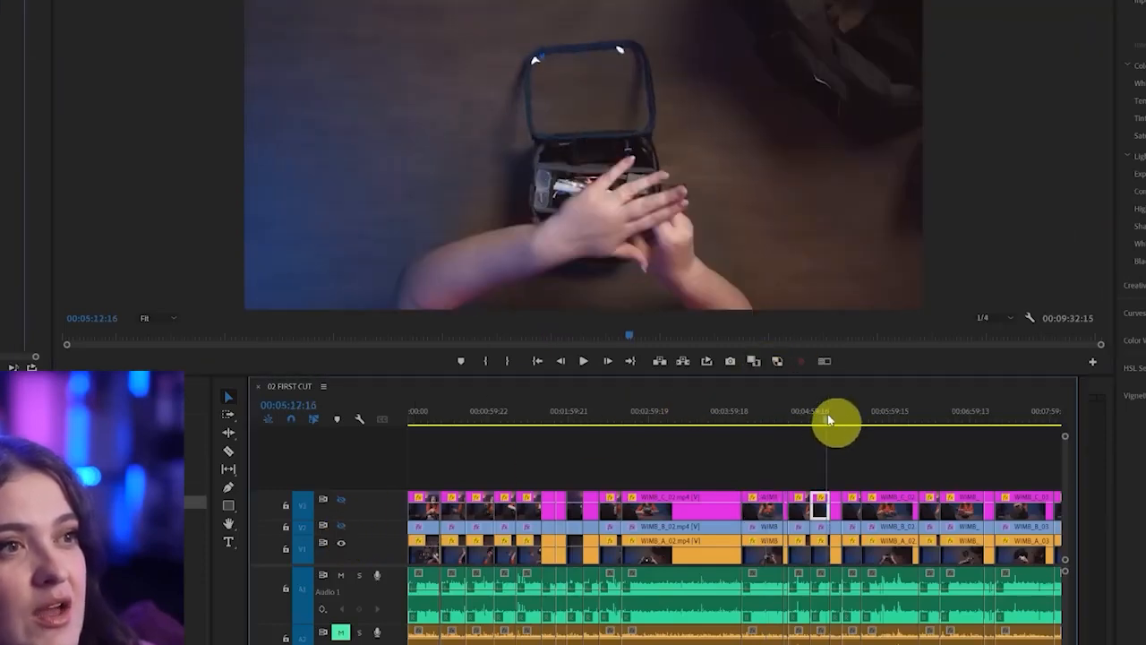
{"action": "left_click", "coordinate": [916, 419]}
{"action": "left_click", "coordinate": [995, 417]}
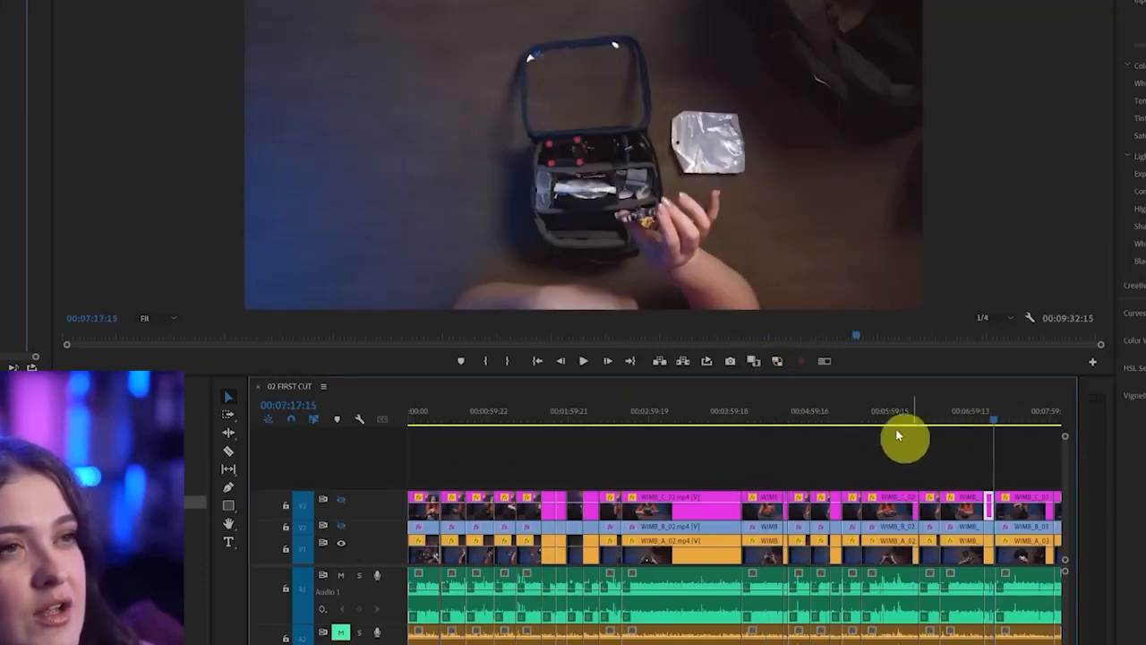
{"action": "scroll", "coordinate": [794, 463], "scroll_direction": "down", "scroll_amount": 4}
{"action": "left_click", "coordinate": [802, 415]}
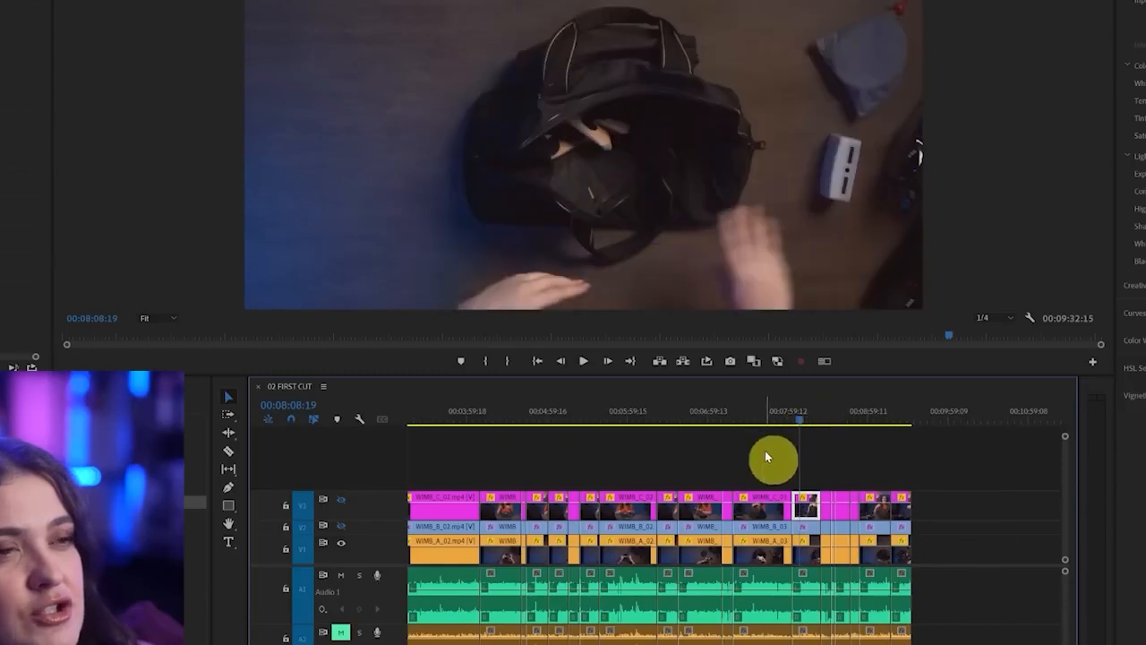
{"action": "key", "text": "backslash"}
{"action": "left_click", "coordinate": [641, 428]}
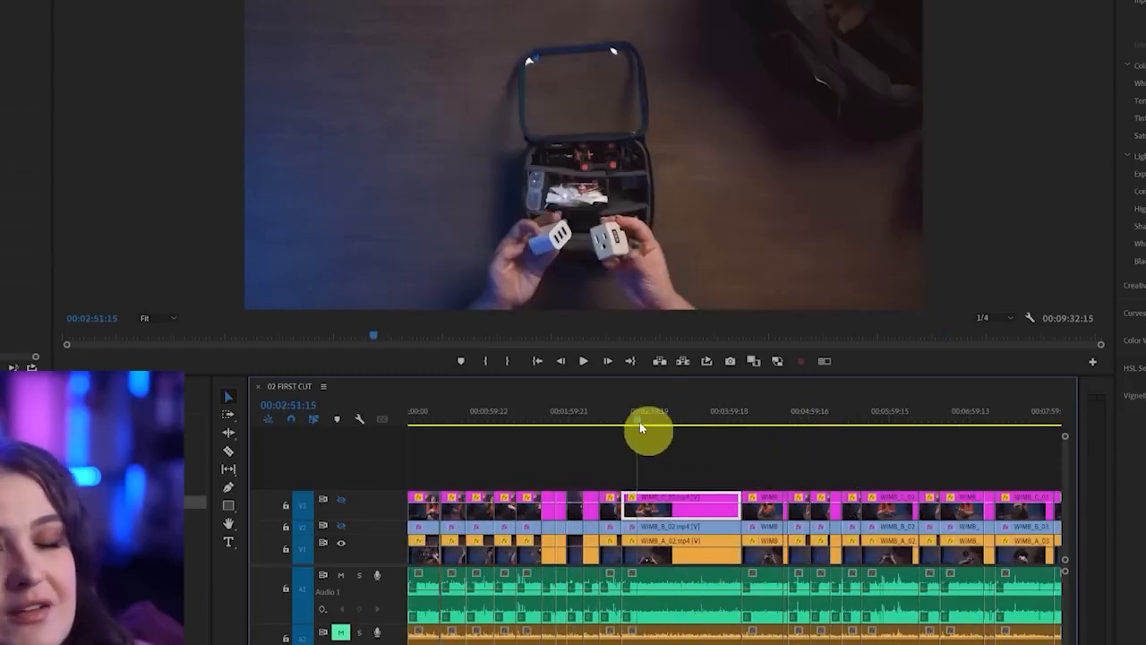
Clear the clip selection and make the V3 and V2 tracks visible again
{"action": "left_click", "coordinate": [697, 459]}
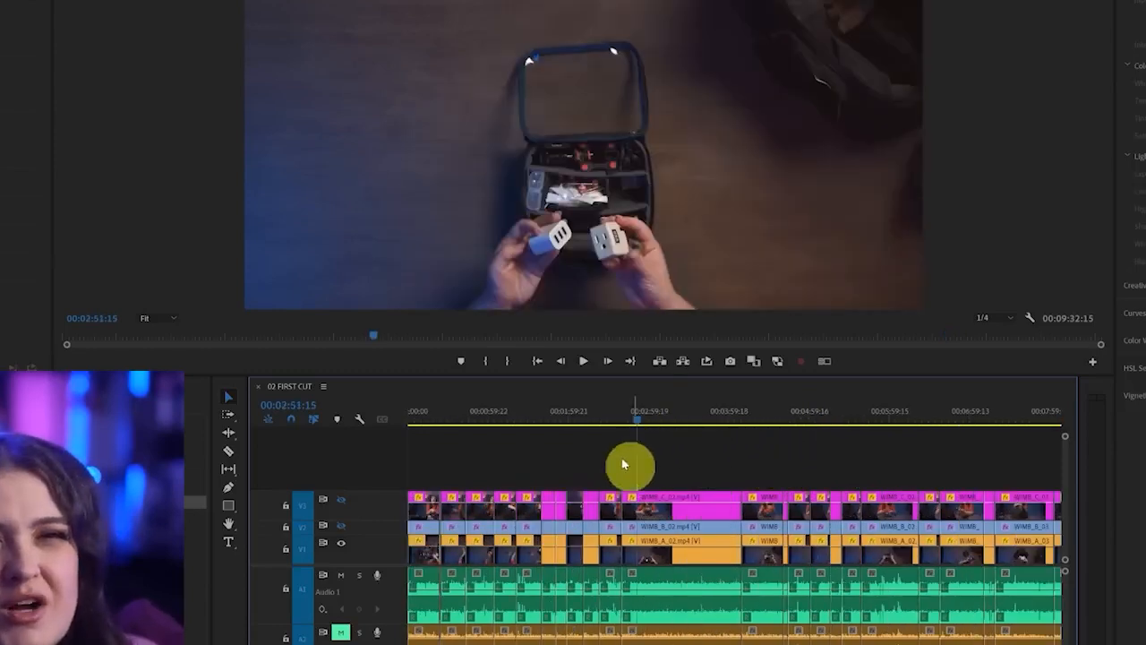
{"action": "left_click", "coordinate": [343, 500]}
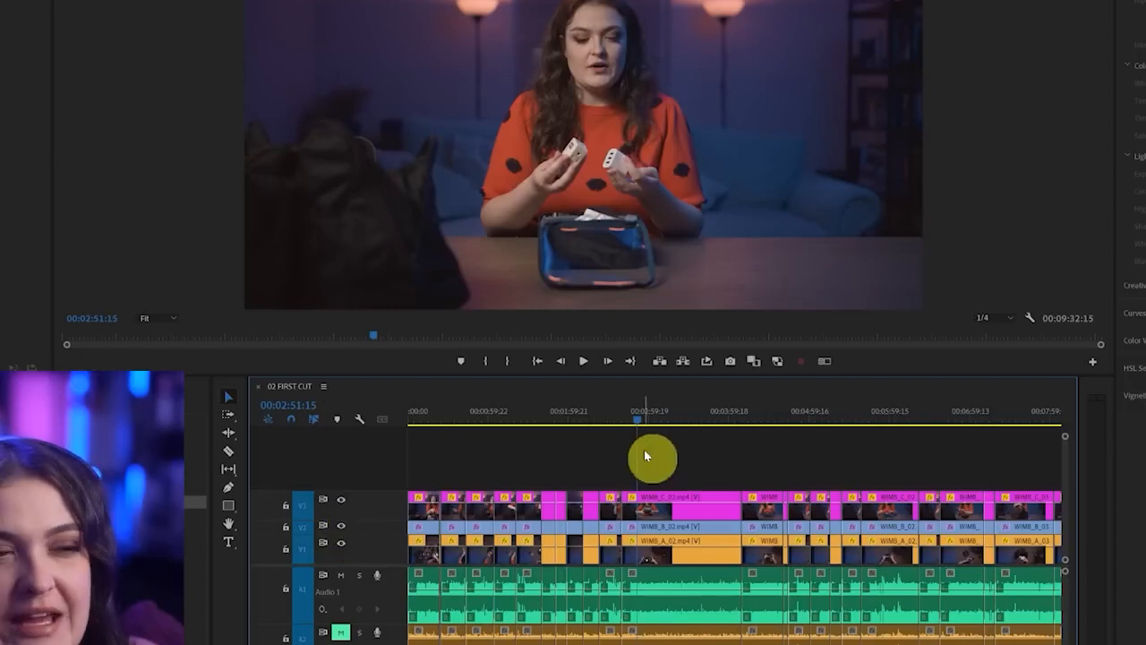
{"action": "mouse_move", "coordinate": [746, 405]}
{"action": "left_mouse_down"}
{"action": "mouse_move", "coordinate": [363, 417]}
{"action": "mouse_move", "coordinate": [507, 358]}
{"action": "mouse_move", "coordinate": [525, 402]}
{"action": "left_mouse_up"}
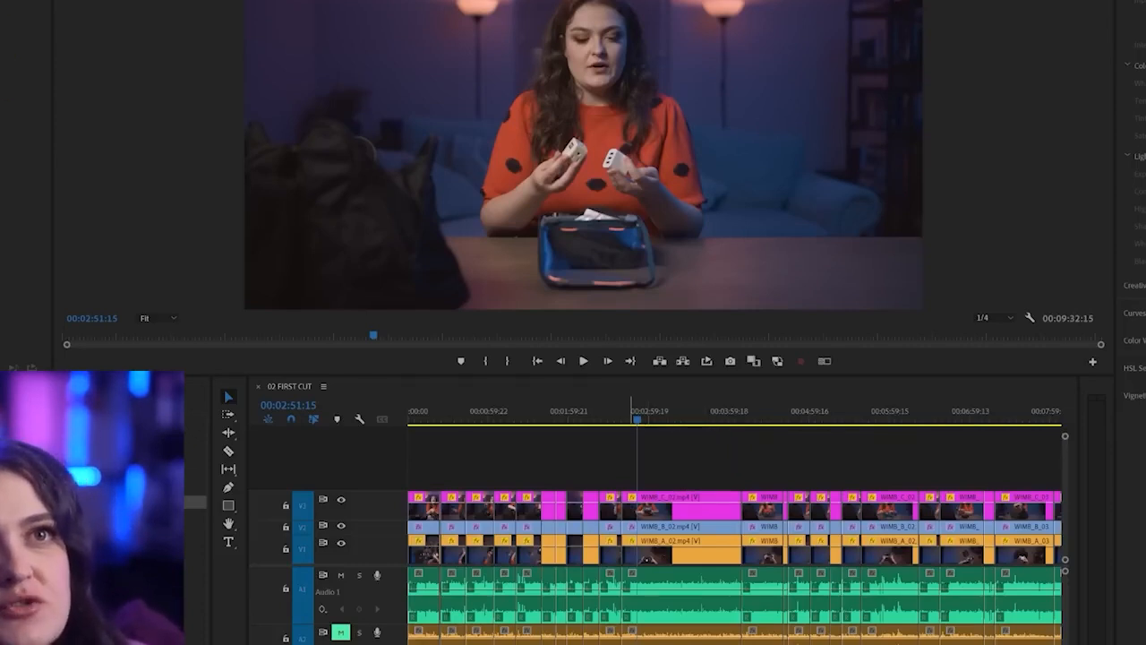
Search the transcript for "multi" and select the matching passage at about 00:06:00 to locate the multitool section
{"action": "left_click", "coordinate": [9, 2]}
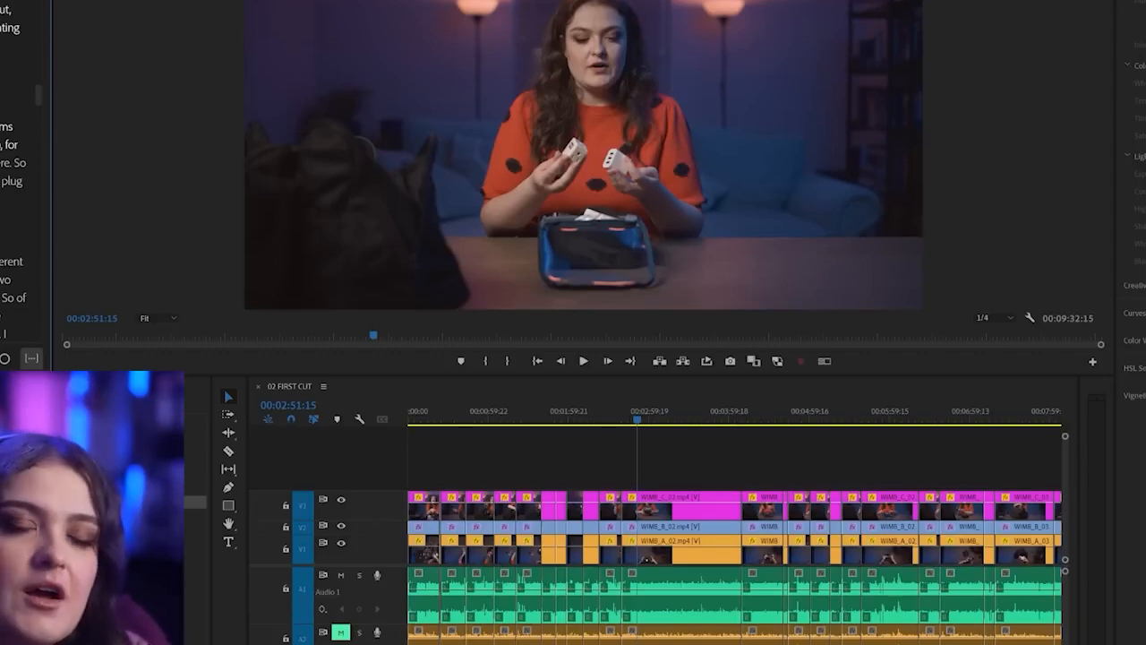
{"action": "key", "text": "Return"}
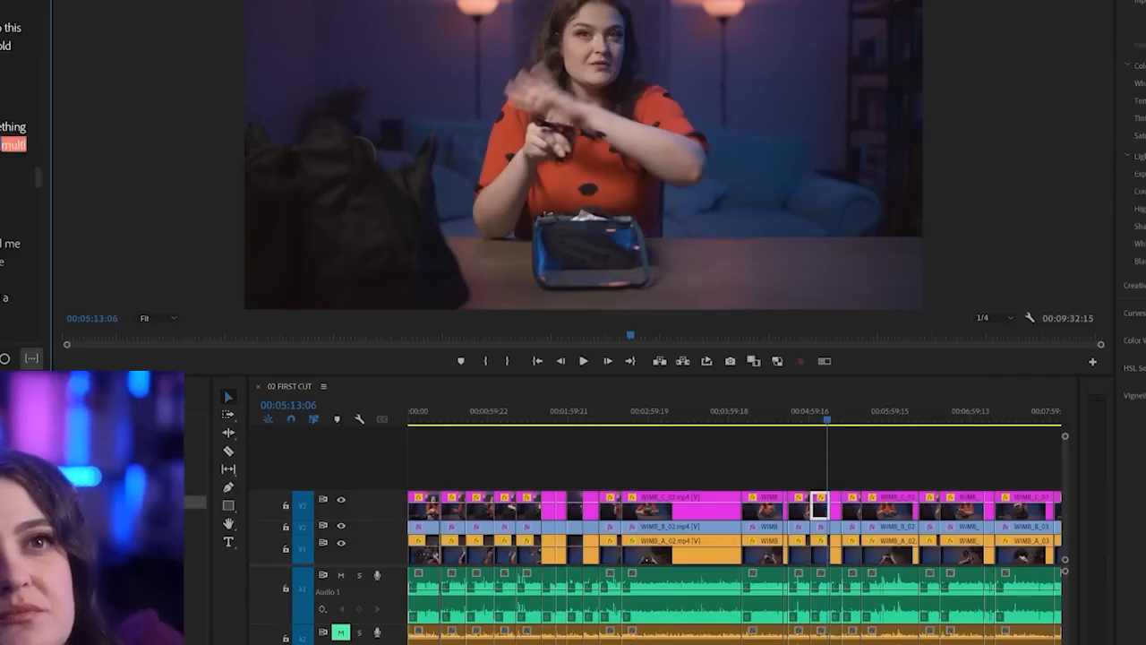
{"action": "key", "text": "Return"}
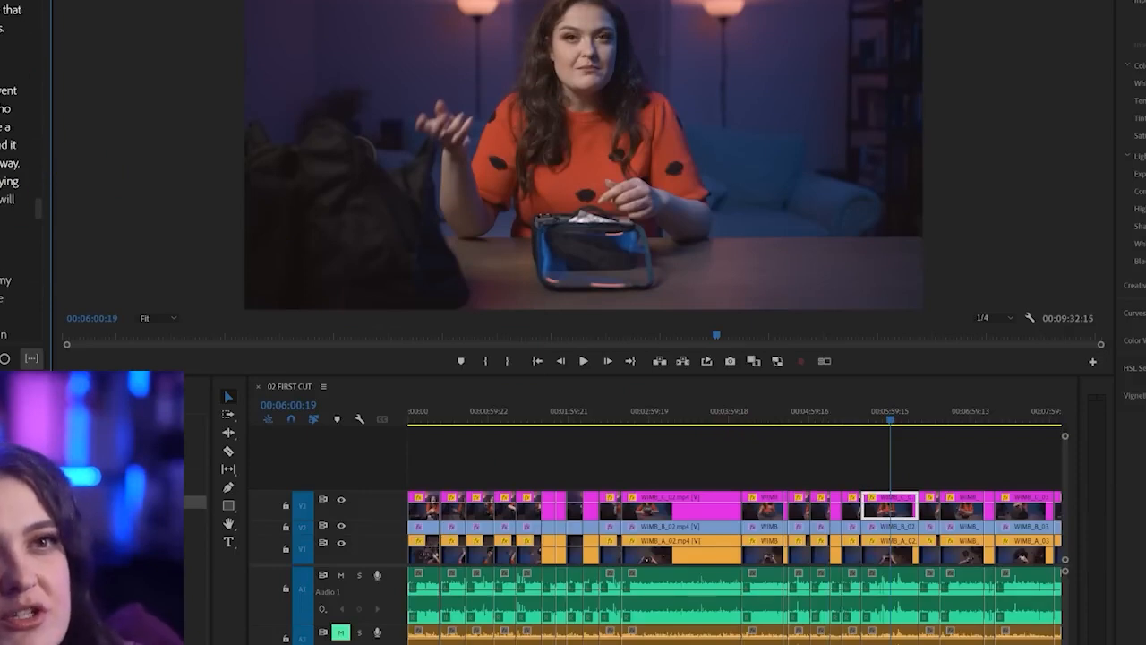
{"action": "left_click_drag", "start_coordinate": [0, 199], "coordinate": [4, 201]}
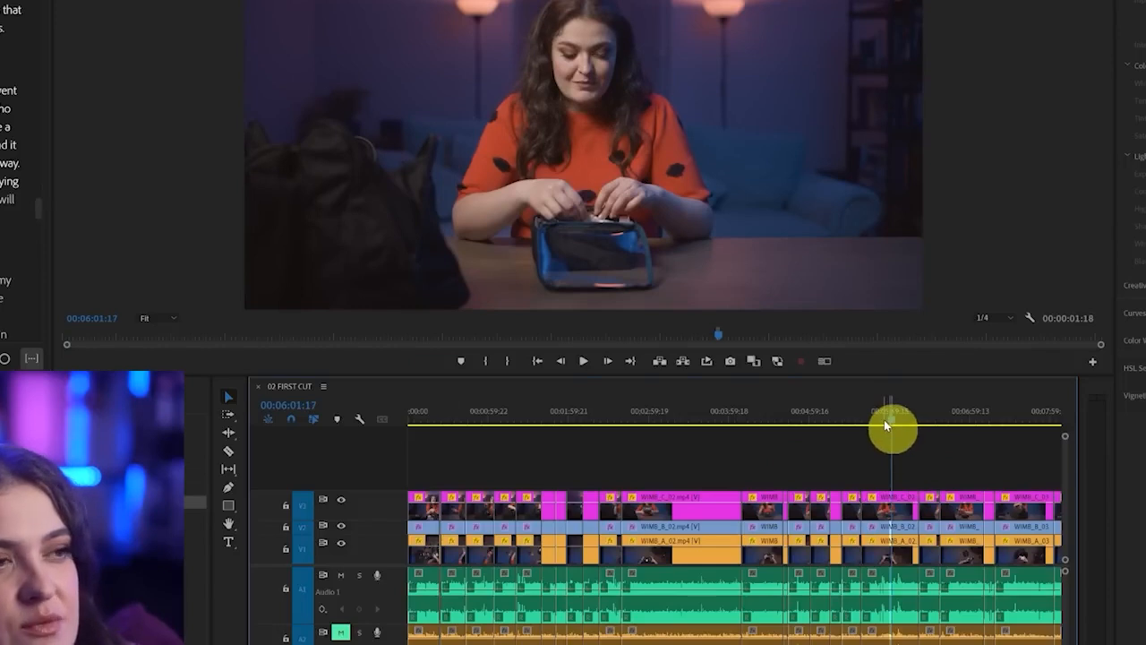
Add a lavender sequence marker named MULTITOOL over the multitool clip, starting at 00:05:38:20 with a duration of 00:00:43:03
{"action": "key", "text": "="}
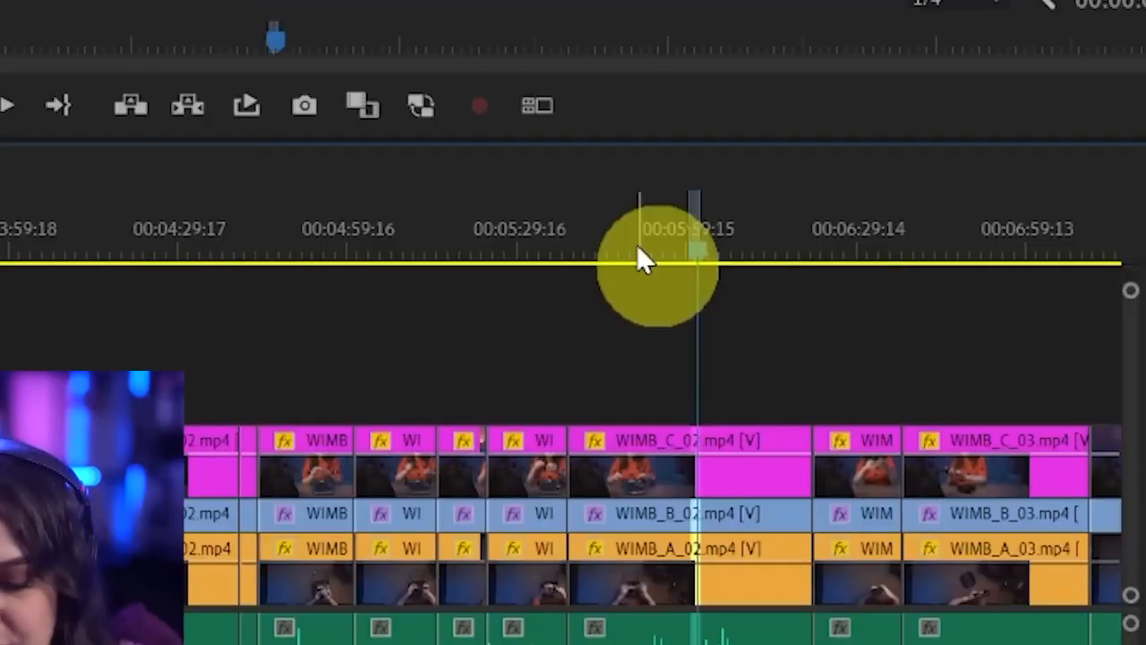
{"action": "left_click", "coordinate": [638, 251]}
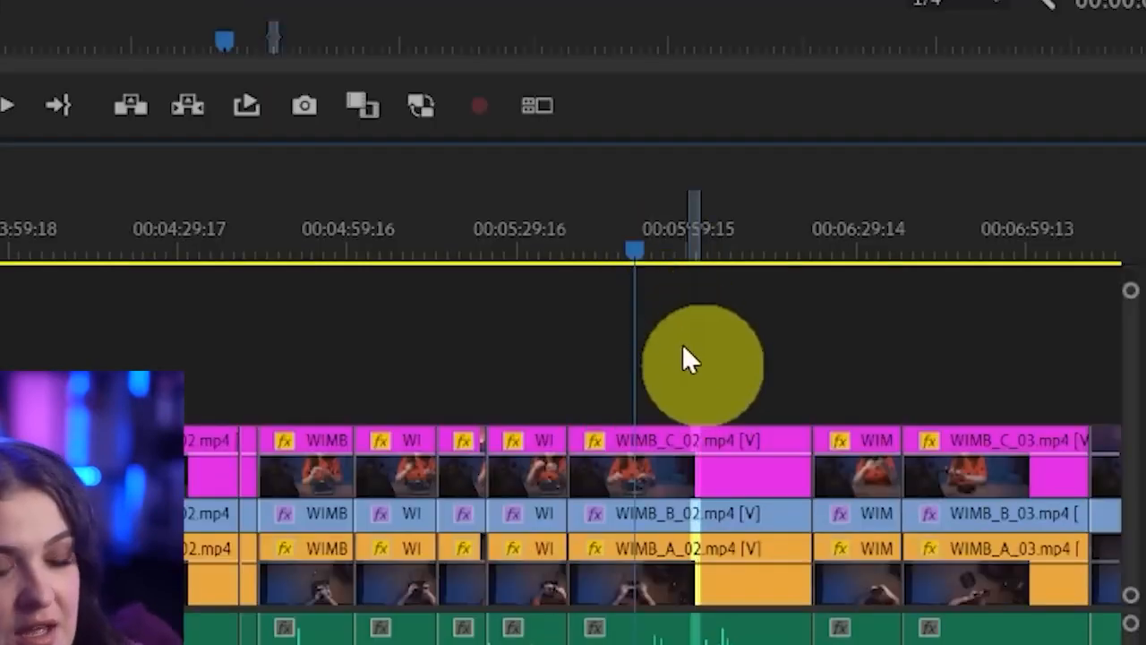
{"action": "key", "text": "m"}
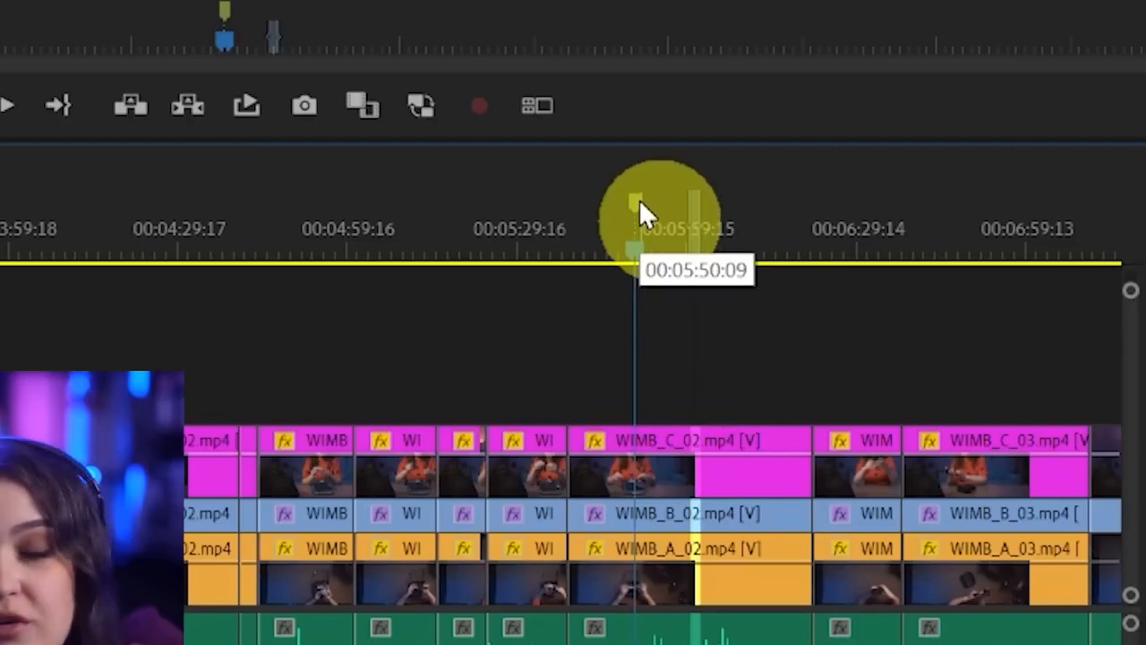
{"action": "left_click_drag", "start_coordinate": [638, 202], "coordinate": [741, 205]}
{"action": "left_click_drag", "start_coordinate": [741, 205], "coordinate": [816, 206]}
{"action": "left_click_drag", "start_coordinate": [644, 194], "coordinate": [570, 198]}
{"action": "double_click", "coordinate": [865, 405]}
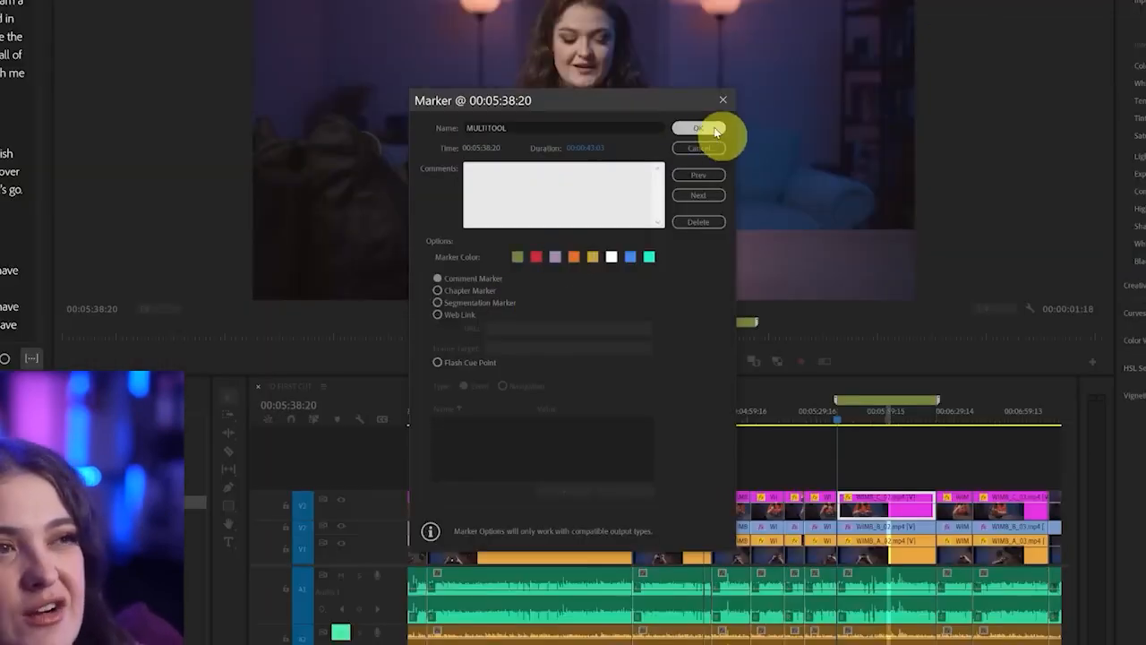
{"action": "left_click", "coordinate": [716, 132]}
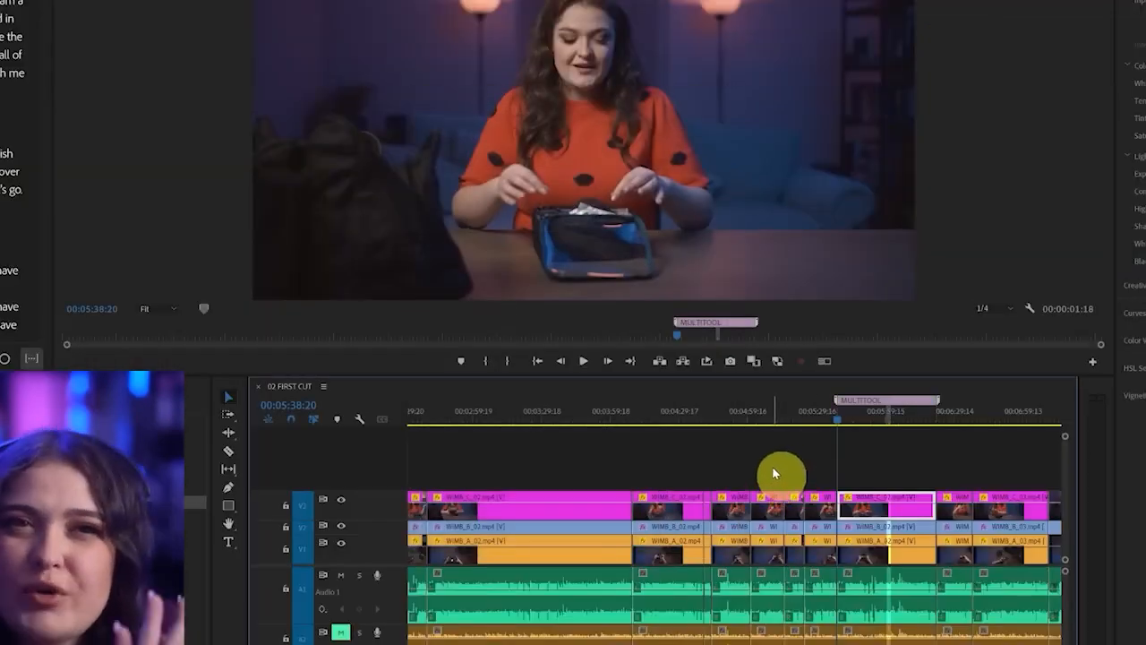
Move the playhead to the light meter clip at 00:06:46:00 and turn off Selection Follows Playhead for the sequence
{"action": "scroll", "coordinate": [774, 471], "scroll_direction": "right", "scroll_amount": 3}
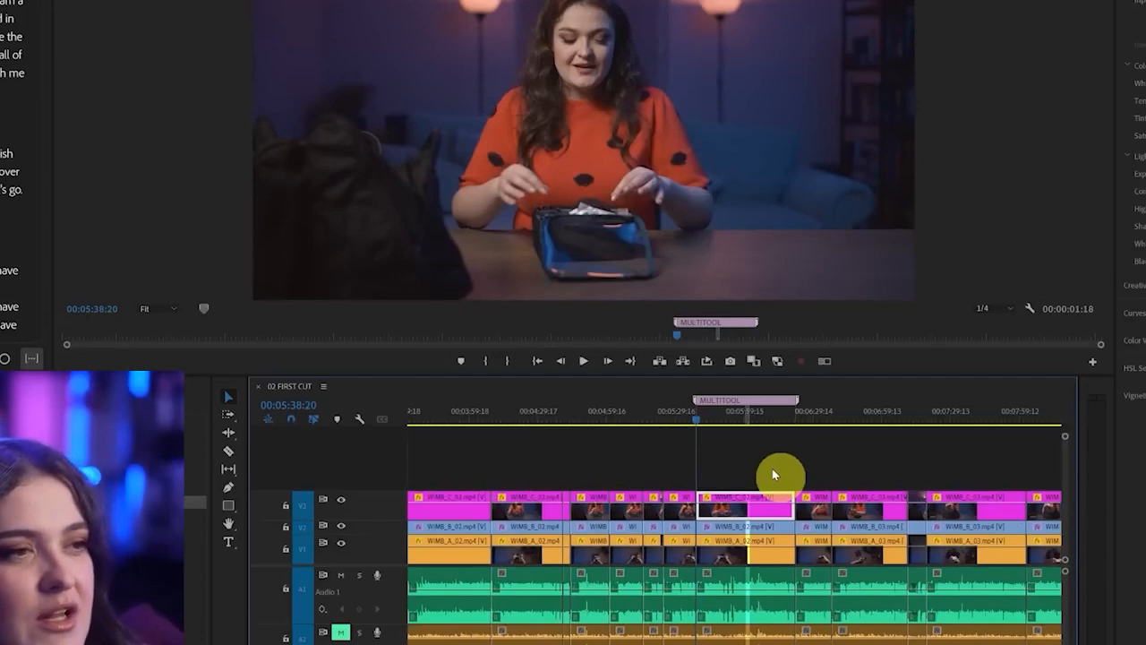
{"action": "scroll", "coordinate": [774, 473], "scroll_direction": "right", "scroll_amount": 3}
{"action": "left_click", "coordinate": [731, 419]}
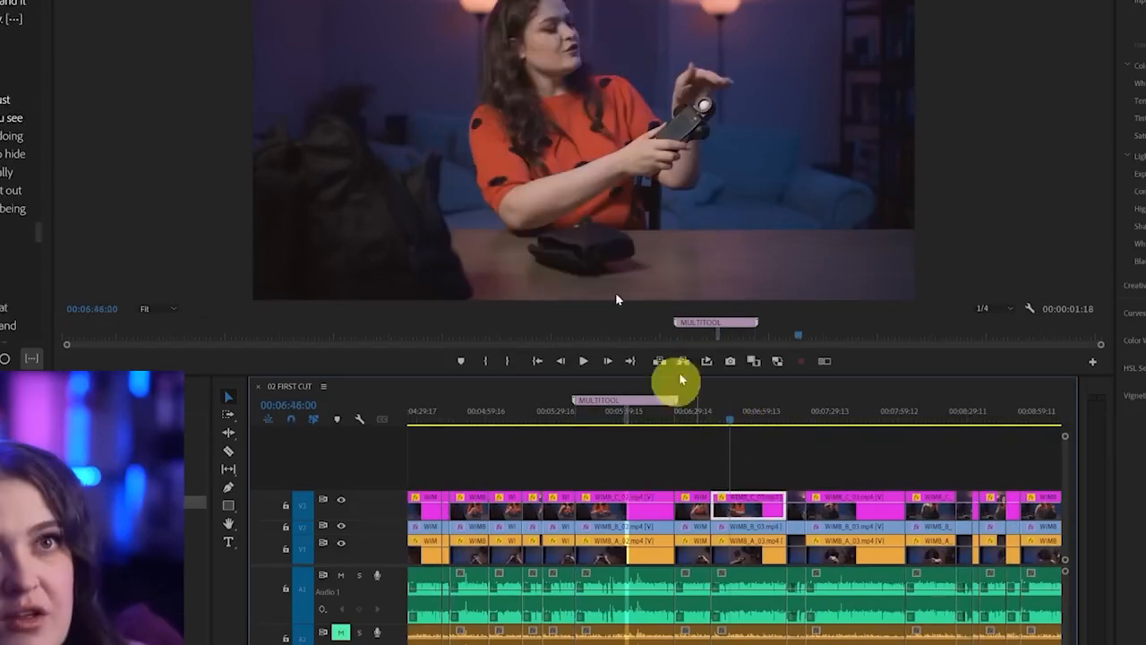
{"action": "key", "text": "alt+s"}
{"action": "key", "text": "Down"}
{"action": "key", "text": "Down"}
{"action": "key", "text": "Down"}
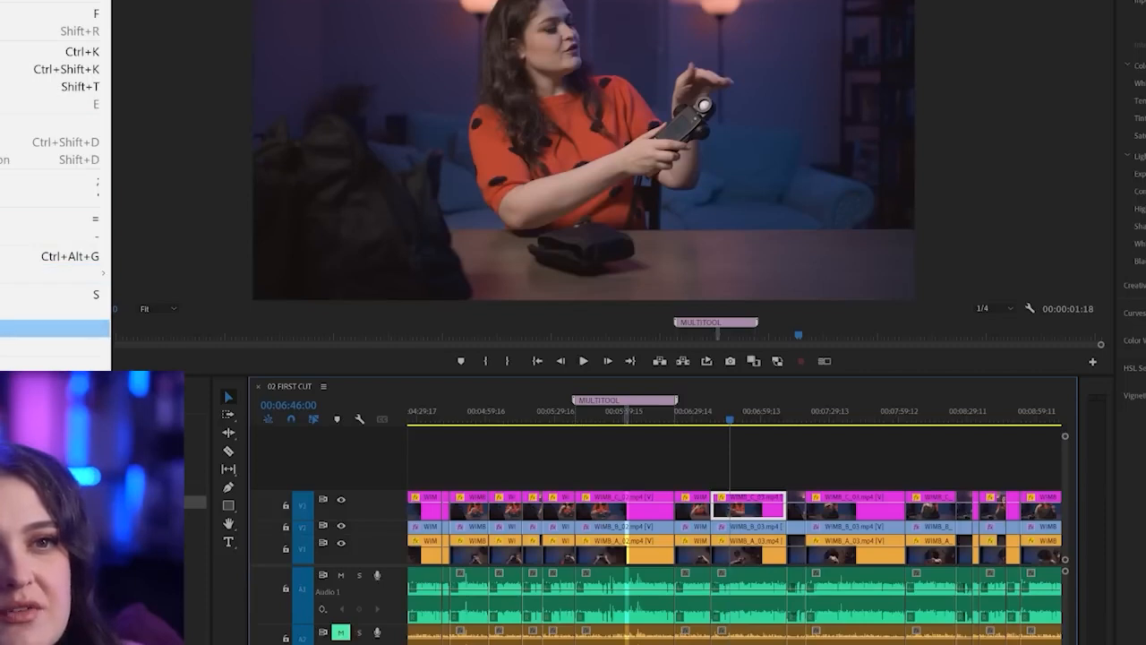
{"action": "key", "text": "Return"}
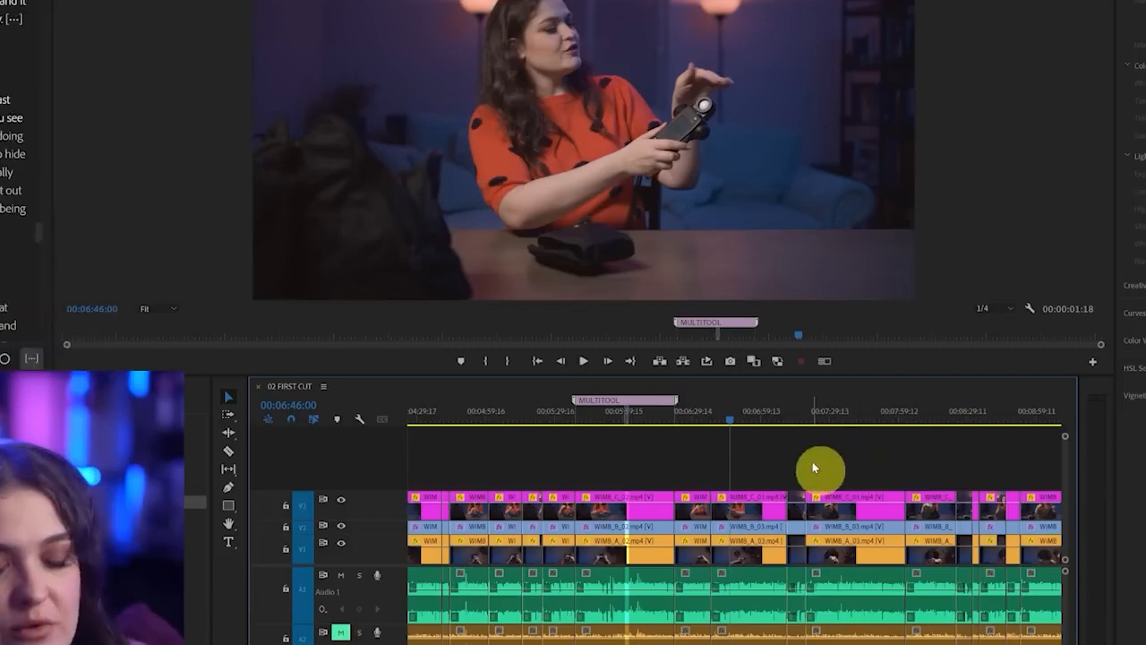
Add a sequence marker named LIGHTMETER over the light meter section, spanning from 00:06:37:17 to 00:07:10:23
{"action": "key", "text": "m"}
{"action": "left_click_drag", "start_coordinate": [731, 398], "coordinate": [789, 398]}
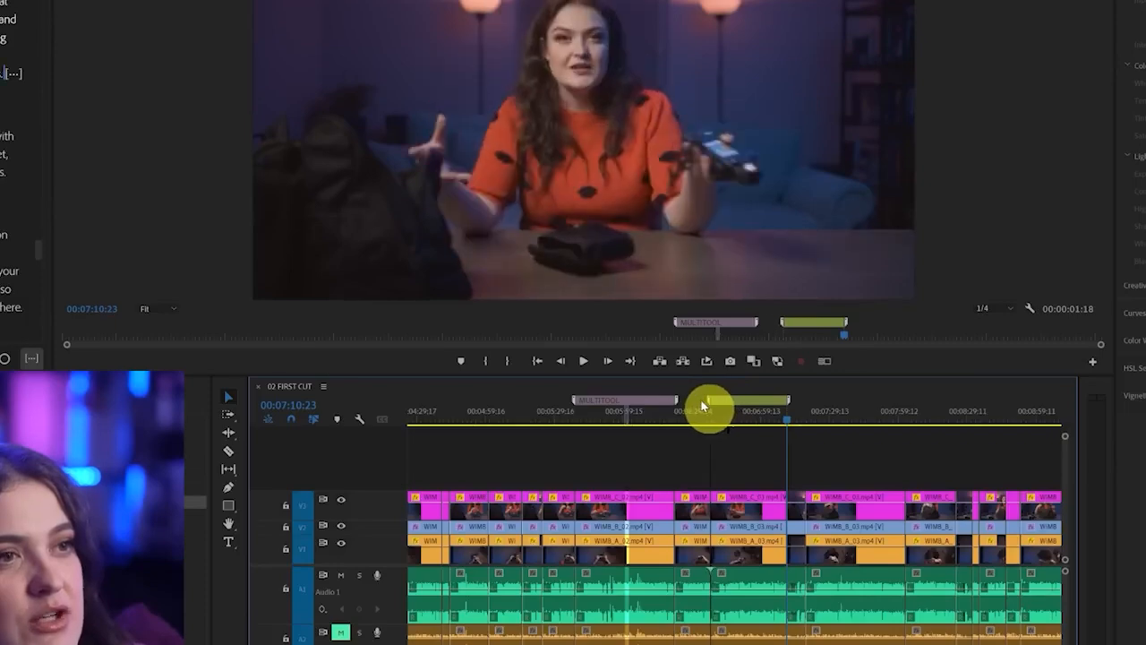
{"action": "double_click", "coordinate": [743, 404]}
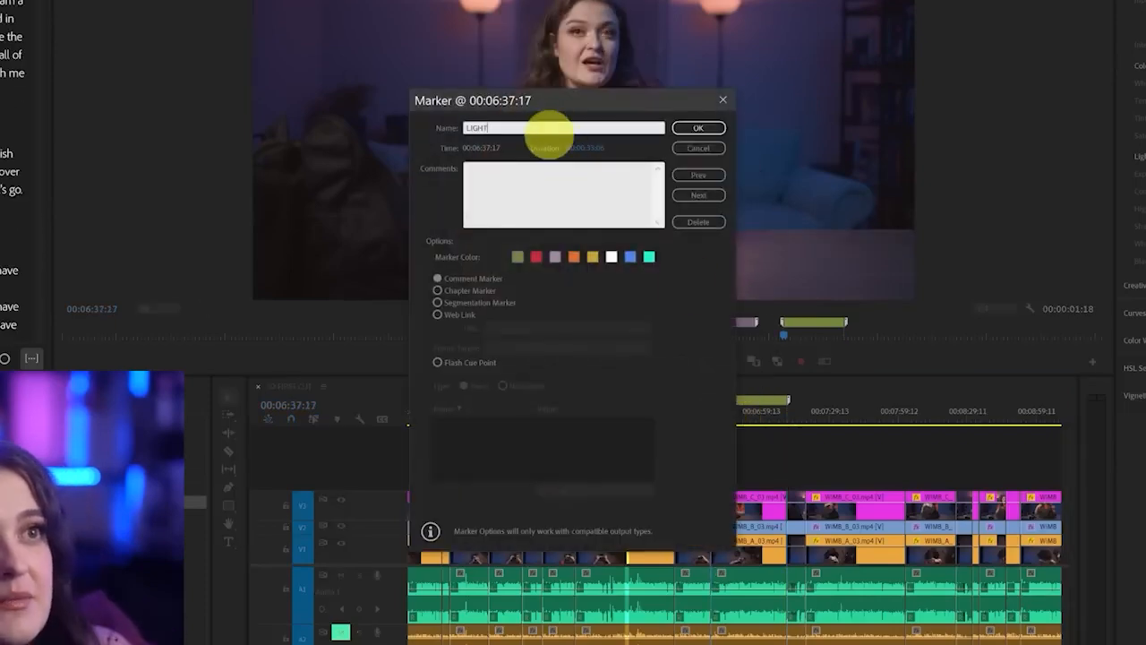
{"action": "type", "text": "LIGHTMETER"}
{"action": "key", "text": "Return"}
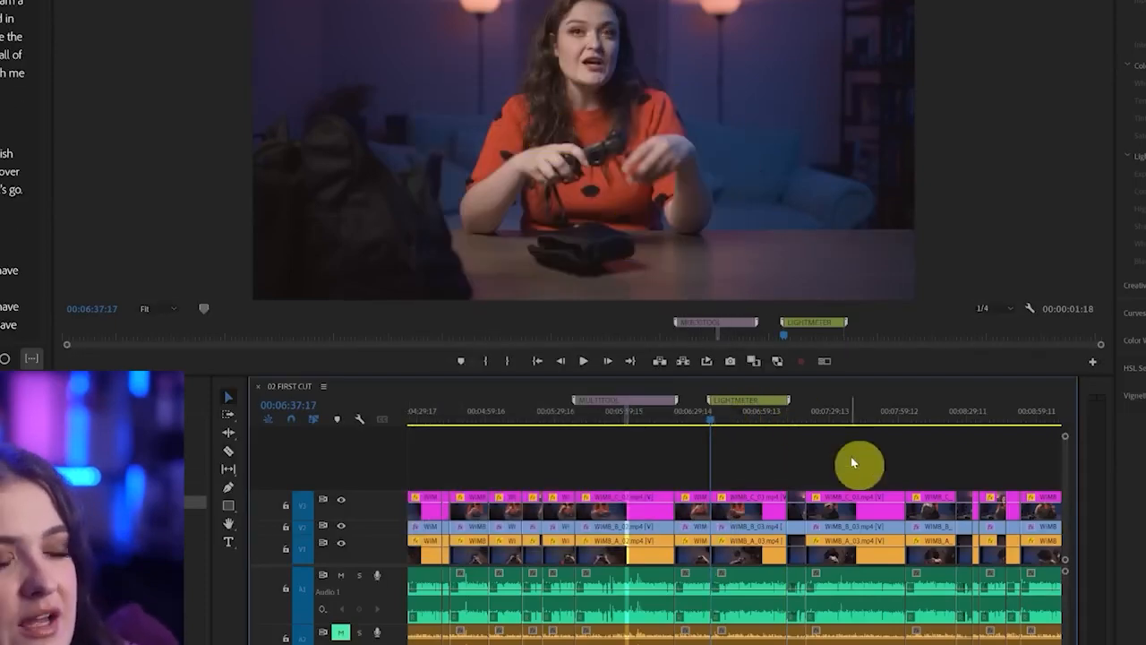
Try ripple-deleting the short clips between 00:00:24:02 and 00:00:42:18 across all tracks, and undo the deletion
{"action": "scroll", "coordinate": [824, 452], "scroll_direction": "down", "scroll_amount": 3}
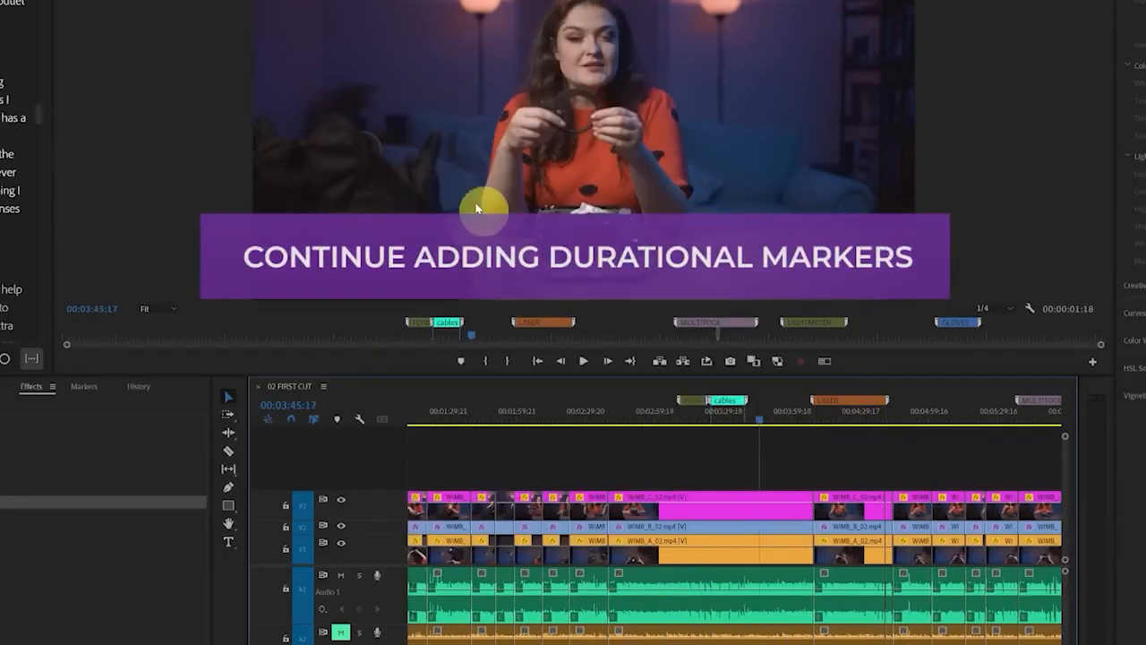
{"action": "left_click", "coordinate": [522, 433]}
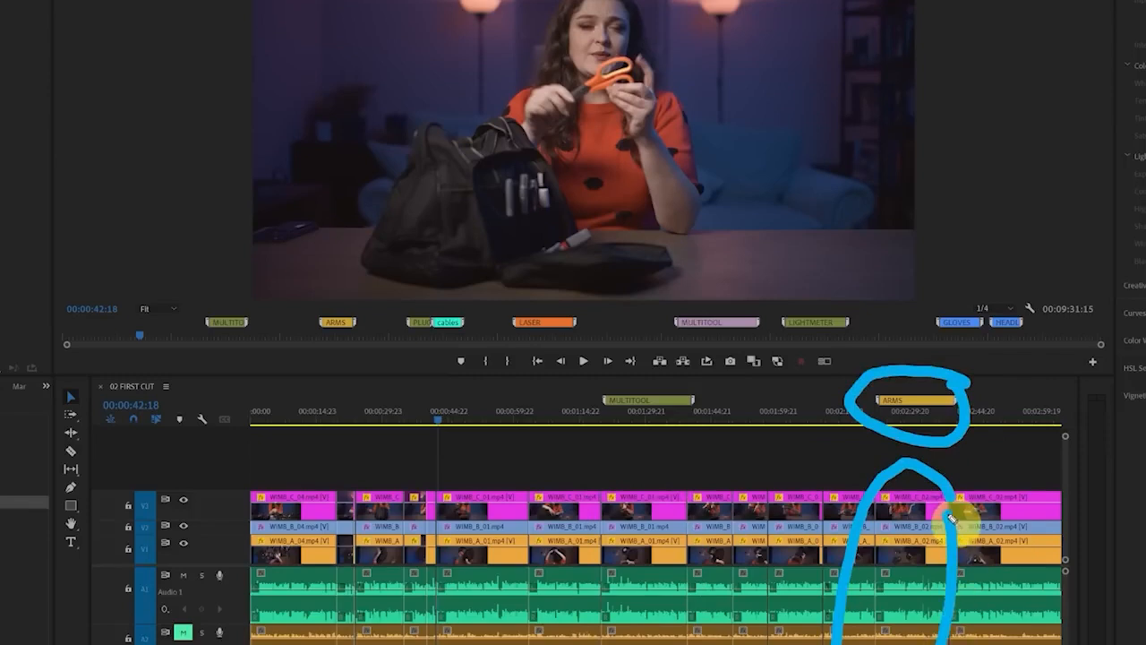
{"action": "left_click_drag", "start_coordinate": [392, 453], "coordinate": [430, 642]}
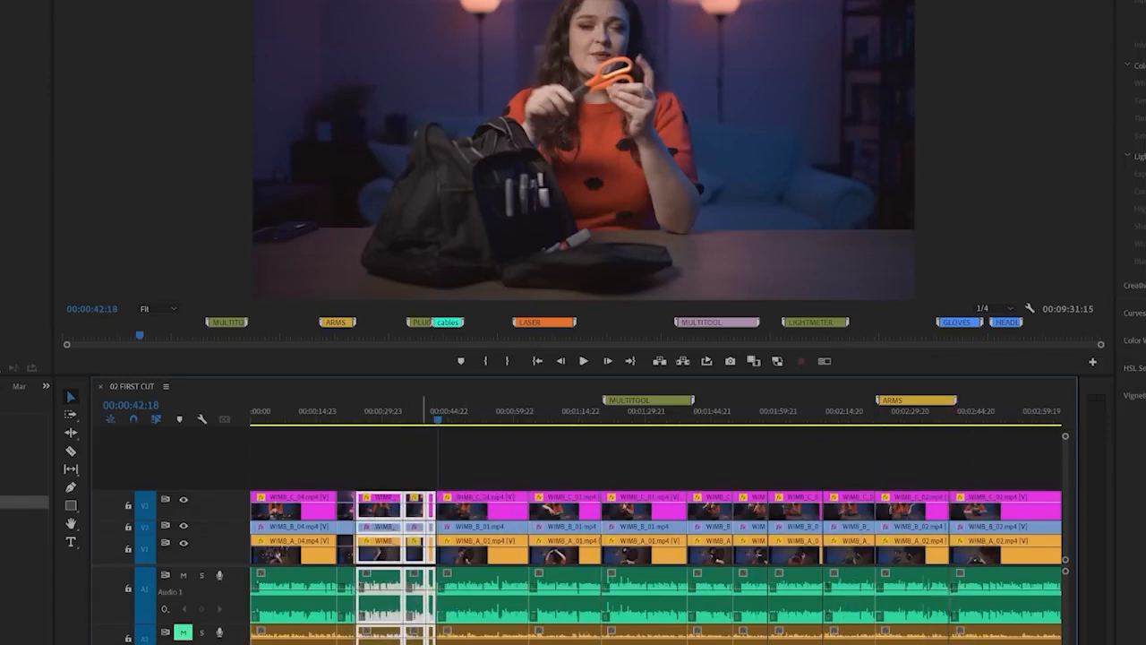
{"action": "right_click", "coordinate": [387, 516]}
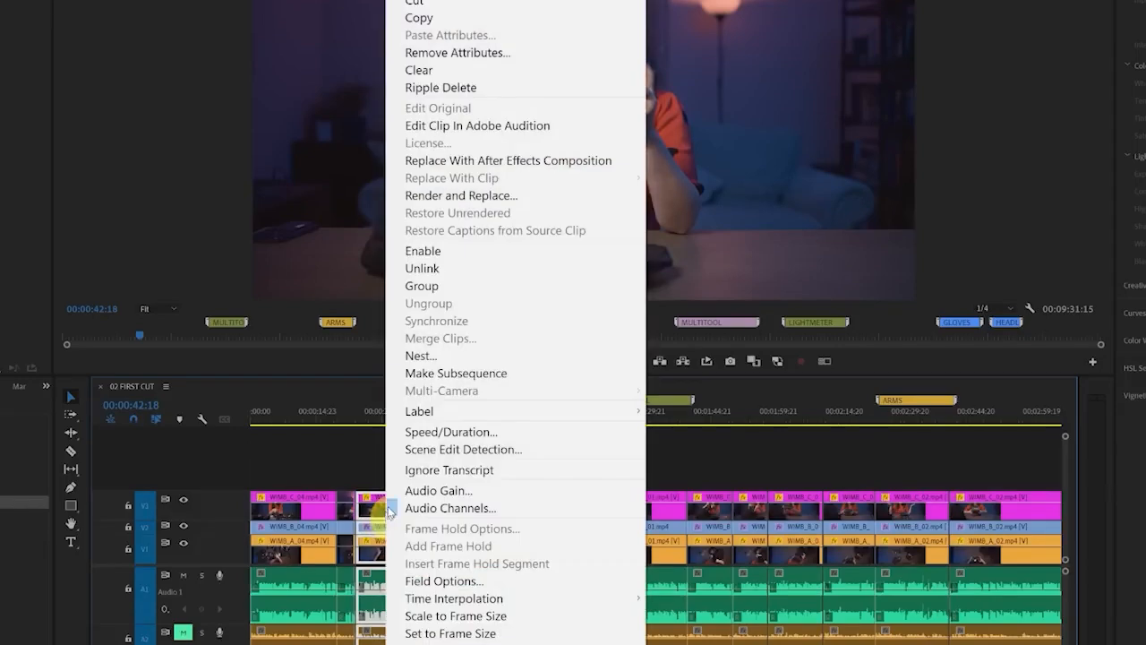
{"action": "left_click", "coordinate": [448, 85]}
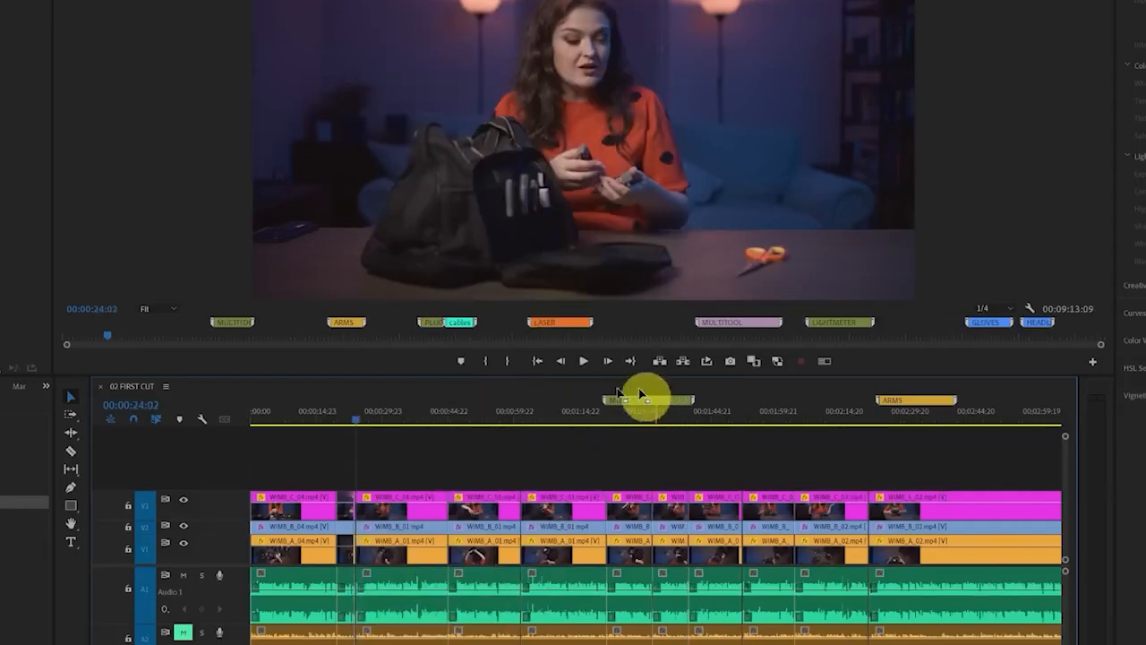
{"action": "key", "text": "Down"}
{"action": "key", "text": "Down"}
{"action": "key", "text": "ctrl+z"}
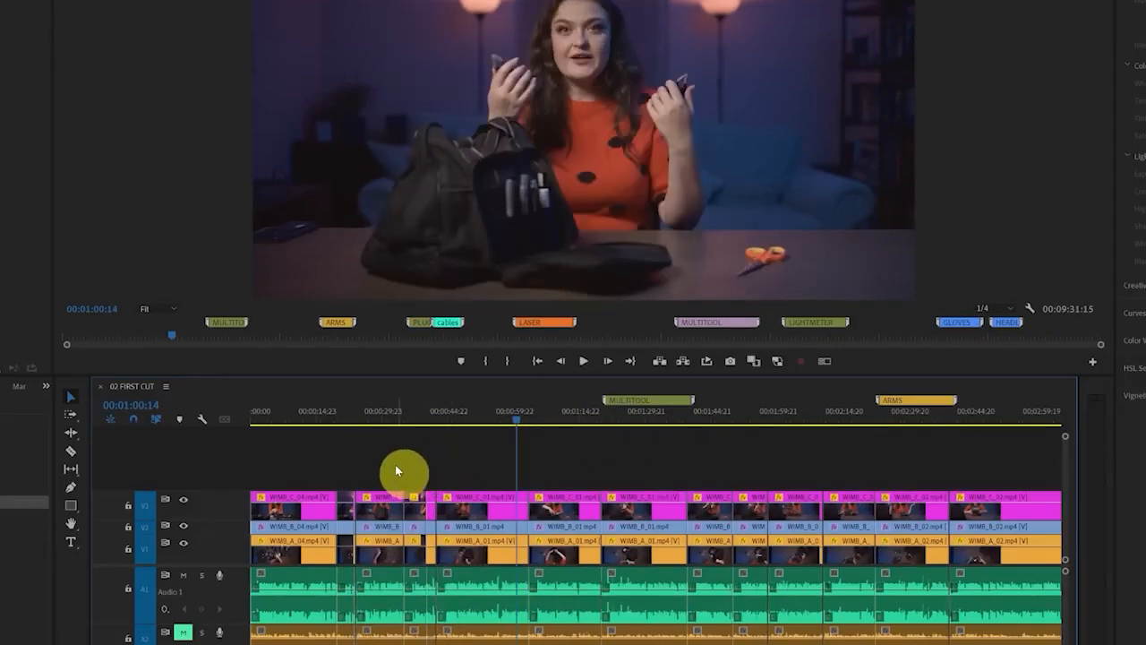
Ripple-delete the short clips before 00:00:42:18 again and compare the MULTITOOL marker's position with its clip, undoing the deletion
{"action": "mouse_move", "coordinate": [382, 455]}
{"action": "left_mouse_down"}
{"action": "mouse_move", "coordinate": [414, 644]}
{"action": "mouse_move", "coordinate": [430, 643]}
{"action": "left_mouse_up"}
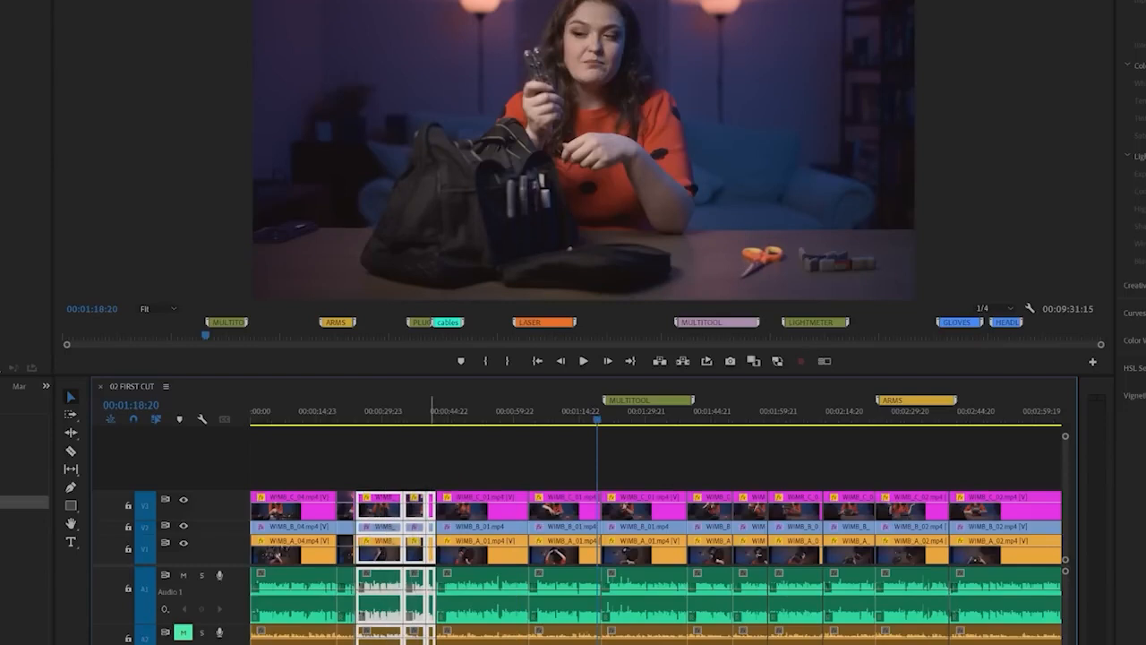
{"action": "key", "text": "shift+Delete"}
{"action": "key", "text": "Down"}
{"action": "key", "text": "Down"}
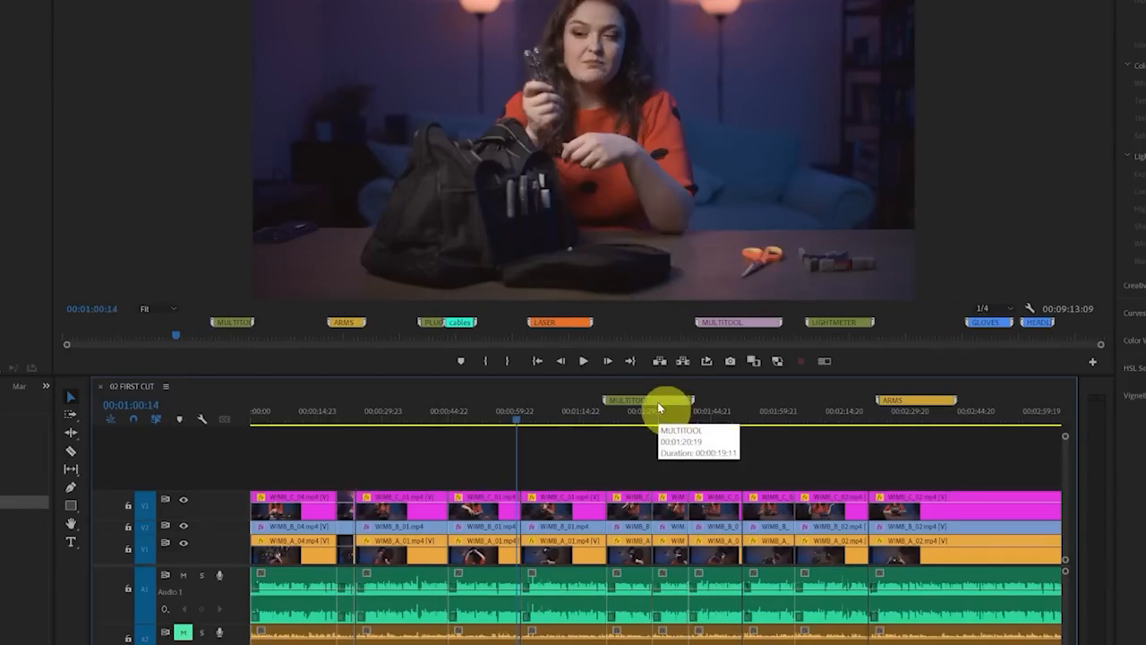
{"action": "mouse_move", "coordinate": [583, 453]}
{"action": "left_mouse_down"}
{"action": "mouse_move", "coordinate": [512, 494]}
{"action": "mouse_move", "coordinate": [612, 483]}
{"action": "left_mouse_up"}
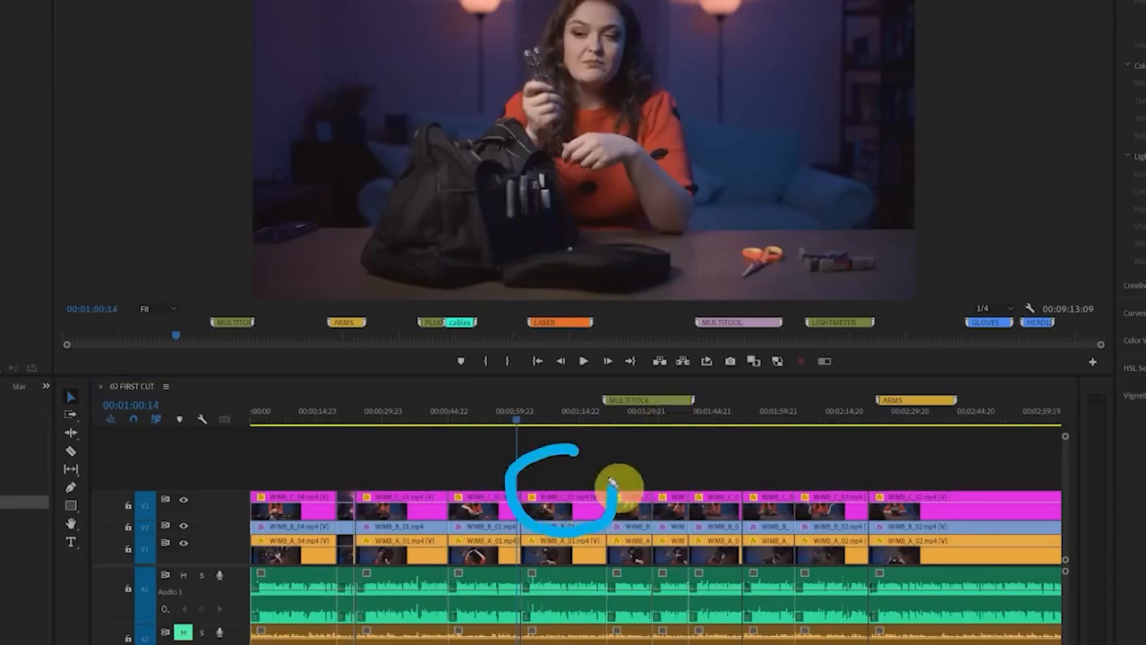
{"action": "mouse_move", "coordinate": [705, 387]}
{"action": "left_mouse_down"}
{"action": "mouse_move", "coordinate": [645, 370]}
{"action": "mouse_move", "coordinate": [584, 388]}
{"action": "mouse_move", "coordinate": [671, 425]}
{"action": "mouse_move", "coordinate": [704, 389]}
{"action": "left_mouse_up"}
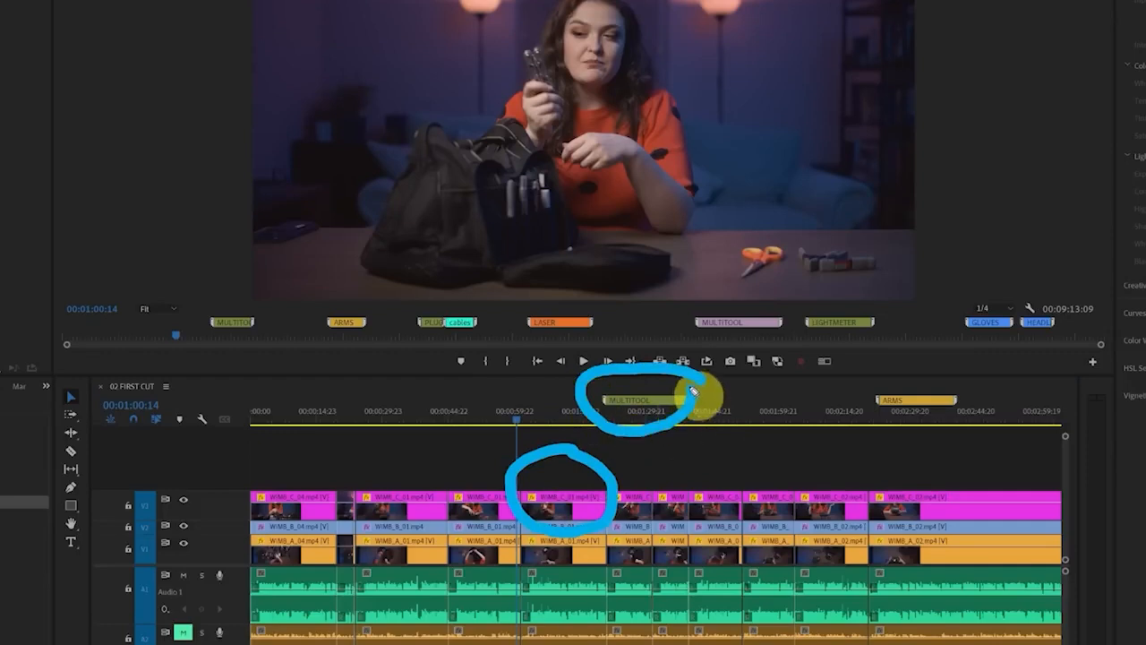
{"action": "key", "text": "Escape"}
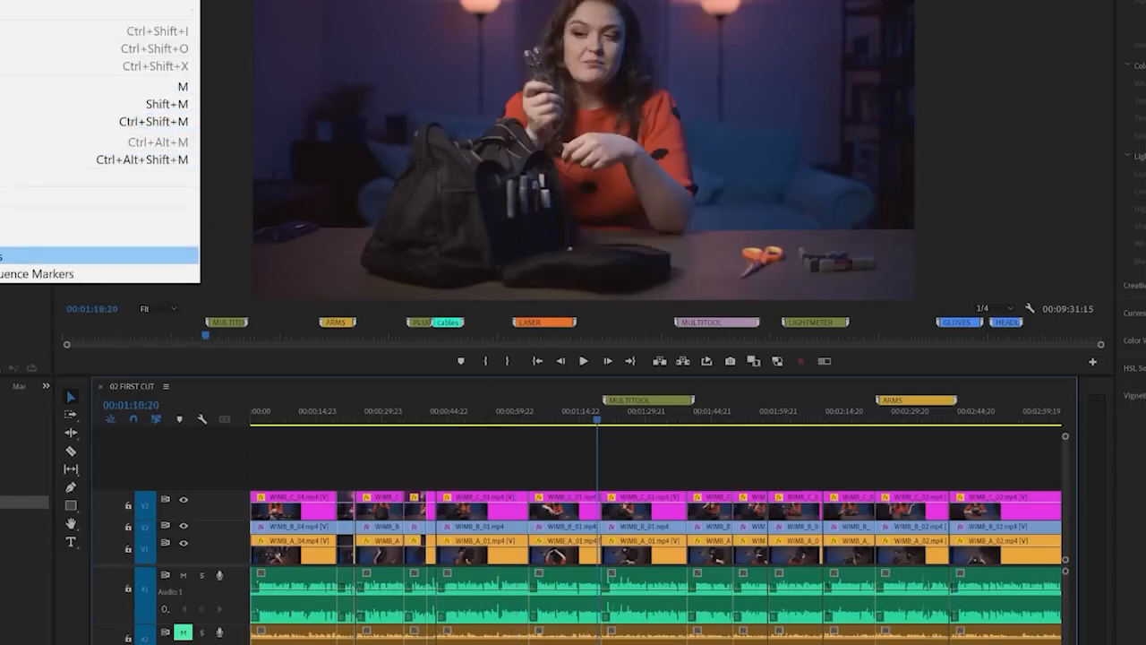
Turn on Ripple Sequence Markers and ripple-delete the short clips between 00:00:24:02 and 00:00:42:18 on all tracks
{"action": "left_click", "coordinate": [30, 258]}
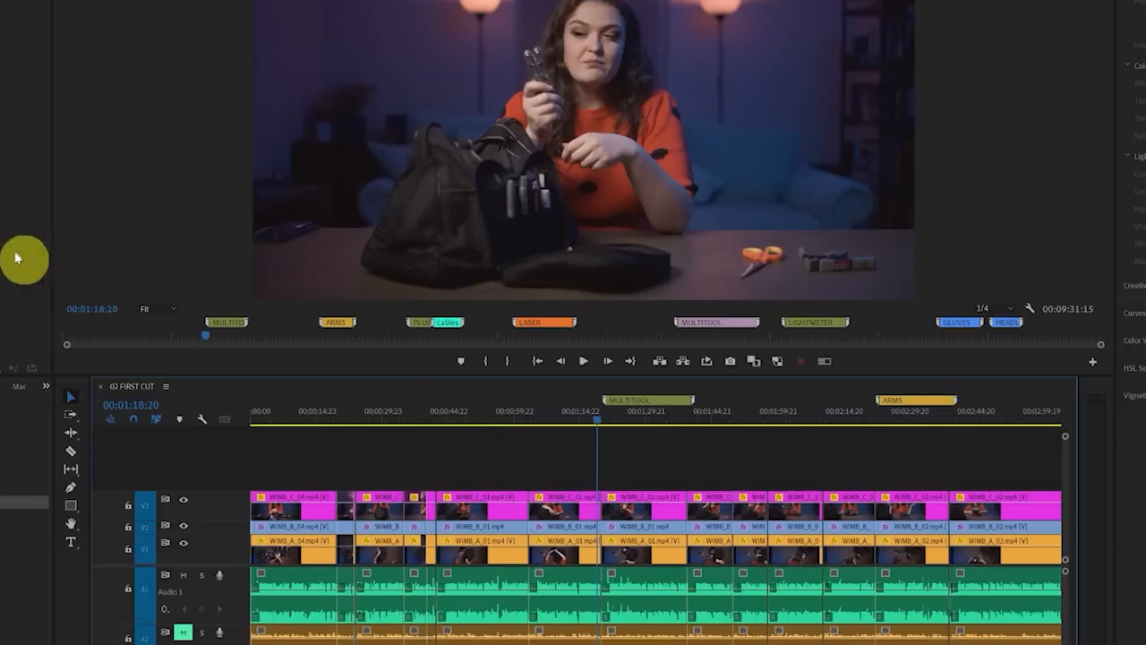
{"action": "left_click_drag", "start_coordinate": [429, 470], "coordinate": [392, 641]}
{"action": "key", "text": "shift+Delete"}
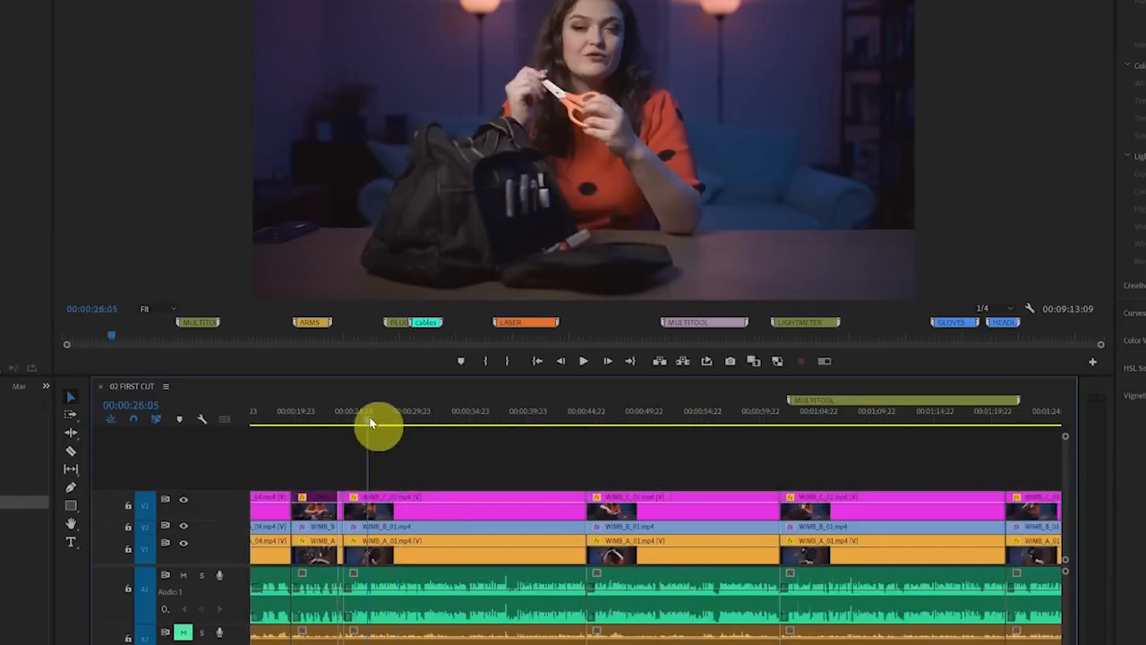
Split the scissors-section clips on all tracks at 00:00:26:07, about 00:00:30:19 and 00:00:34:17
{"action": "left_click_drag", "start_coordinate": [370, 423], "coordinate": [373, 422]}
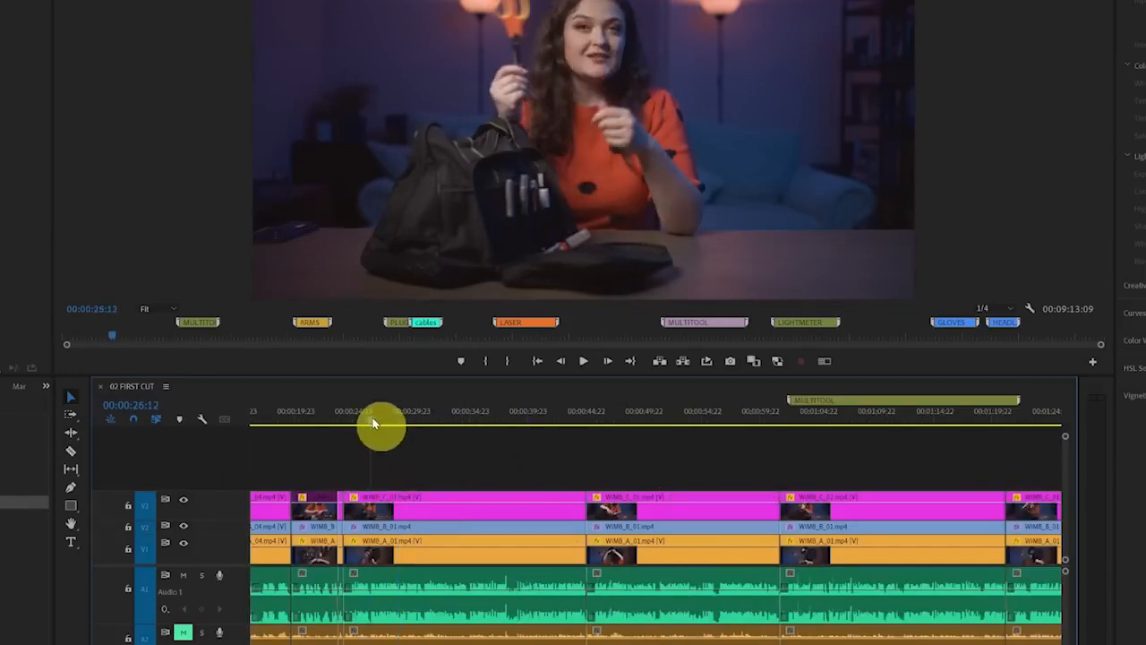
{"action": "scroll", "coordinate": [351, 589], "scroll_direction": "up", "scroll_amount": 6}
{"action": "scroll", "coordinate": [351, 589], "scroll_direction": "down", "scroll_amount": 1}
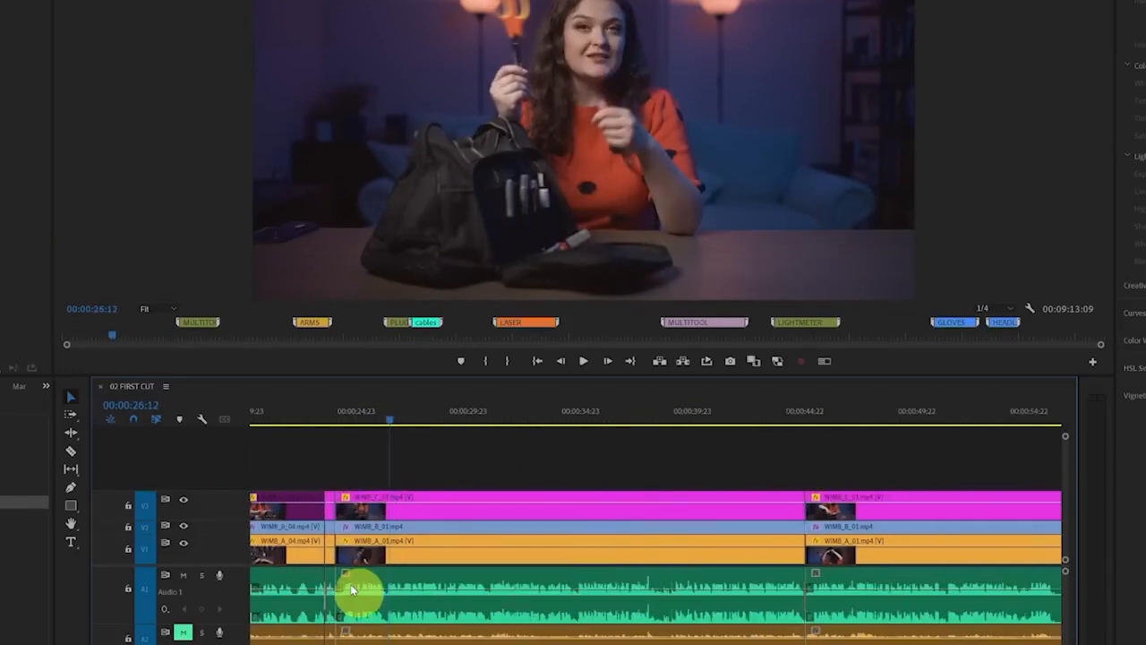
{"action": "left_click", "coordinate": [385, 427]}
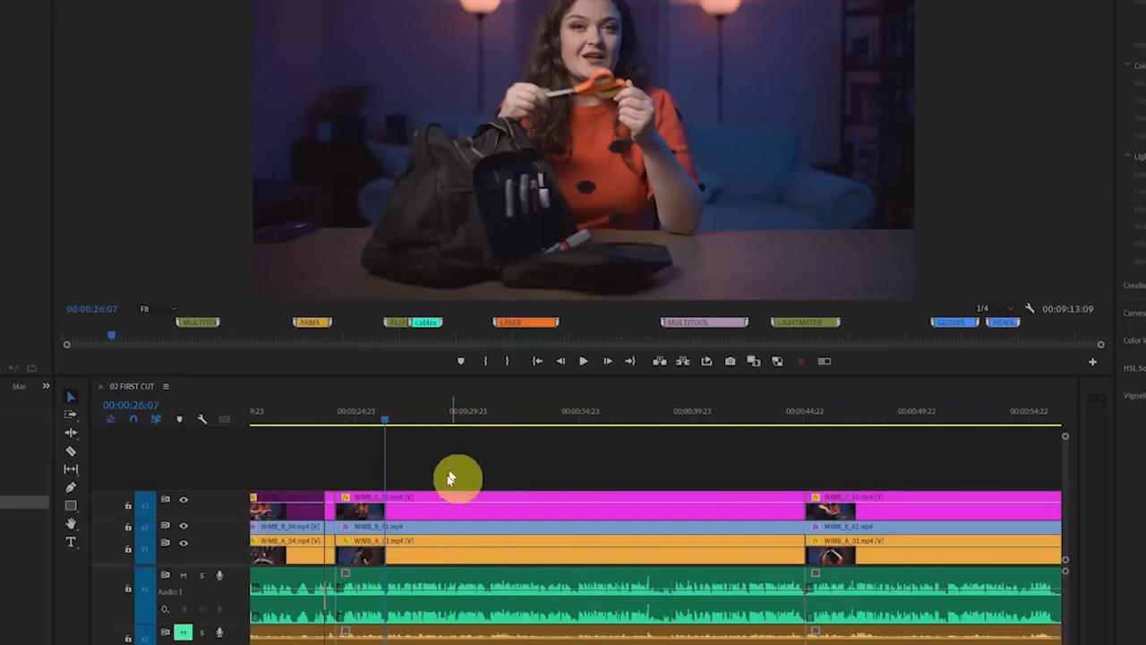
{"action": "key", "text": "ctrl+k"}
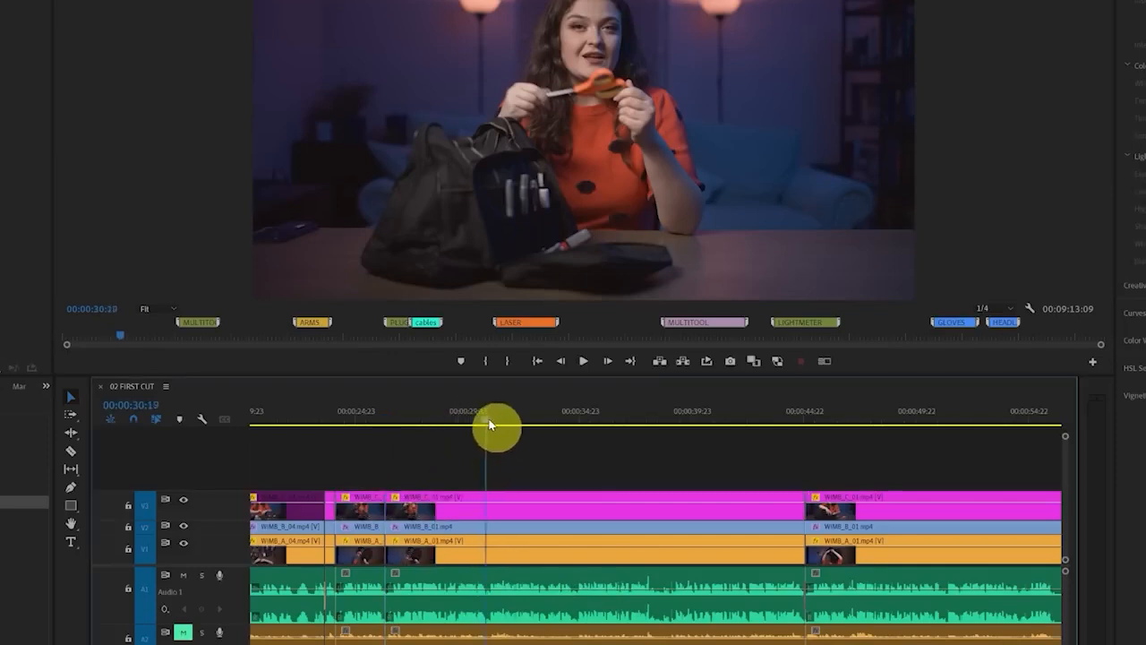
{"action": "key", "text": "ctrl+k"}
{"action": "left_click", "coordinate": [574, 425]}
{"action": "key", "text": "ctrl+k"}
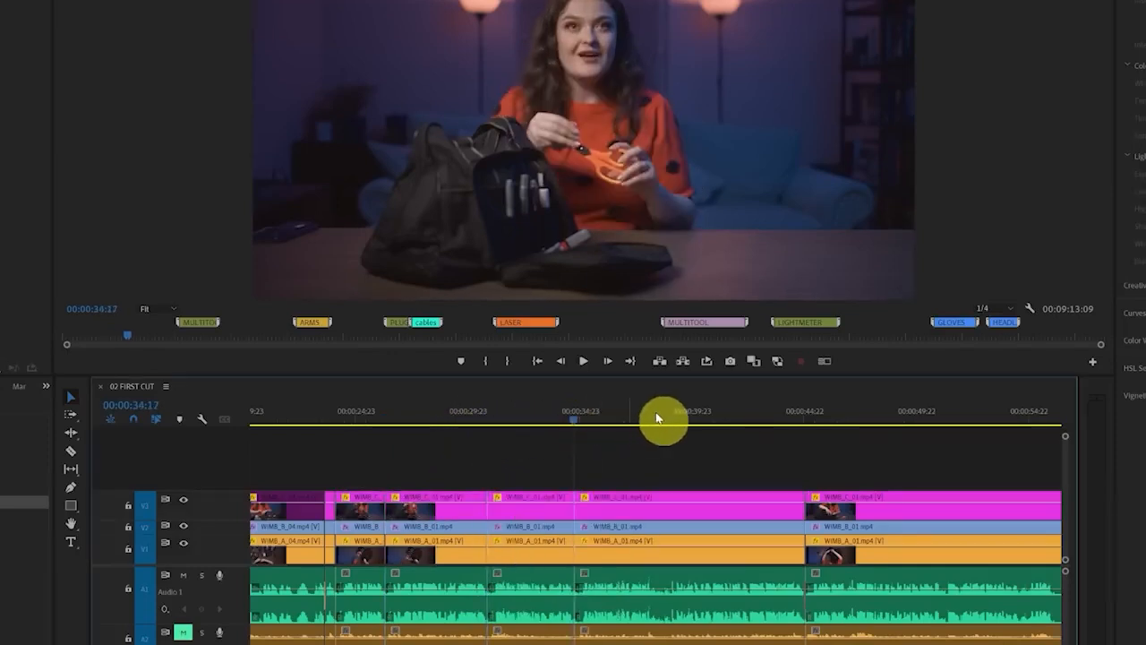
Add further cuts across all tracks before the MULTITOOL marker, including one at 00:00:56:06
{"action": "scroll", "coordinate": [659, 414], "scroll_direction": "down", "scroll_amount": 5}
{"action": "left_click_drag", "start_coordinate": [665, 415], "coordinate": [559, 408]}
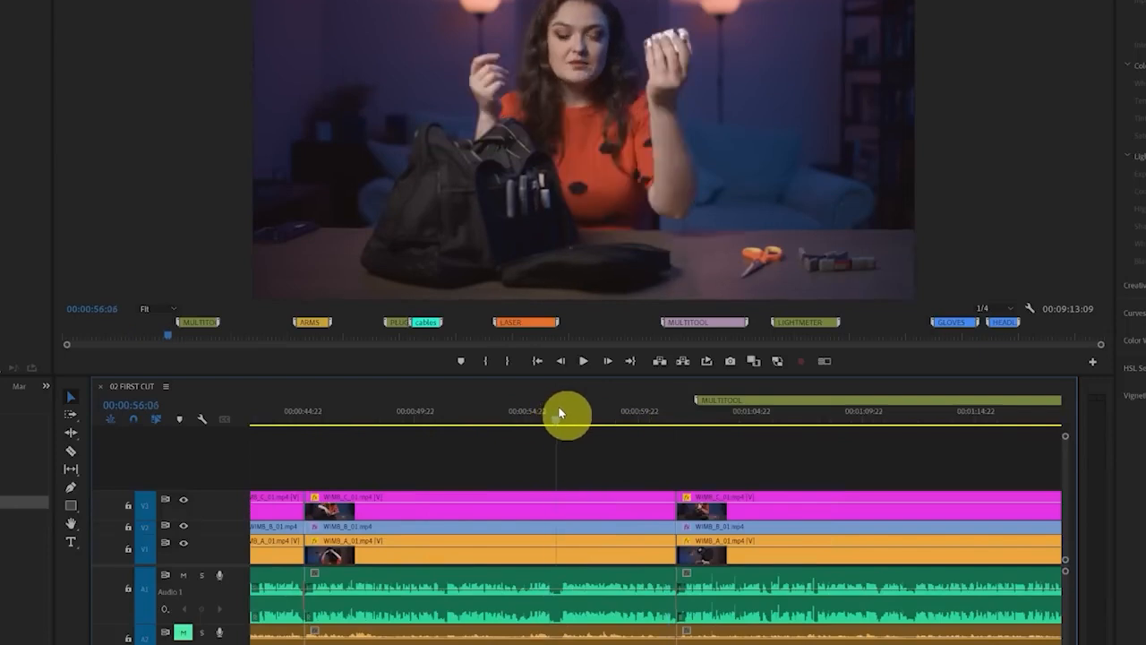
{"action": "key", "text": "ctrl+k"}
{"action": "scroll", "coordinate": [588, 486], "scroll_direction": "up", "scroll_amount": 5}
{"action": "scroll", "coordinate": [682, 425], "scroll_direction": "down", "scroll_amount": 5}
{"action": "left_click_drag", "start_coordinate": [656, 413], "coordinate": [847, 427]}
{"action": "scroll", "coordinate": [615, 518], "scroll_direction": "up", "scroll_amount": 5}
Disable the V3 segments starting at 00:00:26:07 and 00:00:34:17 to switch those parts to the V2 camera angle
{"action": "left_click", "coordinate": [659, 507]}
{"action": "key", "text": "shift+e"}
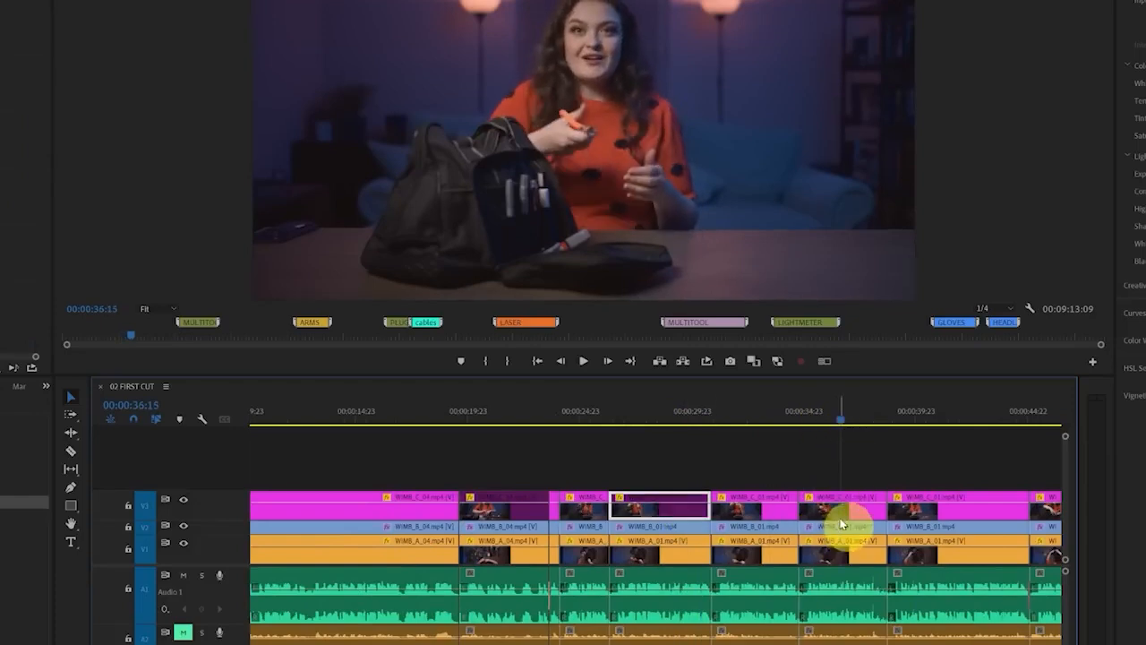
{"action": "key", "text": "shift+e"}
Disable both the V3 and V2 segments around 00:00:47:18 to show the overhead camera angle
{"action": "scroll", "coordinate": [652, 520], "scroll_direction": "down", "scroll_amount": 5}
{"action": "left_click_drag", "start_coordinate": [674, 420], "coordinate": [831, 432]}
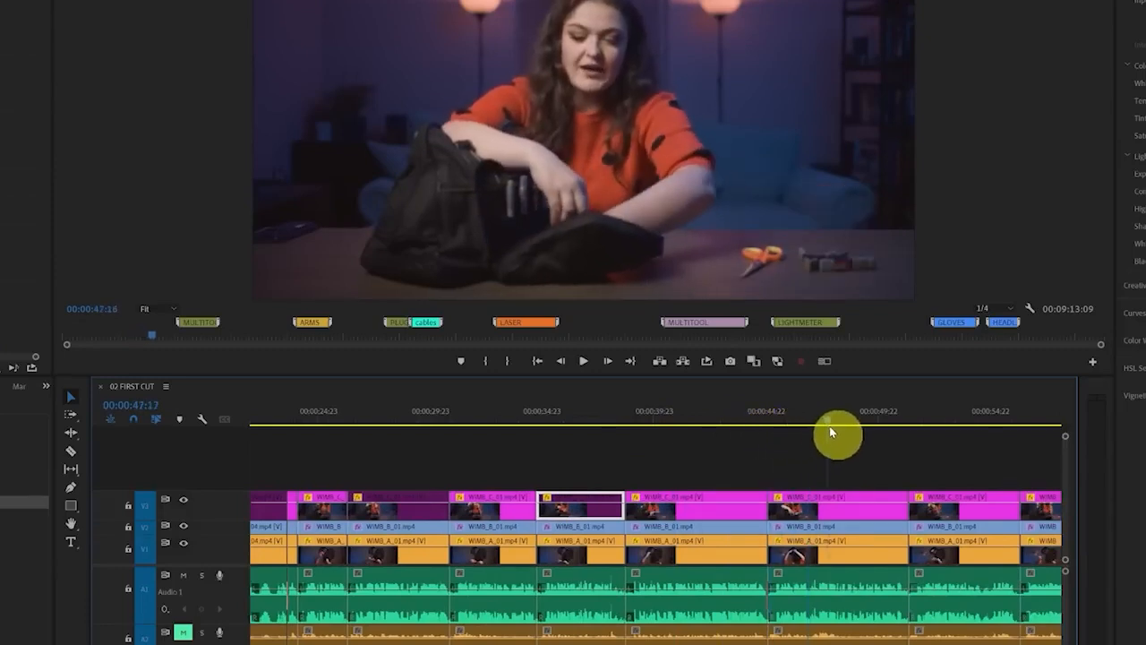
{"action": "left_click", "coordinate": [806, 507]}
{"action": "left_click_drag", "start_coordinate": [817, 525], "coordinate": [792, 468]}
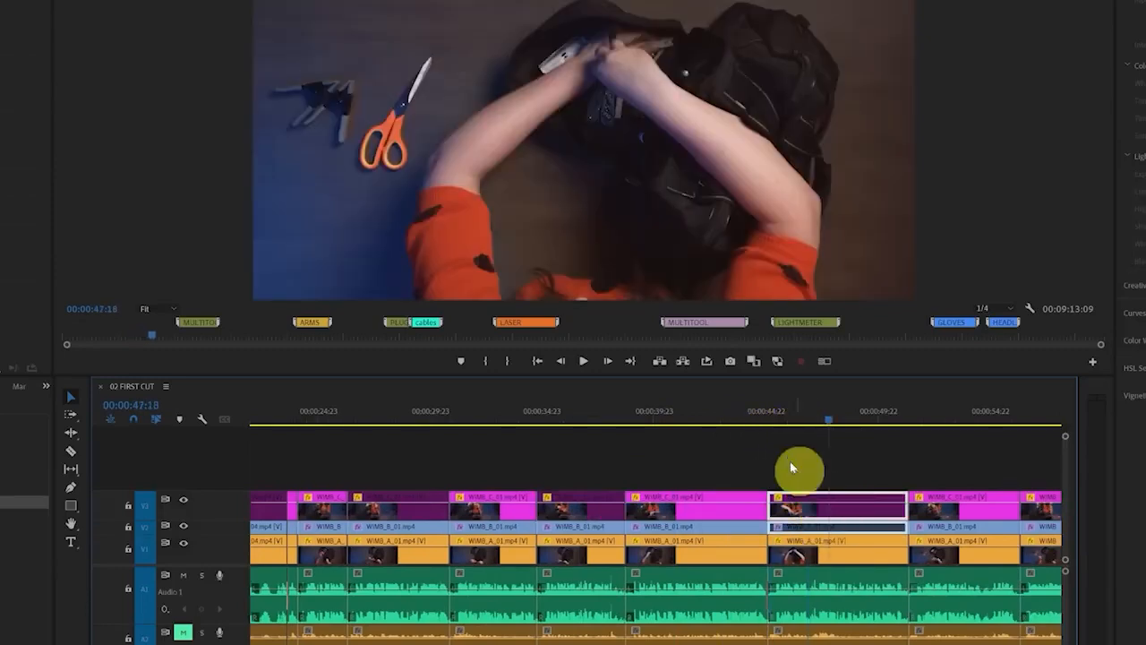
Split the overhead segment at 00:00:48:04 and re-enable the V3 clip after the cut
{"action": "left_click_drag", "start_coordinate": [788, 424], "coordinate": [840, 430]}
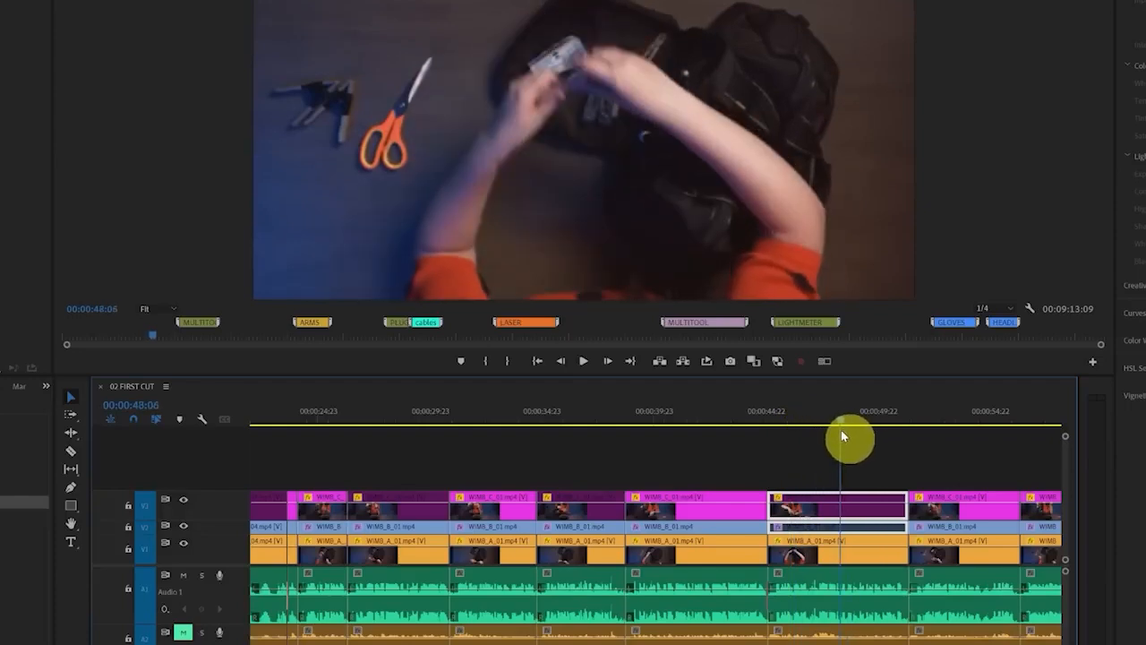
{"action": "left_click", "coordinate": [857, 462]}
{"action": "key", "text": "ctrl+k"}
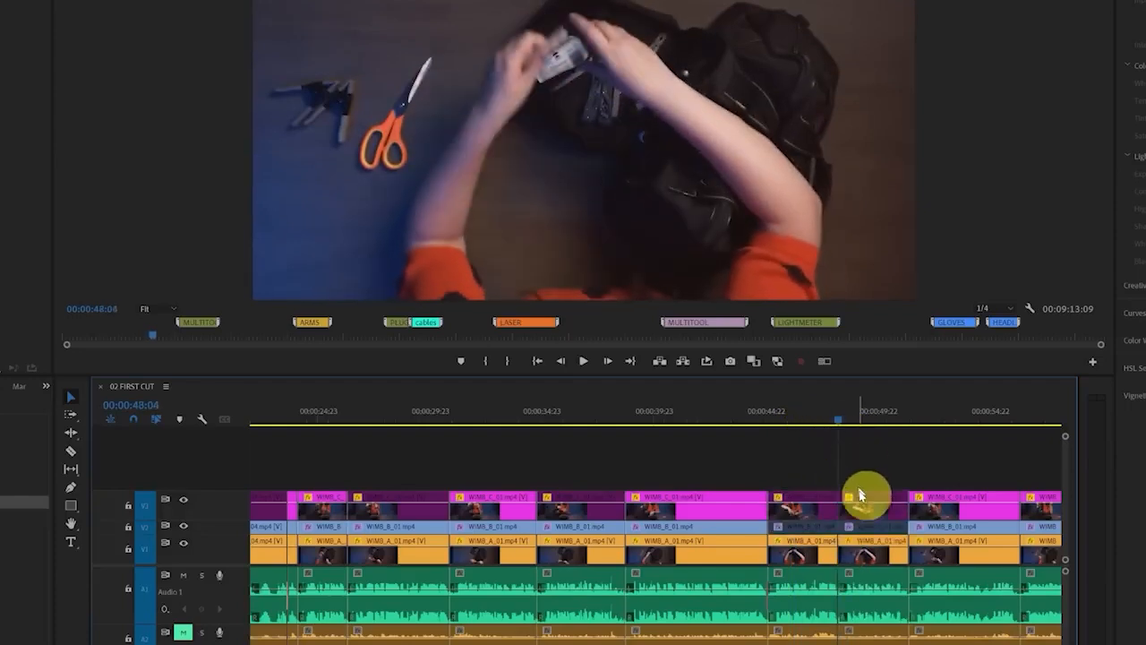
{"action": "left_click", "coordinate": [862, 500]}
{"action": "key", "text": "shift+e"}
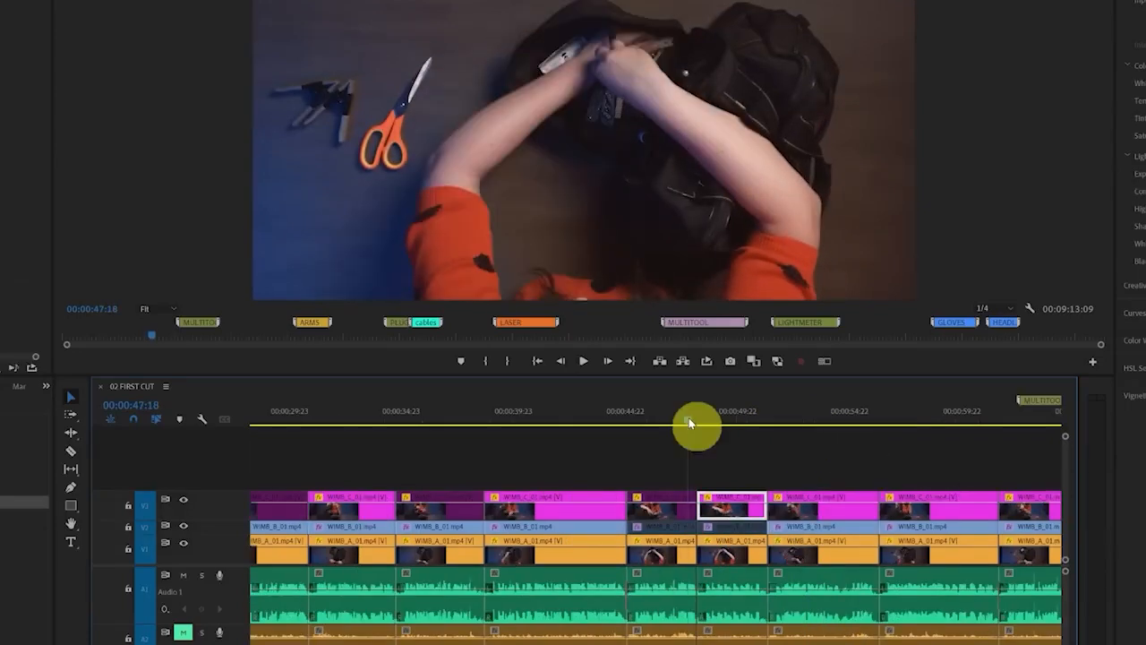
{"action": "left_click_drag", "start_coordinate": [689, 417], "coordinate": [784, 430]}
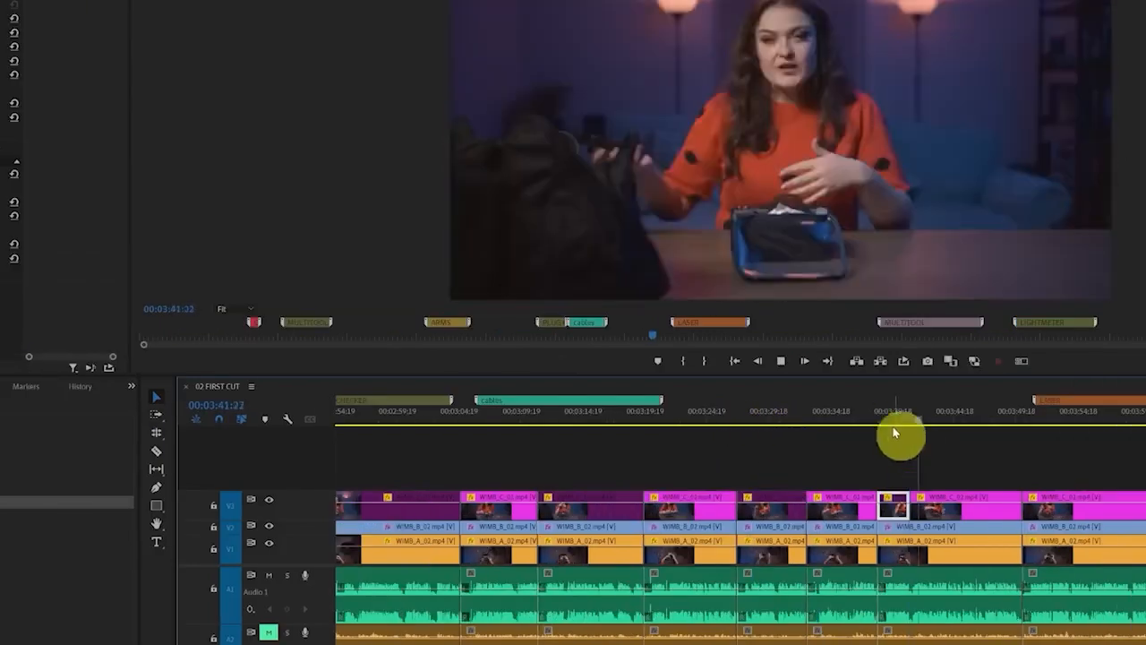
Unmute audio track A1
{"action": "left_click_drag", "start_coordinate": [893, 427], "coordinate": [702, 433]}
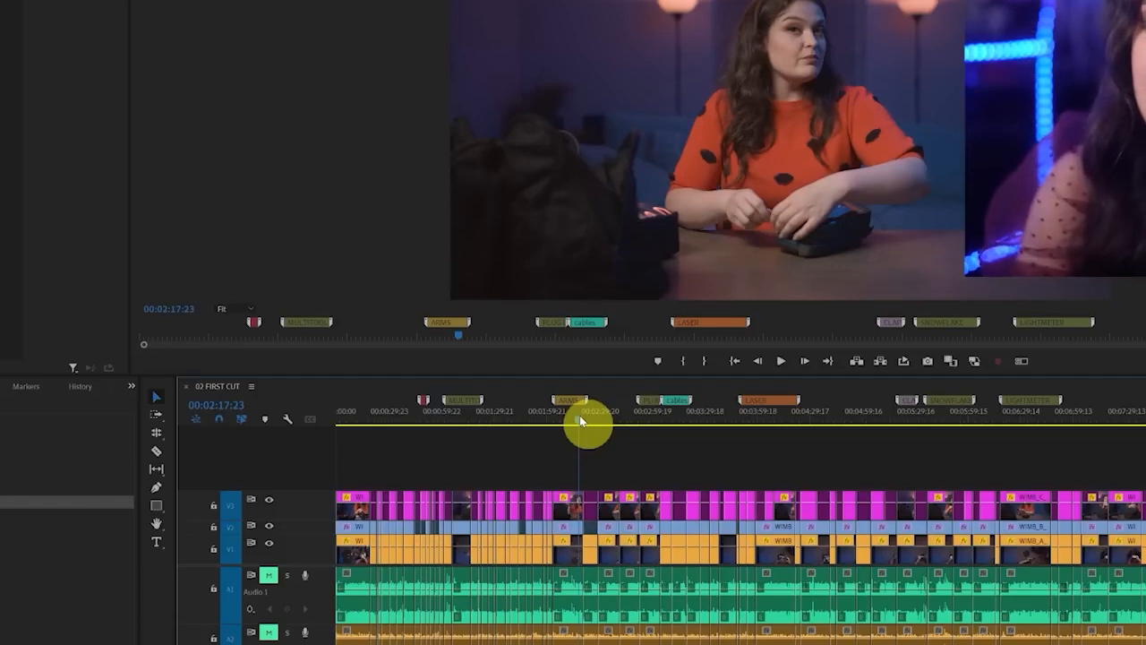
{"action": "left_click", "coordinate": [269, 577]}
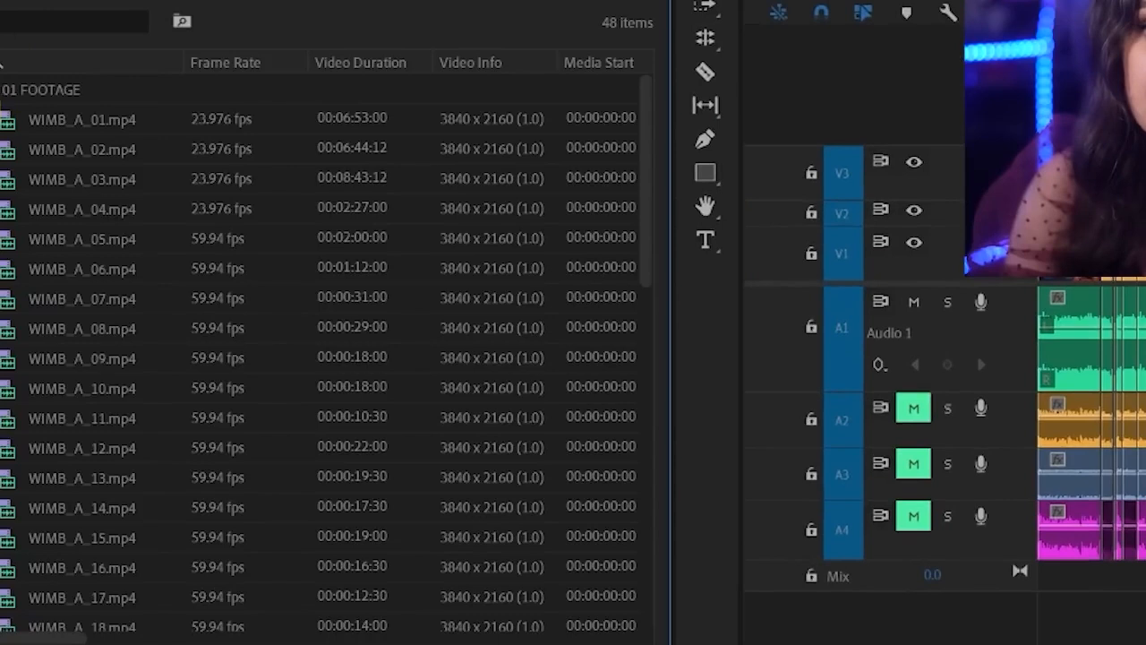
Collapse the 01 FOOTAGE, 02 AUDIO and 03 SEQUENCES bins in the project
{"action": "left_click", "coordinate": [2, 89]}
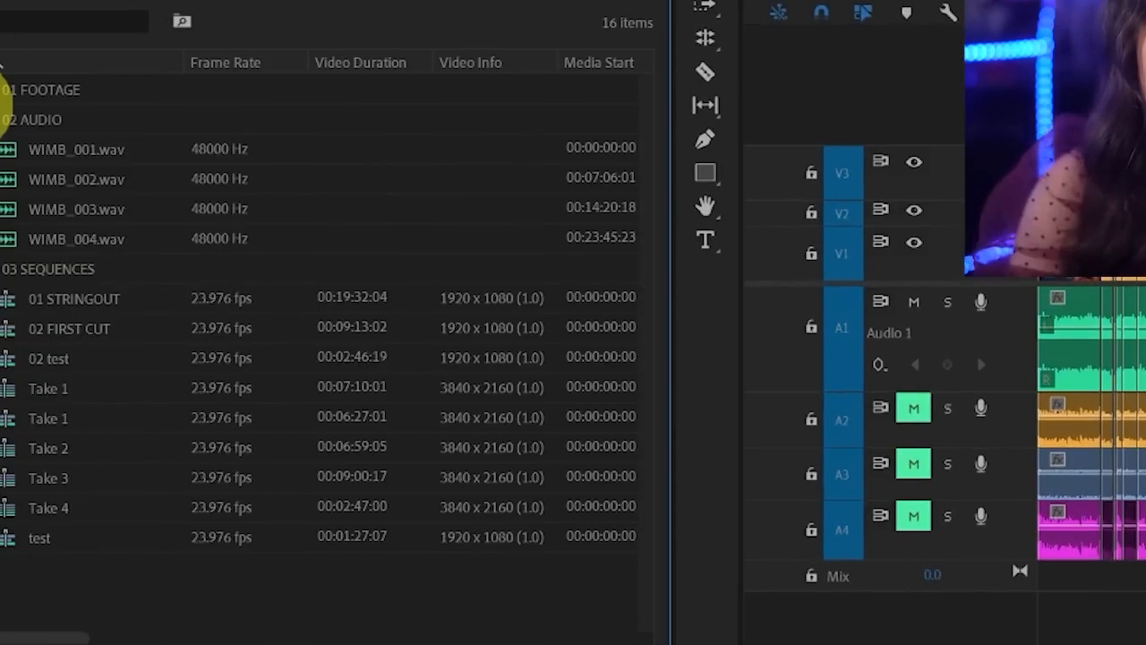
{"action": "left_click", "coordinate": [1, 119]}
{"action": "left_click", "coordinate": [2, 150]}
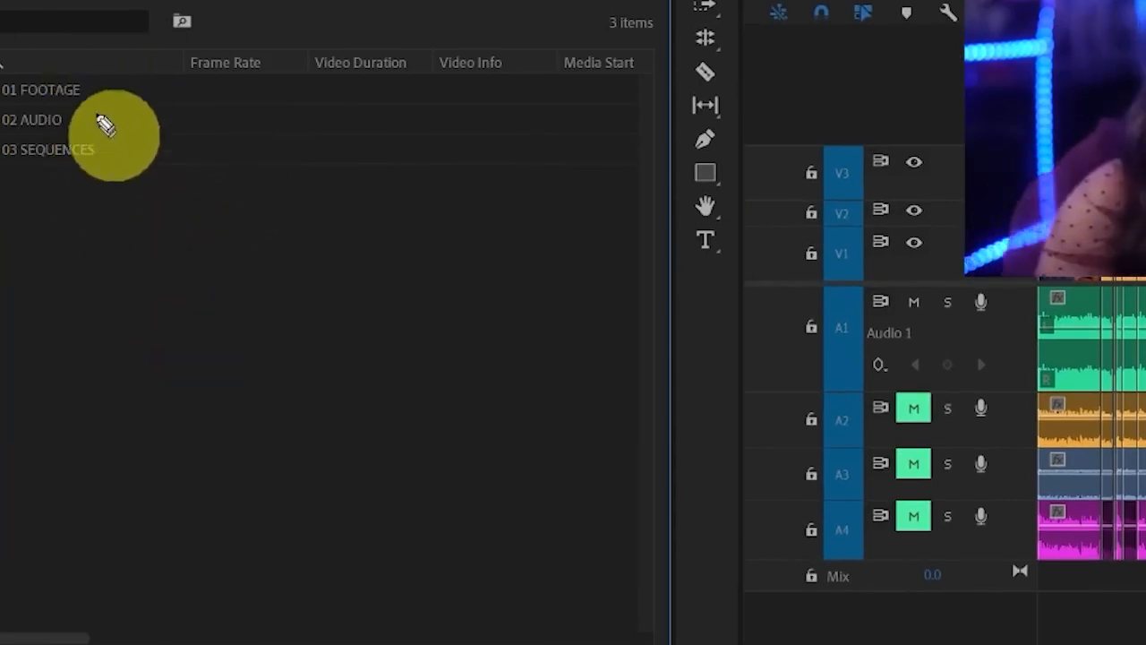
{"action": "left_click_drag", "start_coordinate": [130, 65], "coordinate": [139, 218]}
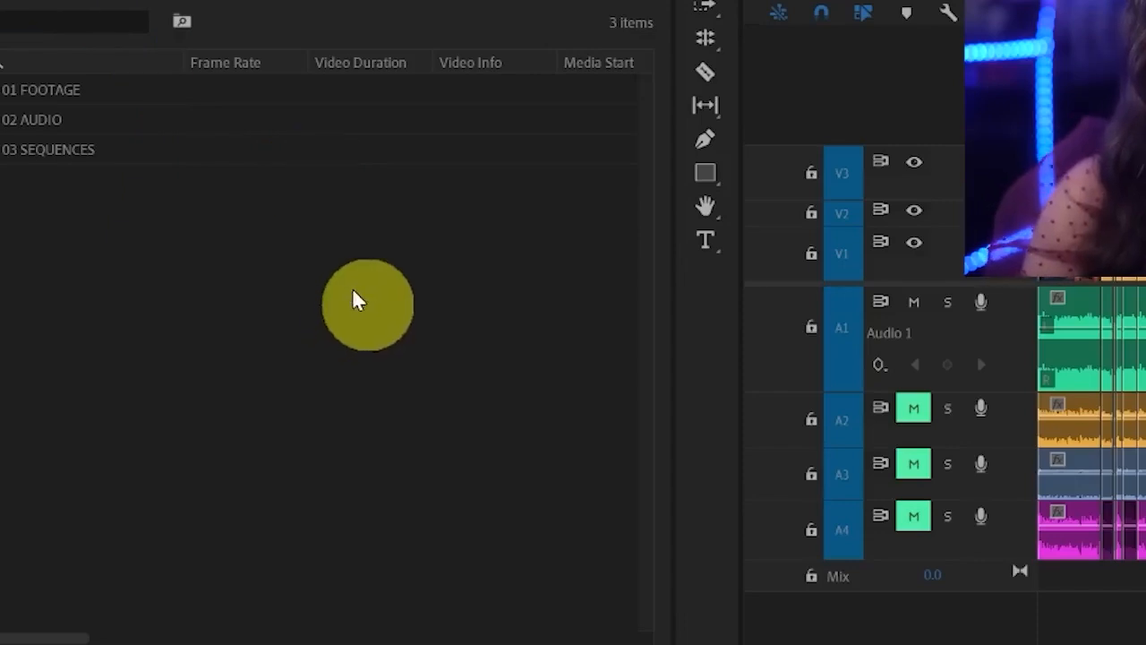
Create a new top-level project bin named 04 GRAPHICS
{"action": "key", "text": "ctrl+b"}
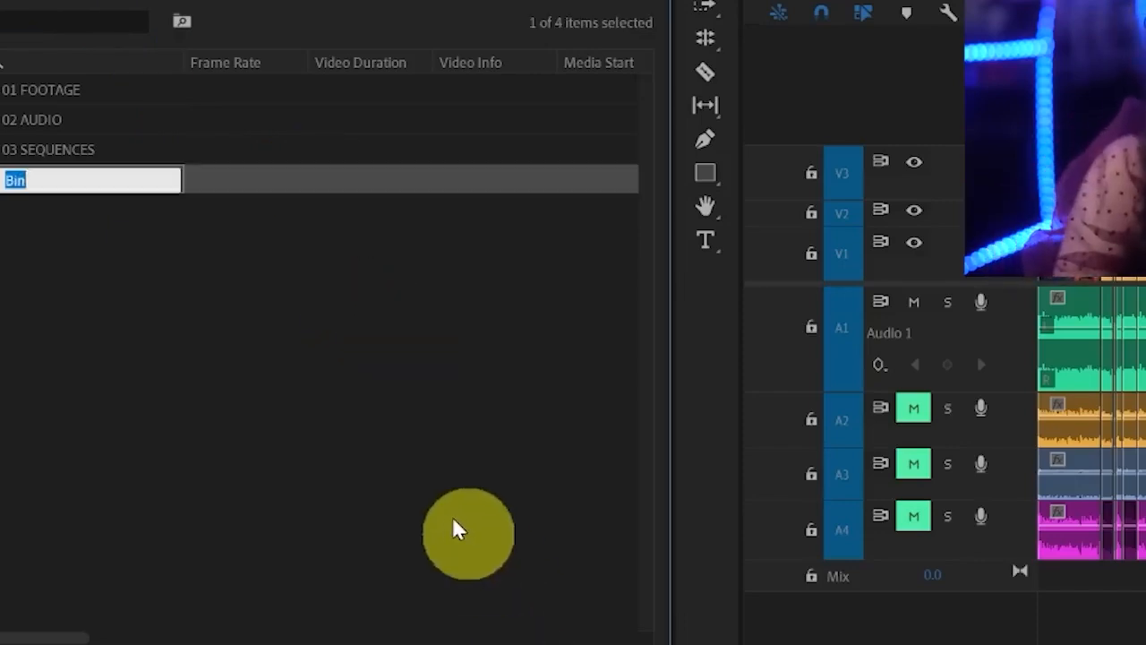
{"action": "type", "text": "04 GRAPHIC"}
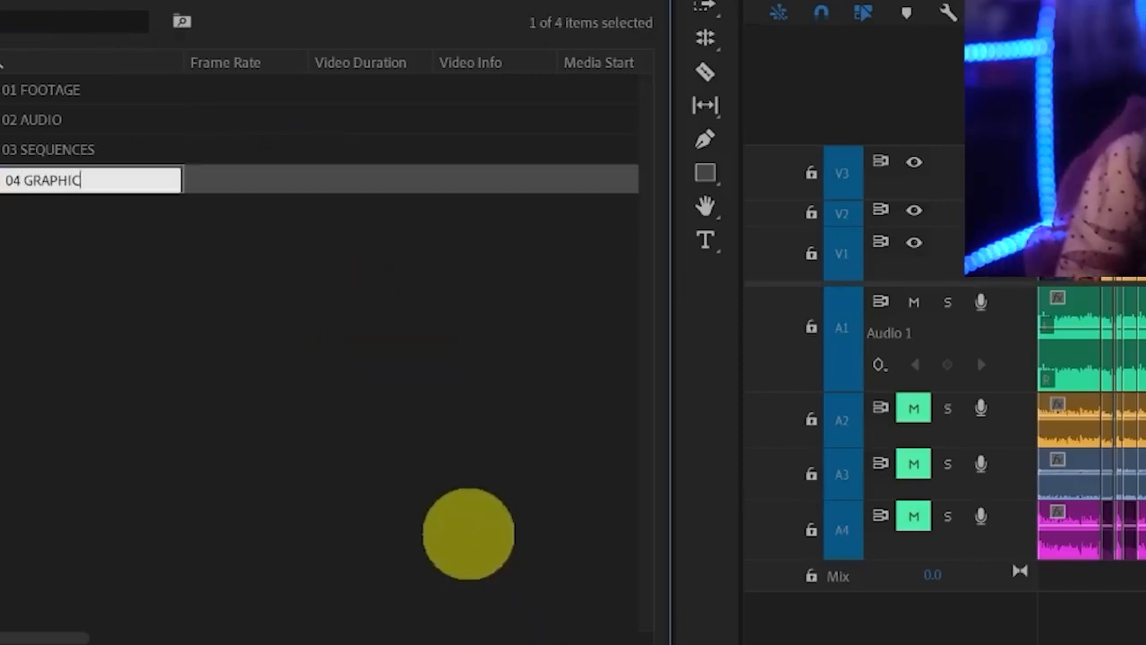
{"action": "type", "text": "S"}
{"action": "key", "text": "Return"}
Create an adjustment layer in the 04 GRAPHICS bin at 1920 x 1080, 23.976 fps and square pixels
{"action": "left_click", "coordinate": [60, 157]}
{"action": "left_click", "coordinate": [56, 182]}
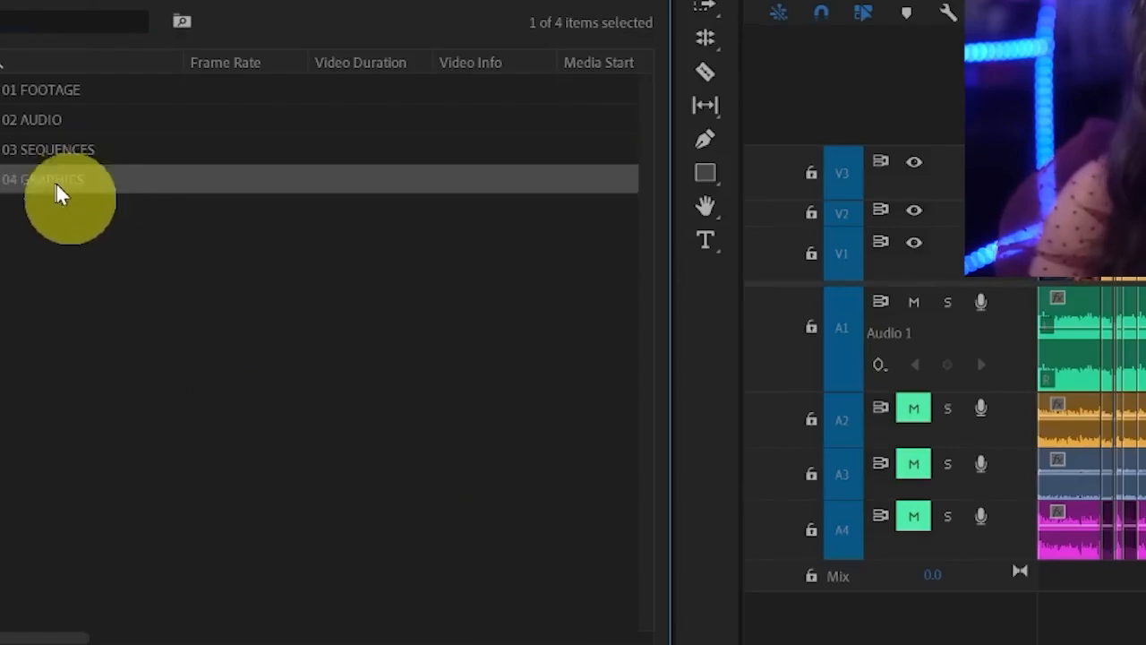
{"action": "left_click", "coordinate": [613, 638]}
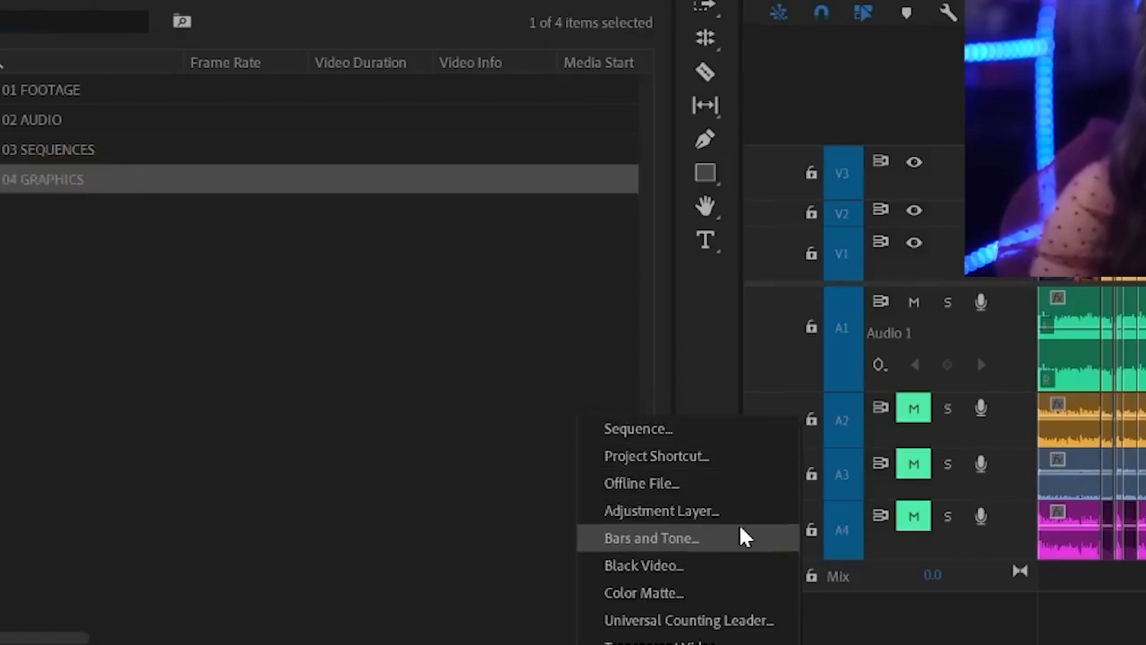
{"action": "left_click", "coordinate": [740, 512]}
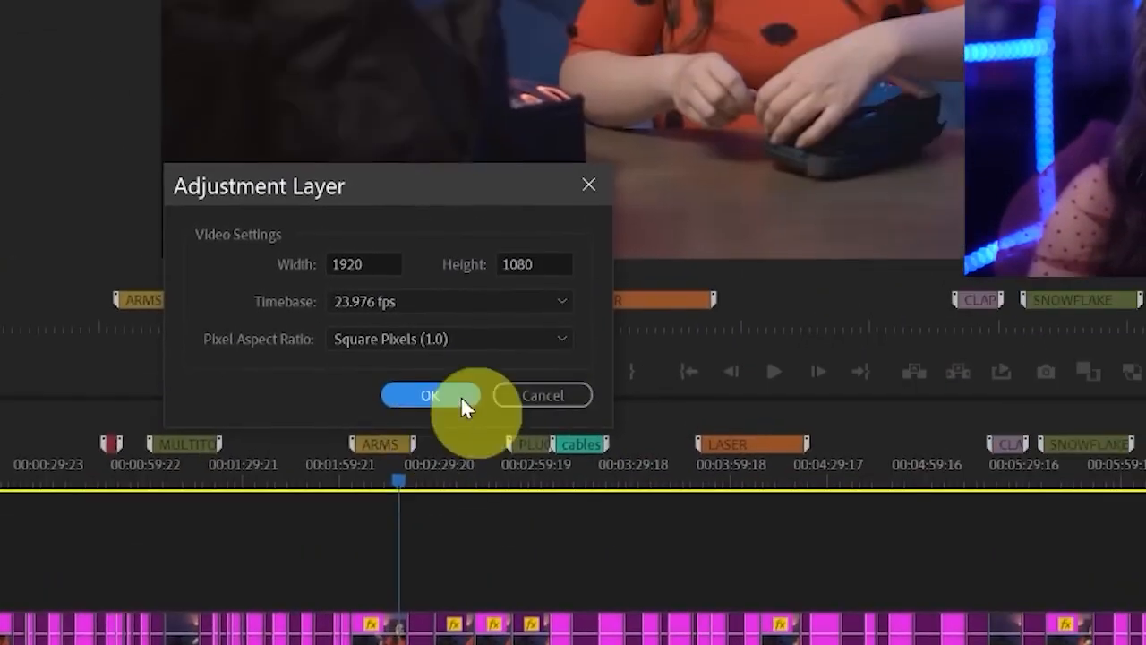
{"action": "key", "text": "ctrl+shift+3"}
{"action": "mouse_move", "coordinate": [606, 211]}
{"action": "left_mouse_down"}
{"action": "mouse_move", "coordinate": [130, 405]}
{"action": "mouse_move", "coordinate": [686, 174]}
{"action": "left_mouse_up"}
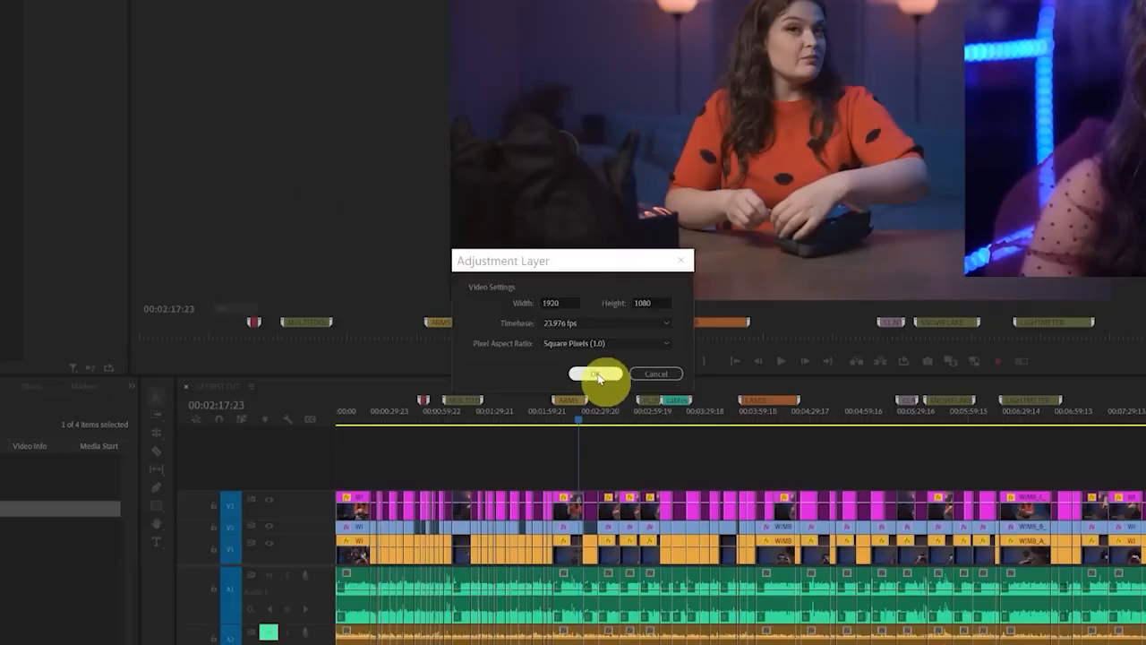
{"action": "left_click", "coordinate": [443, 437]}
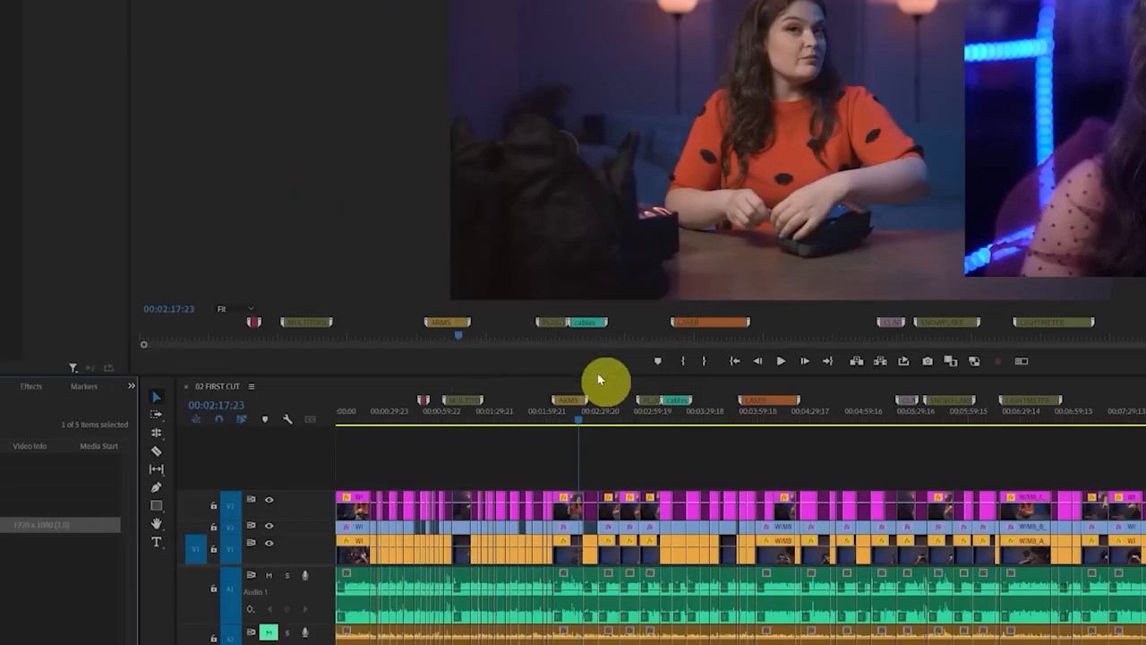
Place the adjustment layer on a new V4 track across the whole sequence and open the Lumetri Color controls
{"action": "left_click_drag", "start_coordinate": [4, 525], "coordinate": [1052, 488]}
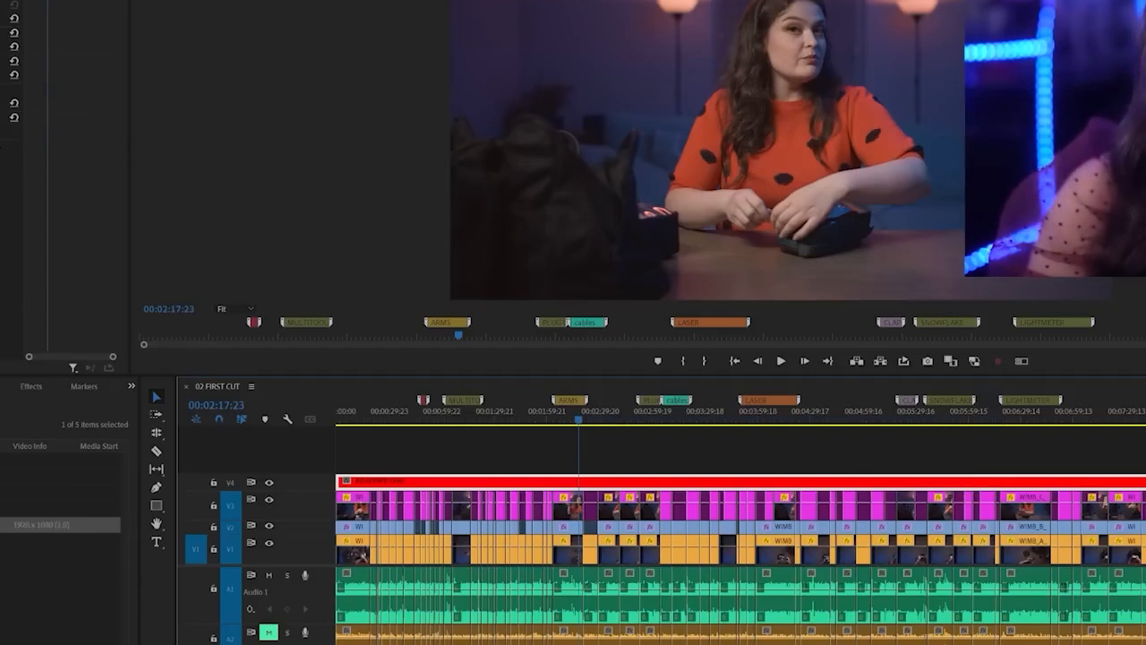
{"action": "left_click", "coordinate": [60, 0]}
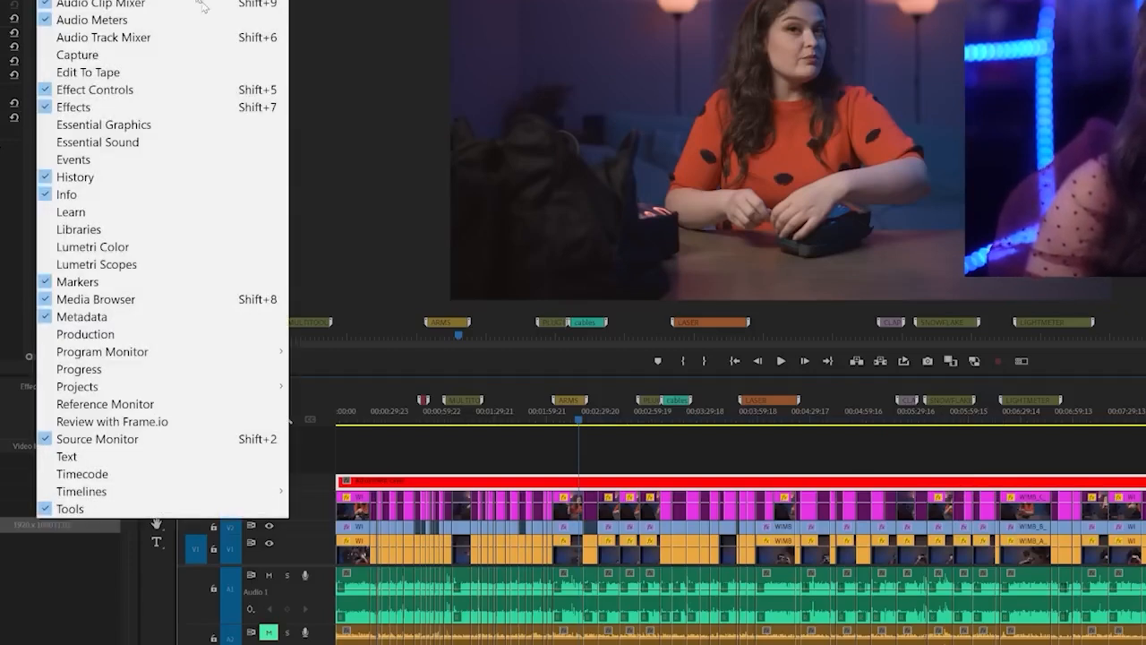
{"action": "left_click", "coordinate": [215, 247]}
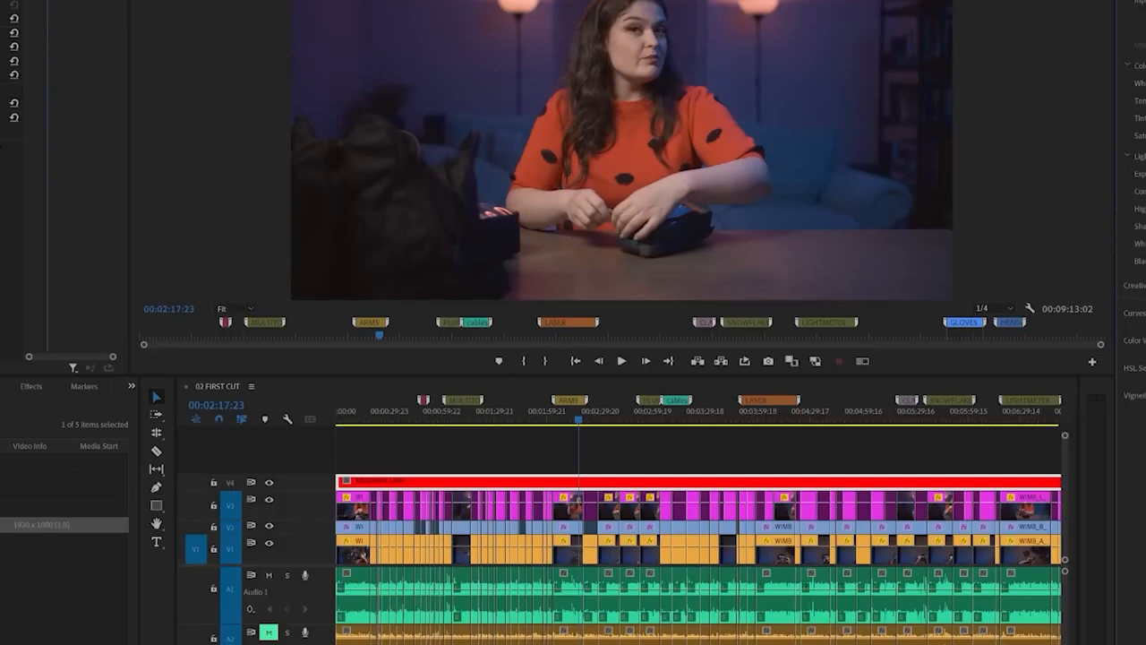
Desaturate the blue tones through the adjustment layer's Lumetri curves and check the look at several points in the sequence
{"action": "left_click_drag", "start_coordinate": [1145, 135], "coordinate": [1145, 135]}
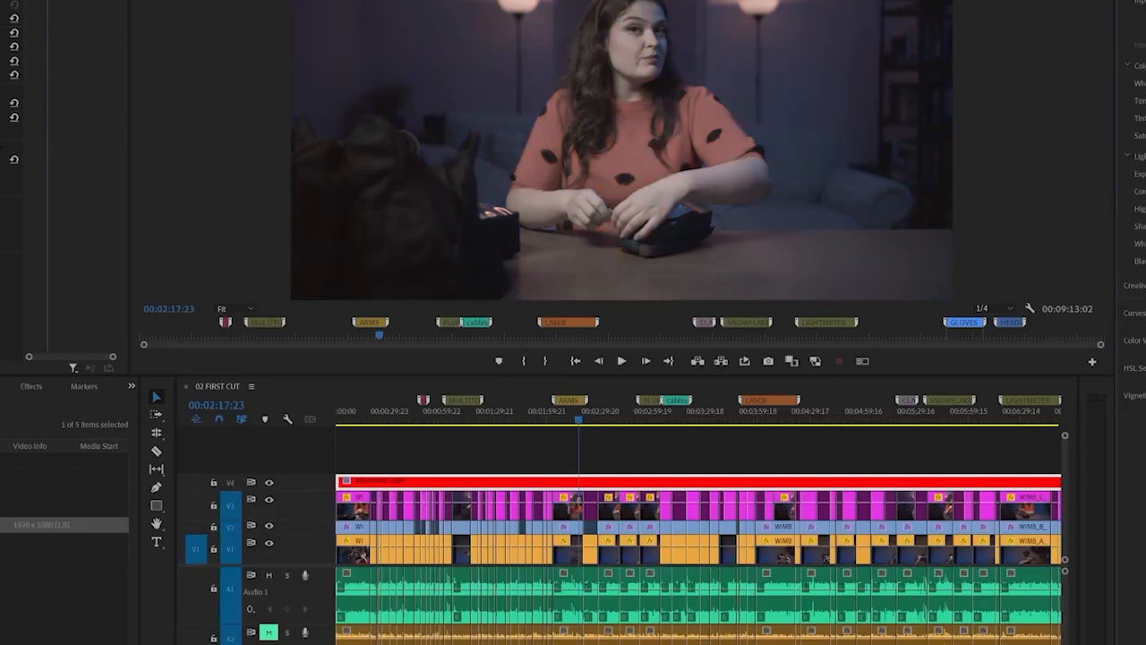
{"action": "left_click_drag", "start_coordinate": [1144, 135], "coordinate": [1145, 135]}
{"action": "scroll", "coordinate": [1133, 322], "scroll_direction": "down", "scroll_amount": 5}
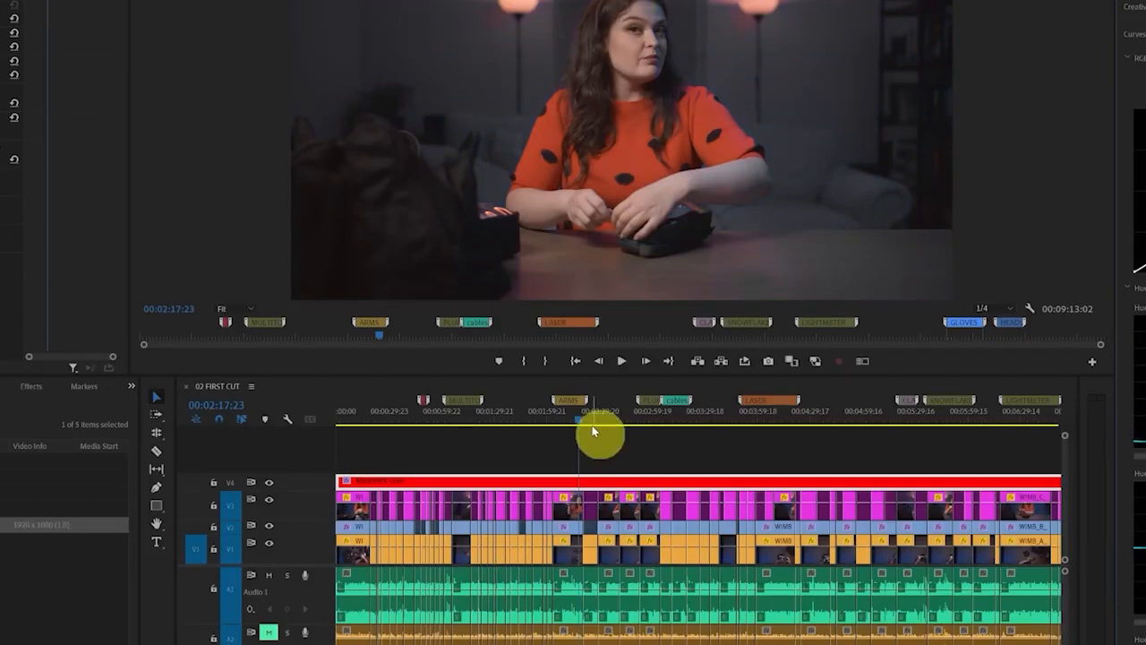
{"action": "left_click", "coordinate": [592, 427]}
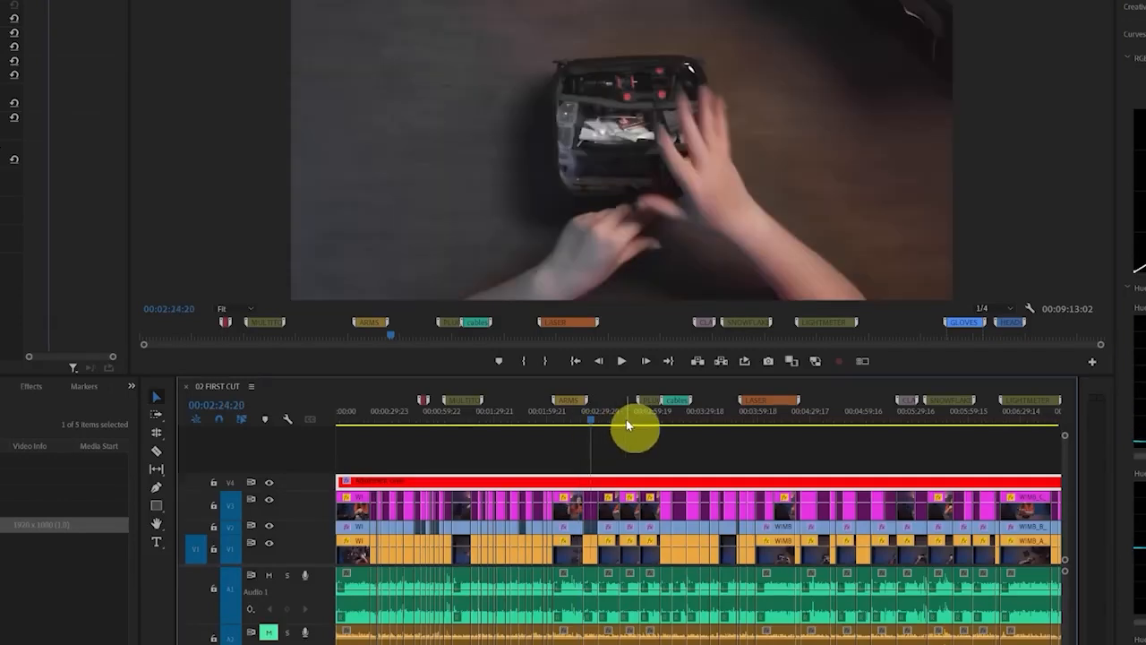
{"action": "left_click", "coordinate": [610, 418]}
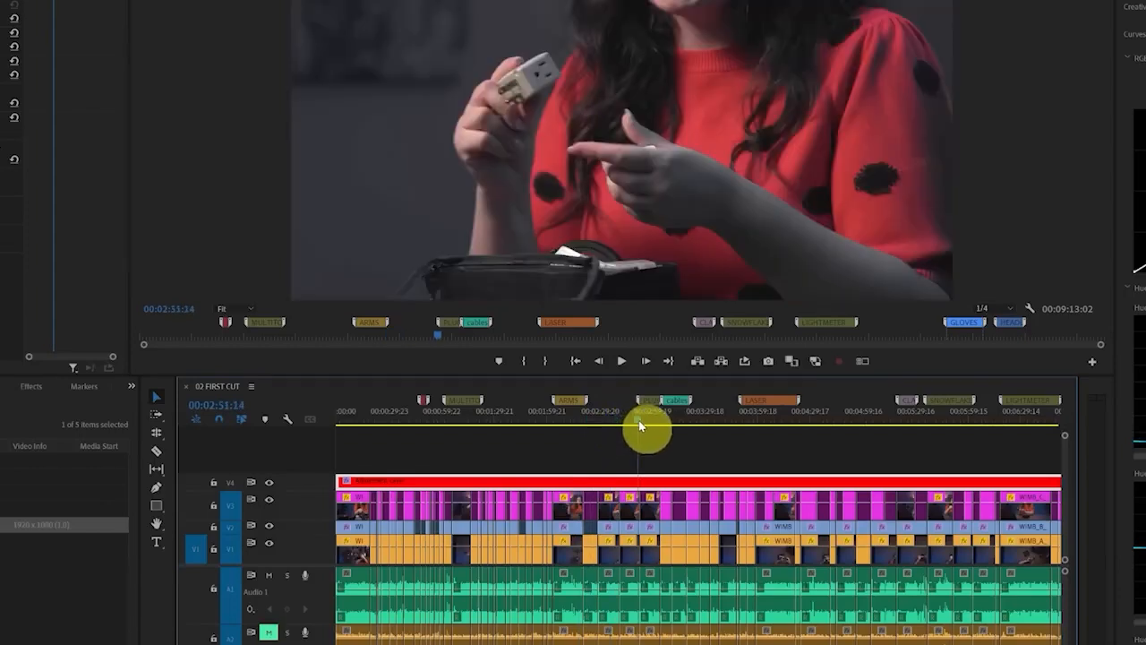
{"action": "left_click_drag", "start_coordinate": [639, 420], "coordinate": [723, 425]}
{"action": "left_click", "coordinate": [779, 425]}
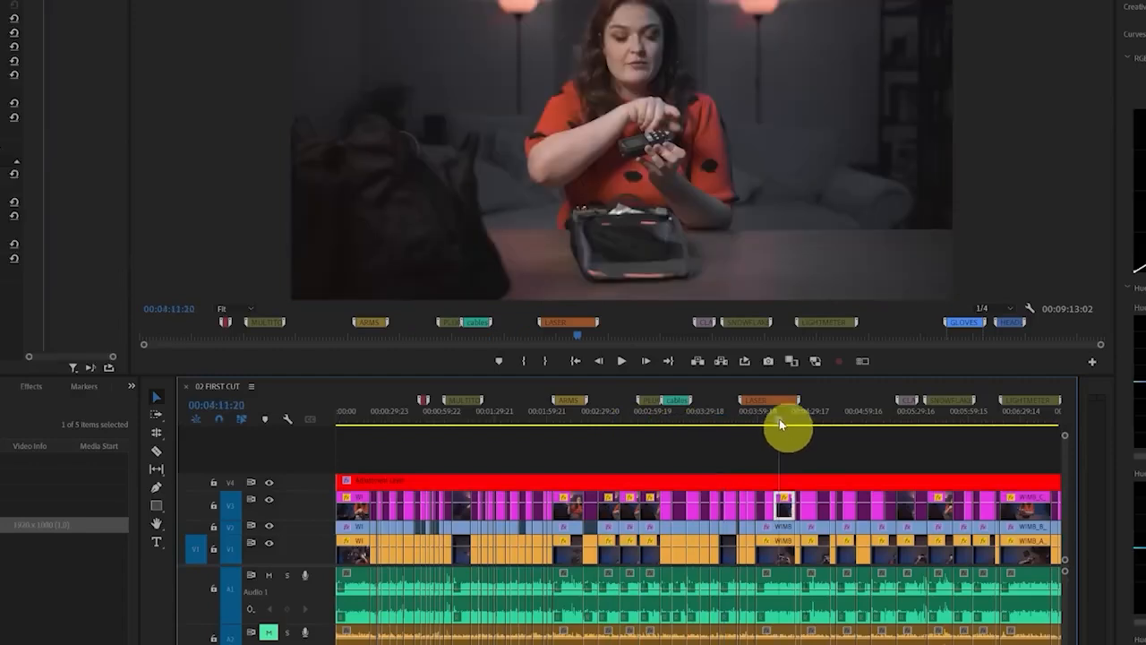
Apply the Mosaic effect to the V4 adjustment layer, raise its block counts for finer pixelation and check other shots
{"action": "left_click", "coordinate": [788, 487]}
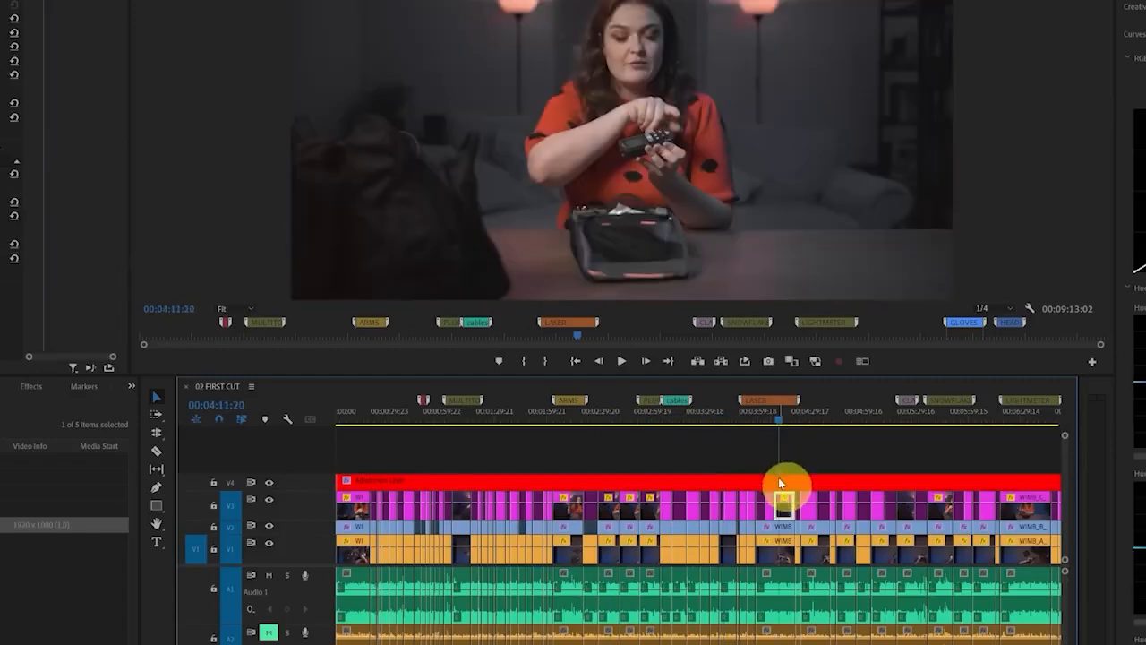
{"action": "left_click", "coordinate": [37, 386]}
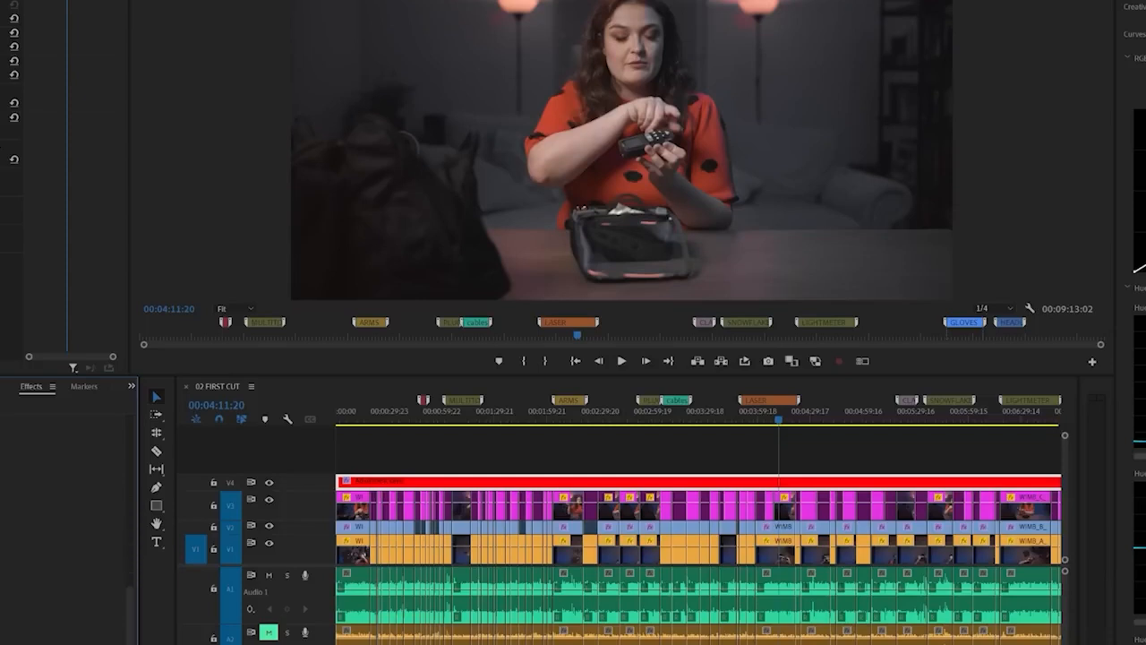
{"action": "left_click_drag", "start_coordinate": [72, 627], "coordinate": [529, 489]}
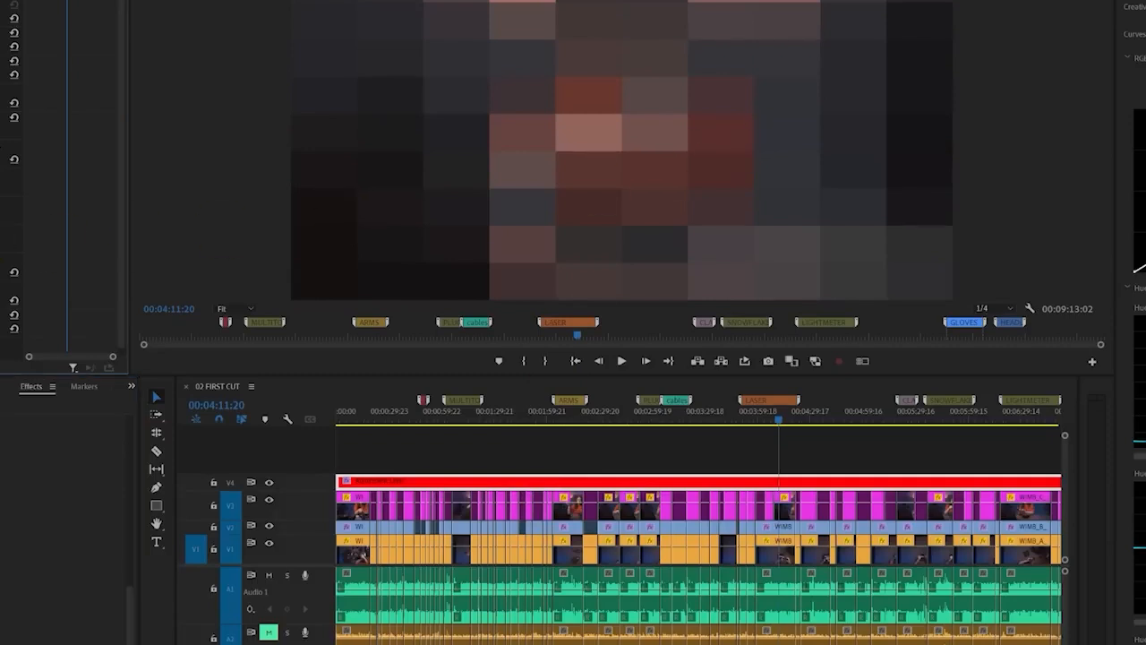
{"action": "left_click_drag", "start_coordinate": [0, 301], "coordinate": [4, 301]}
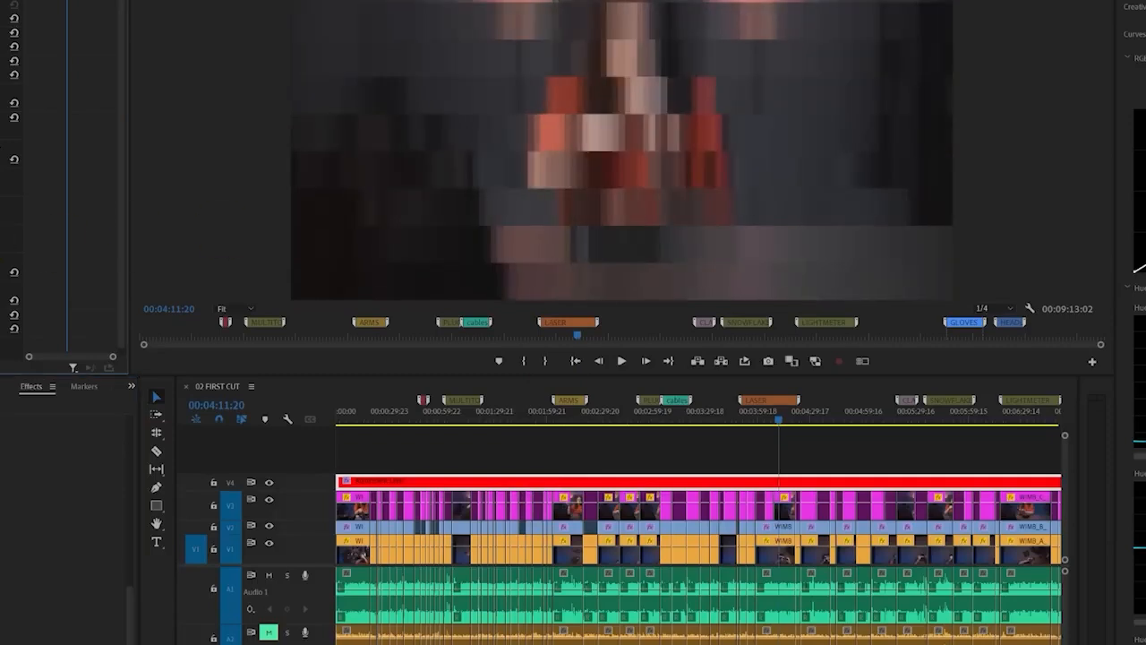
{"action": "key", "text": "Return"}
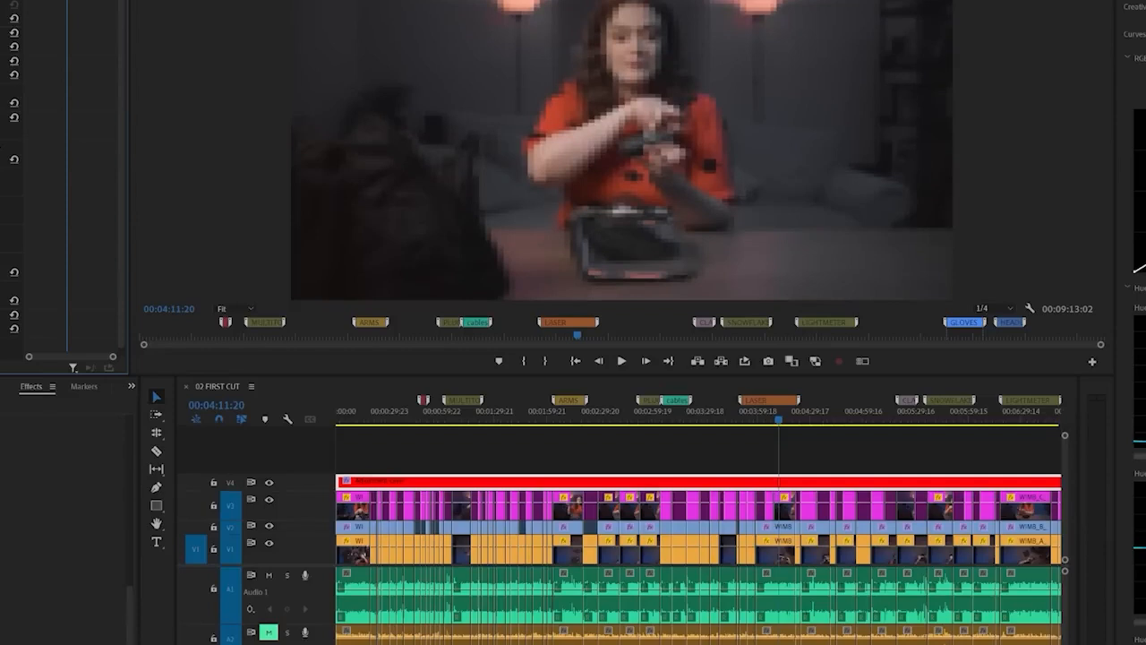
{"action": "left_click", "coordinate": [593, 413]}
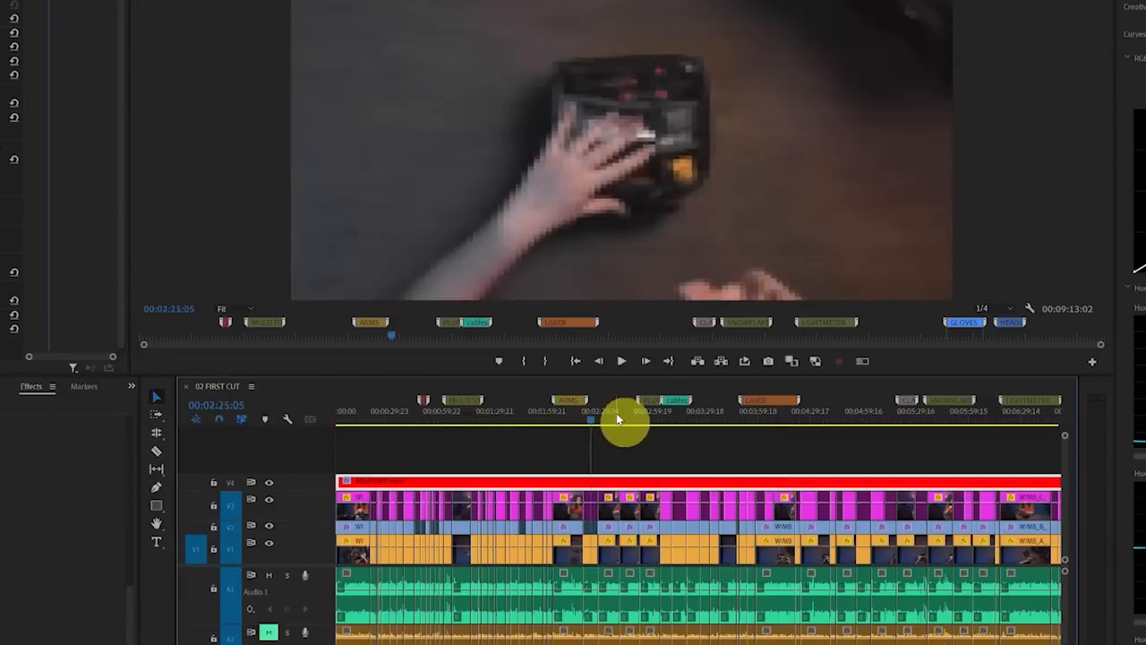
{"action": "left_click", "coordinate": [614, 416]}
{"action": "left_click", "coordinate": [571, 416]}
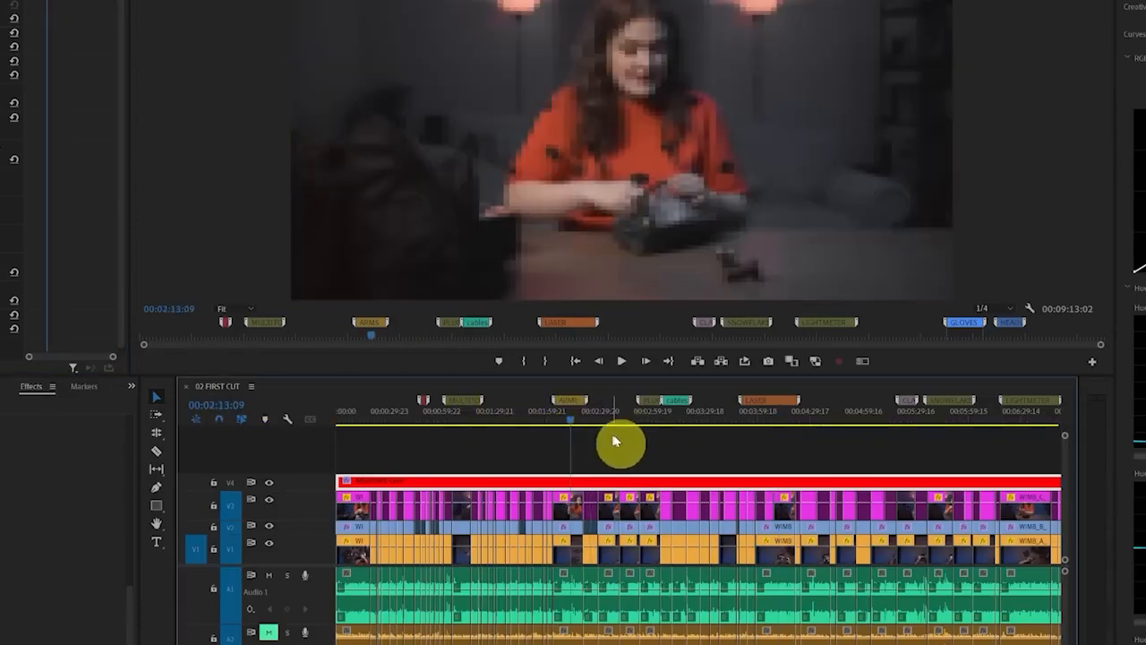
Split the adjustment layer at the start of the ARMS section and before the PLUG marker, and delete the two outer pieces
{"action": "key", "text": "c"}
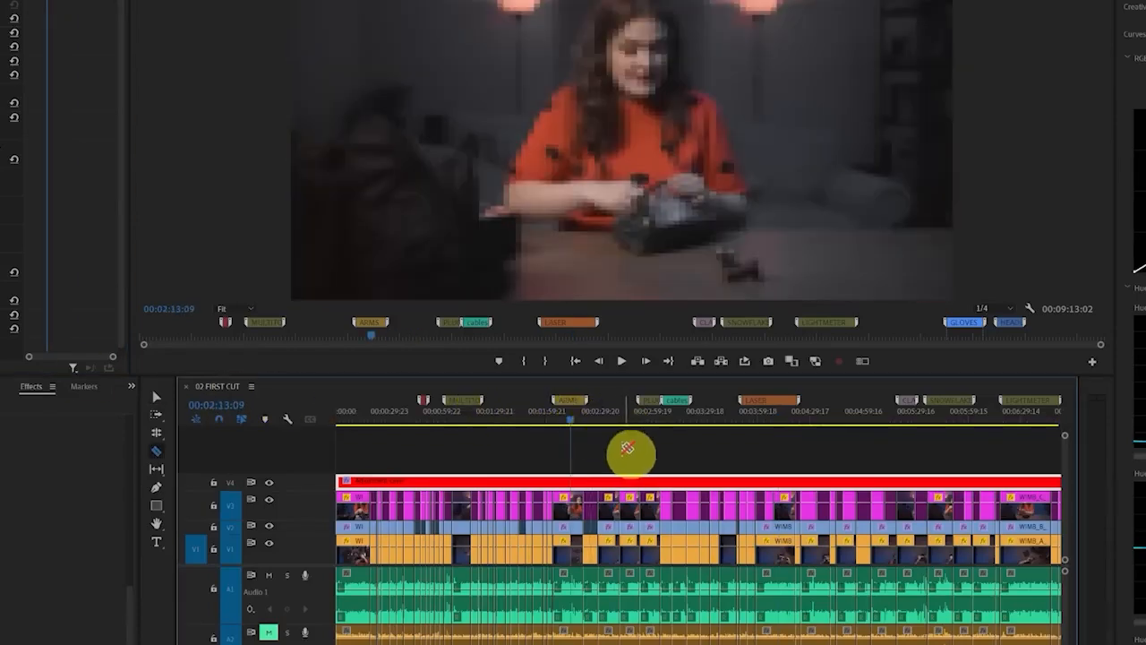
{"action": "left_click", "coordinate": [553, 482]}
{"action": "left_click", "coordinate": [619, 484]}
{"action": "key", "text": "v"}
{"action": "left_click", "coordinate": [643, 489]}
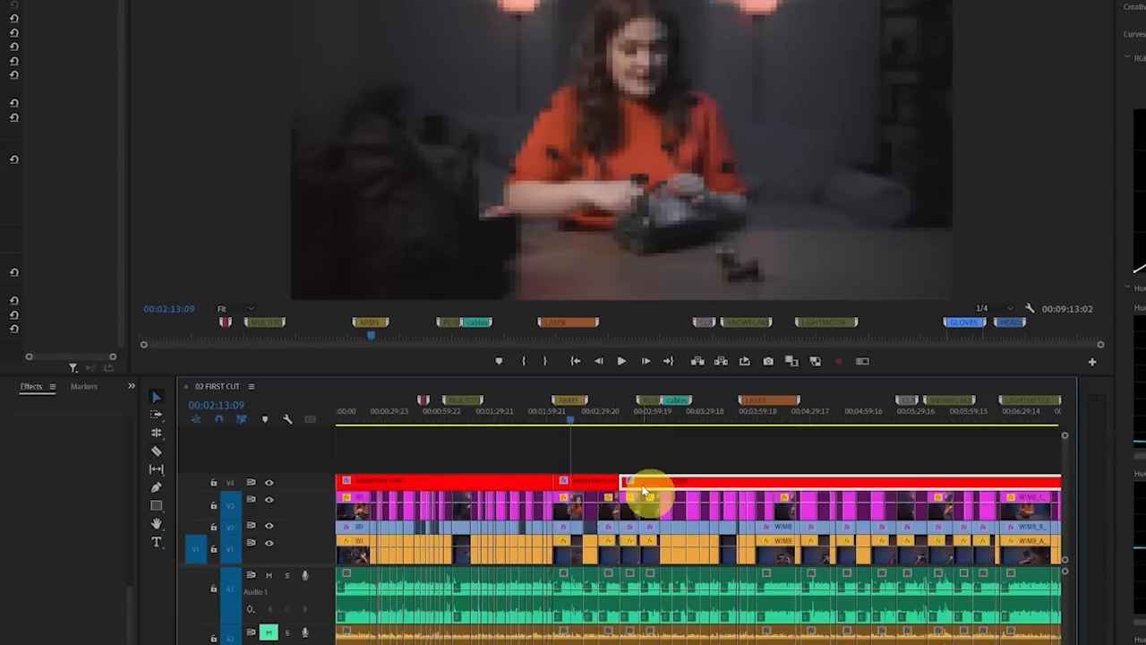
{"action": "key", "text": "Delete"}
{"action": "left_click", "coordinate": [535, 480]}
{"action": "key", "text": "Delete"}
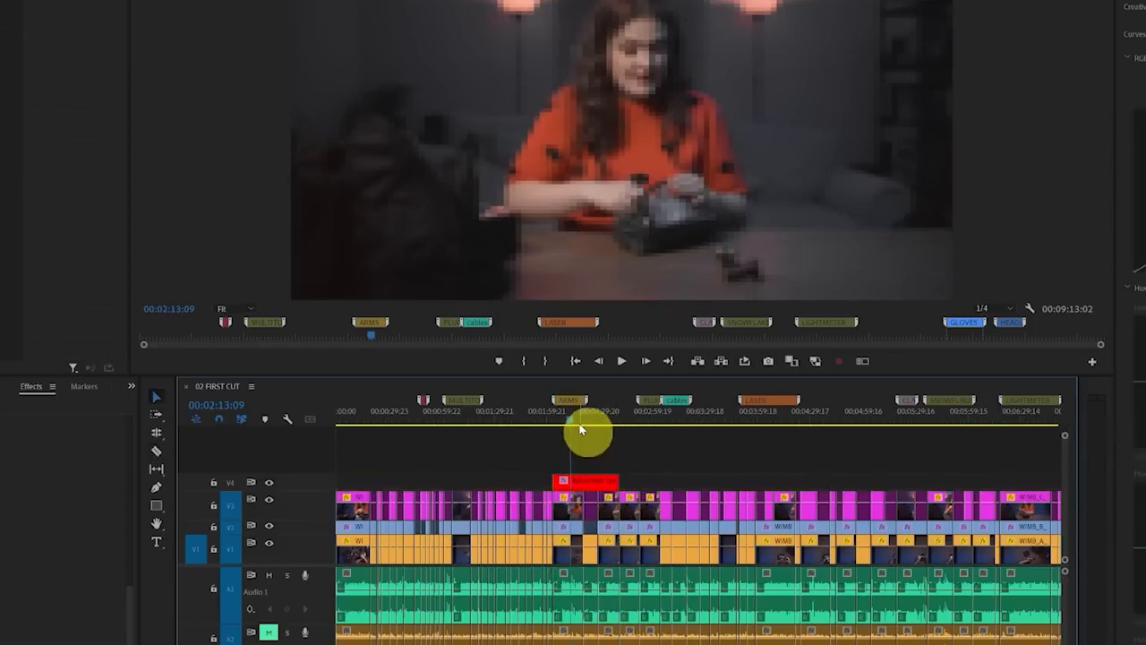
Check the pixelation around the ARMS section and remove the remaining adjustment layer piece from V4
{"action": "left_click", "coordinate": [585, 421]}
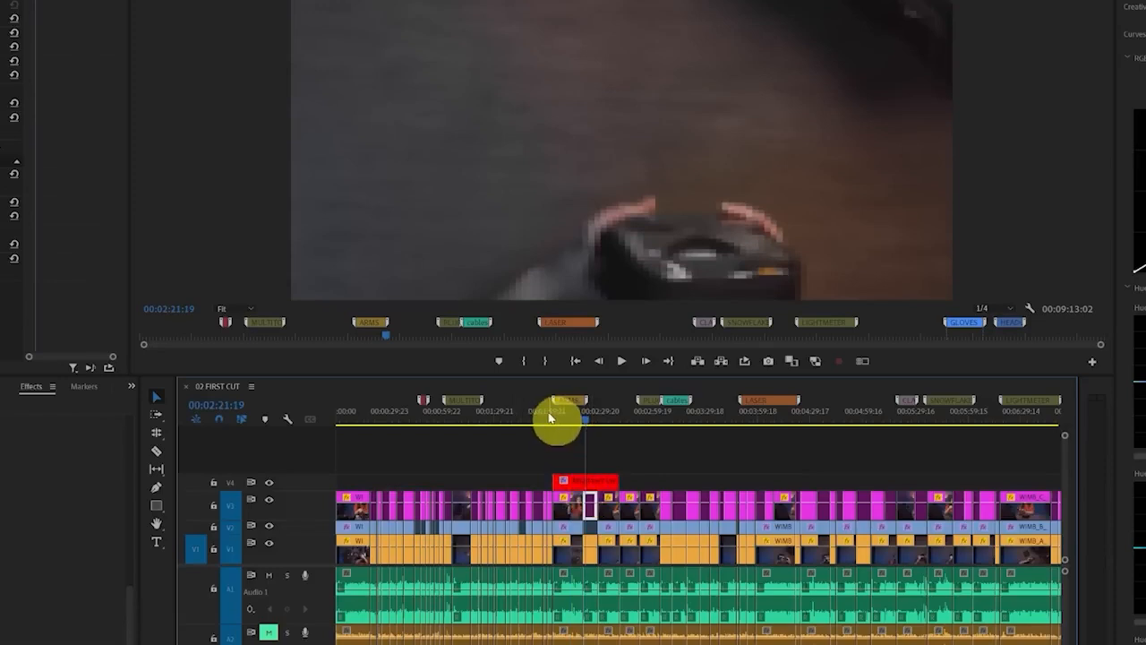
{"action": "left_click", "coordinate": [547, 419]}
{"action": "left_click_drag", "start_coordinate": [546, 419], "coordinate": [591, 421]}
{"action": "left_click", "coordinate": [595, 481]}
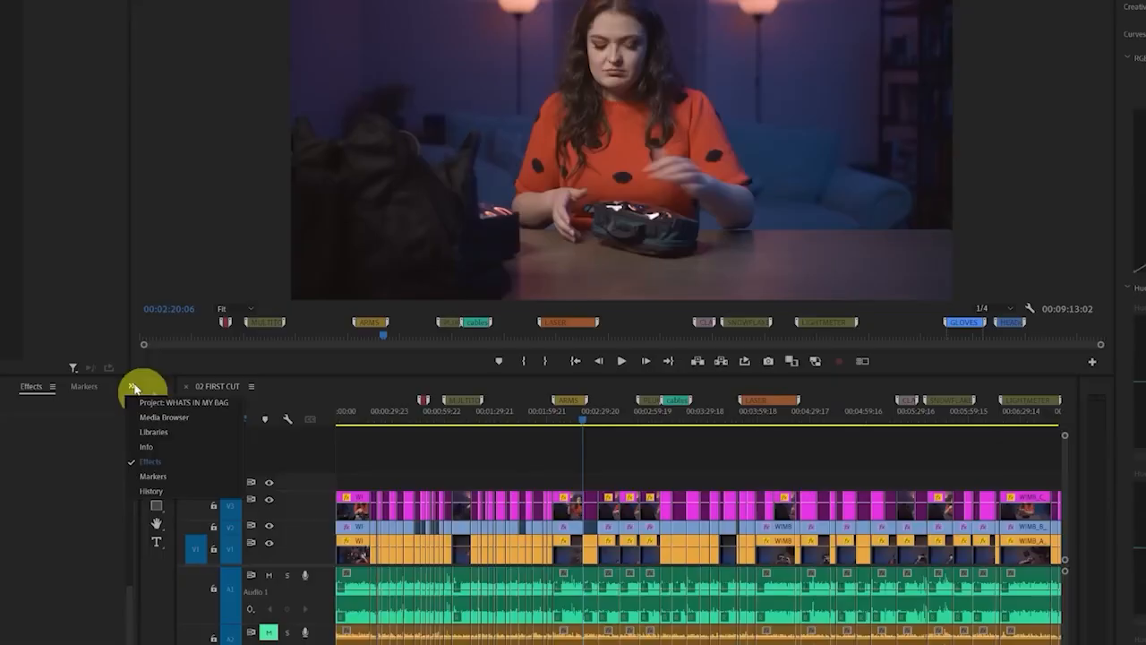
Browse the footage bin, load a 14-second close-up clip in the Source Monitor and widen that monitor
{"action": "left_click", "coordinate": [140, 405]}
{"action": "left_click", "coordinate": [2, 460]}
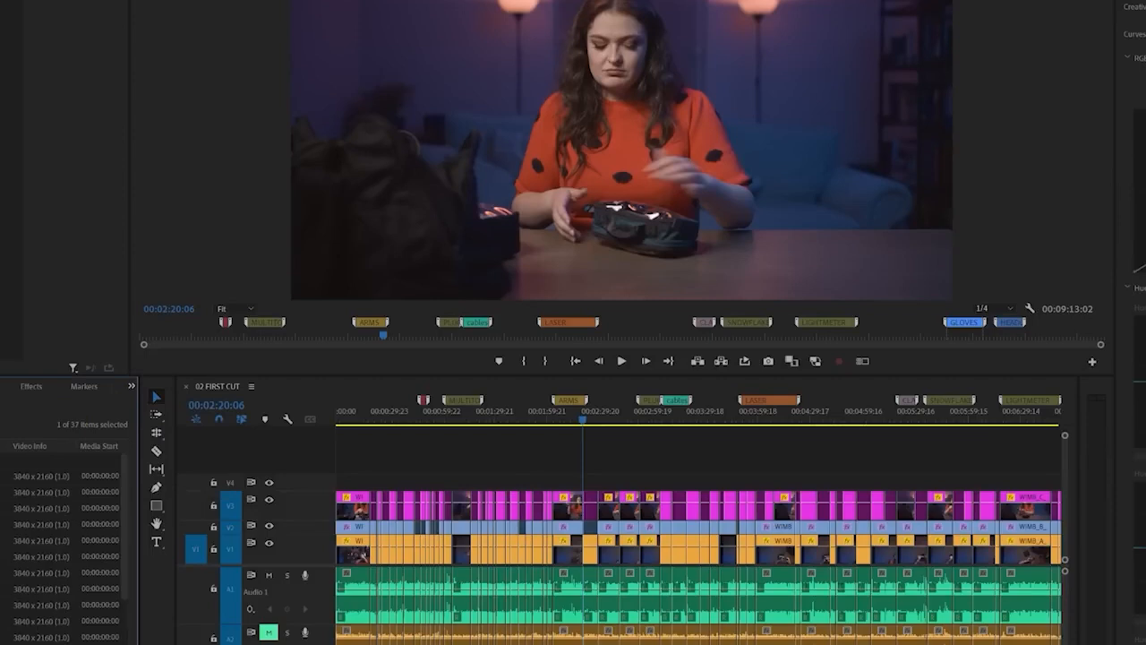
{"action": "scroll", "coordinate": [63, 546], "scroll_direction": "down", "scroll_amount": 3}
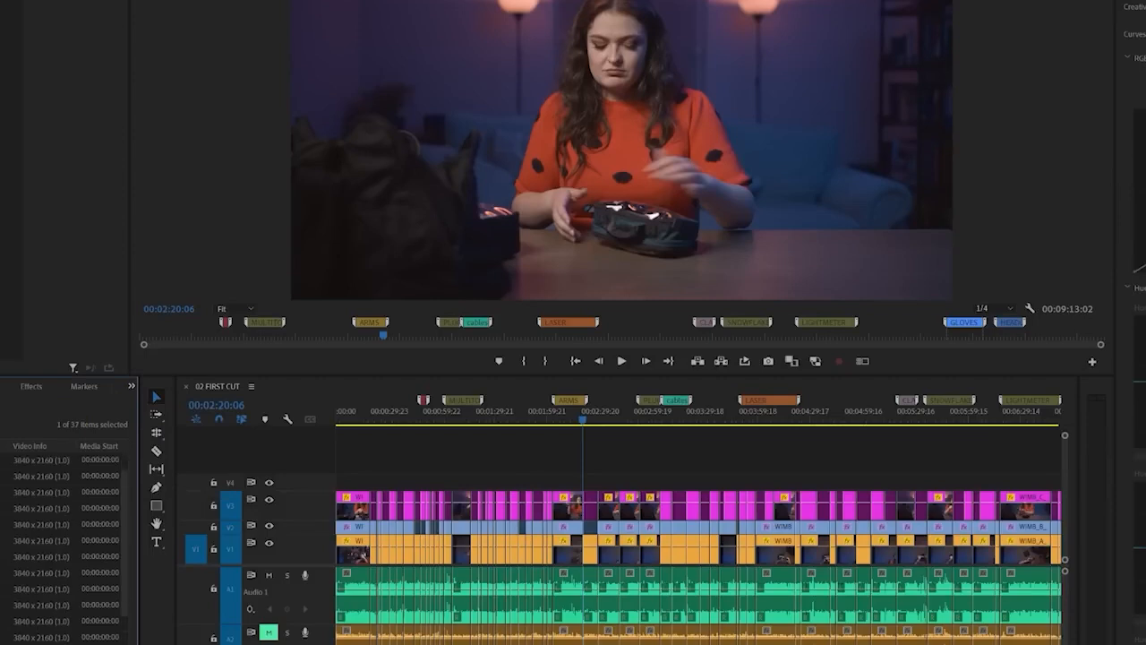
{"action": "left_click", "coordinate": [3, 509]}
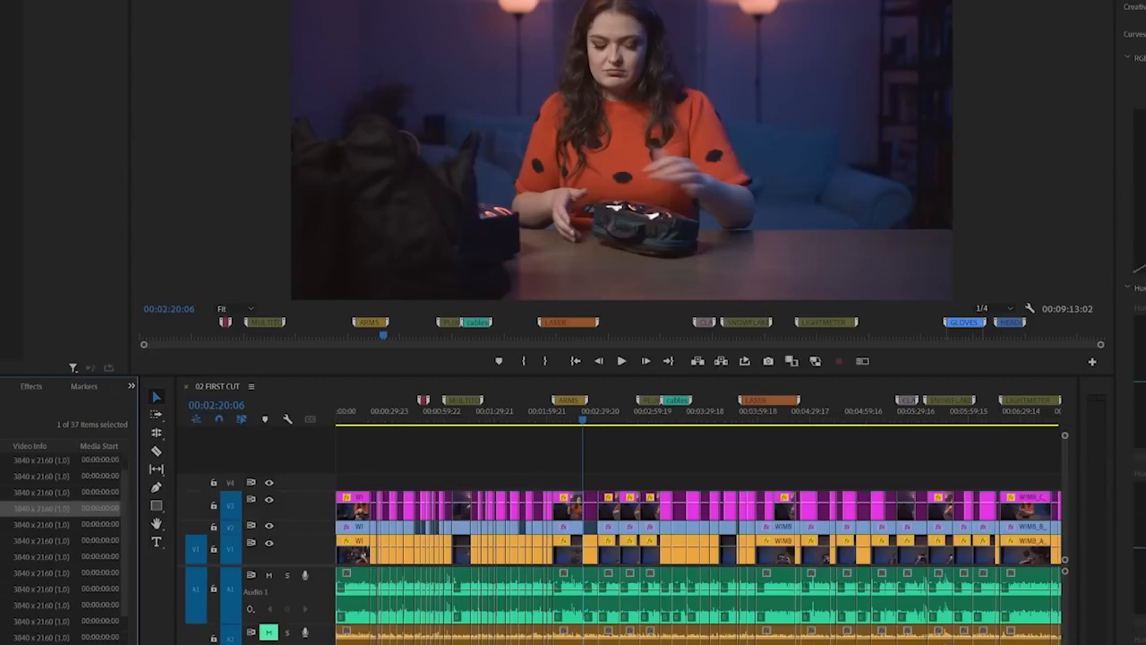
{"action": "scroll", "coordinate": [62, 546], "scroll_direction": "down", "scroll_amount": 5}
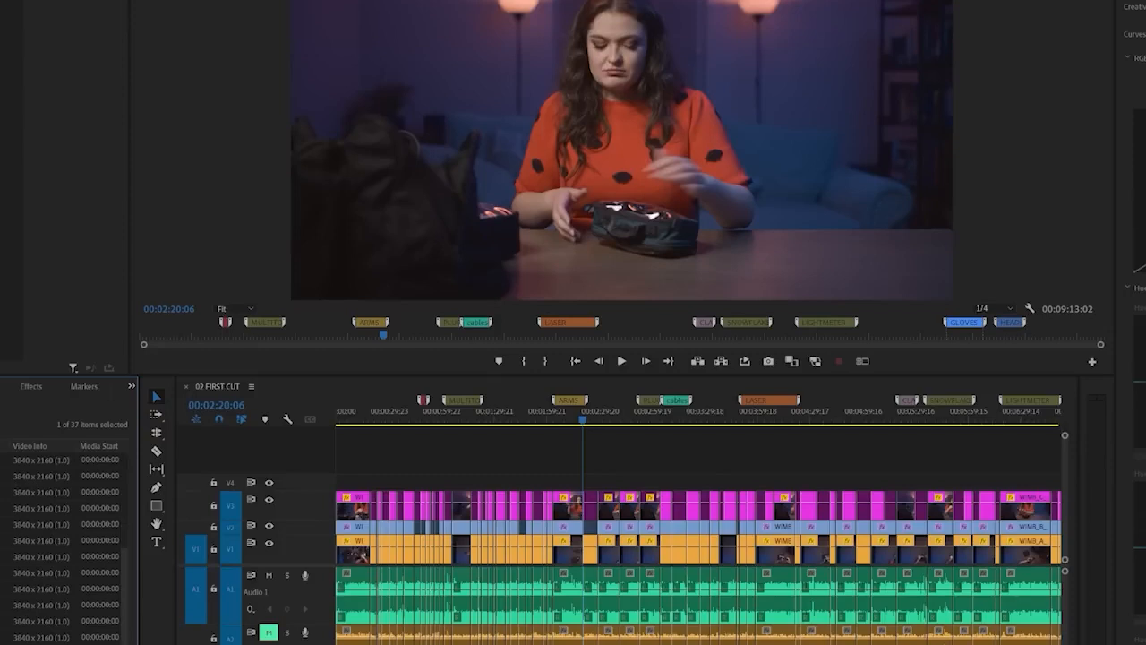
{"action": "double_click", "coordinate": [54, 557]}
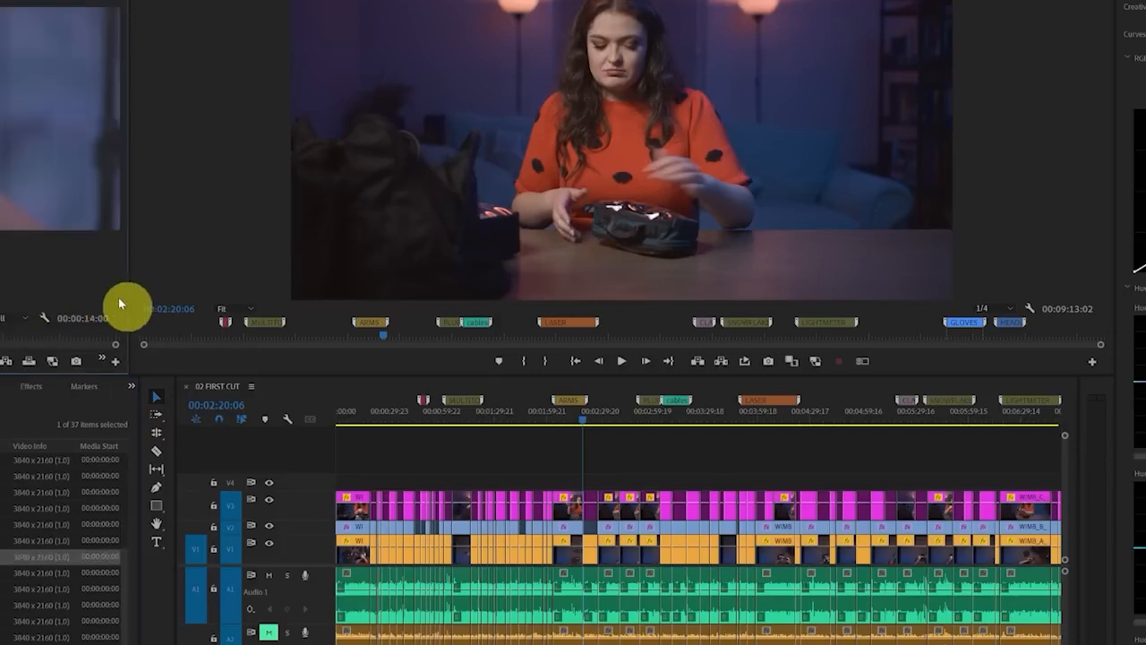
{"action": "left_click_drag", "start_coordinate": [129, 292], "coordinate": [362, 306]}
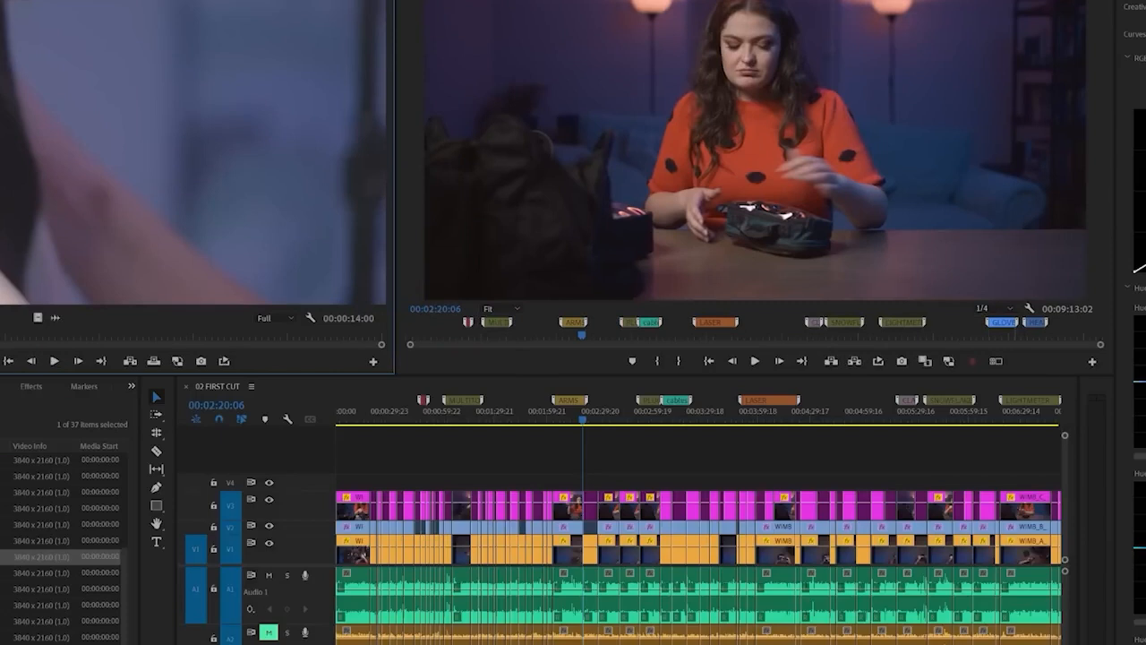
Load the 18-second light meter close-up in the Source Monitor and play it to review the shot
{"action": "double_click", "coordinate": [54, 589]}
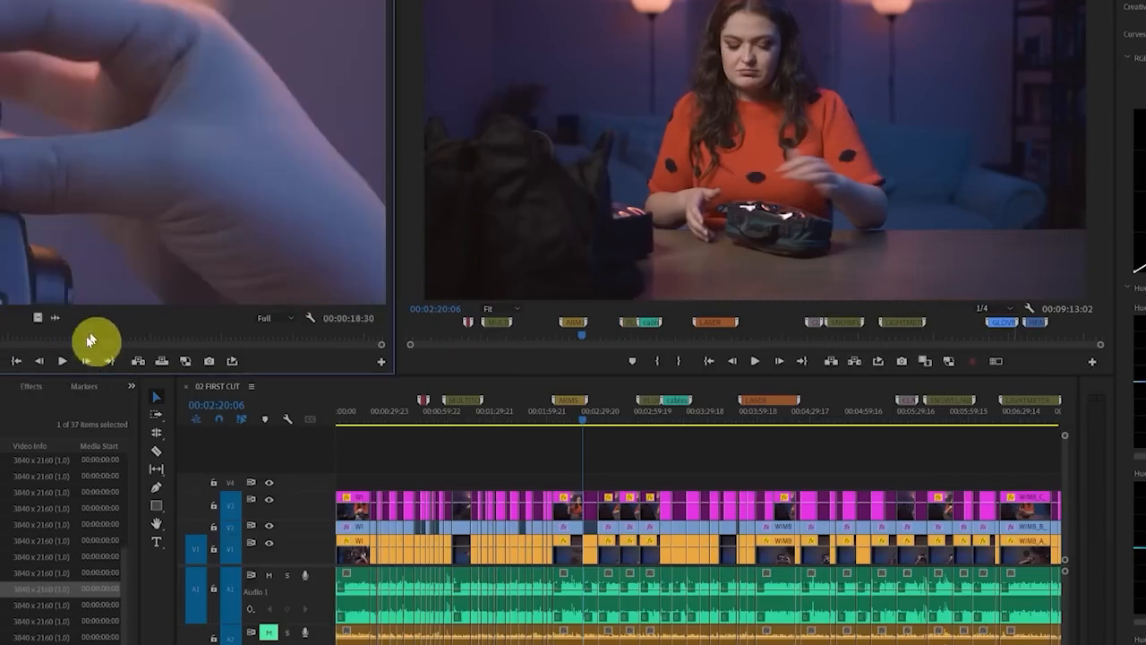
{"action": "left_click", "coordinate": [63, 361]}
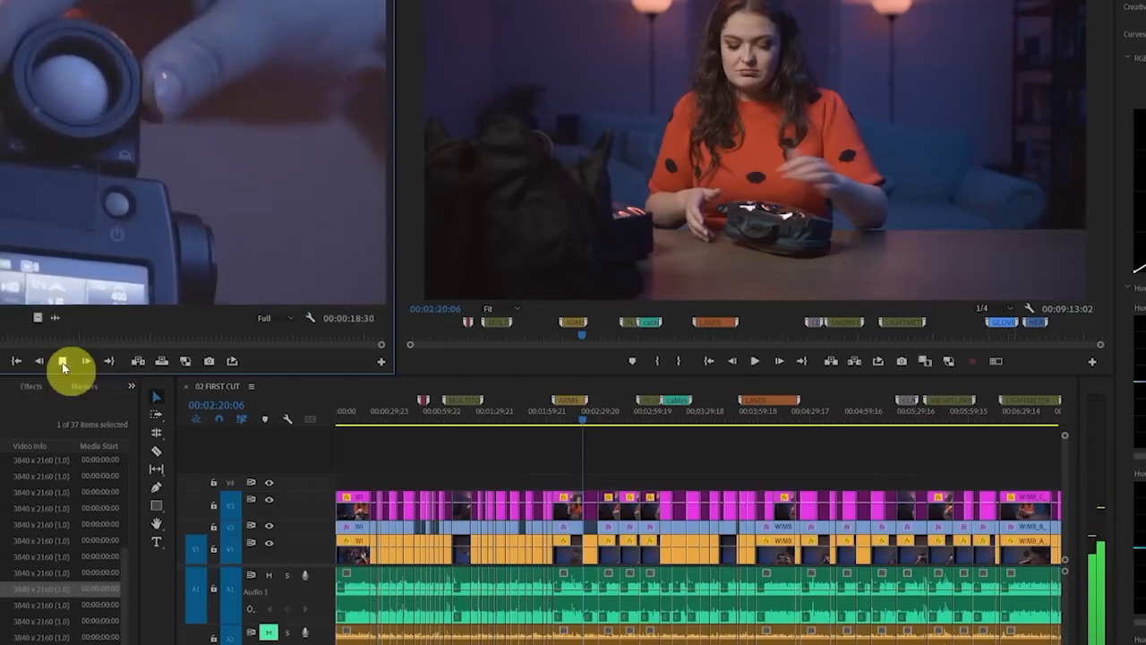
{"action": "left_click", "coordinate": [62, 362]}
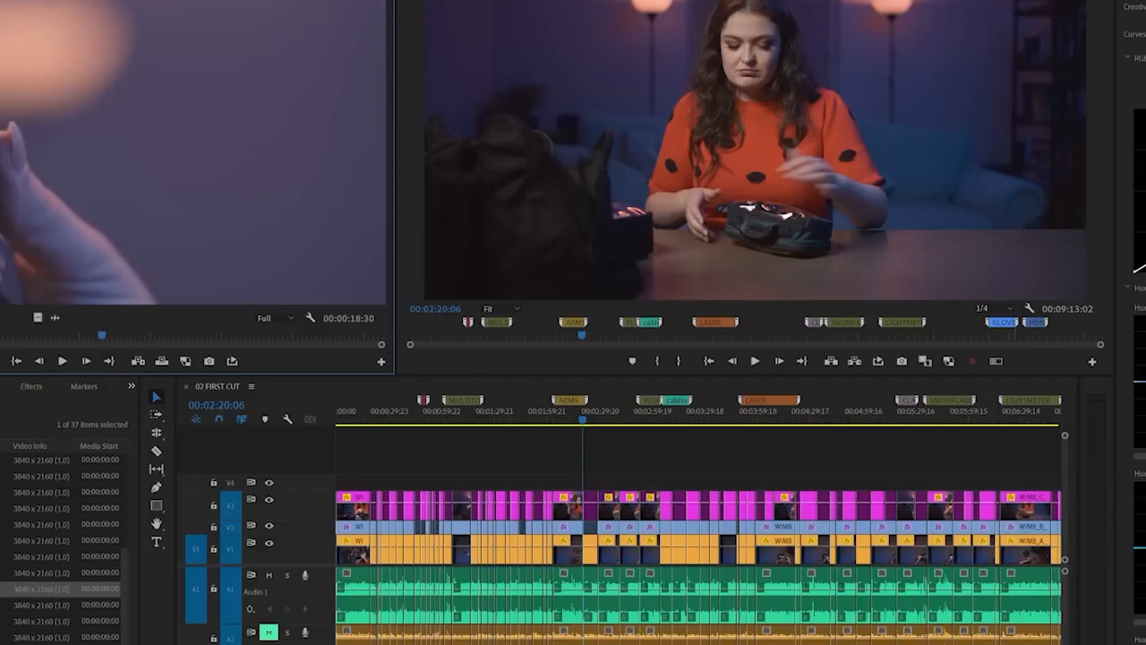
{"action": "left_click", "coordinate": [18, 638]}
{"action": "scroll", "coordinate": [59, 546], "scroll_direction": "up", "scroll_amount": 5}
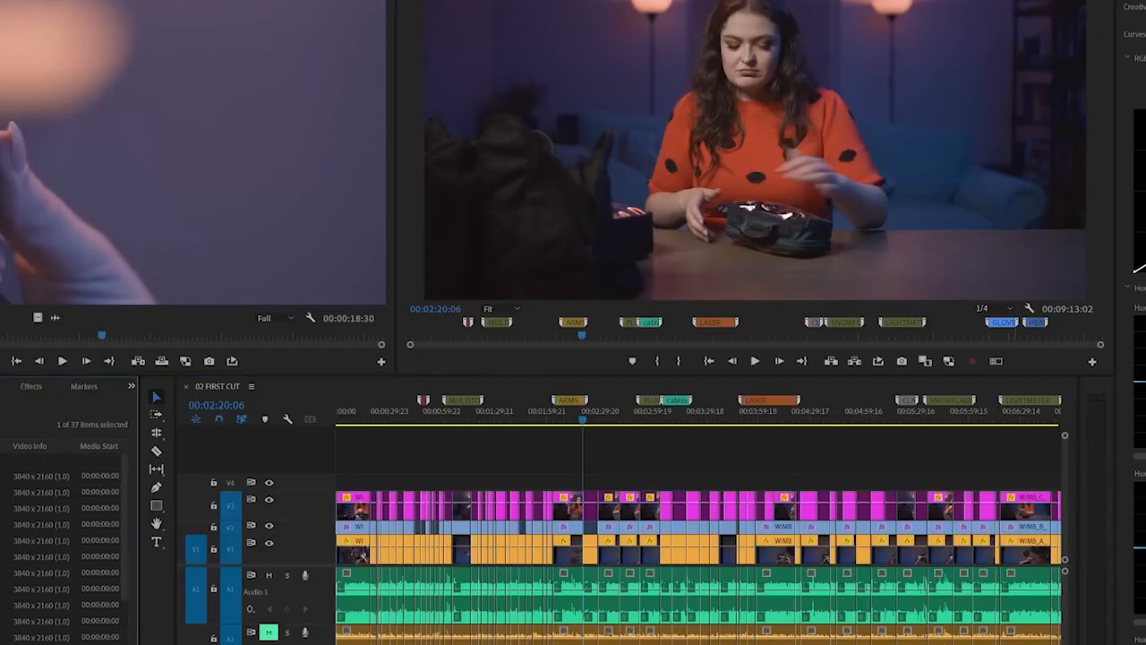
Interpret the selected 59.94 fps close-up clips at a frame rate of 23.976 fps and play a slowed clip in the Source Monitor
{"action": "left_click", "coordinate": [18, 541], "text": "shift"}
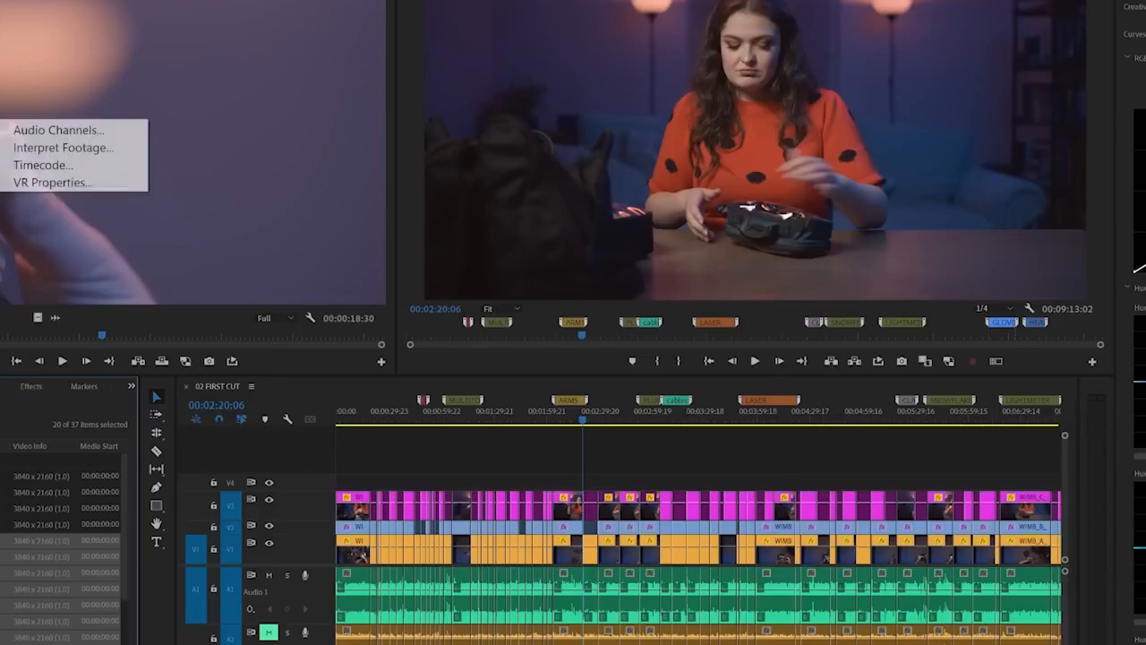
{"action": "left_click", "coordinate": [242, 154]}
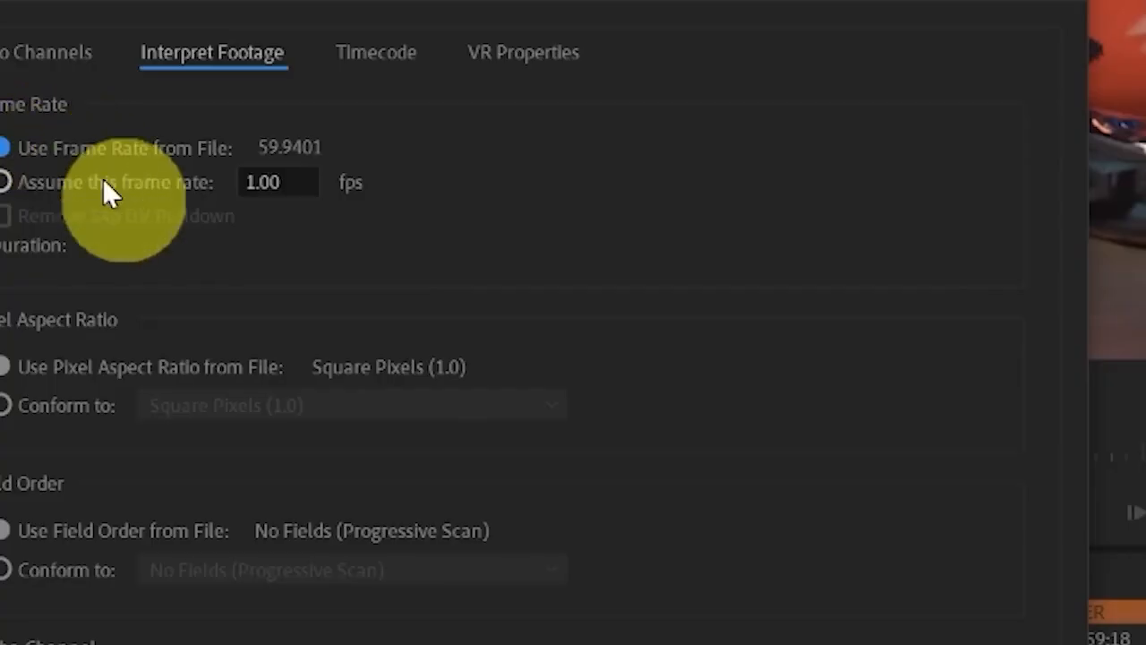
{"action": "left_click", "coordinate": [444, 234]}
{"action": "type", "text": "23.976"}
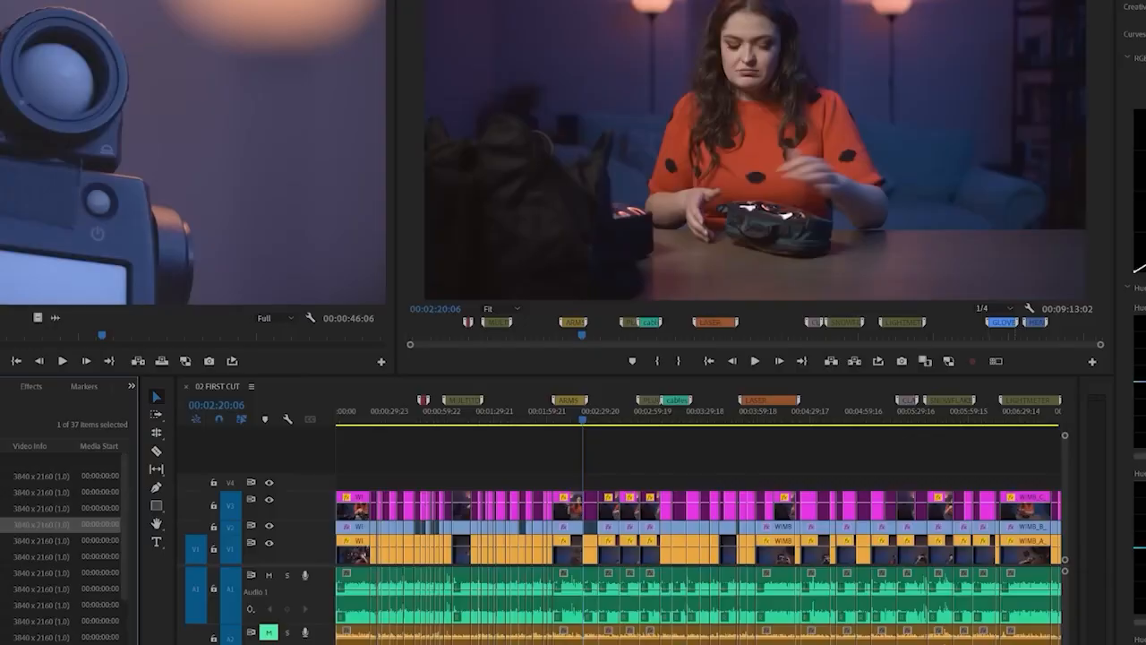
{"action": "left_click_drag", "start_coordinate": [84, 337], "coordinate": [257, 333]}
{"action": "left_click", "coordinate": [59, 360]}
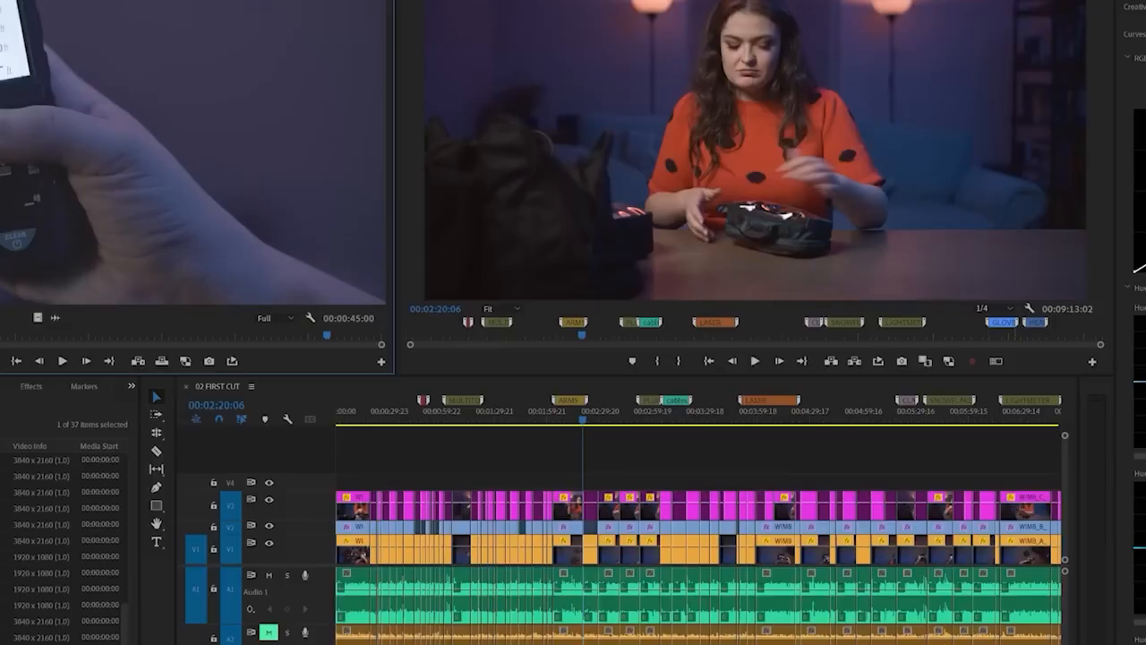
Create a new sequence named 03 B-ROLL STRINGOUT with the ARRI 1080p 23.976 preset
{"action": "key", "text": "shift+1"}
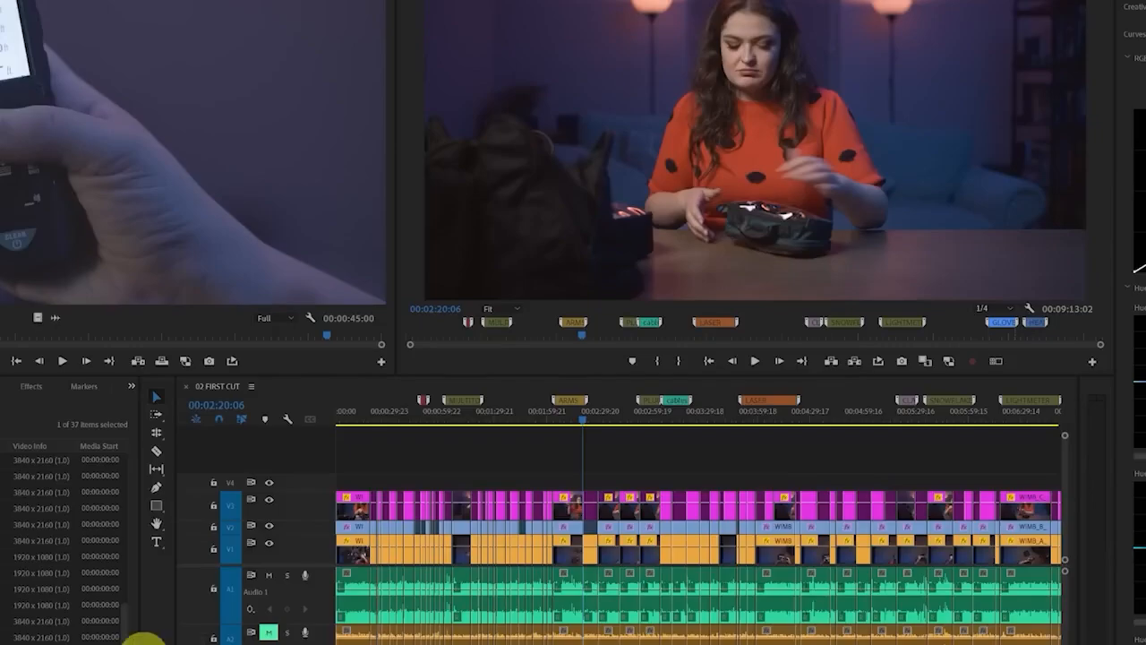
{"action": "left_click", "coordinate": [134, 641]}
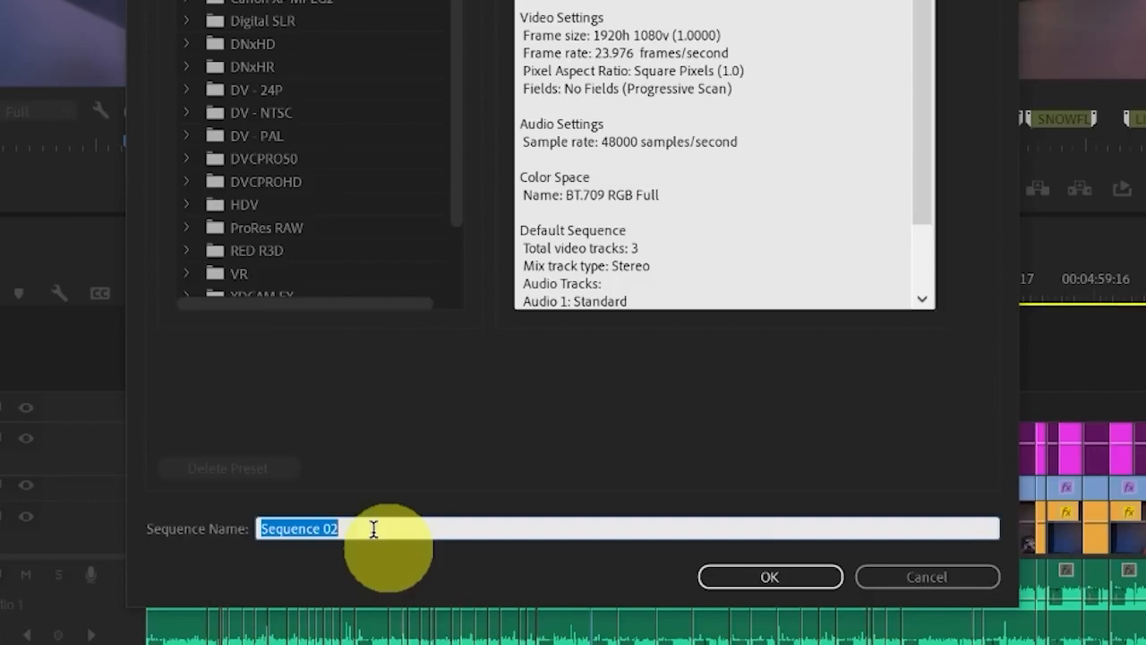
{"action": "type", "text": "0"}
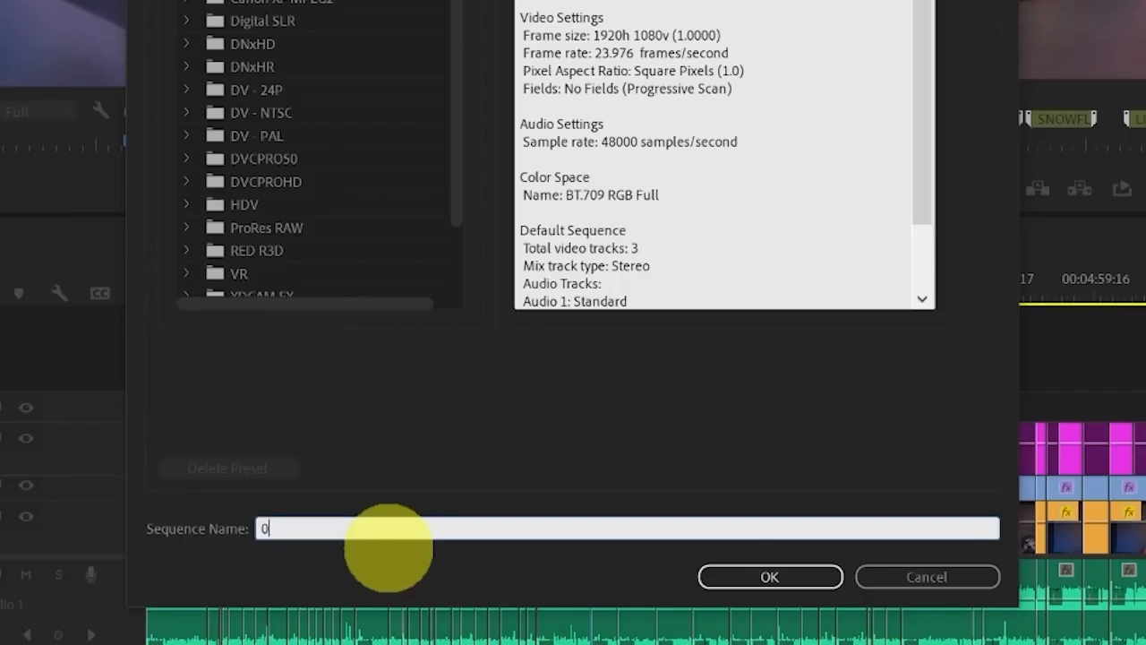
{"action": "type", "text": "3 B-ROLL STRINGOUT"}
{"action": "key", "text": "Return"}
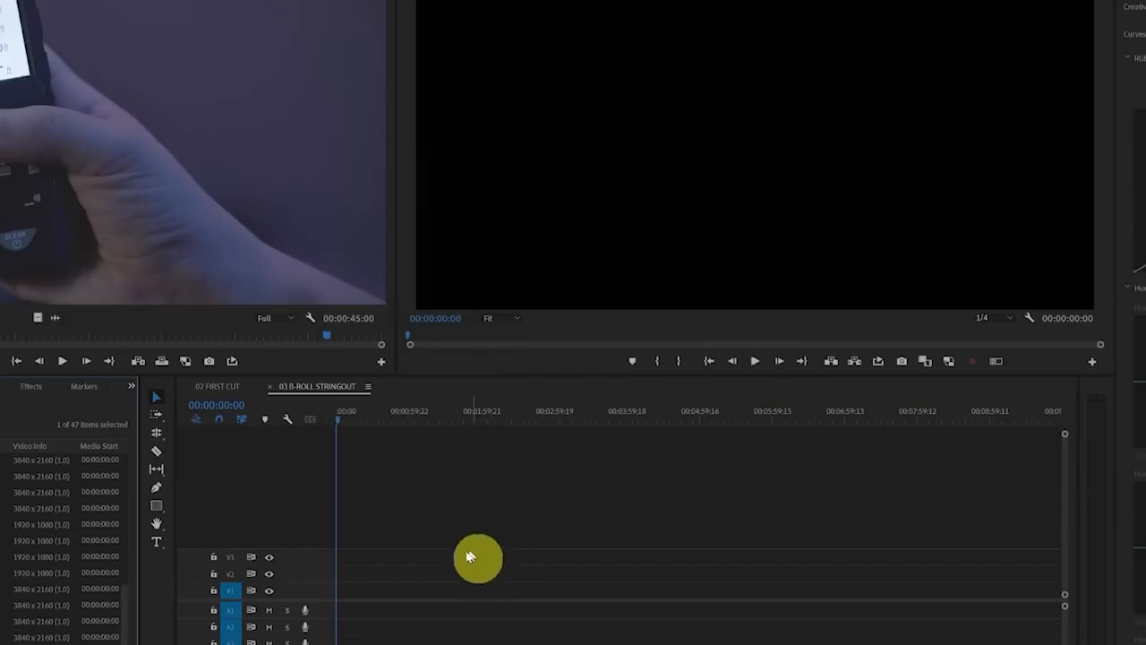
Show the close-up footage bin as thumbnails, mark a four-second range of the articulating arm shot and insert it into the stringout
{"action": "scroll", "coordinate": [61, 544], "scroll_direction": "up", "scroll_amount": 10}
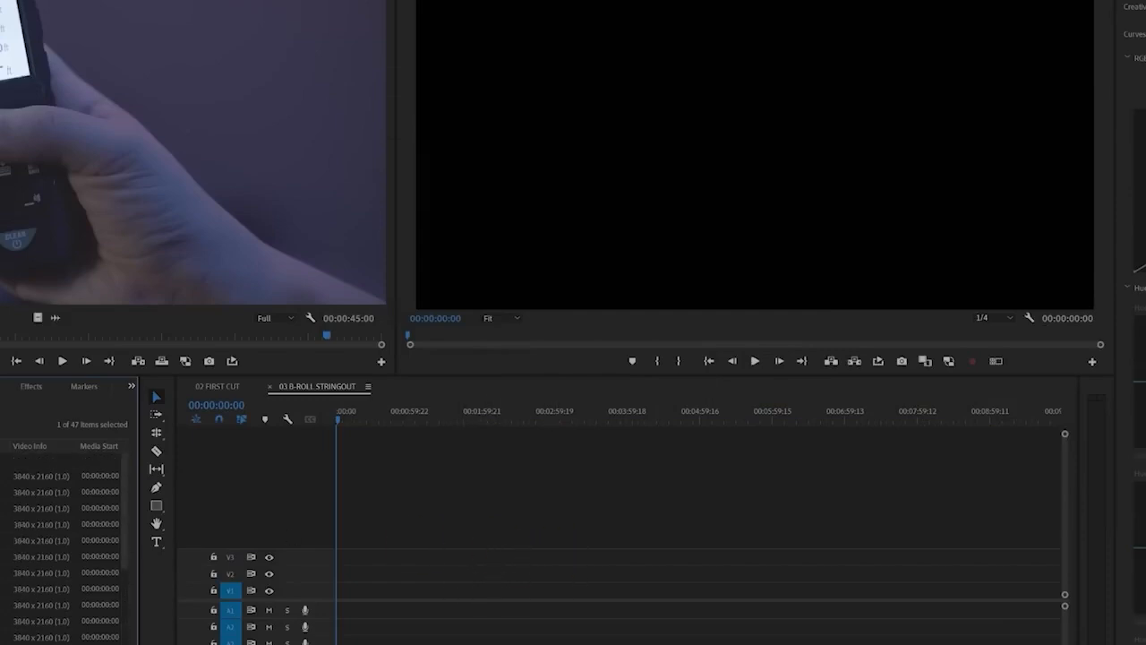
{"action": "double_click", "coordinate": [4, 460]}
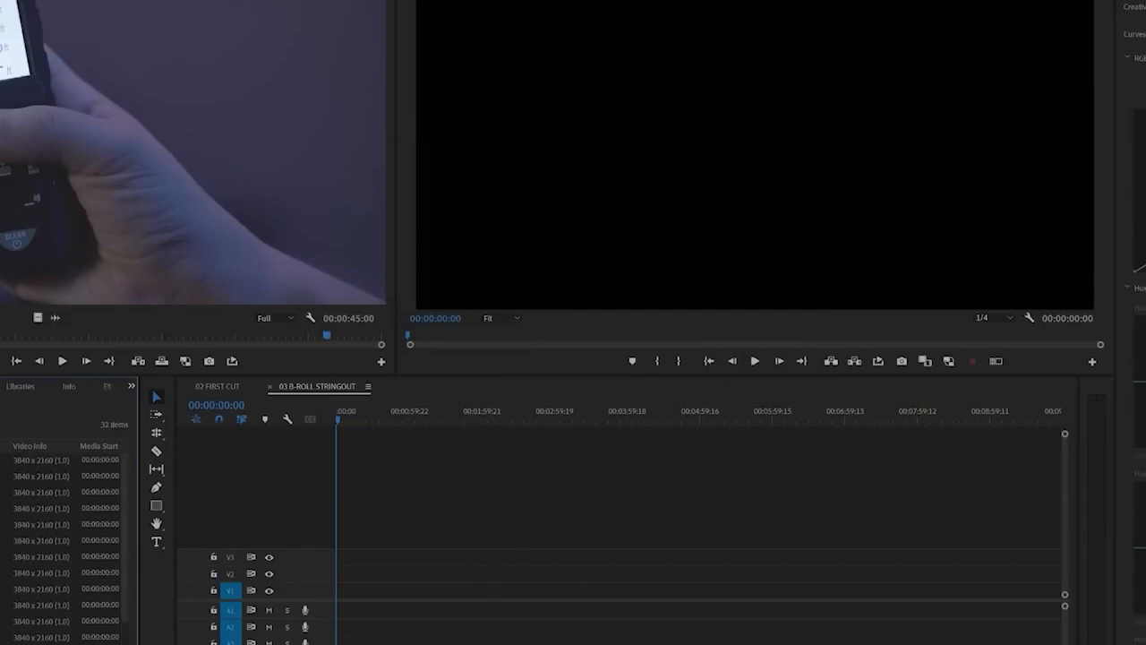
{"action": "key", "text": "ctrl+Page_Down"}
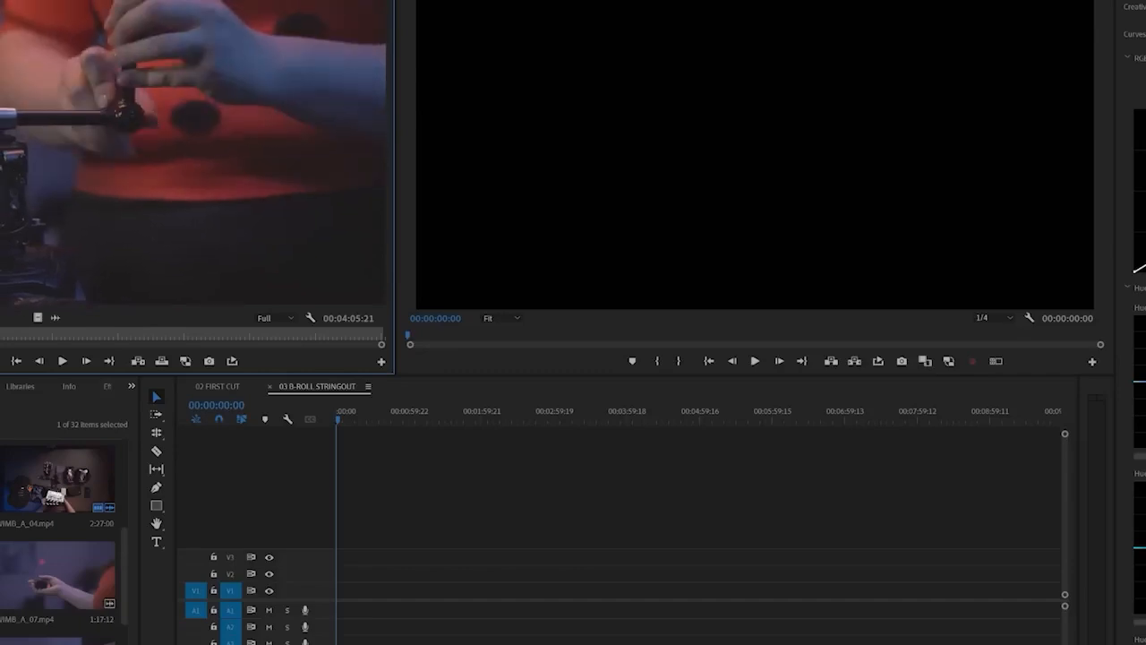
{"action": "key", "text": "o"}
{"action": "key", "text": "comma"}
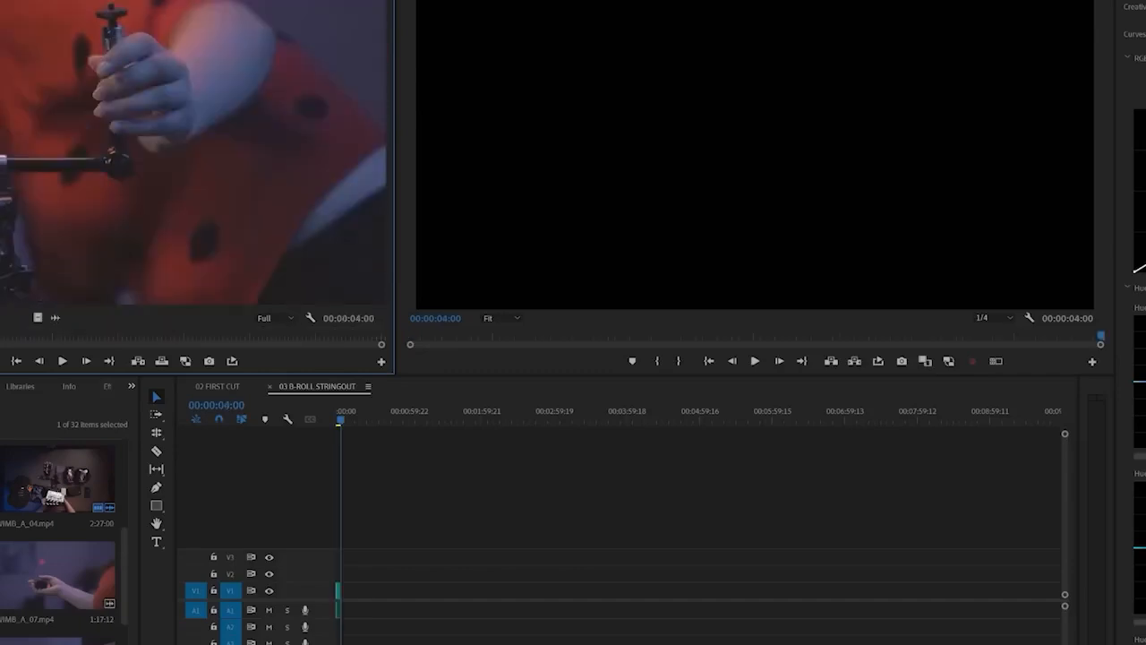
Mark further arm close-ups and a 2:06 multitool range in the source footage and add them to the stringout
{"action": "key", "text": "i"}
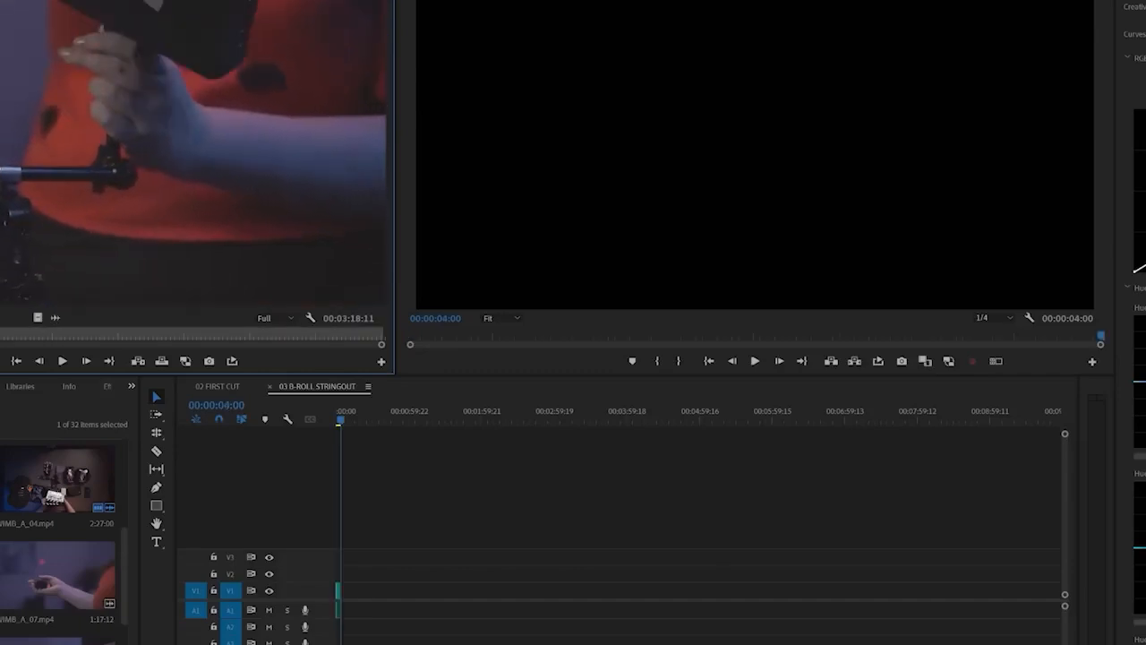
{"action": "left_click", "coordinate": [363, 614]}
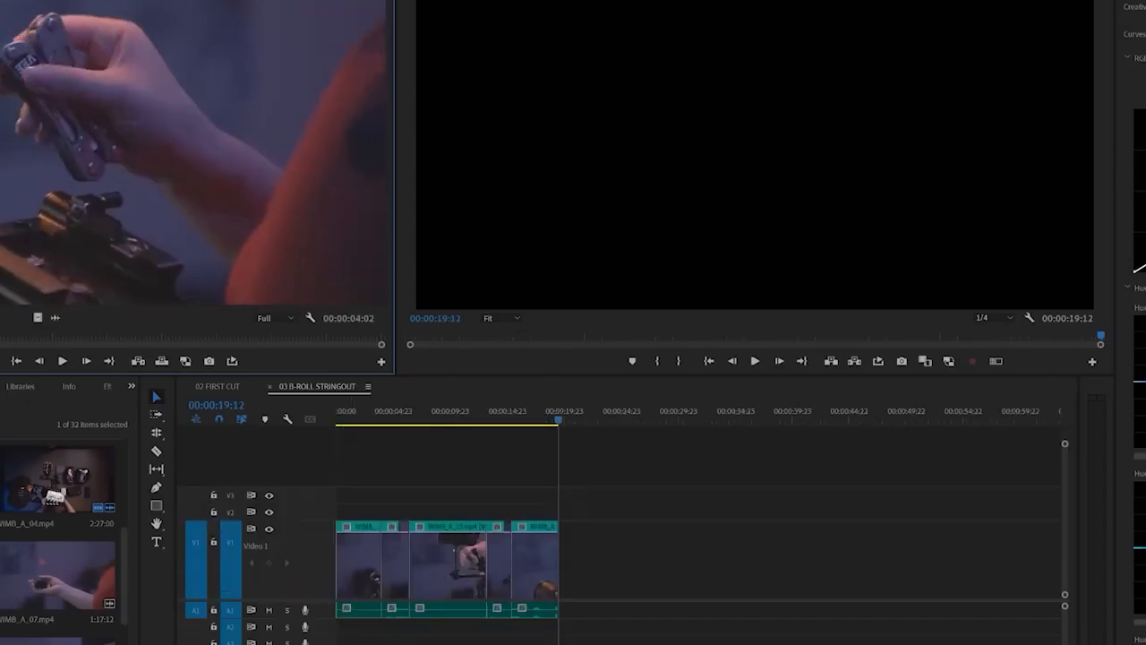
{"action": "key", "text": "i"}
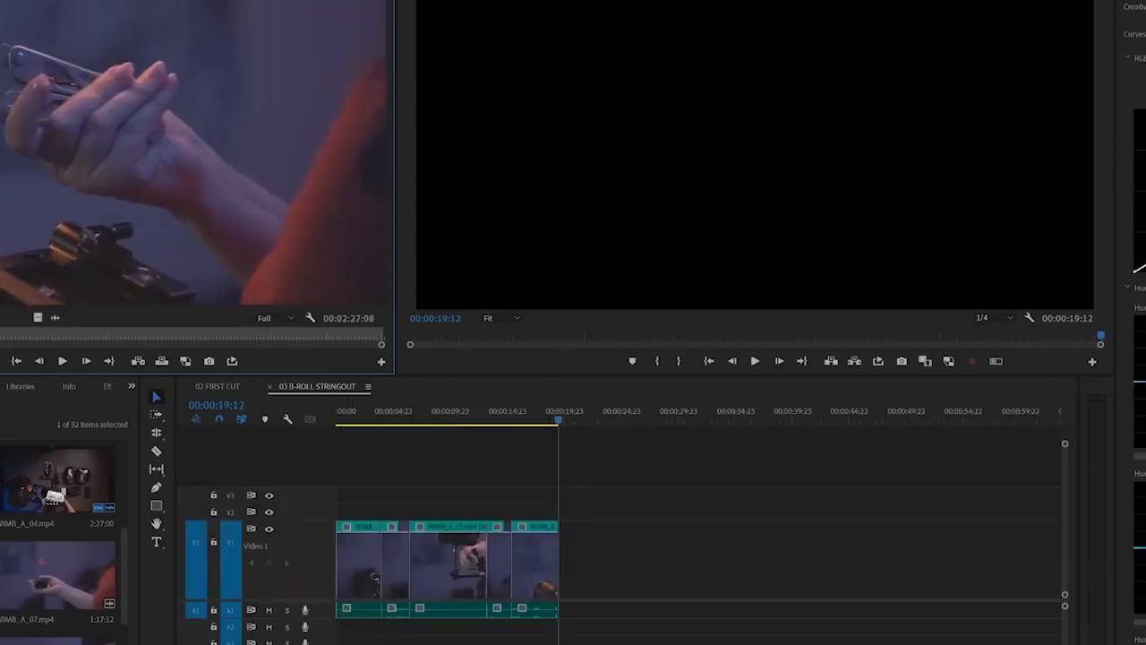
{"action": "key", "text": "o"}
{"action": "key", "text": "period"}
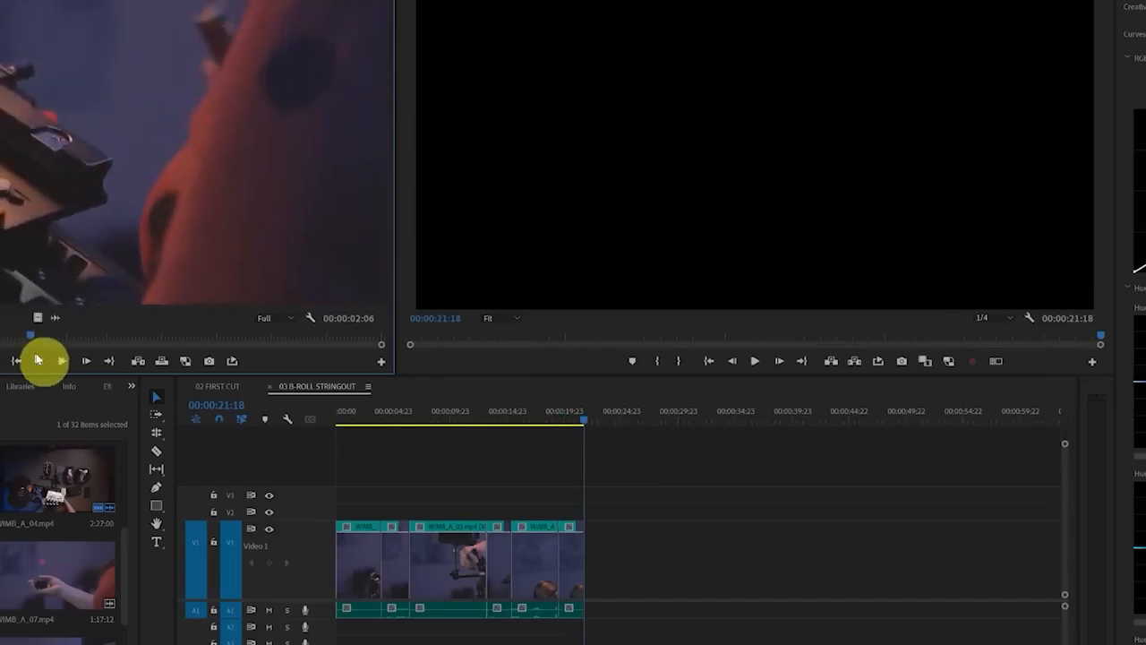
Scrub through the remaining multitool footage, mark the usable ranges and append each one to the stringout
{"action": "left_click_drag", "start_coordinate": [70, 356], "coordinate": [336, 339]}
{"action": "key", "text": "i"}
{"action": "key", "text": "o"}
{"action": "key", "text": "i"}
{"action": "key", "text": "i"}
{"action": "key", "text": "o"}
{"action": "key", "text": "comma"}
{"action": "left_click_drag", "start_coordinate": [2, 339], "coordinate": [242, 335]}
{"action": "key", "text": "i"}
{"action": "key", "text": "o"}
{"action": "key", "text": "comma"}
Load the next close-up clip from the bin, mark three usable ranges and append them to the stringout
{"action": "key", "text": "i"}
{"action": "key", "text": "i"}
{"action": "key", "text": "o"}
{"action": "key", "text": "comma"}
{"action": "left_click", "coordinate": [348, 336]}
{"action": "double_click", "coordinate": [2, 642]}
{"action": "left_click_drag", "start_coordinate": [101, 335], "coordinate": [195, 338]}
{"action": "key", "text": "i"}
{"action": "key", "text": "o"}
{"action": "key", "text": "comma"}
Load the gloves close-up from the bin, mark a 5:16 range and append it to the stringout
{"action": "key", "text": "i"}
{"action": "key", "text": "o"}
{"action": "key", "text": "comma"}
{"action": "key", "text": "i"}
{"action": "key", "text": "o"}
{"action": "key", "text": "comma"}
{"action": "left_click_drag", "start_coordinate": [195, 338], "coordinate": [346, 339]}
{"action": "scroll", "coordinate": [2, 573], "scroll_direction": "up", "scroll_amount": 1}
{"action": "double_click", "coordinate": [2, 573]}
{"action": "key", "text": "i"}
{"action": "left_click_drag", "start_coordinate": [1, 339], "coordinate": [258, 341]}
{"action": "key", "text": "o"}
{"action": "key", "text": "comma"}
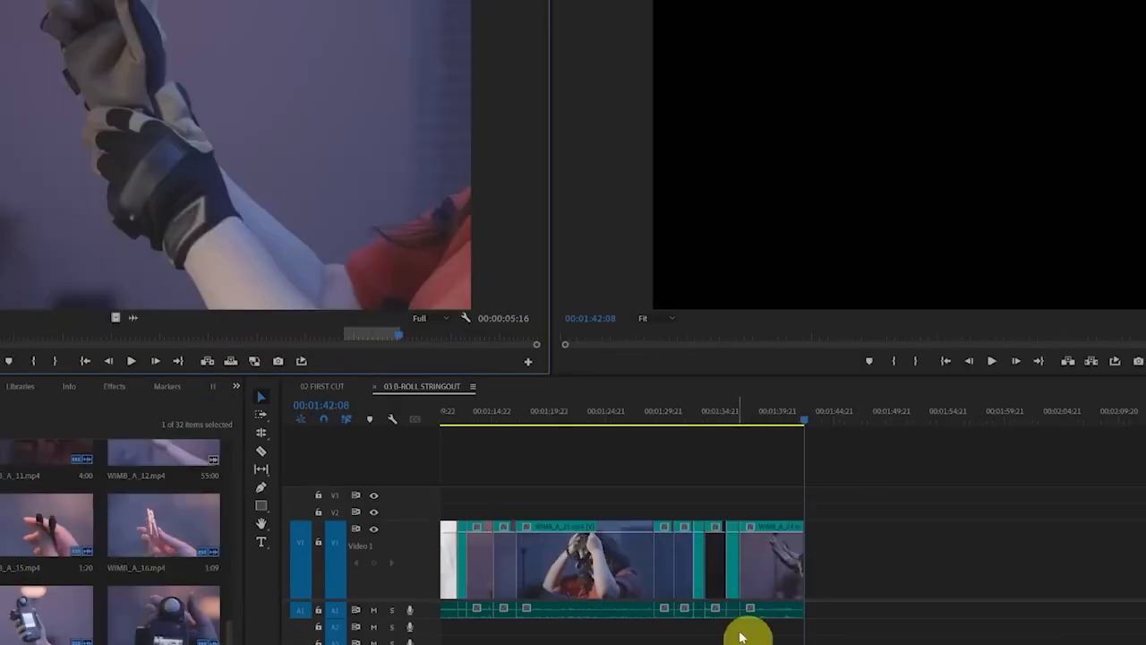
Enlarge the timeline area and play the headlamp clip from 00:01:19:15 in the stringout to check its framing
{"action": "left_click_drag", "start_coordinate": [282, 451], "coordinate": [61, 454]}
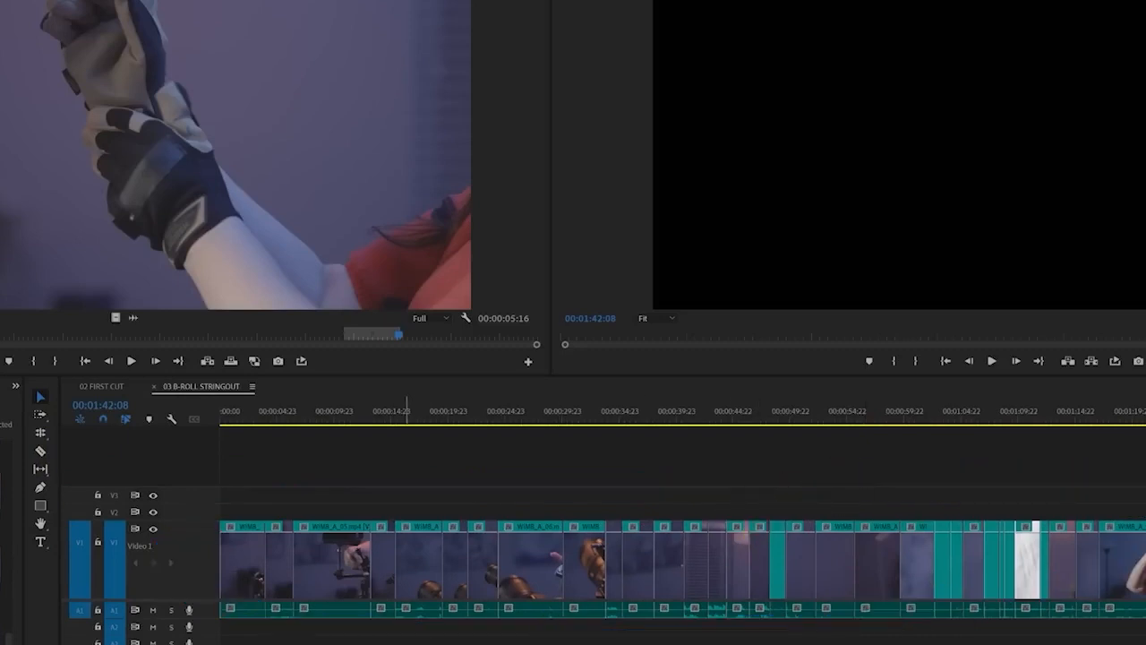
{"action": "left_click_drag", "start_coordinate": [406, 643], "coordinate": [578, 643]}
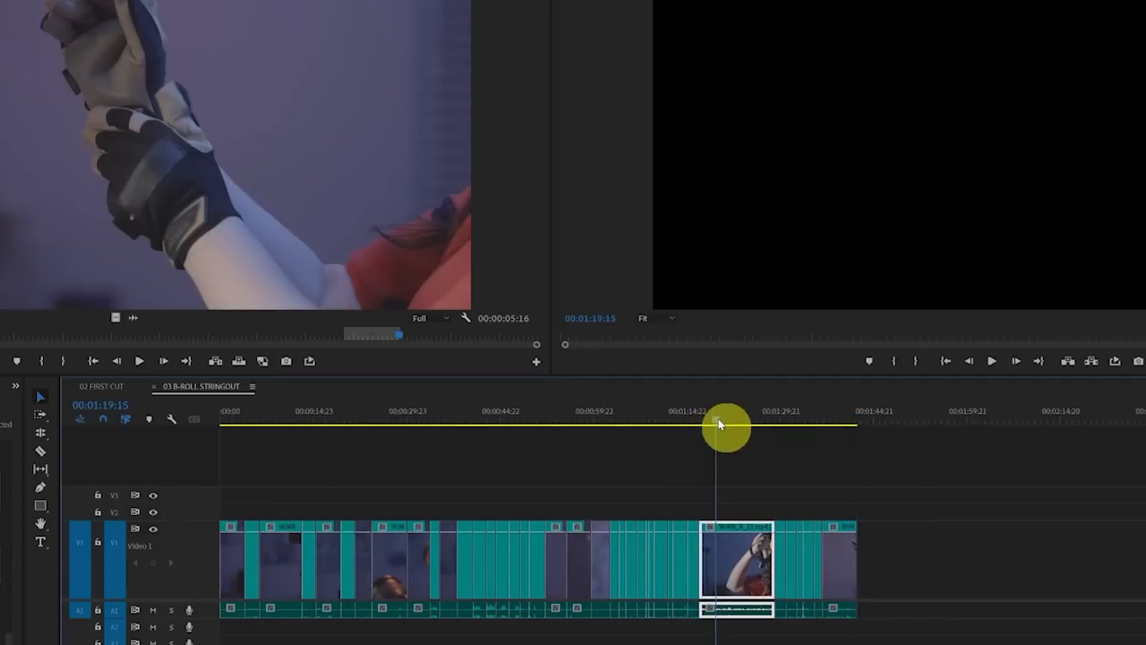
{"action": "key", "text": "space"}
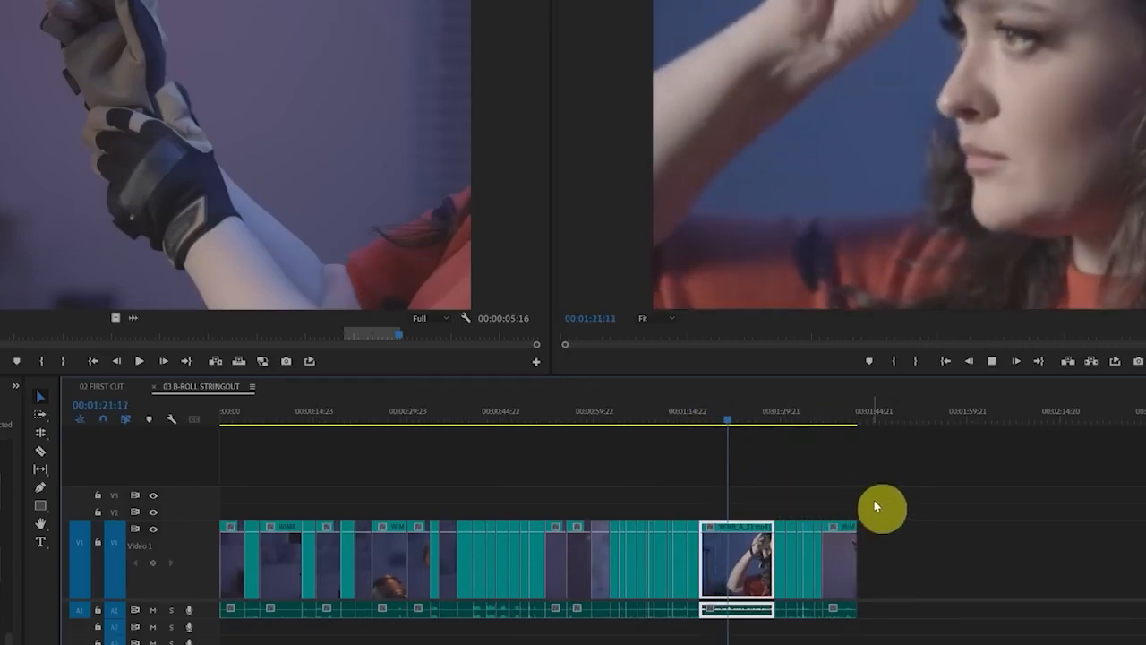
{"action": "key", "text": "space"}
Delete the audio of all clips in the 03 B-ROLL STRINGOUT sequence
{"action": "left_click", "coordinate": [906, 637]}
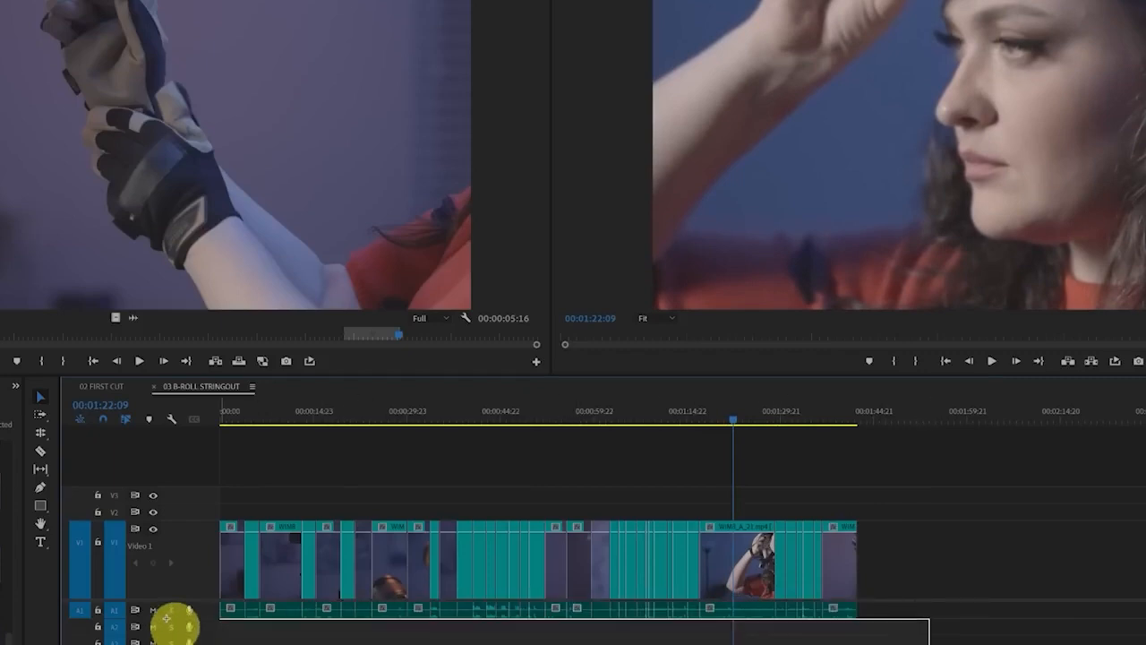
{"action": "left_click", "coordinate": [172, 616]}
{"action": "key", "text": "Delete"}
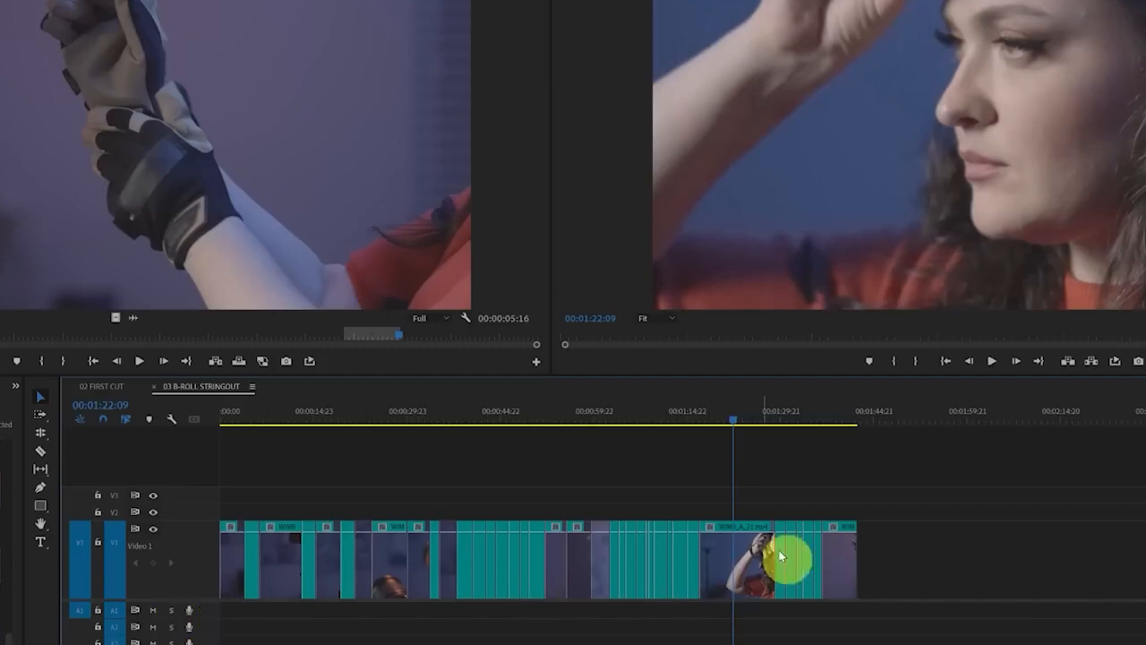
Fit all stringout video clips to the sequence frame size and check the framing at 00:00:56:14
{"action": "left_click_drag", "start_coordinate": [892, 522], "coordinate": [18, 564]}
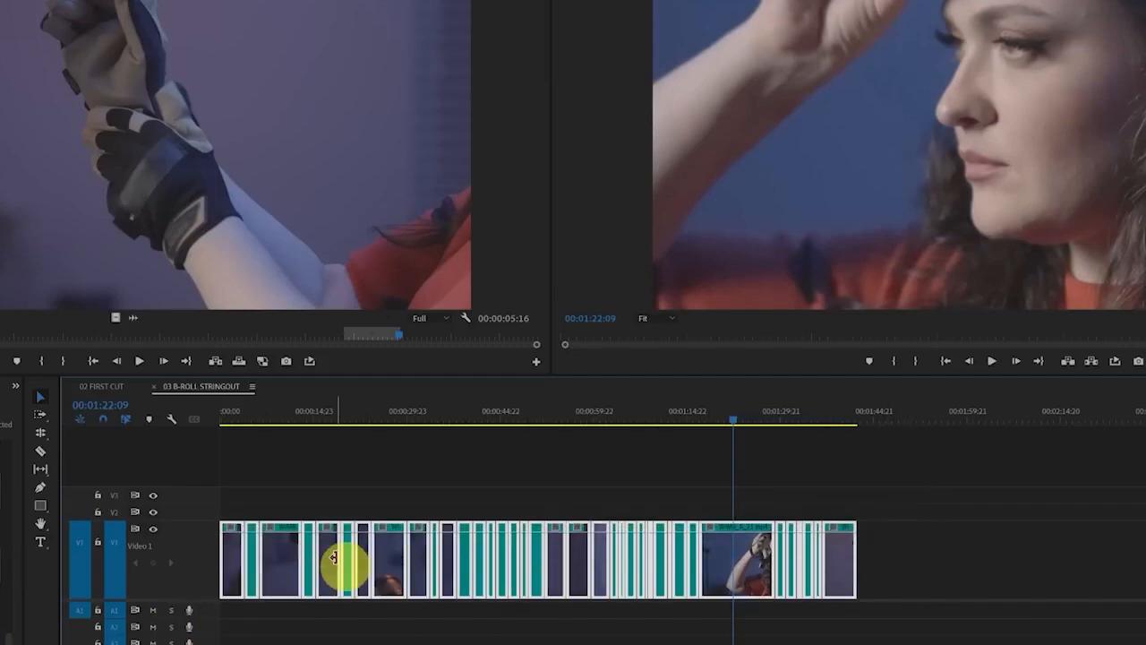
{"action": "right_click", "coordinate": [346, 552]}
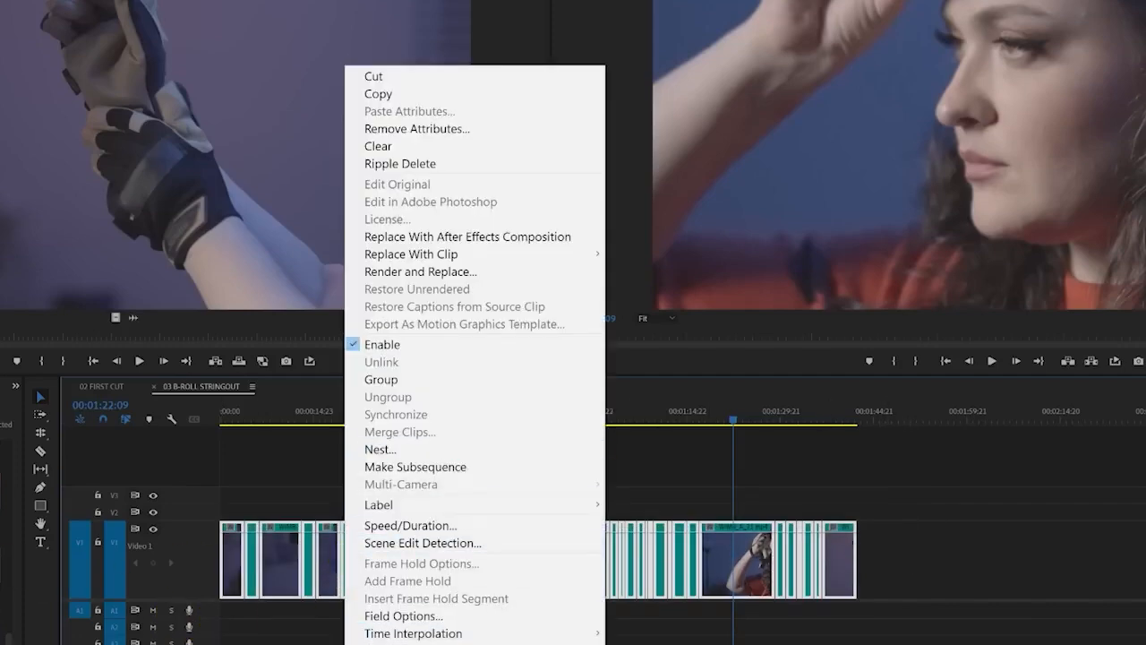
{"action": "left_click", "coordinate": [465, 644]}
{"action": "left_click", "coordinate": [663, 575]}
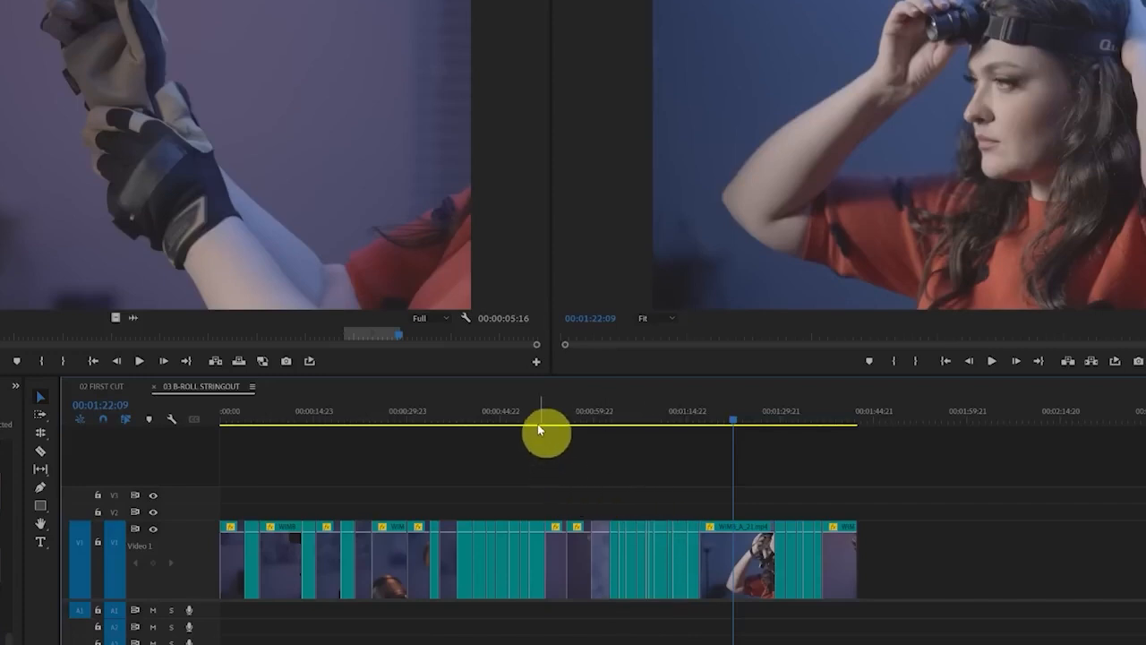
{"action": "left_click_drag", "start_coordinate": [537, 424], "coordinate": [574, 423]}
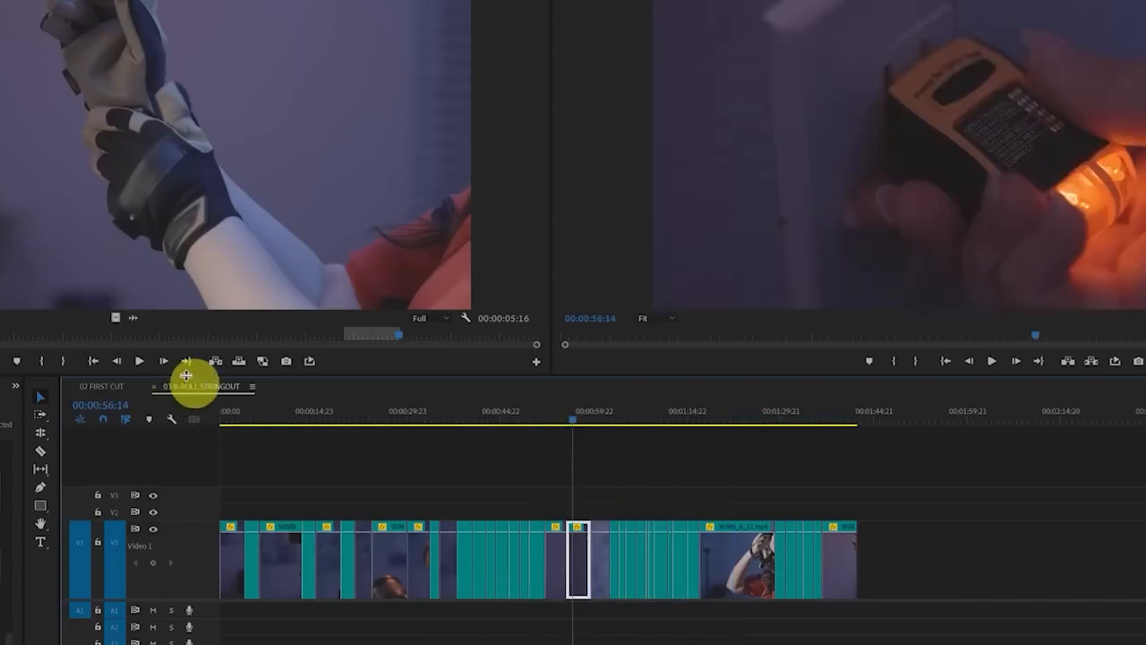
Stack the 03 B-ROLL STRINGOUT timeline above the 02 FIRST CUT timeline and adjust their heights to see both
{"action": "left_click_drag", "start_coordinate": [186, 376], "coordinate": [205, 333]}
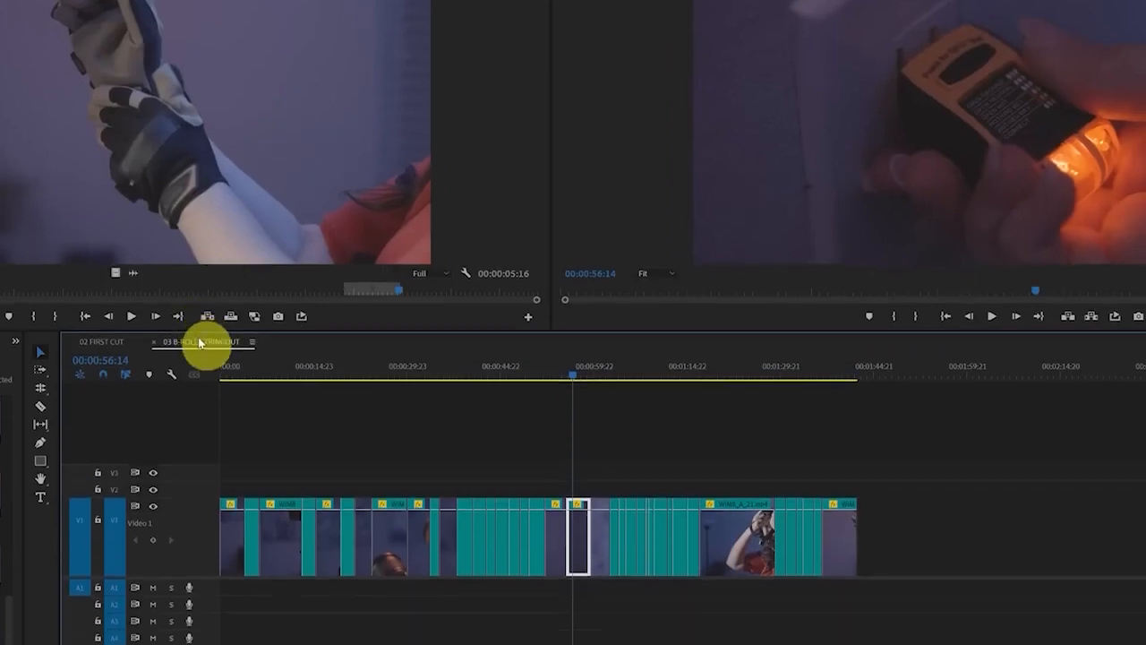
{"action": "left_click", "coordinate": [99, 348]}
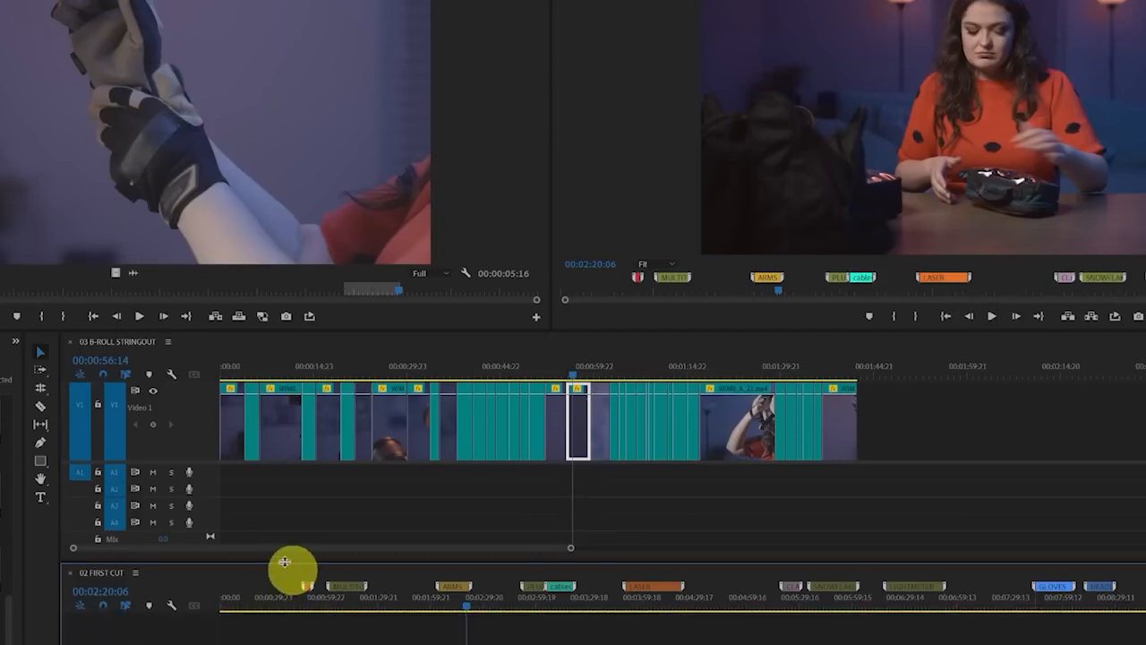
{"action": "left_click_drag", "start_coordinate": [284, 563], "coordinate": [296, 513]}
{"action": "left_click_drag", "start_coordinate": [572, 499], "coordinate": [458, 517]}
{"action": "scroll", "coordinate": [527, 499], "scroll_direction": "up", "scroll_amount": 3}
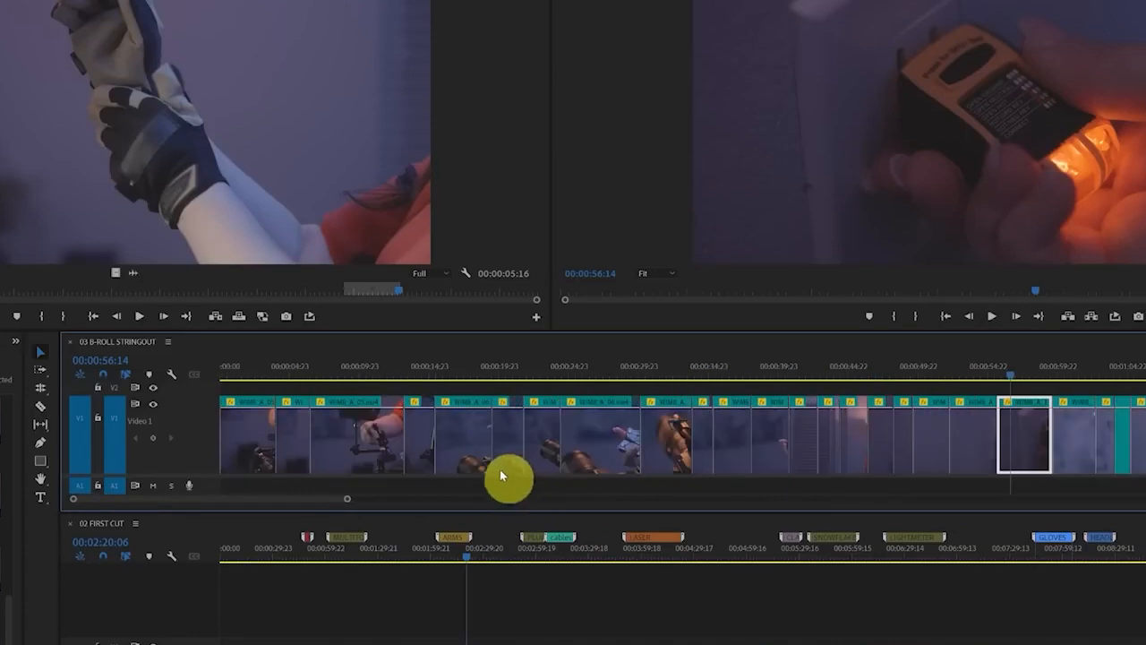
{"action": "left_click", "coordinate": [530, 614]}
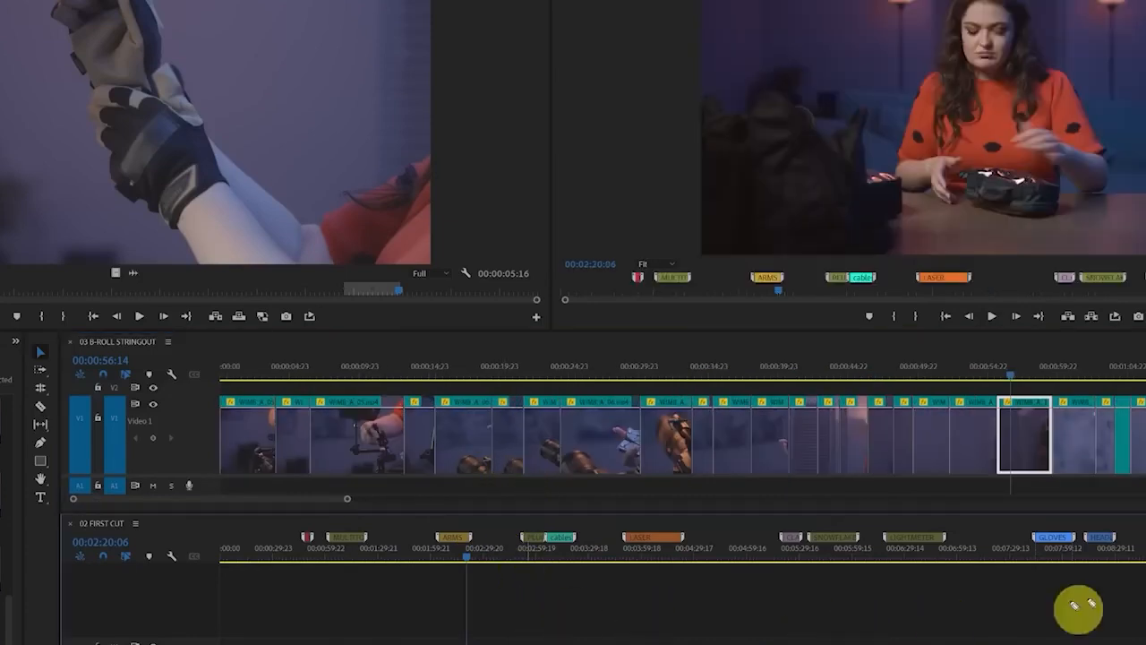
{"action": "mouse_move", "coordinate": [1101, 606]}
{"action": "left_mouse_down"}
{"action": "mouse_move", "coordinate": [486, 606]}
{"action": "mouse_move", "coordinate": [627, 644]}
{"action": "mouse_move", "coordinate": [835, 596]}
{"action": "left_mouse_up"}
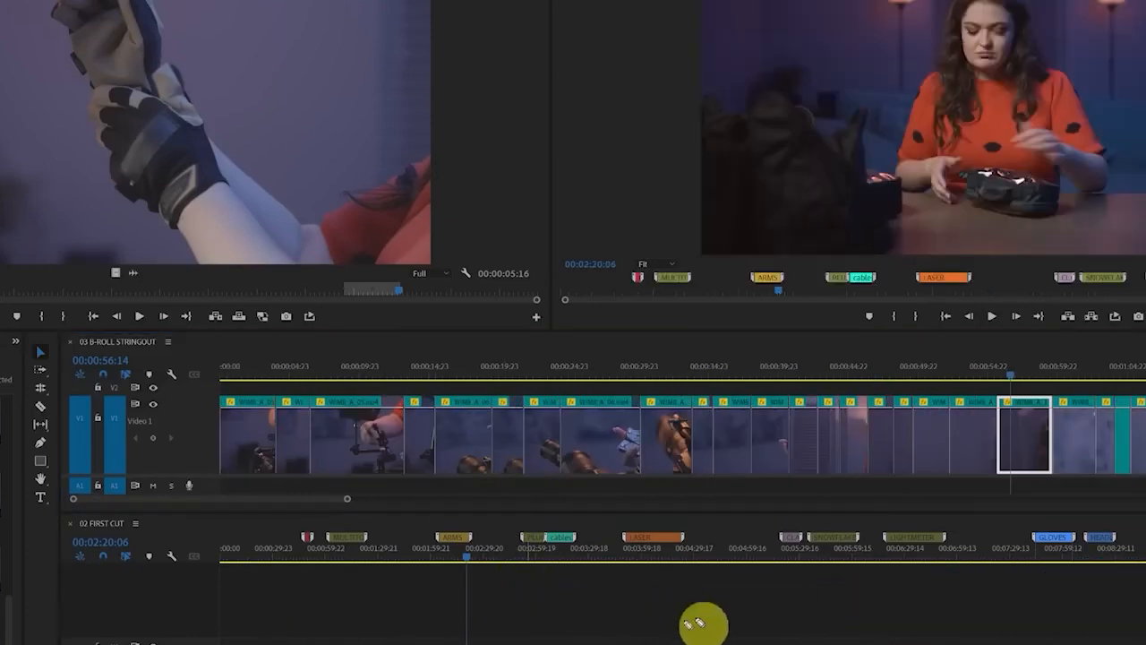
{"action": "mouse_move", "coordinate": [699, 543]}
{"action": "left_mouse_down"}
{"action": "mouse_move", "coordinate": [579, 594]}
{"action": "mouse_move", "coordinate": [704, 537]}
{"action": "left_mouse_up"}
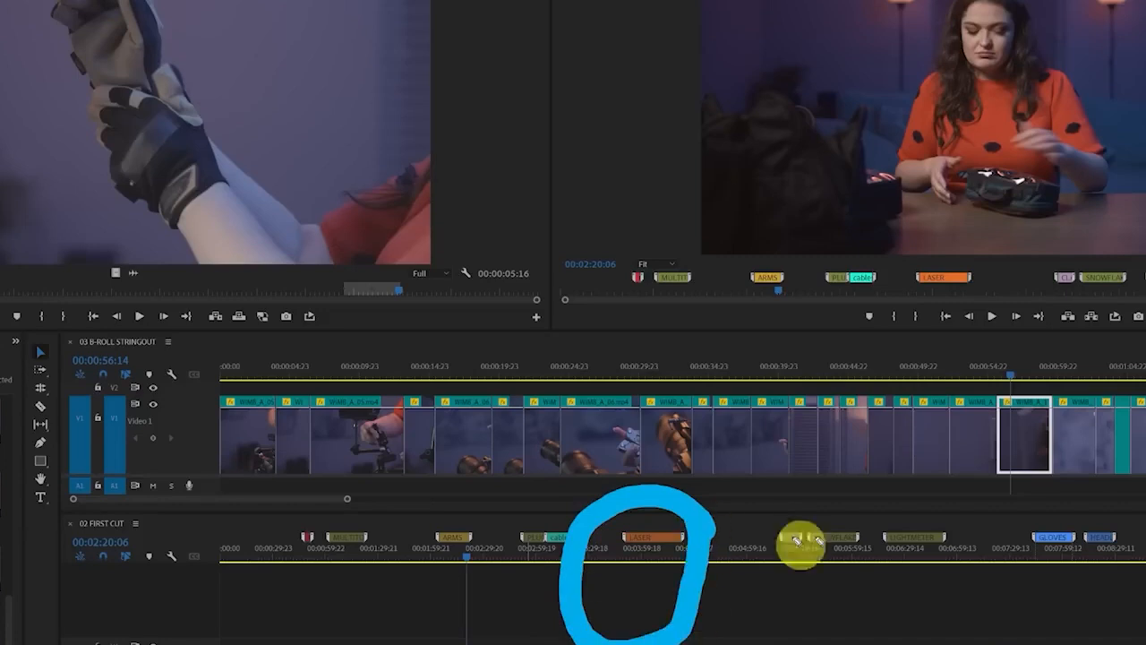
{"action": "mouse_move", "coordinate": [921, 518]}
{"action": "left_mouse_down"}
{"action": "mouse_move", "coordinate": [791, 545]}
{"action": "mouse_move", "coordinate": [891, 537]}
{"action": "left_mouse_up"}
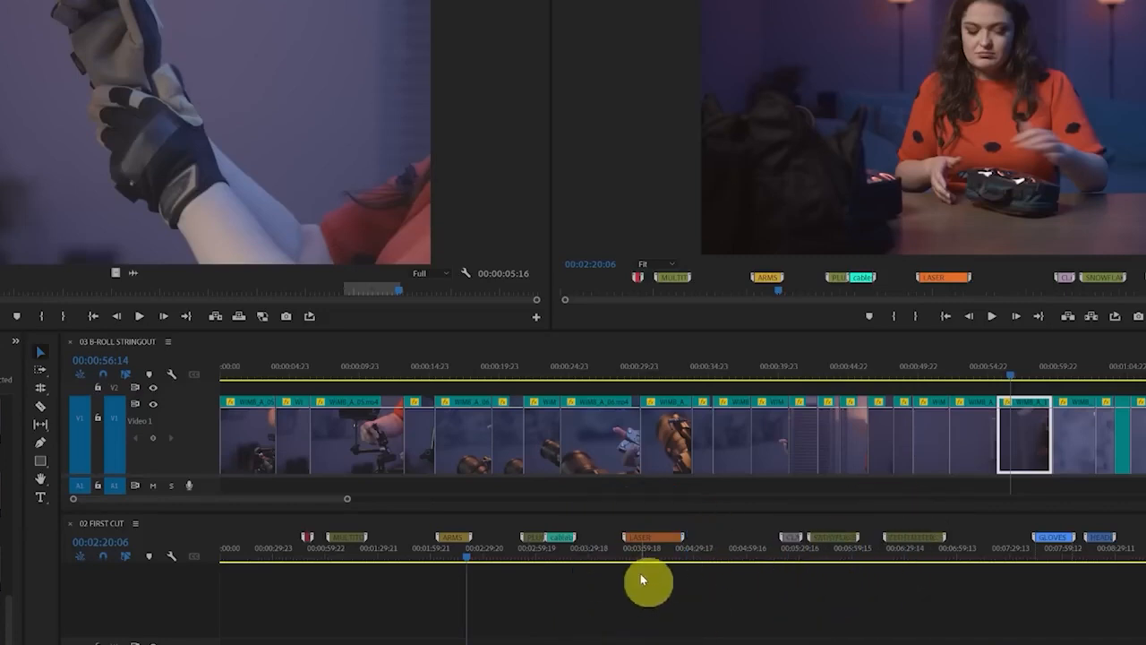
Place the clothespin clip from 03 B-ROLL STRINGOUT above the main footage in the red-marked section of 02 FIRST CUT, around 00:00:49:04
{"action": "scroll", "coordinate": [450, 622], "scroll_direction": "up", "scroll_amount": 4}
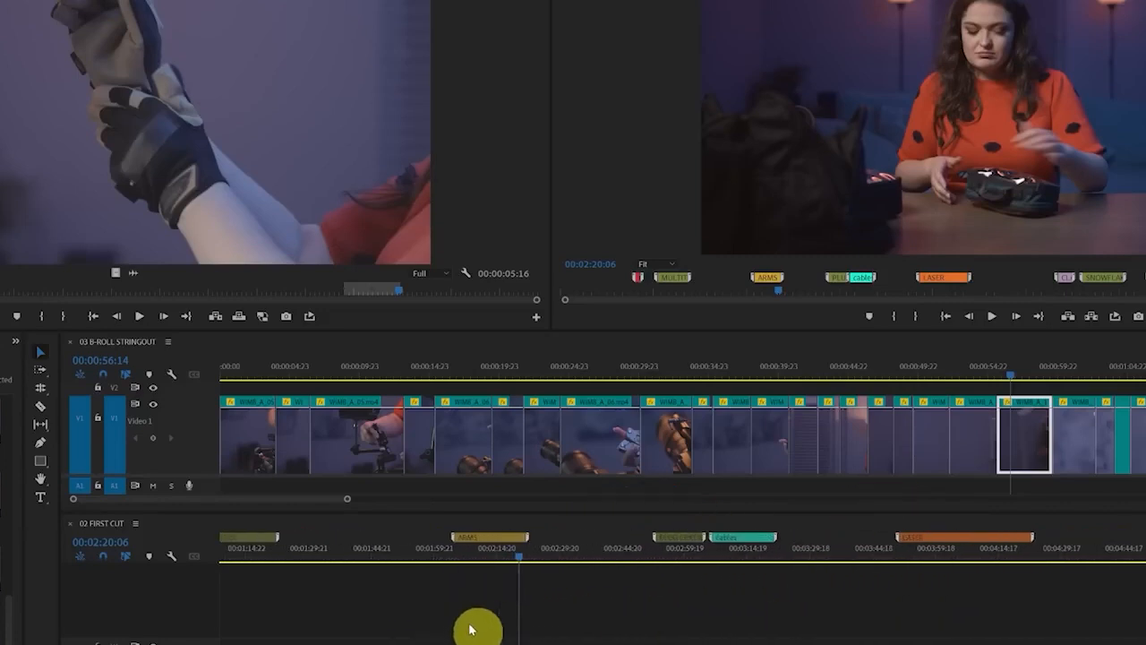
{"action": "scroll", "coordinate": [410, 614], "scroll_direction": "up", "scroll_amount": 5}
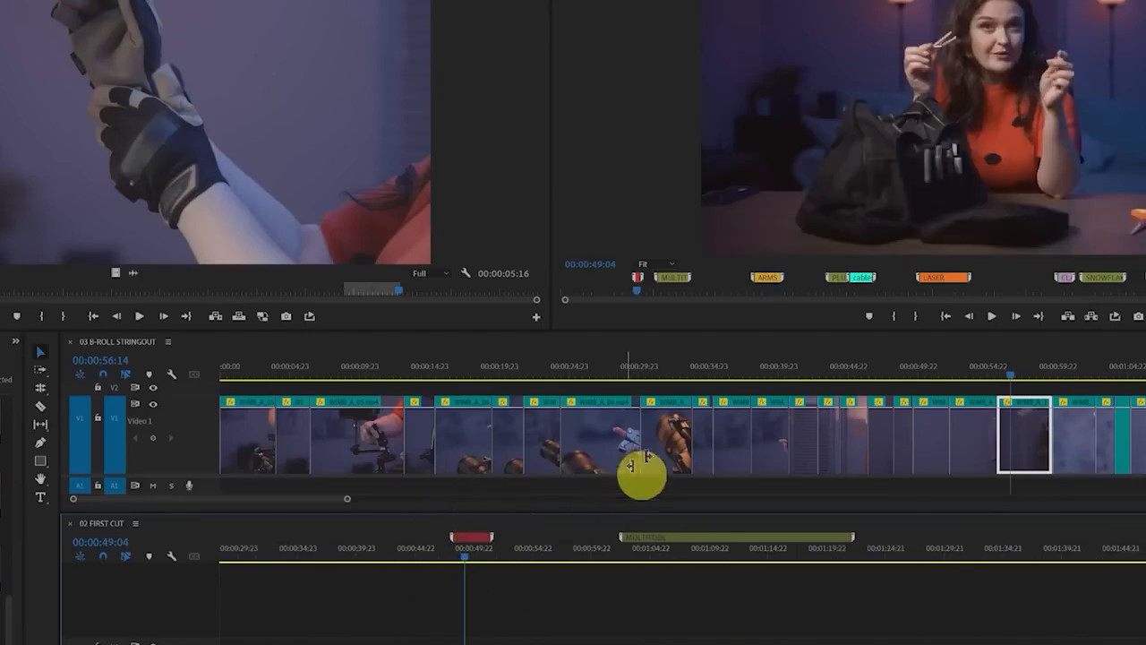
{"action": "scroll", "coordinate": [742, 425], "scroll_direction": "down", "scroll_amount": 1}
{"action": "scroll", "coordinate": [739, 423], "scroll_direction": "down", "scroll_amount": 5}
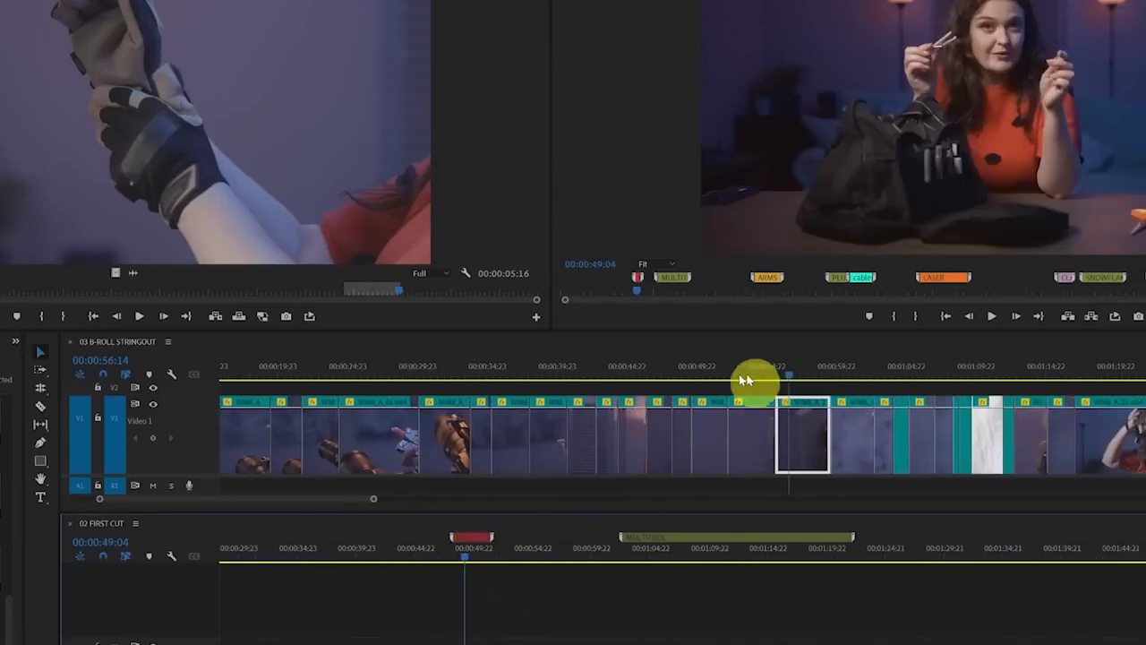
{"action": "left_click_drag", "start_coordinate": [374, 503], "coordinate": [307, 511]}
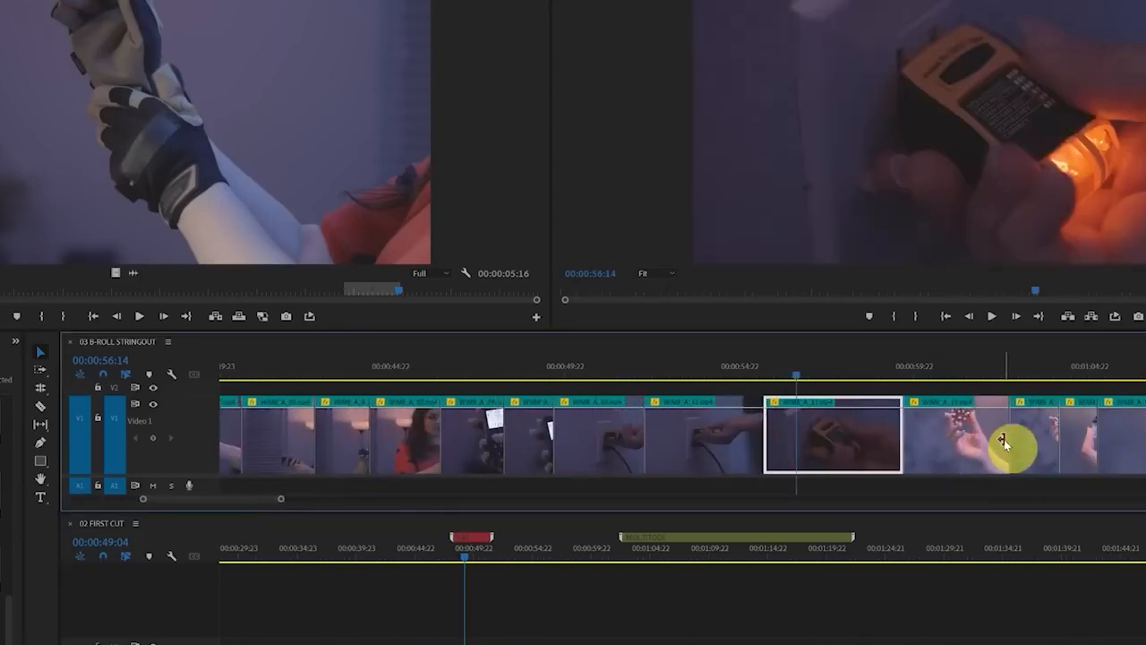
{"action": "scroll", "coordinate": [1004, 439], "scroll_direction": "down", "scroll_amount": 1}
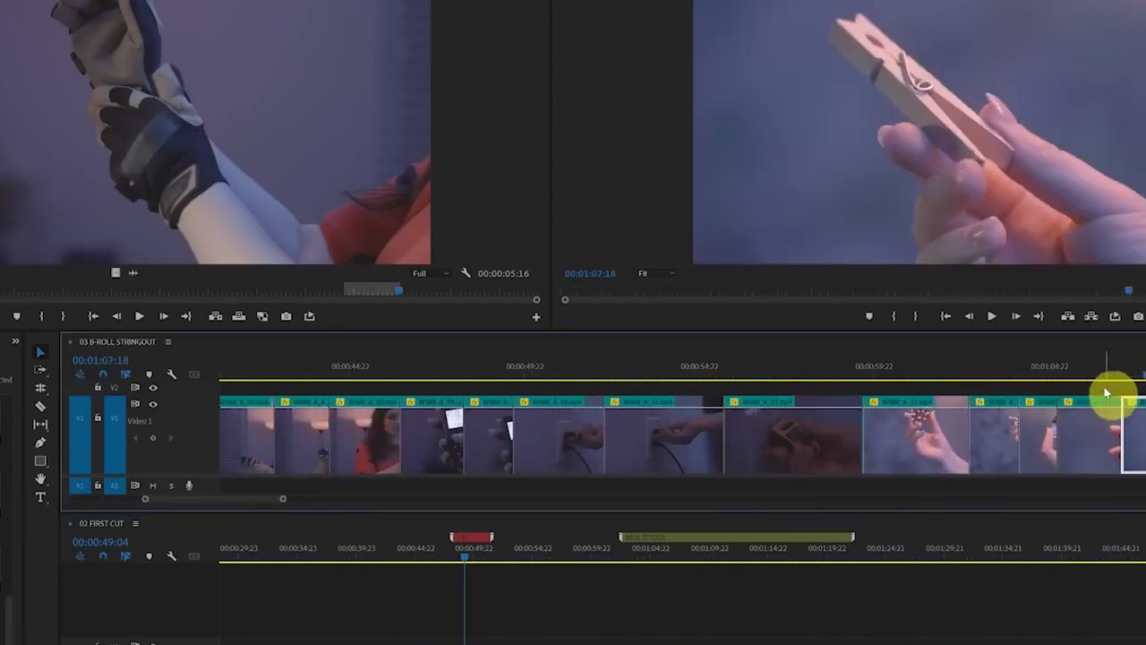
{"action": "scroll", "coordinate": [1110, 394], "scroll_direction": "down", "scroll_amount": 4}
{"action": "left_click_drag", "start_coordinate": [957, 434], "coordinate": [474, 637]}
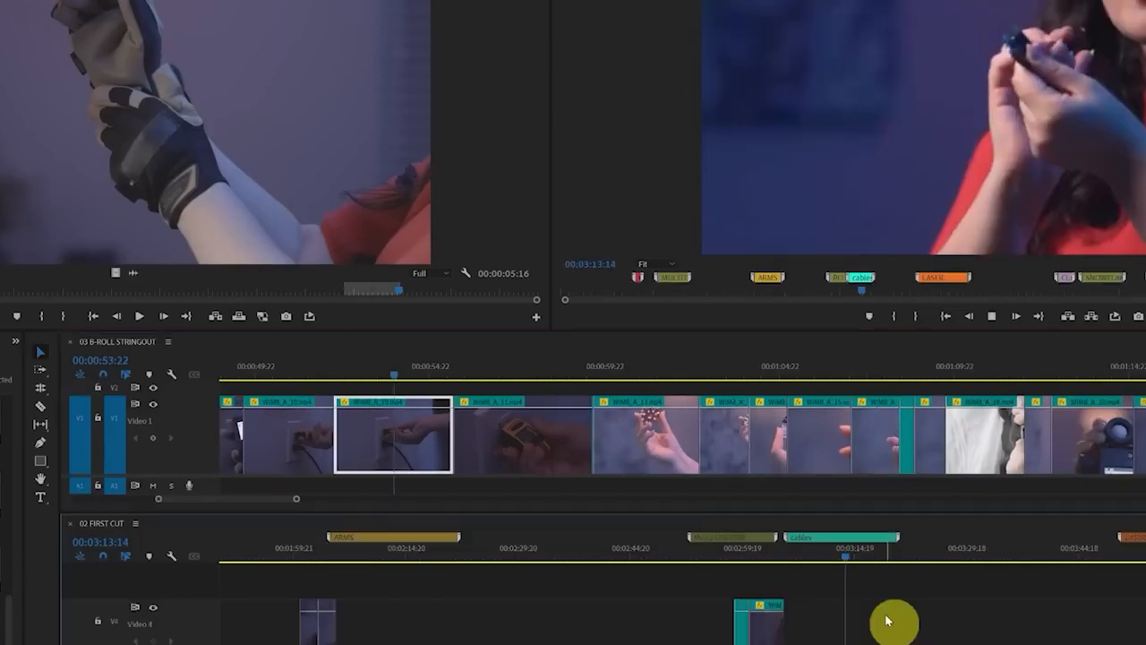
Preview the stringout clips around 00:01:06:05 and place the cable clip in the cables section of 02 FIRST CUT at about 00:03:14
{"action": "scroll", "coordinate": [658, 427], "scroll_direction": "up", "scroll_amount": 12}
{"action": "scroll", "coordinate": [657, 427], "scroll_direction": "up", "scroll_amount": 20}
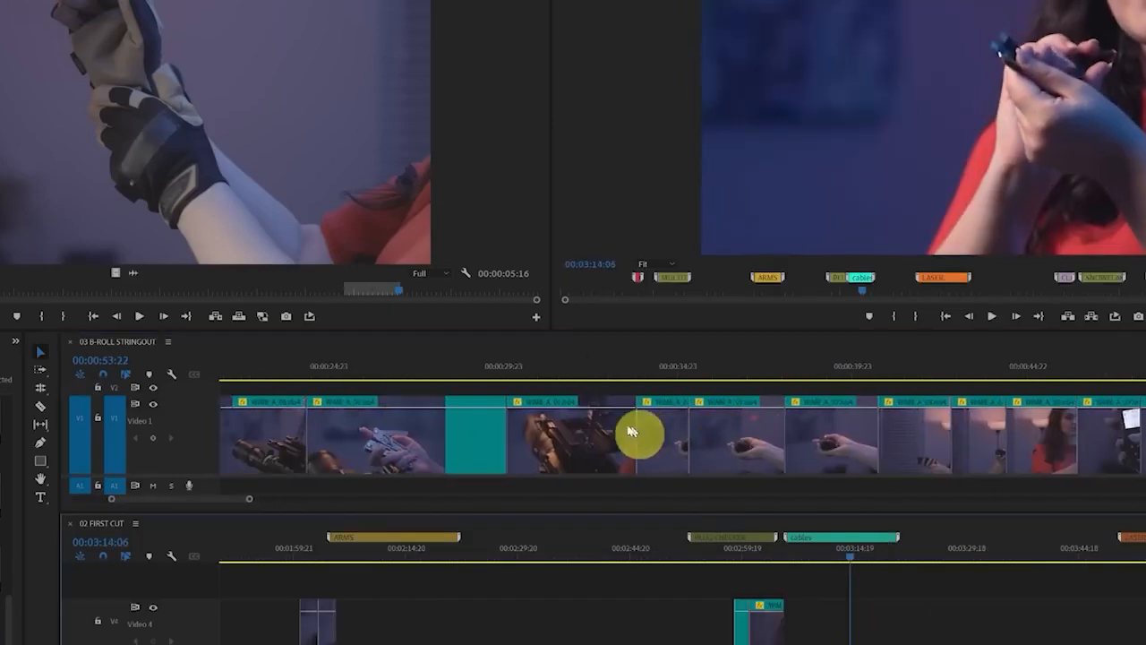
{"action": "scroll", "coordinate": [794, 421], "scroll_direction": "down", "scroll_amount": 20}
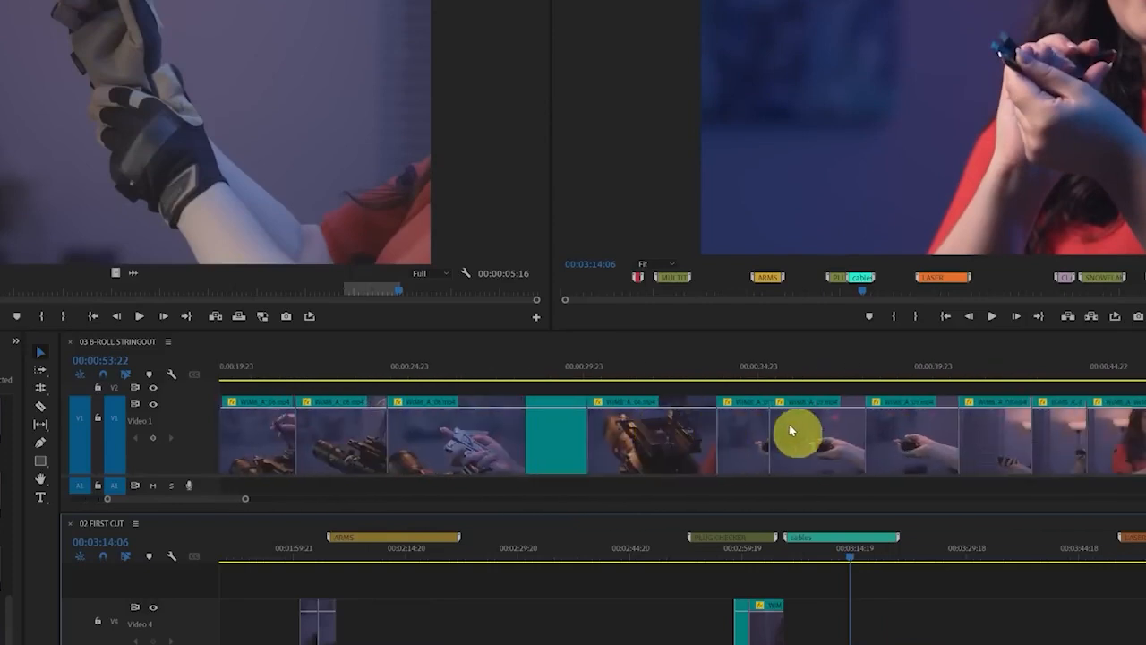
{"action": "left_click", "coordinate": [705, 371]}
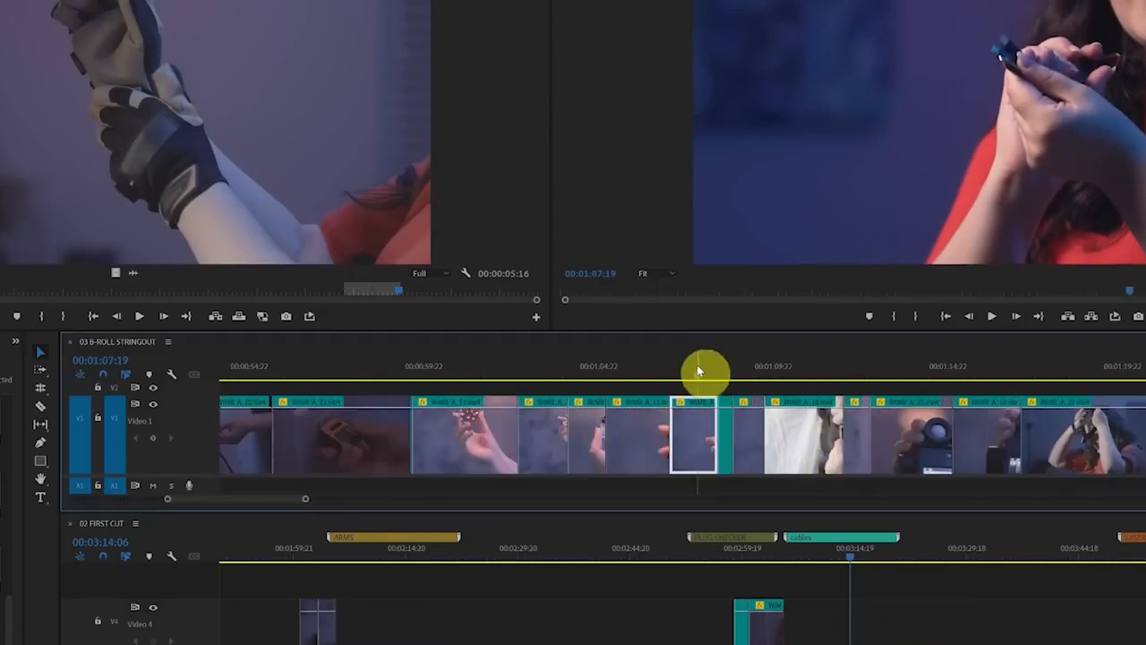
{"action": "left_click", "coordinate": [728, 376]}
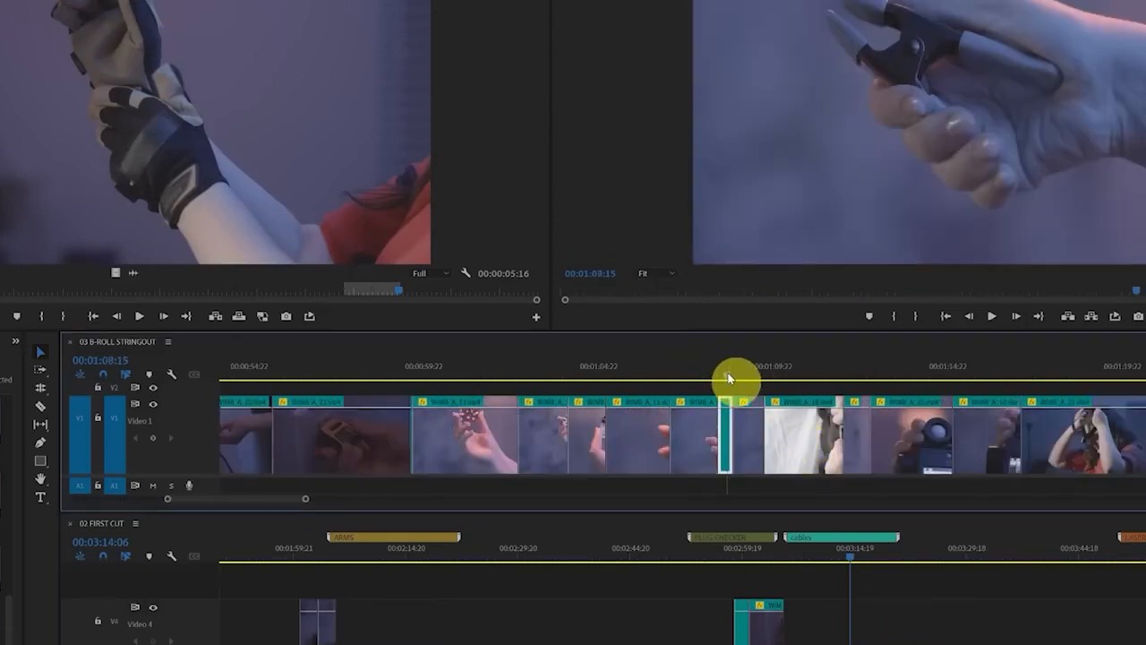
{"action": "left_click", "coordinate": [643, 375]}
{"action": "mouse_move", "coordinate": [652, 404]}
{"action": "left_mouse_down"}
{"action": "mouse_move", "coordinate": [878, 486]}
{"action": "mouse_move", "coordinate": [871, 636]}
{"action": "mouse_move", "coordinate": [858, 636]}
{"action": "mouse_move", "coordinate": [883, 602]}
{"action": "left_mouse_up"}
{"action": "left_click", "coordinate": [819, 547]}
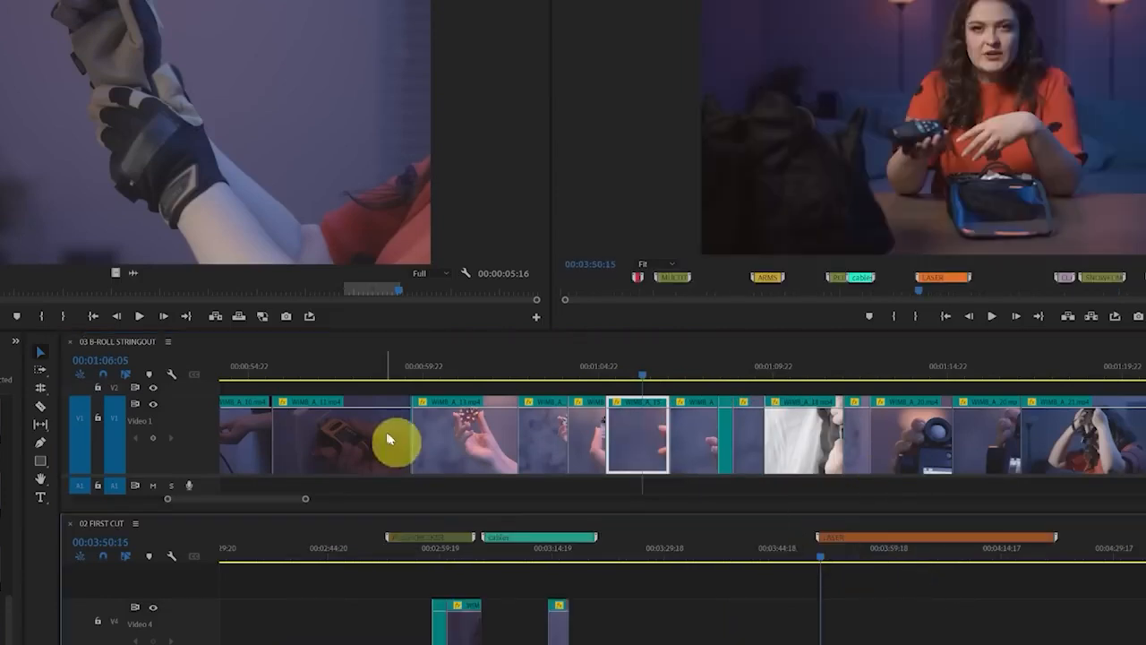
Locate the laser footage in the stringout and place a clip of it in the LASER section of 02 FIRST CUT
{"action": "scroll", "coordinate": [884, 470], "scroll_direction": "down", "scroll_amount": 5}
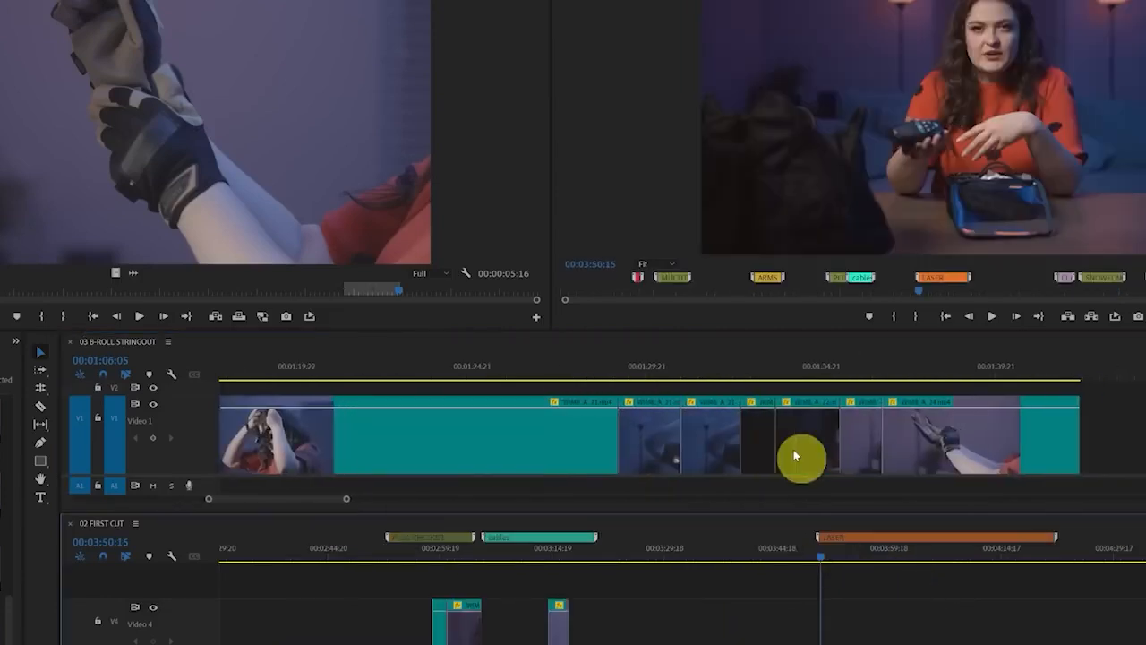
{"action": "scroll", "coordinate": [794, 449], "scroll_direction": "up", "scroll_amount": 10}
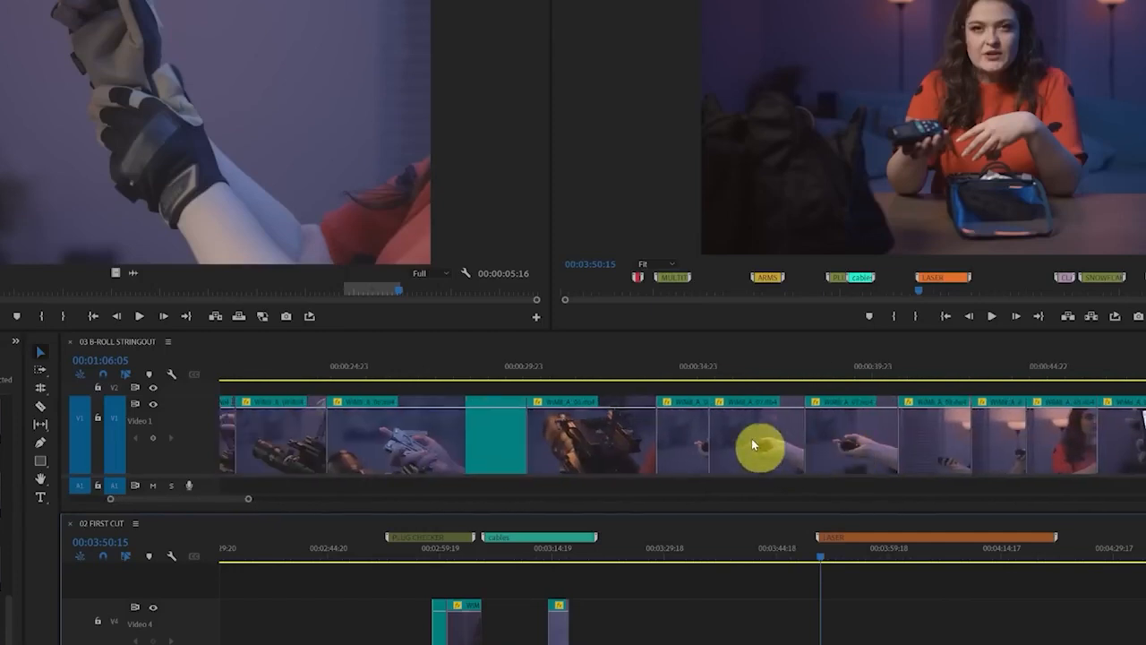
{"action": "left_click", "coordinate": [762, 383]}
{"action": "left_click_drag", "start_coordinate": [849, 490], "coordinate": [851, 627]}
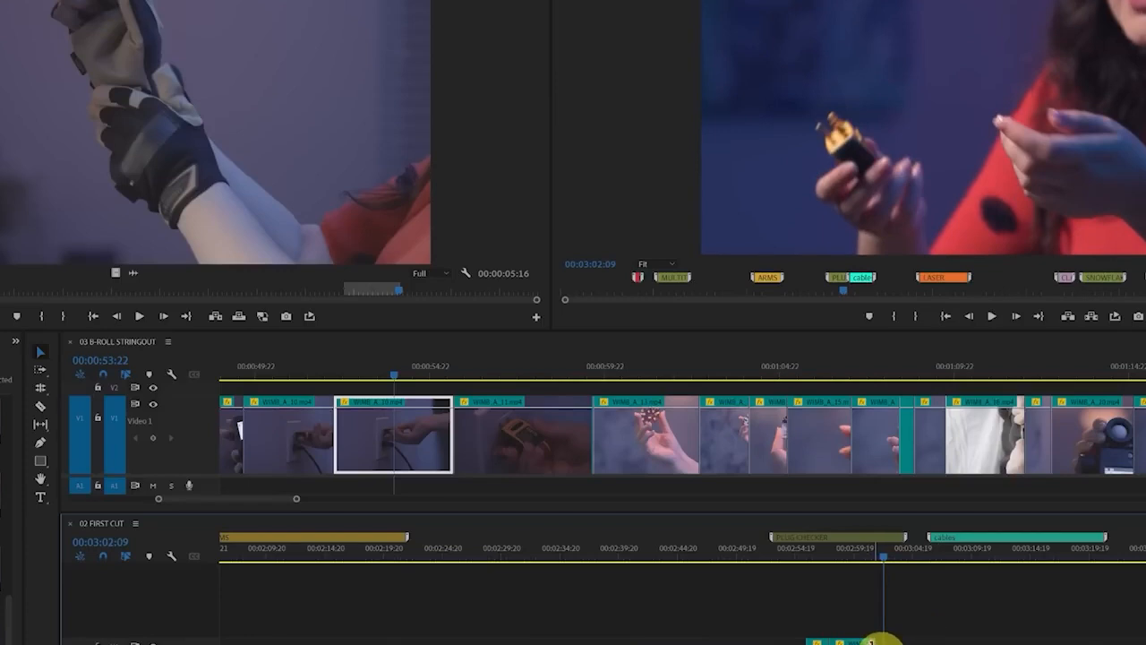
Adjust the plug checker clip's end to 00:03:02:09, shift both plug checker clips slightly later and play the section back
{"action": "left_click_drag", "start_coordinate": [879, 643], "coordinate": [883, 643]}
{"action": "key", "text": "space"}
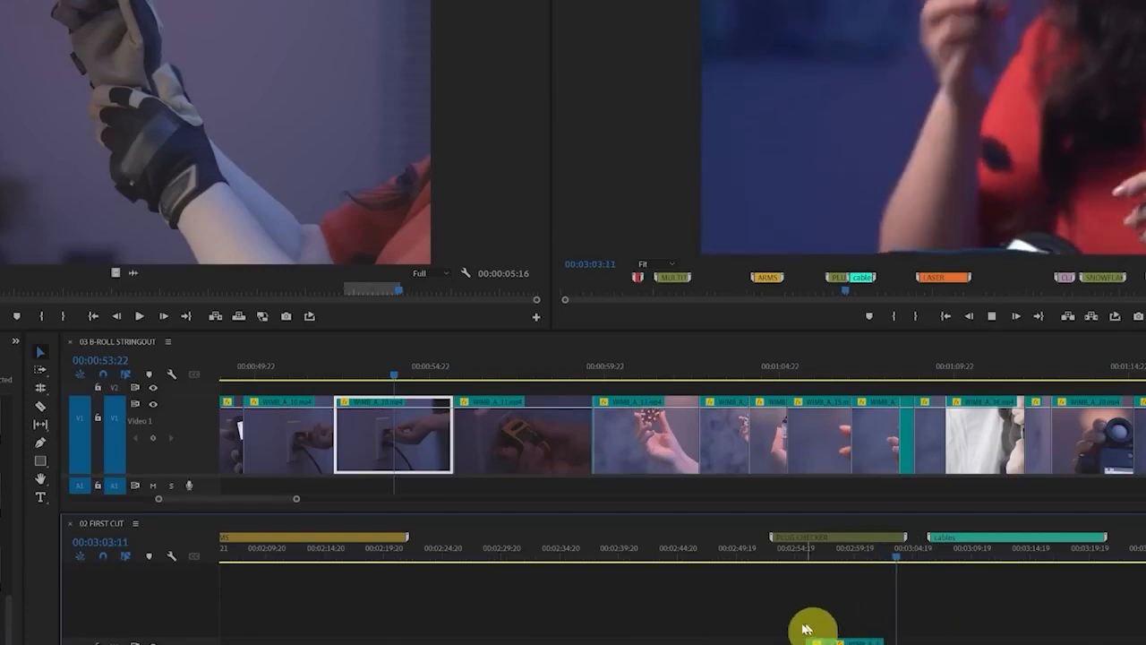
{"action": "left_click_drag", "start_coordinate": [788, 627], "coordinate": [922, 641]}
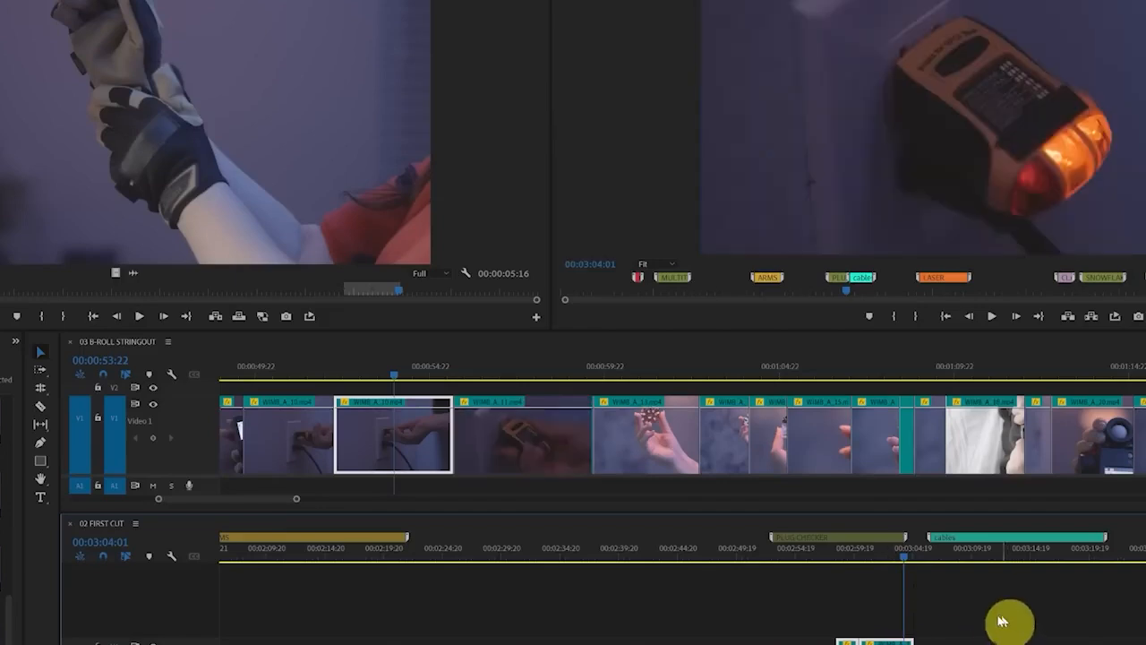
{"action": "key", "text": "space"}
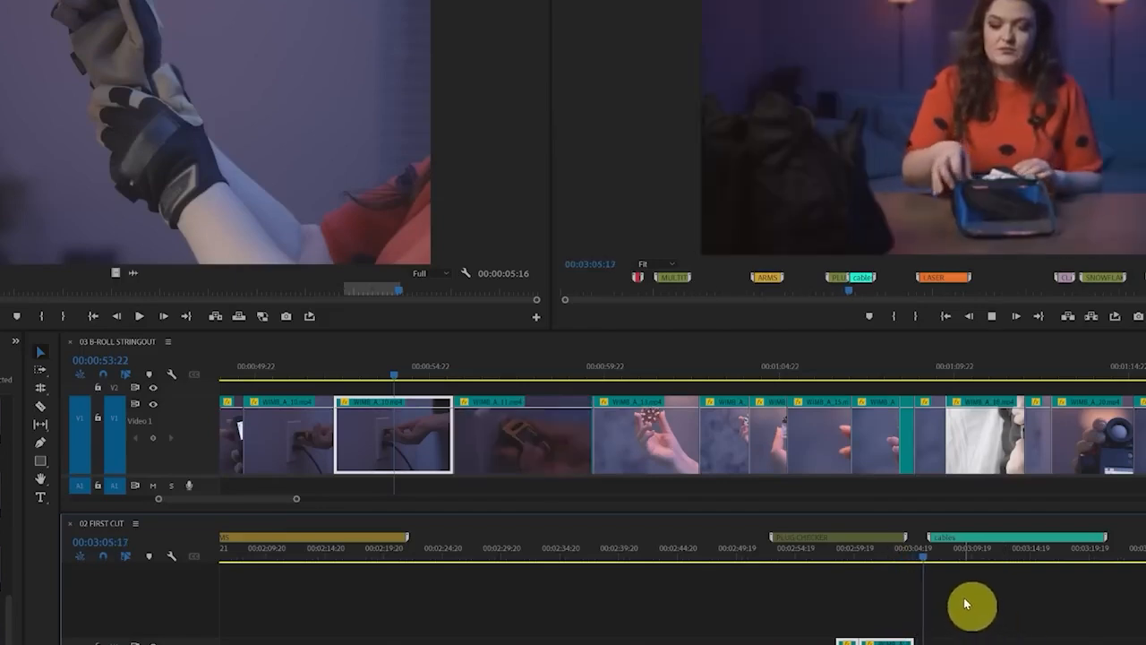
{"action": "key", "text": "space"}
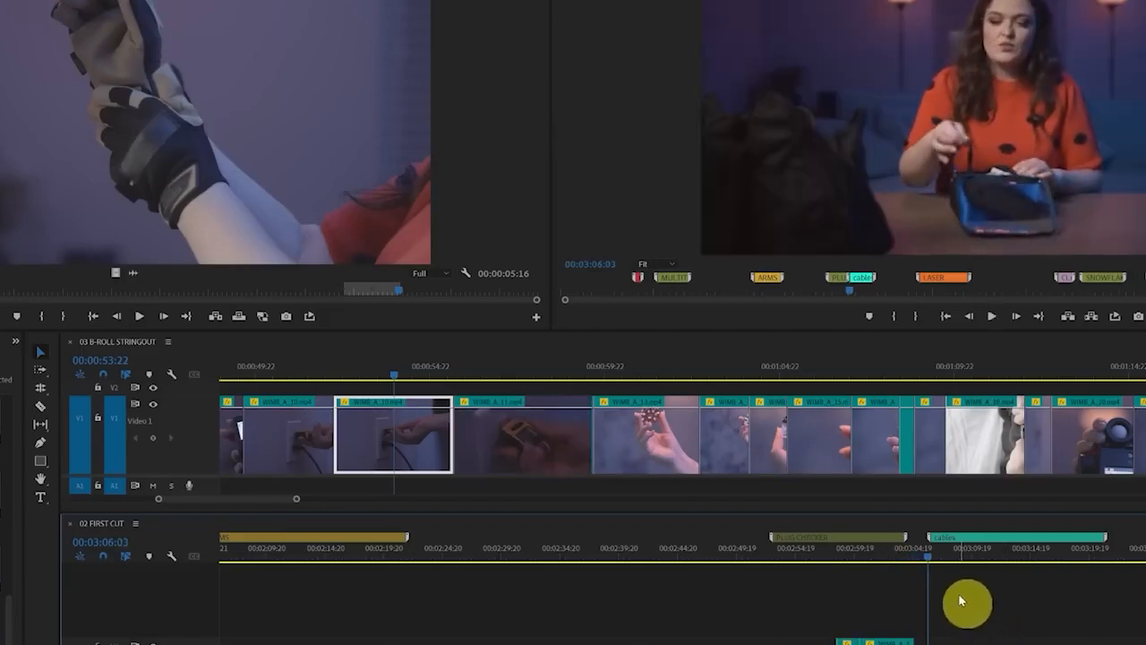
{"action": "left_click", "coordinate": [892, 550]}
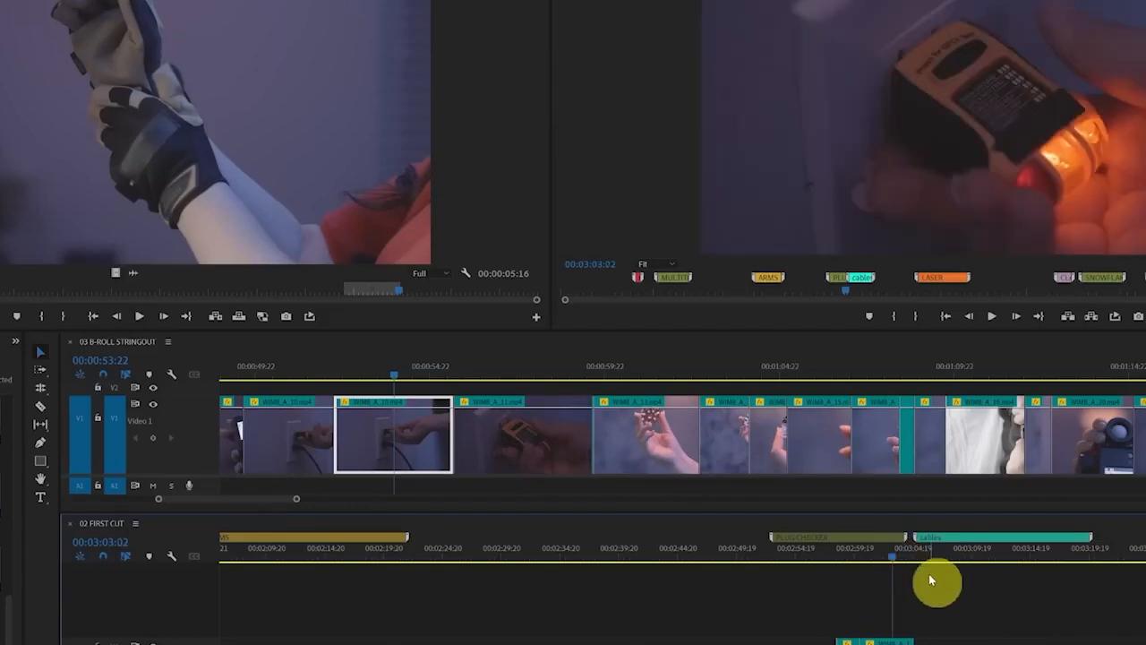
{"action": "key", "text": "space"}
Place stringout clips on Video 4 of 02 FIRST CUT for the cables, LASER and CLAPPER sections
{"action": "scroll", "coordinate": [595, 435], "scroll_direction": "down", "scroll_amount": 5}
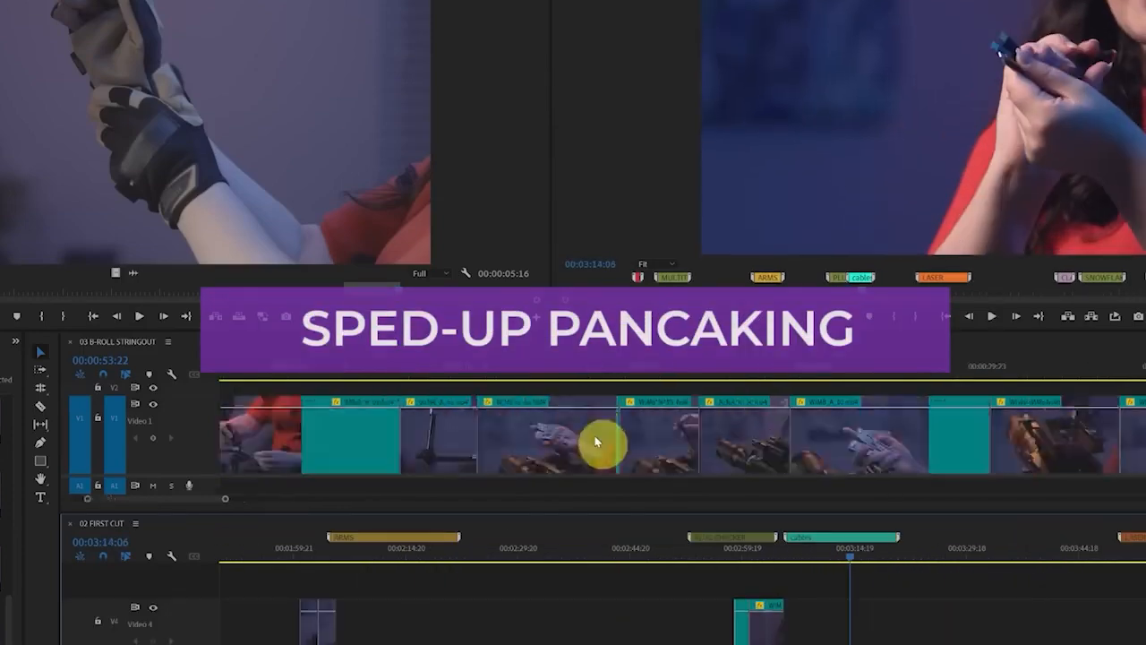
{"action": "left_click_drag", "start_coordinate": [639, 439], "coordinate": [886, 607]}
{"action": "left_click_drag", "start_coordinate": [755, 439], "coordinate": [1013, 614]}
{"action": "left_click", "coordinate": [761, 631]}
{"action": "scroll", "coordinate": [761, 436], "scroll_direction": "down", "scroll_amount": 5}
{"action": "left_click_drag", "start_coordinate": [908, 439], "coordinate": [940, 622]}
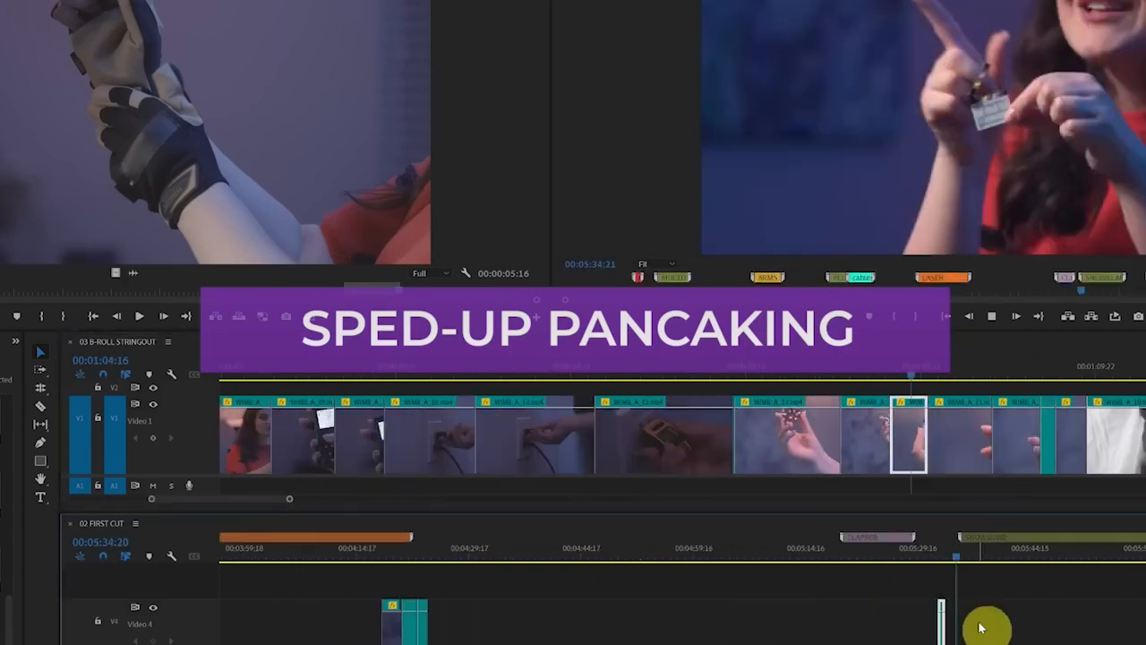
Place the matching stringout clips in the SNOWFLAKE, LIGHTMETER, GLOVES and HEADLAMP sections of 02 FIRST CUT
{"action": "scroll", "coordinate": [681, 436], "scroll_direction": "down", "scroll_amount": 5}
{"action": "left_click_drag", "start_coordinate": [424, 439], "coordinate": [584, 620]}
{"action": "left_click", "coordinate": [837, 370]}
{"action": "left_click_drag", "start_coordinate": [870, 439], "coordinate": [699, 620]}
{"action": "scroll", "coordinate": [778, 435], "scroll_direction": "down", "scroll_amount": 5}
{"action": "left_click_drag", "start_coordinate": [1125, 439], "coordinate": [689, 627]}
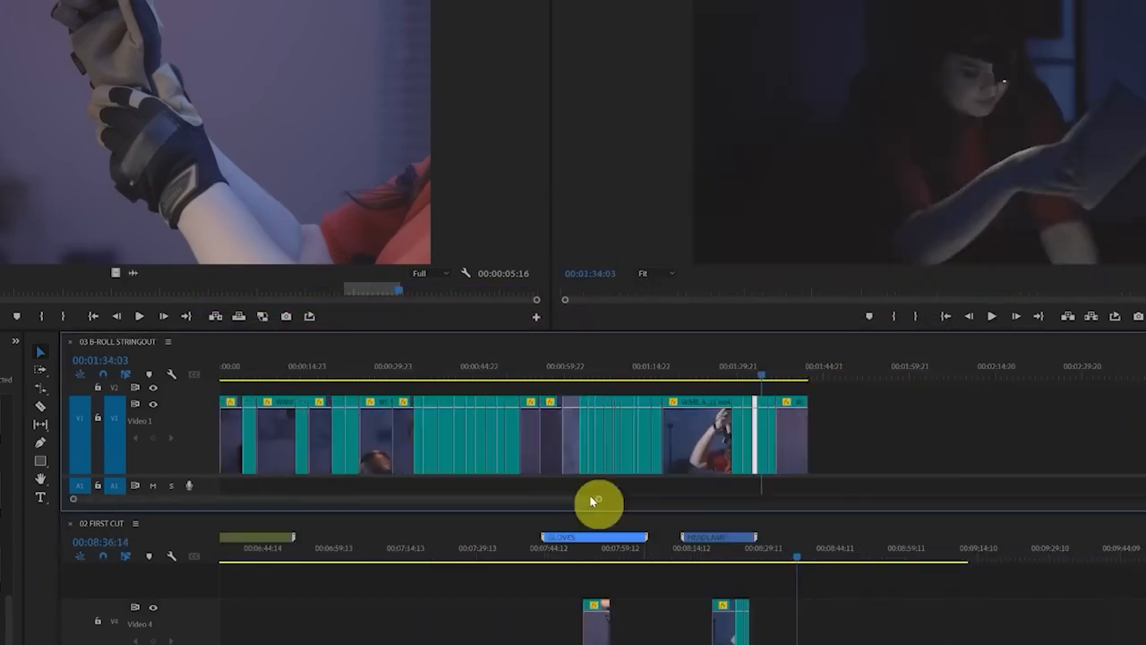
Review the placed B-roll, regroup 02 FIRST CUT as a tab beside 03 B-ROLL STRINGOUT and reduce the Video 4 track height
{"action": "scroll", "coordinate": [498, 638], "scroll_direction": "up", "scroll_amount": 5}
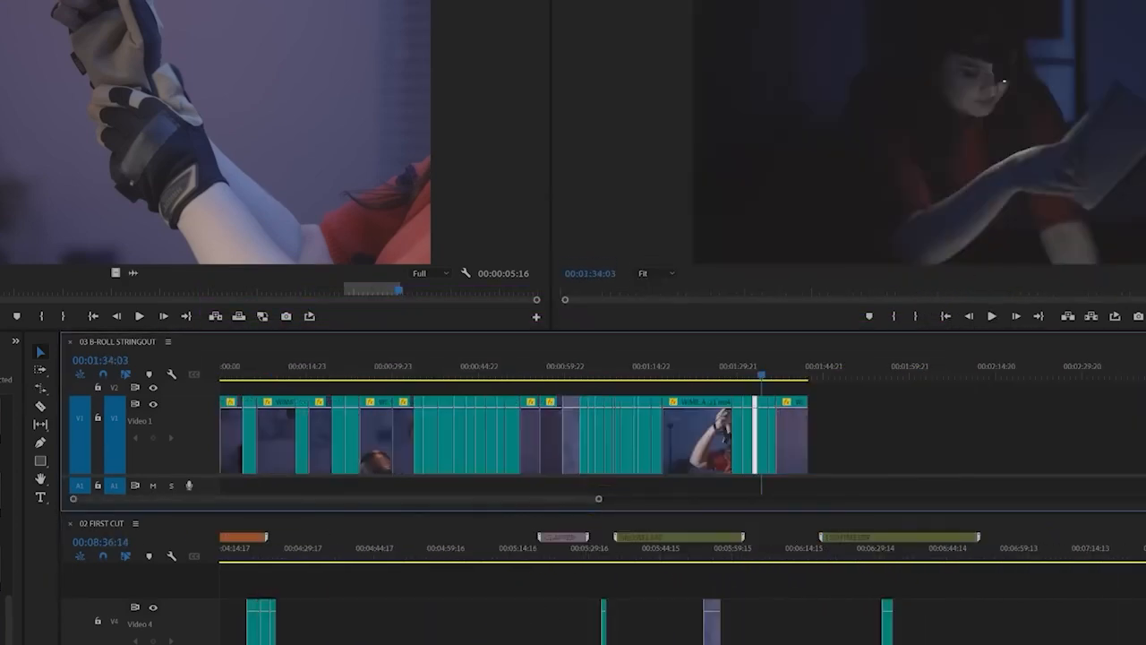
{"action": "left_click_drag", "start_coordinate": [538, 641], "coordinate": [681, 642]}
{"action": "scroll", "coordinate": [307, 639], "scroll_direction": "up", "scroll_amount": 5}
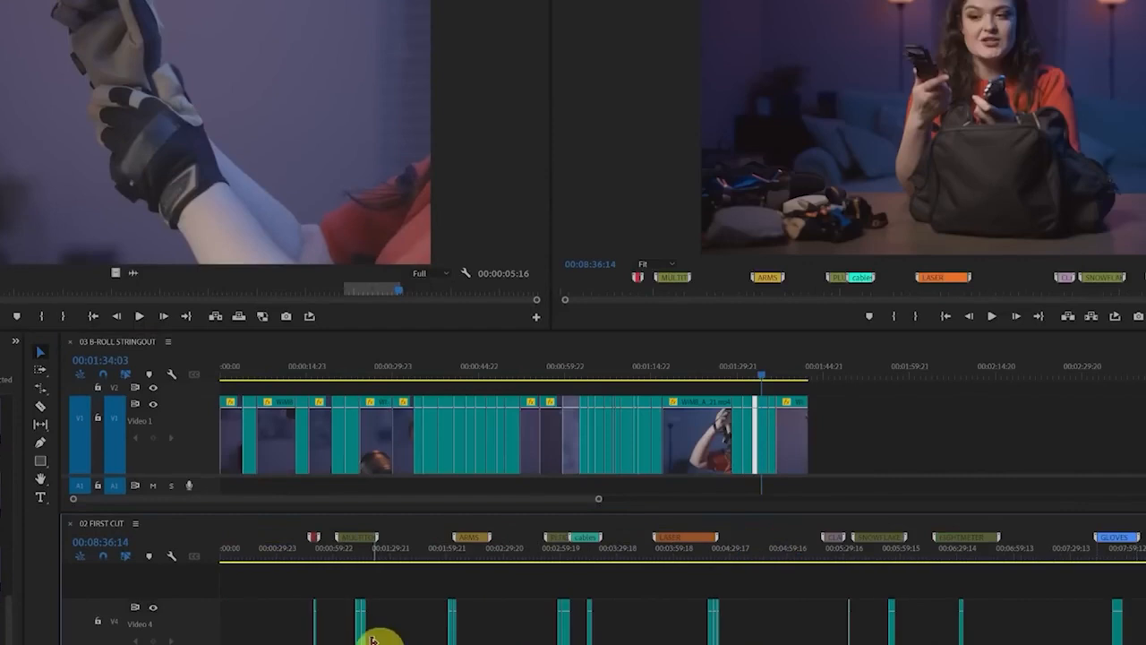
{"action": "scroll", "coordinate": [161, 617], "scroll_direction": "up", "scroll_amount": 2}
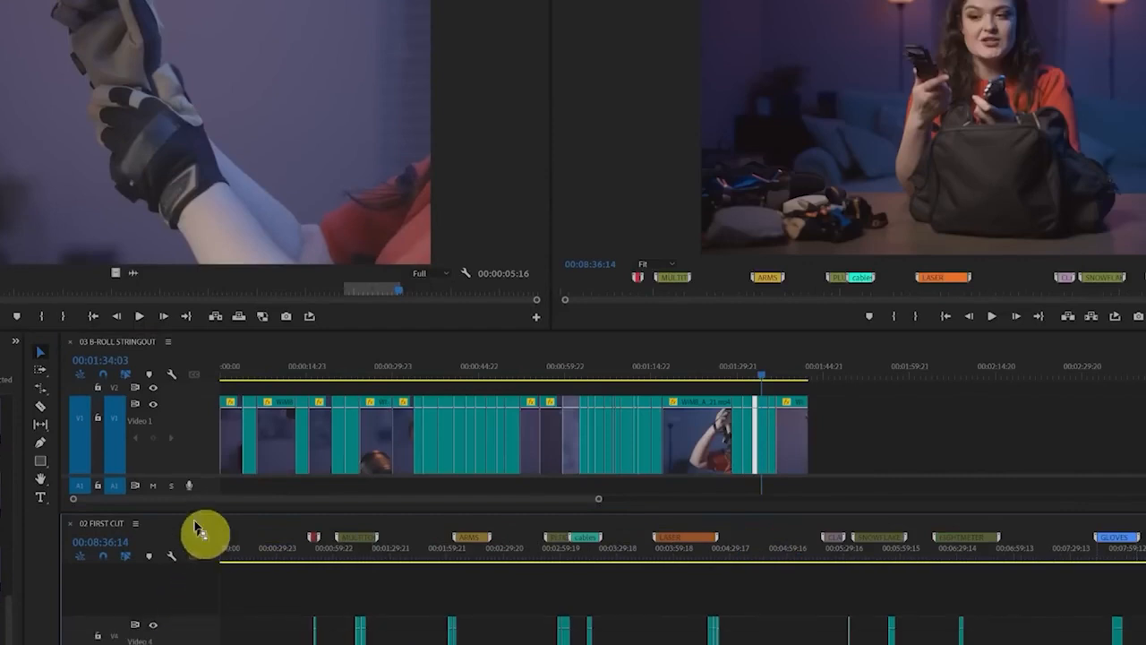
{"action": "left_click_drag", "start_coordinate": [93, 529], "coordinate": [159, 351]}
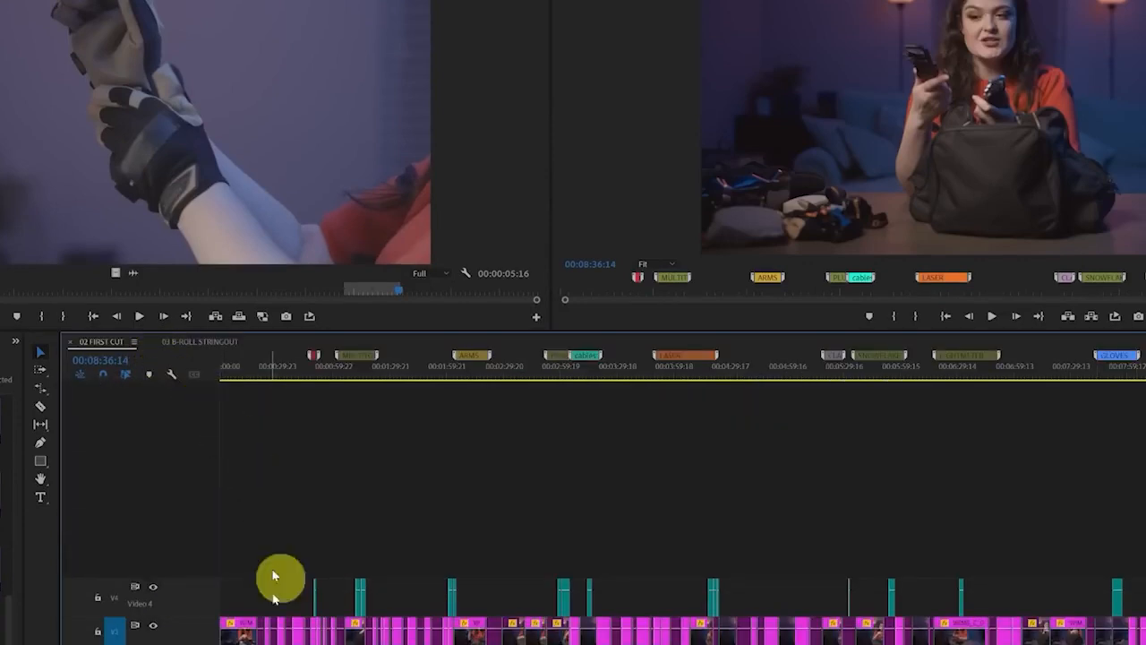
{"action": "scroll", "coordinate": [200, 606], "scroll_direction": "down", "scroll_amount": 2}
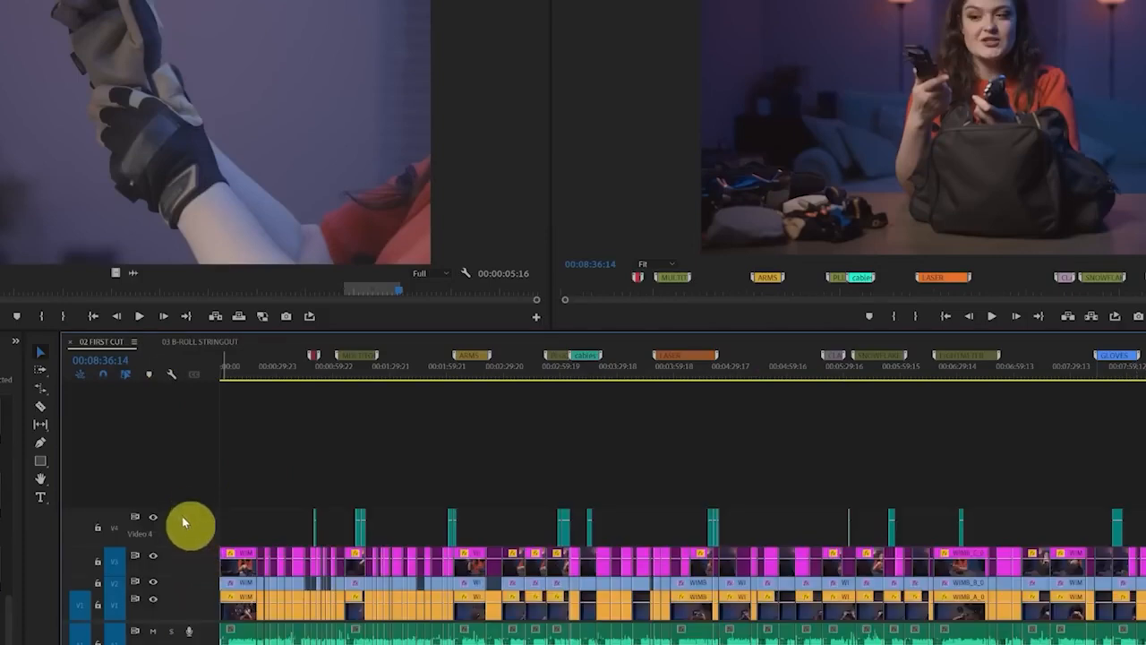
{"action": "left_click_drag", "start_coordinate": [182, 510], "coordinate": [181, 517]}
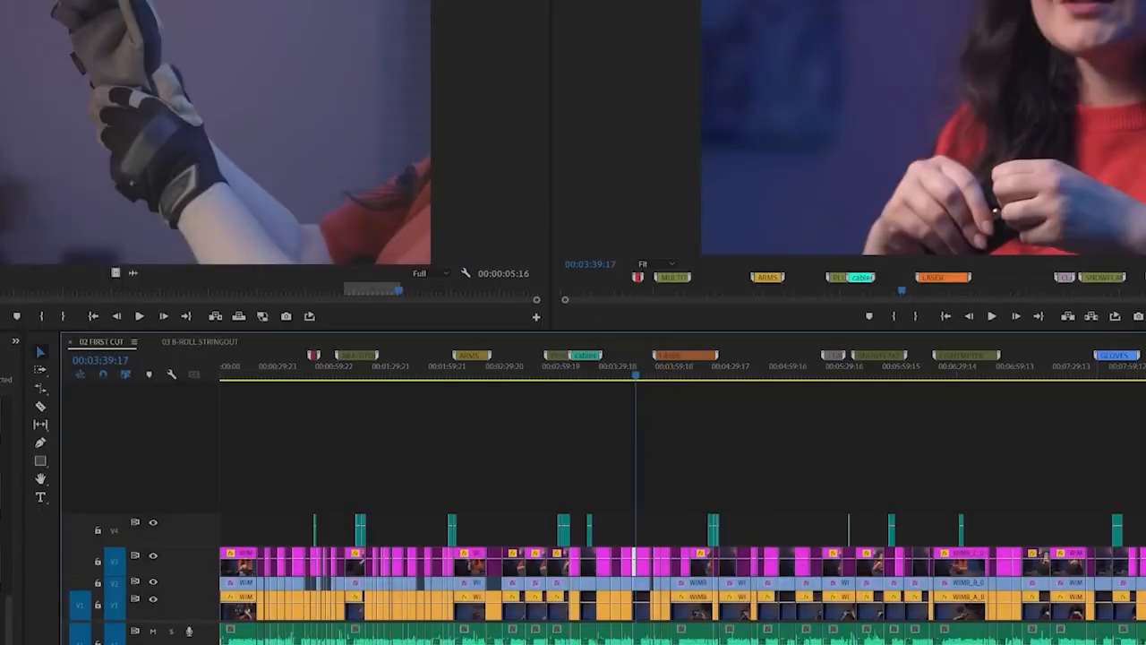
Bring up Essential Graphics and browse its Adobe Stock templates
{"action": "left_click", "coordinate": [56, 2]}
{"action": "left_click", "coordinate": [153, 128]}
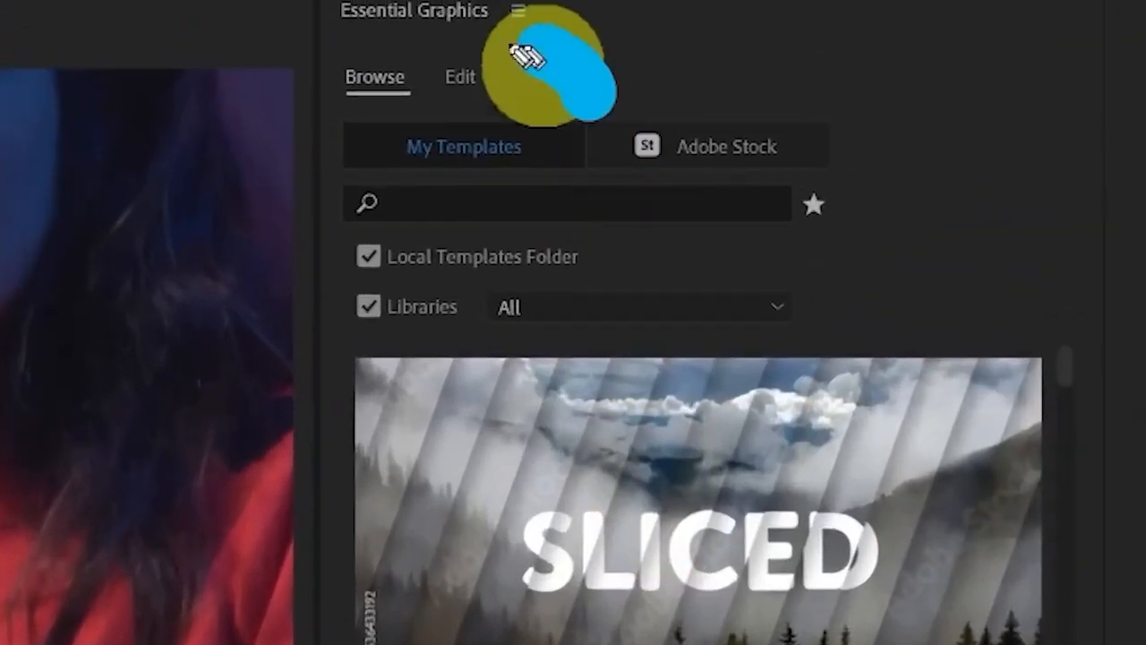
{"action": "mouse_move", "coordinate": [527, 56]}
{"action": "left_mouse_down"}
{"action": "mouse_move", "coordinate": [558, 250]}
{"action": "mouse_move", "coordinate": [605, 106]}
{"action": "mouse_move", "coordinate": [623, 124]}
{"action": "left_mouse_up"}
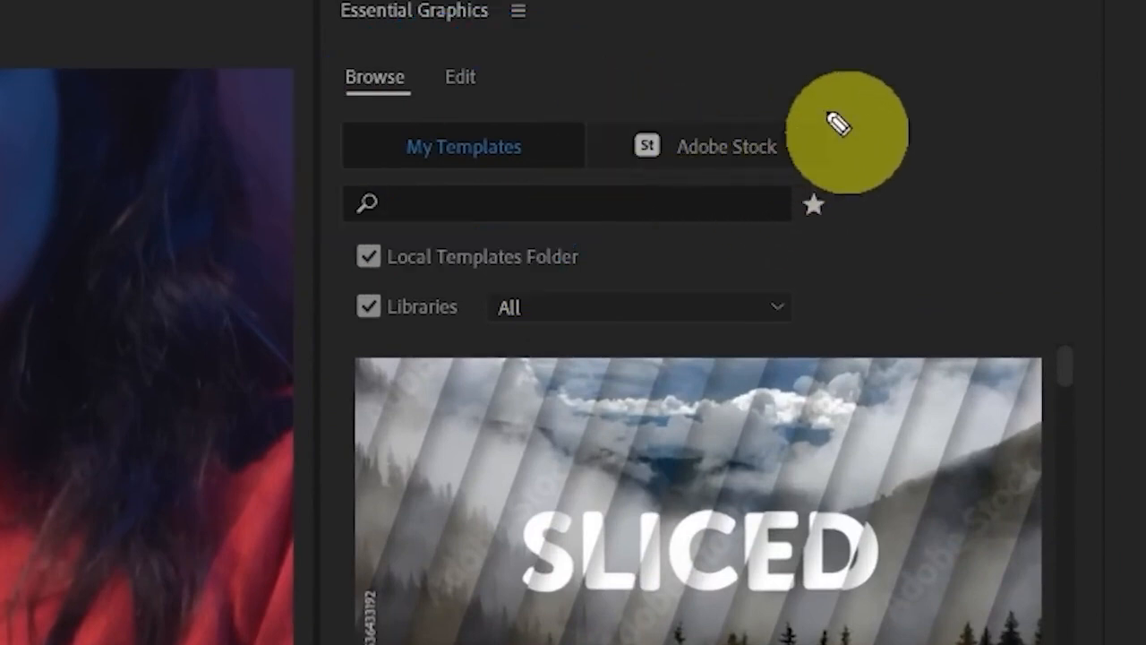
{"action": "mouse_move", "coordinate": [836, 120]}
{"action": "left_mouse_down"}
{"action": "mouse_move", "coordinate": [756, 61]}
{"action": "mouse_move", "coordinate": [591, 78]}
{"action": "mouse_move", "coordinate": [747, 269]}
{"action": "mouse_move", "coordinate": [865, 175]}
{"action": "mouse_move", "coordinate": [882, 143]}
{"action": "left_mouse_up"}
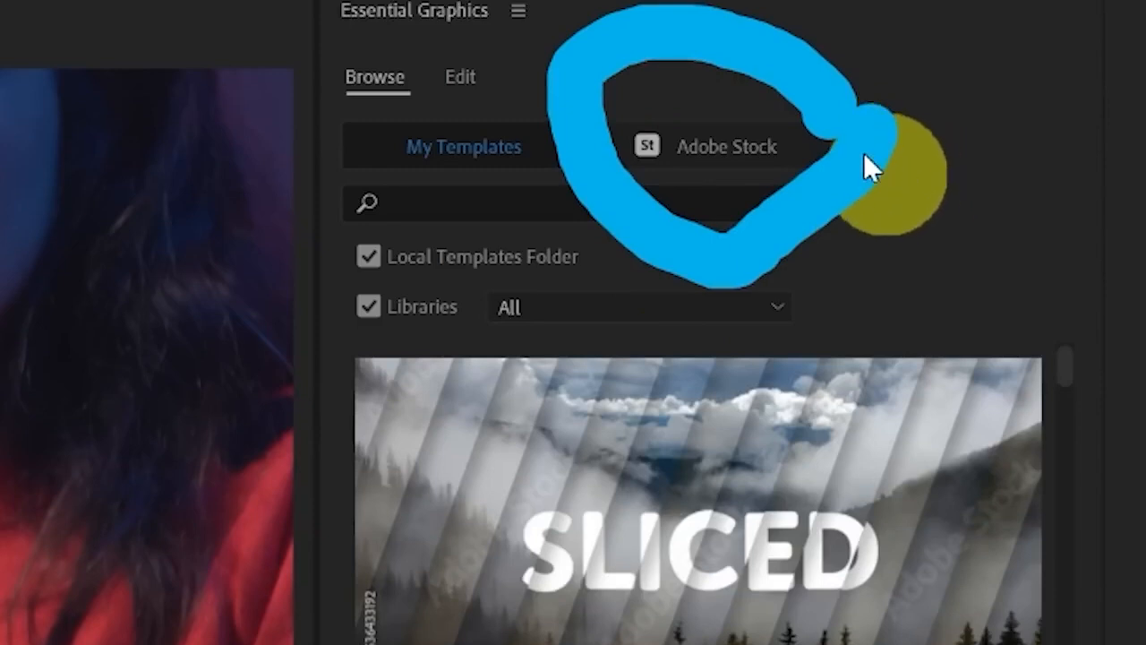
{"action": "left_click", "coordinate": [731, 149]}
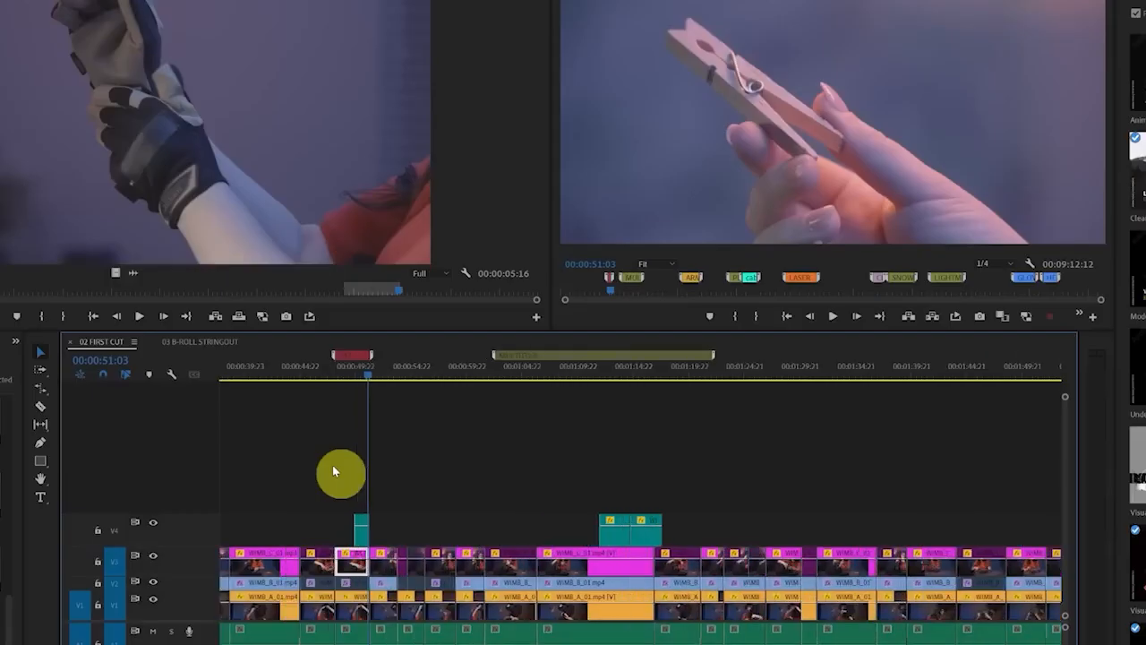
Place the Clean and Bold Aesthetic Glitch Title template on Video 5 above the scissors shots of 02 FIRST CUT, from about 00:00:24
{"action": "scroll", "coordinate": [538, 461], "scroll_direction": "down", "scroll_amount": 4}
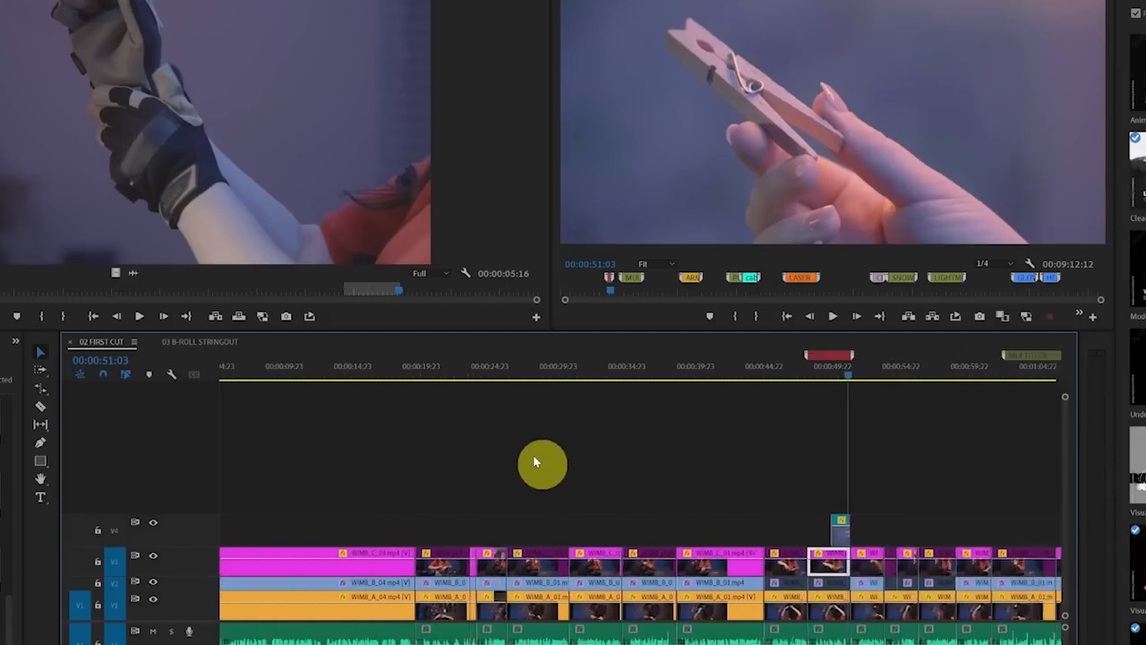
{"action": "left_click", "coordinate": [527, 373]}
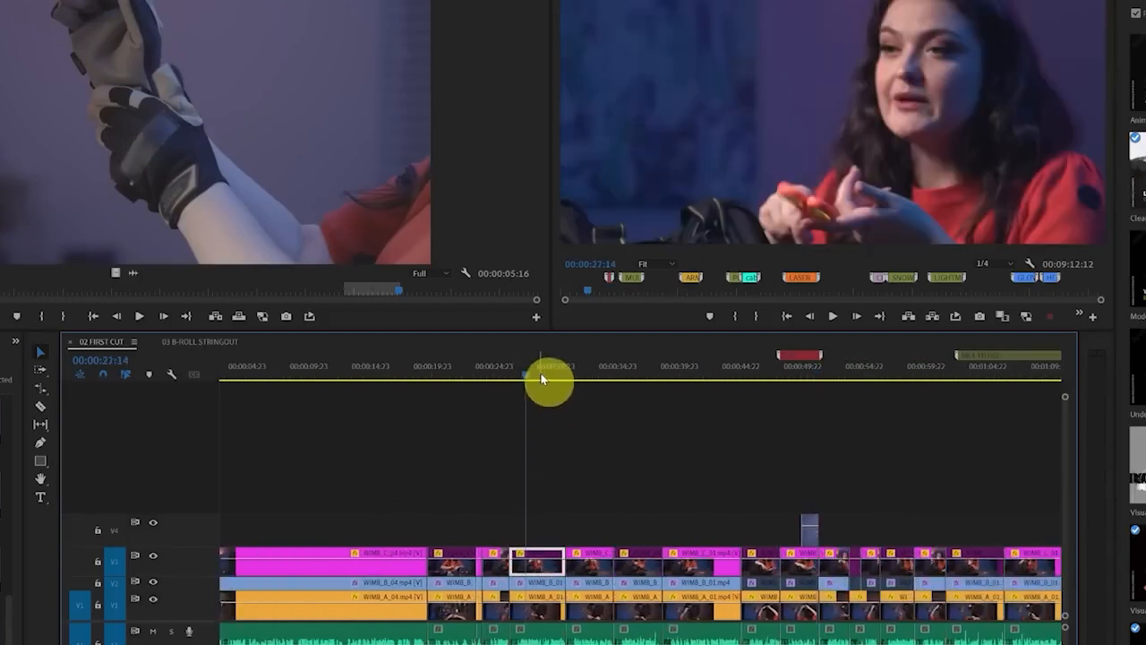
{"action": "left_click", "coordinate": [500, 374]}
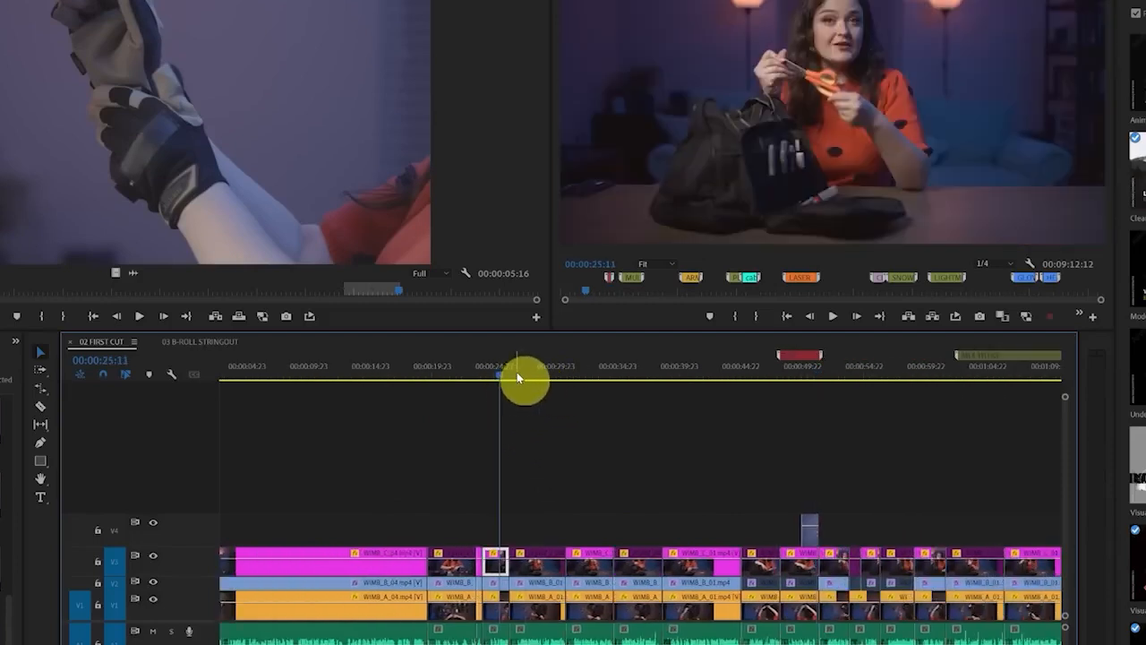
{"action": "key", "text": "ctrl+s"}
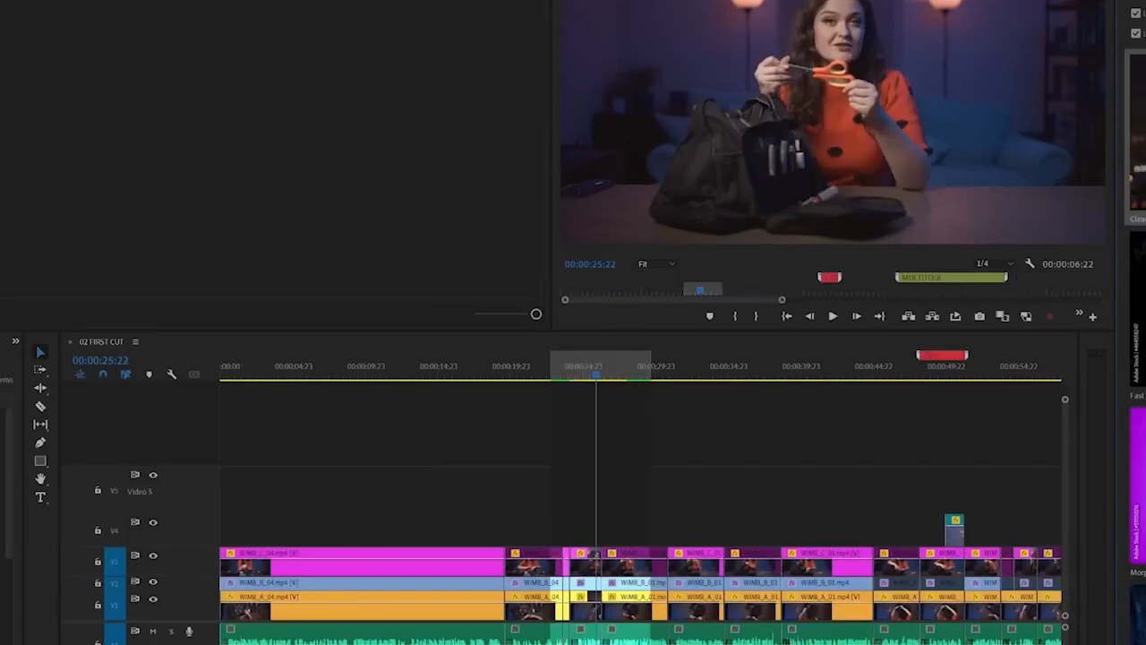
{"action": "left_click_drag", "start_coordinate": [1136, 134], "coordinate": [567, 481]}
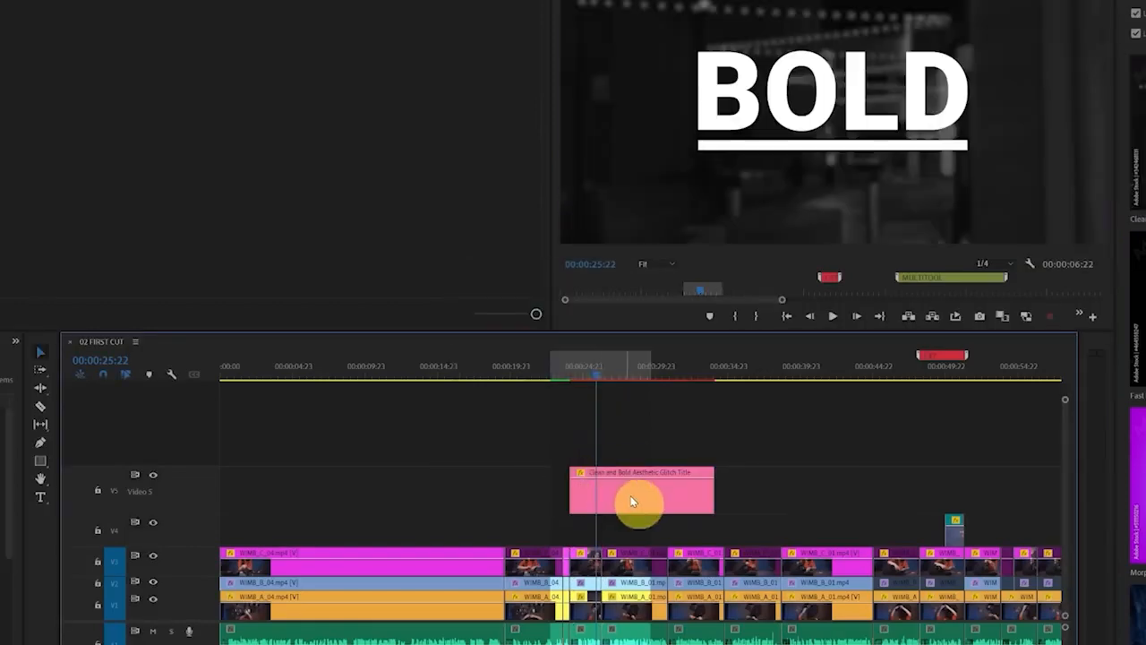
{"action": "right_click", "coordinate": [208, 499]}
{"action": "left_click", "coordinate": [242, 464]}
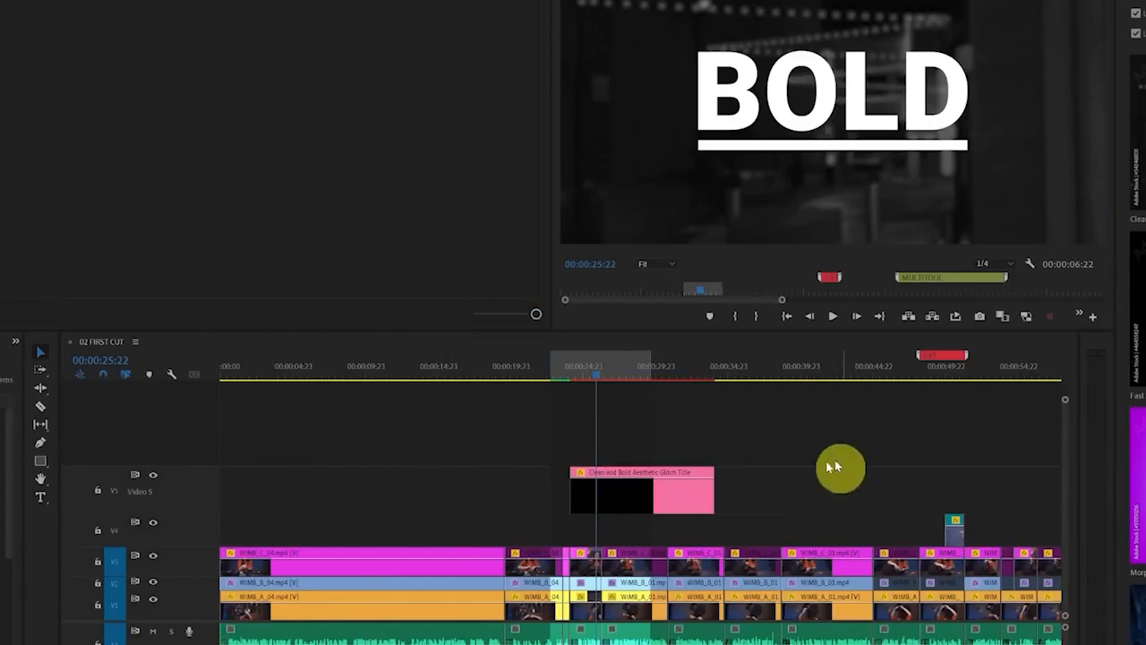
Trim the end of the title clip on Video 5 so it finishes at about 27 seconds
{"action": "left_click", "coordinate": [664, 492]}
{"action": "left_click", "coordinate": [627, 374]}
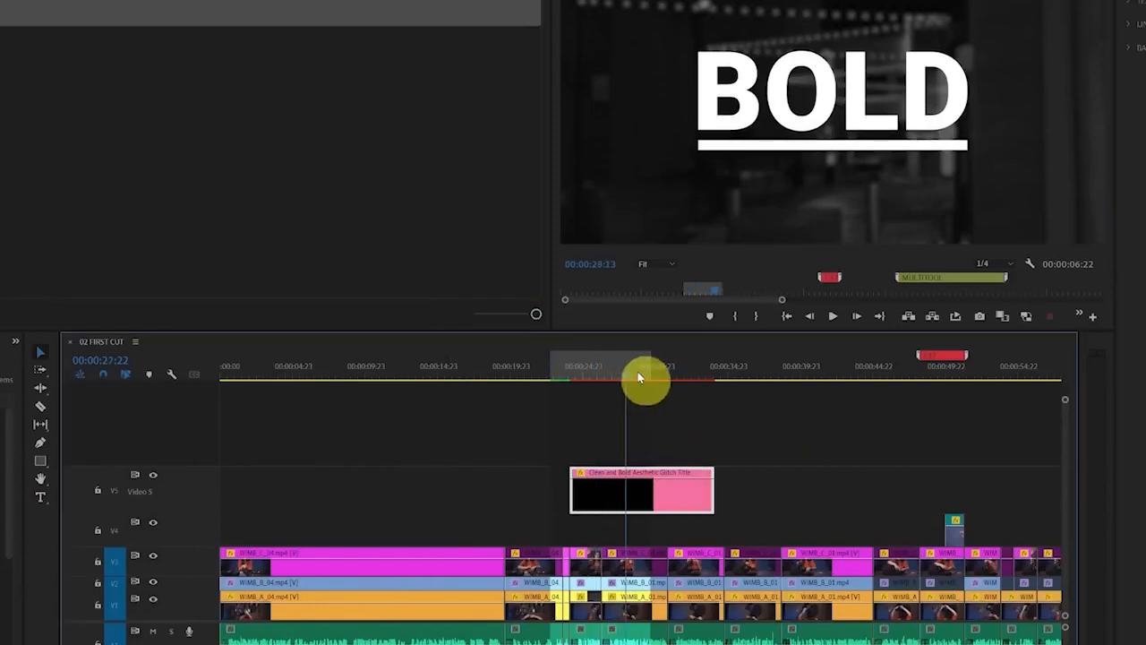
{"action": "left_click_drag", "start_coordinate": [638, 376], "coordinate": [615, 386]}
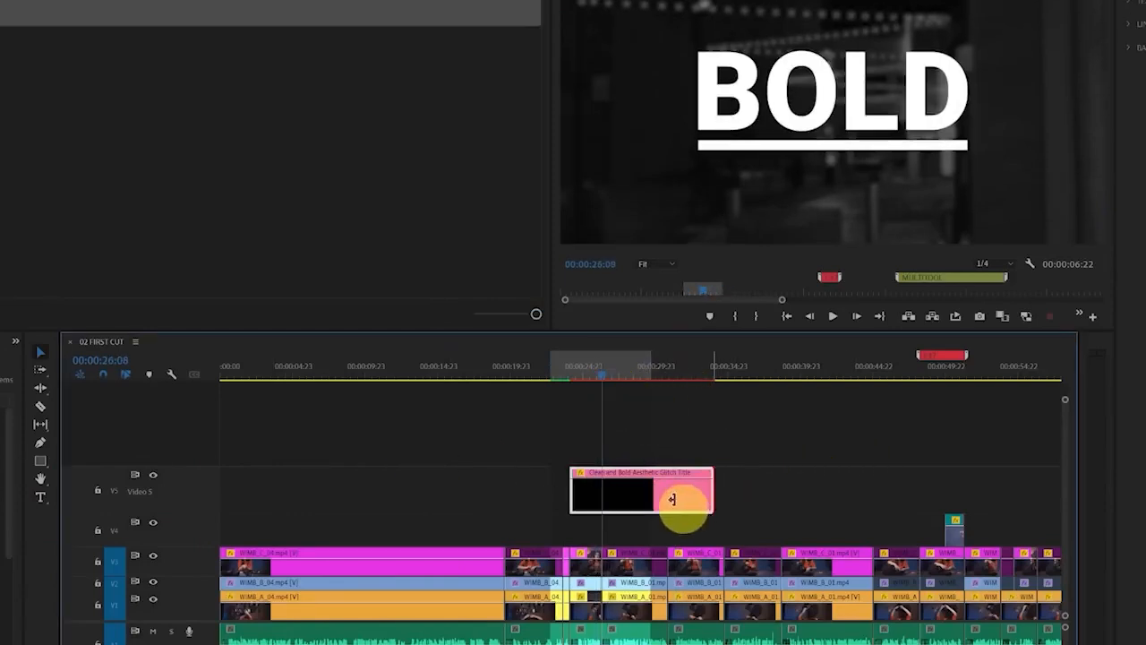
{"action": "left_click_drag", "start_coordinate": [672, 499], "coordinate": [605, 500]}
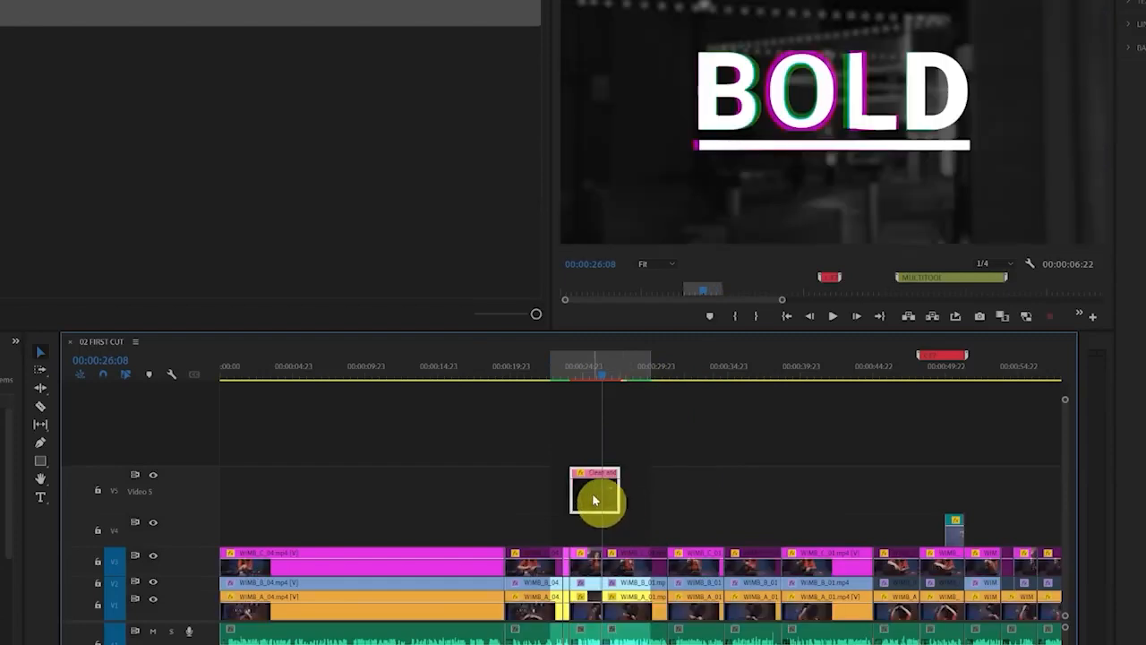
Set the title's background image opacity and background overlay to 0 so the footage shows behind the text
{"action": "left_click", "coordinate": [1127, 55]}
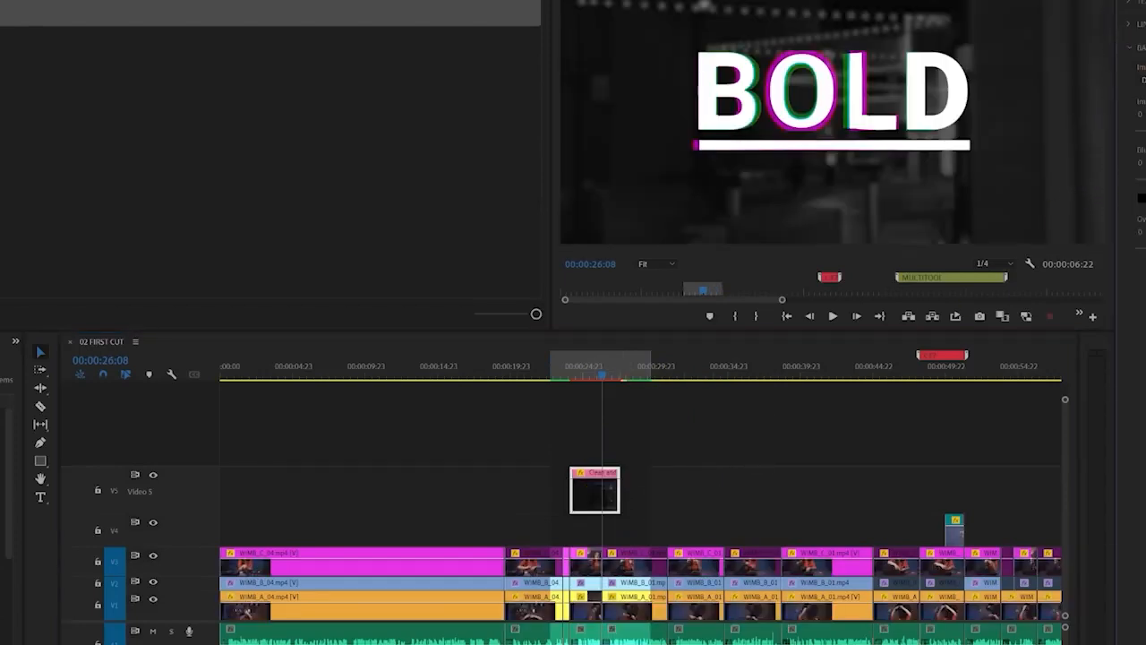
{"action": "left_click_drag", "start_coordinate": [1145, 131], "coordinate": [1067, 142]}
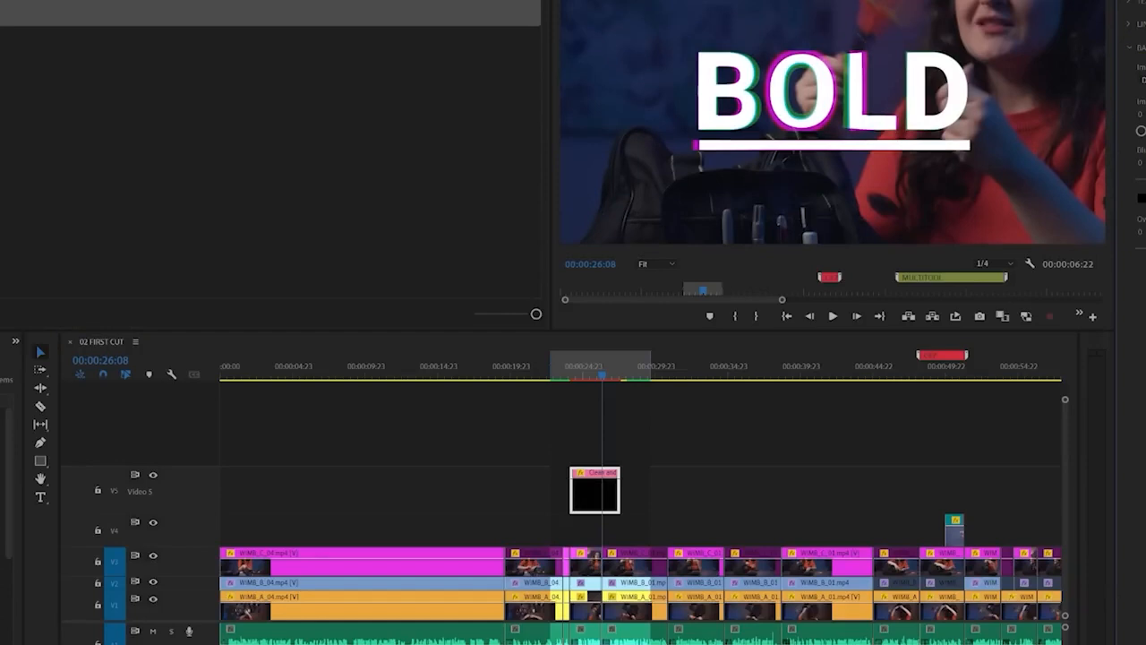
{"action": "left_click_drag", "start_coordinate": [1145, 249], "coordinate": [1059, 253]}
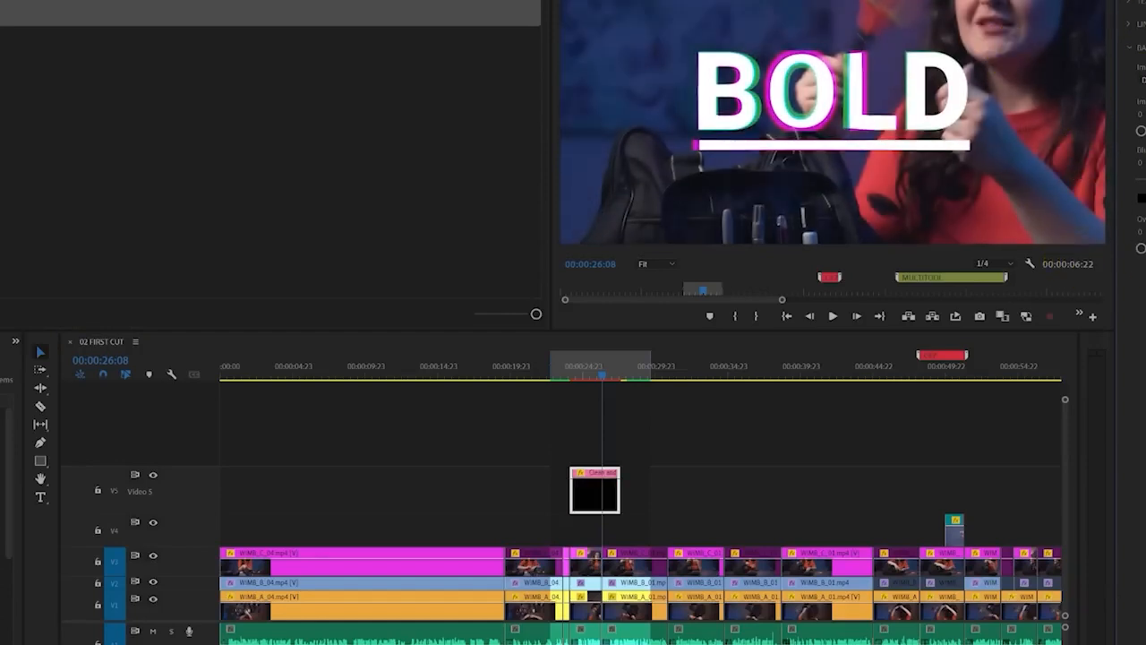
Replace the title text of the glitch template with SCISSORS
{"action": "left_click", "coordinate": [1131, 3]}
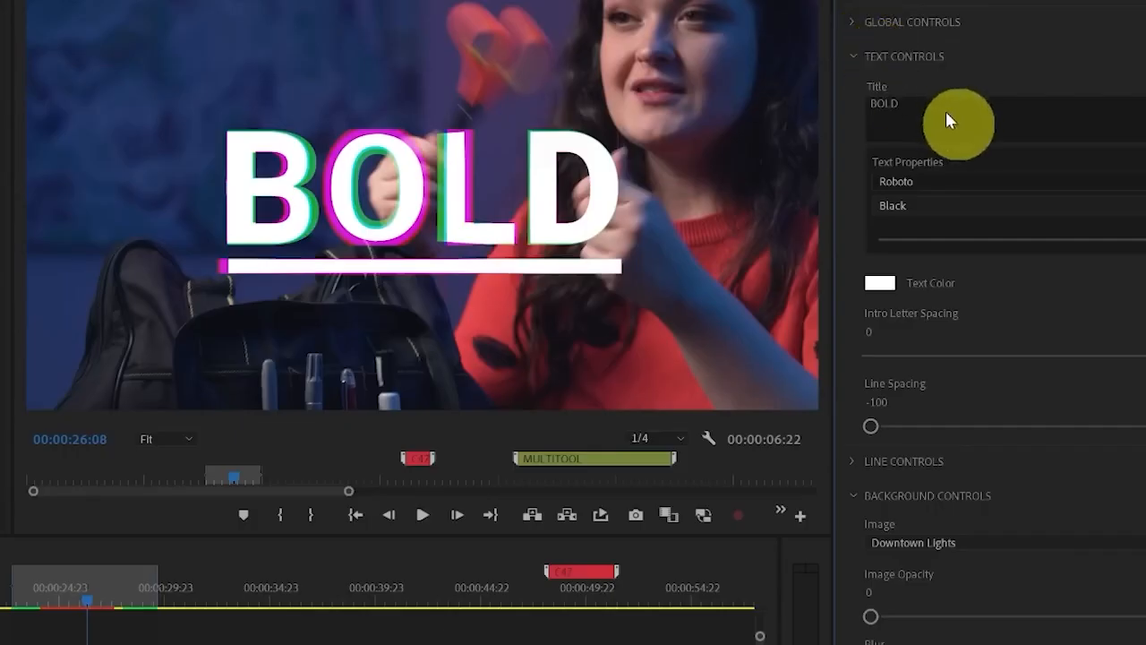
{"action": "left_click", "coordinate": [946, 111]}
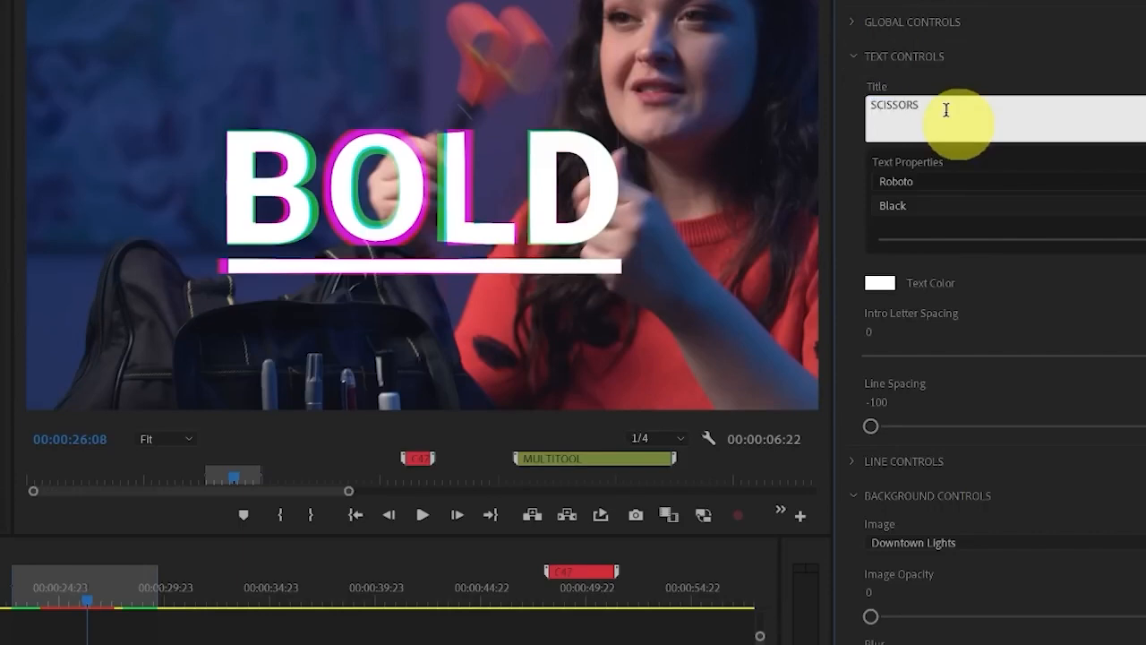
{"action": "key", "text": "Tab"}
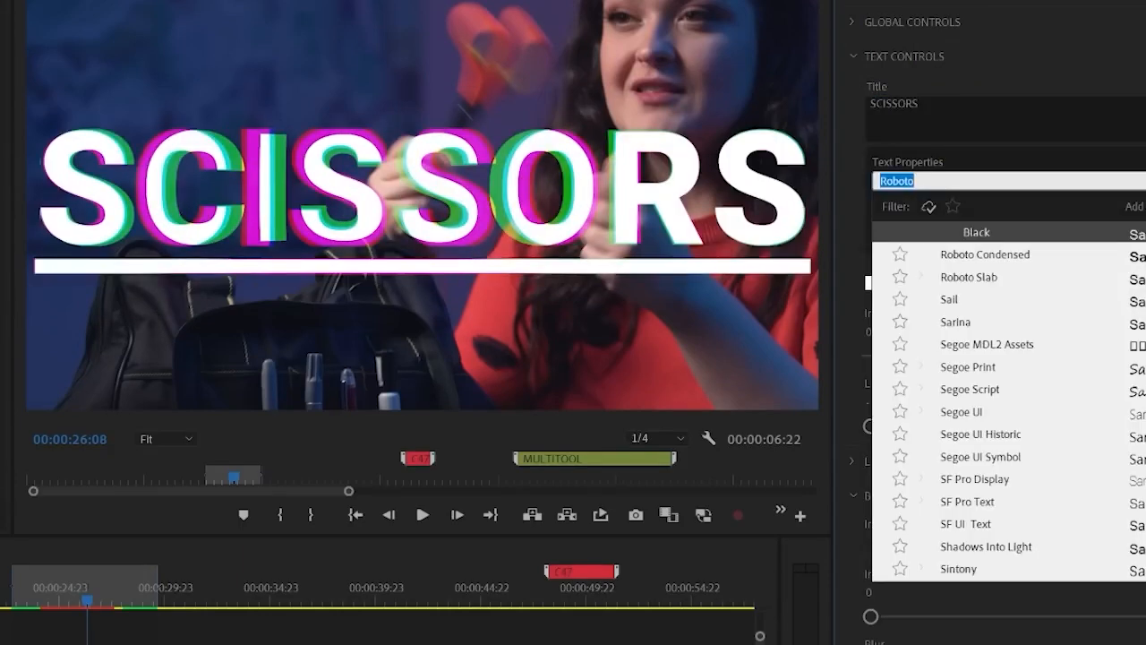
Set the SCISSORS title's font to ChunkFive Regular and reduce the text size
{"action": "scroll", "coordinate": [954, 372], "scroll_direction": "up", "scroll_amount": 20}
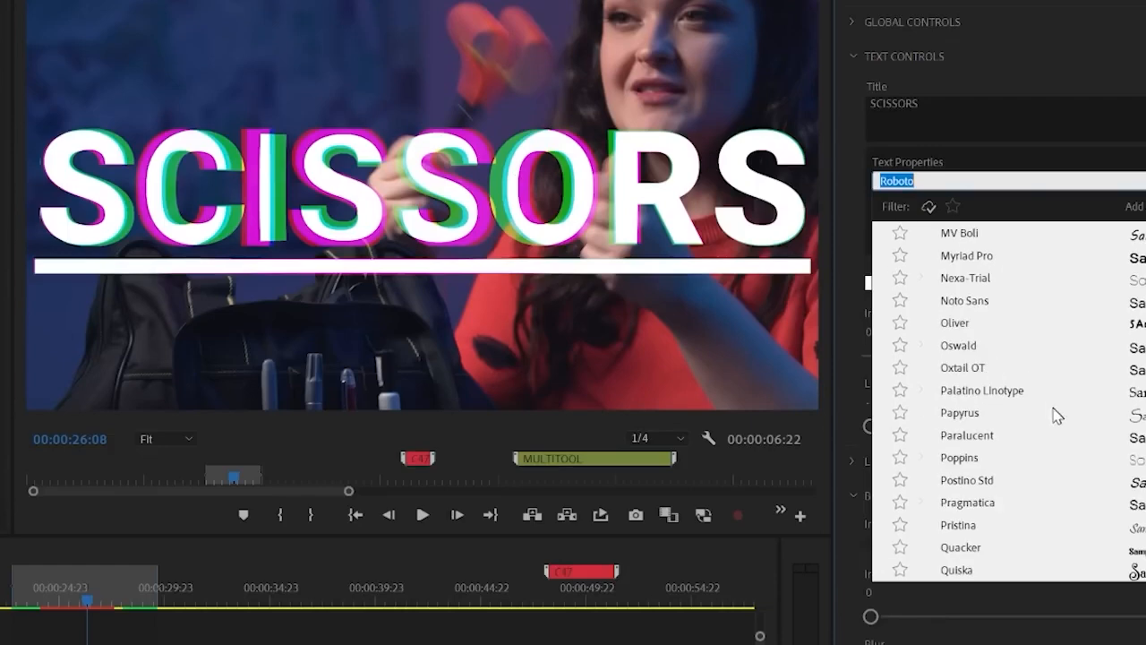
{"action": "scroll", "coordinate": [1055, 418], "scroll_direction": "up", "scroll_amount": 10}
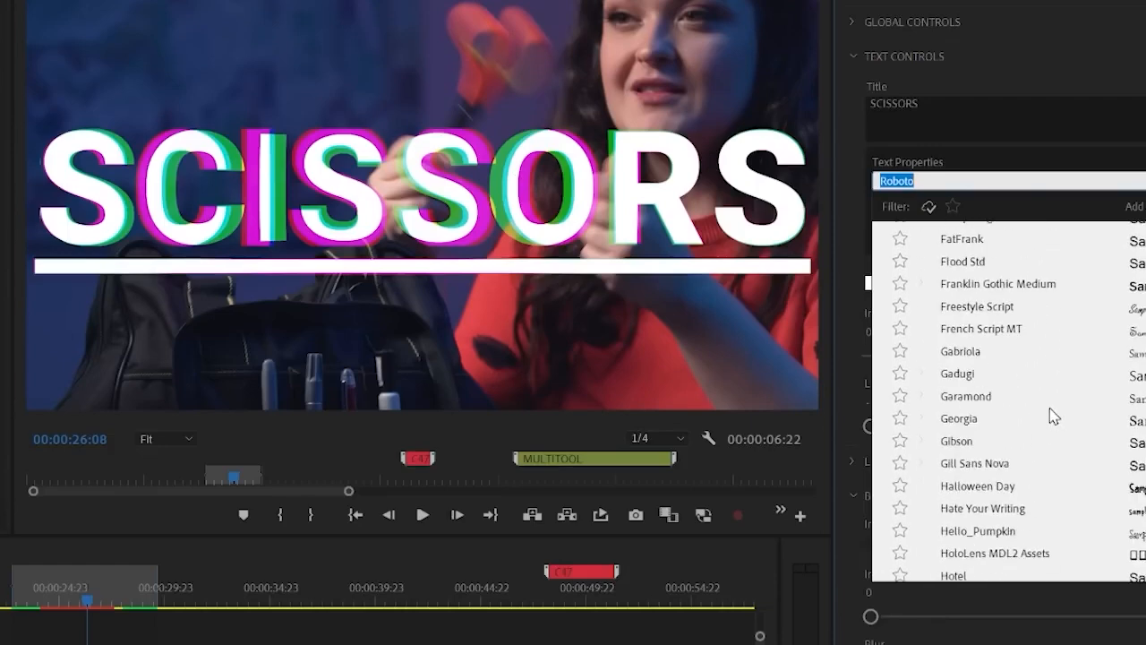
{"action": "left_click", "coordinate": [1001, 284]}
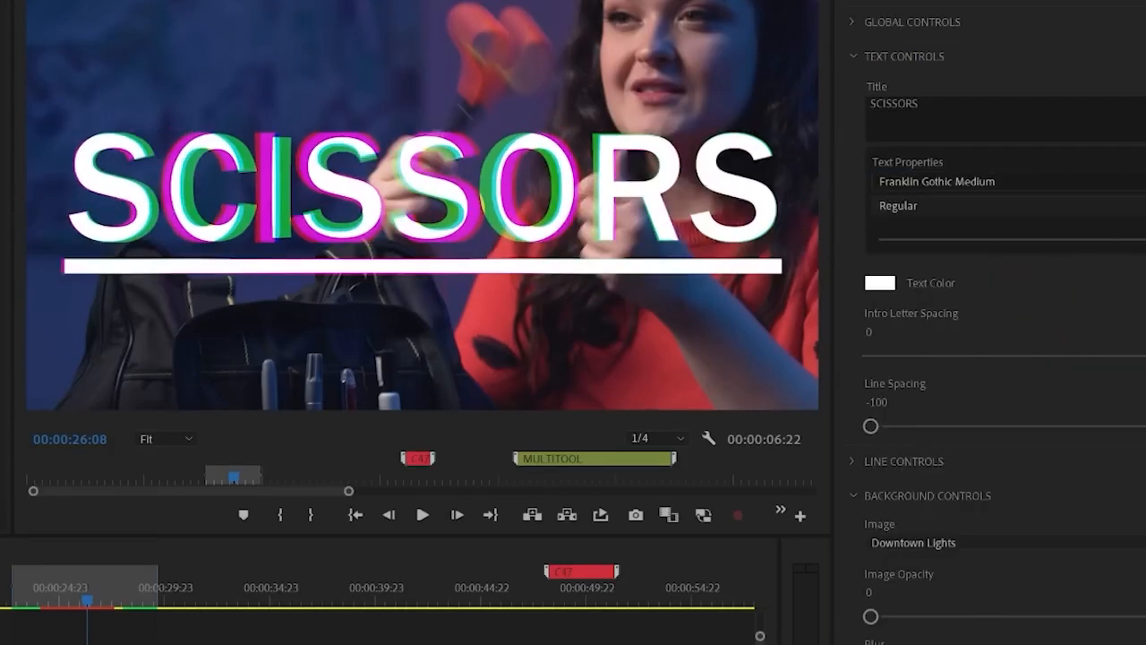
{"action": "left_click", "coordinate": [937, 181]}
{"action": "scroll", "coordinate": [1048, 394], "scroll_direction": "up", "scroll_amount": 15}
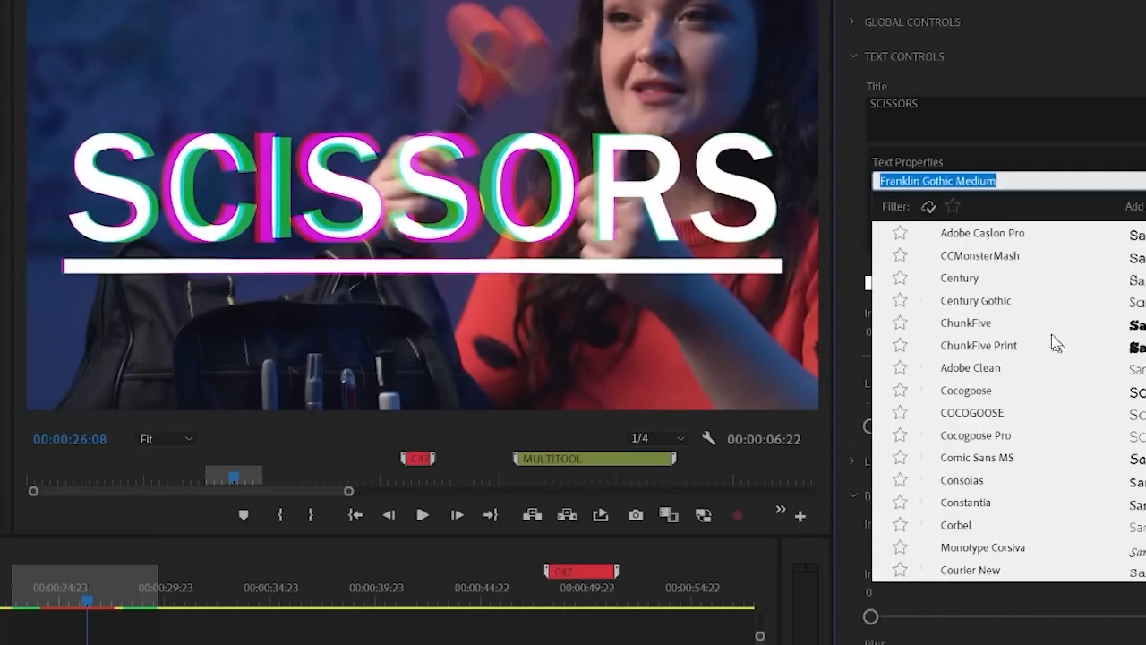
{"action": "left_click", "coordinate": [1021, 326]}
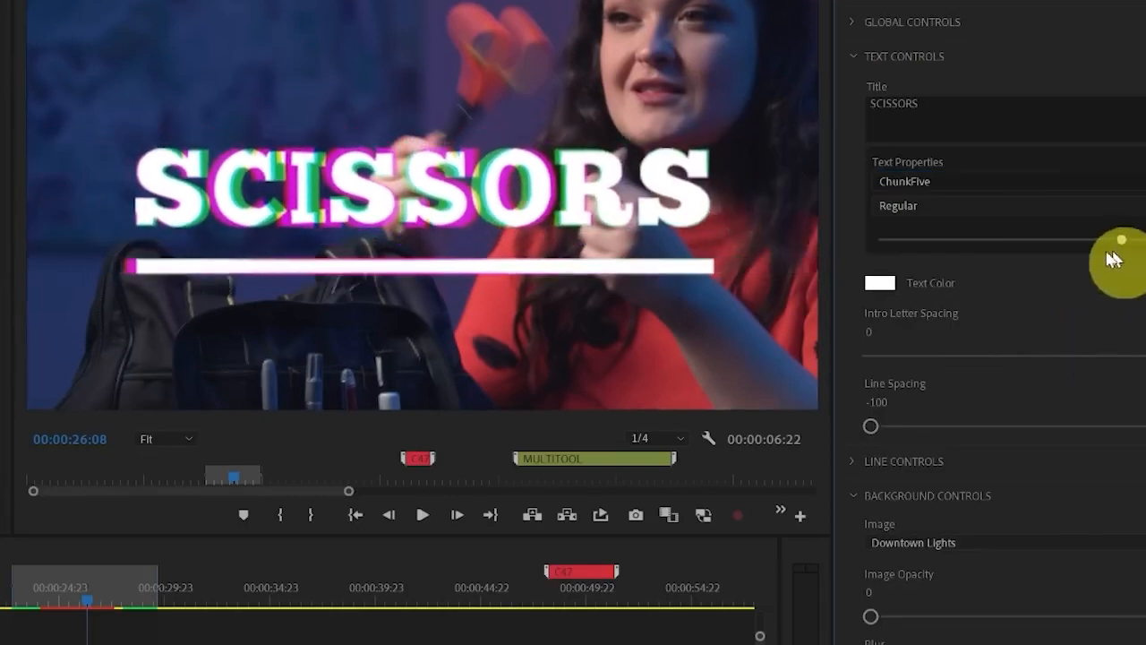
{"action": "left_click_drag", "start_coordinate": [1068, 252], "coordinate": [1077, 251]}
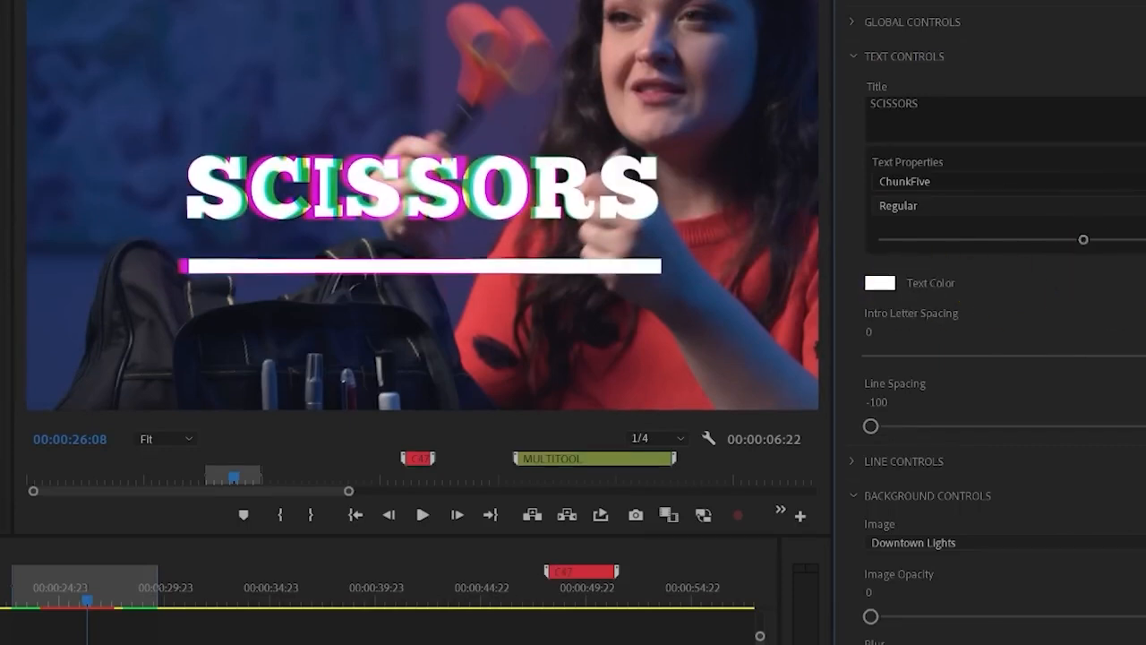
Set the title's text colour to orange E76B25
{"action": "left_click", "coordinate": [517, 269]}
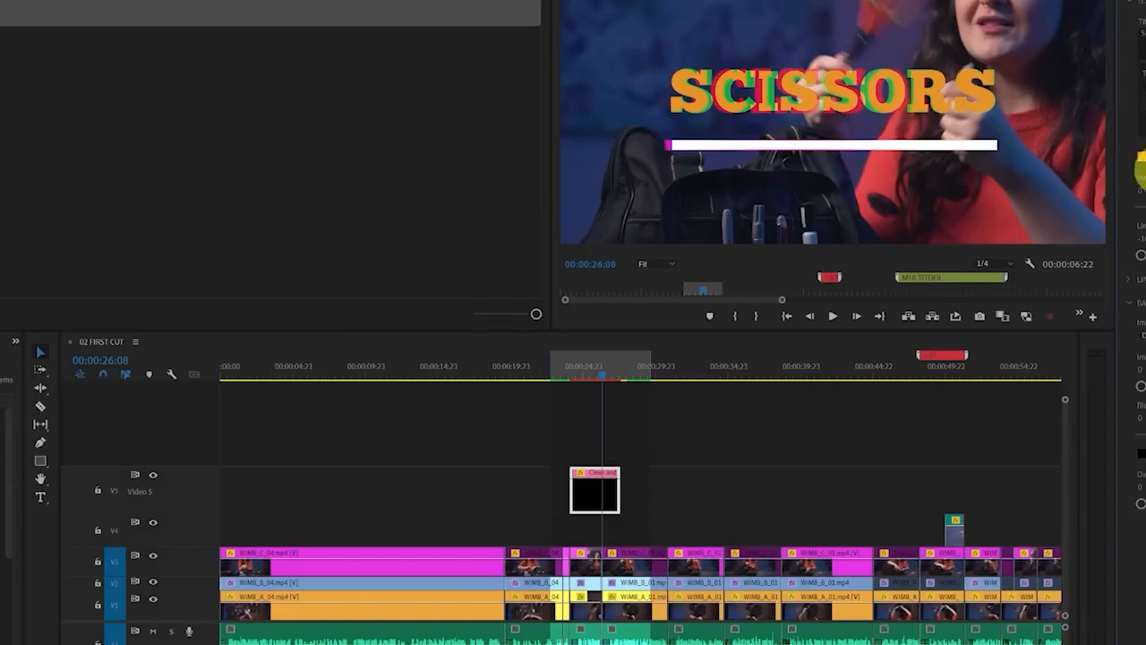
{"action": "left_click", "coordinate": [1141, 169]}
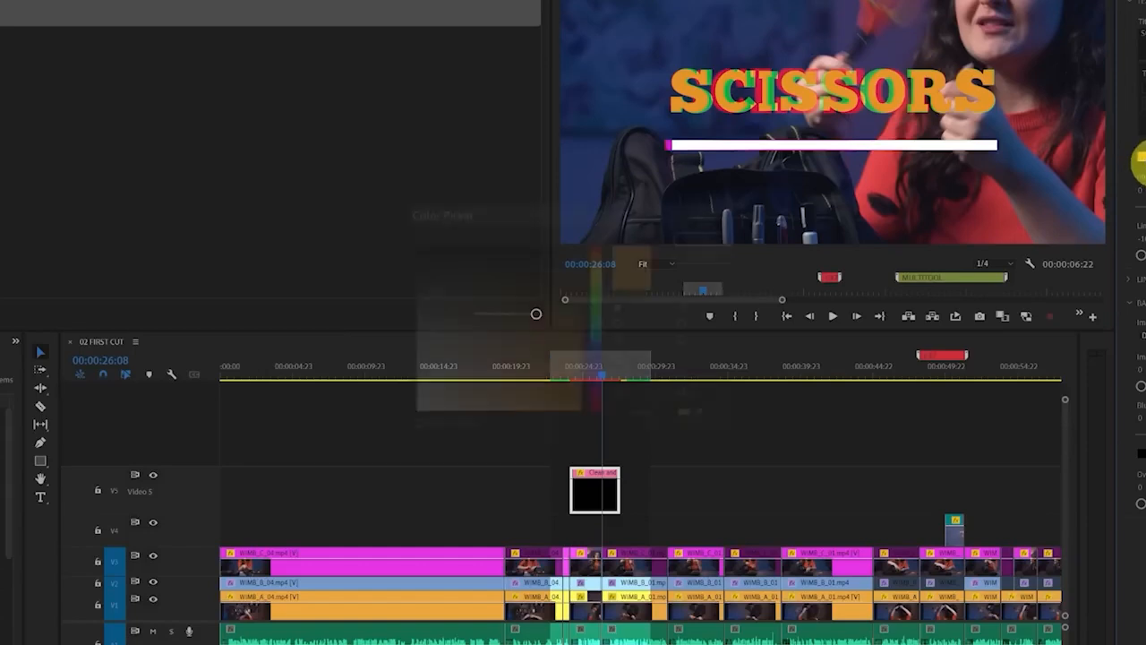
{"action": "left_click_drag", "start_coordinate": [610, 261], "coordinate": [603, 260]}
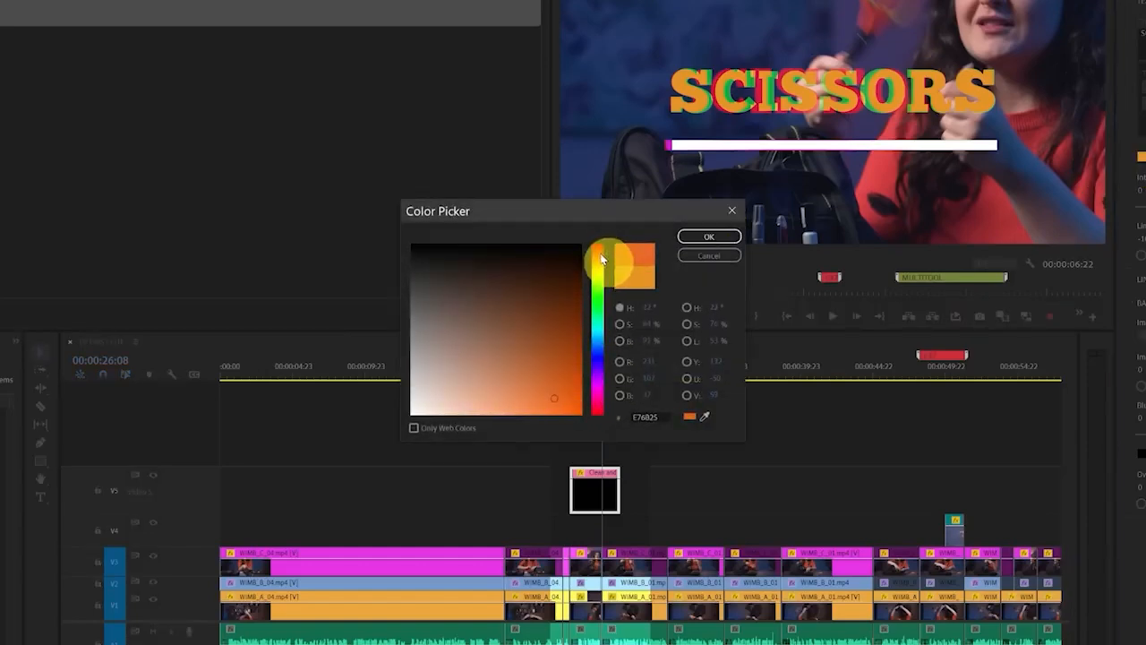
{"action": "left_click", "coordinate": [709, 236]}
Give the title's underline the same orange colour, E76B25
{"action": "left_click", "coordinate": [1143, 298]}
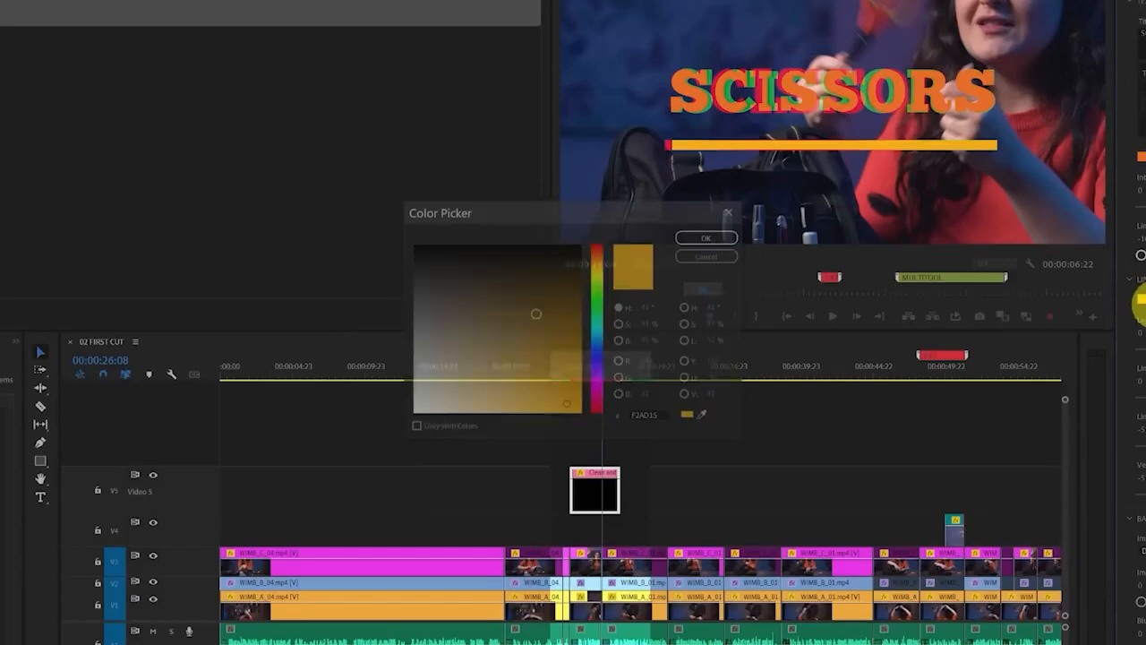
{"action": "left_click", "coordinate": [653, 418]}
{"action": "type", "text": "E76B25"}
{"action": "left_click", "coordinate": [711, 238]}
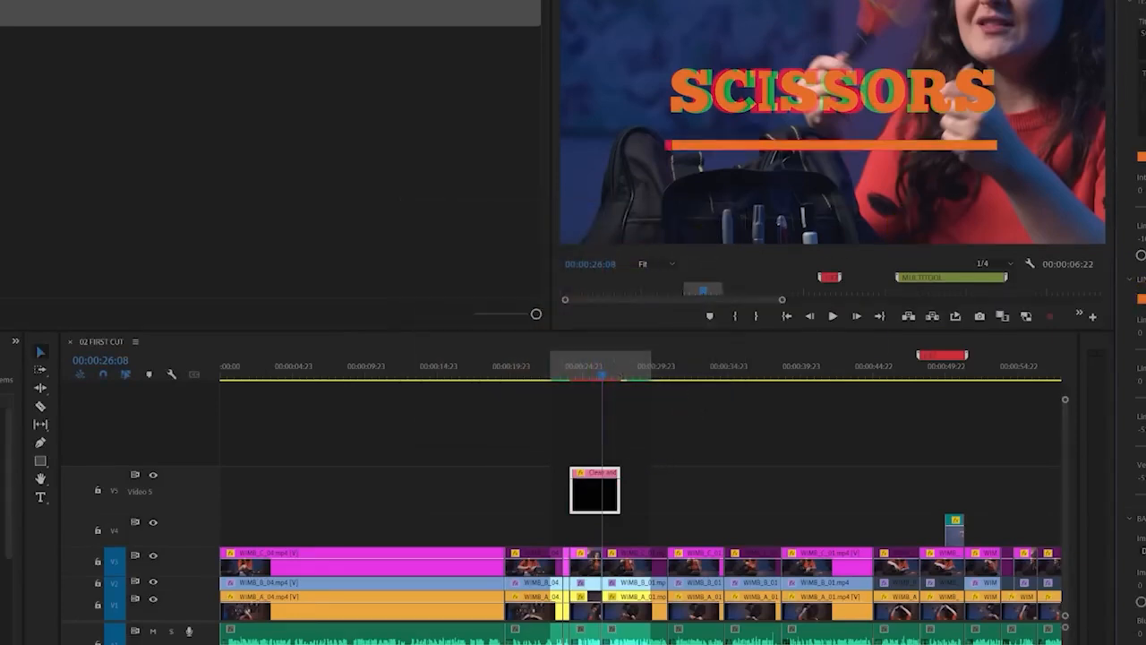
Raise the underline closer to the SCISSORS text, then shrink the whole title and move it to the lower left of the frame
{"action": "left_click_drag", "start_coordinate": [1143, 478], "coordinate": [1129, 478]}
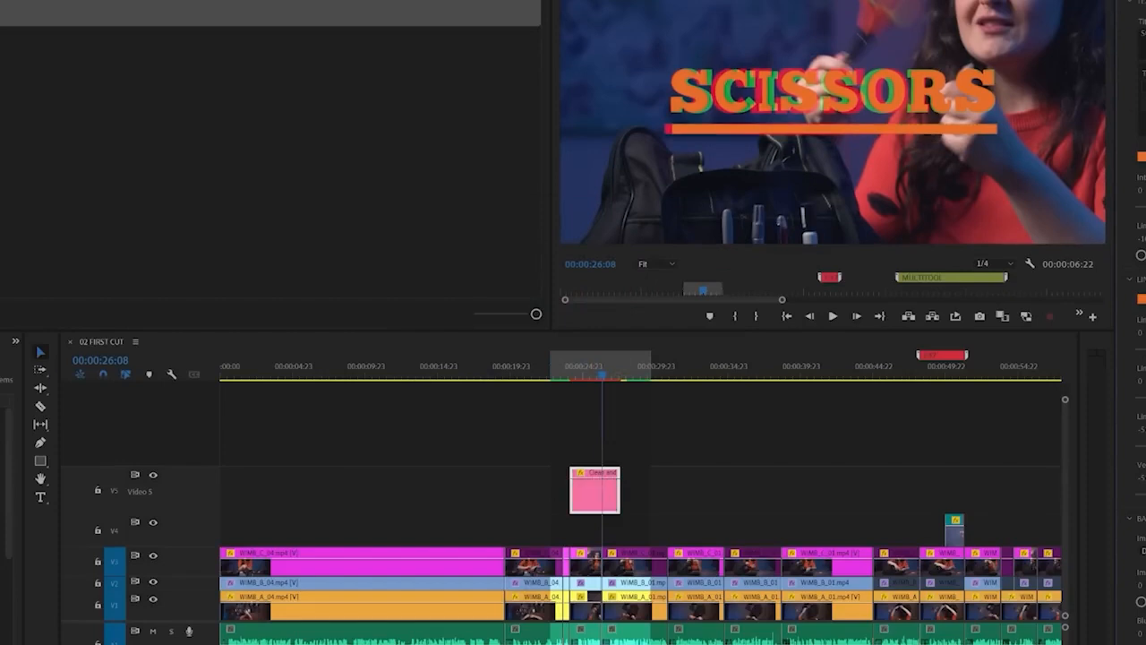
{"action": "scroll", "coordinate": [1140, 6], "scroll_direction": "up", "scroll_amount": 1}
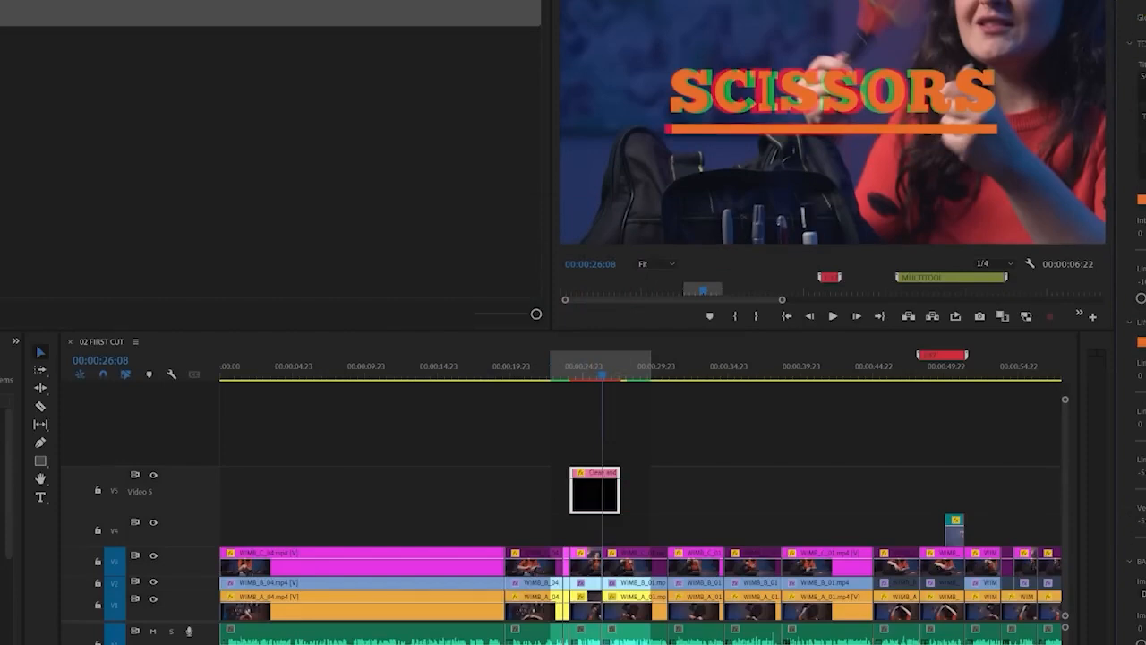
{"action": "mouse_move", "coordinate": [1143, 5]}
{"action": "left_mouse_down"}
{"action": "mouse_move", "coordinate": [1126, 5]}
{"action": "mouse_move", "coordinate": [1143, 5]}
{"action": "mouse_move", "coordinate": [1131, 18]}
{"action": "mouse_move", "coordinate": [1131, 5]}
{"action": "left_mouse_up"}
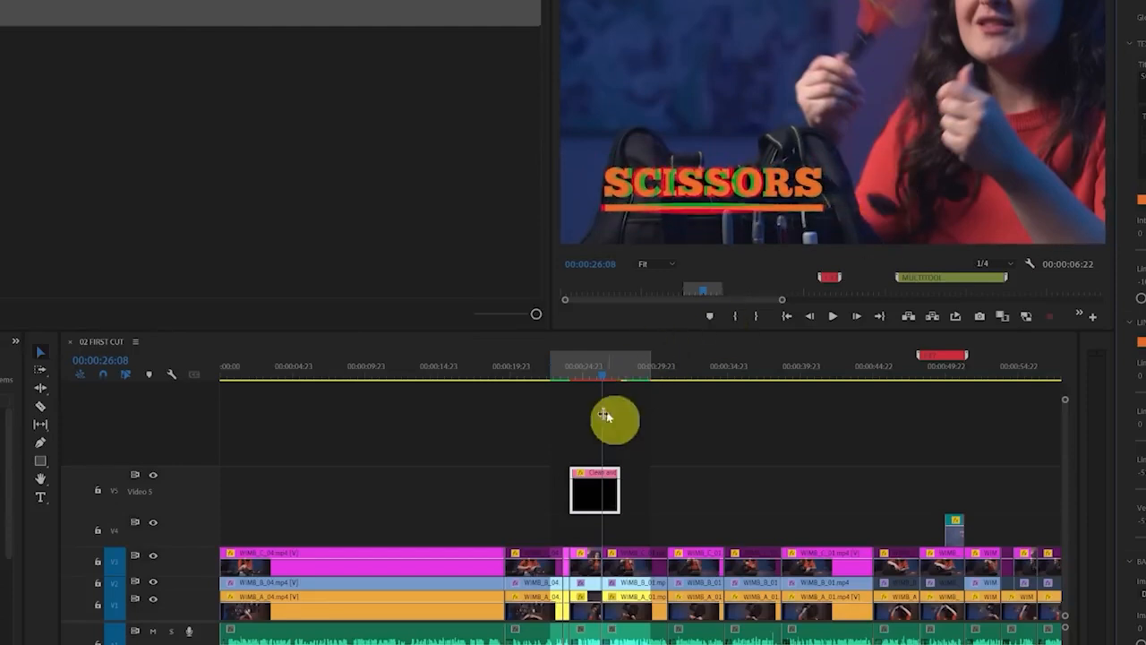
Lighten the SCISSORS text colour to a pale peach tint of the orange
{"action": "left_click", "coordinate": [600, 379]}
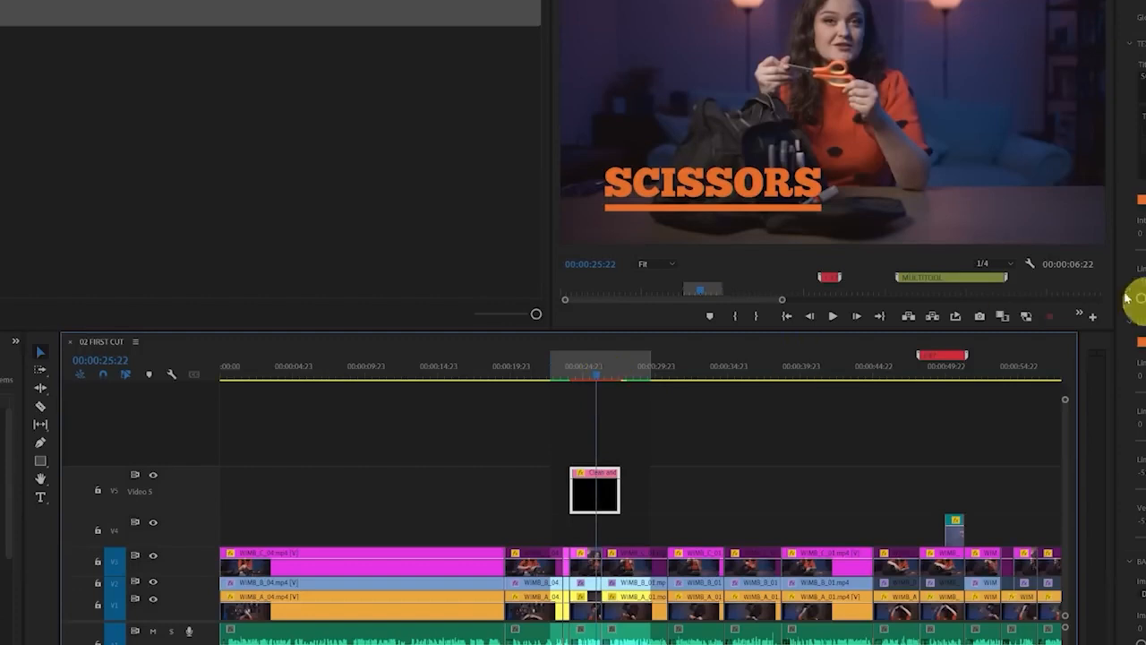
{"action": "left_click", "coordinate": [1138, 204]}
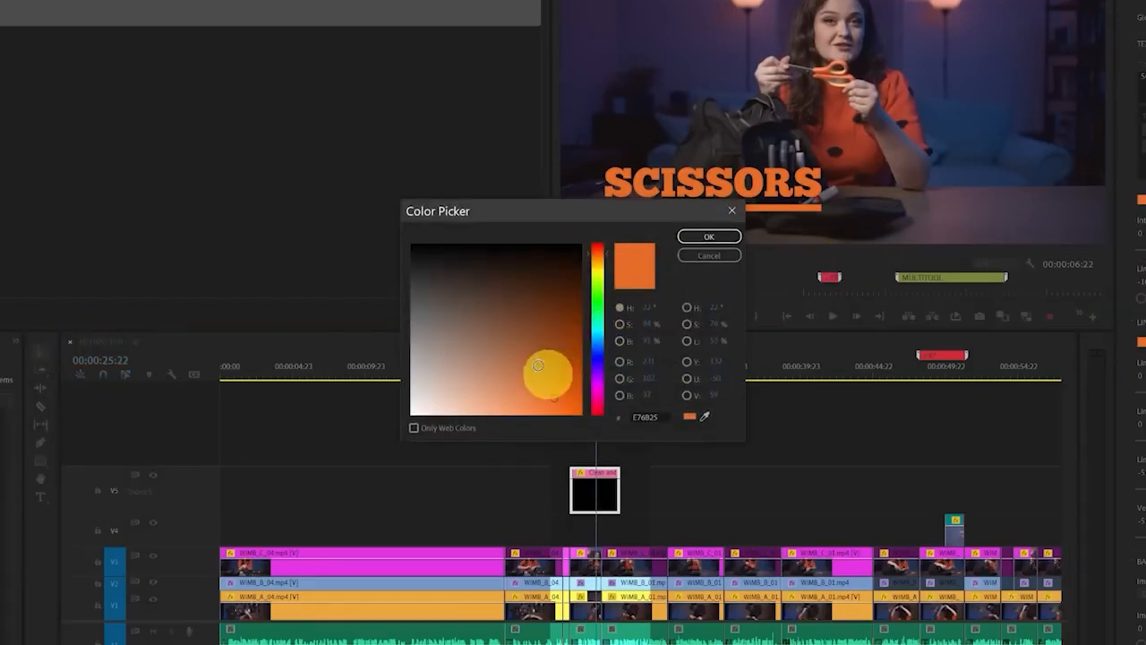
{"action": "mouse_move", "coordinate": [545, 376]}
{"action": "left_mouse_down"}
{"action": "mouse_move", "coordinate": [535, 367]}
{"action": "mouse_move", "coordinate": [487, 391]}
{"action": "mouse_move", "coordinate": [492, 409]}
{"action": "left_mouse_up"}
{"action": "left_click", "coordinate": [703, 255]}
{"action": "left_click", "coordinate": [1131, 208]}
{"action": "left_click", "coordinate": [706, 237]}
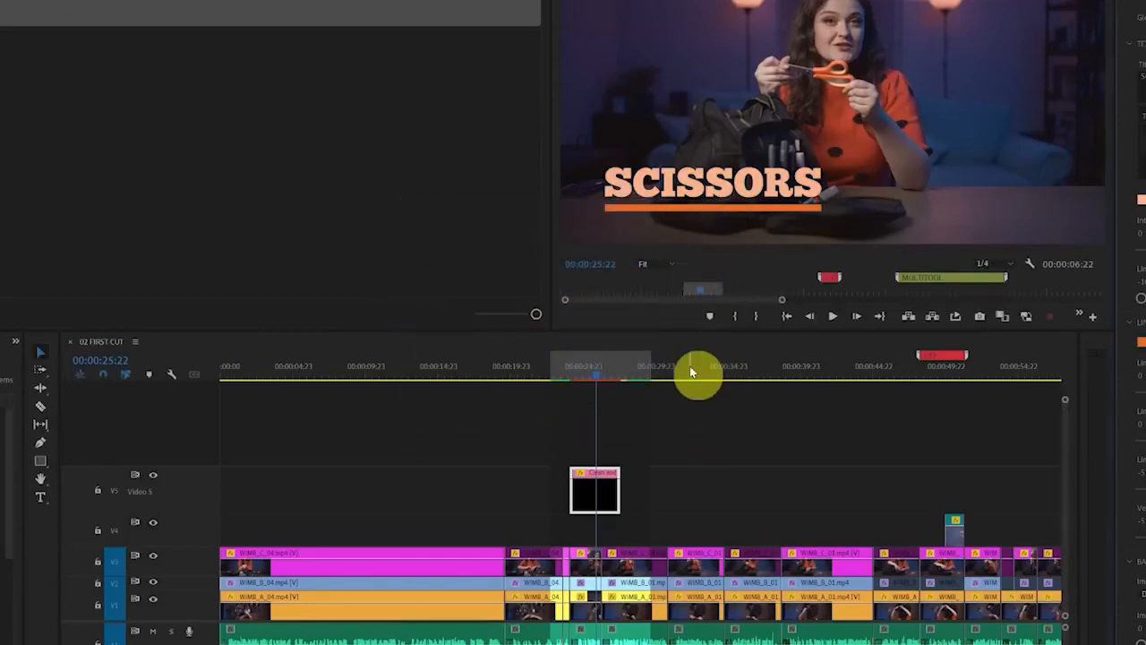
Render the marked range around the SCISSORS title and place title copies on Video 5 above the next two Video 4 B-roll clips
{"action": "key", "text": "alt+s"}
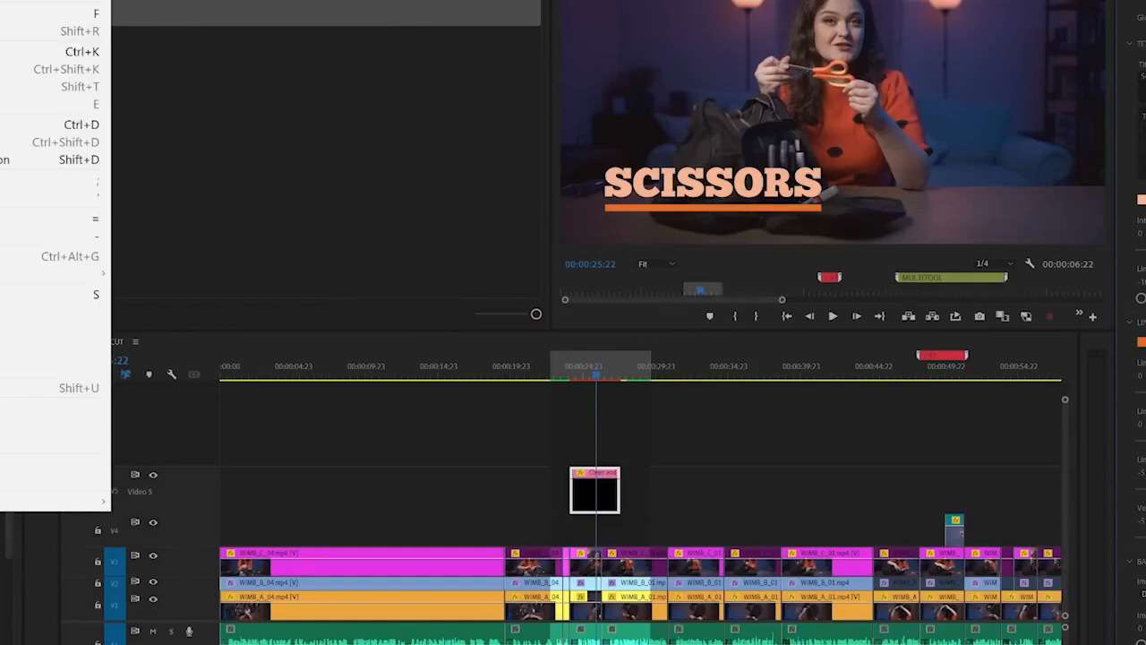
{"action": "left_click", "coordinate": [2, 2]}
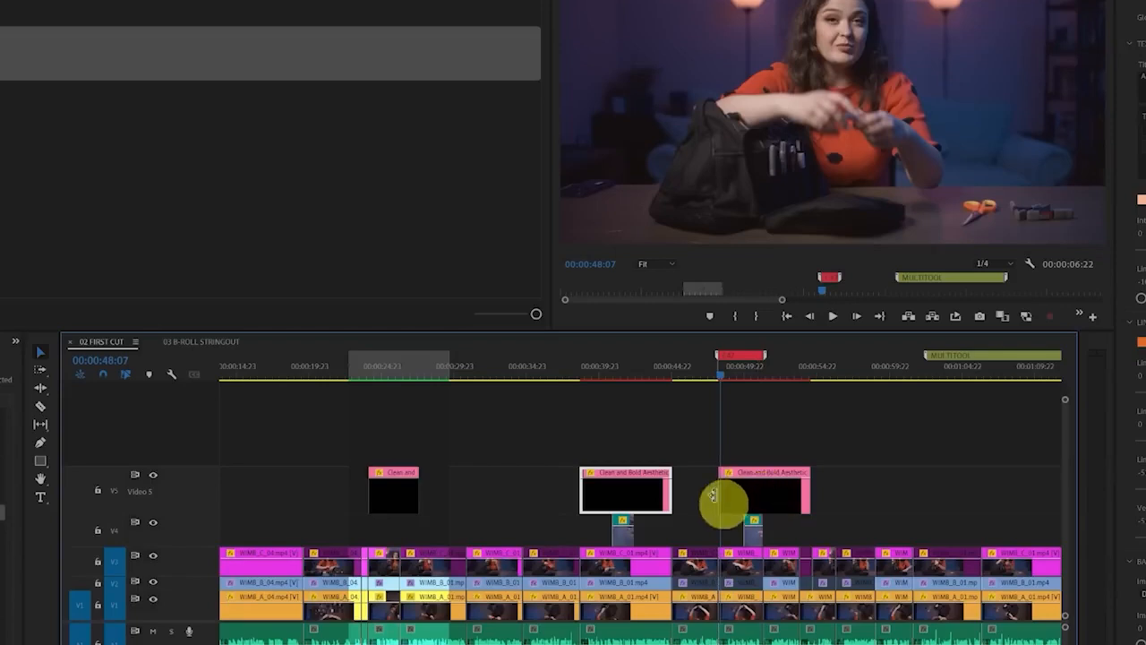
{"action": "left_click_drag", "start_coordinate": [724, 500], "coordinate": [767, 490]}
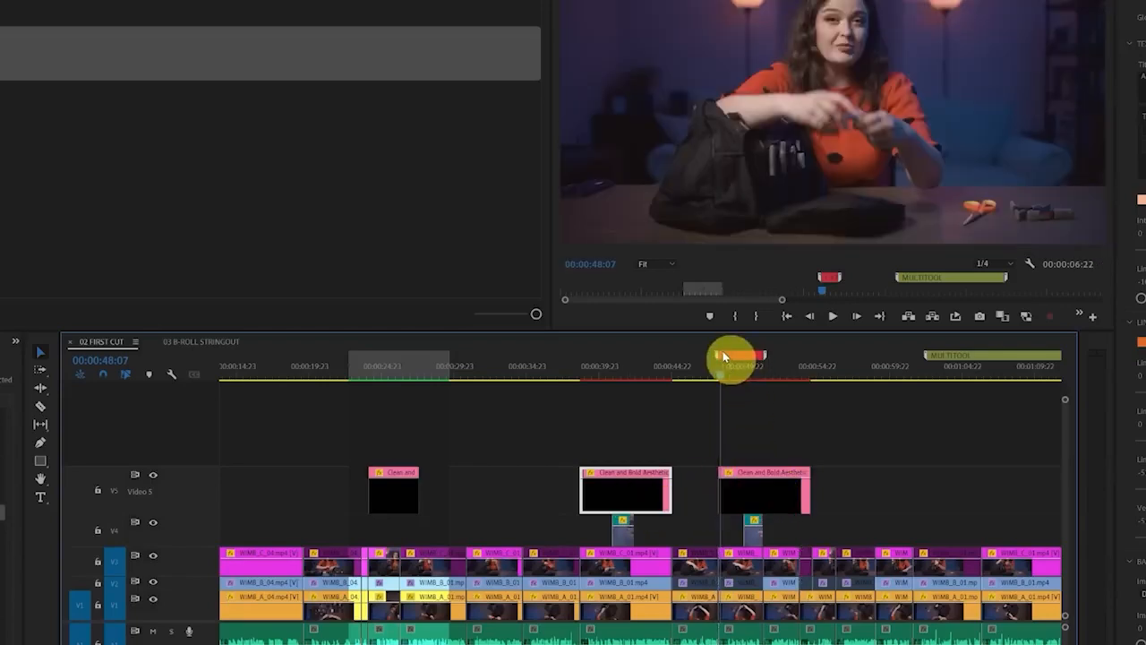
Replace the A-CLIPS title's text with C-47 and trim the end of its Video 5 clip slightly shorter
{"action": "left_click_drag", "start_coordinate": [723, 357], "coordinate": [740, 373]}
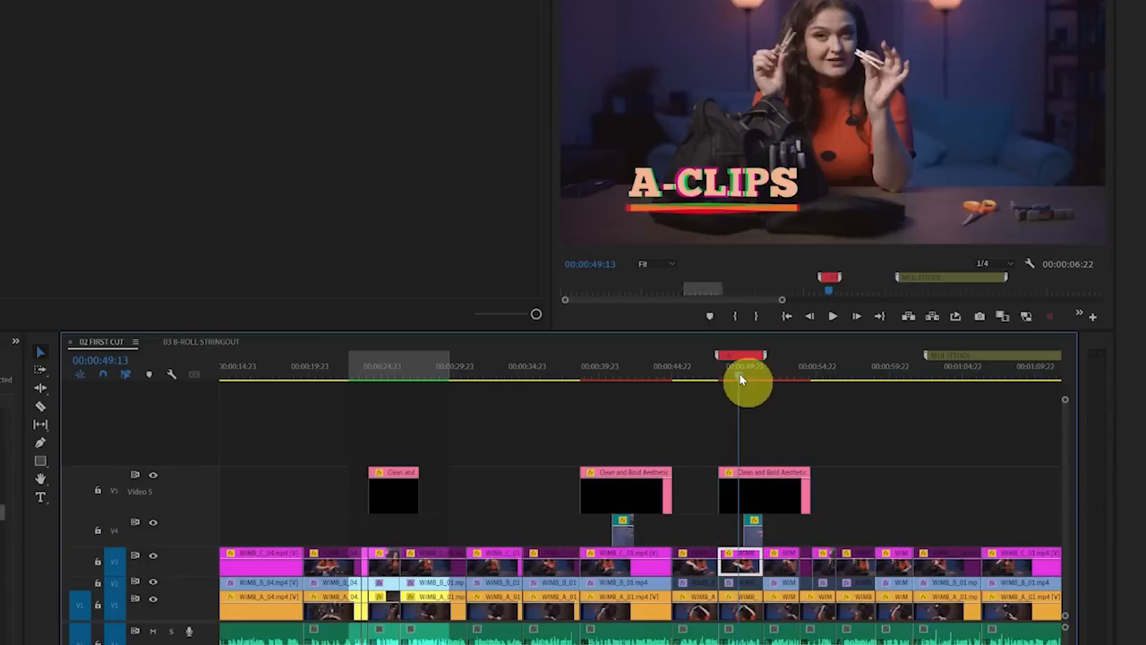
{"action": "left_click", "coordinate": [749, 503]}
{"action": "left_click", "coordinate": [1144, 81]}
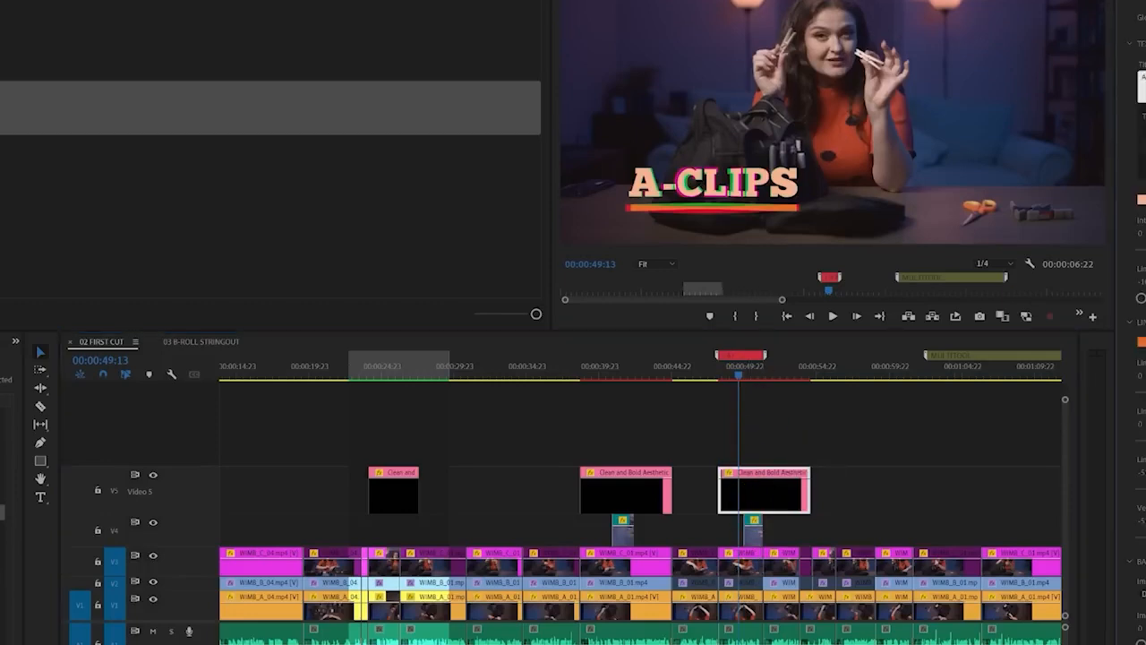
{"action": "type", "text": "C-47"}
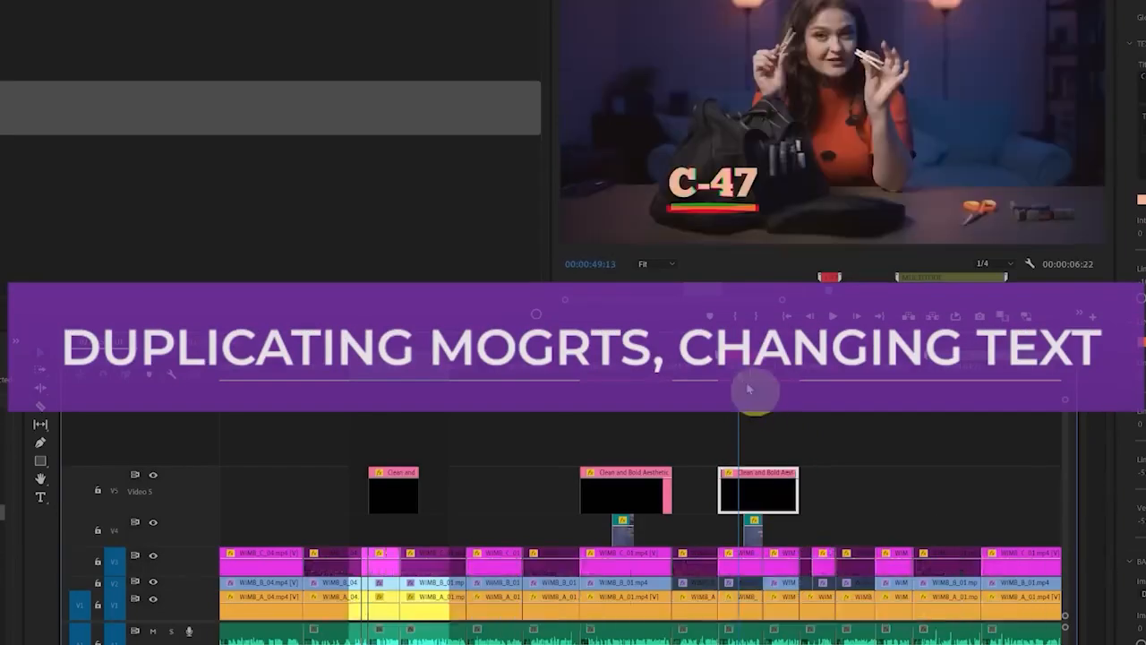
Review the item titles along 02 FIRST CUT, including C-47, MARKERS and SCISSORS
{"action": "left_click_drag", "start_coordinate": [755, 389], "coordinate": [824, 385]}
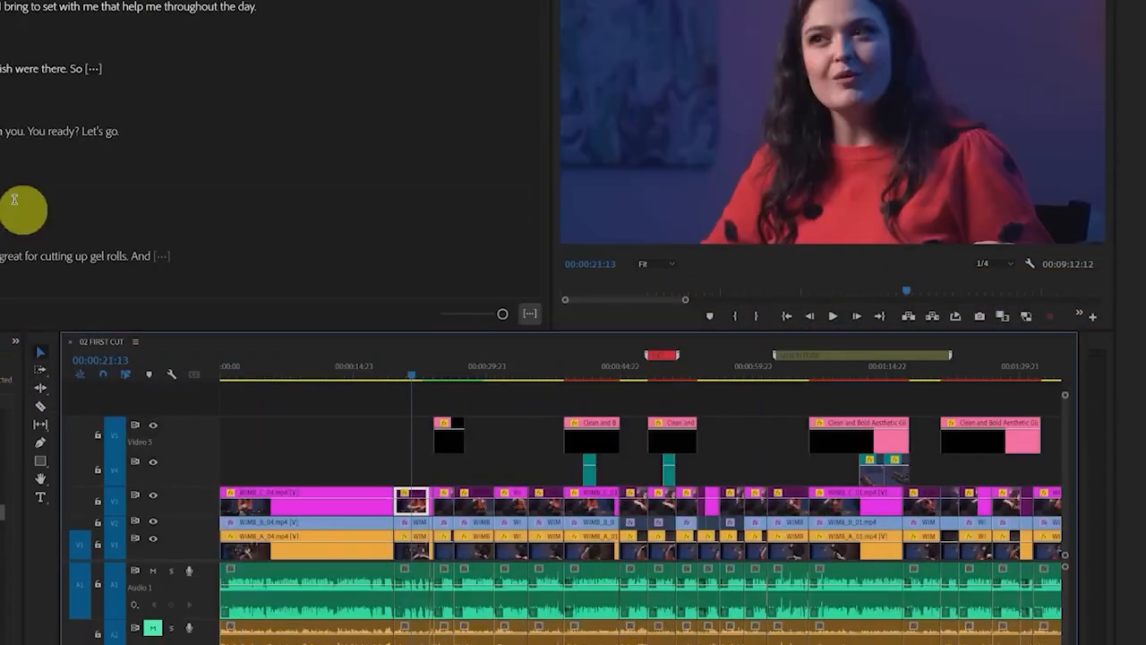
{"action": "left_click", "coordinate": [686, 367]}
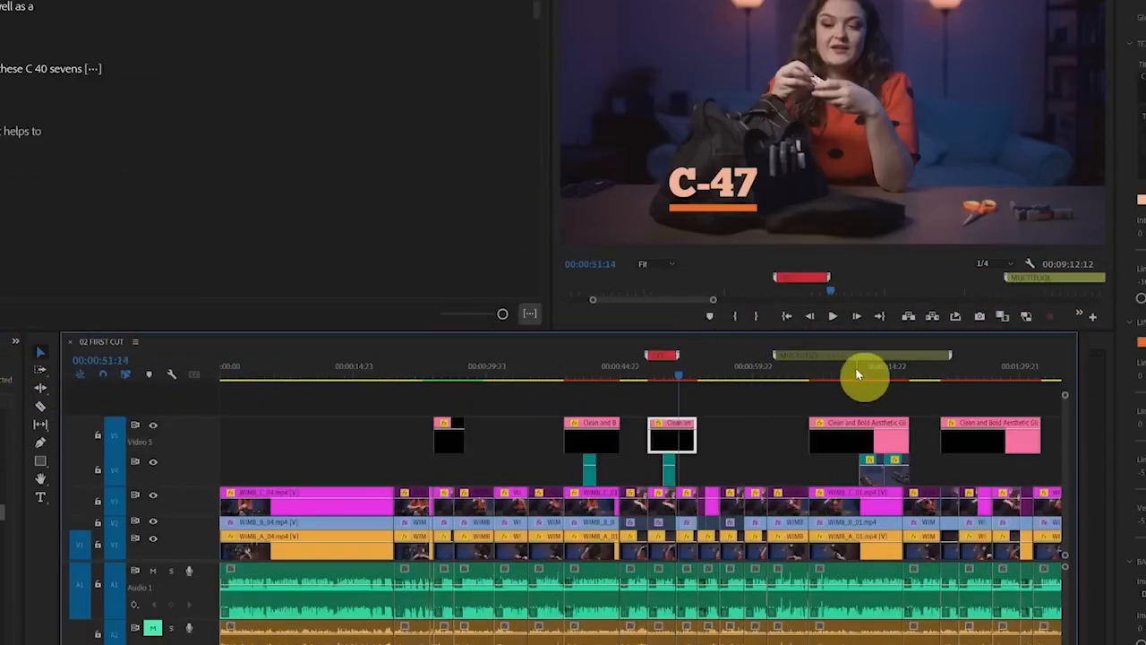
{"action": "left_click", "coordinate": [857, 369]}
{"action": "left_click", "coordinate": [991, 369]}
{"action": "left_click", "coordinate": [590, 367]}
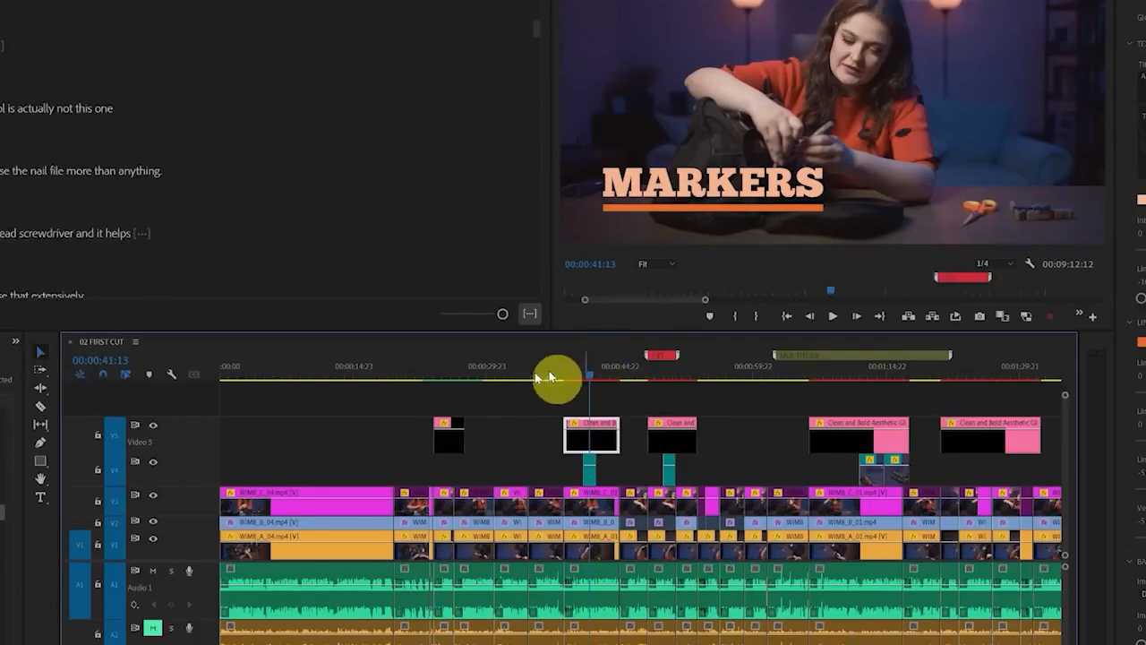
{"action": "left_click", "coordinate": [450, 372]}
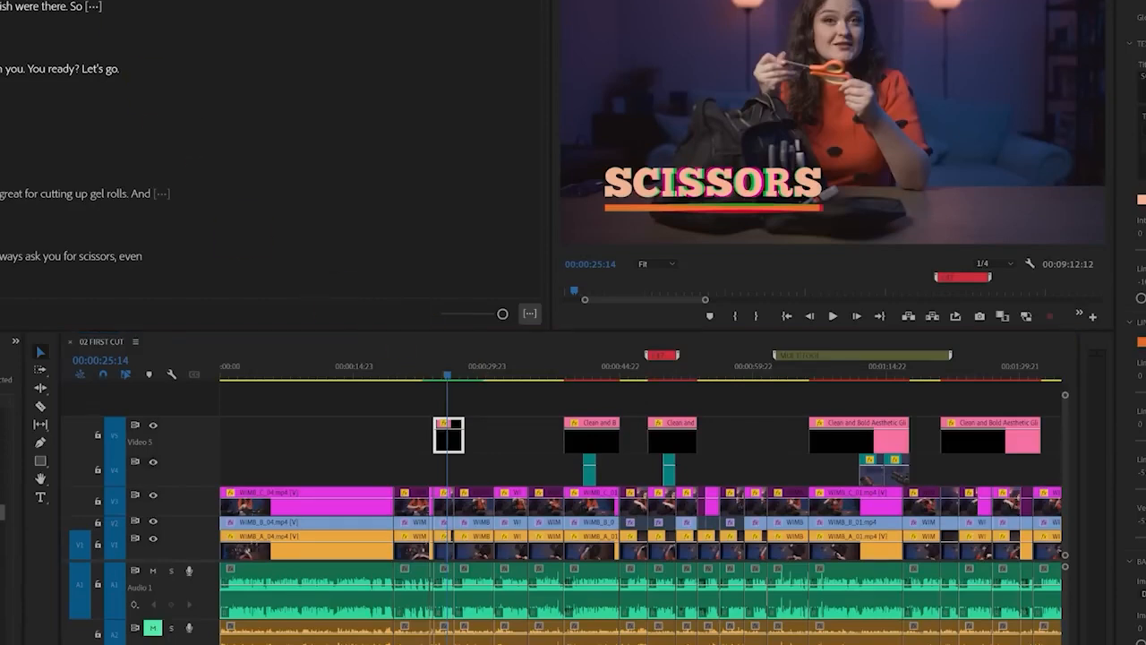
Open the captions options for the 02 FIRST CUT transcript
{"action": "left_click", "coordinate": [61, 0]}
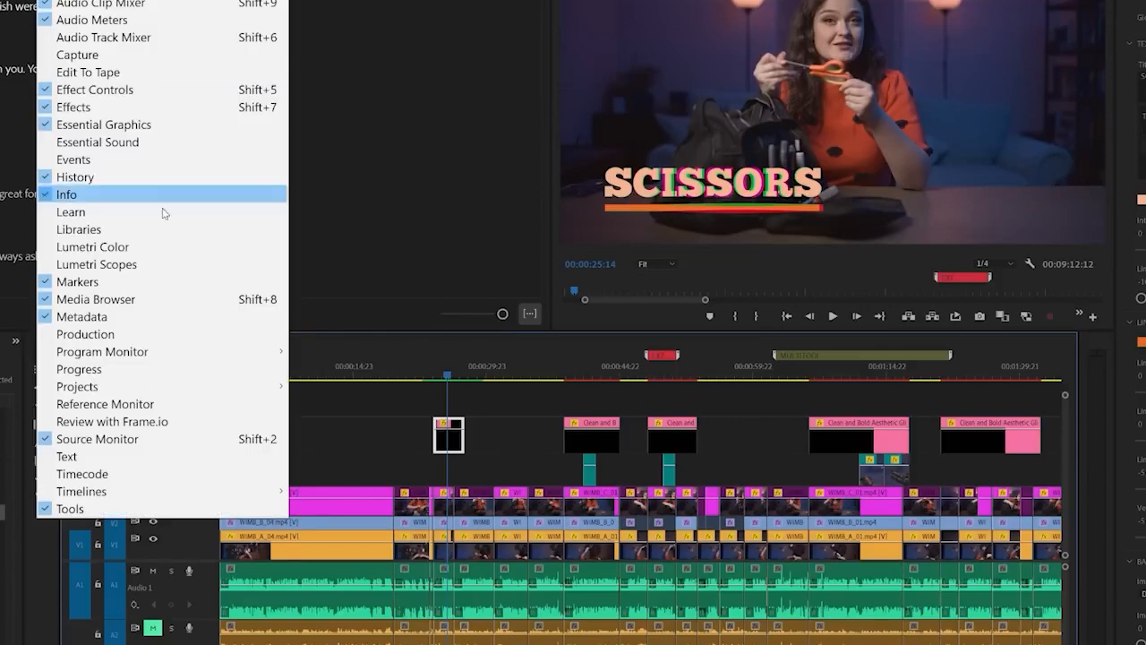
{"action": "left_click", "coordinate": [96, 459]}
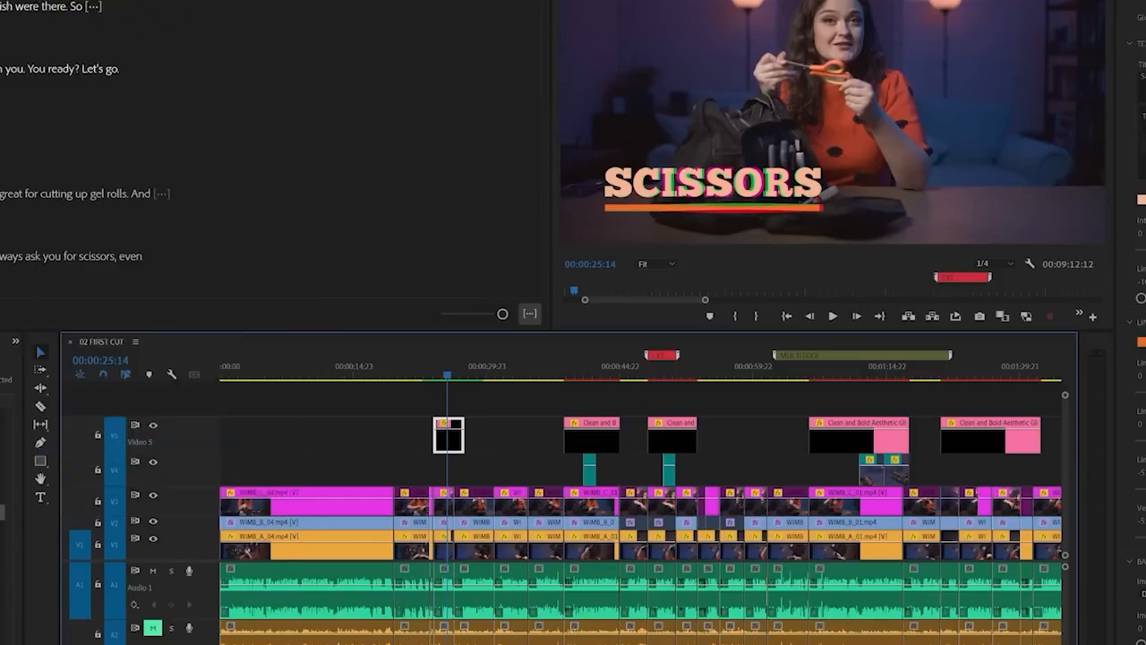
{"action": "left_click", "coordinate": [95, 1]}
{"action": "left_click", "coordinate": [542, 1]}
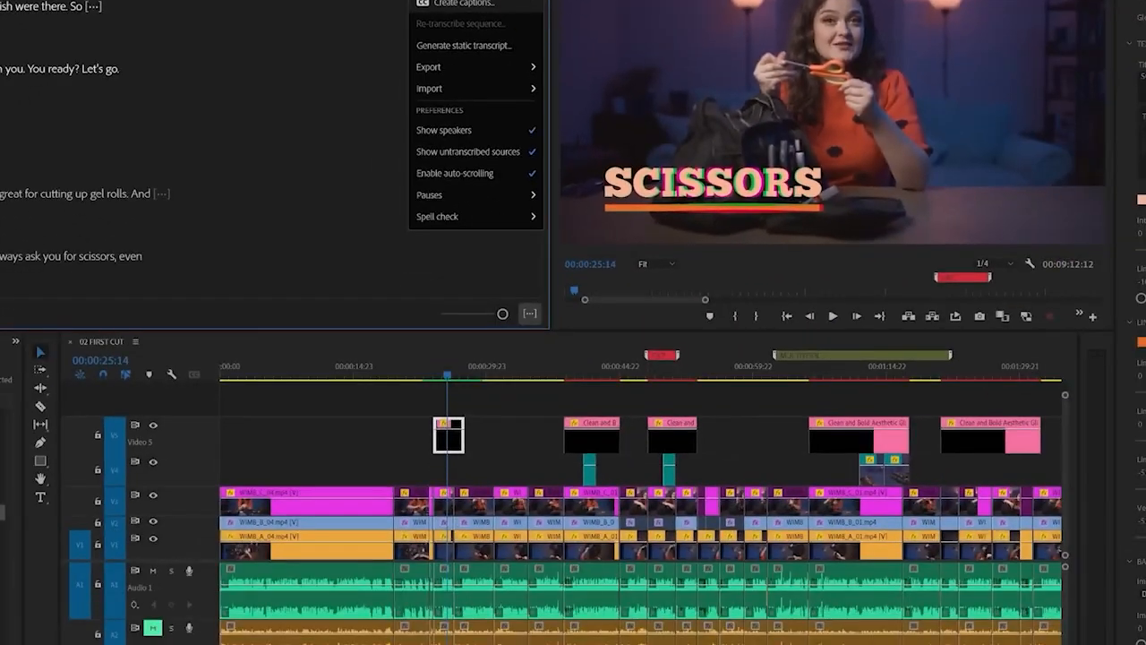
{"action": "left_click", "coordinate": [464, 4]}
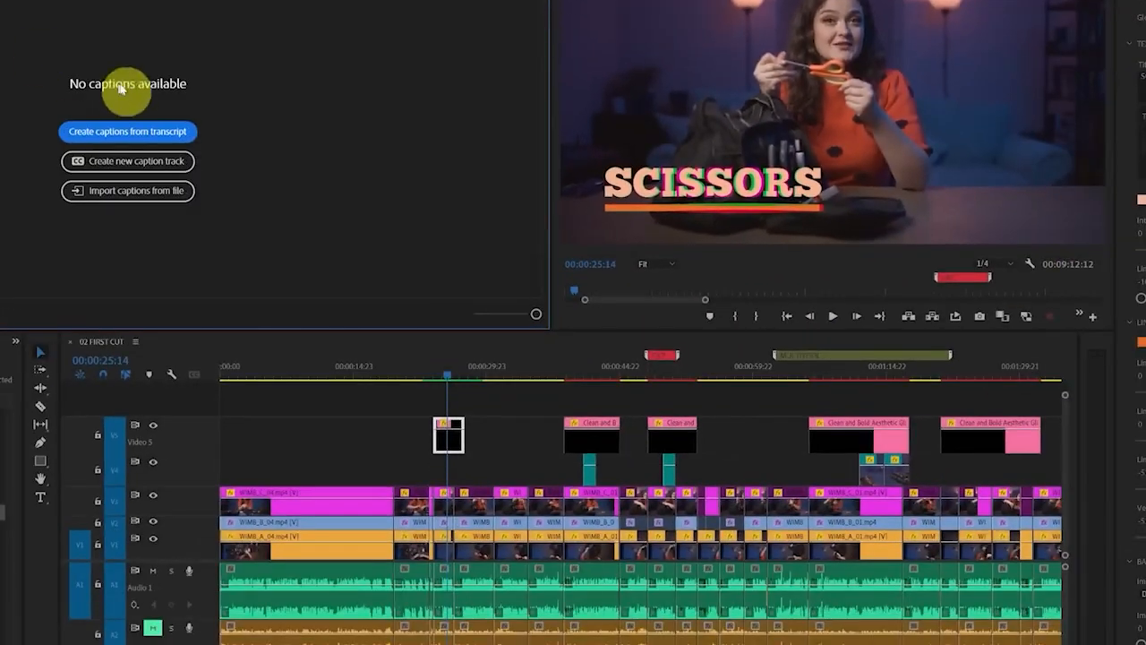
Start creating captions from the transcript with the Subtitle default preset and no style
{"action": "left_click", "coordinate": [166, 136]}
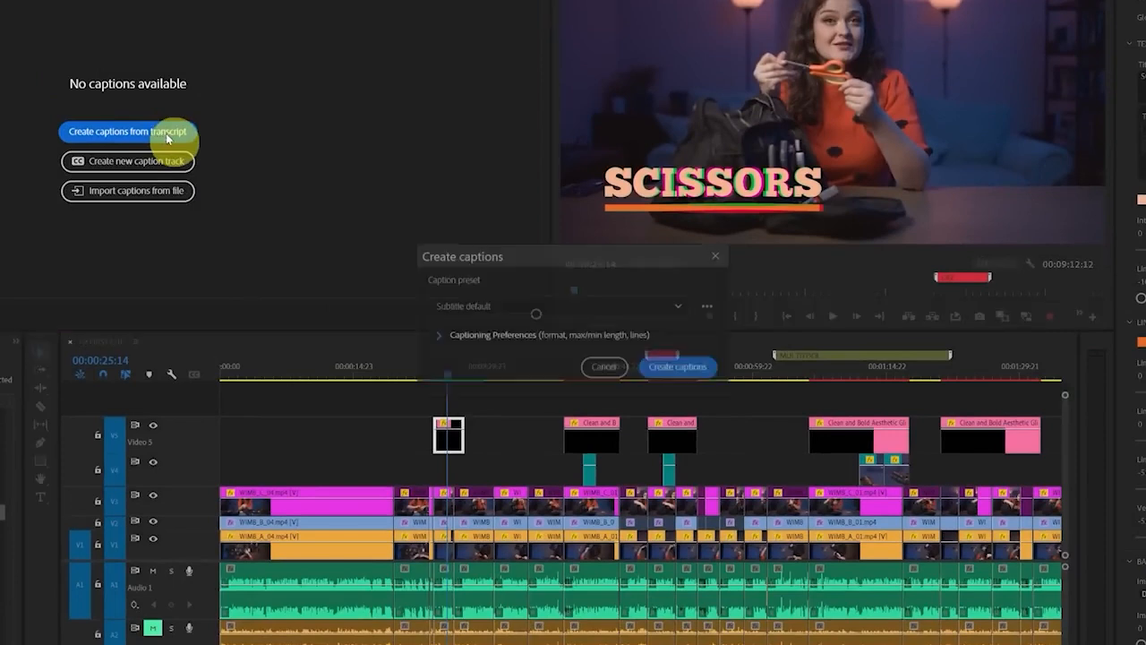
{"action": "left_click", "coordinate": [438, 337]}
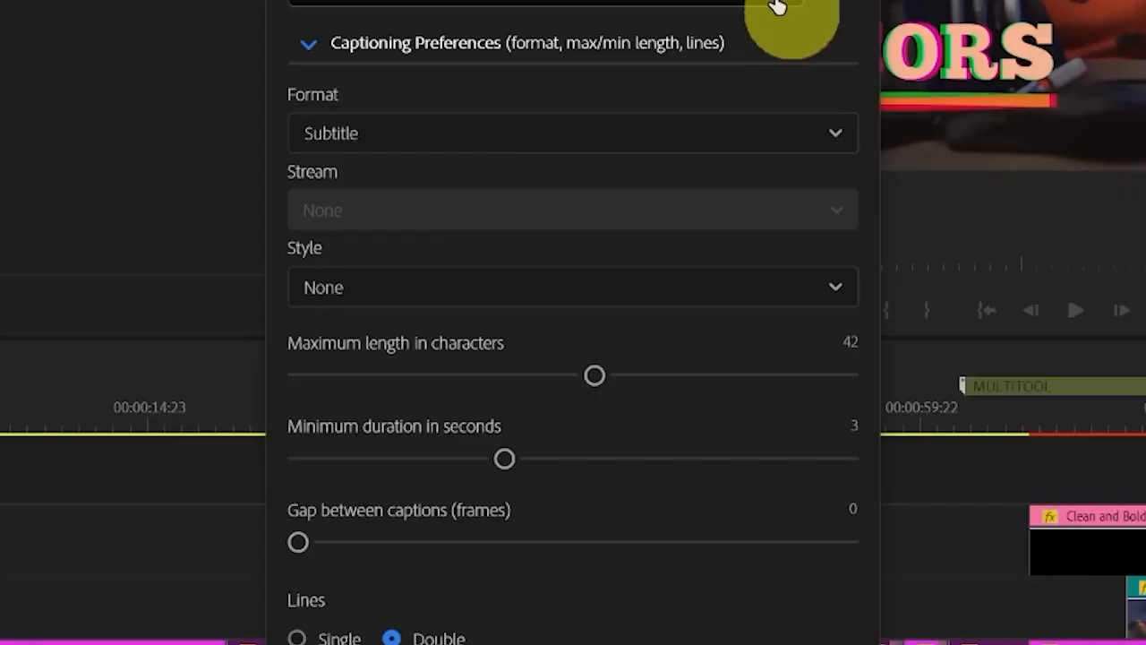
{"action": "left_click", "coordinate": [679, 152]}
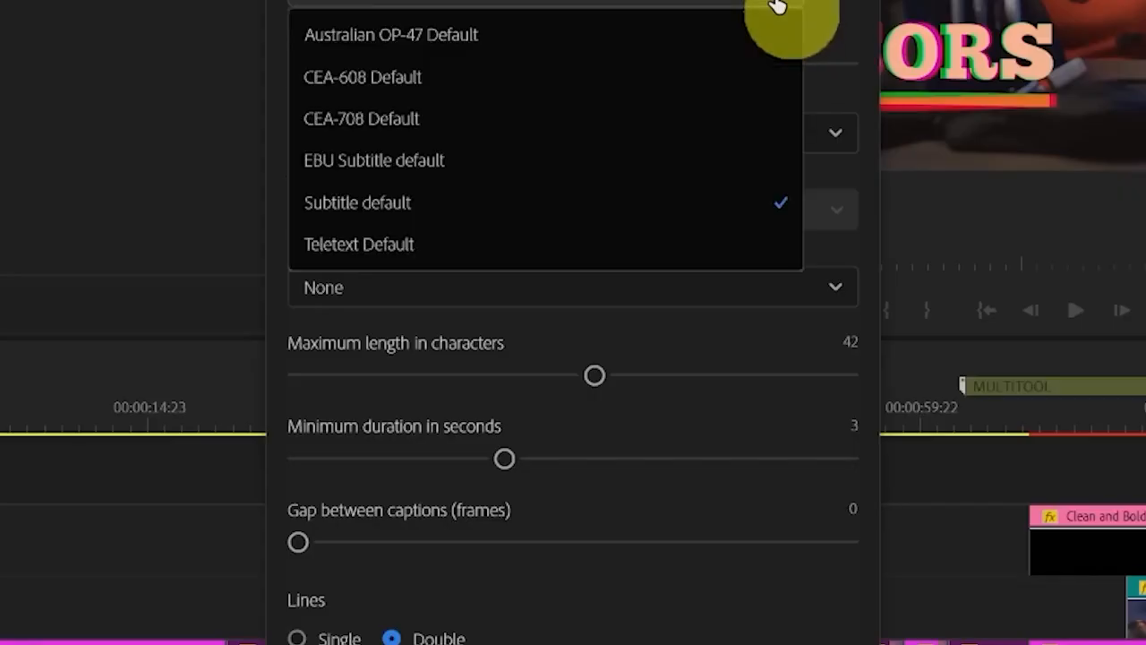
{"action": "left_click", "coordinate": [362, 213]}
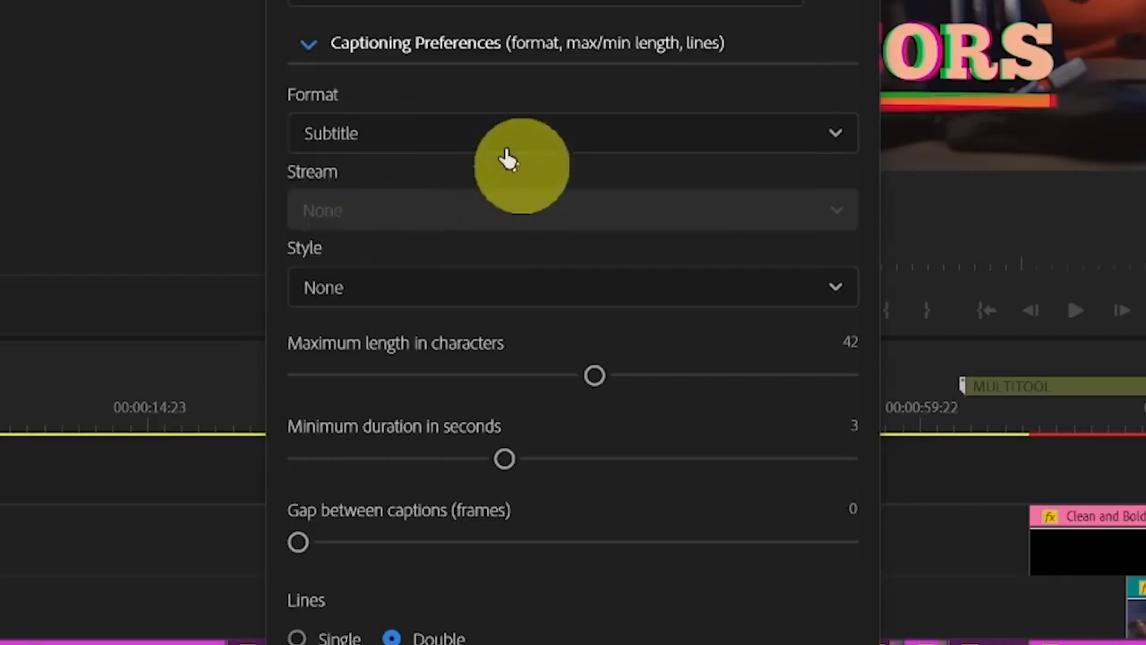
{"action": "left_click", "coordinate": [448, 290]}
{"action": "left_click", "coordinate": [448, 289]}
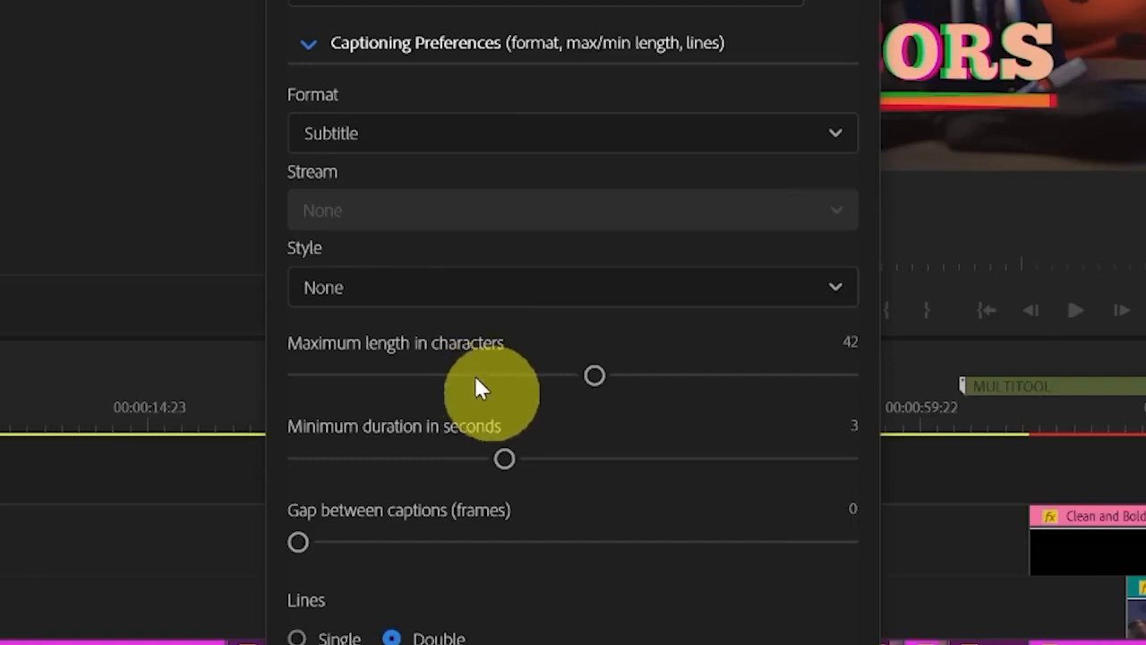
Limit the captions to 31 characters on a single line with a 1.5-second minimum duration, and create them
{"action": "left_click", "coordinate": [498, 375]}
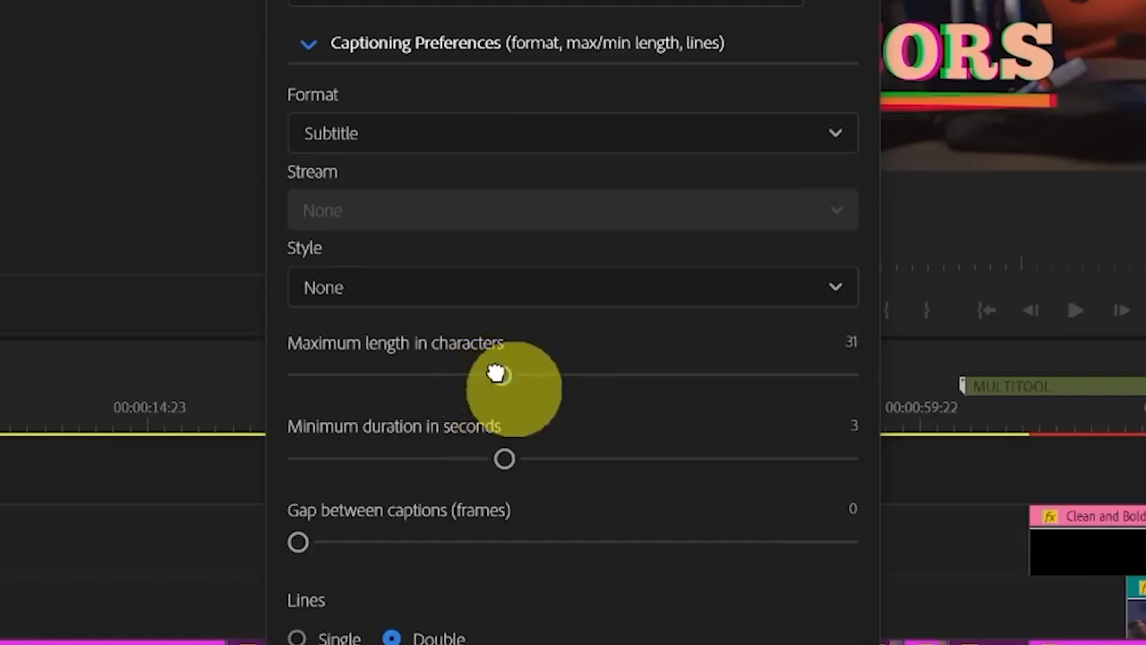
{"action": "left_click", "coordinate": [333, 638]}
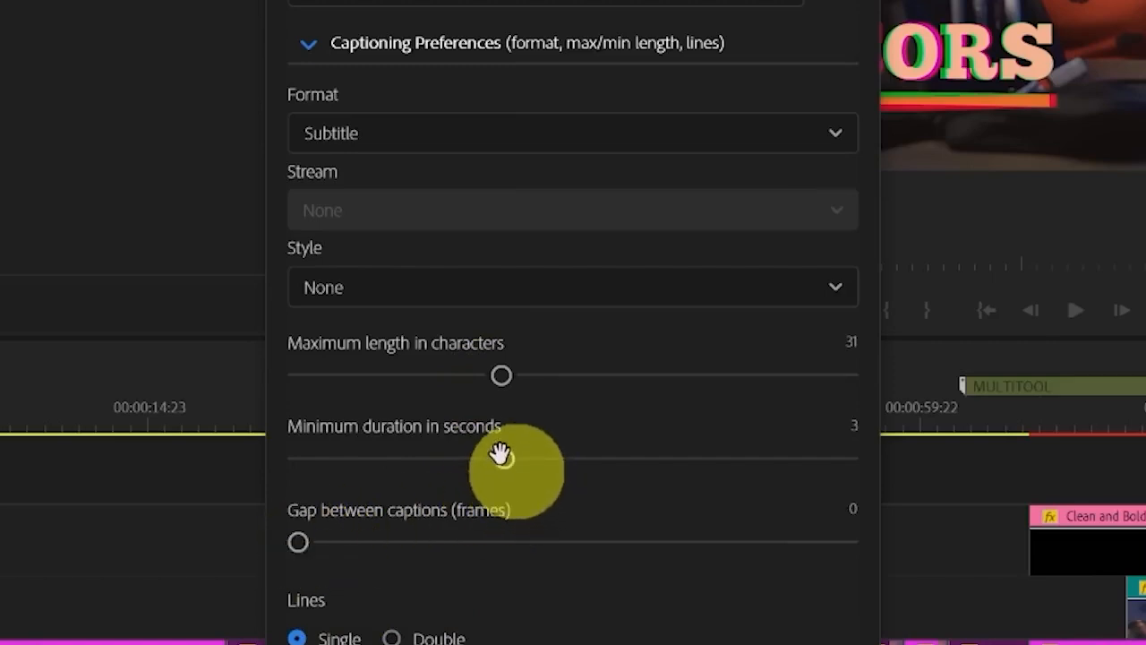
{"action": "left_click_drag", "start_coordinate": [503, 458], "coordinate": [284, 487]}
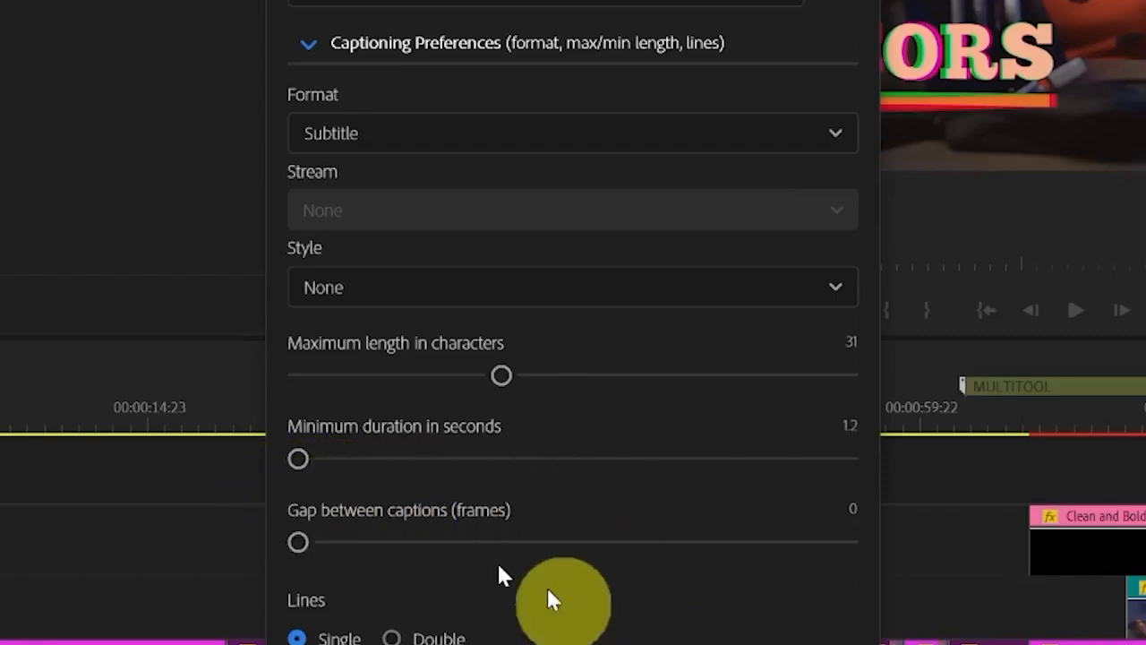
{"action": "left_click_drag", "start_coordinate": [299, 458], "coordinate": [329, 461]}
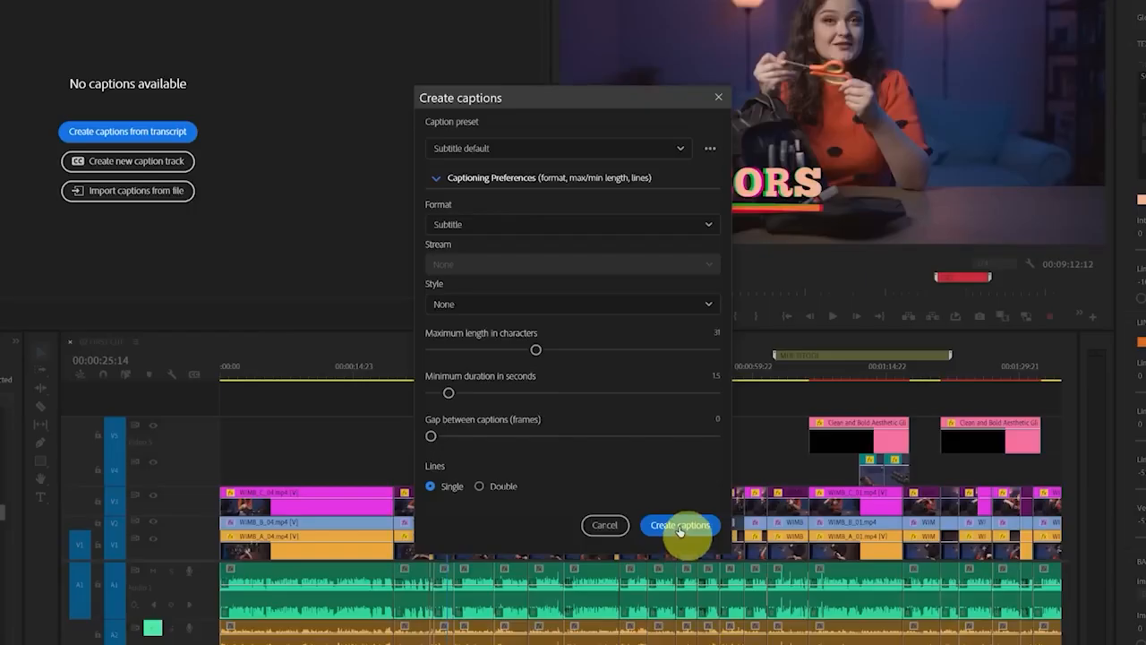
{"action": "left_click", "coordinate": [679, 528]}
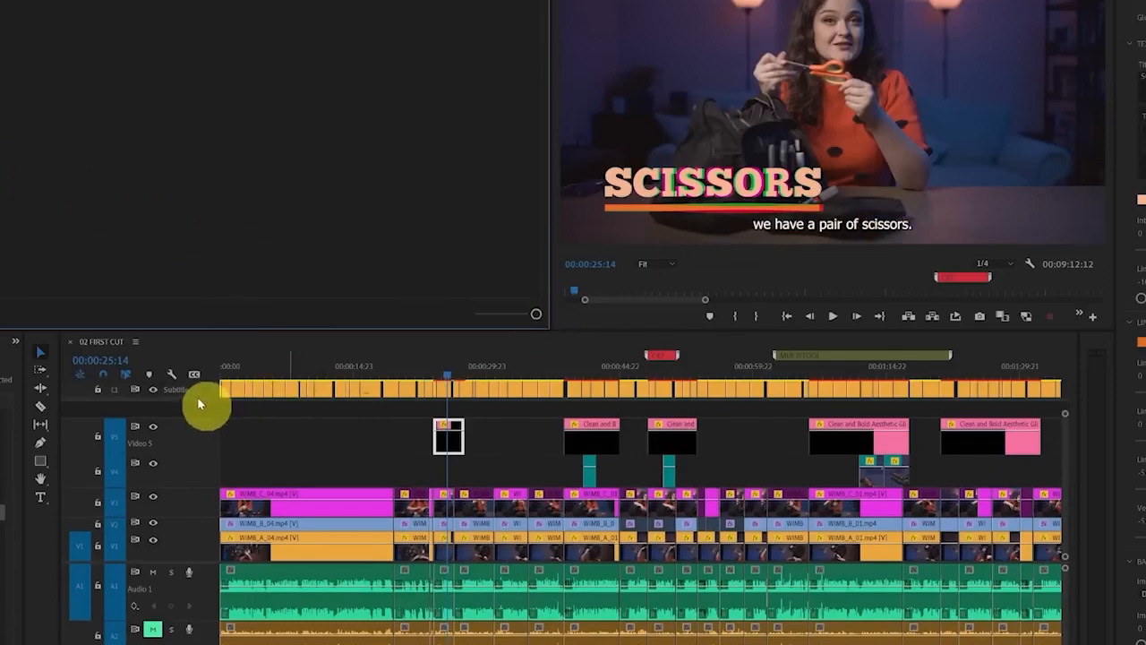
Play the captioned sequence from its beginning and enlarge the video preview to check the subtitles
{"action": "mouse_move", "coordinate": [235, 361]}
{"action": "left_mouse_down"}
{"action": "mouse_move", "coordinate": [7, 363]}
{"action": "mouse_move", "coordinate": [61, 423]}
{"action": "mouse_move", "coordinate": [267, 406]}
{"action": "mouse_move", "coordinate": [161, 343]}
{"action": "mouse_move", "coordinate": [8, 432]}
{"action": "mouse_move", "coordinate": [300, 373]}
{"action": "mouse_move", "coordinate": [101, 351]}
{"action": "left_mouse_up"}
{"action": "key", "text": "Escape"}
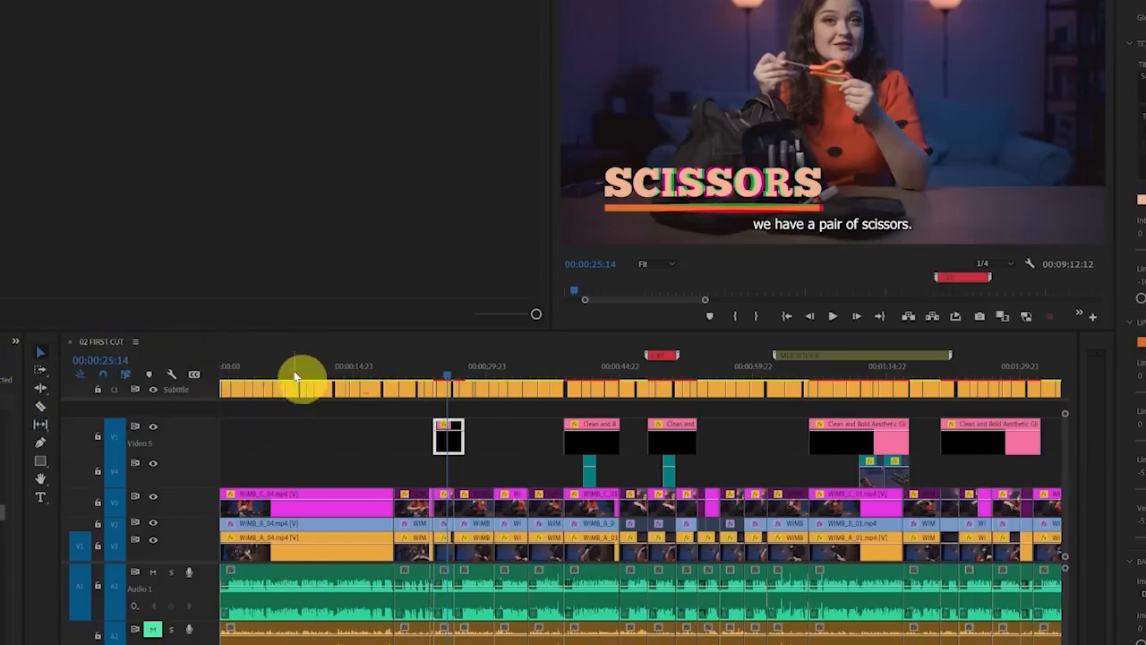
{"action": "left_click_drag", "start_coordinate": [360, 644], "coordinate": [283, 644]}
{"action": "scroll", "coordinate": [347, 390], "scroll_direction": "up", "scroll_amount": 3}
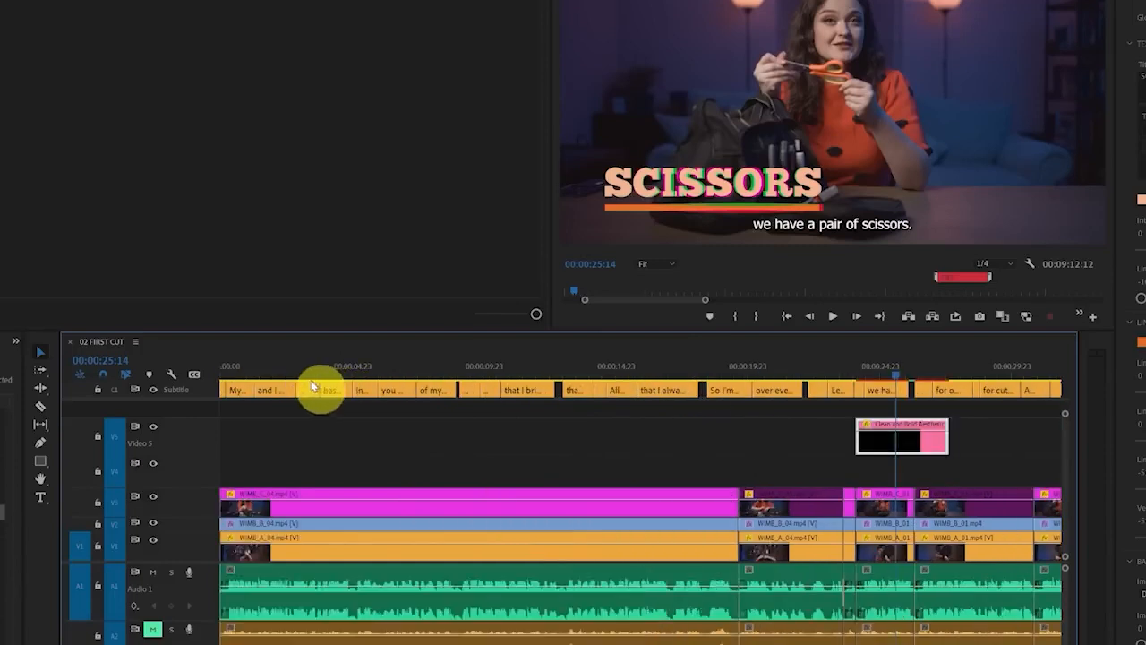
{"action": "left_click", "coordinate": [215, 373]}
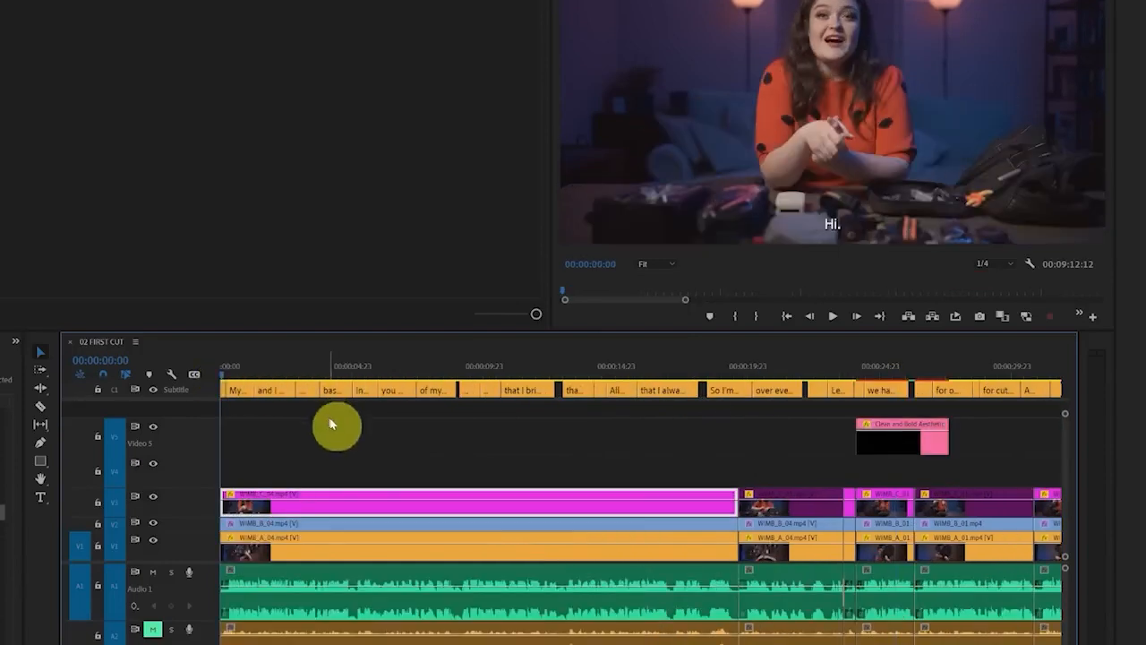
{"action": "left_click", "coordinate": [833, 316]}
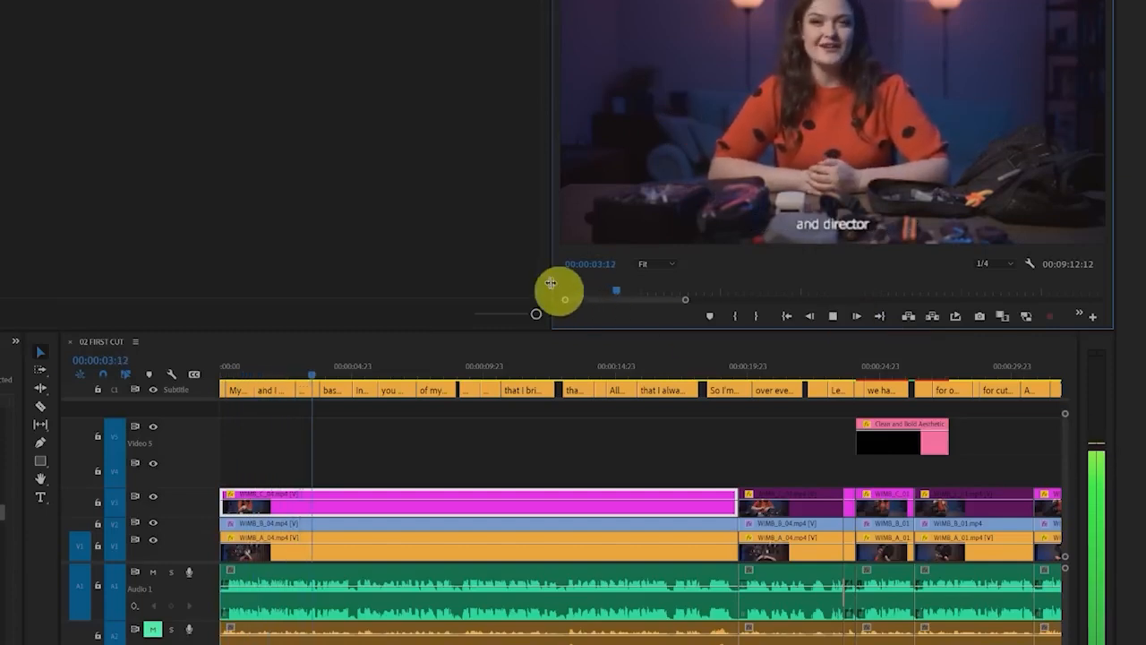
{"action": "left_click_drag", "start_coordinate": [551, 287], "coordinate": [403, 301]}
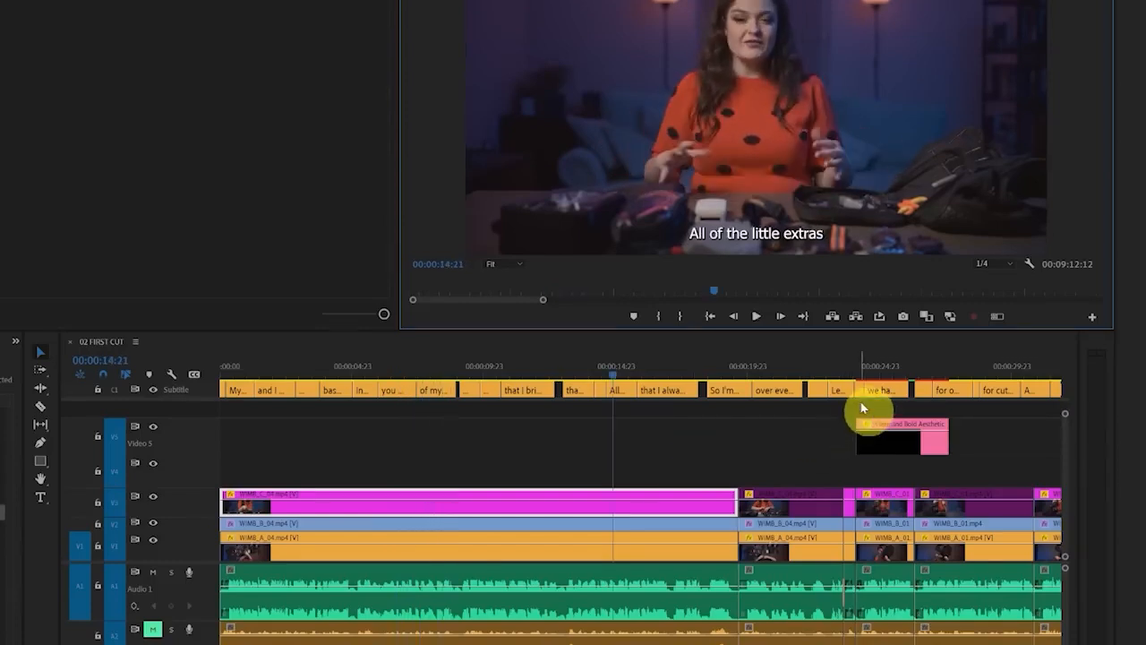
Raise the SCISSORS title slightly so it sits clear above the subtitle, and select its Motion settings
{"action": "left_click", "coordinate": [878, 369]}
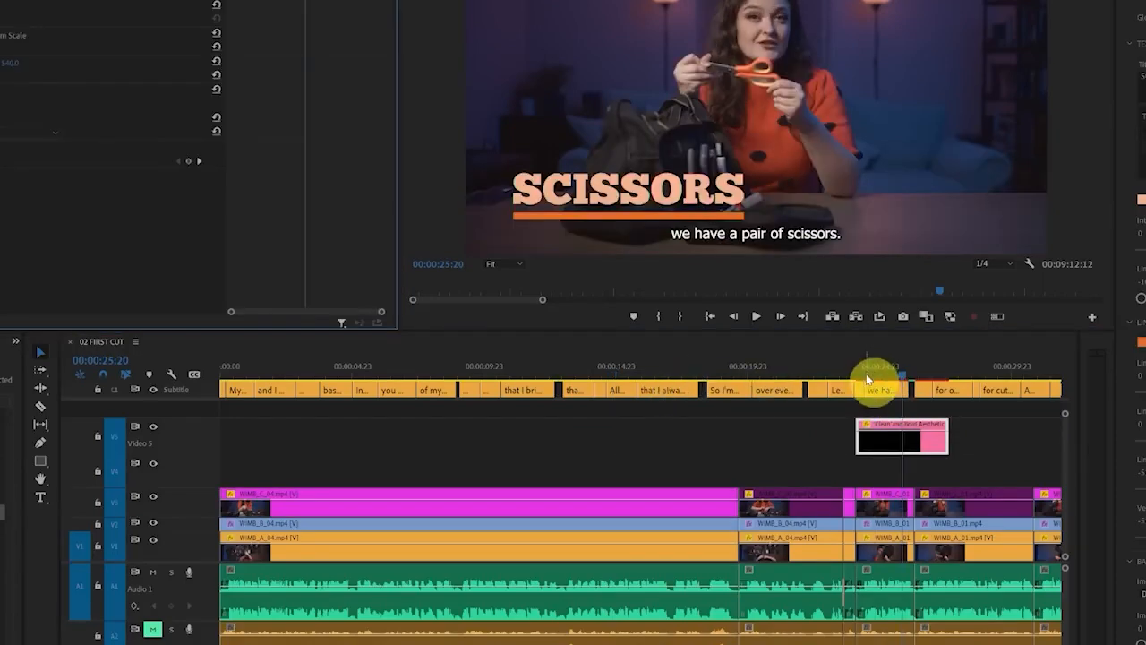
{"action": "left_click_drag", "start_coordinate": [868, 378], "coordinate": [911, 381]}
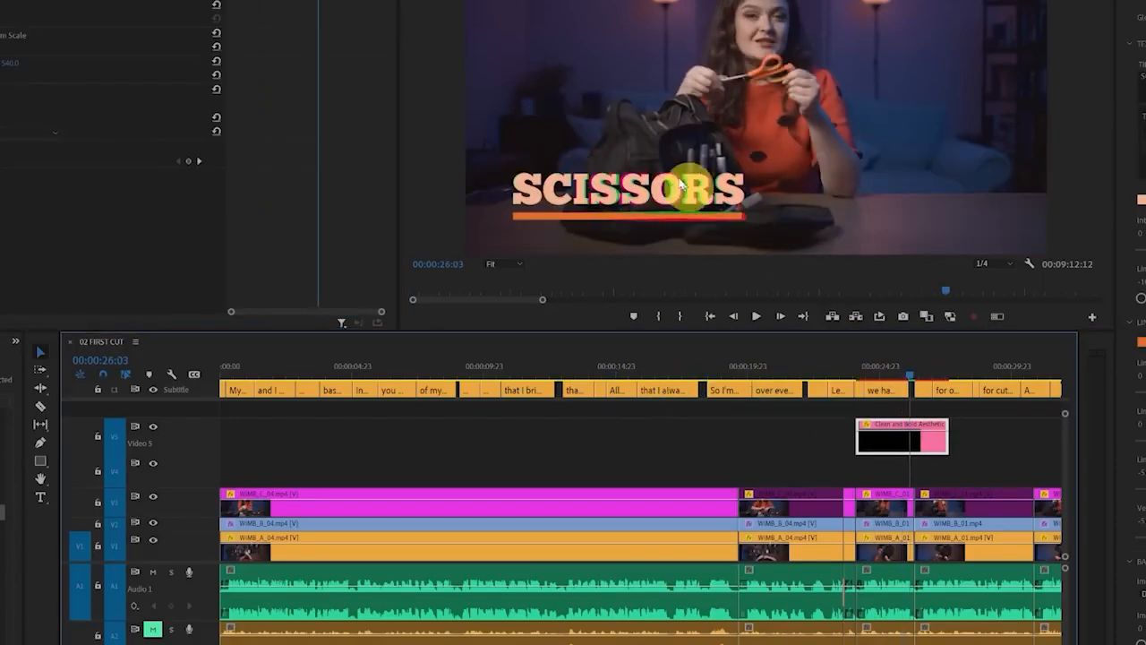
{"action": "left_click", "coordinate": [883, 378]}
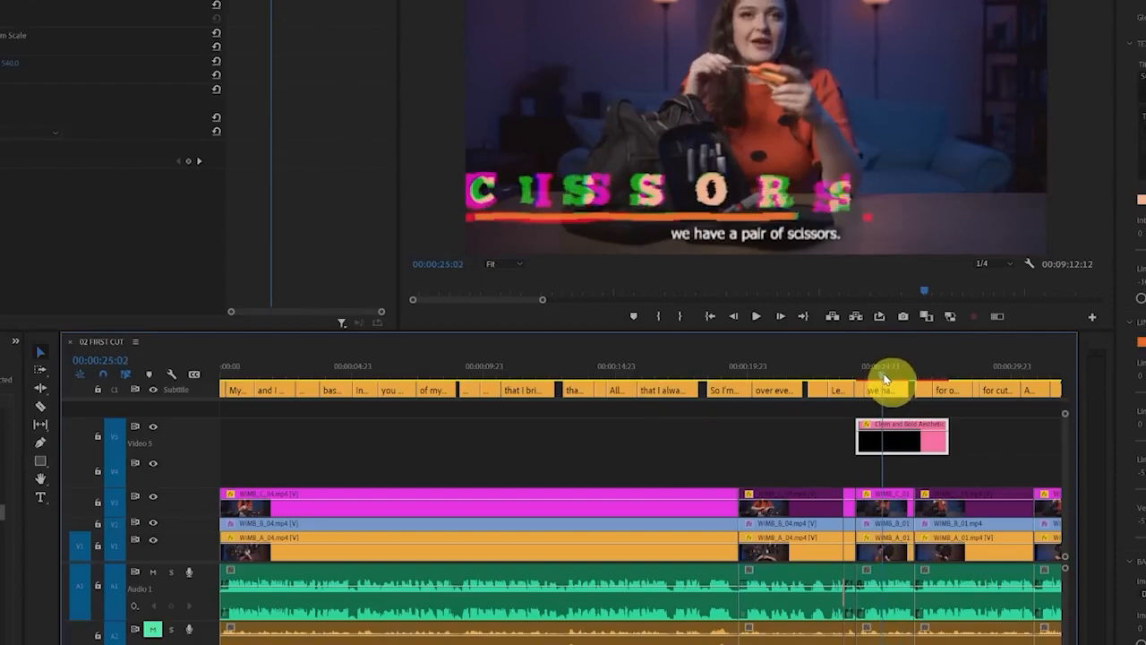
{"action": "left_click_drag", "start_coordinate": [885, 380], "coordinate": [894, 381]}
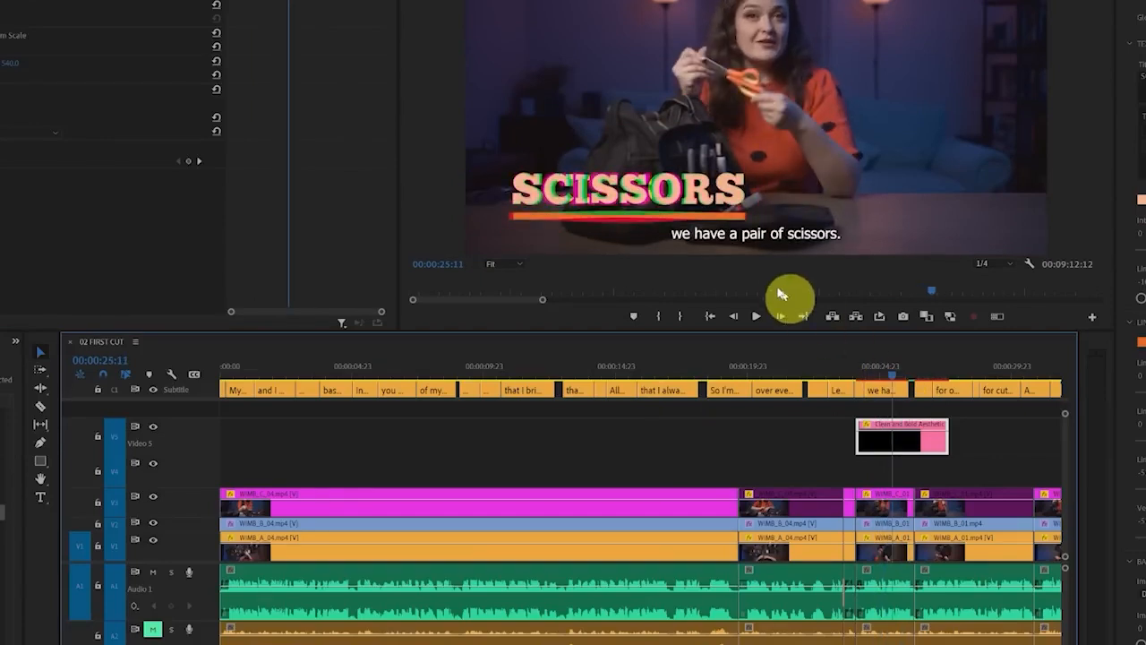
{"action": "mouse_move", "coordinate": [768, 191]}
{"action": "left_mouse_down"}
{"action": "mouse_move", "coordinate": [723, 157]}
{"action": "mouse_move", "coordinate": [480, 171]}
{"action": "mouse_move", "coordinate": [692, 233]}
{"action": "mouse_move", "coordinate": [749, 175]}
{"action": "left_mouse_up"}
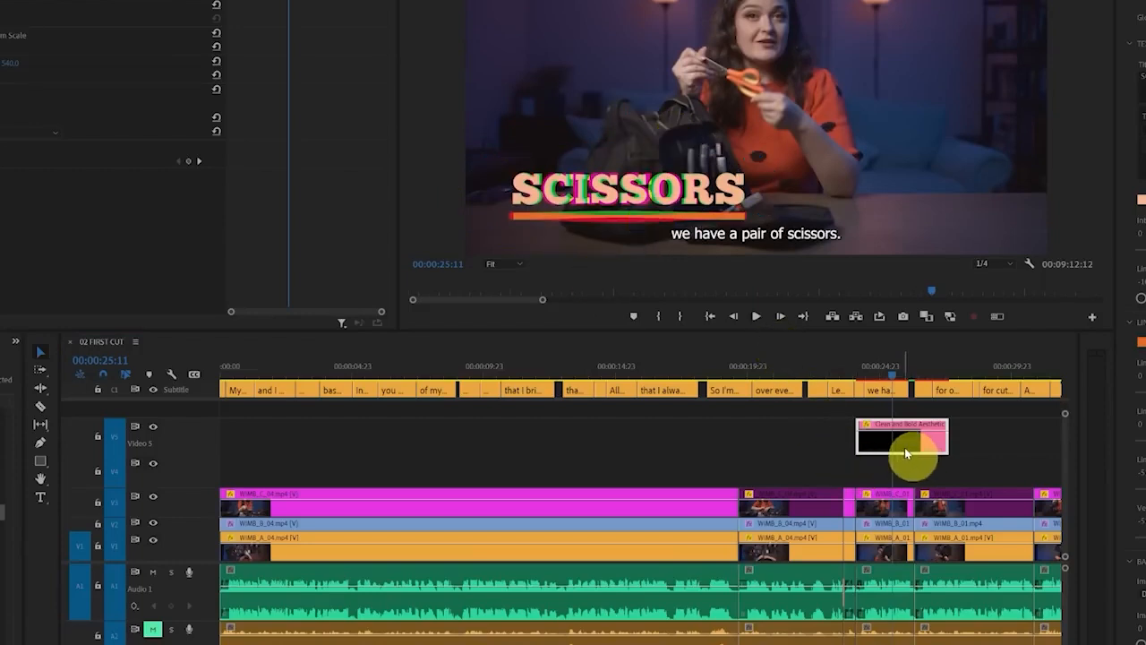
{"action": "left_click", "coordinate": [8, 5]}
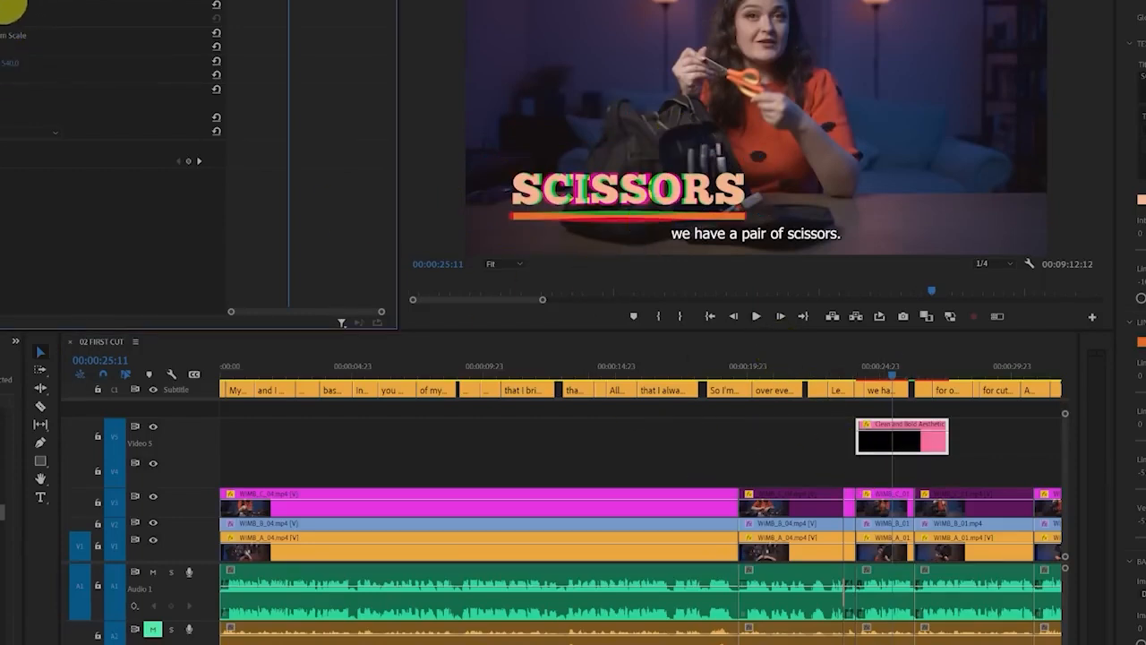
{"action": "left_click_drag", "start_coordinate": [29, 0], "coordinate": [18, 0]}
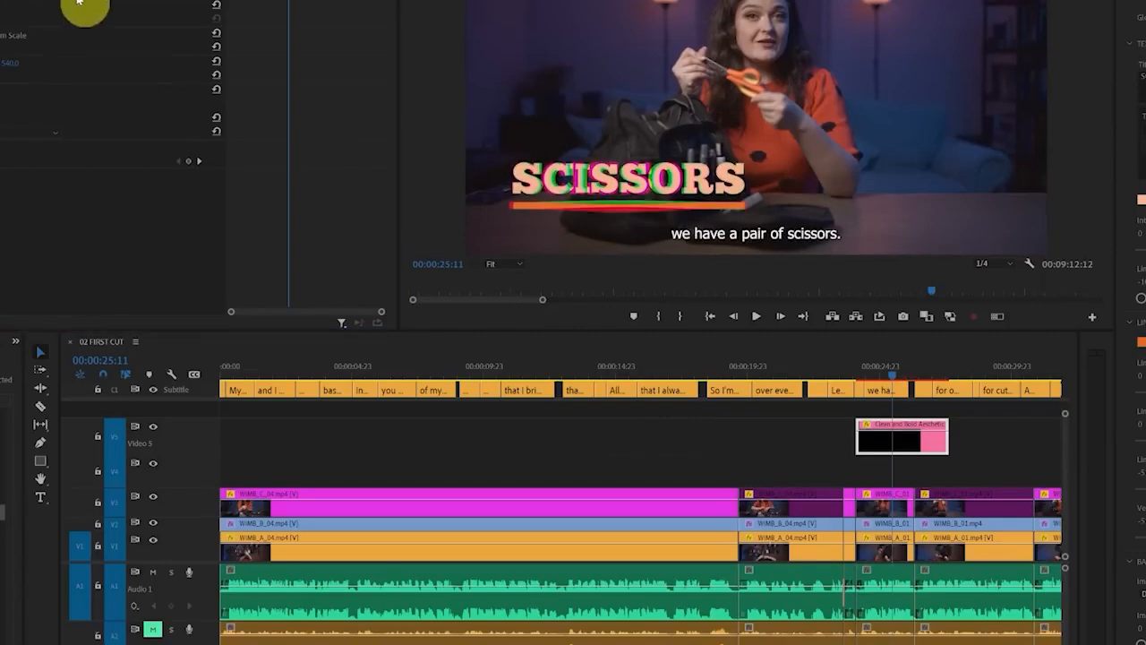
{"action": "left_click", "coordinate": [5, 3]}
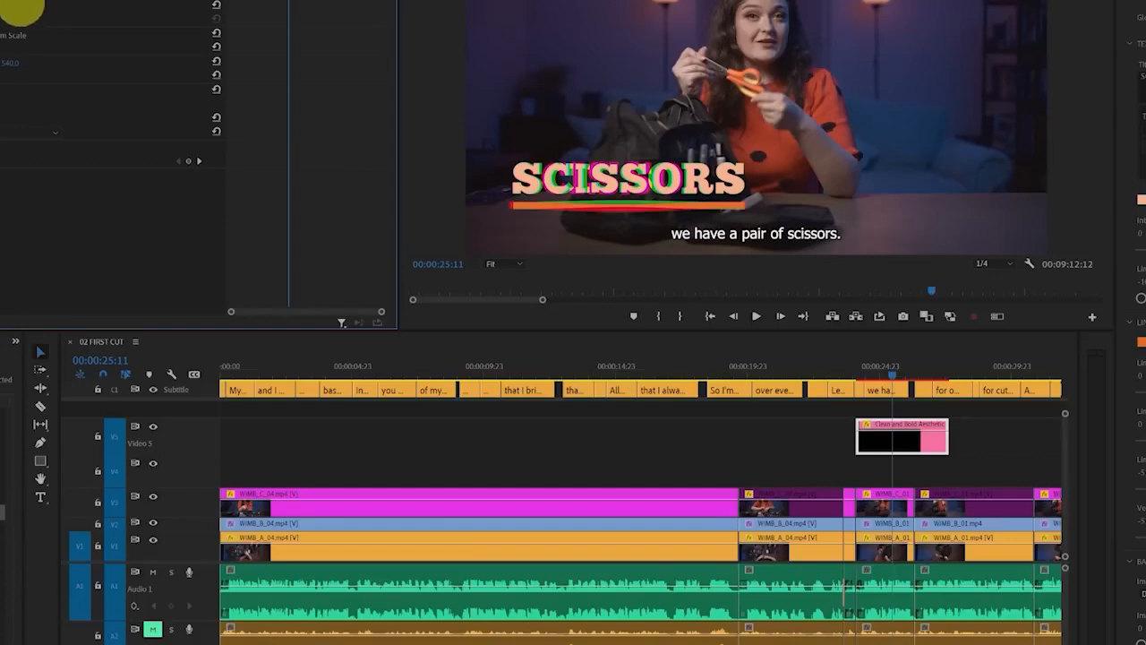
{"action": "left_click_drag", "start_coordinate": [6, 3], "coordinate": [9, 3]}
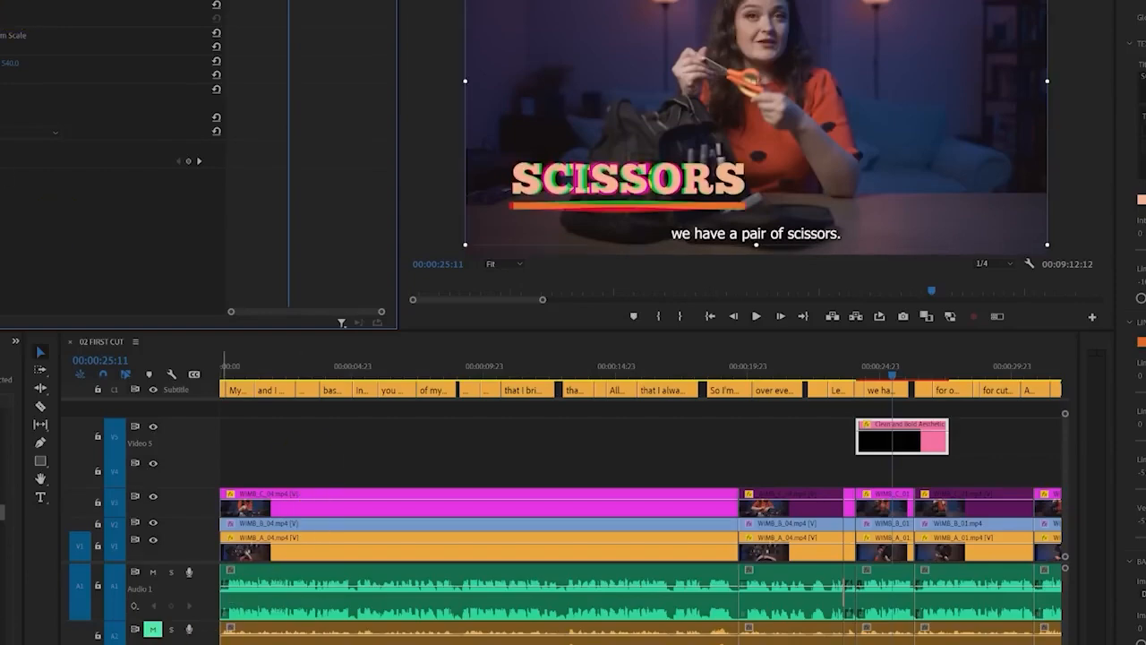
Apply the SCISSORS title's Motion settings to all the other titles on Video 5, and check the CUBE TAP title's position
{"action": "left_click_drag", "start_coordinate": [268, 644], "coordinate": [1026, 644]}
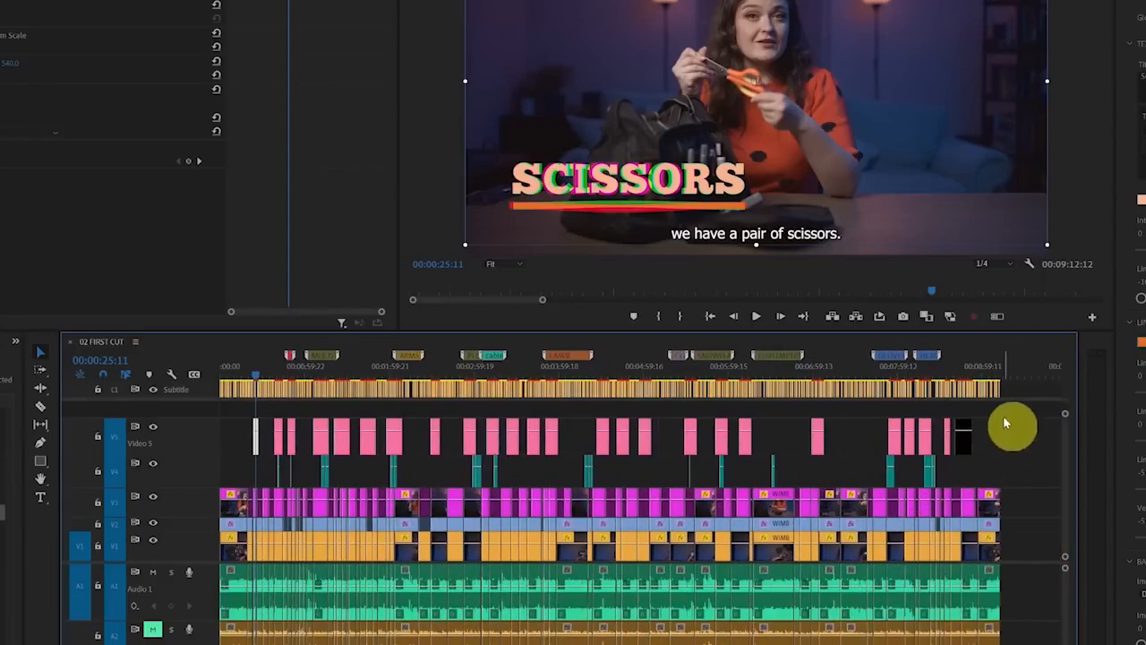
{"action": "left_click_drag", "start_coordinate": [1005, 413], "coordinate": [272, 436]}
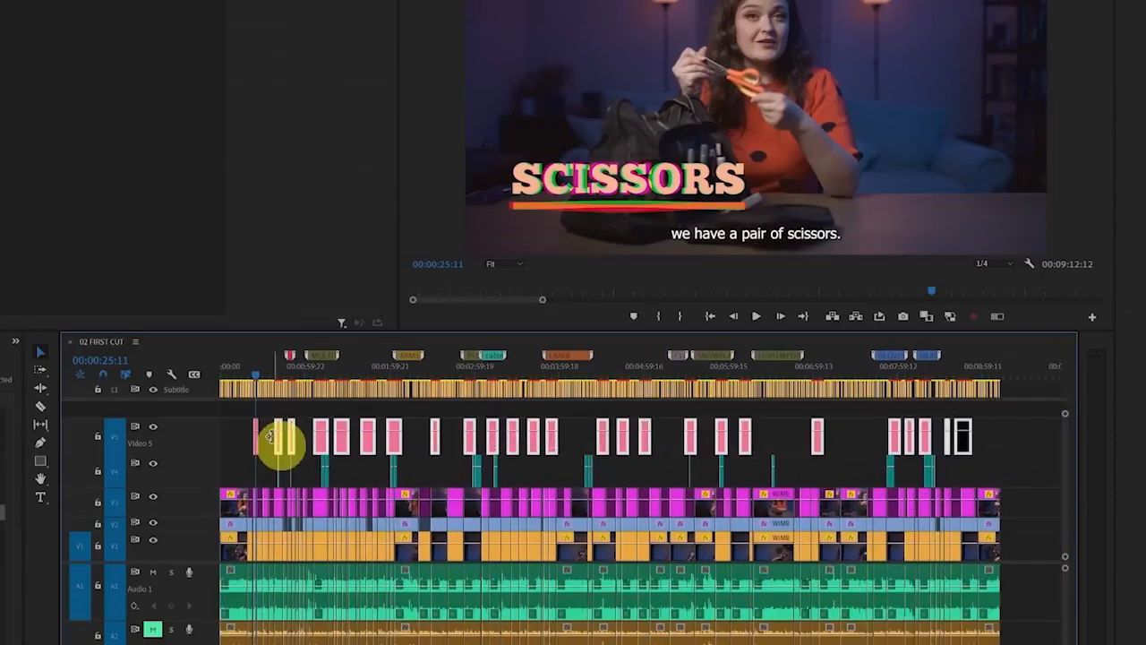
{"action": "left_click", "coordinate": [396, 368]}
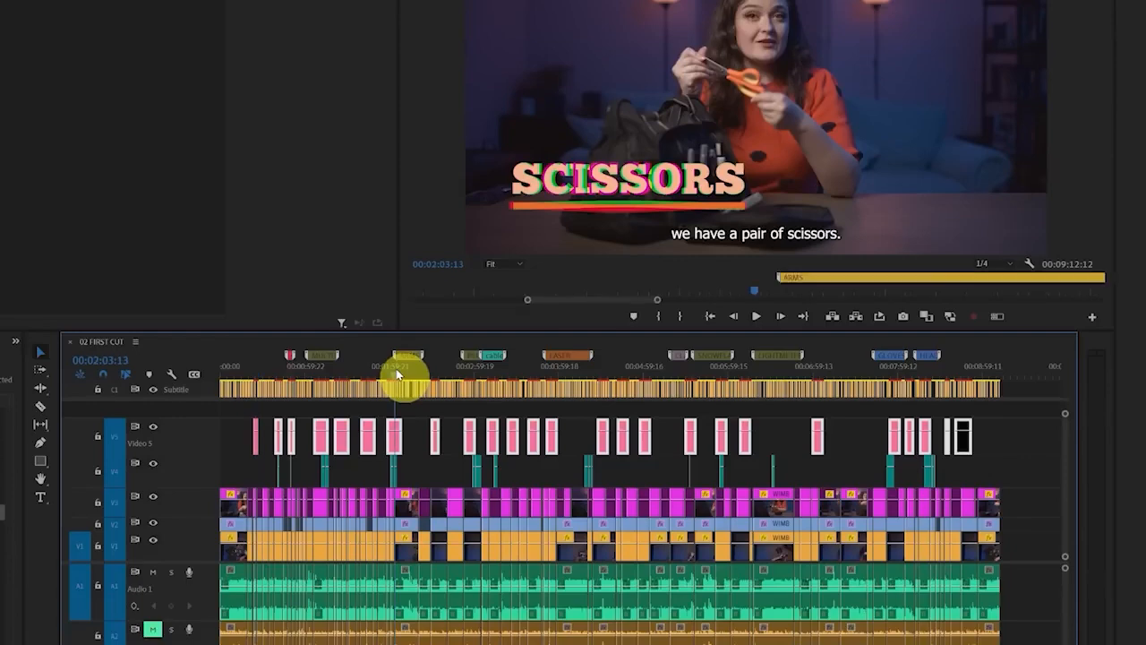
{"action": "left_click_drag", "start_coordinate": [396, 374], "coordinate": [439, 376]}
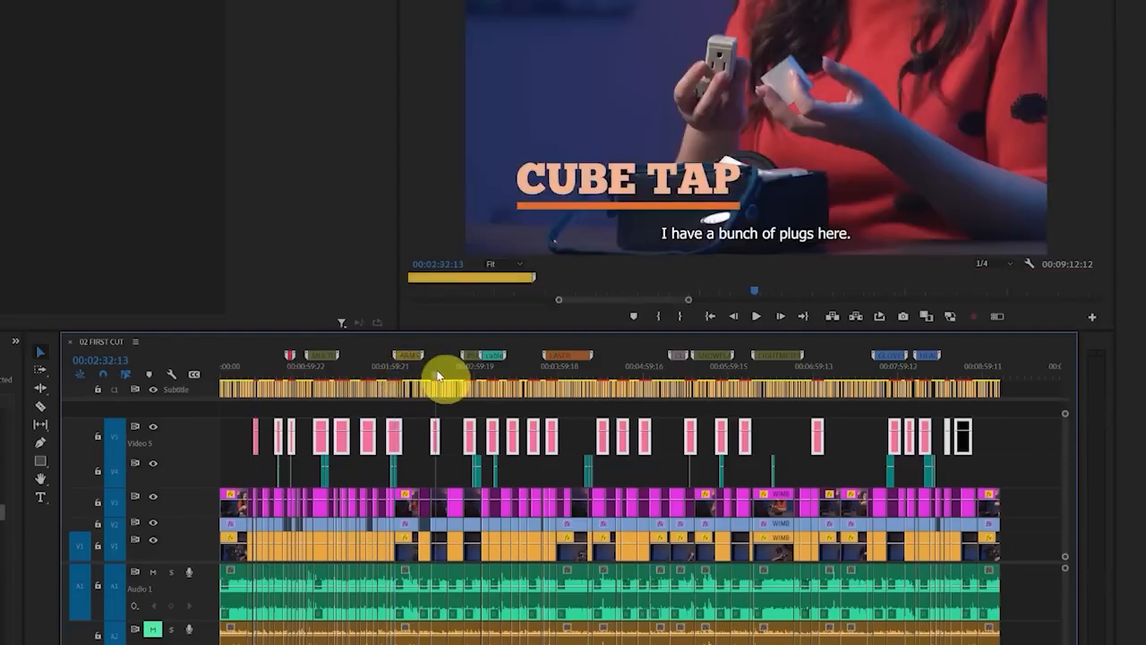
Change the font of the caption "I have a bunch of plugs here." to FatFrank Heavy
{"action": "scroll", "coordinate": [439, 394], "scroll_direction": "up", "scroll_amount": 7}
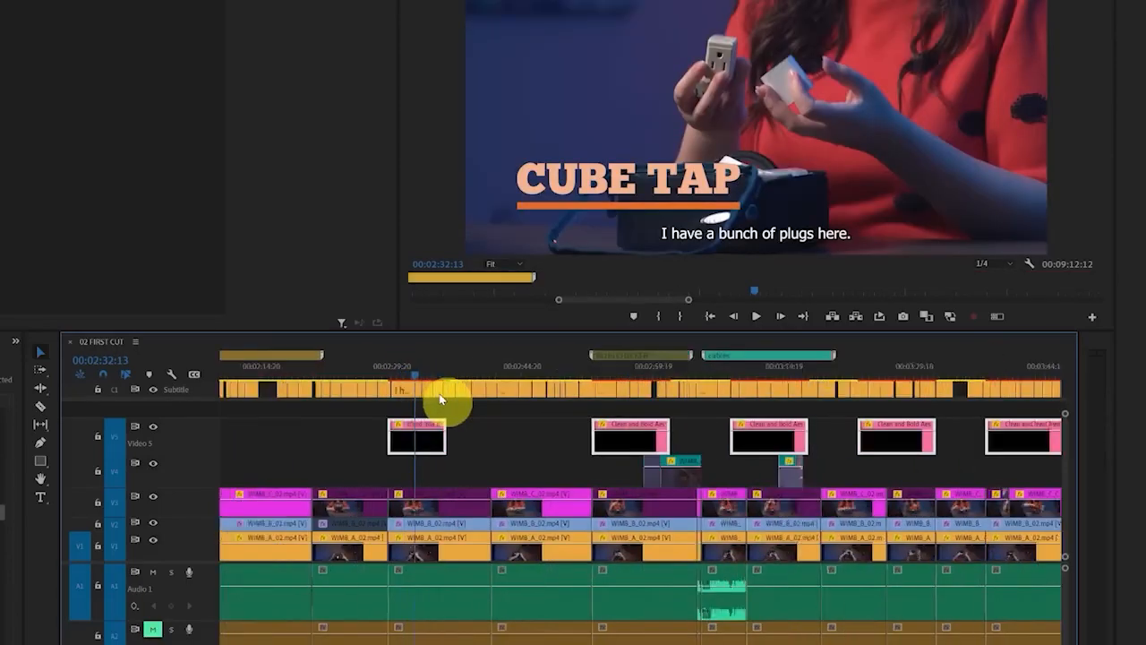
{"action": "left_click", "coordinate": [395, 392]}
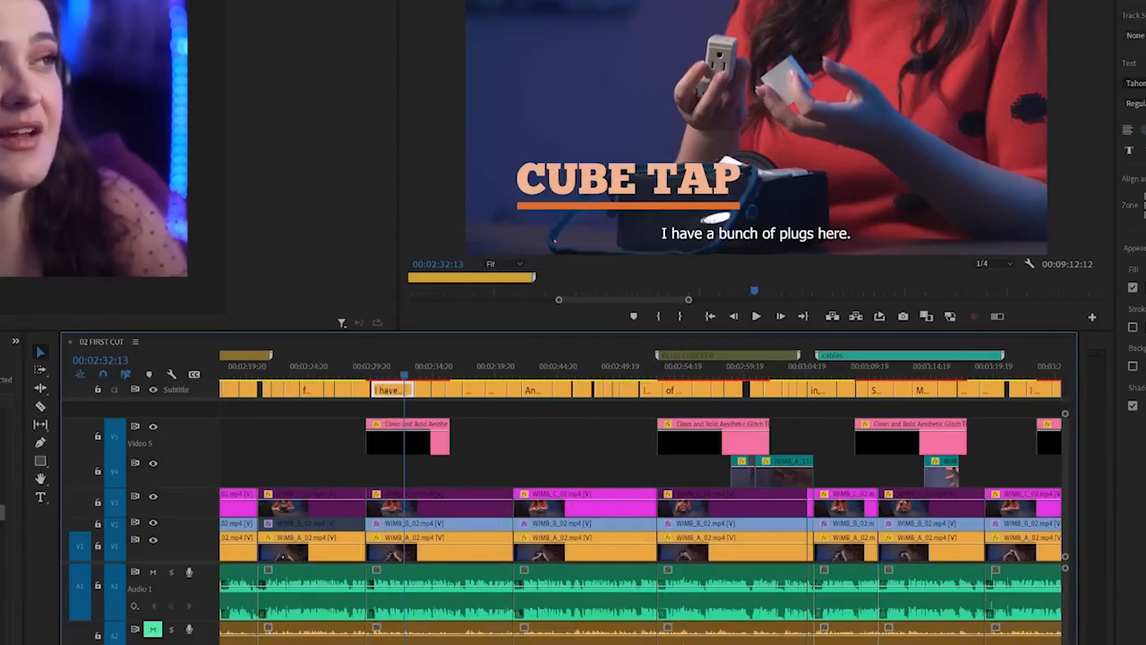
{"action": "left_click", "coordinate": [1136, 83]}
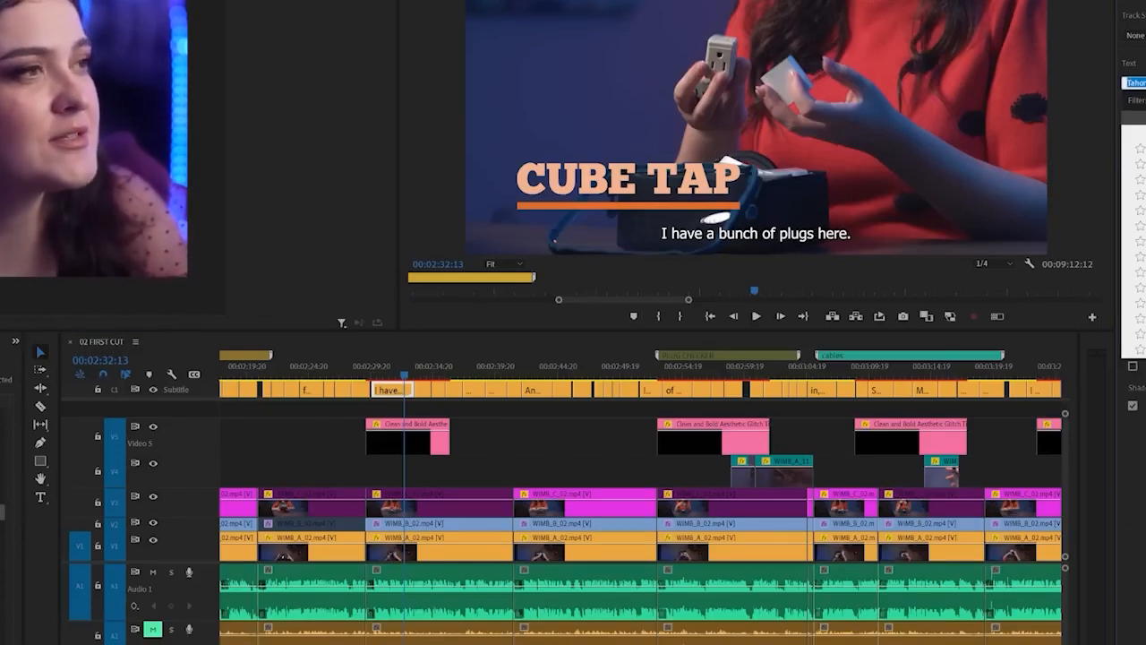
{"action": "type", "text": "proxi"}
{"action": "key", "text": "Return"}
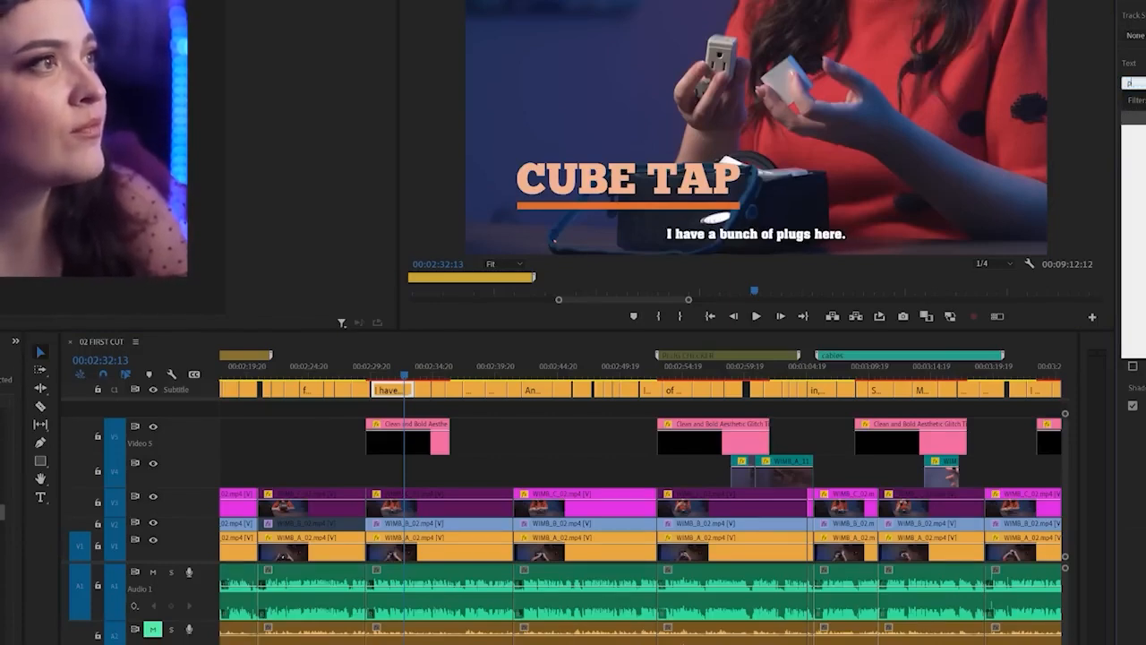
{"action": "key", "text": "Return"}
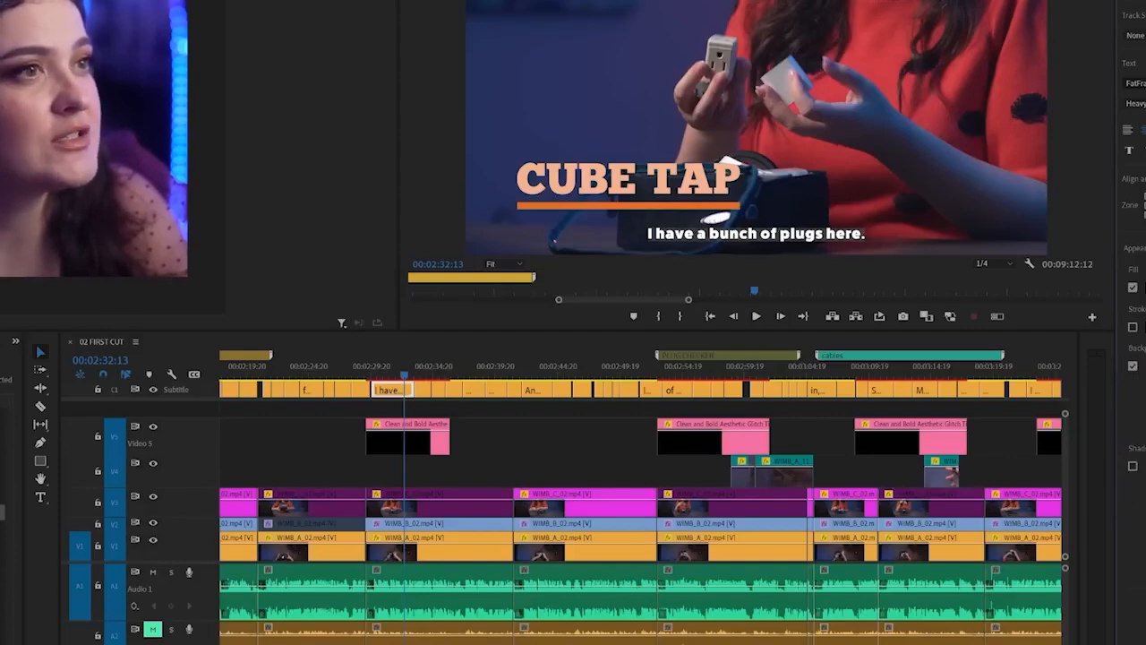
Give the caption under the CUBE TAP title a black background (000000) in place of its shadow
{"action": "left_click", "coordinate": [1144, 367]}
{"action": "left_click_drag", "start_coordinate": [515, 314], "coordinate": [345, 197]}
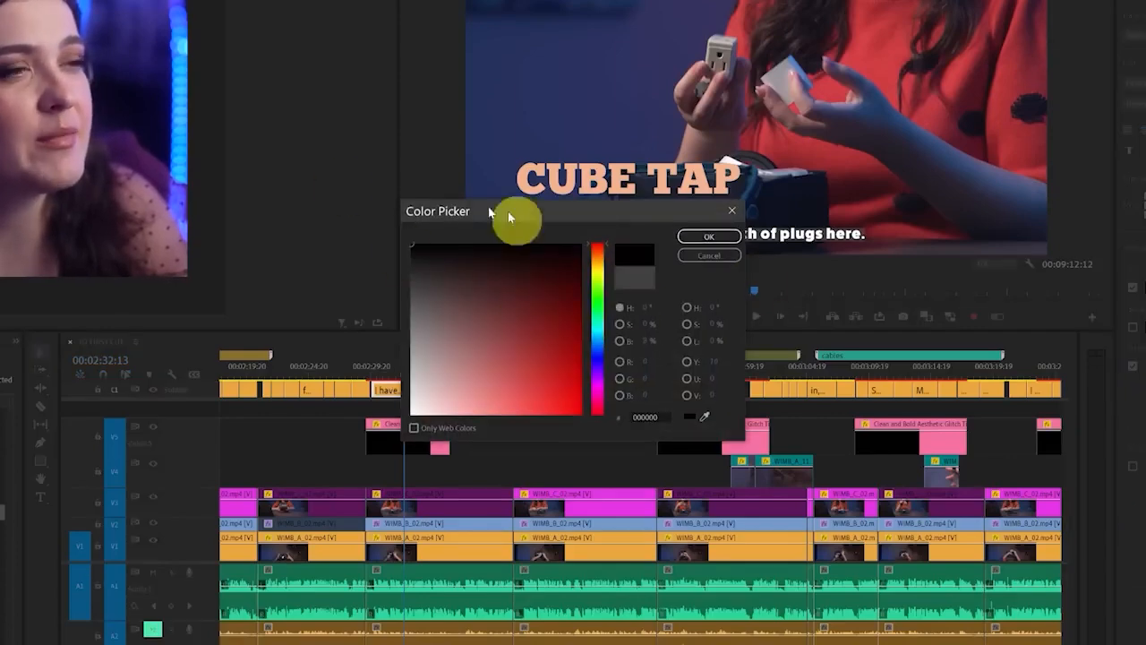
{"action": "left_click", "coordinate": [705, 238]}
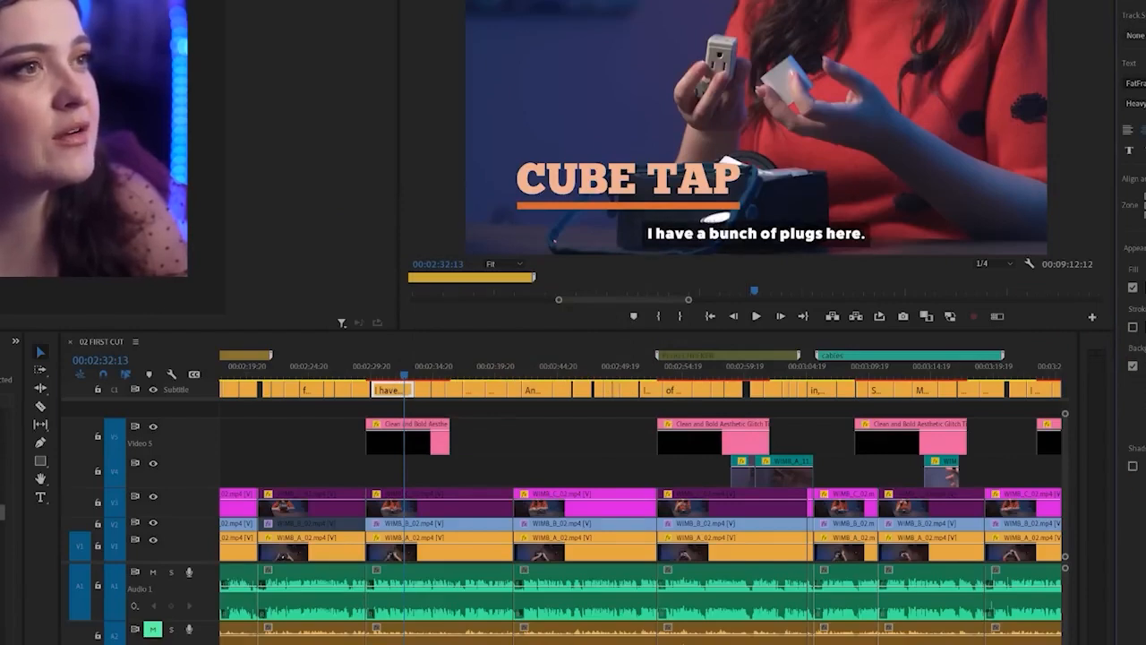
Push the CUBE TAP caption's style to all captions on the track, and check the captions up to the 3-IN-1 CABLE title
{"action": "left_click_drag", "start_coordinate": [404, 377], "coordinate": [399, 403]}
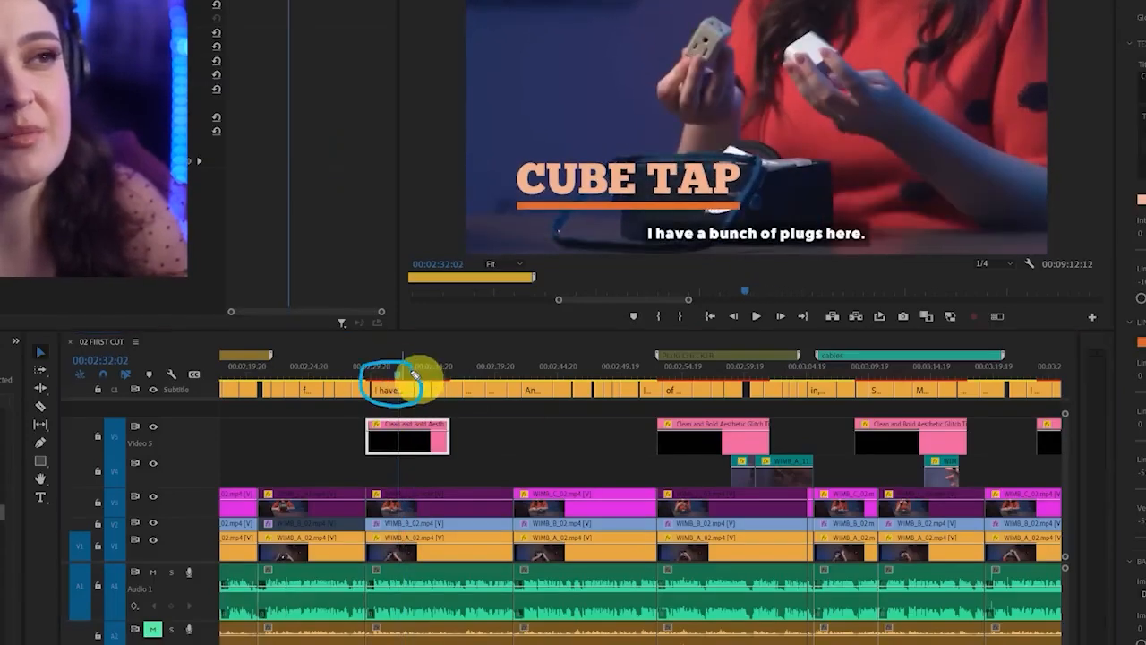
{"action": "left_click_drag", "start_coordinate": [423, 370], "coordinate": [397, 391]}
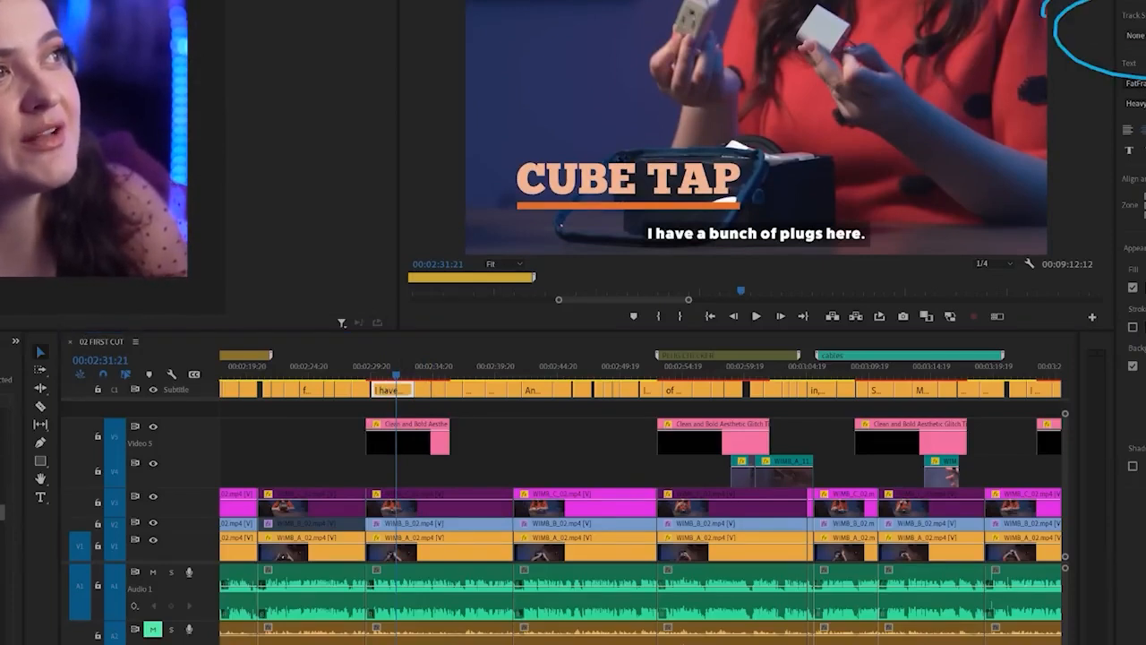
{"action": "left_click", "coordinate": [1145, 35]}
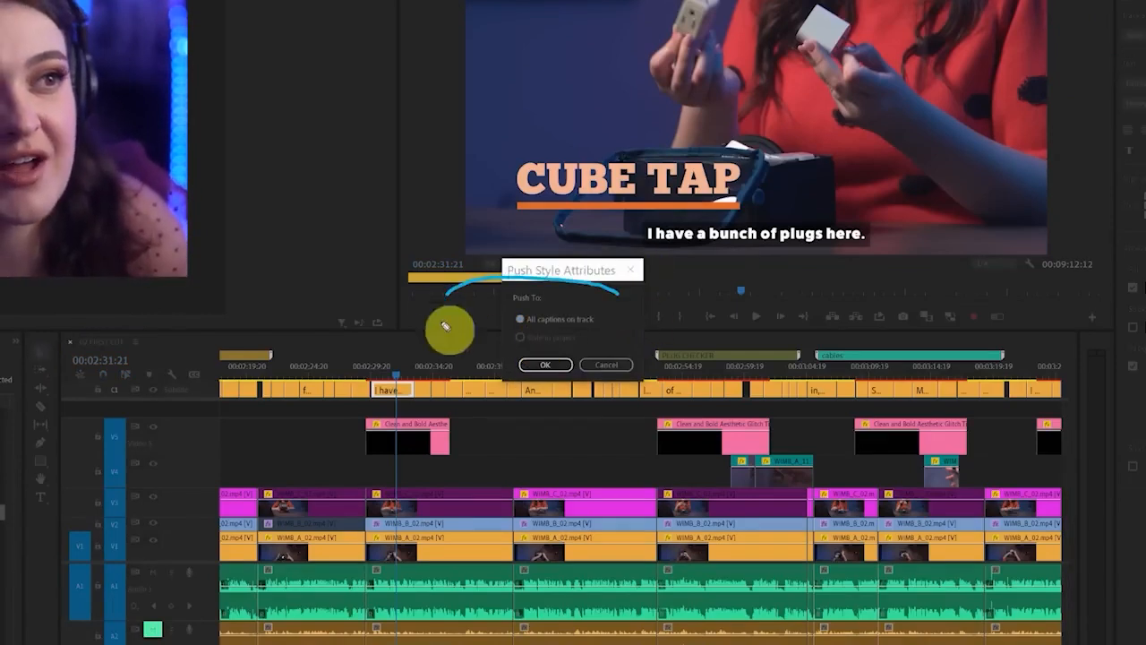
{"action": "left_click", "coordinate": [553, 366]}
{"action": "left_click", "coordinate": [506, 370]}
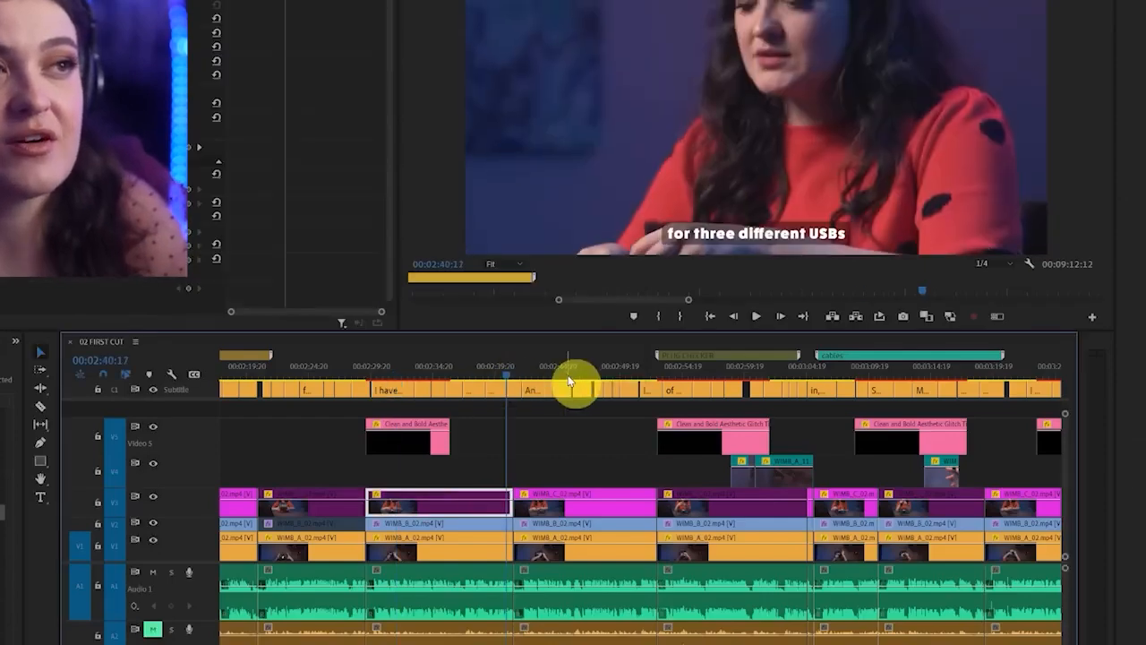
{"action": "left_click_drag", "start_coordinate": [570, 381], "coordinate": [840, 379]}
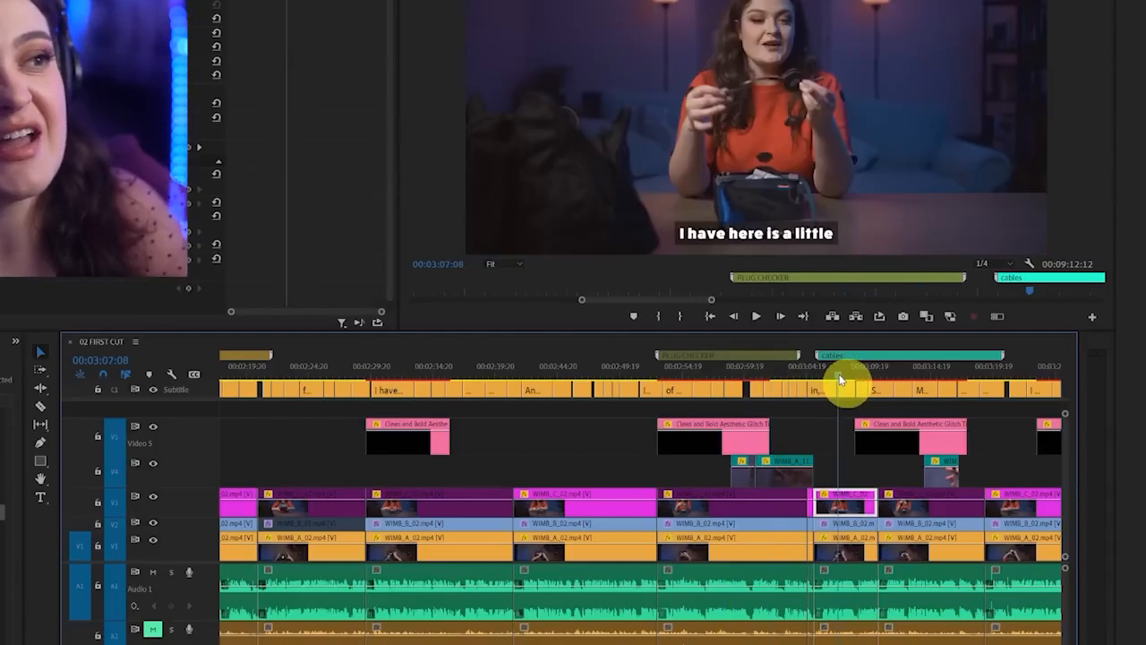
{"action": "left_click", "coordinate": [861, 377]}
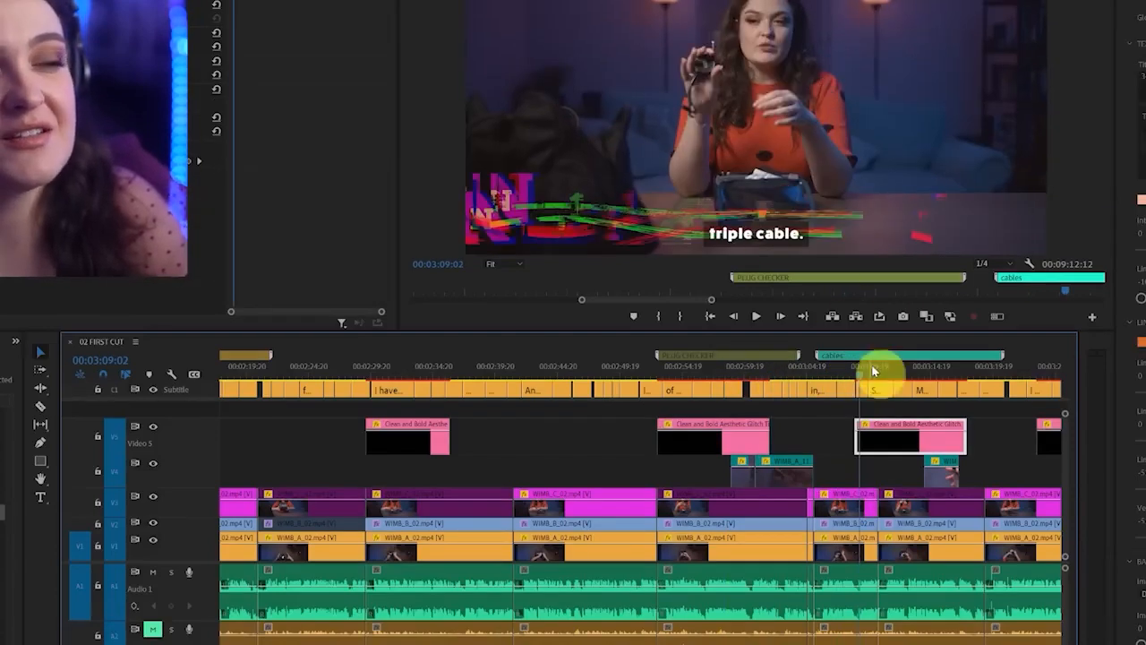
{"action": "left_click", "coordinate": [890, 377]}
Replace the background of the caption "So it has a USB on one side" with a shadow, push the style to all captions, and check the sequence
{"action": "left_click", "coordinate": [884, 391]}
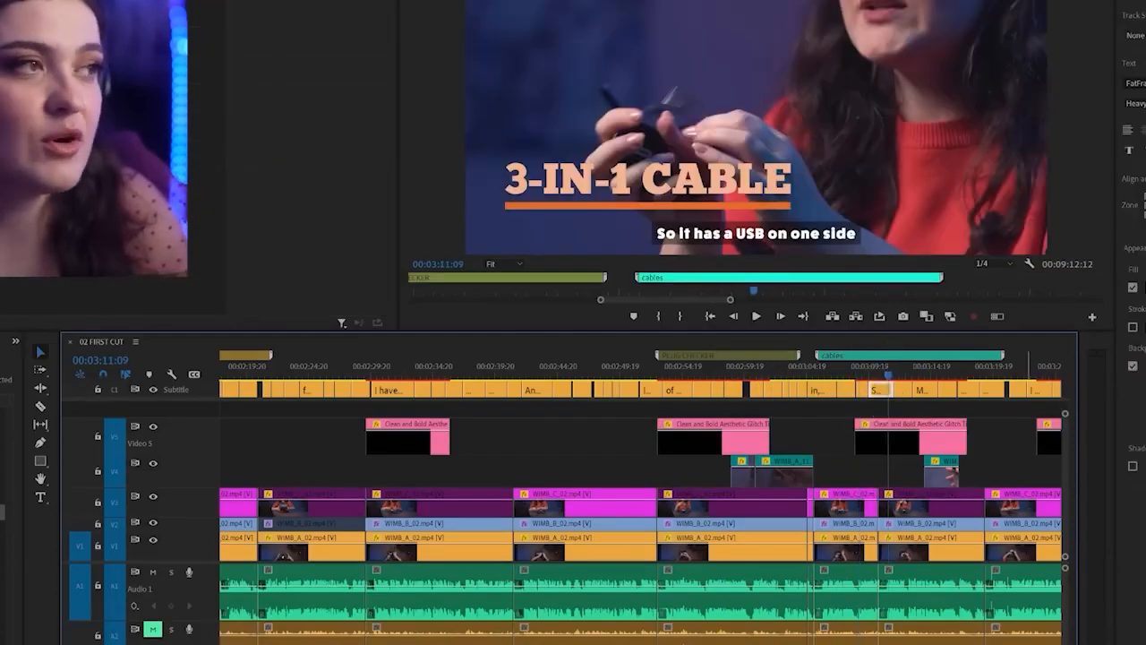
{"action": "left_click", "coordinate": [1133, 368]}
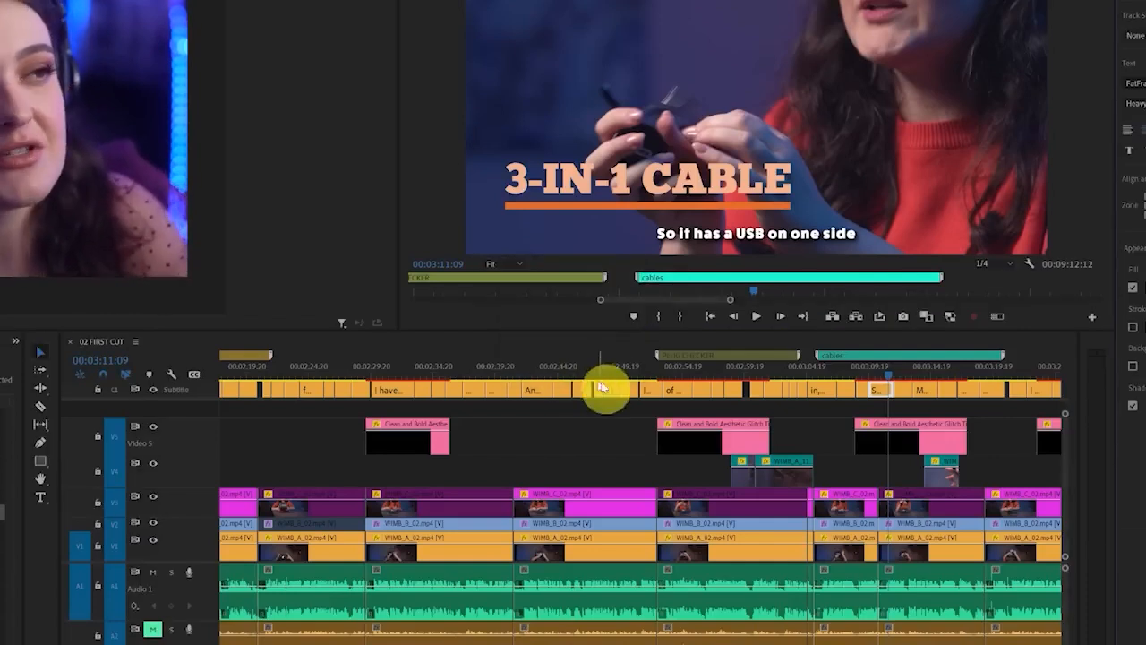
{"action": "left_click", "coordinate": [906, 374]}
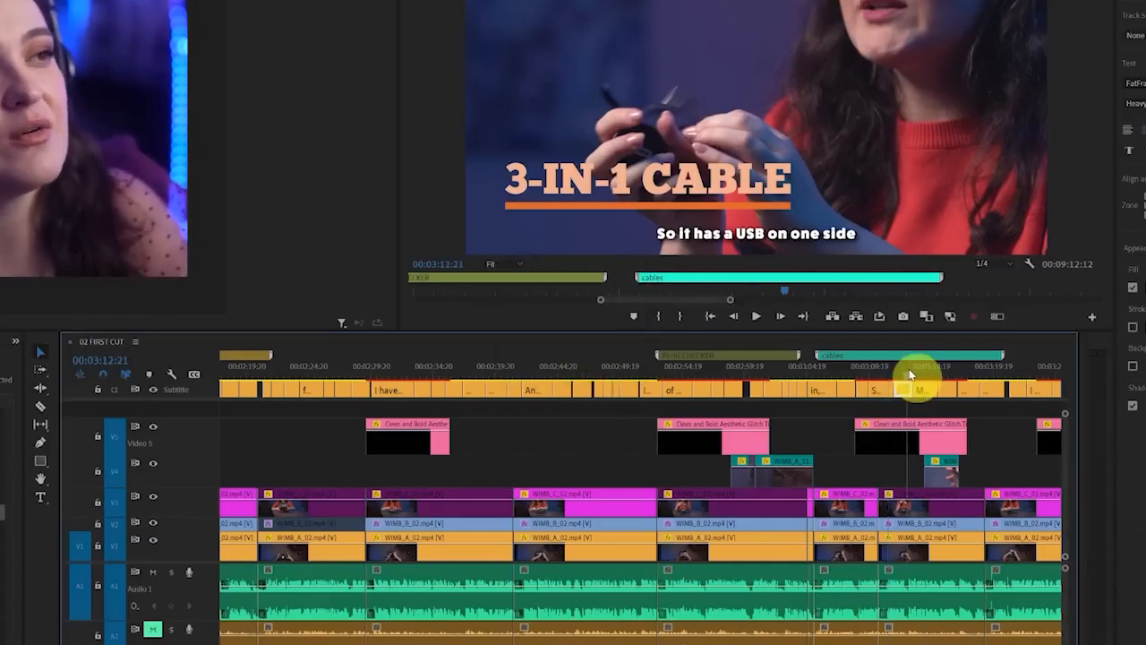
{"action": "left_click_drag", "start_coordinate": [909, 374], "coordinate": [981, 373]}
{"action": "left_click", "coordinate": [1033, 366]}
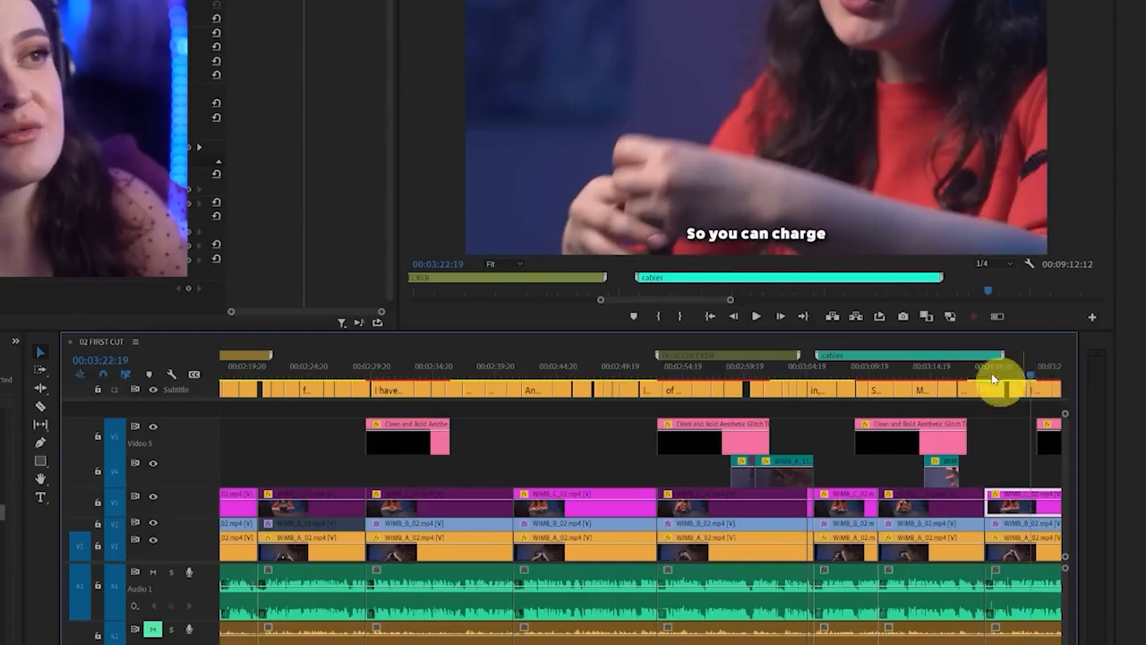
{"action": "scroll", "coordinate": [755, 435], "scroll_direction": "down", "scroll_amount": 5}
{"action": "left_click", "coordinate": [840, 376]}
{"action": "left_click", "coordinate": [926, 376]}
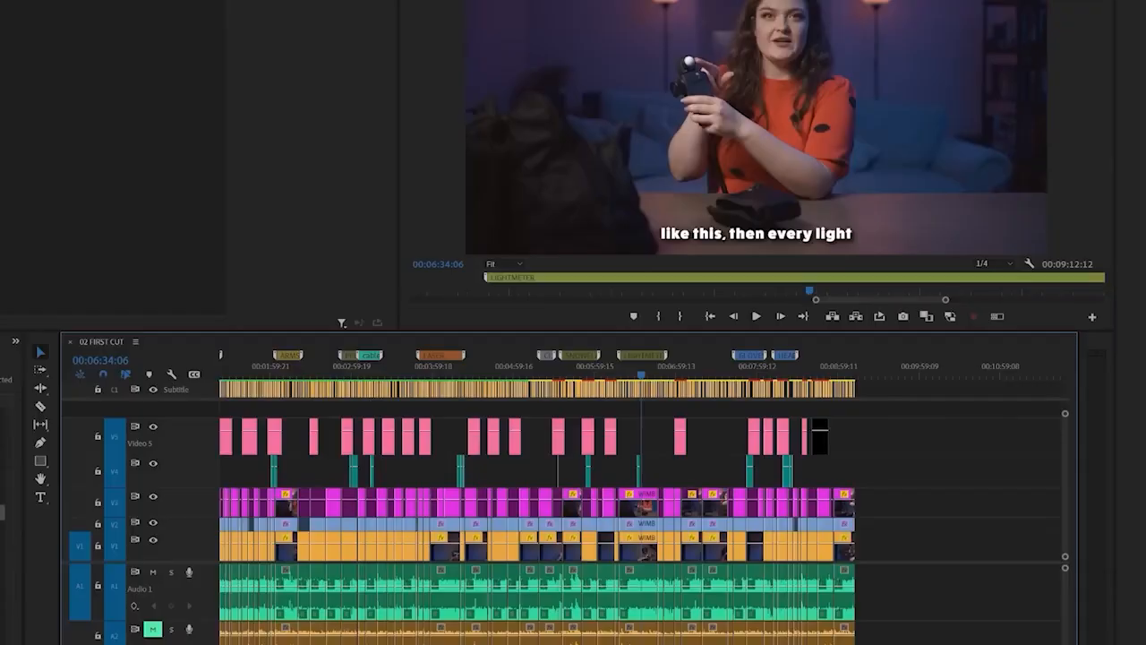
Open Essential Sound for the sequence's audio
{"action": "key", "text": "alt+w"}
{"action": "left_click", "coordinate": [189, 141]}
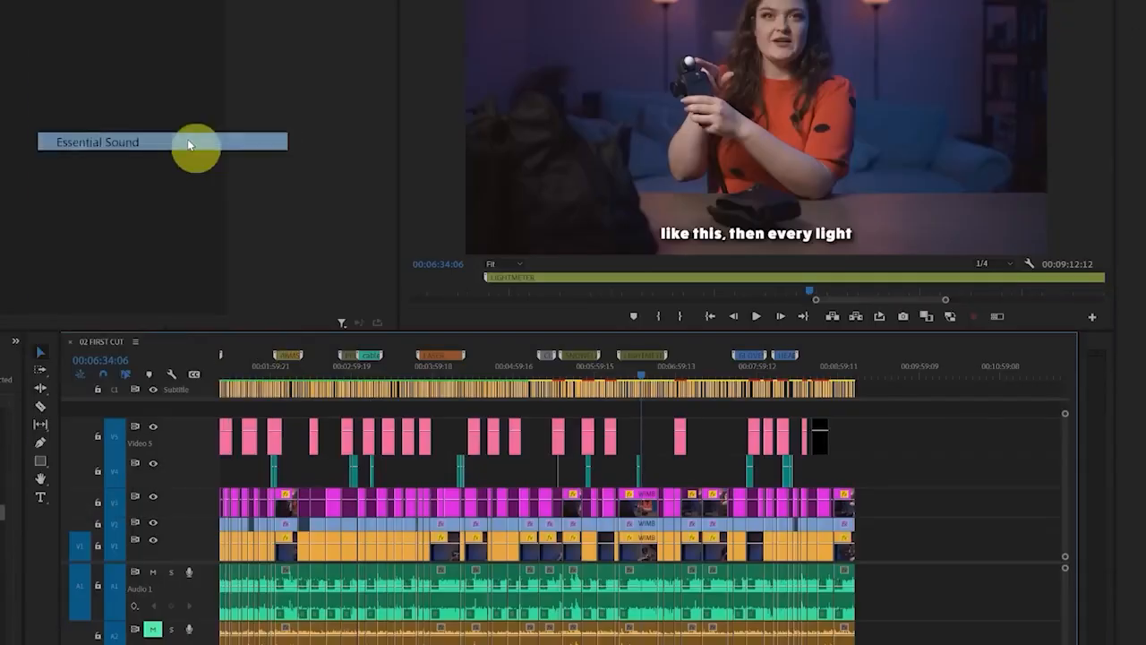
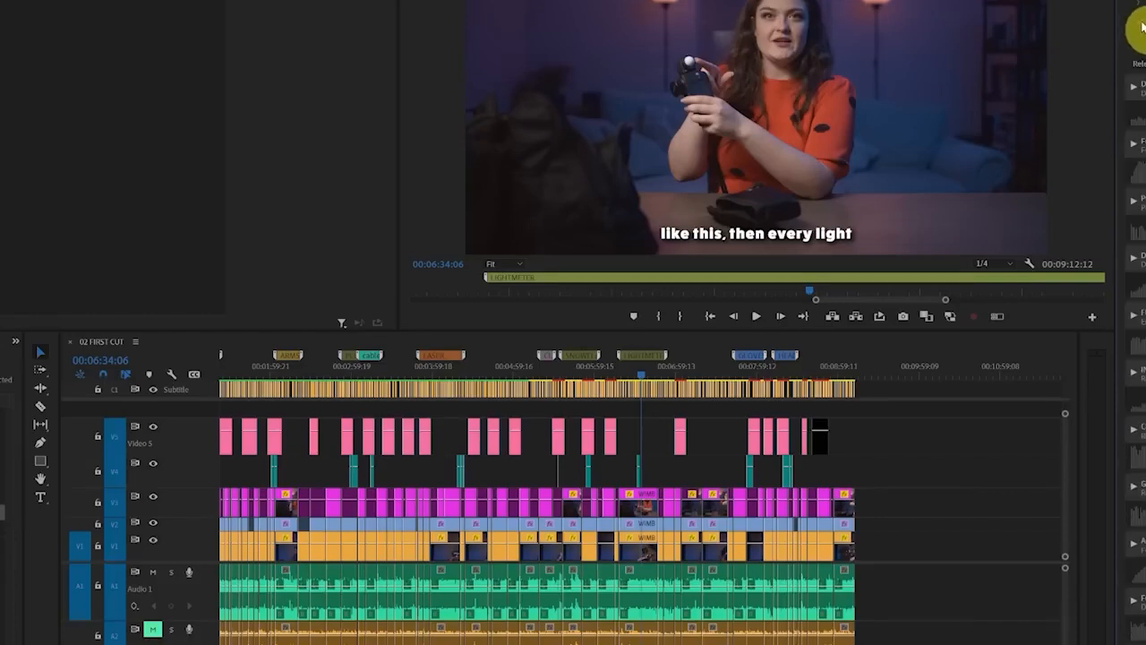
Preview stock music tracks against the start of 02 FIRST CUT and place the chosen one at the beginning of the sequence
{"action": "left_click", "coordinate": [708, 317]}
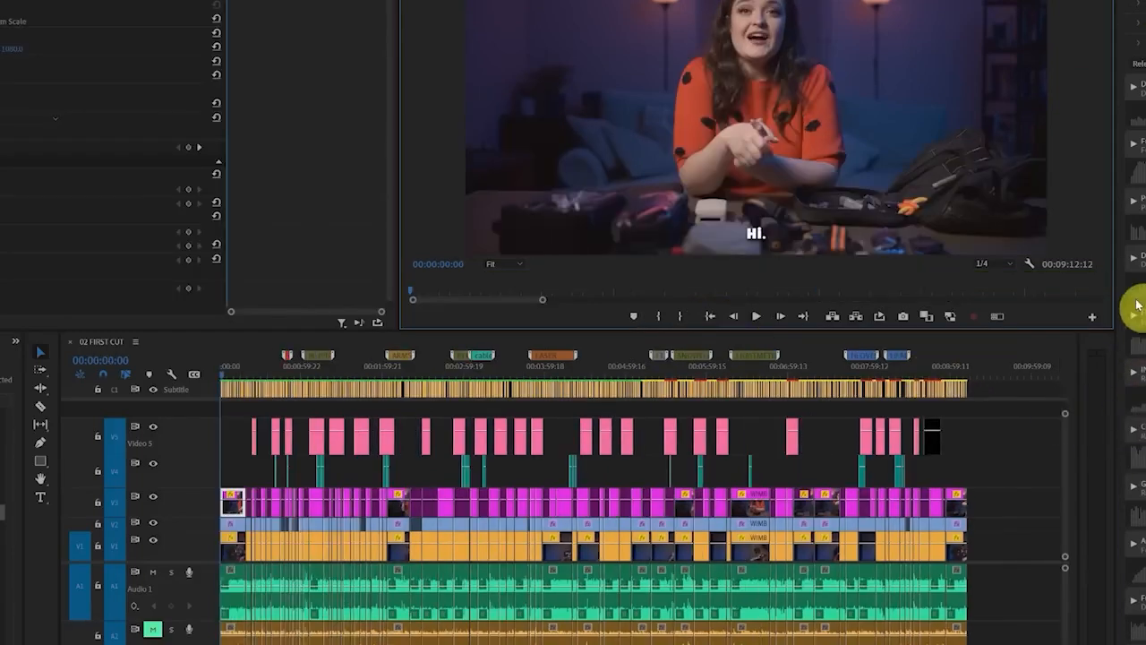
{"action": "key", "text": "space"}
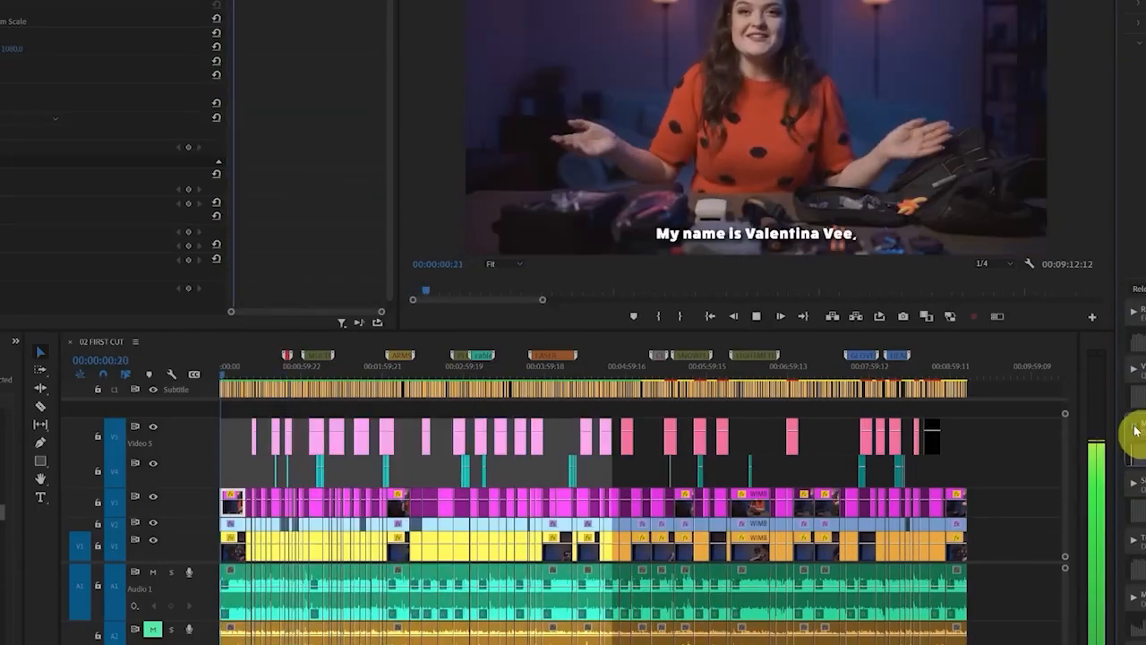
{"action": "left_click", "coordinate": [1145, 458]}
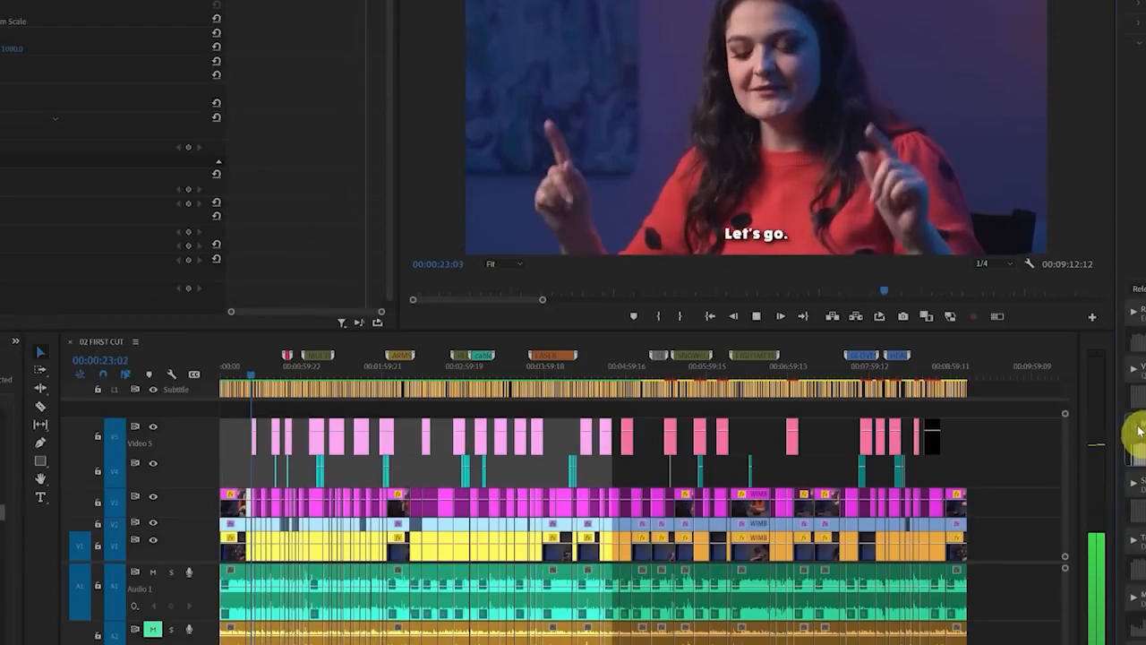
{"action": "left_click", "coordinate": [1134, 373]}
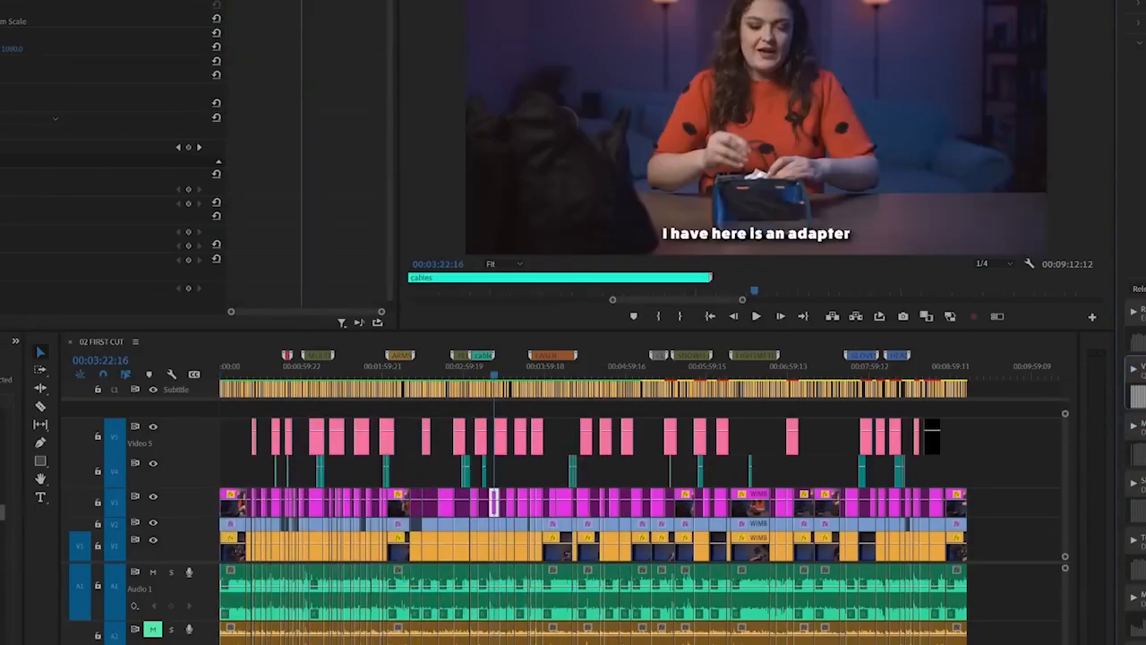
{"action": "left_click_drag", "start_coordinate": [1136, 385], "coordinate": [221, 641]}
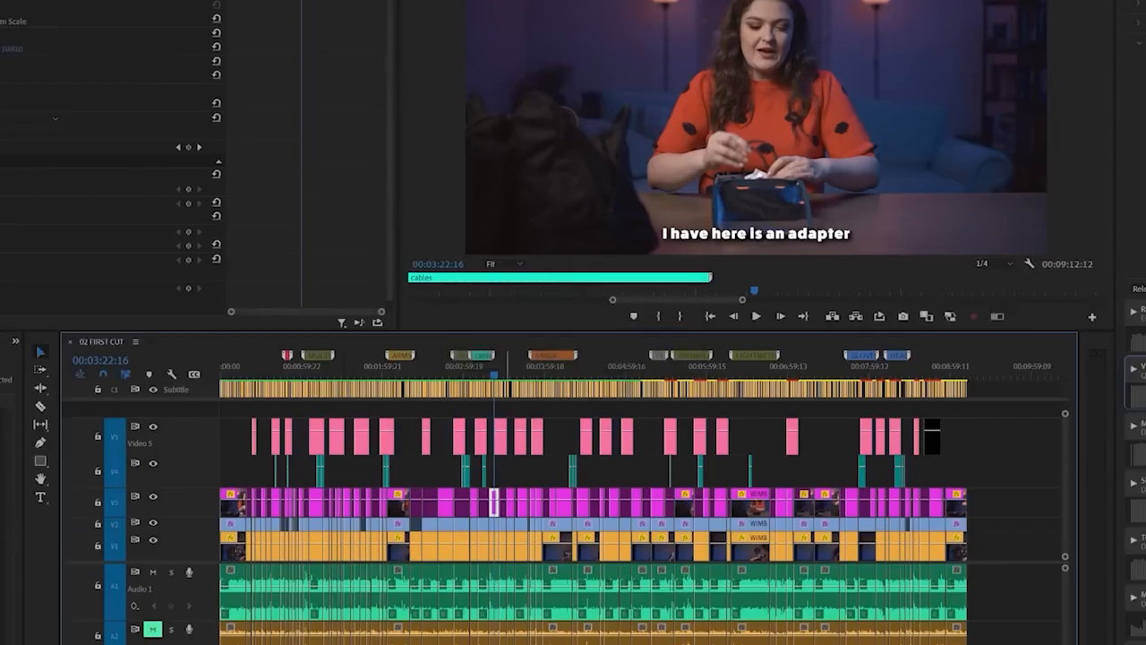
Preview more stock music against the section from about 00:05:17 and add the chosen track after the first music clip
{"action": "key", "text": "space"}
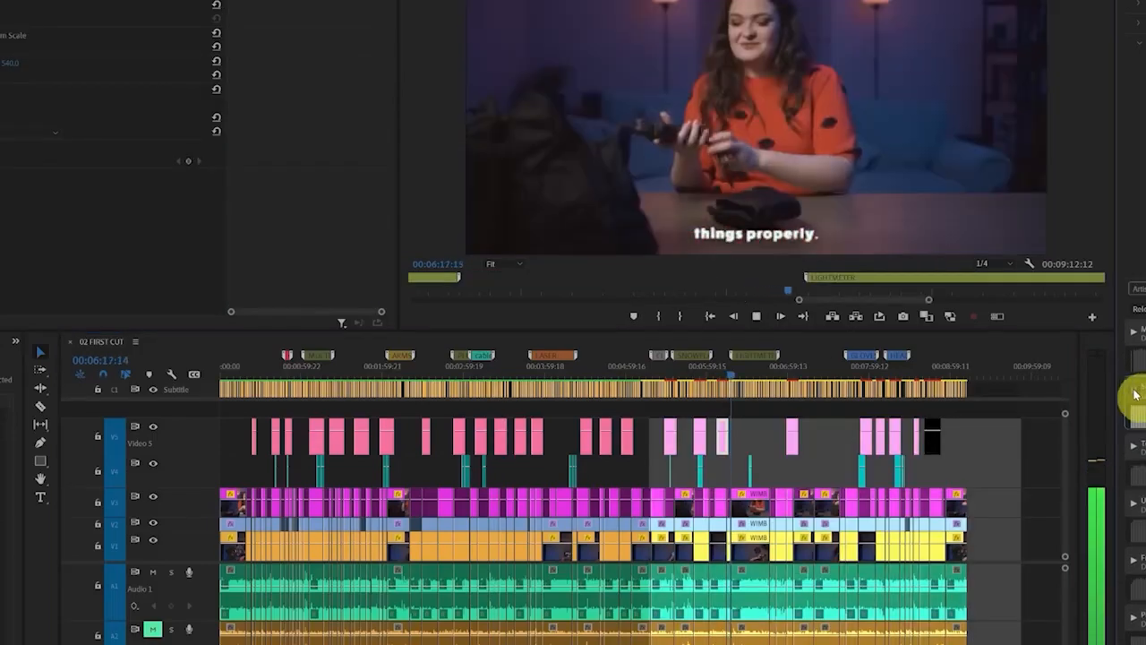
{"action": "left_click", "coordinate": [1134, 390]}
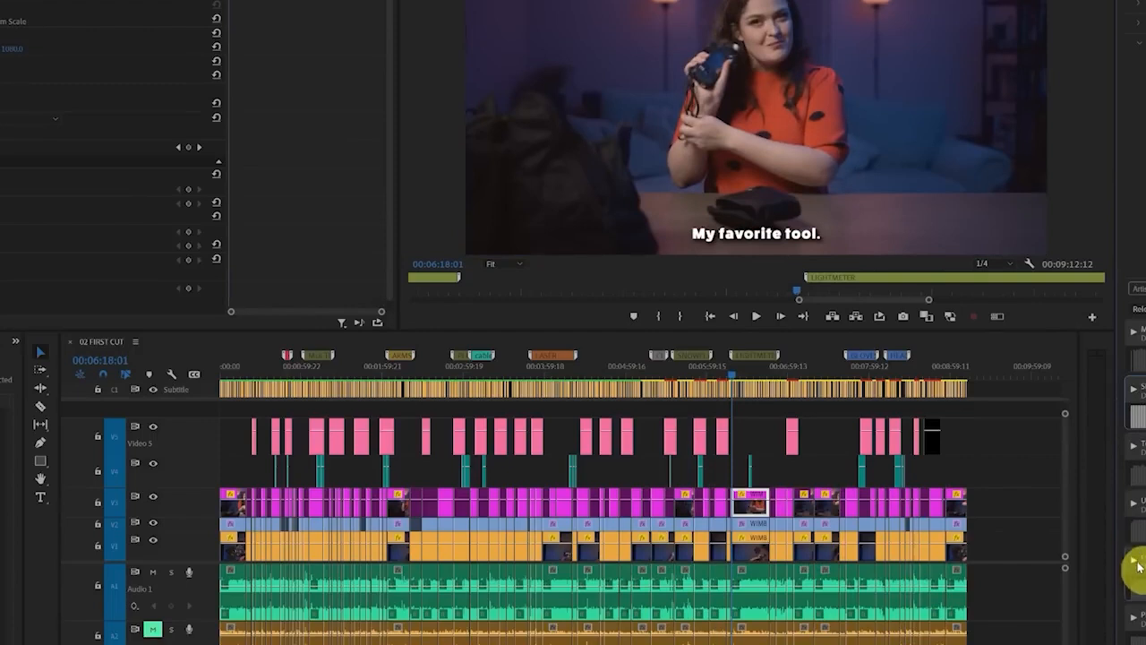
{"action": "left_click", "coordinate": [1137, 564]}
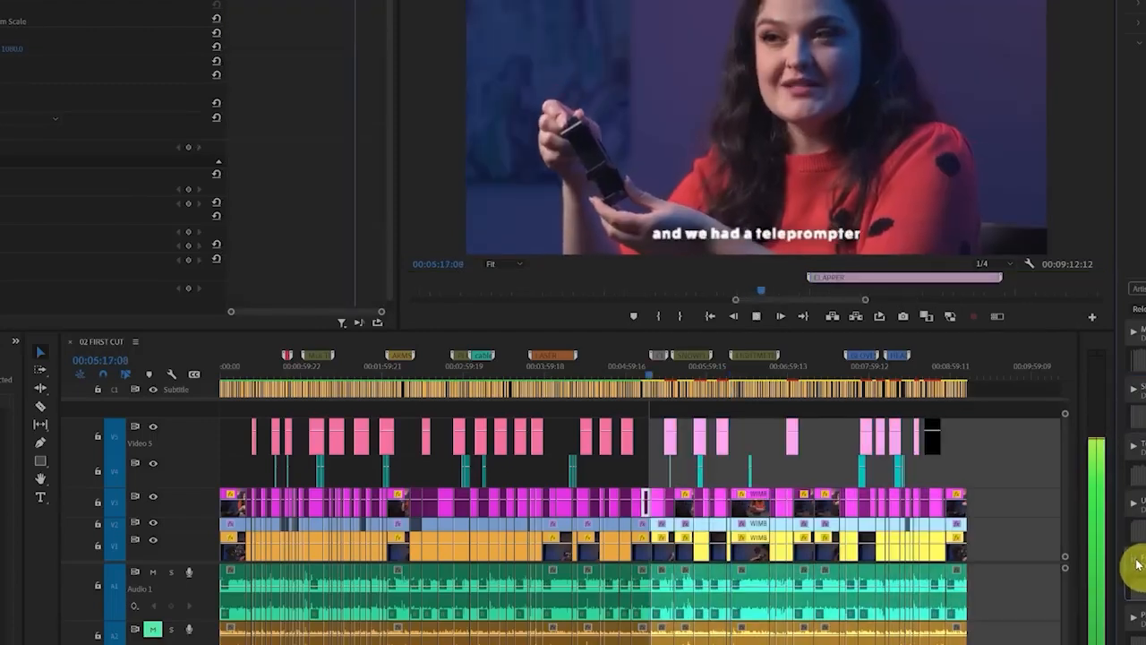
{"action": "left_click", "coordinate": [1138, 564]}
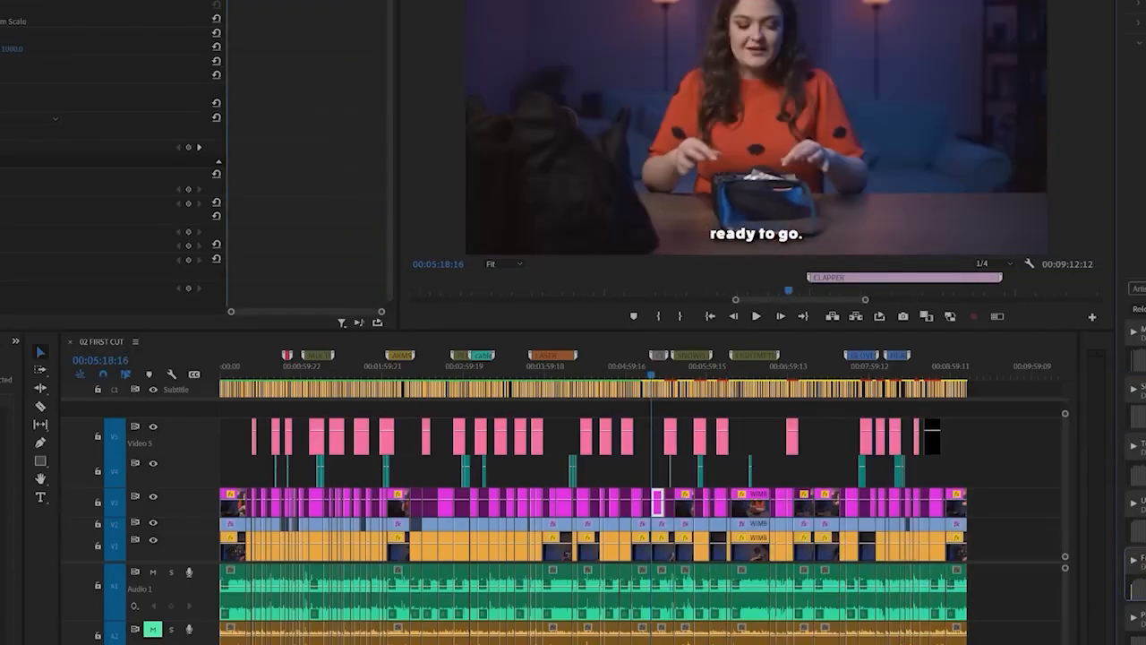
{"action": "left_click_drag", "start_coordinate": [617, 528], "coordinate": [613, 528]}
{"action": "scroll", "coordinate": [634, 598], "scroll_direction": "down", "scroll_amount": 1}
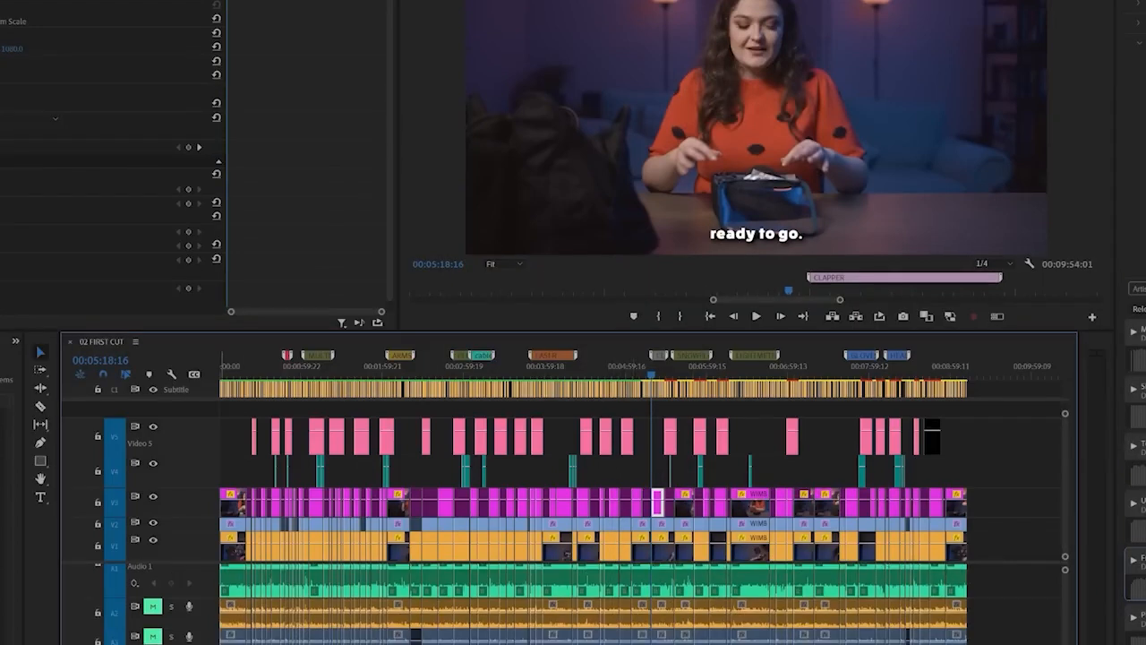
License the stock music track "VaccumZombie" for the sequence through Adobe Stock
{"action": "left_click", "coordinate": [355, 639]}
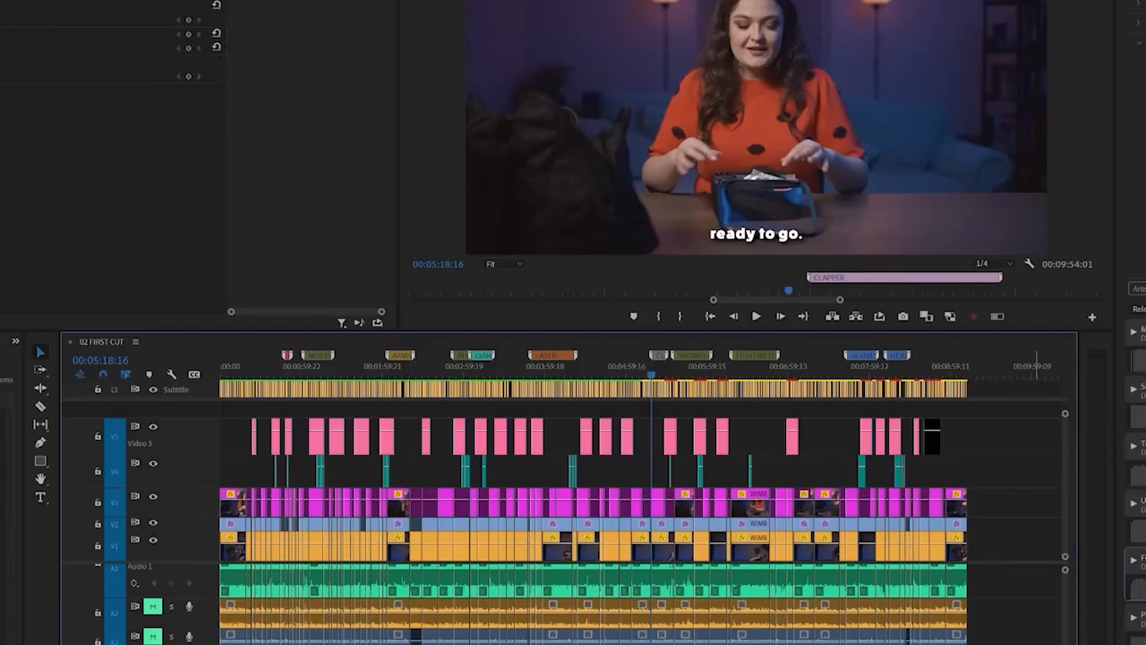
{"action": "right_click", "coordinate": [563, 640]}
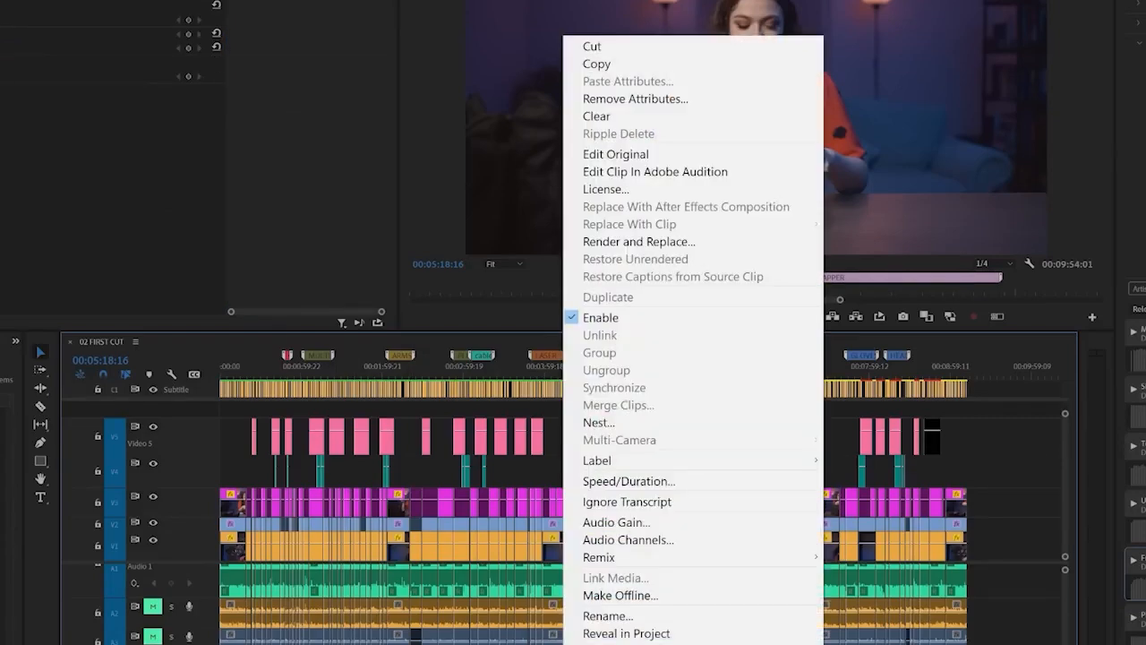
{"action": "left_click", "coordinate": [689, 633]}
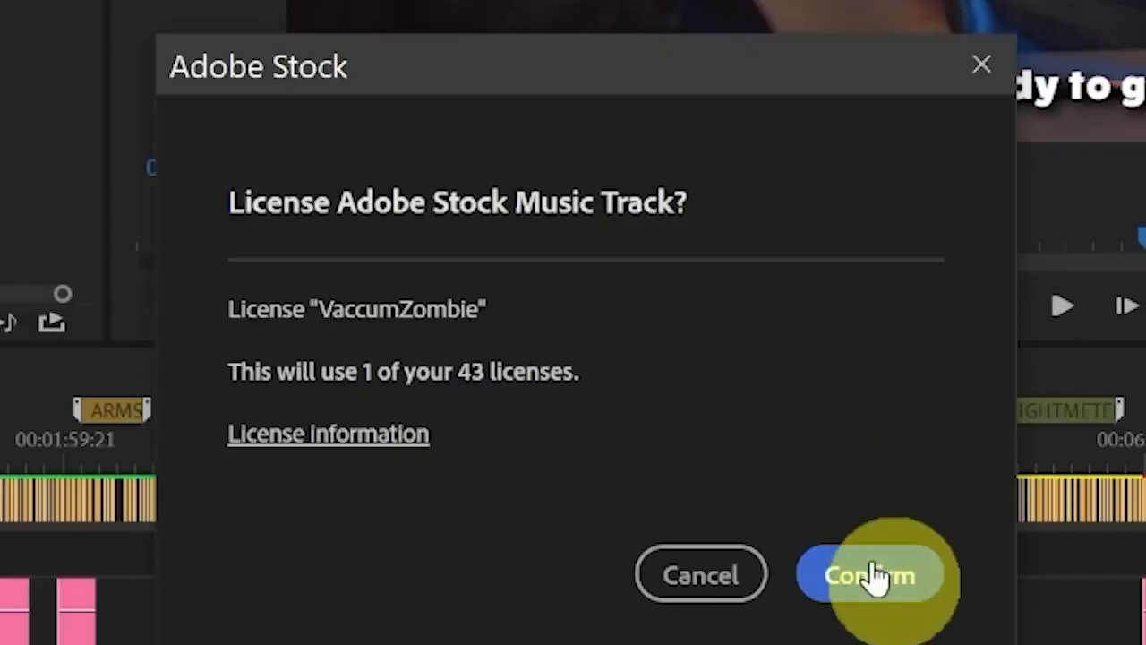
{"action": "left_click", "coordinate": [873, 577]}
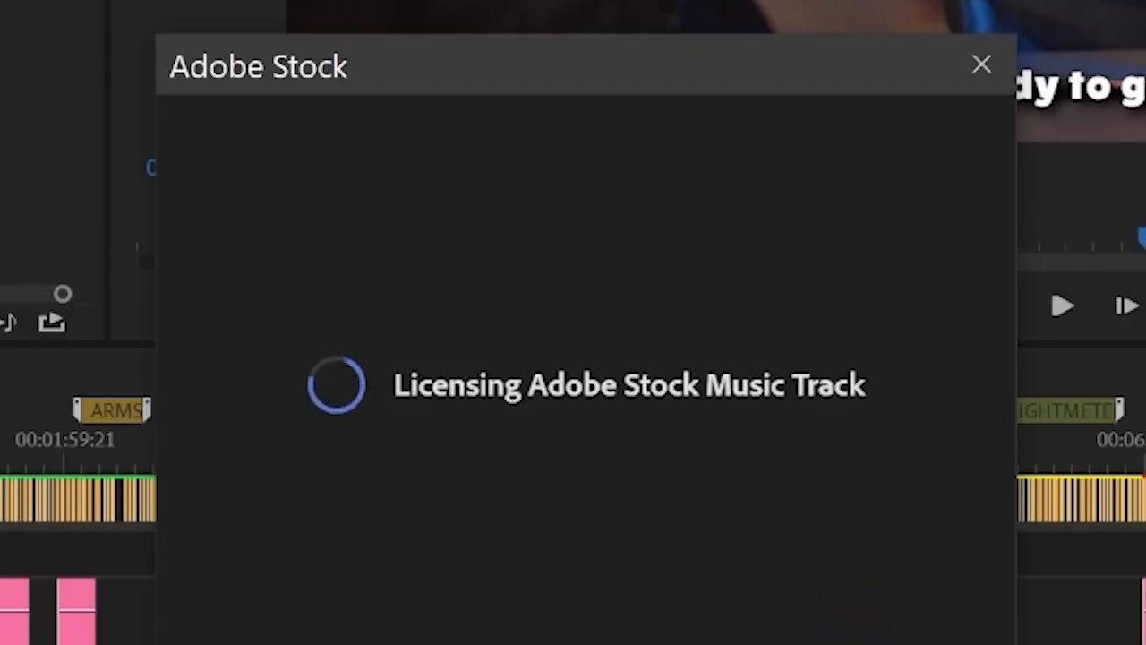
{"action": "left_click", "coordinate": [878, 593]}
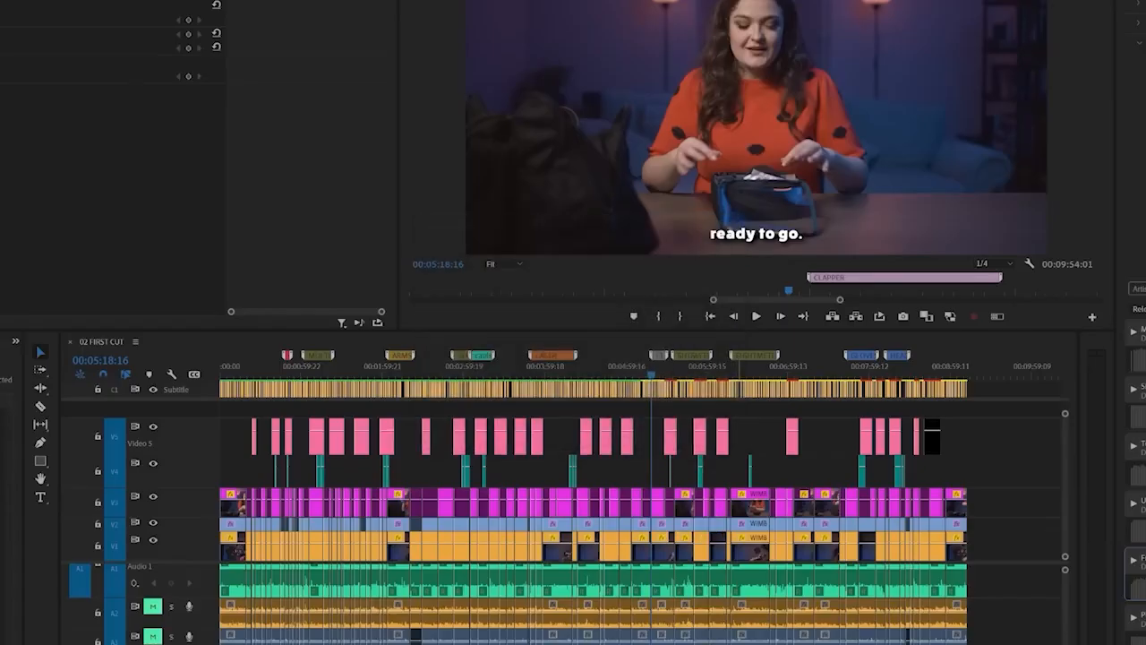
License the other stock music clip used in the sequence
{"action": "left_click", "coordinate": [700, 409]}
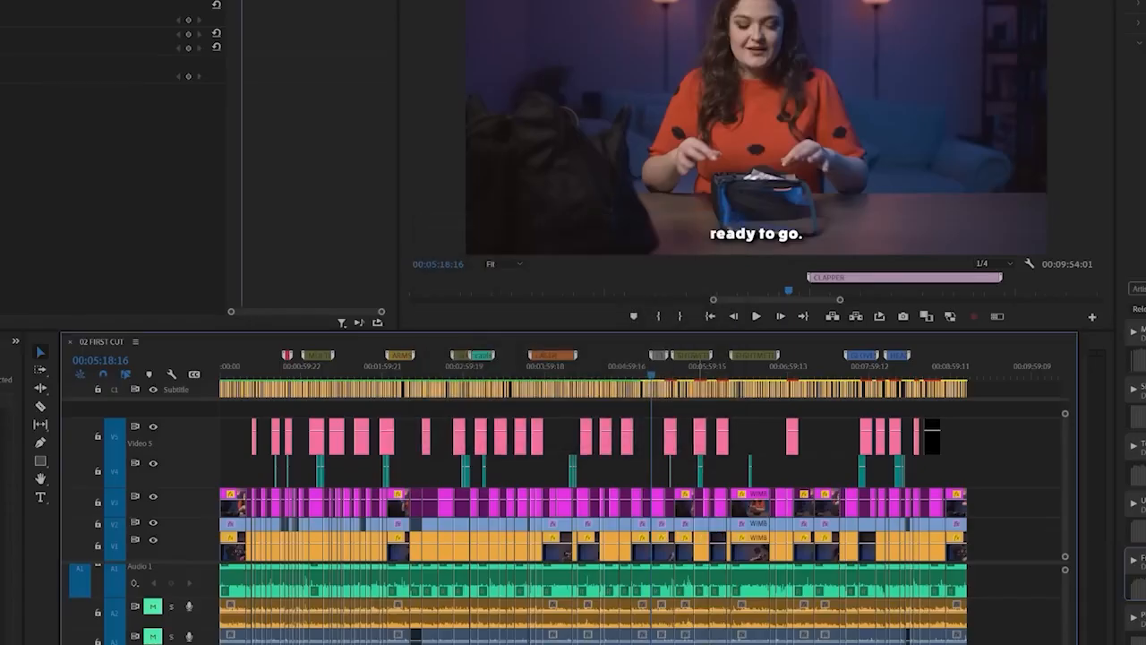
{"action": "left_click", "coordinate": [9, 627]}
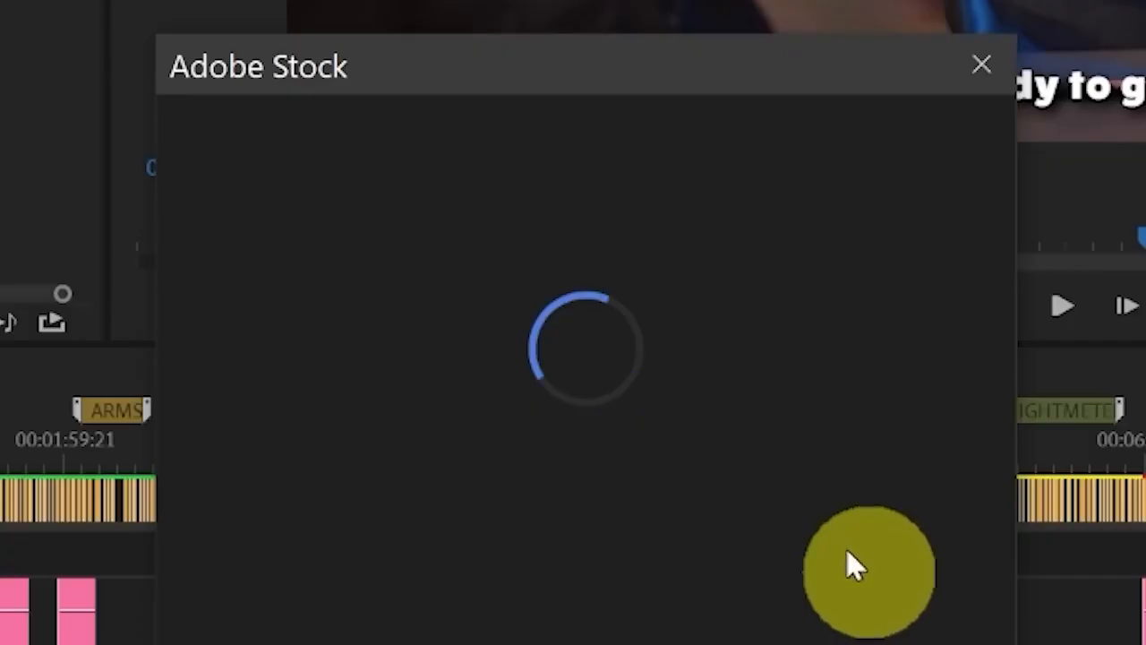
{"action": "left_click", "coordinate": [672, 417]}
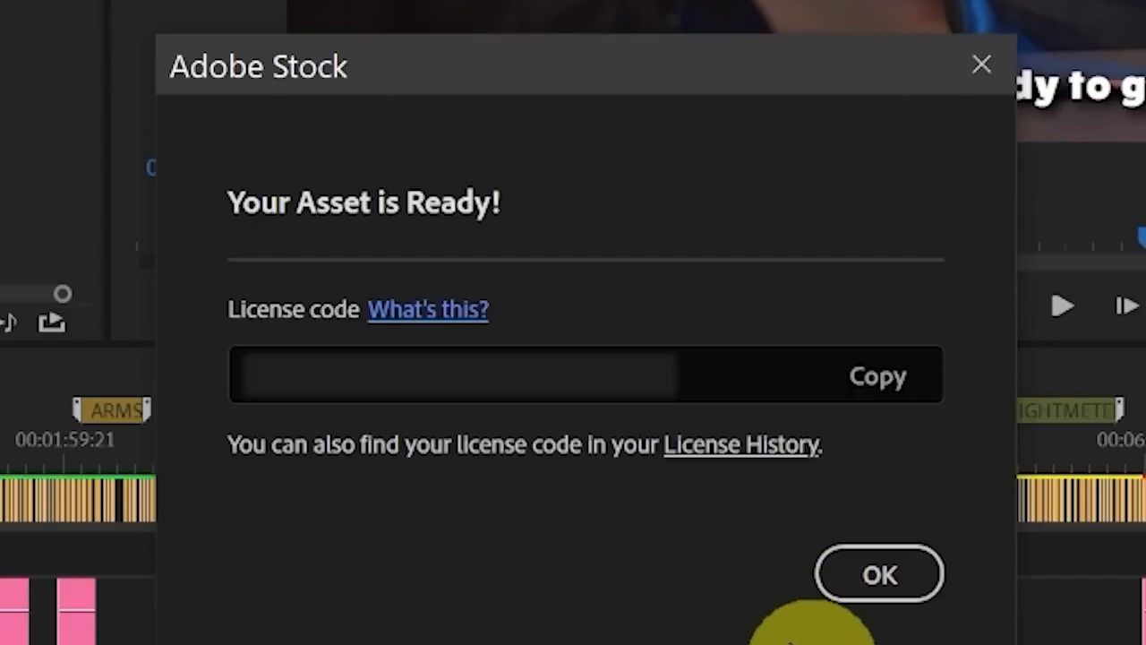
{"action": "left_click", "coordinate": [849, 576]}
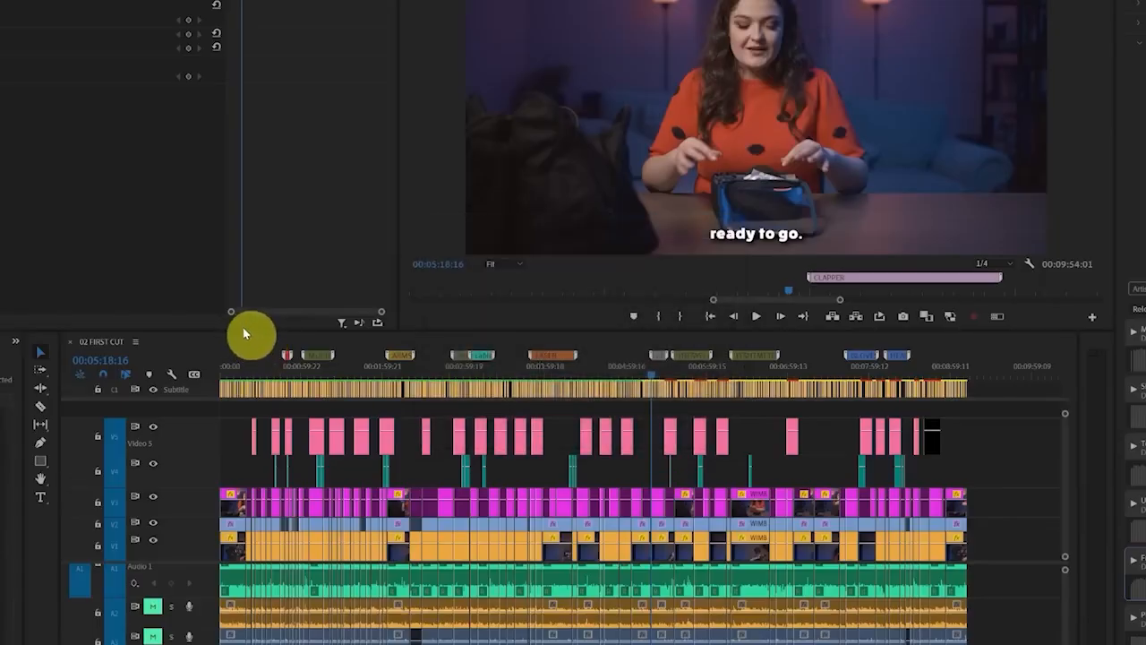
Enlarge the timeline area and use the Remix tool to shorten the last music clip to the sequence's end at 00:09:12:12
{"action": "left_click_drag", "start_coordinate": [254, 331], "coordinate": [272, 238]}
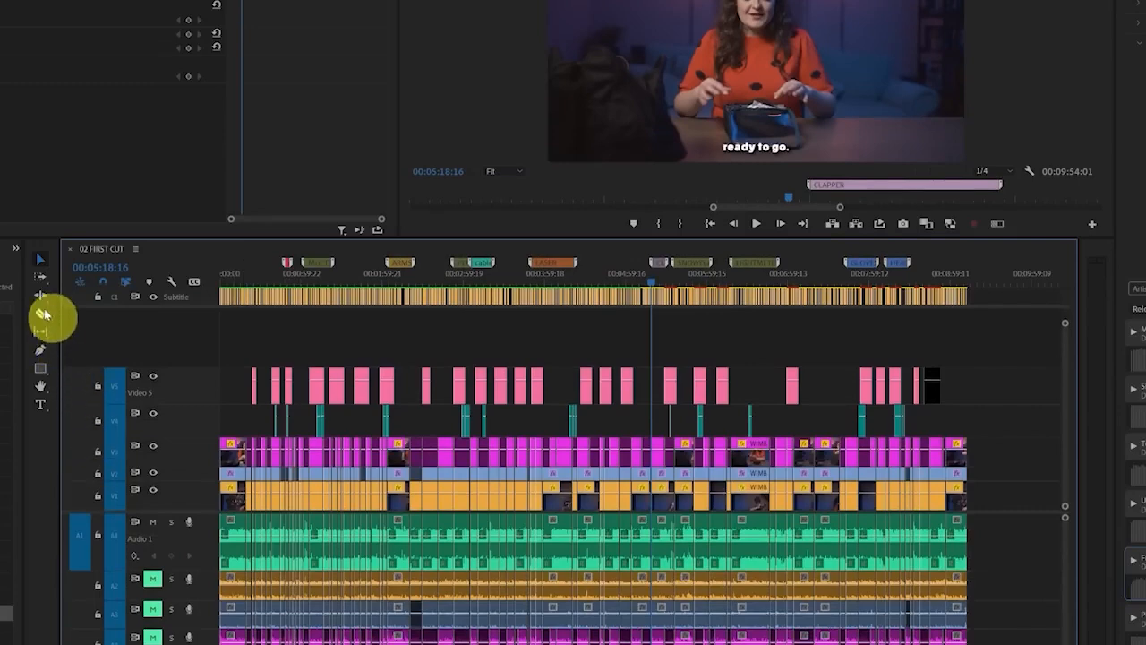
{"action": "left_click", "coordinate": [42, 297]}
{"action": "left_click", "coordinate": [103, 335]}
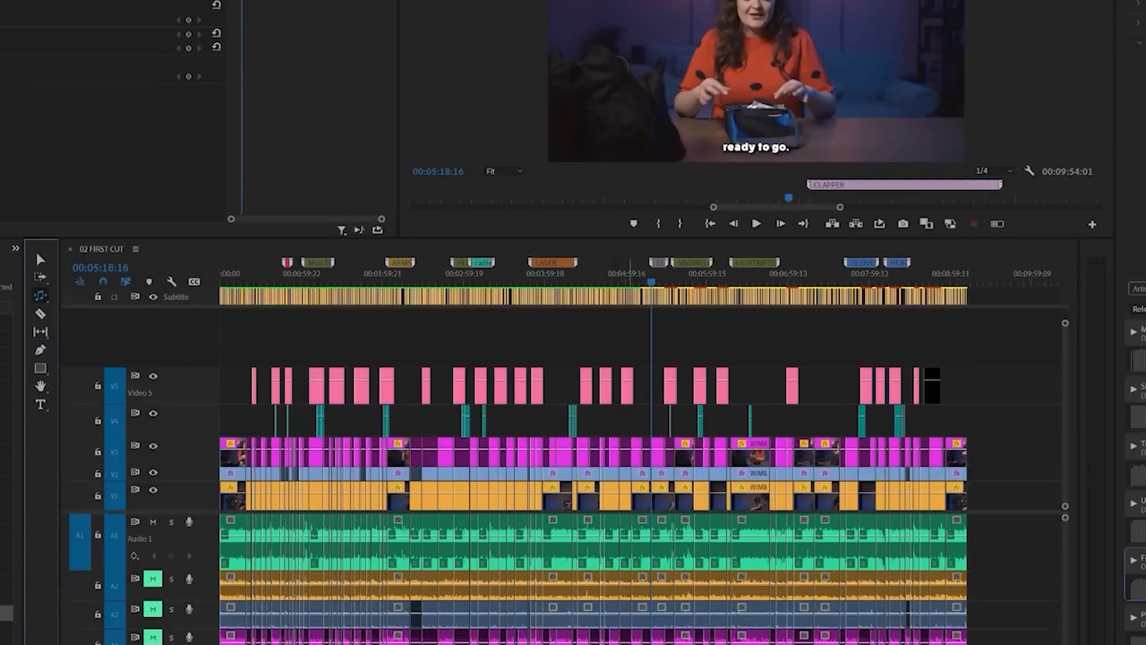
{"action": "left_click", "coordinate": [594, 286]}
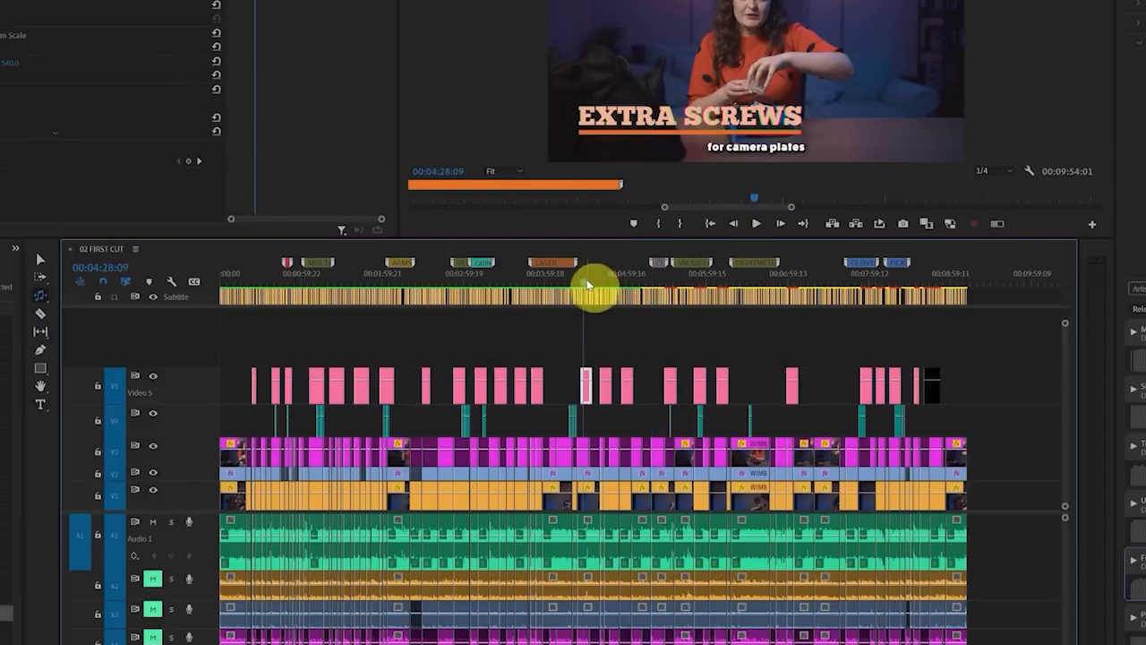
{"action": "left_click_drag", "start_coordinate": [587, 285], "coordinate": [603, 285]}
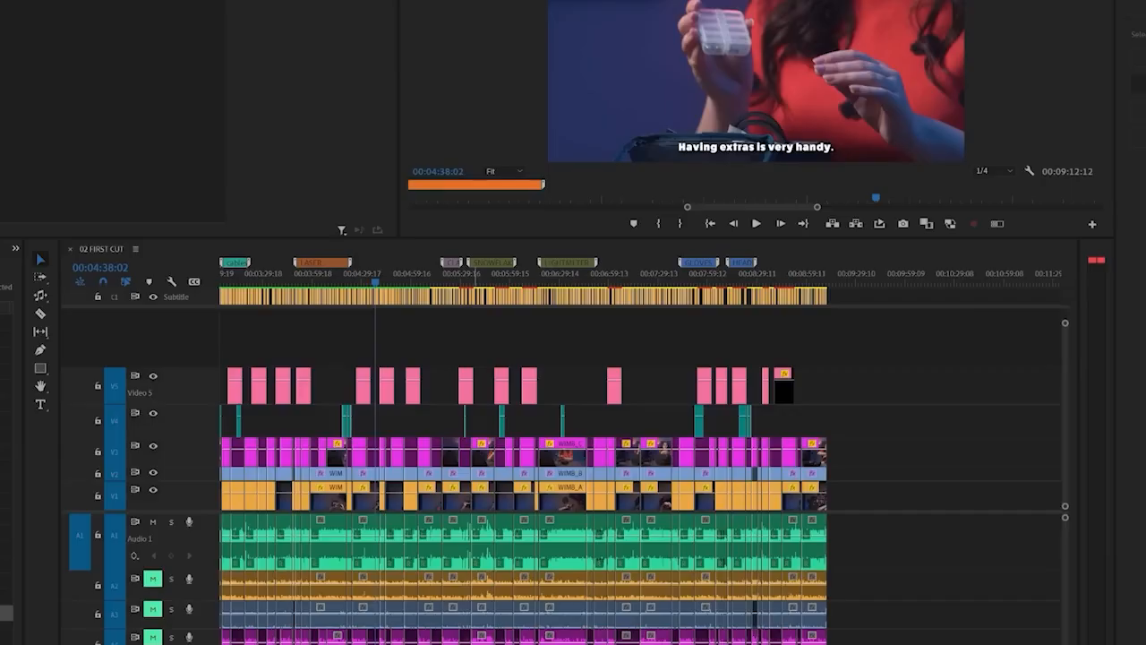
Fit the whole sequence in the timeline and play it from about 00:05:49 to check the voice against the music
{"action": "key", "text": "backslash"}
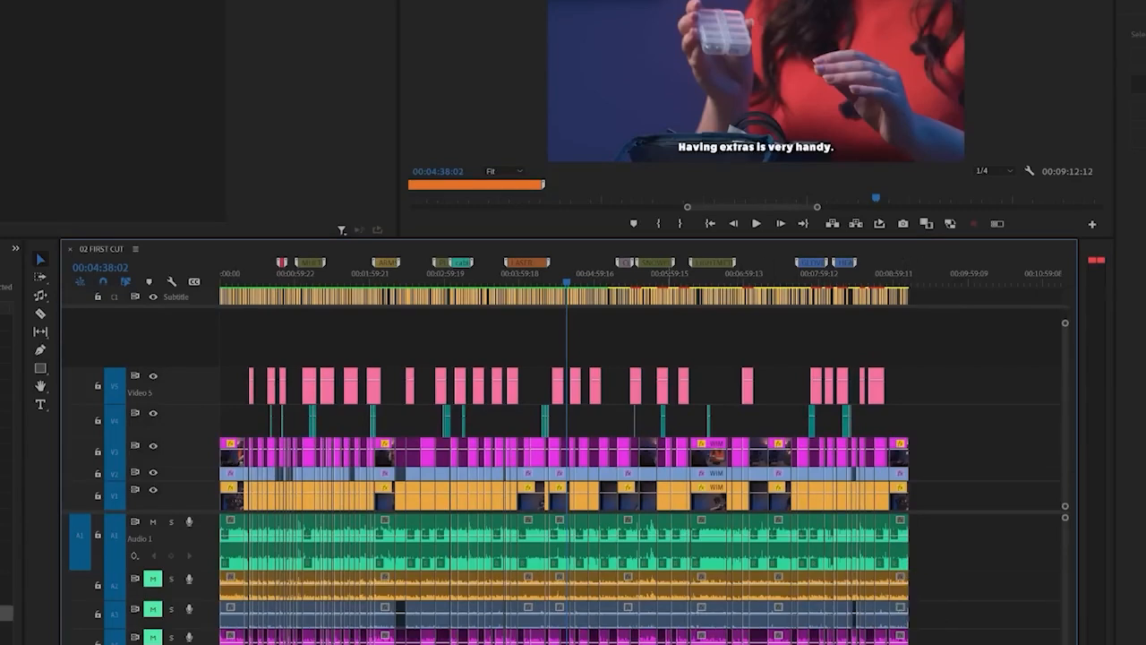
{"action": "left_click_drag", "start_coordinate": [556, 283], "coordinate": [532, 284]}
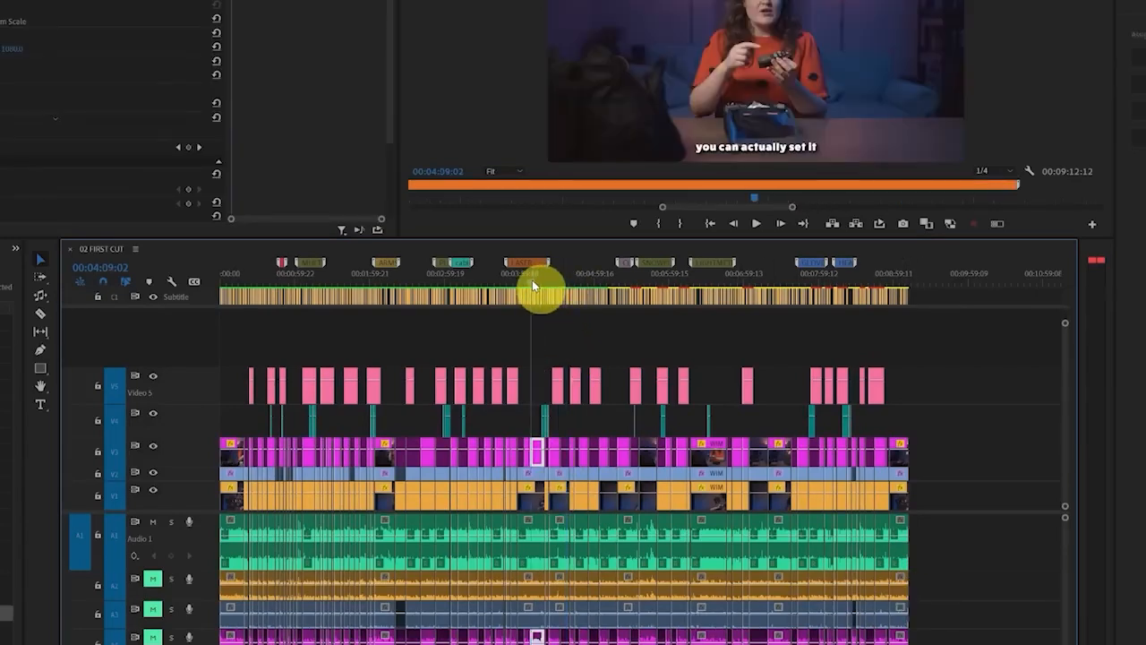
{"action": "left_click", "coordinate": [657, 281]}
{"action": "key", "text": "space"}
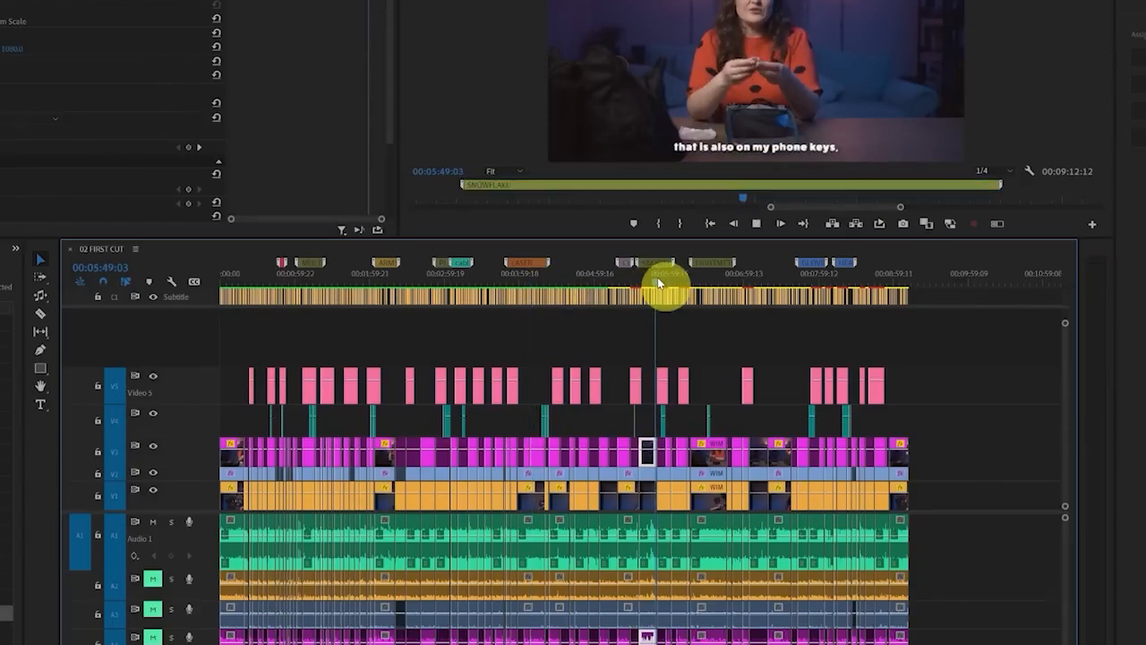
Assign the Dialogue audio type to all clips on the Audio 1 track and show its Repair settings
{"action": "left_click", "coordinate": [256, 532]}
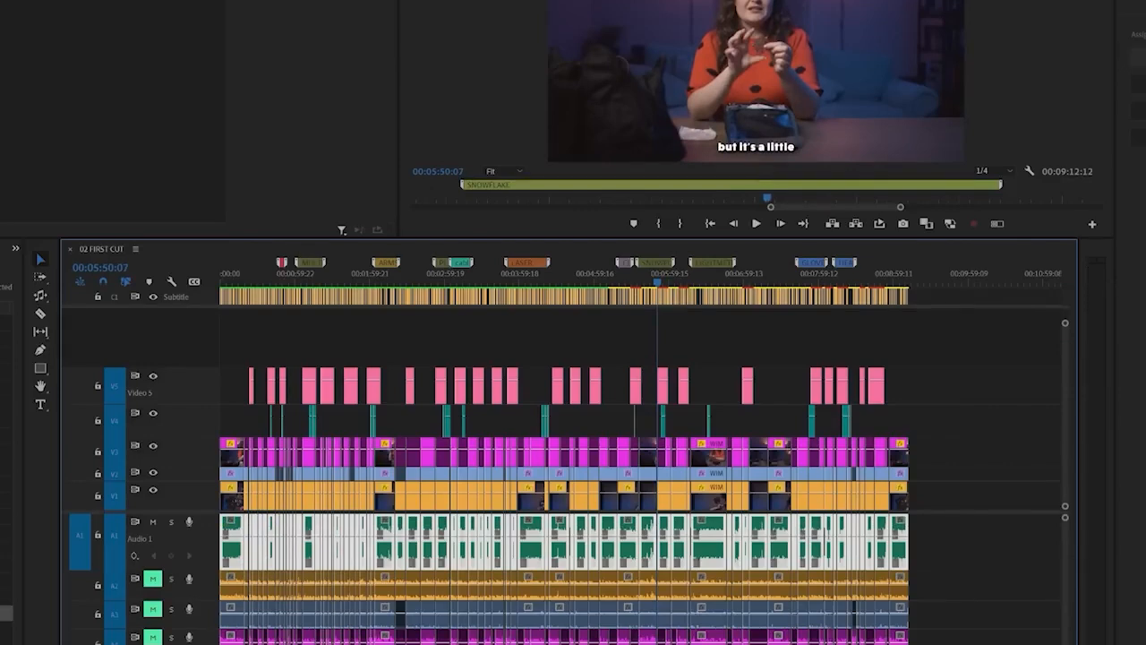
{"action": "left_click", "coordinate": [1139, 57]}
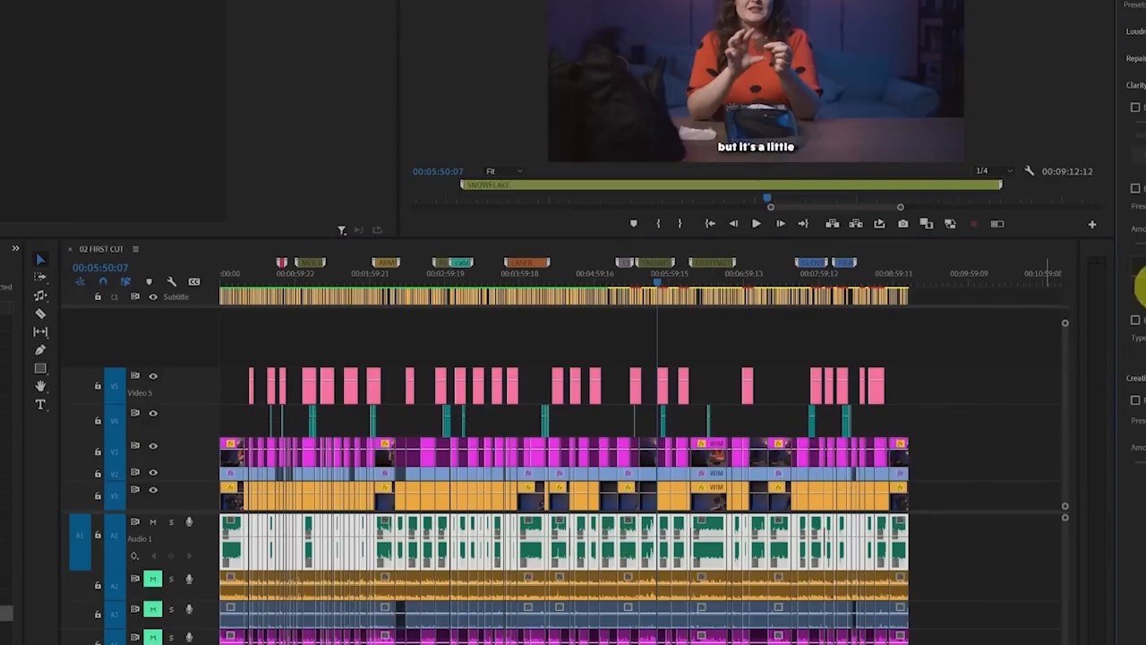
{"action": "left_click", "coordinate": [1136, 58]}
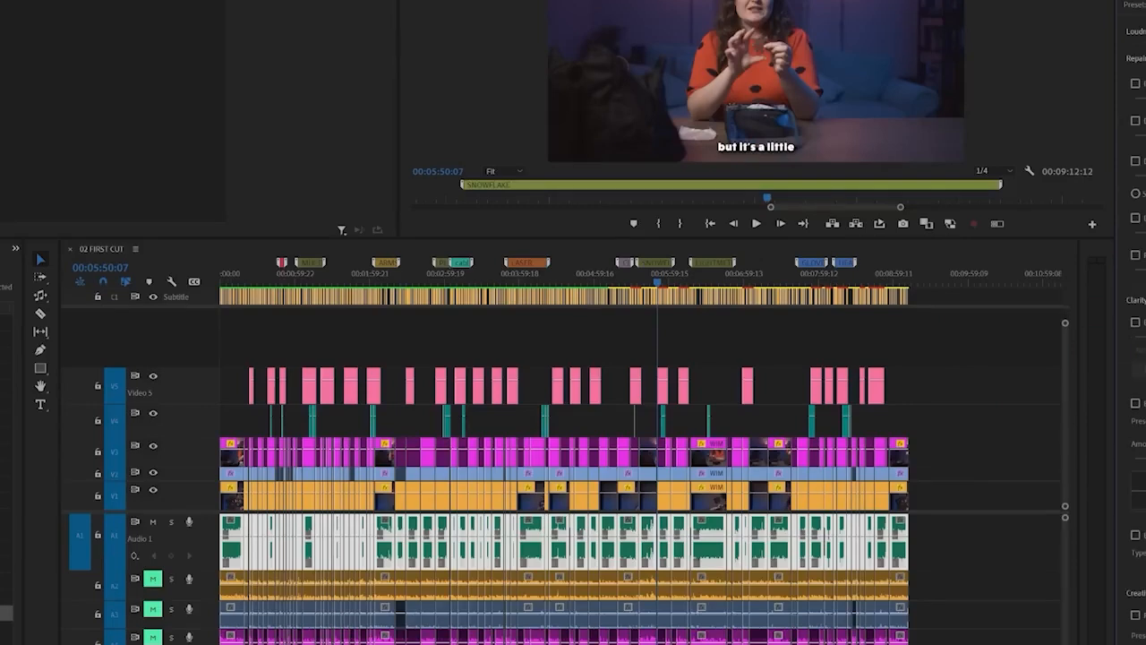
Enable Reduce Reverb and Reduce Noise for the dialogue, raise noise reduction to about 5.5, and review the EQ presets
{"action": "left_click", "coordinate": [1136, 257]}
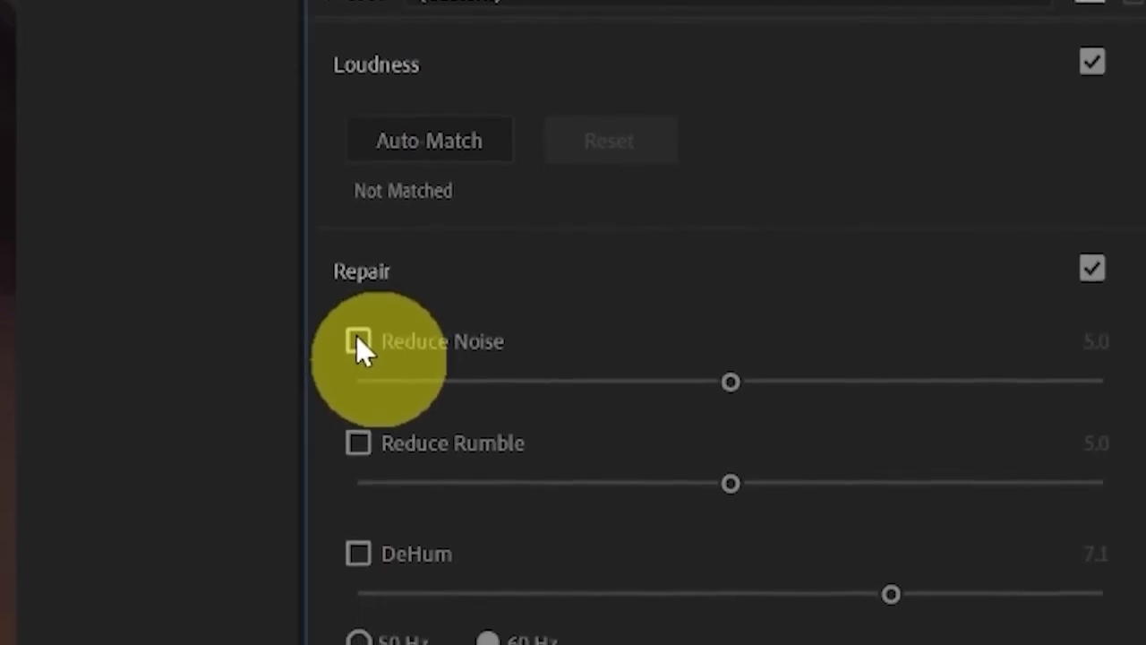
{"action": "left_click", "coordinate": [357, 341]}
{"action": "left_click_drag", "start_coordinate": [732, 383], "coordinate": [772, 385]}
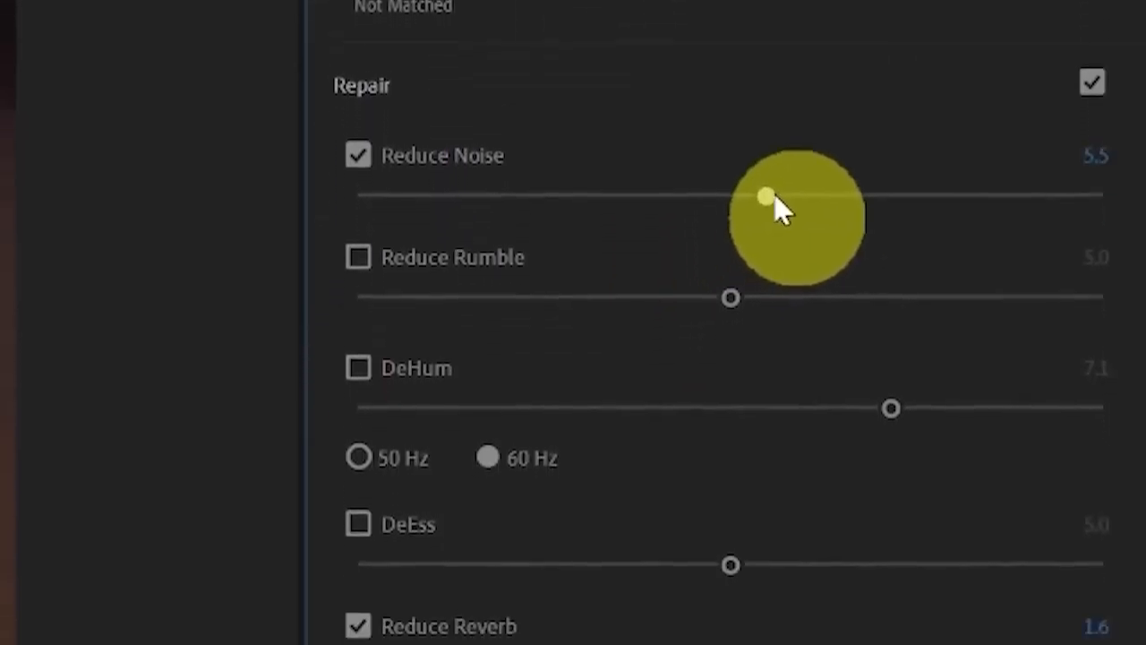
{"action": "left_click_drag", "start_coordinate": [775, 197], "coordinate": [783, 198]}
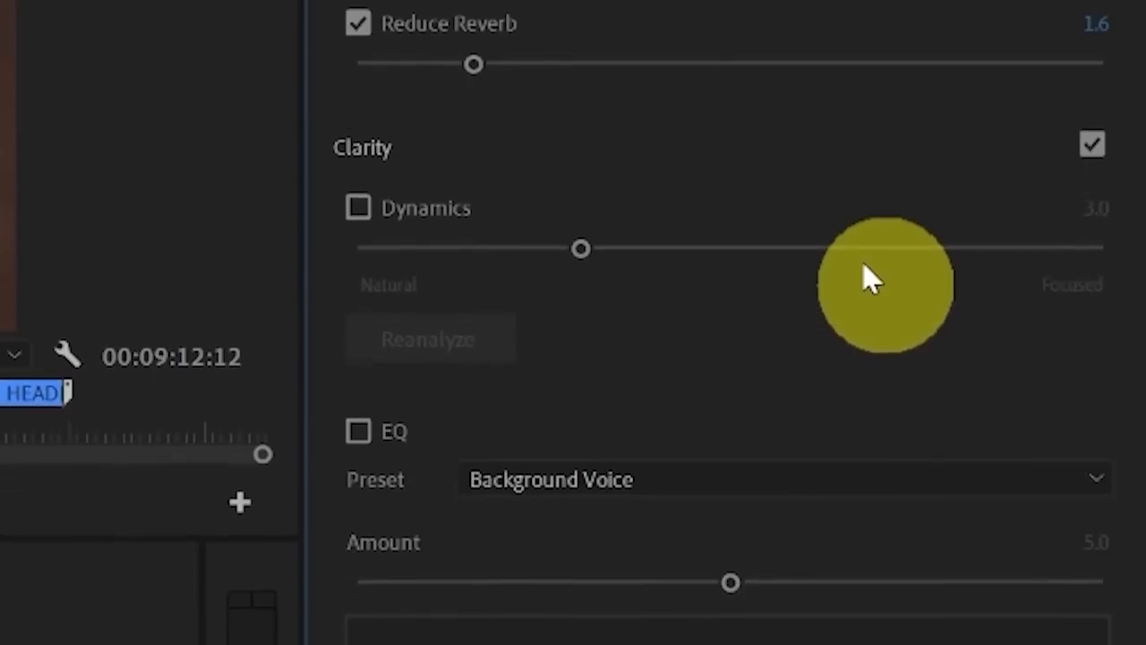
{"action": "left_click", "coordinate": [1075, 480]}
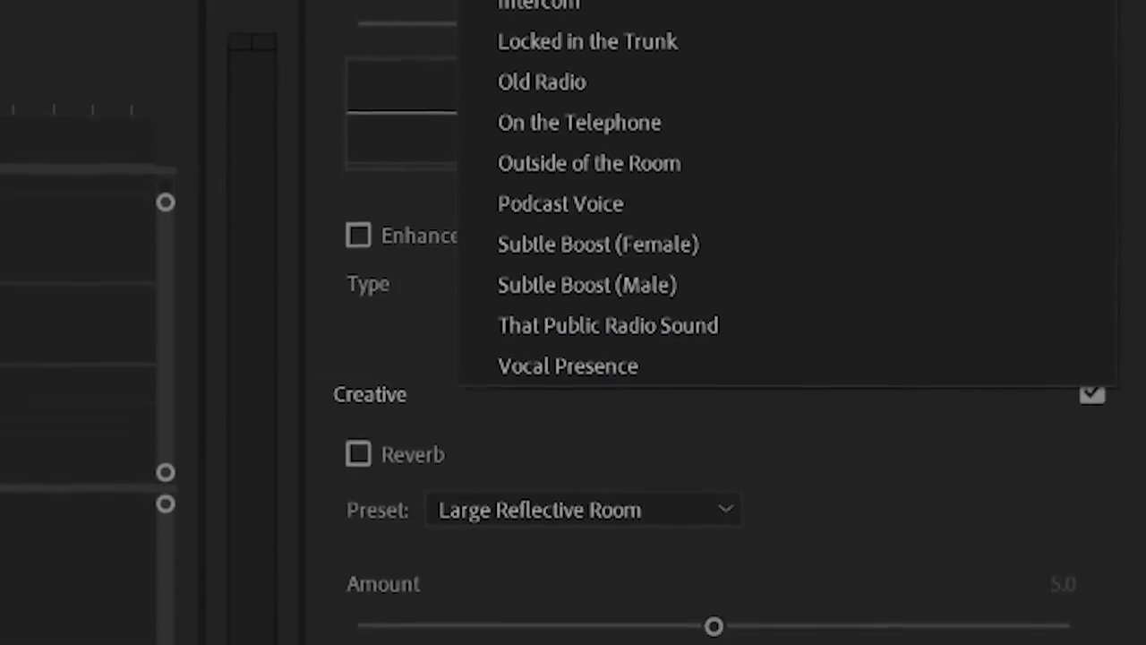
{"action": "key", "text": "Escape"}
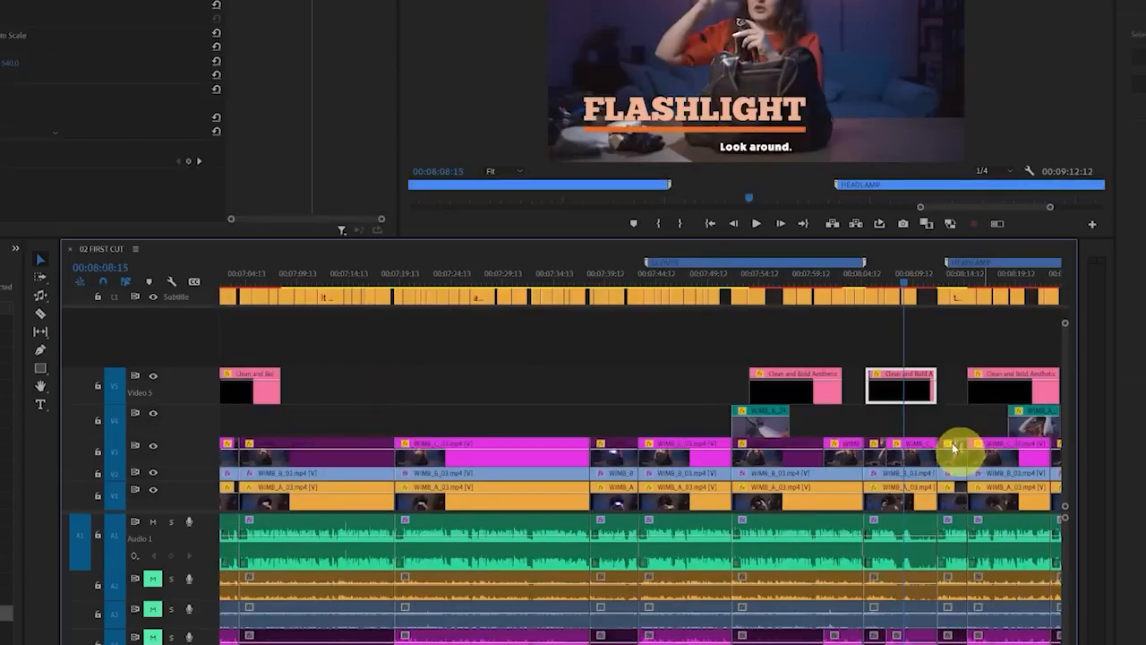
Play the flashlight section from about 00:08:08 and stop near 00:08:09:23 to check the voice against the music
{"action": "scroll", "coordinate": [952, 442], "scroll_direction": "up", "scroll_amount": 3}
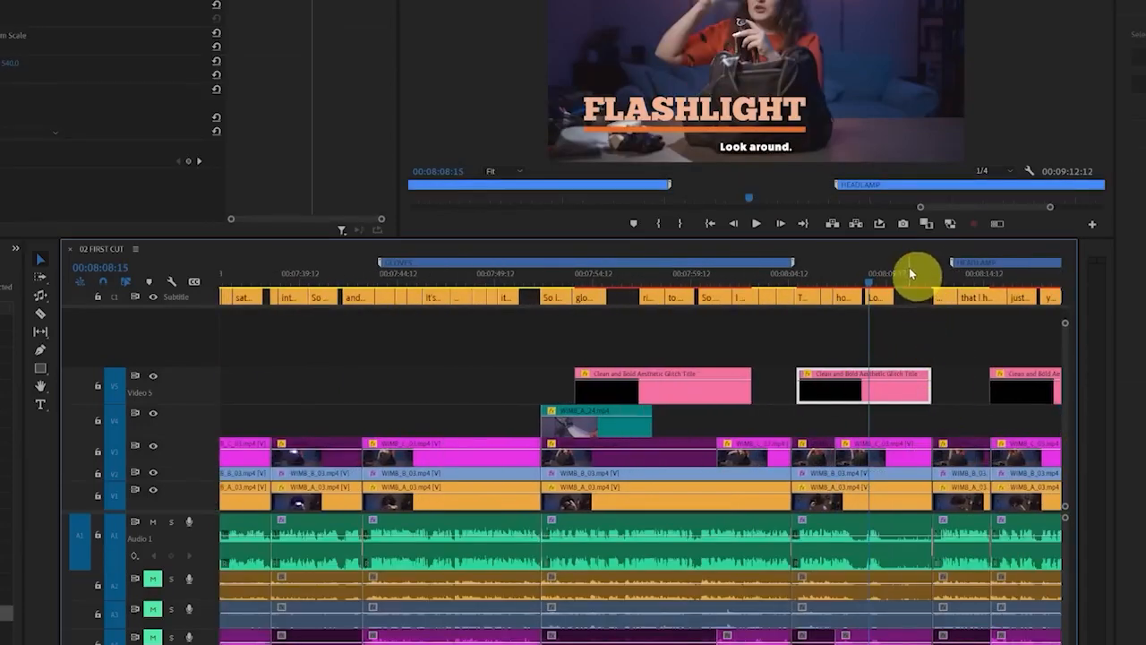
{"action": "key", "text": "space"}
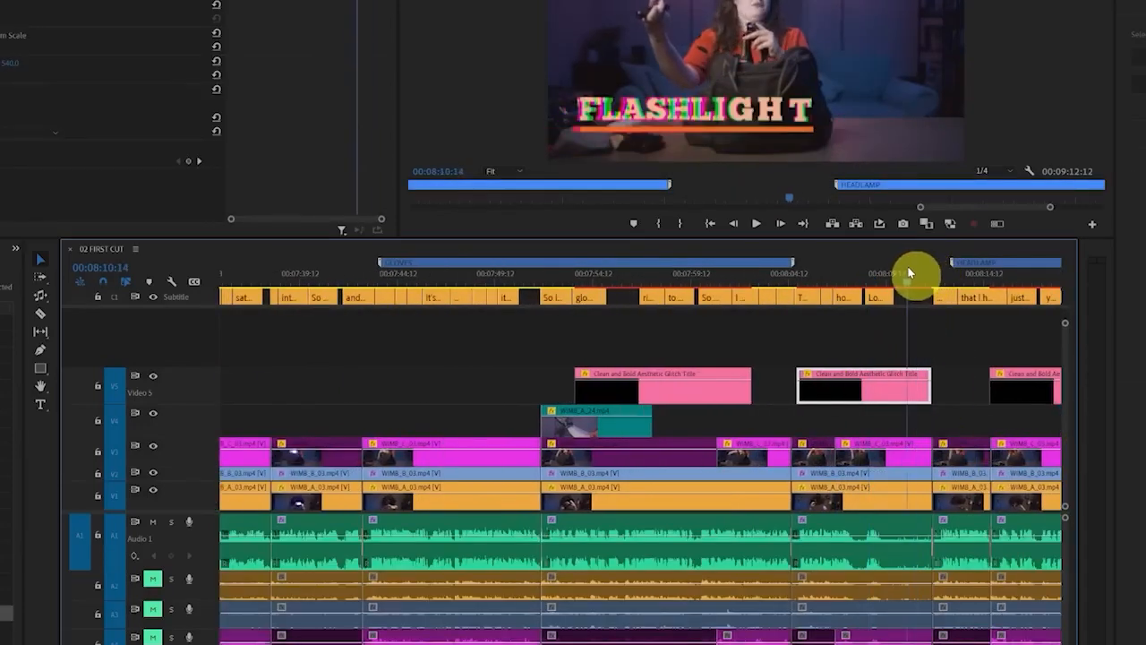
{"action": "mouse_move", "coordinate": [910, 271]}
{"action": "left_mouse_down"}
{"action": "mouse_move", "coordinate": [944, 274]}
{"action": "mouse_move", "coordinate": [896, 268]}
{"action": "left_mouse_up"}
{"action": "scroll", "coordinate": [799, 584], "scroll_direction": "down", "scroll_amount": 2}
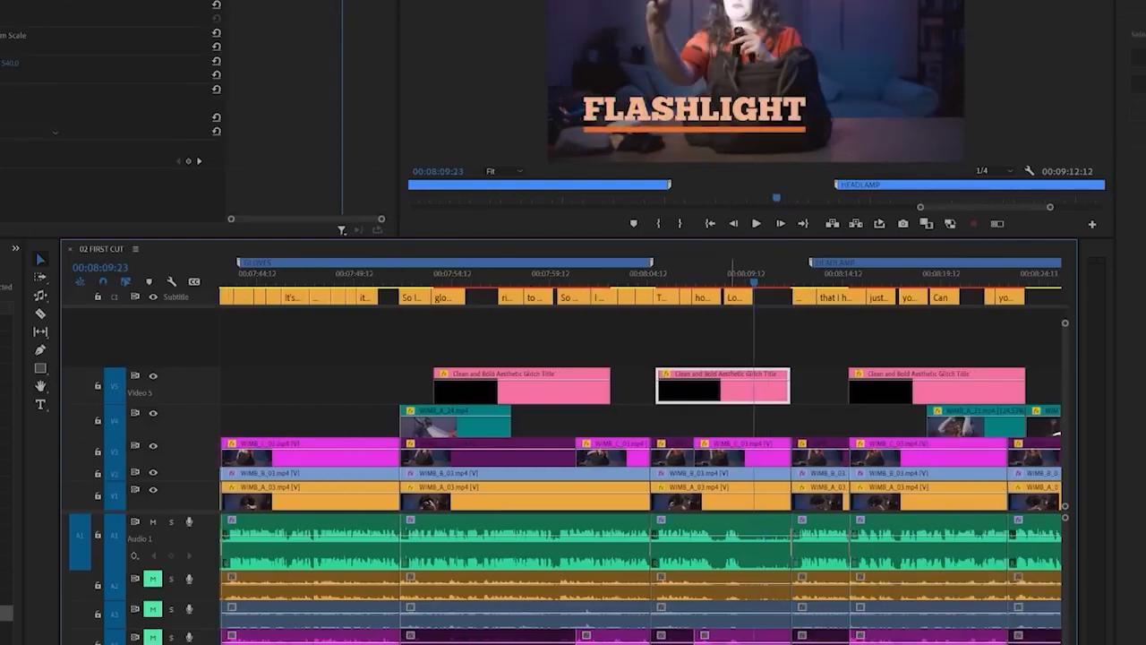
Enable Ducking for the selected music and examine the dialogue waveforms on Audio 1
{"action": "key", "text": "backslash"}
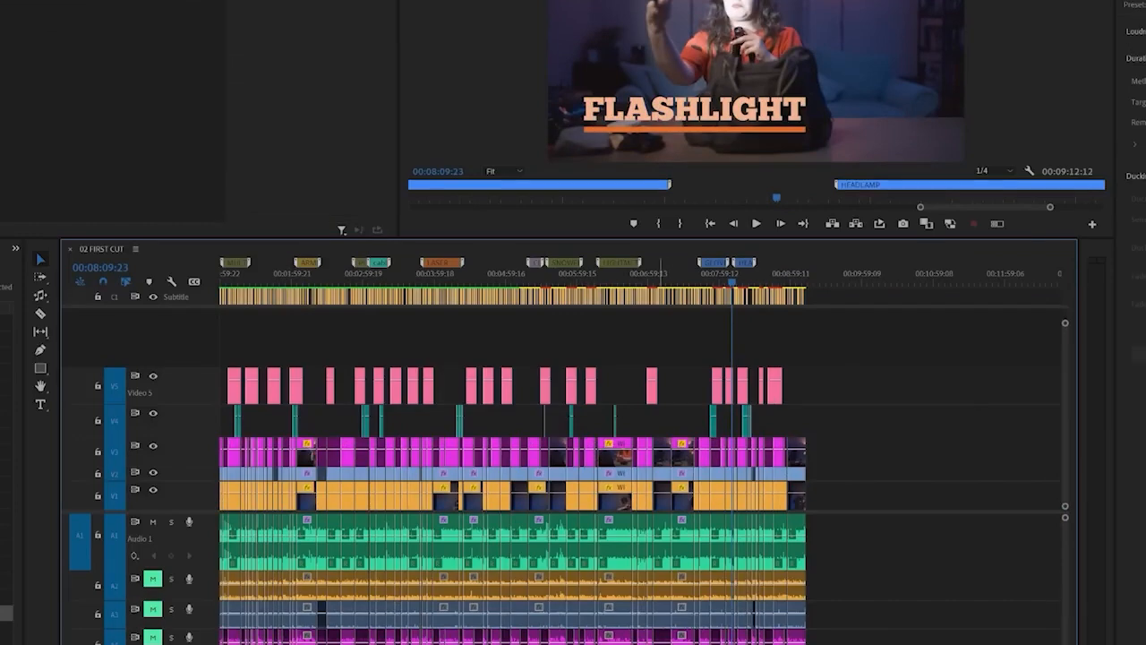
{"action": "key", "text": "backslash"}
{"action": "left_click", "coordinate": [1145, 175]}
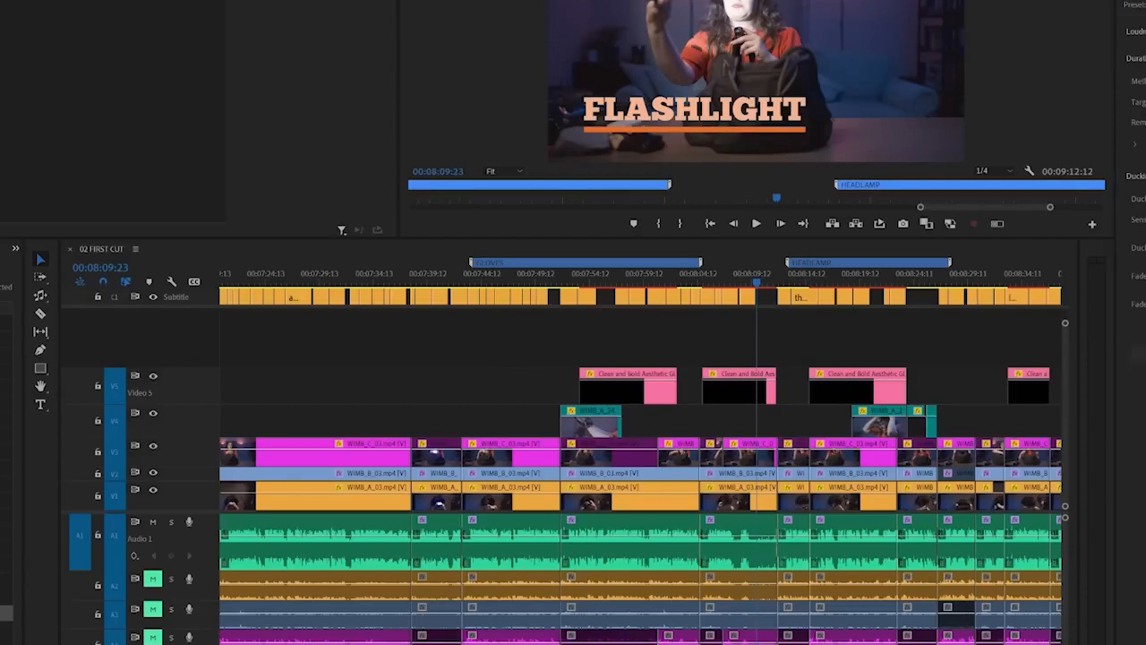
{"action": "mouse_move", "coordinate": [374, 562]}
{"action": "left_mouse_down"}
{"action": "mouse_move", "coordinate": [468, 535]}
{"action": "mouse_move", "coordinate": [652, 549]}
{"action": "mouse_move", "coordinate": [773, 523]}
{"action": "mouse_move", "coordinate": [929, 557]}
{"action": "left_mouse_up"}
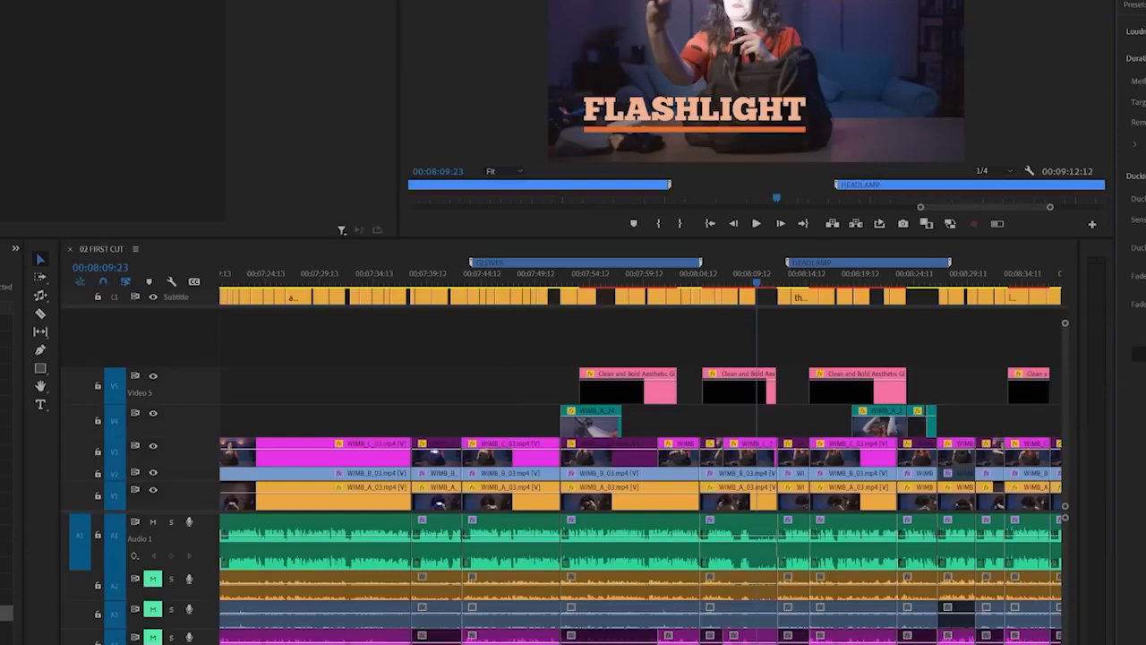
{"action": "scroll", "coordinate": [633, 430], "scroll_direction": "up", "scroll_amount": 5}
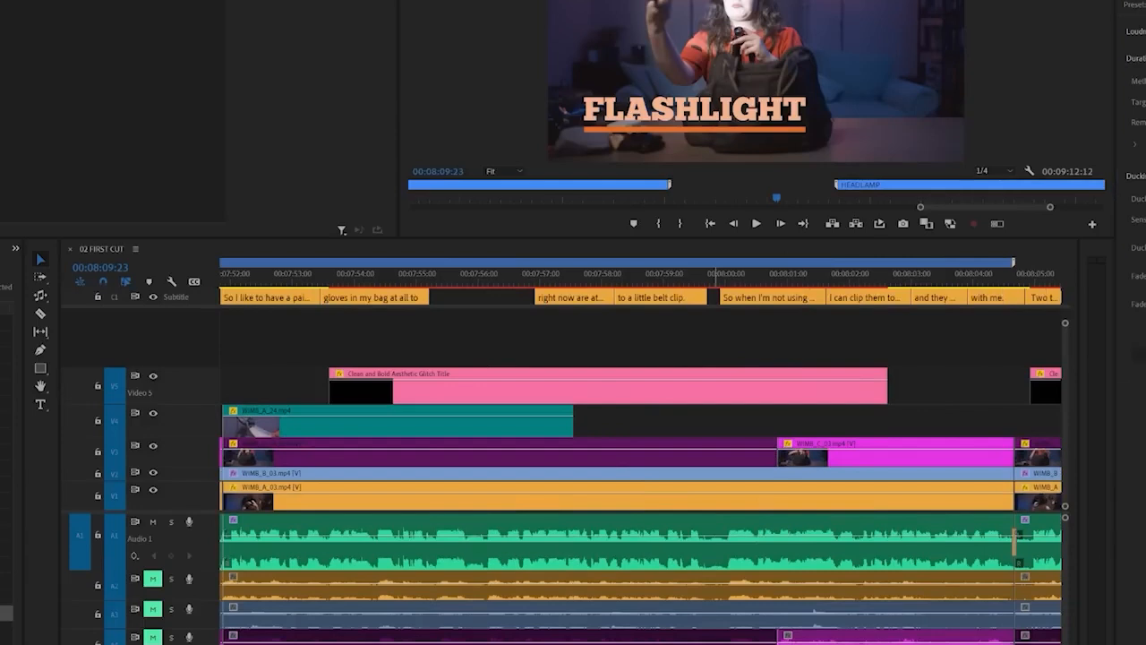
{"action": "scroll", "coordinate": [810, 430], "scroll_direction": "down", "scroll_amount": 3}
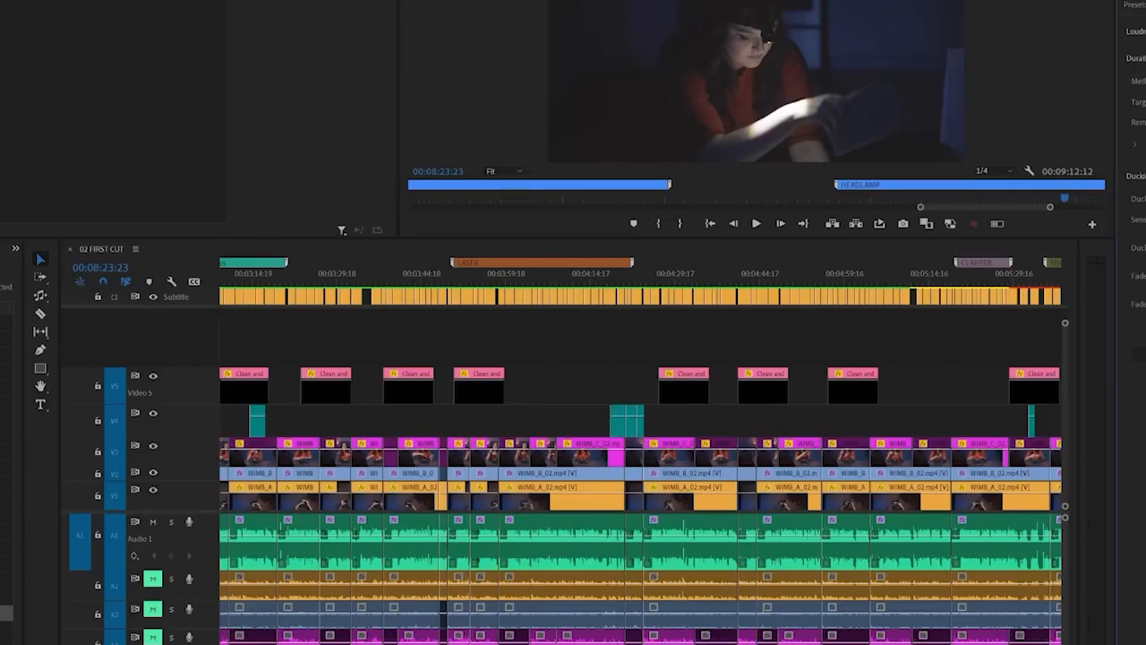
Play the sequence from about 00:04:59 to check how the music sits under the dialogue
{"action": "left_click", "coordinate": [842, 277]}
{"action": "key", "text": "backslash"}
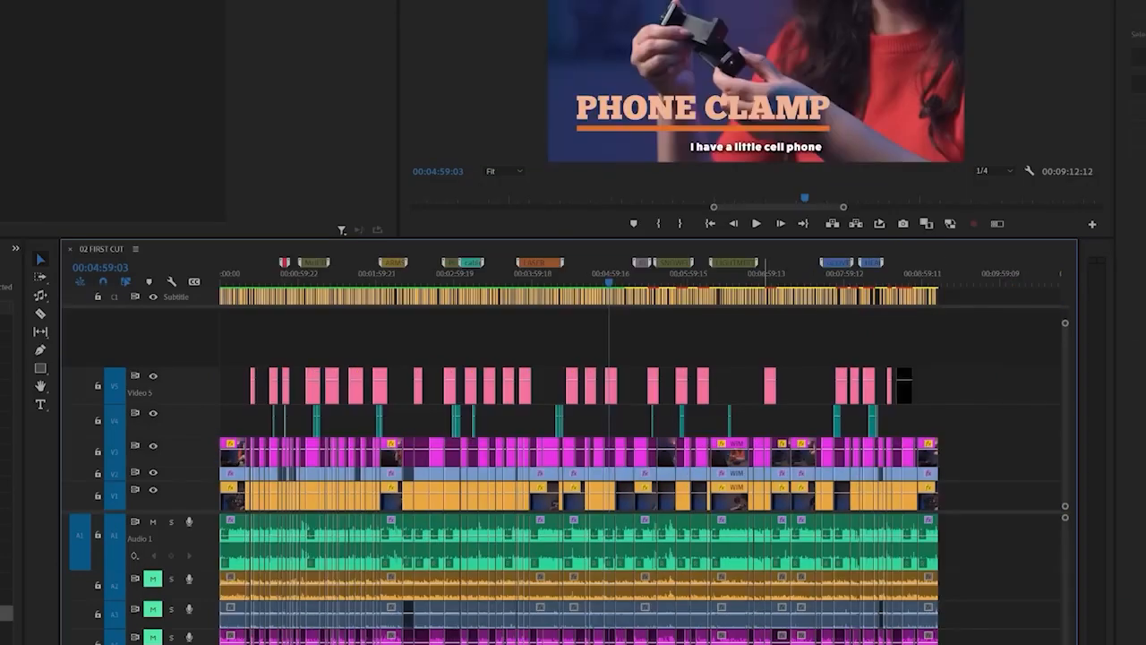
{"action": "key", "text": "space"}
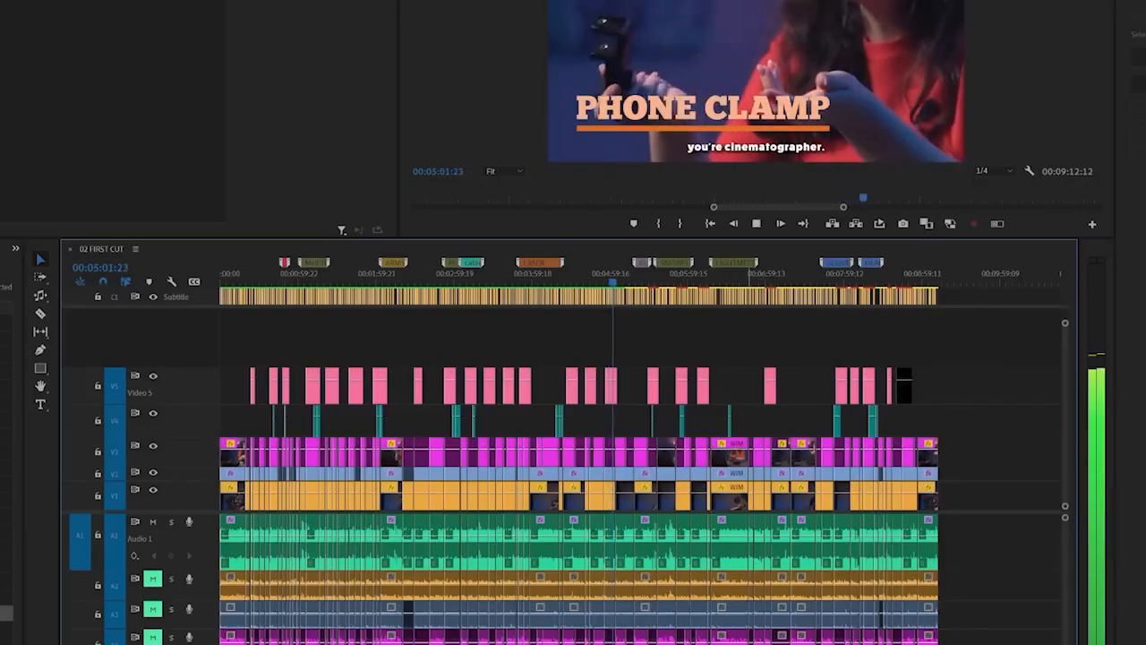
{"action": "key", "text": "equal"}
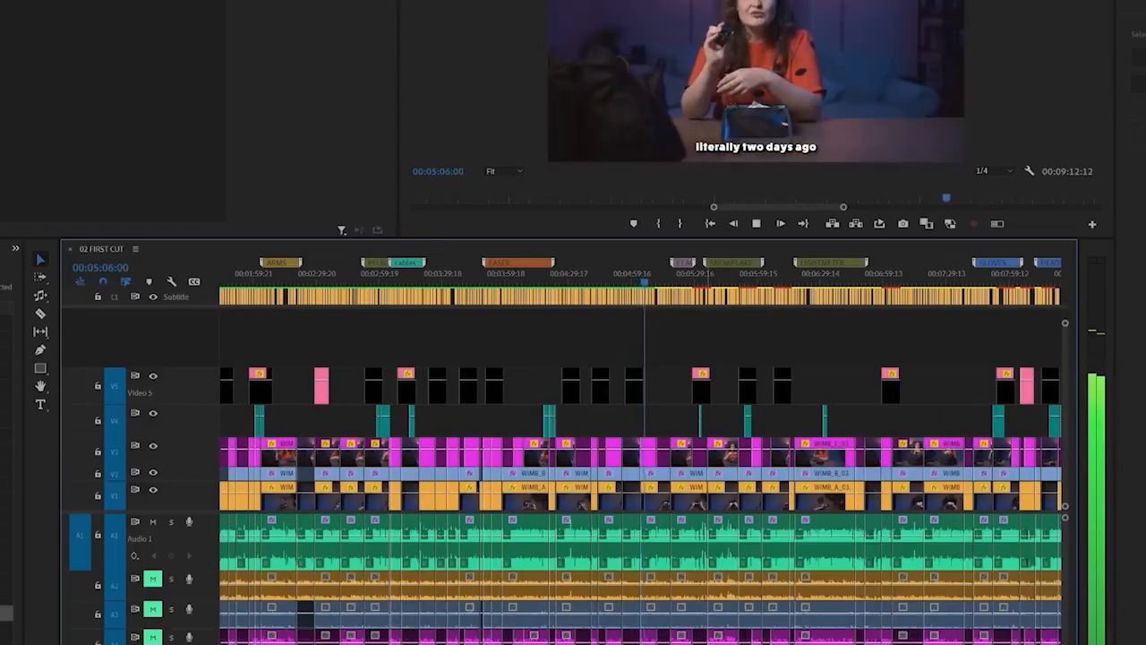
{"action": "key", "text": "space"}
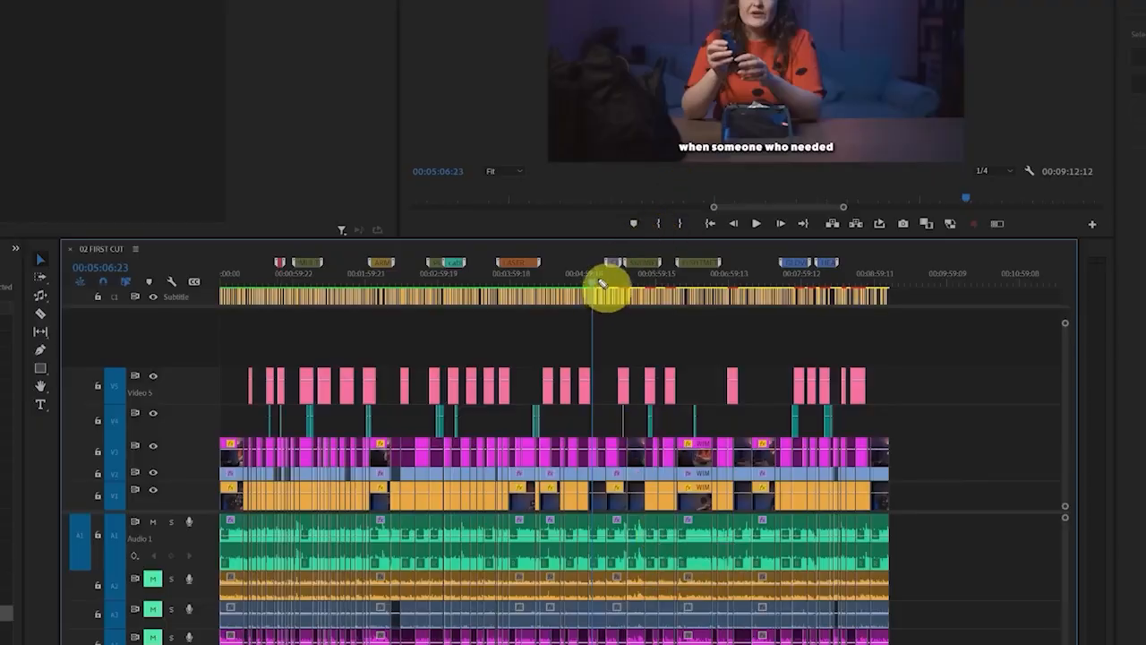
Render the effects of the 02 FIRST CUT sequence
{"action": "mouse_move", "coordinate": [602, 284]}
{"action": "left_mouse_down"}
{"action": "mouse_move", "coordinate": [530, 240]}
{"action": "mouse_move", "coordinate": [256, 241]}
{"action": "mouse_move", "coordinate": [186, 290]}
{"action": "mouse_move", "coordinate": [399, 349]}
{"action": "mouse_move", "coordinate": [591, 296]}
{"action": "left_mouse_up"}
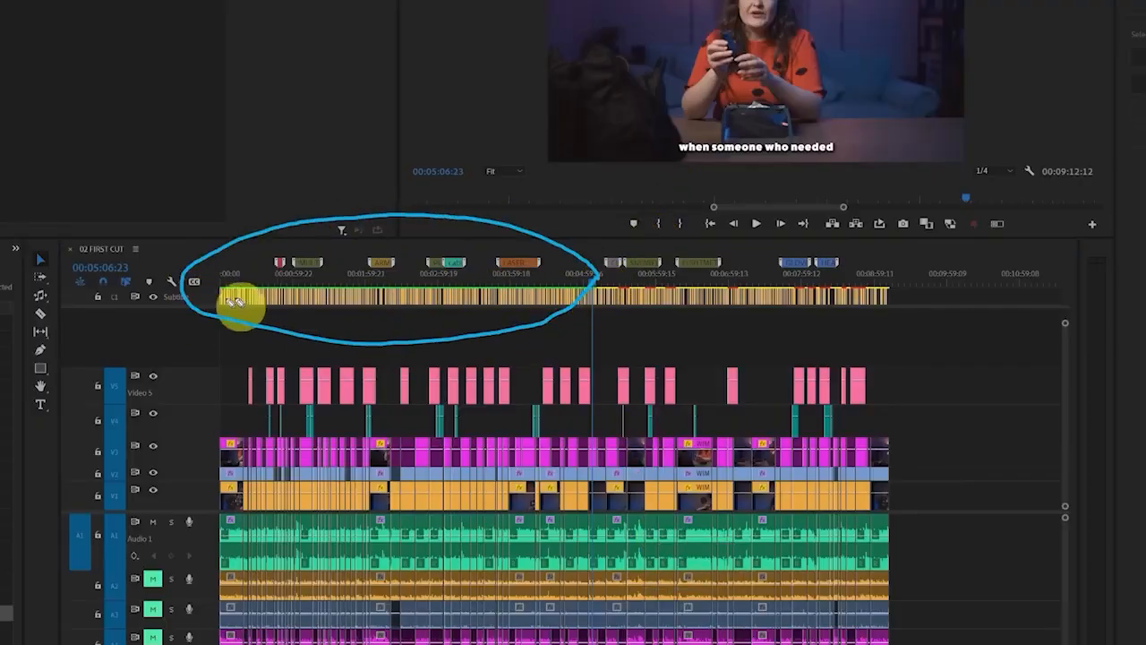
{"action": "mouse_move", "coordinate": [901, 307]}
{"action": "left_mouse_down"}
{"action": "mouse_move", "coordinate": [741, 266]}
{"action": "mouse_move", "coordinate": [609, 284]}
{"action": "mouse_move", "coordinate": [826, 333]}
{"action": "mouse_move", "coordinate": [922, 299]}
{"action": "left_mouse_up"}
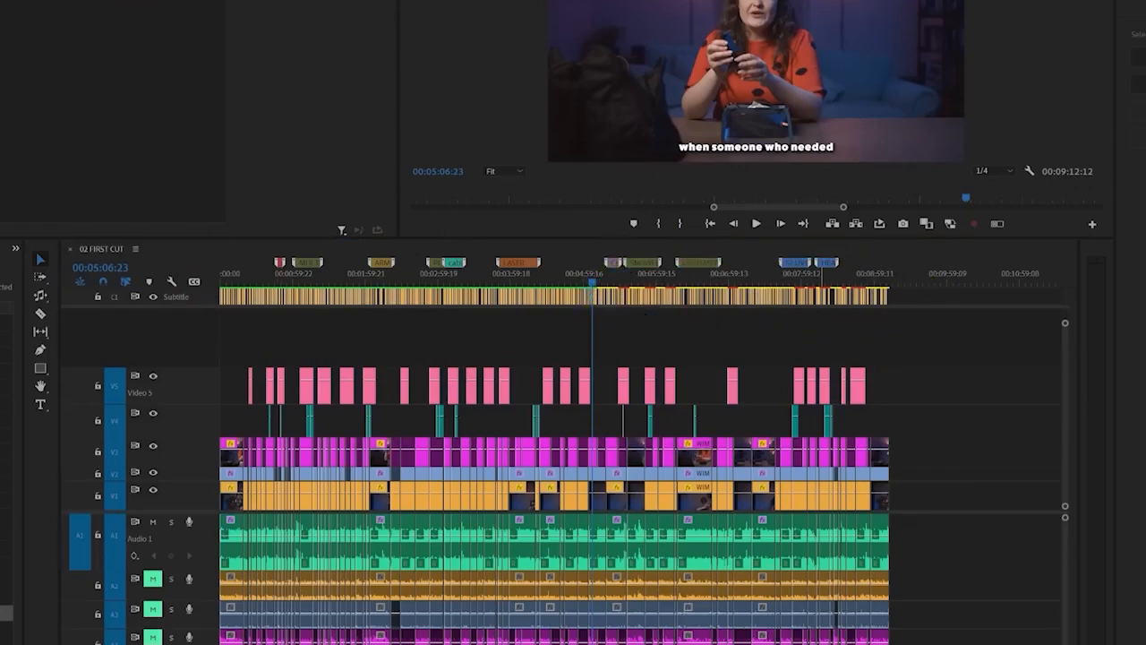
{"action": "key", "text": "alt+s"}
{"action": "key", "text": "Return"}
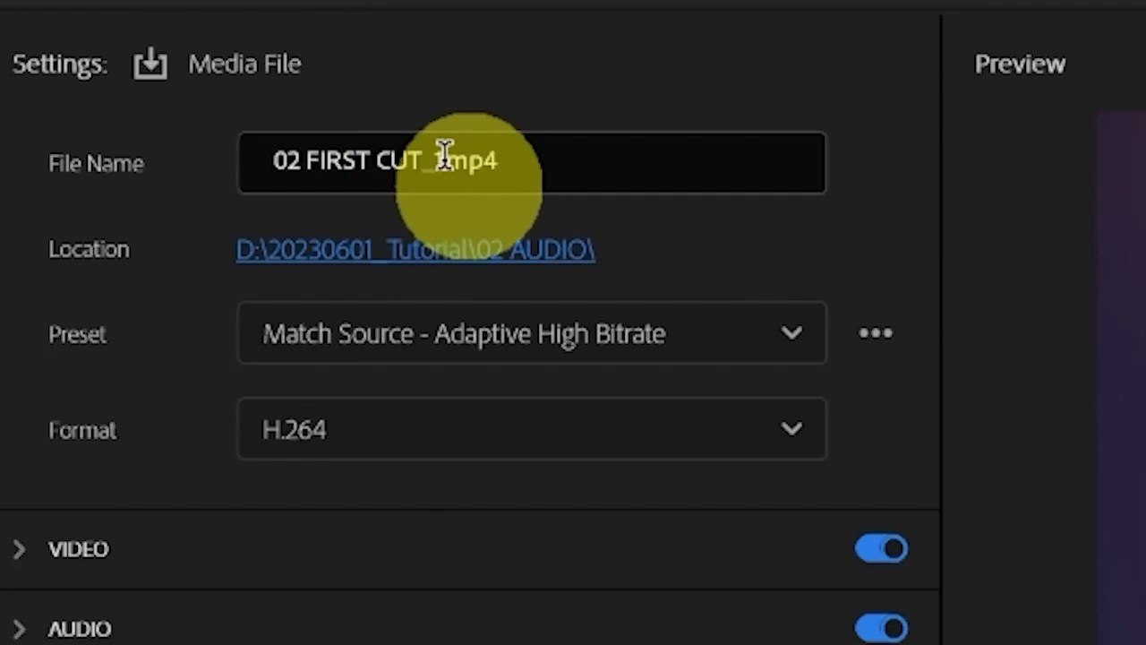
Name the export file 20230631_WIMB_01
{"action": "left_click_drag", "start_coordinate": [442, 158], "coordinate": [248, 179]}
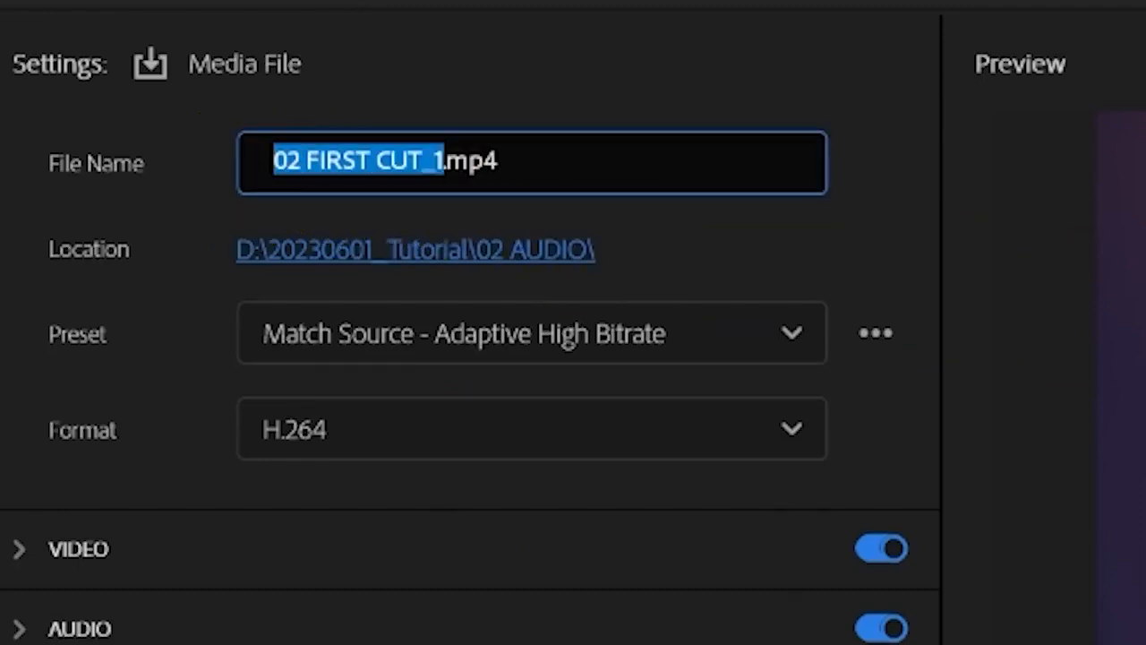
{"action": "type", "text": "2023"}
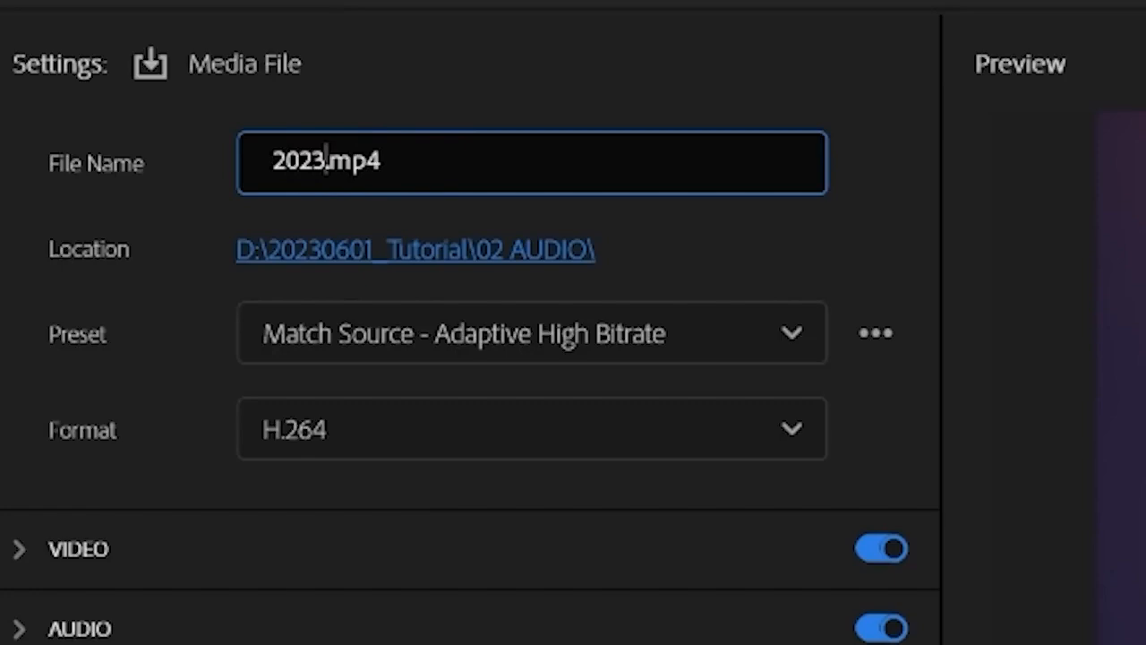
{"action": "type", "text": "063"}
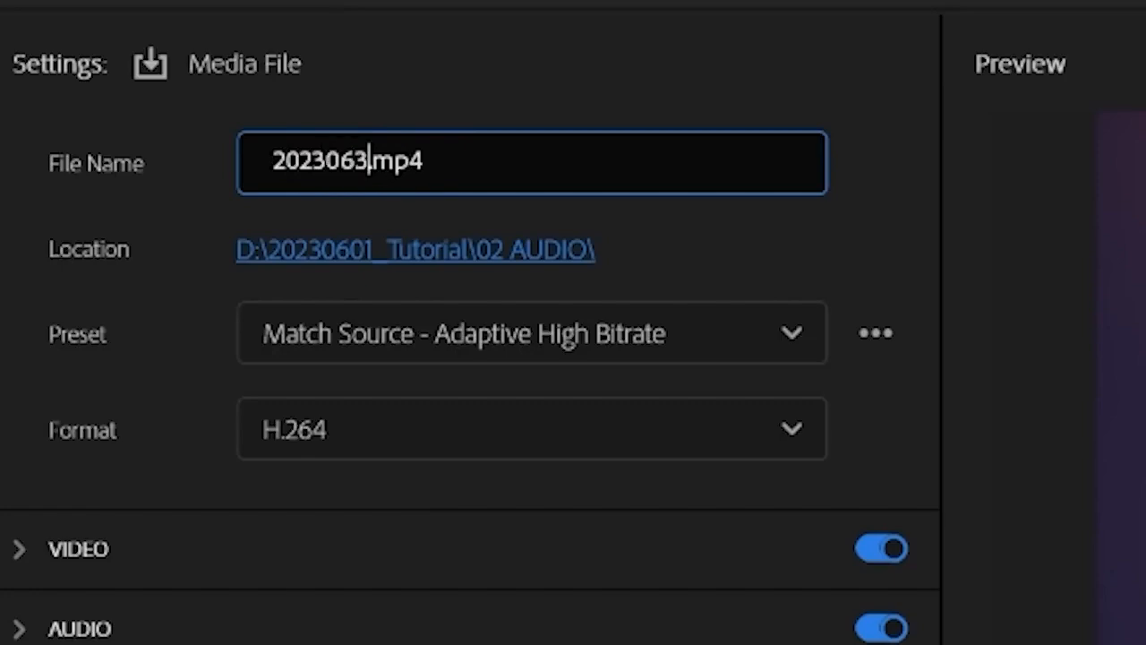
{"action": "type", "text": "1_"}
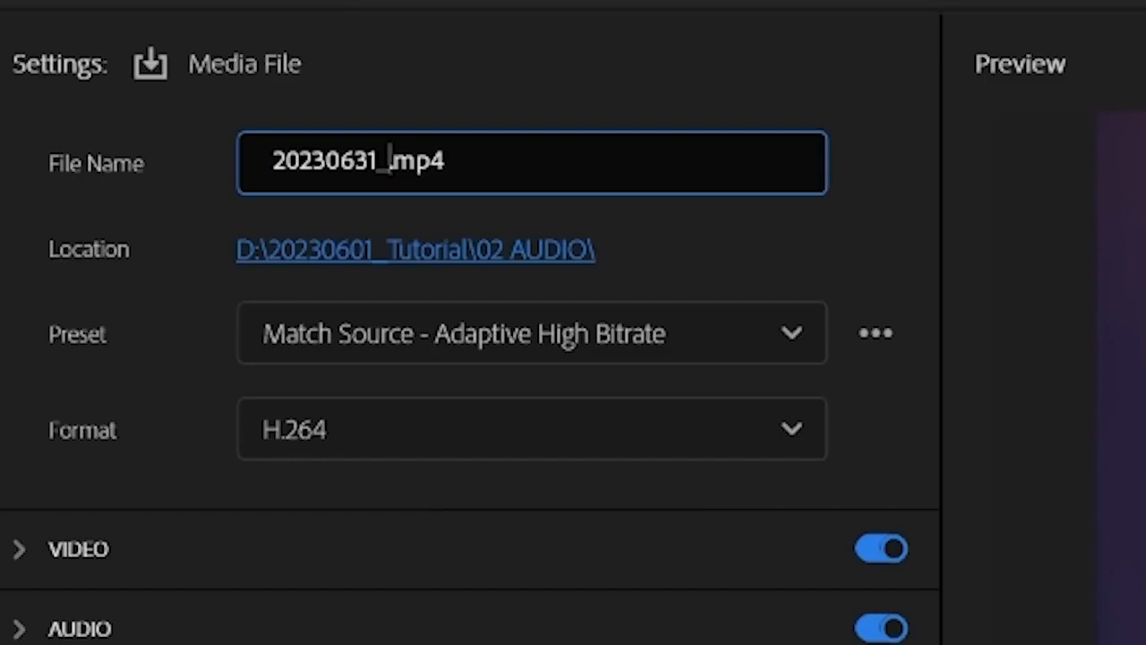
{"action": "type", "text": "WIM"}
{"action": "type", "text": "B_0"}
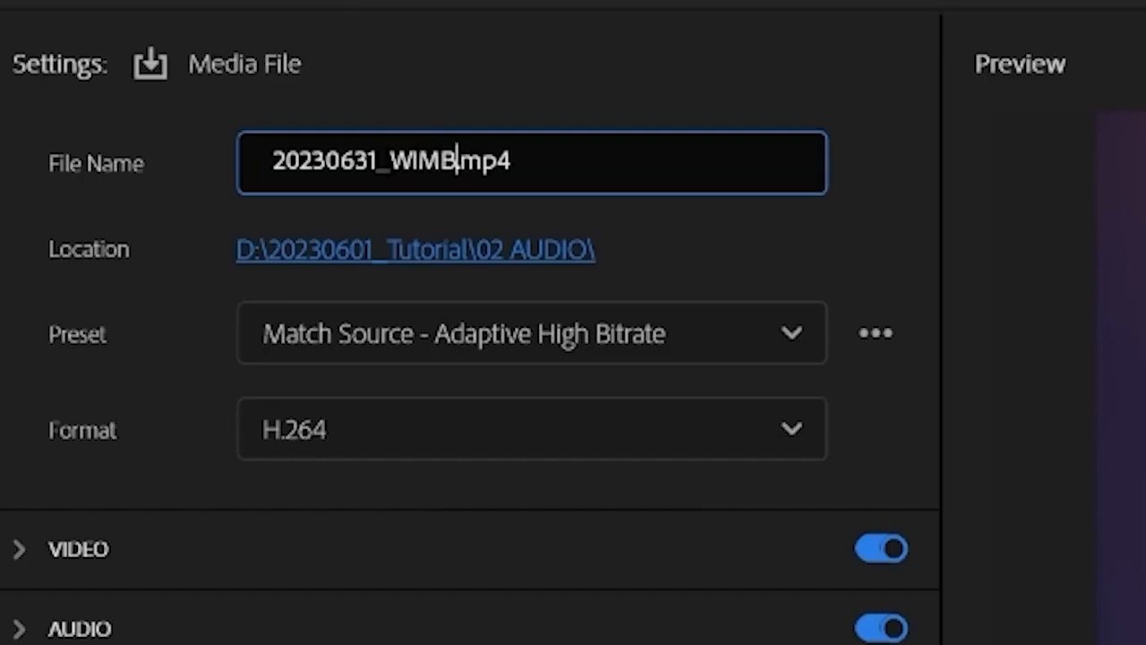
{"action": "type", "text": "1"}
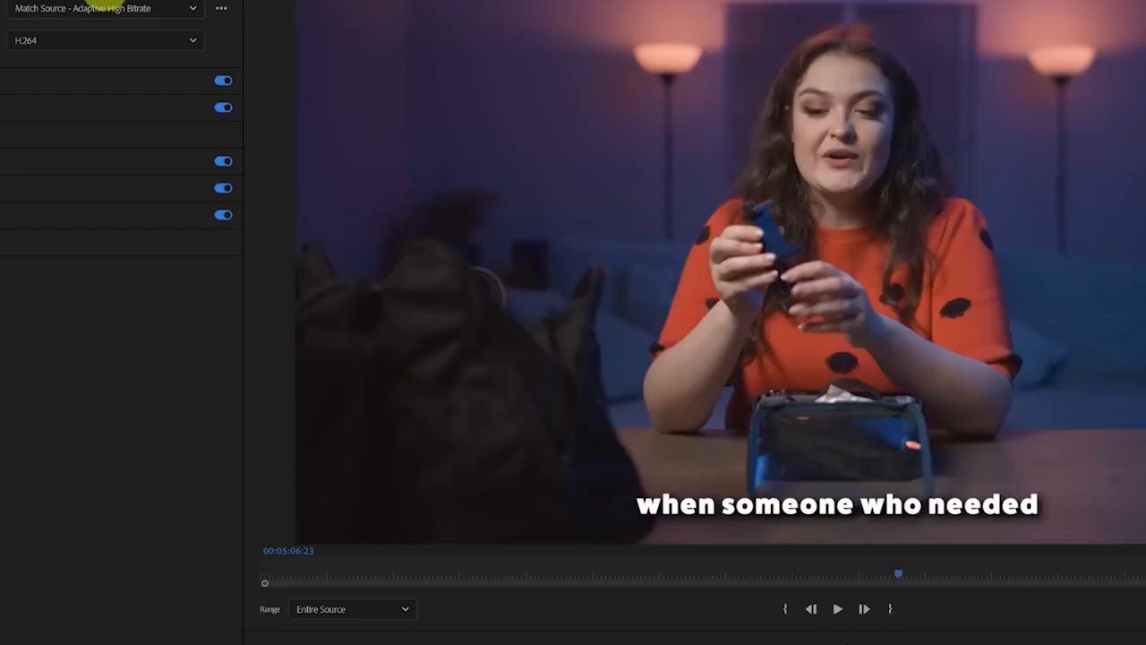
Set the export location to the 09 EXPORTS folder of the 20230601_Tutorial project
{"action": "left_click", "coordinate": [105, 0]}
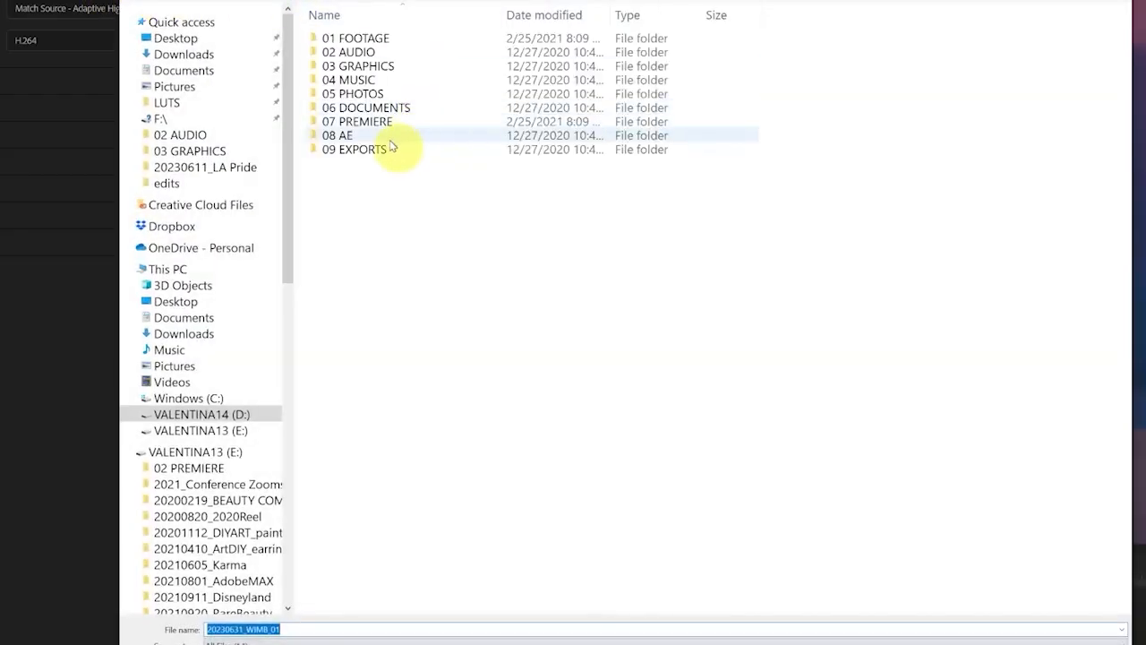
{"action": "double_click", "coordinate": [387, 150]}
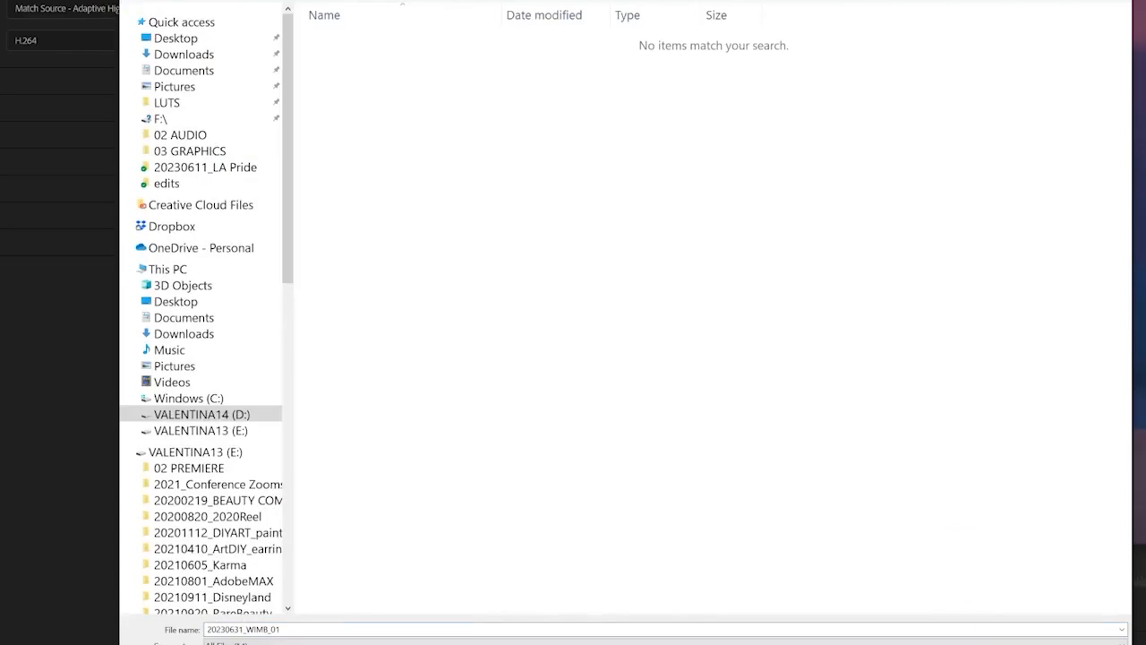
{"action": "key", "text": "Return"}
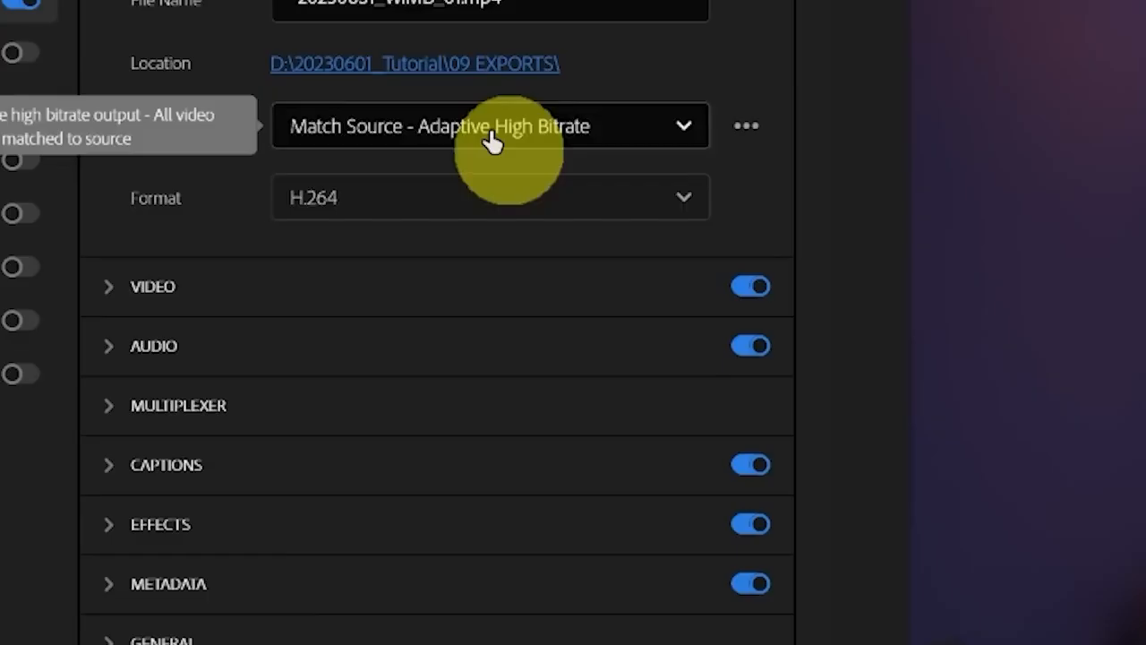
Choose the Match Source - Adaptive High Bitrate preset and review the available export formats, keeping H.264
{"action": "left_click", "coordinate": [492, 141]}
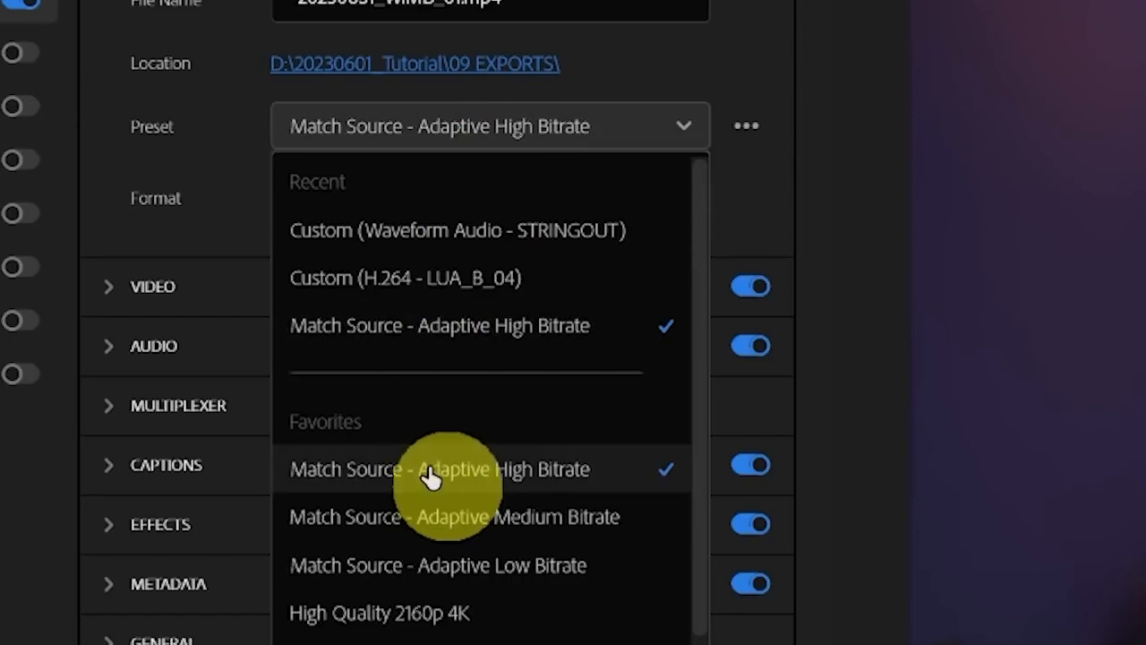
{"action": "left_click", "coordinate": [436, 478]}
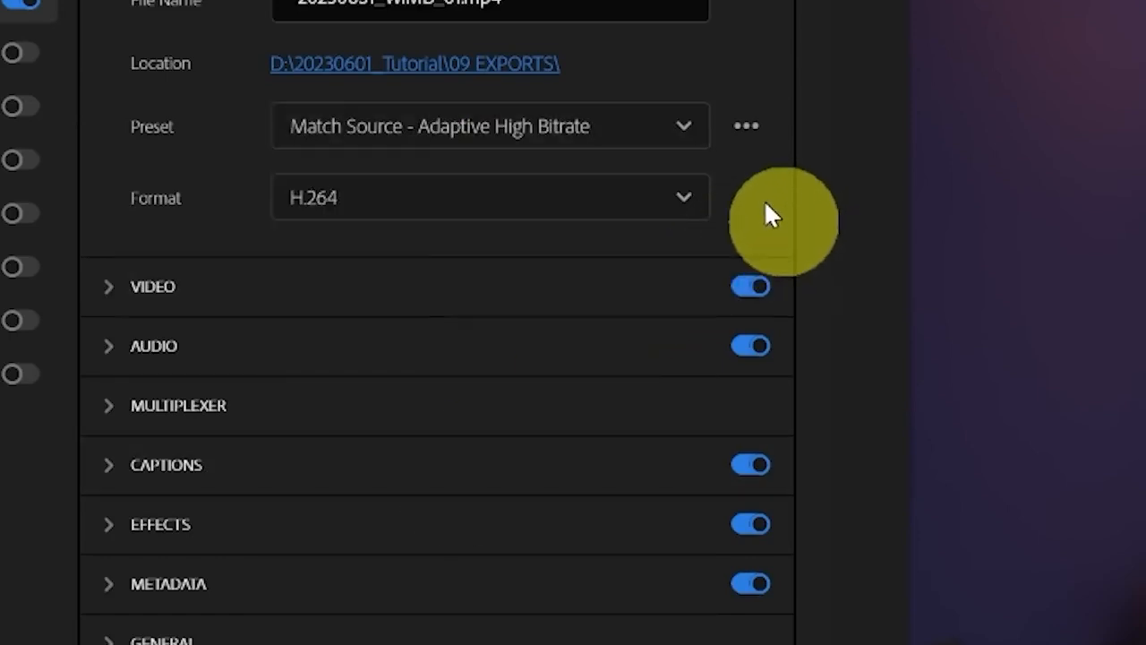
{"action": "left_click", "coordinate": [681, 202]}
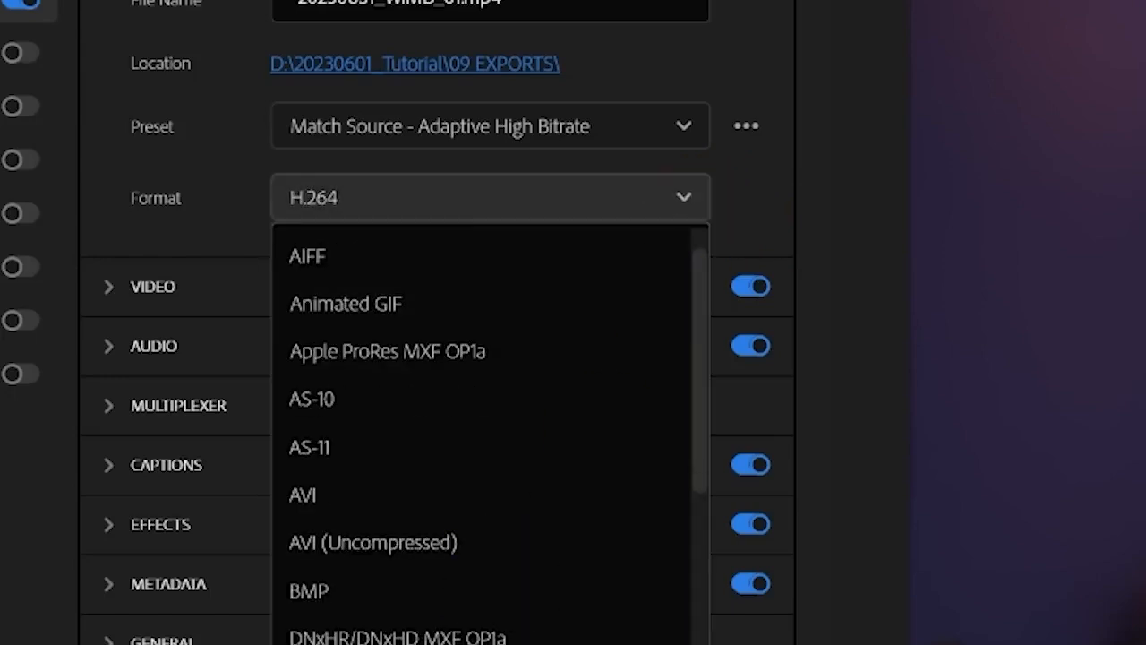
{"action": "key", "text": "Escape"}
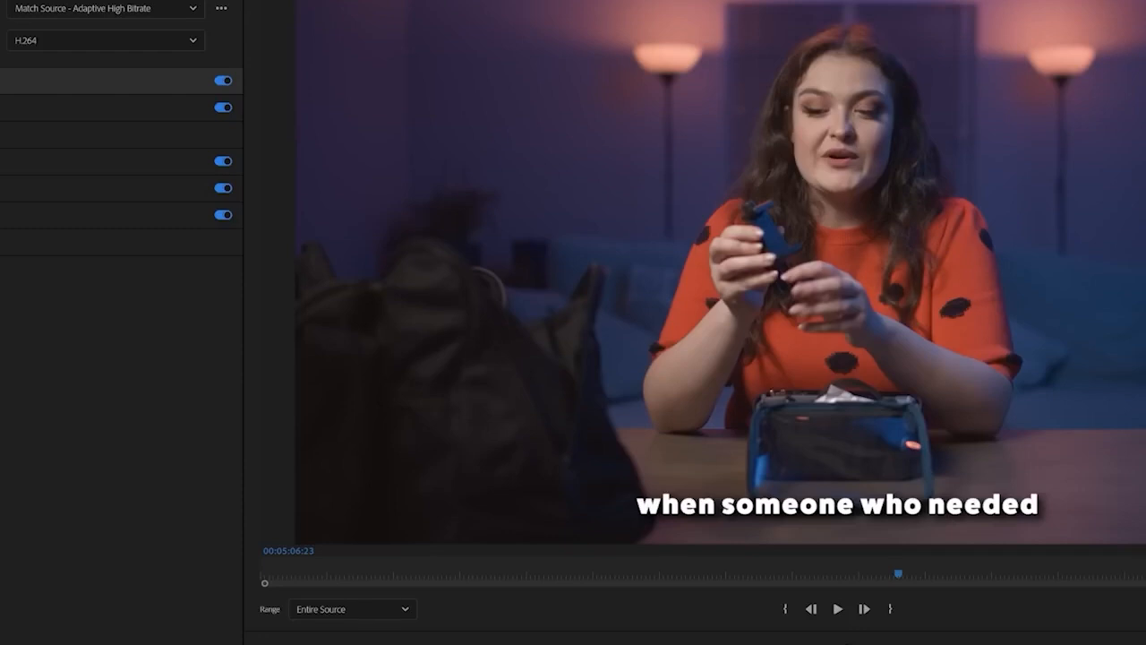
Set the target bitrate to 10 in the export's video settings with VBR, 1 pass encoding
{"action": "left_click", "coordinate": [5, 80]}
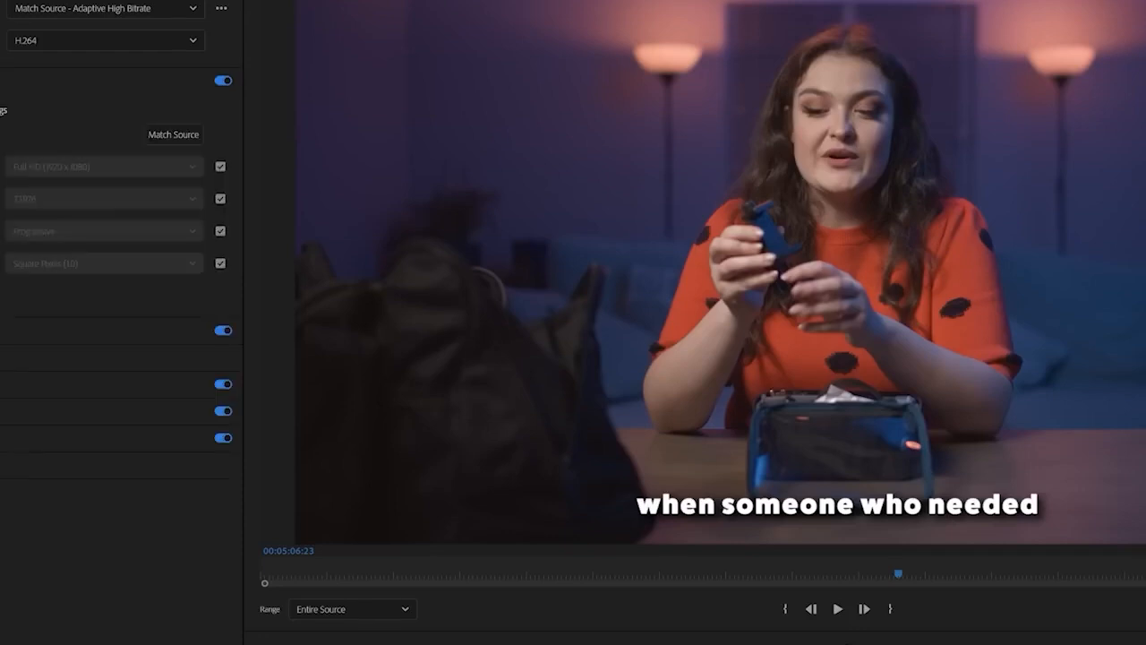
{"action": "scroll", "coordinate": [5, 532], "scroll_direction": "down", "scroll_amount": 3}
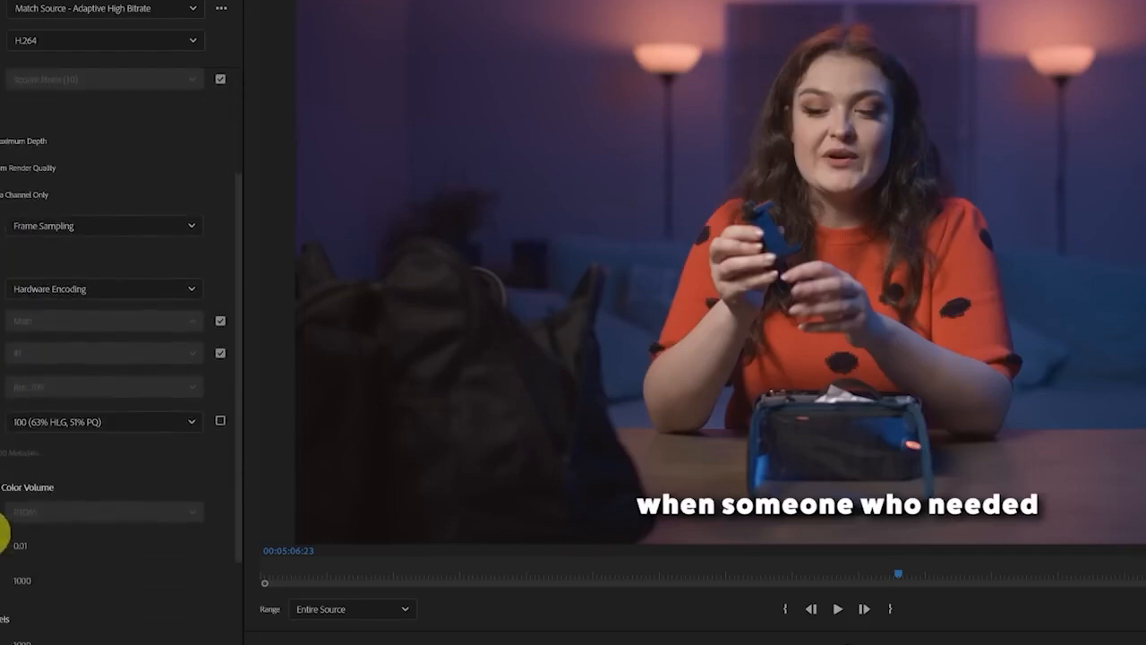
{"action": "scroll", "coordinate": [2, 534], "scroll_direction": "down", "scroll_amount": 3}
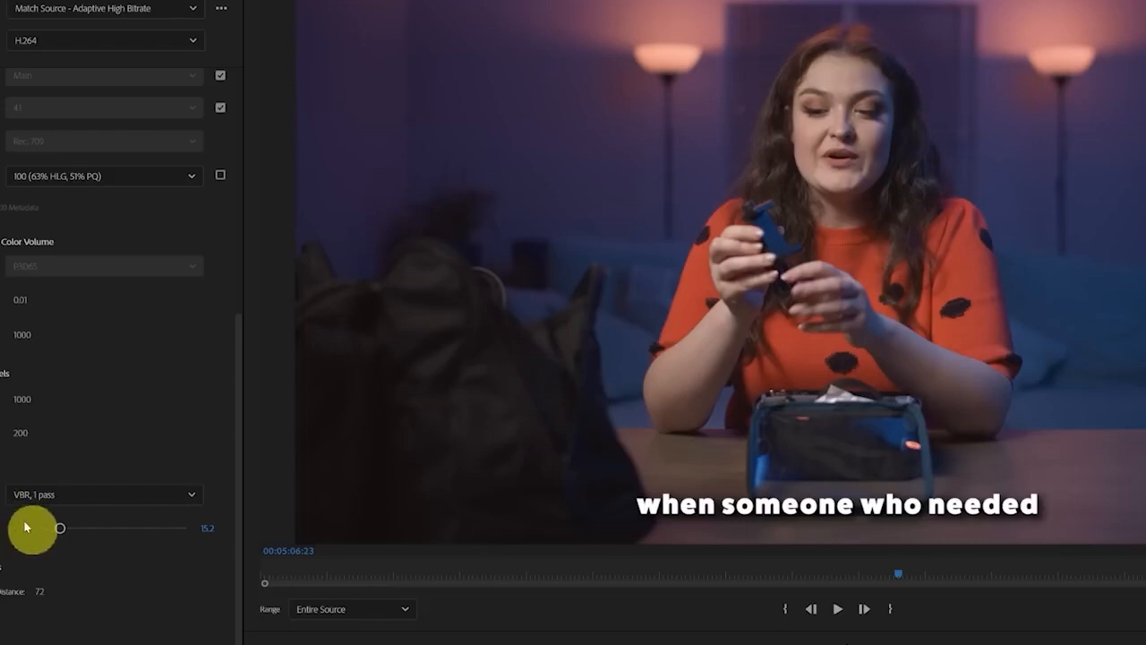
{"action": "left_click", "coordinate": [209, 530]}
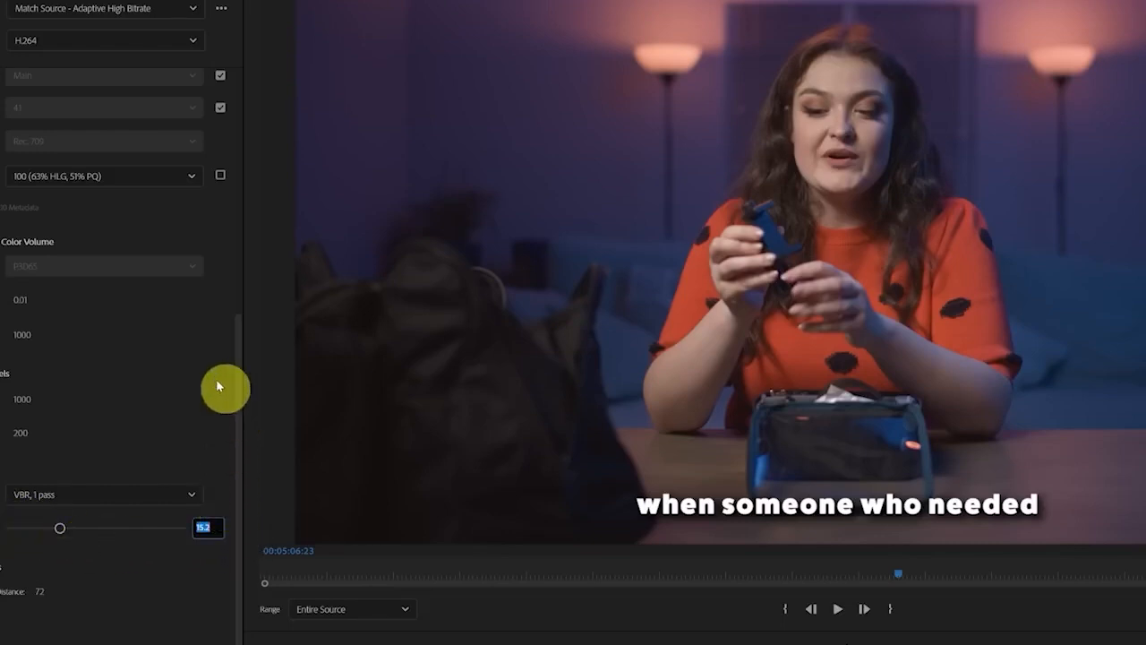
{"action": "type", "text": "10"}
{"action": "key", "text": "Return"}
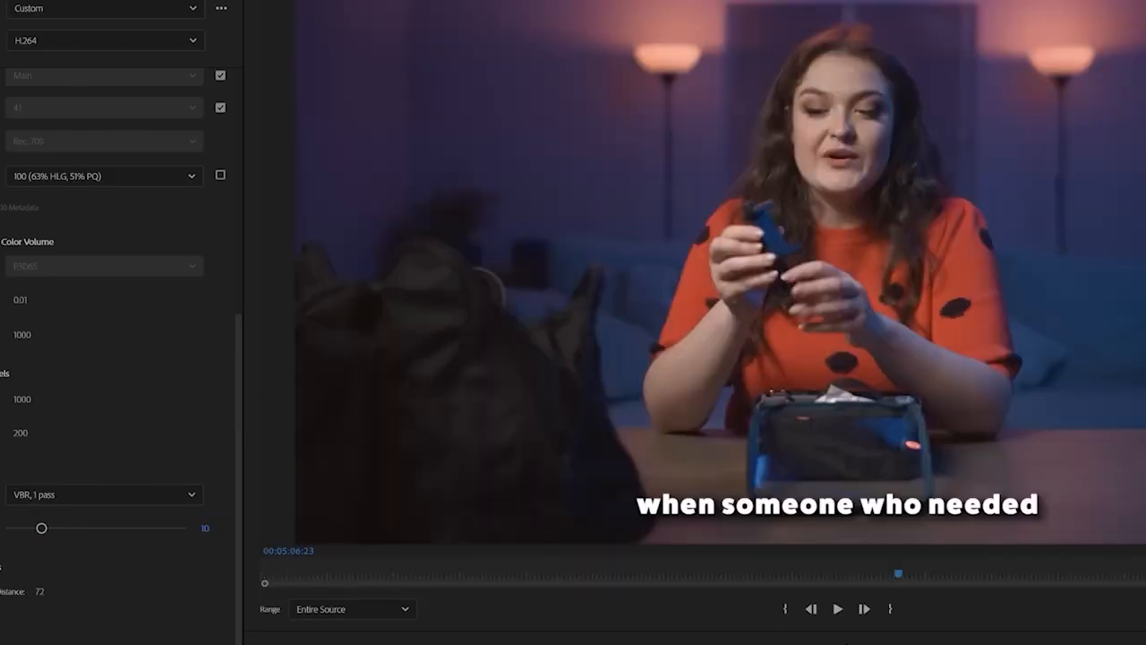
Check the caption export option and the export range settings
{"action": "scroll", "coordinate": [116, 358], "scroll_direction": "down", "scroll_amount": 2}
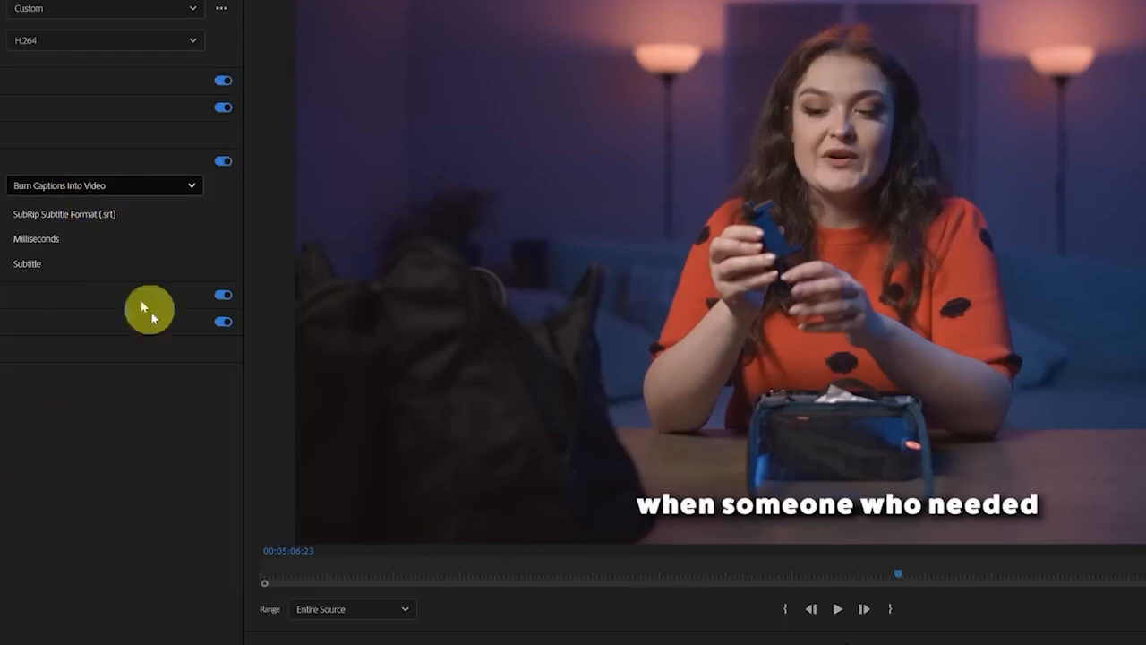
{"action": "left_click_drag", "start_coordinate": [421, 581], "coordinate": [185, 606]}
{"action": "left_click_drag", "start_coordinate": [220, 639], "coordinate": [304, 558]}
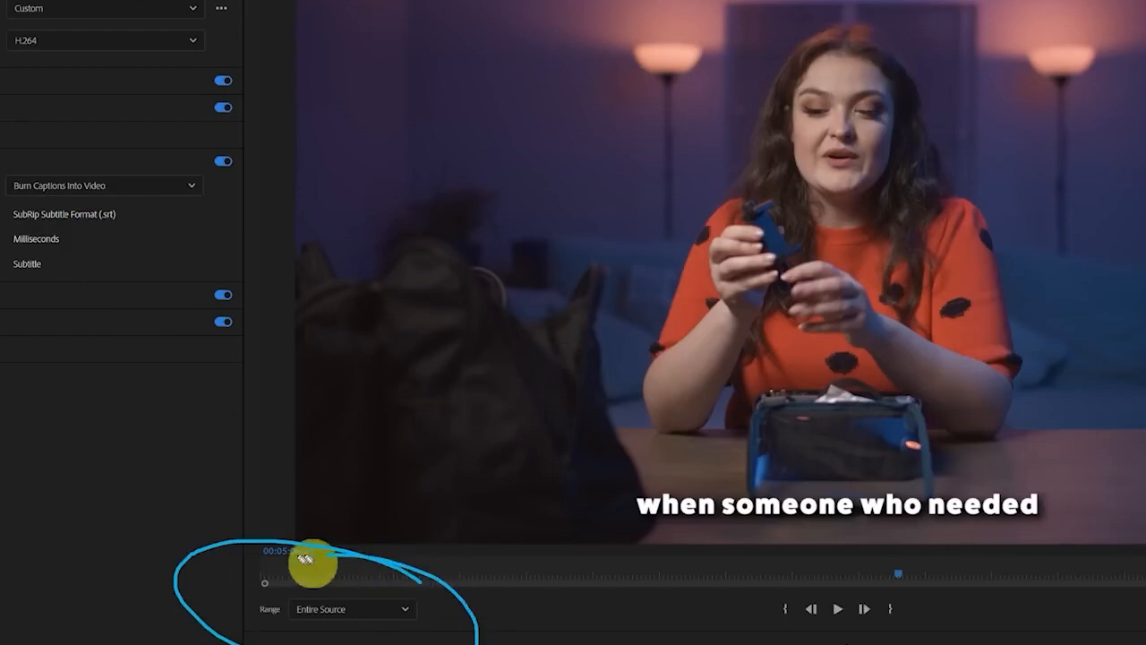
Set the export range to Source In/Out
{"action": "key", "text": "ctrl+z"}
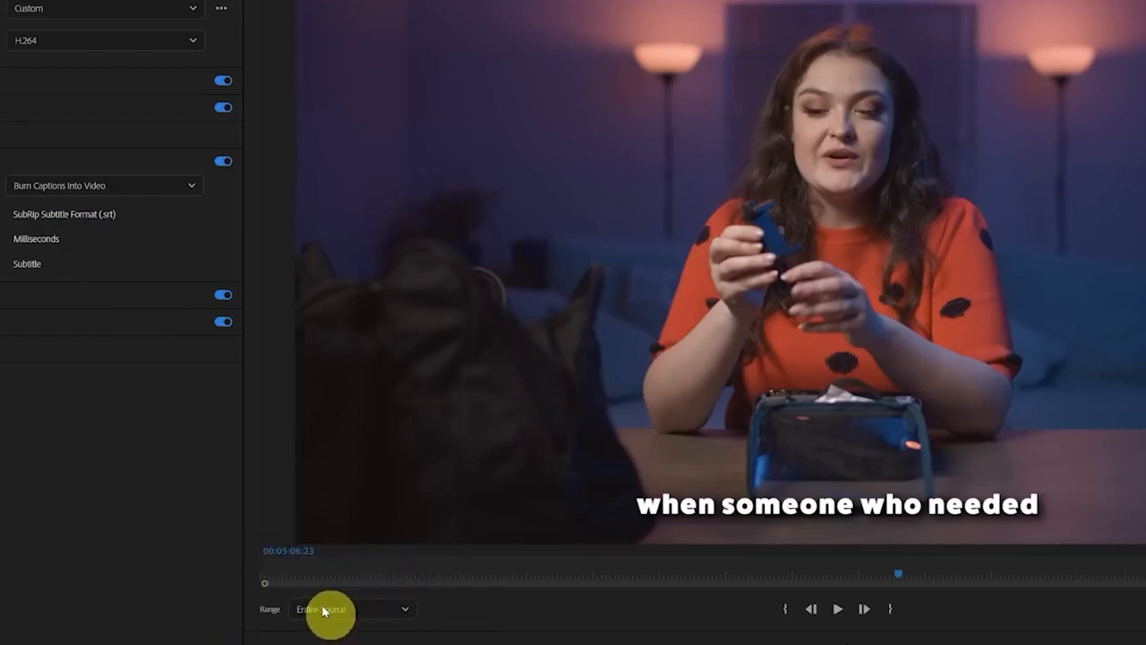
{"action": "left_click", "coordinate": [389, 609]}
{"action": "left_click", "coordinate": [359, 644]}
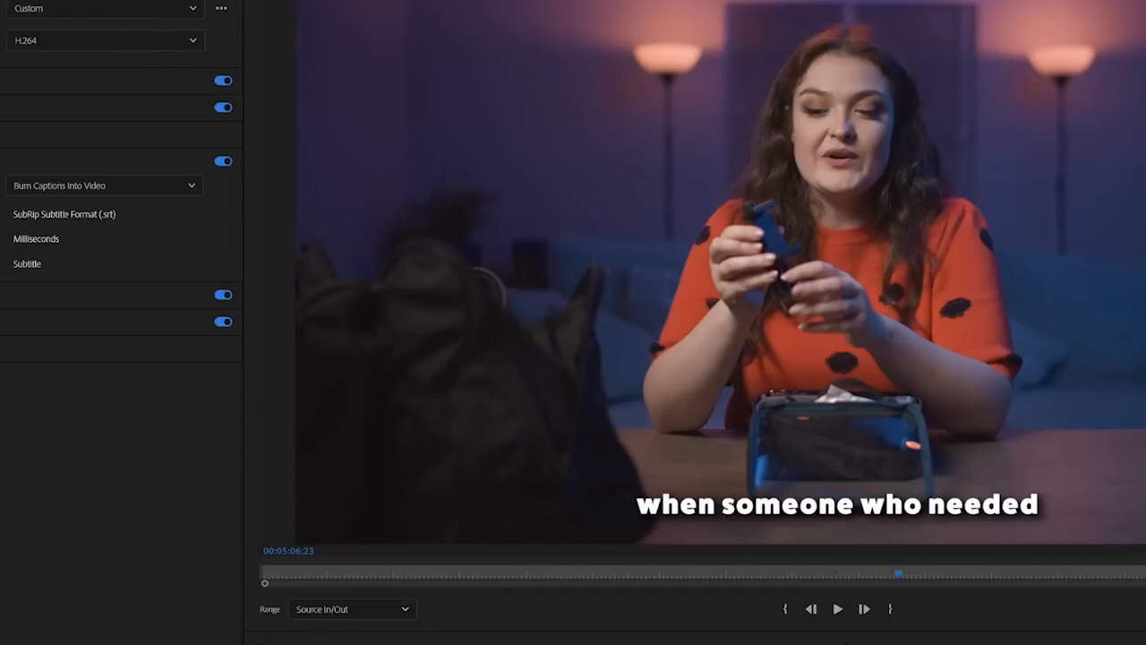
Return to the 02 FIRST CUT timeline and mark an in point at 00:05:06:23 and an out point at about 00:05:35:15
{"action": "left_click", "coordinate": [1, 2]}
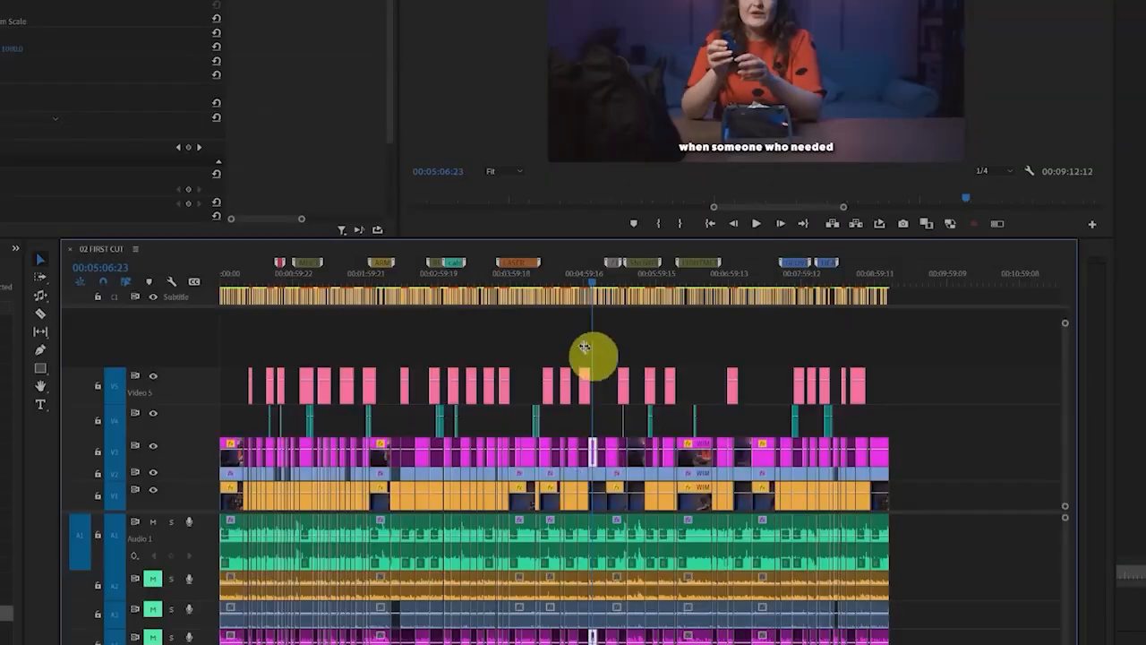
{"action": "mouse_move", "coordinate": [619, 379]}
{"action": "left_mouse_down"}
{"action": "mouse_move", "coordinate": [552, 431]}
{"action": "mouse_move", "coordinate": [662, 595]}
{"action": "mouse_move", "coordinate": [530, 386]}
{"action": "mouse_move", "coordinate": [659, 549]}
{"action": "mouse_move", "coordinate": [609, 332]}
{"action": "left_mouse_up"}
{"action": "left_click", "coordinate": [612, 340]}
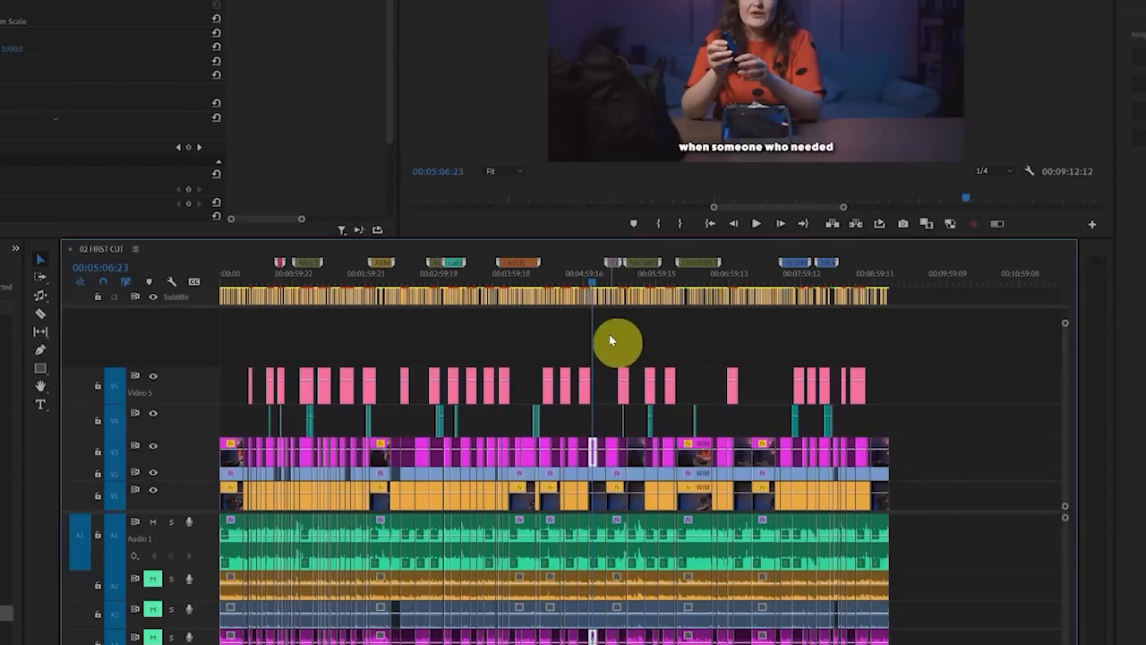
{"action": "key", "text": "i"}
{"action": "left_click", "coordinate": [628, 277]}
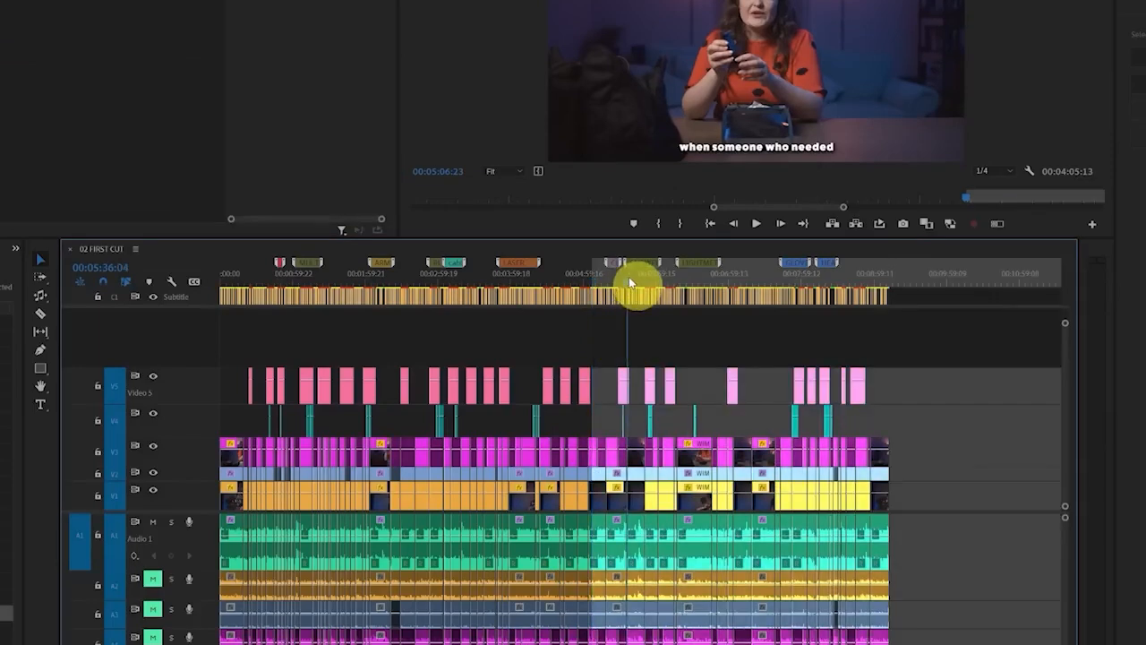
{"action": "key", "text": "o"}
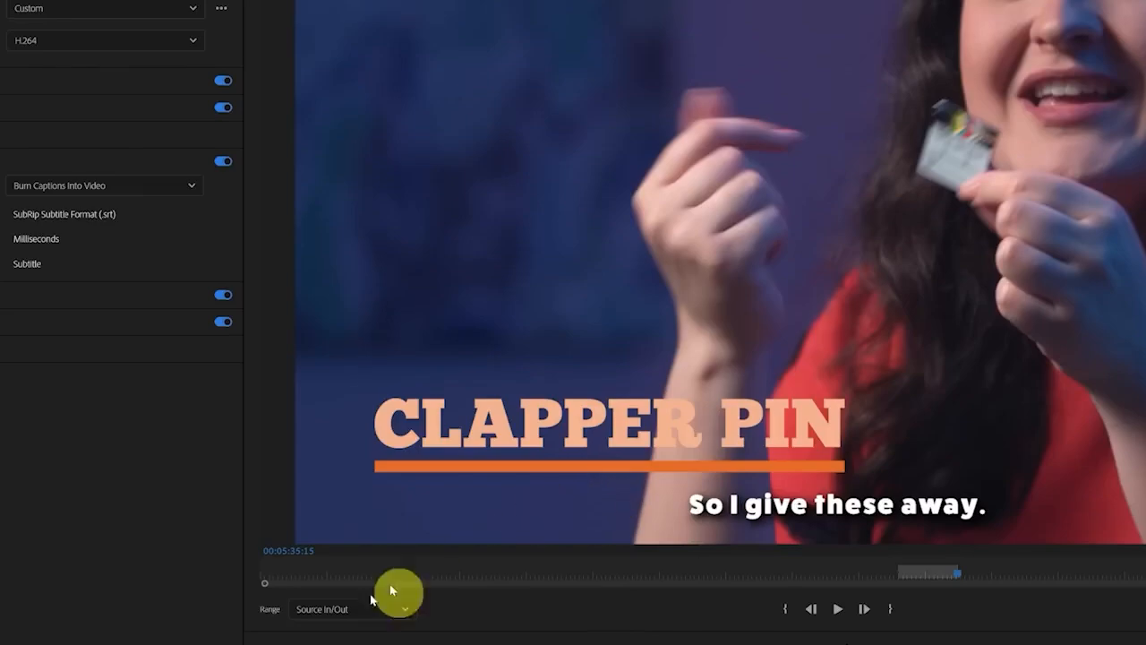
Choose the range for the 20230631_WIMB_01 video export and run the export
{"action": "mouse_move", "coordinate": [967, 556]}
{"action": "left_mouse_down"}
{"action": "mouse_move", "coordinate": [888, 632]}
{"action": "mouse_move", "coordinate": [963, 535]}
{"action": "mouse_move", "coordinate": [1017, 619]}
{"action": "mouse_move", "coordinate": [1003, 562]}
{"action": "left_mouse_up"}
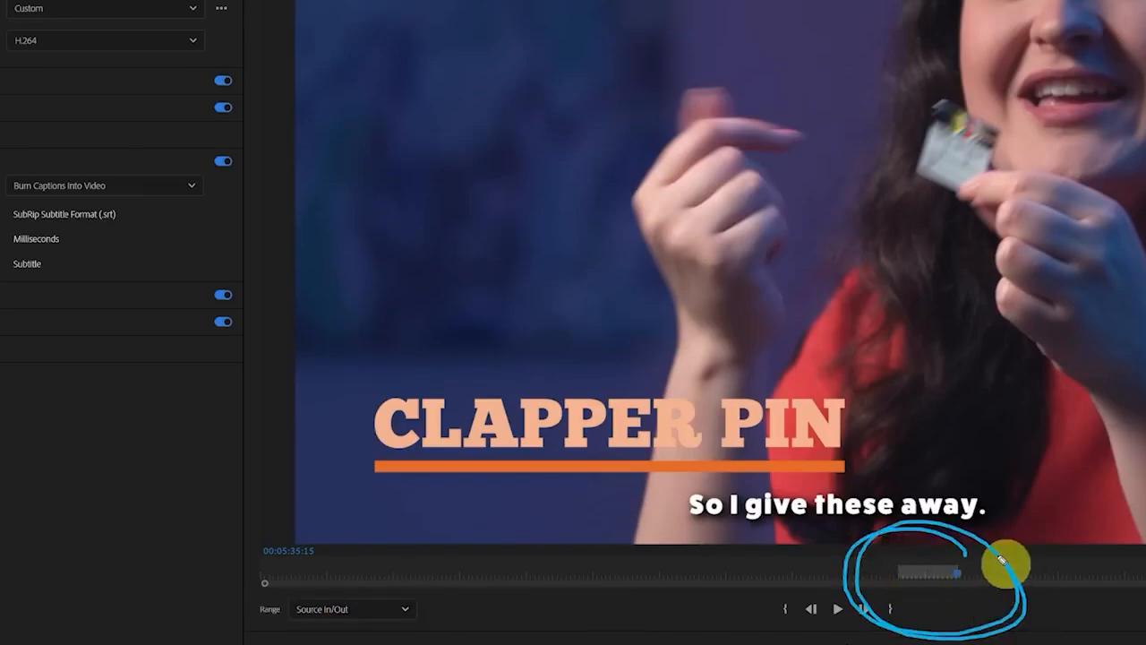
{"action": "left_click", "coordinate": [379, 612]}
{"action": "left_click", "coordinate": [345, 636]}
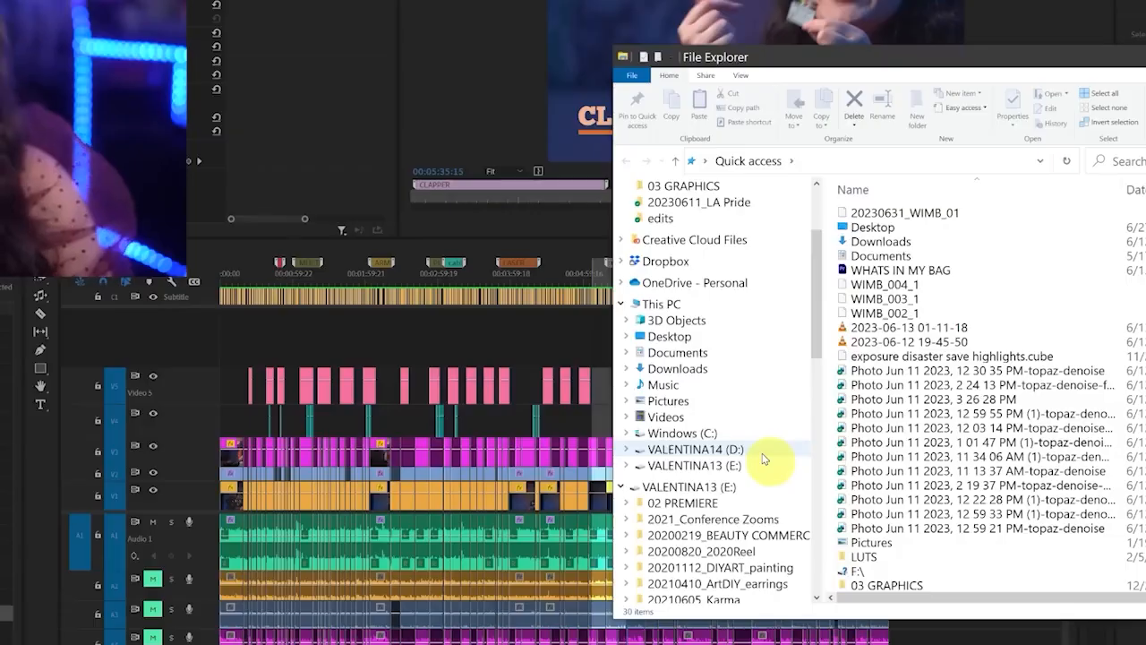
Switch to File Explorer and open the exported 20230631_WIMB_01 video from the 09 EXPORTS folder of 20230601_Tutorial
{"action": "left_click", "coordinate": [761, 451]}
{"action": "scroll", "coordinate": [921, 486], "scroll_direction": "down", "scroll_amount": 3}
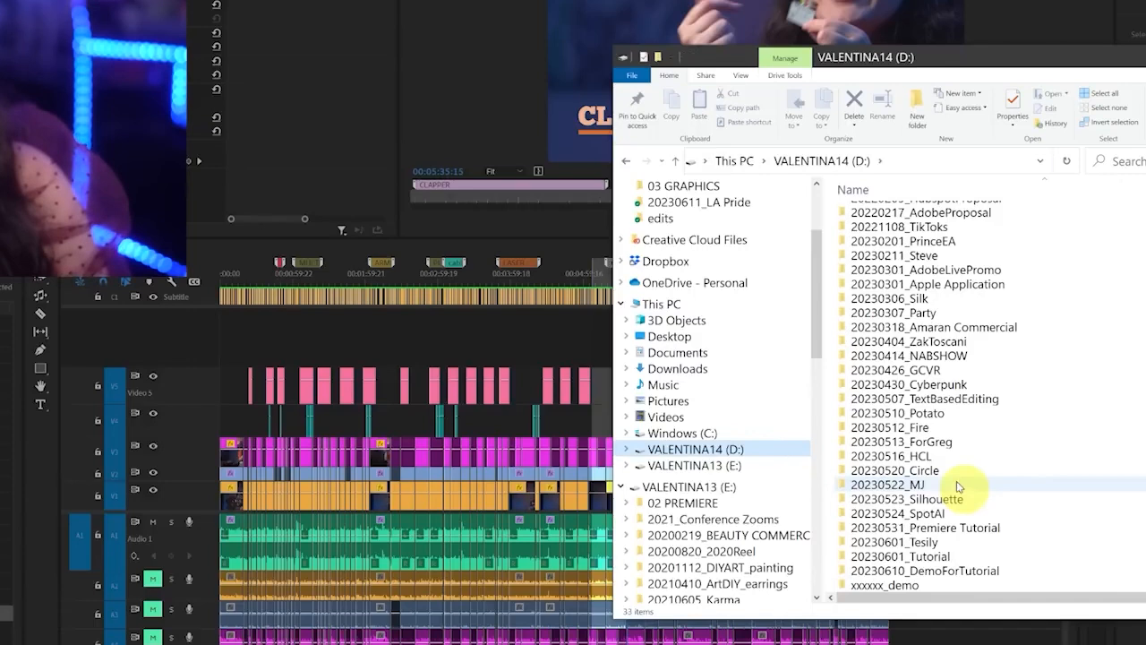
{"action": "double_click", "coordinate": [965, 560]}
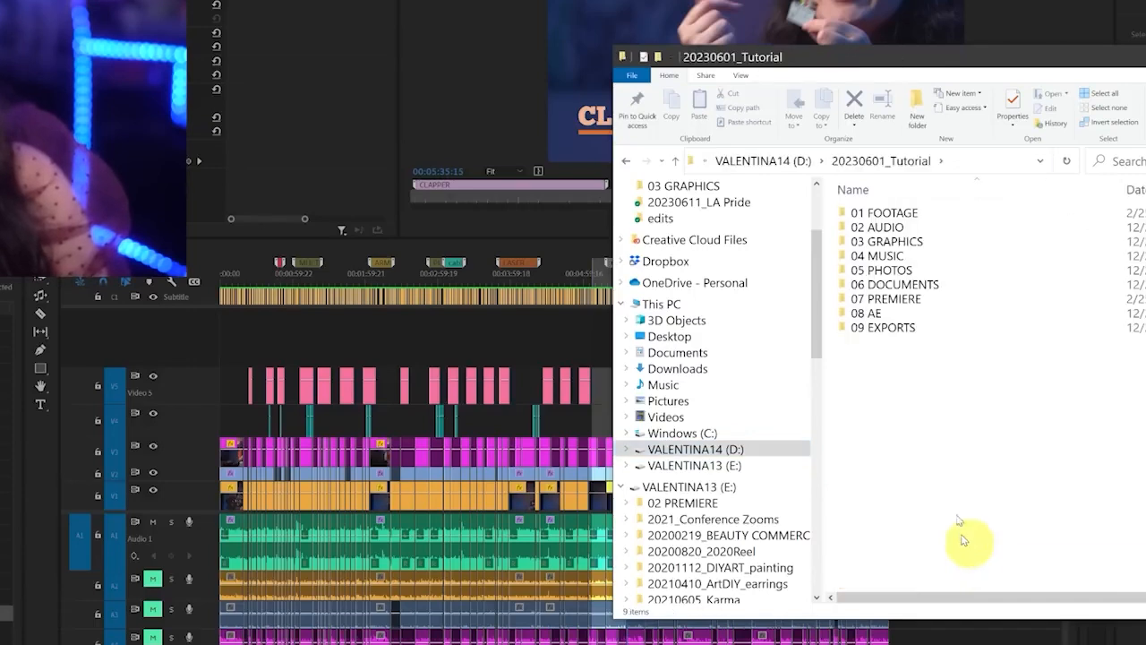
{"action": "double_click", "coordinate": [917, 333]}
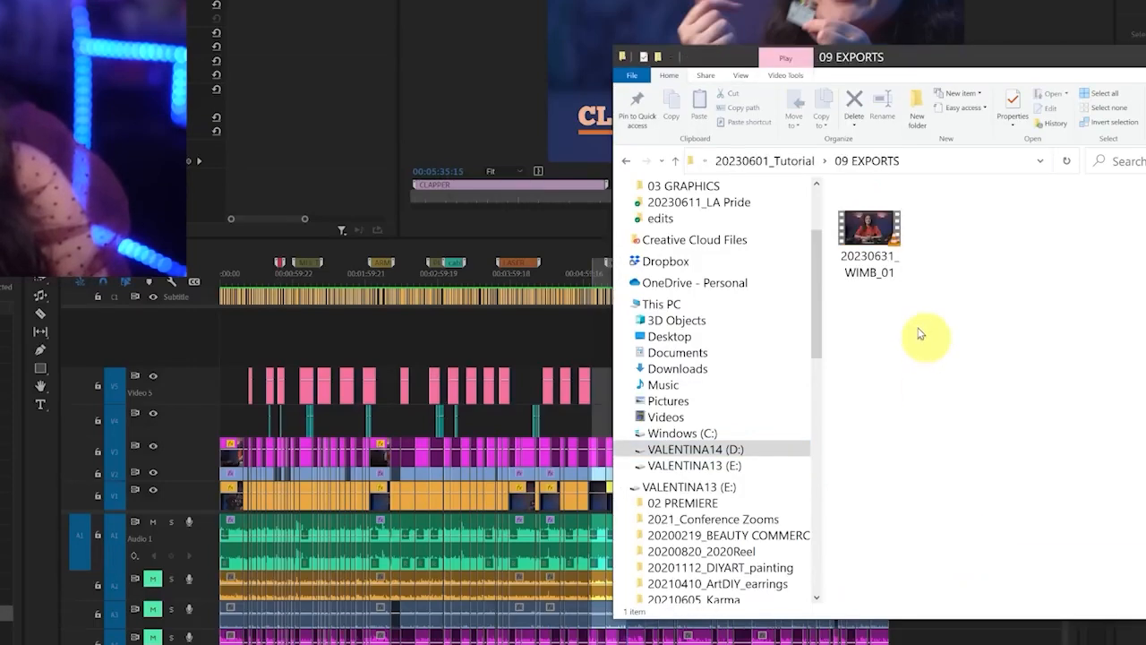
{"action": "left_click", "coordinate": [875, 230]}
{"action": "double_click", "coordinate": [876, 228]}
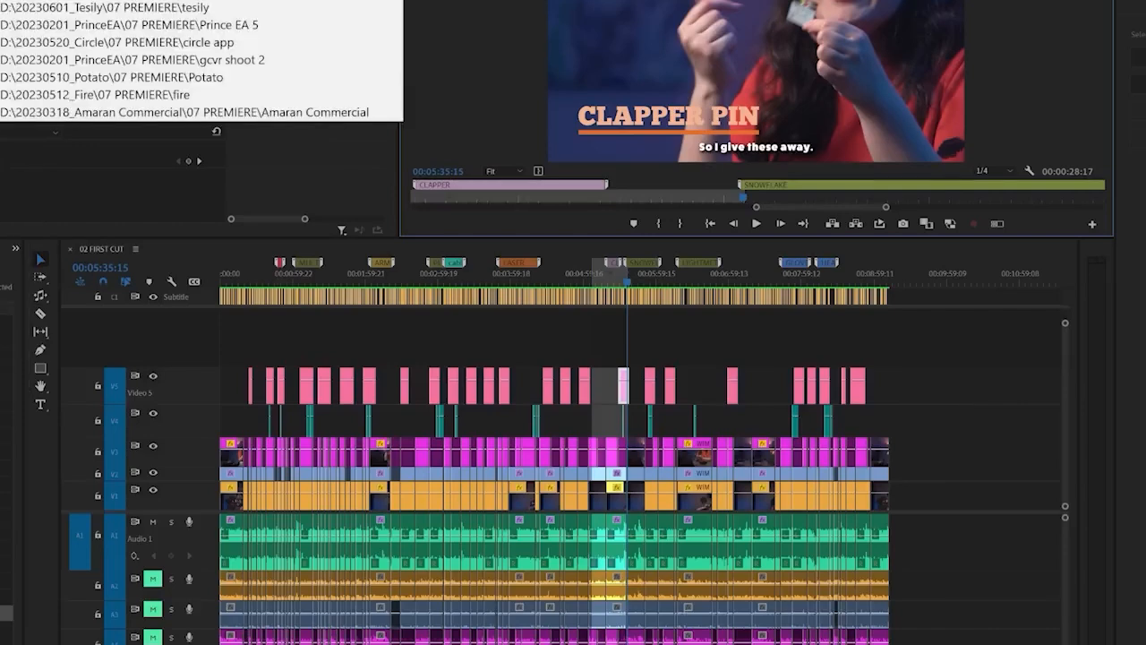
Open the recent project containing the 04 WITH MUSIC sequence, reveal the sequence in the project and fit its whole edit in the timeline
{"action": "left_click", "coordinate": [48, 2]}
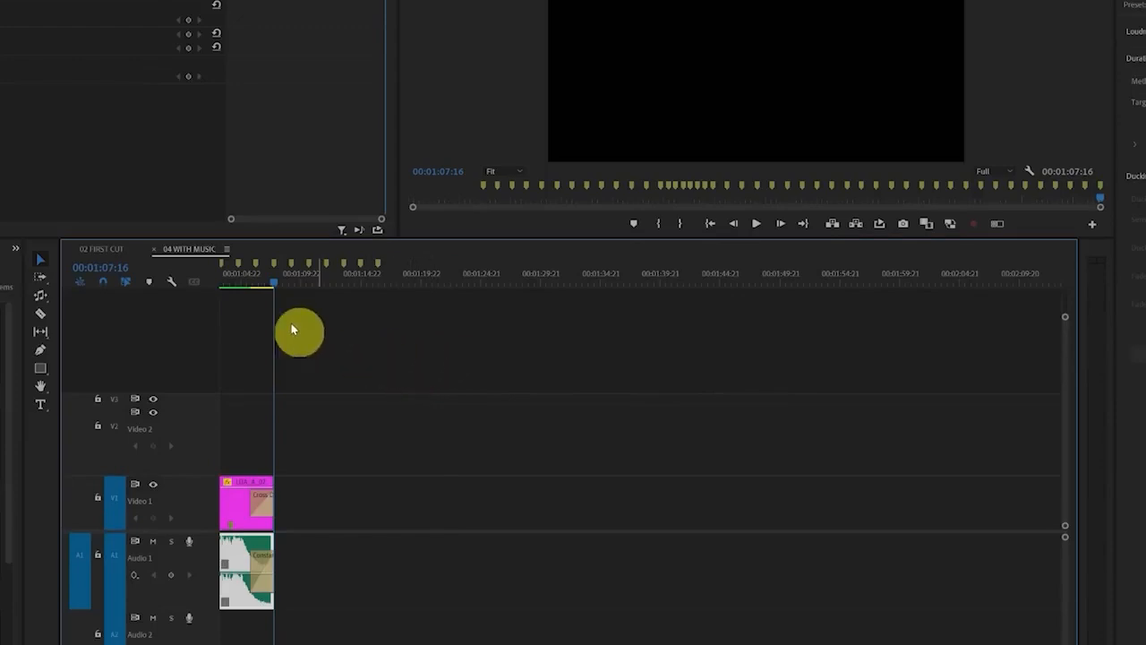
{"action": "right_click", "coordinate": [194, 250]}
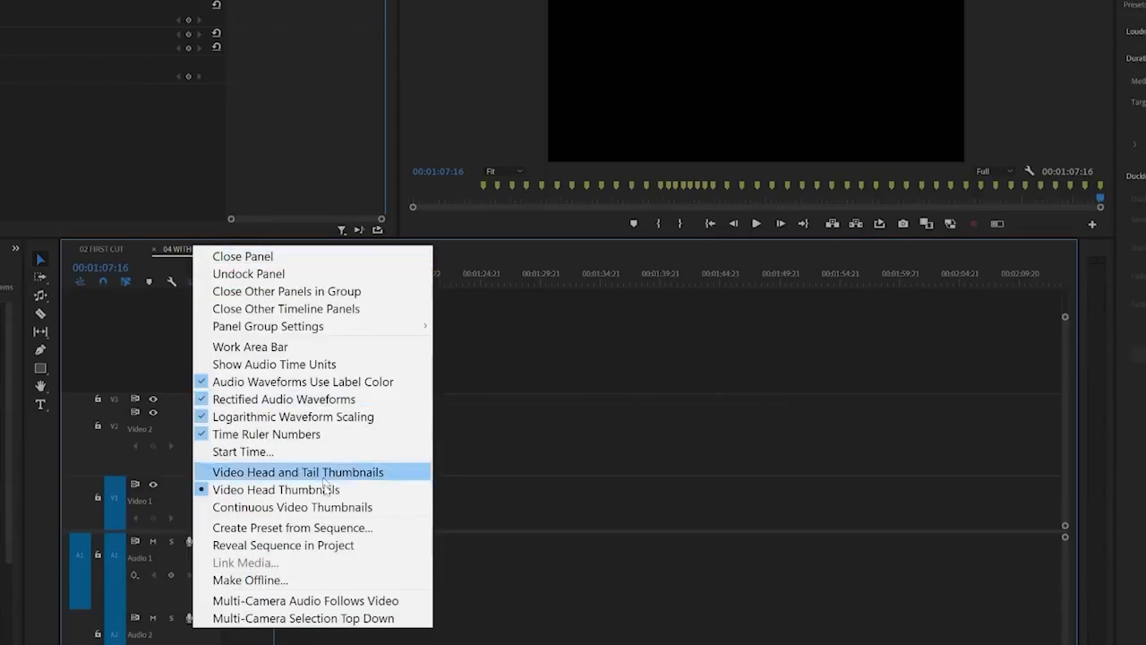
{"action": "left_click", "coordinate": [346, 544]}
{"action": "left_click", "coordinate": [384, 487]}
{"action": "key", "text": "backslash"}
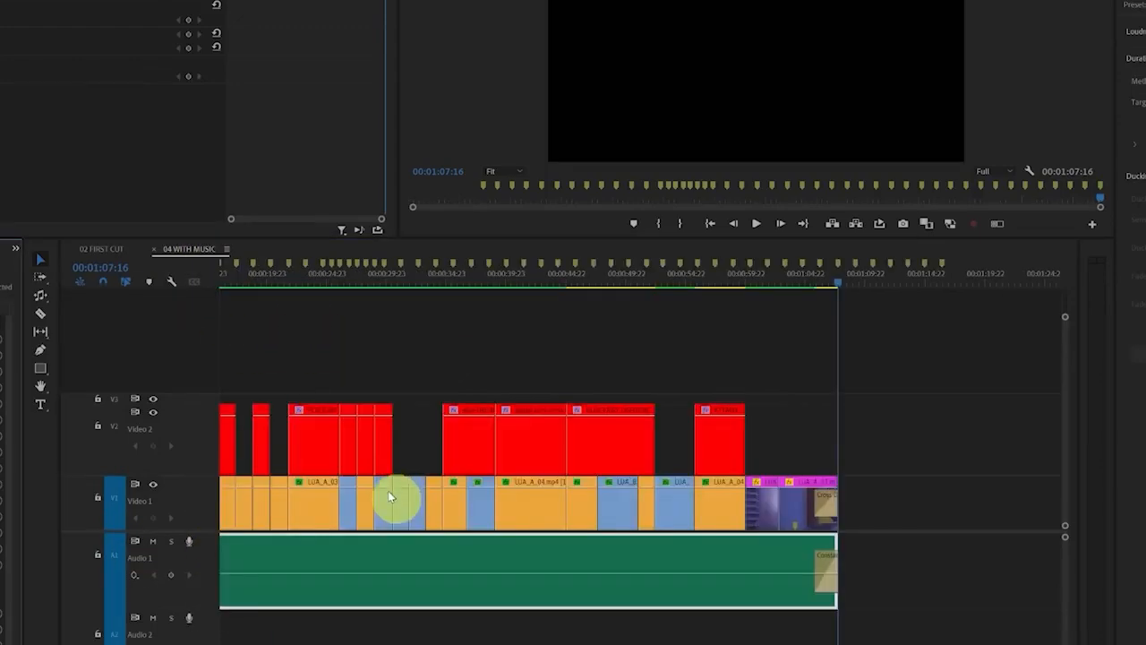
{"action": "key", "text": "minus"}
{"action": "left_click", "coordinate": [454, 638]}
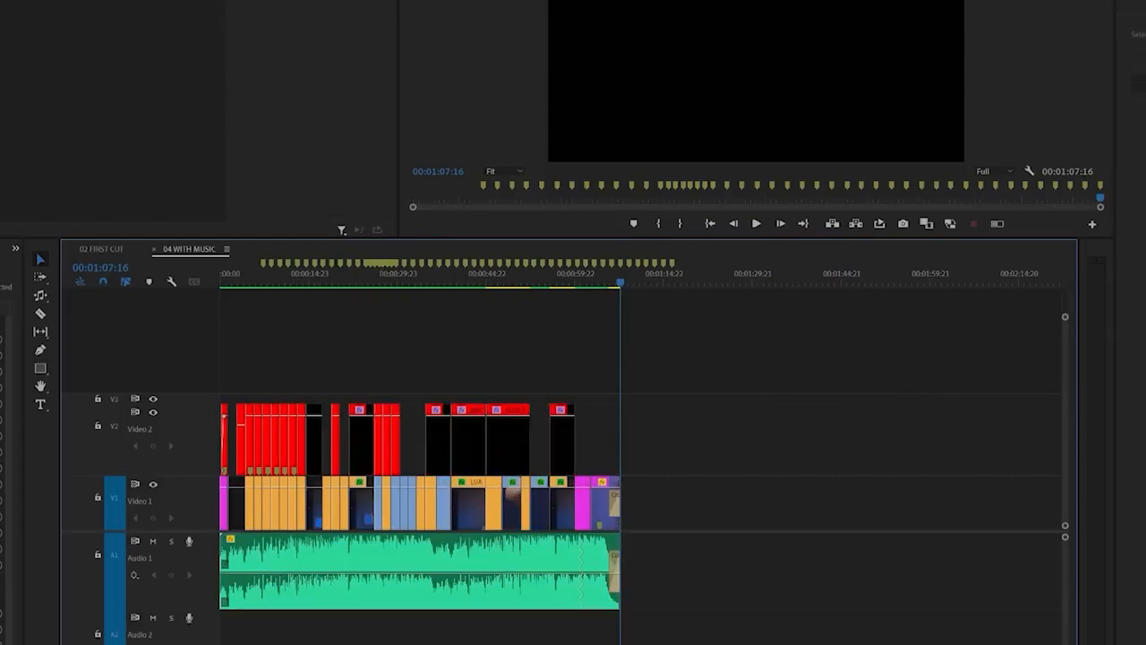
Export the 04 WITH MUSIC sequence as H.264 over its entire source, accepting the low-quality, unlicensed audio
{"action": "key", "text": "ctrl+m"}
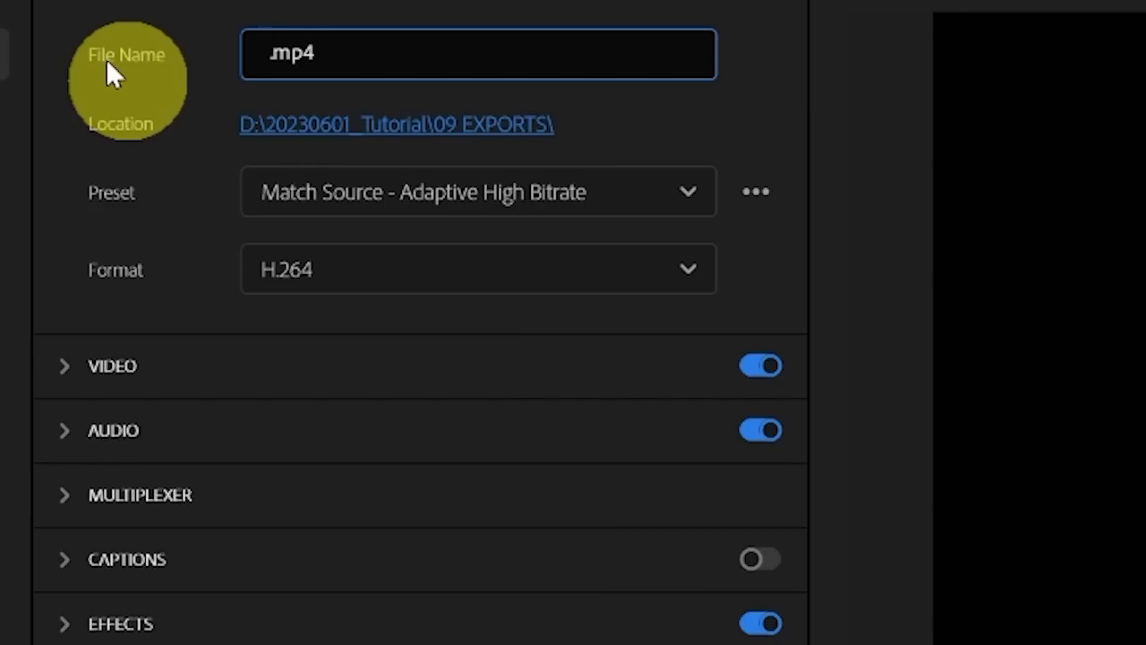
{"action": "type", "text": "20"}
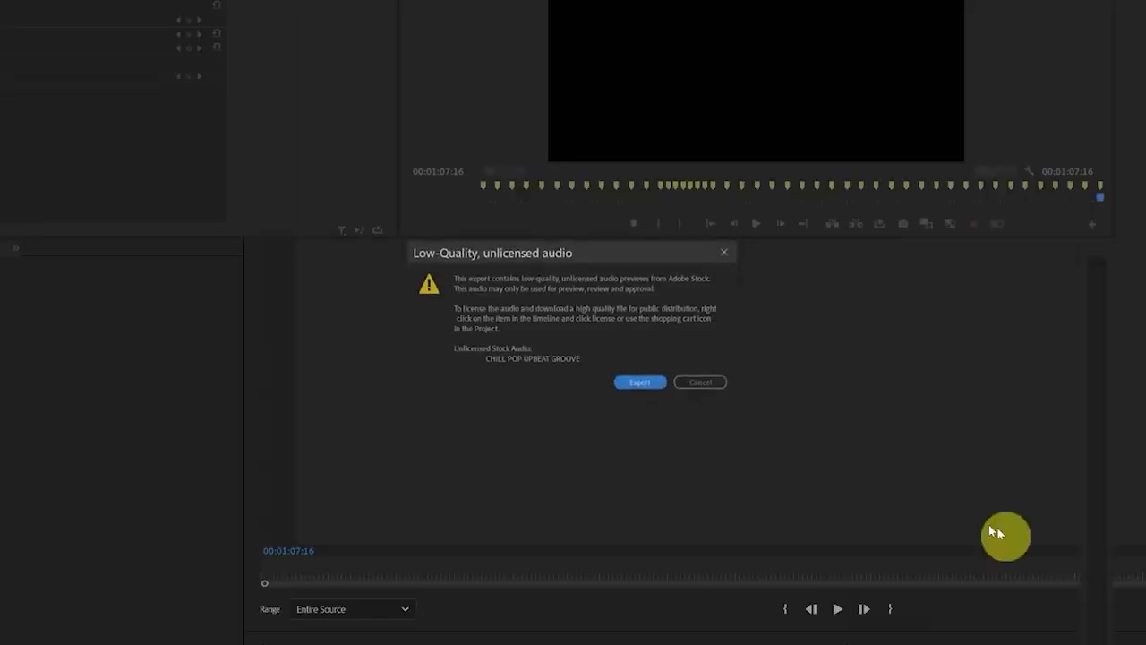
{"action": "left_click", "coordinate": [630, 380]}
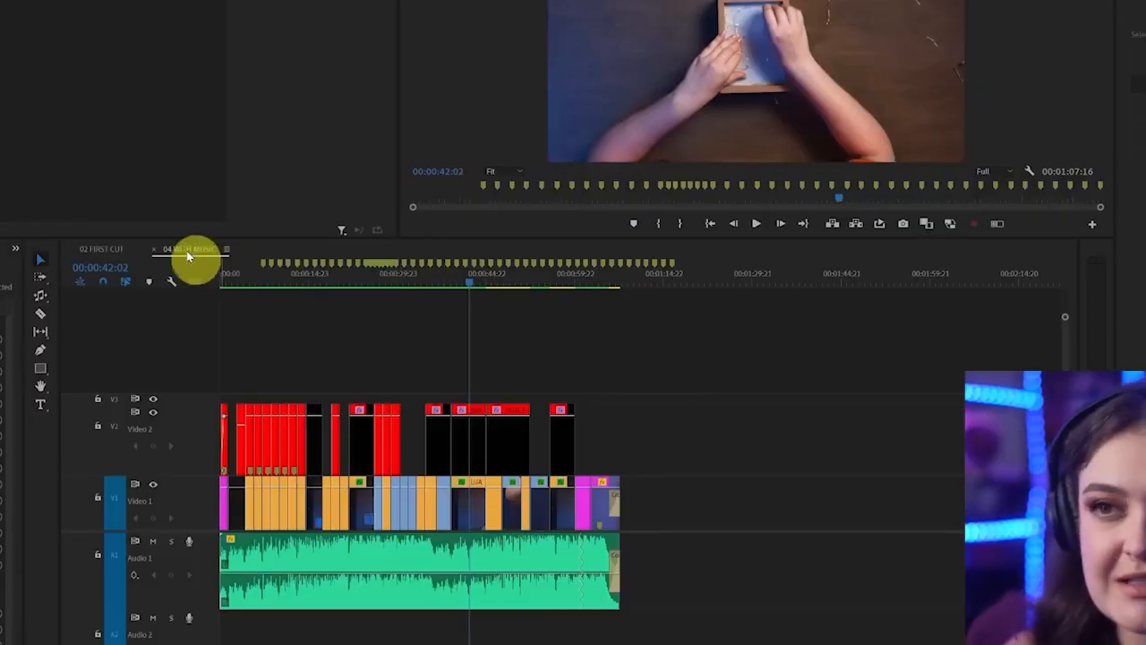
Reveal 04 WITH MUSIC in the project and open a duplicate of it named 04 WITH MUSIC VERTICAL
{"action": "right_click", "coordinate": [188, 251]}
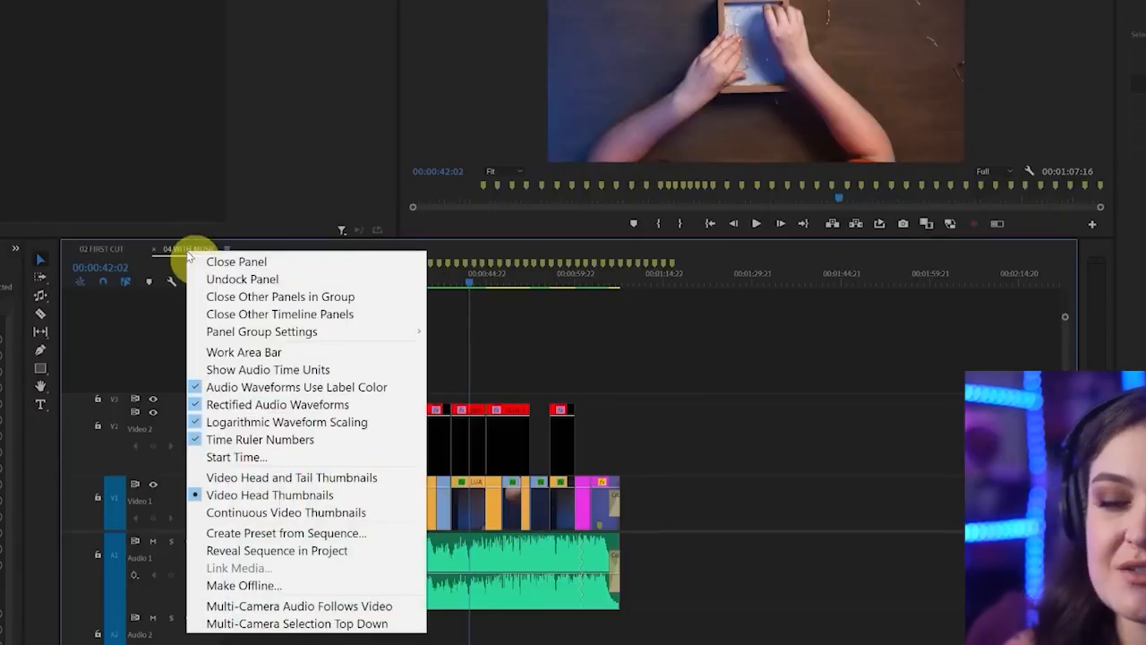
{"action": "left_click", "coordinate": [313, 549]}
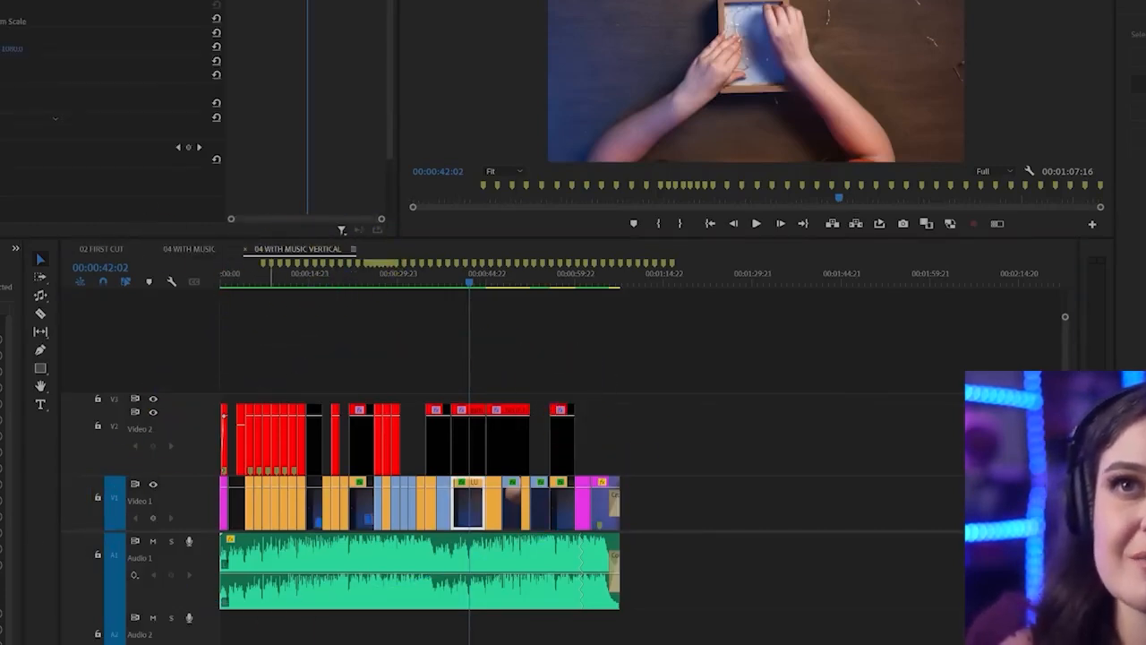
Change the frame size of the 04 WITH MUSIC VERTICAL sequence to 1080 horizontal by 1920 vertical
{"action": "left_click", "coordinate": [0, 0]}
{"action": "left_click", "coordinate": [0, 0]}
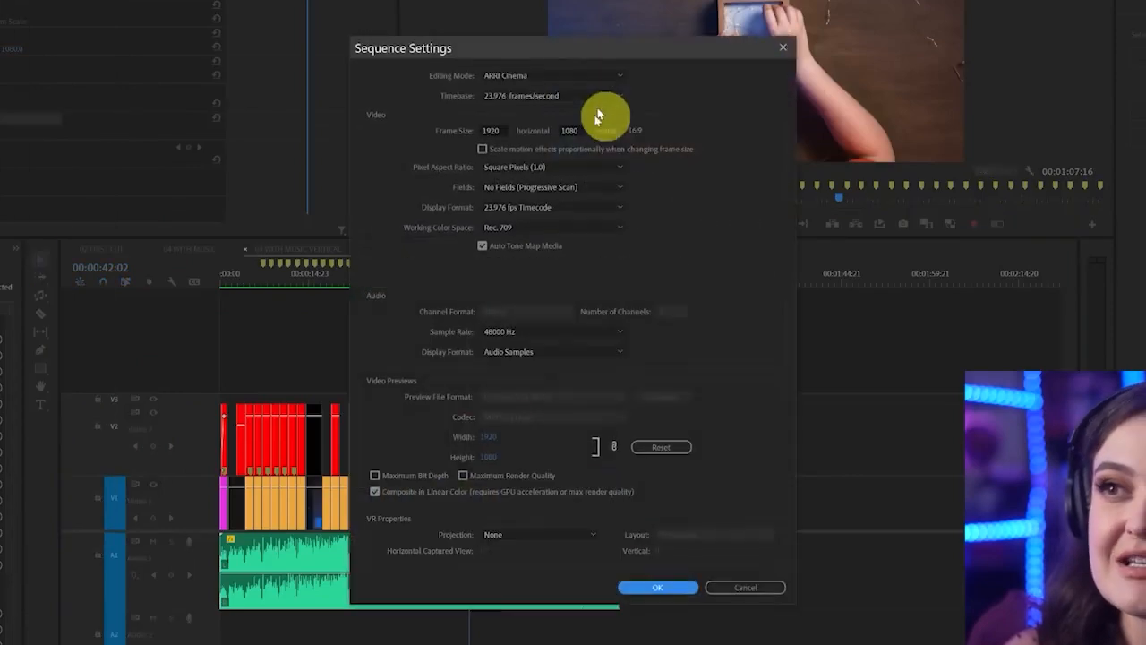
{"action": "left_click", "coordinate": [491, 130]}
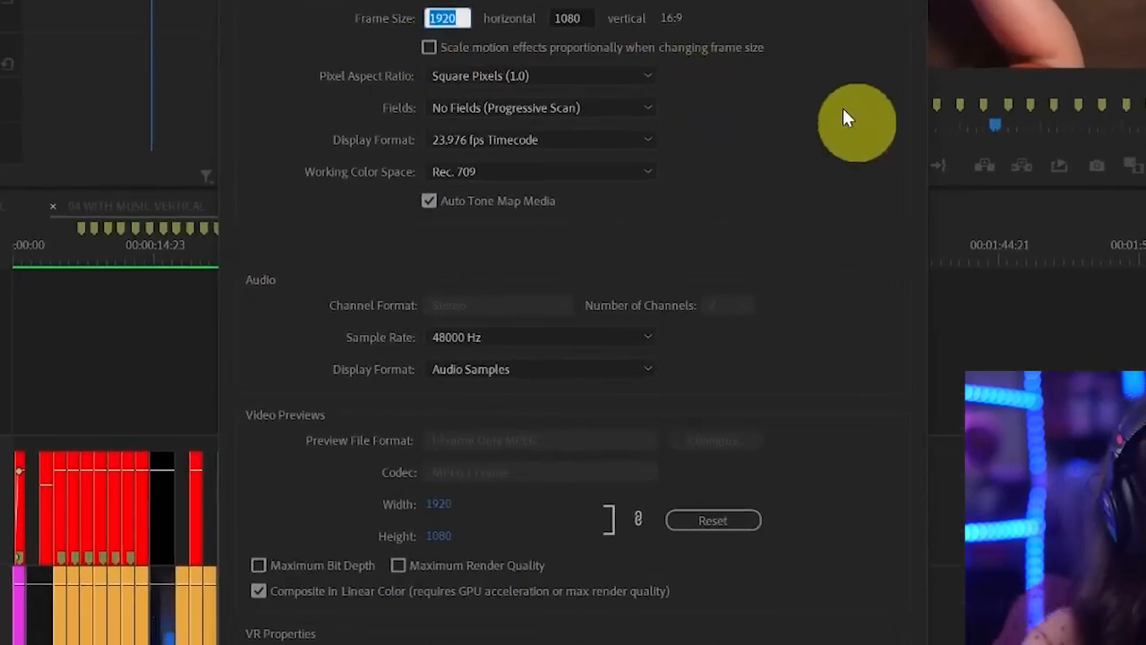
{"action": "type", "text": "1080"}
{"action": "key", "text": "Tab"}
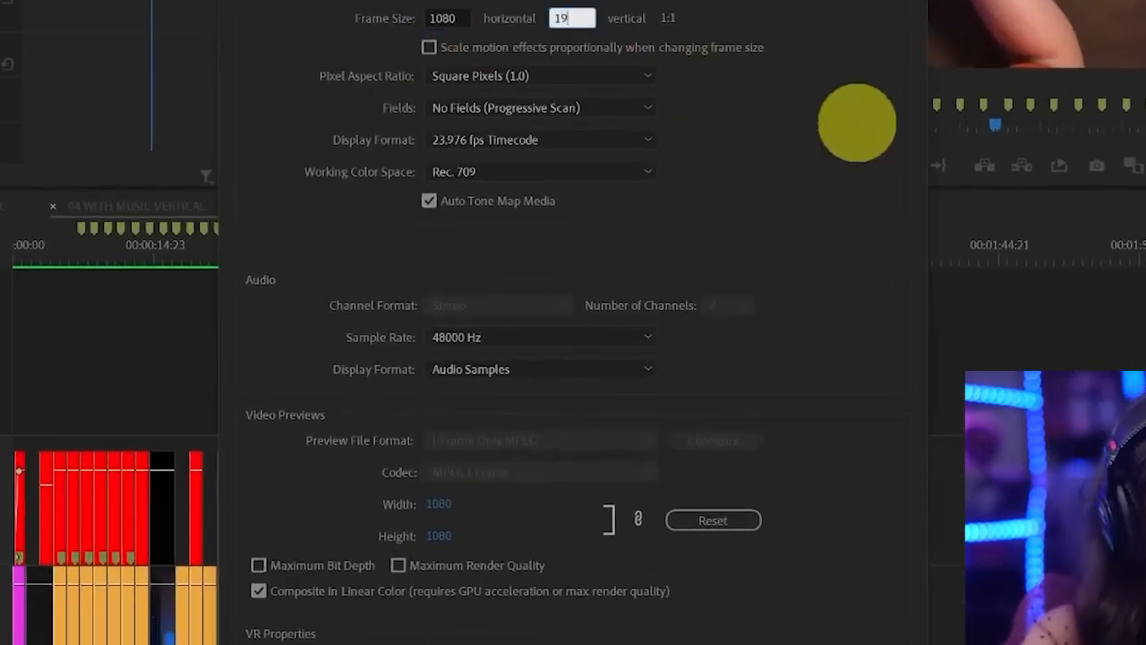
{"action": "key", "text": "Tab"}
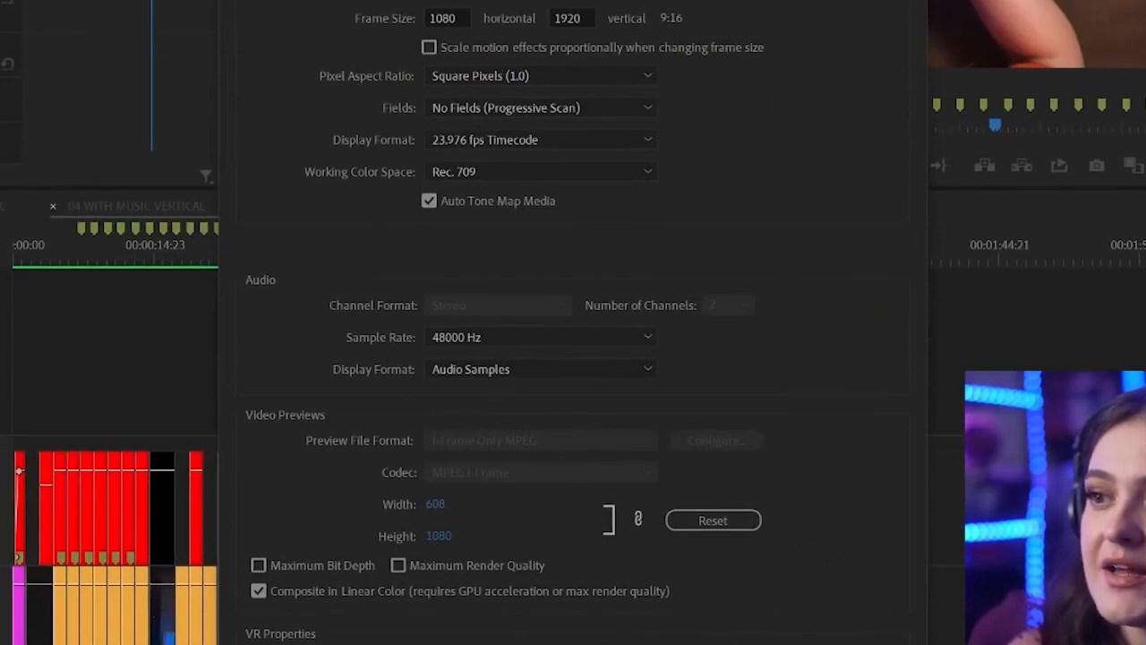
{"action": "key", "text": "Return"}
{"action": "left_click", "coordinate": [679, 362]}
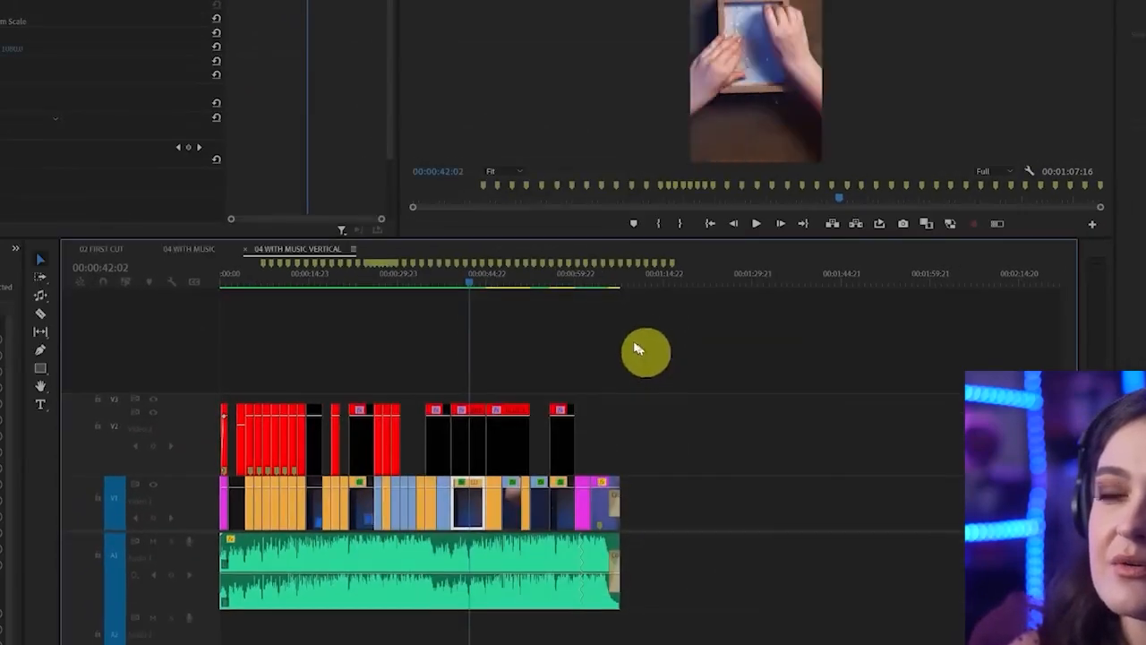
Enlarge and reposition the V1 clip at 00:00:13:09 so its footage fills the vertical frame
{"action": "left_click", "coordinate": [257, 288]}
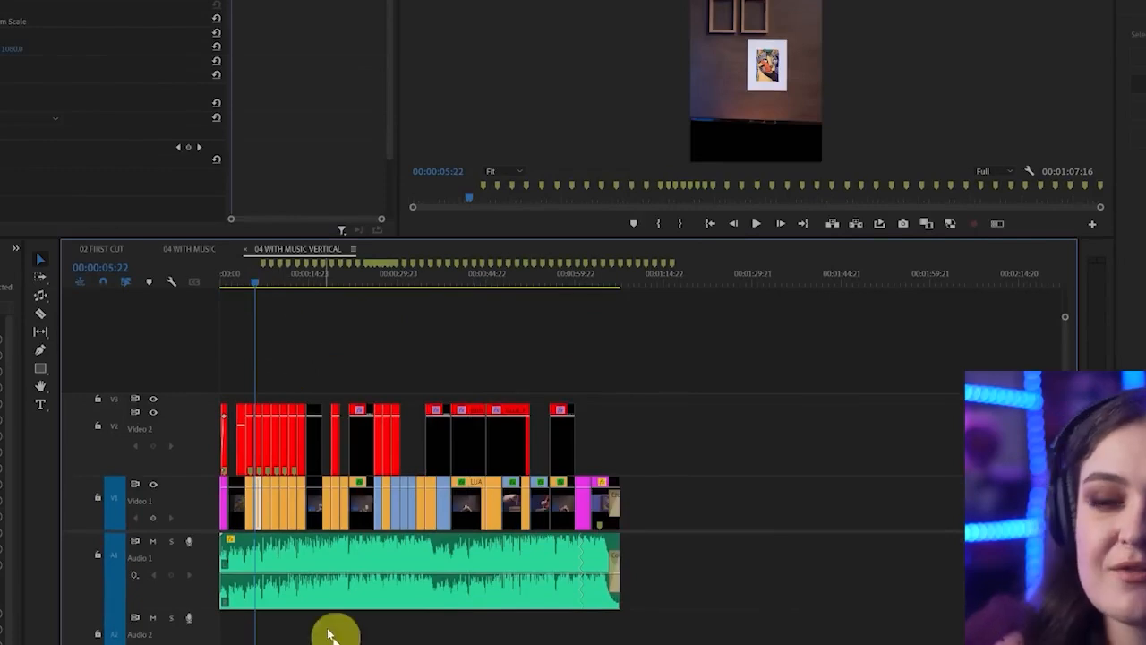
{"action": "left_click_drag", "start_coordinate": [226, 644], "coordinate": [359, 644]}
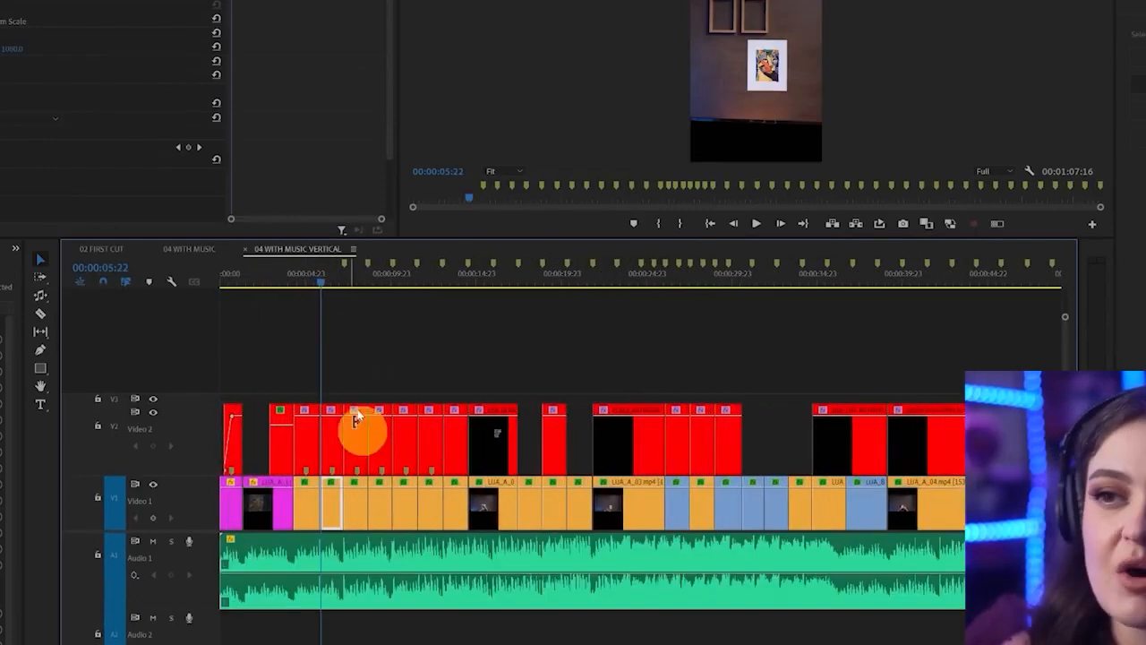
{"action": "left_click", "coordinate": [373, 286]}
{"action": "left_click", "coordinate": [451, 286]}
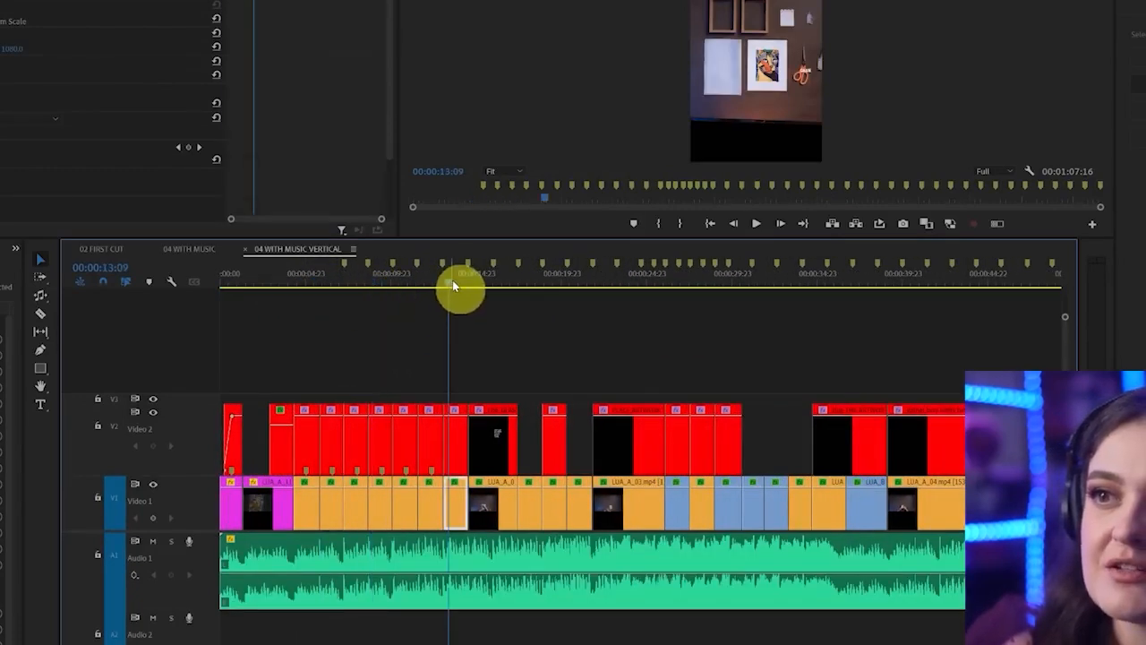
{"action": "left_click", "coordinate": [464, 498]}
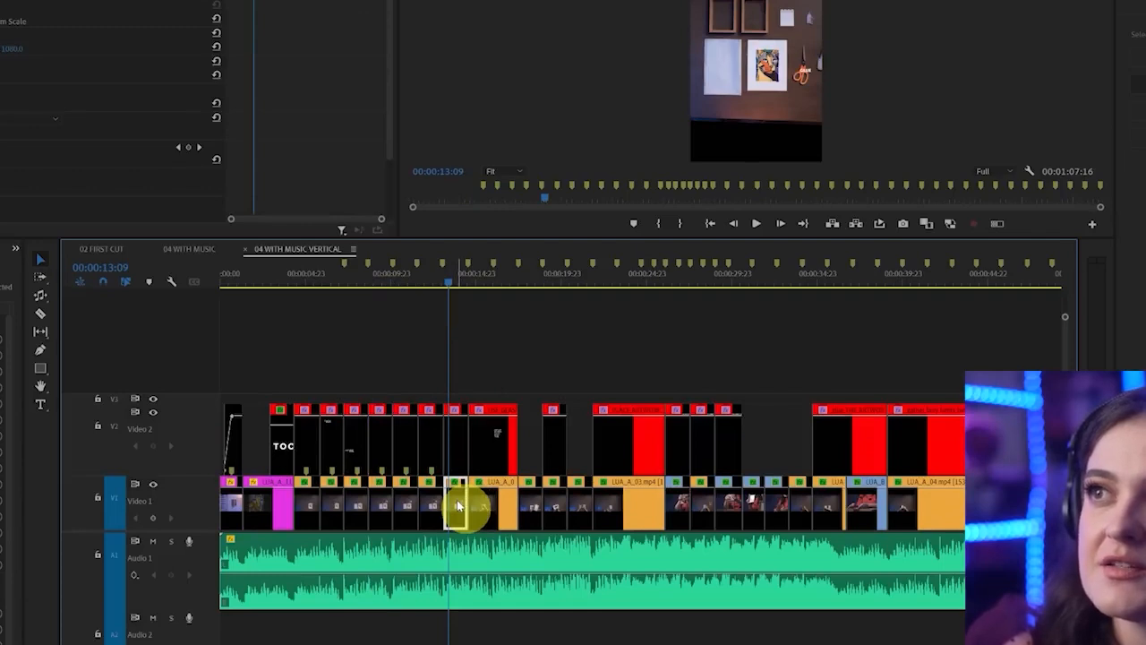
{"action": "mouse_move", "coordinate": [0, 2]}
{"action": "left_mouse_down"}
{"action": "mouse_move", "coordinate": [61, 2]}
{"action": "mouse_move", "coordinate": [16, 10]}
{"action": "left_mouse_up"}
Enlarge the GLUE title on V2 at 00:00:13:09 and position it beside the glue bottle
{"action": "left_click", "coordinate": [455, 439]}
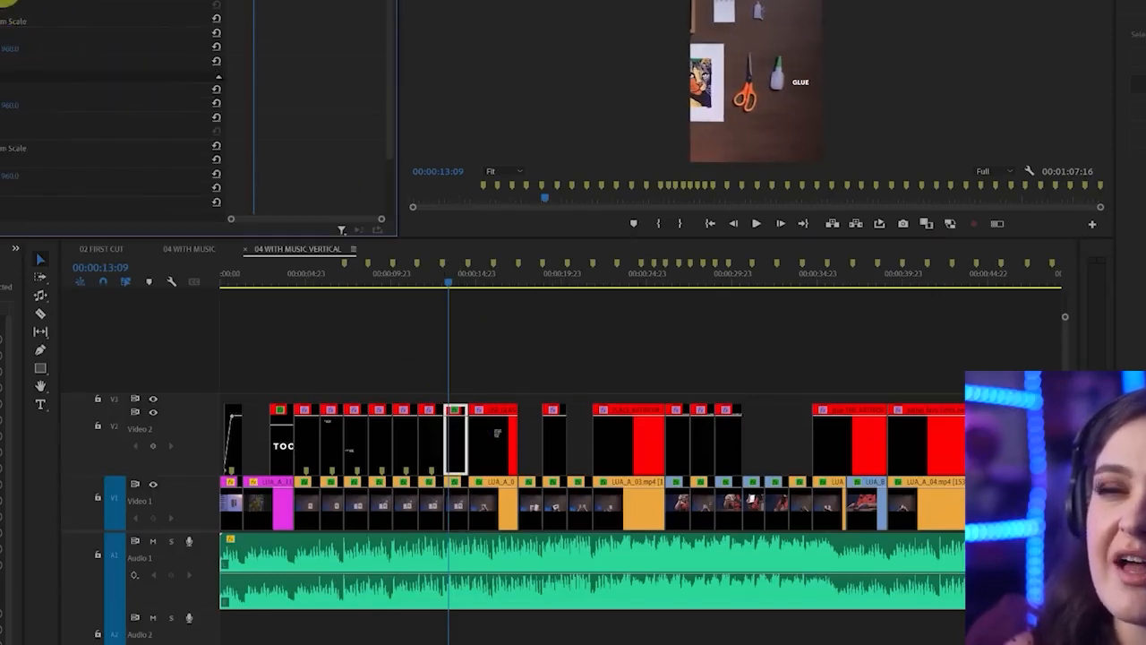
{"action": "mouse_move", "coordinate": [1, 3]}
{"action": "left_mouse_down"}
{"action": "mouse_move", "coordinate": [18, 2]}
{"action": "mouse_move", "coordinate": [4, 2]}
{"action": "left_mouse_up"}
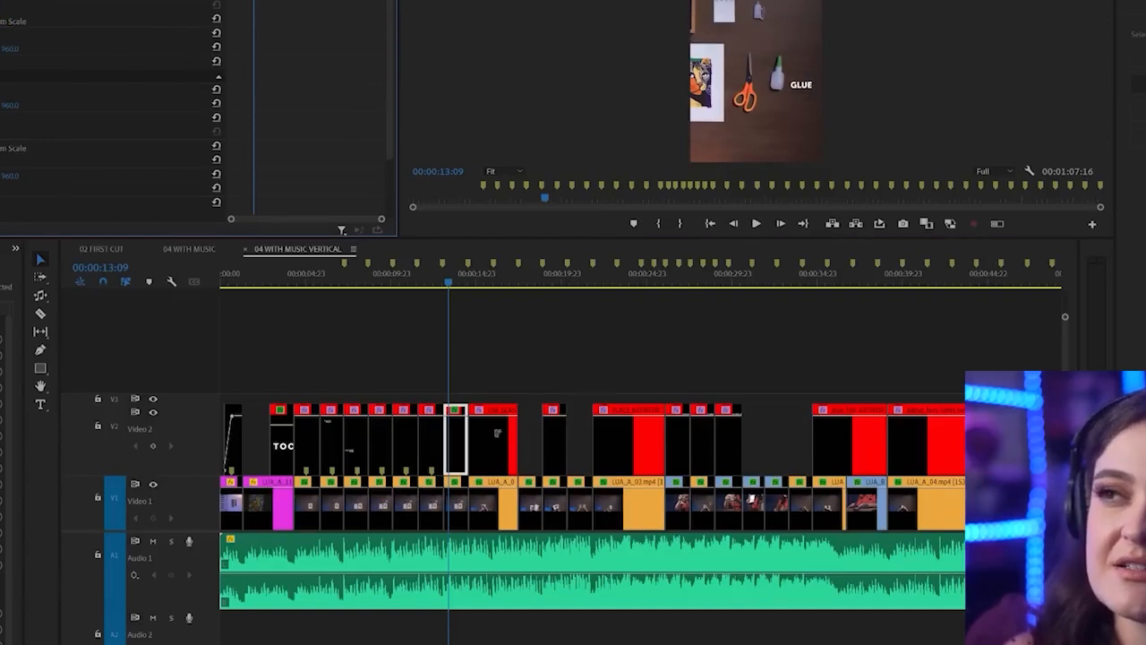
{"action": "left_click_drag", "start_coordinate": [9, 3], "coordinate": [3, 2]}
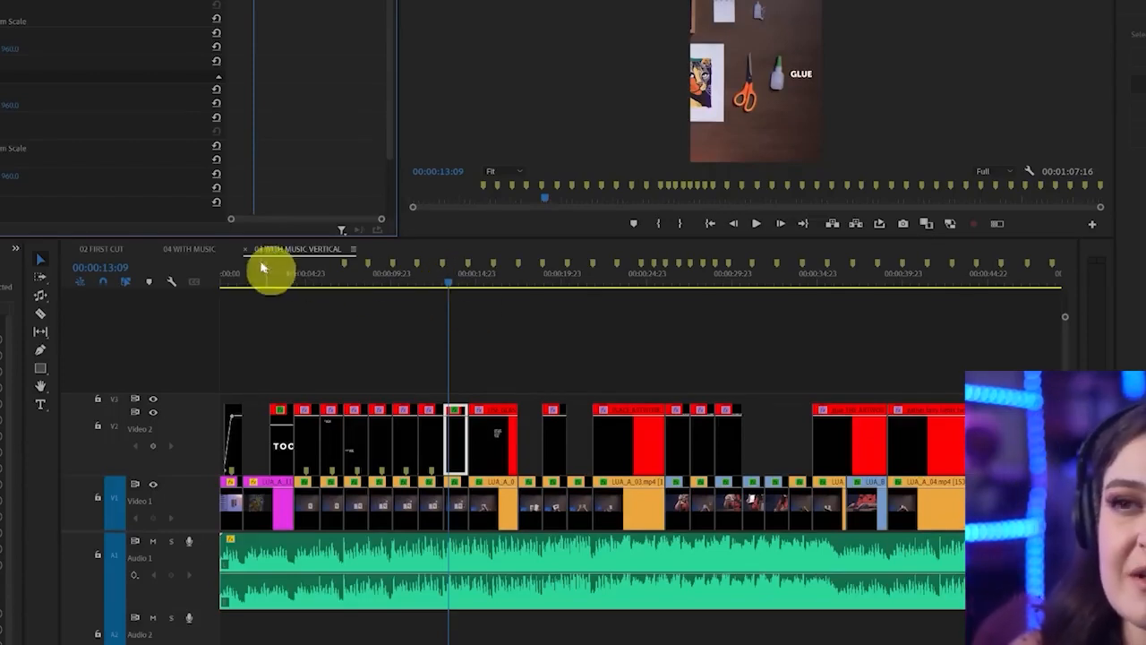
Open the 02 FIRST CUT sequence and clear its in and out points
{"action": "left_click", "coordinate": [112, 254]}
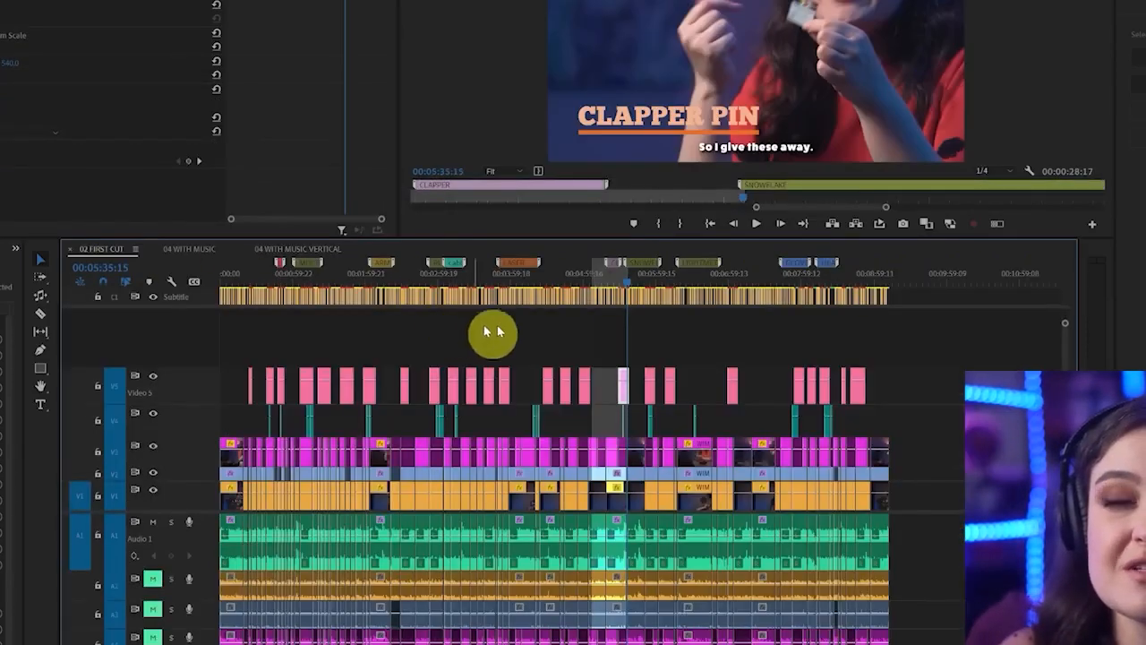
{"action": "right_click", "coordinate": [616, 279]}
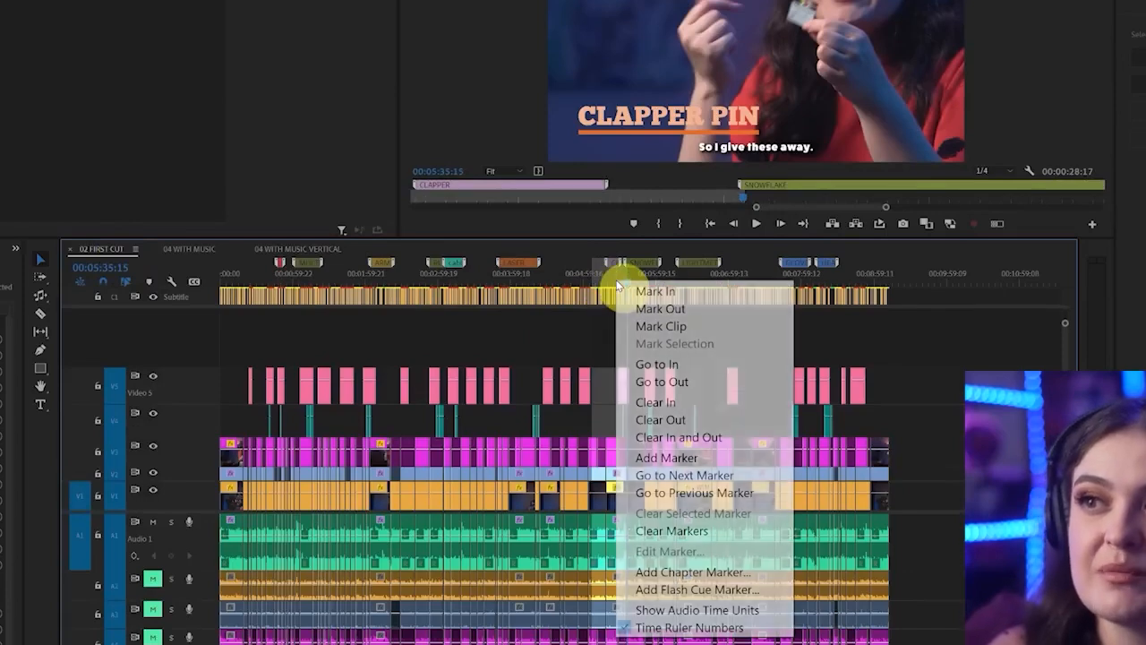
{"action": "left_click", "coordinate": [707, 436]}
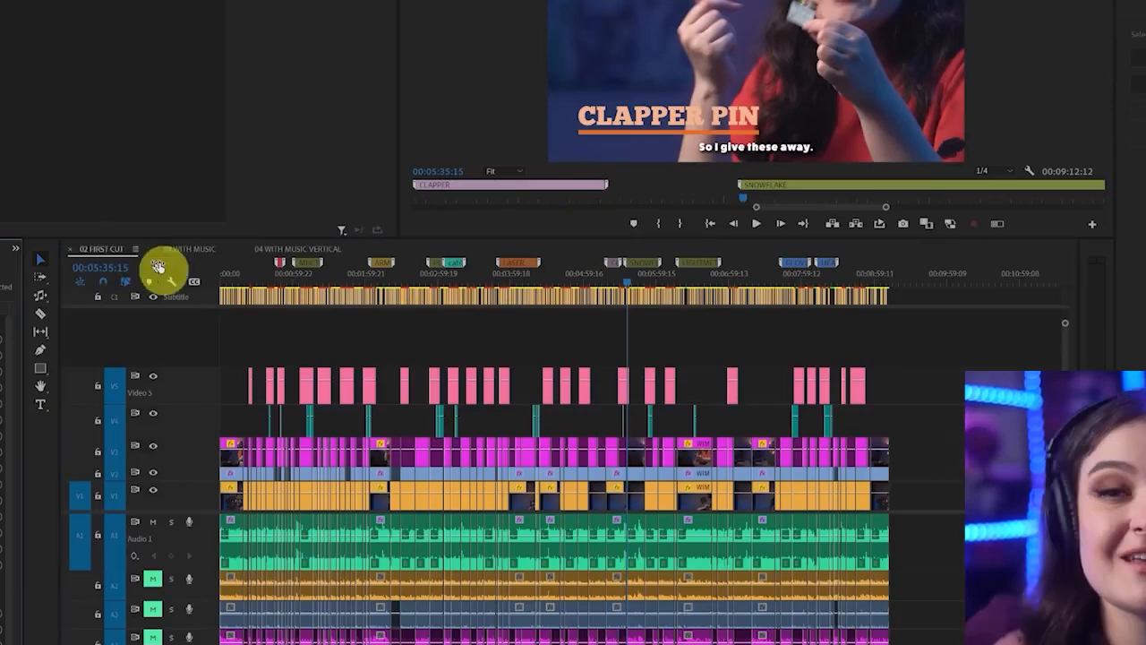
Create an Auto Reframe copy of 02 FIRST CUT named 02 FIRST CUT SQUARE with Square 1:1 aspect ratio, Slower Motion tracking and clips not nested
{"action": "right_click", "coordinate": [106, 254]}
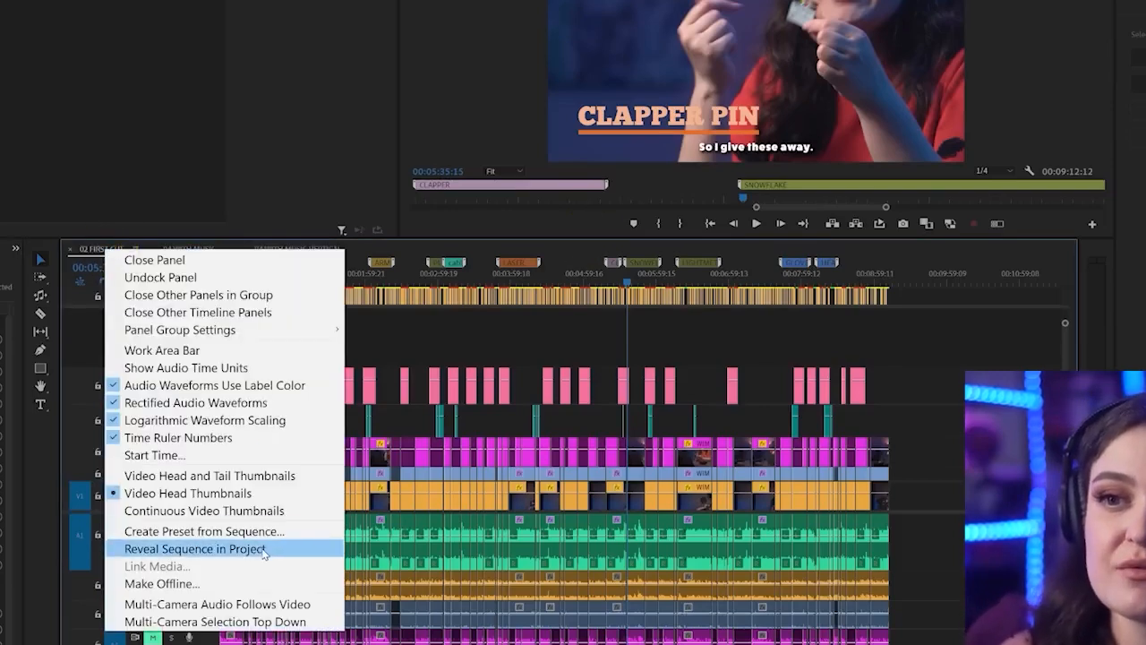
{"action": "left_click", "coordinate": [224, 543]}
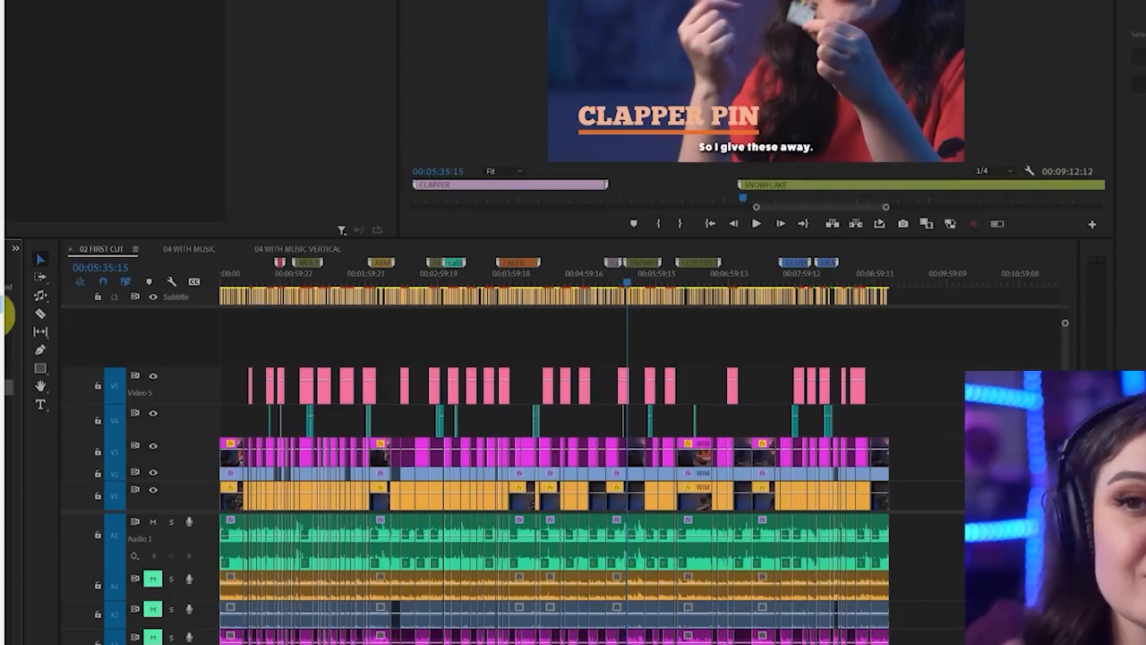
{"action": "left_click", "coordinate": [2, 305]}
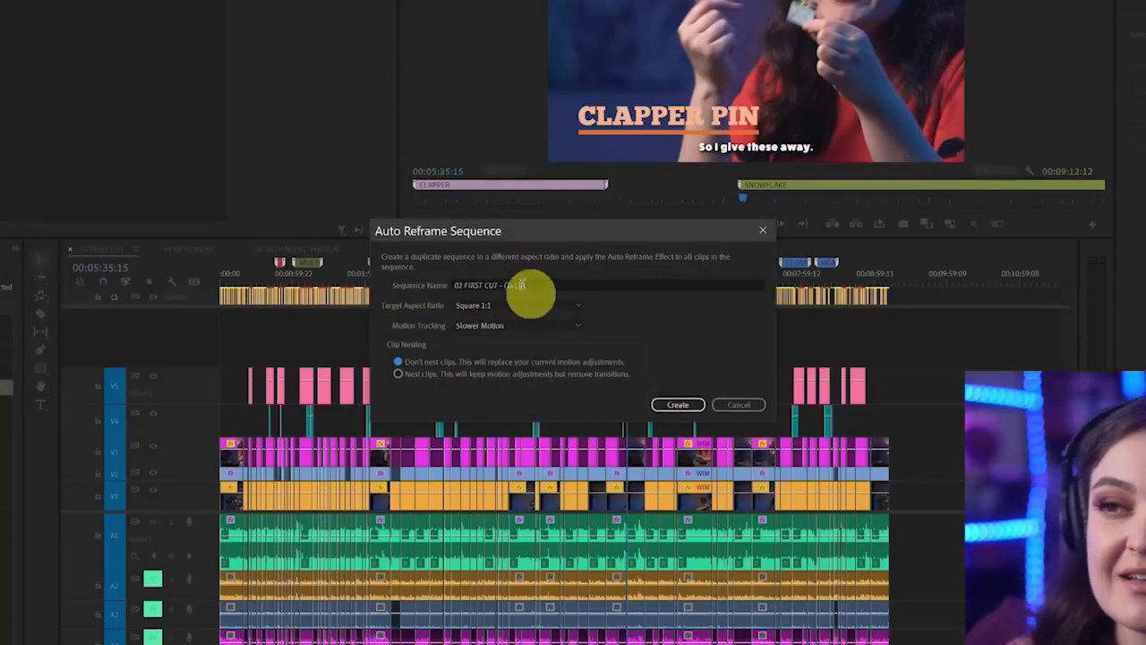
{"action": "left_click_drag", "start_coordinate": [501, 285], "coordinate": [592, 287]}
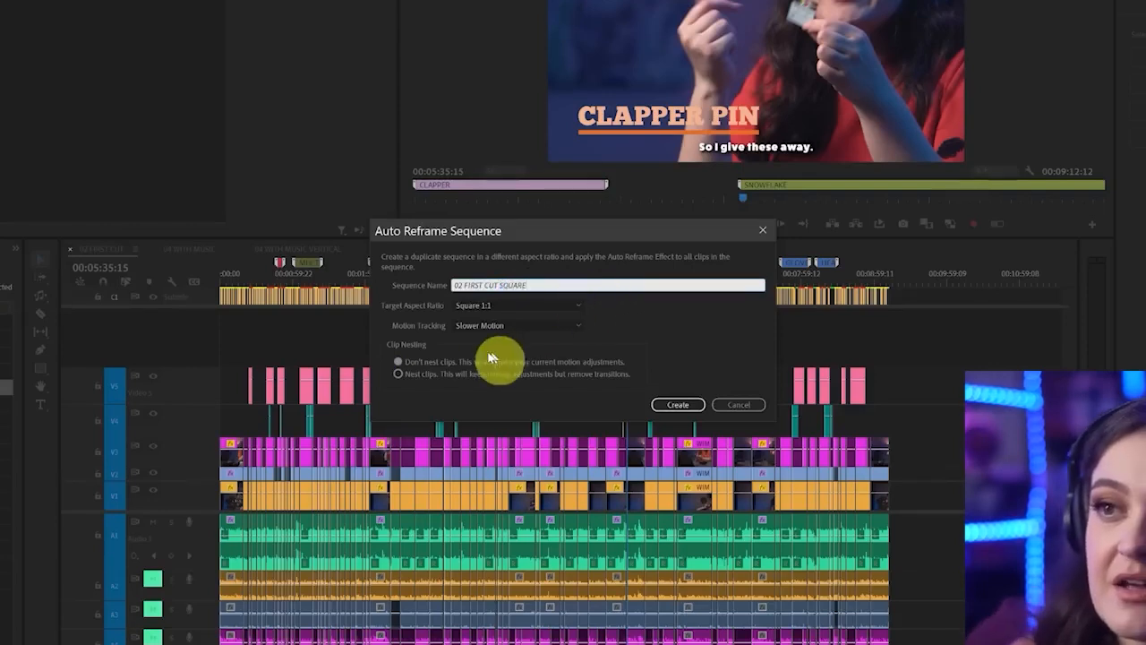
{"action": "left_click", "coordinate": [472, 306]}
{"action": "left_click", "coordinate": [495, 308]}
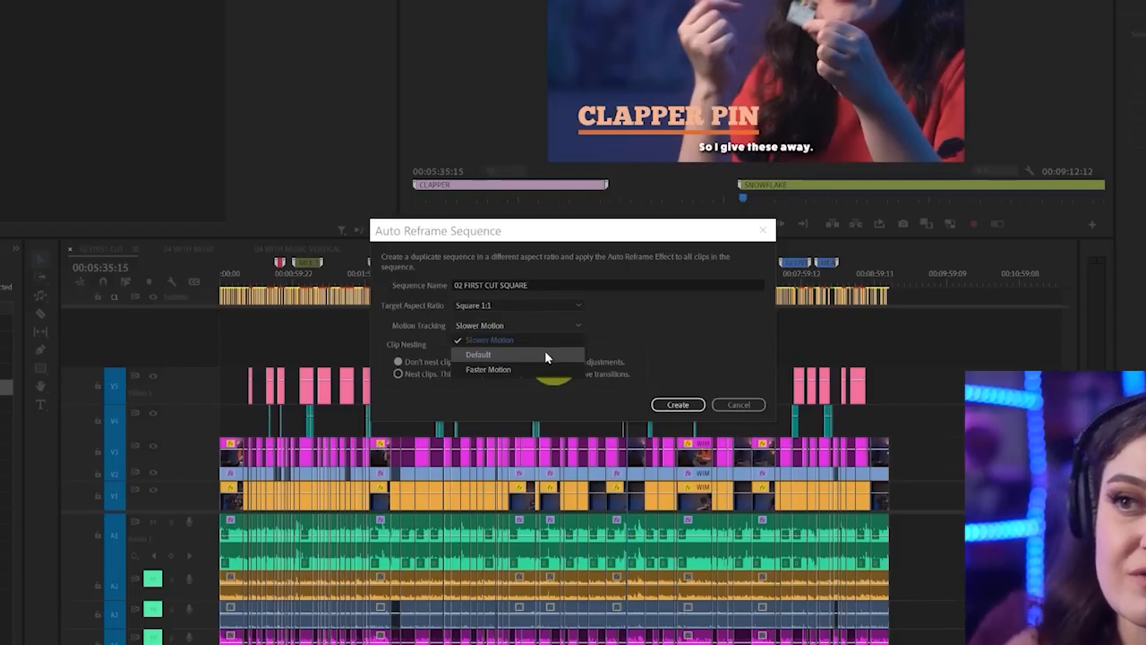
{"action": "left_click", "coordinate": [547, 342]}
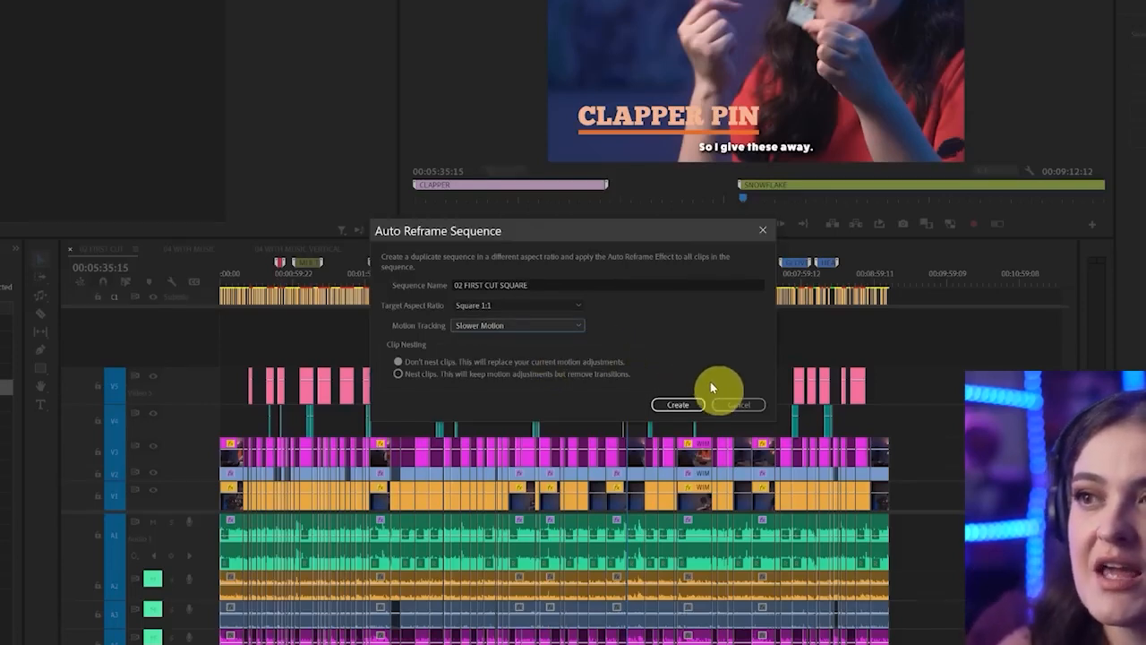
{"action": "left_click", "coordinate": [682, 404]}
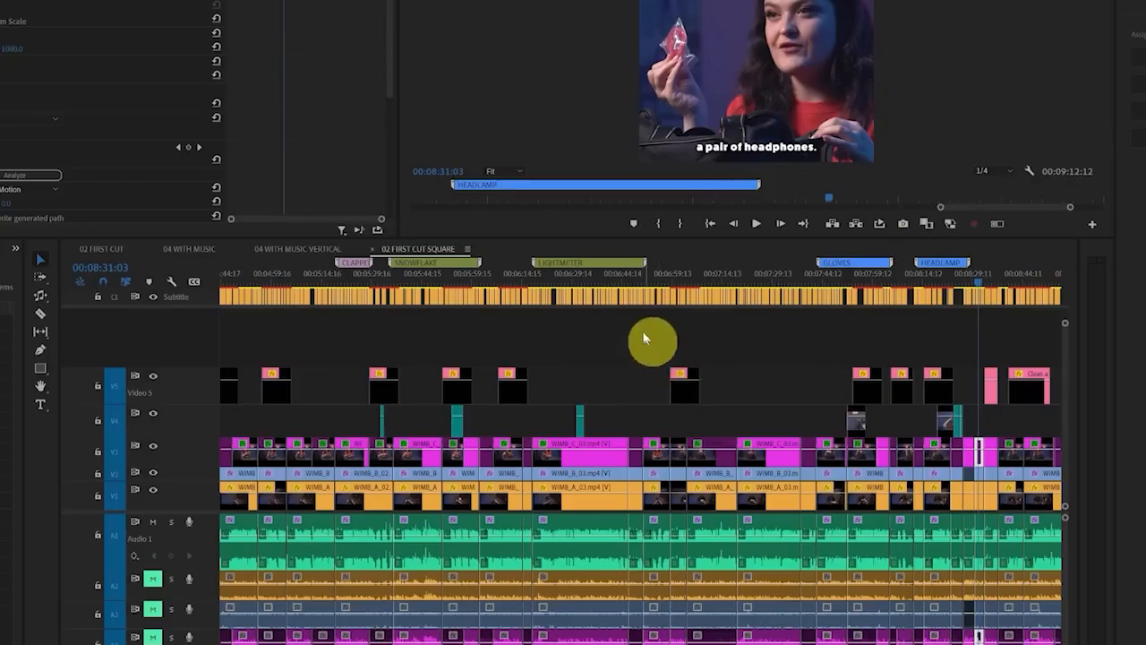
Check the square framing at 00:06:40:10 and 00:07:30:20, switching Auto Reframe off on the V3 clip at 00:07:30:20 for comparison
{"action": "left_click_drag", "start_coordinate": [652, 287], "coordinate": [610, 282]}
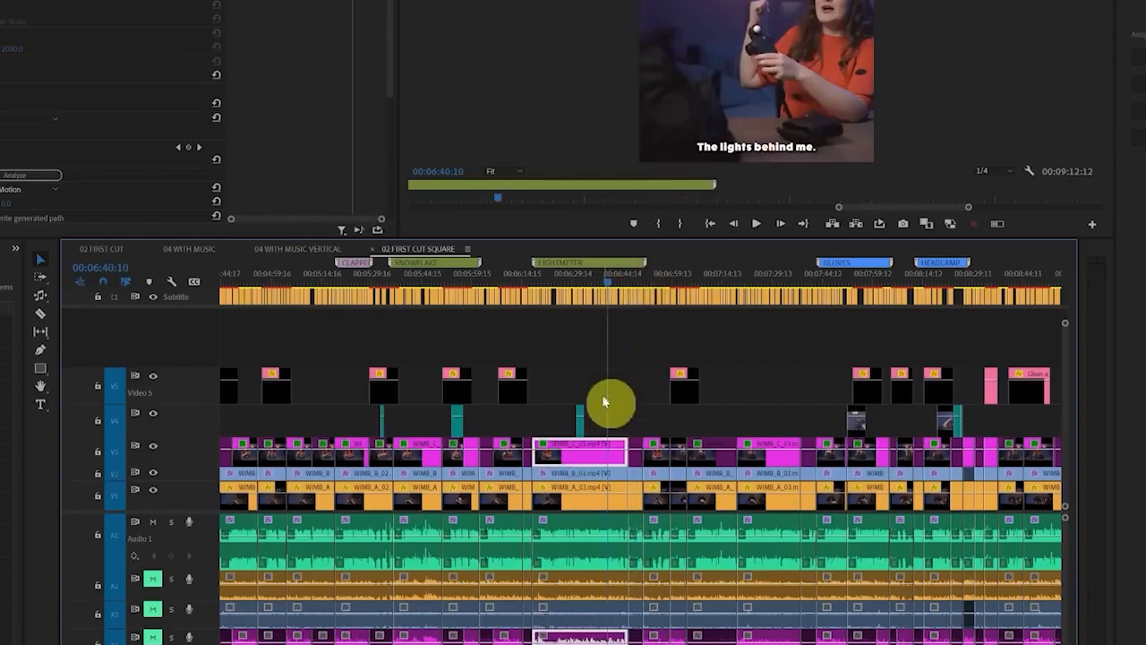
{"action": "left_click", "coordinate": [780, 292]}
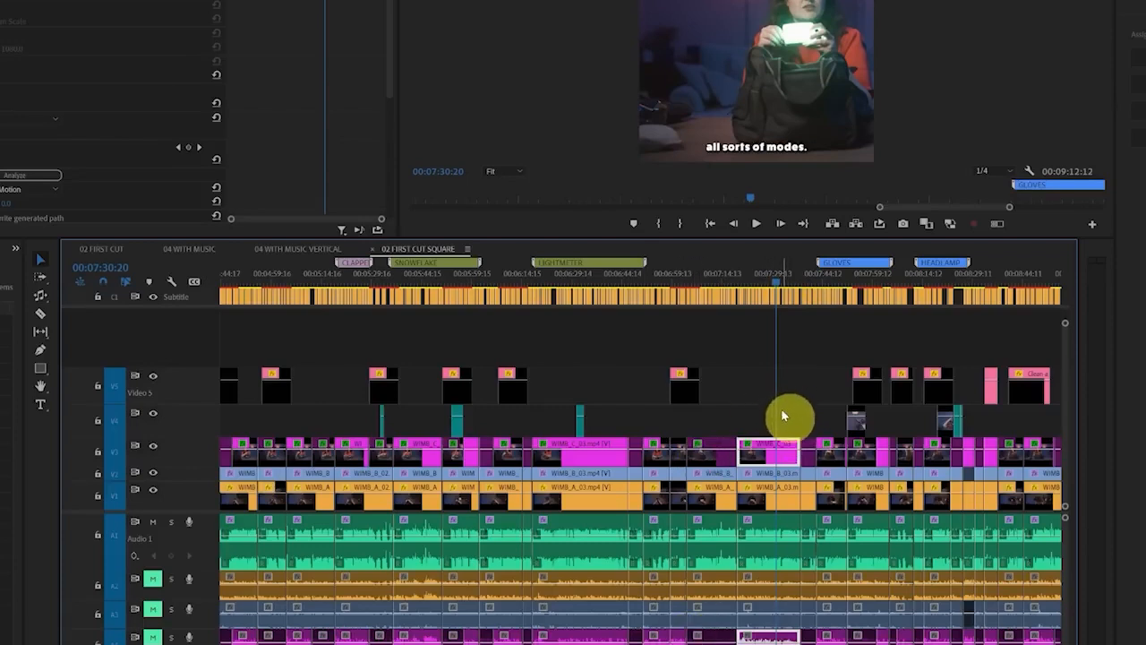
{"action": "left_click_drag", "start_coordinate": [818, 428], "coordinate": [806, 404]}
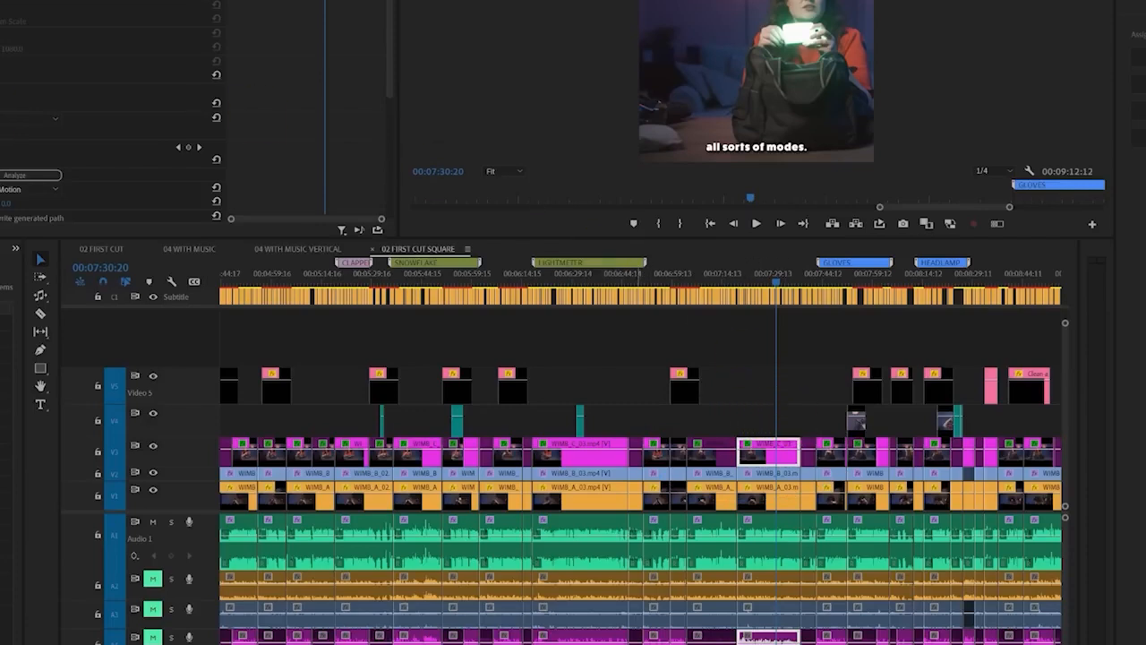
{"action": "left_click", "coordinate": [2, 160]}
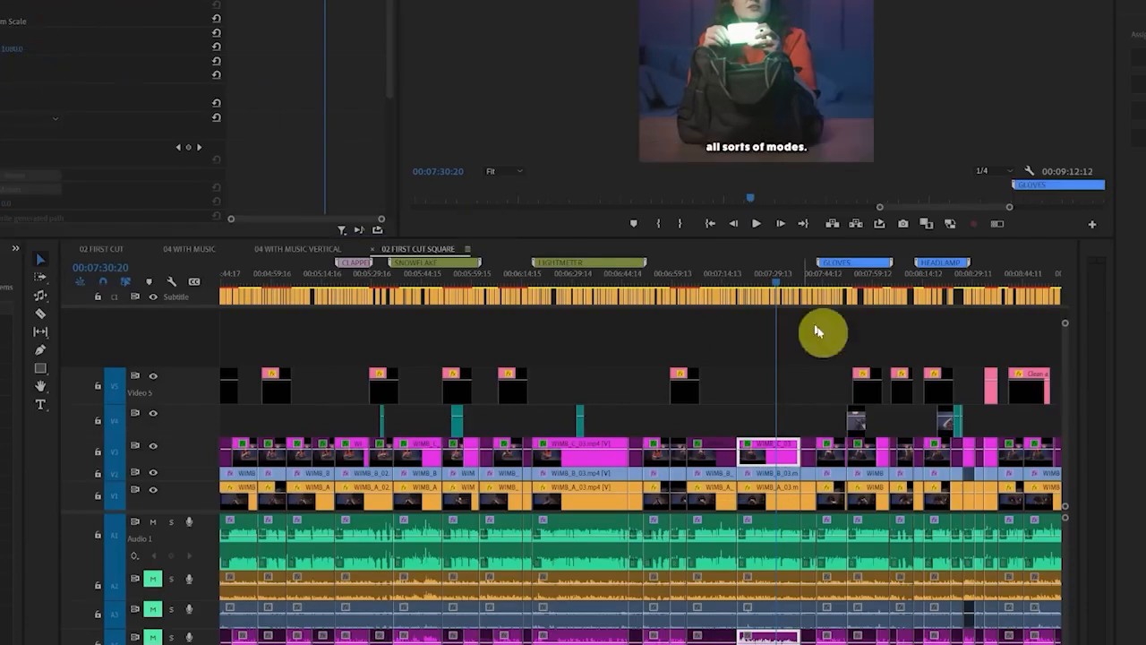
Remove only the Auto Reframe effect from all clips in the V3 clip's label group, keeping their motion, opacity, time remapping and audio attributes
{"action": "right_click", "coordinate": [779, 458]}
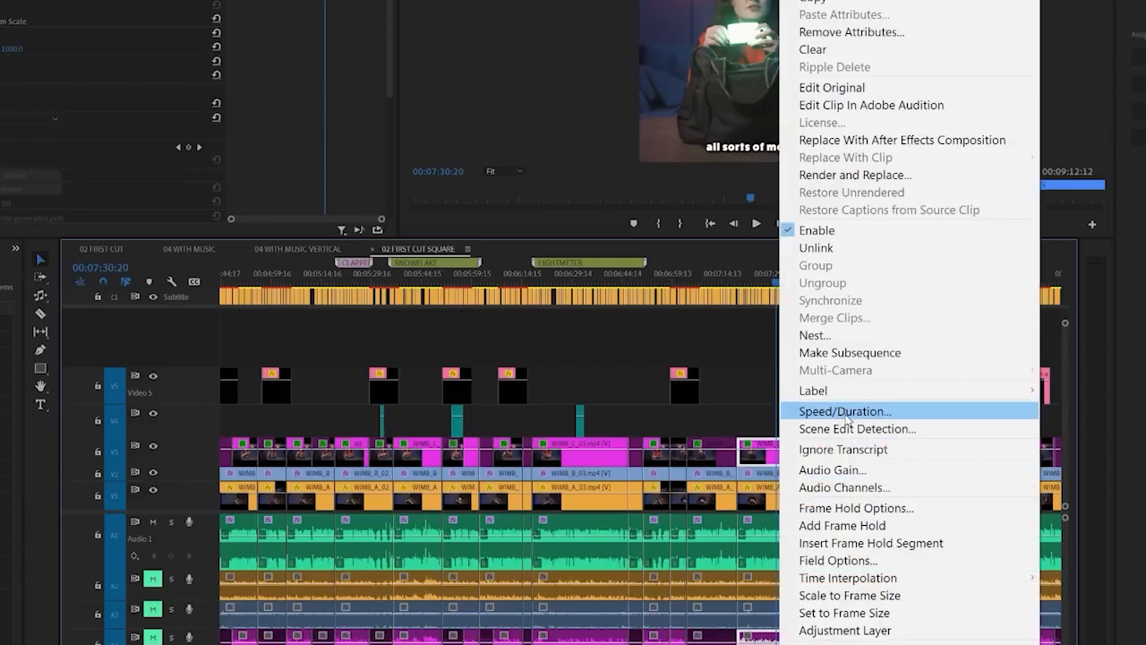
{"action": "mouse_move", "coordinate": [815, 391]}
{"action": "left_click", "coordinate": [1094, 391]}
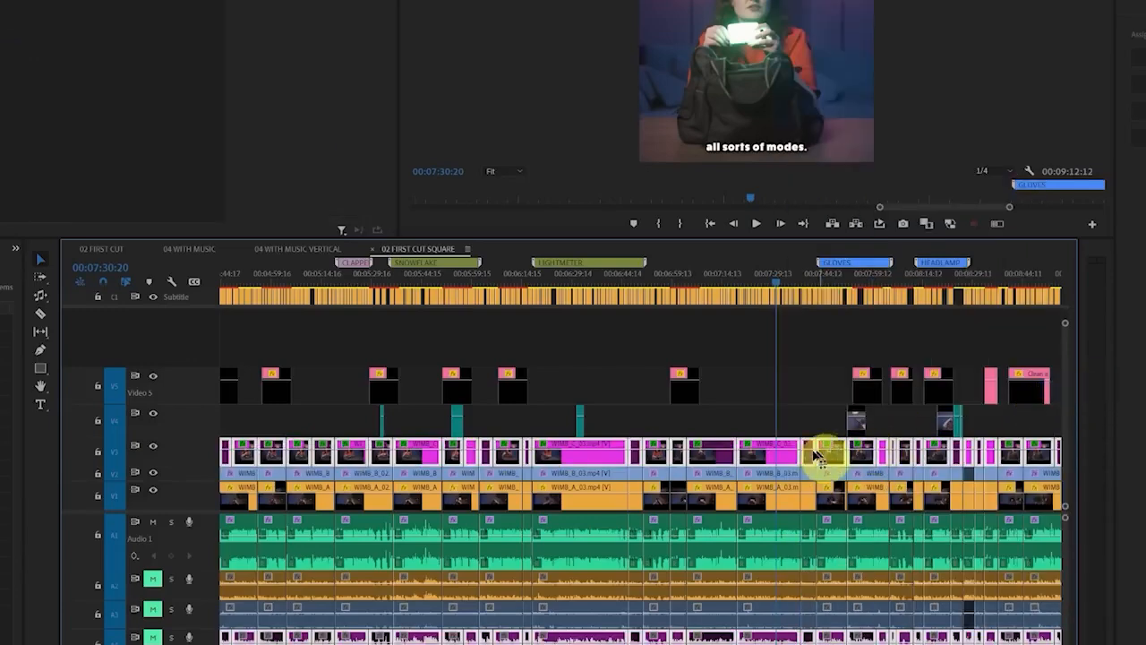
{"action": "right_click", "coordinate": [779, 459]}
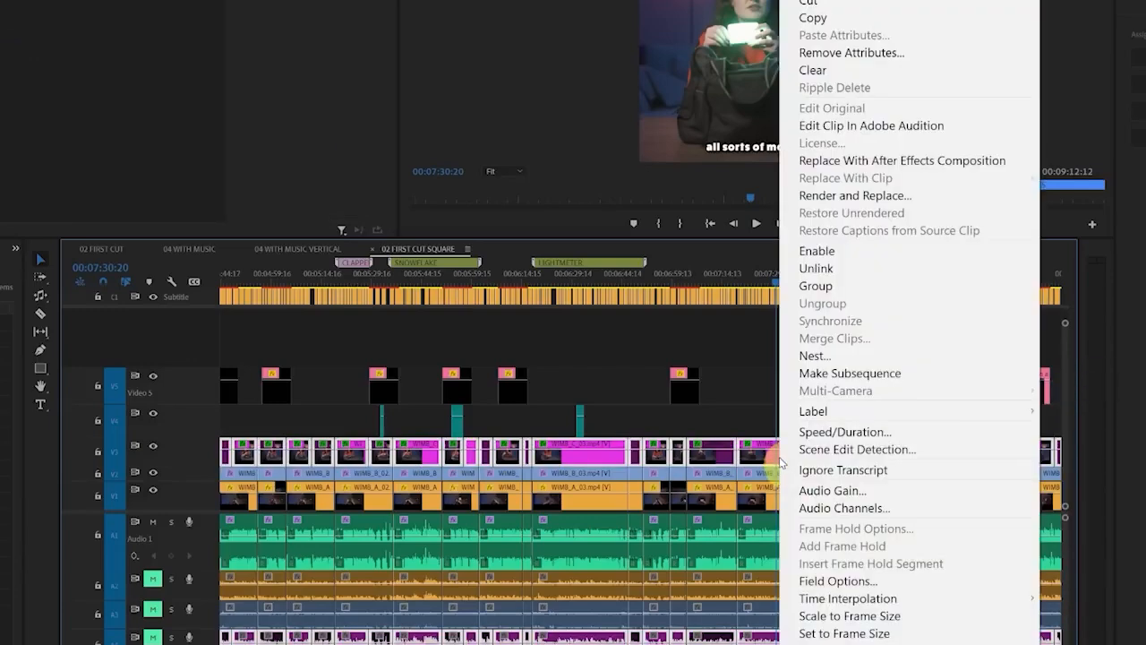
{"action": "left_click", "coordinate": [852, 52]}
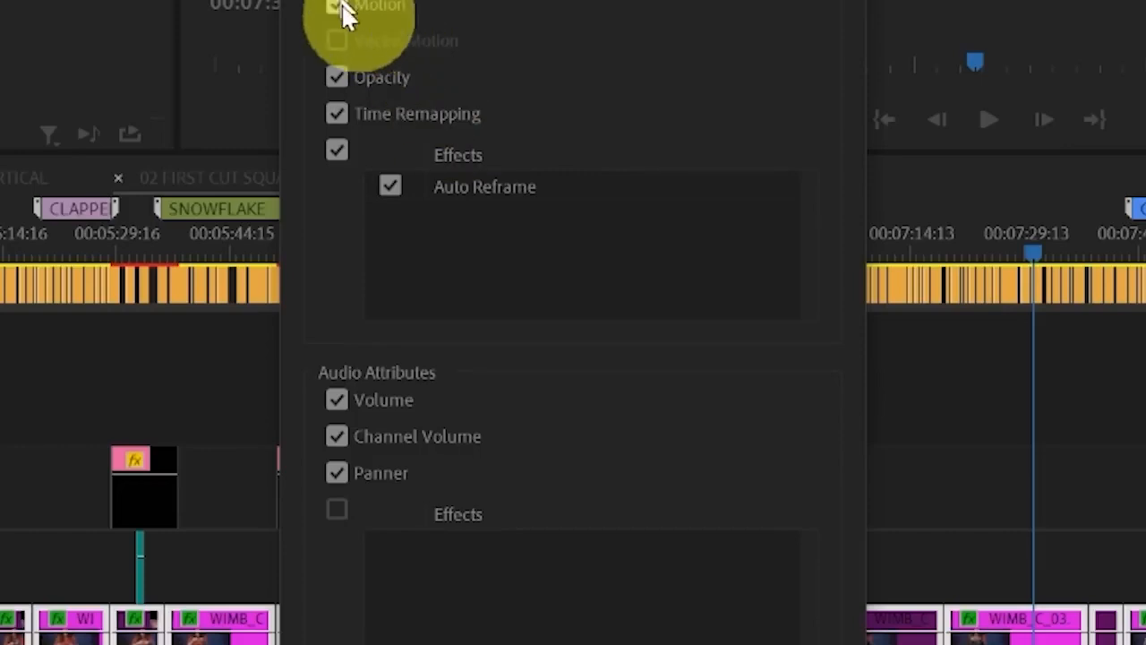
{"action": "left_click", "coordinate": [341, 78]}
{"action": "left_click", "coordinate": [338, 114]}
{"action": "left_click", "coordinate": [337, 6]}
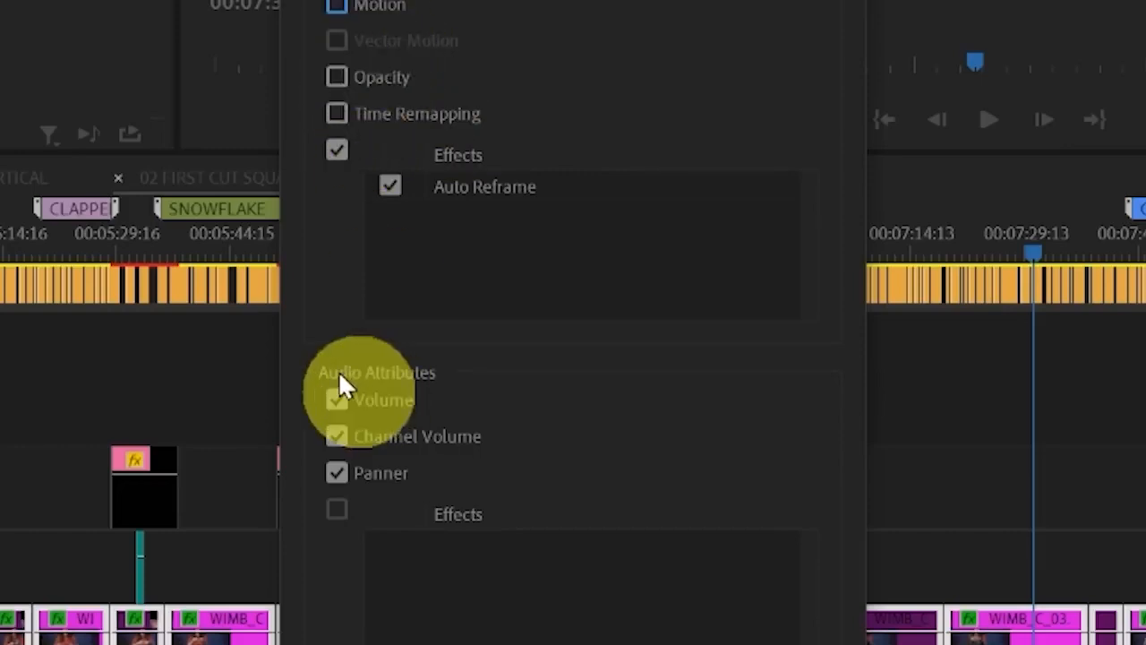
{"action": "left_click", "coordinate": [337, 400]}
{"action": "left_click", "coordinate": [337, 436]}
{"action": "left_click", "coordinate": [337, 473]}
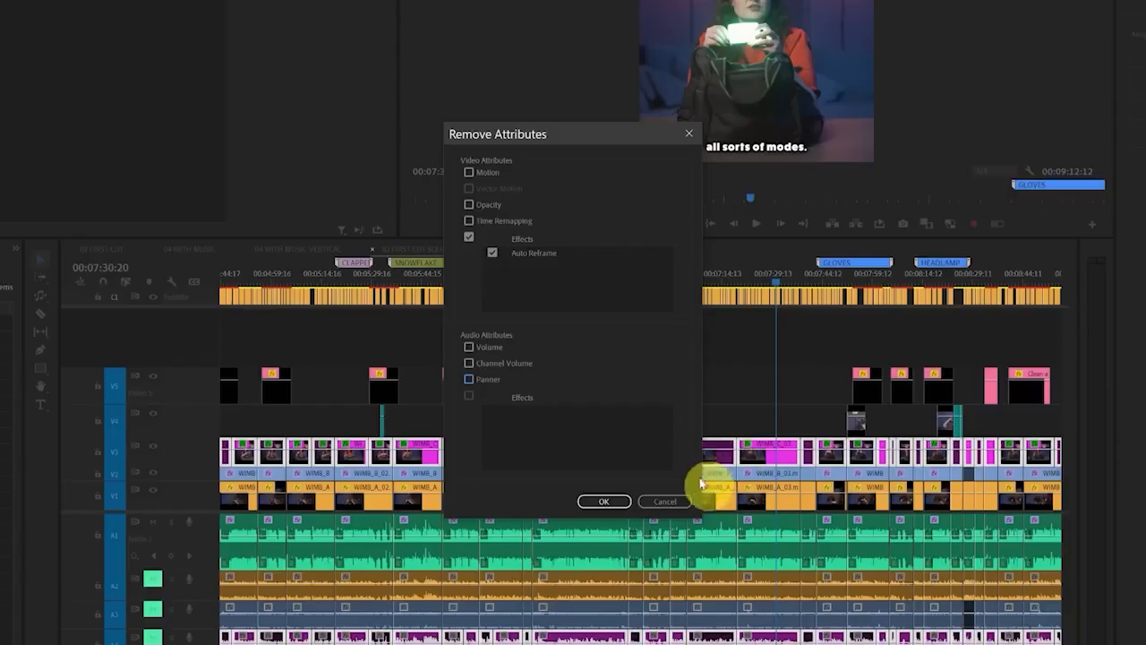
{"action": "left_click", "coordinate": [609, 501]}
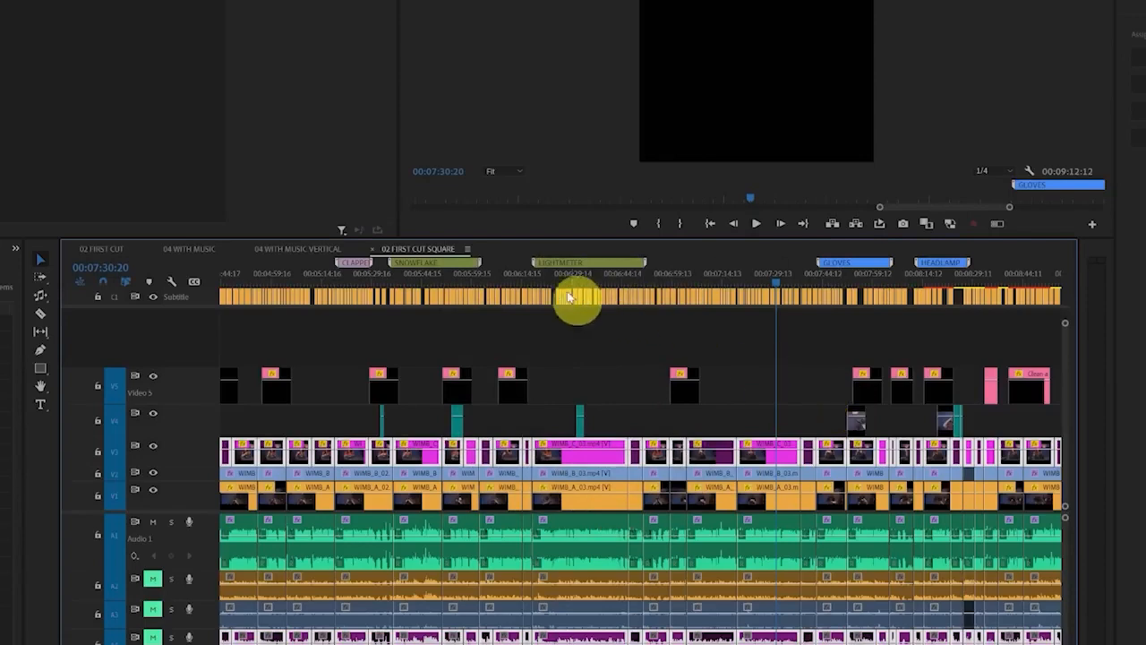
Check the framing of the V3 clips around the LIGHTMETER marker, from 00:06:38:01 to 00:06:50:02
{"action": "left_click", "coordinate": [543, 285]}
{"action": "left_click", "coordinate": [602, 285]}
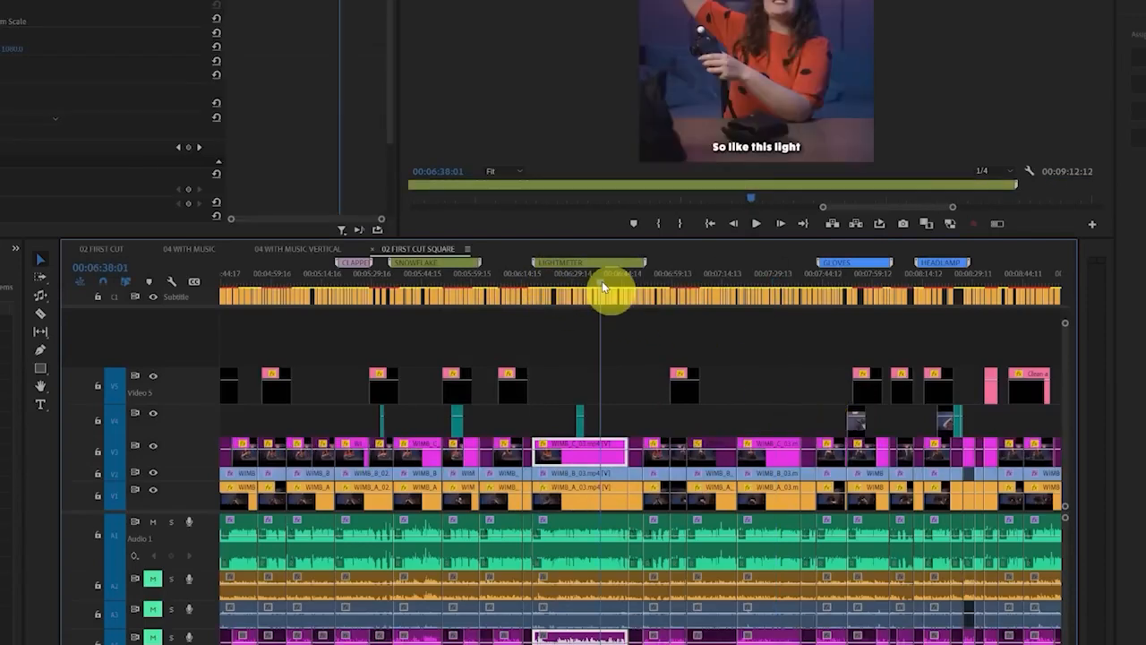
{"action": "left_click", "coordinate": [612, 285]}
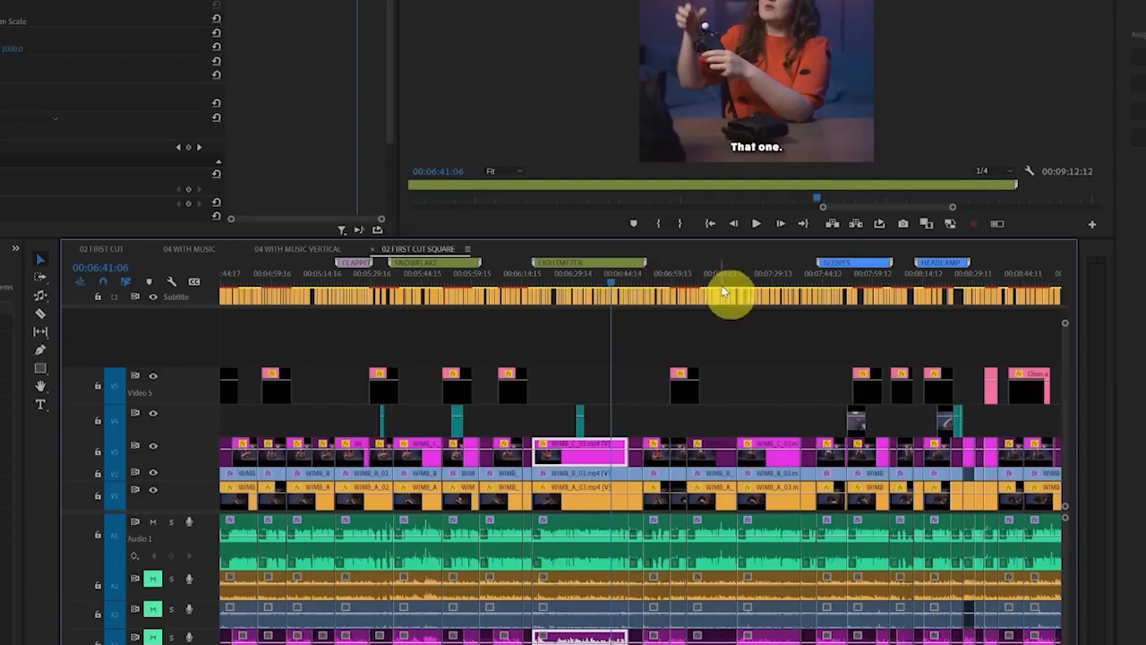
{"action": "left_click", "coordinate": [642, 285]}
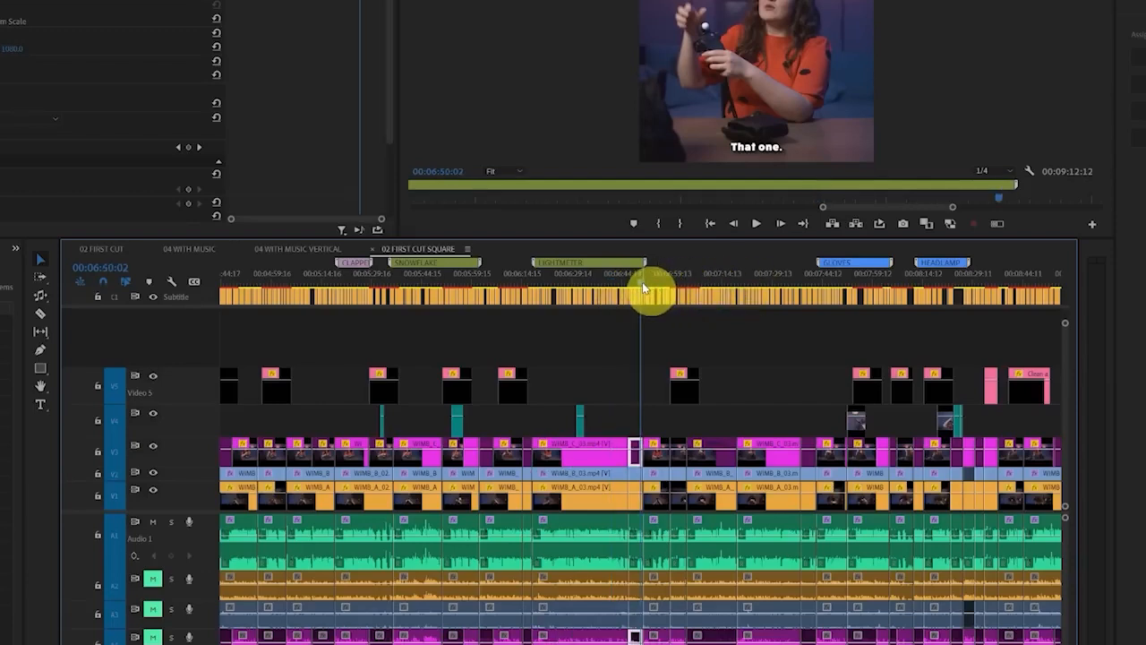
Compare the V4 close-up at 00:05:54:01 with Auto Reframe off and on, and check the framing at 00:06:31:05, 00:07:36:07 and 00:07:40:17
{"action": "left_click_drag", "start_coordinate": [642, 285], "coordinate": [454, 285]}
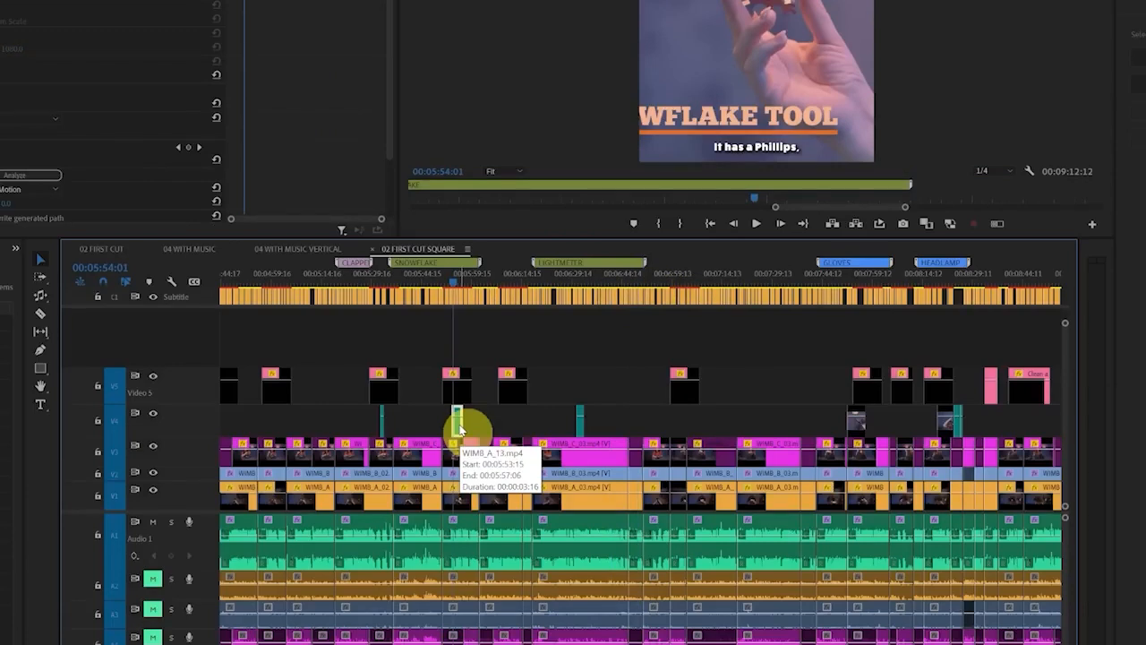
{"action": "left_click", "coordinate": [457, 421]}
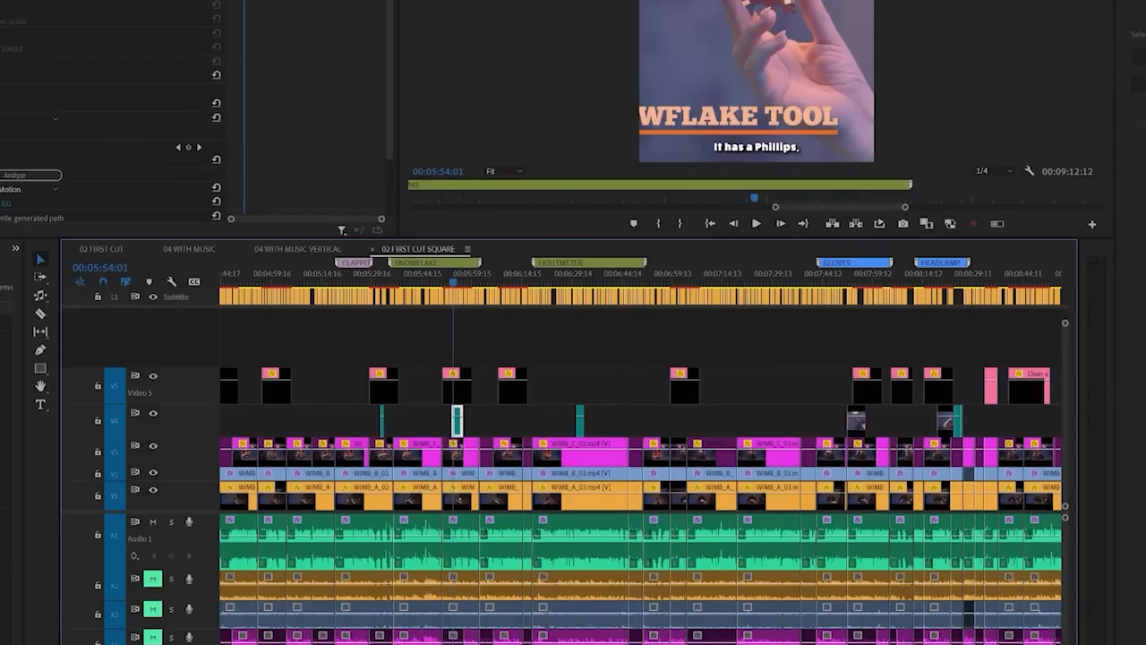
{"action": "left_click", "coordinate": [2, 160]}
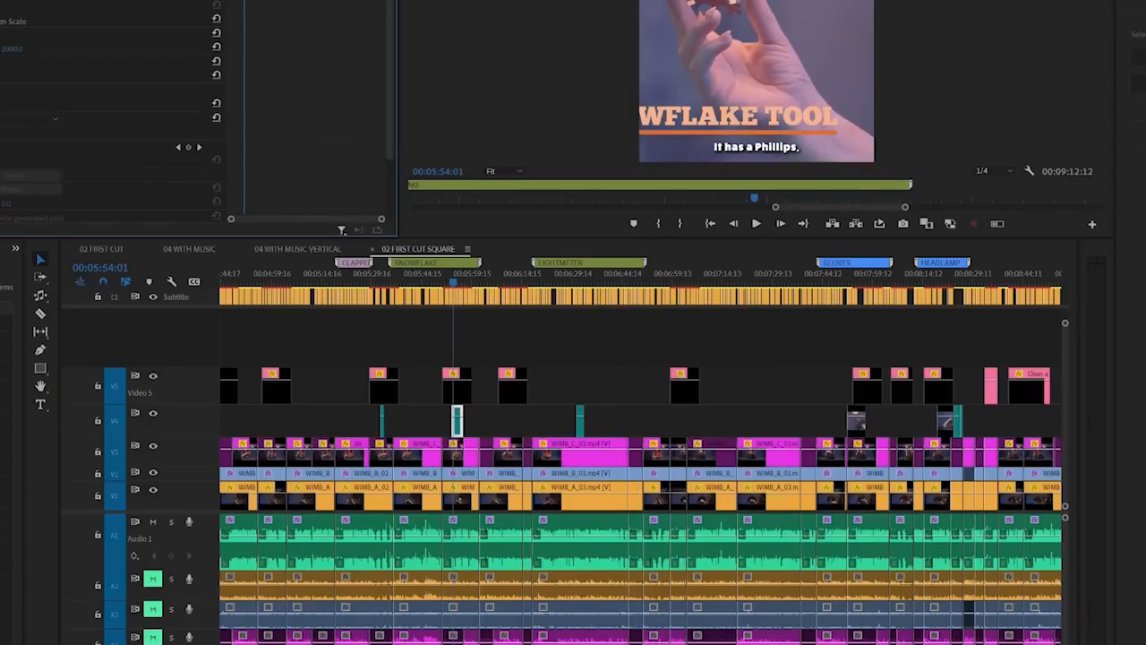
{"action": "left_click", "coordinate": [1, 159]}
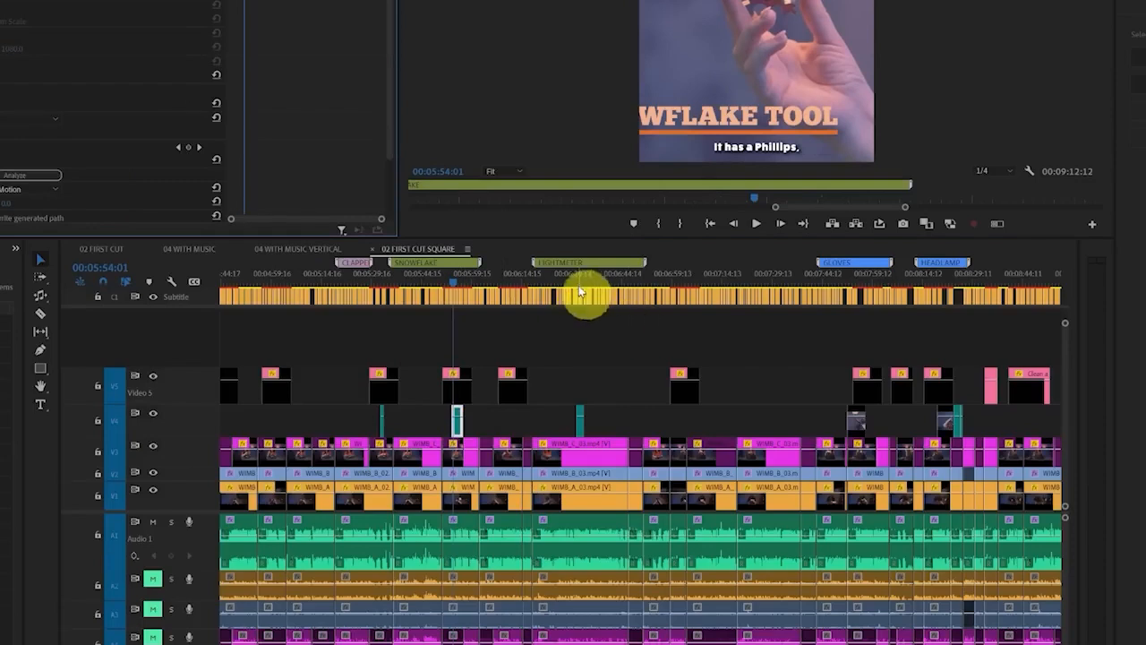
{"action": "left_click", "coordinate": [578, 287]}
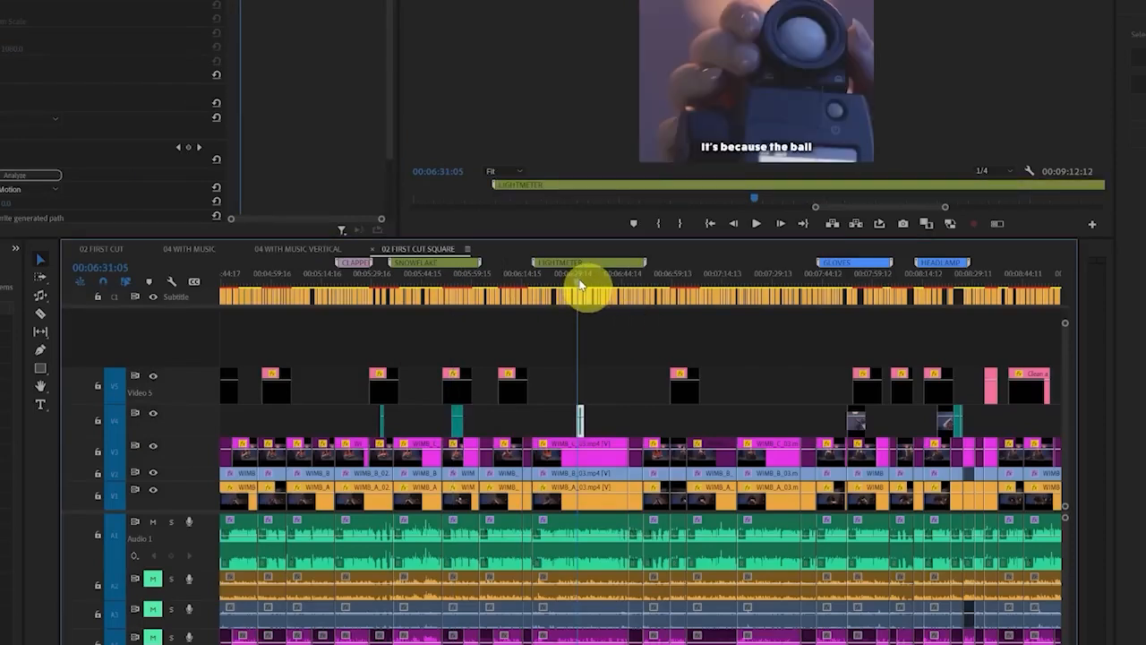
{"action": "left_click", "coordinate": [794, 286]}
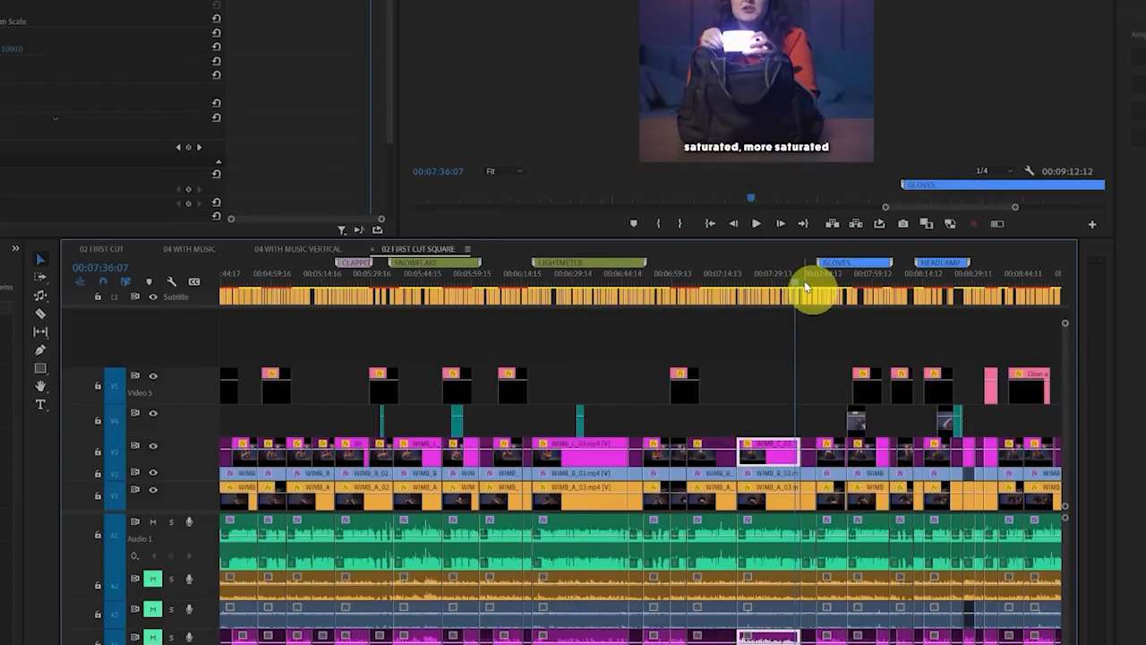
{"action": "left_click", "coordinate": [812, 286]}
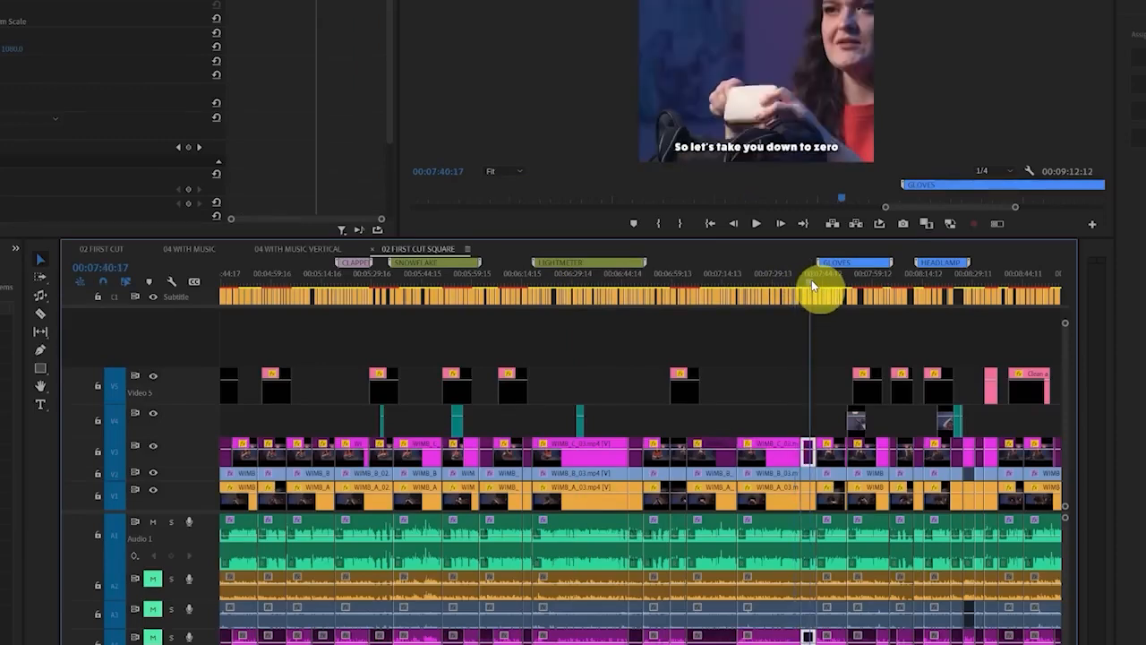
Check the square framing of the titles at 00:07:57:04, 00:03:51:09 and 00:08:45:07, selecting all title clips on V5
{"action": "left_click", "coordinate": [866, 286]}
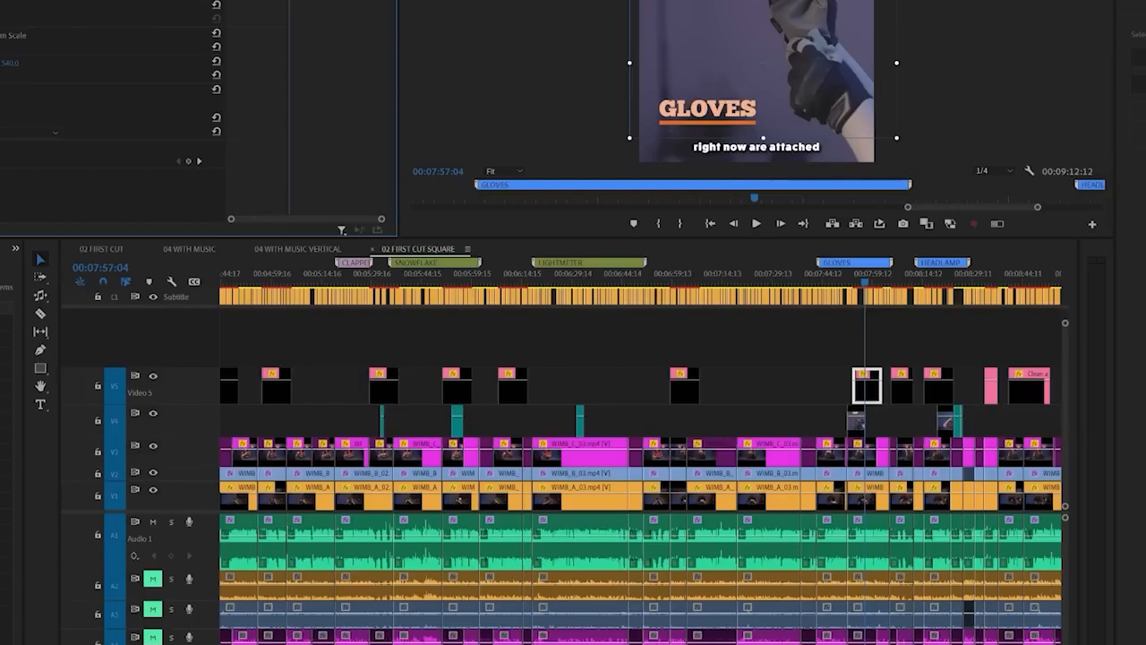
{"action": "scroll", "coordinate": [683, 381], "scroll_direction": "down", "scroll_amount": 5}
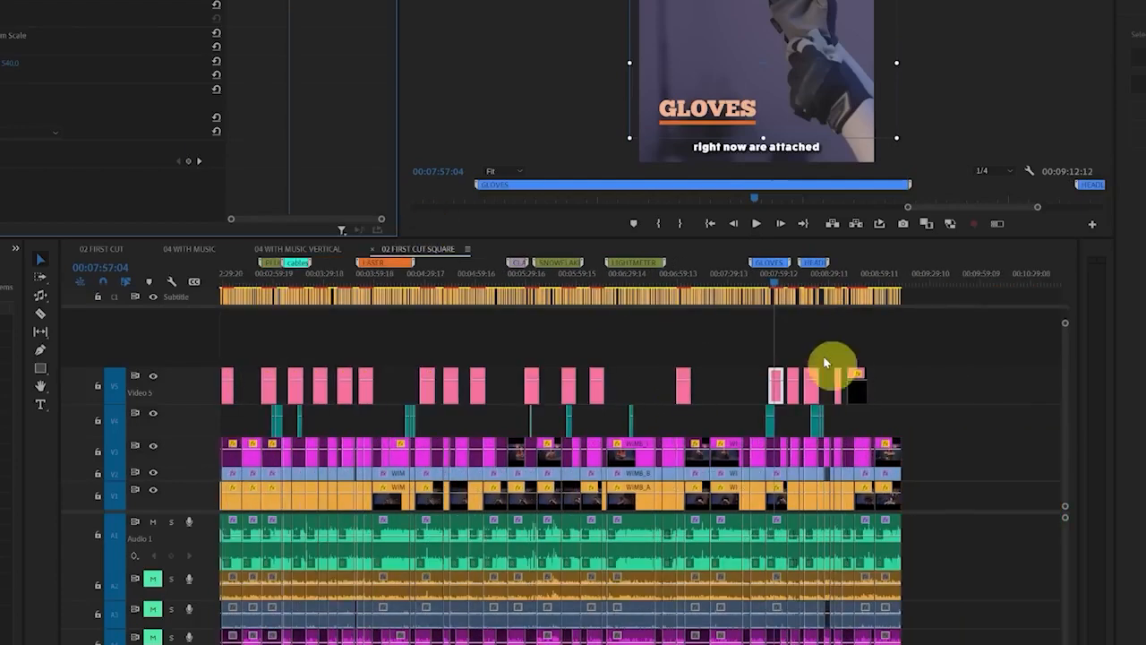
{"action": "scroll", "coordinate": [917, 361], "scroll_direction": "up", "scroll_amount": 2}
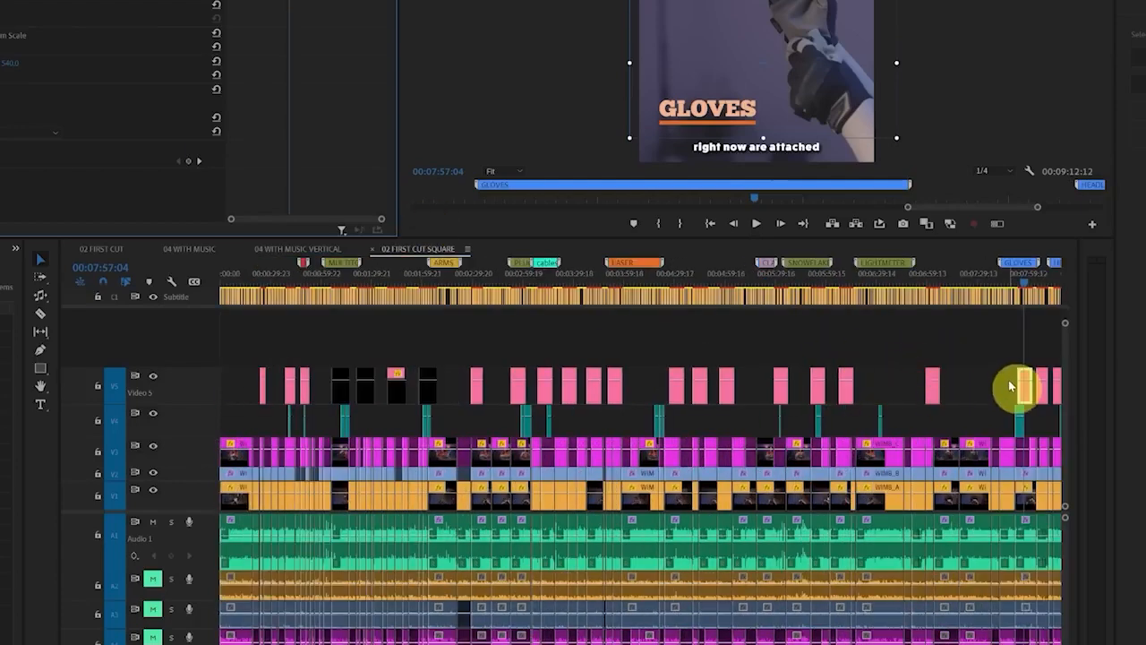
{"action": "scroll", "coordinate": [895, 366], "scroll_direction": "down", "scroll_amount": 2}
{"action": "left_click_drag", "start_coordinate": [922, 348], "coordinate": [236, 388]}
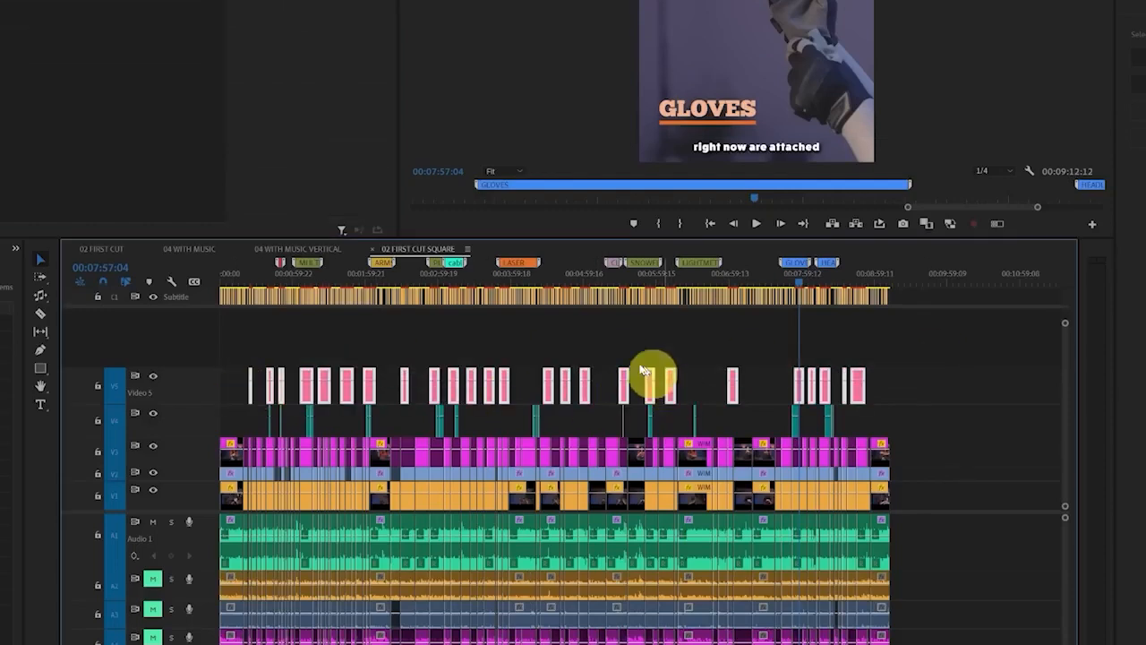
{"action": "left_click", "coordinate": [501, 285]}
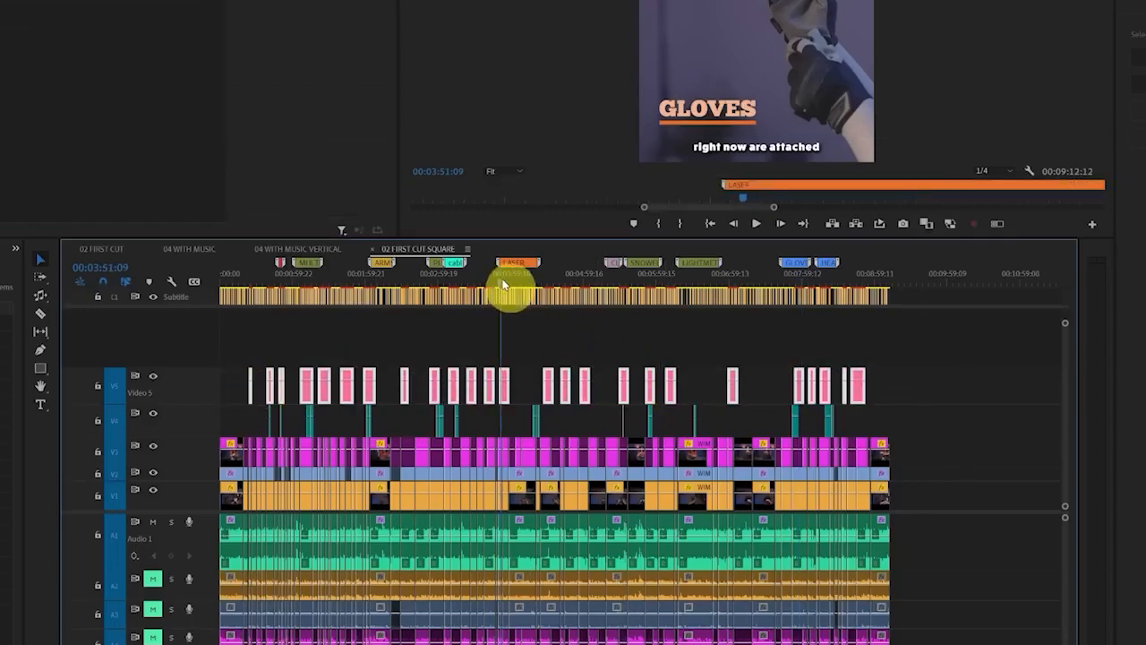
{"action": "left_click", "coordinate": [857, 285]}
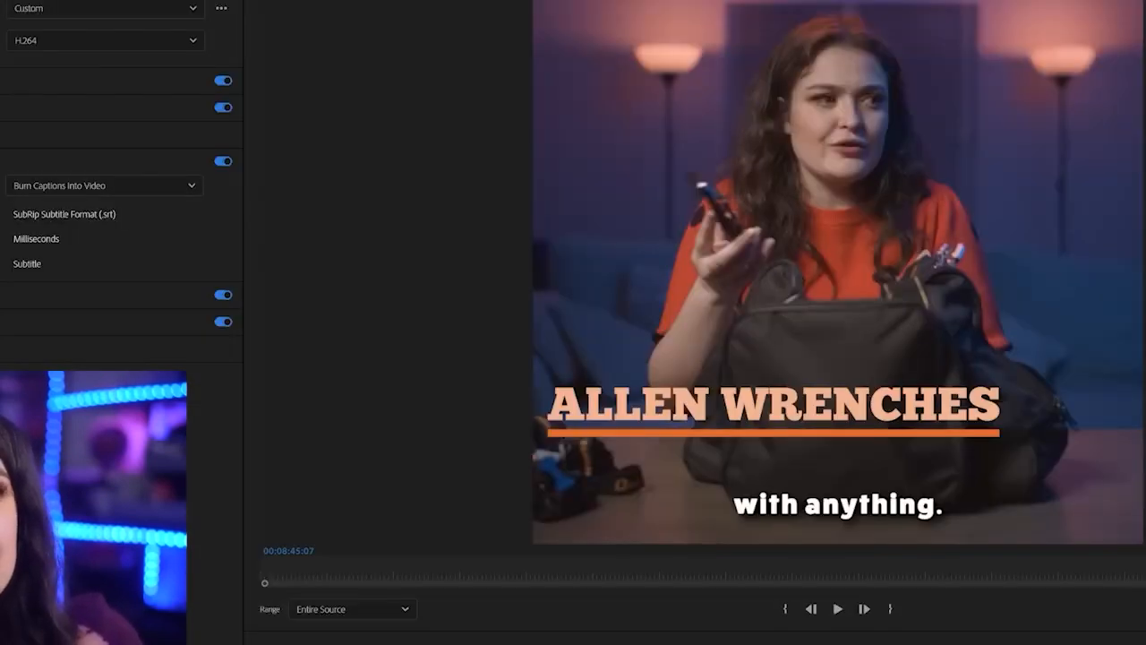
Name the square sequence's export file 20230631_WIMB_01_SQUARE and apply the Match Source - Adaptive High Bitrate preset
{"action": "left_click", "coordinate": [100, 1]}
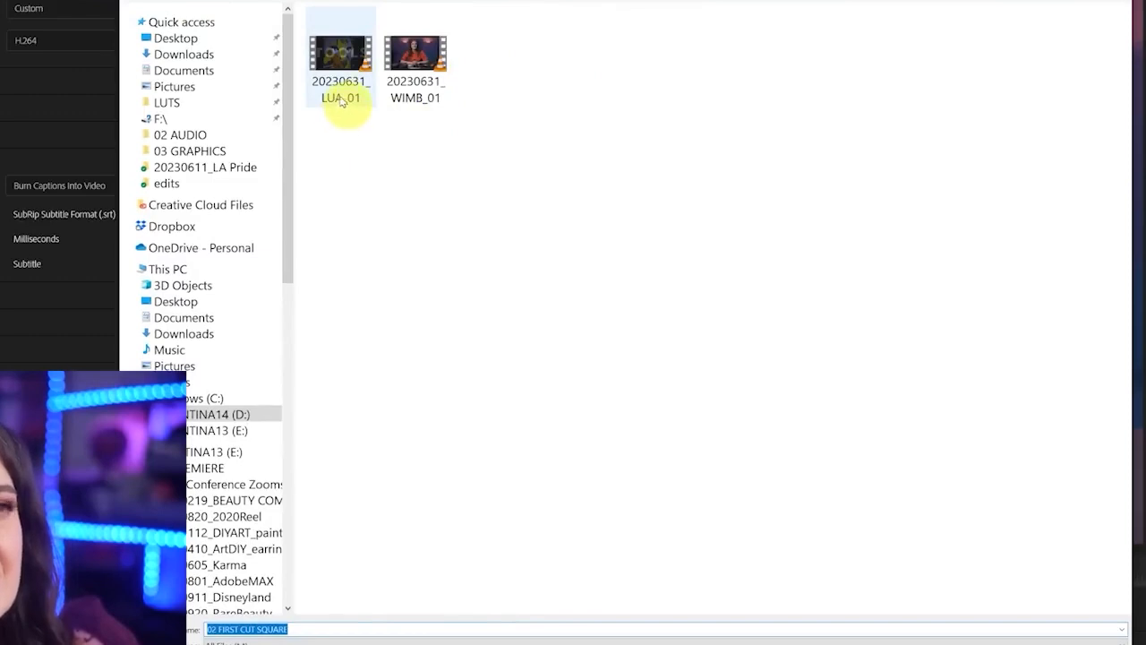
{"action": "left_click", "coordinate": [410, 94]}
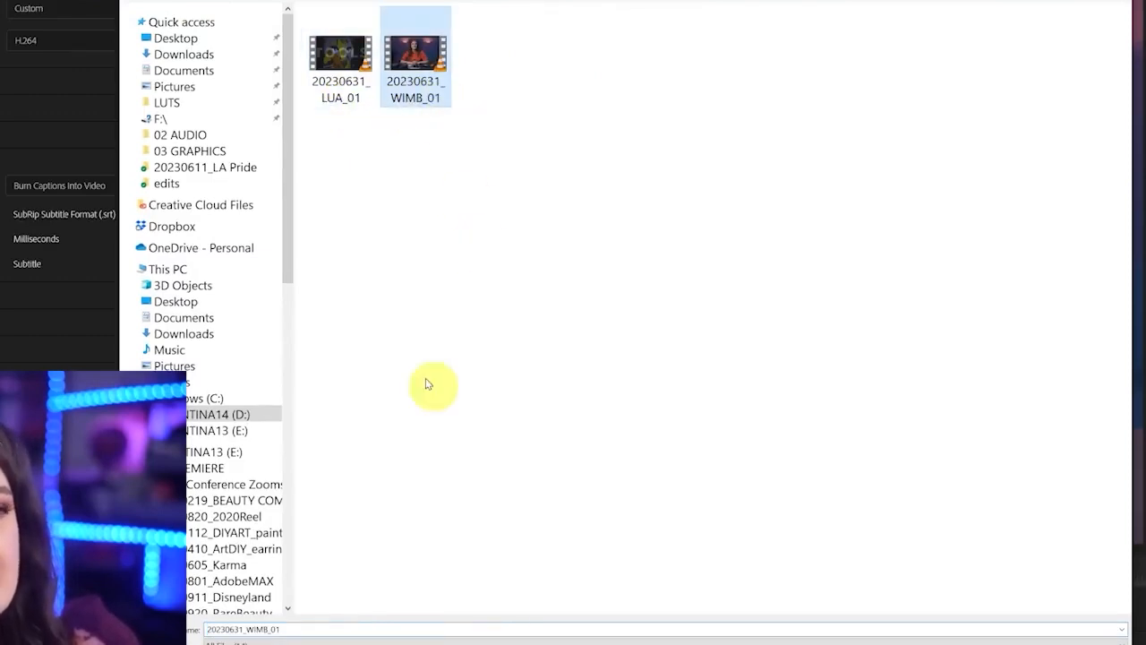
{"action": "left_click", "coordinate": [320, 629]}
{"action": "left_click", "coordinate": [365, 629]}
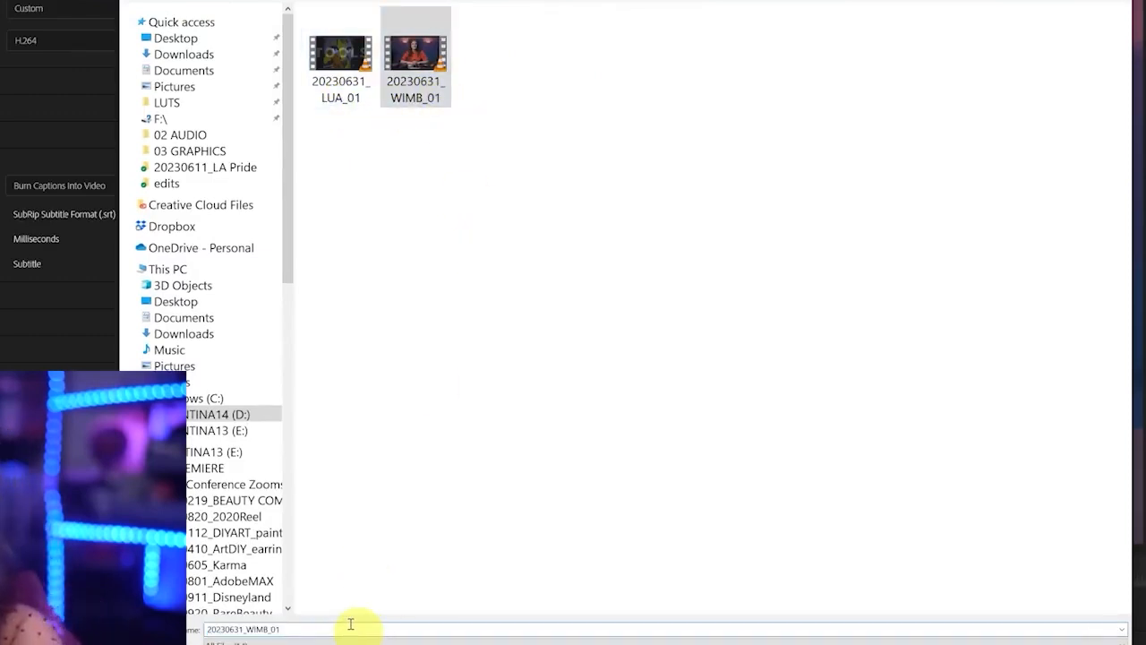
{"action": "type", "text": "_SQUARE"}
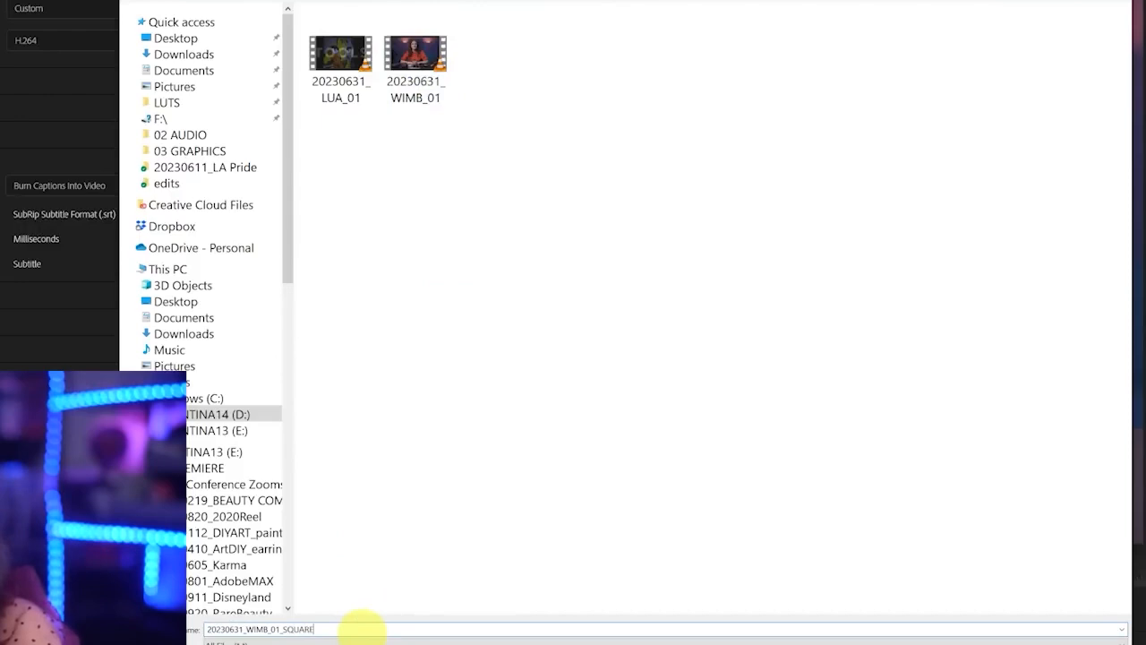
{"action": "key", "text": "Return"}
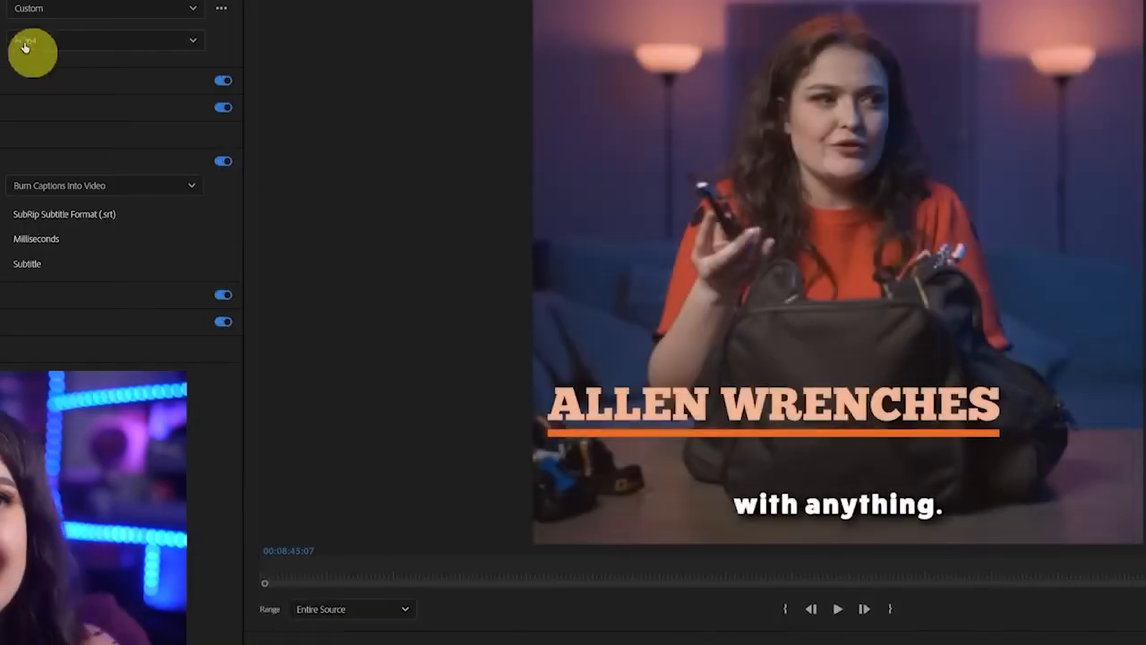
{"action": "left_click", "coordinate": [70, 10]}
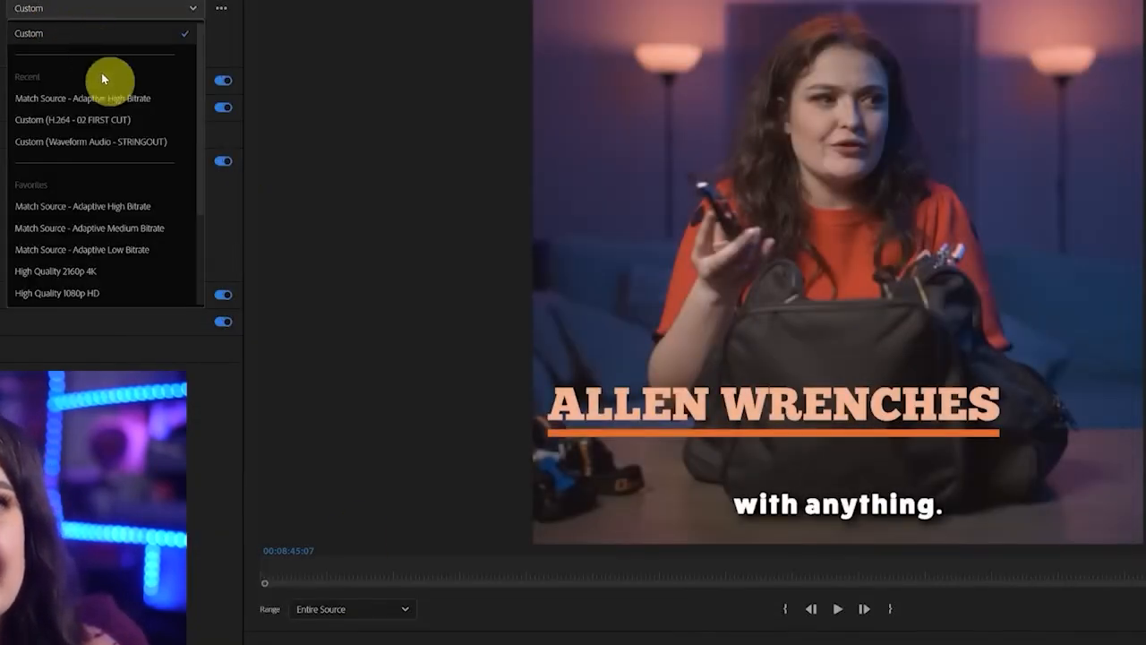
{"action": "left_click", "coordinate": [113, 98]}
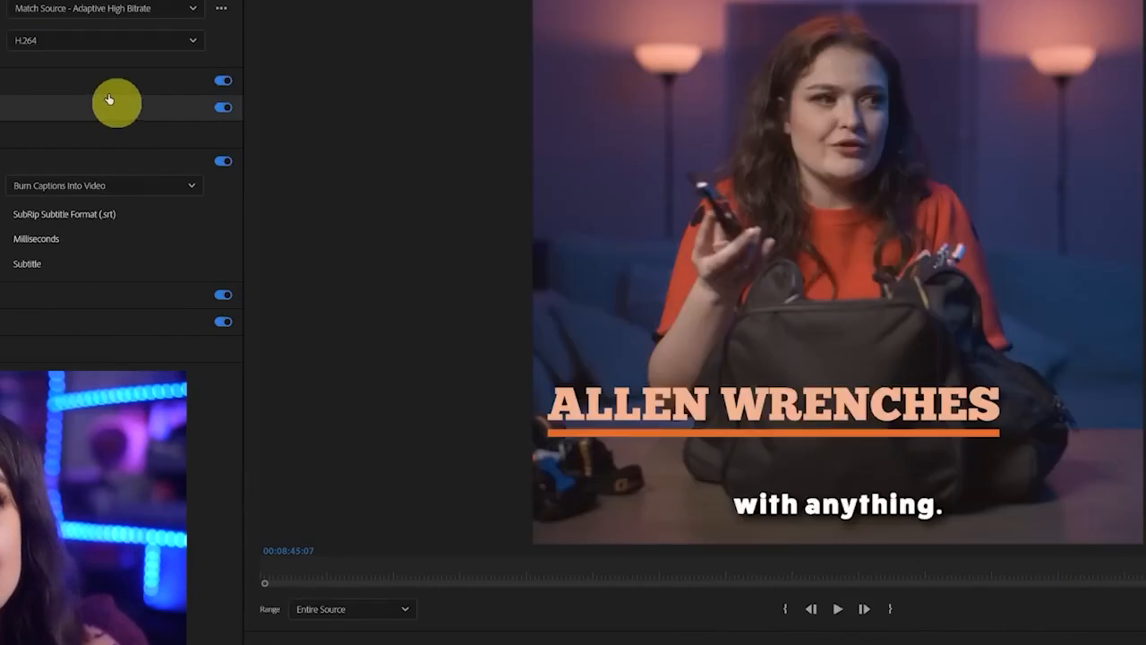